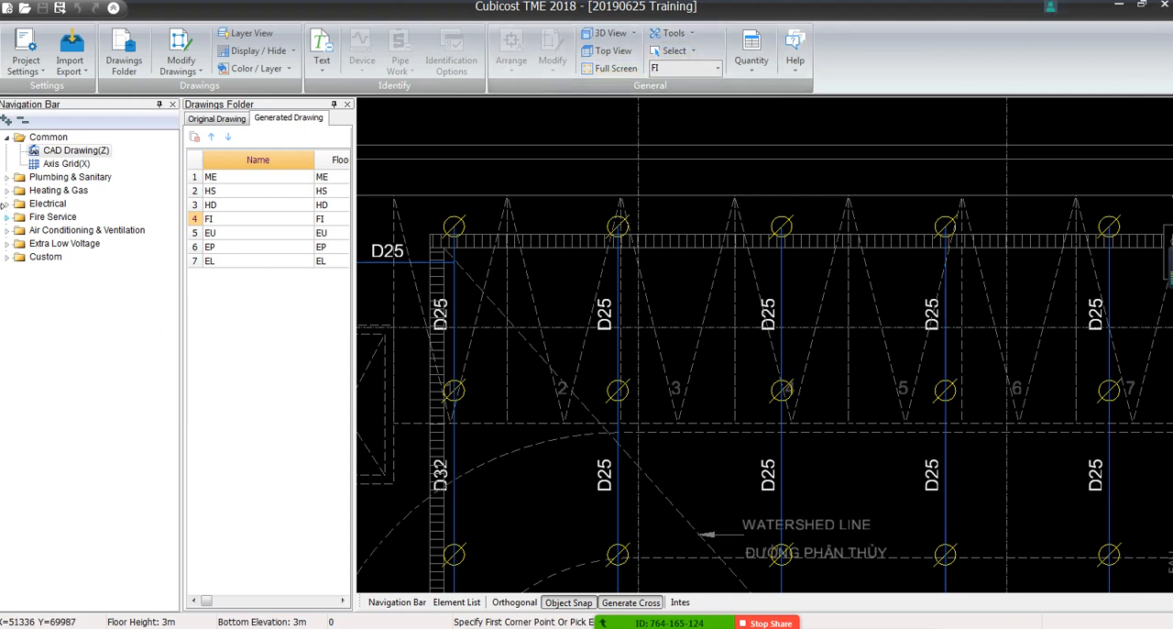
Open the Fire Service pipe element list and bring the whole sprinkler plan into view
left_click(8, 218)
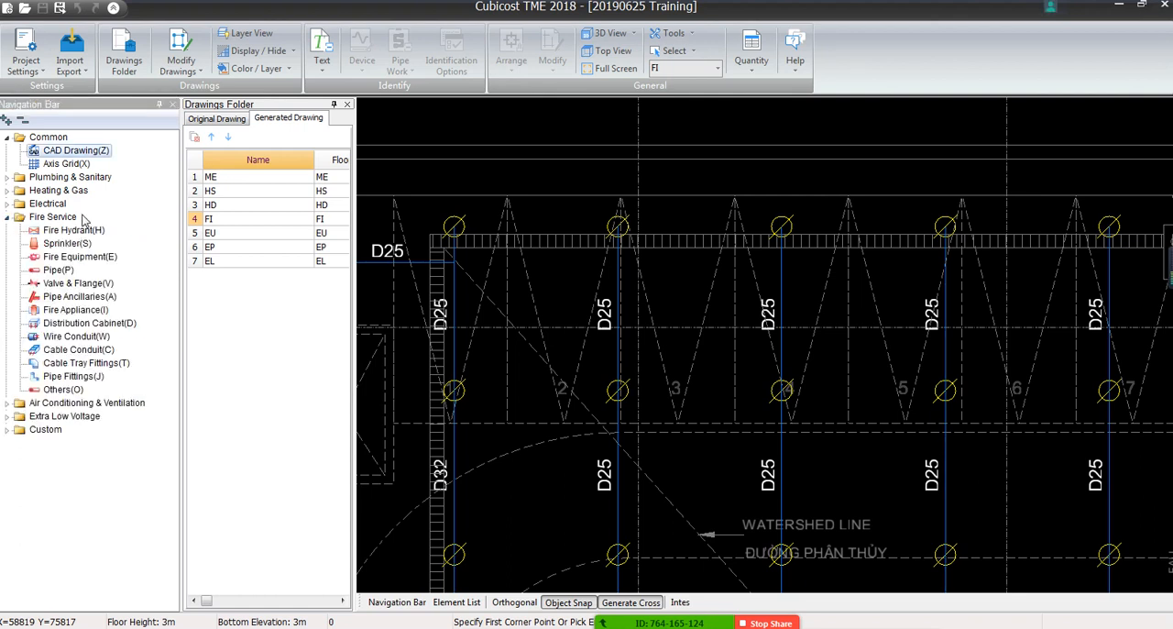
left_click(59, 272)
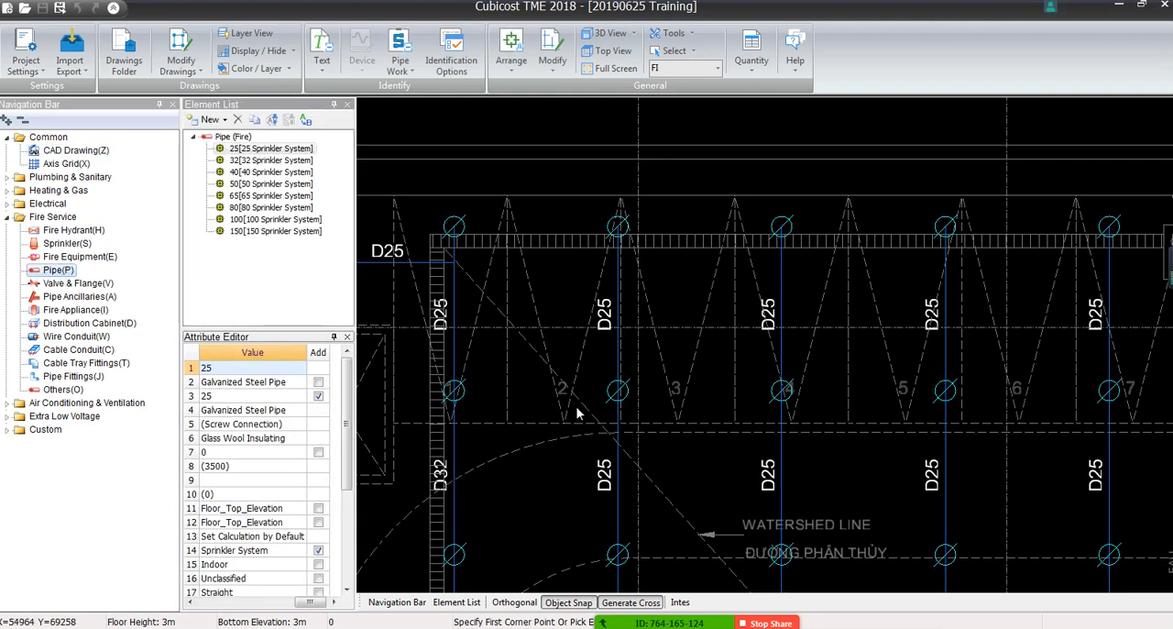
scroll(587, 412, "down", 1)
middle_click_drag(589, 412, 781, 263)
scroll(780, 263, "down", 8)
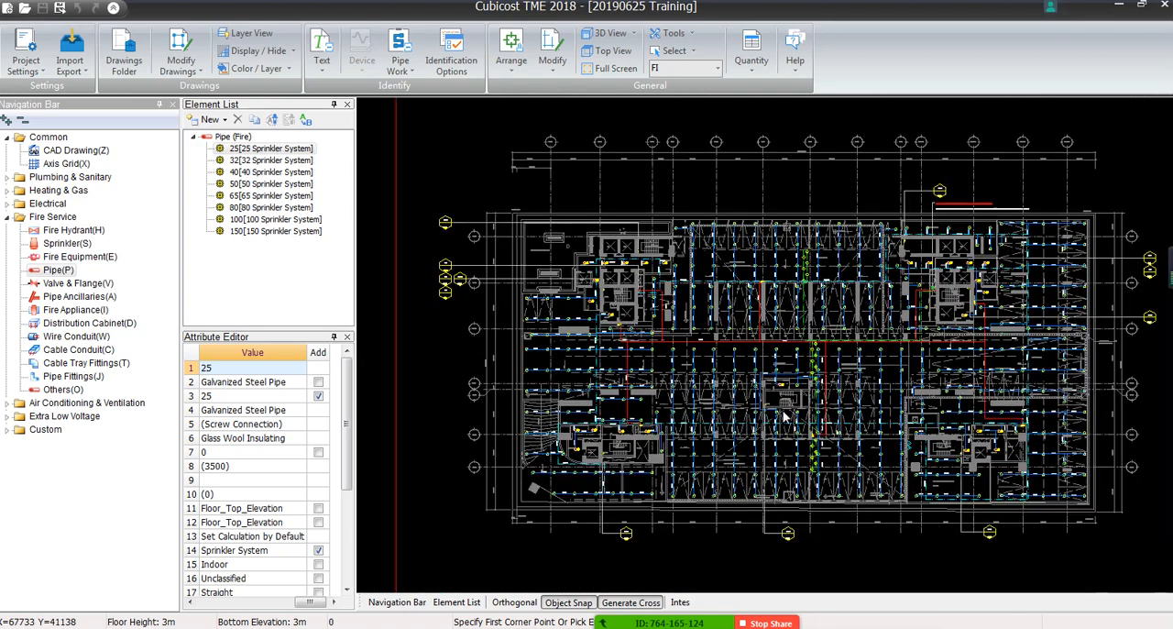
Switch the drawing to grey display and restore its normal colours
left_click(291, 51)
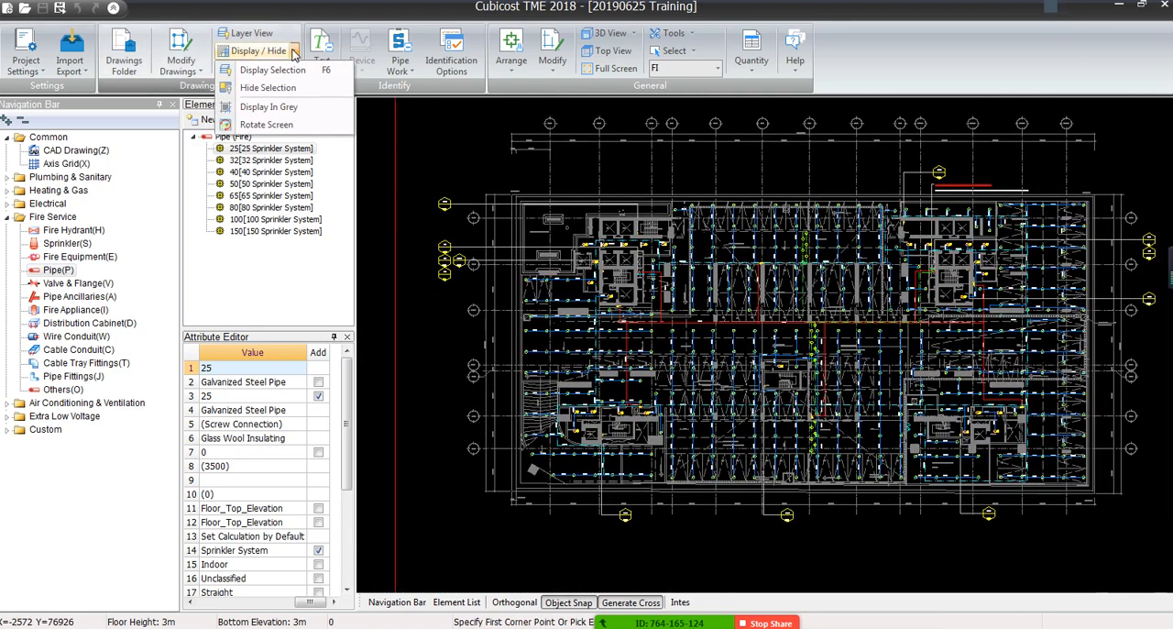
left_click(319, 107)
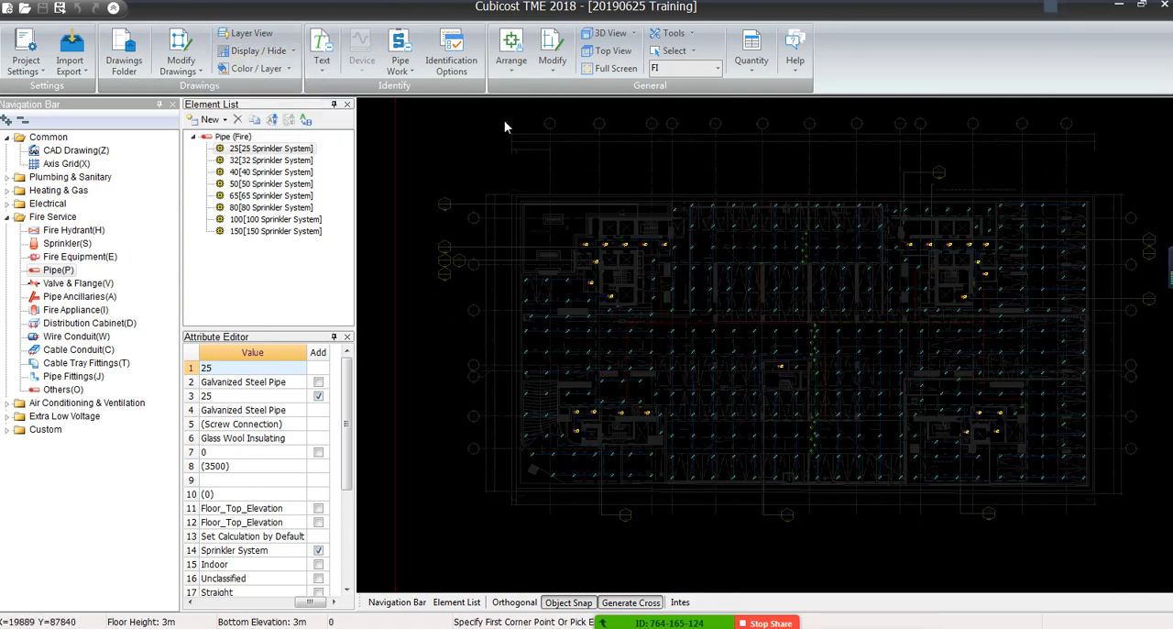
left_click(275, 51)
left_click(311, 121)
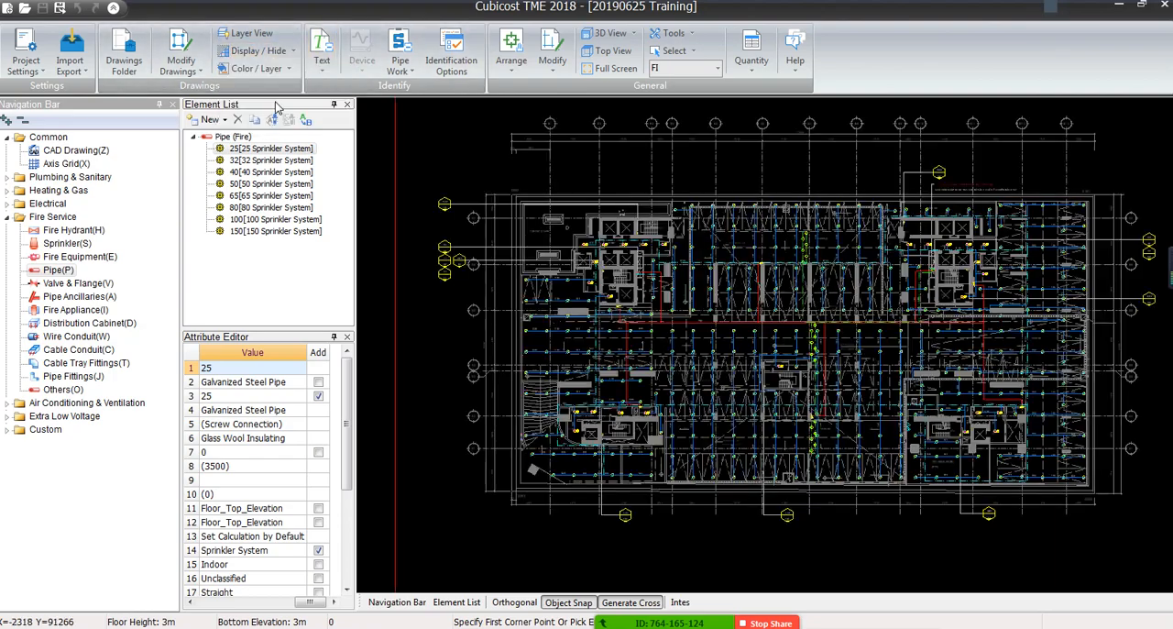
Examine the sprinkler branch and main pipe runs with their diameter labels across the parking floor plan
scroll(725, 293, "up", 6)
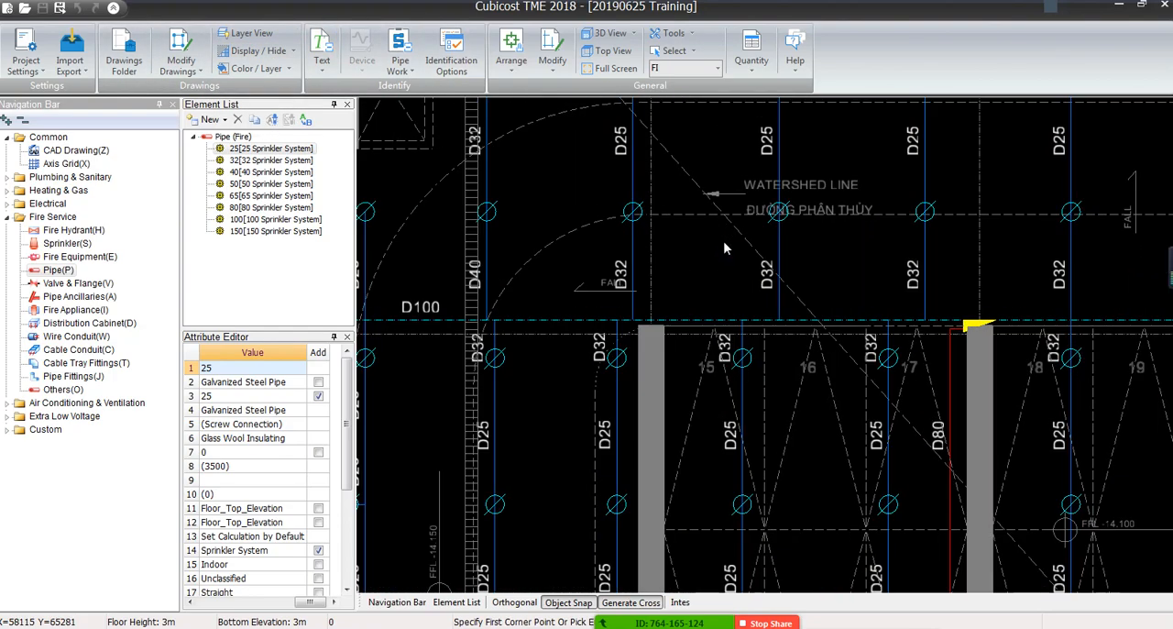
middle_click_drag(644, 463, 683, 259)
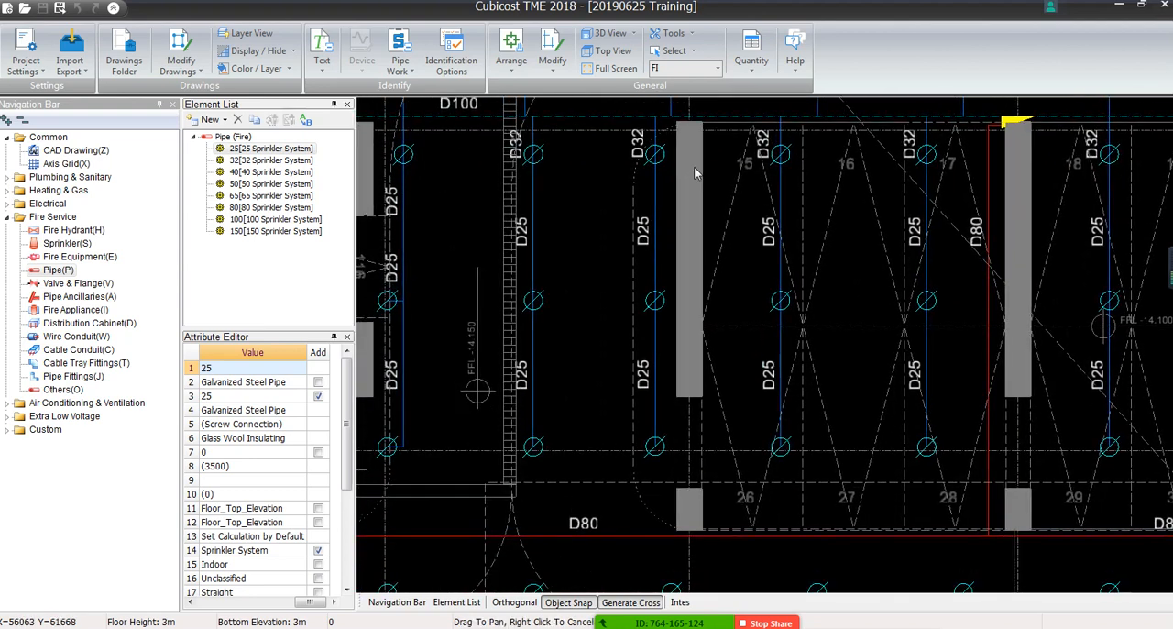
middle_click_drag(620, 442, 532, 125)
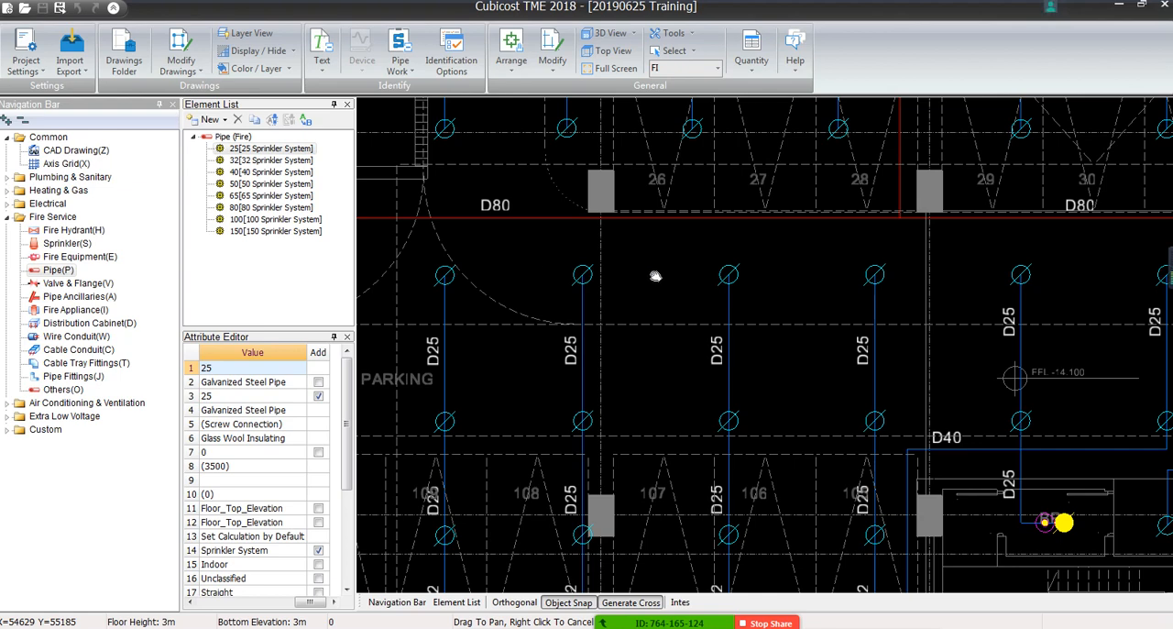
middle_click_drag(1032, 305, 717, 409)
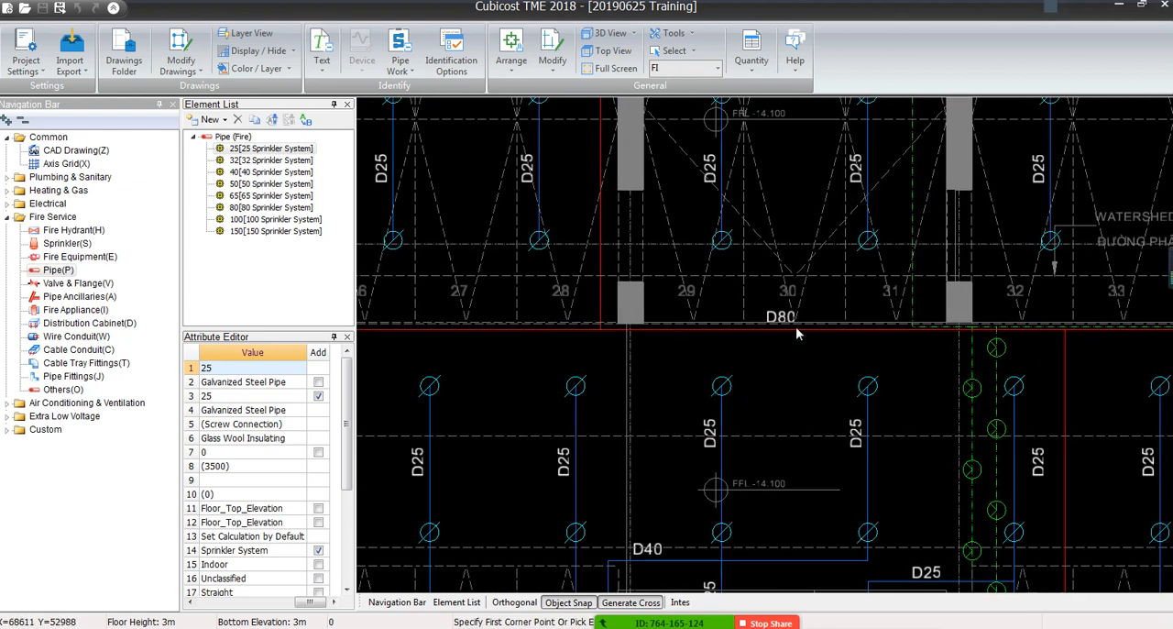
scroll(795, 325, "up", 3)
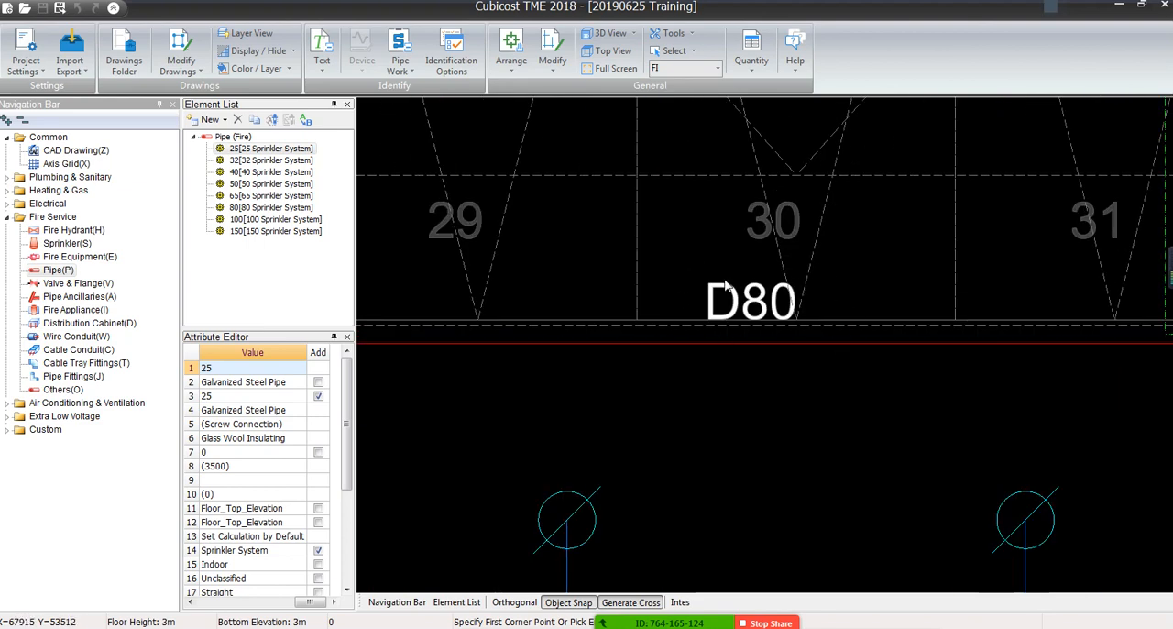
scroll(723, 286, "down", 3)
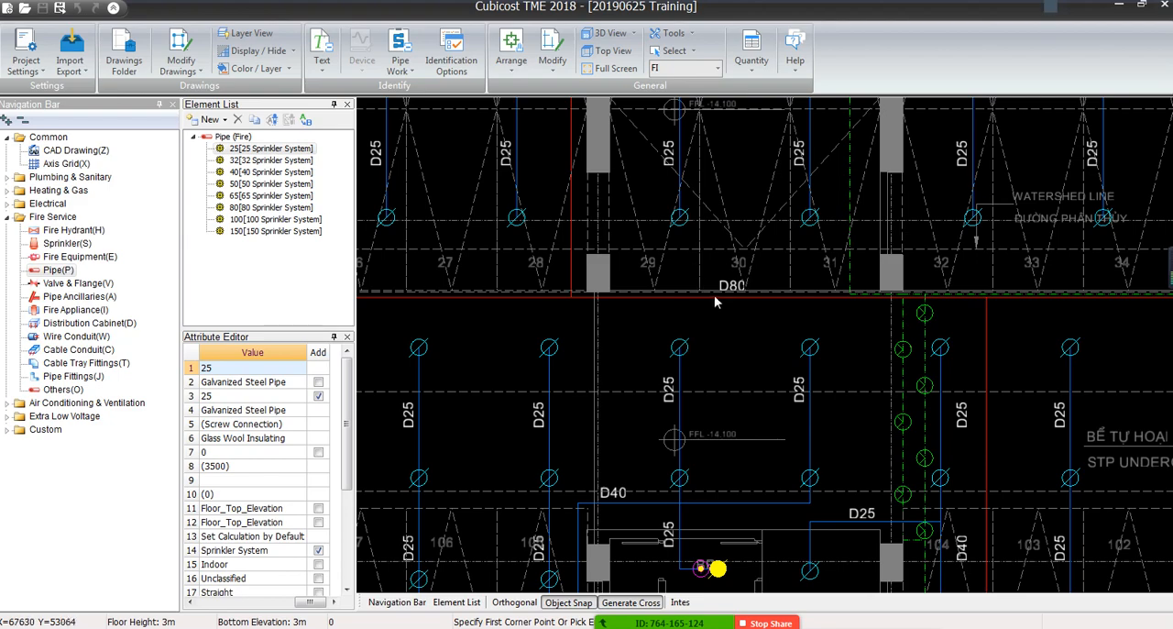
middle_click_drag(751, 399, 696, 249)
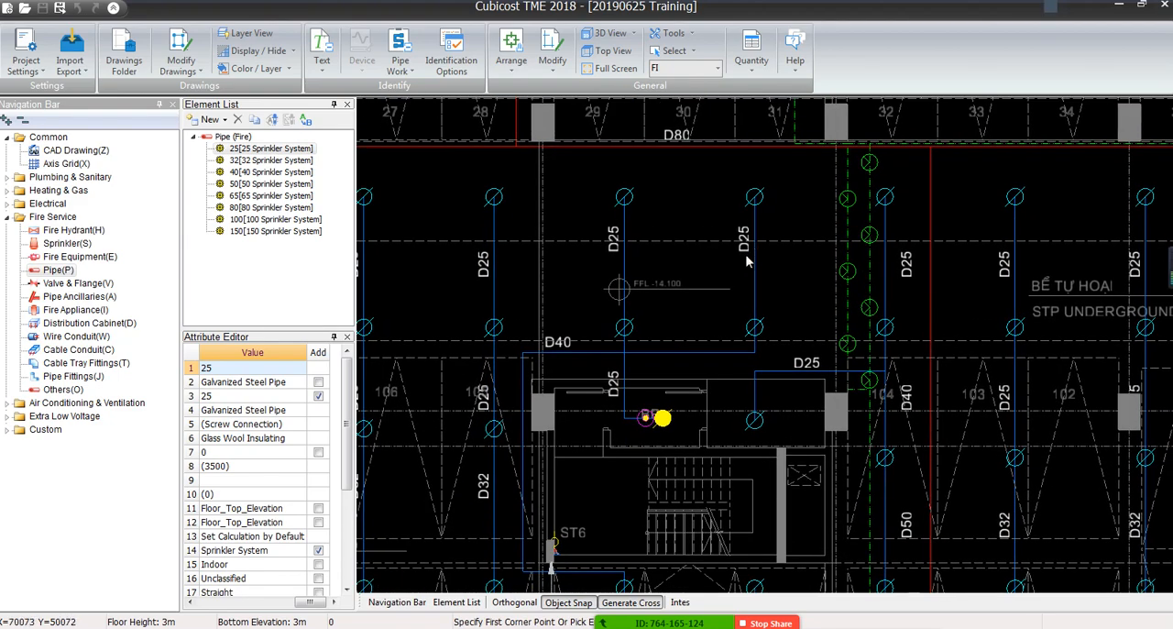
middle_click_drag(680, 344, 706, 279)
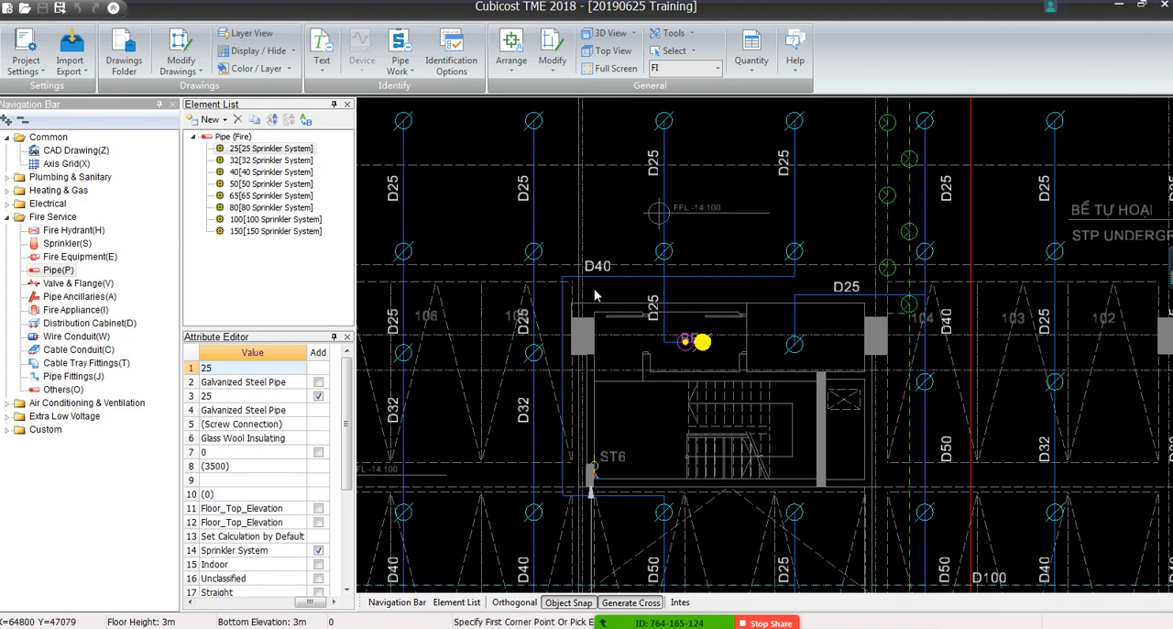
middle_click_drag(598, 297, 637, 224)
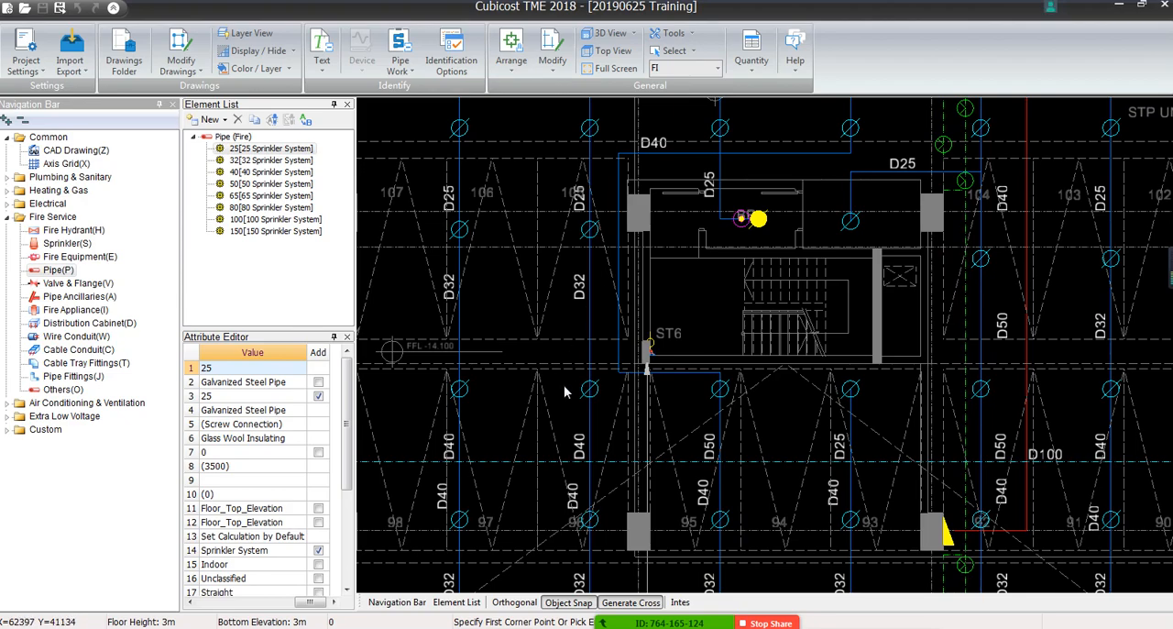
middle_click_drag(563, 420, 612, 198)
middle_click_drag(643, 446, 834, 142)
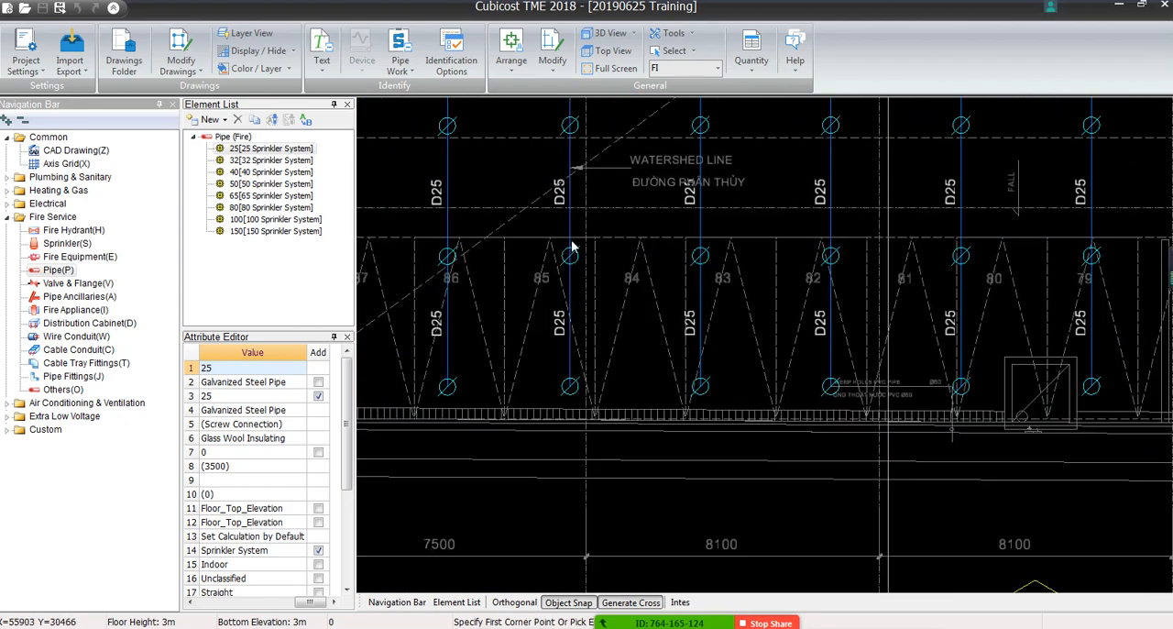
middle_click_drag(572, 245, 783, 462)
scroll(704, 264, "down", 2)
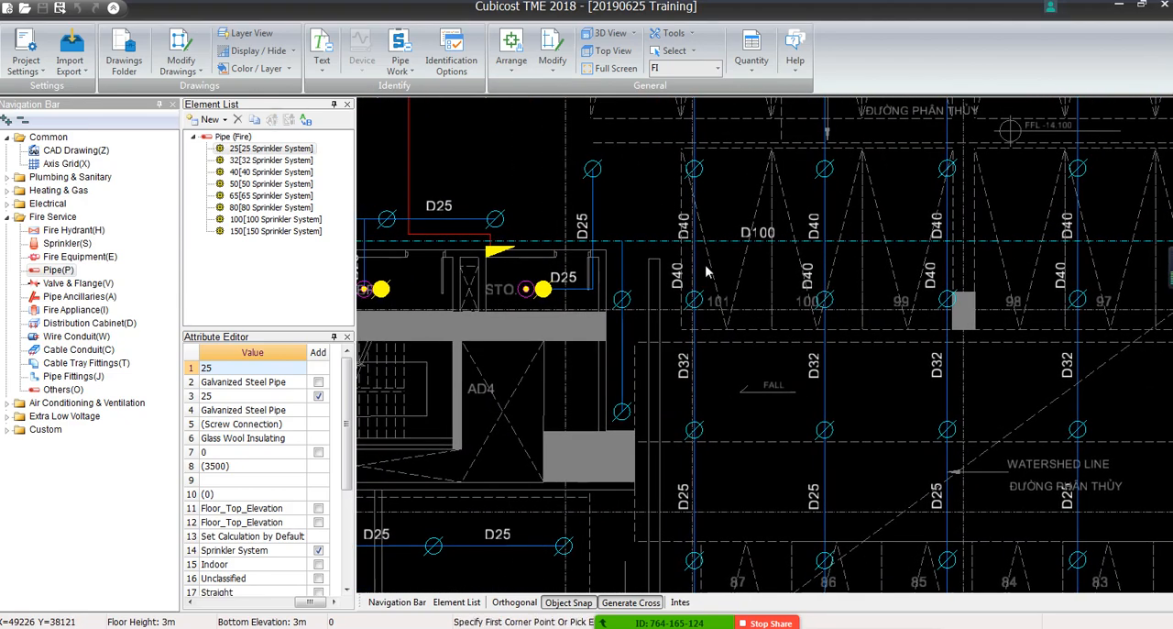
scroll(815, 240, "down", 4)
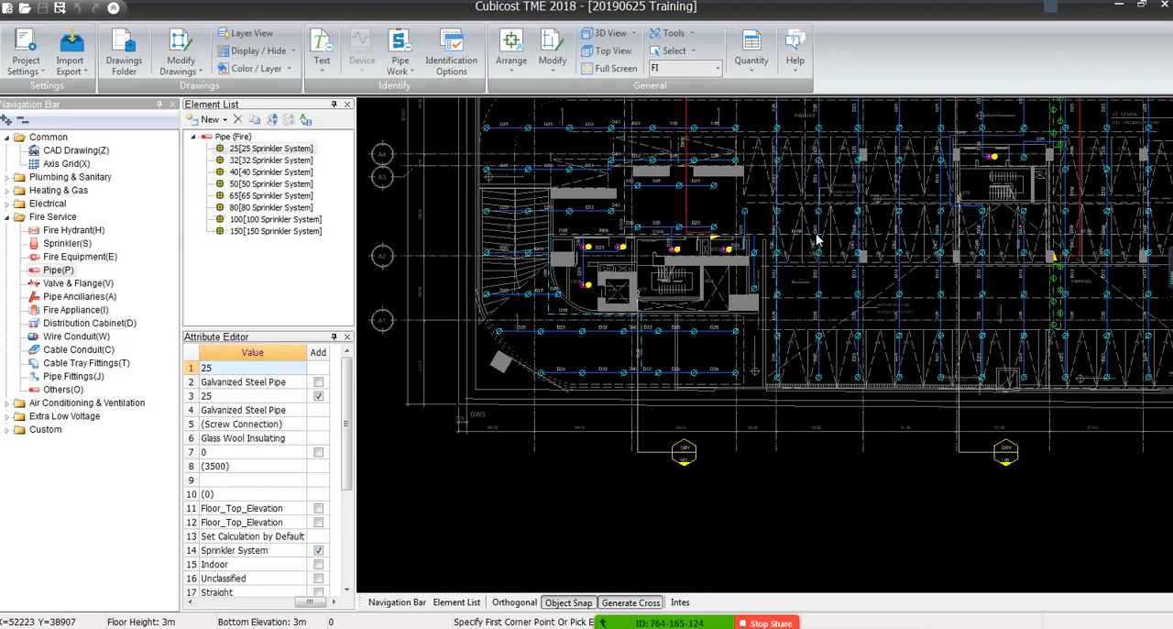
scroll(689, 332, "up", 3)
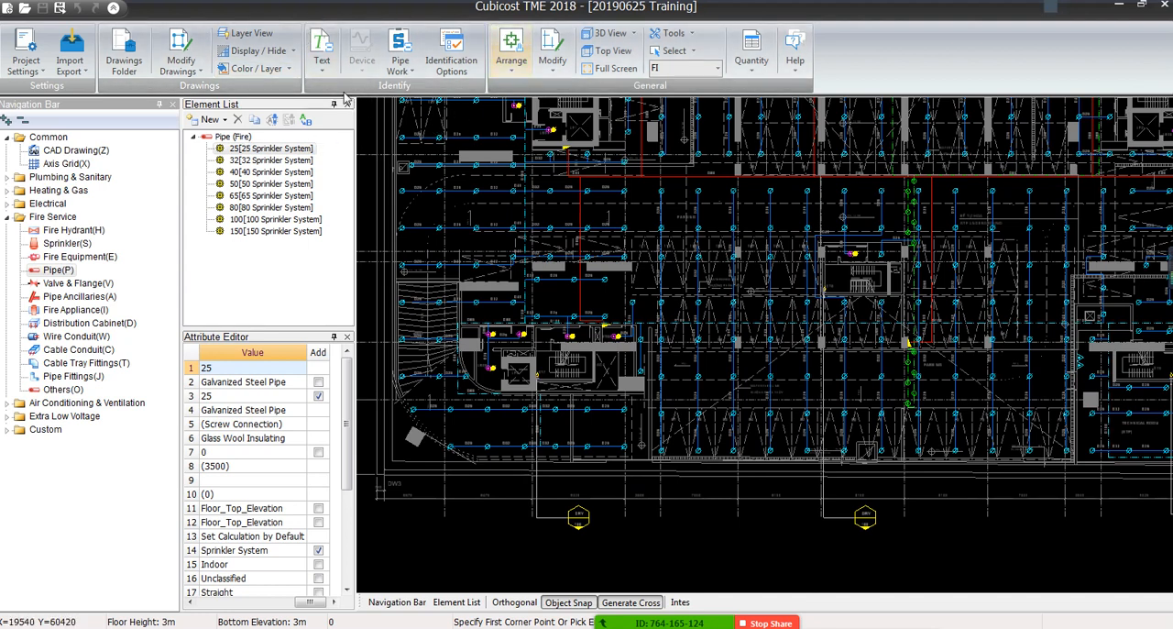
Review the Pipe Work identification methods and compare them with the diameter labels along the horizontal sprinkler branches
left_click(404, 77)
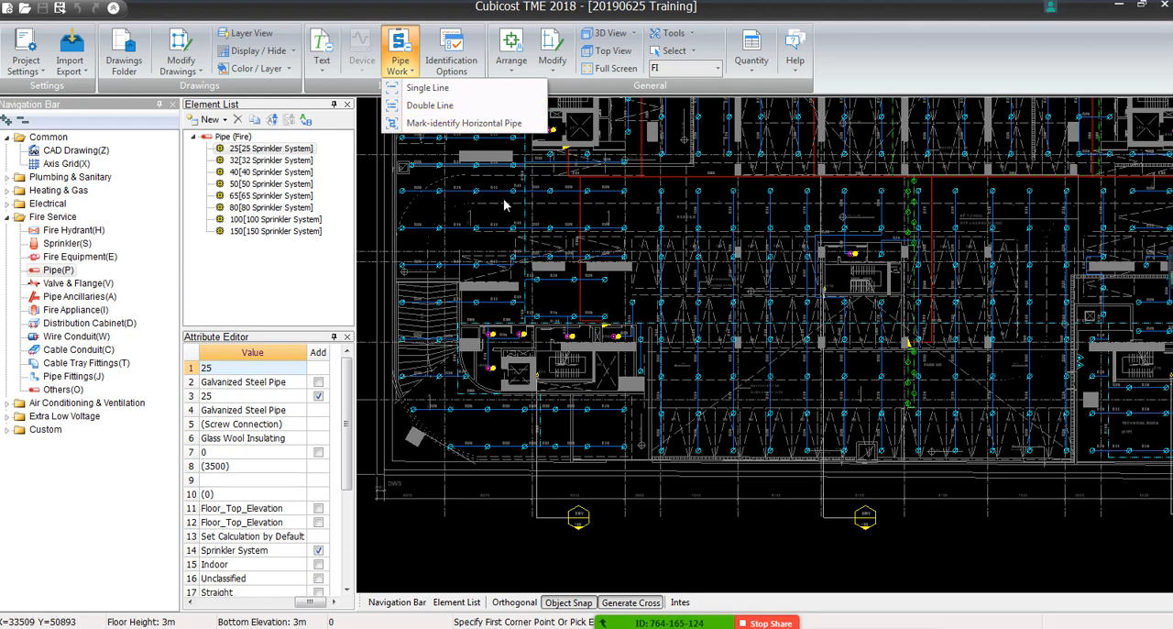
scroll(527, 206, "up", 3)
scroll(527, 206, "up", 1)
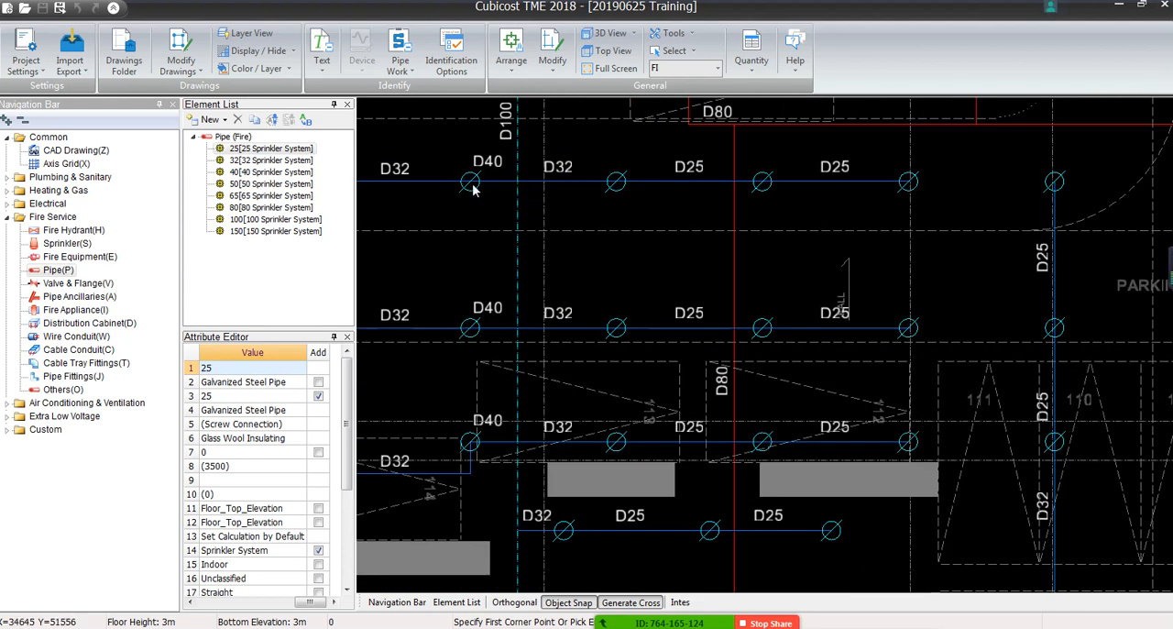
left_click(400, 62)
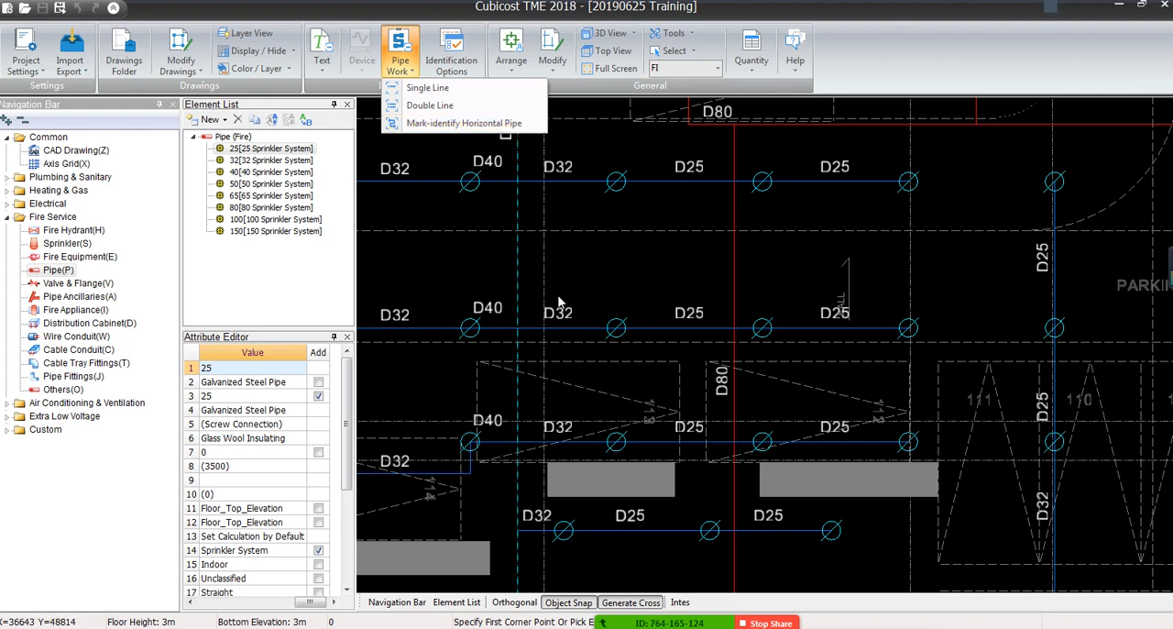
left_click(492, 213)
scroll(492, 213, "down", 3)
scroll(602, 261, "down", 1)
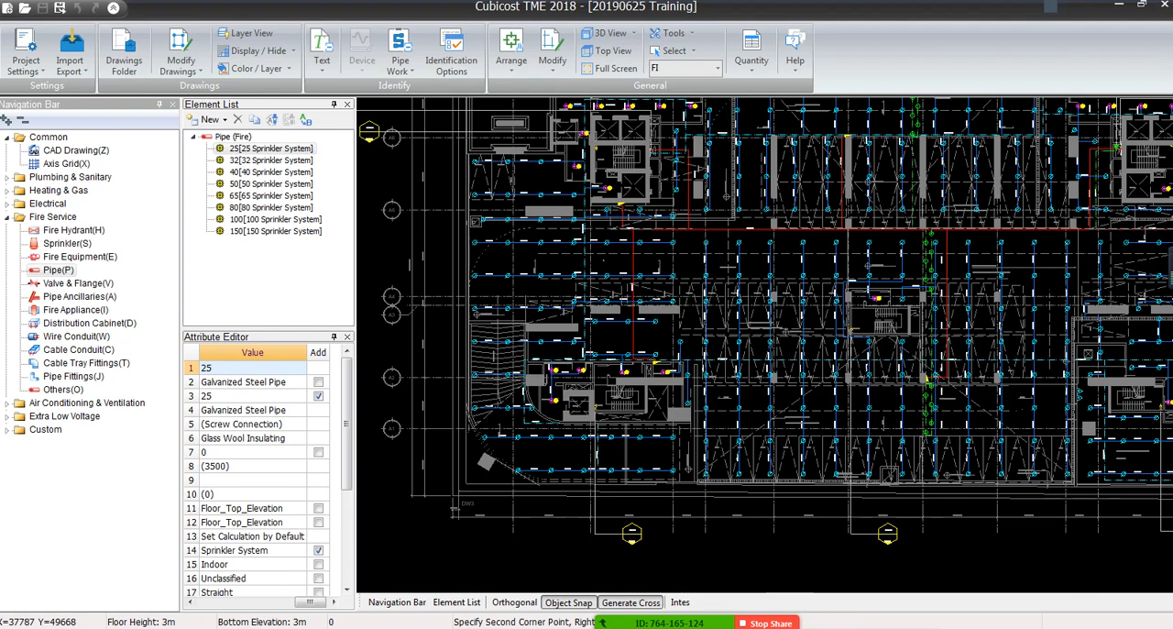
right_click(715, 235)
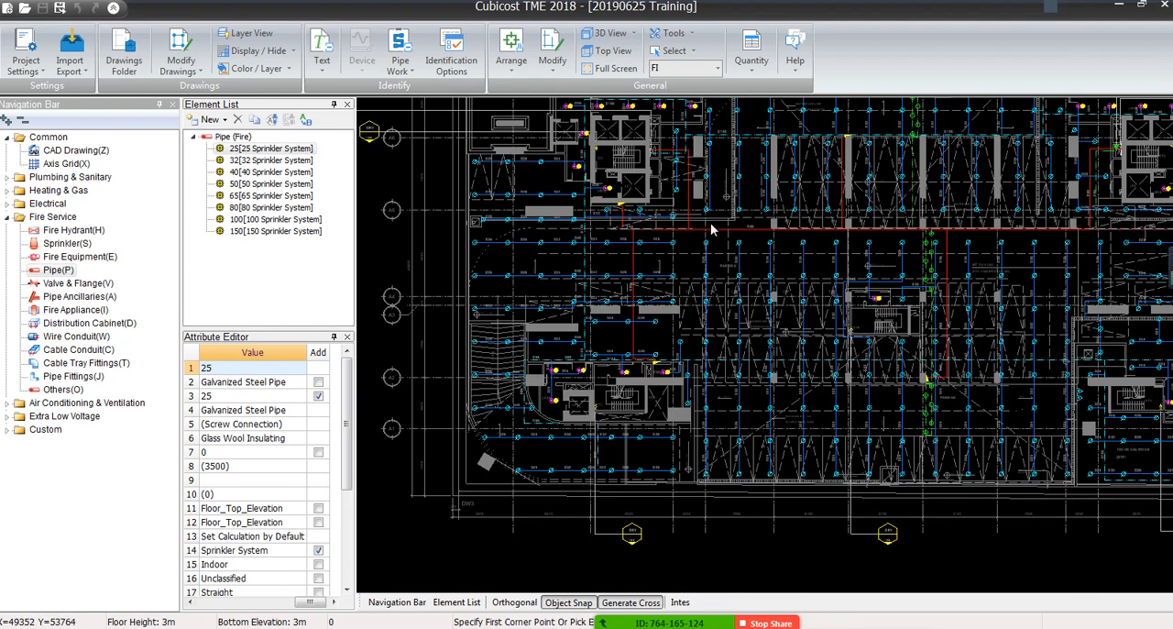
Examine the vertical sprinkler pipes near the watershed line and the junction where the D25 branch beside AD1 meets them
middle_click_drag(711, 229, 598, 336)
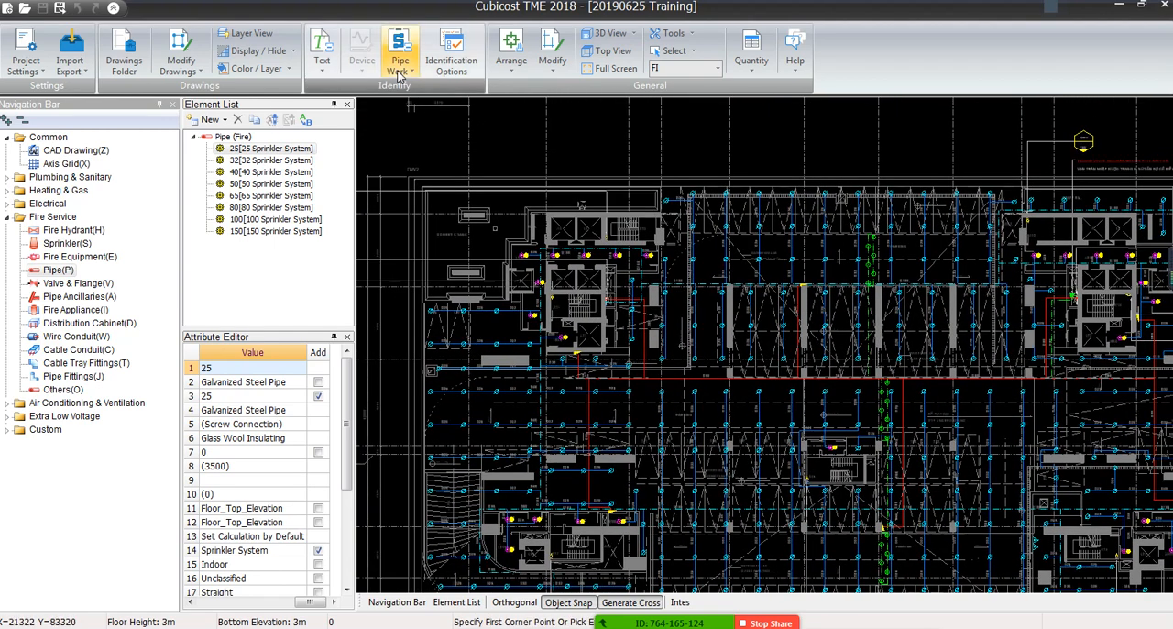
scroll(758, 252, "up", 2)
scroll(757, 246, "up", 3)
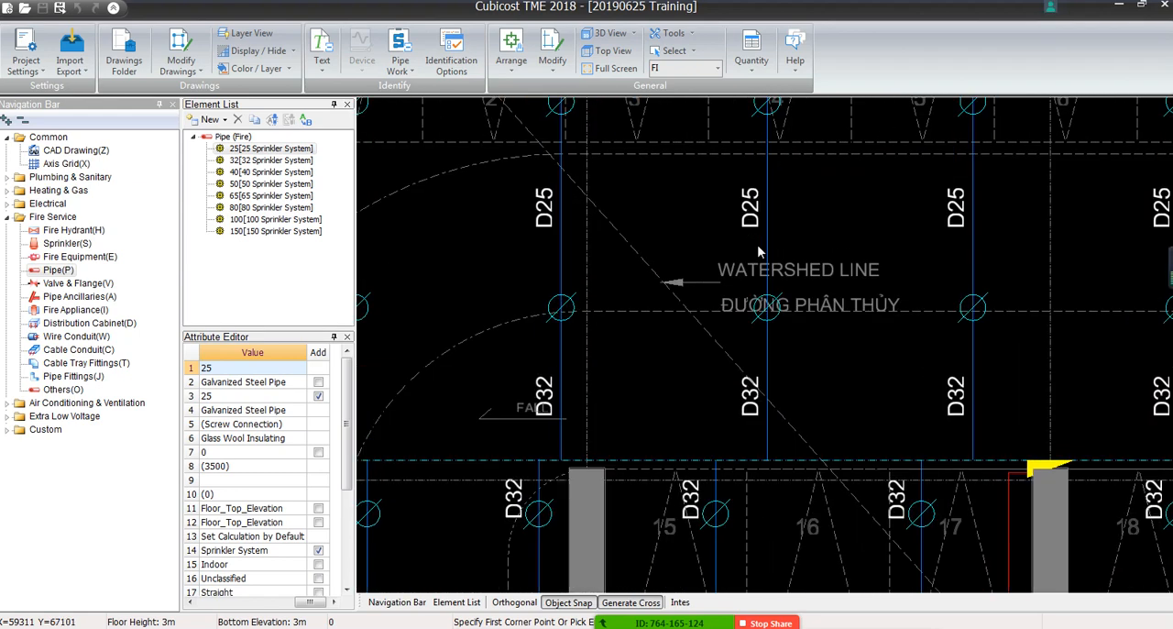
middle_click_drag(757, 245, 644, 370)
scroll(369, 165, "up", 1)
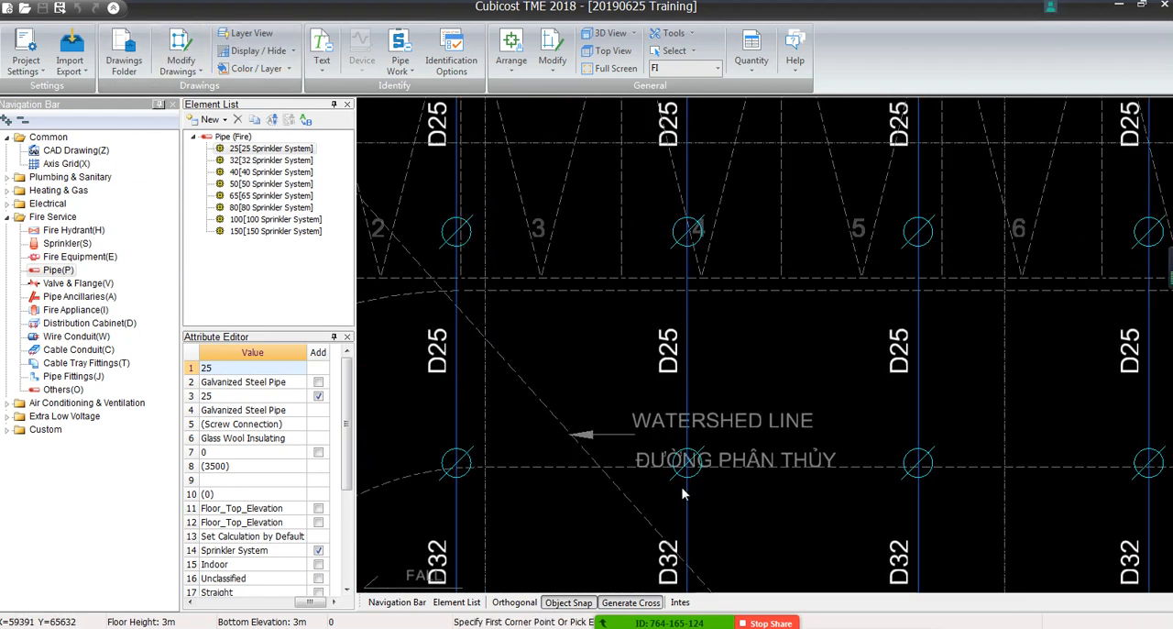
scroll(657, 191, "down", 4)
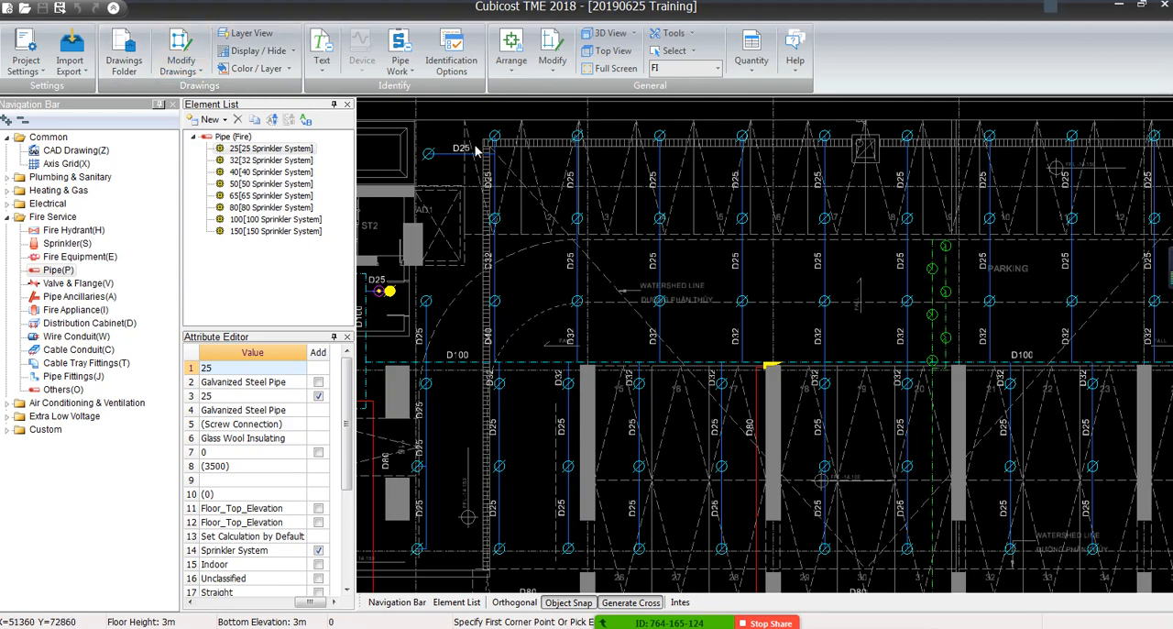
scroll(476, 147, "up", 4)
scroll(550, 174, "up", 4)
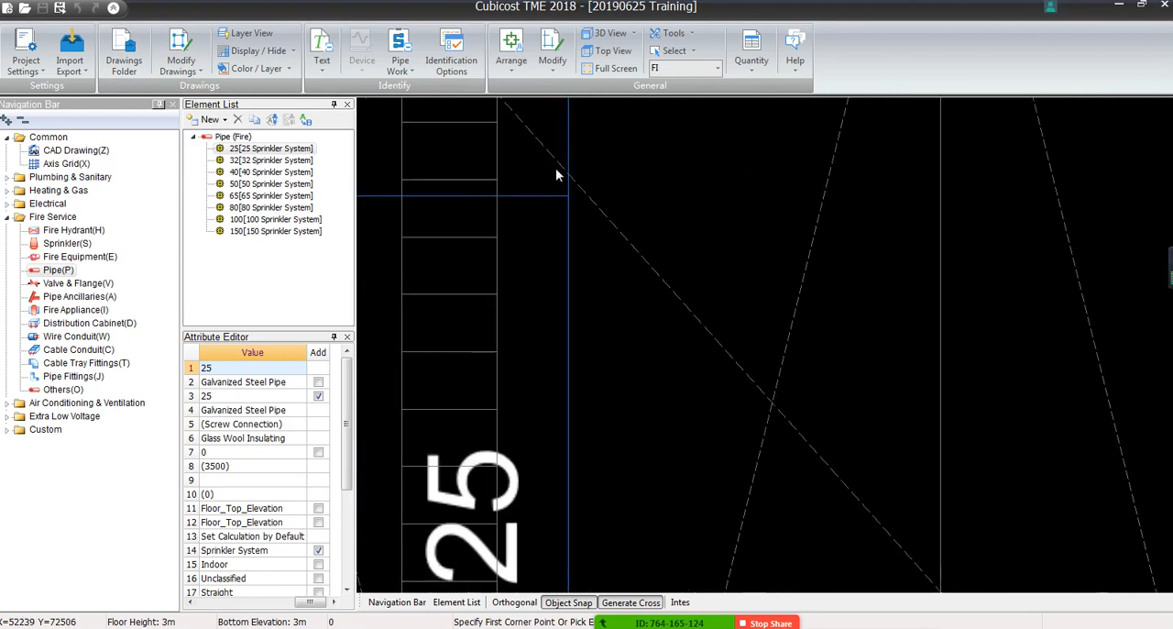
scroll(549, 215, "down", 3)
scroll(549, 212, "down", 8)
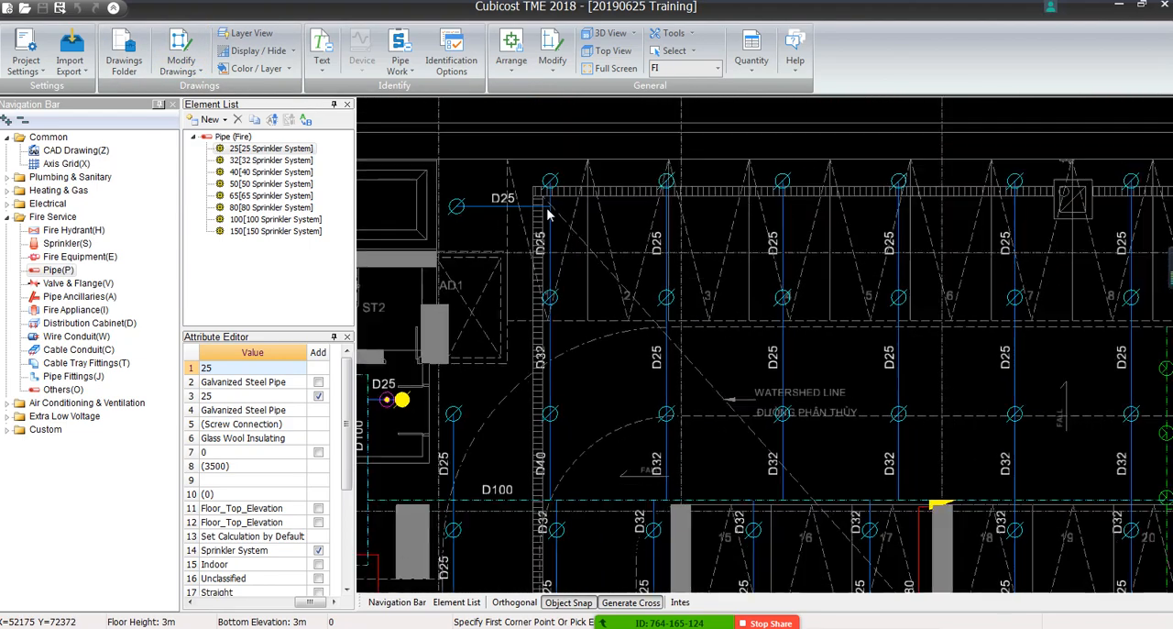
scroll(549, 213, "down", 5)
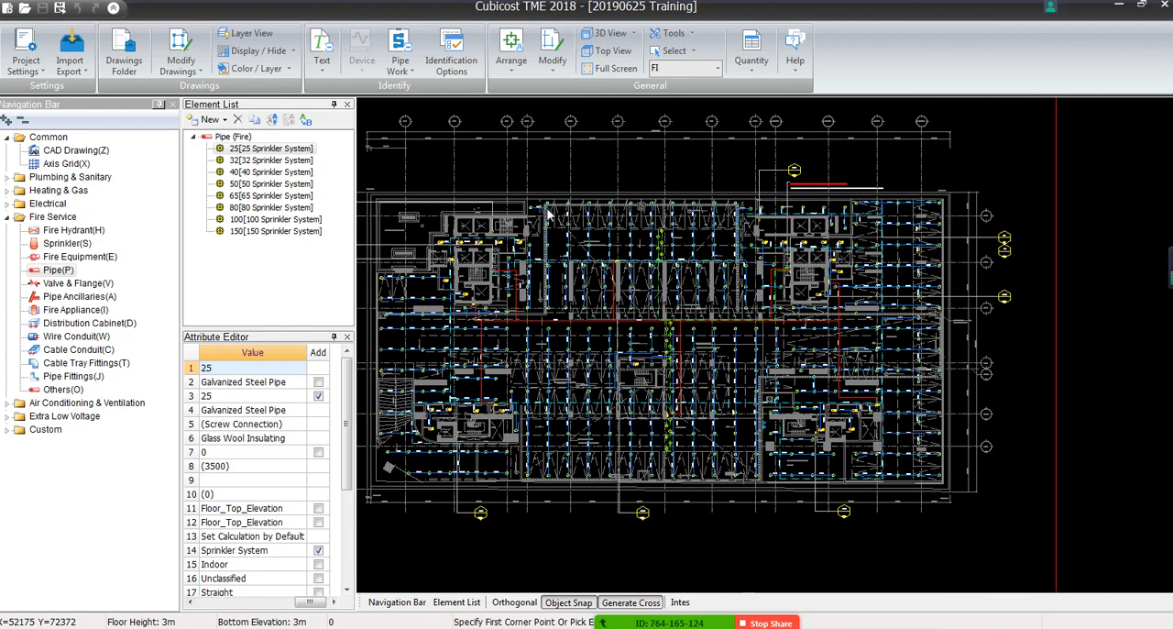
middle_click_drag(642, 263, 653, 267)
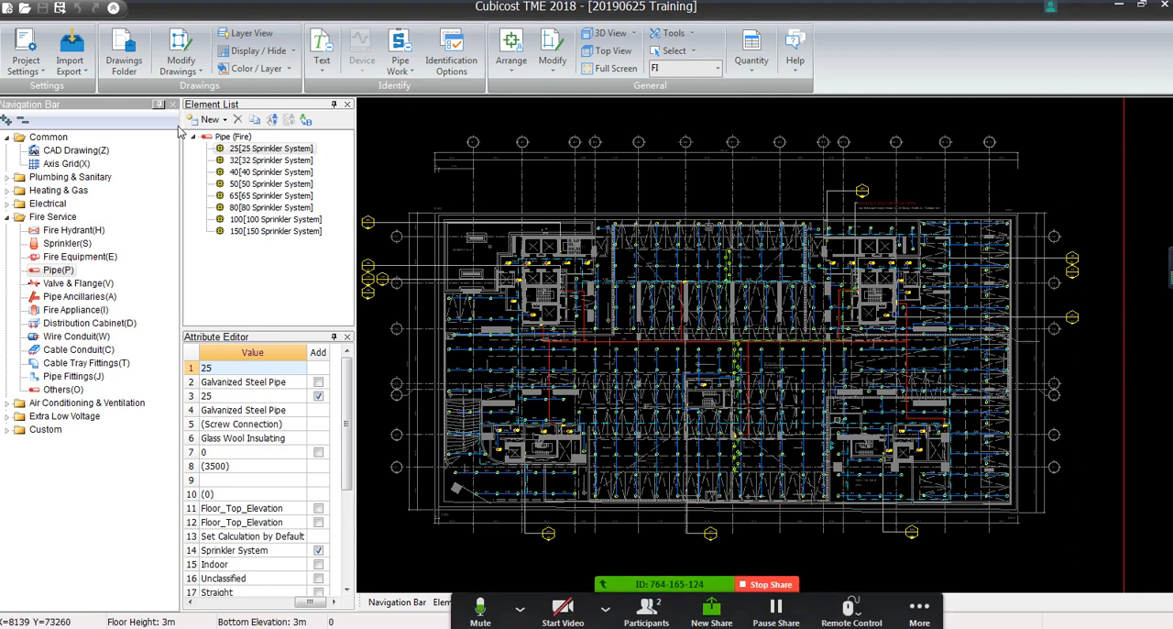
Break the CAD lines of the entire sprinkler floor plan with Break CAD Line and complete the operation
left_click(175, 70)
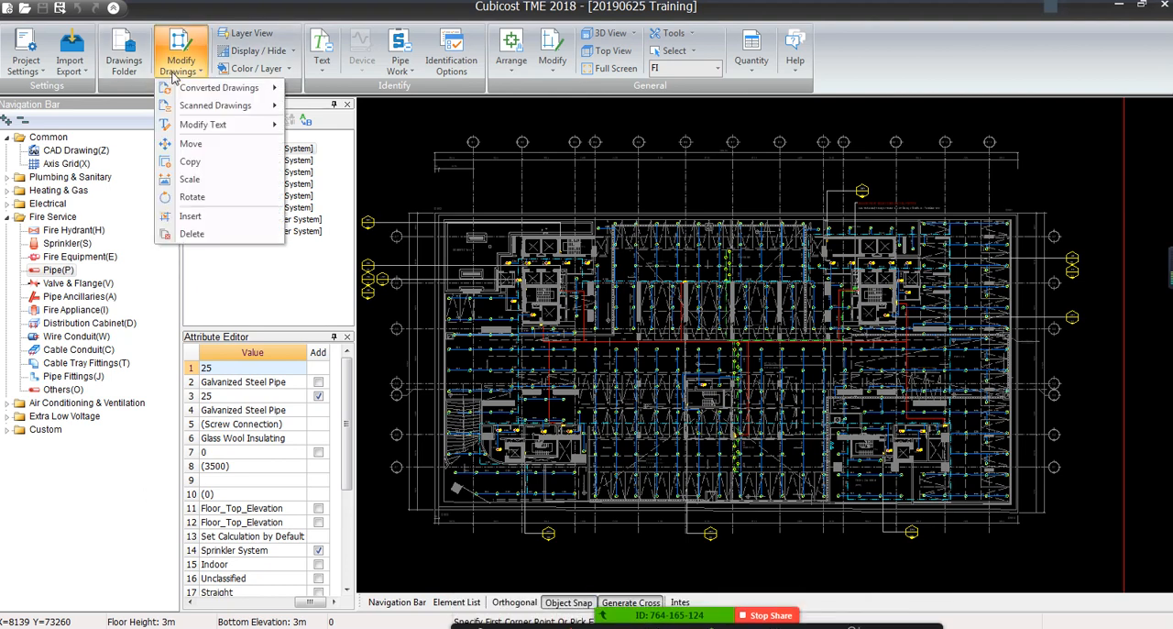
mouse_move(196, 87)
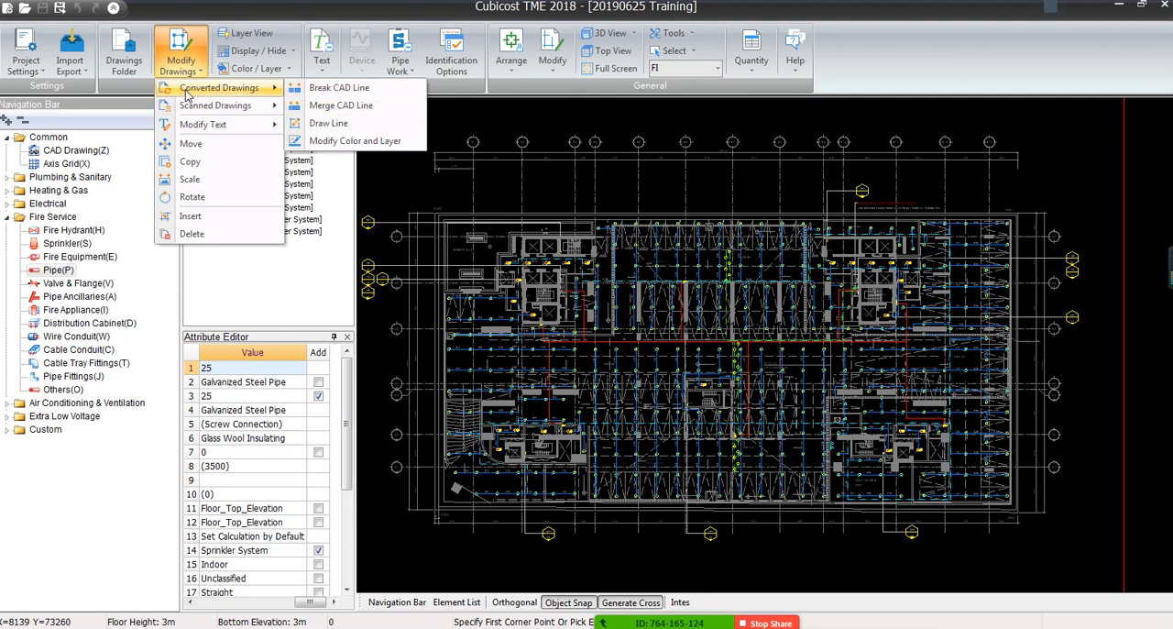
left_click(339, 87)
scroll(511, 142, "down", 3)
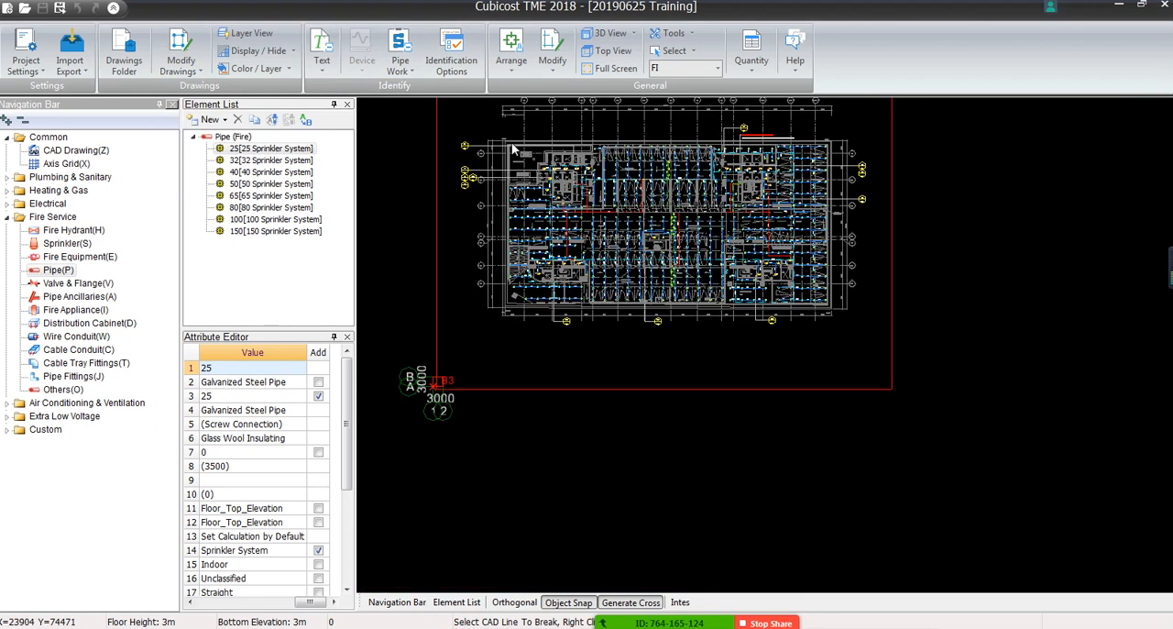
middle_click_drag(512, 142, 496, 217)
mouse_move(435, 151)
left_mouse_down()
mouse_move(490, 230)
mouse_move(770, 413)
mouse_move(867, 430)
left_mouse_up()
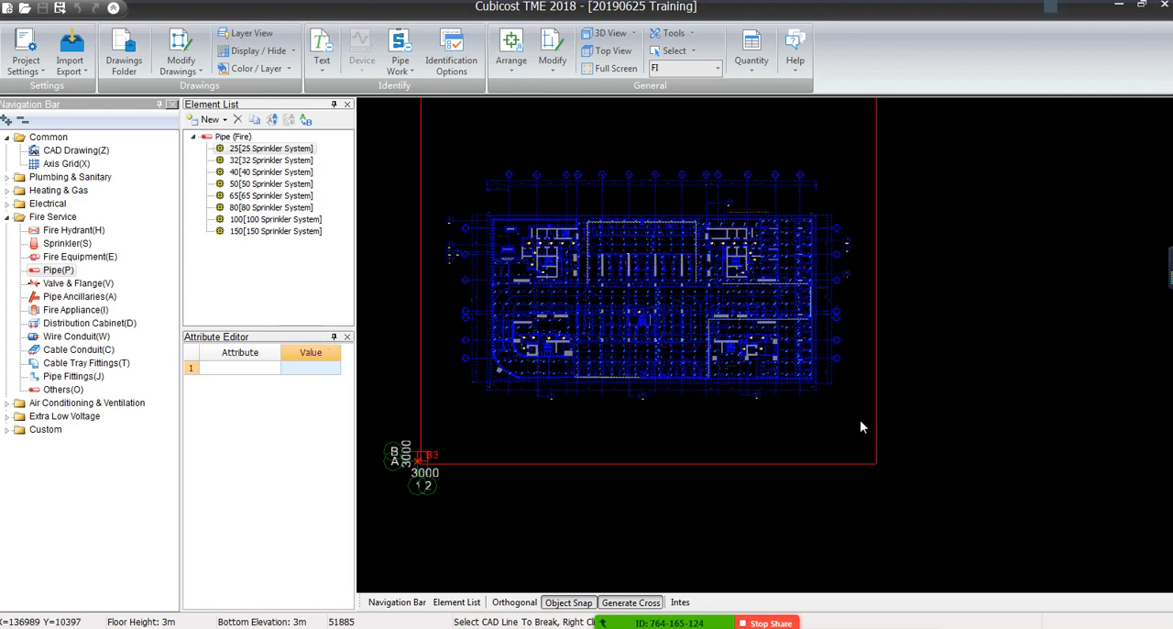
scroll(641, 230, "up", 5)
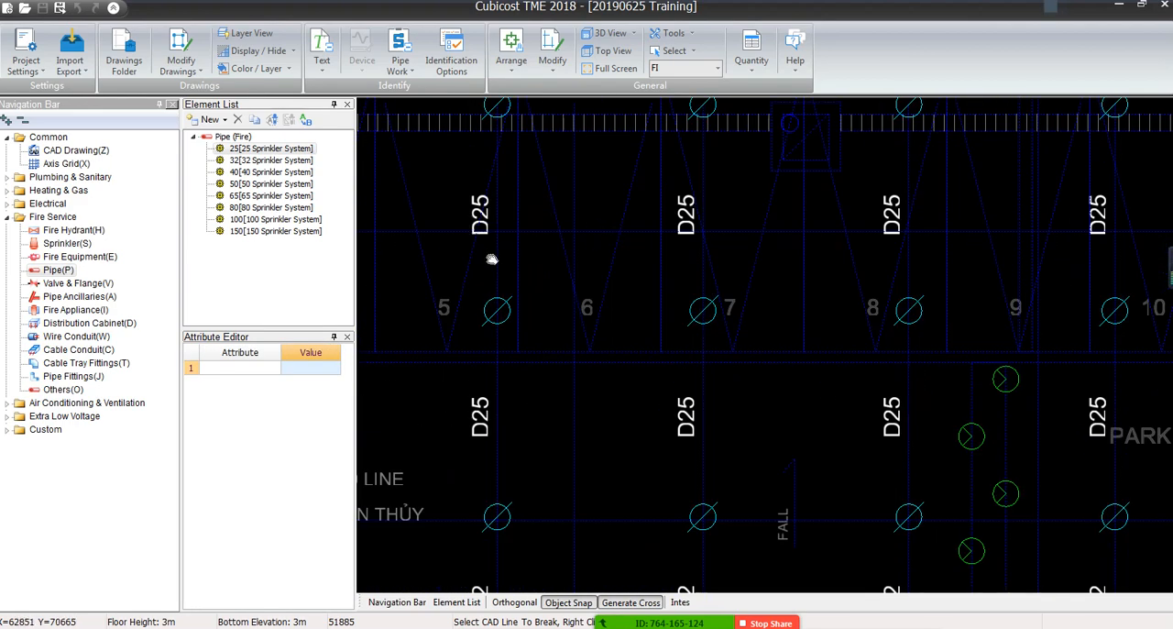
scroll(491, 259, "down", 3)
scroll(563, 128, "up", 5)
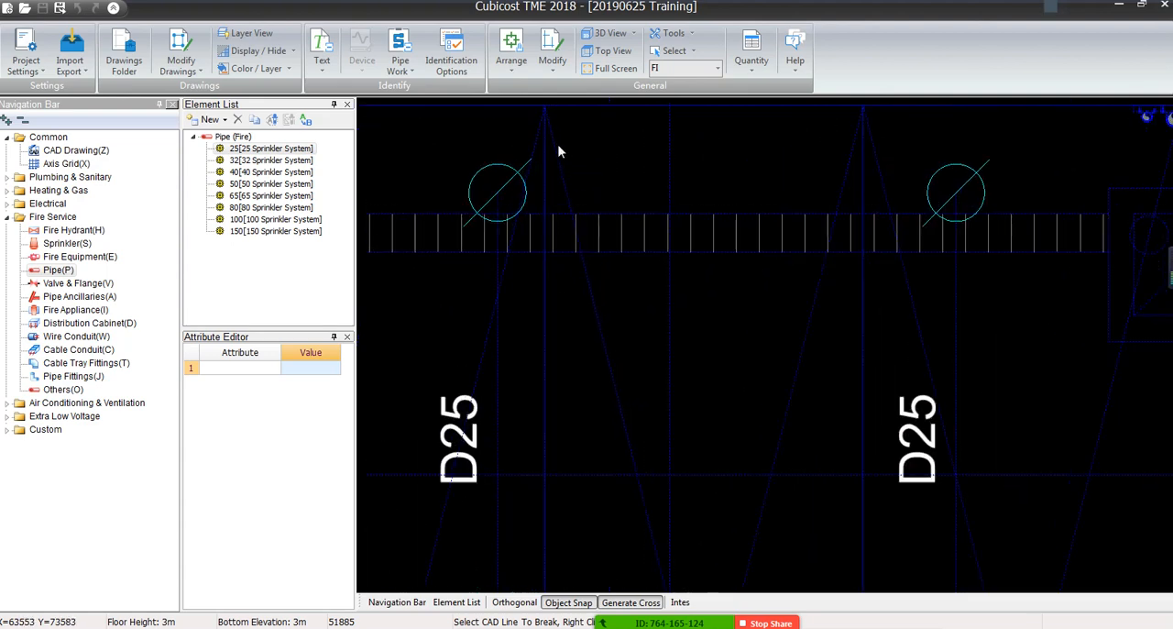
scroll(559, 149, "up", 1)
middle_click_drag(490, 317, 534, 144)
middle_click_drag(561, 502, 590, 313)
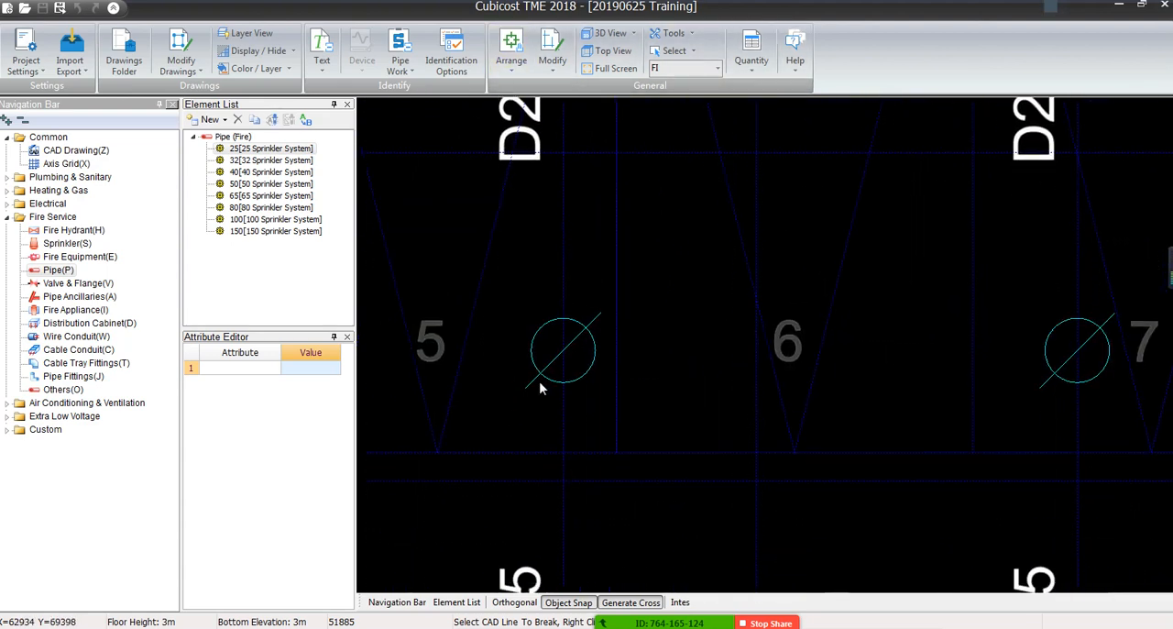
middle_click_drag(566, 473, 630, 421)
right_click(599, 382)
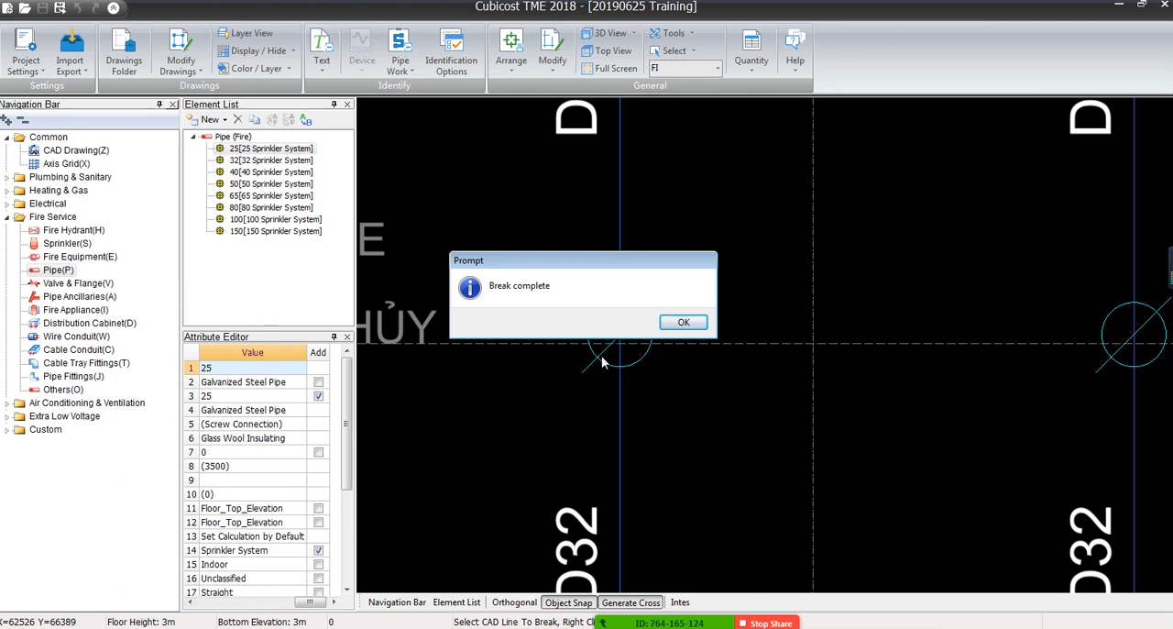
left_click(684, 323)
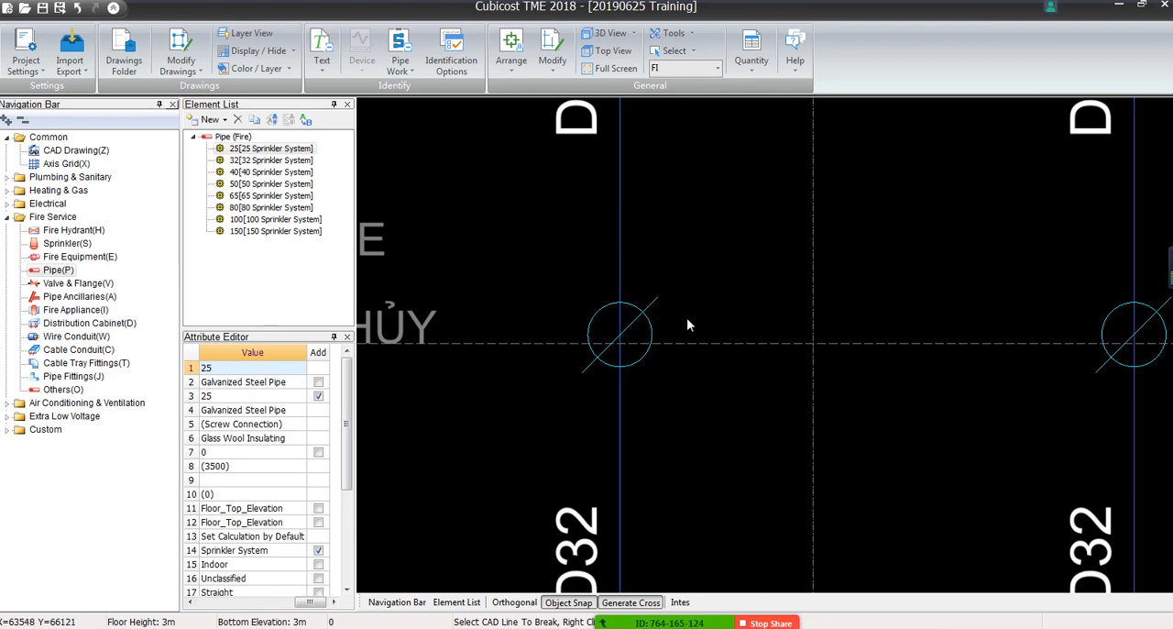
Examine the sprinkler pipe lines and their diameter labels around the watershed line, the stair and lift core, and AD1
scroll(686, 317, "down", 5)
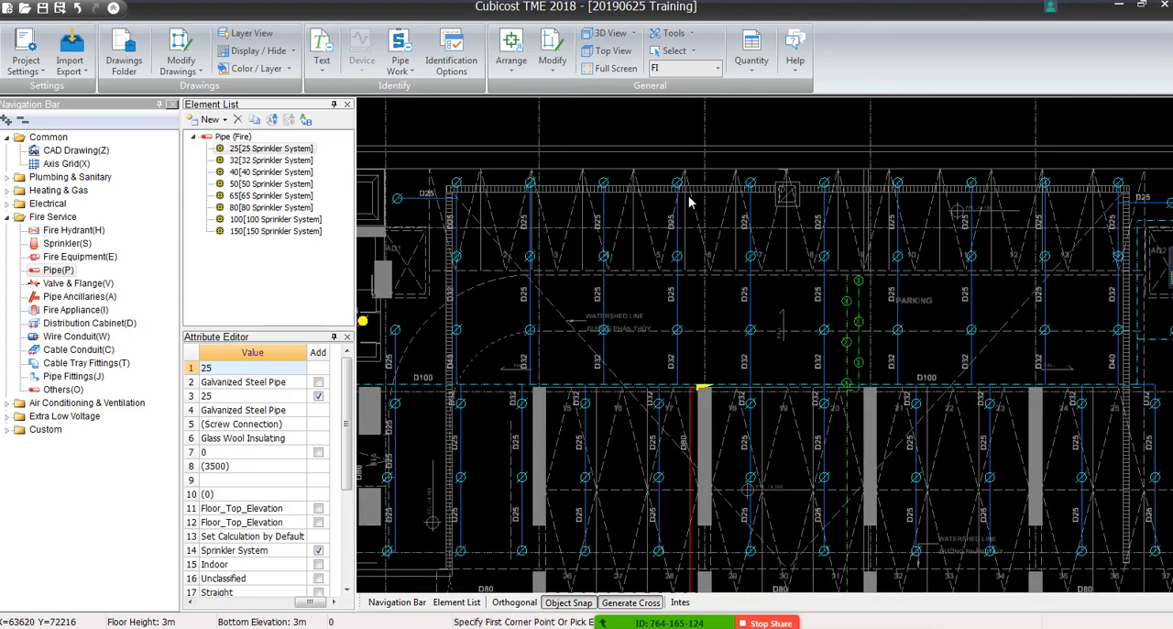
scroll(689, 214, "up", 2)
scroll(690, 211, "up", 1)
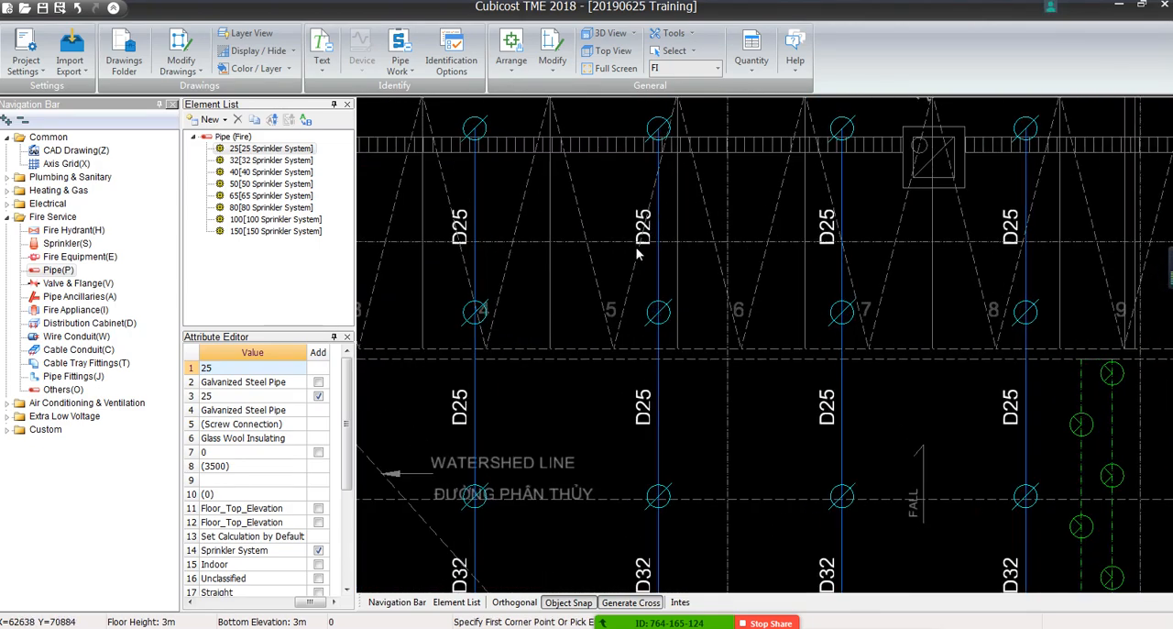
middle_click_drag(678, 394, 707, 217)
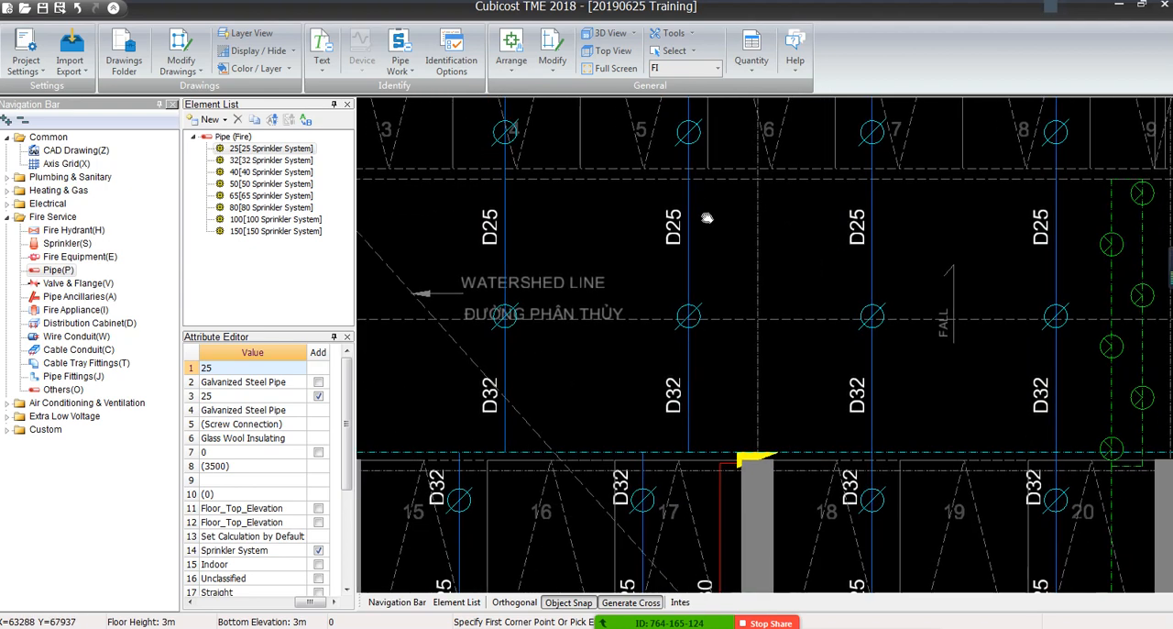
middle_click_drag(686, 317, 696, 213)
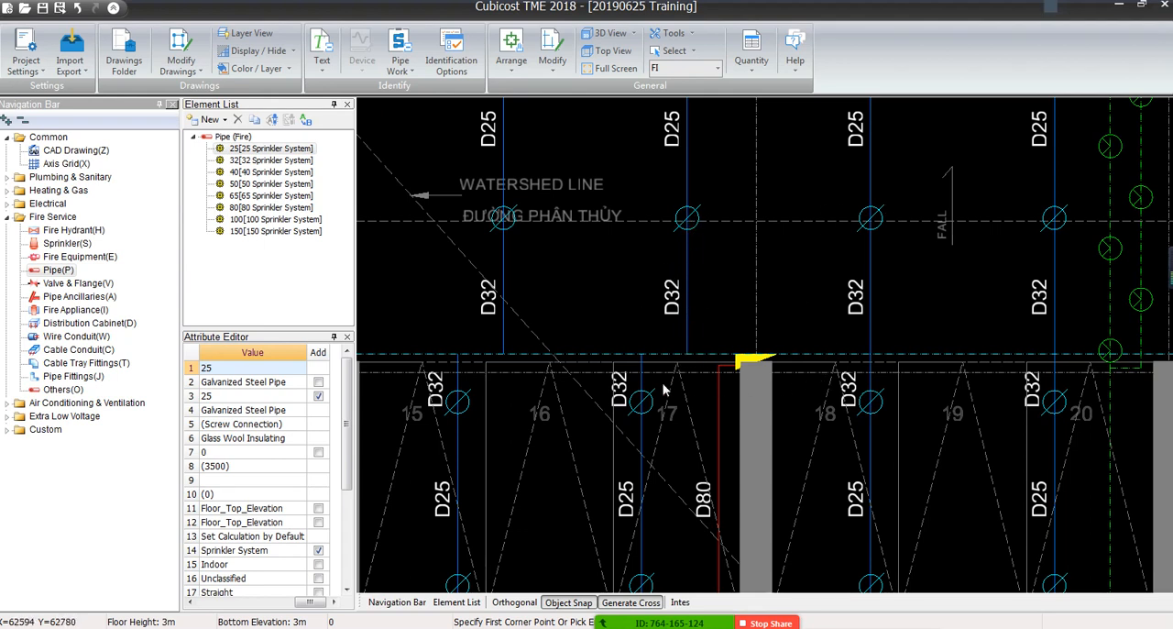
scroll(665, 389, "down", 5)
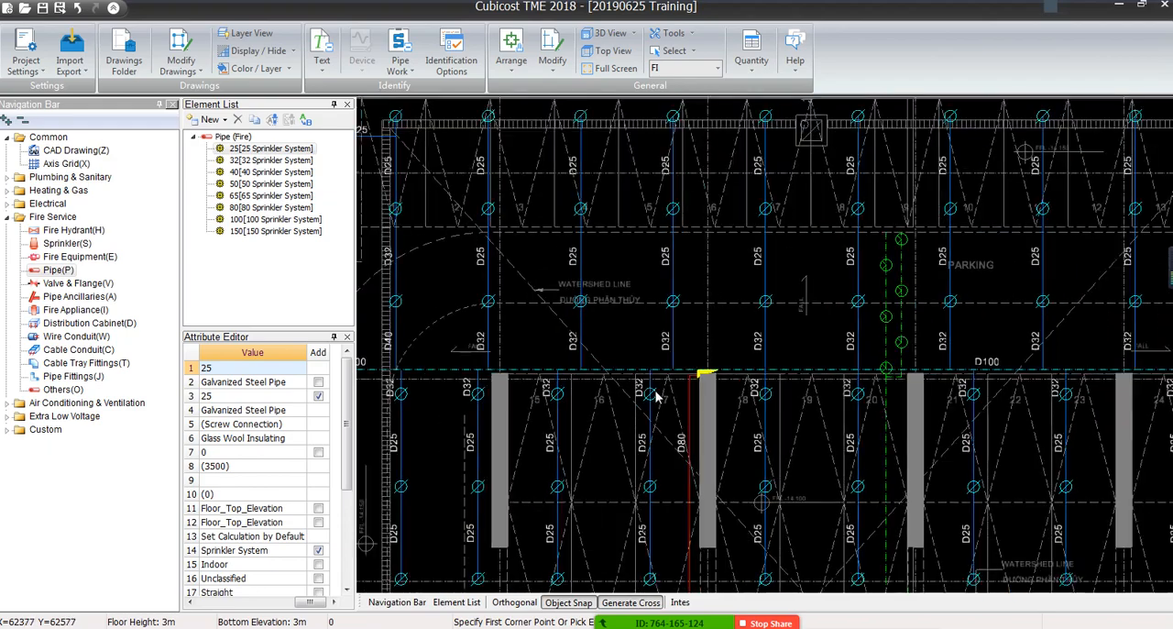
scroll(676, 236, "down", 1)
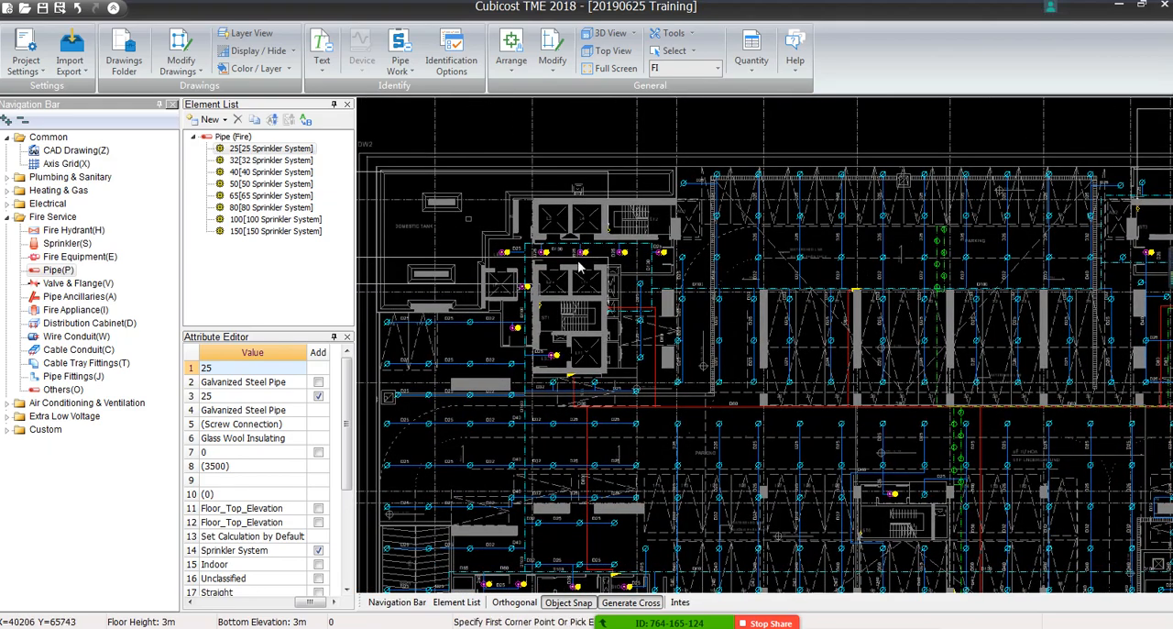
scroll(570, 229, "up", 4)
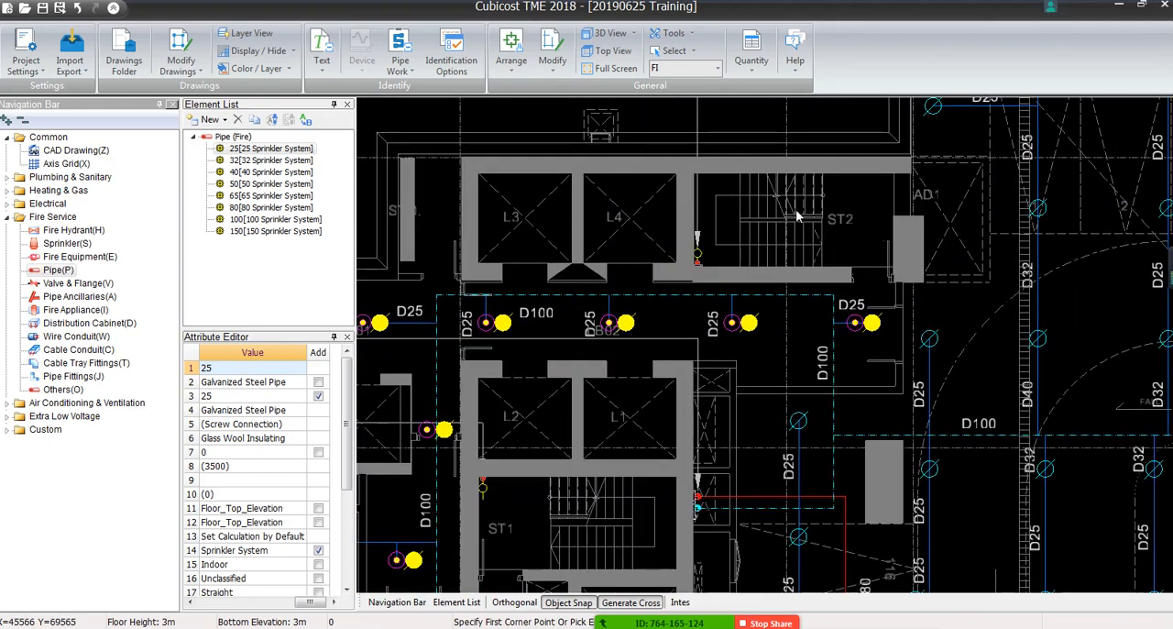
middle_click_drag(795, 211, 628, 412)
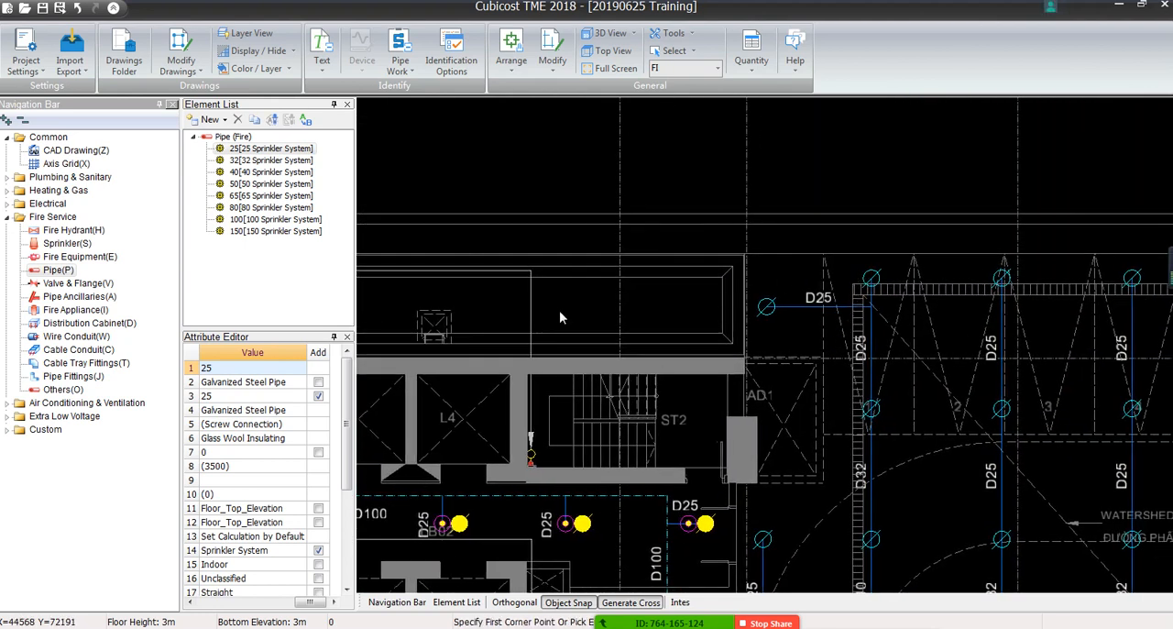
middle_click_drag(747, 310, 595, 208)
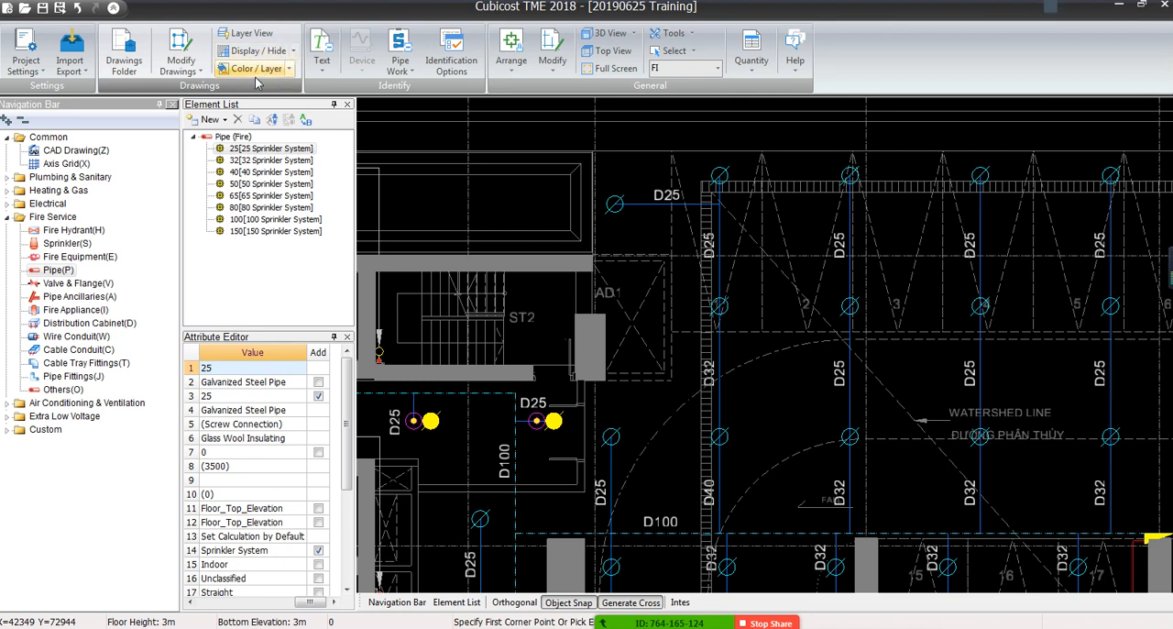
Select all the grey architectural background entities by colour, using the grey line near AD1 as the sample
left_click(289, 69)
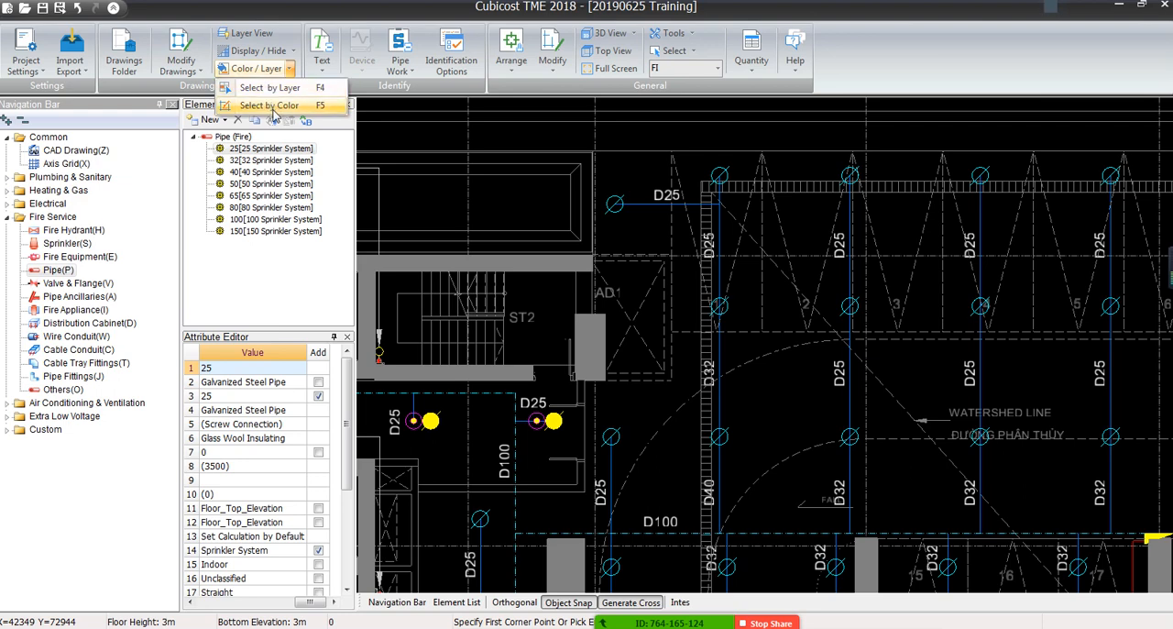
left_click(775, 441)
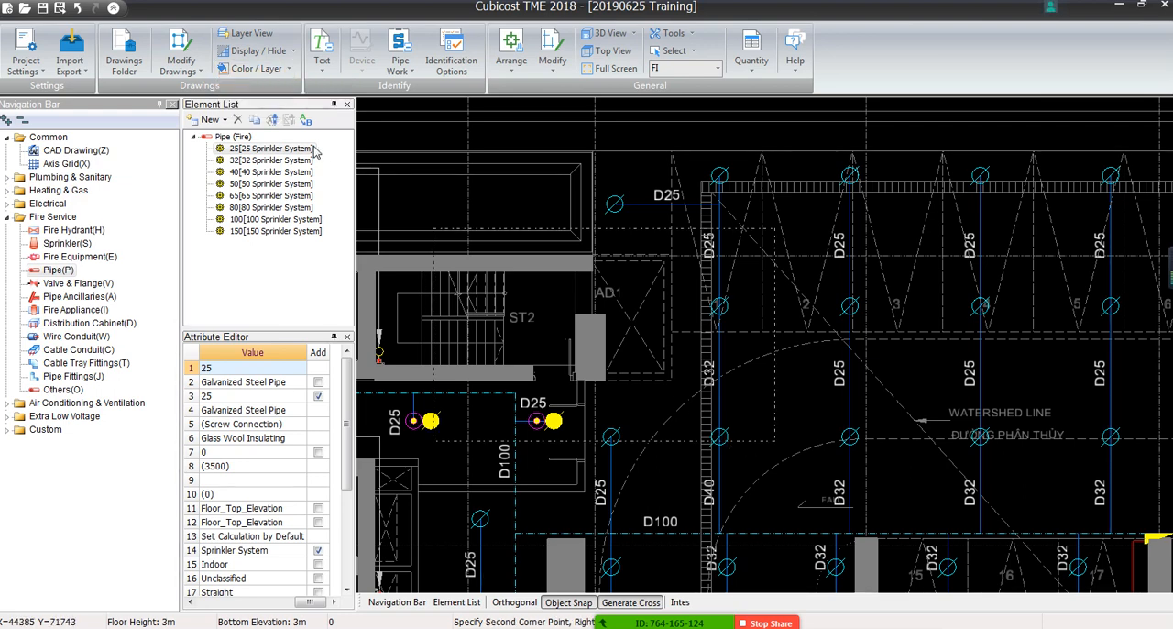
left_click(289, 70)
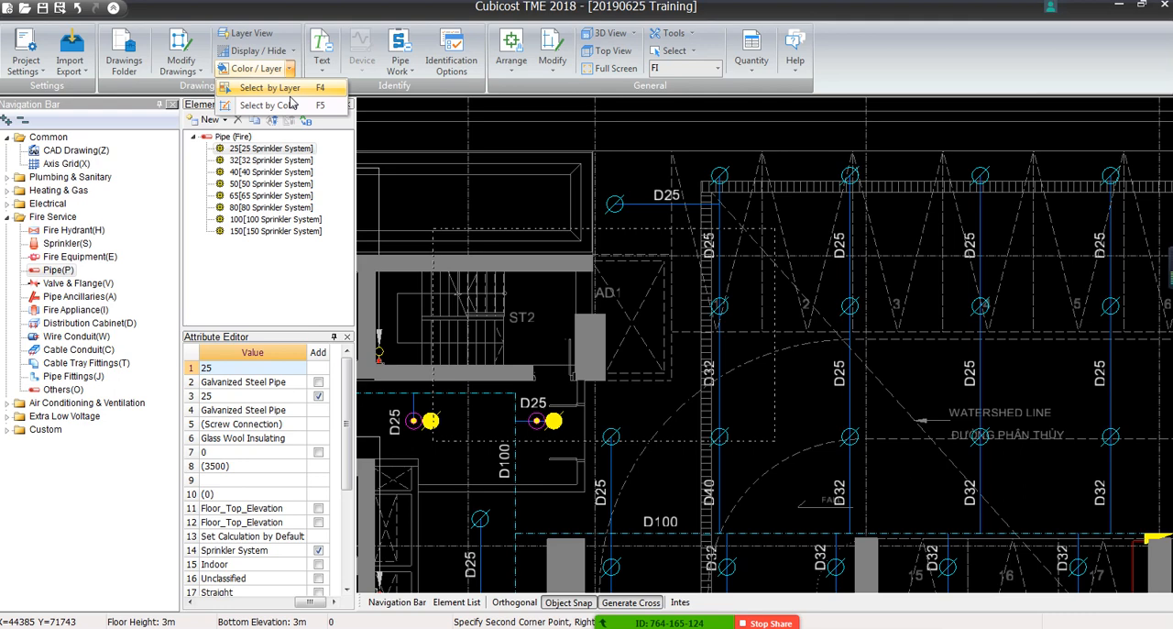
scroll(289, 97, "up", 1)
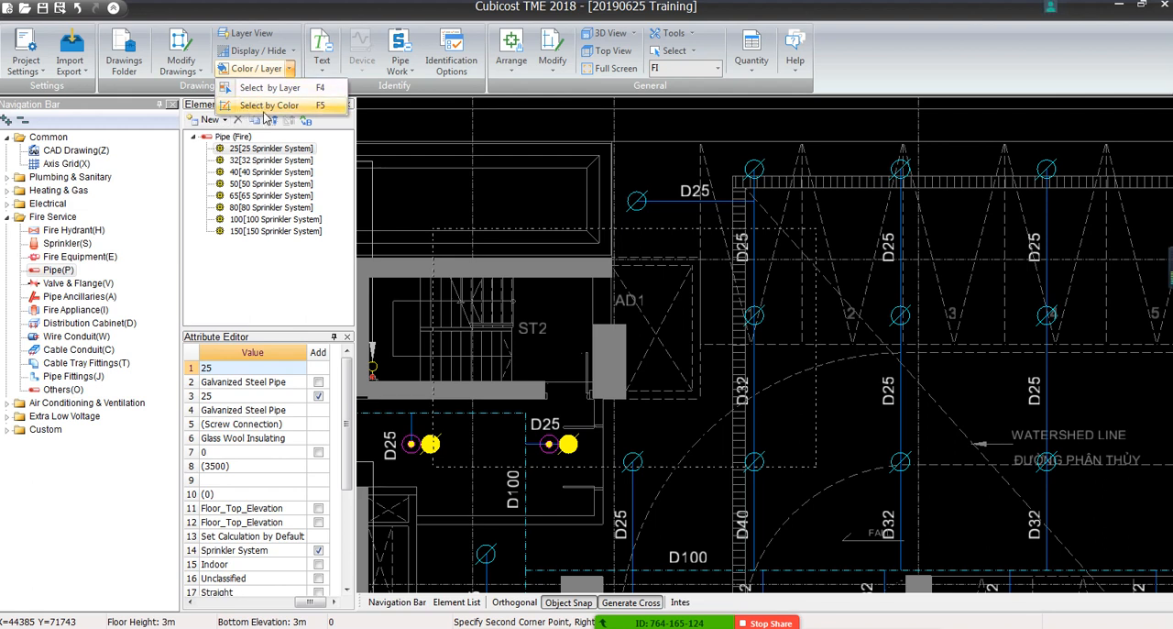
left_click(269, 108)
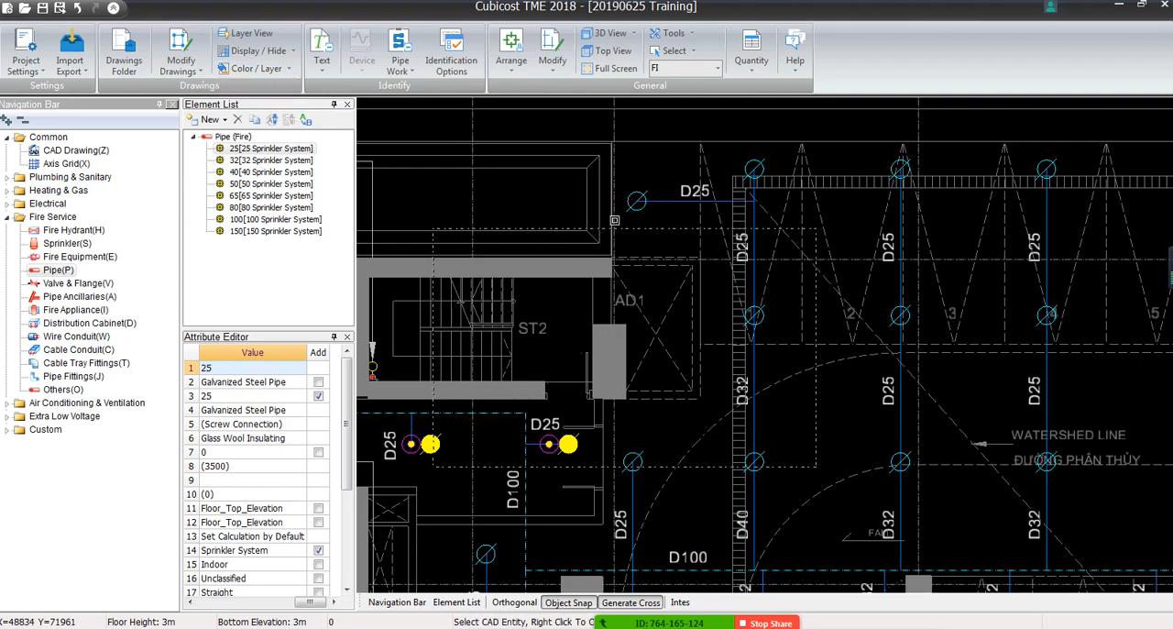
scroll(621, 261, "down", 2)
scroll(621, 261, "up", 3)
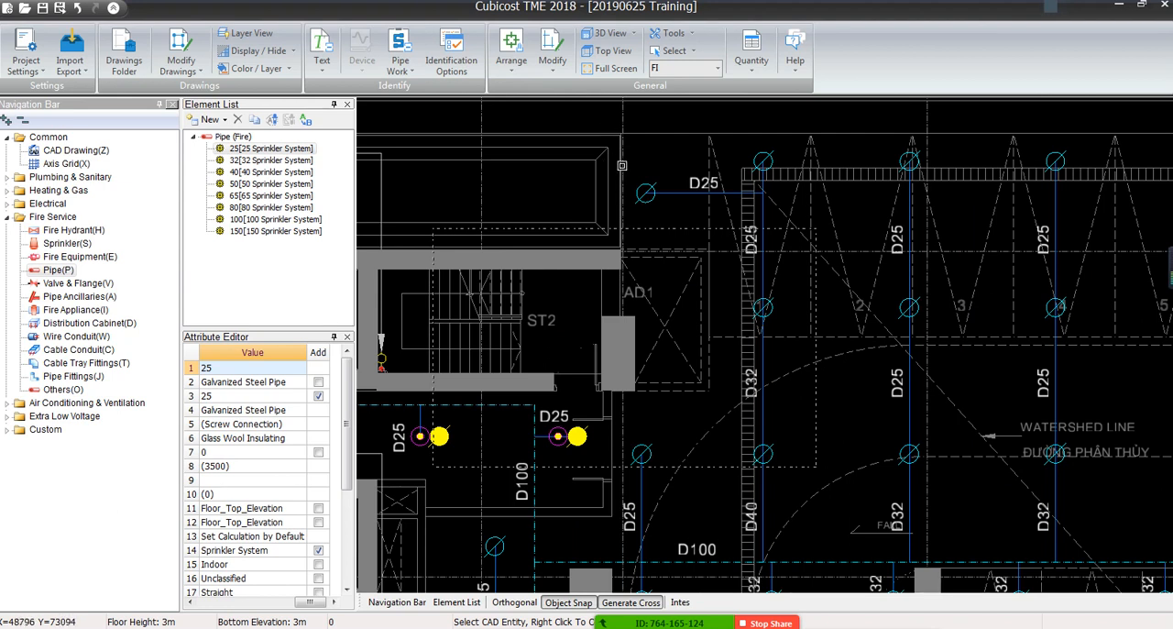
left_click(621, 165)
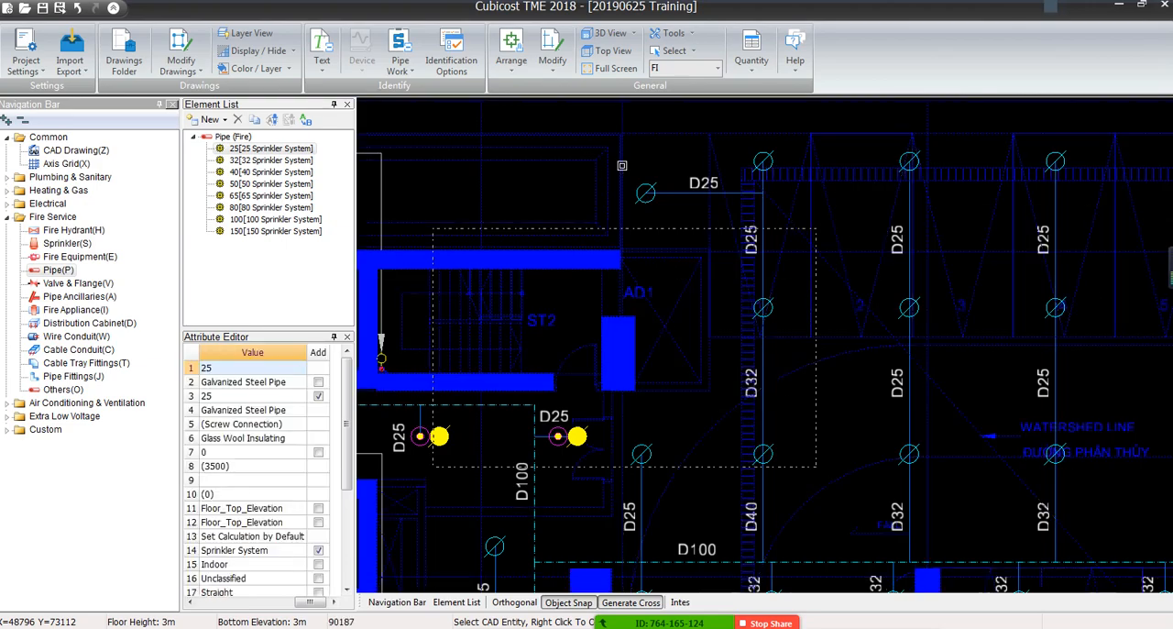
Check the colour selection across the whole floor plan, comparing the background entities with the sprinkler pipes and labels
scroll(623, 174, "down", 5)
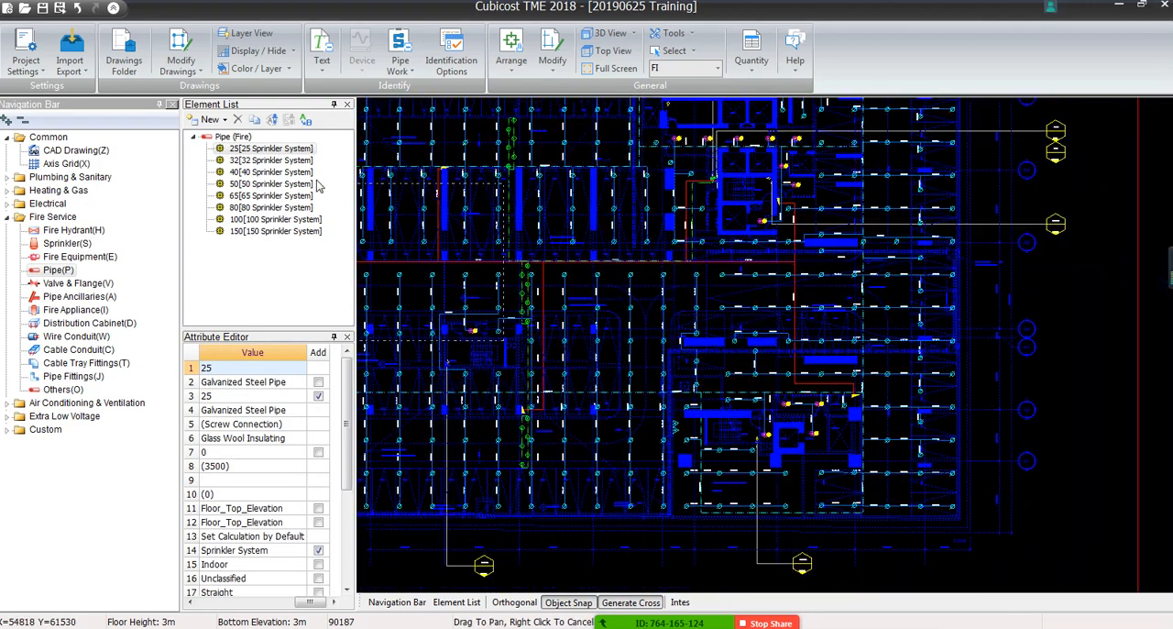
middle_click_drag(629, 190, 568, 395)
scroll(743, 313, "up", 4)
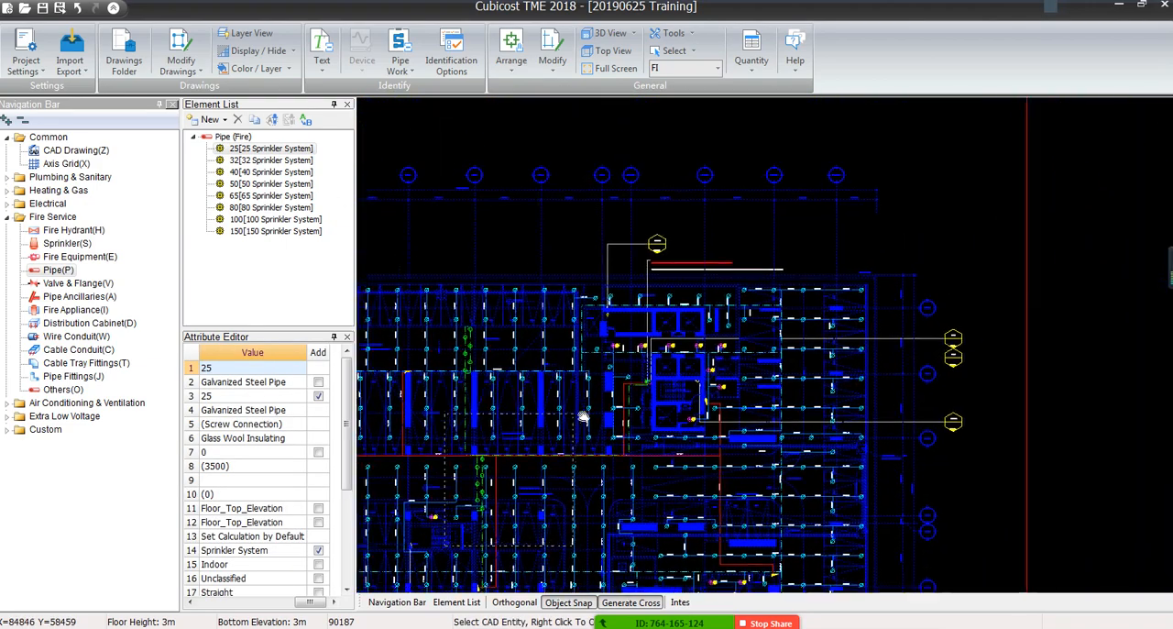
scroll(743, 314, "up", 3)
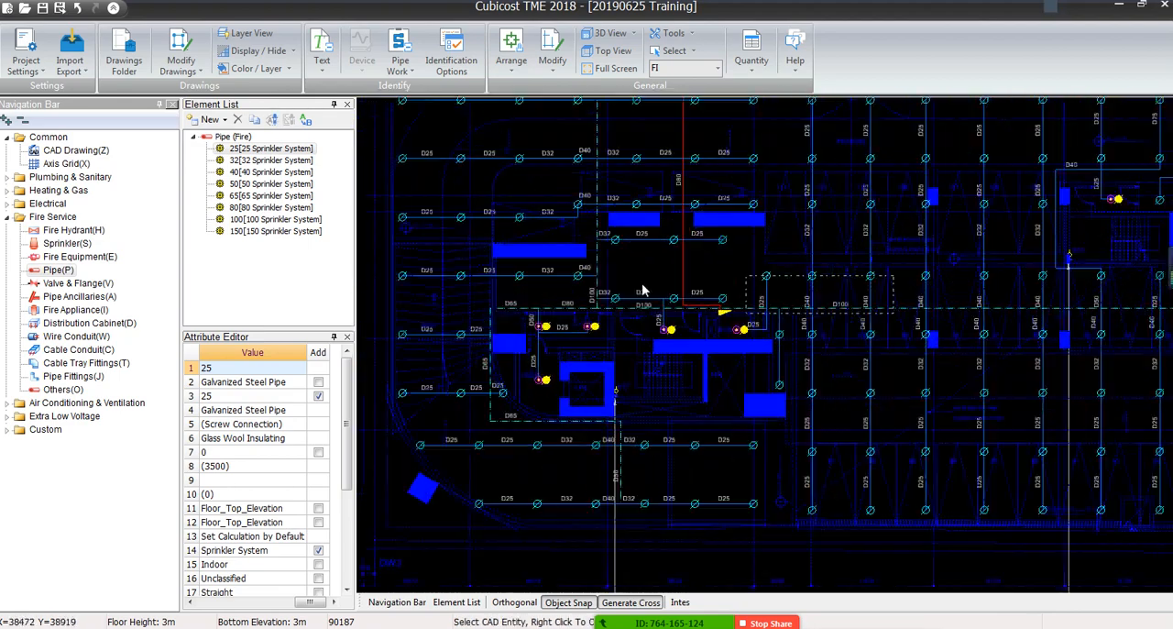
scroll(753, 232, "up", 1)
middle_click_drag(754, 235, 597, 486)
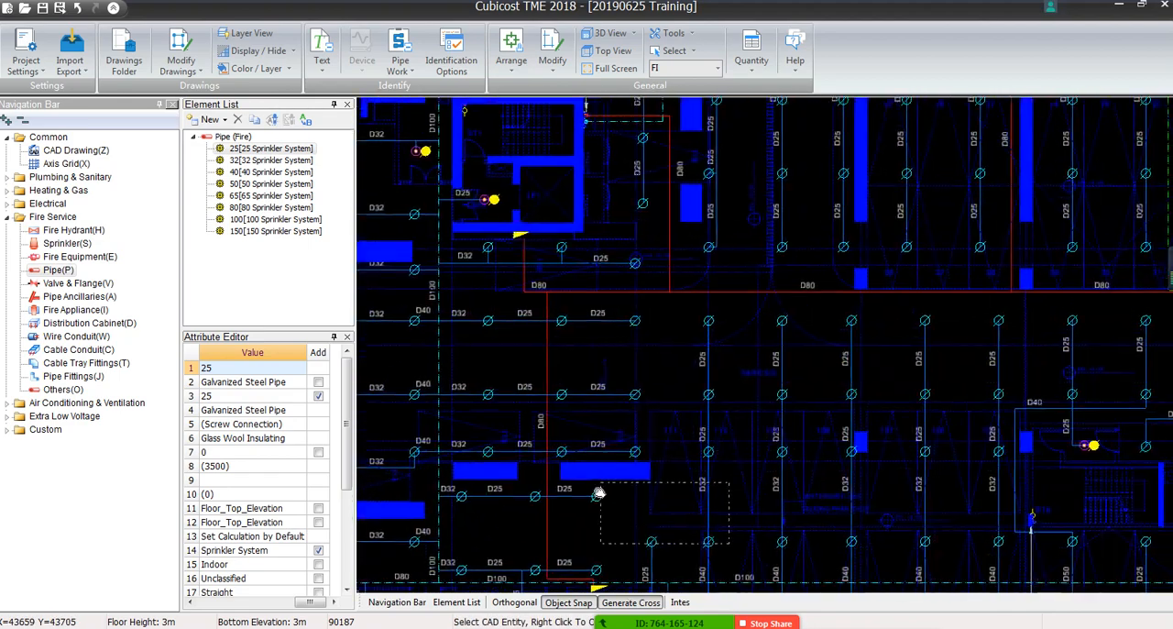
scroll(646, 275, "down", 1)
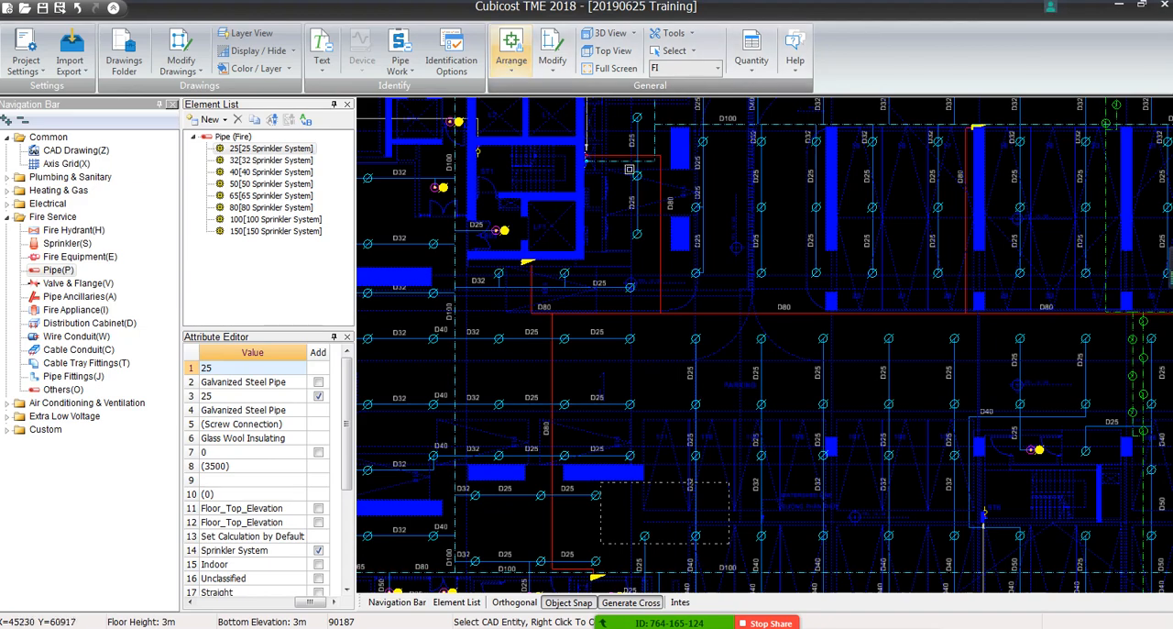
middle_click_drag(511, 180, 602, 345)
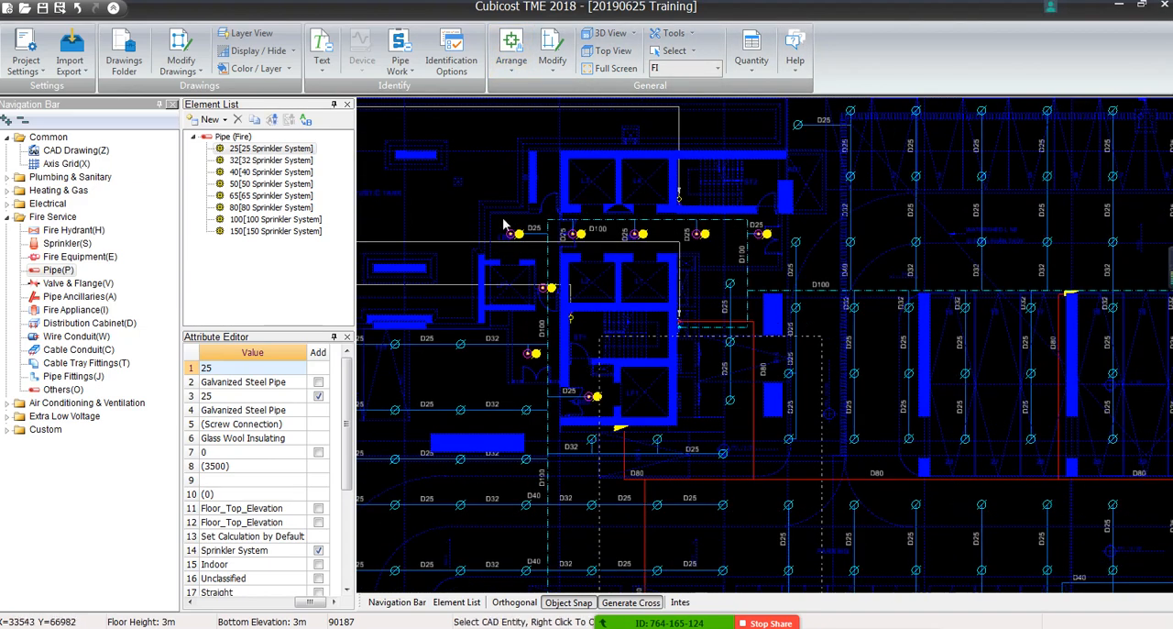
Hide the selected architectural background so the sprinkler pipes, heads and diameter labels are left on display
left_click(444, 193)
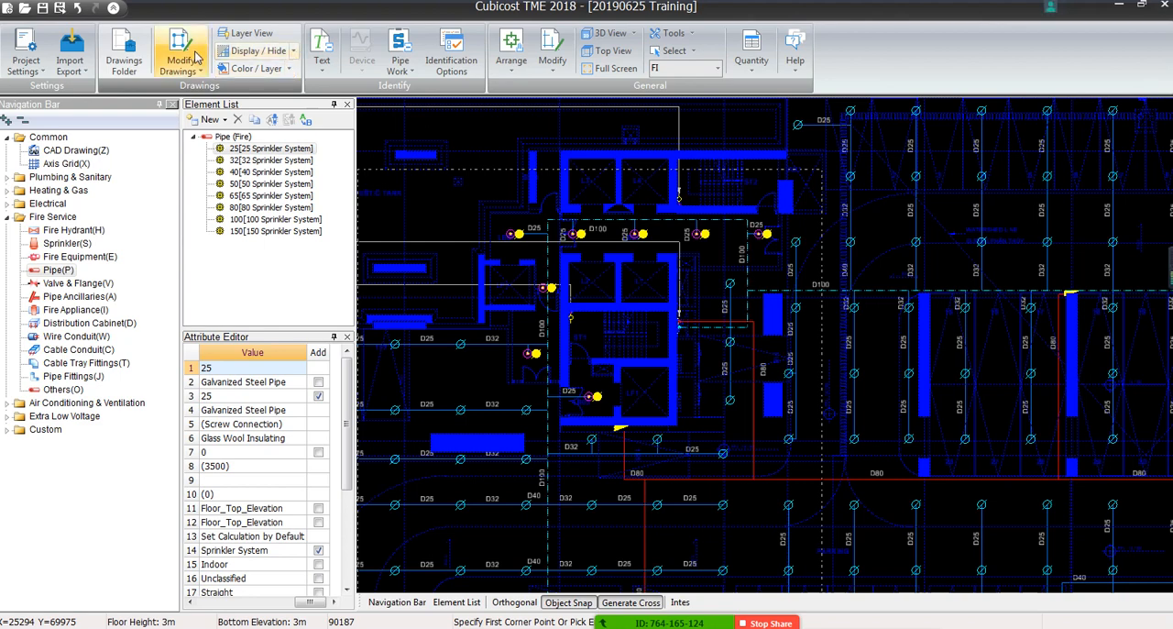
left_click(294, 52)
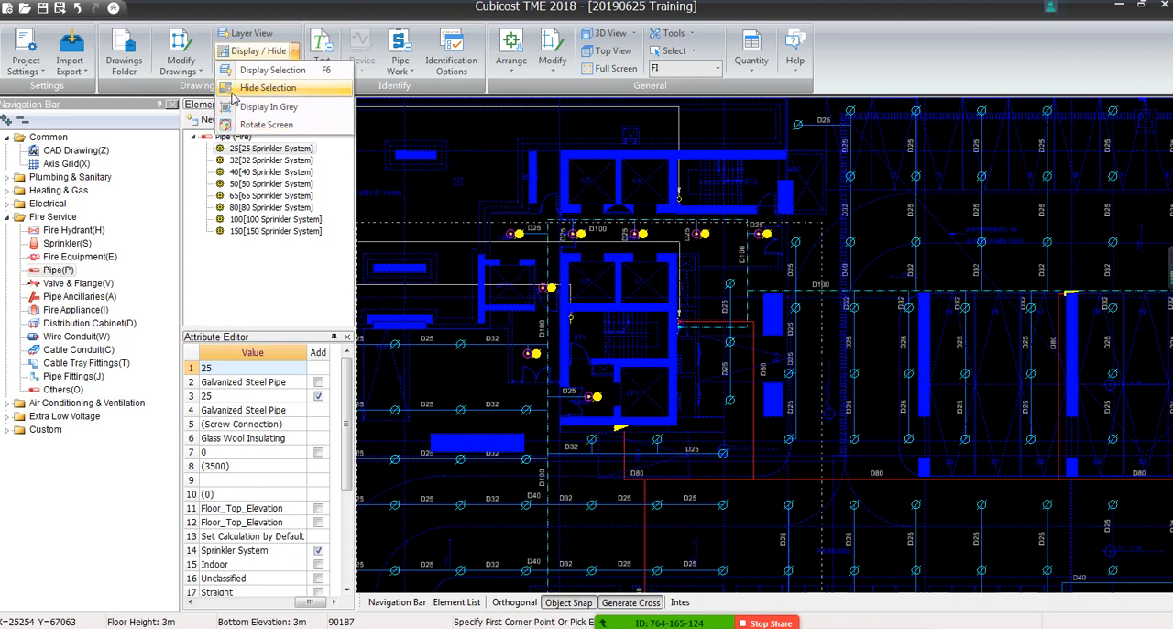
left_click(285, 90)
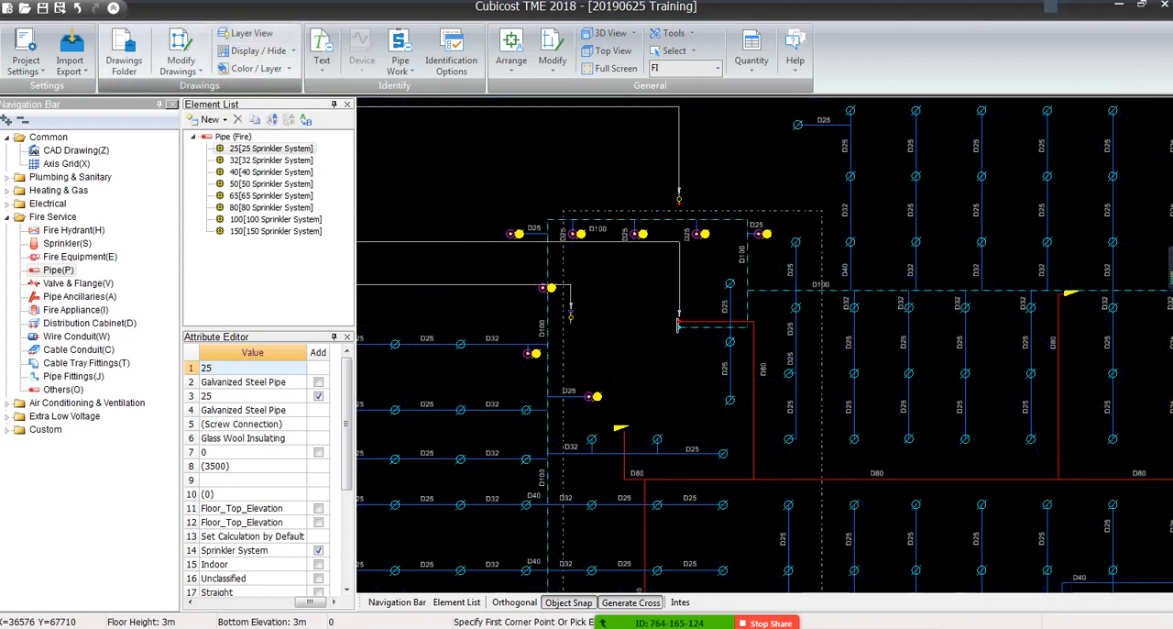
right_click(630, 342)
left_click(574, 323)
scroll(605, 342, "down", 2)
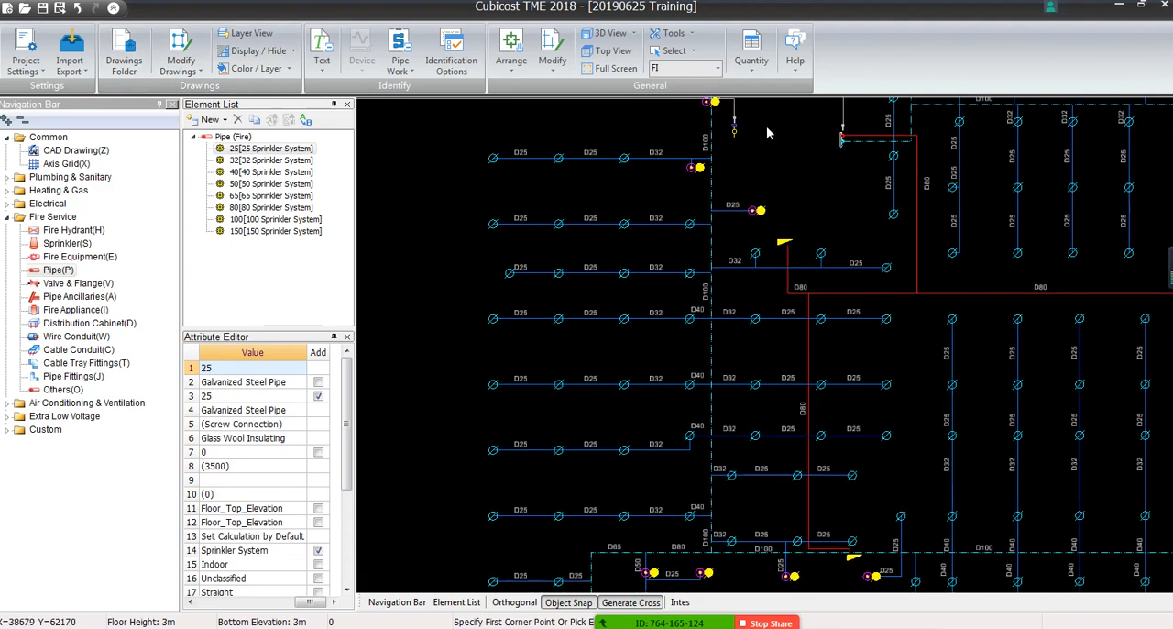
Examine the sprinkler pipes around the red D80 main, comparing the branch lines with their D25 and D32 diameter labels
middle_click_drag(796, 309, 506, 427)
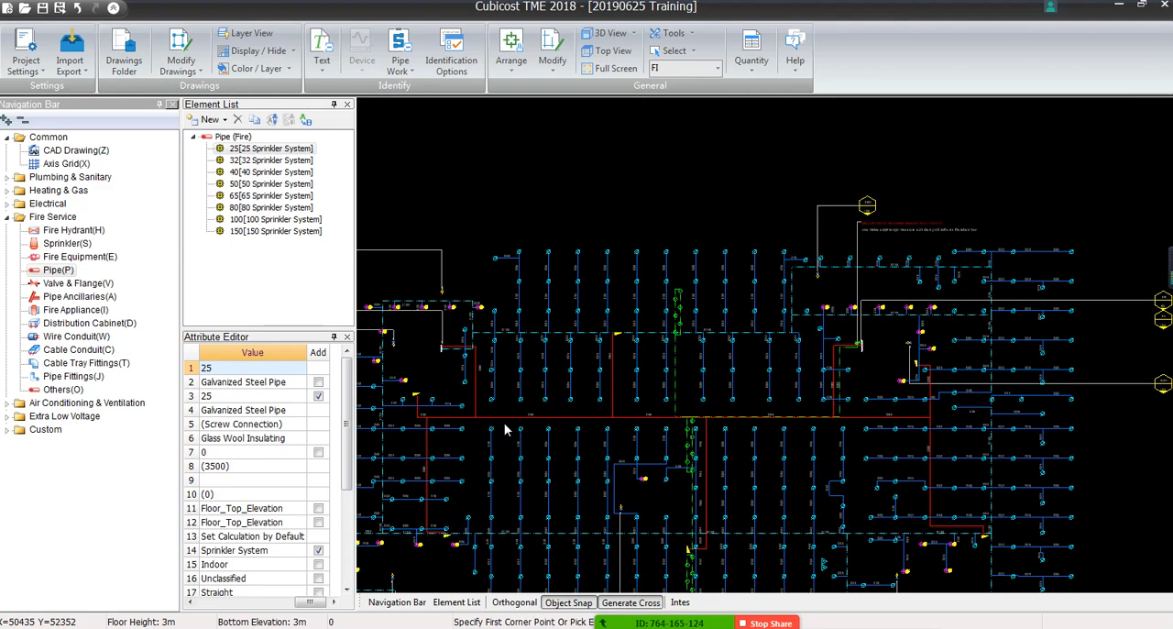
middle_click_drag(667, 428, 623, 308)
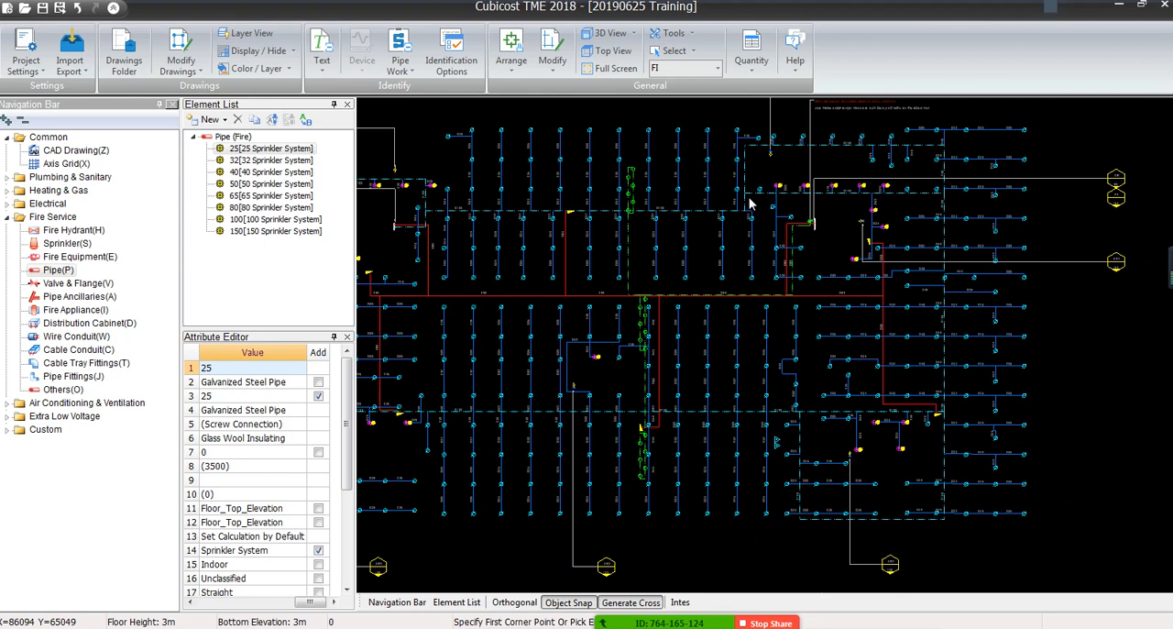
scroll(662, 269, "up", 3)
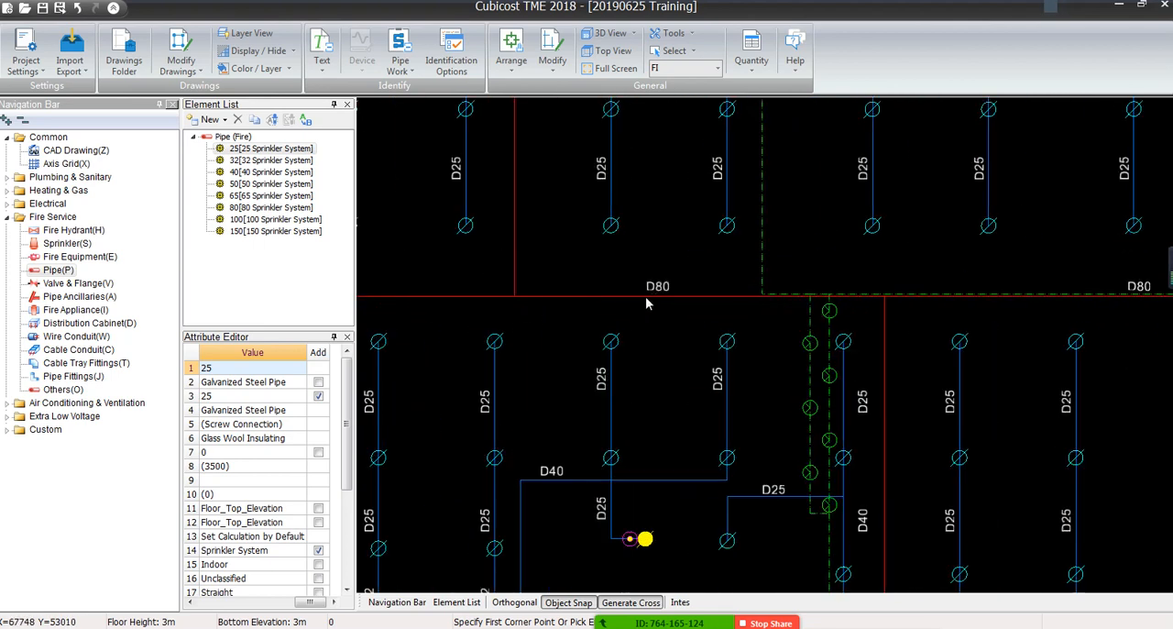
scroll(661, 269, "down", 5)
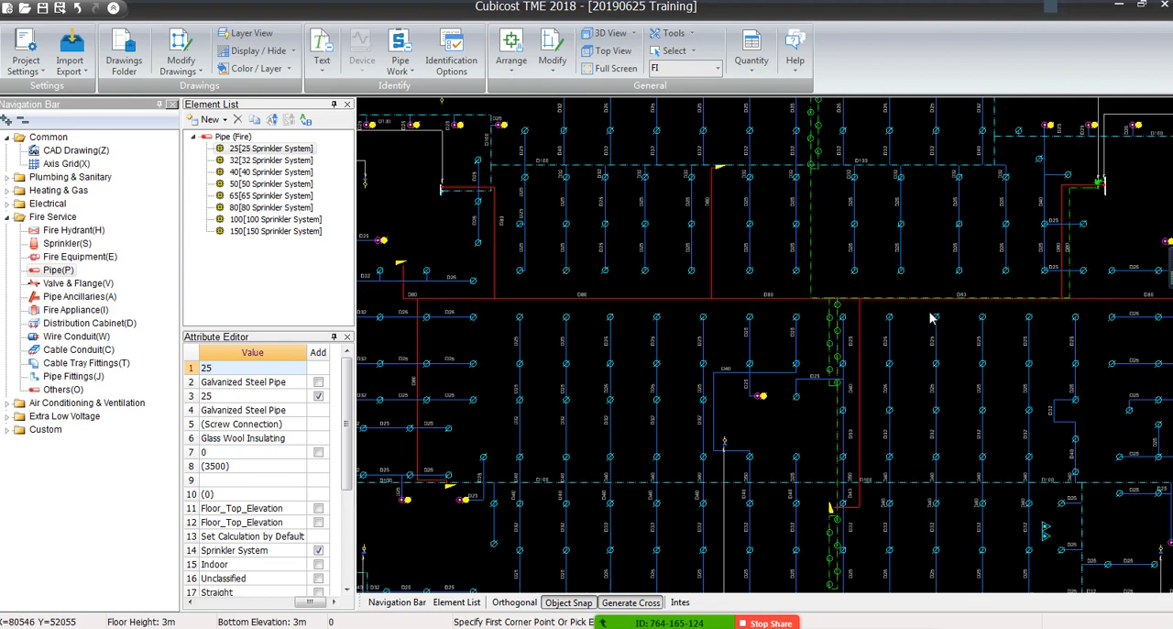
middle_click_drag(861, 320, 785, 331)
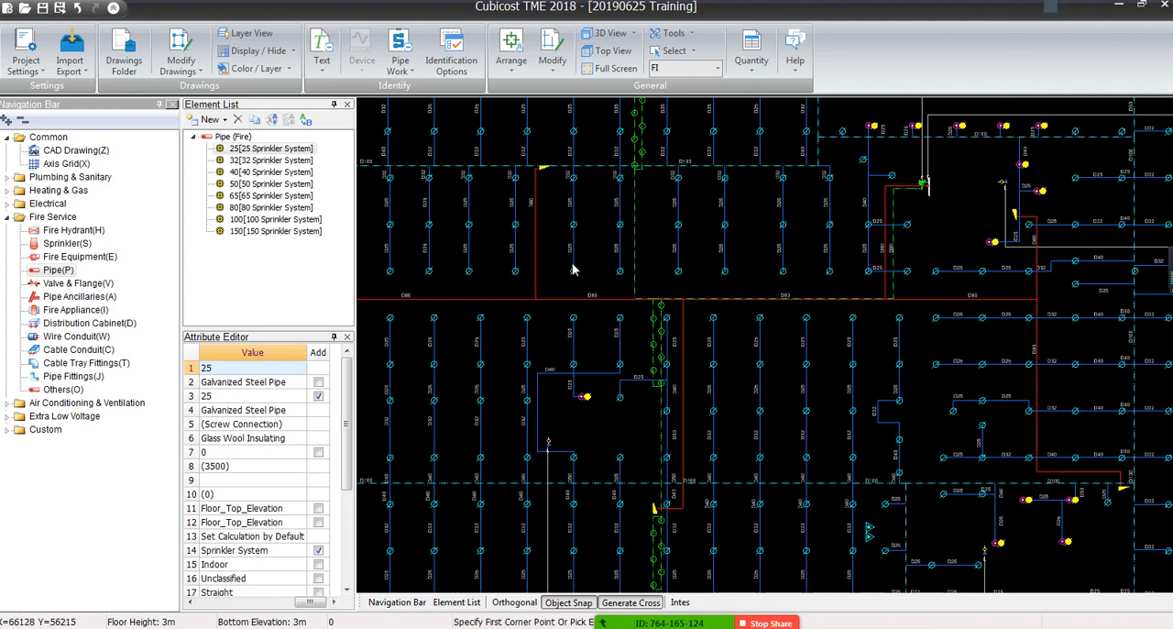
scroll(622, 170, "up", 4)
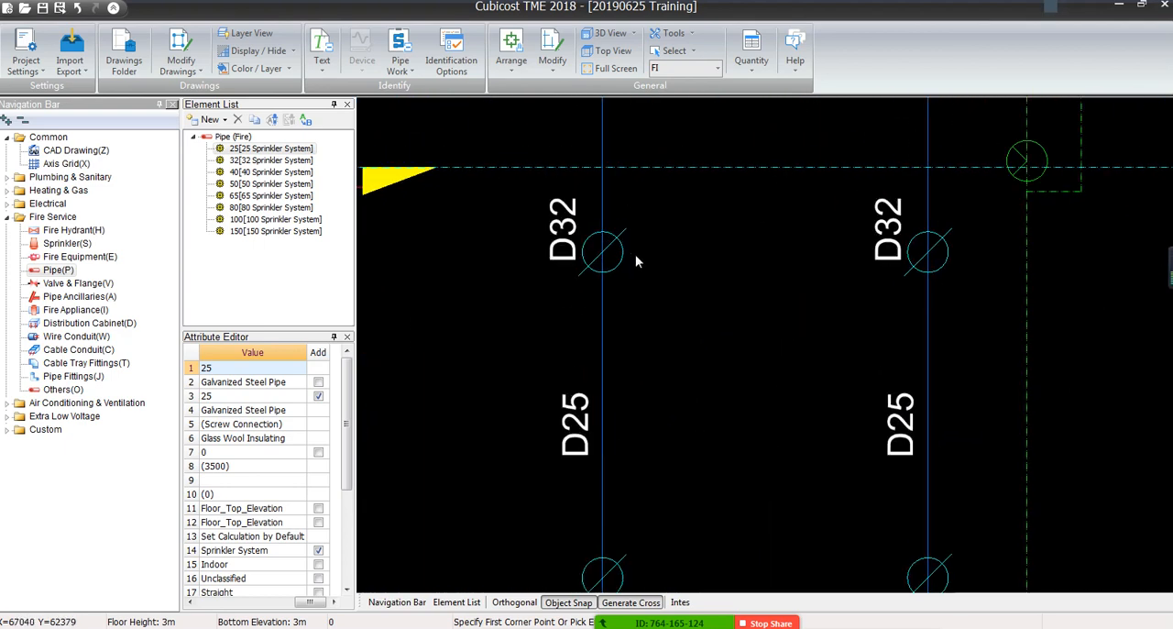
scroll(635, 254, "down", 3)
middle_click_drag(740, 223, 654, 374)
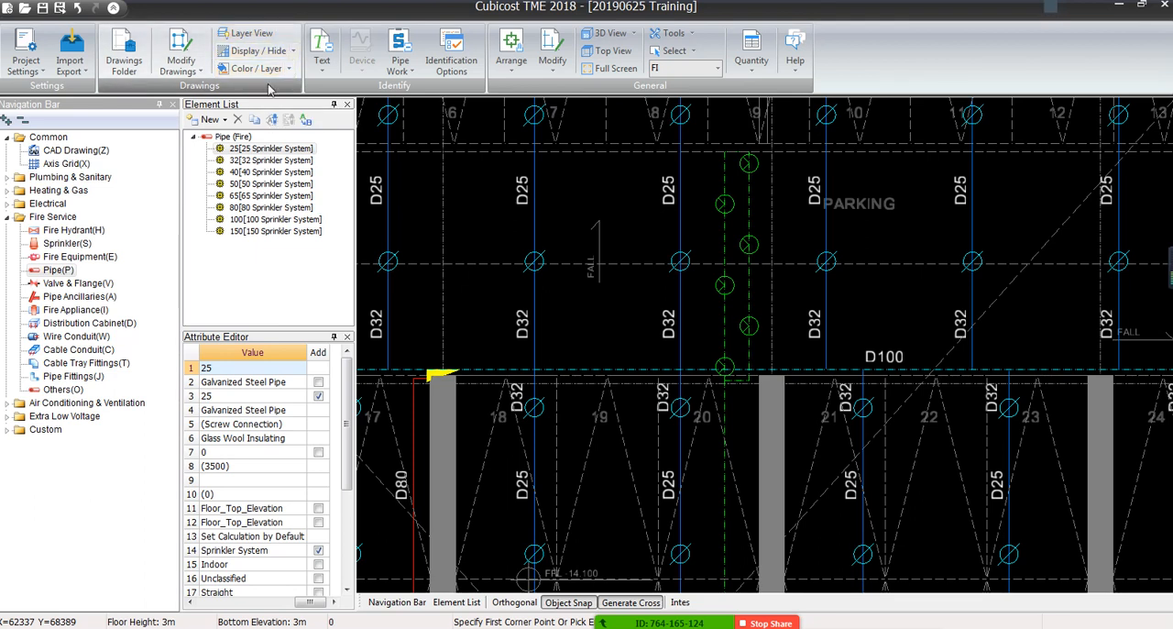
Display the list of original CAD layers and review its layer names, along with the available methods for selecting by layer or colour
left_click(236, 34)
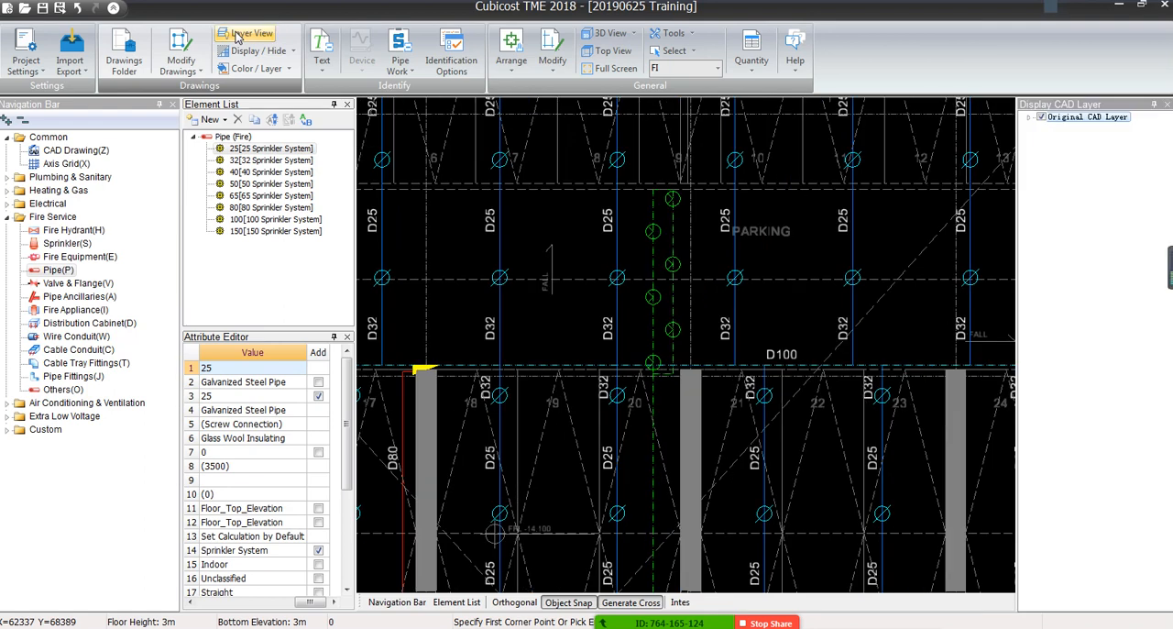
left_click(1030, 118)
scroll(1120, 303, "down", 5)
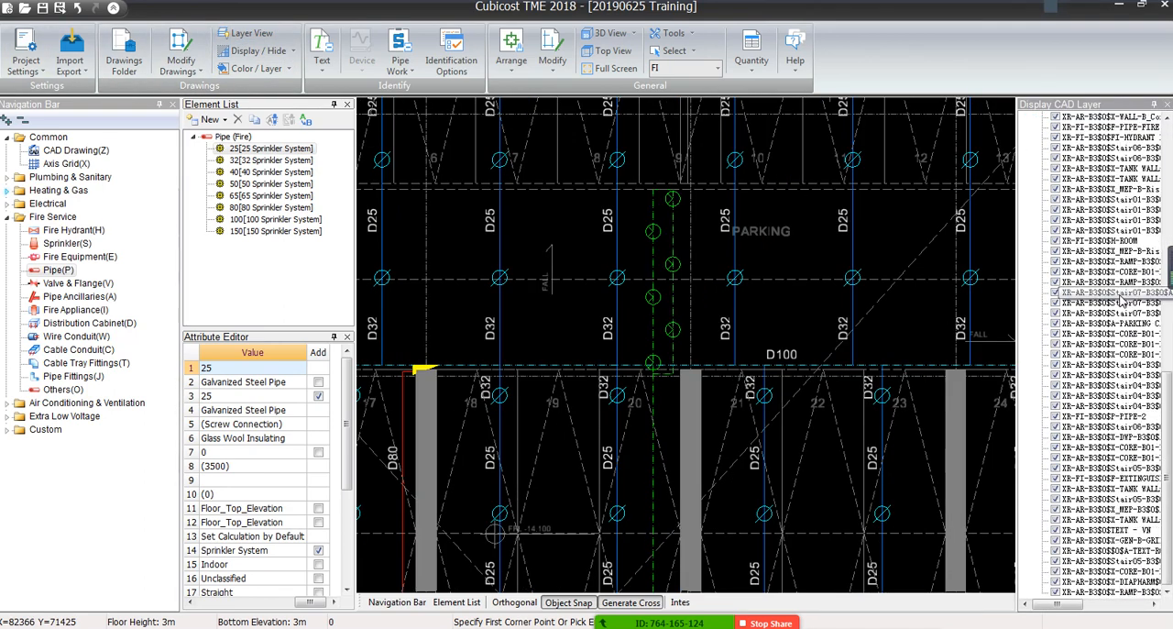
scroll(1160, 453, "up", 2)
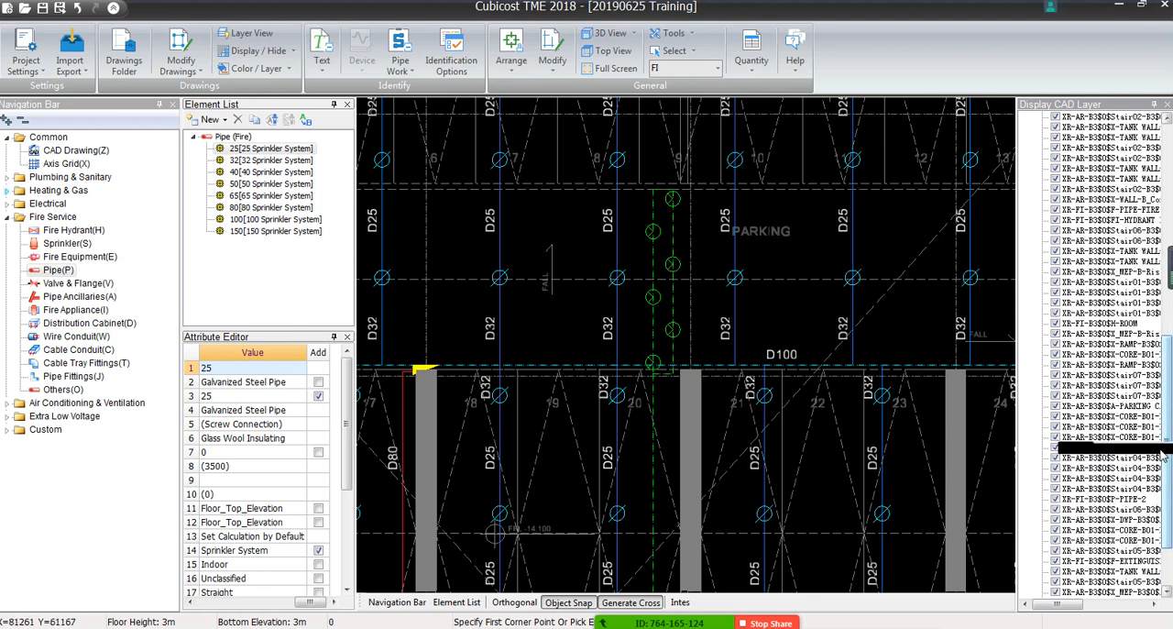
scroll(1160, 453, "up", 5)
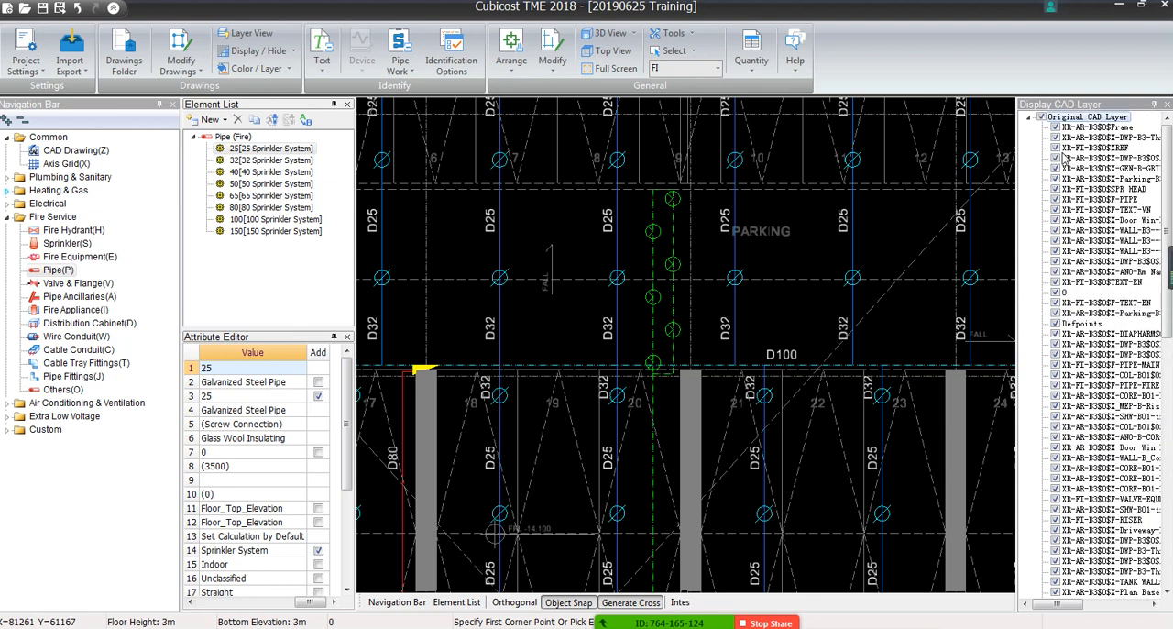
scroll(1063, 158, "down", 1)
left_click(1055, 149)
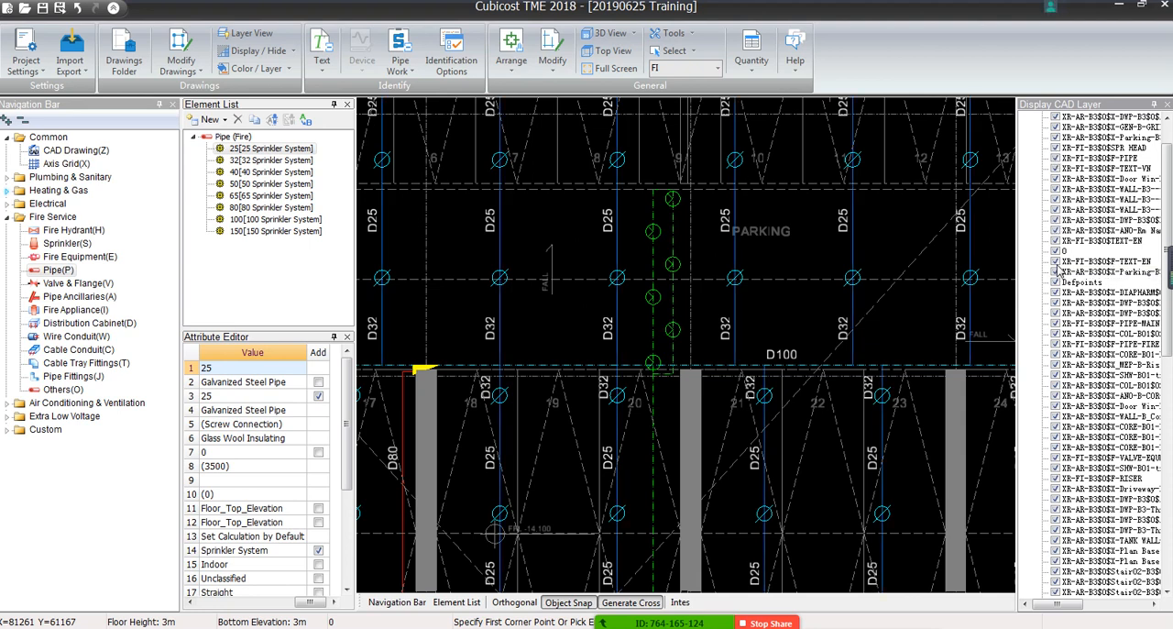
scroll(1059, 266, "up", 2)
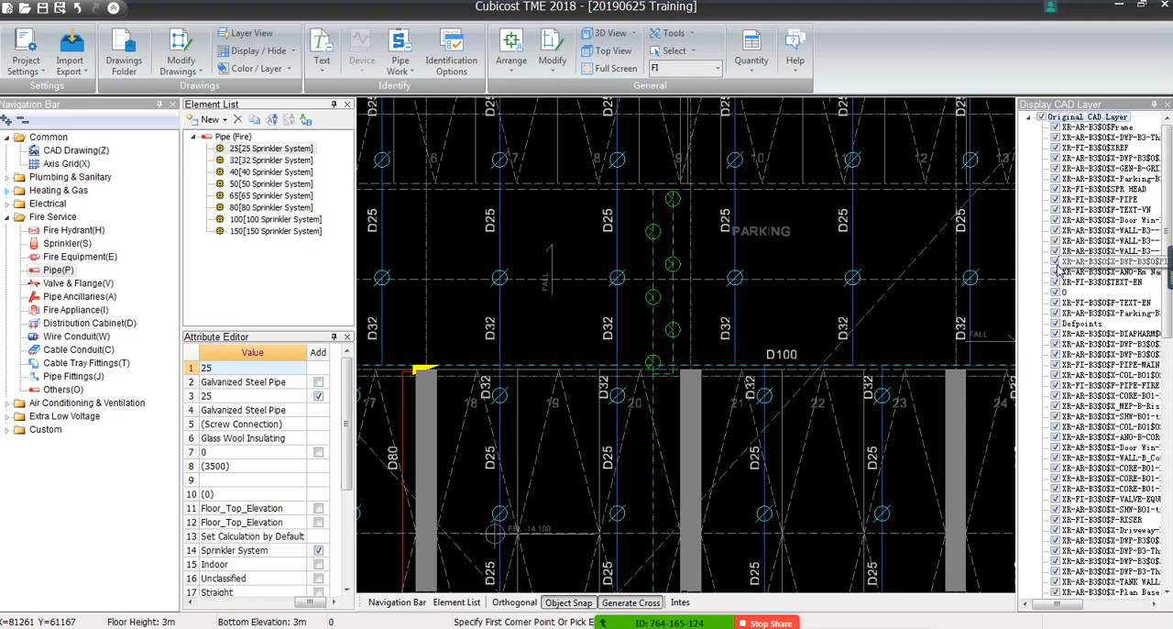
left_click(290, 70)
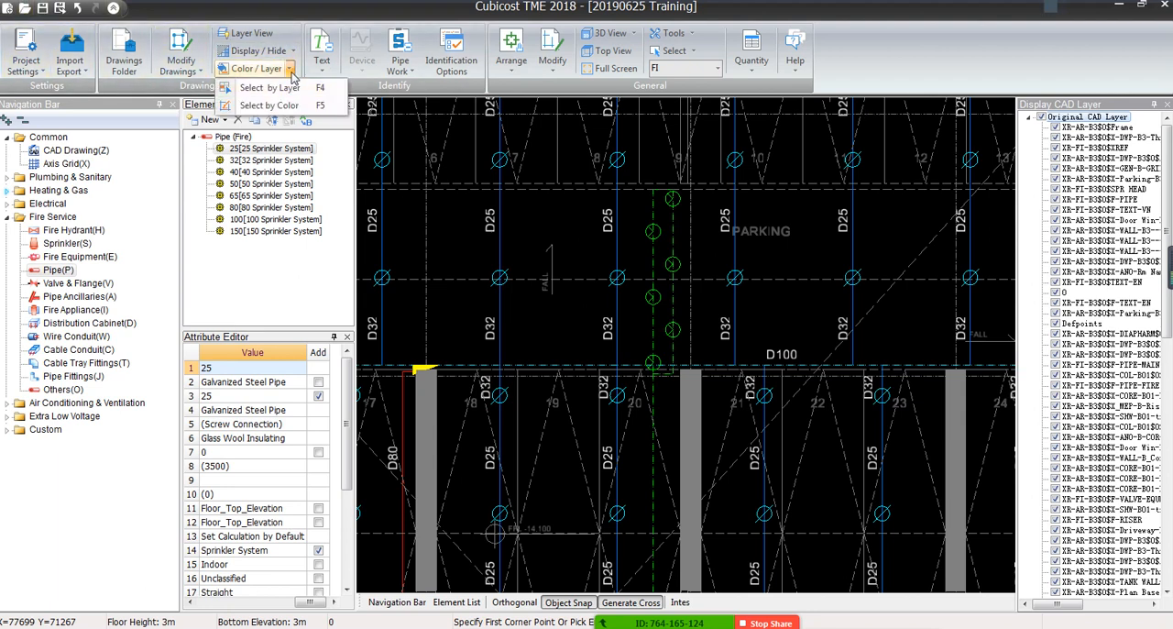
left_click(292, 70)
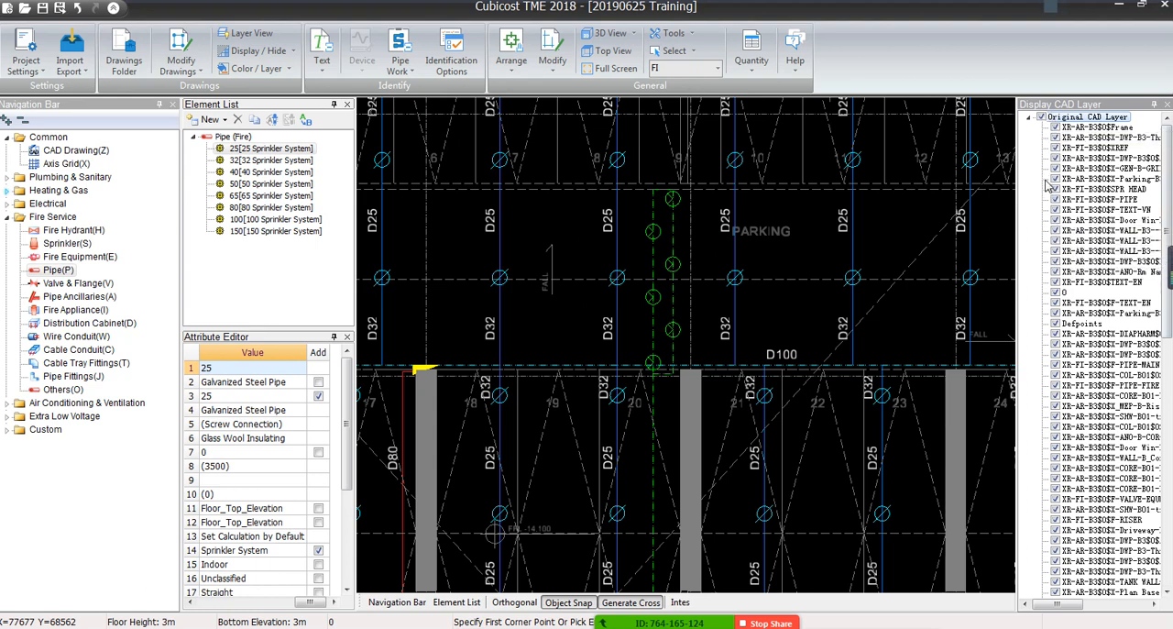
Try hiding individual CAD layers, including Frame, XREF, X-Parking and F-PIPE, and restore the display of all original layers
left_click(1055, 128)
left_click(1054, 138)
left_click(1054, 148)
left_click(1055, 157)
left_click(1054, 178)
left_click(1054, 198)
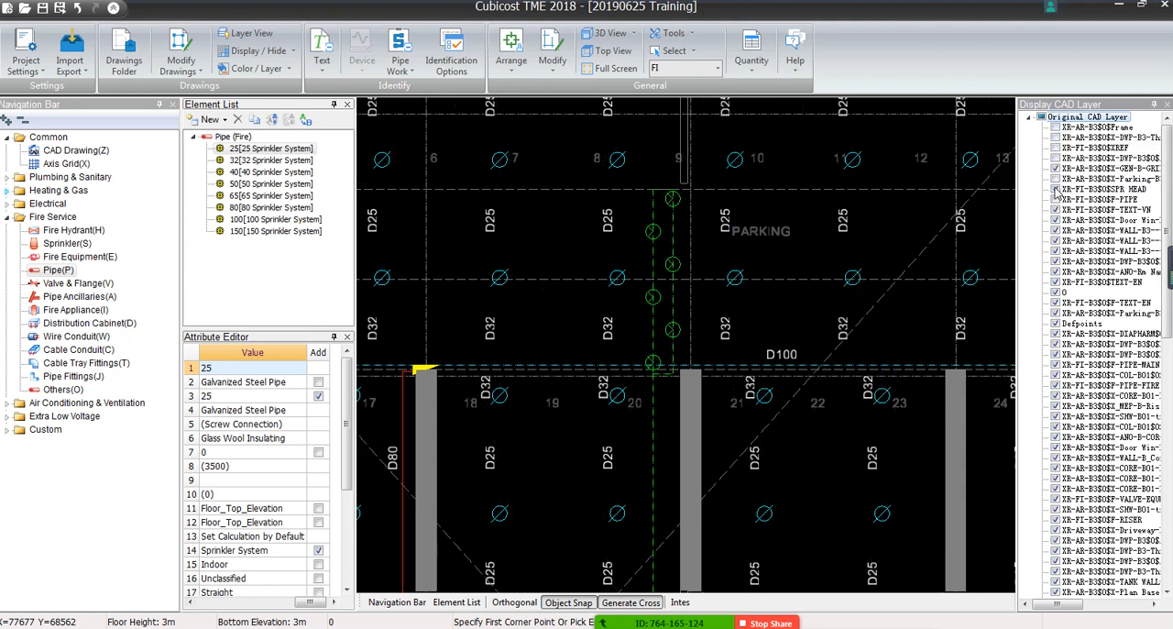
left_click(1041, 117)
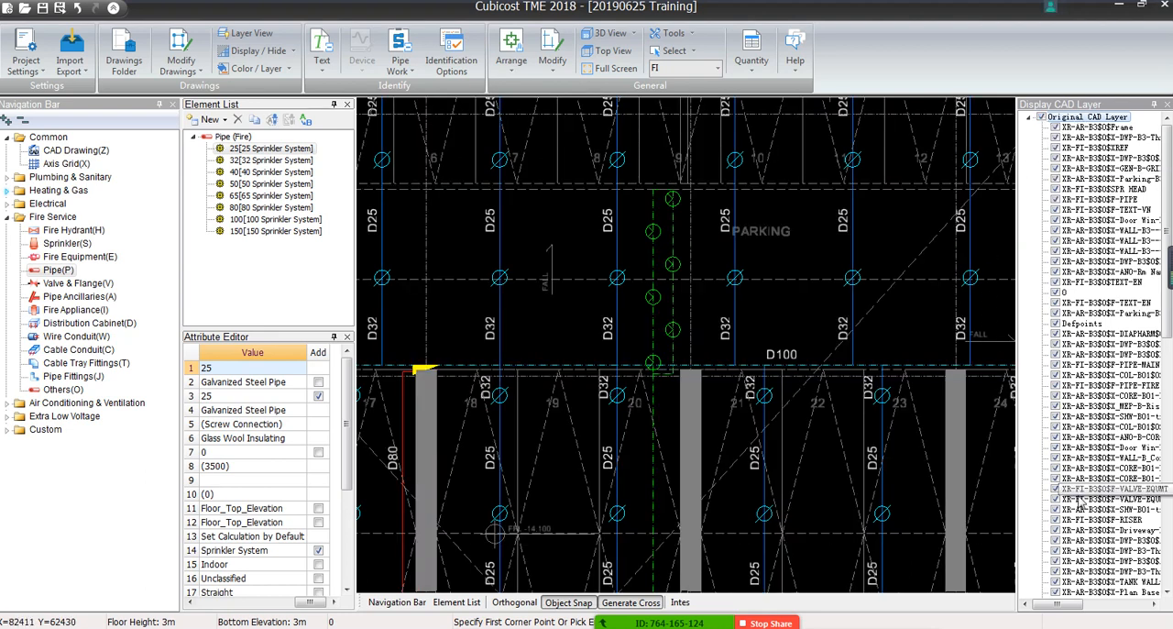
Decline saving the current project and close the CAD layer display list
scroll(1066, 503, "down", 10)
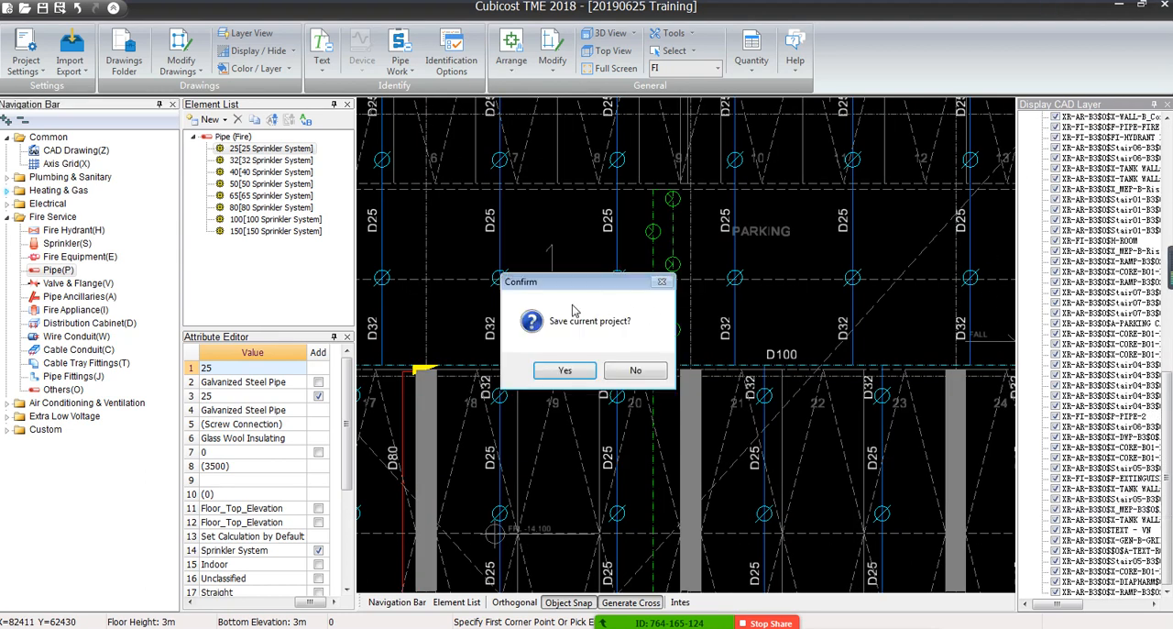
left_click(637, 373)
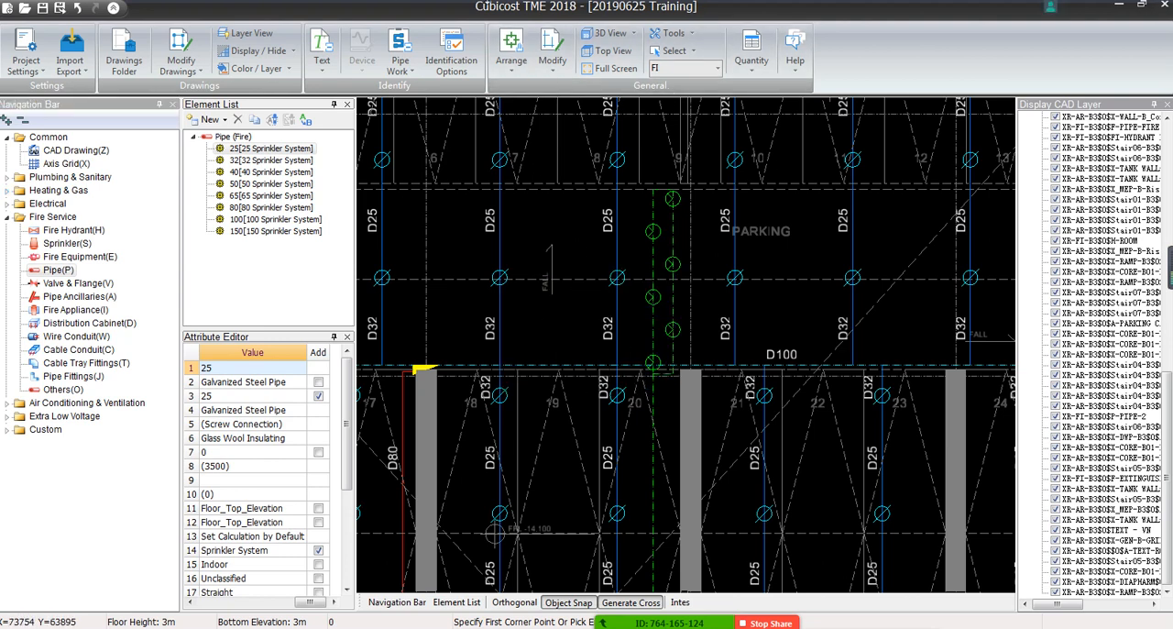
scroll(1099, 321, "up", 15)
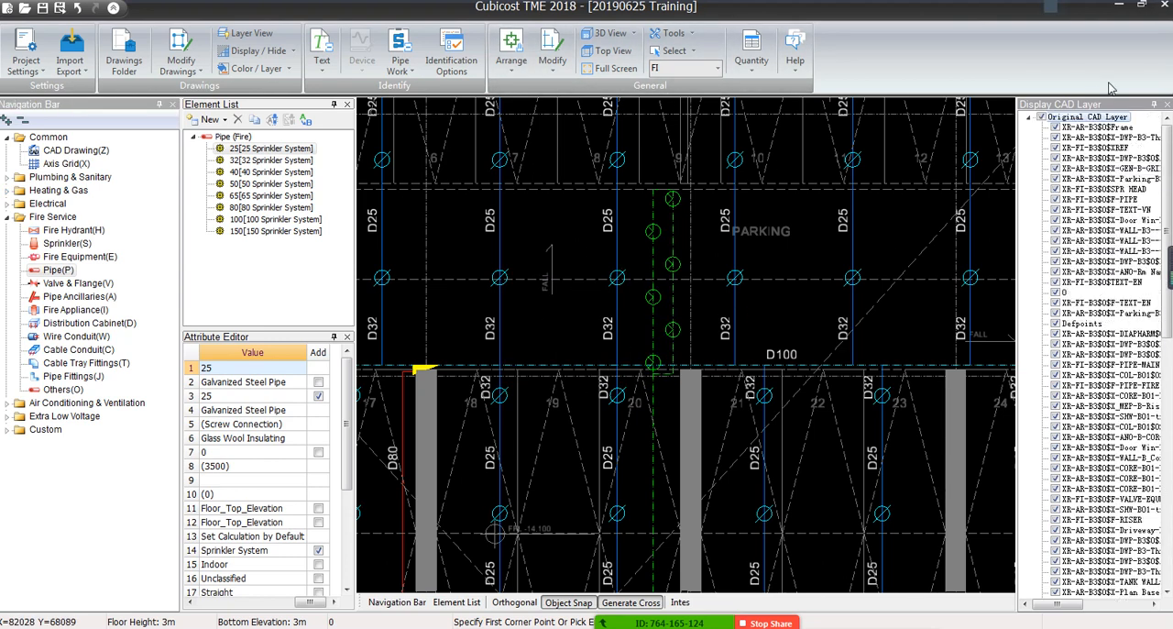
left_click(1167, 106)
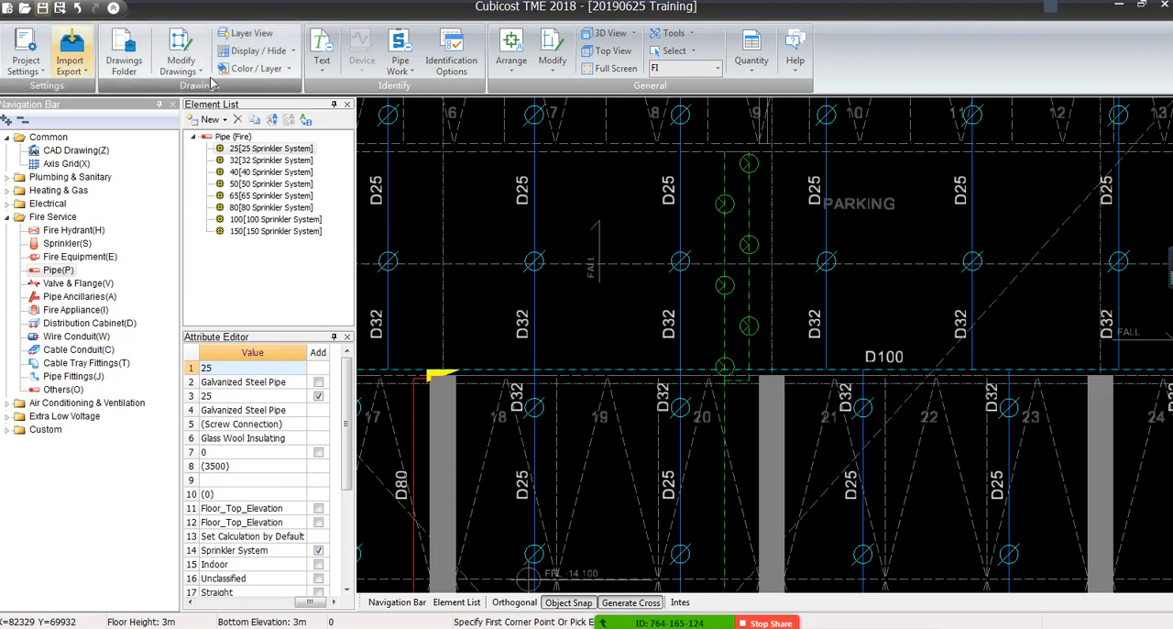
Select all grey architectural background entities by colour, sampling a grey line in the parking area, and hide them
left_click(289, 69)
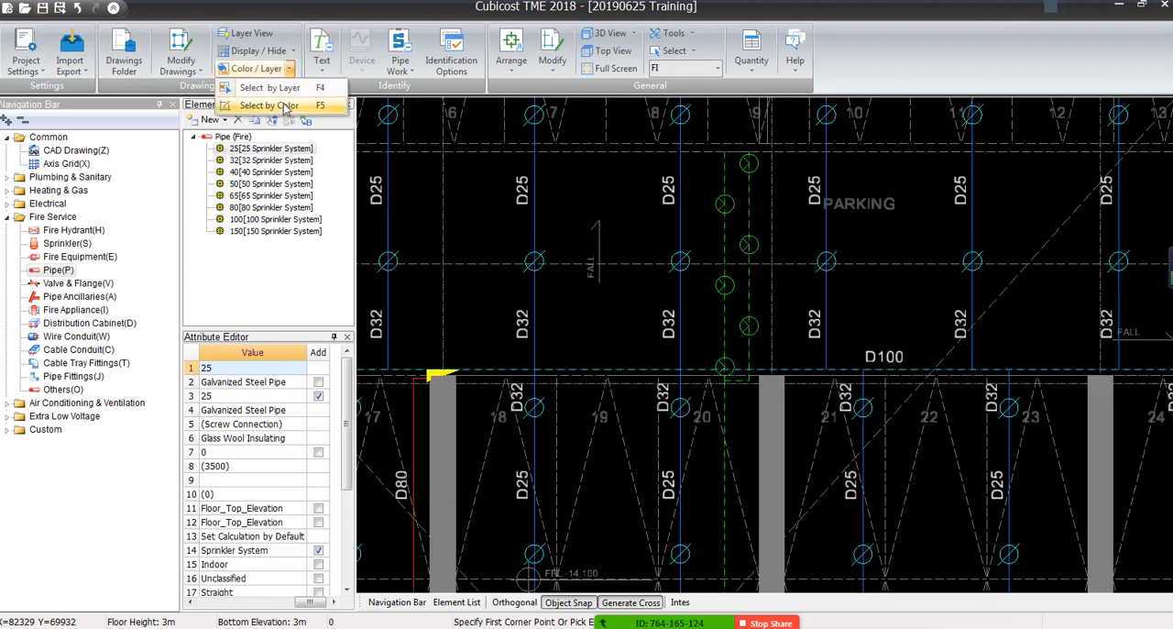
left_click(283, 105)
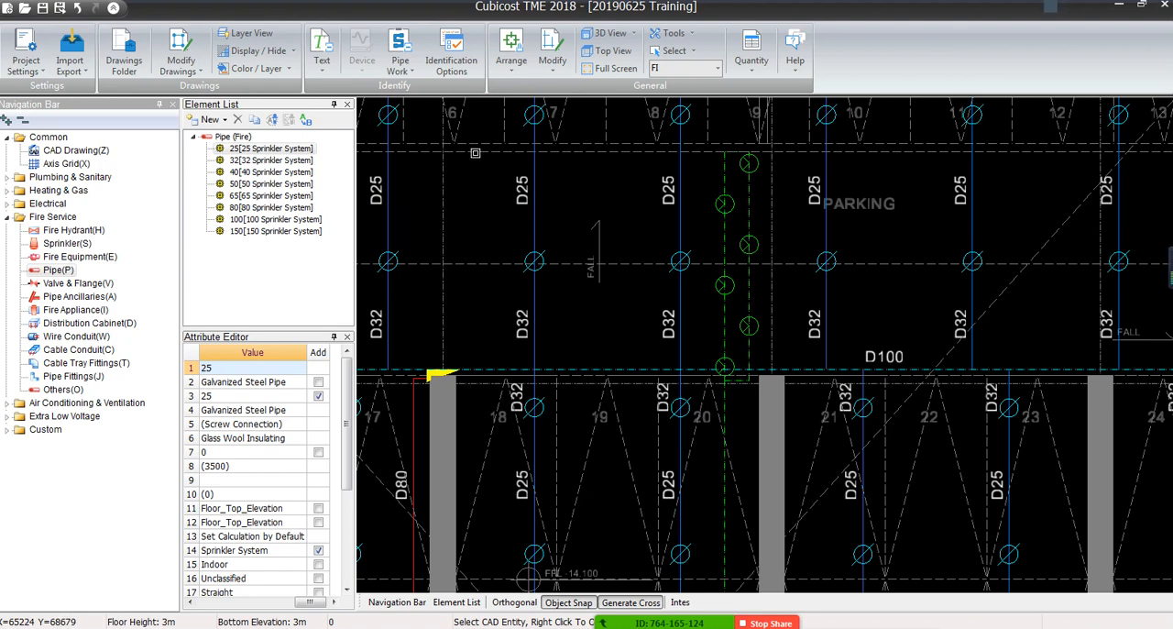
left_click(475, 151)
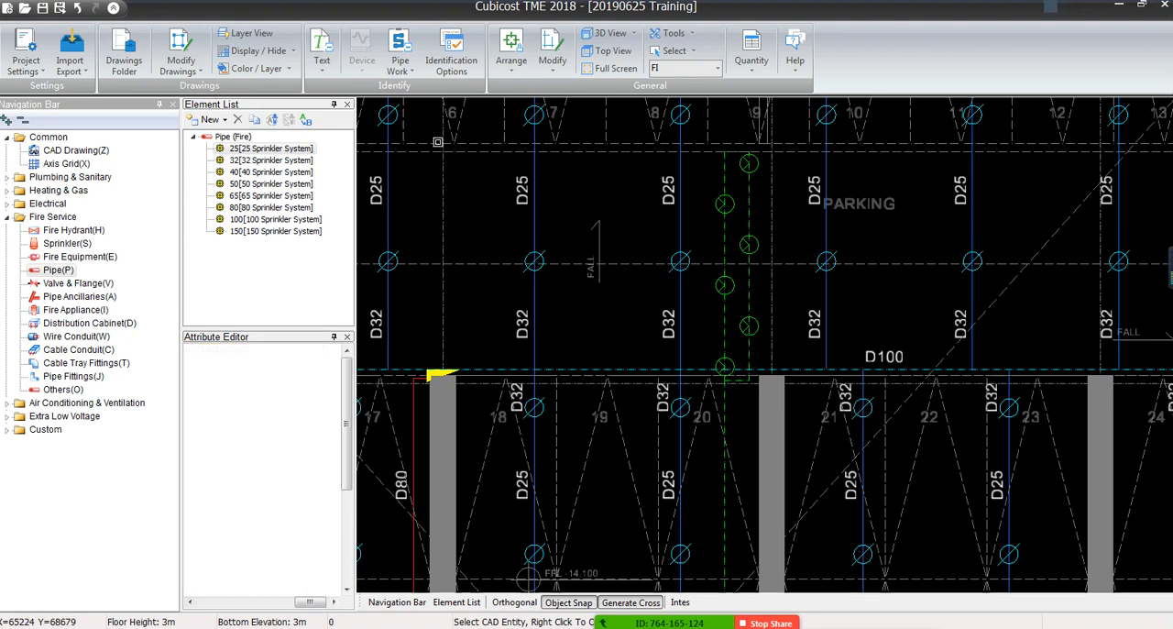
left_click(290, 52)
left_click(282, 89)
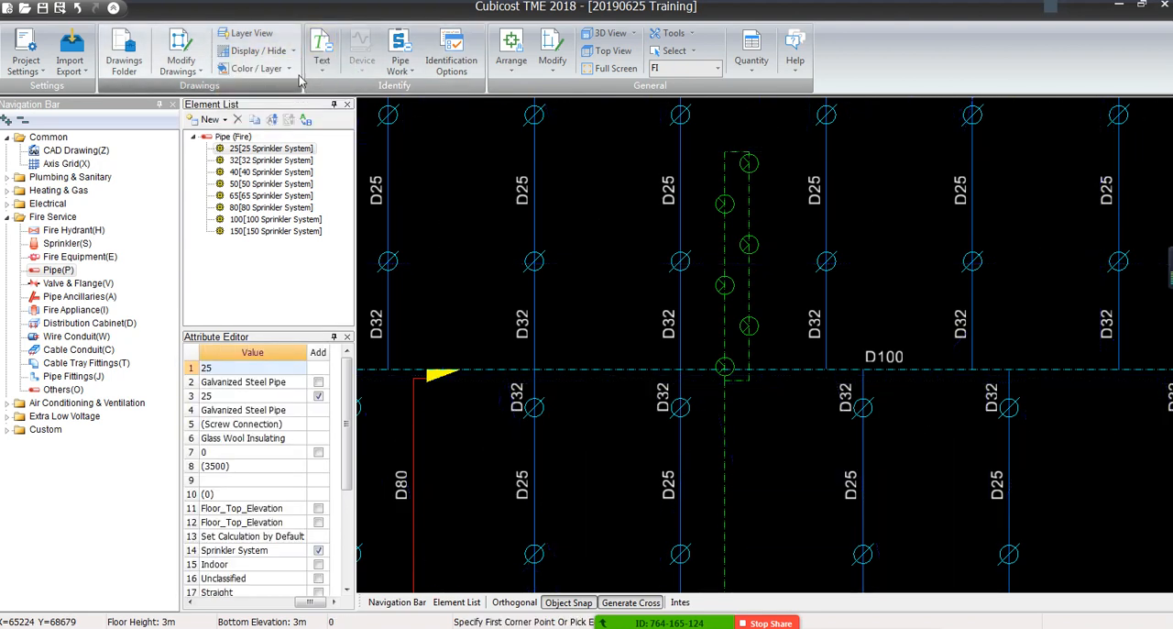
Inspect the cleaned sprinkler layout across the whole floor, checking the branch pipes, D80 and D100 mains, sprinkler heads and diameter labels
middle_click_drag(780, 339, 565, 165)
scroll(660, 280, "down", 5)
scroll(662, 286, "down", 3)
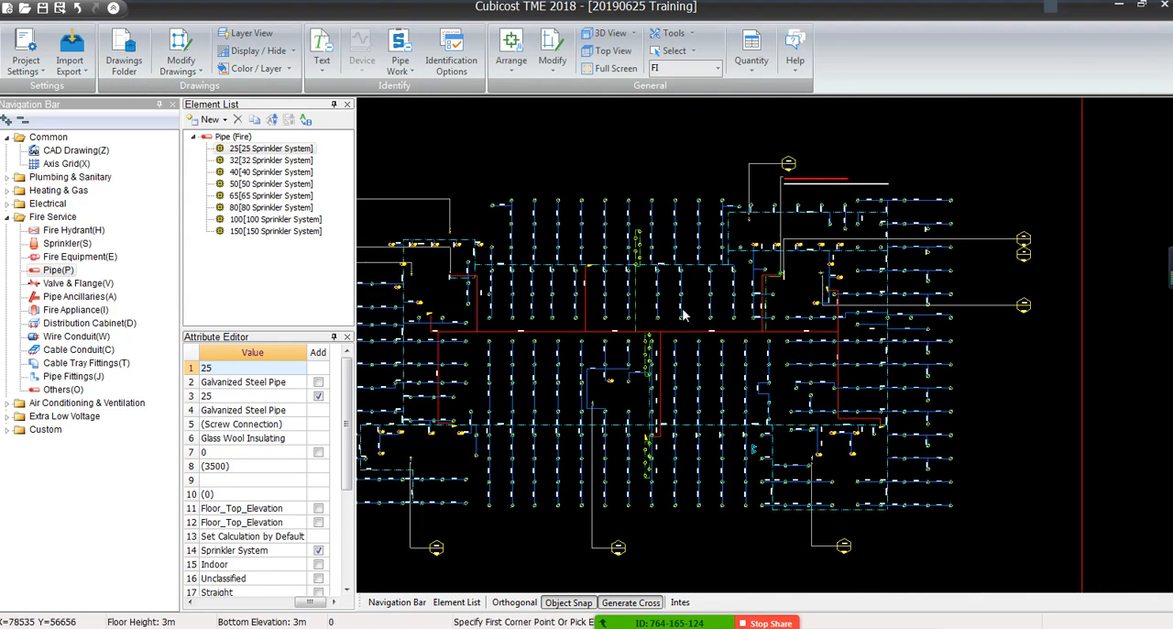
middle_click_drag(737, 335, 768, 288)
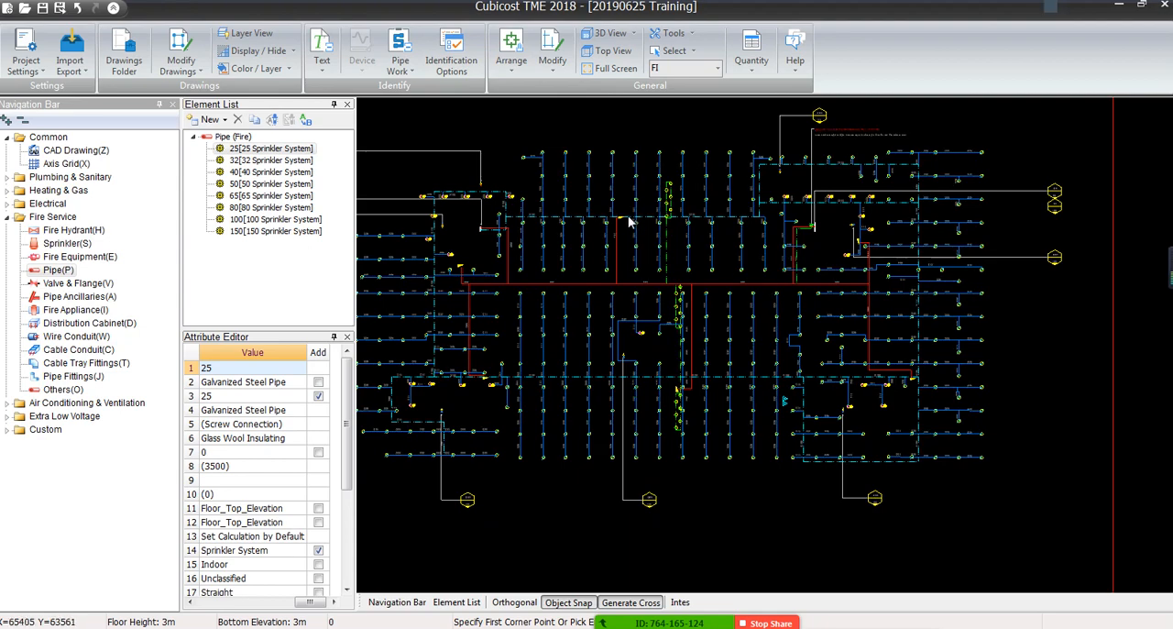
scroll(592, 166, "up", 5)
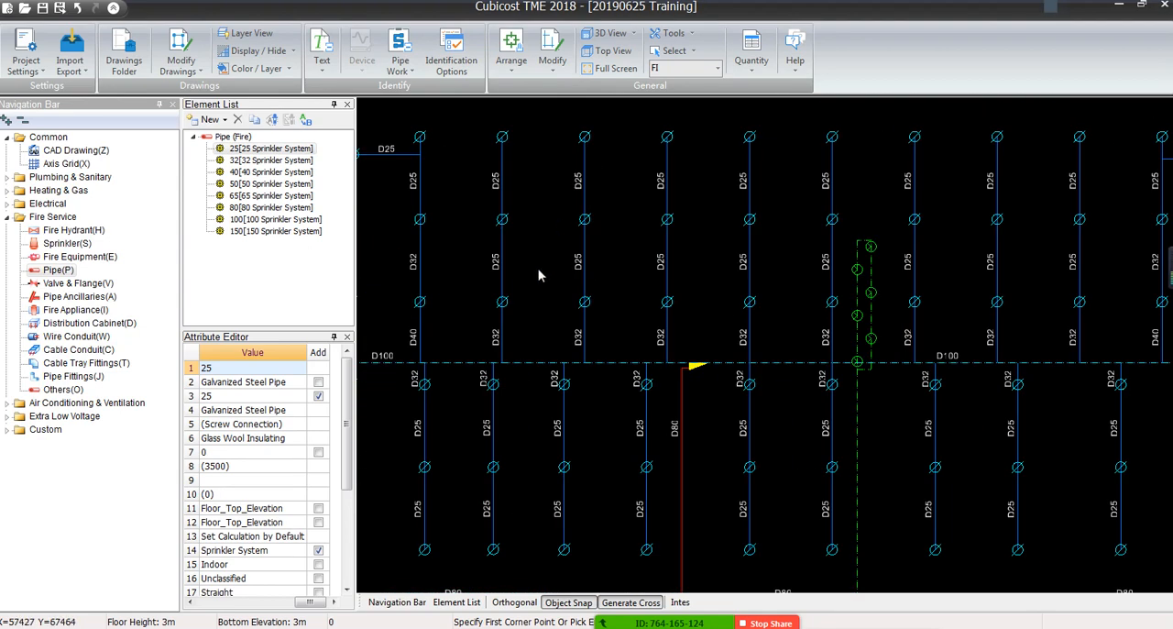
scroll(596, 309, "down", 5)
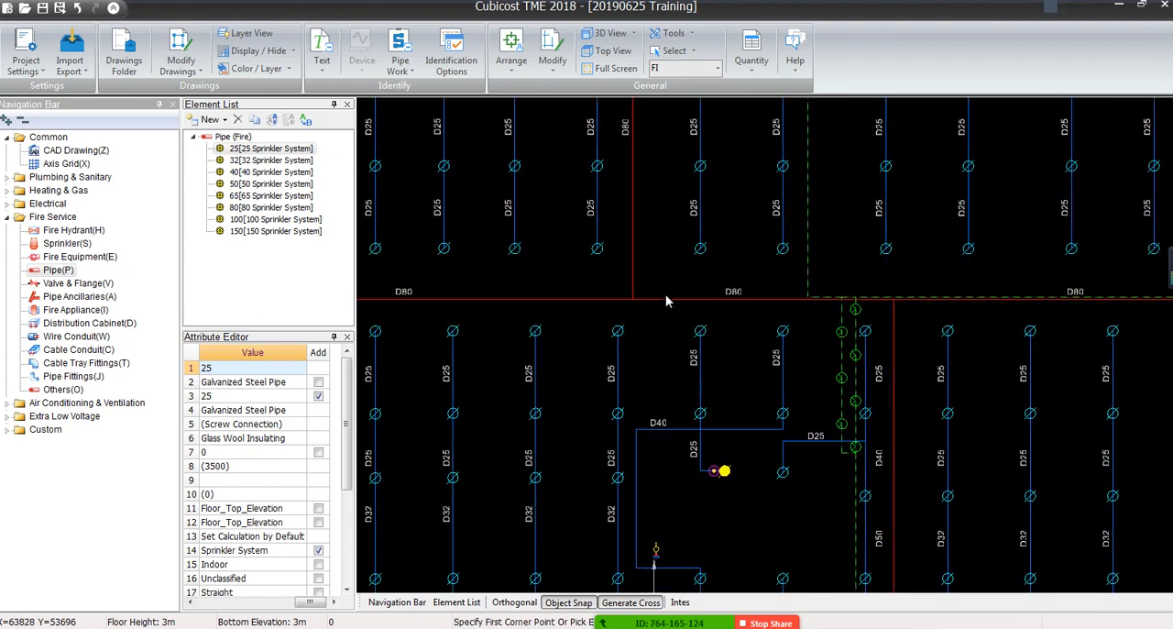
middle_click_drag(830, 317, 562, 336)
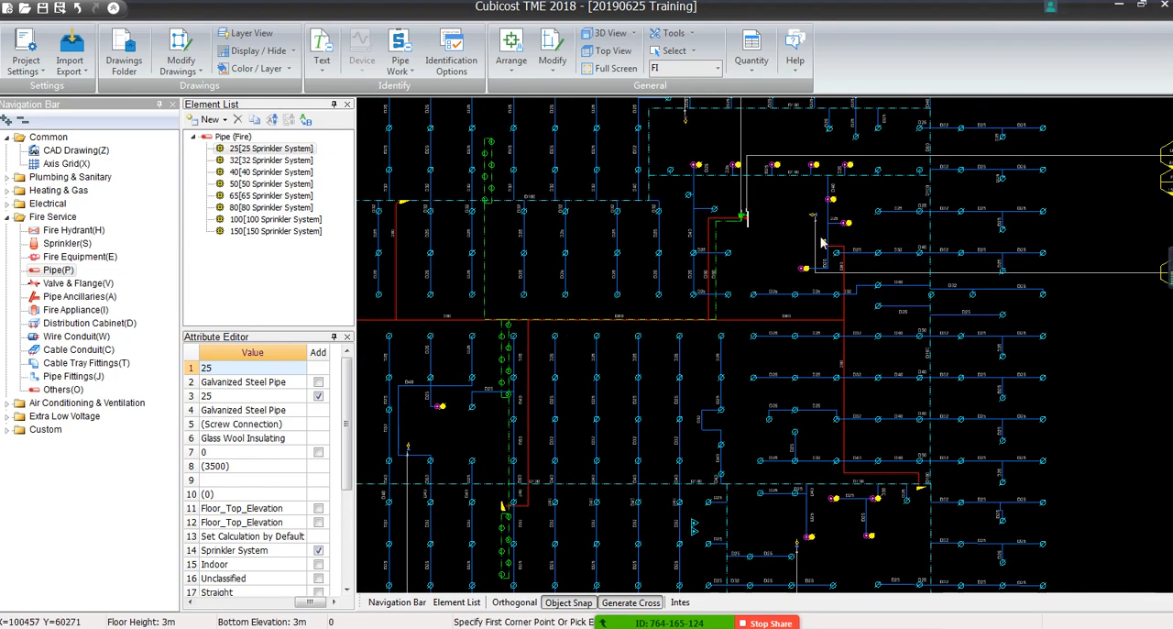
middle_click_drag(830, 223, 790, 319)
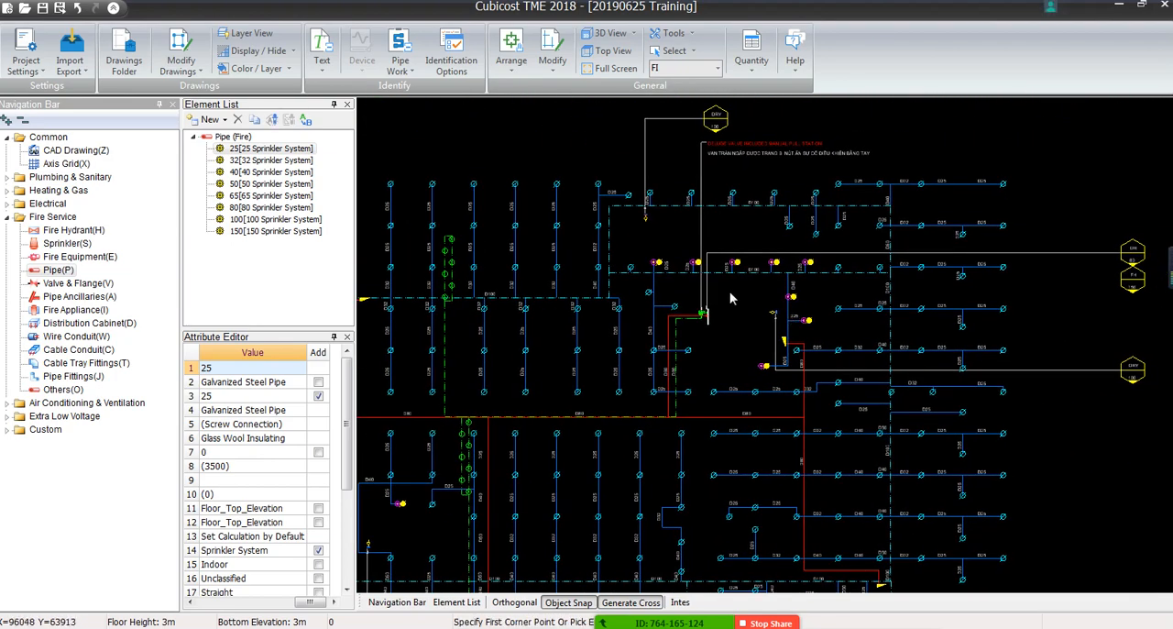
scroll(940, 198, "up", 3)
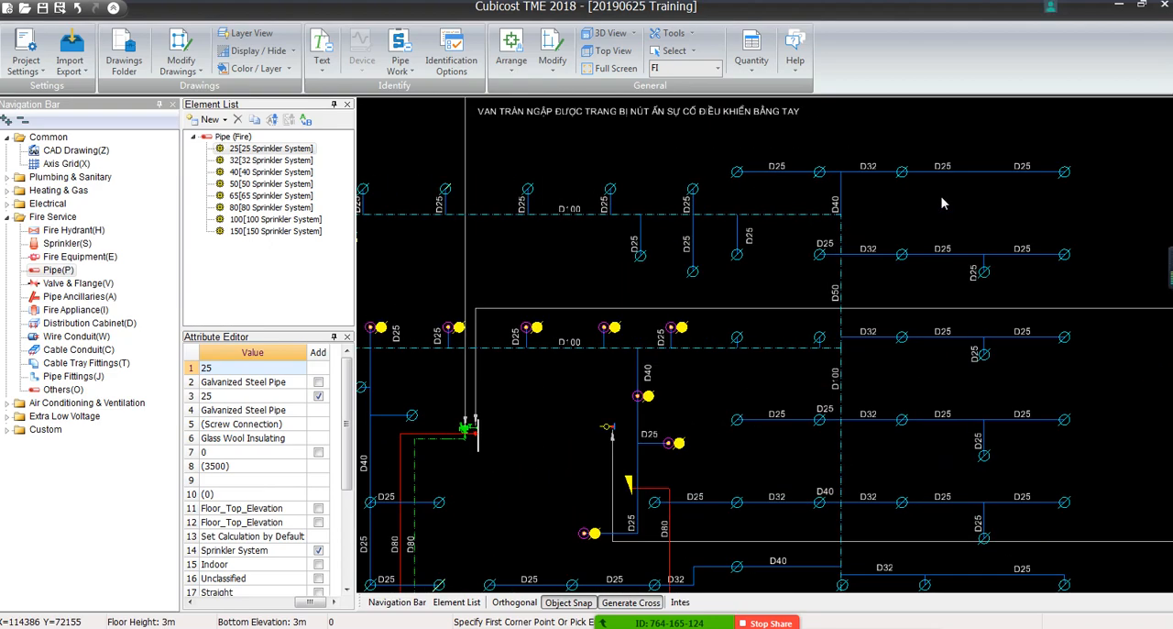
scroll(852, 305, "down", 5)
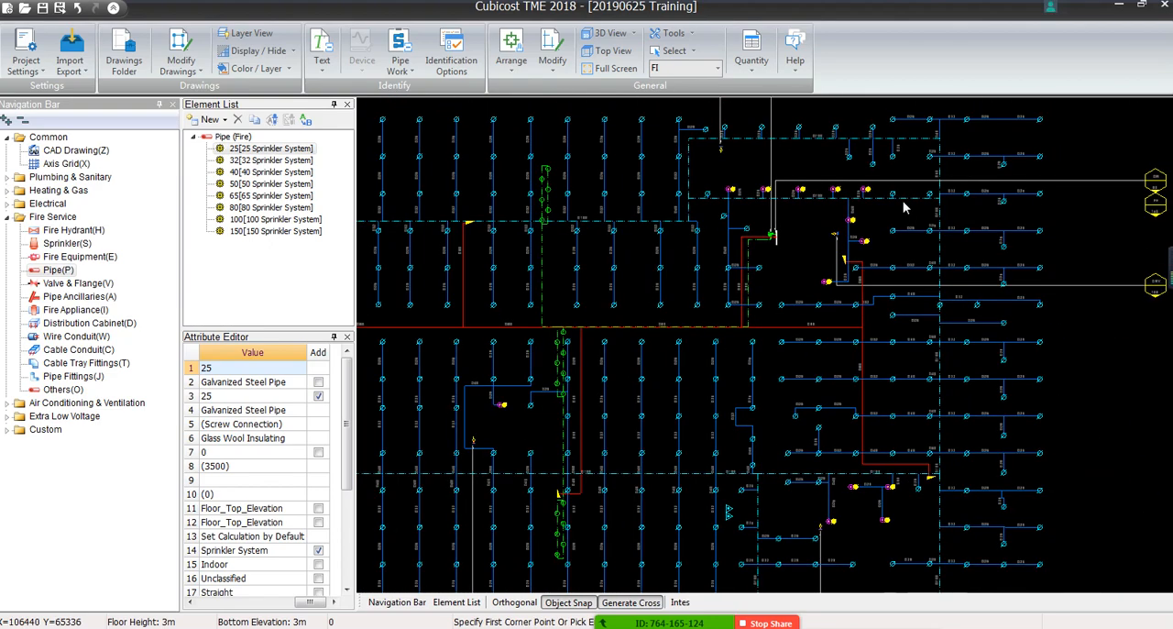
middle_click_drag(724, 339, 753, 209)
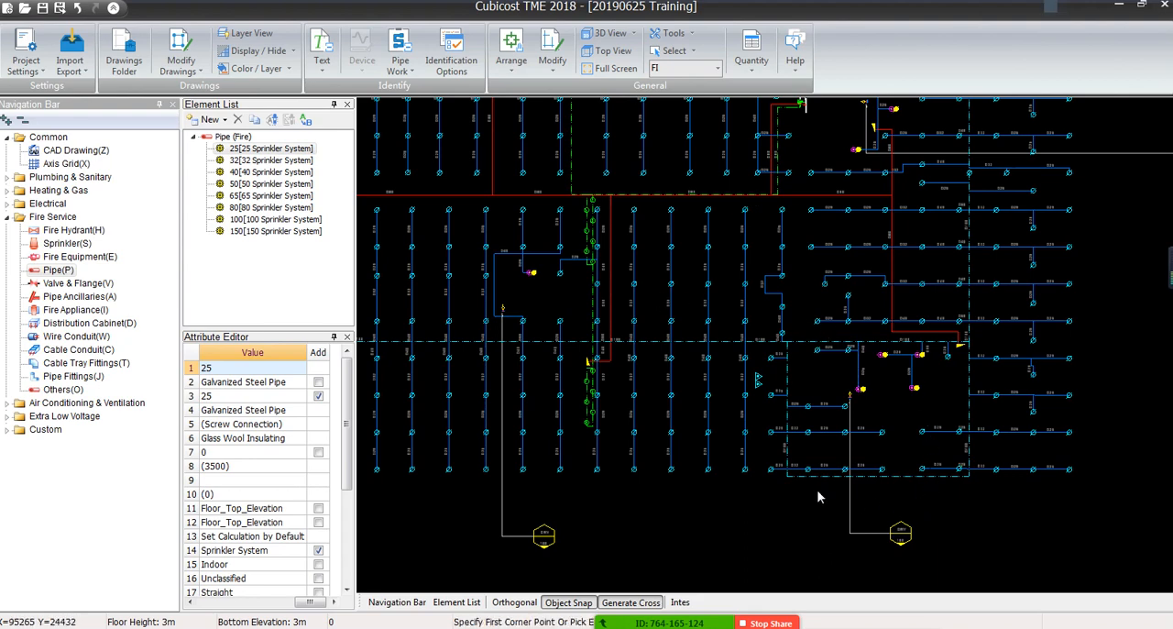
scroll(627, 339, "up", 5)
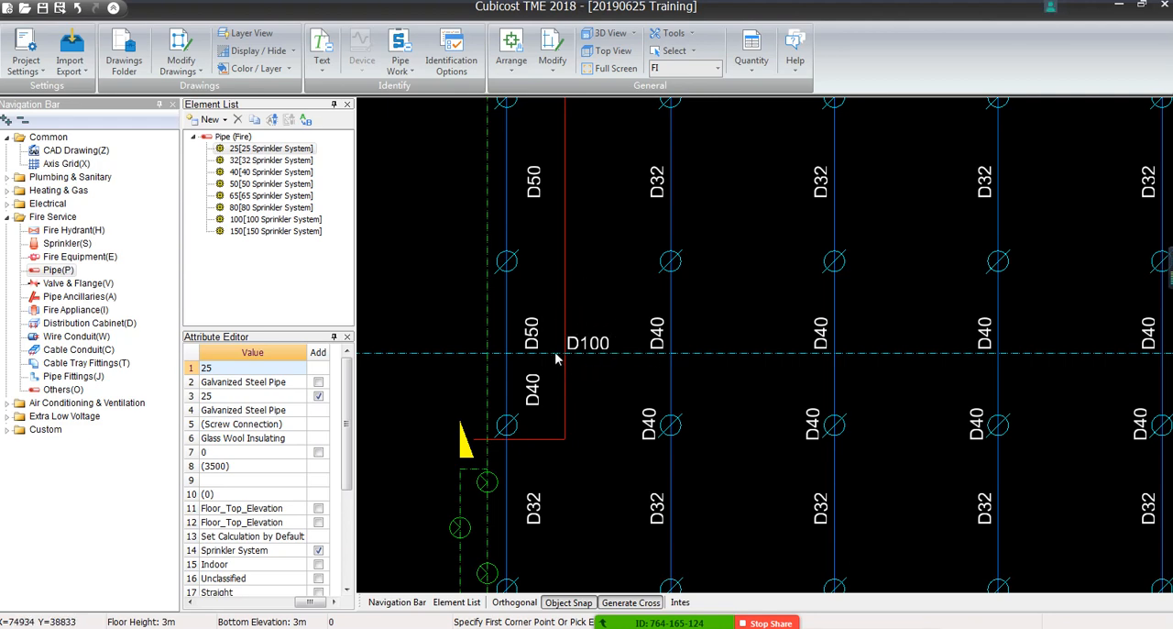
Start Mark-identify Horizontal Pipe and pick the dashed main pipe line and its D100 label as the identification sample
scroll(556, 353, "down", 4)
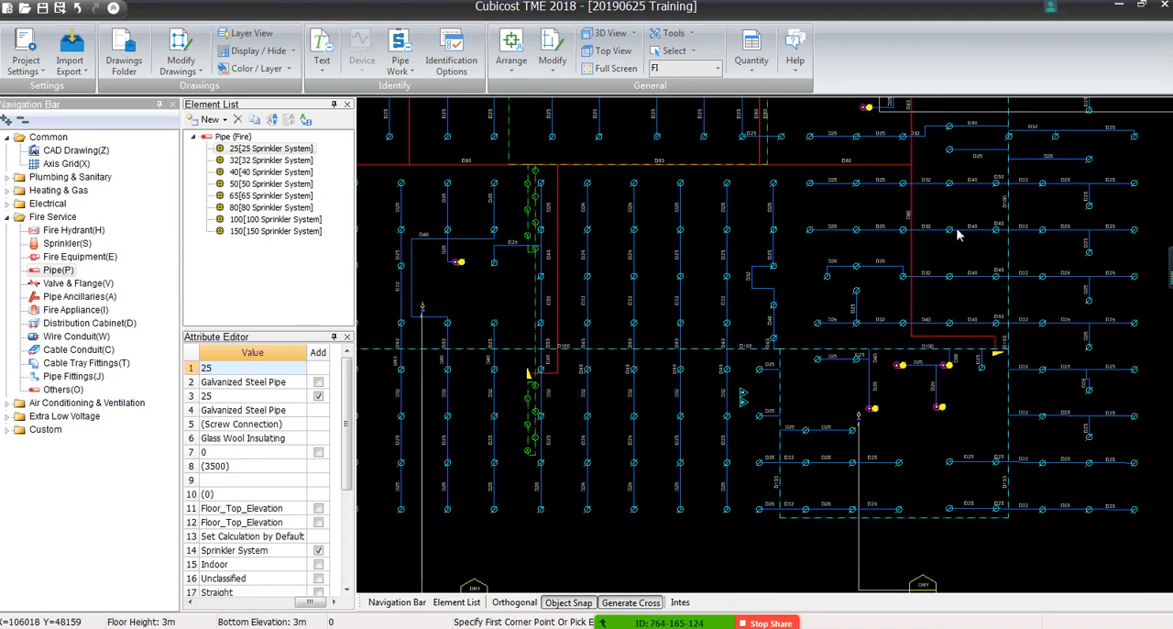
middle_click_drag(957, 235, 971, 424)
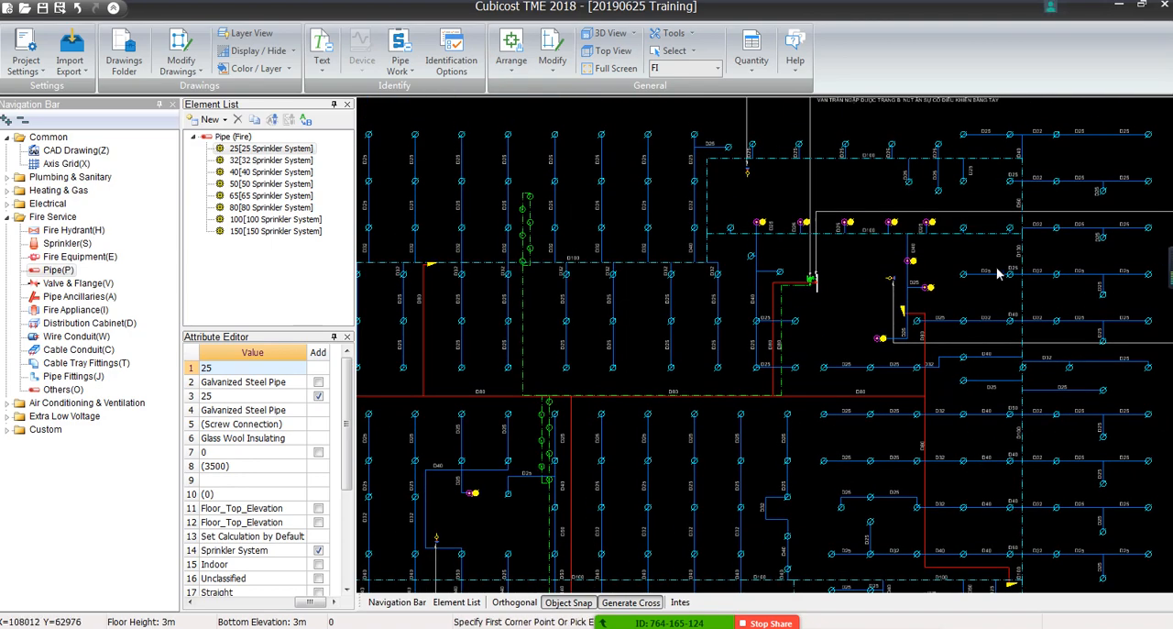
scroll(552, 260, "up", 5)
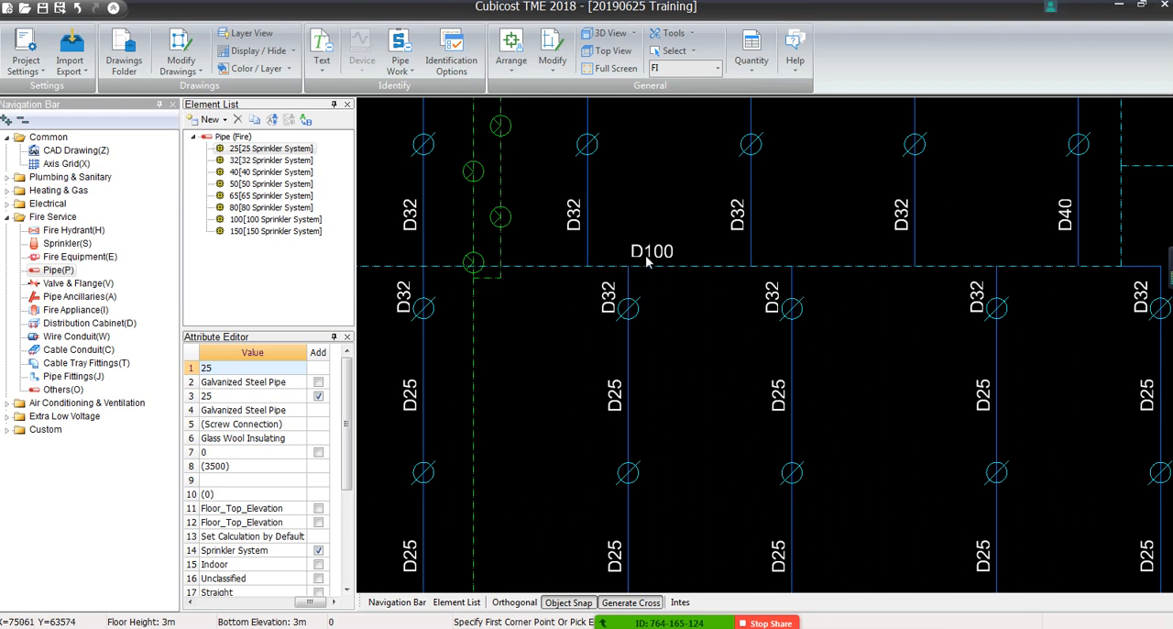
scroll(647, 262, "up", 3)
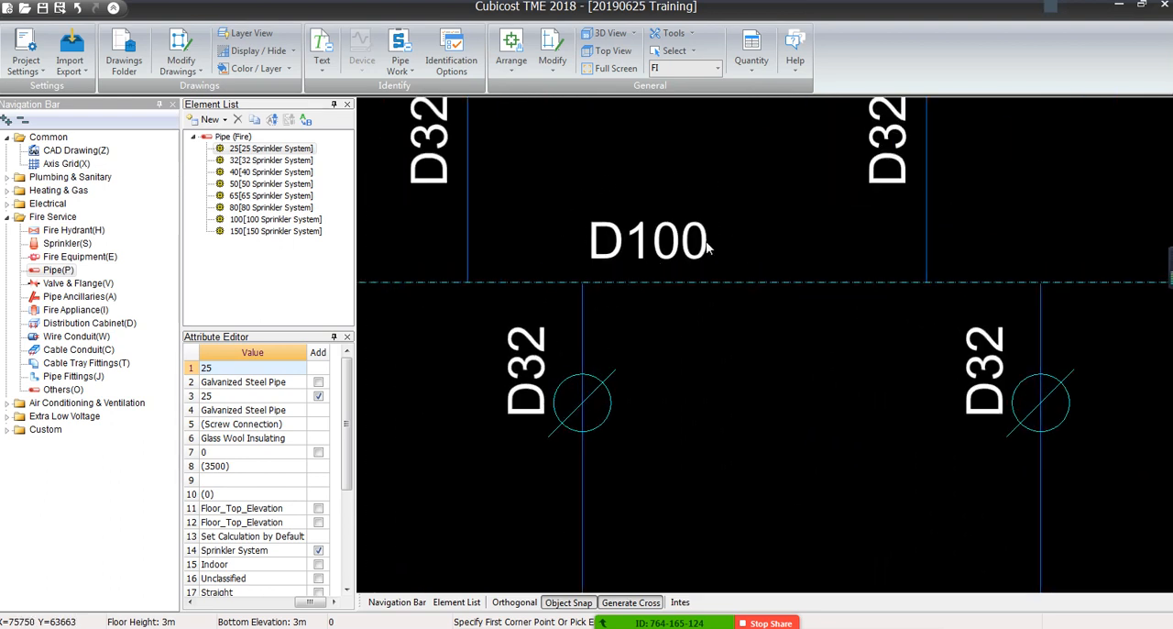
left_click(400, 64)
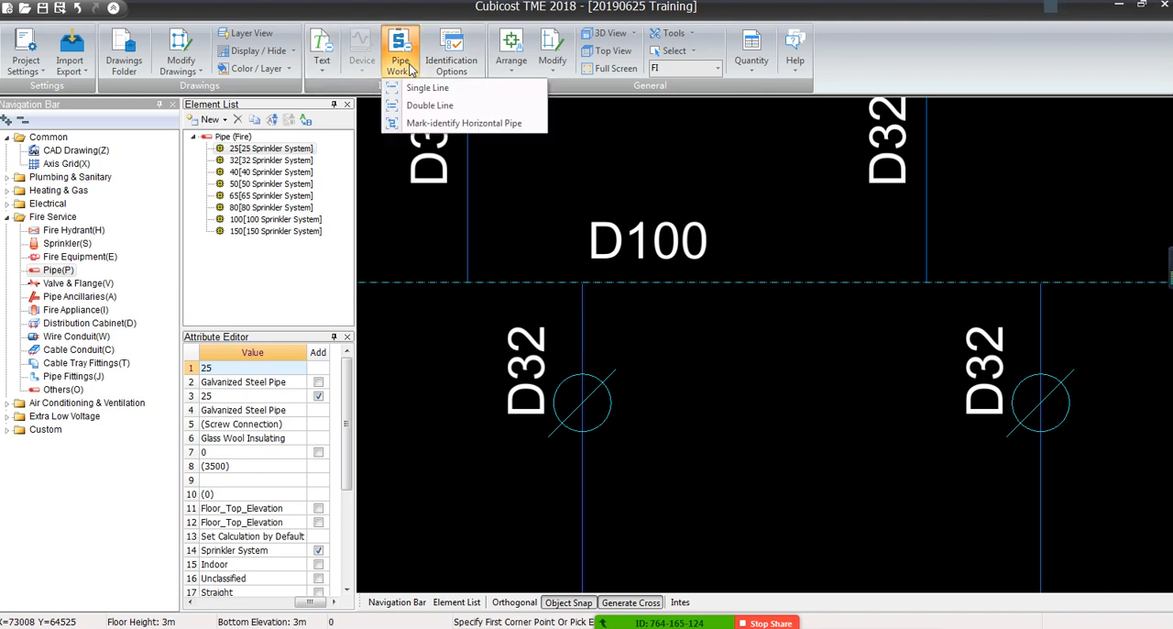
left_click(427, 124)
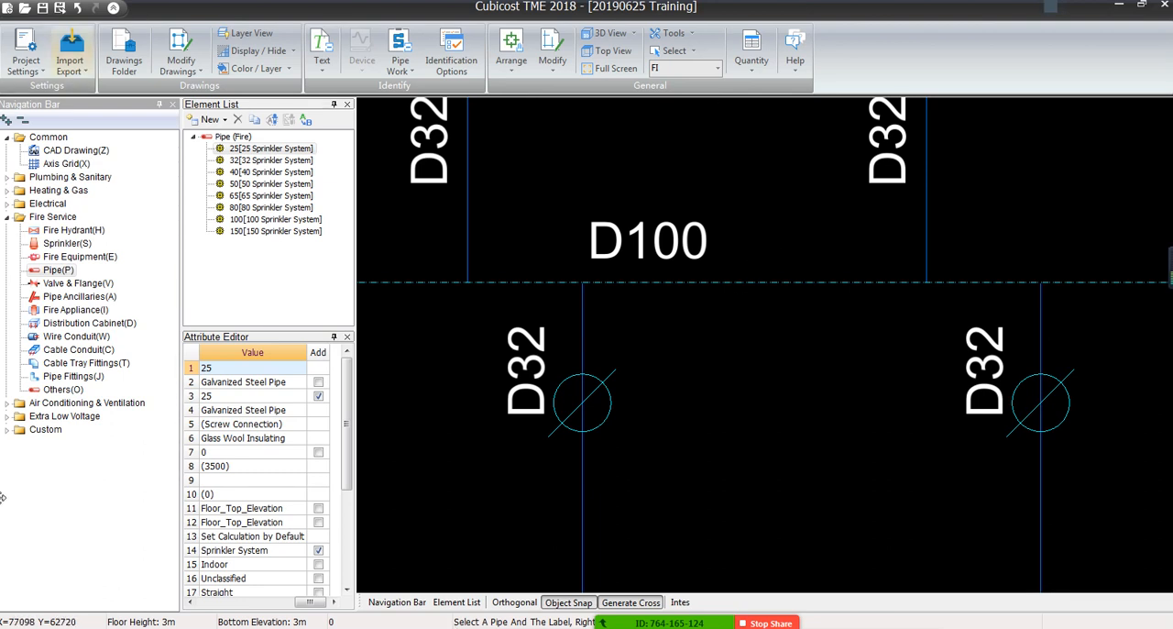
left_click(621, 246)
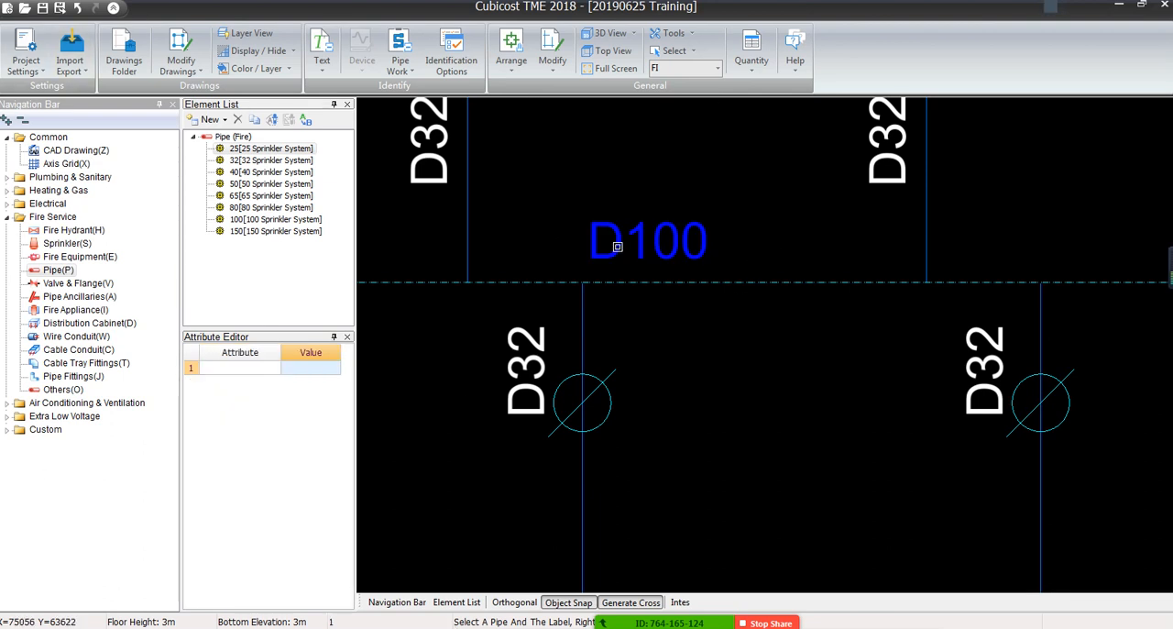
scroll(633, 282, "down", 3)
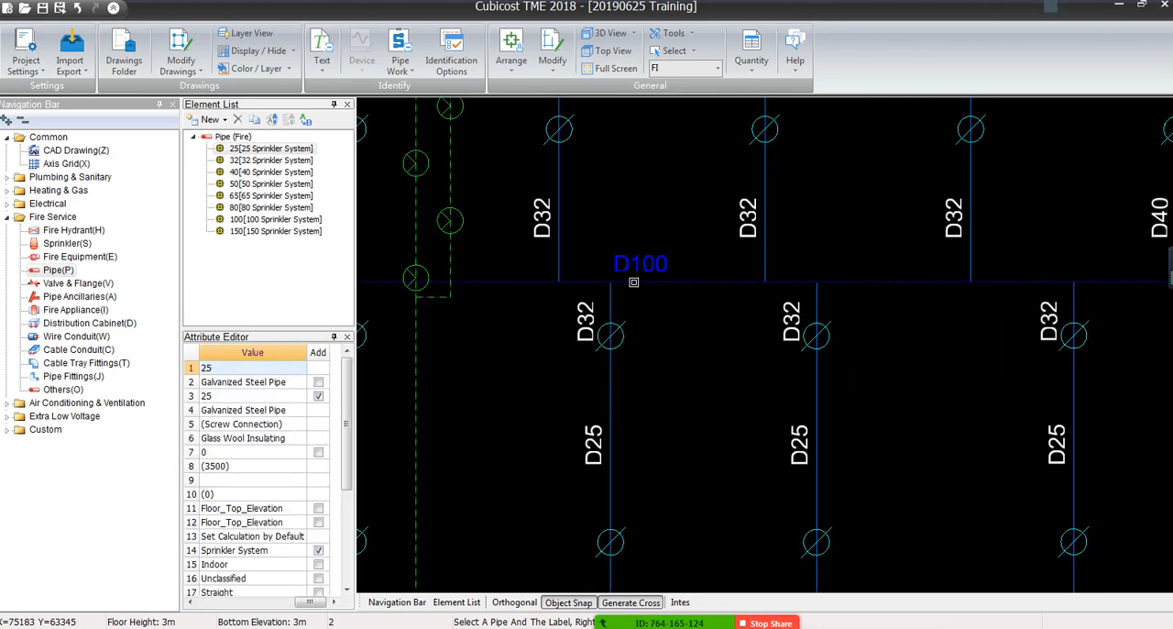
scroll(634, 282, "up", 1)
scroll(633, 282, "up", 2)
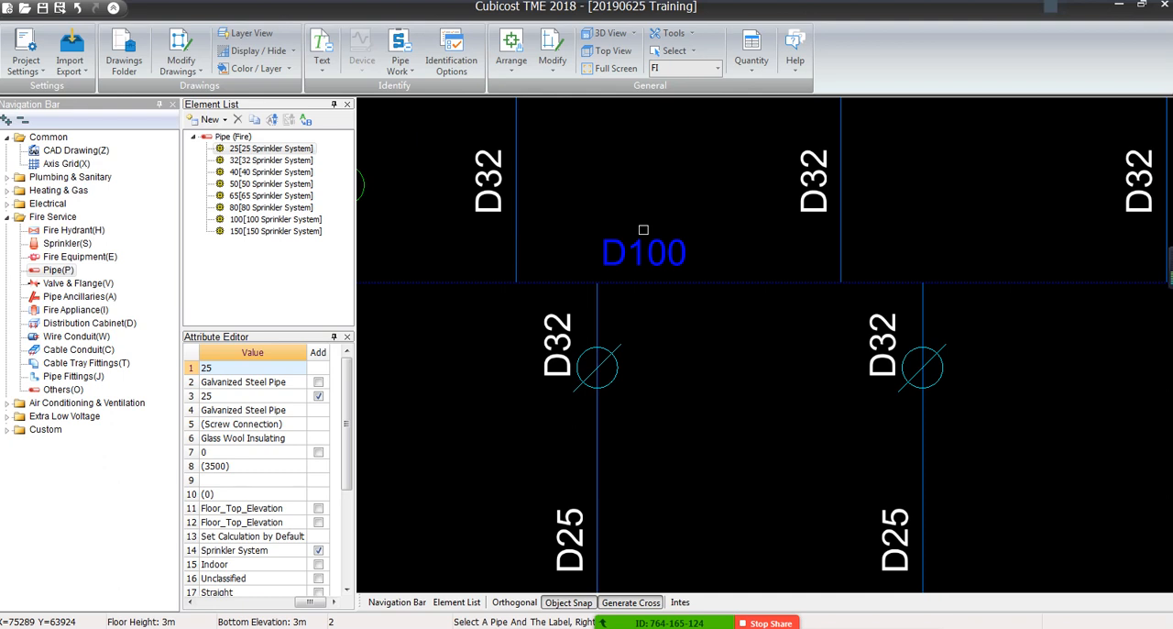
right_click(643, 229)
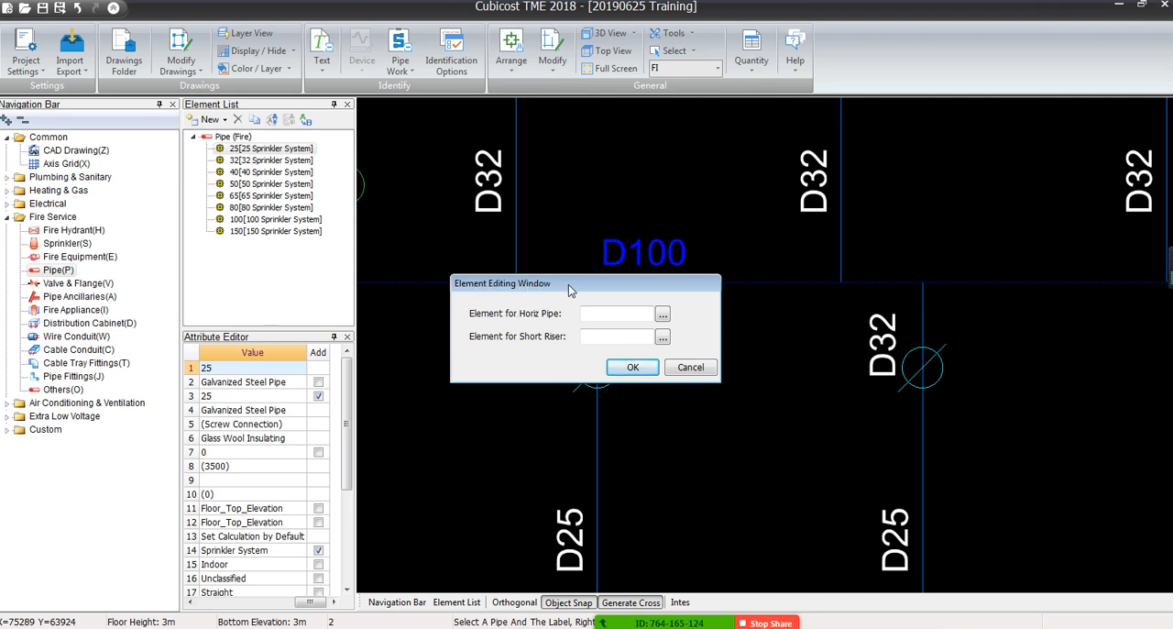
Open the element selection for the horizontal pipe and choose the 100 [100 Sprinkler System] element
left_click_drag(568, 289, 571, 305)
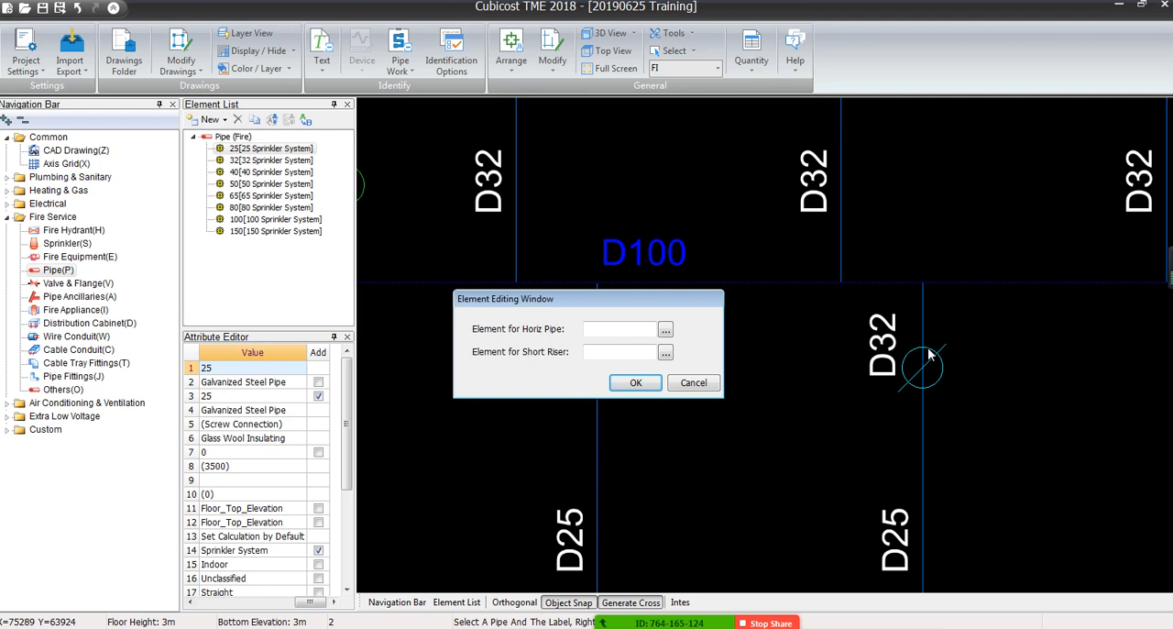
left_click_drag(577, 304, 652, 337)
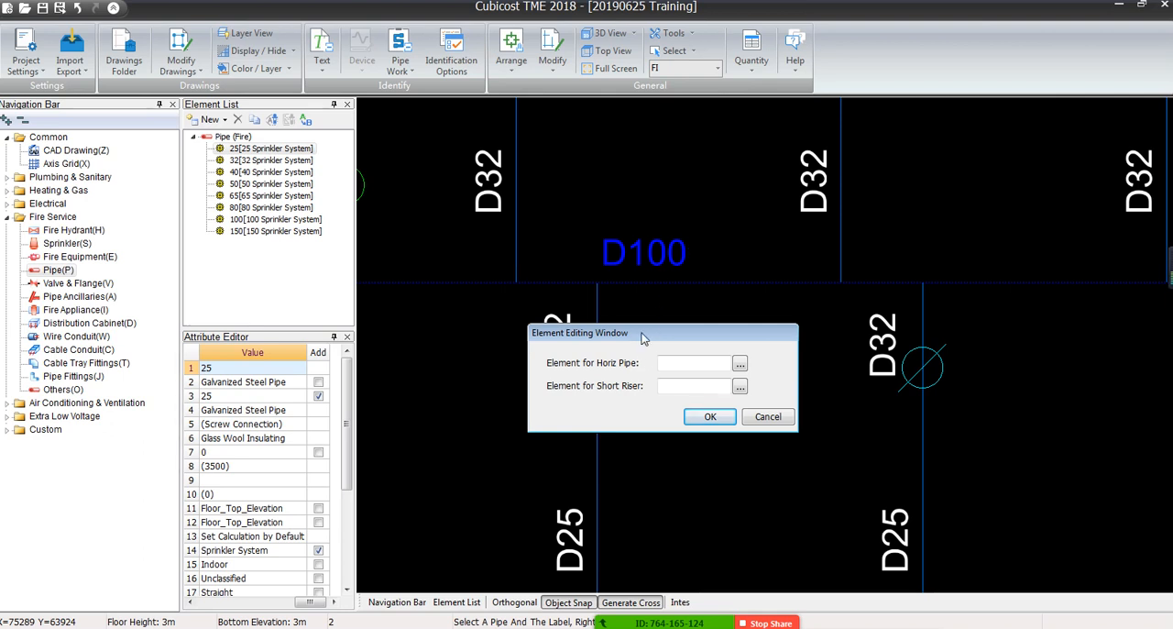
left_click_drag(644, 338, 619, 323)
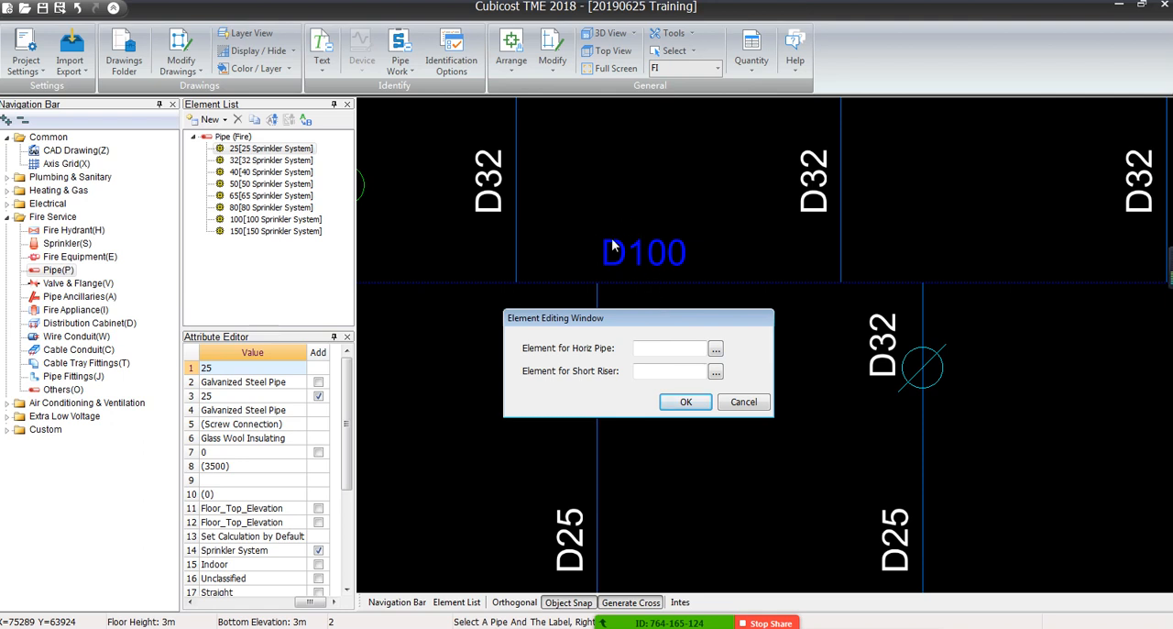
left_click(715, 352)
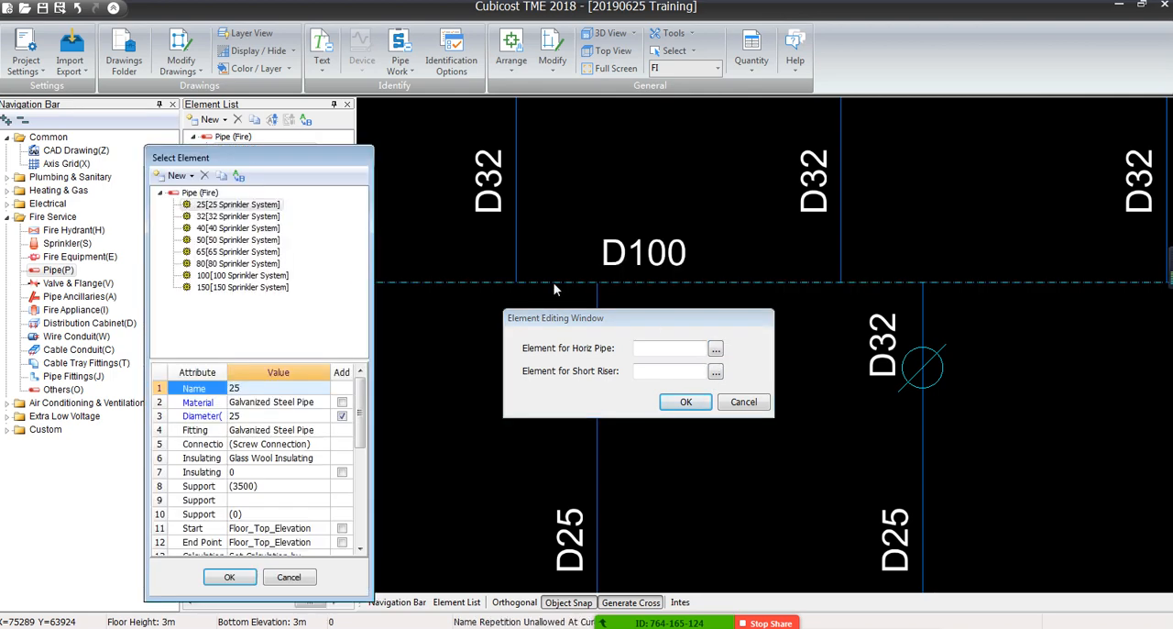
left_click_drag(229, 156, 904, 133)
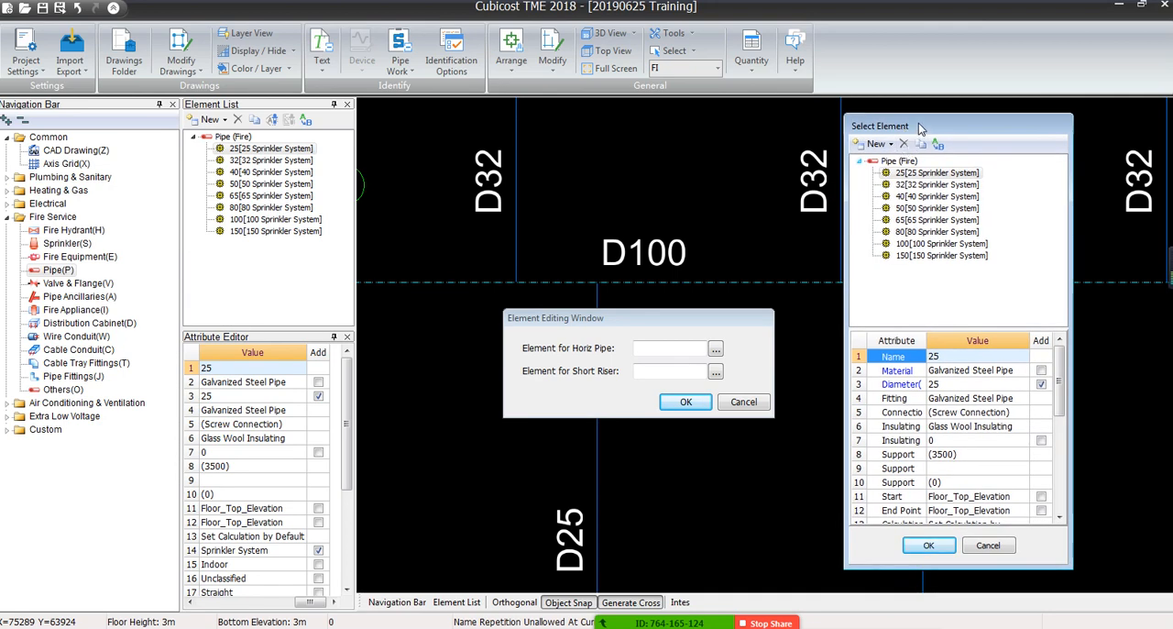
left_click_drag(921, 128, 433, 115)
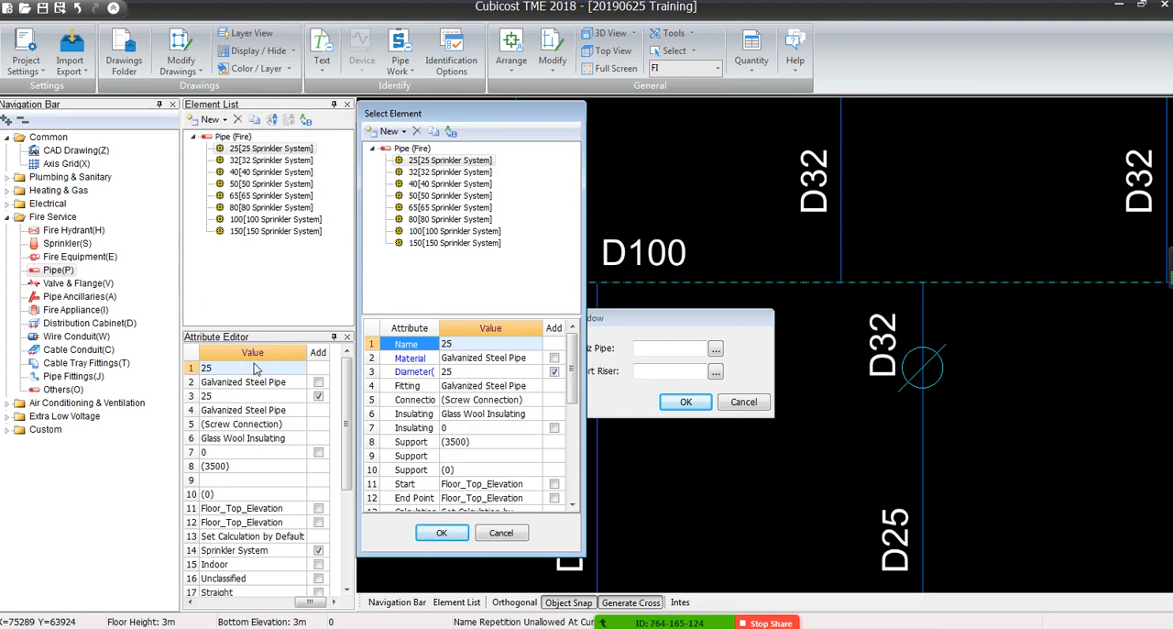
left_click_drag(485, 115, 962, 137)
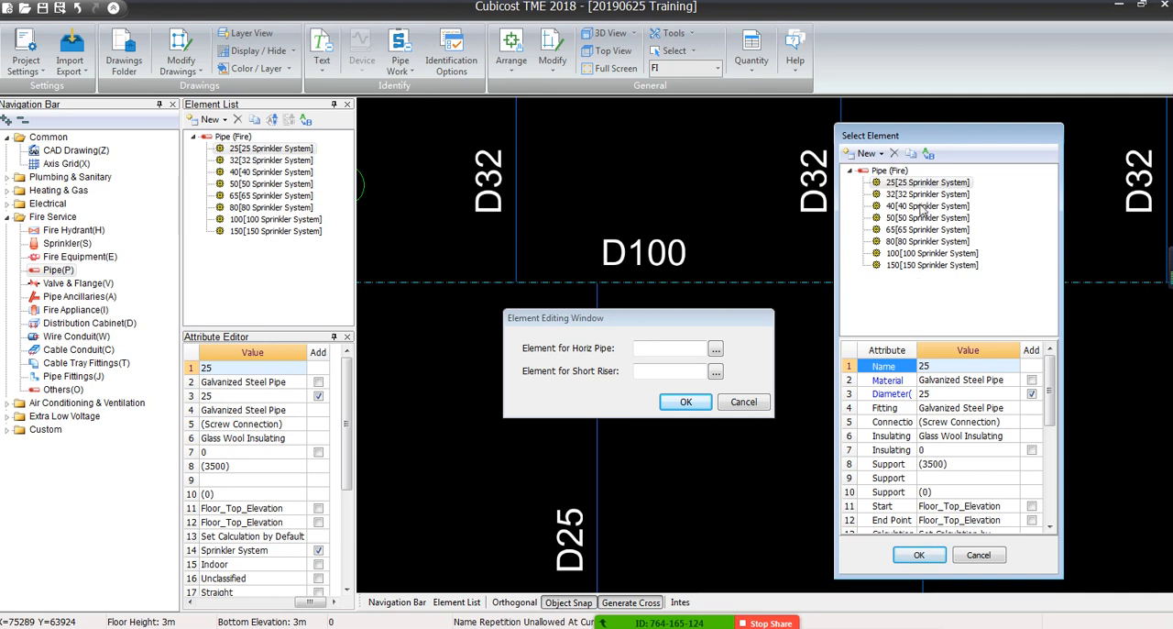
left_click(902, 255)
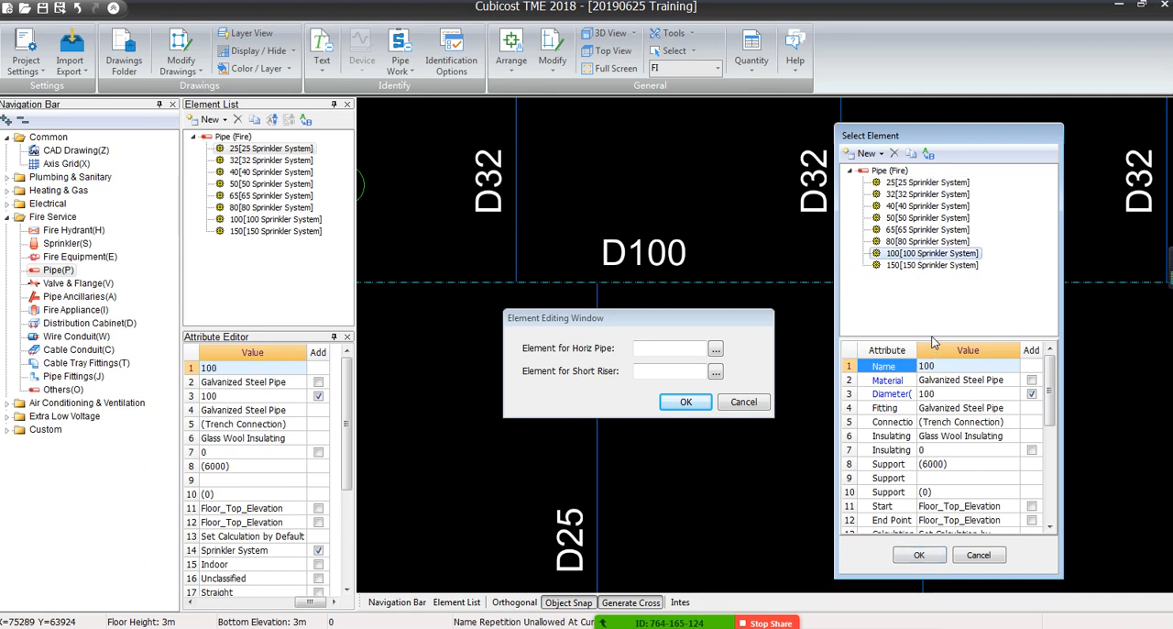
Examine the attributes of the 100 sprinkler pipe element, including its available material options, fitting and elevation settings
left_click_drag(932, 338, 935, 290)
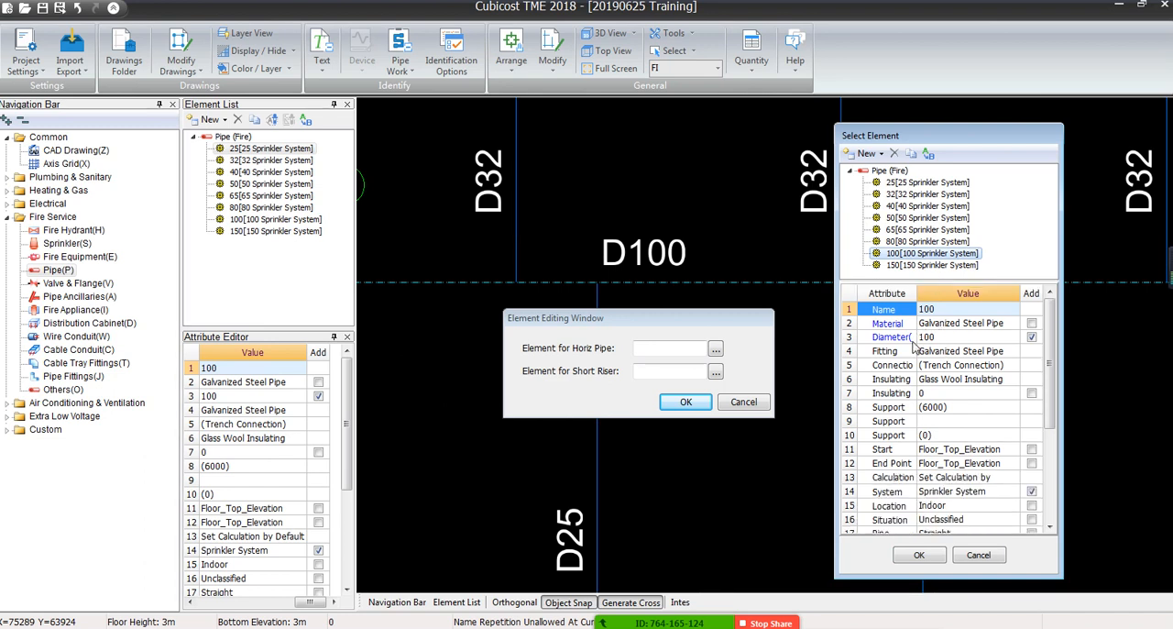
left_click(990, 325)
left_click(1012, 325)
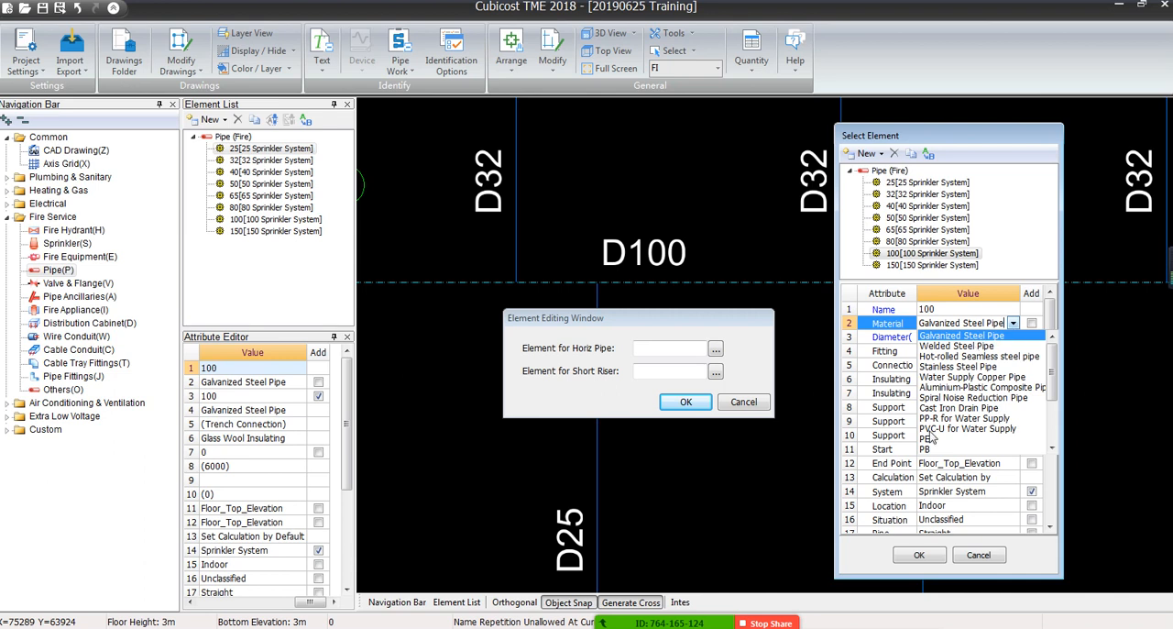
left_click(1003, 323)
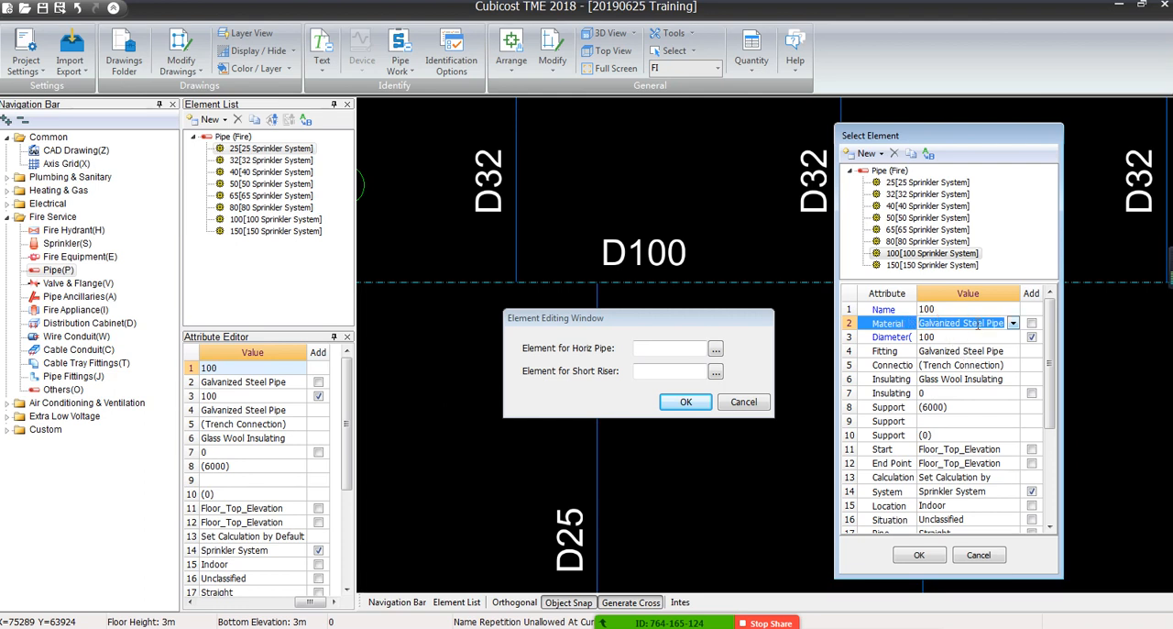
left_click(1013, 324)
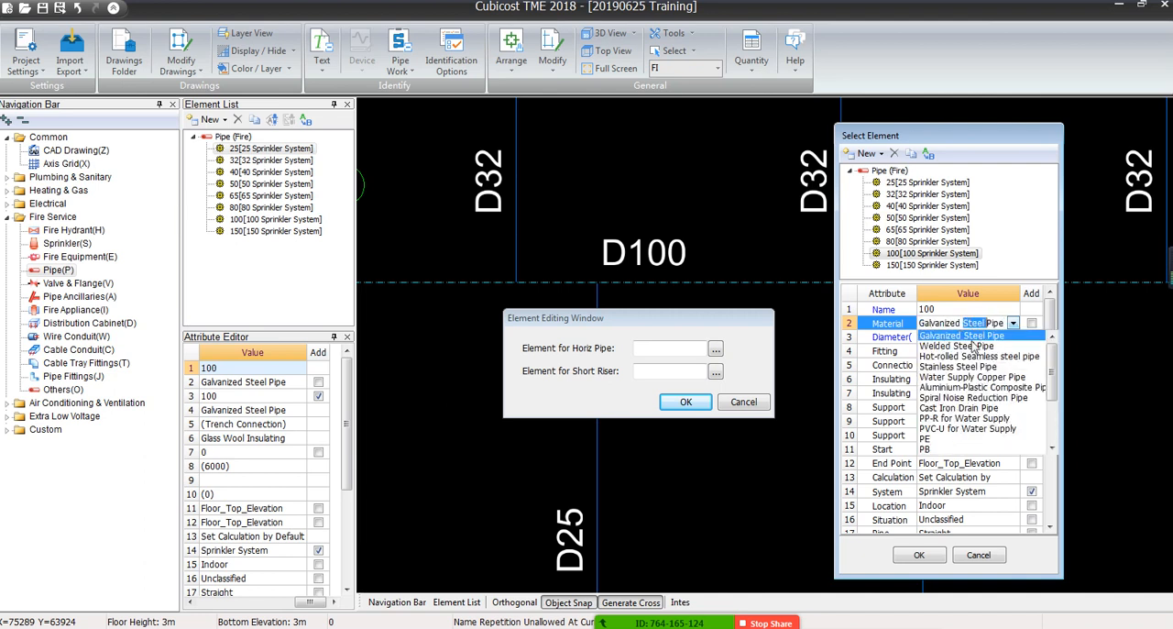
left_click(1011, 324)
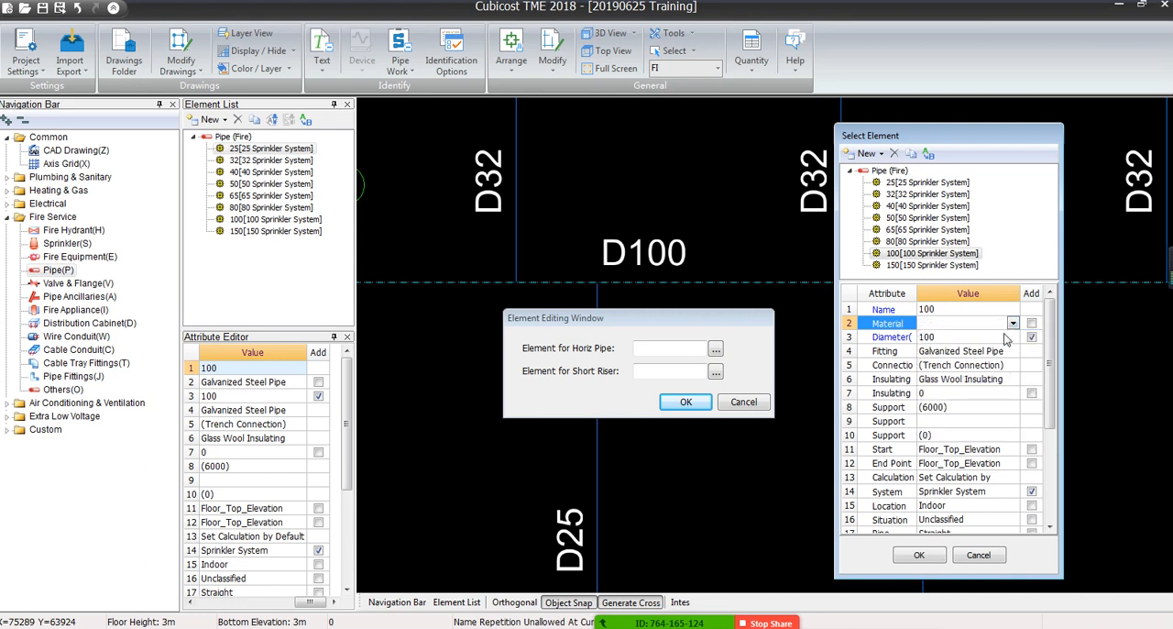
left_click(941, 348)
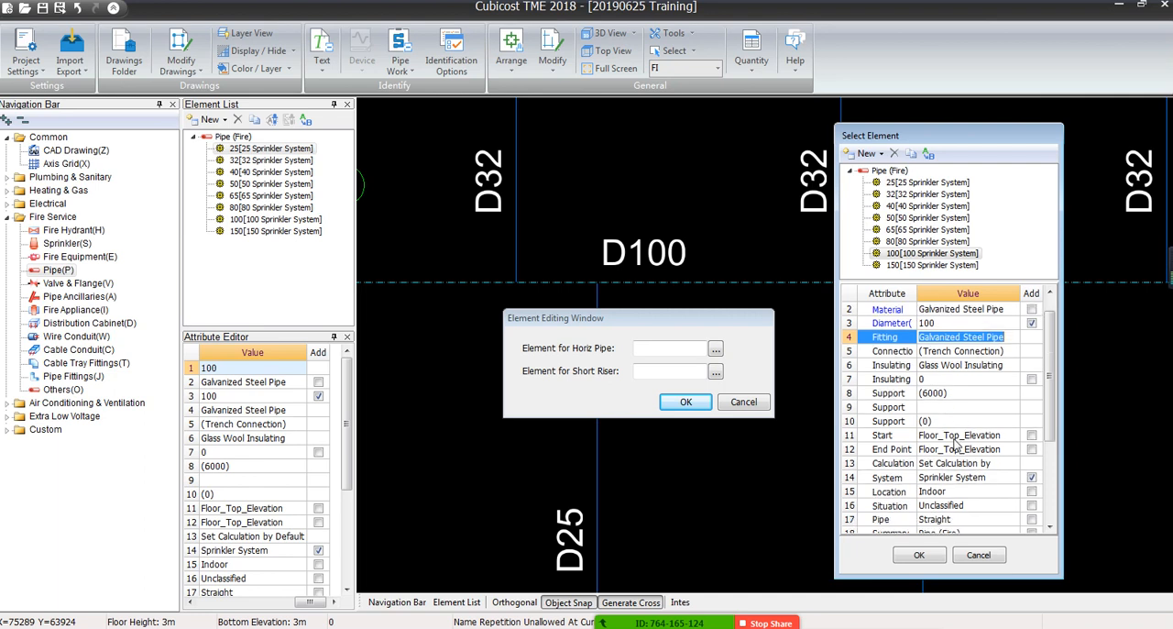
scroll(956, 381, "down", 3)
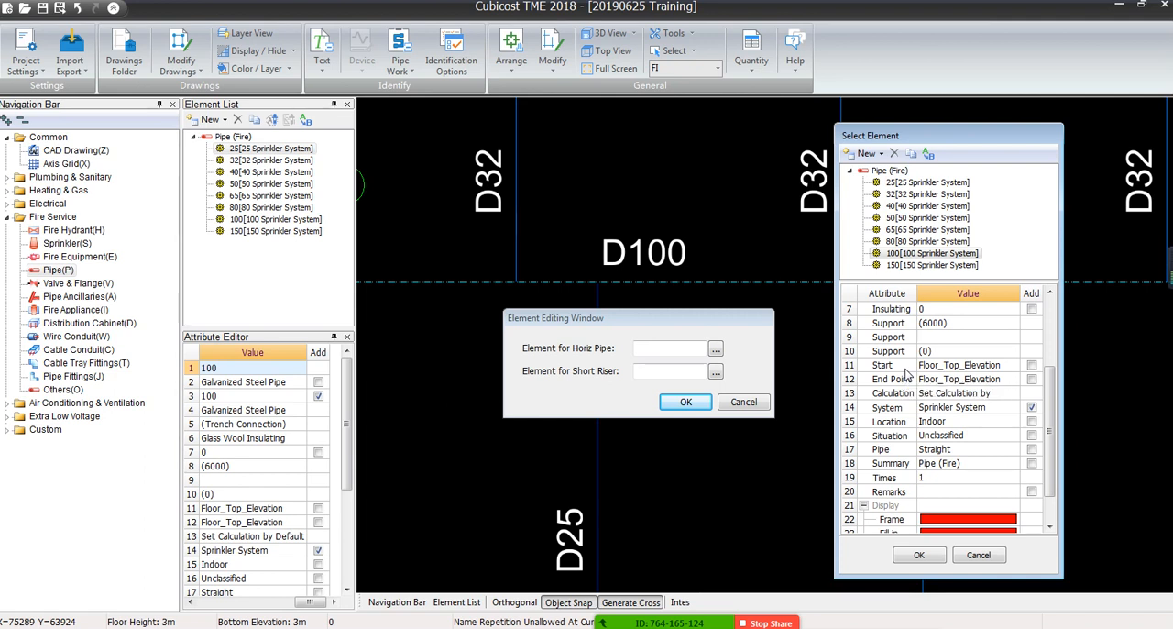
Widen the element selection dialog and its attribute name column to examine the Summary Info, System and Situation attributes
left_click_drag(919, 294, 950, 293)
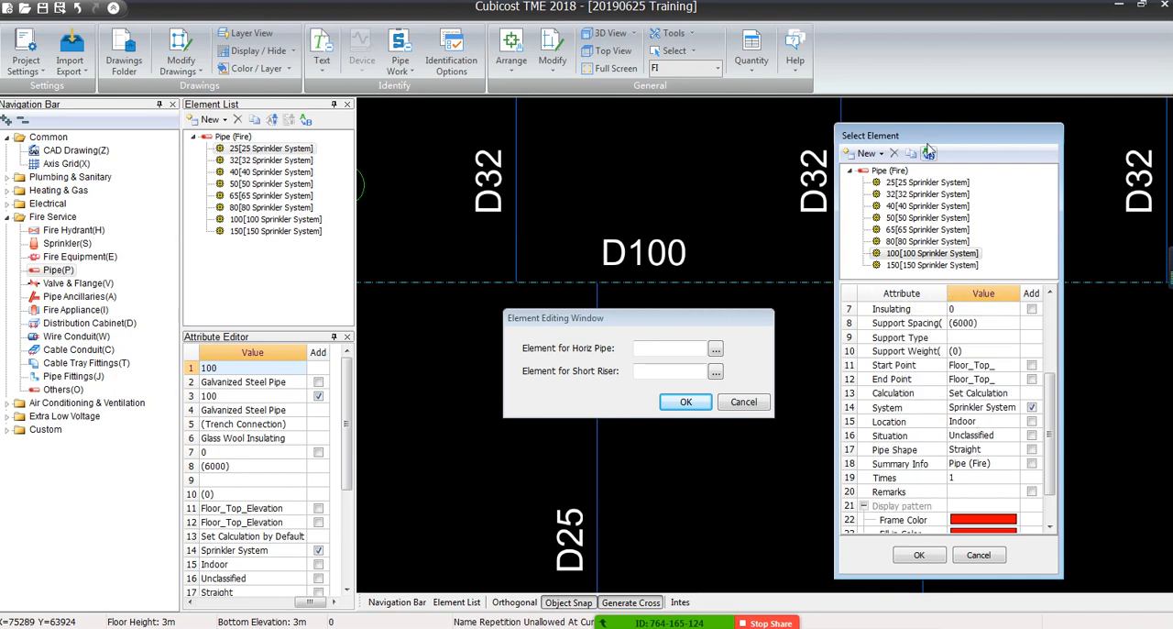
left_click_drag(935, 124, 965, 110)
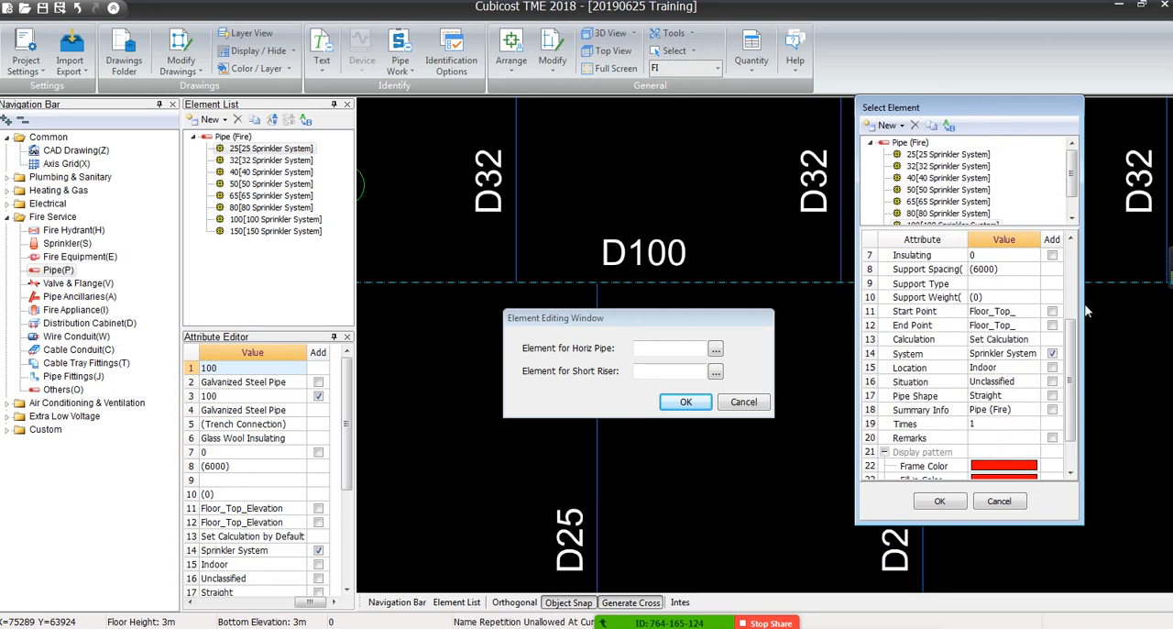
left_click_drag(1086, 311, 1171, 311)
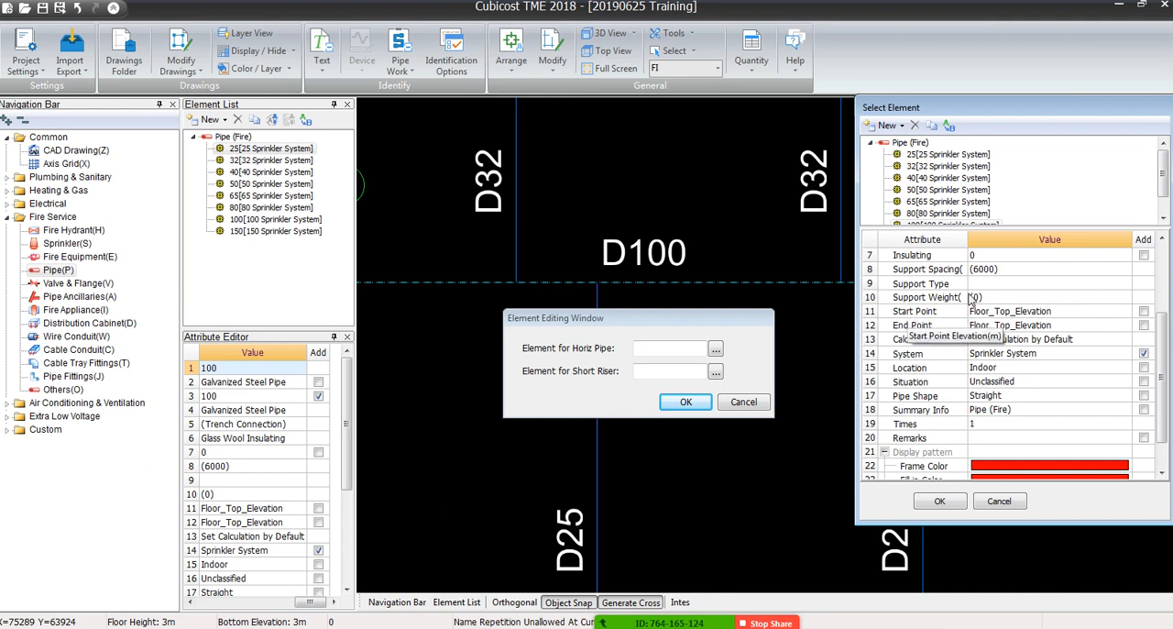
mouse_move(966, 243)
left_mouse_down()
mouse_move(992, 243)
mouse_move(962, 241)
left_mouse_up()
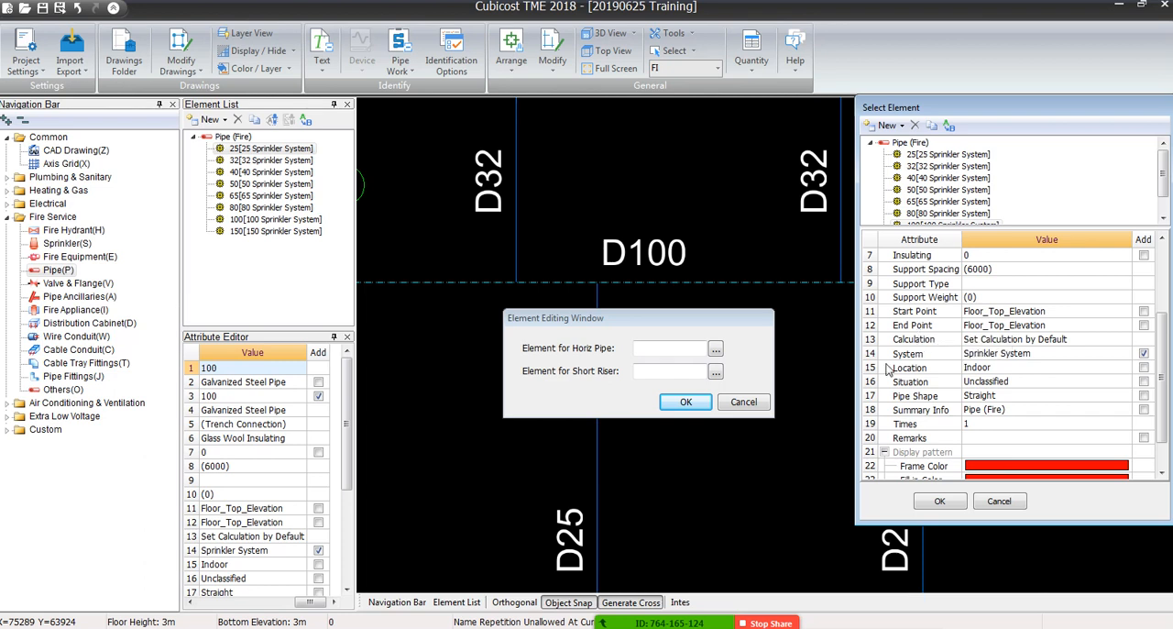
left_click(1061, 409)
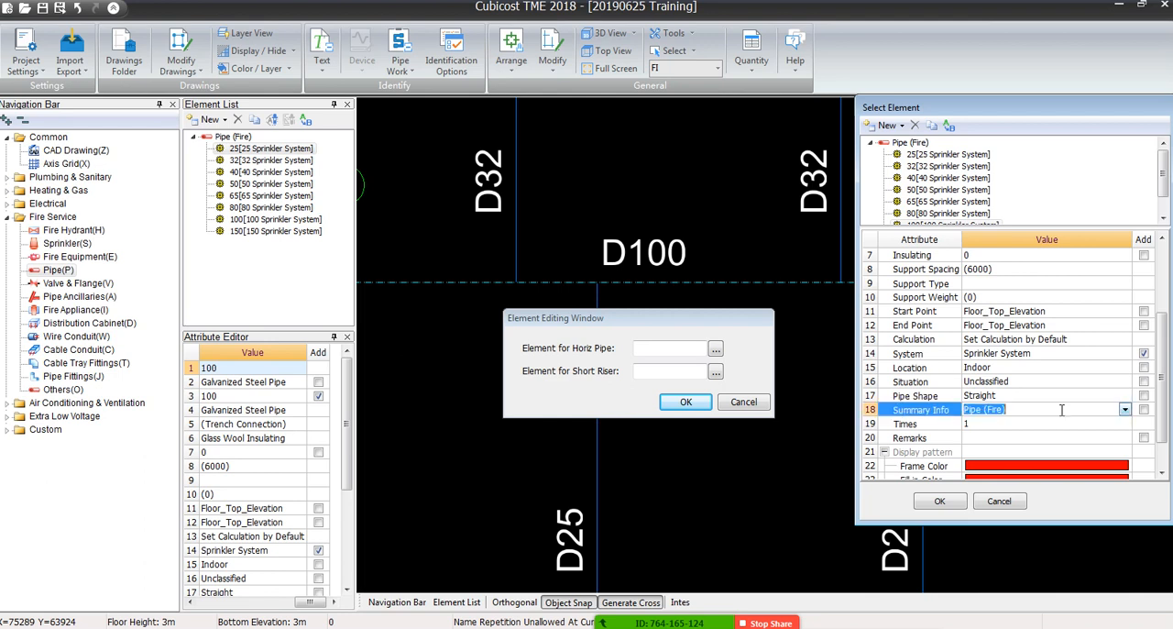
left_click(993, 355)
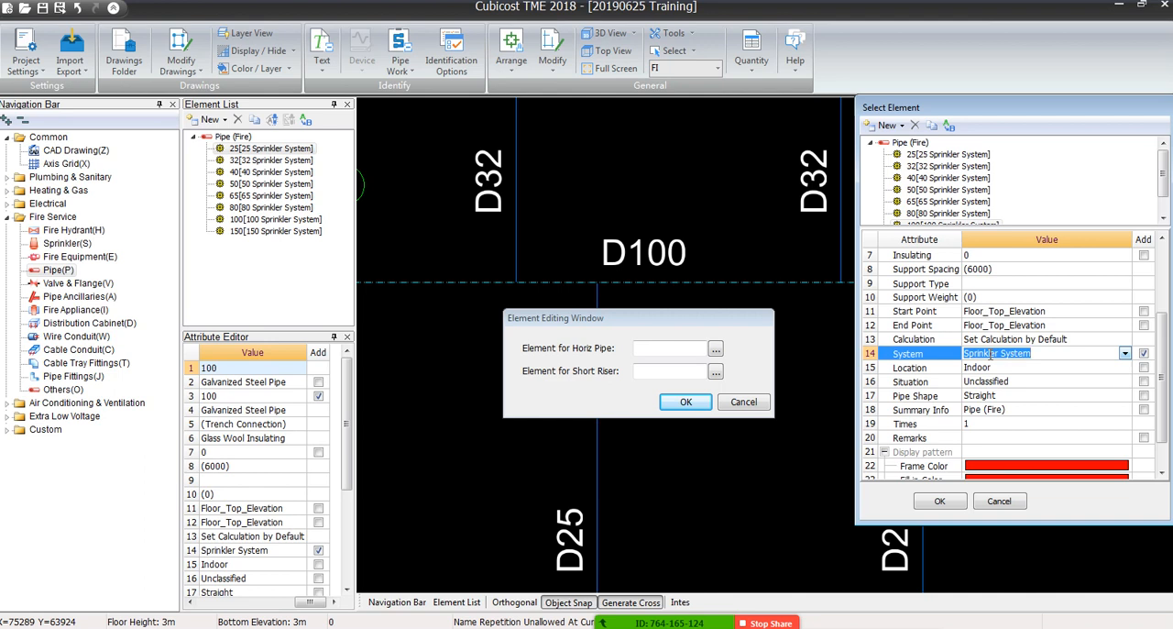
scroll(996, 353, "down", 1)
left_click(1019, 351)
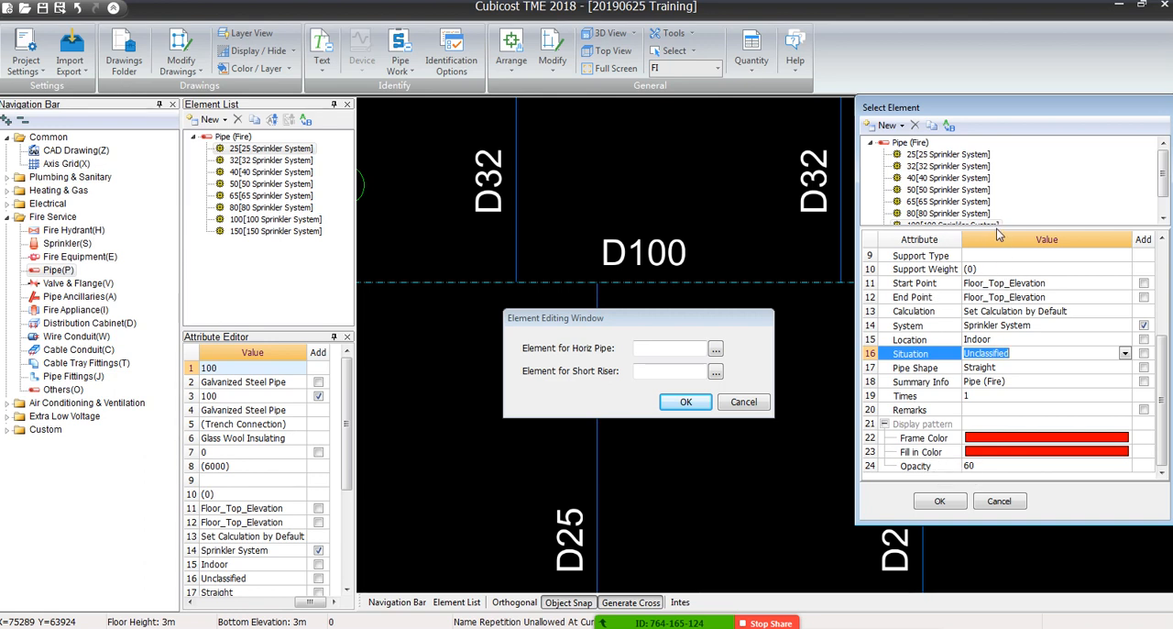
Enlarge the element list to show all pipe sizes and reselect the 100 [100 Sprinkler System] element after checking the 80 element
left_click_drag(1000, 230, 1005, 327)
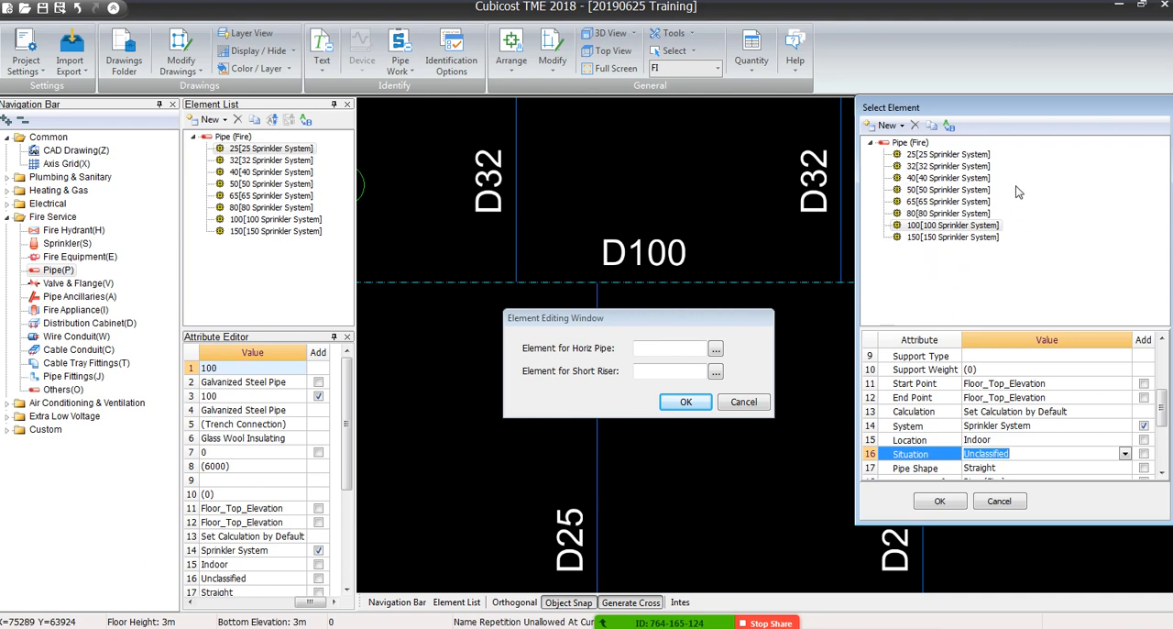
left_click(962, 213)
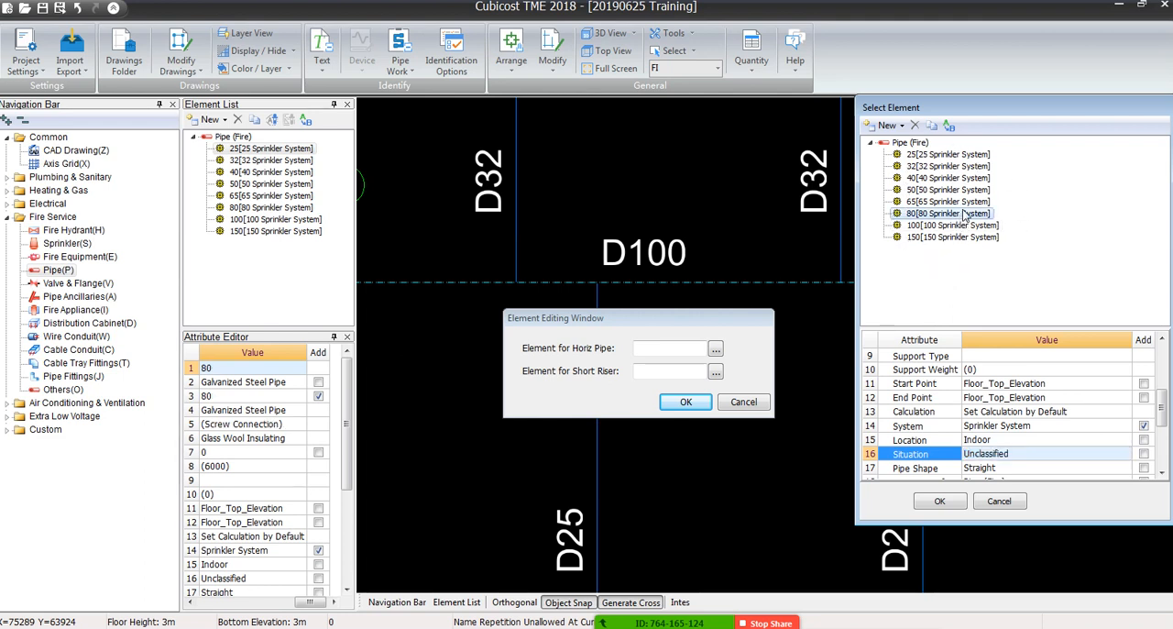
left_click(962, 226)
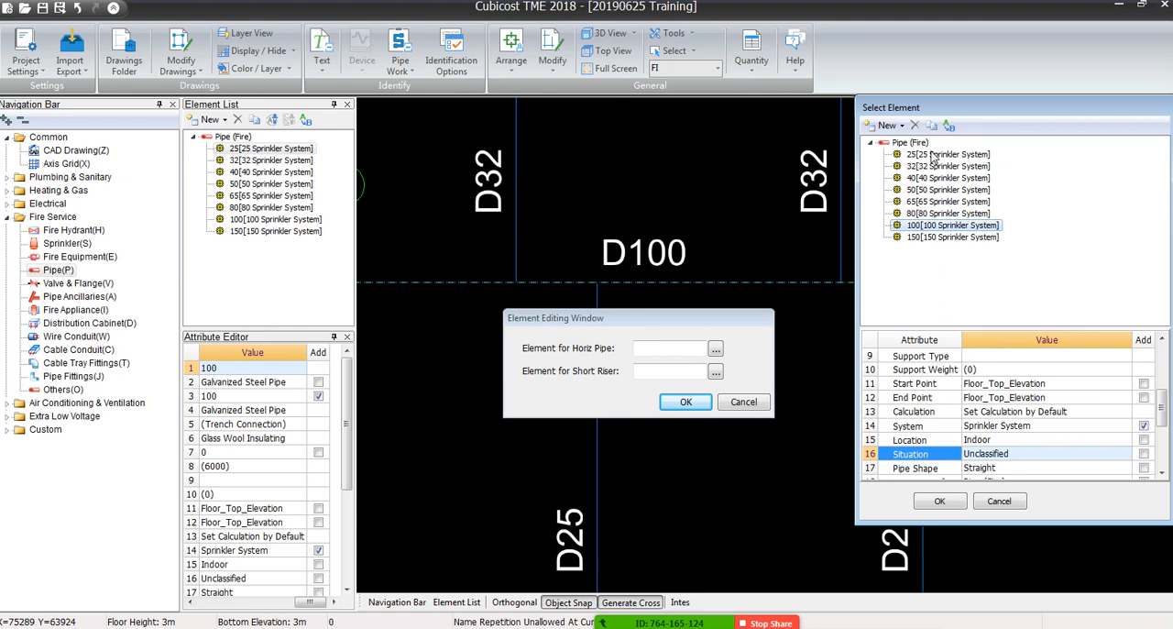
left_click(887, 125)
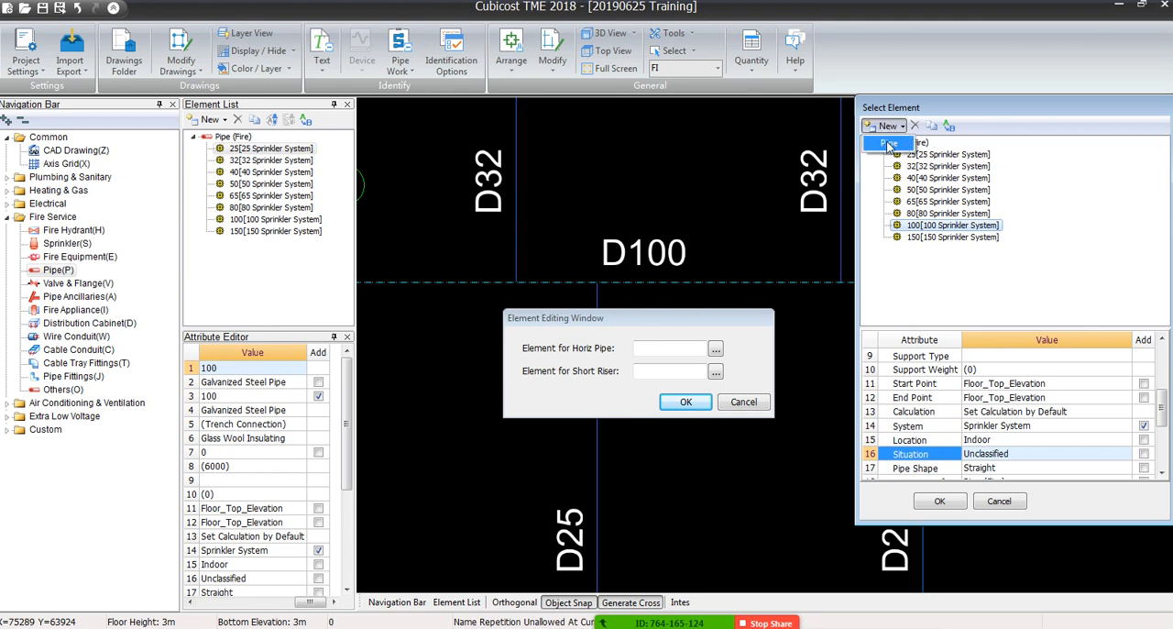
left_click(897, 146)
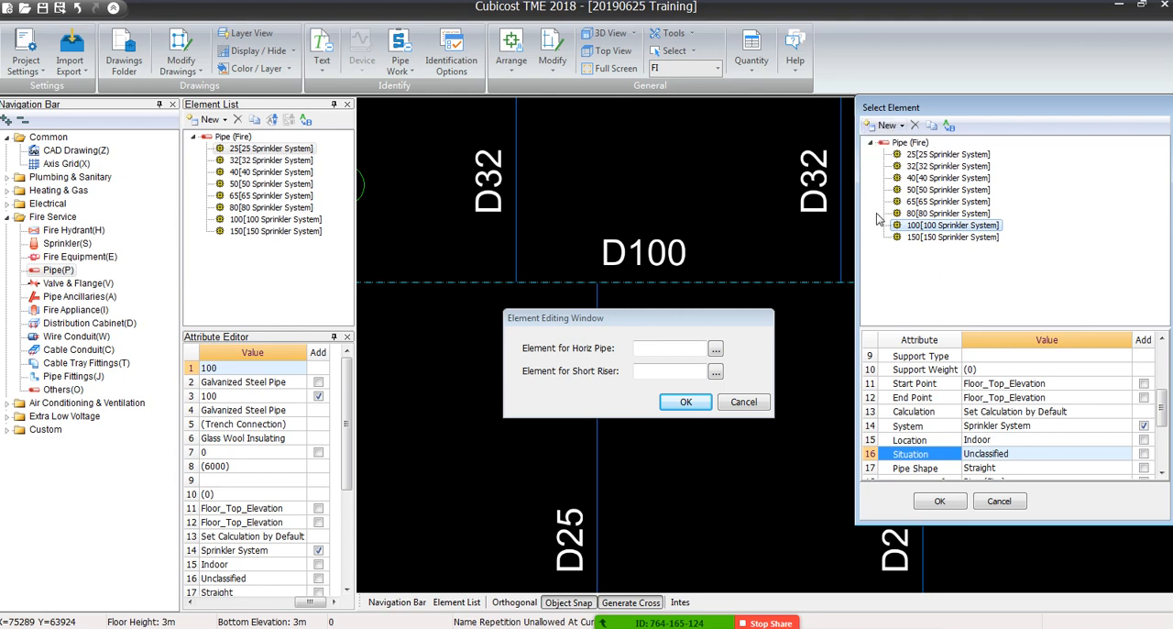
left_click(887, 125)
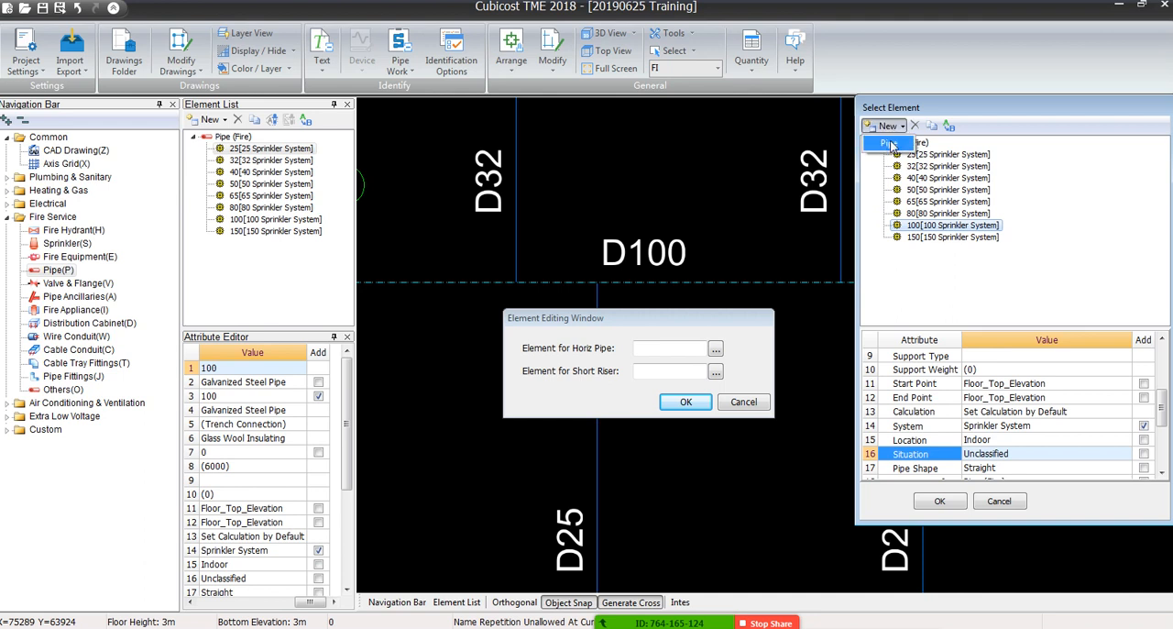
left_click(890, 144)
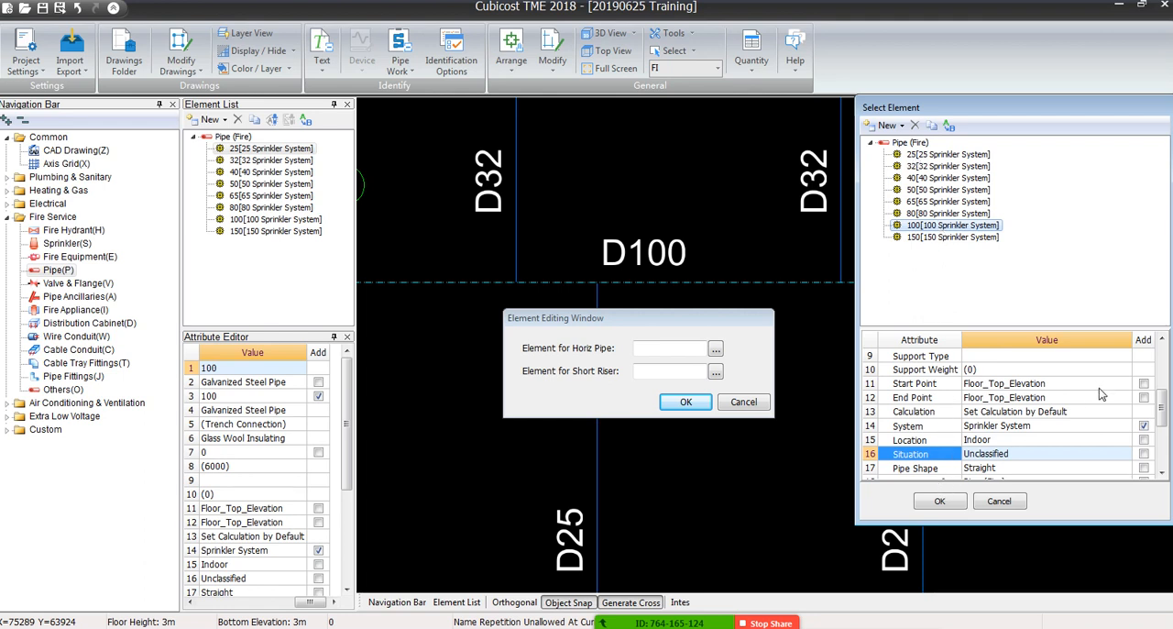
Assign the 100 element to the horizontal pipe and the 25 [25 Sprinkler System] element to the short riser, and confirm the D100 pipe identification
left_click(940, 501)
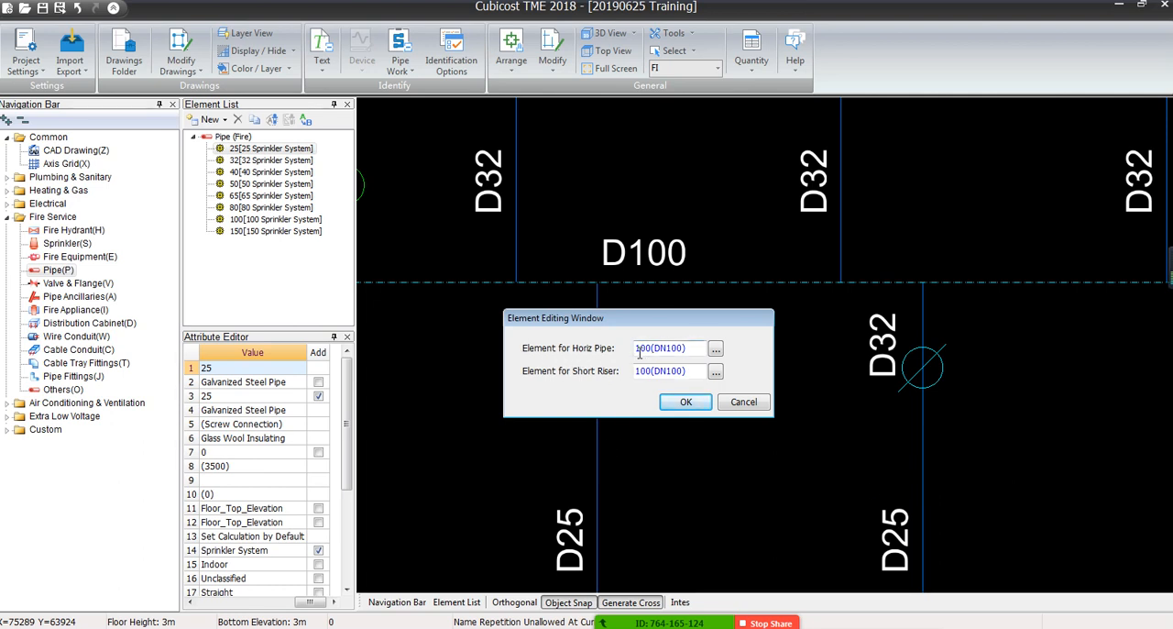
left_click_drag(639, 353, 680, 344)
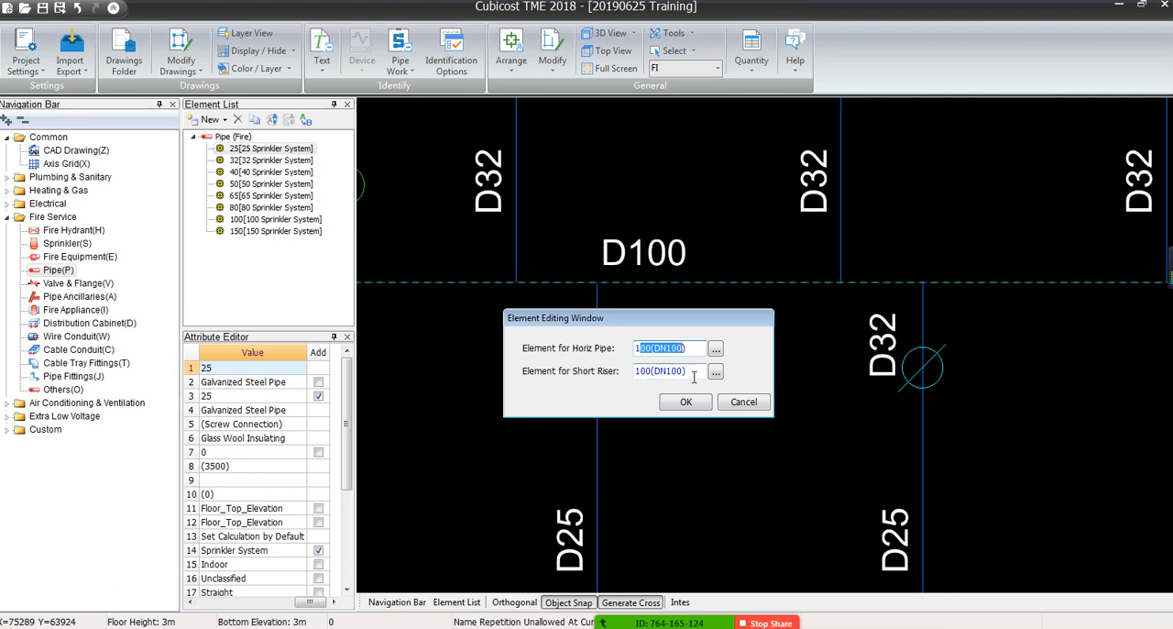
mouse_move(694, 376)
left_mouse_down()
mouse_move(630, 376)
mouse_move(687, 371)
left_mouse_up()
left_click(643, 372)
left_click(691, 371)
left_click(715, 371)
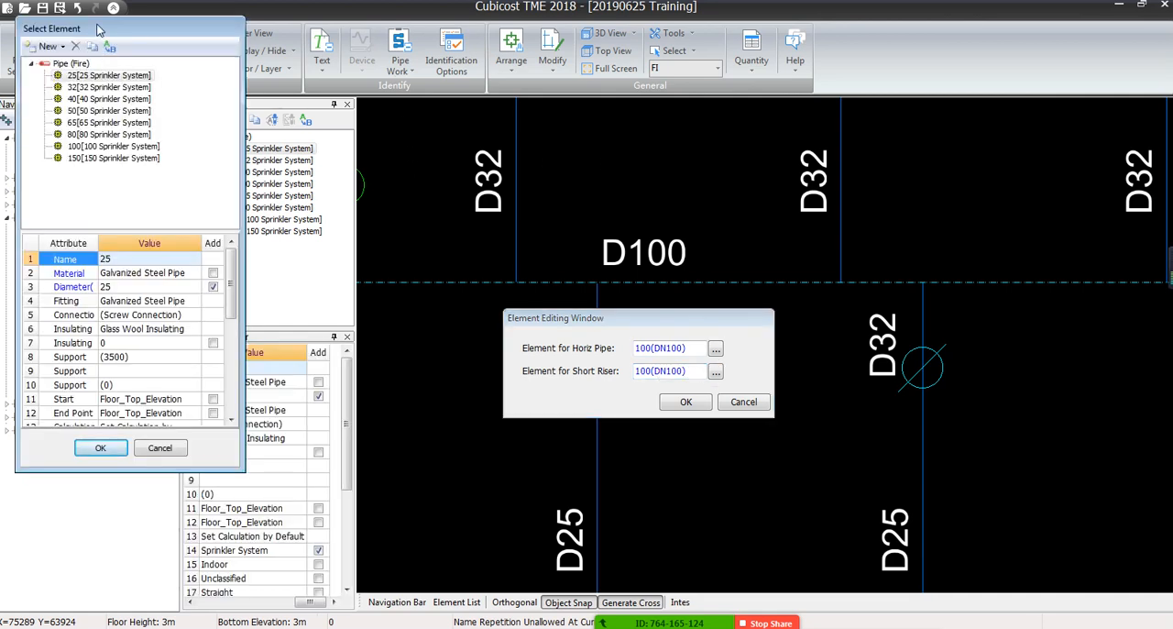
left_click_drag(98, 26, 579, 123)
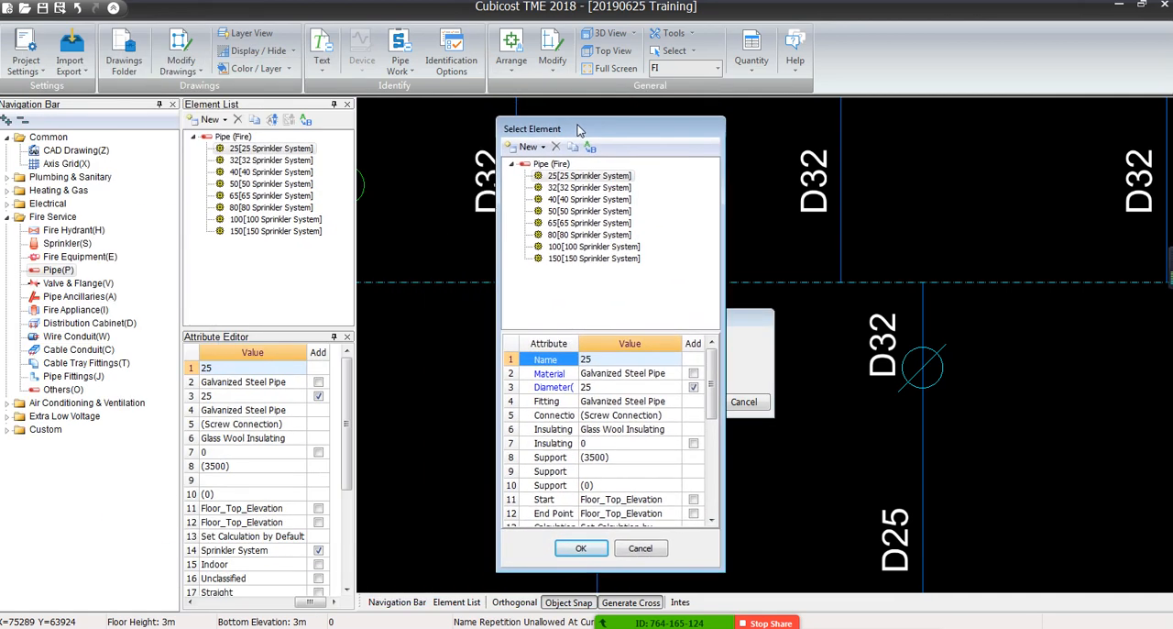
double_click(588, 177)
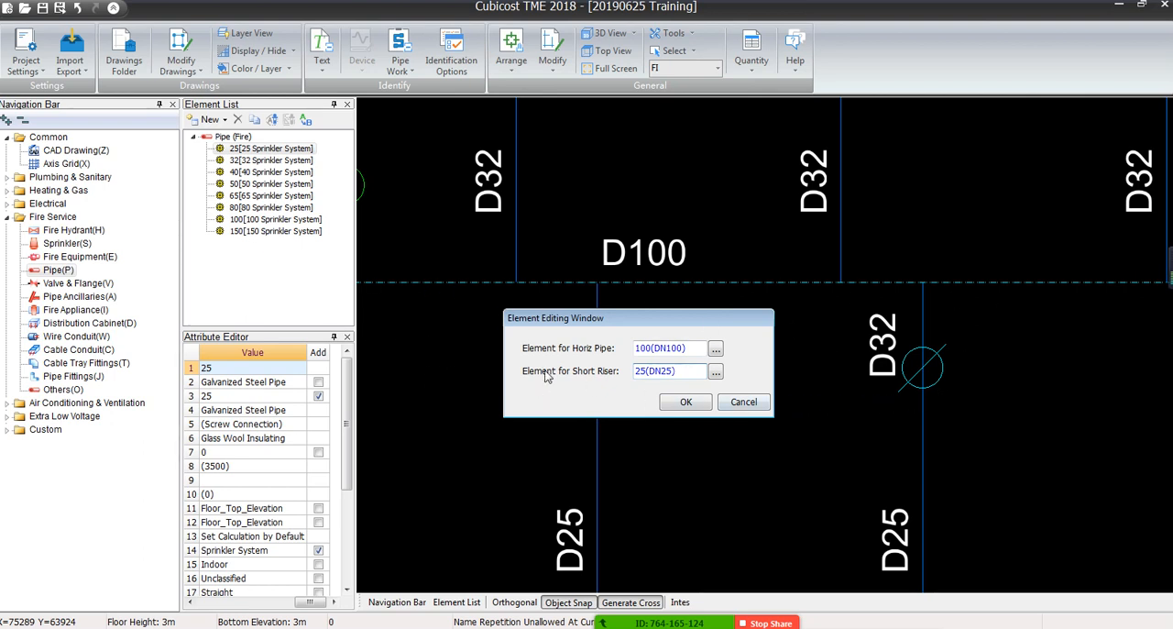
left_click(684, 404)
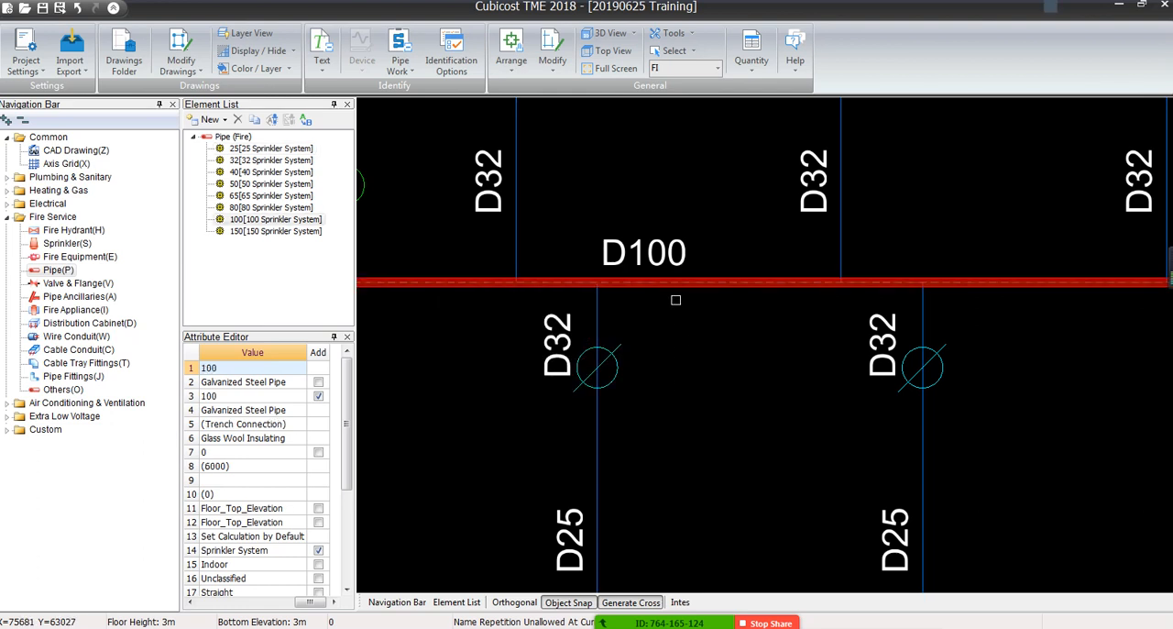
Examine the identified D100 main around the sprinkler layout, following its corners and branches through the whole floor plan
scroll(604, 357, "down", 5)
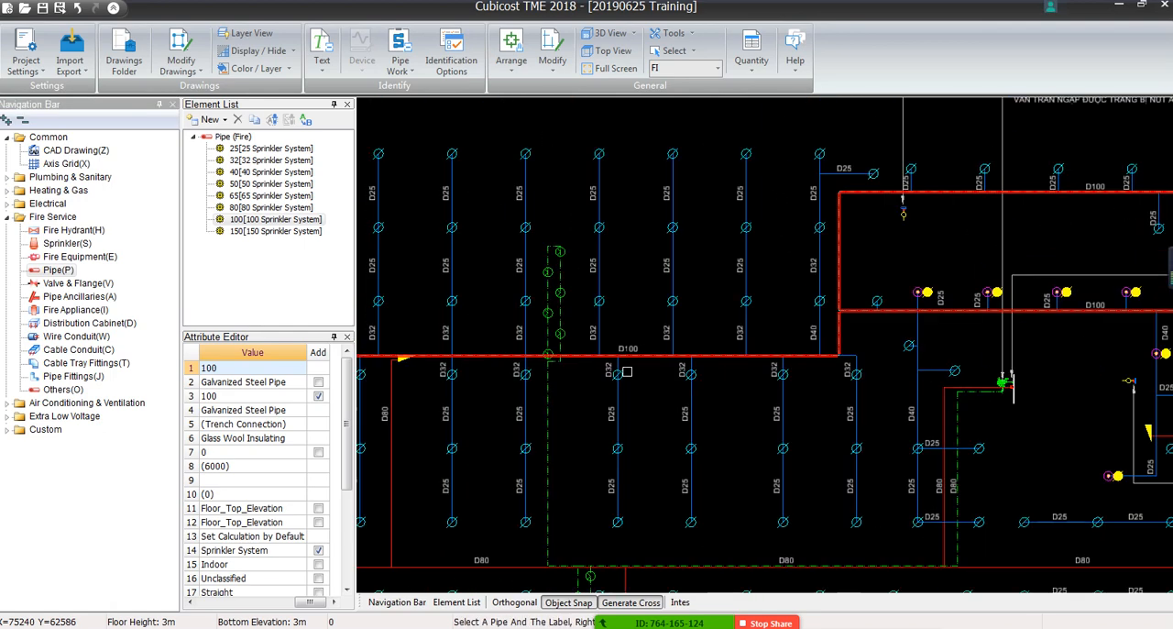
scroll(572, 373, "up", 5)
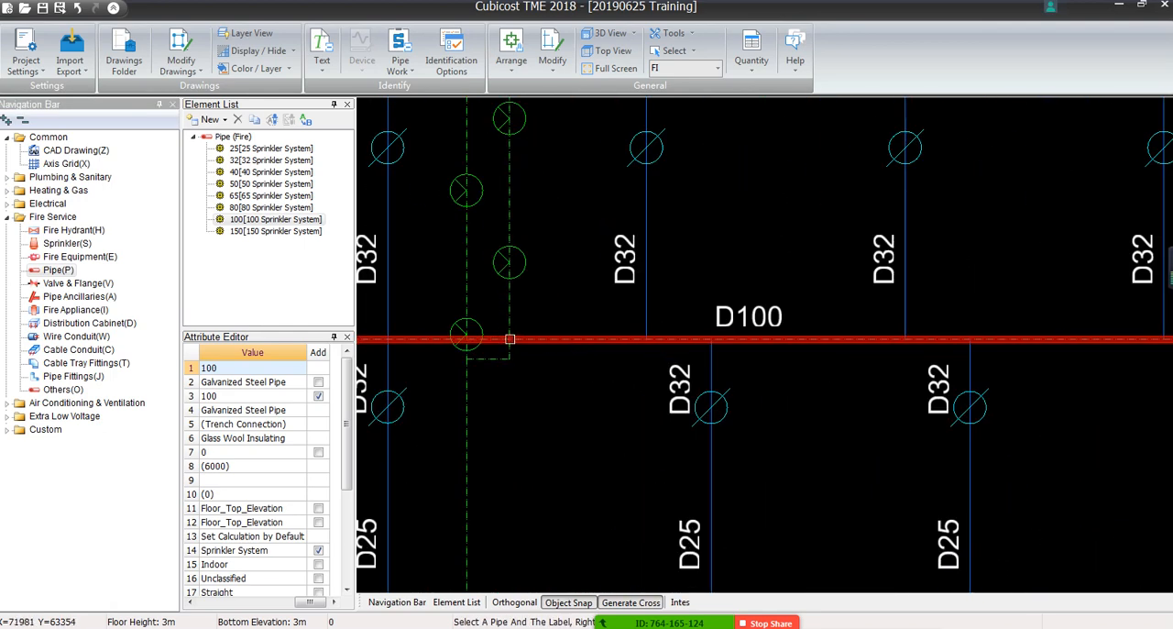
mouse_move(870, 325)
middle_mouse_down()
mouse_move(798, 351)
mouse_move(637, 443)
middle_mouse_up()
scroll(806, 376, "down", 3)
middle_click_drag(875, 369, 584, 384)
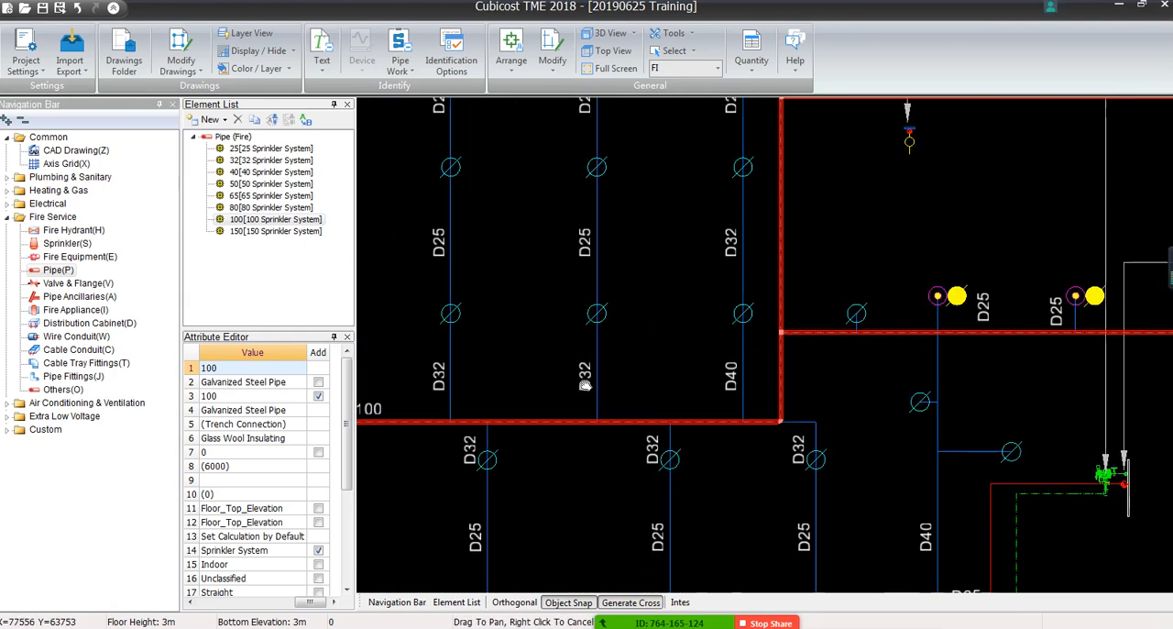
middle_click_drag(895, 320, 588, 473)
middle_click_drag(943, 443, 675, 348)
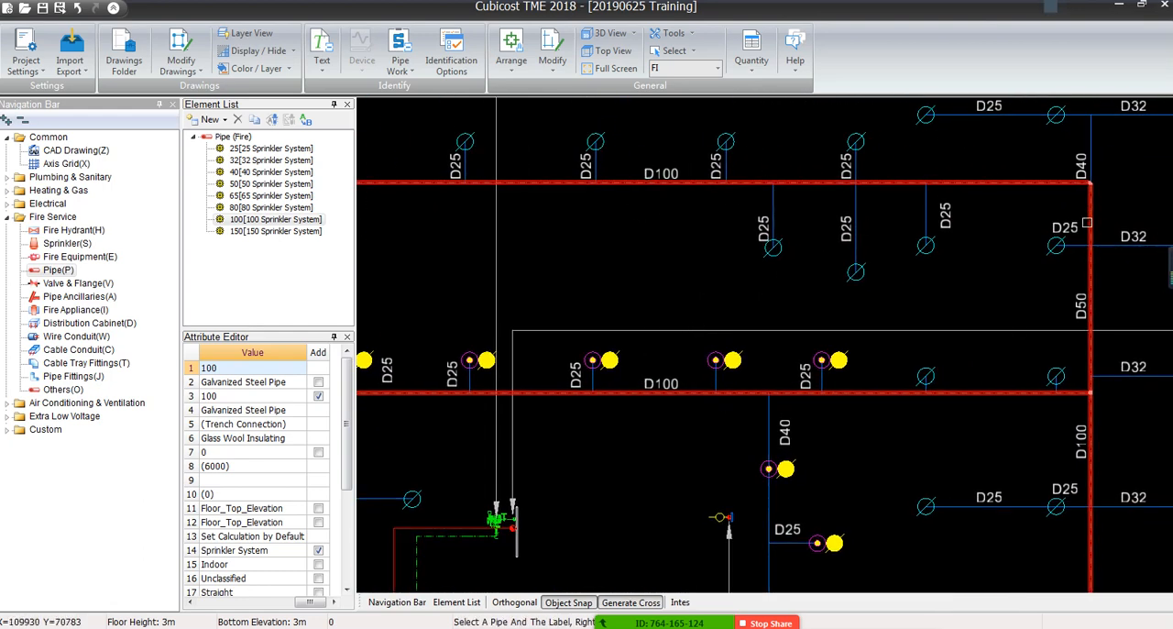
mouse_move(1093, 347)
middle_mouse_down()
mouse_move(910, 208)
mouse_move(949, 378)
middle_mouse_up()
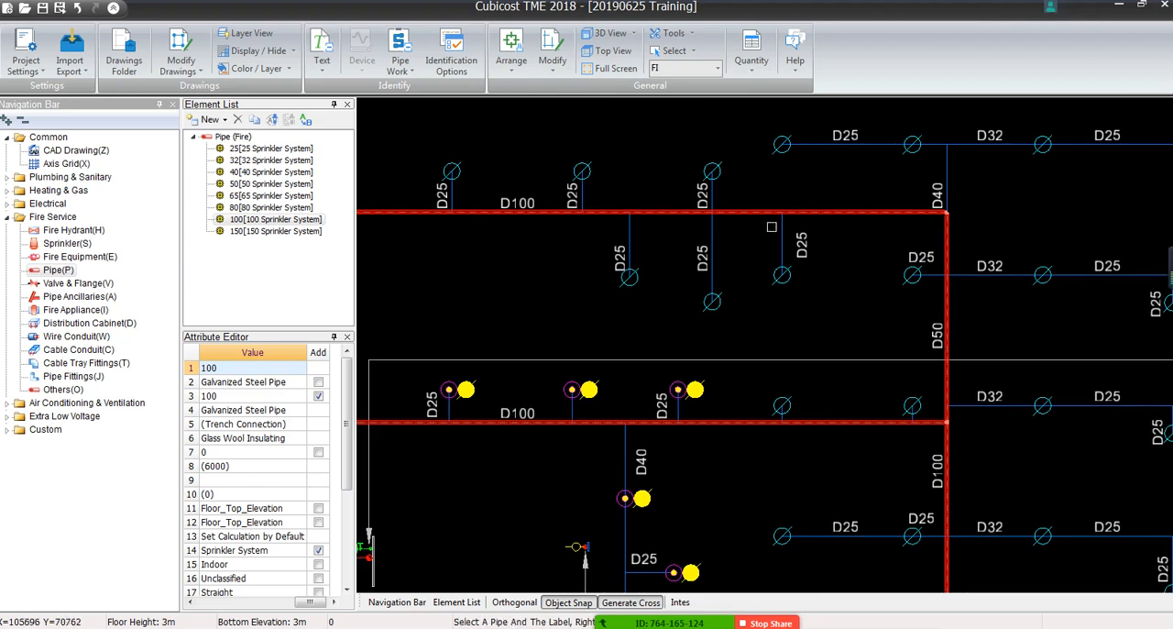
middle_click_drag(607, 456, 677, 139)
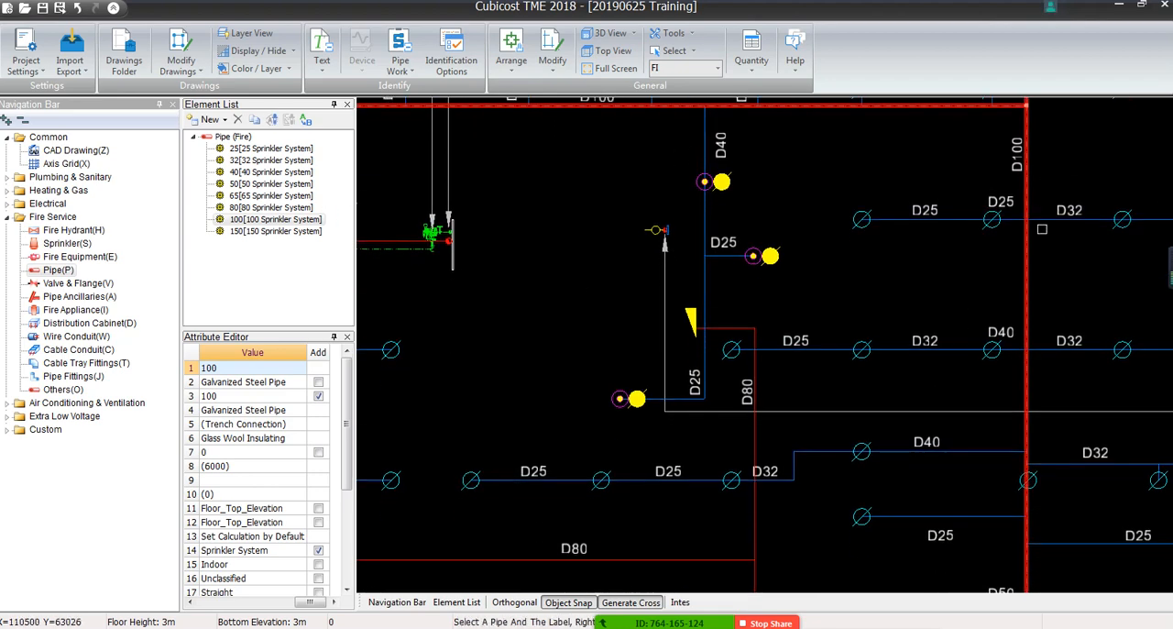
middle_click_drag(1037, 438, 1041, 89)
middle_click_drag(1034, 338, 1042, 133)
middle_click_drag(1086, 496, 1109, 223)
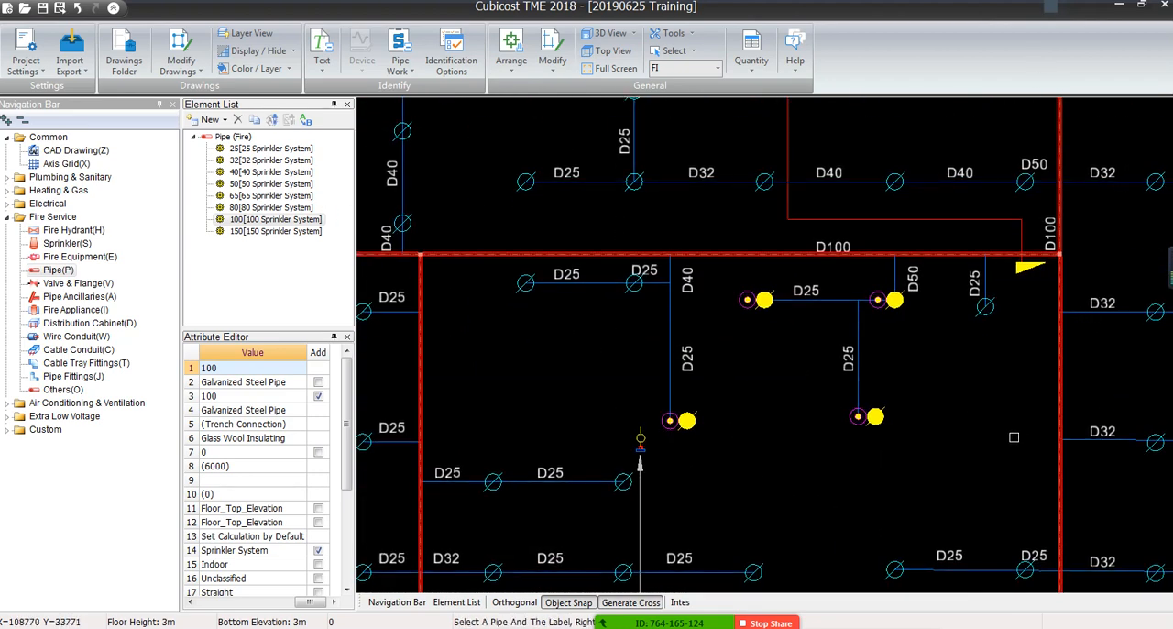
middle_click_drag(577, 290, 1001, 301)
scroll(701, 310, "down", 6)
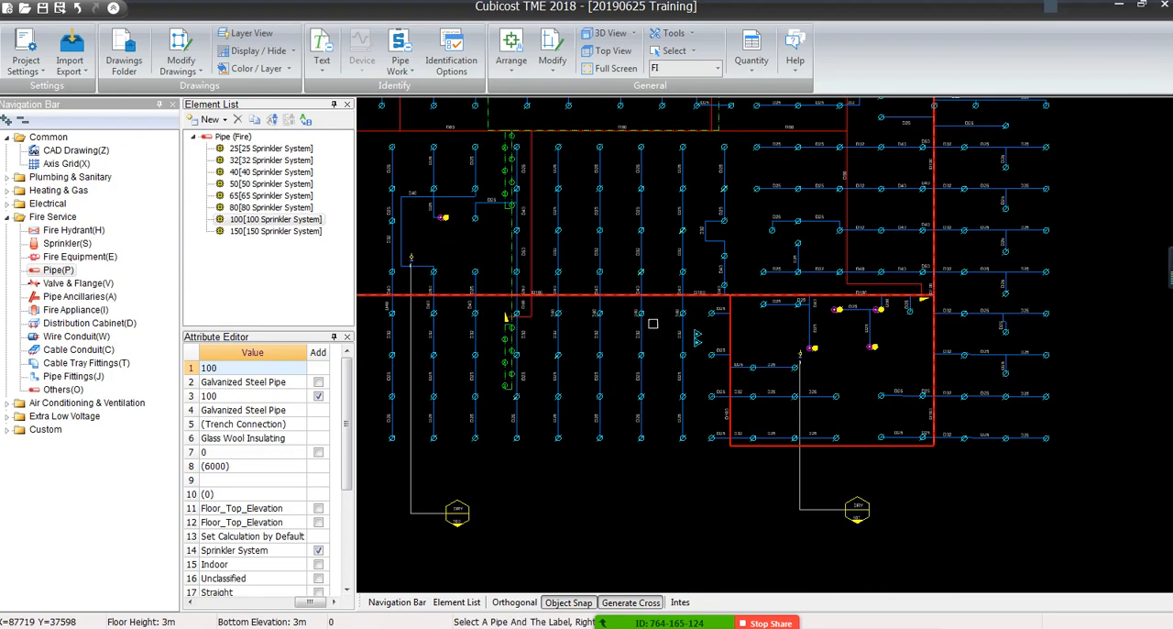
scroll(828, 157, "up", 5)
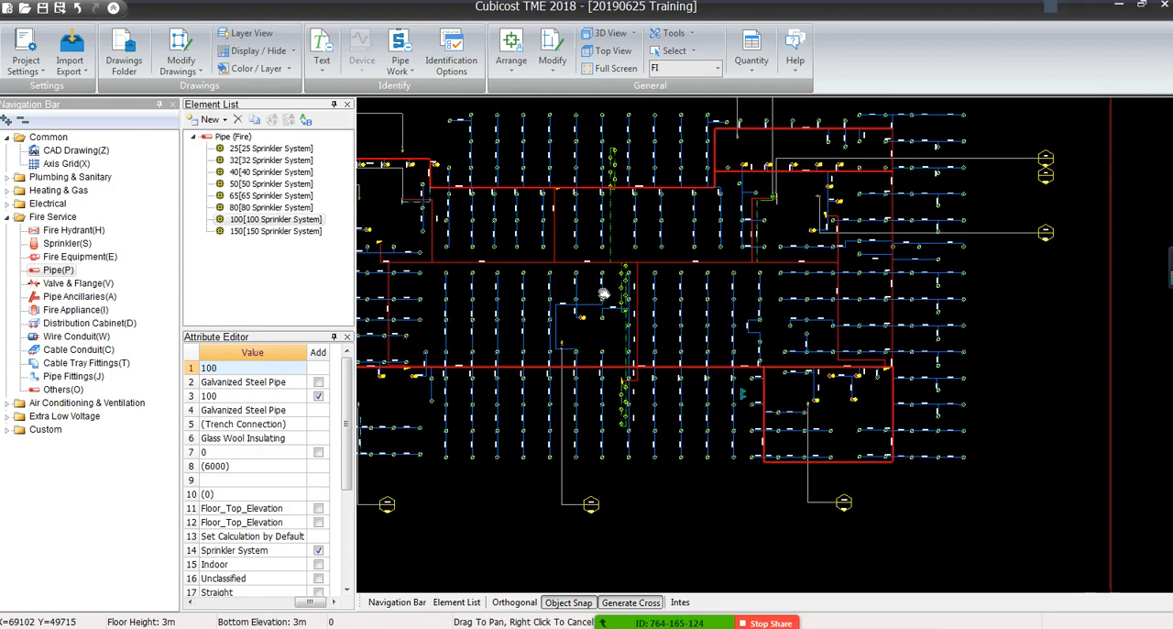
scroll(788, 199, "down", 4)
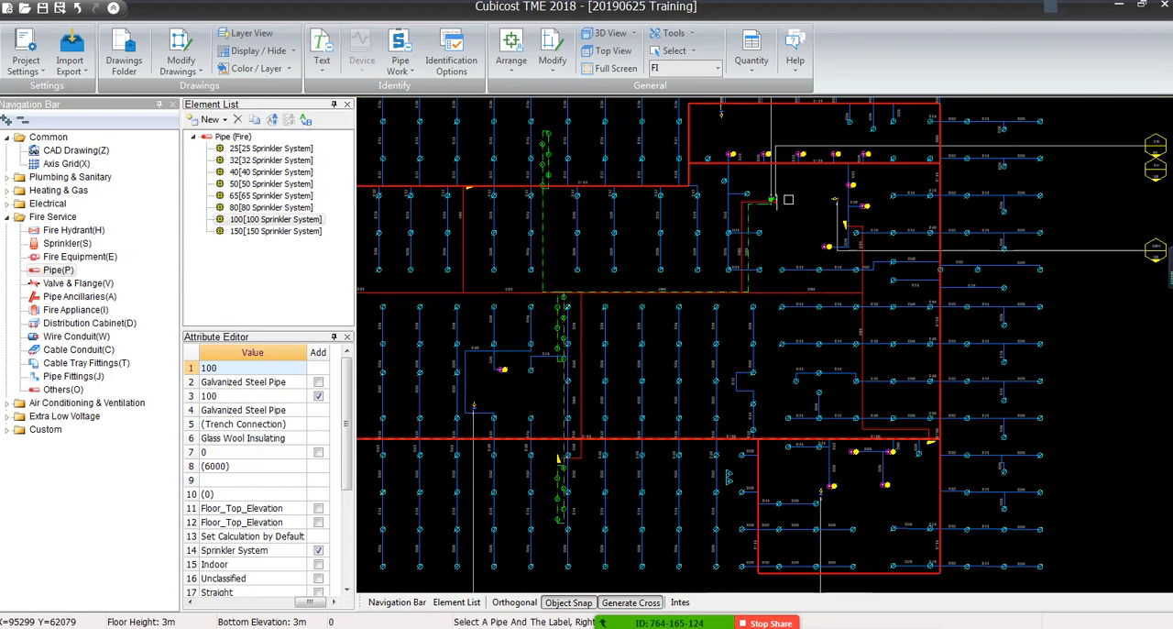
Display the CAD drawing in grey to view the identified pipe network, and restore its normal colours
left_click(258, 50)
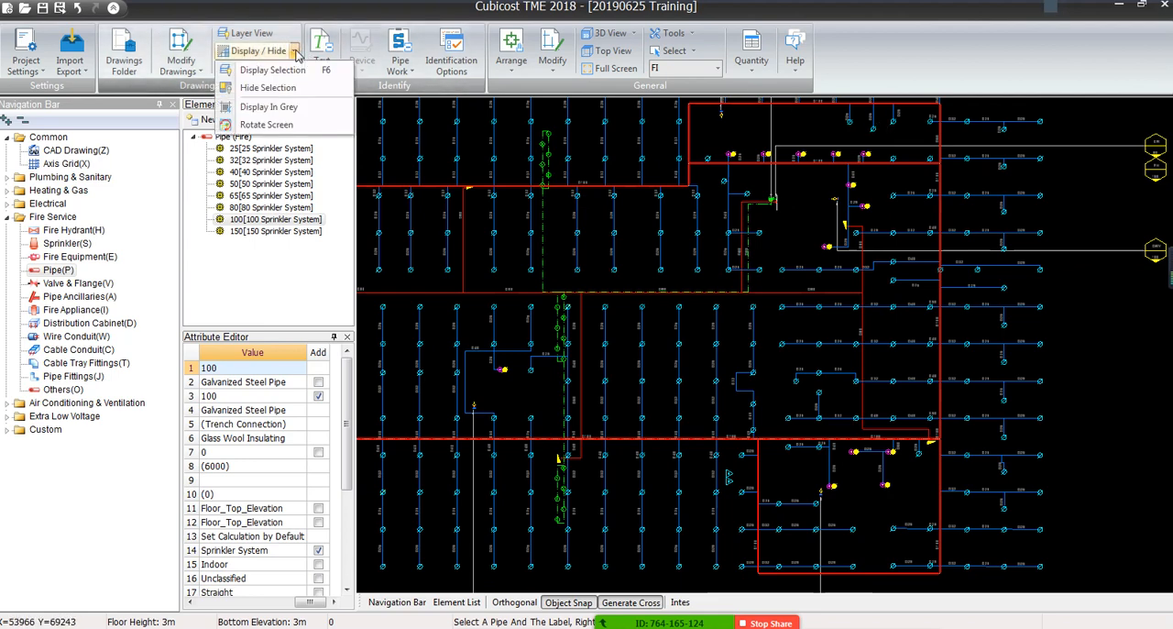
left_click(279, 106)
scroll(929, 187, "down", 3)
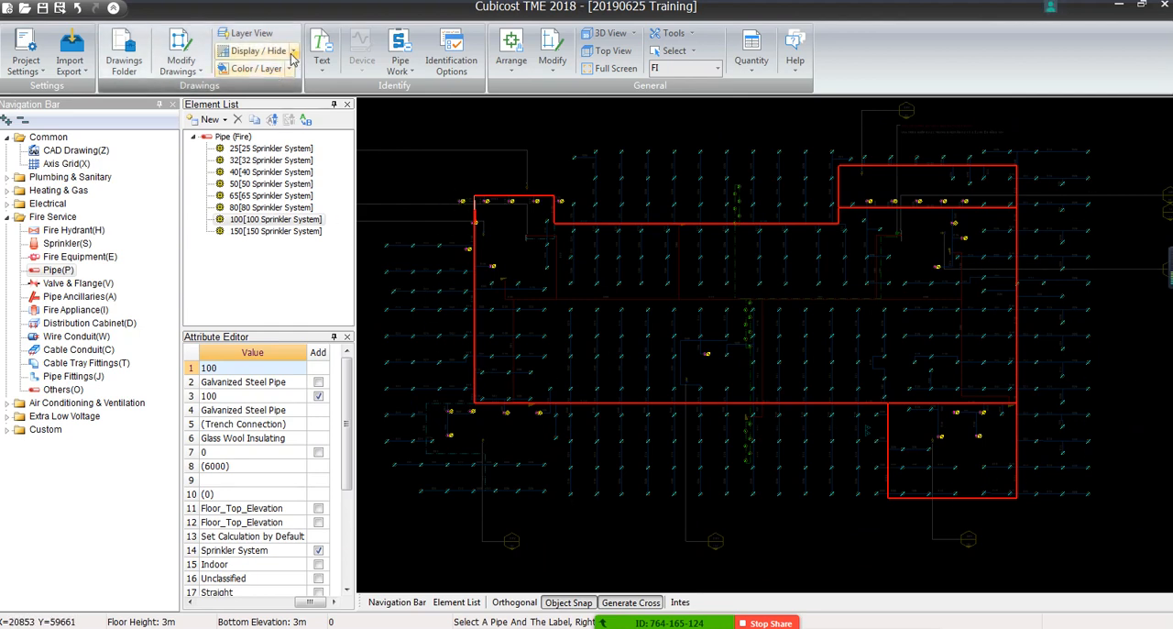
left_click(258, 51)
left_click(270, 107)
End the pipe identification and delete the stray slanted 100 pipe running from the D100 main's corner to the yellow sprinkler symbol
scroll(513, 281, "up", 6)
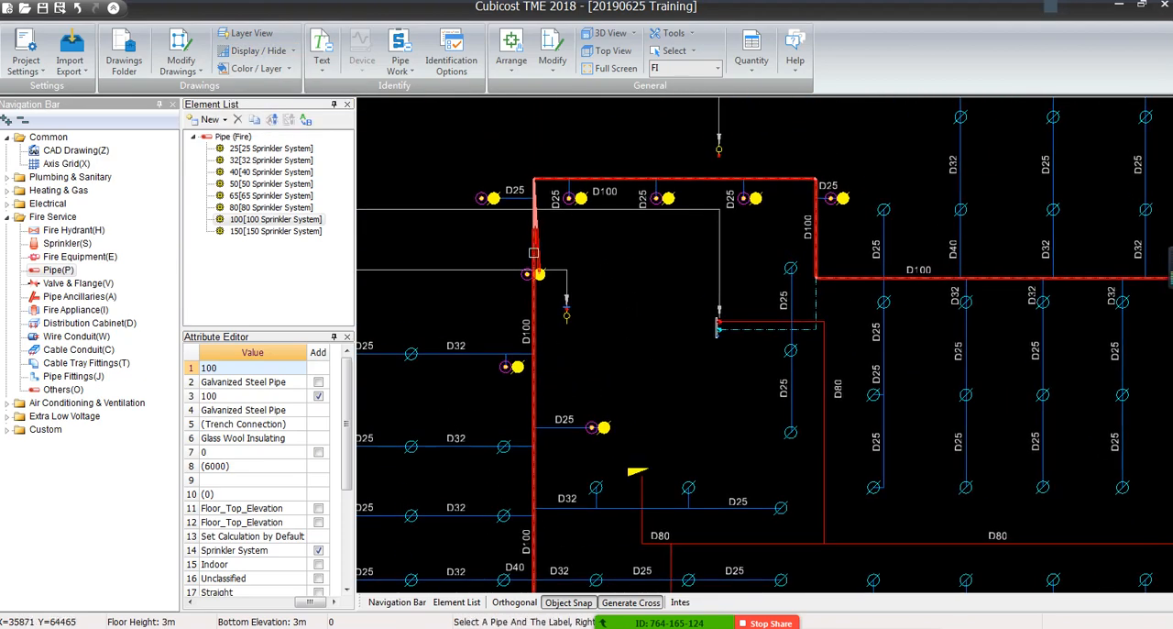
scroll(533, 250, "up", 3)
key("Escape")
middle_click_drag(601, 256, 652, 368)
scroll(564, 479, "up", 3)
scroll(663, 408, "up", 2)
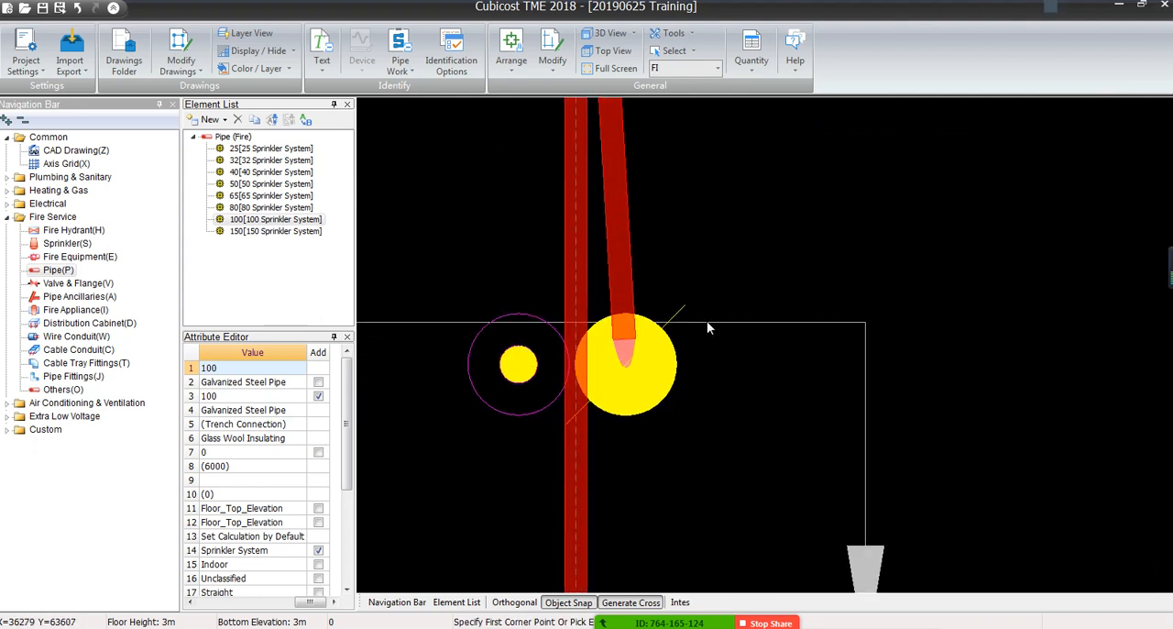
scroll(591, 205, "down", 3)
middle_click_drag(603, 205, 618, 332)
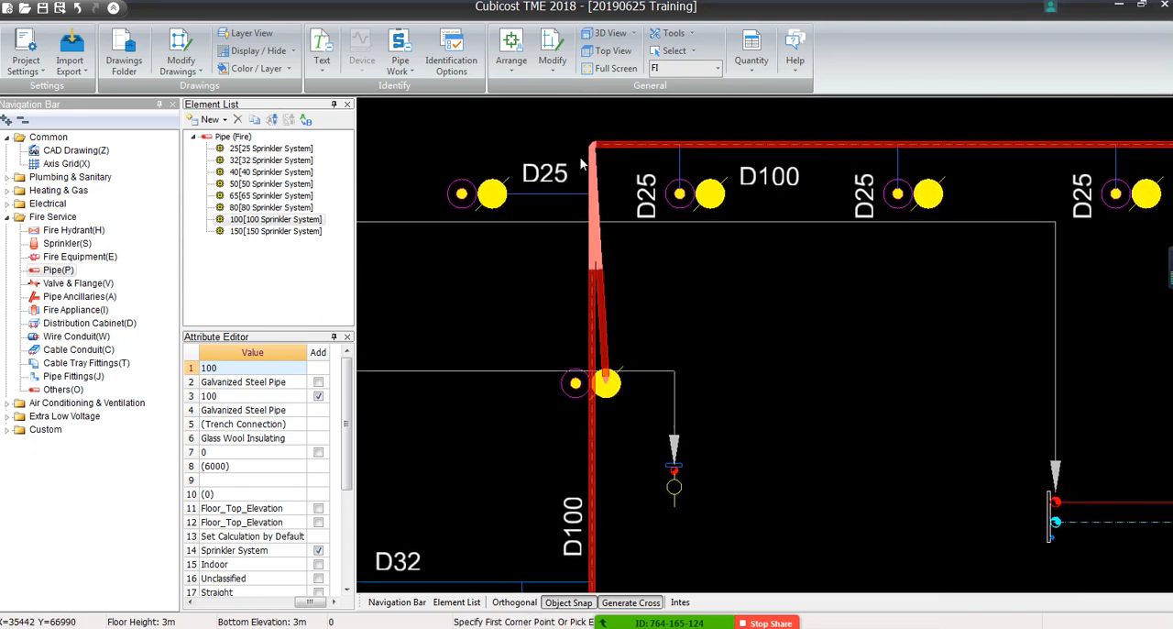
scroll(612, 403, "up", 3)
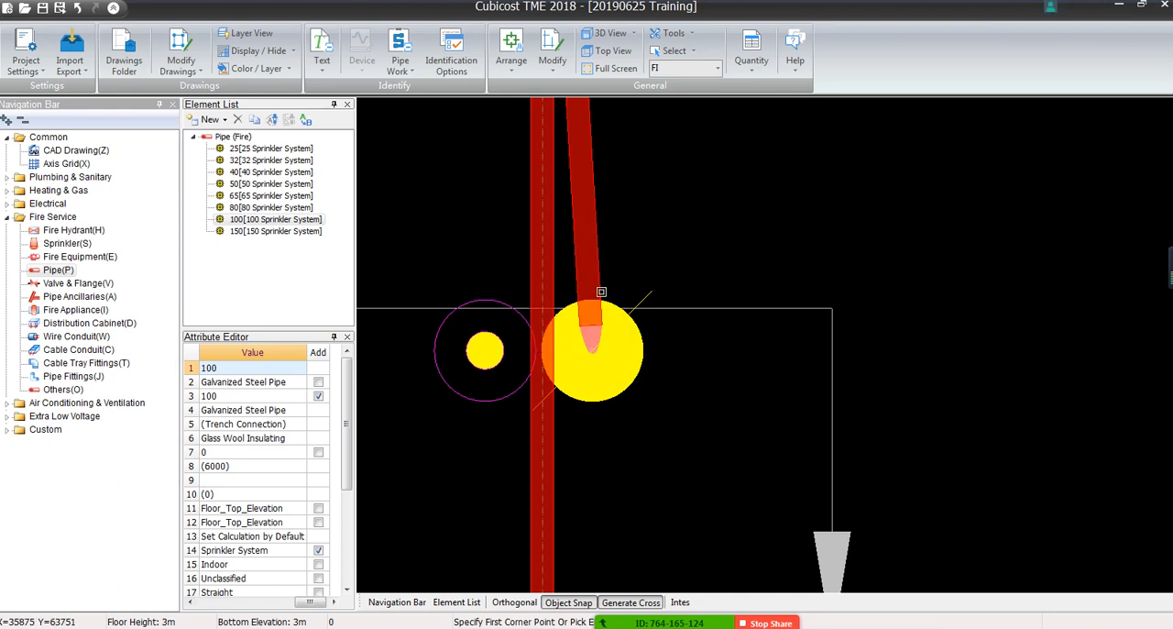
left_click(593, 314)
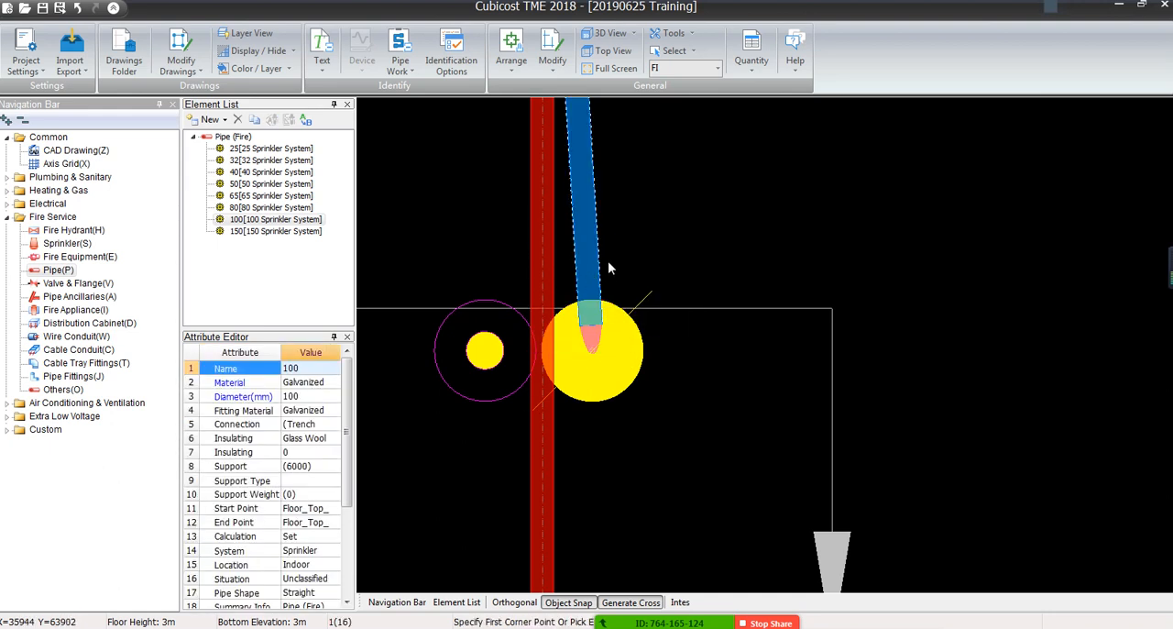
key("Escape")
left_click(584, 275)
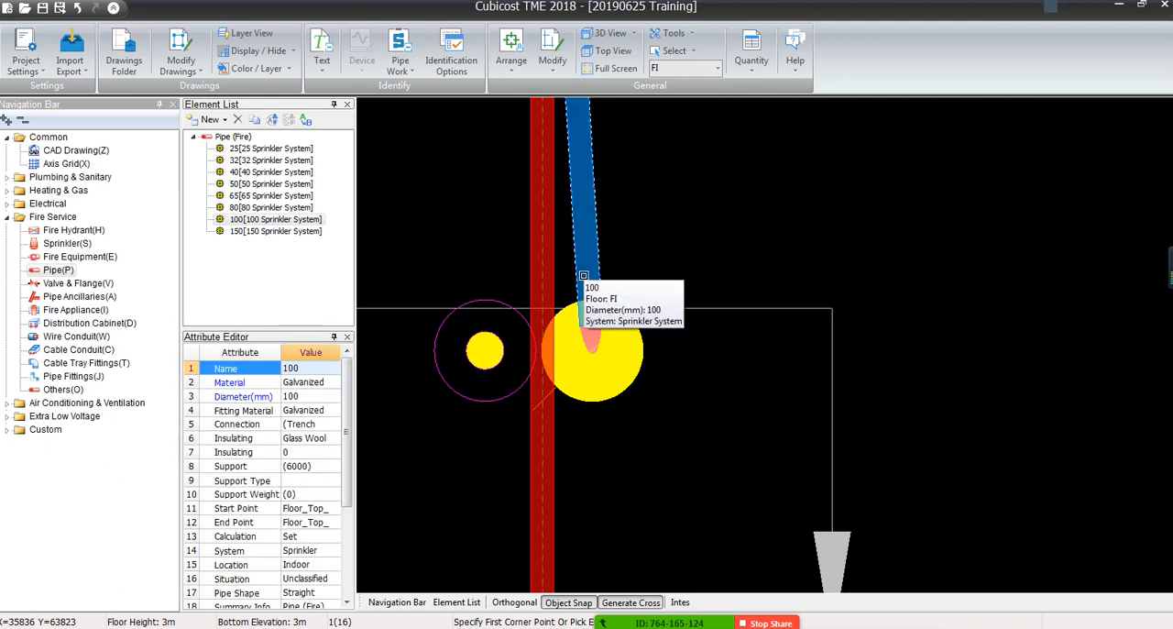
key("Delete")
key("Return")
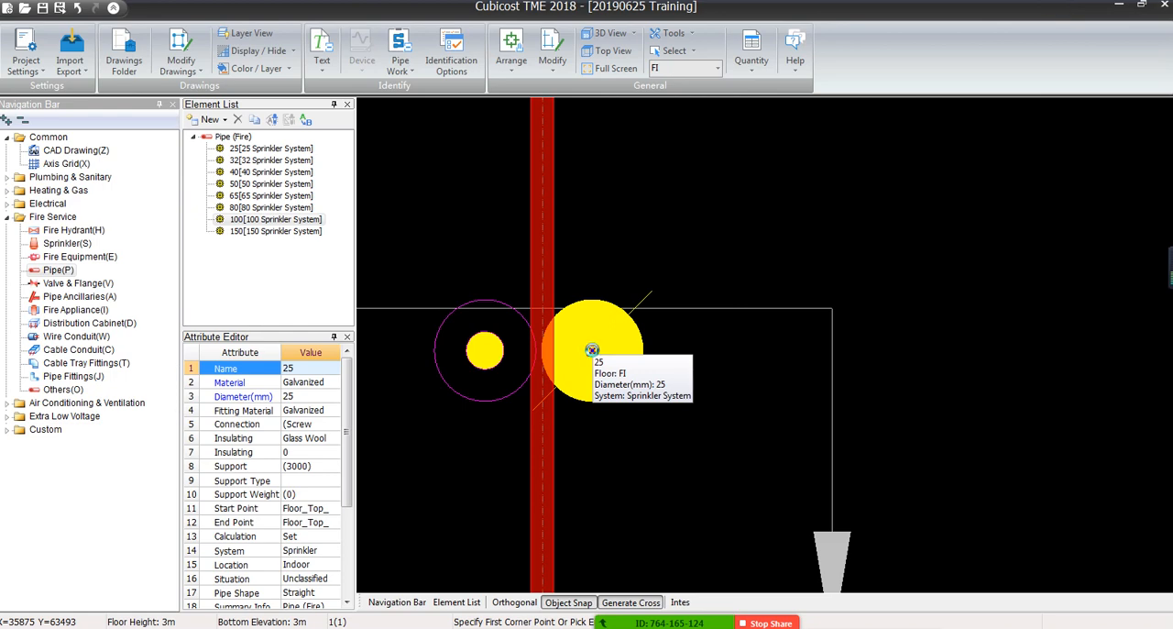
Examine the dashed branch line between the D100 main's inner corner and the riser connection beside the D25 sprinklers
scroll(675, 409, "down", 5)
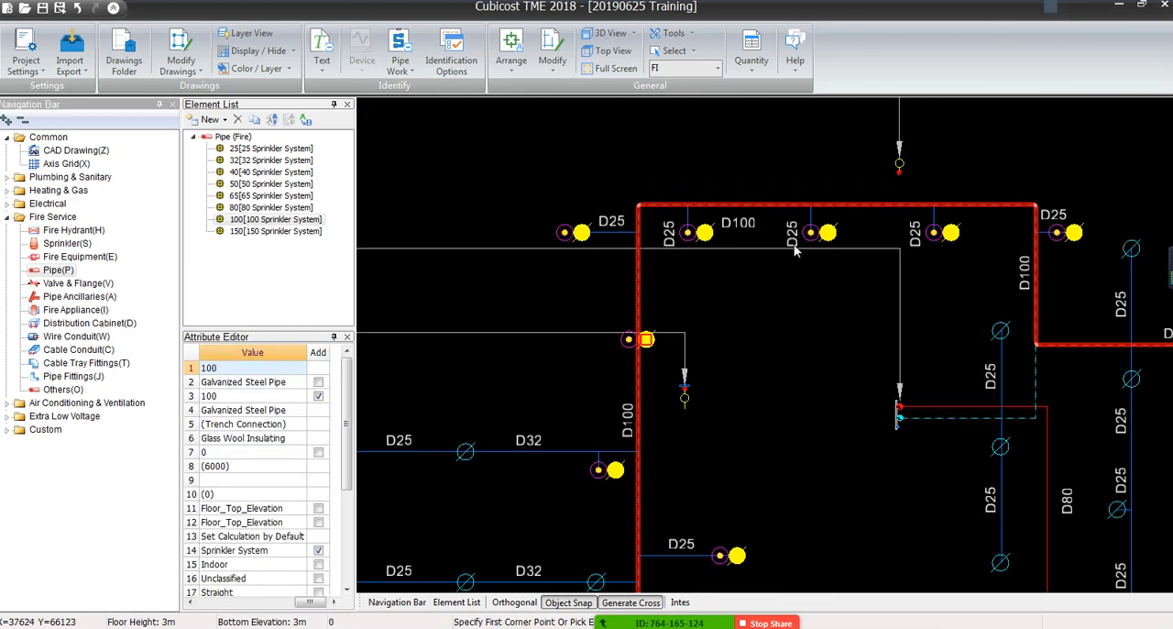
scroll(786, 337, "down", 1)
mouse_move(779, 345)
middle_mouse_down()
mouse_move(550, 314)
mouse_move(426, 331)
middle_mouse_up()
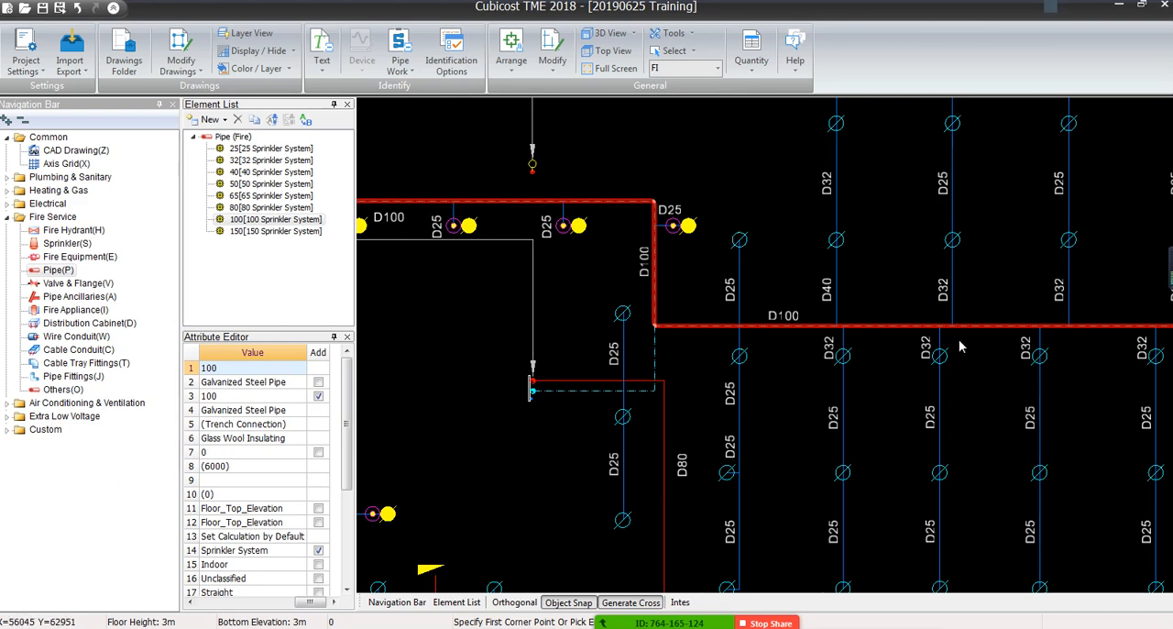
scroll(619, 381, "up", 1)
scroll(618, 383, "up", 1)
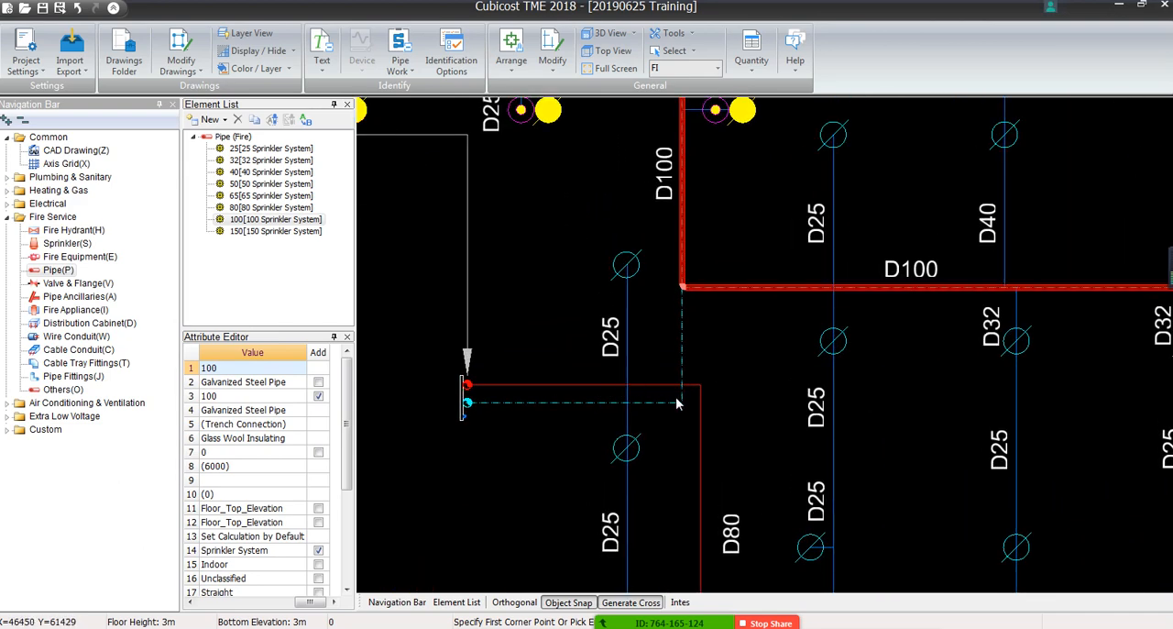
middle_click_drag(678, 403, 748, 308)
scroll(747, 309, "down", 5)
scroll(749, 308, "up", 8)
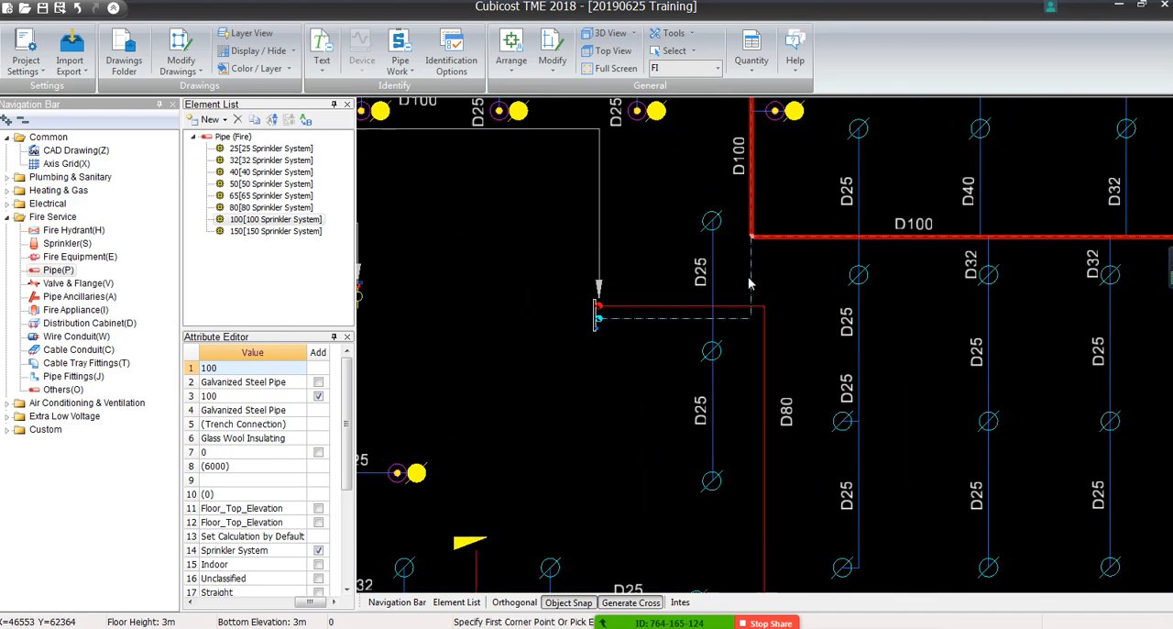
middle_click_drag(754, 246, 968, 282)
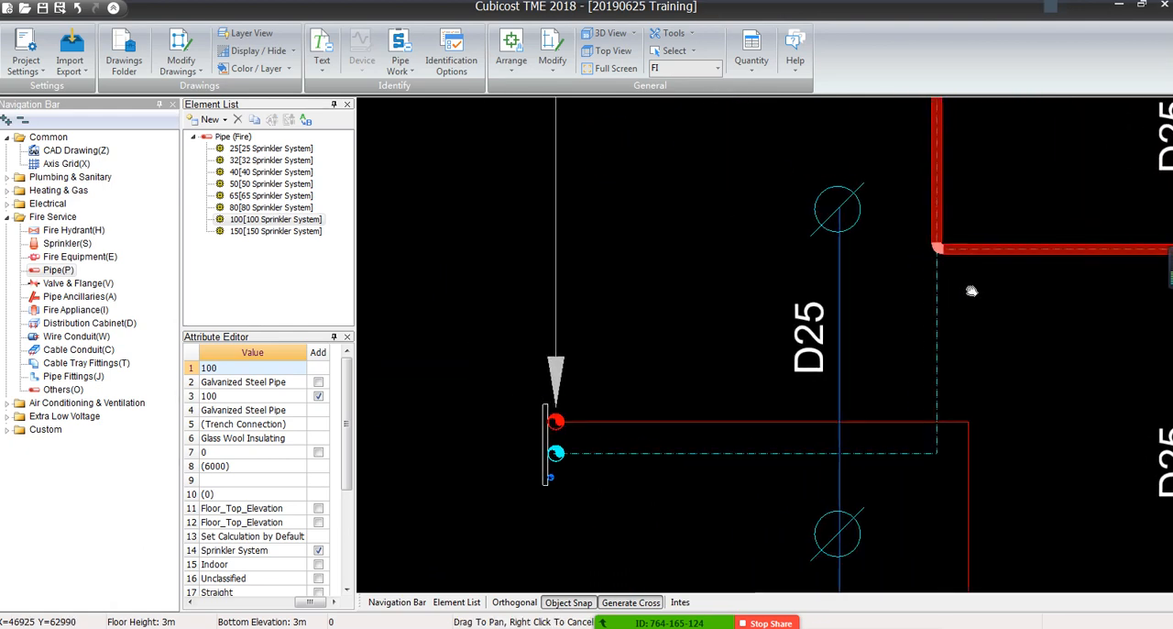
scroll(962, 277, "down", 3)
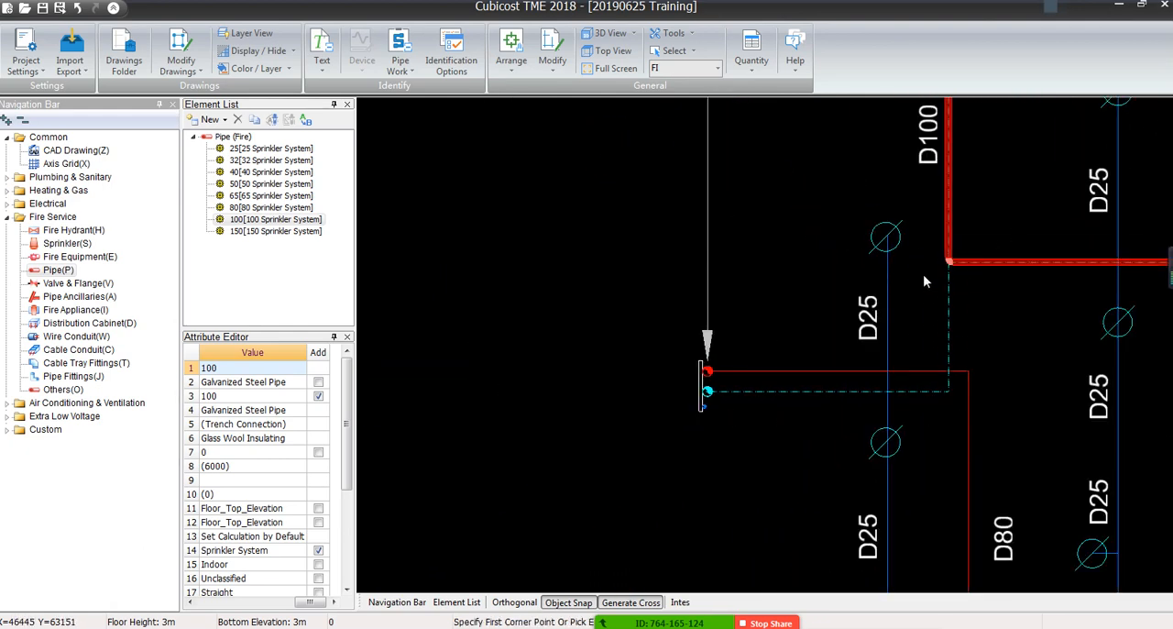
Examine the riser connection's dashed branch and follow the identified D100 main across the floor plan to the far sprinkler branches
scroll(871, 245, "down", 4)
middle_click_drag(744, 187, 1085, 233)
mouse_move(531, 277)
middle_mouse_down()
mouse_move(943, 281)
mouse_move(552, 230)
mouse_move(311, 222)
middle_mouse_up()
middle_click_drag(757, 304, 389, 289)
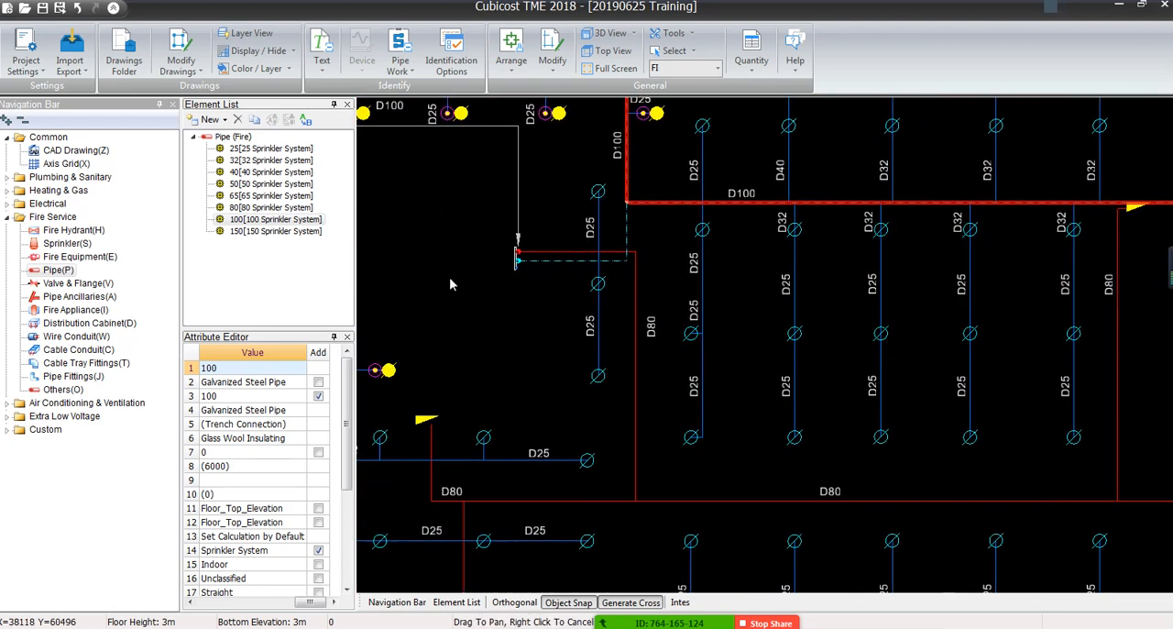
scroll(528, 244, "up", 5)
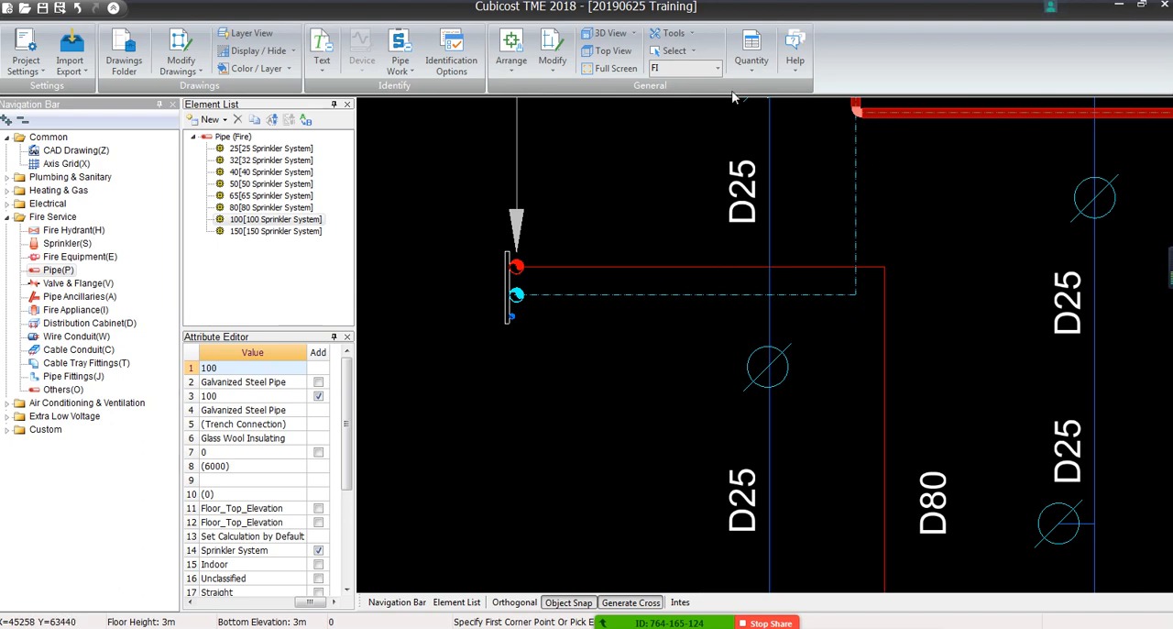
scroll(904, 255, "down", 1)
mouse_move(905, 255)
middle_mouse_down()
mouse_move(908, 479)
mouse_move(890, 494)
middle_mouse_up()
scroll(887, 486, "down", 2)
scroll(872, 417, "down", 1)
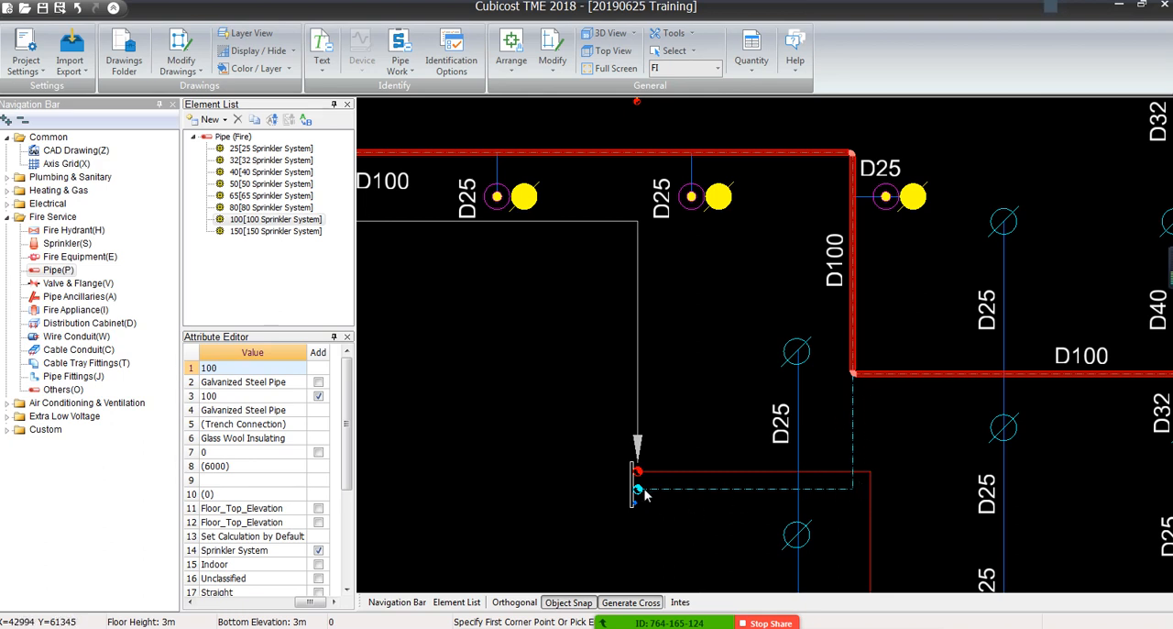
scroll(644, 495, "down", 2)
scroll(644, 494, "down", 2)
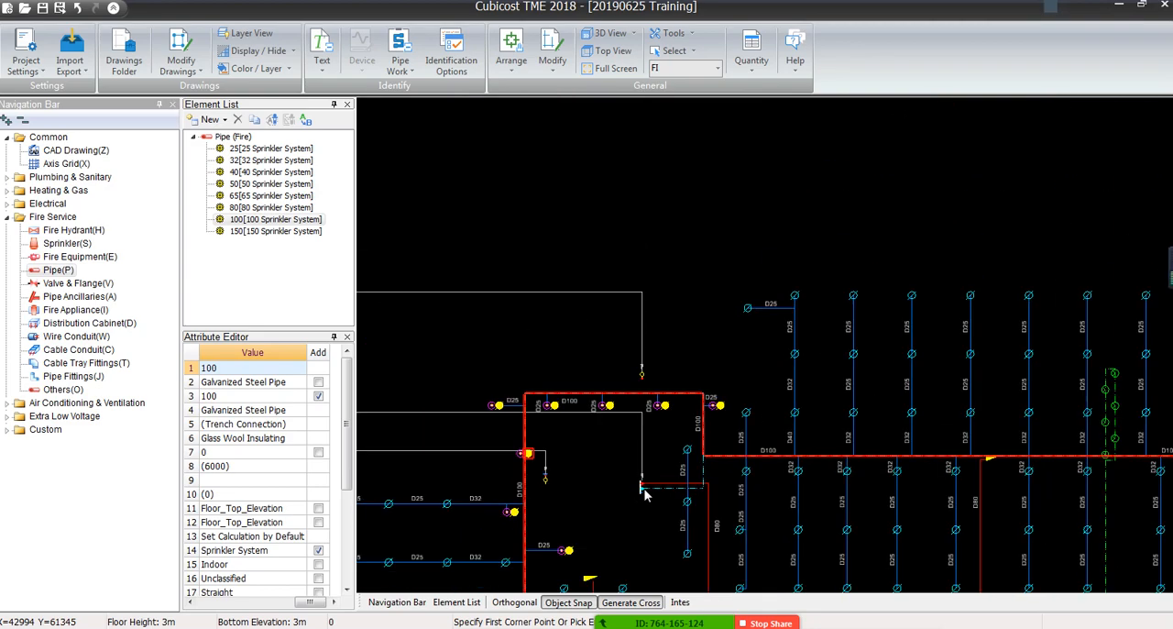
scroll(924, 503, "down", 1)
middle_click_drag(925, 503, 611, 289)
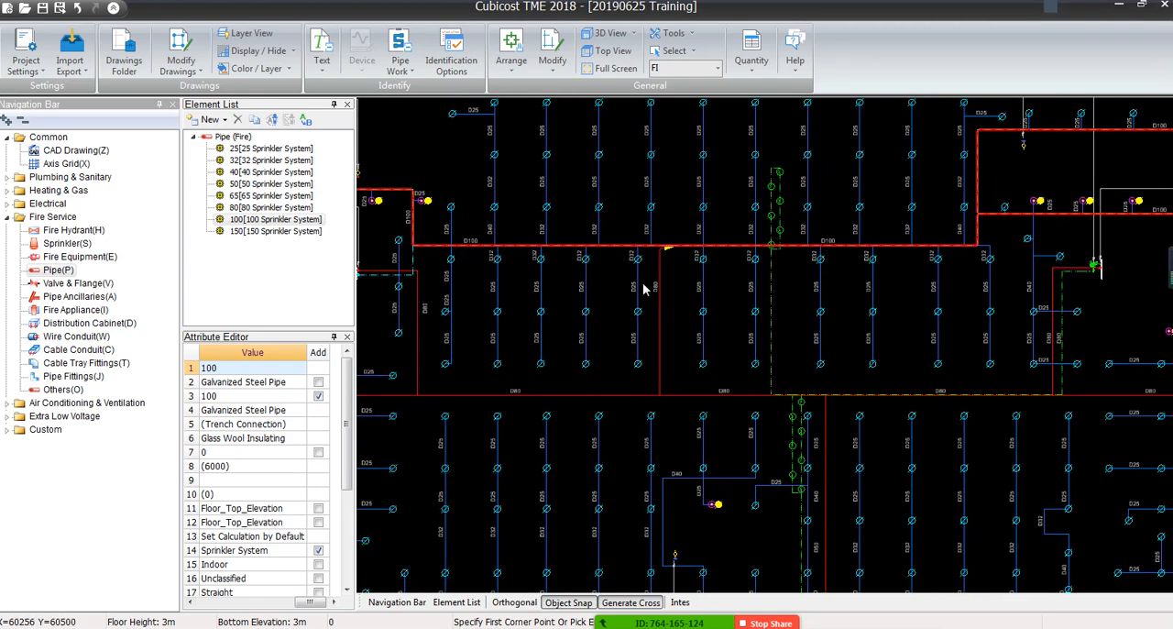
middle_click_drag(980, 322, 423, 410)
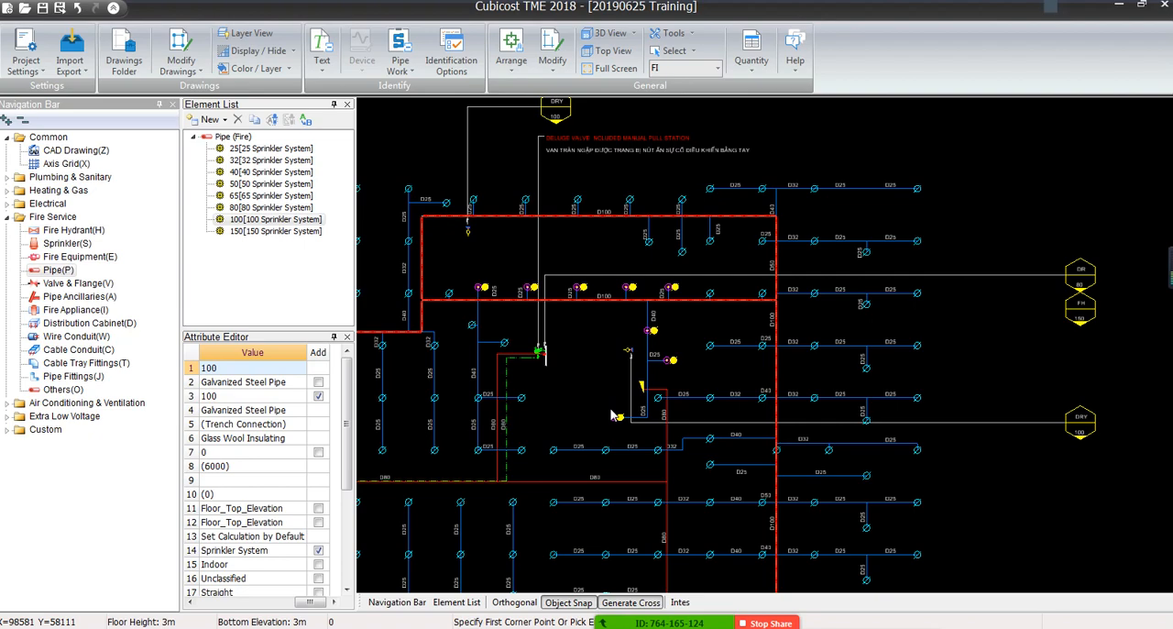
middle_click_drag(600, 413, 1169, 384)
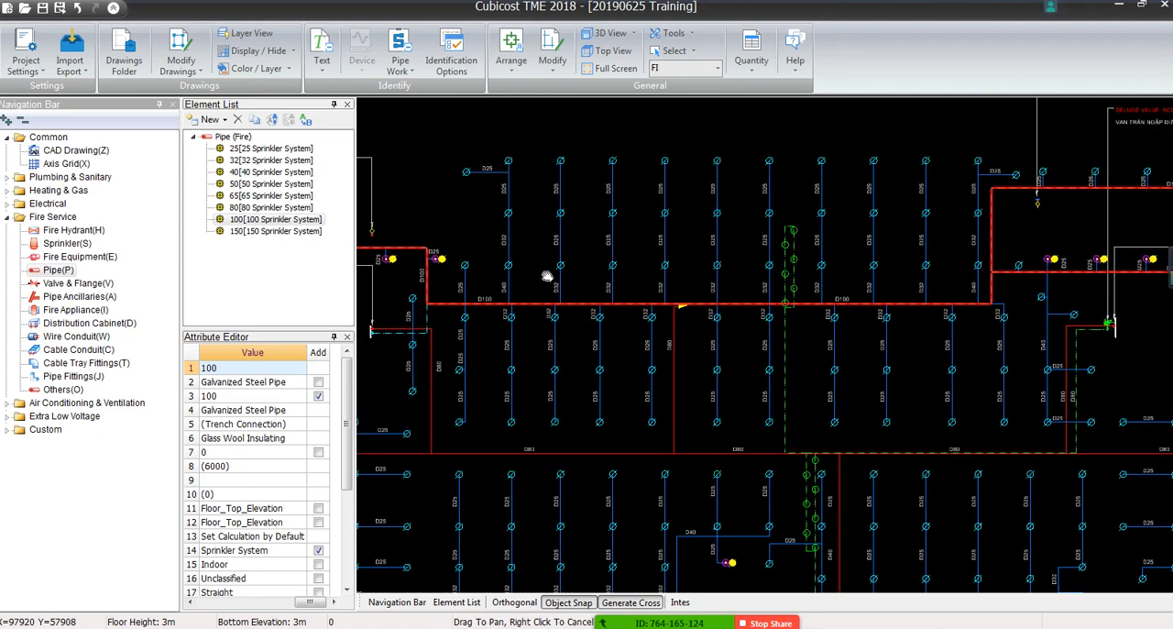
Mark-identify the D40 labelled branch pipes off the D100 main, using element 40(DN40) for horizontal pipes and 25(DN25) for short risers
scroll(547, 275, "up", 8)
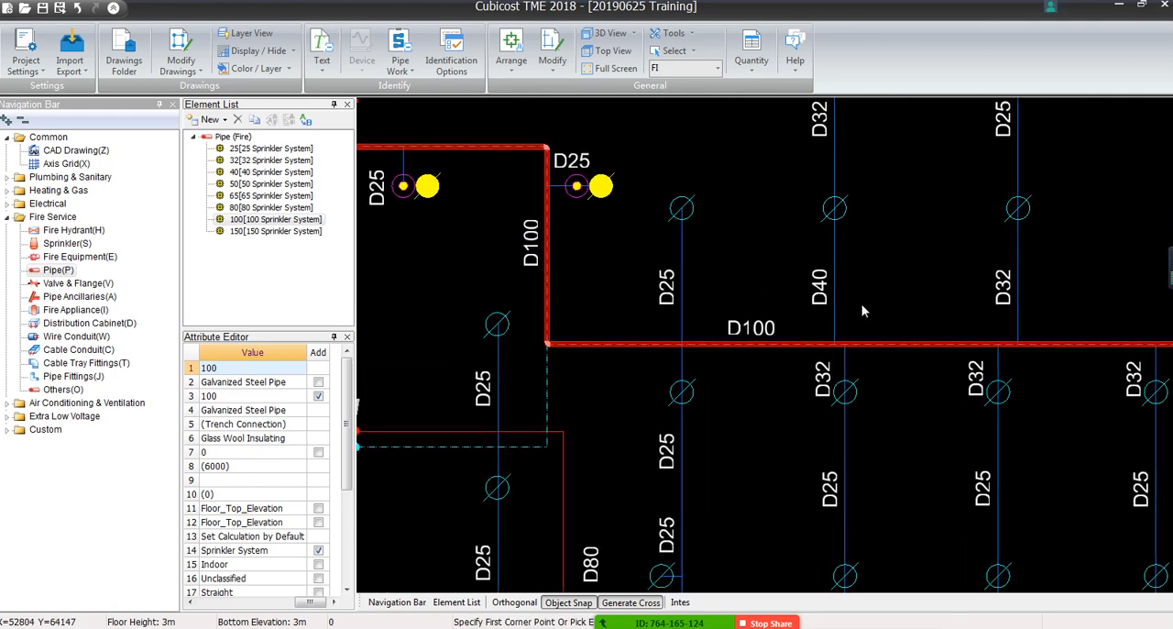
middle_click_drag(861, 311, 790, 440)
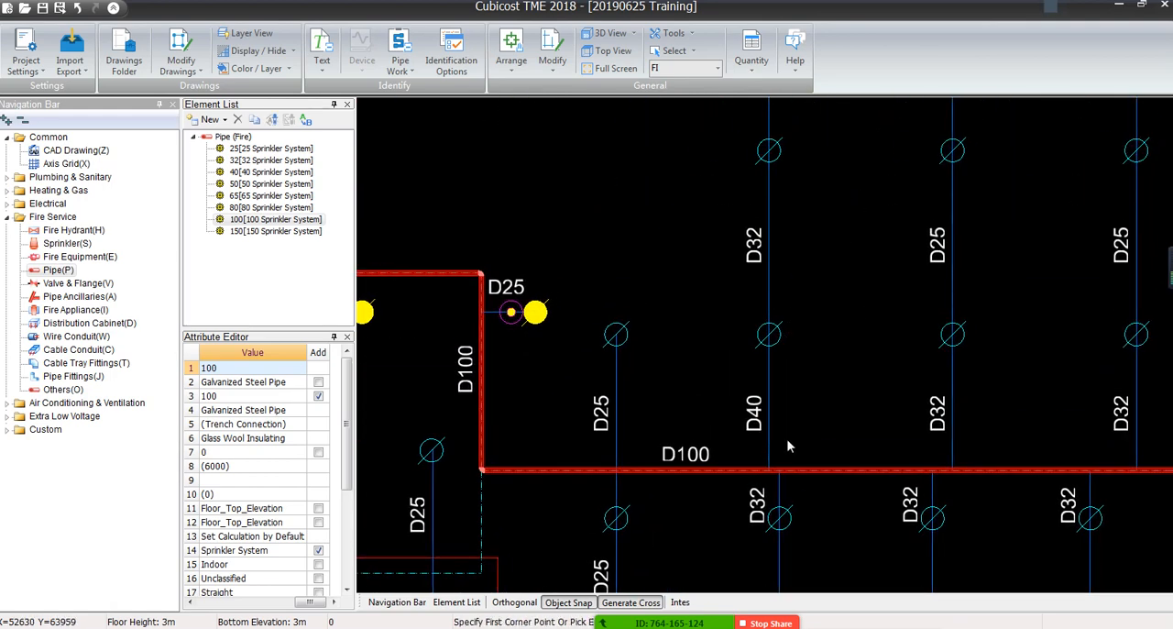
mouse_move(774, 260)
middle_mouse_down()
mouse_move(767, 476)
mouse_move(743, 154)
middle_mouse_up()
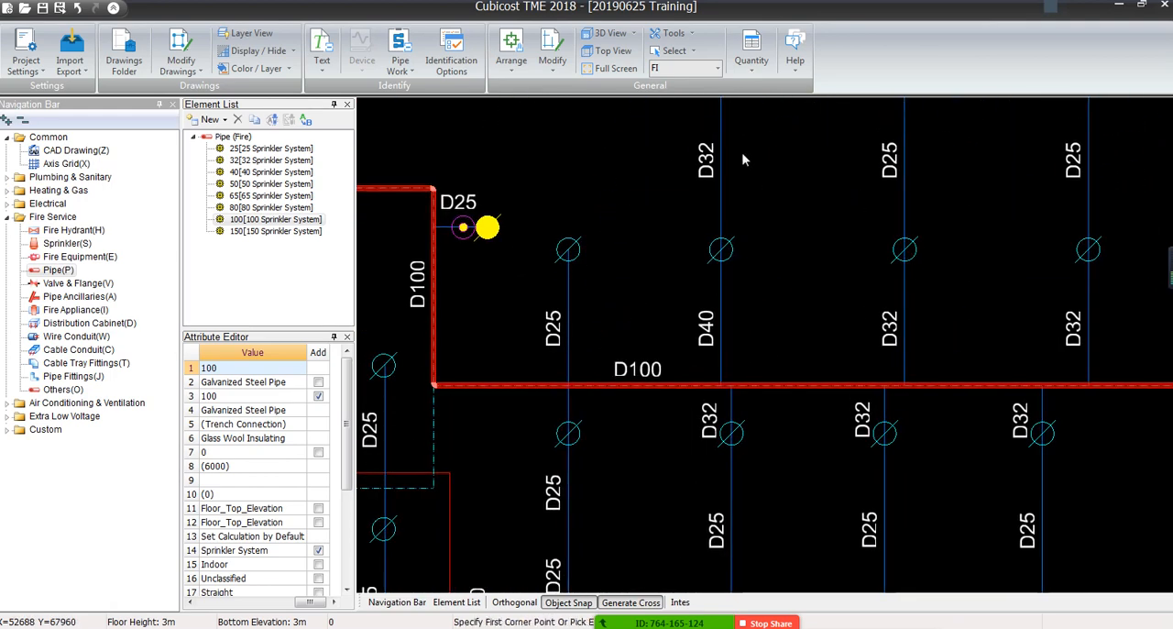
left_click(399, 55)
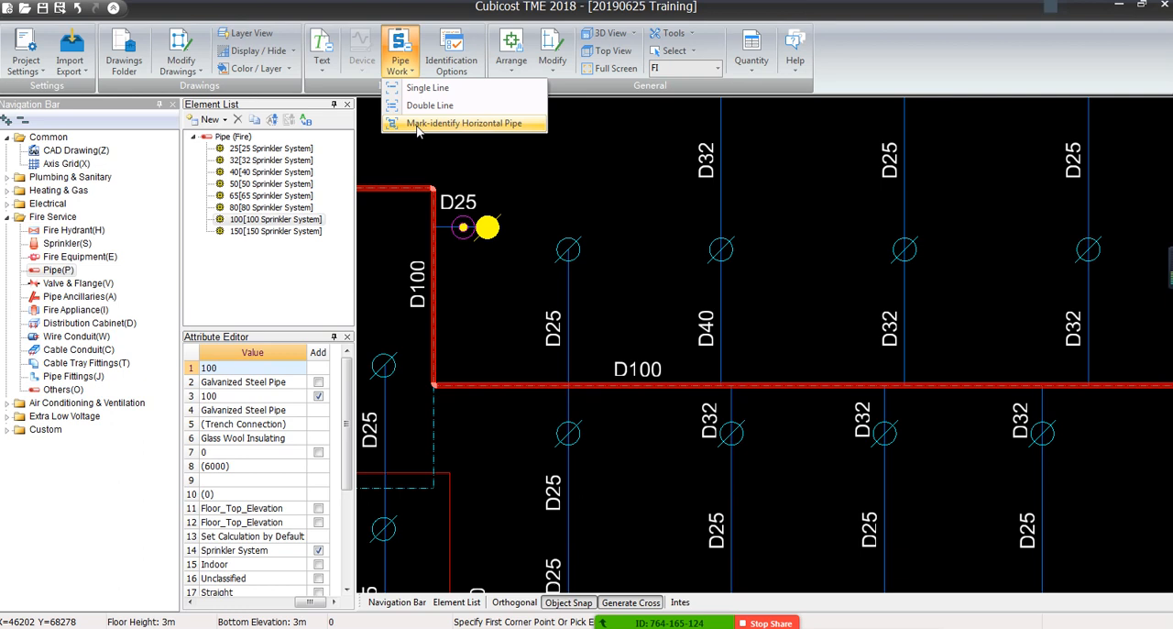
left_click(417, 125)
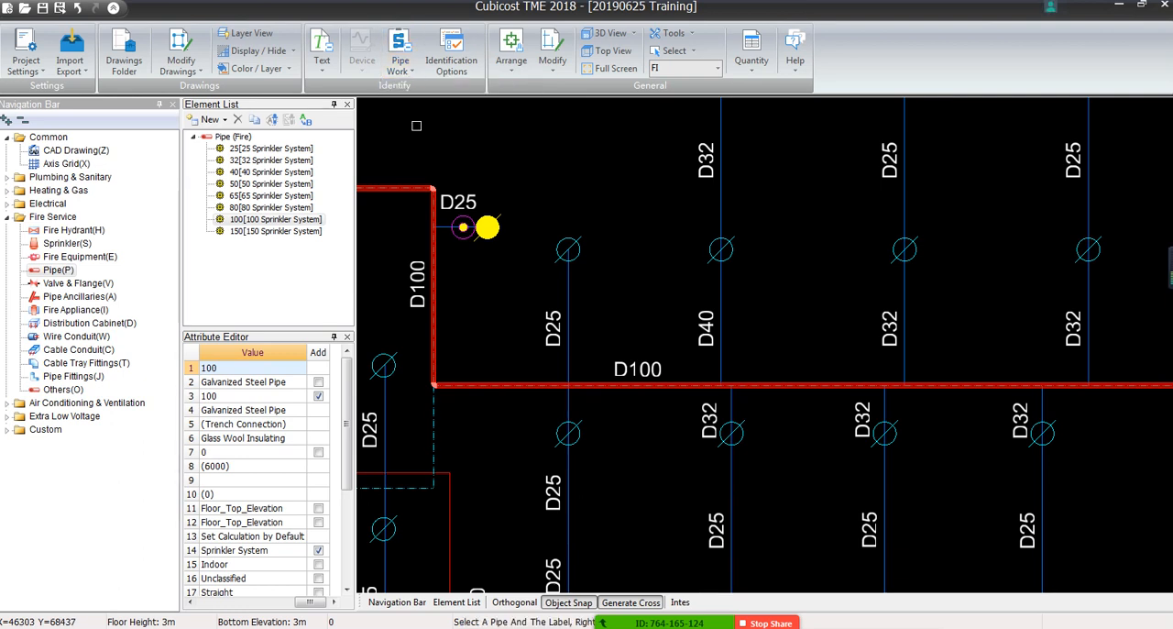
left_click(705, 326)
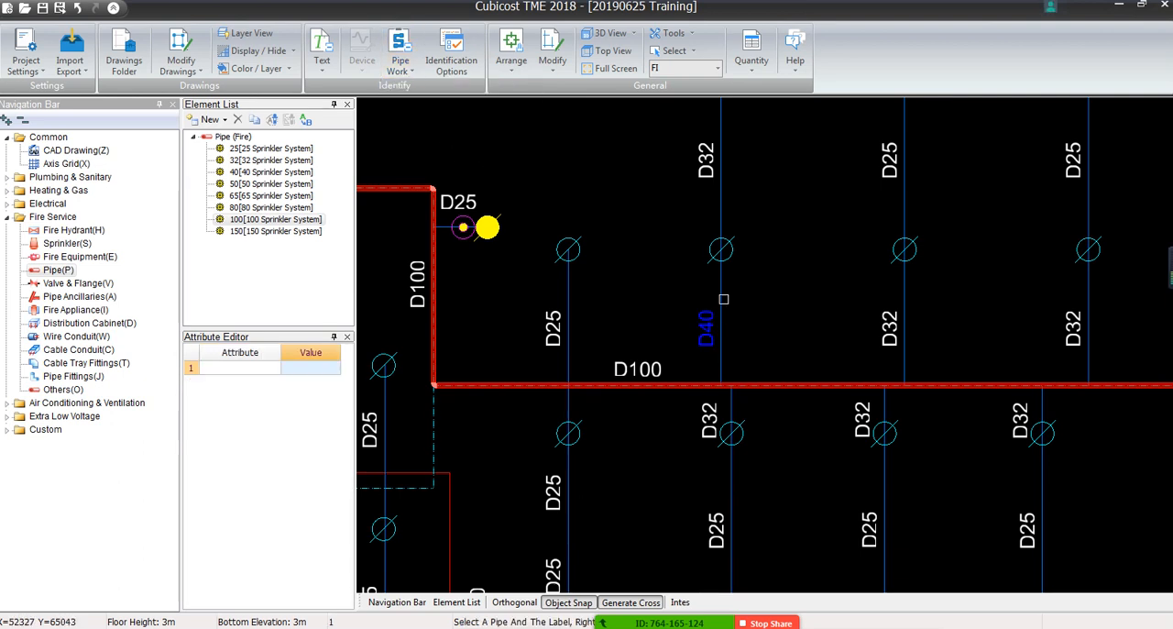
left_click(722, 293)
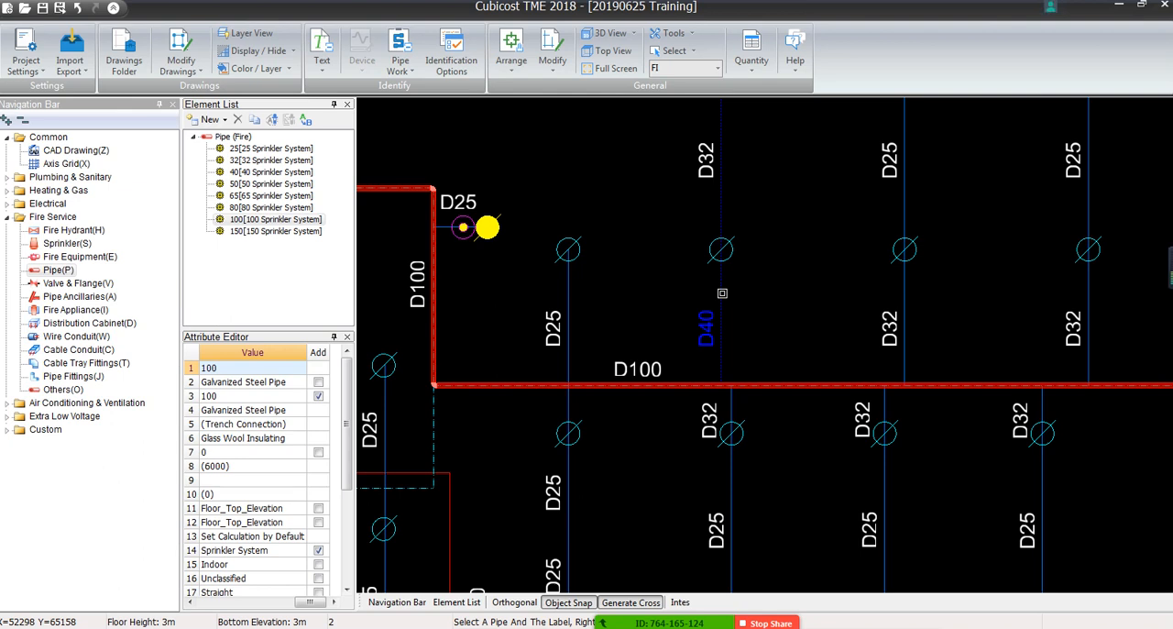
right_click(722, 295)
left_click(662, 337)
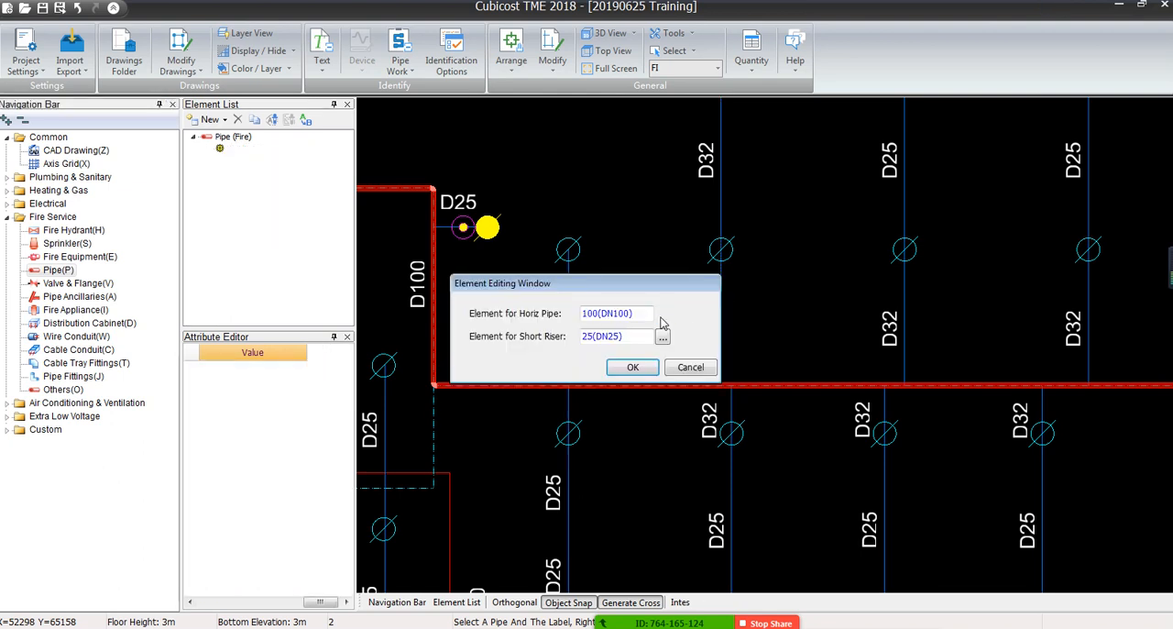
double_click(128, 117)
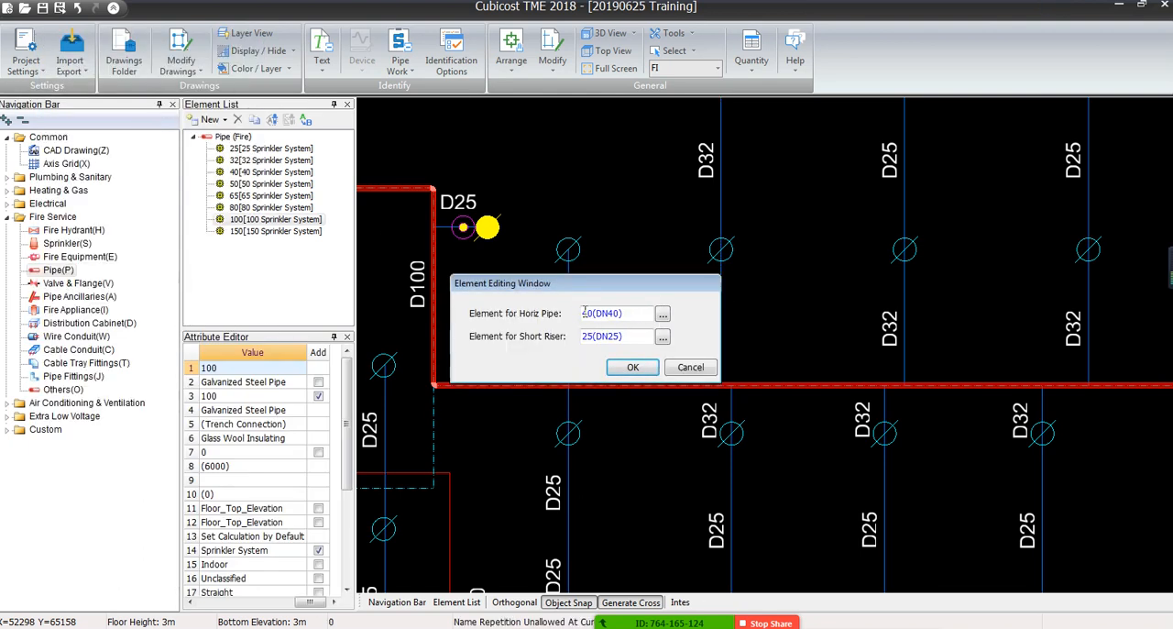
left_click_drag(630, 287, 569, 168)
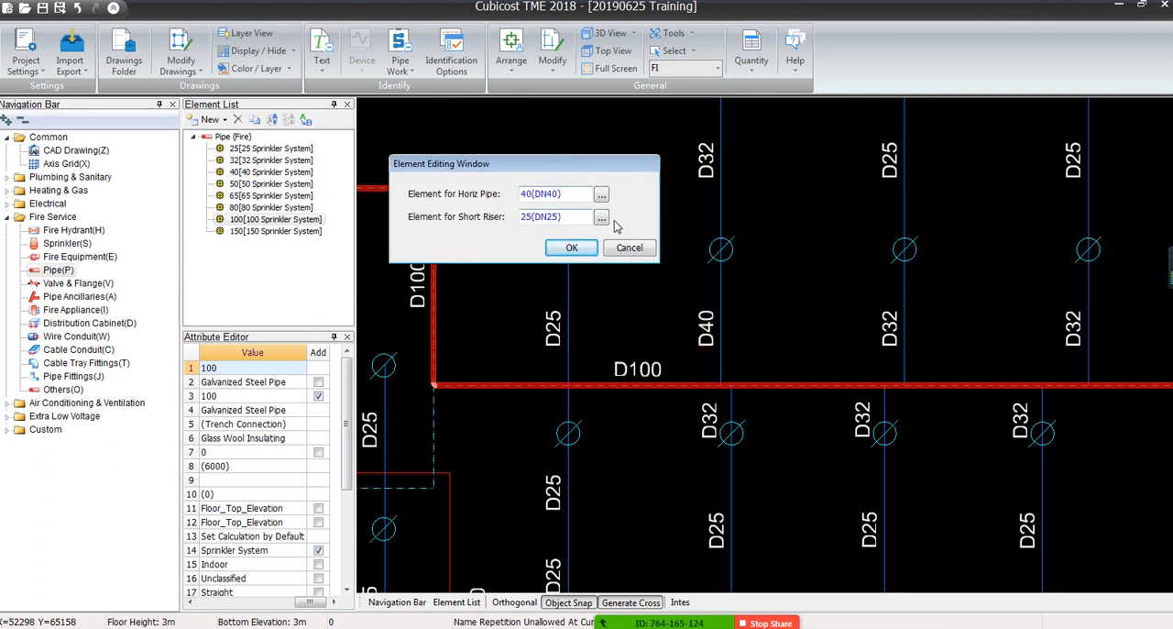
left_click(578, 253)
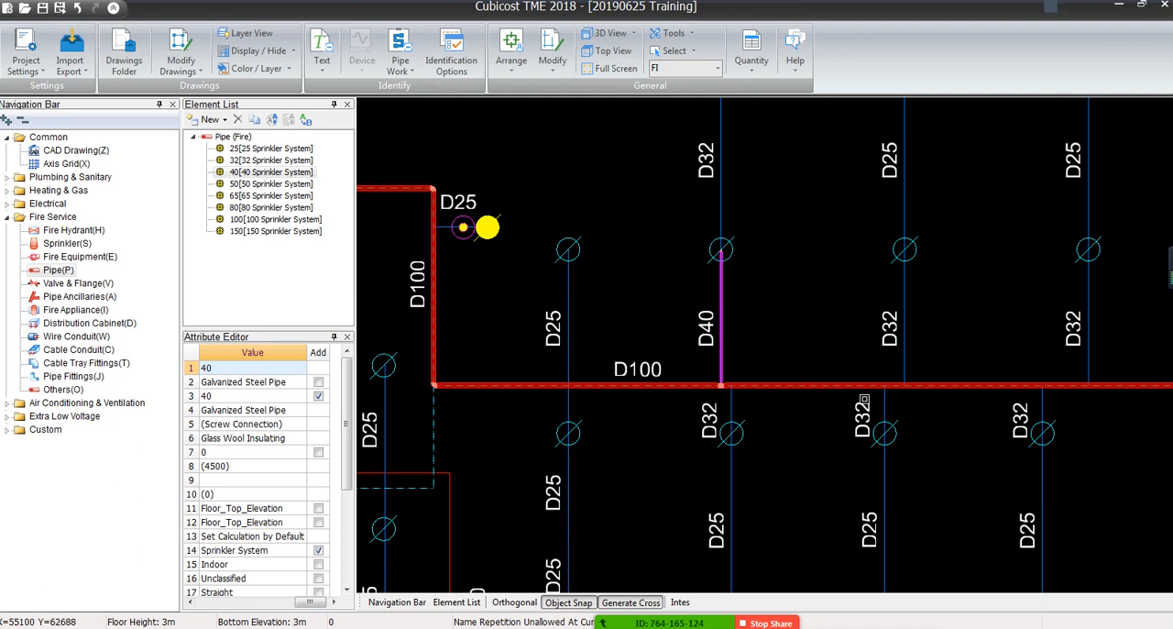
Examine the identified D40 branch from its connection on the D100 main to the first sprinkler
middle_click_drag(726, 395, 721, 431)
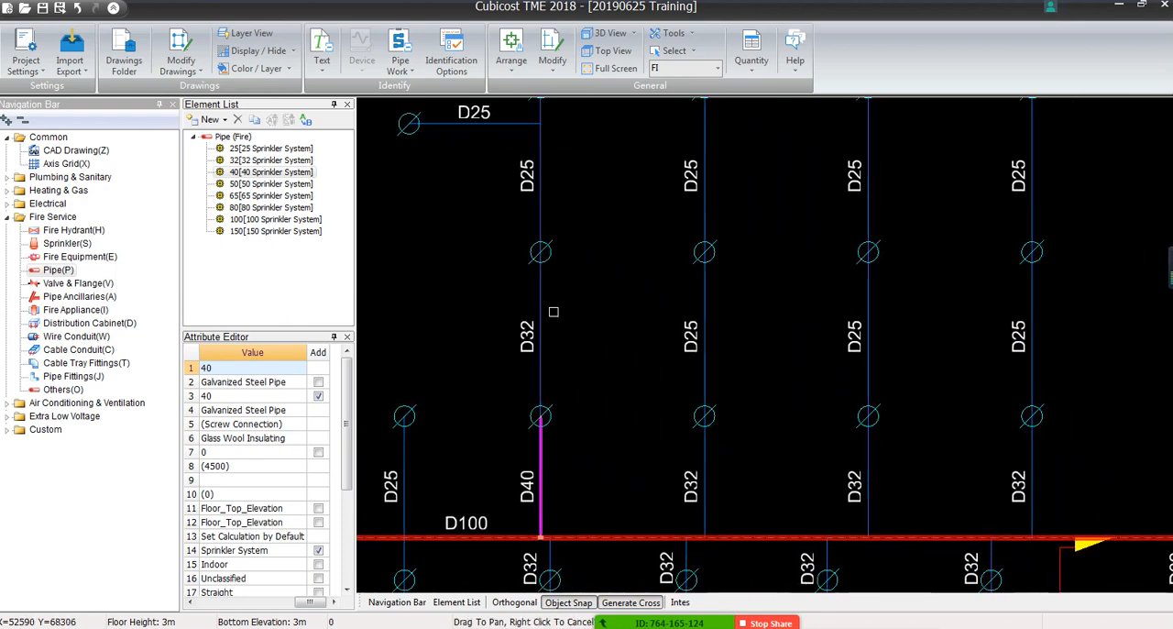
middle_click_drag(678, 379, 700, 271)
scroll(755, 267, "up", 4)
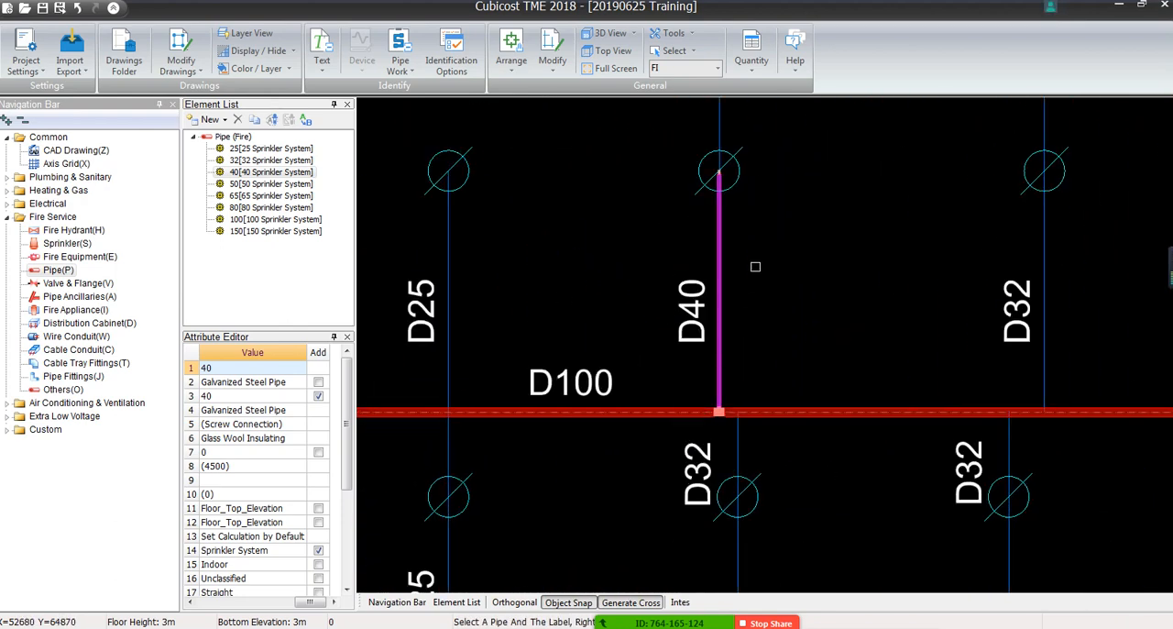
scroll(756, 223, "down", 2)
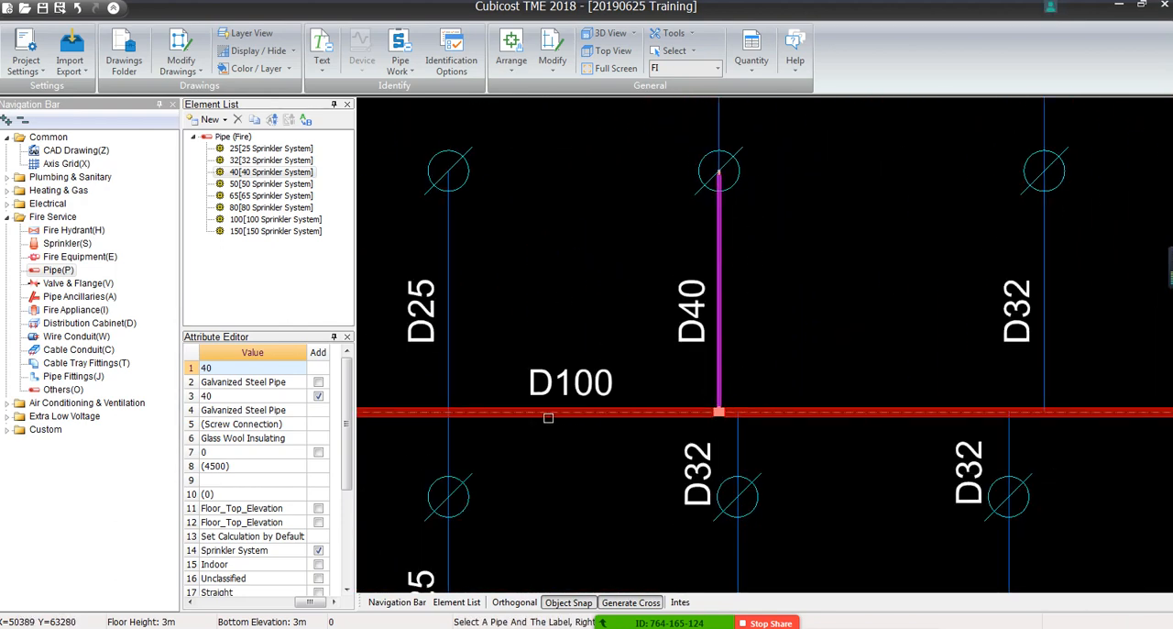
scroll(715, 415, "up", 3)
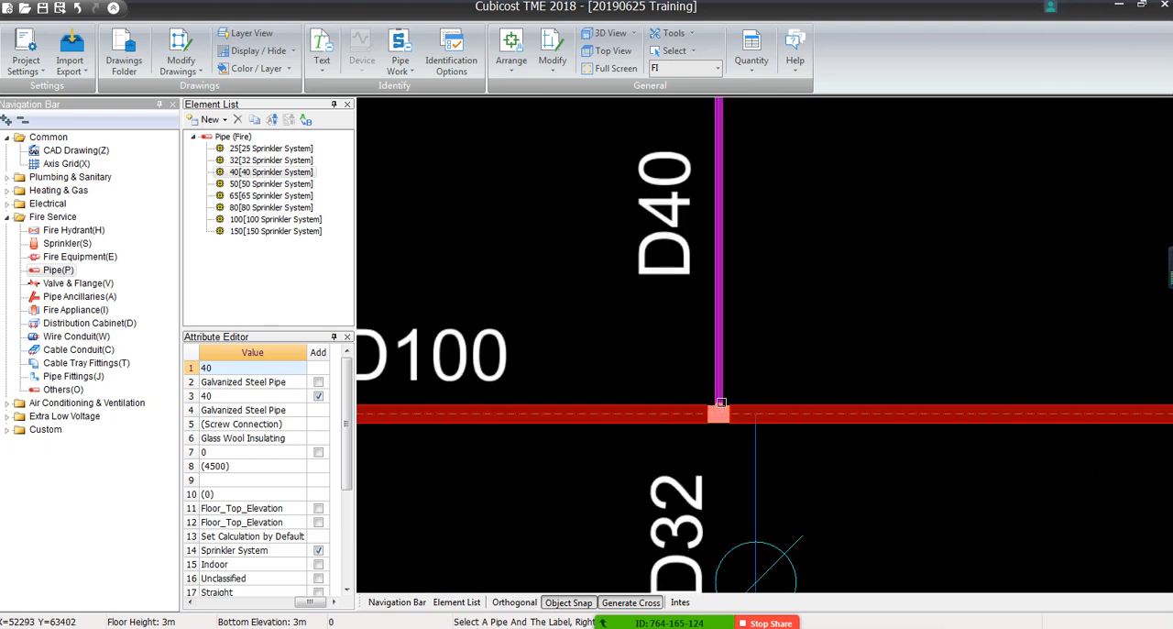
middle_click_drag(726, 365, 747, 571)
middle_click_drag(750, 192, 751, 351)
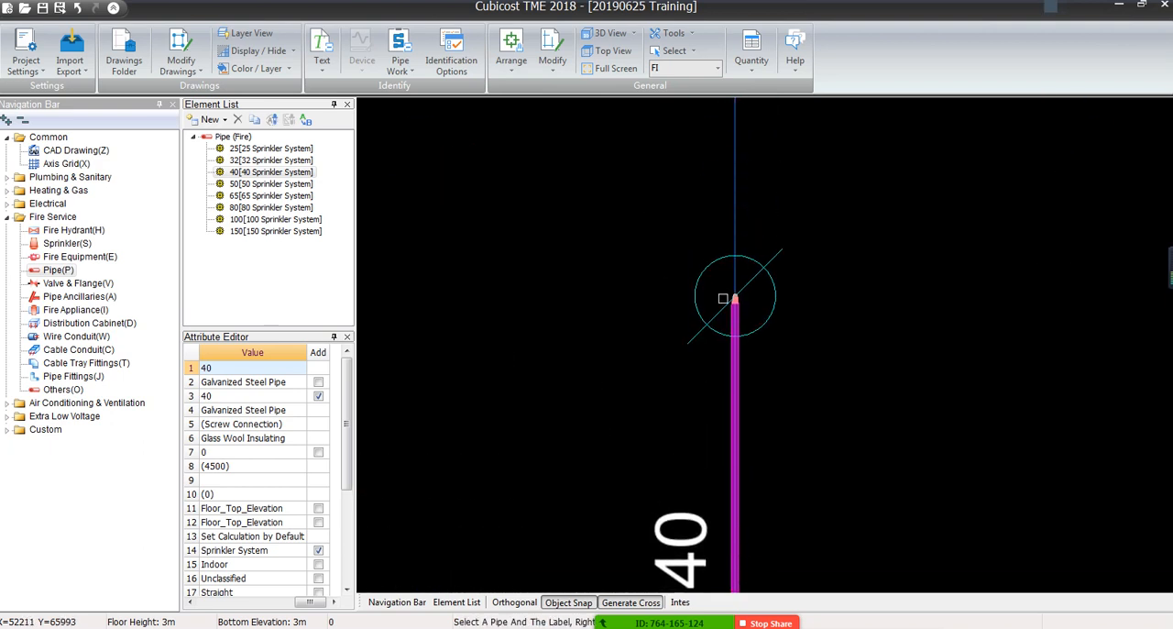
scroll(734, 283, "down", 1)
scroll(733, 283, "down", 3)
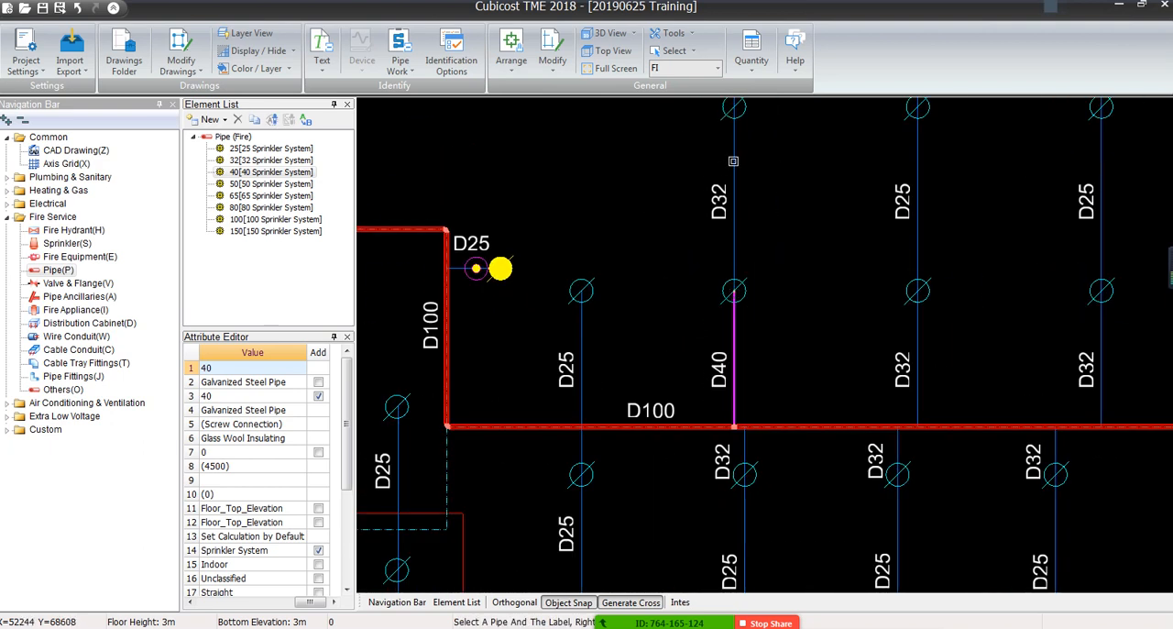
scroll(727, 198, "up", 2)
scroll(706, 267, "down", 2)
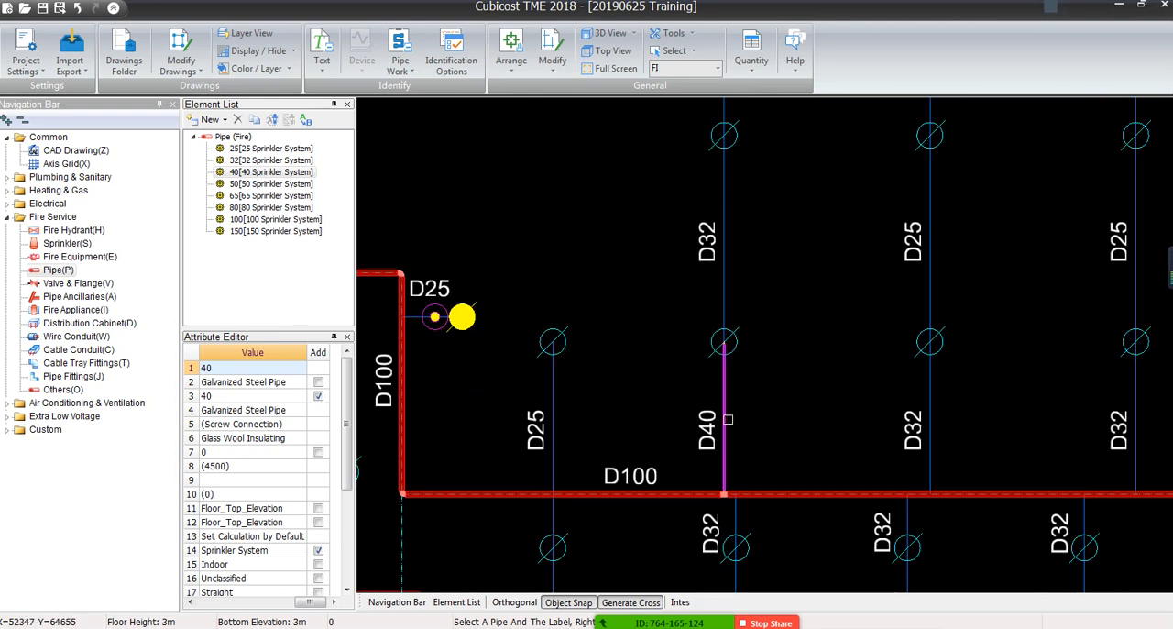
Inspect the fitting where the D40 branch meets the D100 main and the short riser at the branch's sprinkler end
middle_click_drag(728, 418, 737, 327)
scroll(736, 327, "up", 4)
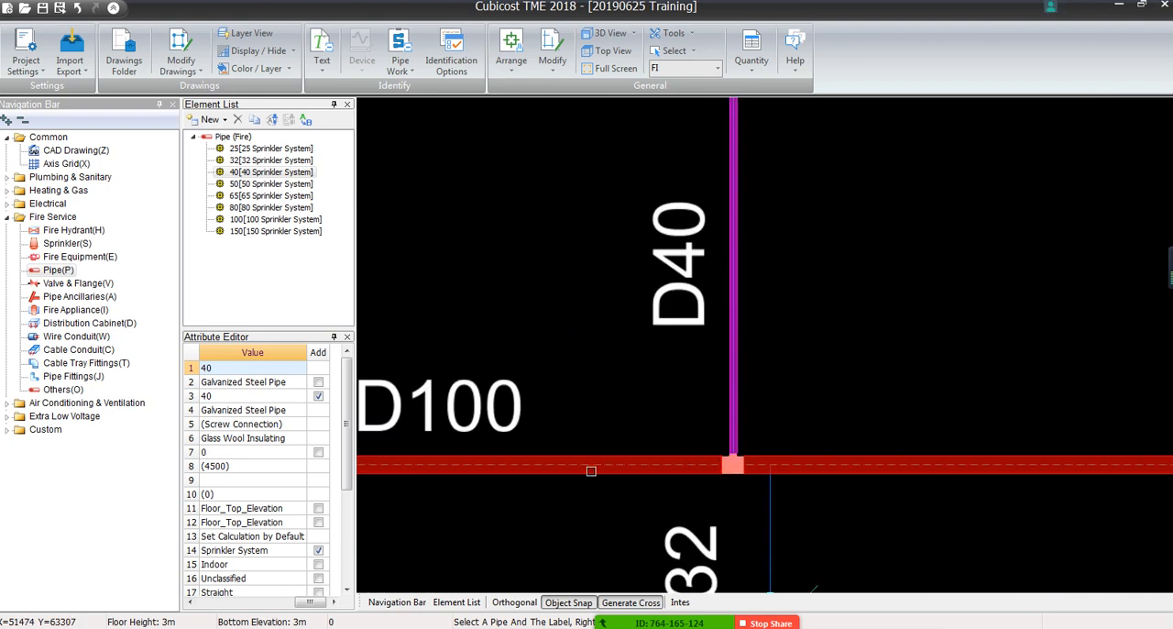
middle_click_drag(587, 469, 734, 451)
scroll(884, 446, "up", 5)
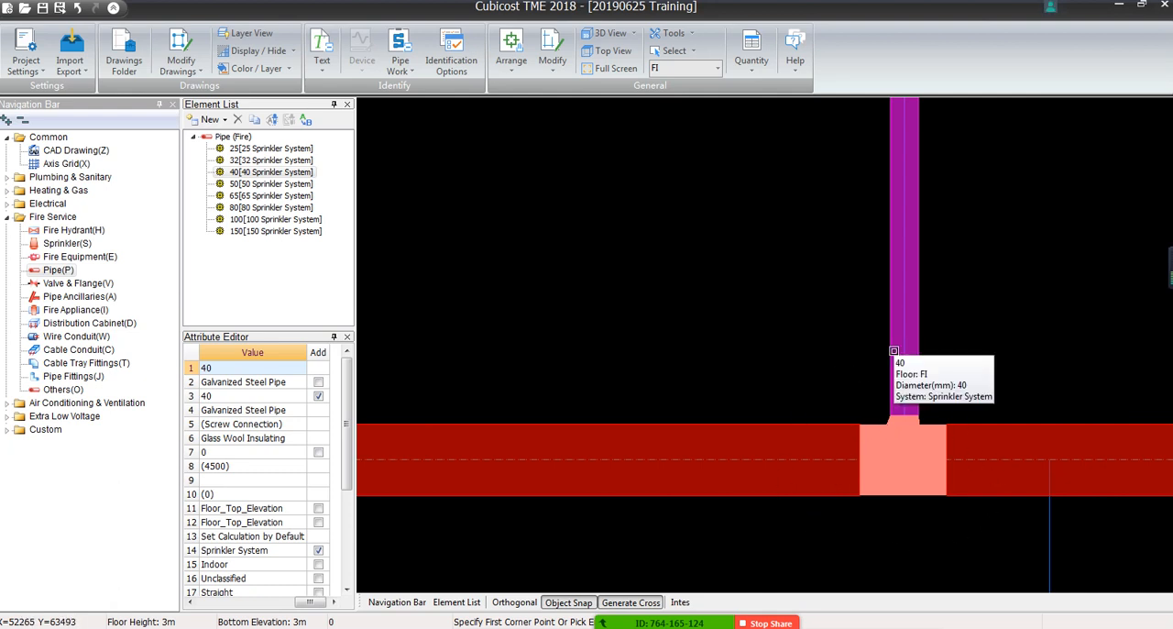
scroll(887, 353, "down", 5)
middle_click_drag(938, 325, 754, 476)
scroll(646, 360, "up", 6)
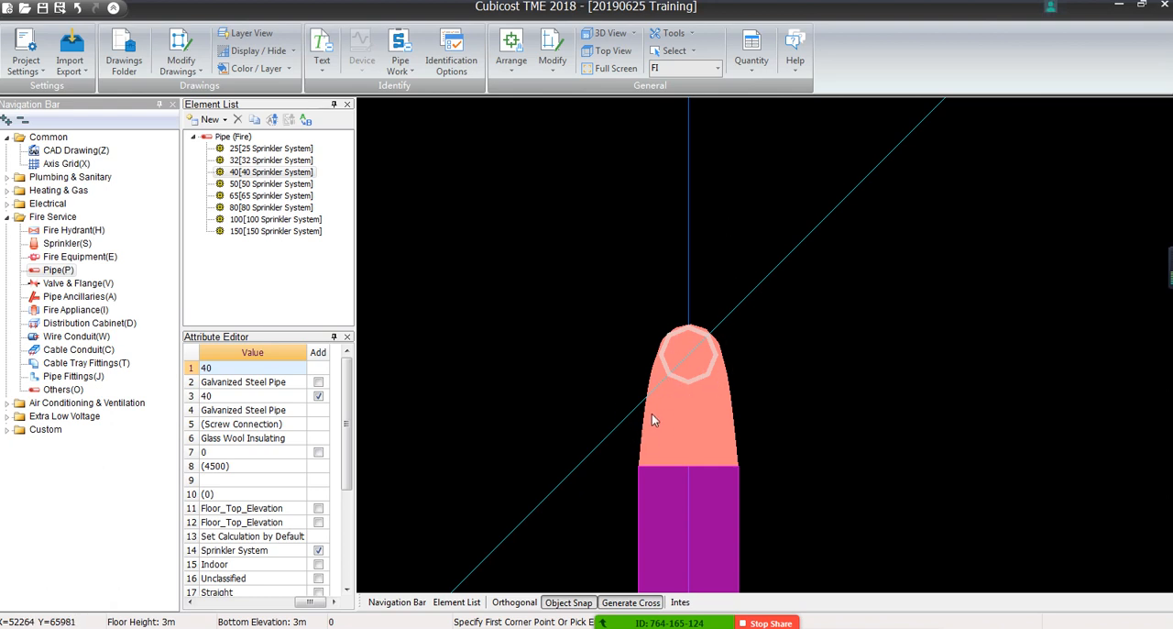
scroll(649, 404, "down", 5)
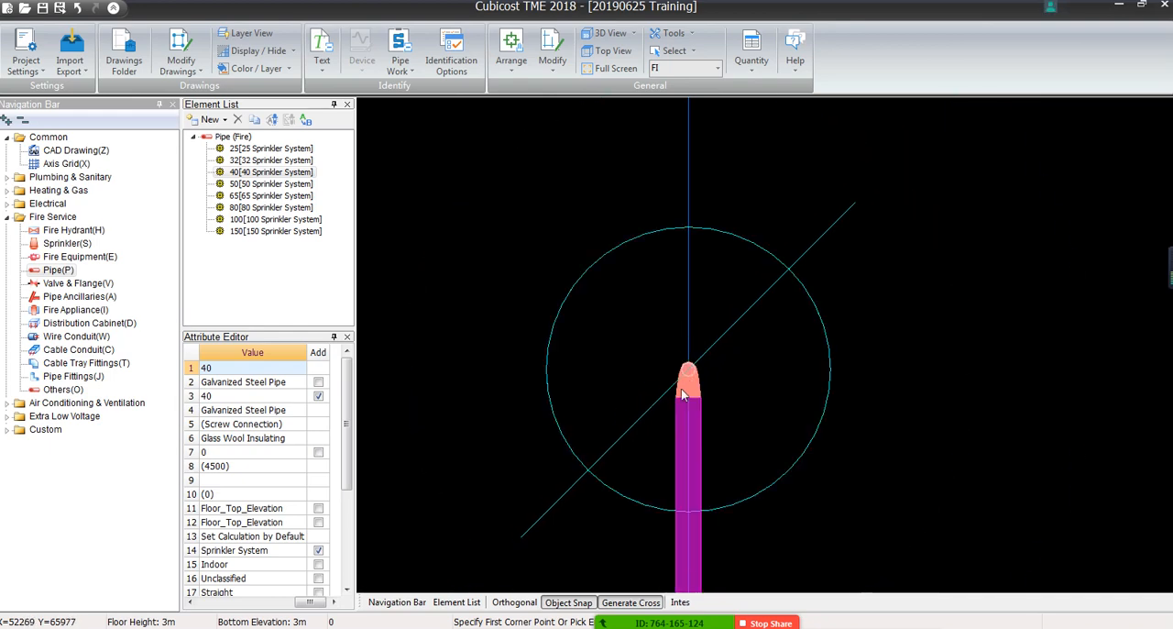
Mark-identify the D32 labelled branch pipes, using the 32 pipe element for horizontal pipes and 25(DN25) for short risers
scroll(728, 375, "down", 6)
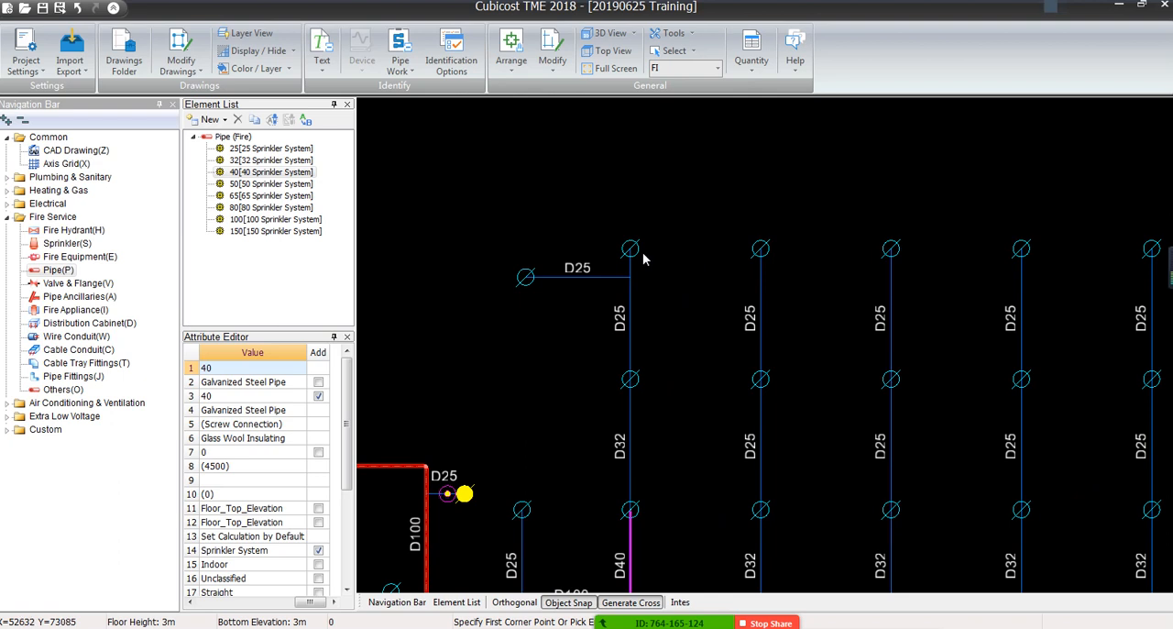
left_click(399, 61)
left_click(408, 123)
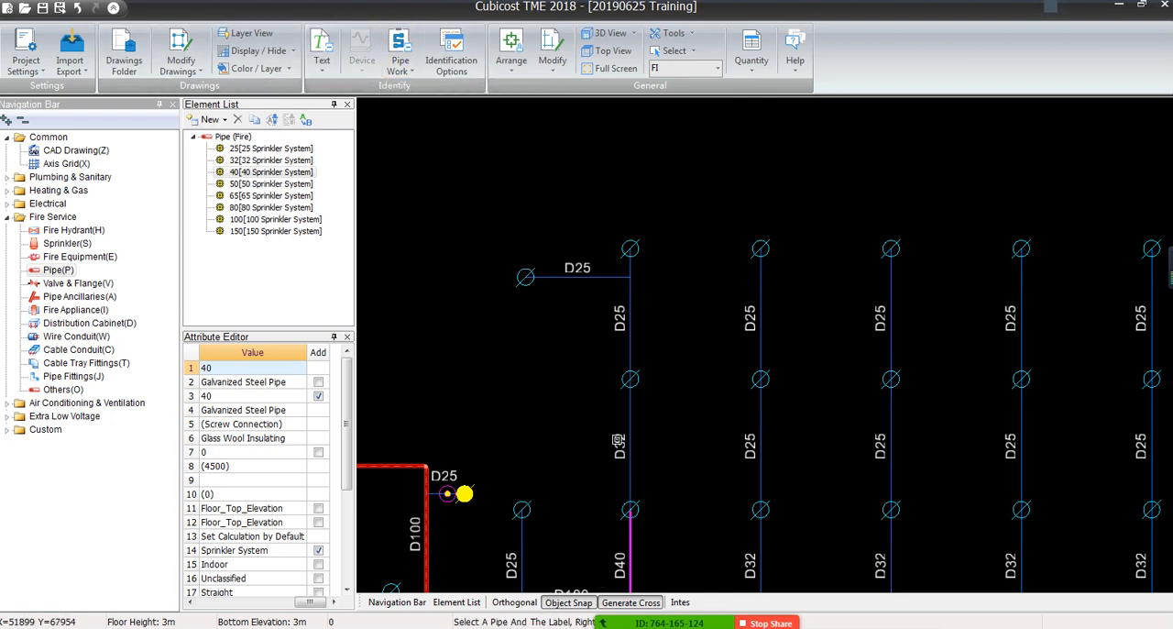
scroll(632, 424, "up", 4)
left_click(634, 423)
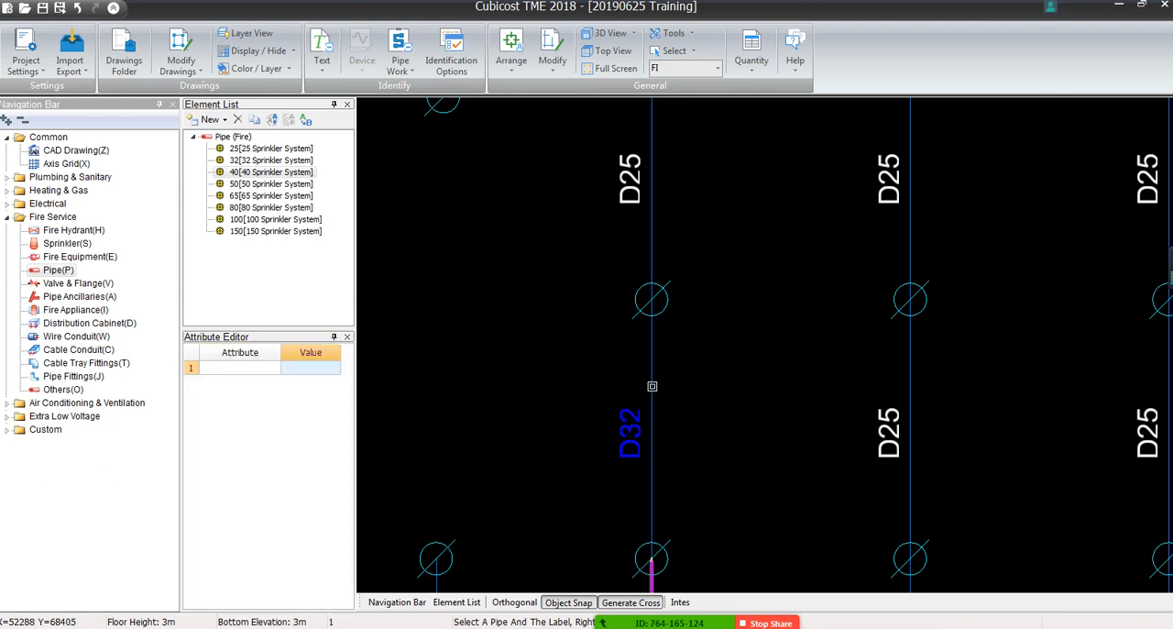
left_click(651, 388)
left_click(662, 314)
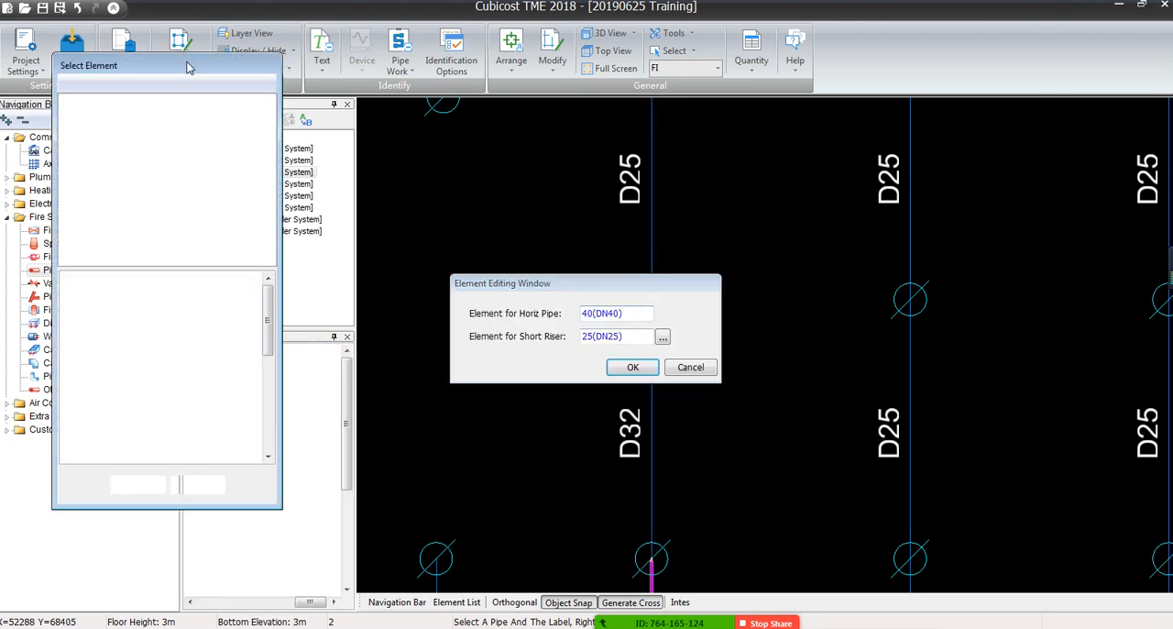
double_click(146, 127)
left_click(632, 366)
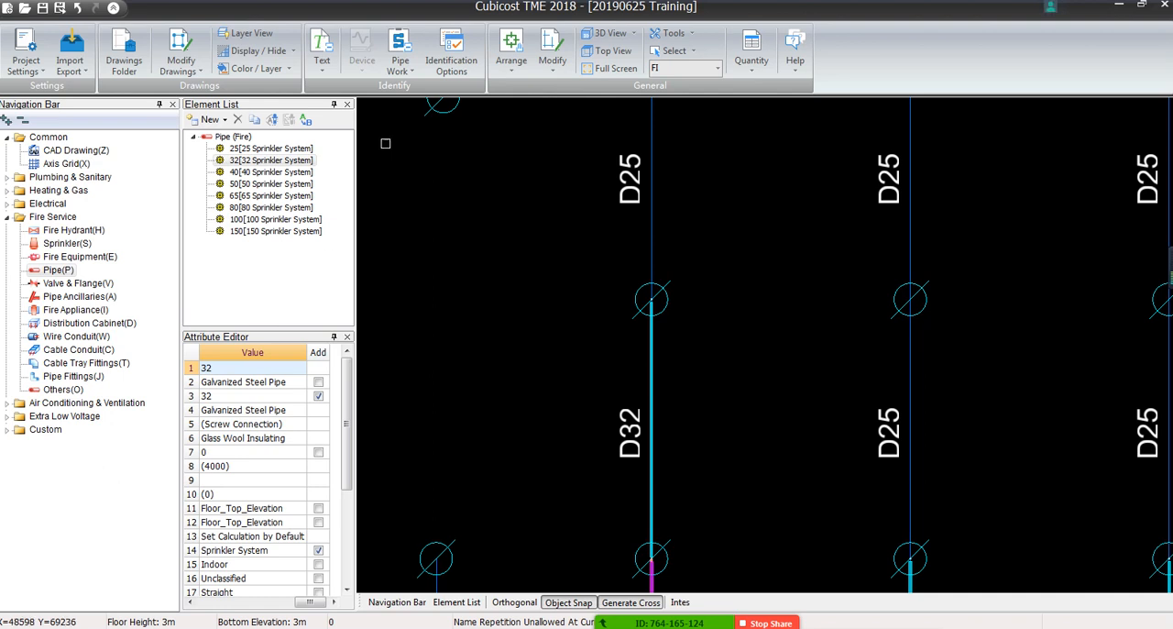
middle_click_drag(819, 439, 752, 283)
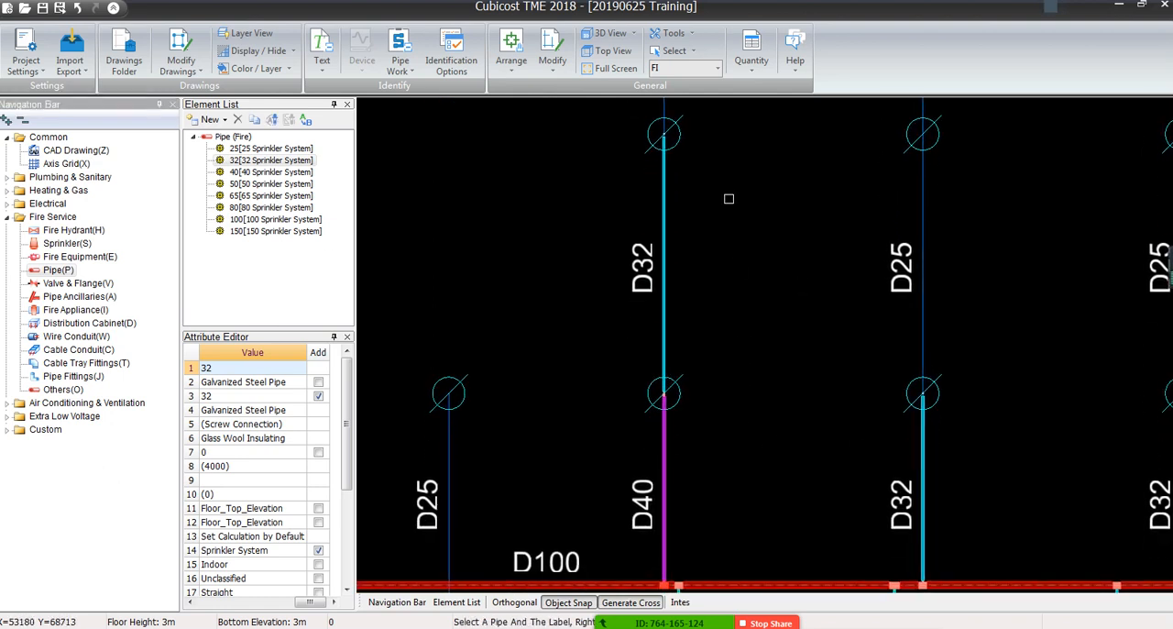
Examine the reducer between the D40 and D32 pipes at the first sprinkler above the D100 main
scroll(663, 278, "up", 2)
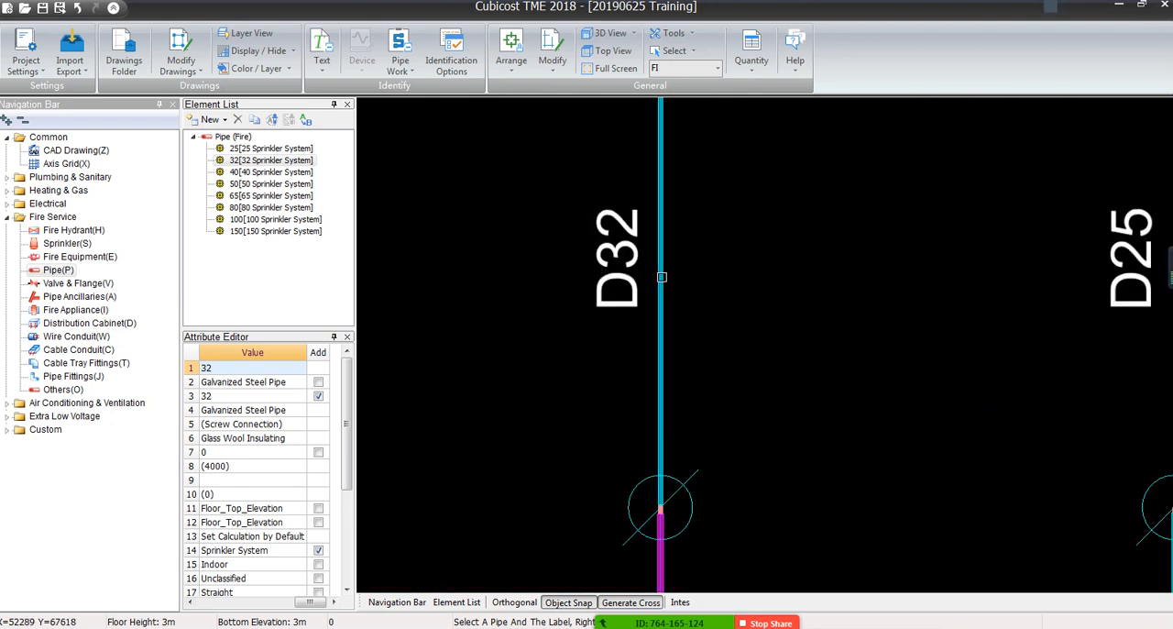
middle_click_drag(598, 303, 610, 214)
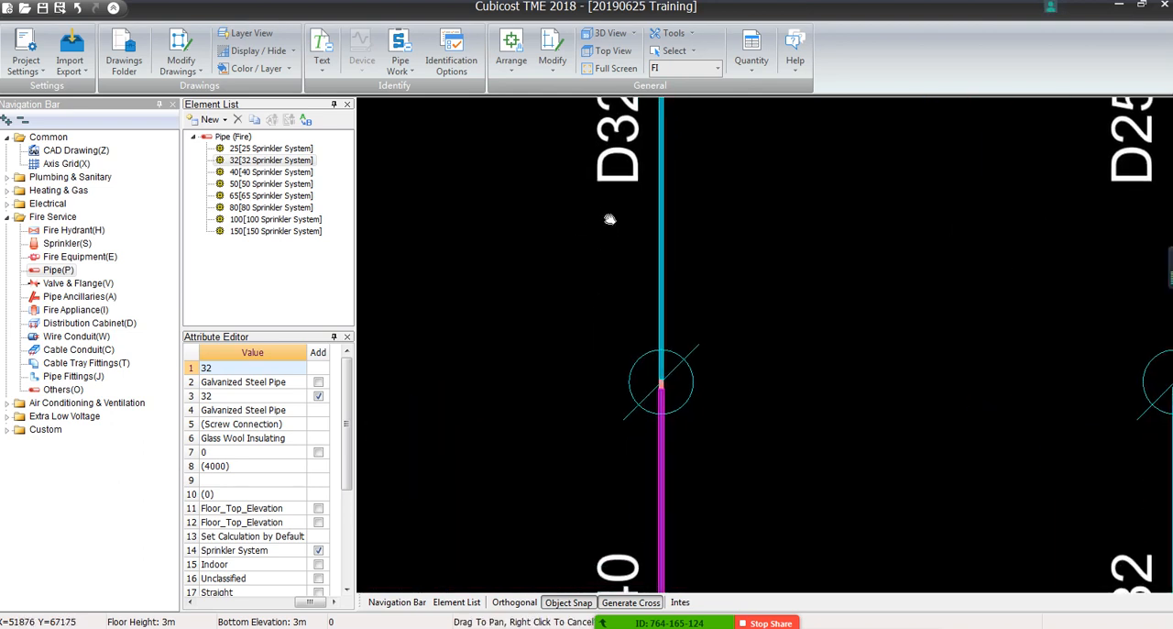
scroll(668, 429, "up", 5)
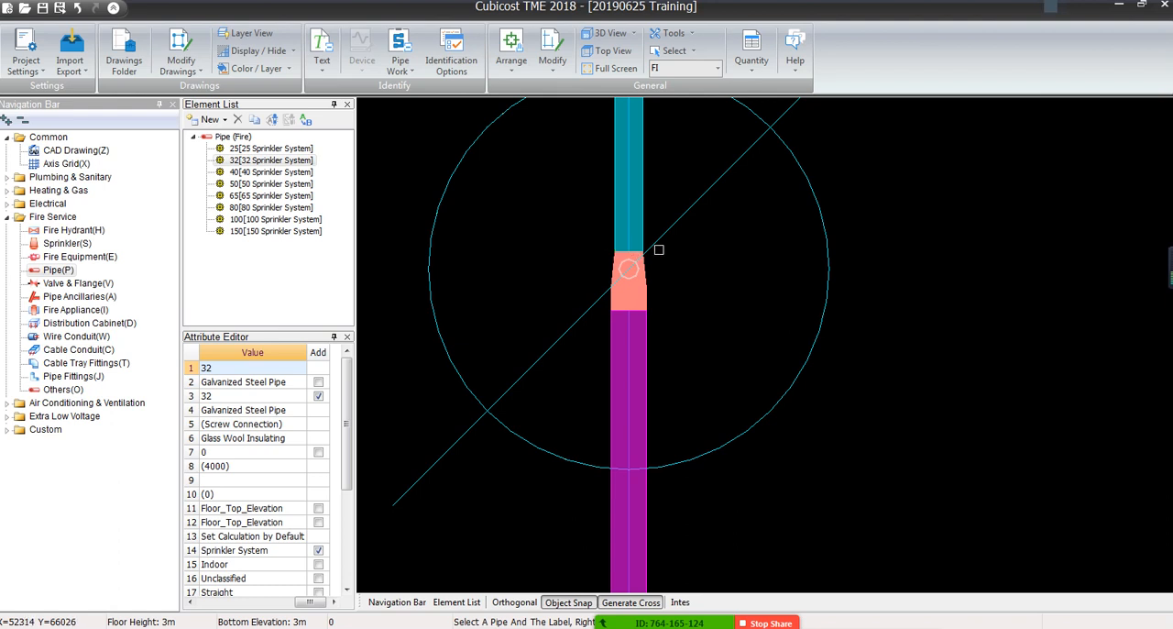
scroll(653, 247, "down", 6)
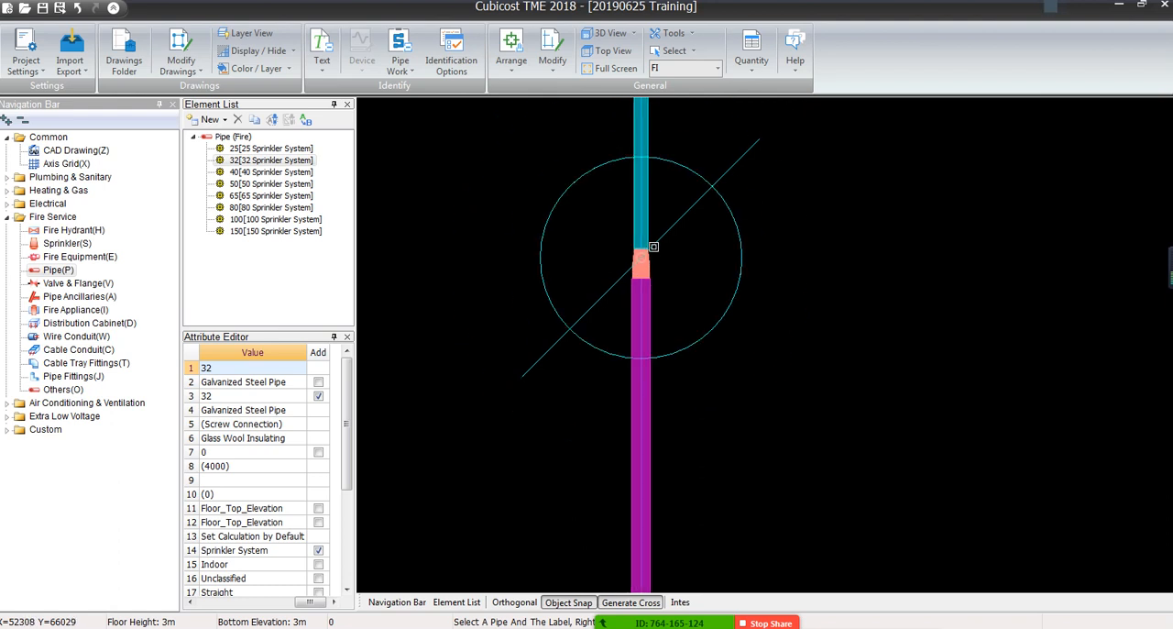
scroll(652, 247, "up", 6)
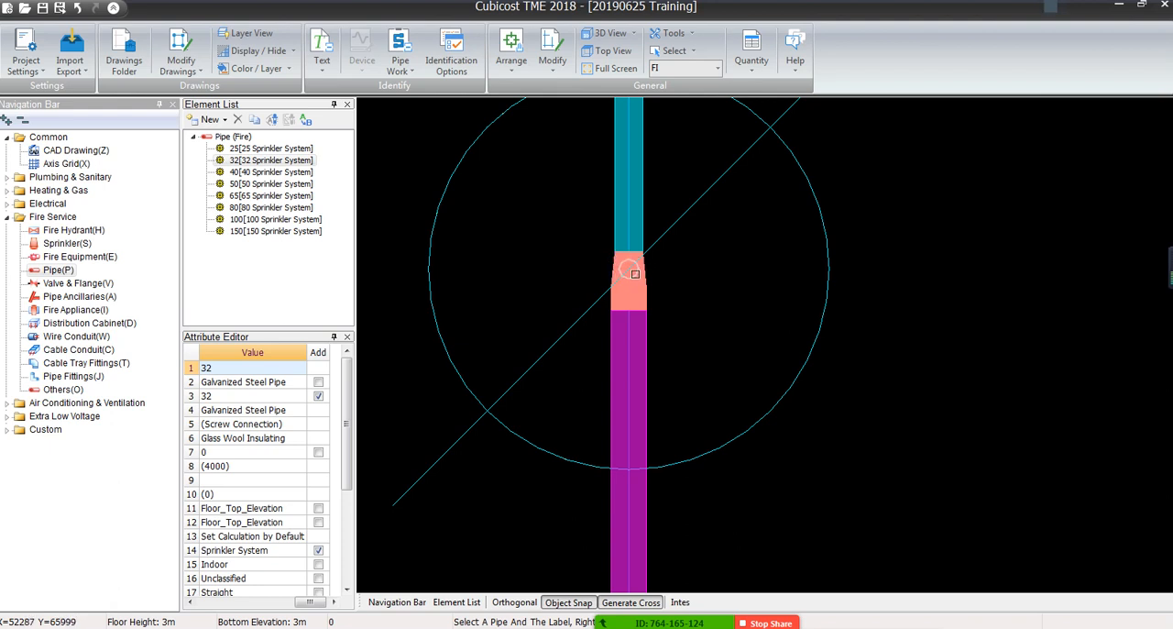
scroll(633, 284, "down", 5)
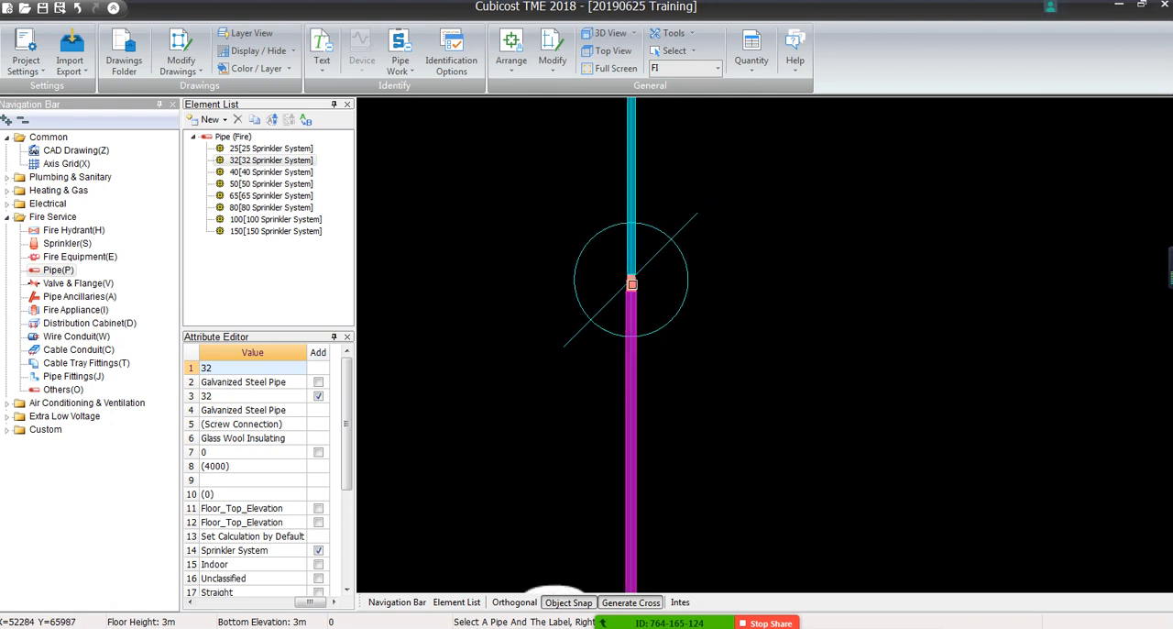
middle_click_drag(674, 246, 701, 414)
scroll(694, 326, "down", 4)
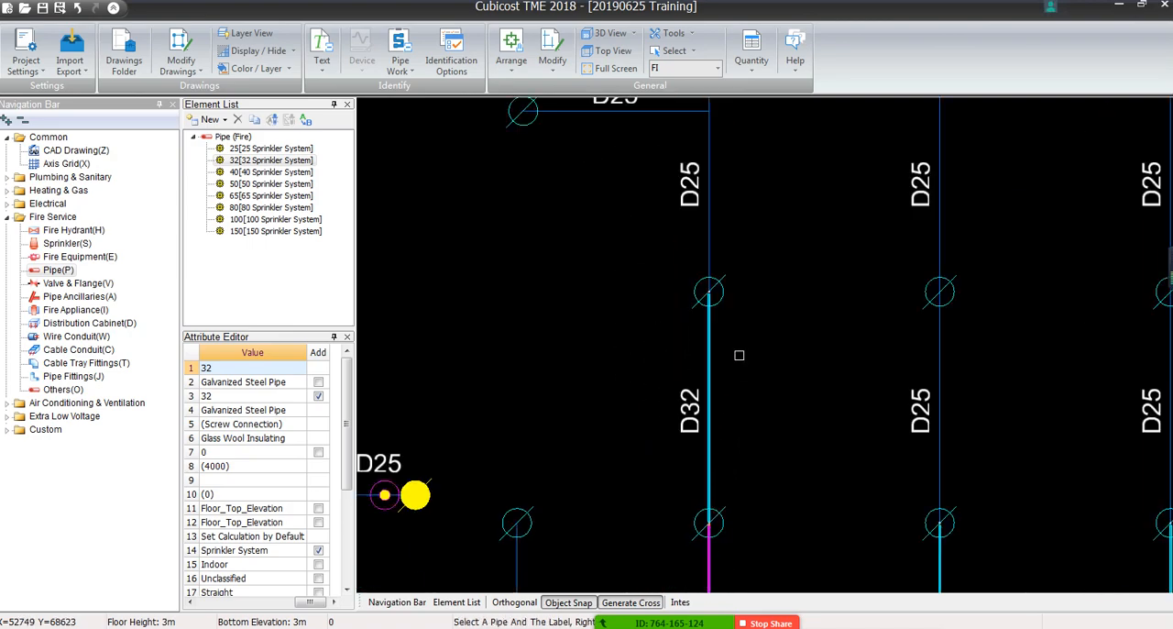
Display the whole CAD drawing in grey to review the identified pipes, and restore its normal colours
scroll(739, 355, "down", 6)
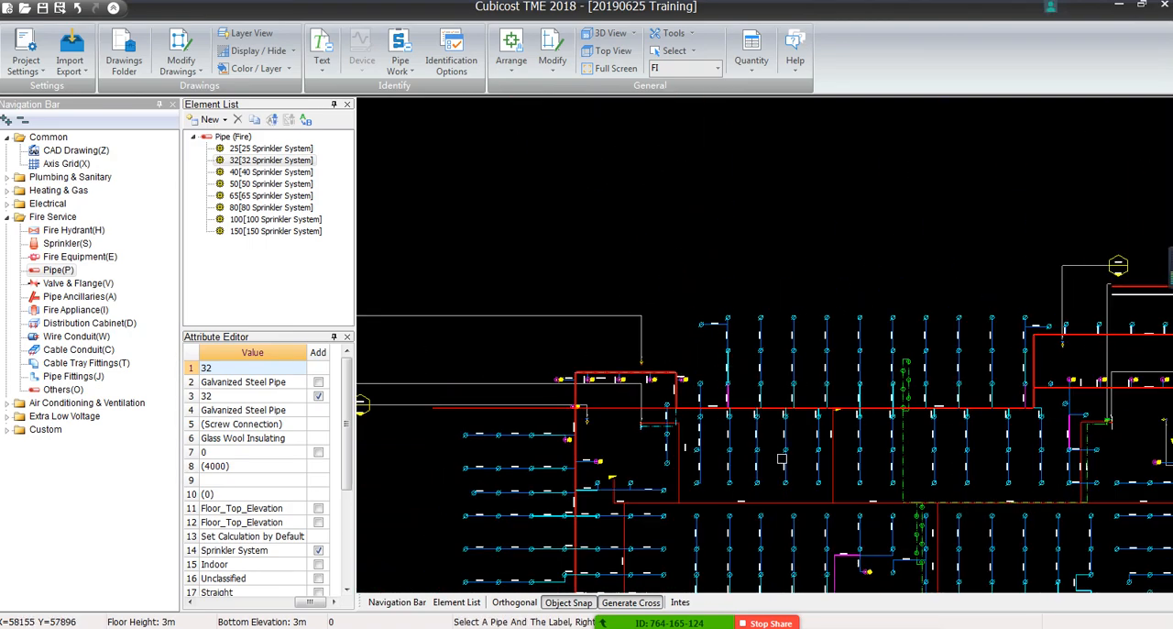
scroll(601, 231, "down", 3)
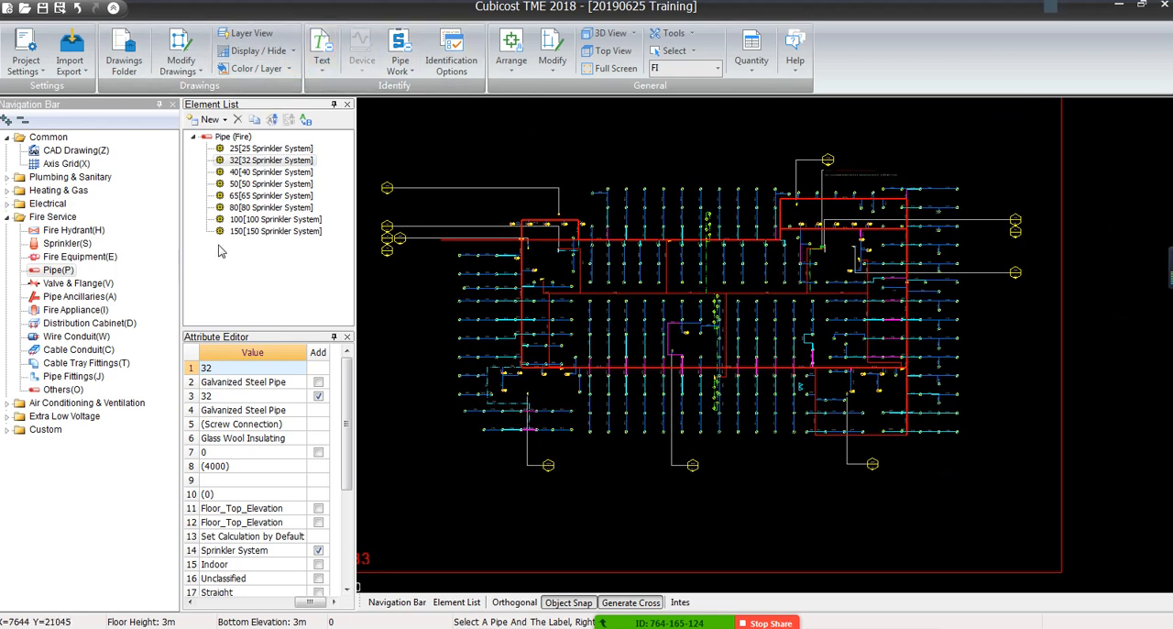
left_click(291, 50)
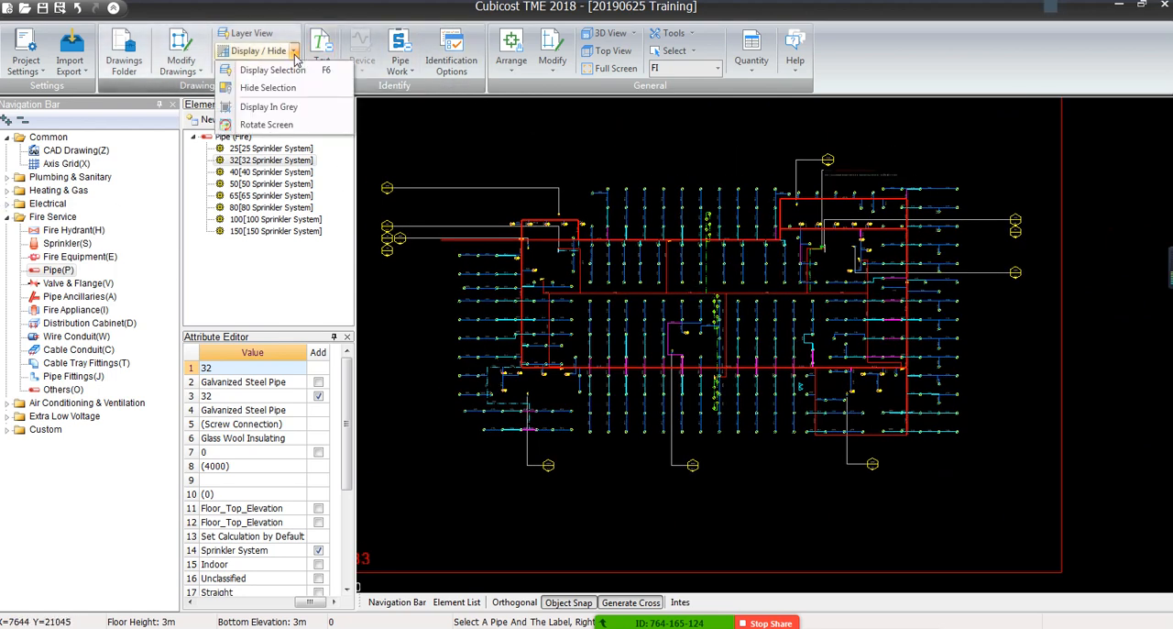
left_click(284, 109)
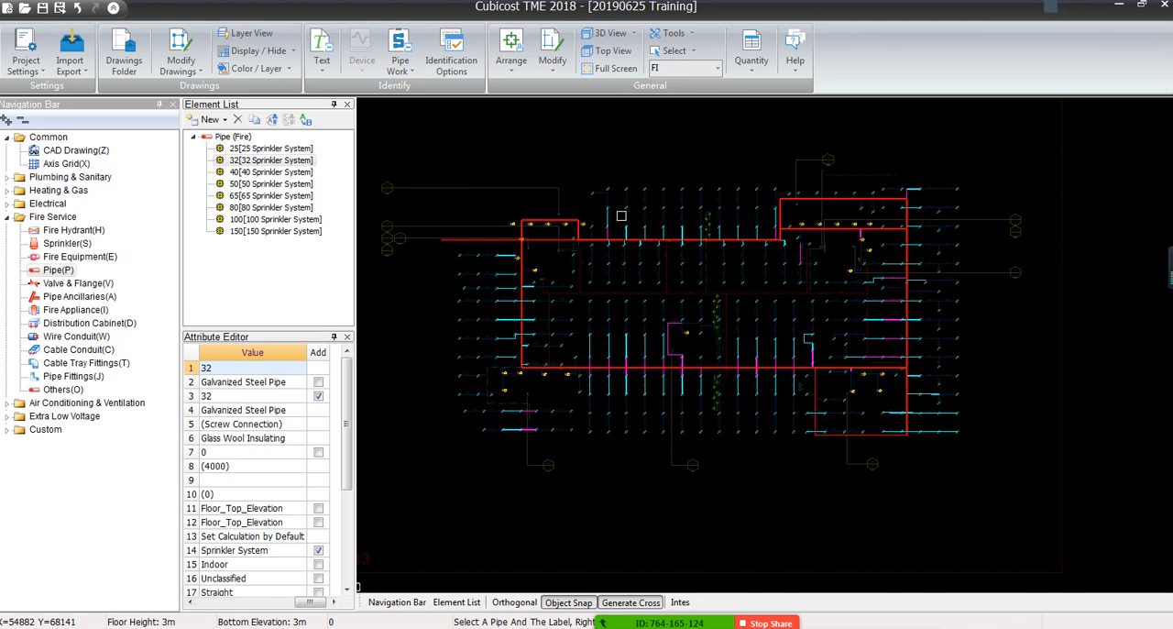
left_click(292, 53)
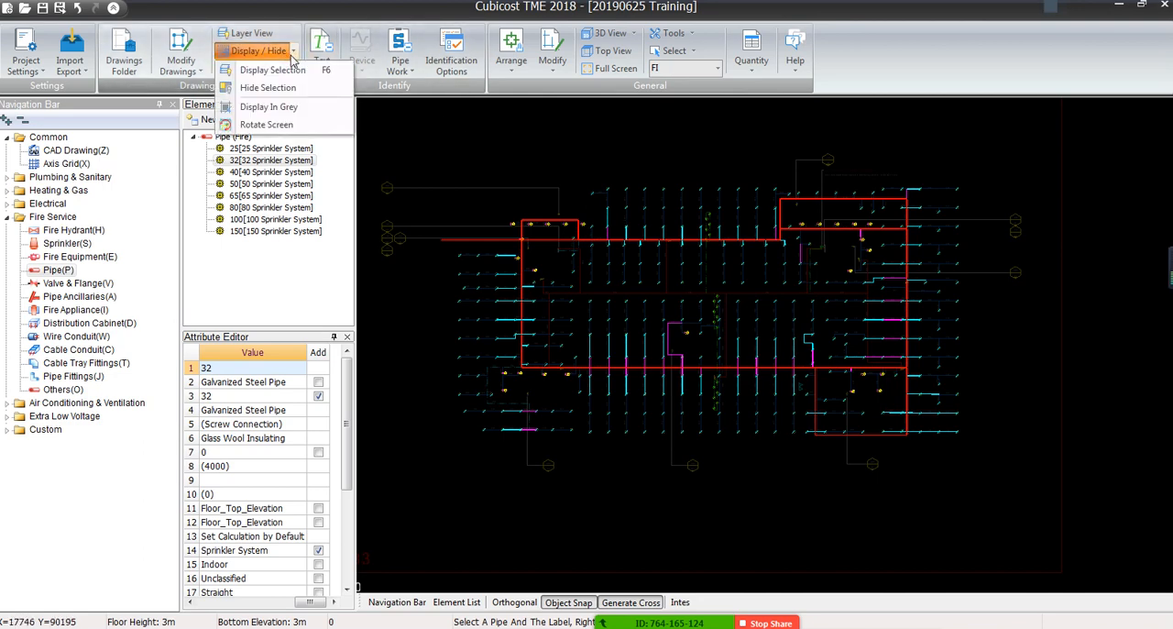
left_click(279, 108)
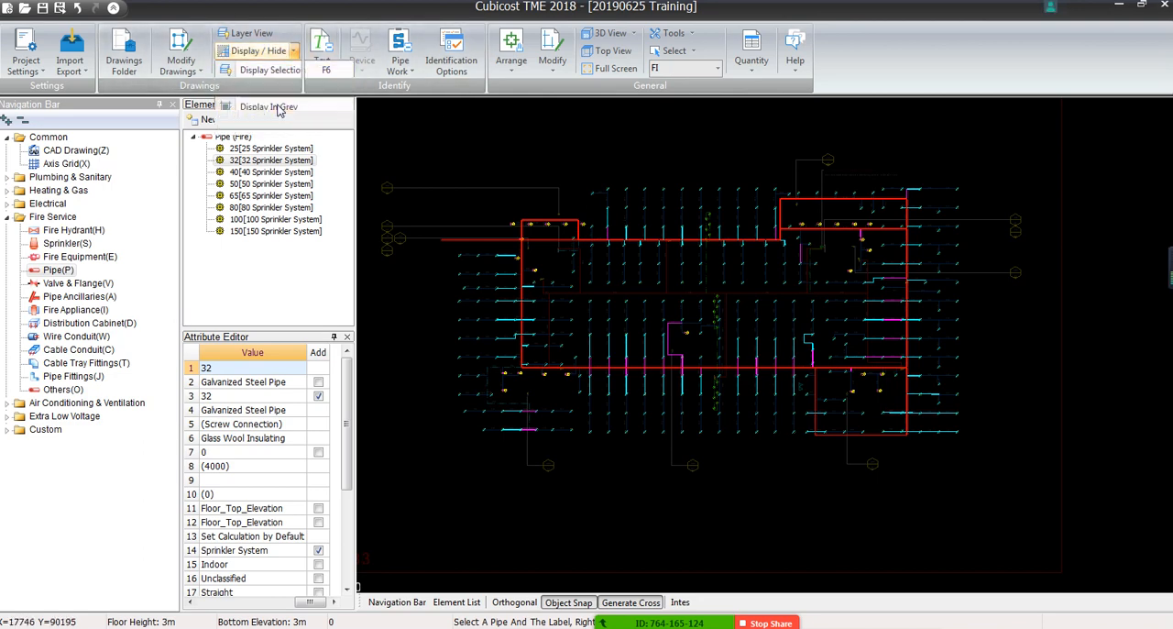
Examine the identified D40 and D32 branches along the D100 mains, including the D32 branches at the plan's lower-right corner
scroll(626, 262, "up", 5)
scroll(625, 262, "up", 5)
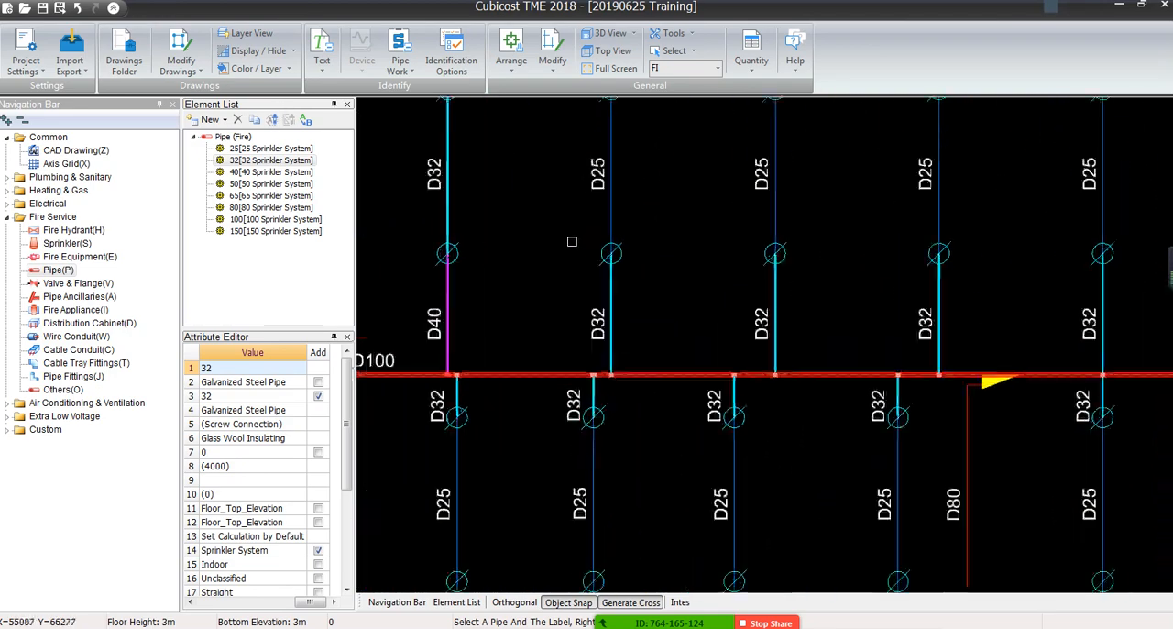
middle_click_drag(633, 197, 729, 295)
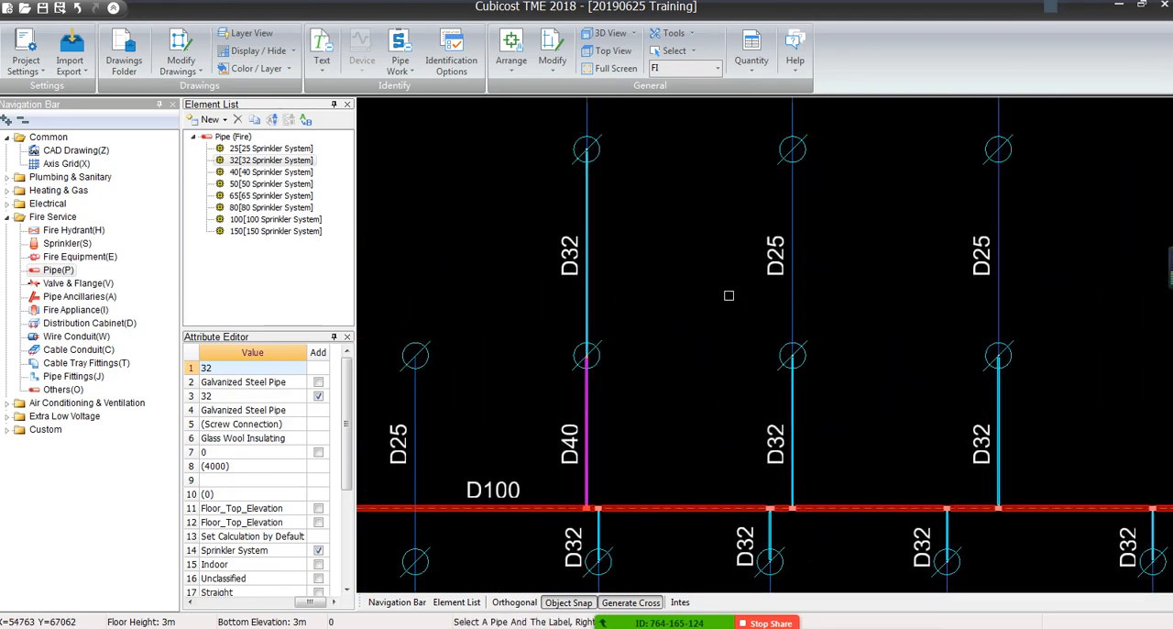
scroll(728, 295, "down", 4)
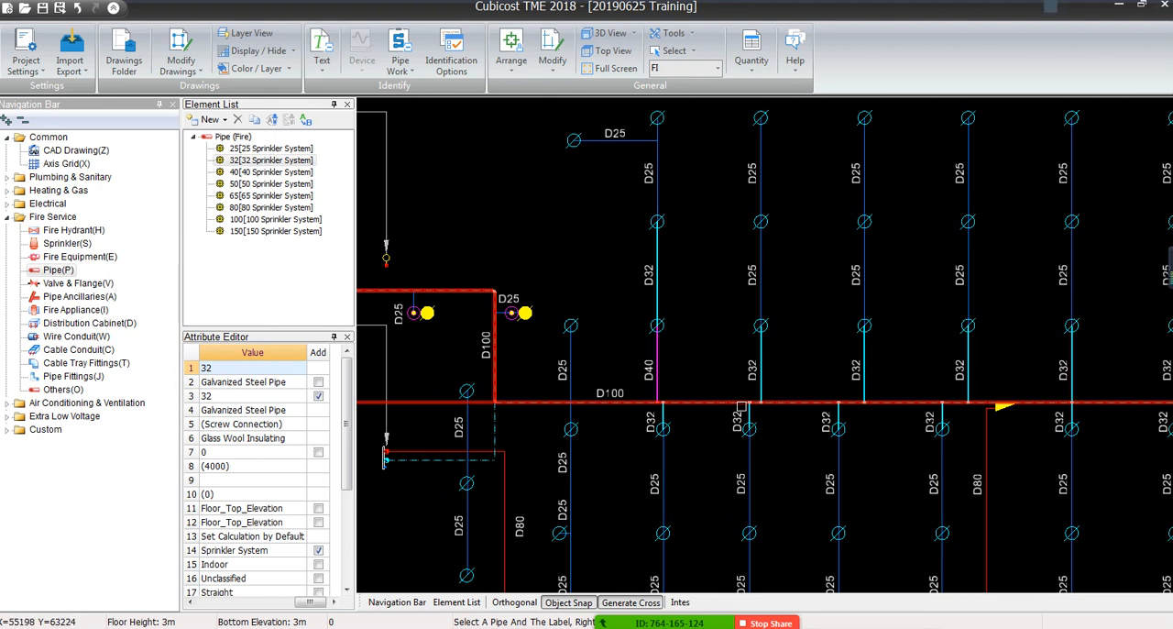
scroll(741, 406, "down", 1)
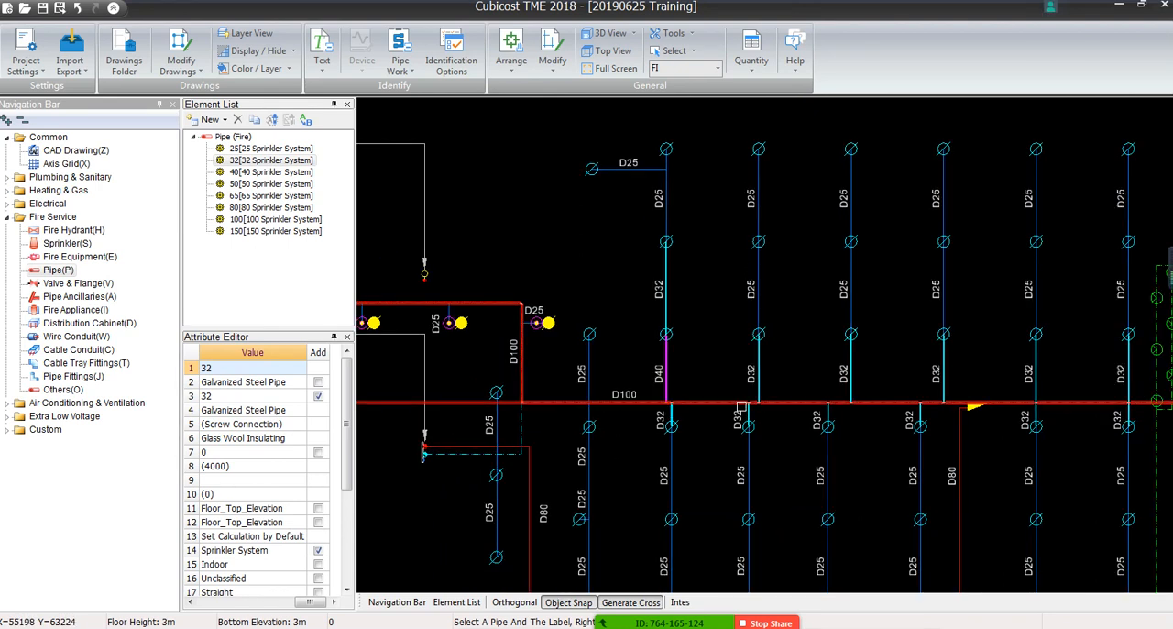
mouse_move(776, 462)
middle_mouse_down()
mouse_move(520, 273)
mouse_move(539, 289)
middle_mouse_up()
scroll(634, 369, "down", 2)
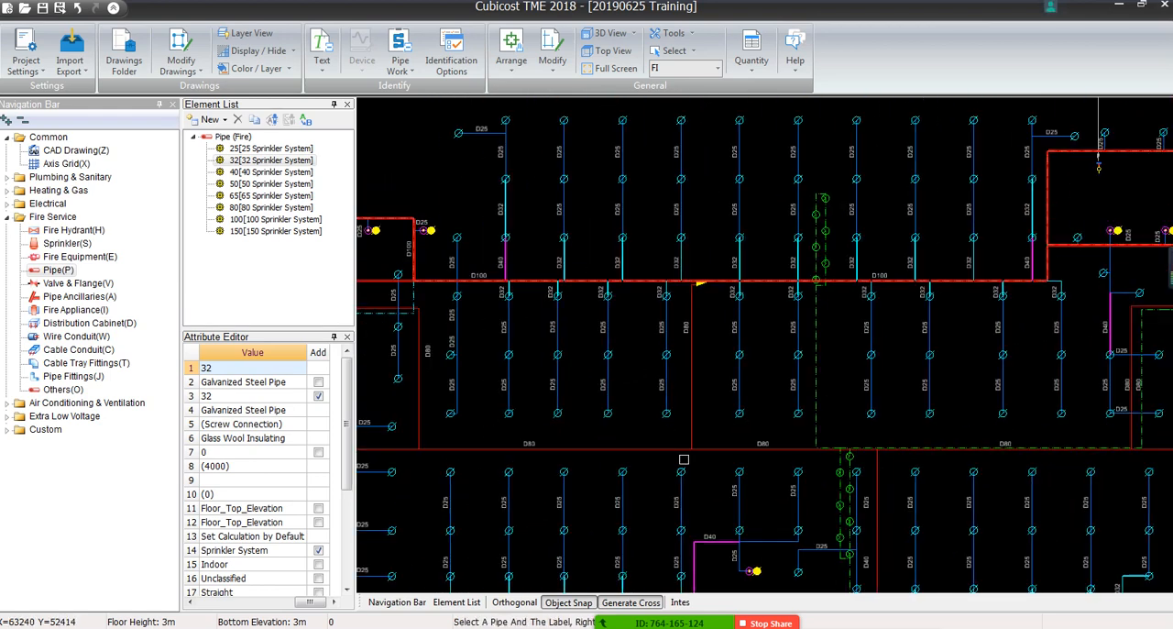
middle_click_drag(684, 459, 682, 246)
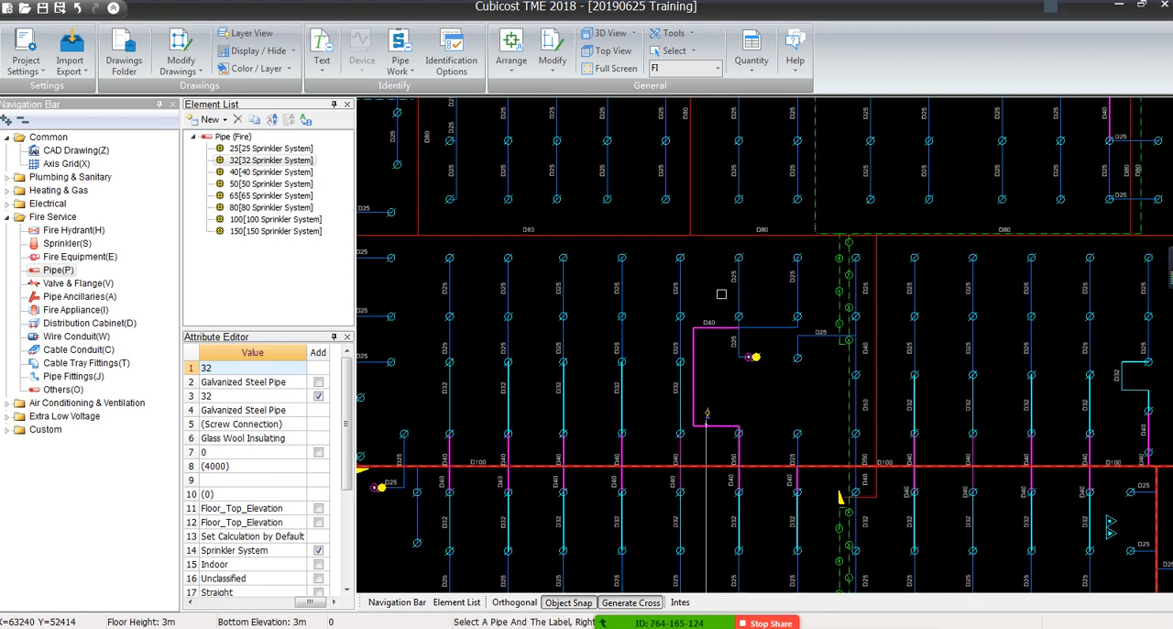
mouse_move(974, 478)
middle_mouse_down()
mouse_move(649, 345)
mouse_move(488, 330)
middle_mouse_up()
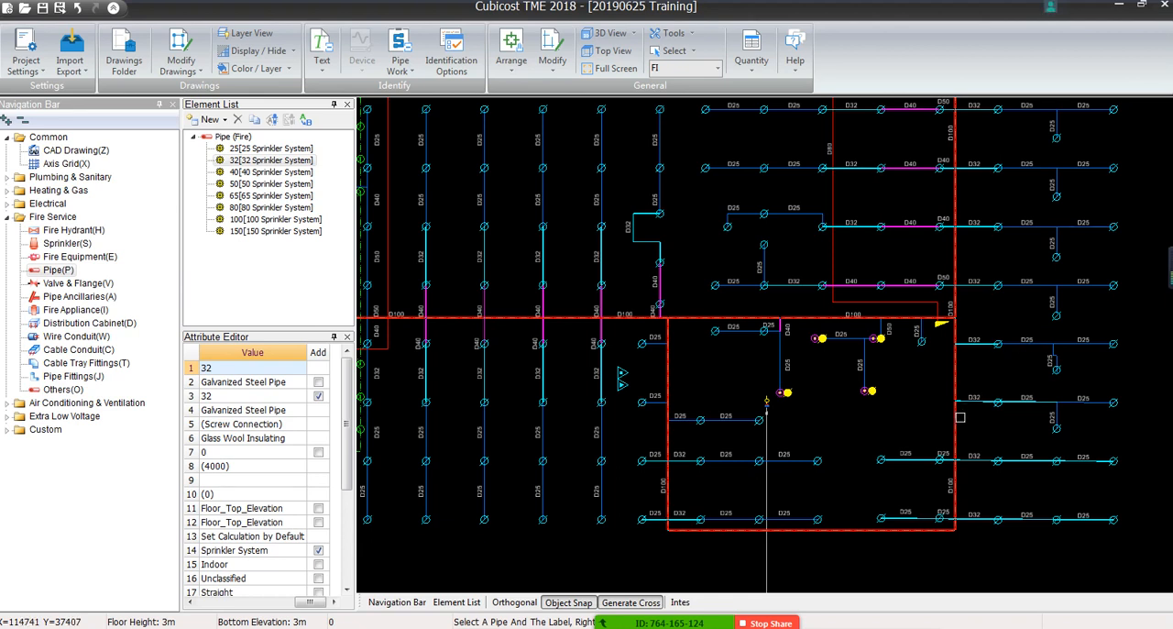
scroll(934, 454, "up", 5)
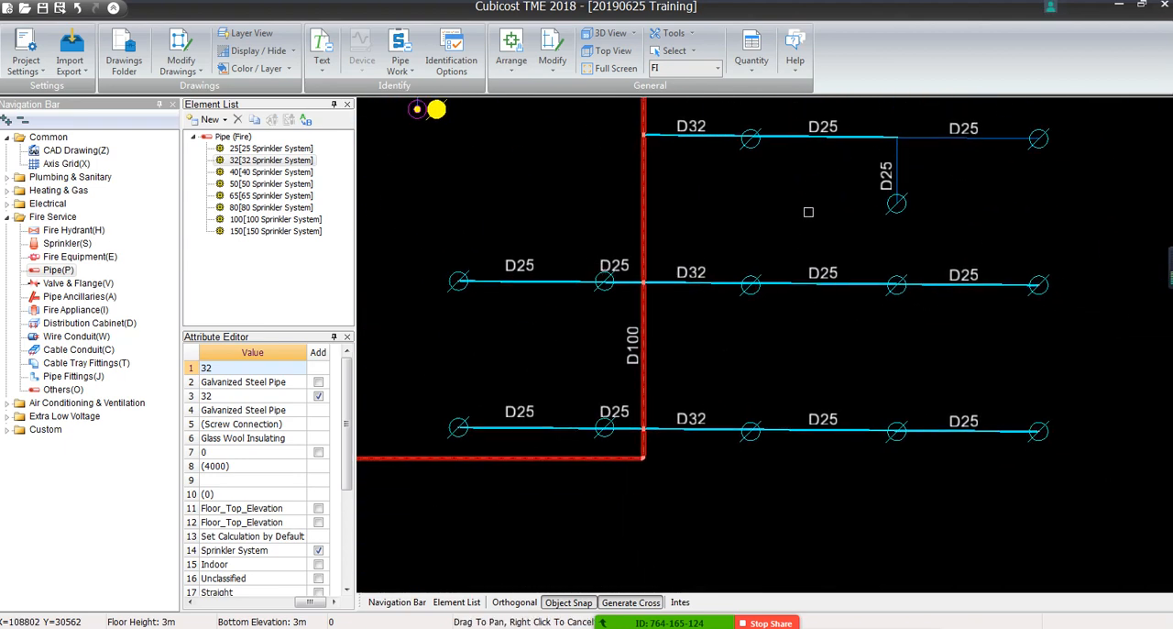
scroll(869, 447, "down", 4)
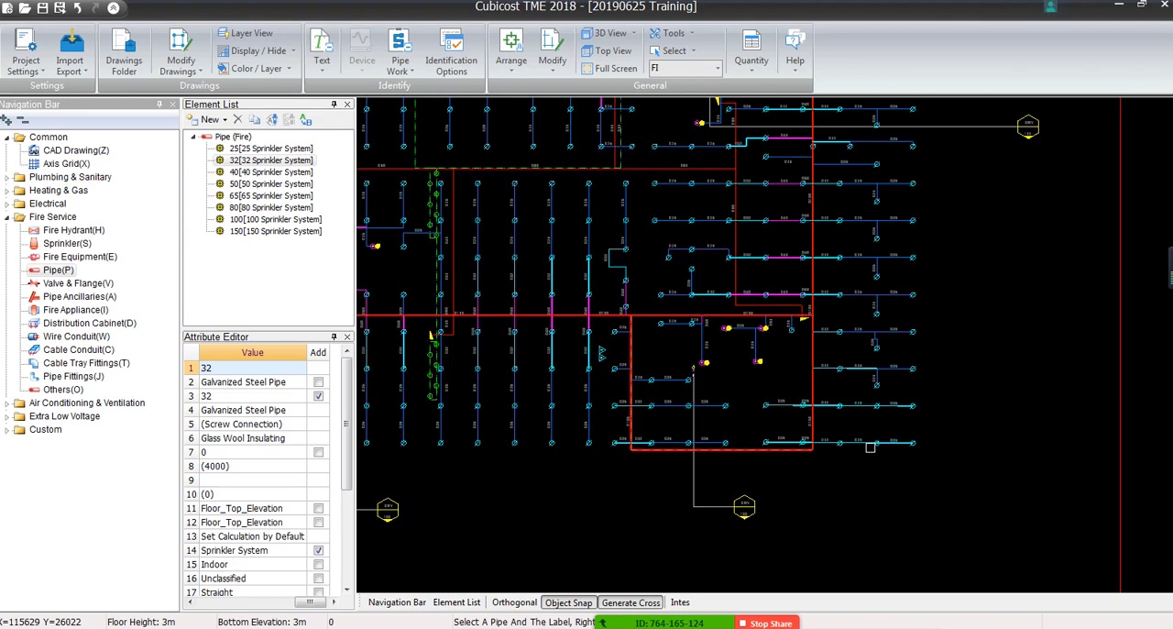
scroll(869, 447, "down", 2)
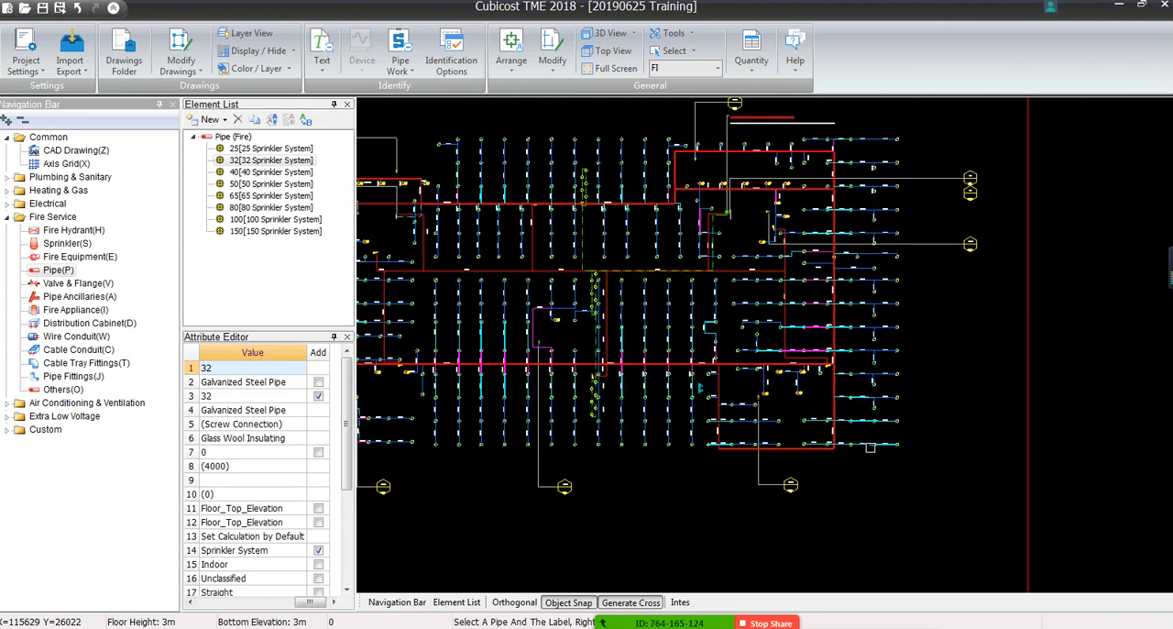
mouse_move(658, 379)
middle_mouse_down()
mouse_move(858, 441)
mouse_move(830, 415)
middle_mouse_up()
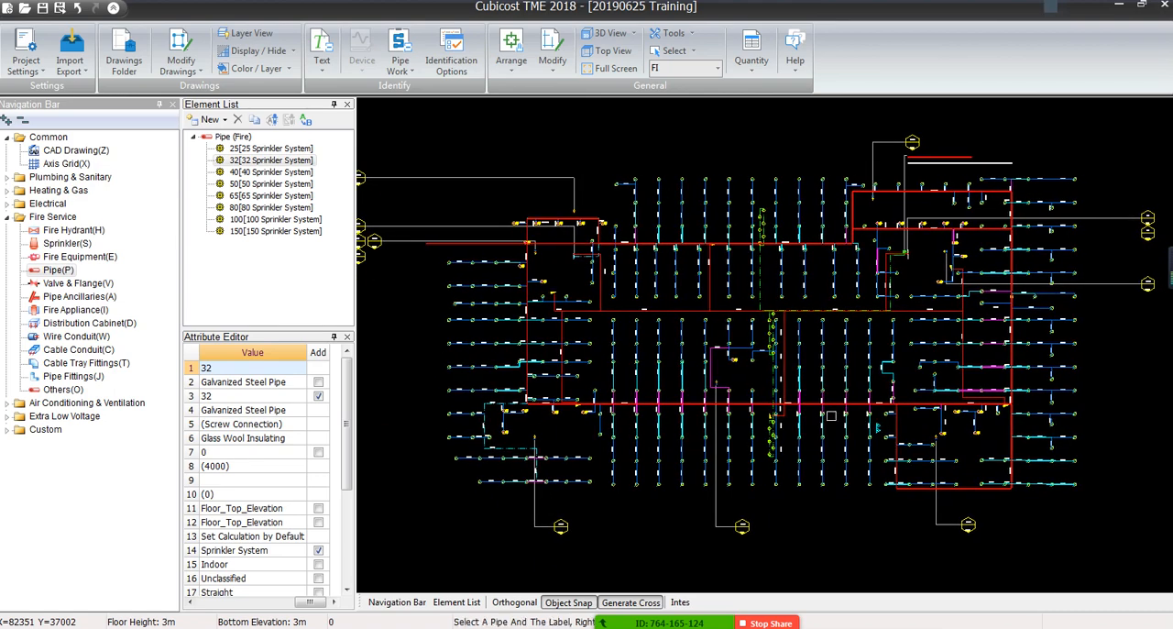
Inspect the D40 and D32 labelled branches crossing the dashed D50 pipe in the plan's lower-left area
scroll(516, 396, "up", 5)
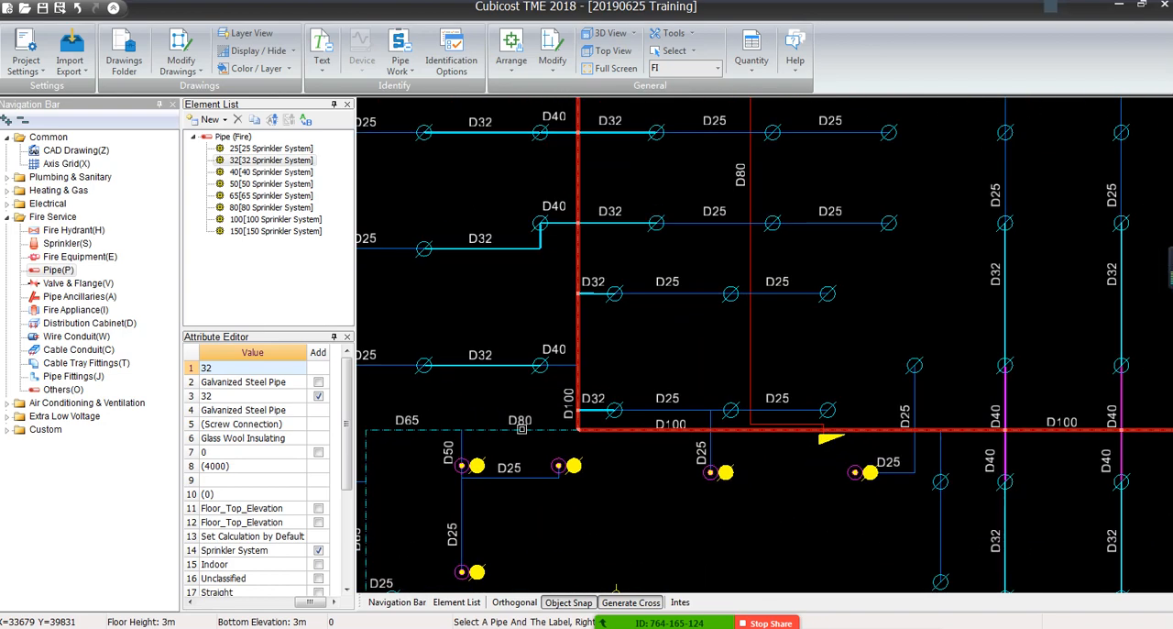
middle_click_drag(514, 397, 695, 281)
scroll(694, 281, "down", 2)
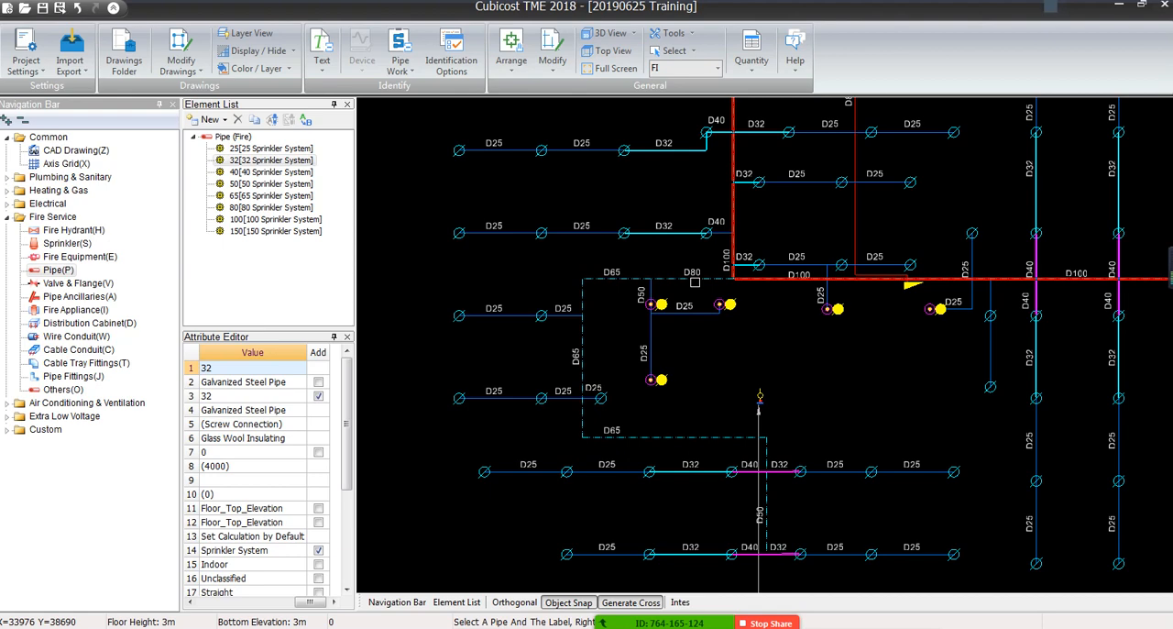
scroll(694, 282, "down", 1)
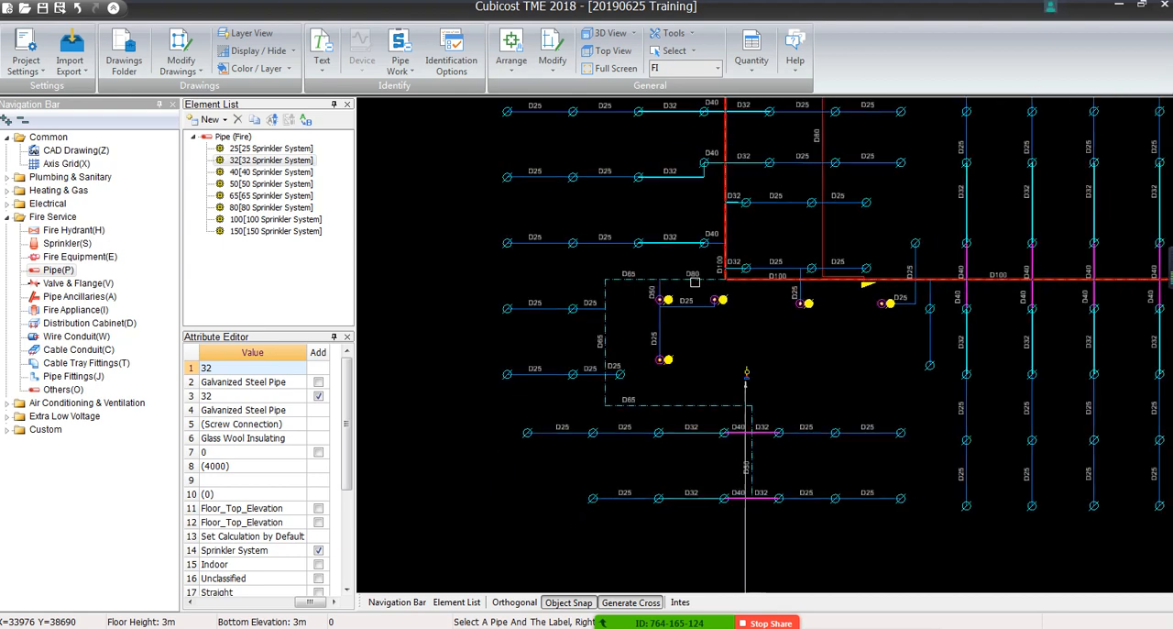
scroll(694, 281, "up", 1)
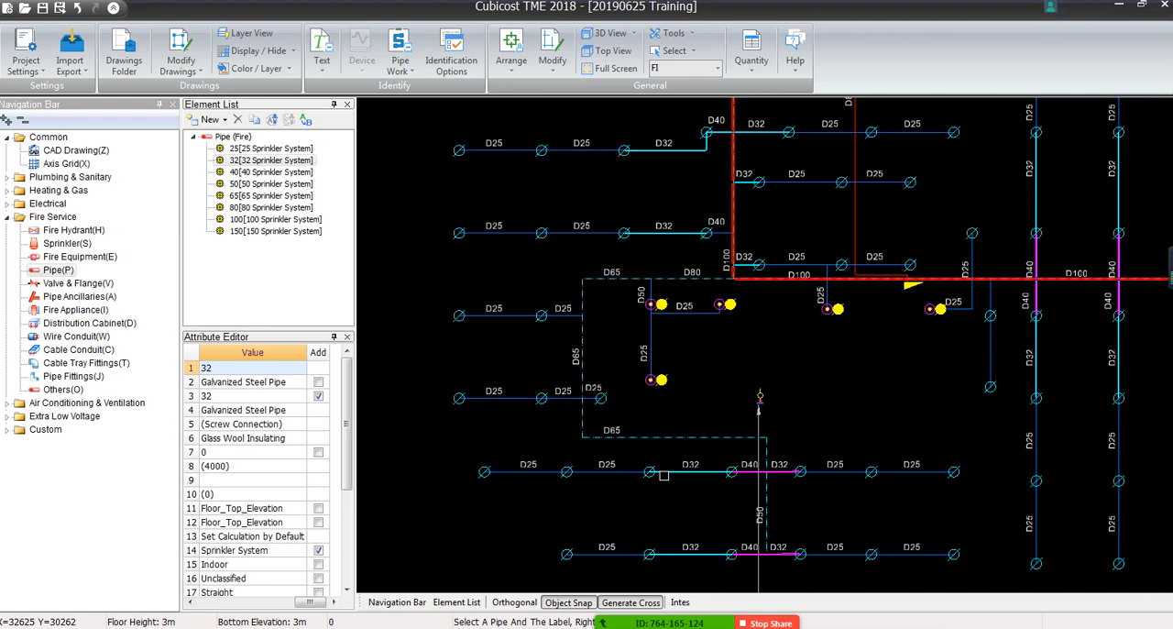
scroll(668, 476, "up", 4)
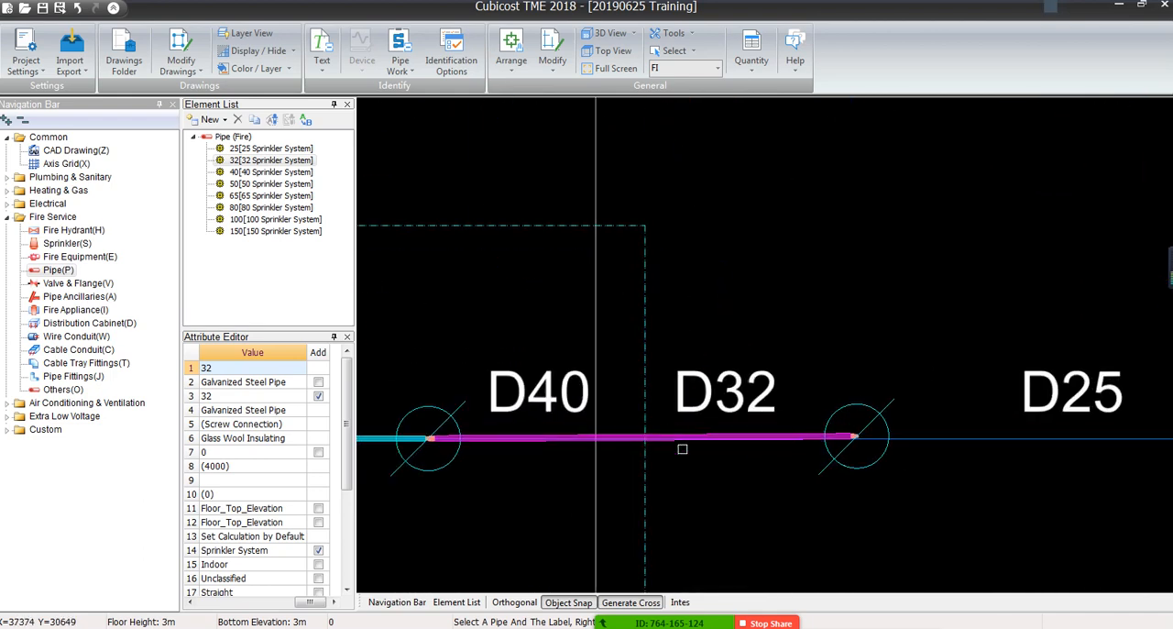
scroll(681, 448, "down", 2)
middle_click_drag(731, 500, 714, 283)
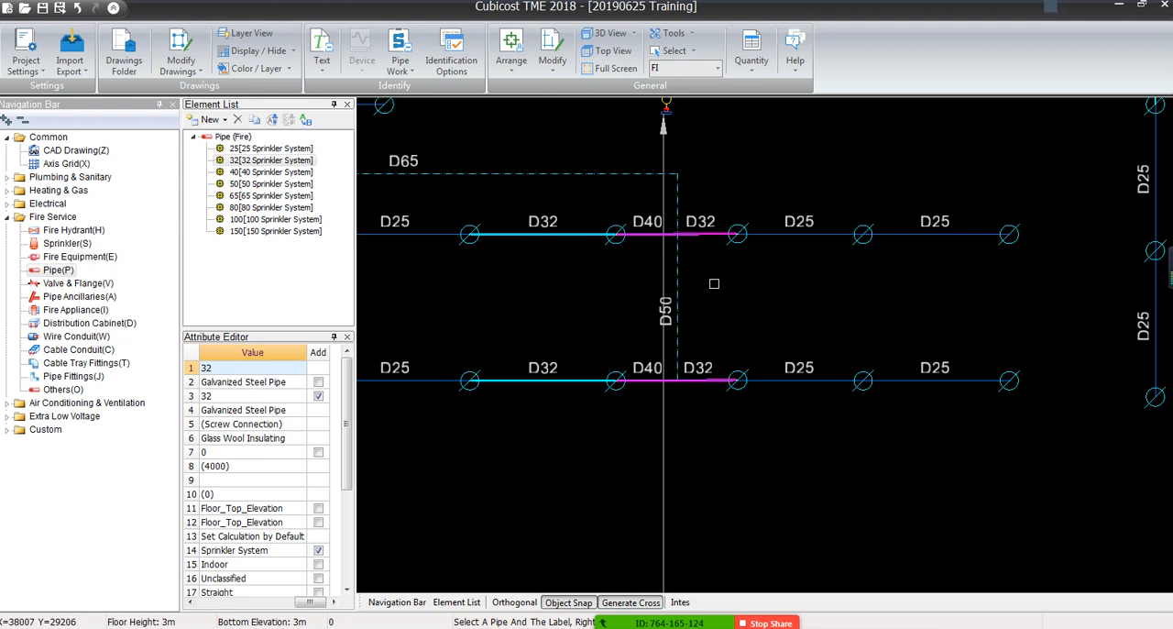
scroll(714, 283, "up", 2)
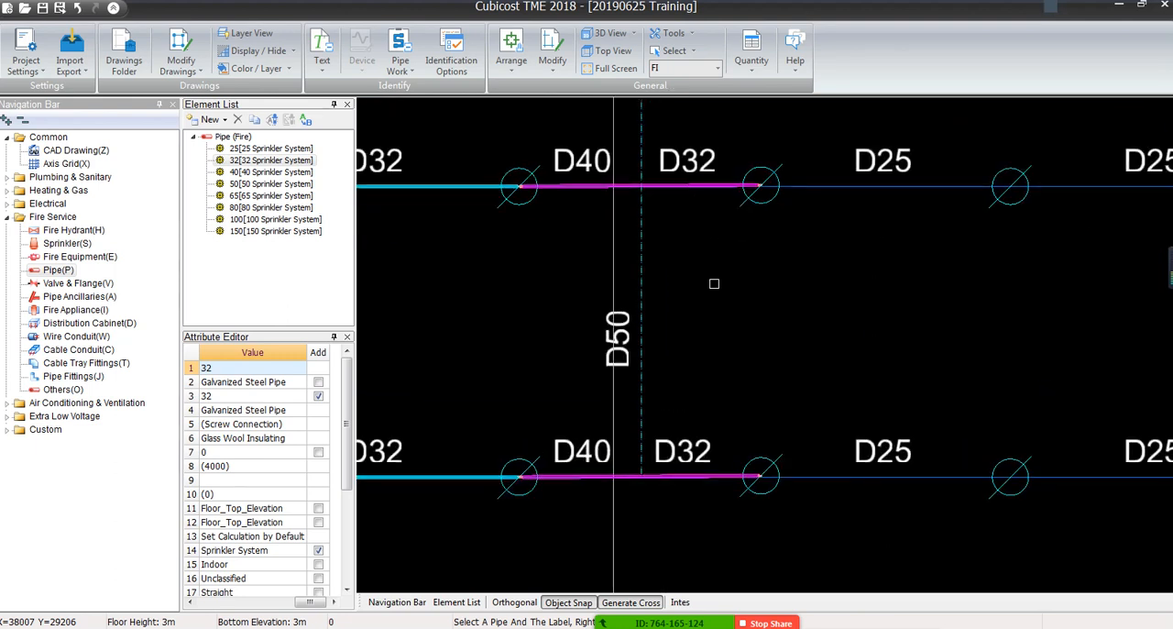
Examine the single pipe spanning the D40 and D32 labels on the upper branch crossing the dashed D50 pipe, checking its attributes and extent
right_click(714, 283)
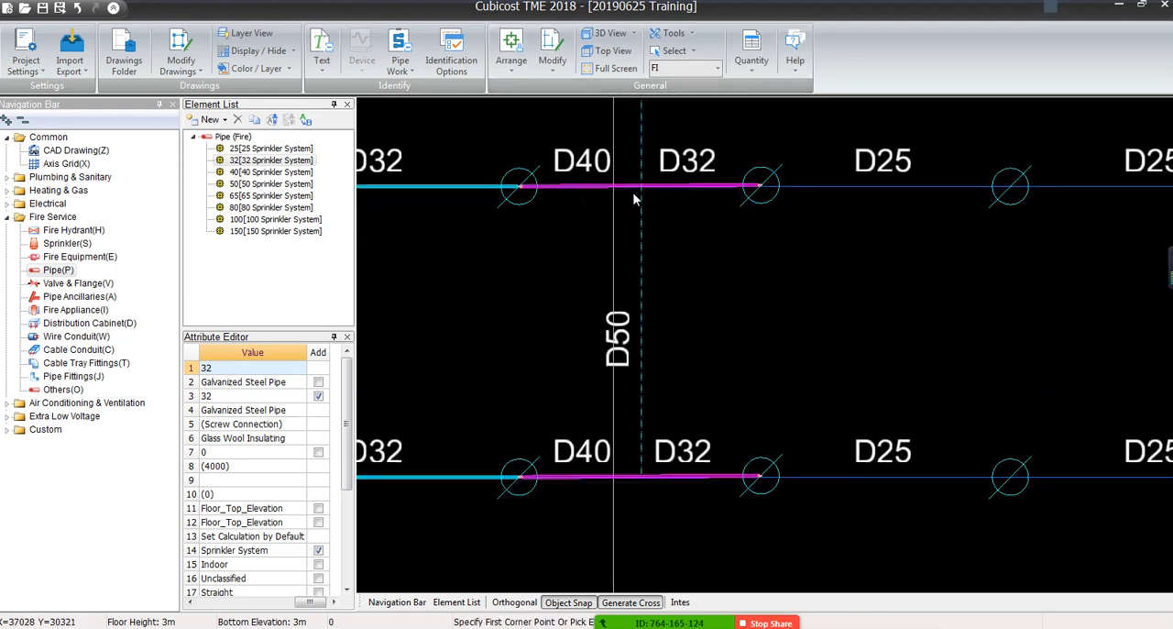
scroll(632, 194, "down", 3)
middle_click_drag(644, 170, 671, 309)
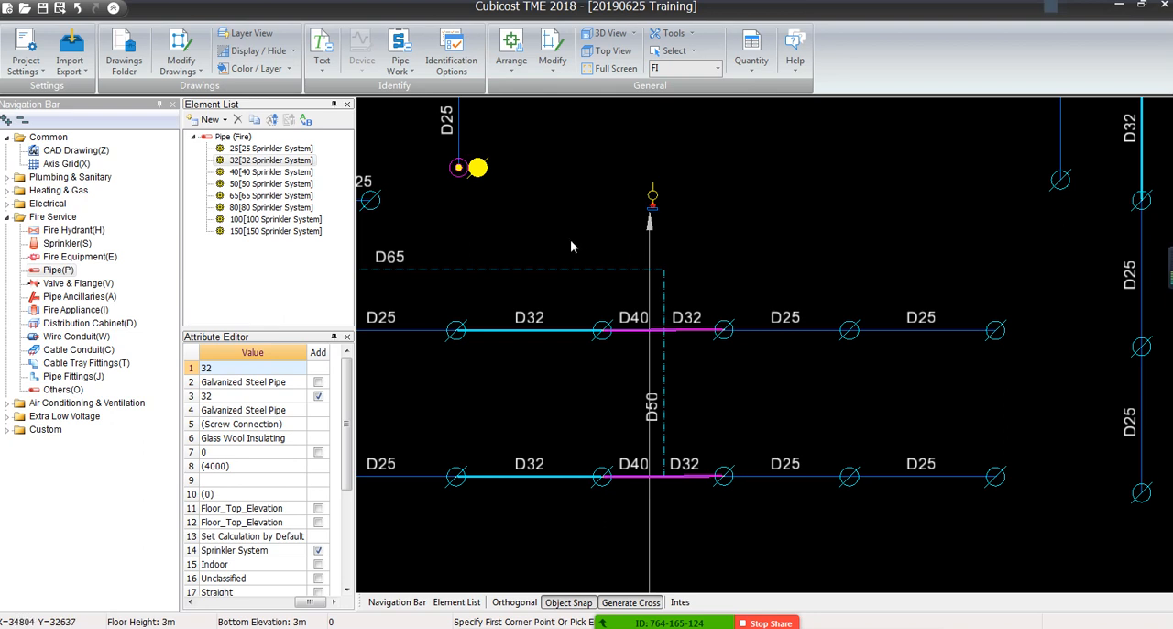
scroll(642, 331, "up", 3)
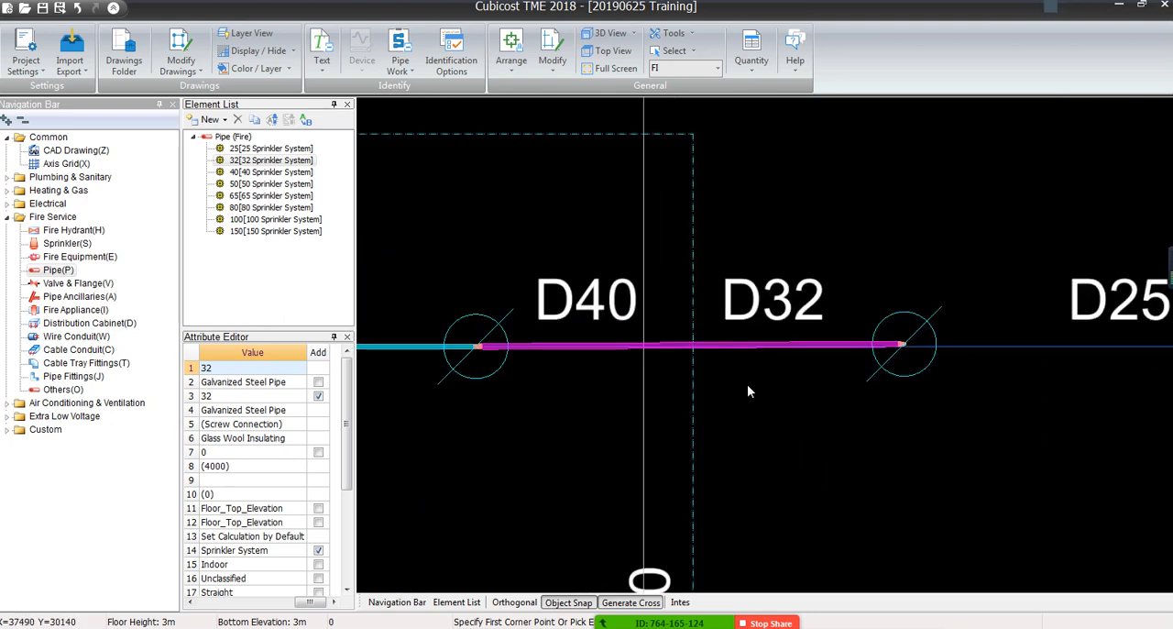
right_click(579, 342)
left_click(486, 345)
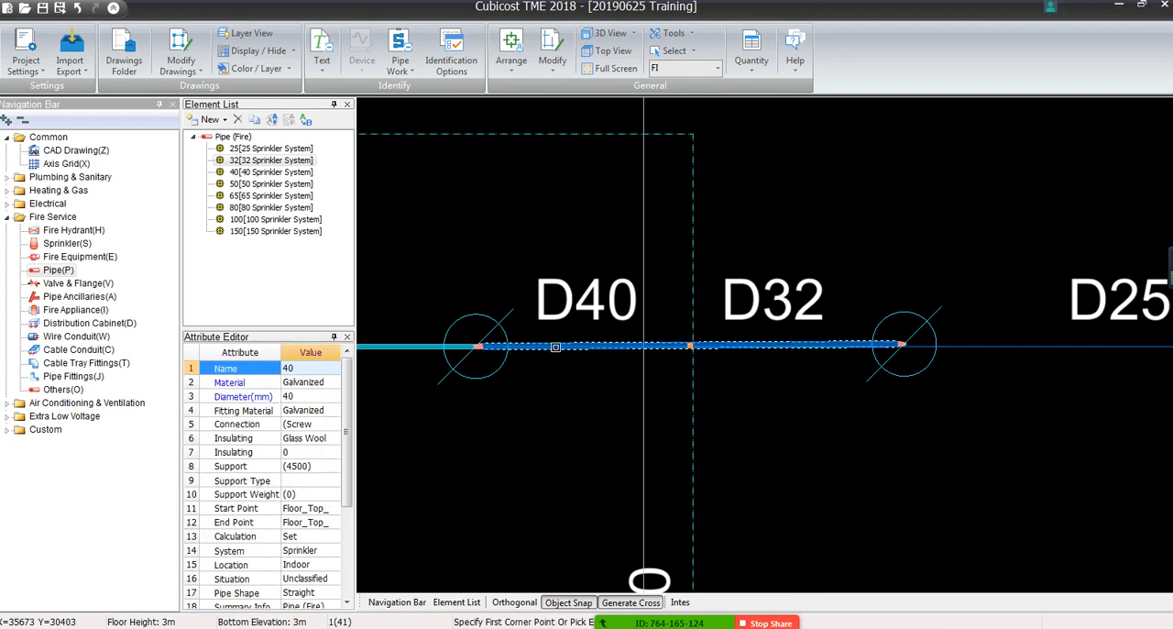
key("Escape")
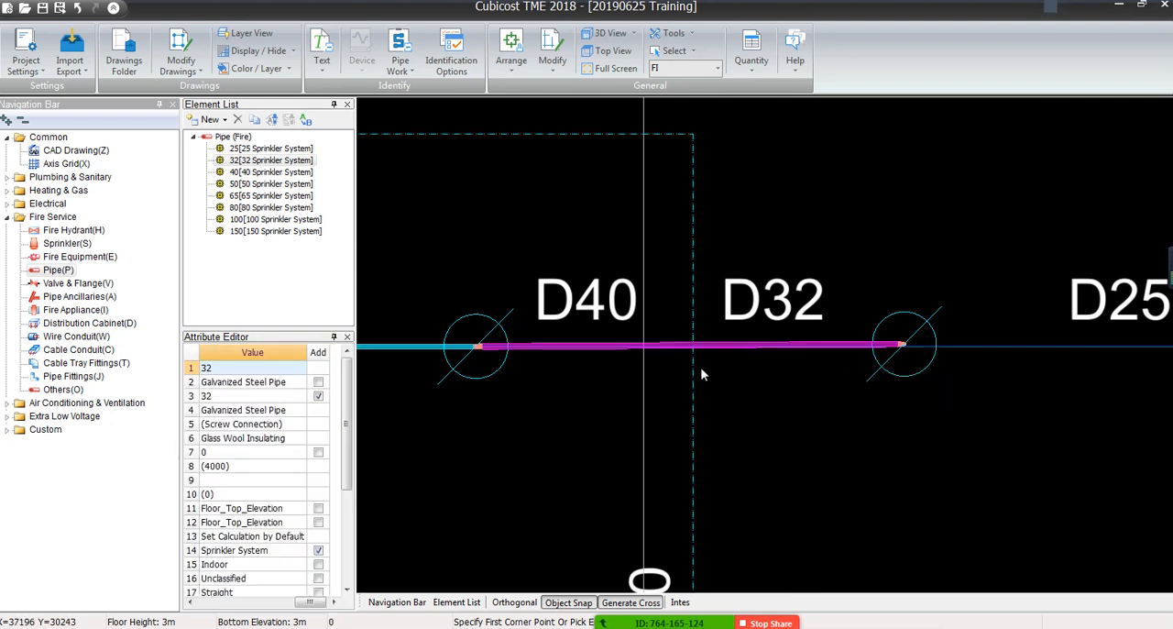
scroll(699, 359, "up", 2)
left_click(647, 340)
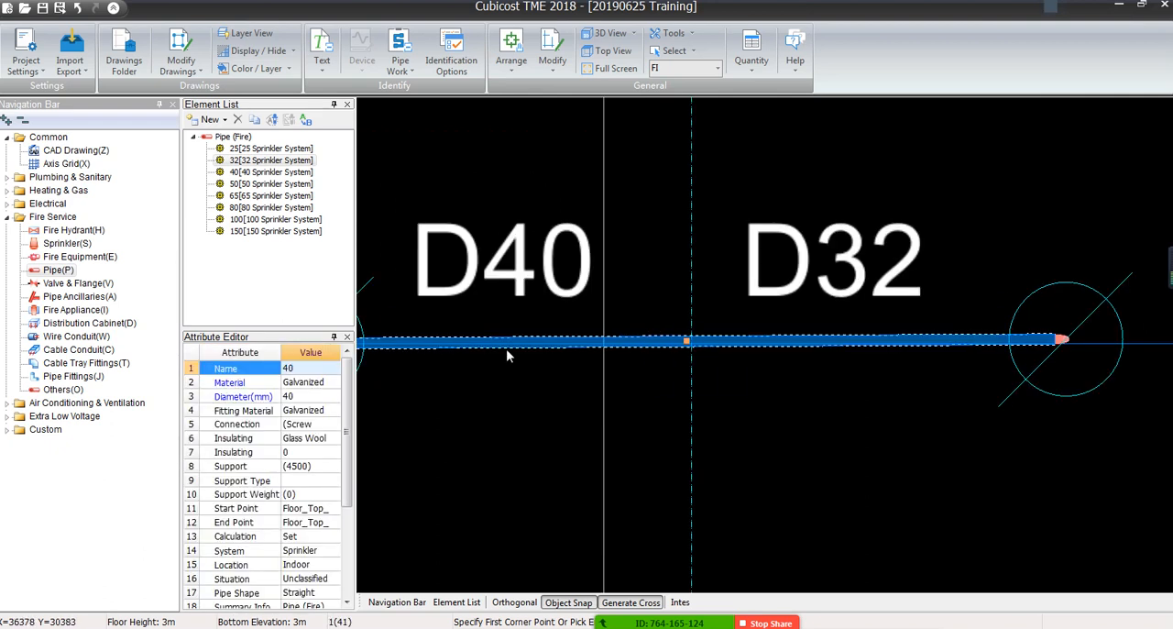
scroll(506, 349, "down", 2)
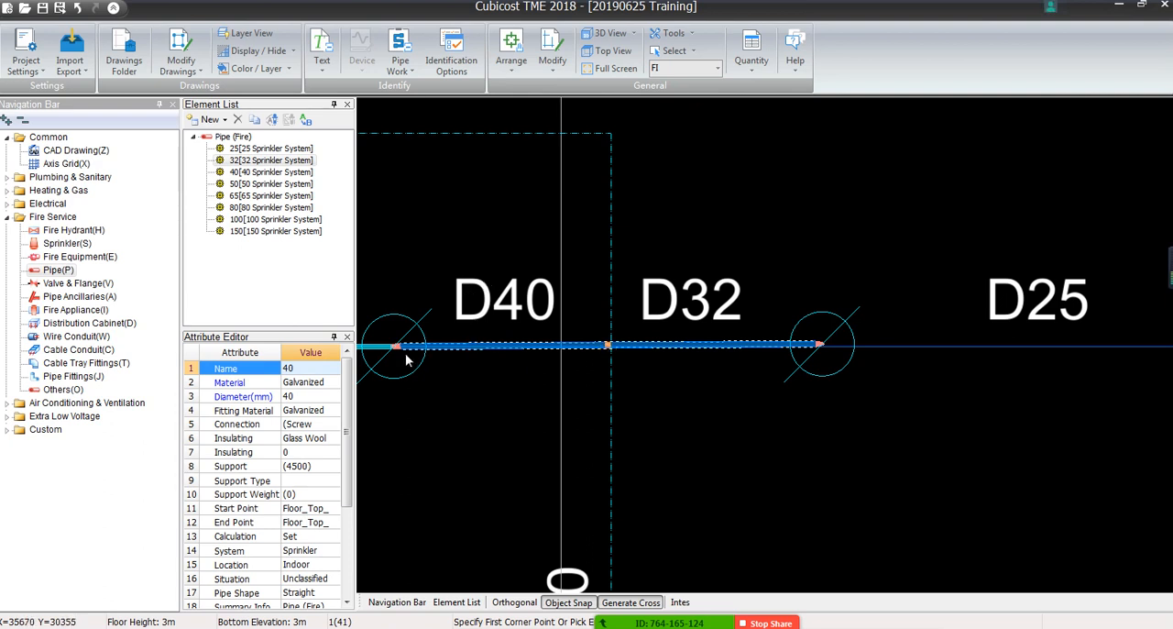
left_click(654, 431)
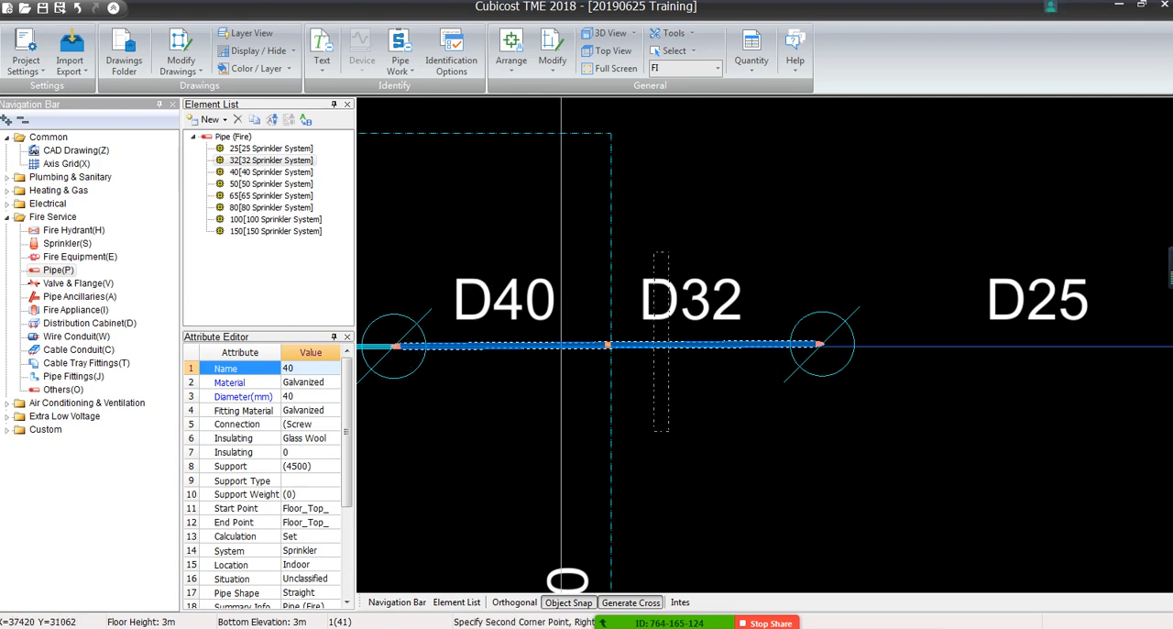
left_click(764, 490)
scroll(645, 255, "down", 4)
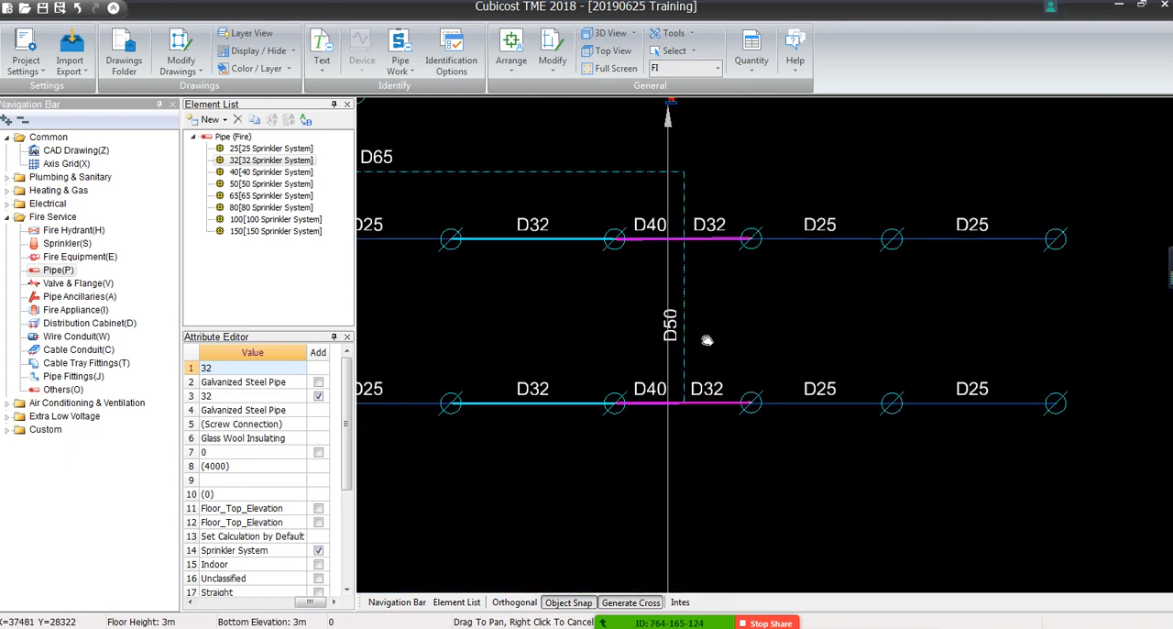
scroll(688, 327, "up", 3)
Mark-identify the horizontal pipes from a D25 label and line below the dashed D65 pipe, choosing the horizontal pipe element and keeping 25(DN25) for short risers
left_click(410, 72)
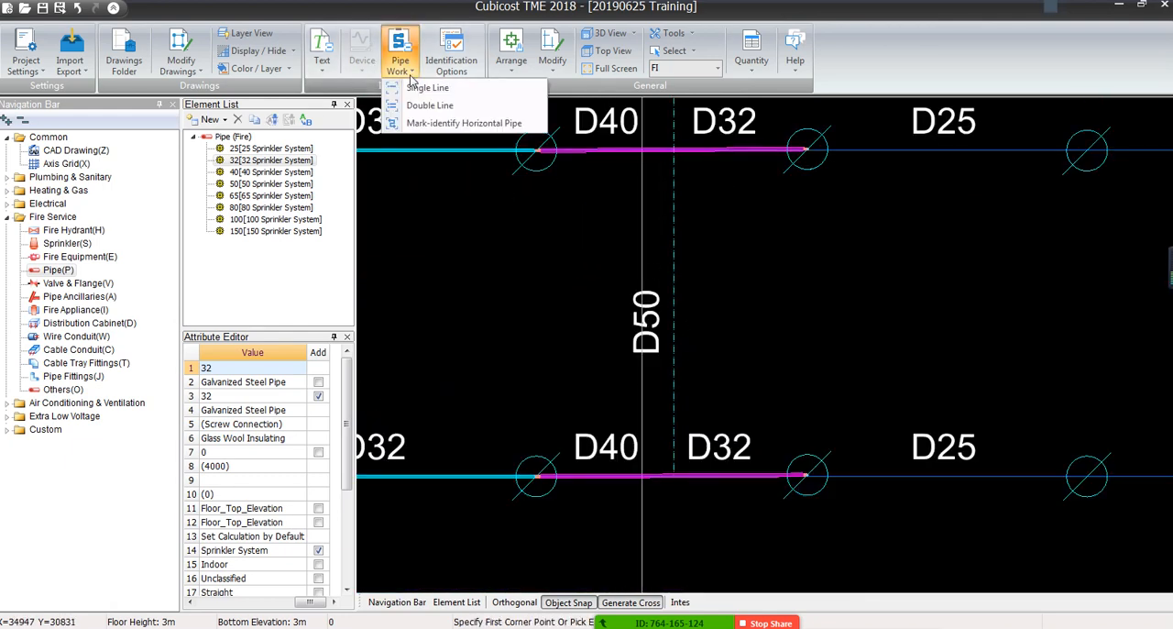
left_click(410, 72)
scroll(568, 206, "down", 4)
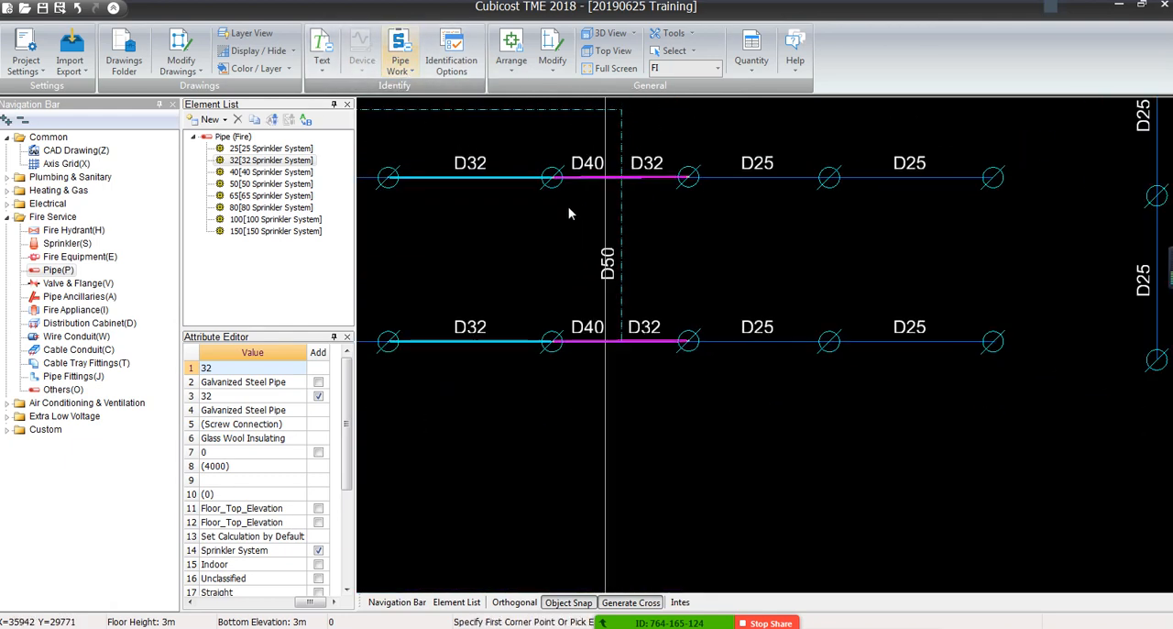
scroll(568, 215, "up", 2)
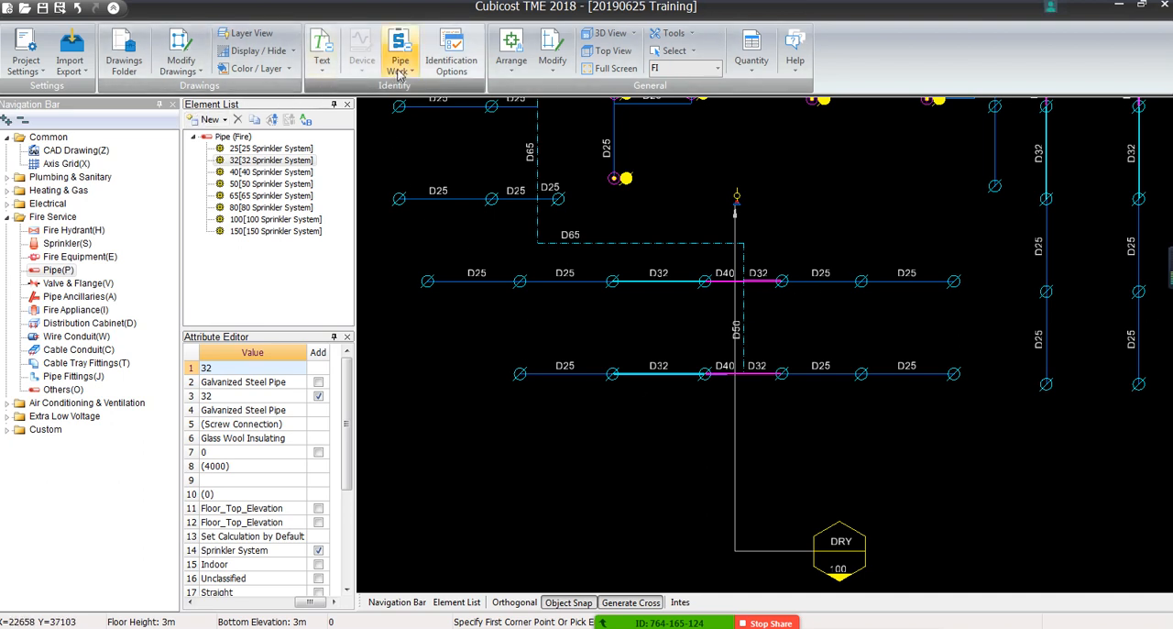
left_click(399, 57)
left_click(417, 126)
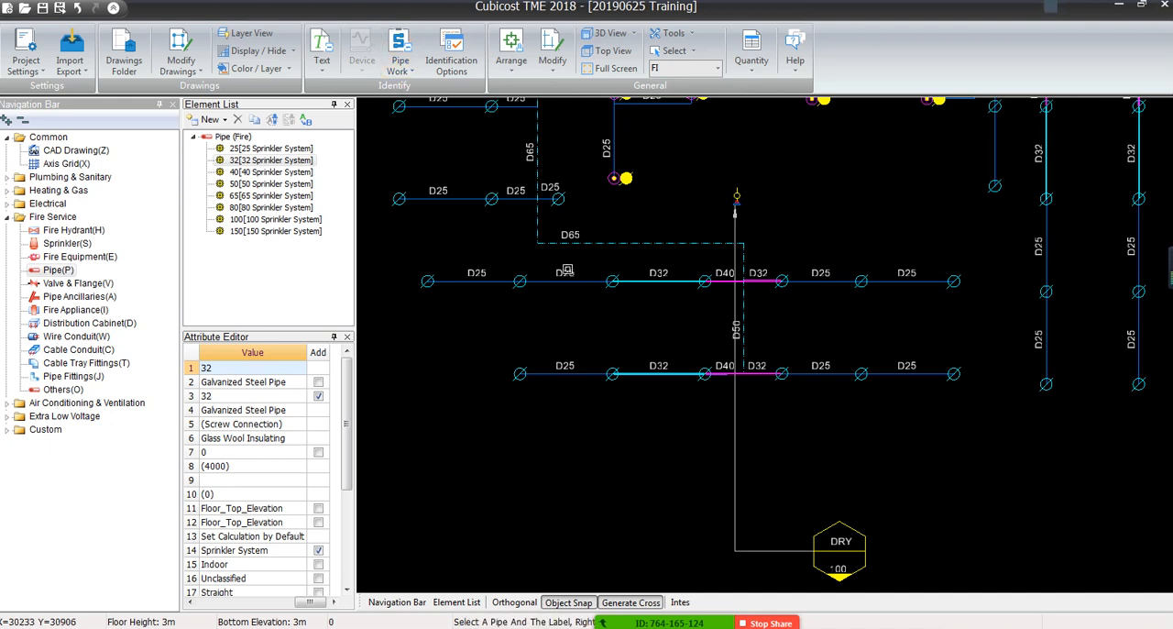
left_click(569, 272)
left_click(569, 282)
right_click(569, 282)
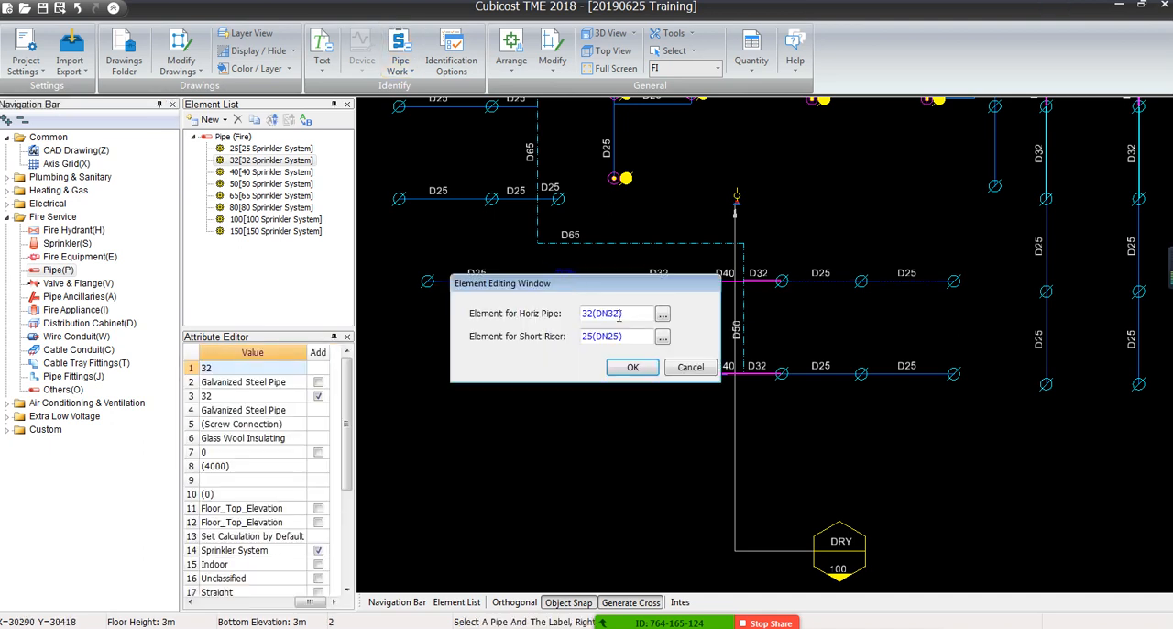
left_click(661, 314)
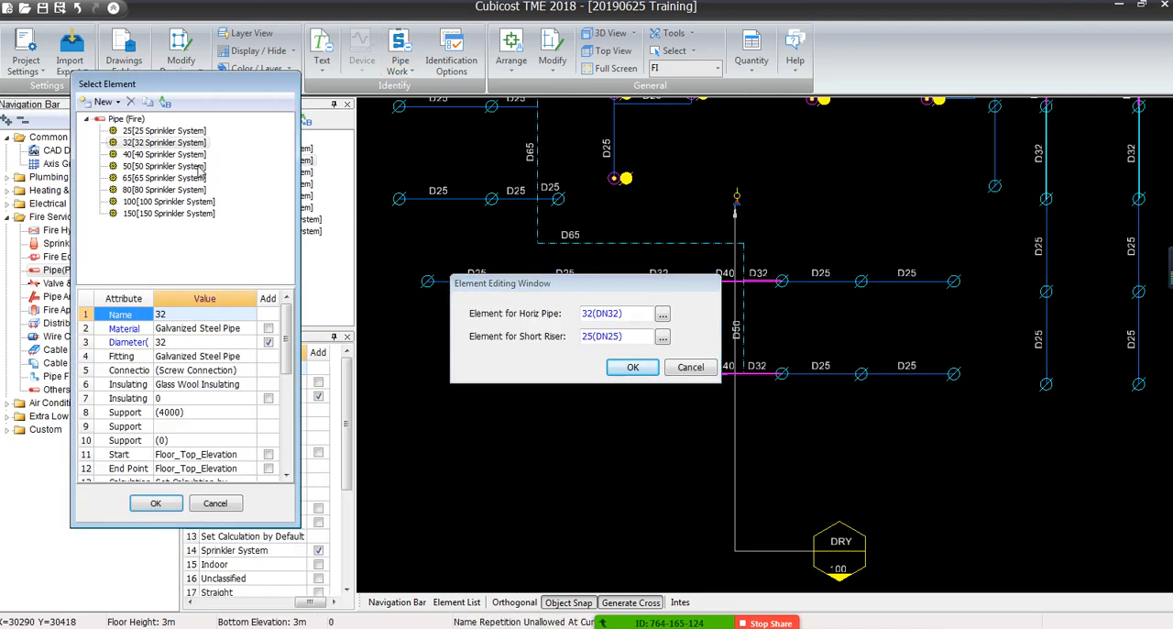
double_click(165, 143)
left_click(632, 367)
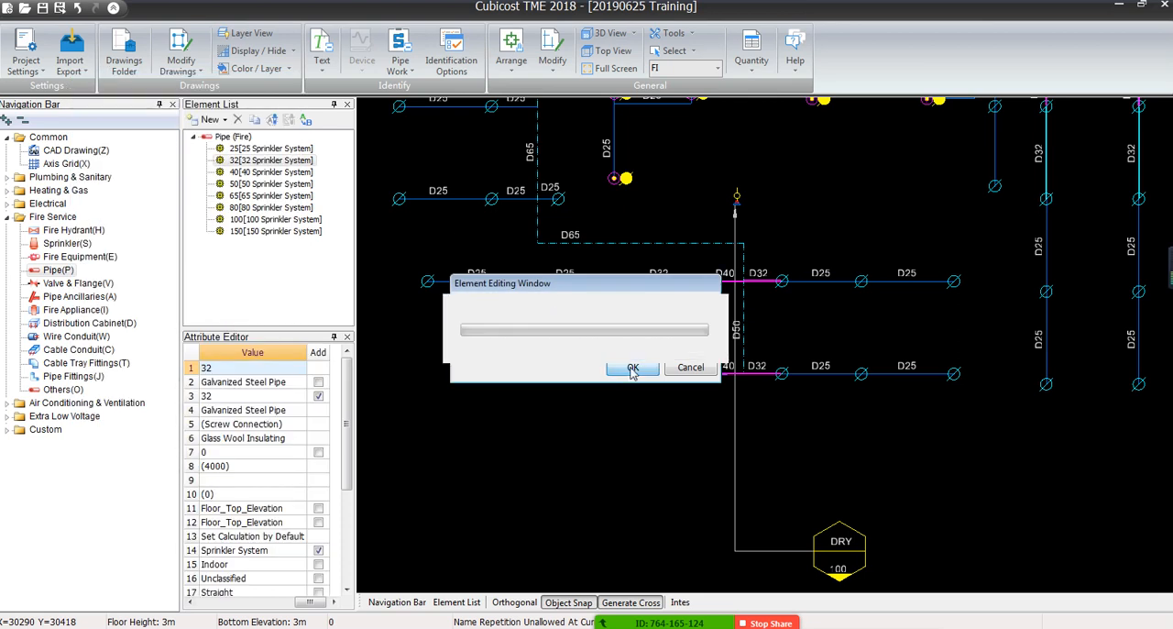
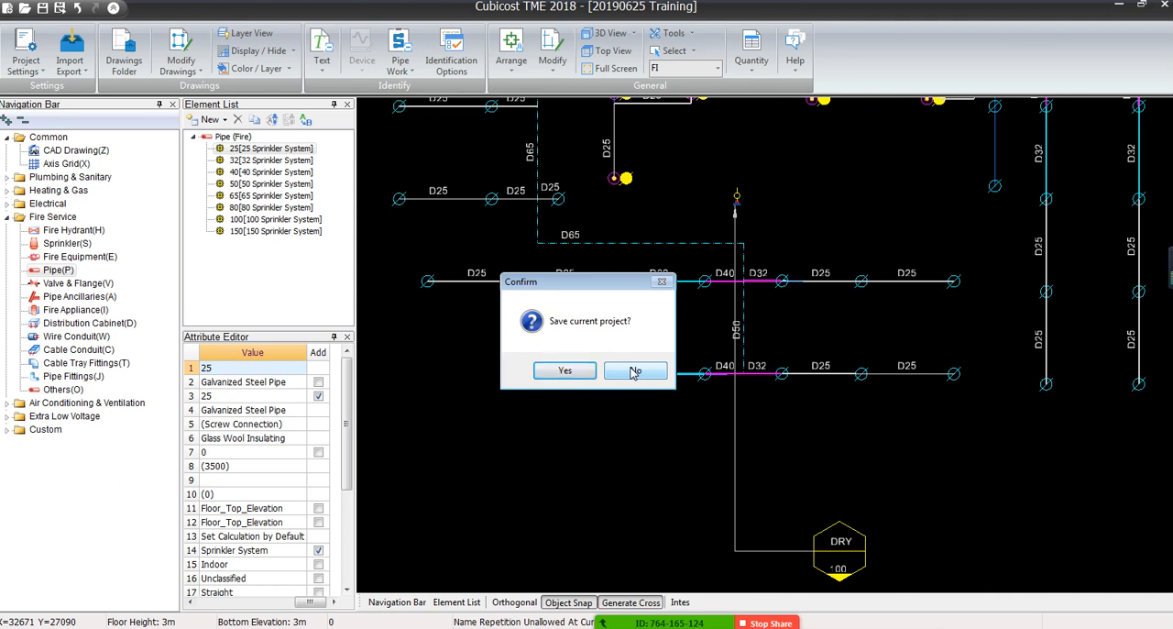
Decline saving the project and dim the CAD drawing so the identified pipes stand out across the whole plan
left_click(633, 371)
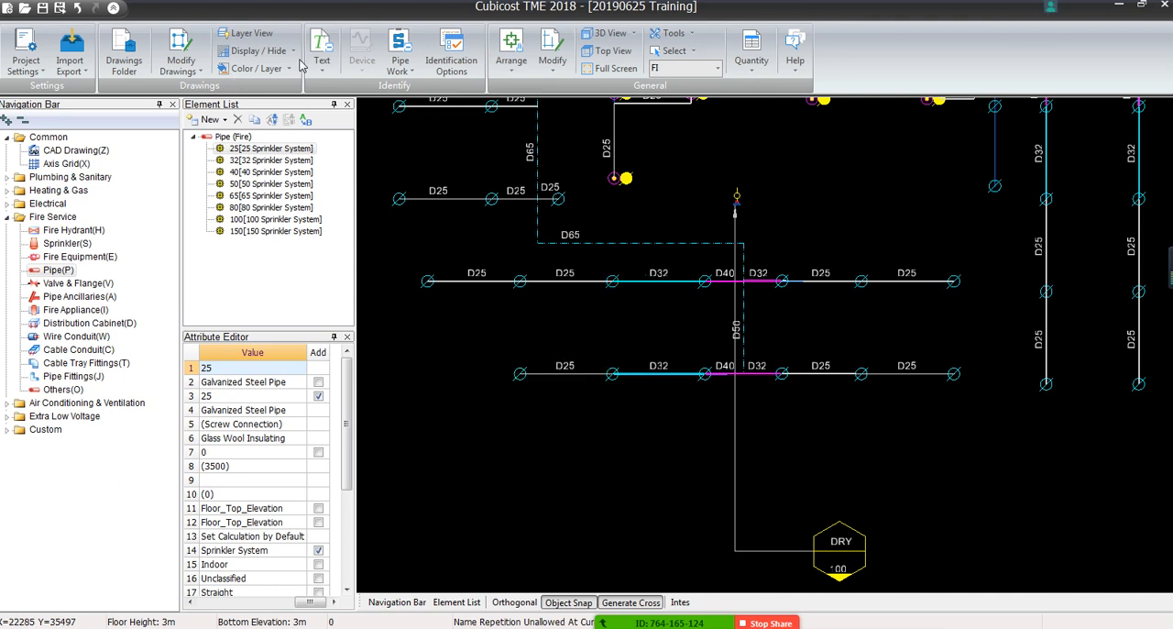
scroll(639, 395, "down", 5)
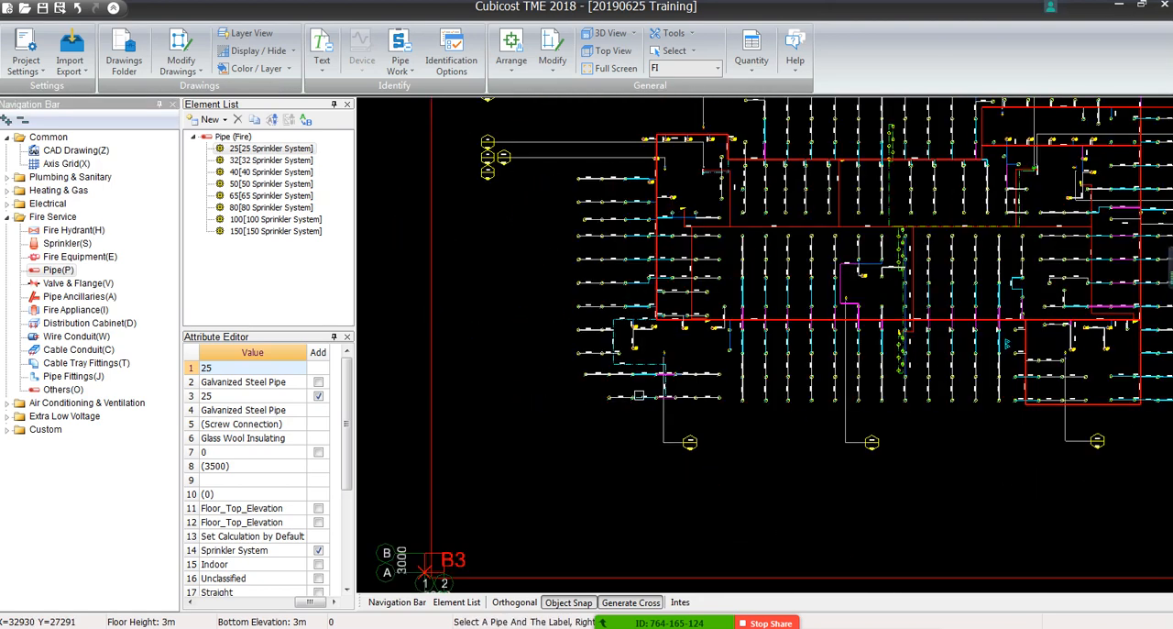
scroll(639, 395, "down", 3)
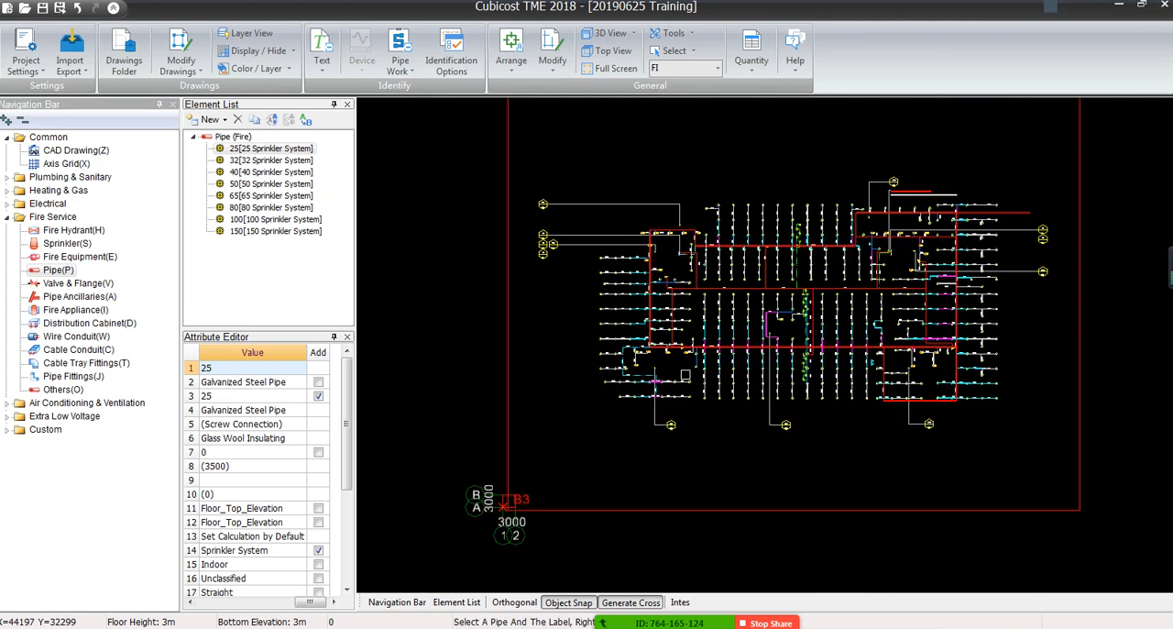
left_click(294, 53)
left_click(264, 104)
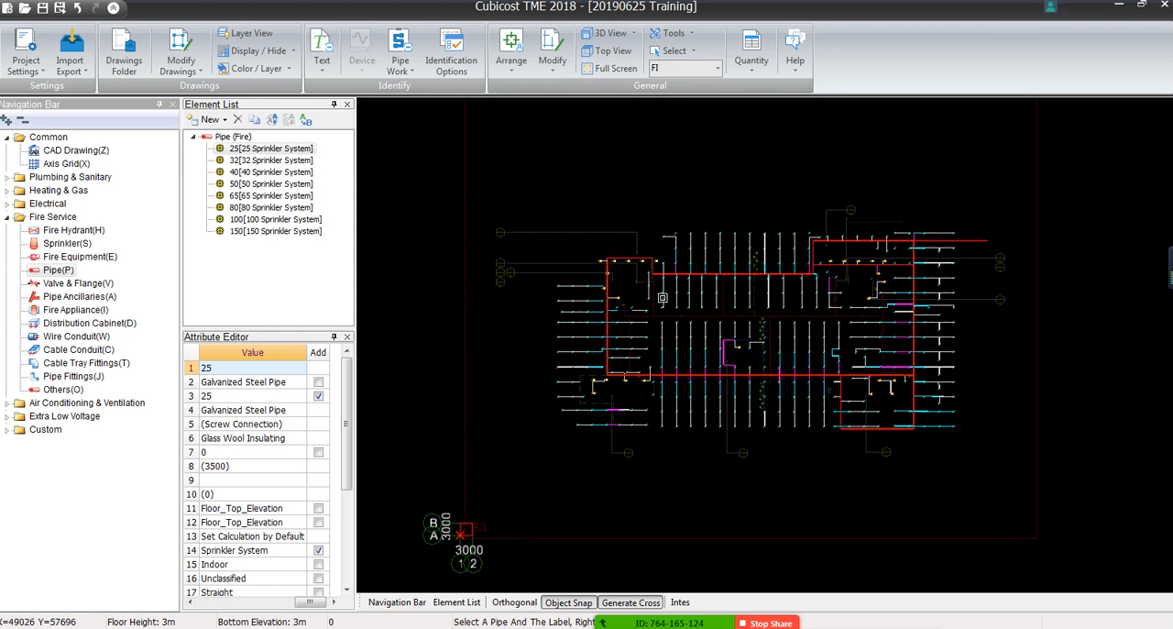
Examine the identified pipes against the dimmed drawing, from the D100 mains and D25 branches to the dashed D50 pipe crossing the lower-left branches
scroll(702, 278, "up", 3)
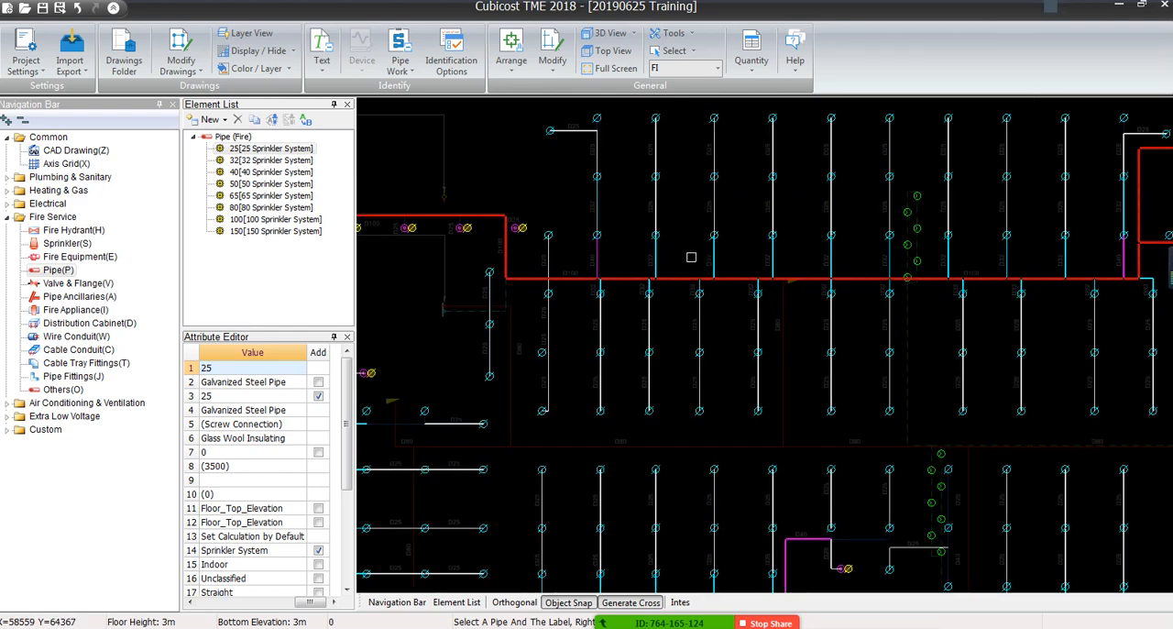
middle_click_drag(610, 151, 623, 207)
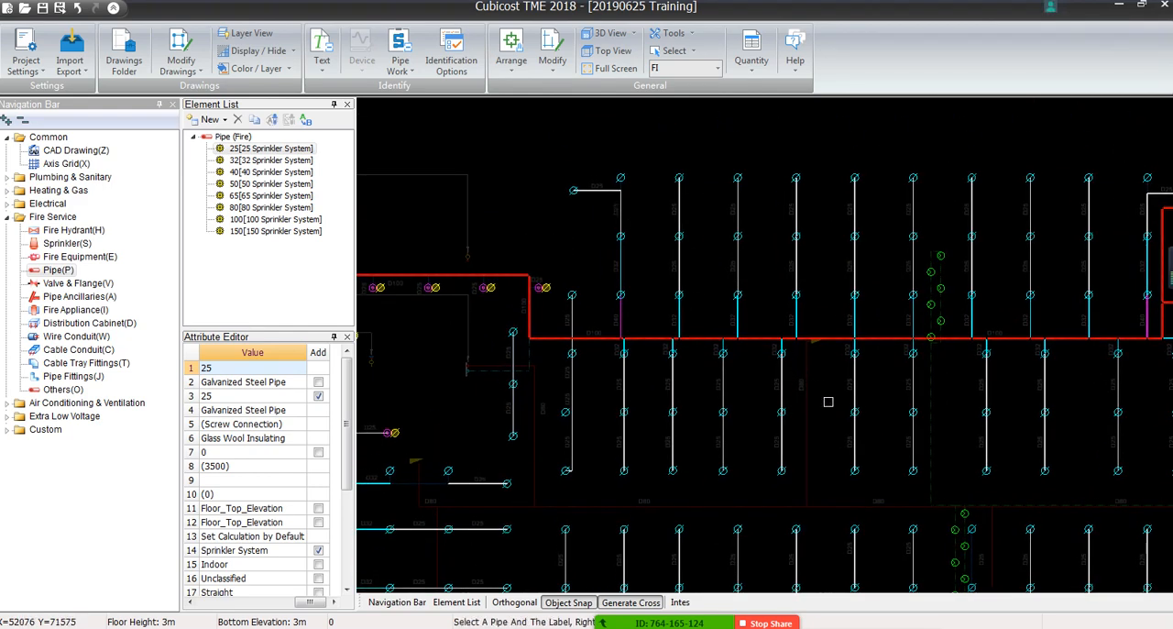
scroll(824, 402, "down", 5)
mouse_move(841, 448)
middle_mouse_down()
mouse_move(649, 278)
mouse_move(656, 313)
middle_mouse_up()
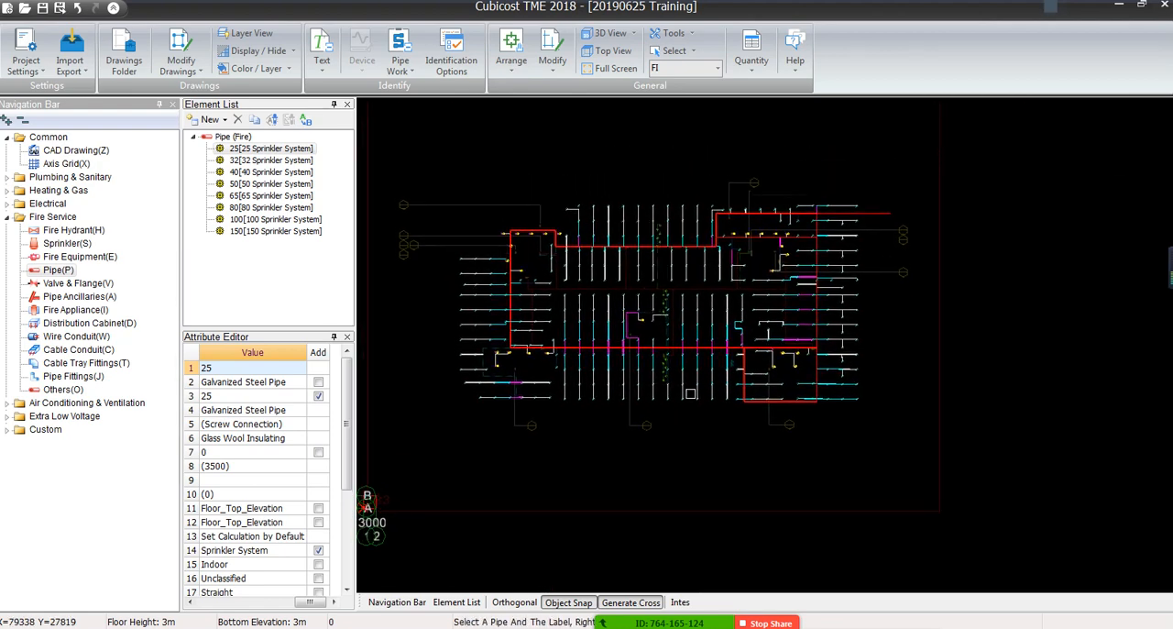
scroll(513, 236, "up", 8)
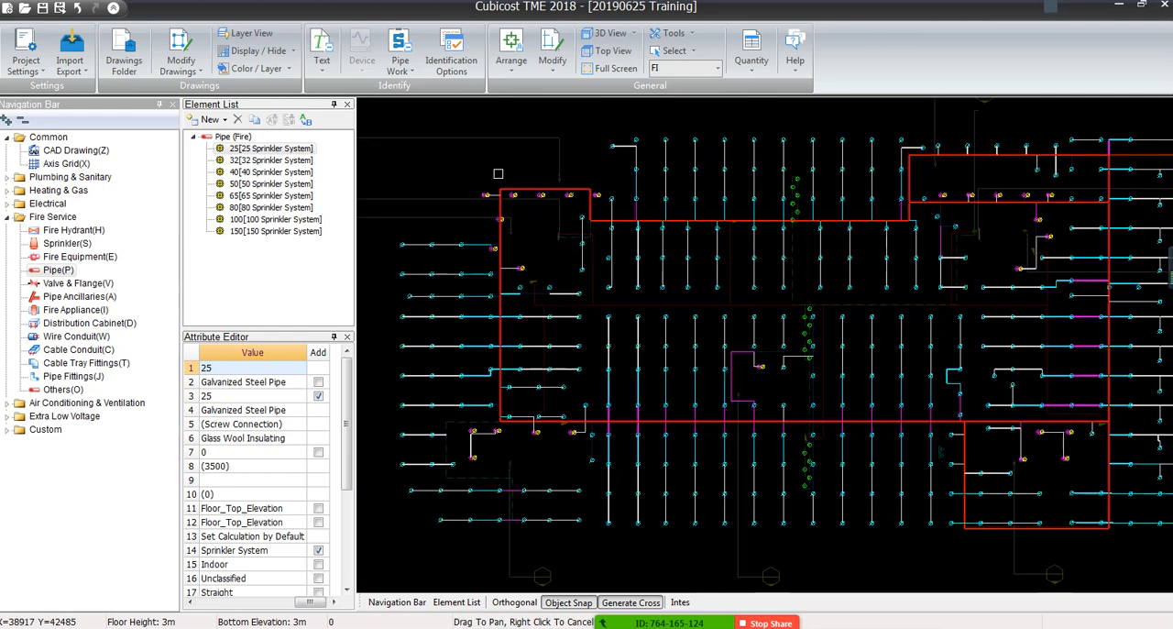
scroll(495, 166, "up", 6)
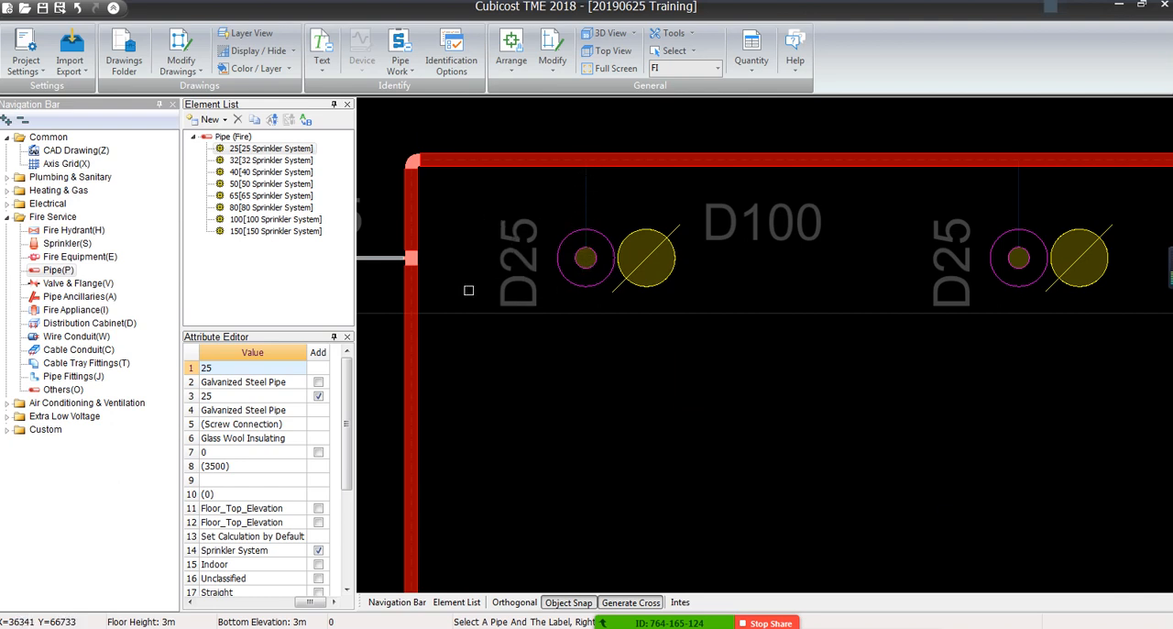
scroll(1086, 211, "down", 5)
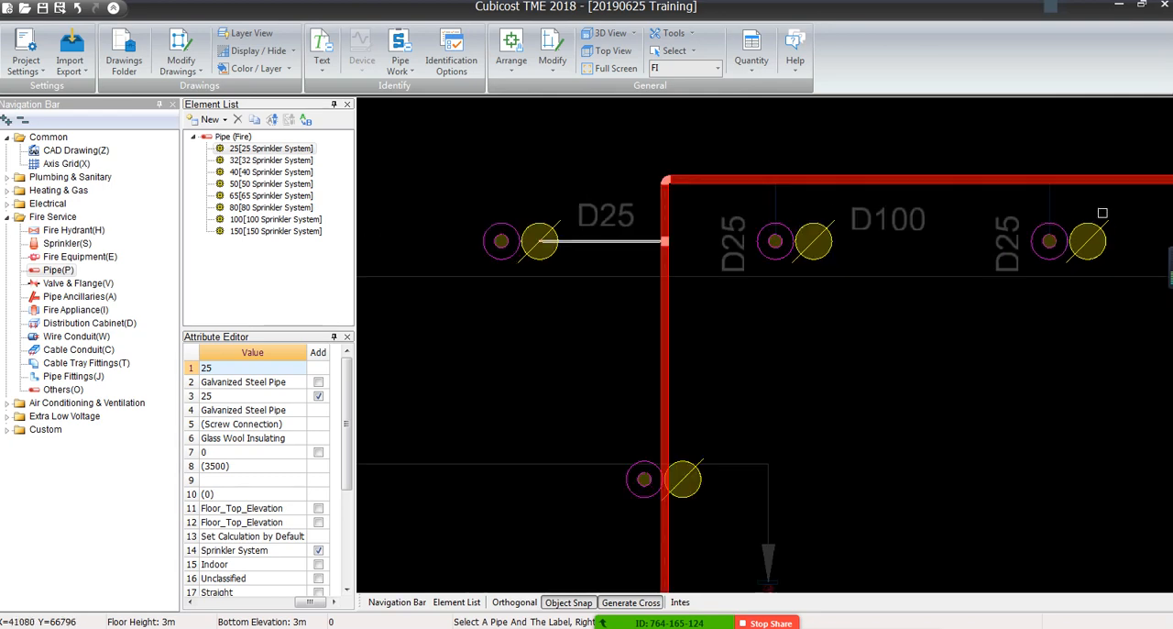
middle_click_drag(912, 499, 764, 346)
scroll(764, 346, "down", 4)
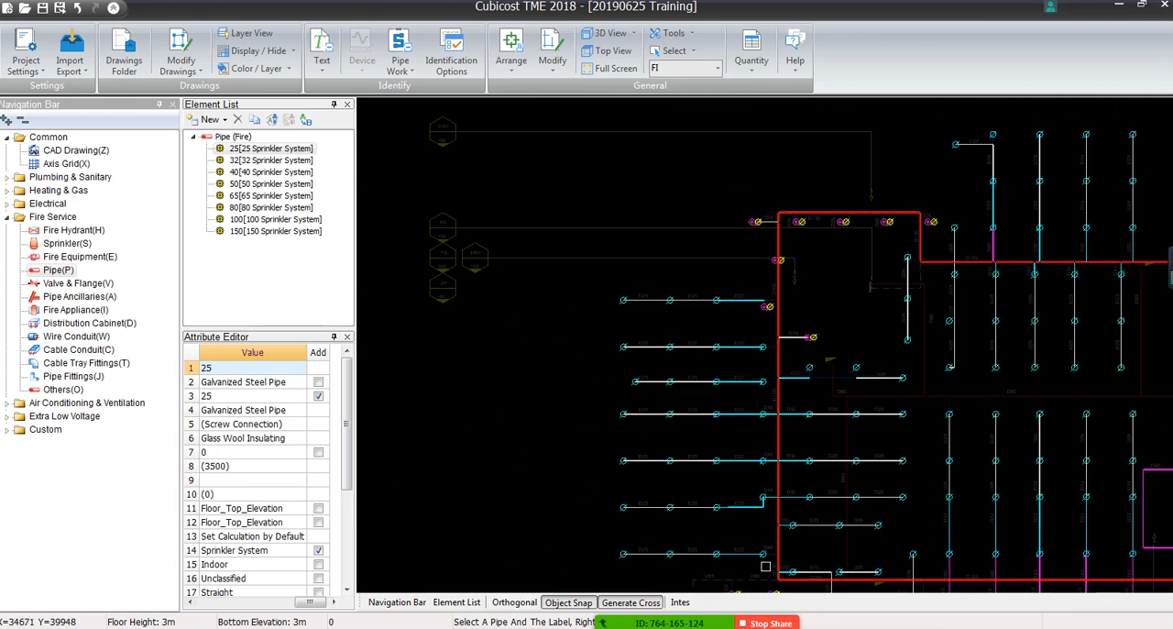
middle_click_drag(766, 565, 728, 204)
scroll(727, 203, "down", 1)
scroll(757, 334, "up", 9)
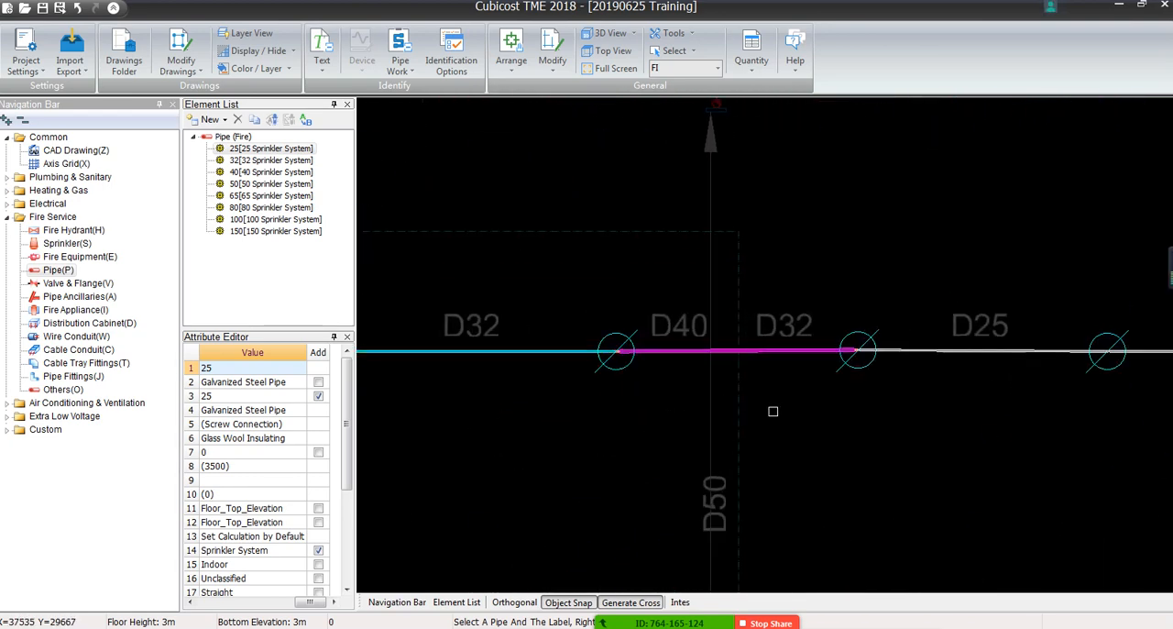
middle_click_drag(774, 403, 793, 258)
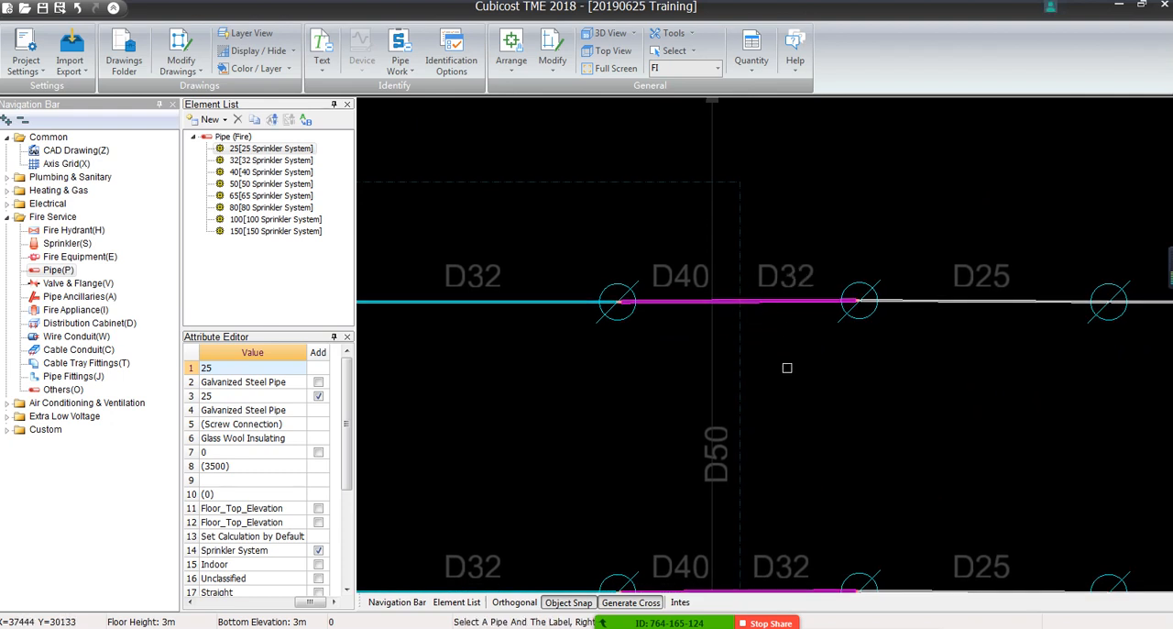
middle_click_drag(787, 368, 793, 214)
middle_click_drag(668, 198, 680, 262)
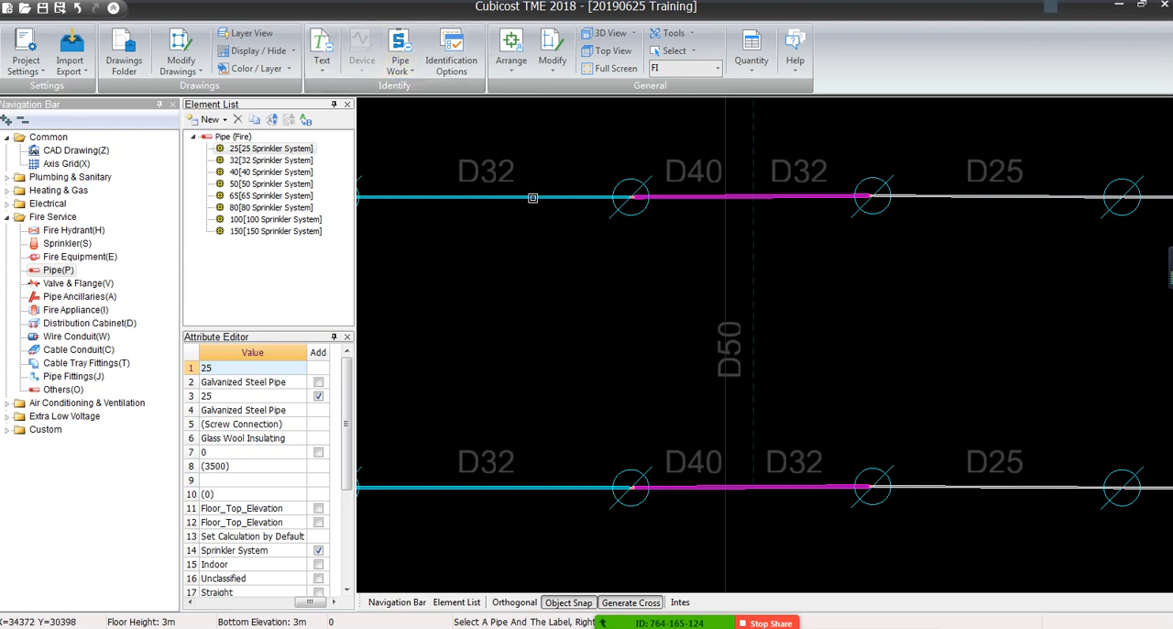
left_click(409, 75)
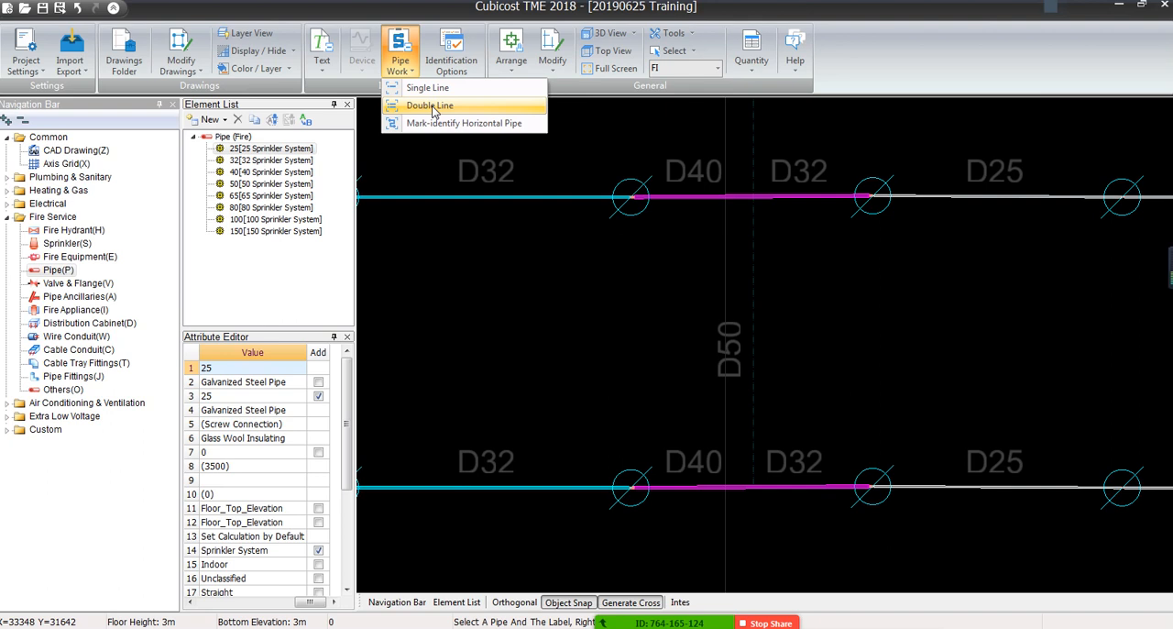
left_click(433, 108)
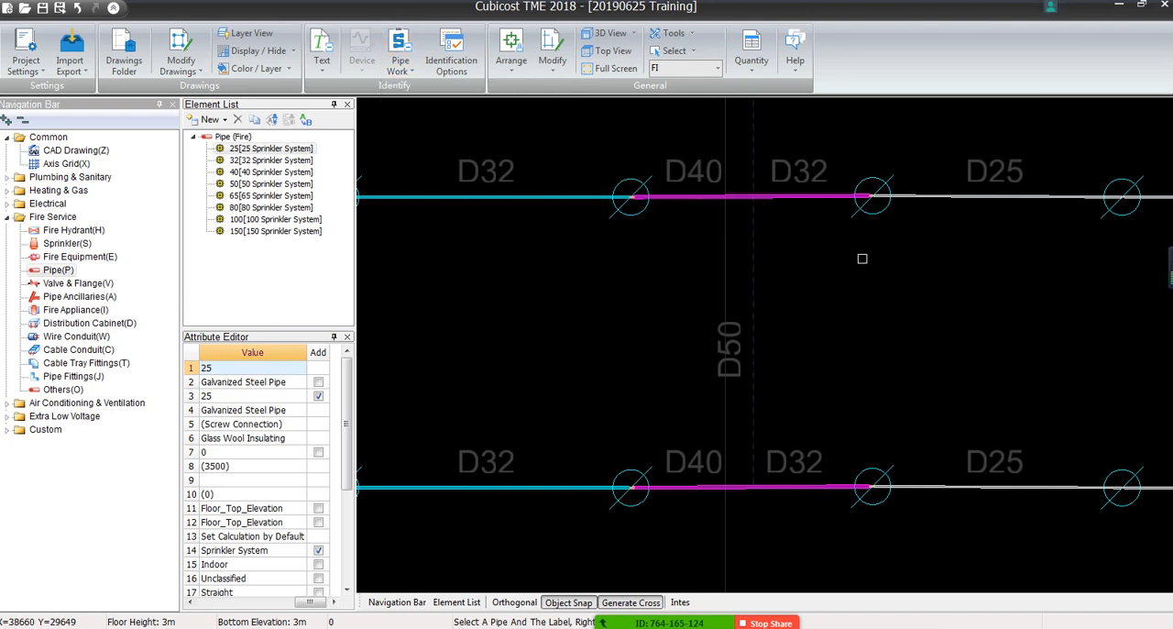
scroll(811, 260, "down", 1)
middle_click_drag(814, 262, 761, 419)
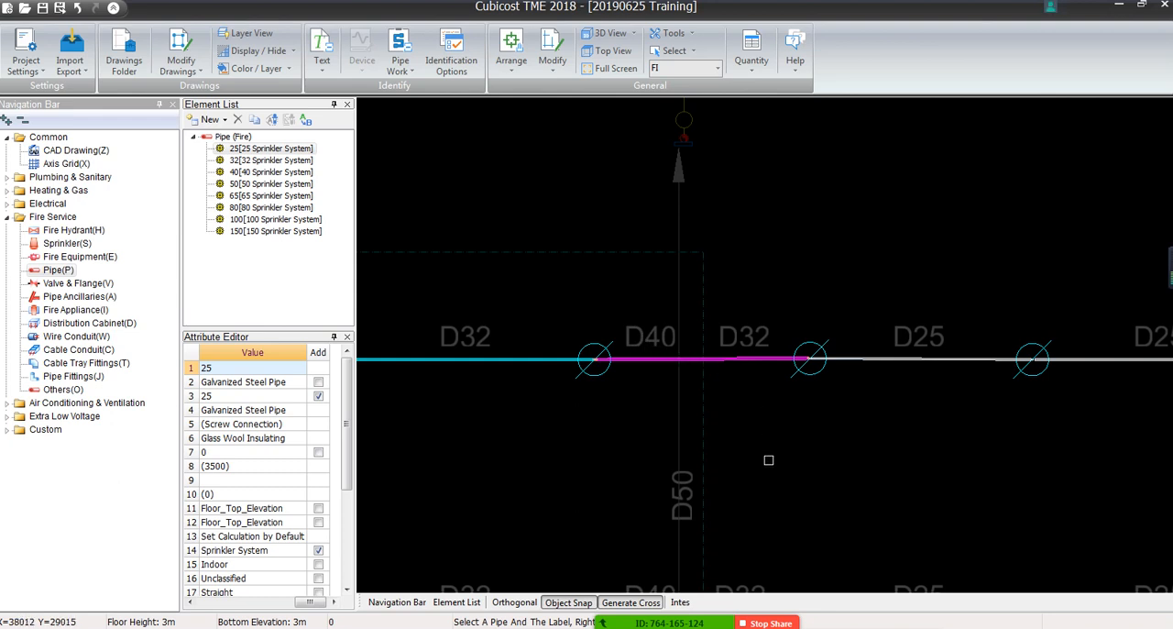
scroll(758, 287, "down", 2)
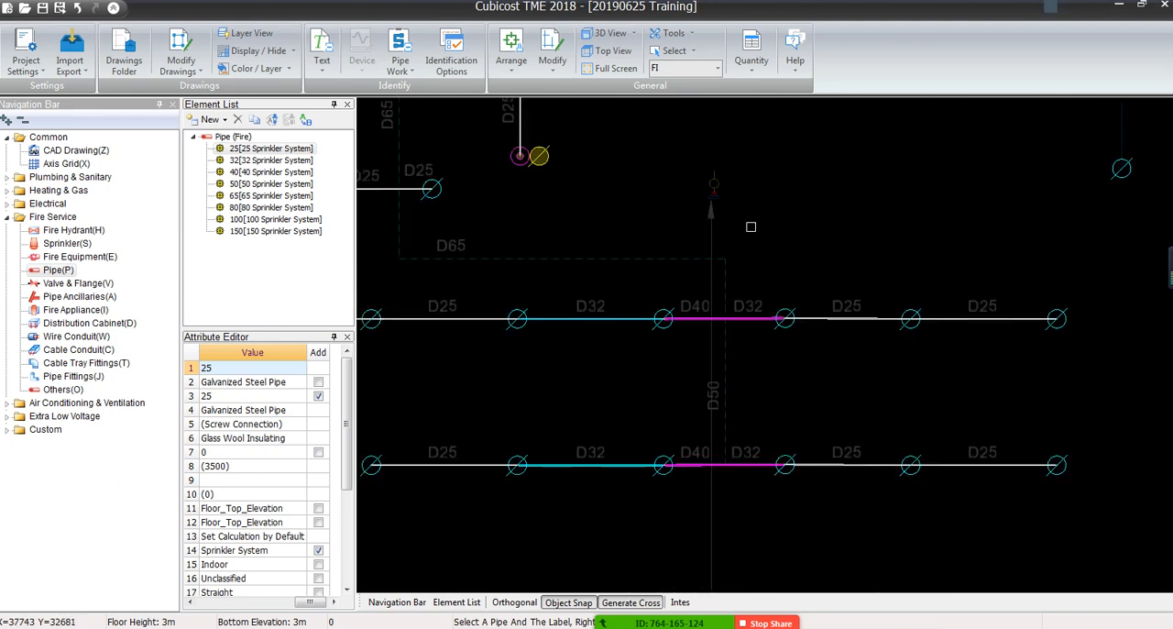
scroll(730, 383, "up", 3)
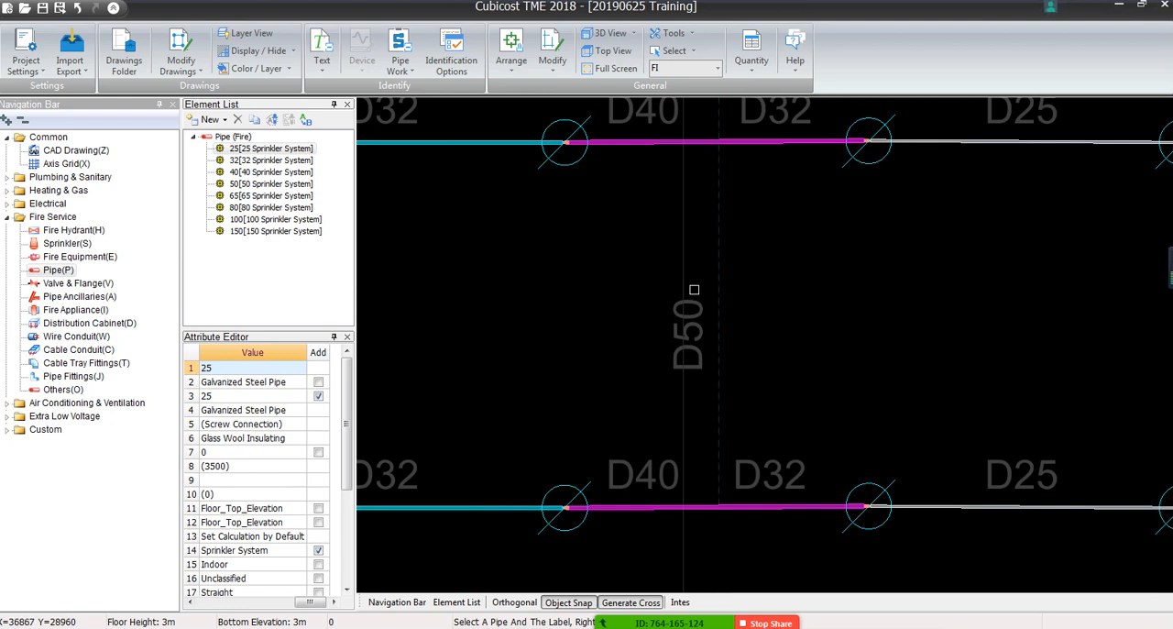
left_click(401, 71)
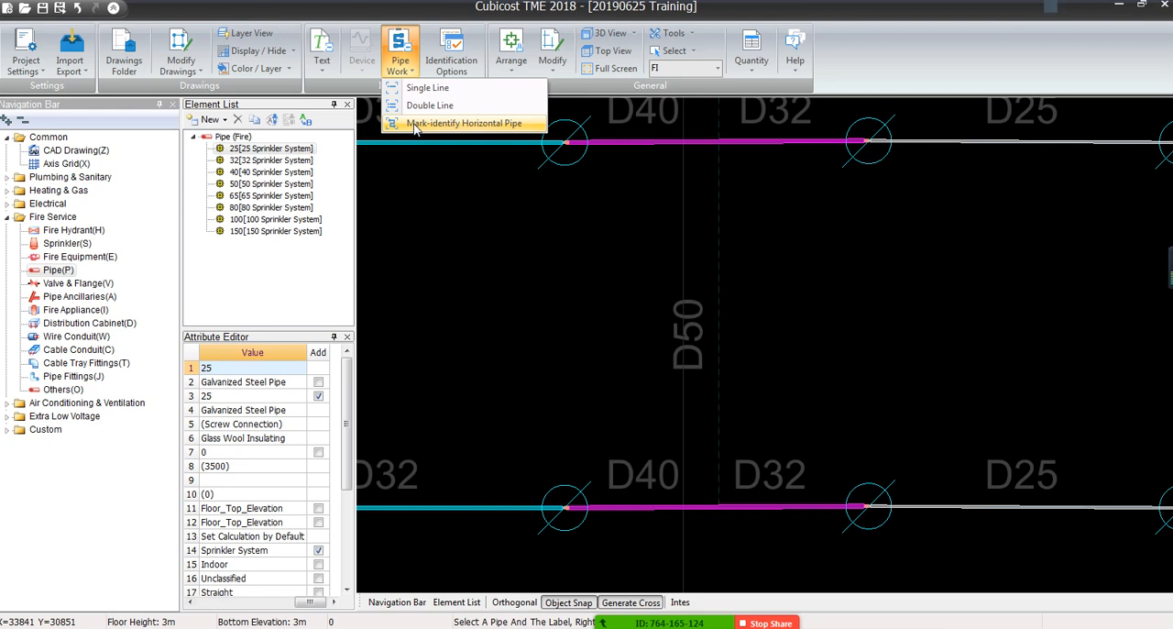
scroll(705, 281, "down", 3)
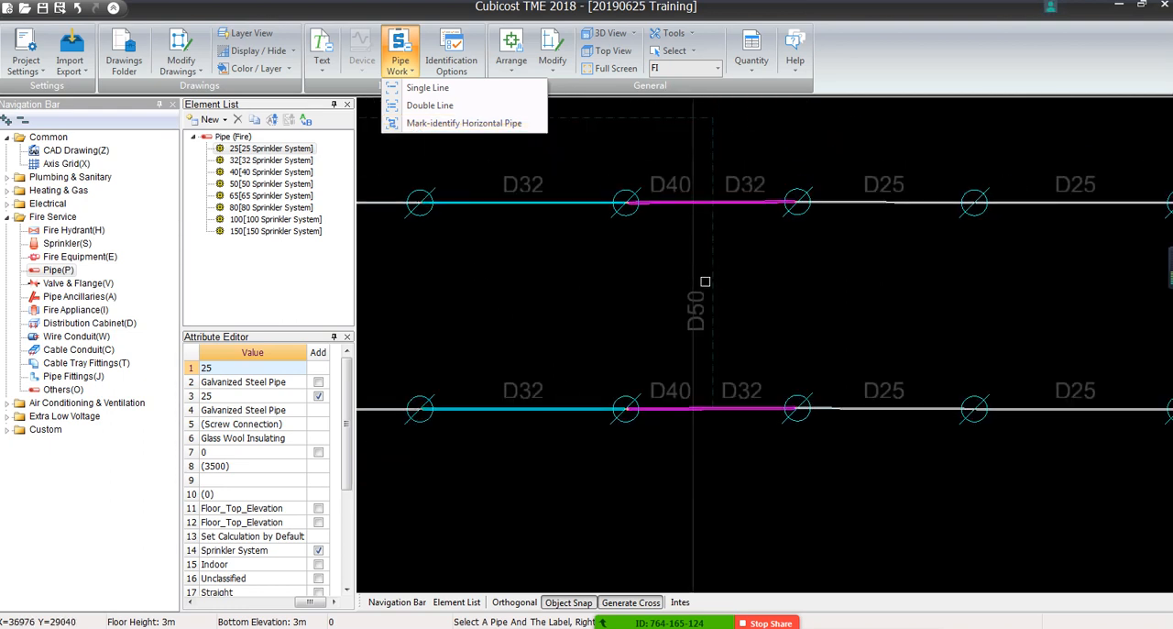
scroll(705, 281, "down", 2)
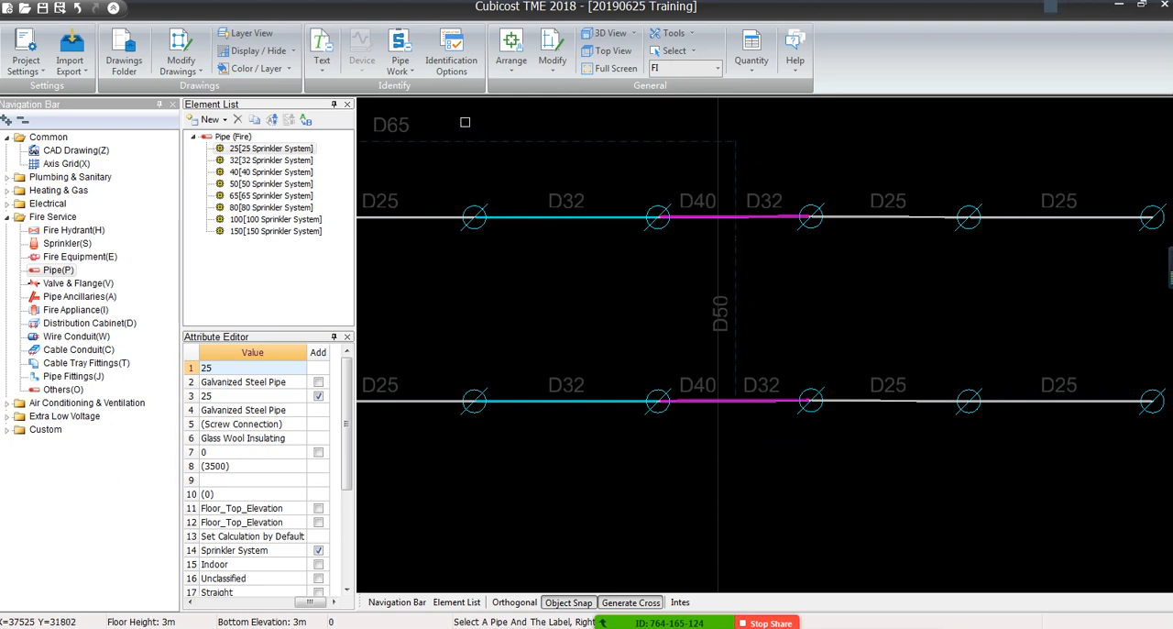
Start Single Line pipe identification with the 50 Sprinkler System element and pick the dashed vertical line beside the D50 label
left_click(400, 53)
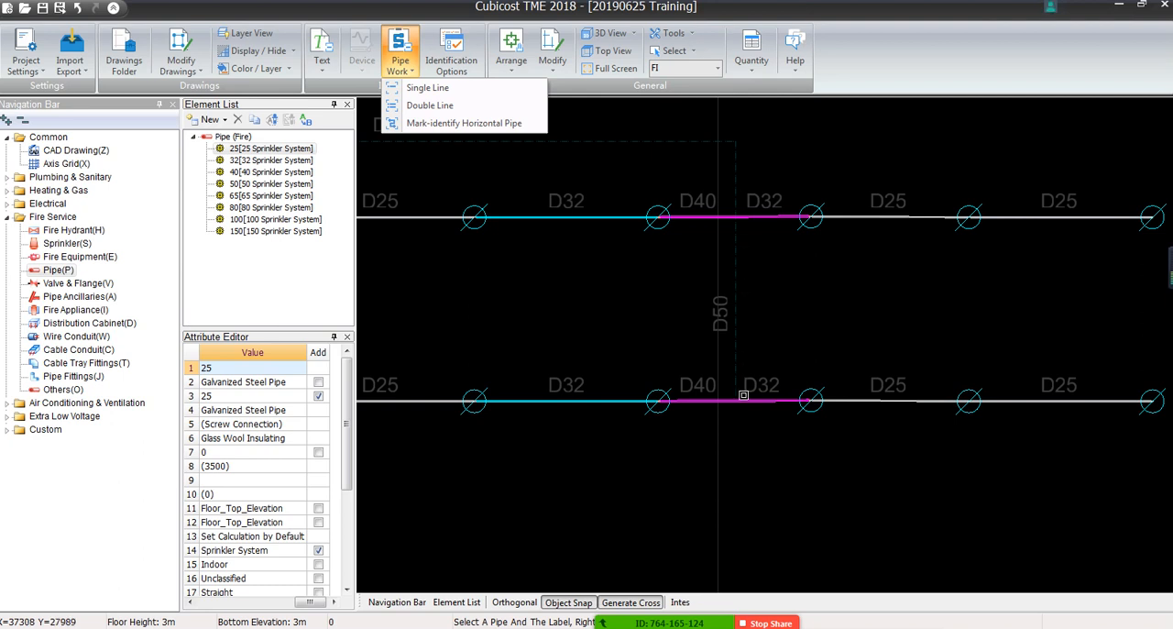
left_click(445, 90)
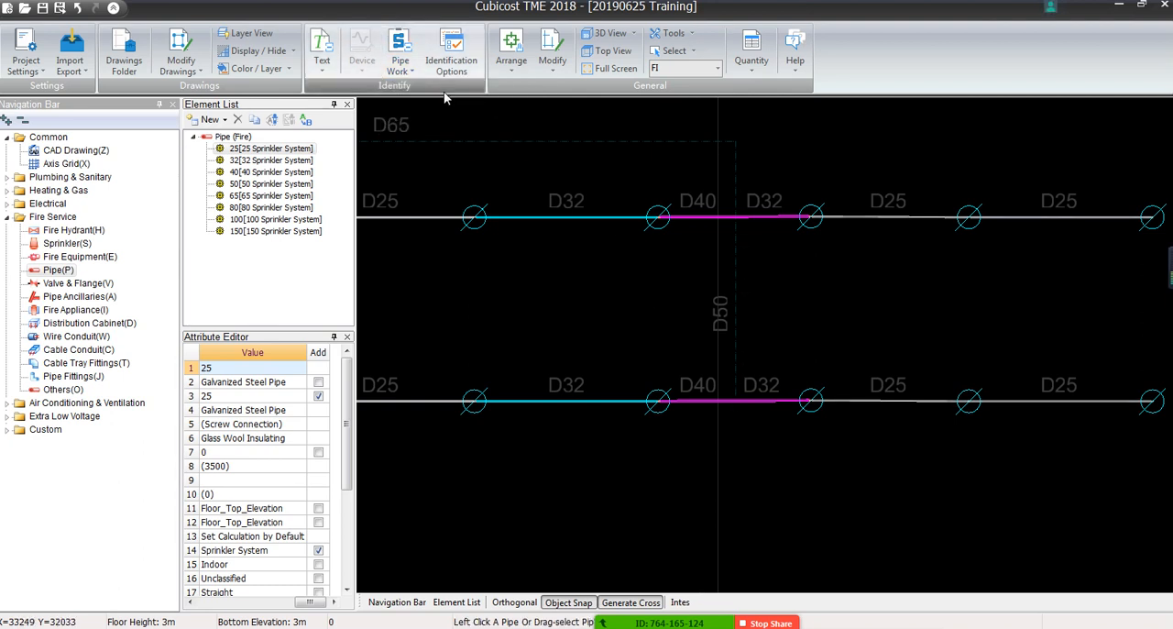
left_click(398, 65)
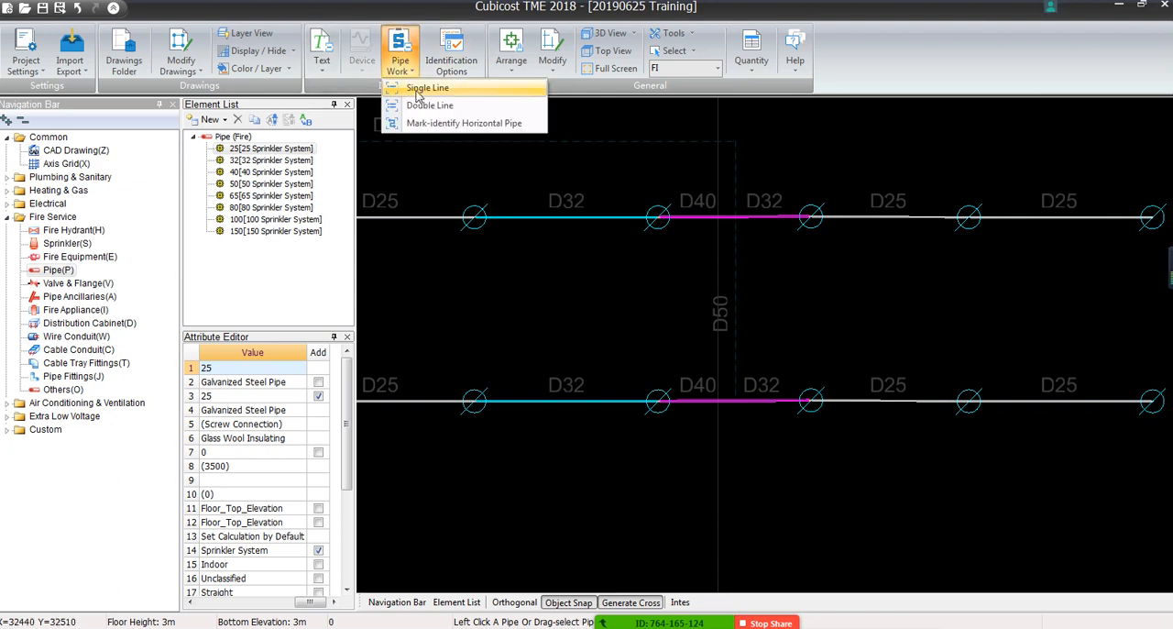
left_click(425, 88)
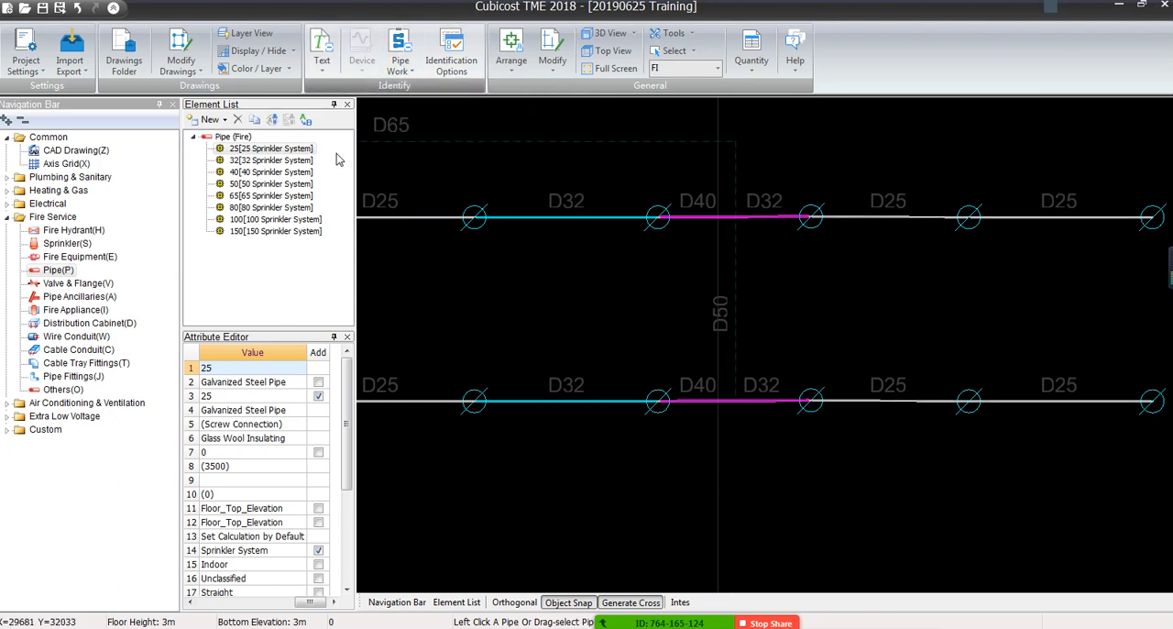
left_click(247, 188)
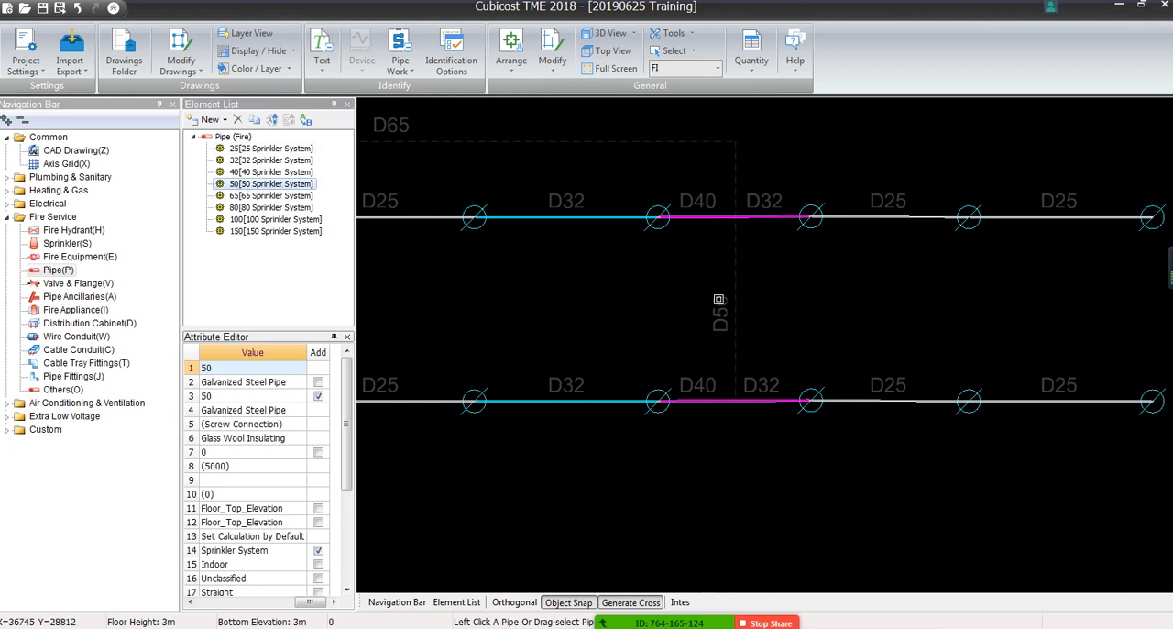
left_click(735, 284)
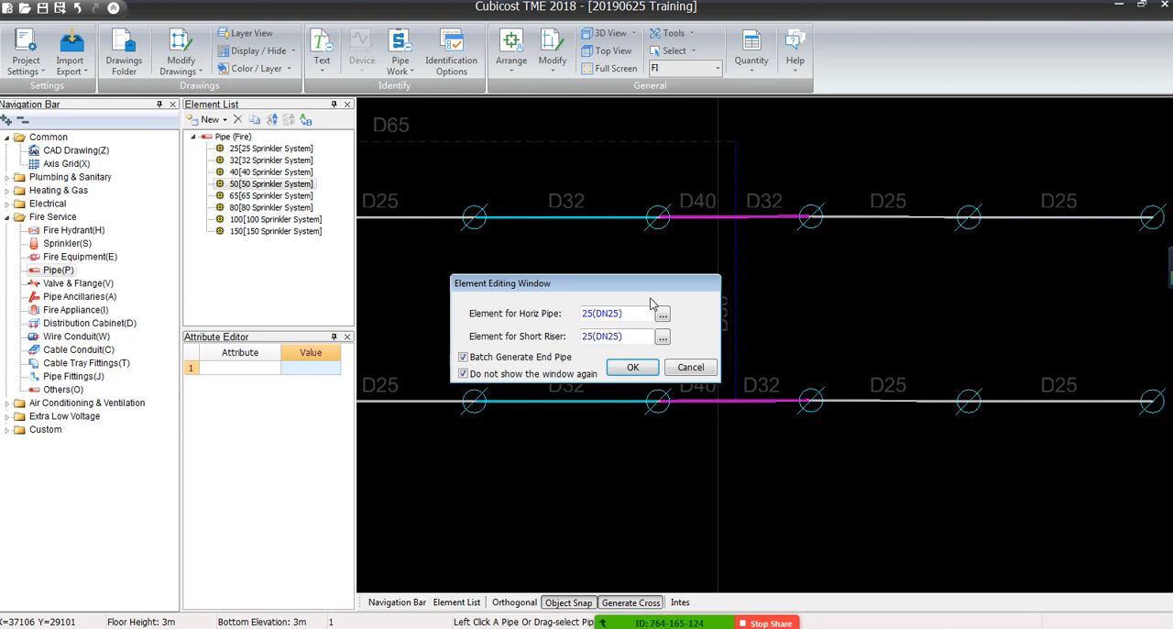
left_click_drag(563, 287, 496, 262)
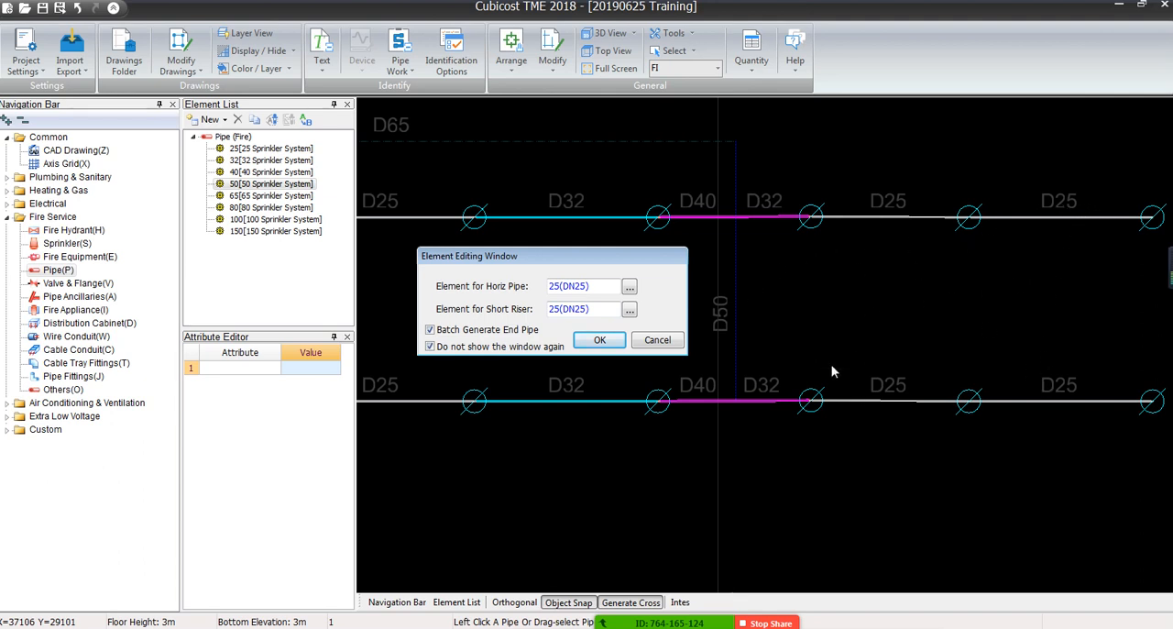
Generate the D50 pipe with Batch Generate End Pipe off, using 50(DN50) for the horizontal pipe and 25(DN25) for the short riser
left_click(430, 332)
left_click(429, 347)
left_click(430, 347)
left_click(629, 286)
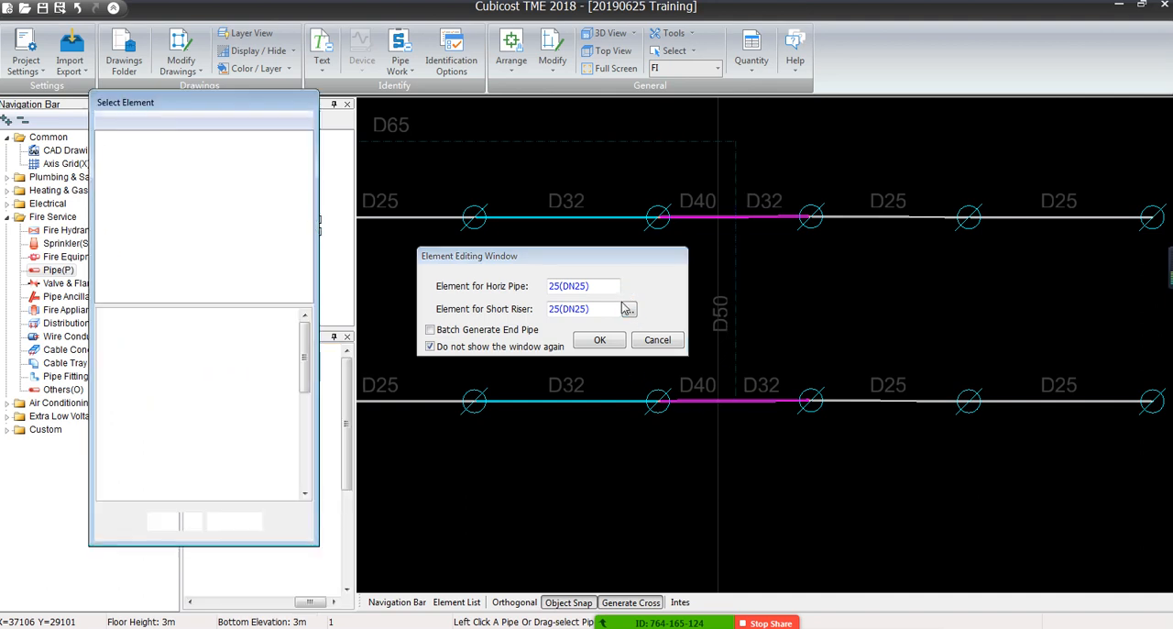
double_click(175, 186)
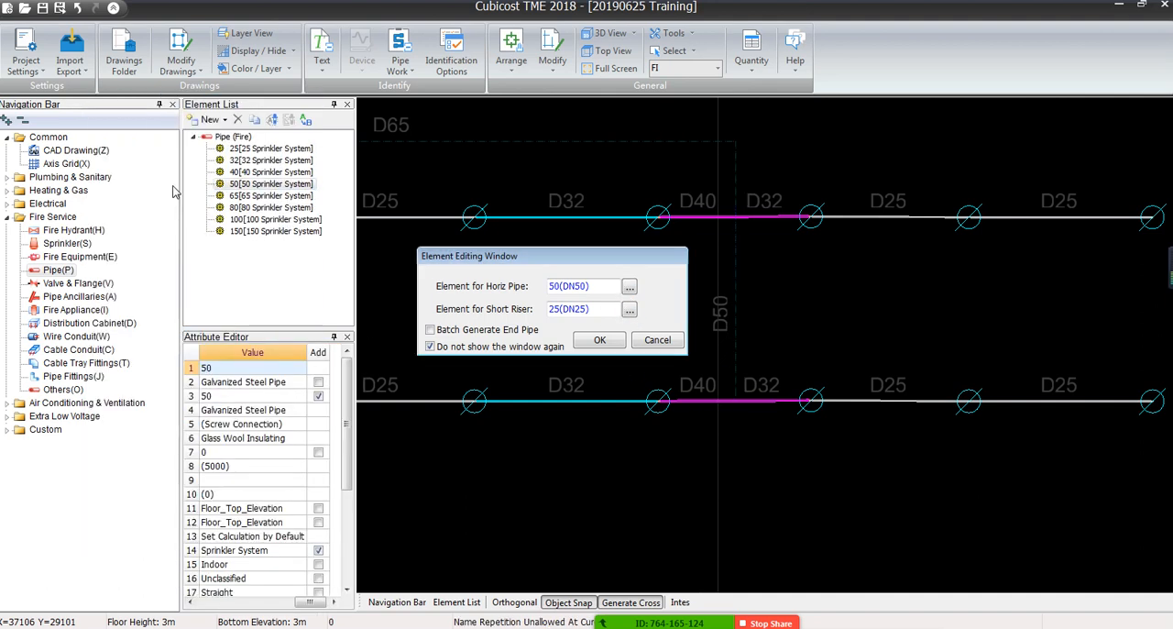
left_click(628, 312)
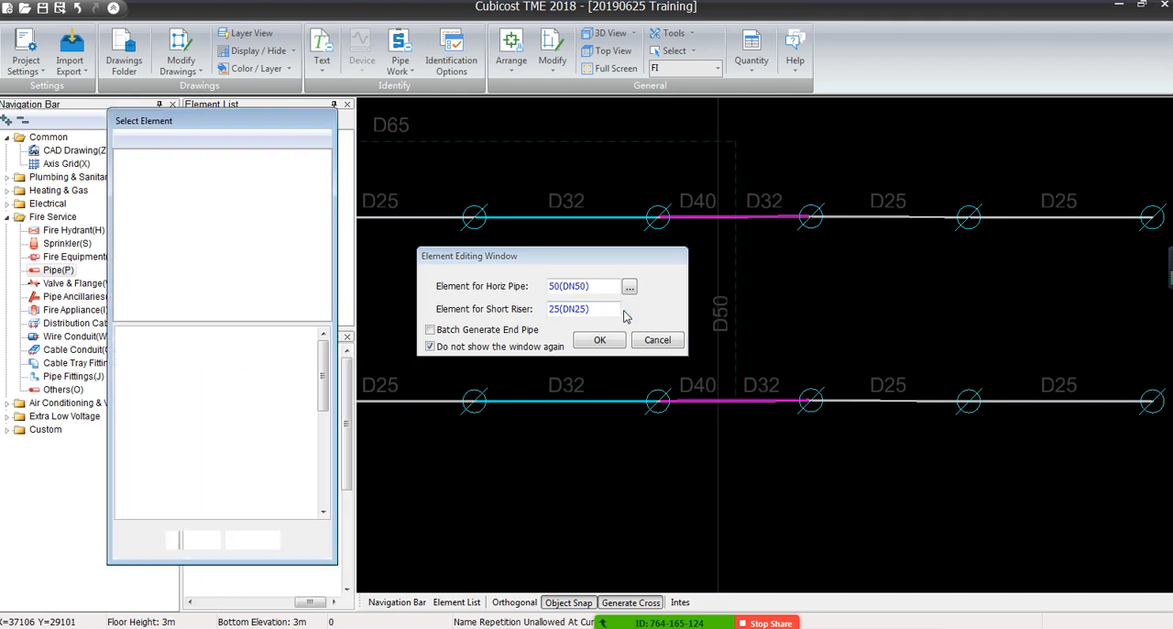
double_click(199, 171)
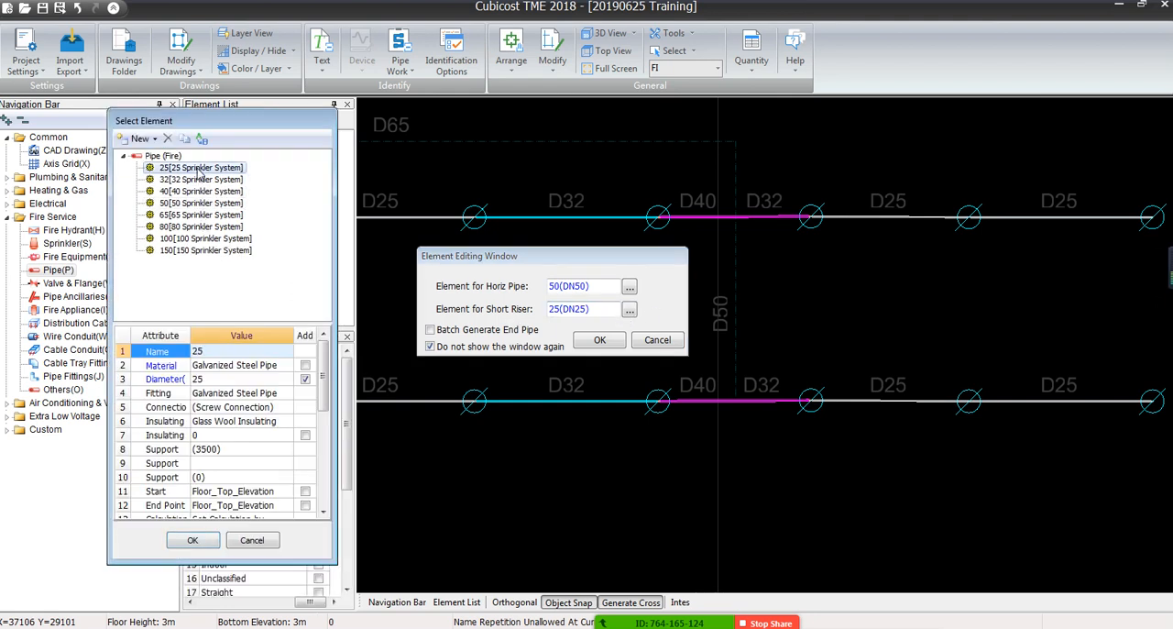
left_click(599, 342)
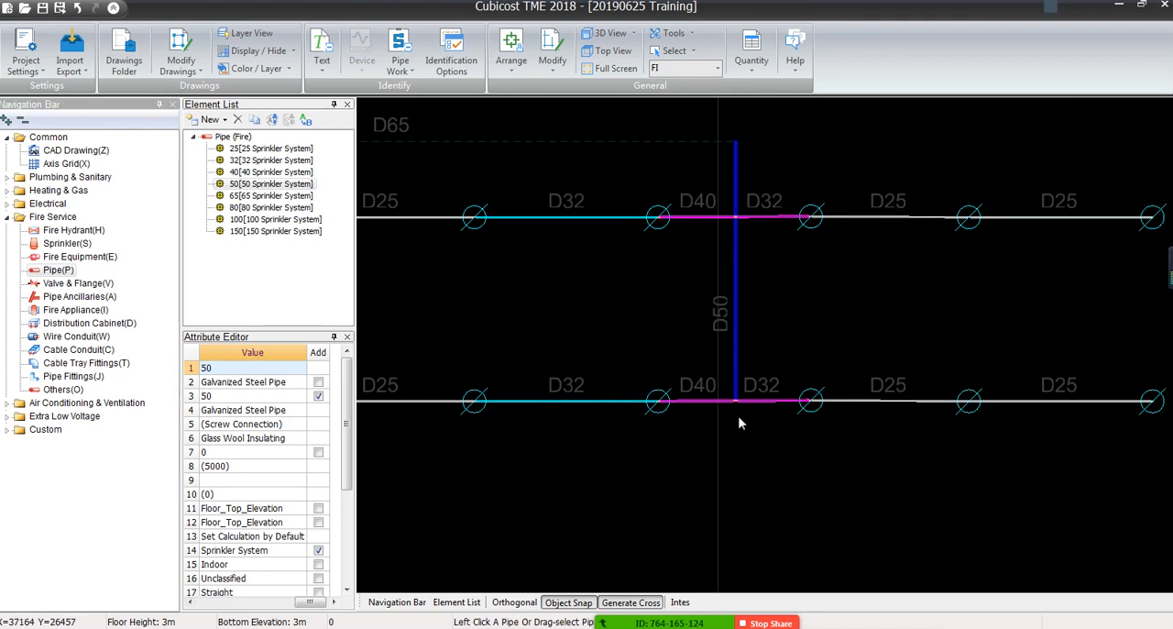
left_click(734, 240)
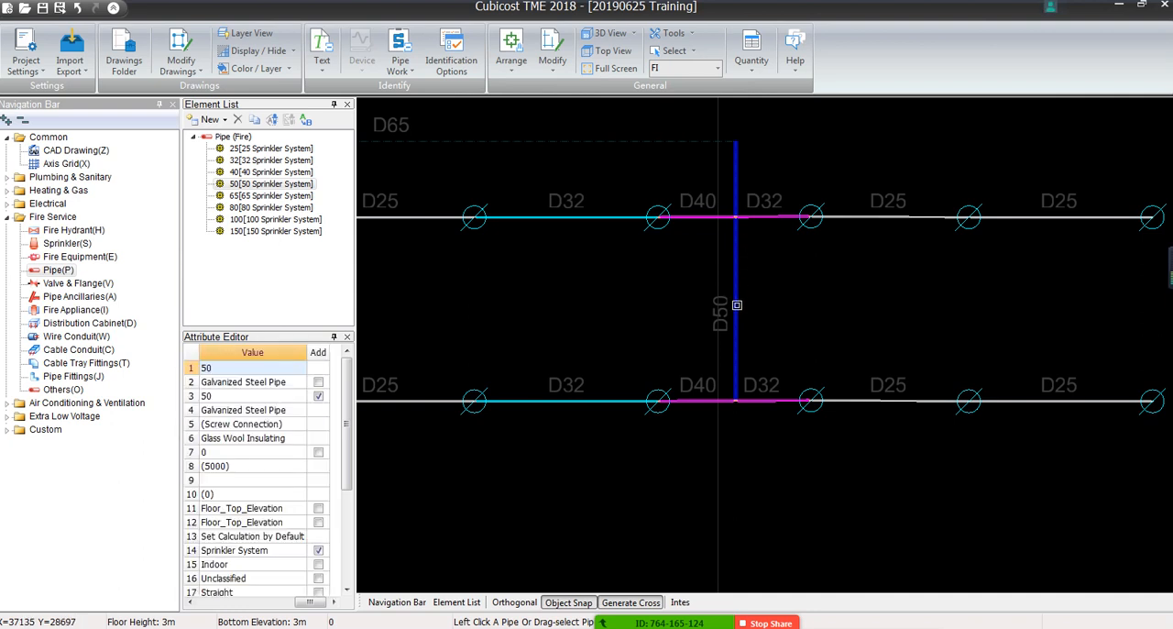
key("Escape")
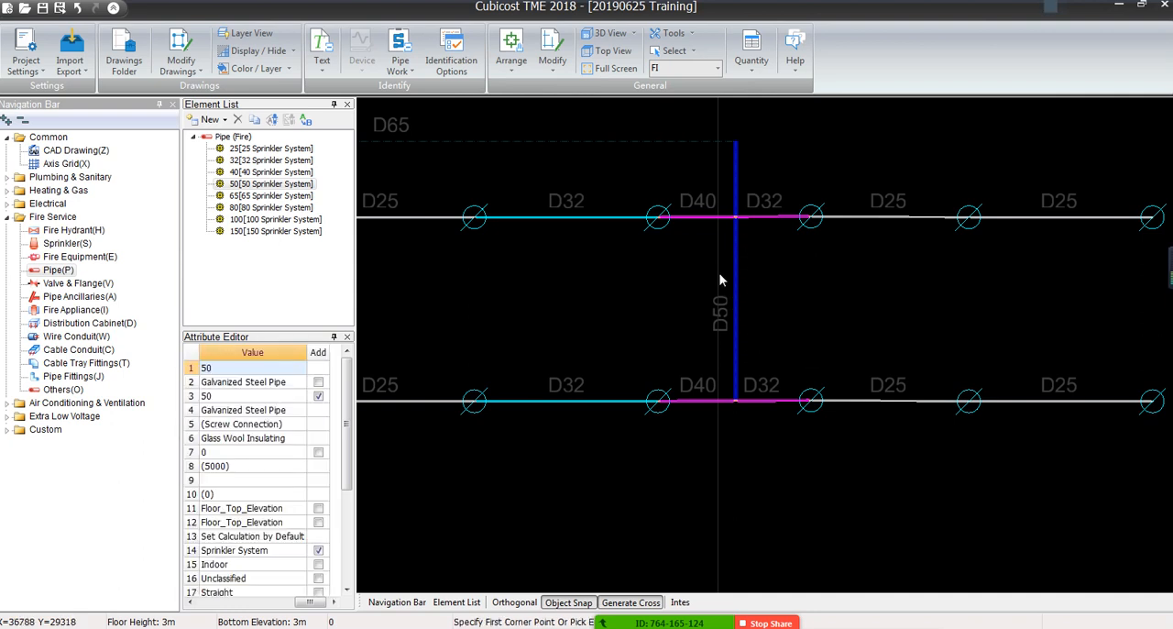
Examine where the new D50 pipe crosses the upper branch, checking the D50 pipe and the segments beside the D40 and D32 labels
left_click(734, 176)
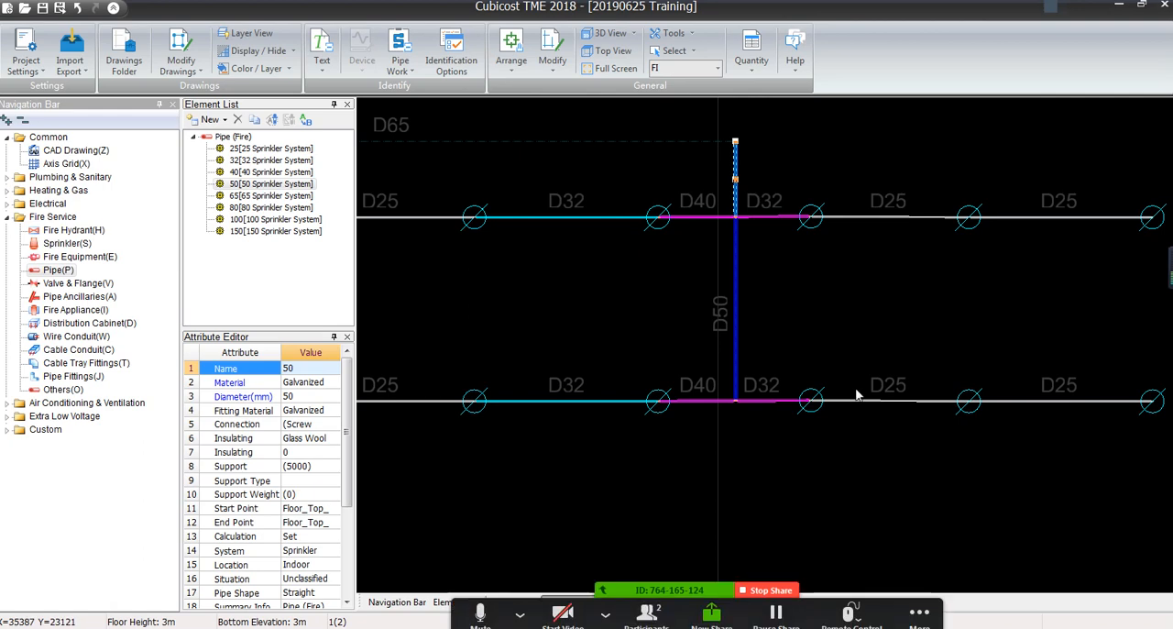
key("Escape")
scroll(727, 267, "up", 6)
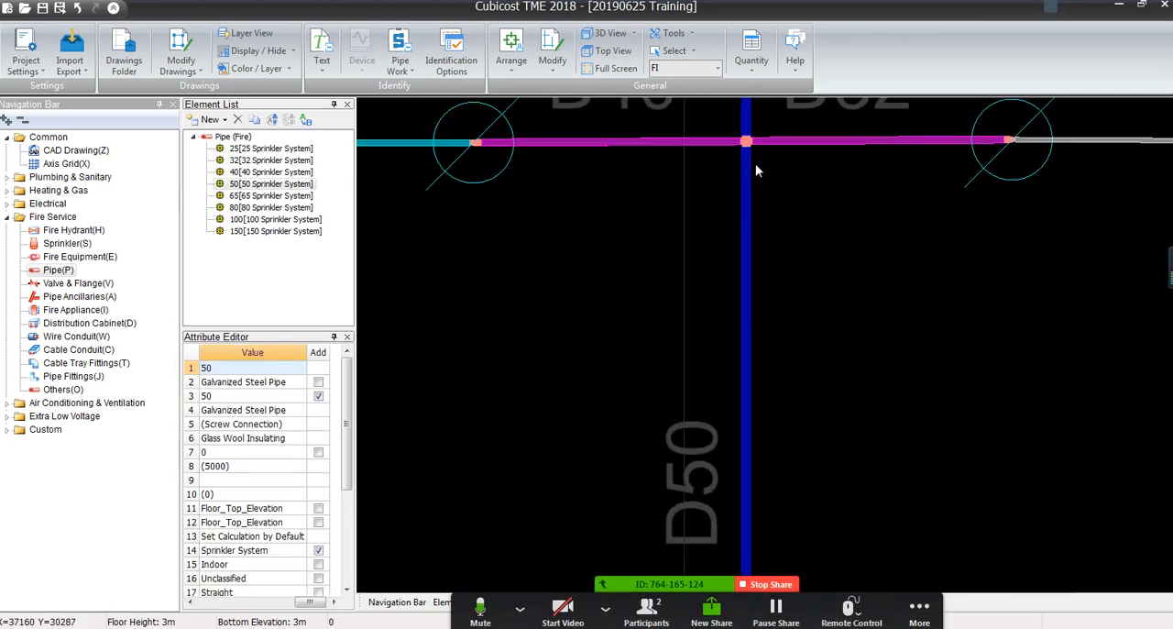
scroll(783, 188, "down", 4)
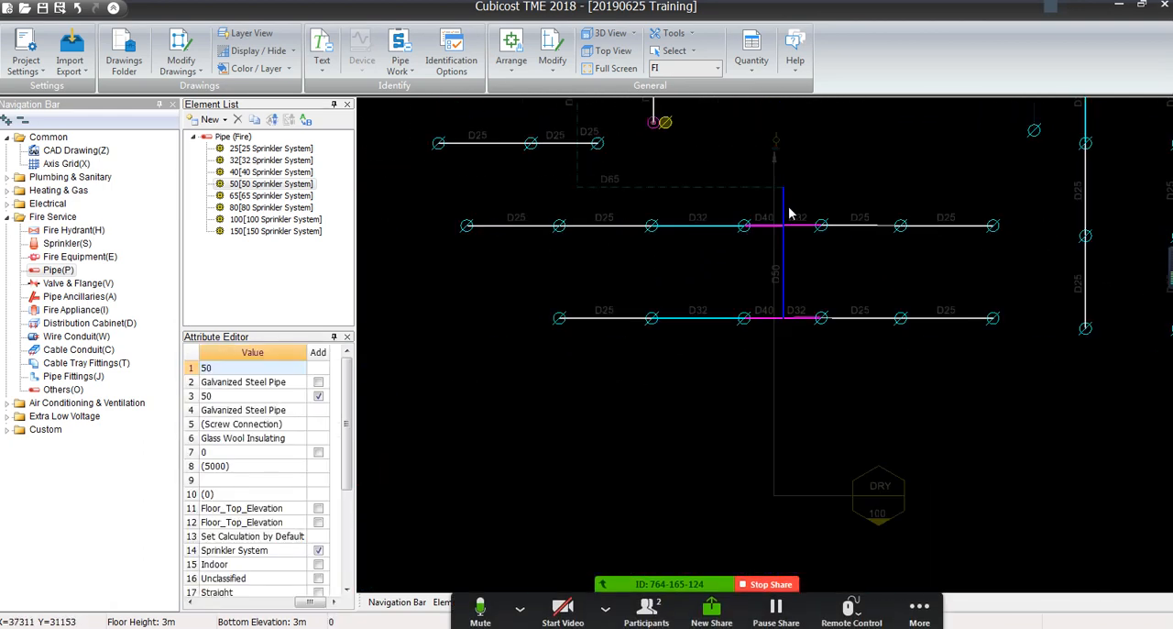
scroll(783, 190, "up", 3)
scroll(751, 229, "up", 3)
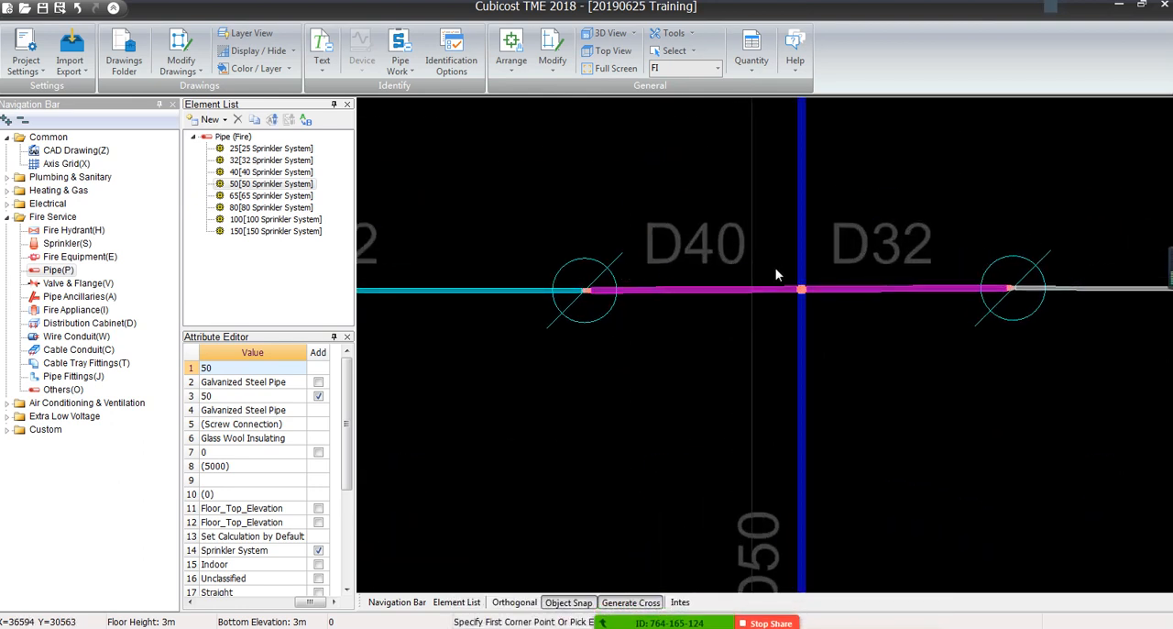
scroll(623, 255, "up", 2)
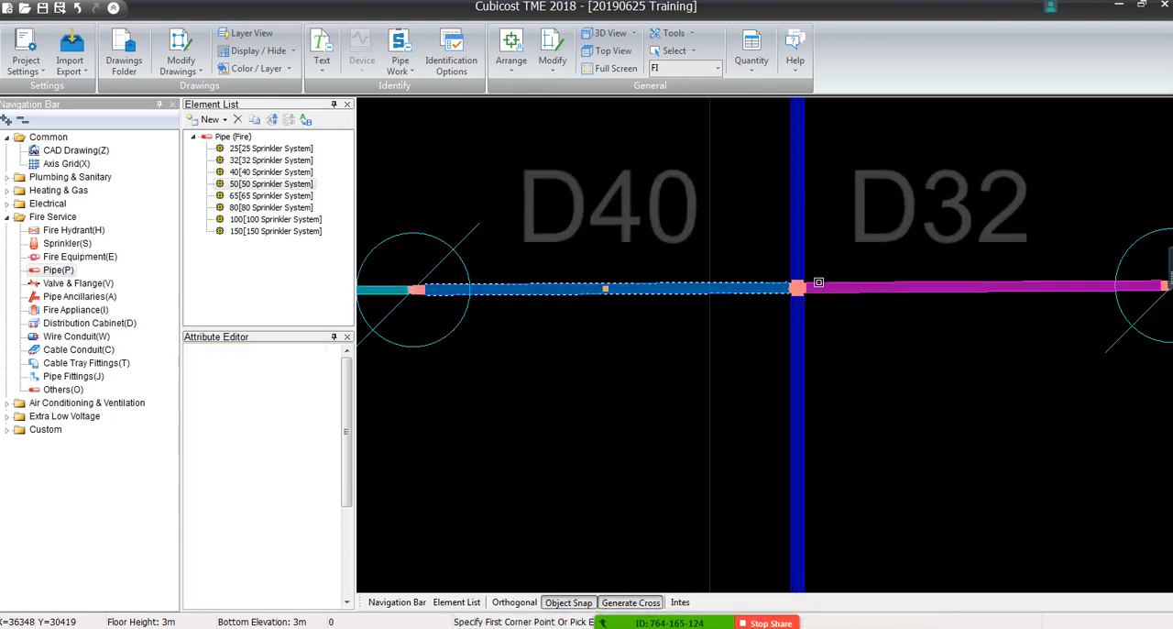
left_click(853, 288)
key("Escape")
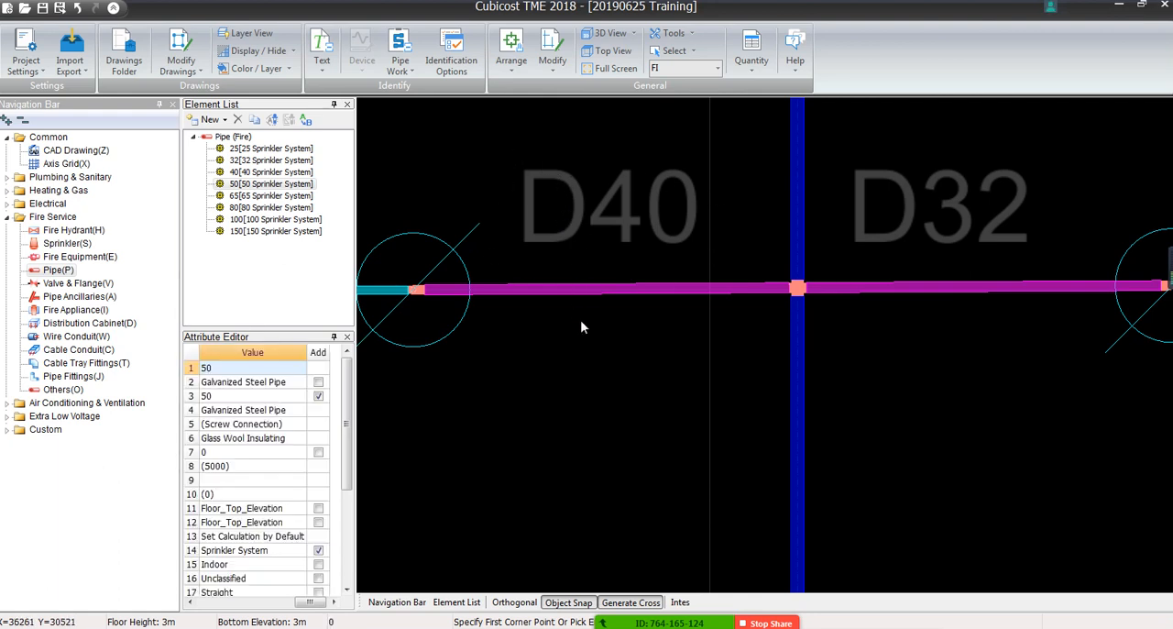
middle_click_drag(796, 210, 577, 237)
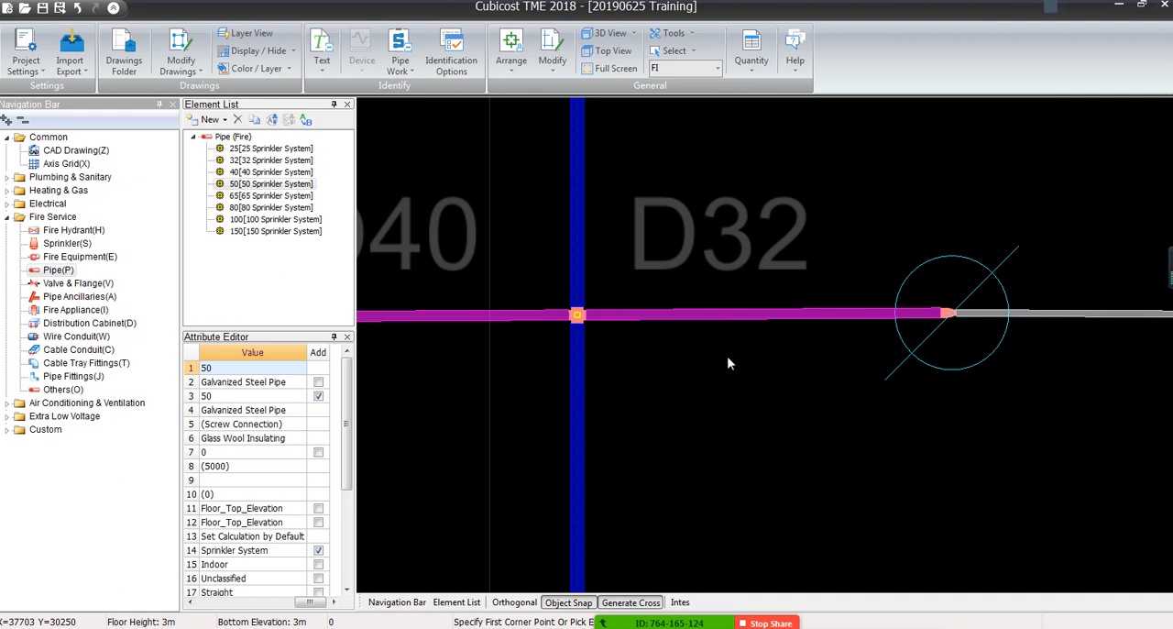
Select the upper-branch segment labelled D32 and enlarge the Attribute Editor so its attribute names and values are fully readable
left_click(730, 316)
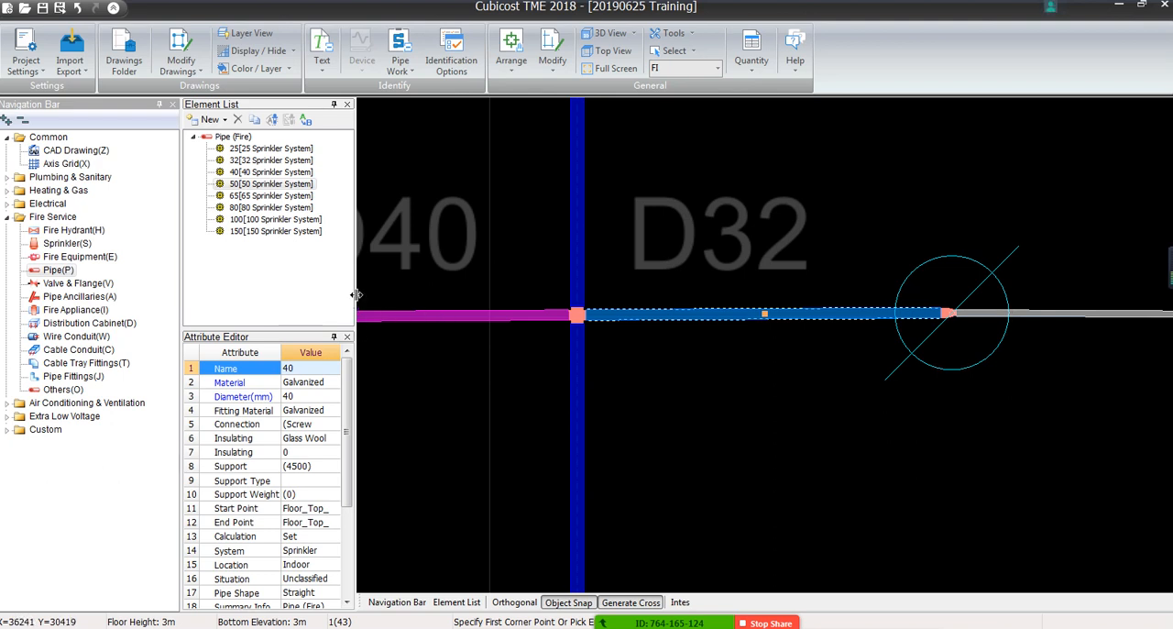
left_click_drag(356, 294, 493, 294)
left_click_drag(317, 330, 435, 292)
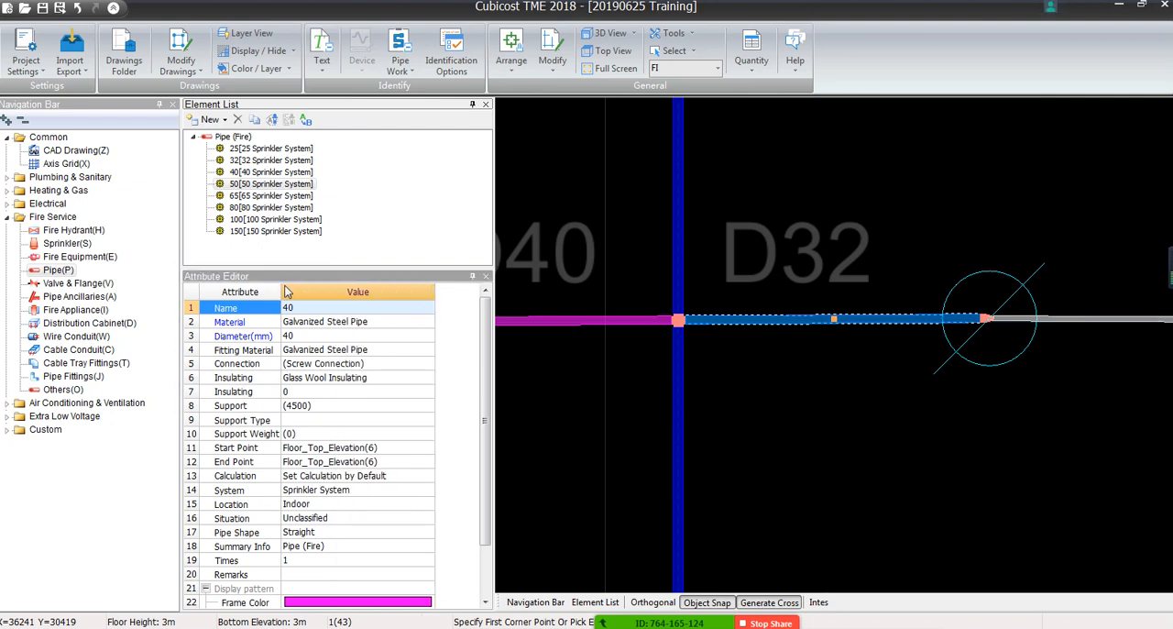
left_click_drag(283, 292, 299, 291)
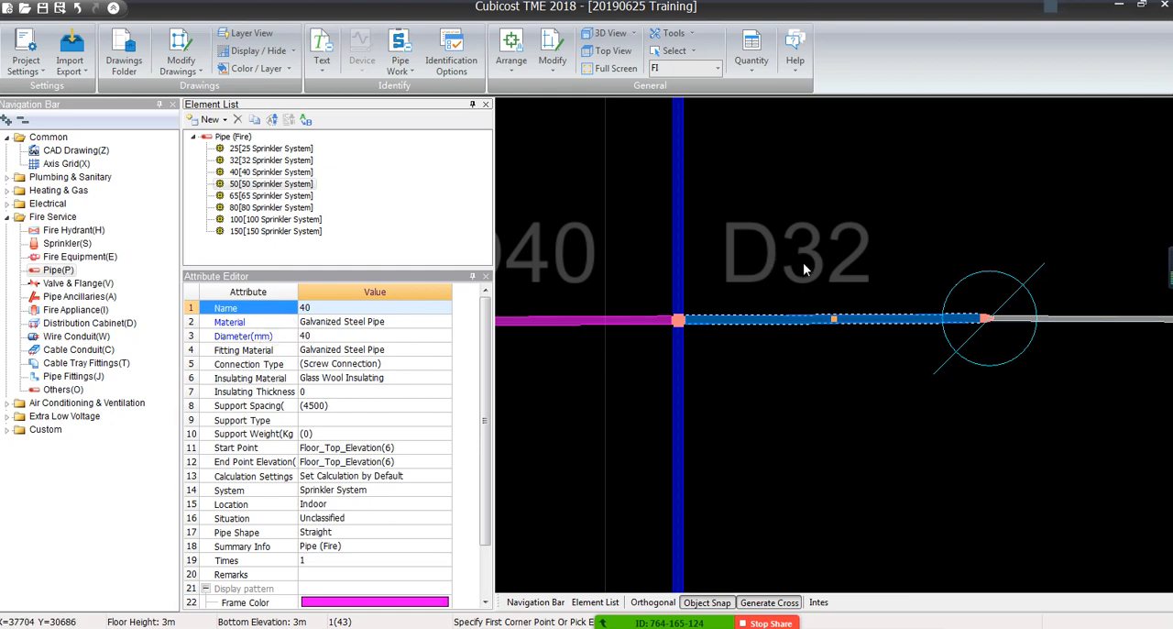
Change the selected segment's element name to 32 and accept reassigning it to the existing element
left_click(326, 312)
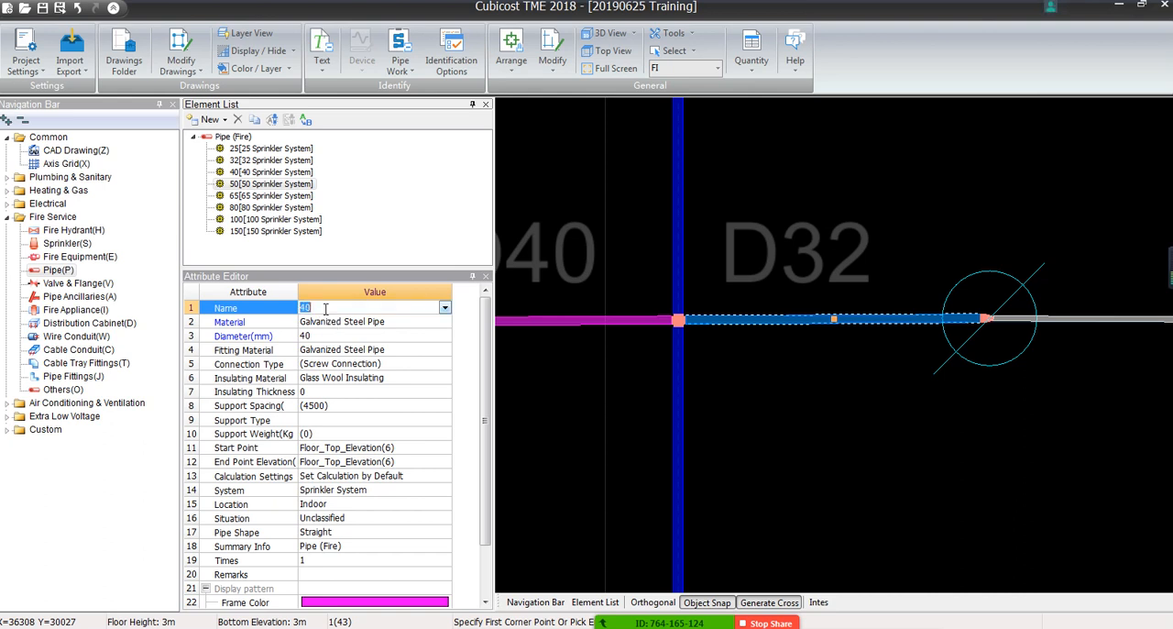
left_click(446, 312)
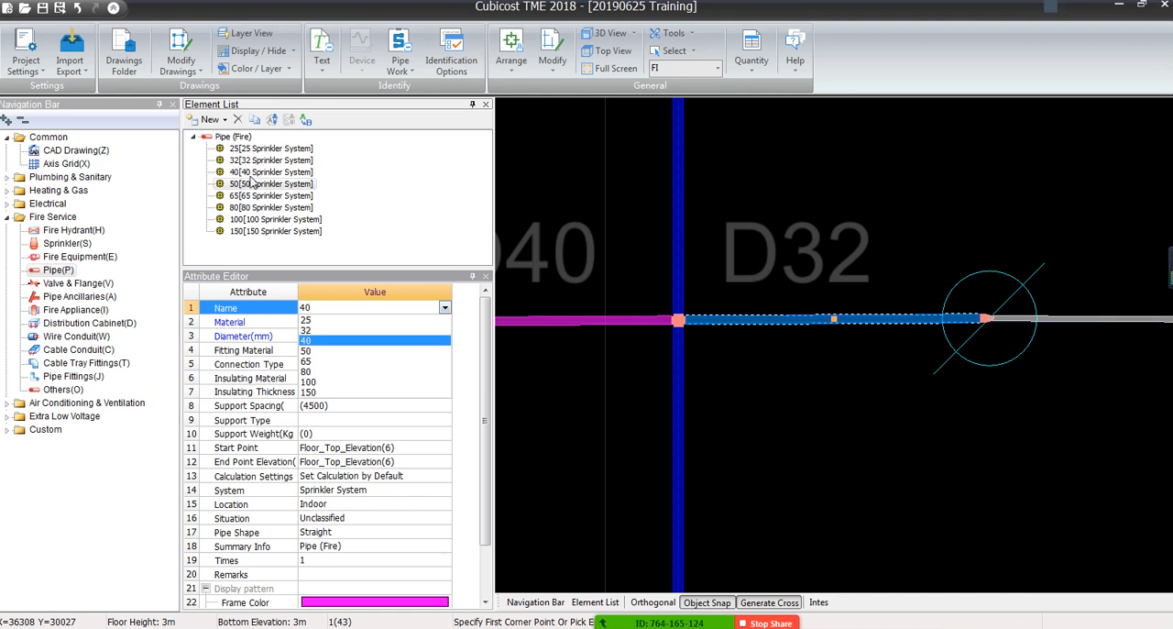
left_click(306, 333)
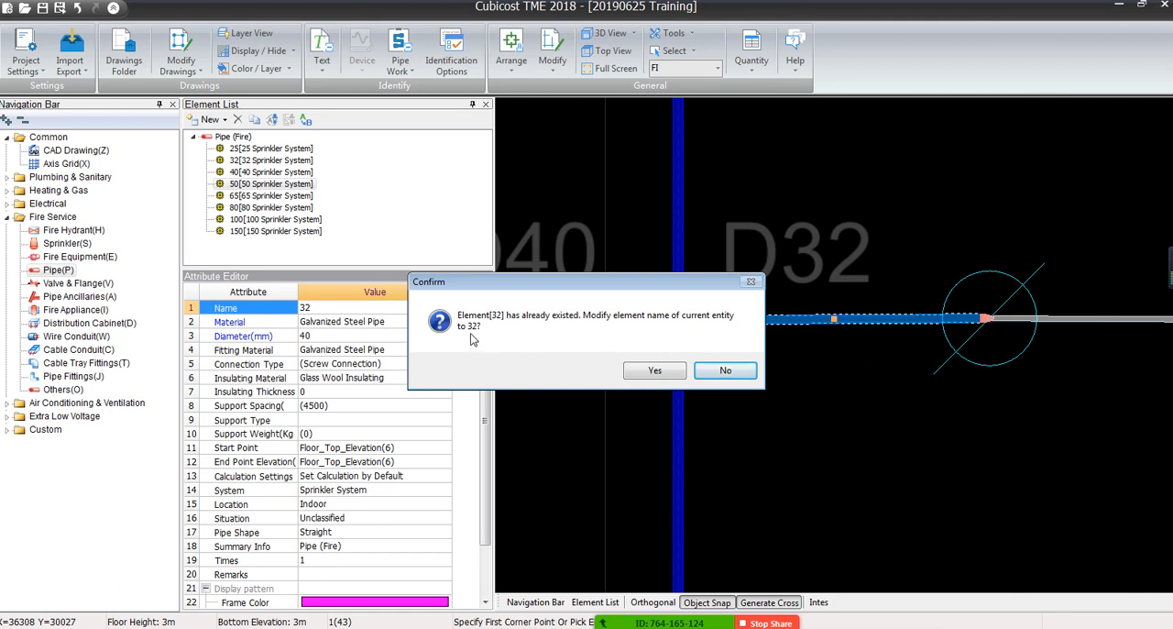
left_click(654, 372)
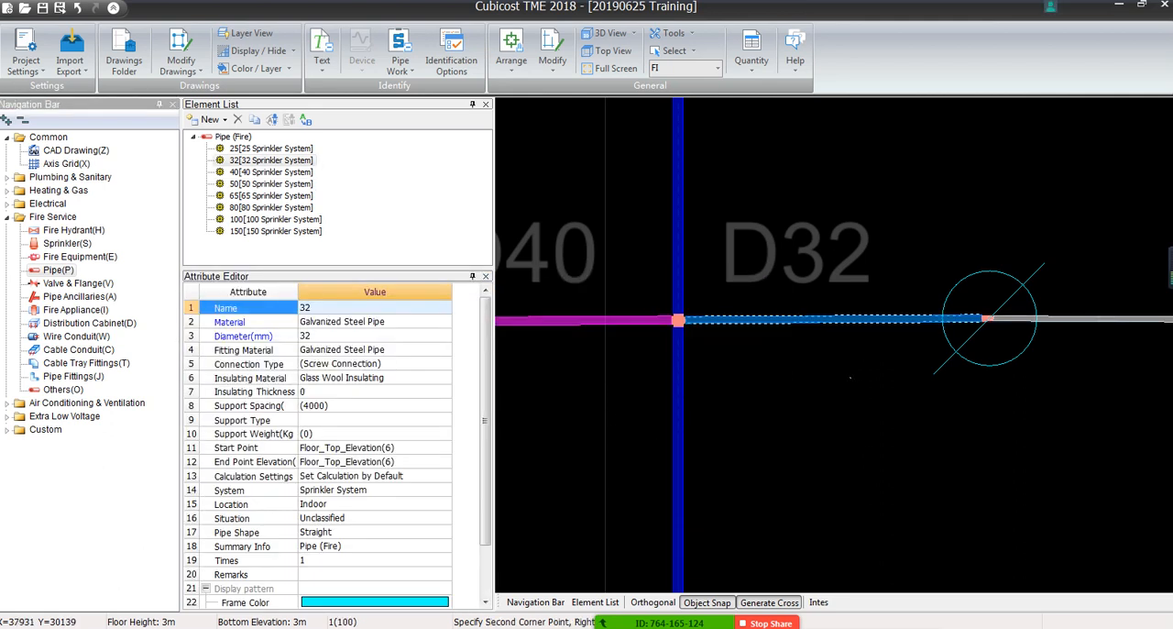
Reassign the lower-branch segment labelled D32, just right of the D50 pipe, to element 32 and deselect it
scroll(769, 339, "down", 4)
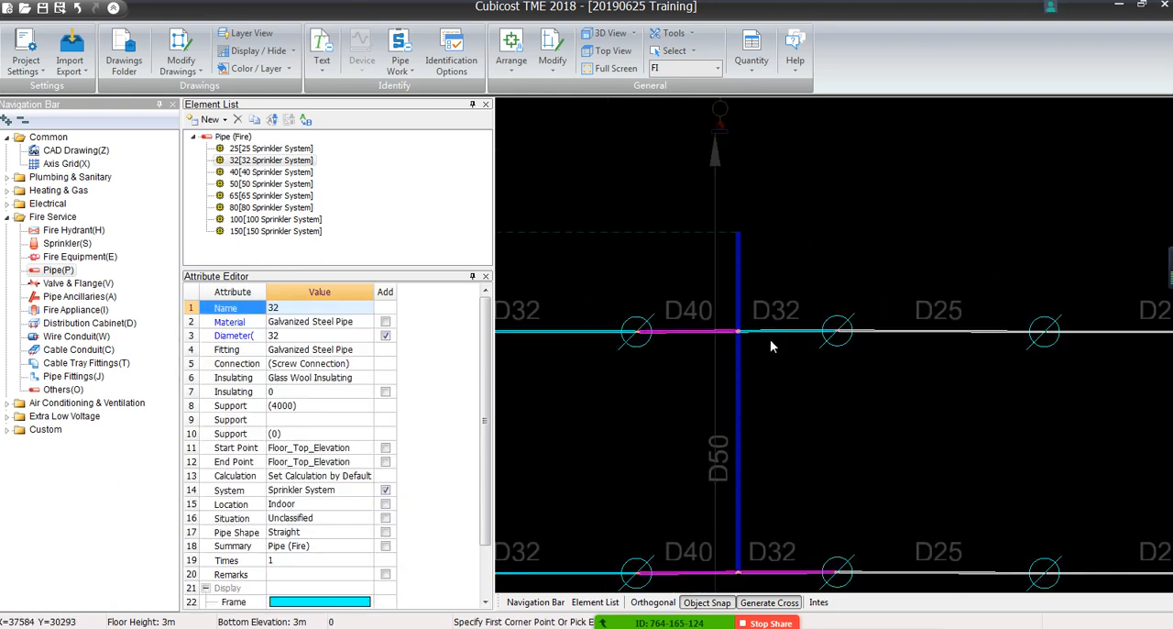
middle_click_drag(770, 351, 861, 293)
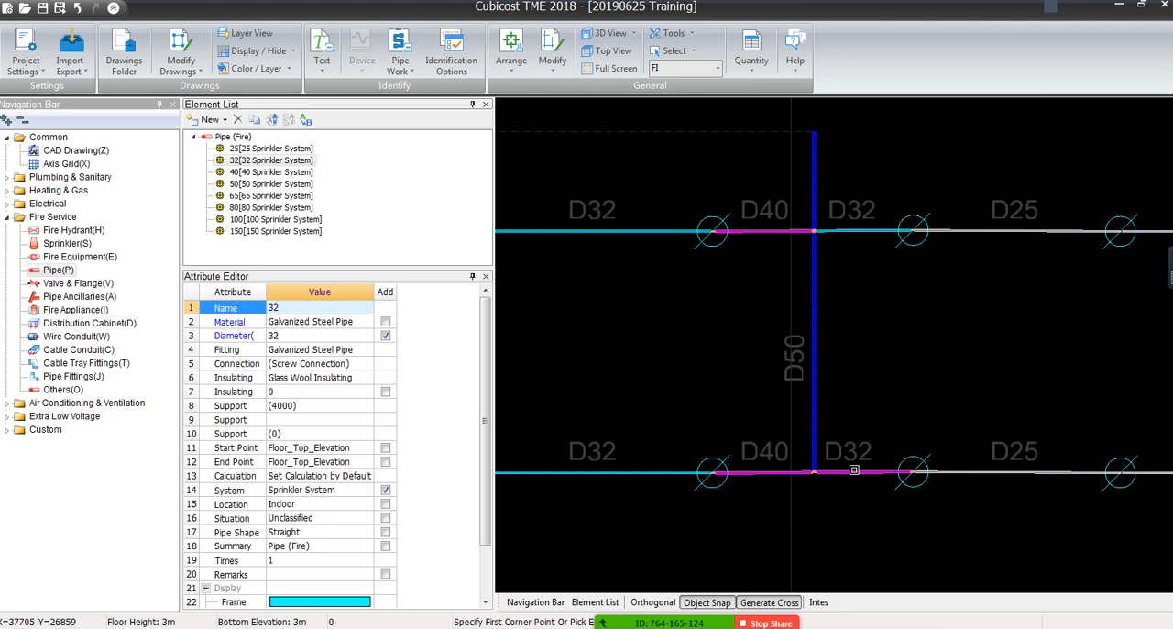
left_click(853, 469)
left_click(354, 315)
left_click(445, 308)
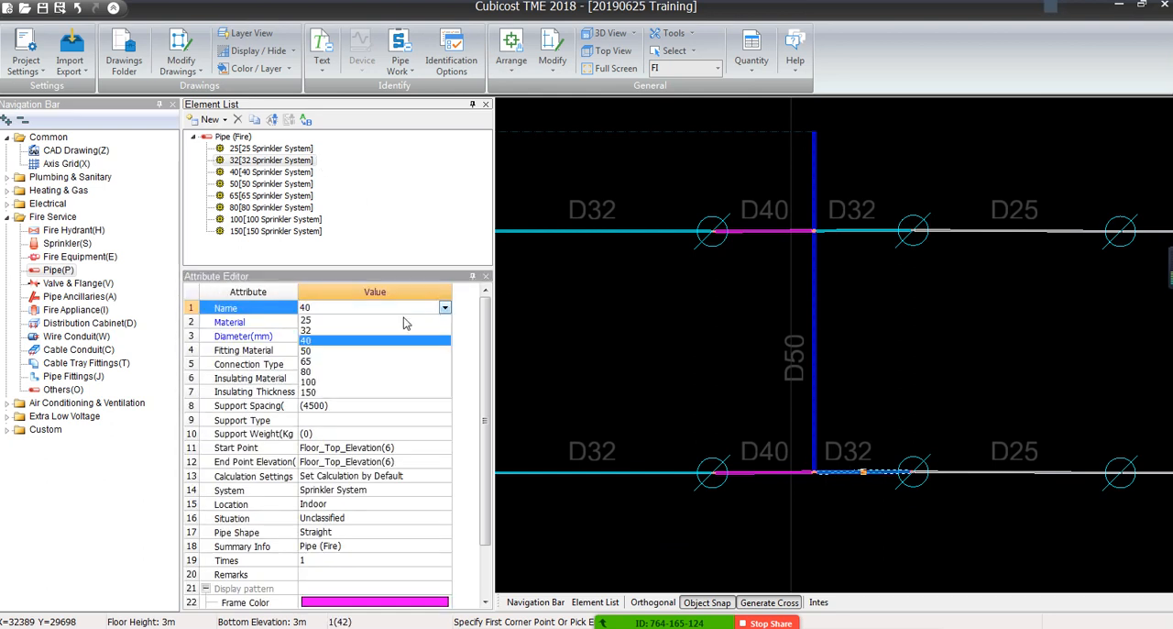
left_click(316, 327)
left_click(654, 370)
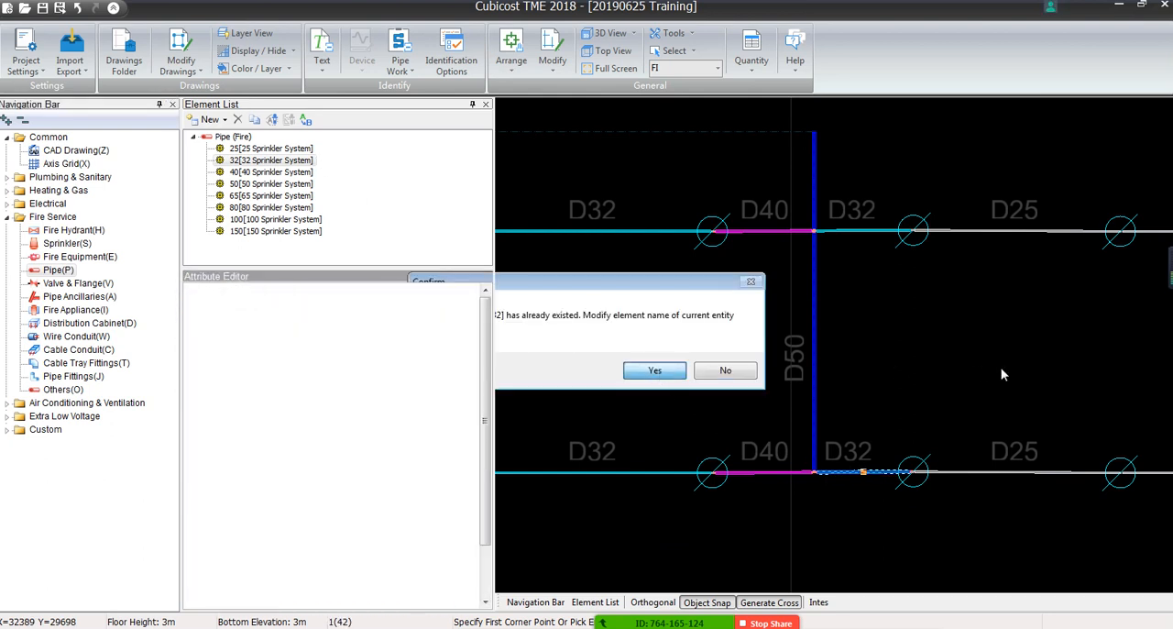
key("Escape")
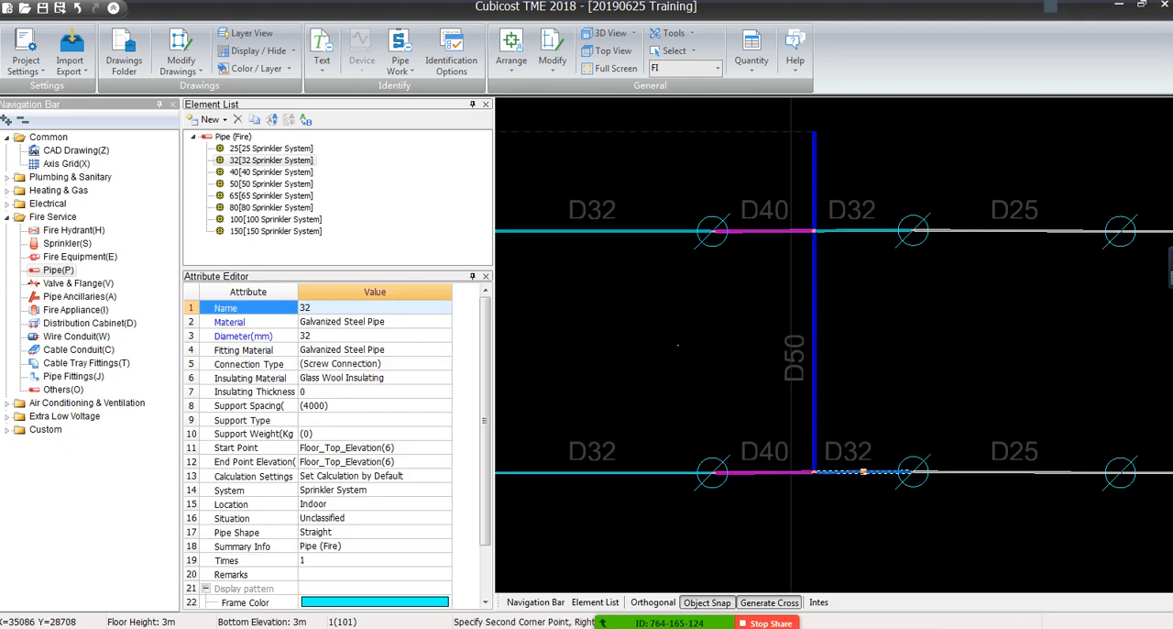
Identify the dashed D65 line running from the D100 main to the D50 pipe by Single Line with the 65 Sprinkler System element
scroll(857, 345, "down", 2)
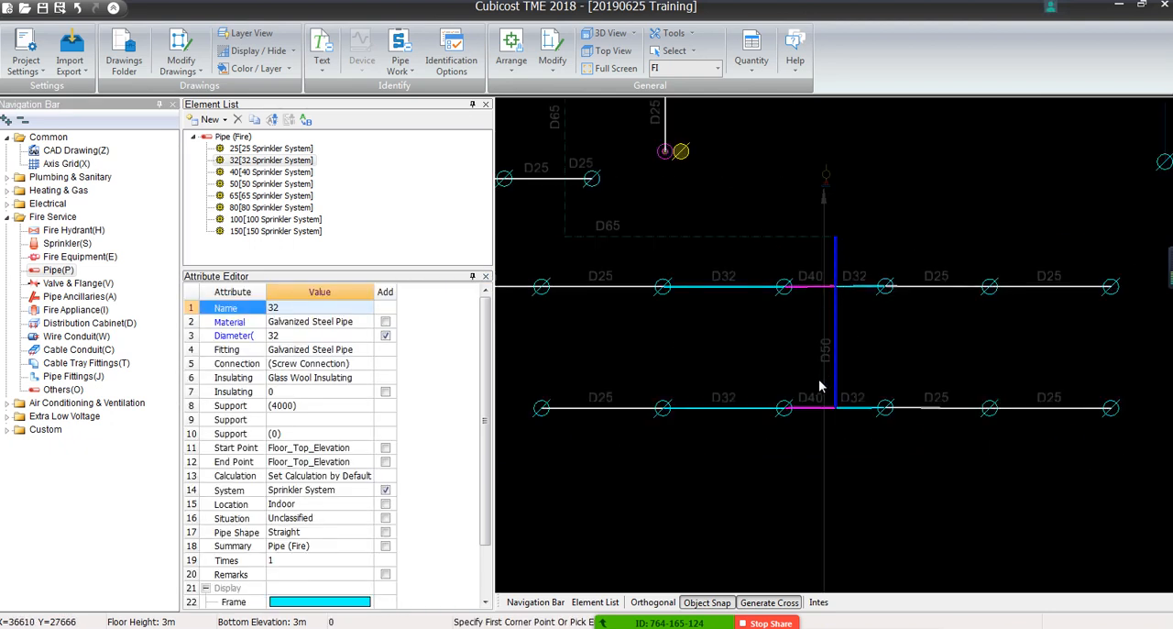
middle_click_drag(589, 278, 664, 291)
middle_click_drag(710, 261, 734, 319)
middle_click_drag(667, 181, 679, 320)
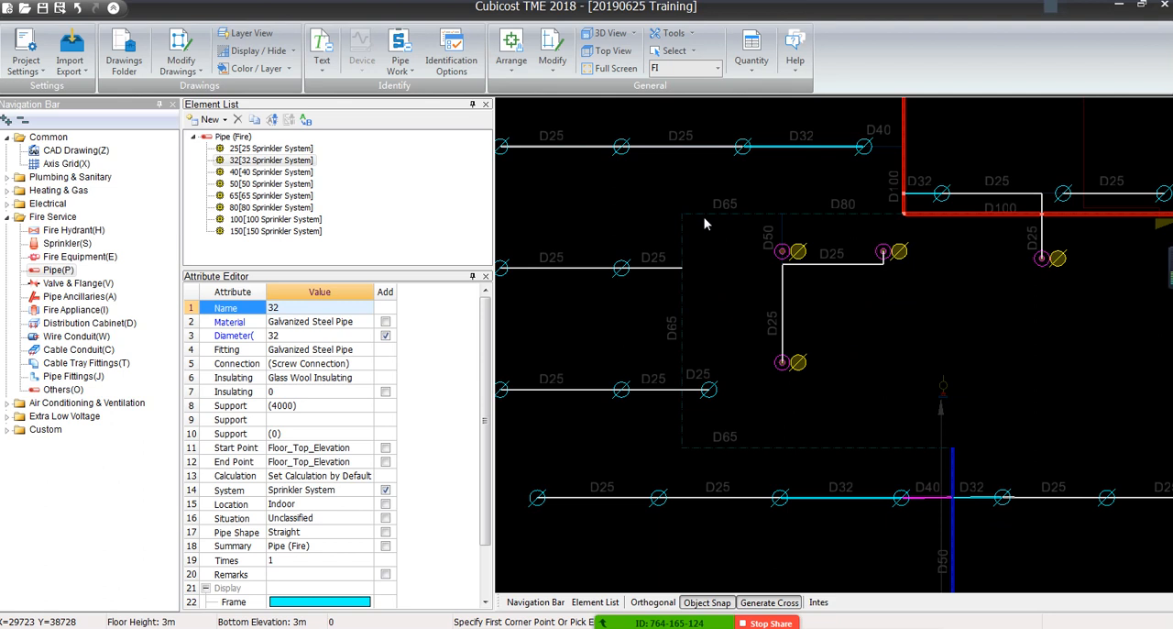
left_click(256, 196)
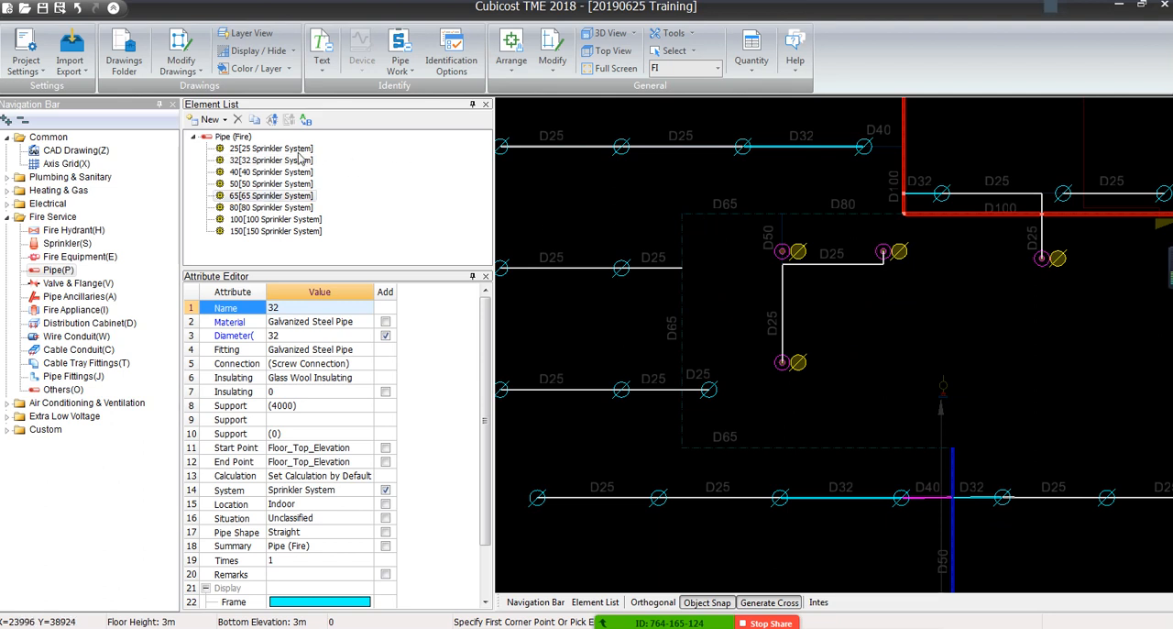
left_click(400, 62)
left_click(412, 92)
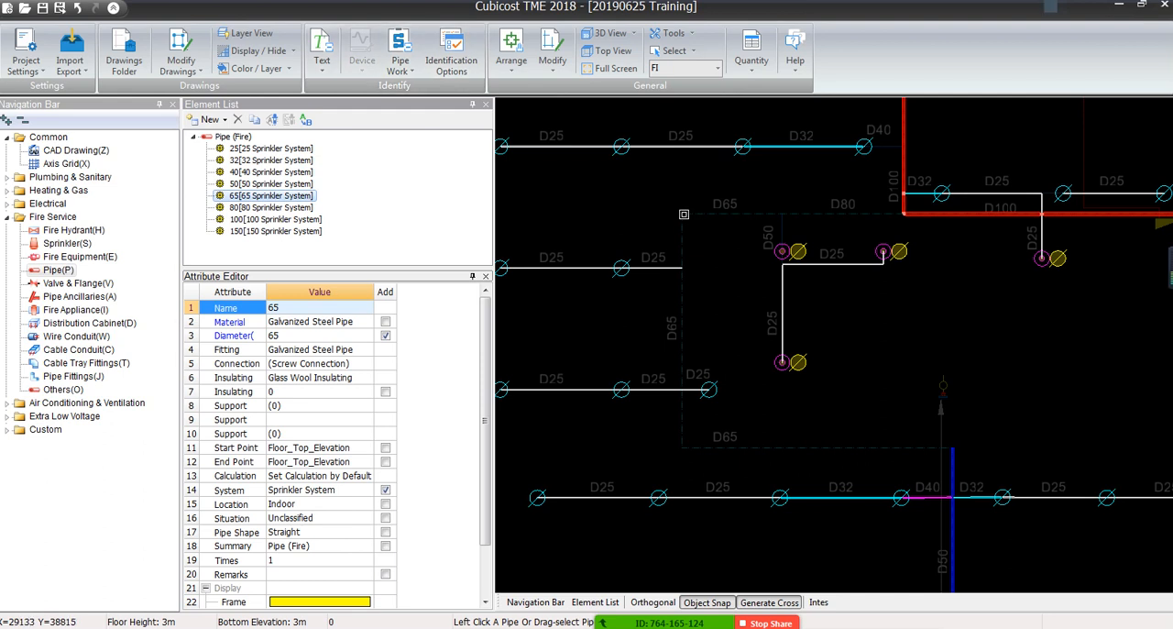
left_click_drag(693, 207, 676, 232)
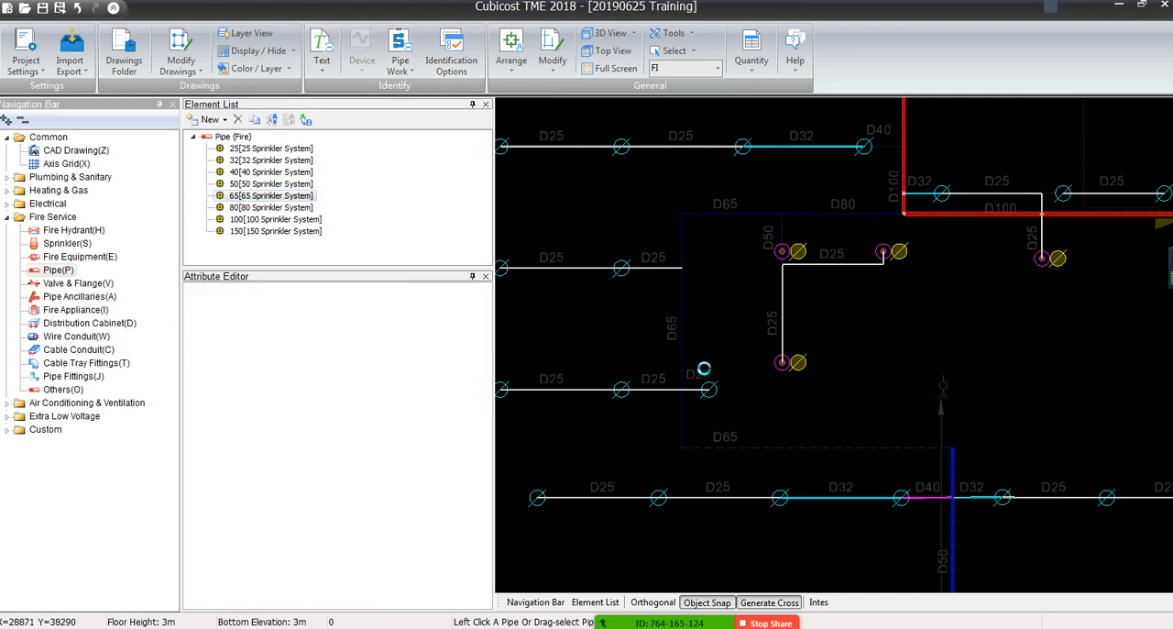
left_click_drag(797, 438, 775, 467)
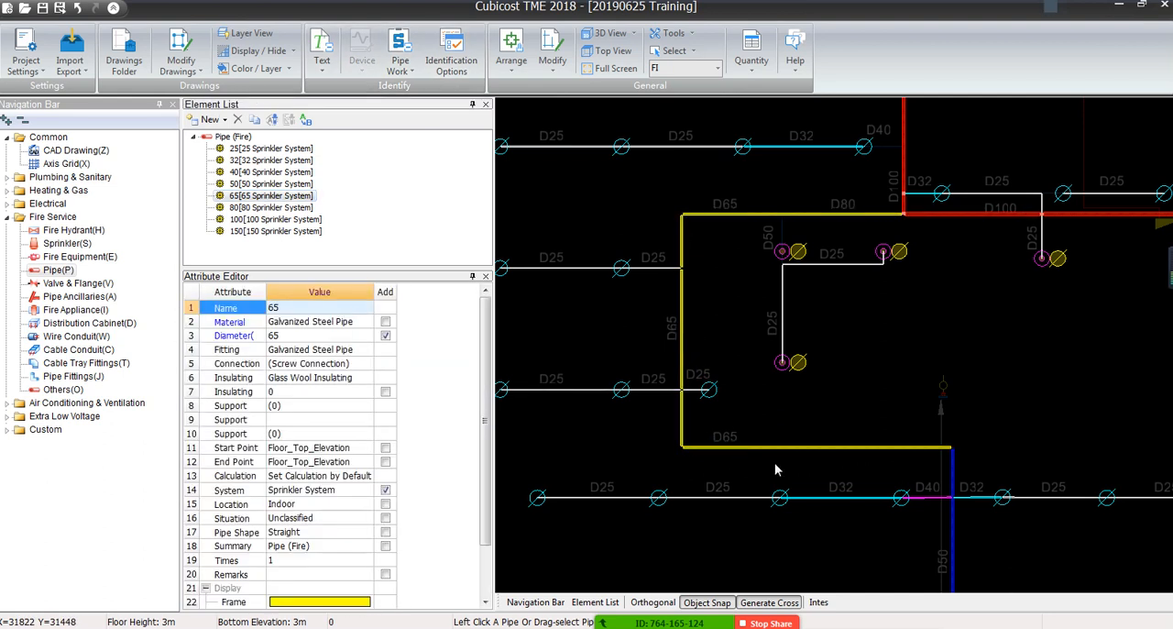
Identify the short vertical line beside the D50 label, below the D65/D80 run, as pipe with the 50 Sprinkler System element
scroll(820, 237, "up", 3)
scroll(712, 449, "down", 4)
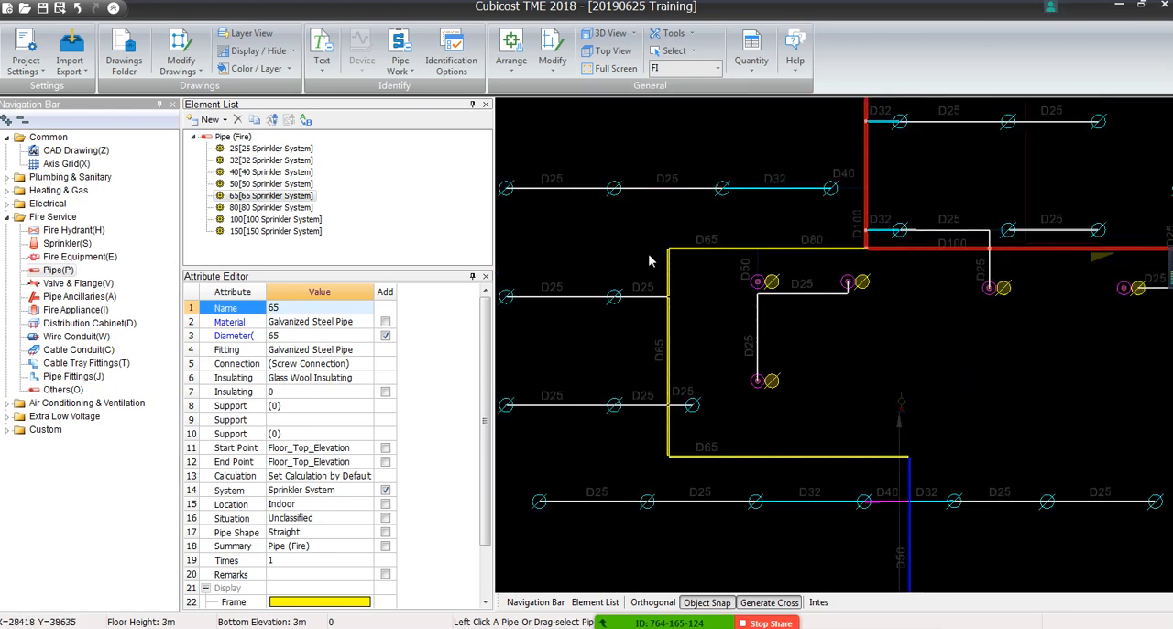
scroll(690, 270, "up", 2)
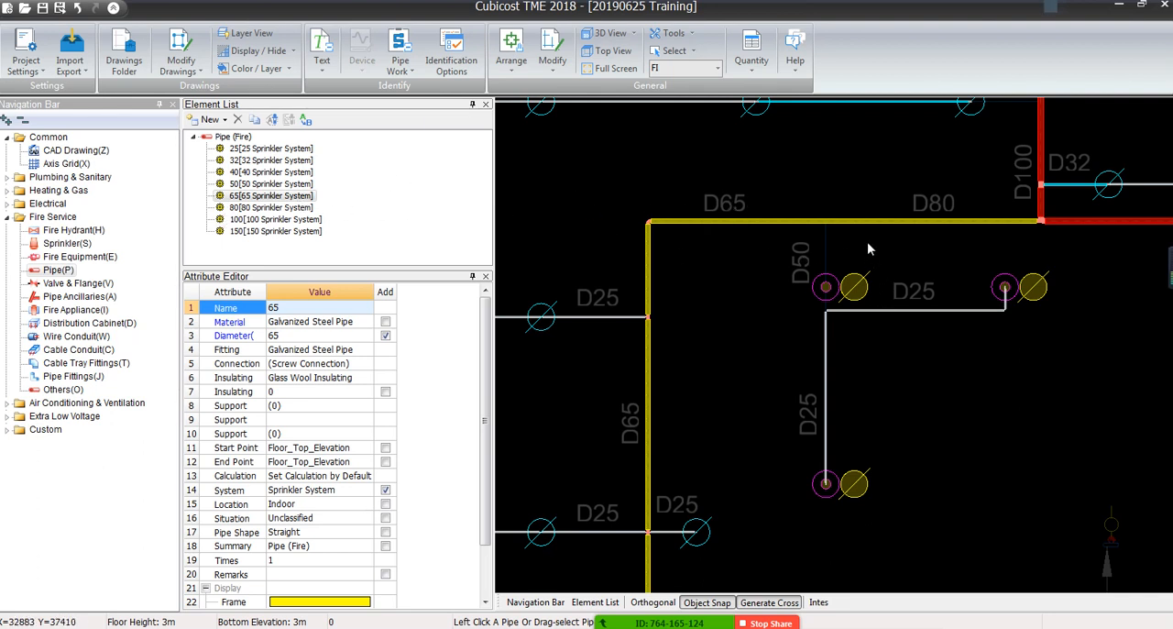
scroll(855, 235, "up", 2)
middle_click_drag(879, 247, 849, 314)
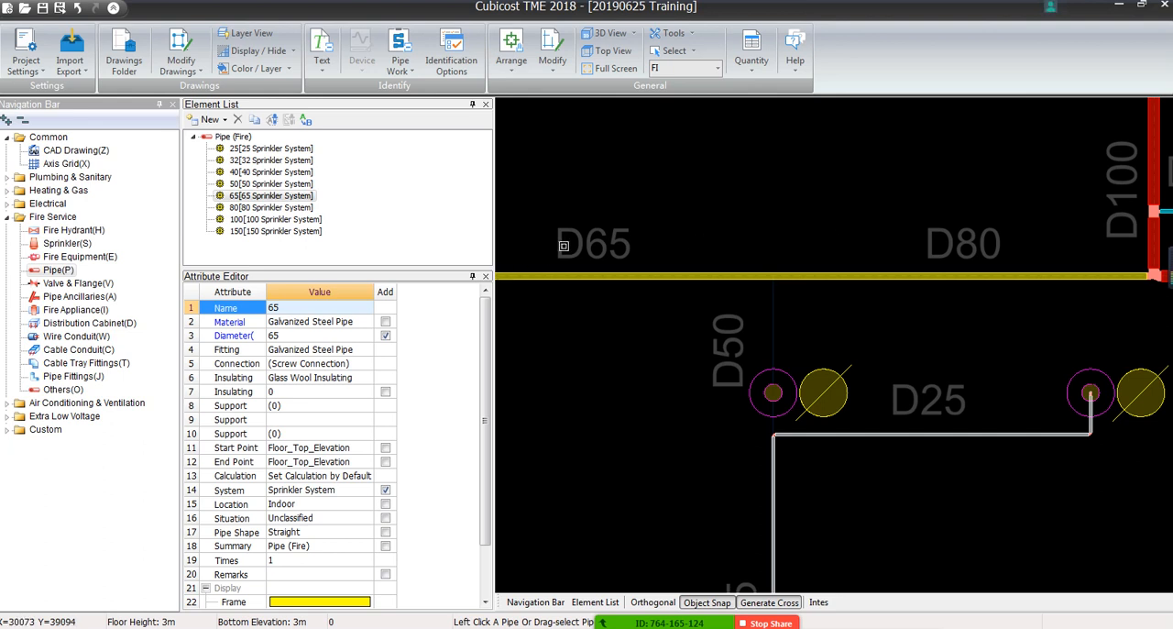
left_click(271, 183)
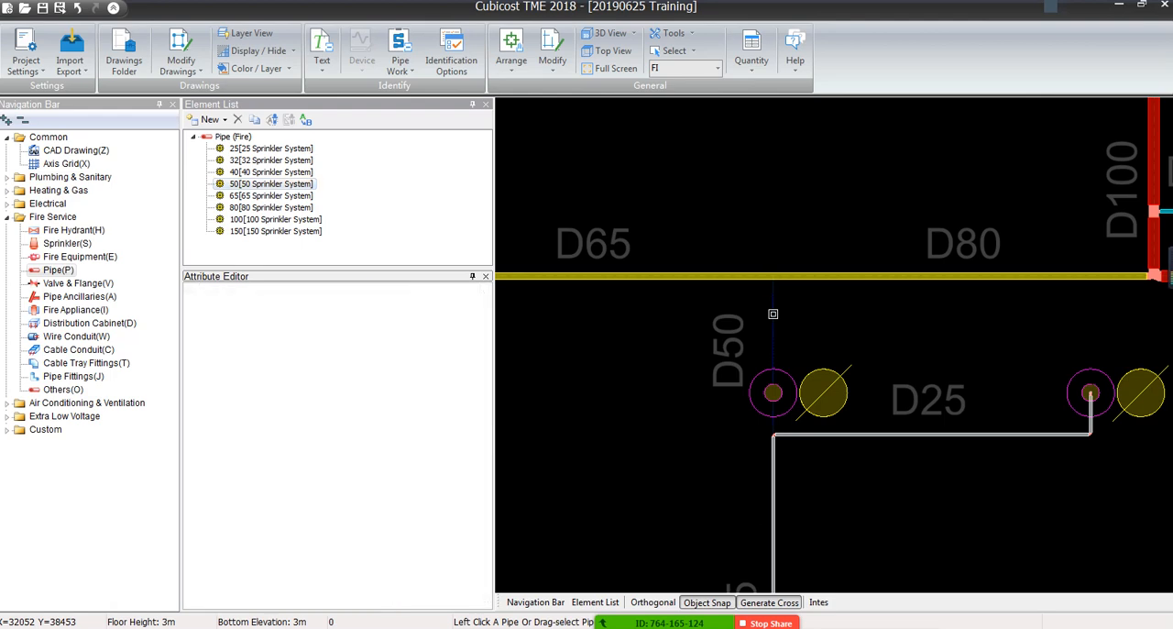
left_click(772, 313)
scroll(743, 351, "down", 3)
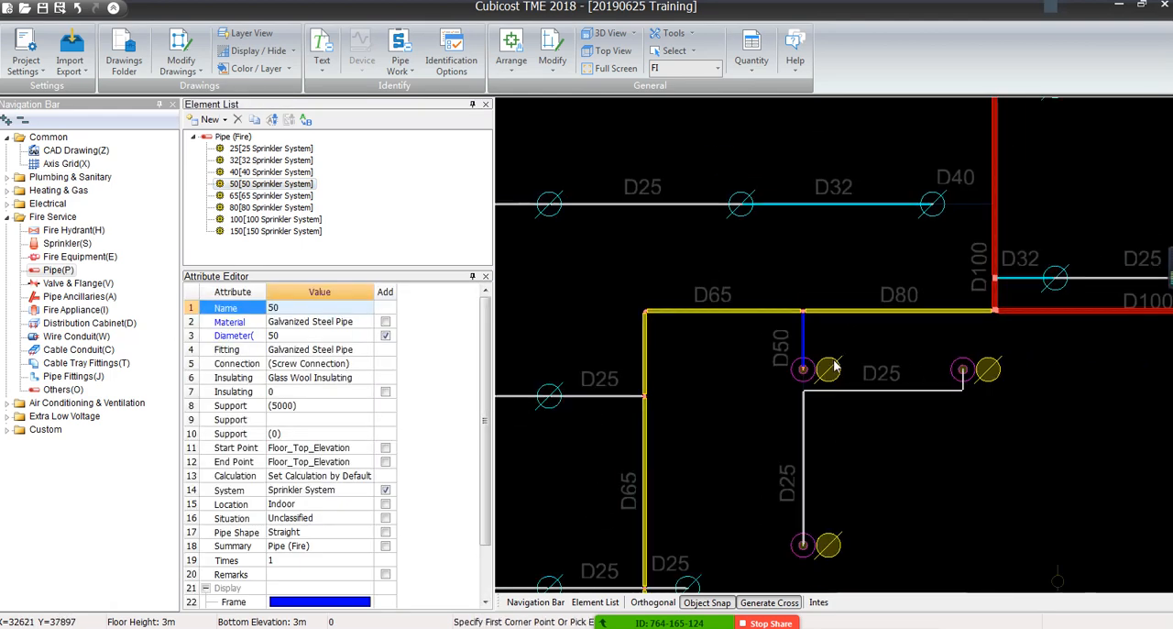
Identify the leftover gap between the D50 pipe's sprinkler and the D25 pipe corner by Single Line with the 50 Sprinkler System element
scroll(720, 310, "up", 3)
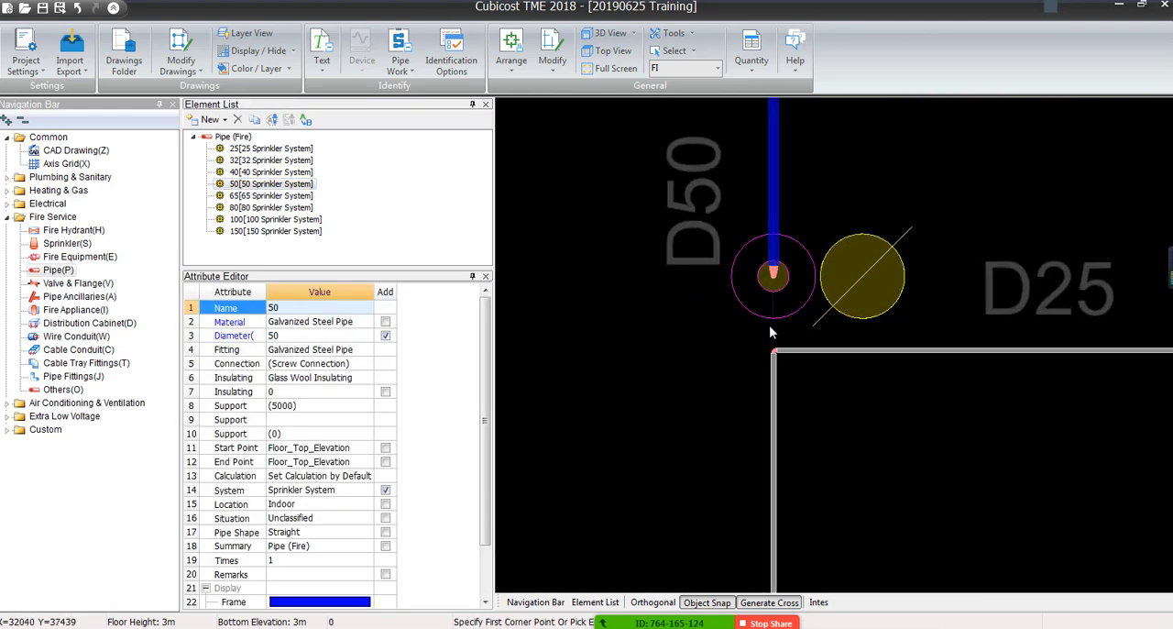
left_click(399, 66)
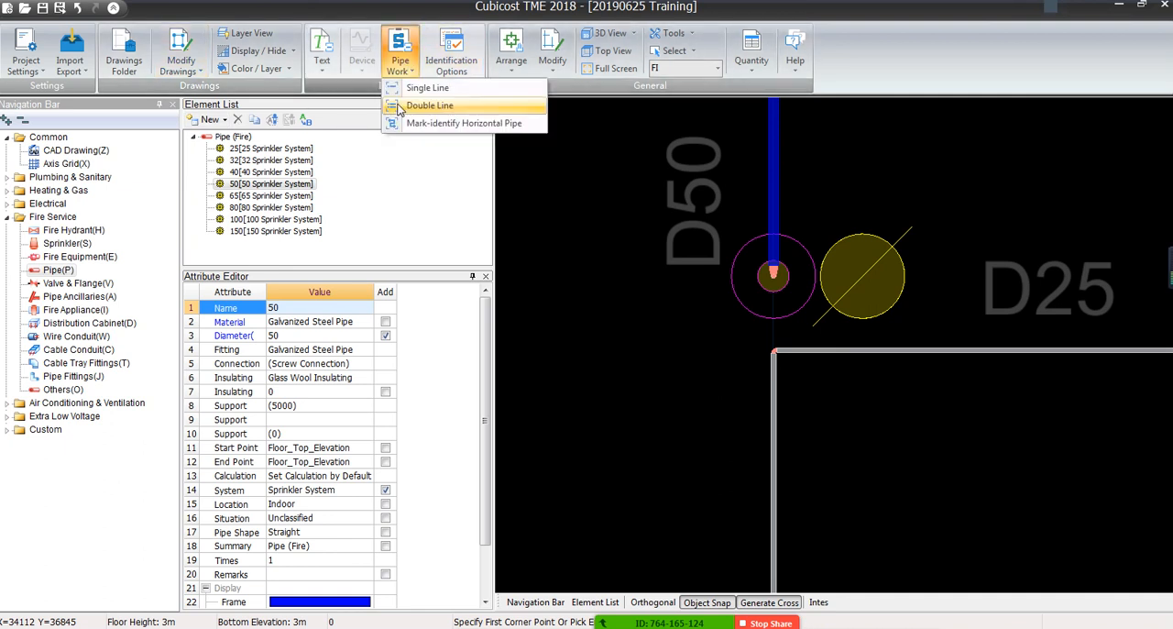
left_click(411, 94)
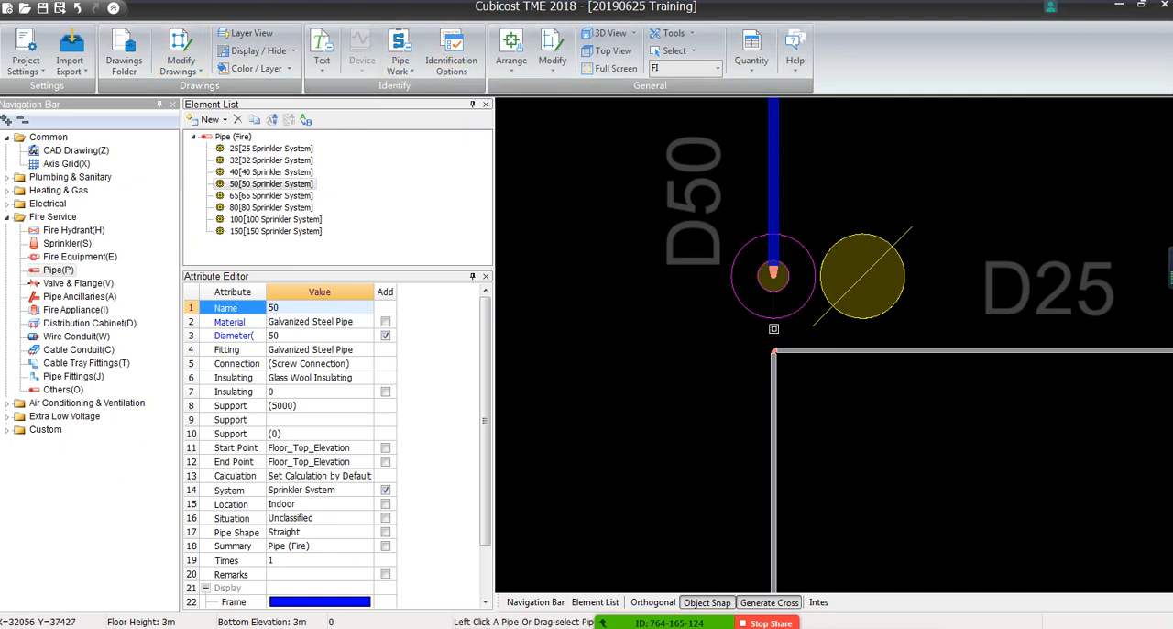
scroll(775, 367, "down", 3)
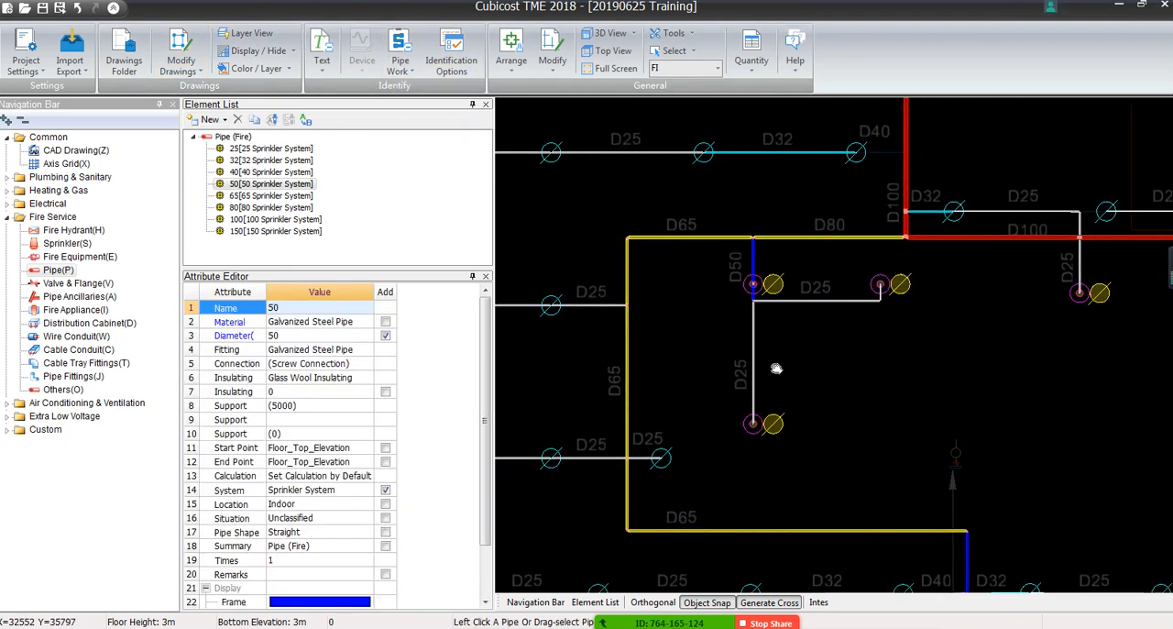
middle_click_drag(776, 369, 815, 327)
scroll(813, 167, "up", 5)
scroll(738, 268, "down", 3)
key("Escape")
scroll(528, 274, "down", 2)
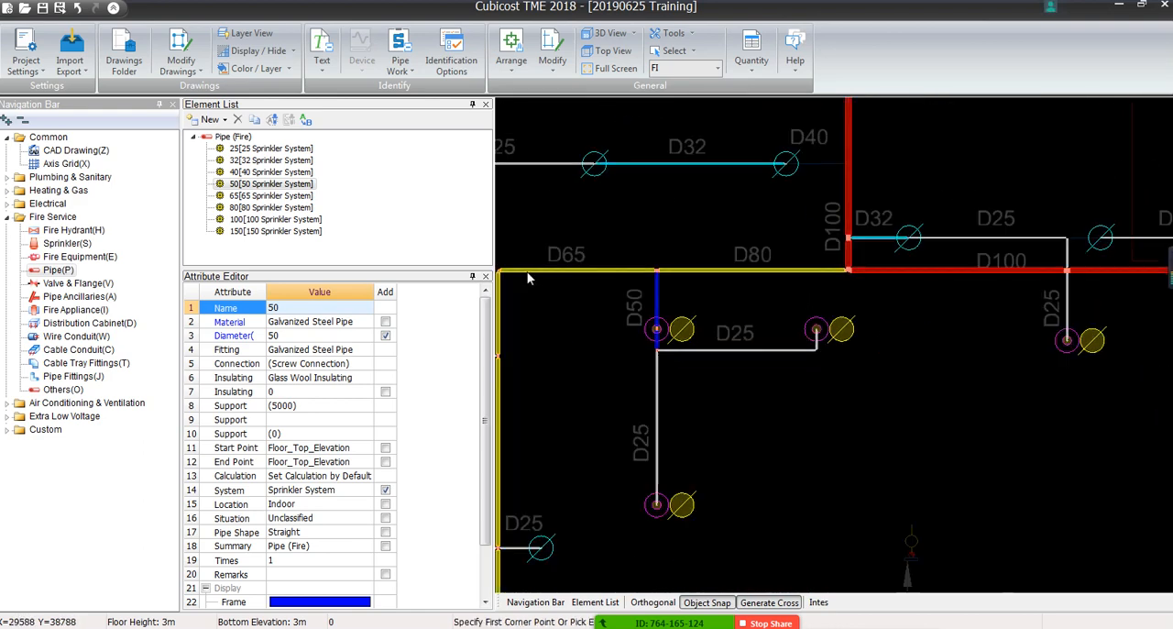
Reassign the segment labelled D80, between the D50 branch and the D100 main, to element 80
scroll(530, 274, "down", 1)
middle_click_drag(539, 275, 633, 274)
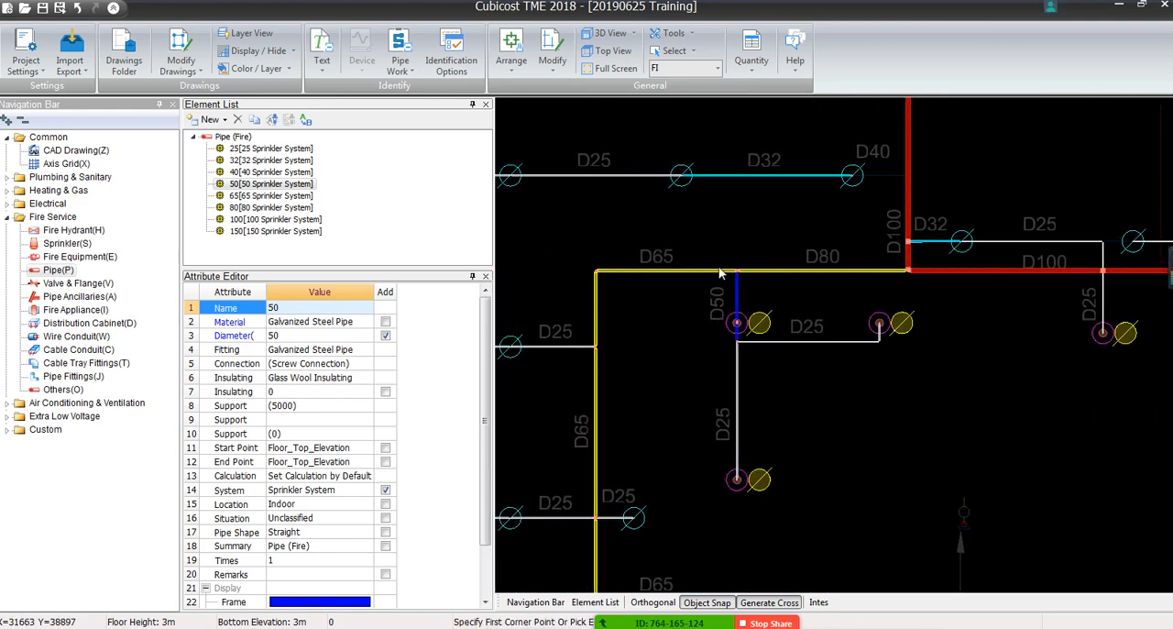
scroll(720, 273, "up", 3)
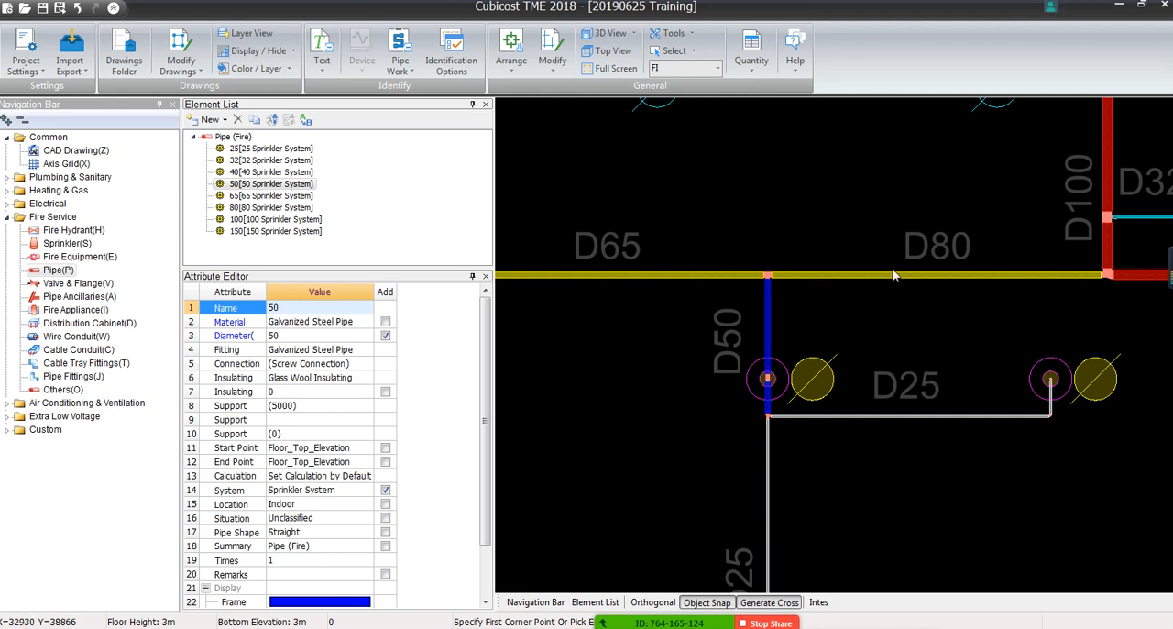
left_click(924, 277)
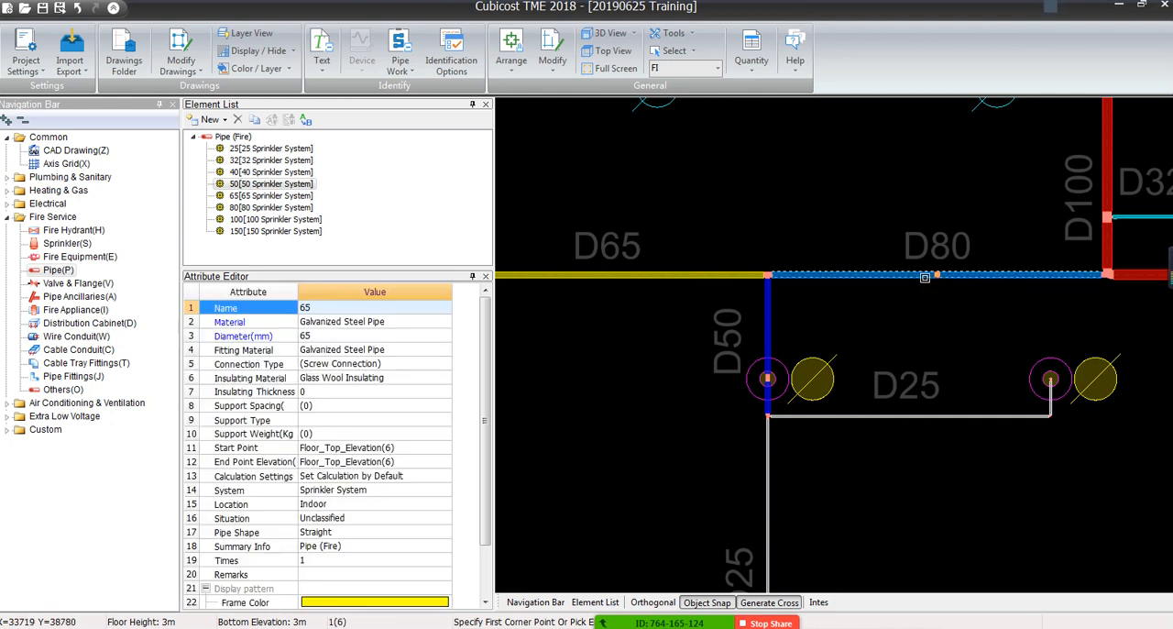
left_click(403, 308)
left_click(445, 310)
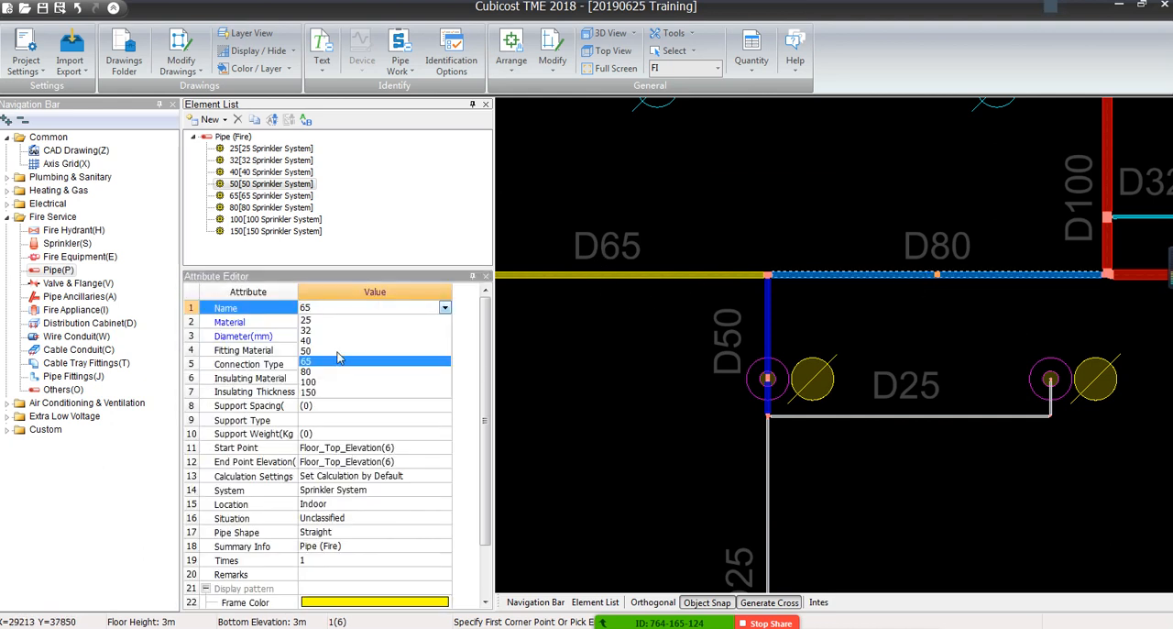
left_click(321, 381)
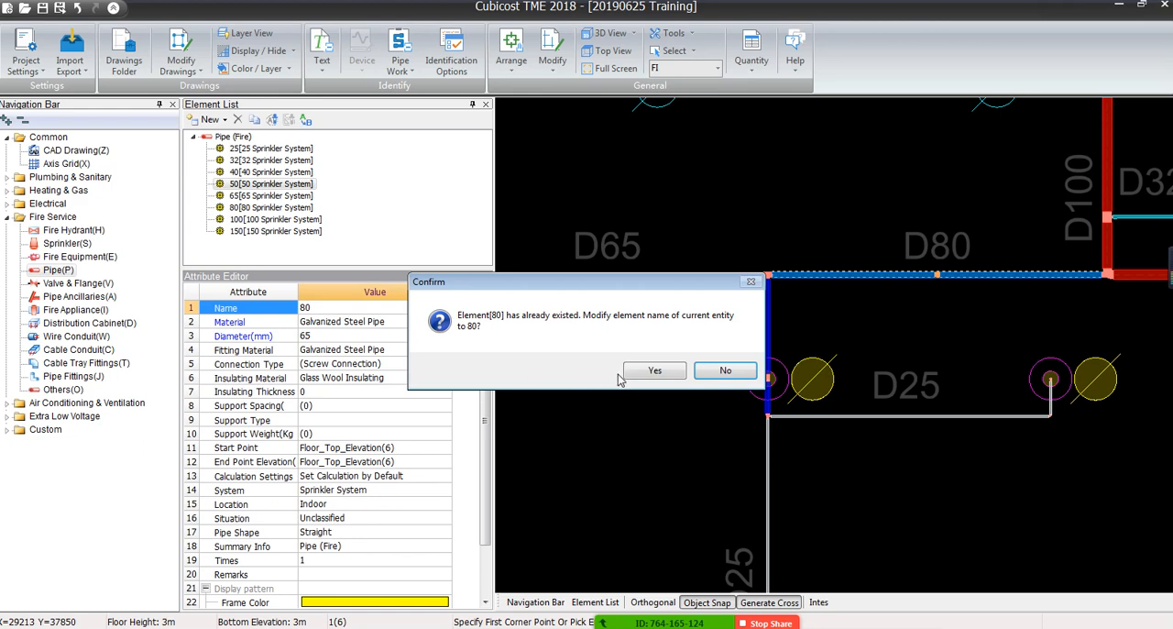
left_click(665, 374)
Identify the gap between the D25 corner and the next D25 sprinkler, just above the horizontal D100 main, by Single Line with the 25 Sprinkler System element
scroll(661, 383, "down", 3)
scroll(657, 392, "down", 5)
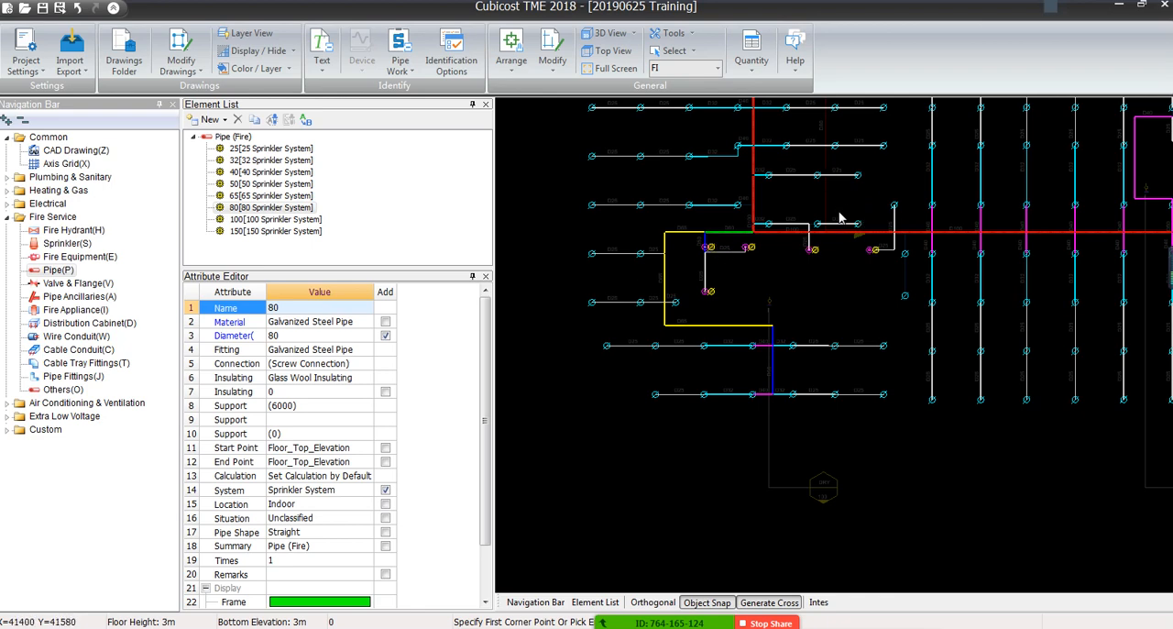
scroll(837, 227, "up", 5)
scroll(780, 233, "down", 5)
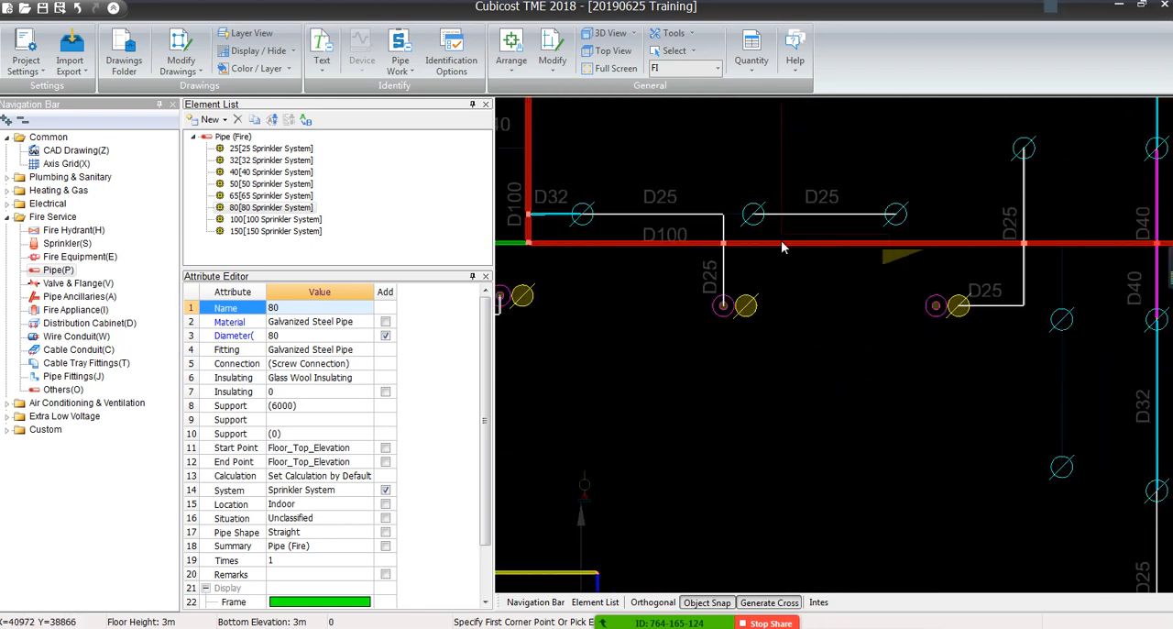
scroll(846, 243, "up", 6)
scroll(847, 245, "up", 1)
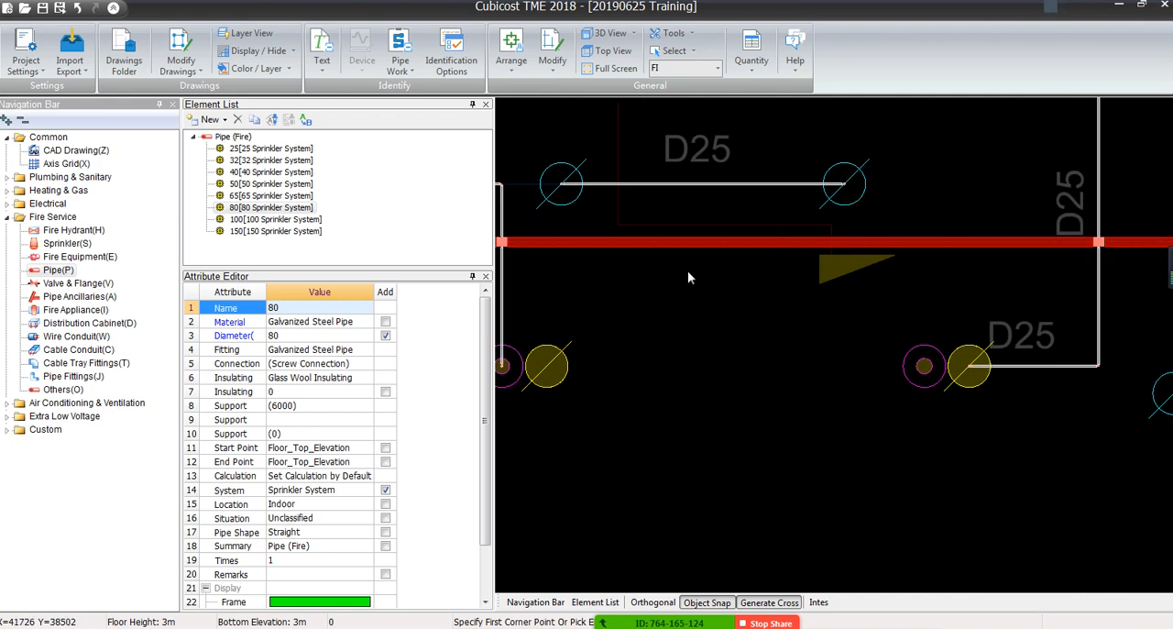
middle_click_drag(685, 271, 764, 362)
middle_click_drag(764, 361, 831, 452)
scroll(755, 421, "down", 1)
scroll(683, 385, "up", 3)
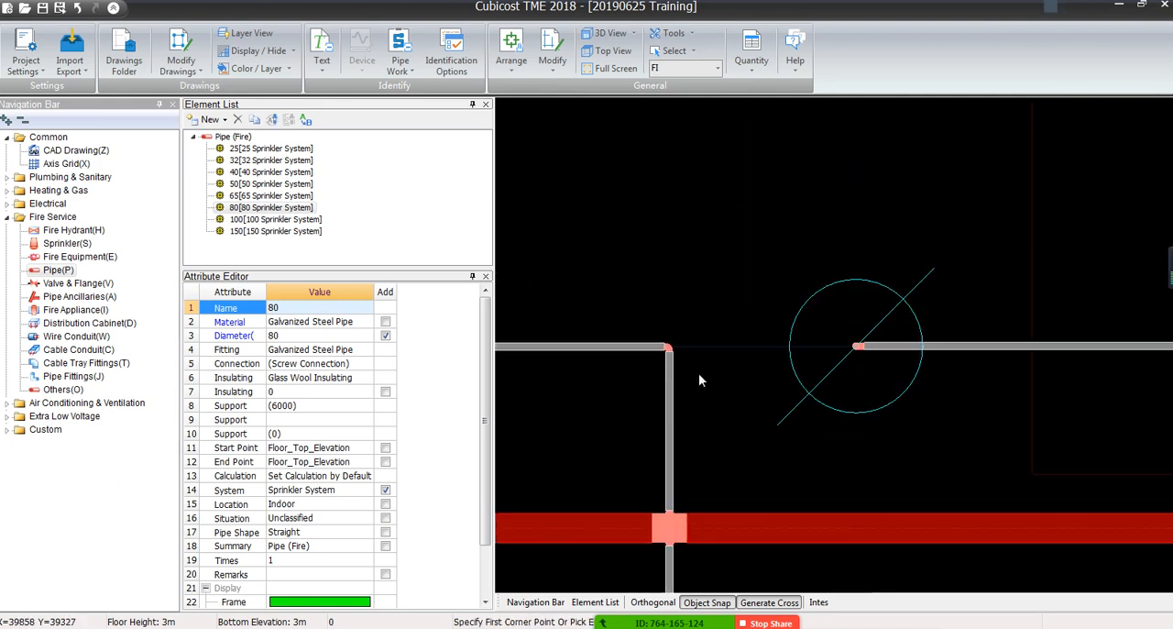
scroll(706, 383, "down", 4)
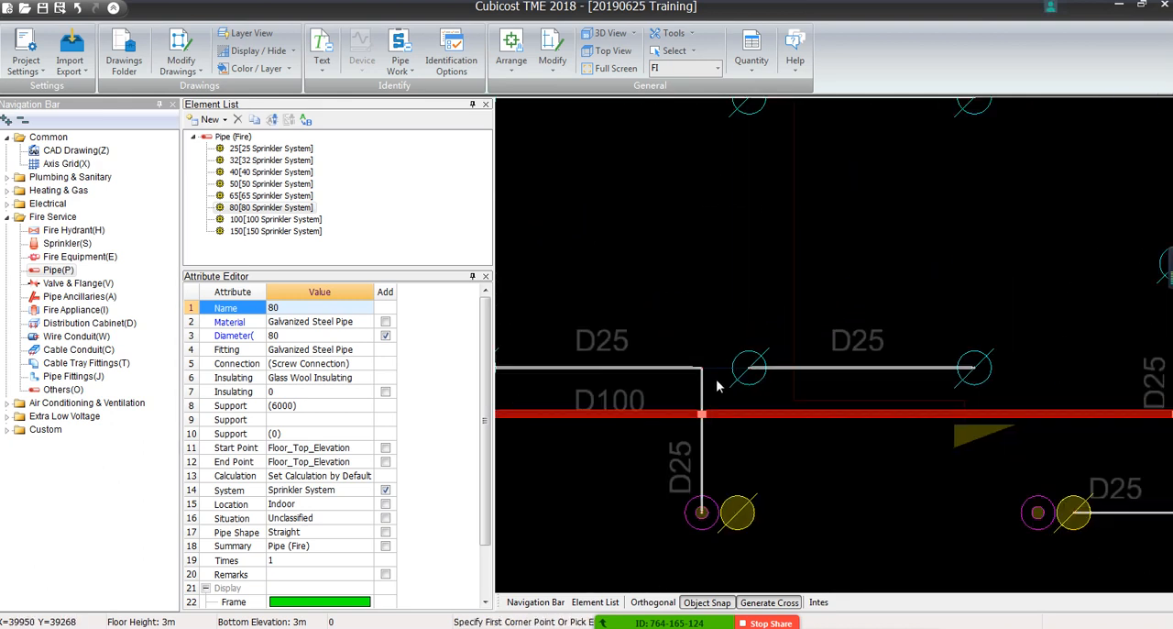
left_click(271, 147)
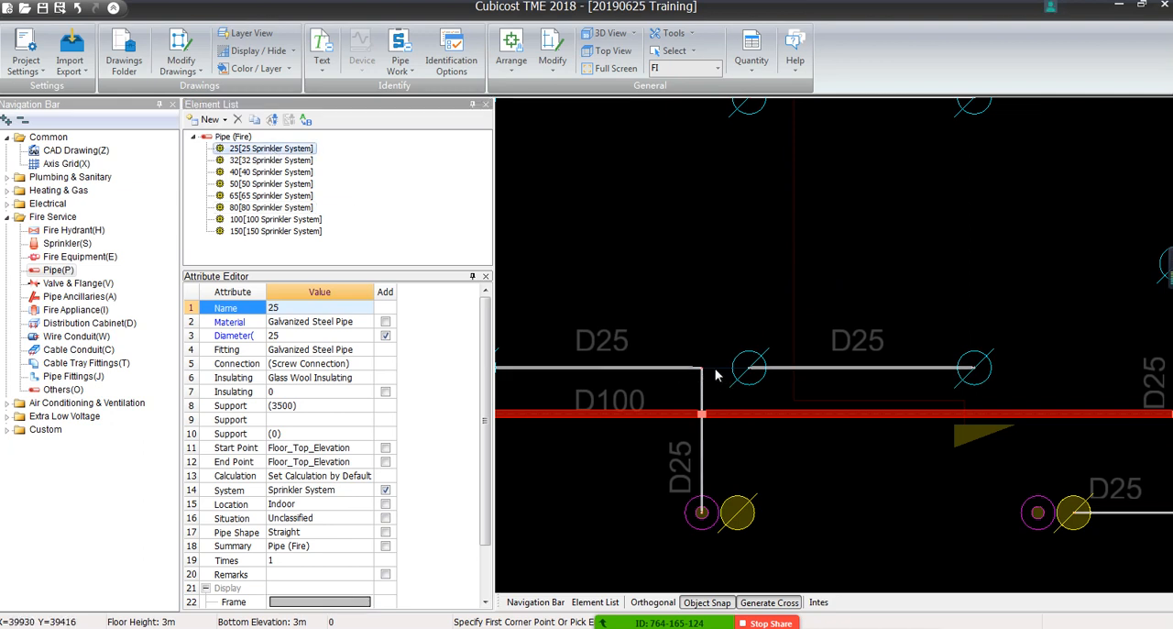
left_click(400, 69)
left_click(416, 89)
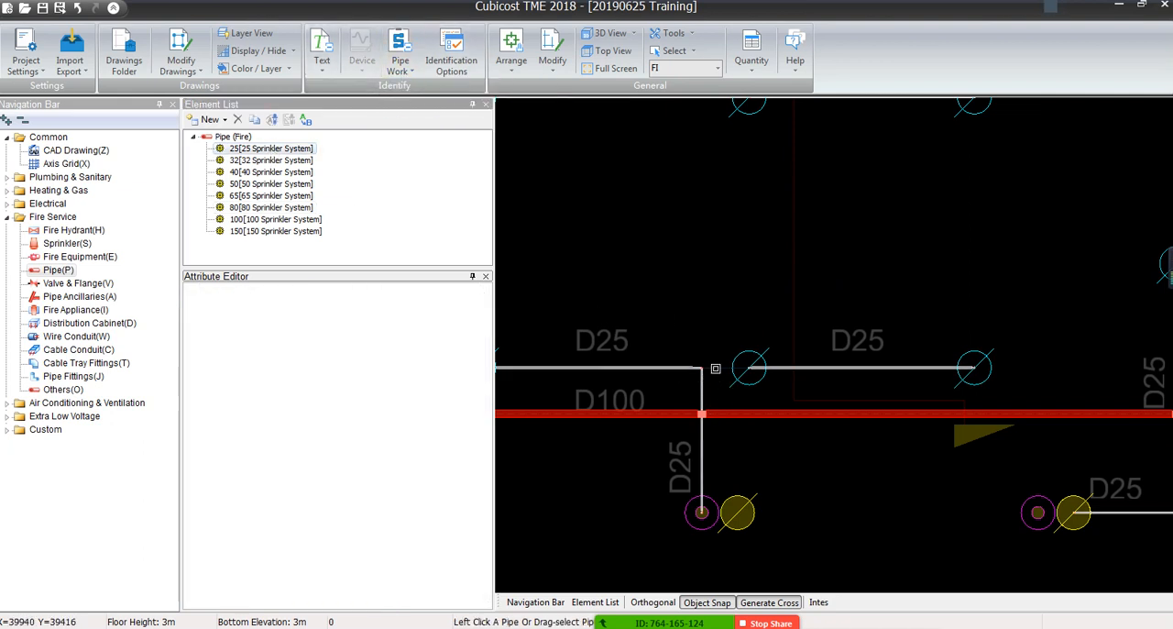
scroll(699, 293, "down", 5)
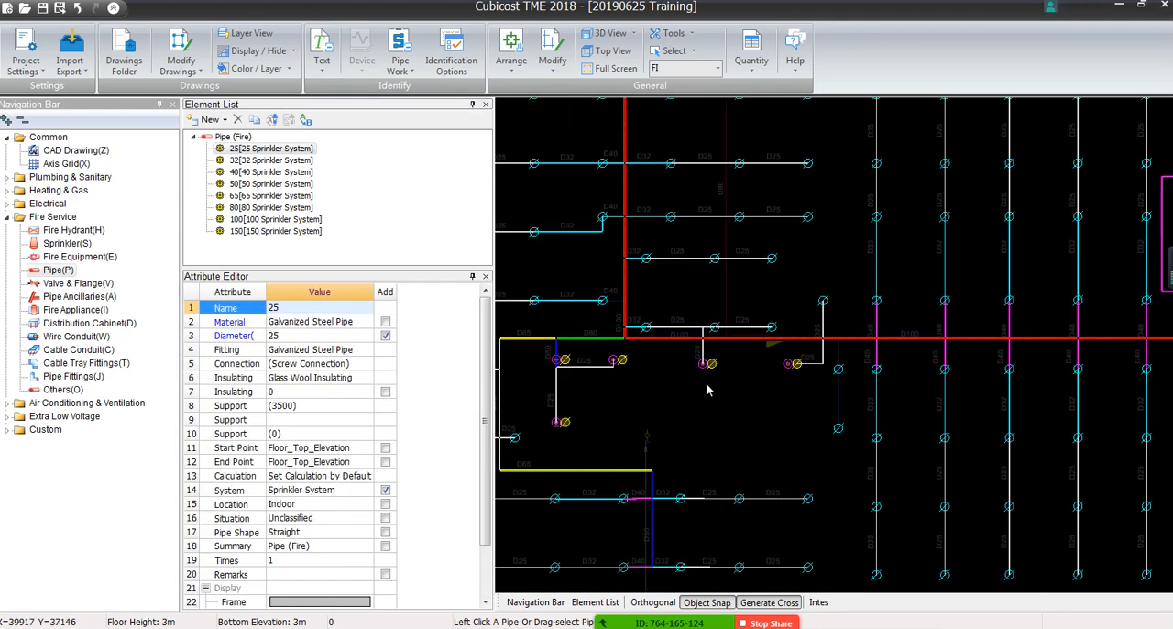
Identify the gaps between the two D32 branches above the D40 branch and the vertical D100 main with the 32 Sprinkler System element
middle_click_drag(658, 321, 884, 456)
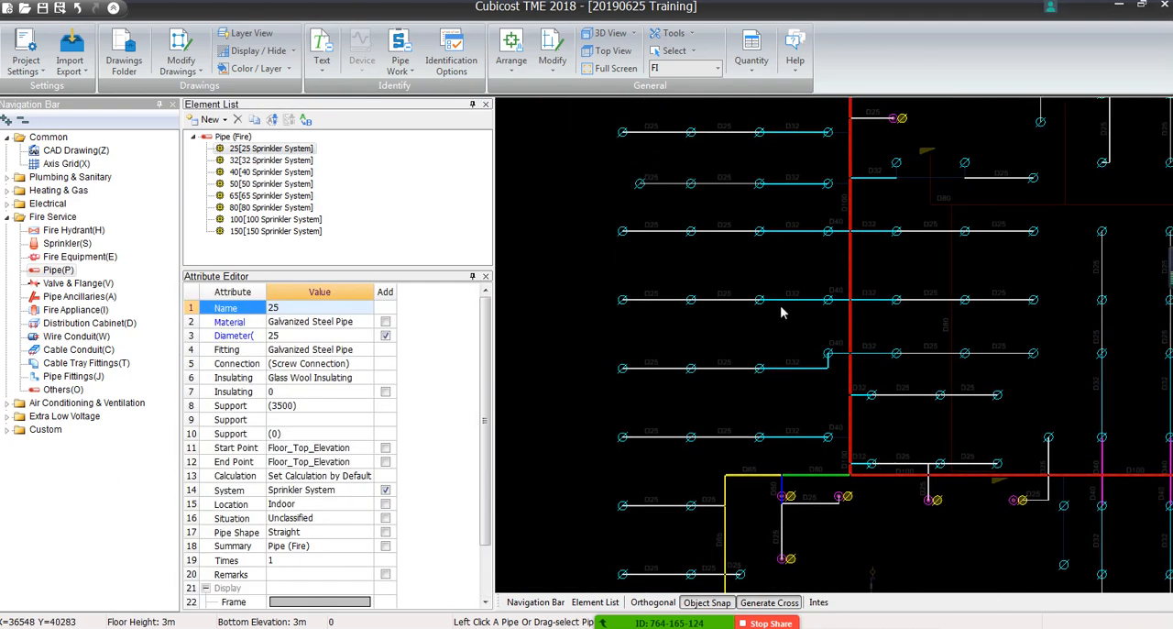
middle_click_drag(938, 258, 937, 400)
scroll(777, 401, "up", 6)
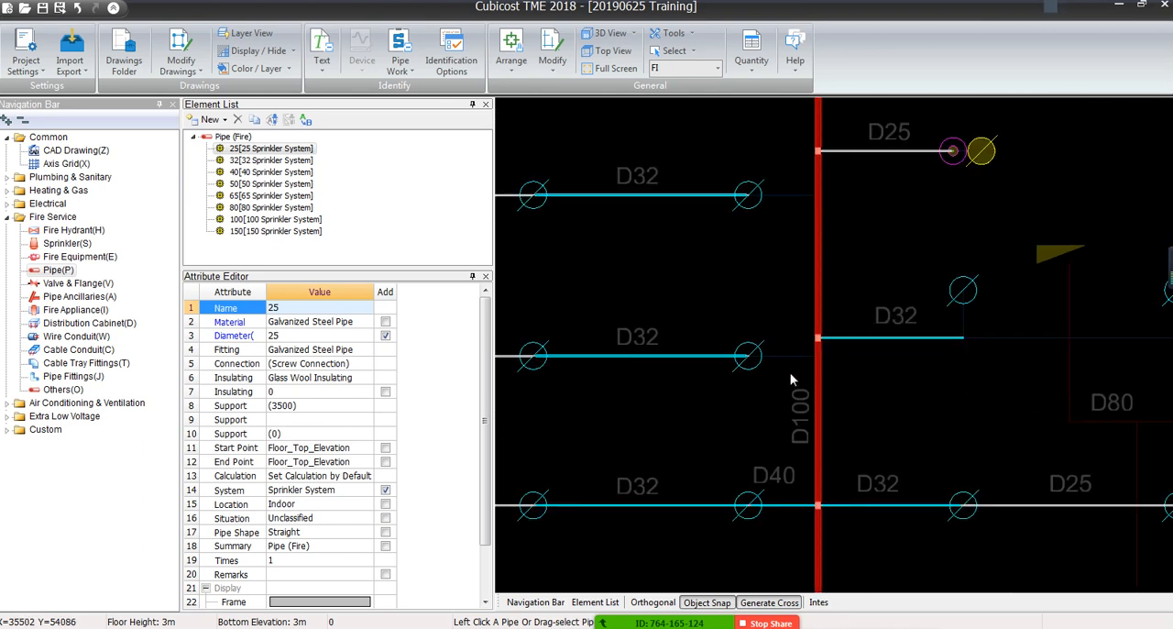
scroll(781, 383, "down", 3)
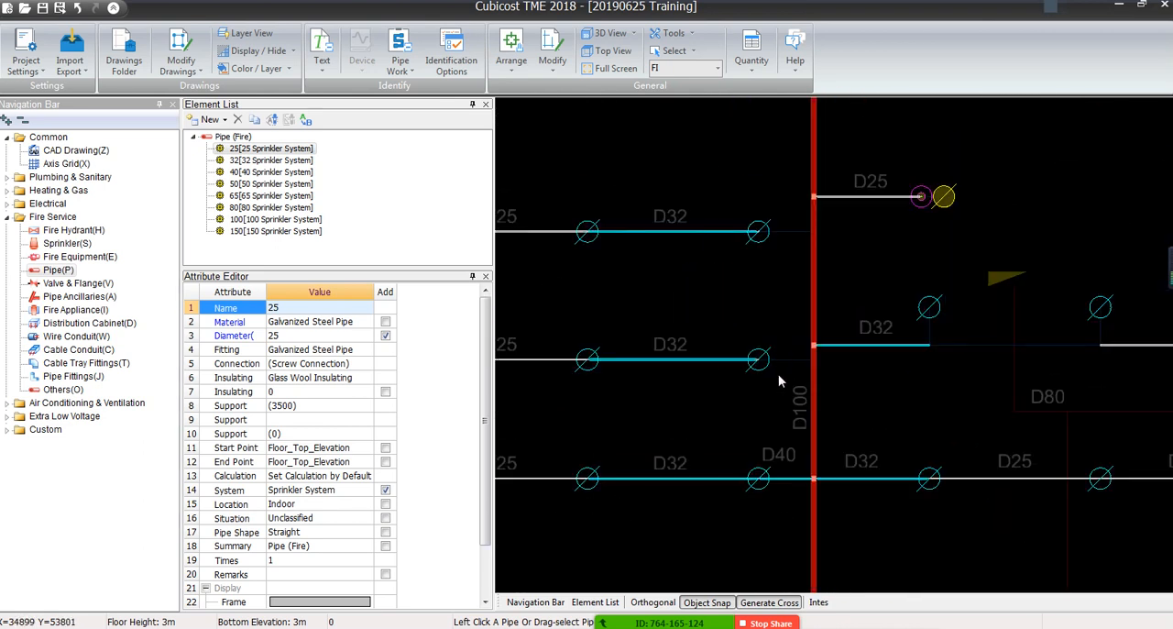
left_click(274, 160)
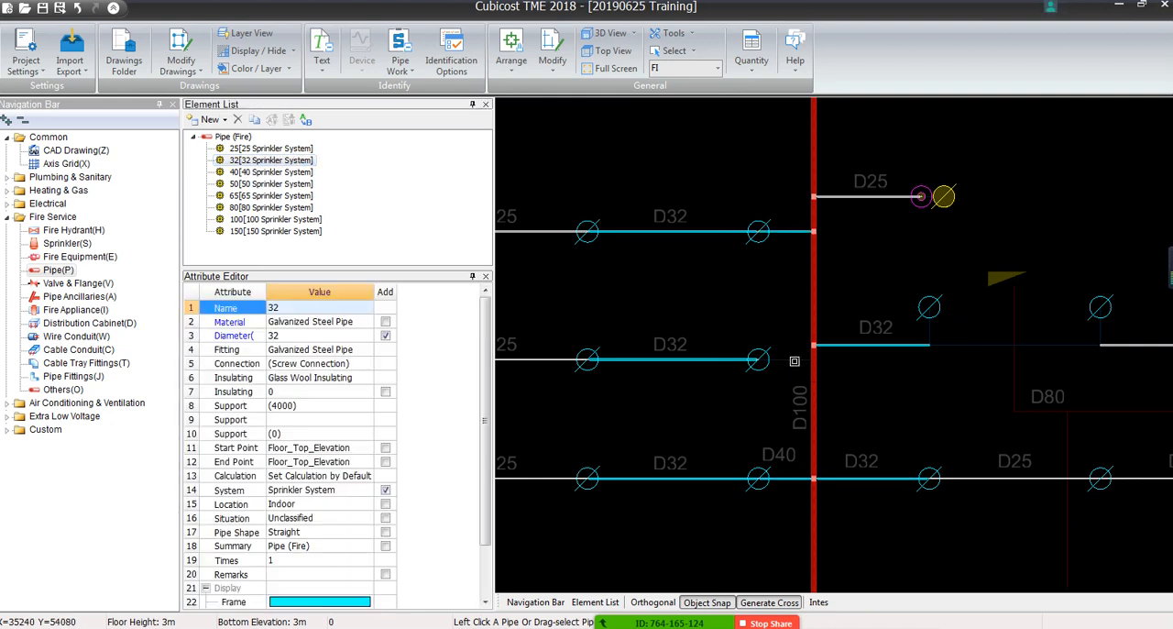
scroll(749, 318, "down", 1)
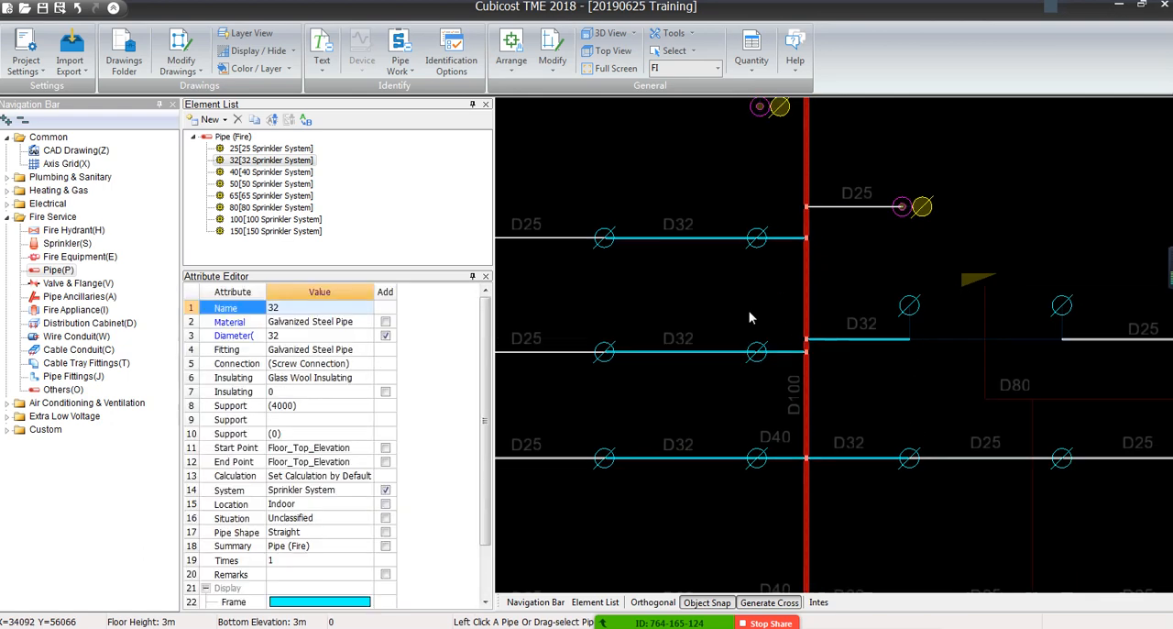
Identify the gap joining the uppermost D32 branch to the vertical D100 main with the 32 Sprinkler System element
scroll(750, 317, "down", 3)
scroll(733, 213, "up", 5)
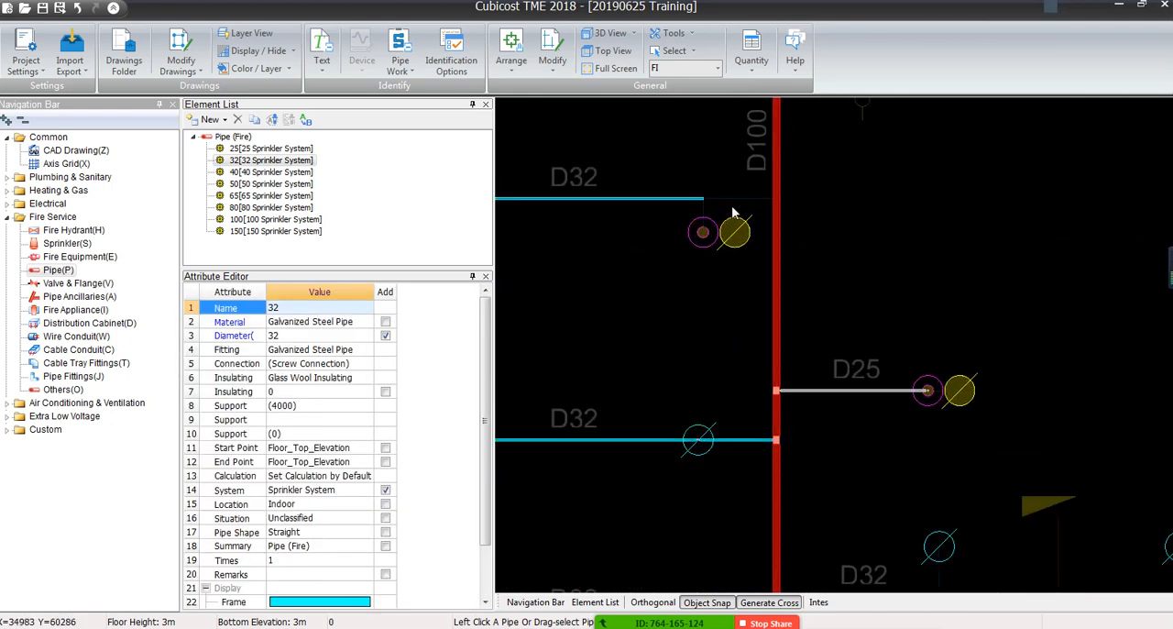
right_click(700, 219)
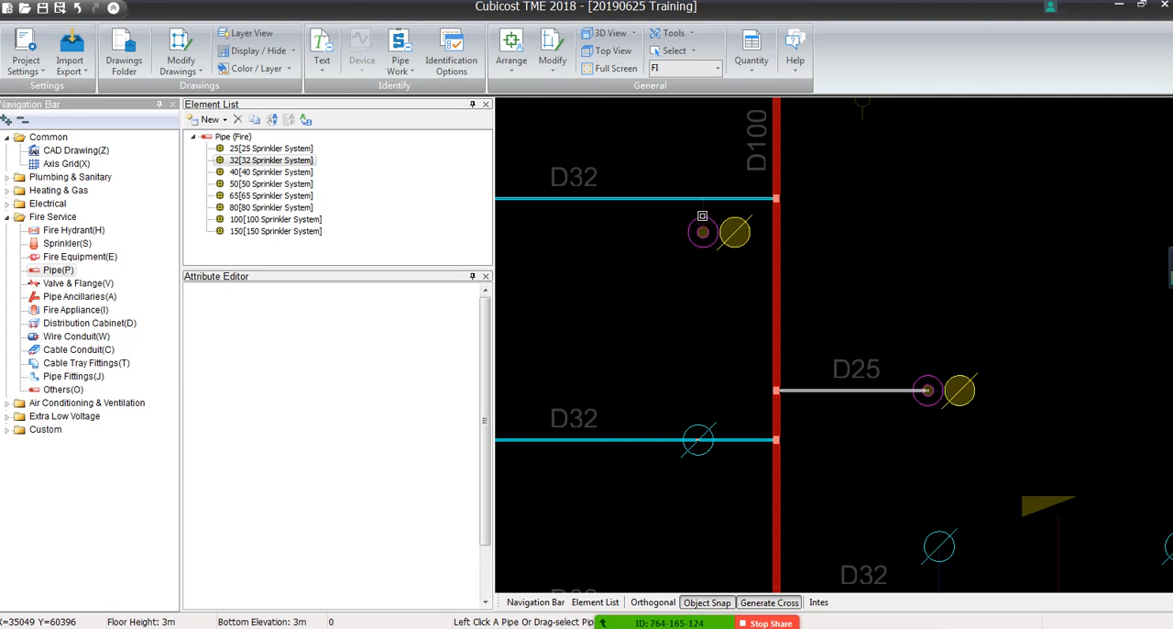
Identify the short vertical line from the uppermost D32 branch down to its sprinkler with the 25 Sprinkler System element
scroll(728, 192, "up", 7)
scroll(704, 311, "down", 3)
scroll(705, 311, "down", 2)
middle_click_drag(740, 341, 673, 392)
scroll(1155, 394, "down", 4)
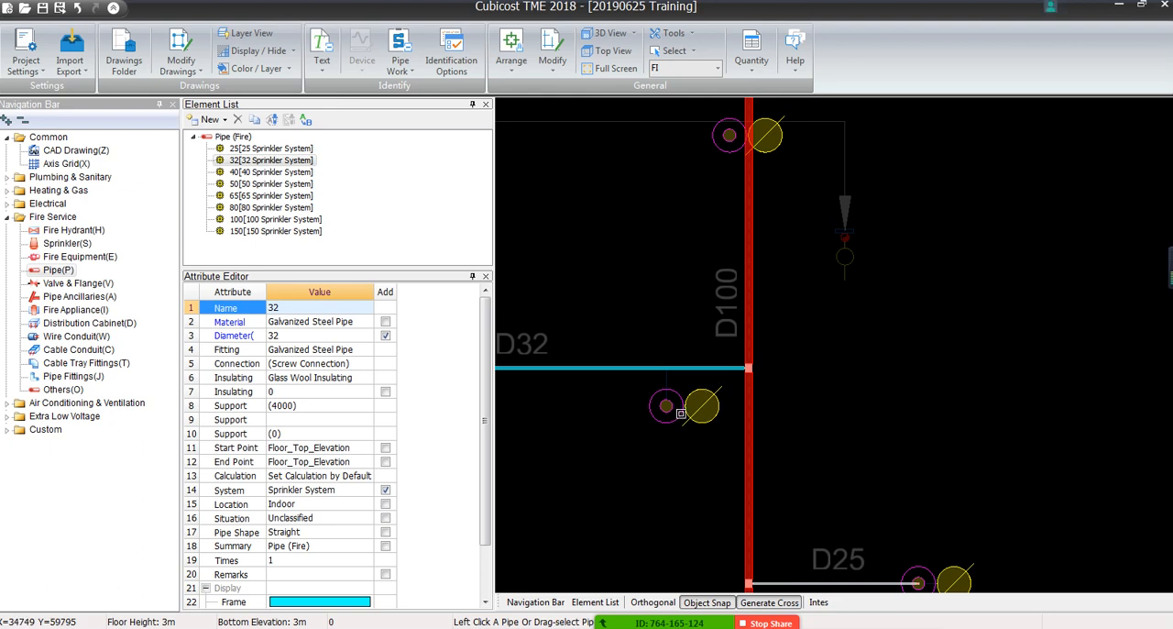
middle_click_drag(680, 413, 893, 299)
scroll(869, 258, "up", 5)
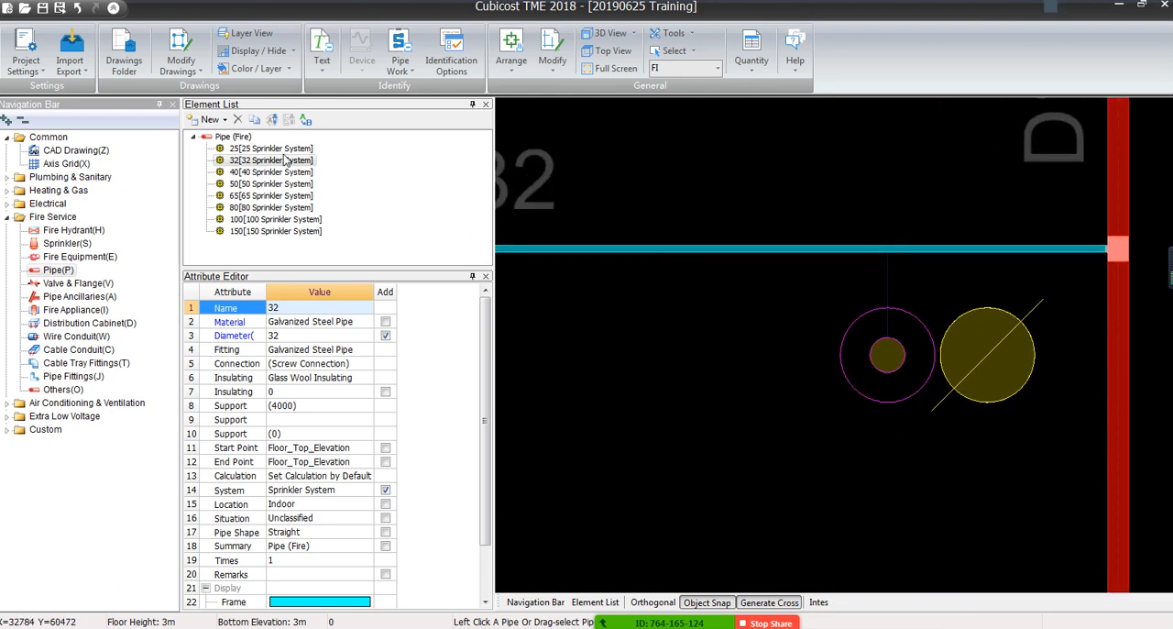
scroll(900, 358, "down", 4)
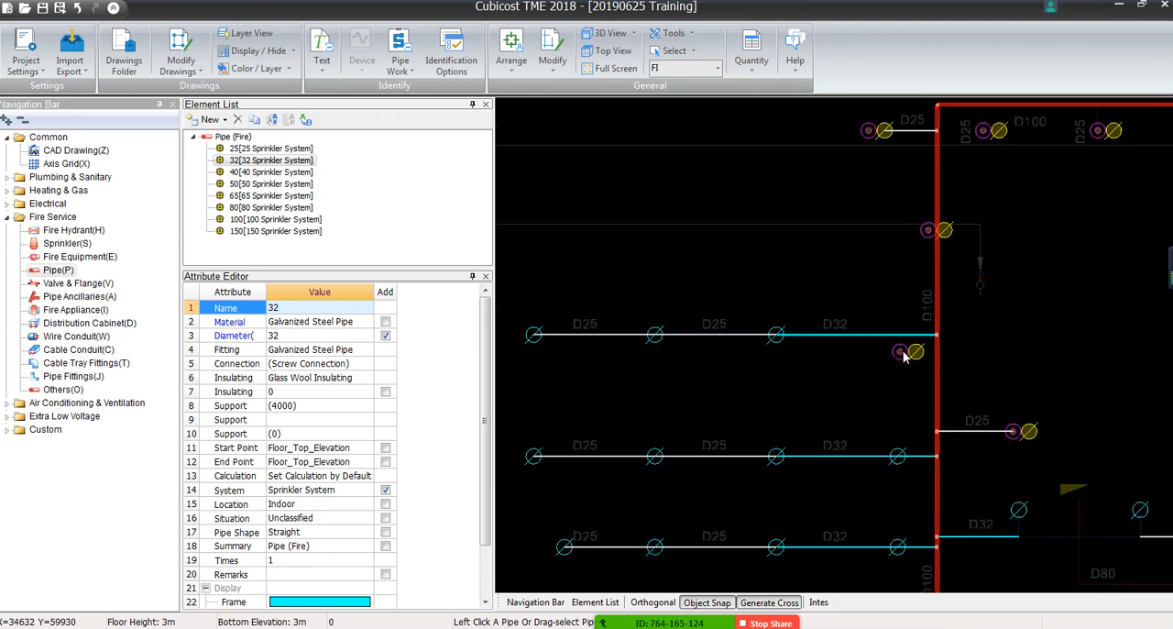
scroll(902, 358, "up", 3)
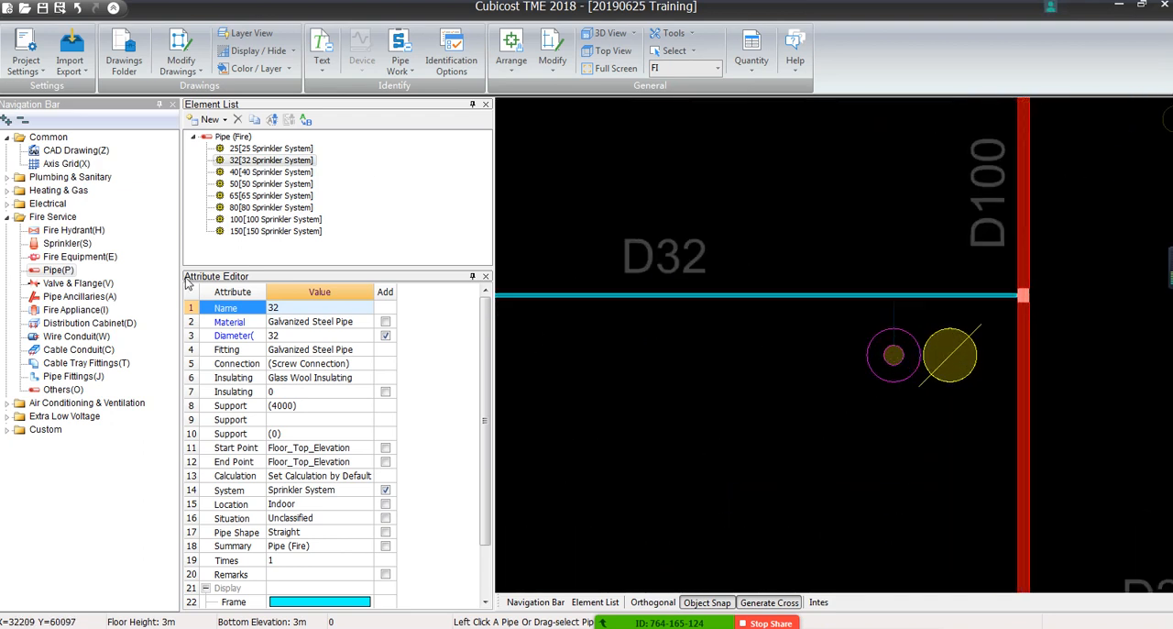
left_click(271, 150)
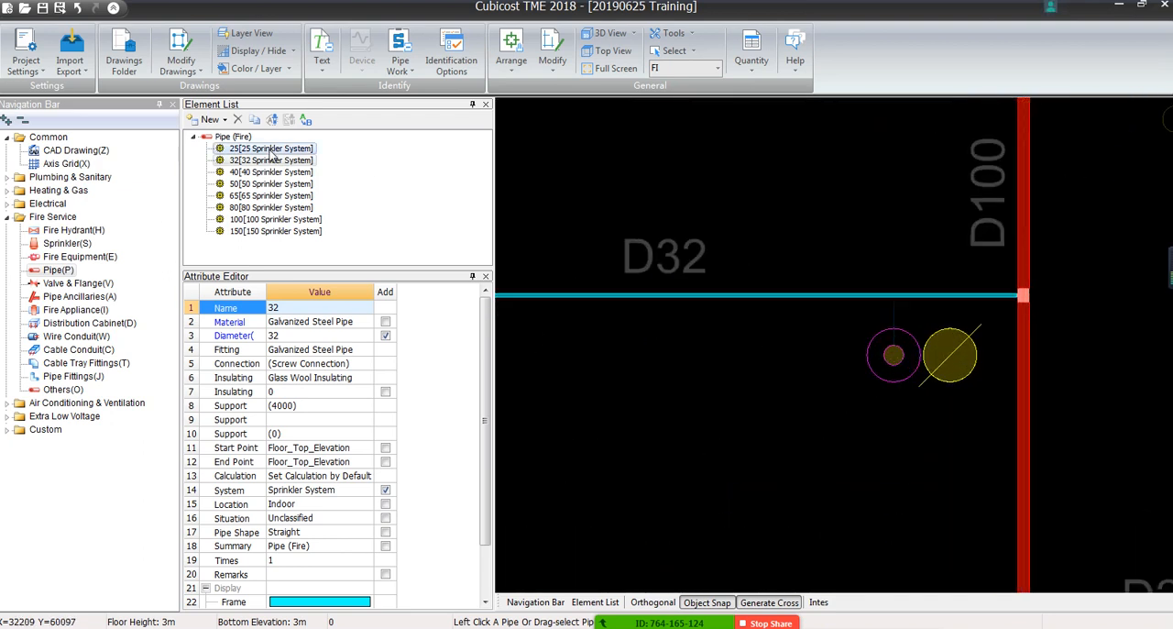
left_click(895, 310)
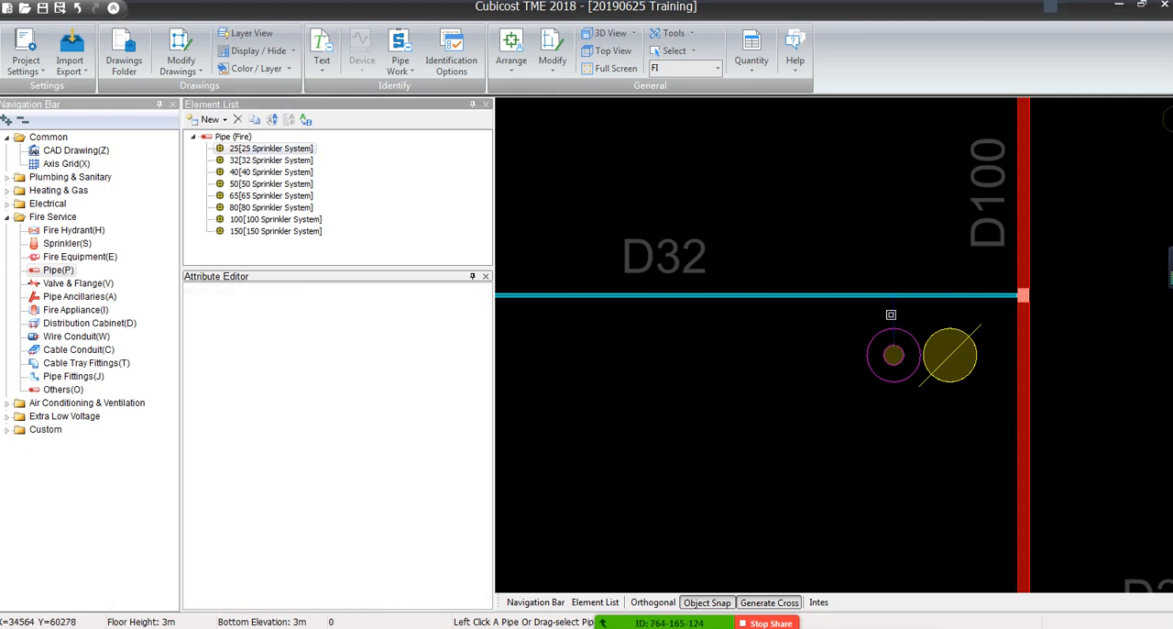
scroll(890, 315, "down", 5)
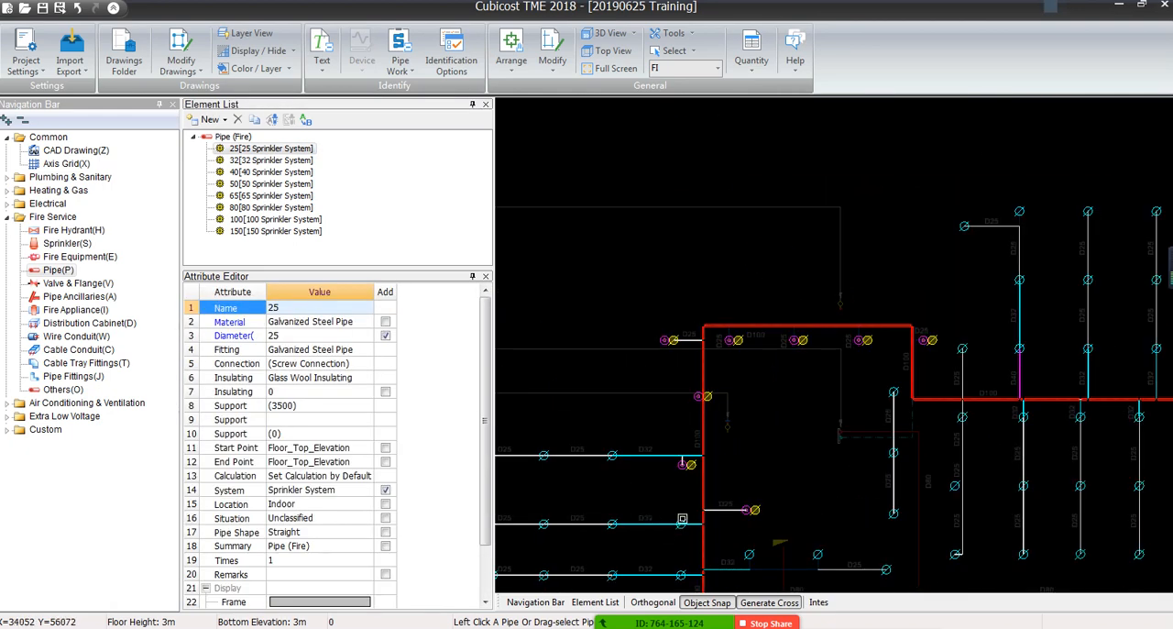
Identify the two short vertical sprinkler lines on the D32/D25 branch above the D80 label with the 25 Sprinkler System element
middle_click_drag(711, 503, 791, 326)
middle_click_drag(833, 382, 832, 315)
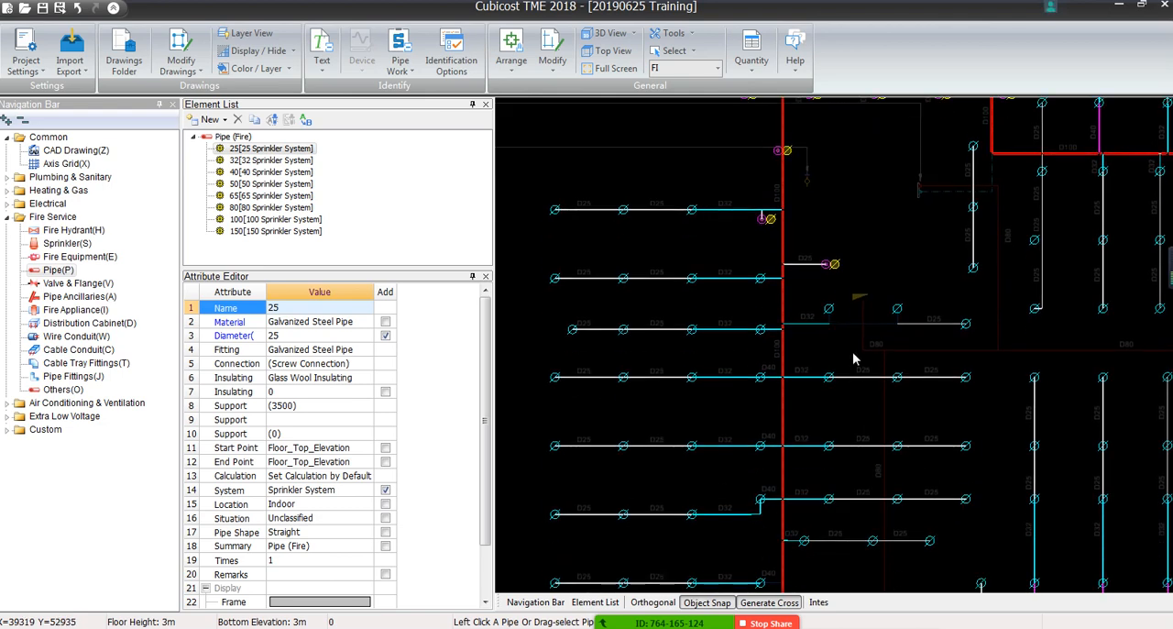
scroll(852, 358, "up", 3)
scroll(852, 358, "up", 2)
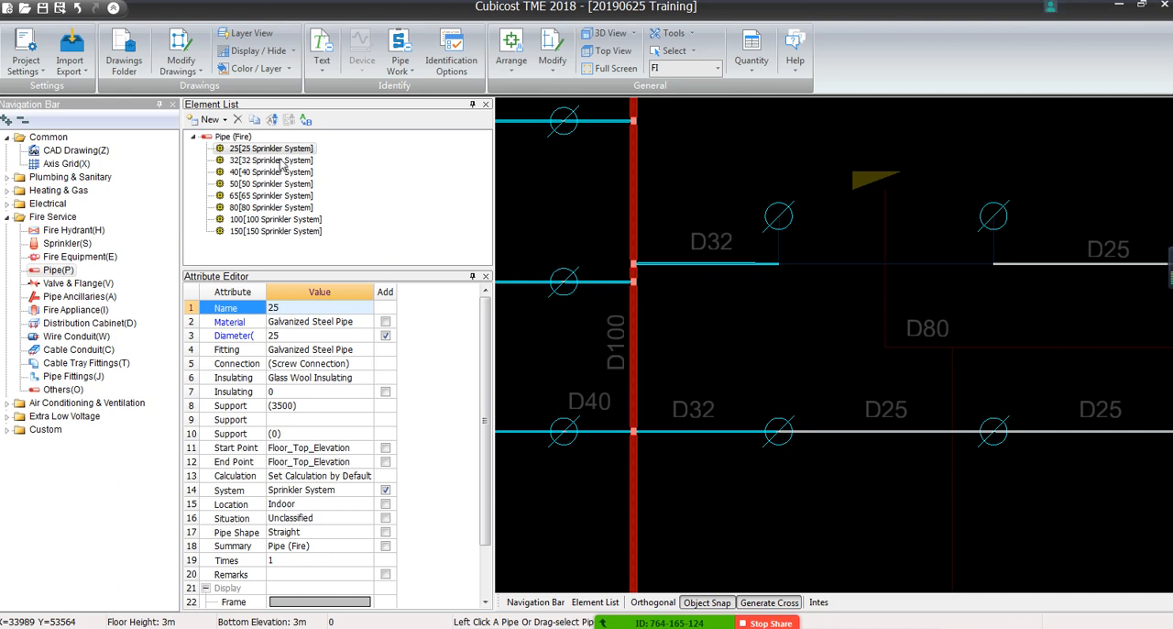
left_click(800, 262)
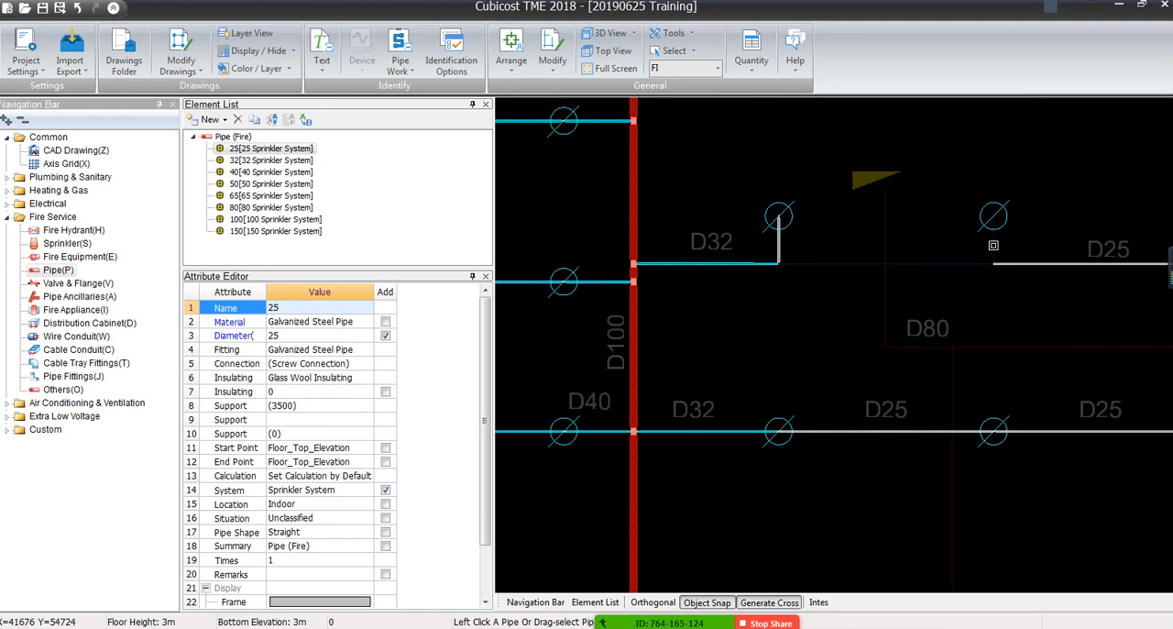
left_click(993, 246)
Identify the horizontal gap between those two vertical sprinkler drops, from the D32 pipe to the D25 pipe, with the 25 Sprinkler System element
scroll(950, 280, "down", 5)
middle_click_drag(954, 289, 872, 347)
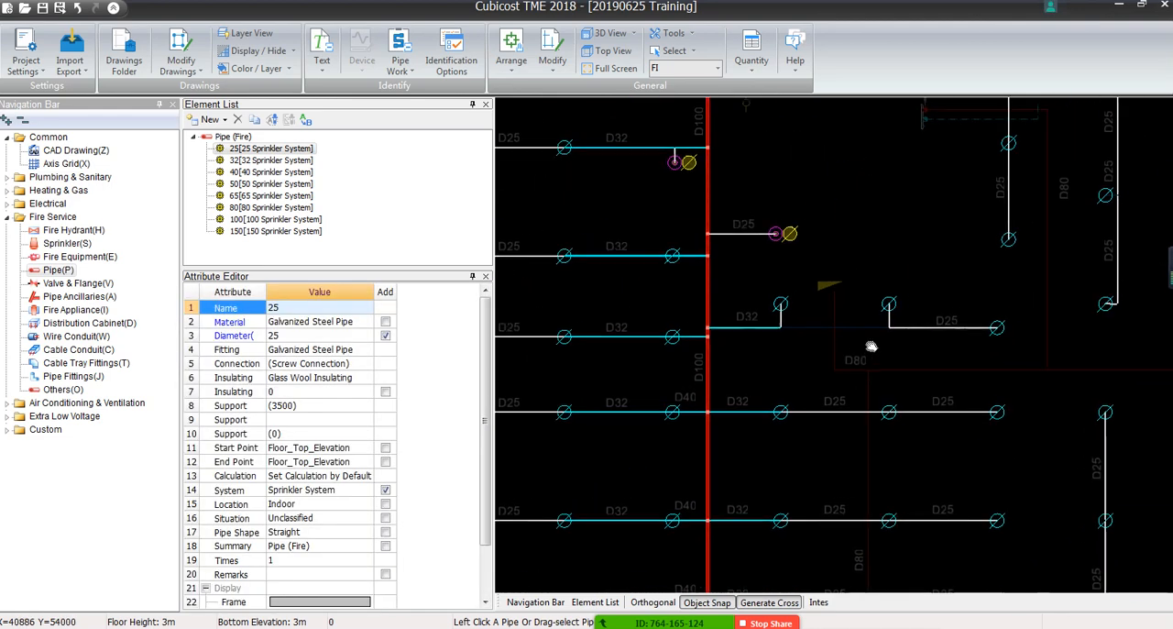
scroll(763, 347, "up", 4)
scroll(1002, 371, "down", 5)
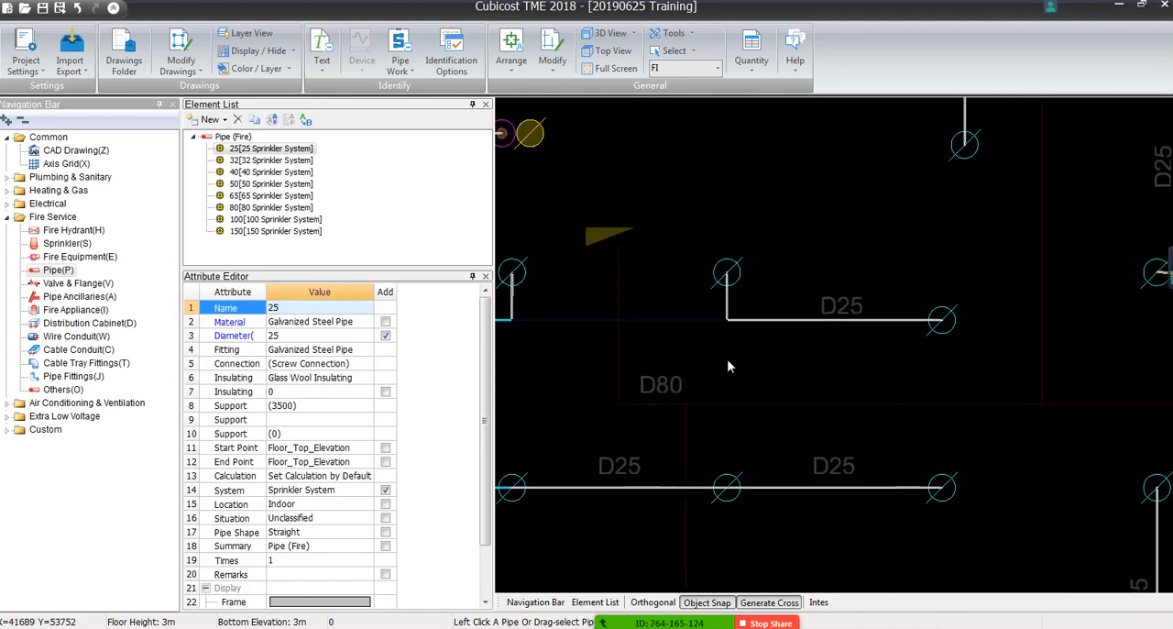
scroll(668, 367, "up", 4)
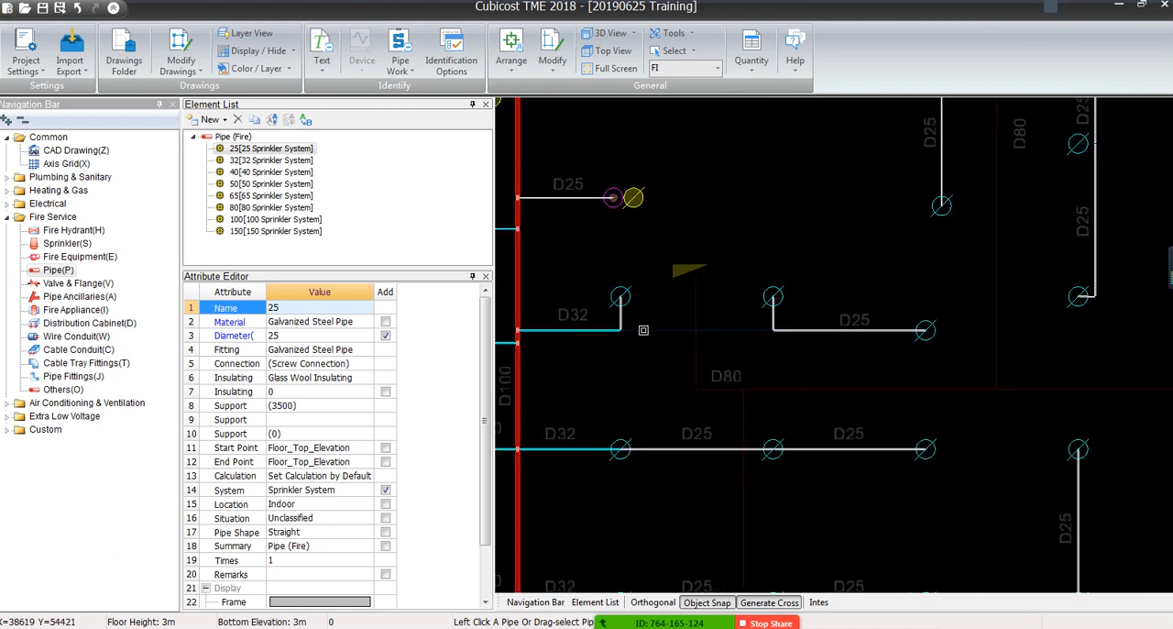
right_click(633, 389)
scroll(663, 355, "down", 5)
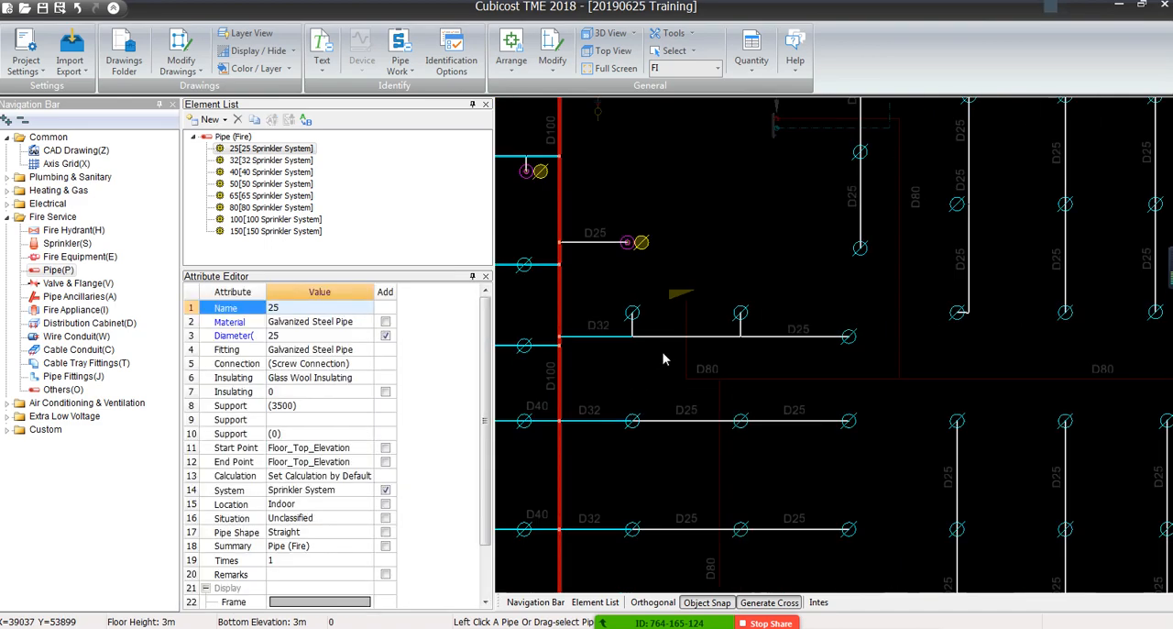
middle_click_drag(647, 290, 729, 249)
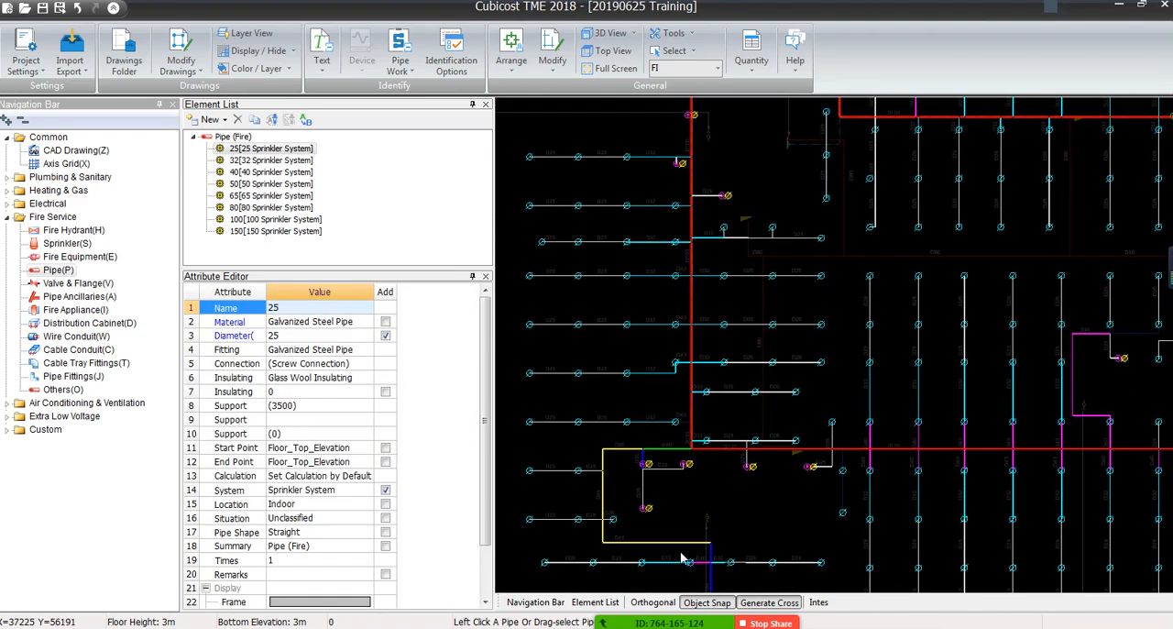
Examine the floor plan from the lower sprinkler branches up to the upper D100 main for unidentified pipe lines
scroll(681, 557, "down", 2)
mouse_move(731, 394)
middle_mouse_down()
mouse_move(702, 258)
mouse_move(669, 202)
middle_mouse_up()
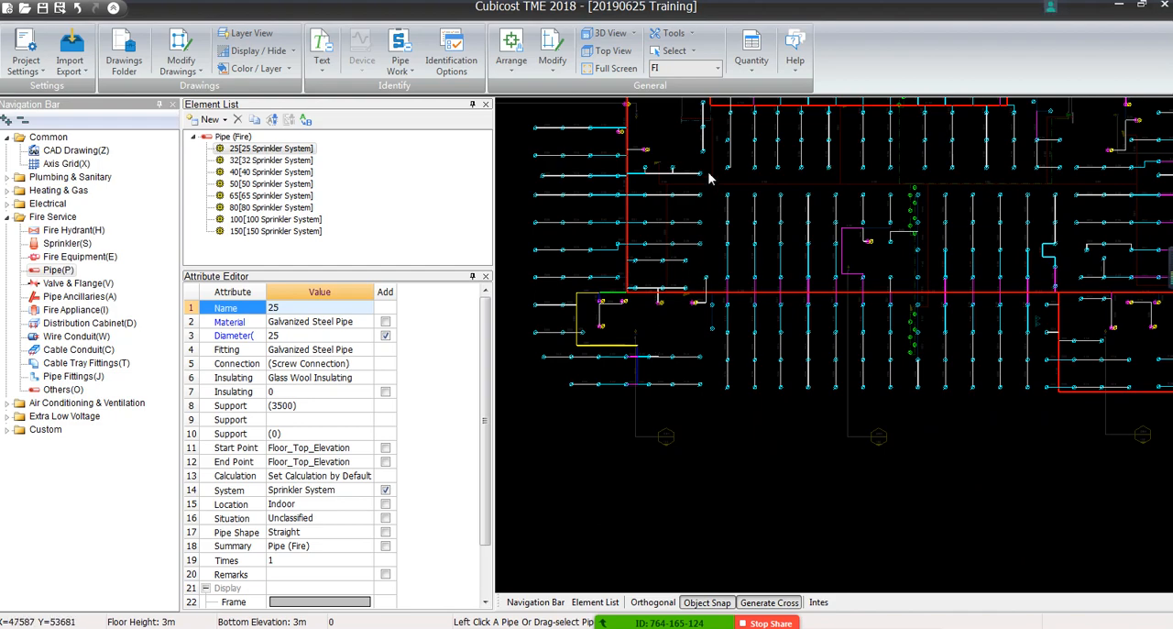
middle_click_drag(709, 179, 731, 312)
scroll(664, 170, "up", 5)
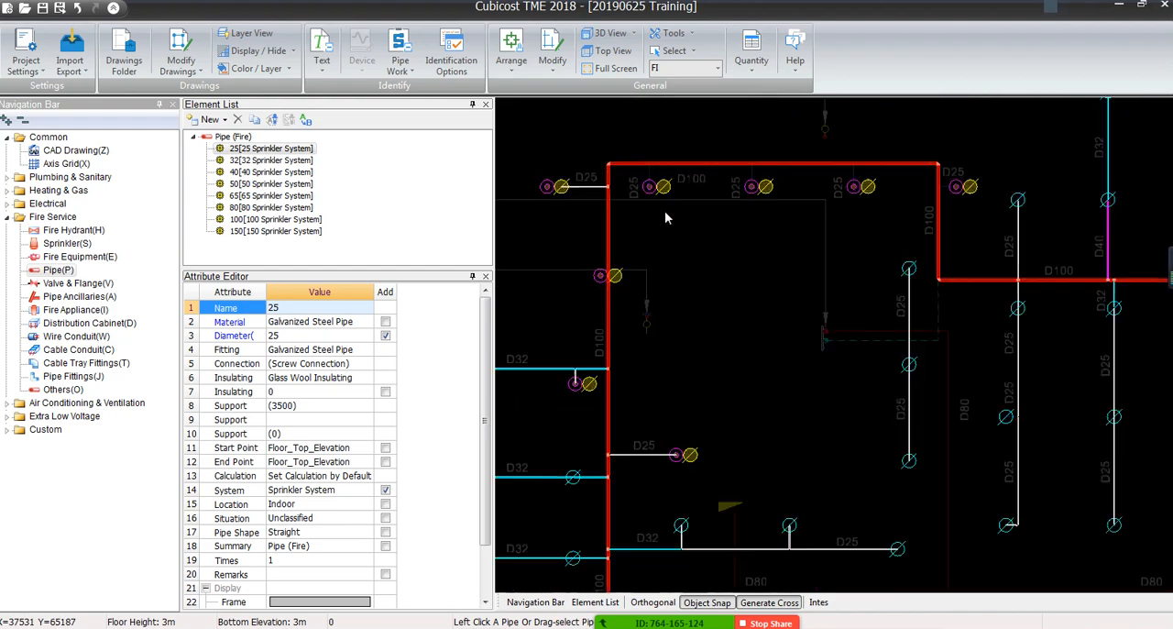
mouse_move(1146, 188)
middle_mouse_down()
mouse_move(798, 324)
mouse_move(658, 104)
middle_mouse_up()
scroll(798, 326, "down", 3)
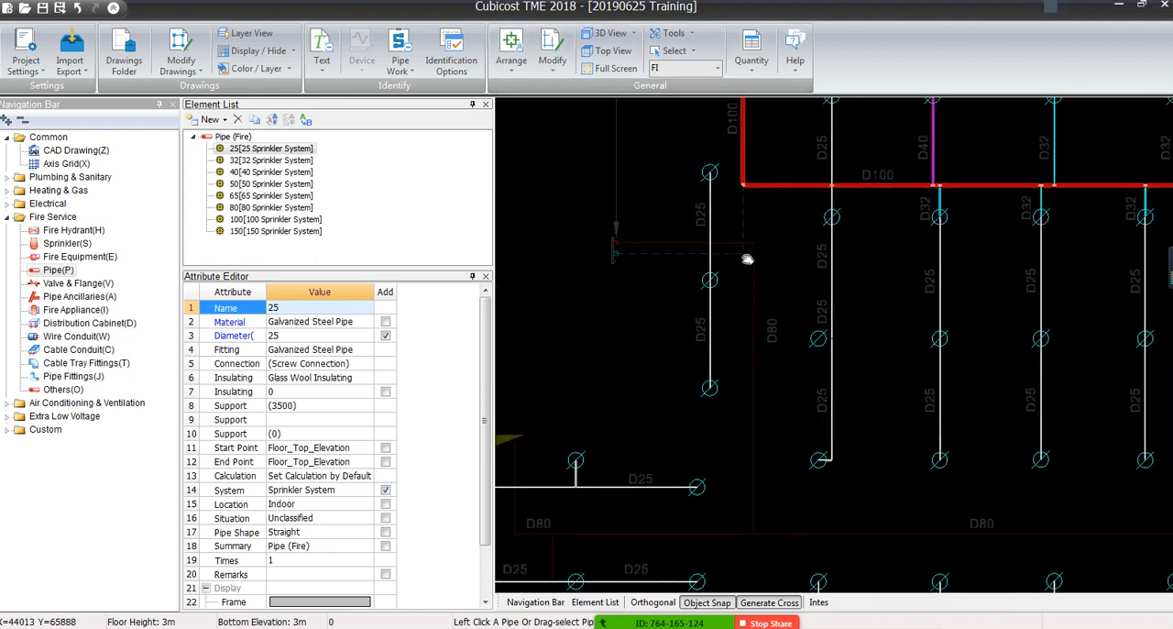
scroll(915, 274, "down", 1)
middle_click_drag(915, 274, 829, 534)
middle_click_drag(721, 232, 447, 56)
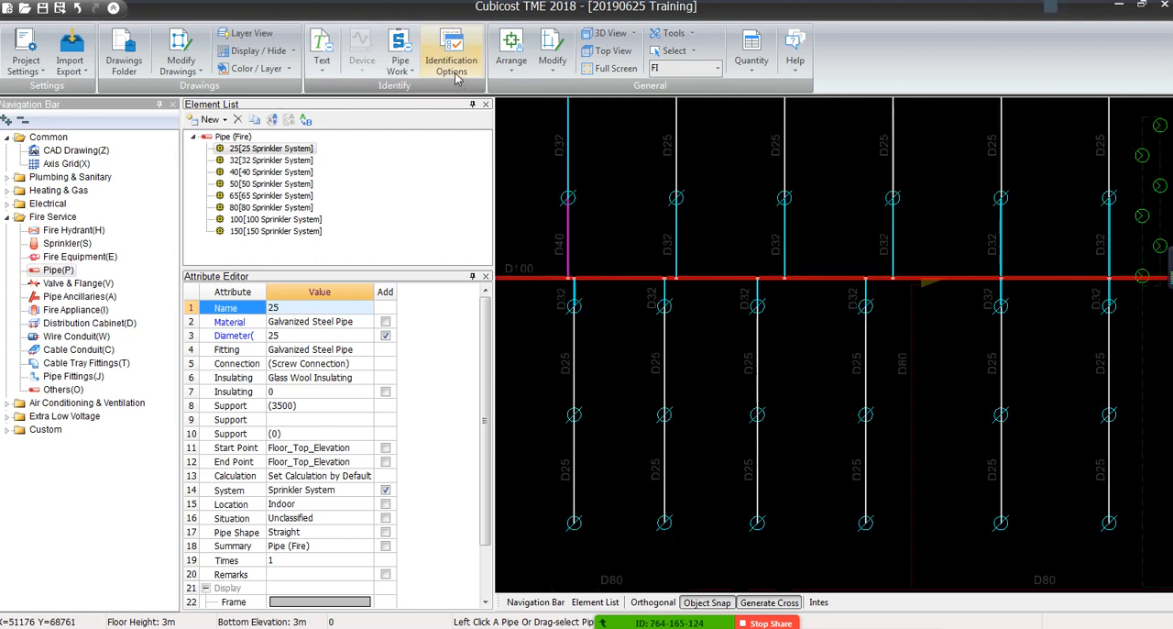
scroll(925, 265, "down", 5)
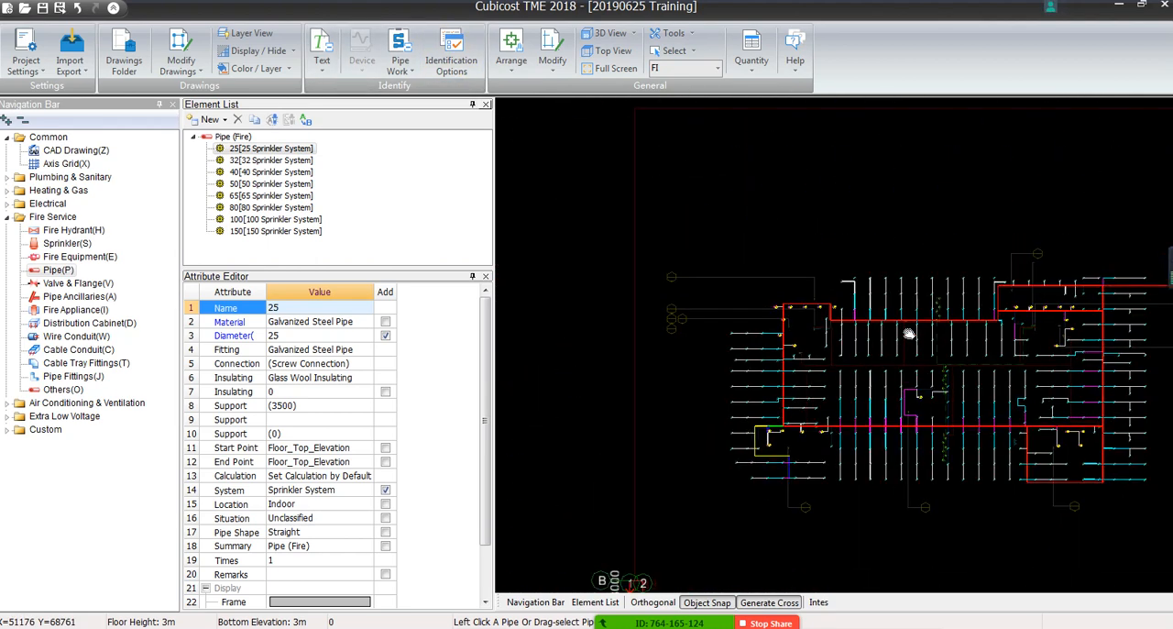
middle_click_drag(904, 345, 724, 287)
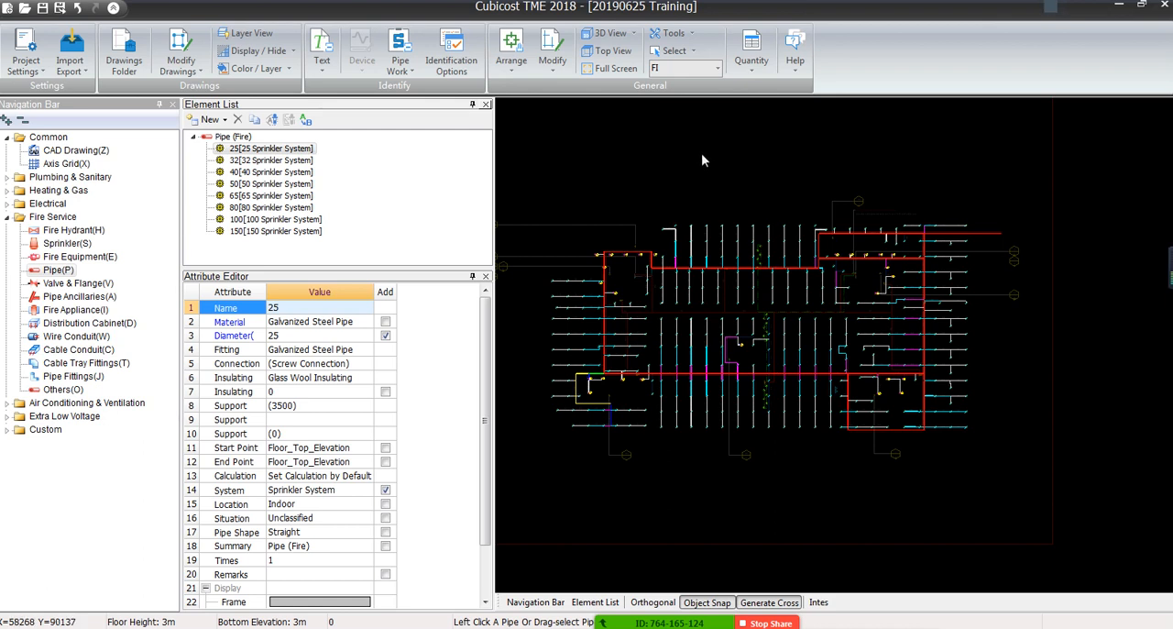
Identify the three short vertical D25 lines below the uppermost horizontal D100 main by Single Line with the 25 Sprinkler System element
scroll(623, 256, "up", 10)
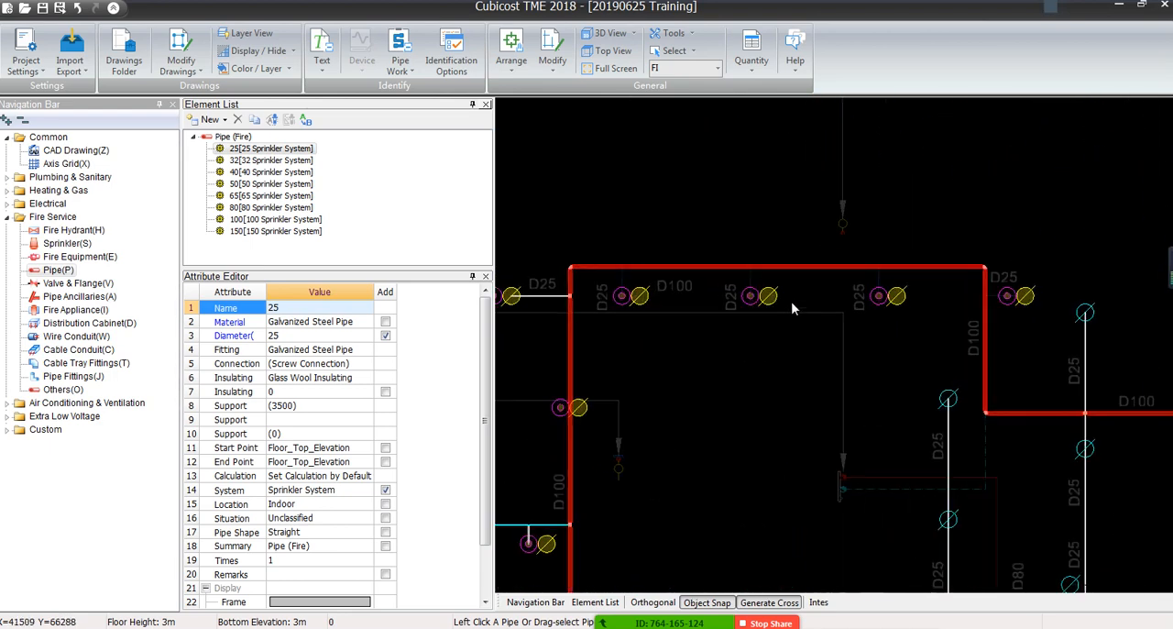
scroll(664, 314, "up", 3)
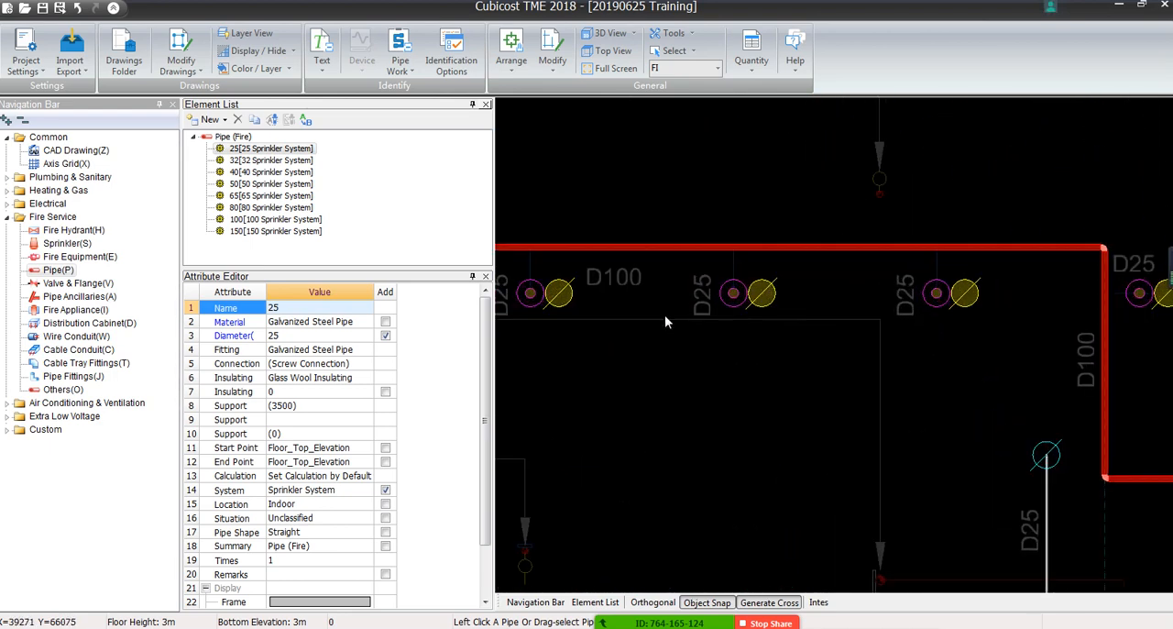
left_click(400, 54)
left_click(431, 102)
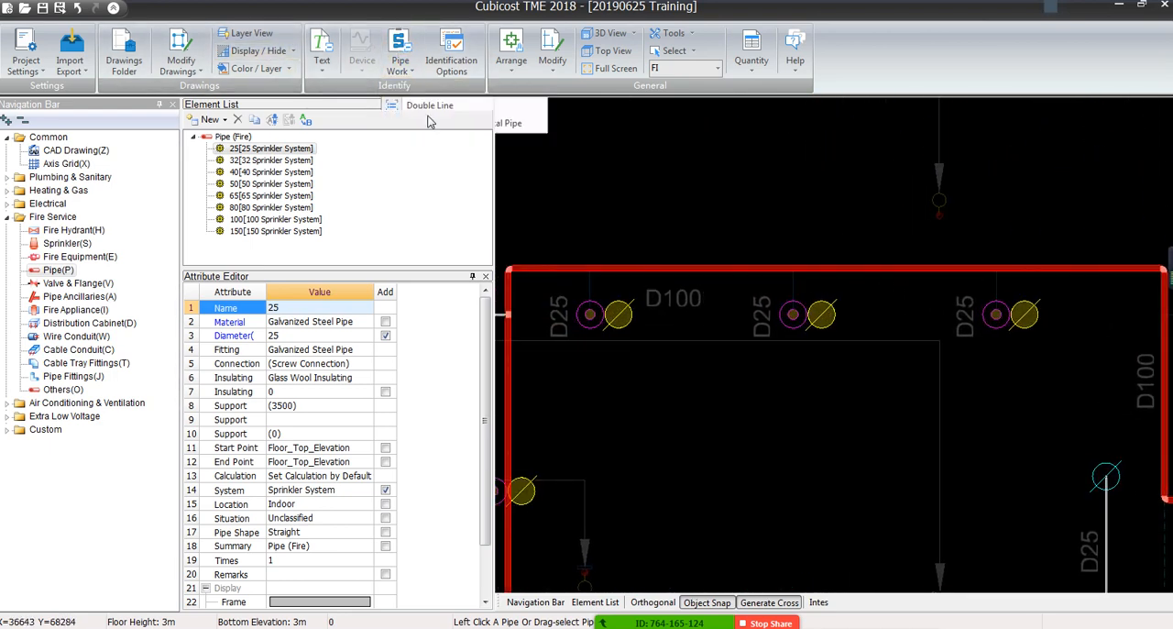
left_click(590, 287)
left_click(794, 286)
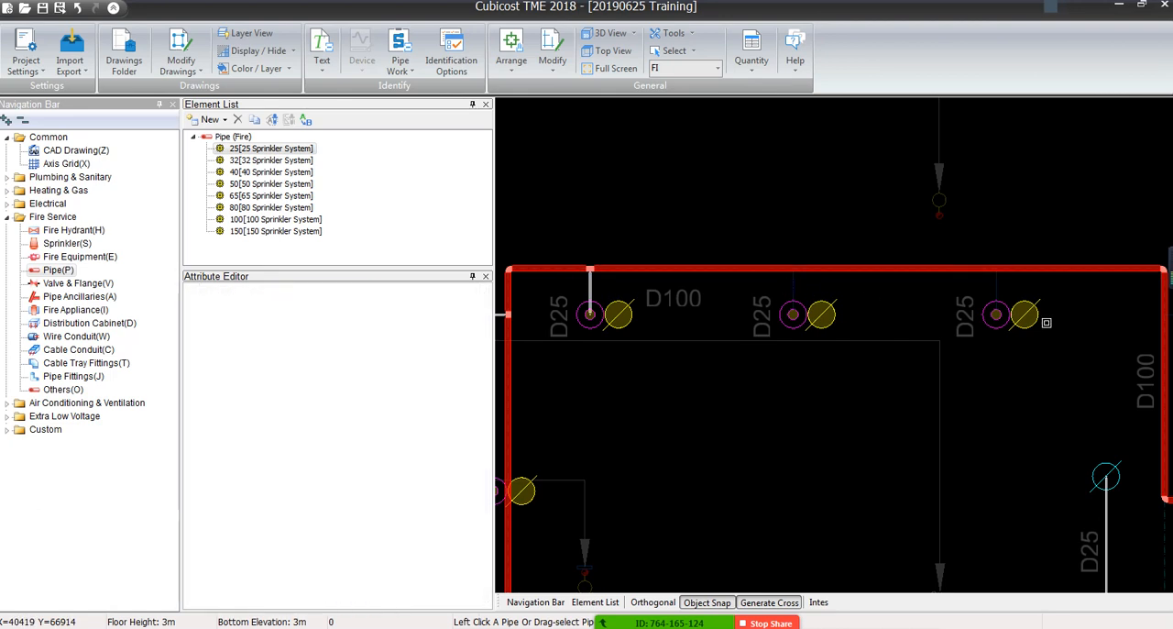
left_click(996, 314)
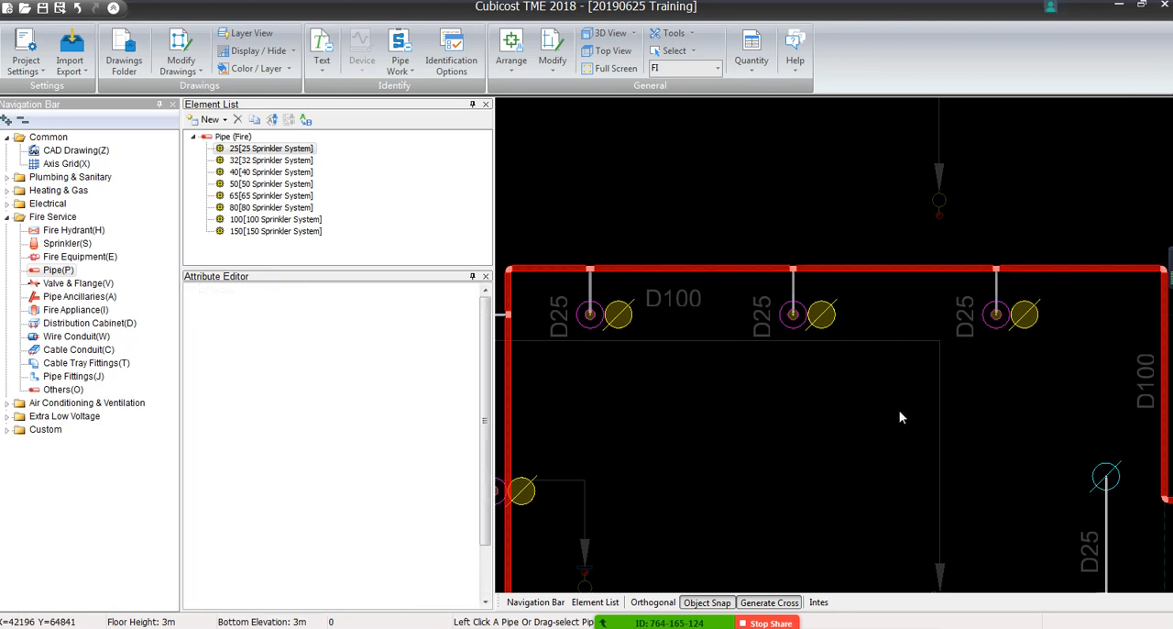
Identify the dashed L-shaped line running down from the D100 main's inner corner with the 100 Sprinkler System element
middle_click_drag(899, 410, 779, 308)
scroll(779, 307, "down", 2)
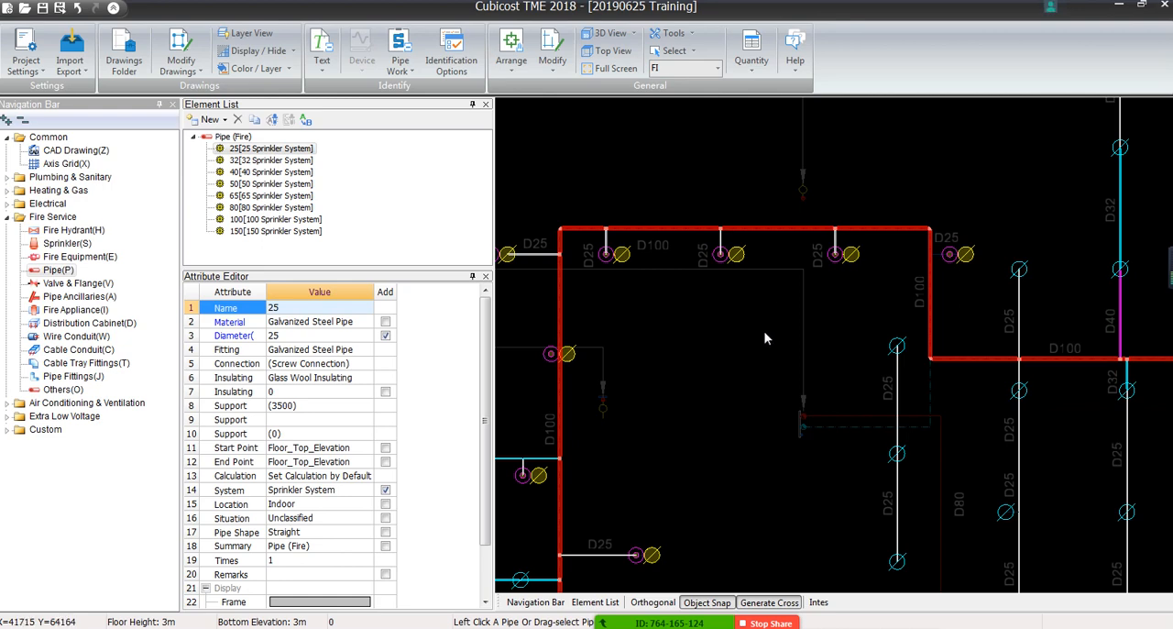
middle_click_drag(793, 397, 574, 314)
scroll(574, 313, "down", 1)
scroll(577, 315, "up", 3)
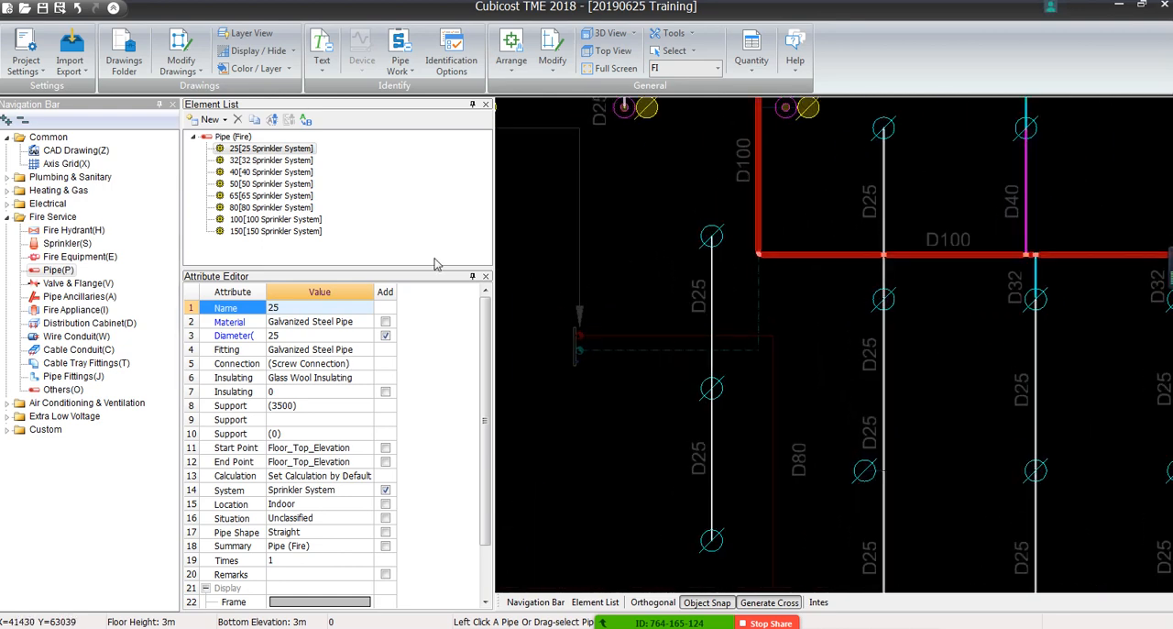
left_click(271, 219)
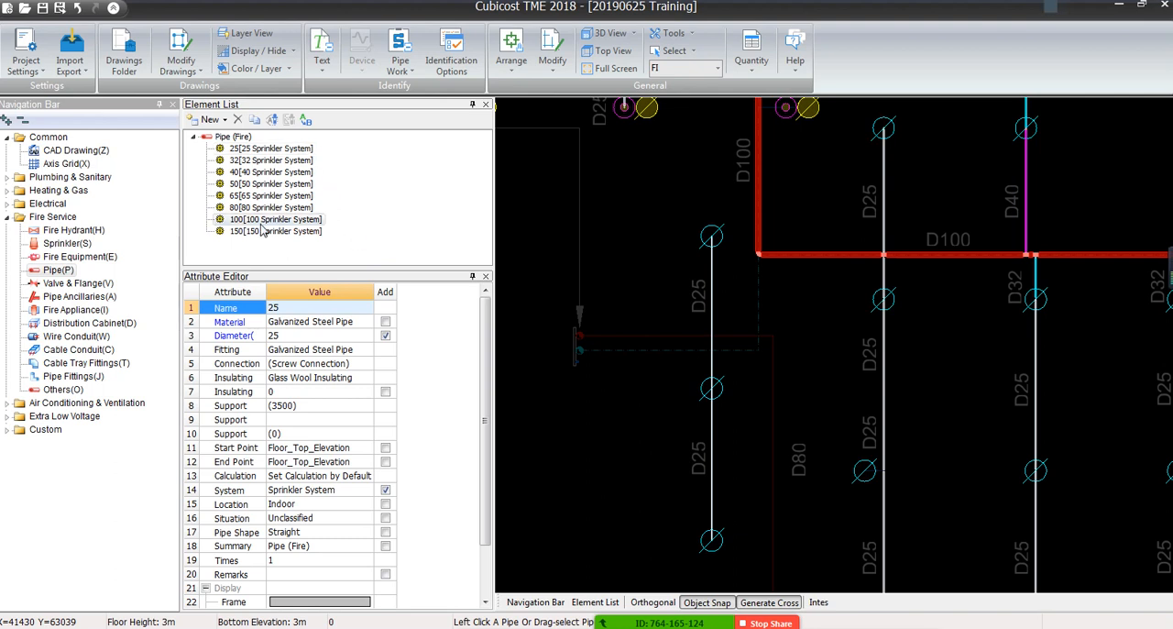
left_click(754, 353)
right_click(753, 354)
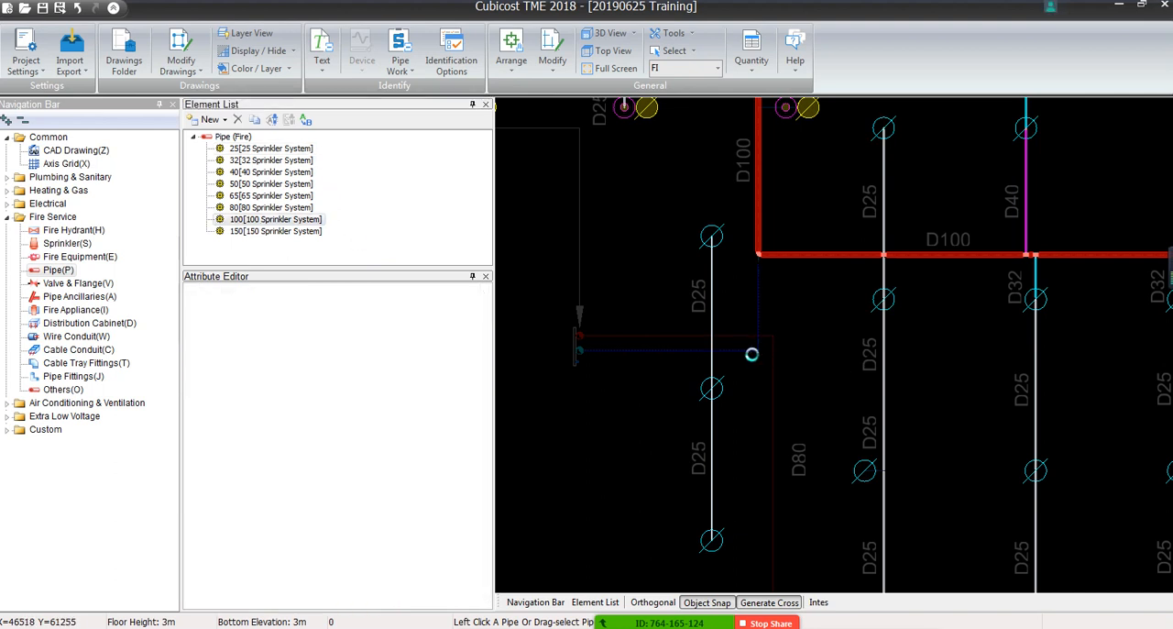
Identify the short horizontal D25 line joining the vertical D100 main to the nearby sprinkler with the 25 Sprinkler System element
scroll(797, 348, "down", 2)
scroll(797, 348, "down", 1)
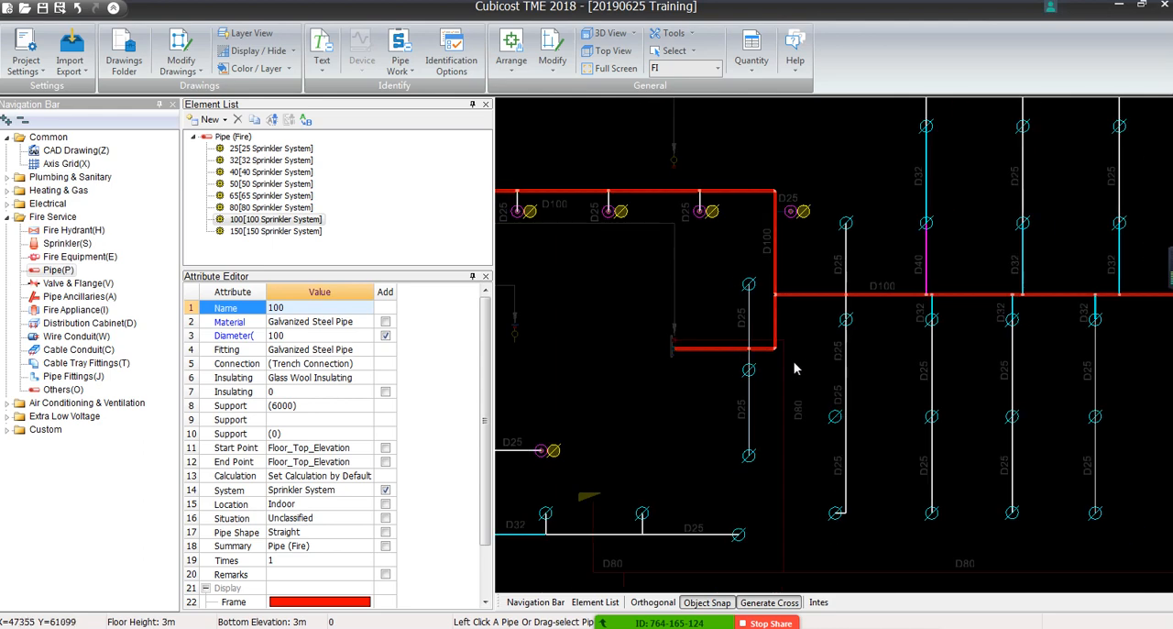
middle_click_drag(793, 368, 705, 395)
scroll(714, 221, "up", 3)
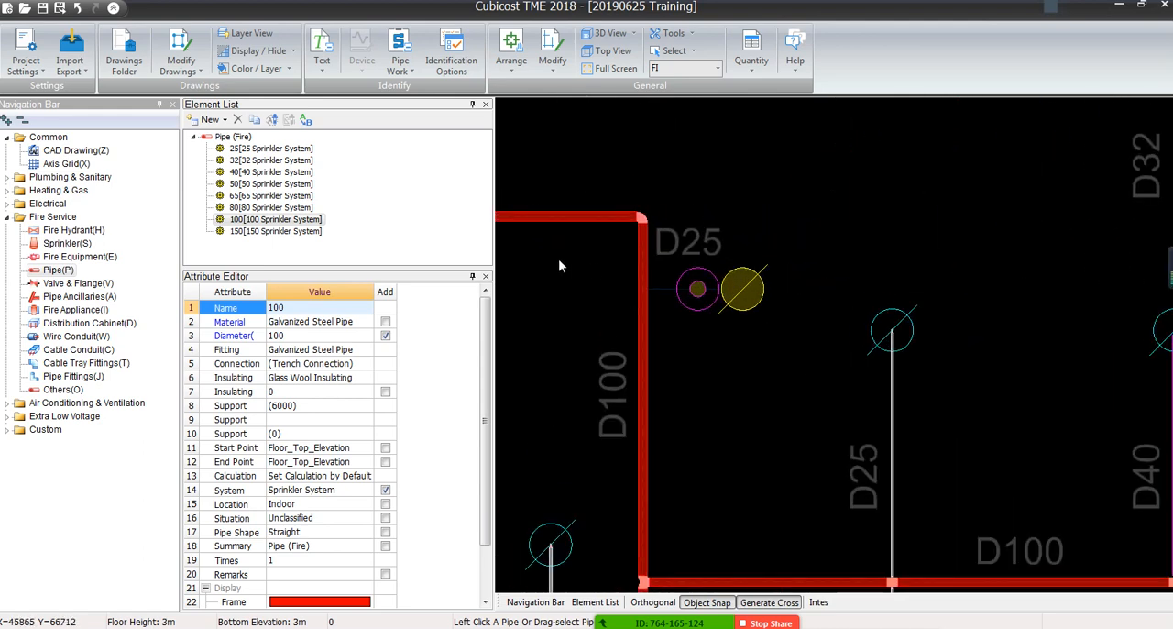
left_click(268, 149)
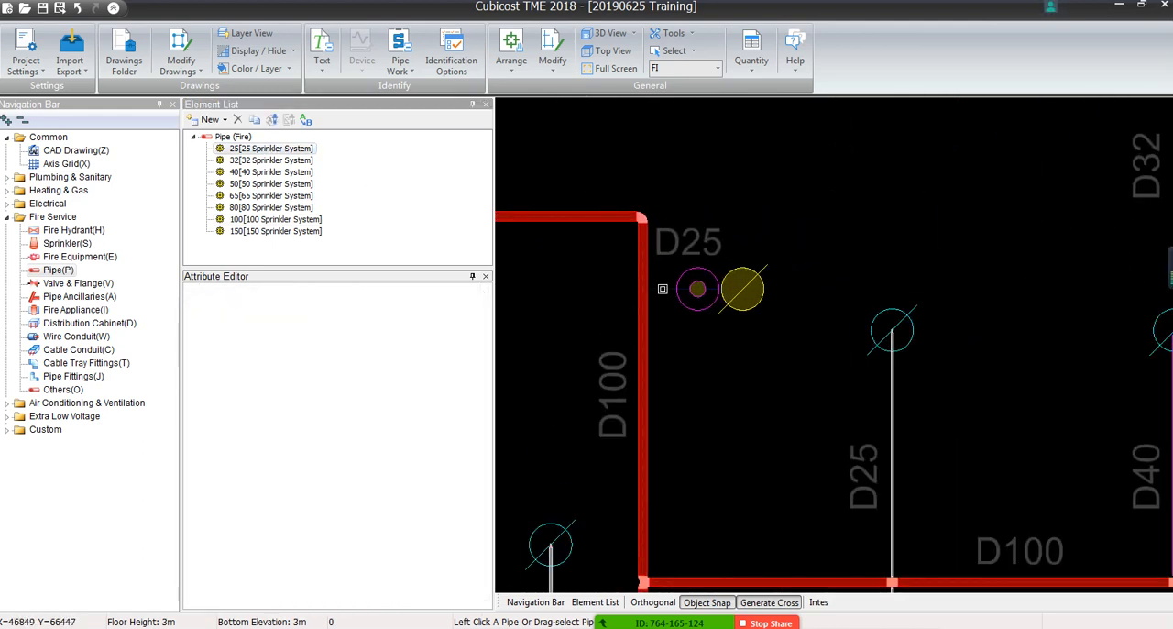
scroll(662, 289, "down", 3)
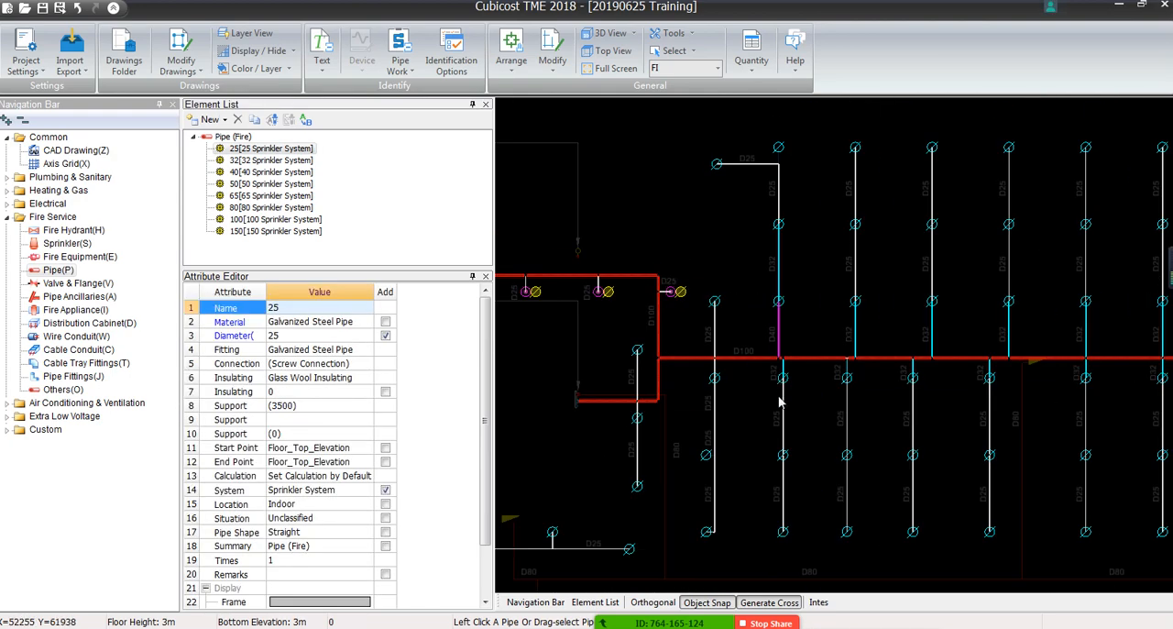
Identify the short vertical line from the upper D25 branch corner up to its end sprinkler with the 25 Sprinkler System element
middle_click_drag(769, 437, 739, 329)
scroll(739, 330, "down", 3)
scroll(742, 171, "up", 3)
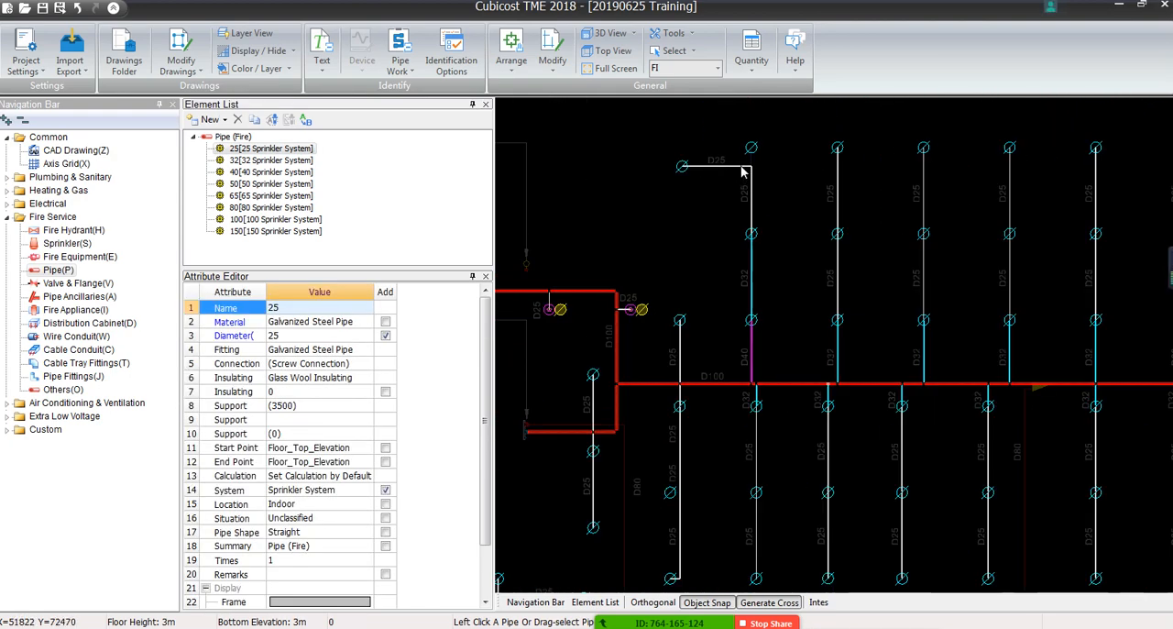
scroll(743, 170, "up", 2)
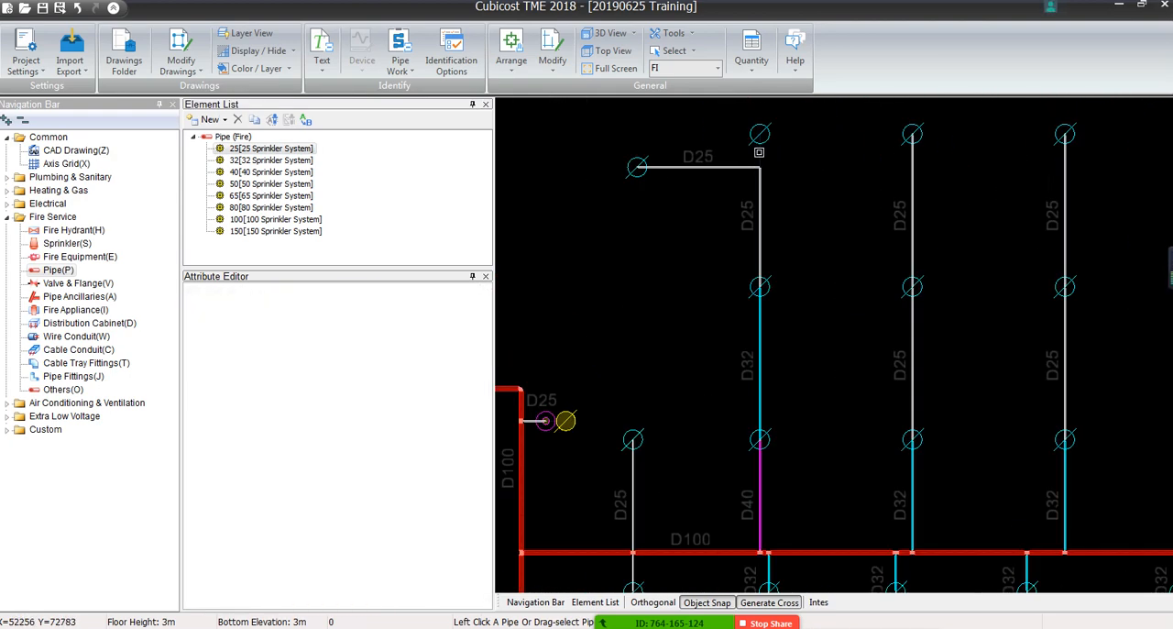
Identify the vertical two-sprinkler line hanging below the lower D100 main, beside the first D40 branch, with the 25 Sprinkler System element
scroll(746, 215, "down", 4)
scroll(765, 279, "up", 1)
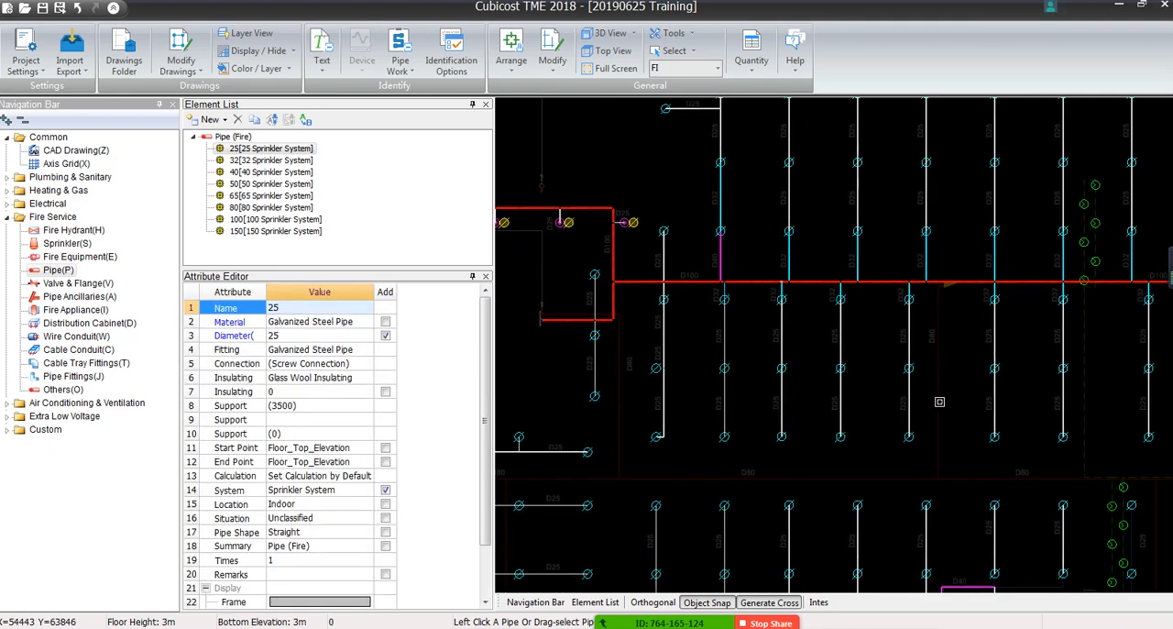
middle_click_drag(939, 401, 899, 247)
scroll(898, 248, "down", 3)
middle_click_drag(771, 475, 739, 263)
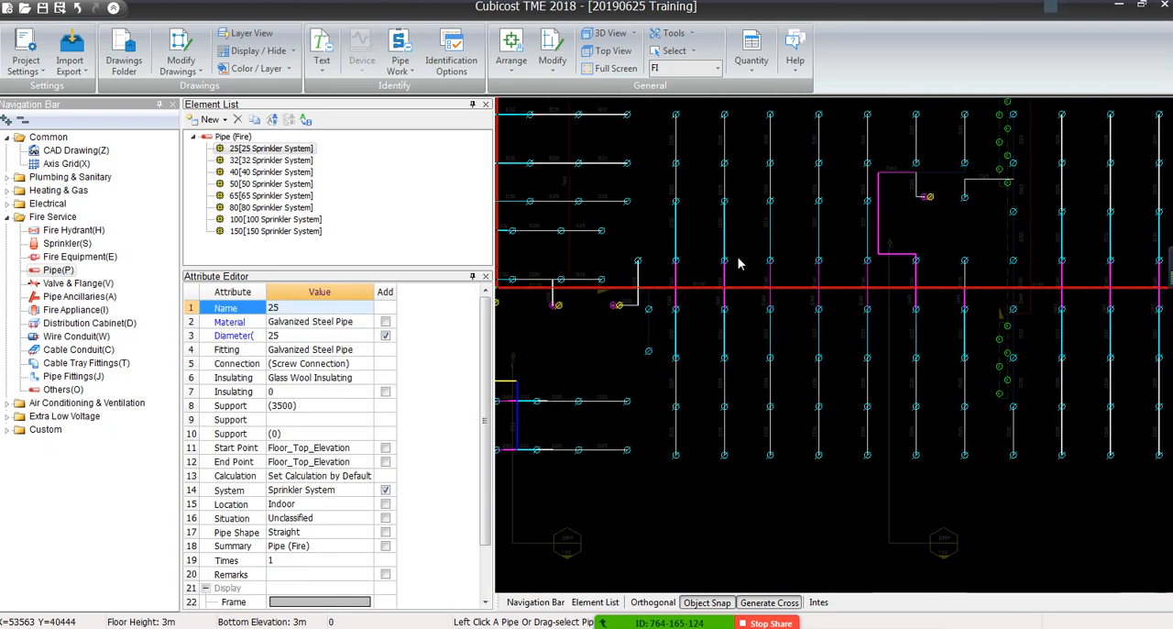
scroll(661, 316, "up", 3)
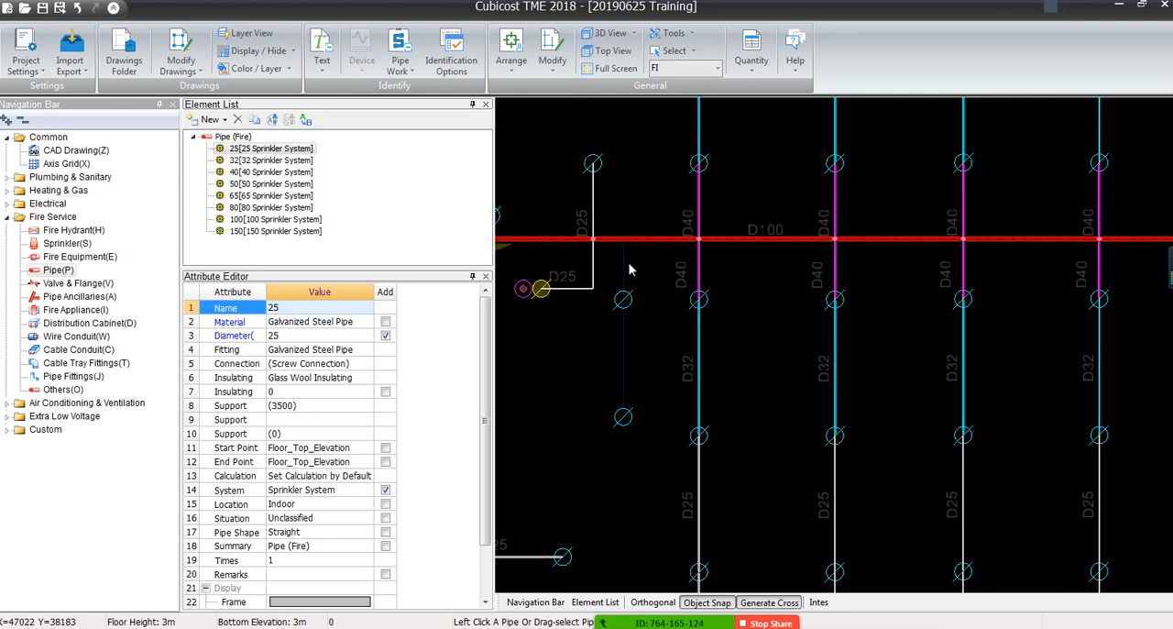
left_click(621, 272)
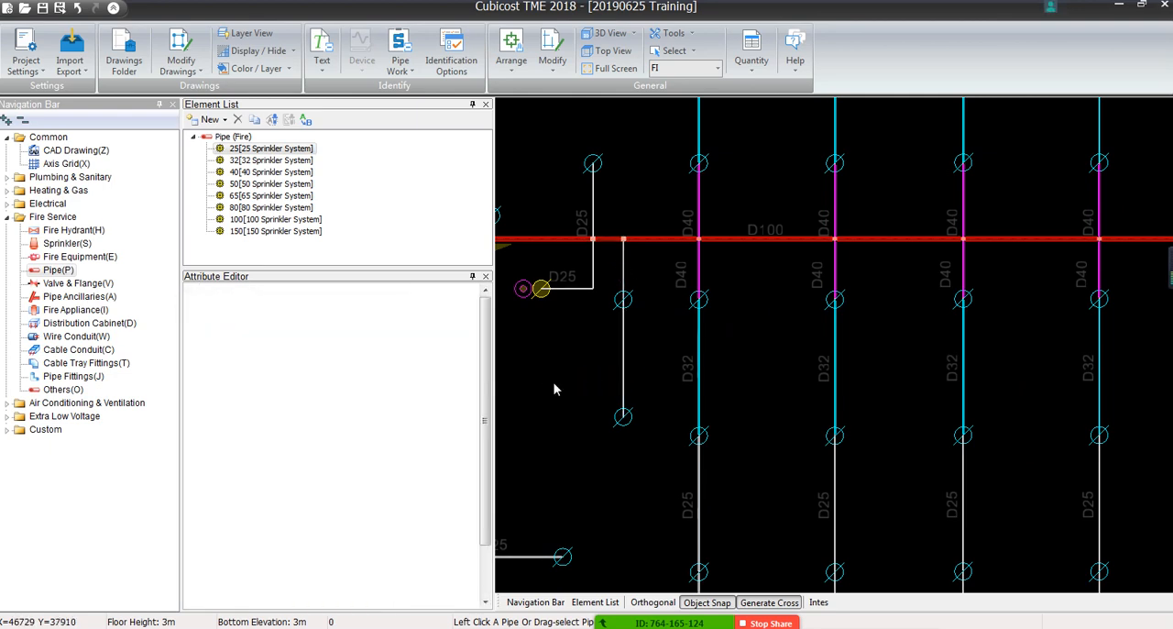
Identify the horizontal line continuing from the D40 pipe to the adjacent D25 branch and the short gap below the sprinkler with element 25
scroll(780, 330, "down", 4)
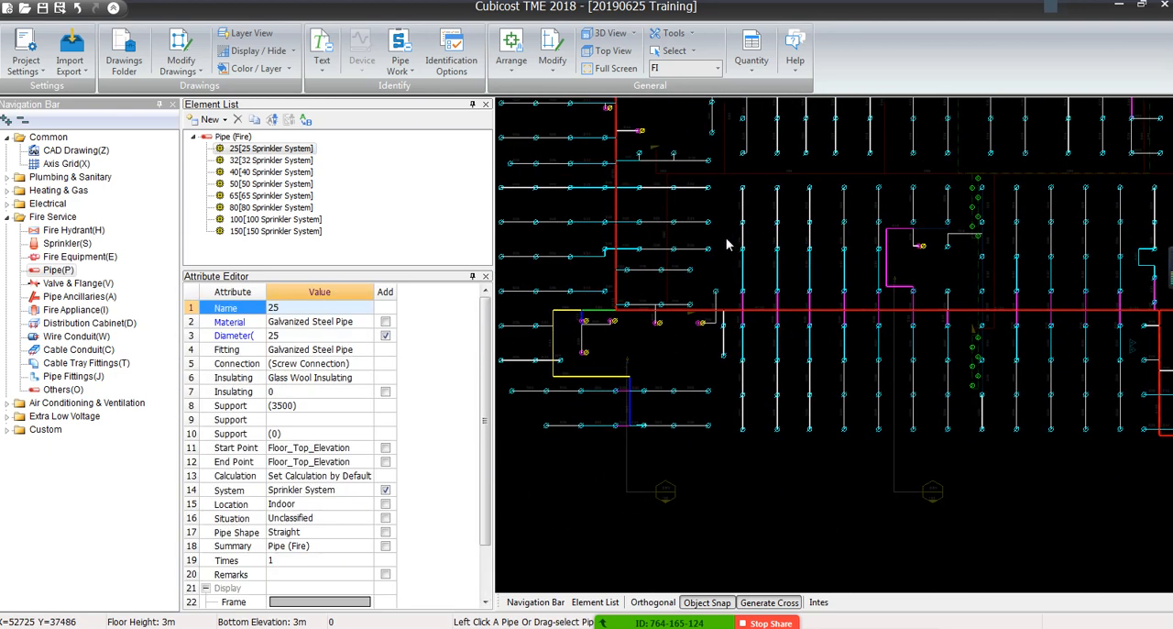
scroll(666, 293, "up", 5)
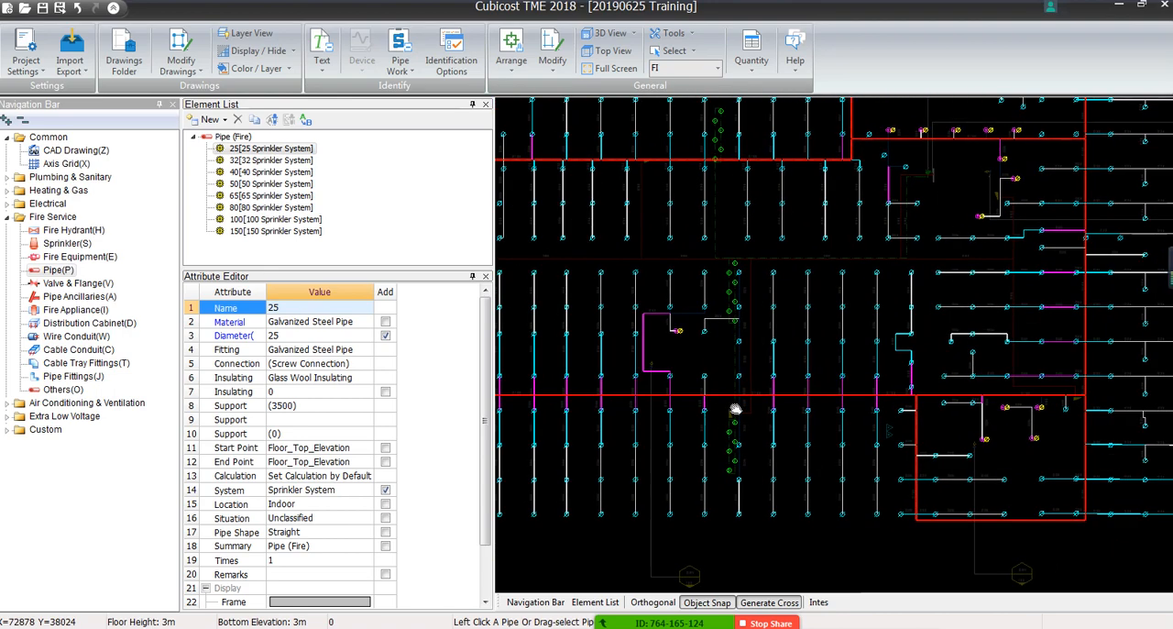
scroll(665, 294, "up", 1)
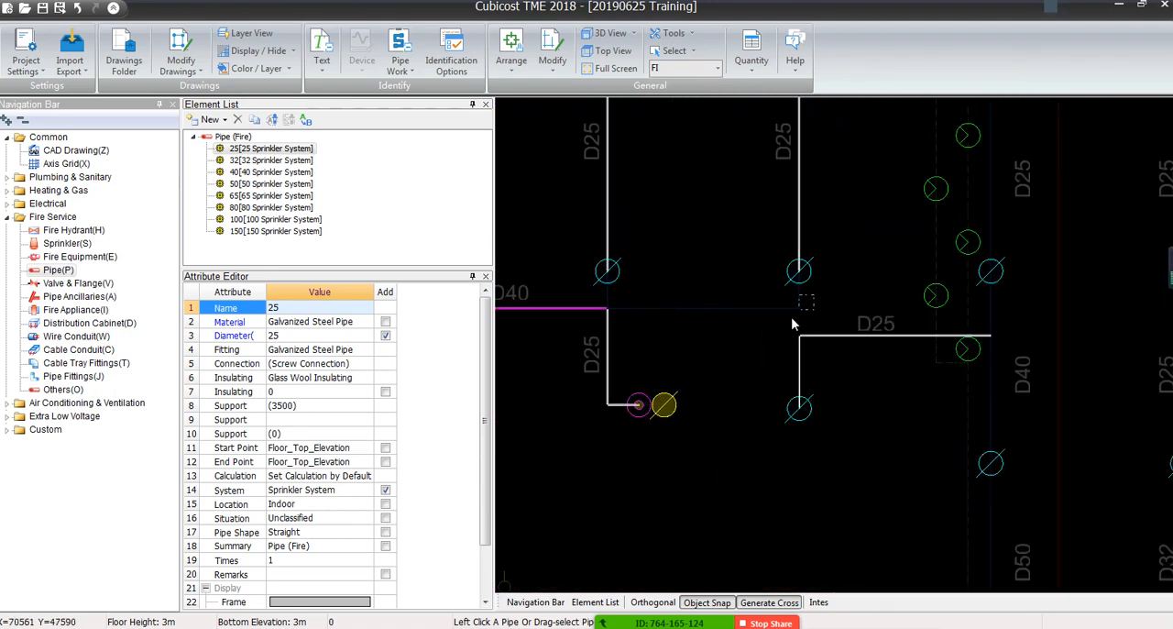
scroll(616, 303, "up", 4)
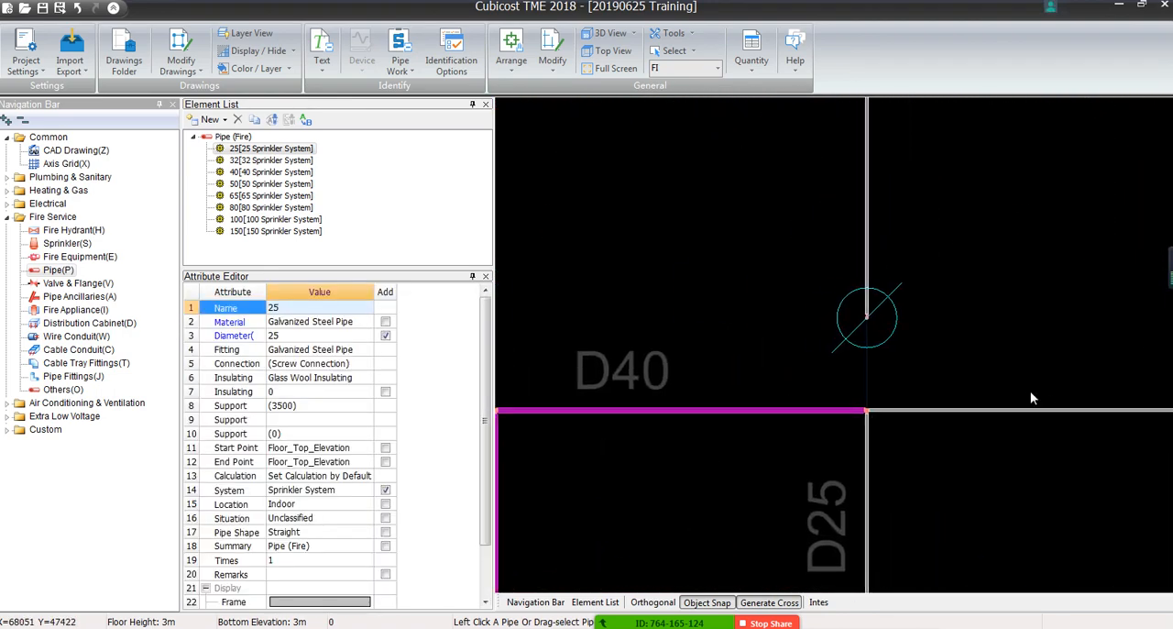
left_click_drag(885, 361, 853, 376)
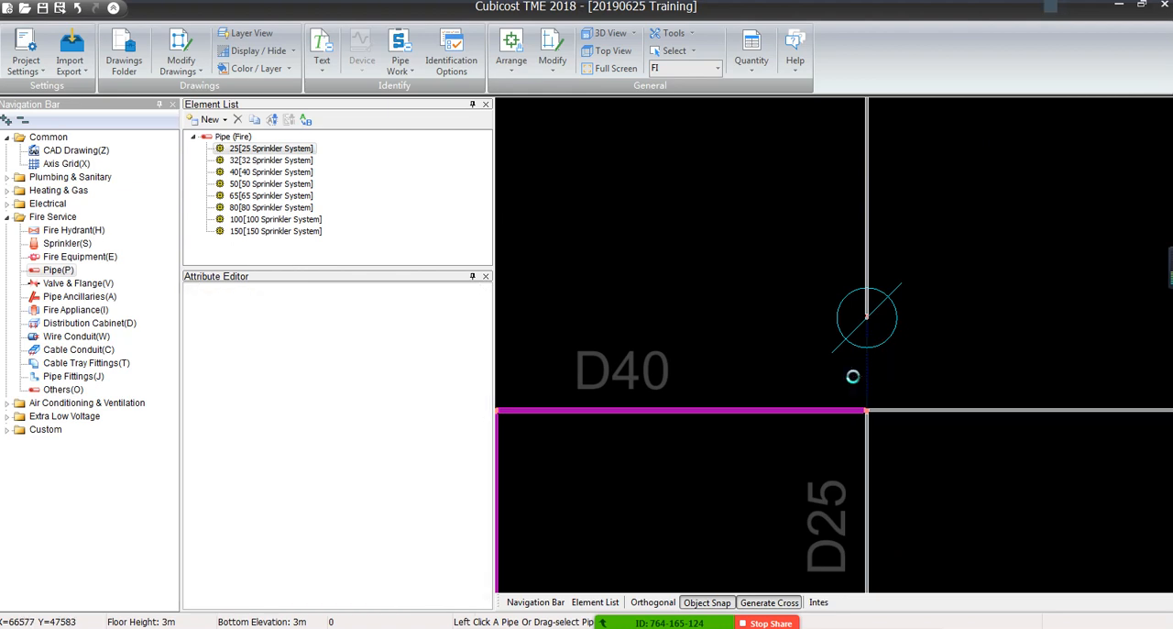
scroll(885, 360, "down", 5)
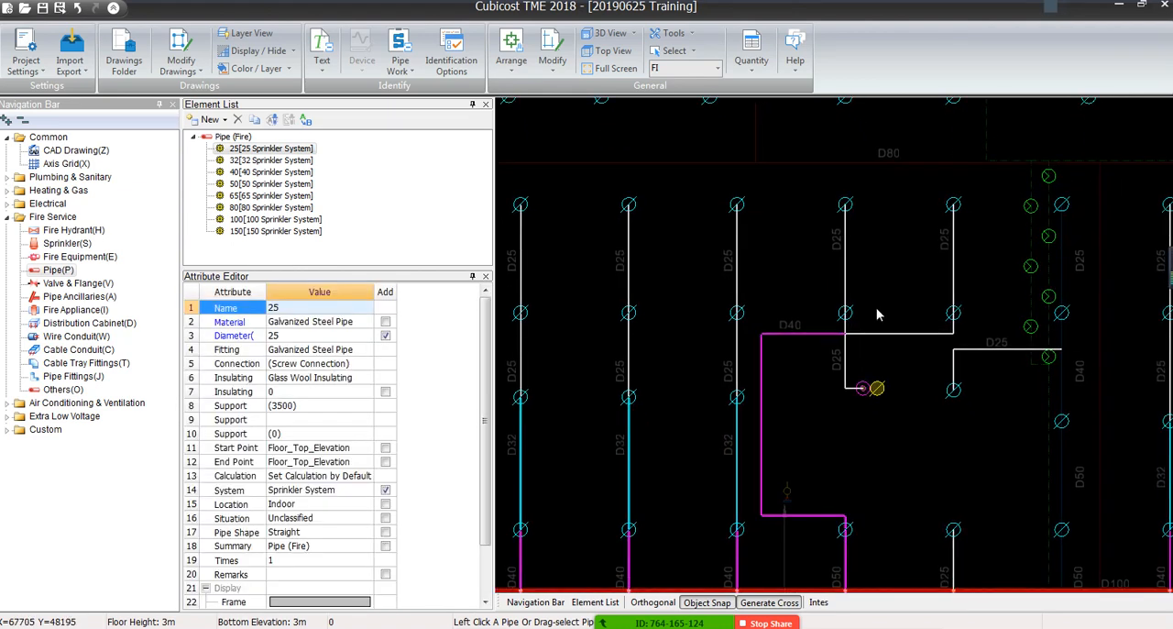
Identify the vertical branch line crossing the D100 main at the D50, D40 and D32 labels with the 25 Sprinkler System element
scroll(877, 314, "down", 2)
middle_click_drag(964, 436, 819, 177)
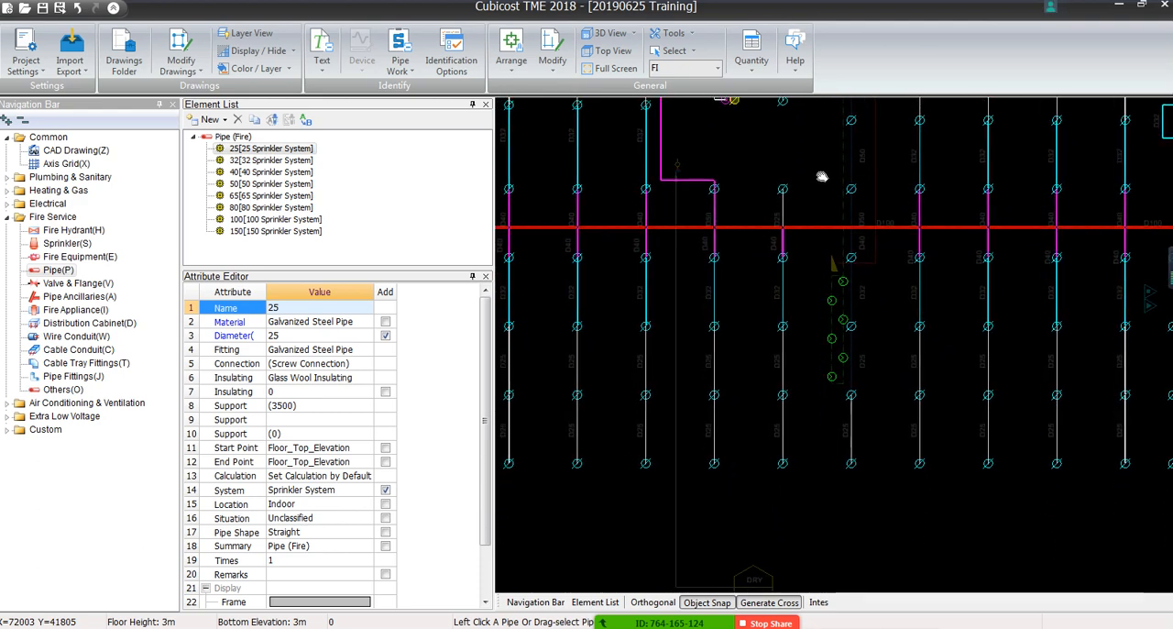
scroll(853, 364, "up", 5)
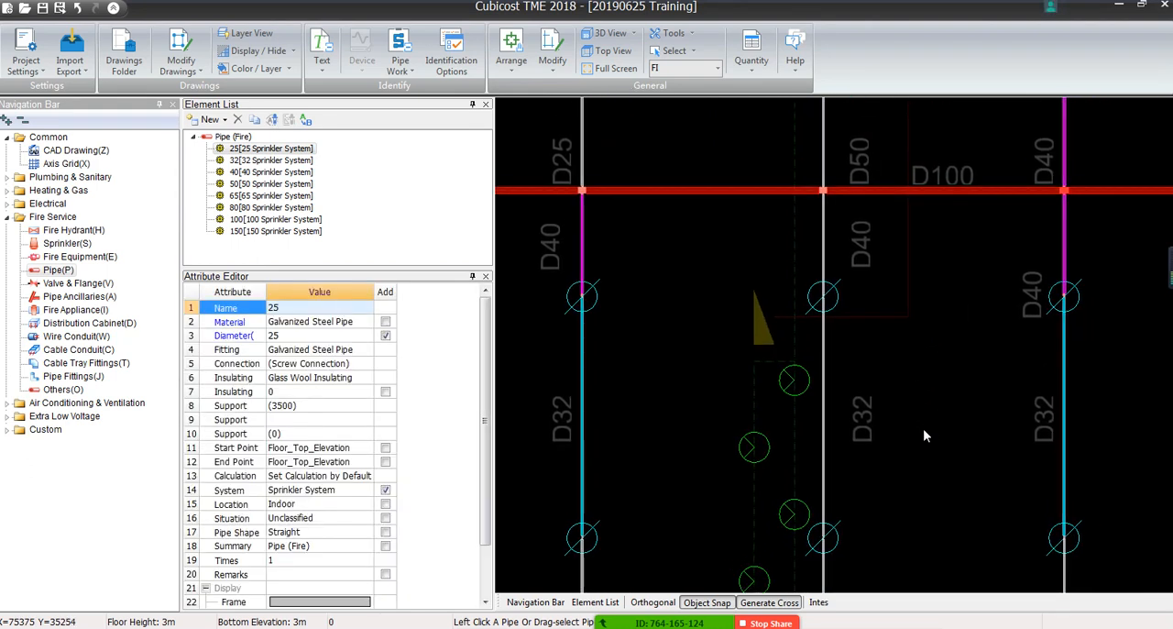
Change the pipe segment between the D100 main and the first sprinkler below it, beside the D40 label, to element 40
middle_click_drag(923, 428, 920, 353)
left_click(818, 165)
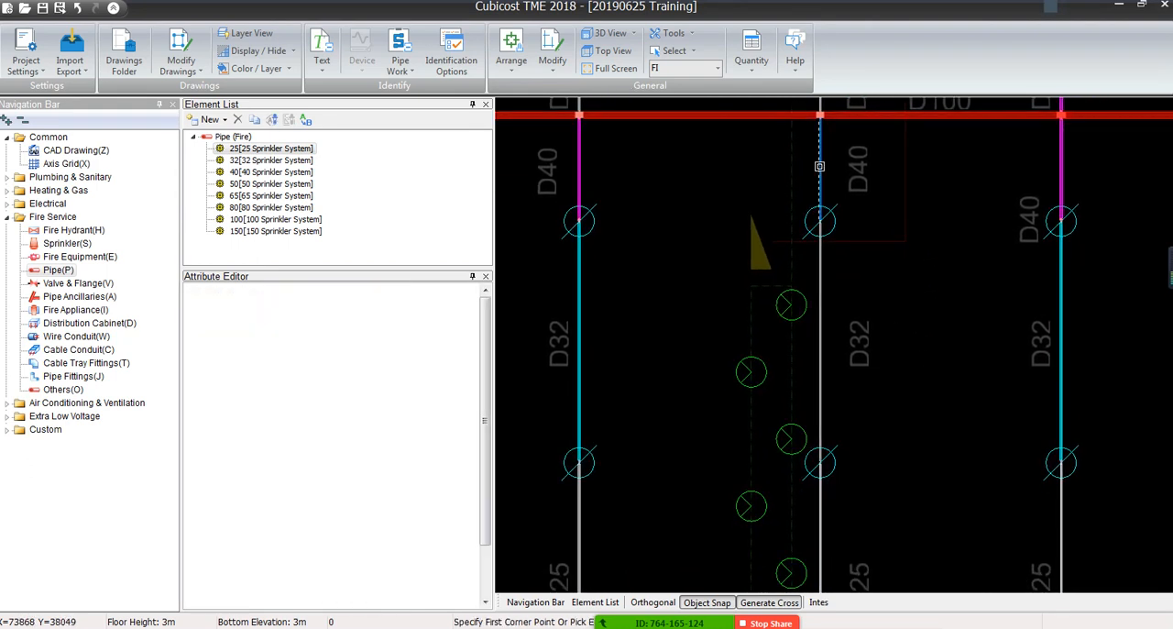
left_click(409, 309)
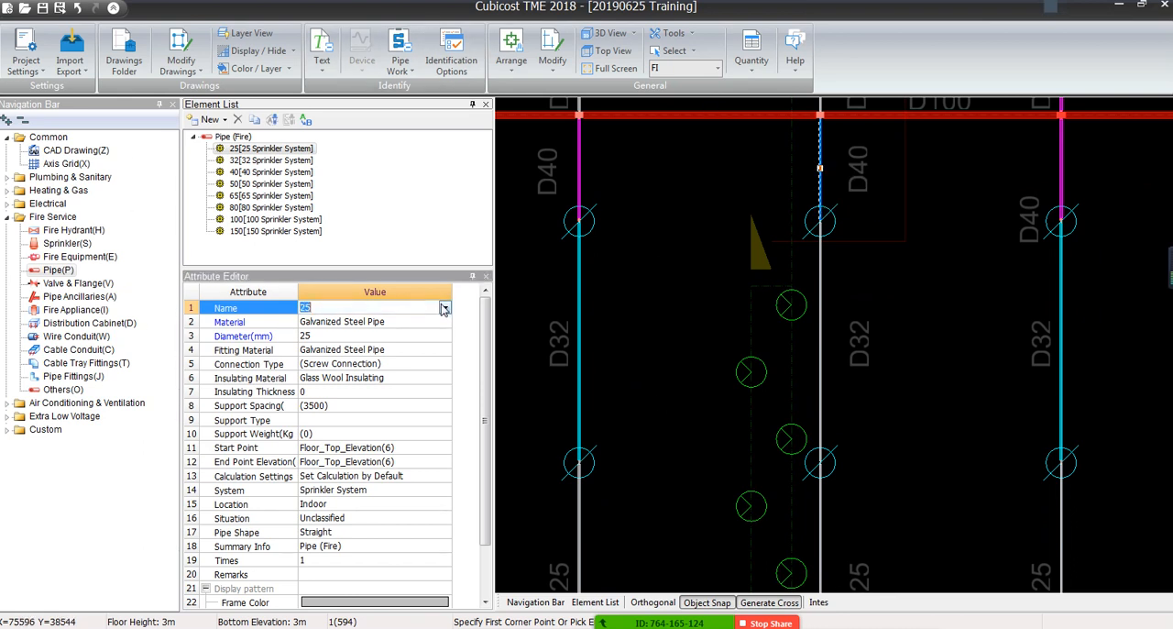
left_click(403, 310)
left_click(306, 341)
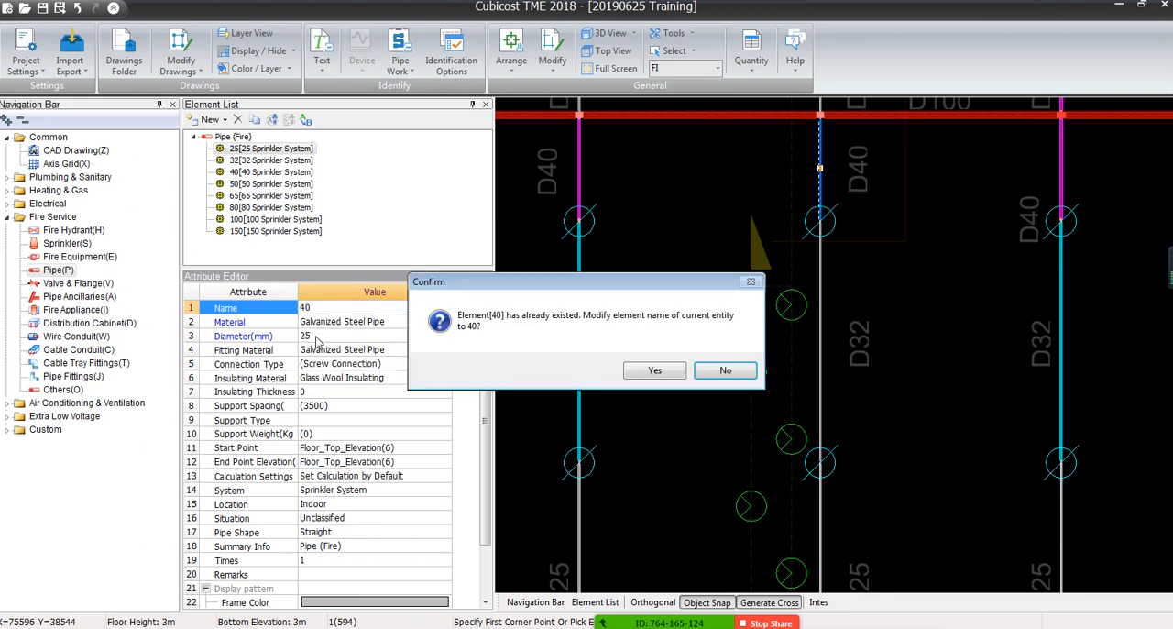
left_click(654, 371)
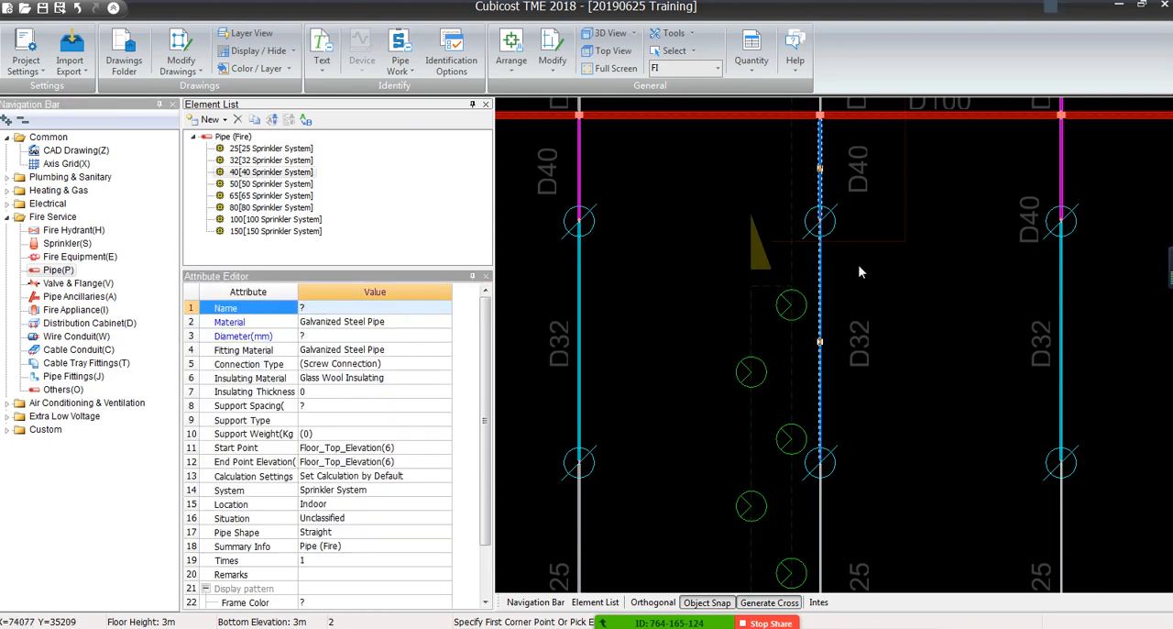
key("Escape")
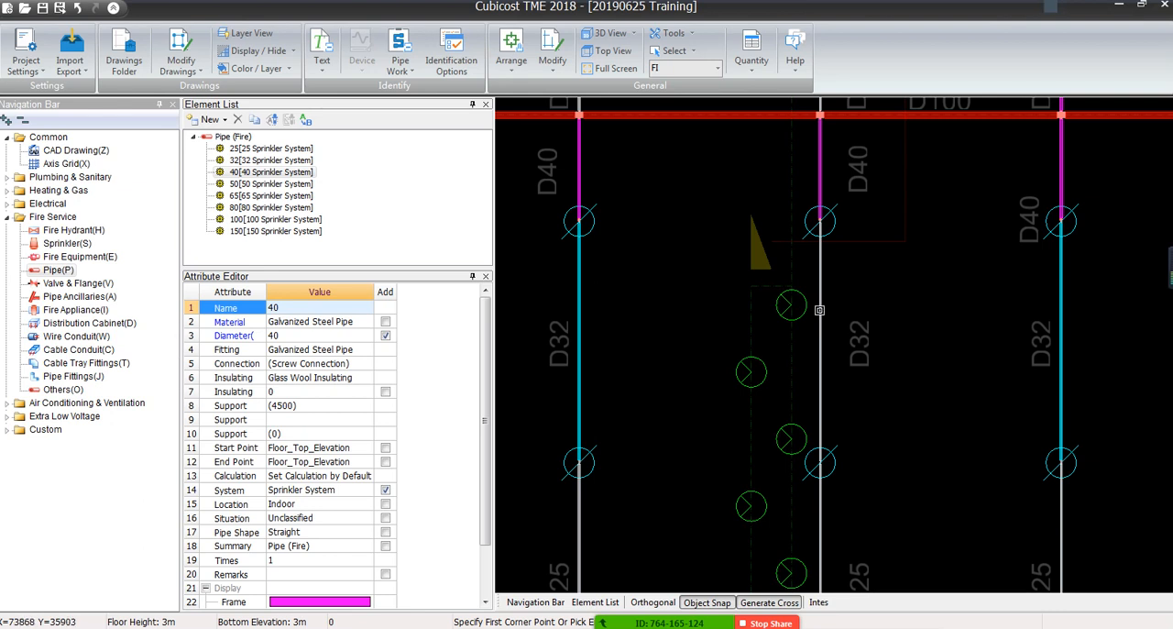
Change the segment between the first and second sprinklers below the D100 main, beside the D32 label, to element 32
left_click(819, 310)
left_click(443, 308)
left_click(445, 308)
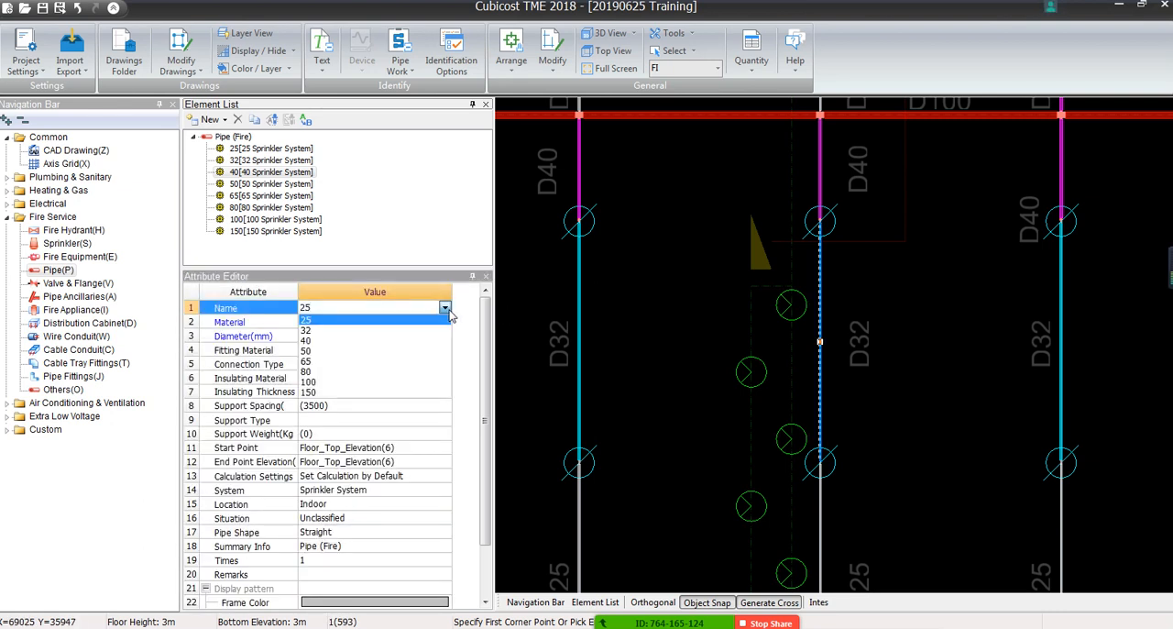
left_click(316, 330)
left_click(957, 369)
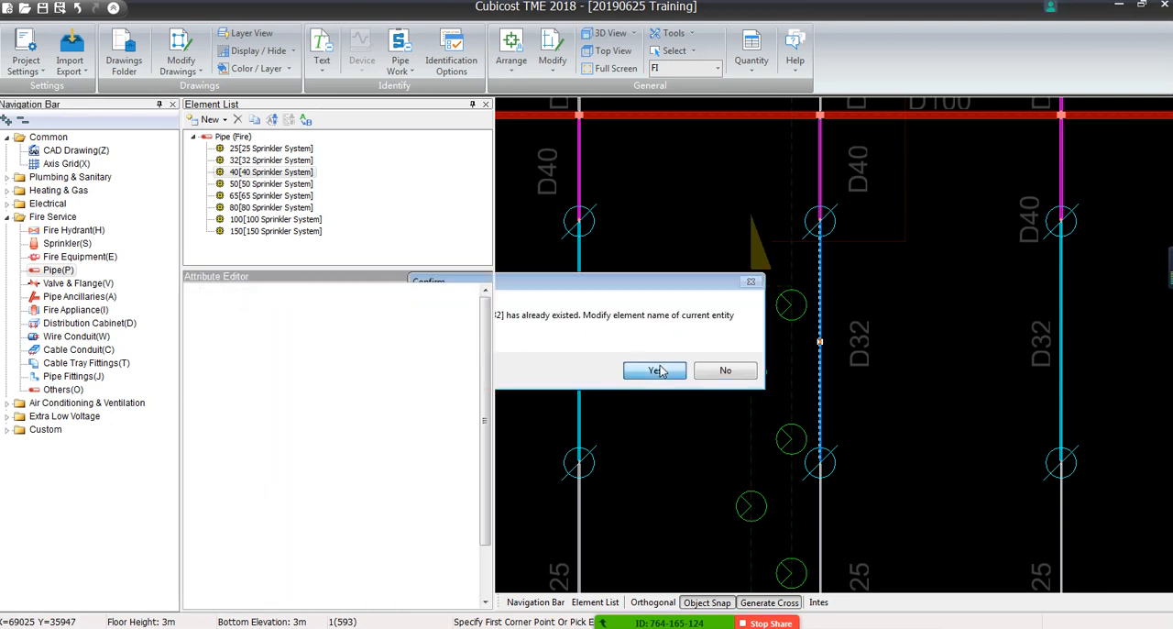
left_click(959, 356)
Identify the missing vertical D25 line above the D25 branch corner by Single Line with the 25 Sprinkler System element
scroll(926, 335, "down", 3)
middle_click_drag(929, 375, 683, 349)
scroll(675, 347, "down", 4)
scroll(675, 347, "up", 1)
scroll(675, 347, "down", 2)
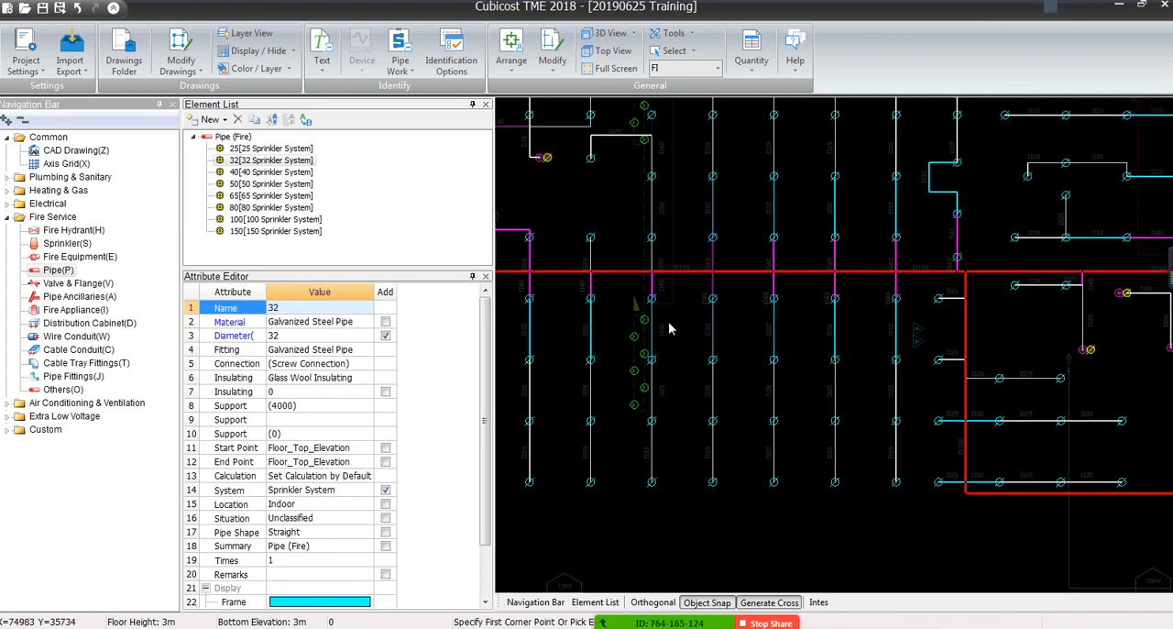
scroll(671, 234, "up", 7)
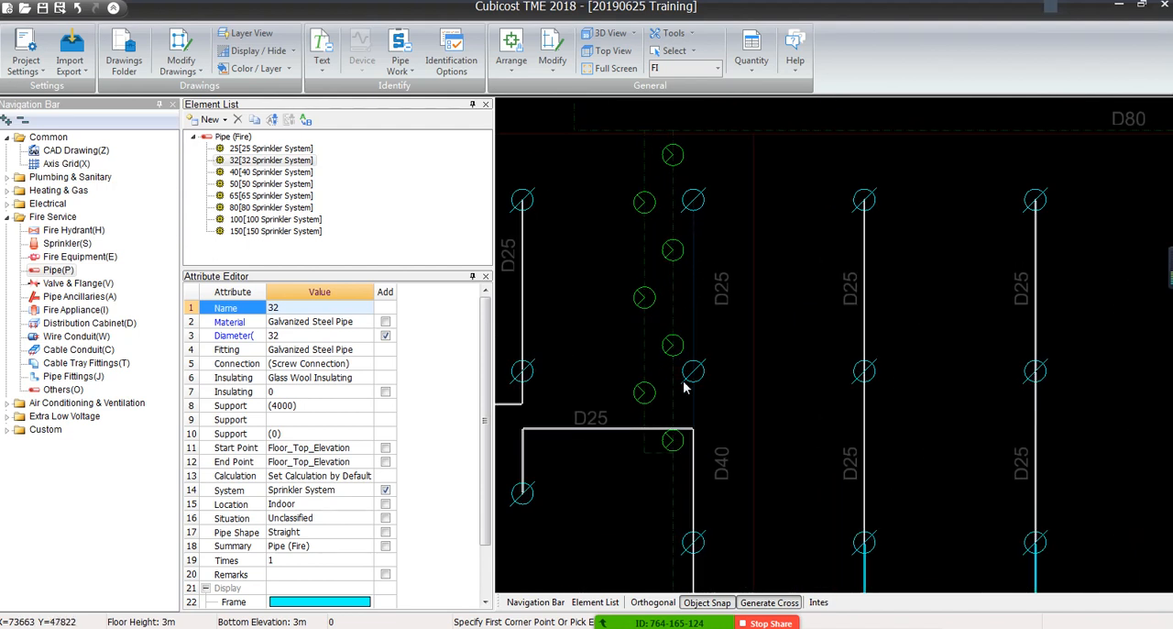
left_click(270, 148)
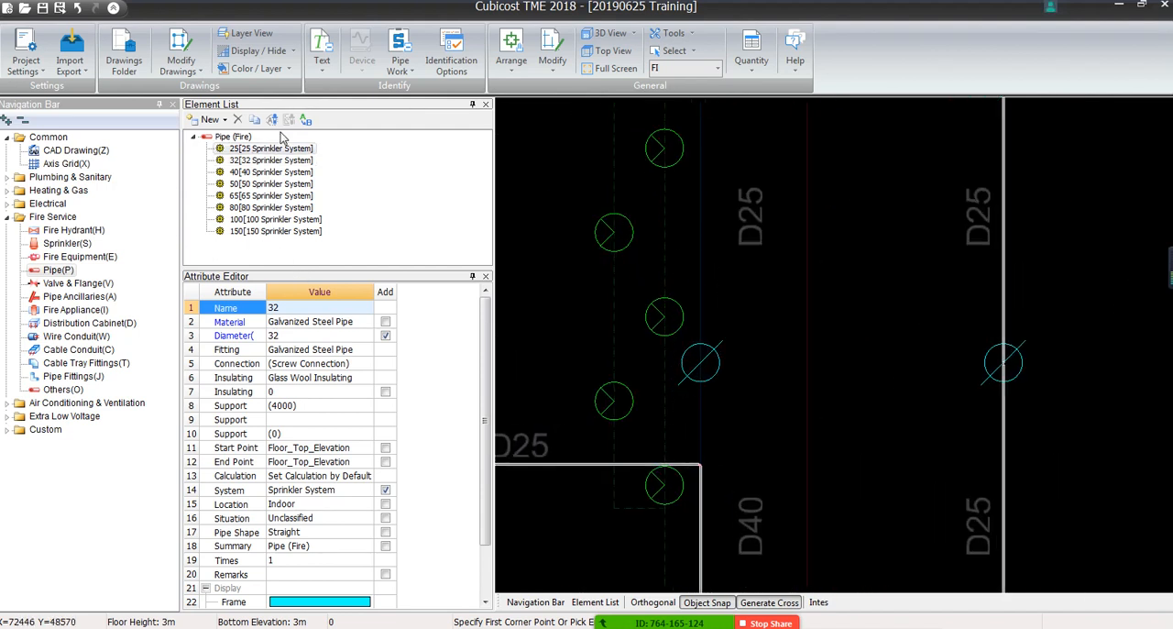
left_click(399, 59)
left_click(427, 104)
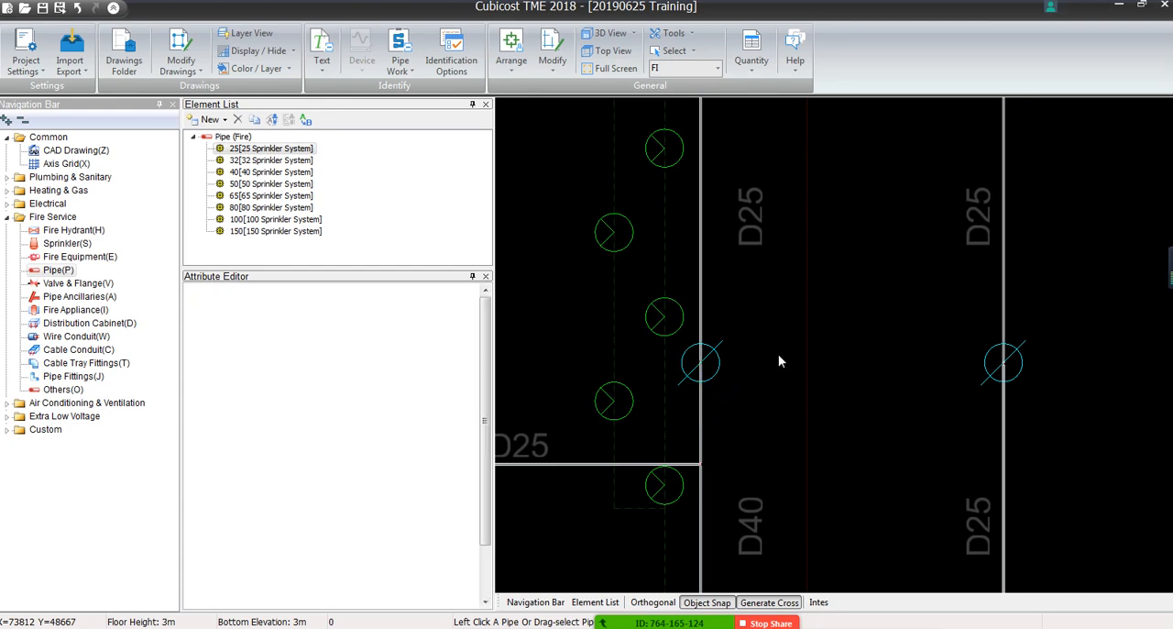
Identify the short vertical D50 drop below the D100 main and the adjoining horizontal gap with the 50 Sprinkler System element
middle_click_drag(779, 356, 785, 263)
scroll(802, 445, "down", 5)
scroll(785, 263, "down", 2)
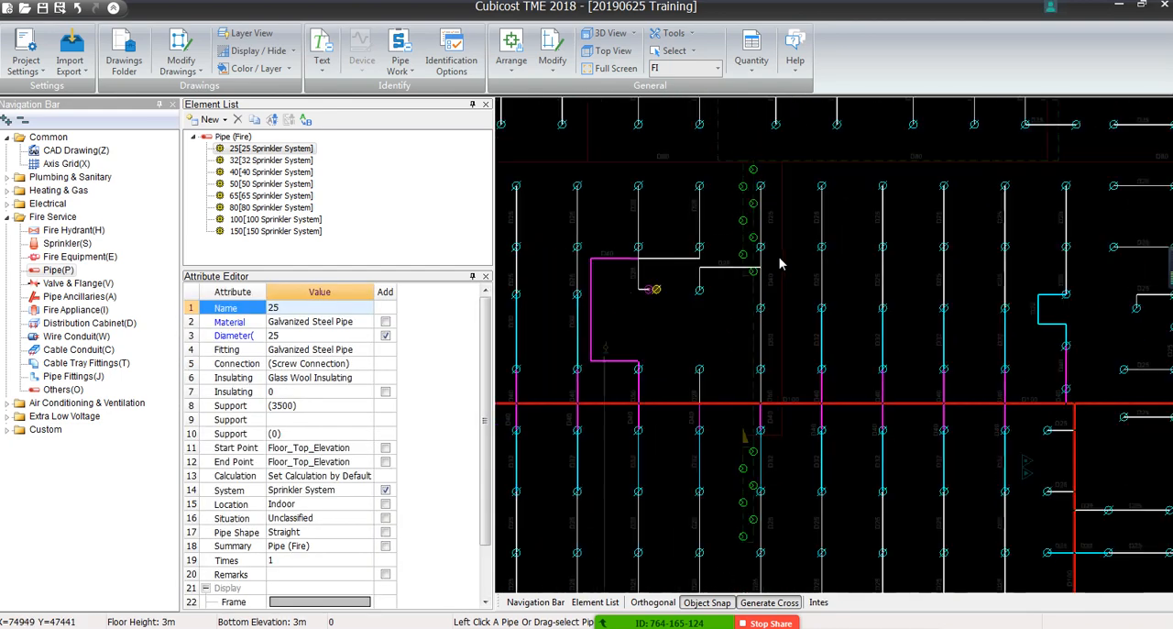
middle_click_drag(841, 400, 751, 309)
middle_click_drag(1081, 377, 828, 285)
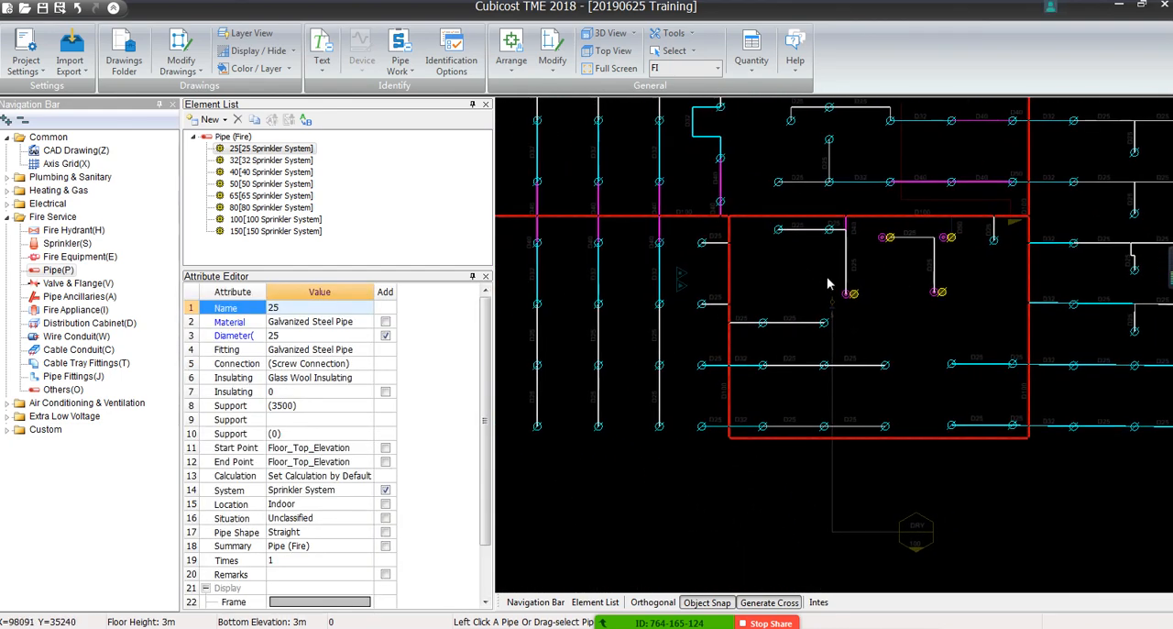
scroll(999, 234, "up", 5)
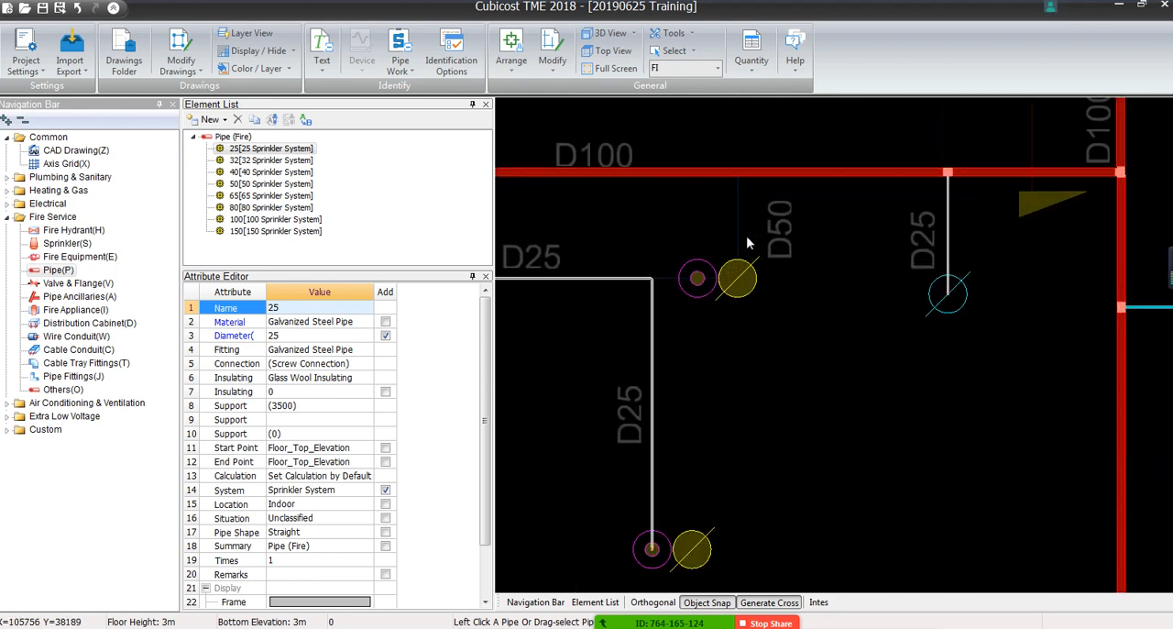
left_click(255, 184)
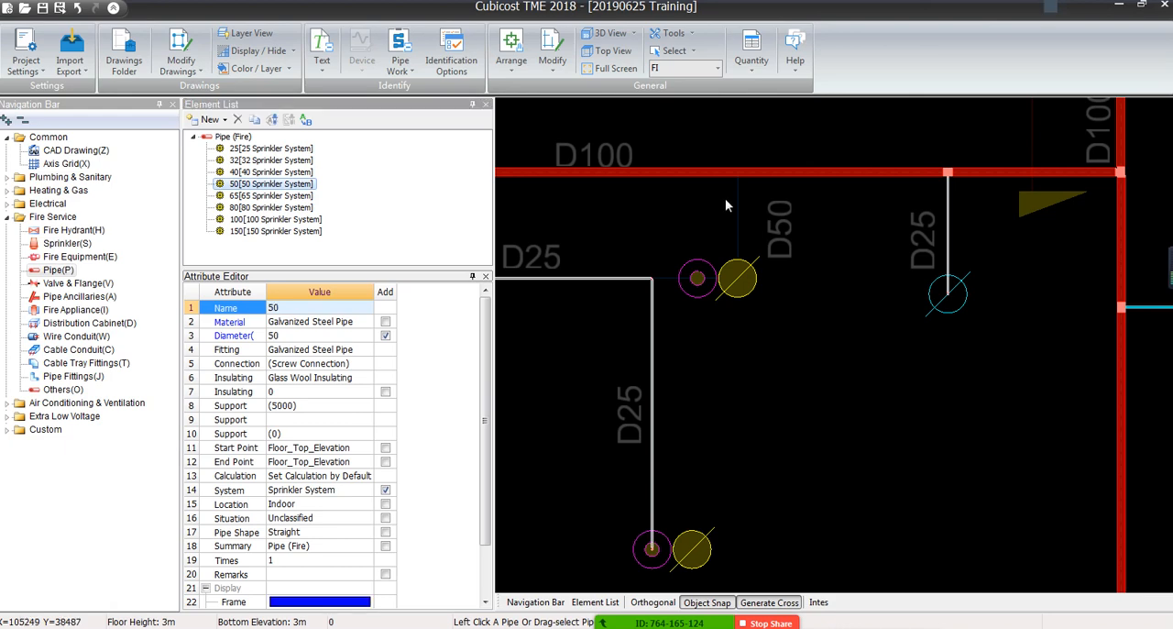
left_click_drag(748, 204, 718, 223)
scroll(671, 279, "up", 2)
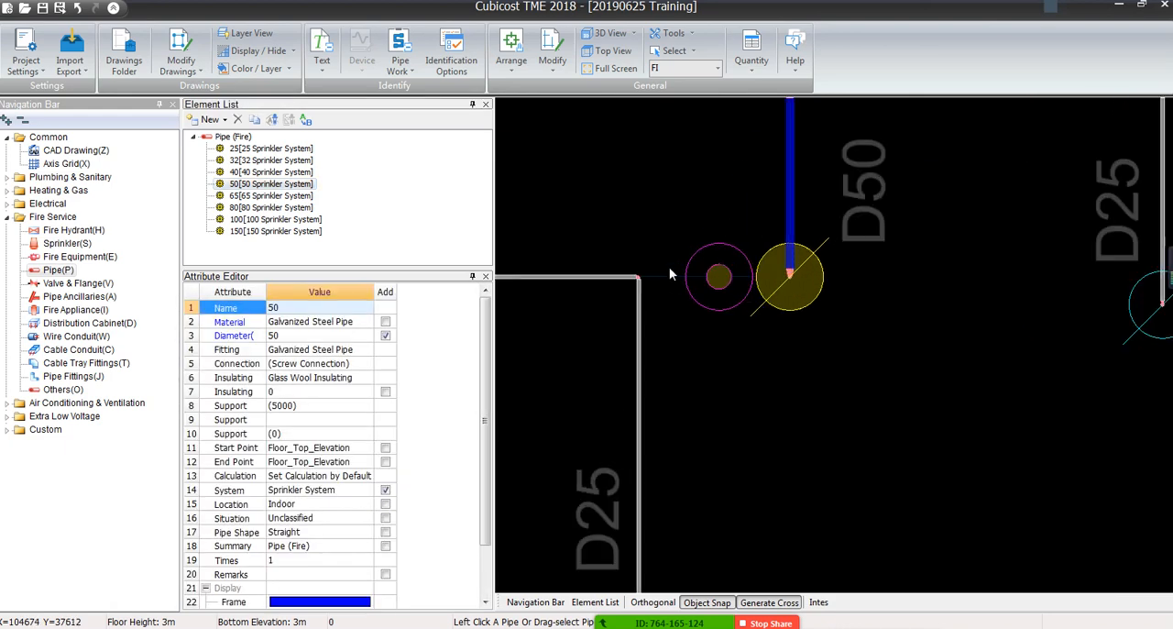
left_click_drag(671, 265, 661, 292)
scroll(661, 293, "down", 7)
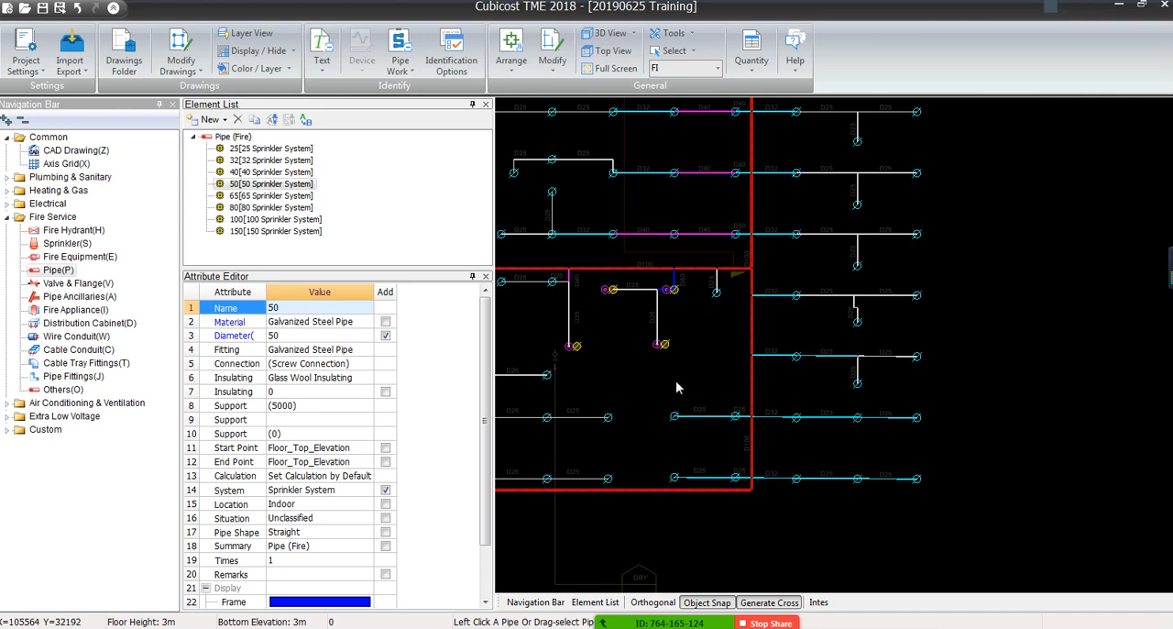
Identify the vertical gap between the upper D40 pipe's end sprinkler and the D25 branch corner with the 25 Sprinkler System element
middle_click_drag(631, 346, 771, 311)
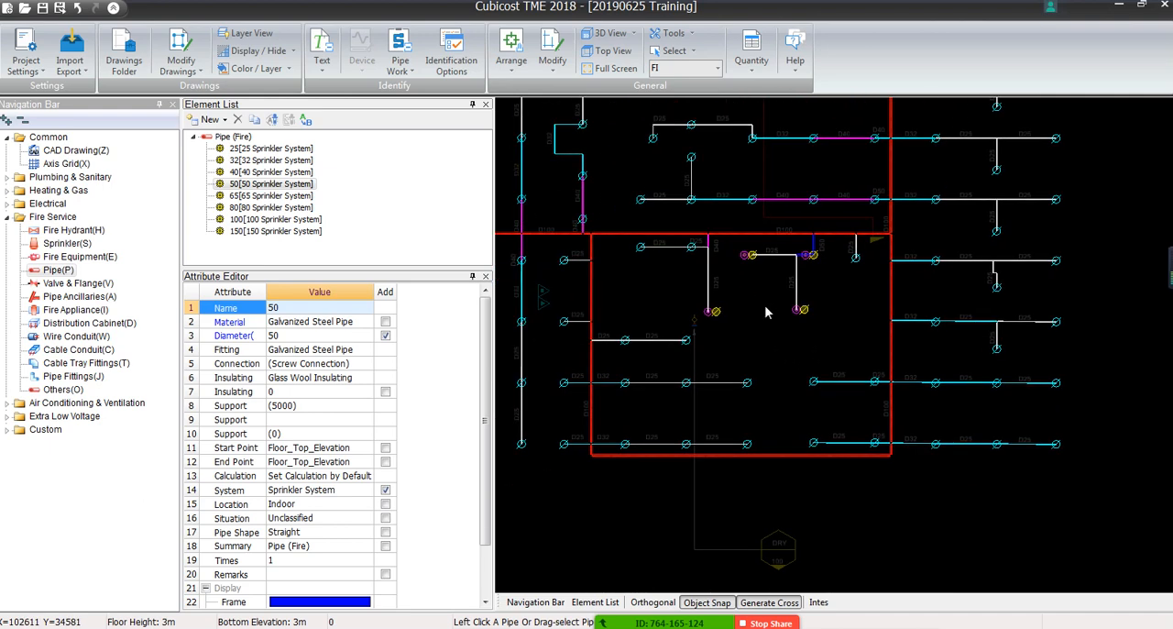
middle_click_drag(605, 176, 651, 378)
middle_click_drag(814, 199, 828, 299)
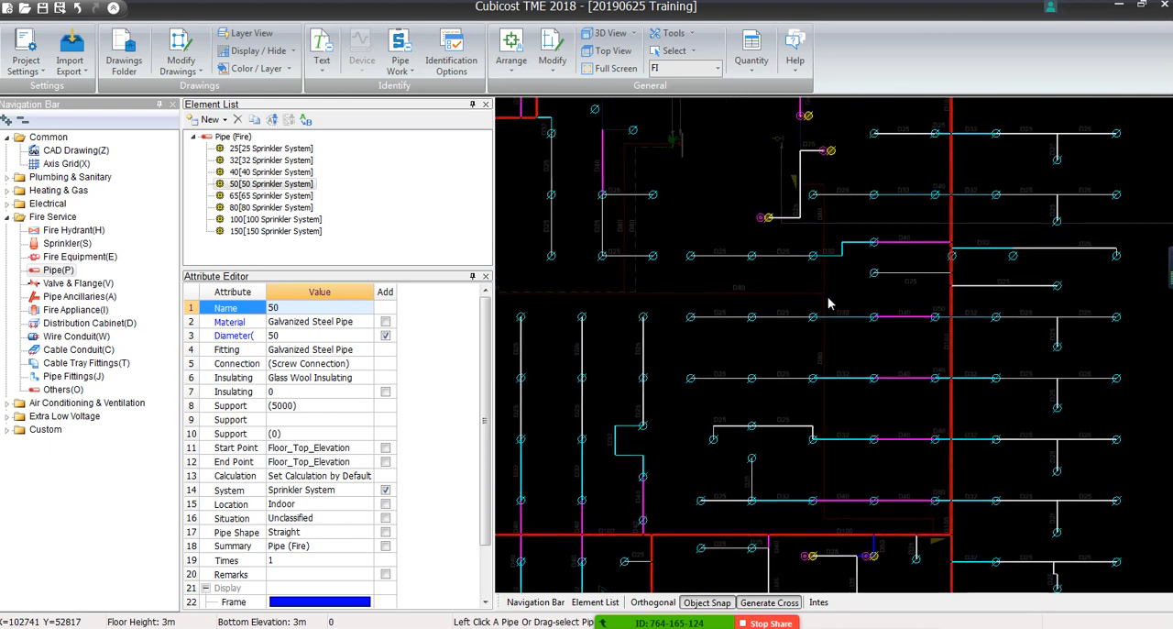
scroll(827, 261, "up", 4)
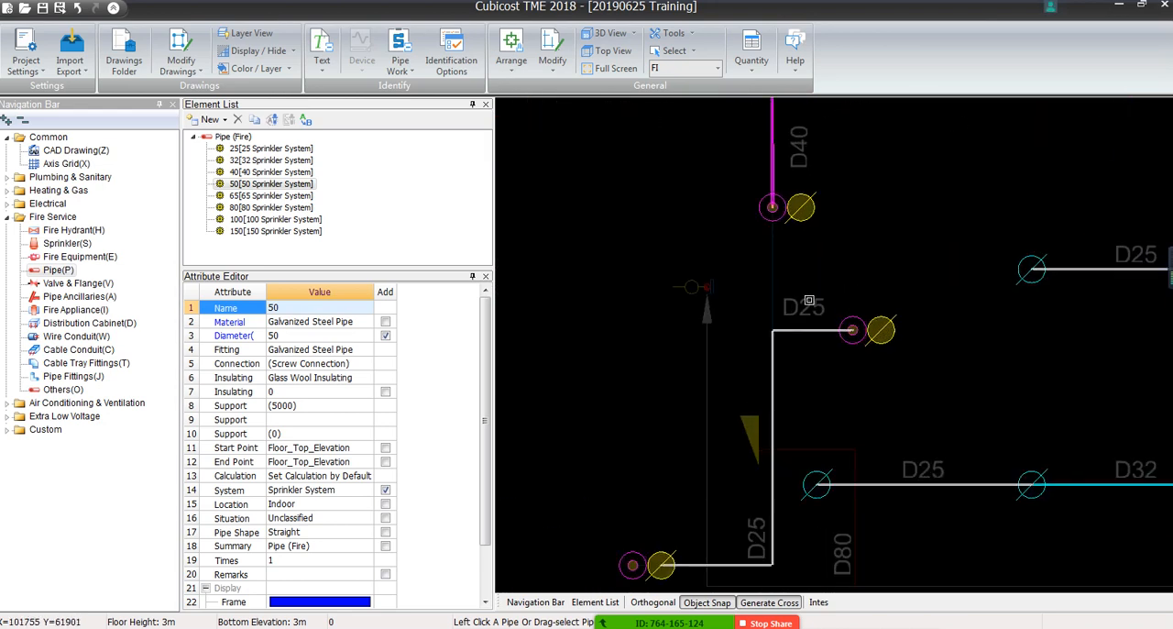
left_click(246, 150)
left_click_drag(781, 256, 761, 265)
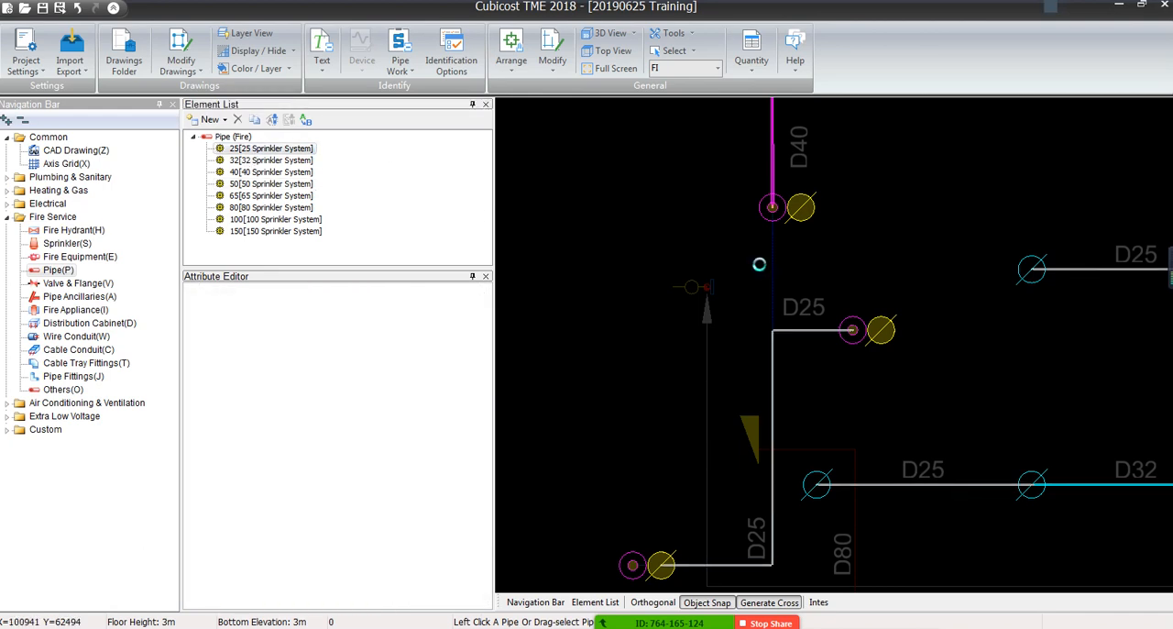
Try to identify the vertical line above the isolated D40 pipe and its short horizontal sprinkler branch with element 25
scroll(783, 218, "down", 2)
scroll(783, 218, "down", 1)
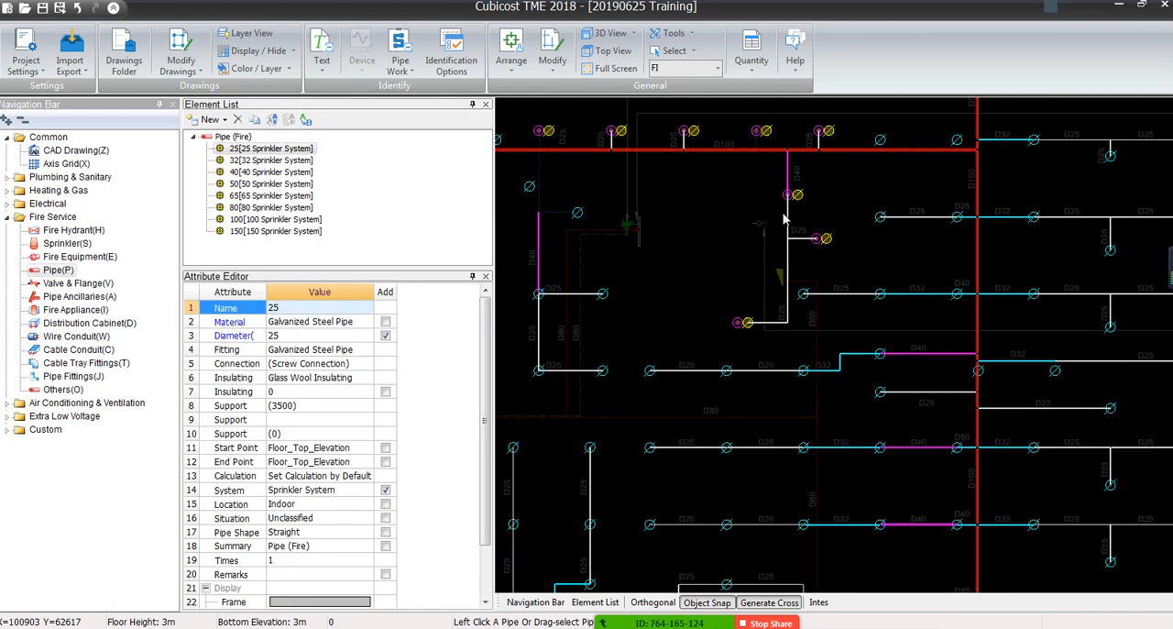
scroll(744, 213, "up", 3)
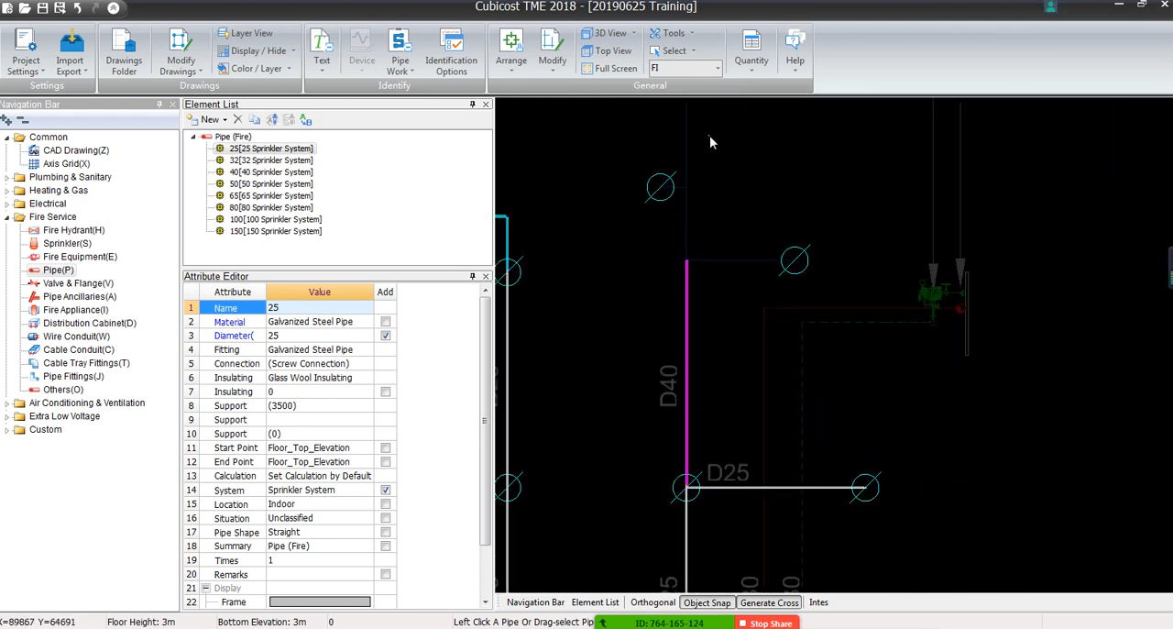
scroll(714, 275, "up", 3)
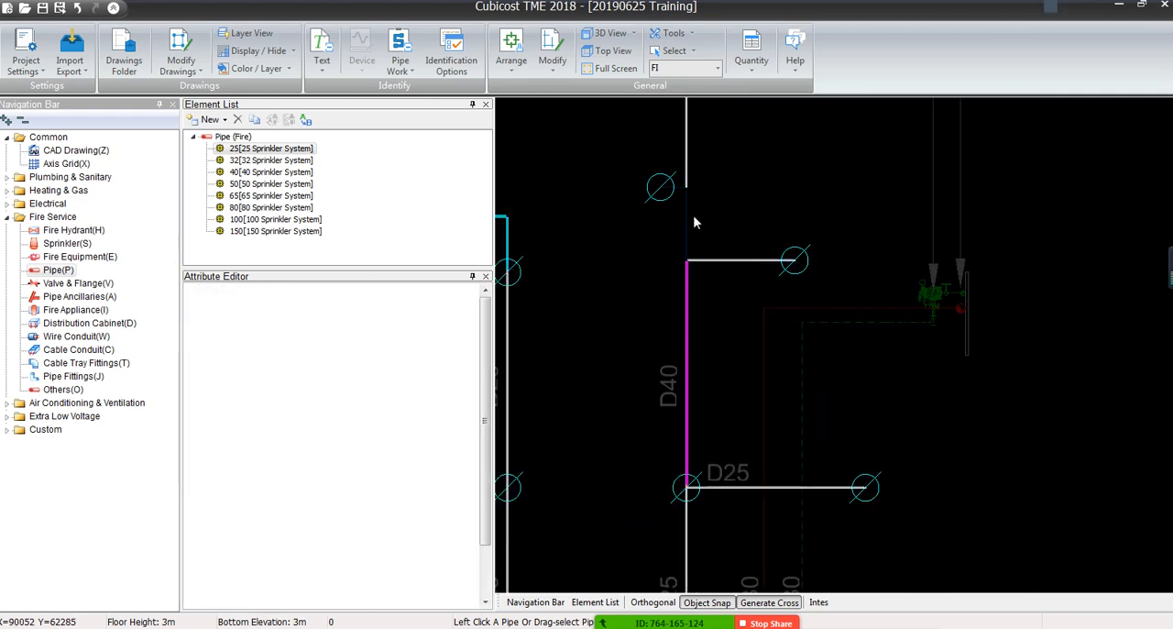
scroll(639, 241, "down", 4)
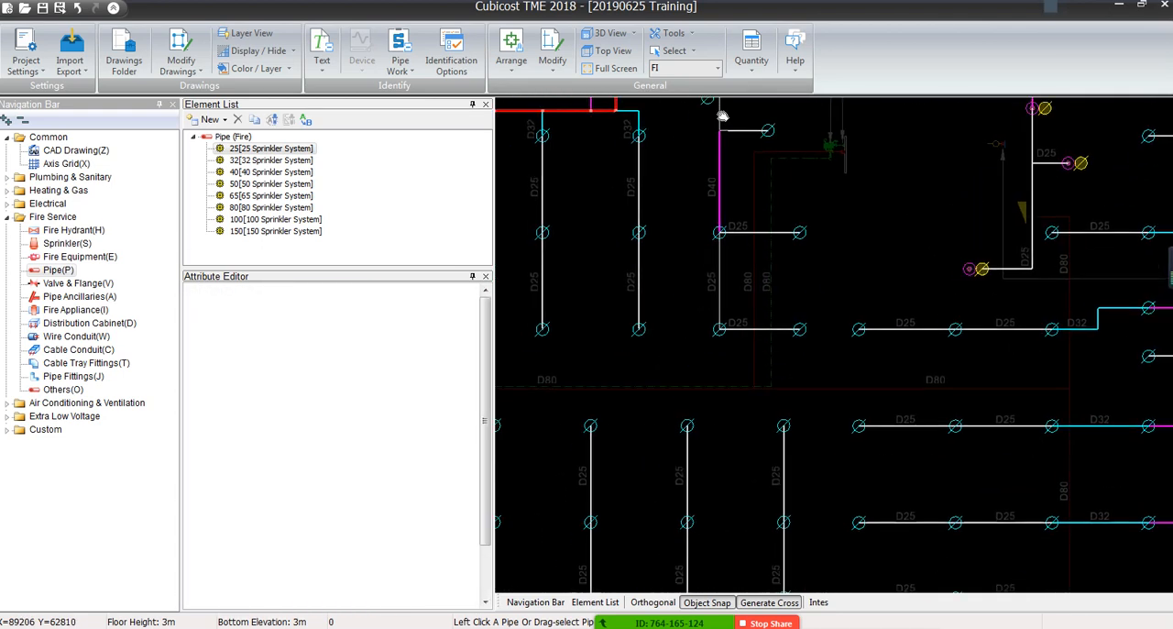
Extend the isolated vertical D40 pipe up to the D100 main
scroll(715, 238, "up", 3)
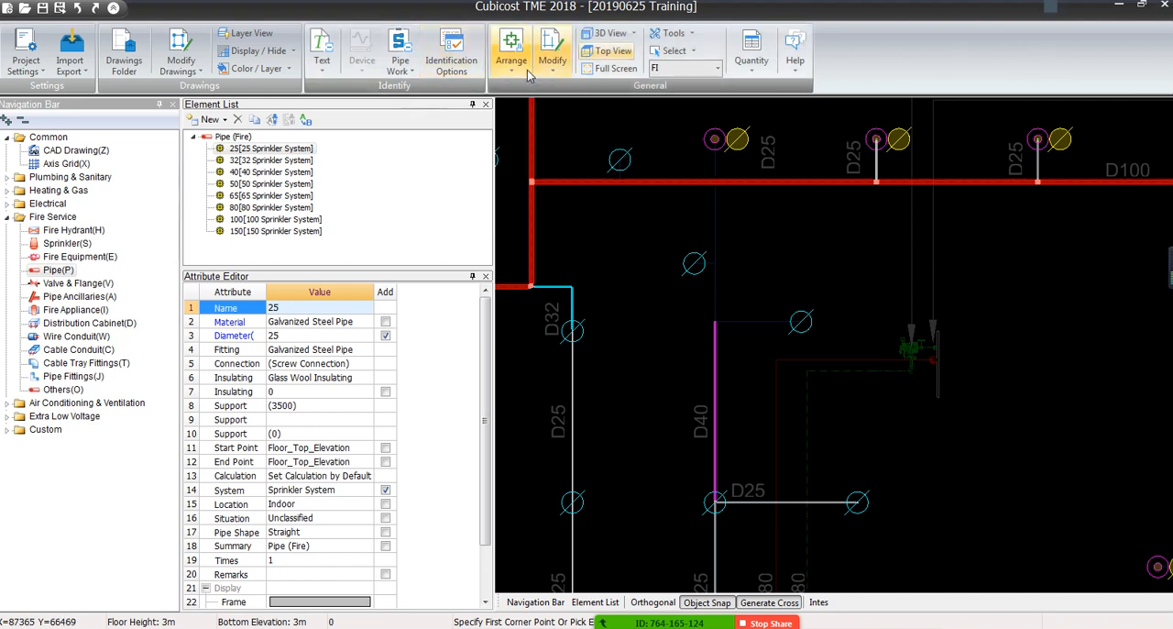
left_click(559, 72)
left_click(568, 159)
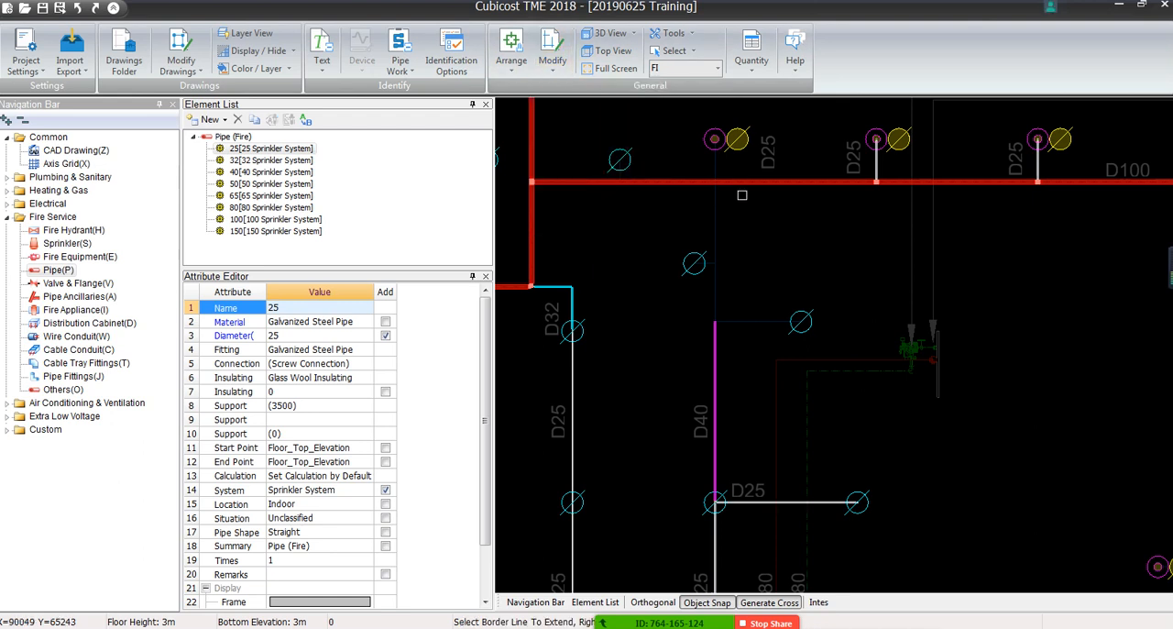
left_click(724, 182)
left_click(715, 336)
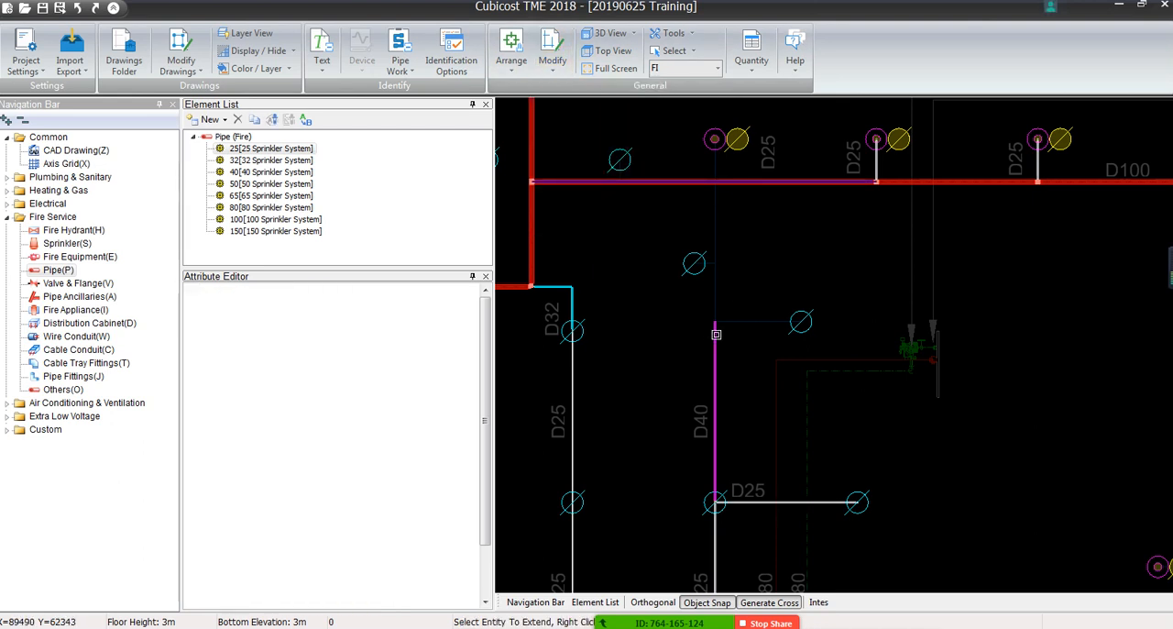
right_click(650, 220)
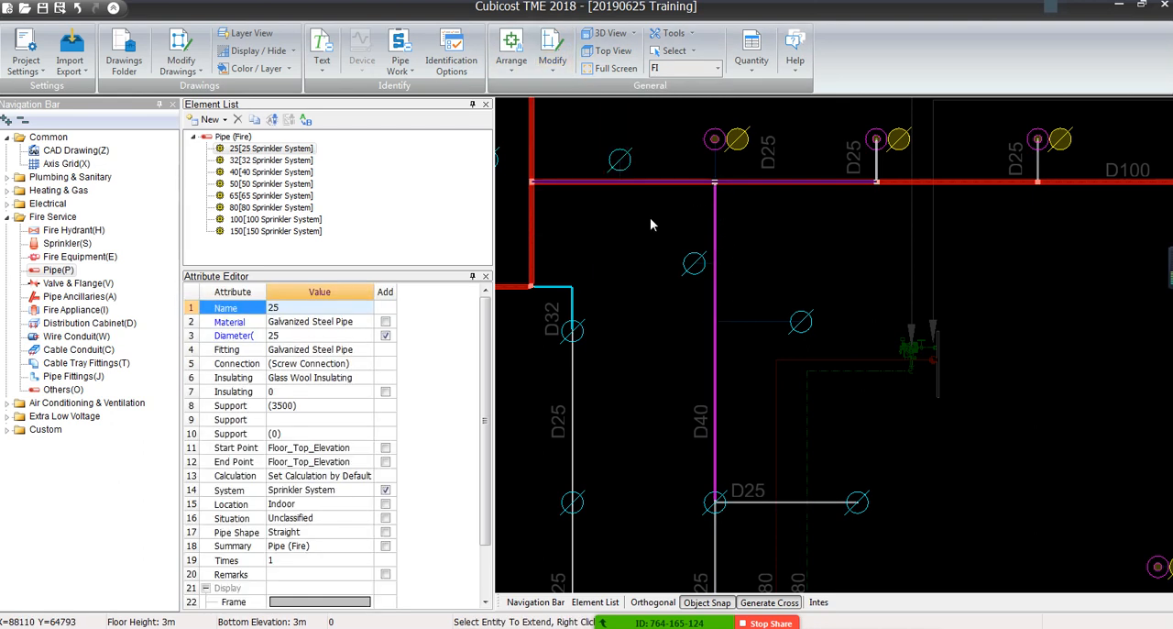
right_click(670, 254)
Identify the two short horizontal branches from the extended D40 pipe to their sprinklers by Single Line with element 25
left_click(401, 66)
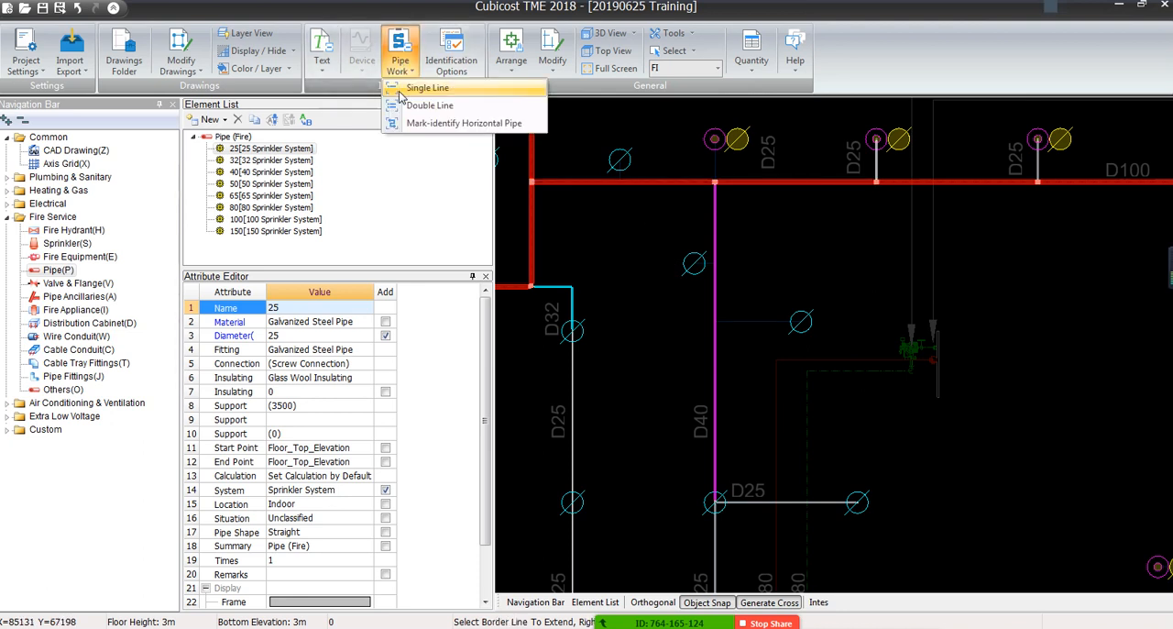
left_click(429, 90)
scroll(757, 311, "up", 4)
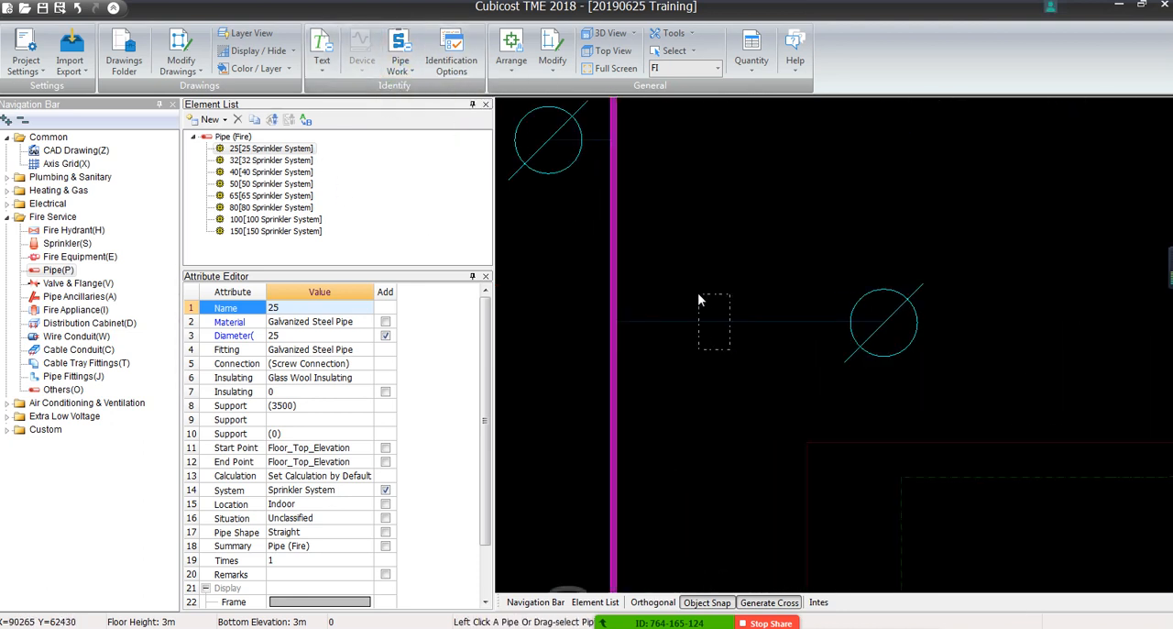
left_click(587, 138)
scroll(583, 186, "down", 8)
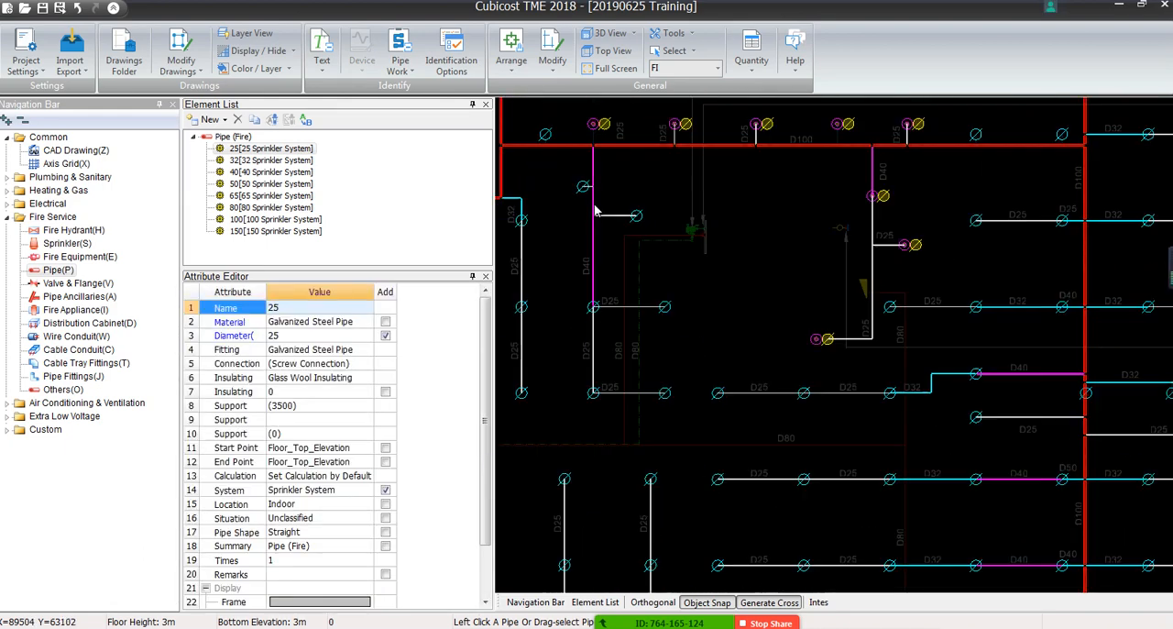
Identify the short vertical stubs from the D100 main to the sprinkler above the D40 pipe and the neighbouring sprinkler with element 25
middle_click_drag(639, 235, 789, 237)
scroll(757, 137, "up", 5)
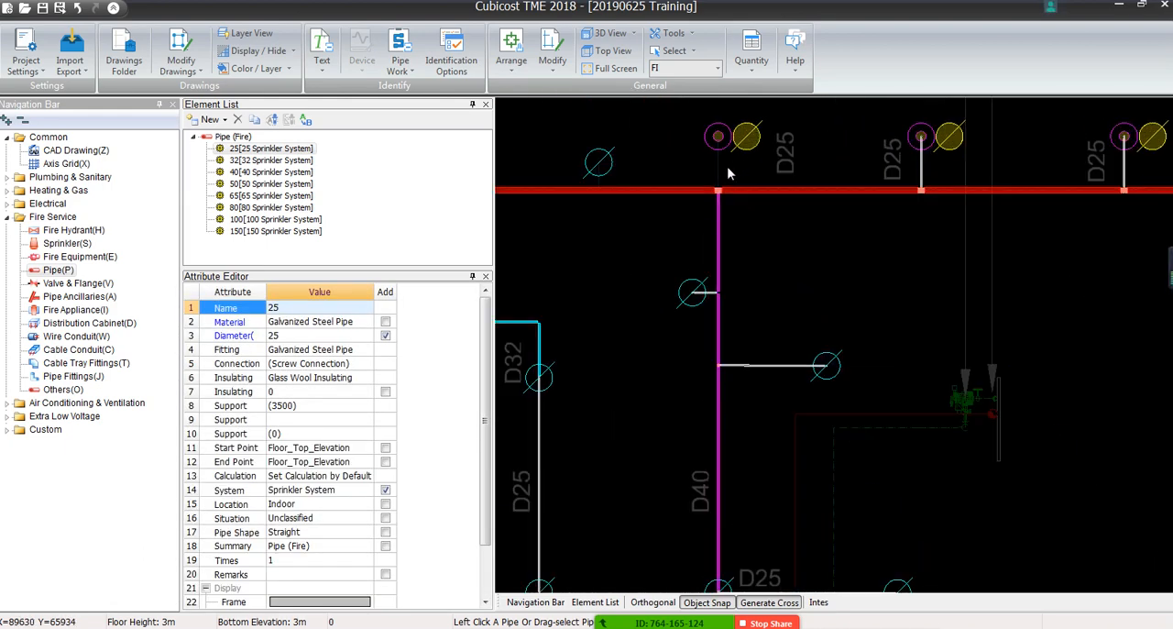
left_click(706, 175)
scroll(713, 188, "down", 2)
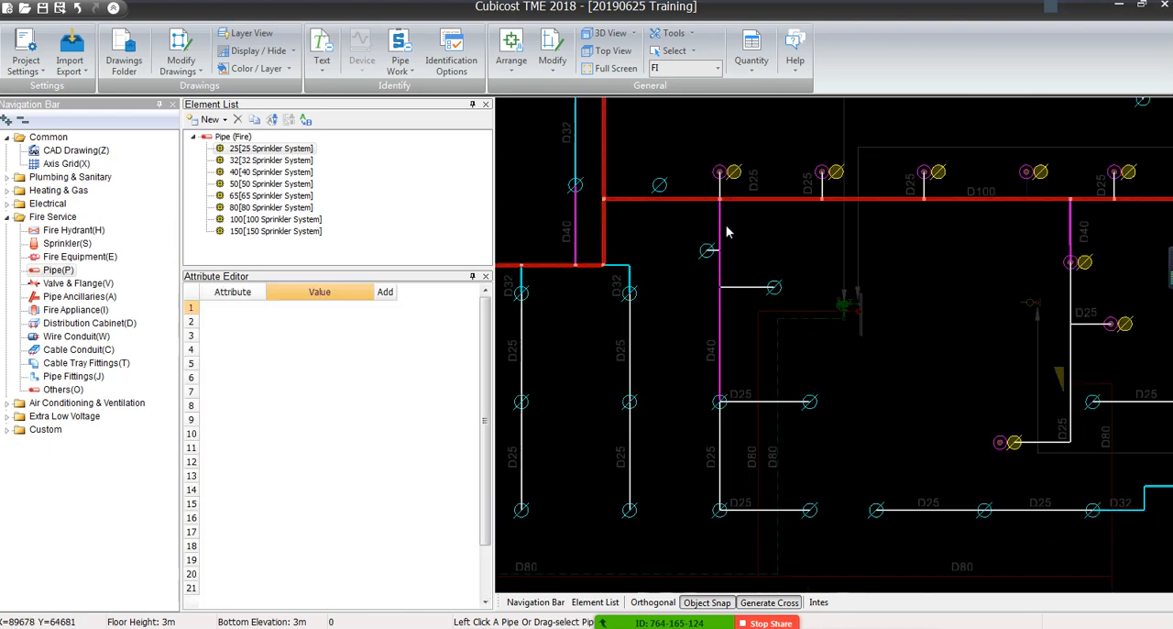
scroll(669, 205, "up", 5)
left_click(679, 200)
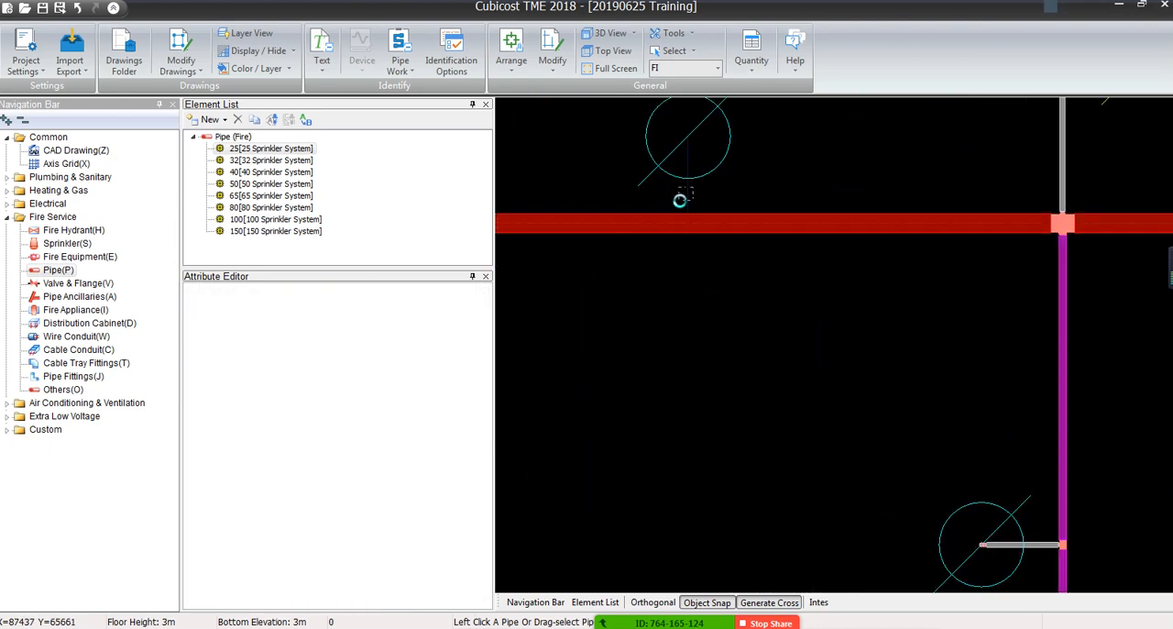
Identify the short vertical line from the D25 corner to the sprinkler above it, beside the upper D100 main, with element 25
scroll(724, 225, "down", 4)
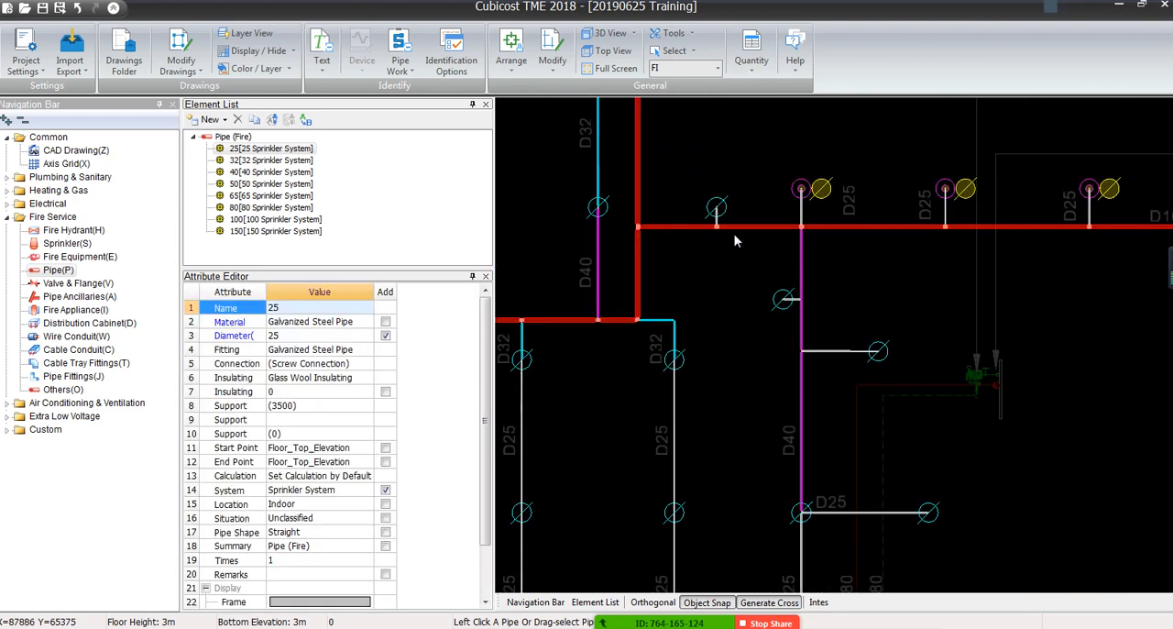
scroll(719, 221, "down", 2)
scroll(706, 275, "up", 5)
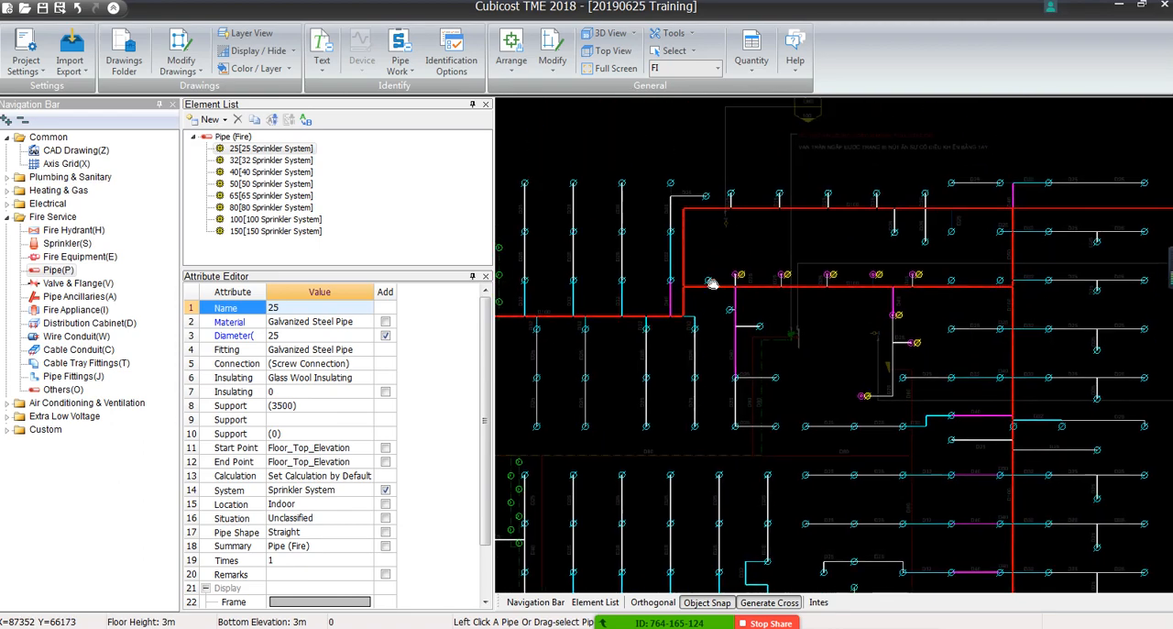
left_click(686, 189)
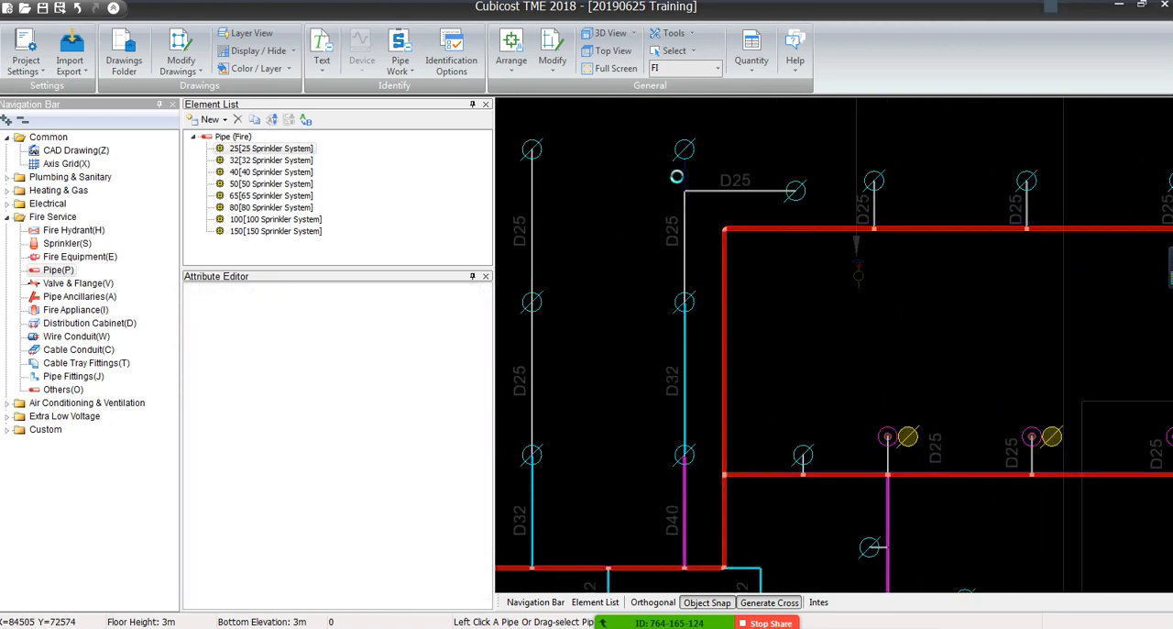
scroll(803, 234, "down", 3)
scroll(803, 240, "down", 2)
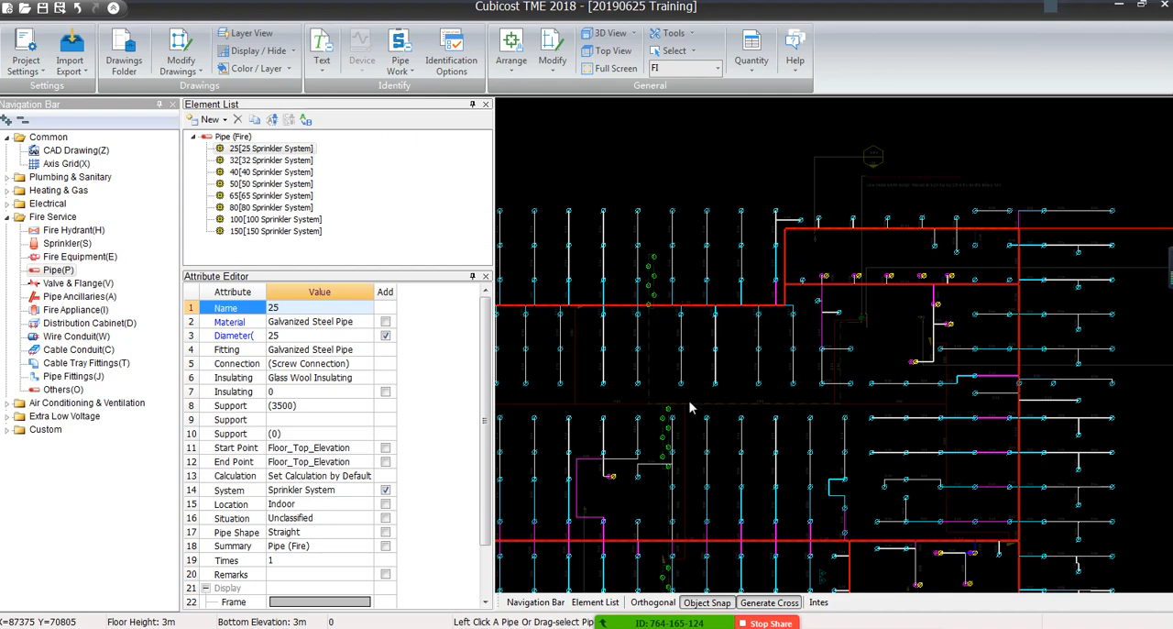
Identify the horizontal gap between the top D25 branch and the D40 pipe, and the vertical D25 line below the D100 main, with element 25
scroll(958, 202, "up", 5)
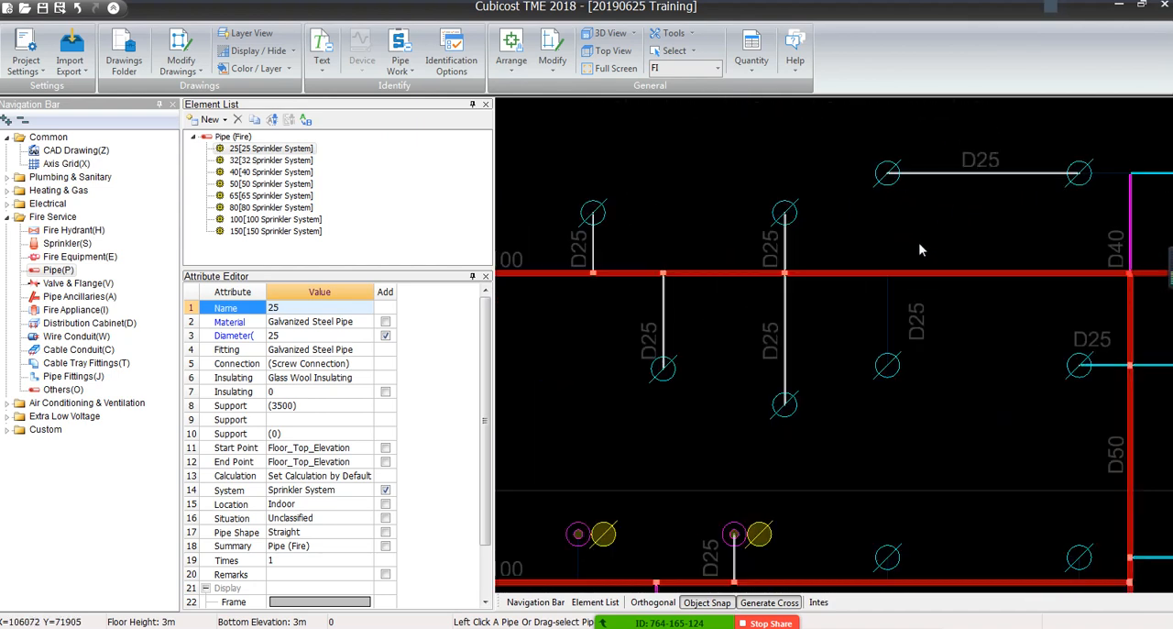
left_click_drag(1111, 163, 1103, 190)
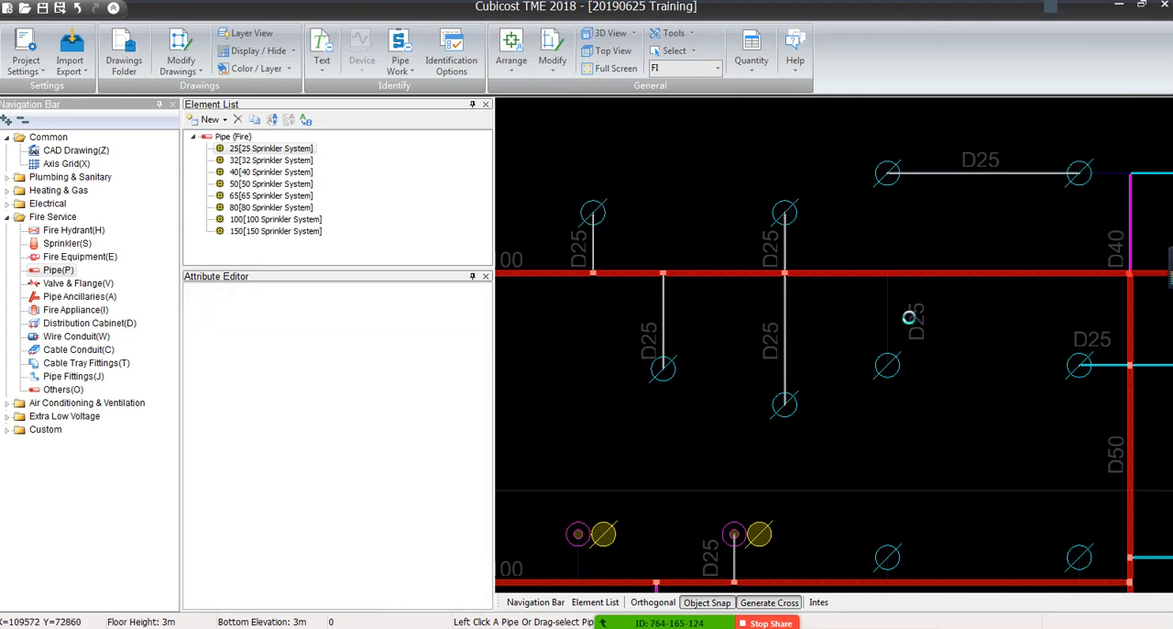
left_click_drag(899, 304, 862, 322)
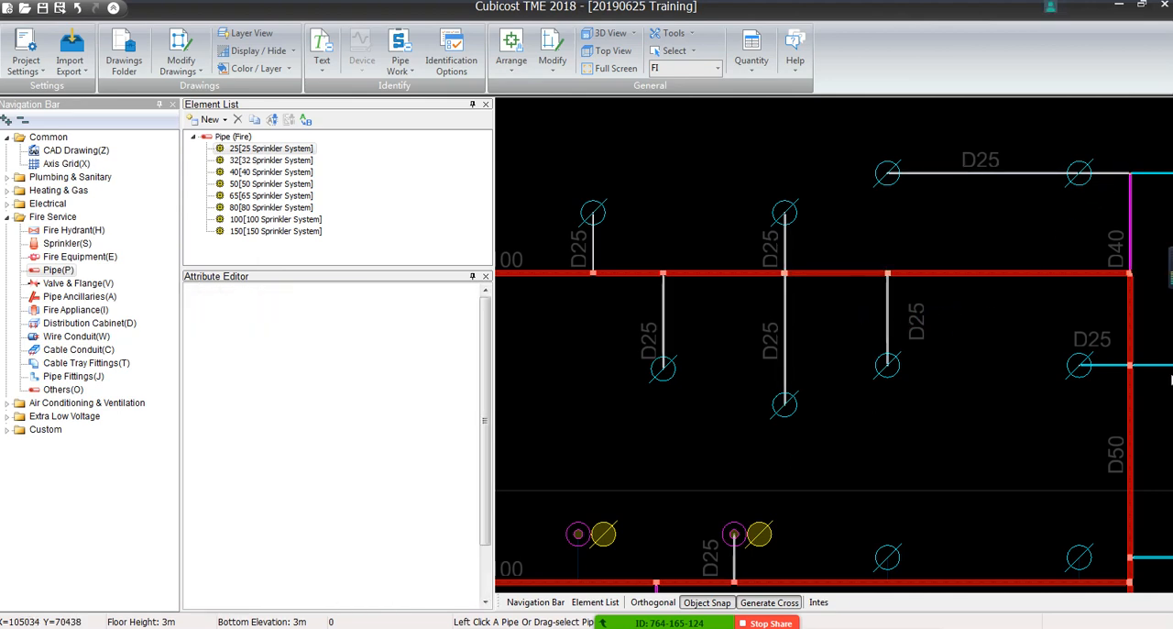
Identify the short vertical stubs from the lower horizontal D100 main to the two sprinklers beside its junction with the vertical main with element 25
scroll(764, 322, "down", 5)
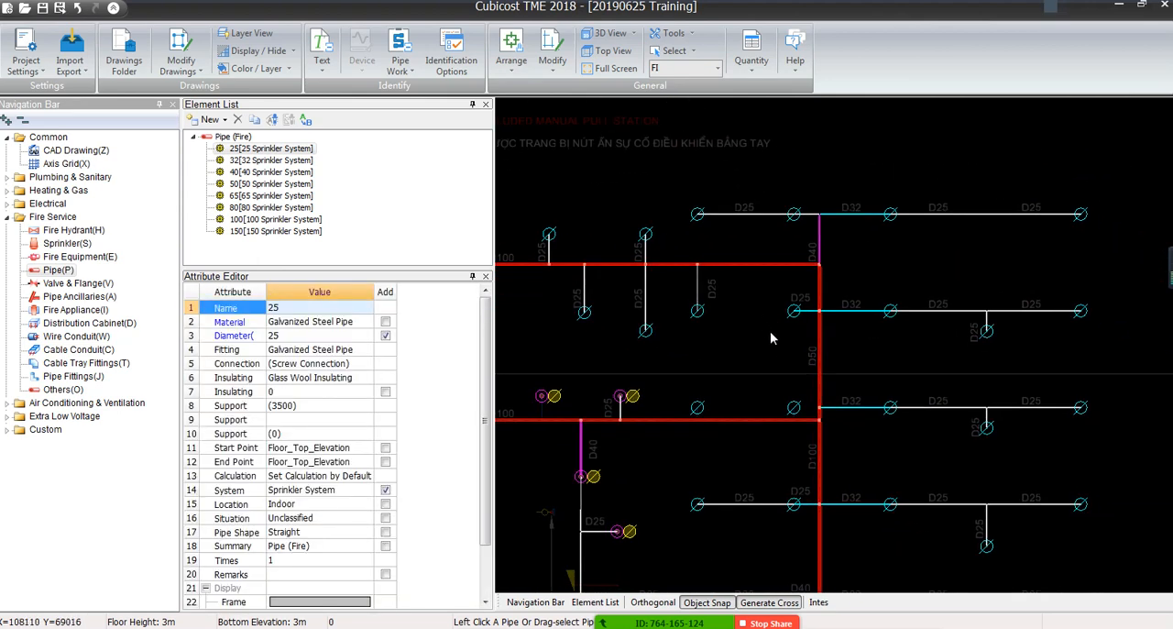
middle_click_drag(763, 468, 871, 334)
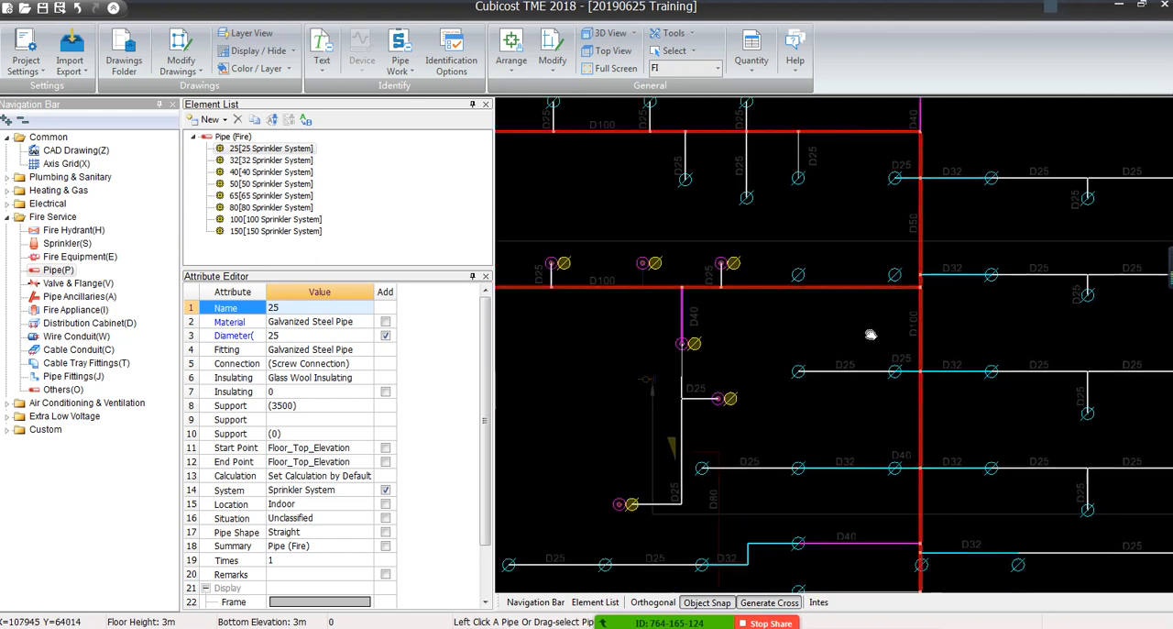
scroll(892, 273, "up", 4)
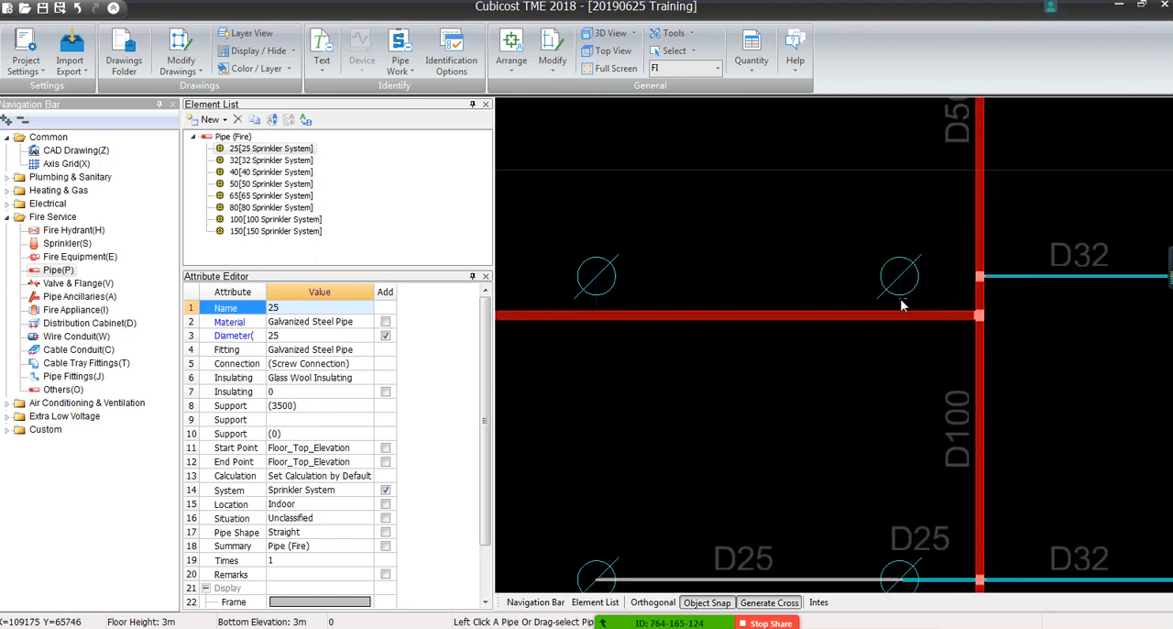
right_click(901, 299)
scroll(757, 220, "up", 1)
middle_click_drag(523, 279, 1019, 213)
scroll(757, 225, "up", 1)
left_click(890, 273)
right_click(934, 299)
scroll(1019, 212, "up", 1)
scroll(725, 223, "down", 5)
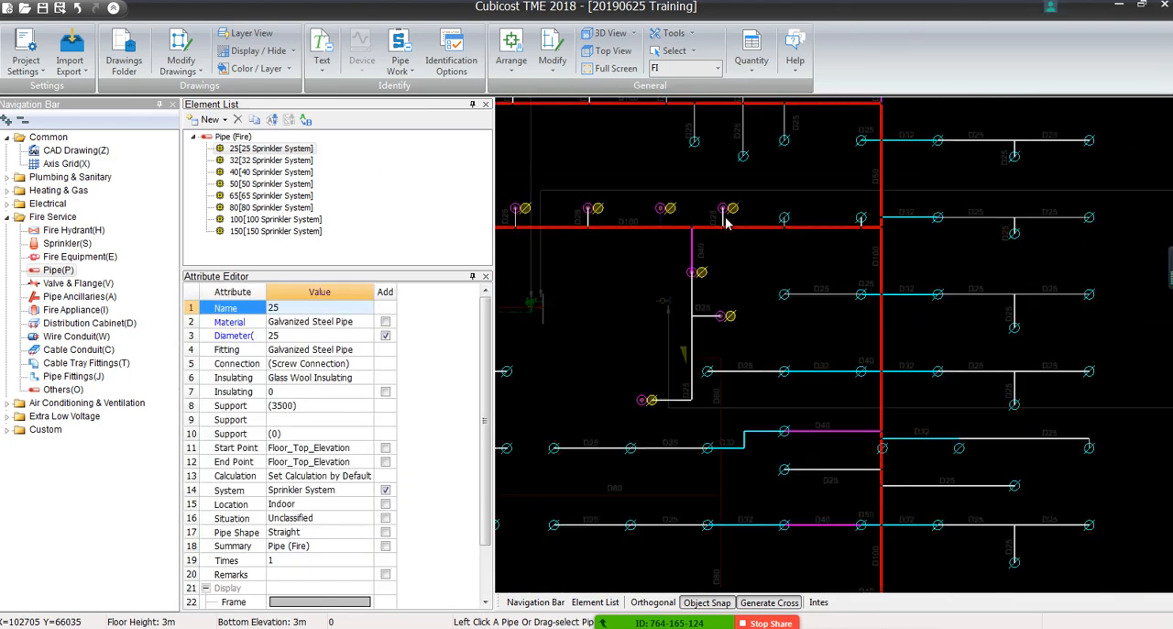
Examine the sprinkler branches down the vertical D100 main for missed lines and for pipe diameters that do not match their labels
middle_click_drag(968, 426, 920, 253)
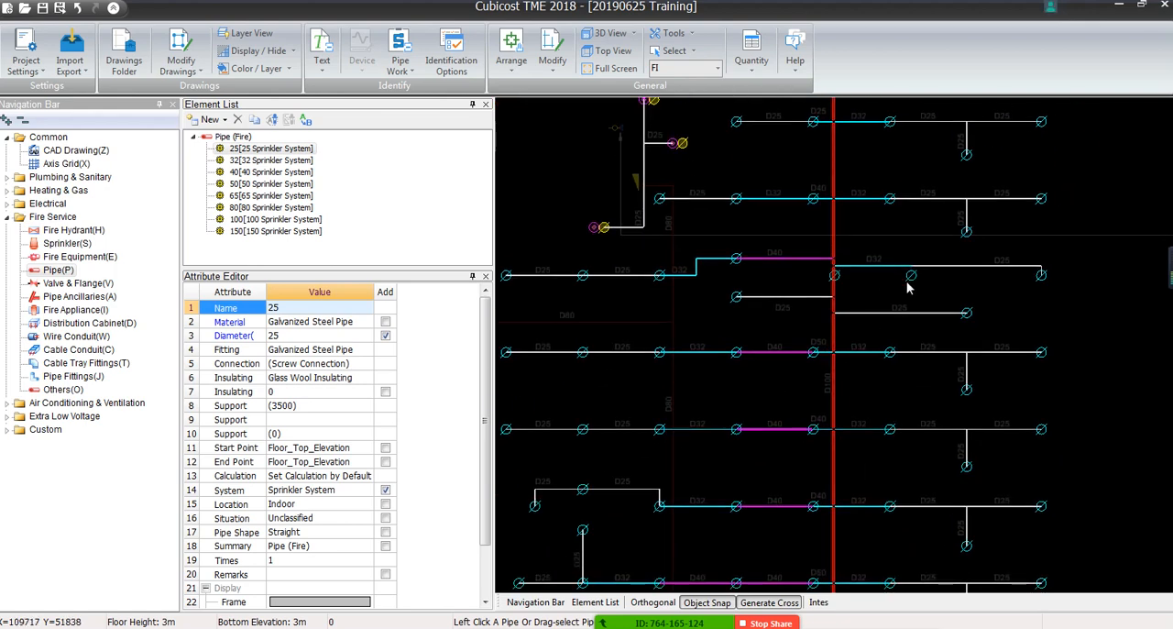
scroll(907, 288, "up", 4)
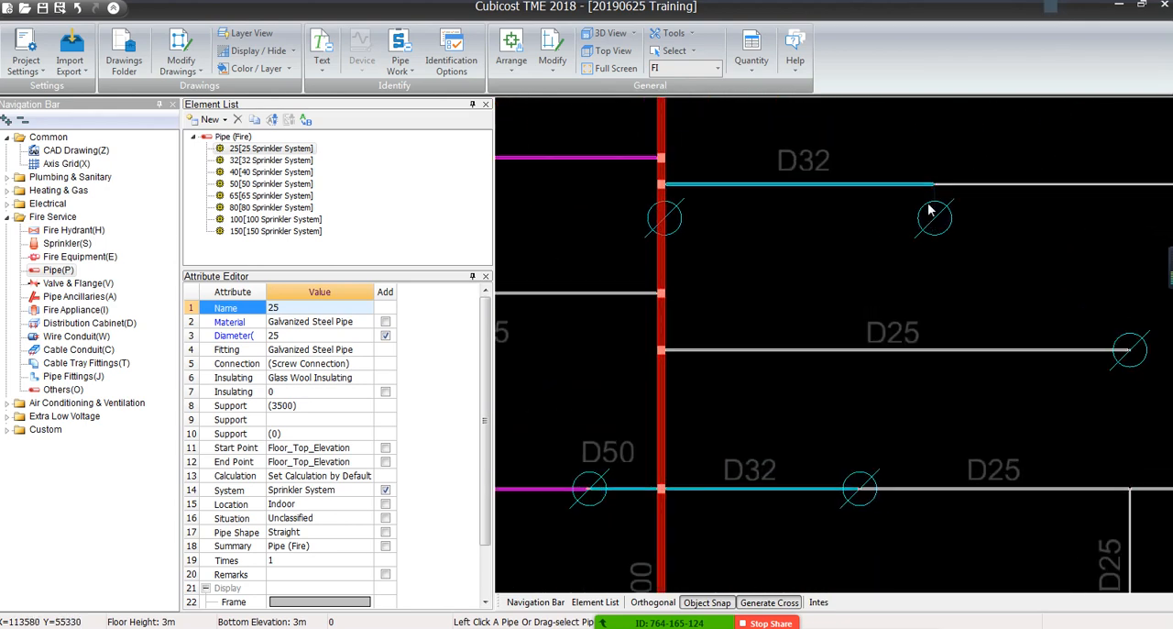
scroll(928, 210, "up", 2)
scroll(916, 239, "down", 5)
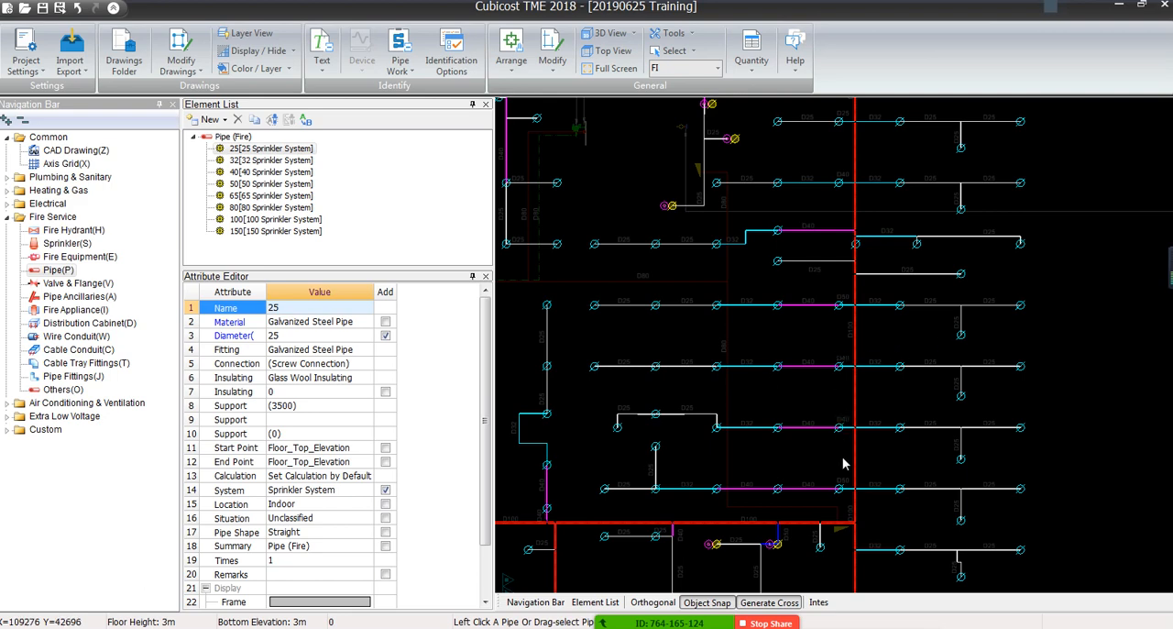
middle_click_drag(844, 463, 890, 306)
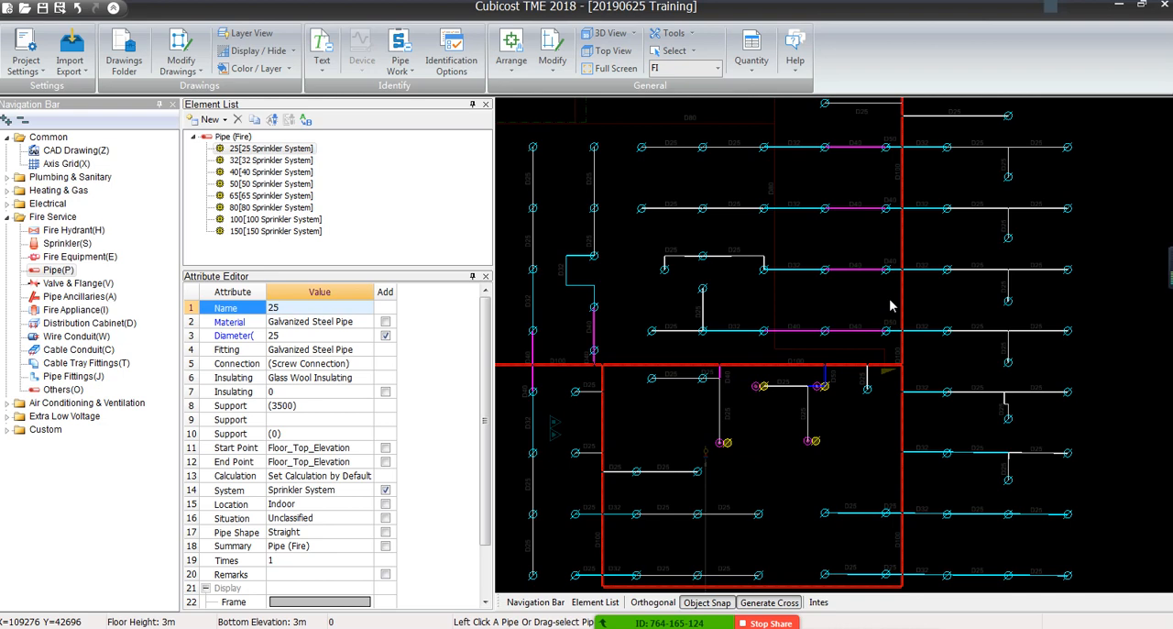
middle_click_drag(901, 447, 893, 270)
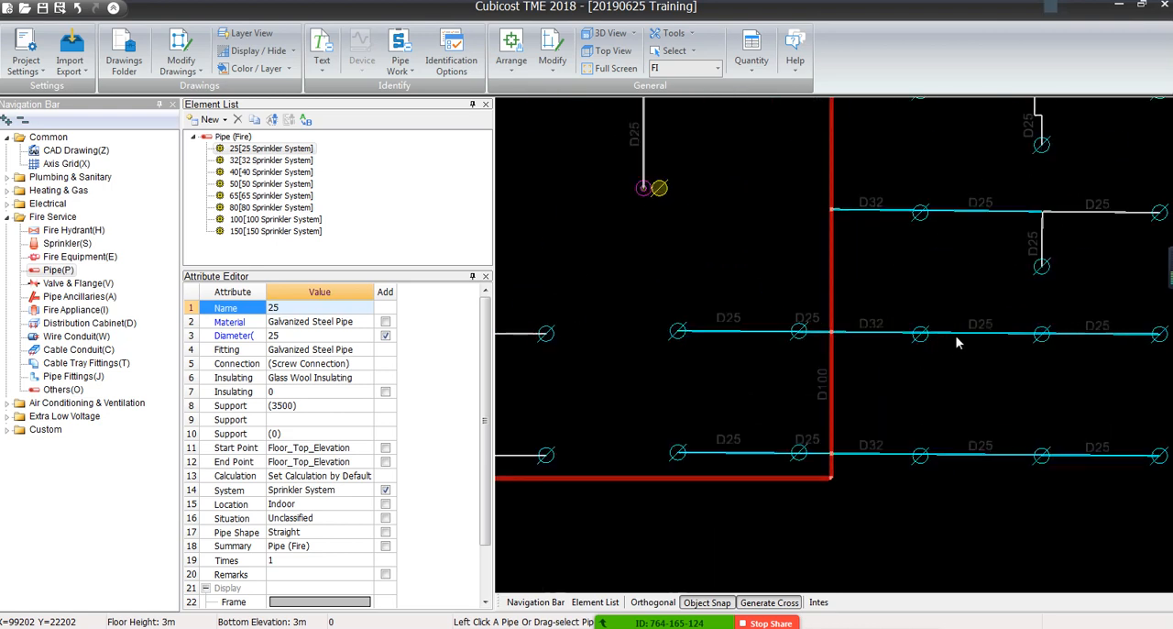
scroll(924, 395, "up", 5)
scroll(747, 323, "down", 3)
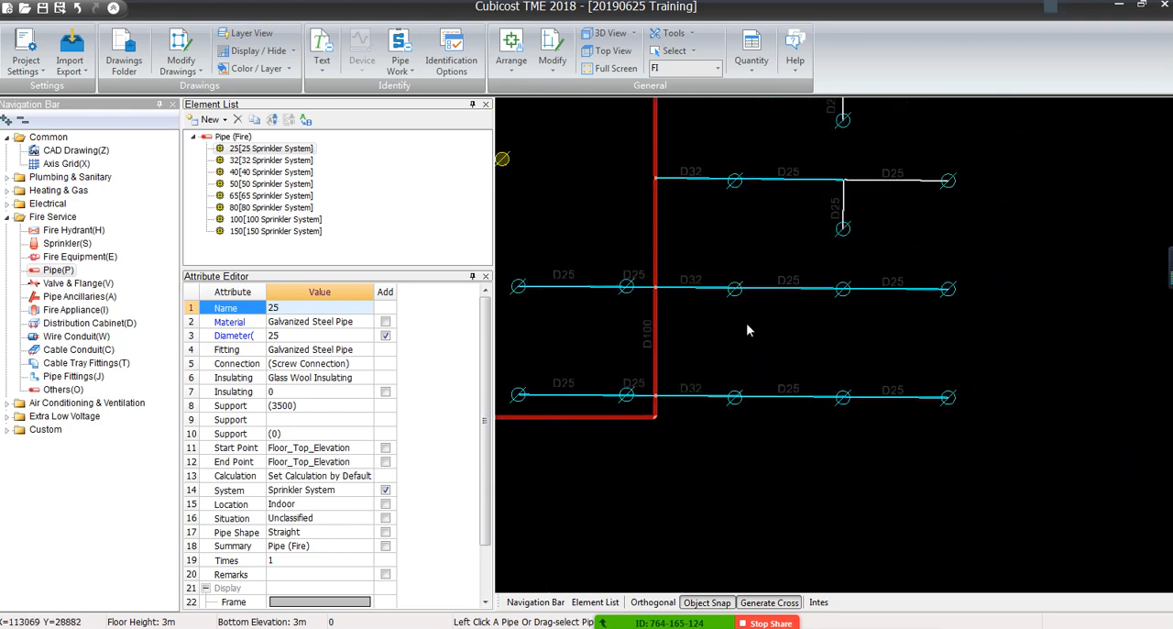
Try to break the upper of the two lowest branches right of the D100 main at the first sprinkler, where its label changes to D25
scroll(738, 298, "up", 10)
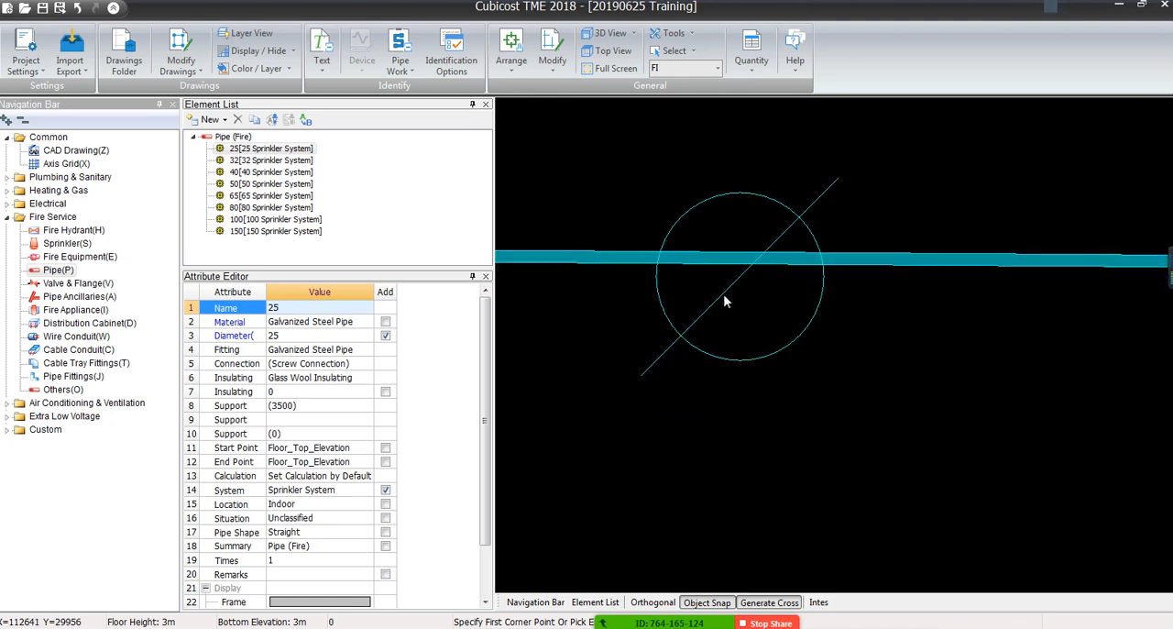
scroll(723, 295, "down", 8)
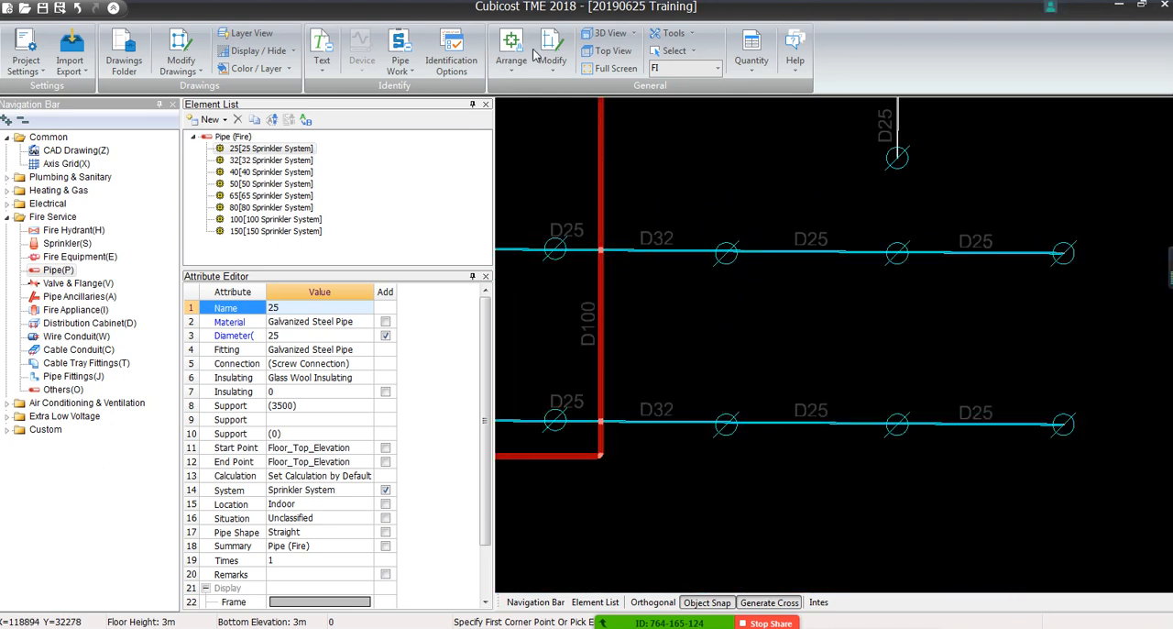
left_click(560, 74)
left_click(678, 88)
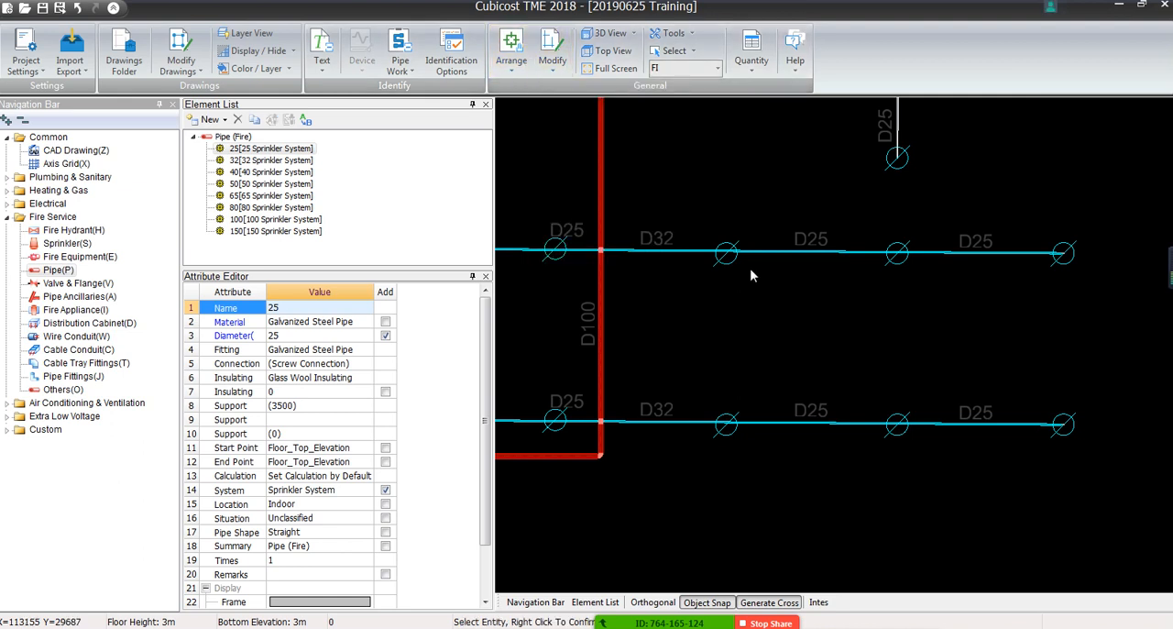
left_click(702, 249)
right_click(702, 250)
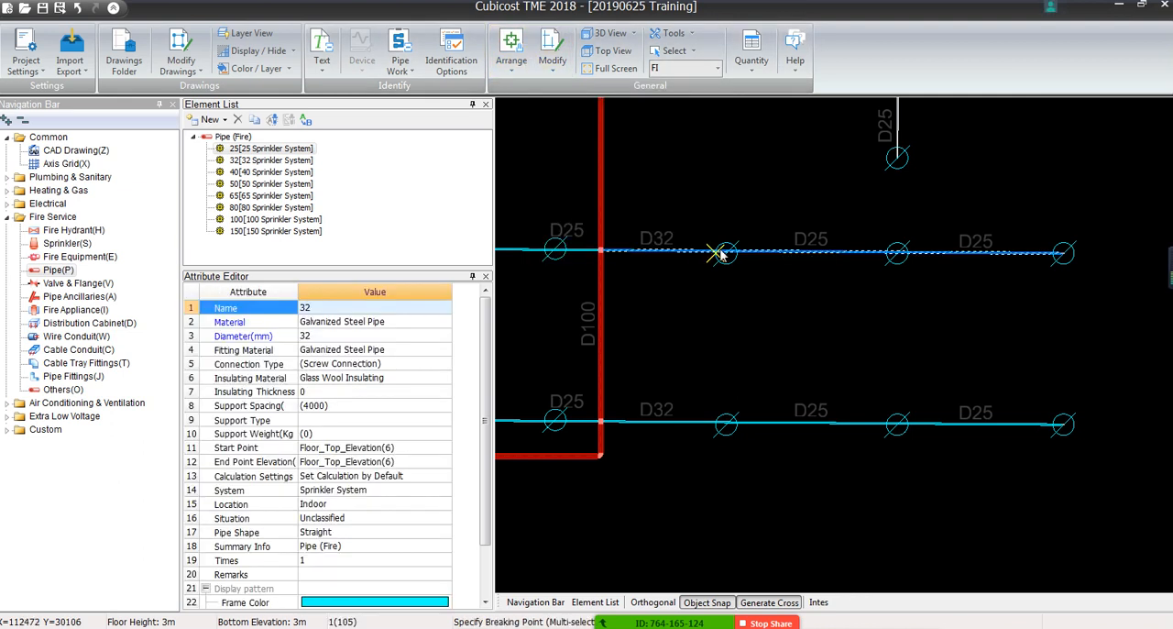
left_click(725, 253)
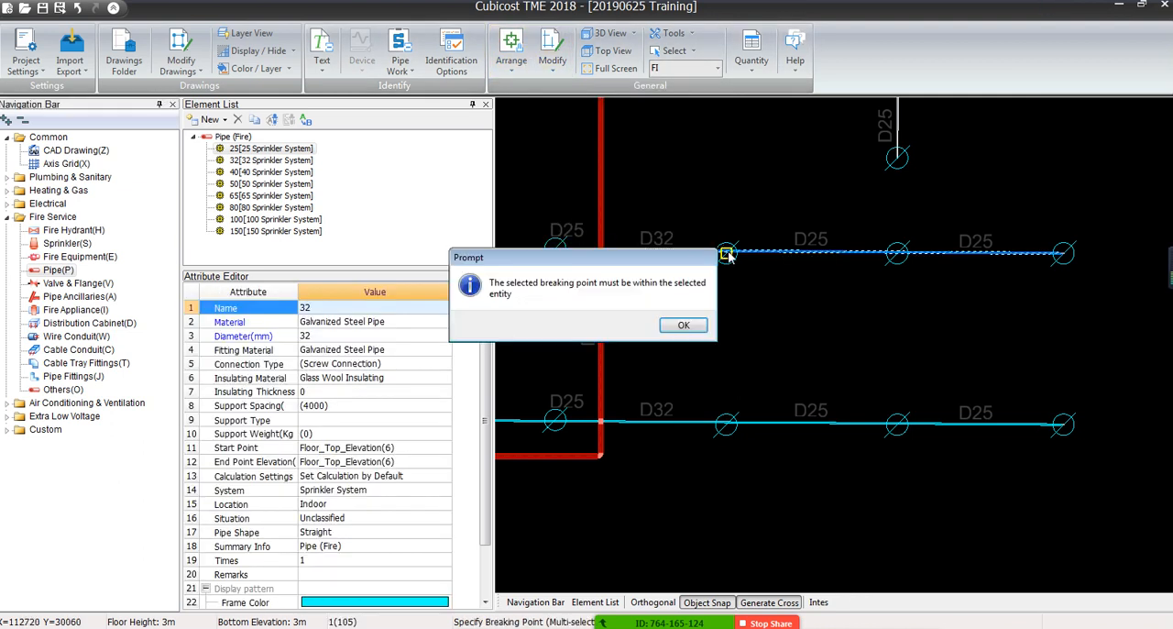
left_click(683, 326)
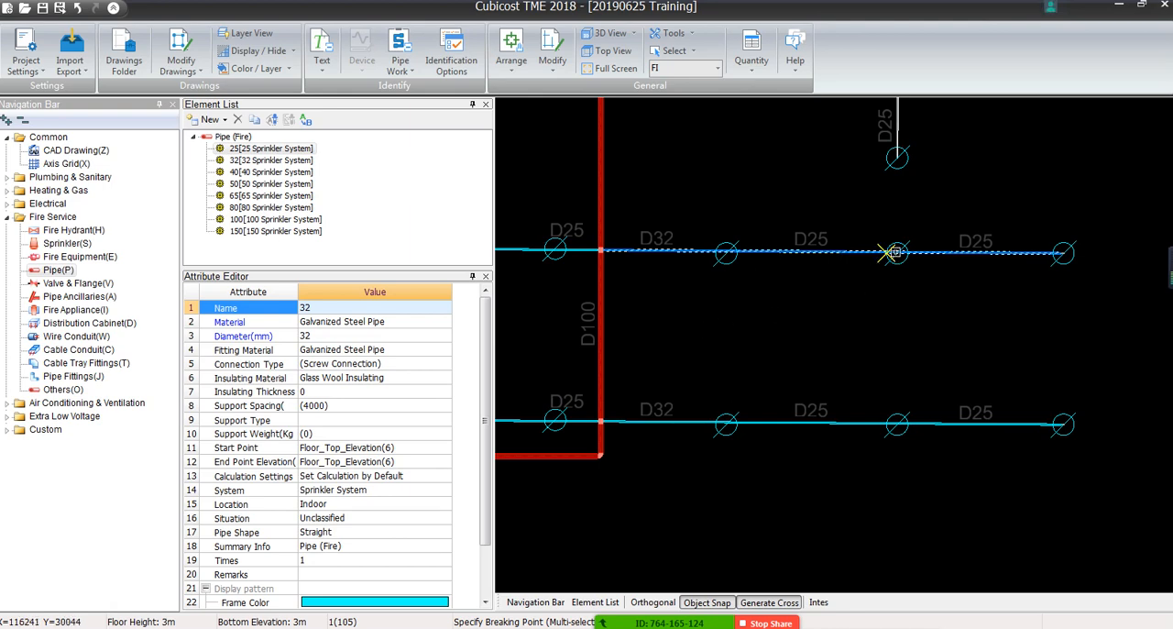
Break the selected branch on its centreline at the first and second sprinklers right of the D100 main
scroll(834, 256, "up", 3)
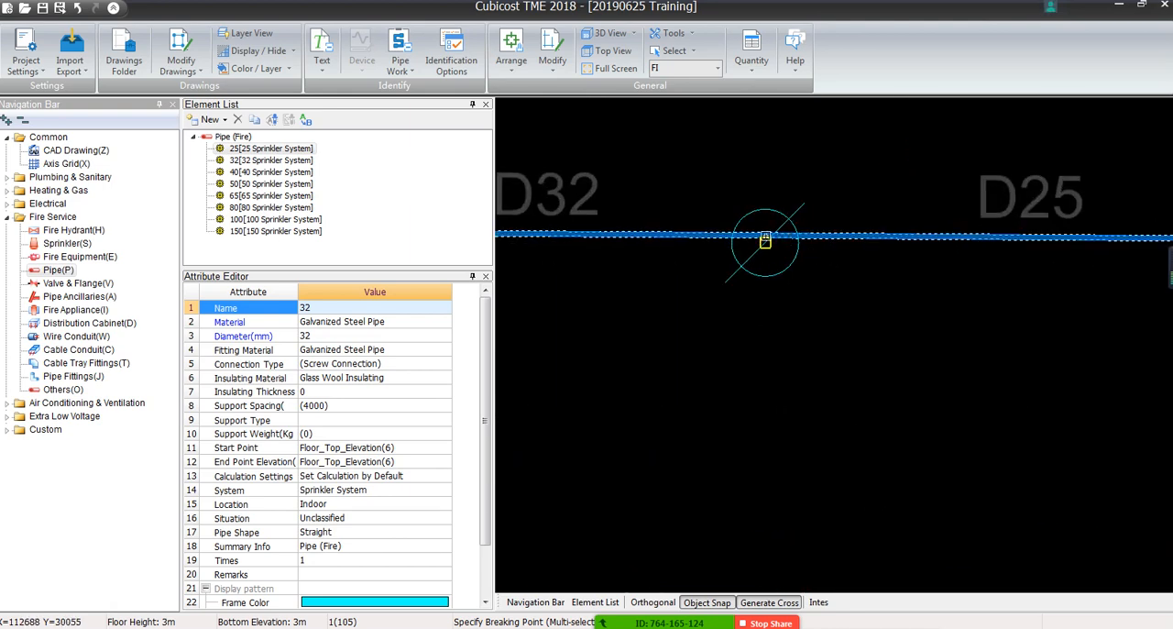
scroll(910, 266, "down", 3)
scroll(777, 298, "up", 3)
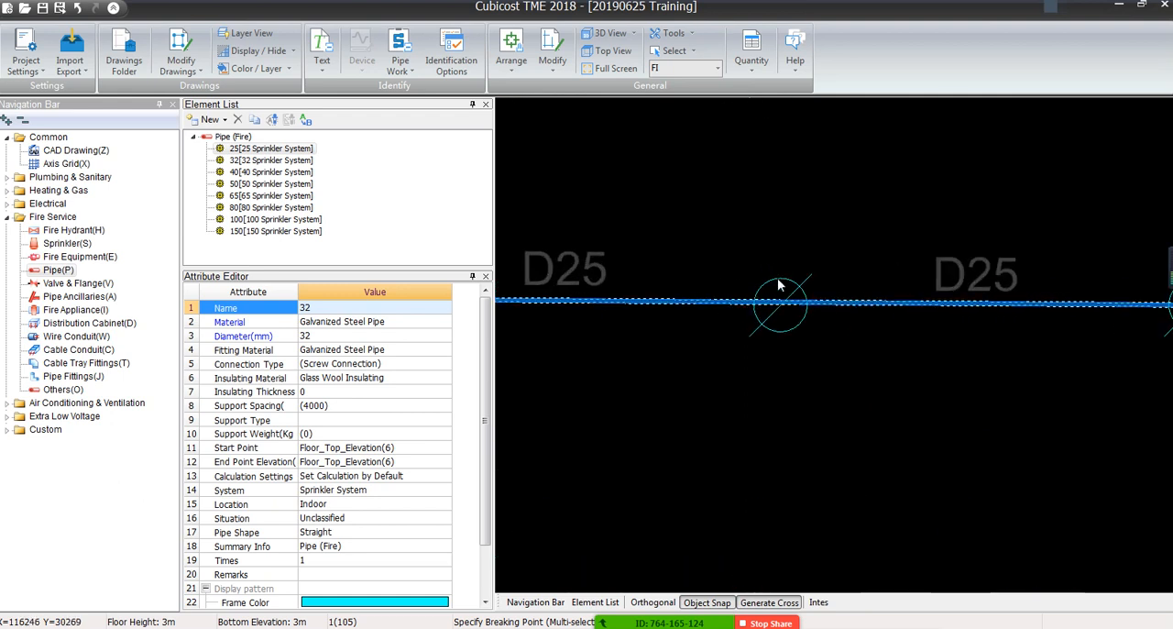
left_click(780, 306)
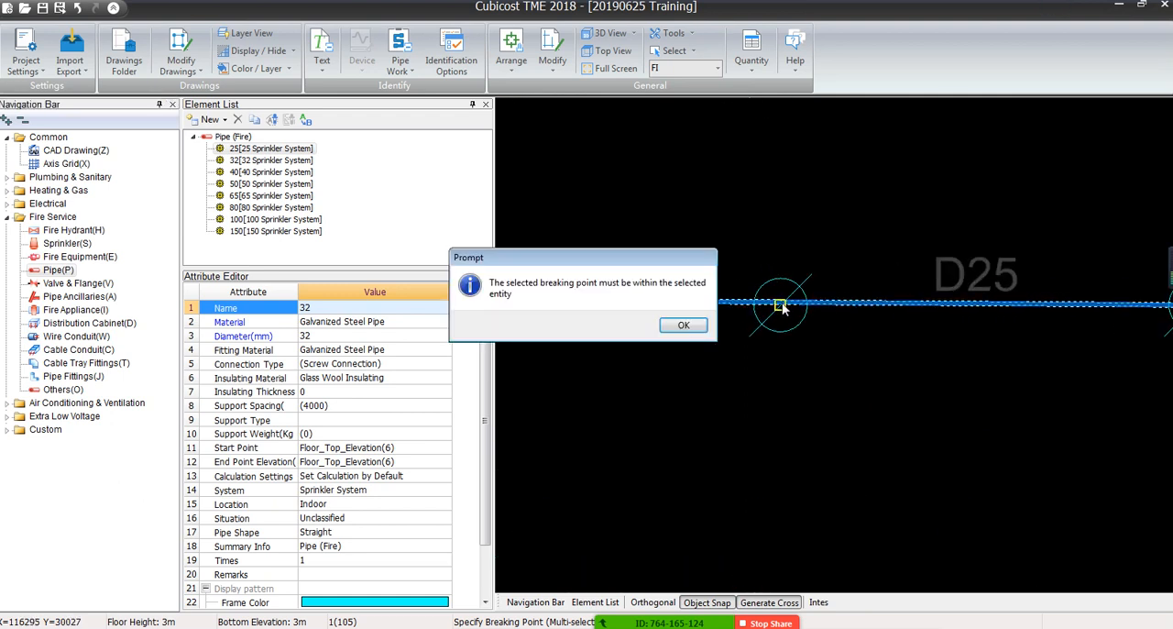
left_click(683, 327)
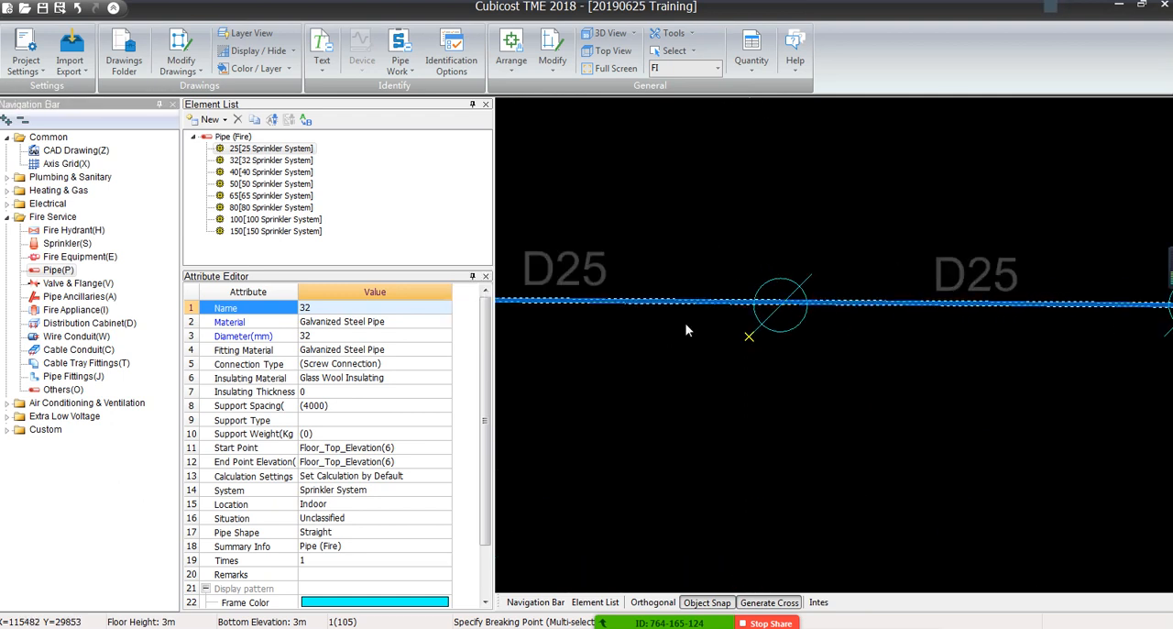
scroll(676, 322, "down", 6)
scroll(595, 326, "up", 3)
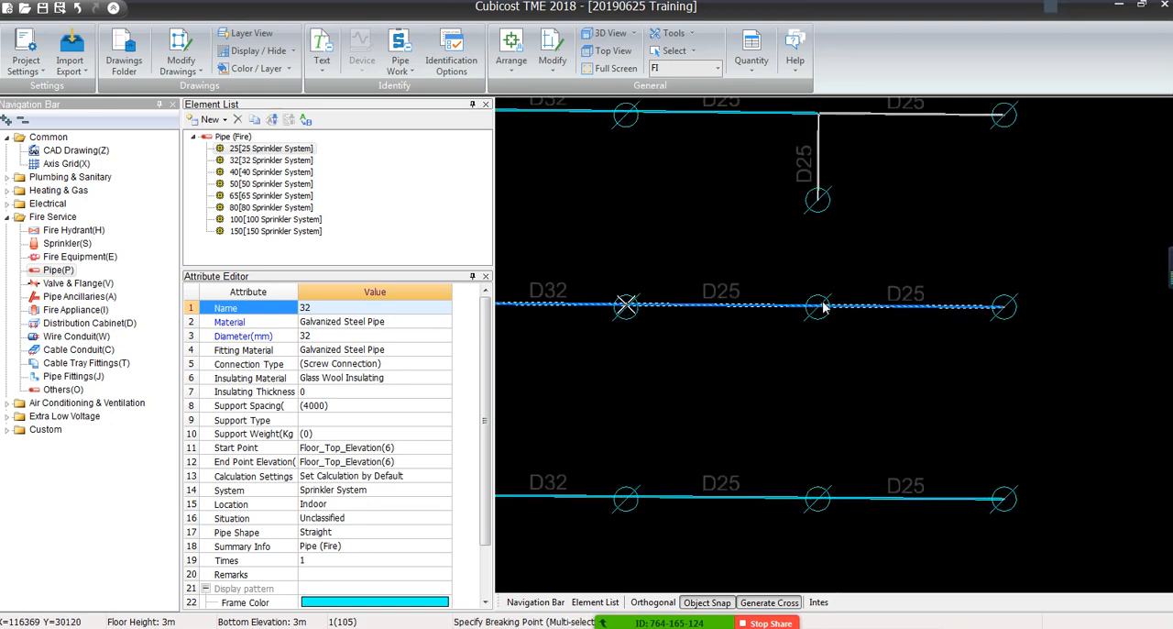
scroll(821, 307, "up", 5)
scroll(816, 314, "up", 2)
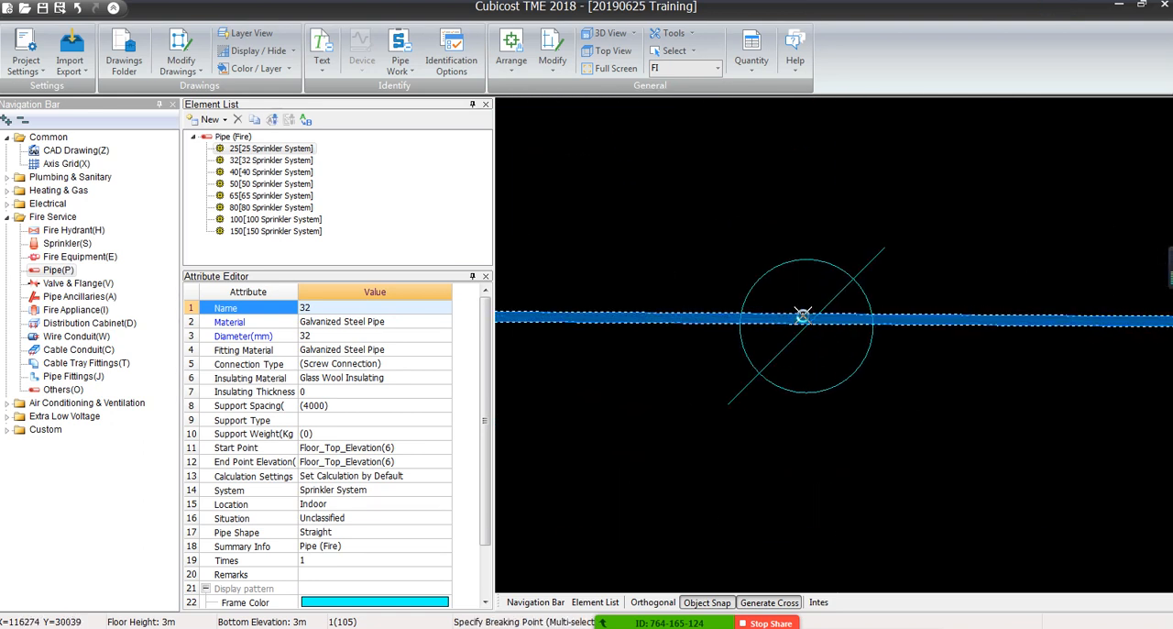
left_click(802, 315)
left_click(634, 323)
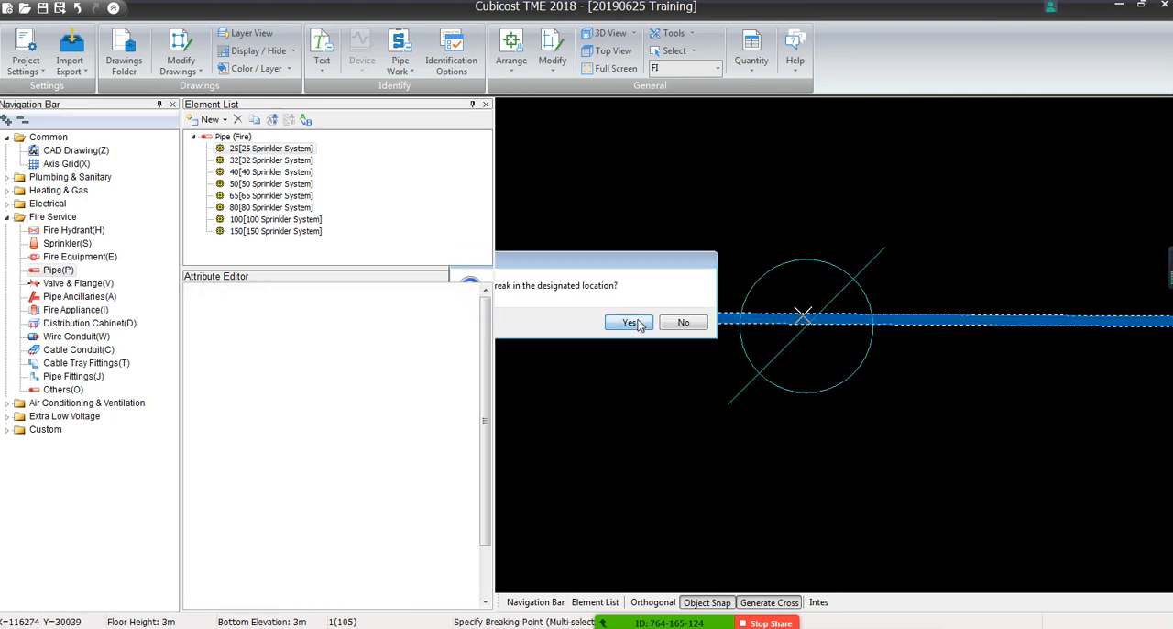
Check the element name of the broken branch's D32 segment between the D100 main and the first sprinkler
scroll(820, 373, "down", 4)
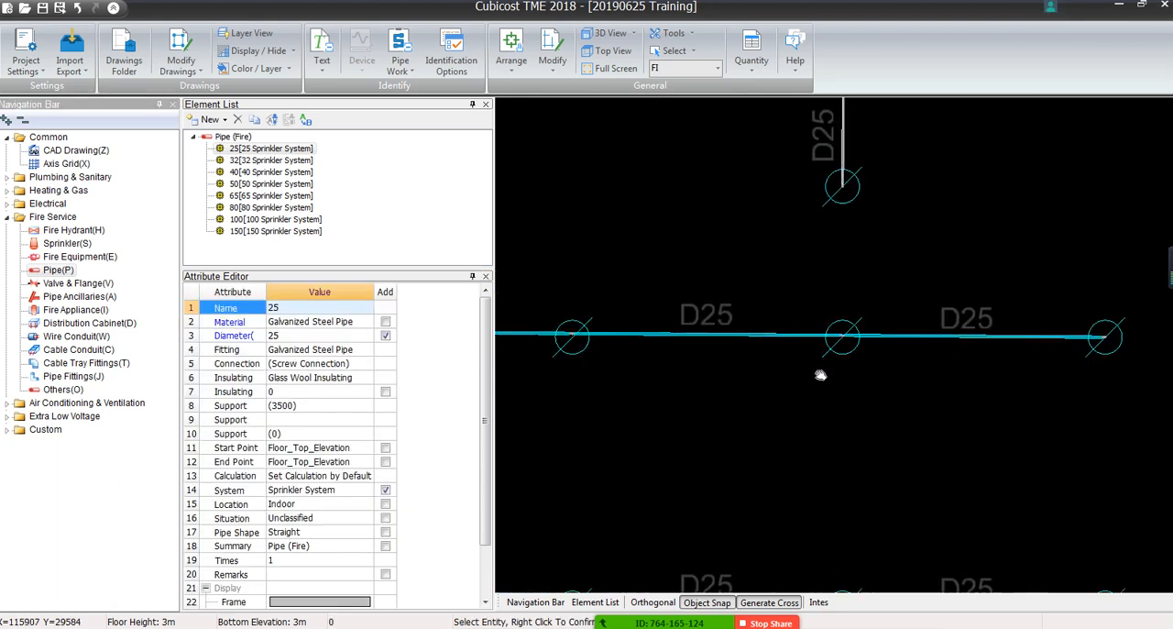
middle_click_drag(820, 375, 912, 375)
scroll(751, 374, "down", 1)
left_click(622, 343)
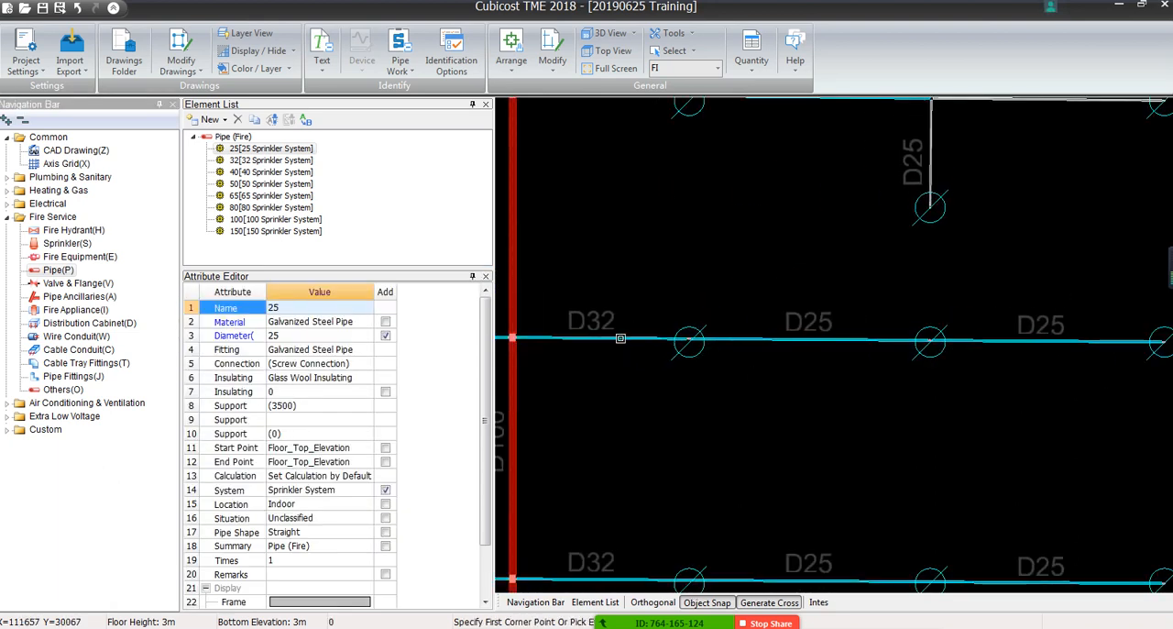
left_click(443, 311)
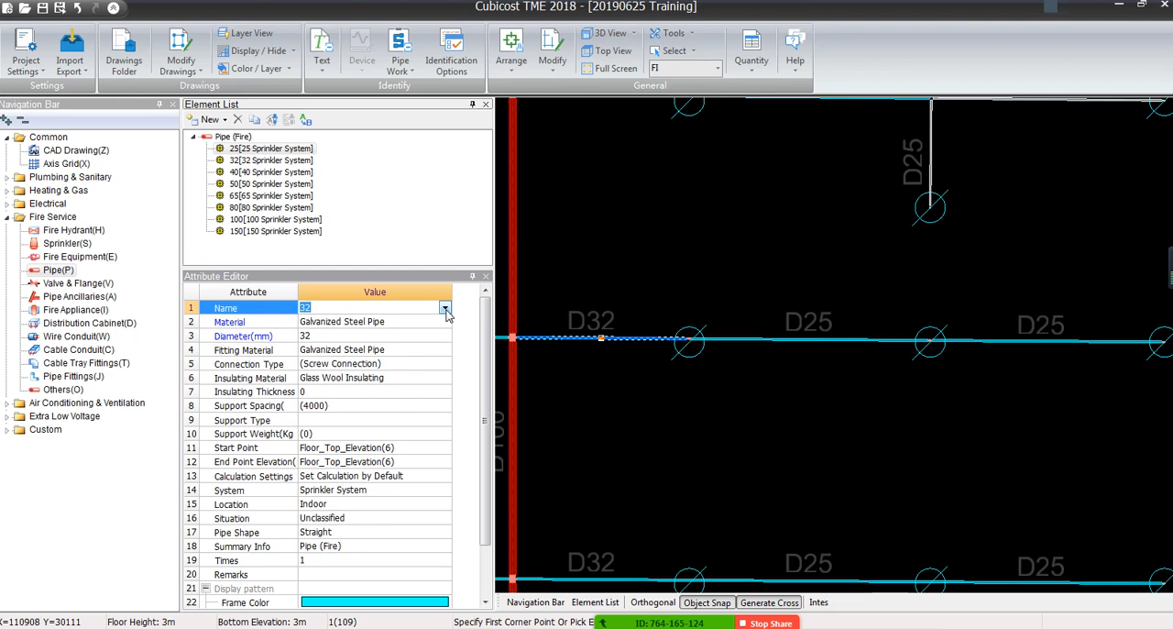
key("Escape")
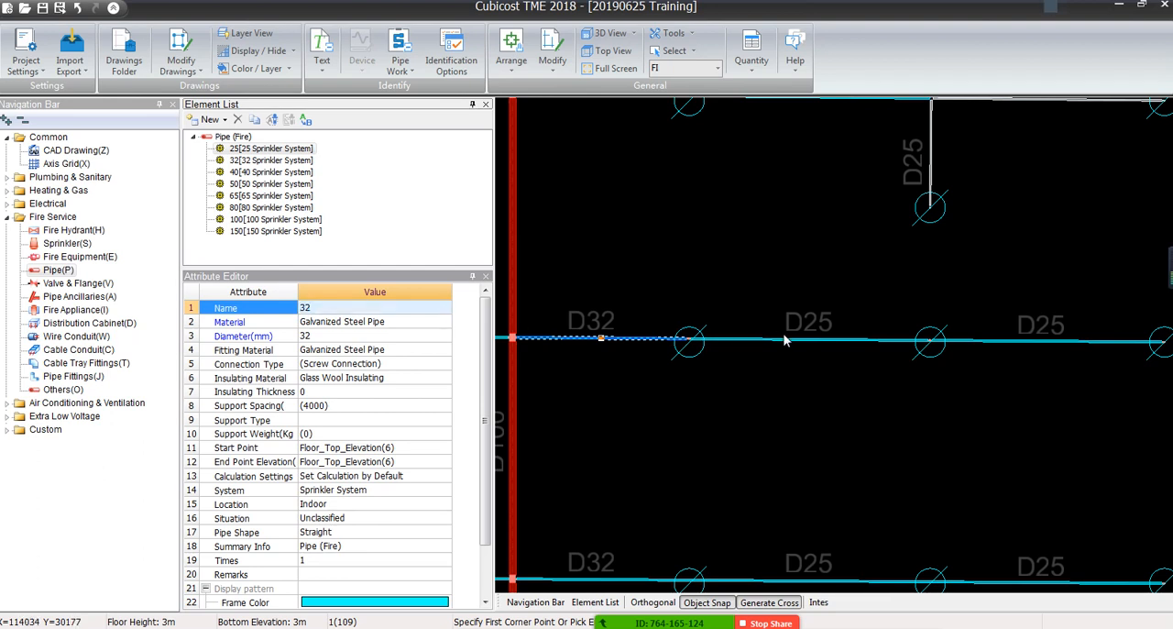
scroll(788, 339, "down", 1)
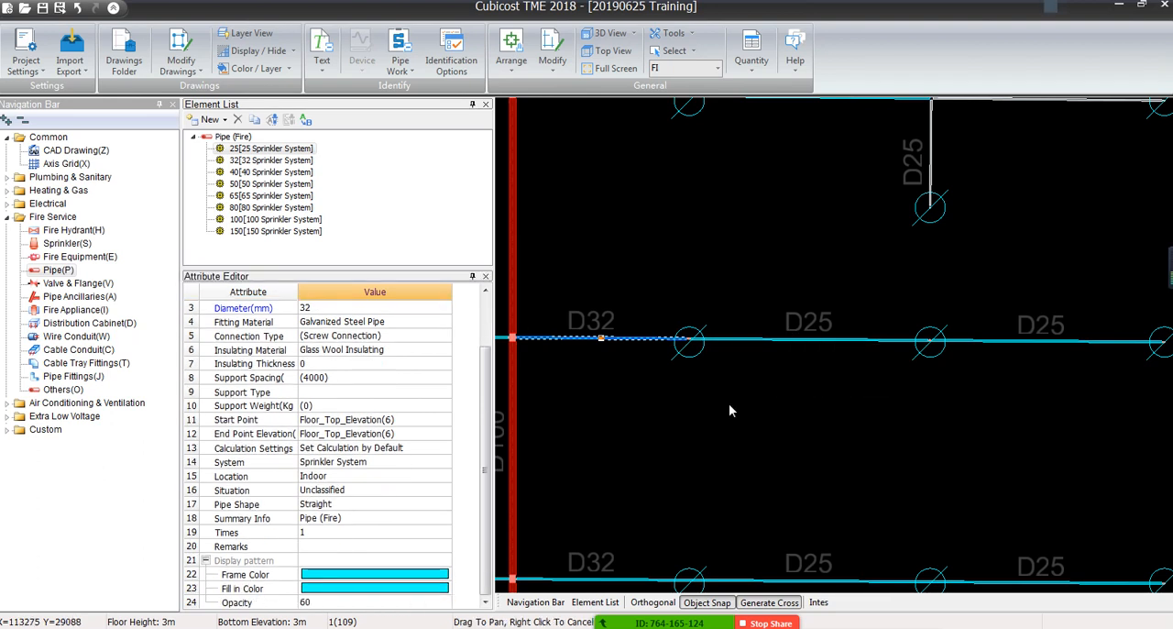
Change the element name to 25 for both D25-labelled segments of the upper of the two lowest branches right of the D100 main
middle_click_drag(728, 403, 543, 364)
key("Escape")
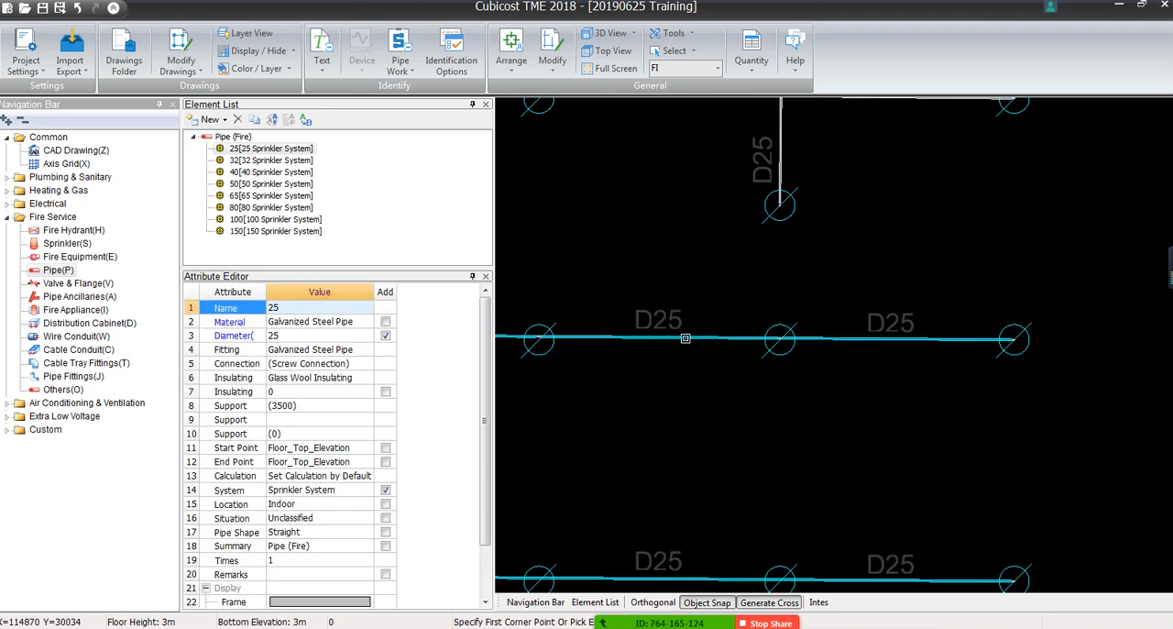
left_click(687, 338)
left_click(795, 338)
left_click(448, 313)
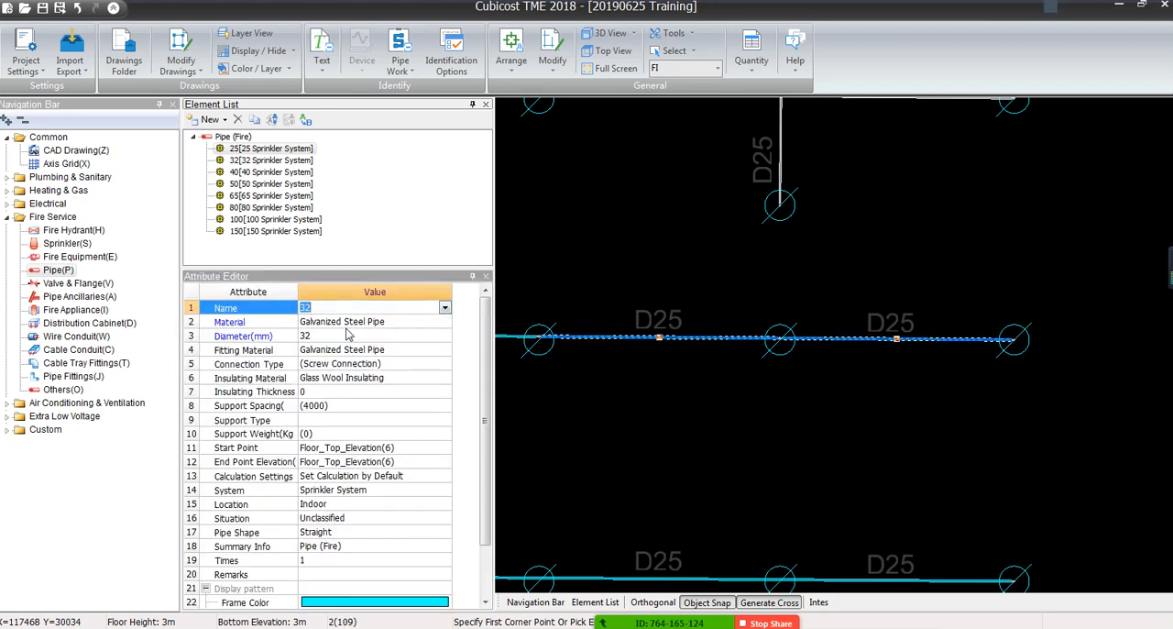
left_click(445, 308)
left_click(311, 323)
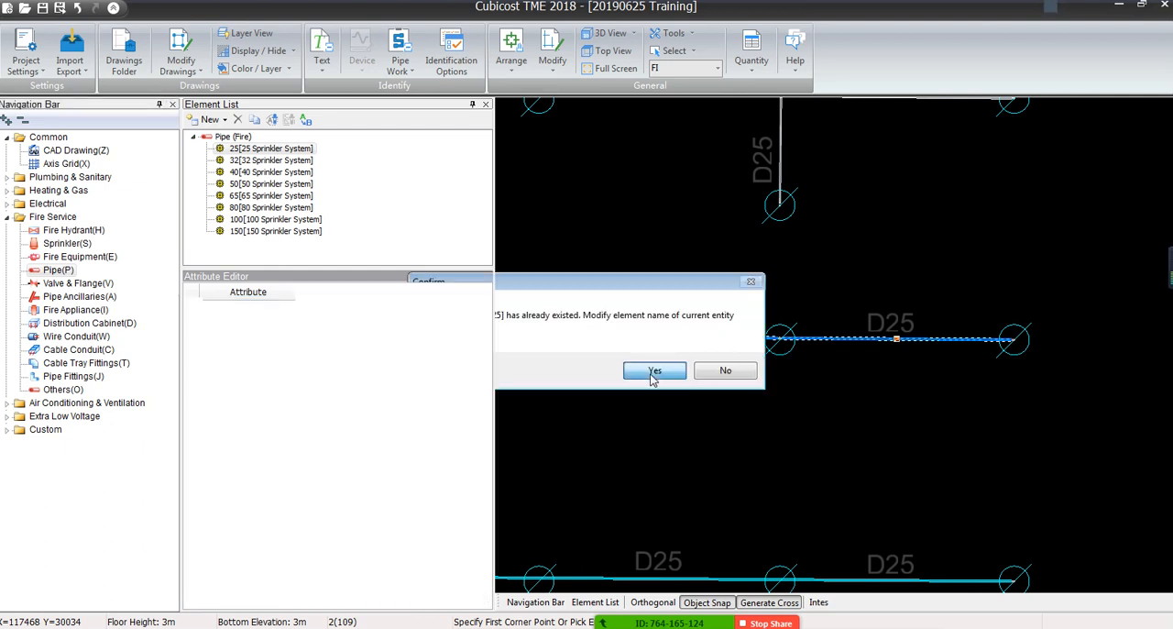
key("Return")
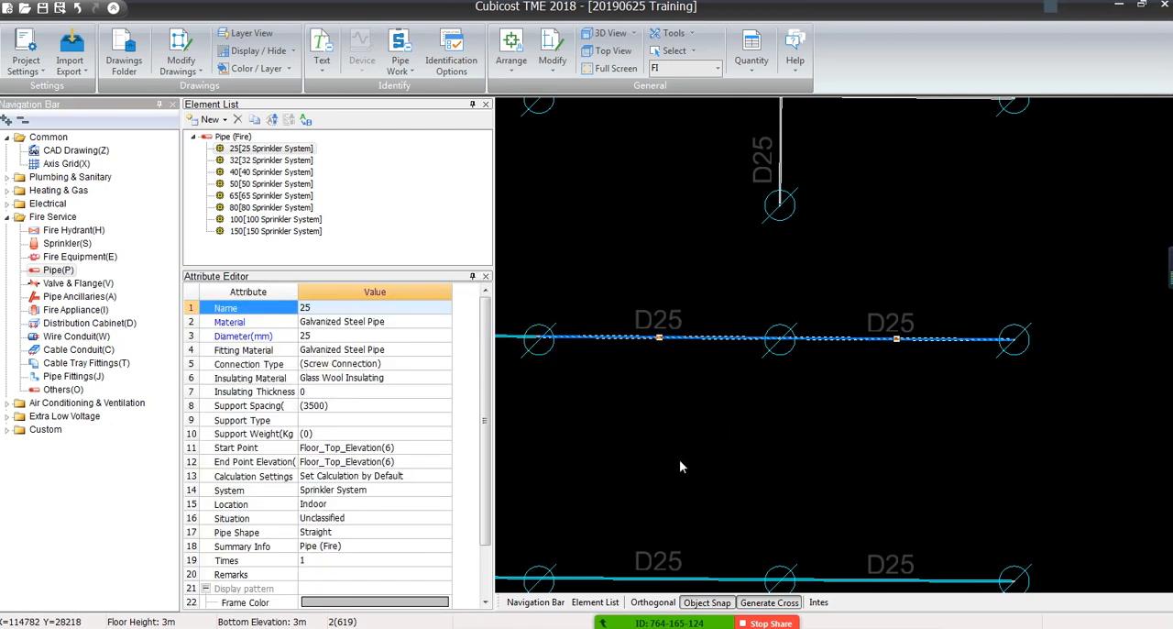
middle_click_drag(679, 460, 773, 346)
scroll(773, 345, "down", 2)
key("Escape")
Break the lowest branch right of the D100 main on its centreline at the first and second sprinklers
scroll(785, 431, "up", 1)
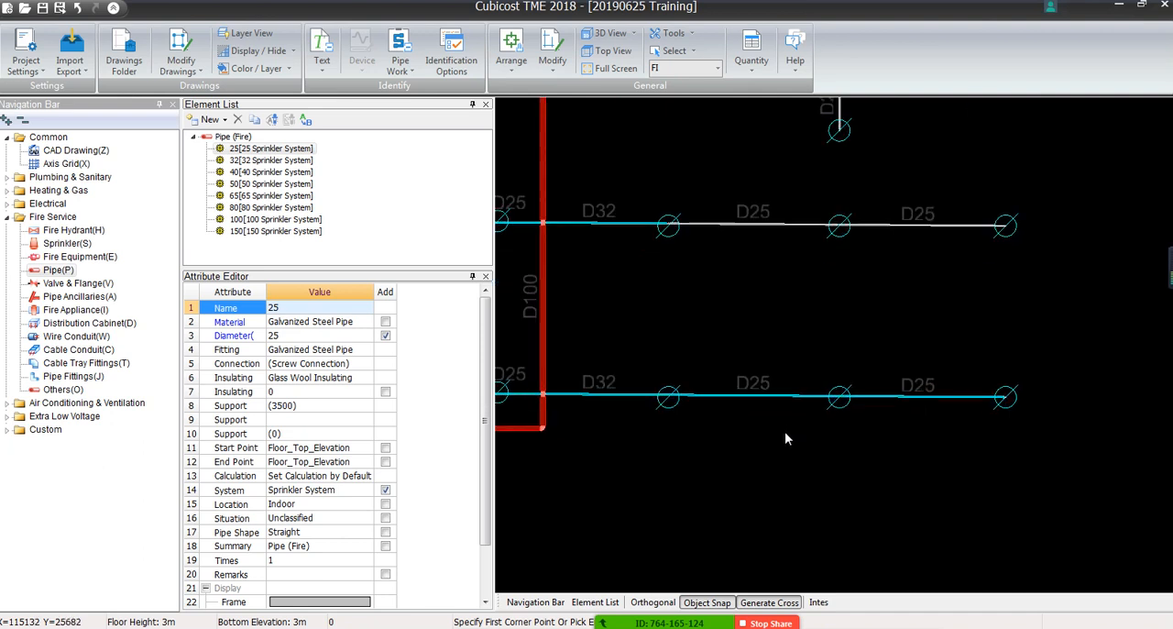
scroll(784, 438, "up", 1)
left_click(684, 385)
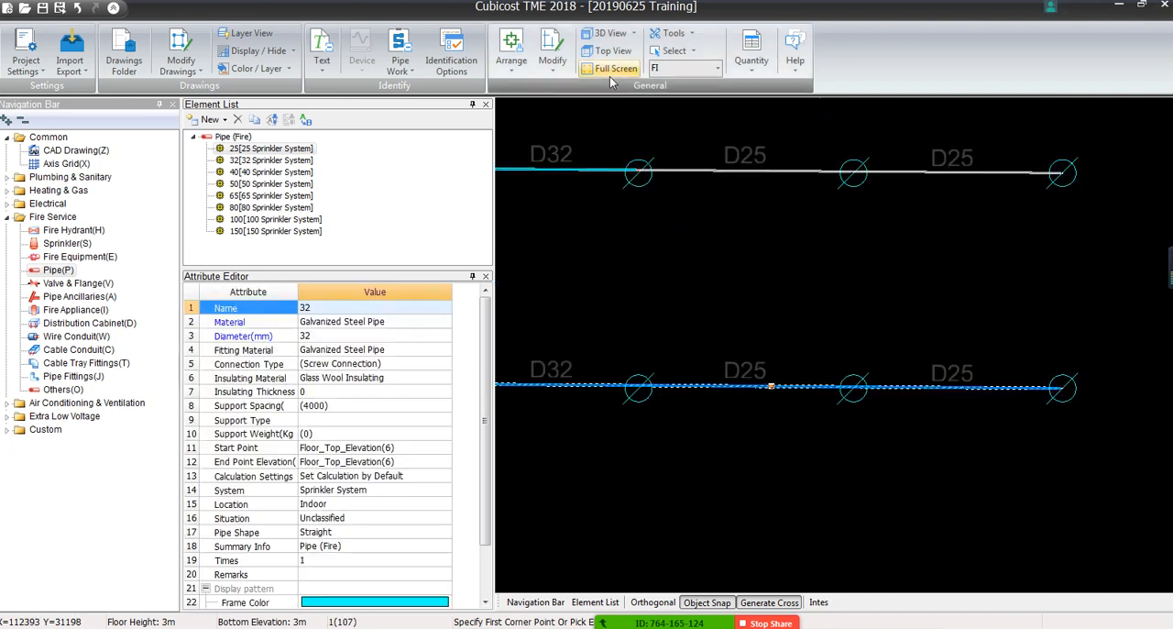
left_click(551, 64)
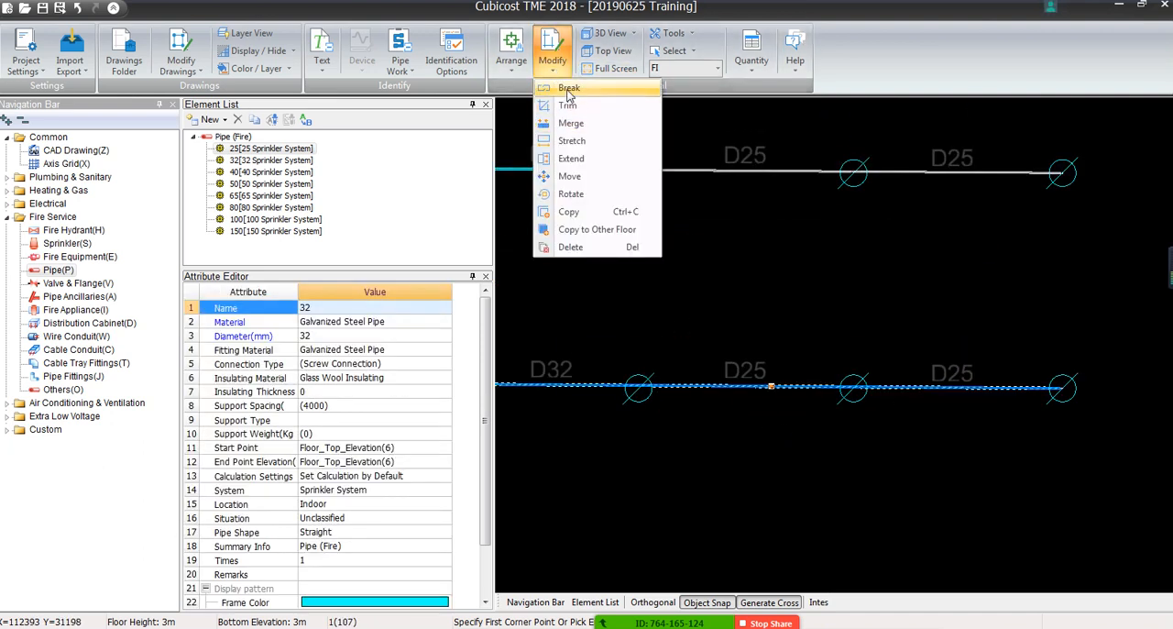
left_click(563, 88)
scroll(614, 386, "up", 2)
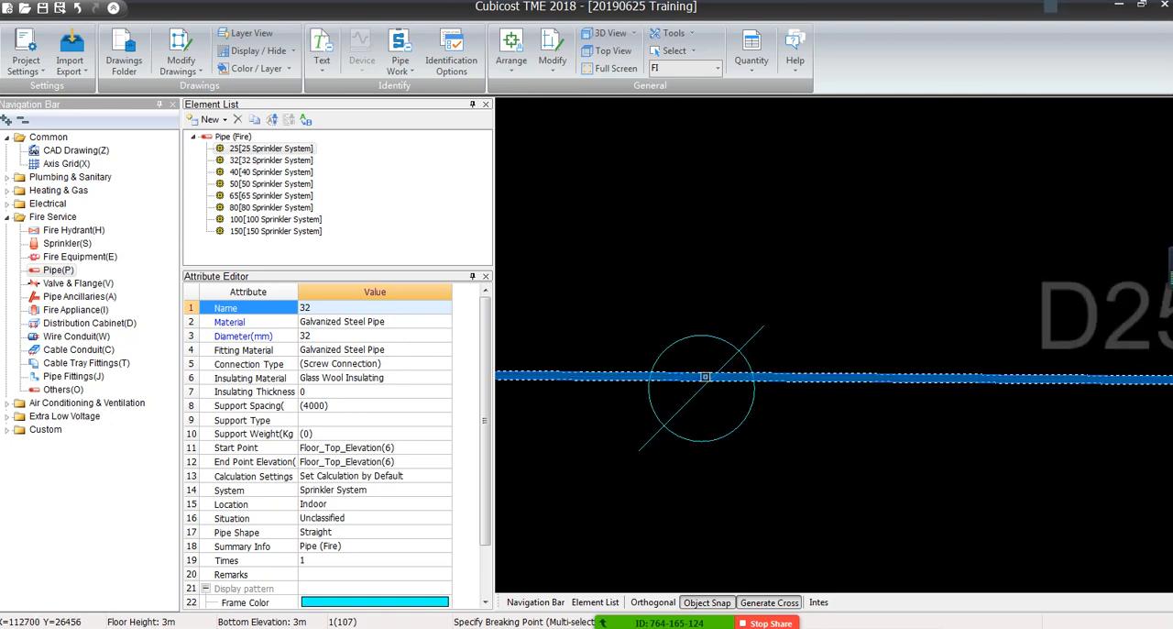
middle_click_drag(916, 377, 504, 340)
middle_click_drag(998, 327, 500, 327)
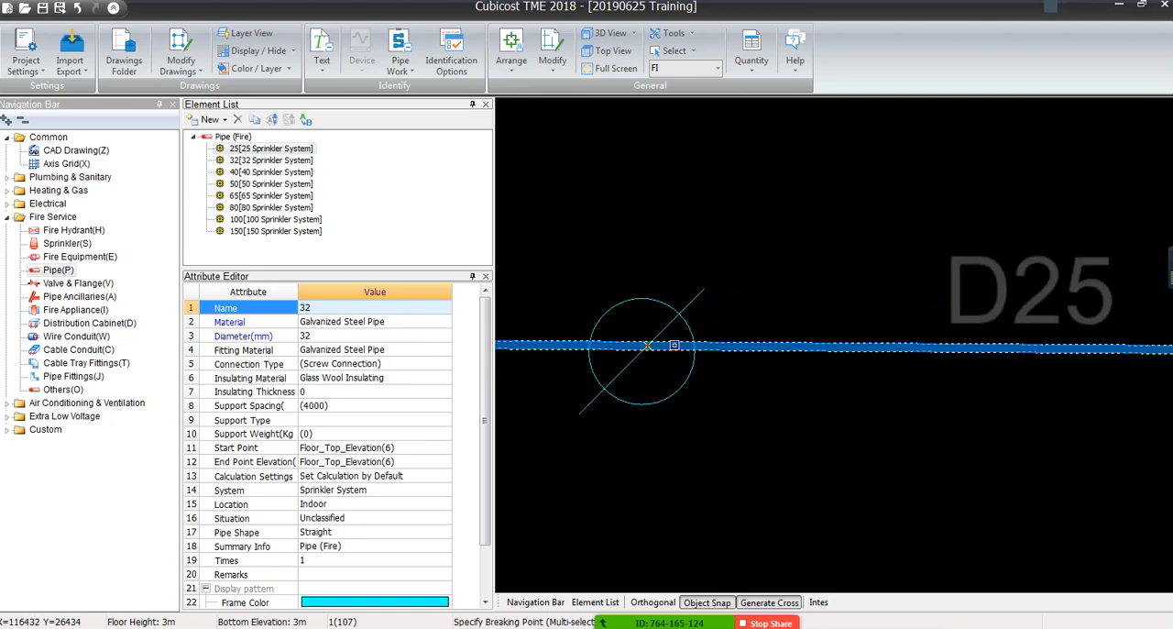
left_click(638, 345)
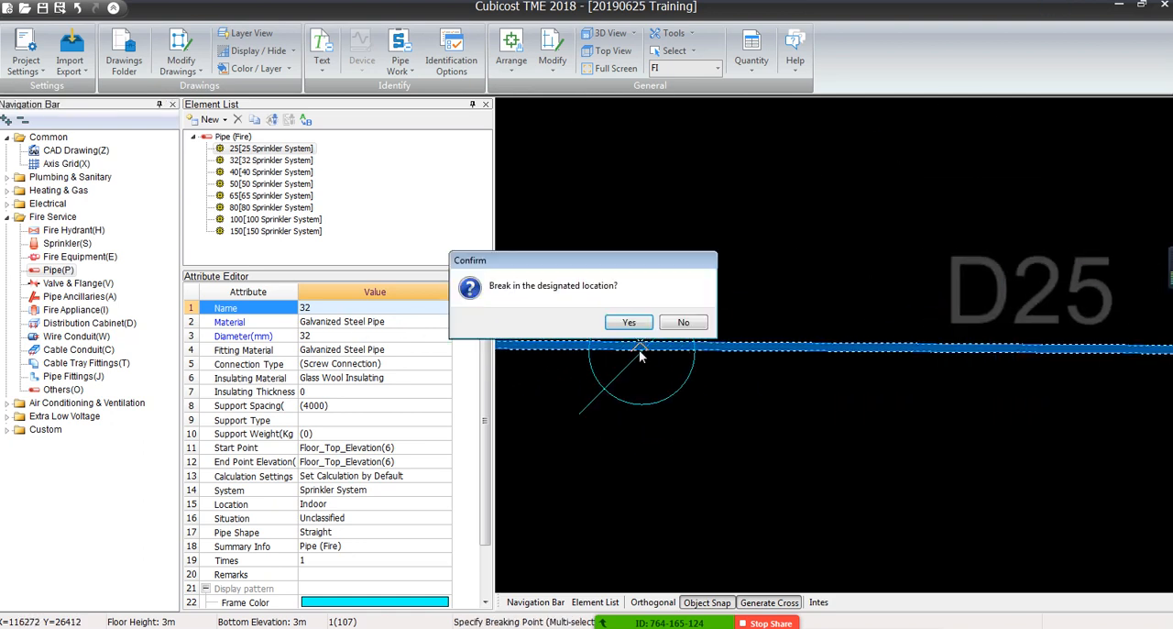
left_click(630, 323)
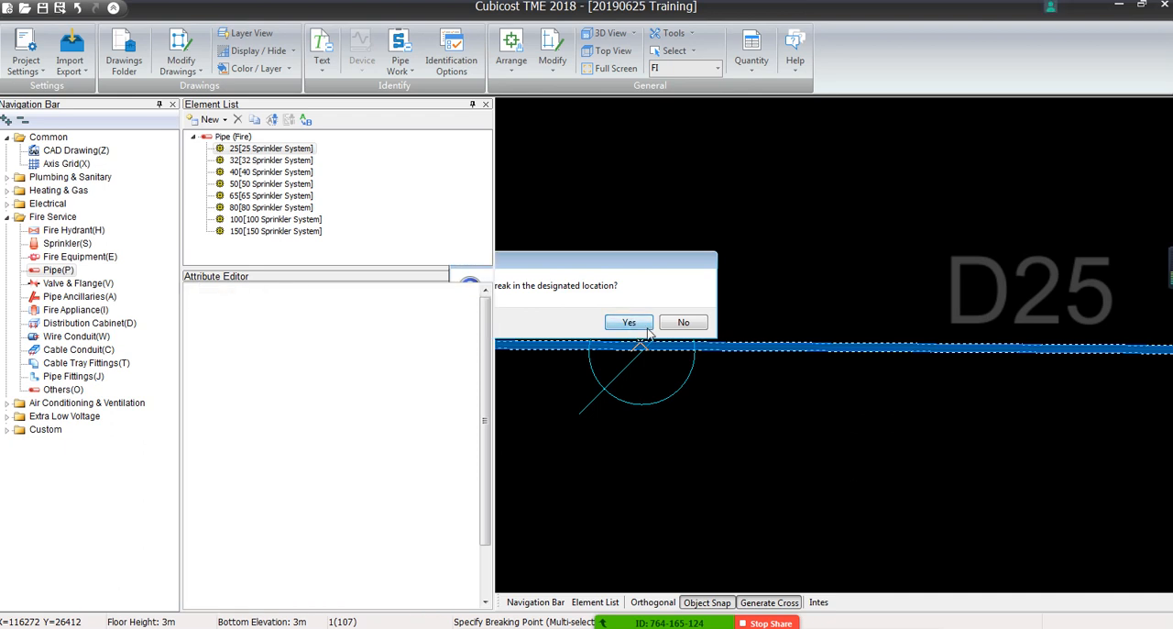
middle_click_drag(643, 346, 864, 263)
scroll(865, 264, "down", 8)
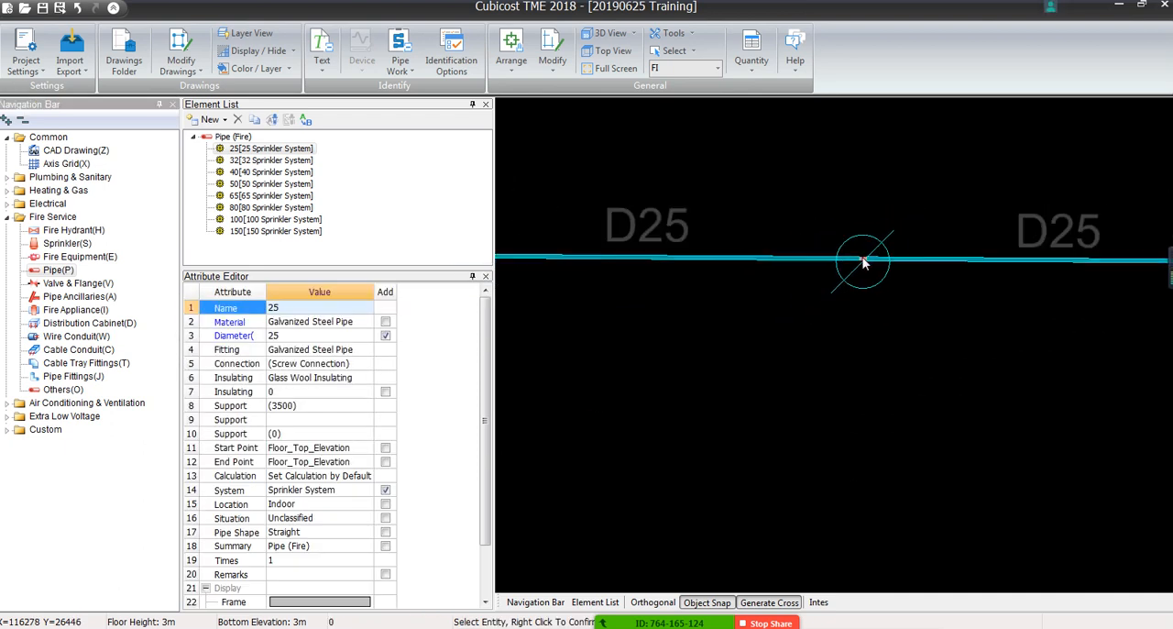
right_click(802, 271)
Select the two D25-labelled segments of the lowest branch right of the D100 main and open their element name for editing
left_click(800, 264)
left_click(906, 267)
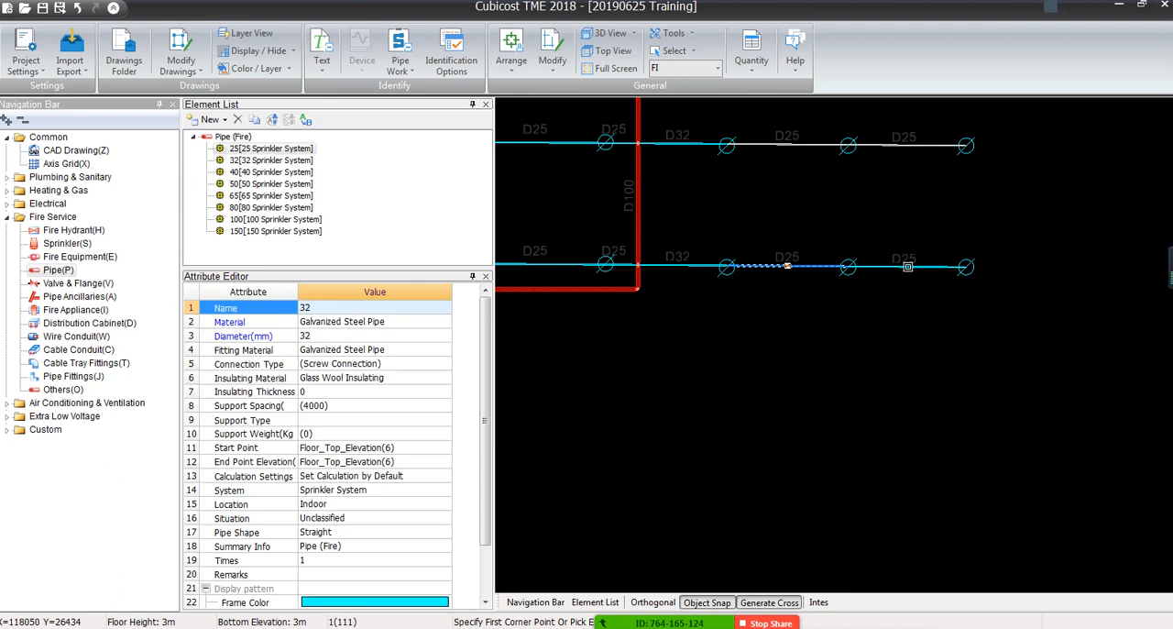
left_click(360, 309)
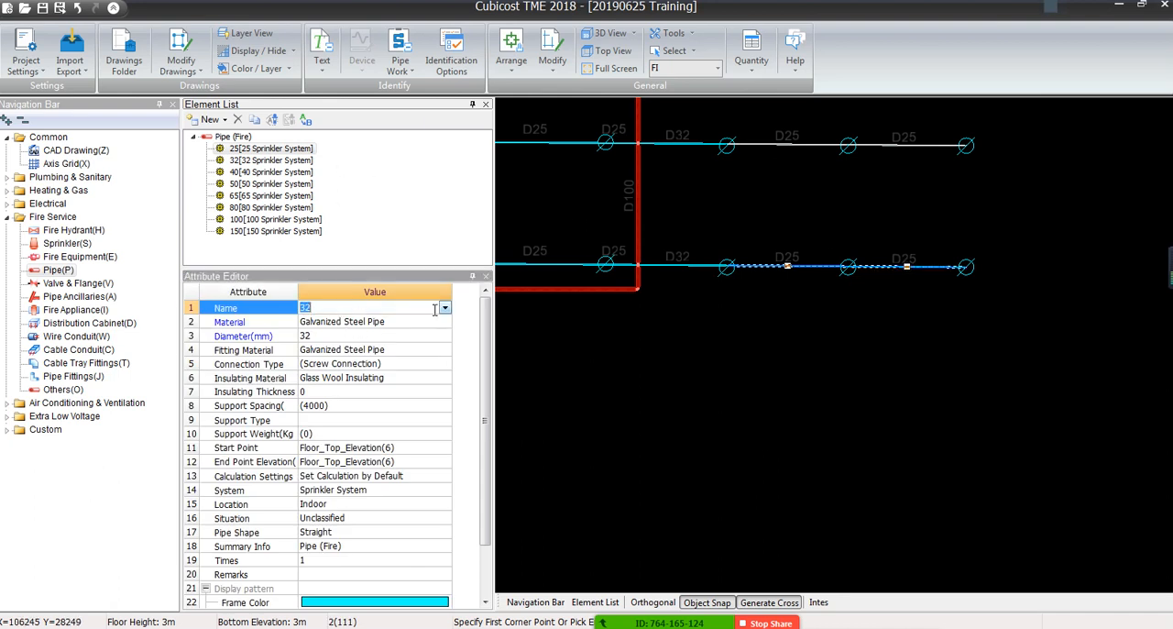
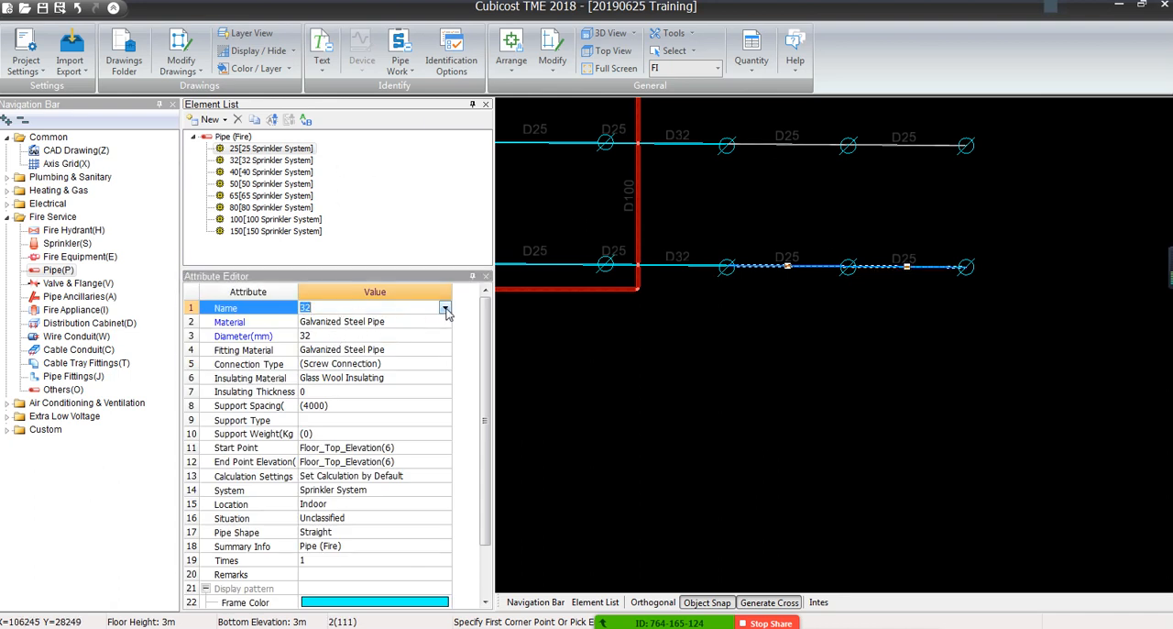
Change the element name to 25 for the two selected D25-labelled segments of the lowest branch right of the D100 main
left_click(445, 309)
left_click(308, 331)
left_click(444, 309)
left_click(312, 322)
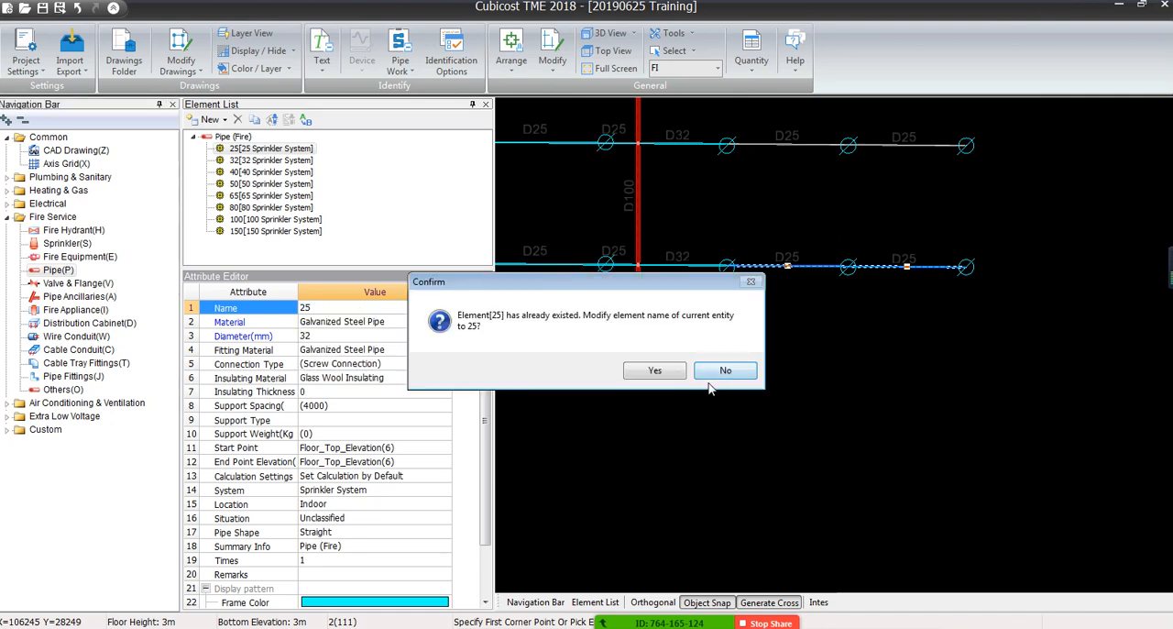
left_click(664, 371)
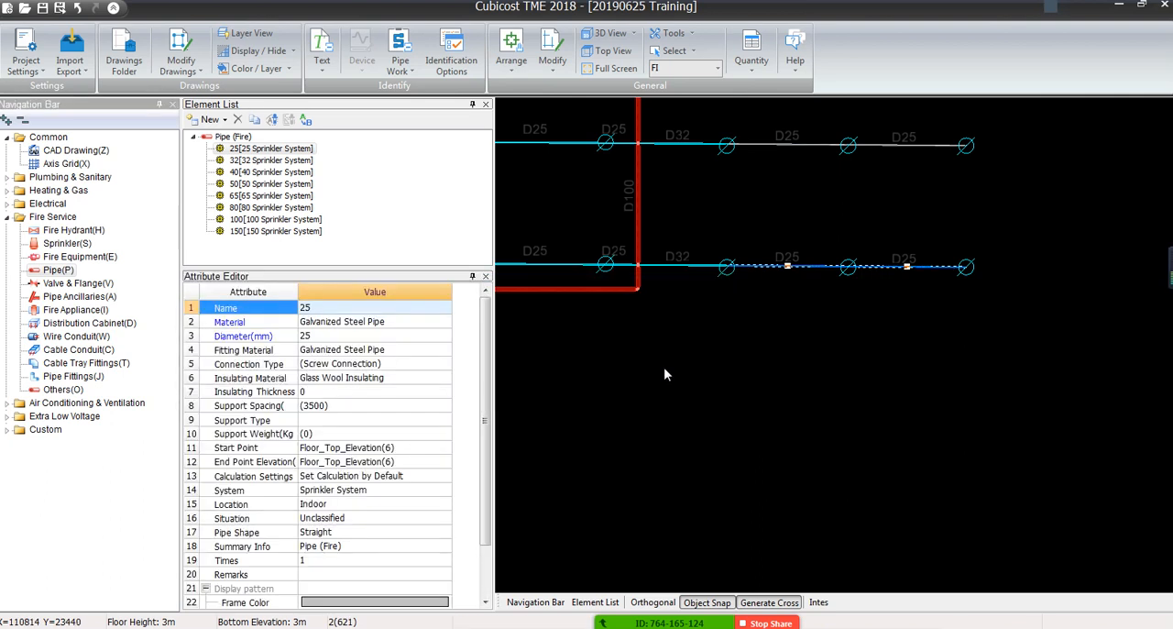
middle_click_drag(588, 340, 776, 415)
key("Escape")
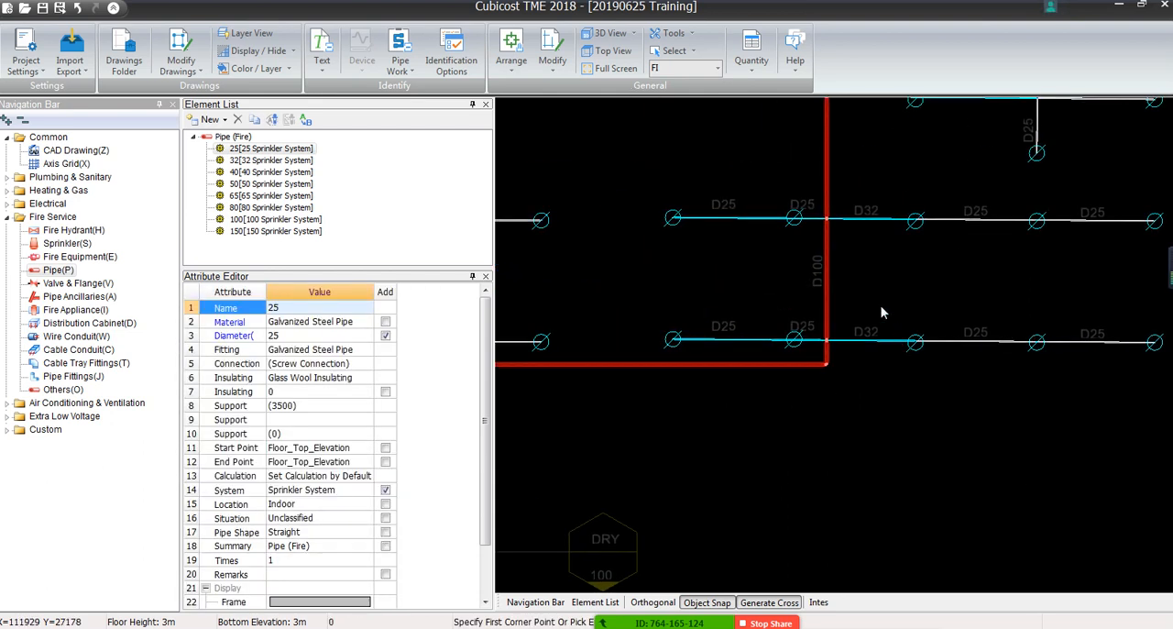
left_click(810, 194)
left_click(635, 350)
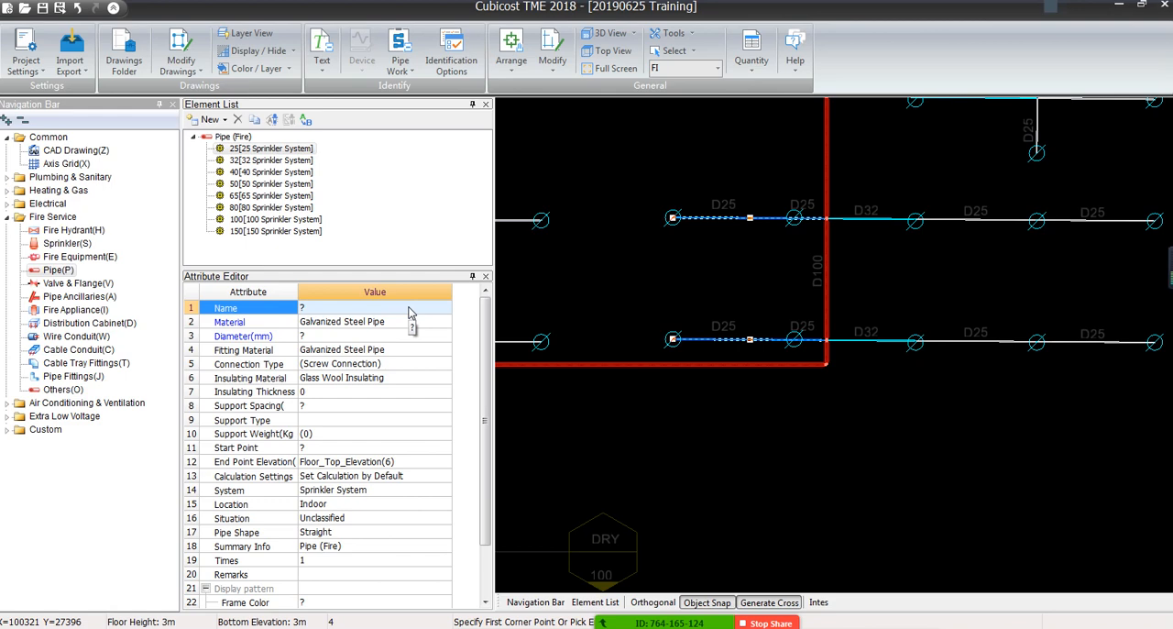
scroll(877, 307, "down", 2)
key("Escape")
scroll(808, 244, "up", 5)
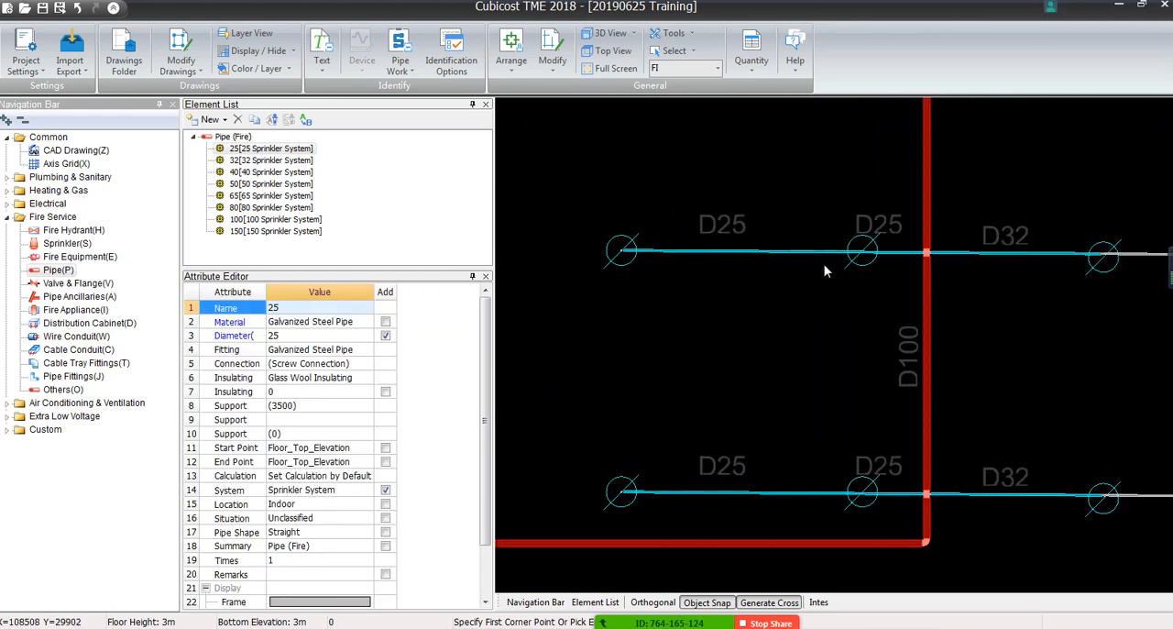
Change the element name to 25 for the D25-labelled pipes of the two lowest branches directly left of the D100 main
left_click(796, 250)
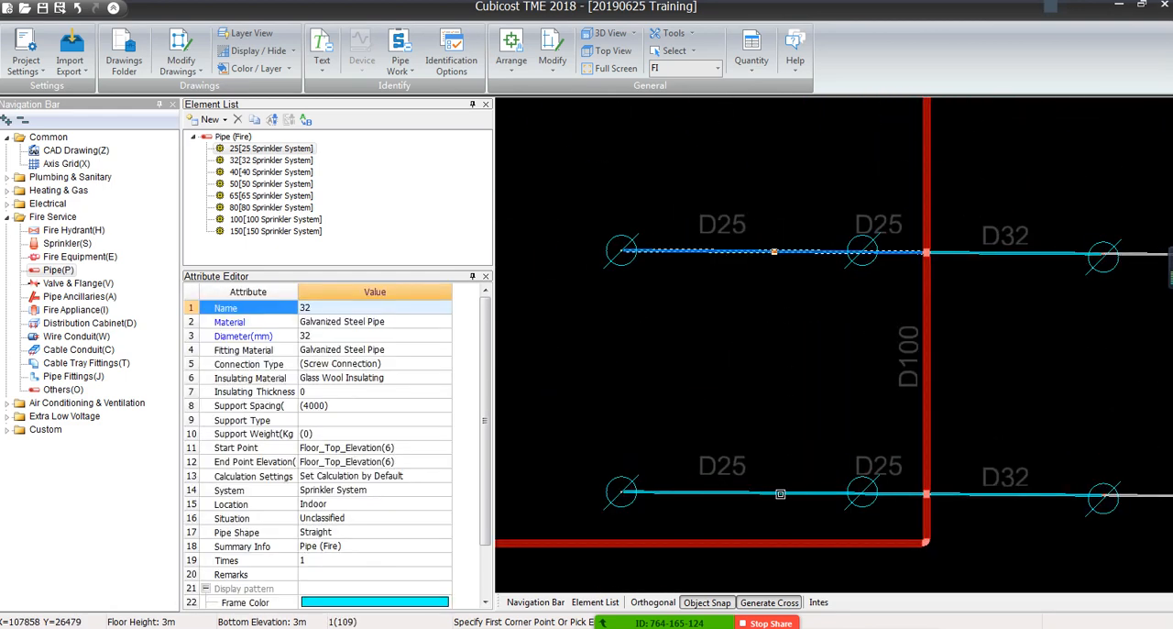
left_click(780, 494)
left_click(359, 307)
left_click(445, 308)
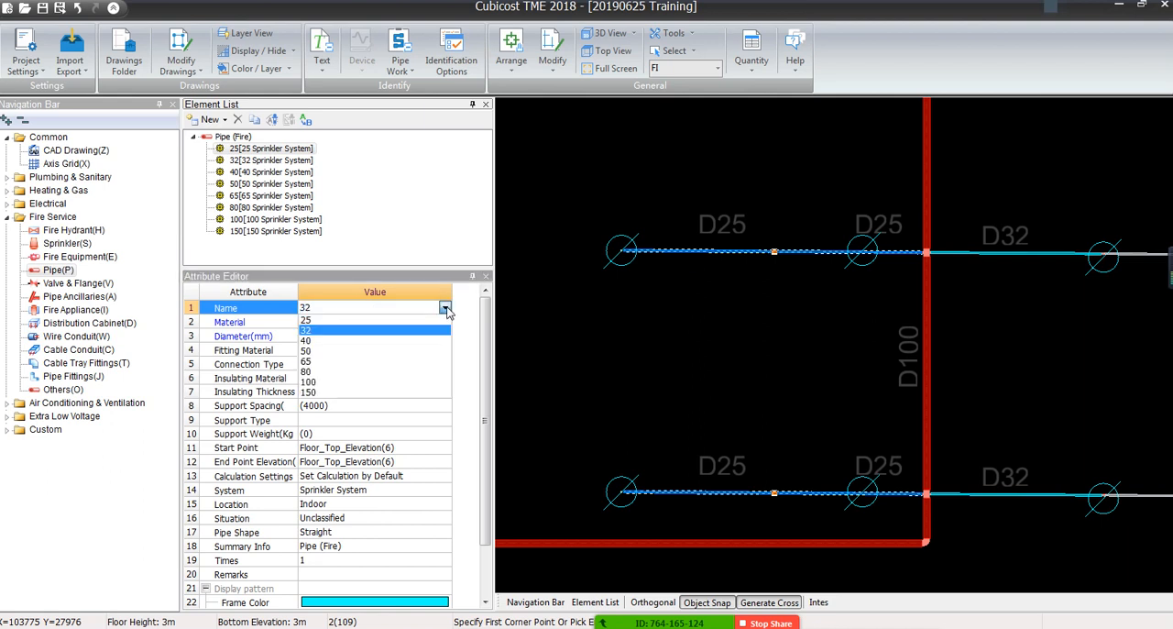
left_click(338, 323)
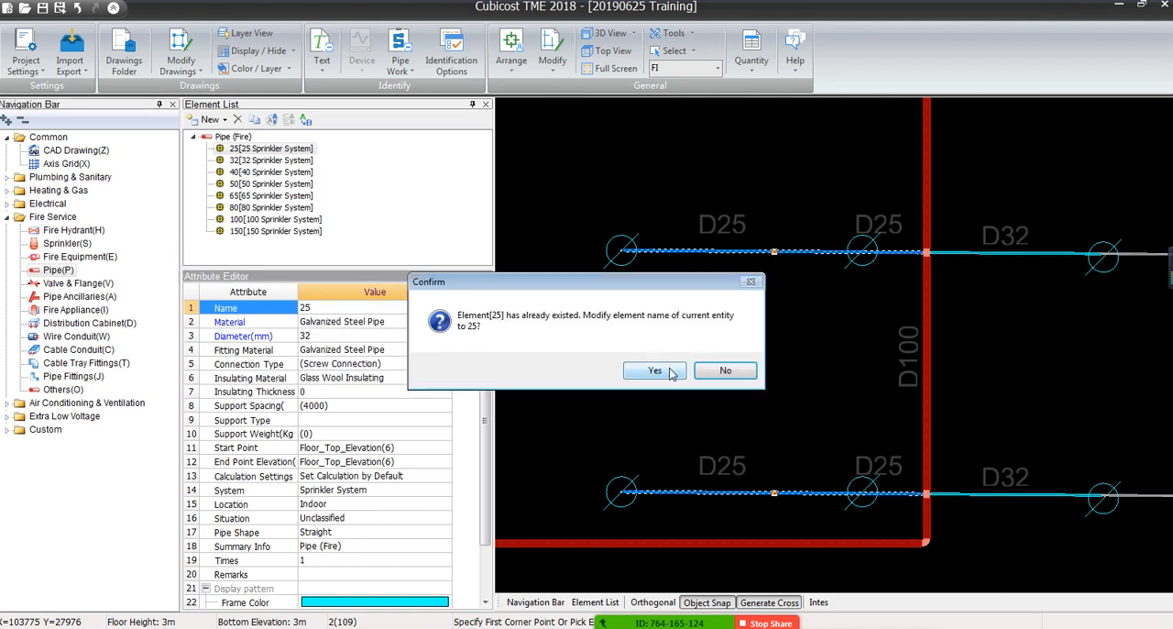
left_click(672, 372)
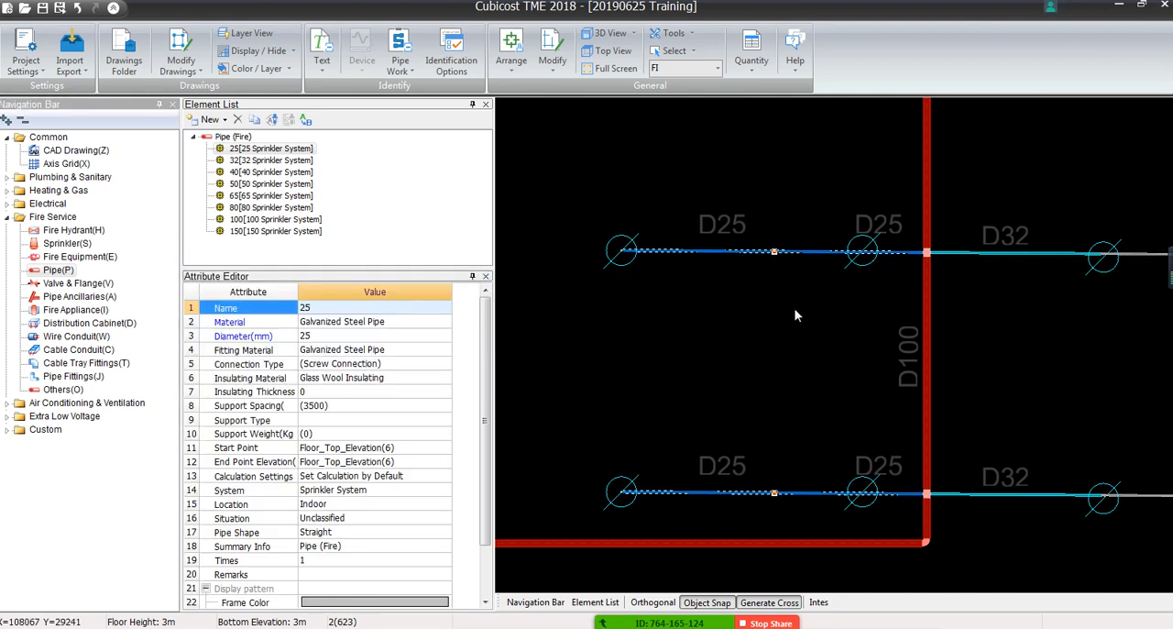
Break the upper of the two lowest branches left of the D100 main at the centre of the sprinkler nearest the main
scroll(836, 242, "up", 4)
left_click(800, 302)
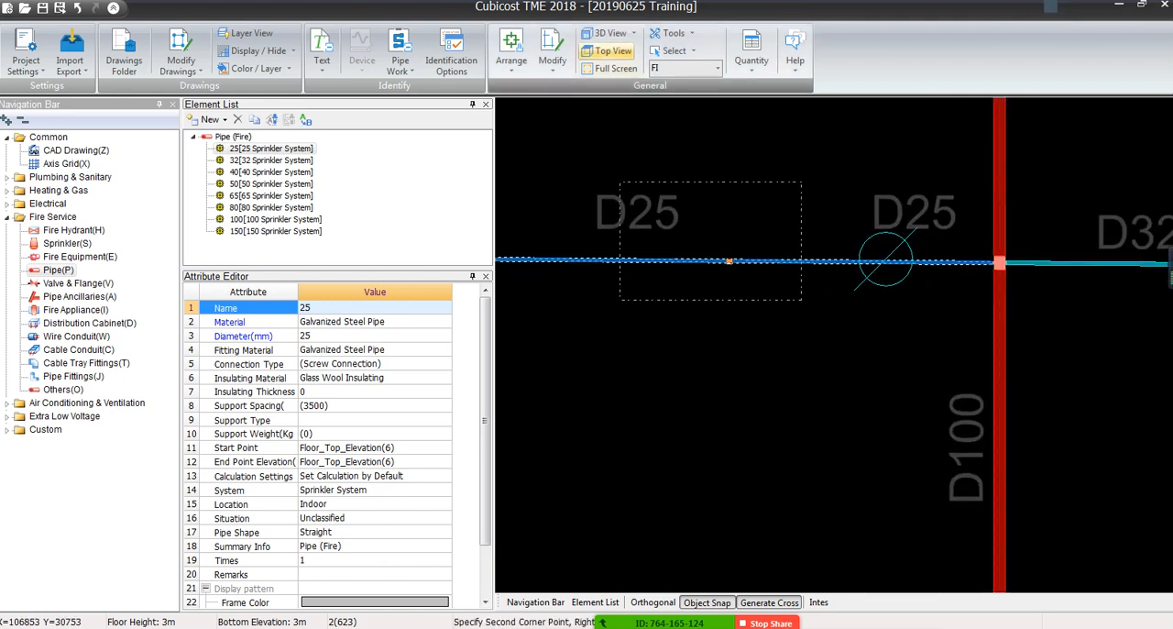
key("Escape")
left_click(552, 60)
left_click(703, 86)
scroll(859, 257, "up", 5)
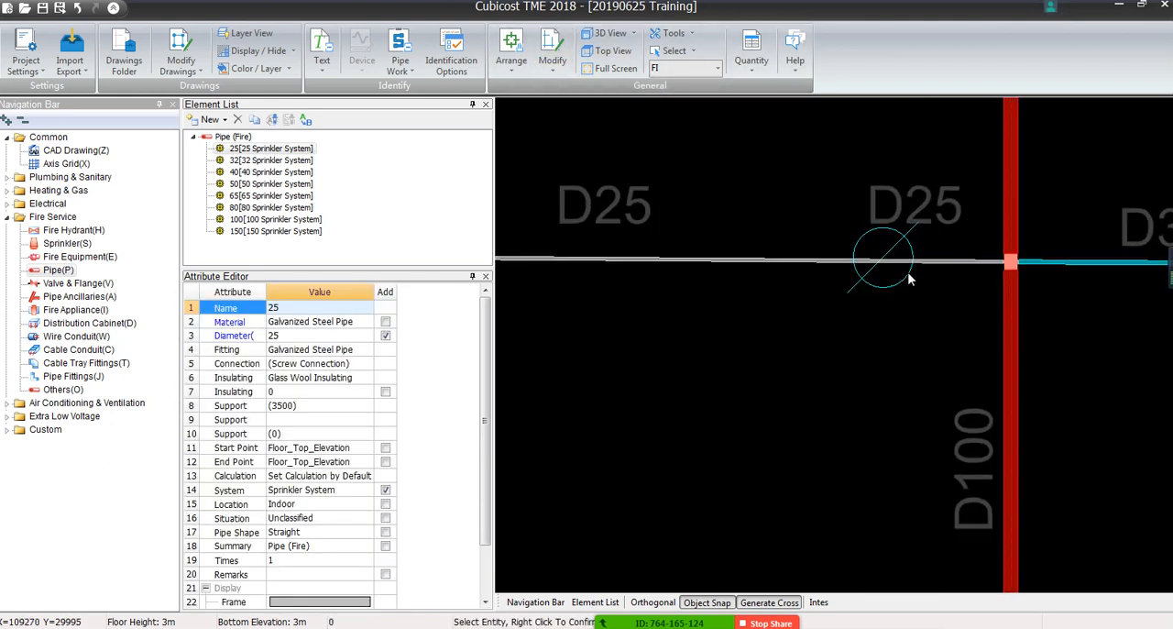
left_click(854, 251)
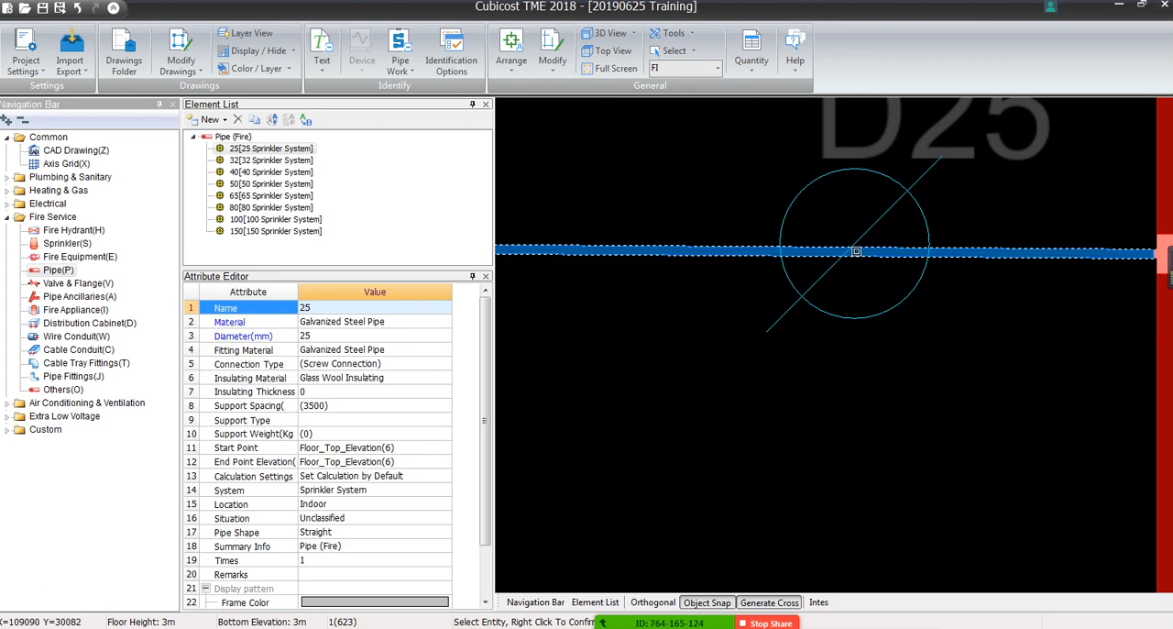
right_click(856, 251)
left_click(856, 251)
right_click(856, 251)
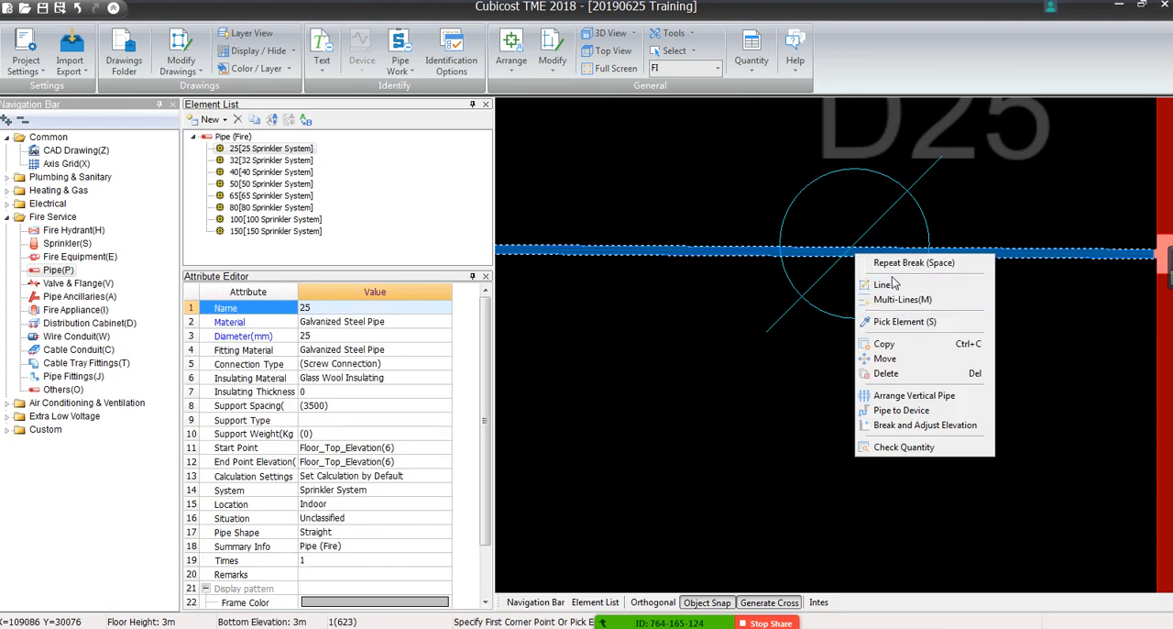
left_click(893, 262)
left_click(854, 250)
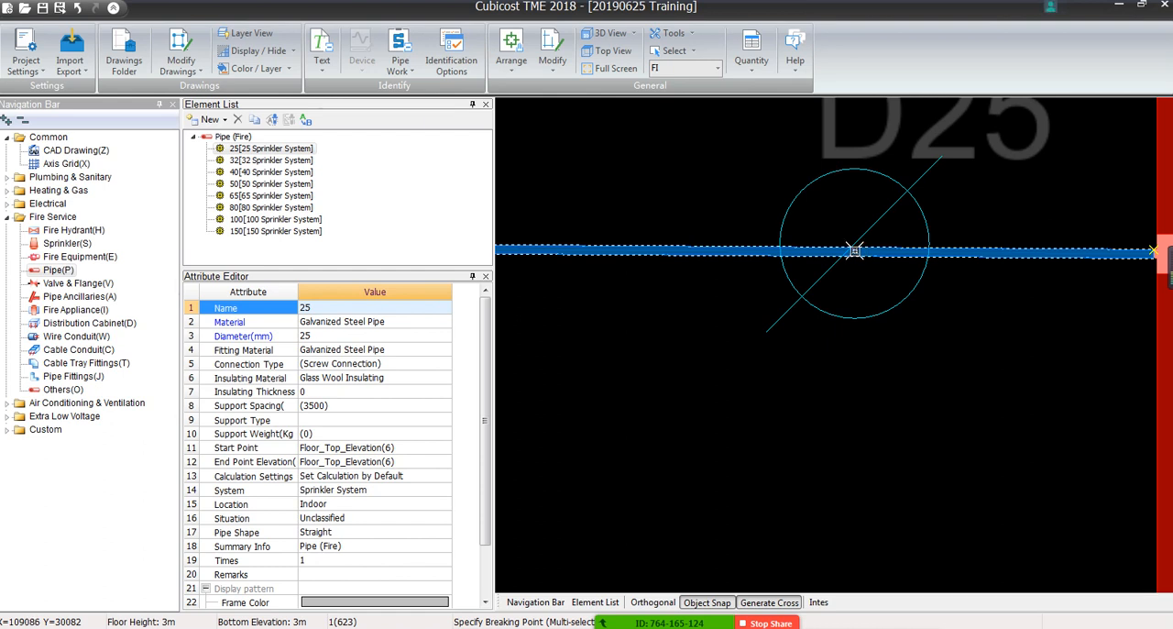
right_click(854, 250)
left_click(629, 322)
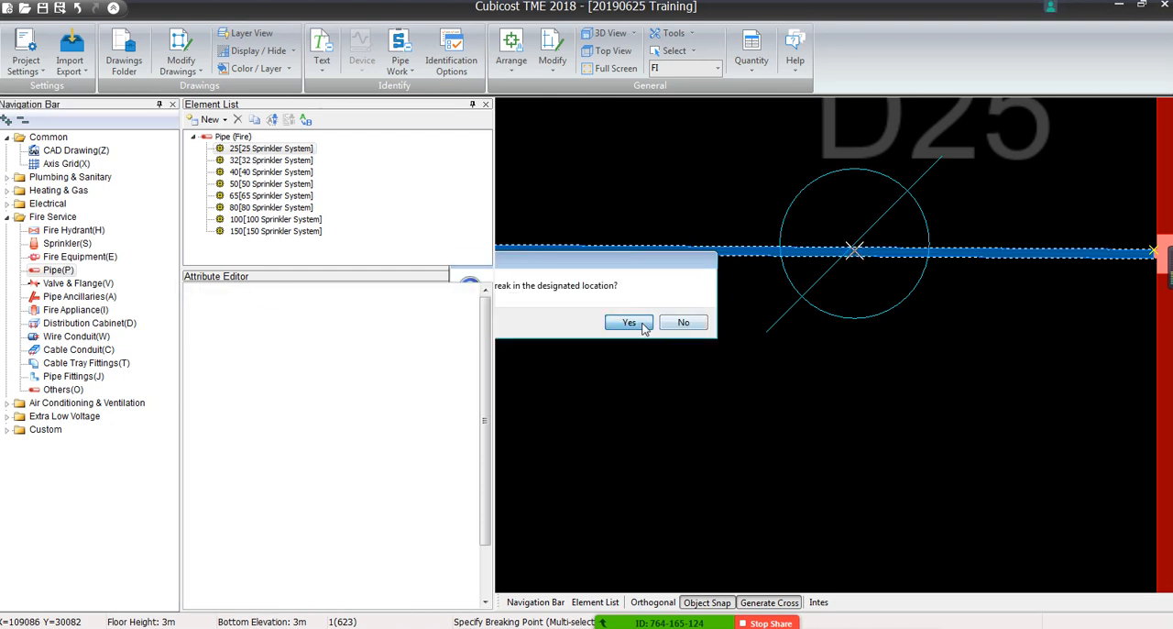
Break the lowest branch left of the D100 main at the centre of the sprinkler nearest the main
middle_click_drag(768, 403, 844, 115)
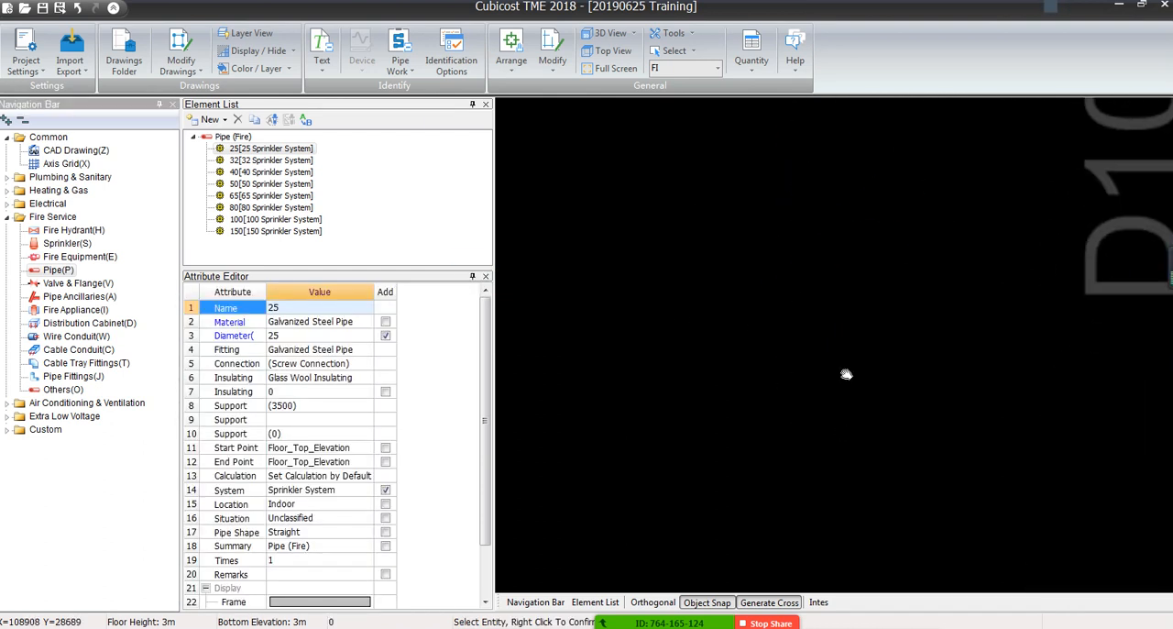
middle_click_drag(845, 374, 844, 137)
scroll(843, 283, "down", 2)
left_click(829, 428)
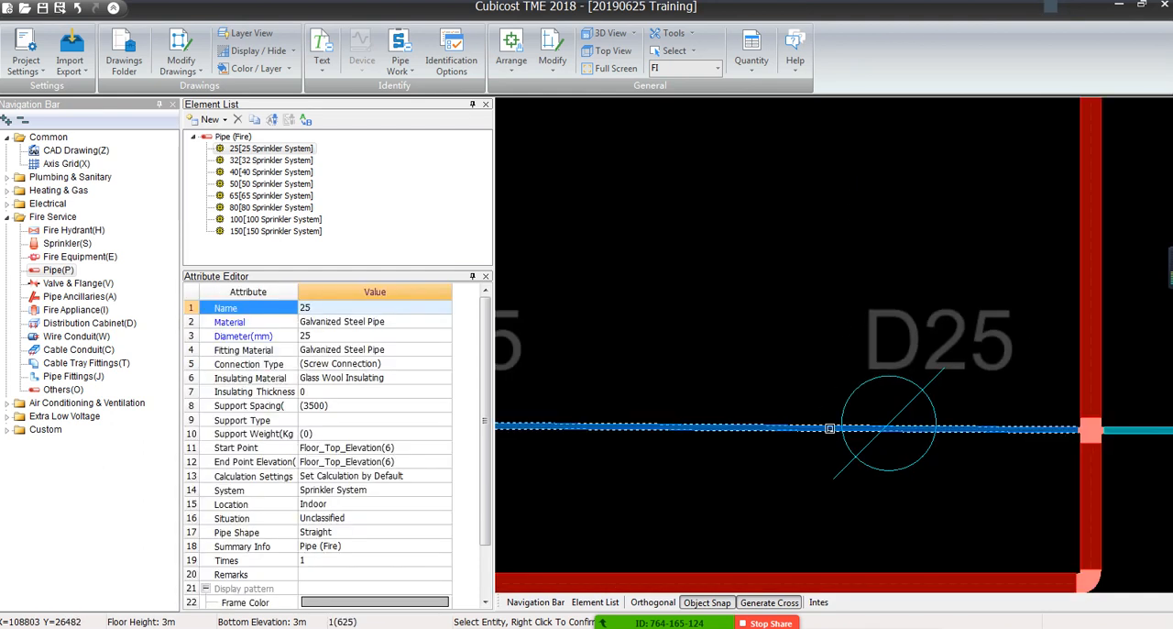
right_click(830, 428)
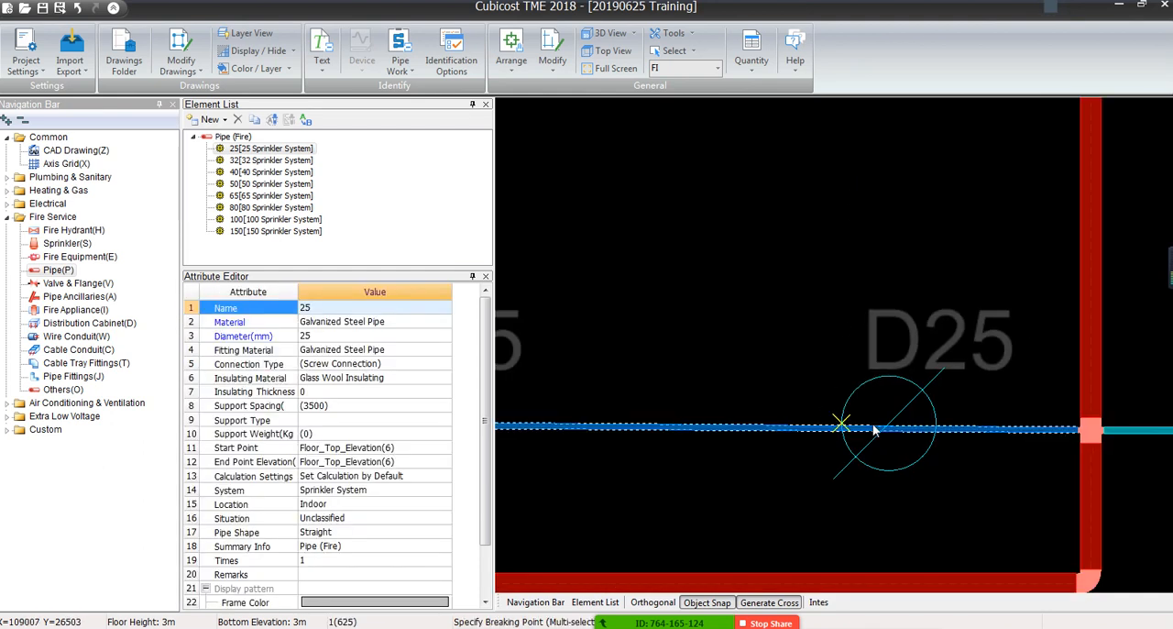
left_click(873, 429)
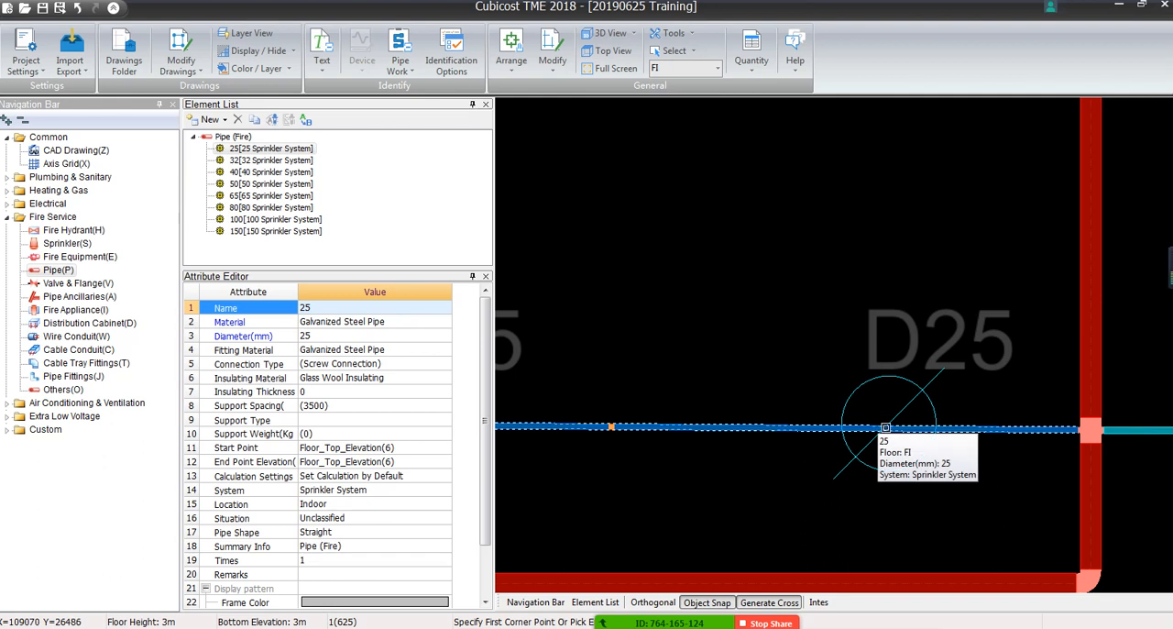
right_click(887, 428)
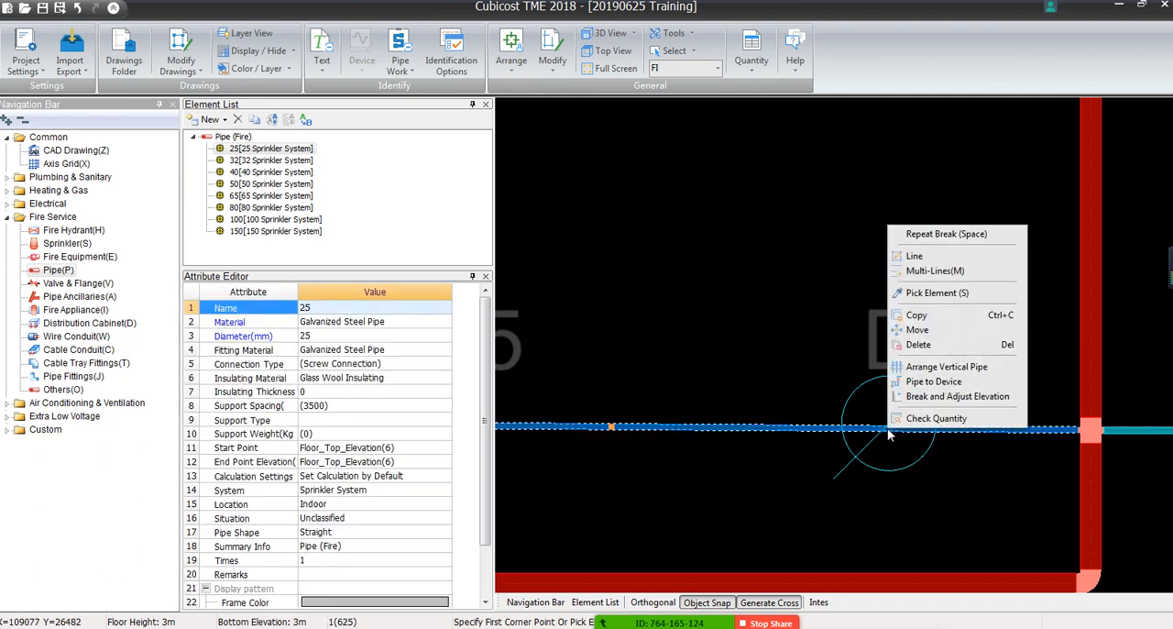
left_click(945, 233)
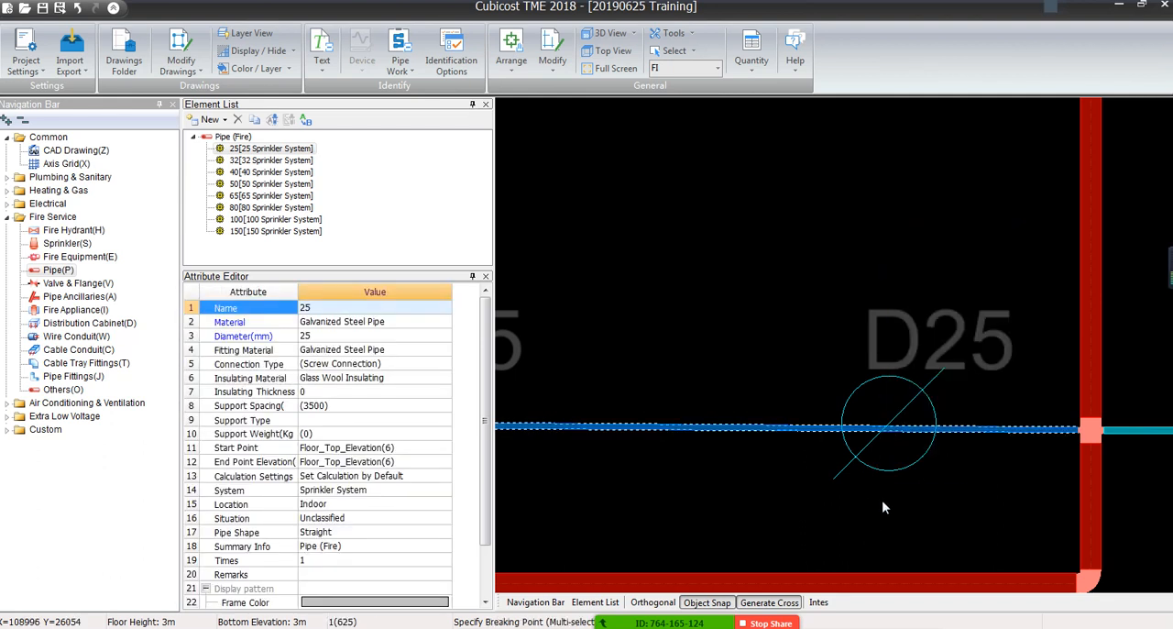
left_click(885, 429)
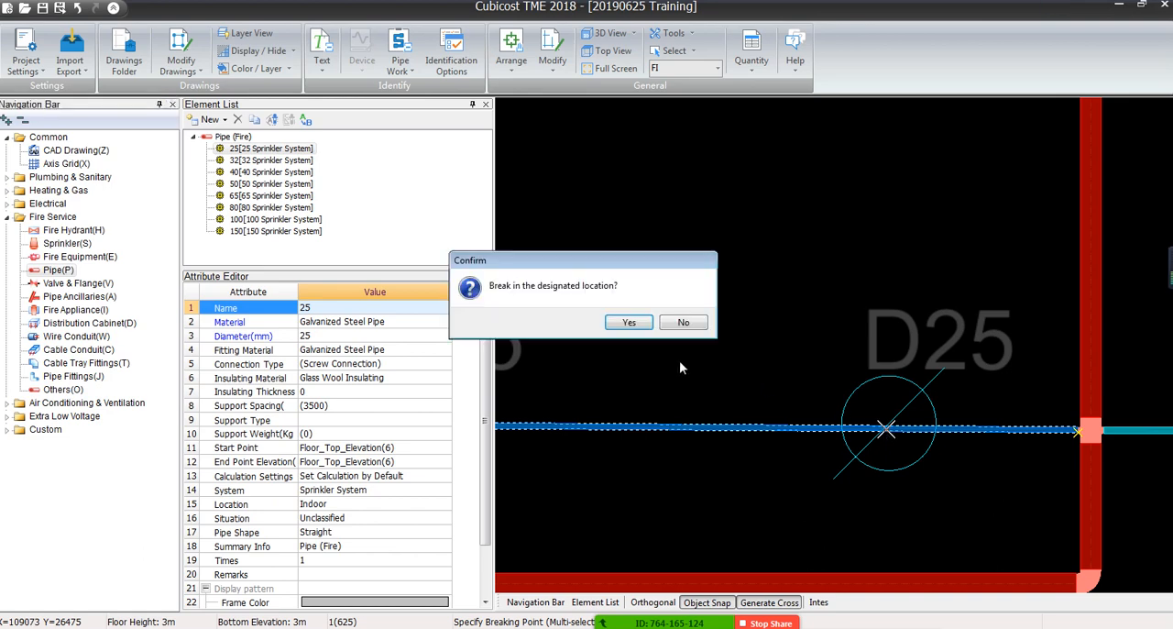
left_click(641, 326)
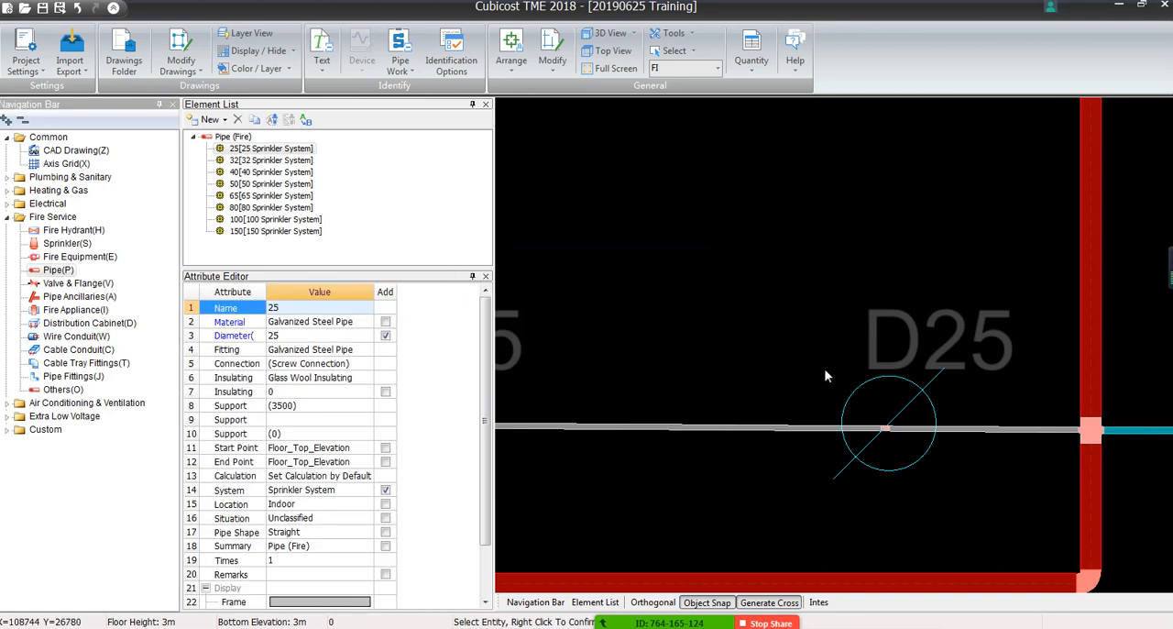
Review the identified pipes along the D100 mains and across the whole sprinkler layout for remaining gaps or mismatched diameters
scroll(834, 380, "down", 5)
scroll(779, 298, "down", 2)
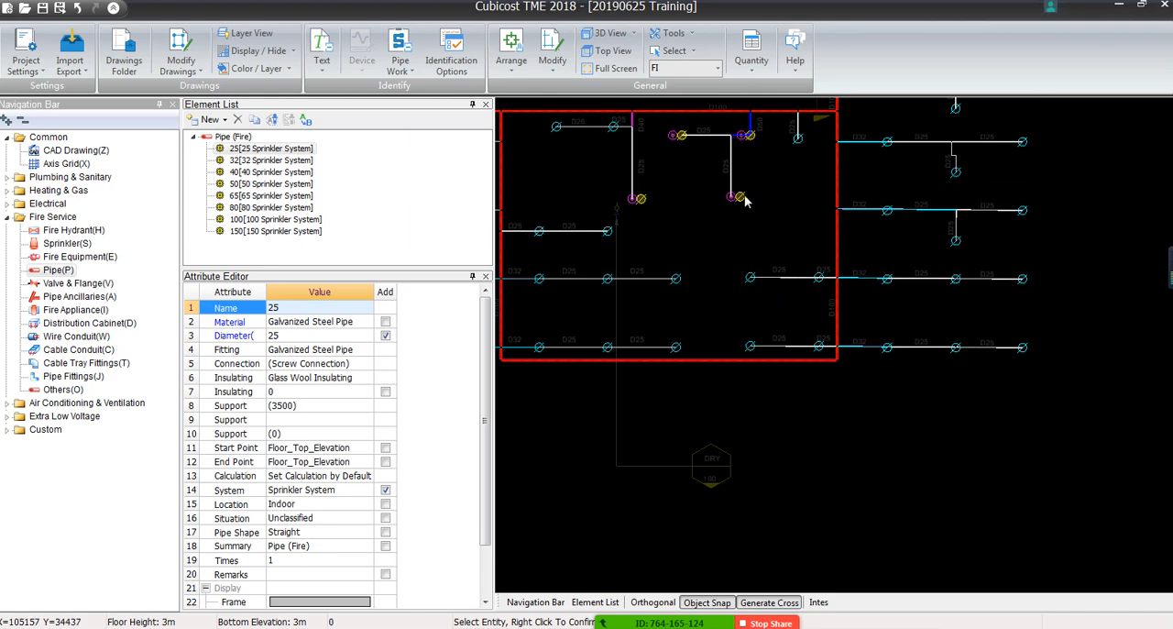
middle_click_drag(748, 200, 767, 351)
middle_click_drag(740, 223, 804, 449)
scroll(795, 404, "down", 2)
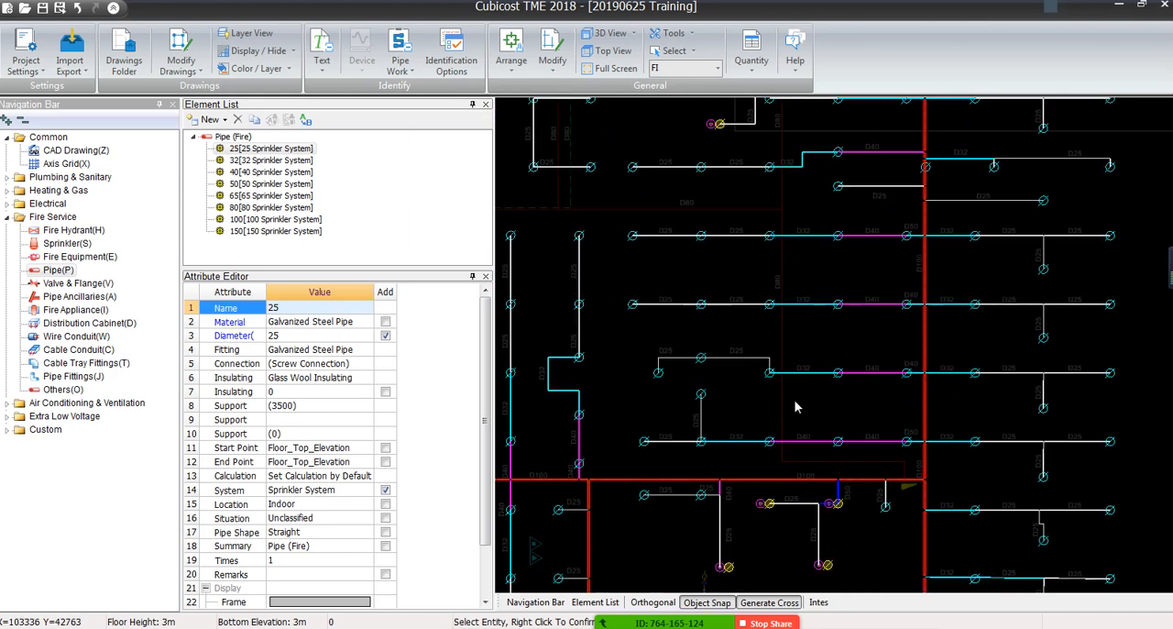
middle_click_drag(767, 261, 806, 347)
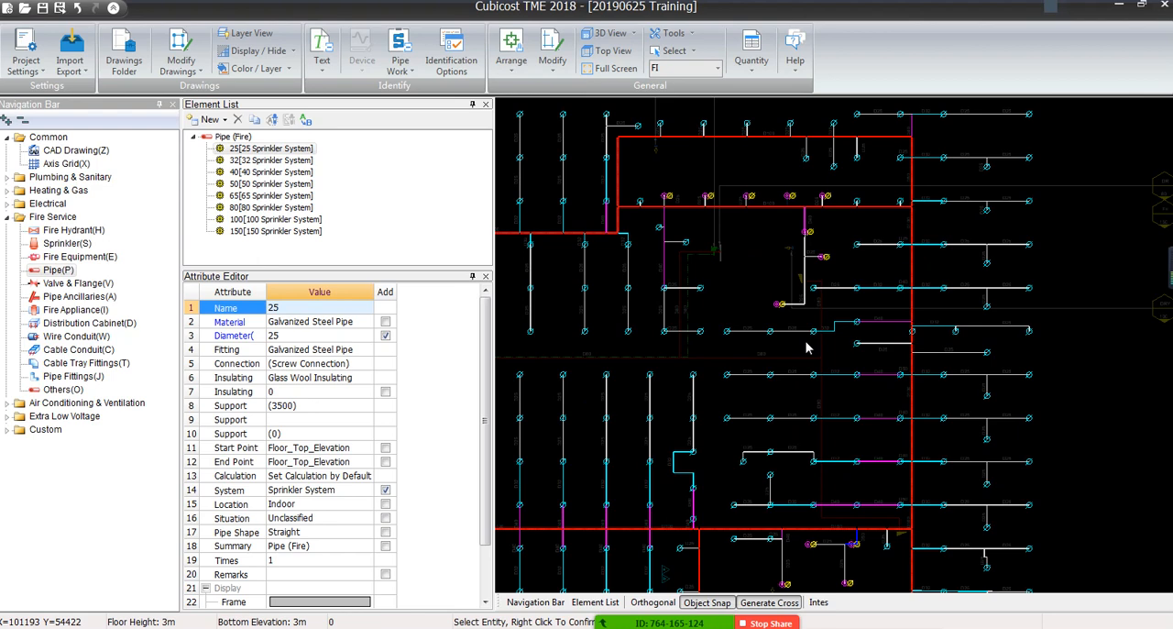
scroll(807, 347, "down", 2)
scroll(598, 364, "down", 1)
middle_click_drag(599, 364, 769, 294)
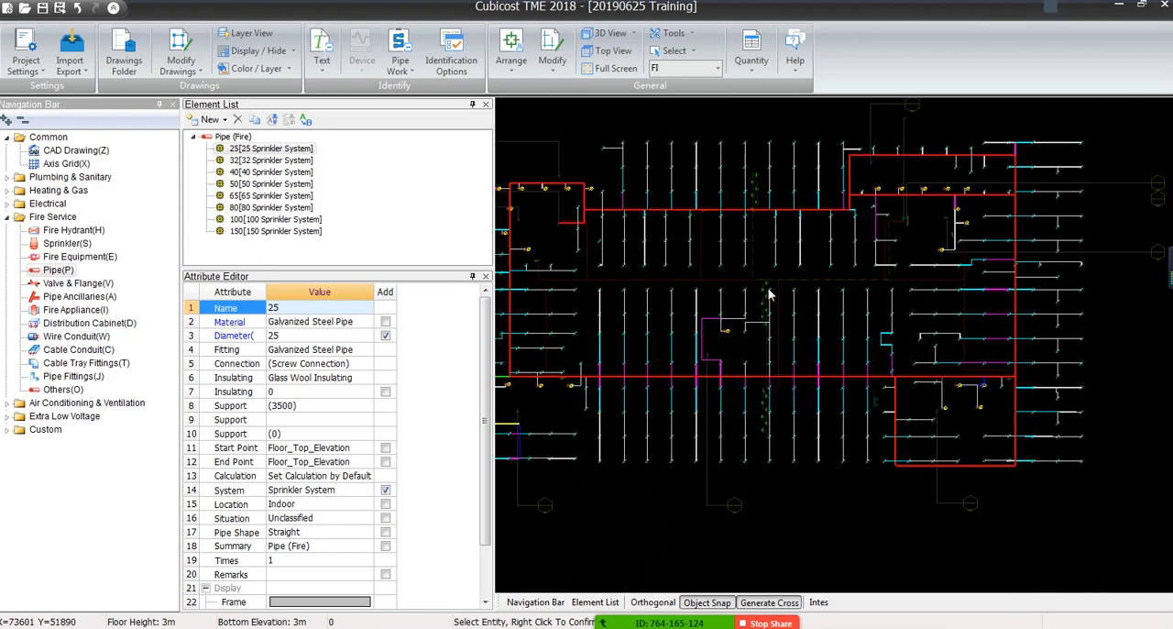
Examine the D80 lines between the rows of sprinkler branches and the green equipment symbol they lead to
scroll(738, 383, "up", 4)
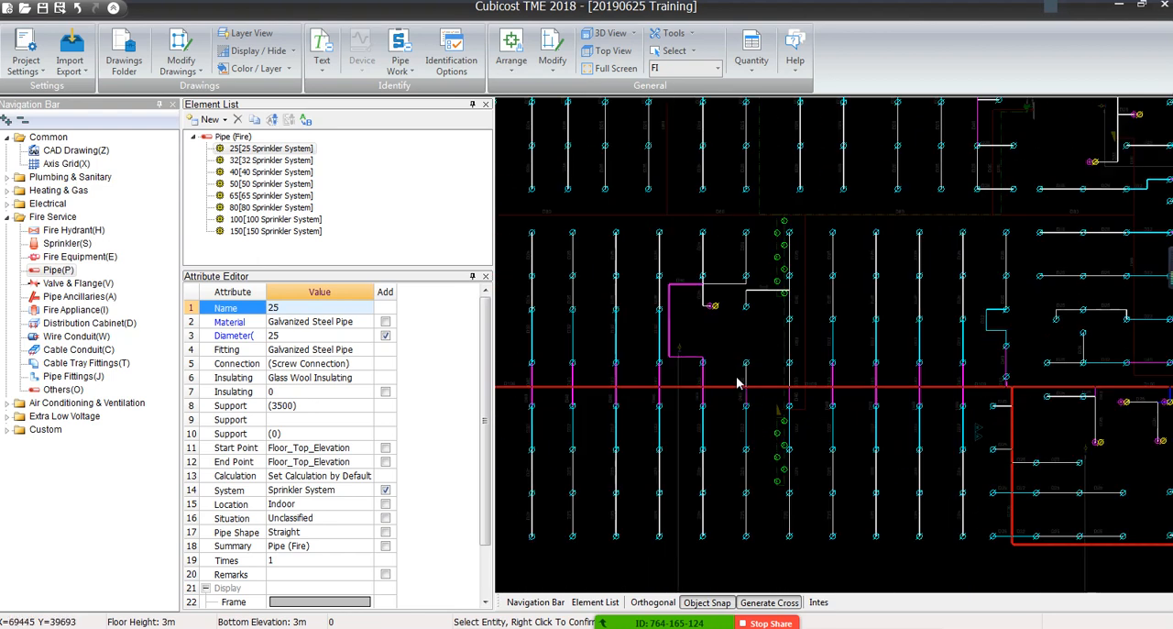
scroll(737, 383, "down", 4)
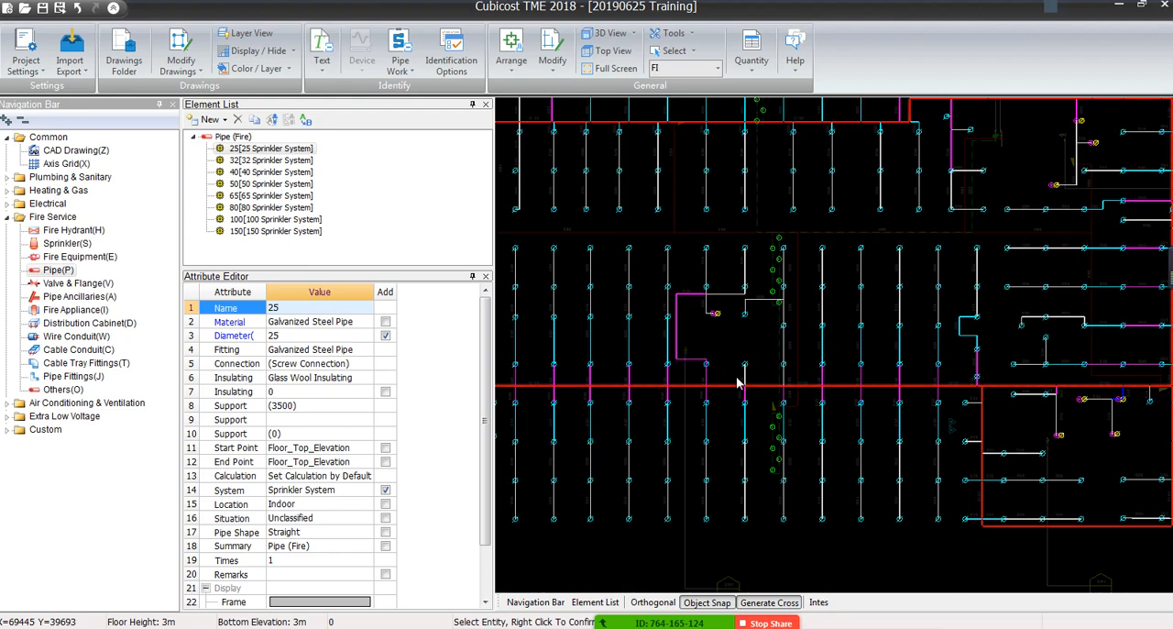
scroll(737, 383, "up", 5)
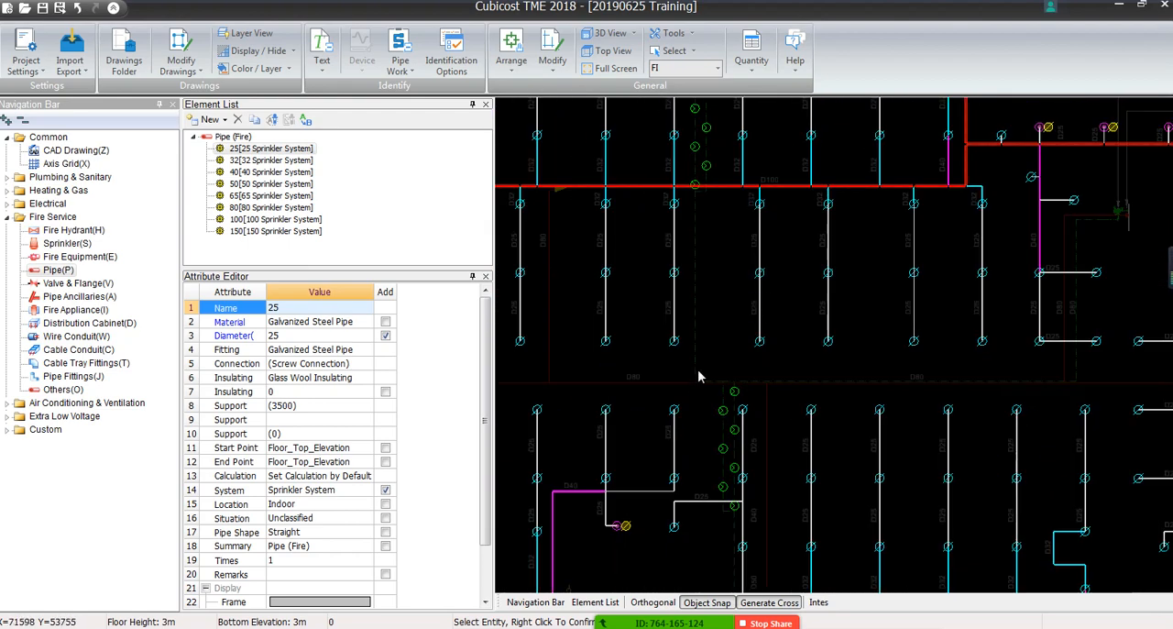
scroll(733, 393, "down", 2)
middle_click_drag(1008, 400, 548, 400)
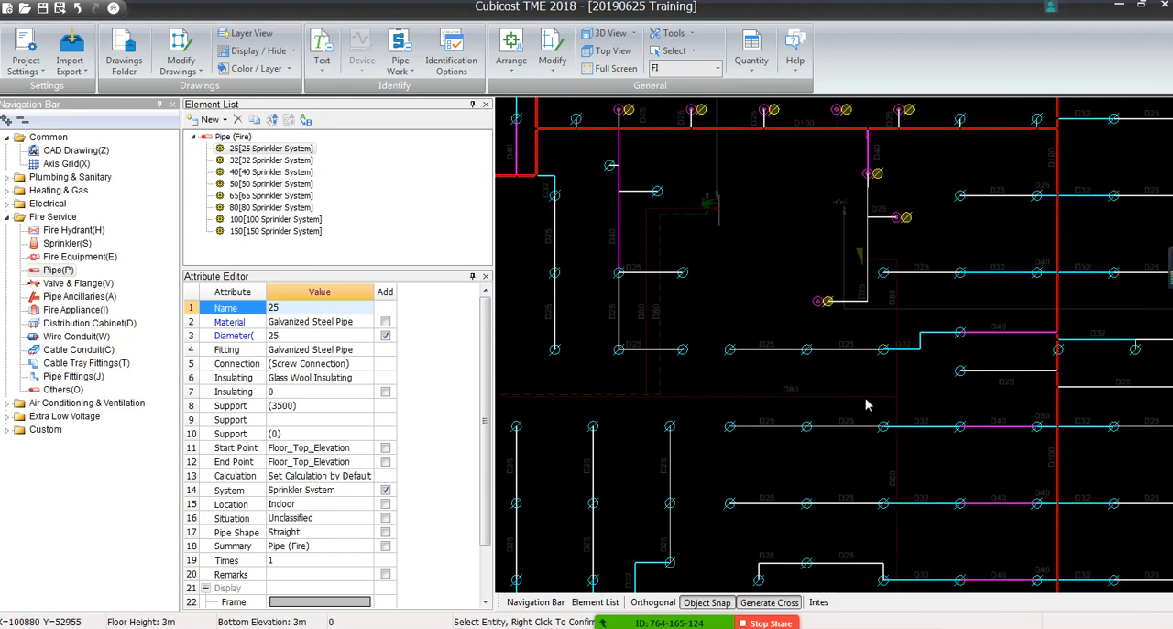
middle_click_drag(707, 324, 760, 464)
scroll(761, 359, "down", 1)
scroll(759, 358, "up", 3)
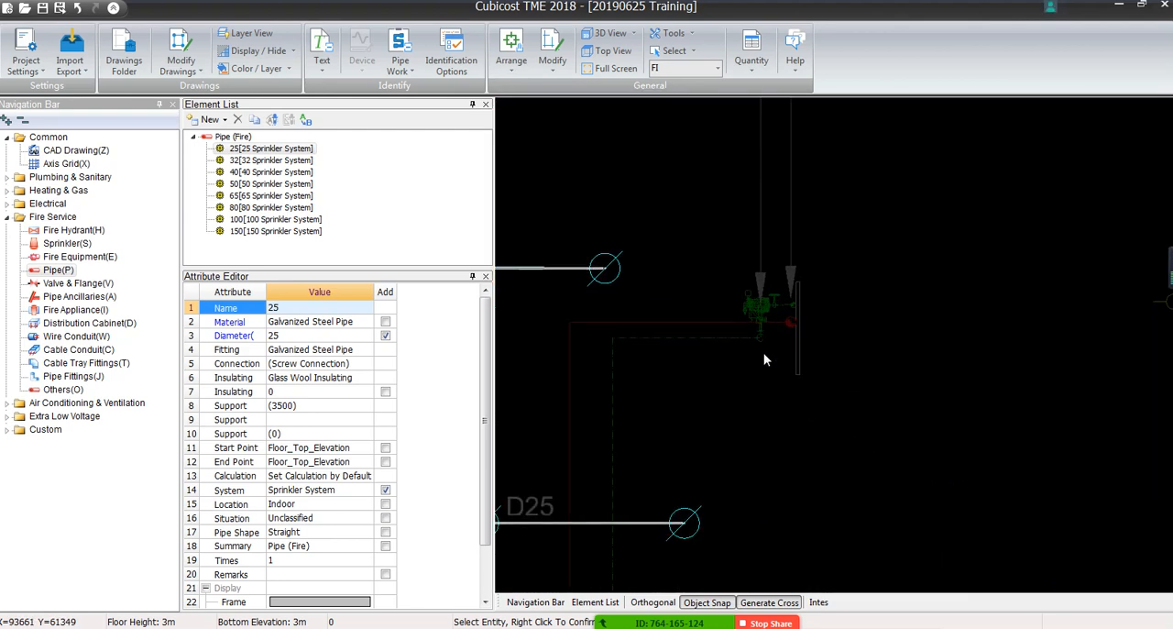
scroll(764, 358, "down", 3)
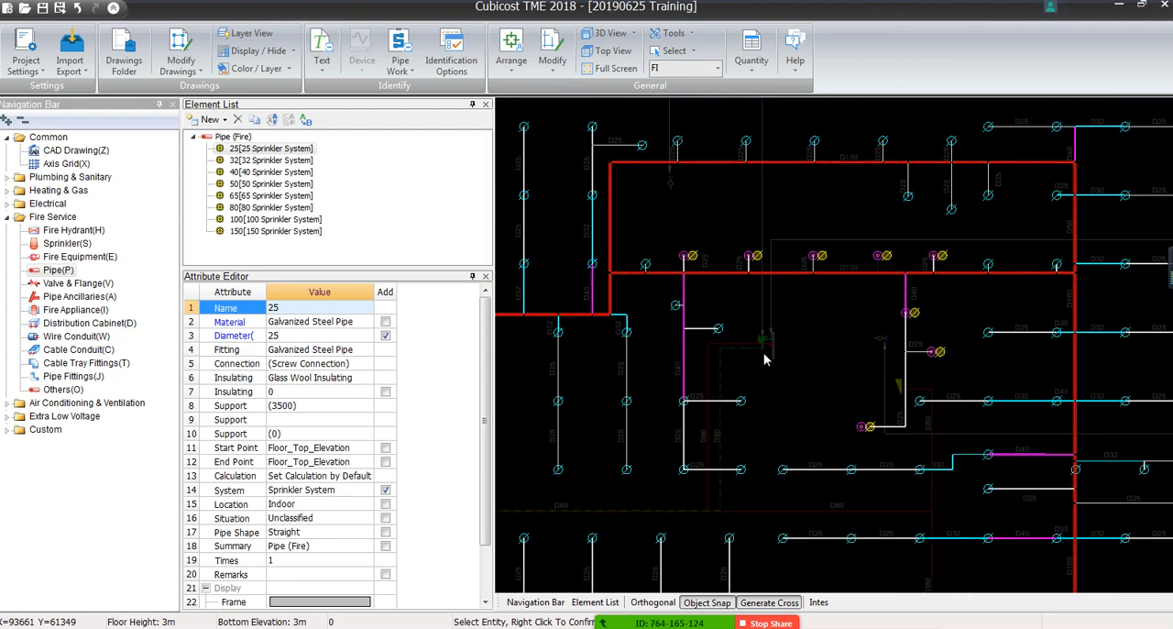
middle_click_drag(768, 366, 891, 284)
middle_click_drag(812, 329, 984, 269)
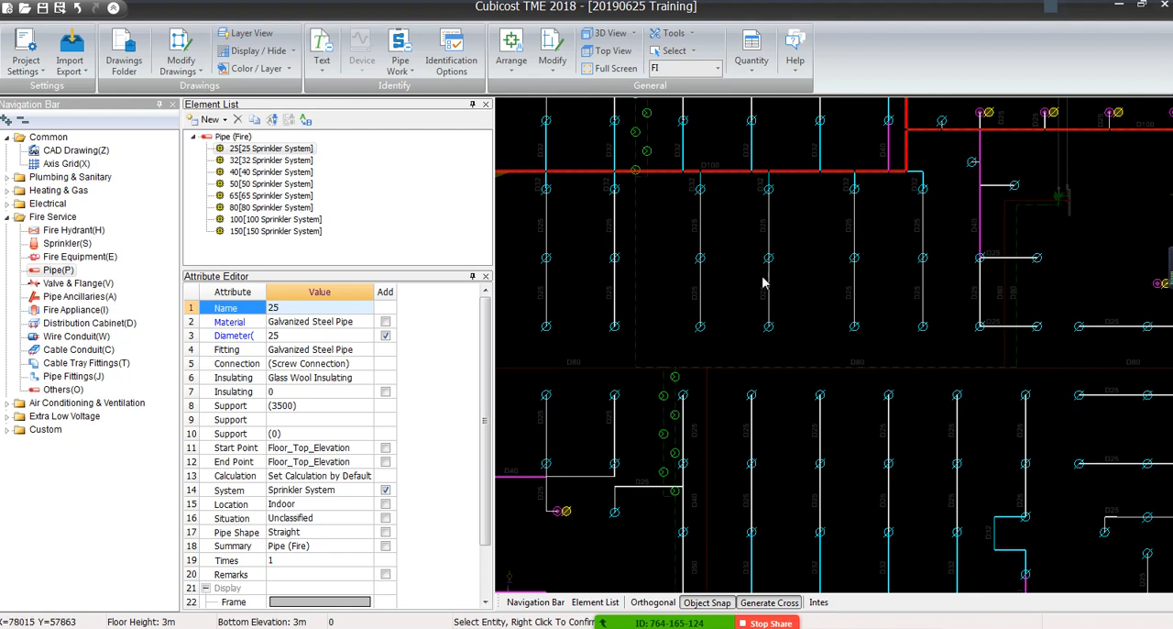
scroll(878, 330, "up", 2)
middle_click_drag(984, 401, 646, 427)
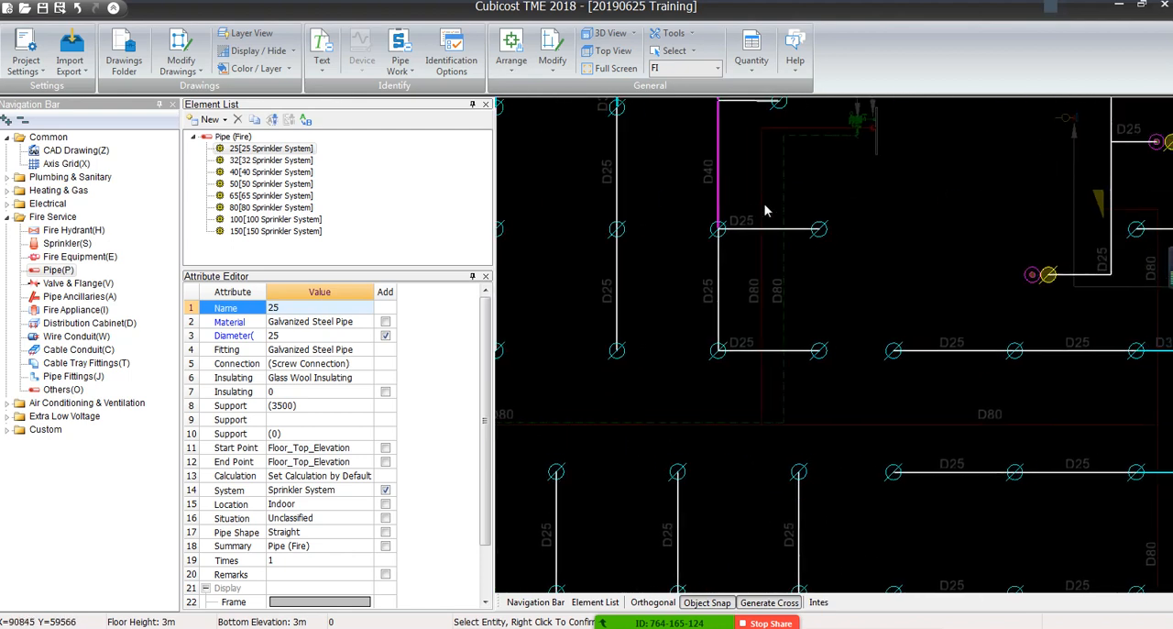
Mark-identify the dashed D80 line leading to the green equipment symbol as horizontal pipe, using the 80 (DN80) element
middle_click_drag(765, 228, 777, 266)
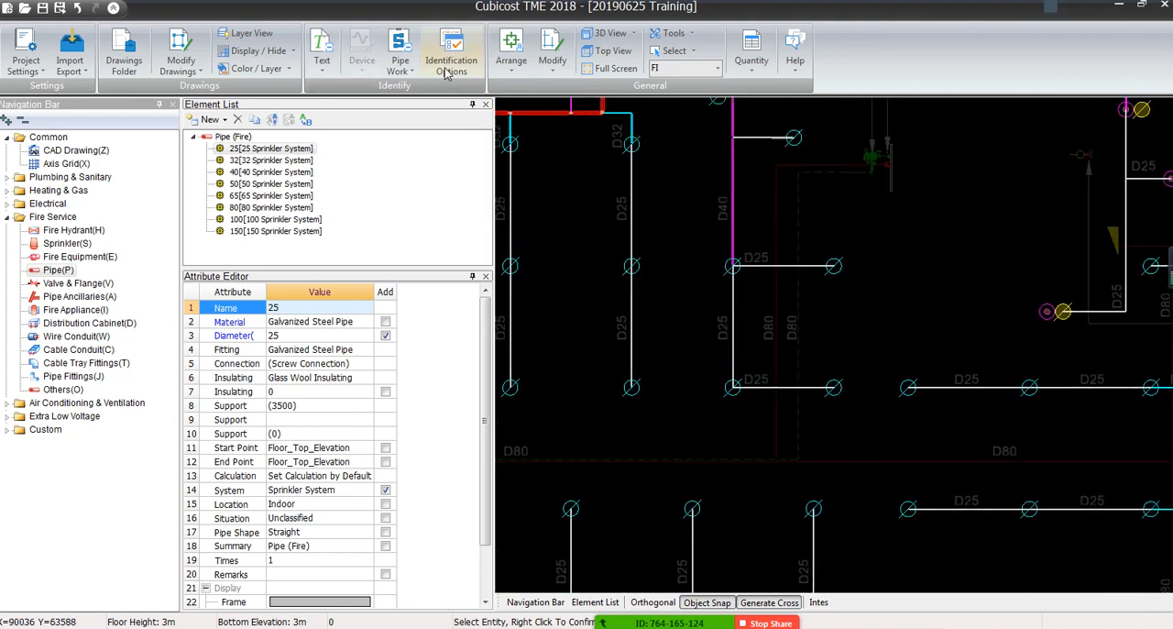
left_click(400, 74)
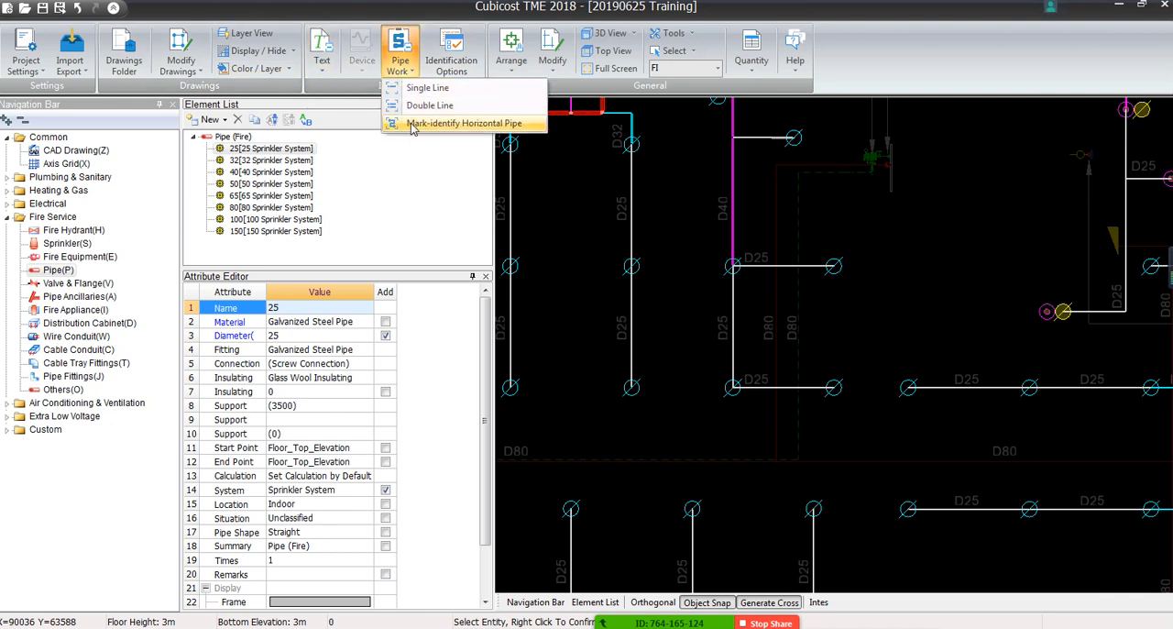
left_click(445, 121)
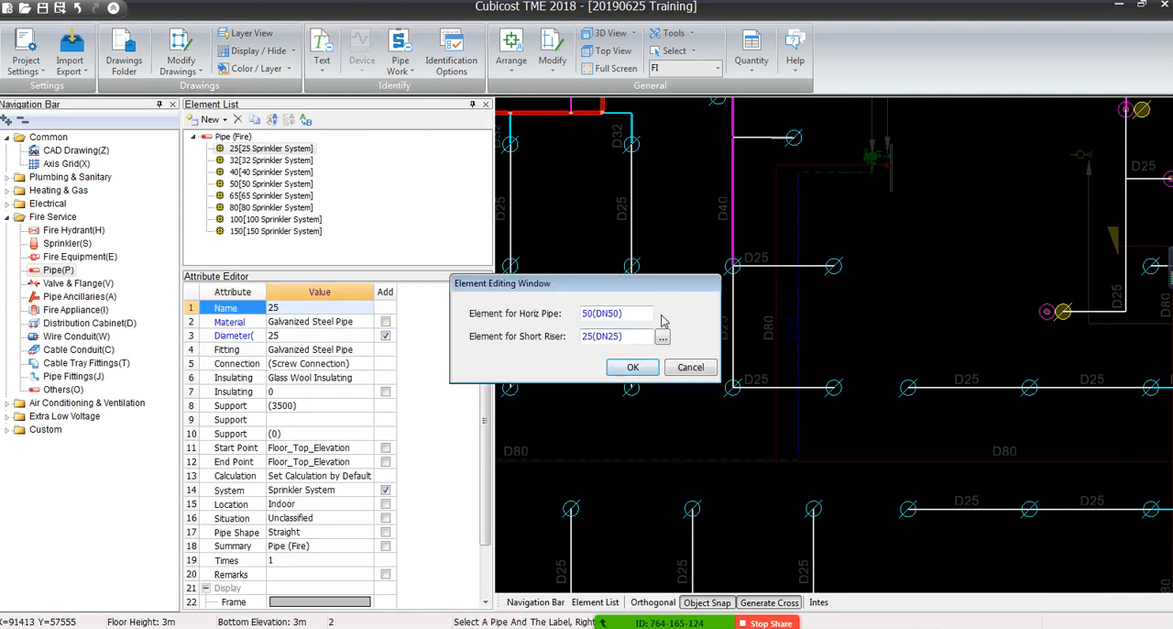
left_click(663, 315)
double_click(112, 134)
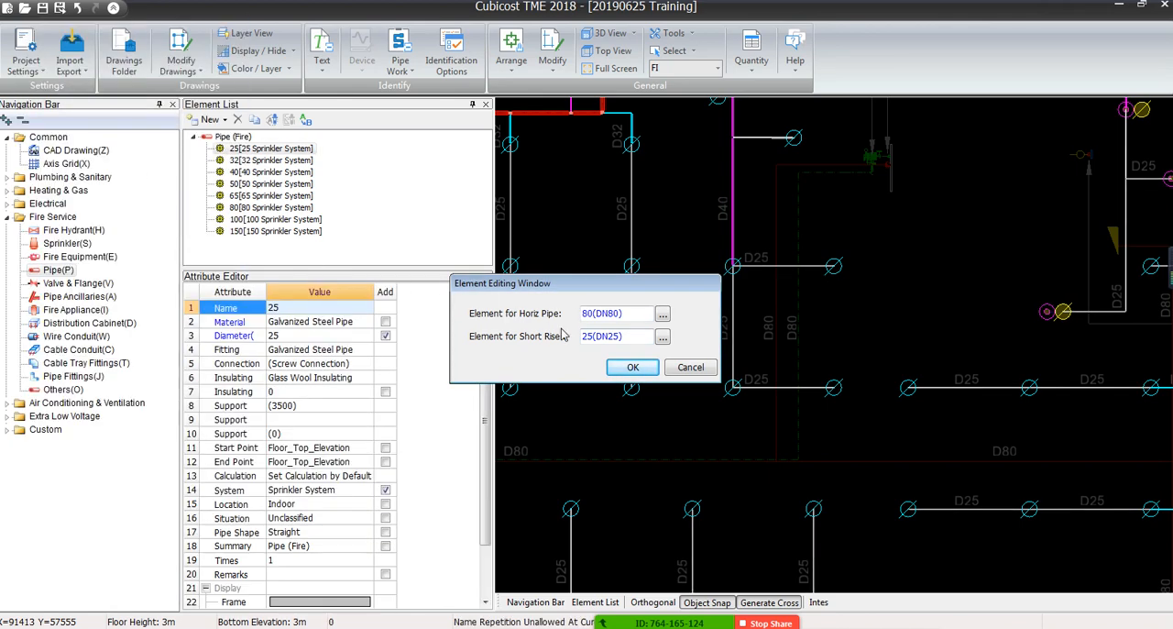
left_click(624, 366)
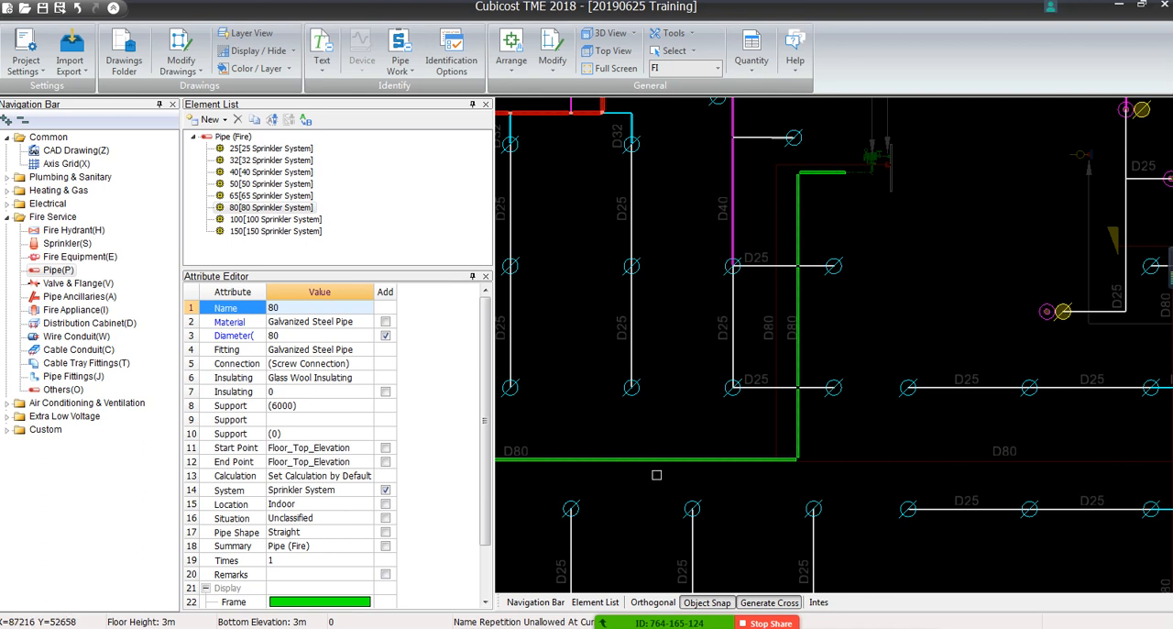
Check how the identified D80 pipe crosses the D25 branch, and remove the D80 pipe from the drawing
scroll(811, 261, "up", 5)
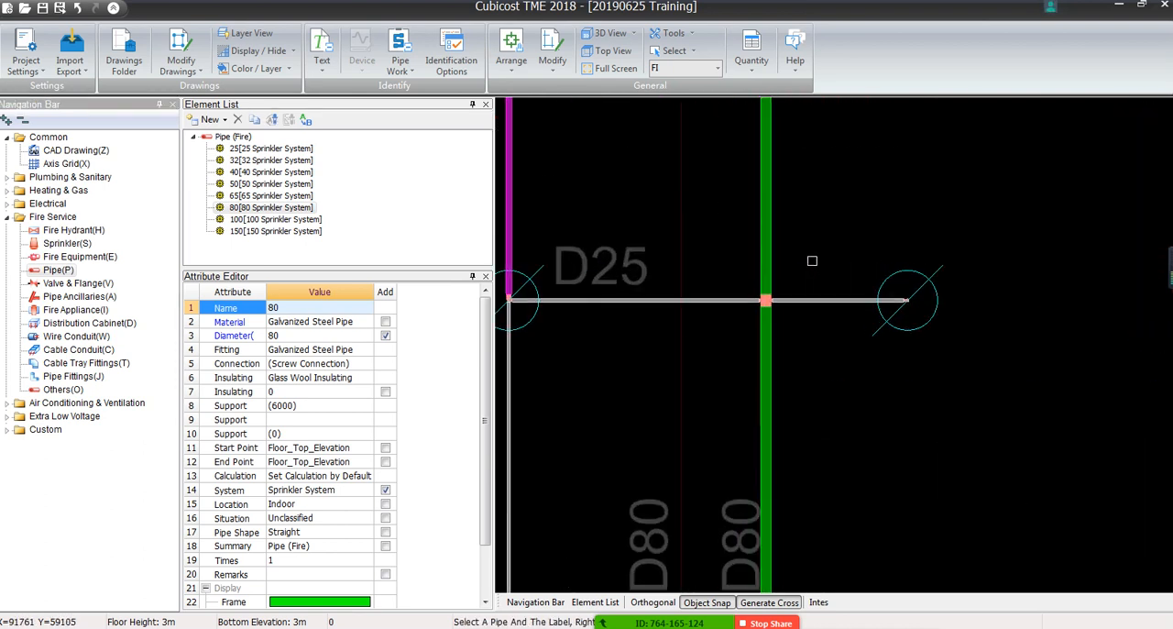
scroll(812, 261, "down", 5)
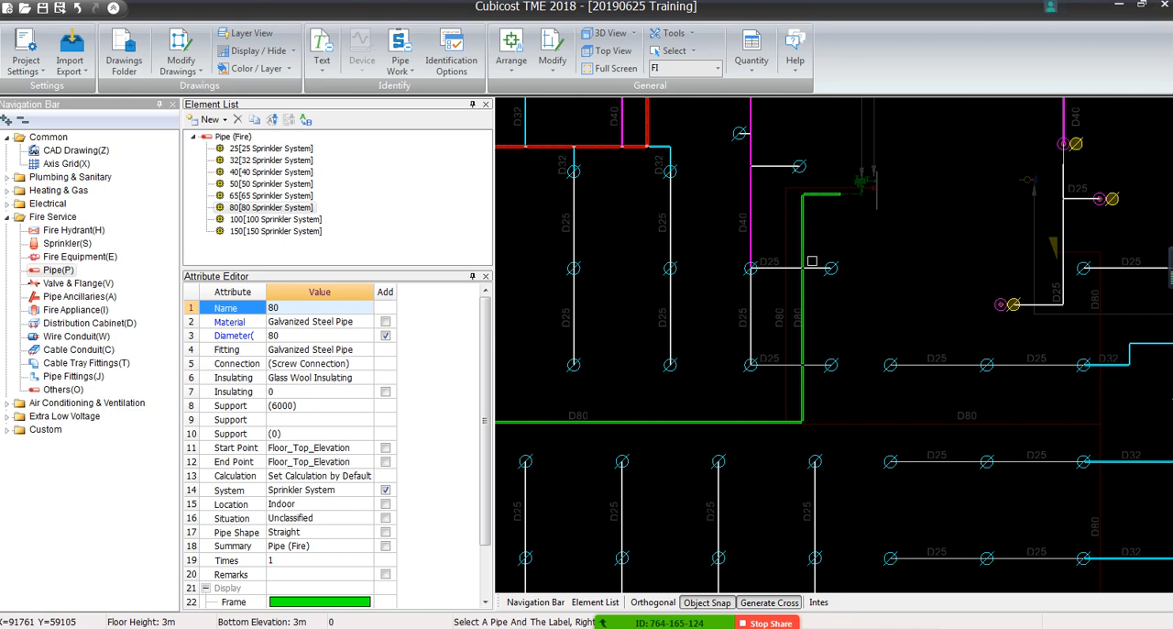
key("F3")
left_click(642, 492)
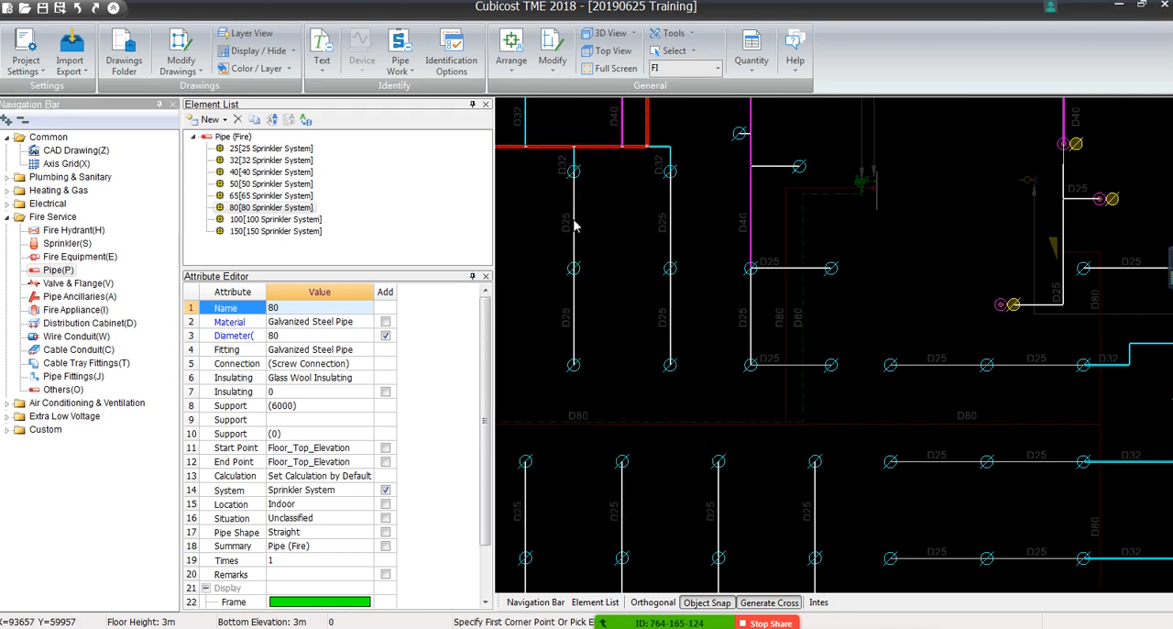
Set the start and end point elevations of the 80 sprinkler pipe to Floor_Top_Elevation+0.5
left_click(255, 207)
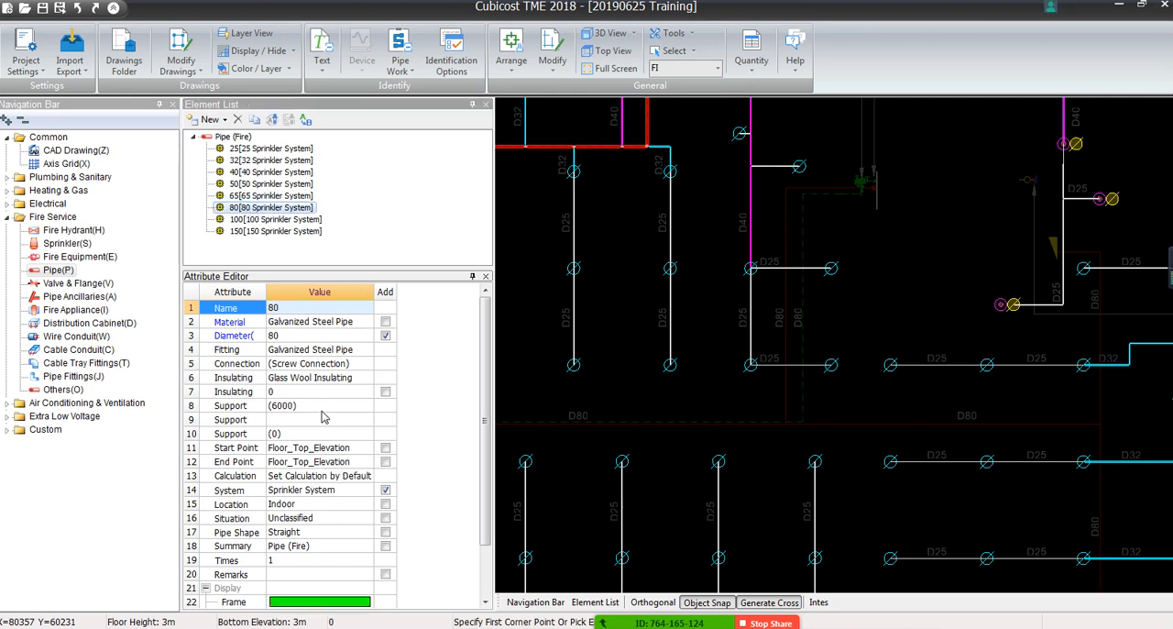
left_click(339, 448)
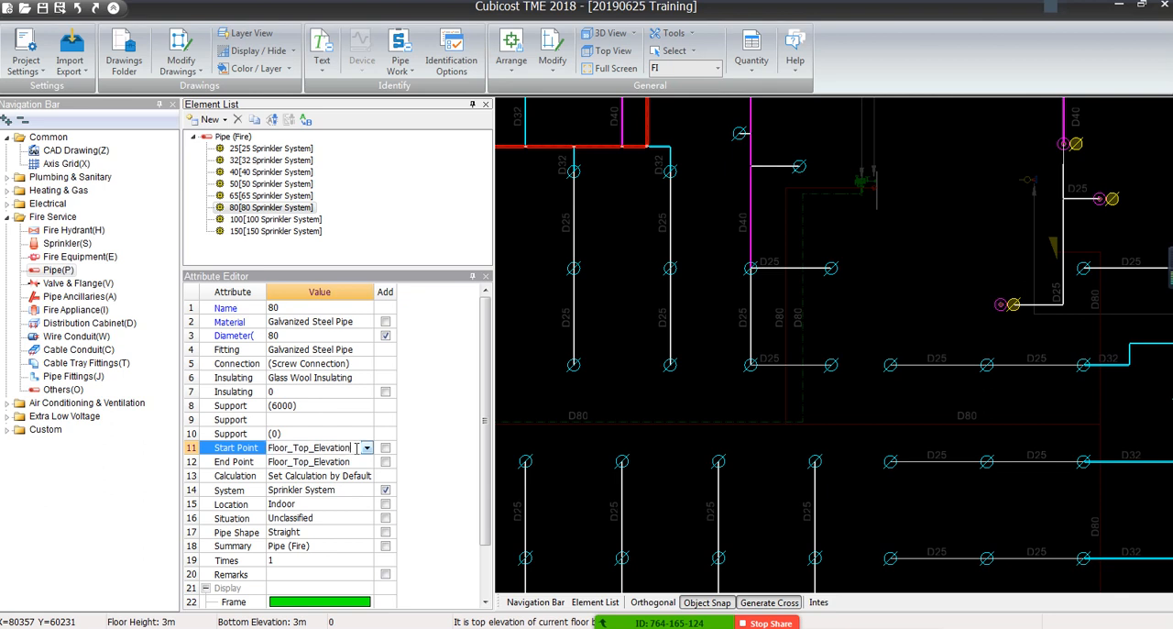
type("+")
type("0.5")
key("Return")
left_click(435, 541)
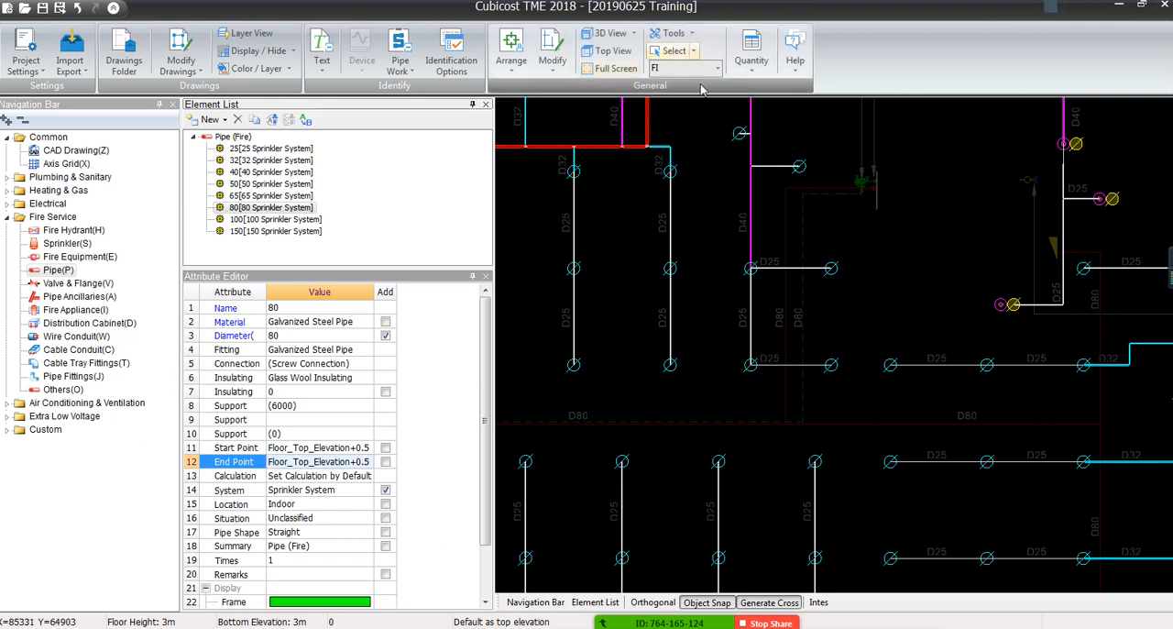
Mark-identify the dashed D80 line as 80 (DN80) horizontal pipe at the raised elevation and check its crossing with the D25 branch
left_click(399, 62)
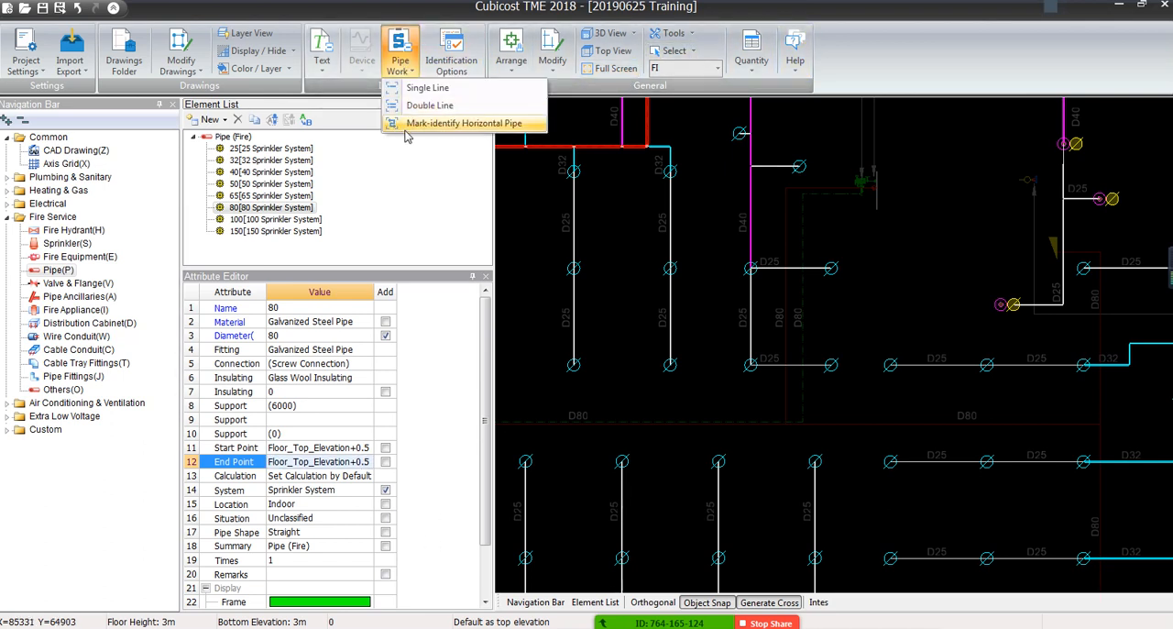
left_click(431, 120)
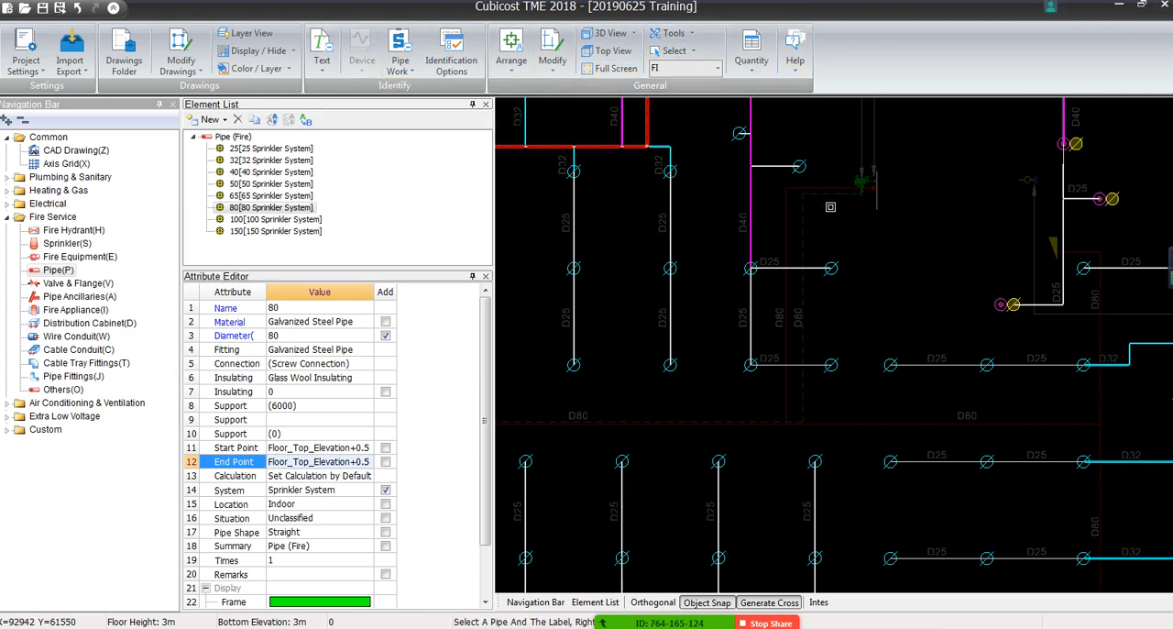
left_click(802, 295)
right_click(795, 313)
left_click(633, 367)
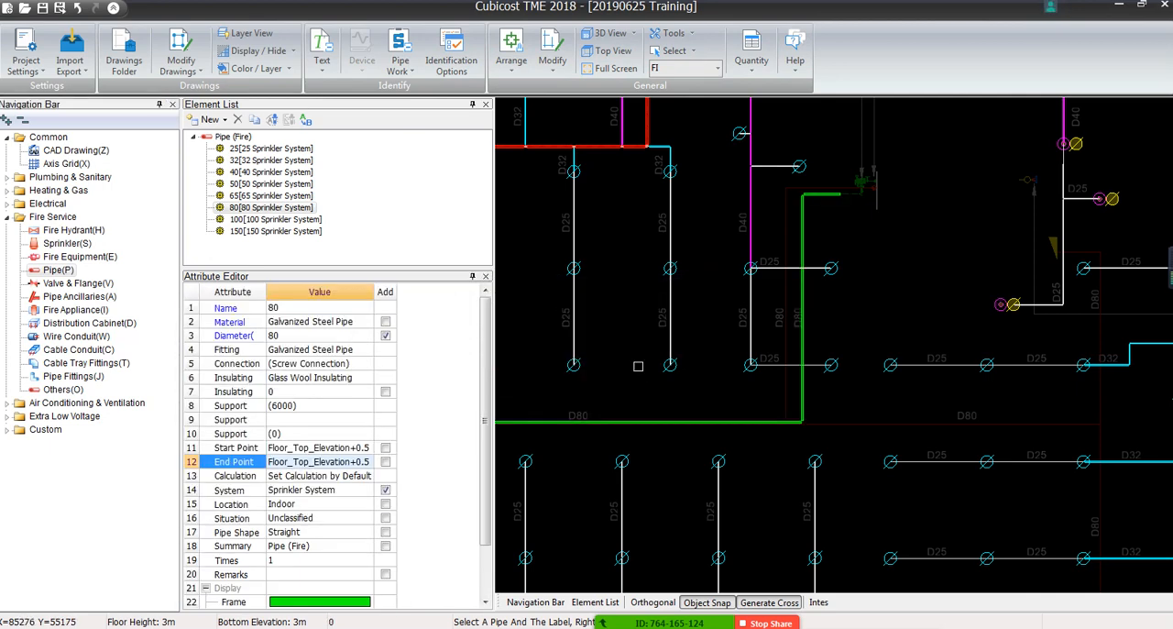
middle_click_drag(796, 283, 785, 294)
scroll(786, 291, "up", 8)
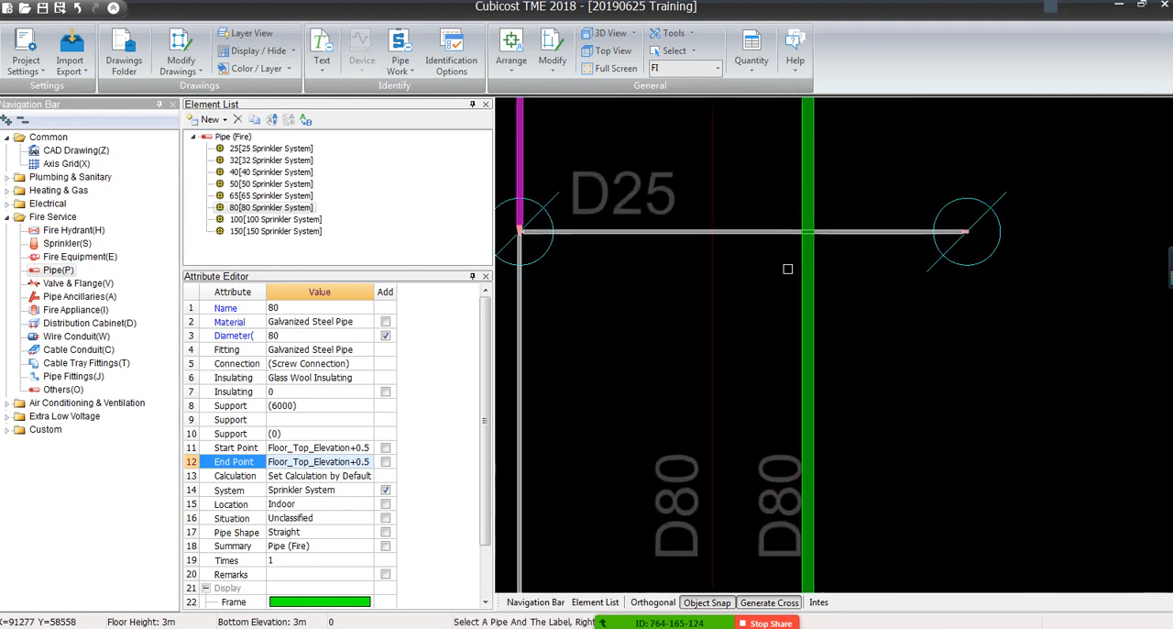
scroll(788, 268, "down", 7)
Identify the upper sections of the two parallel dashed lines through the green circle symbols below the D80 run as 80 pipe
scroll(781, 282, "up", 4)
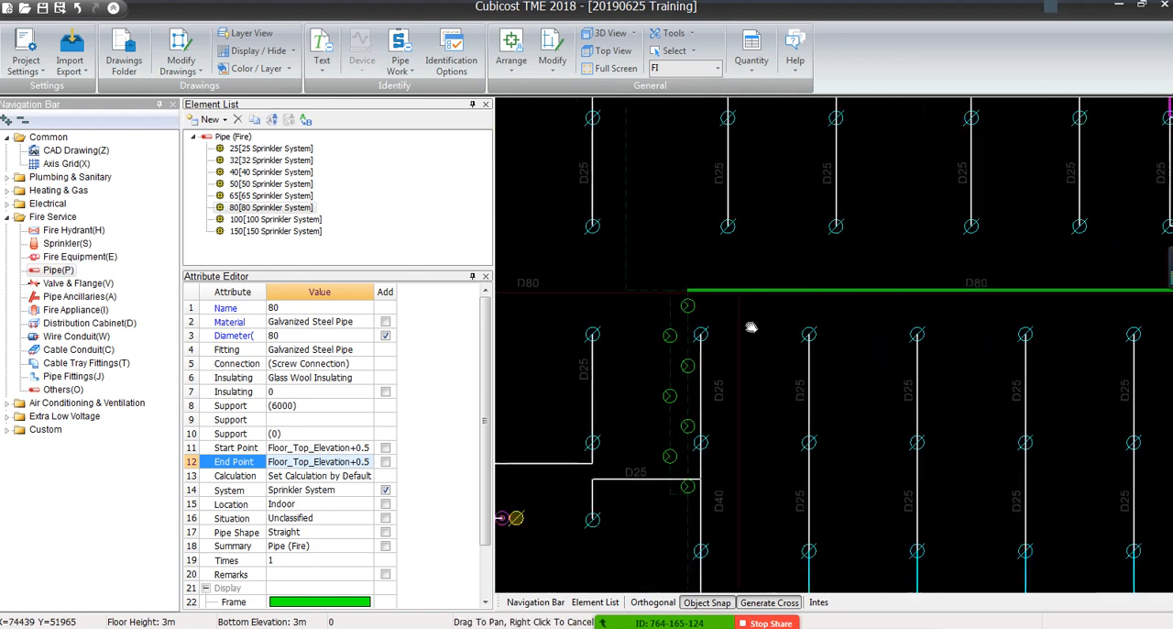
scroll(776, 293, "up", 3)
scroll(724, 260, "down", 5)
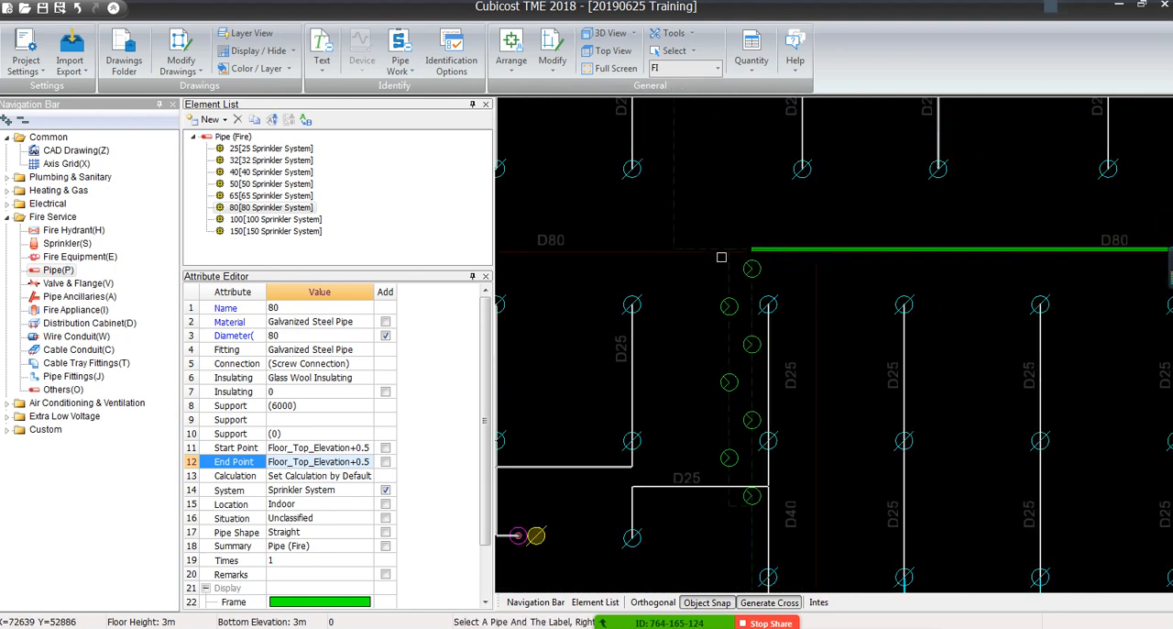
left_click(395, 70)
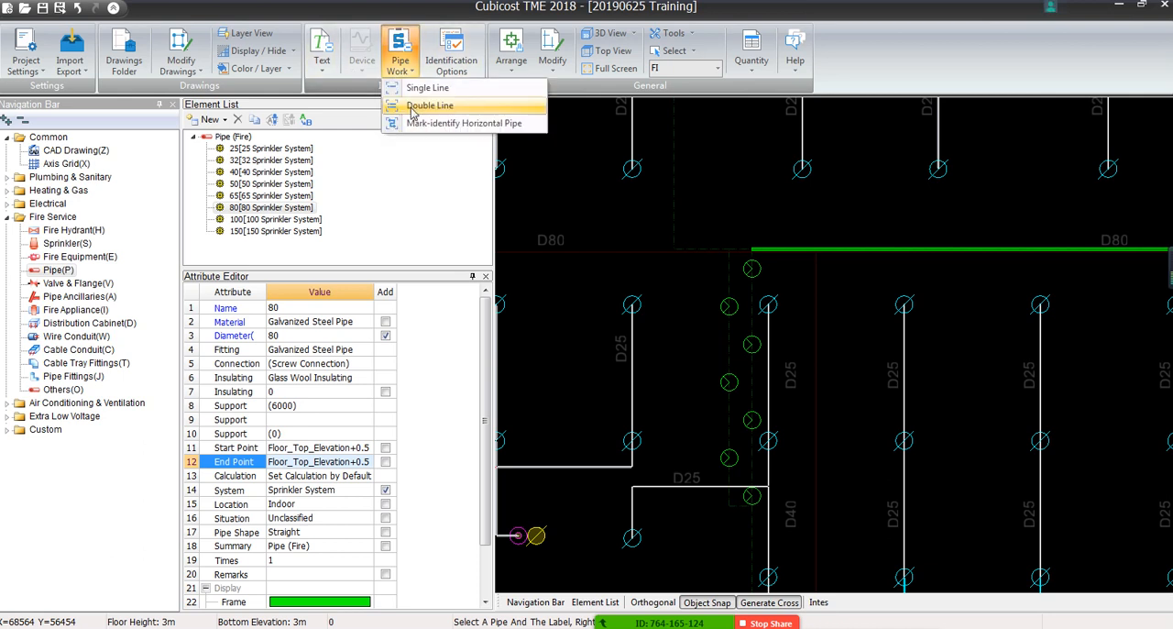
left_click(412, 107)
left_click(753, 295)
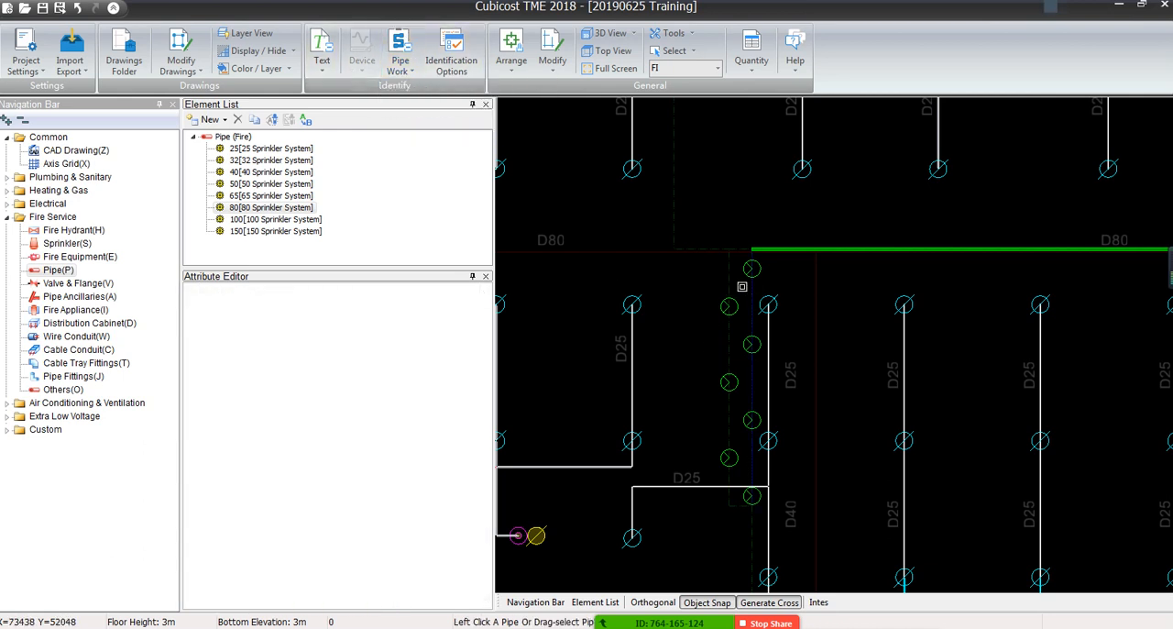
left_click(728, 278)
scroll(734, 270, "up", 4)
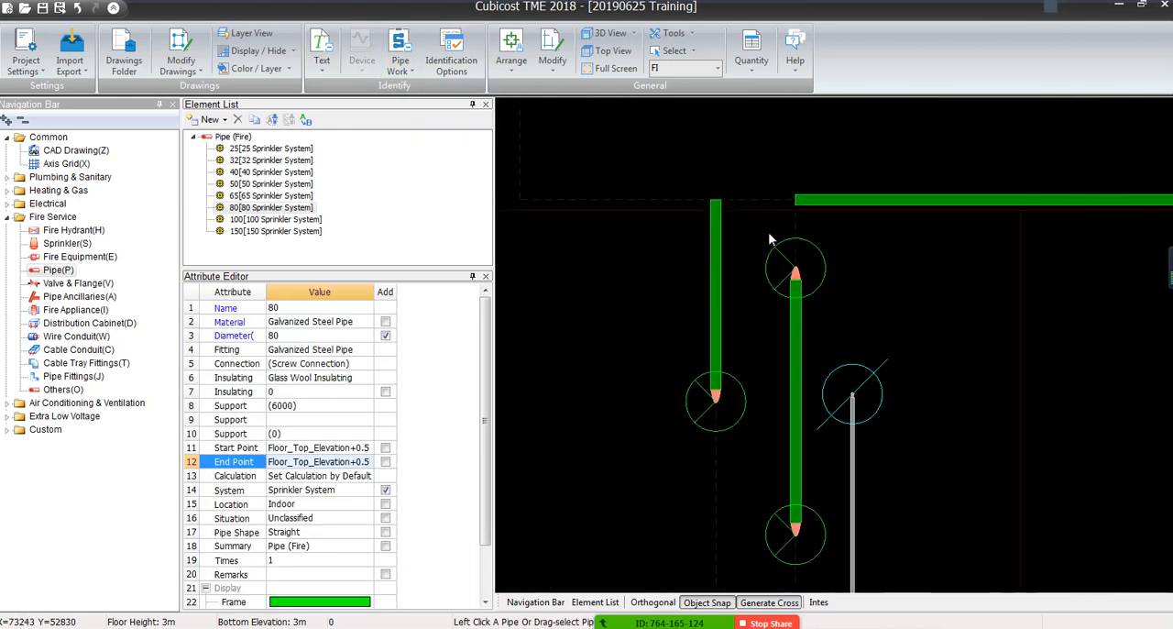
Identify the short dashed links joining the two parallel lines to the D80 run, and the run's leftward extension, as 80 pipe
left_click(630, 372)
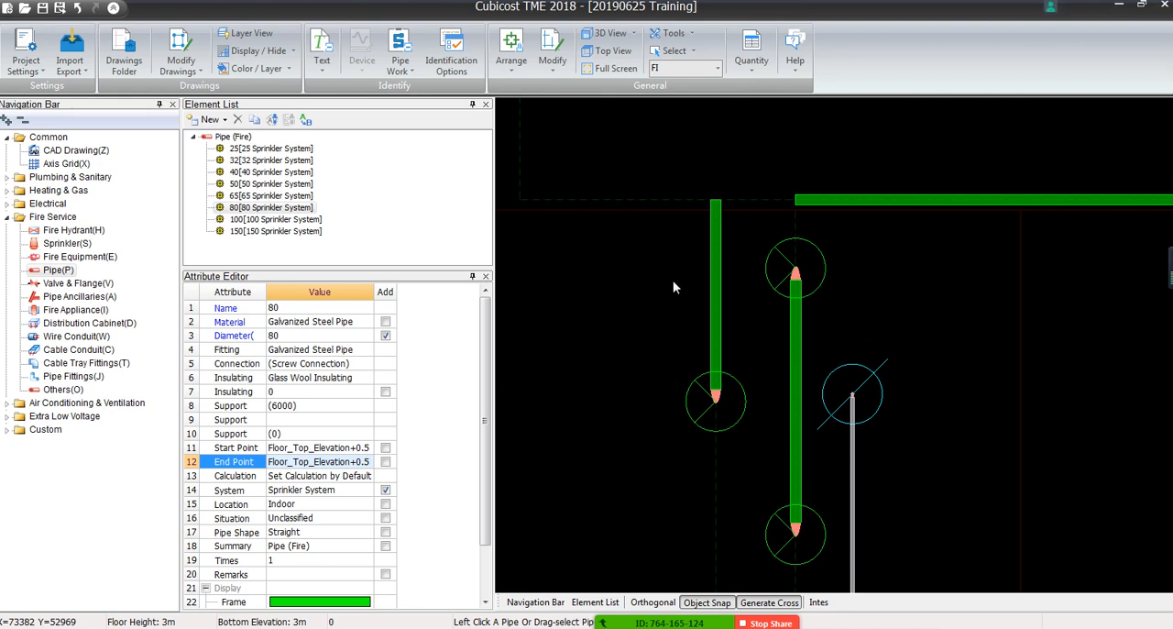
left_click(796, 222)
left_click(746, 201)
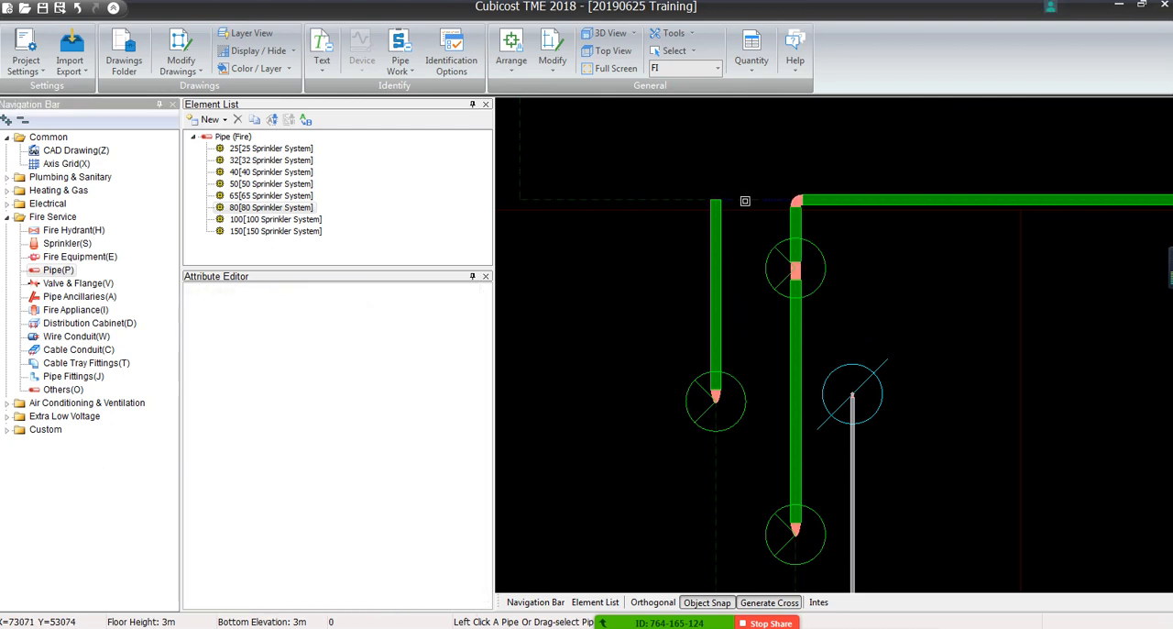
left_click(675, 200)
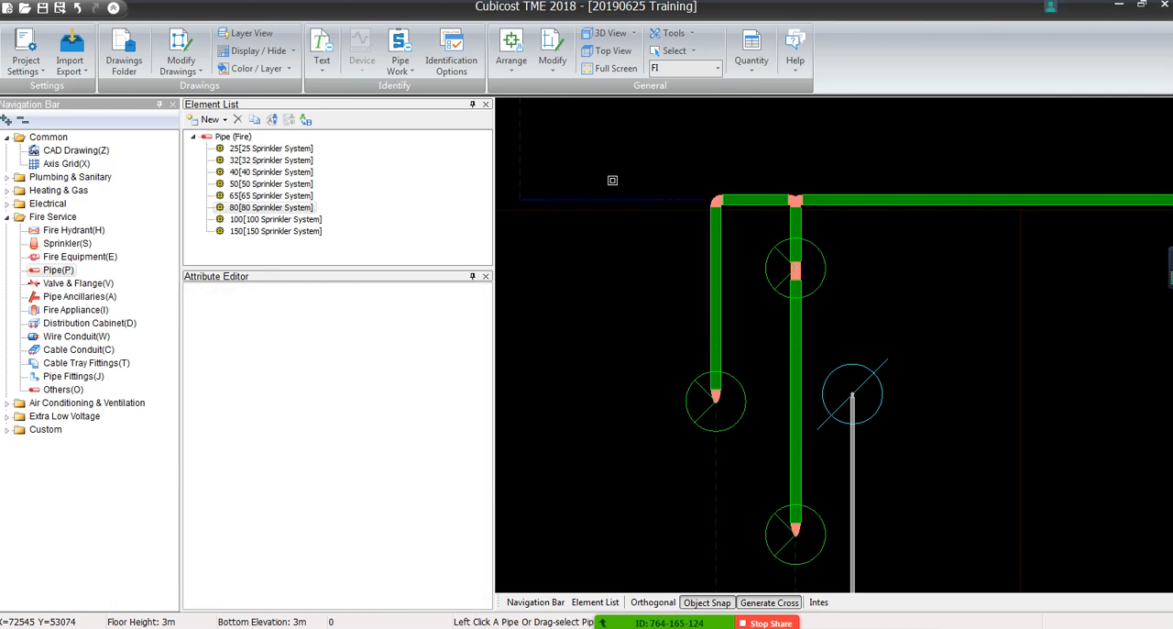
Identify the remaining lengths of the two parallel dashed lines, their bottom link and the line continuing downward as 80 pipe
middle_click_drag(657, 488, 689, 176)
left_click(744, 264)
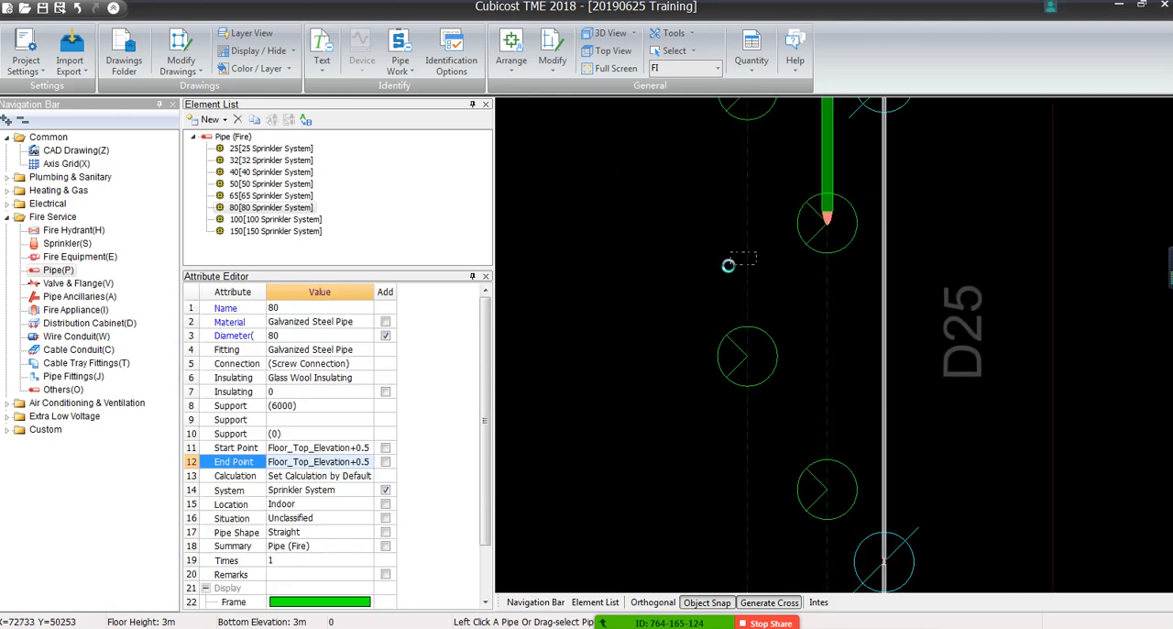
left_click(828, 340)
middle_click_drag(783, 438, 748, 150)
scroll(748, 151, "down", 4)
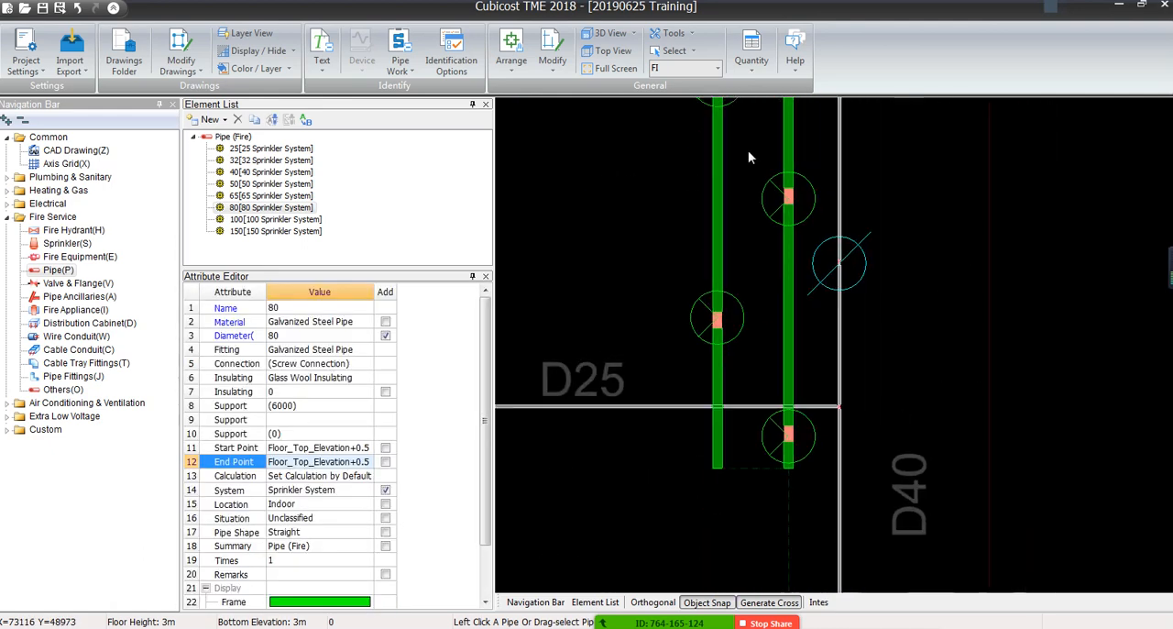
scroll(766, 415, "up", 2)
left_click(774, 423)
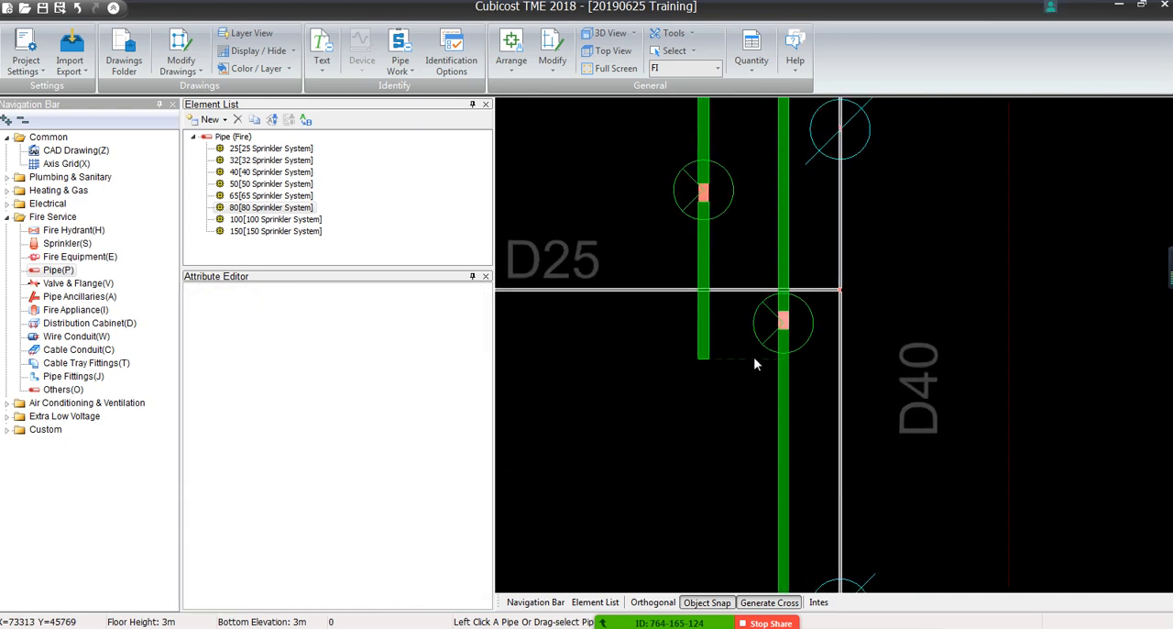
scroll(737, 371, "down", 6)
Identify the two parallel dashed lines of the lower green symbol group below the D100 main as 80 pipe
mouse_move(716, 447)
middle_mouse_down()
mouse_move(720, 174)
mouse_move(759, 299)
middle_mouse_up()
scroll(765, 302, "up", 3)
left_click(748, 357)
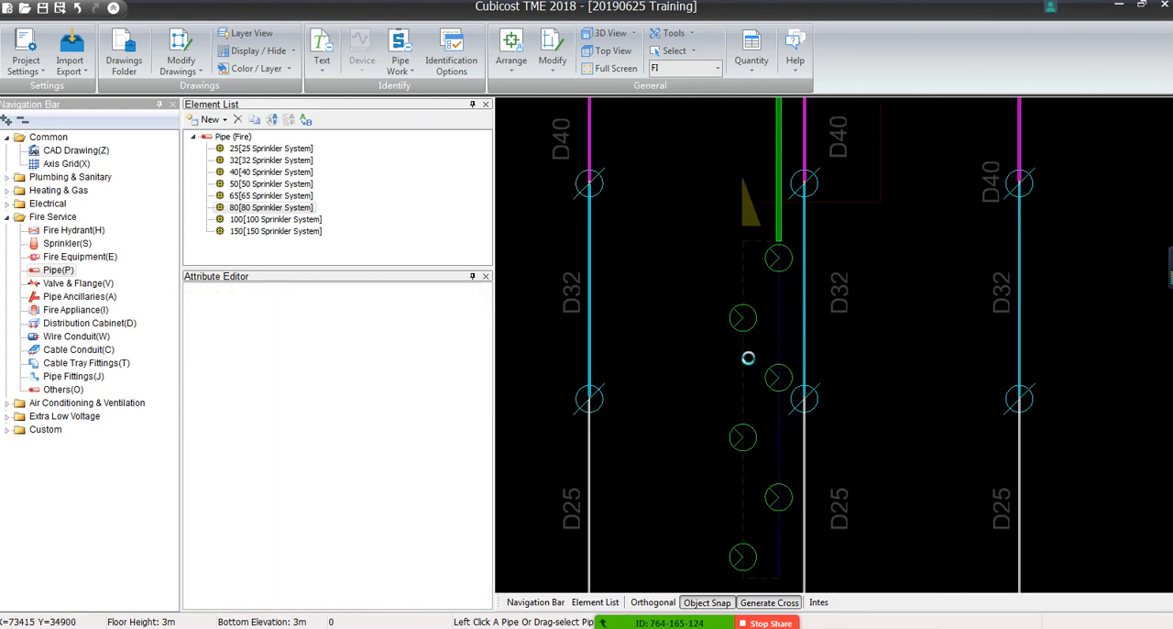
left_click(738, 383)
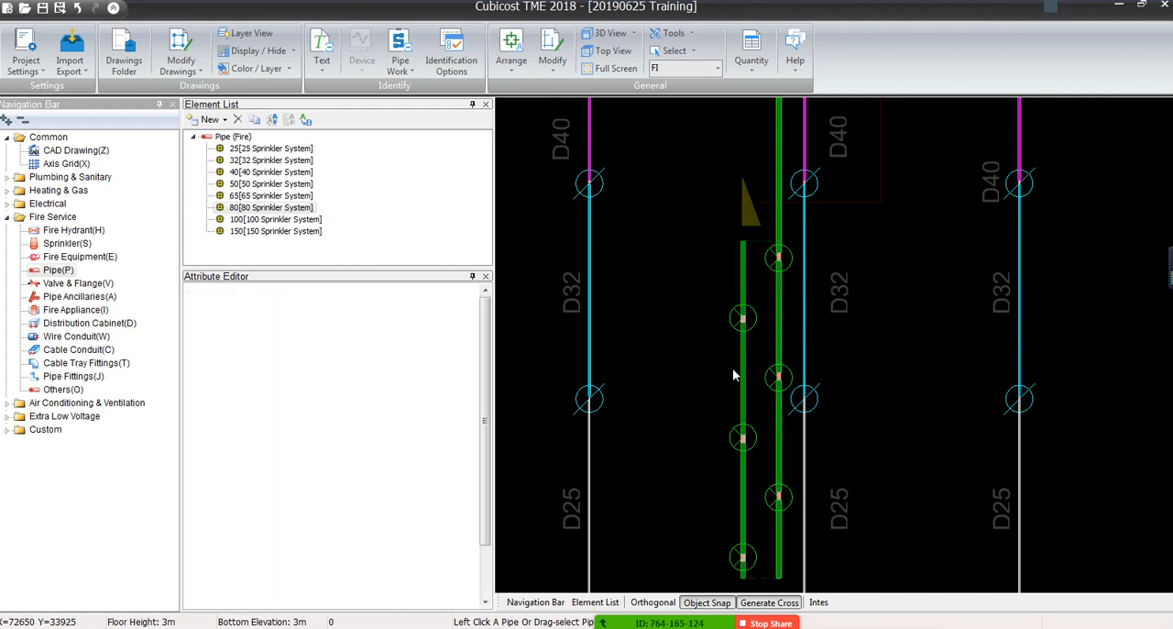
Identify the short dashed links at the bottom and top of the lower green symbol group as 80 pipe
middle_click_drag(737, 413, 718, 238)
scroll(714, 447, "up", 3)
left_click(778, 361)
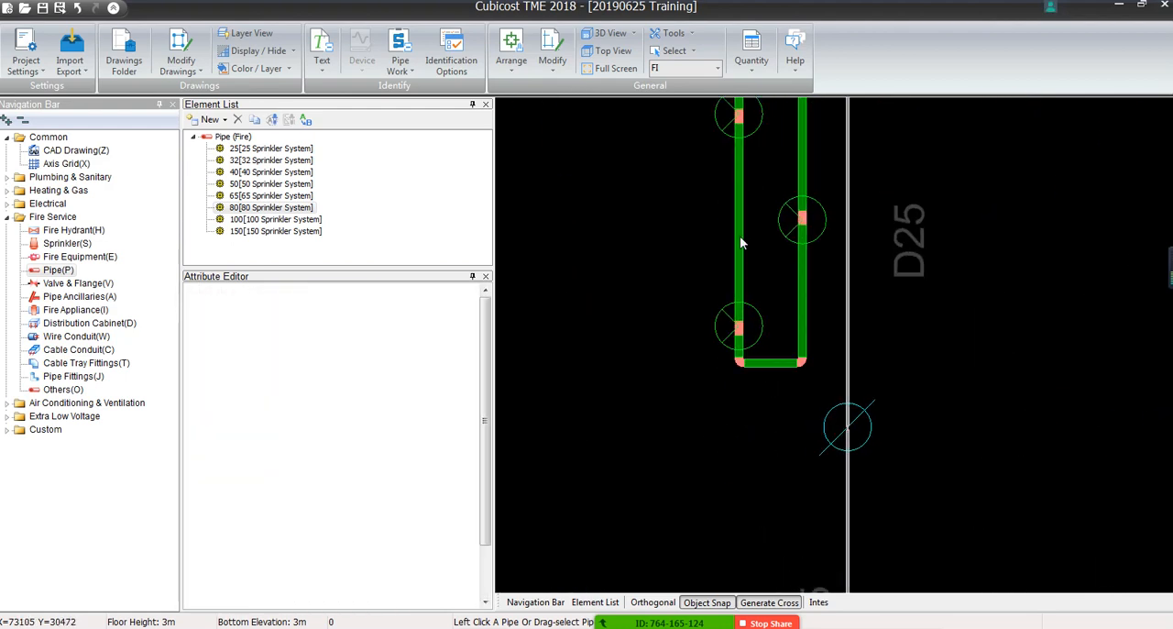
mouse_move(718, 180)
middle_mouse_down()
mouse_move(712, 388)
mouse_move(687, 563)
middle_mouse_up()
middle_click_drag(741, 160, 726, 411)
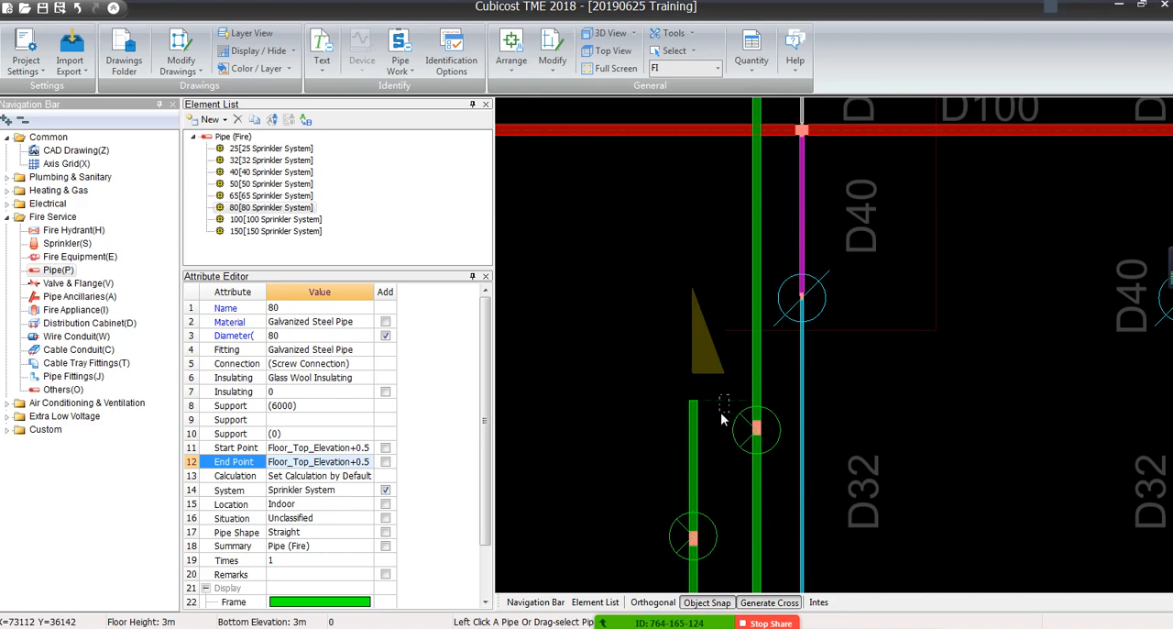
left_click(721, 413)
Identify the vertical dashed line rising from the left end of the horizontal D80 run as 80 pipe
scroll(721, 412, "down", 7)
scroll(720, 175, "up", 3)
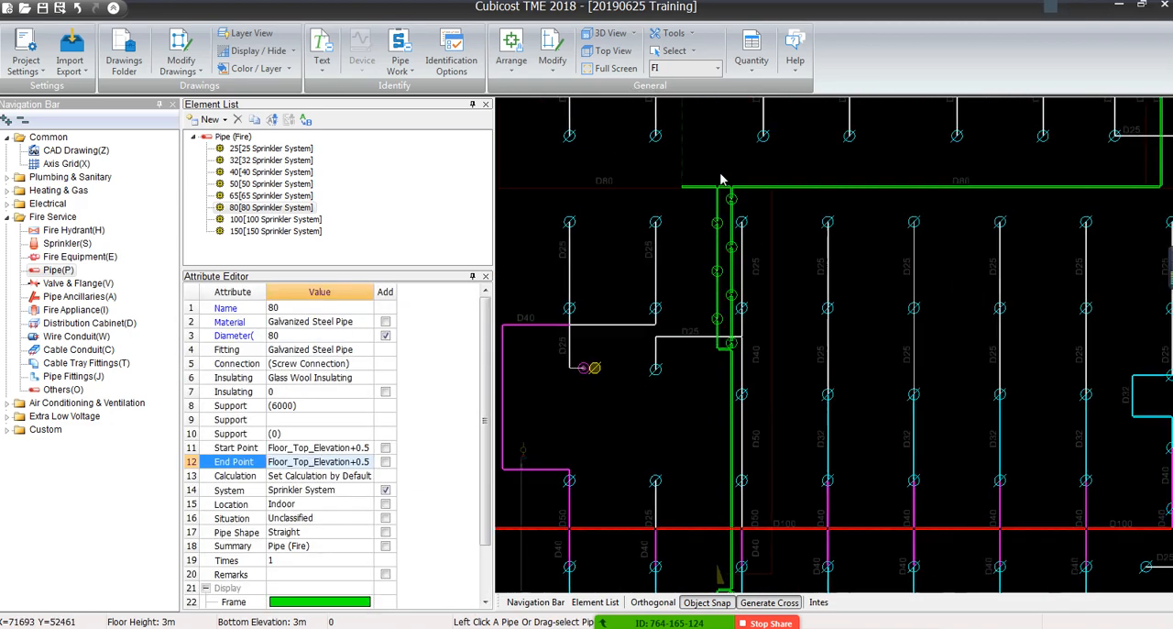
scroll(720, 339, "down", 4)
scroll(692, 284, "up", 6)
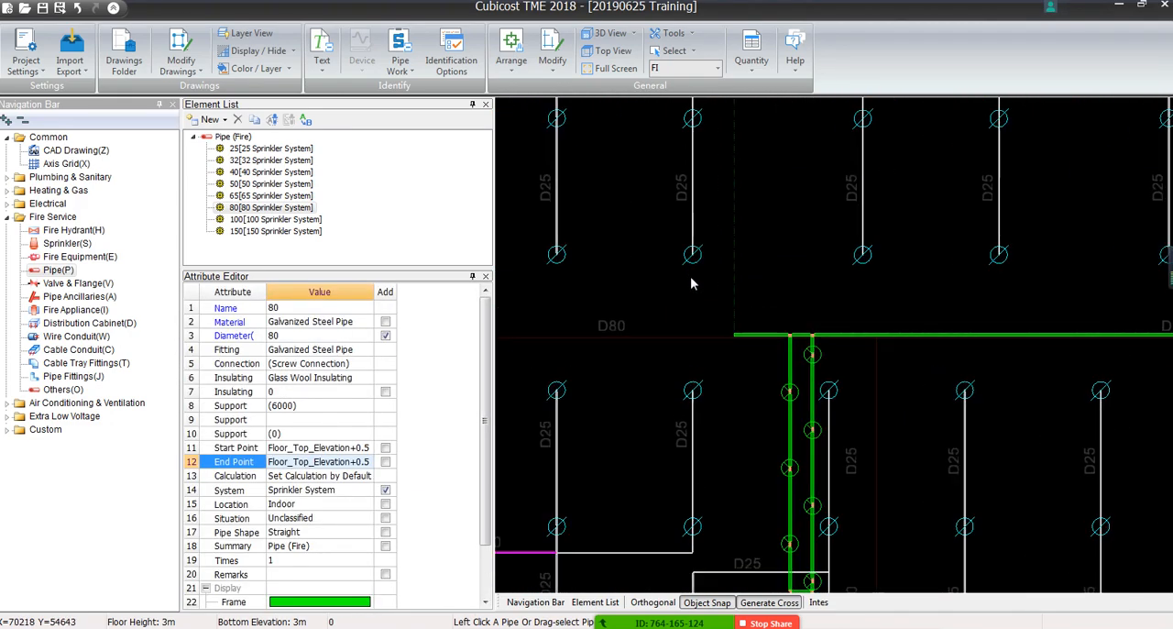
scroll(724, 309, "down", 5)
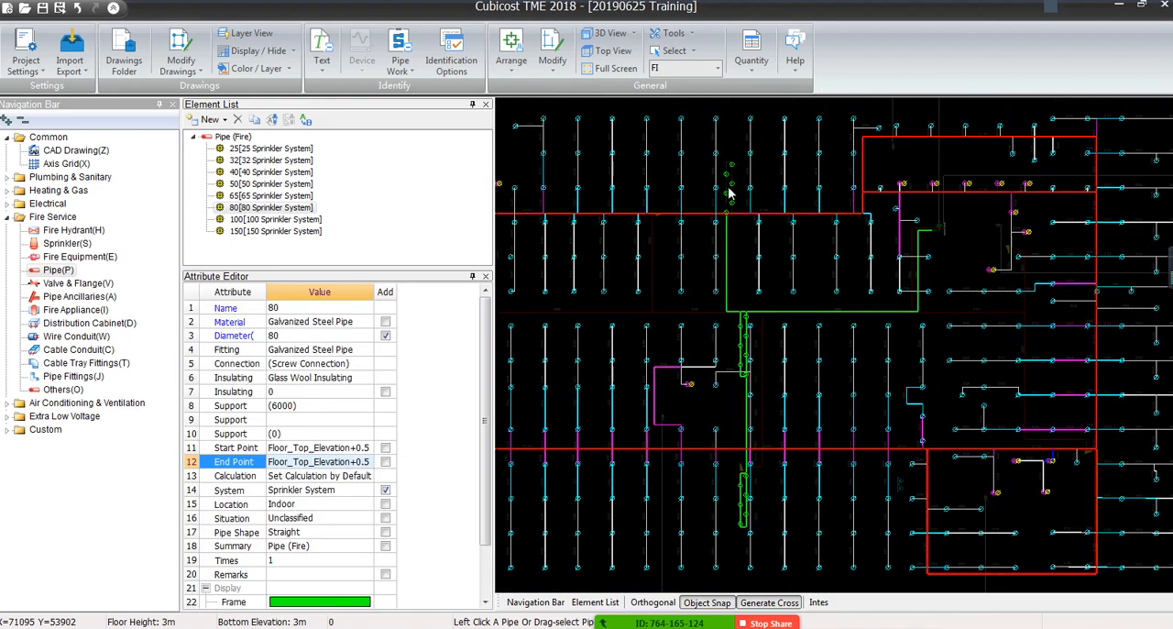
Identify the two parallel dashed lines through the green circle symbols above the D100 main as 80 pipe
scroll(729, 212, "up", 3)
scroll(729, 207, "up", 2)
left_click(754, 231)
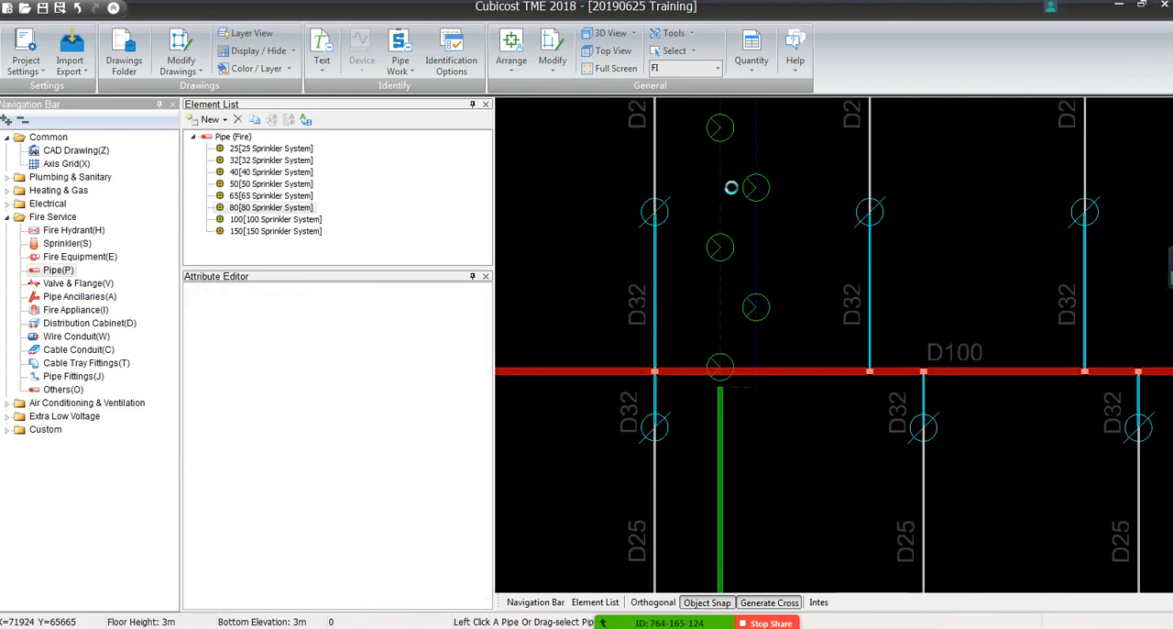
left_click(719, 194)
right_click(710, 193)
Identify the short dashed links at the bottom and top of the upper green symbol group as 80 pipe
scroll(730, 404, "up", 3)
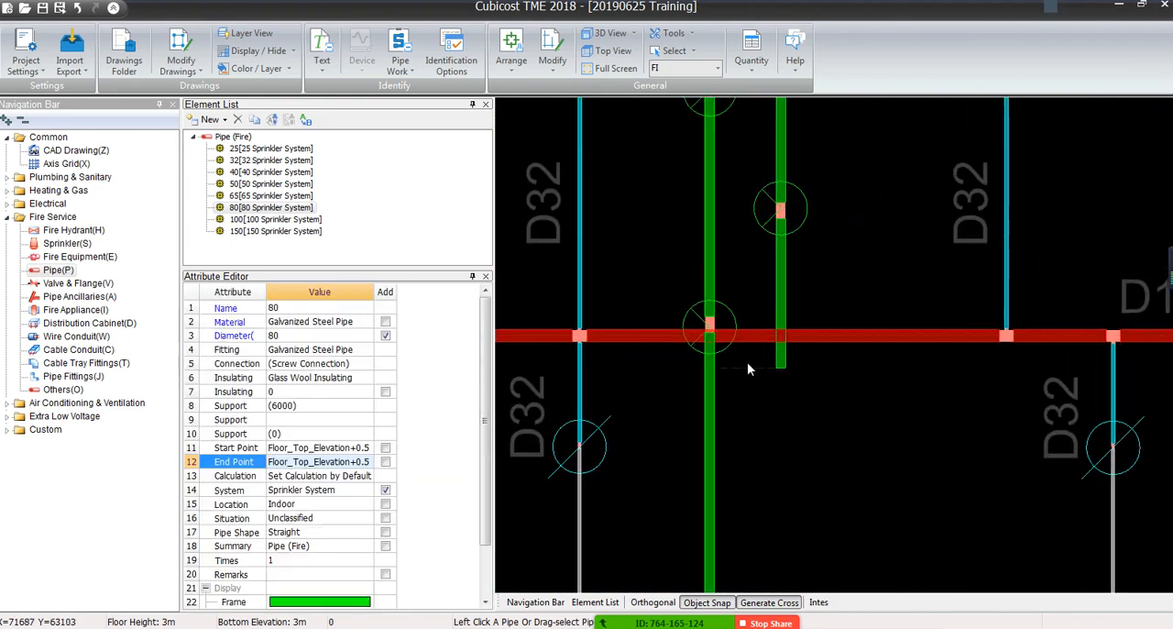
left_click(746, 368)
right_click(746, 370)
scroll(745, 354, "down", 6)
middle_click_drag(753, 230, 753, 207)
scroll(752, 493, "up", 4)
left_click(758, 462)
right_click(757, 470)
scroll(757, 471, "down", 6)
middle_click_drag(748, 448, 845, 306)
middle_click_drag(669, 308, 879, 343)
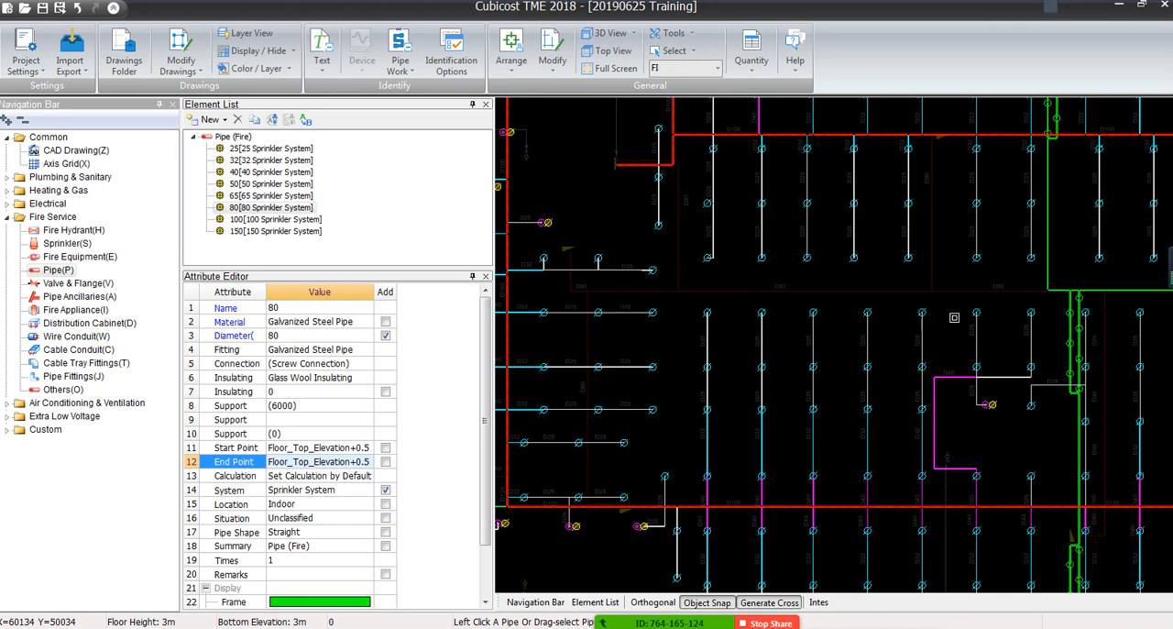
Check the identified sprinkler pipework across the whole layout for pipes that have been missed
middle_click_drag(960, 320, 542, 342)
scroll(542, 342, "down", 3)
scroll(543, 342, "down", 1)
middle_click_drag(644, 348, 846, 348)
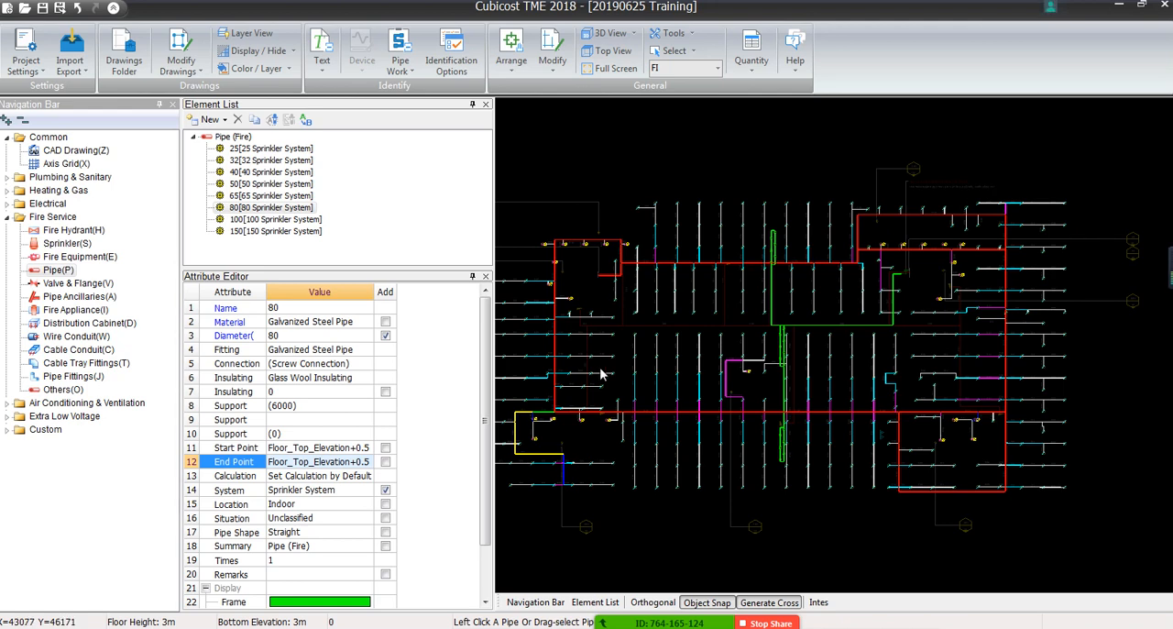
scroll(601, 374, "up", 5)
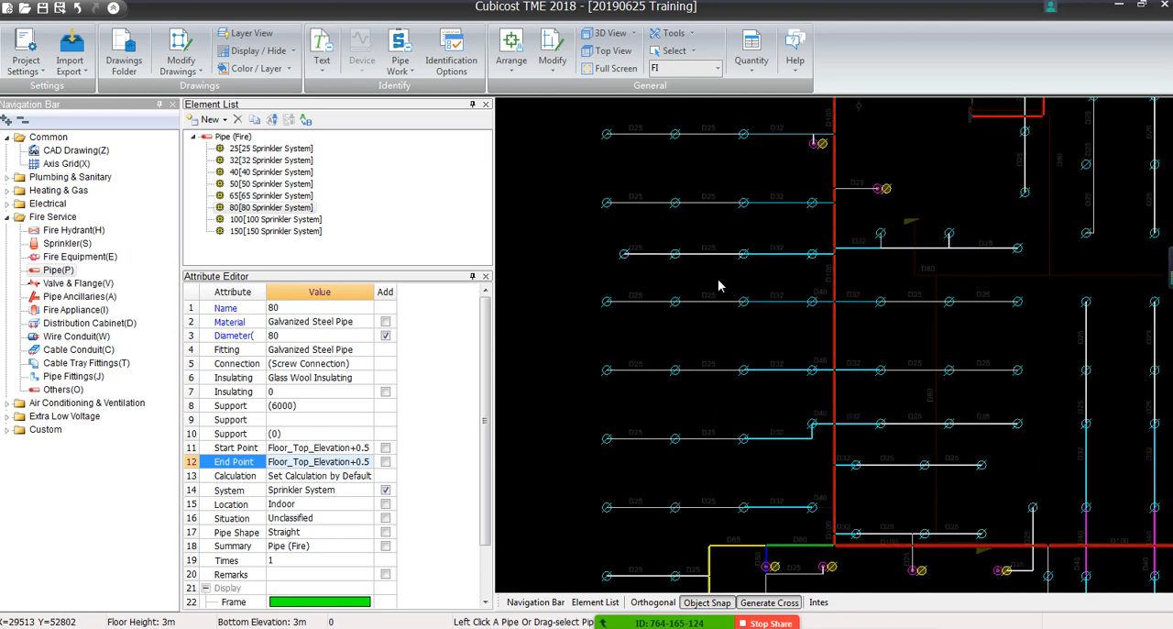
scroll(622, 394, "down", 5)
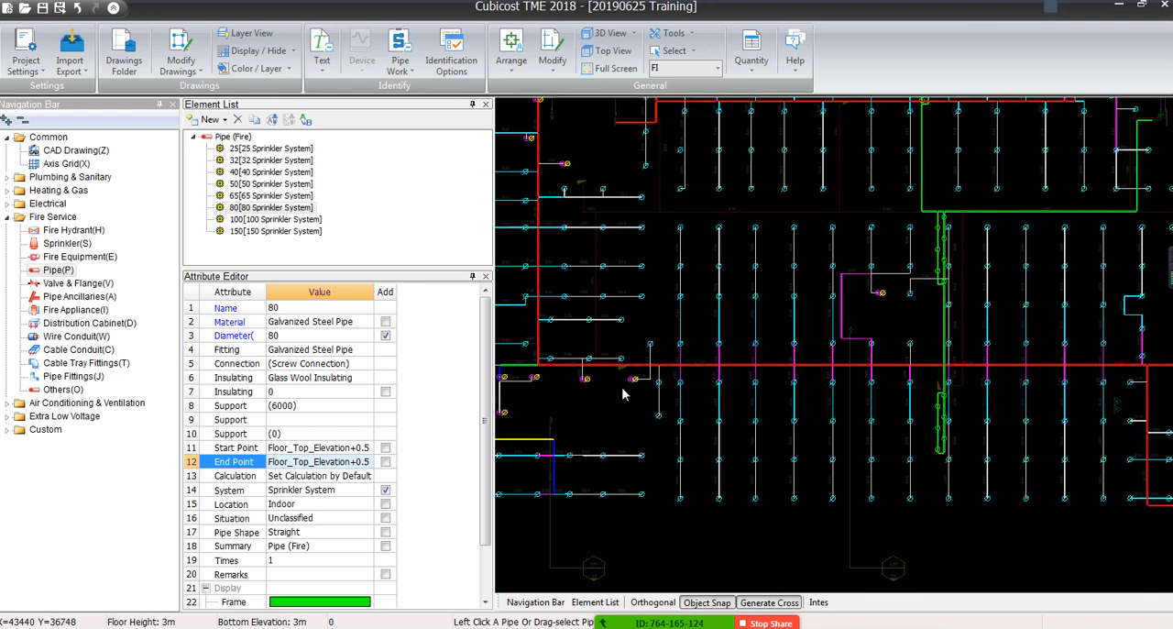
middle_click_drag(828, 415, 663, 413)
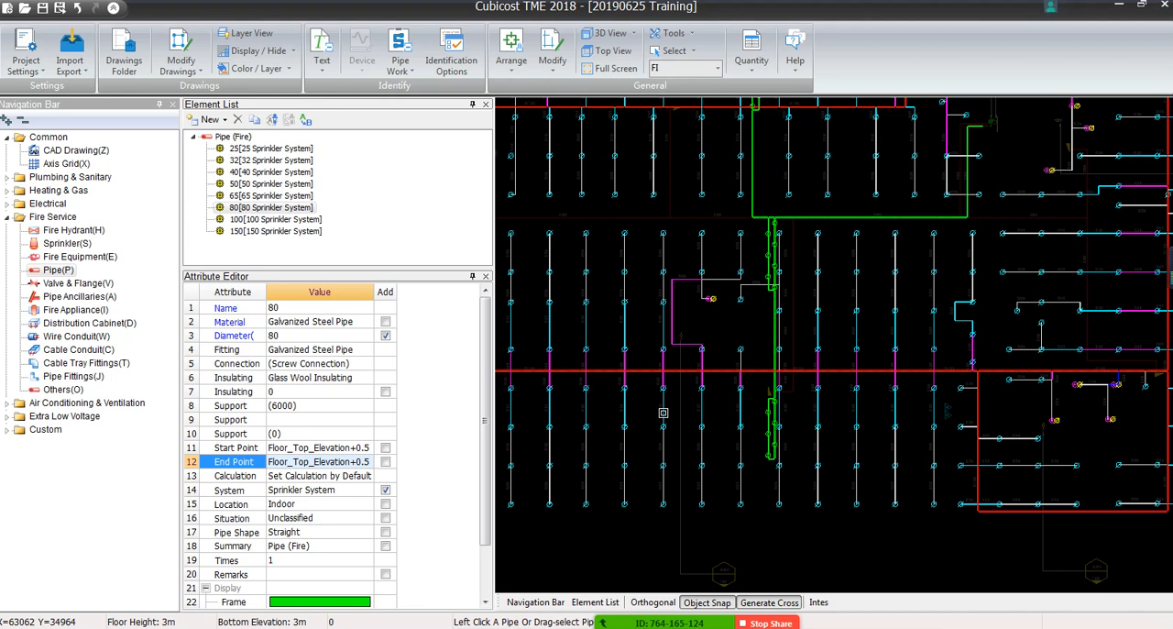
middle_click_drag(899, 354, 810, 419)
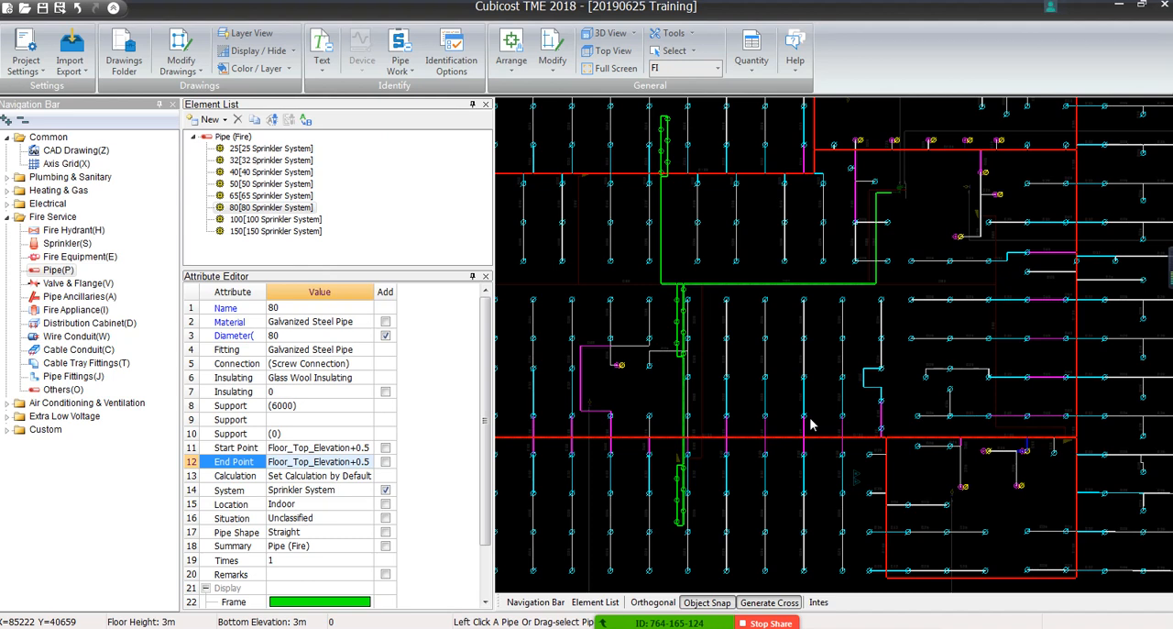
Identify the short dashed piece between the open end of the green D80 run and the valve symbol as 80 pipe
scroll(990, 185, "up", 5)
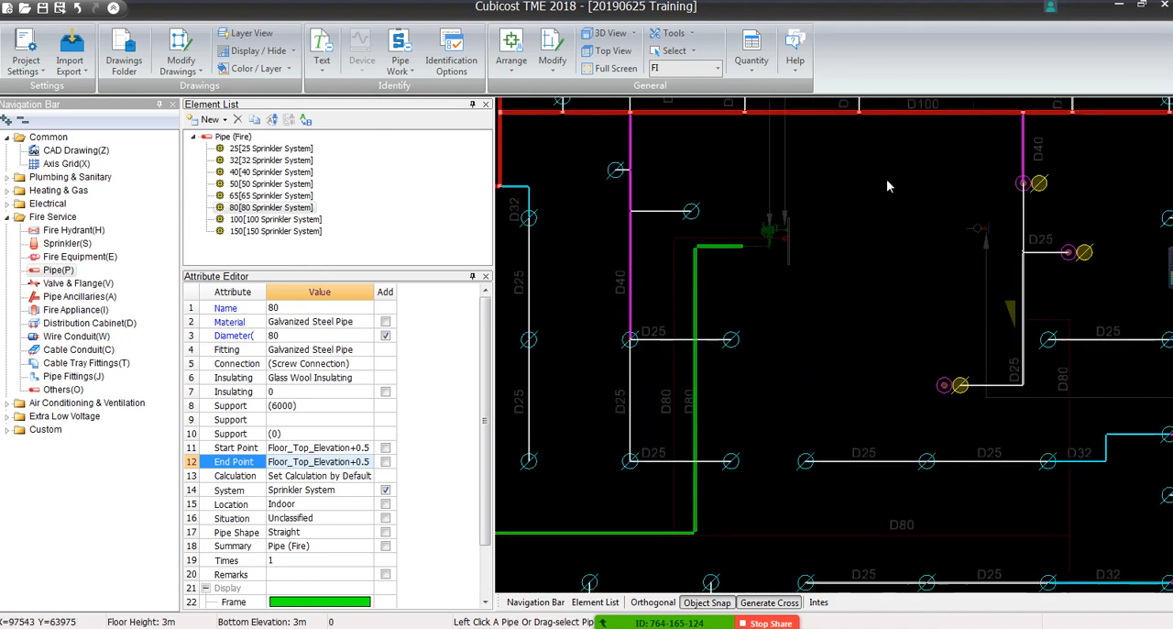
left_click(401, 66)
left_click(412, 88)
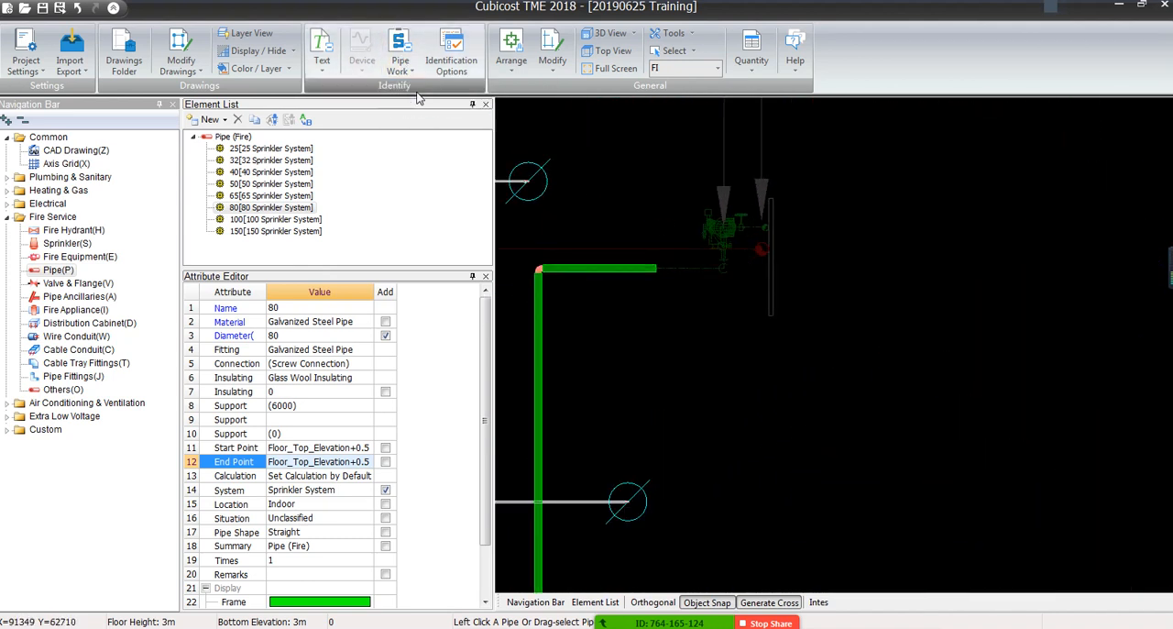
left_click(726, 267)
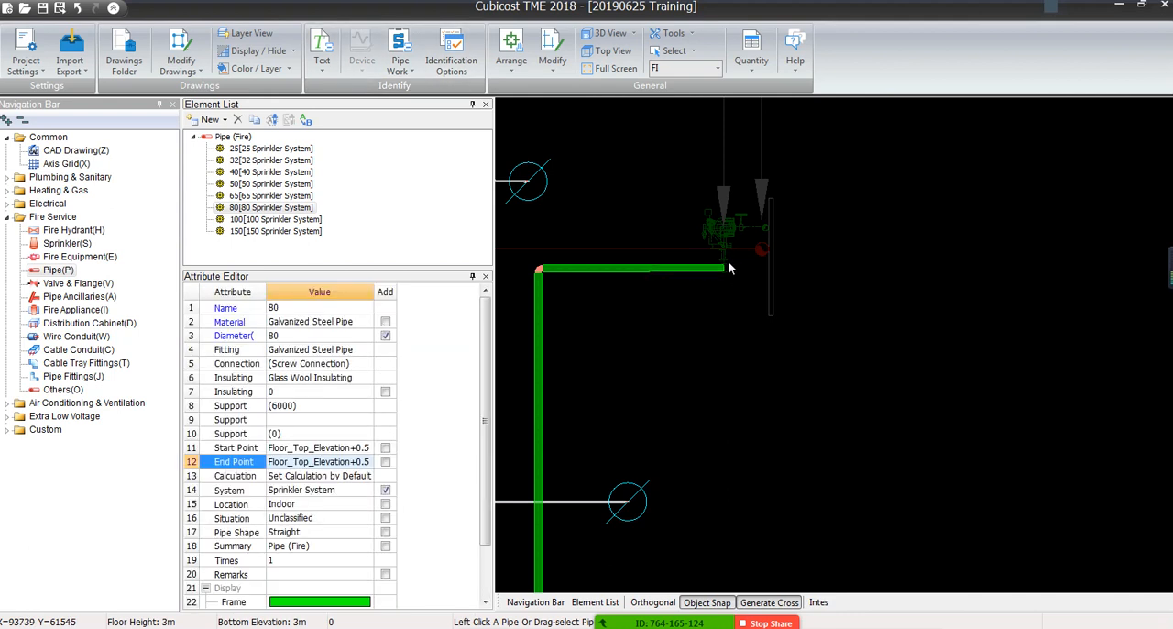
left_click(401, 60)
left_click(412, 88)
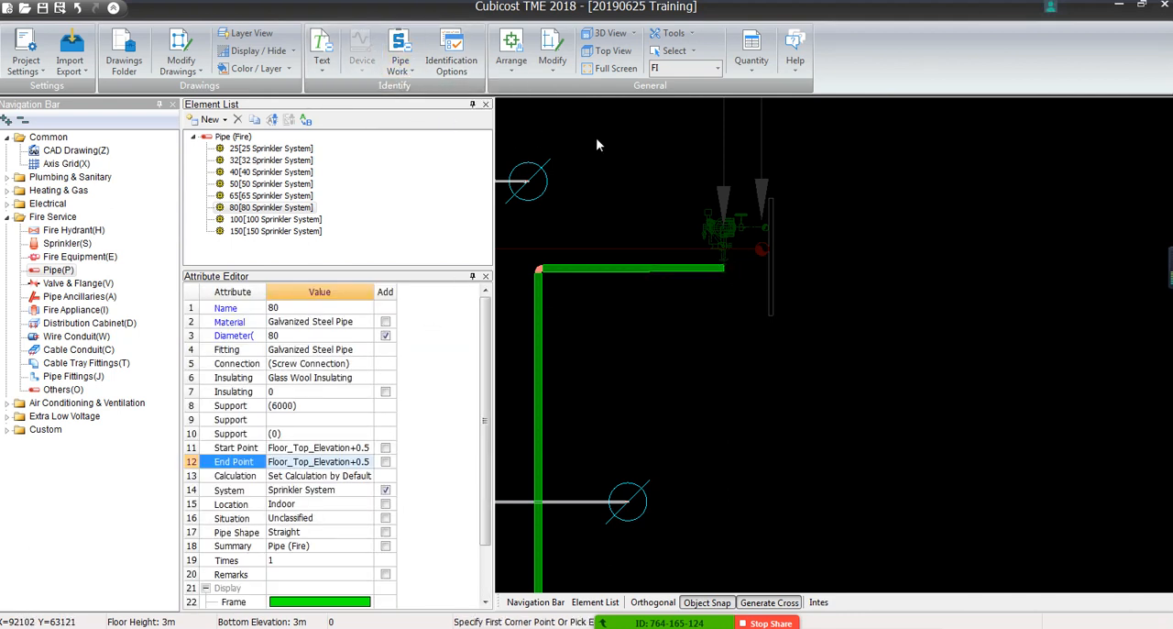
Examine the mains and branches across the layout and the riser symbols at the end of the D100 branch in the upper-left core
scroll(596, 144, "down", 5)
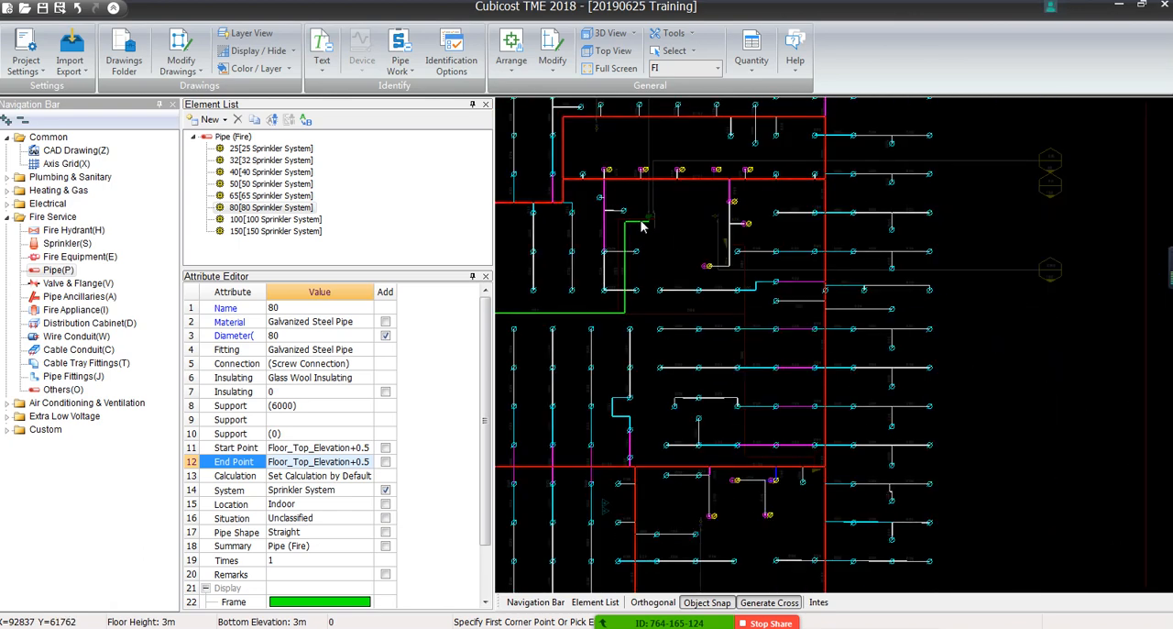
middle_click_drag(641, 226, 642, 291)
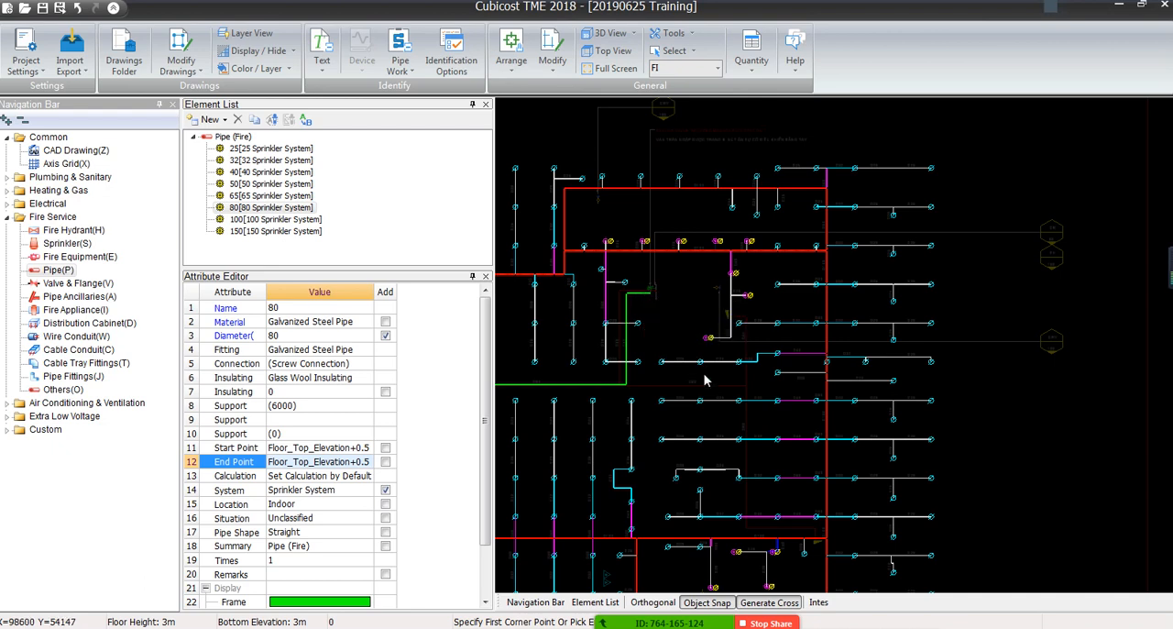
middle_click_drag(705, 379, 877, 283)
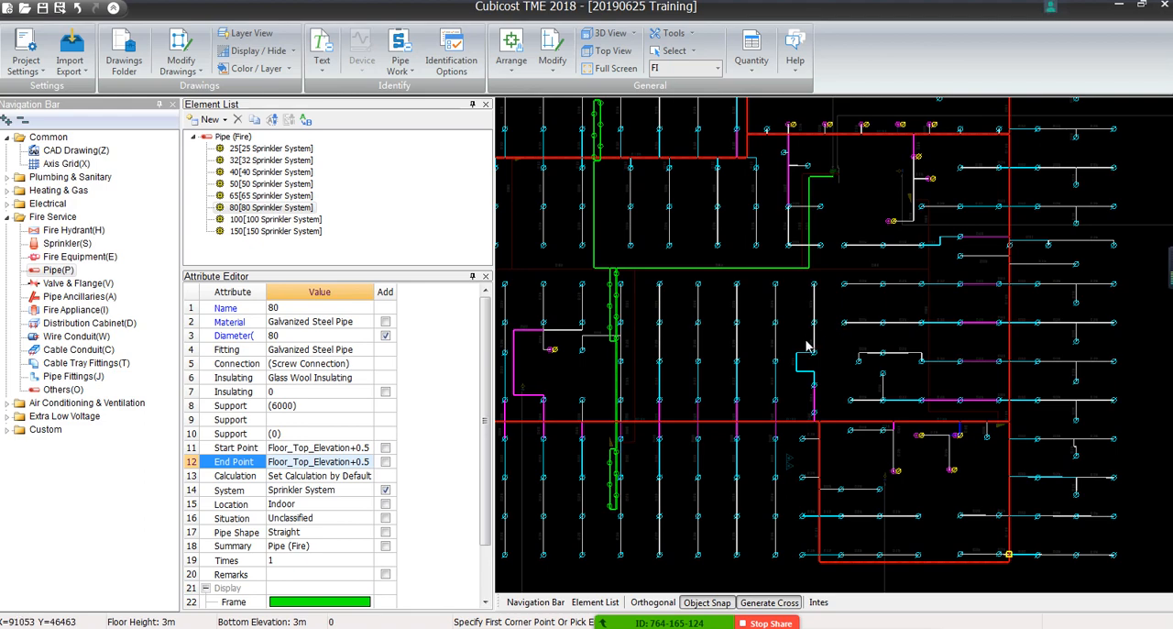
scroll(806, 346, "down", 2)
middle_click_drag(762, 375, 900, 357)
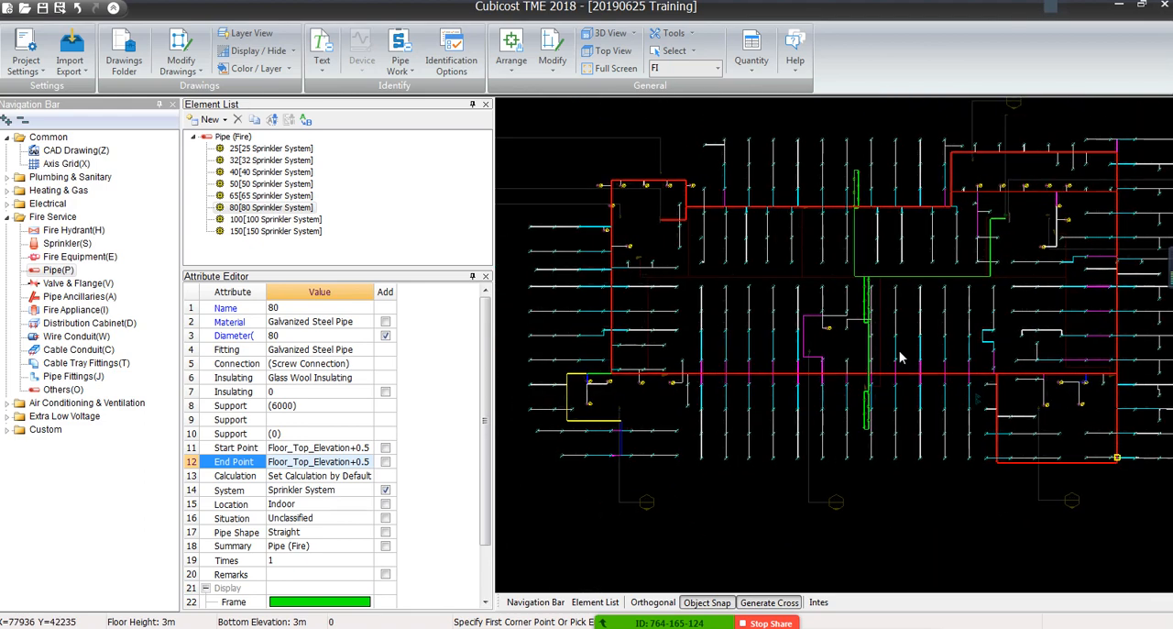
scroll(591, 206, "up", 3)
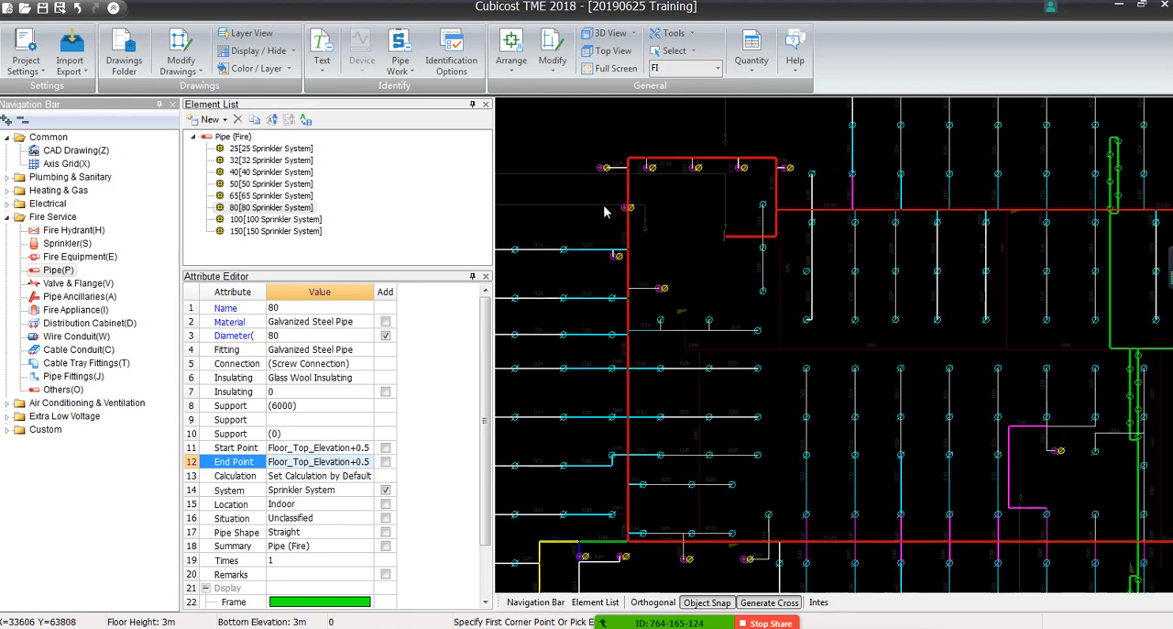
scroll(666, 262, "down", 3)
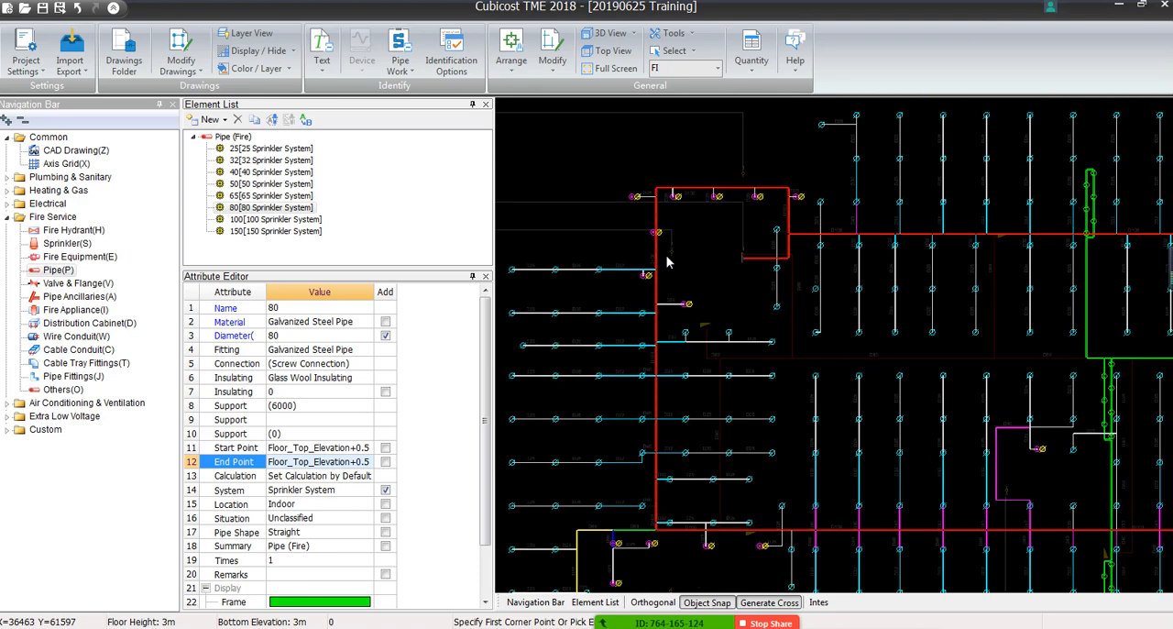
scroll(710, 259, "up", 5)
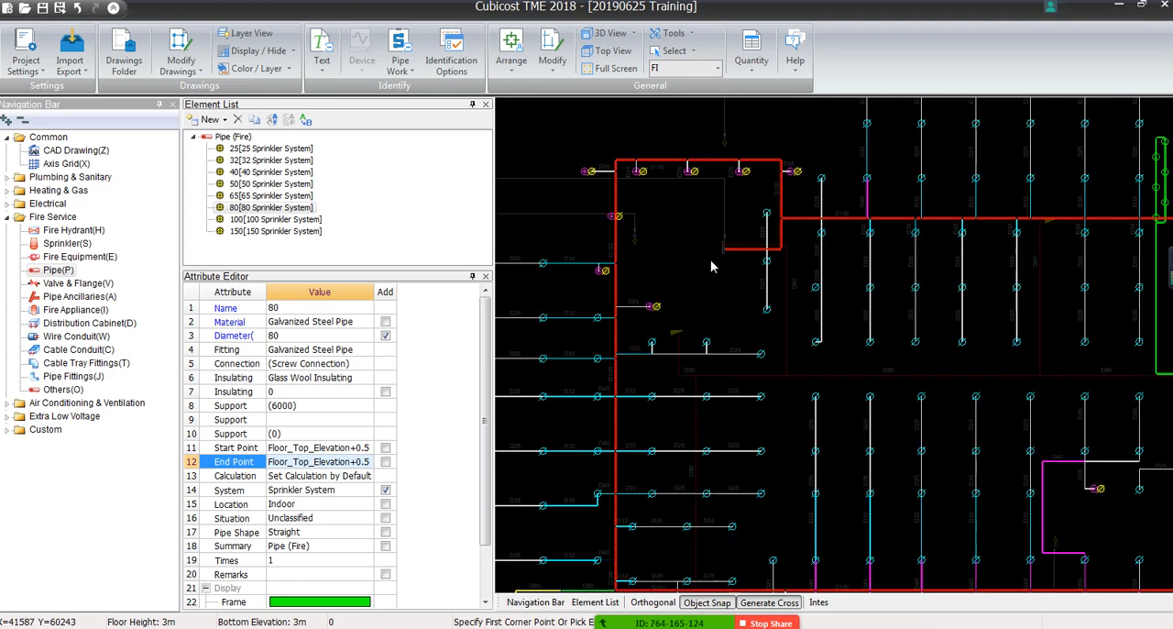
scroll(730, 248, "up", 2)
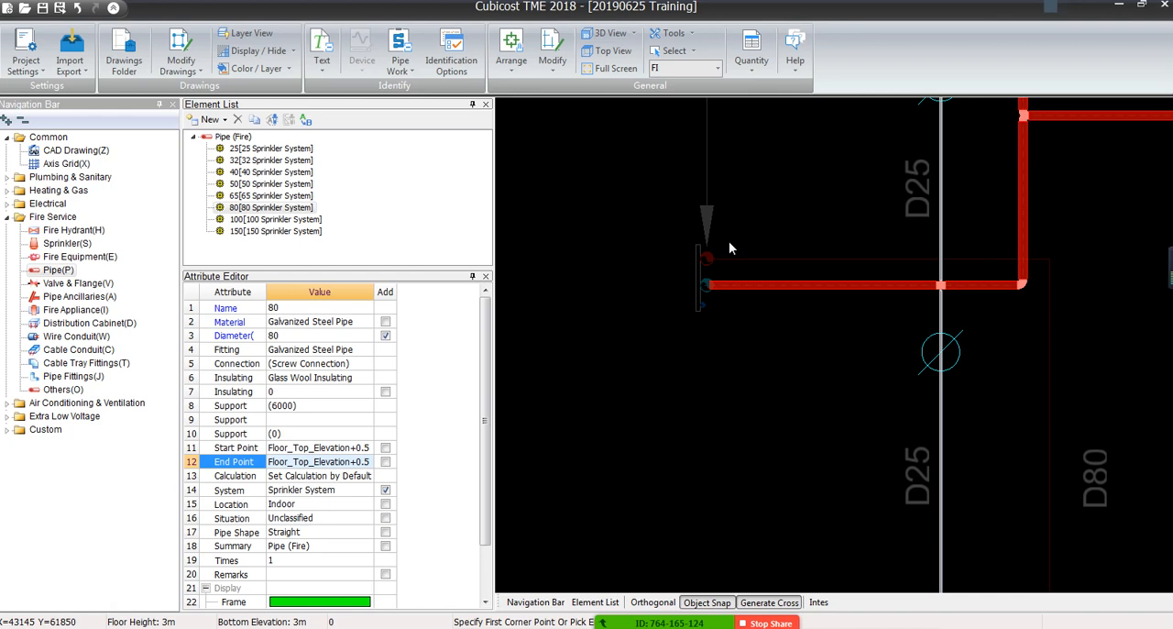
scroll(721, 343, "down", 5)
scroll(721, 340, "down", 1)
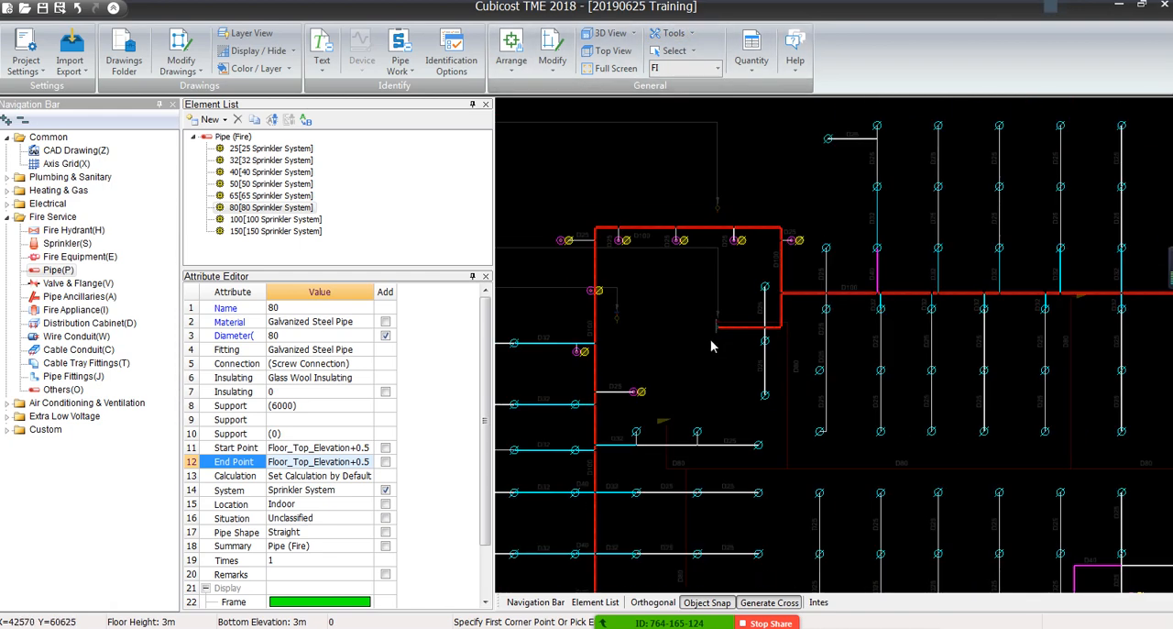
Restore the dimmed CAD drawing to full brightness so its lines, labels and riser symbols can be read
middle_click_drag(711, 340, 846, 333)
scroll(850, 319, "up", 7)
scroll(832, 320, "down", 5)
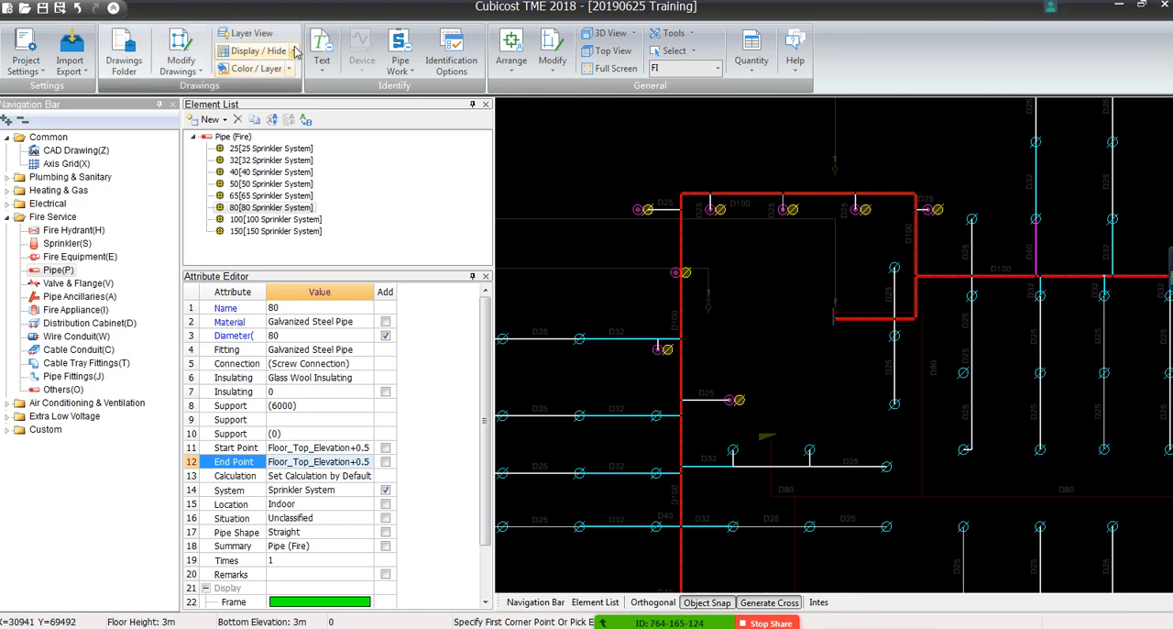
left_click(266, 51)
left_click(271, 108)
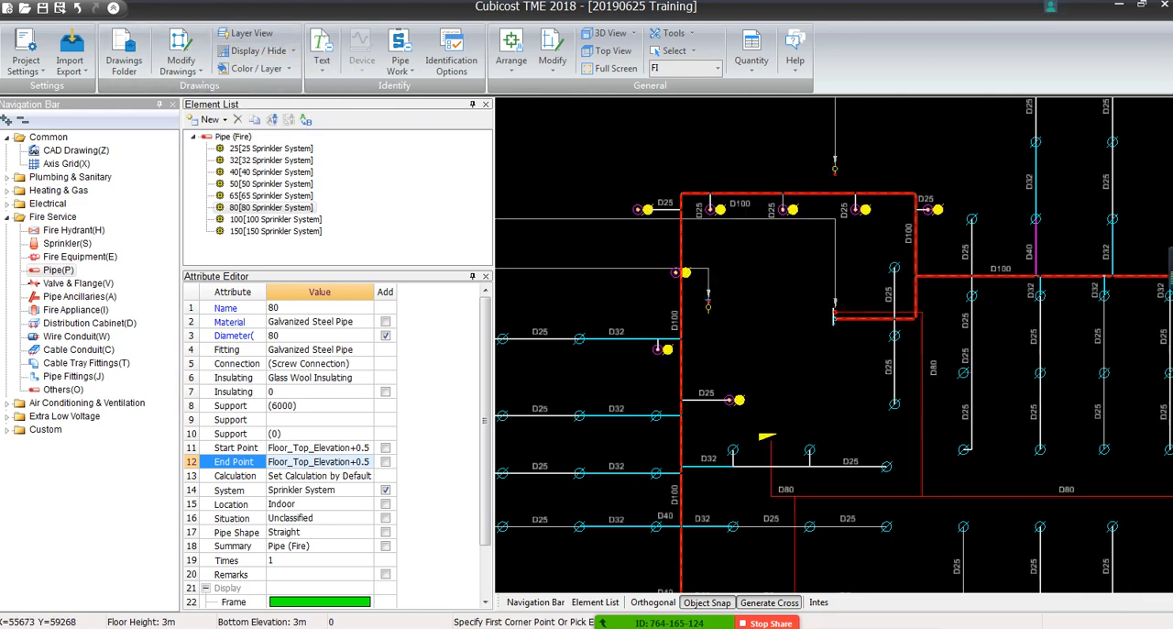
Trace the leader from the riser group at the end of the D100 branch to its hexagonal tags and read the riser sizes
scroll(884, 326, "up", 4)
scroll(902, 337, "down", 2)
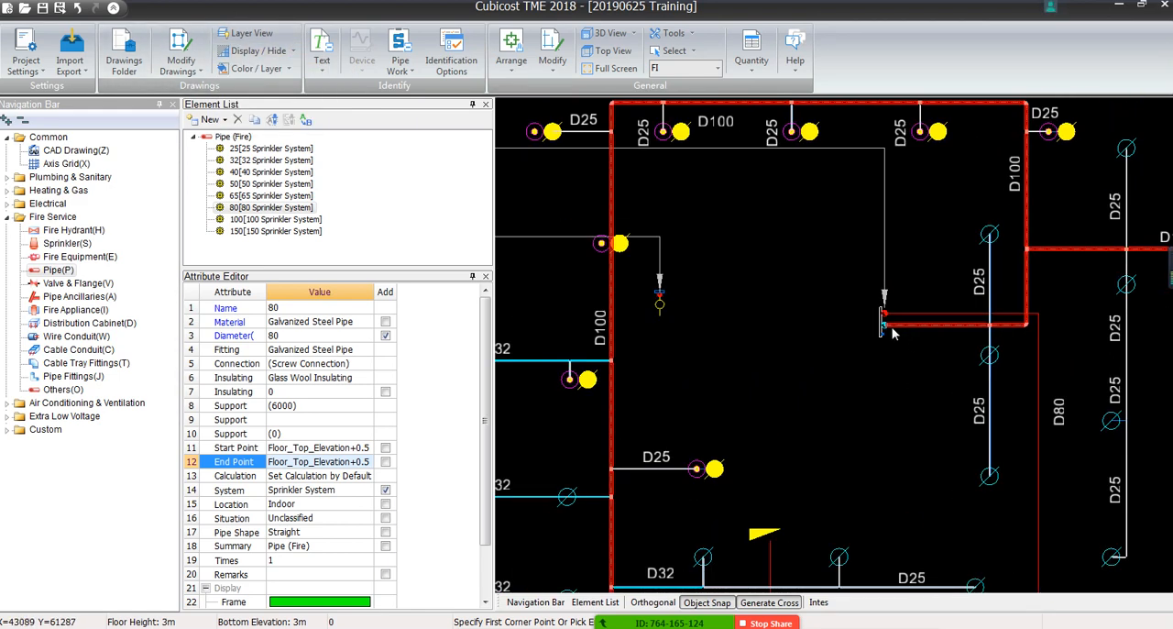
middle_click_drag(885, 325, 1025, 337)
scroll(902, 332, "down", 4)
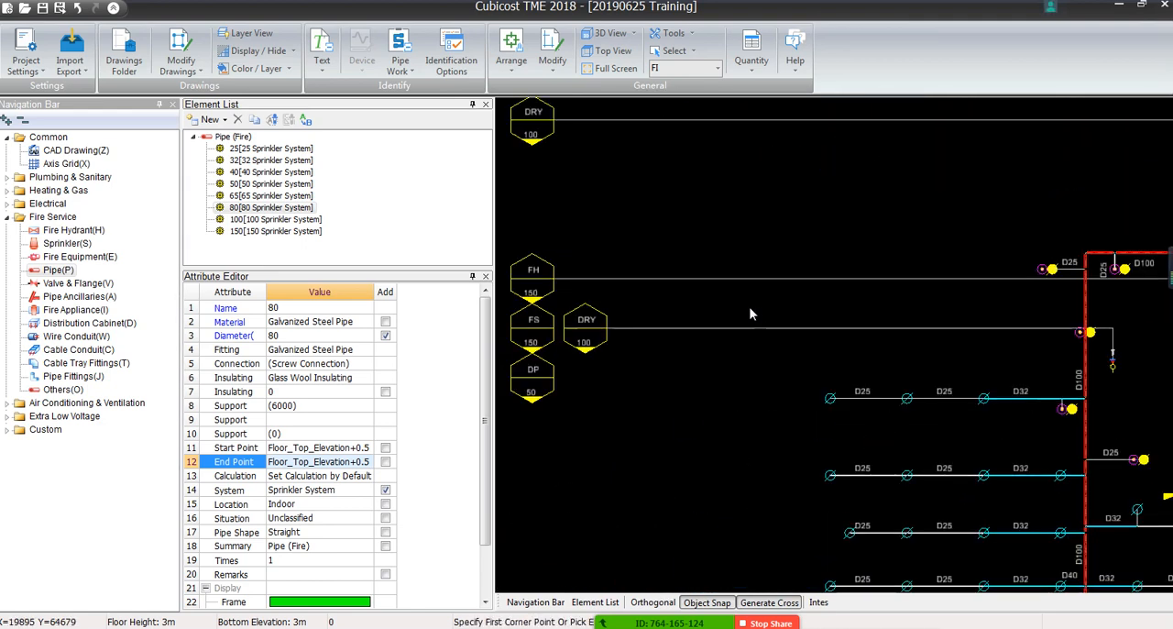
scroll(610, 326, "up", 3)
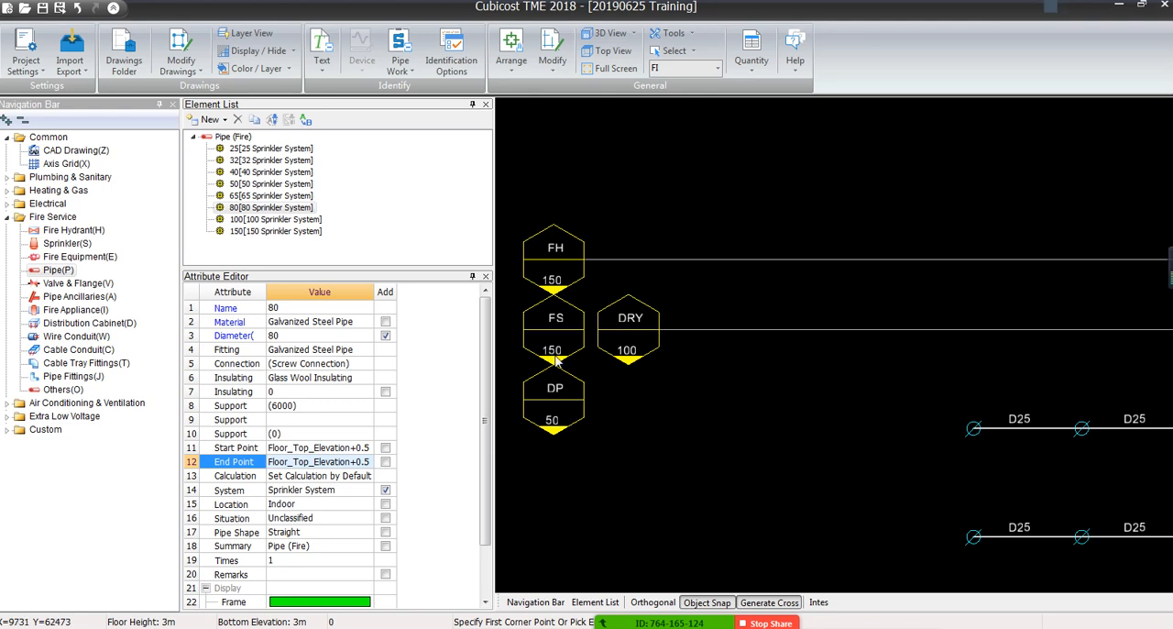
scroll(565, 357, "down", 1)
scroll(565, 356, "down", 5)
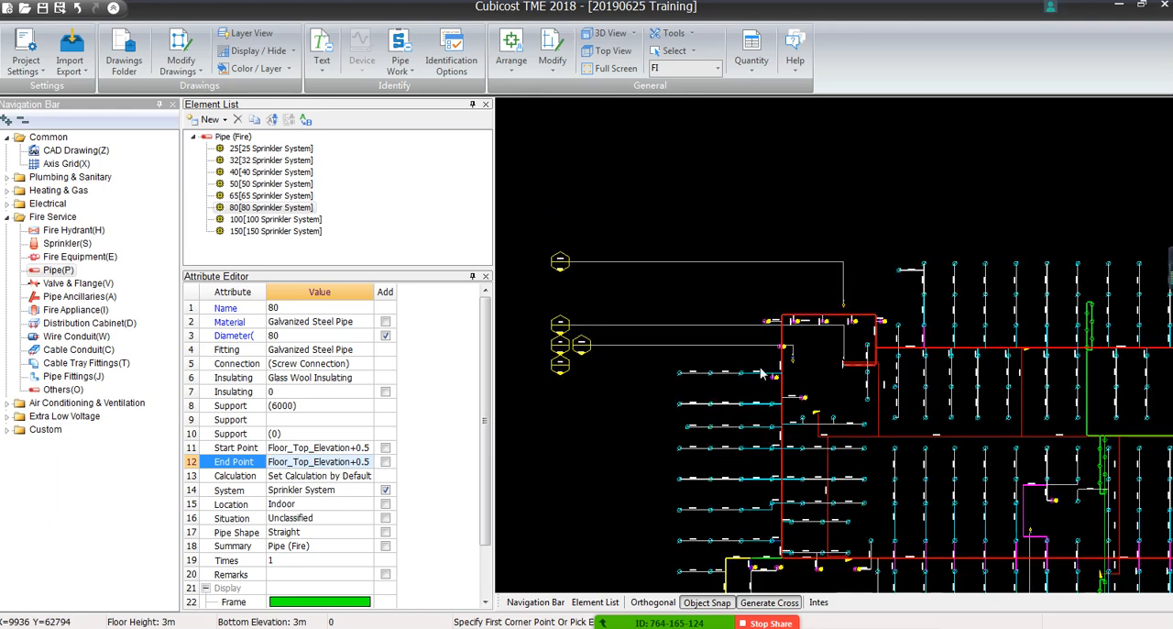
Arrange a vertical 150 sprinkler pipe with its insertion point at the centre of the cyan riser symbol ending the D100 branch
scroll(874, 359, "up", 5)
scroll(572, 356, "up", 1)
scroll(571, 355, "up", 4)
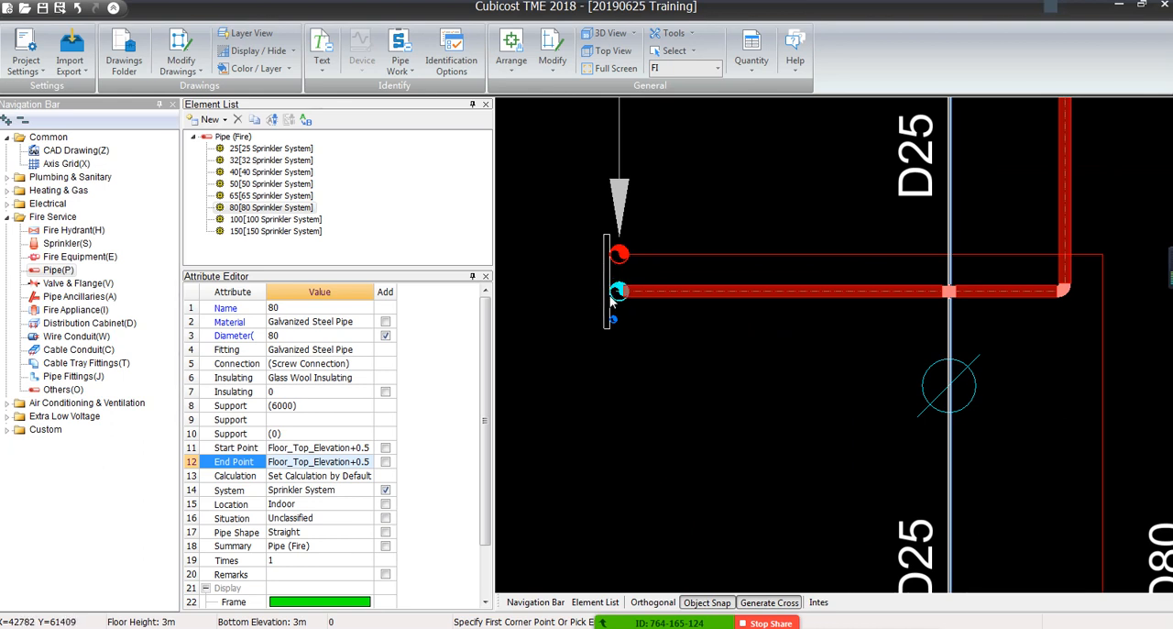
scroll(639, 295, "up", 2)
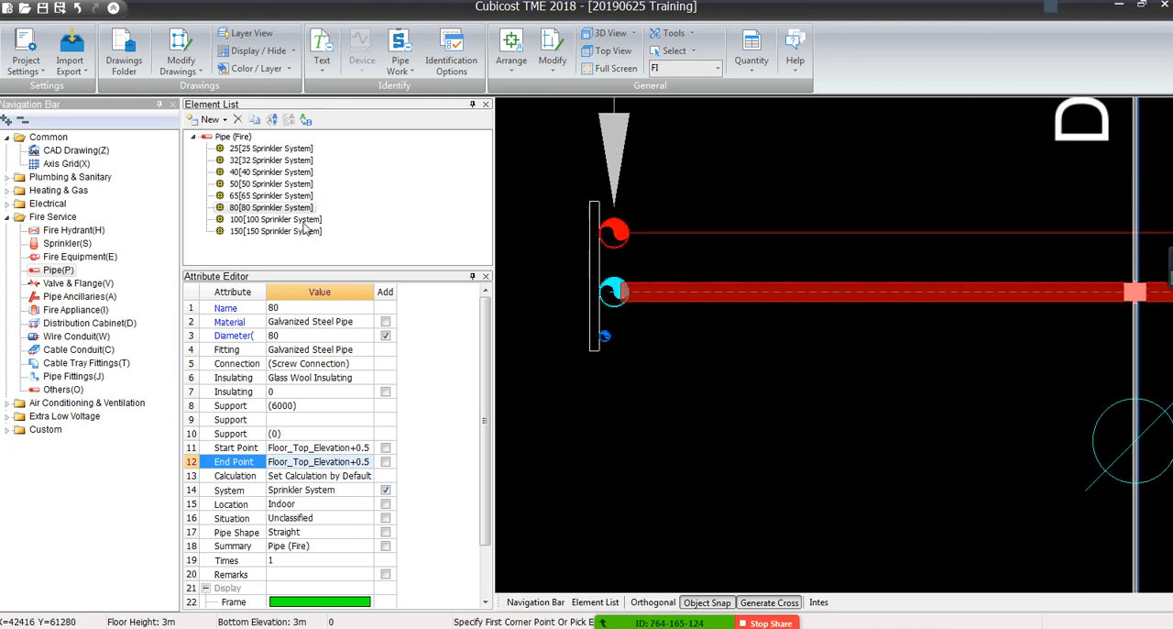
left_click(234, 232)
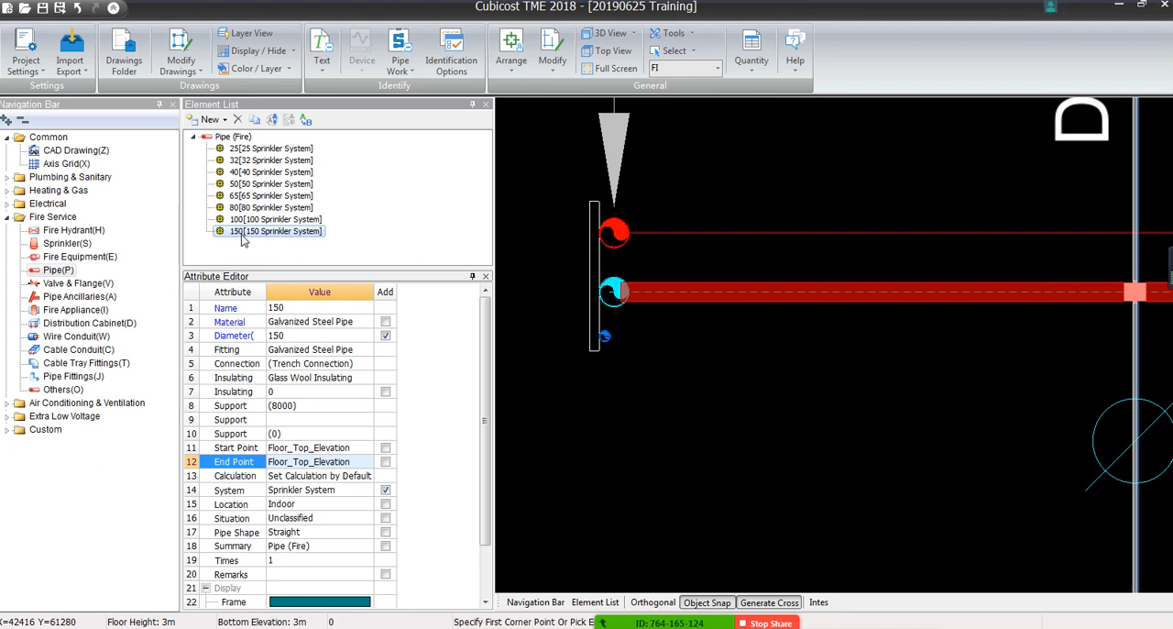
left_click(508, 61)
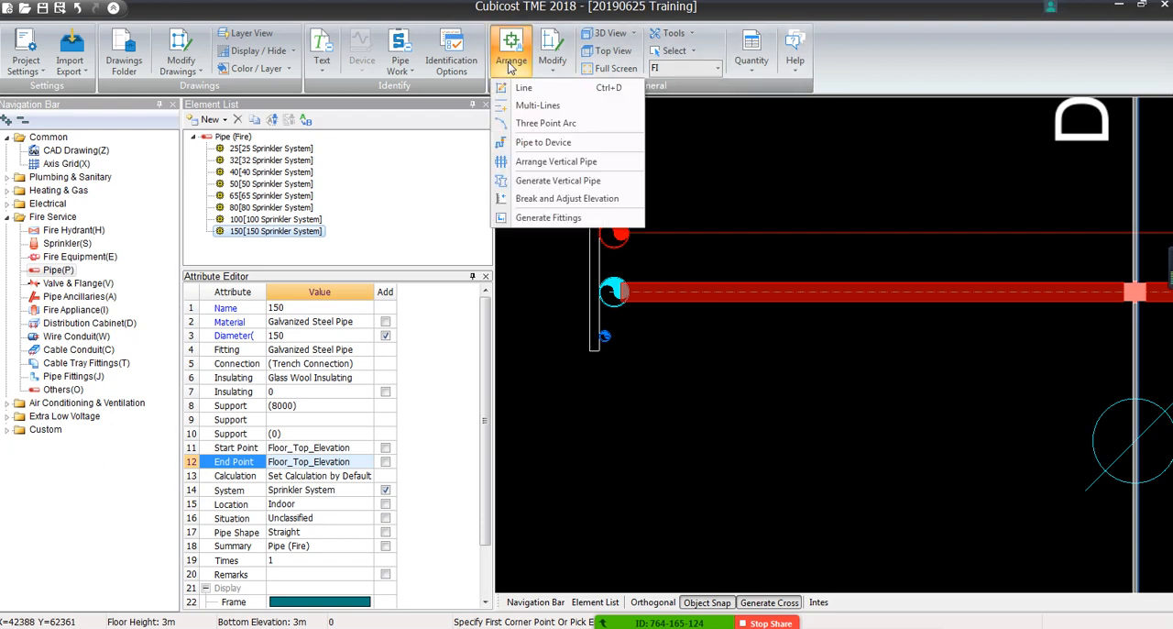
left_click(534, 163)
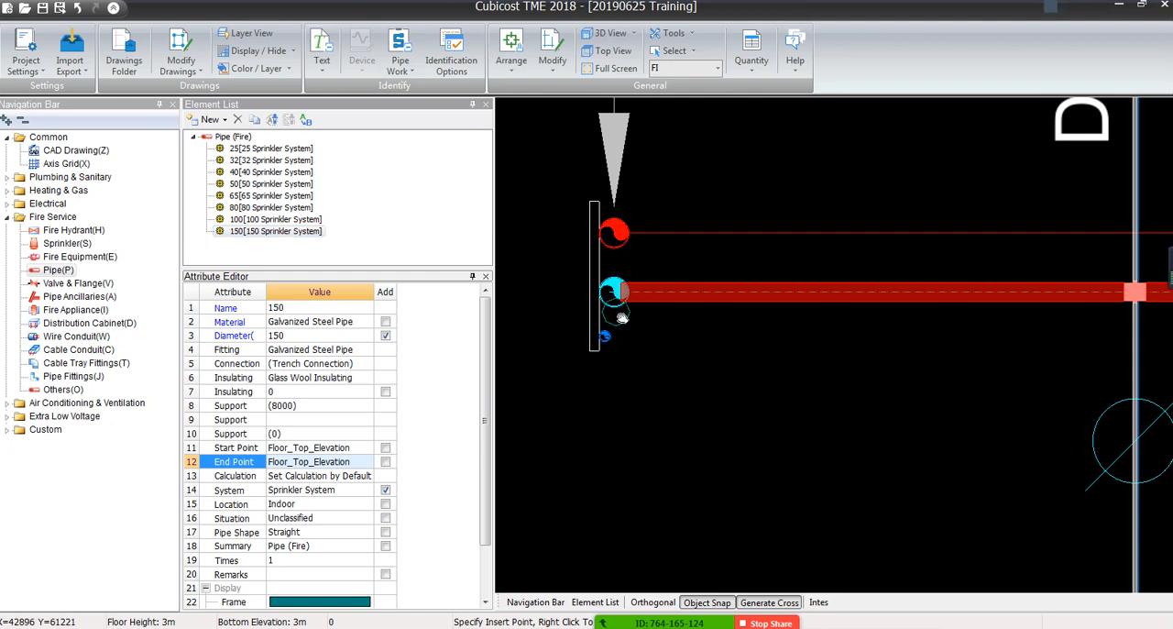
scroll(618, 285, "up", 3)
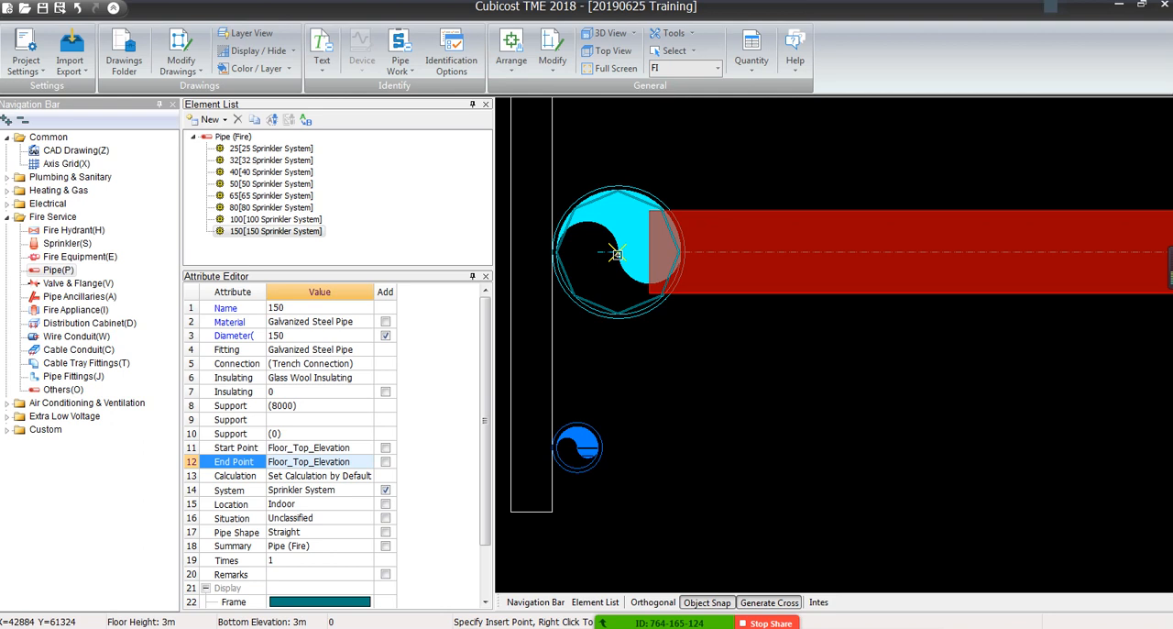
left_click(615, 253)
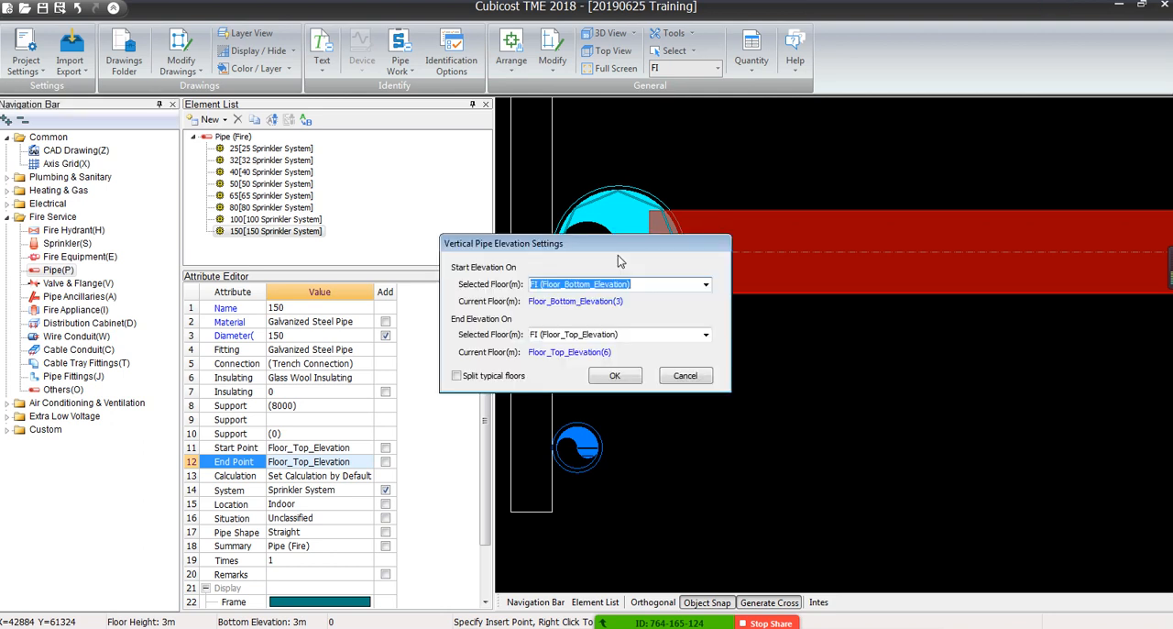
Try a start elevation of 0 and an end elevation of 15 for the vertical 150 pipe
left_click_drag(573, 243, 873, 166)
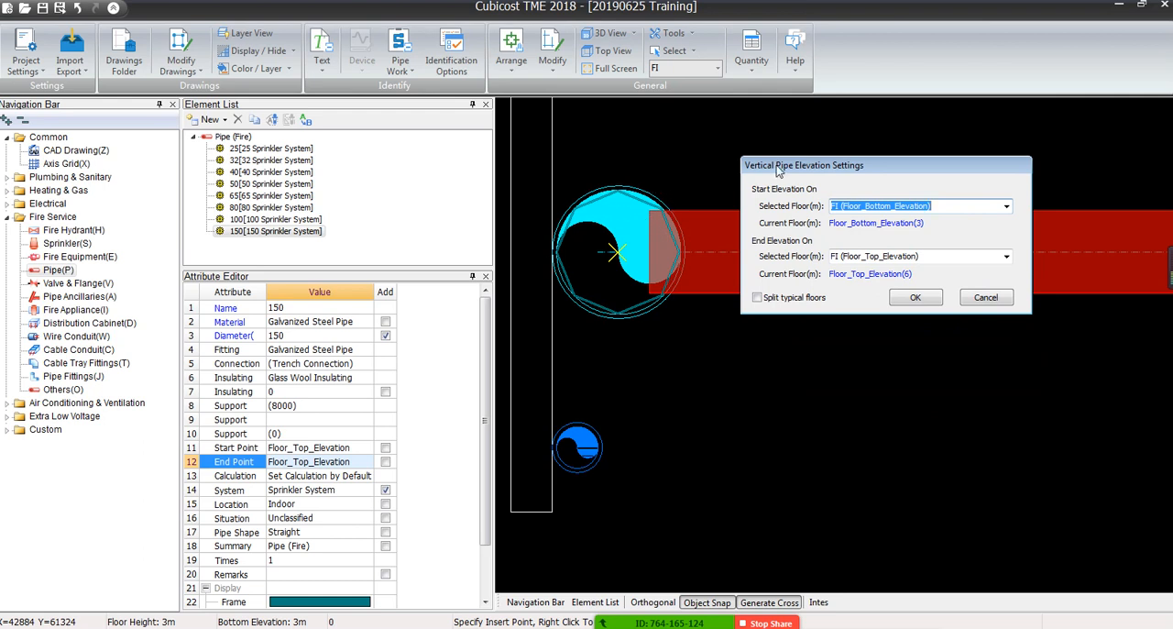
left_click_drag(779, 171, 774, 191)
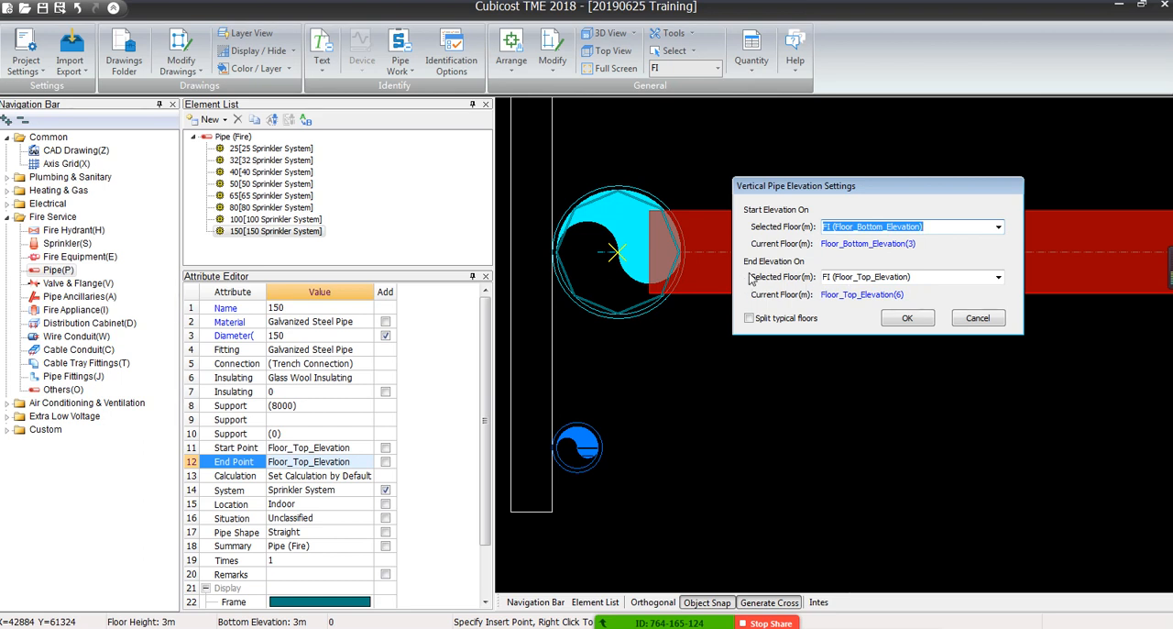
left_click(828, 278)
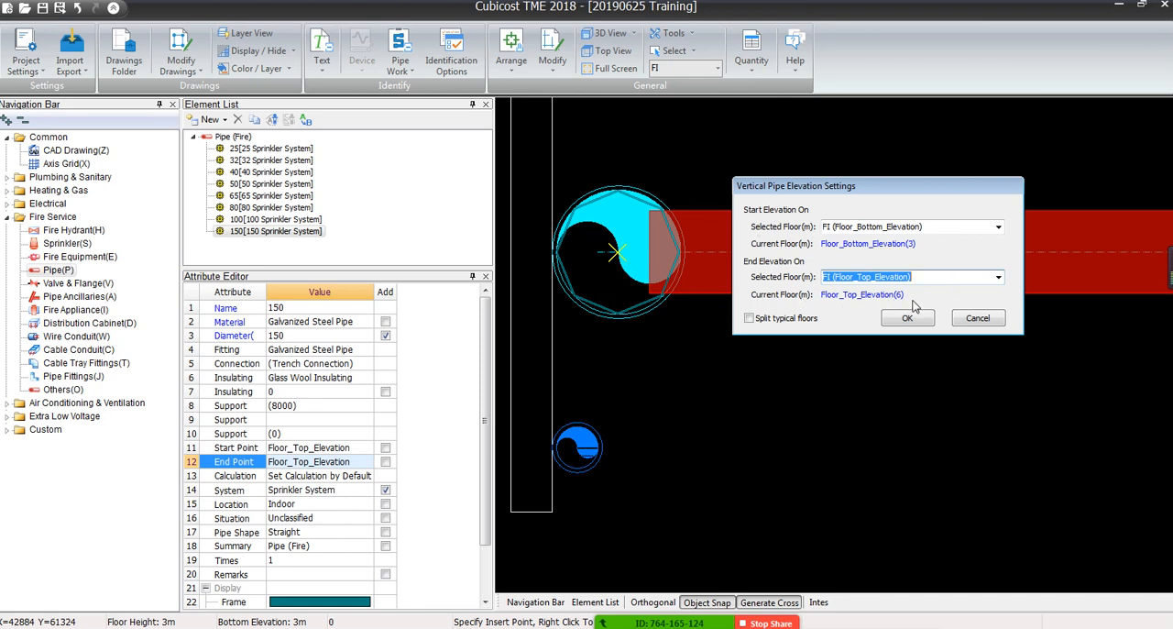
left_click(998, 227)
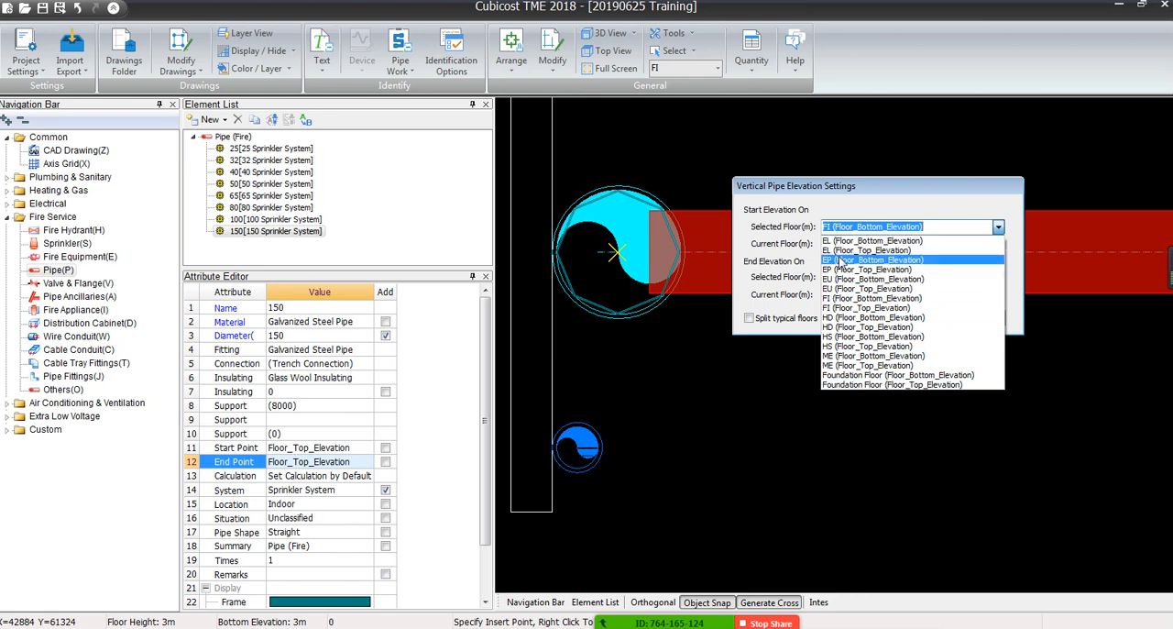
left_click(951, 228)
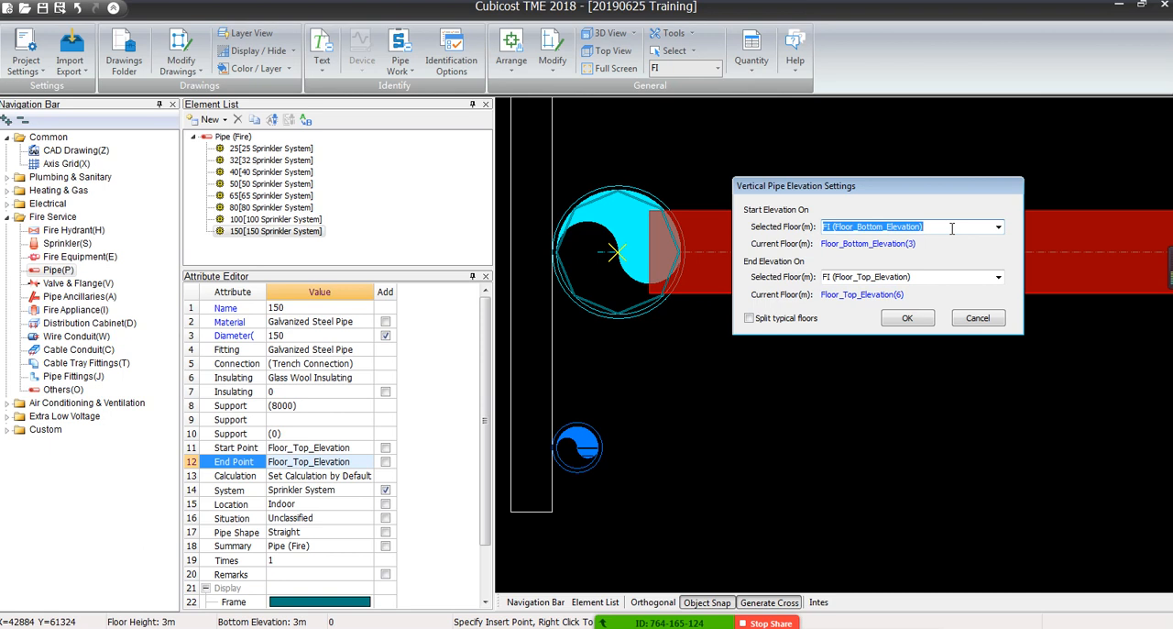
type("0")
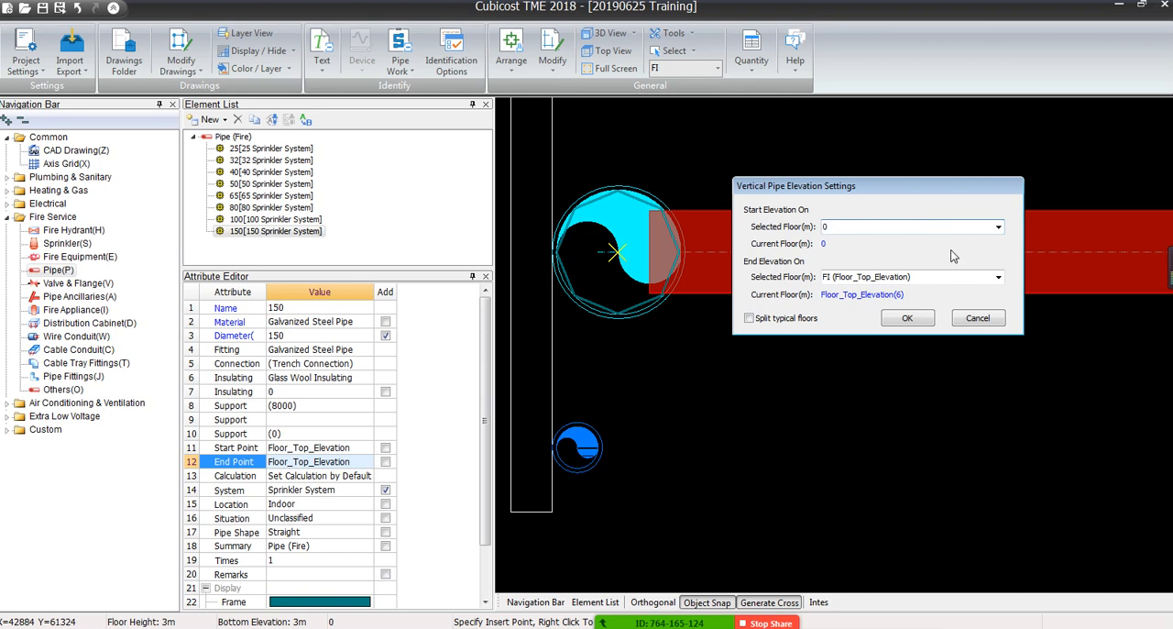
left_click(946, 276)
type("15")
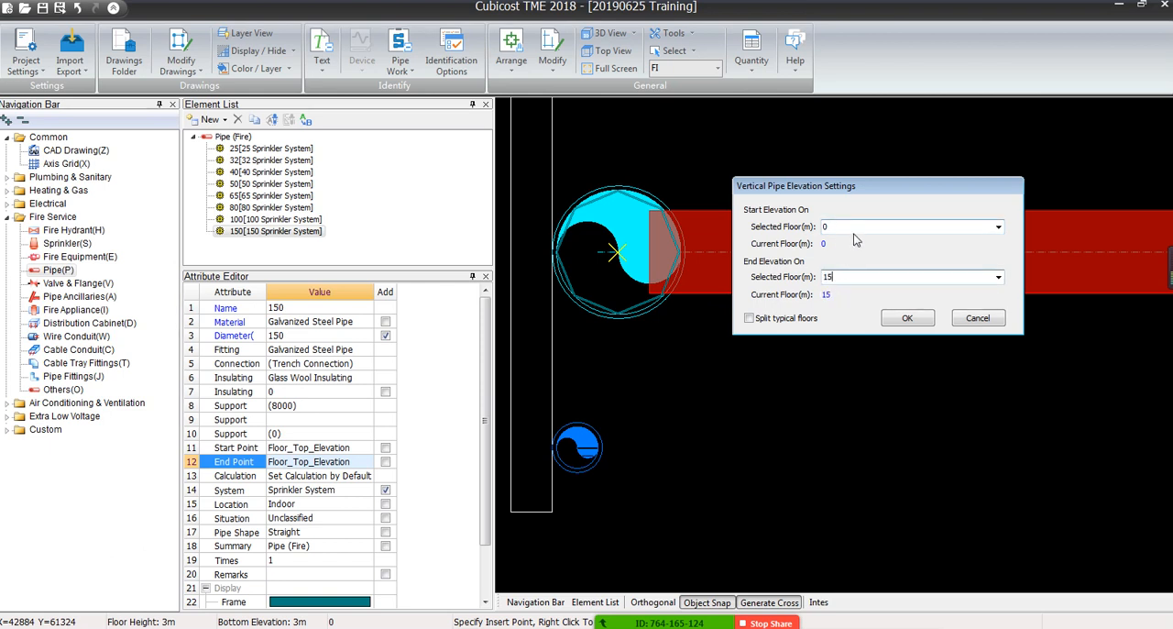
Place the vertical 150 pipe from FI (Floor_Bottom_Elevation) to EL (Floor_Top_Elevation) and end the placement
left_click(998, 229)
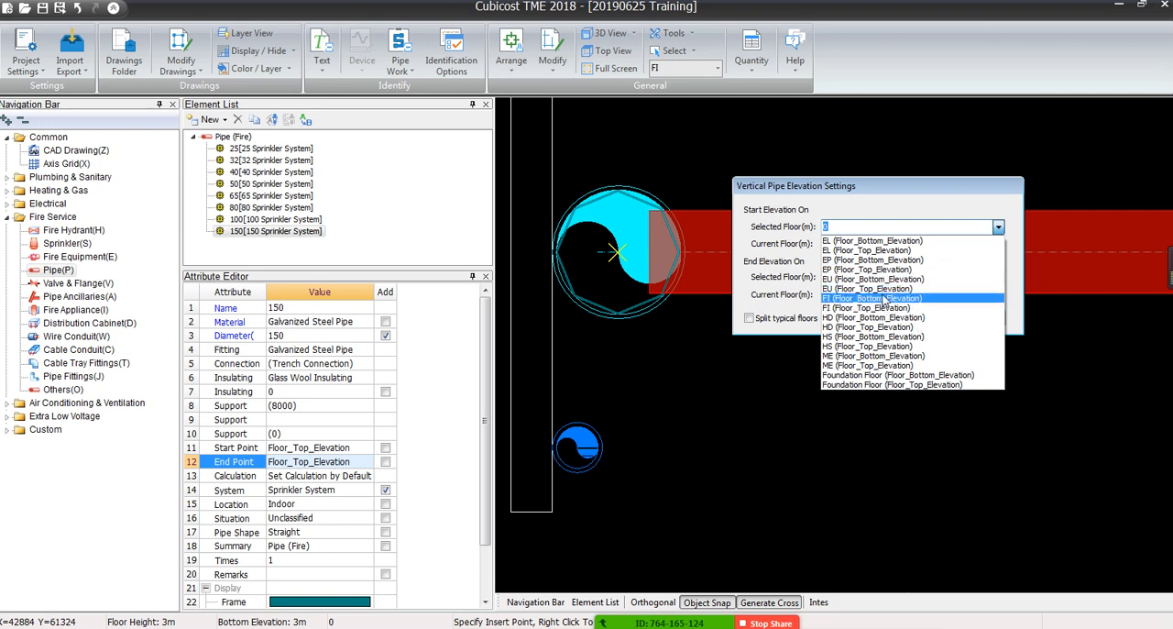
left_click(884, 300)
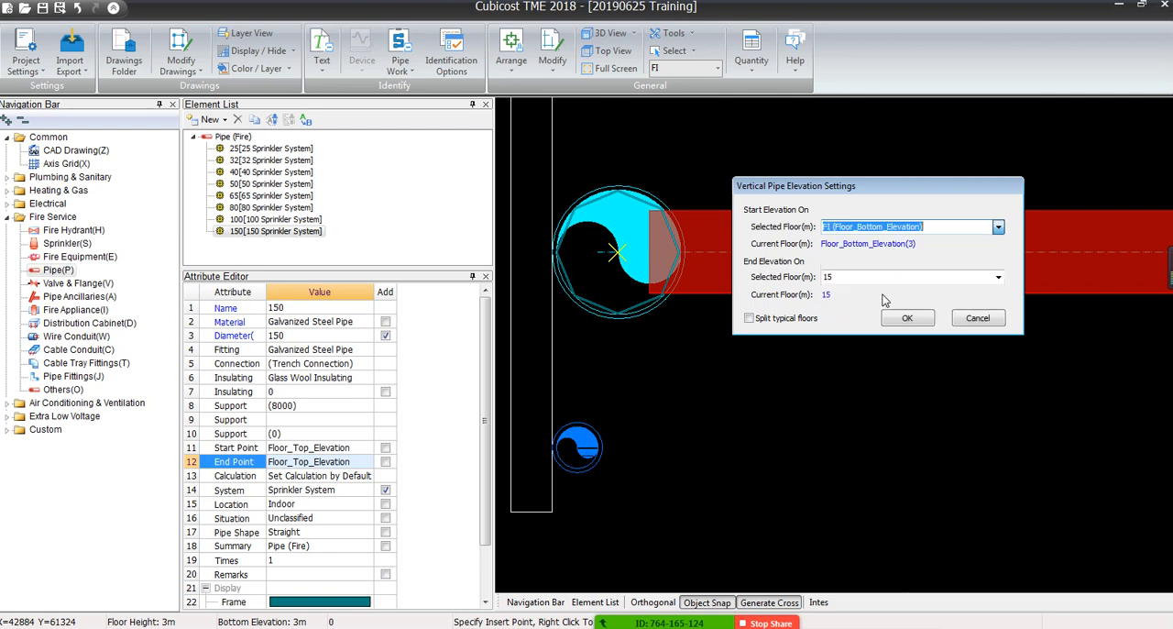
left_click(998, 278)
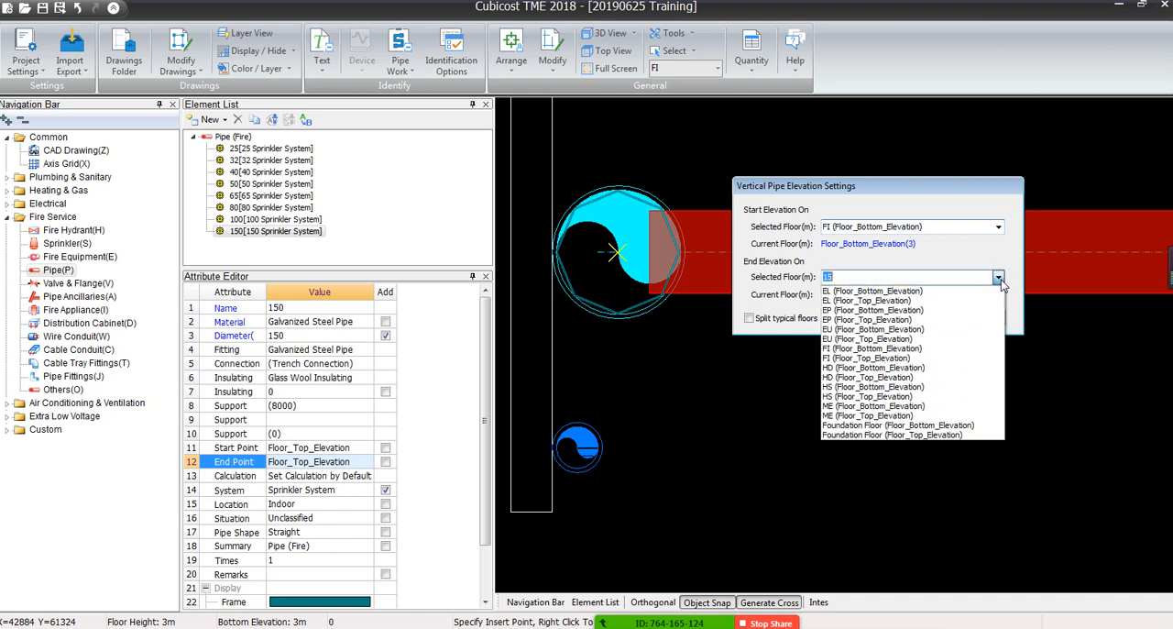
left_click(906, 378)
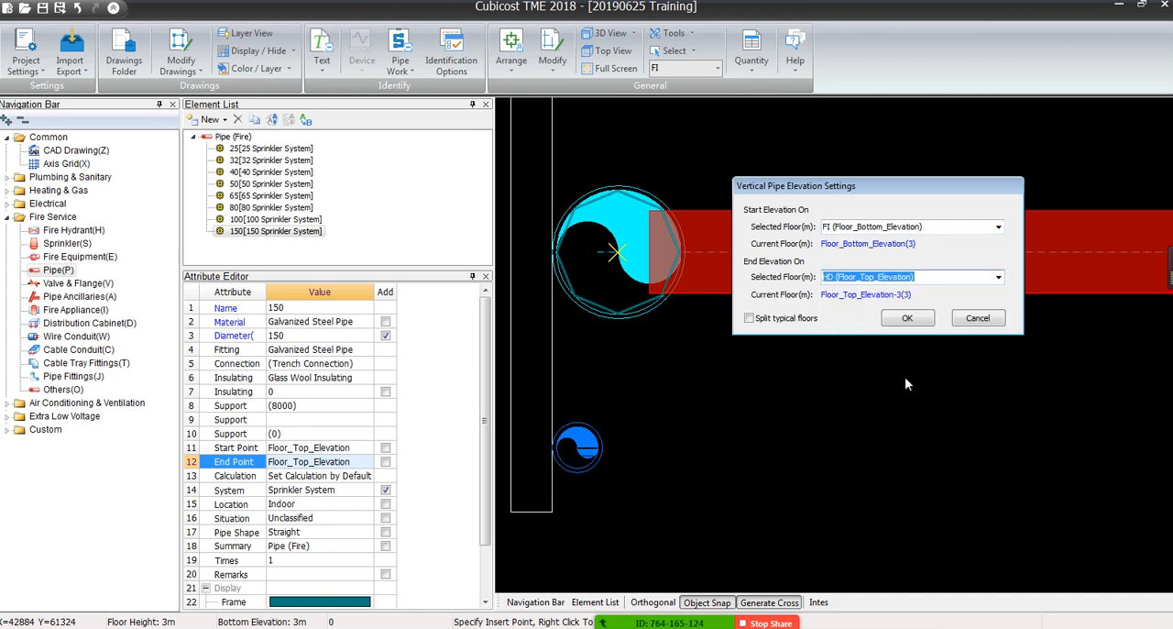
left_click(996, 280)
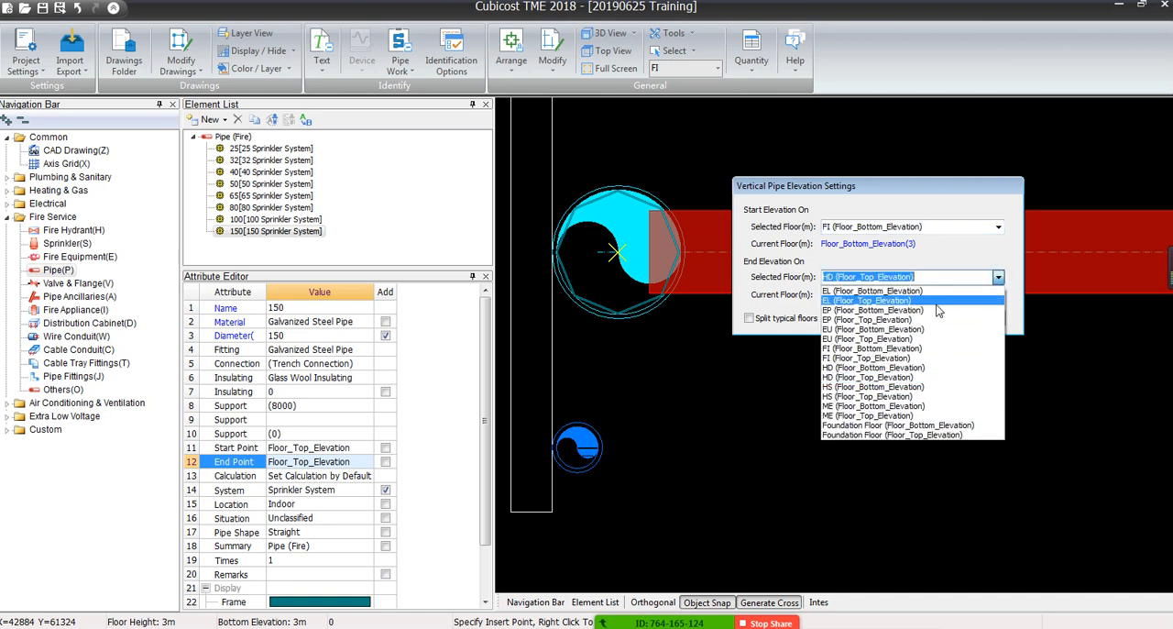
left_click(900, 301)
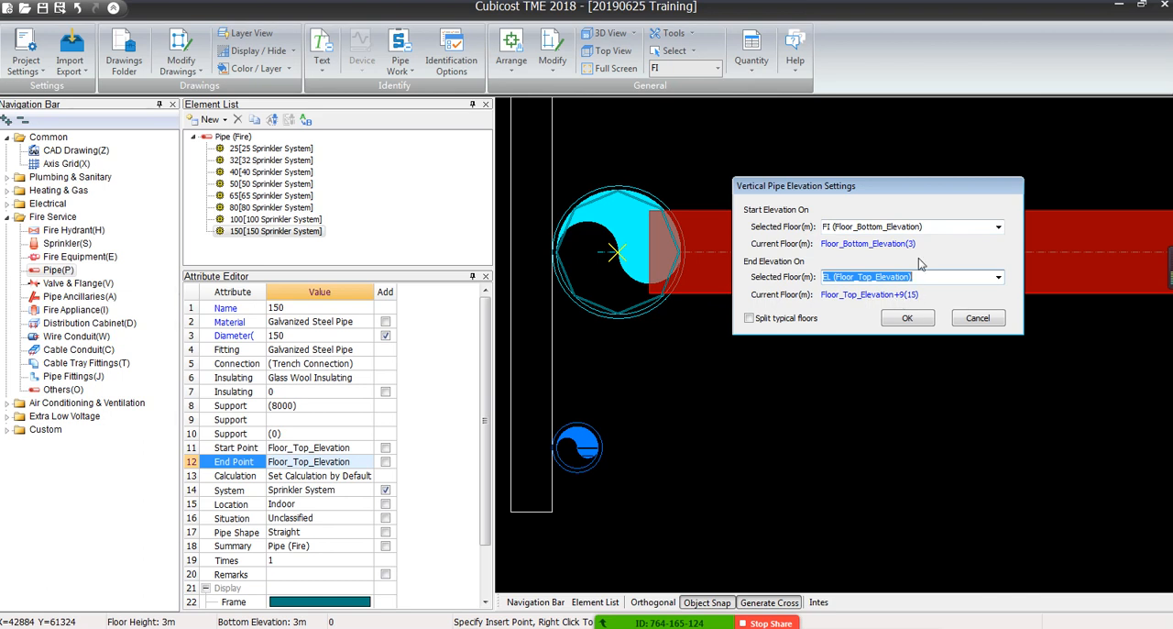
left_click(907, 318)
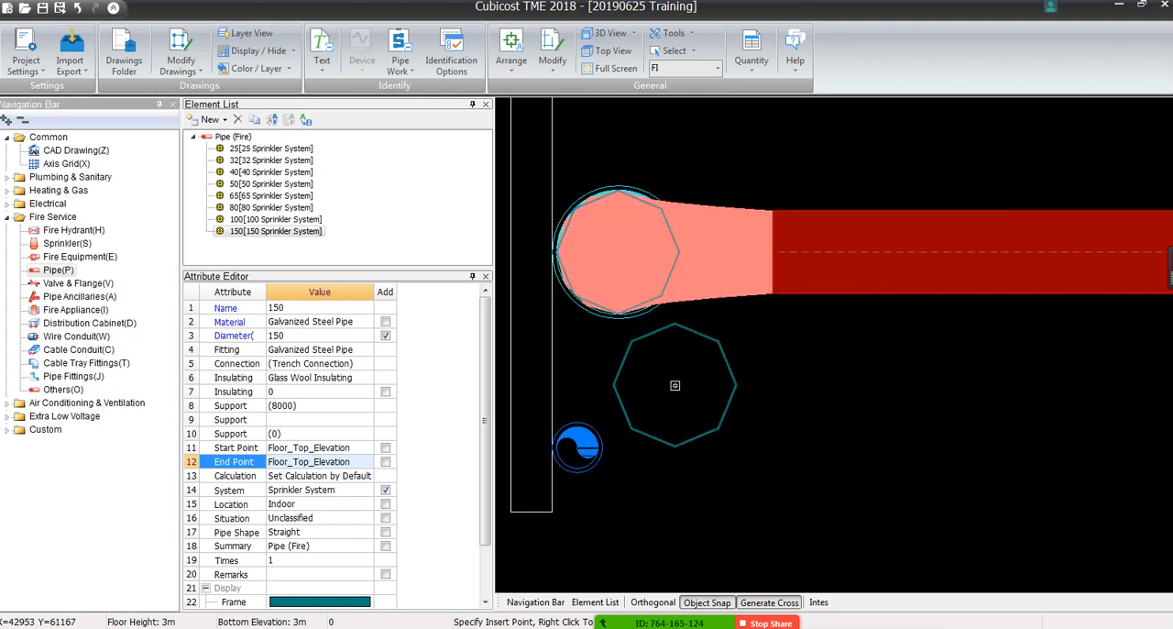
right_click(675, 385)
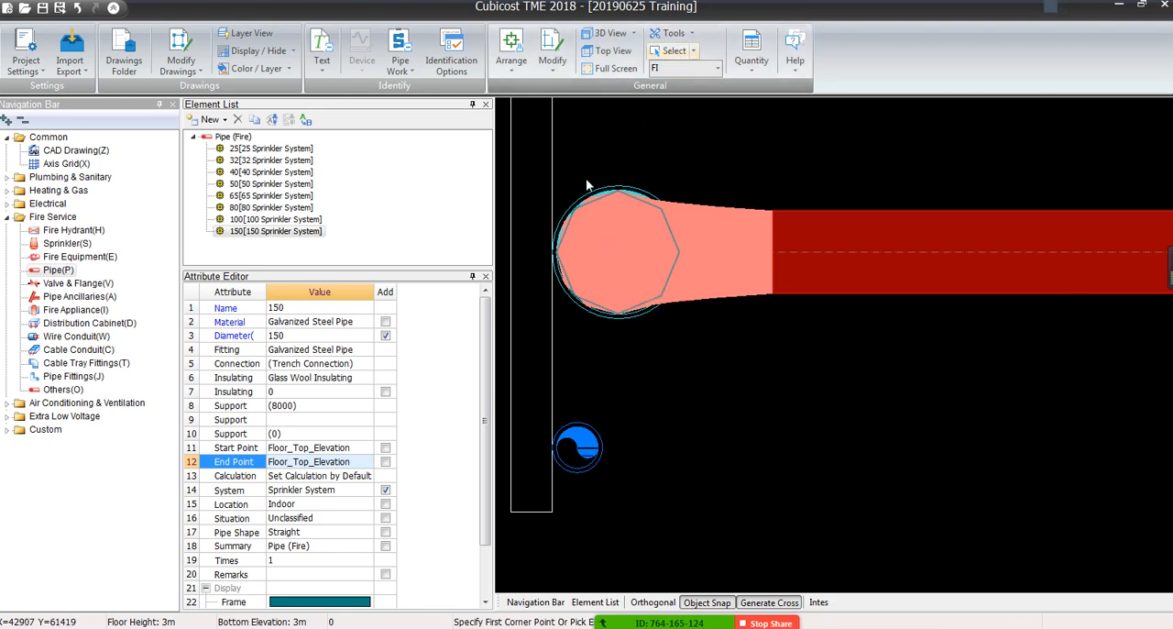
Show the entire model in 3D, focused on the new 150 riser at the end of the D100 branch
scroll(737, 345, "down", 5)
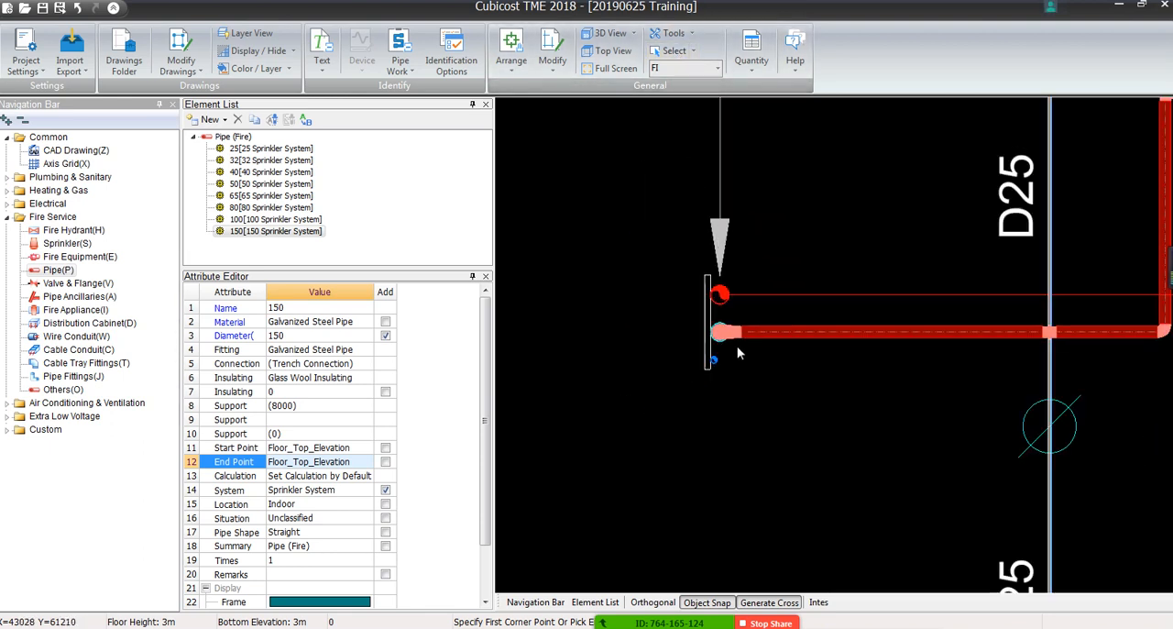
scroll(734, 361, "down", 4)
scroll(721, 400, "down", 1)
middle_click_drag(713, 372, 649, 248)
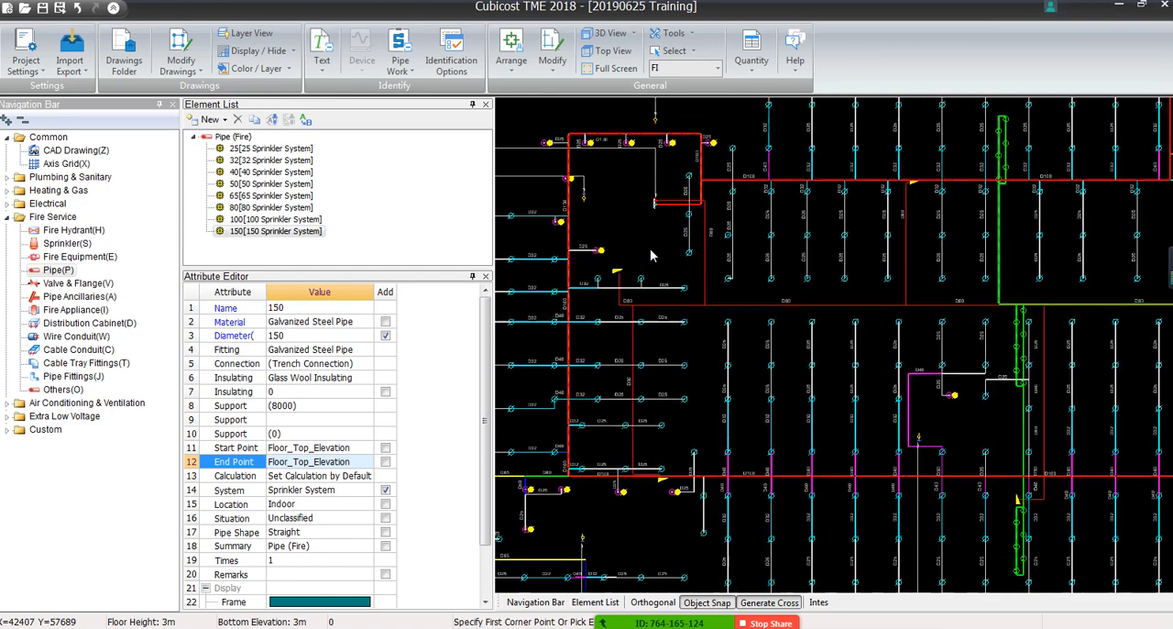
scroll(650, 248, "down", 3)
scroll(649, 253, "down", 2)
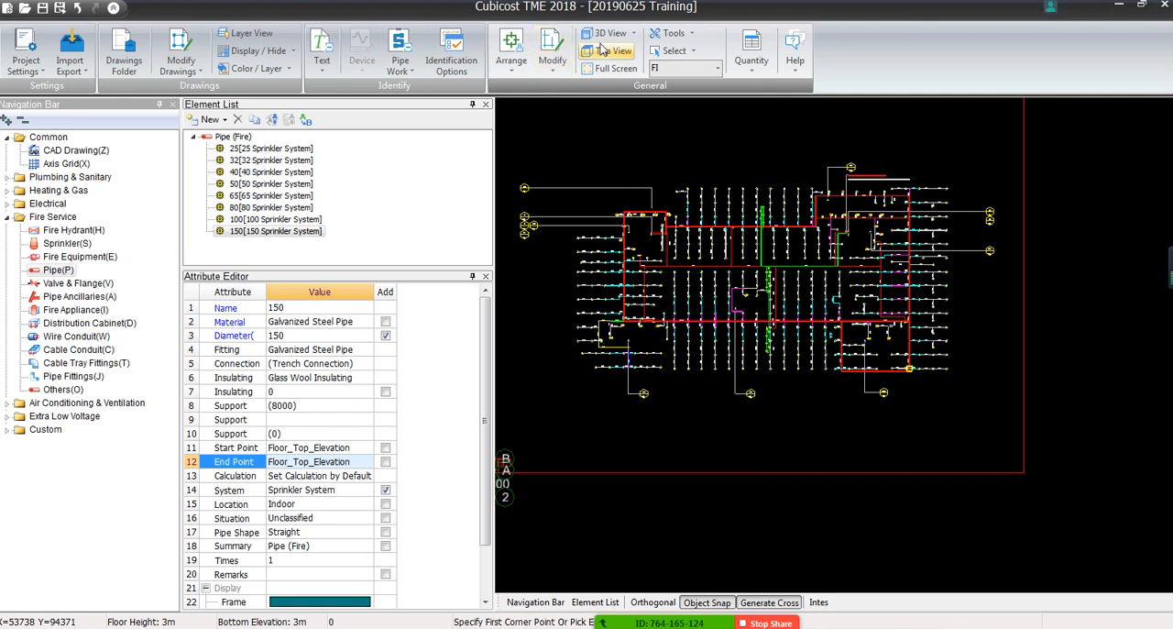
scroll(645, 224, "up", 10)
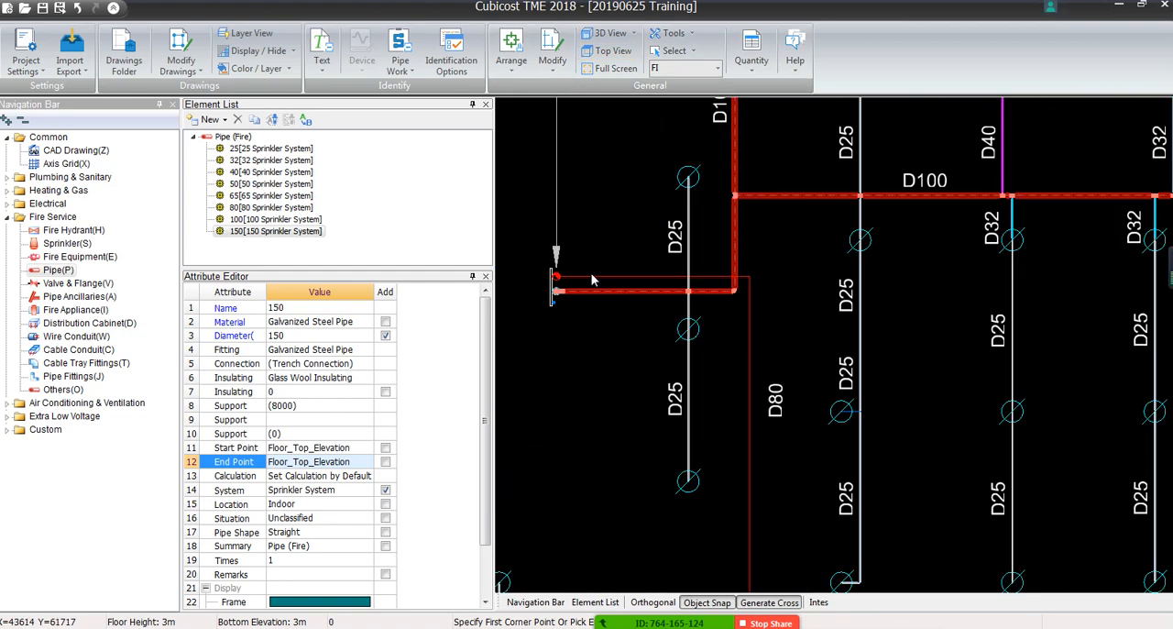
scroll(730, 274, "up", 2)
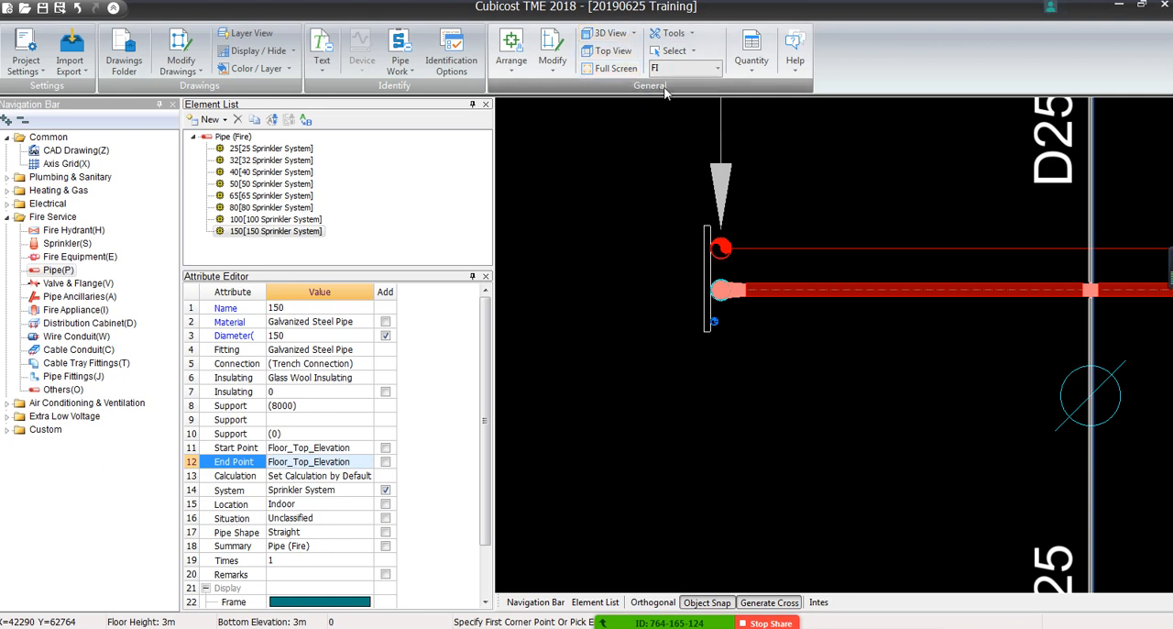
left_click(612, 34)
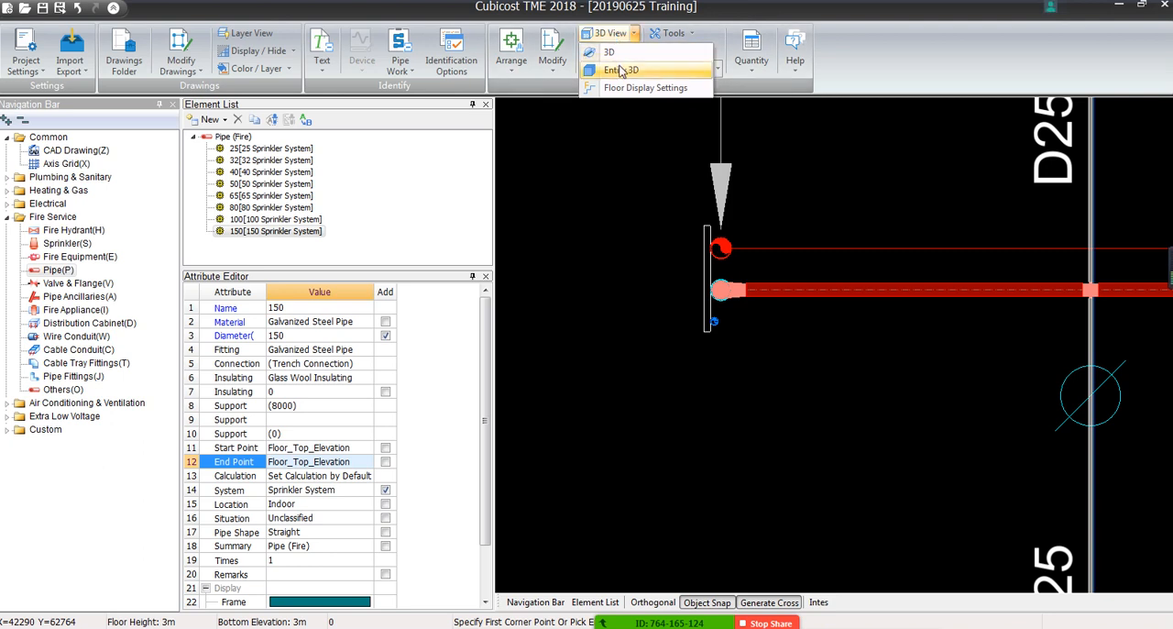
left_click(621, 71)
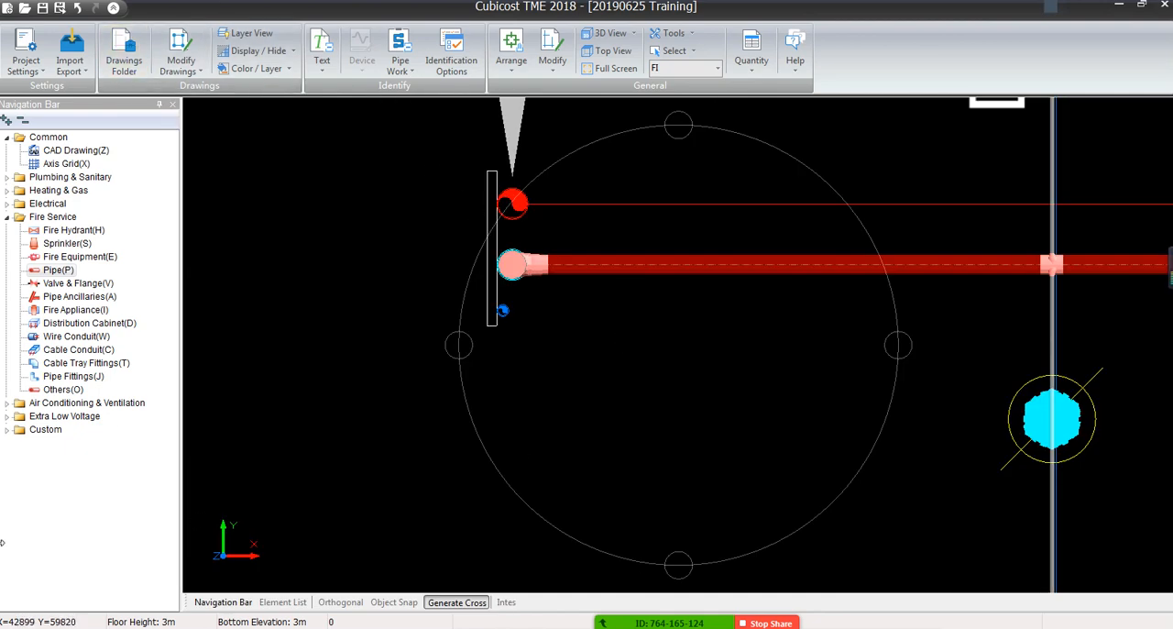
Examine the 150 riser from the side in 3D, close up and in relation to the whole sprinkler layout
middle_click_drag(615, 479, 615, 382)
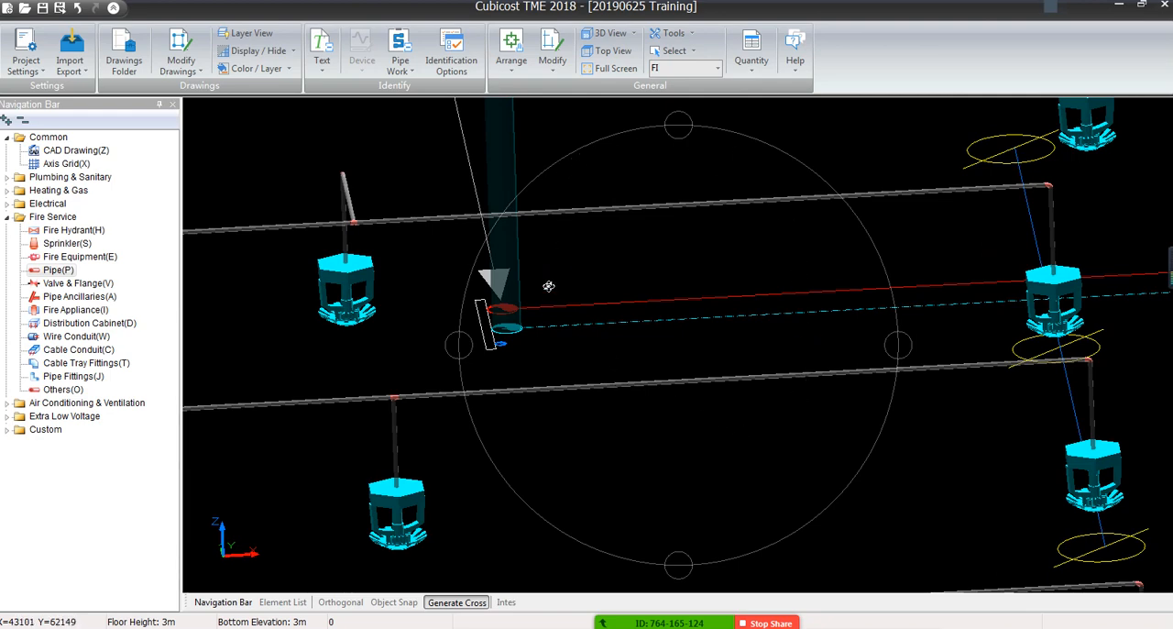
middle_click_drag(846, 293, 719, 414)
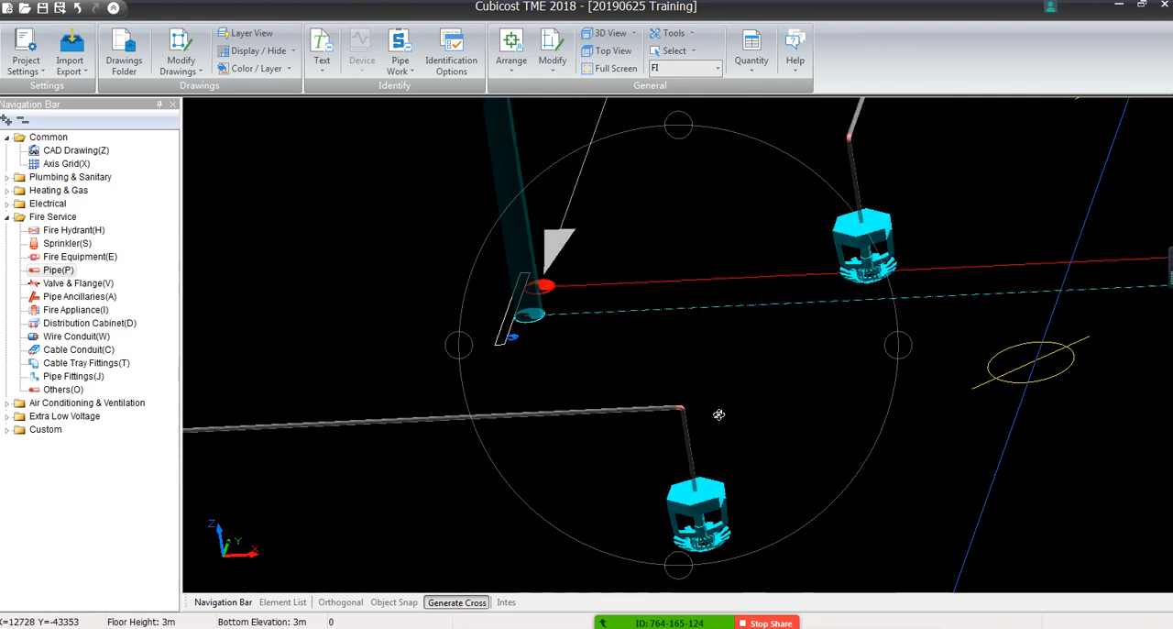
left_click_drag(718, 415, 712, 420)
scroll(712, 421, "down", 3)
scroll(710, 412, "down", 2)
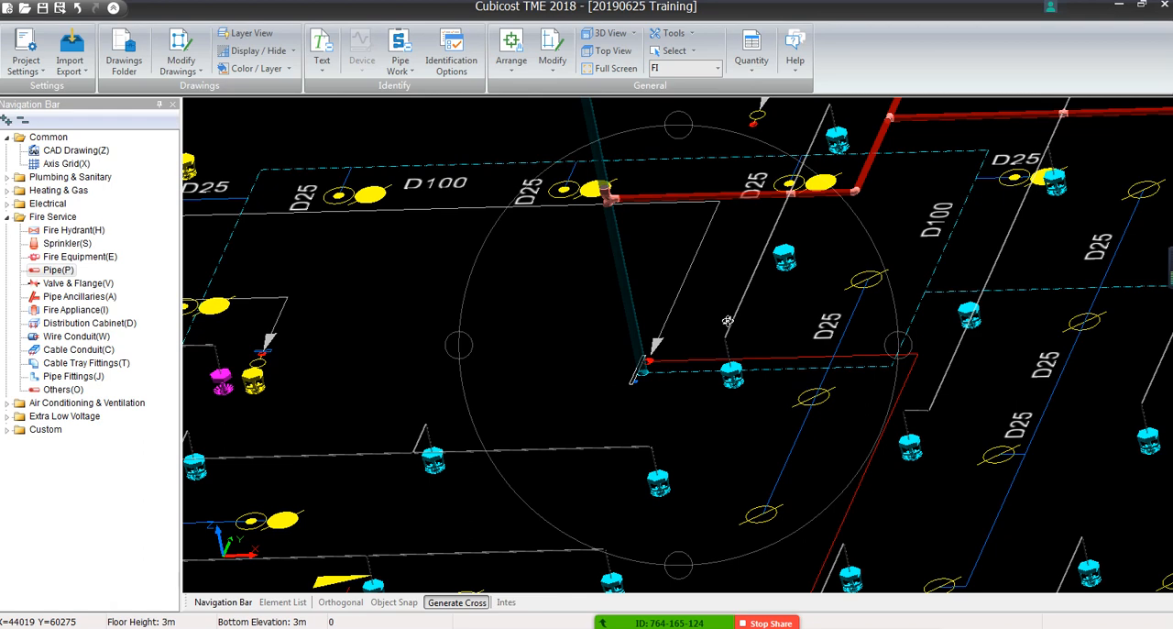
scroll(361, 406, "down", 5)
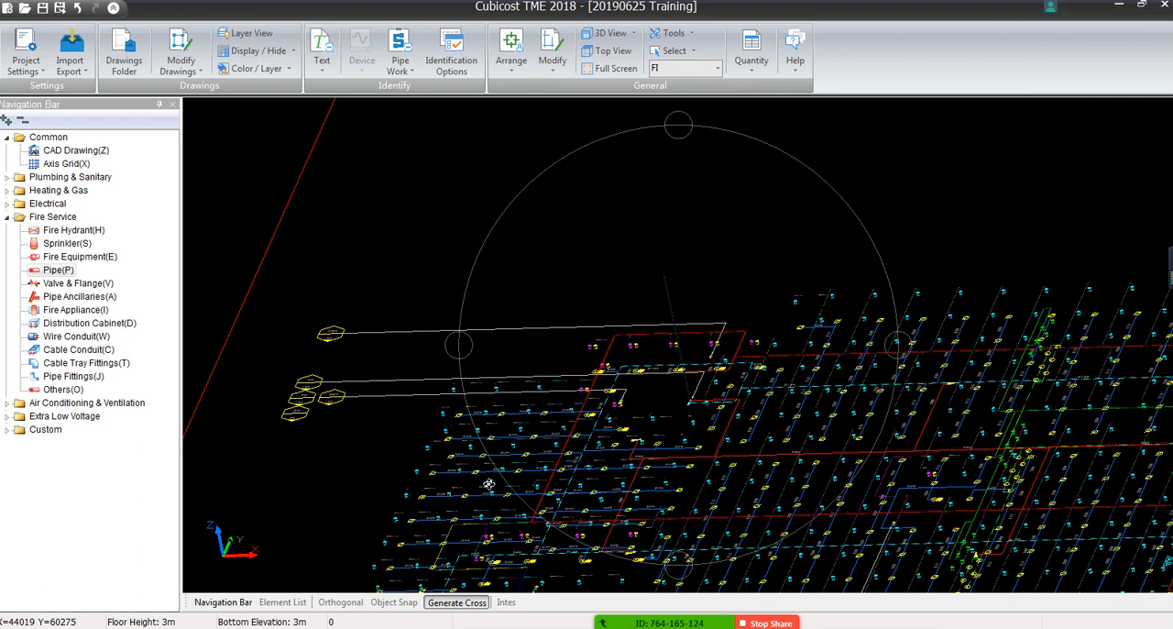
left_click(619, 28)
middle_click_drag(668, 435, 633, 251)
scroll(651, 351, "up", 3)
left_click_drag(1105, 571, 1126, 490)
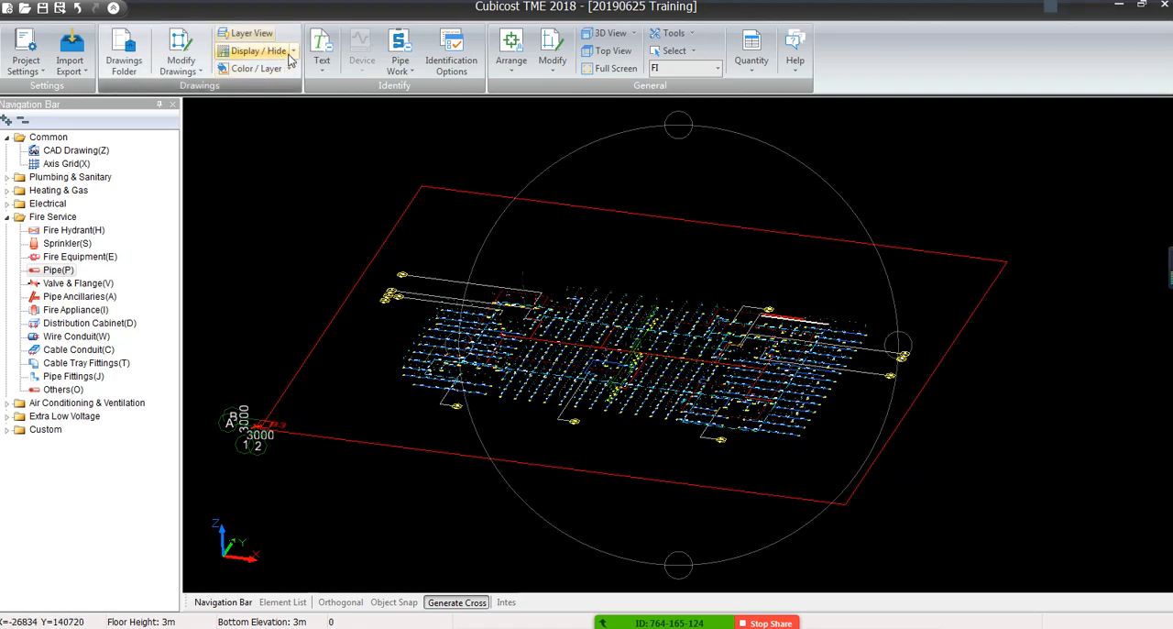
Dim the CAD drawing so the modelled pipes and sprinklers stand out in the 3D view
left_click(259, 50)
left_click(265, 107)
scroll(612, 366, "up", 5)
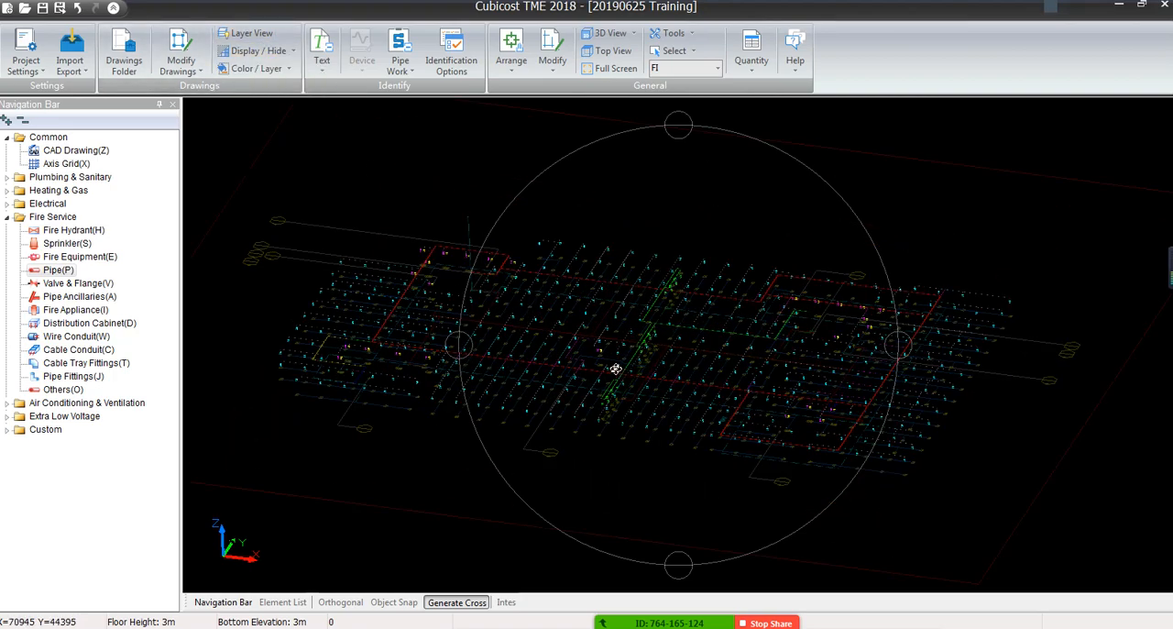
Inspect in 3D how the D100 branch joins the 150 riser, including its tees, elbow and nearby sprinkler drops
middle_click_drag(549, 329, 610, 361)
left_click_drag(610, 361, 611, 344)
scroll(630, 277, "up", 6)
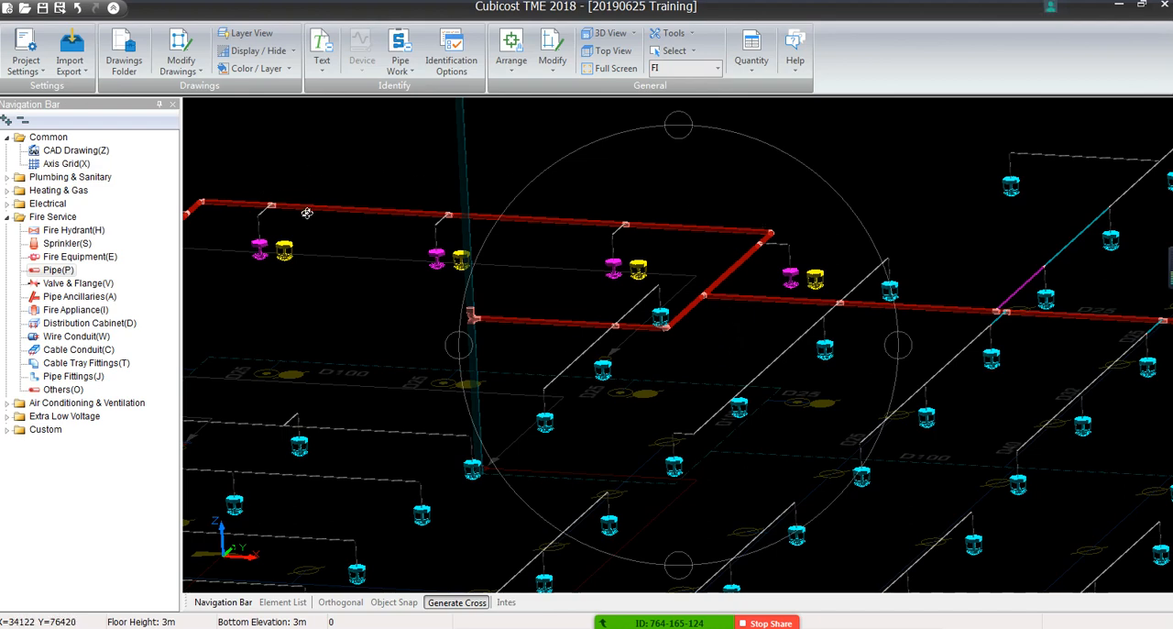
scroll(563, 262, "up", 3)
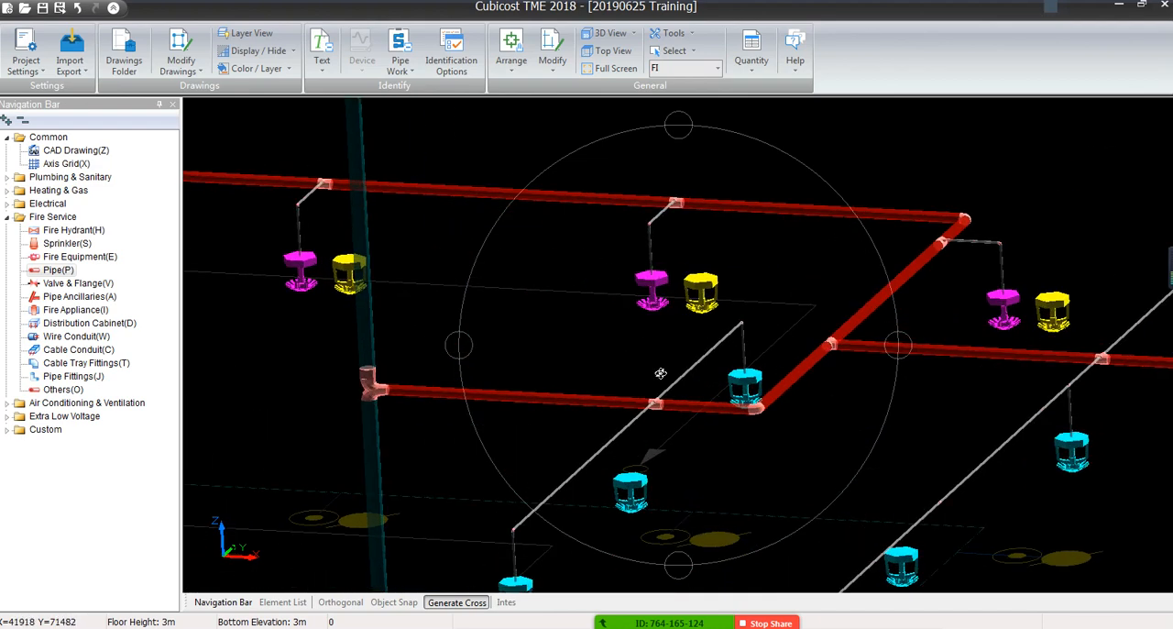
middle_click_drag(659, 394, 665, 264)
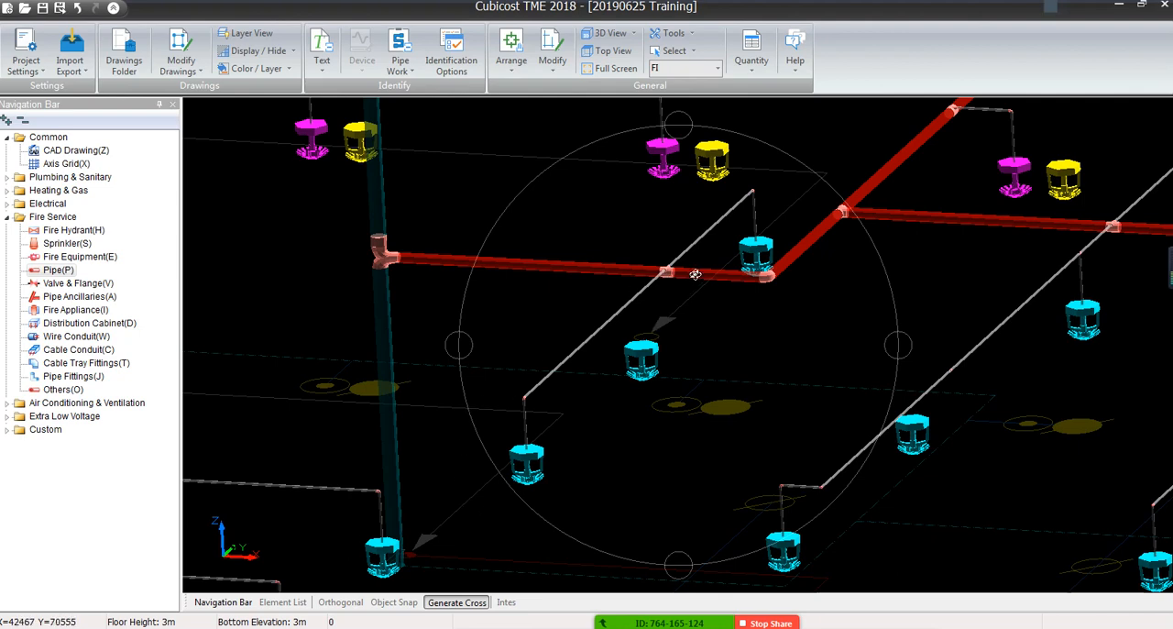
scroll(743, 227, "up", 3)
scroll(743, 228, "down", 2)
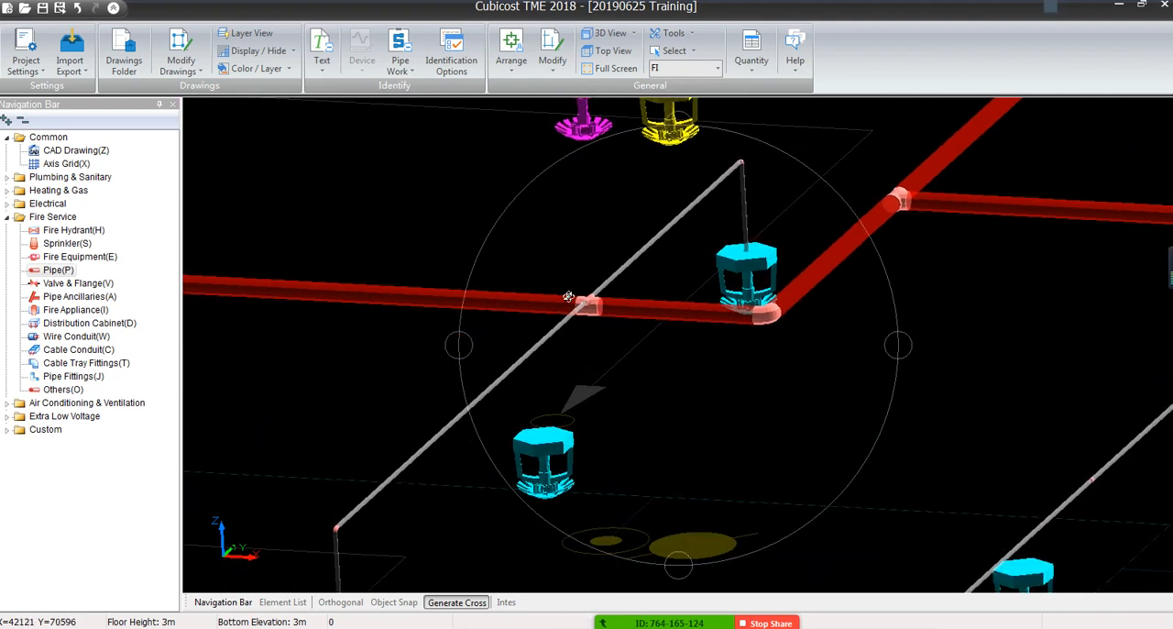
scroll(743, 221, "up", 3)
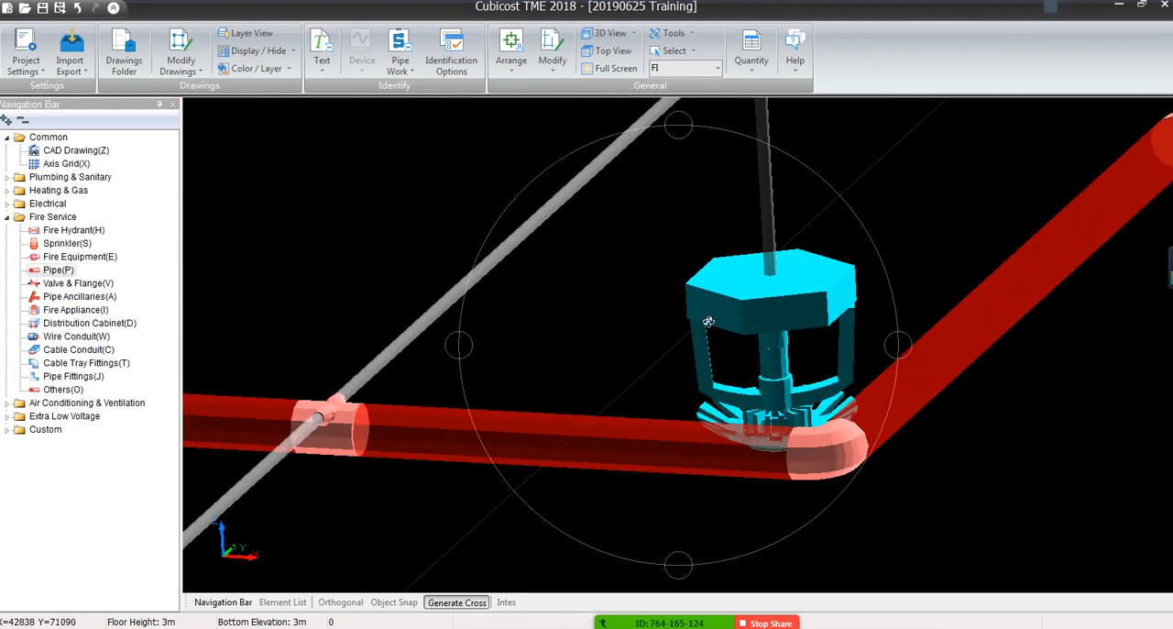
scroll(696, 408, "down", 5)
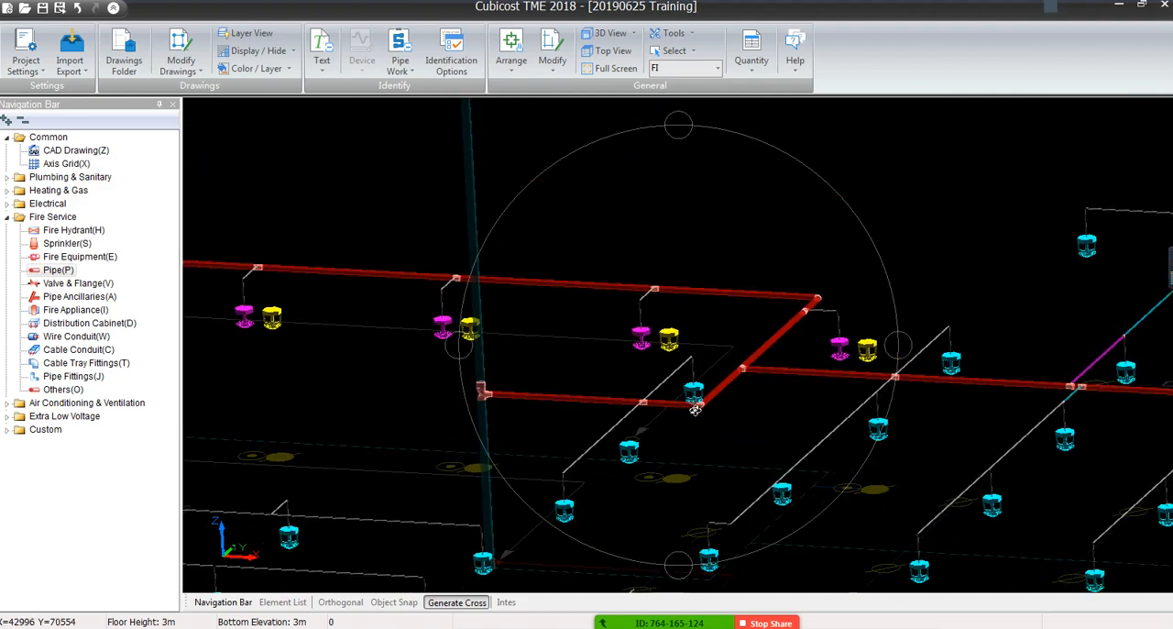
middle_click_drag(485, 402, 558, 292)
scroll(545, 437, "up", 3)
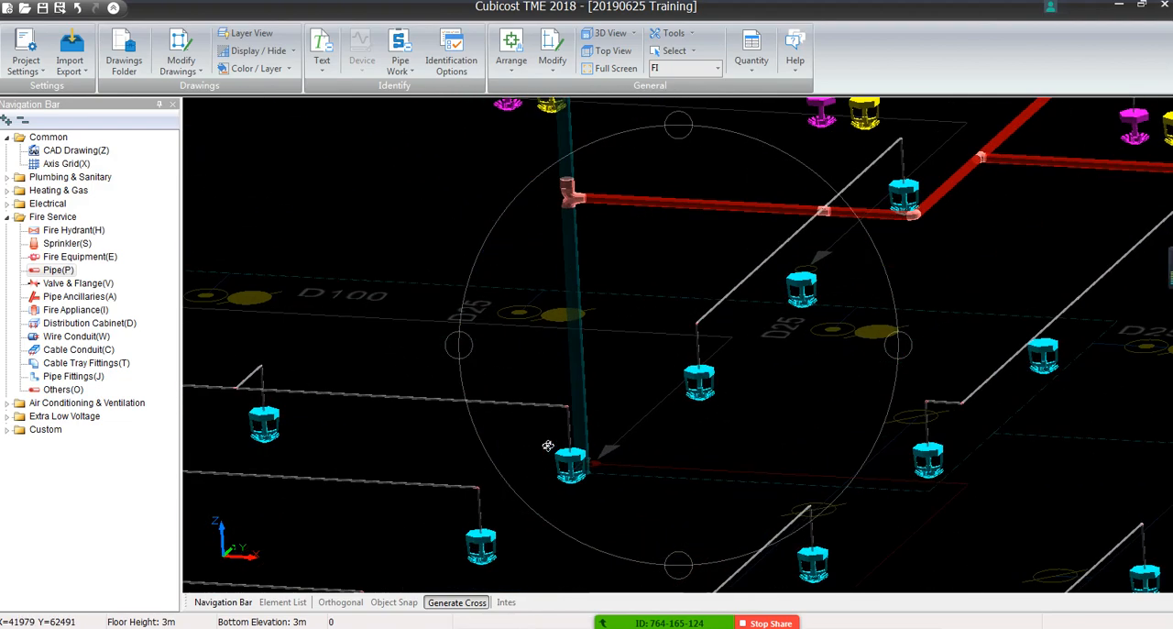
Inspect close up in 3D the fittings where the D100 branch meets the 150 riser
mouse_move(605, 448)
middle_mouse_down("shift")
mouse_move(622, 473)
mouse_move(611, 457)
middle_mouse_up("shift")
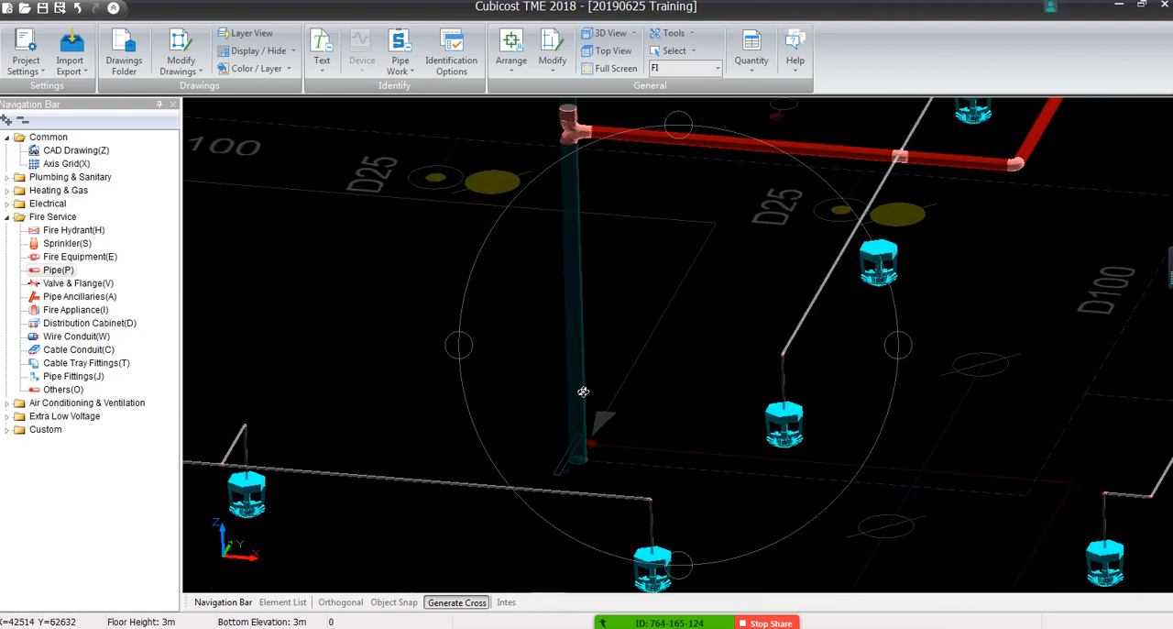
scroll(571, 173, "up", 2)
scroll(571, 174, "up", 1)
middle_click_drag(571, 174, 463, 381)
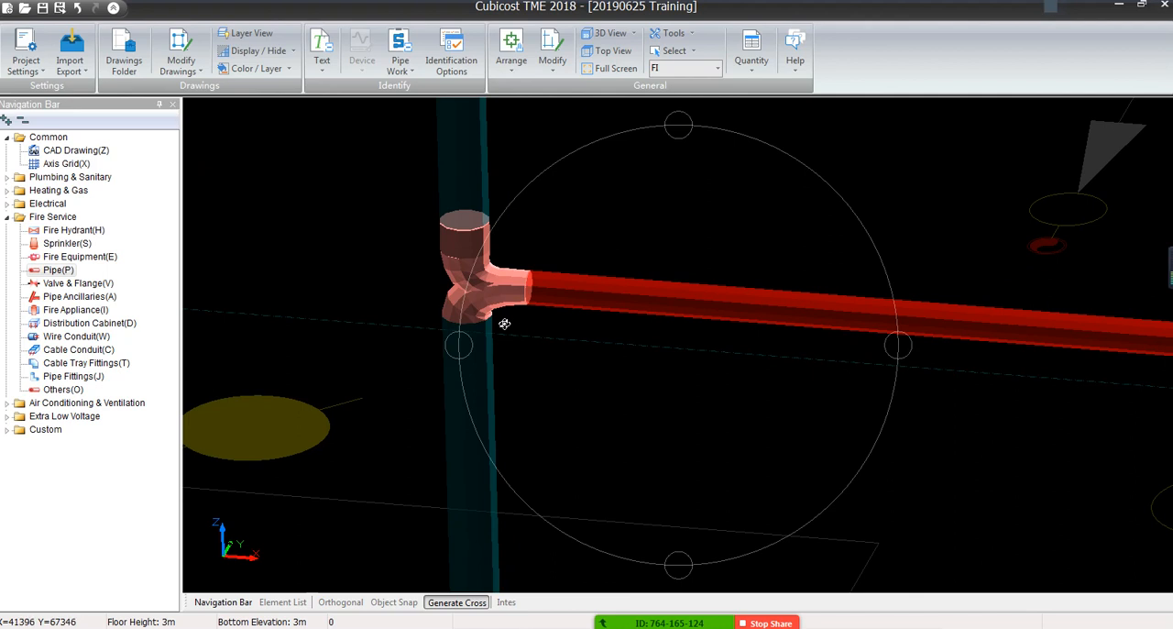
scroll(476, 377, "down", 1)
middle_click_drag(591, 407, 676, 378)
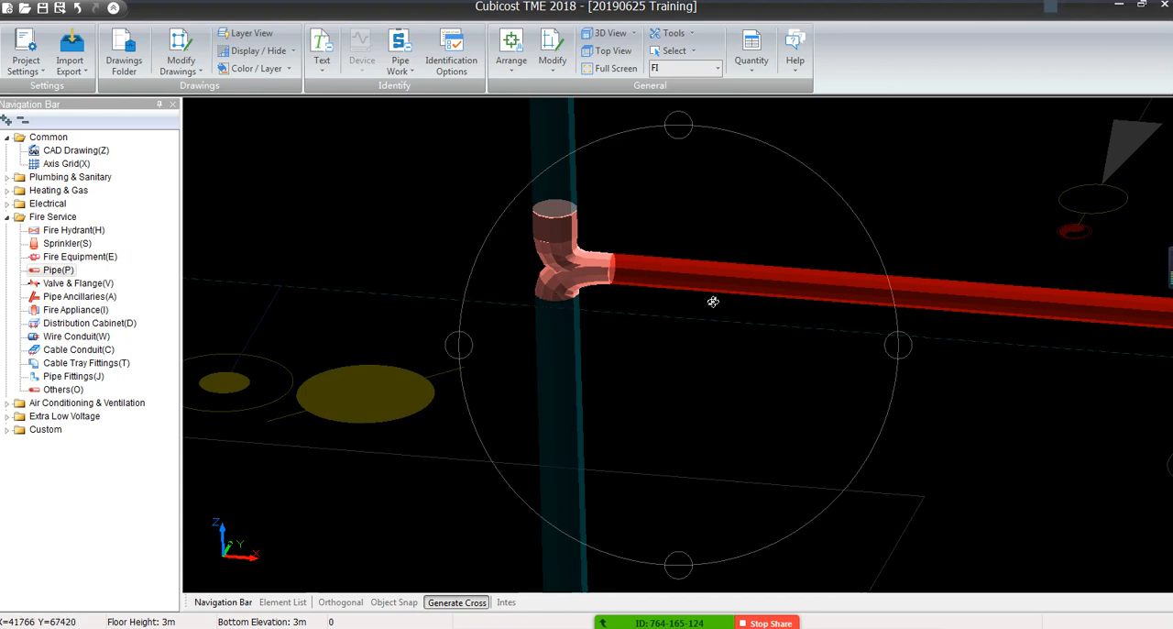
scroll(632, 289, "down", 6)
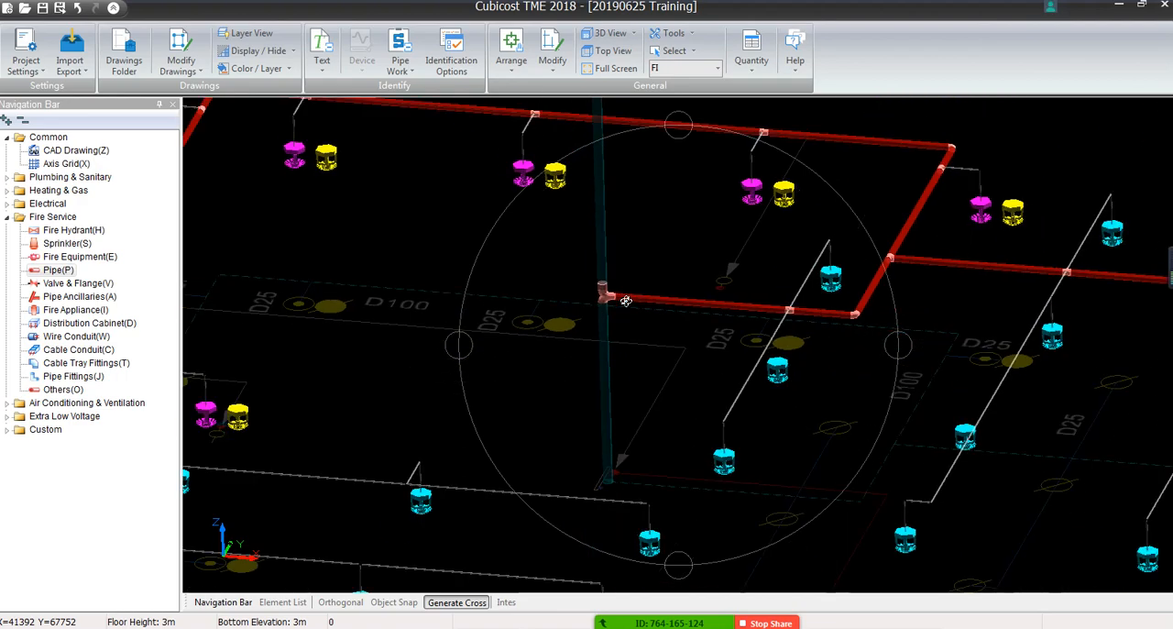
Examine the full height of the 150 riser above and below the surrounding sprinkler pipework in 3D
scroll(619, 311, "down", 2)
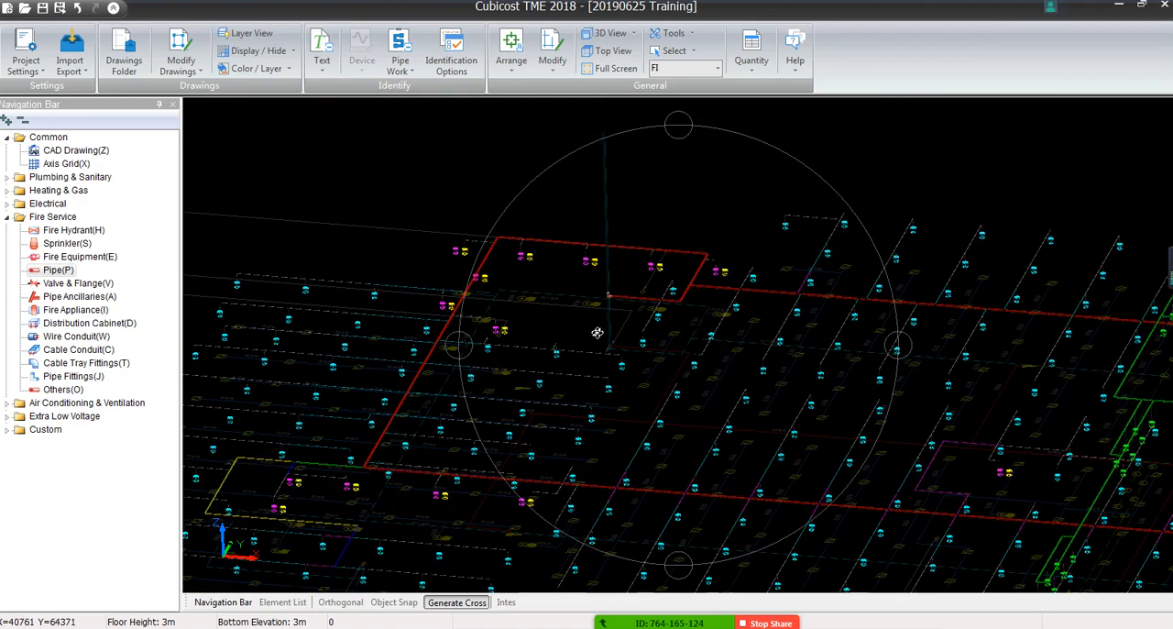
scroll(597, 321, "up", 4)
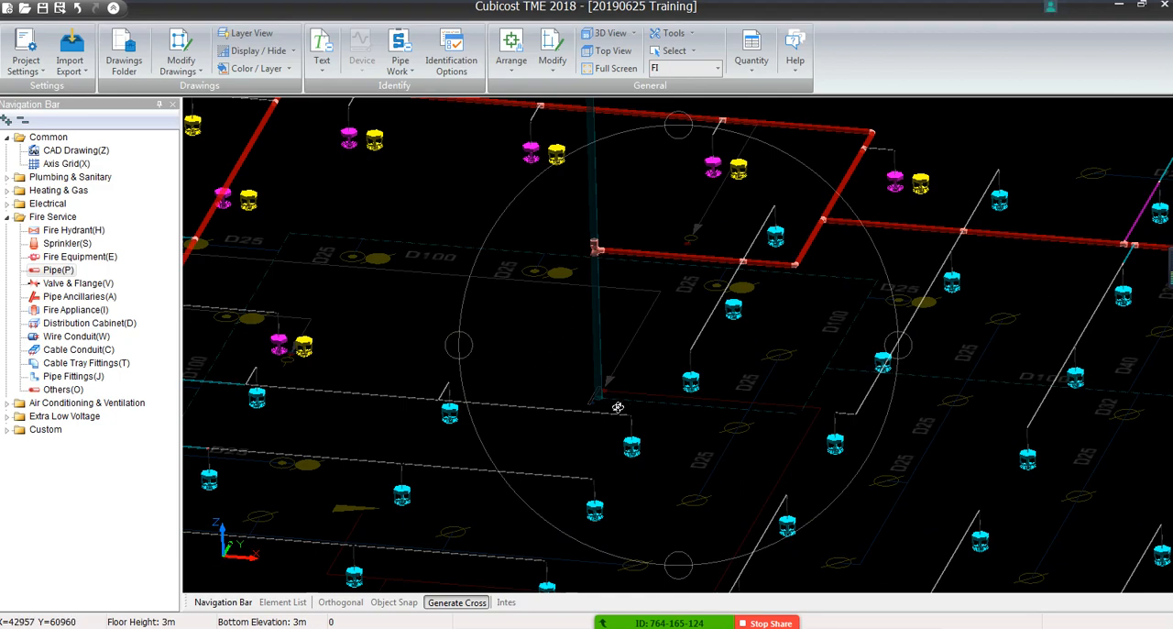
scroll(637, 247, "down", 3)
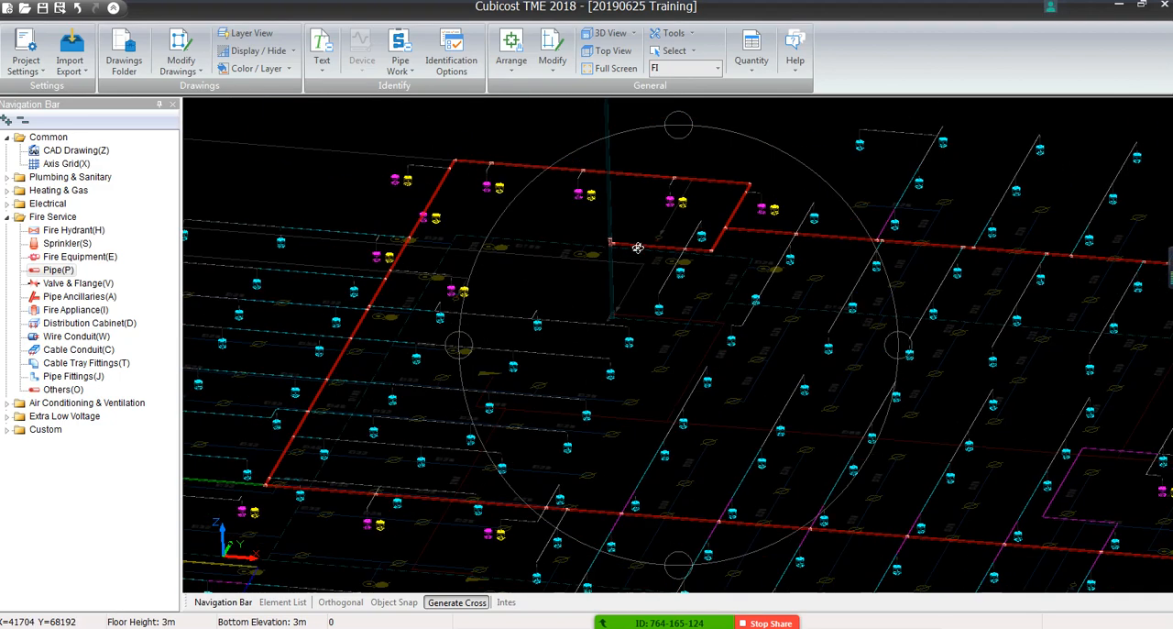
middle_click_drag(636, 243, 633, 321)
middle_click_drag(592, 203, 599, 332)
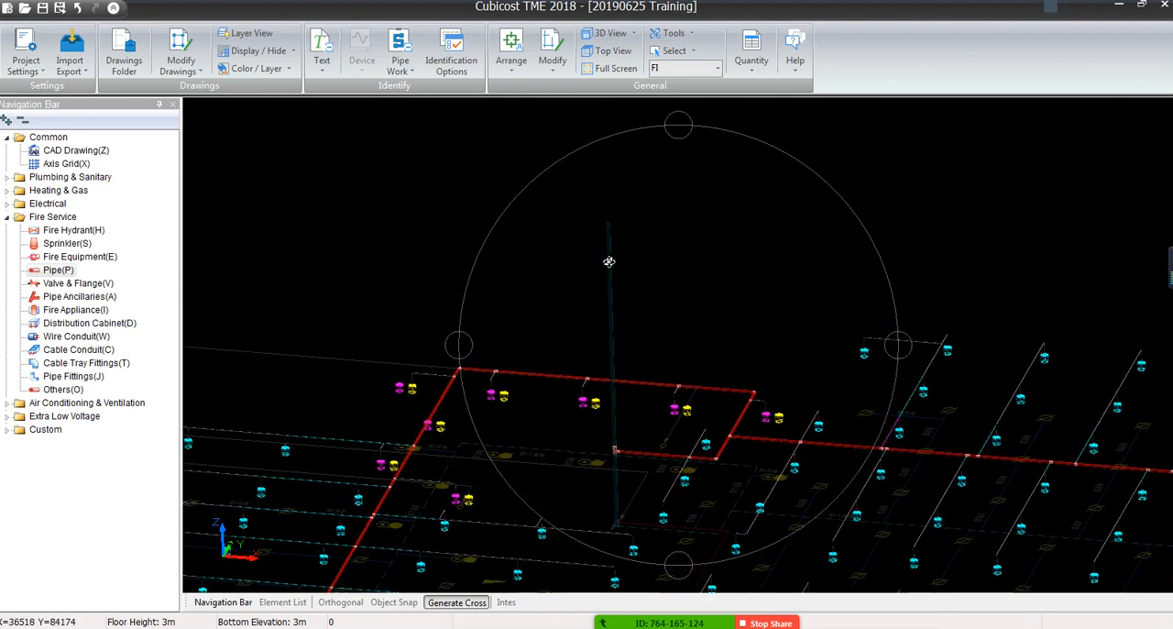
scroll(609, 223, "up", 5)
scroll(609, 222, "down", 2)
scroll(609, 223, "down", 3)
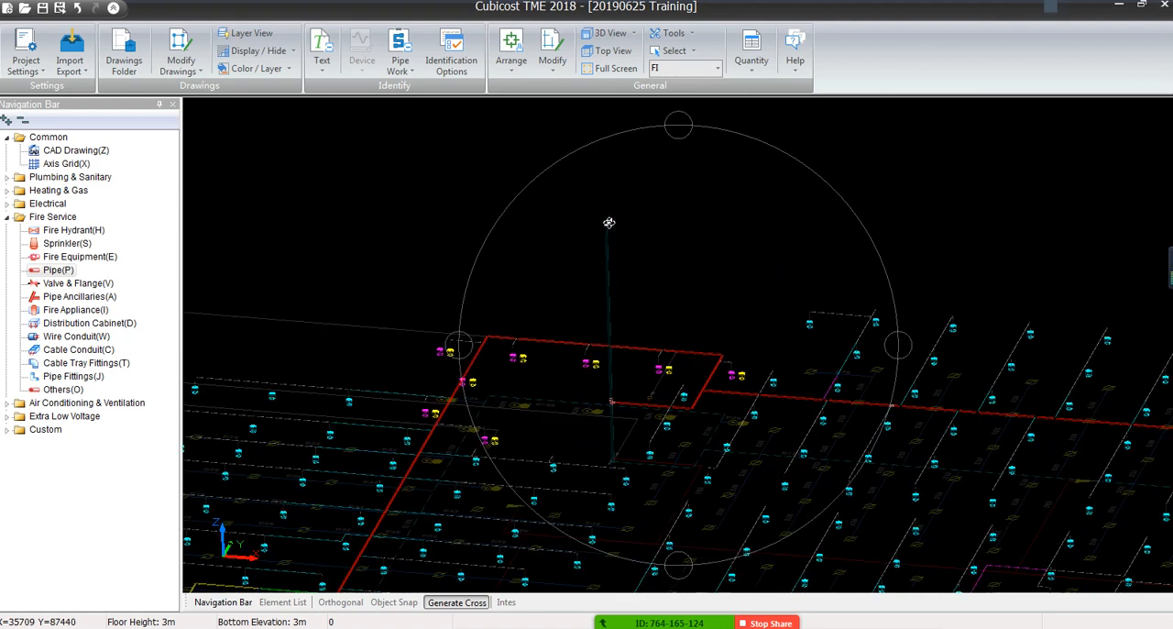
scroll(586, 227, "down", 1)
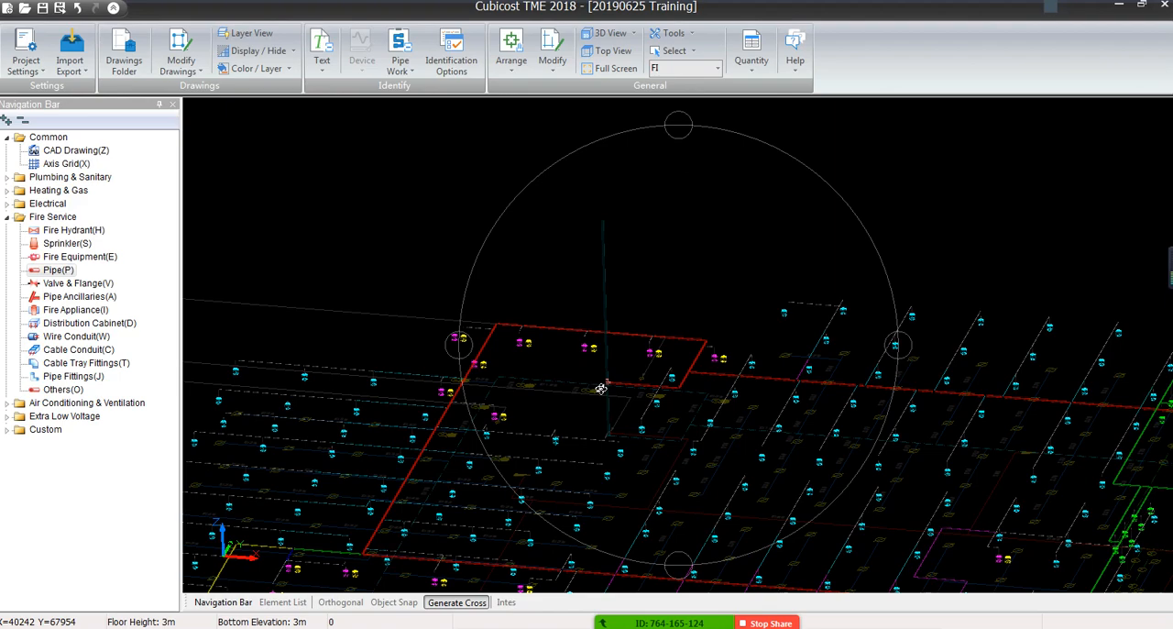
Inspect in 3D the magenta branch off the red main, including its tee, elbows and junction with the thin sprinkler pipes
scroll(546, 291, "up", 3)
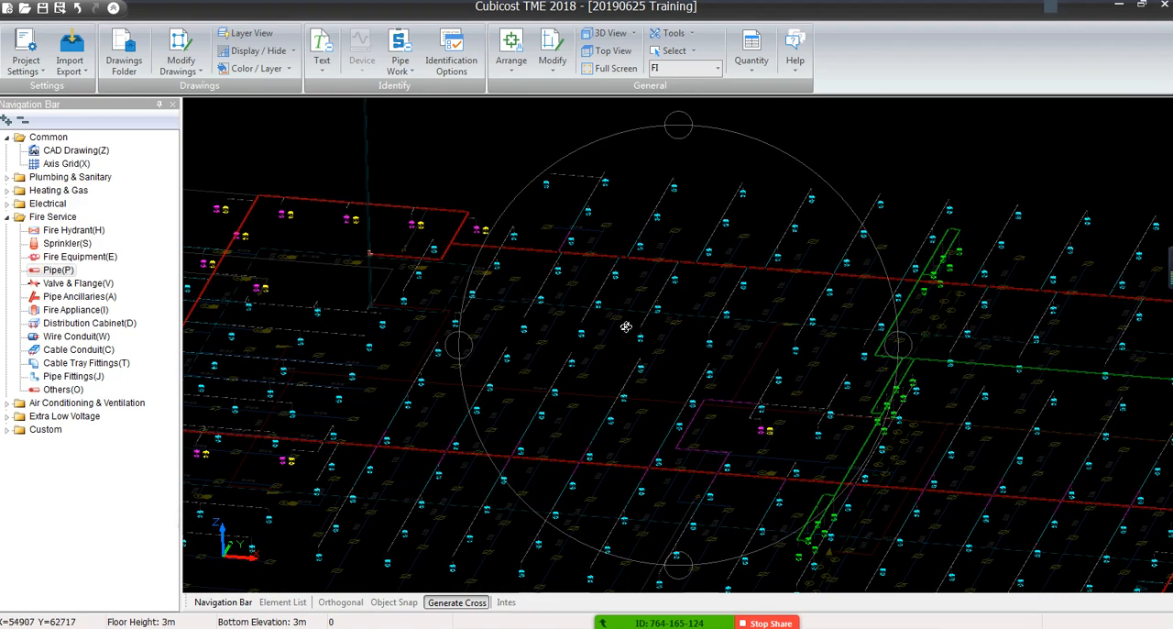
scroll(862, 306, "up", 2)
scroll(862, 305, "up", 5)
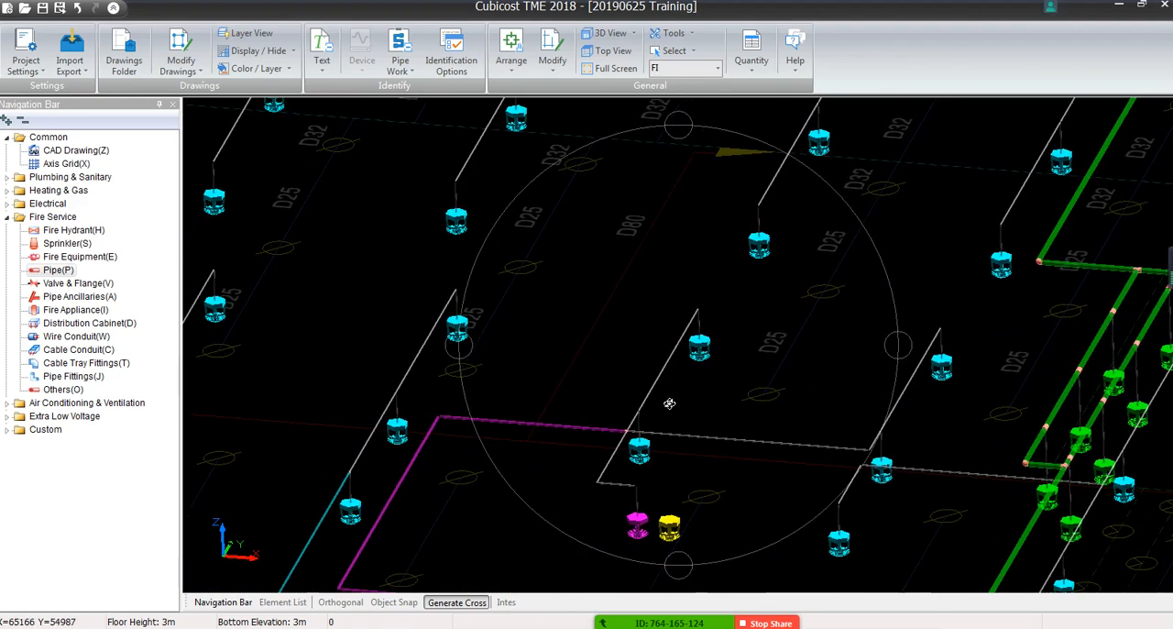
scroll(791, 273, "up", 3)
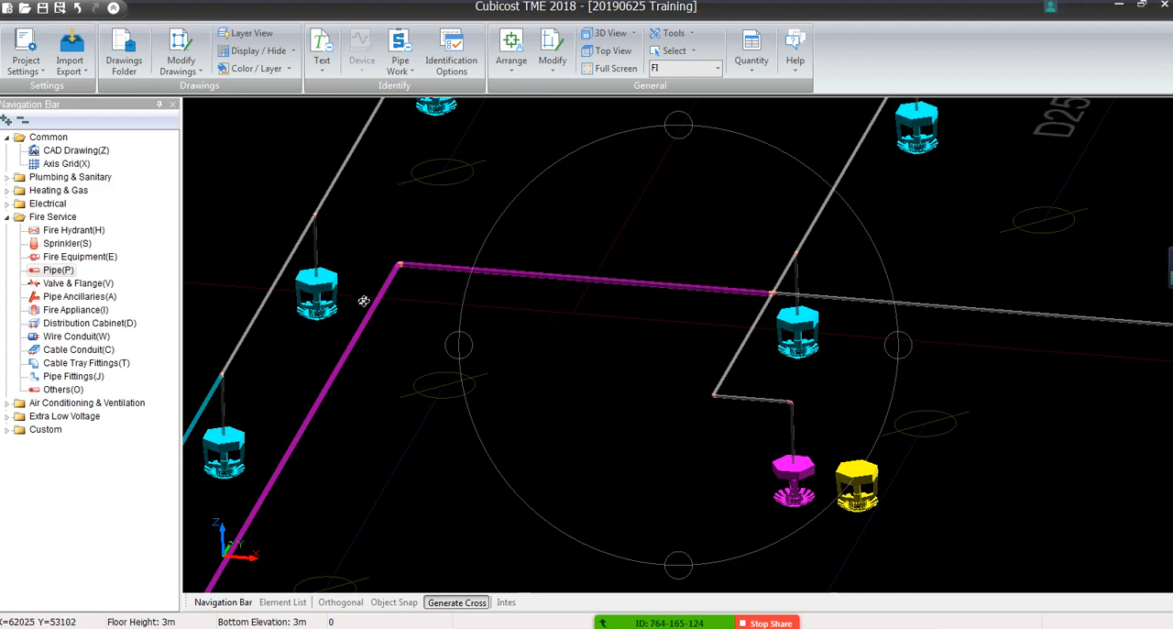
scroll(715, 292, "down", 6)
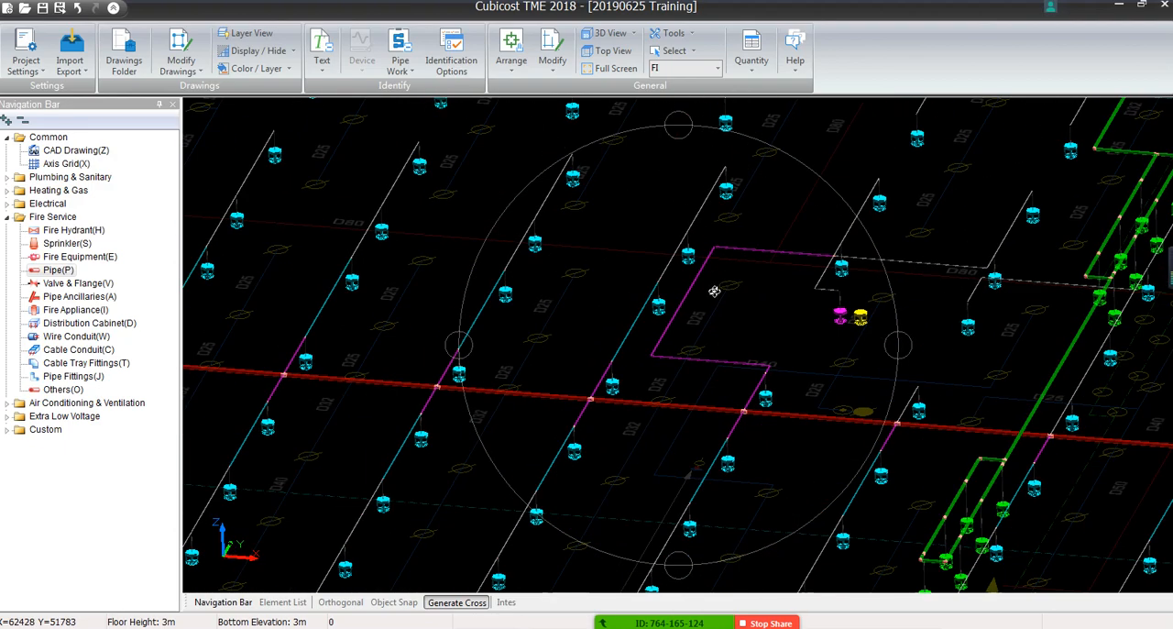
scroll(747, 417, "up", 6)
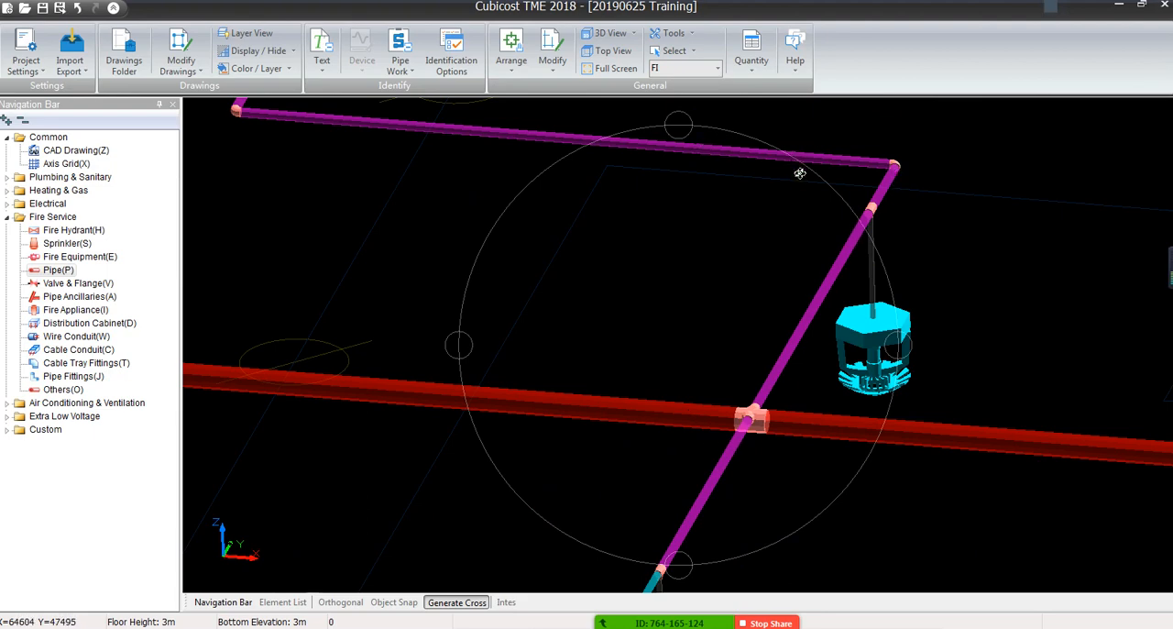
middle_click_drag(800, 173, 694, 450)
scroll(694, 450, "down", 5)
scroll(735, 351, "up", 8)
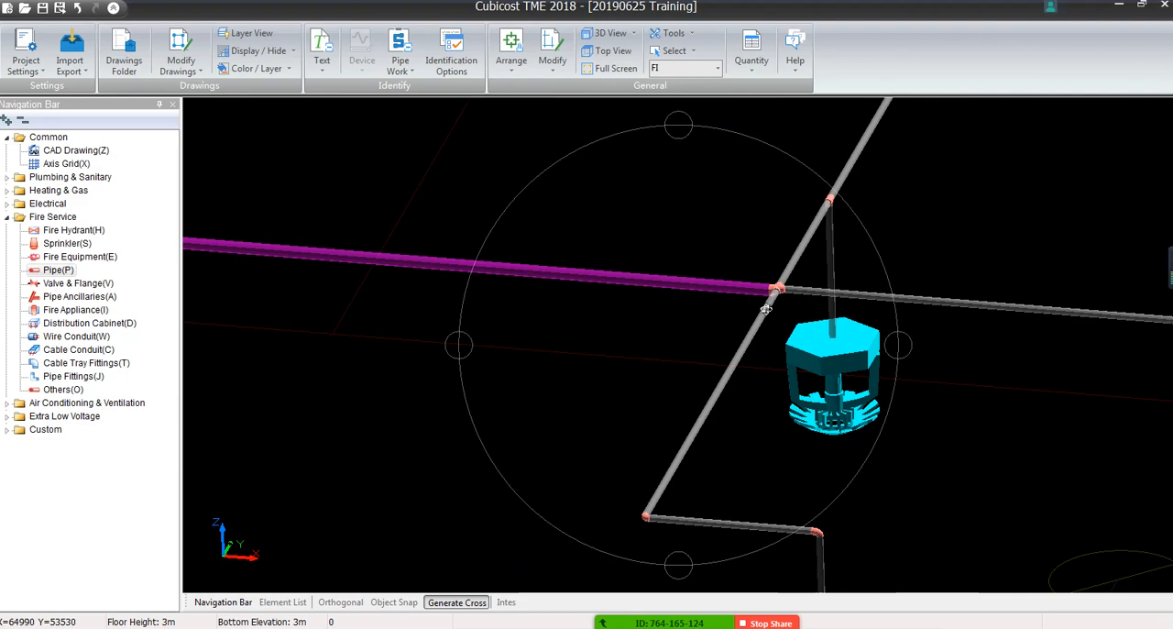
scroll(841, 265, "down", 2)
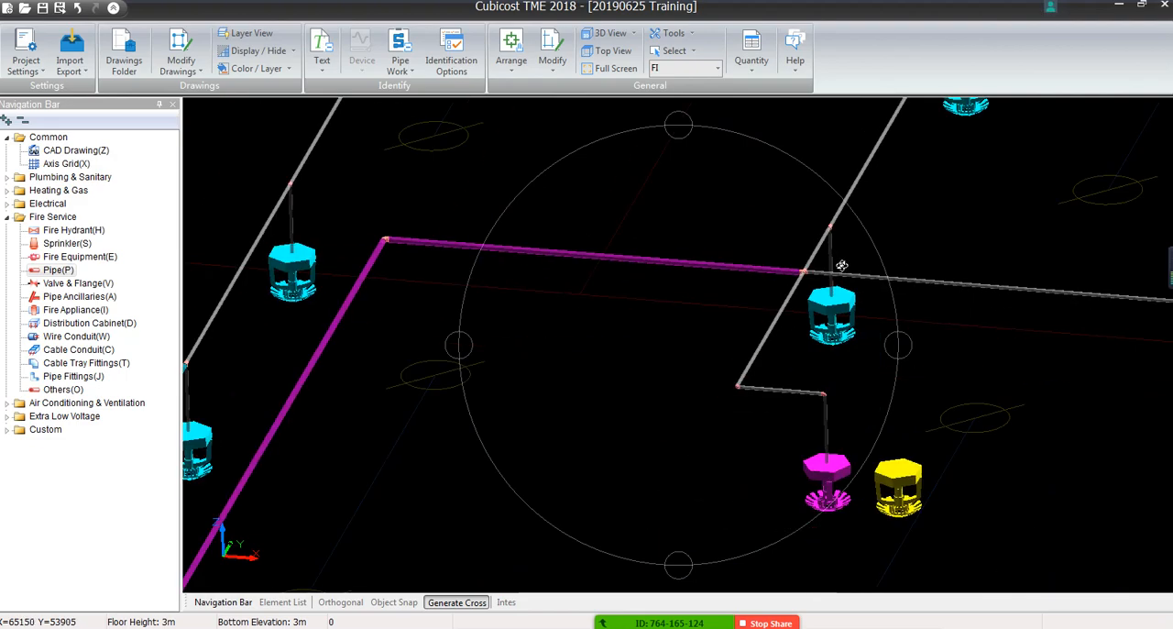
scroll(841, 265, "down", 5)
scroll(980, 294, "down", 1)
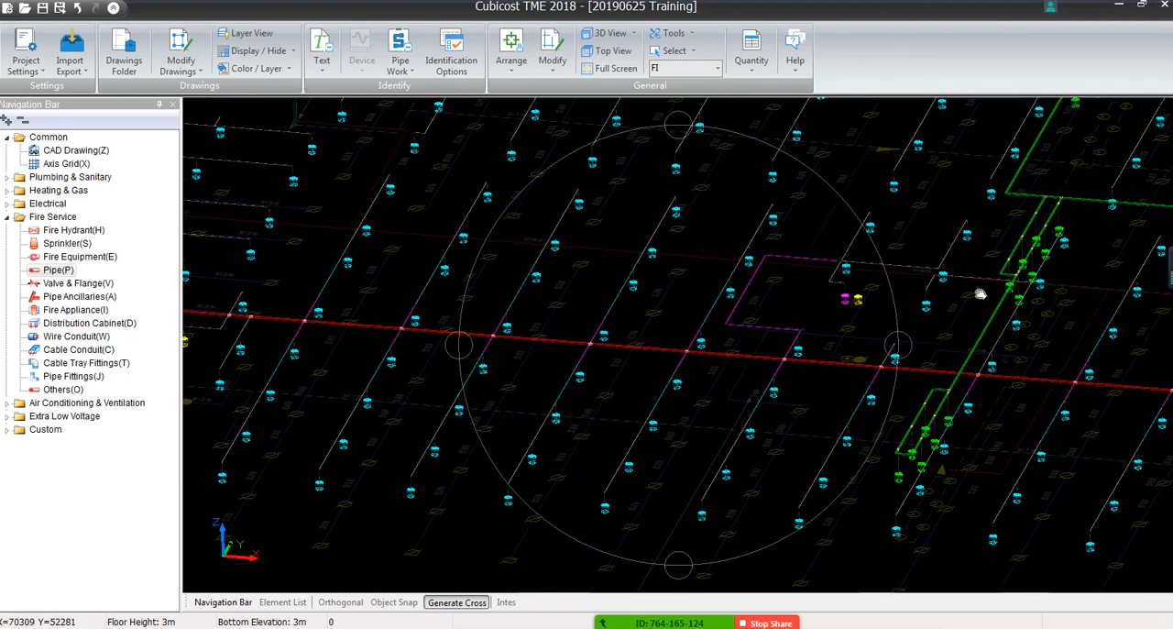
Examine in 3D the green pipe runs and the vertical drops connecting the nearby branch pipes to their sprinklers
scroll(980, 295, "up", 6)
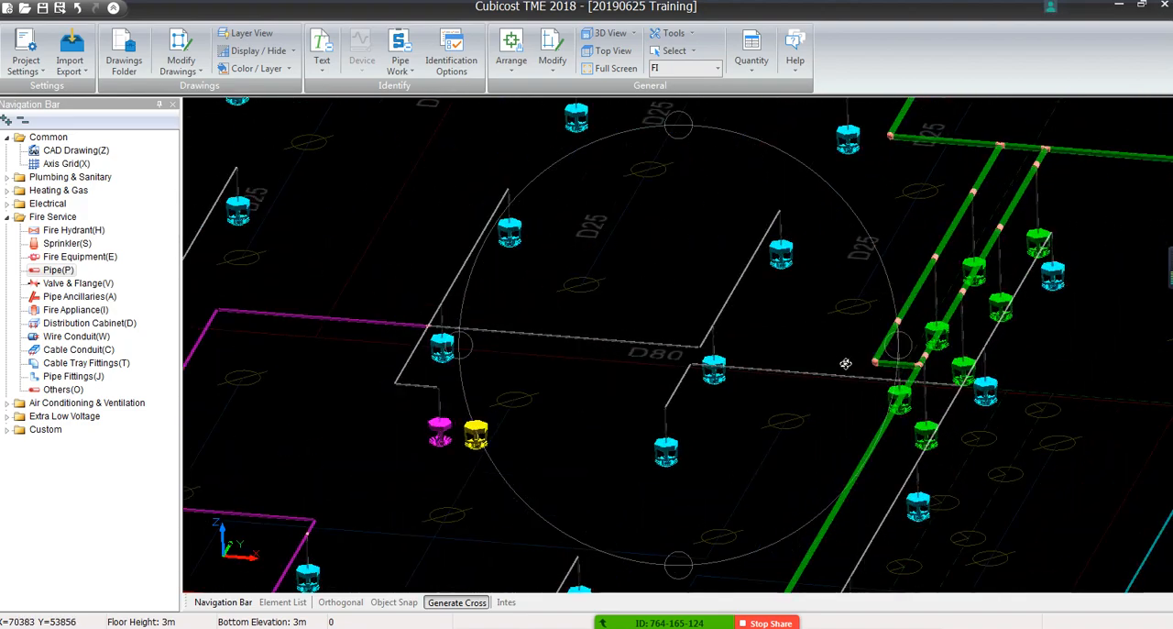
left_click_drag(875, 415, 864, 403)
scroll(516, 283, "down", 3)
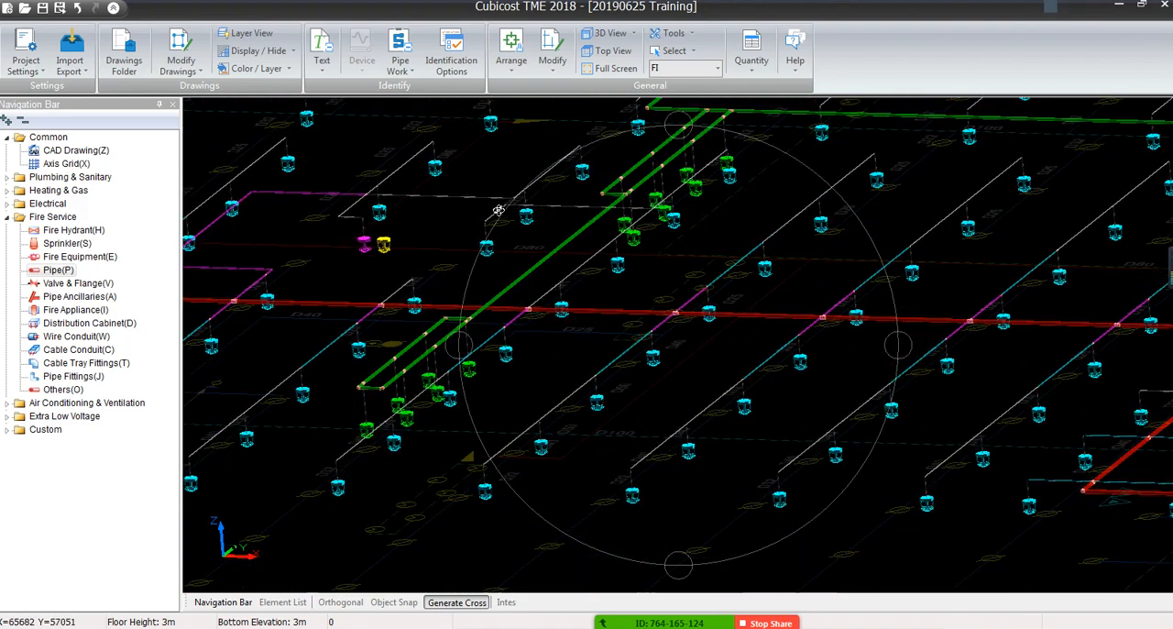
middle_click_drag(499, 210, 736, 304)
scroll(623, 183, "up", 3)
scroll(616, 181, "up", 4)
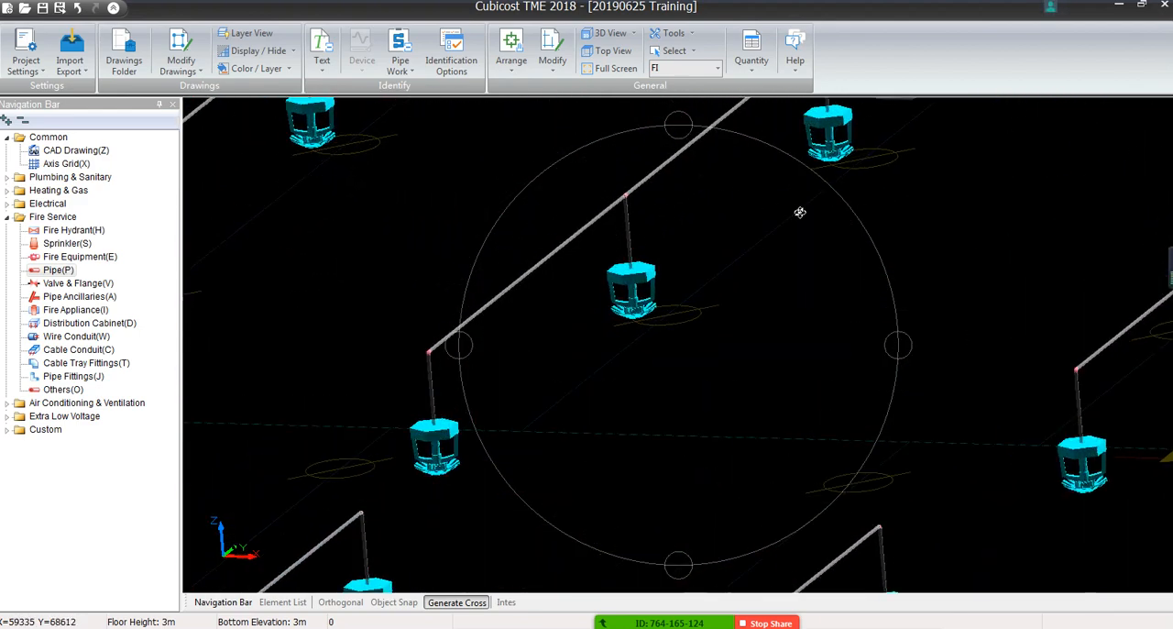
left_click_drag(1047, 266, 1048, 293)
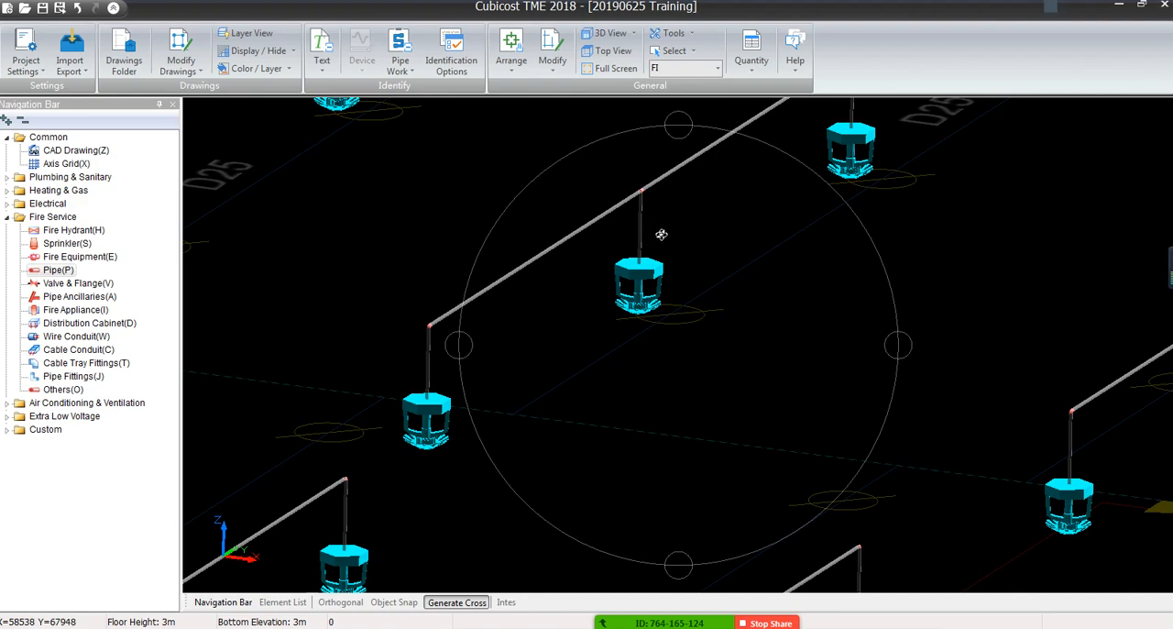
scroll(660, 220, "down", 6)
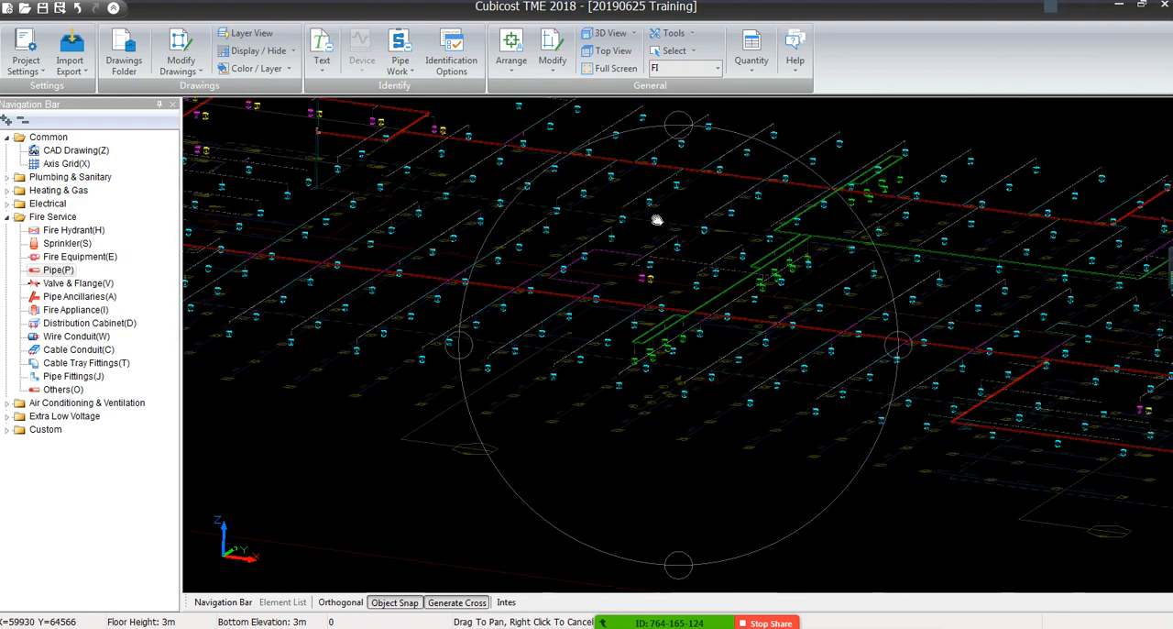
Survey the sprinkler network in 3D from the far end of the floor back to the 150 riser
left_click_drag(657, 220, 634, 301)
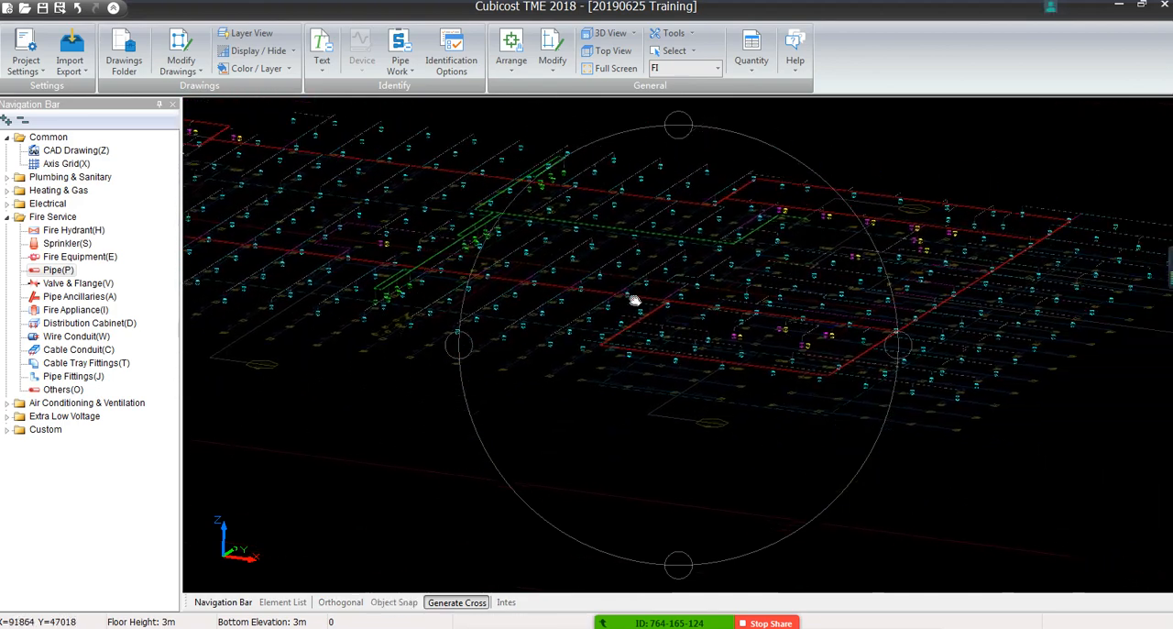
middle_click_drag(634, 301, 533, 290)
middle_click_drag(743, 359, 622, 385)
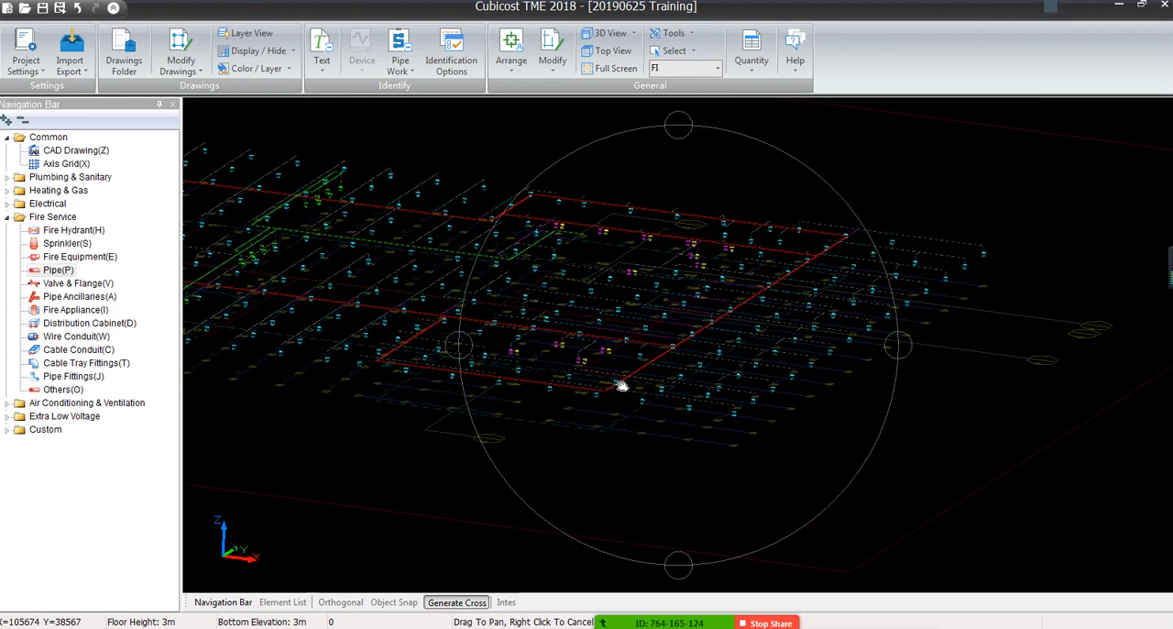
scroll(612, 268, "up", 5)
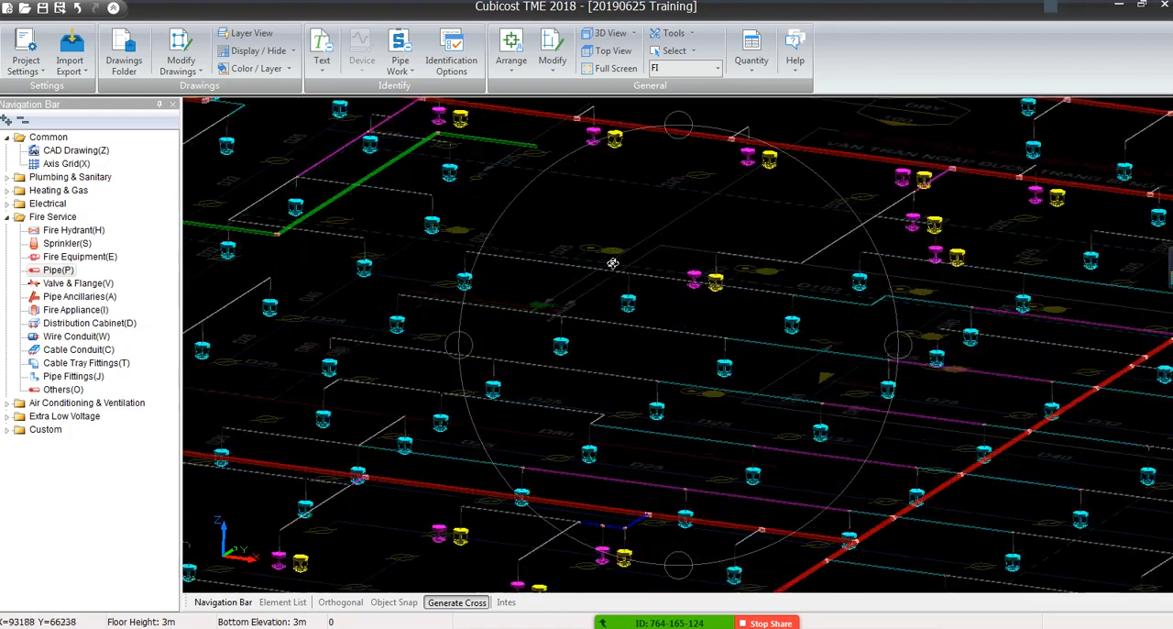
scroll(612, 263, "down", 5)
left_click_drag(612, 263, 843, 296)
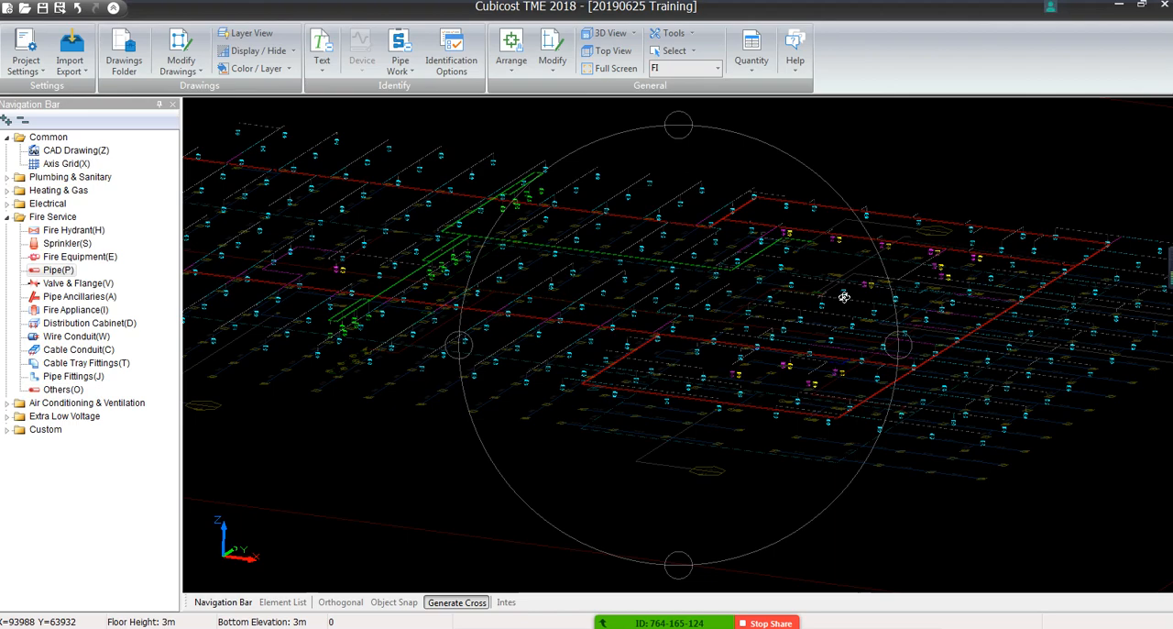
left_click_drag(672, 411, 873, 342)
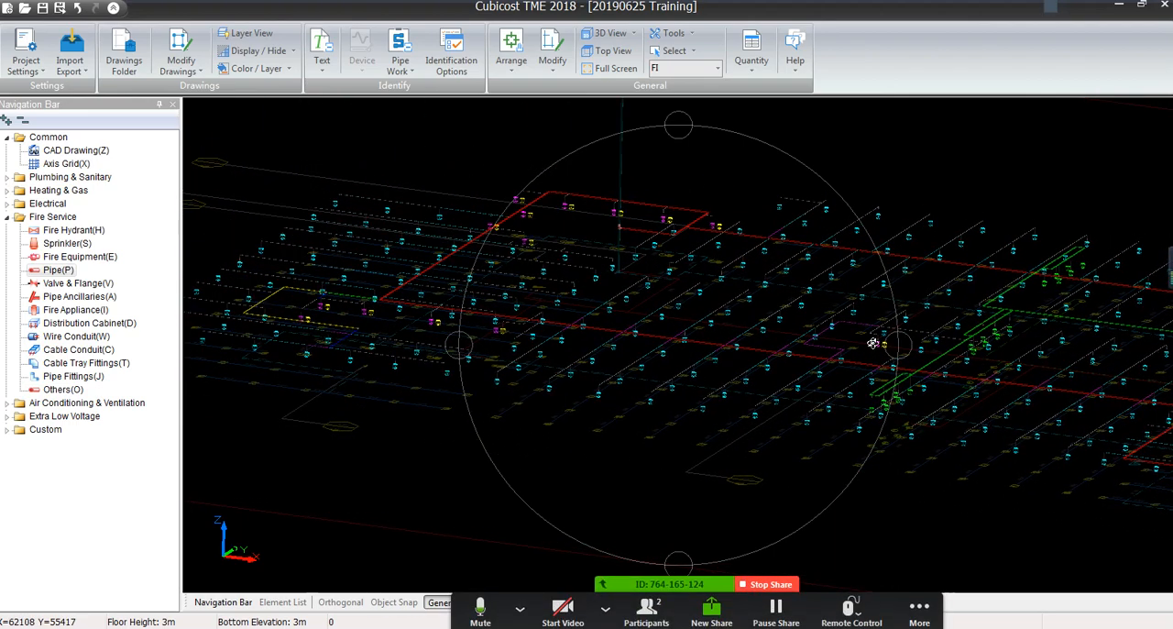
left_click(751, 50)
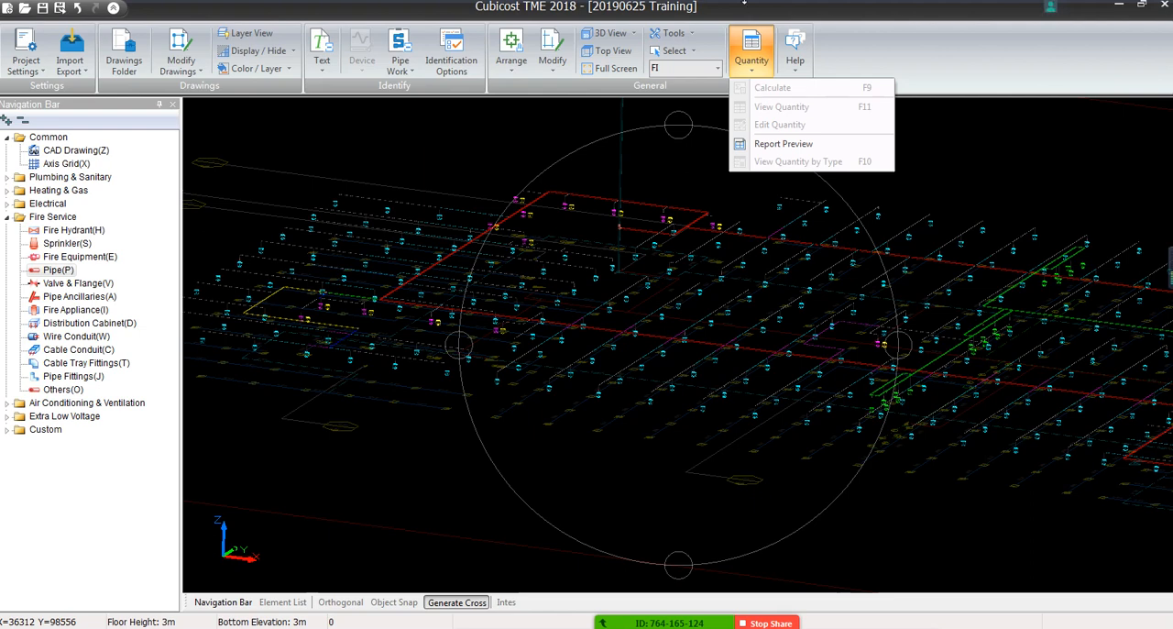
left_click(844, 50)
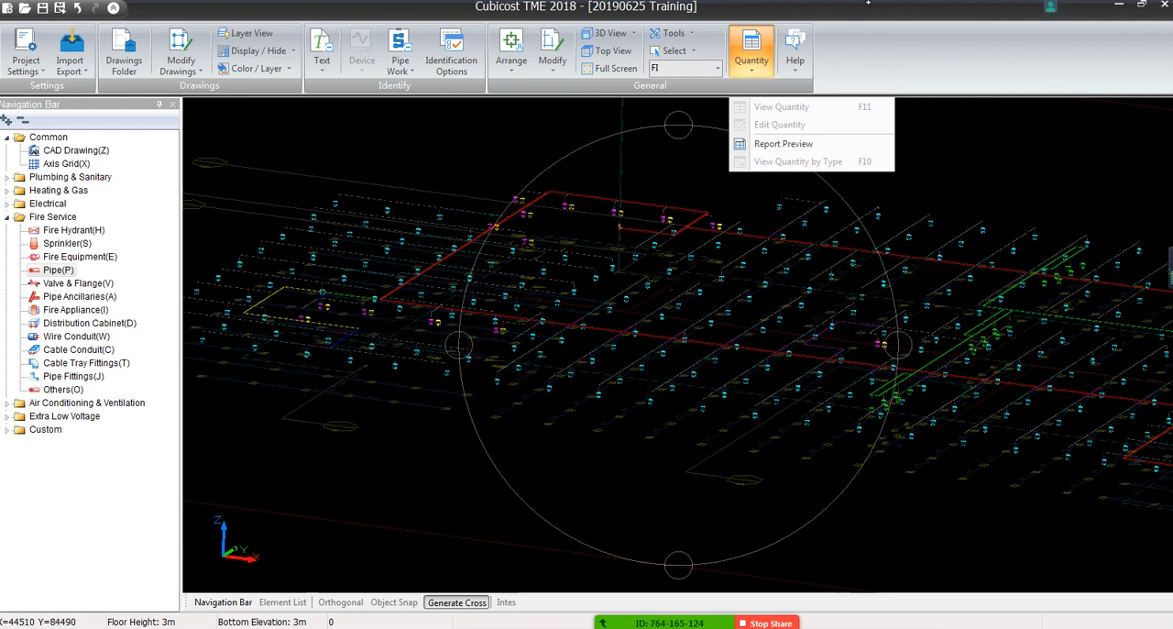
View the whole sprinkler model in 3D from a low side angle, including the 150 riser
middle_click_drag(899, 462, 908, 422)
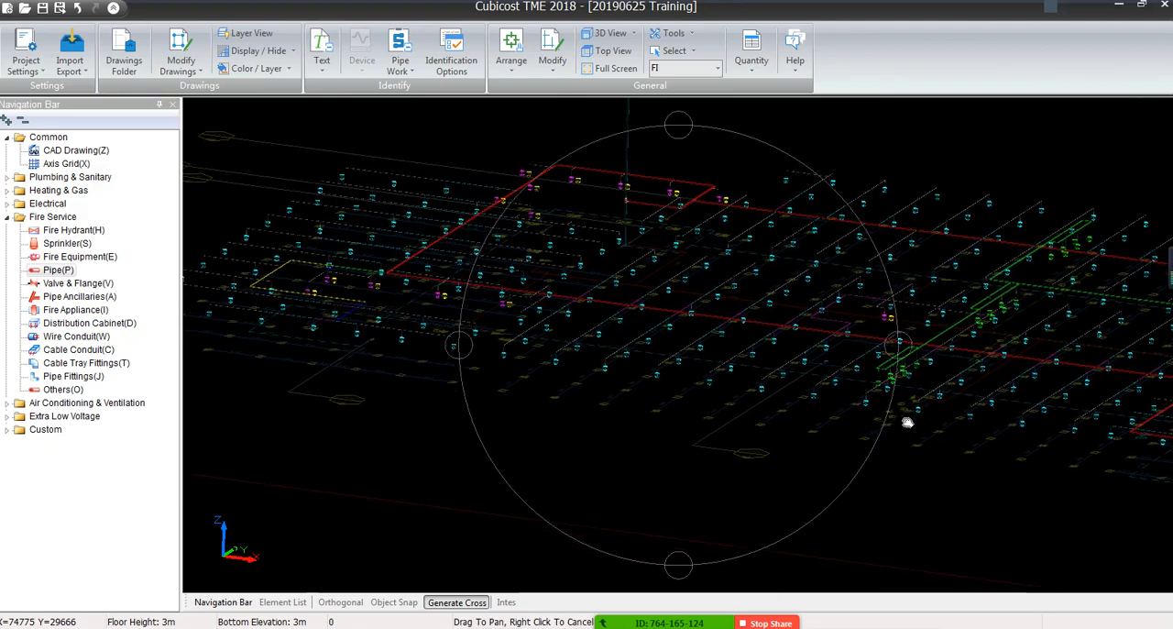
middle_click_drag(950, 375, 567, 455)
mouse_move(567, 454)
left_mouse_down()
mouse_move(594, 434)
mouse_move(581, 456)
mouse_move(569, 450)
left_mouse_up()
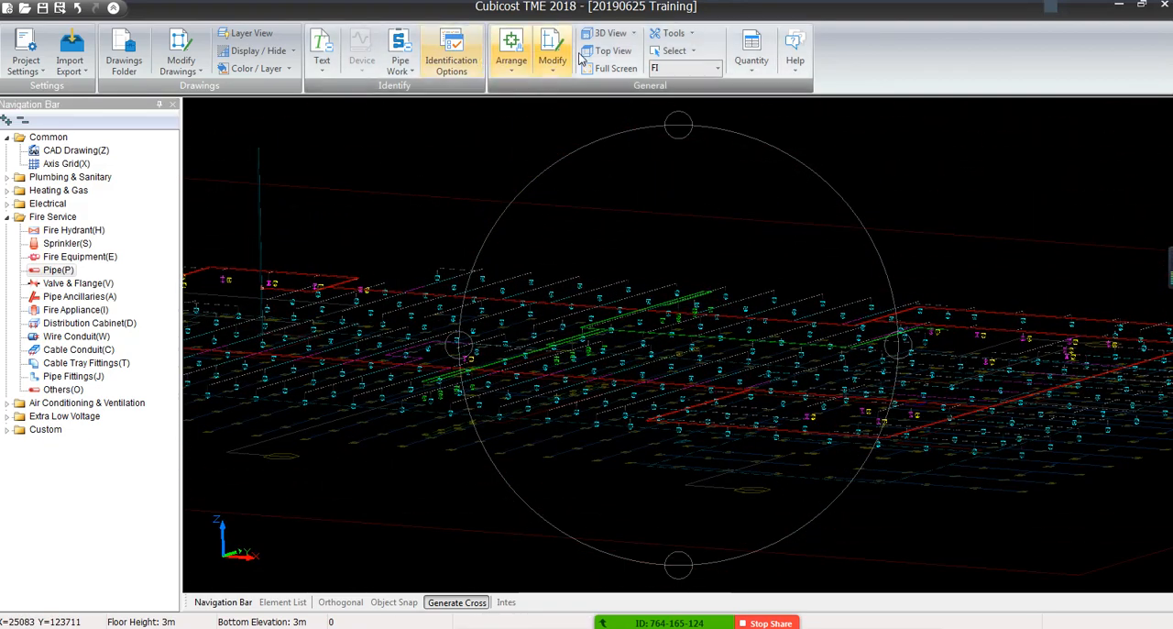
left_click_drag(596, 373, 796, 340)
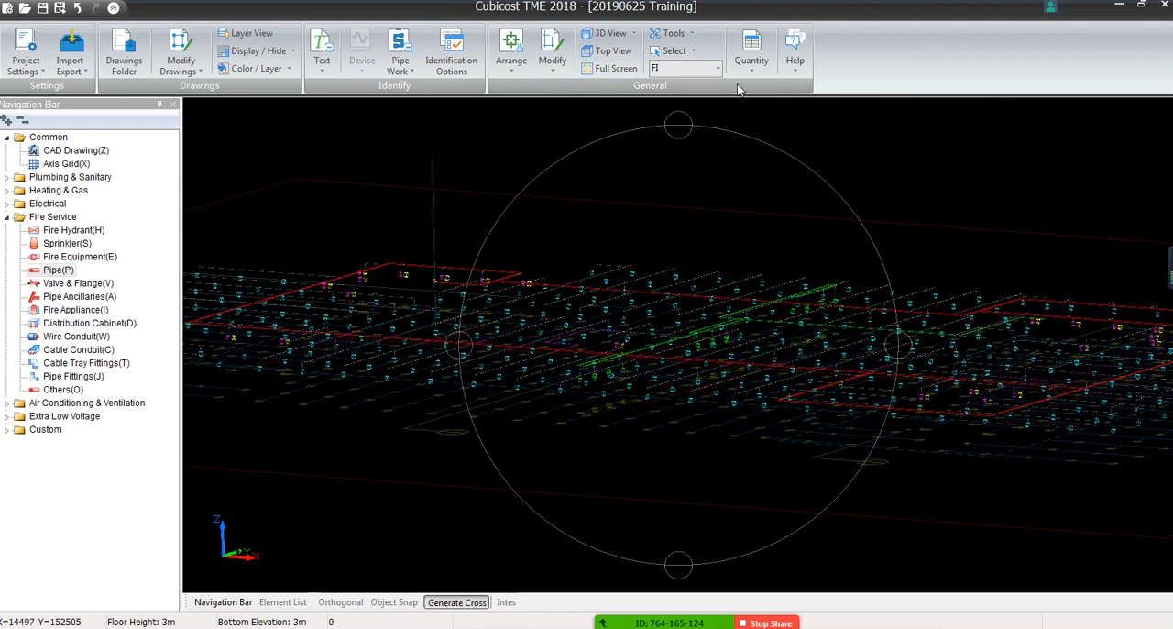
Return to the top view and enlarge the drawing area to show the entire sprinkler layout in plan
left_click(612, 52)
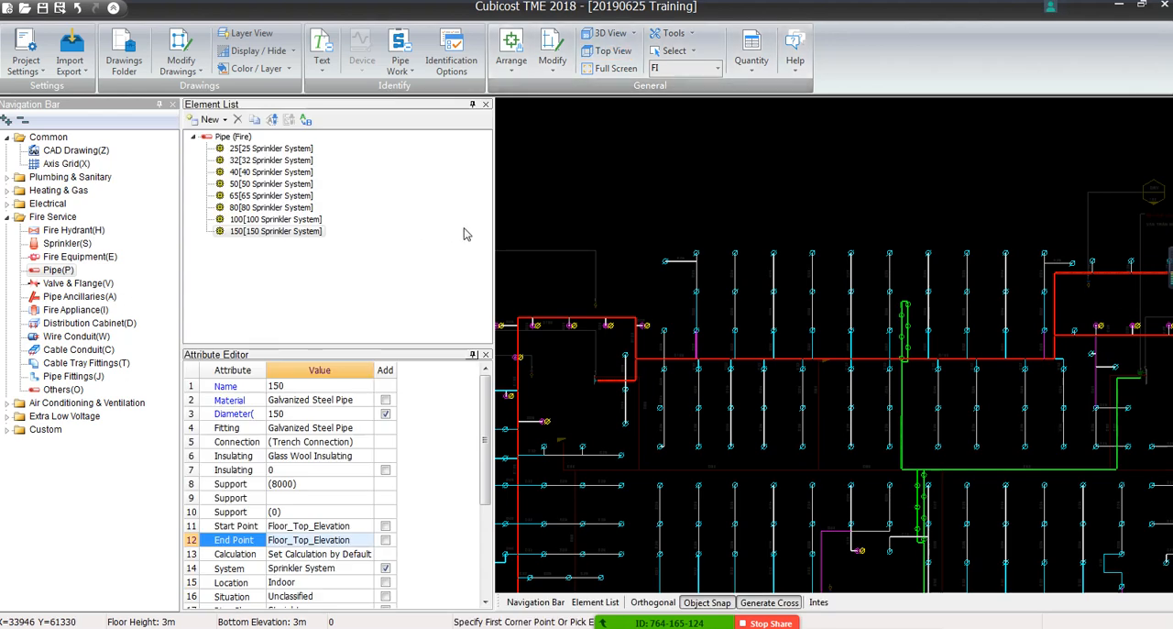
left_click_drag(493, 233, 407, 275)
scroll(690, 288, "down", 5)
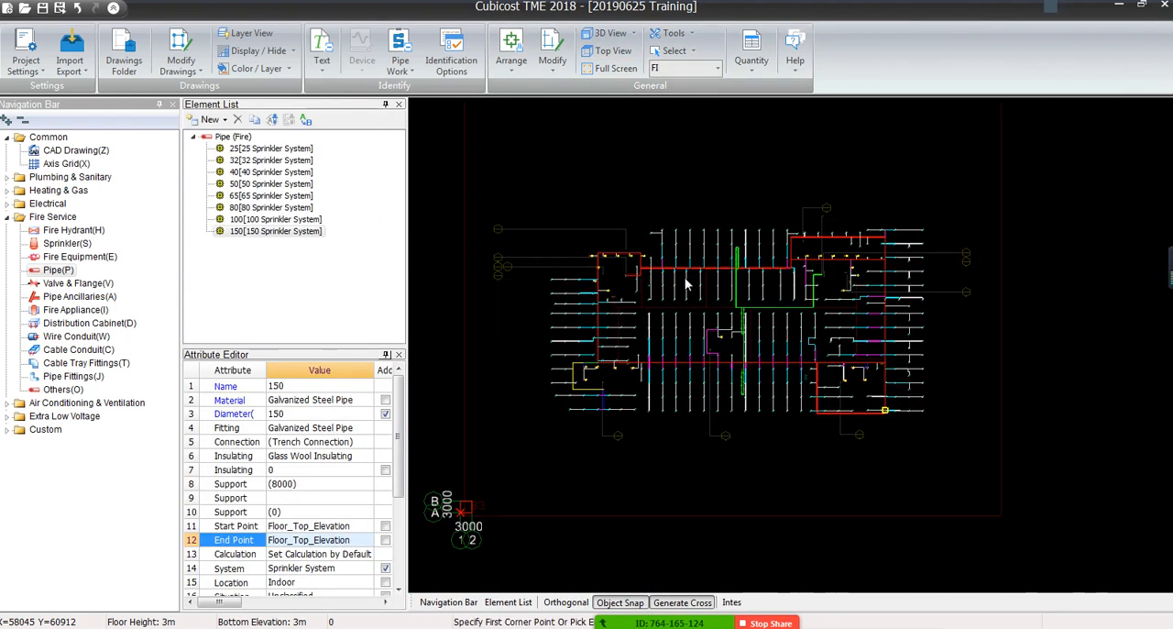
Calculate the quantities for the FI floor
left_click(750, 61)
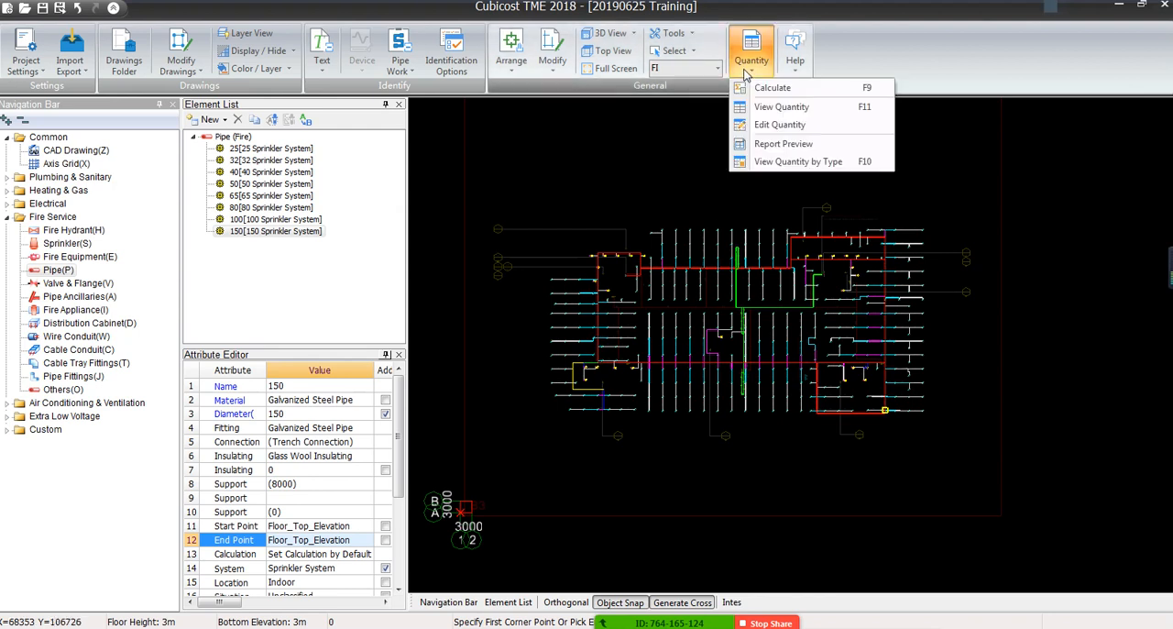
left_click(770, 88)
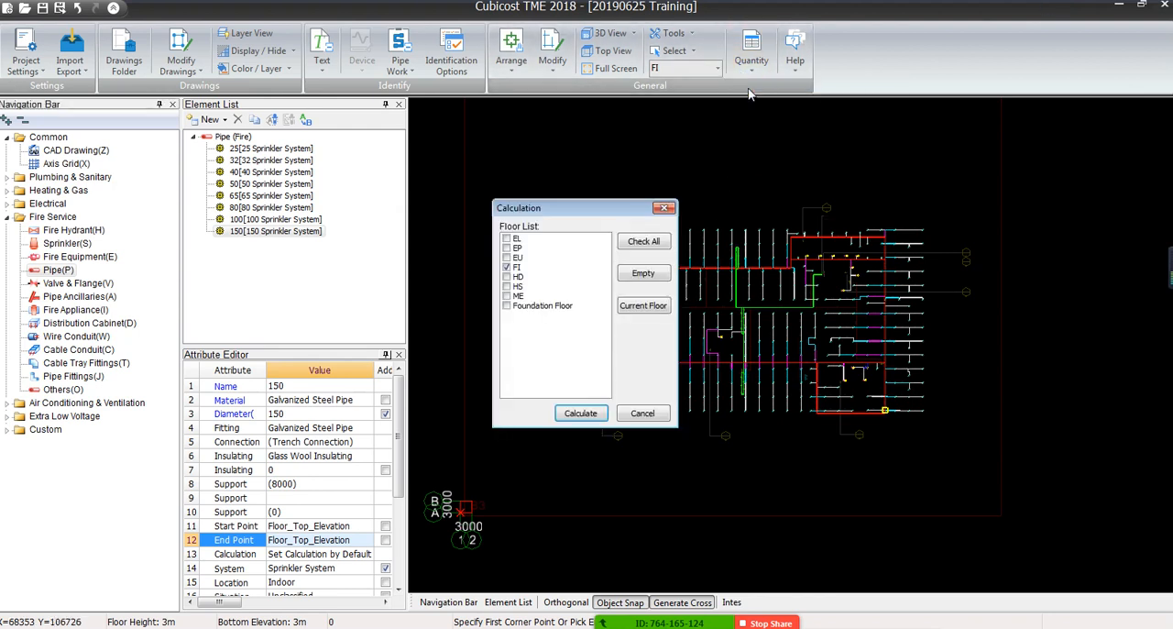
left_click(576, 413)
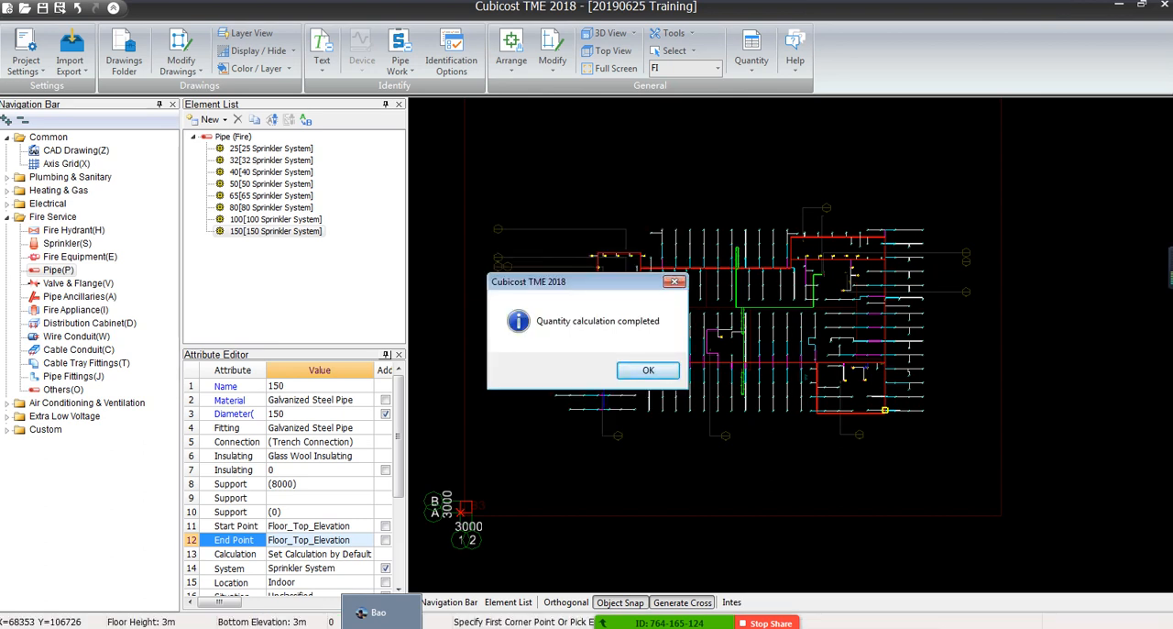
left_click(648, 369)
View the quantities by type for Fire Service pipes in a window wide enough to show more quantity columns
left_click(751, 74)
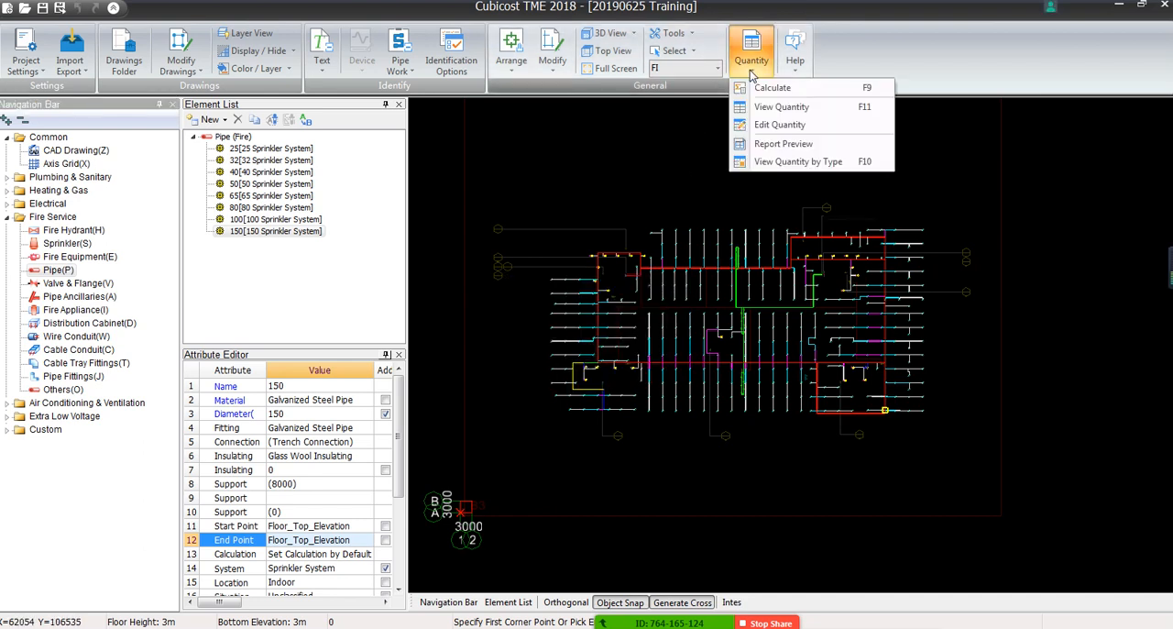
left_click(762, 160)
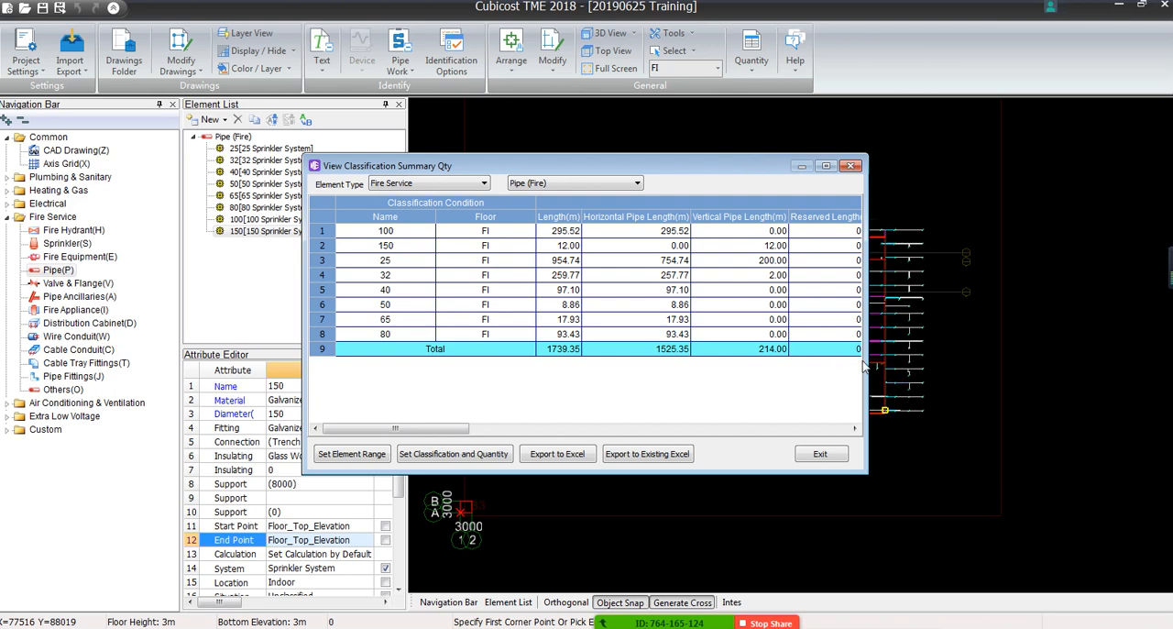
left_click_drag(865, 364, 1090, 356)
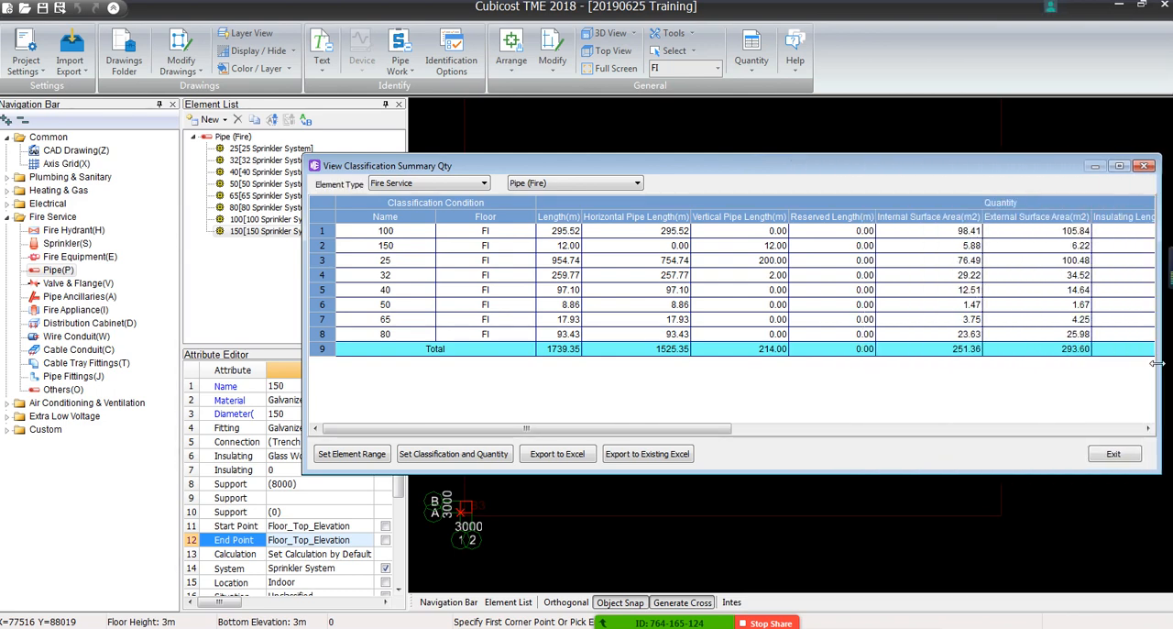
left_click_drag(653, 171, 427, 96)
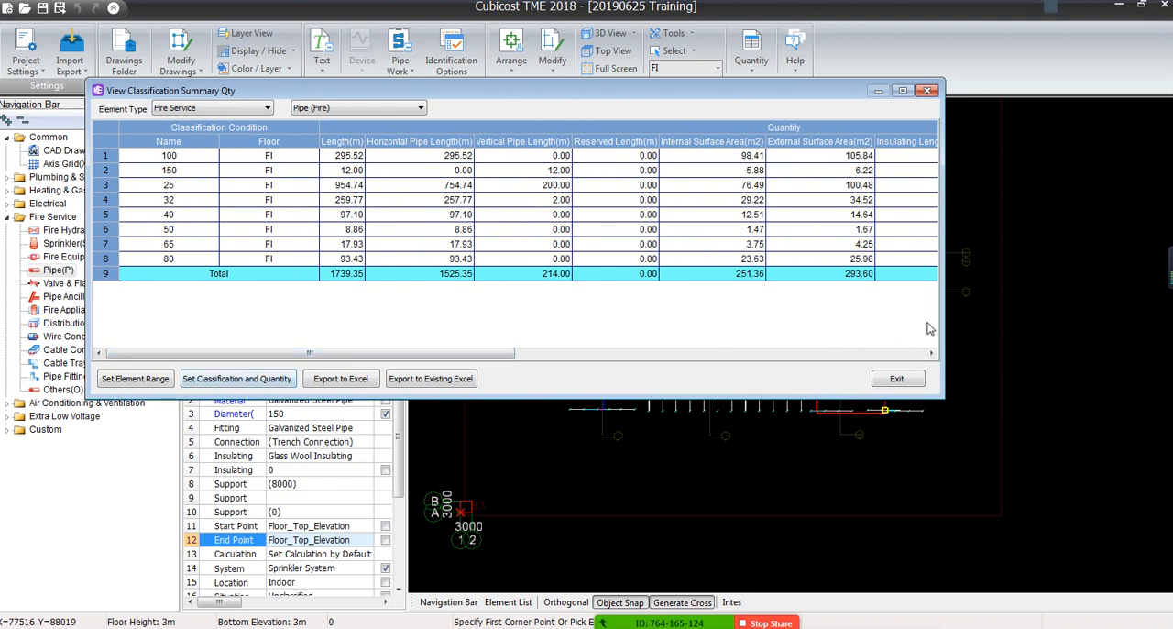
left_click_drag(943, 327, 1152, 346)
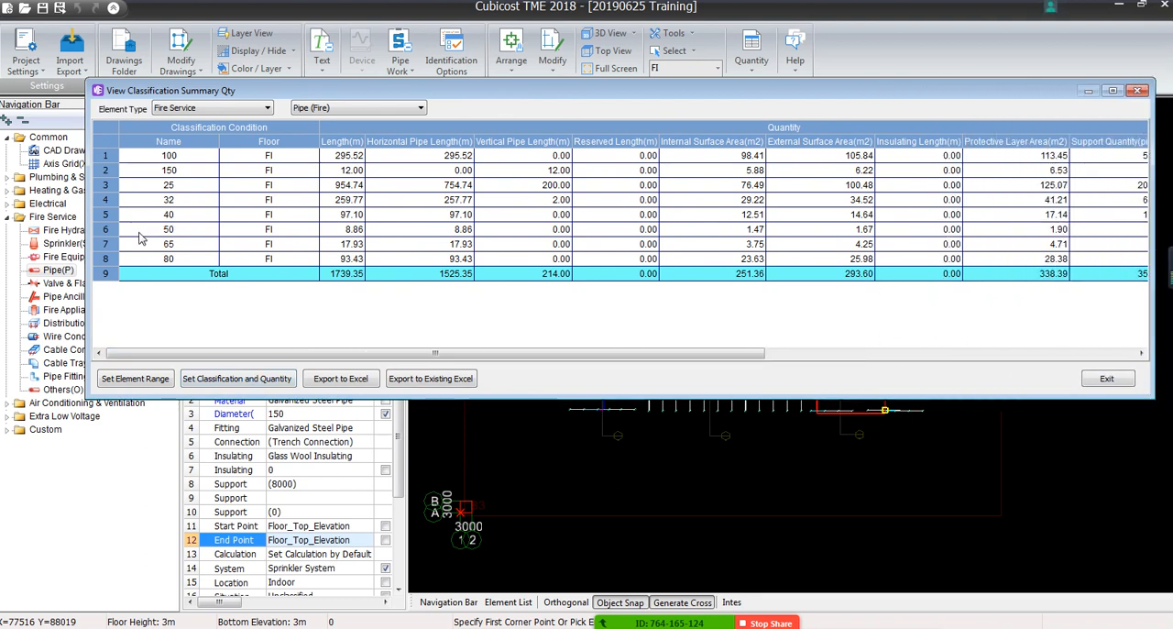
left_click_drag(172, 92, 108, 96)
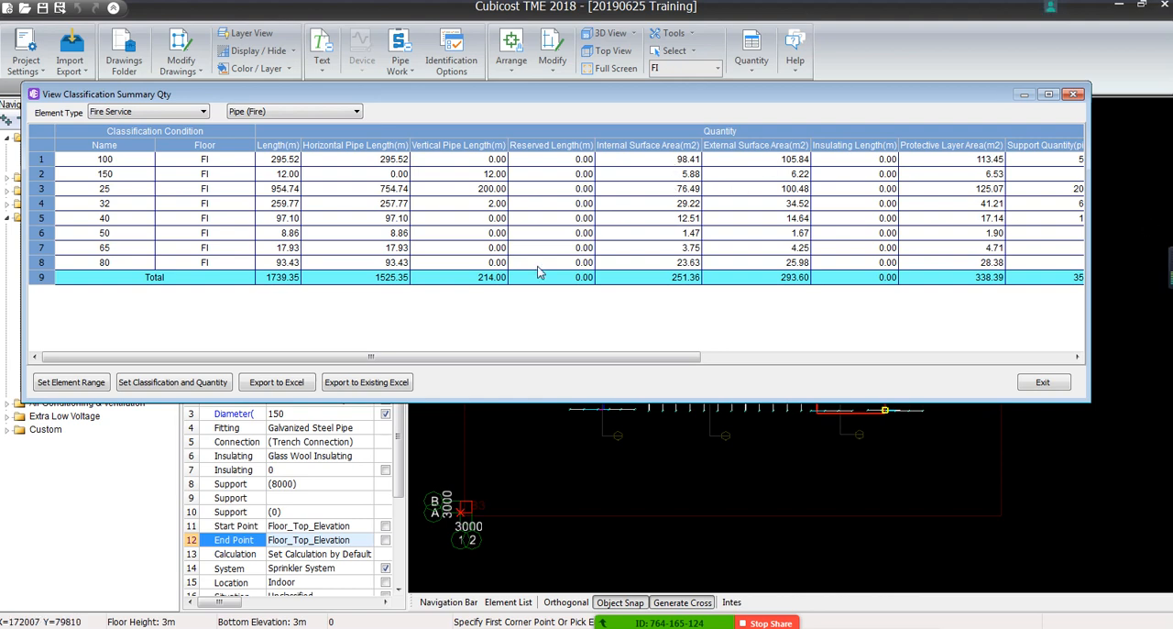
Limit the pipe quantity output to Length, Horizontal Pipe Length and Vertical Pipe Length
left_click(142, 385)
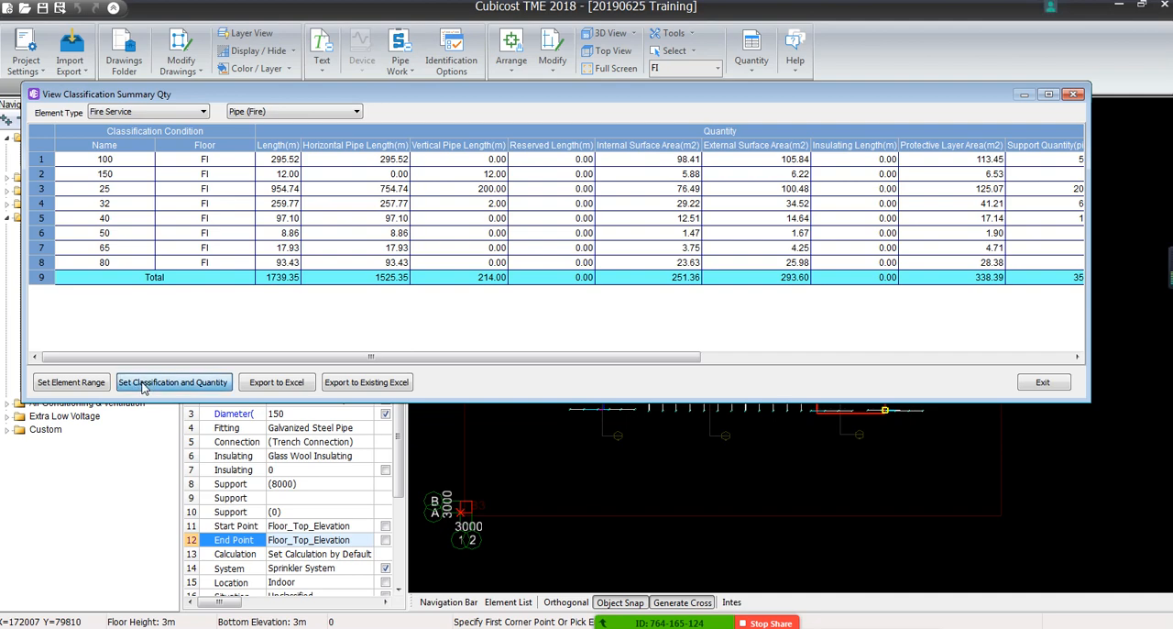
left_click_drag(548, 170, 548, 93)
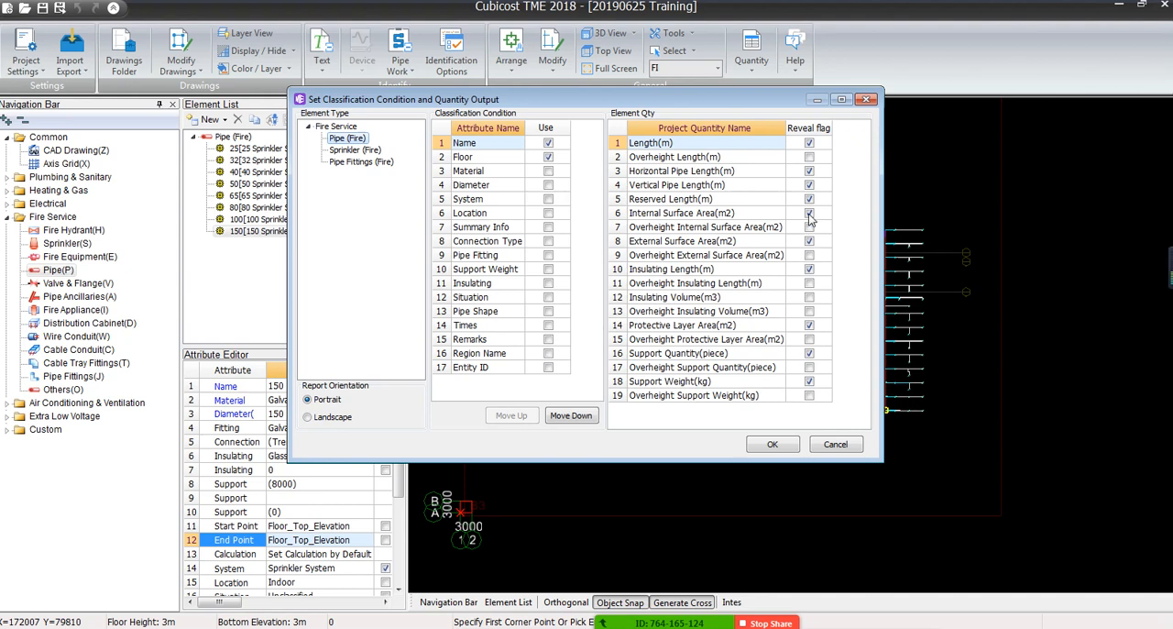
right_click(839, 277)
left_click(852, 301)
left_click(809, 143)
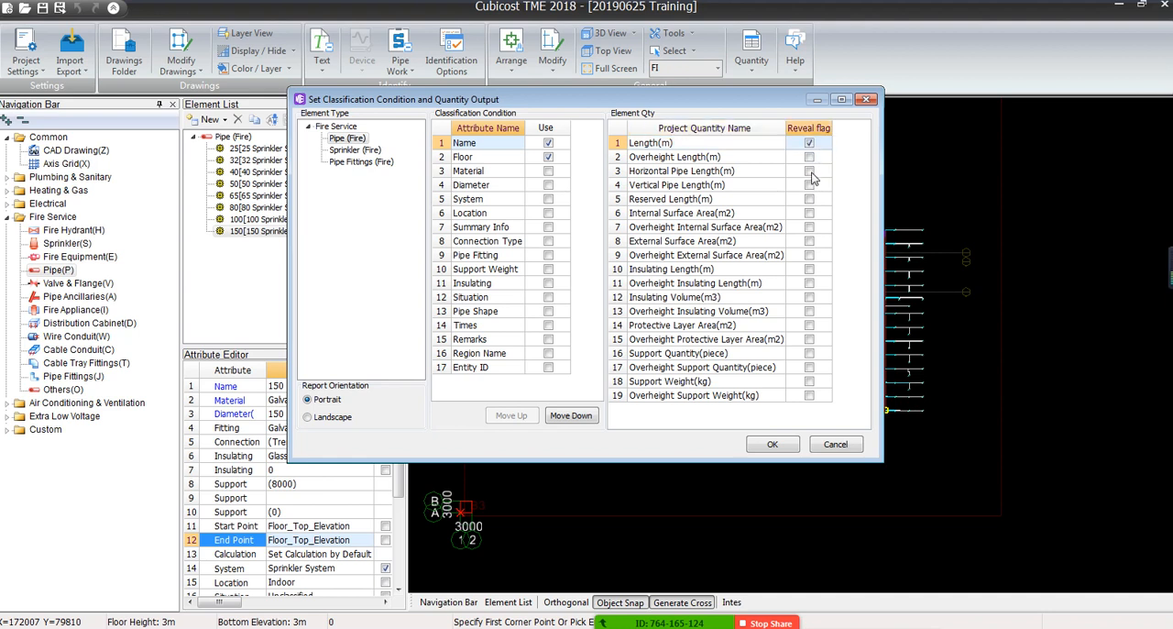
left_click(809, 171)
left_click(809, 185)
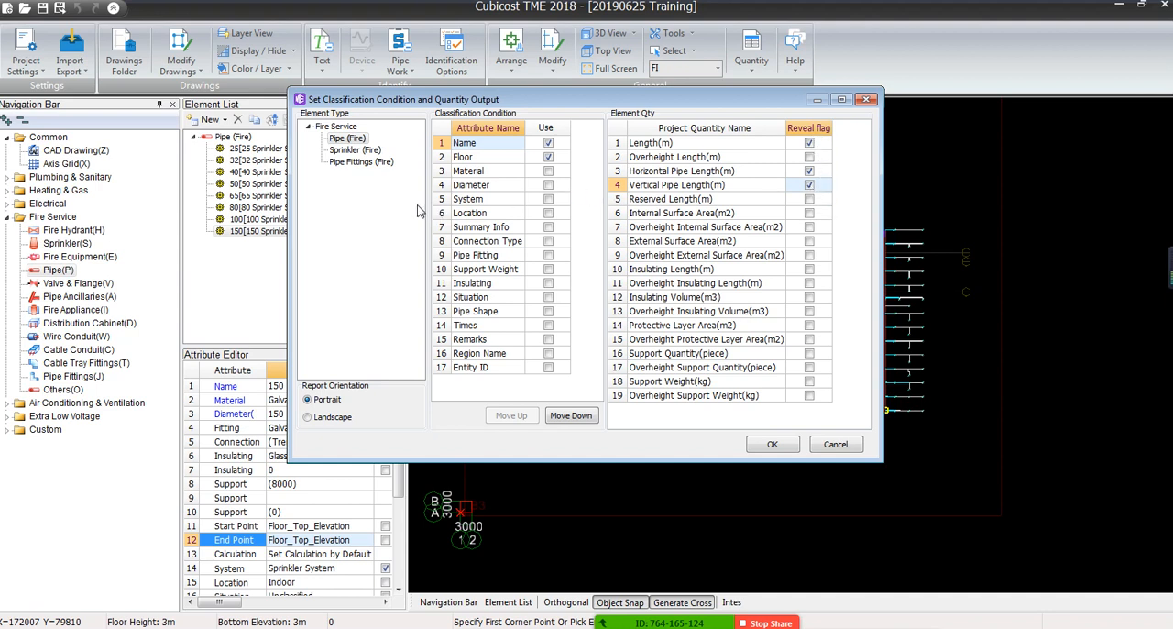
Classify the pipe quantities by Floor, System, Material and Diameter in that order, leaving out Name
left_click_drag(426, 196, 396, 201)
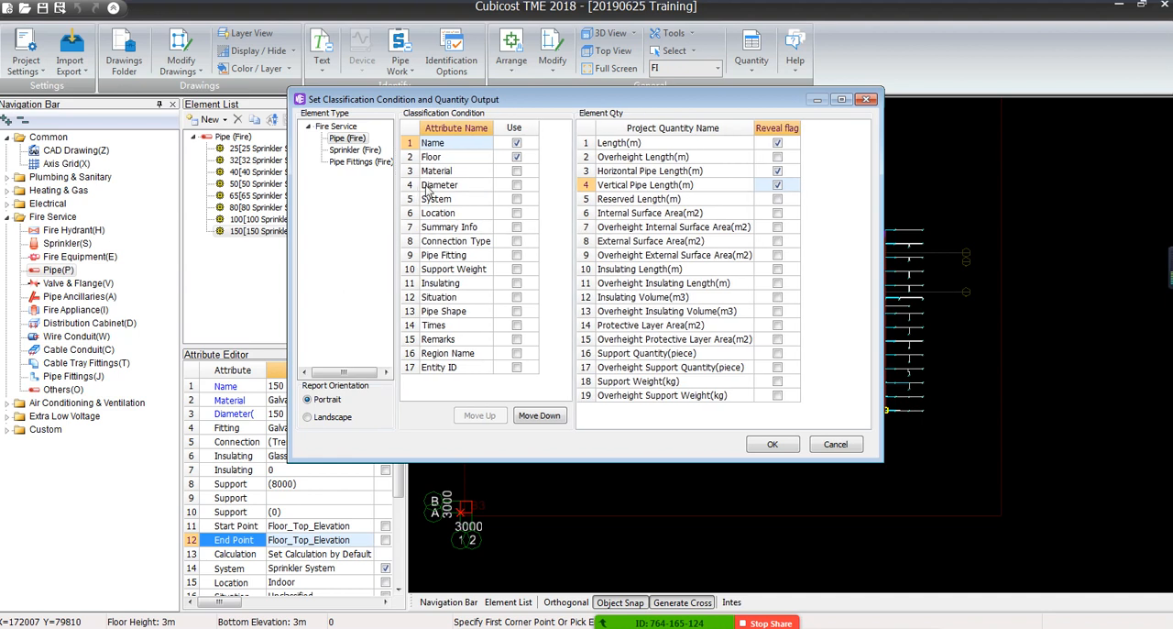
left_click(517, 143)
left_click(518, 185)
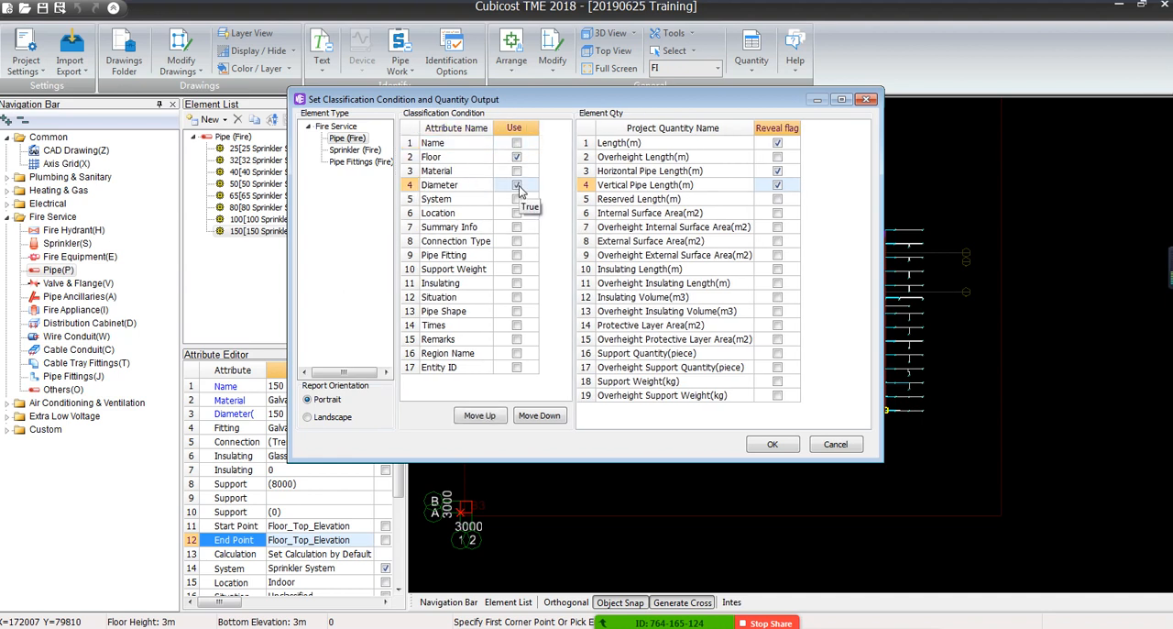
left_click(517, 172)
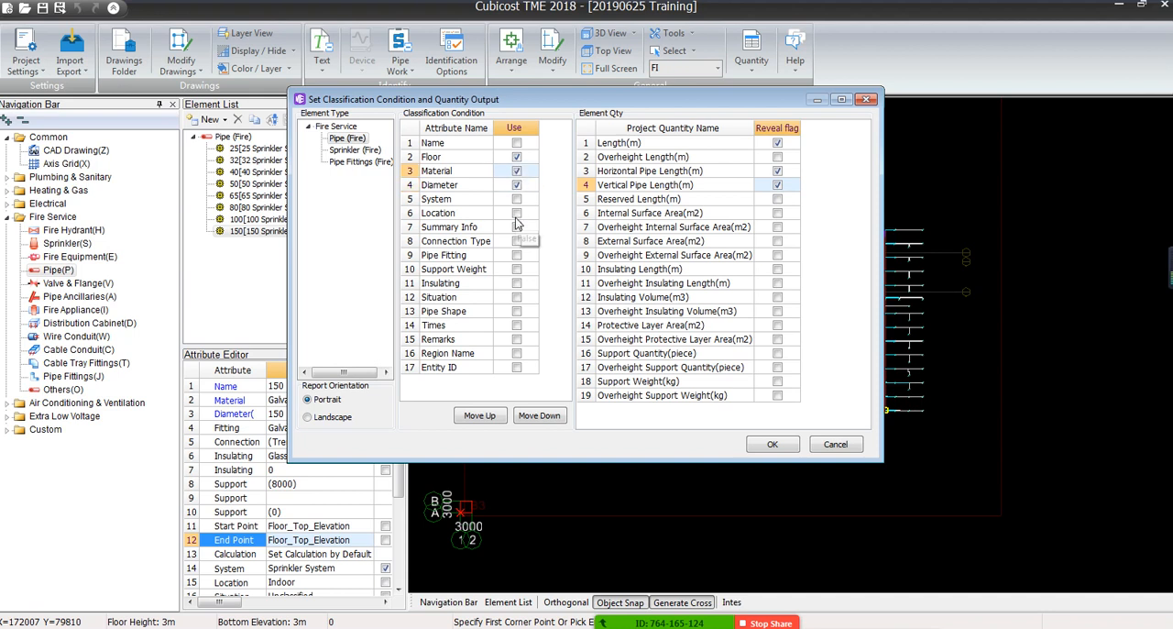
left_click(517, 199)
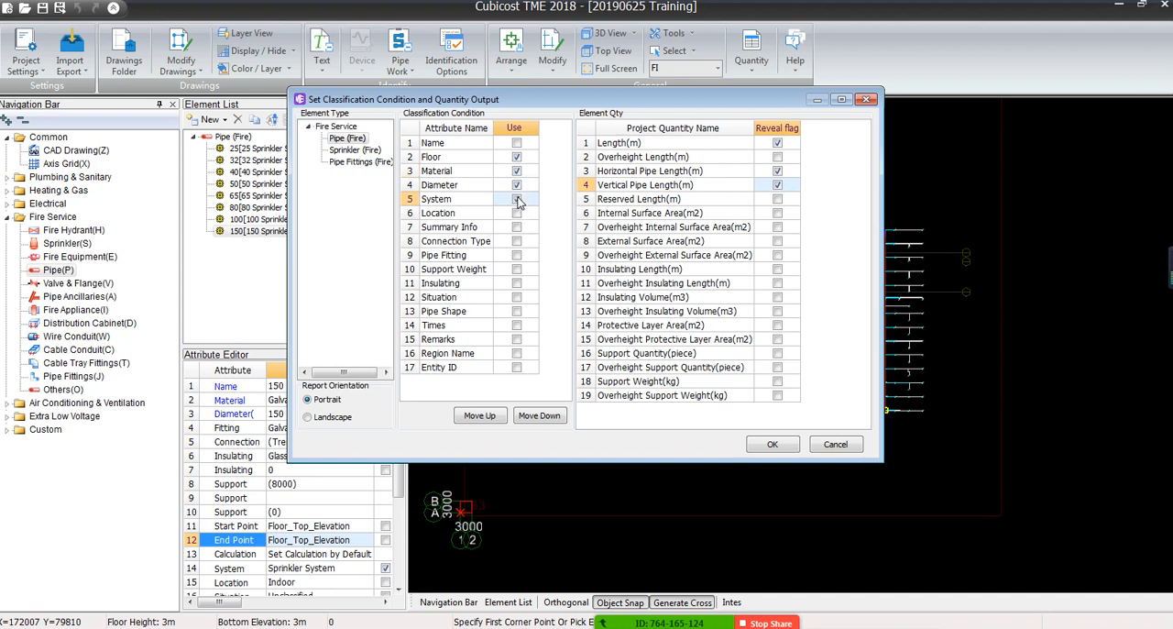
left_click(479, 415)
left_click(478, 415)
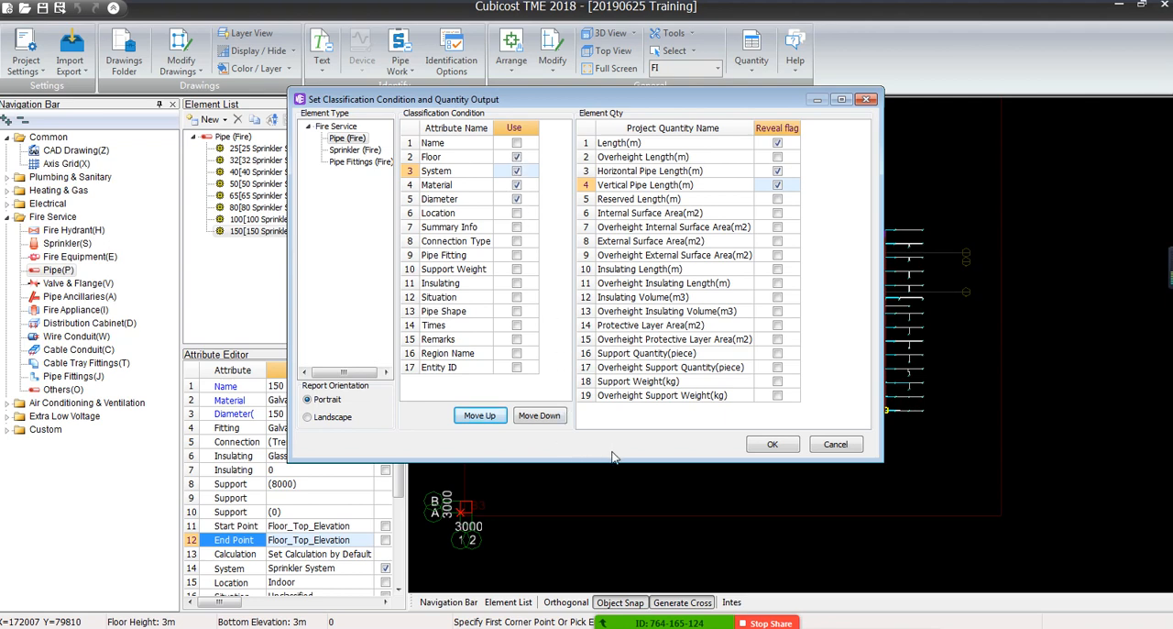
left_click(773, 445)
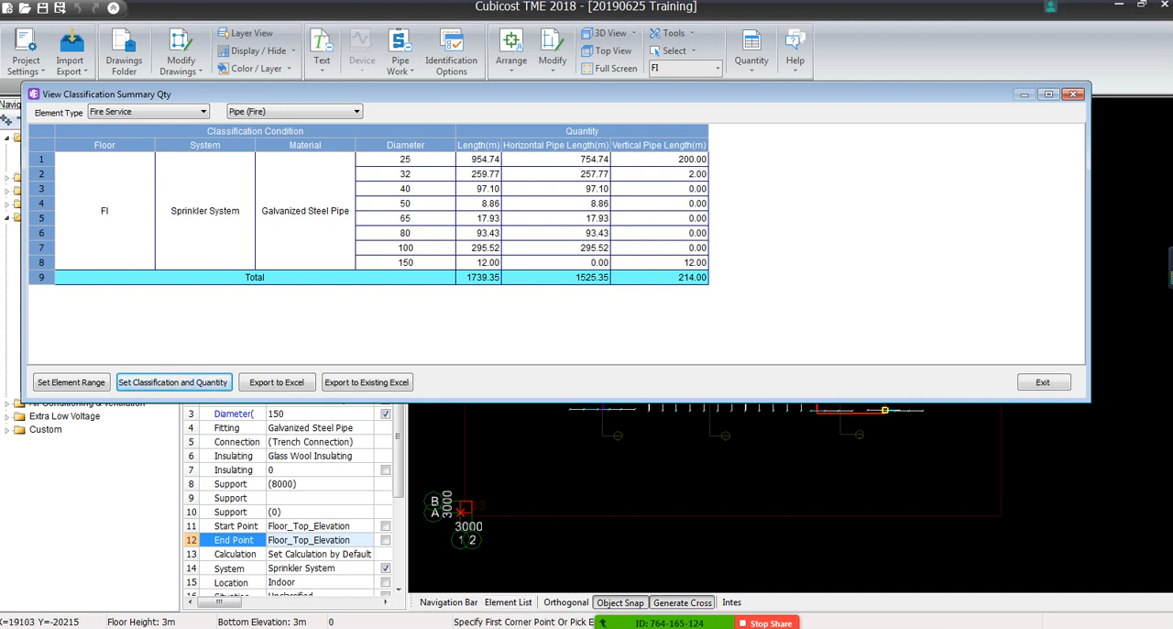
left_click(646, 609)
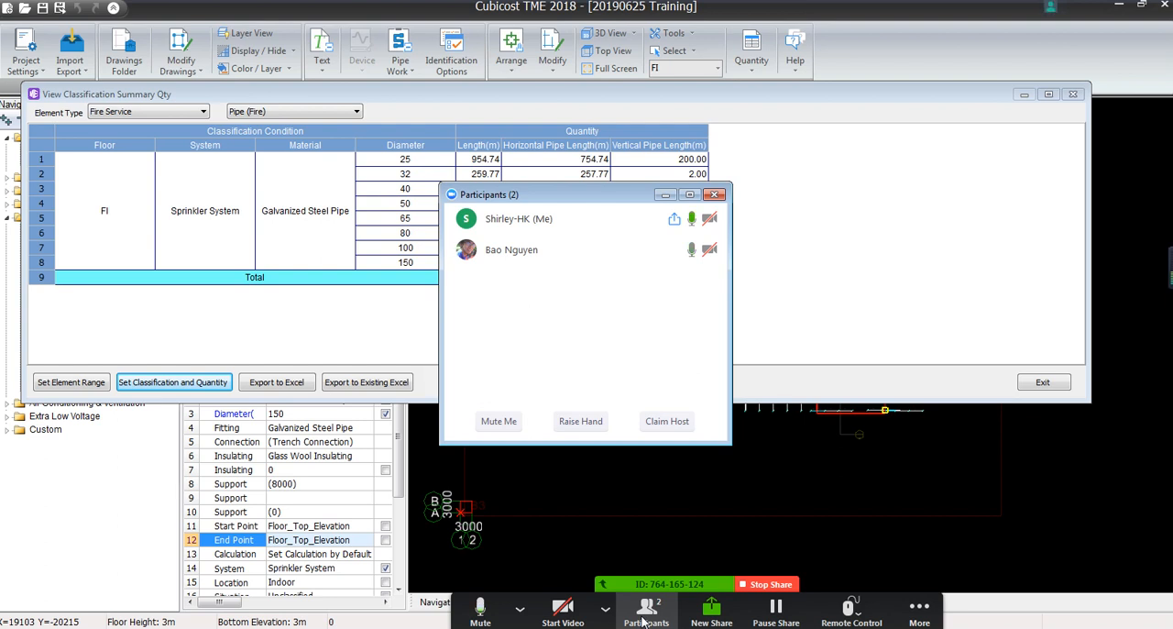
left_click(663, 196)
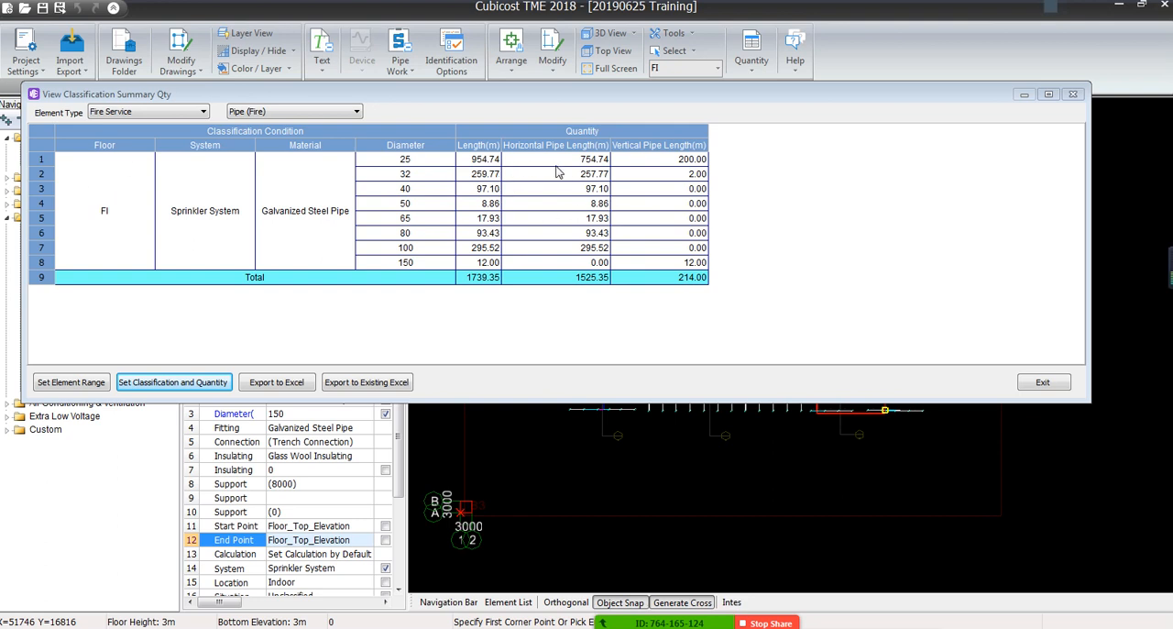
Trace the total length and the vertical length of the diameter 32 pipes back to their entities in the model
left_click(486, 176)
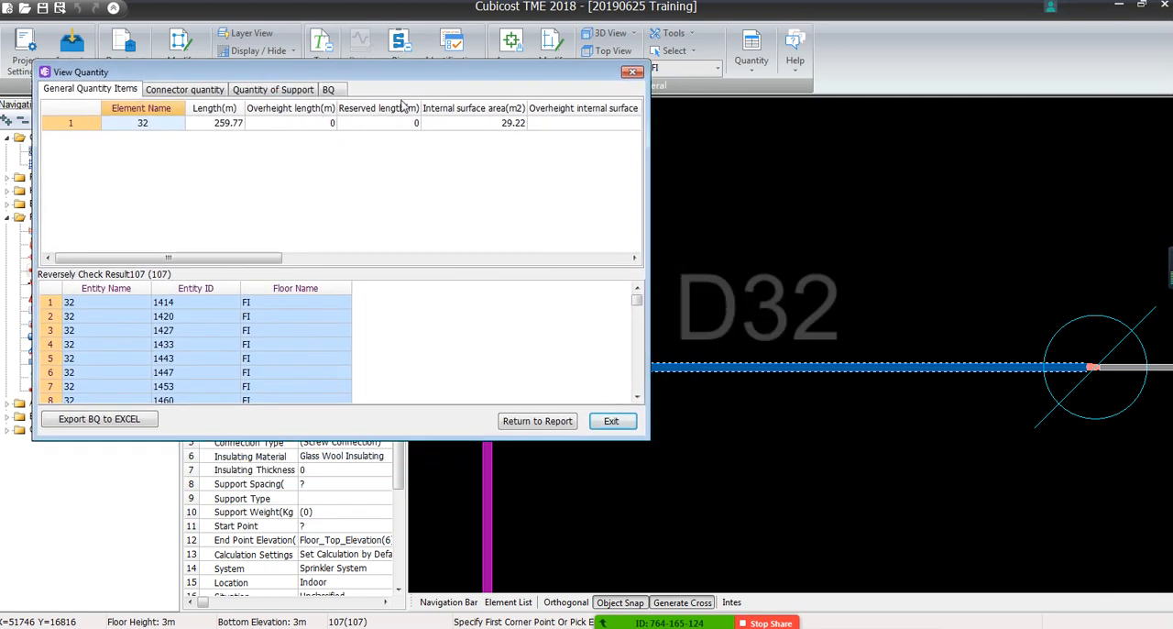
left_click(515, 421)
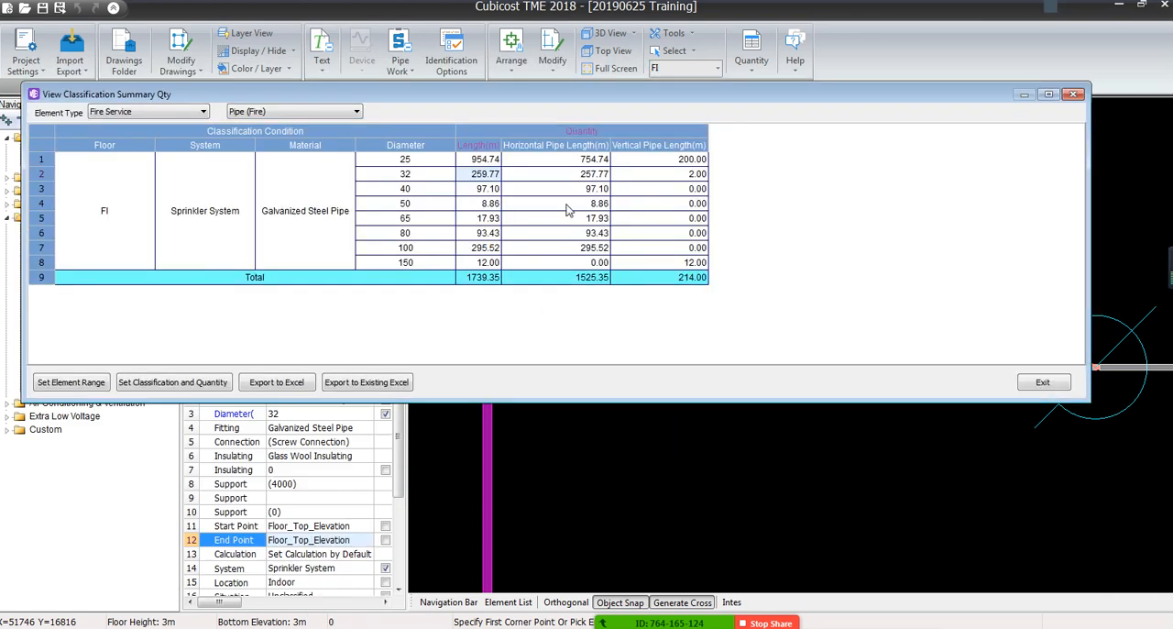
left_click(694, 174)
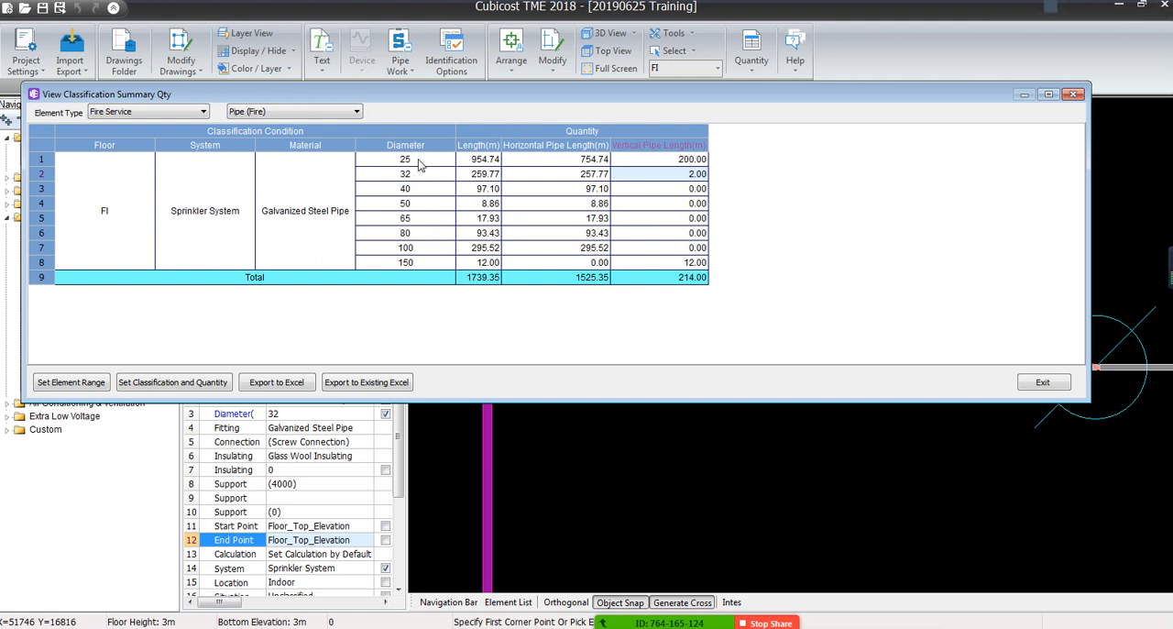
double_click(680, 180)
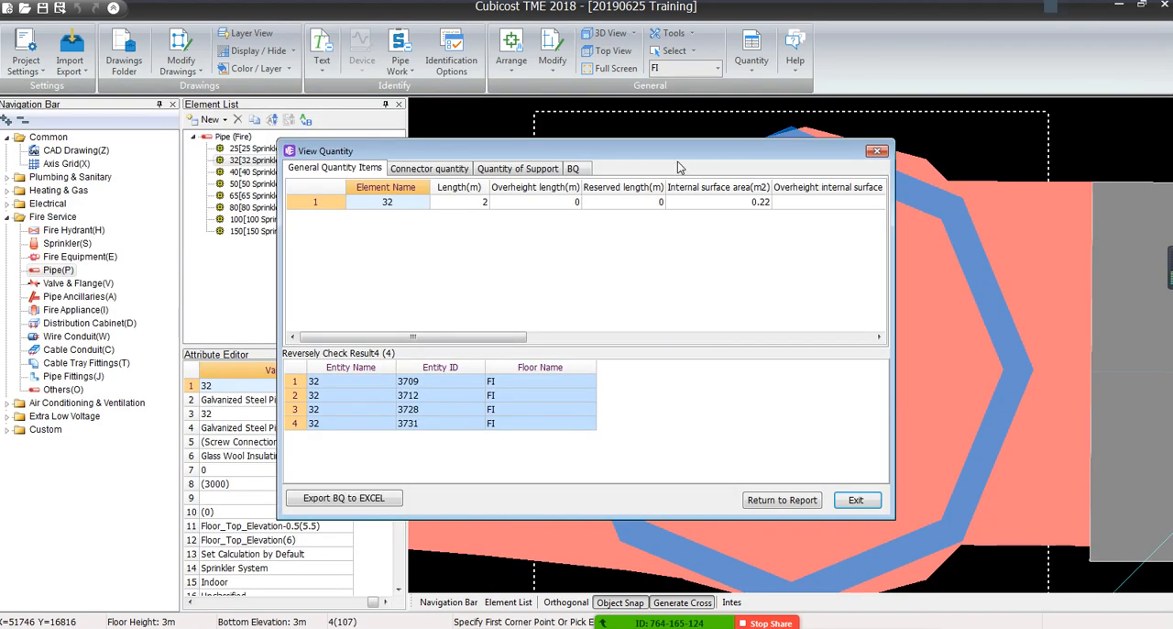
scroll(784, 292, "down", 5)
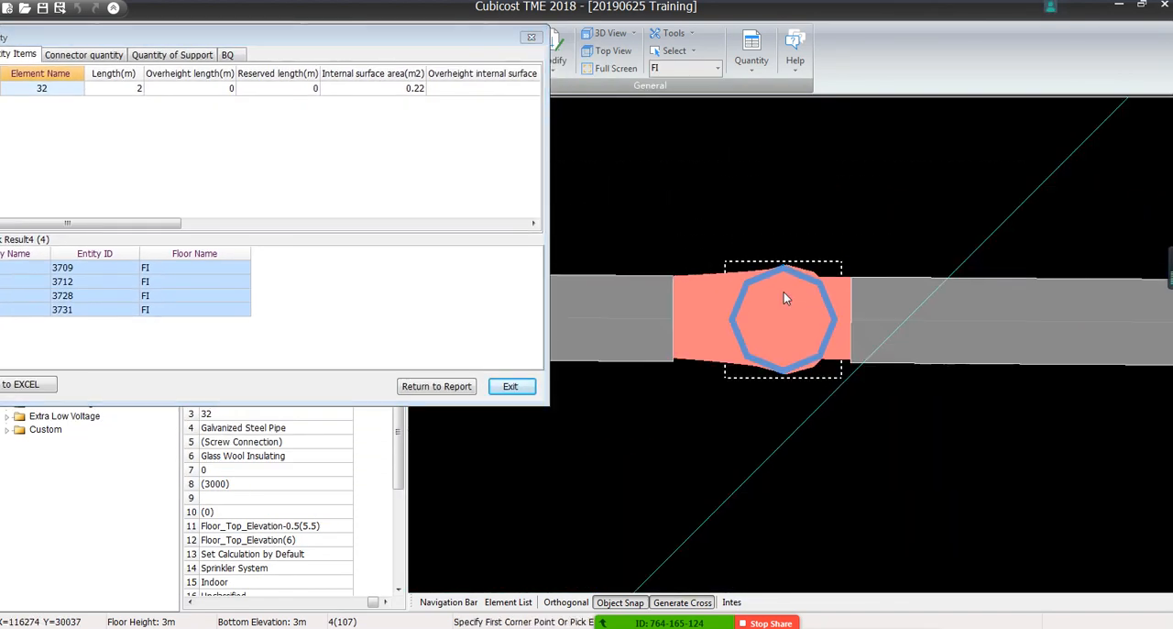
scroll(783, 298, "down", 3)
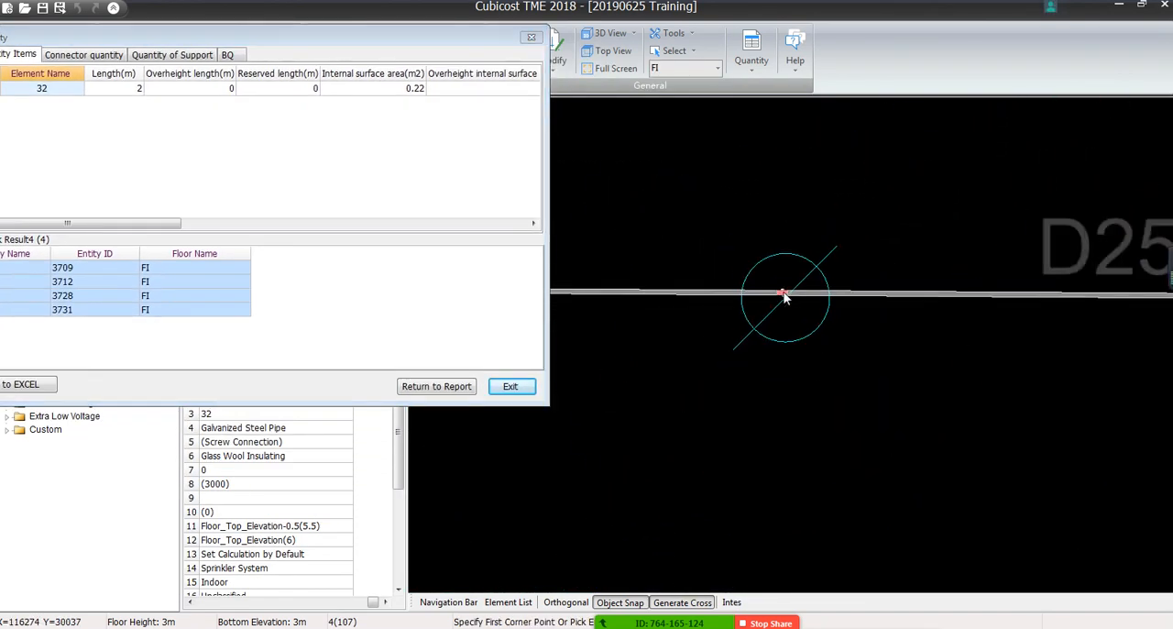
Locate the vertical 32 pipe entities one by one in the model, ending on entity 3731, and close the quantity details
left_click(220, 286)
left_click(219, 296)
left_click(219, 313)
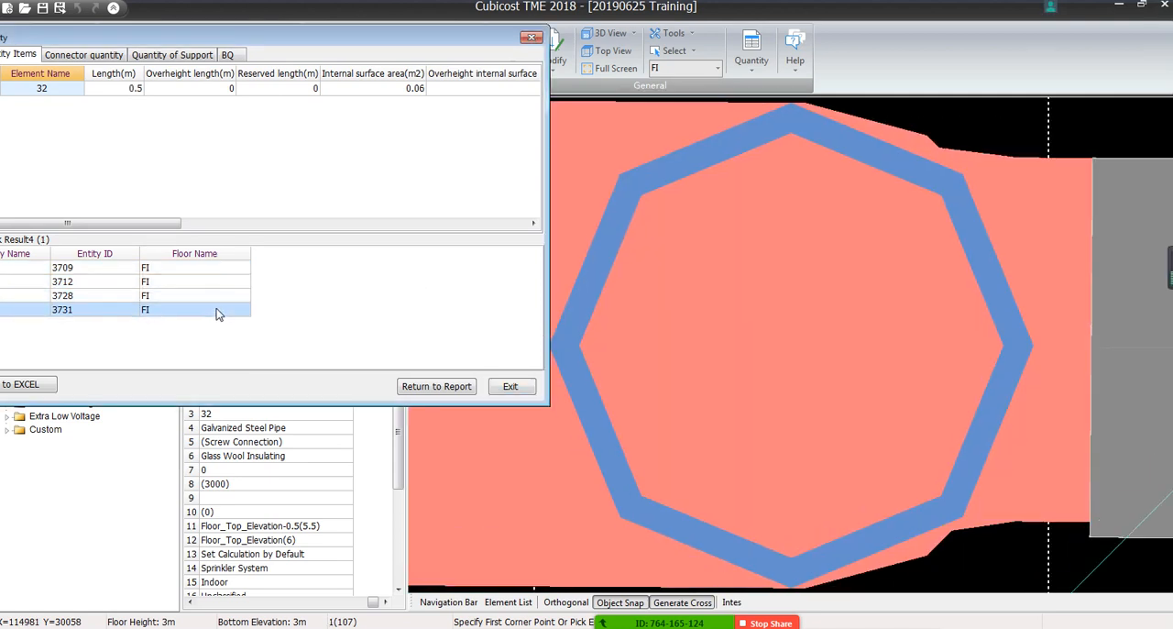
left_click(531, 38)
Change the vertical 32 pipe at the sprinkler where the D32 branch ends to element 25
scroll(608, 178, "down", 5)
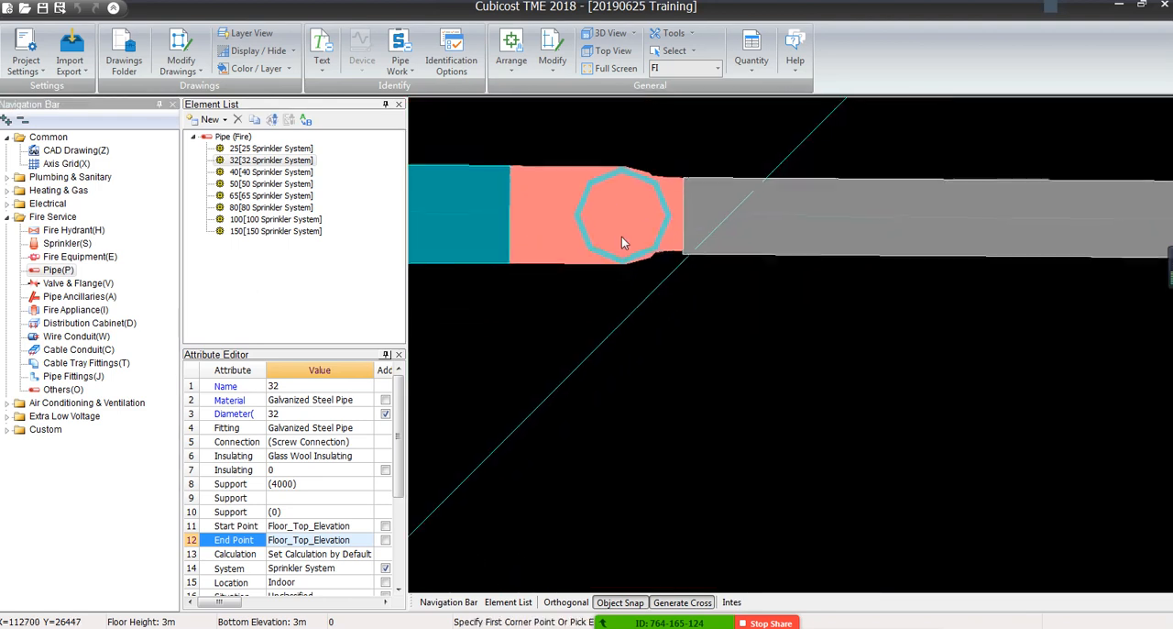
scroll(913, 426, "down", 6)
middle_click_drag(632, 287, 831, 264)
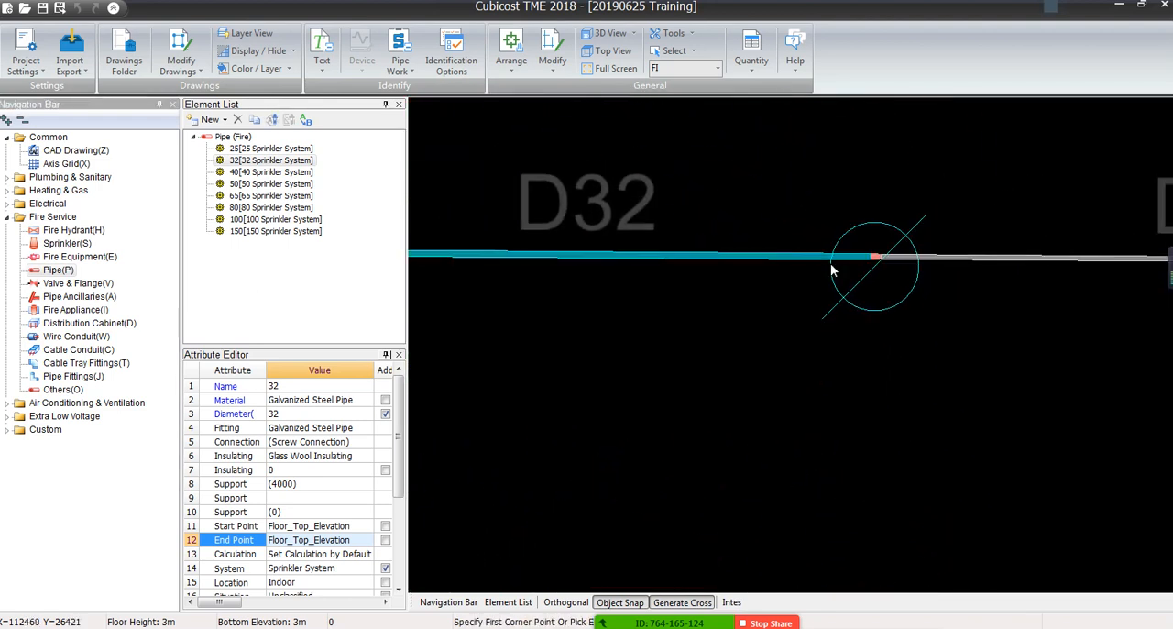
scroll(857, 262, "up", 2)
scroll(858, 268, "up", 4)
left_click(872, 216)
left_click(951, 334)
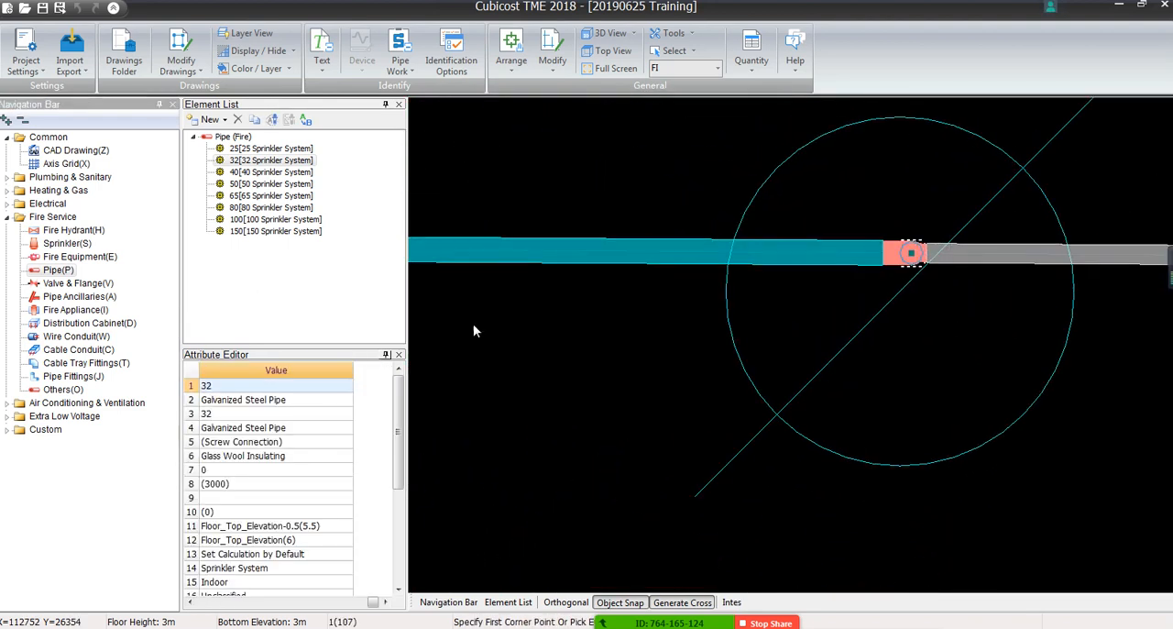
left_click(271, 386)
left_click(347, 385)
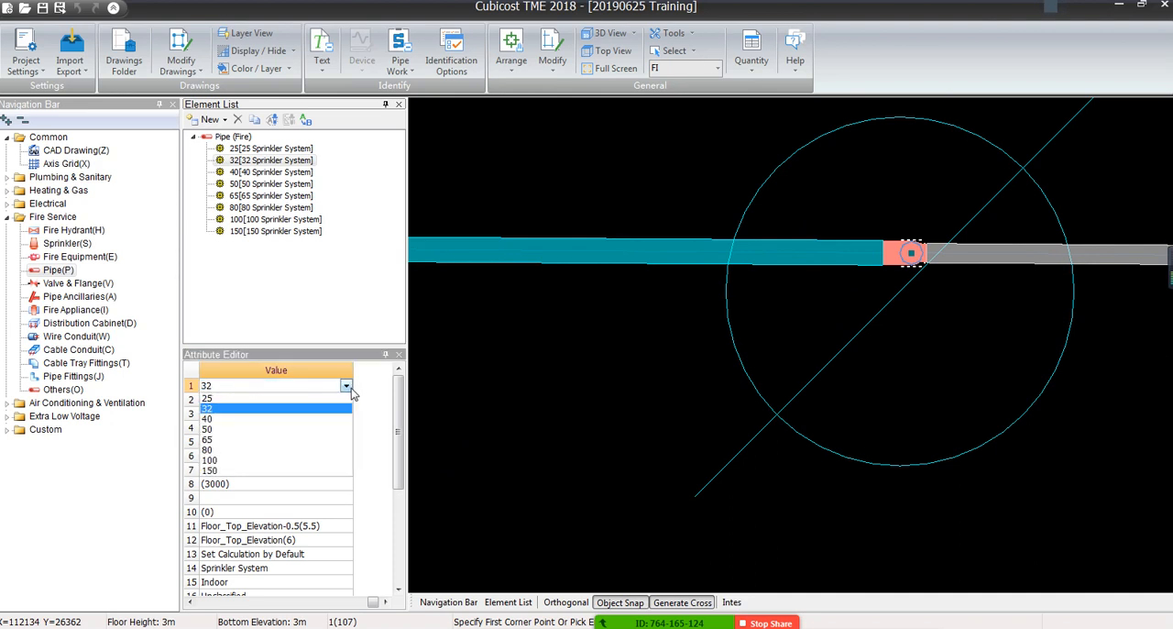
left_click(209, 401)
left_click(631, 374)
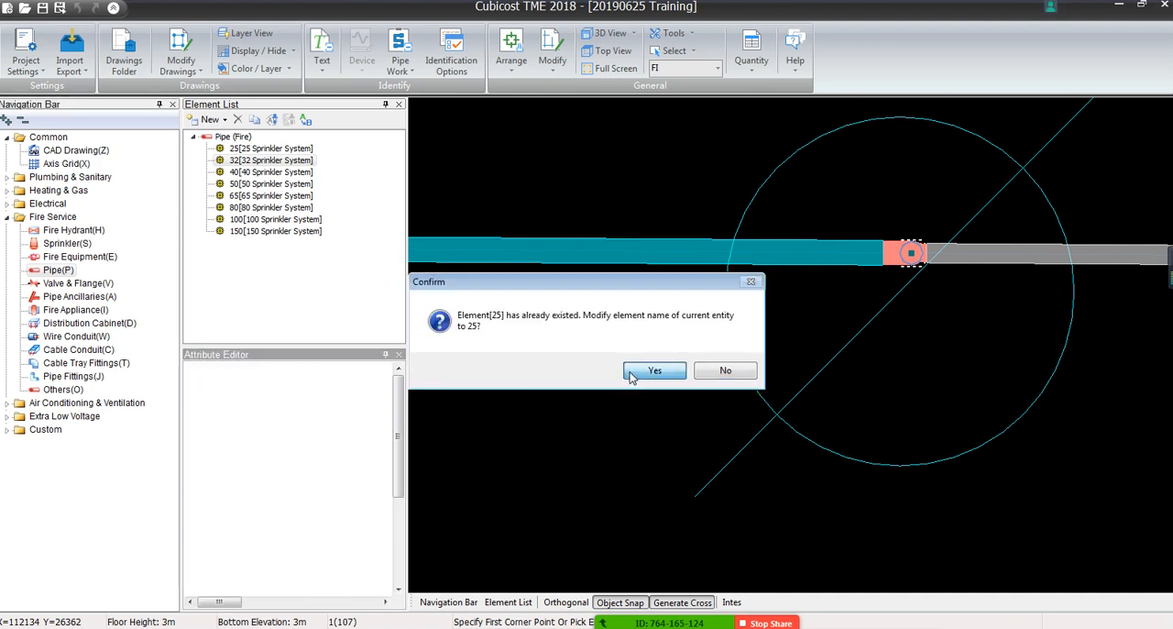
left_click(665, 370)
Select the vertical 32 pipe at the next sprinkler along the same branch, between the two D25 runs
scroll(1050, 415, "down", 3)
mouse_move(553, 415)
middle_mouse_down()
mouse_move(1050, 415)
mouse_move(901, 369)
mouse_move(733, 352)
middle_mouse_up()
scroll(1050, 415, "down", 3)
key("Escape")
mouse_move(1109, 429)
middle_mouse_down()
mouse_move(888, 403)
mouse_move(704, 475)
middle_mouse_up()
scroll(704, 474, "up", 1)
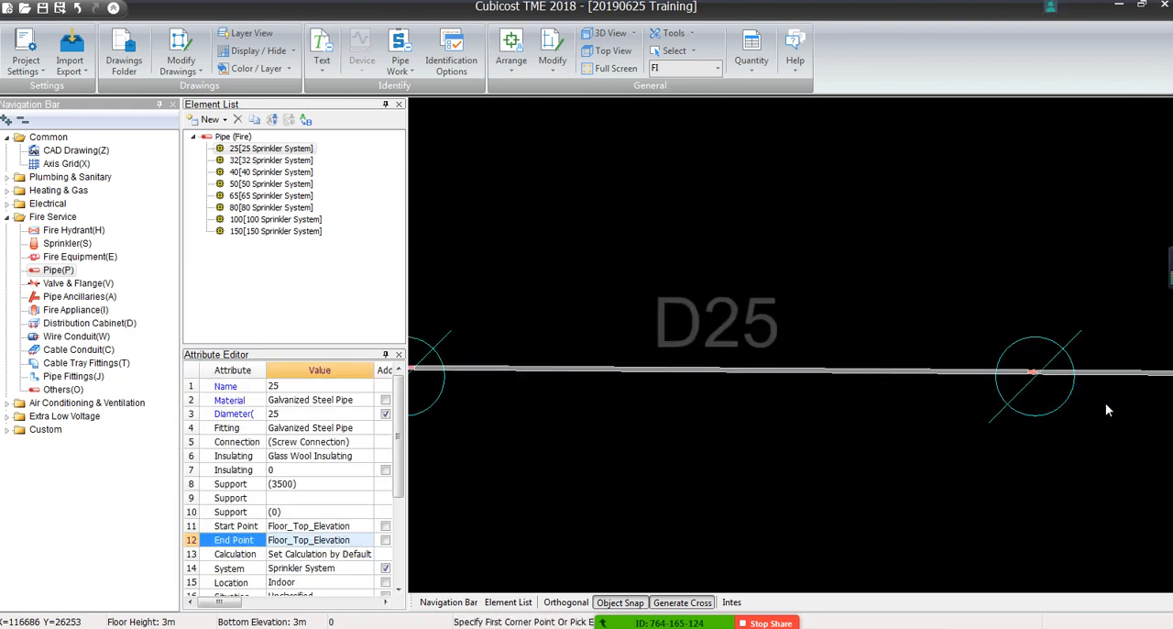
middle_click_drag(1105, 402, 918, 377)
scroll(916, 375, "up", 14)
left_click(665, 251)
left_click(783, 382)
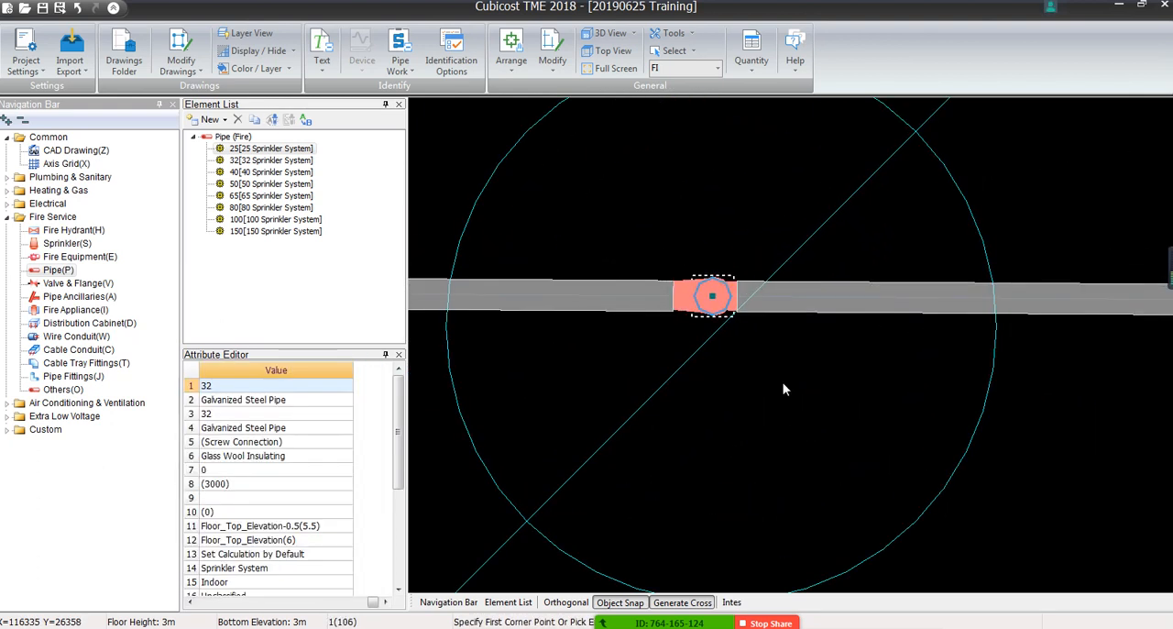
Add the vertical 32 pipes at the first two sprinklers of the neighbouring D32 branch and change the whole selection to element 25
scroll(782, 382, "down", 14)
middle_click_drag(756, 502, 758, 550)
scroll(679, 318, "up", 16)
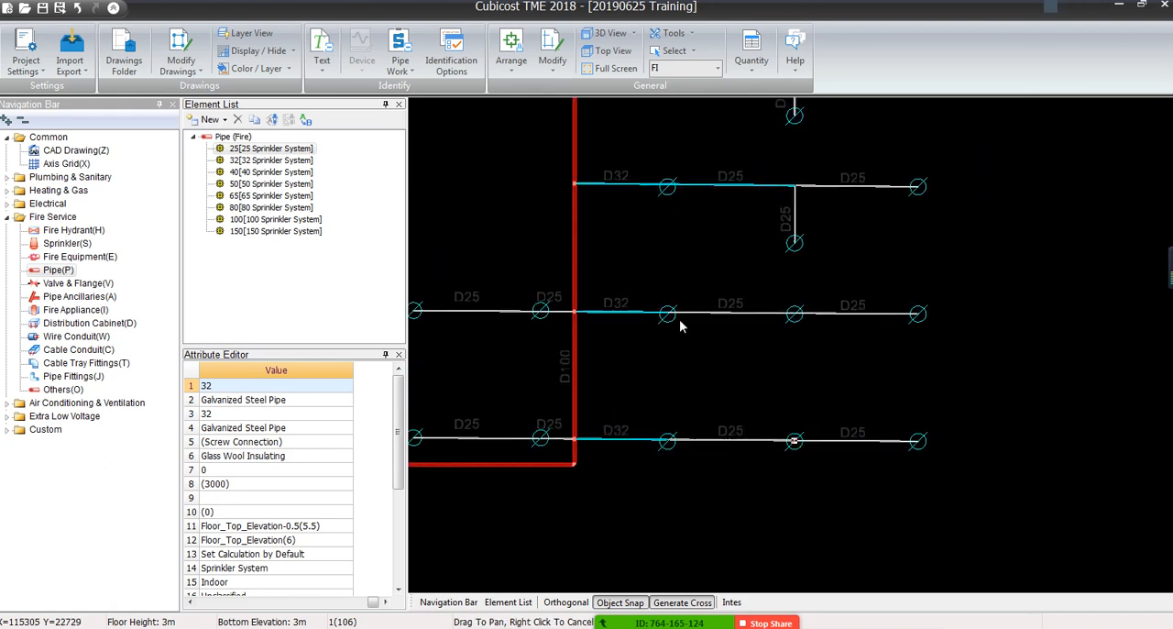
left_click(641, 305)
left_click(671, 383)
middle_click_drag(990, 380, 524, 406)
scroll(1100, 365, "up", 2)
middle_click_drag(1086, 364, 458, 327)
left_click(612, 308)
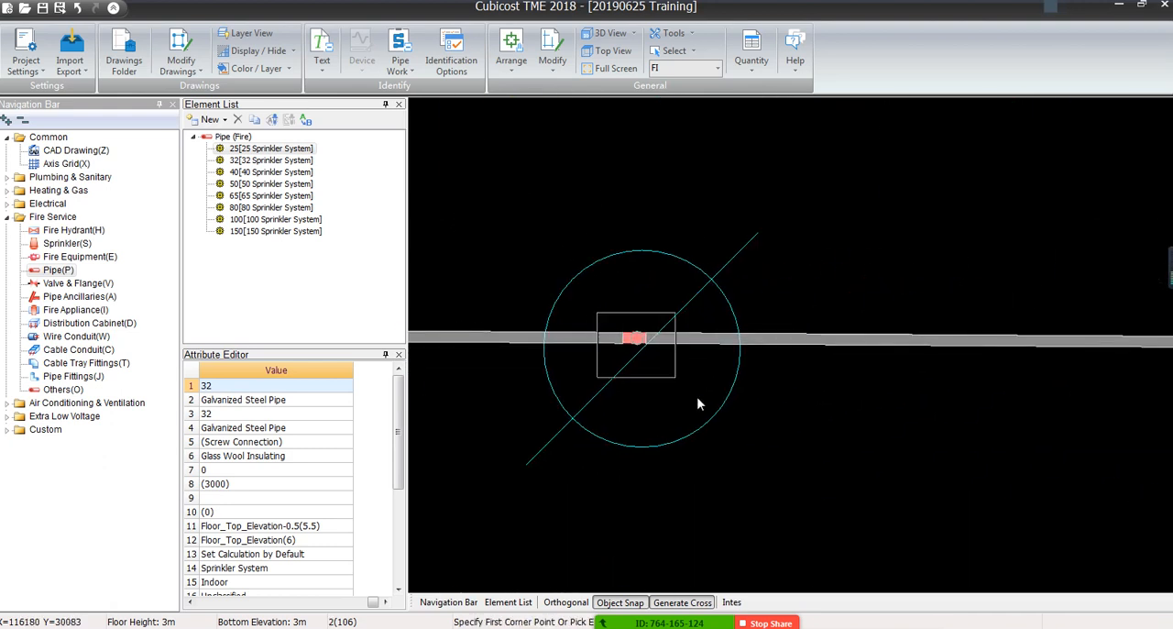
left_click(706, 408)
left_click(245, 387)
left_click(345, 386)
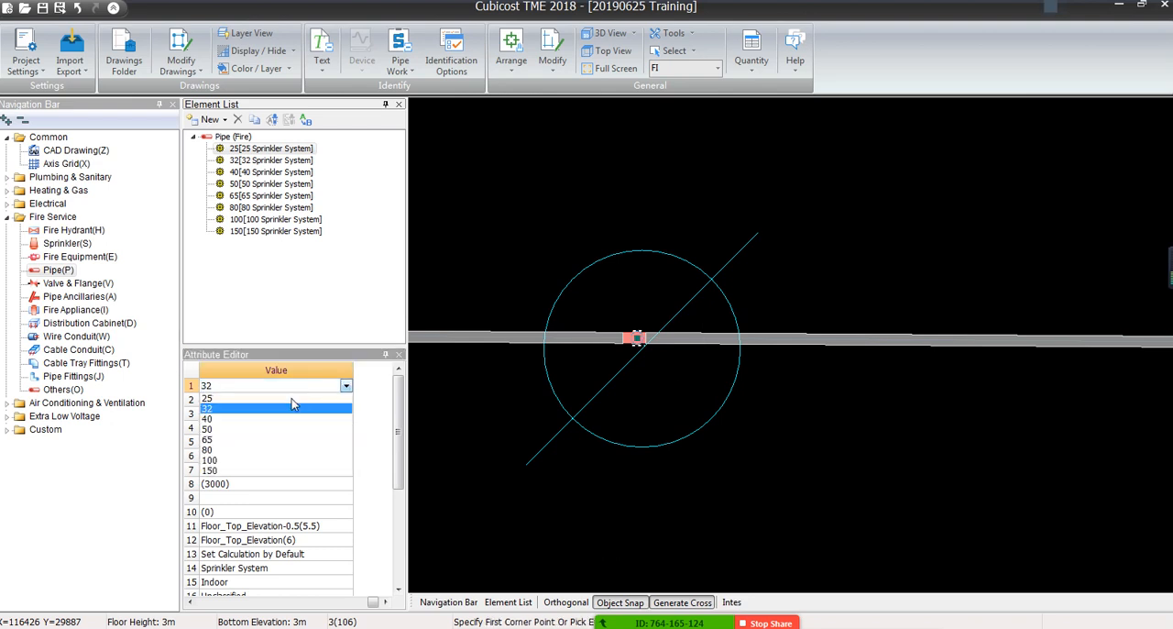
left_click(277, 400)
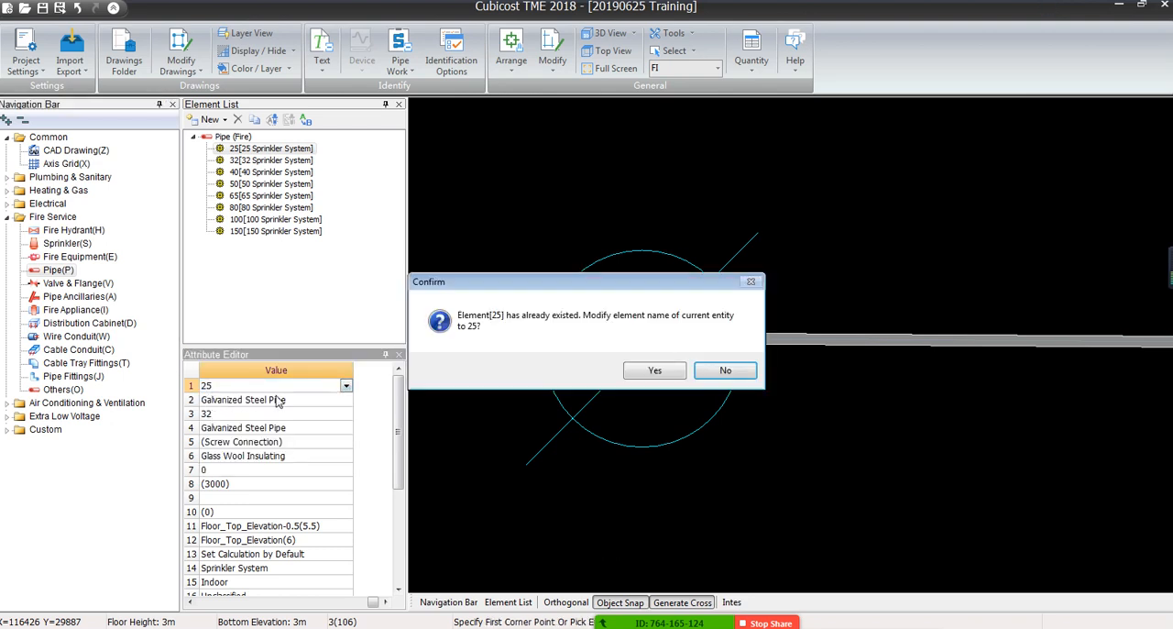
left_click(652, 371)
left_click(636, 441)
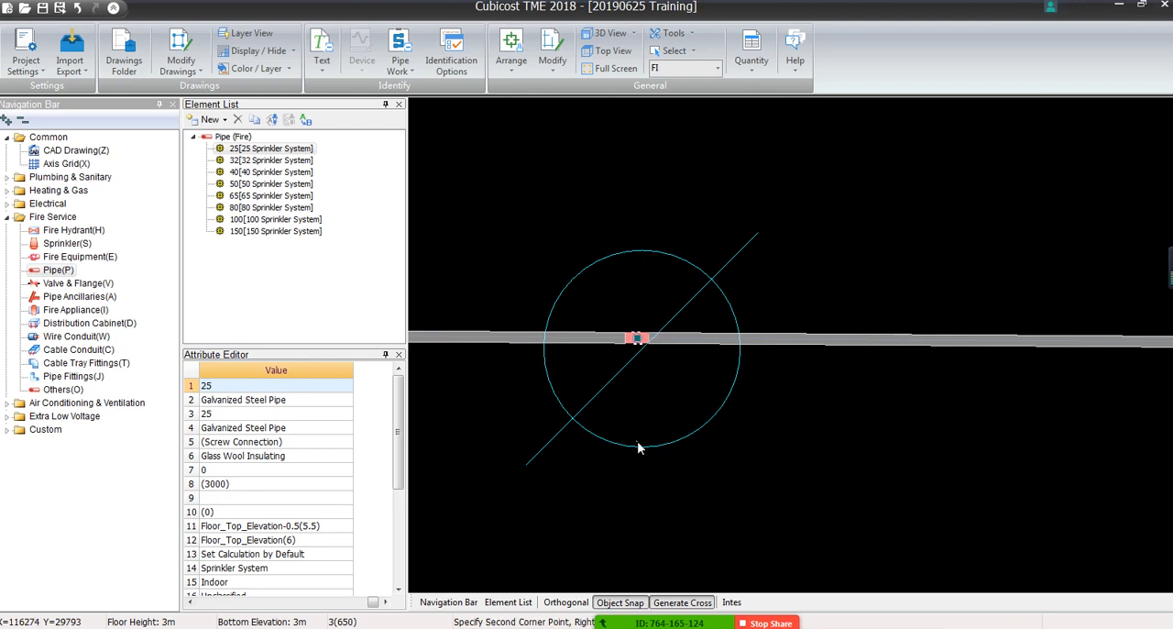
key("Escape")
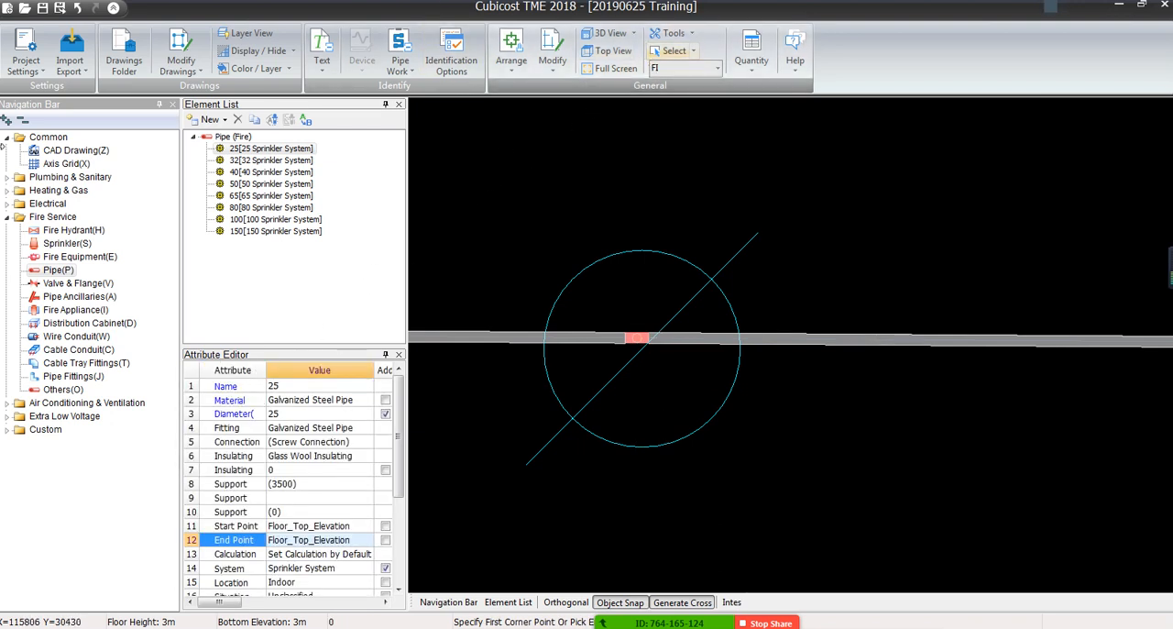
Open the quantities by type for the Fire Service pipes and reposition the summary window
left_click(750, 55)
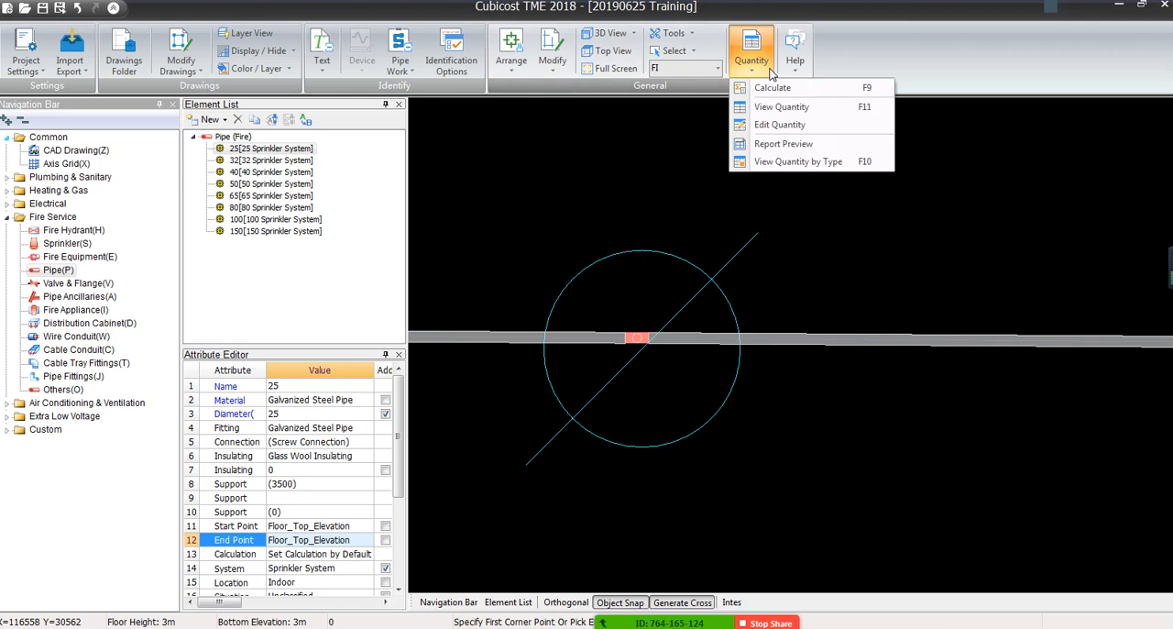
left_click(755, 162)
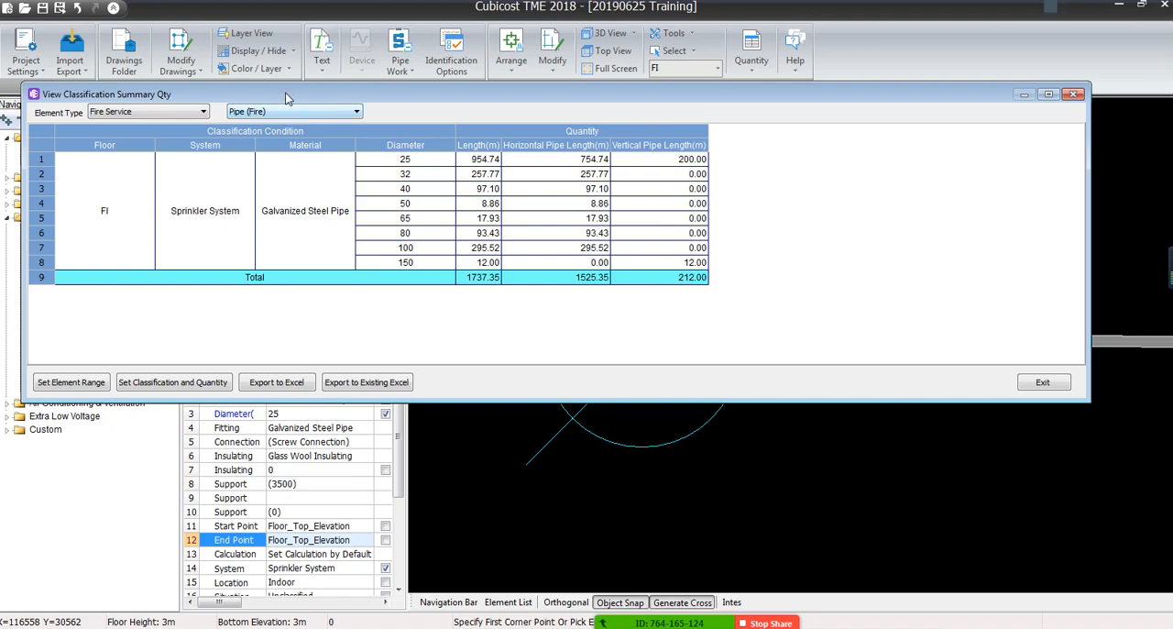
left_click_drag(286, 98, 501, 389)
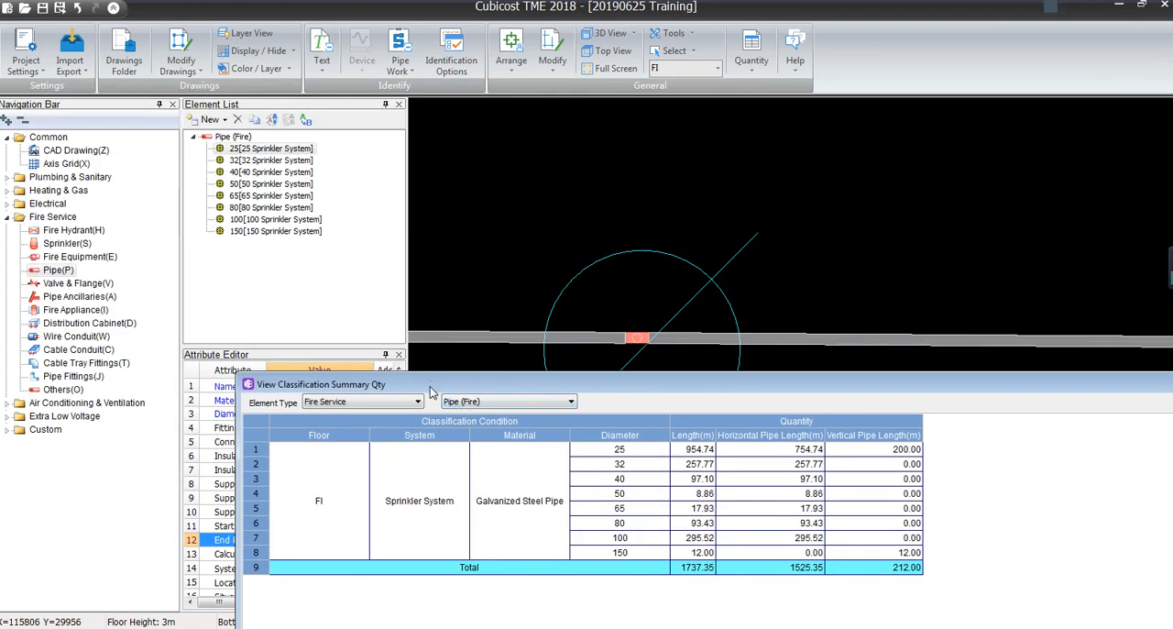
left_click_drag(436, 384, 260, 162)
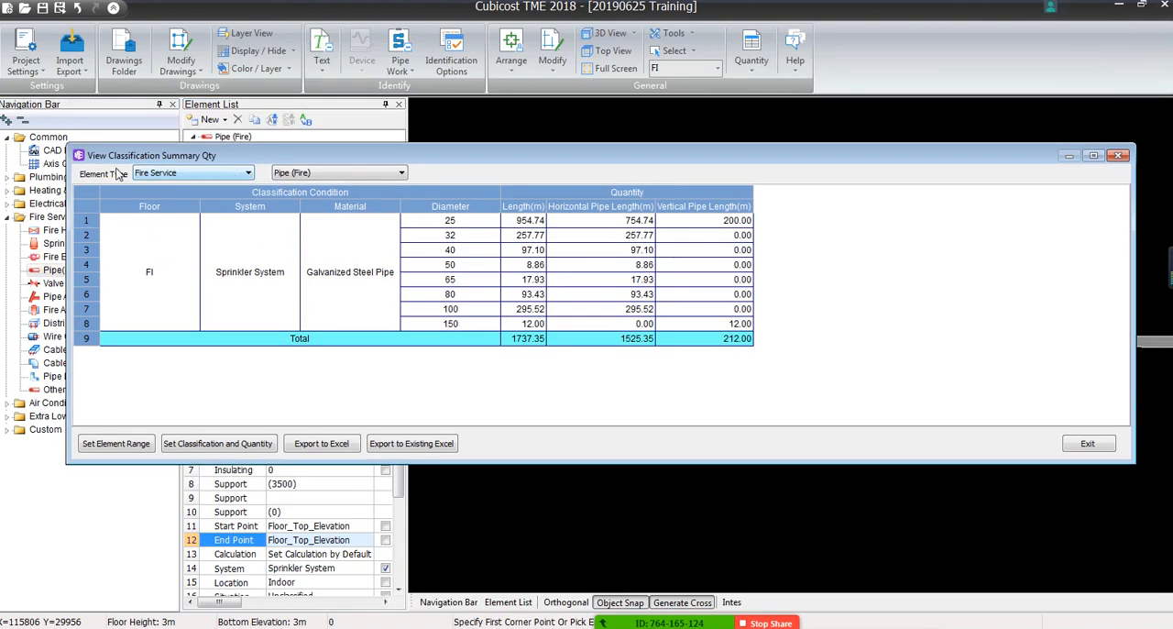
Check the available element types and look through the Sprinkler (Fire) quantities by name and legend
left_click(172, 177)
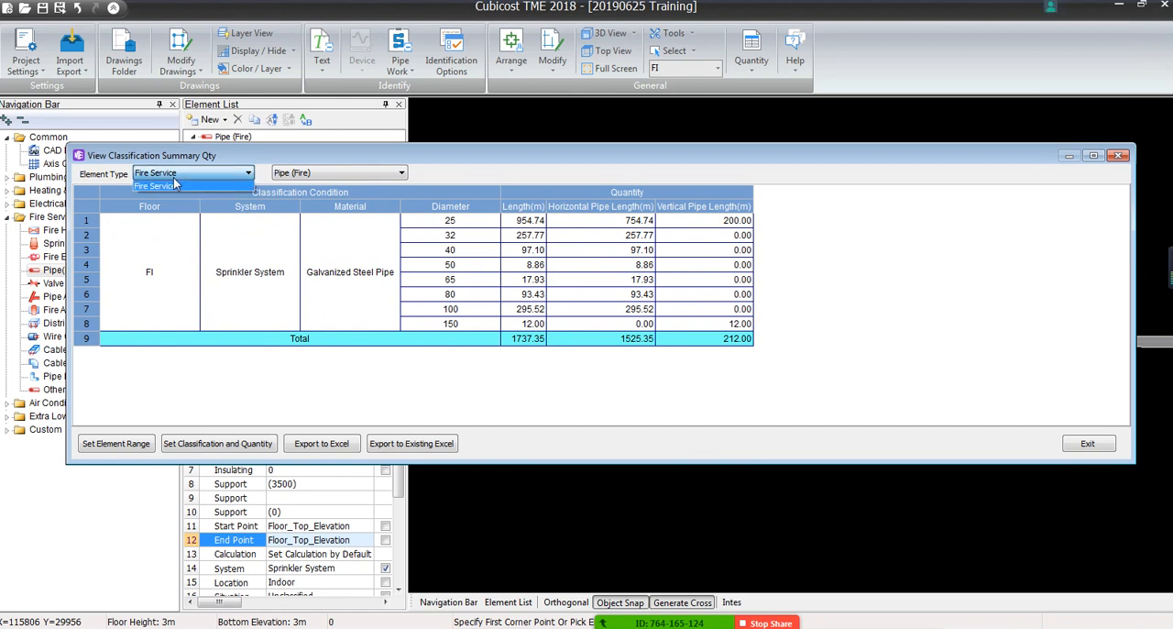
left_click(321, 181)
left_click(341, 173)
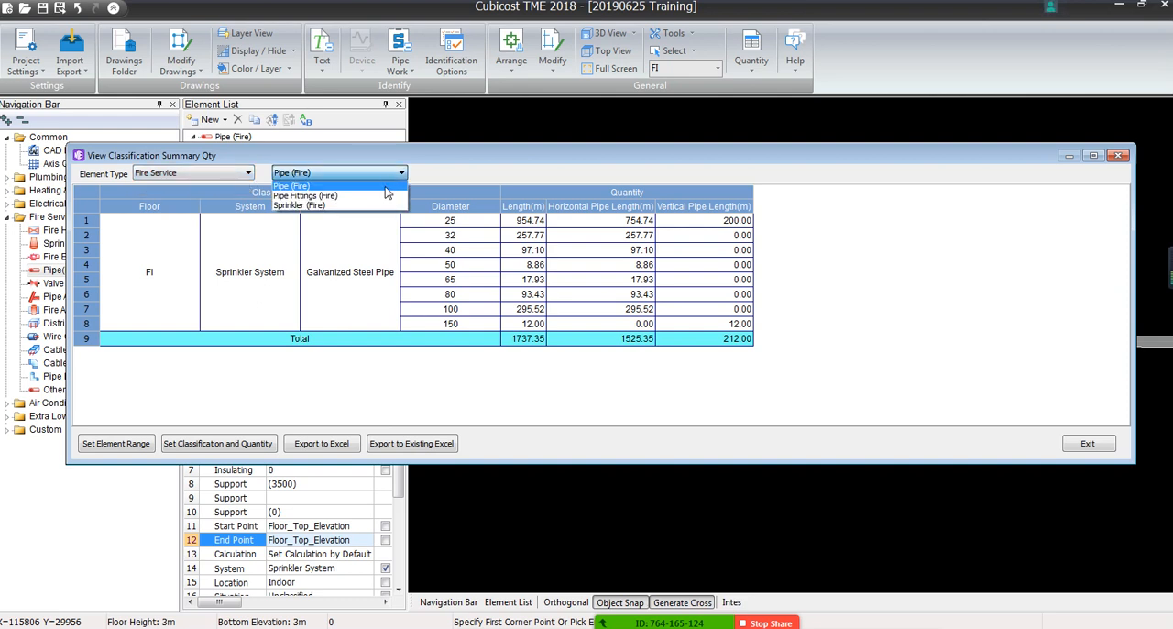
left_click(314, 209)
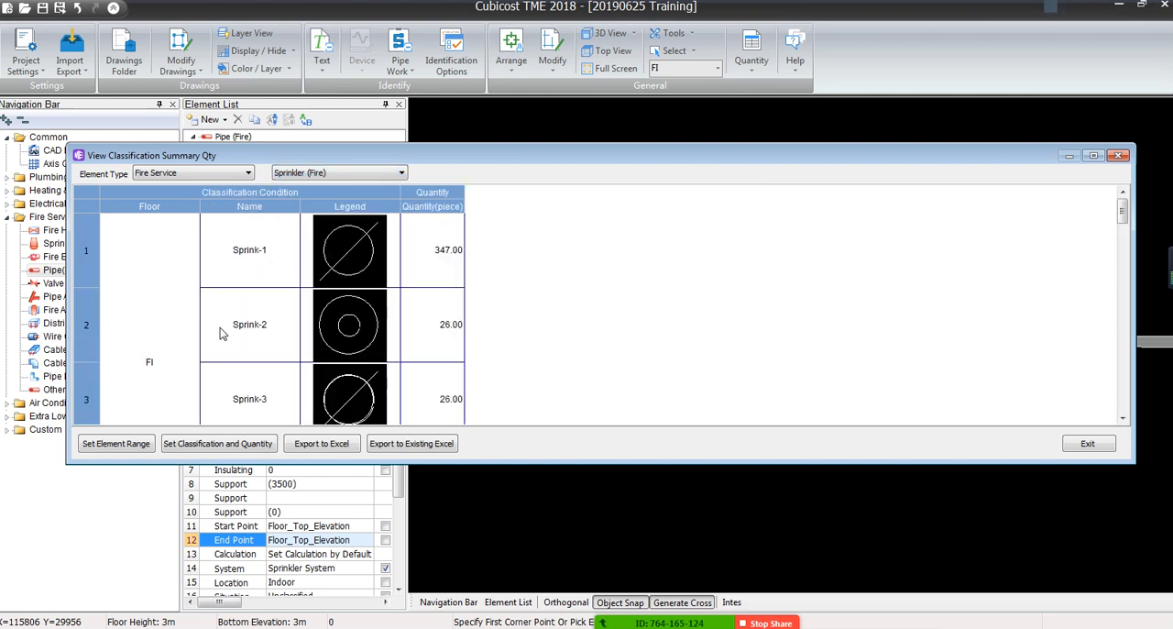
left_click(225, 330)
scroll(220, 330, "down", 3)
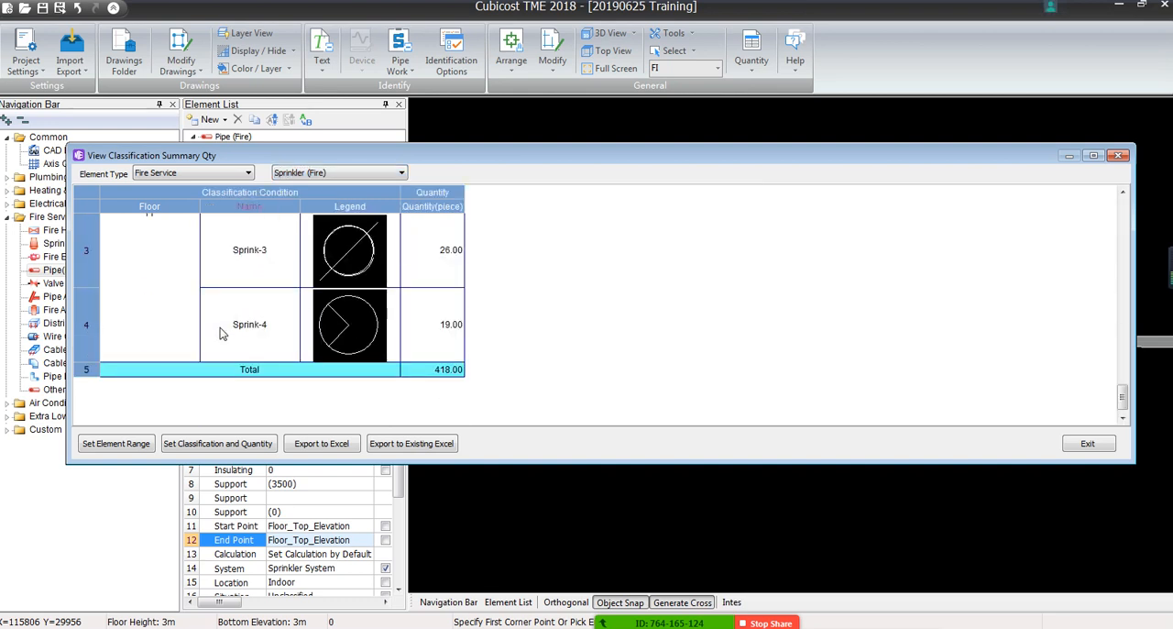
Show the Pipe Fittings (Fire) quantities and enlarge the summary window to fit more rows
left_click(303, 173)
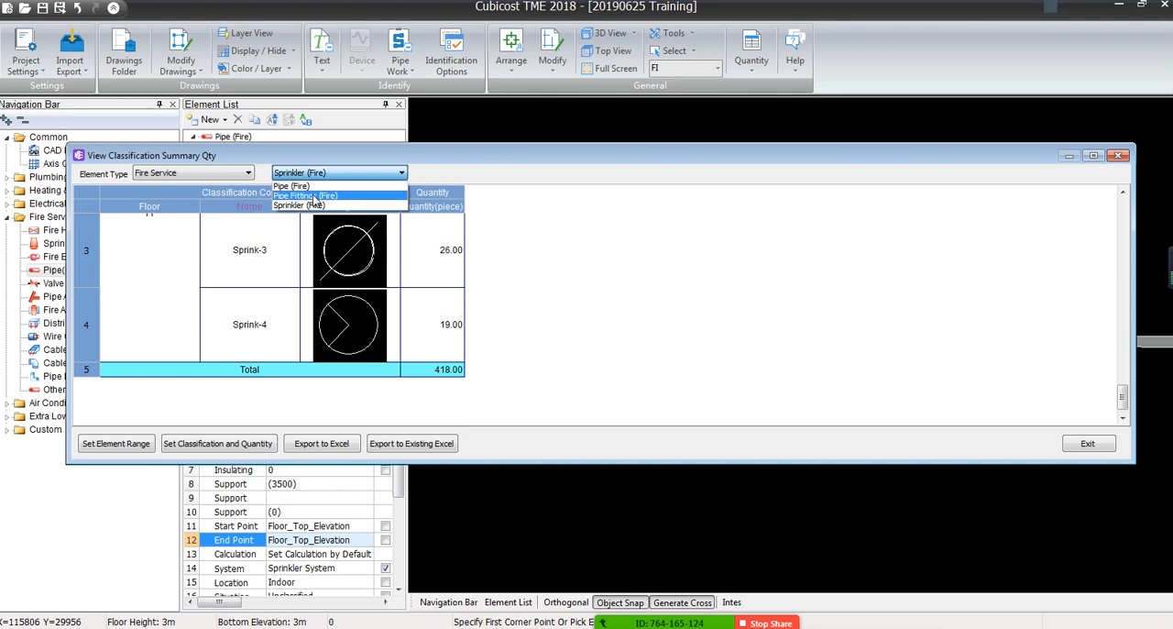
left_click(314, 196)
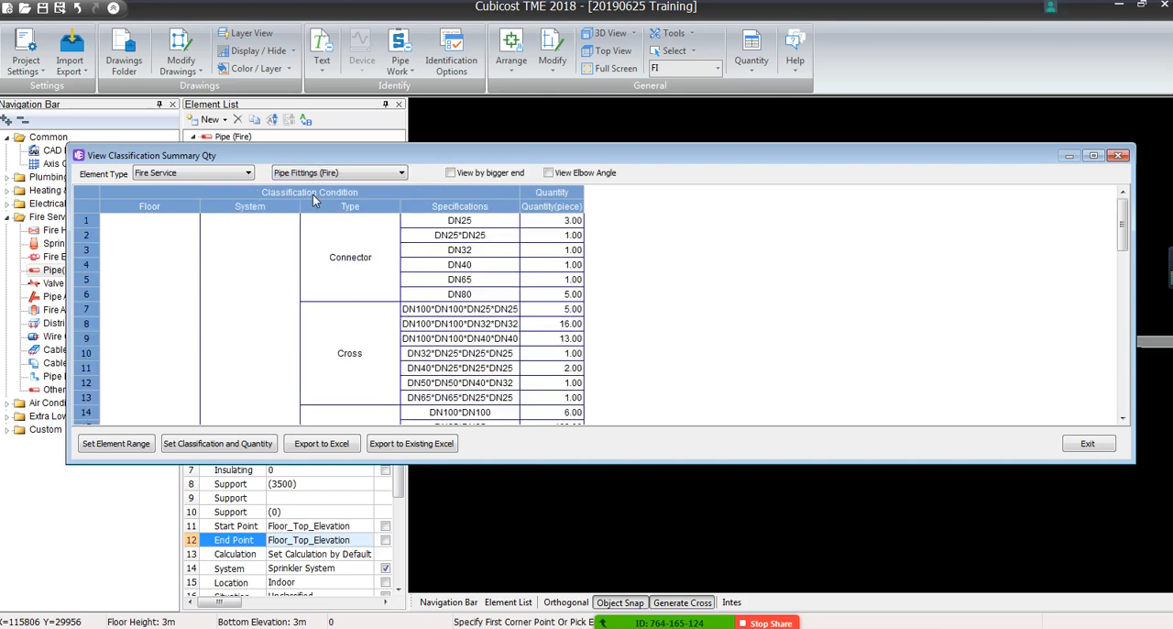
left_click_drag(392, 147, 387, 18)
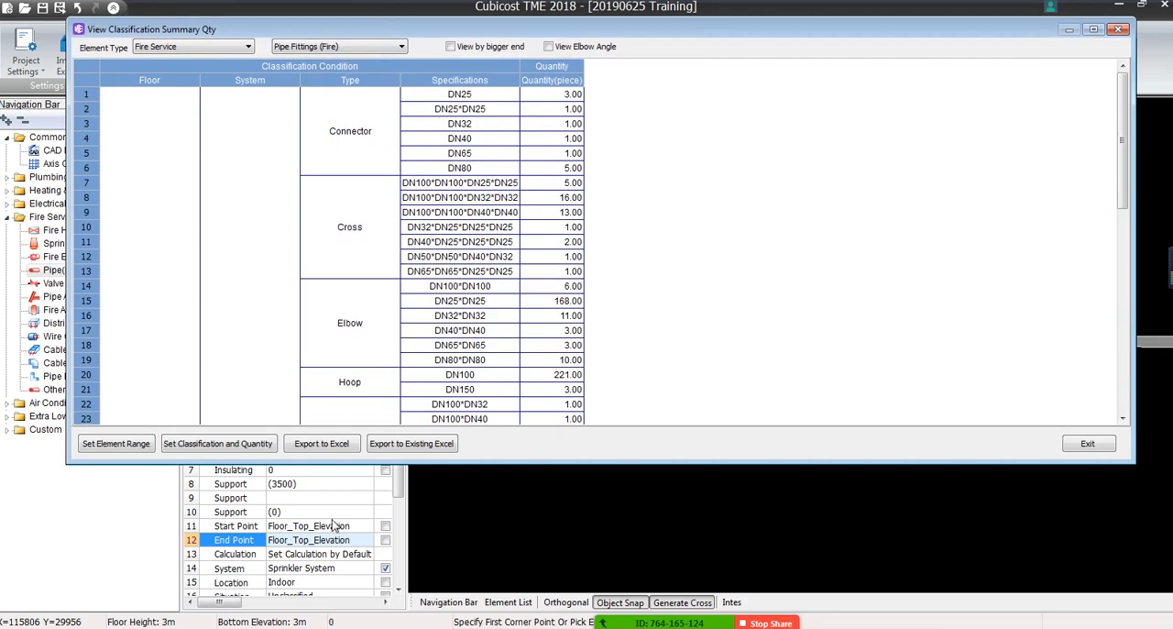
left_click_drag(331, 463, 338, 608)
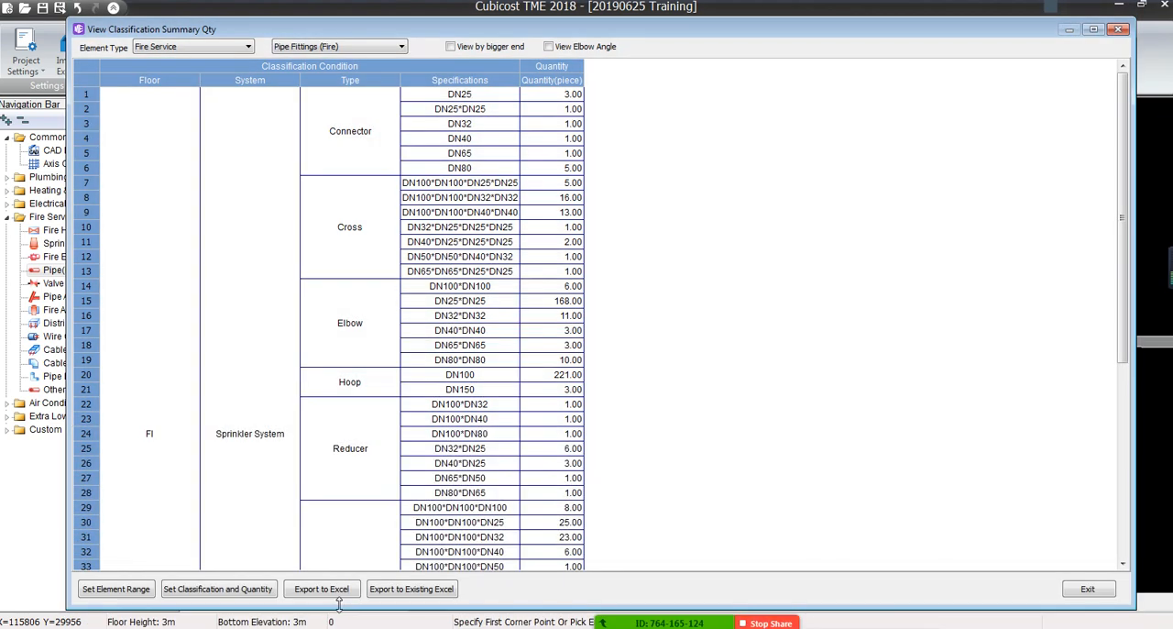
Examine the fitting quantities for connectors, crosses, elbows, hoops, reducers and tees and their specifications
left_click(152, 421)
scroll(152, 421, "down", 3)
scroll(152, 421, "up", 2)
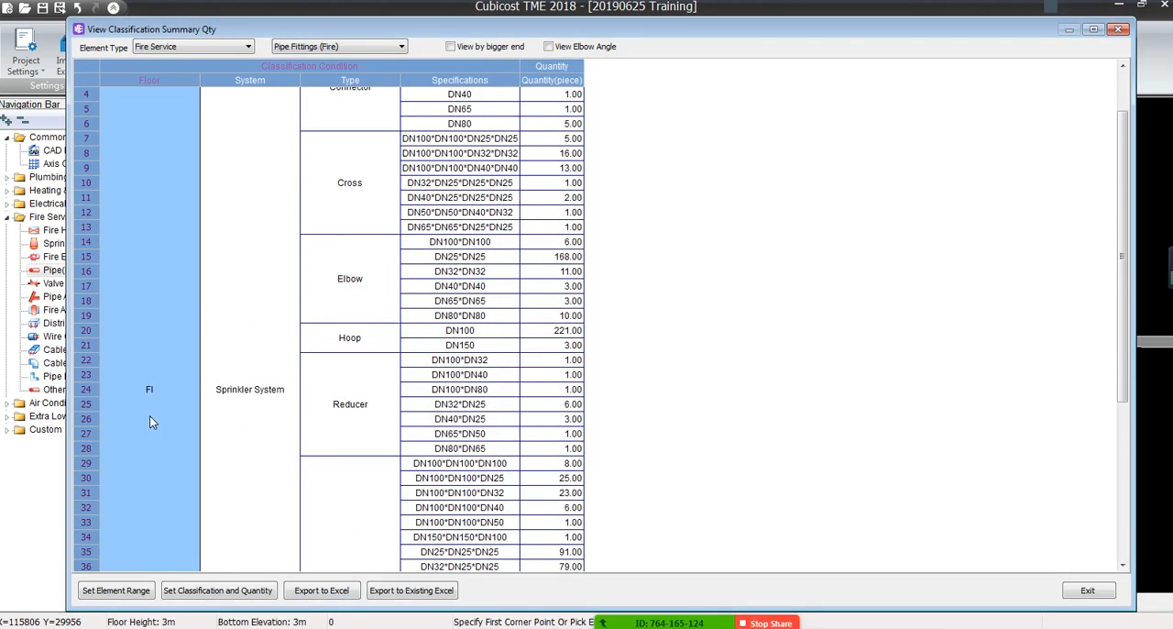
scroll(253, 473, "down", 3)
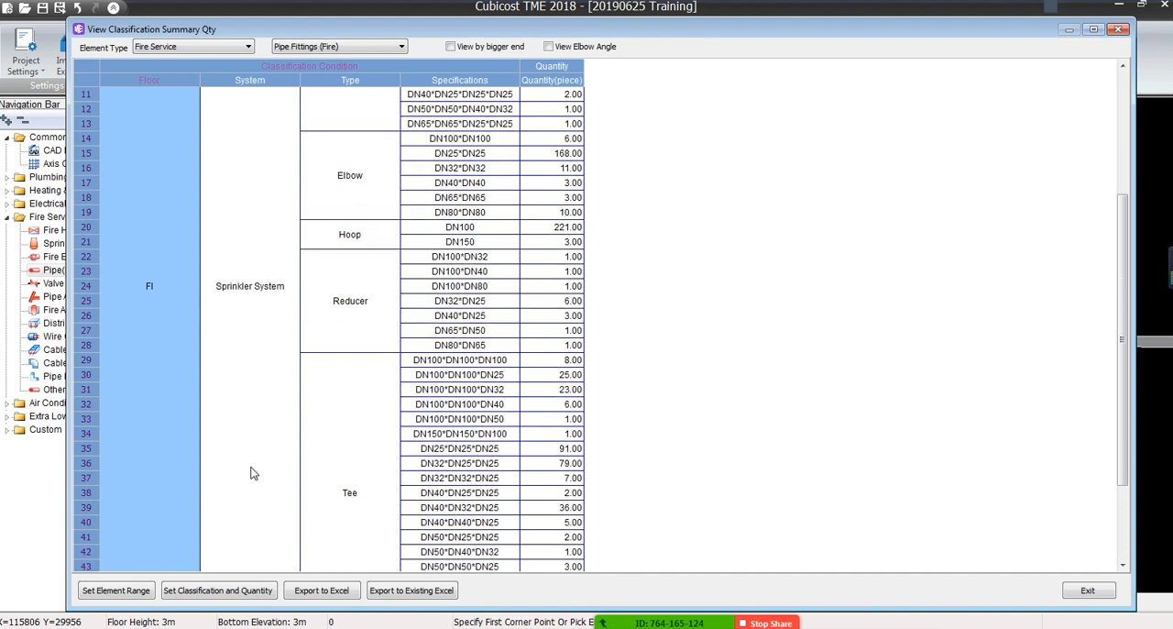
scroll(254, 473, "up", 5)
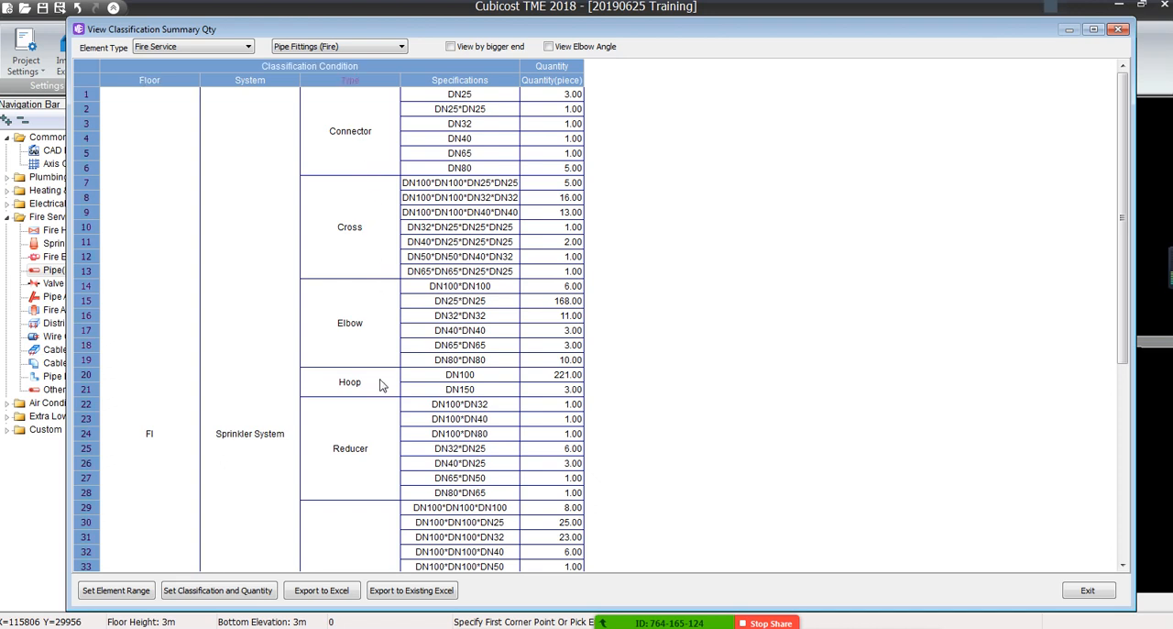
scroll(362, 439, "down", 3)
scroll(362, 442, "down", 3)
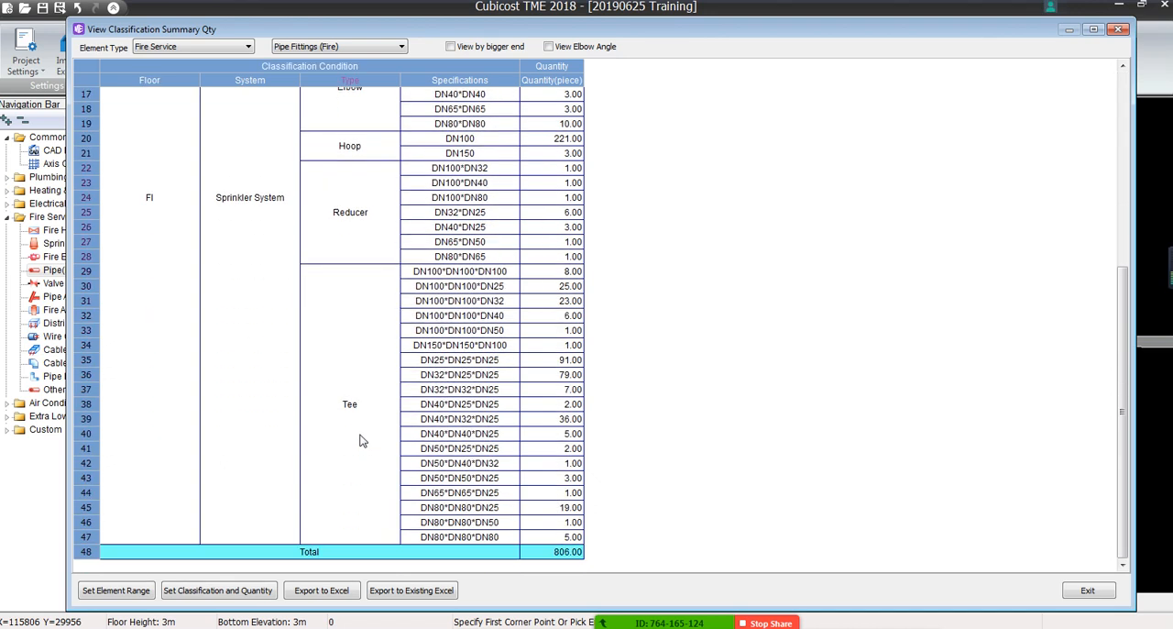
scroll(362, 440, "up", 2)
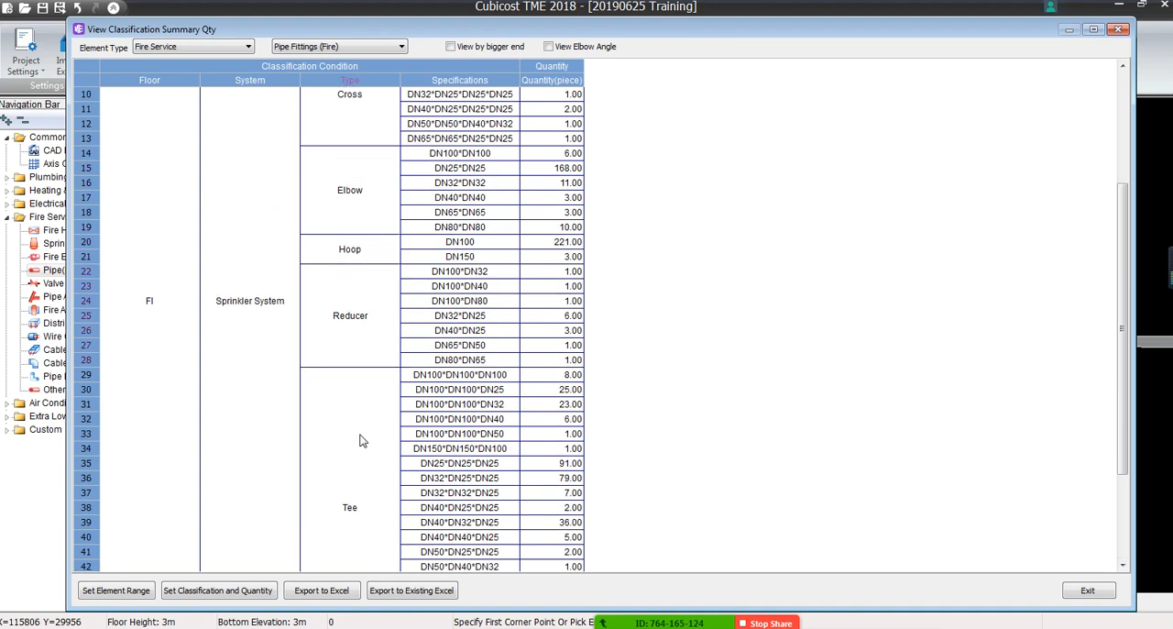
scroll(366, 439, "down", 2)
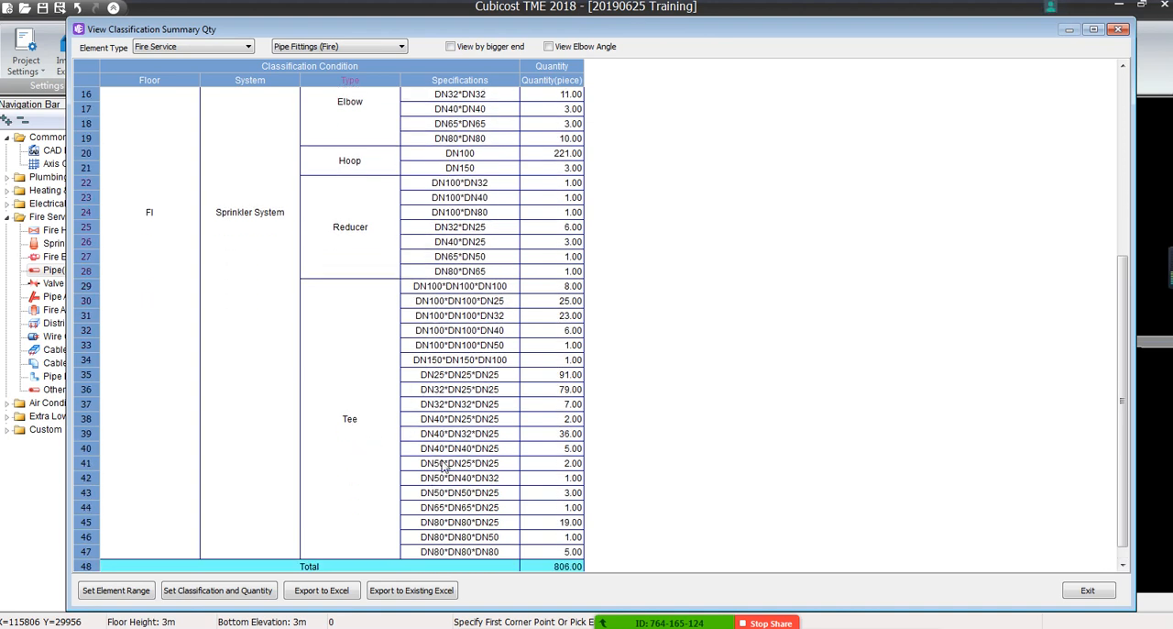
scroll(531, 338, "up", 6)
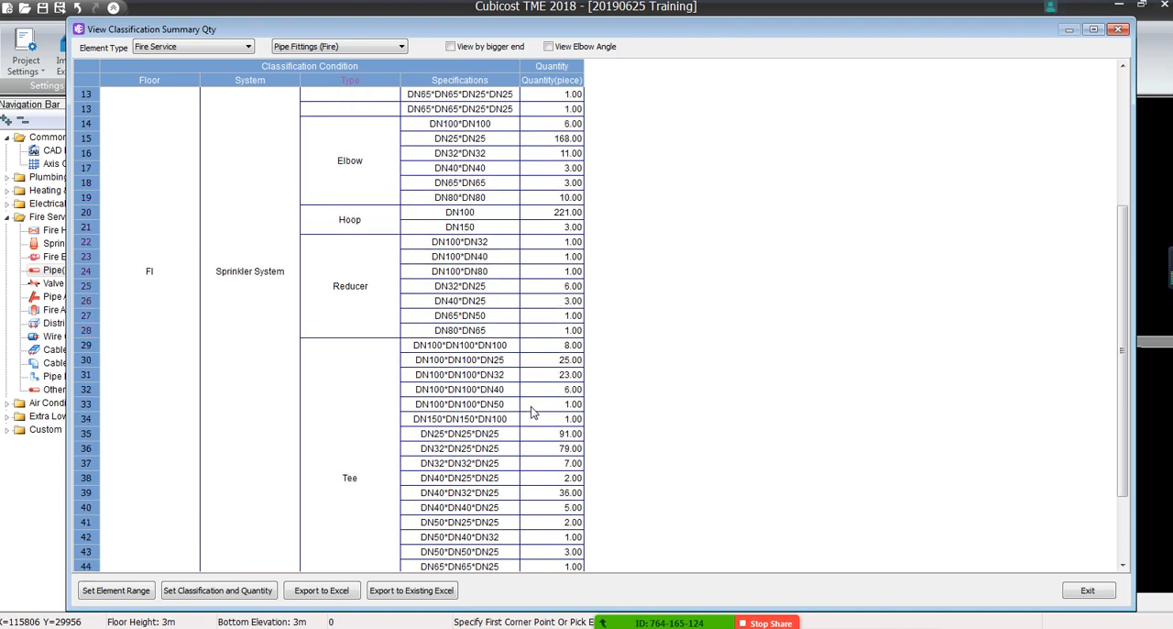
left_click(409, 231)
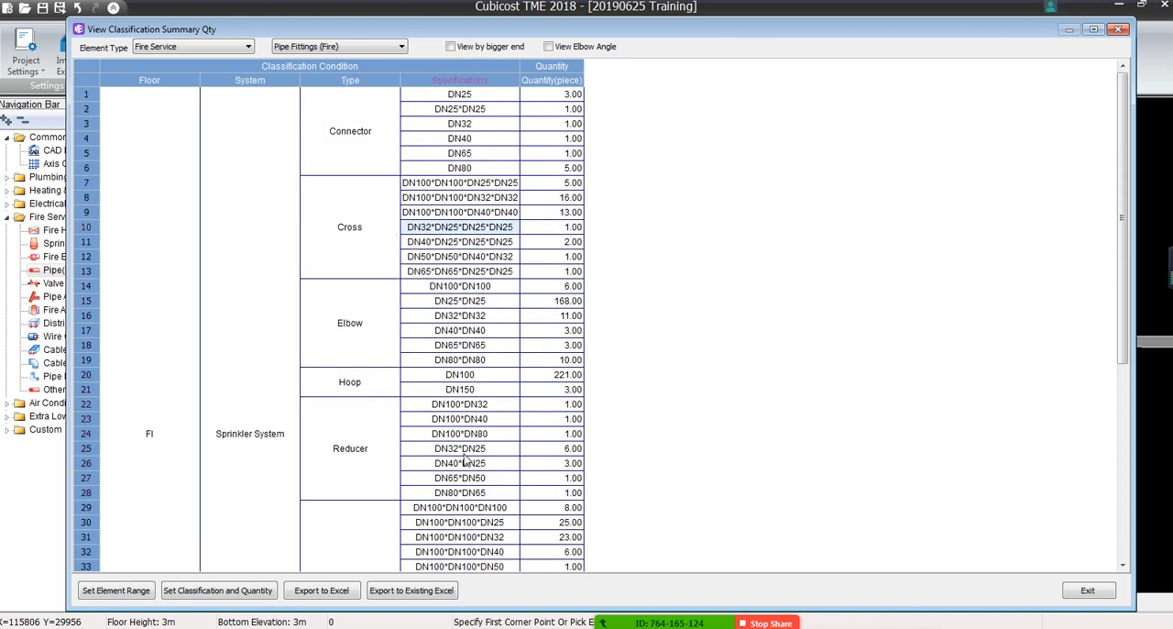
Review the fitting specifications grouped by bigger end, and return to the full size combinations
scroll(467, 481, "down", 5)
scroll(470, 519, "down", 2)
scroll(373, 429, "up", 7)
left_click(449, 47)
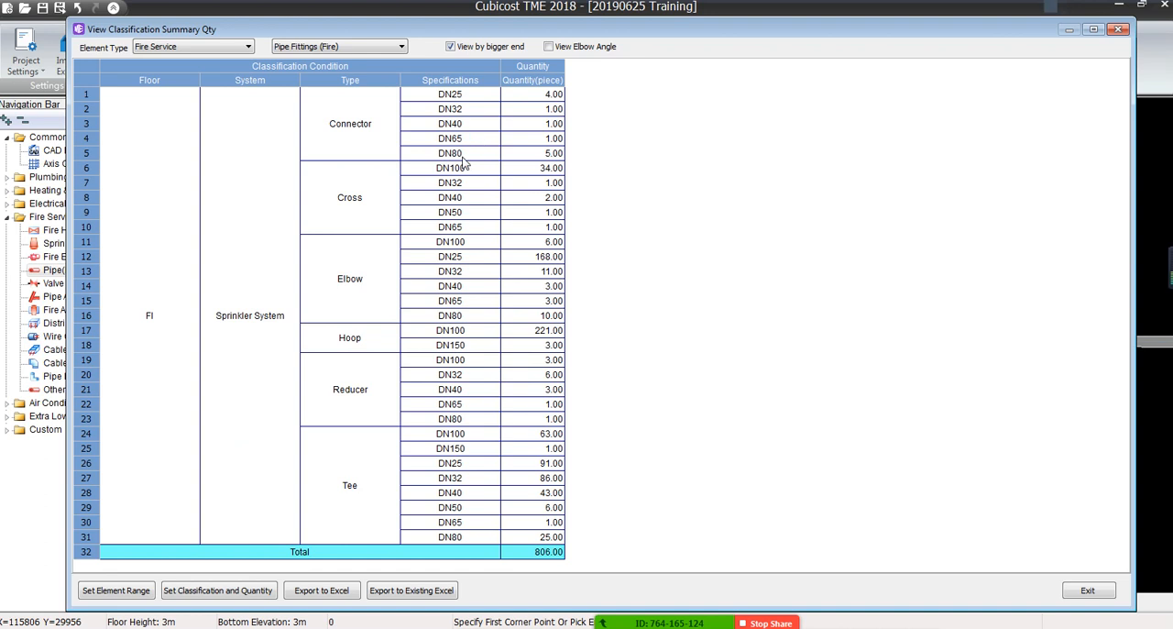
left_click(448, 47)
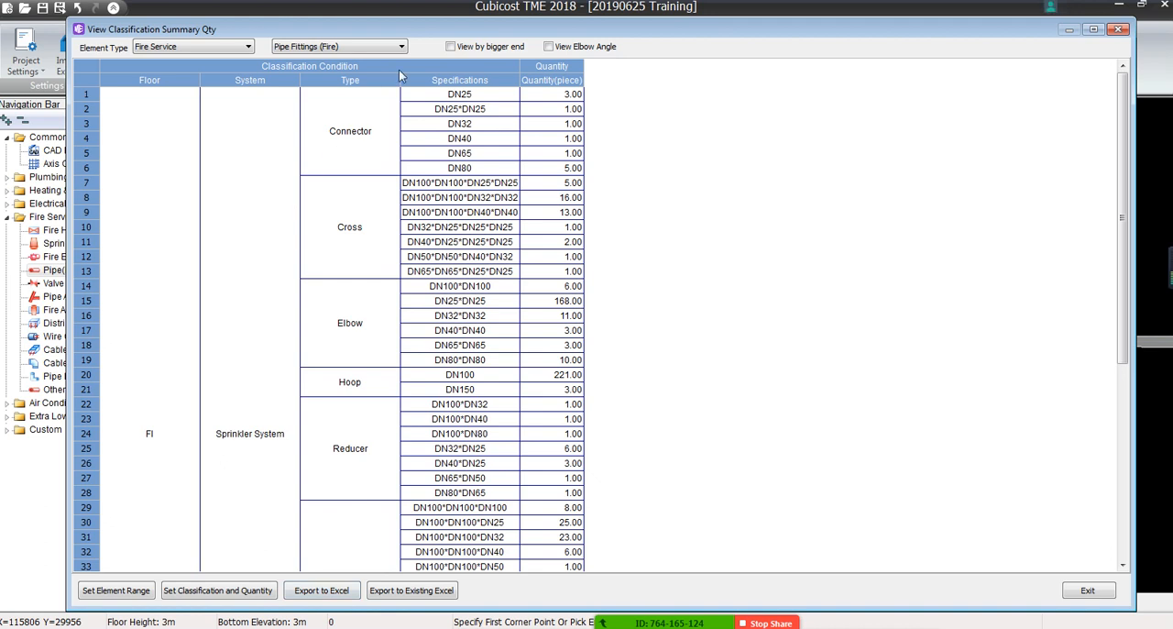
Decline saving the project, switch the summary back to Pipe (Fire) and close it
left_click(417, 213)
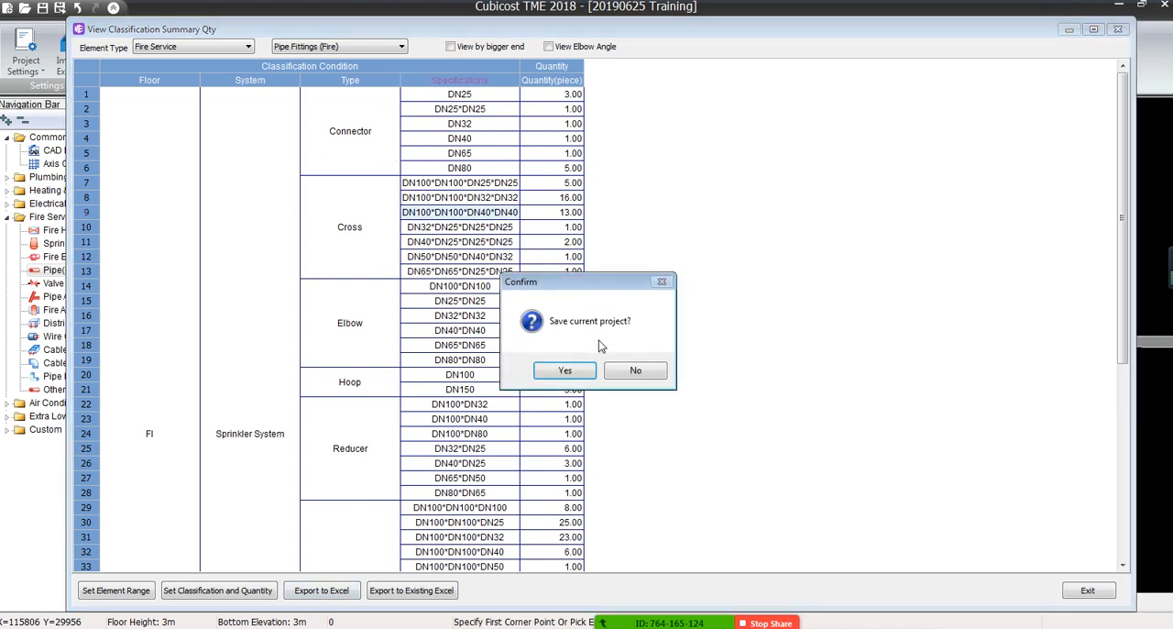
left_click(618, 369)
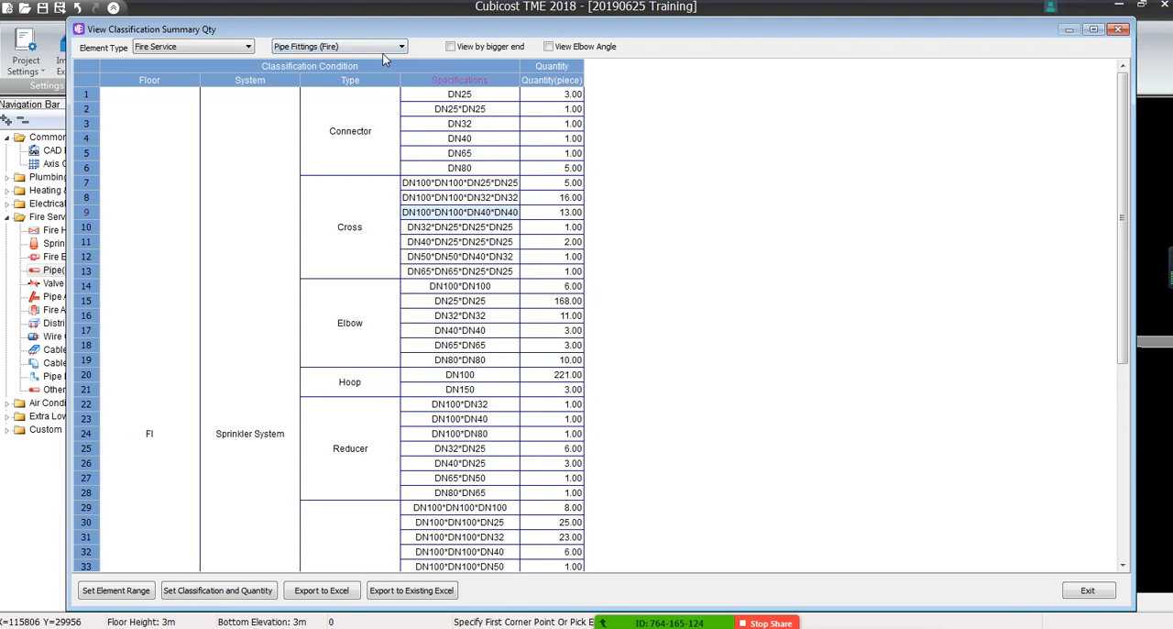
left_click(380, 47)
left_click(371, 57)
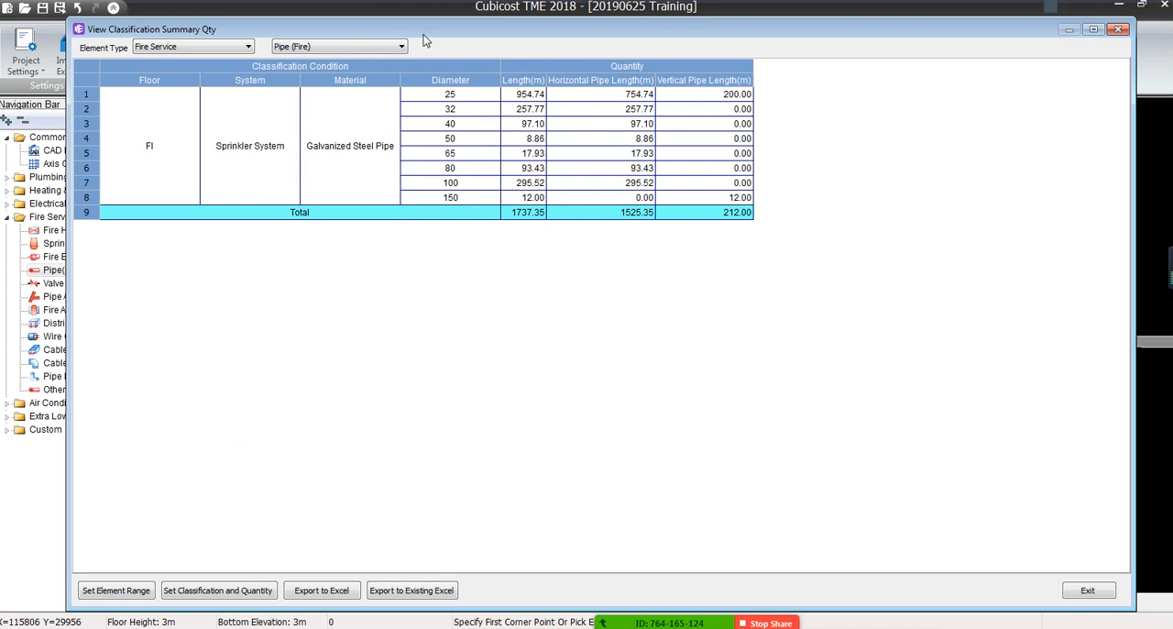
left_click(1118, 29)
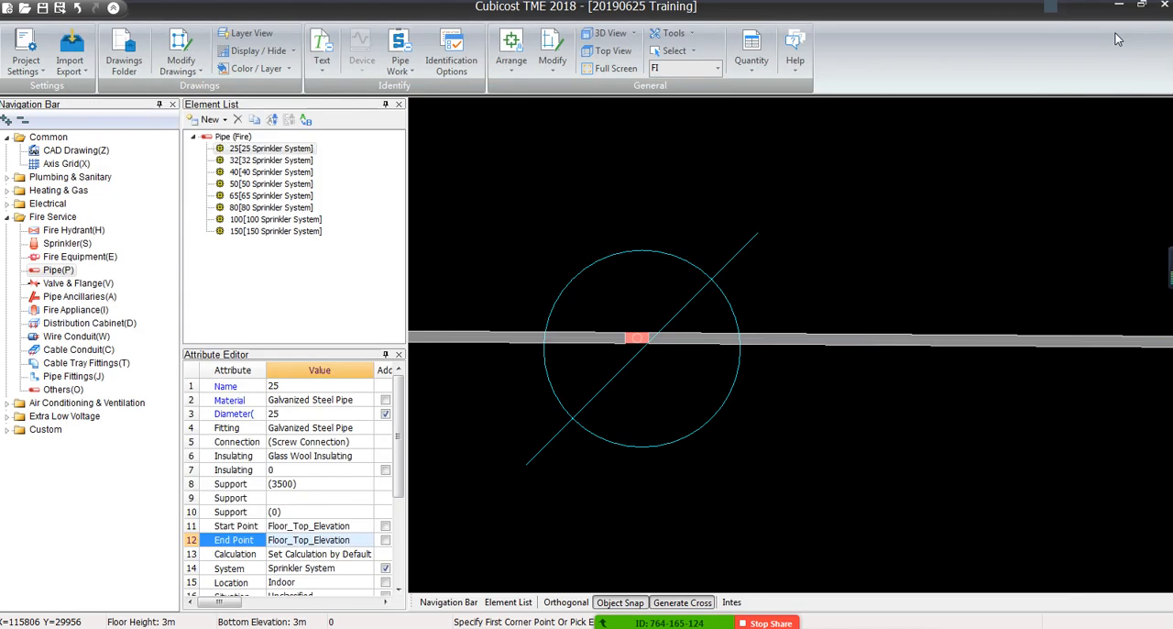
scroll(923, 246, "down", 5)
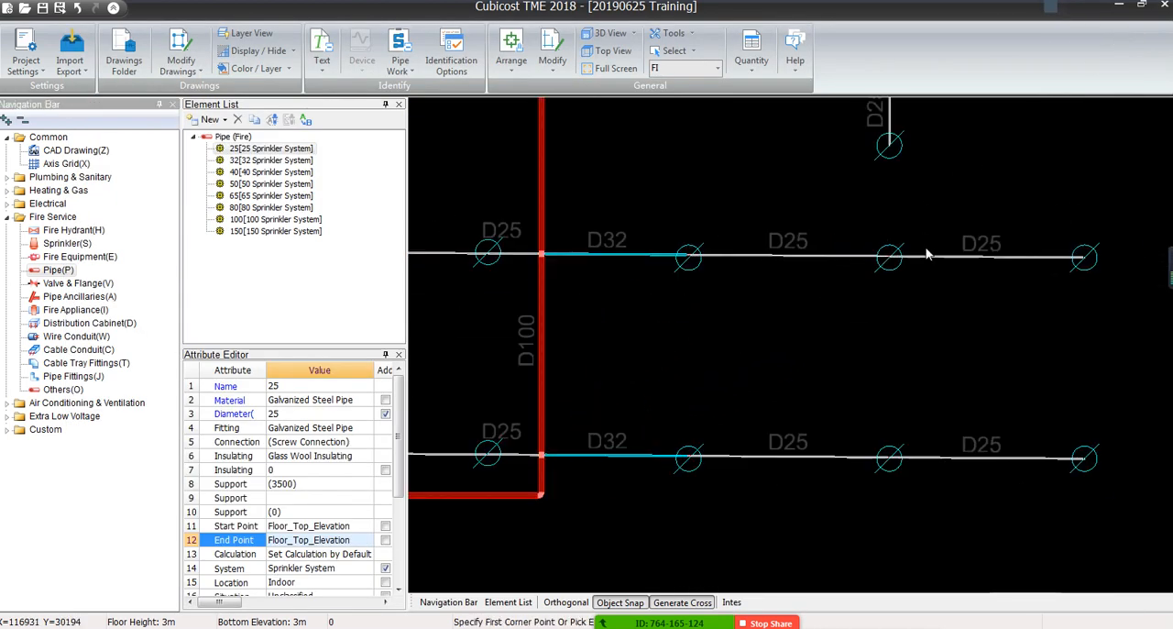
Survey the whole sprinkler layout and the pipes around the core where the D100 main starts
scroll(925, 254, "down", 2)
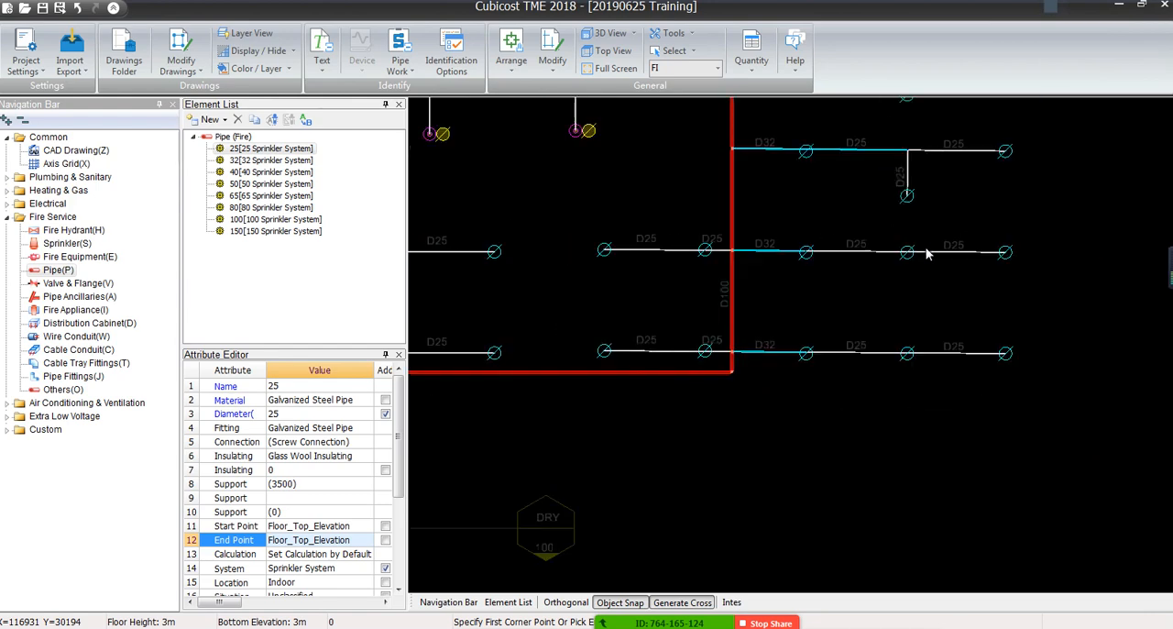
scroll(925, 254, "down", 3)
scroll(751, 256, "up", 3)
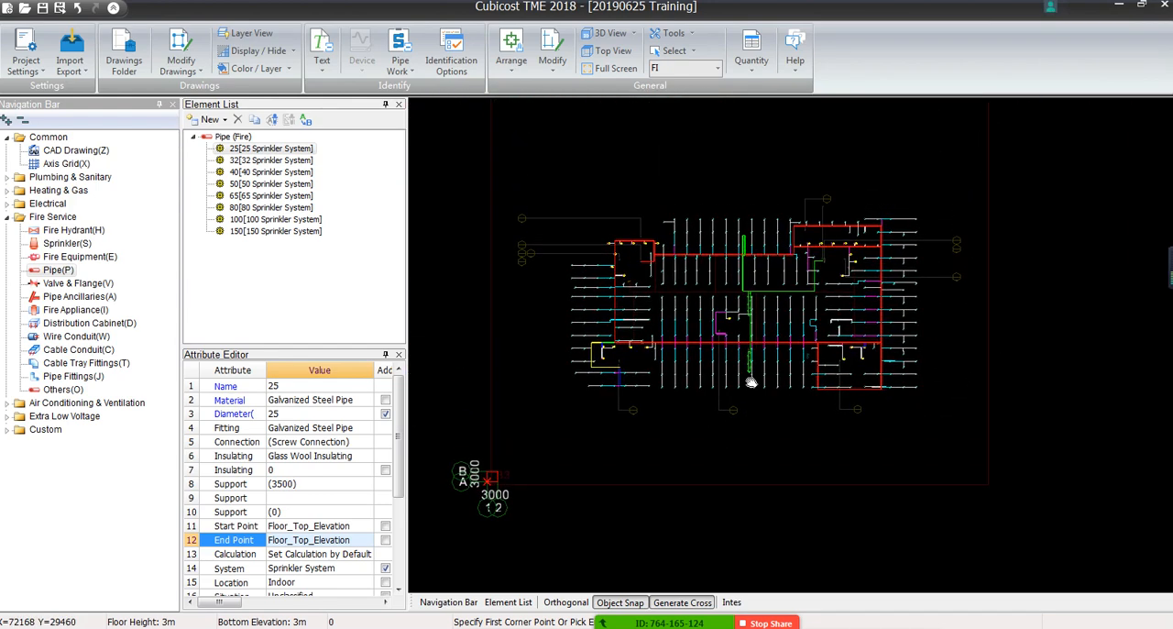
mouse_move(767, 448)
middle_mouse_down()
mouse_move(769, 501)
mouse_move(768, 440)
middle_mouse_up()
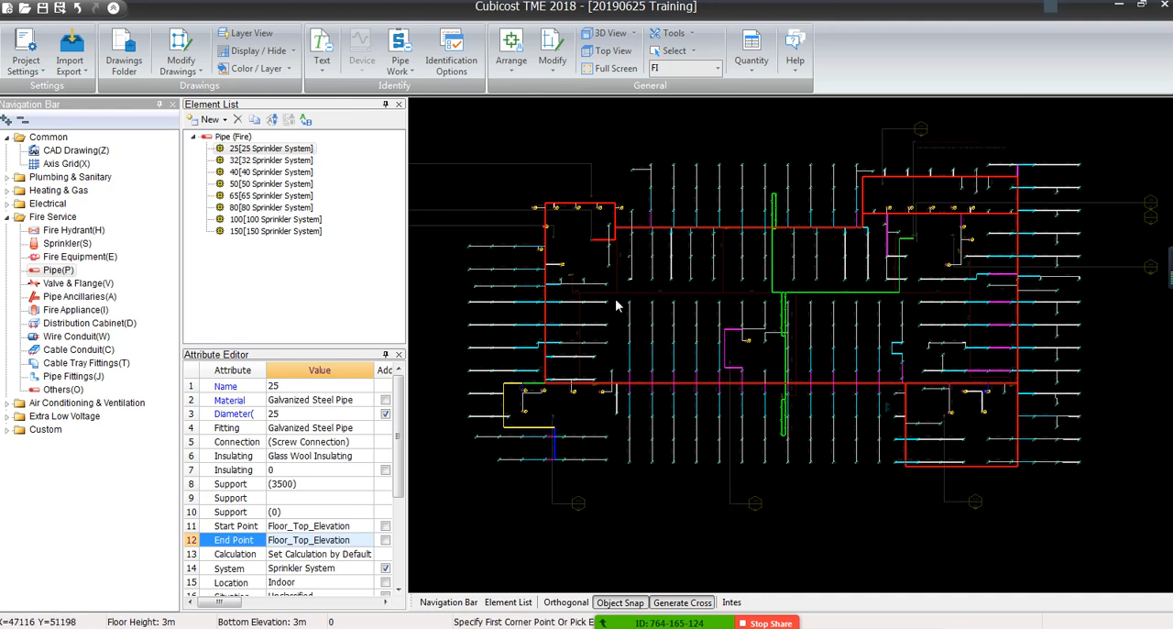
middle_click_drag(592, 253, 628, 337)
scroll(629, 337, "up", 10)
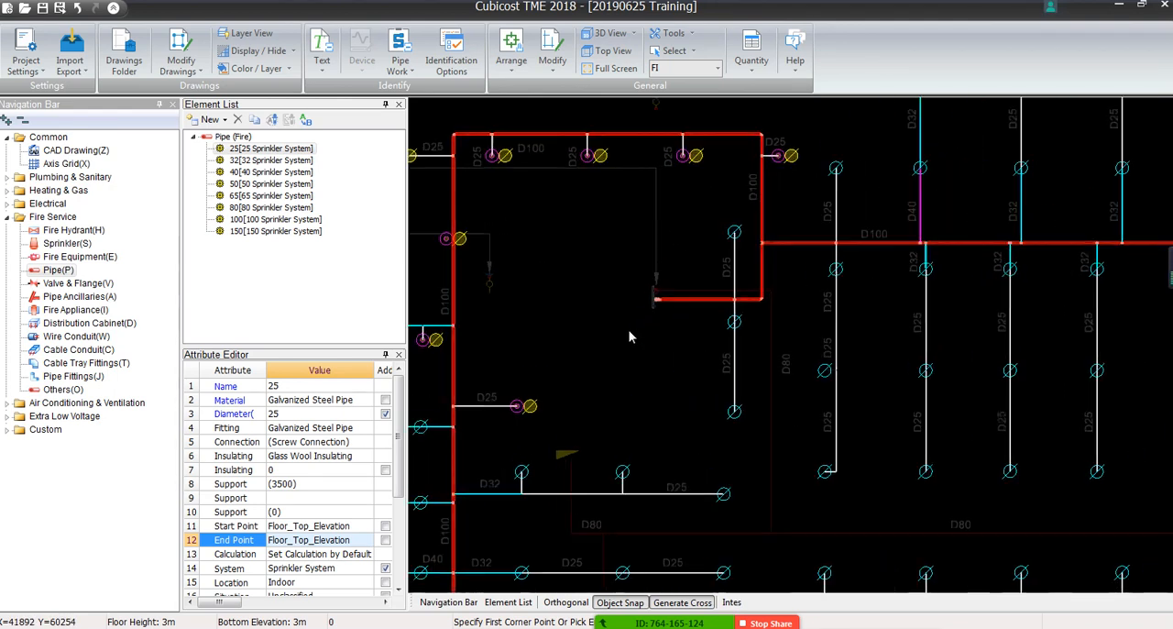
scroll(701, 284, "down", 2)
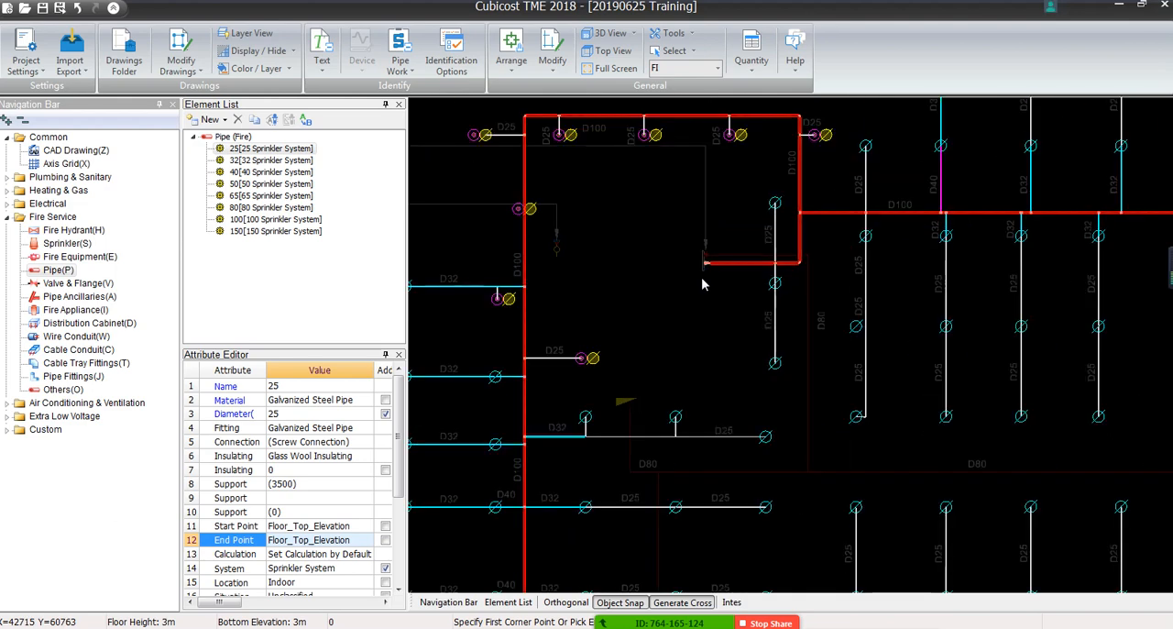
mouse_move(677, 301)
middle_mouse_down()
mouse_move(919, 330)
mouse_move(1090, 367)
middle_mouse_up()
middle_click_drag(547, 351, 568, 350)
middle_click_drag(776, 346, 664, 302)
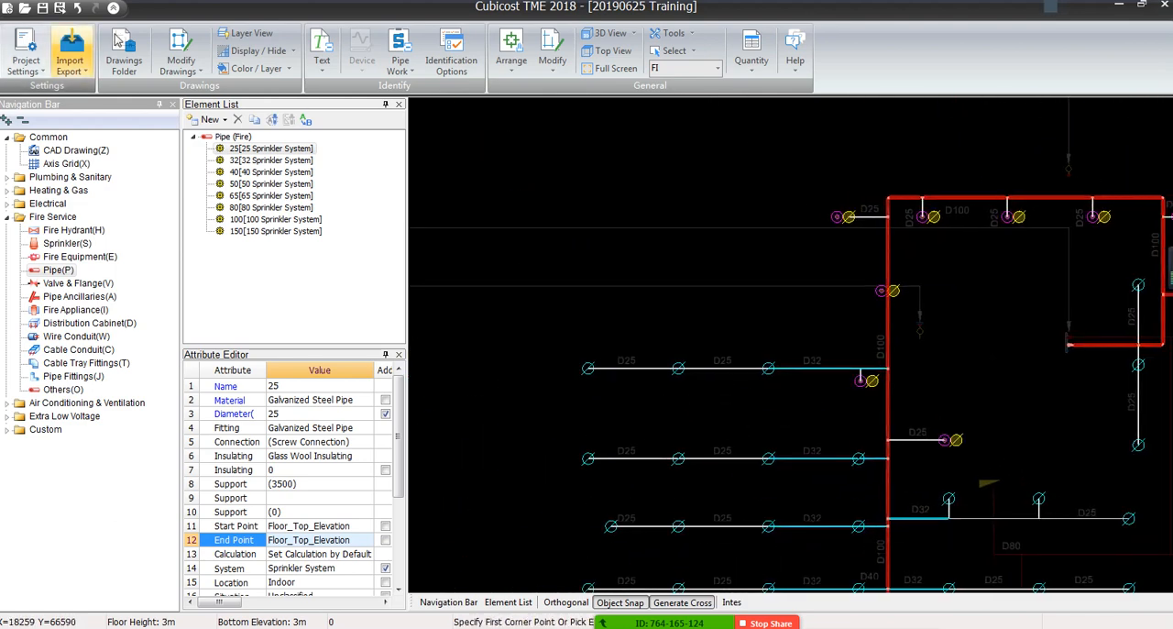
Show the underlying CAD drawing at full brightness and inspect the riser symbols and the FH, FS, DRY and DP tags
left_click(259, 50)
left_click(275, 110)
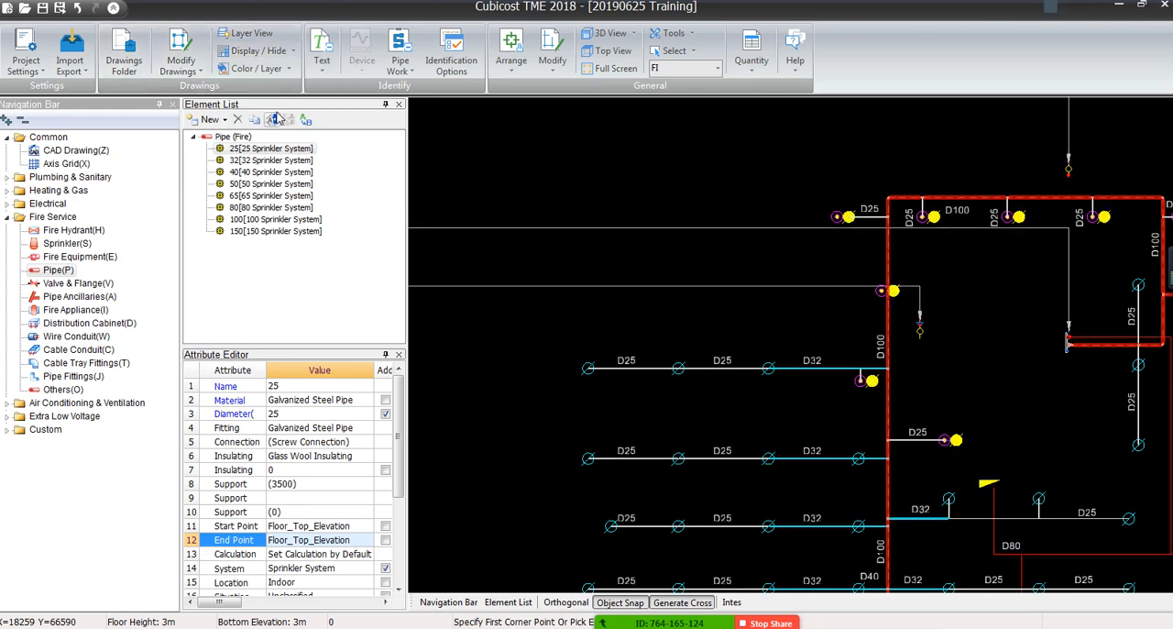
middle_click_drag(979, 356, 556, 263)
scroll(650, 234, "up", 5)
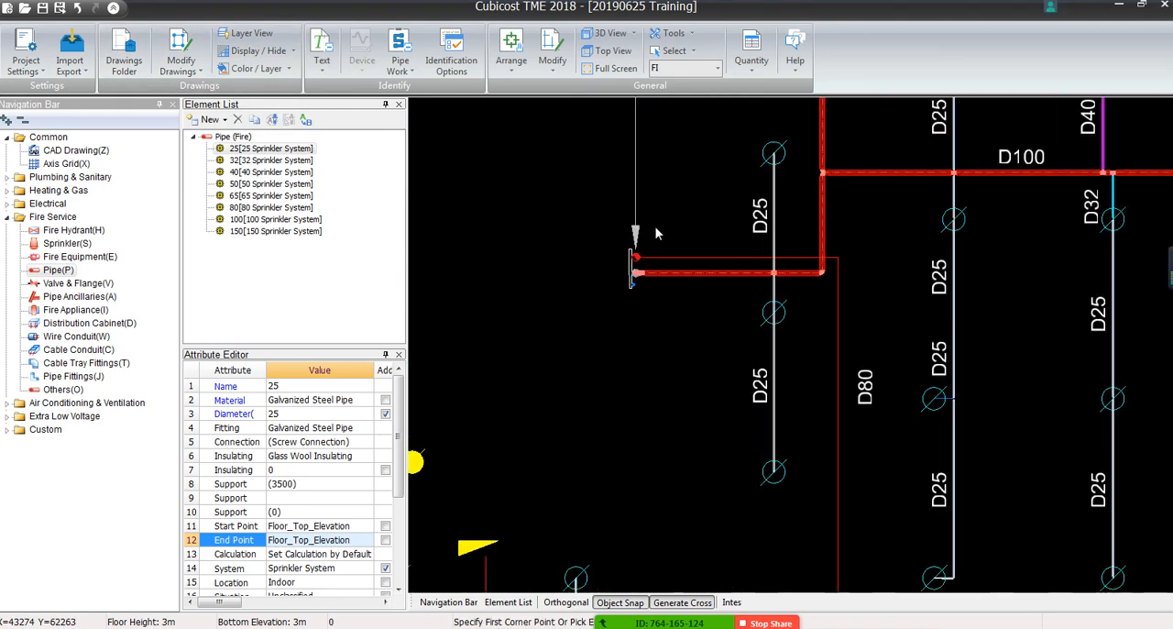
scroll(612, 282, "down", 6)
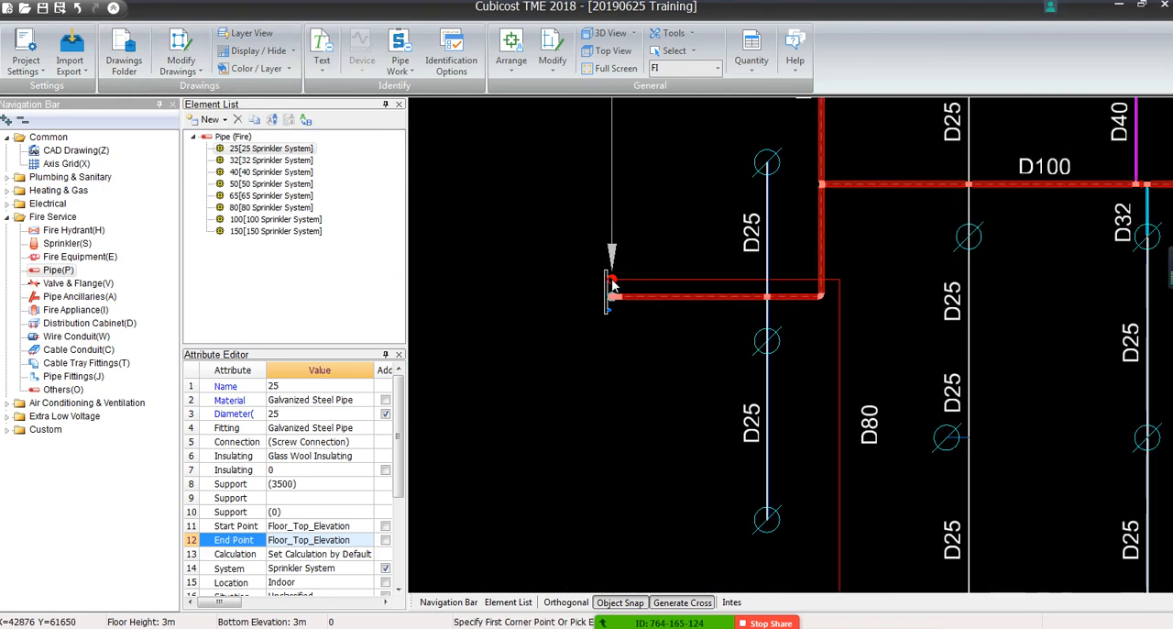
middle_click_drag(607, 272, 1081, 282)
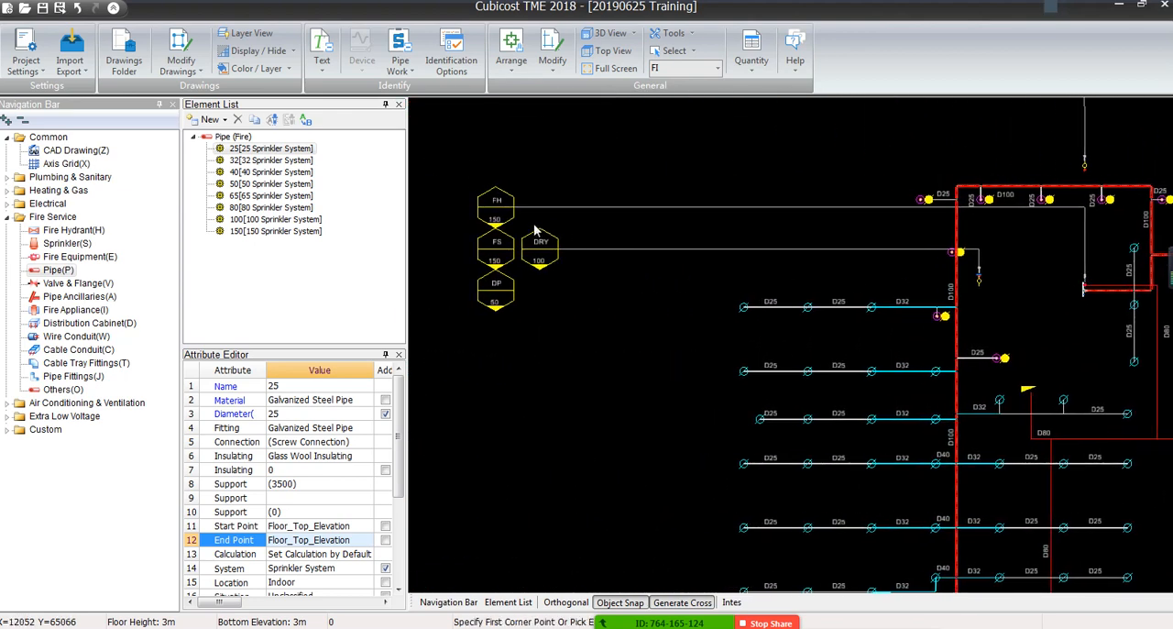
scroll(537, 230, "up", 4)
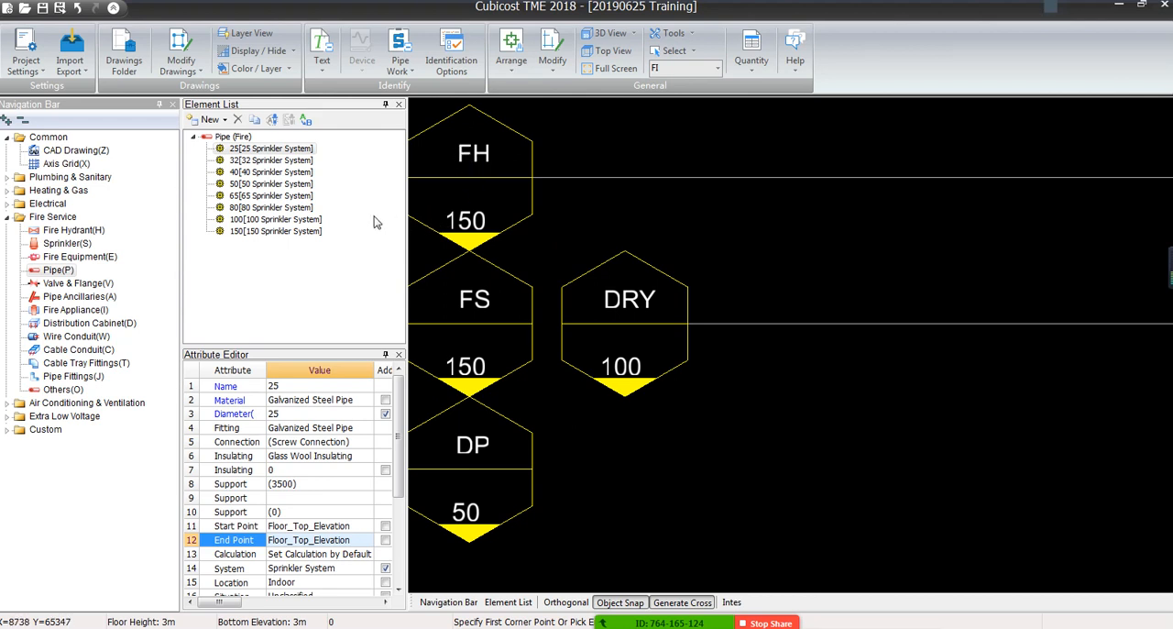
Change the system of the 150 pipe element to Hydrant System
left_click(303, 231)
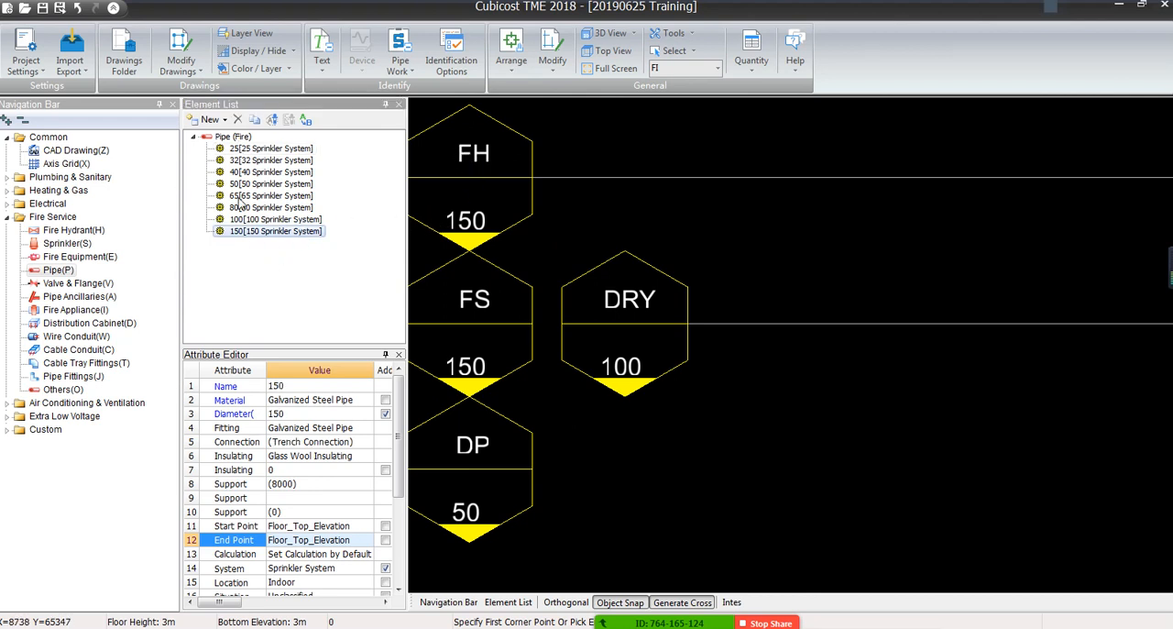
left_click_drag(251, 346, 251, 256)
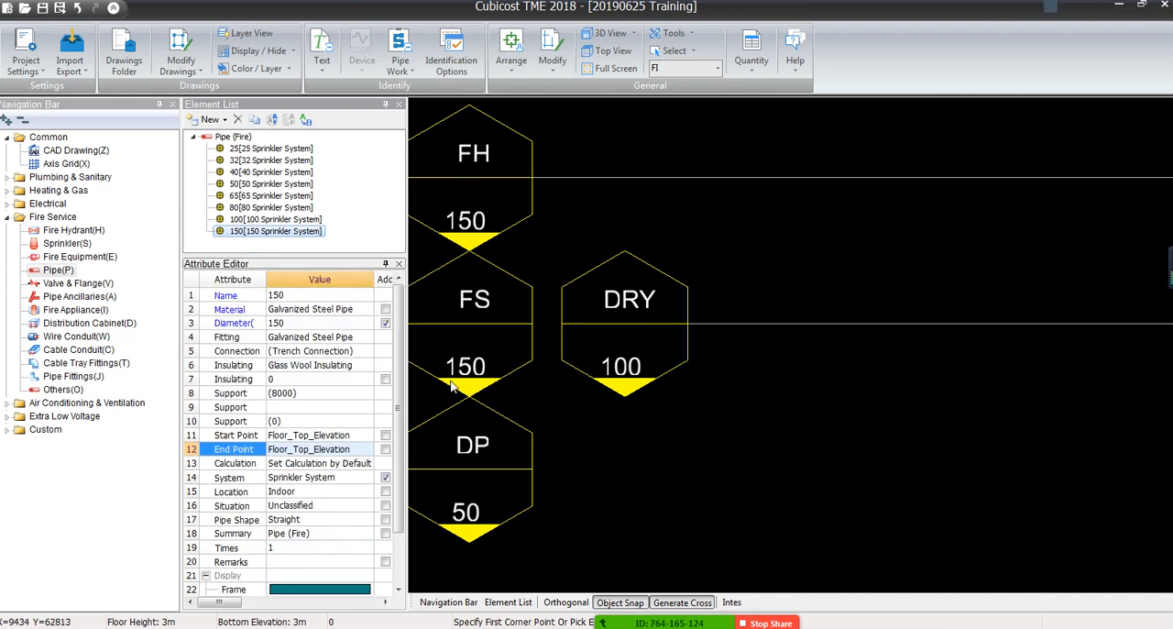
left_click(357, 478)
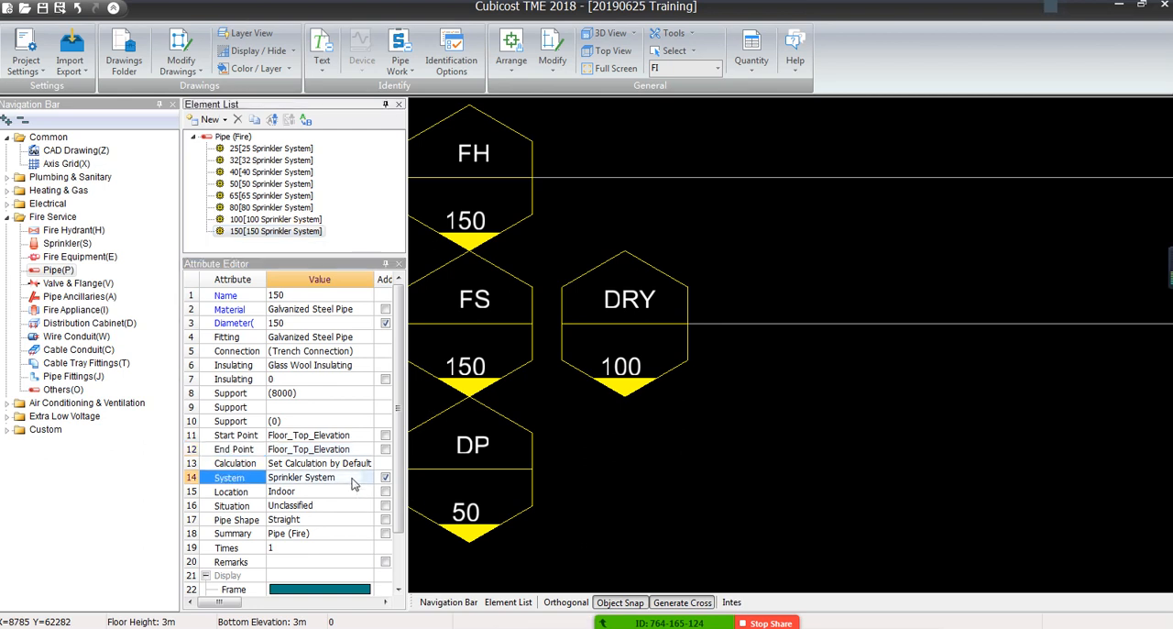
left_click(366, 478)
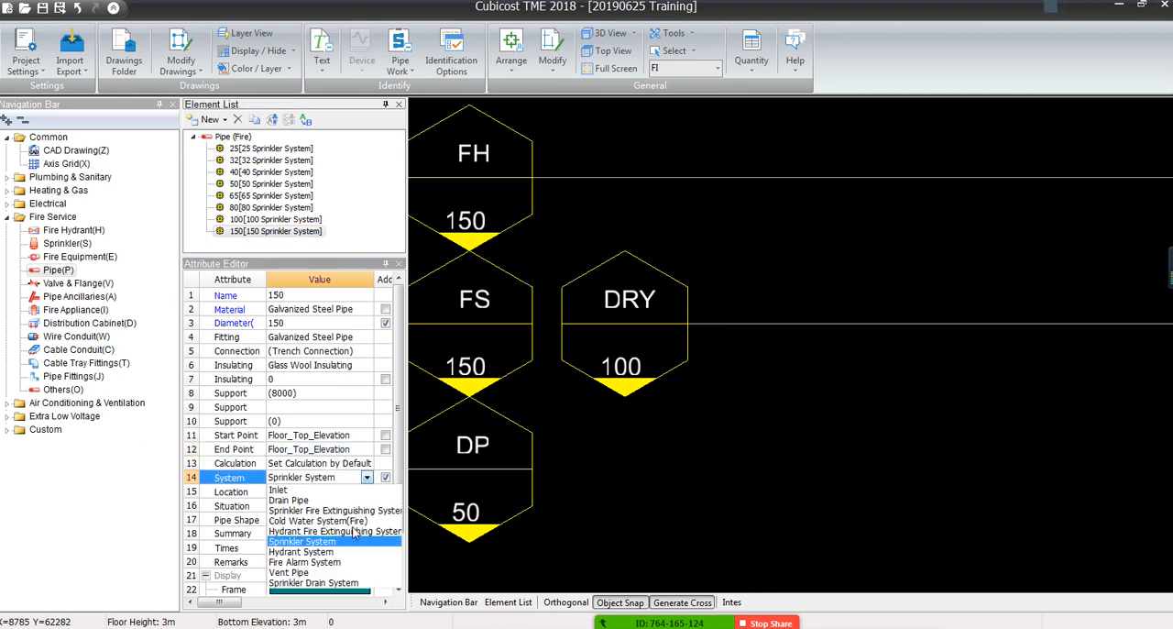
left_click(309, 553)
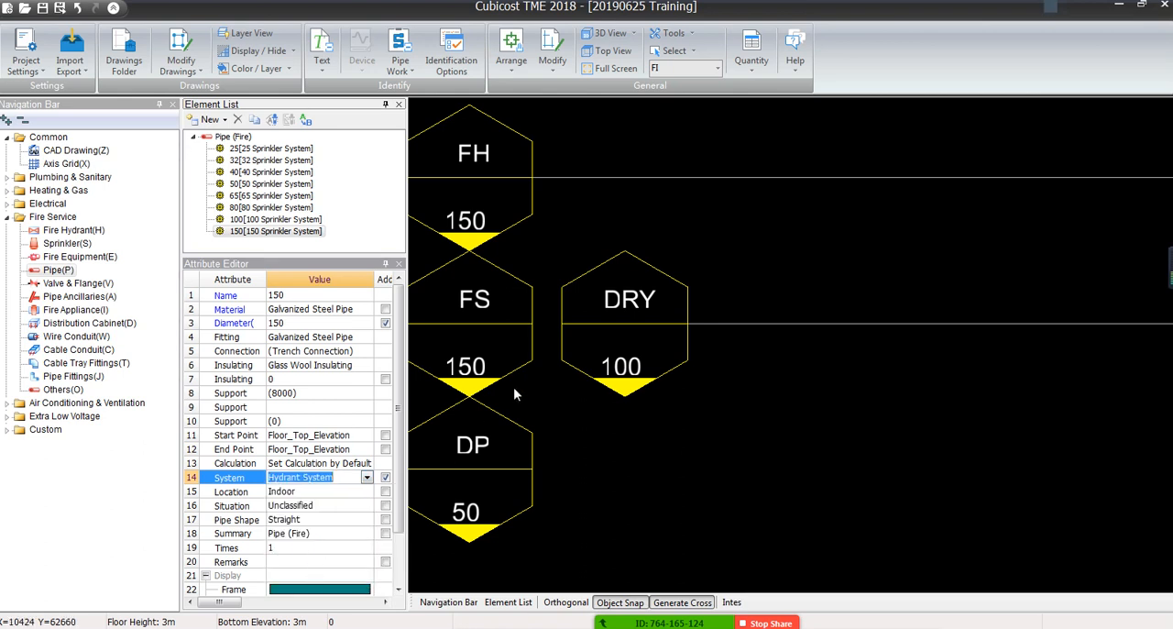
left_click(246, 220)
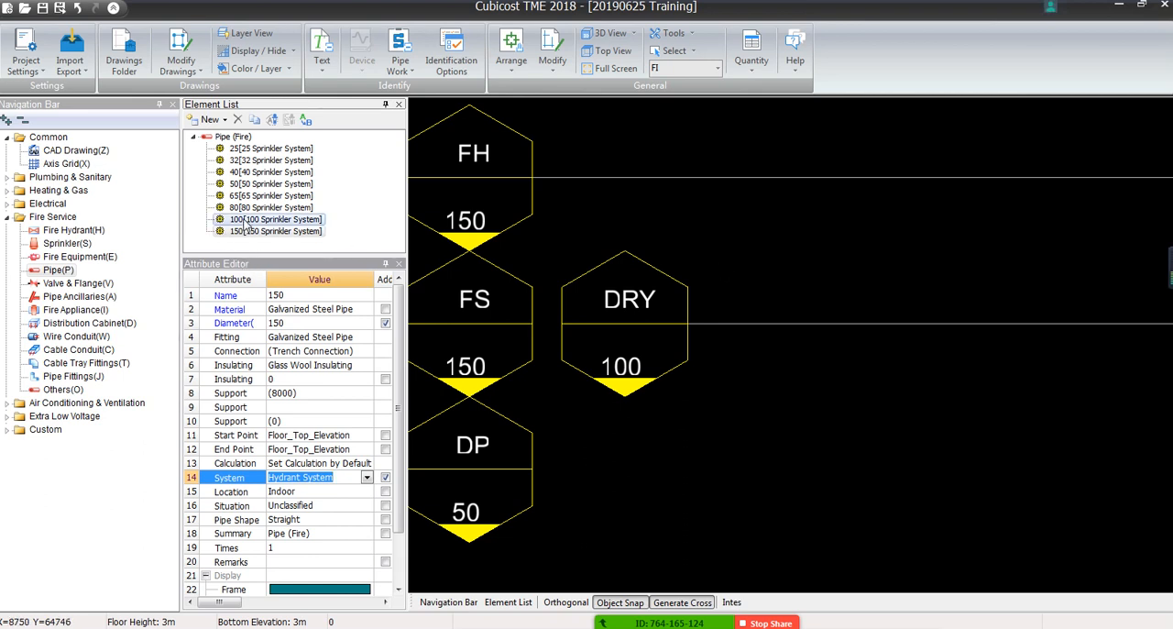
left_click(248, 231)
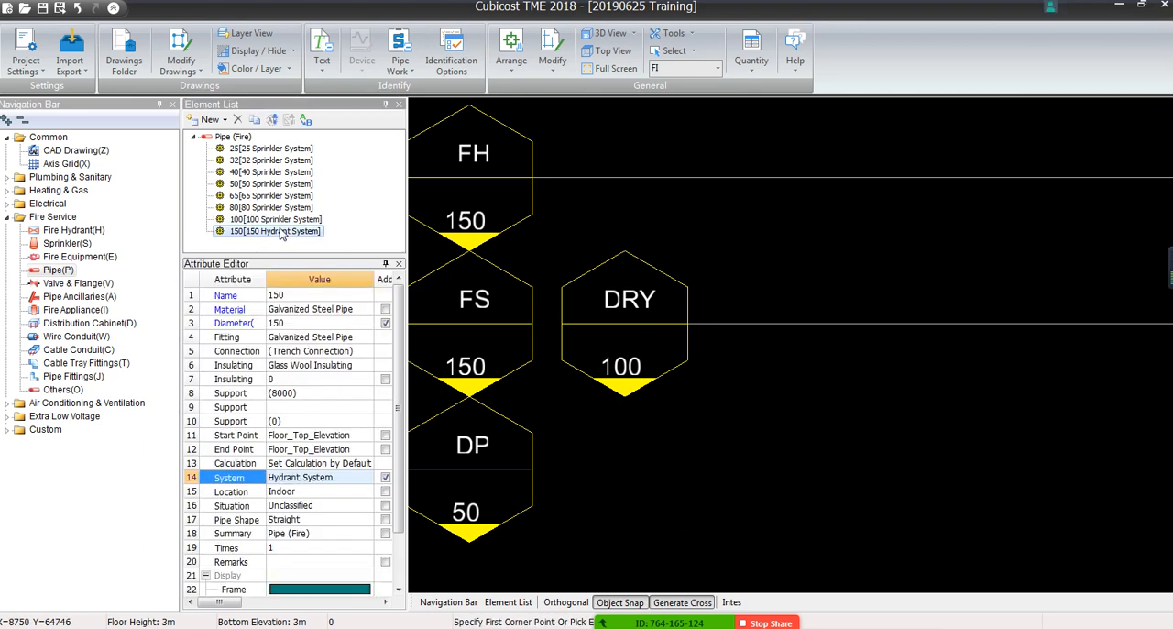
Duplicate the 150 hydrant pipe element, return the original to Sprinkler System and select the copy
left_click(260, 122)
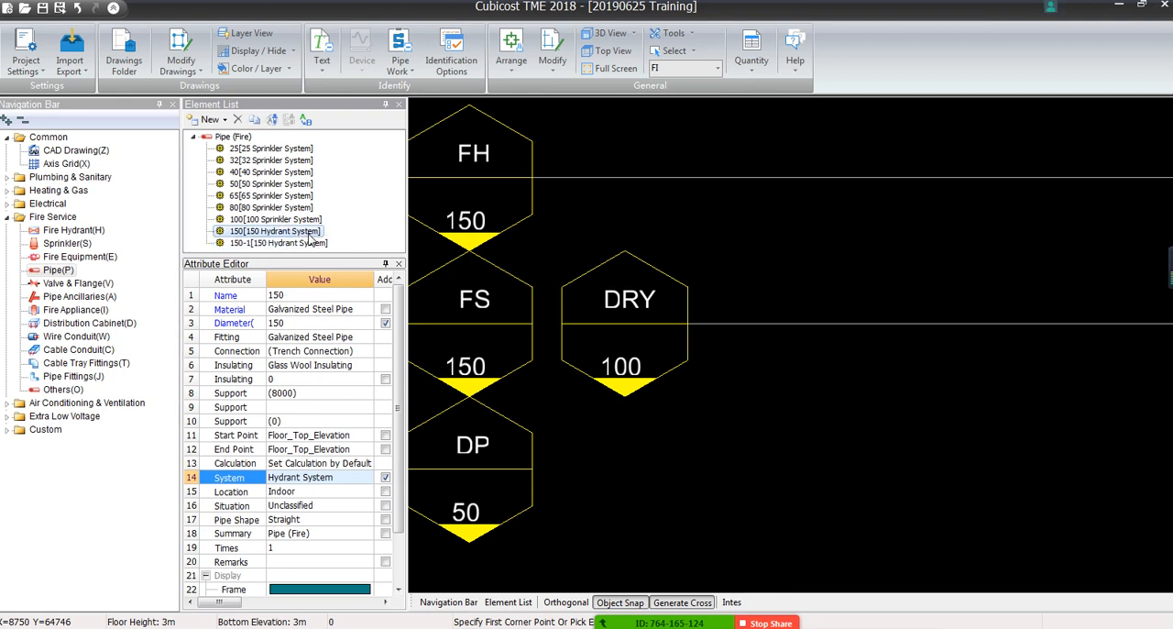
left_click(363, 477)
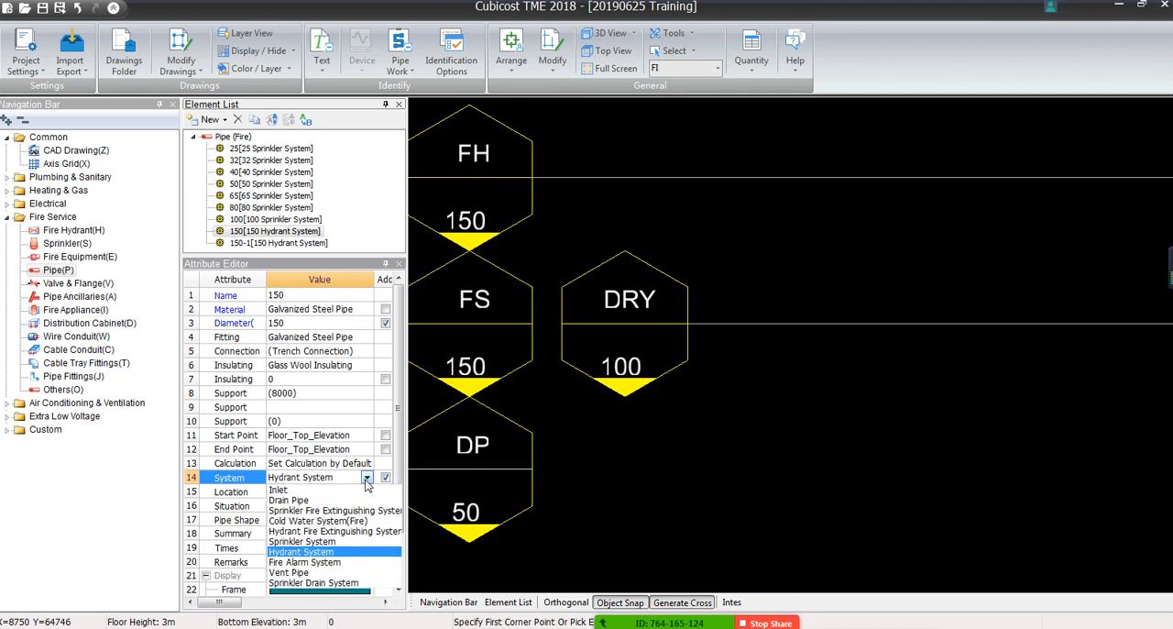
left_click(295, 547)
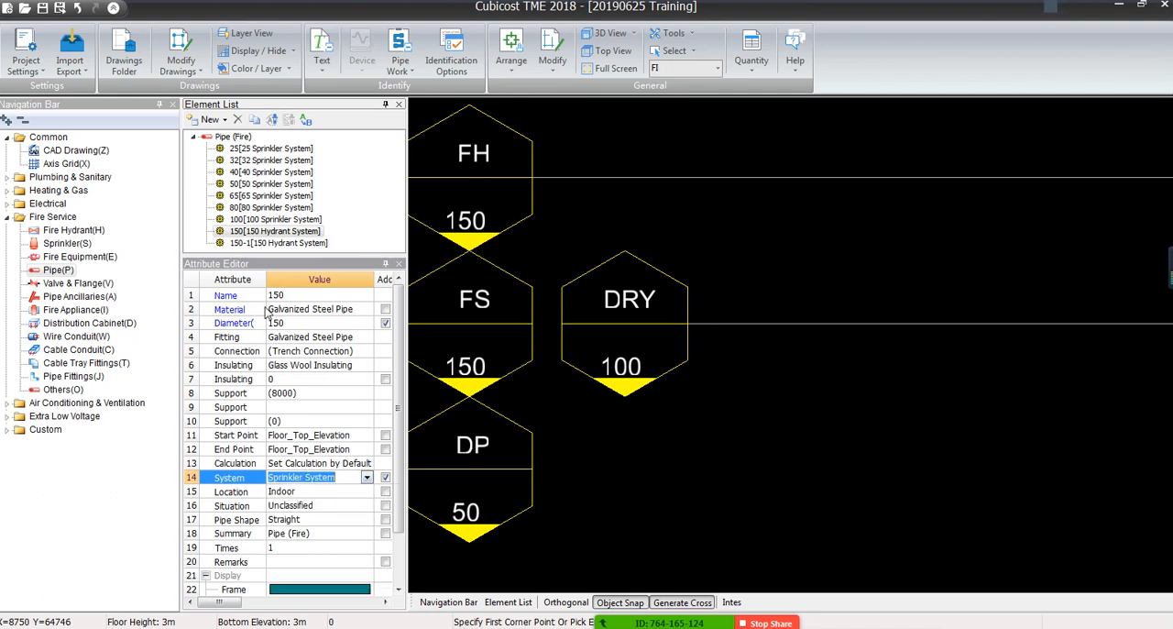
left_click(275, 243)
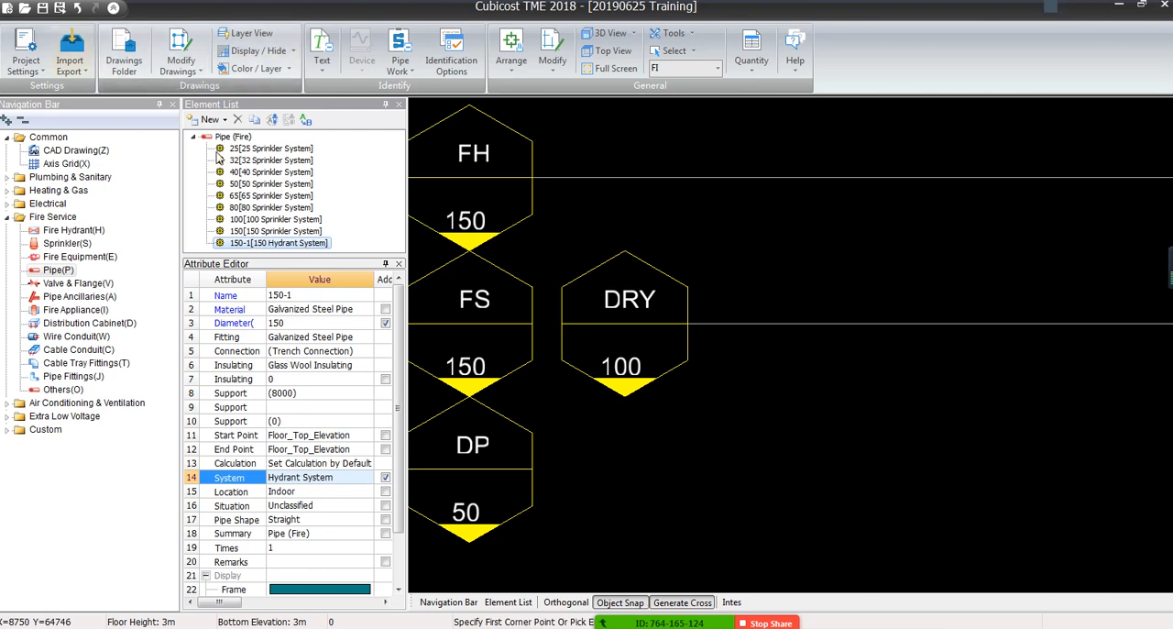
Insert a vertical 150 hydrant pipe with Arrange Vertical Pipe at the centre of the red riser symbol beside the D100 main's end
middle_click_drag(915, 361, 695, 427)
scroll(688, 426, "down", 3)
scroll(688, 428, "down", 4)
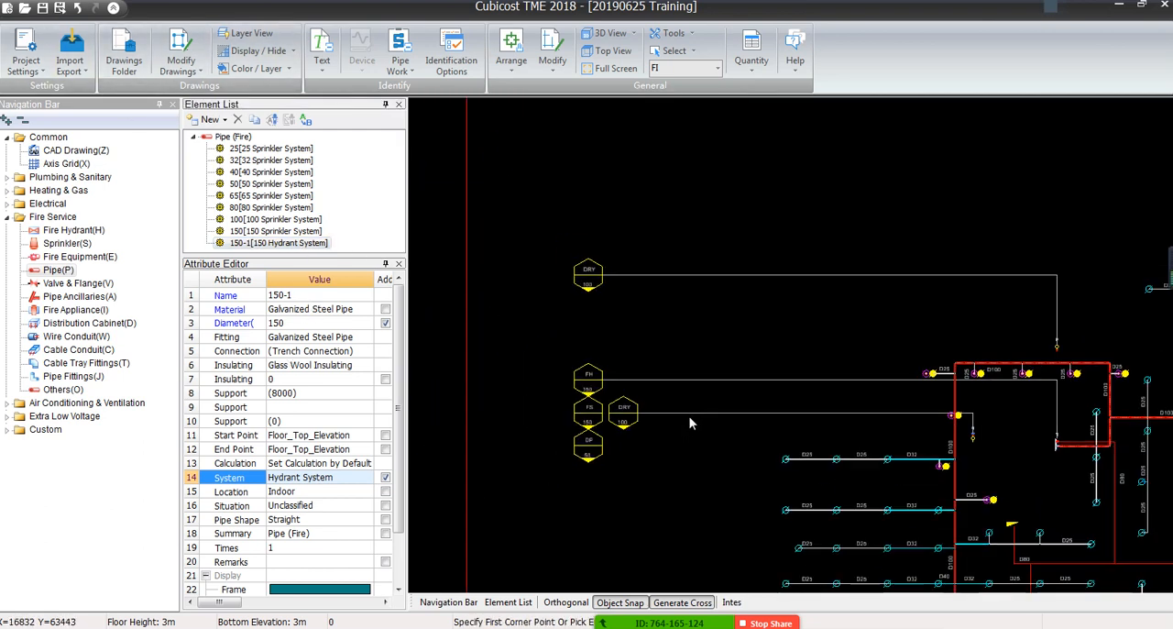
middle_click_drag(858, 421, 520, 333)
scroll(748, 337, "up", 3)
scroll(678, 323, "up", 6)
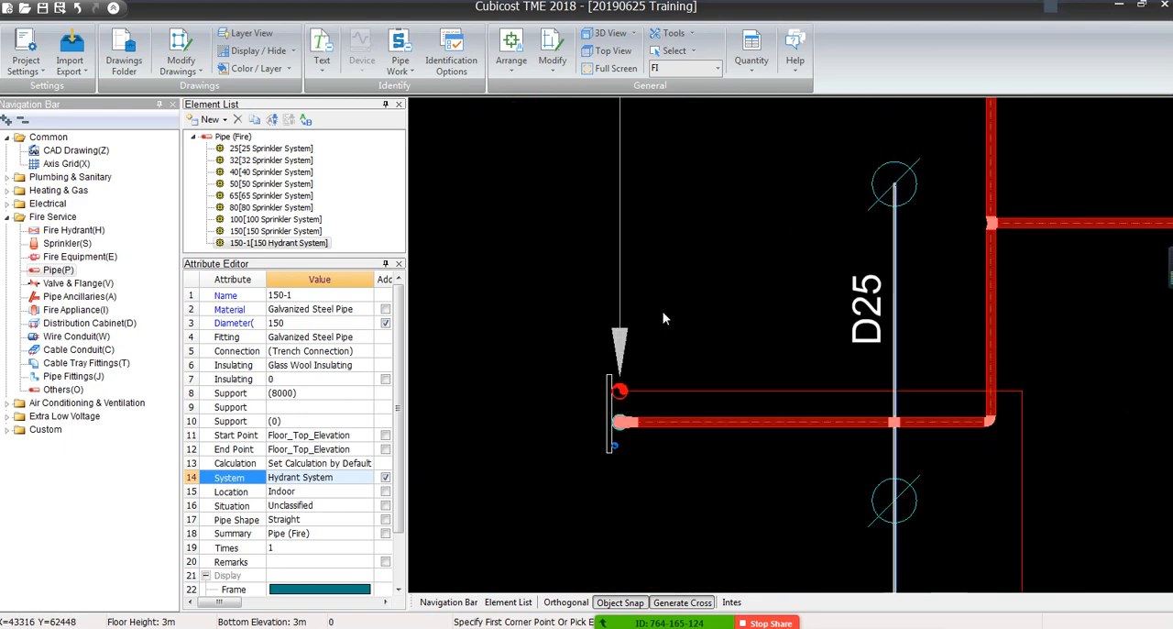
mouse_move(633, 403)
middle_mouse_down()
mouse_move(510, 211)
mouse_move(539, 230)
middle_mouse_up()
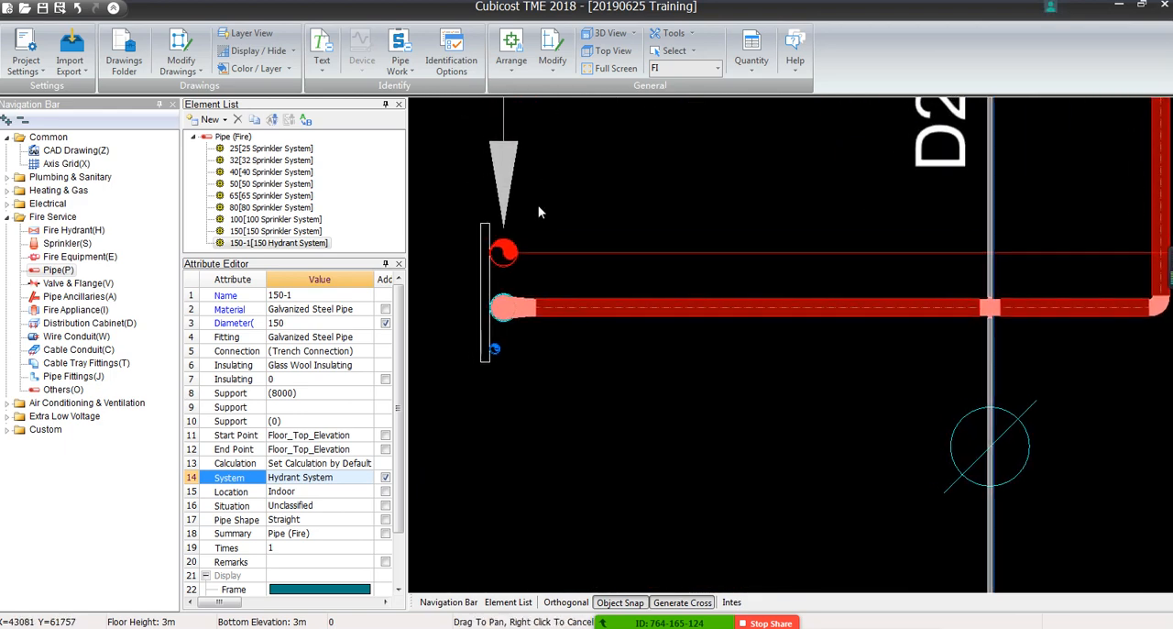
left_click(514, 70)
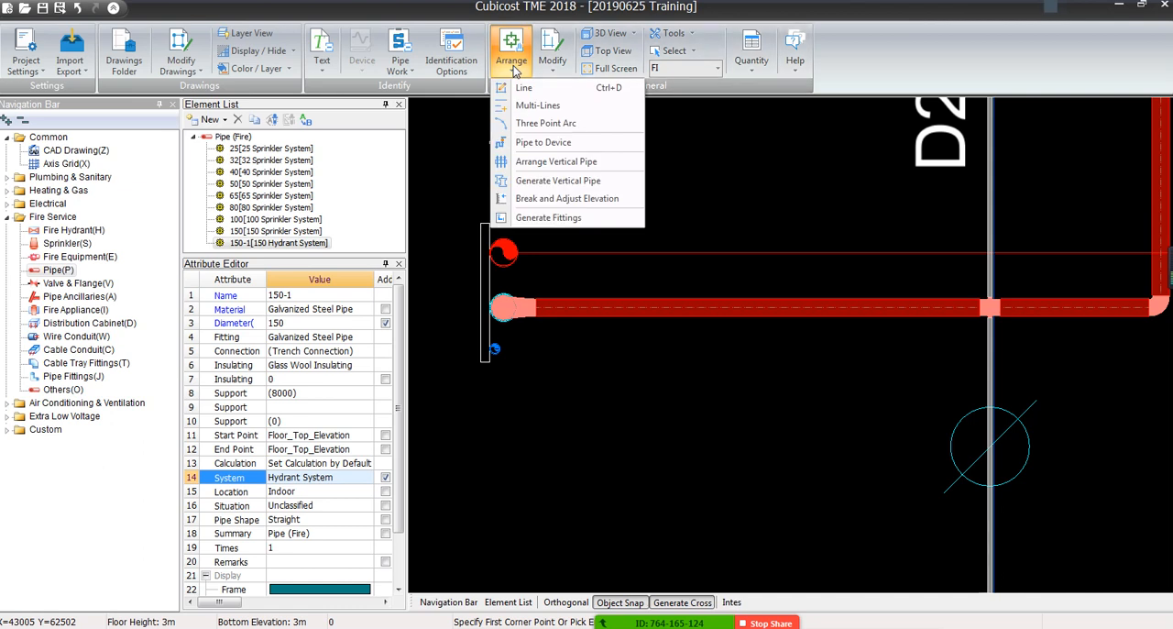
left_click(555, 162)
scroll(590, 225, "up", 4)
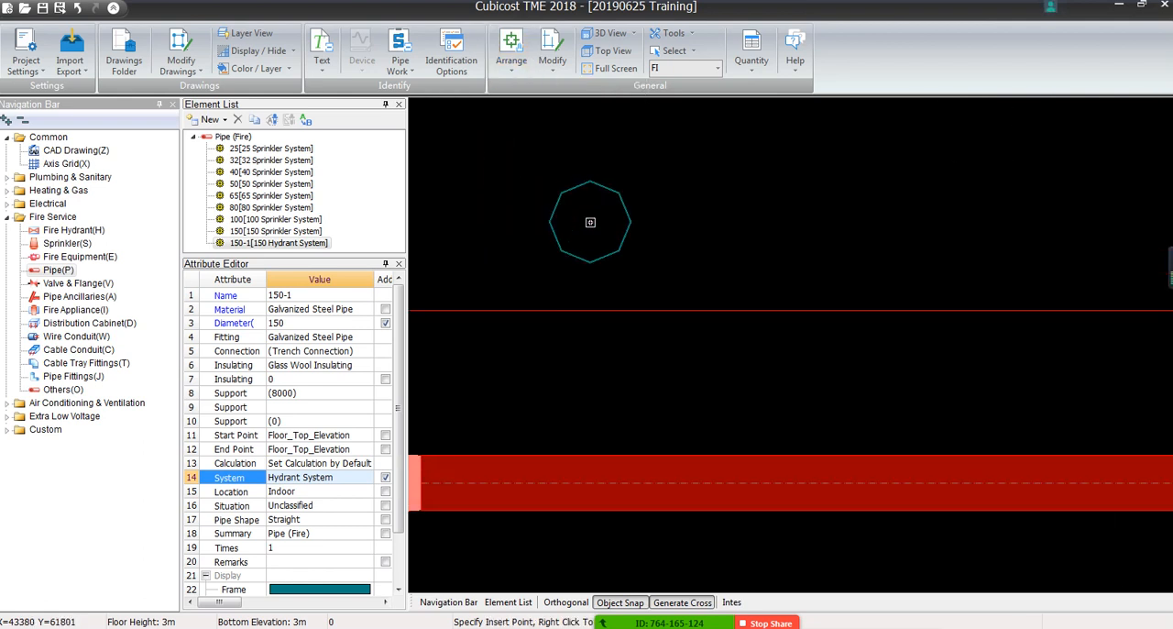
scroll(678, 199, "down", 2)
scroll(678, 199, "down", 2)
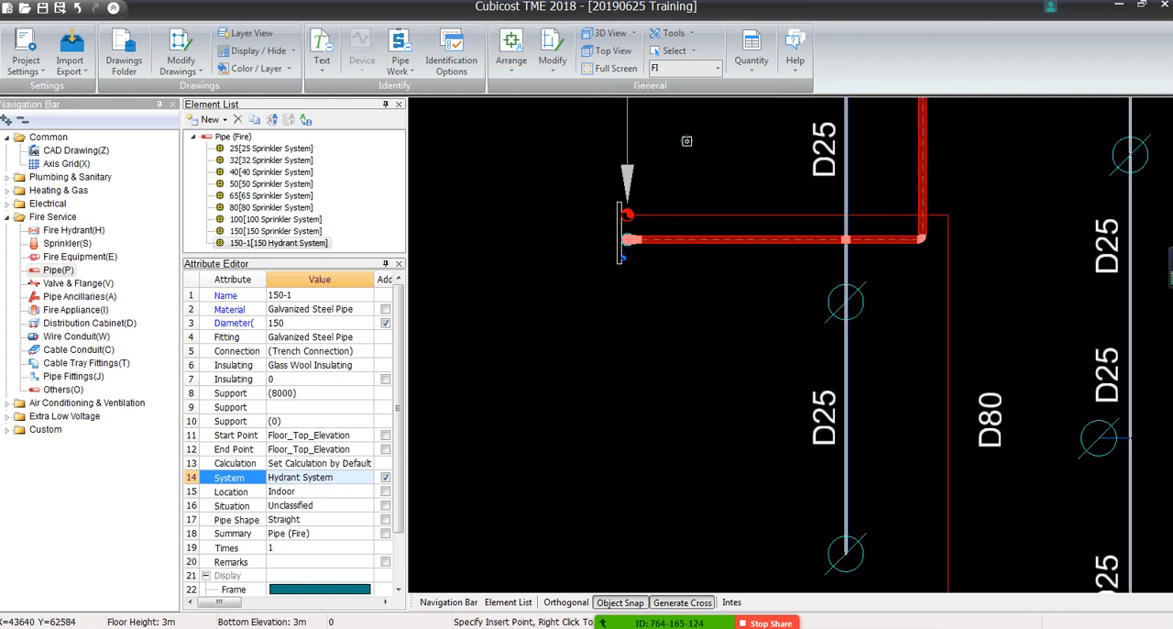
scroll(625, 216, "up", 5)
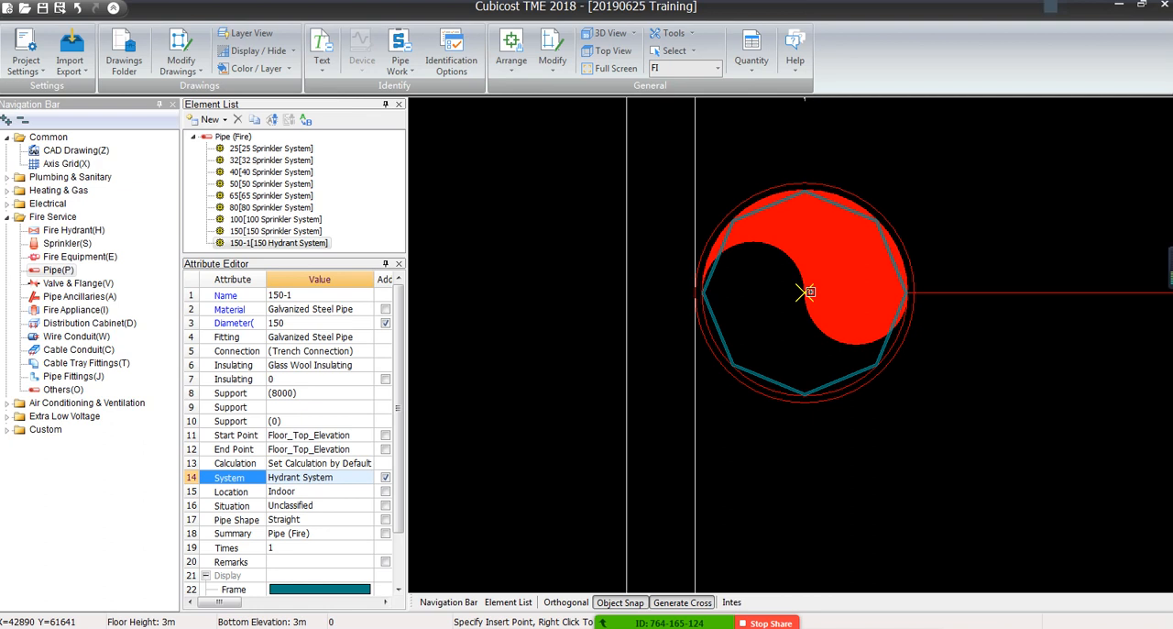
left_click(804, 291)
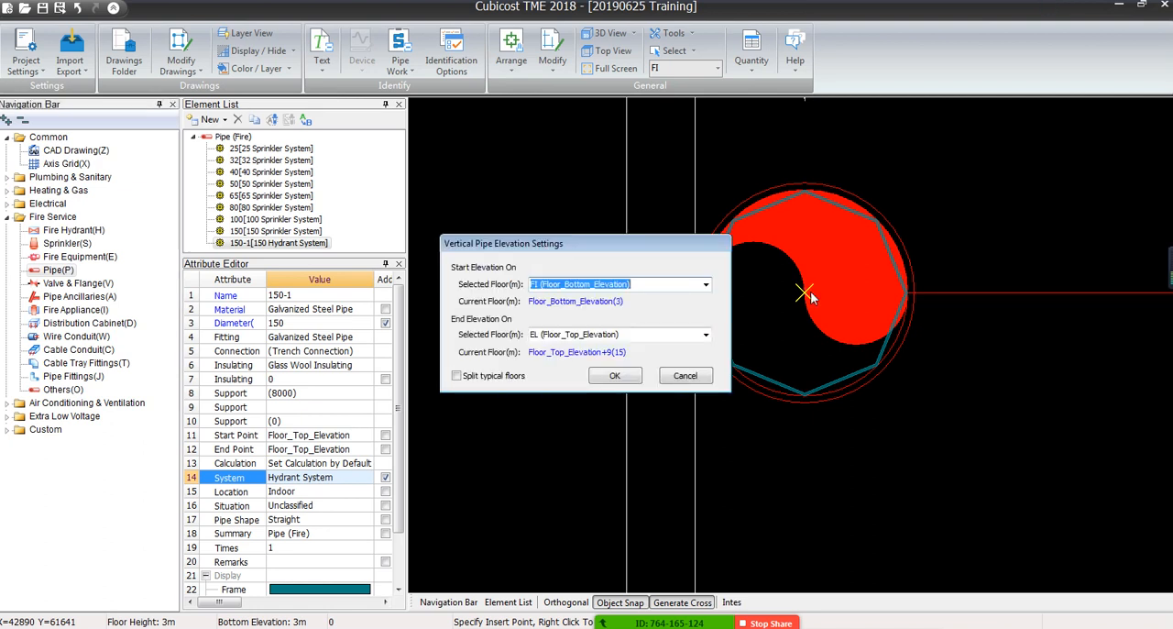
Move the elevation settings dialog off the riser symbol and check the floor options for the pipe's start elevation
left_click_drag(612, 242, 573, 229)
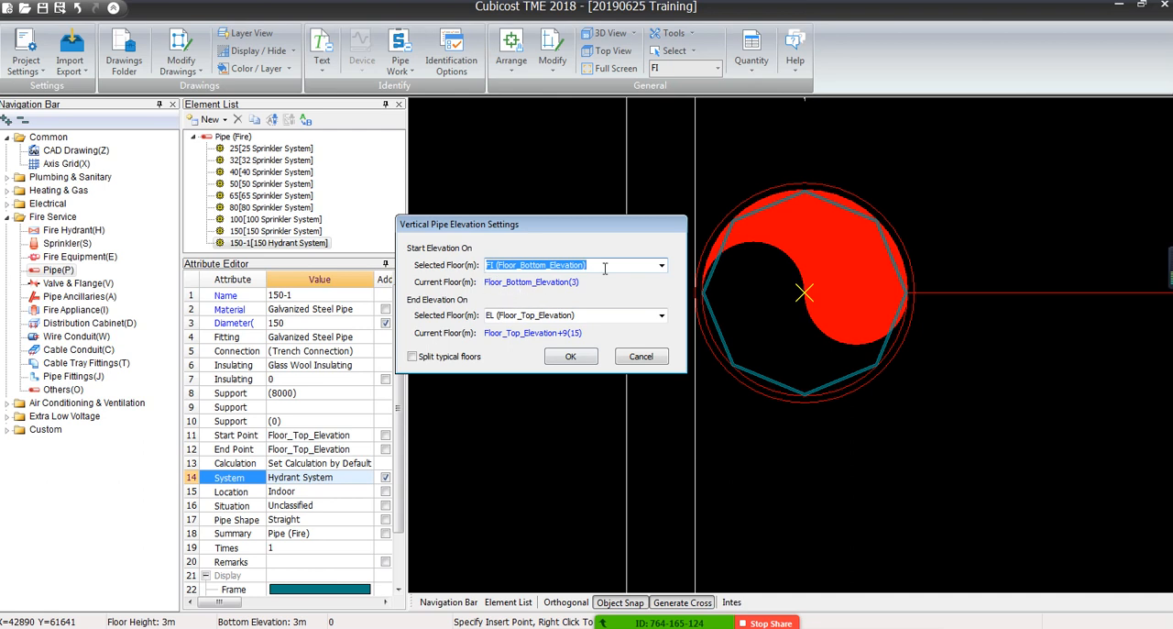
left_click(661, 265)
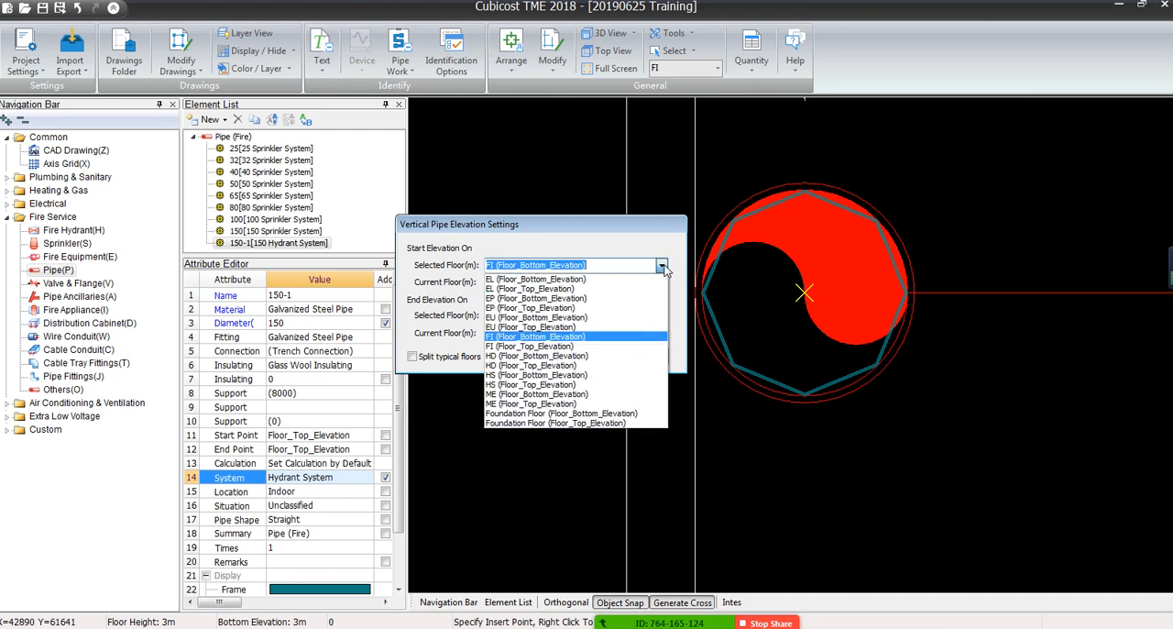
left_click(661, 266)
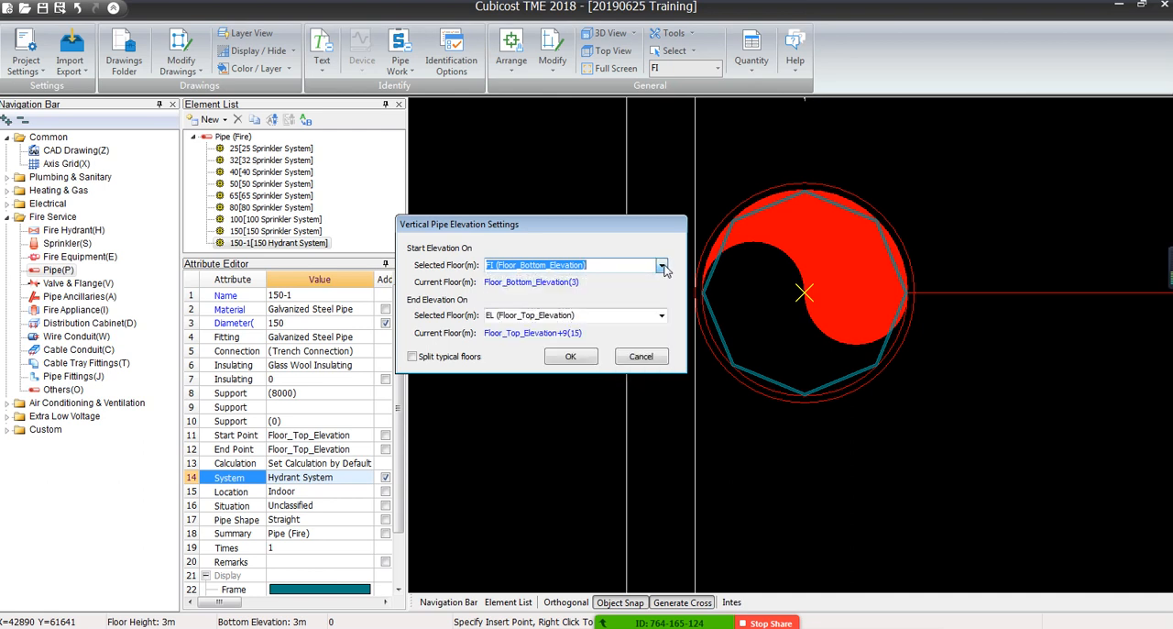
left_click(492, 265)
double_click(490, 264)
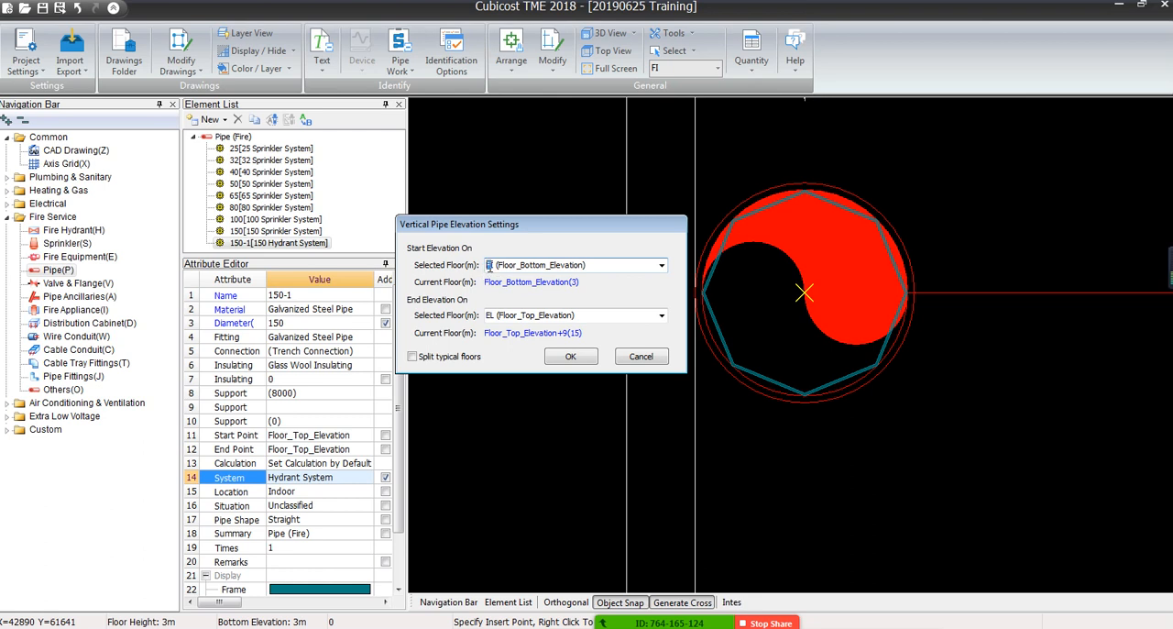
left_click_drag(514, 265, 581, 265)
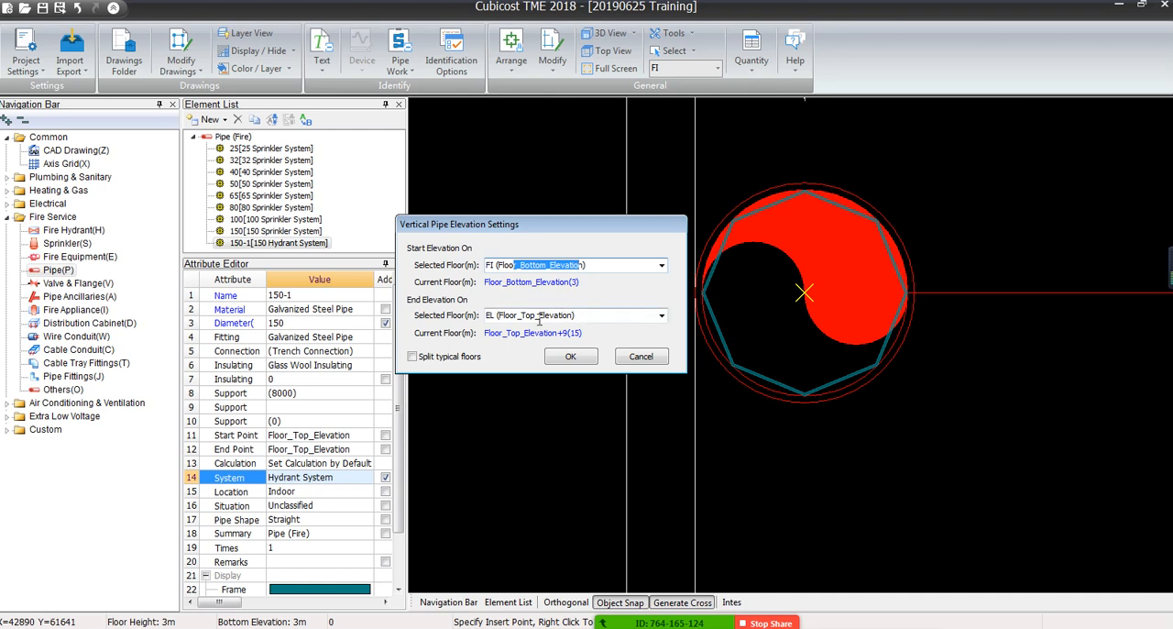
left_click(541, 264)
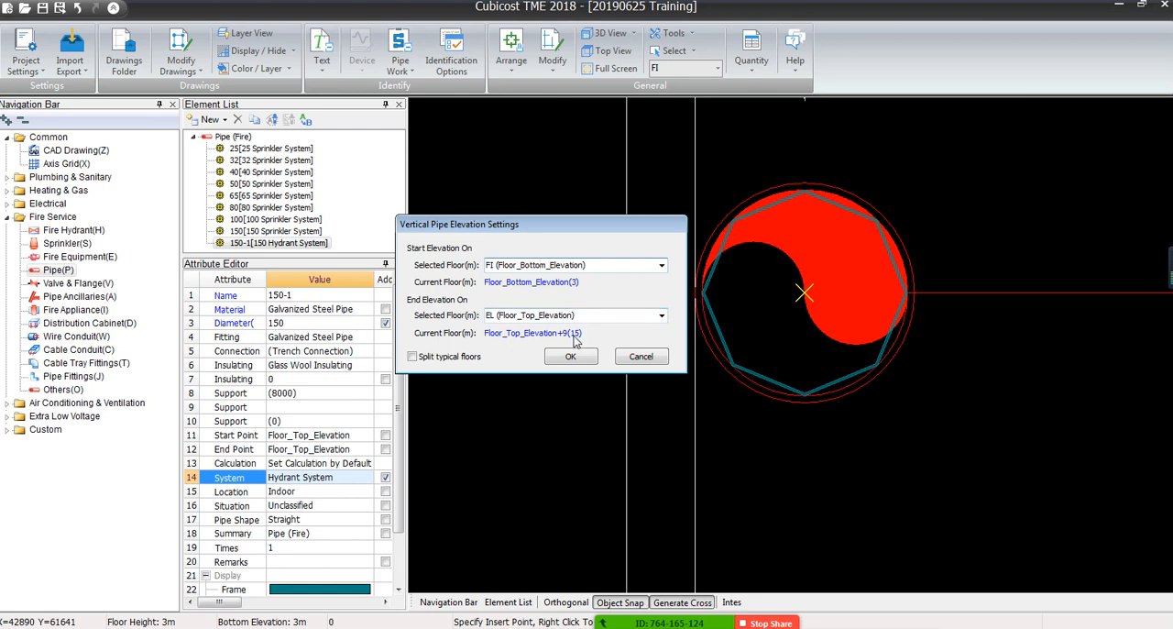
Set the vertical pipe's end elevation to EP (Floor_Top_Elevation) and accept the elevation settings
left_click(661, 315)
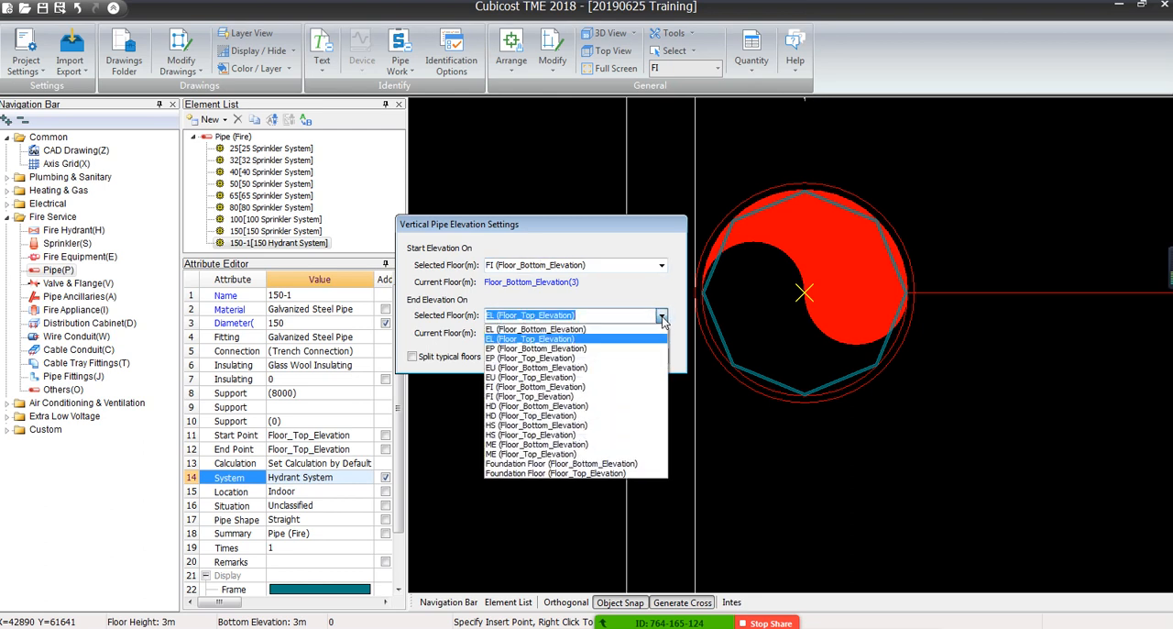
left_click(662, 315)
left_click(662, 315)
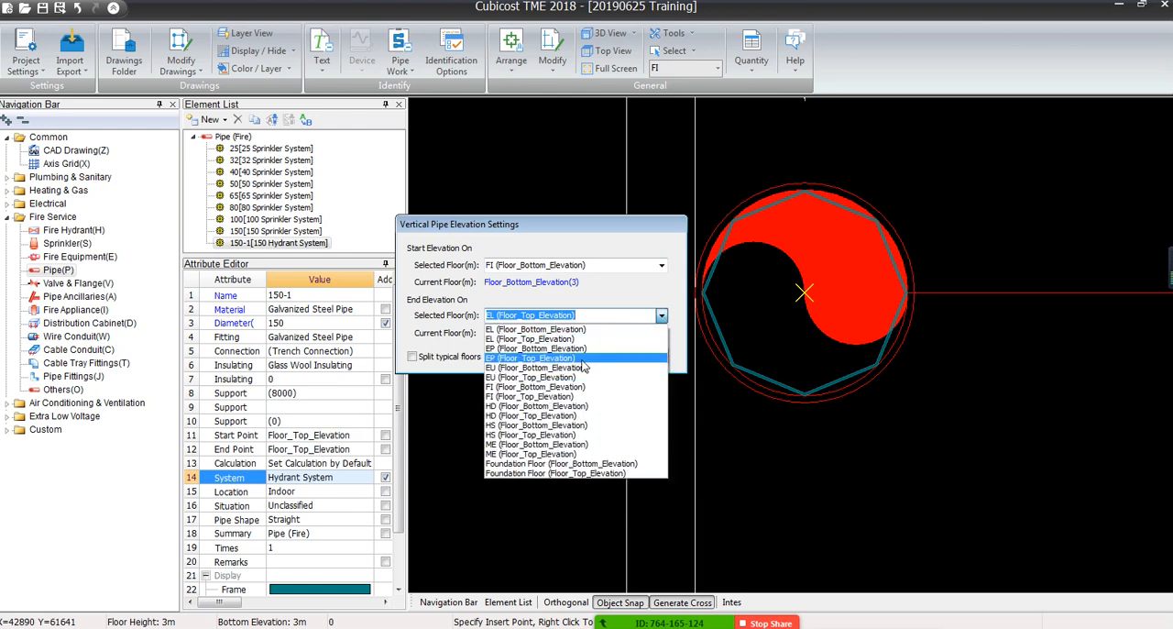
left_click(581, 359)
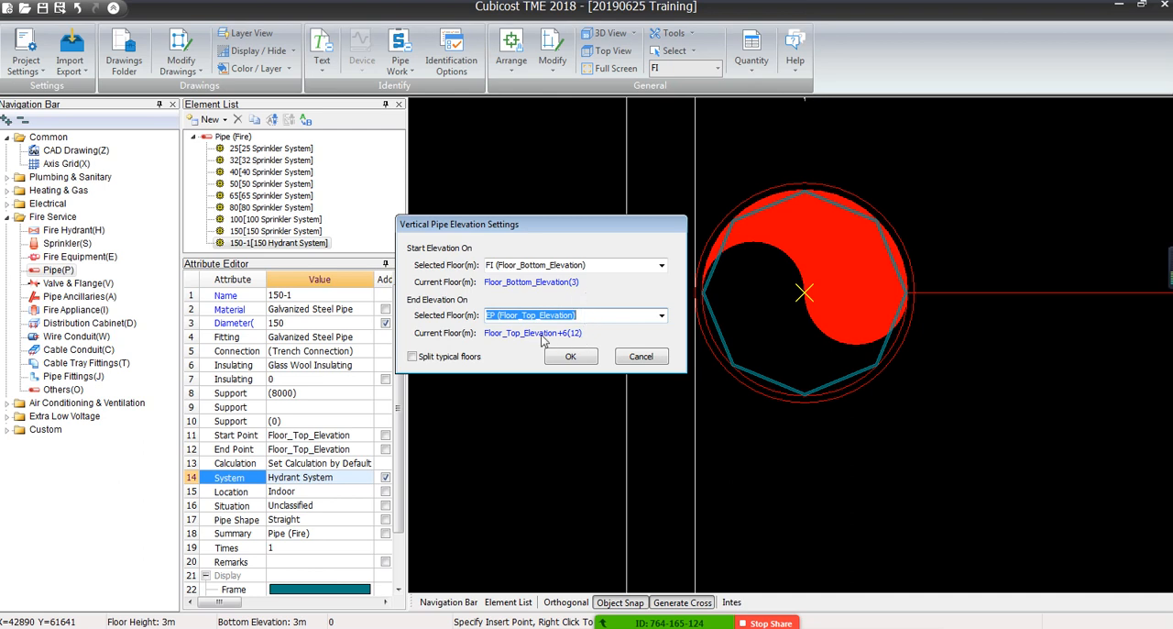
left_click(665, 316)
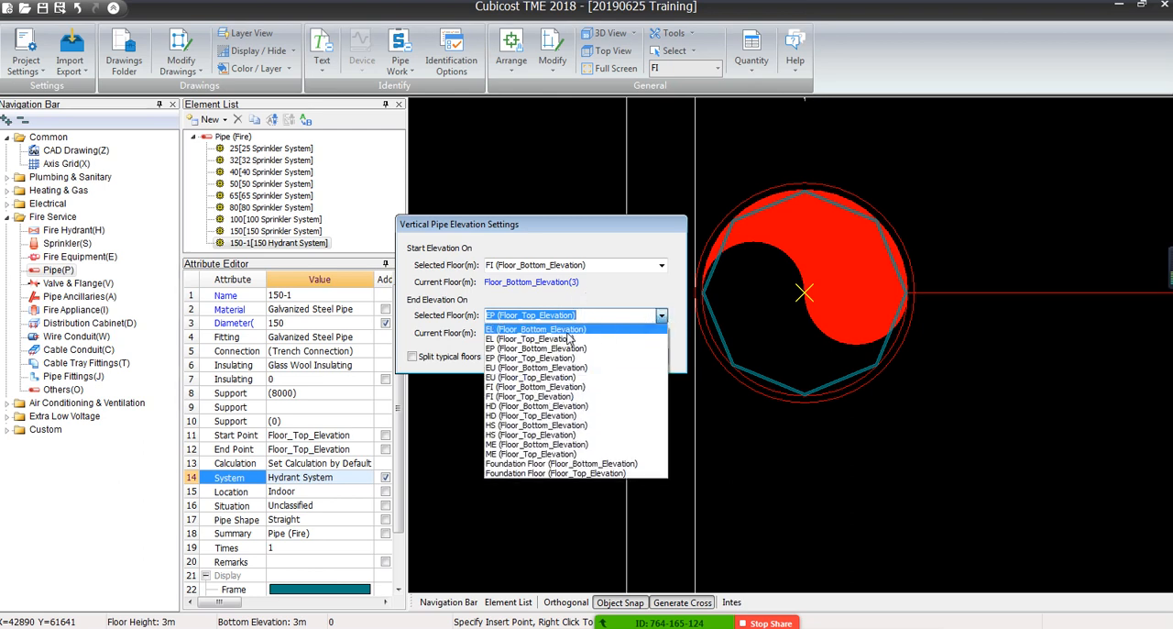
left_click(613, 294)
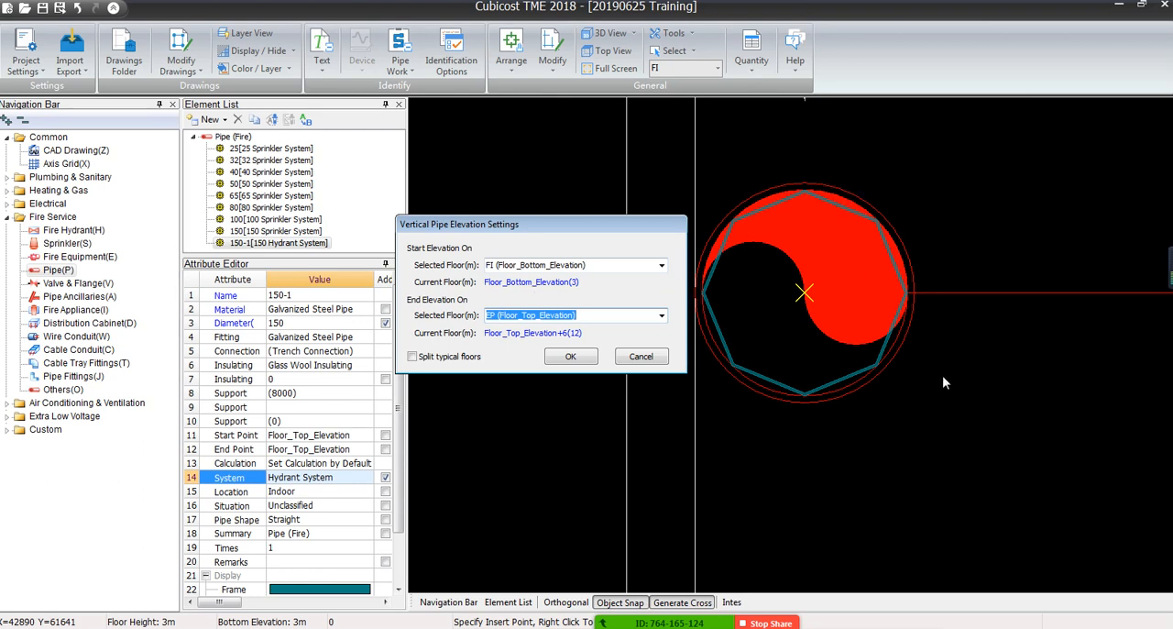
left_click(567, 358)
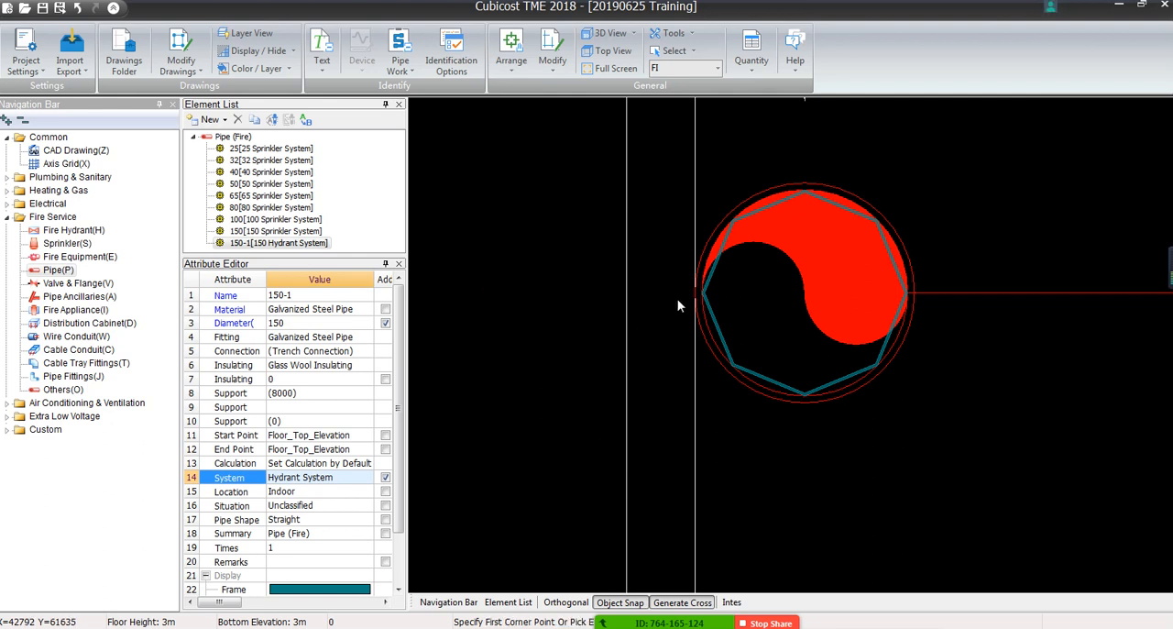
Inspect the hydrant riser and the neighbouring D100 main in plan, and display the model in 3D
left_click(712, 312)
scroll(712, 312, "down", 4)
middle_click_drag(710, 333, 492, 298)
scroll(494, 321, "up", 3)
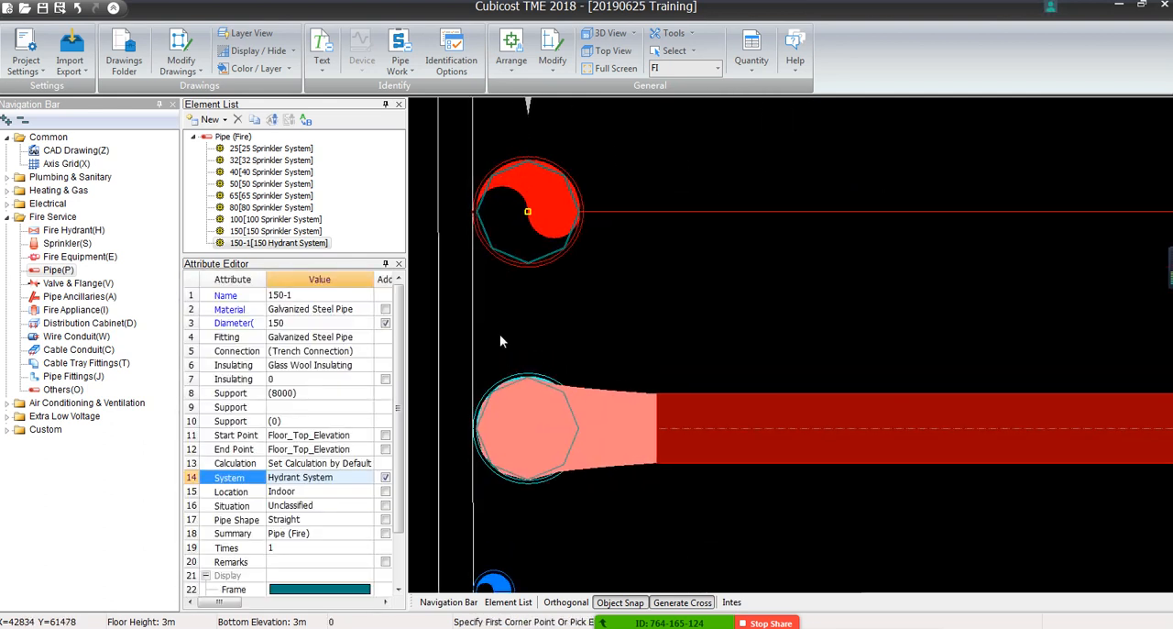
scroll(571, 212, "down", 4)
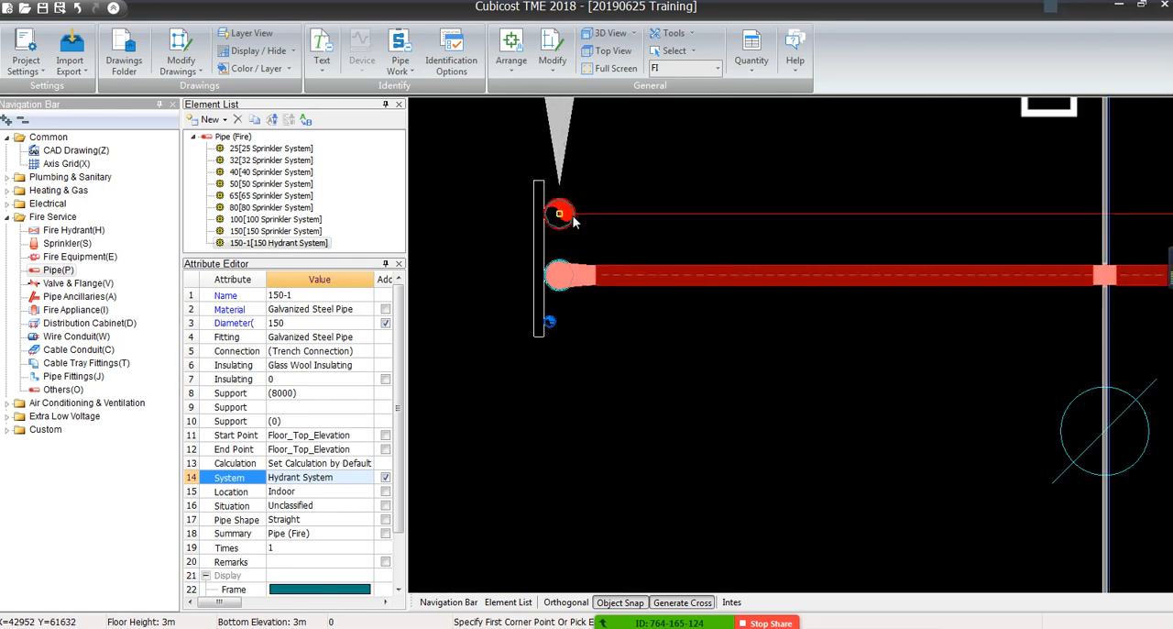
scroll(525, 363, "up", 4)
scroll(525, 363, "down", 2)
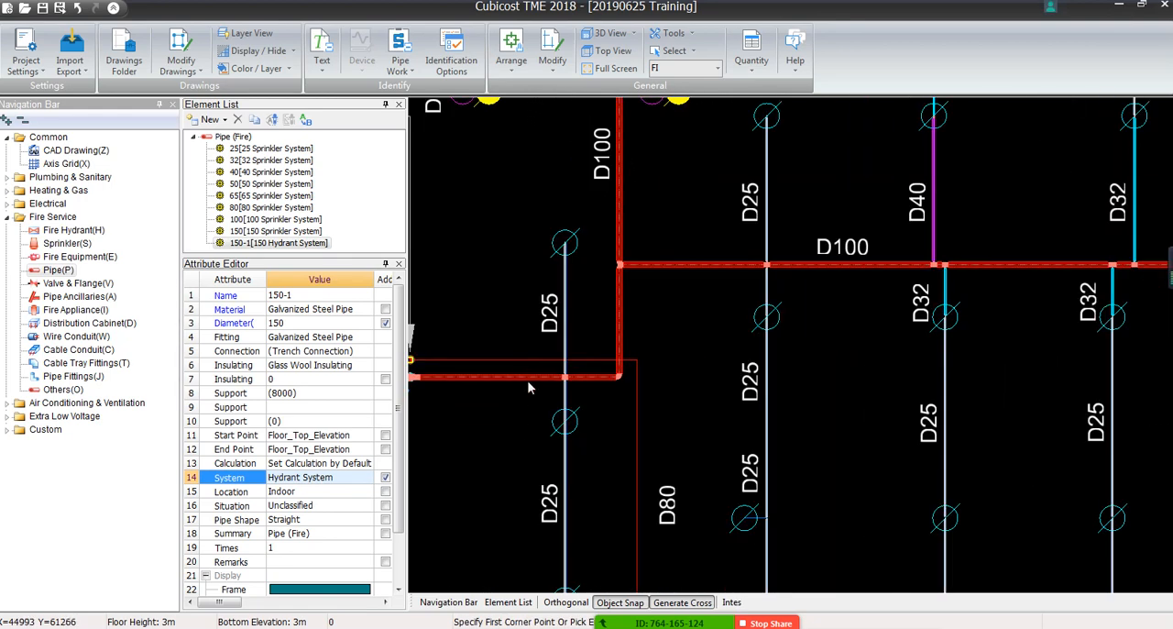
middle_click_drag(527, 377, 688, 270)
scroll(614, 258, "up", 6)
scroll(561, 225, "up", 2)
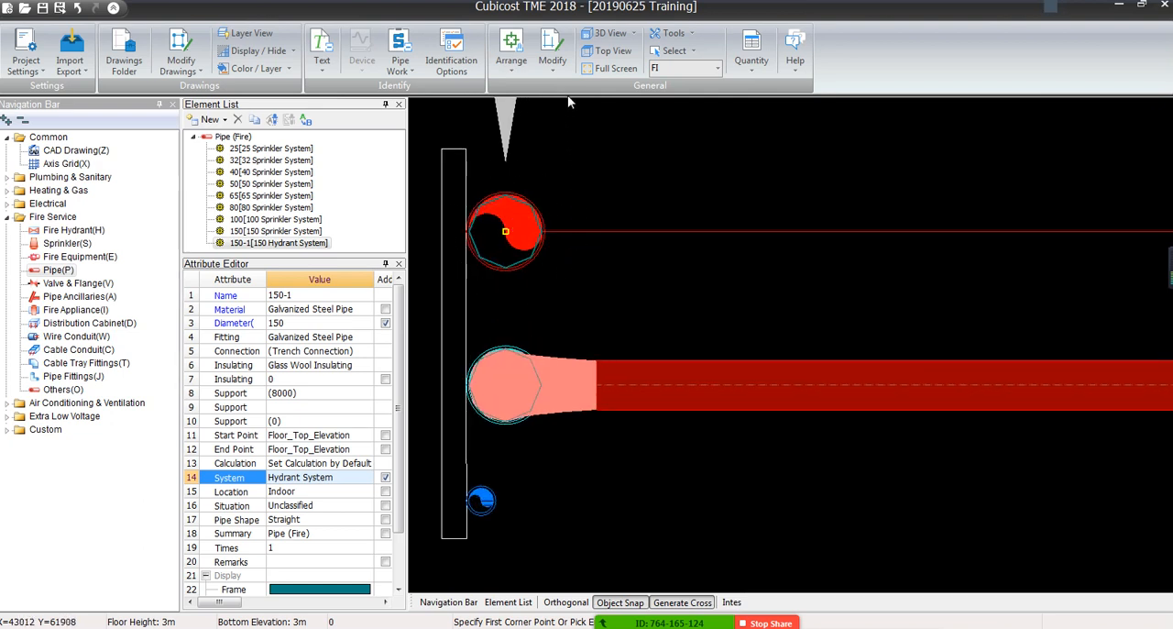
left_click(619, 34)
left_click(632, 53)
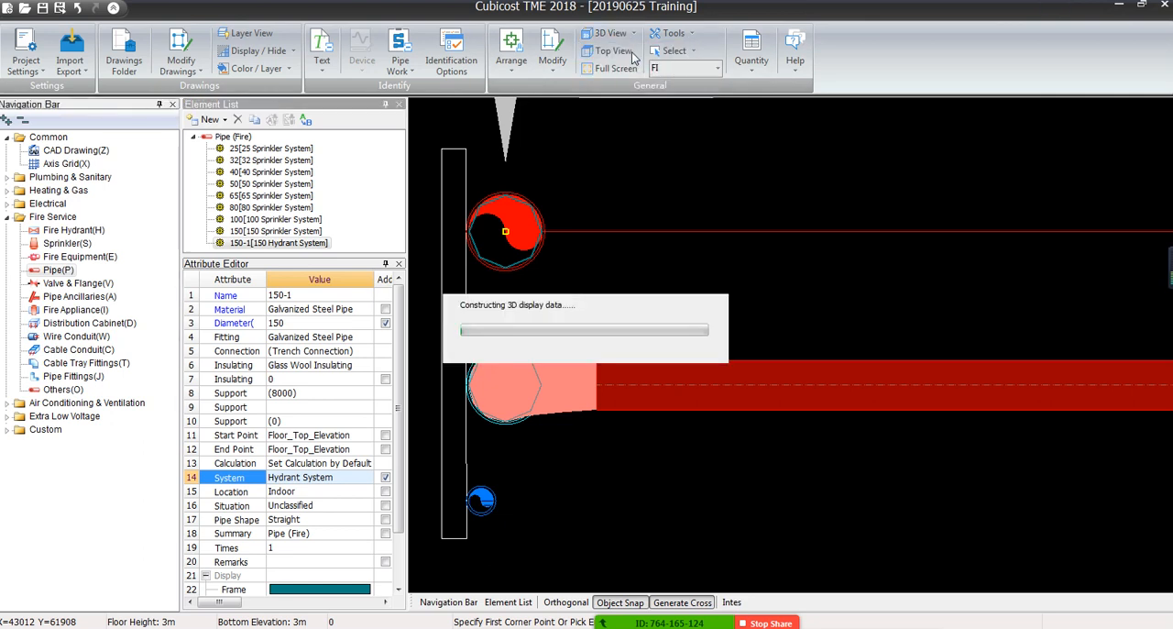
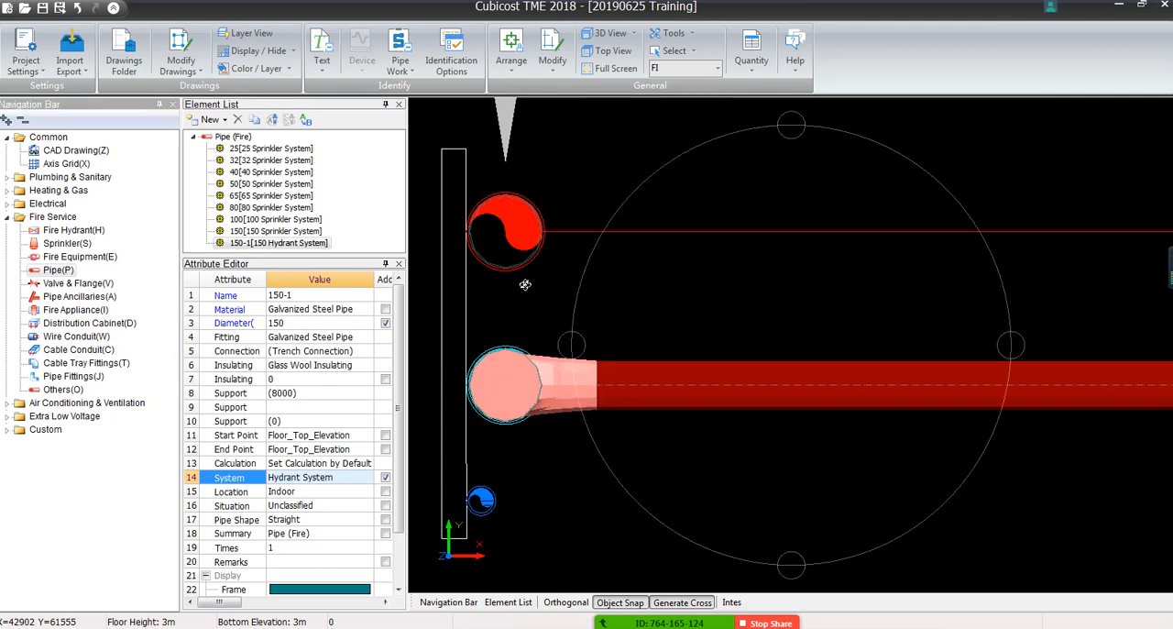
Examine the vertical 150 hydrant risers in 3D, comparing their upper ends with the red D100 main and its branches
left_click_drag(724, 382, 704, 341)
scroll(703, 342, "down", 6)
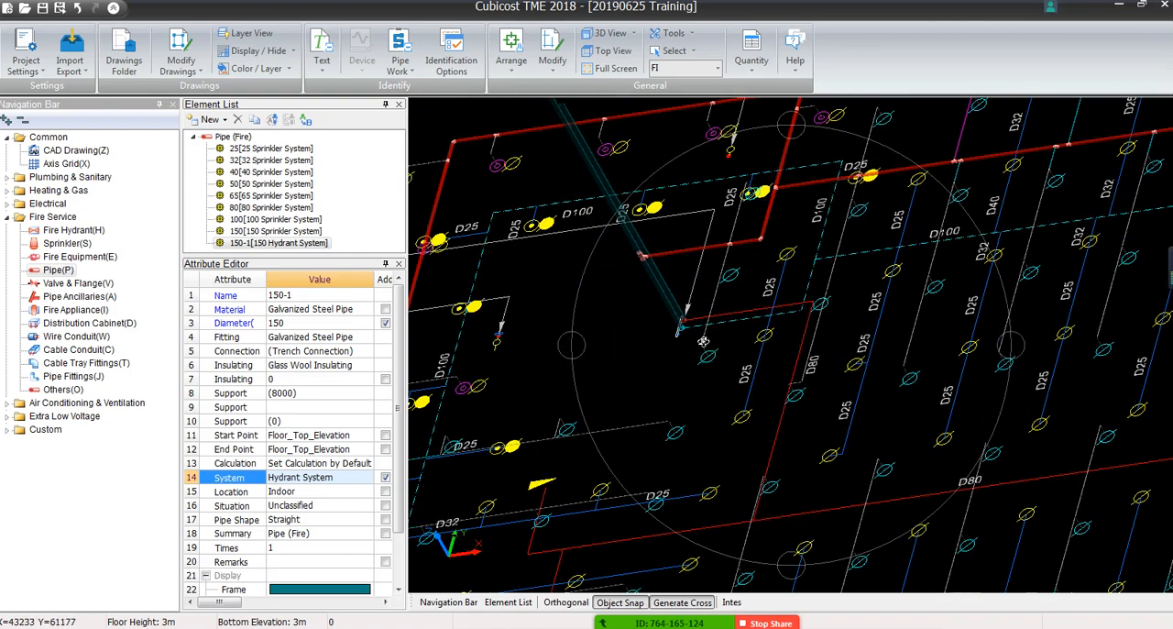
left_click_drag(1132, 324, 1153, 389)
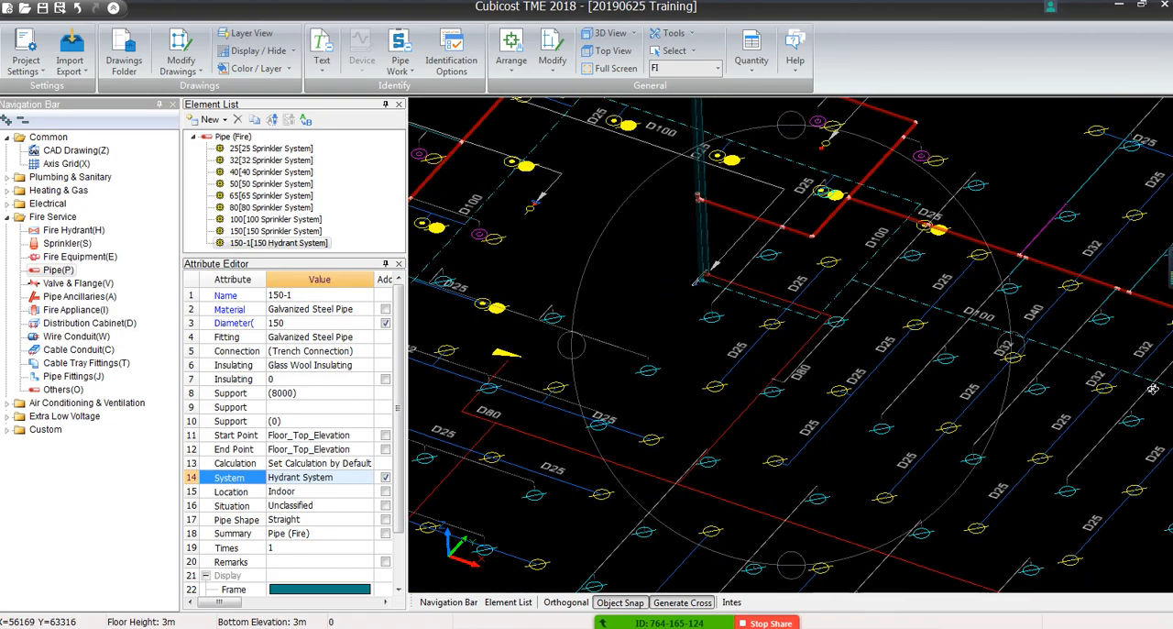
middle_click_drag(745, 300, 770, 505)
scroll(706, 214, "up", 4)
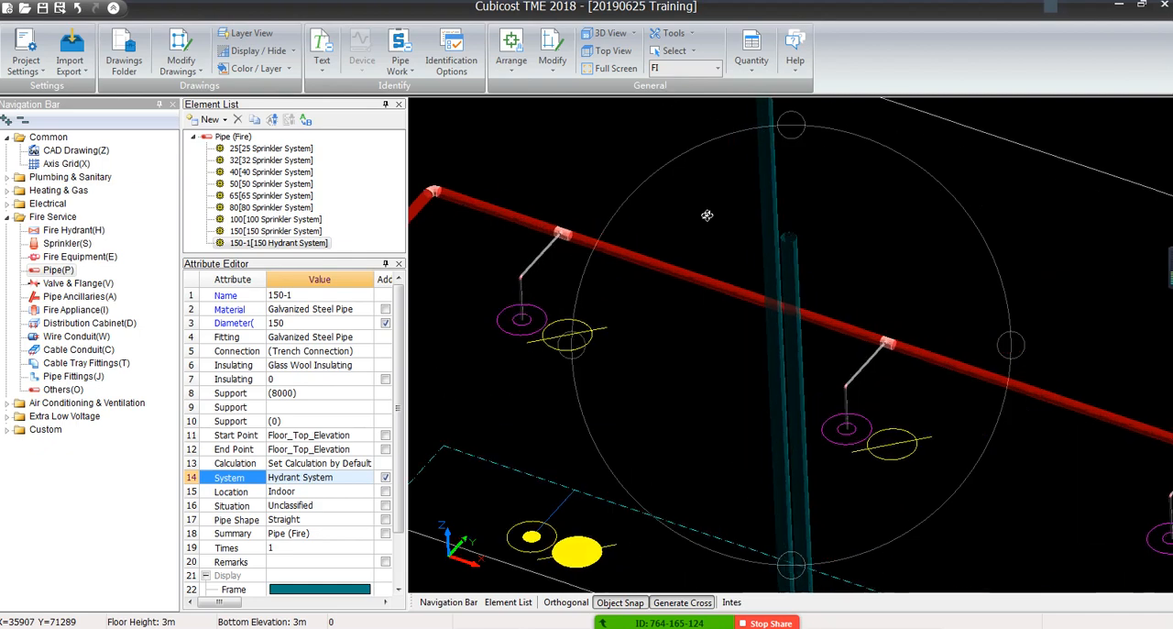
scroll(707, 214, "down", 4)
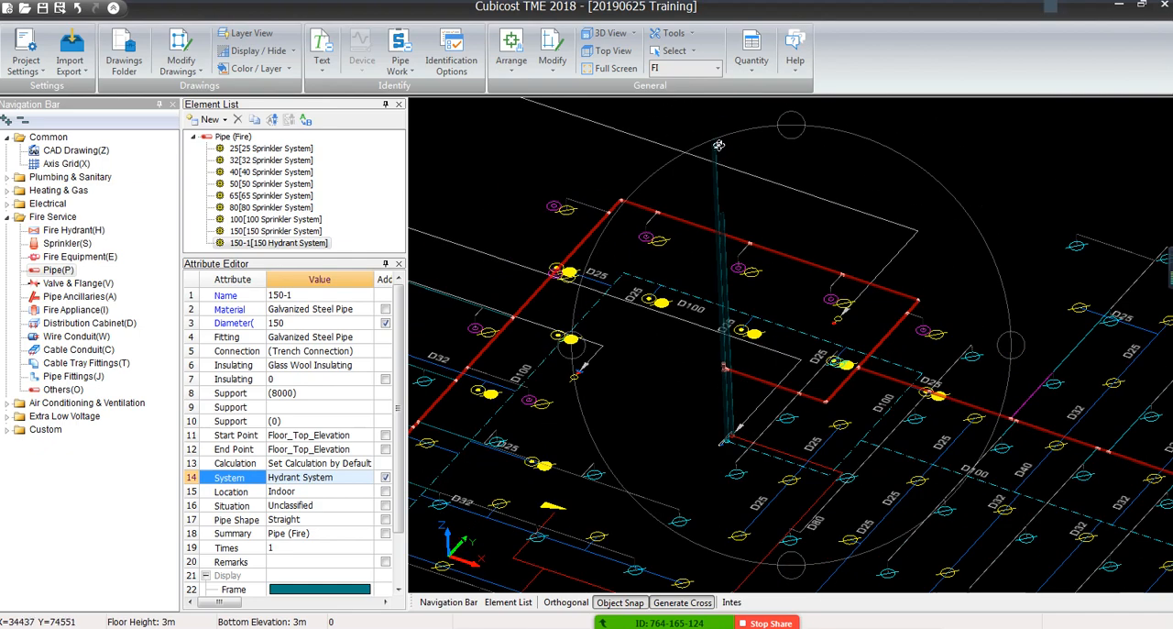
scroll(738, 261, "up", 3)
scroll(741, 263, "down", 2)
scroll(741, 263, "up", 4)
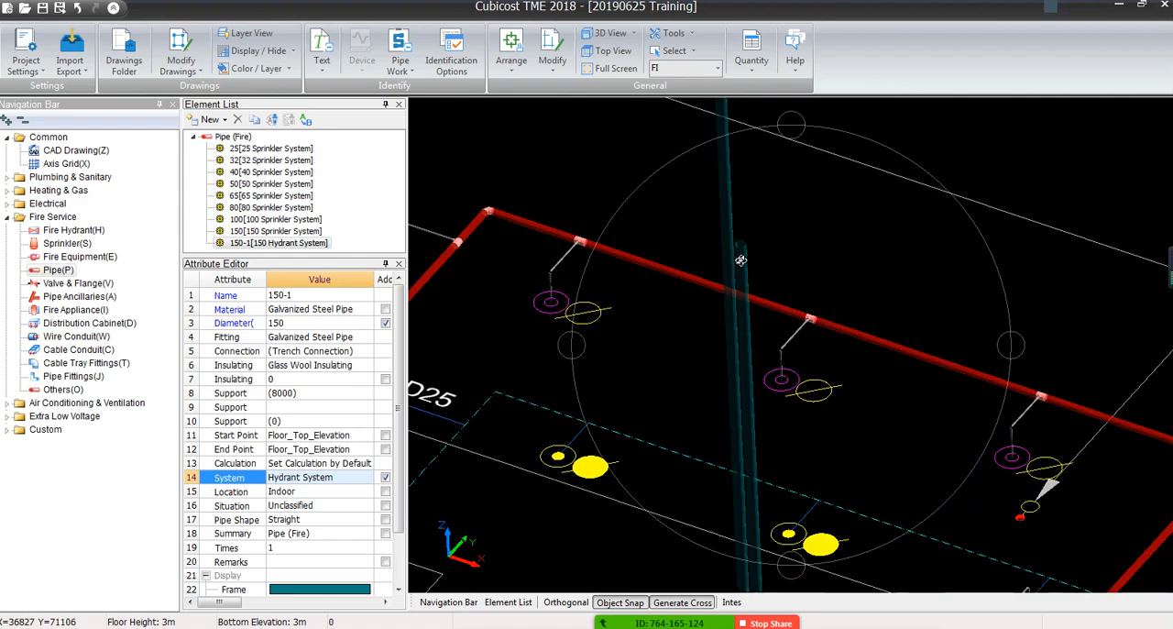
scroll(728, 304, "down", 1)
scroll(728, 304, "down", 2)
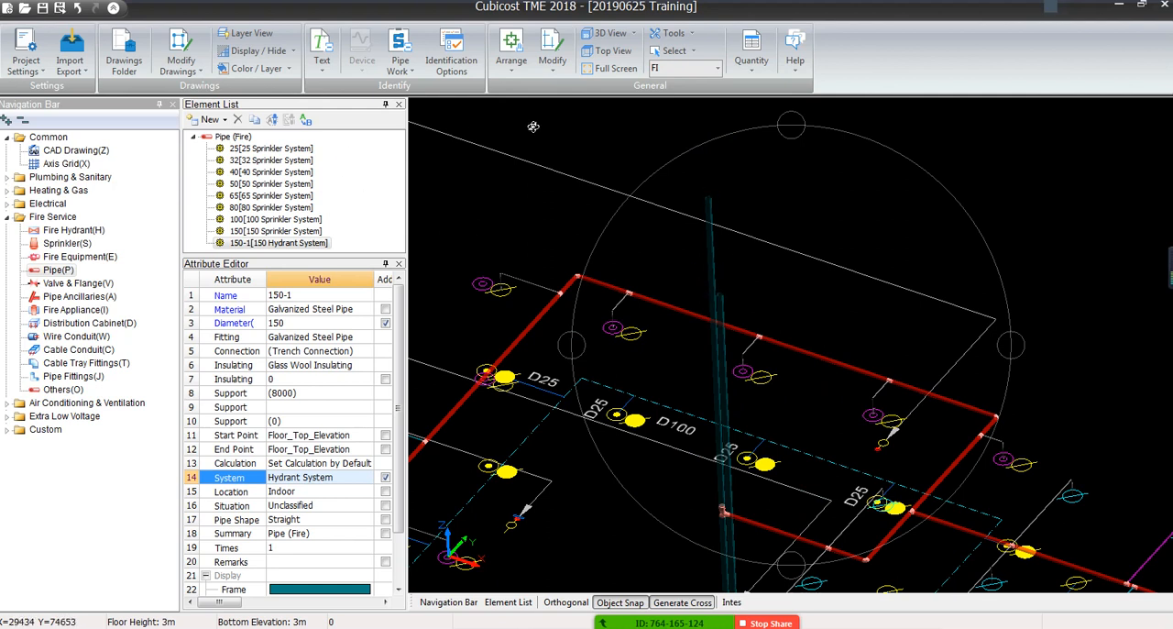
Check the list of available floors and examine the lower ends of the risers beside the D100 main in 3D
left_click(717, 68)
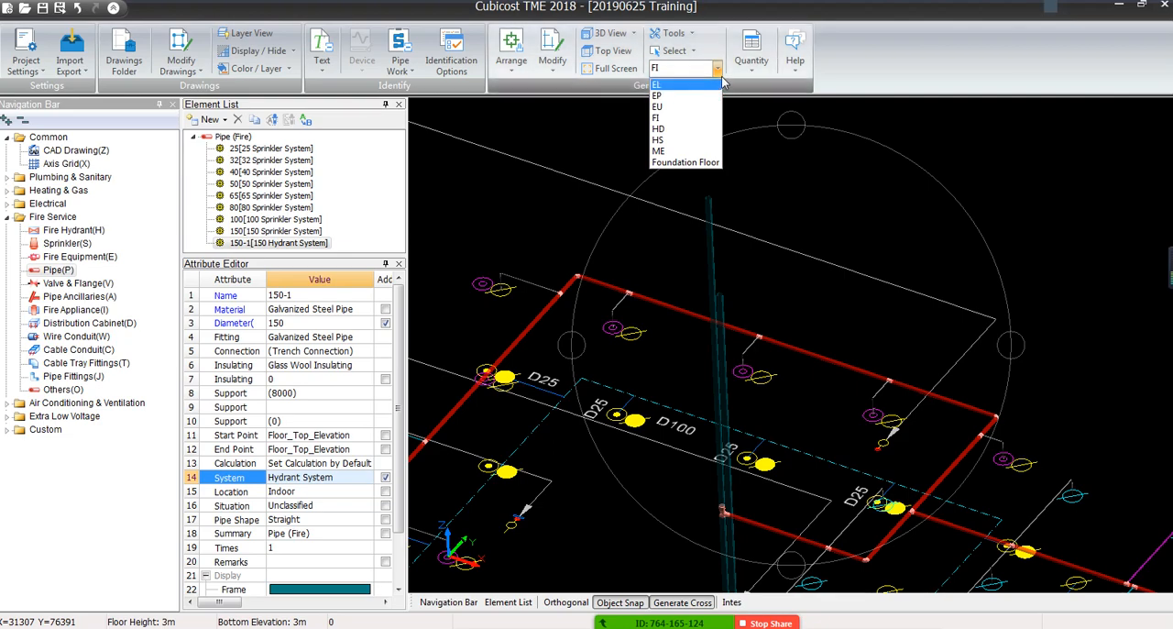
left_click(717, 67)
middle_click_drag(718, 359, 705, 305)
scroll(705, 305, "down", 4)
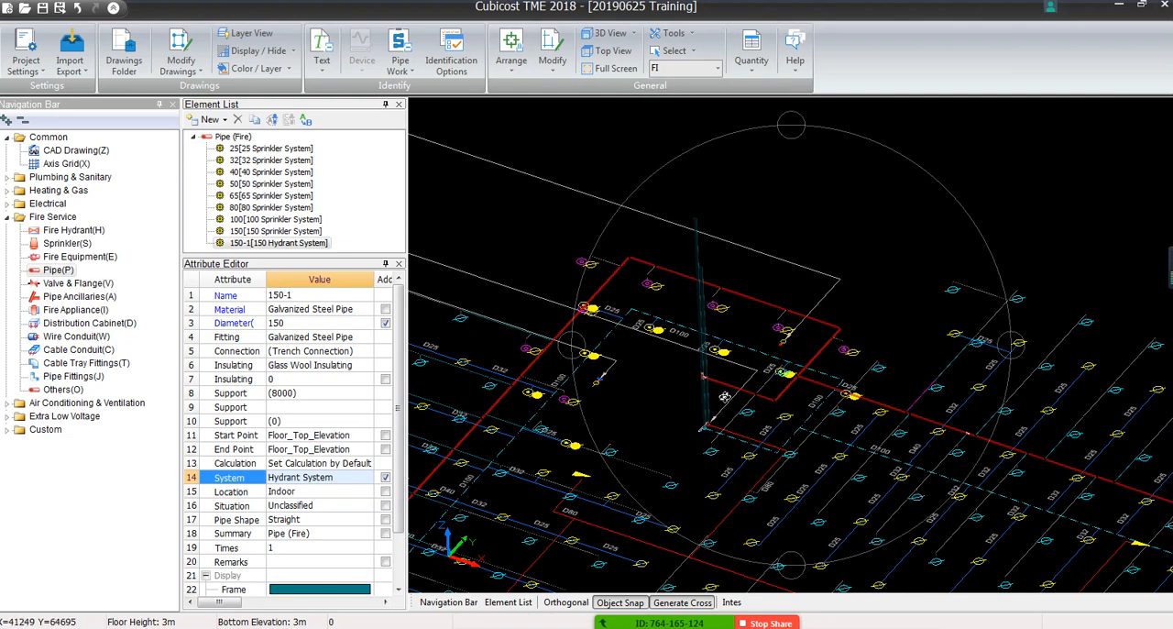
scroll(725, 394, "up", 7)
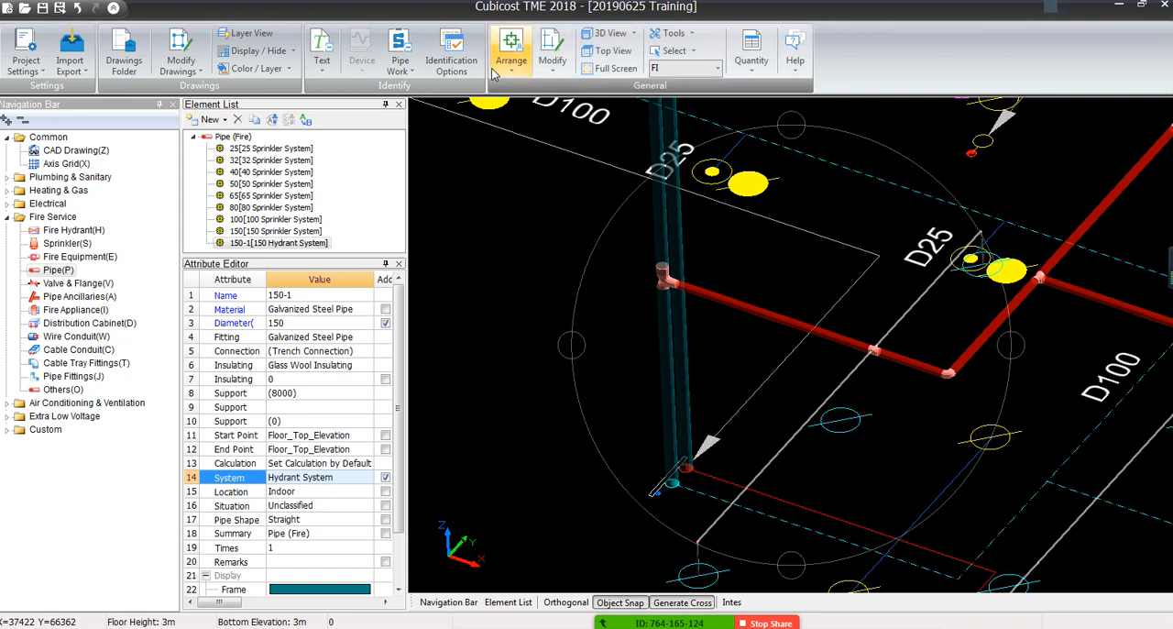
Return the model to the top view and look over the whole FI sprinkler pipe layout
left_click(552, 64)
left_click(553, 72)
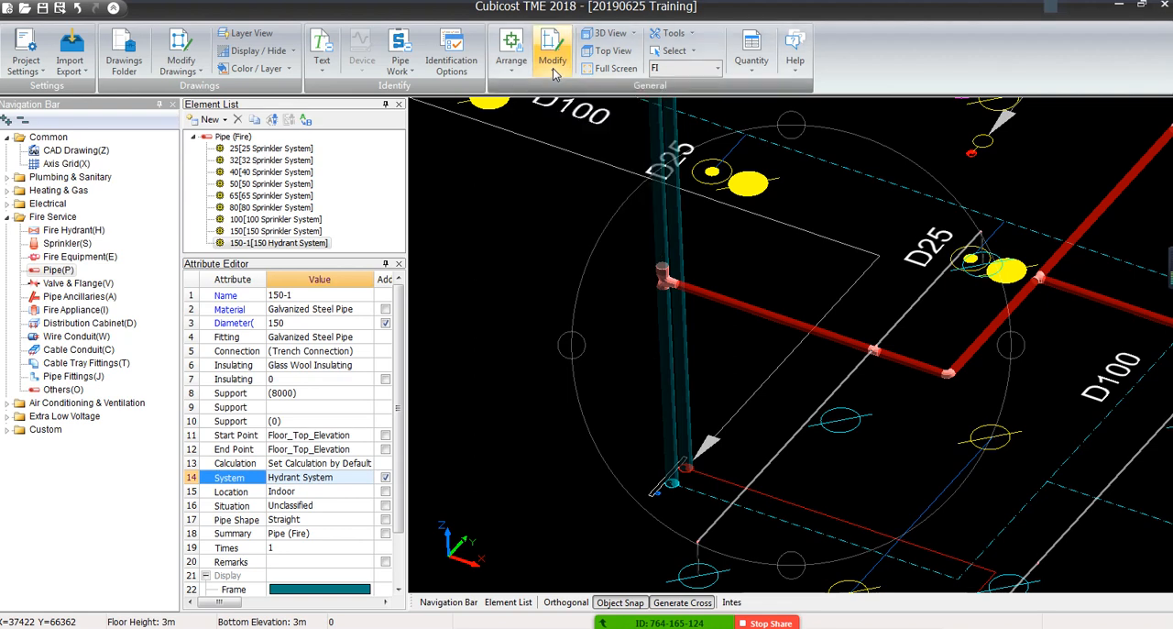
left_click(611, 51)
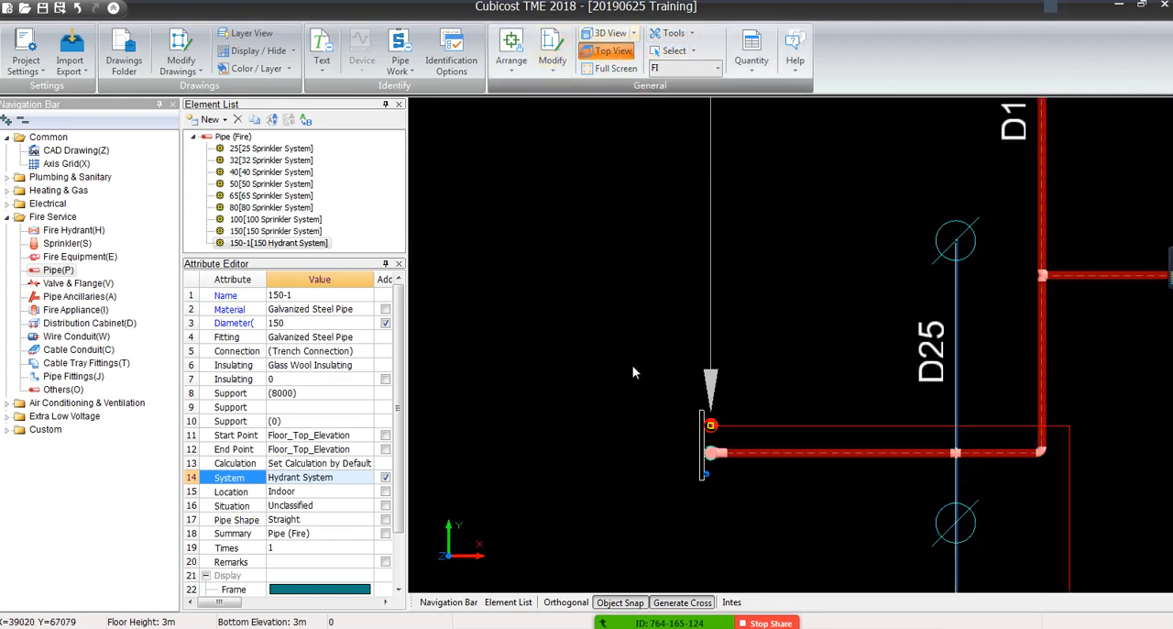
scroll(632, 366, "down", 6)
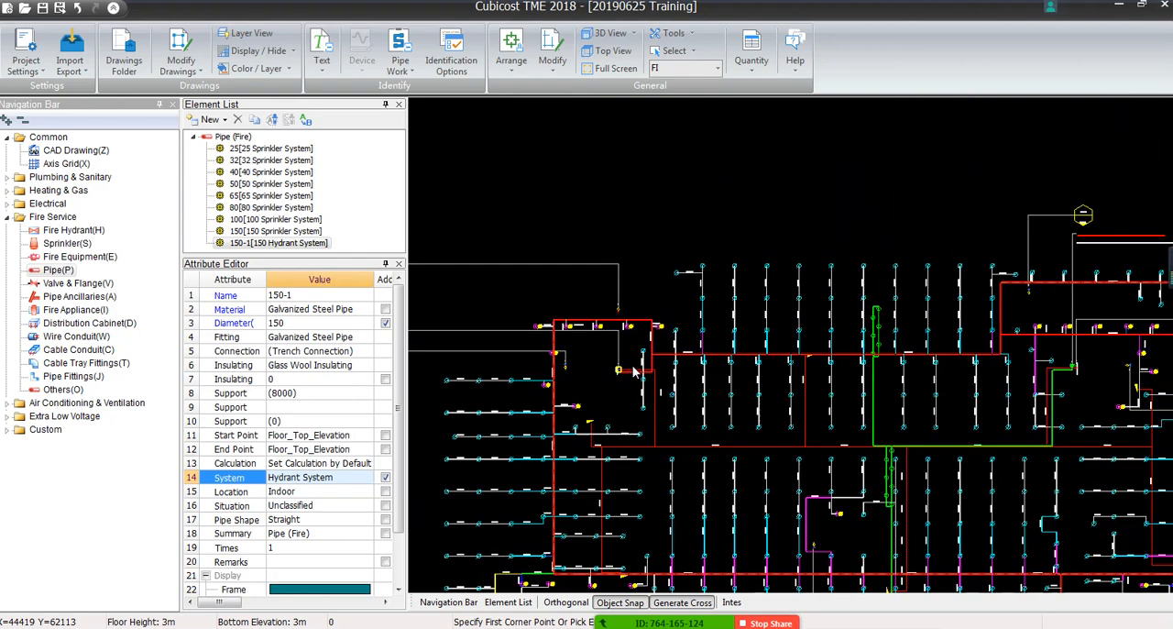
scroll(632, 369, "down", 3)
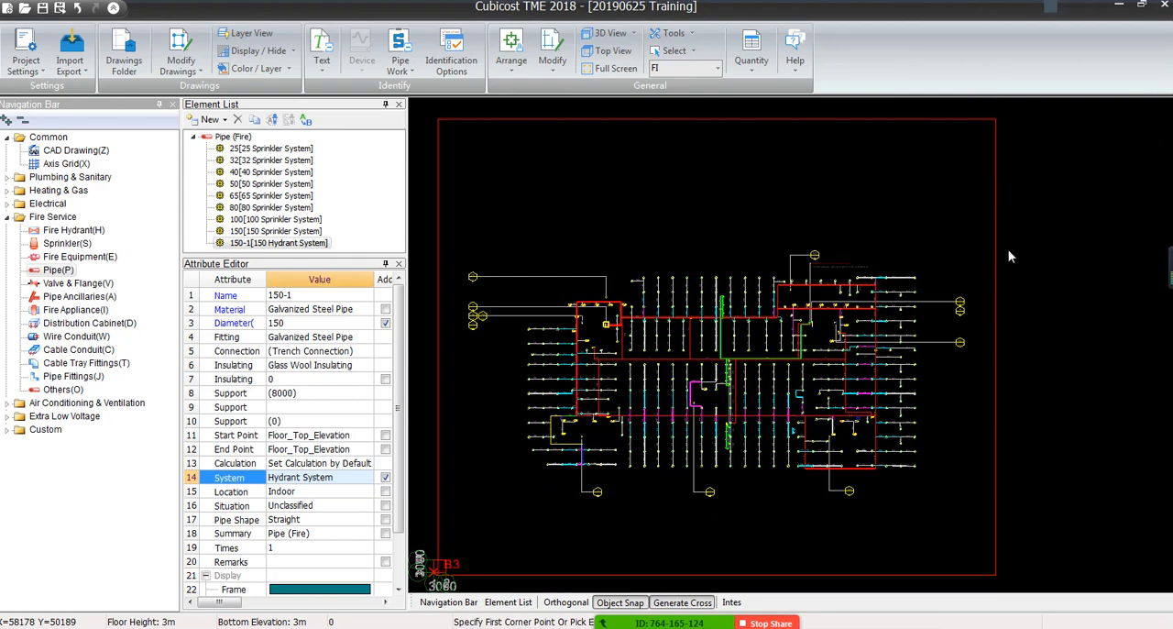
scroll(694, 394, "up", 3)
scroll(693, 389, "up", 3)
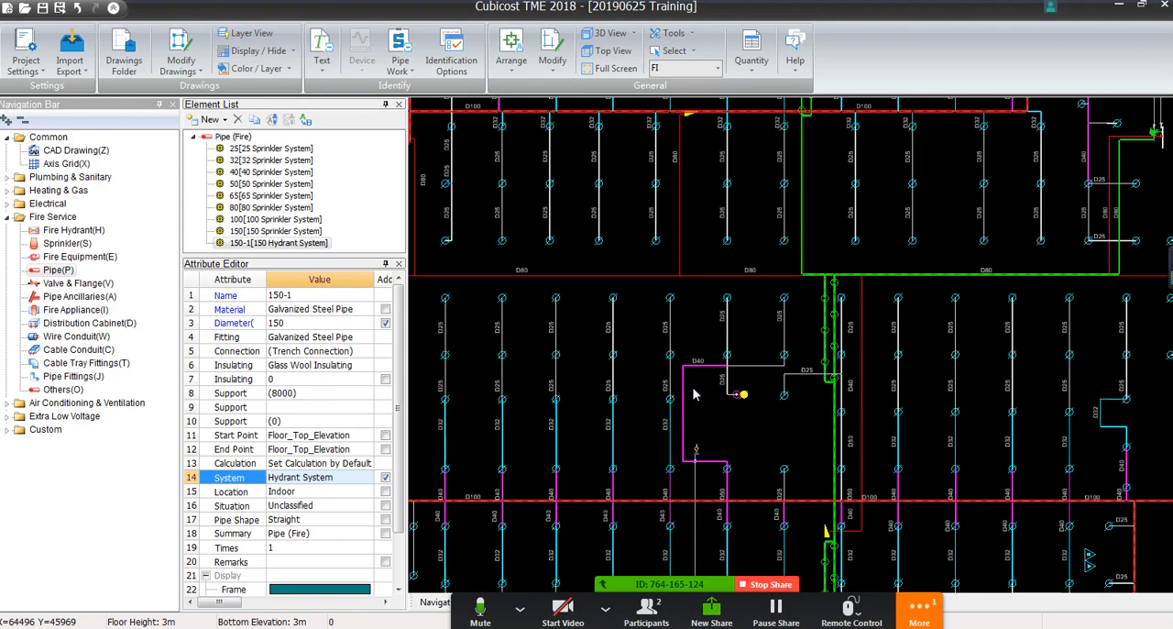
middle_click_drag(880, 352, 633, 476)
Read the latest message in the Zoom meeting's group chat and close the chat window
left_click(919, 607)
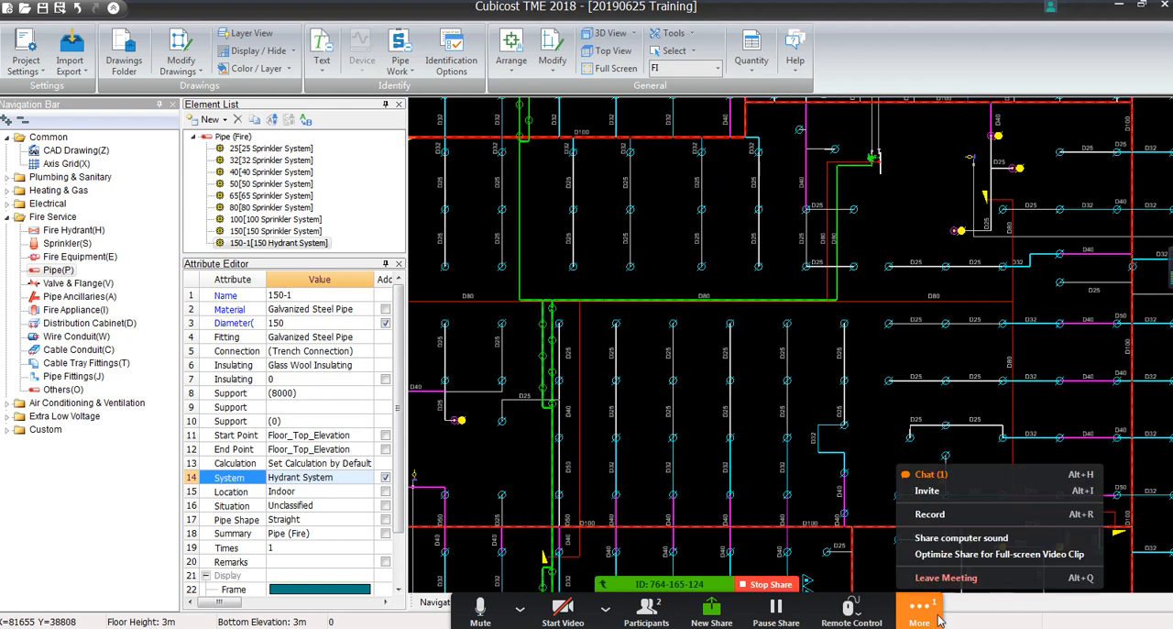
left_click(944, 478)
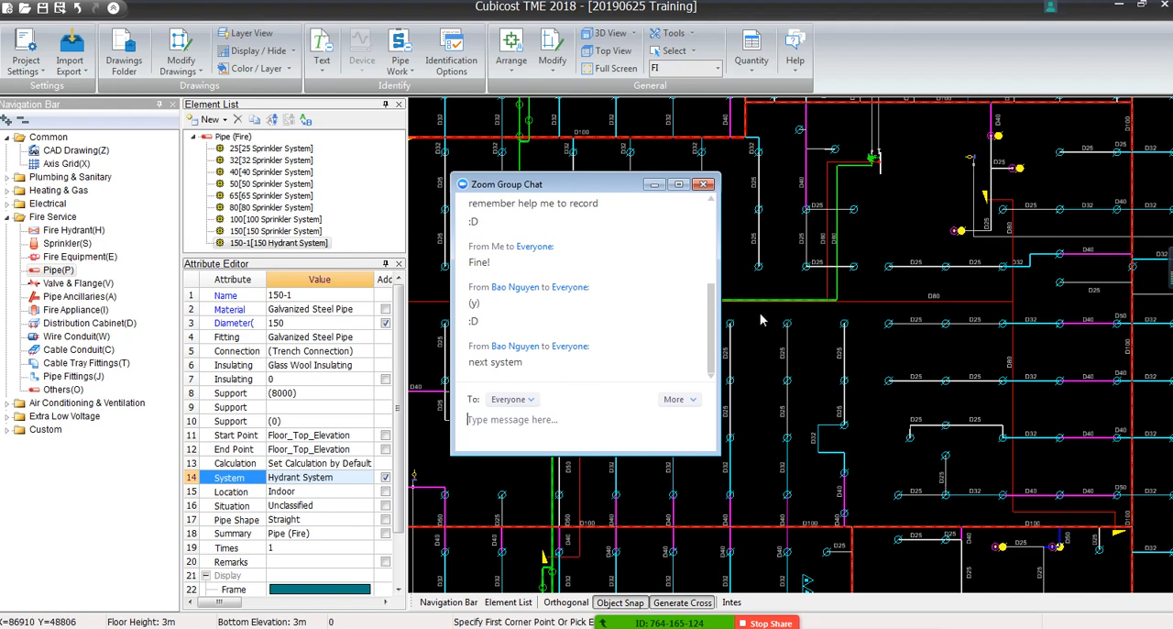
left_click(704, 185)
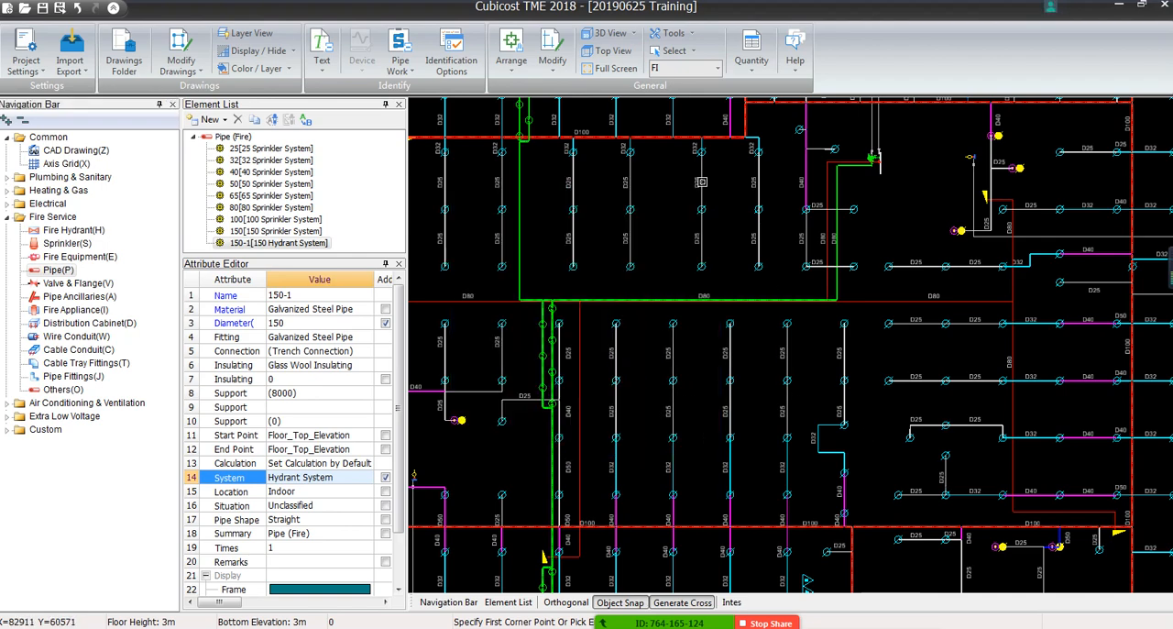
Switch the current floor from FI to HS
scroll(779, 327, "down", 6)
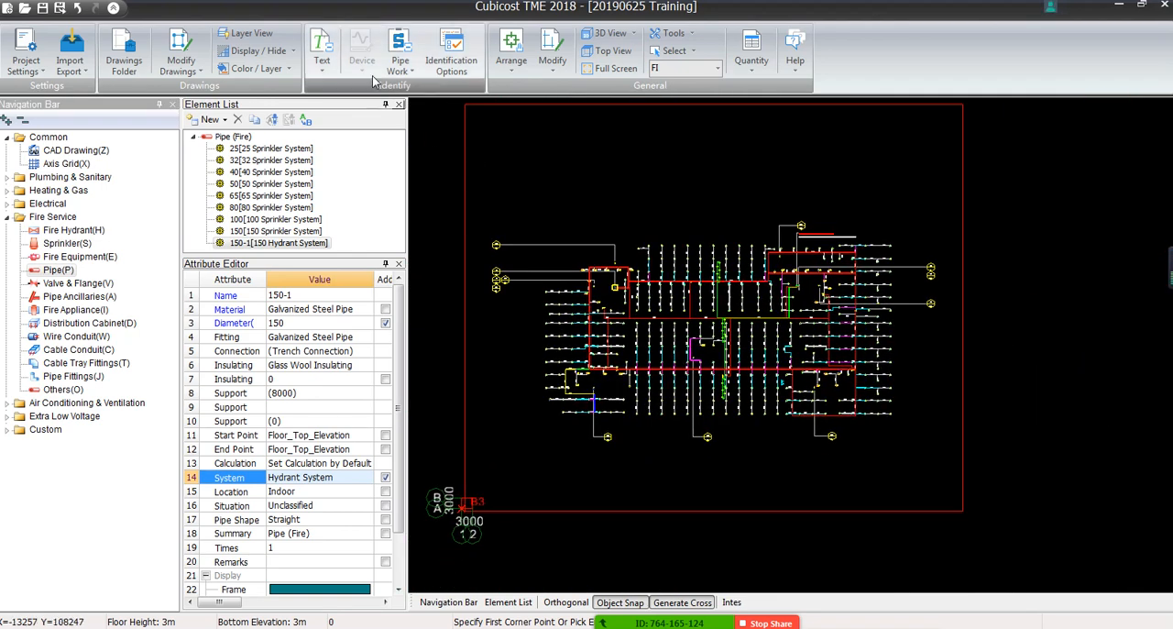
left_click(717, 69)
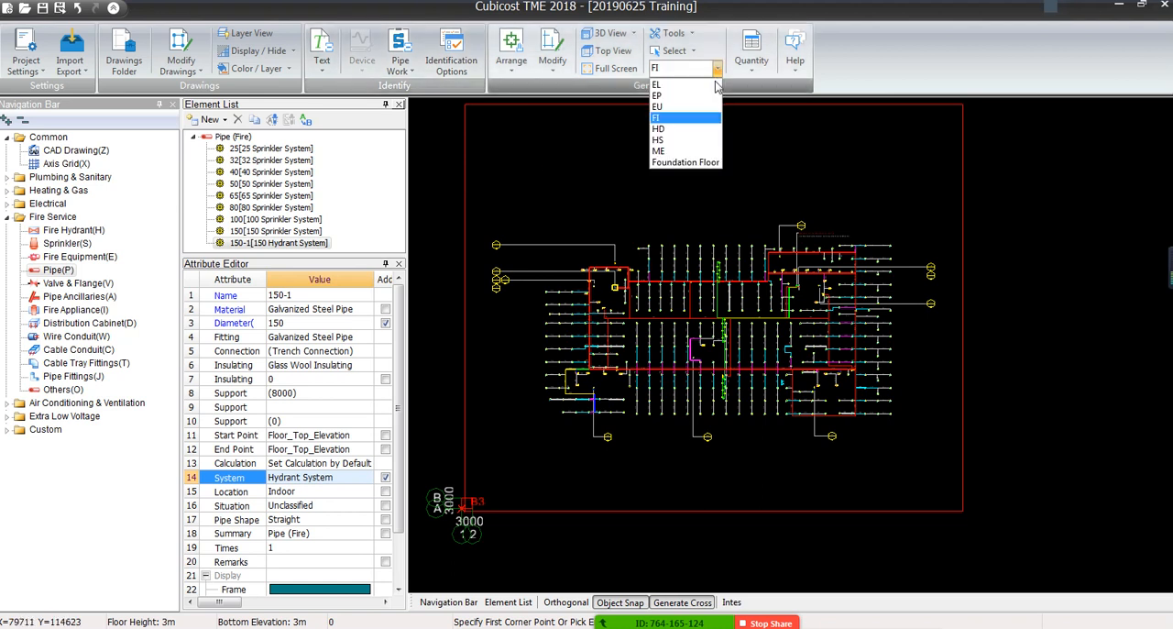
left_click(692, 140)
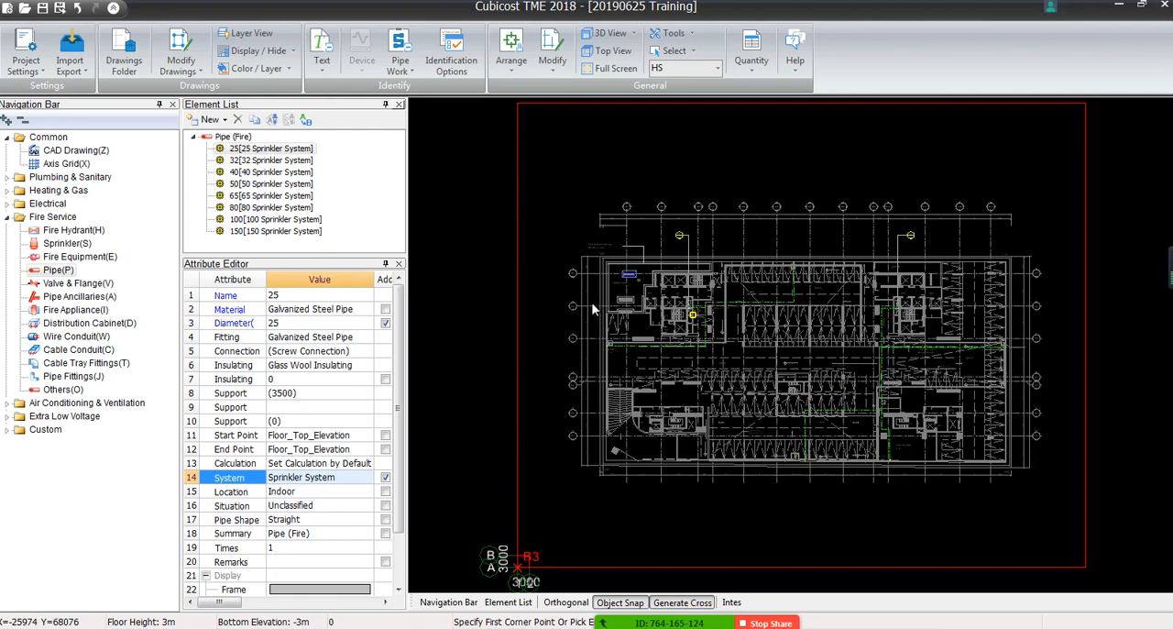
Examine the green CW-DN20 line on the HS plan from the hosetap supply note to the faucet near parking bay 7
scroll(689, 258, "up", 3)
scroll(689, 258, "up", 4)
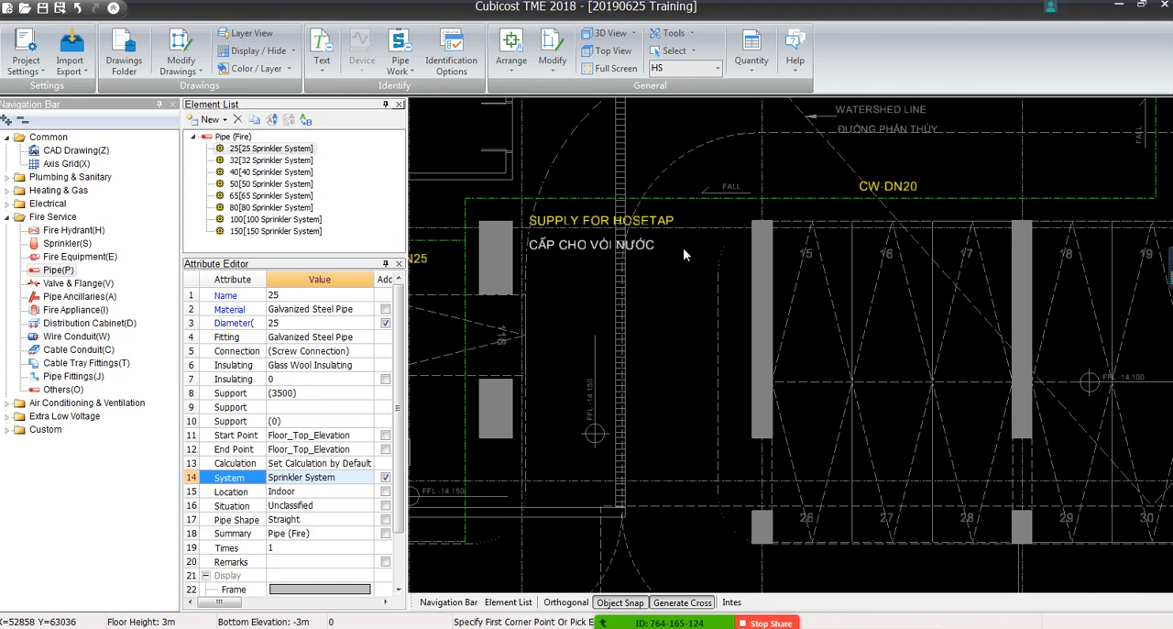
middle_click_drag(563, 295, 927, 281)
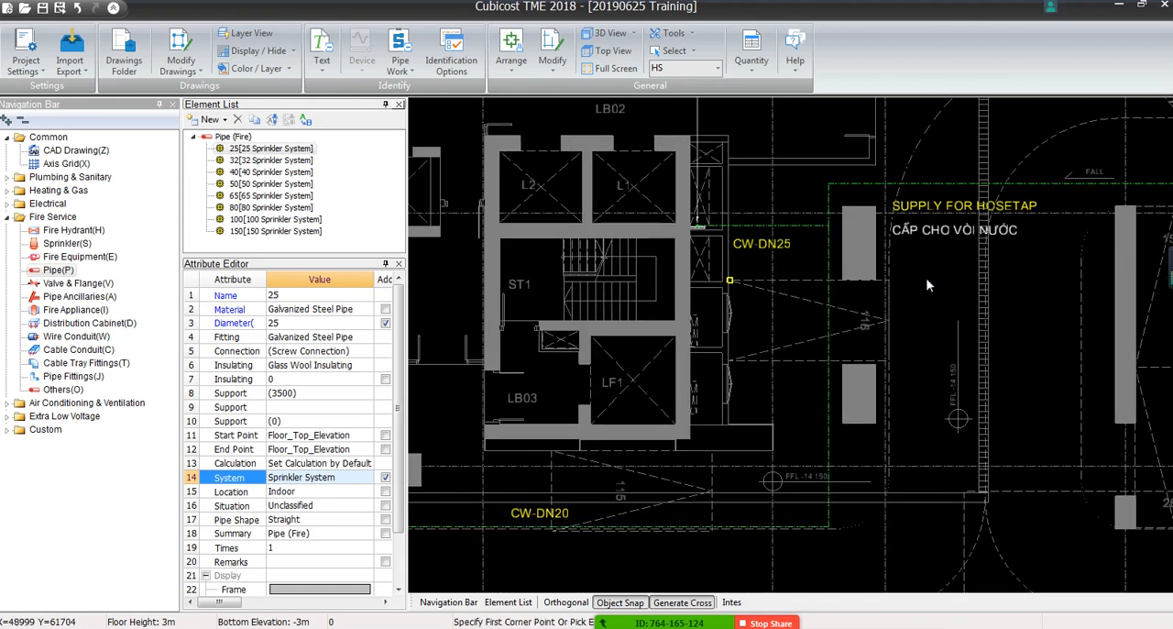
scroll(927, 285, "down", 2)
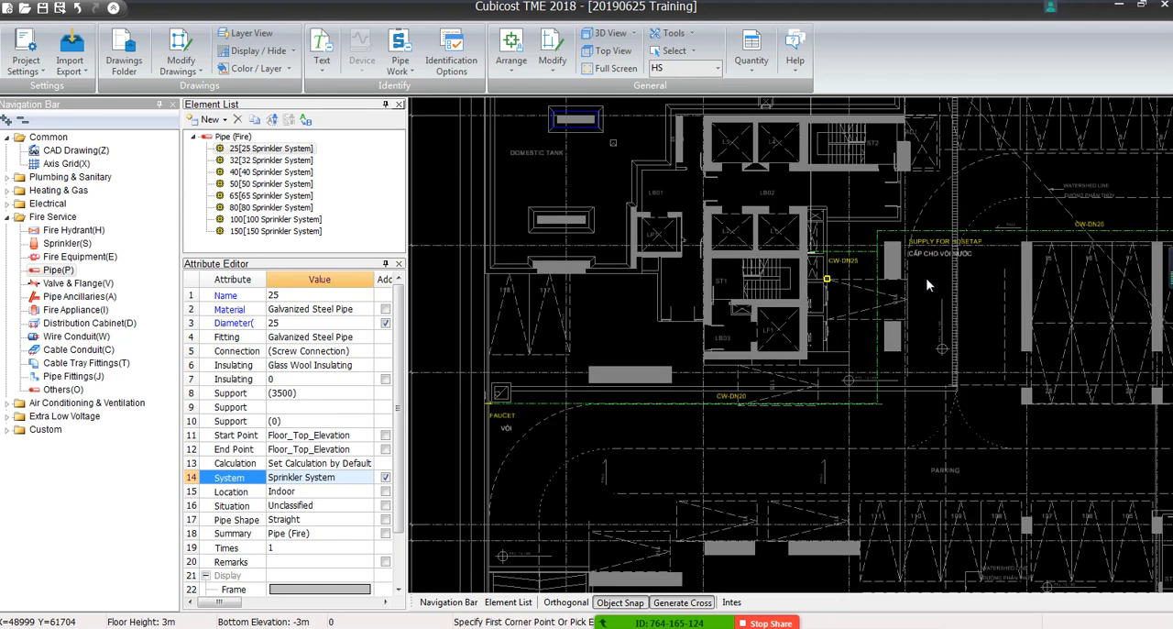
mouse_move(936, 266)
middle_mouse_down()
mouse_move(845, 308)
mouse_move(614, 333)
middle_mouse_up()
scroll(897, 169, "up", 3)
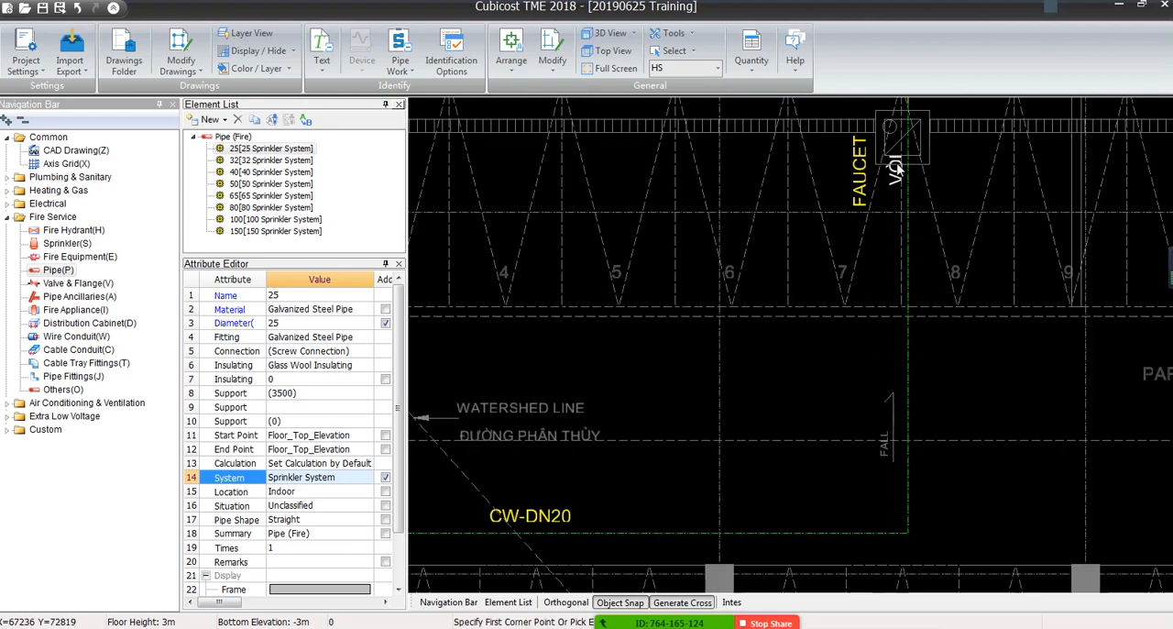
scroll(897, 166, "down", 2)
middle_click_drag(773, 415, 974, 324)
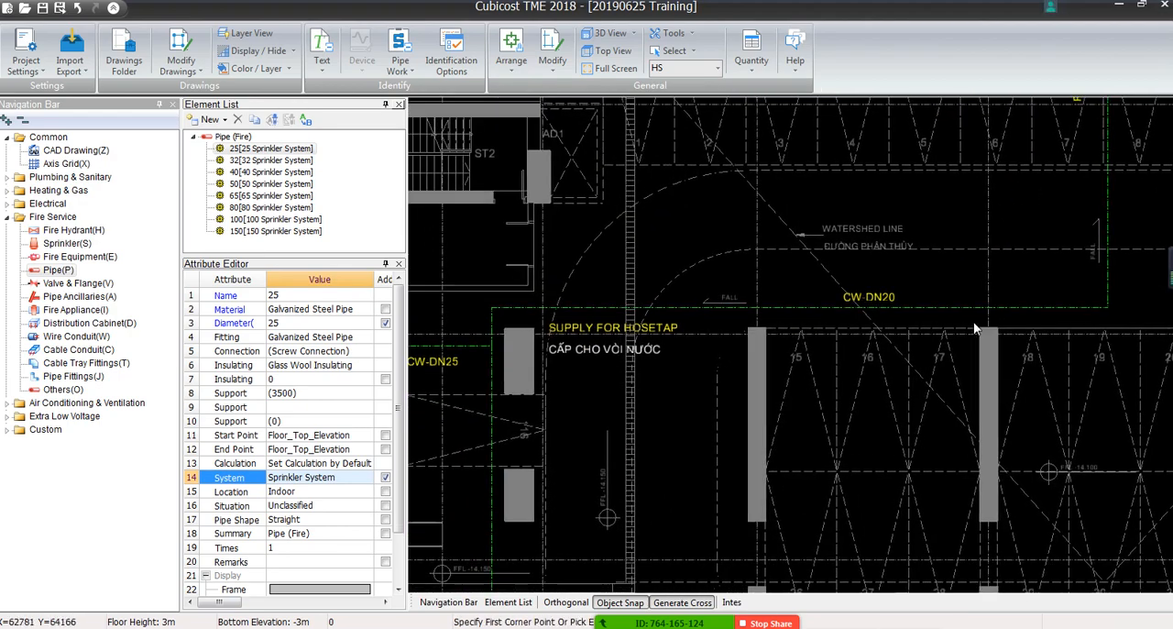
middle_click_drag(1089, 149, 1096, 283)
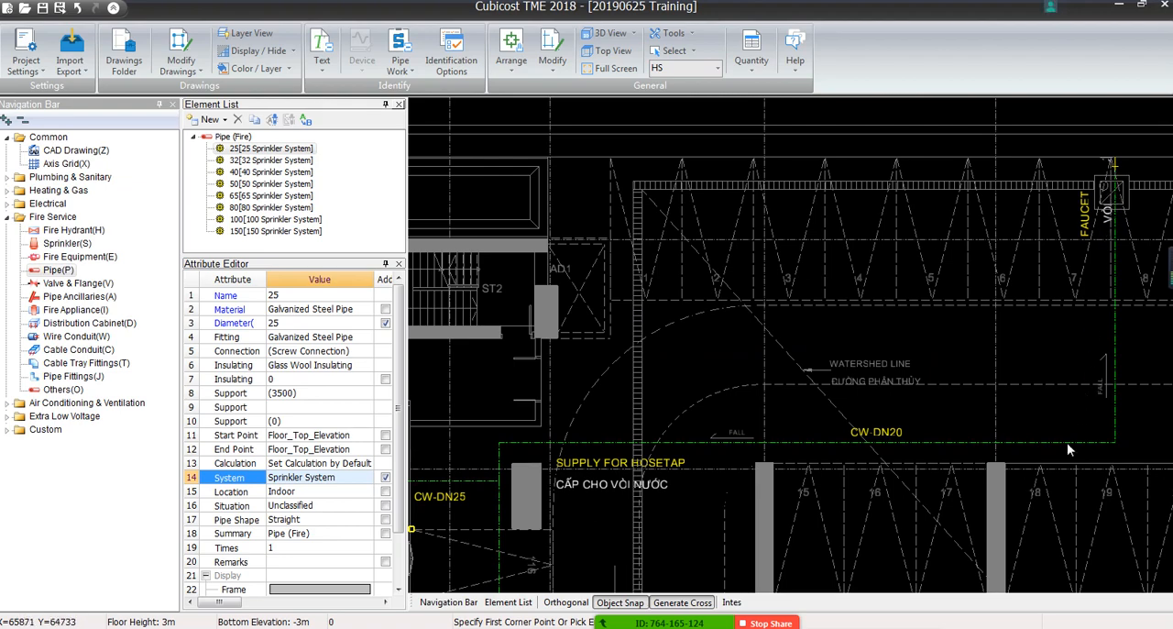
Examine the CW-DN25 connection beside the ST1 core and follow the CW-DN20 branch running south below it
mouse_move(493, 424)
middle_mouse_down()
mouse_move(651, 424)
mouse_move(799, 281)
middle_mouse_up()
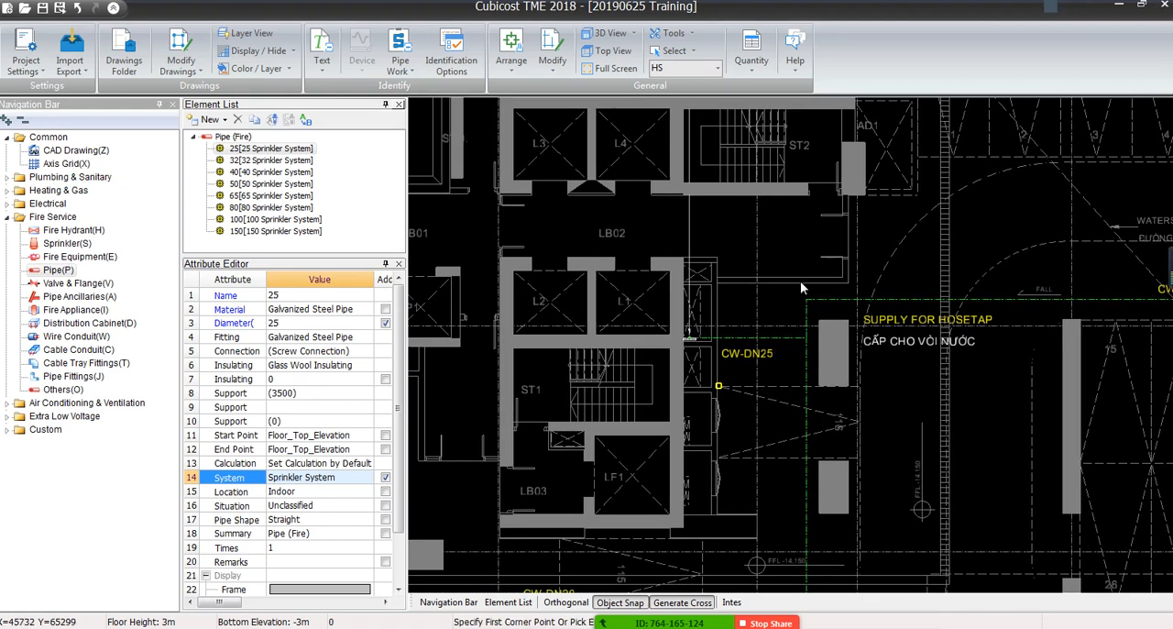
scroll(736, 376, "up", 3)
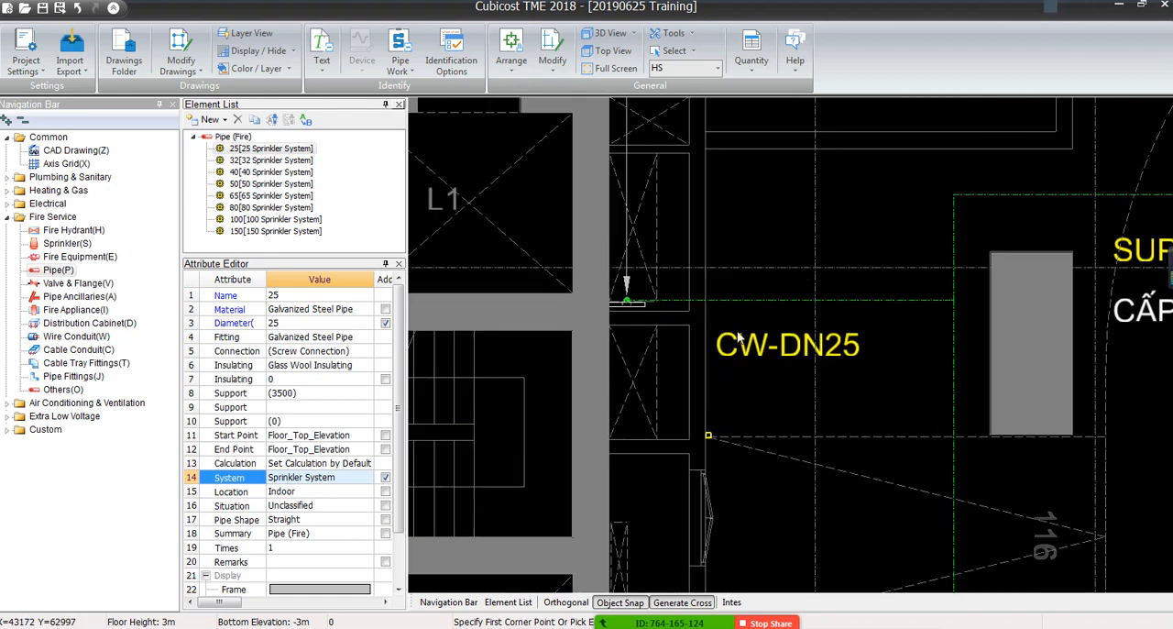
middle_click_drag(832, 289, 823, 157)
mouse_move(895, 500)
middle_mouse_down()
mouse_move(893, 202)
mouse_move(1000, 204)
middle_mouse_up()
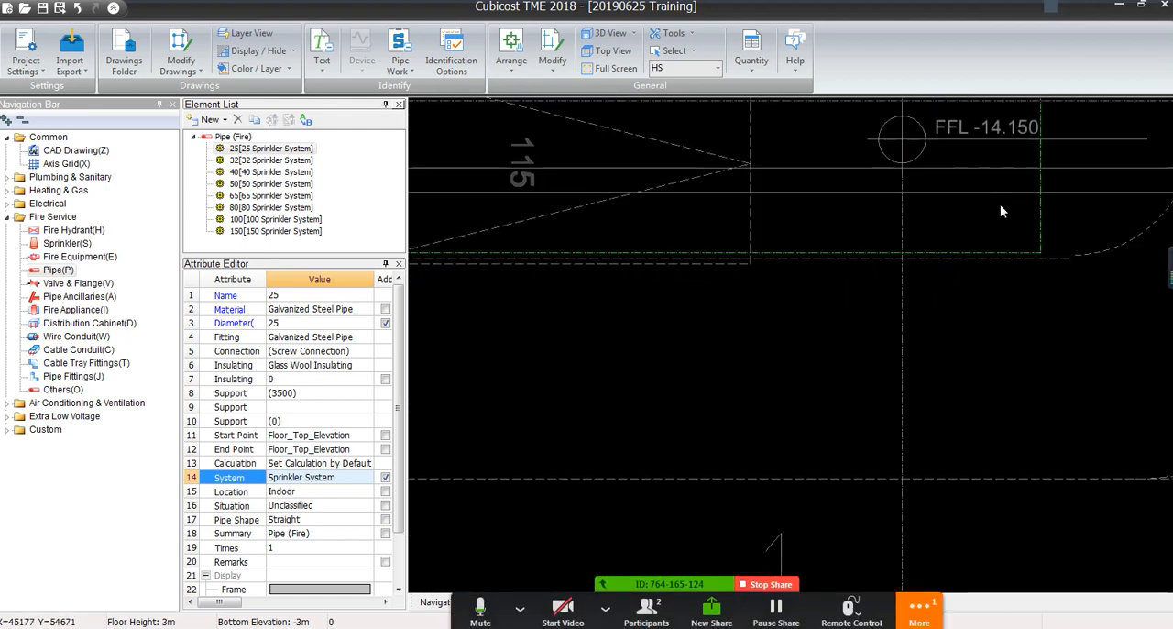
mouse_move(592, 274)
middle_mouse_down()
mouse_move(1078, 336)
mouse_move(882, 340)
mouse_move(832, 373)
mouse_move(665, 395)
middle_mouse_up()
scroll(882, 340, "down", 3)
scroll(665, 395, "down", 1)
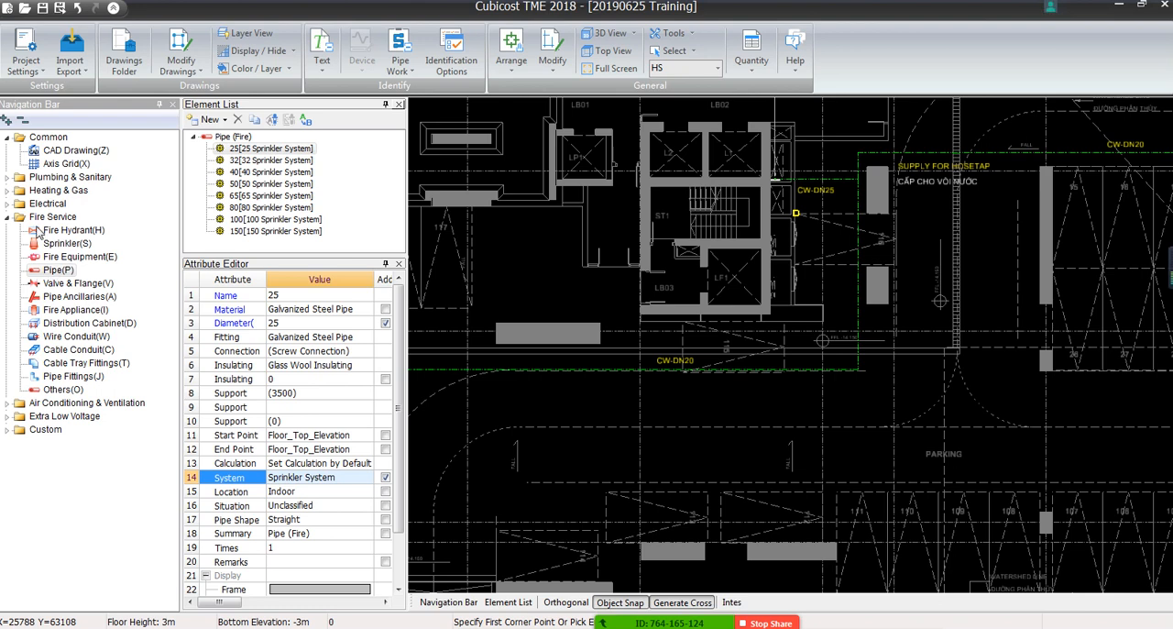
Collapse the Fire Service category and bring up the Plumbing & Sanitary pipe elements for floor HS
left_click(8, 217)
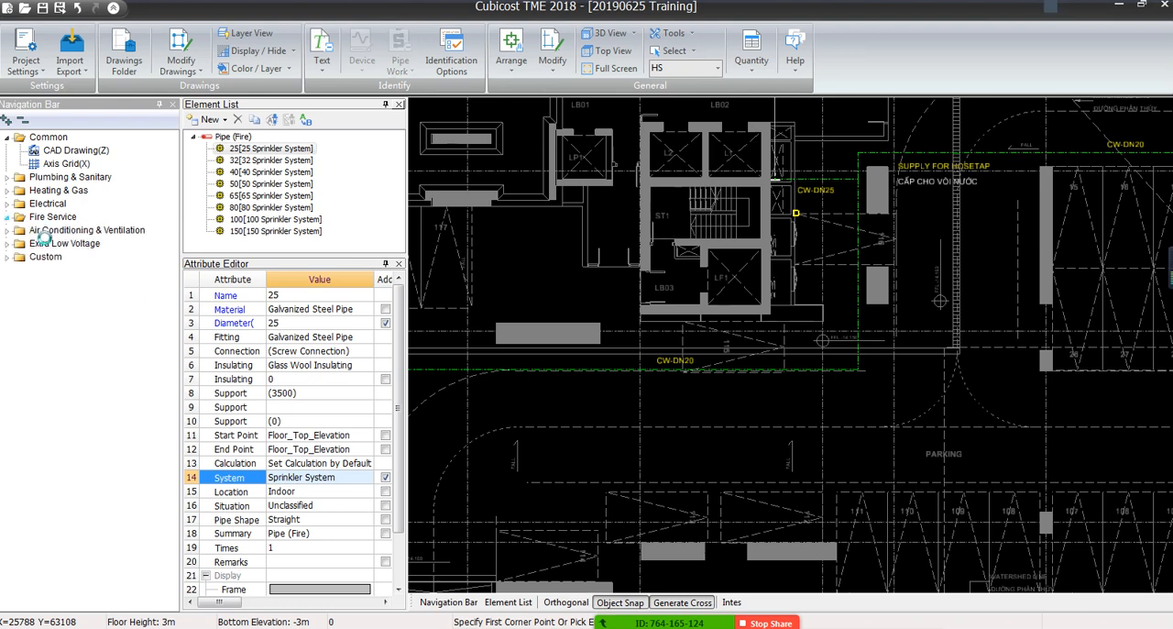
left_click(7, 176)
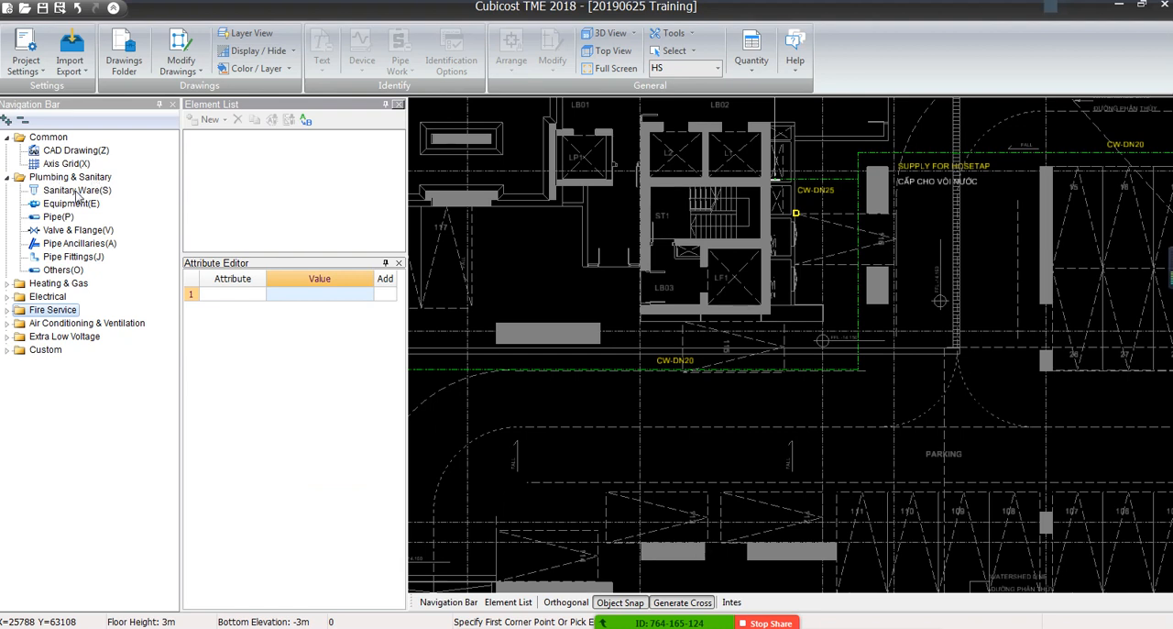
left_click(52, 218)
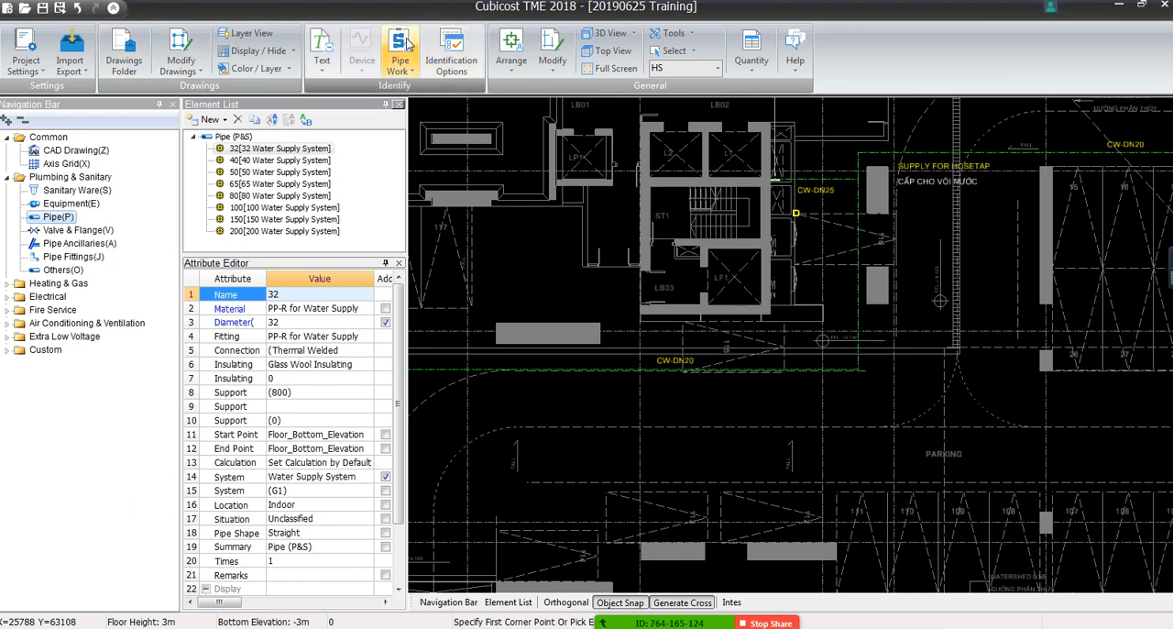
Try to auto-identify the cold-water pipe run using the line above the CW-DN25 label beside the lift core
left_click(408, 74)
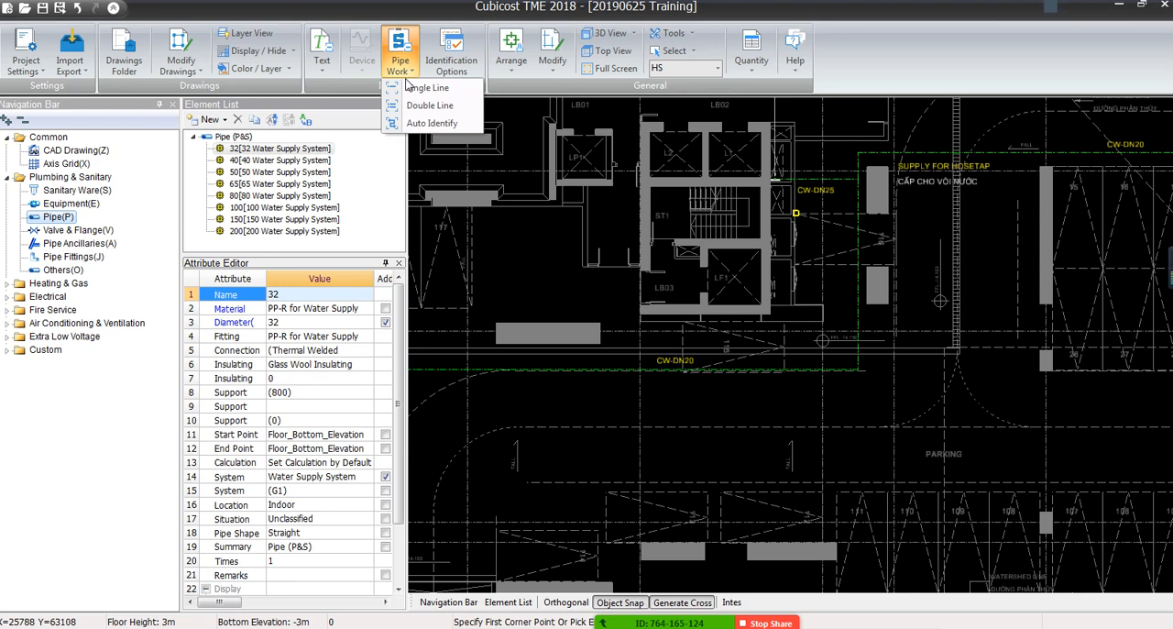
left_click(431, 123)
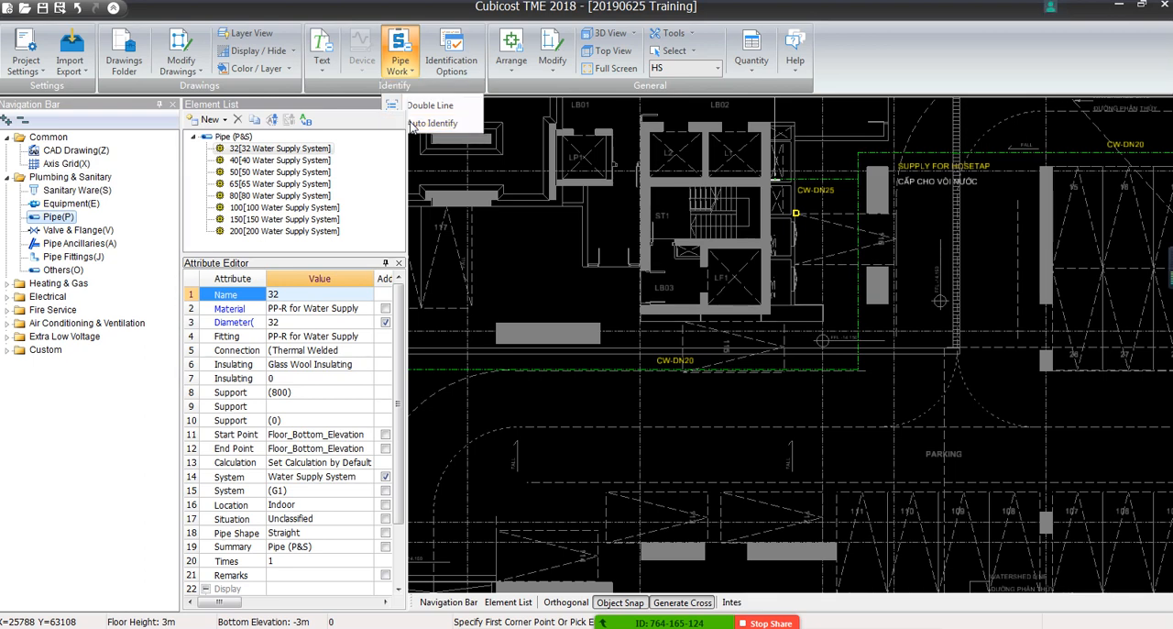
scroll(428, 165, "down", 1)
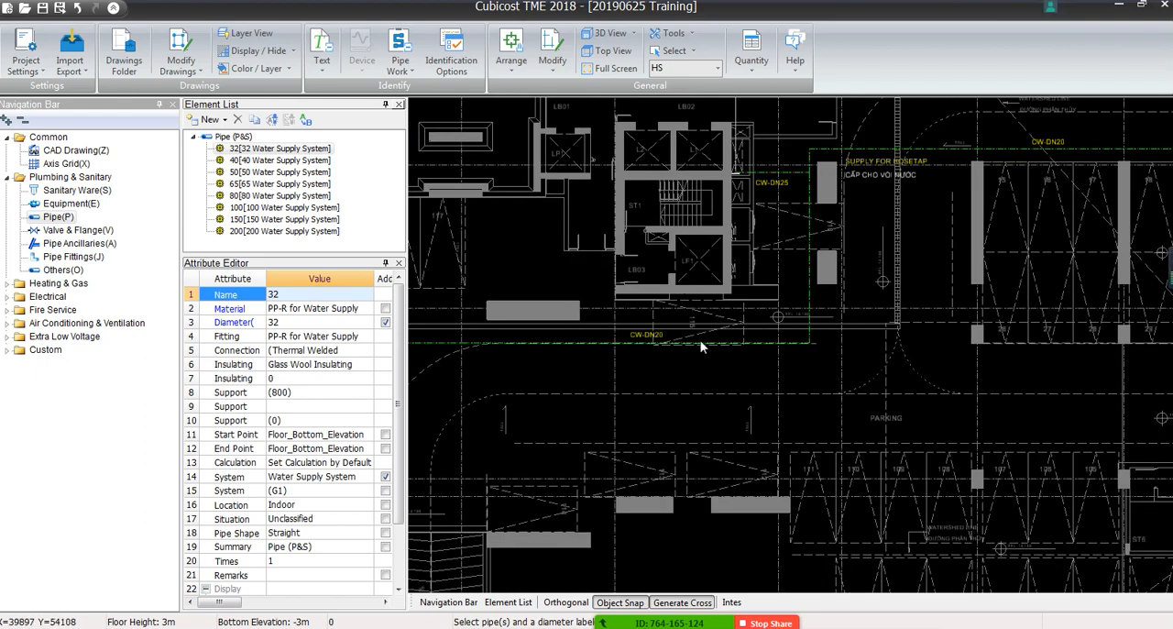
scroll(797, 190, "up", 3)
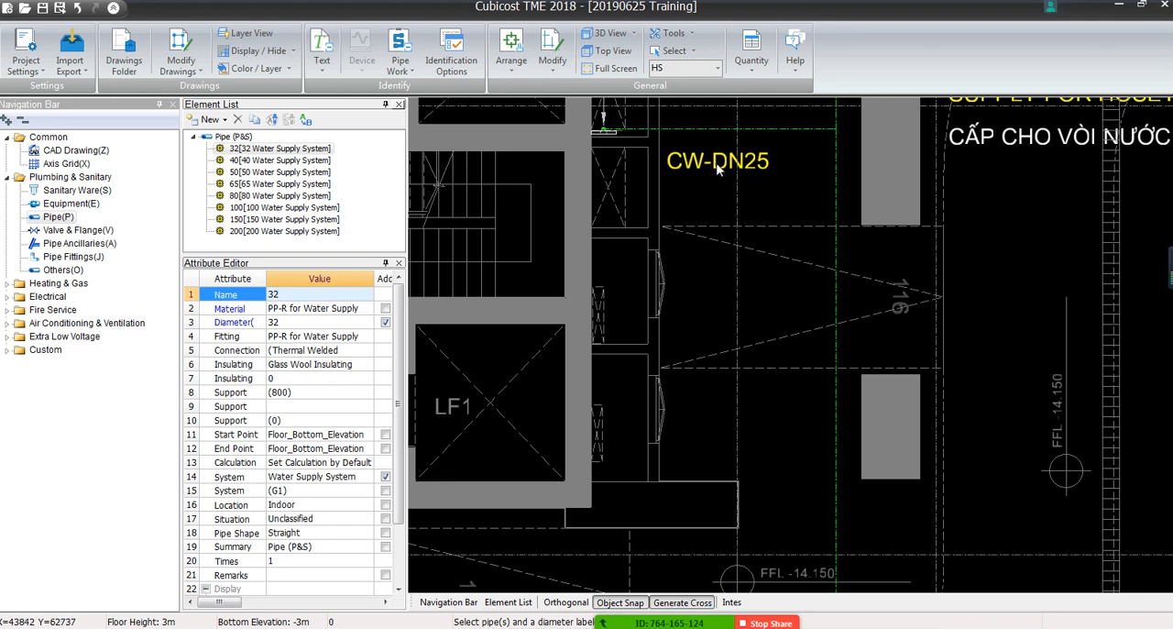
left_click(714, 129)
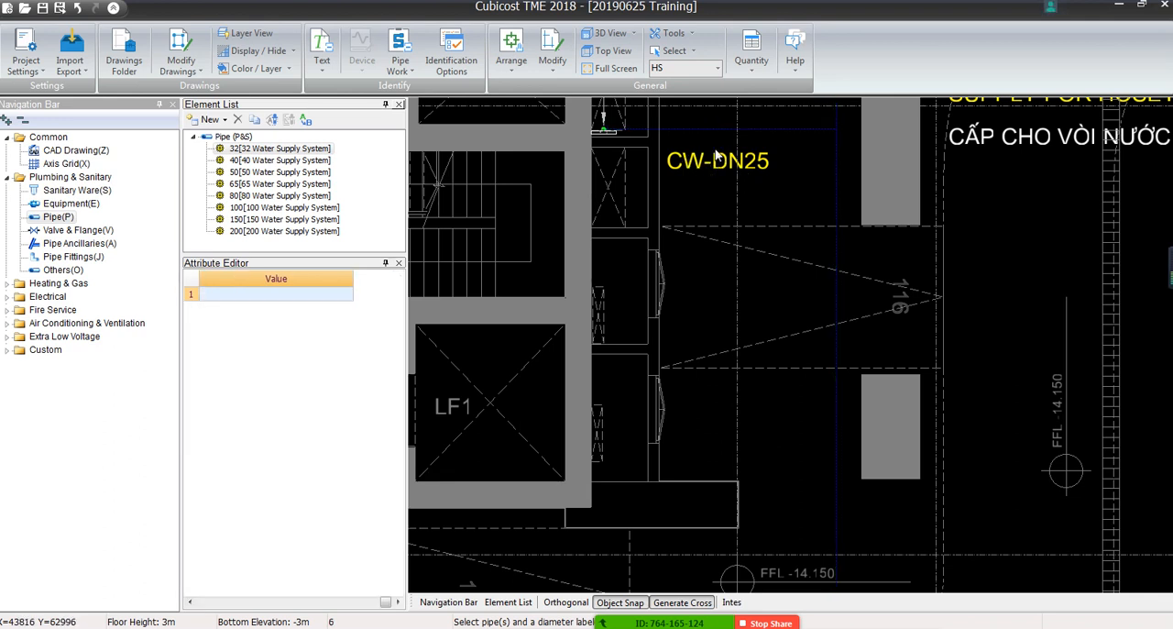
scroll(751, 179, "up", 4)
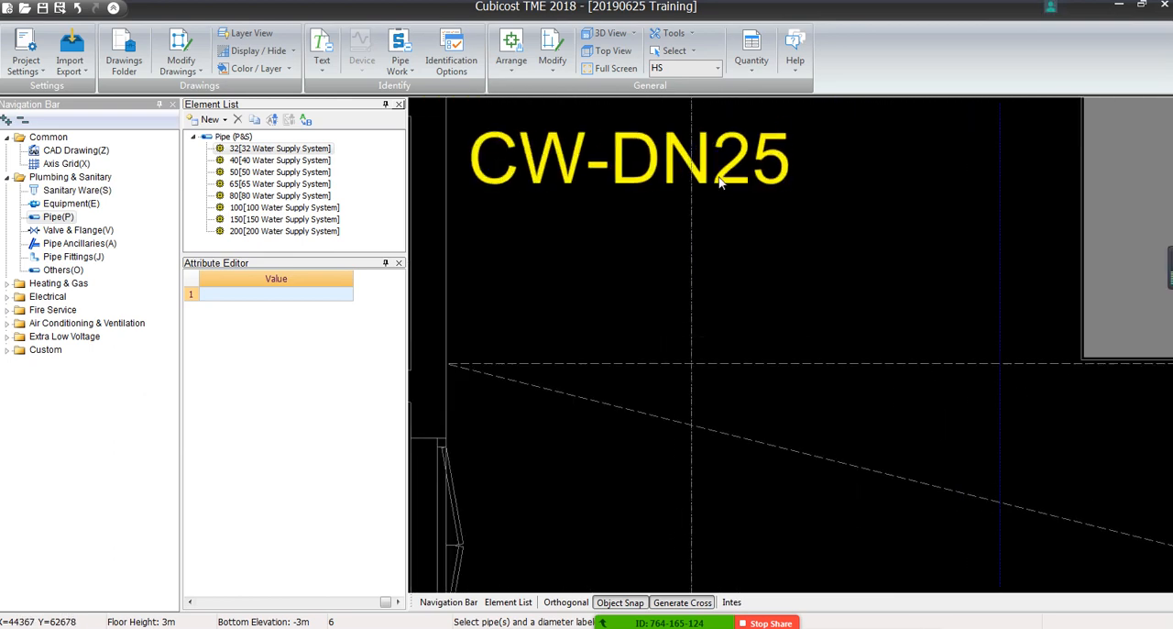
key("Escape")
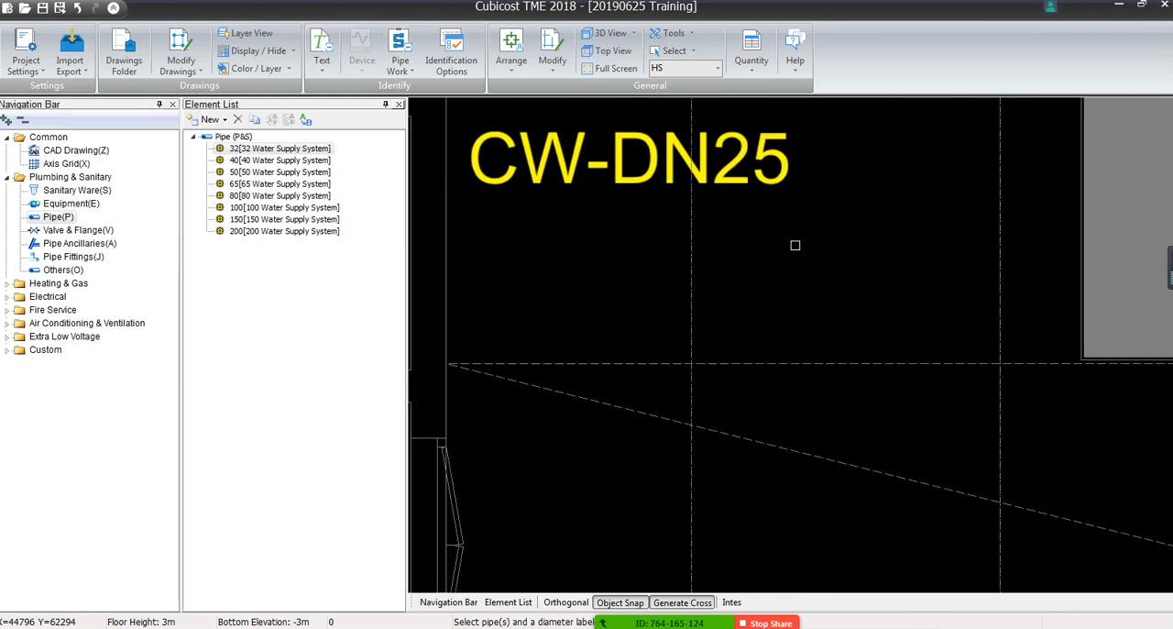
left_click(794, 245)
left_click_drag(481, 199, 425, 129)
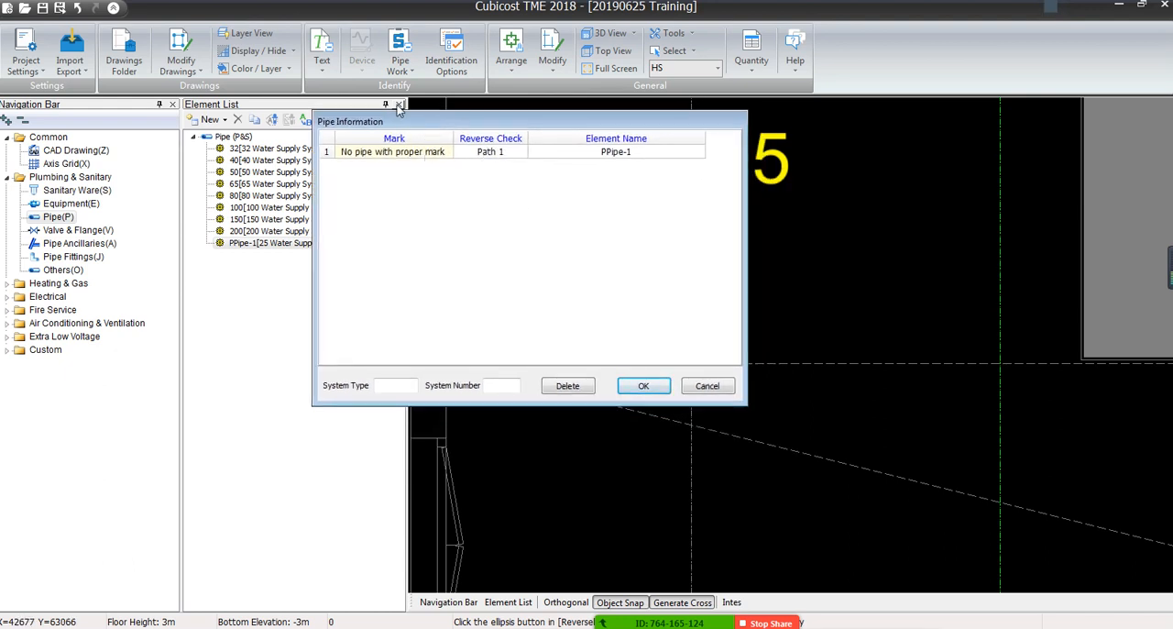
left_click_drag(401, 126, 211, 126)
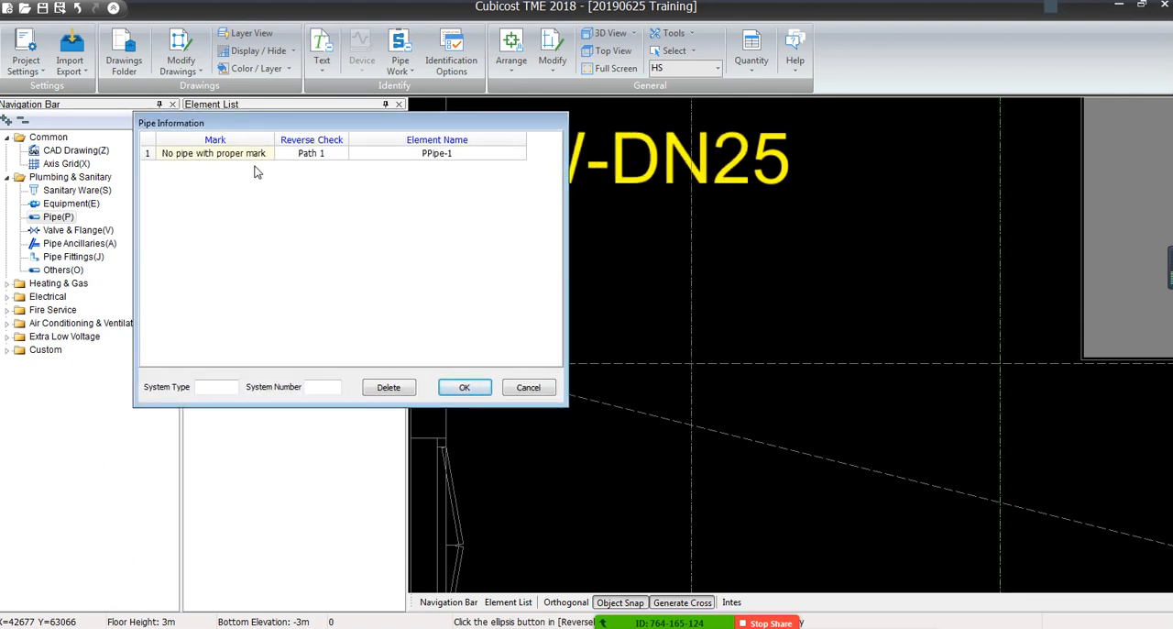
Reverse-check Path 1 and follow its route across the HS plan to both faucets
left_click(305, 156)
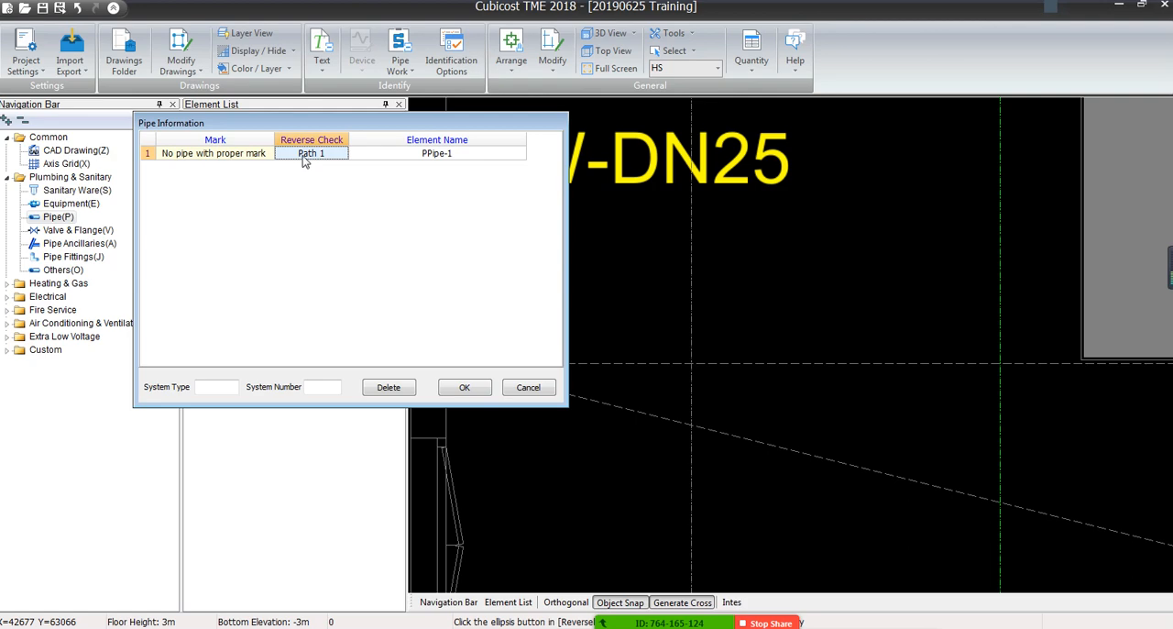
left_click(307, 156)
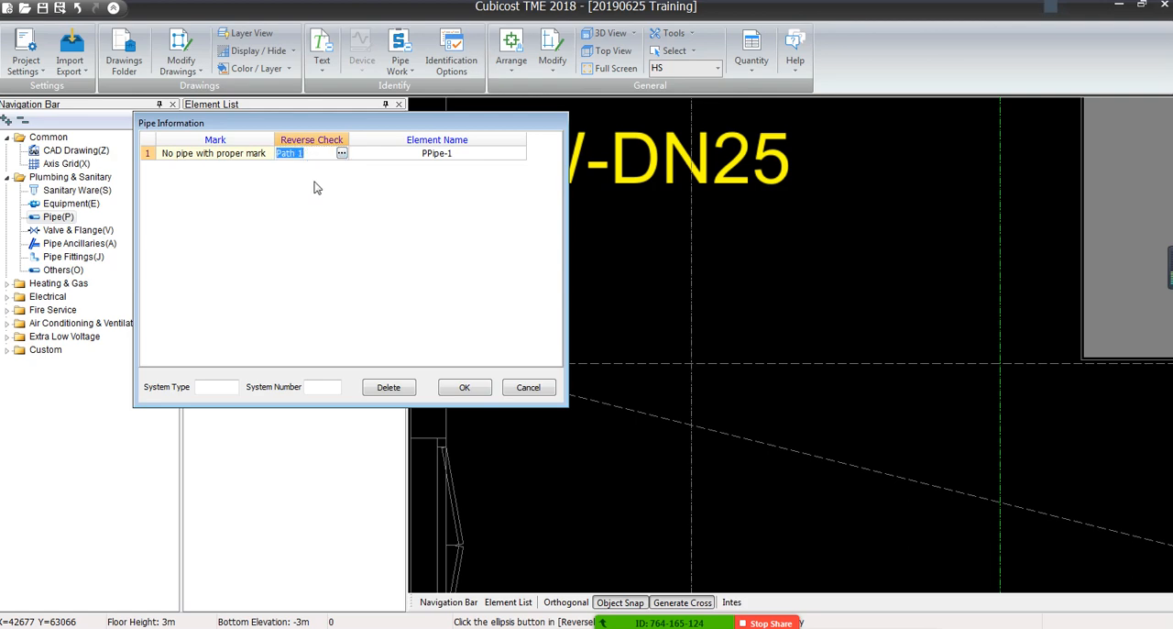
left_click(341, 153)
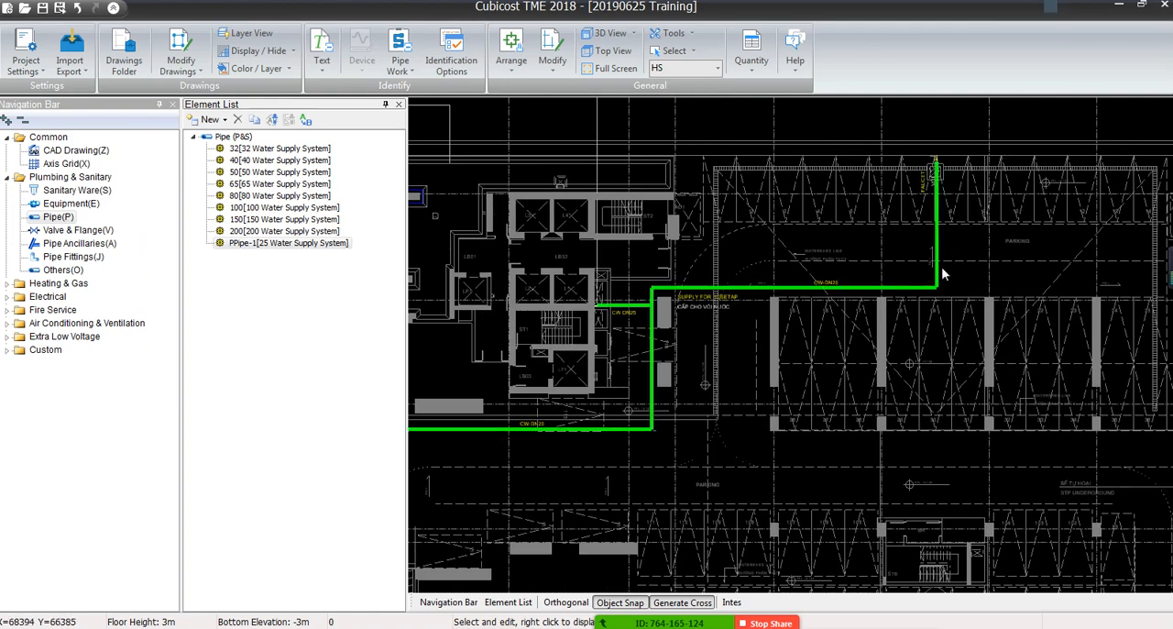
middle_click_drag(548, 423, 719, 398)
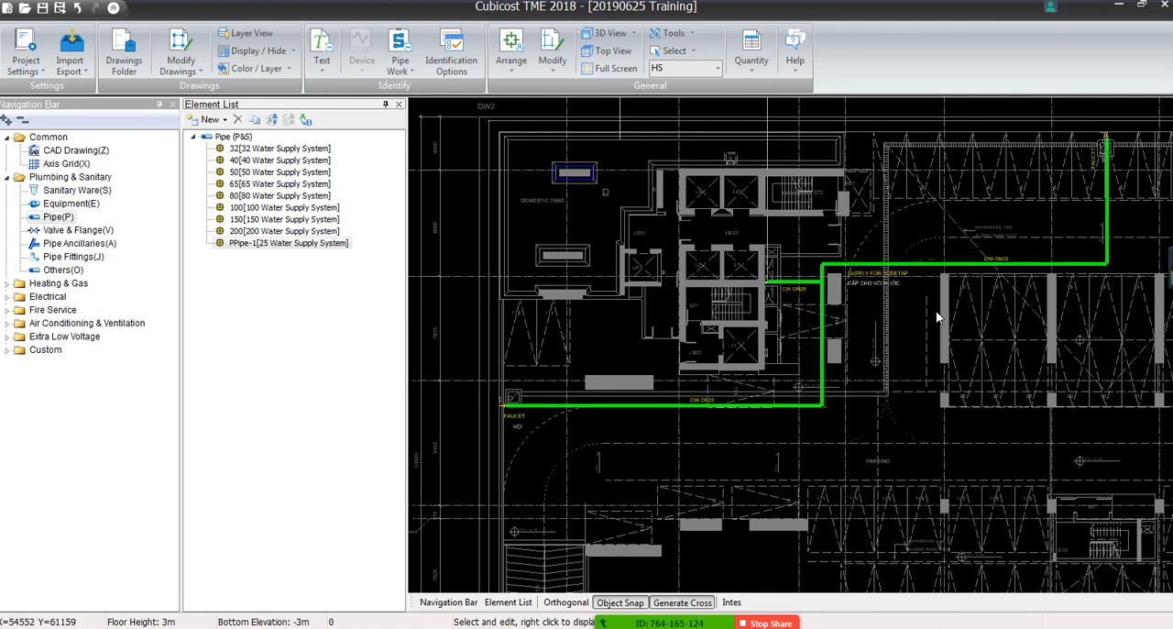
Compare Path 1 with the CW-DN20 and CW-DN25 labels along its branches and cancel the pipe identification
scroll(967, 262, "up", 3)
scroll(1052, 238, "up", 5)
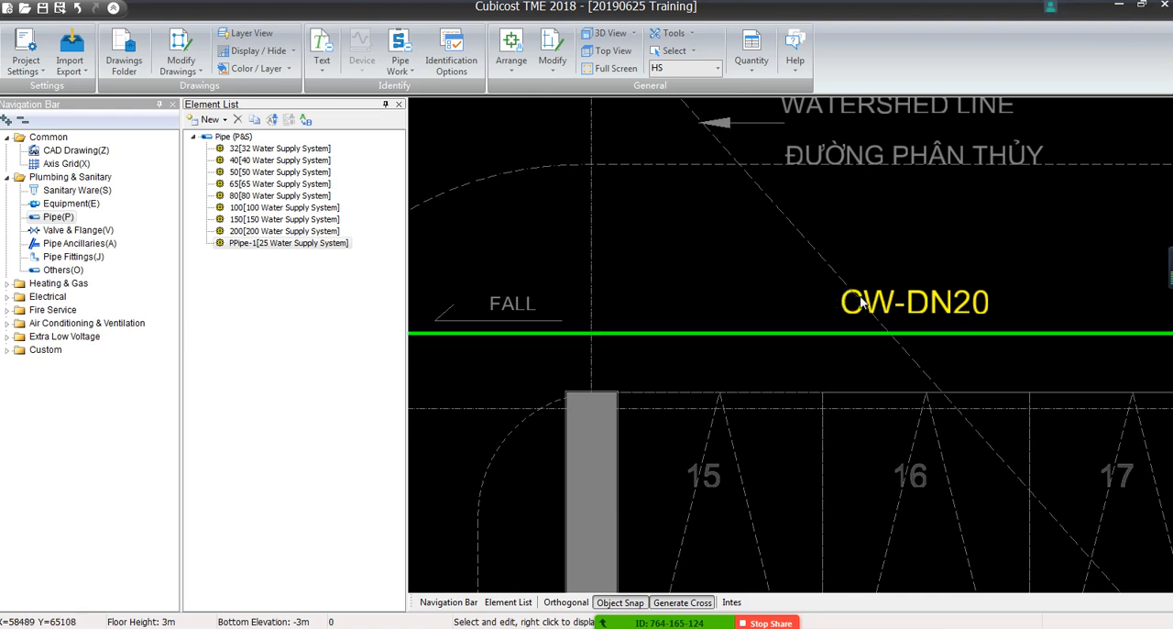
scroll(928, 310, "down", 5)
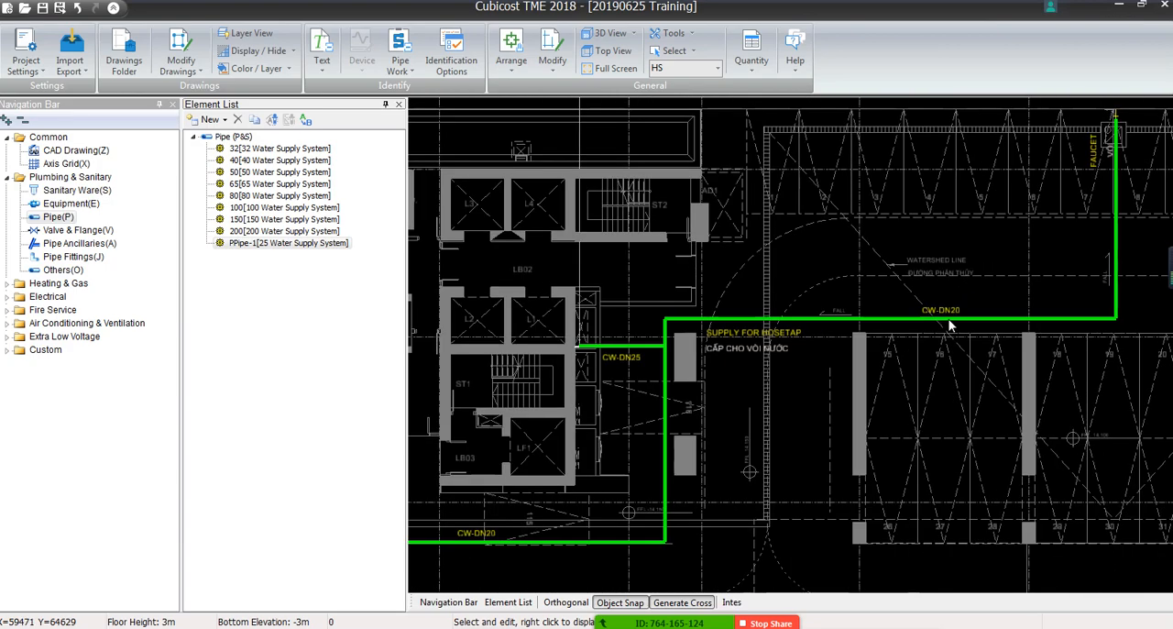
scroll(493, 407, "up", 4)
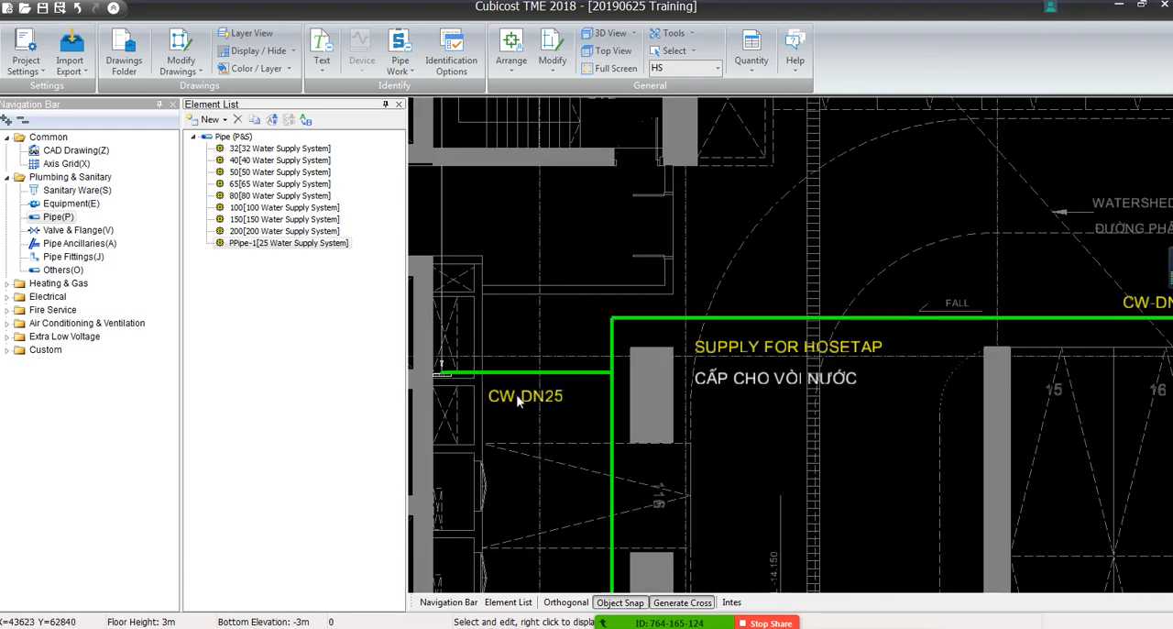
middle_click_drag(531, 416, 871, 111)
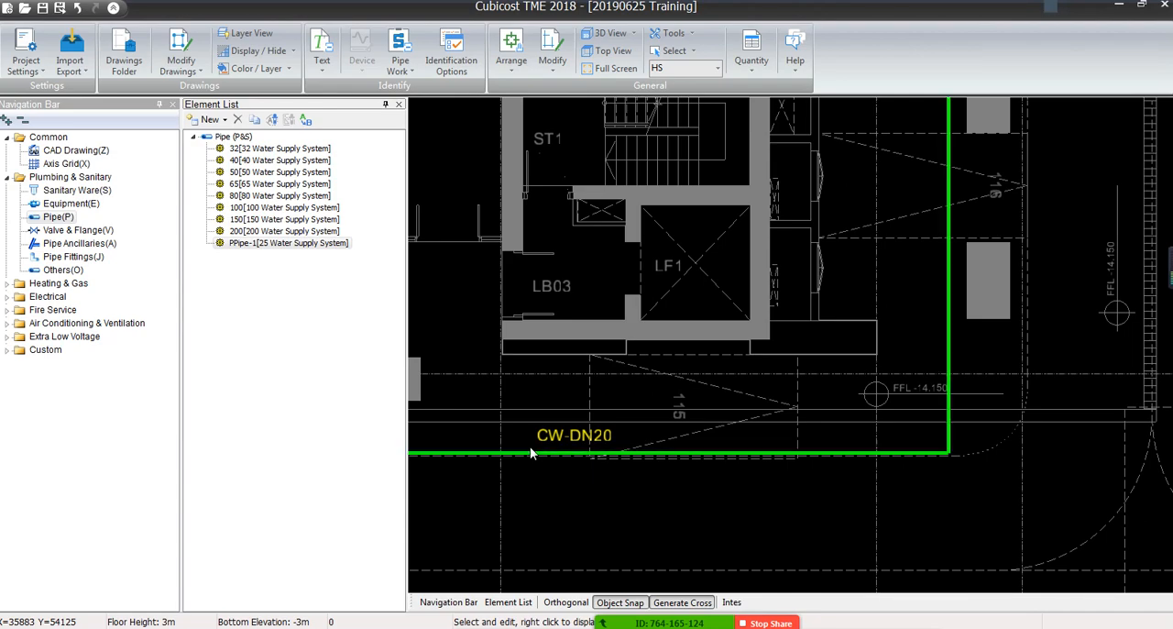
scroll(529, 451, "down", 5)
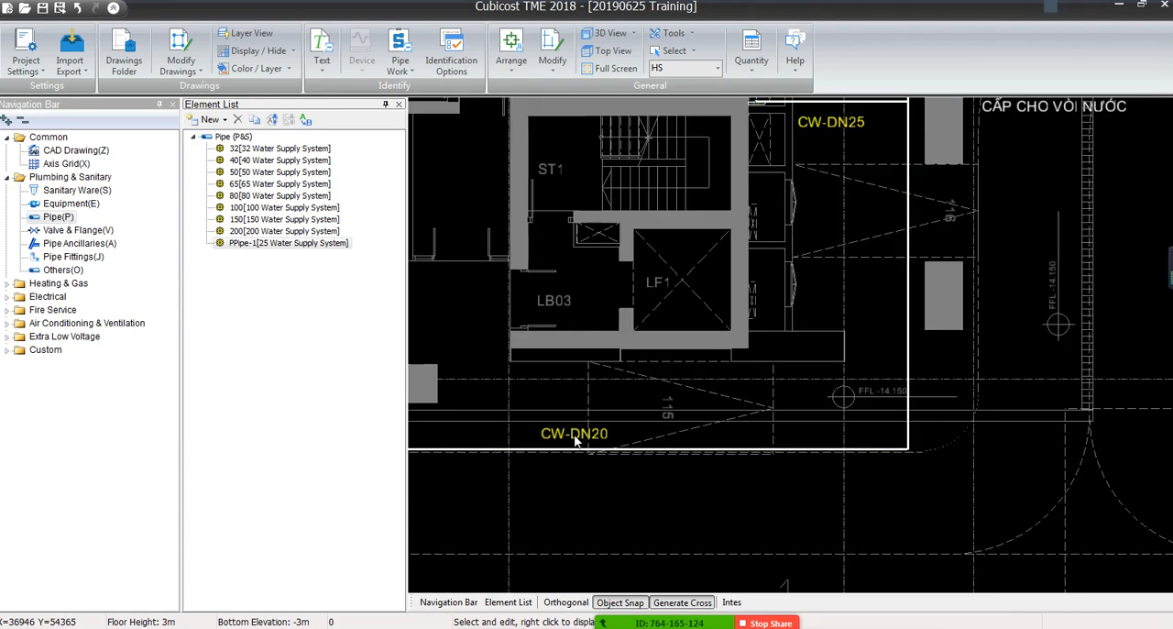
scroll(940, 298, "up", 5)
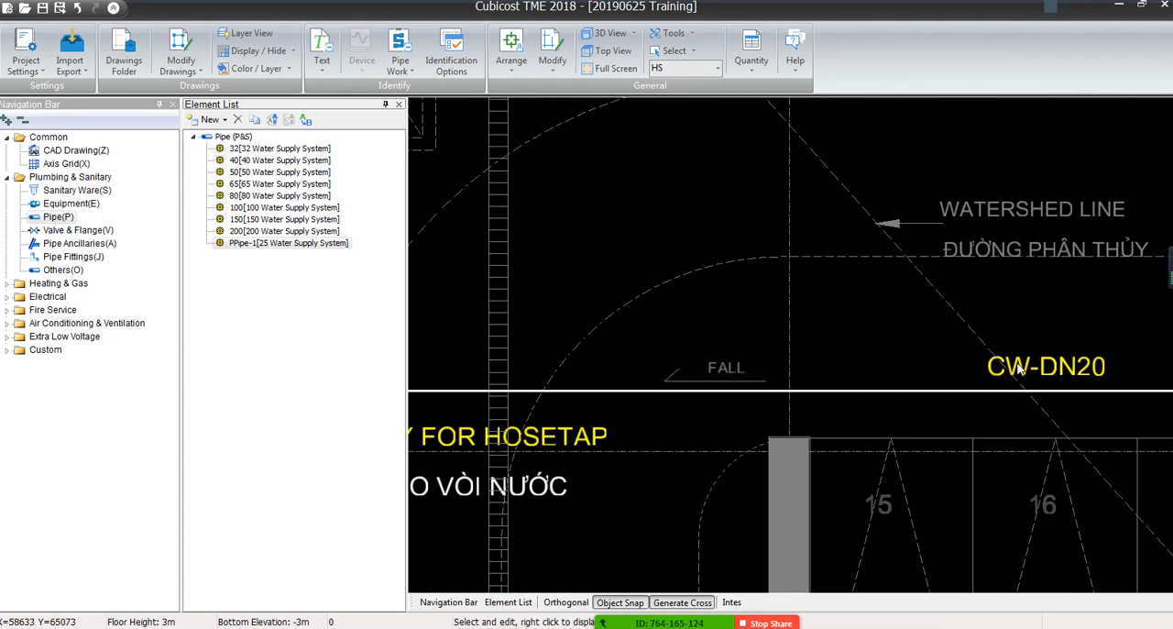
right_click(802, 224)
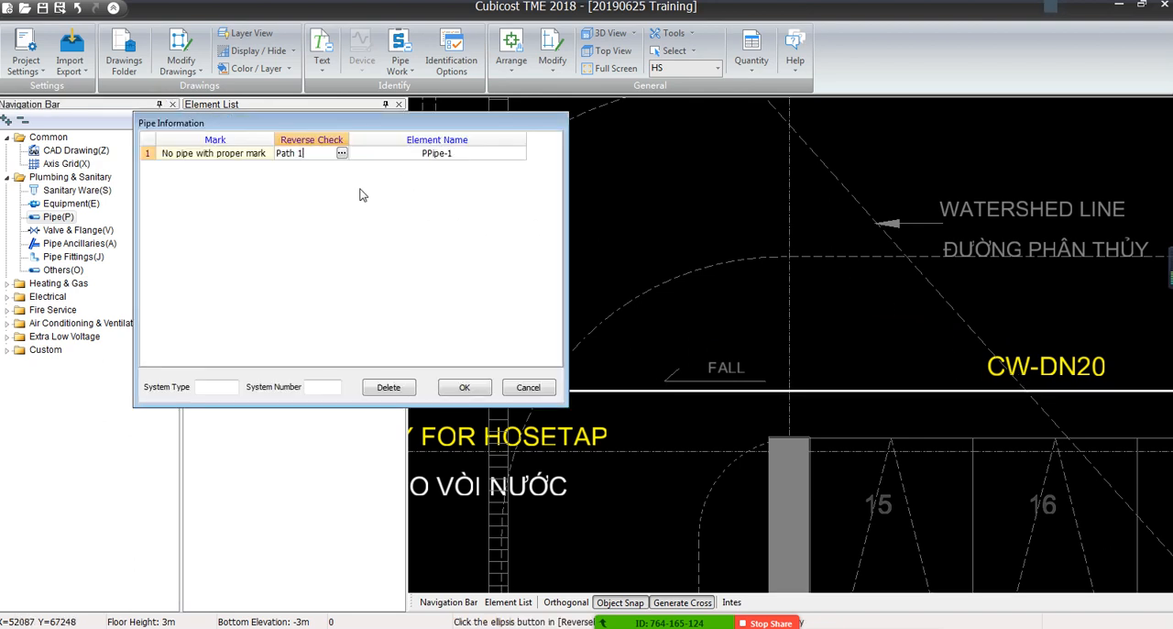
left_click(288, 152)
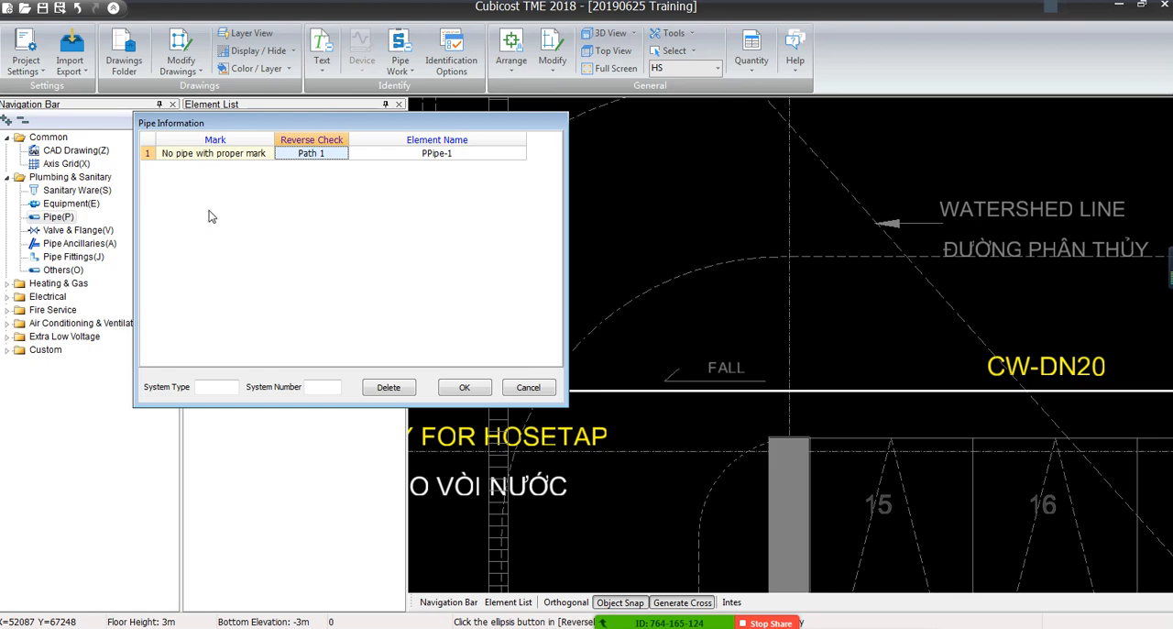
left_click(529, 388)
Select the CW-DN20 label above parking bays 15 to 17 as a CAD drawing object and return to the Plumbing & Sanitary pipes
scroll(757, 280, "down", 4)
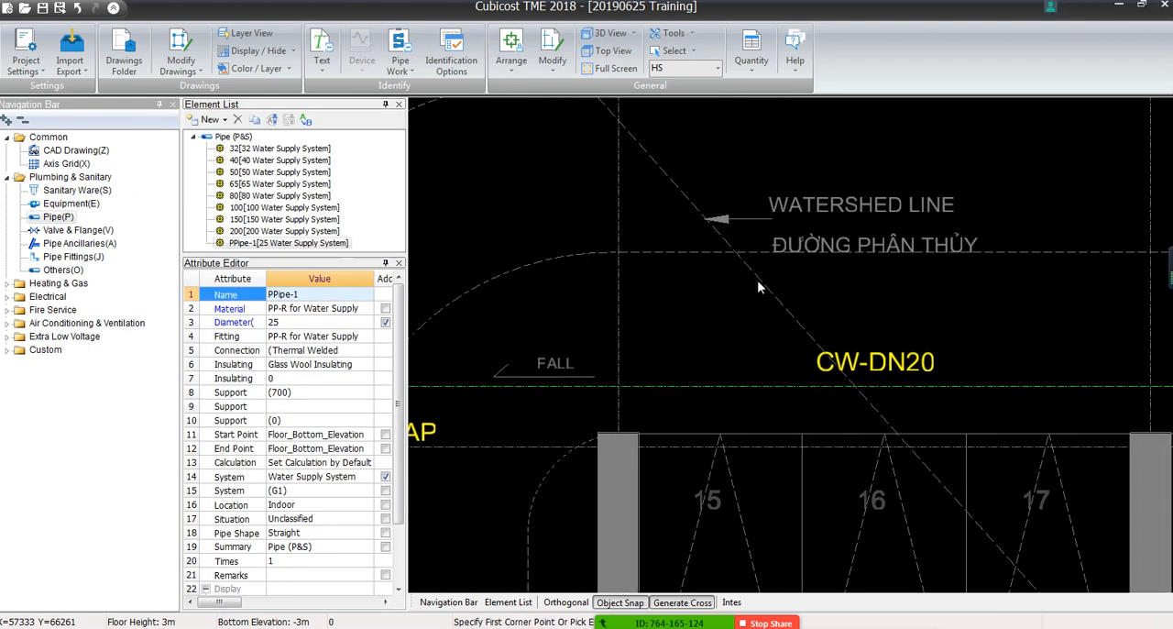
left_click(57, 149)
scroll(818, 321, "up", 4)
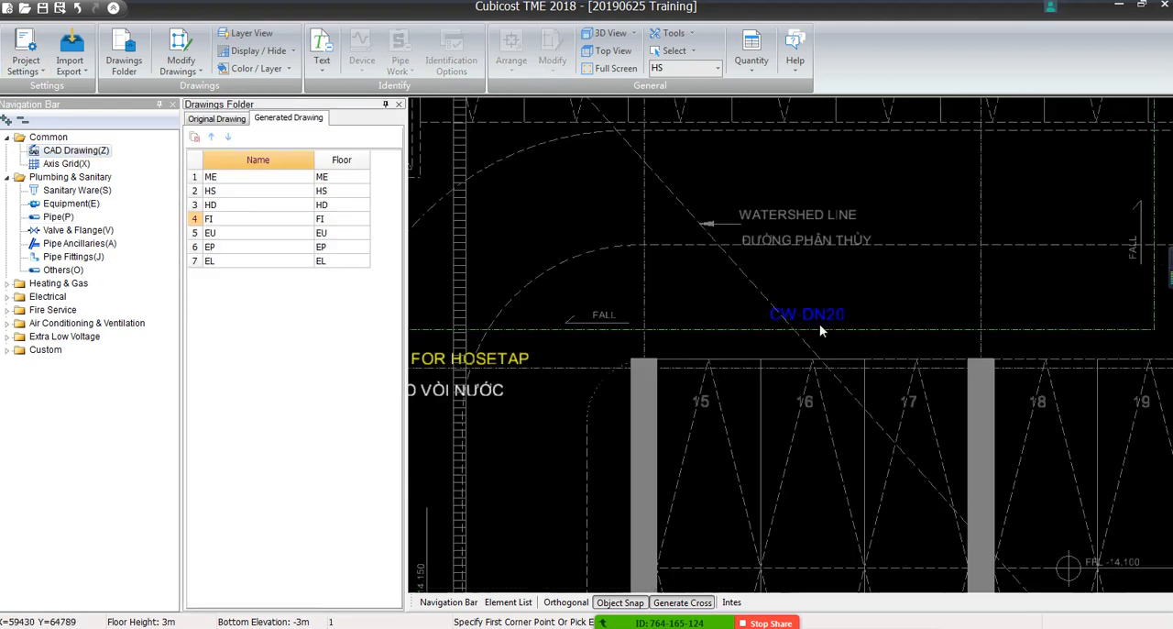
middle_click_drag(892, 323, 794, 323)
scroll(722, 321, "up", 1)
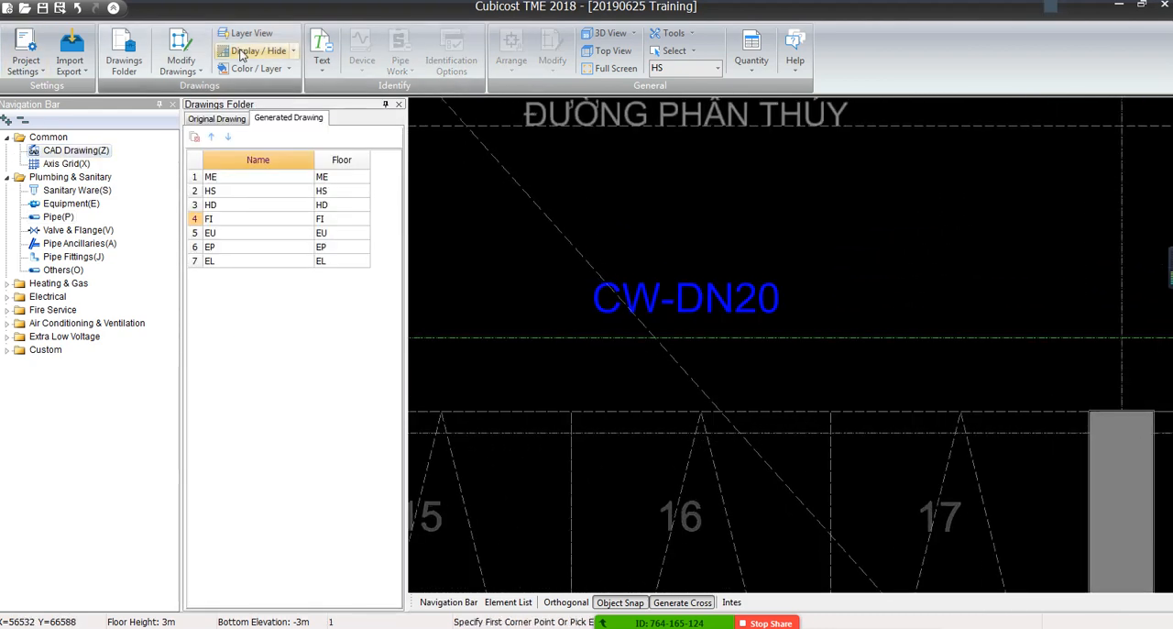
left_click(58, 216)
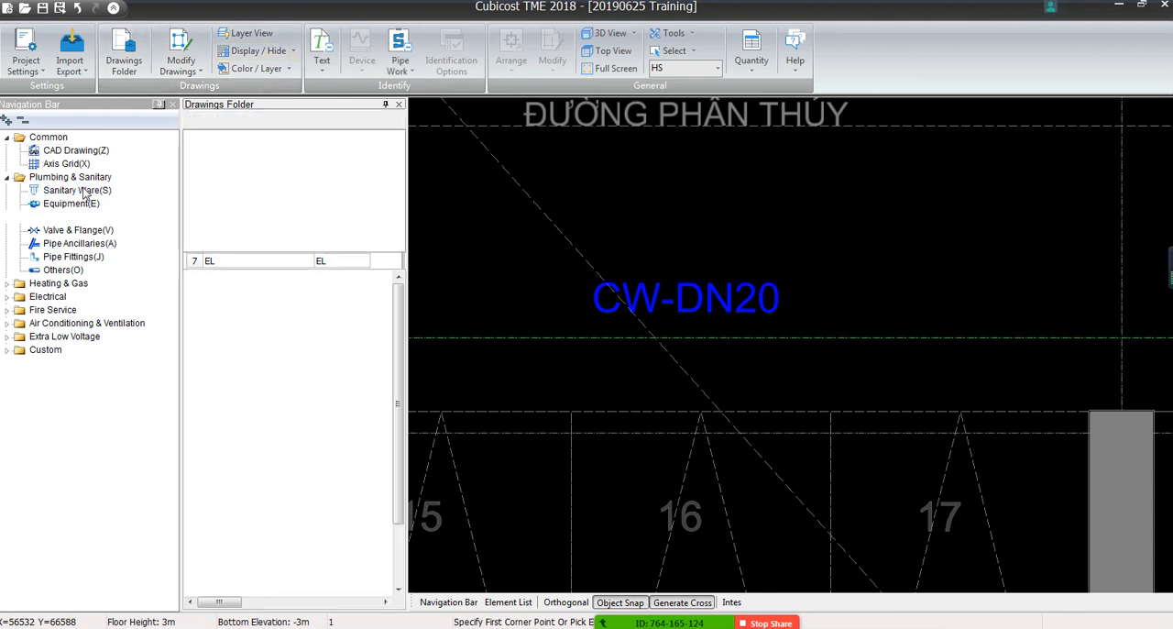
left_click(400, 66)
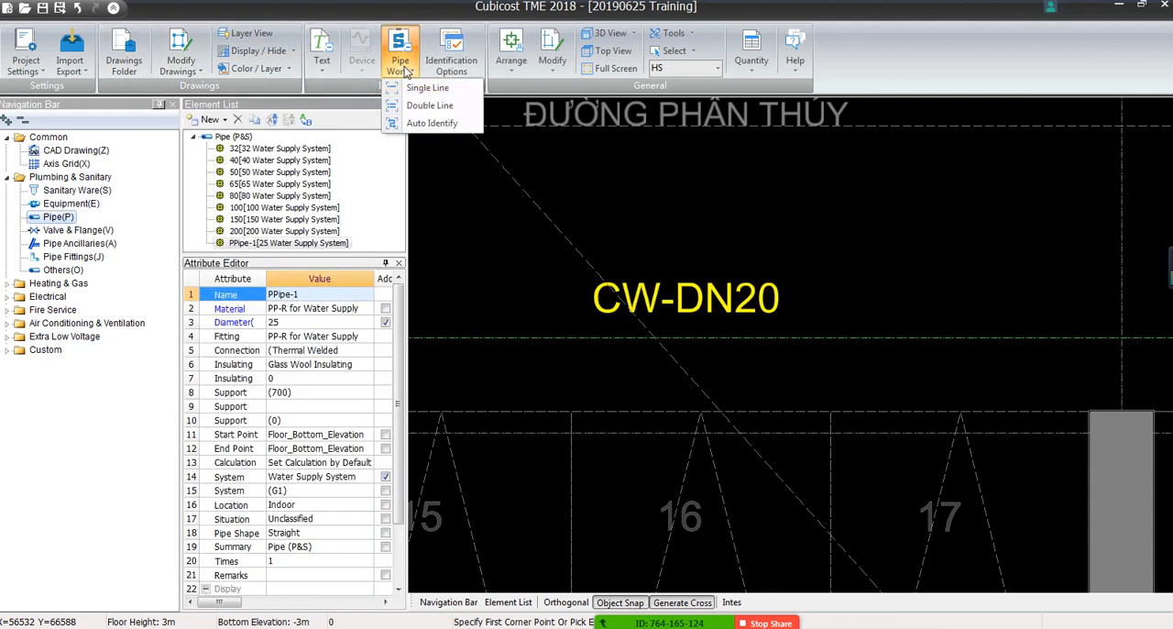
left_click(431, 123)
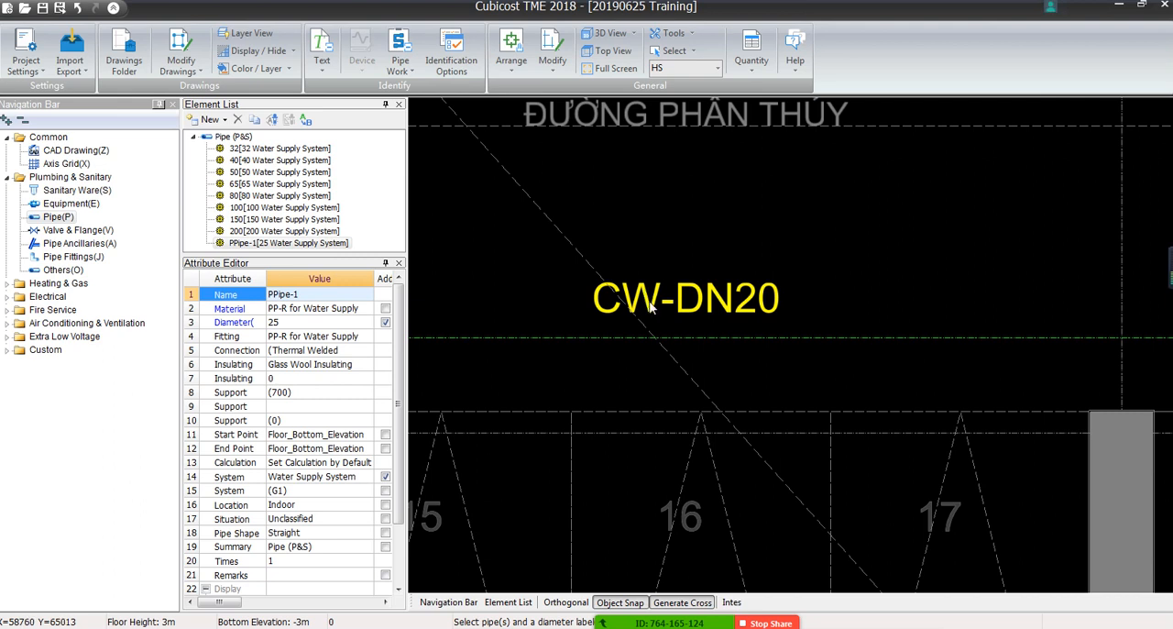
key("Escape")
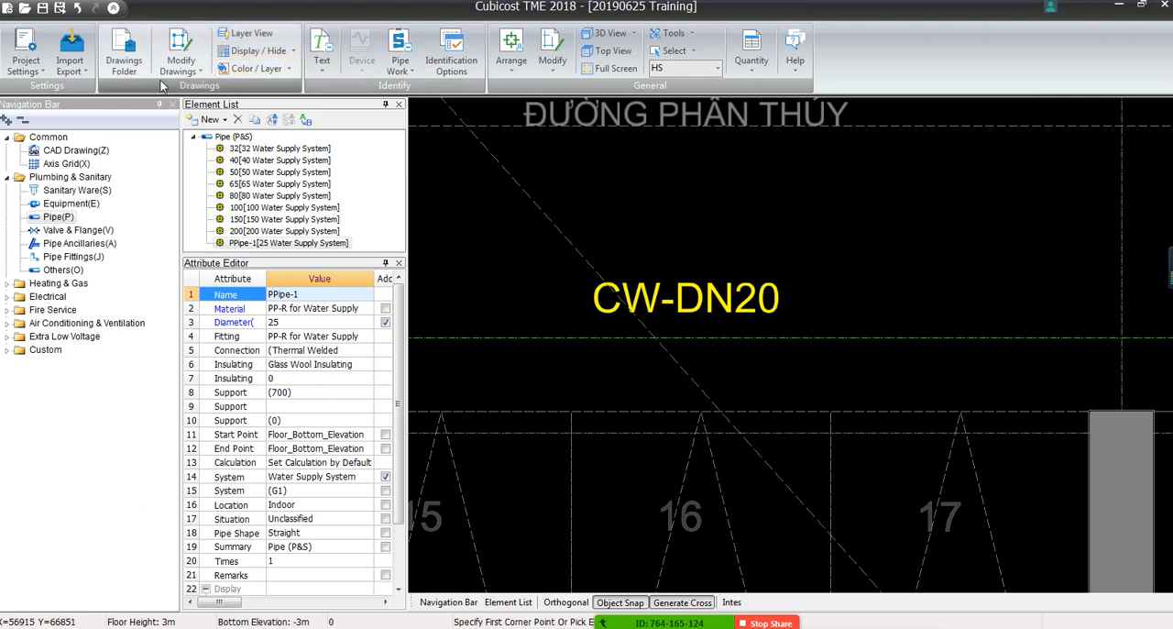
left_click(181, 61)
mouse_move(227, 126)
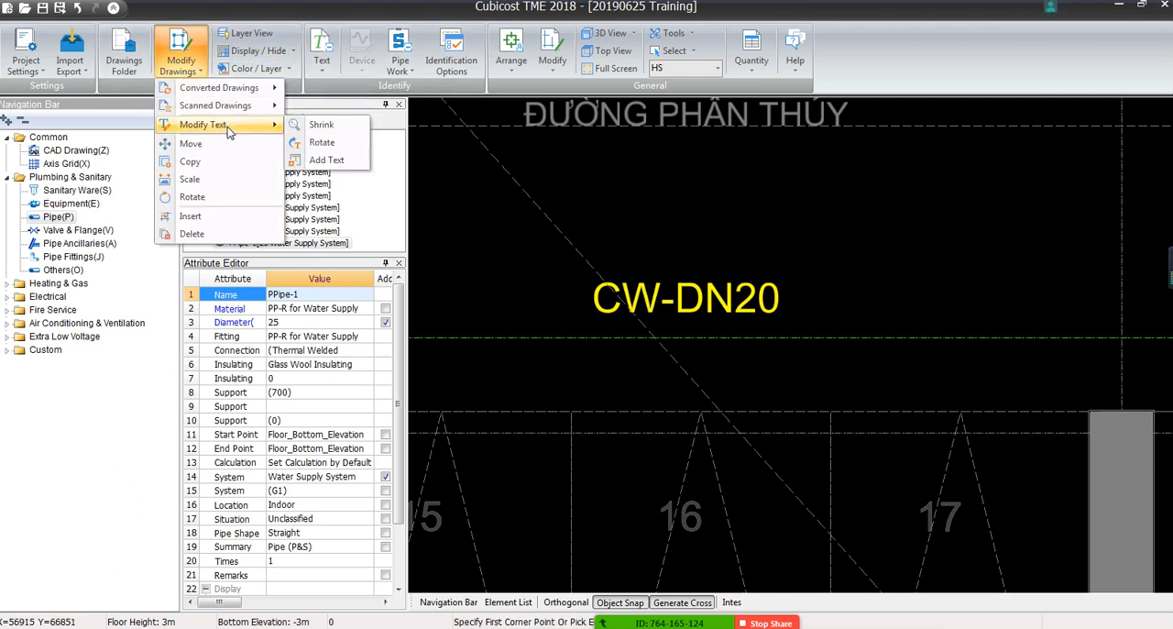
left_click(265, 18)
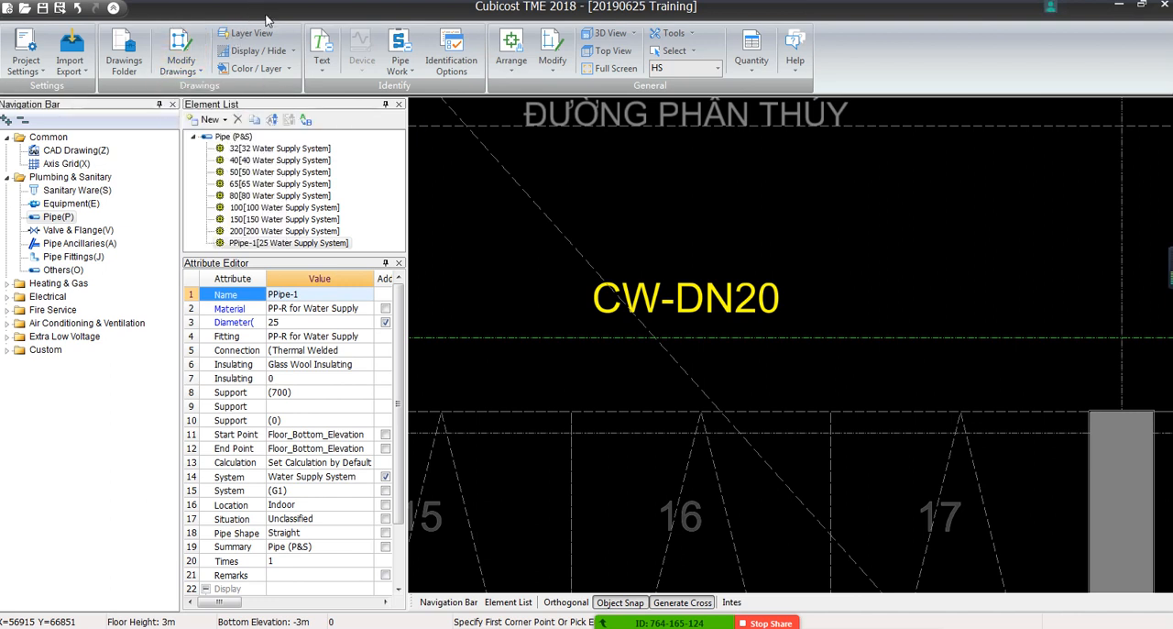
Auto-identify the cold-water pipe run from the line below the CW-DN20 label near parking bays 15 to 17
left_click(400, 62)
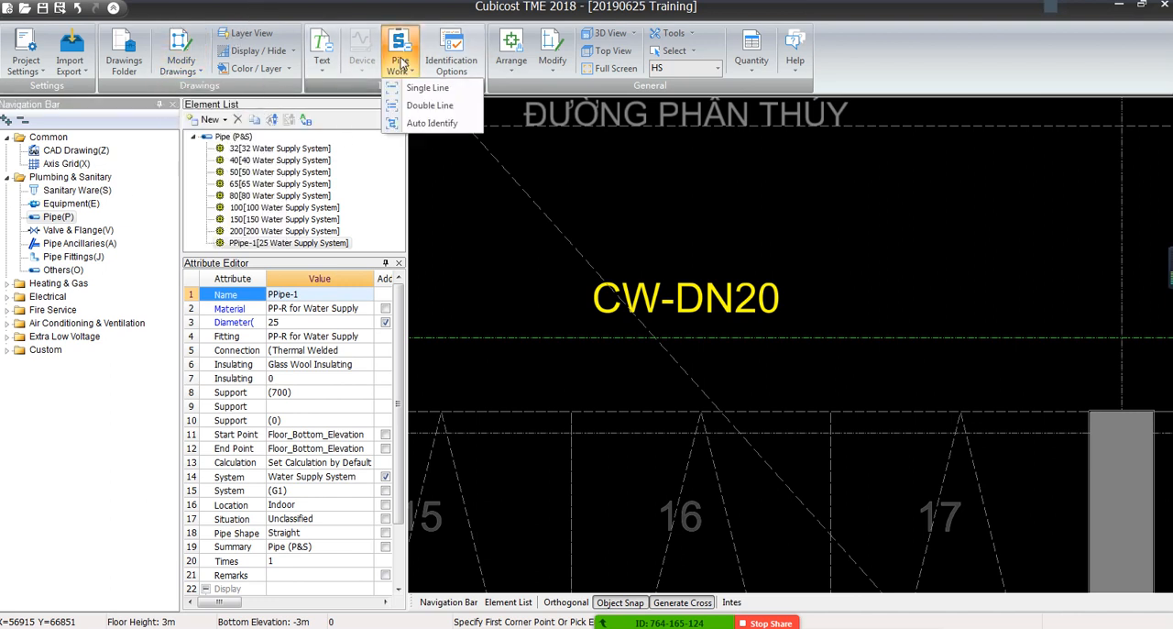
left_click(424, 122)
left_click(526, 336)
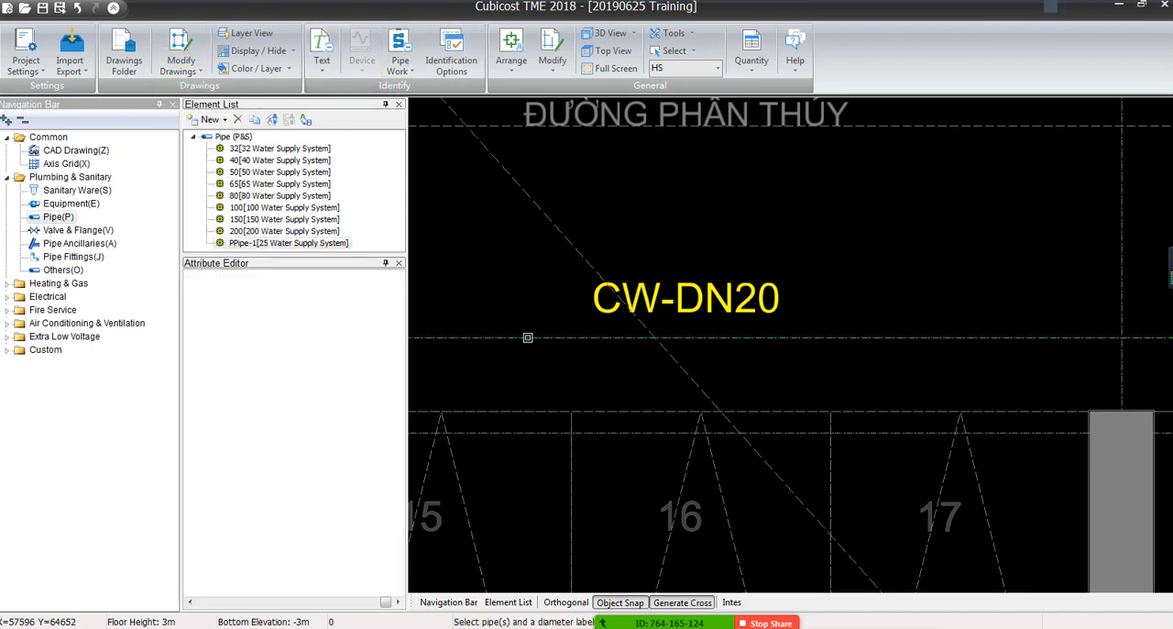
right_click(528, 337)
Reverse-check Path 1 and compare its highlighted route with the CW-DN20 and CW-DN25 labels along the branches
double_click(303, 154)
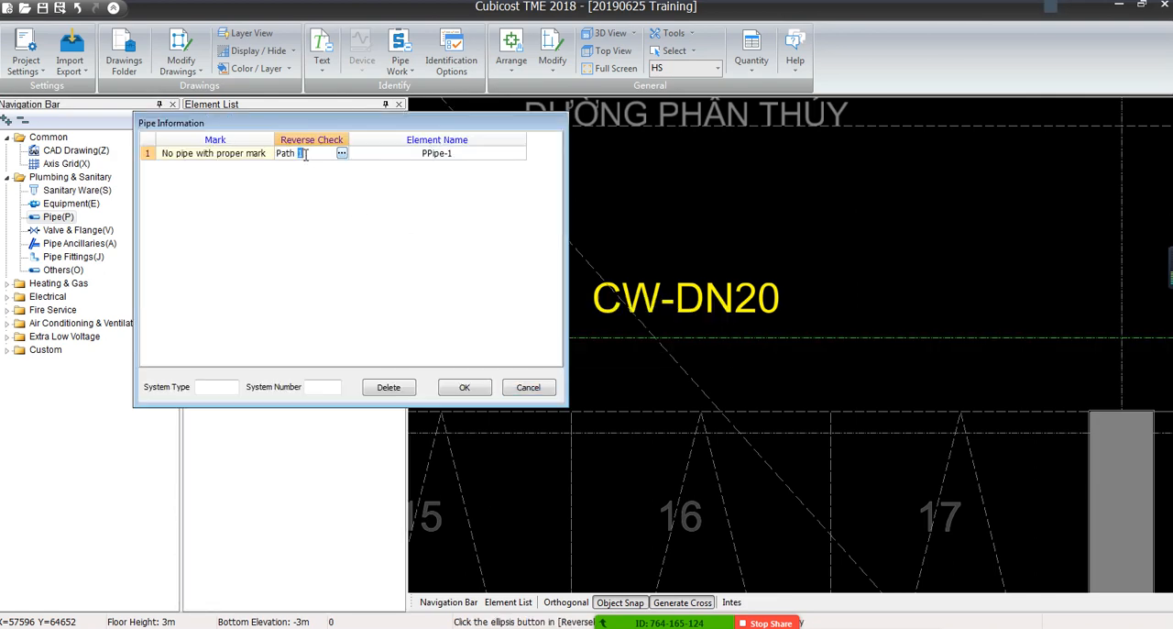
left_click(341, 154)
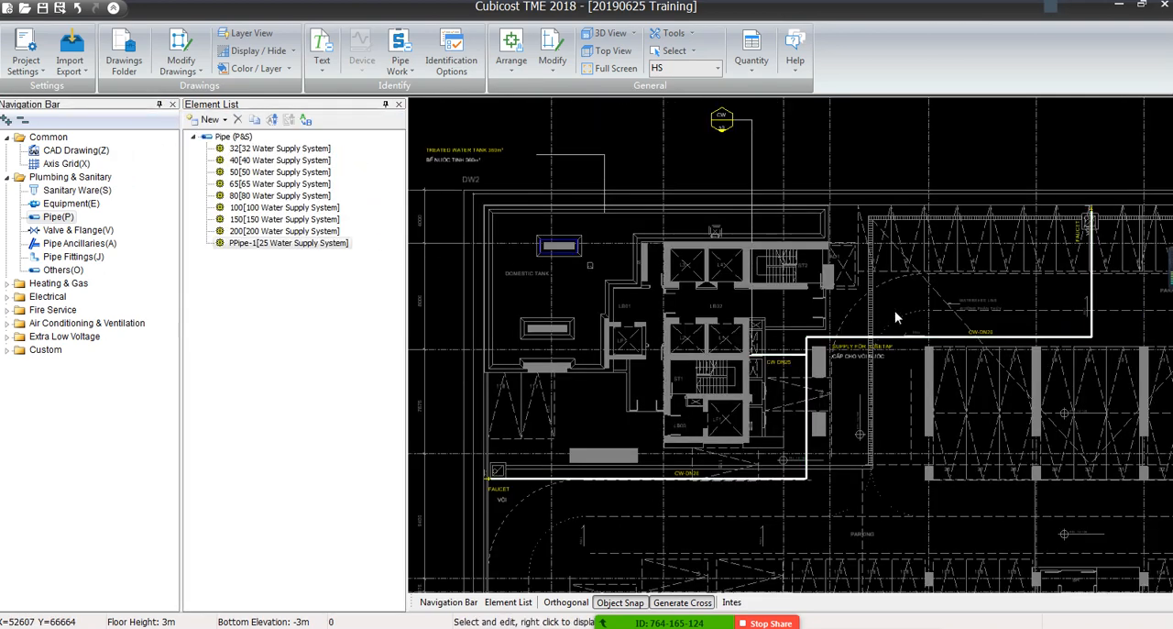
scroll(895, 312, "up", 2)
scroll(808, 252, "down", 2)
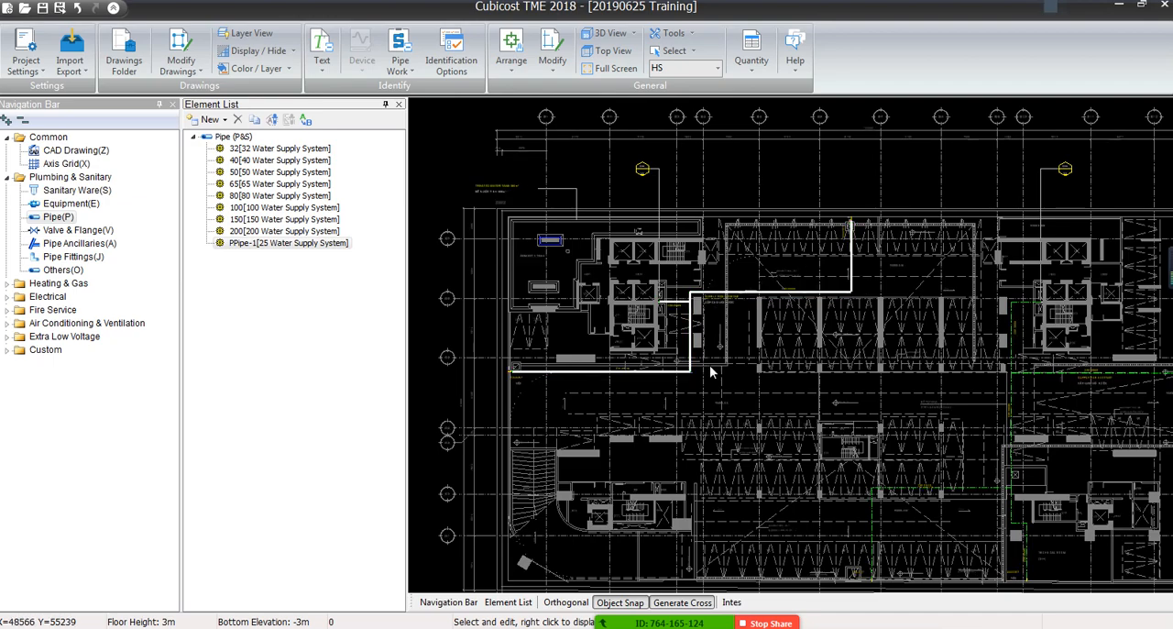
scroll(662, 362, "up", 5)
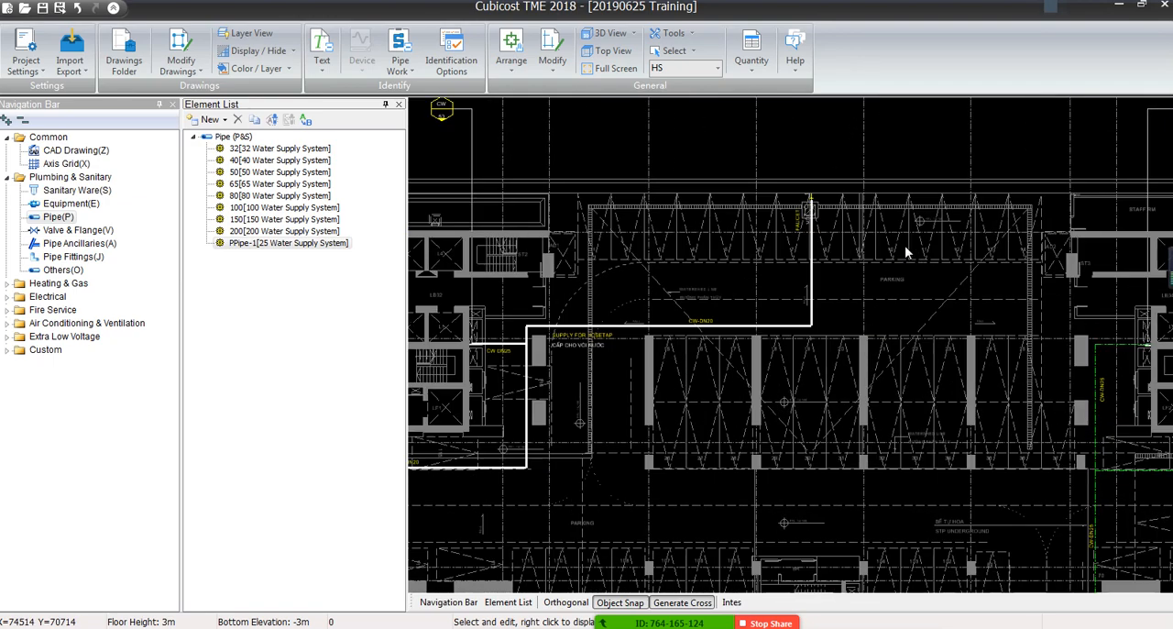
scroll(779, 244, "up", 2)
scroll(716, 233, "down", 2)
middle_click_drag(498, 375, 877, 332)
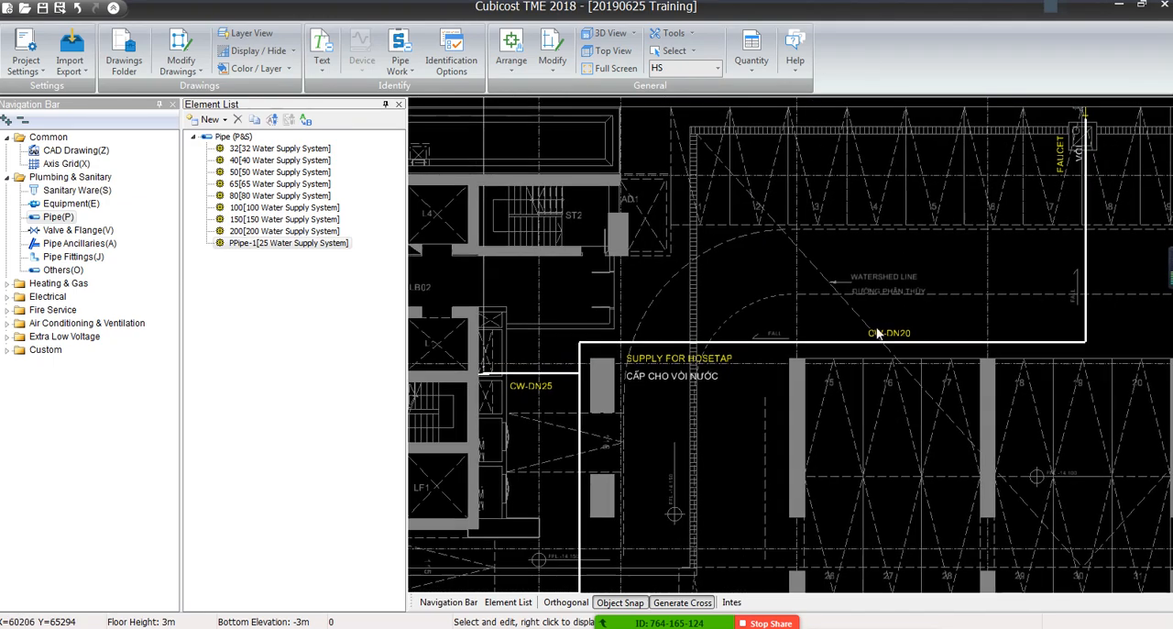
middle_click_drag(589, 350, 706, 299)
scroll(916, 164, "up", 3)
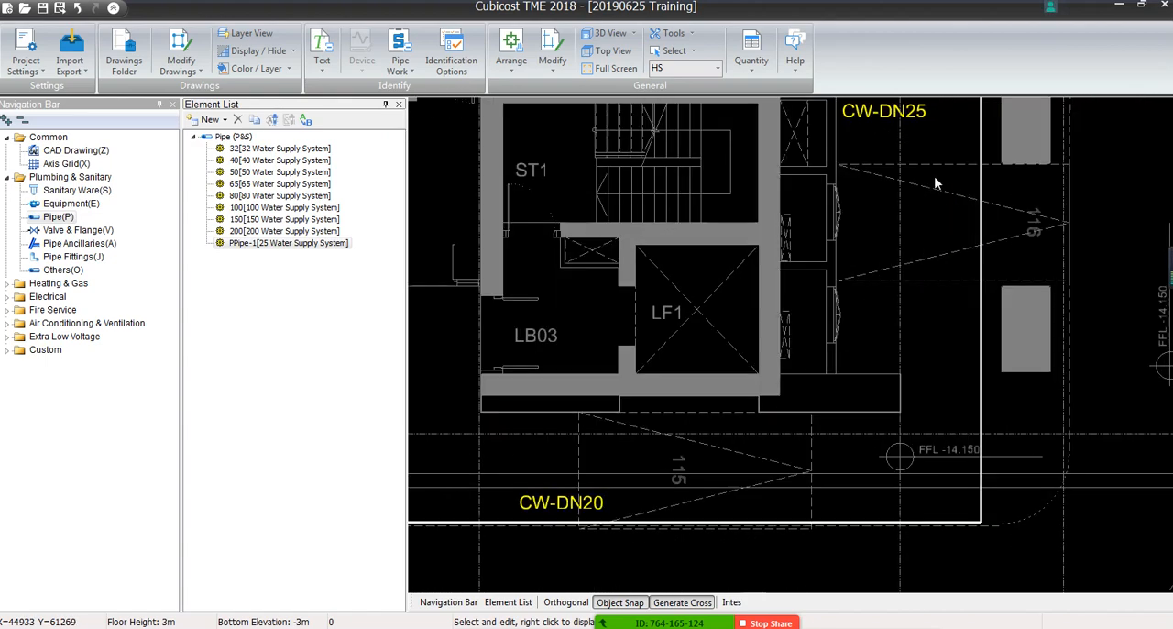
scroll(870, 316, "down", 1)
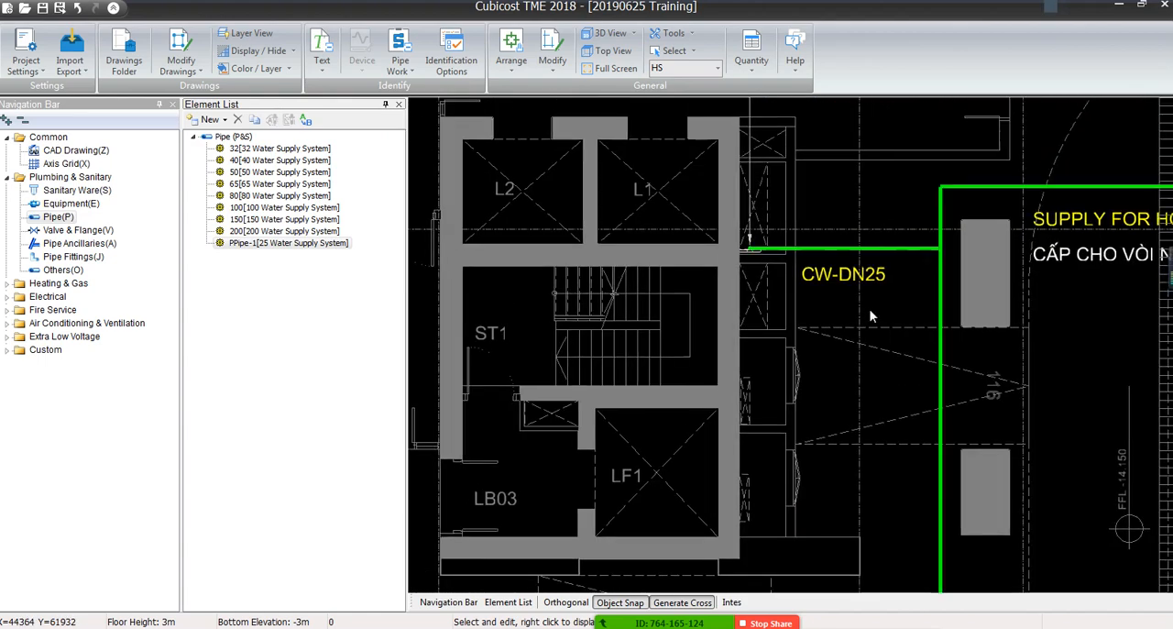
left_click(852, 248)
Open the element assigned to Path 1 for editing and rename PPipe-1 as CW-DN20
left_click(419, 153)
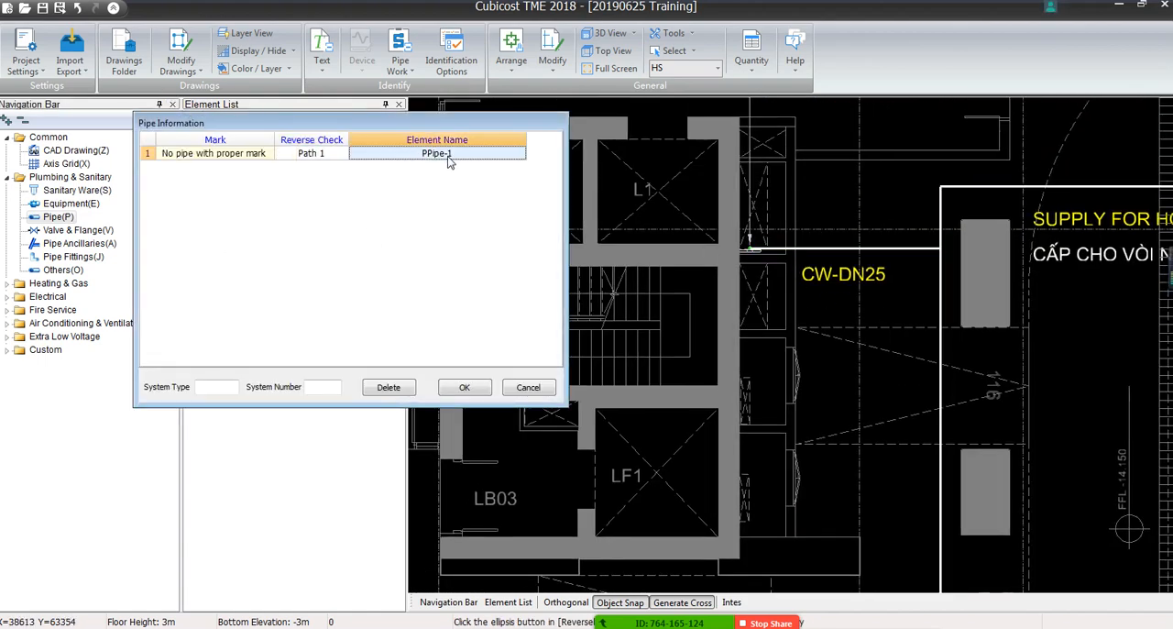
left_click(418, 153)
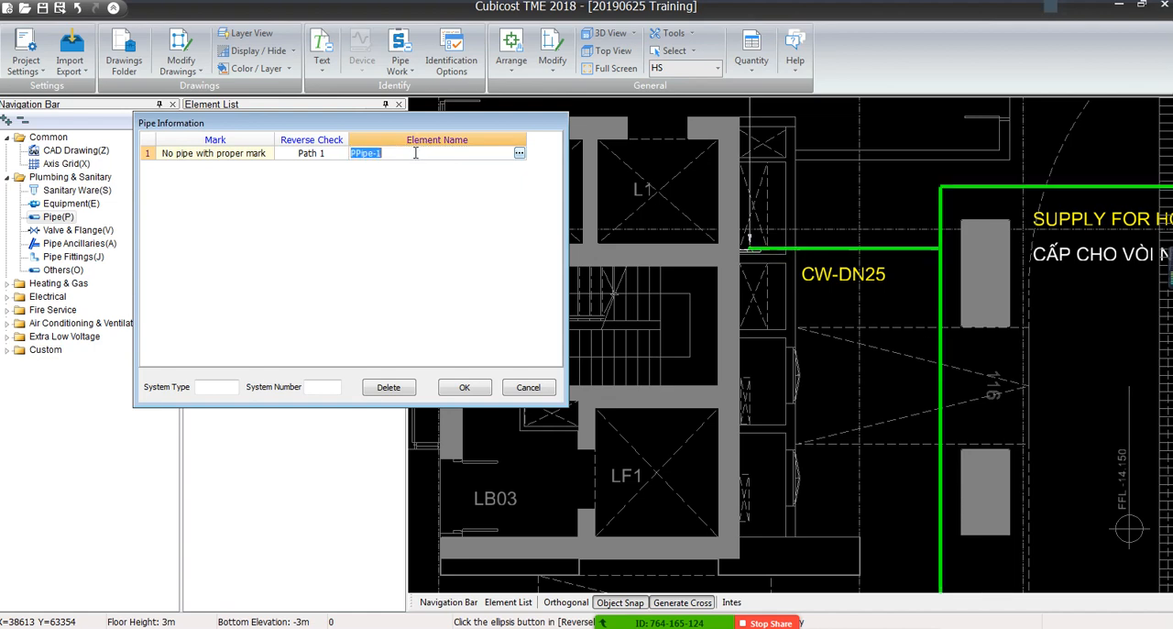
left_click(518, 154)
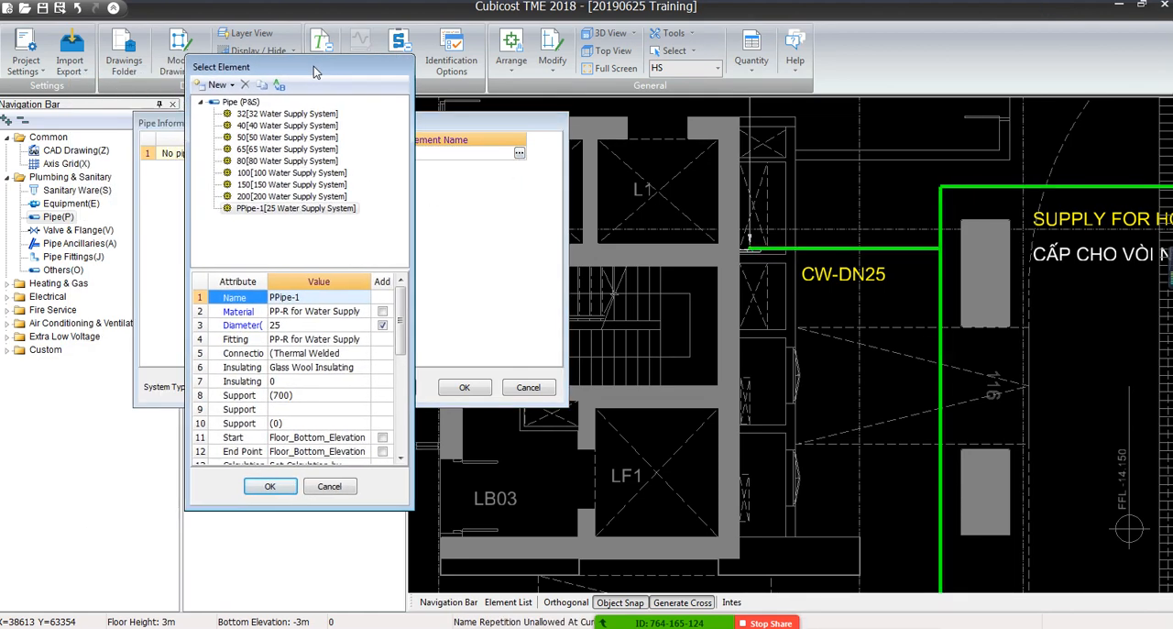
left_click(311, 296)
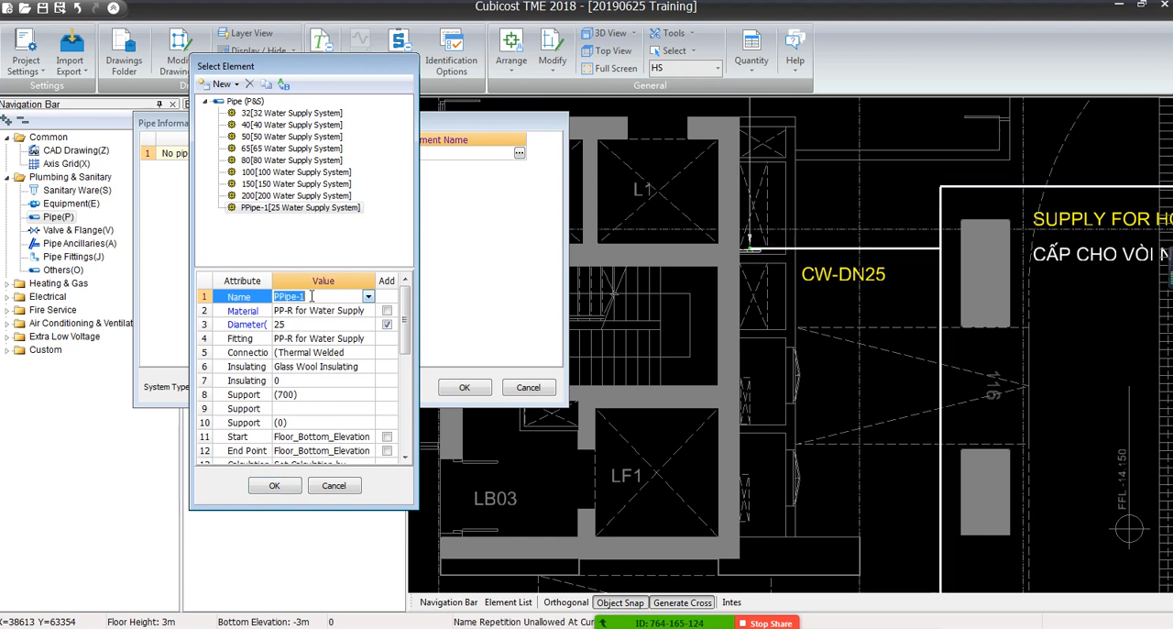
type("CW-DN20")
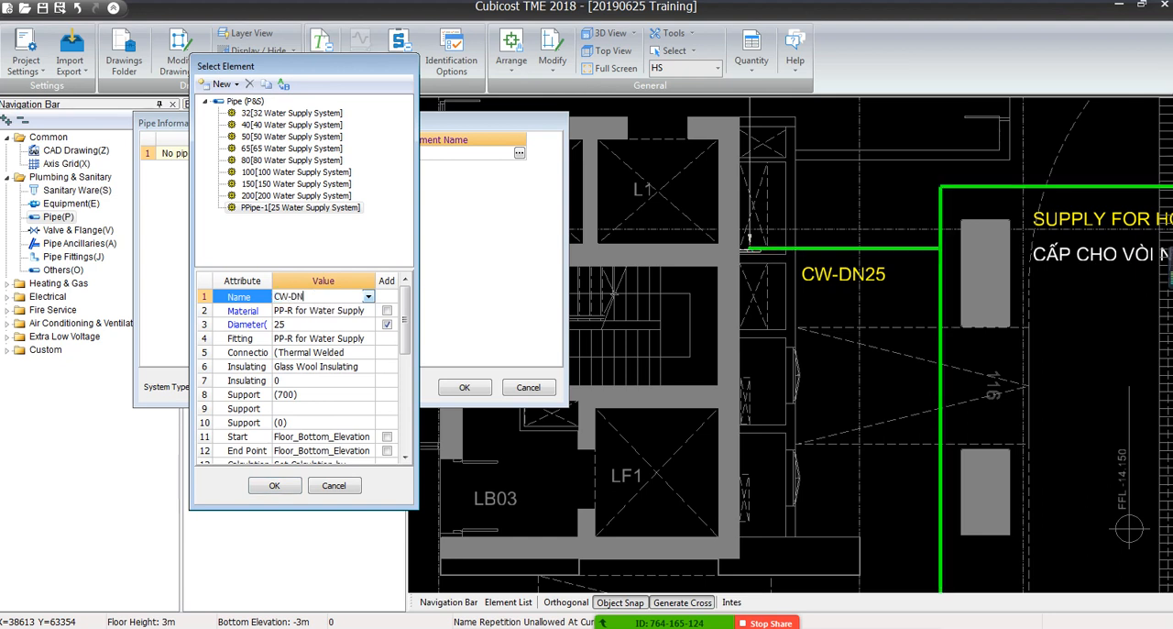
Widen the element attributes view and set the CW-DN20 pipe's material to Galvanized Steel Pipe
left_click(353, 310)
left_click(368, 310)
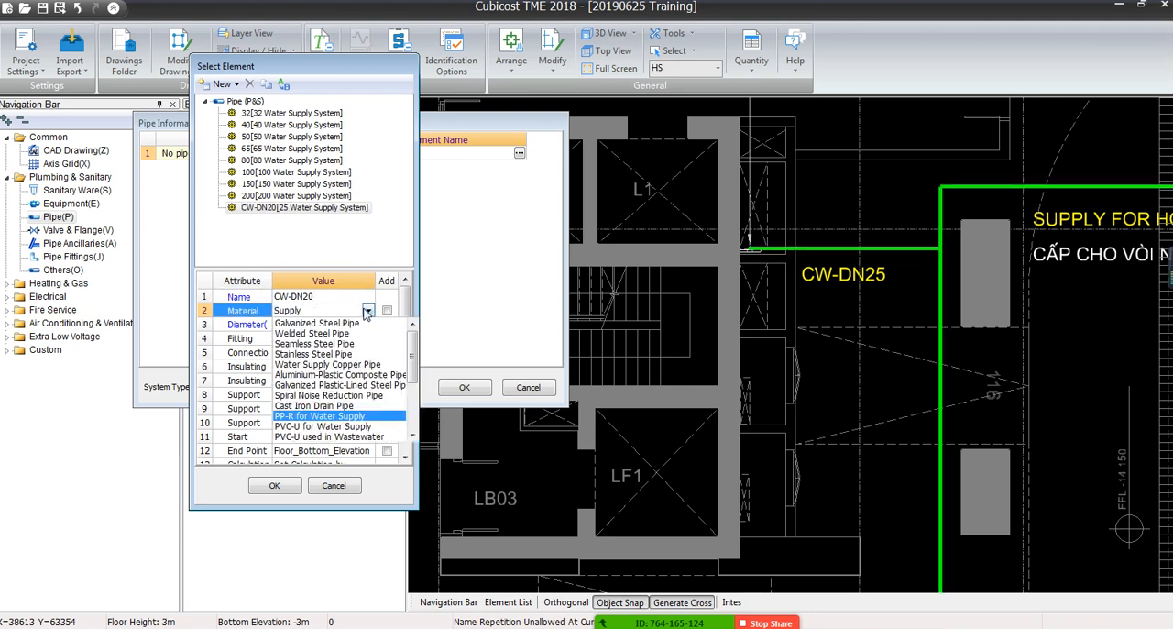
left_click(367, 311)
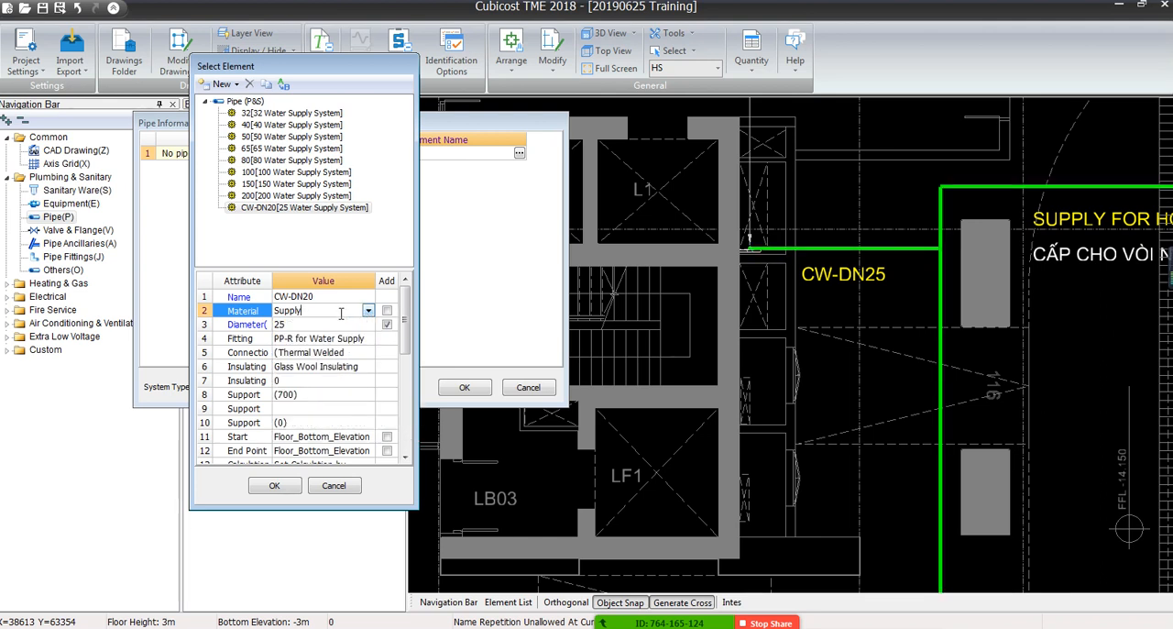
left_click_drag(361, 311, 280, 305)
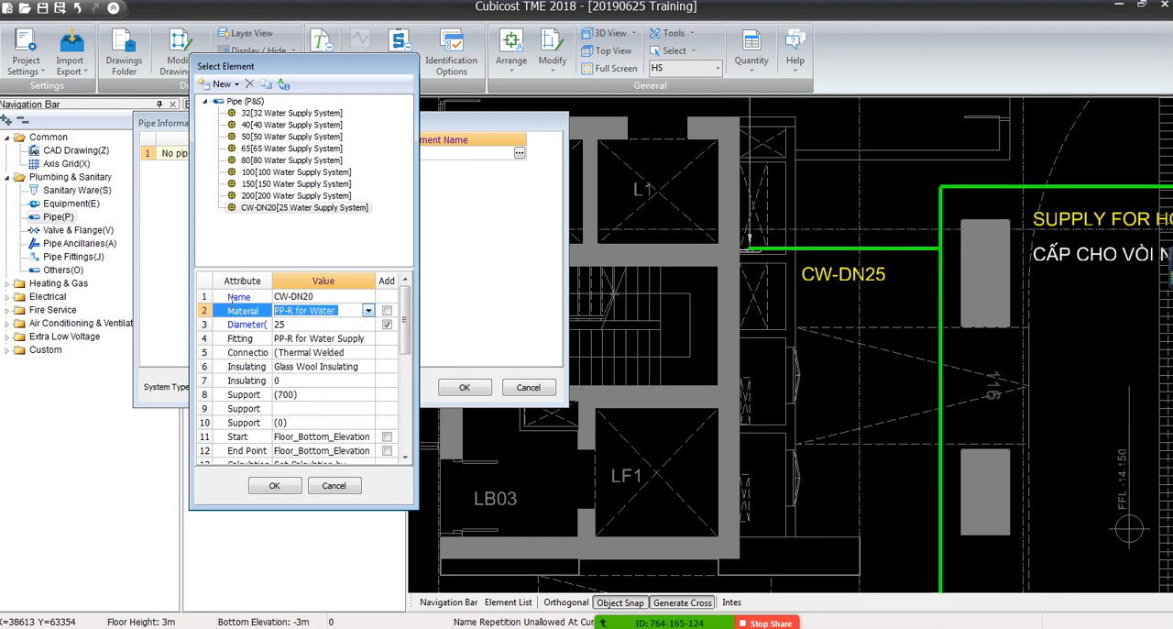
left_click_drag(416, 277, 644, 278)
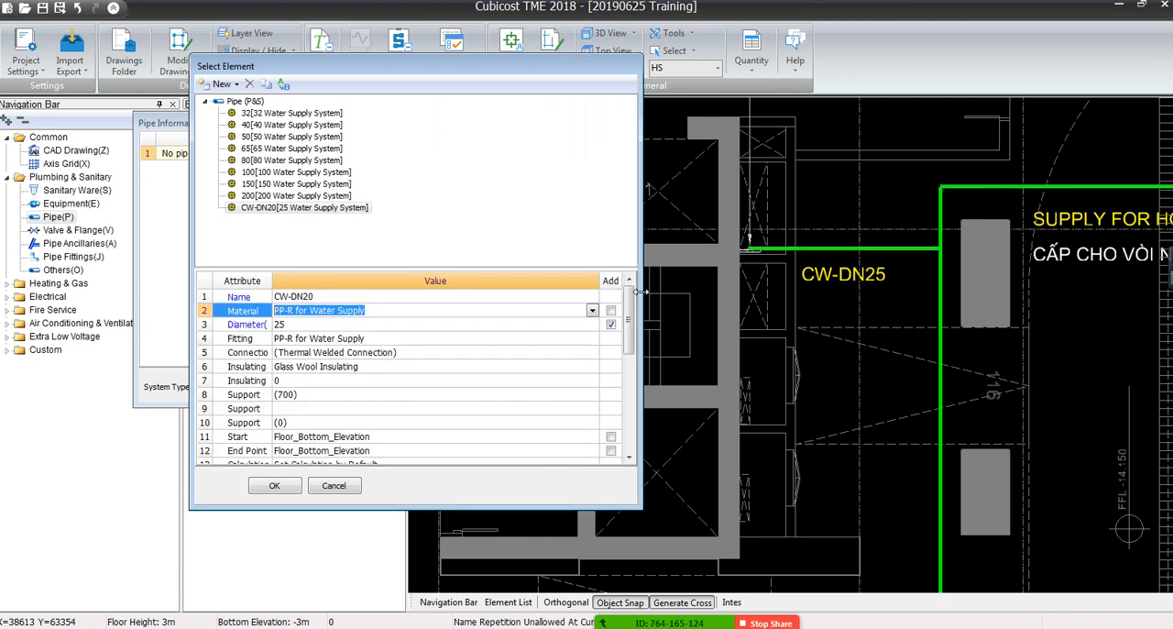
left_click(592, 312)
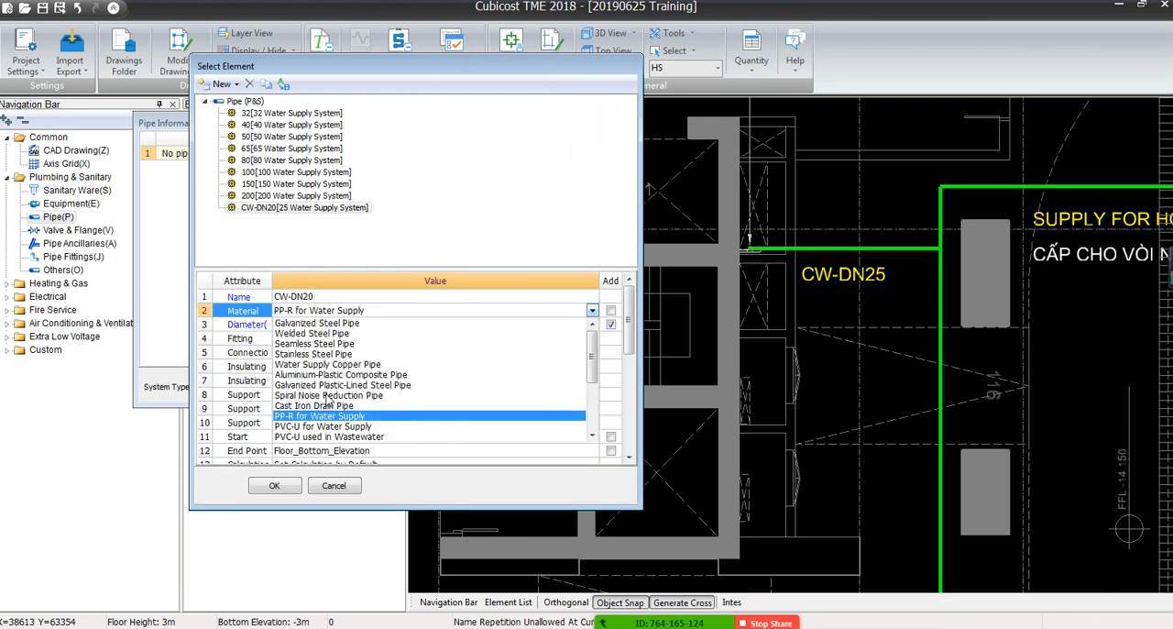
left_click(341, 324)
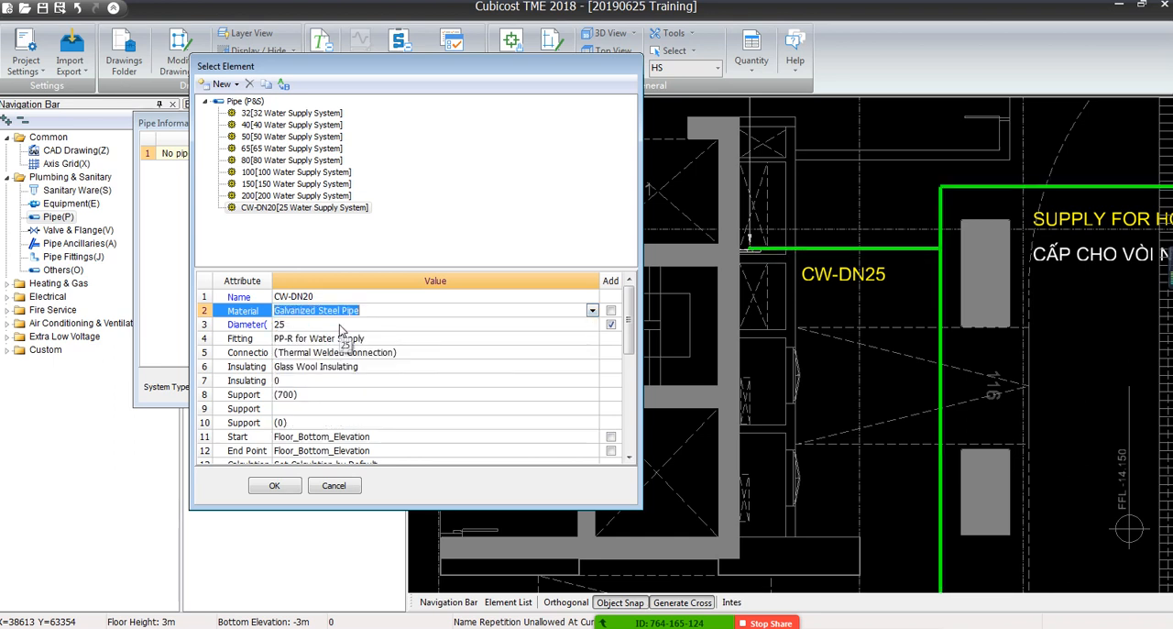
Set the CW-DN20 pipe's diameter to 20 and copy Galvanized Steel Pipe from its material into the fitting attribute
left_click(340, 325)
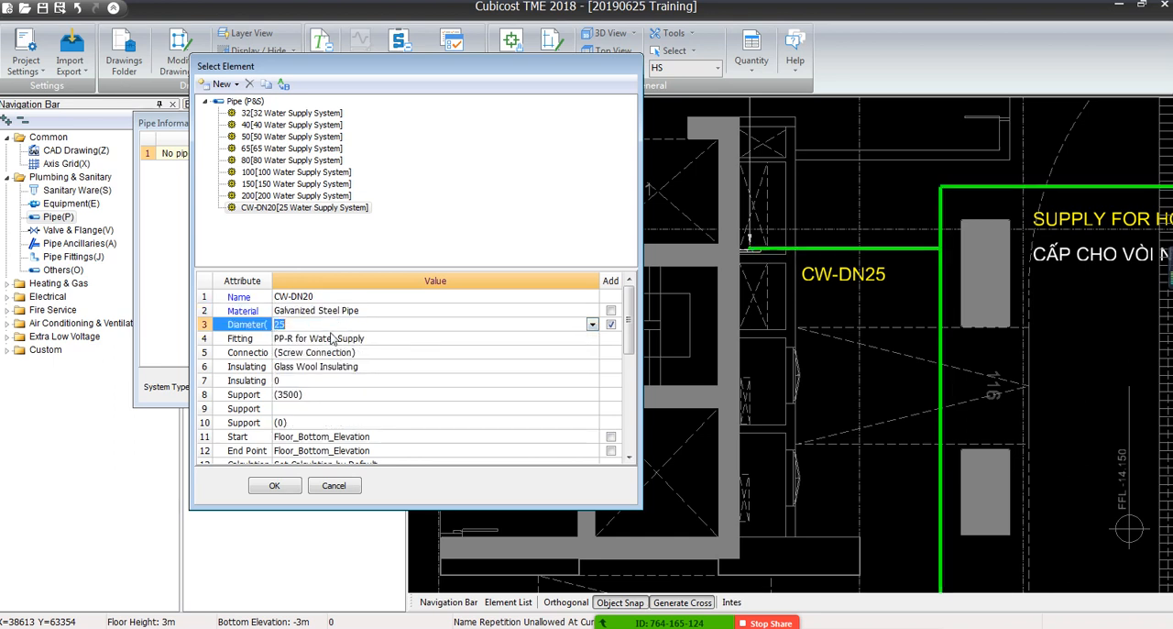
type("2")
left_click(332, 339)
left_click(591, 337)
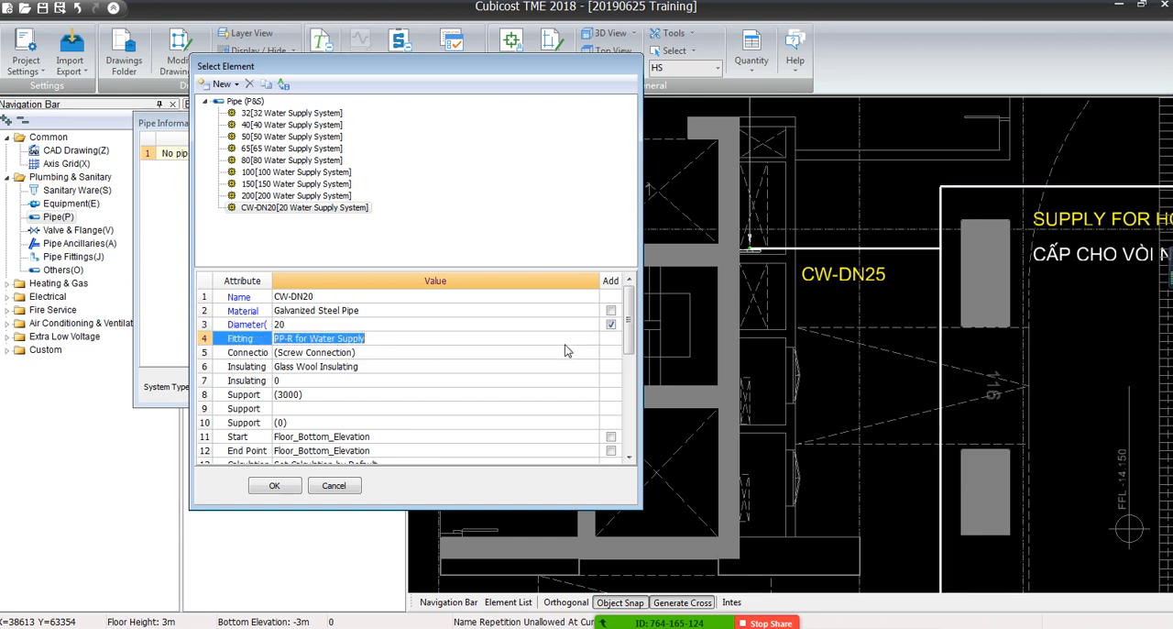
left_click(366, 310)
key("ctrl+c")
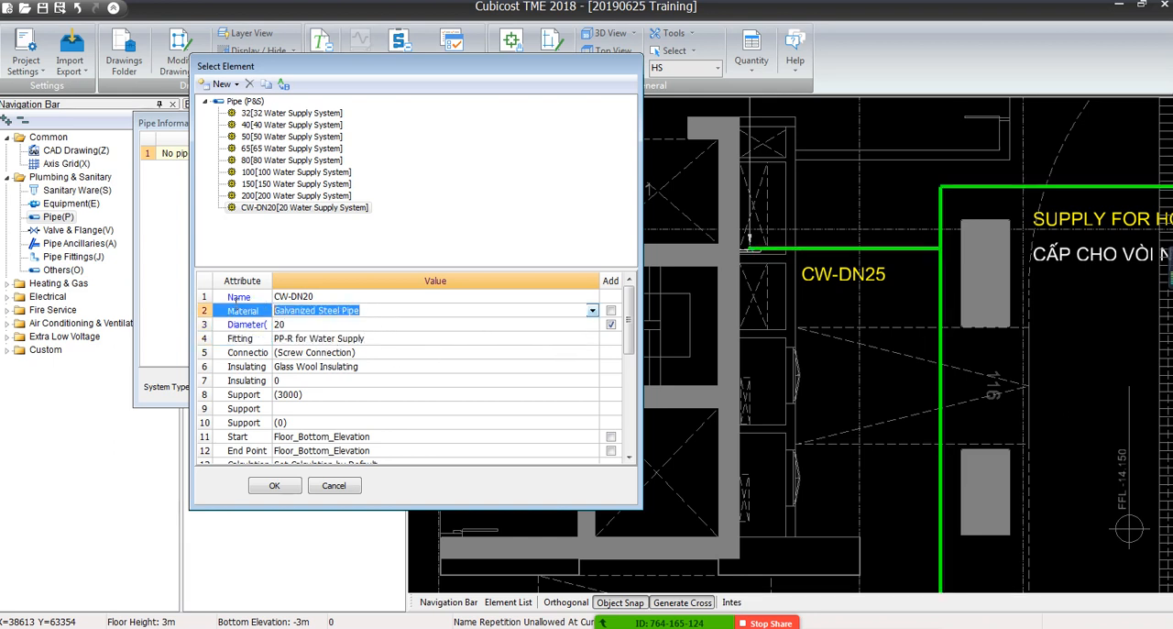
left_click(374, 338)
key("ctrl+v")
left_click(375, 353)
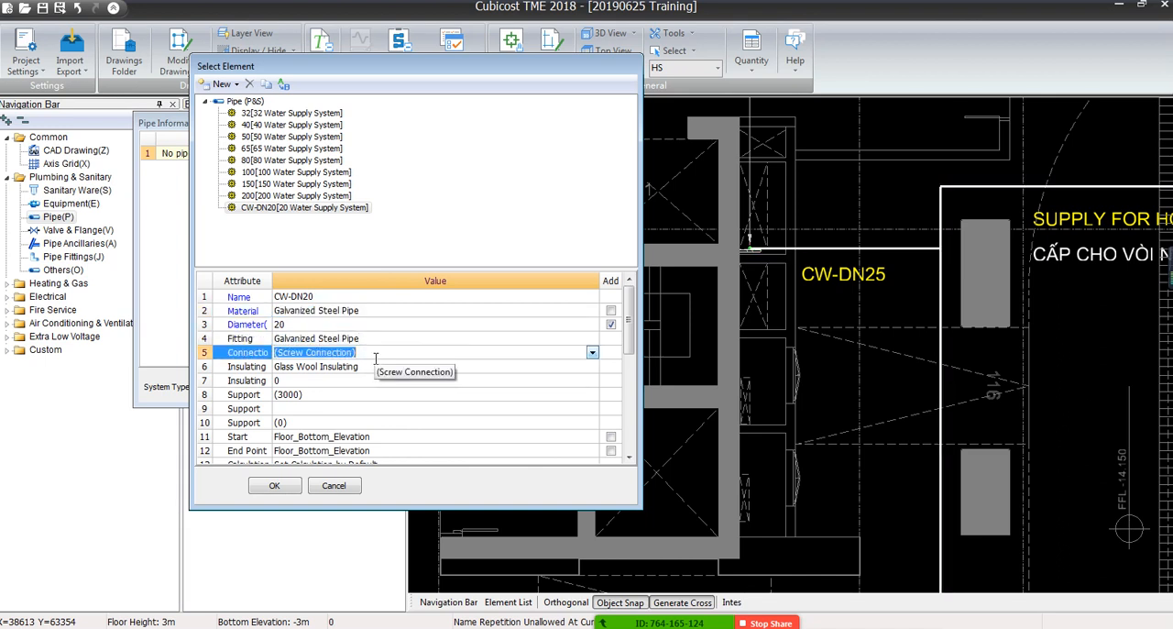
Reveal the full attribute names and set the CW-DN20 pipe's start and end point elevations to Floor_Top_Elevation
left_click(373, 380)
scroll(372, 390, "down", 5)
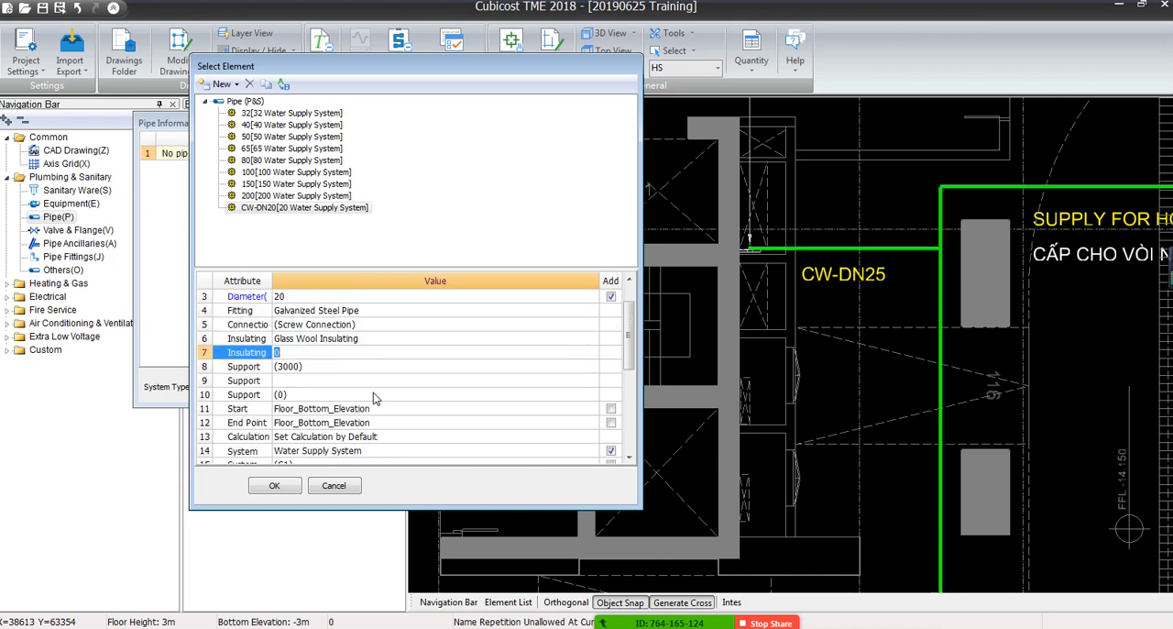
left_click(389, 365)
left_click(388, 382)
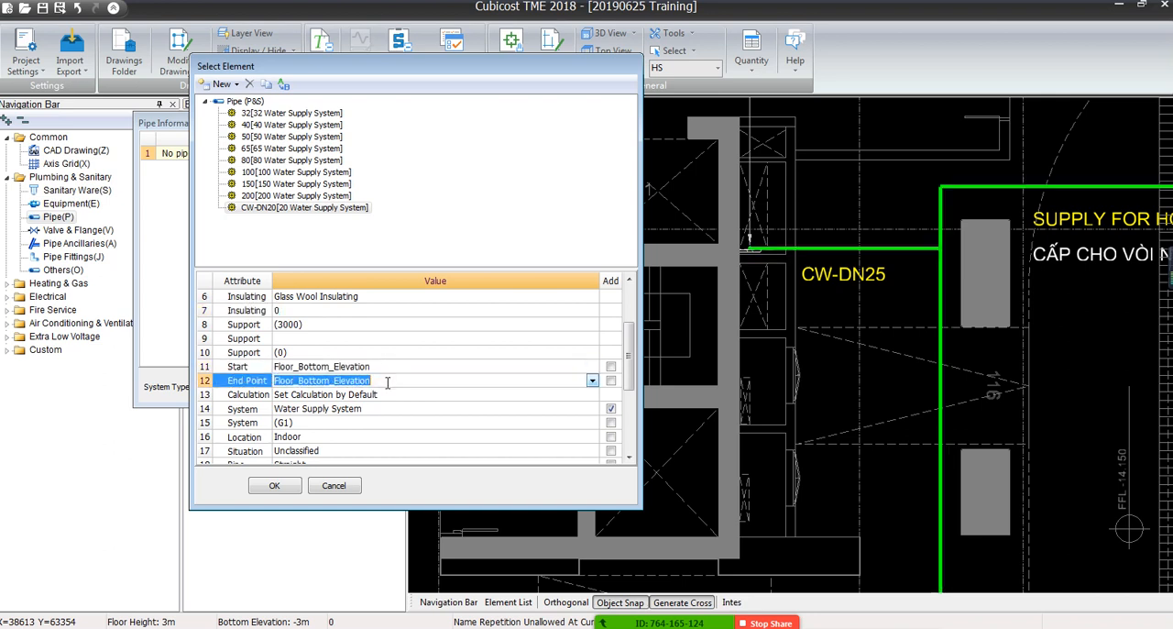
left_click(376, 369)
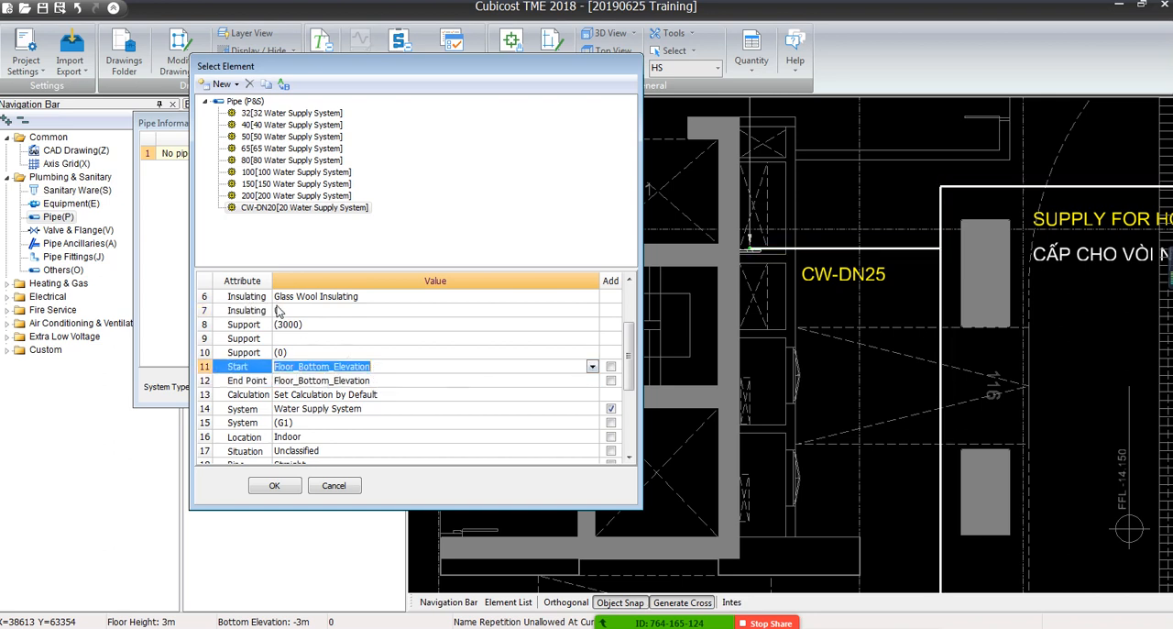
left_click_drag(271, 277, 348, 278)
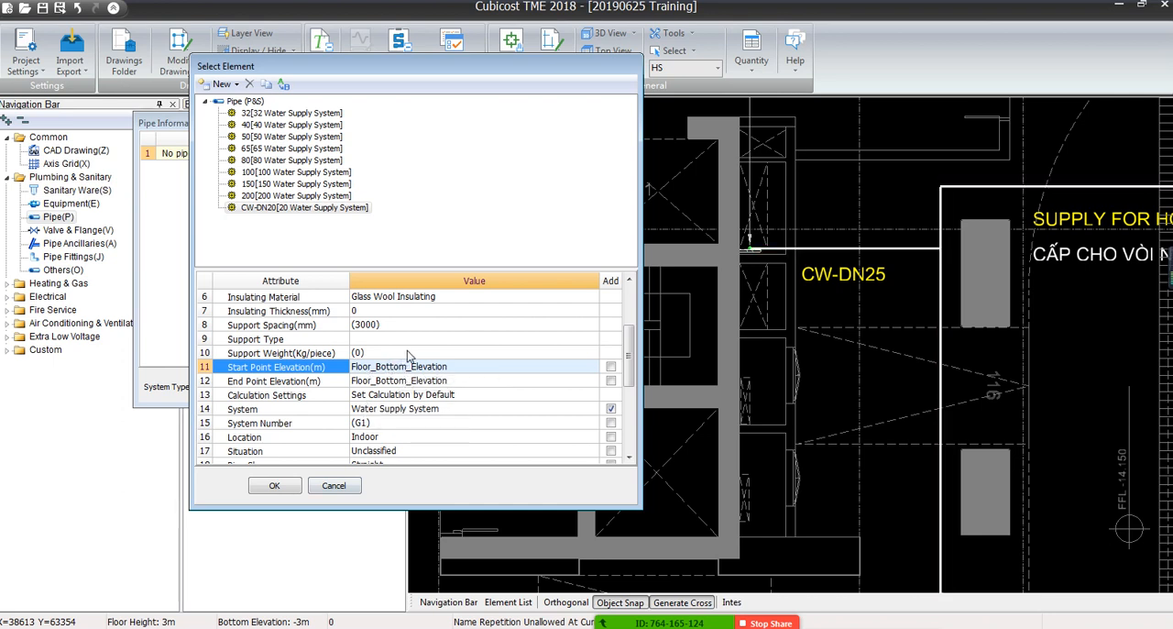
left_click(464, 366)
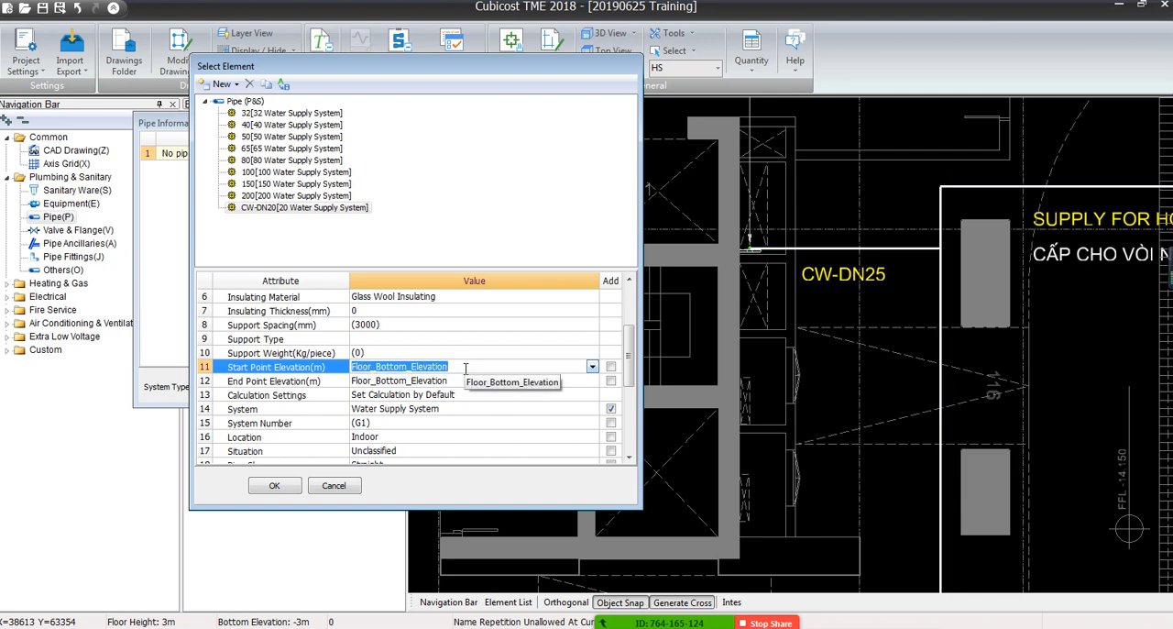
left_click(591, 367)
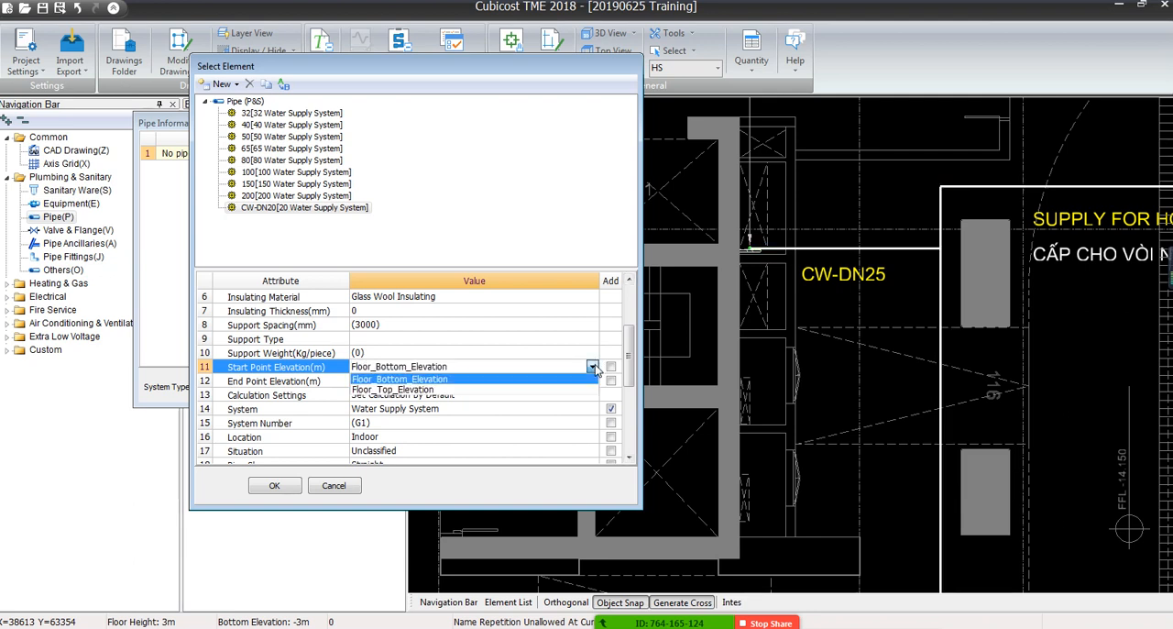
left_click(400, 388)
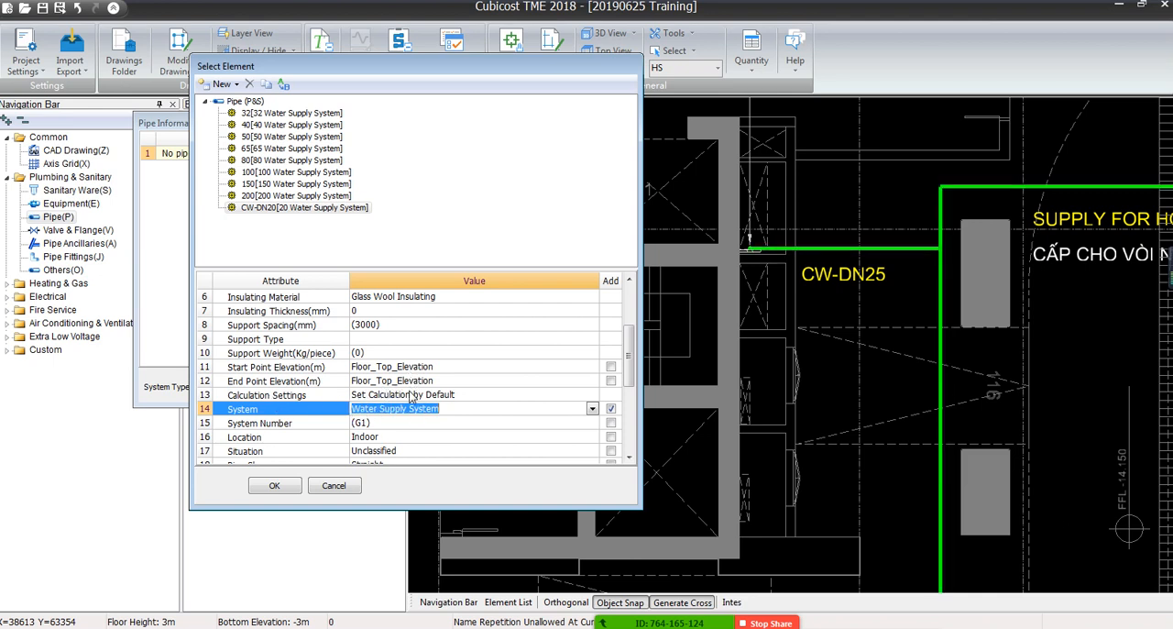
Set the CW-DN20 pipe's system to CW
left_click(409, 396)
left_click(412, 423)
scroll(413, 433, "down", 4)
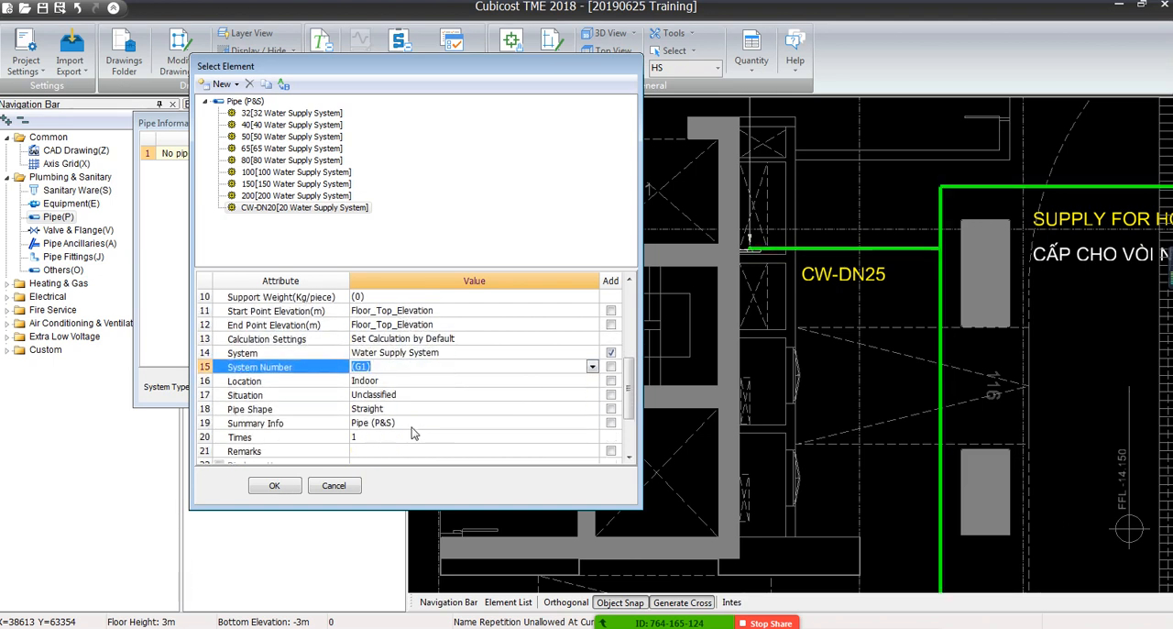
scroll(412, 434, "down", 2)
left_click(451, 325)
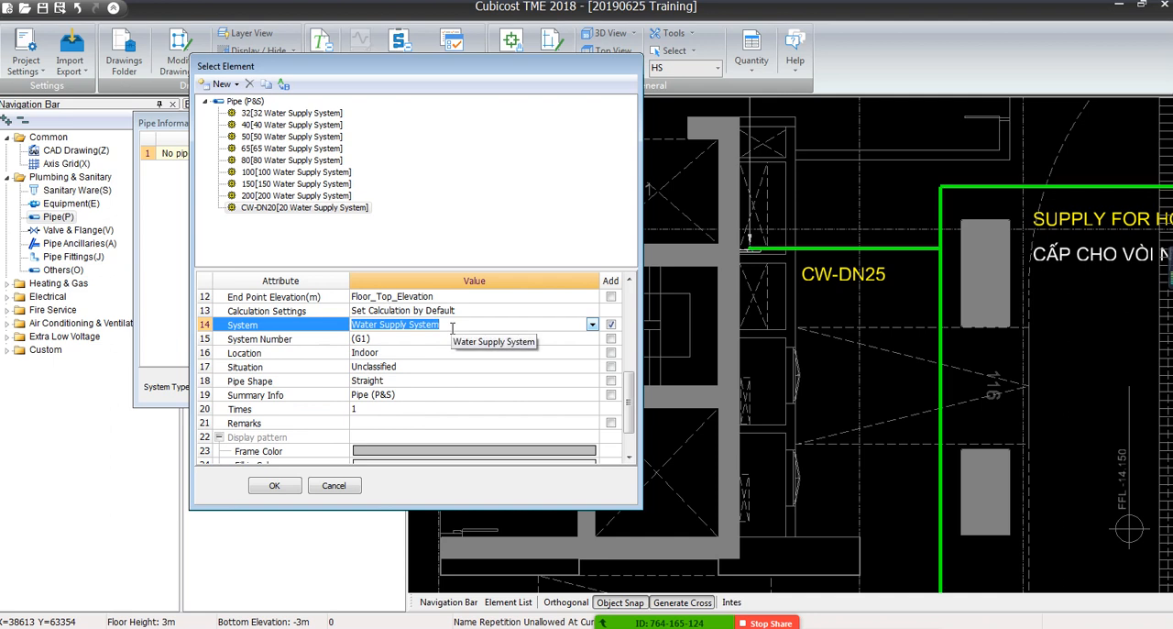
type("C")
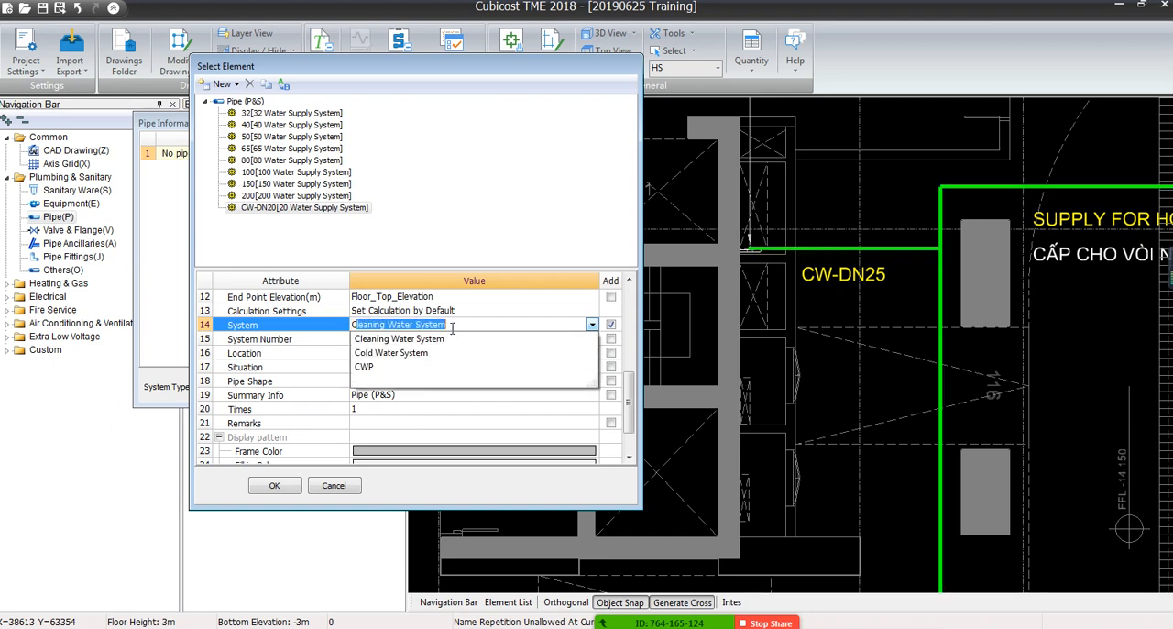
type("W")
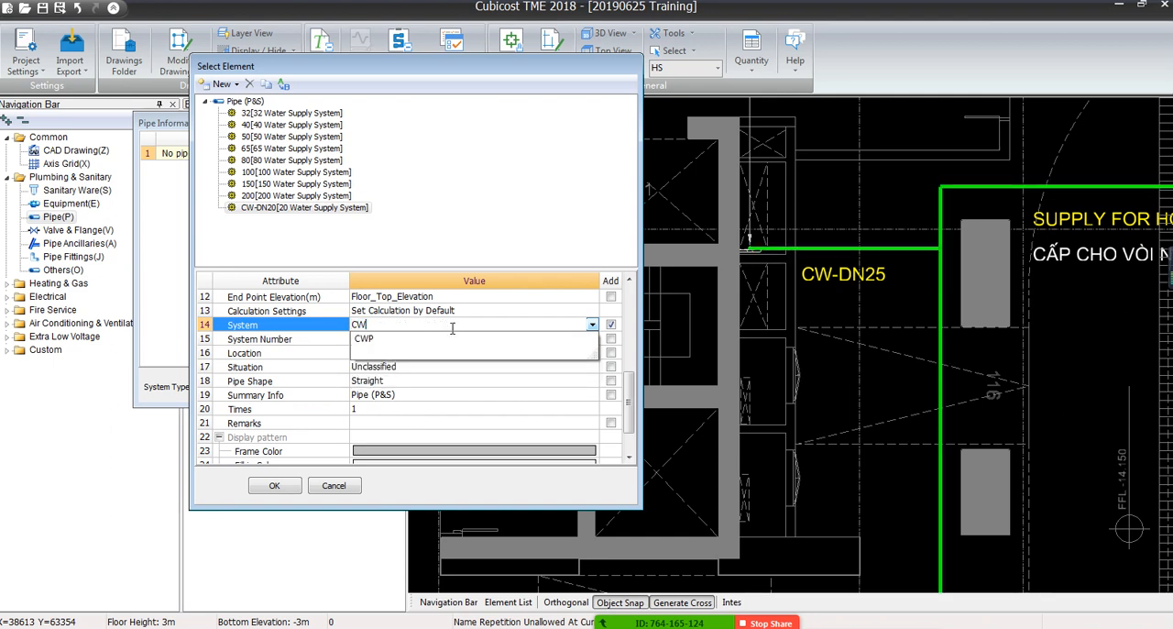
left_click(403, 410)
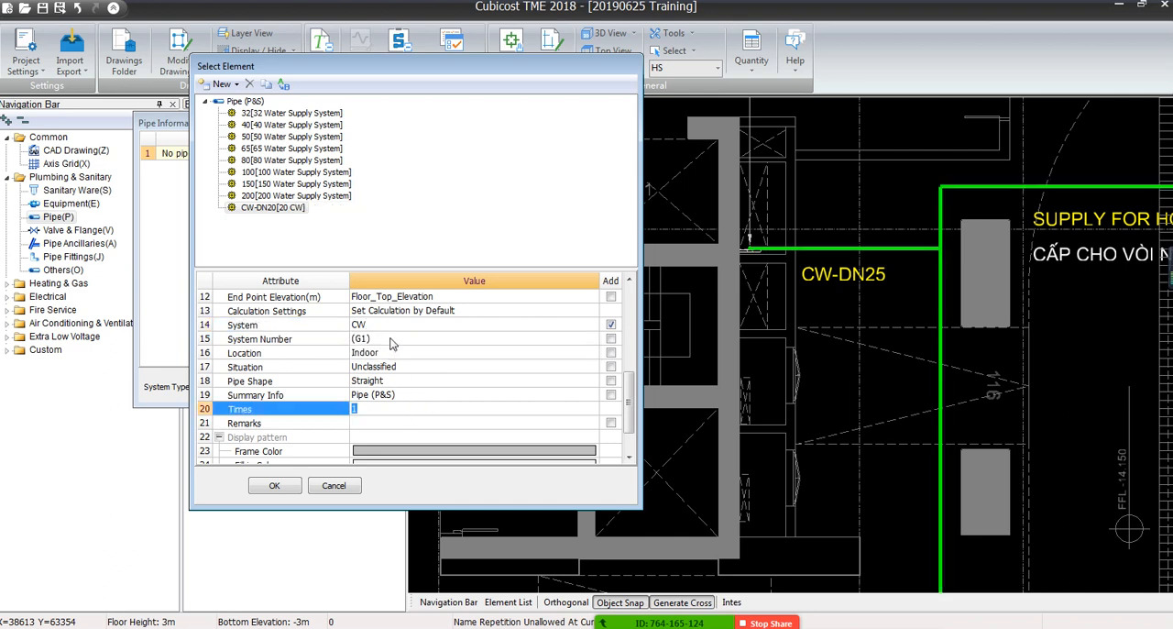
Set the CW-DN20 pipe's frame colour to cyan
left_click(386, 409)
scroll(386, 408, "down", 1)
left_click(387, 421)
left_click(592, 423)
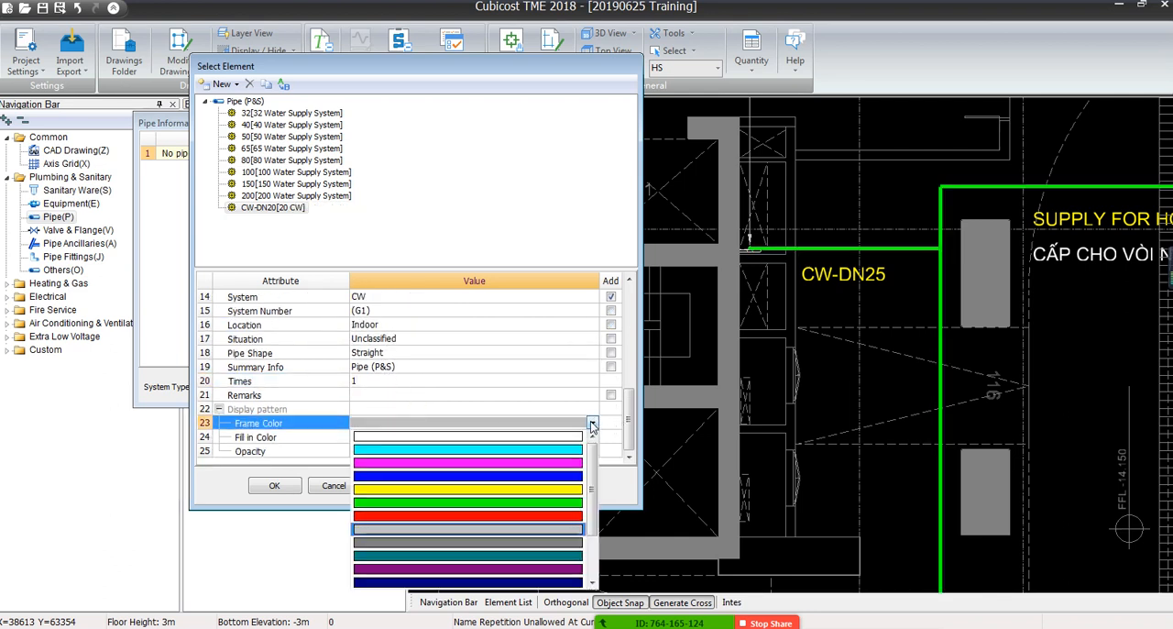
left_click(524, 449)
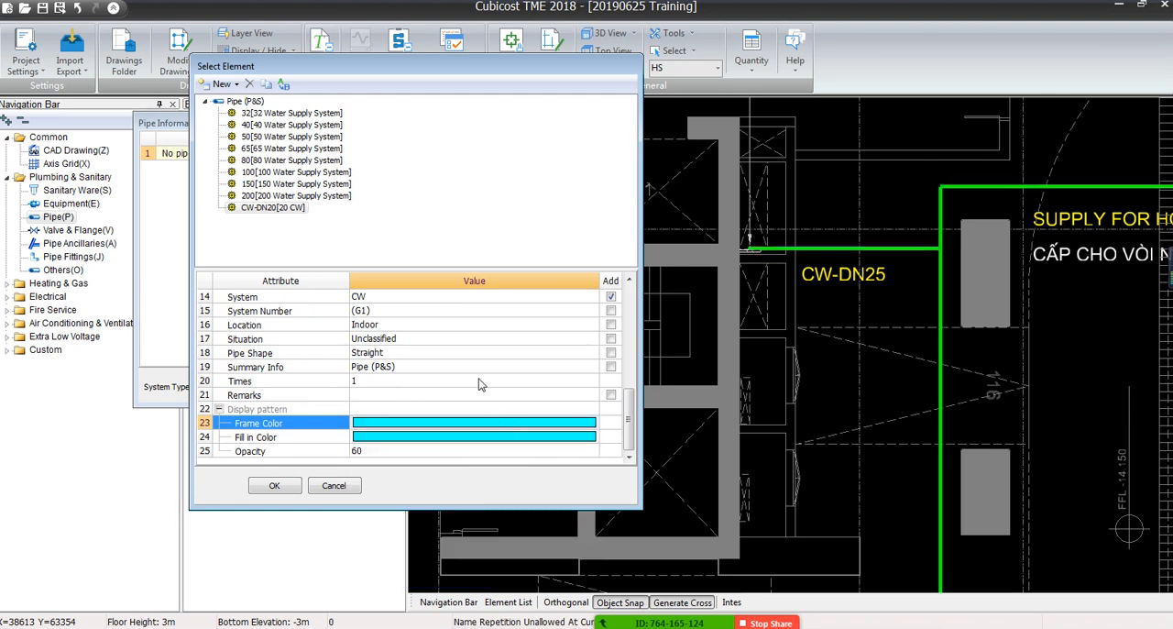
Narrow the element selection dialog, accept the CW-DN20 element and generate the identified pipe run with it
scroll(405, 348, "up", 5)
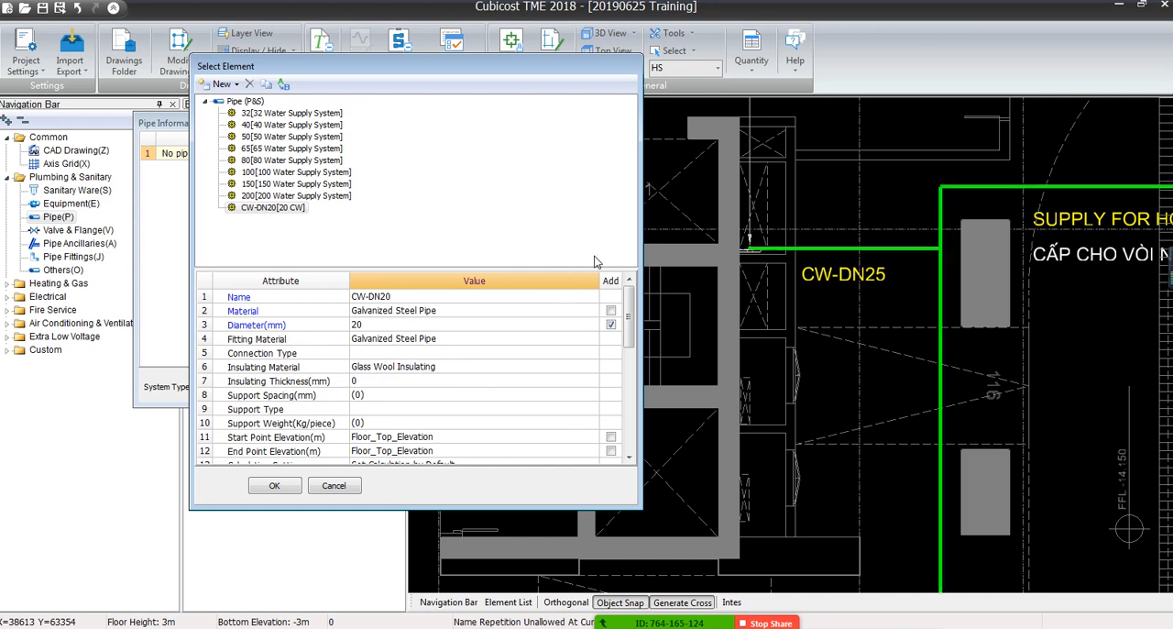
left_click_drag(638, 241, 516, 272)
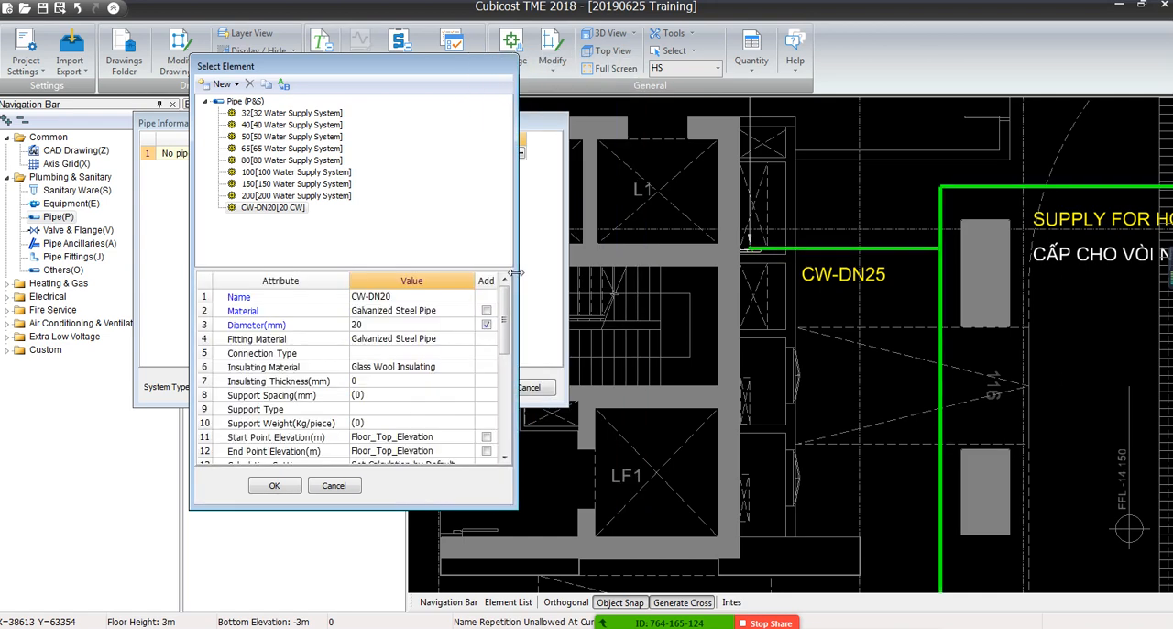
scroll(378, 350, "down", 5)
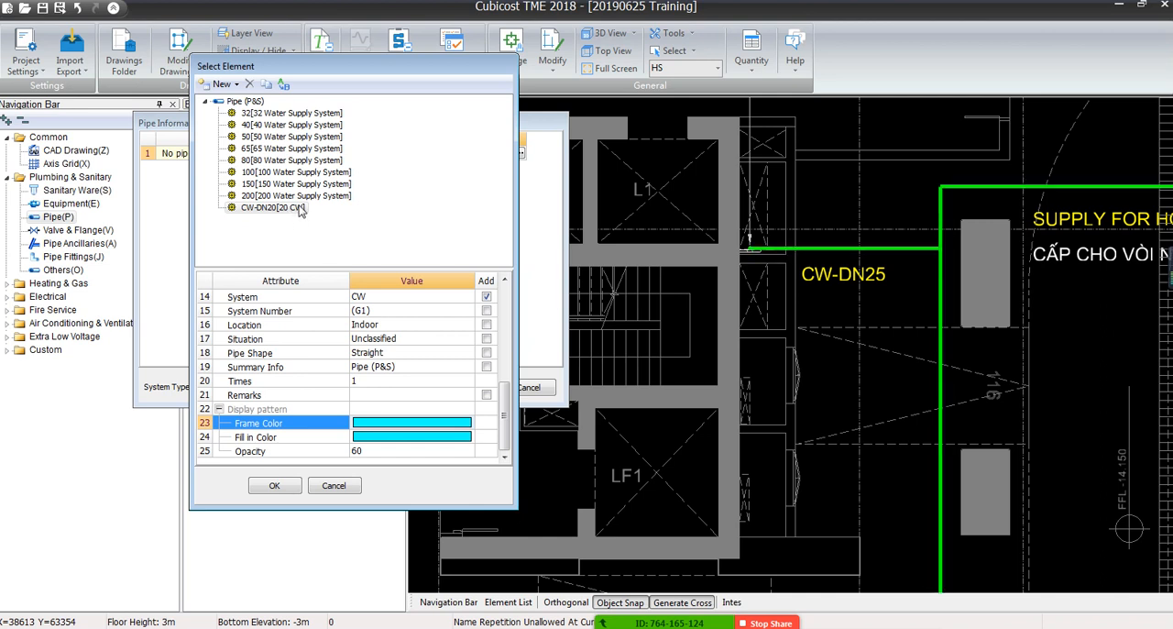
left_click(276, 487)
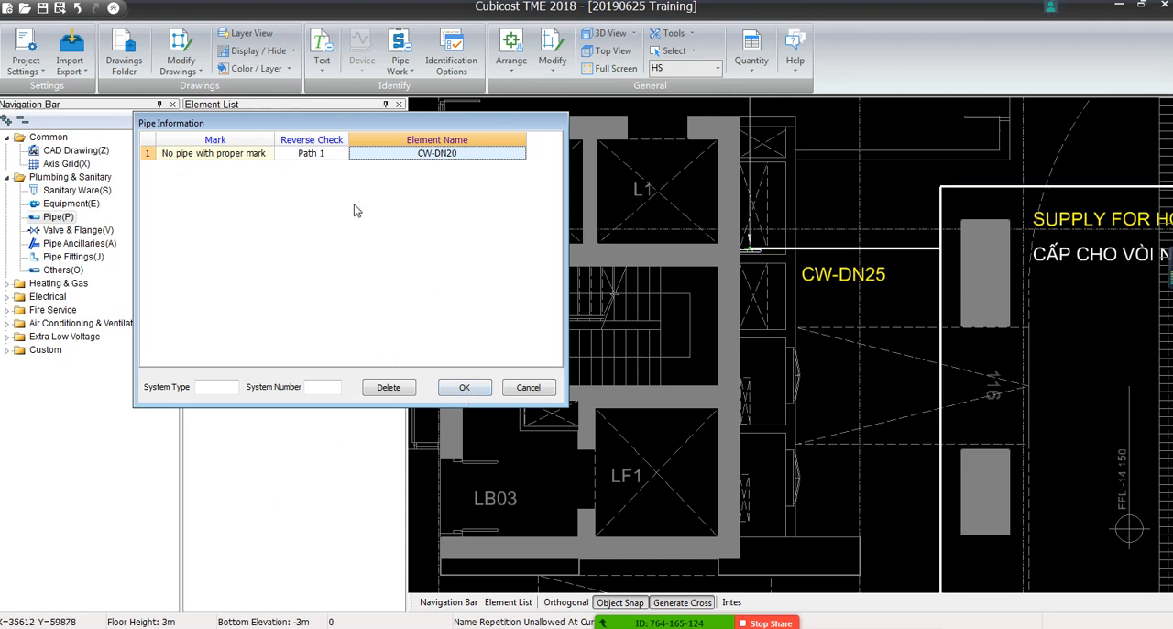
left_click(451, 383)
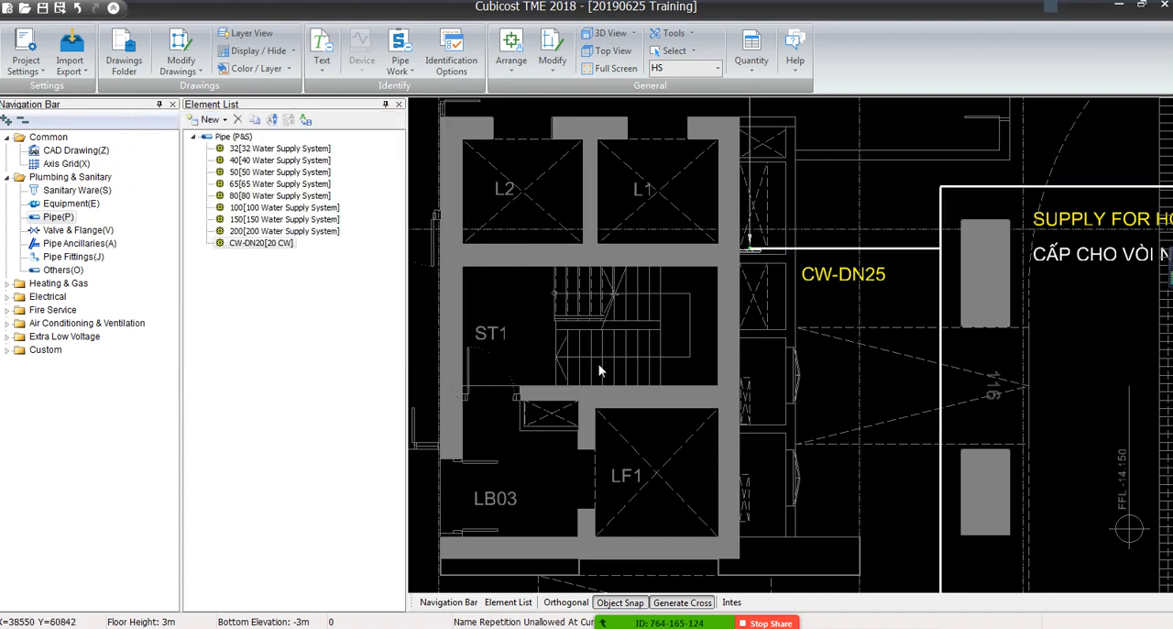
Display the CAD drawing in grey so that the generated CW-DN20 pipes stand out
scroll(605, 393, "down", 4)
scroll(604, 392, "down", 2)
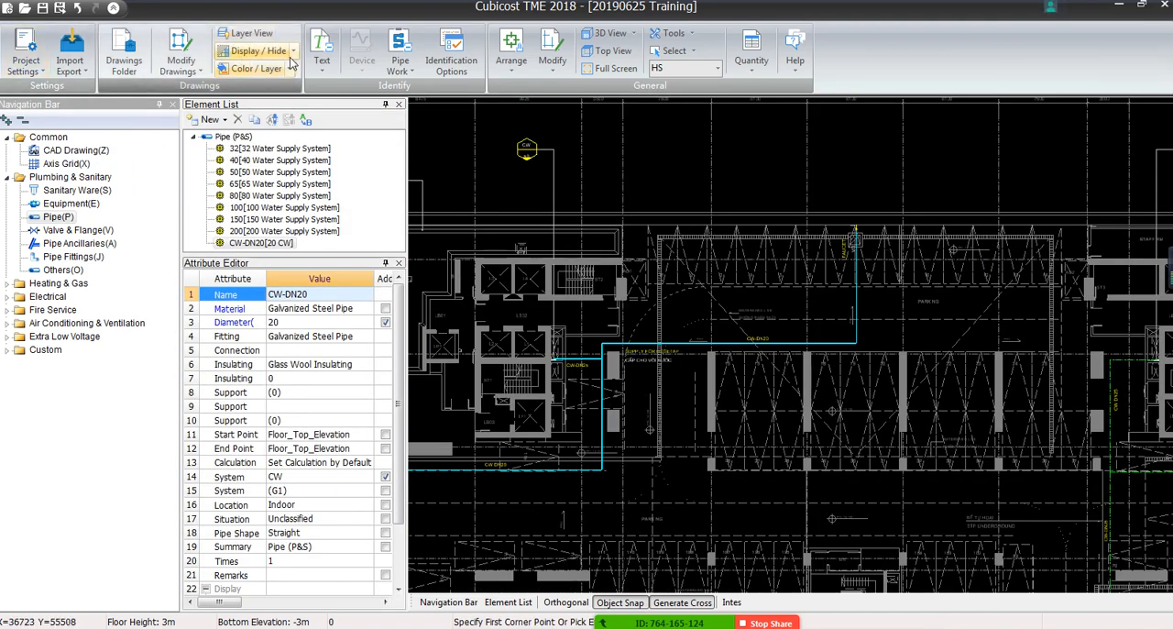
left_click(261, 50)
left_click(267, 107)
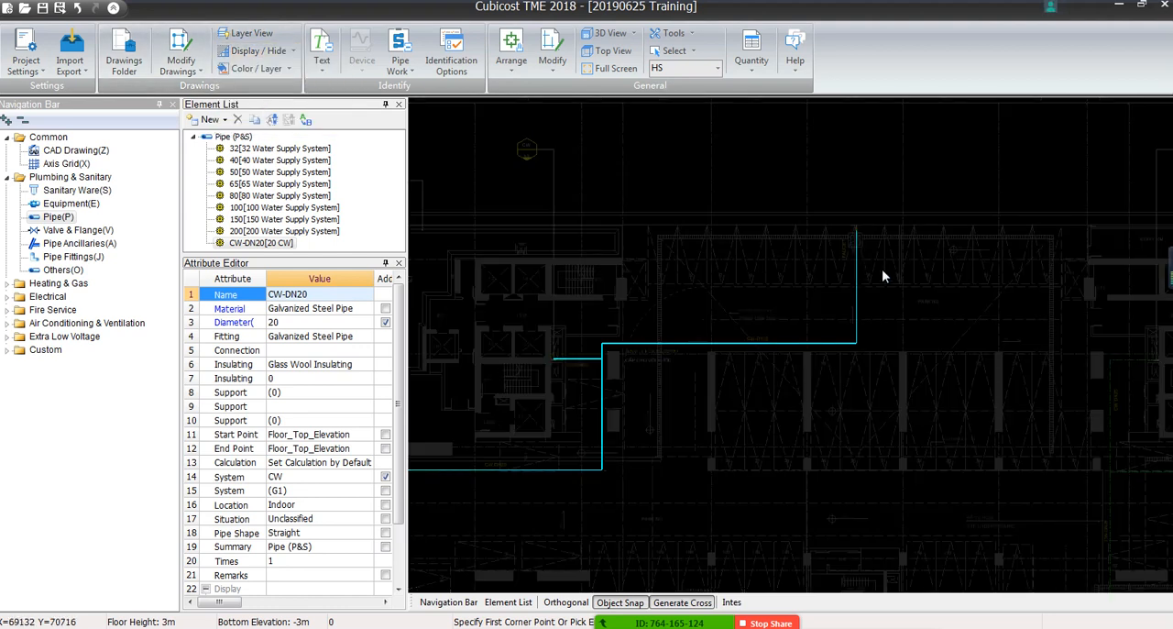
middle_click_drag(598, 505, 723, 465)
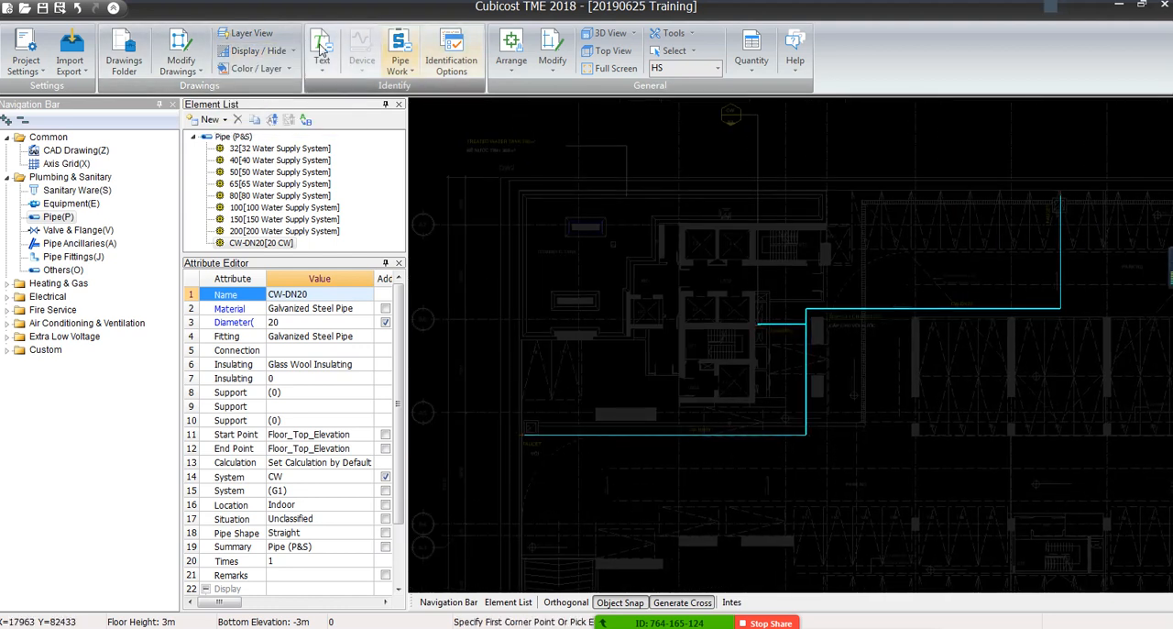
Copy the CW-DN20 pipe element, name the copy CW-DN25 and set its diameter to 25
scroll(787, 302, "up", 6)
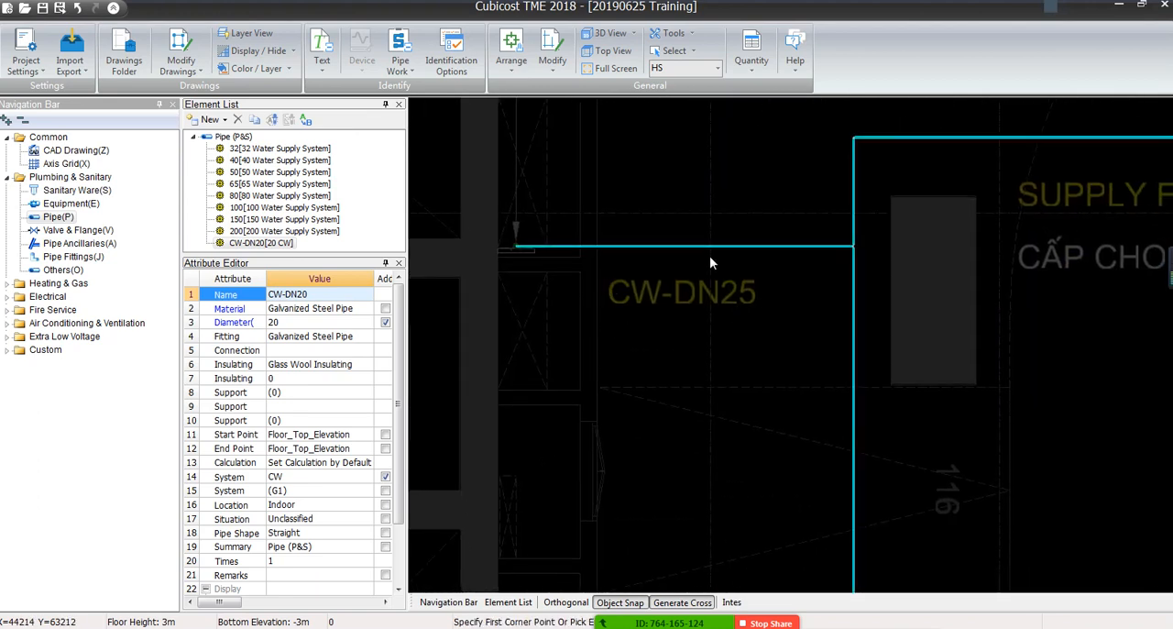
left_click(256, 120)
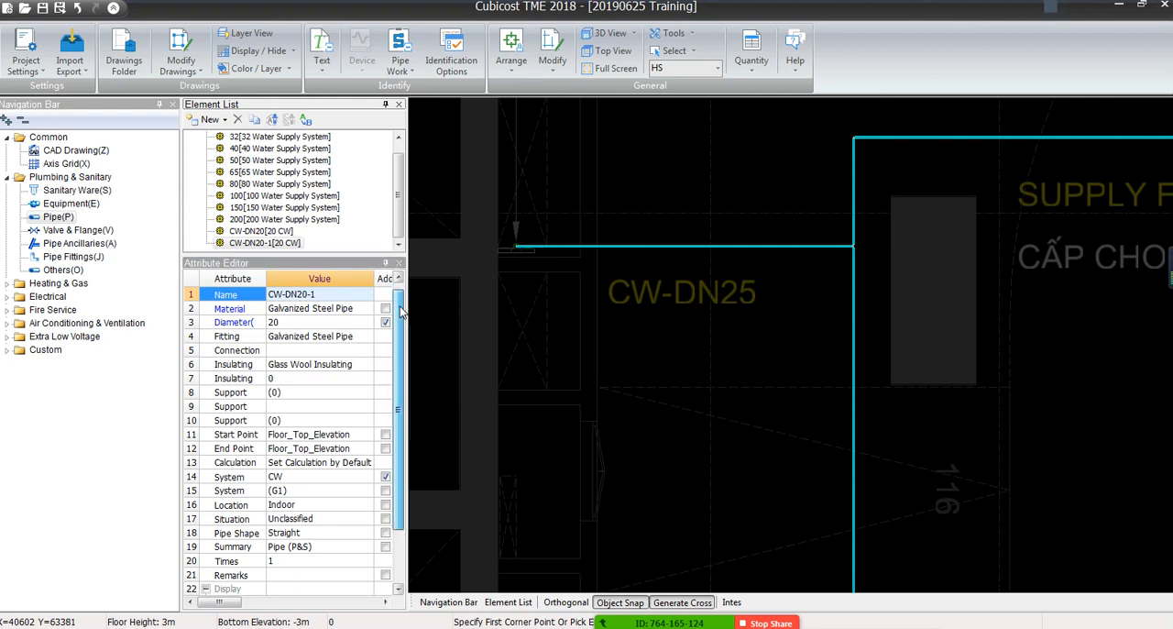
left_click(364, 291)
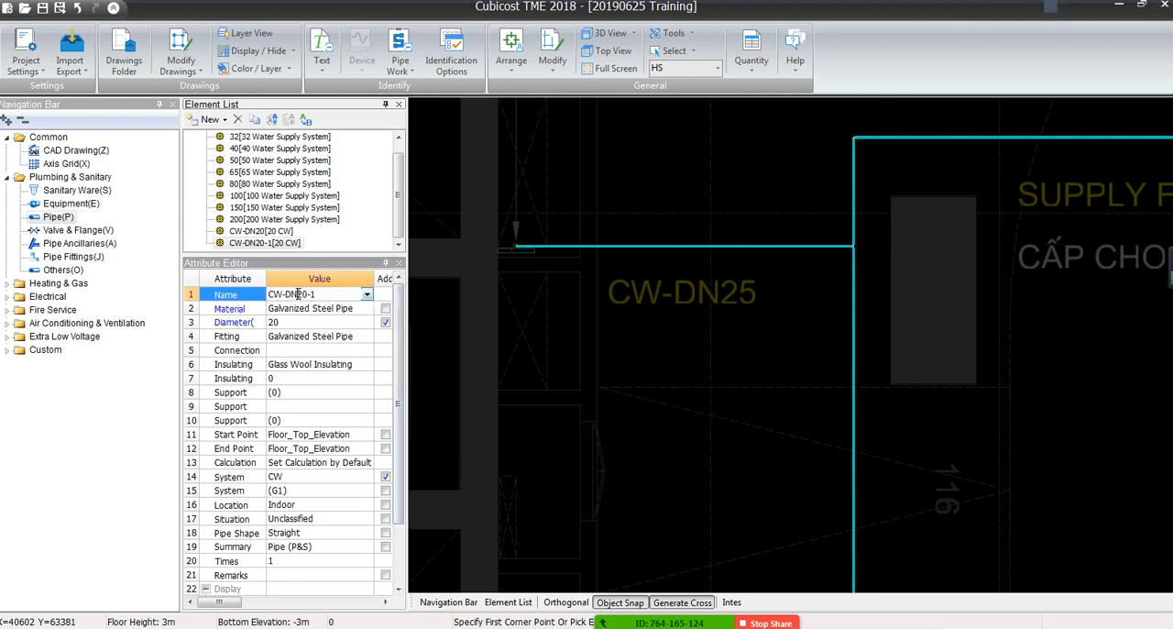
left_click_drag(295, 293, 331, 293)
left_click(309, 323)
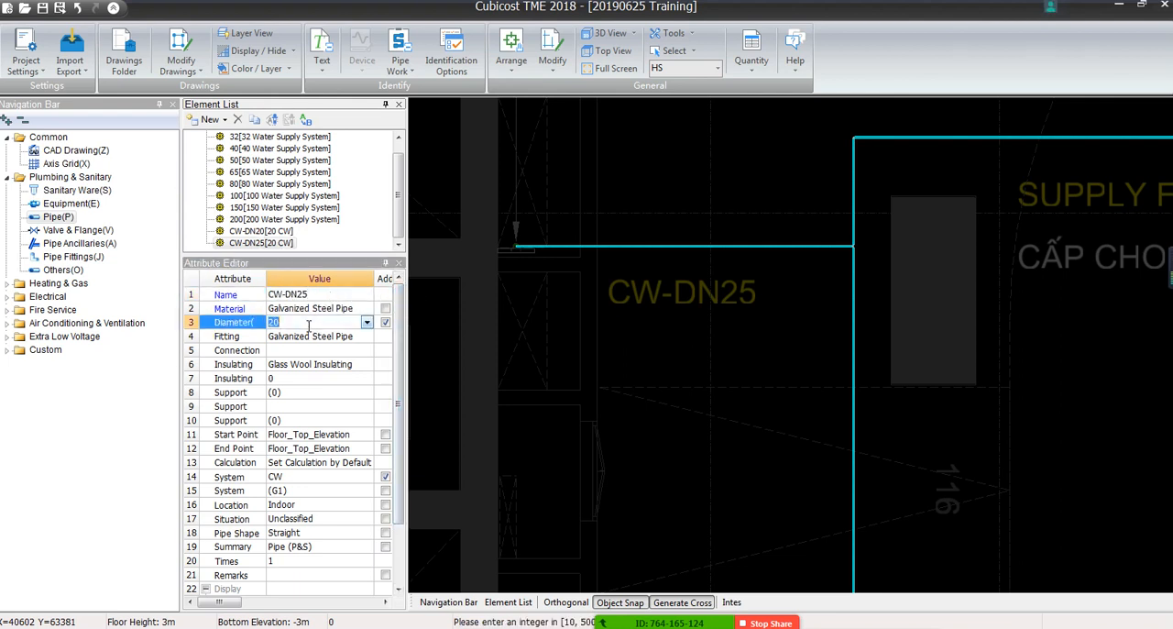
type("25")
left_click(326, 406)
scroll(326, 406, "down", 1)
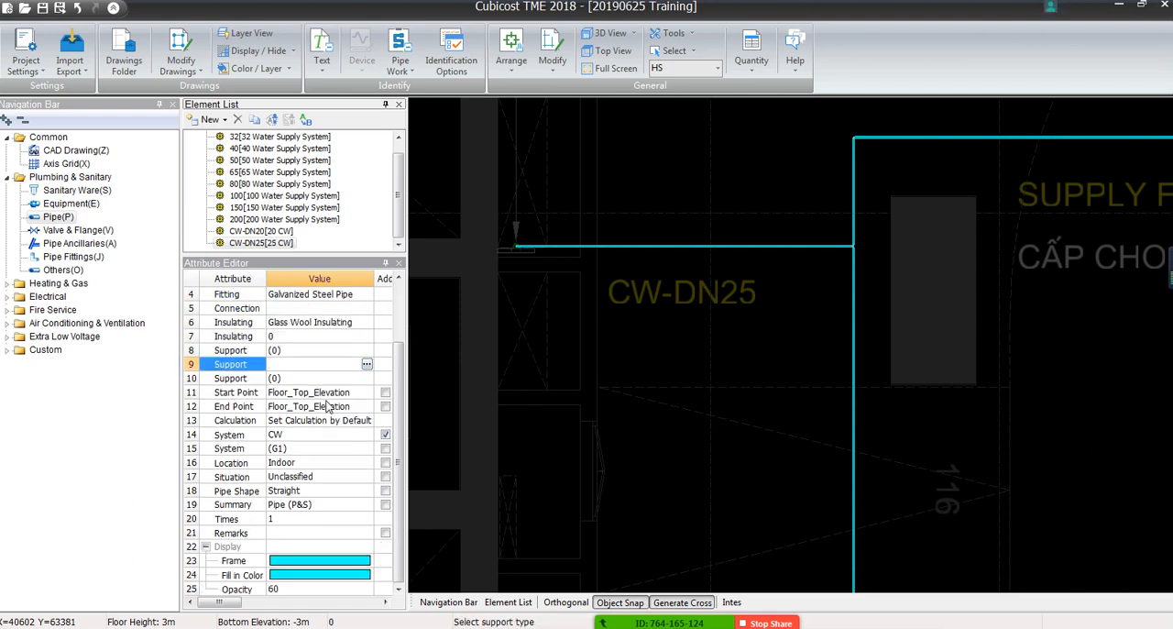
left_click(319, 560)
left_click(303, 518)
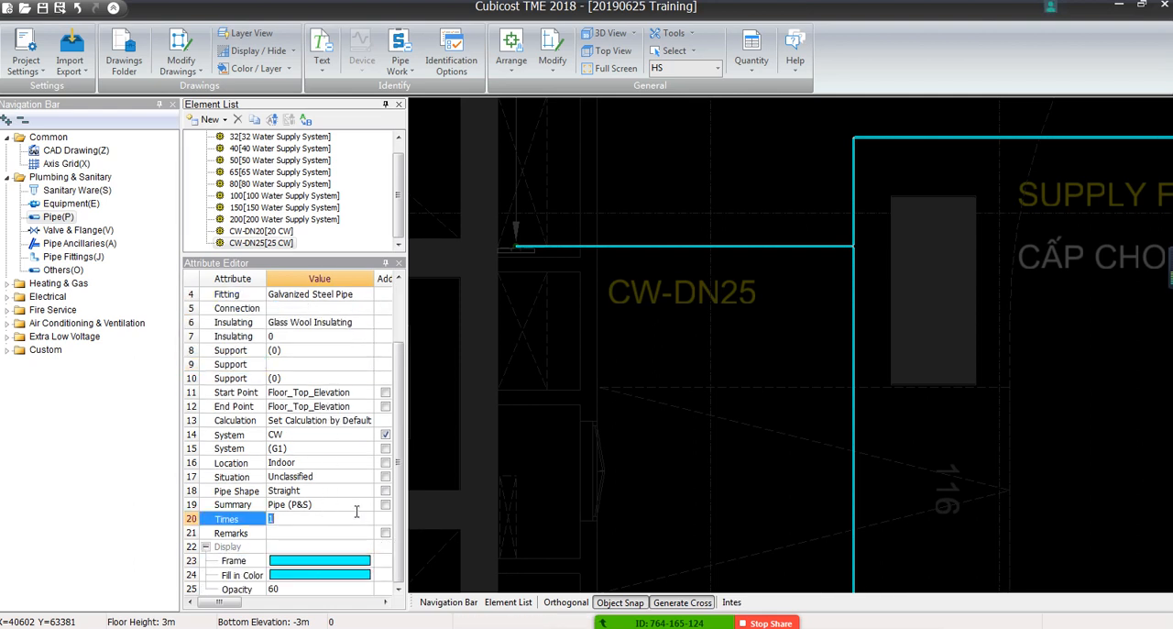
scroll(326, 284, "up", 1)
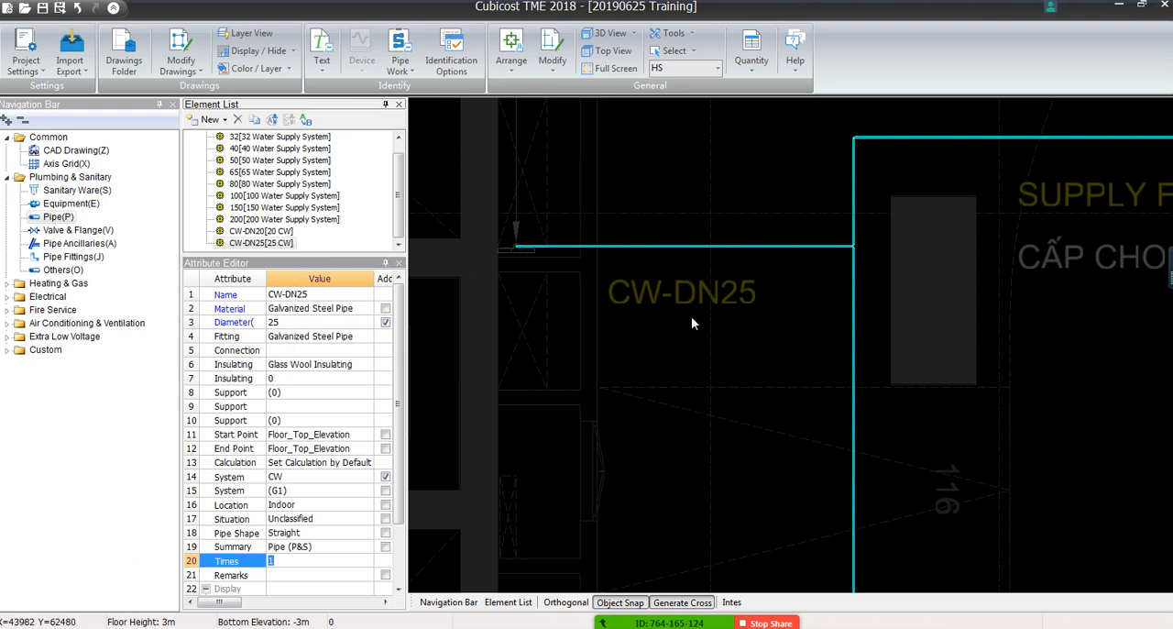
Reassign the short horizontal branch above the CW-DN25 label to the existing CW-DN25 element
left_click(667, 341)
left_click(597, 246)
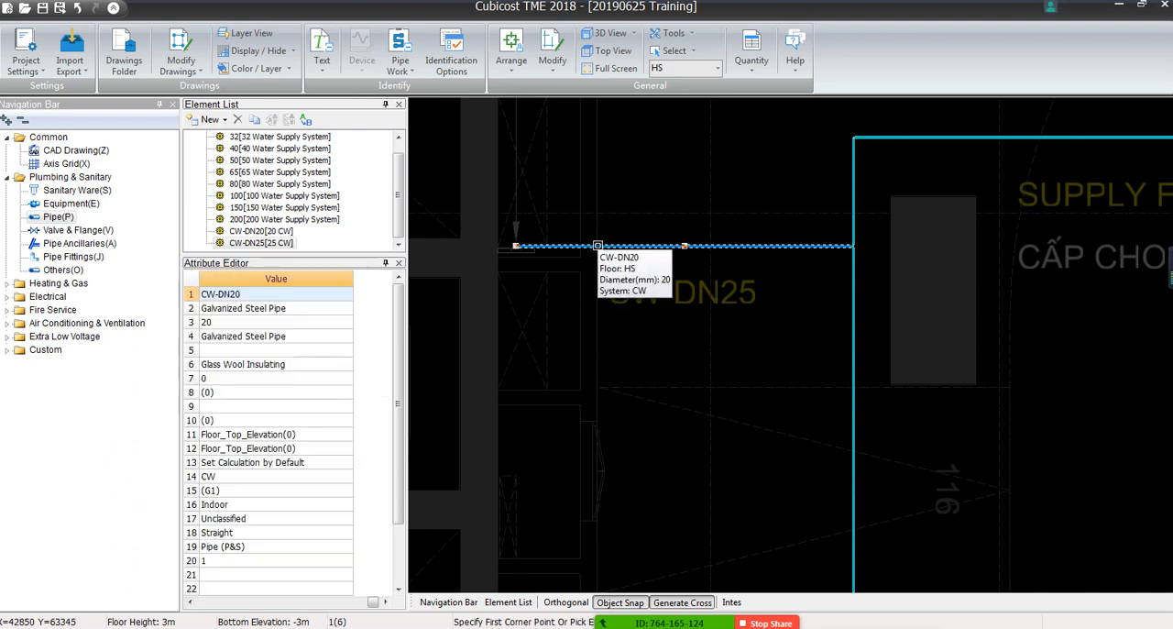
left_click(306, 297)
left_click(346, 294)
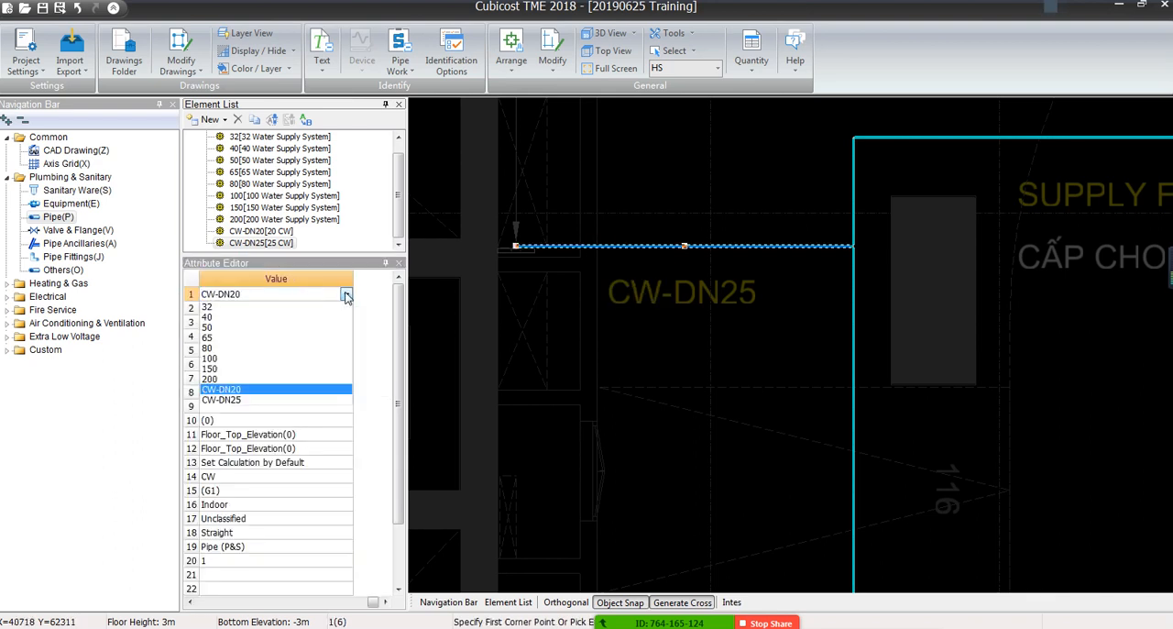
left_click(221, 400)
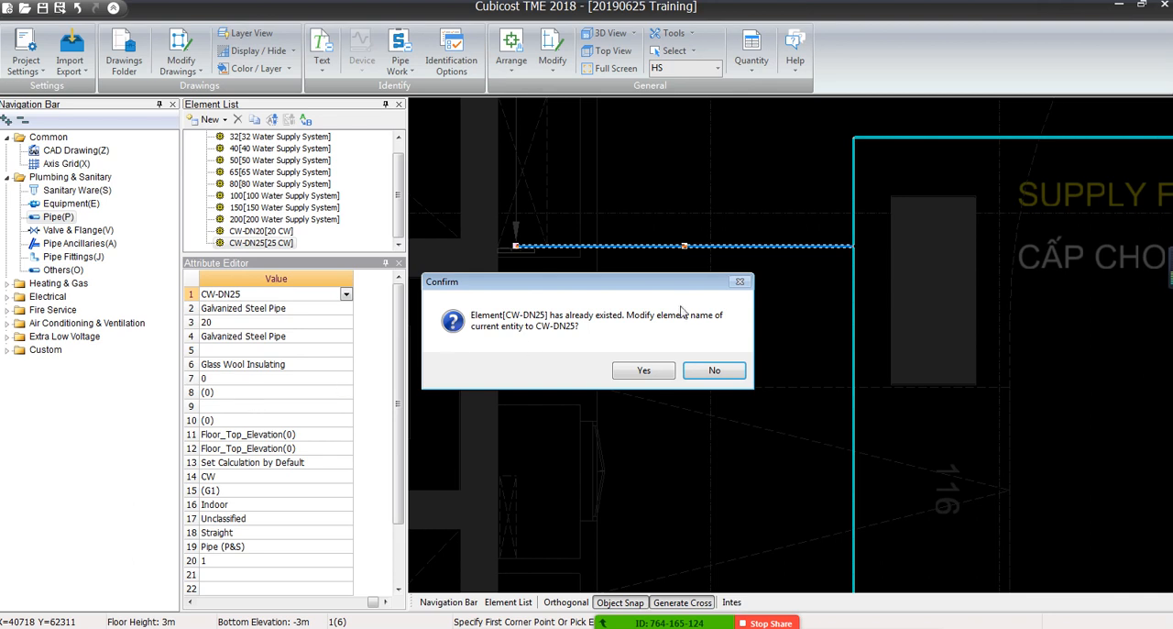
left_click(644, 370)
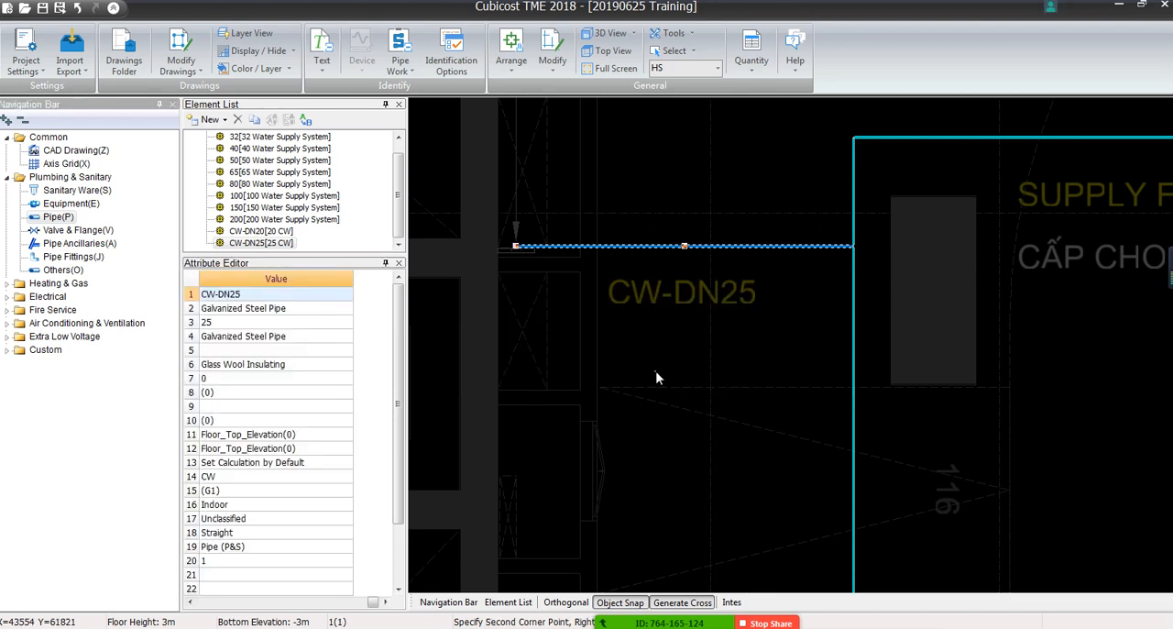
Examine the fitting where the CW-DN25 branch meets the vertical pipe and check the rest of the generated run
scroll(707, 226, "up", 5)
middle_click_drag(1003, 364, 469, 348)
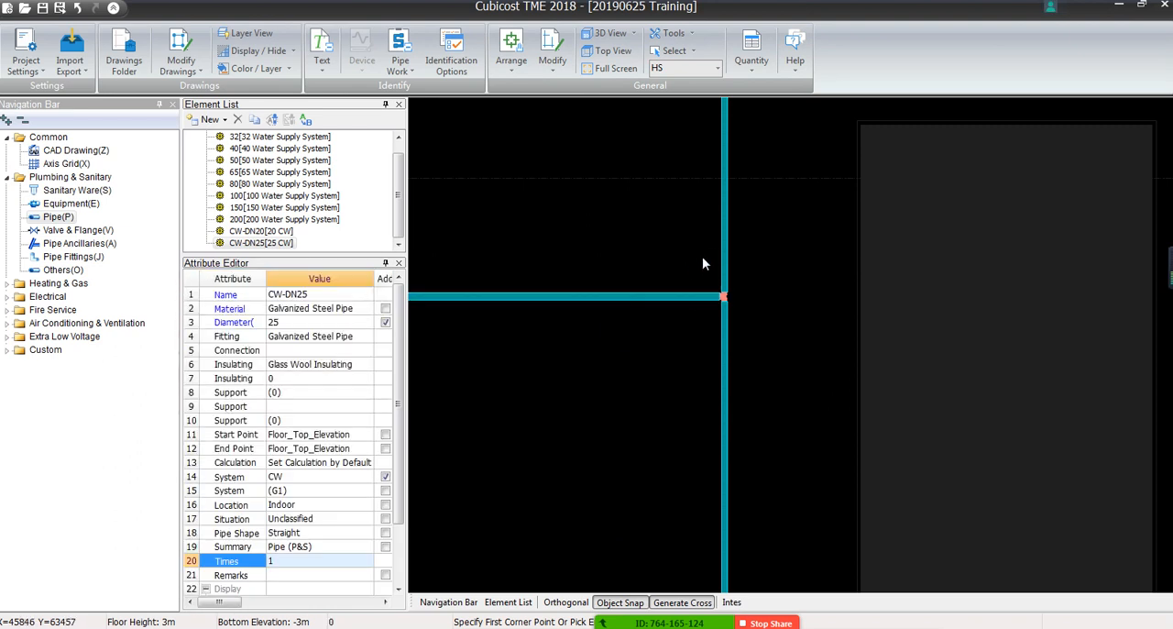
left_click(829, 272)
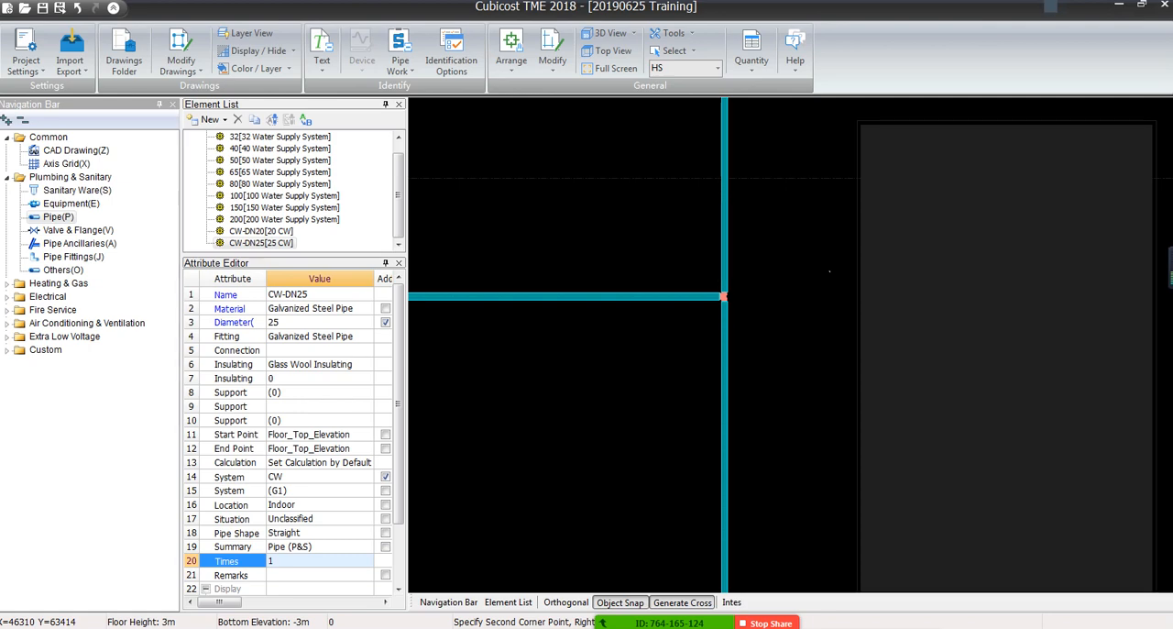
scroll(693, 321, "down", 10)
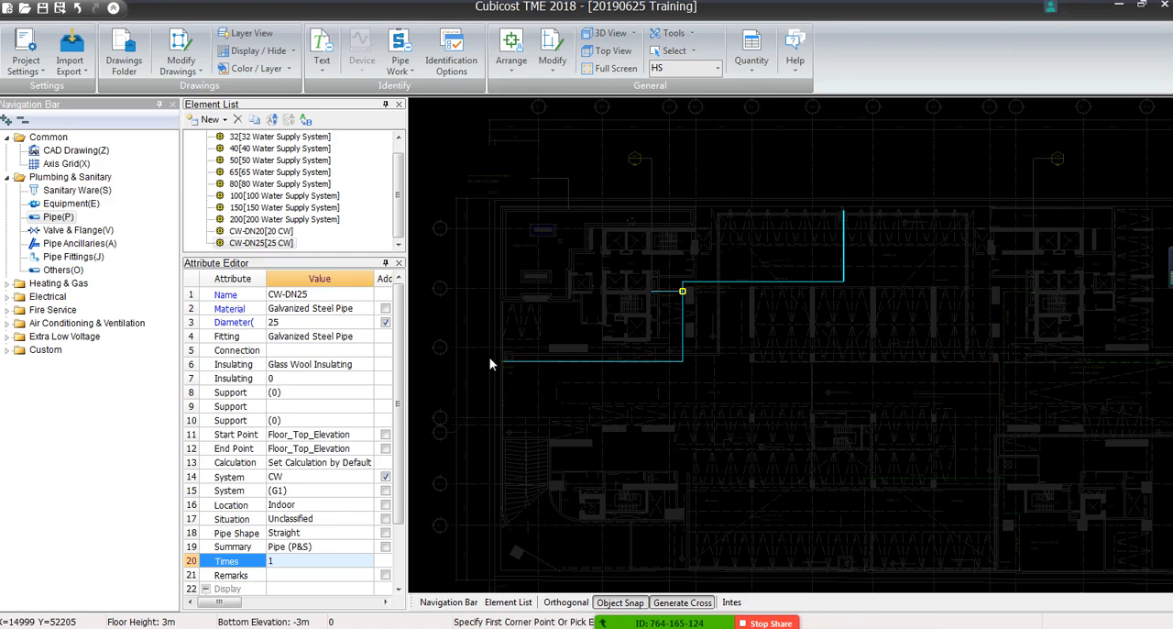
scroll(873, 310, "up", 4)
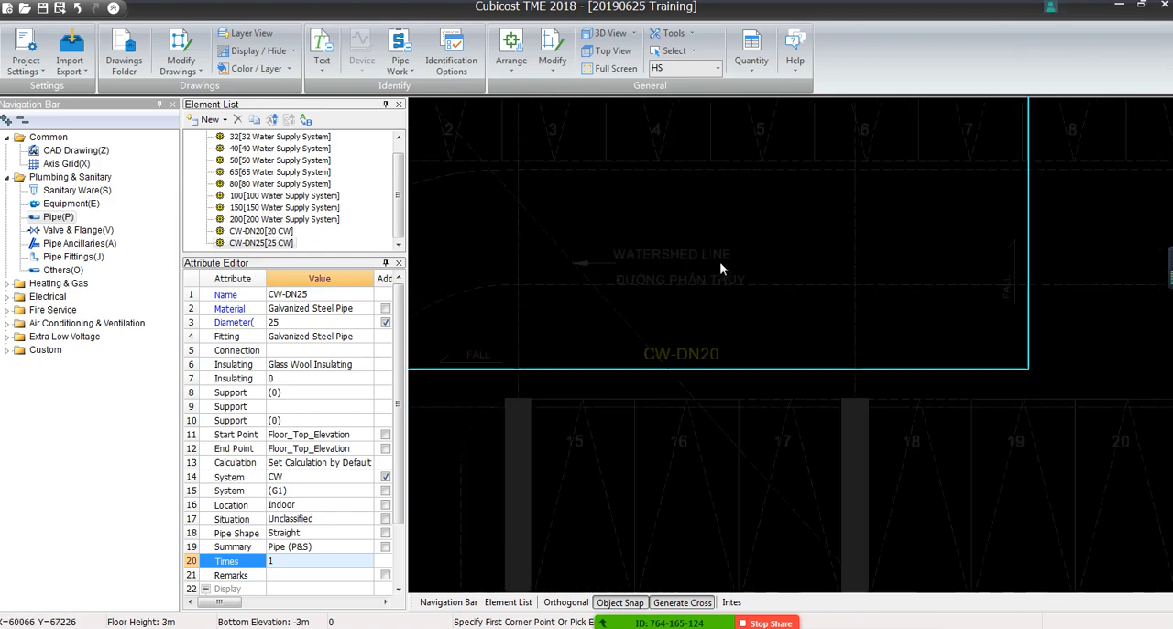
scroll(719, 261, "down", 2)
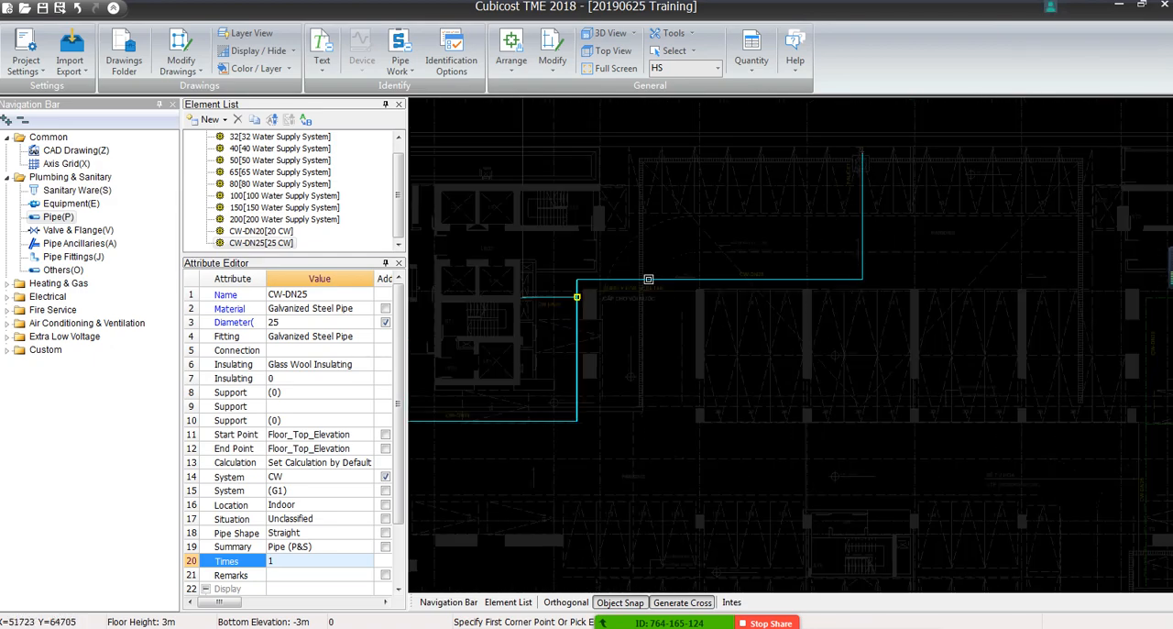
middle_click_drag(592, 400, 824, 344)
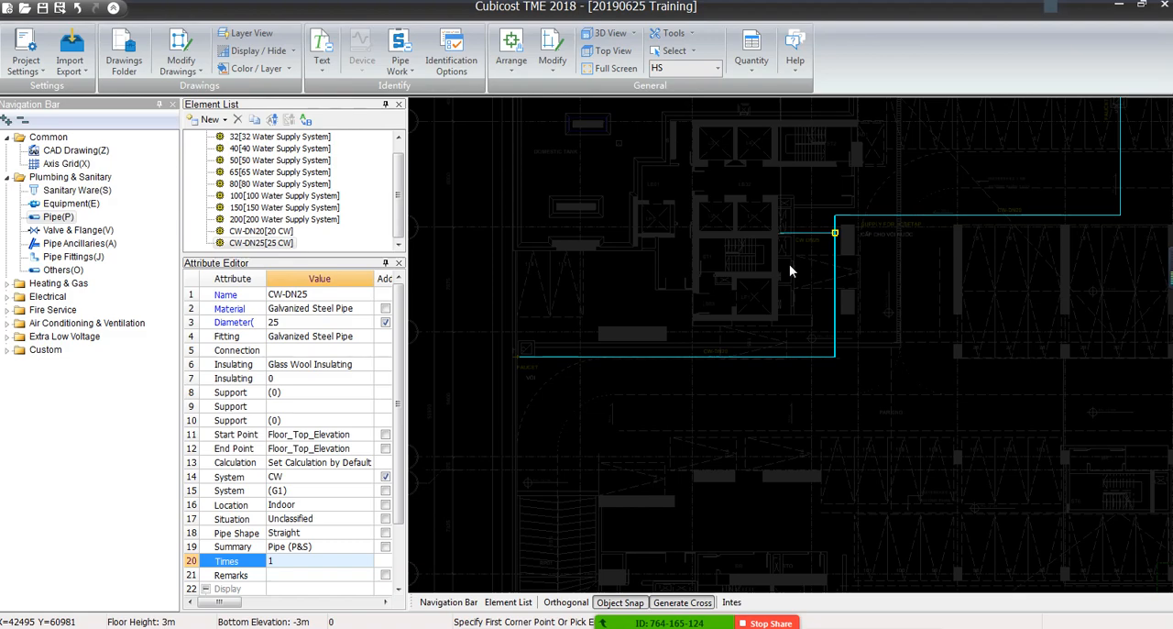
Survey the CW-DN20 and CW-DN25 lines not yet identified, around the second building core and the STP technical room
scroll(790, 268, "down", 5)
scroll(876, 297, "up", 8)
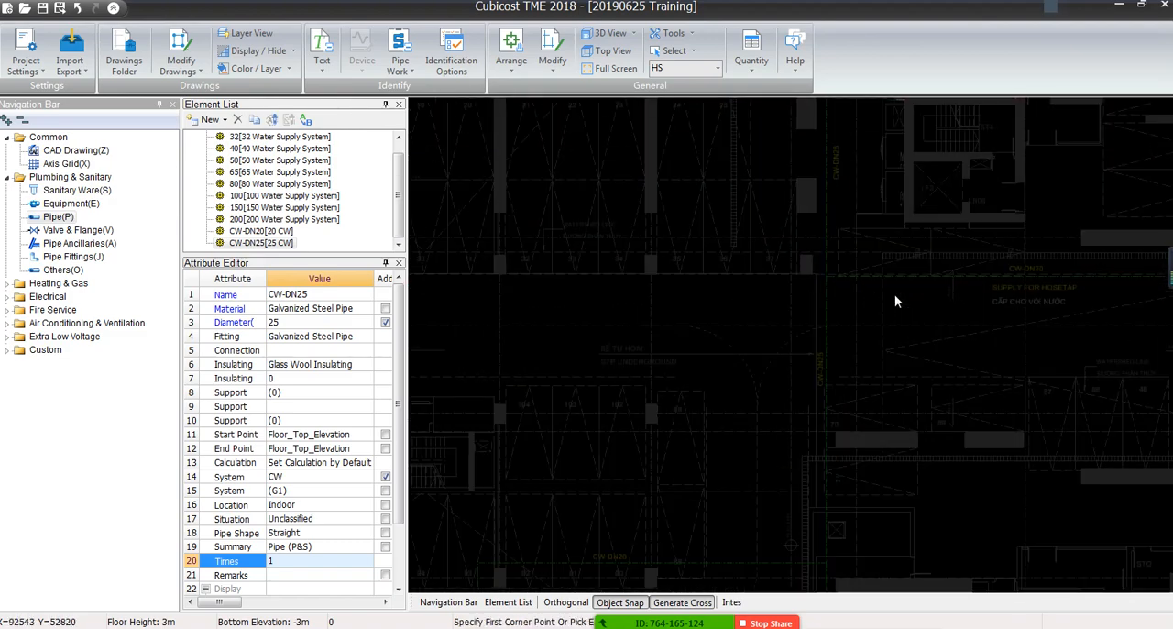
scroll(820, 308, "down", 3)
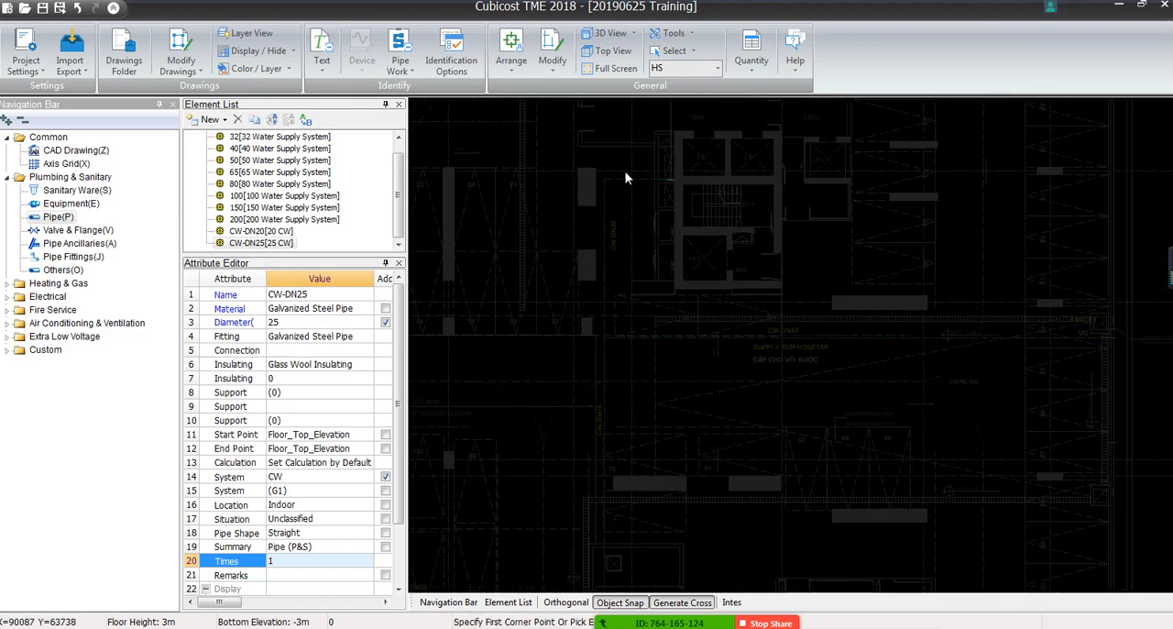
middle_click_drag(608, 327, 670, 175)
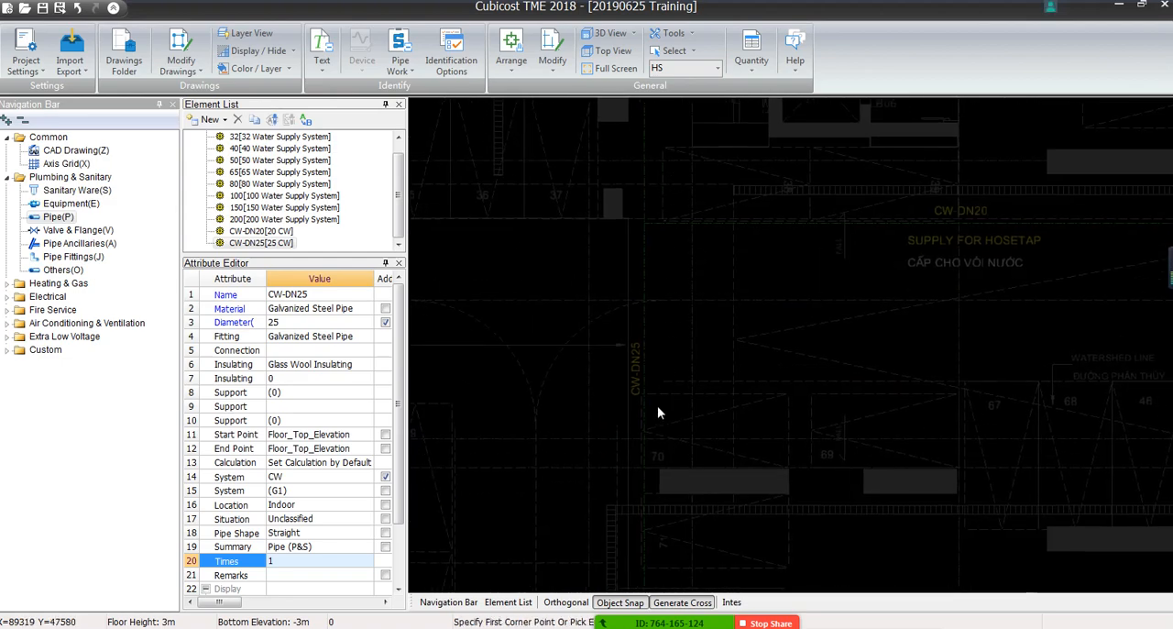
middle_click_drag(657, 405, 791, 57)
middle_click_drag(761, 371, 801, 316)
middle_click_drag(913, 376, 778, 164)
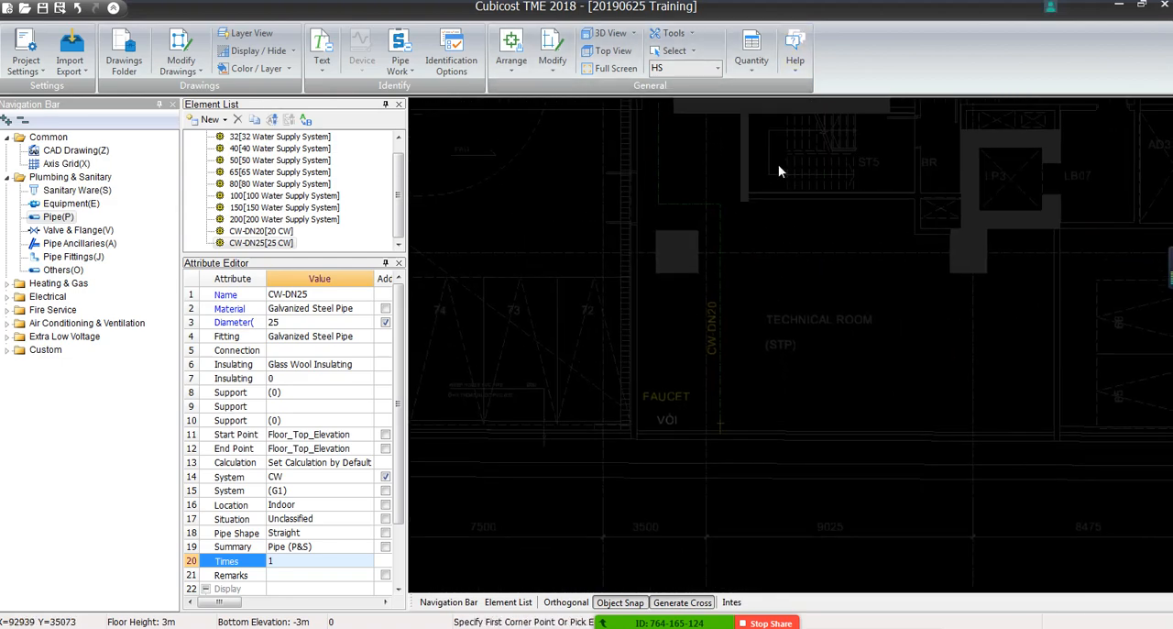
scroll(769, 214, "down", 4)
middle_click_drag(768, 214, 754, 448)
middle_click_drag(789, 313, 702, 473)
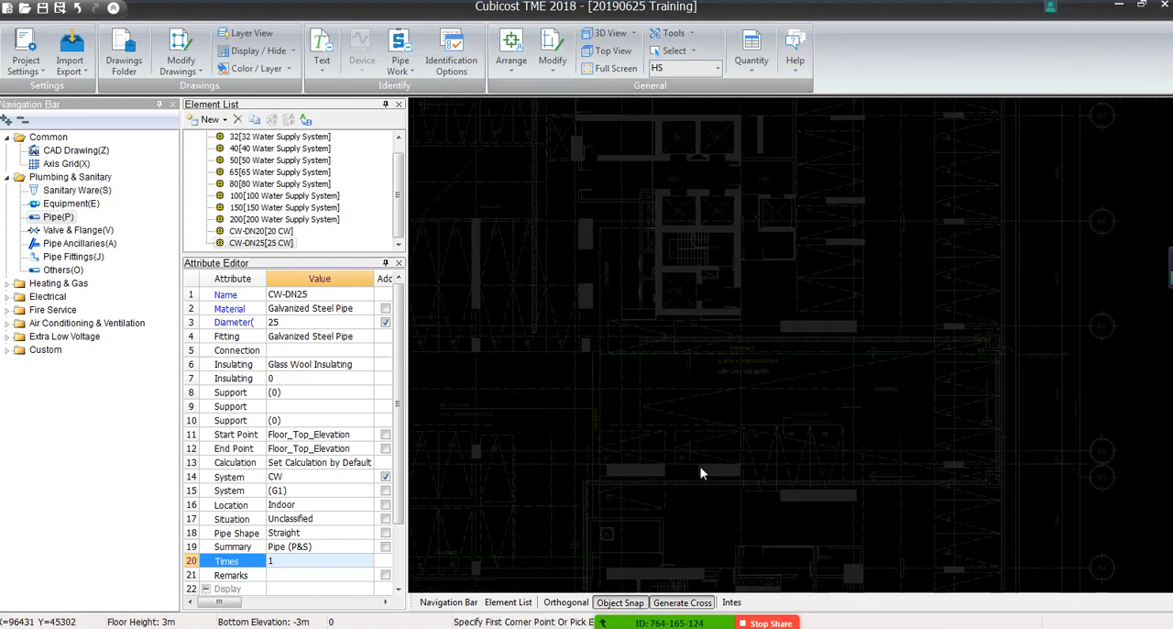
Turn off the grey display of the drawing around the CW-DN25 label beside stair ST4
left_click(400, 67)
left_click(426, 126)
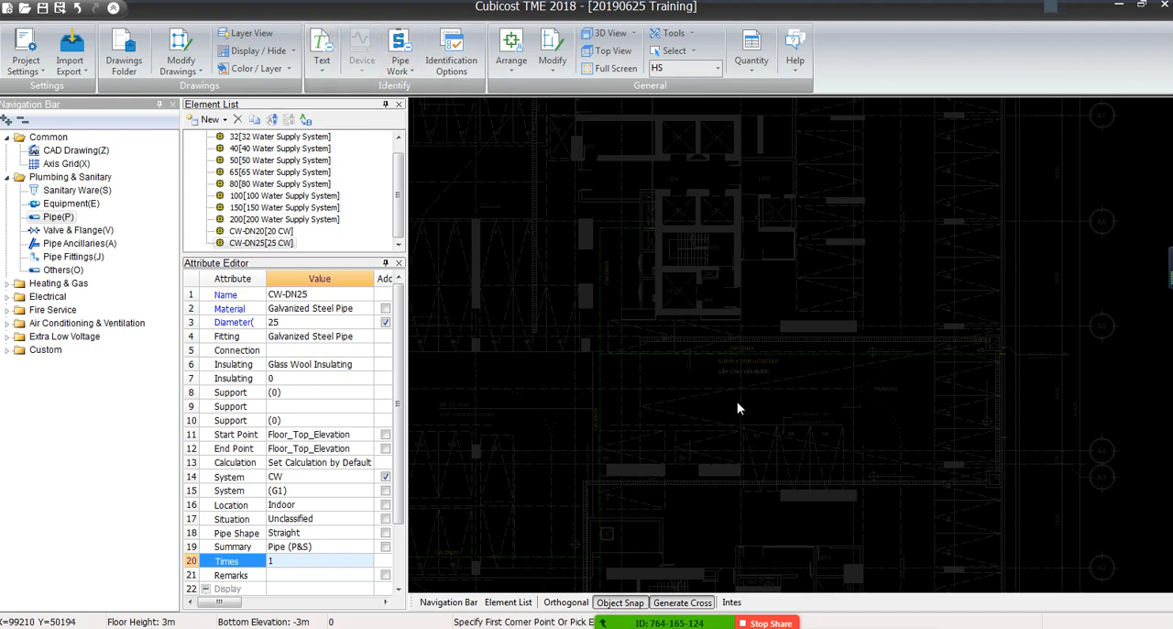
scroll(712, 306, "up", 5)
middle_click_drag(632, 353, 642, 300)
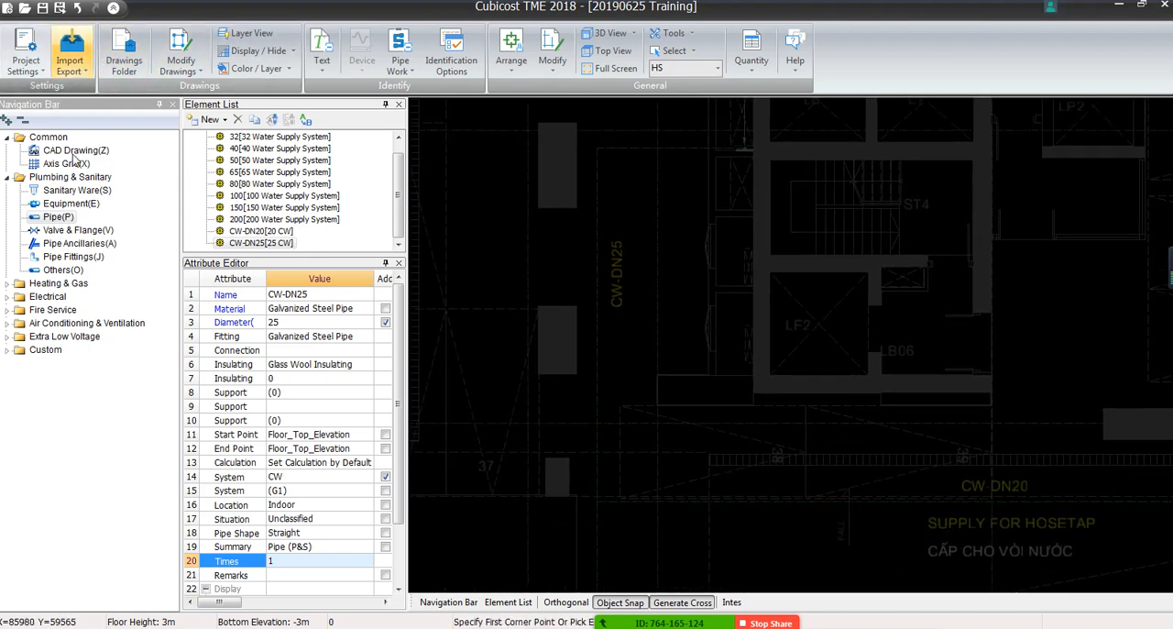
left_click(259, 50)
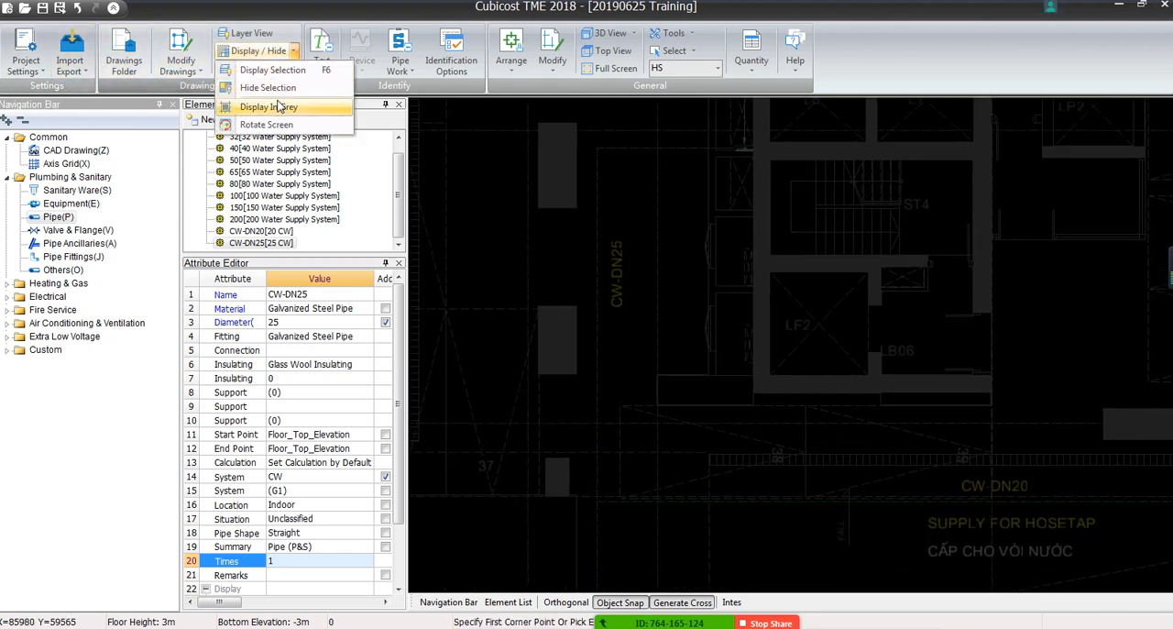
left_click(277, 107)
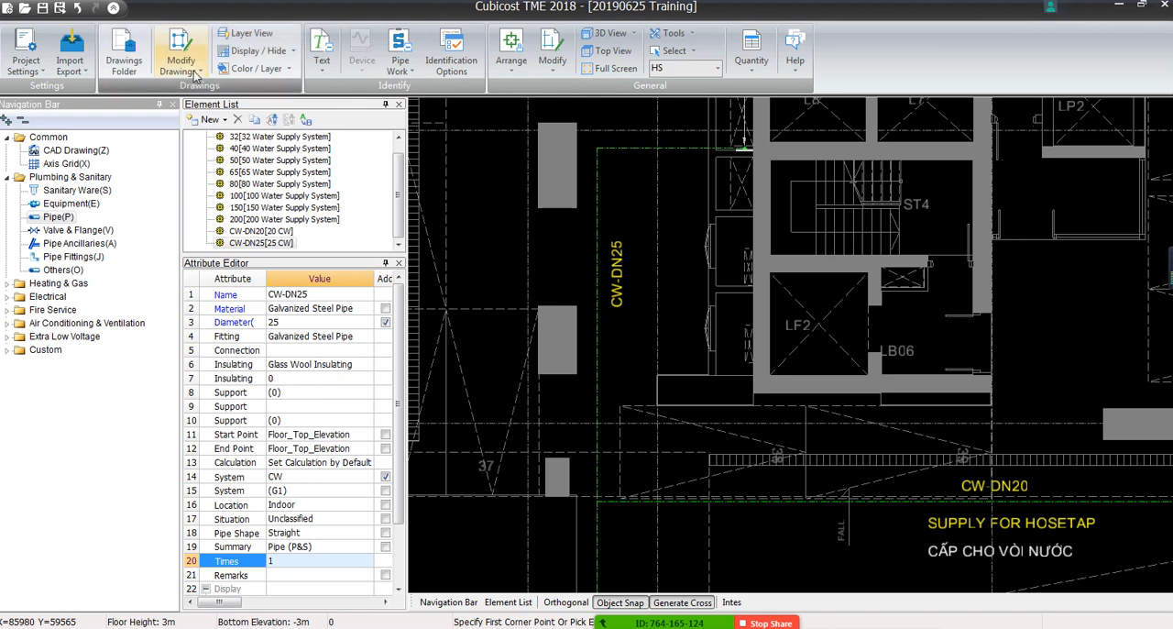
Add the drawing text D25 just below the CW-DN25 label near lift LF2
left_click(180, 56)
mouse_move(234, 99)
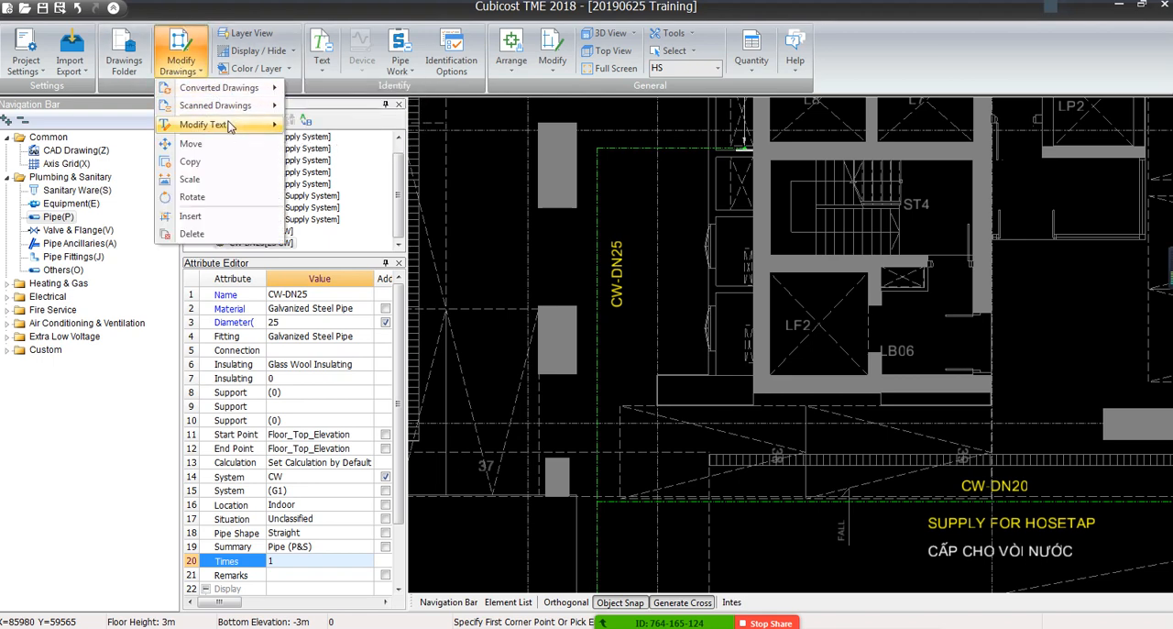
mouse_move(229, 124)
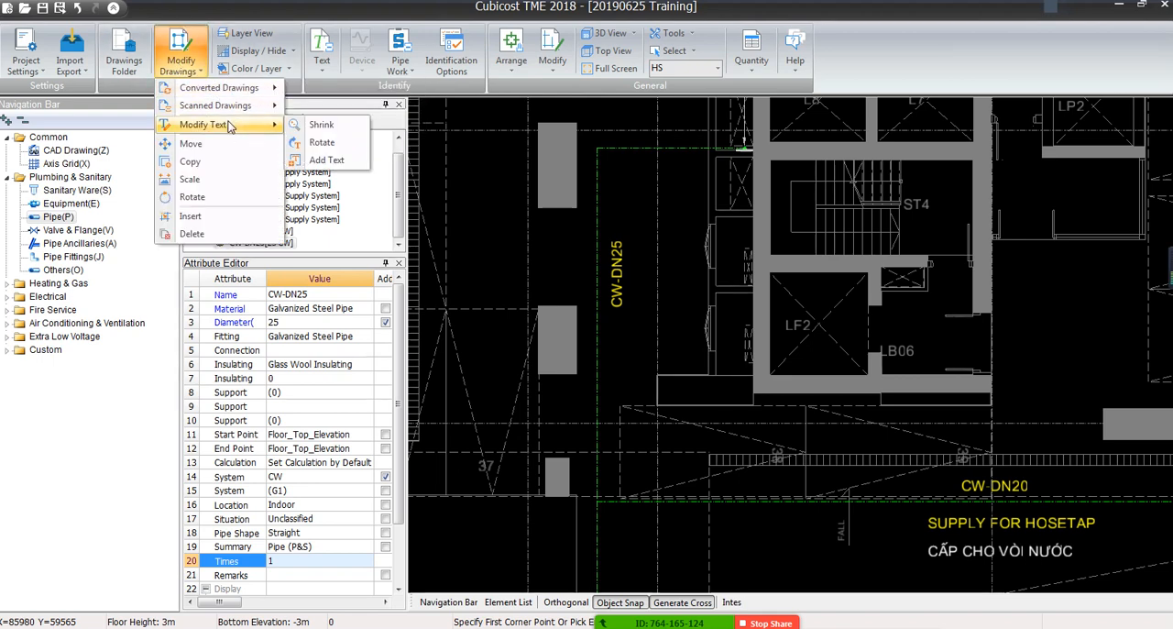
left_click(323, 160)
left_click(598, 342)
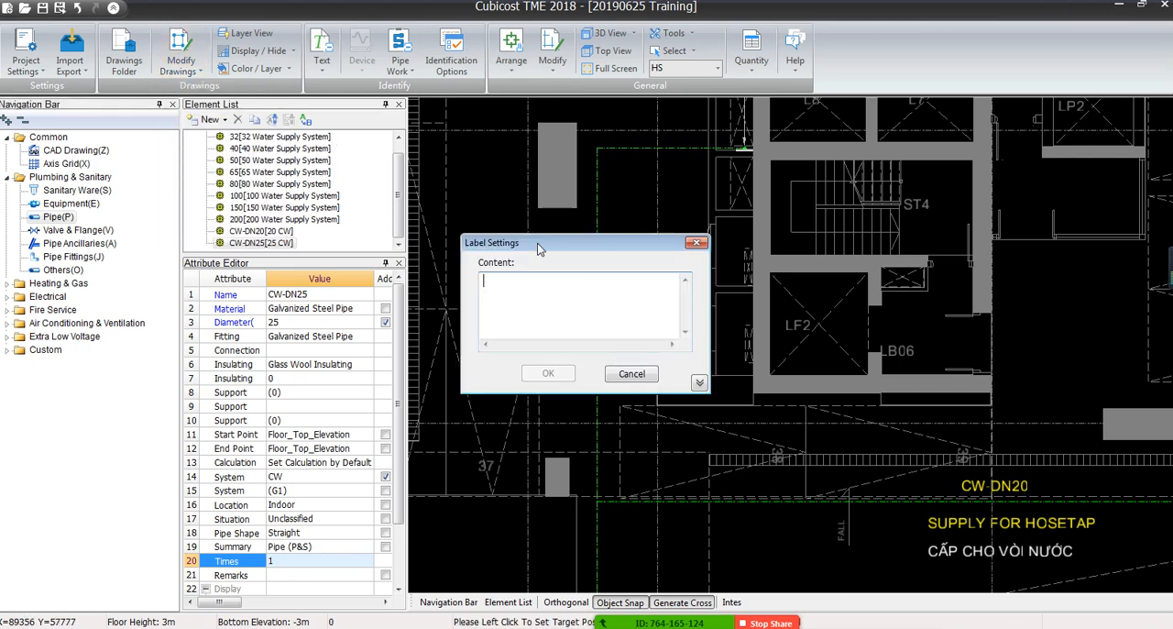
left_click_drag(535, 250, 819, 321)
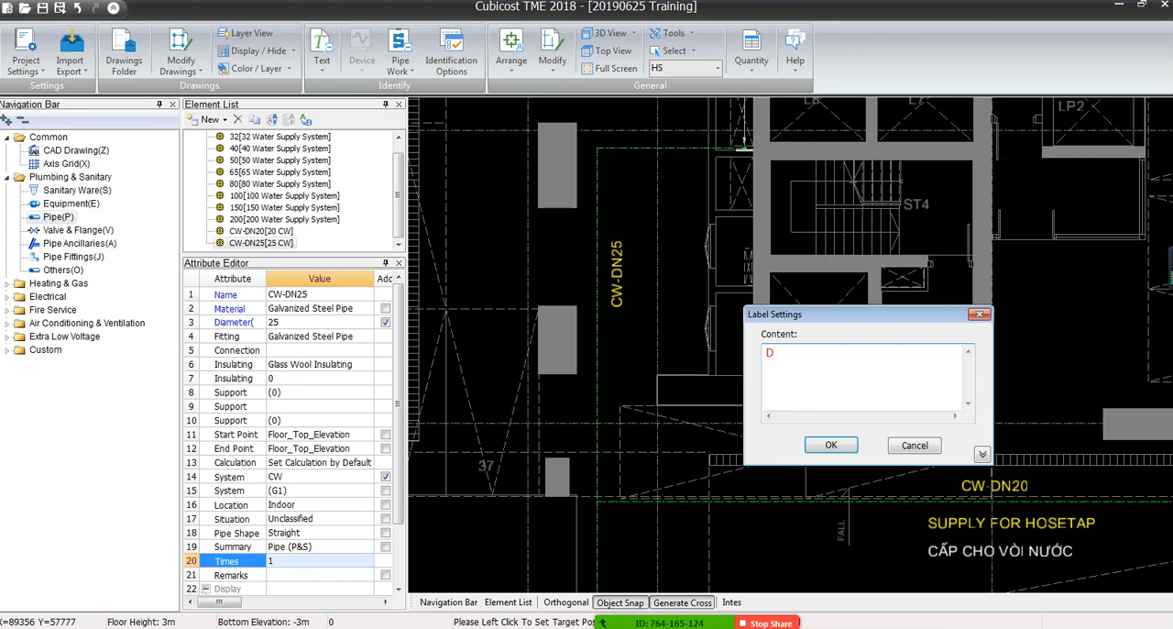
left_click(831, 445)
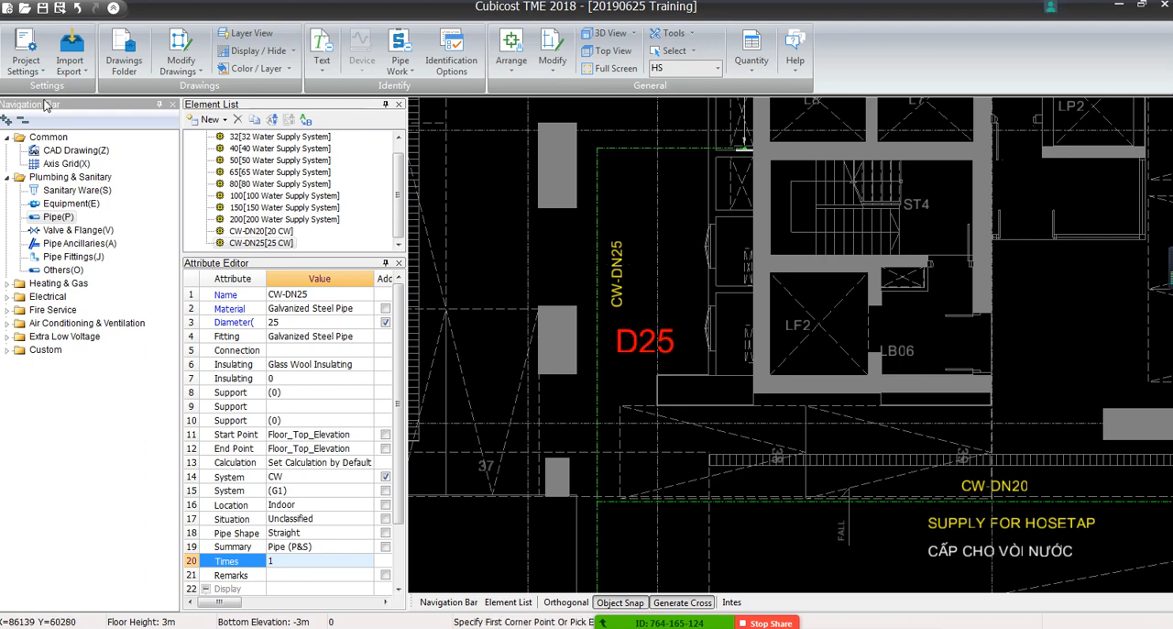
In the CAD drawing mode, rotate the new D25 text by 90 degrees, deleting the original text
key("z")
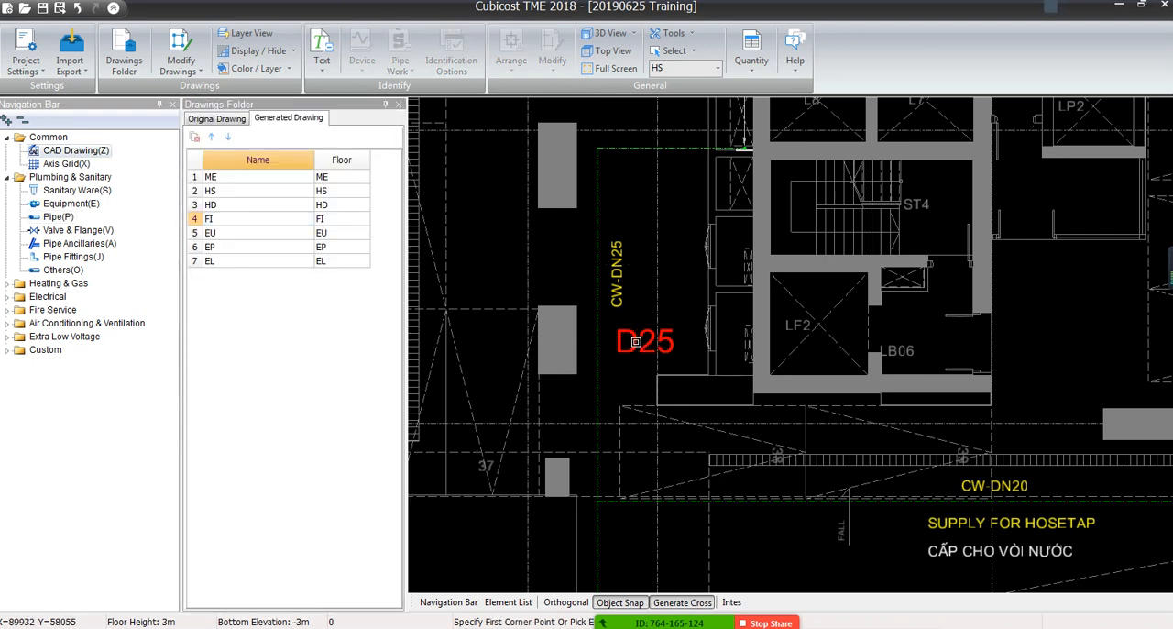
left_click(181, 57)
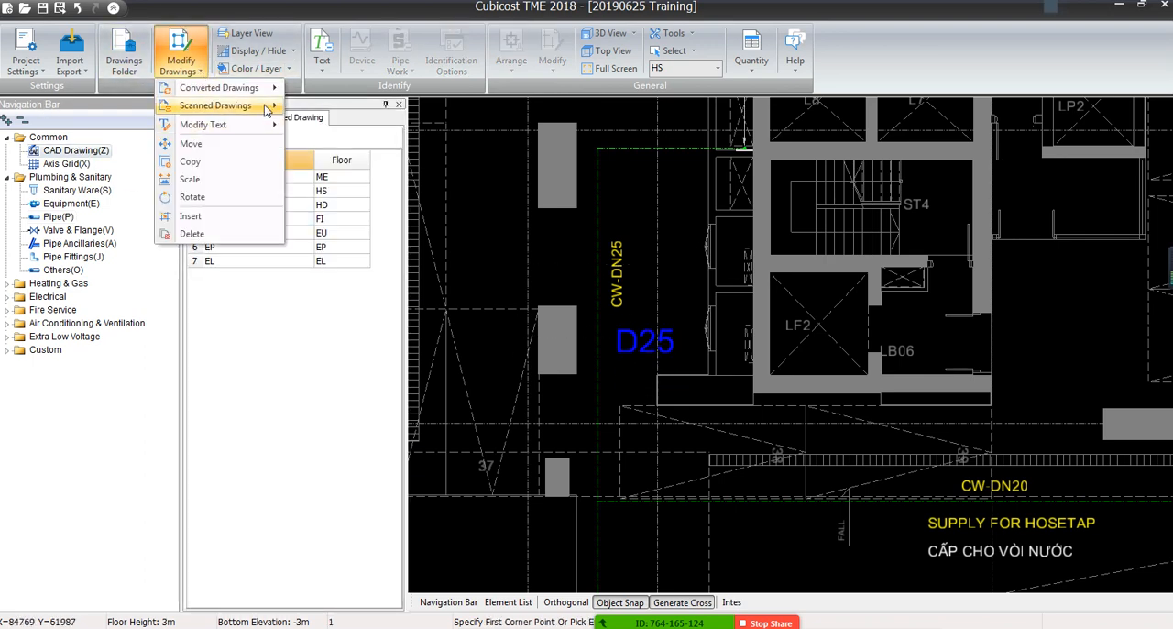
mouse_move(264, 124)
left_click(321, 142)
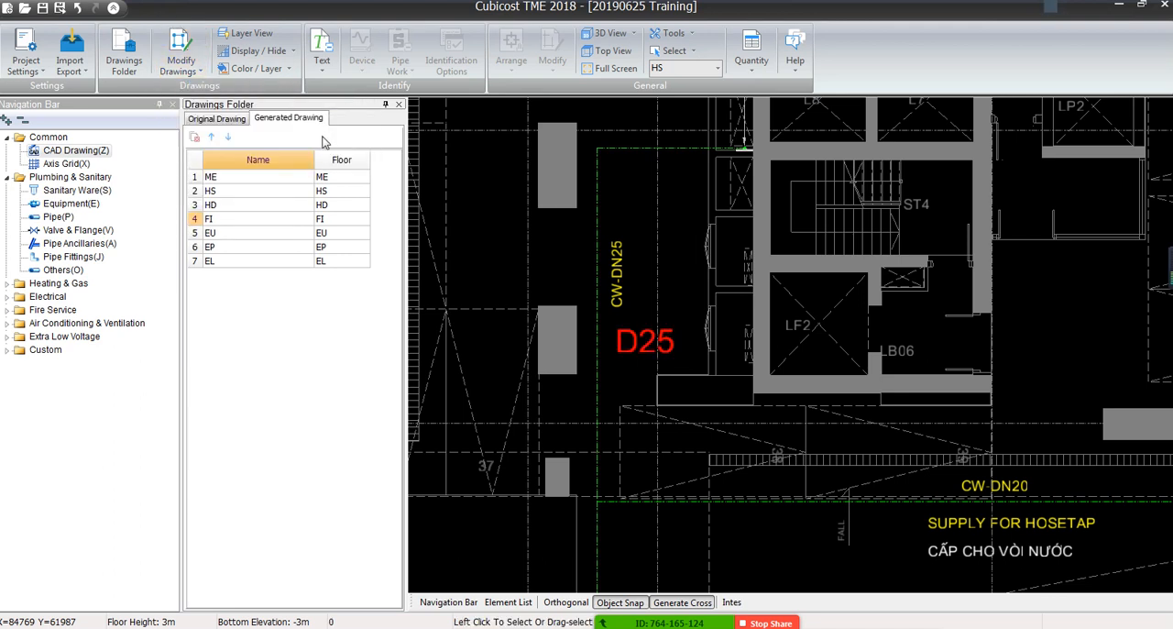
left_click(643, 345)
right_click(652, 348)
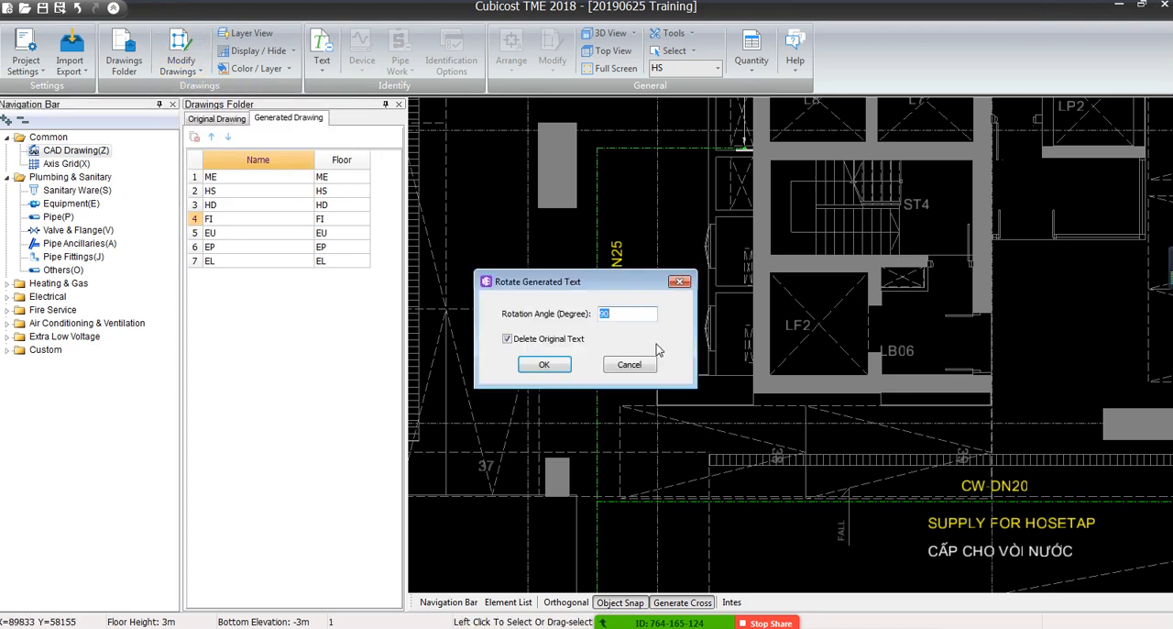
left_click(547, 365)
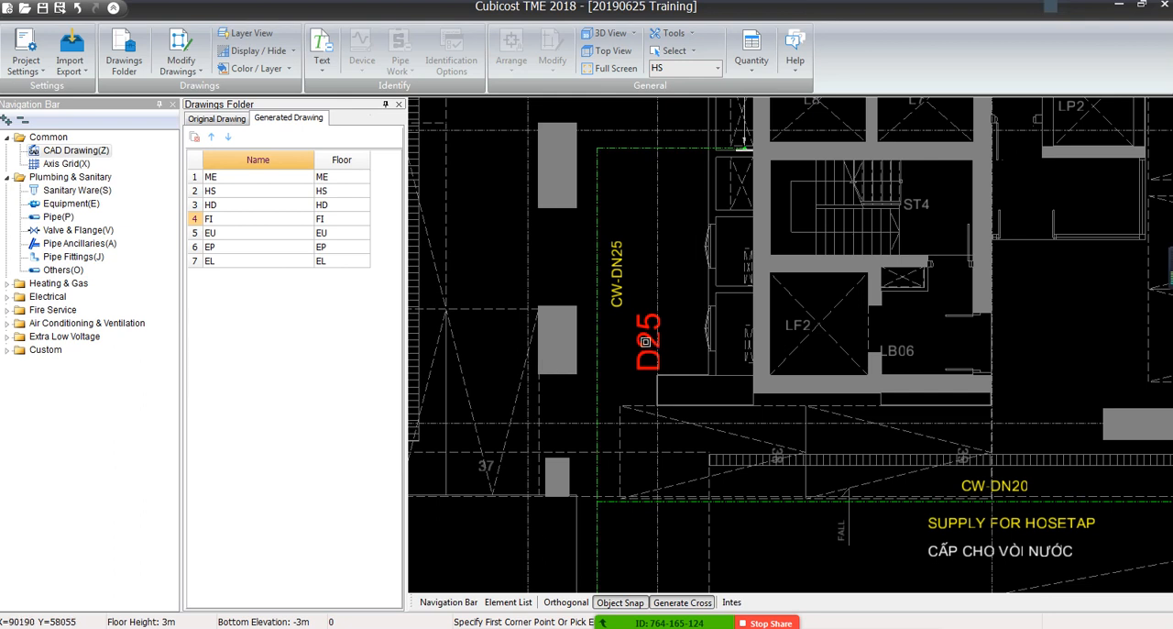
Move the rotated D25 text across the green pipe line, beside the CW-DN25 label
left_click(181, 53)
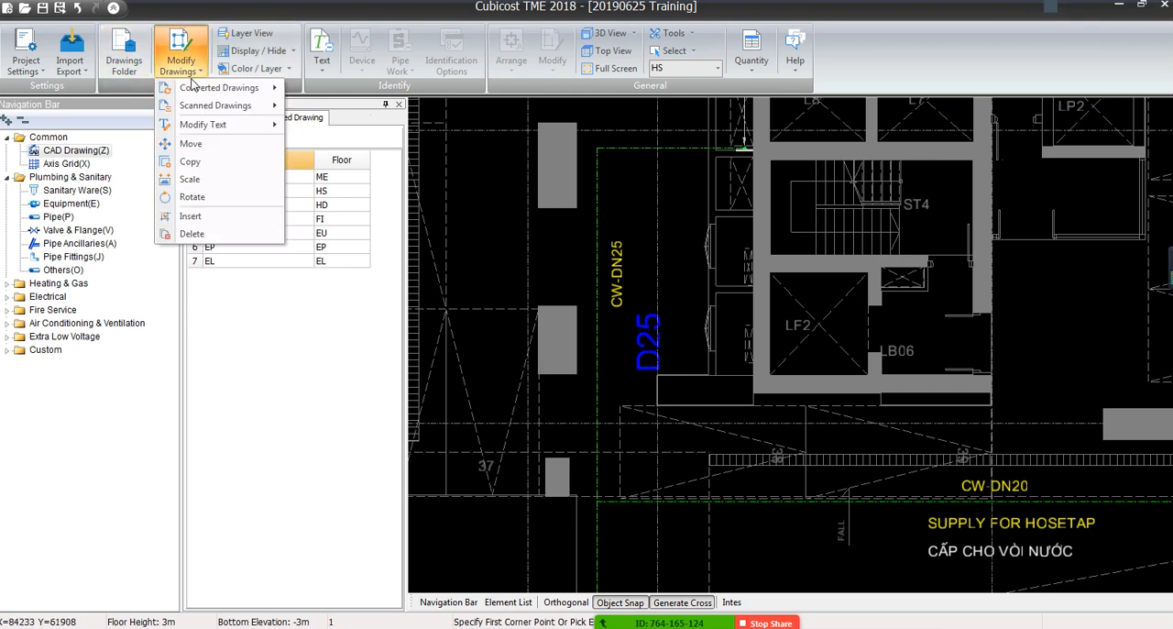
left_click(192, 143)
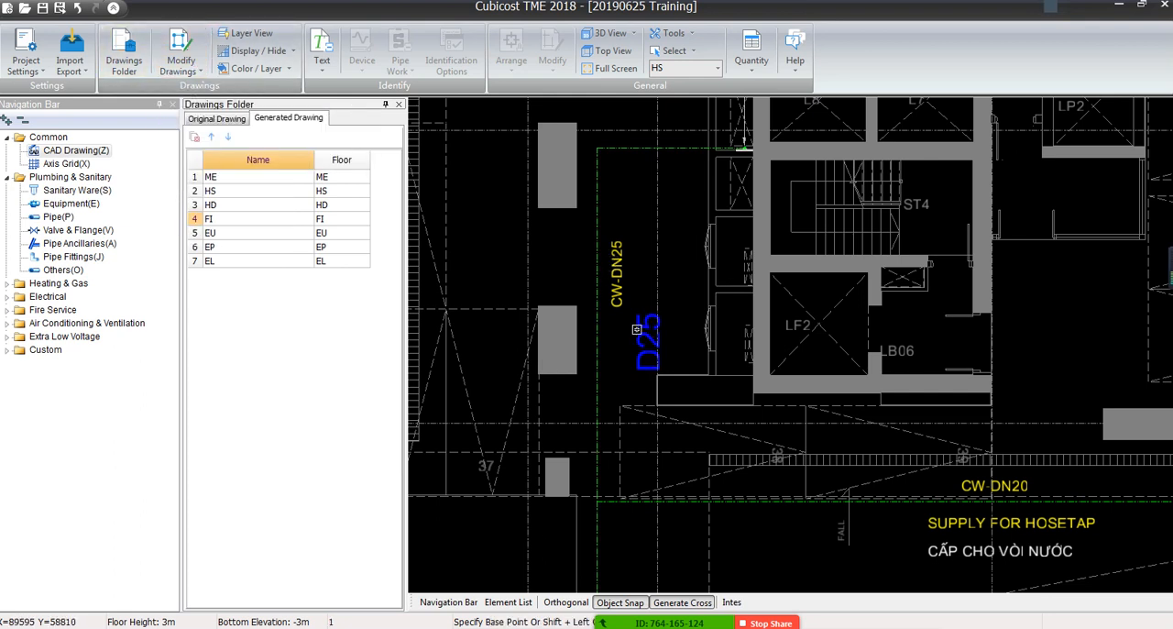
left_click(644, 343)
left_click(577, 266)
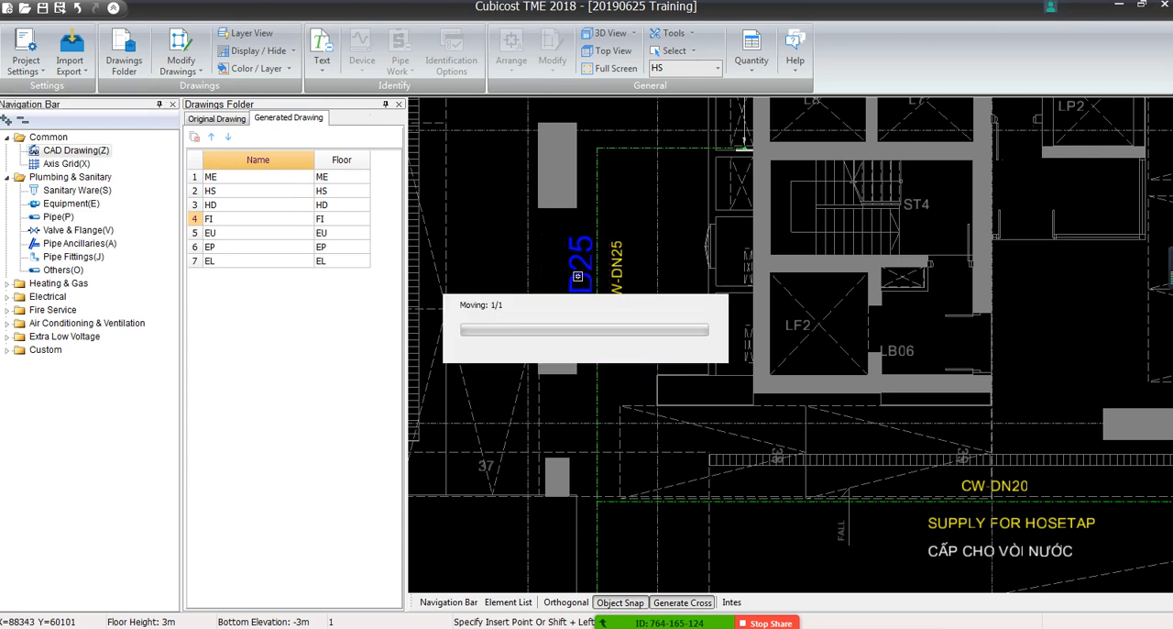
Copy the D25 text to just above the other CW-DN25 label, near the STP UNDERGROUND note
left_click(181, 53)
mouse_move(225, 125)
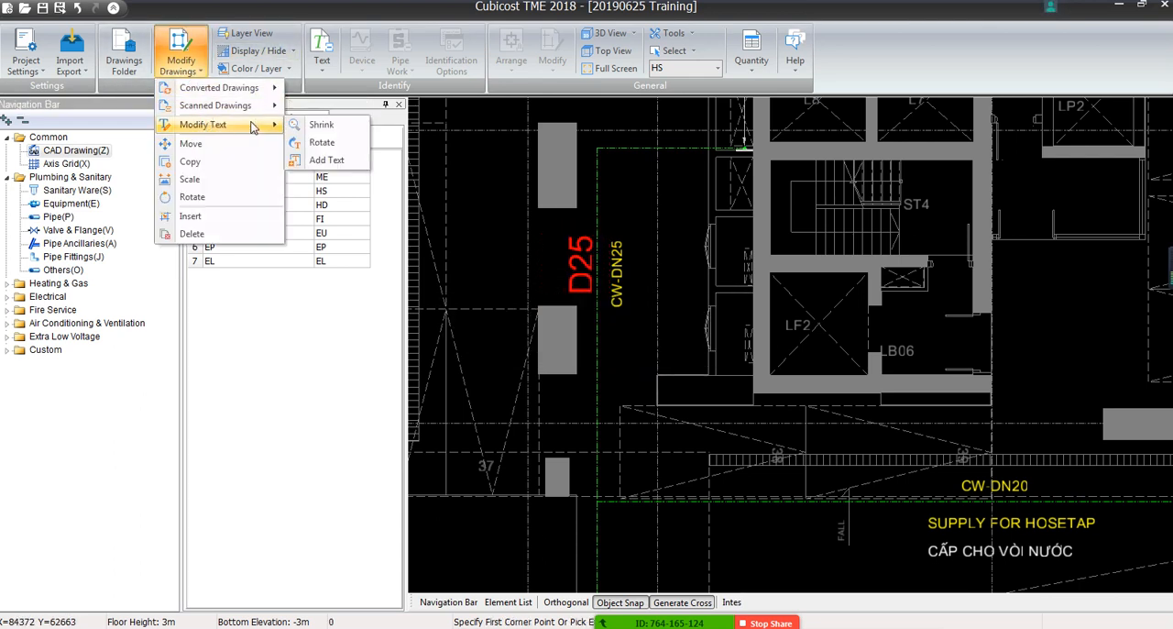
left_click(194, 160)
left_click(578, 265)
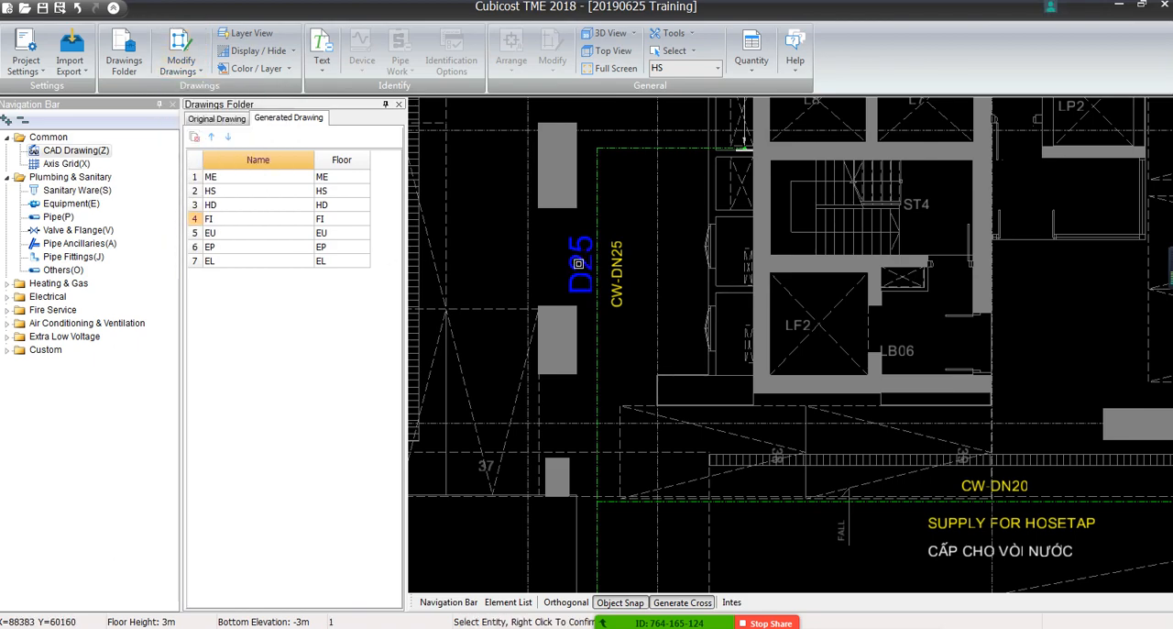
right_click(578, 265)
left_click(585, 274)
scroll(575, 335, "down", 3)
middle_click_drag(546, 504, 615, 343)
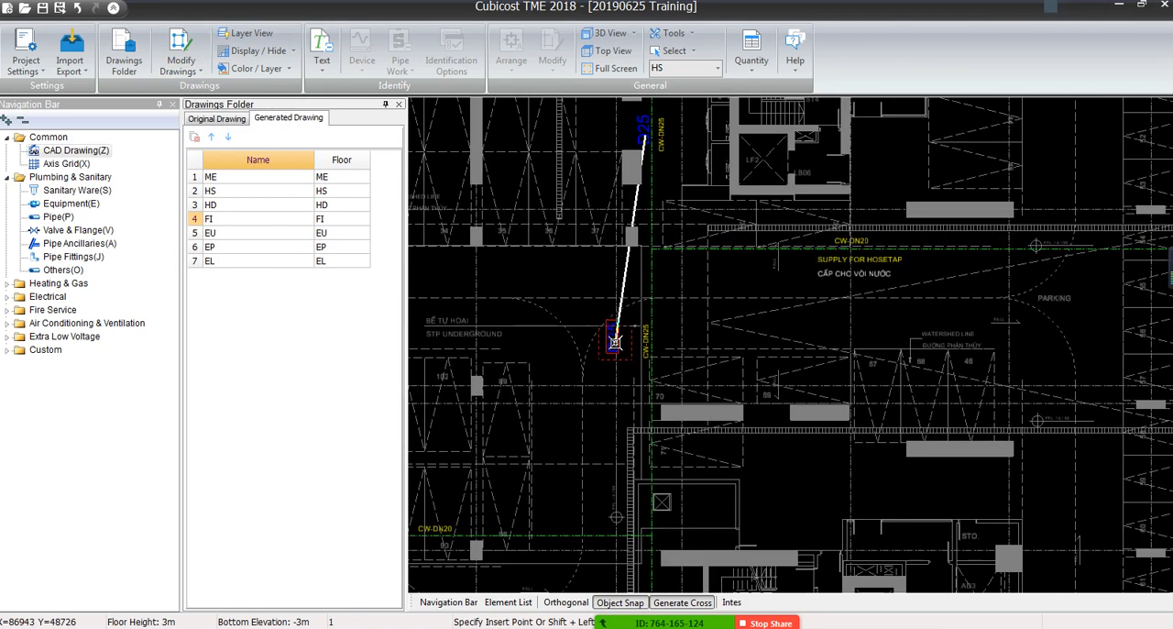
scroll(620, 340, "up", 4)
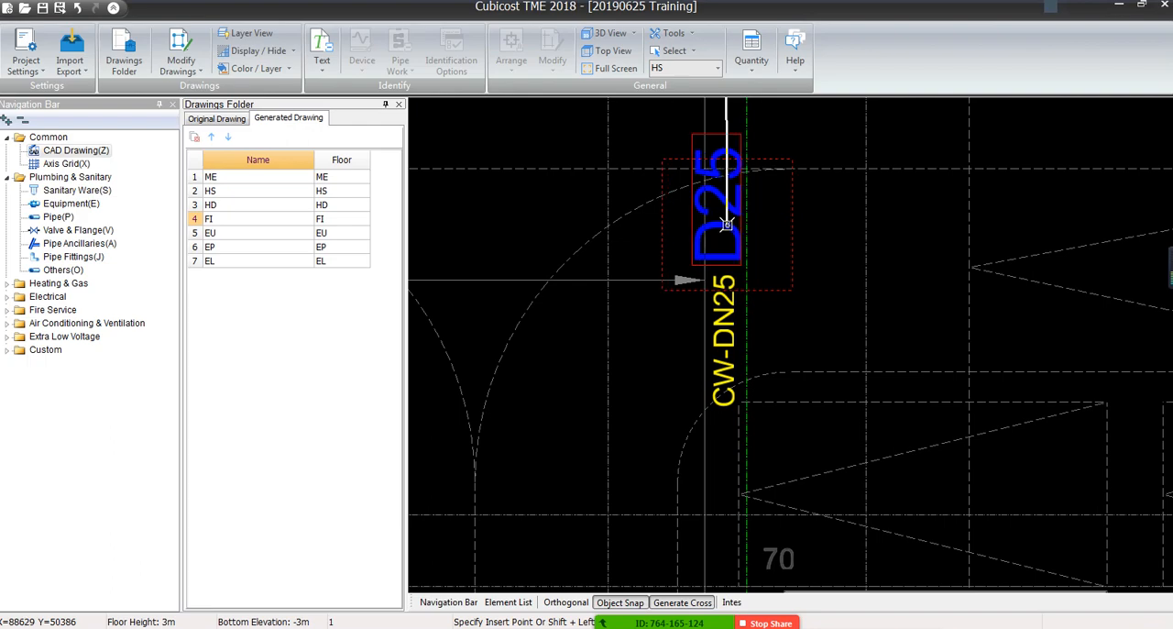
left_click(720, 227)
Place another copy of the D25 text above the CW-DN20 label in the STP technical room
scroll(676, 559, "down", 1)
middle_click_drag(675, 527, 738, 206)
scroll(734, 275, "down", 4)
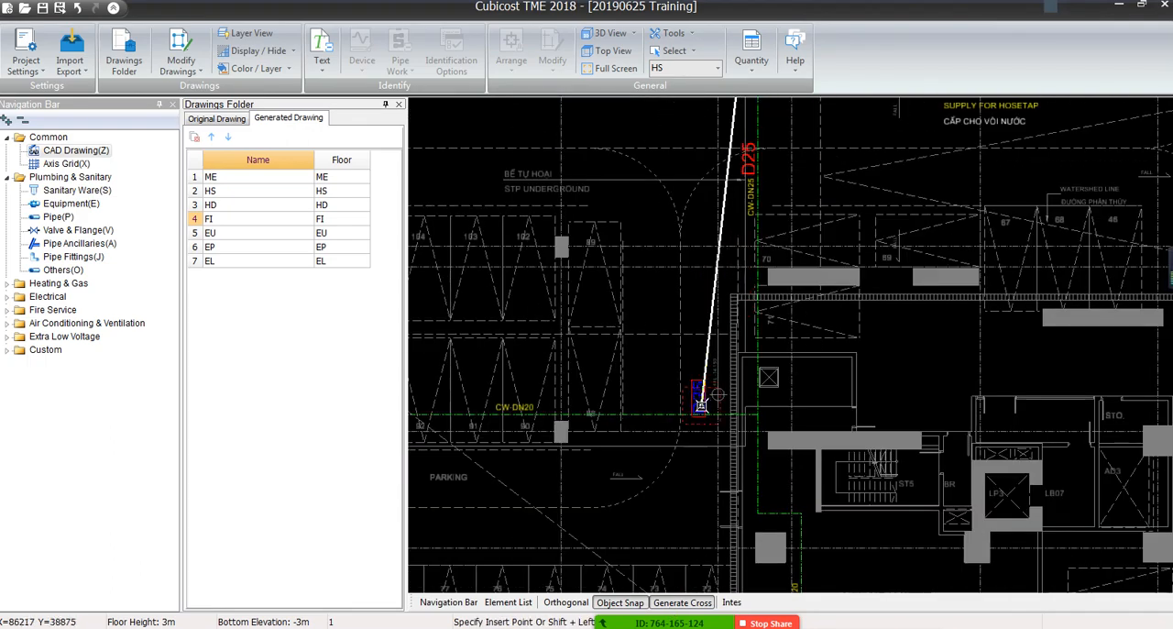
middle_click_drag(693, 430, 709, 347)
middle_click_drag(726, 501, 722, 437)
scroll(724, 444, "up", 4)
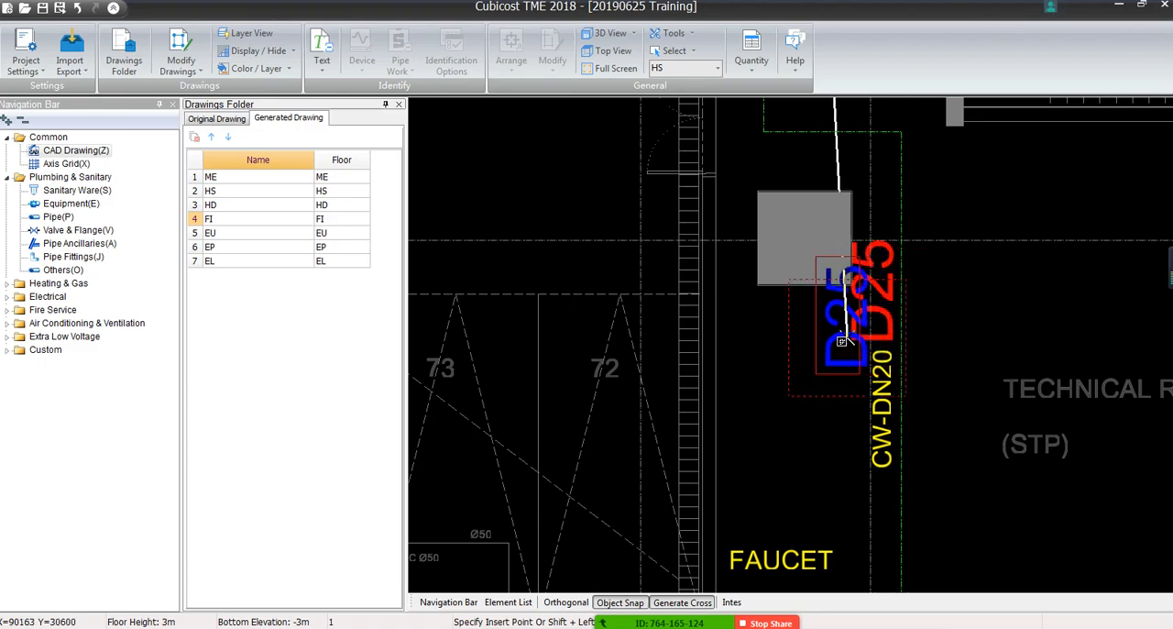
scroll(686, 353, "down", 5)
scroll(706, 314, "up", 5)
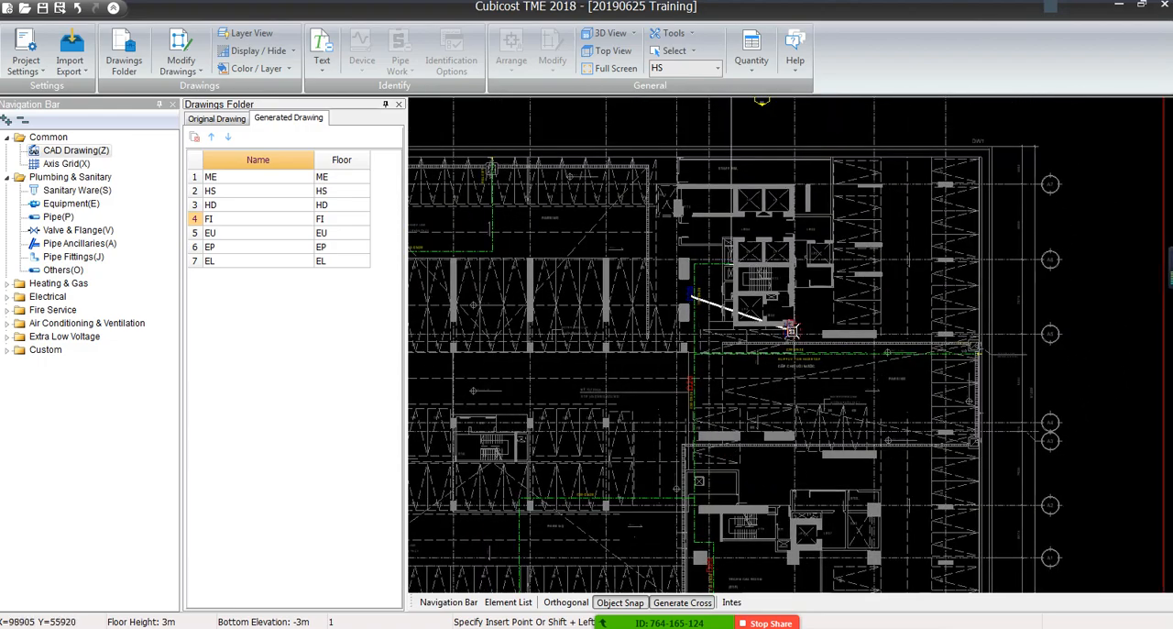
middle_click_drag(755, 455, 659, 207)
scroll(686, 220, "up", 3)
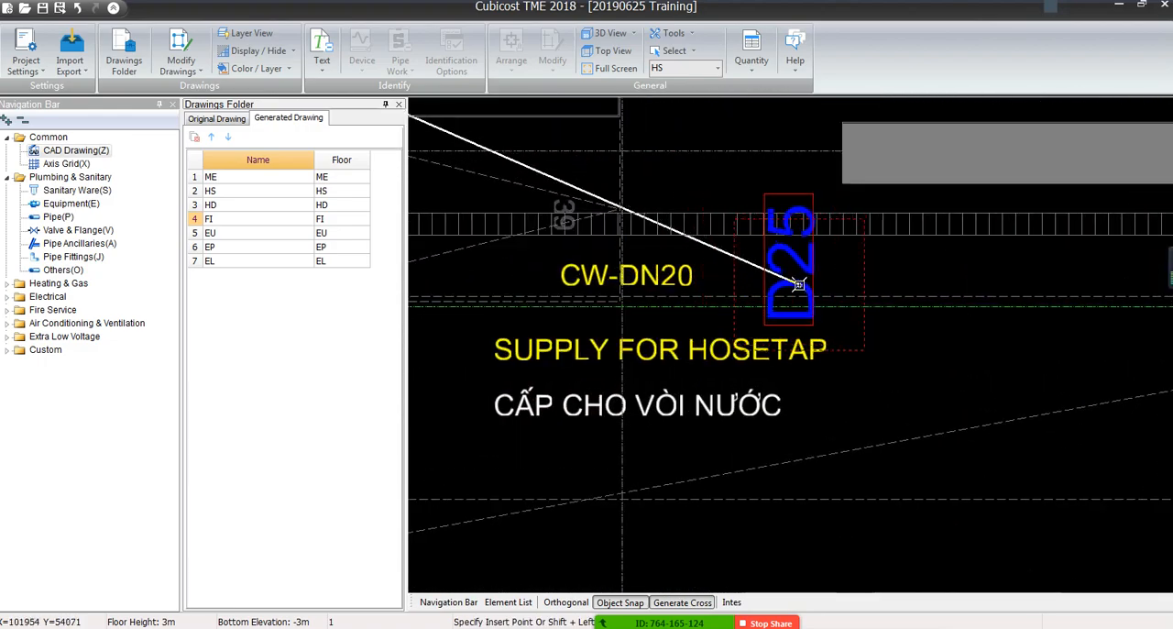
right_click(801, 285)
End the copying and change the technical room's D25 text to D20, replacing only the selected text
scroll(801, 287, "down", 5)
scroll(663, 355, "down", 5)
scroll(596, 317, "up", 5)
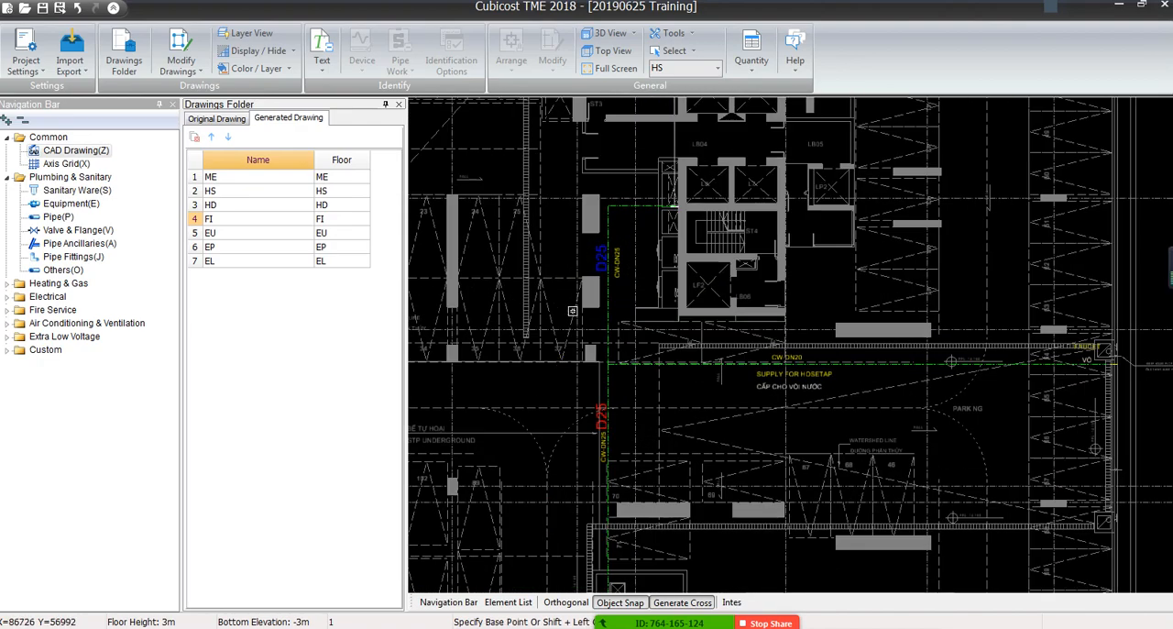
scroll(580, 392, "down", 1)
middle_click_drag(581, 393, 595, 308)
key("Escape")
scroll(595, 309, "up", 5)
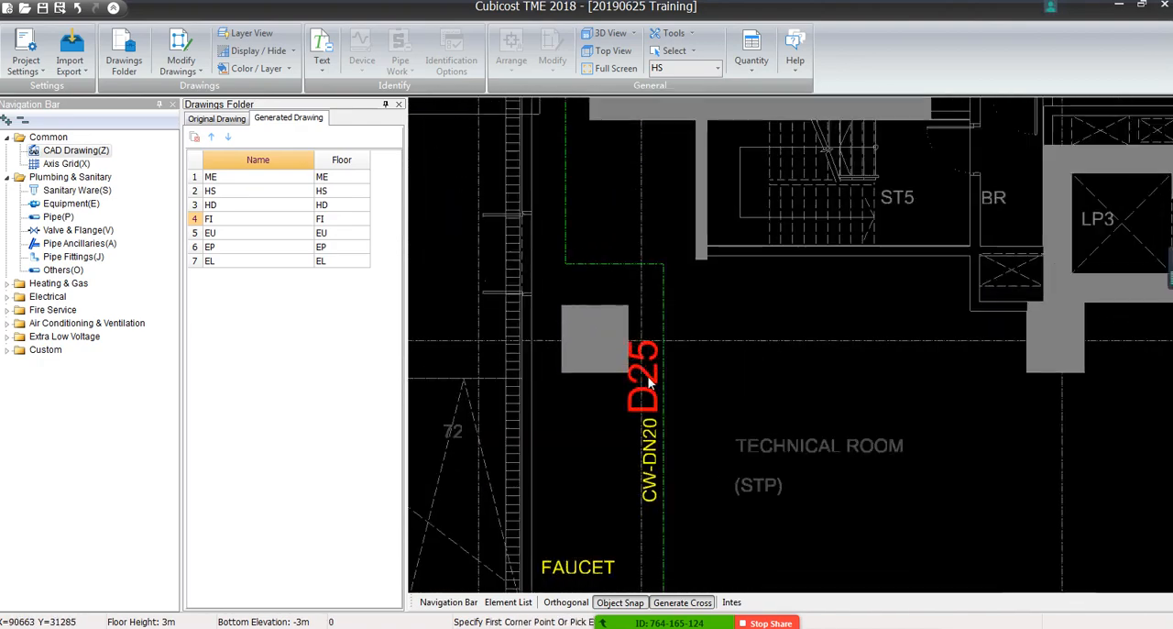
left_click(653, 377)
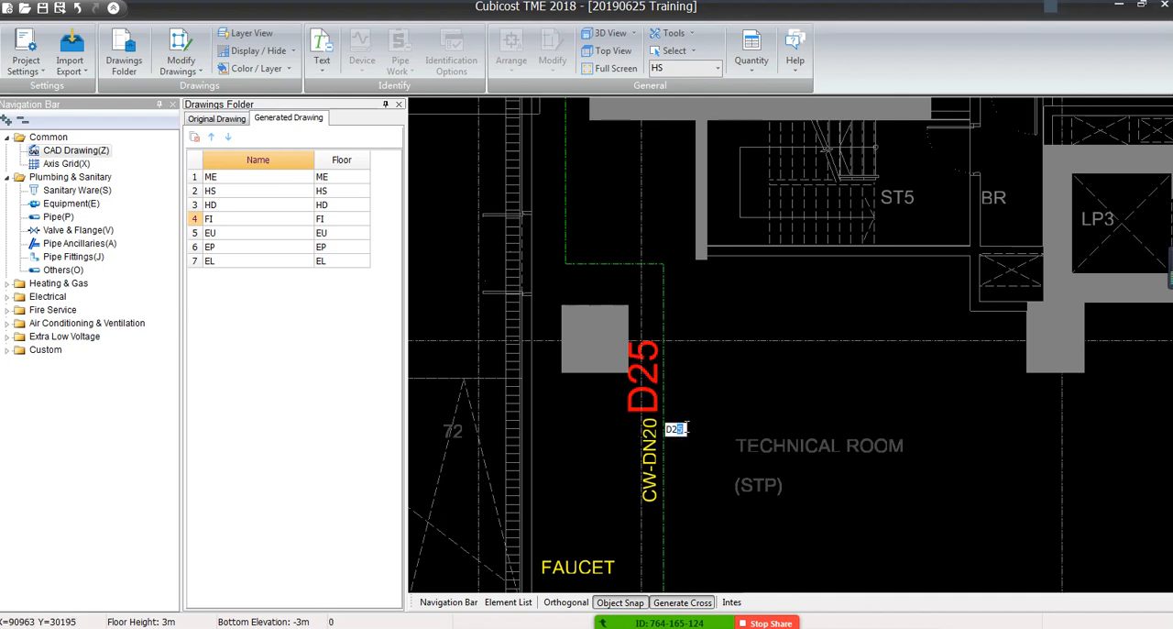
left_click(686, 428)
left_click(621, 372)
type("D20")
left_click(693, 471)
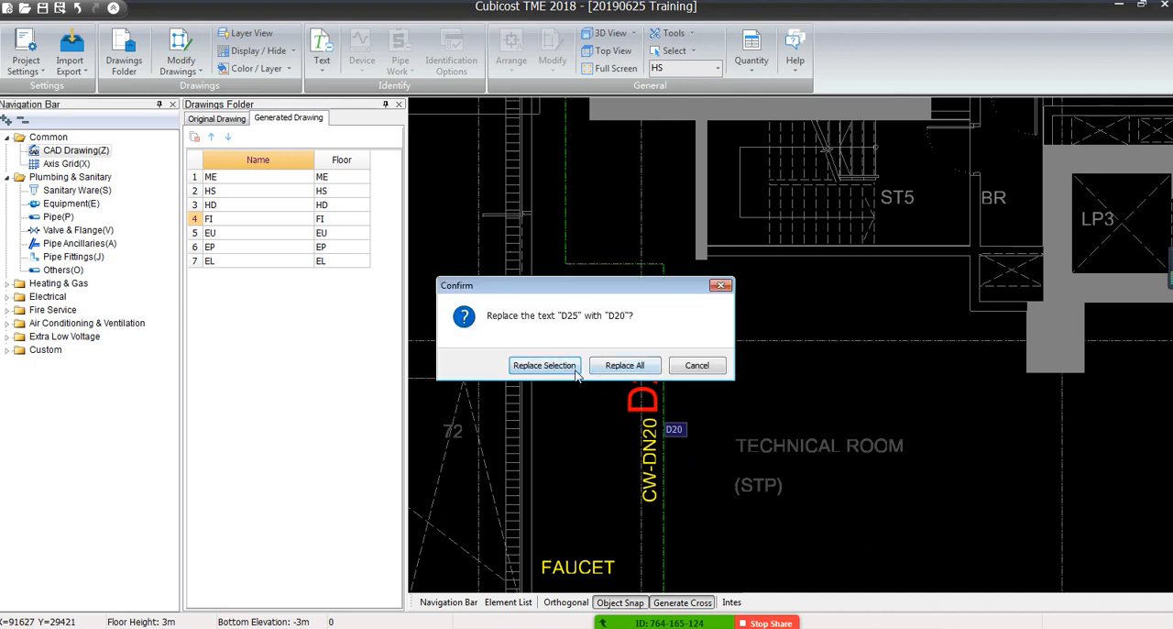
left_click(544, 365)
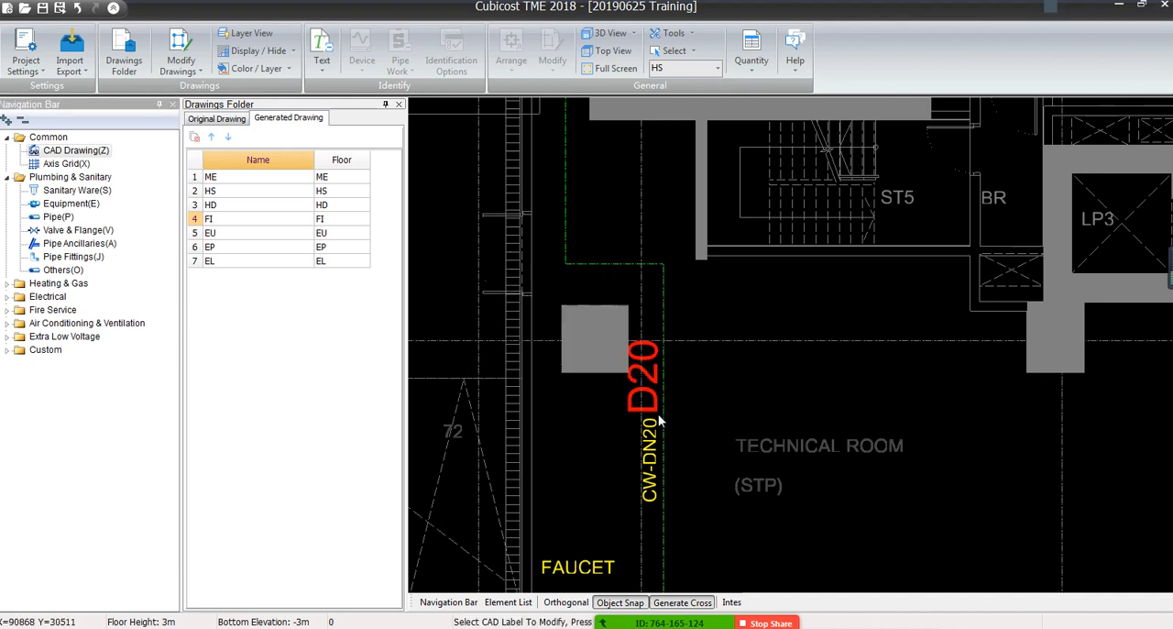
Copy the D20 text from the technical room to beside the CW-DN20 label on the parking area's horizontal pipe line
left_click(181, 60)
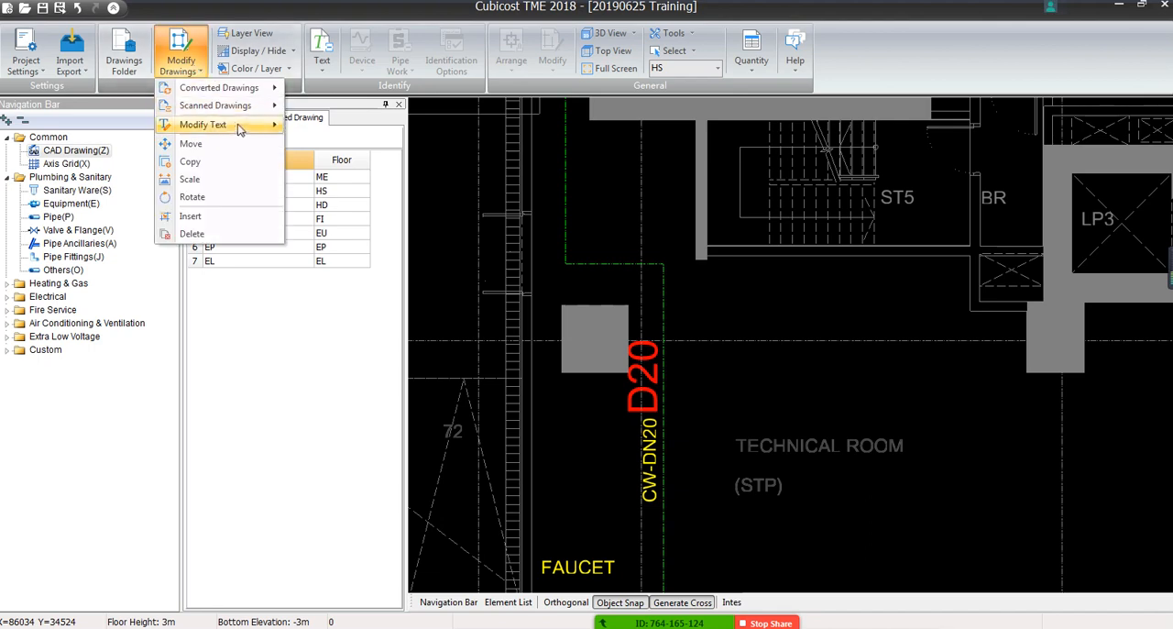
left_click(191, 162)
left_click(634, 386)
scroll(508, 340, "down", 3)
right_click(528, 374)
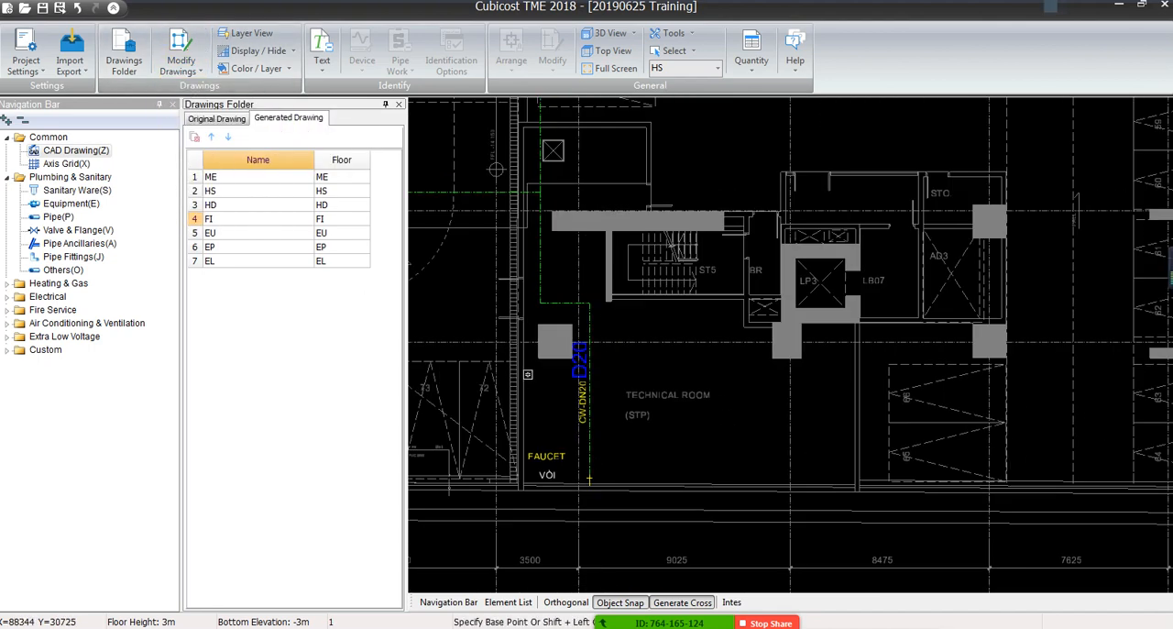
middle_click_drag(515, 375, 697, 375)
left_click_drag(697, 375, 911, 376)
scroll(911, 377, "down", 1)
left_click(966, 365)
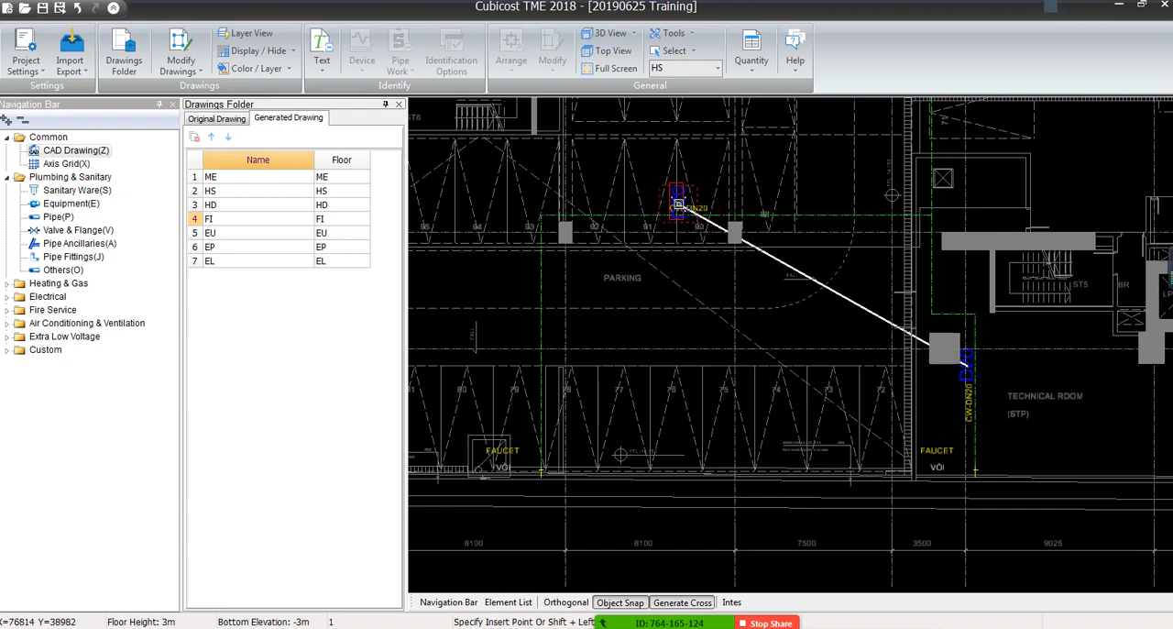
scroll(715, 218, "up", 8)
Place another copy of the D20 text beside the CW-DN20 label above the SUPPLY FOR HOSETAP note
scroll(692, 165, "down", 7)
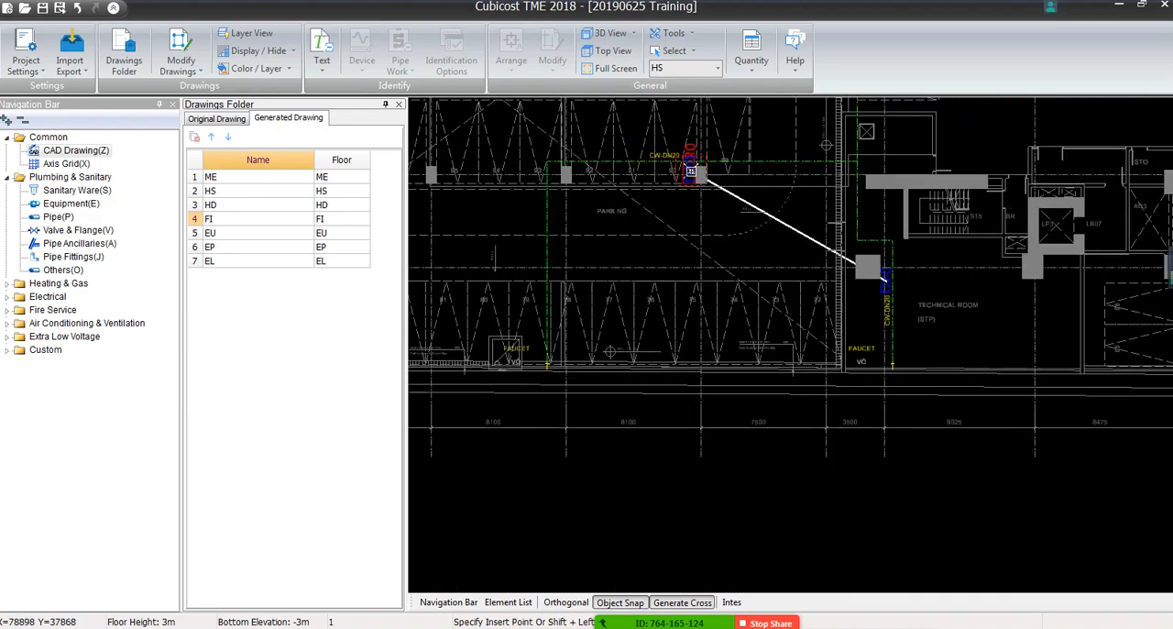
middle_click_drag(810, 180, 682, 474)
scroll(740, 328, "up", 7)
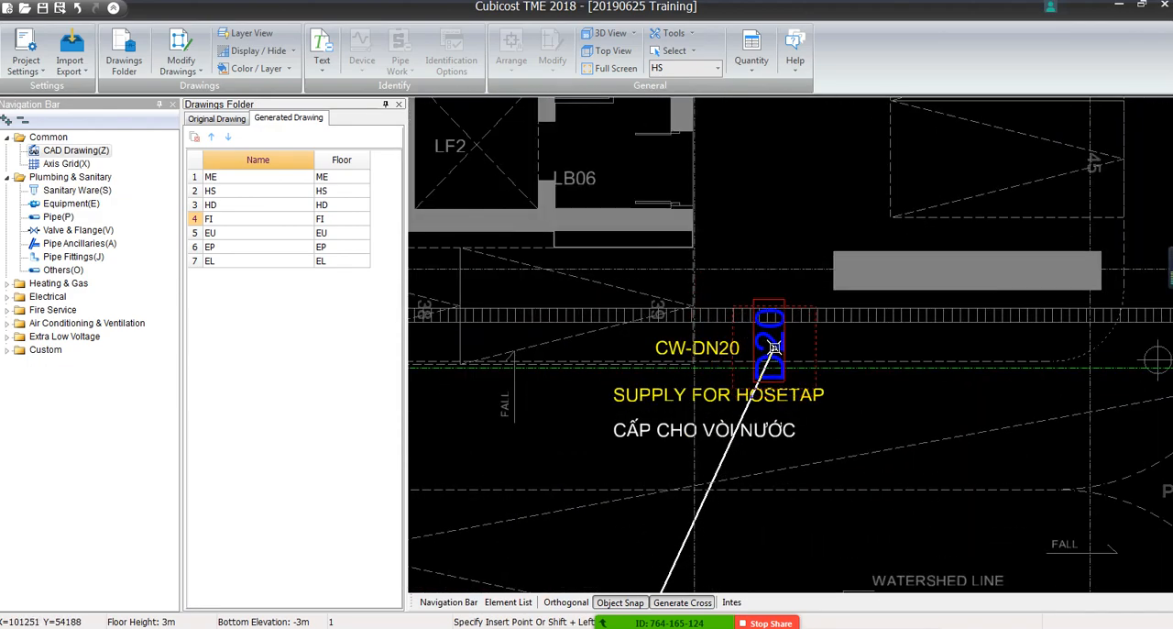
left_click(774, 348)
Rotate the D20 text by the SUPPLY FOR HOSETAP note 90 degrees about a base point at its middle
left_click(181, 60)
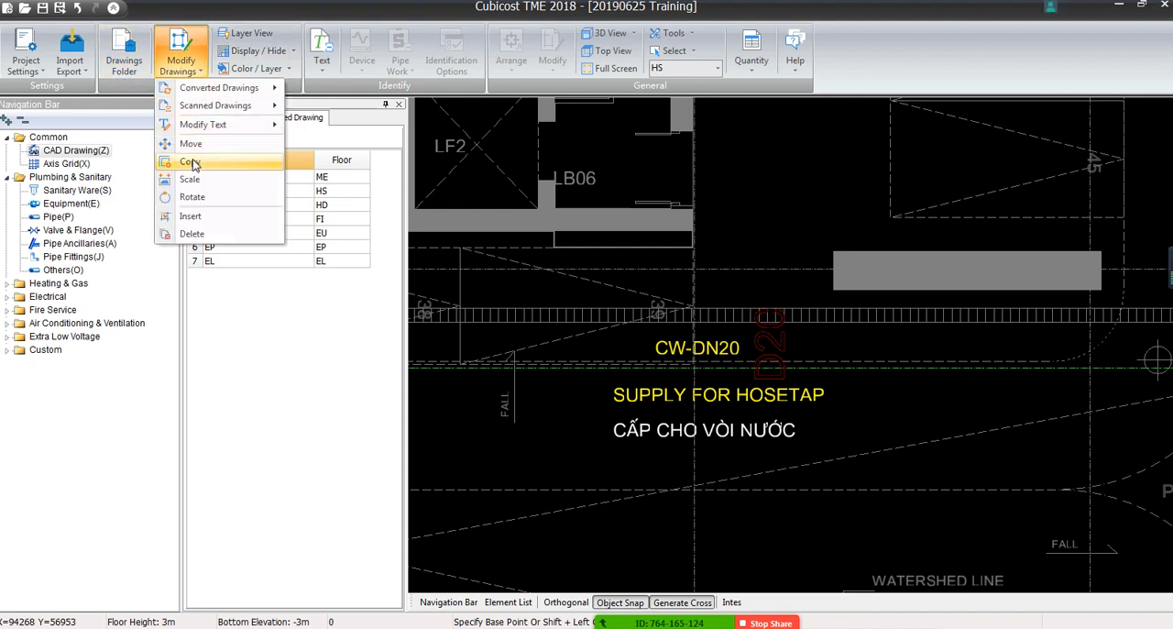
left_click(202, 200)
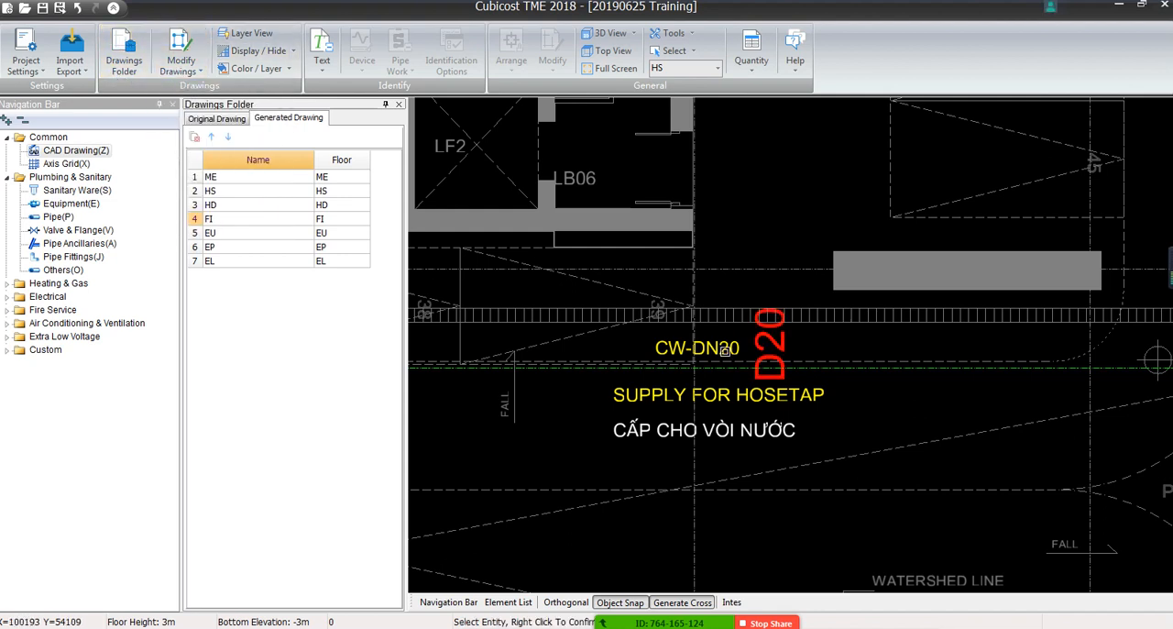
left_click(774, 343)
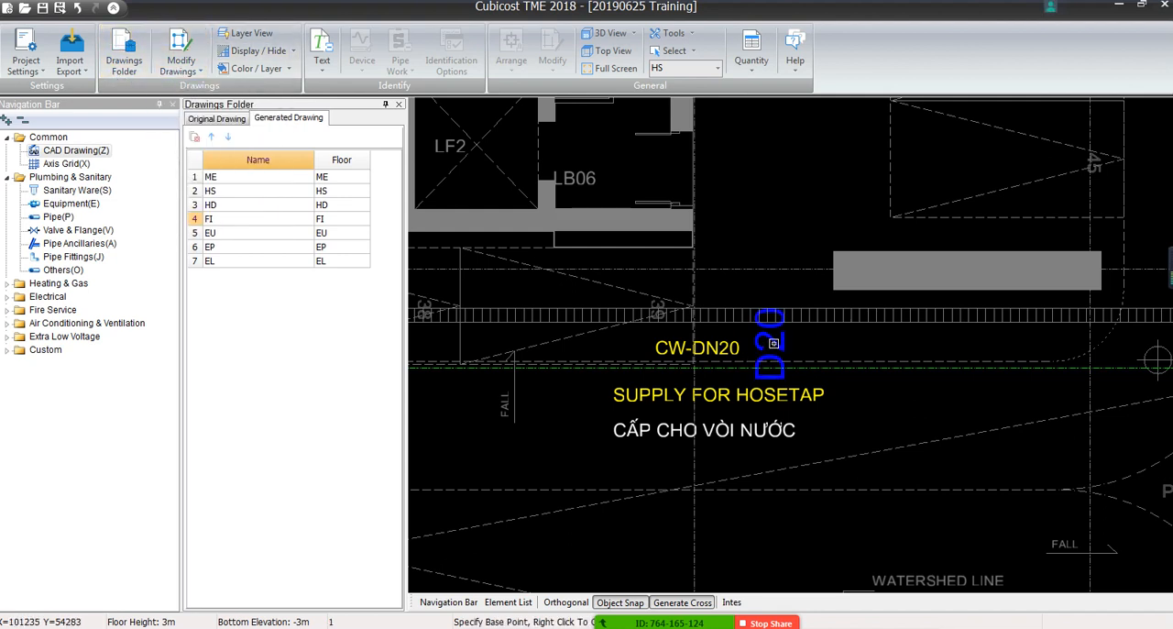
right_click(774, 341)
left_click(773, 341)
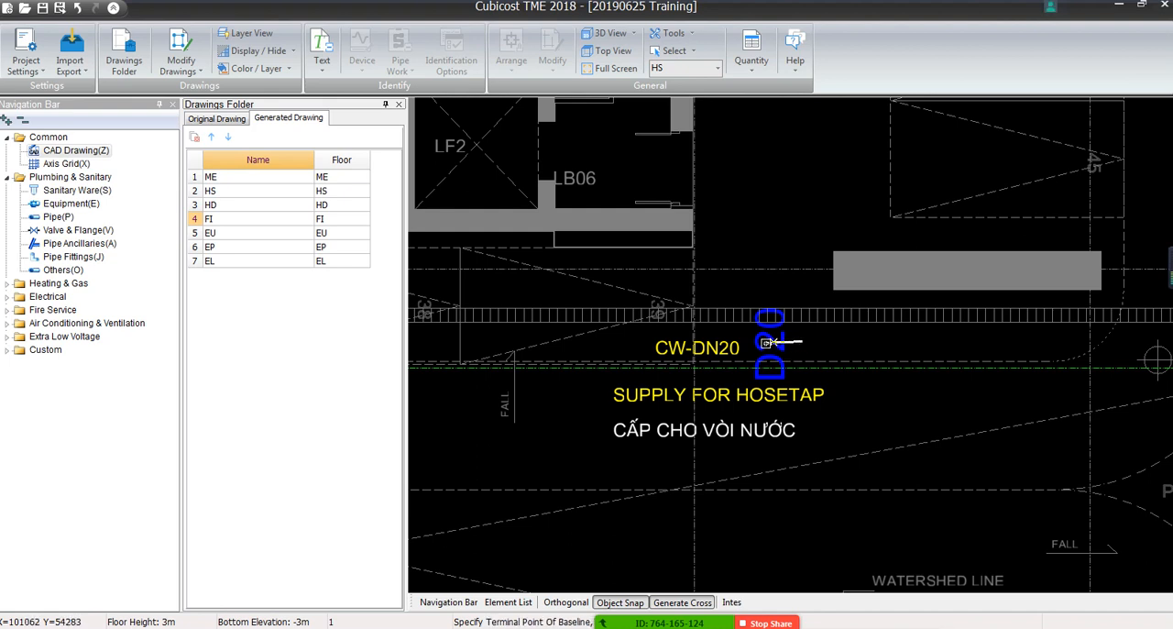
left_click(802, 341)
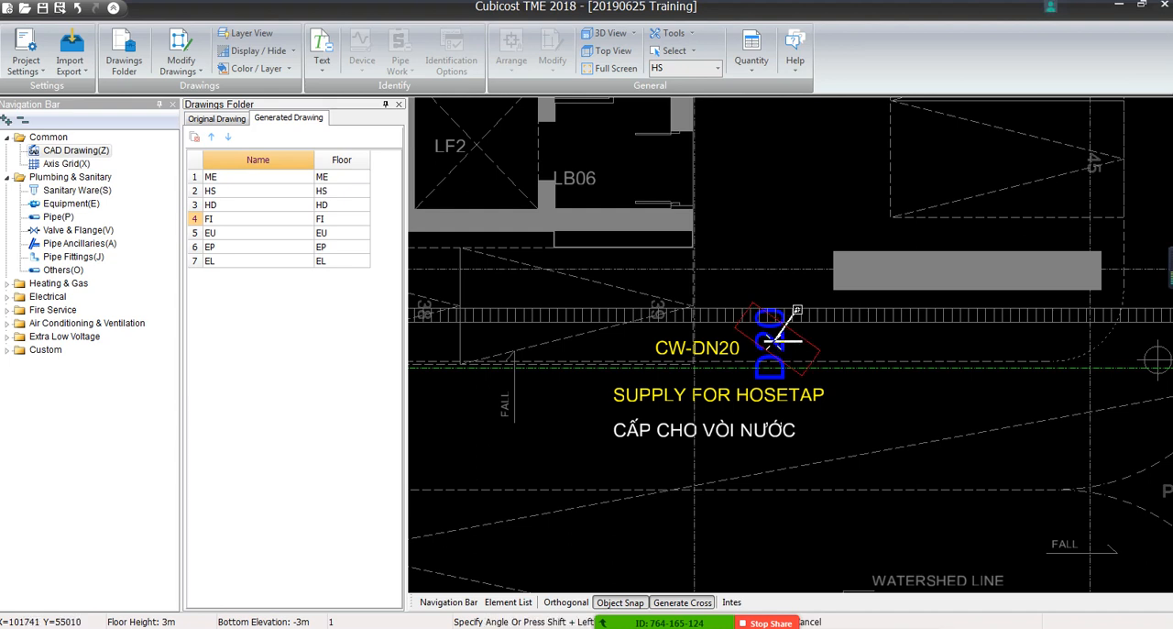
left_click(786, 309, "shift")
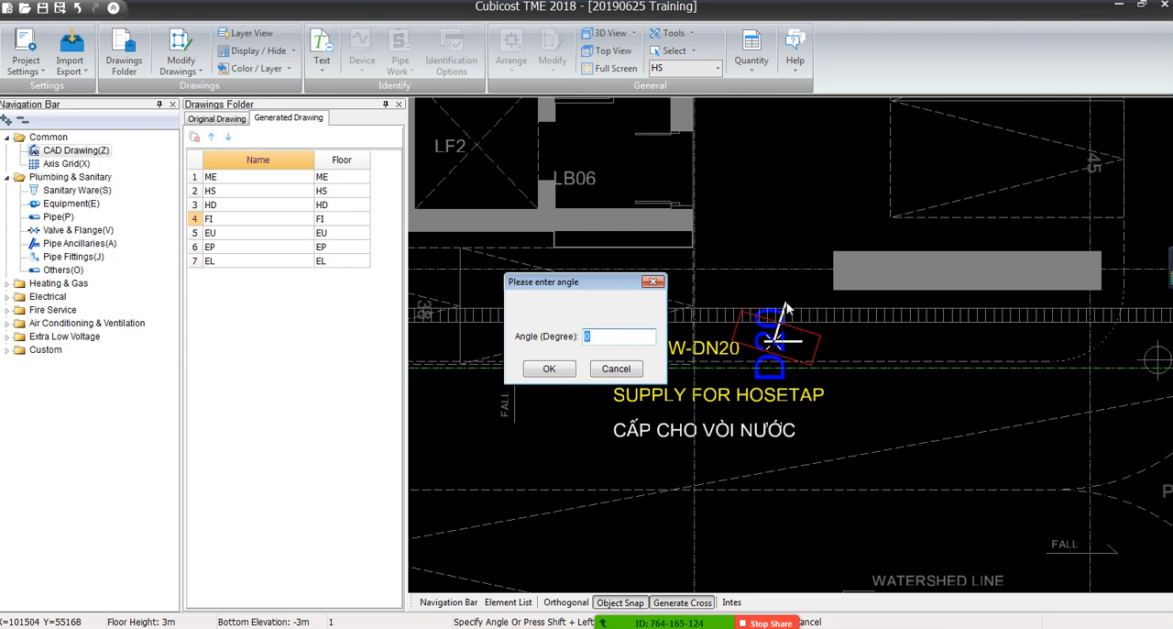
type("90")
key("Return")
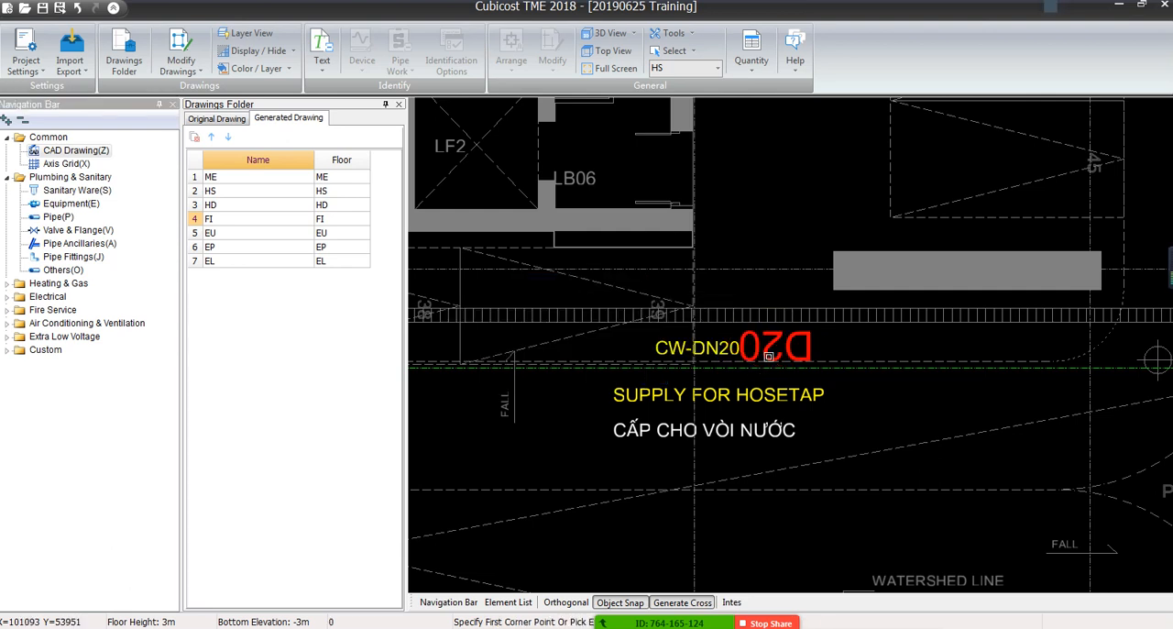
Rotate the same D20 text by 180 degrees with the generated-text rotation, deleting the original text
left_click(183, 72)
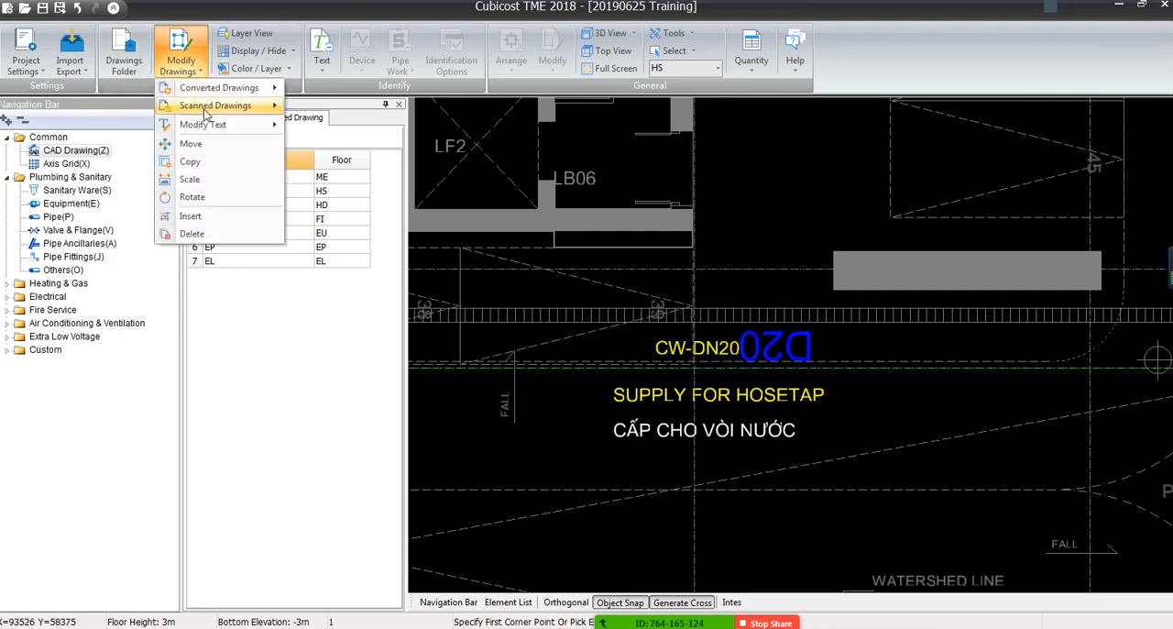
mouse_move(215, 122)
left_click(323, 144)
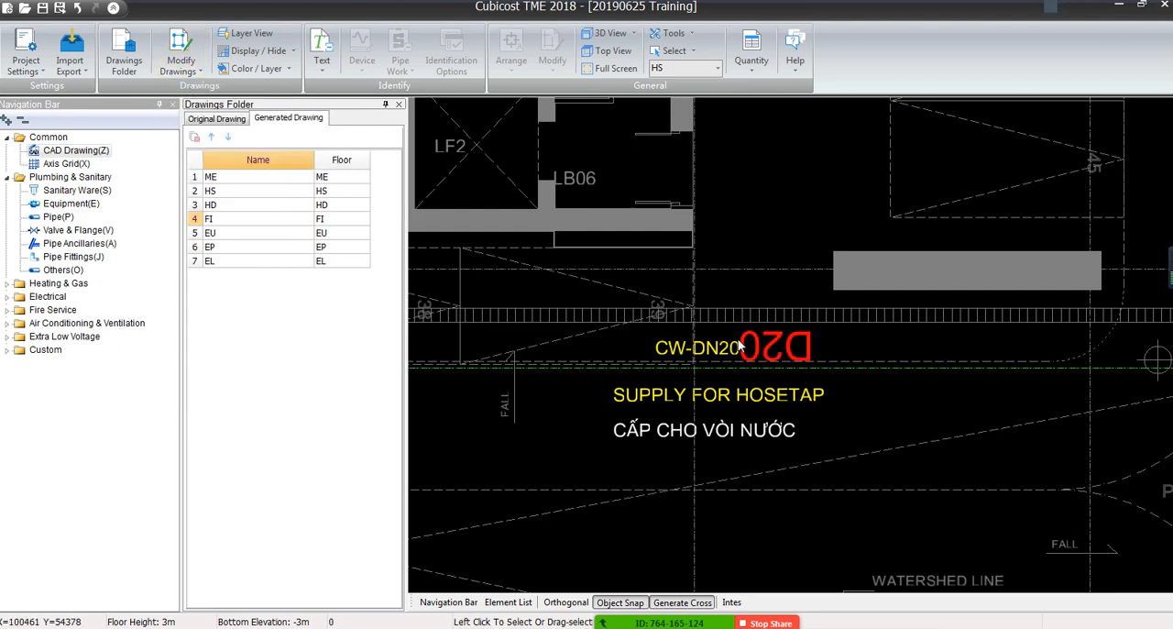
left_click(763, 349)
right_click(763, 349)
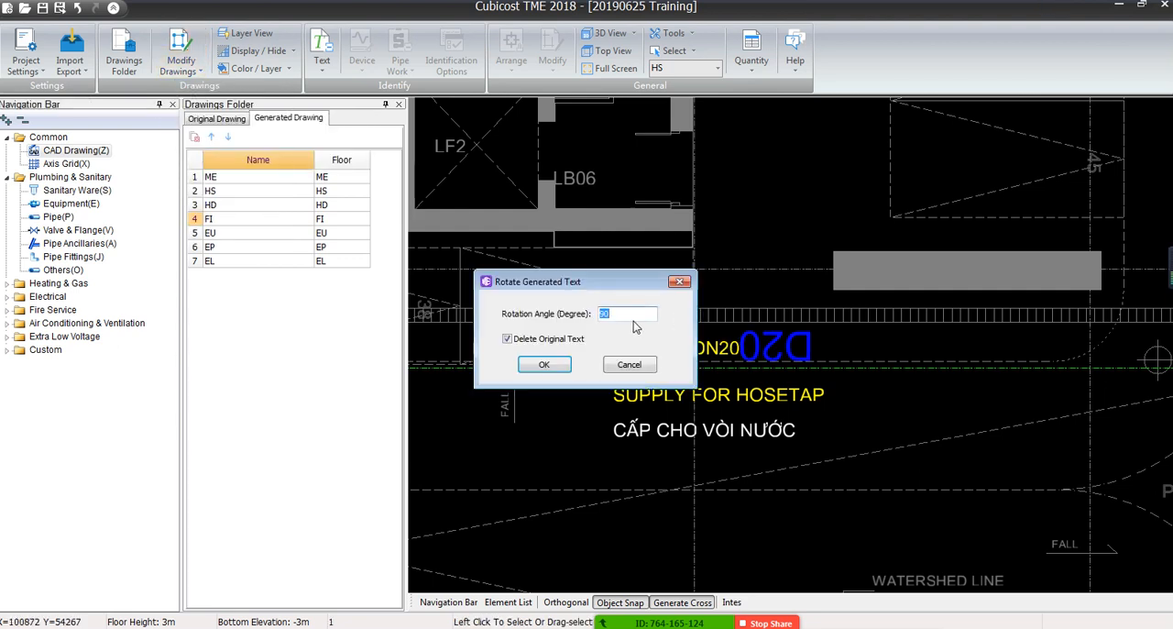
left_click(545, 365)
Rotate the D20 text beside the parking area's CW-DN20 label by 90 degrees, deleting the original text
scroll(749, 423, "down", 6)
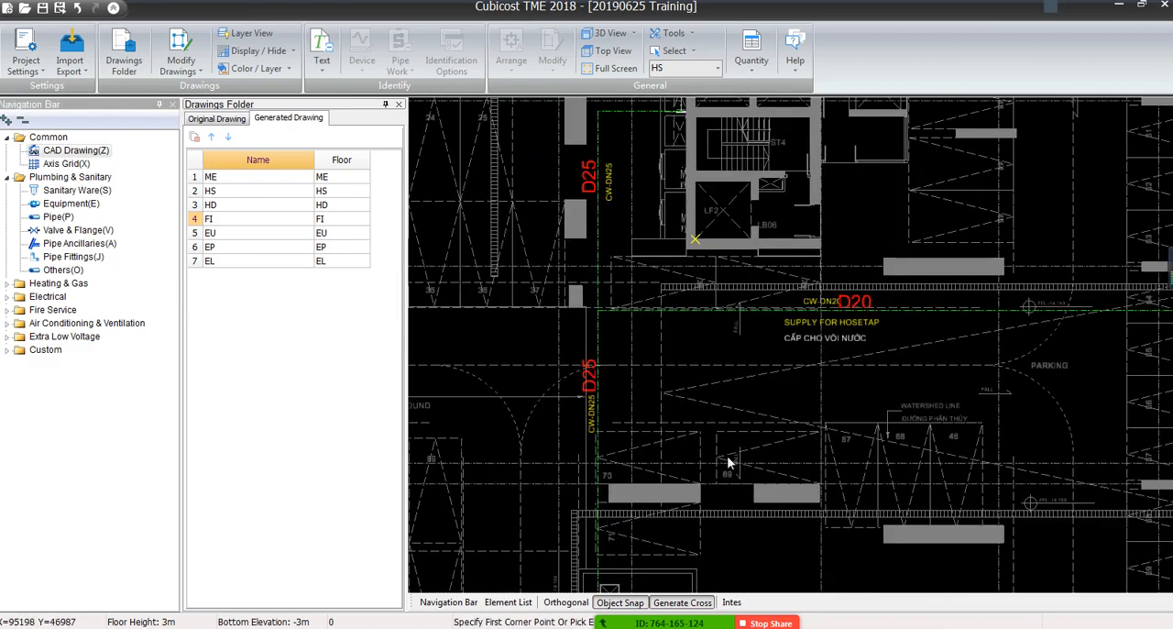
mouse_move(652, 277)
middle_mouse_down()
mouse_move(674, 381)
mouse_move(694, 145)
middle_mouse_up()
middle_click_drag(811, 457, 857, 306)
middle_click_drag(591, 451, 660, 250)
middle_click_drag(605, 356, 626, 436)
scroll(659, 220, "up", 4)
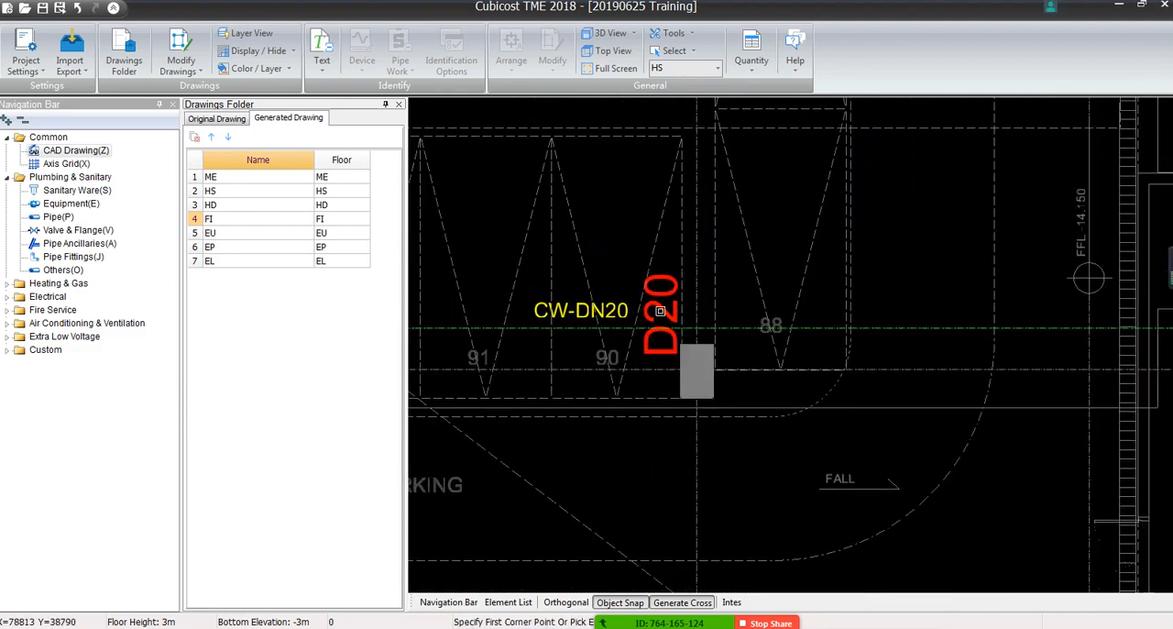
left_click(180, 62)
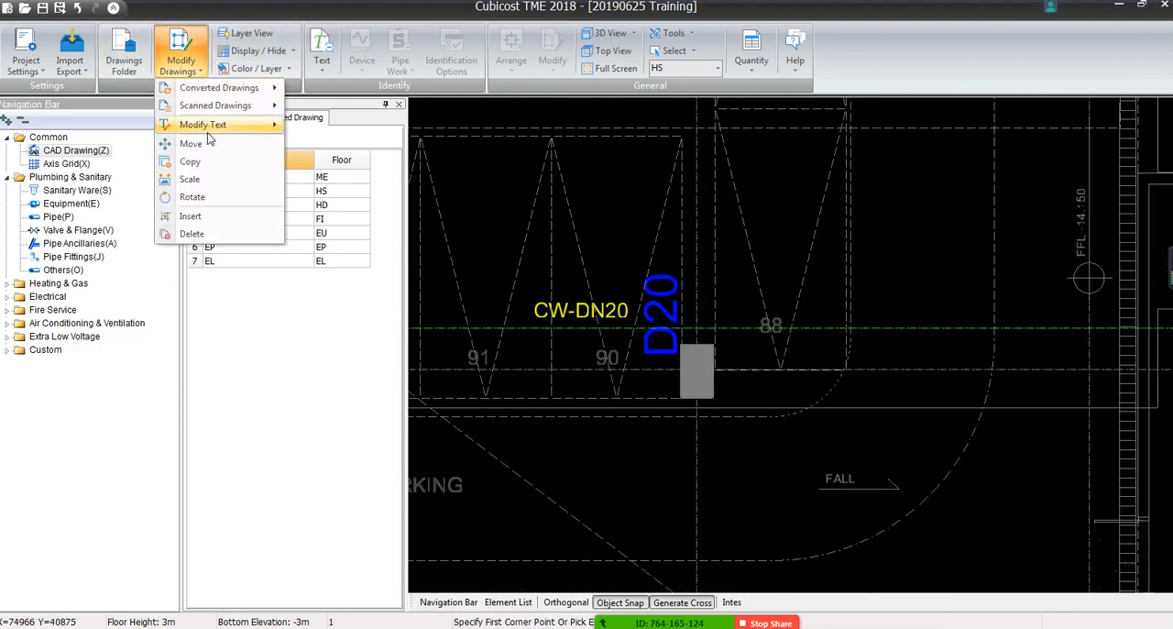
mouse_move(229, 124)
left_click(321, 142)
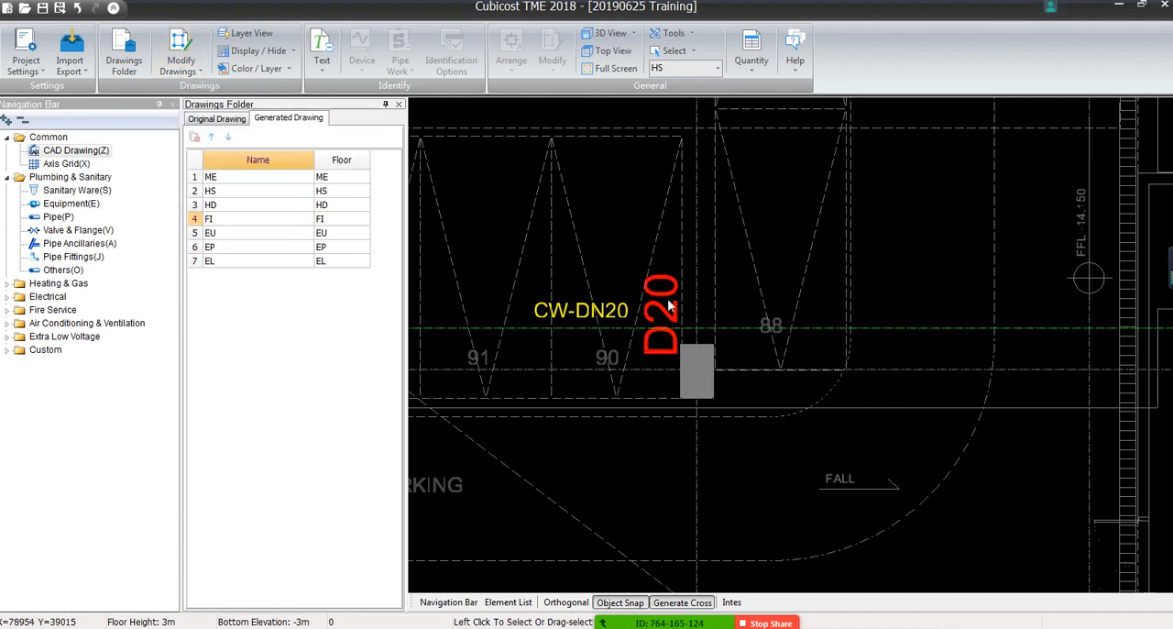
left_click(669, 299)
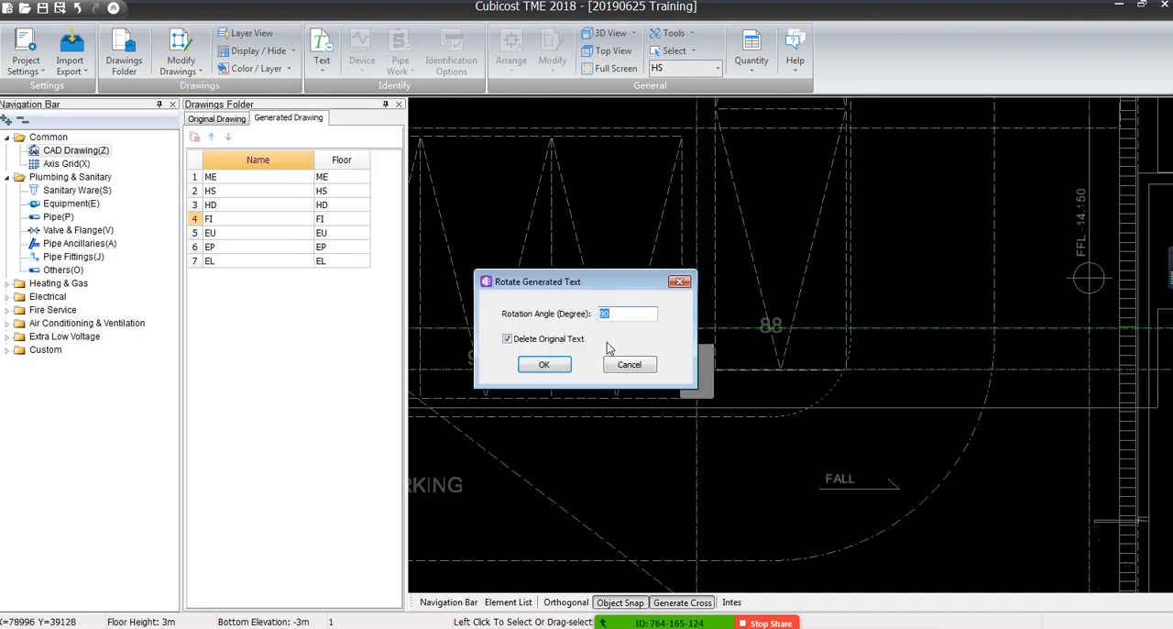
left_click(544, 365)
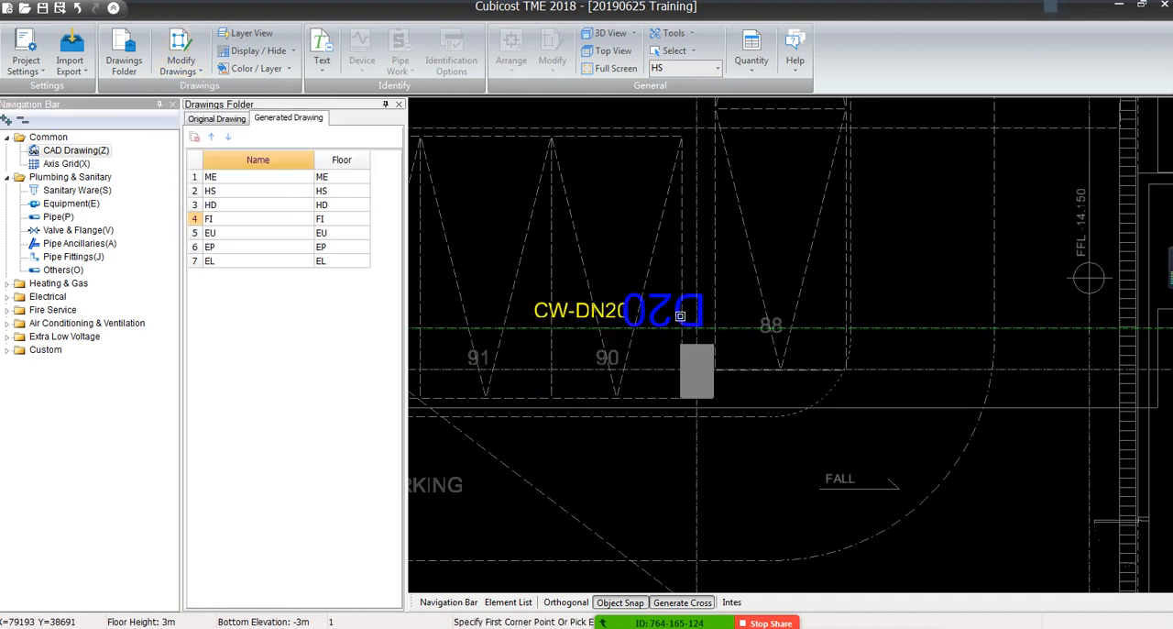
Rotate the parking area's upside-down D20 text once more so it reads upright, deleting the original text
left_click(181, 55)
mouse_move(186, 128)
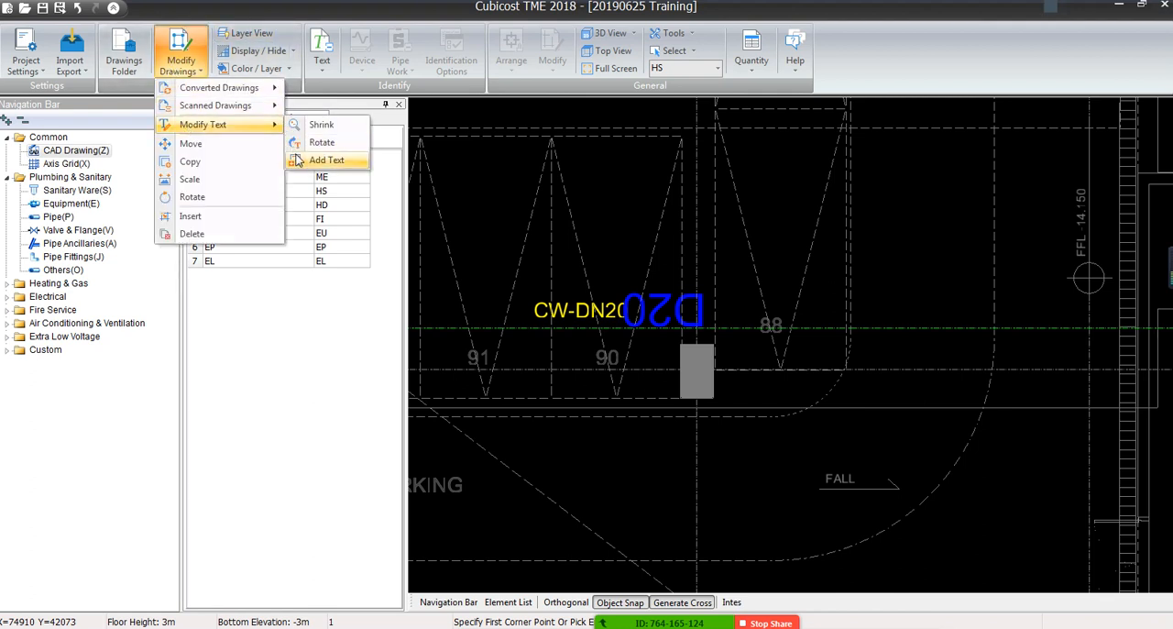
left_click(328, 160)
left_click(676, 307)
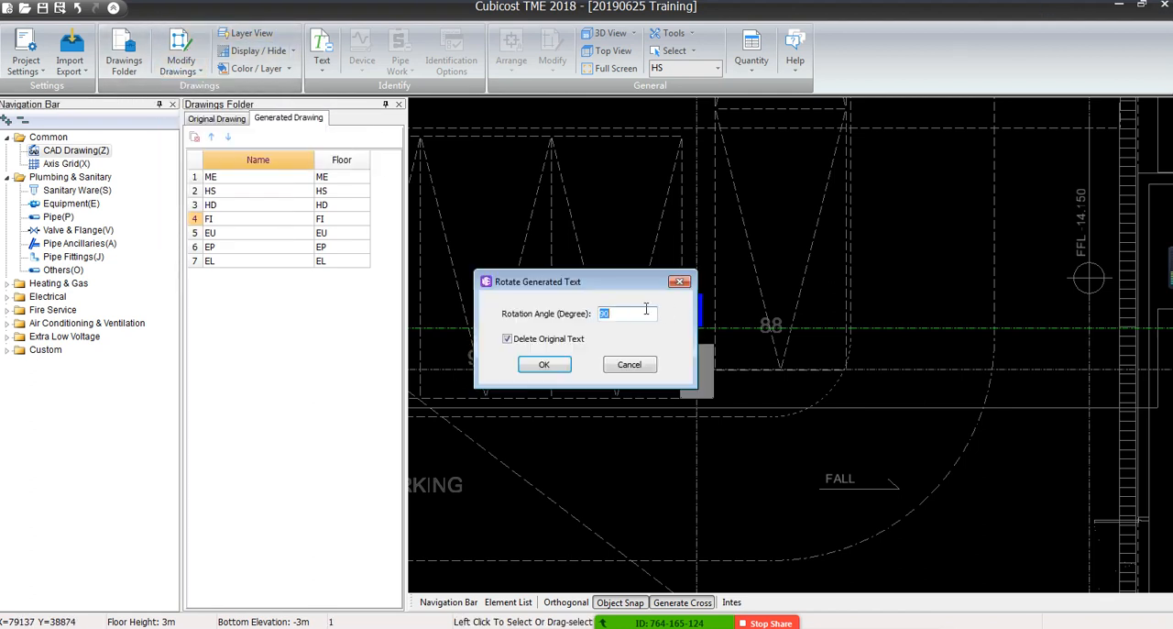
left_click(549, 363)
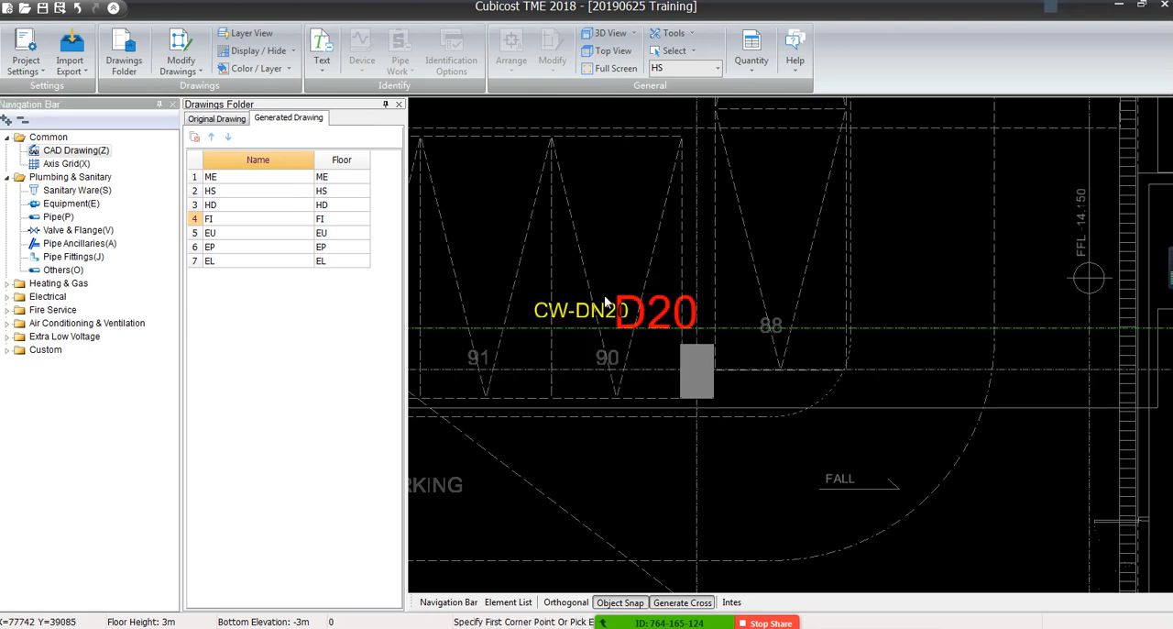
Move the parking area's D20 text slightly upward, clear of the green pipe line
scroll(636, 307, "down", 3)
scroll(637, 310, "up", 2)
scroll(637, 312, "up", 2)
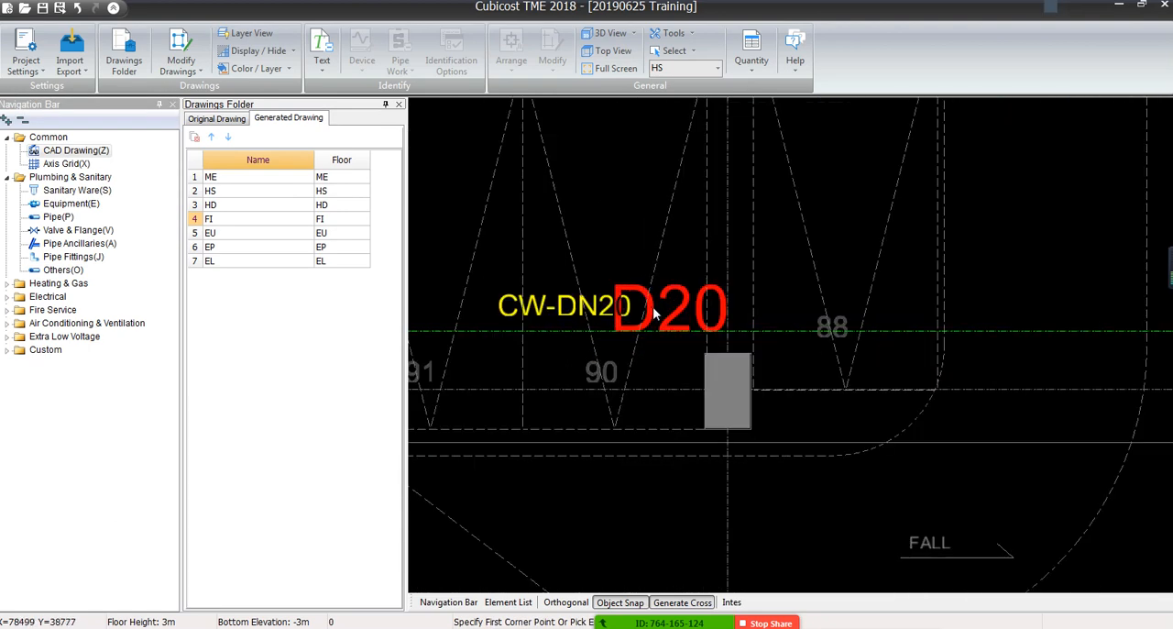
left_click(656, 314)
left_click(648, 309)
left_click(652, 303)
right_click(645, 302)
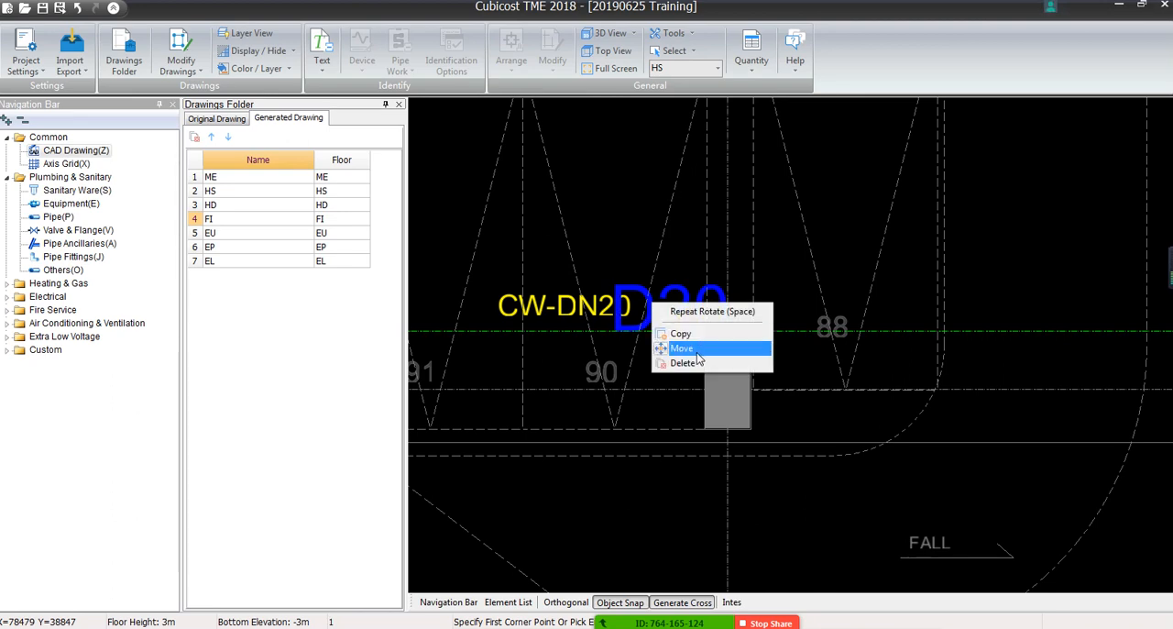
left_click(661, 347)
left_click(653, 323)
left_click(656, 320)
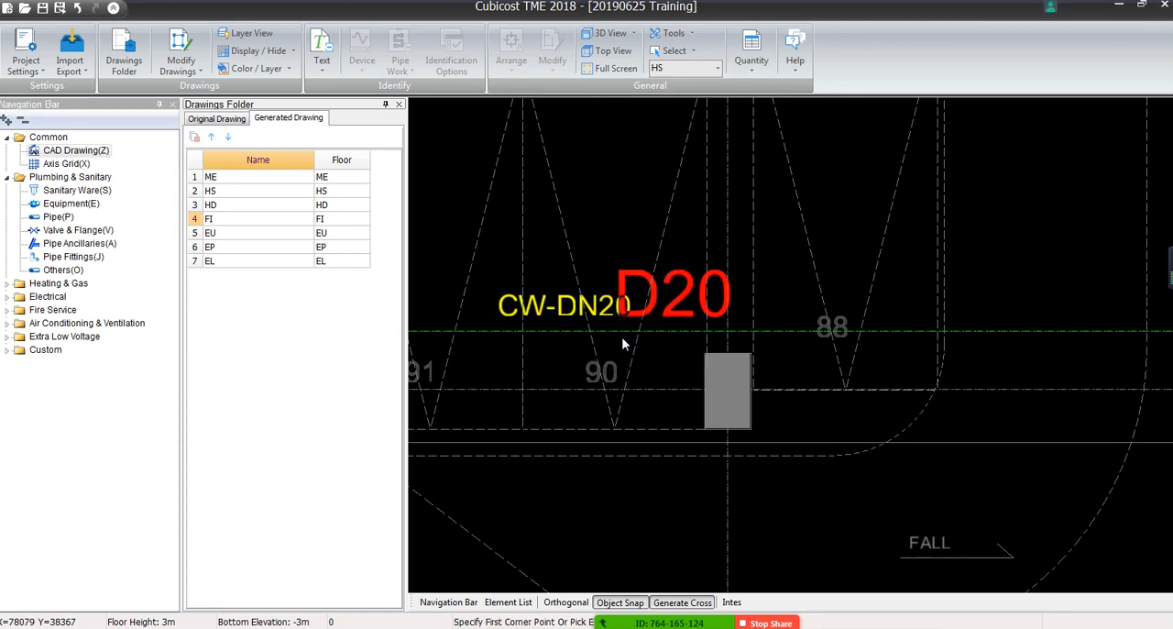
Switch from the CAD drawing to the Plumbing & Sanitary pipe elements
scroll(573, 271, "down", 3)
scroll(568, 266, "down", 3)
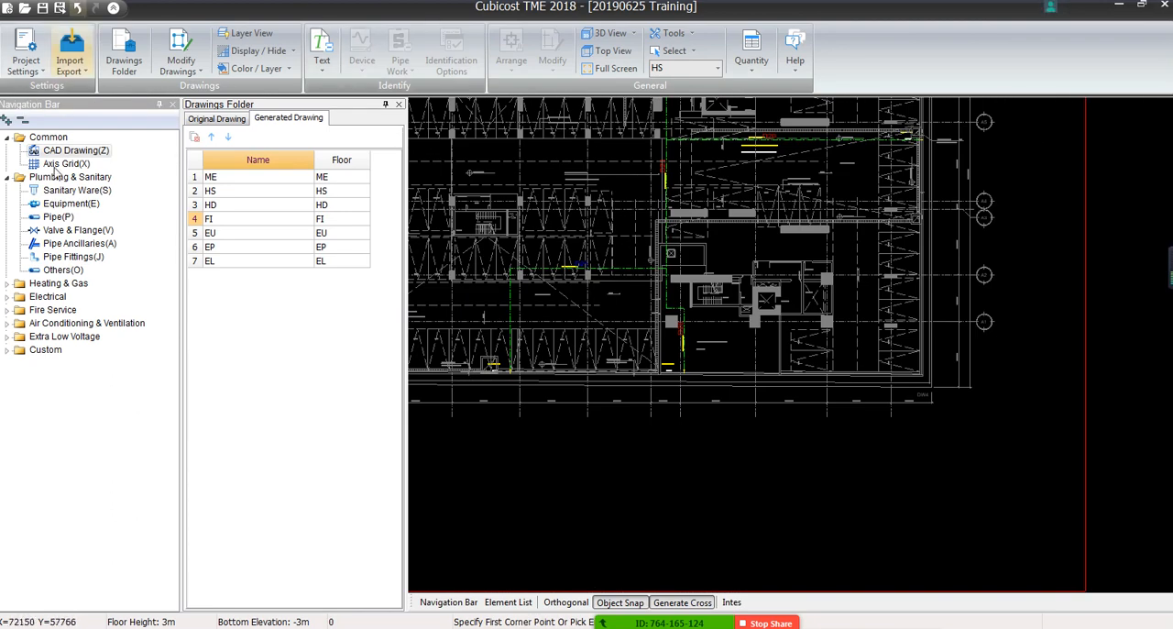
left_click(55, 217)
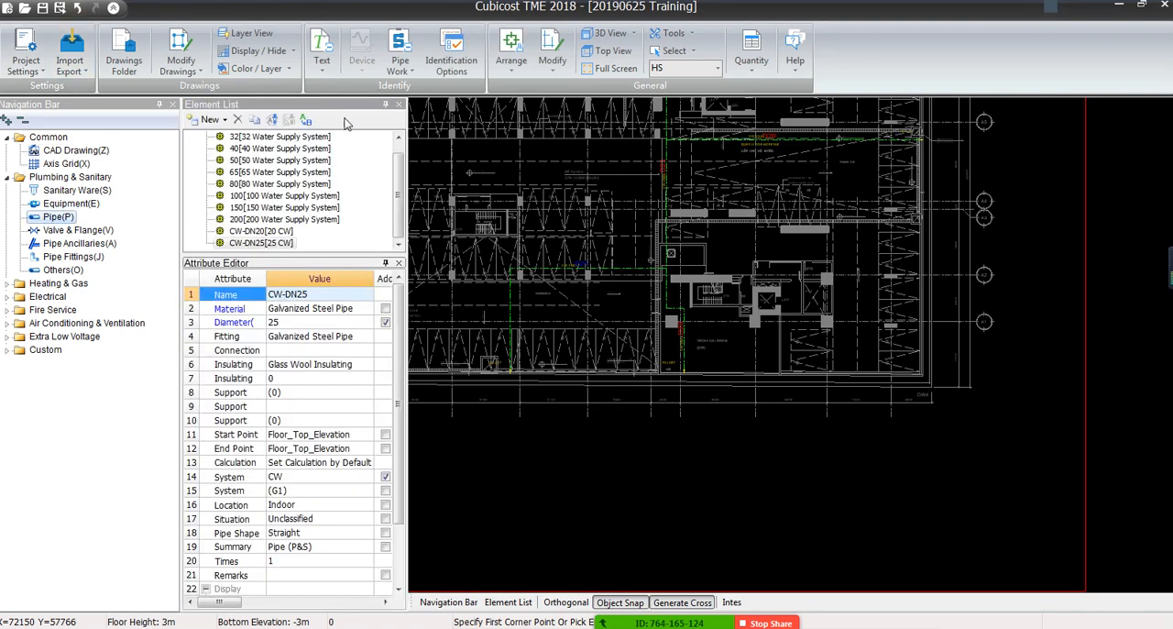
left_click(401, 66)
left_click(429, 122)
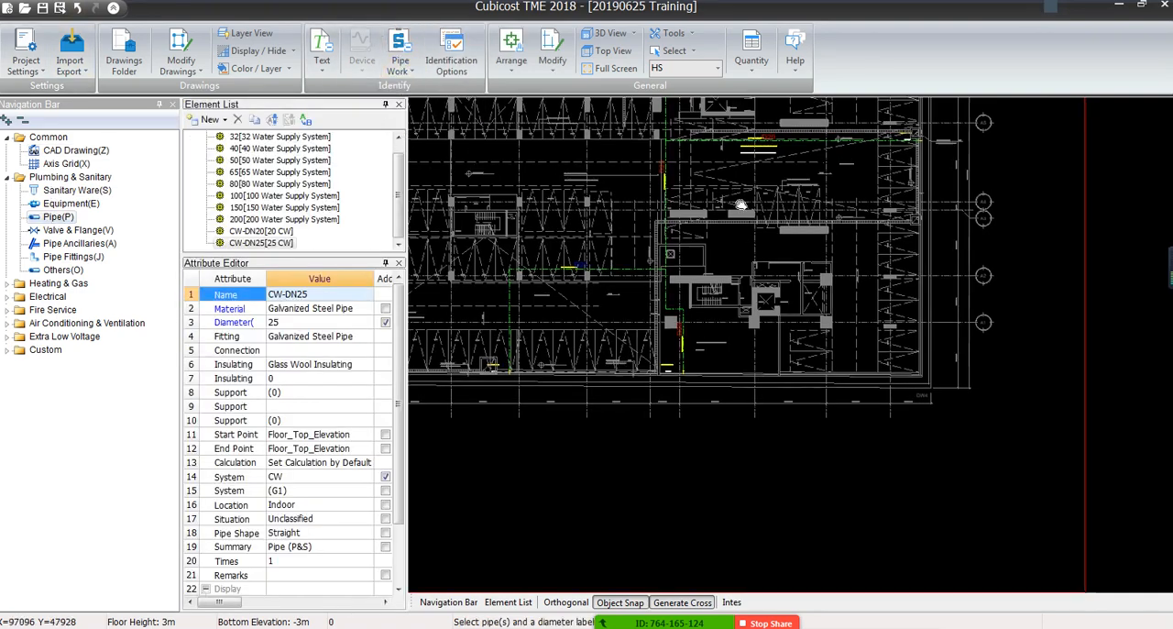
scroll(769, 243, "up", 6)
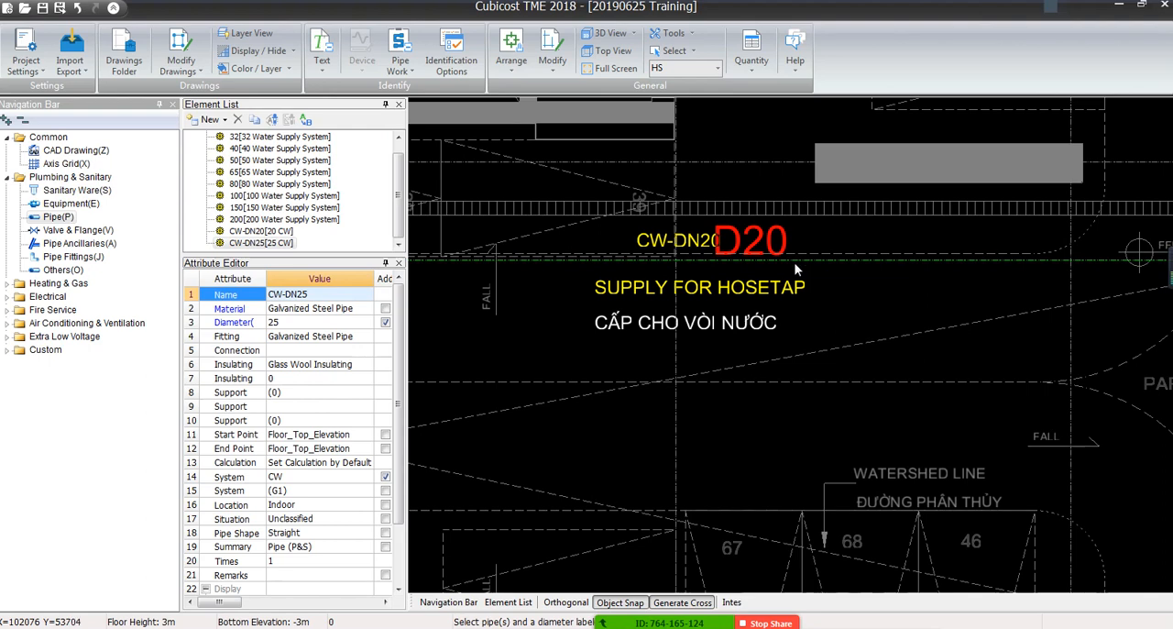
left_click(795, 260)
right_click(794, 260)
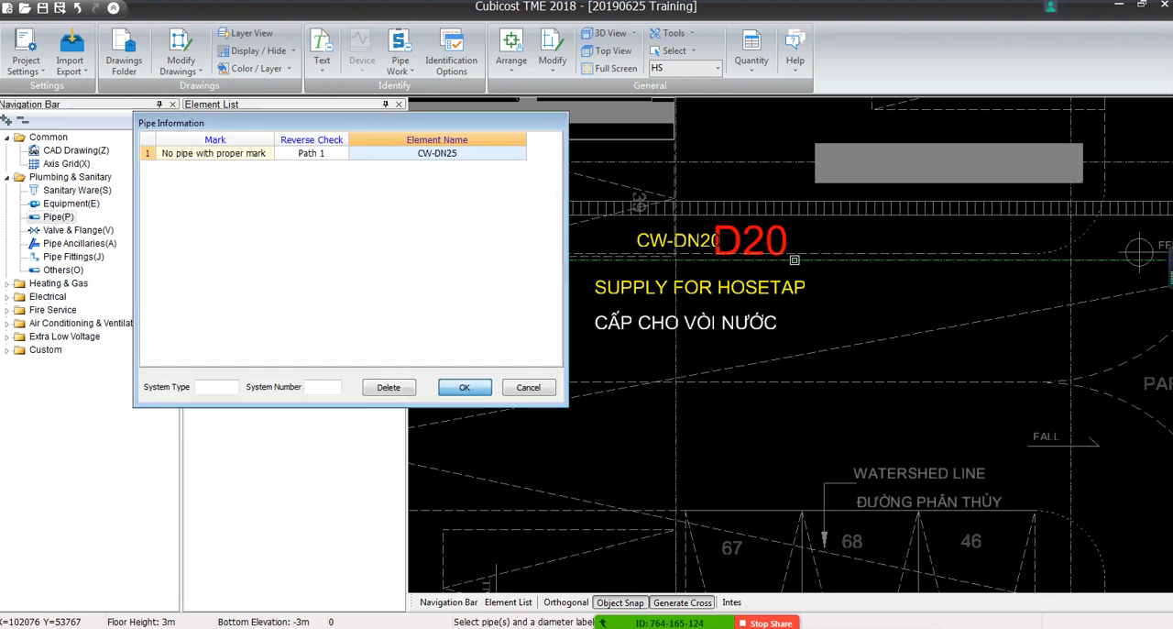
left_click(527, 386)
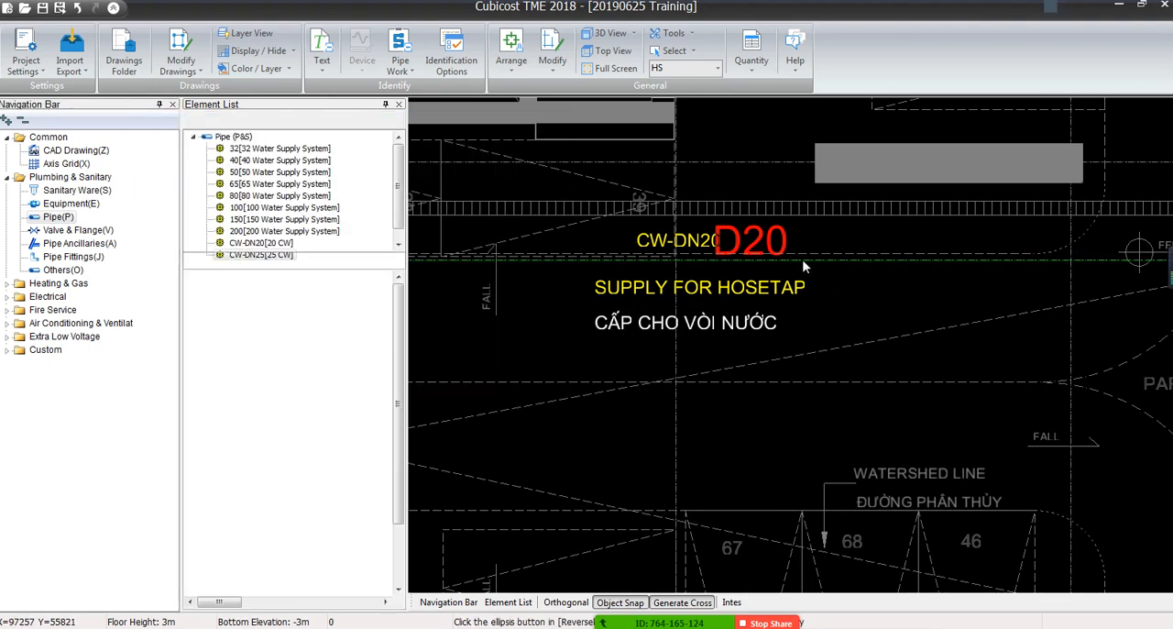
Auto-identify the cold-water pipes from the green pipe line and its D20 diameter label, bringing up the pipe information
left_click(400, 53)
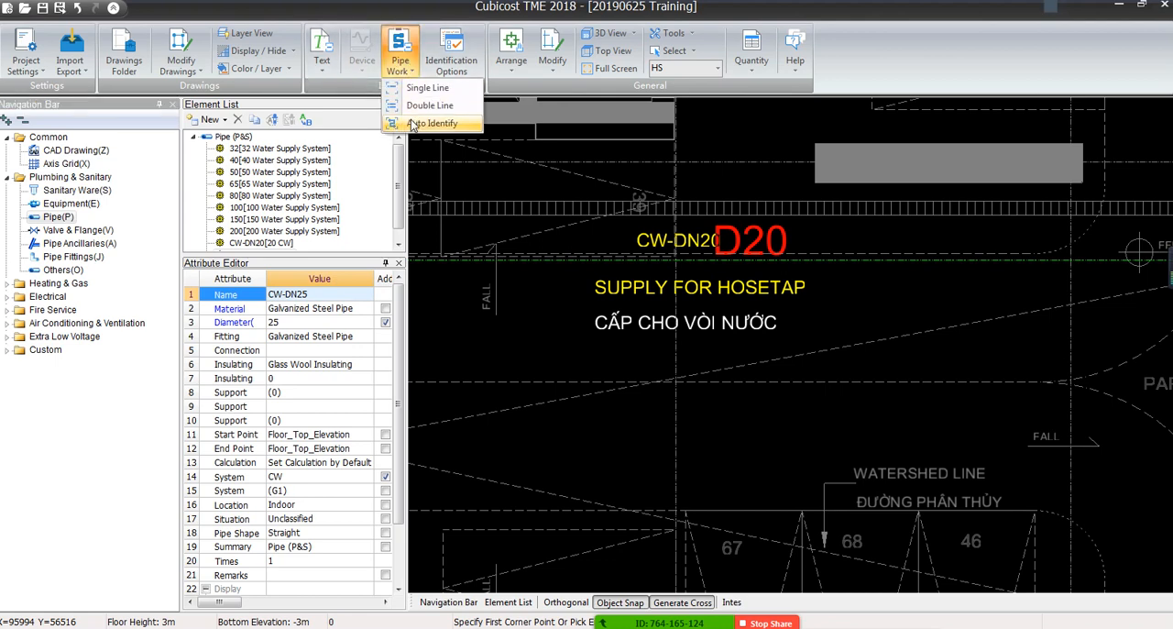
left_click(429, 122)
left_click(781, 247)
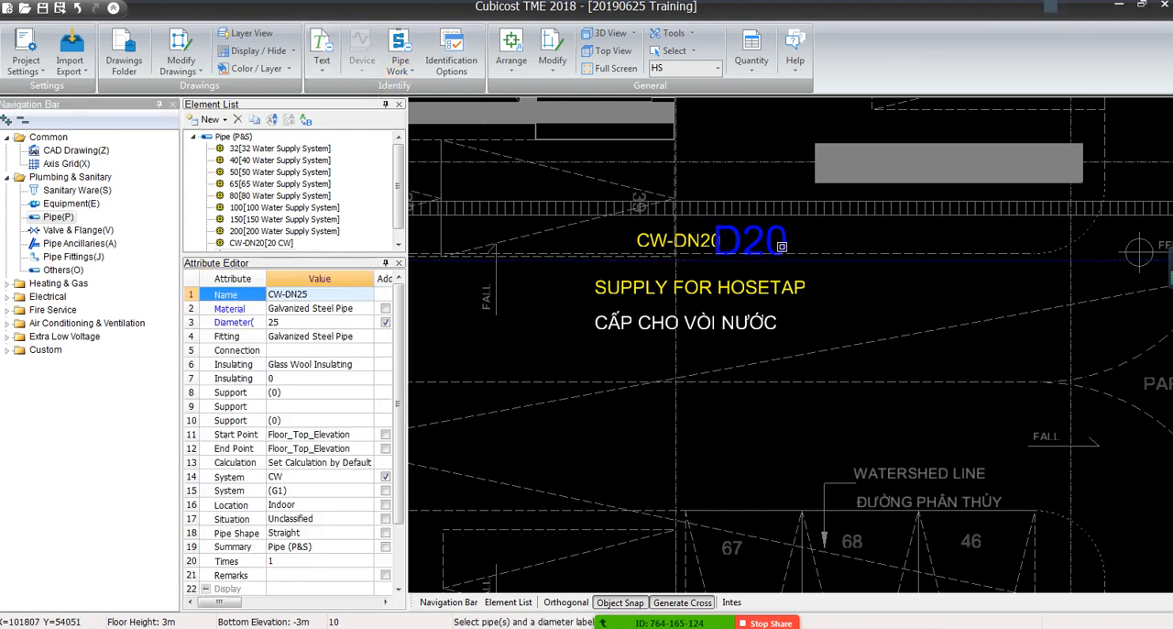
scroll(720, 239, "down", 4)
right_click(707, 245)
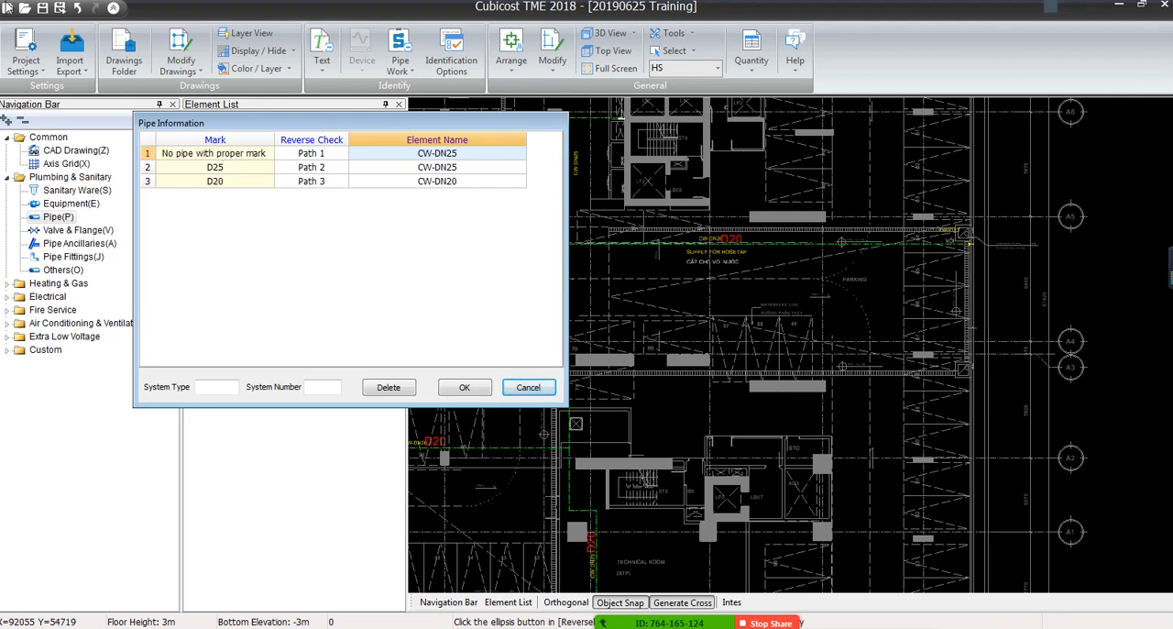
Reverse-check Path 2, the D25 pipes, by displaying its route in the drawing
left_click(240, 171)
left_click(334, 167)
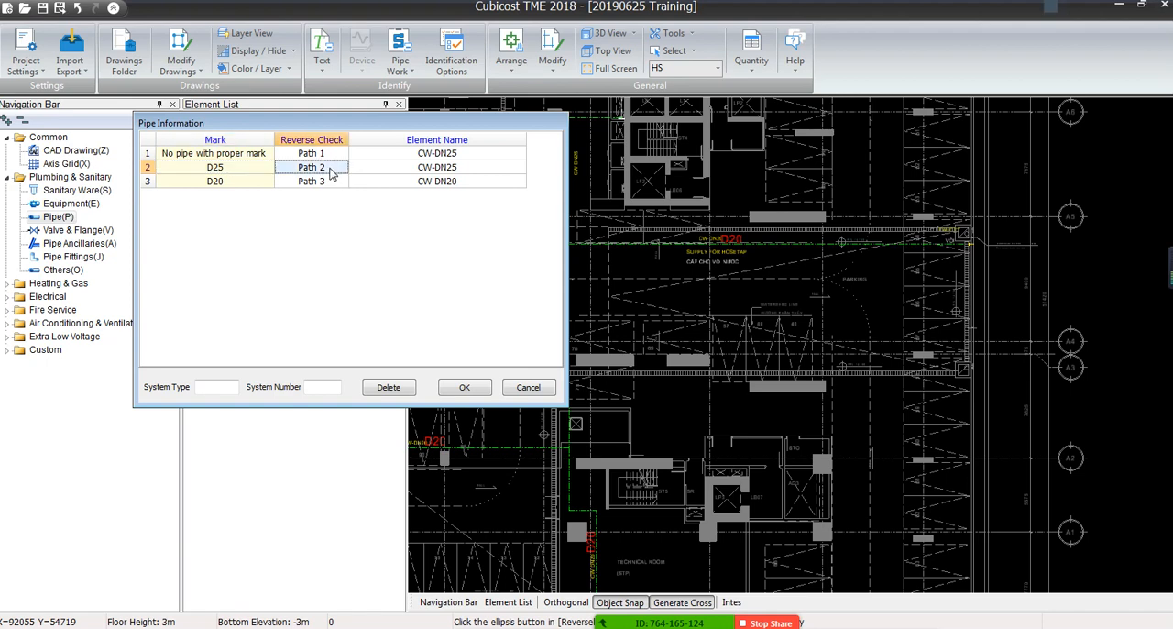
left_click(343, 168)
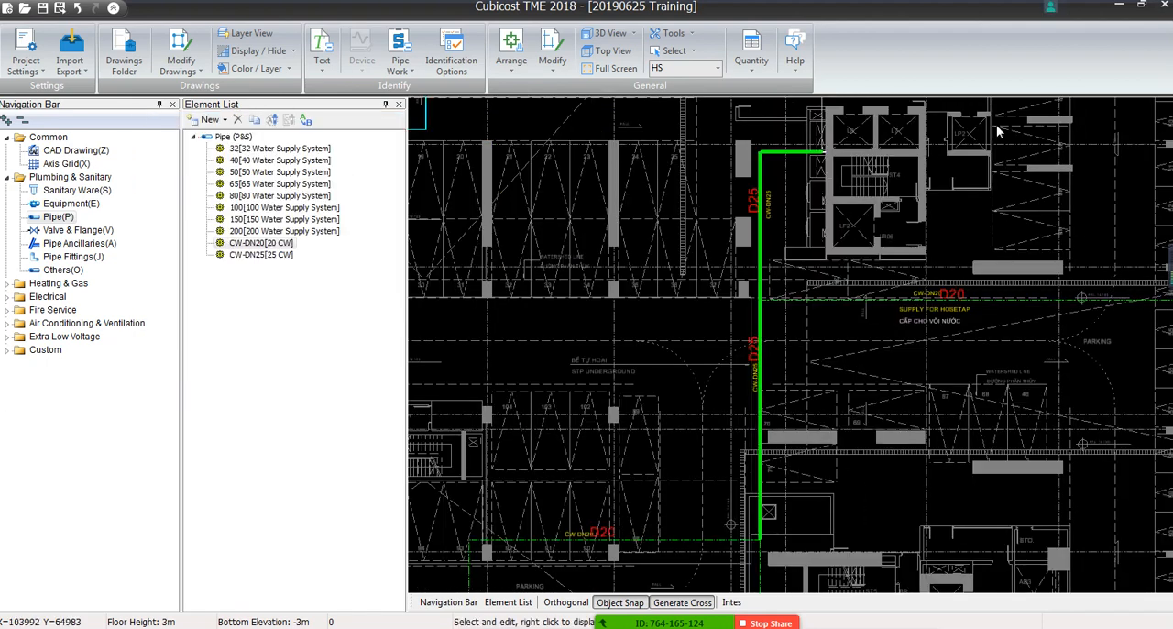
Finish the Path 2 check and reverse-check Path 3, the D20 pipes, by displaying its route in the drawing
middle_click_drag(734, 403, 729, 199)
right_click(503, 271)
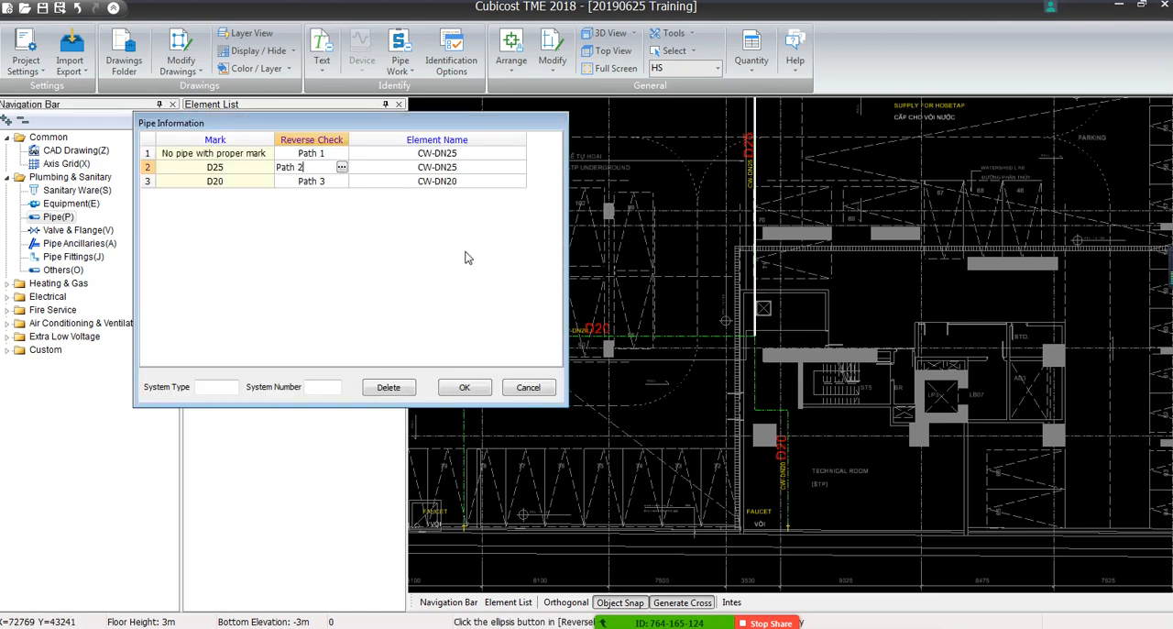
left_click(334, 182)
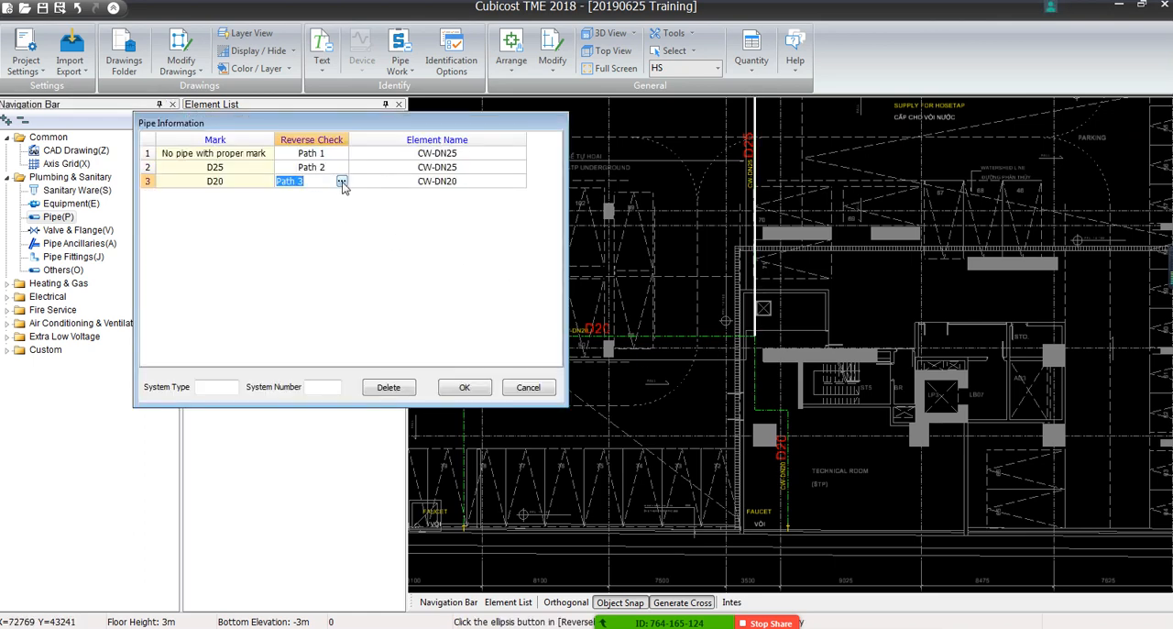
right_click(336, 181)
left_click(340, 182)
left_click(340, 182)
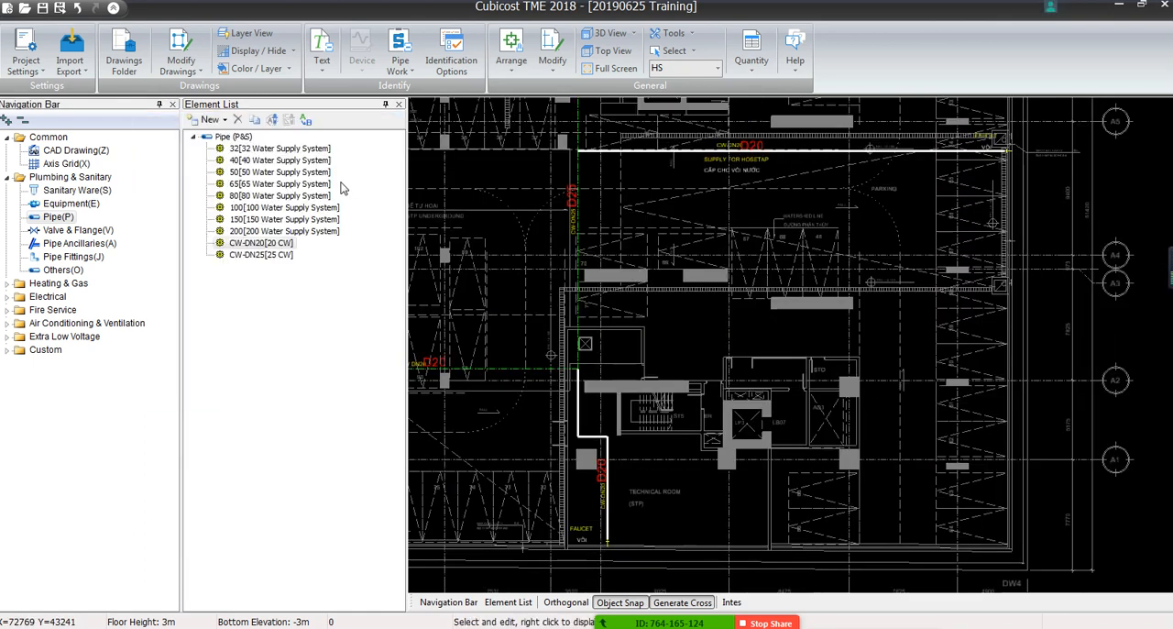
middle_click_drag(638, 240, 664, 375)
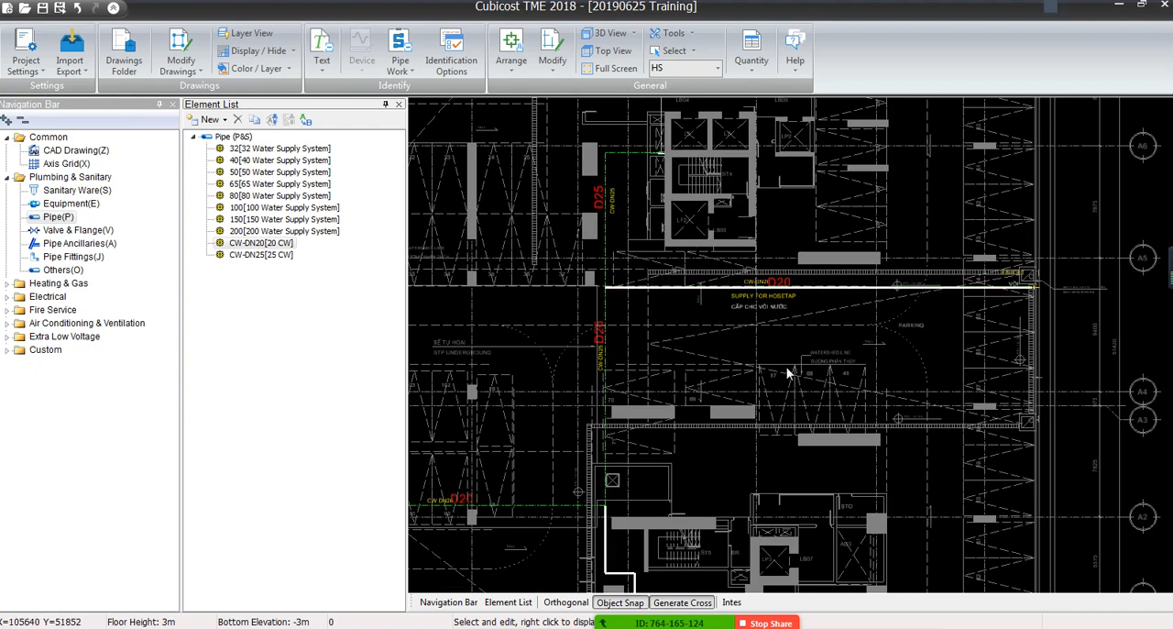
middle_click_drag(682, 464, 874, 238)
scroll(629, 218, "up", 3)
scroll(675, 351, "up", 2)
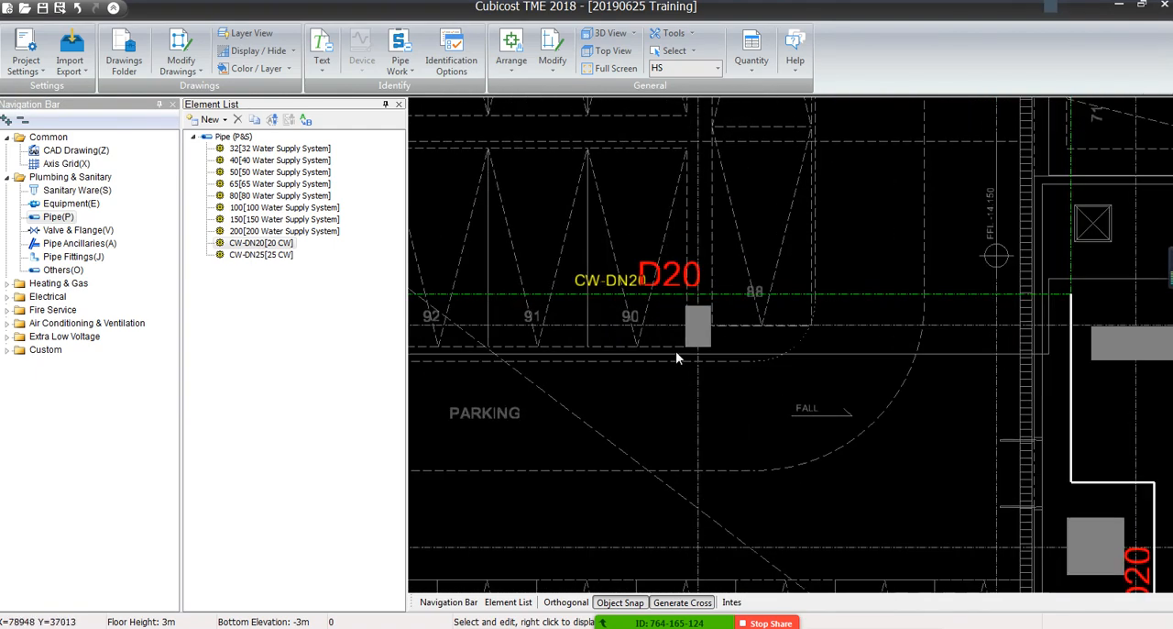
scroll(608, 334, "down", 3)
right_click(557, 327)
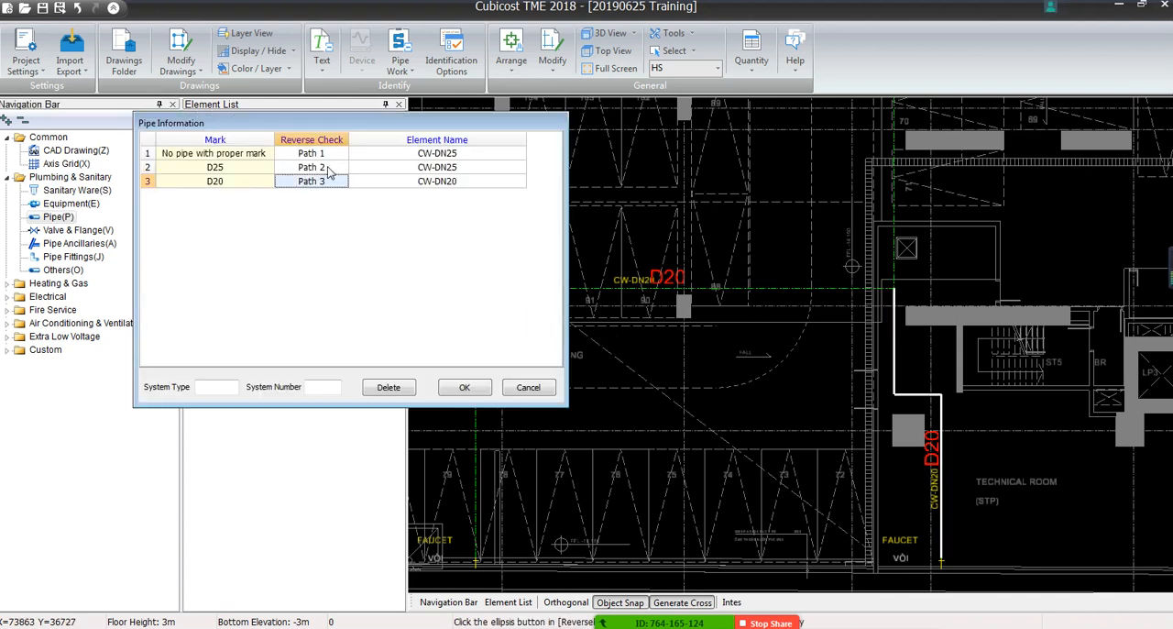
Assign the CW-DN20 element to Path 1, the pipes without a proper mark, and generate the identified pipes
left_click(411, 156)
left_click(472, 156)
left_click(519, 155)
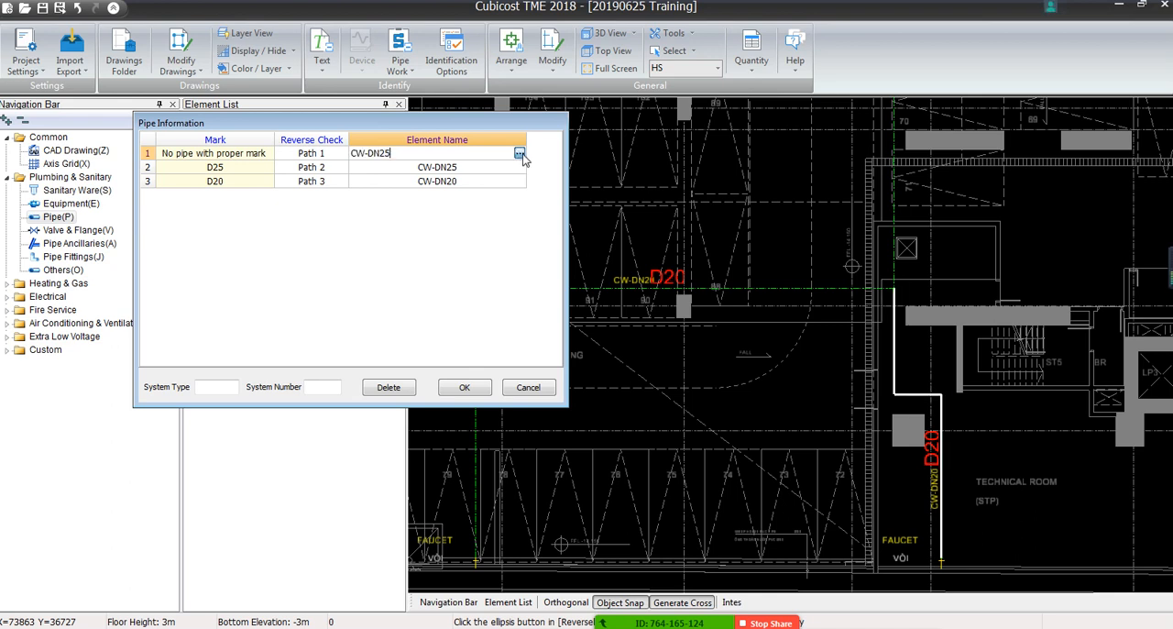
double_click(158, 251)
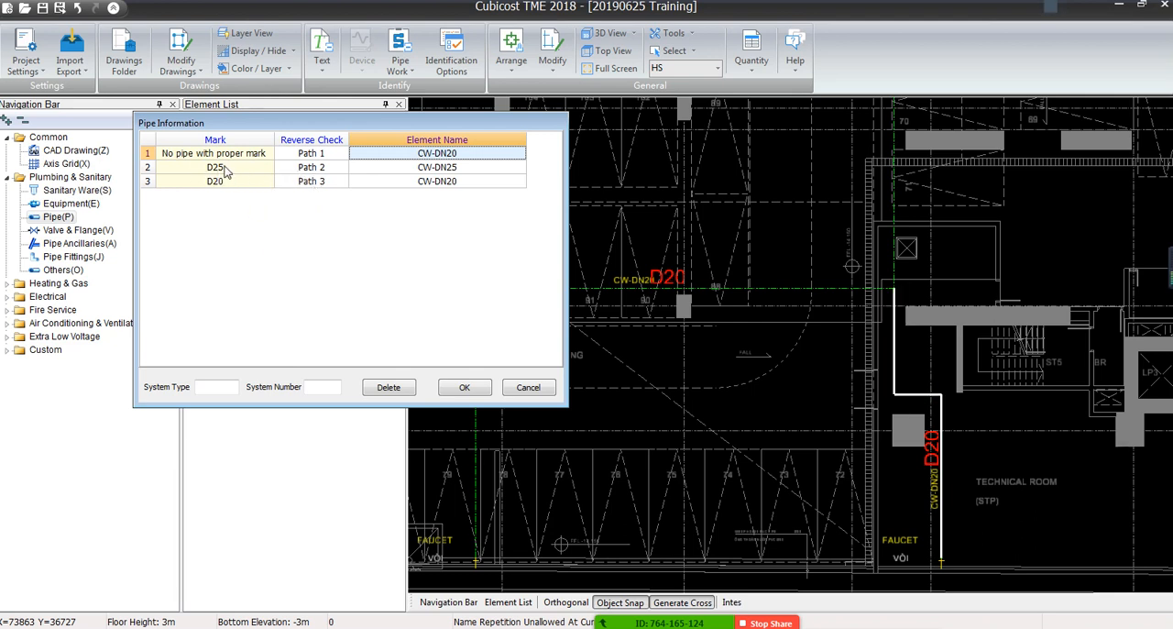
left_click_drag(424, 126, 471, 156)
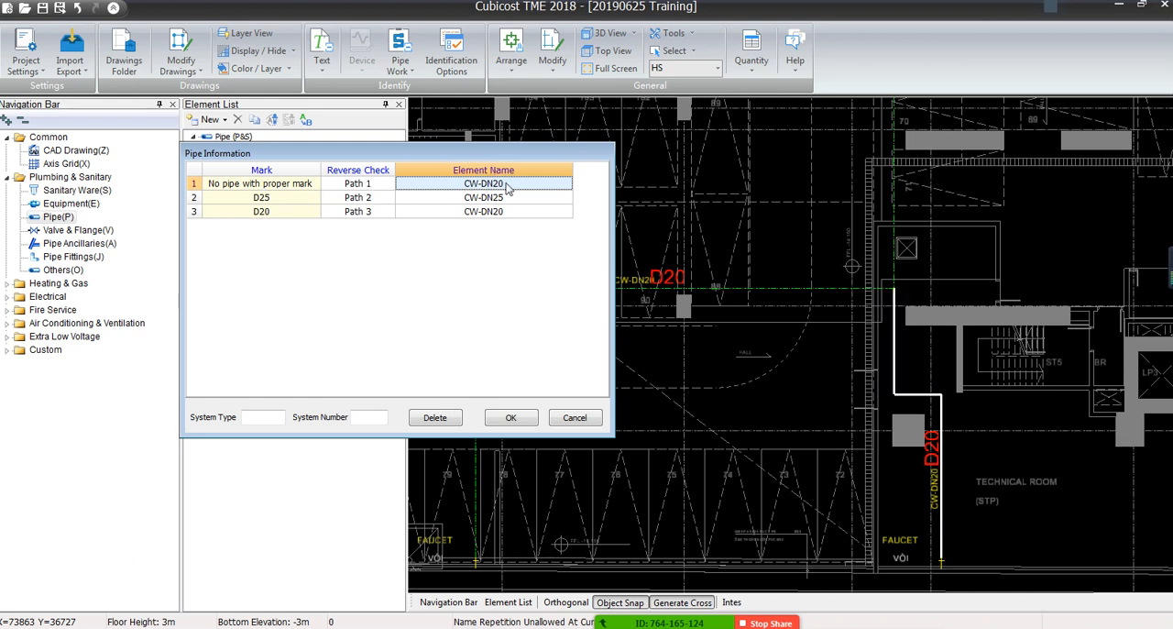
left_click(510, 417)
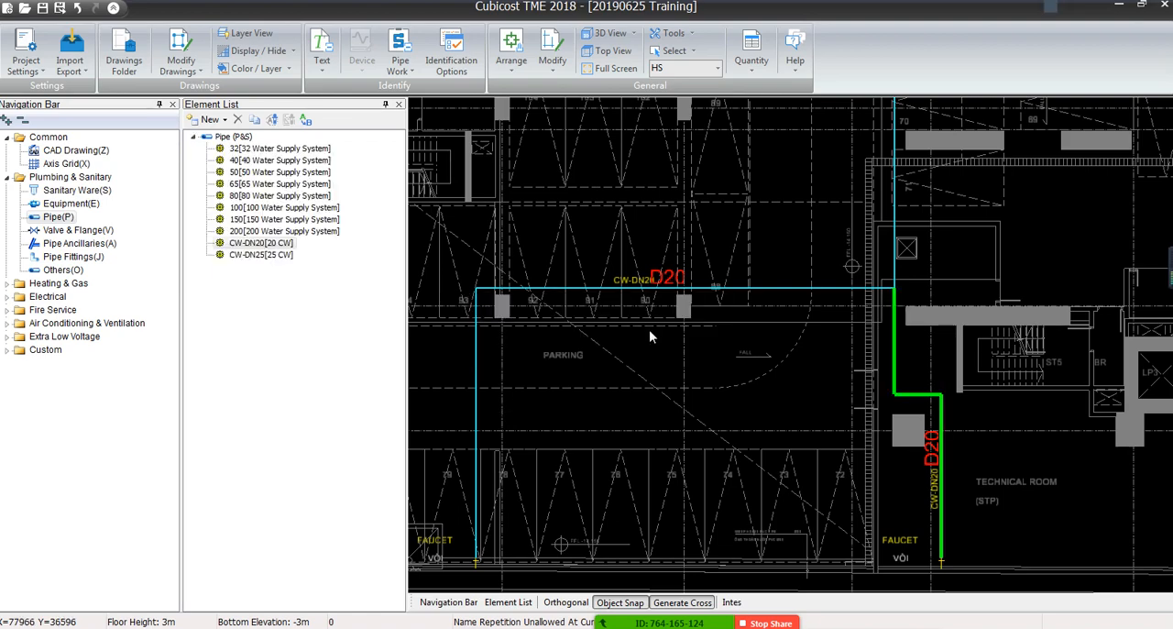
Check the attributes of the identified pipes meeting at the corner beside parking bay 93
scroll(696, 360, "down", 1)
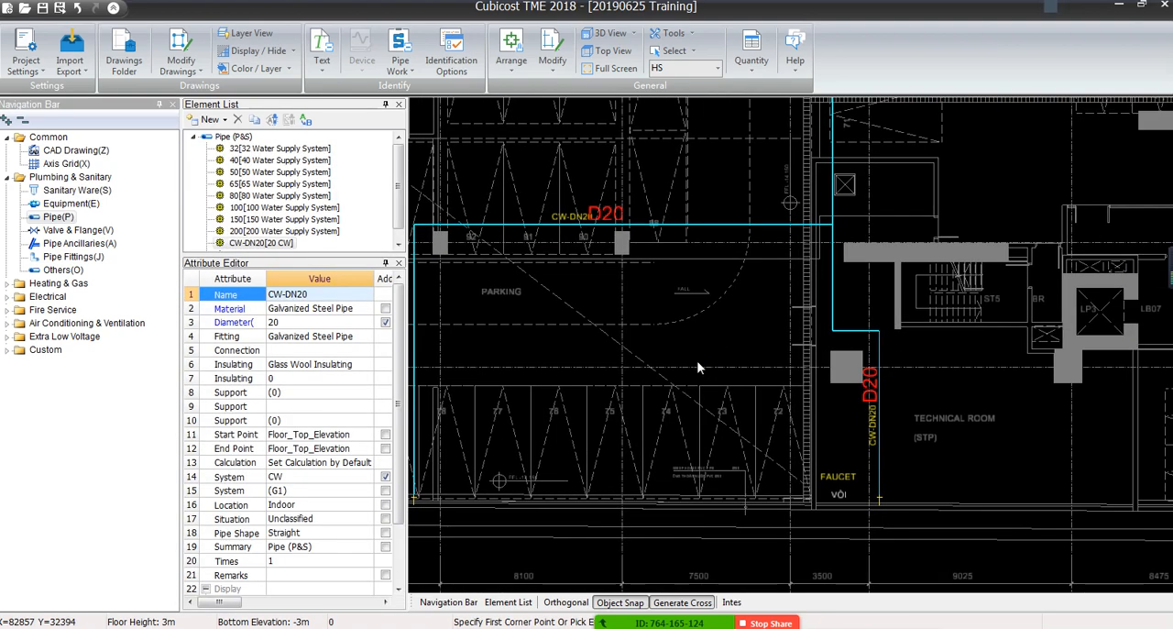
scroll(642, 359, "up", 1)
scroll(557, 151, "up", 4)
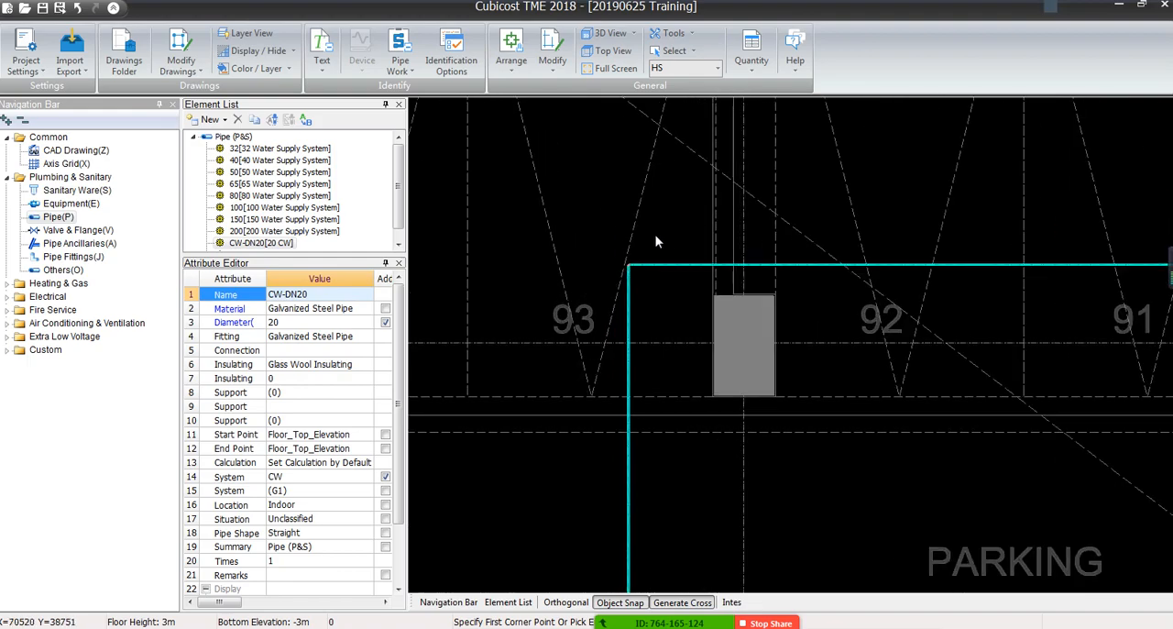
left_click_drag(655, 237, 589, 309)
scroll(590, 315, "down", 2)
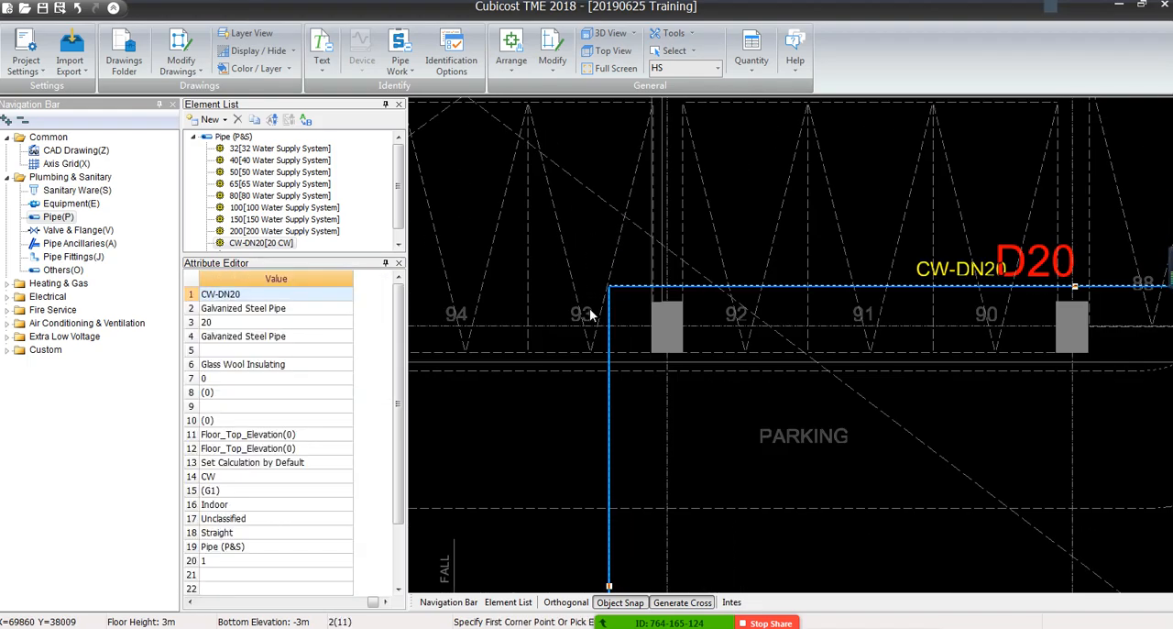
key("Escape")
Inspect the identified pipes around the junction of the D25 line and the D20 hosetap supply line
scroll(589, 309, "down", 6)
middle_click_drag(836, 188, 716, 385)
scroll(716, 385, "up", 4)
left_click_drag(730, 346, 663, 396)
left_click_drag(729, 190, 640, 241)
key("Escape")
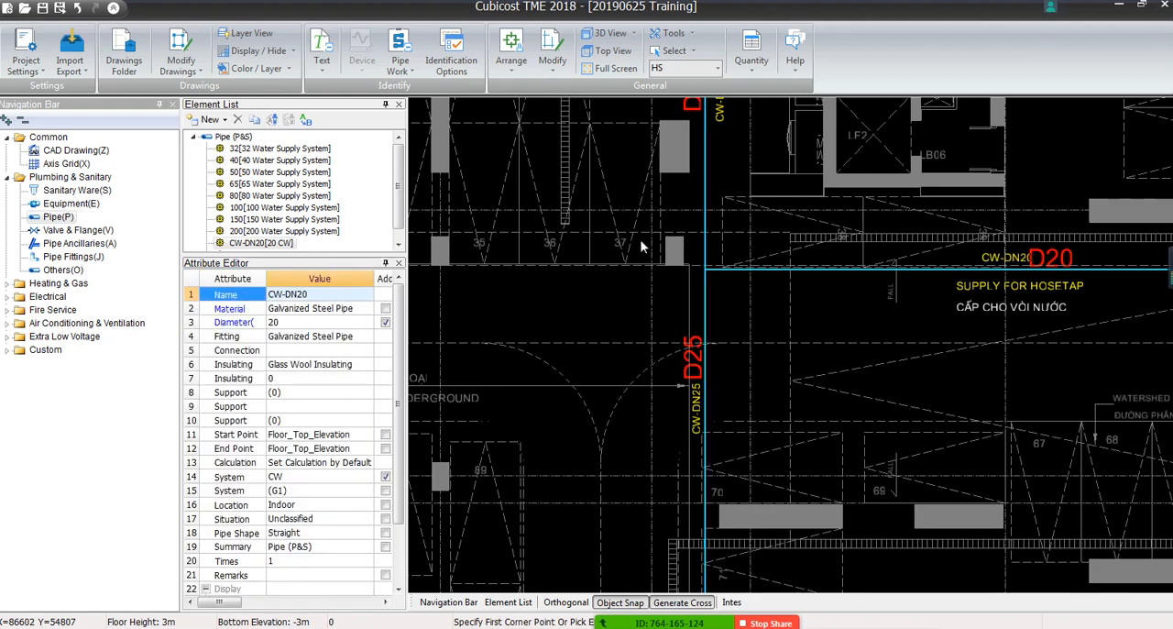
Display the CAD drawing in grey so the identified pipes stand out across the floor
scroll(641, 246, "down", 5)
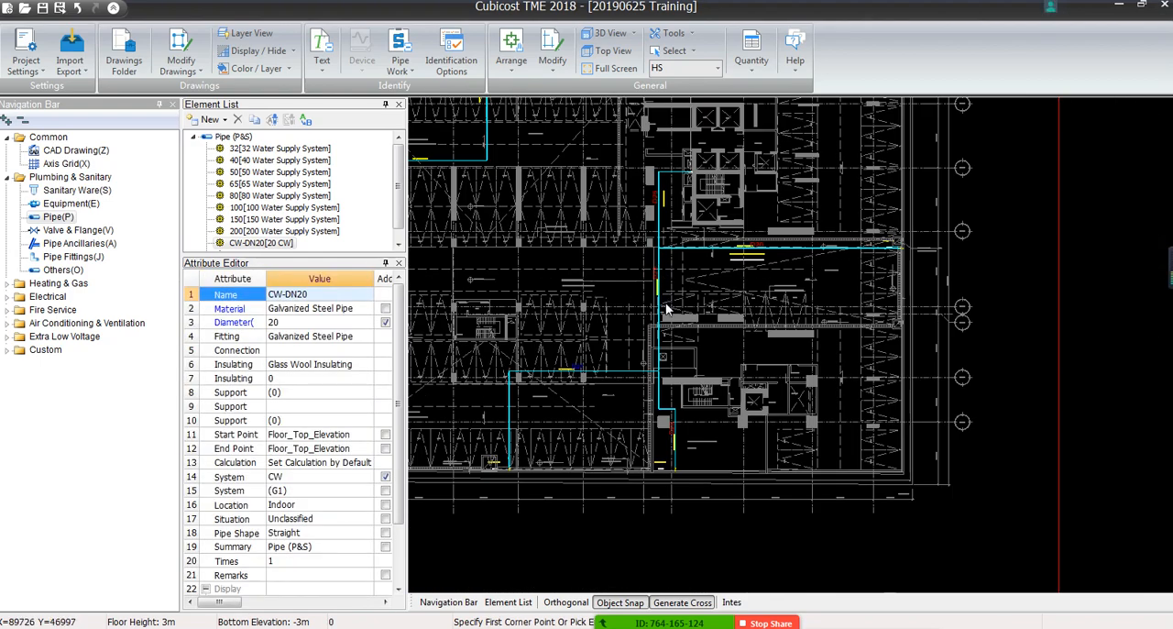
middle_click_drag(666, 310, 818, 393)
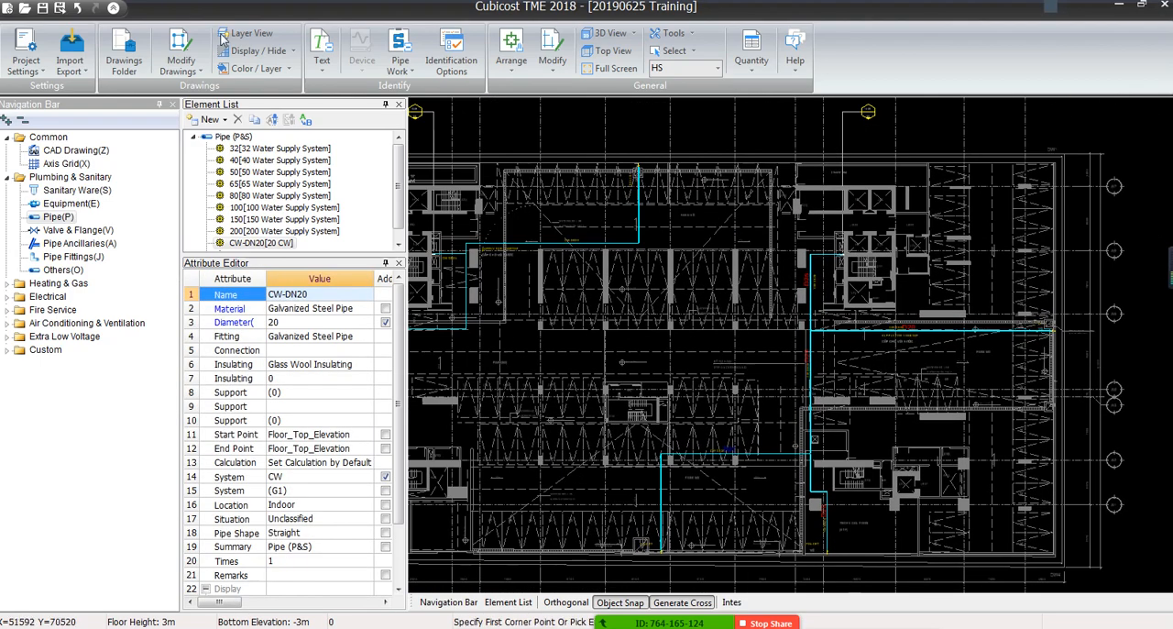
left_click(290, 52)
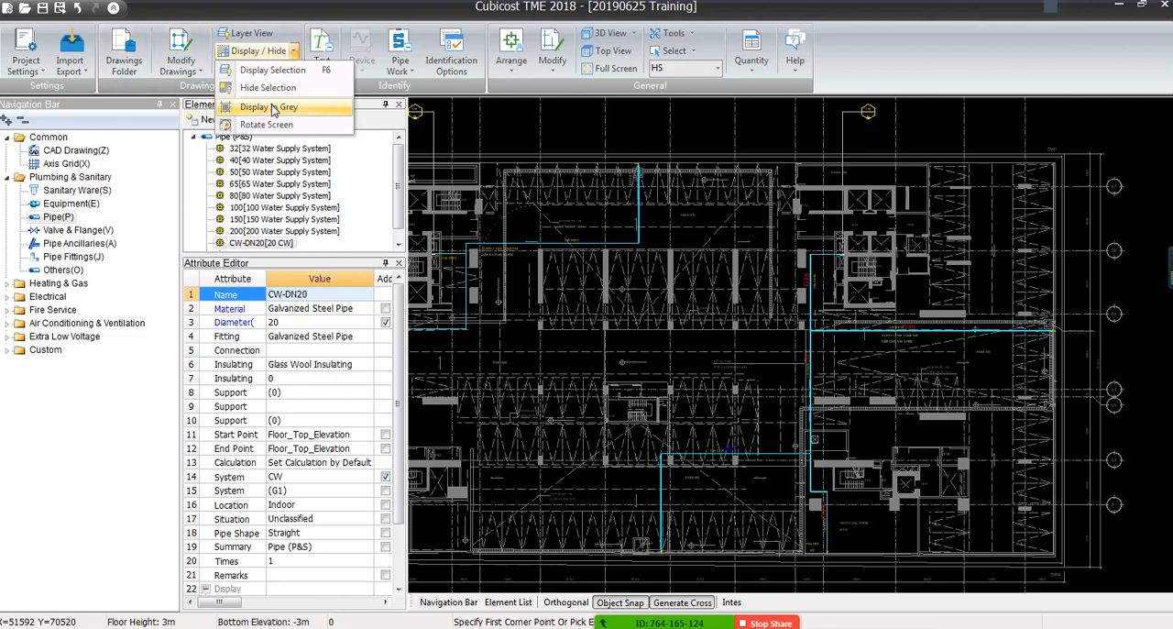
left_click(272, 108)
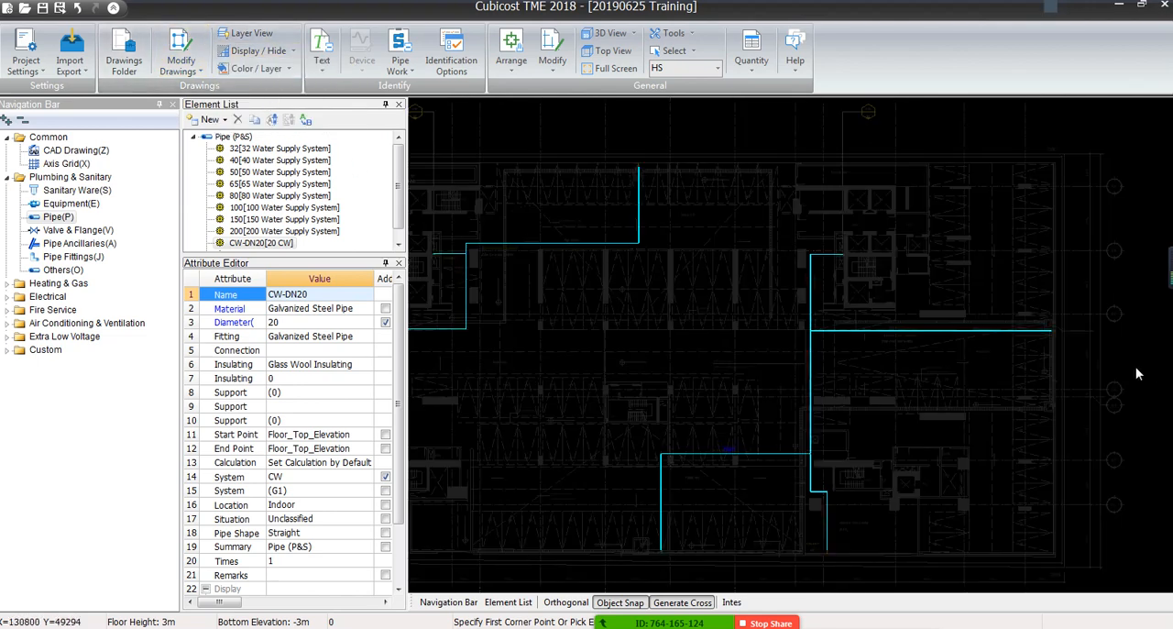
Compare the identified pipes with the D20 and D25 texts along the hosetap supply line and the vertical run
scroll(879, 328, "up", 8)
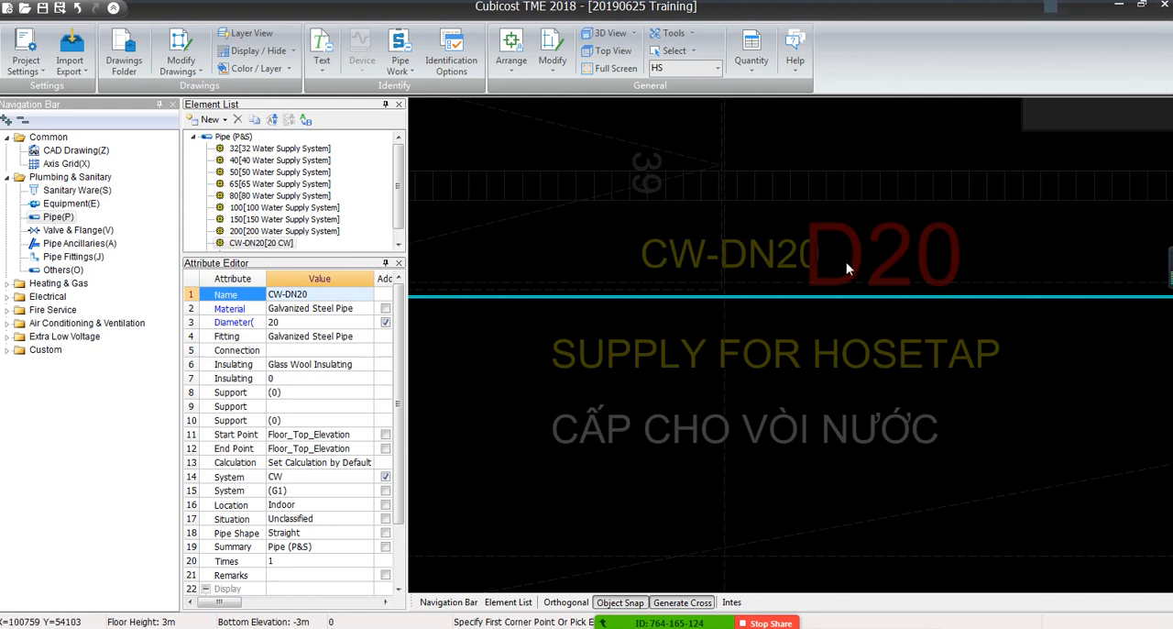
left_click(400, 57)
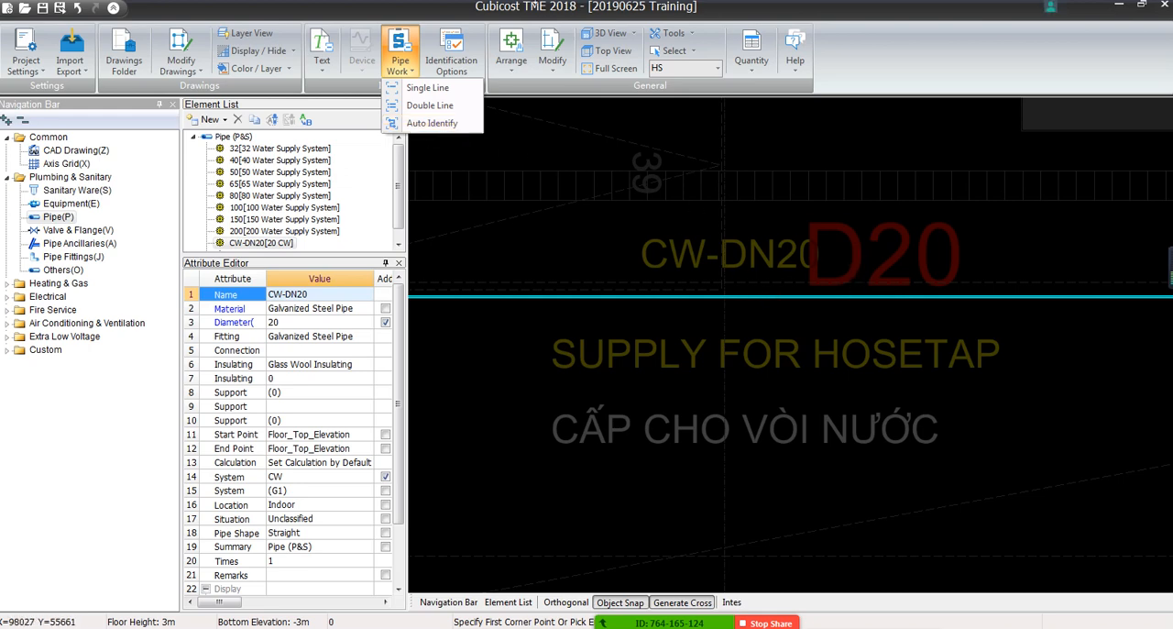
scroll(500, 220, "down", 5)
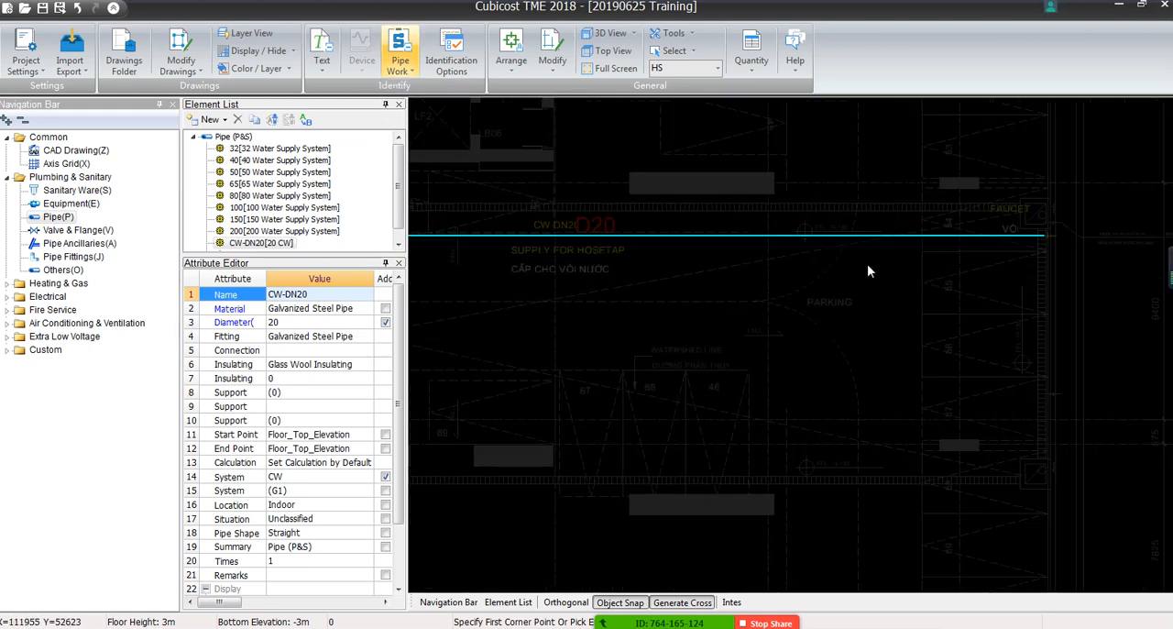
scroll(812, 327, "up", 4)
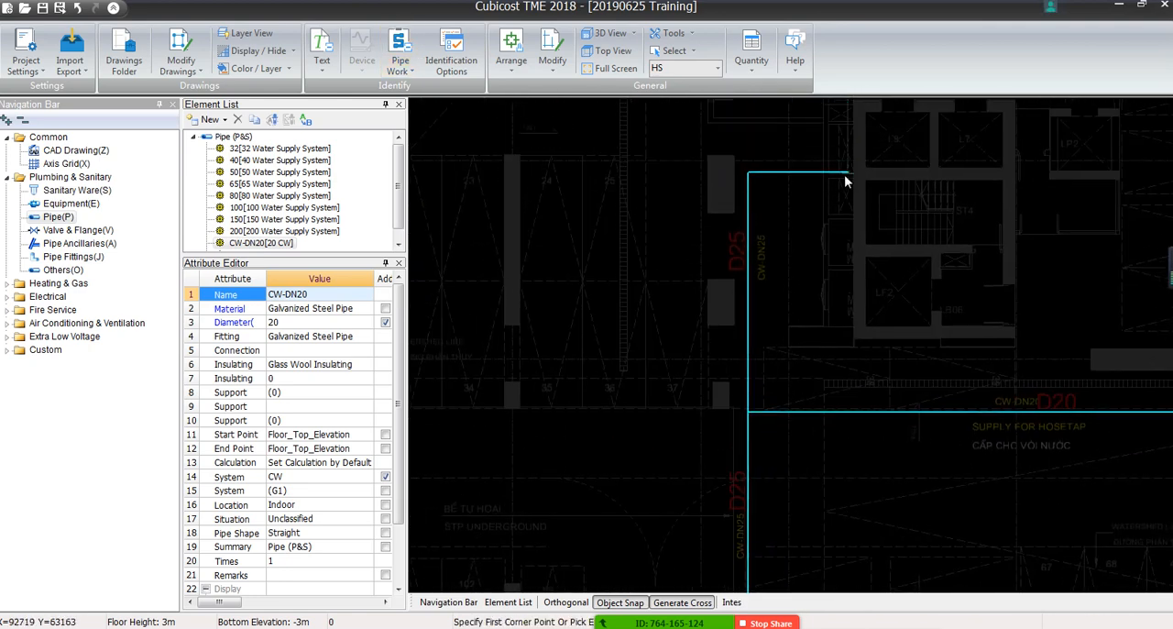
scroll(735, 173, "up", 3)
mouse_move(759, 404)
middle_mouse_down()
mouse_move(767, 418)
mouse_move(792, 119)
middle_mouse_up()
middle_click_drag(796, 529, 802, 303)
scroll(801, 268, "up", 1)
scroll(783, 404, "down", 1)
middle_click_drag(776, 417, 770, 251)
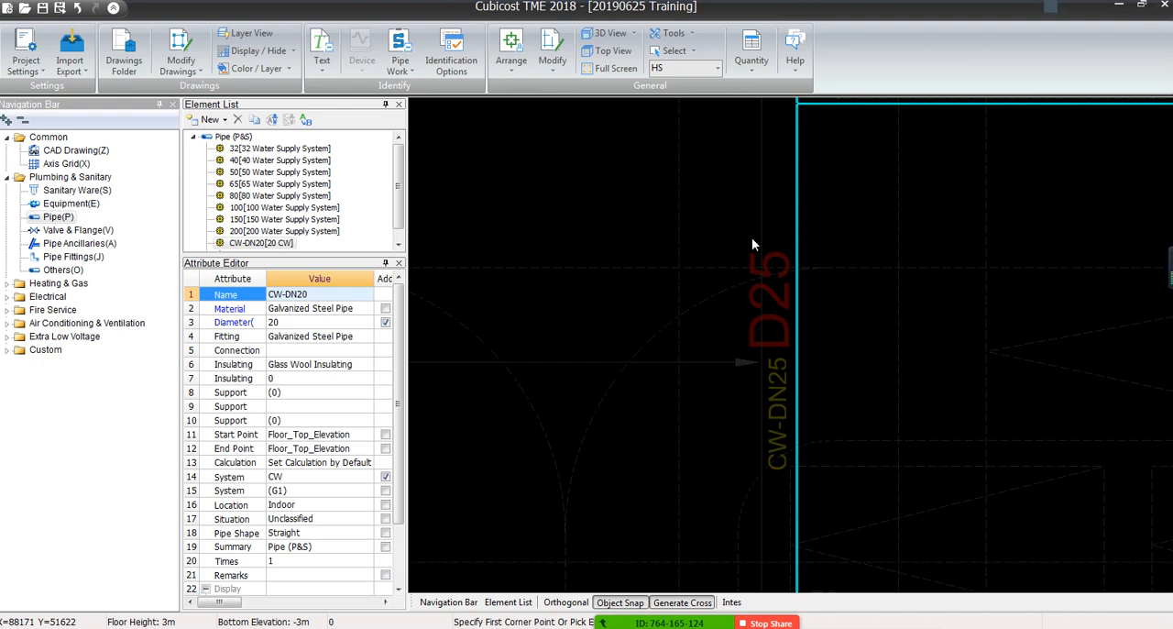
Select the CW-DN25 pipe element to show its attributes
scroll(399, 202, "down", 1)
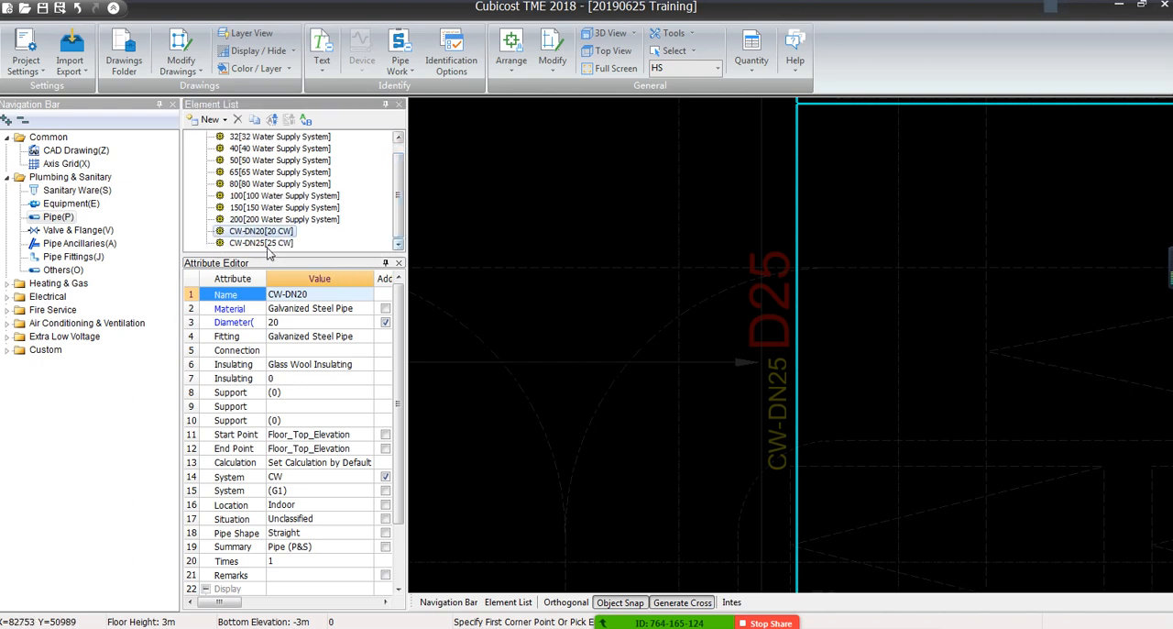
left_click(266, 243)
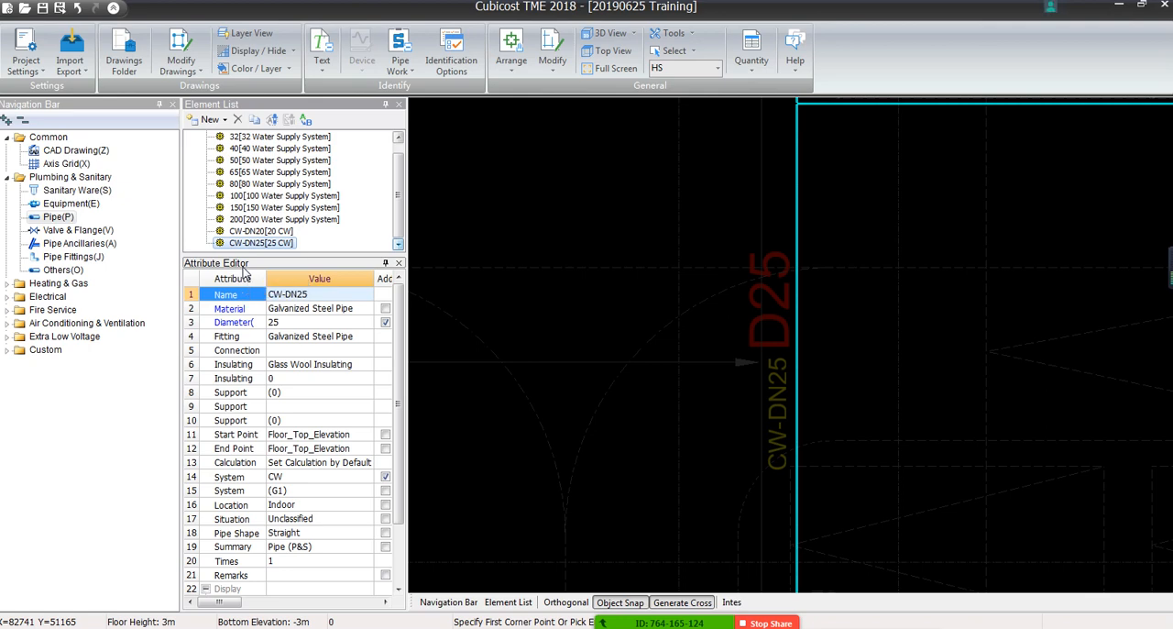
scroll(772, 332, "down", 8)
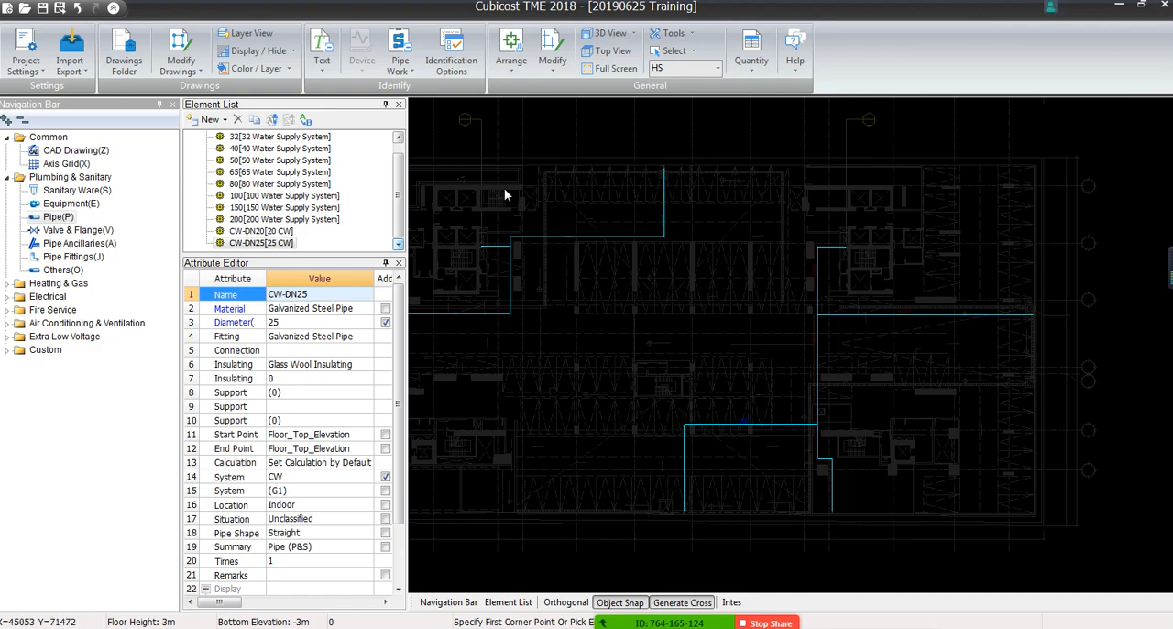
Examine the unlabelled hosetap supply pipes and the CW-DN25 branch near parking bay 116
left_click(400, 61)
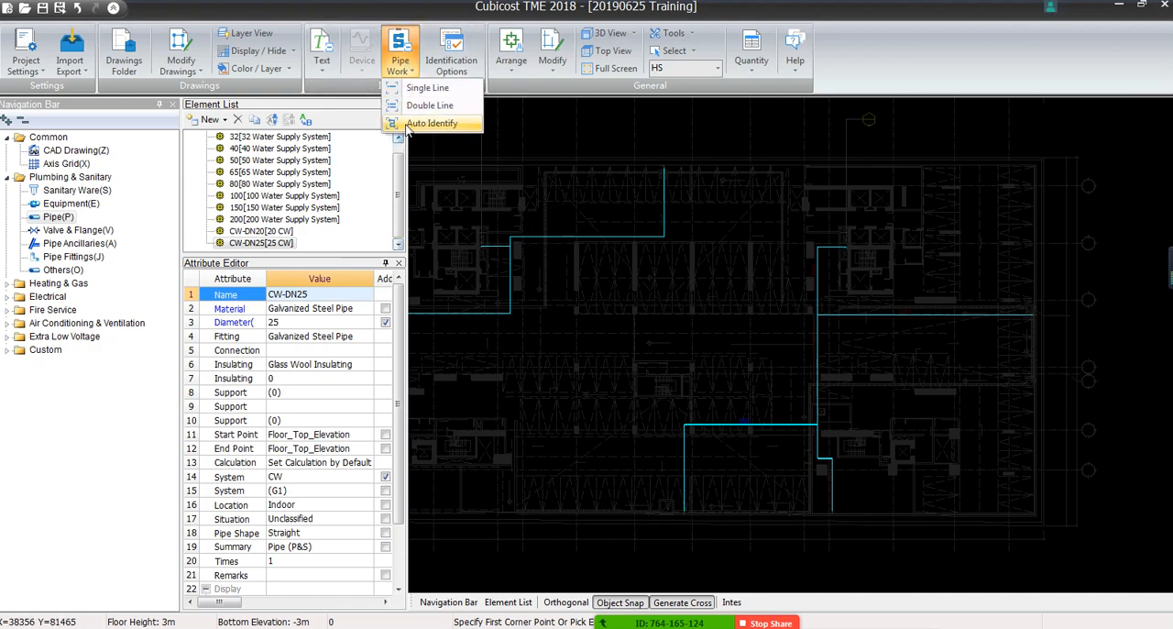
scroll(541, 246, "up", 3)
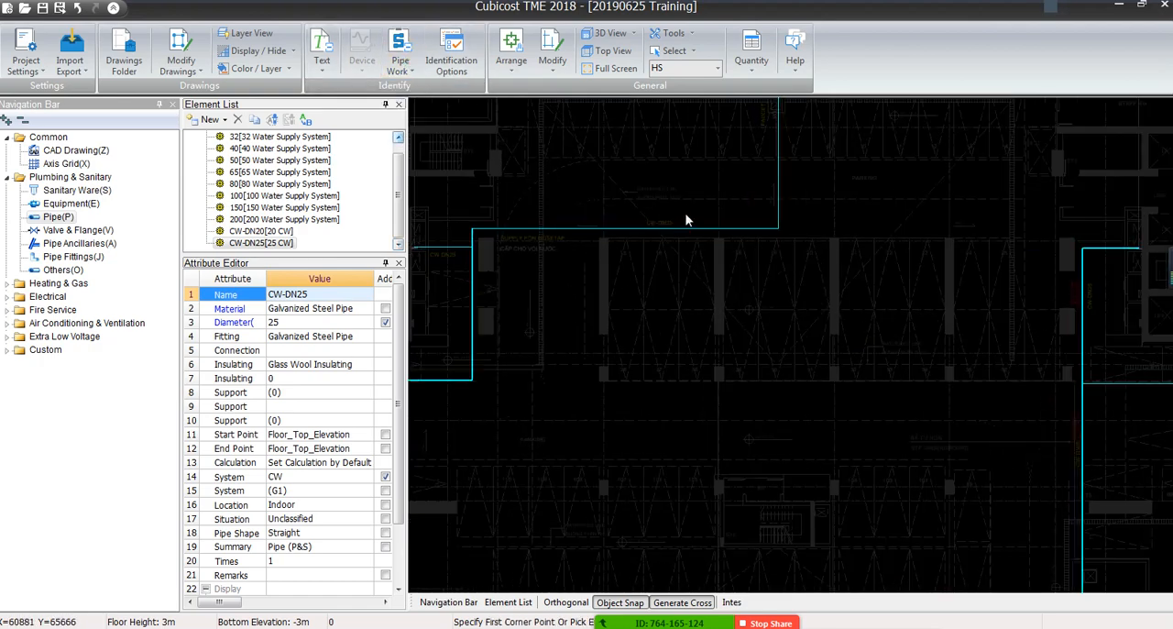
scroll(687, 220, "up", 2)
scroll(686, 216, "down", 1)
middle_click_drag(548, 241, 891, 272)
scroll(816, 268, "up", 4)
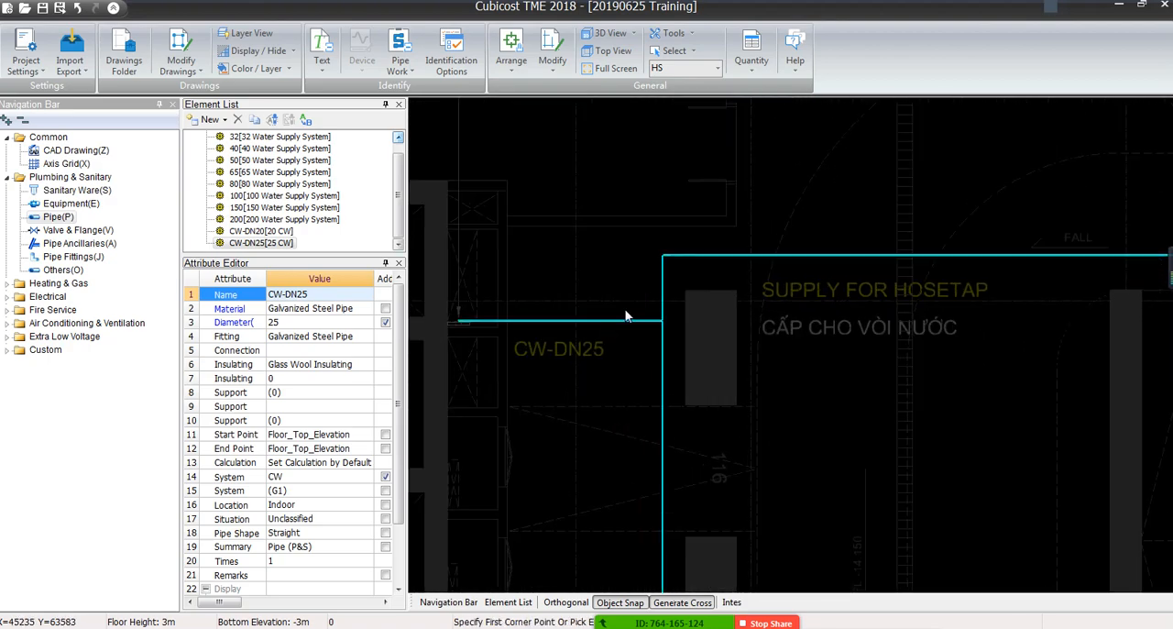
left_click(576, 370)
left_click(521, 263)
key("Escape")
scroll(537, 388, "down", 5)
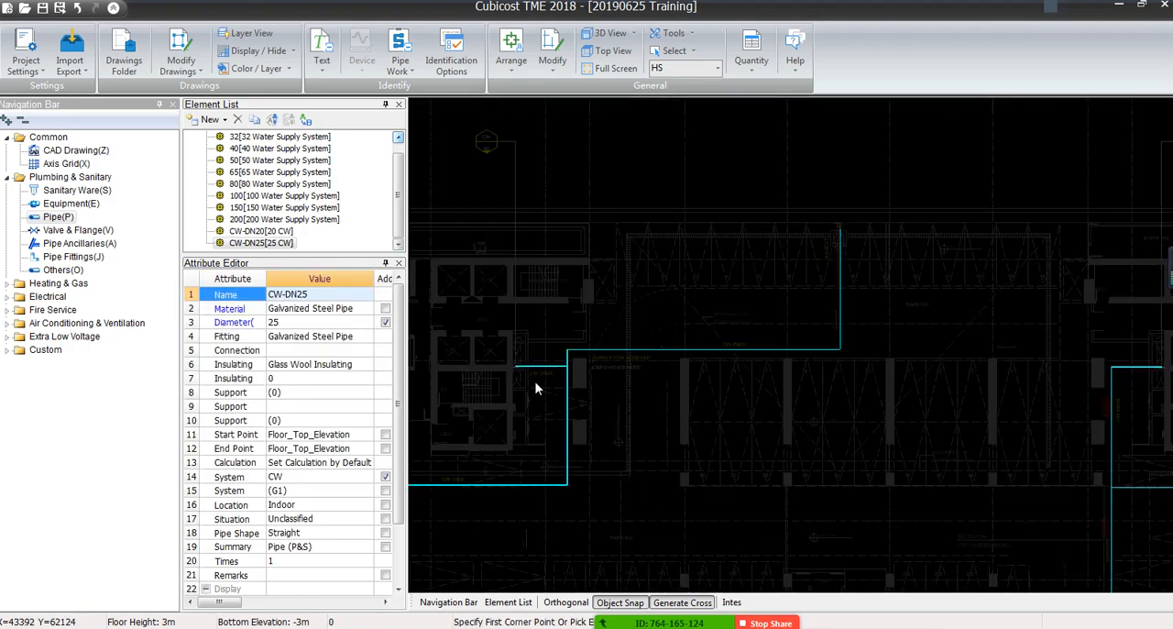
Examine the D20 text beside the CW-DN20 label on the hosetap supply line south of the lift core
middle_click_drag(899, 409, 435, 297)
scroll(435, 297, "down", 3)
scroll(537, 282, "up", 4)
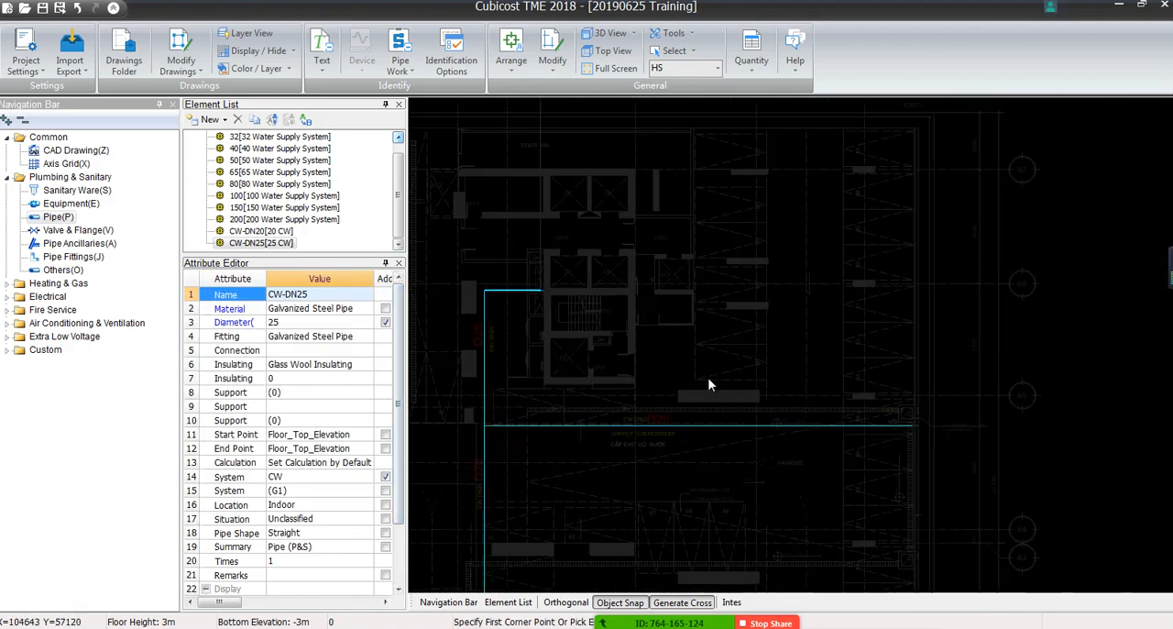
scroll(709, 400, "up", 3)
scroll(614, 447, "up", 2)
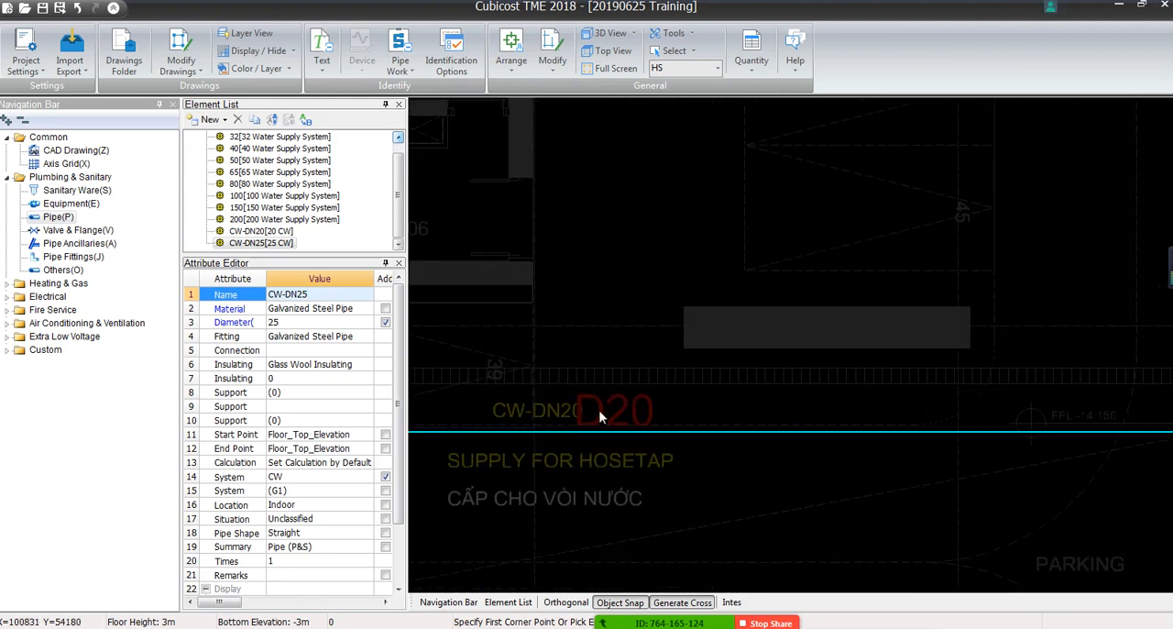
scroll(600, 417, "down", 4)
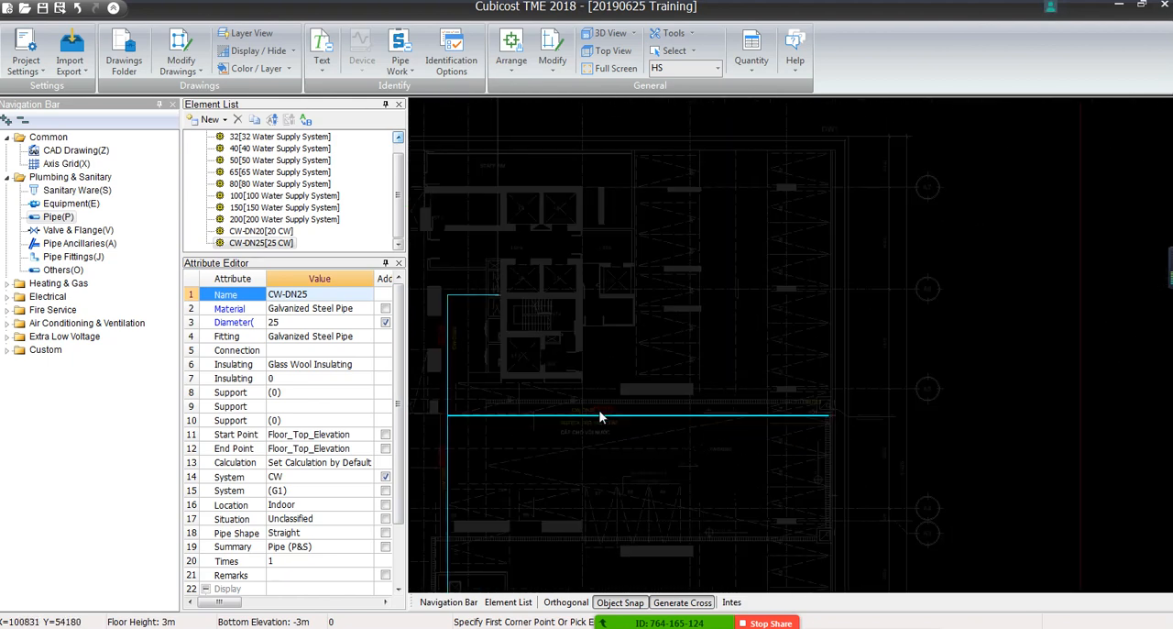
left_click(400, 60)
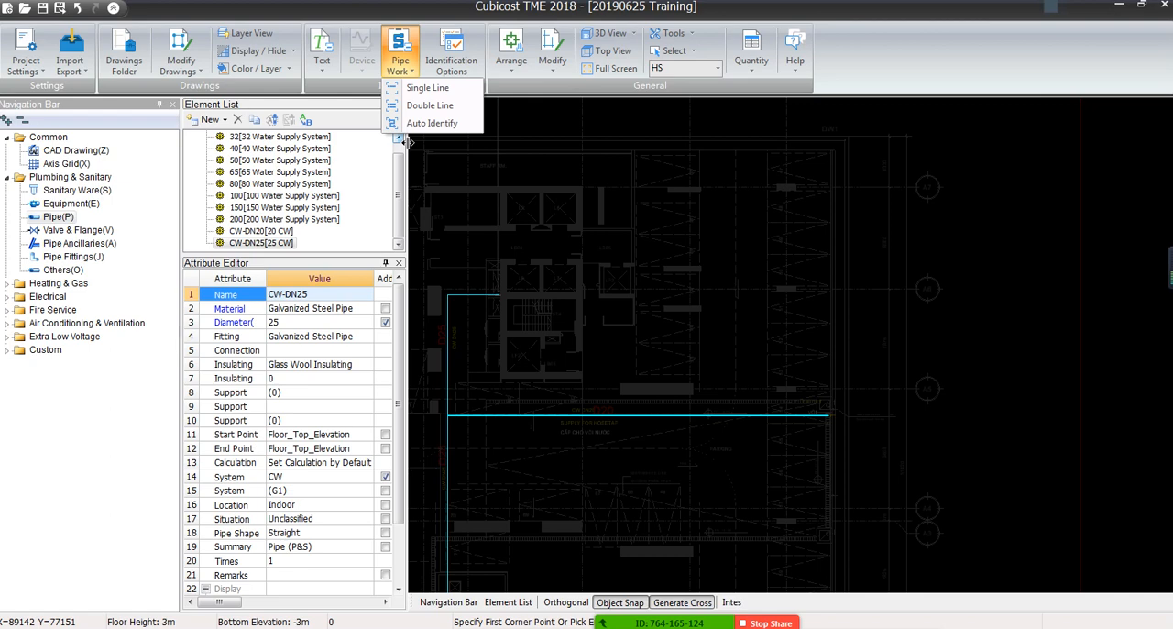
left_click(455, 173)
left_click(455, 172)
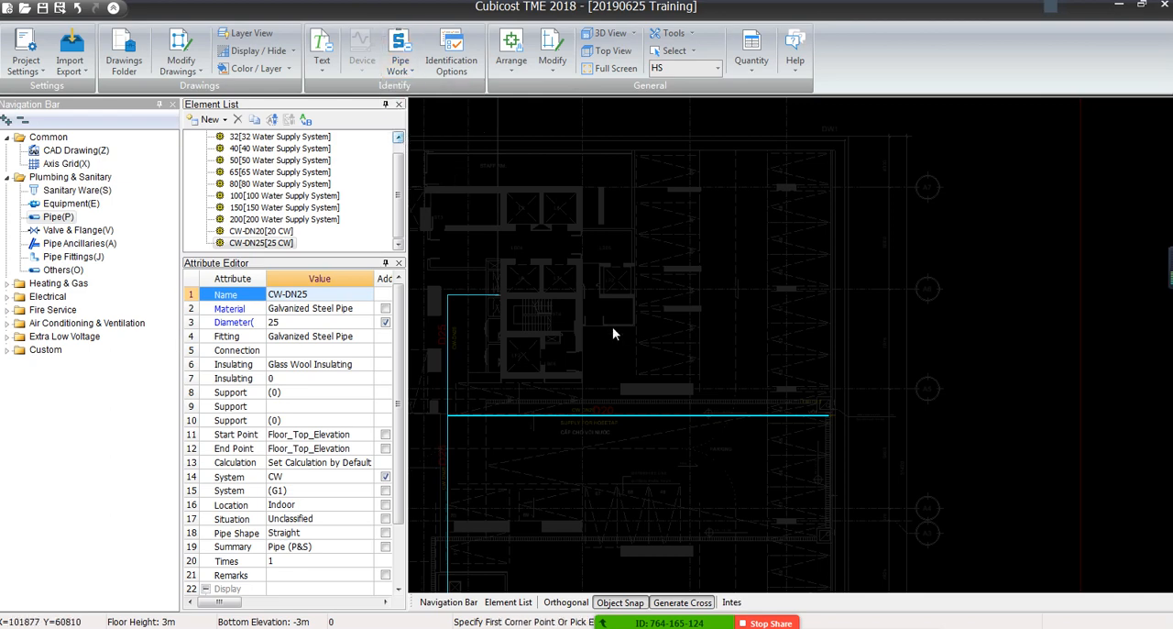
middle_click_drag(645, 328, 1040, 285)
scroll(1040, 284, "down", 6)
middle_click_drag(863, 304, 805, 289)
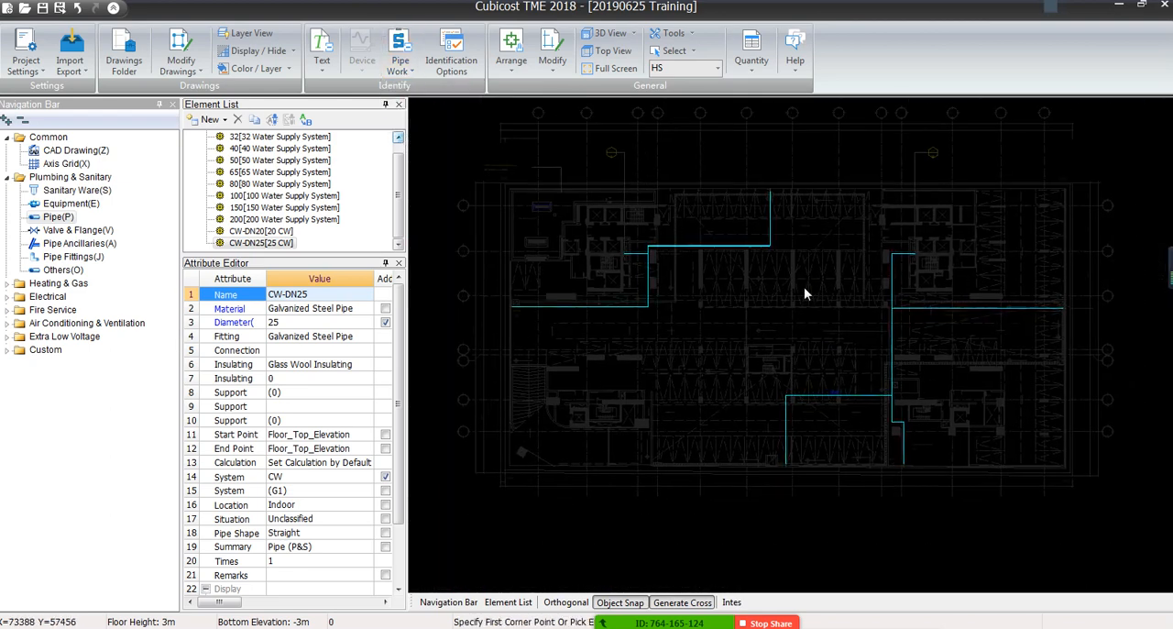
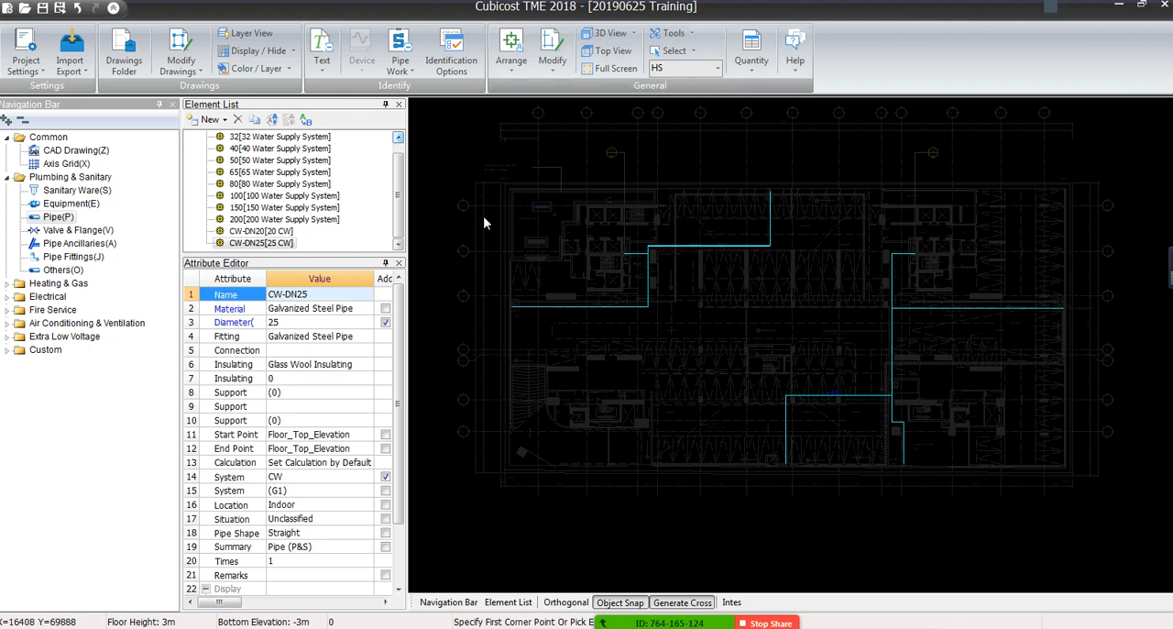
Restore the full display of the CAD drawing under the pipes and view the CW-DN25 labels beside the lift core
left_click(293, 51)
left_click(265, 105)
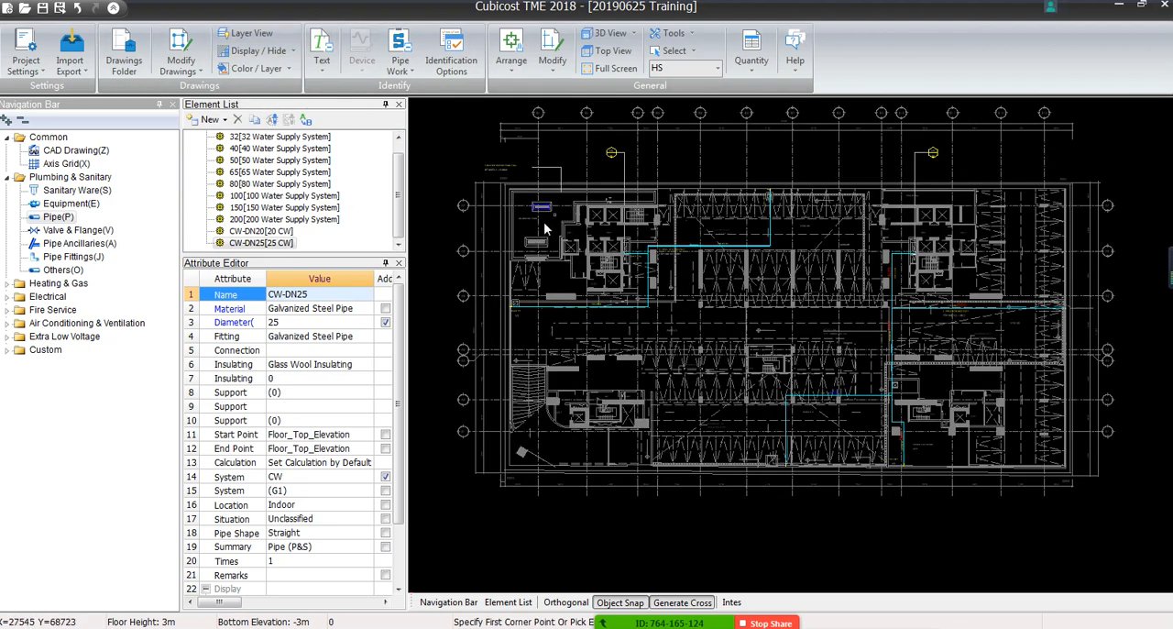
scroll(859, 332, "up", 5)
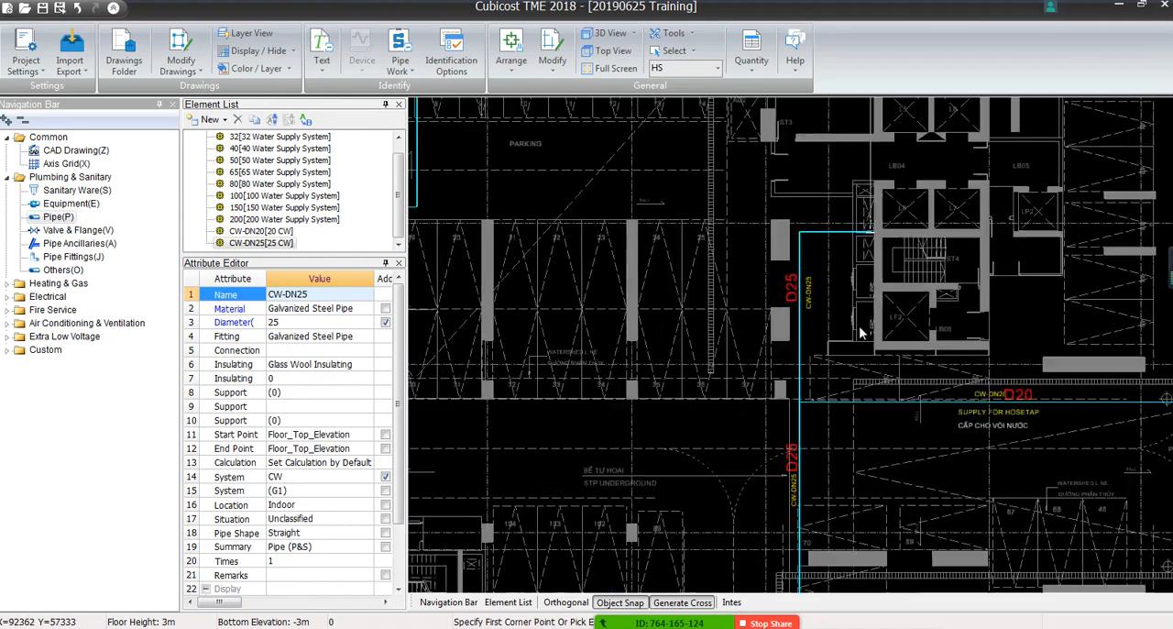
scroll(816, 307, "up", 3)
scroll(786, 291, "down", 3)
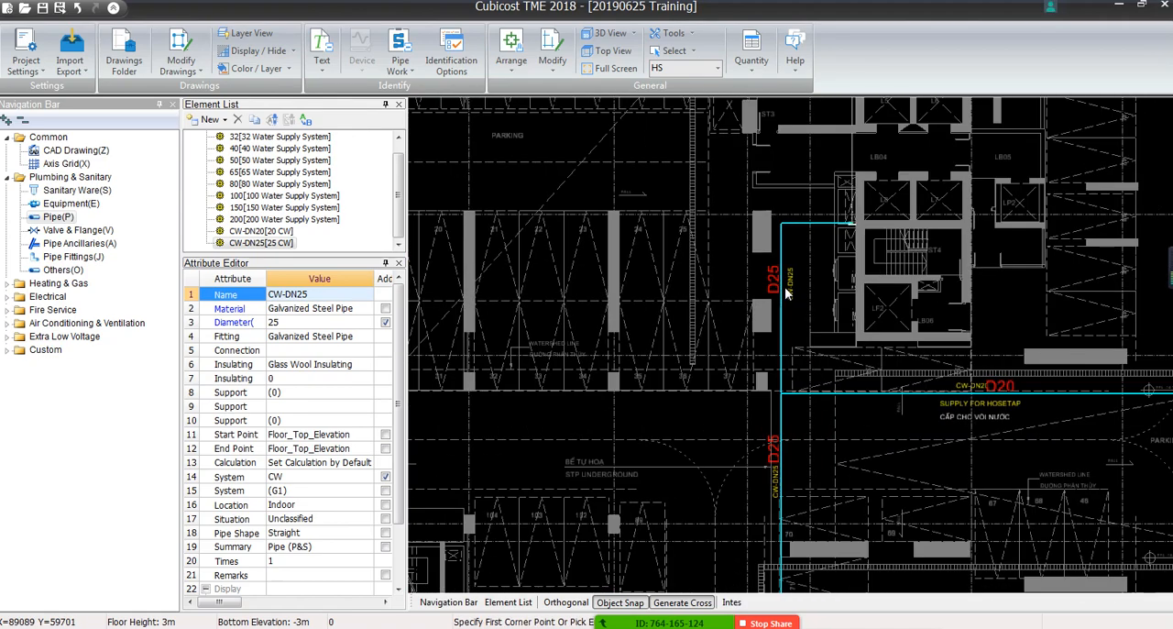
scroll(786, 292, "up", 3)
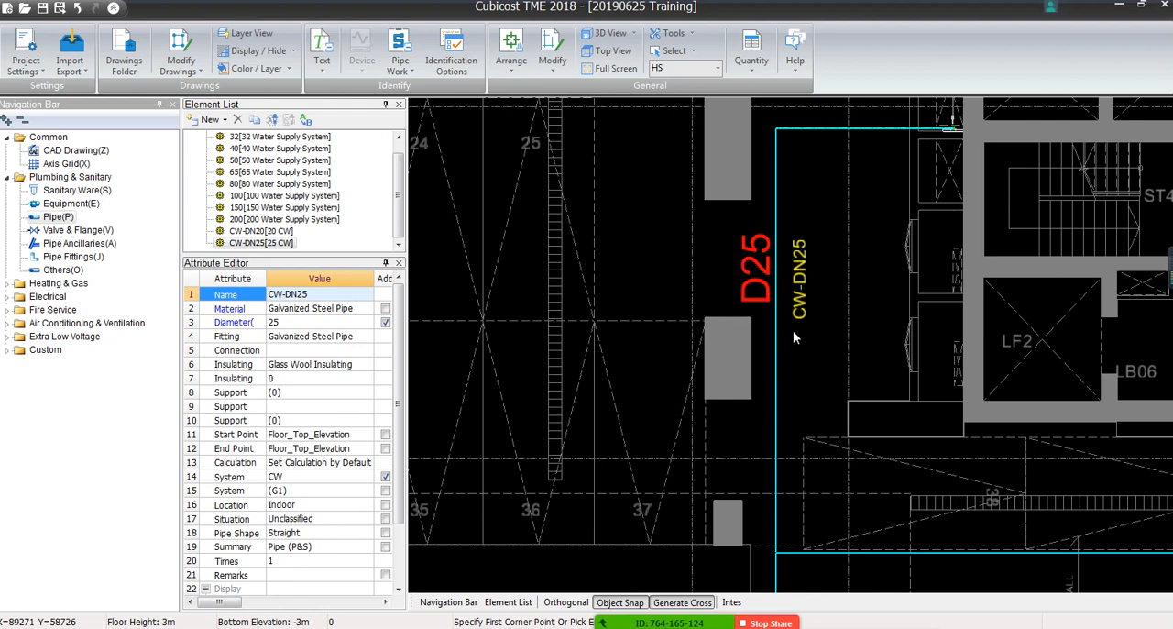
scroll(793, 333, "down", 2)
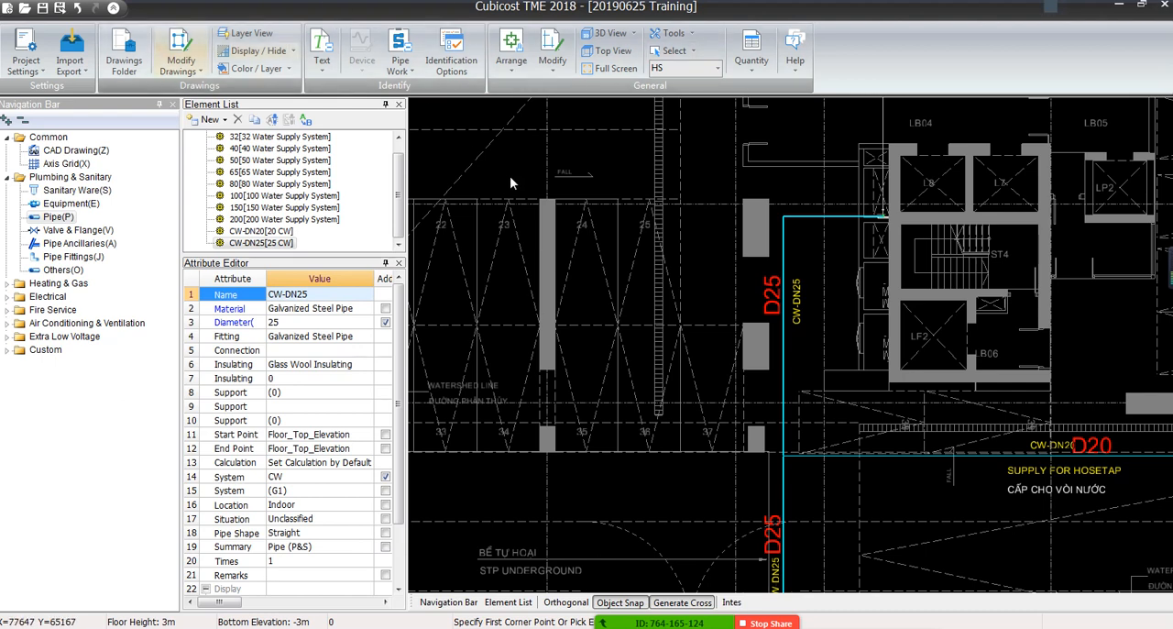
Change the CAD label CW-DN25 beside the vertical pipe near lift LF2 to DN25, replacing only the selected label
scroll(775, 331, "up", 3)
middle_click_drag(777, 337, 603, 367)
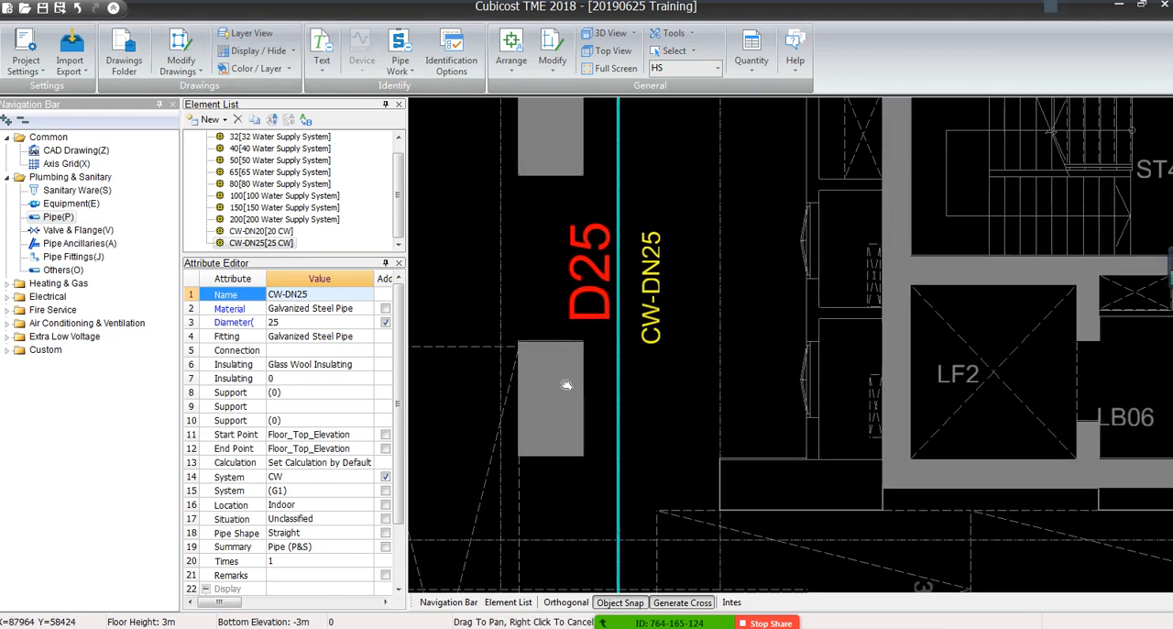
left_click(64, 151)
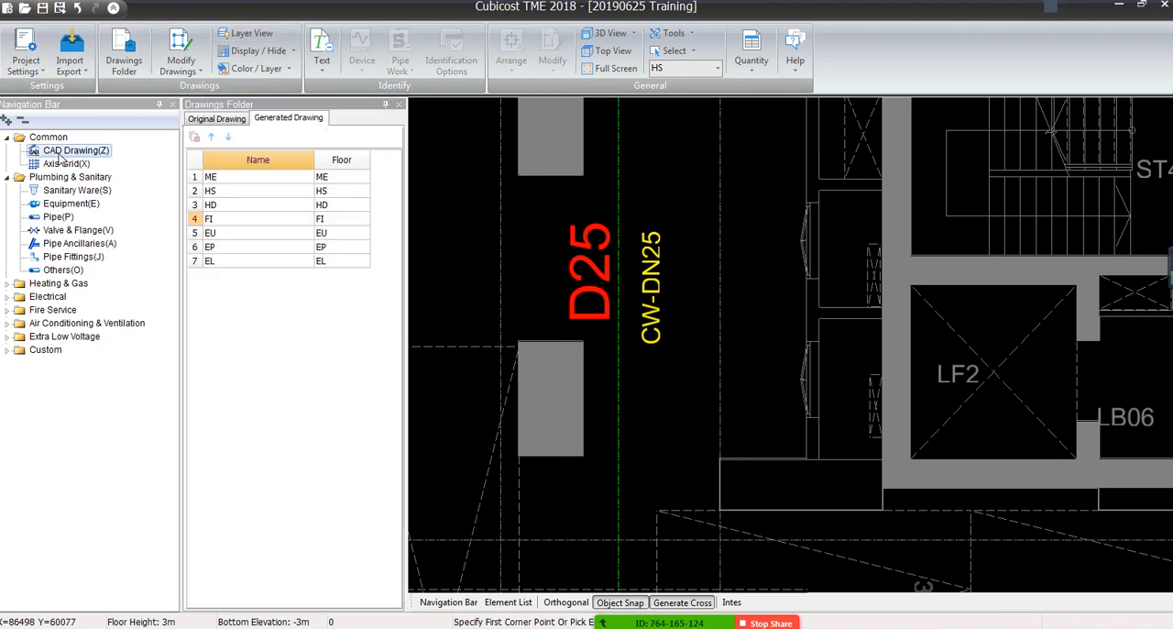
double_click(654, 291)
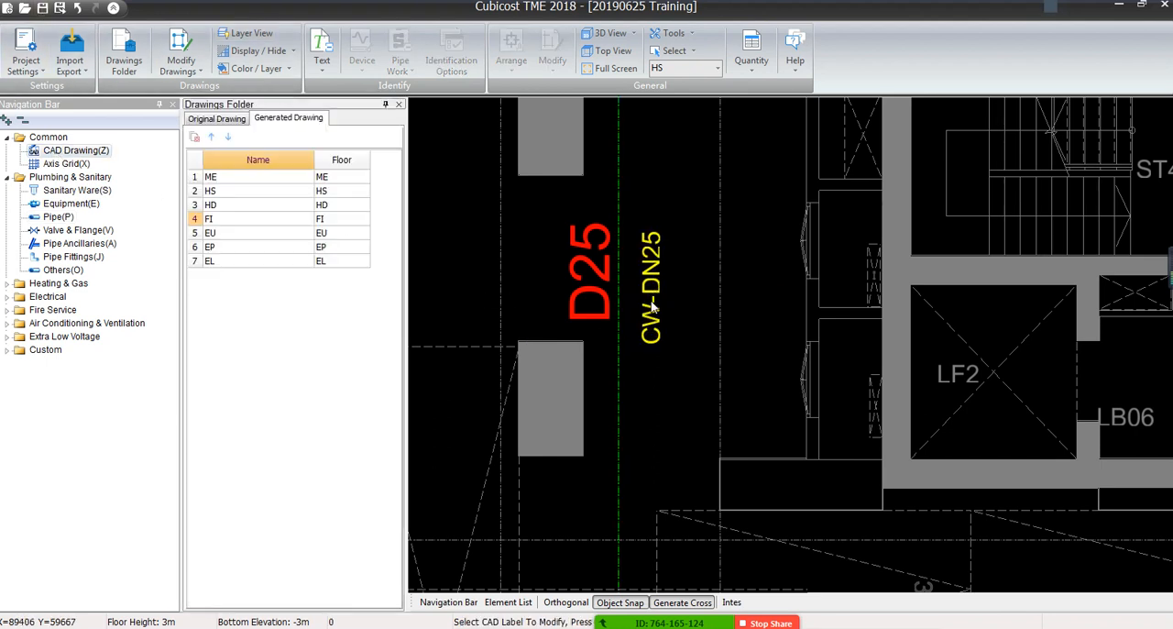
left_click(694, 360)
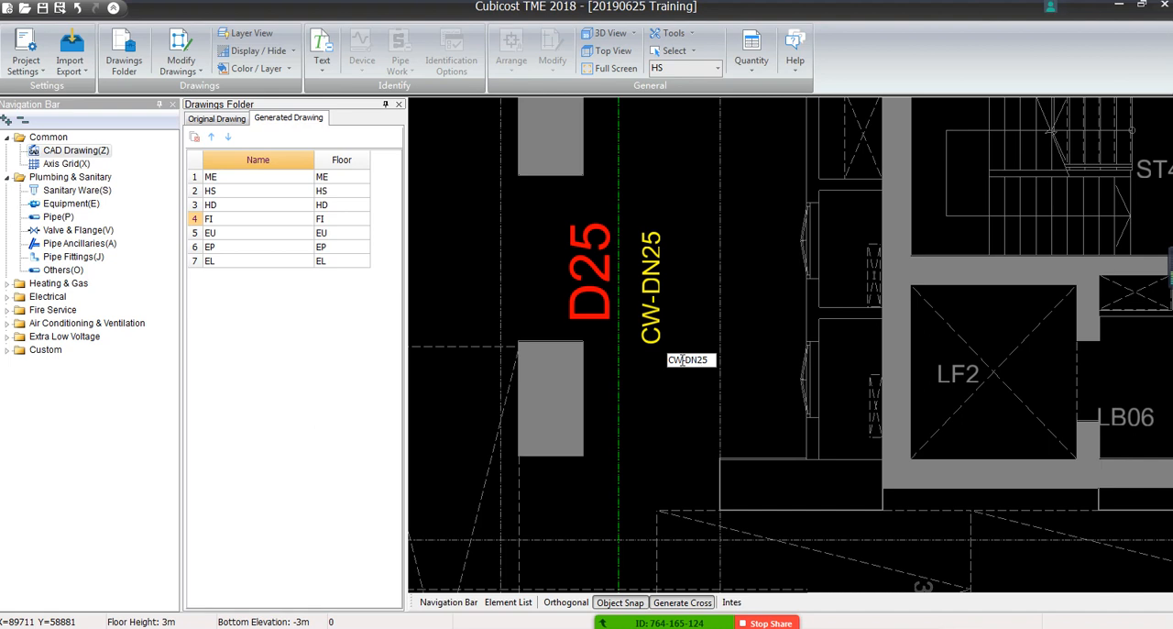
left_click_drag(686, 360, 638, 359)
left_click(685, 323)
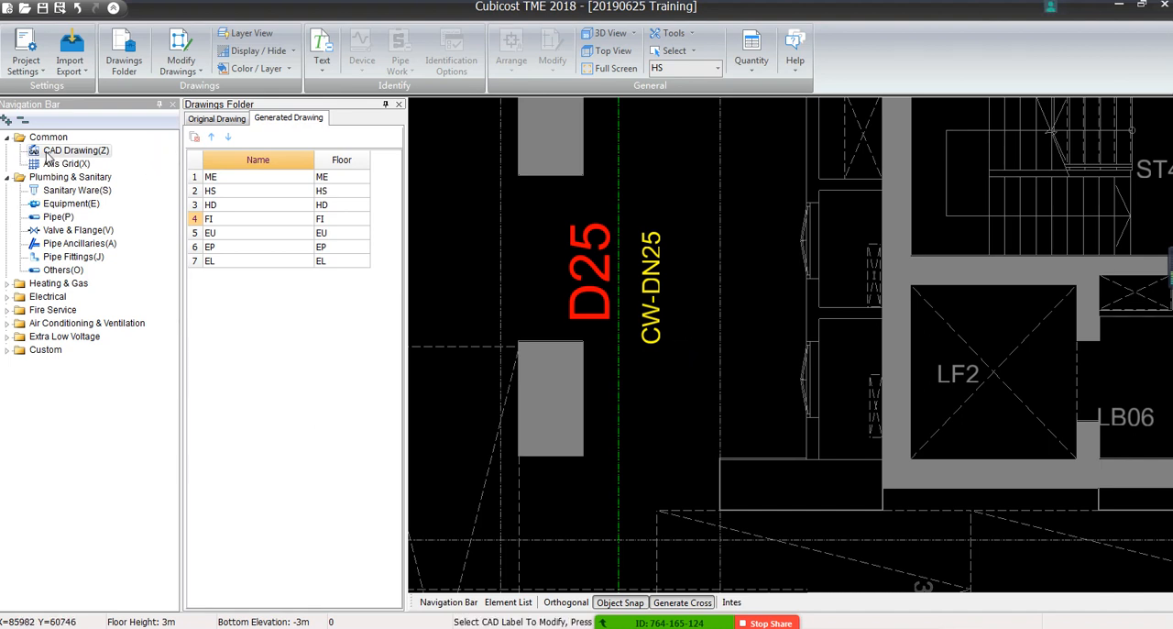
left_click(653, 318)
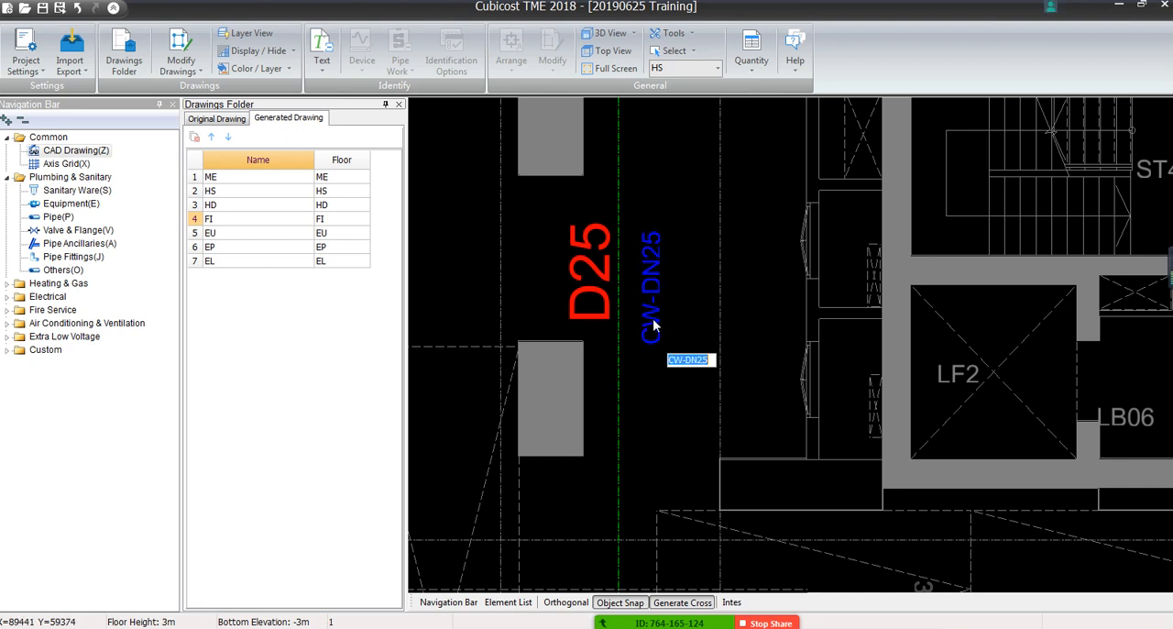
left_click(688, 362)
left_click_drag(687, 361, 644, 364)
key("BackSpace")
key("Return")
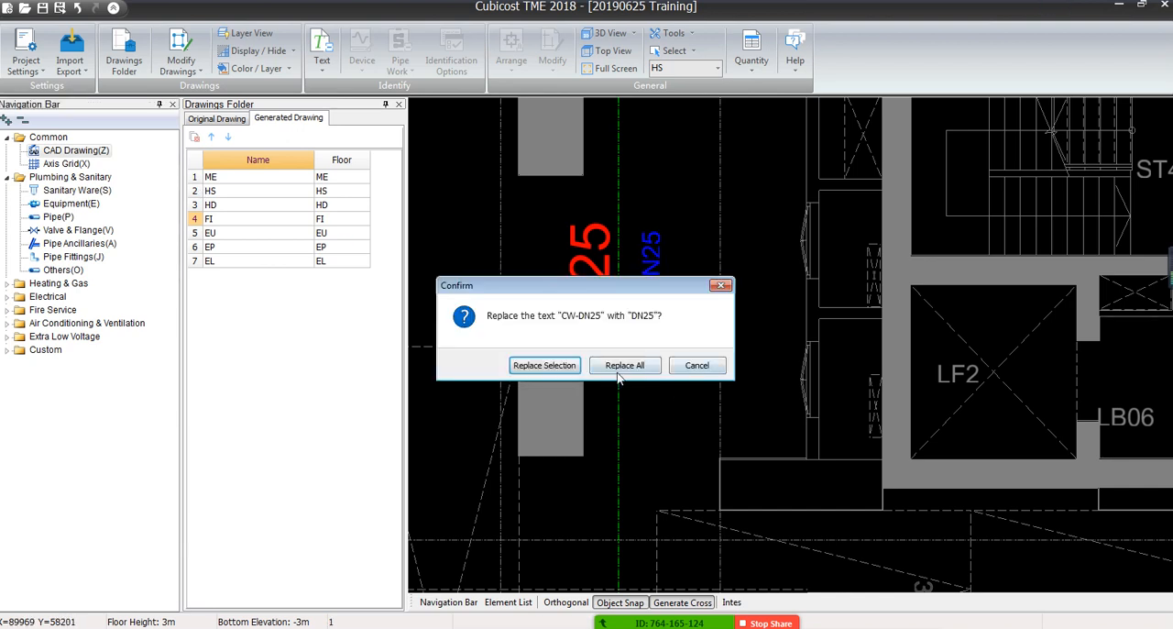
left_click(540, 365)
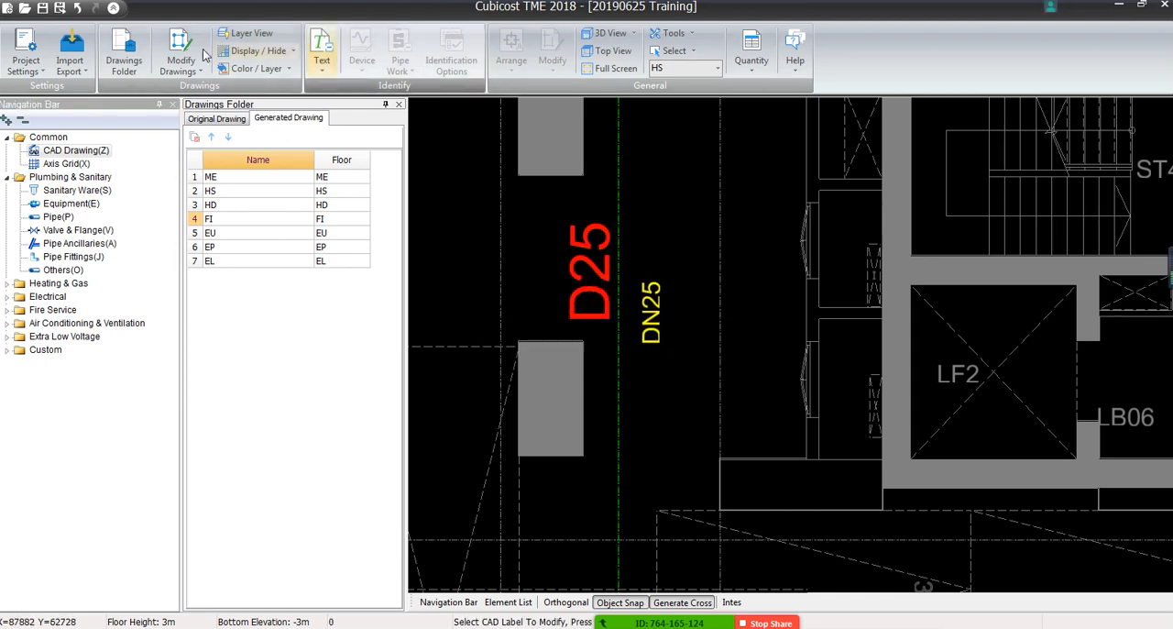
Identify the diameter of the vertical pipe near lift LF2 from the adjacent DN25 label, working in the plumbing pipe elements
left_click(57, 205)
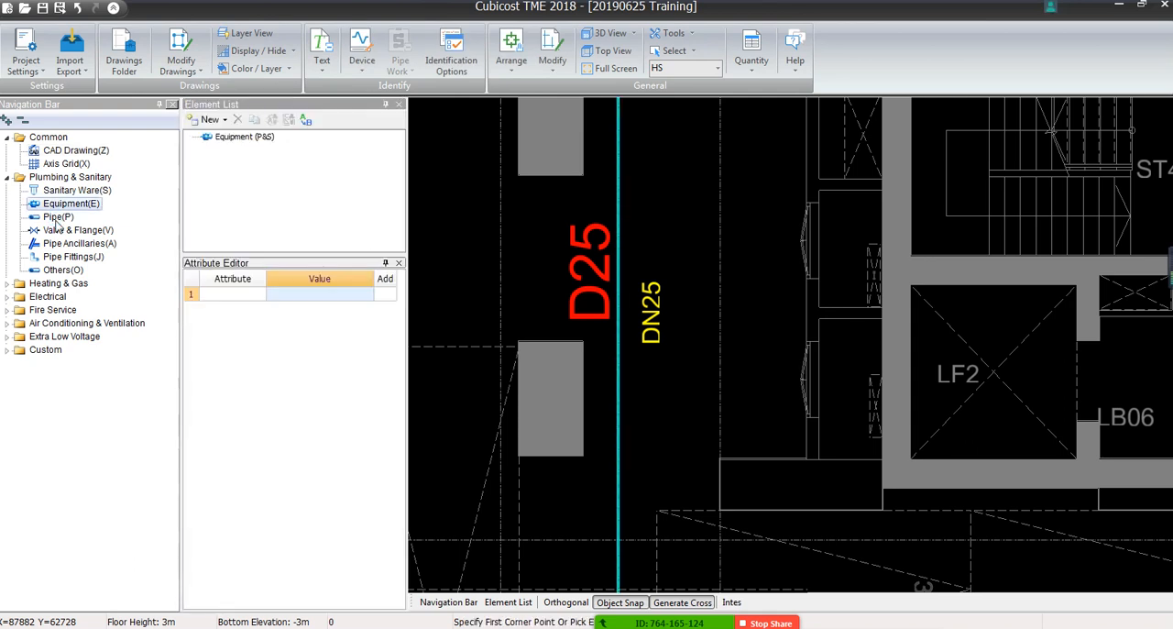
left_click(58, 216)
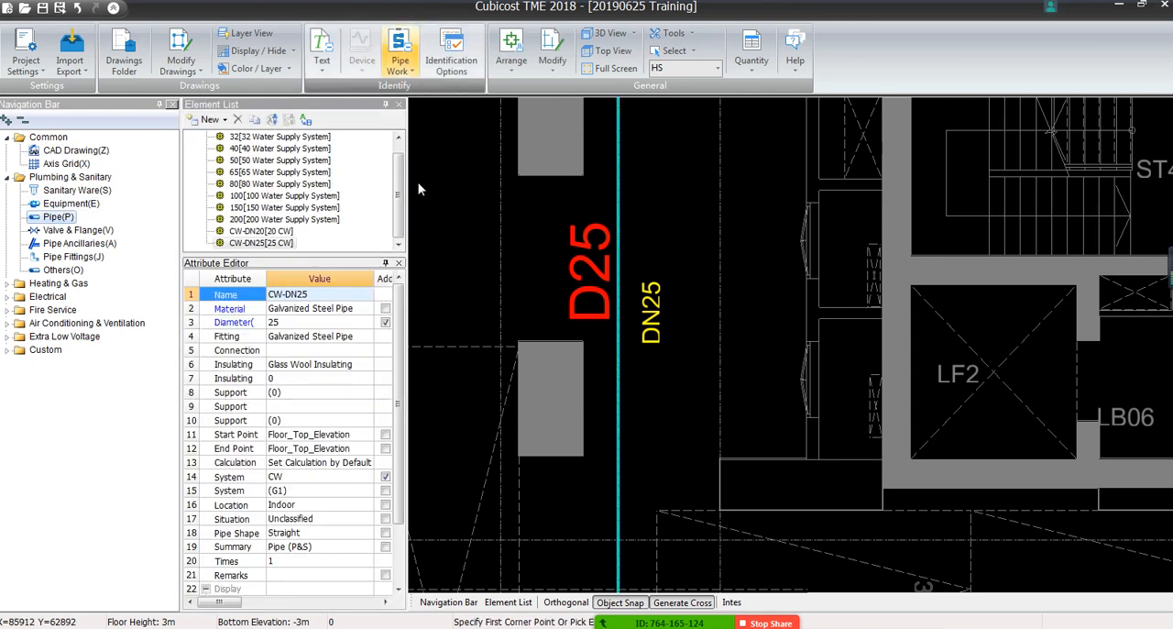
left_click(399, 56)
left_click(412, 126)
left_click(647, 304)
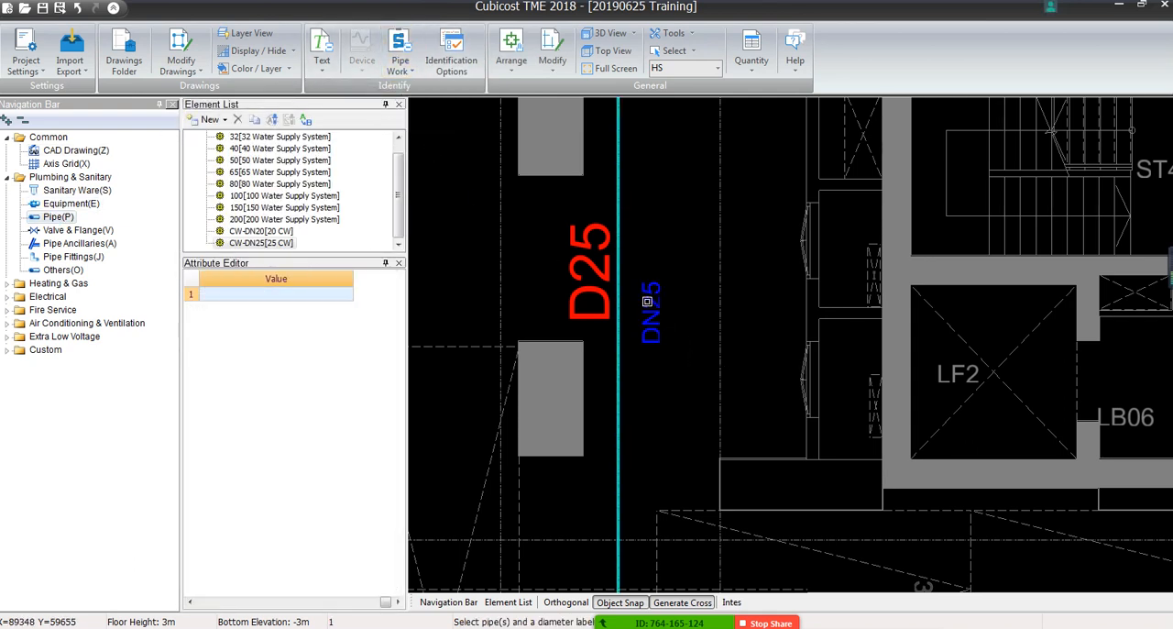
left_click(619, 271)
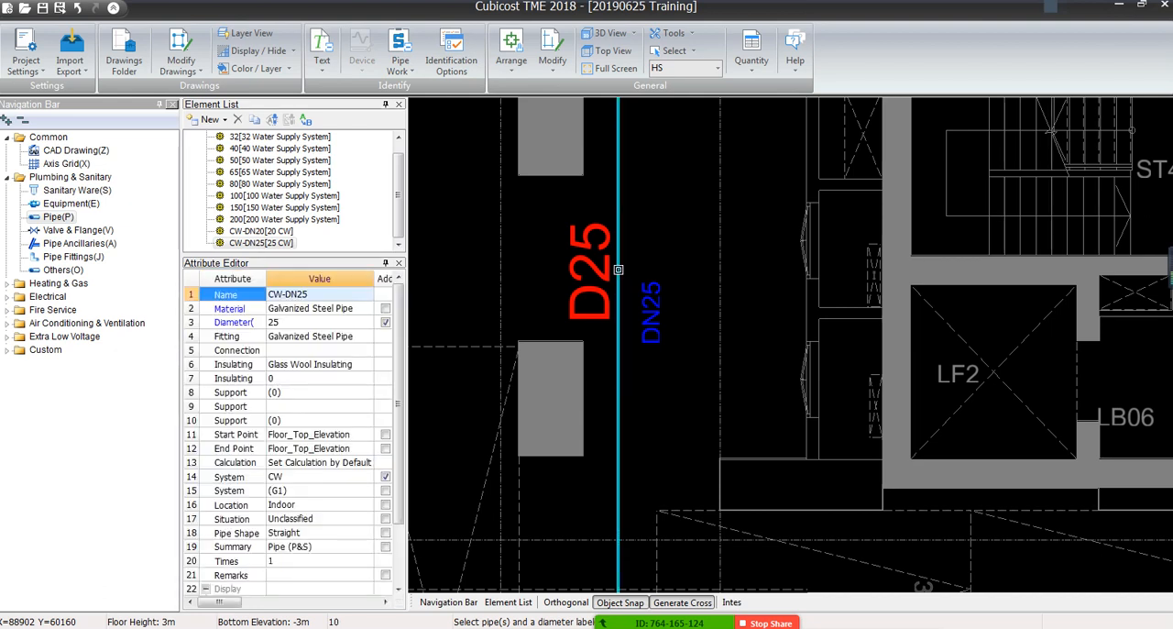
right_click(614, 348)
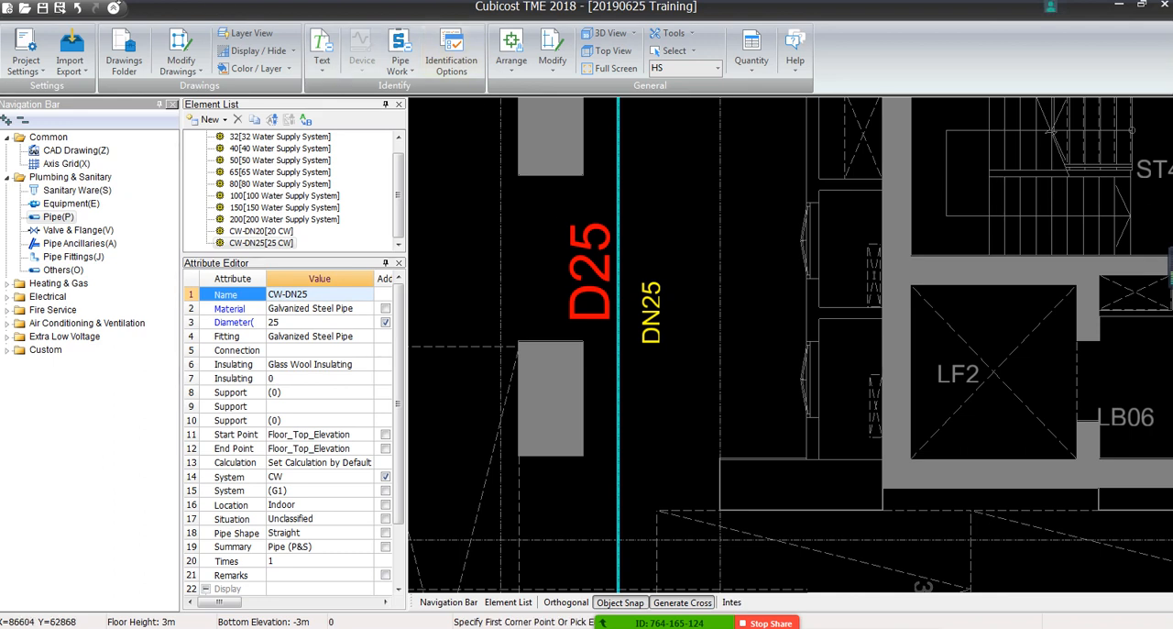
Undo the pipe label's text replacement
left_click(78, 8)
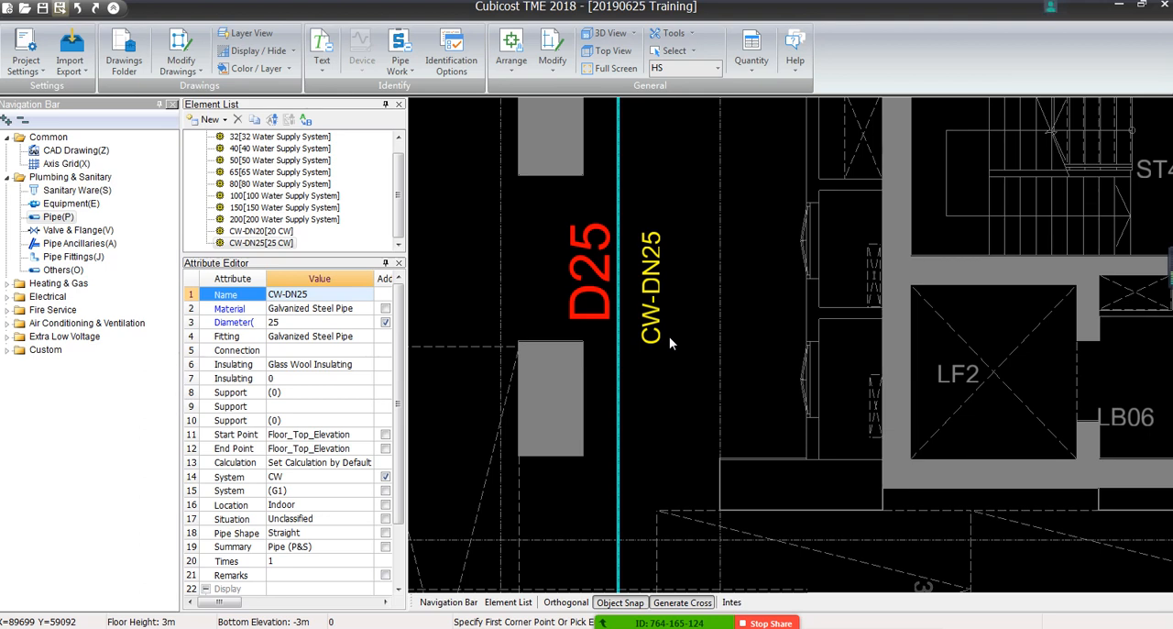
left_click(400, 57)
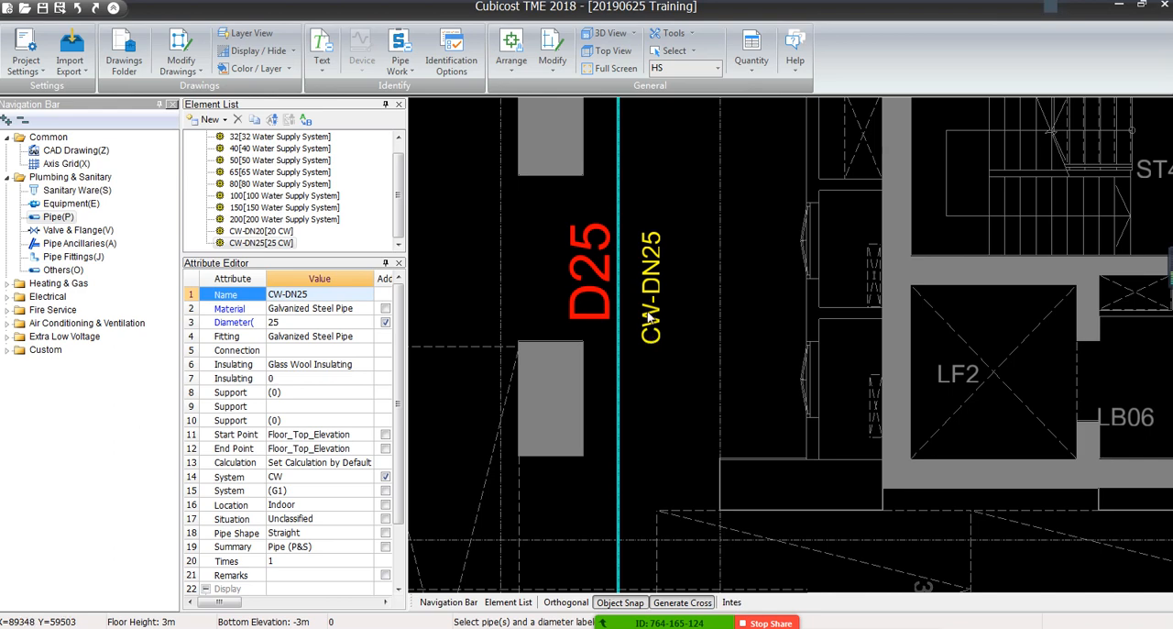
key("Escape")
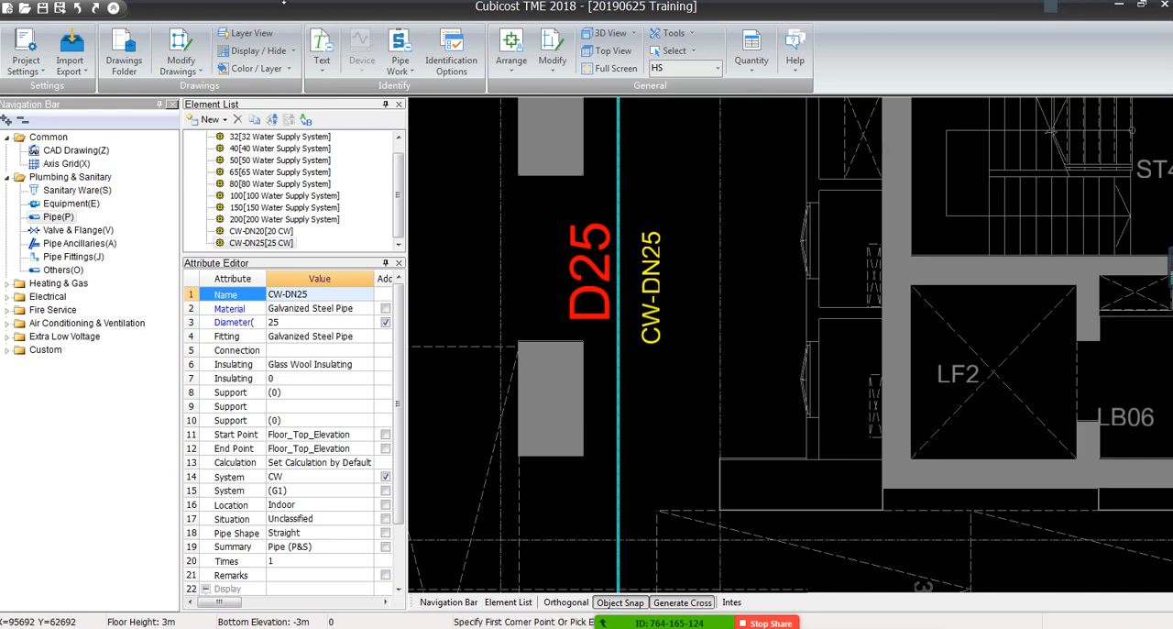
scroll(613, 309, "down", 5)
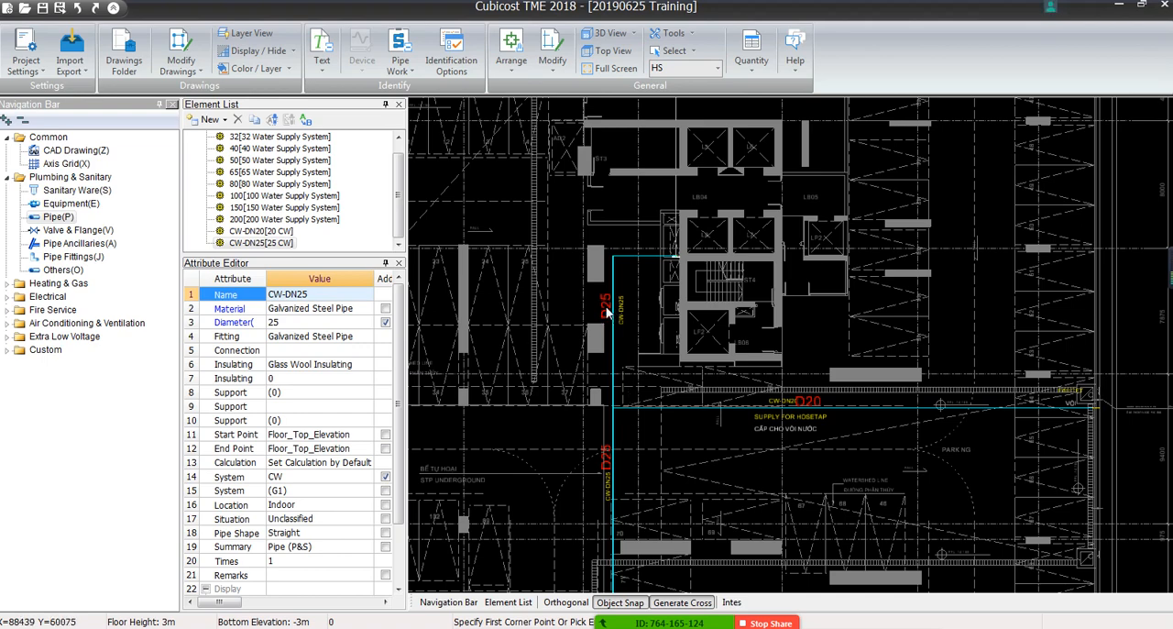
scroll(607, 311, "up", 5)
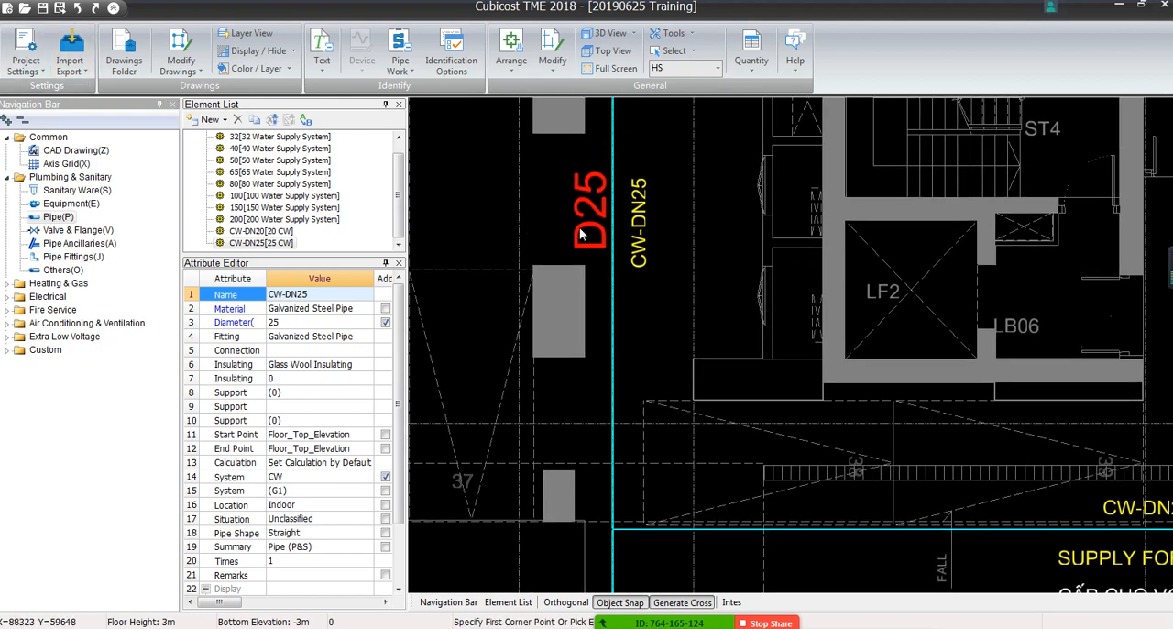
left_click(621, 168)
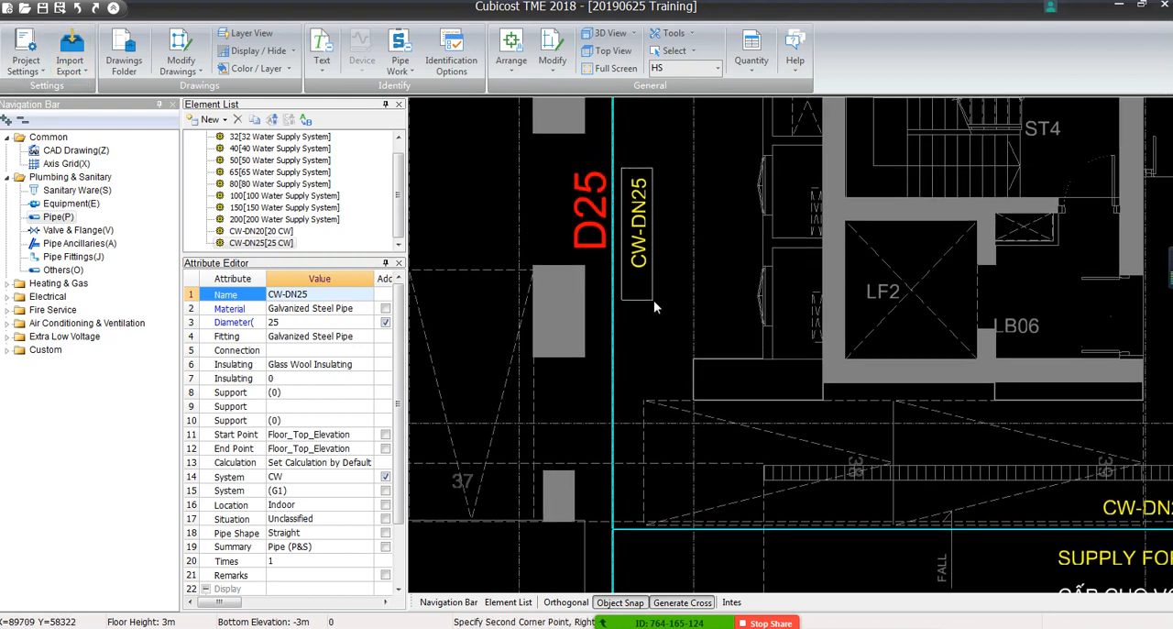
left_click(653, 302)
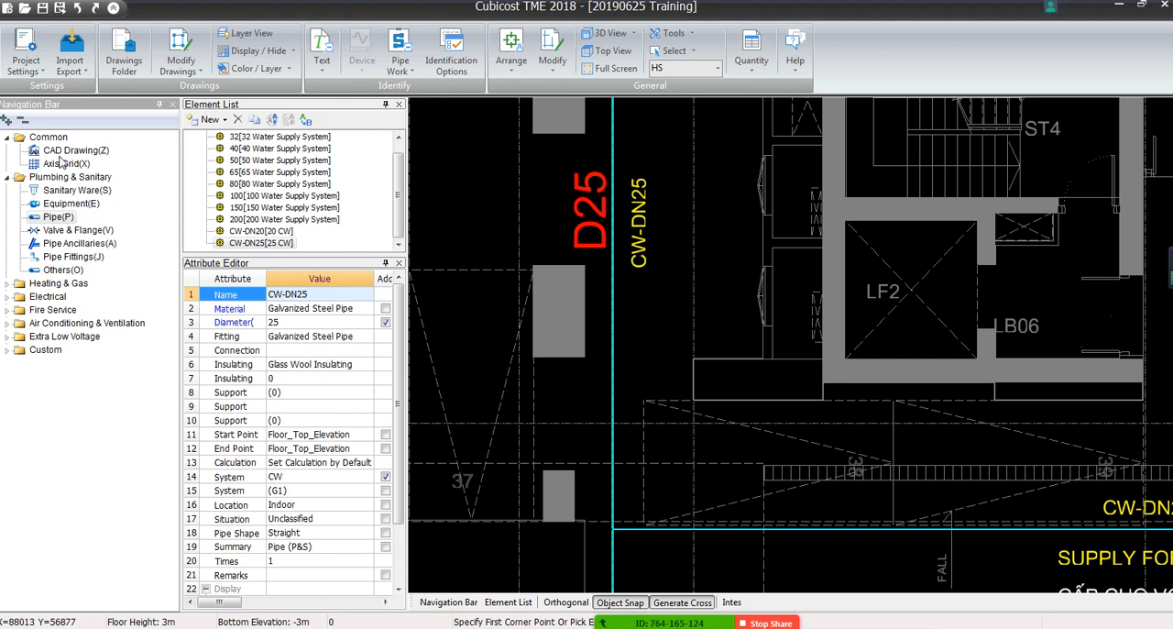
Change the CAD label CW-DN25 near lift LF2 to DN25 and replace all labels with the same text
left_click(63, 153)
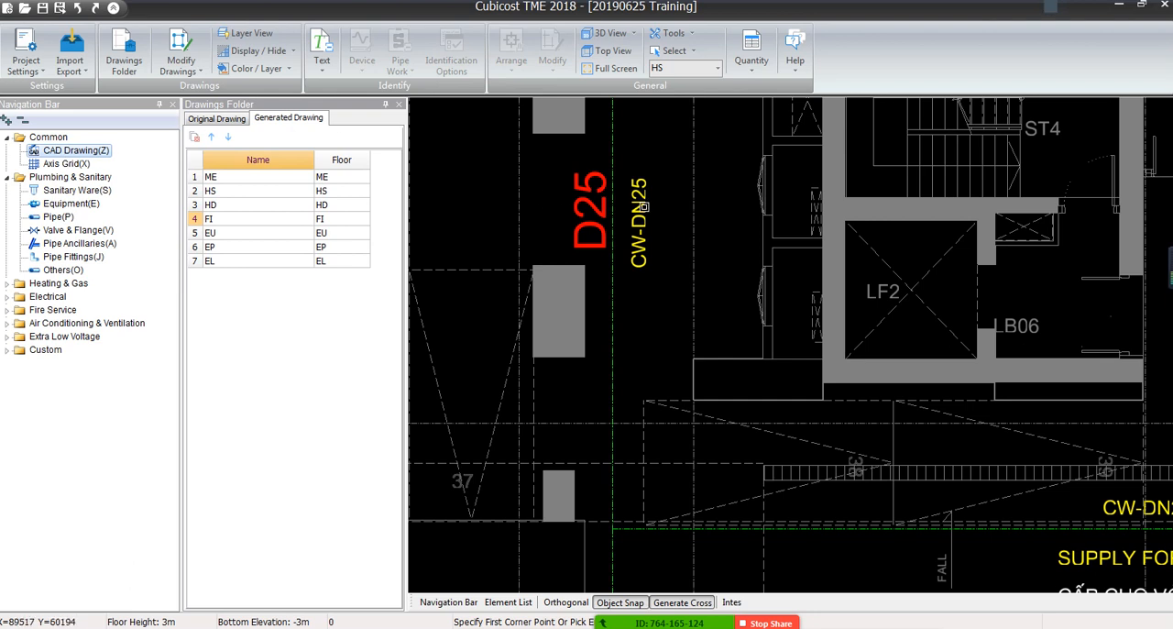
left_click(638, 216)
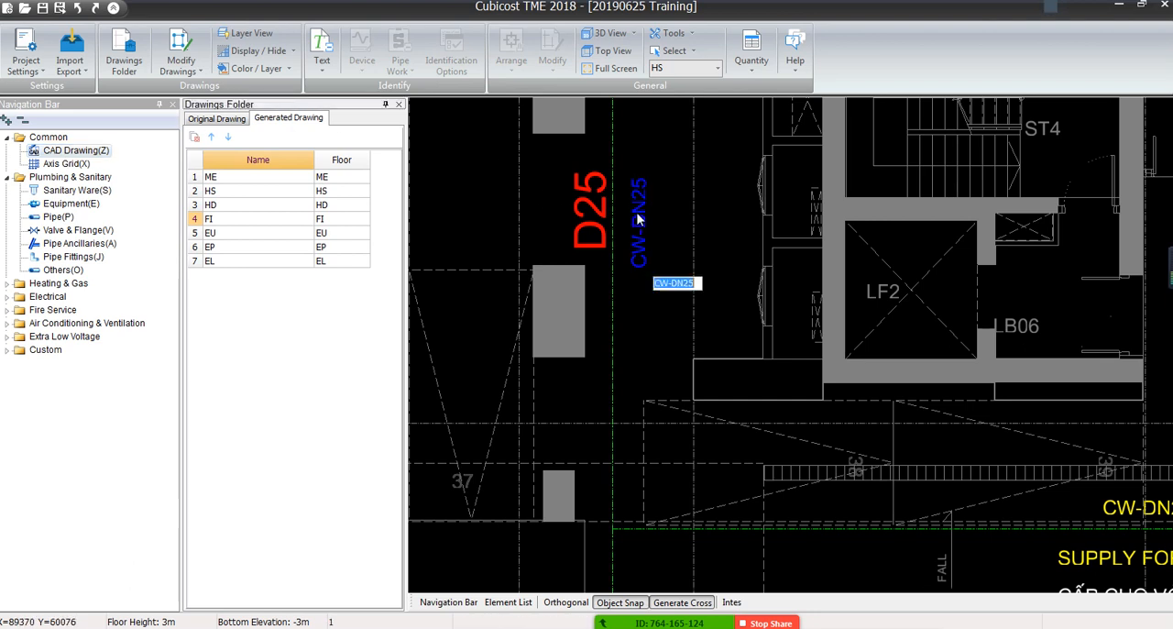
mouse_move(672, 284)
left_mouse_down()
mouse_move(660, 284)
mouse_move(694, 285)
left_mouse_up()
left_click(669, 285)
key("BackSpace")
key("BackSpace")
key("BackSpace")
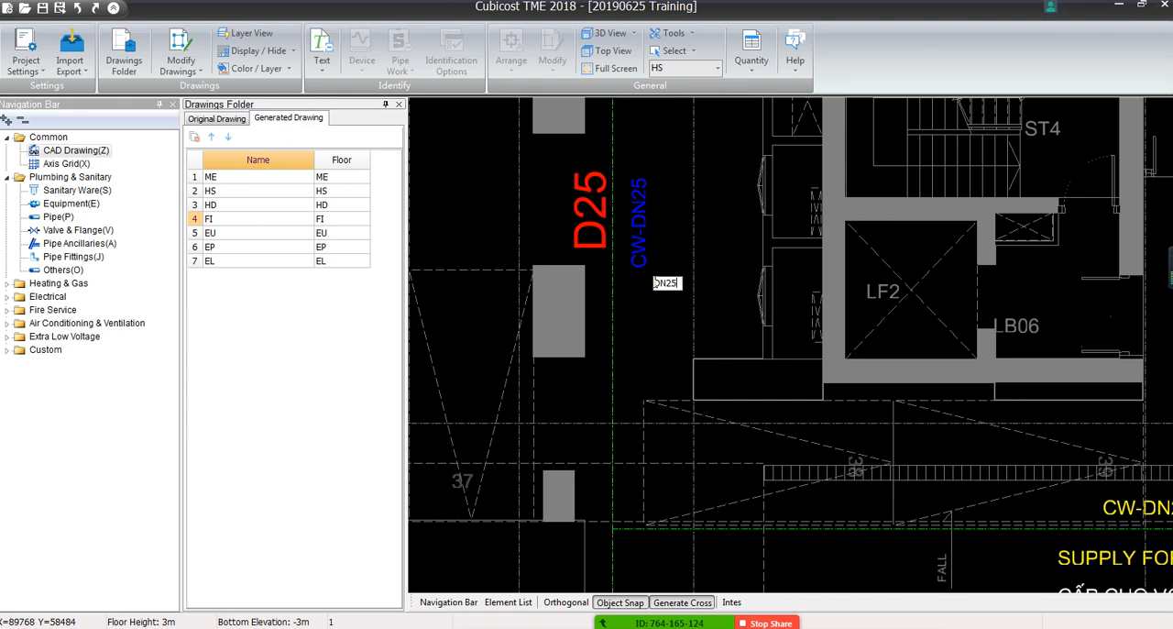
key("Return")
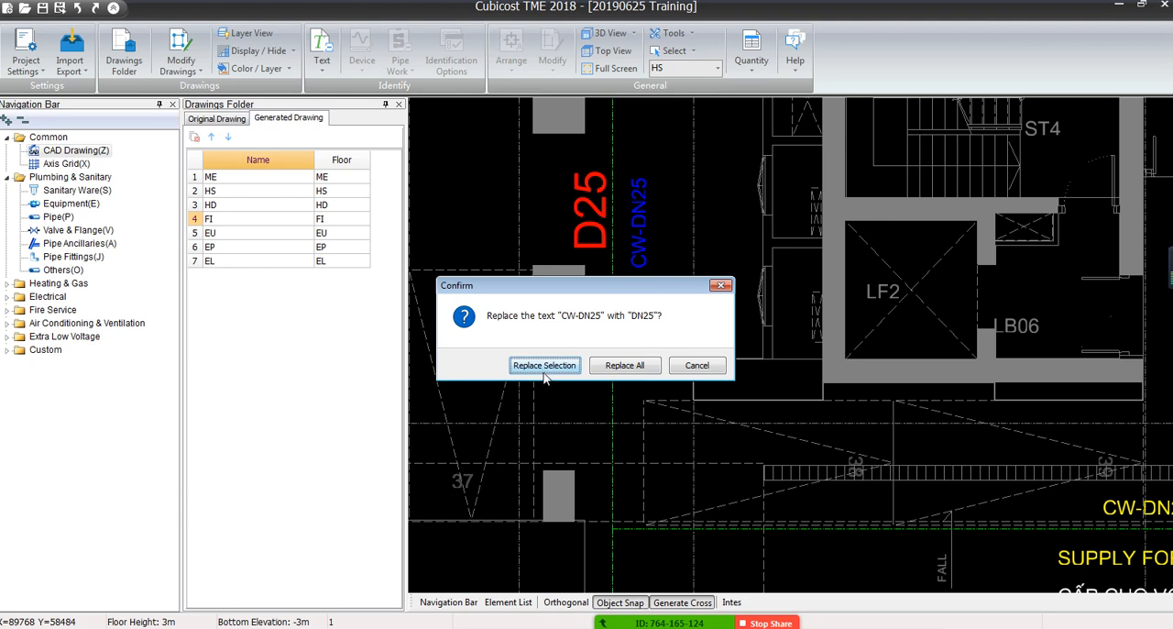
left_click(612, 370)
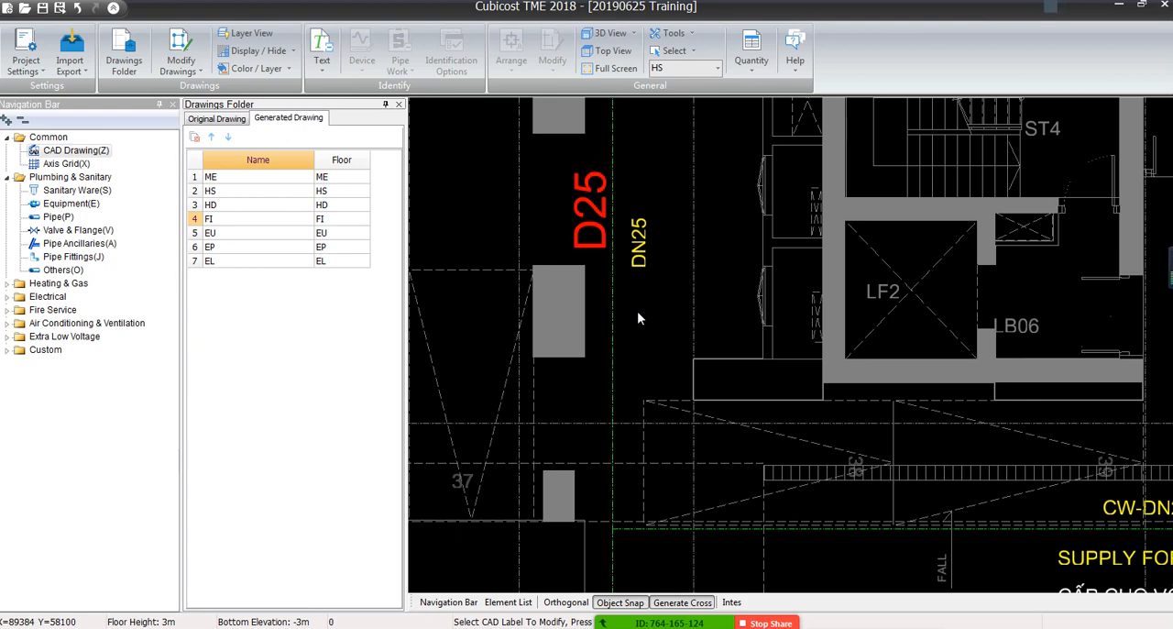
Examine the pipe size labels along the water supply runs across the floor plan to check the text replacement
scroll(633, 322, "down", 3)
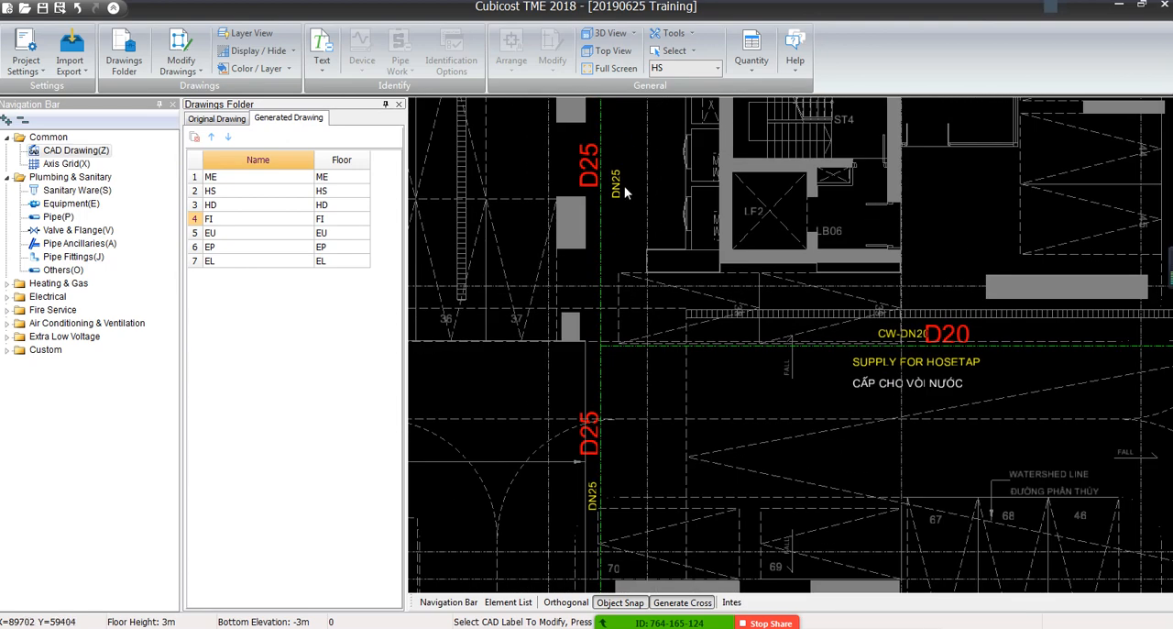
left_click(620, 188)
left_click(611, 207)
middle_click_drag(588, 238, 861, 390)
middle_click_drag(551, 305, 932, 440)
scroll(489, 224, "down", 1)
middle_click_drag(489, 223, 658, 337)
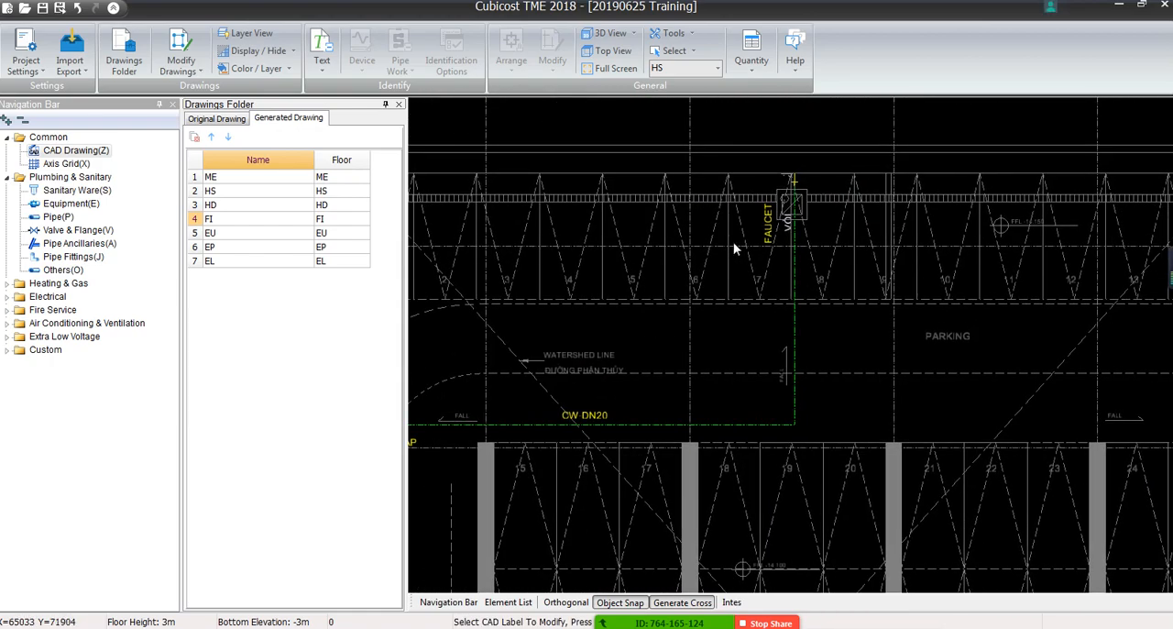
mouse_move(631, 256)
middle_mouse_down()
mouse_move(772, 262)
mouse_move(827, 168)
middle_mouse_up()
middle_click_drag(481, 379, 764, 343)
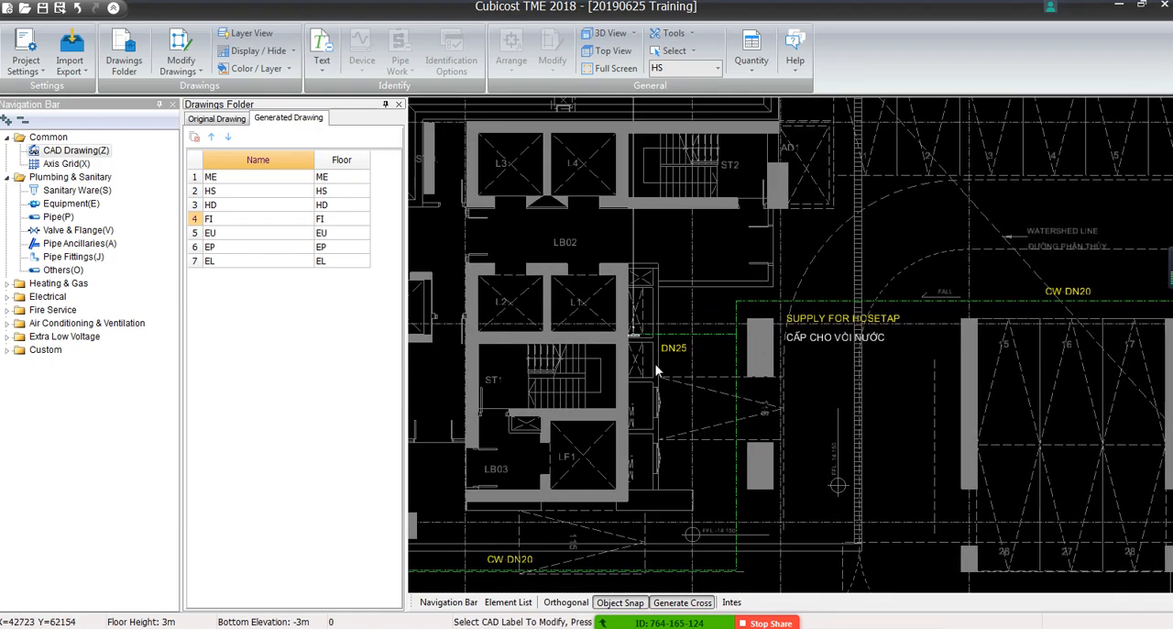
scroll(657, 355, "up", 4)
scroll(788, 342, "down", 4)
middle_click_drag(788, 427, 613, 311)
scroll(627, 363, "down", 1)
middle_click_drag(784, 477, 434, 299)
middle_click_drag(859, 396, 422, 366)
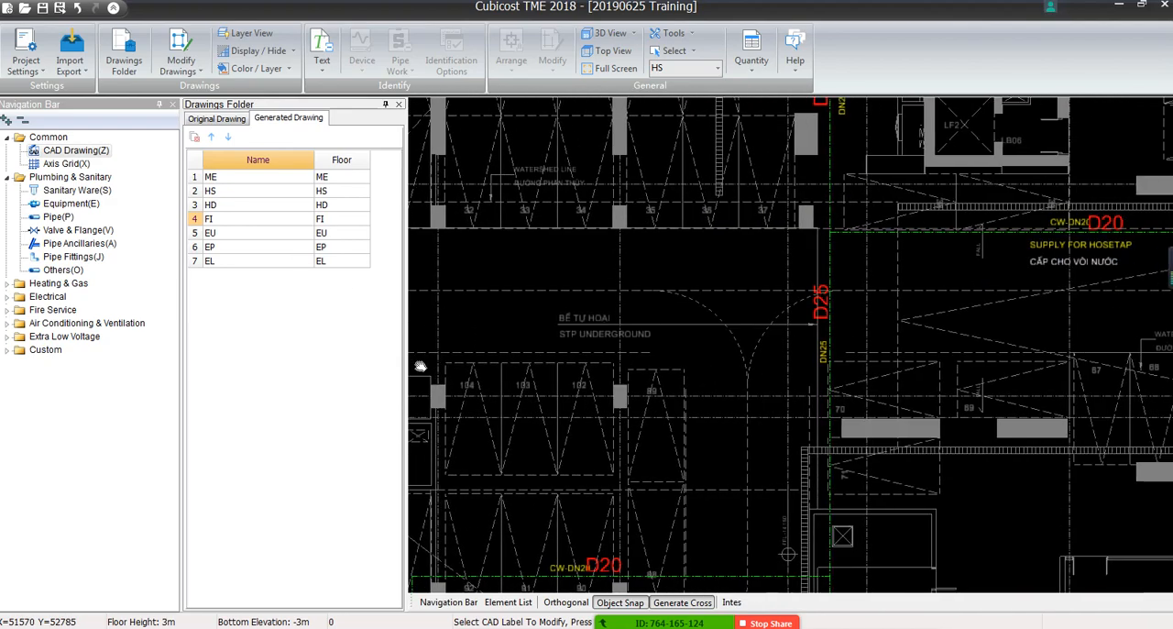
middle_click_drag(828, 386, 621, 404)
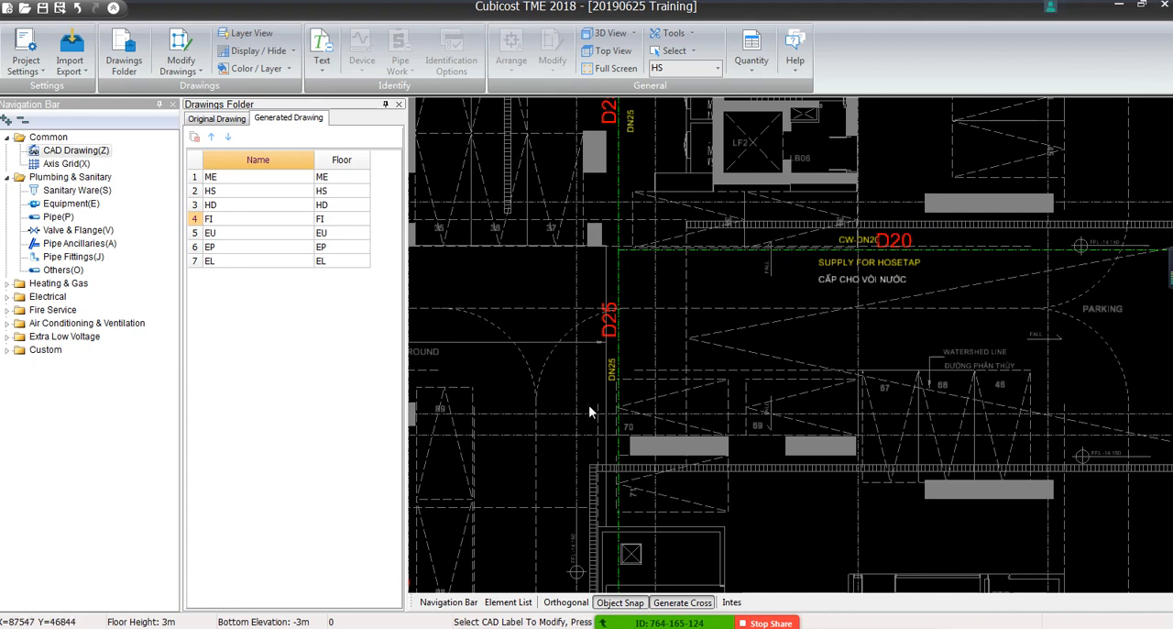
Examine the D20 and CW-DN20 labels on the pipe branches near the parking bays and the STP technical room
mouse_move(589, 404)
middle_mouse_down()
mouse_move(678, 348)
mouse_move(735, 340)
middle_mouse_up()
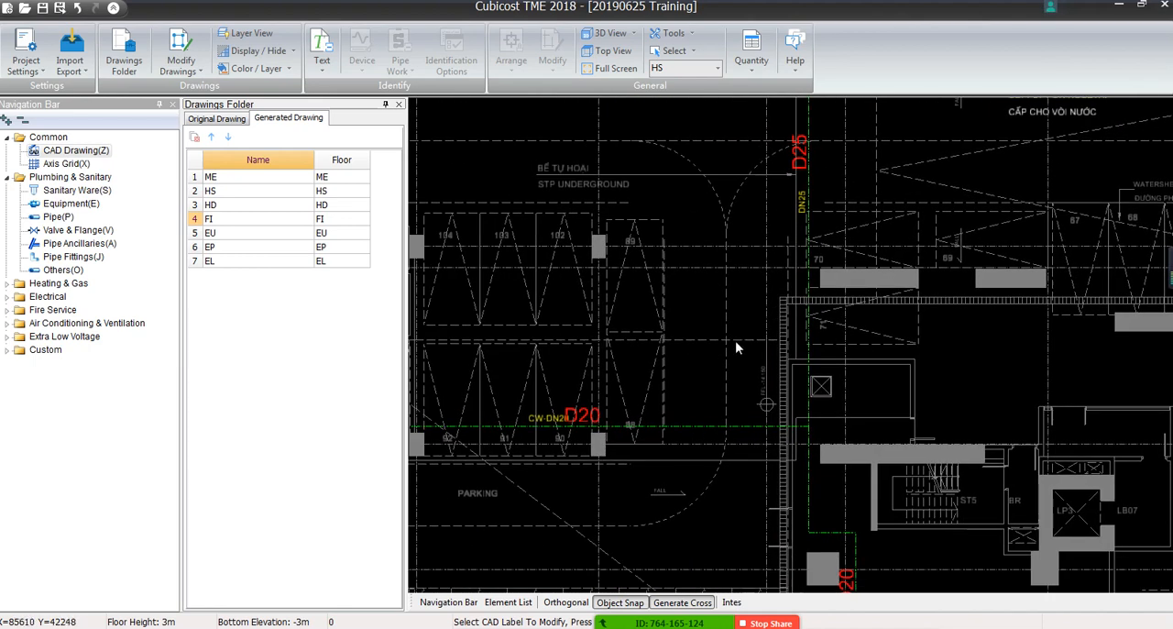
middle_click_drag(638, 413, 617, 262)
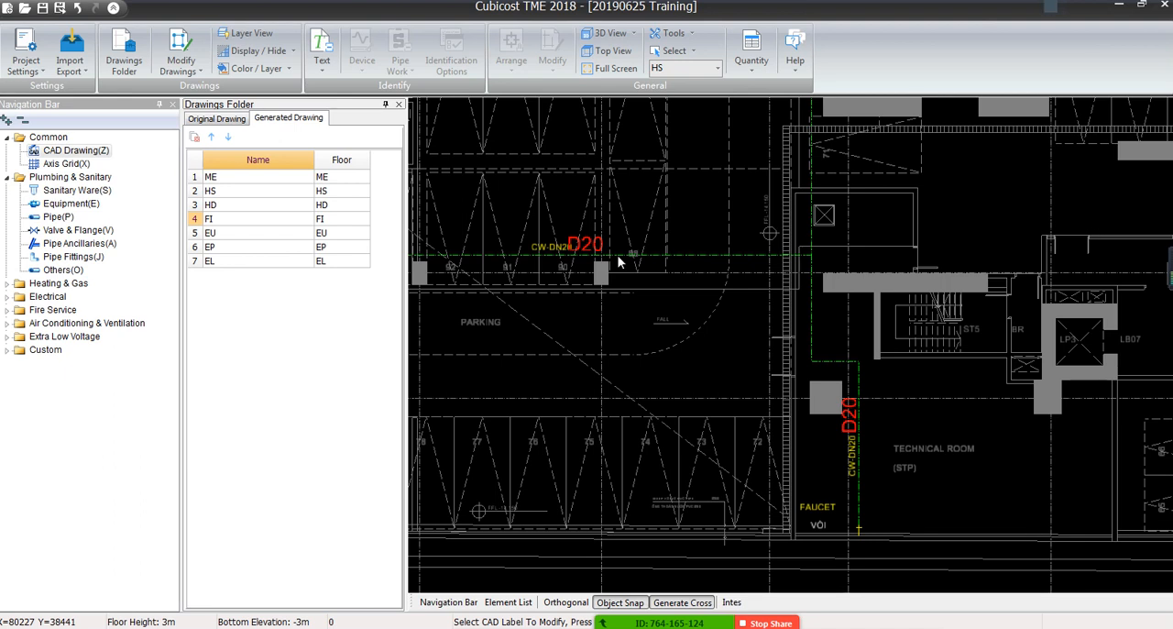
left_click(586, 244)
middle_click_drag(642, 218, 604, 364)
scroll(605, 364, "down", 2)
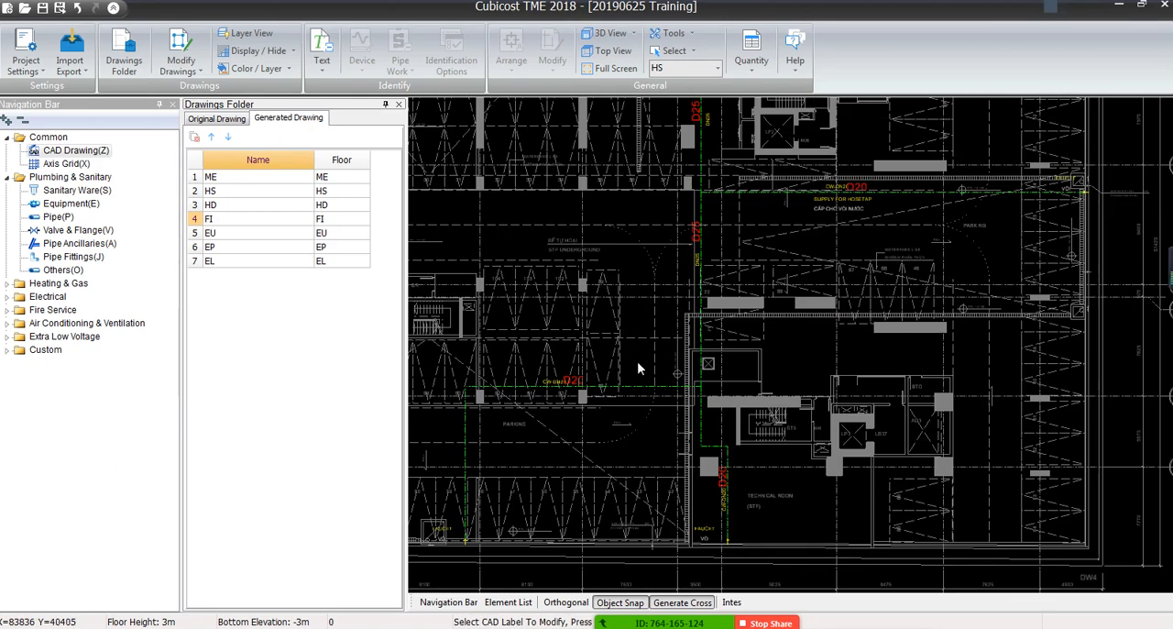
scroll(600, 383, "up", 3)
scroll(540, 382, "up", 1)
scroll(562, 378, "down", 2)
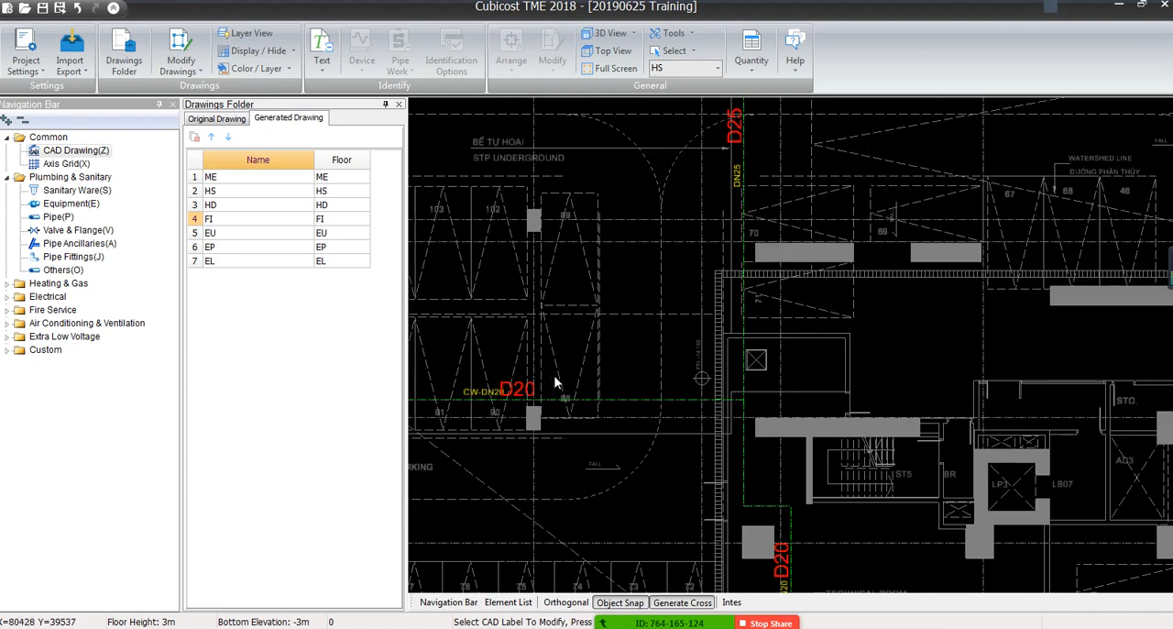
Exit the label modification and undo the replacement of the CW-DN25 labels with DN25
key("Escape")
middle_click_drag(723, 141, 714, 278)
scroll(714, 278, "up", 2)
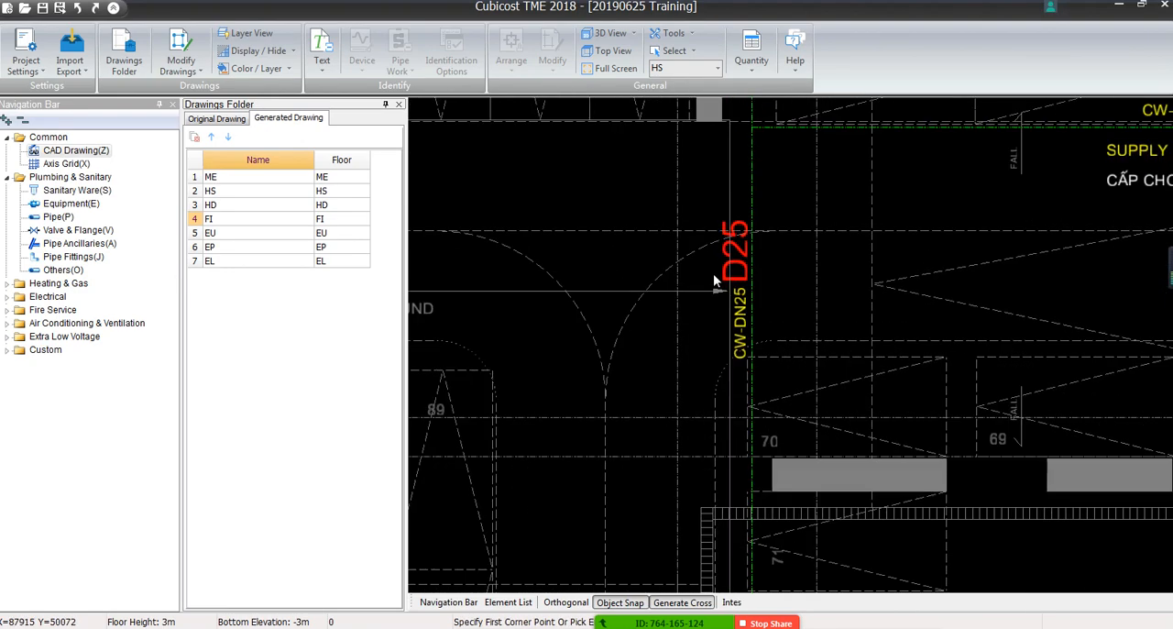
Add a DN25 text above the D25 label beside the vertical pipe, using the default red color and Fit size
left_click(181, 71)
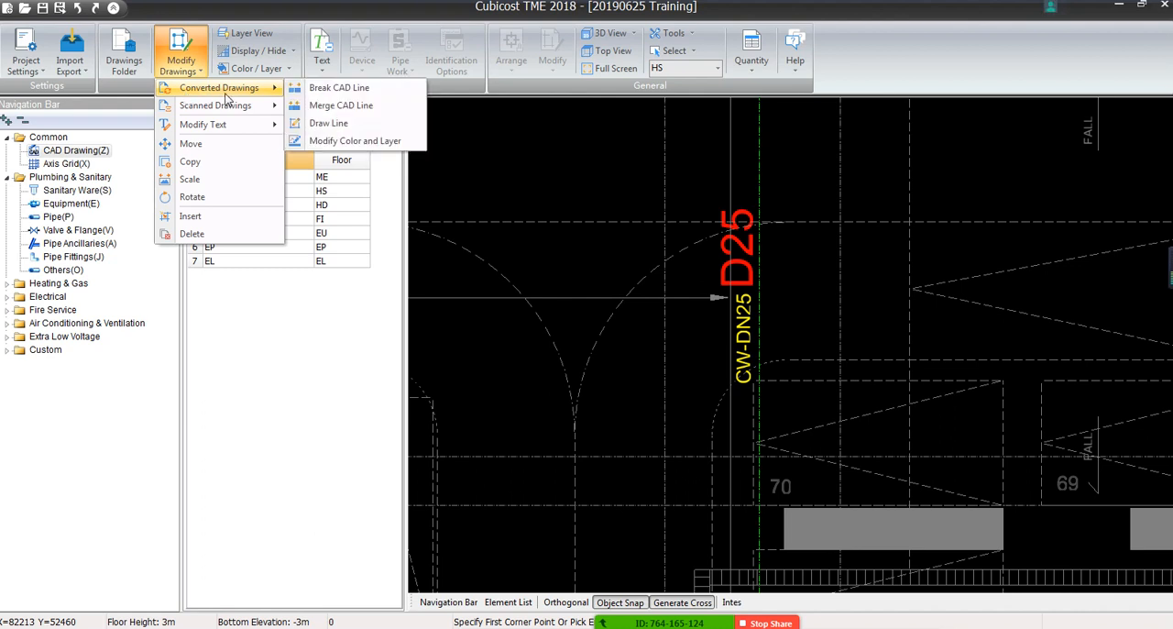
mouse_move(224, 125)
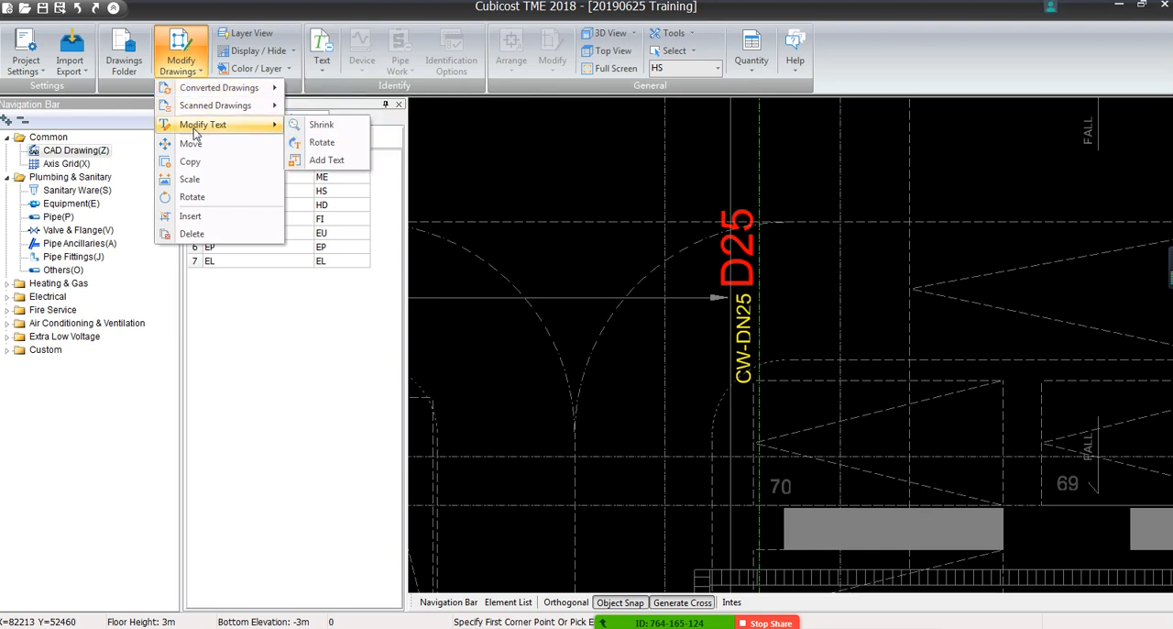
left_click(330, 161)
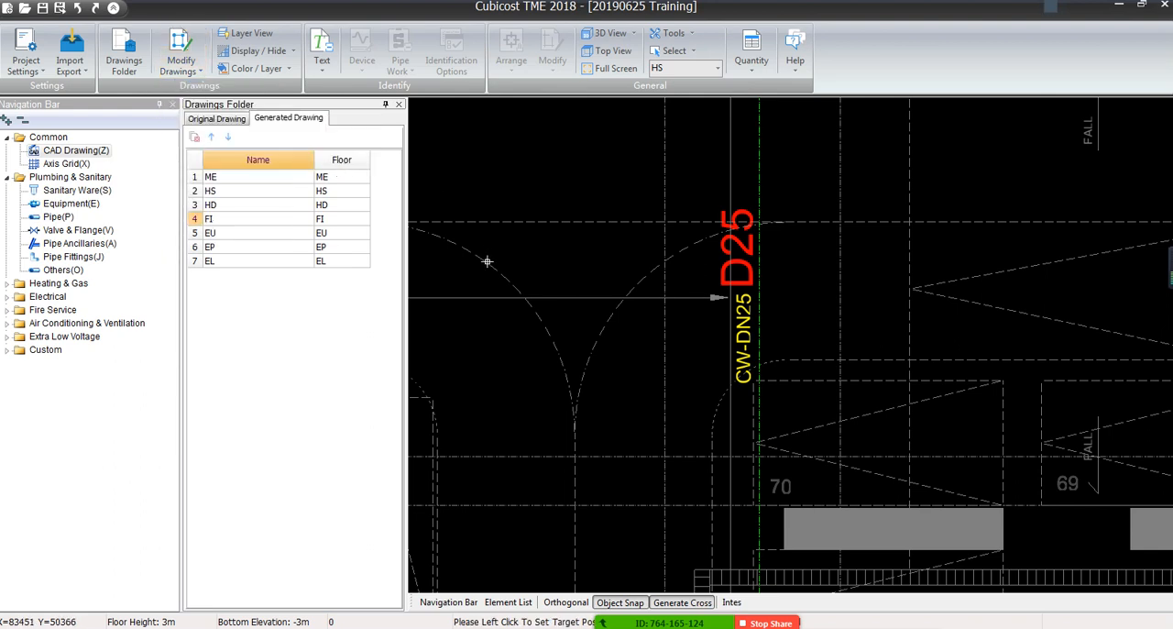
left_click(735, 140)
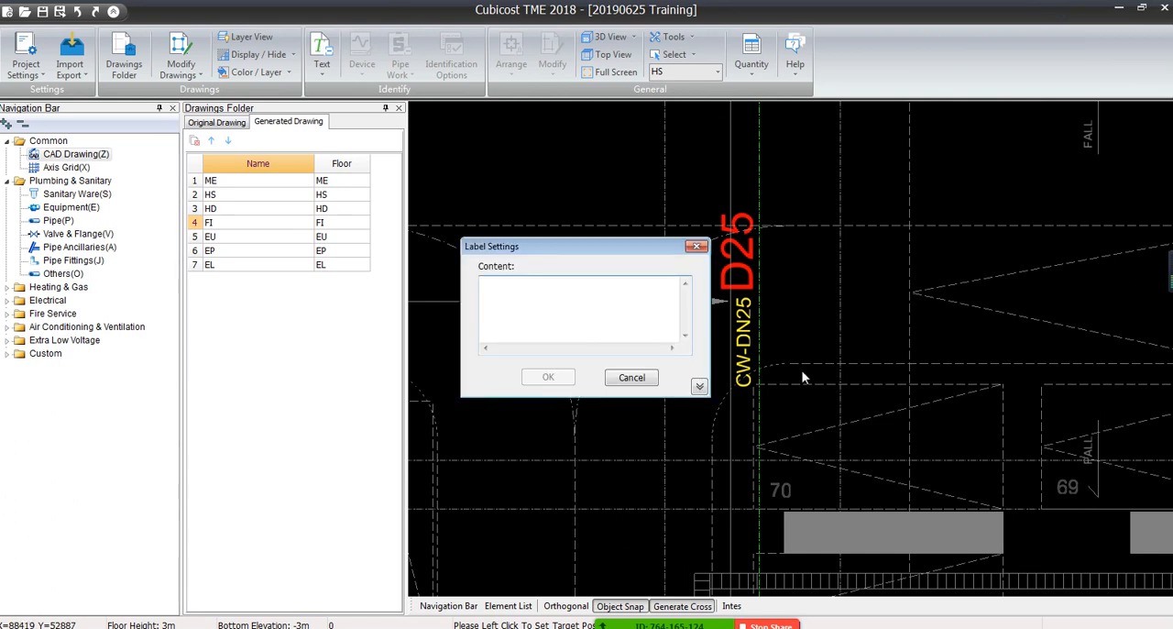
left_click_drag(560, 253, 470, 152)
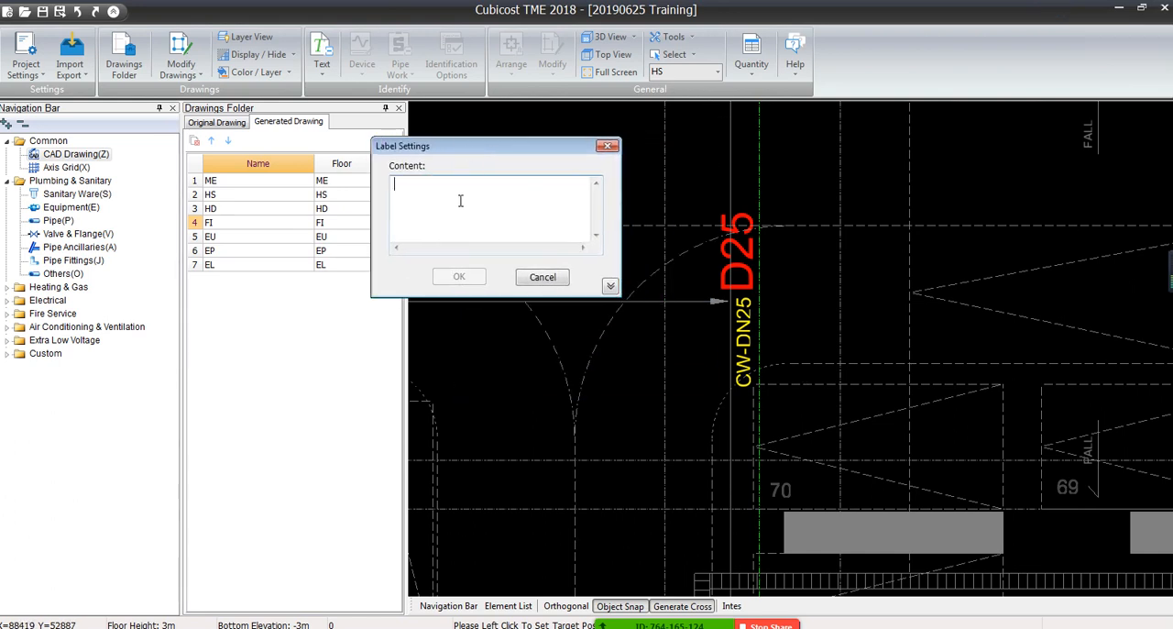
type("N")
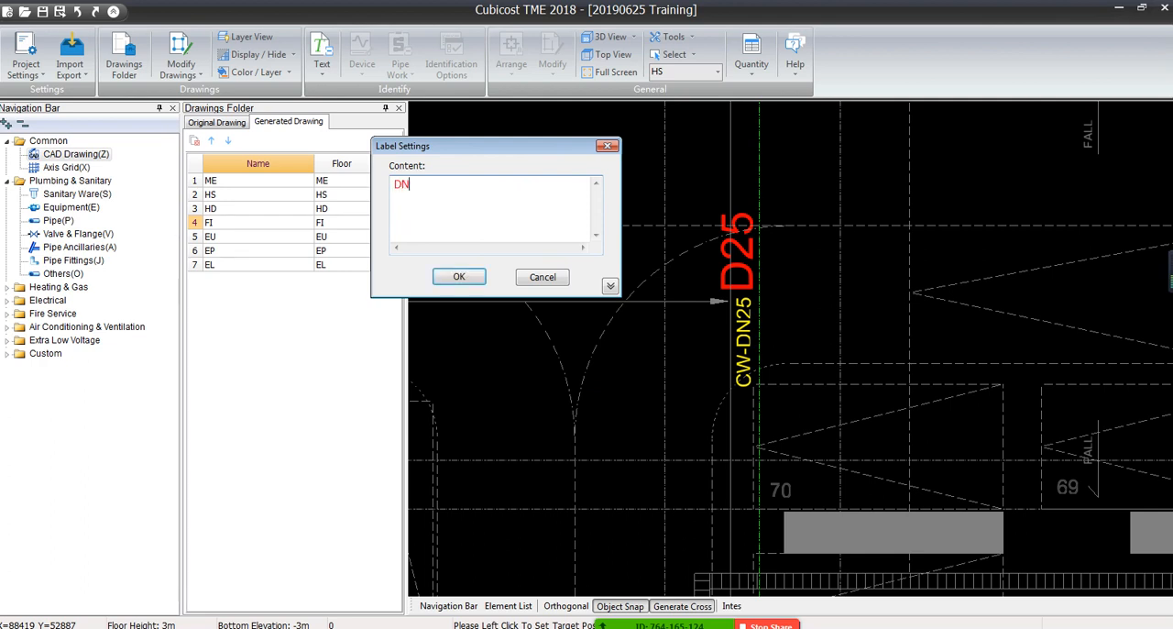
type("25")
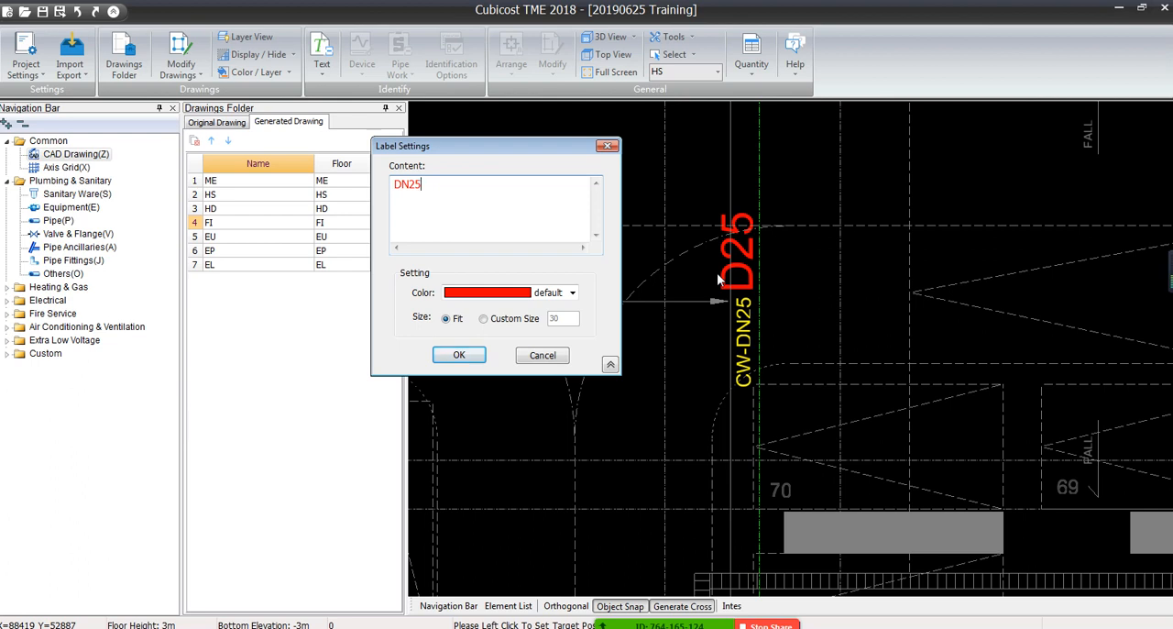
left_click(460, 356)
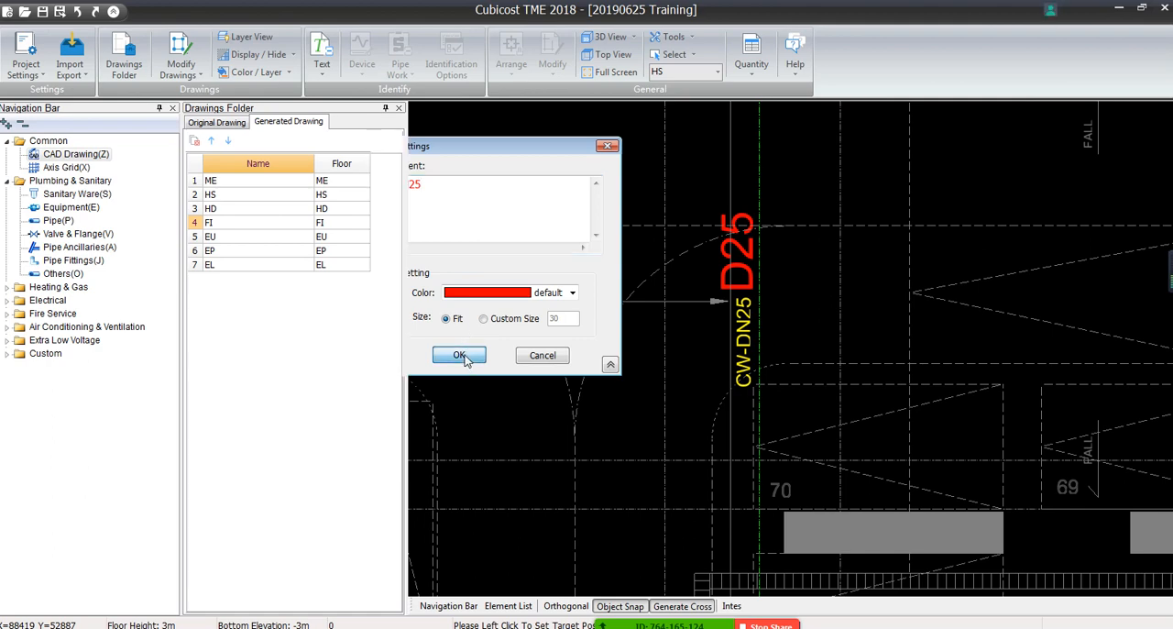
middle_click_drag(777, 167, 762, 322)
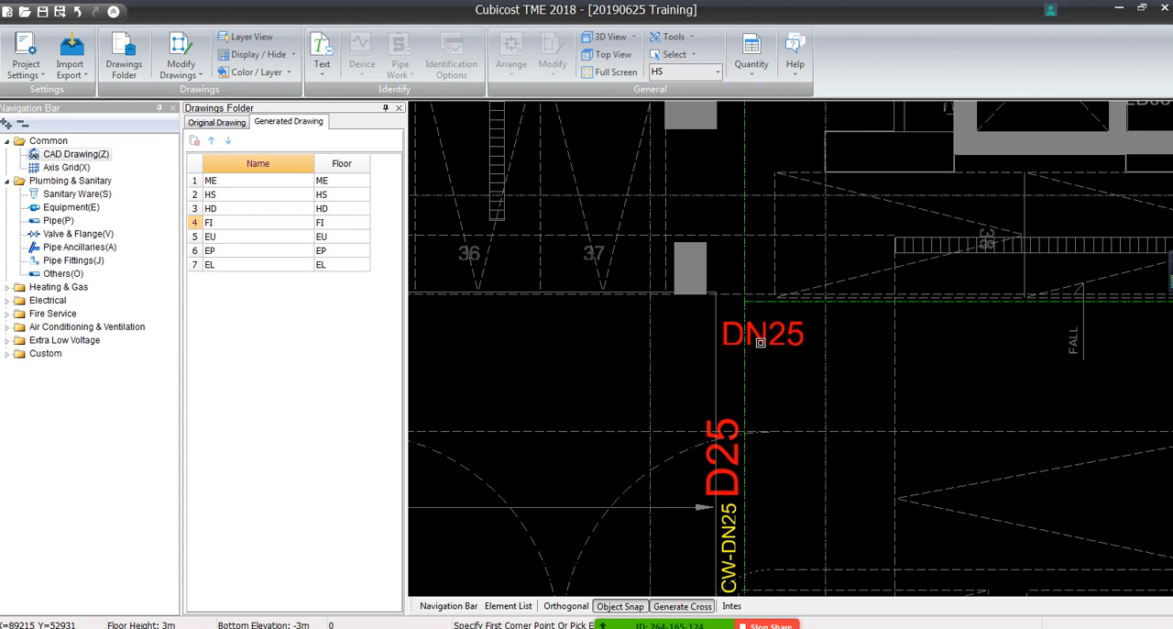
Rotate the added DN25 text by 270 degrees, deleting the original text
left_click(766, 341)
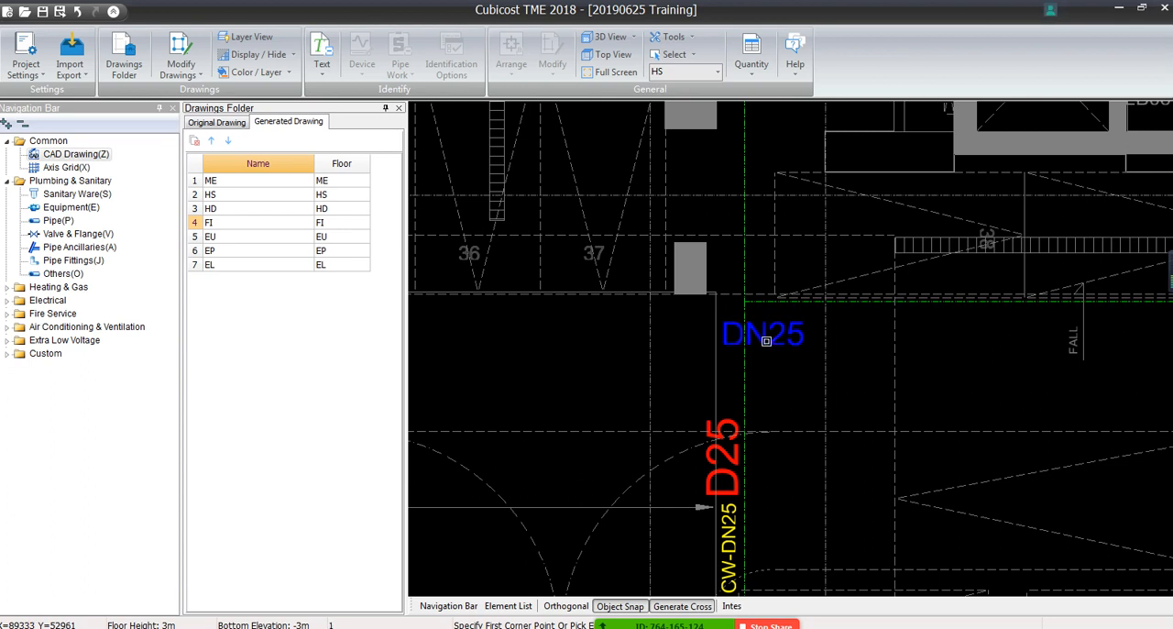
middle_click_drag(771, 376, 774, 236)
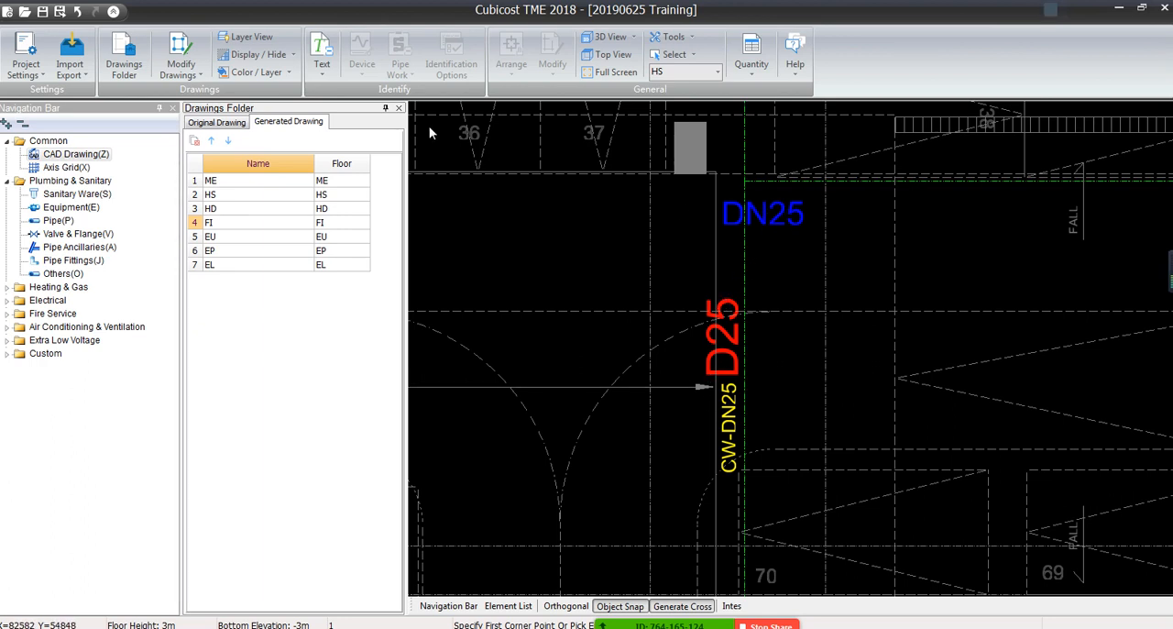
left_click(171, 73)
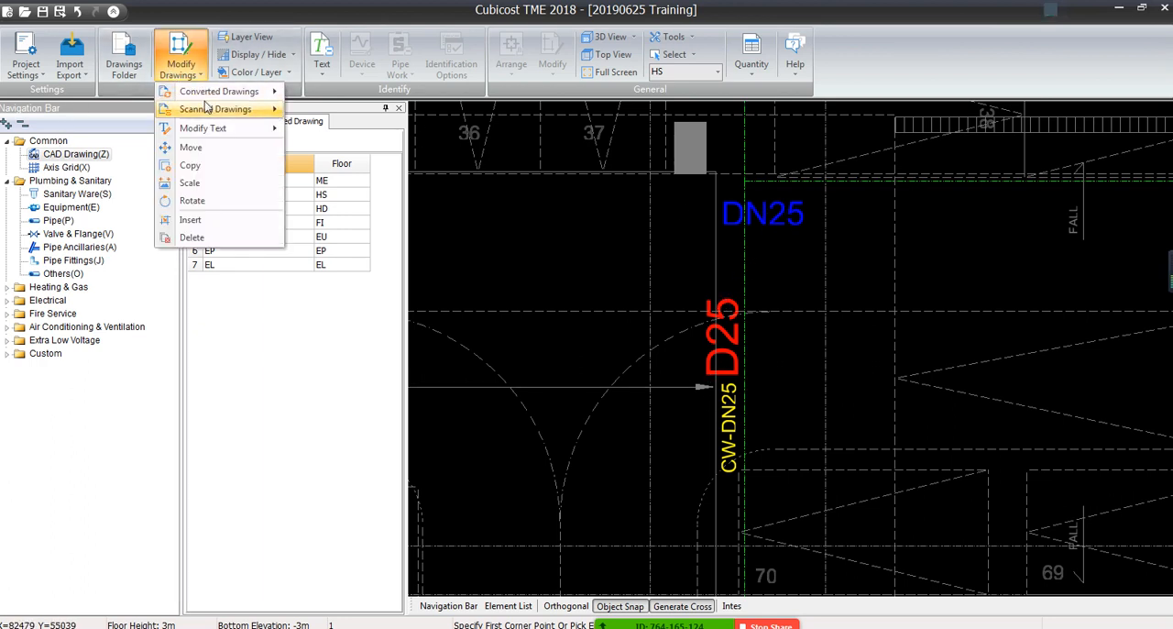
mouse_move(215, 129)
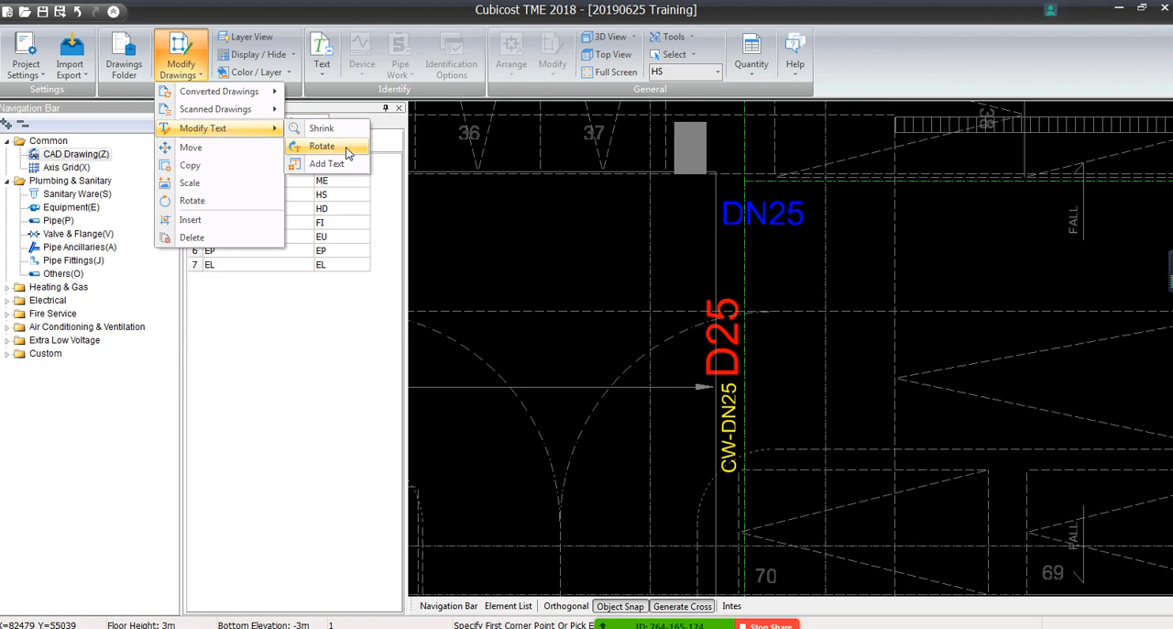
left_click(347, 148)
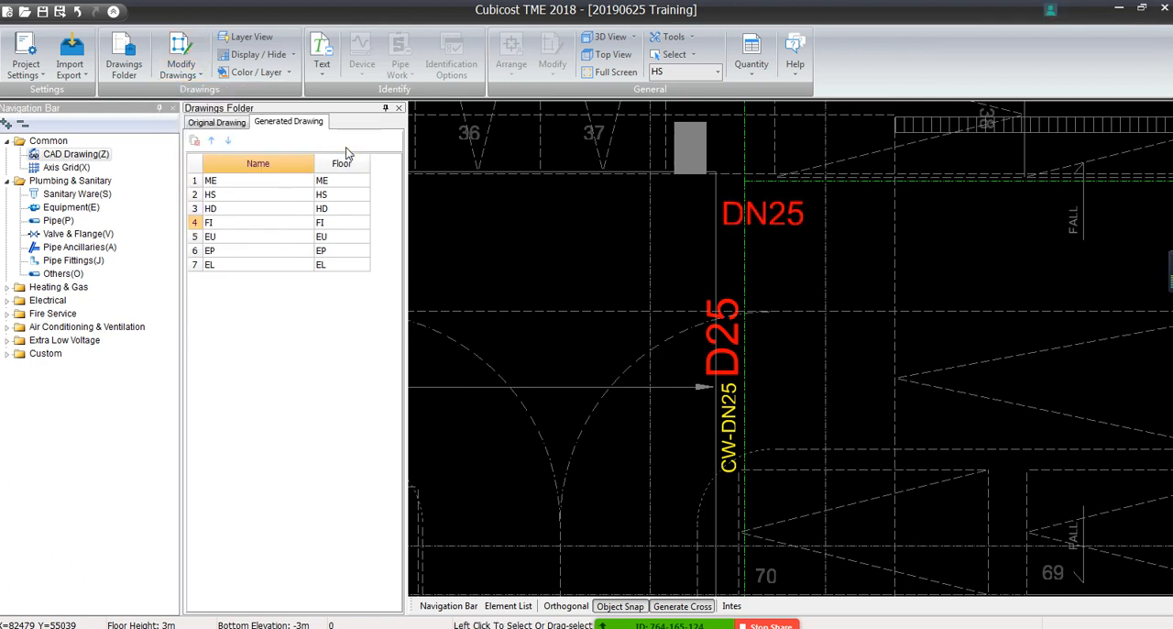
left_click(764, 212)
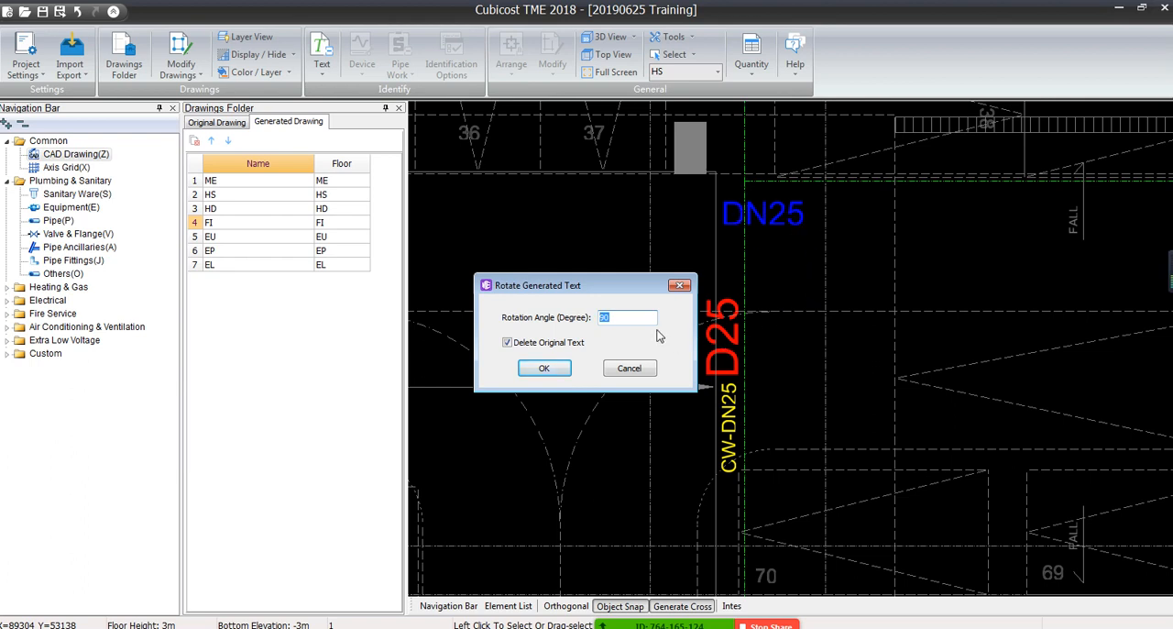
left_click(602, 318)
type("270")
left_click(544, 367)
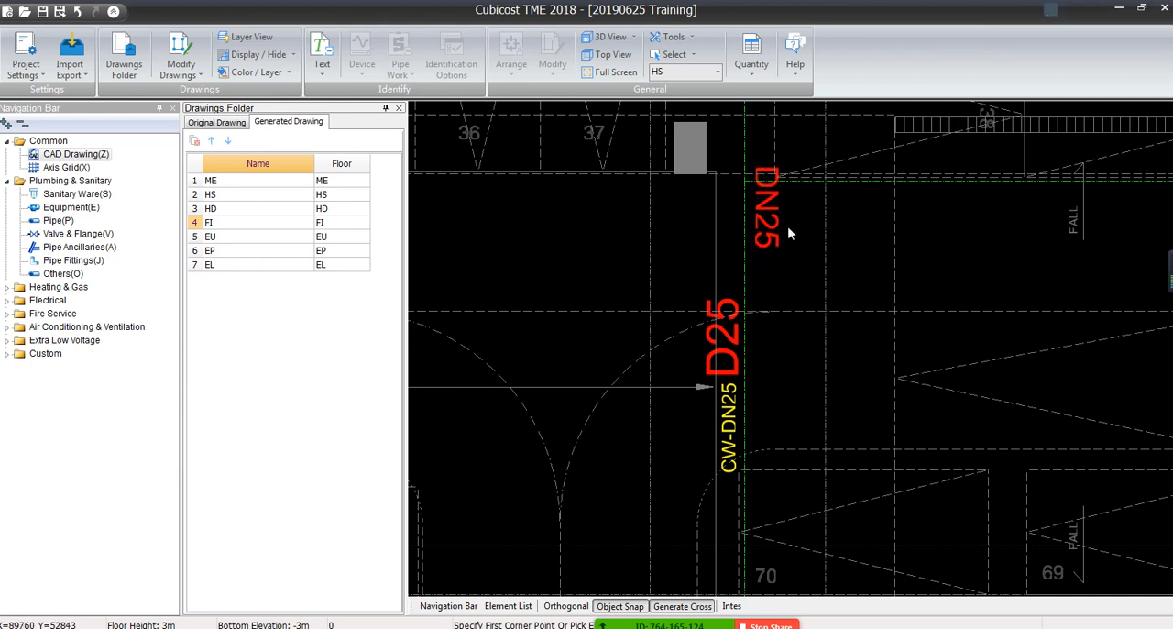
Decline saving the project and rotate the added DN25 text by another 180 degrees, deleting the original text
left_click(768, 213)
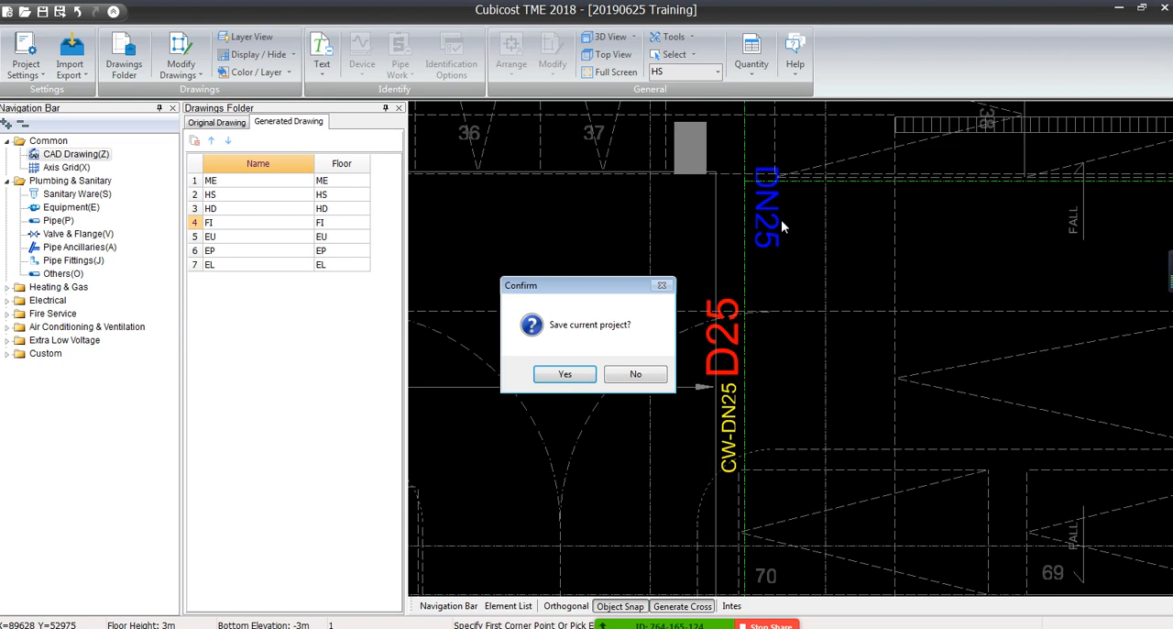
left_click(650, 374)
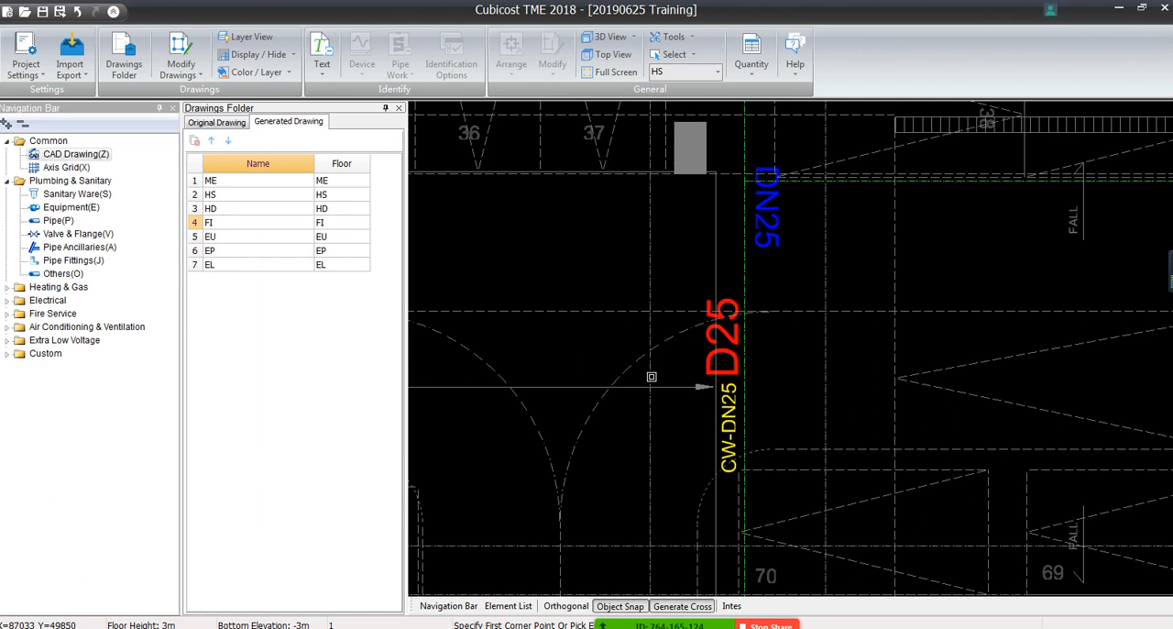
left_click(766, 225)
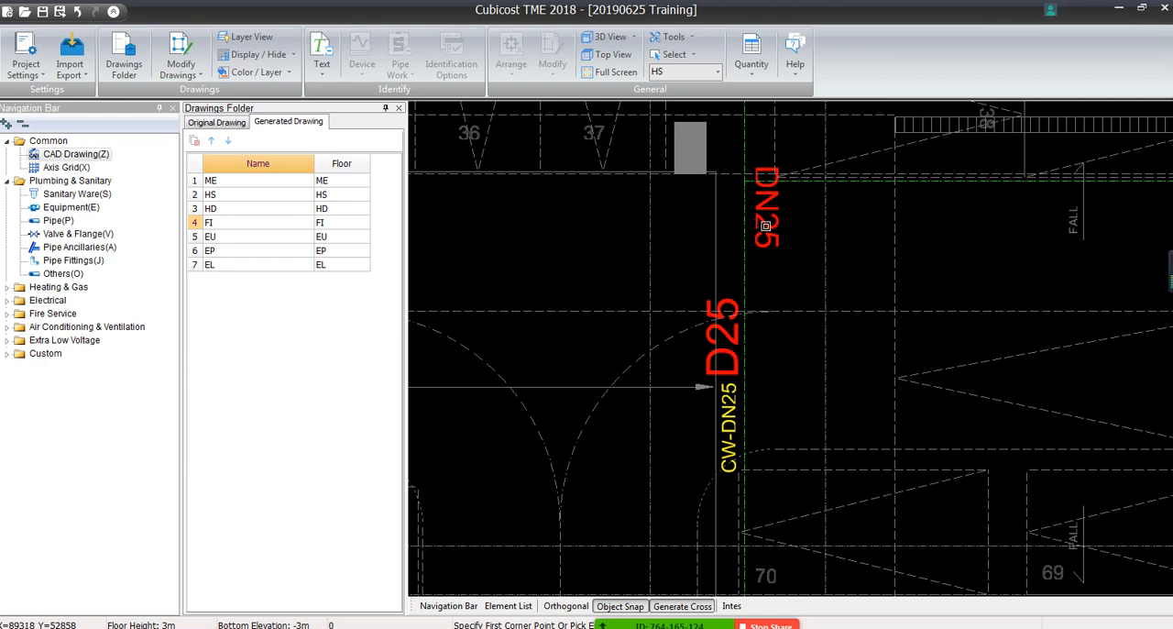
left_click(766, 225)
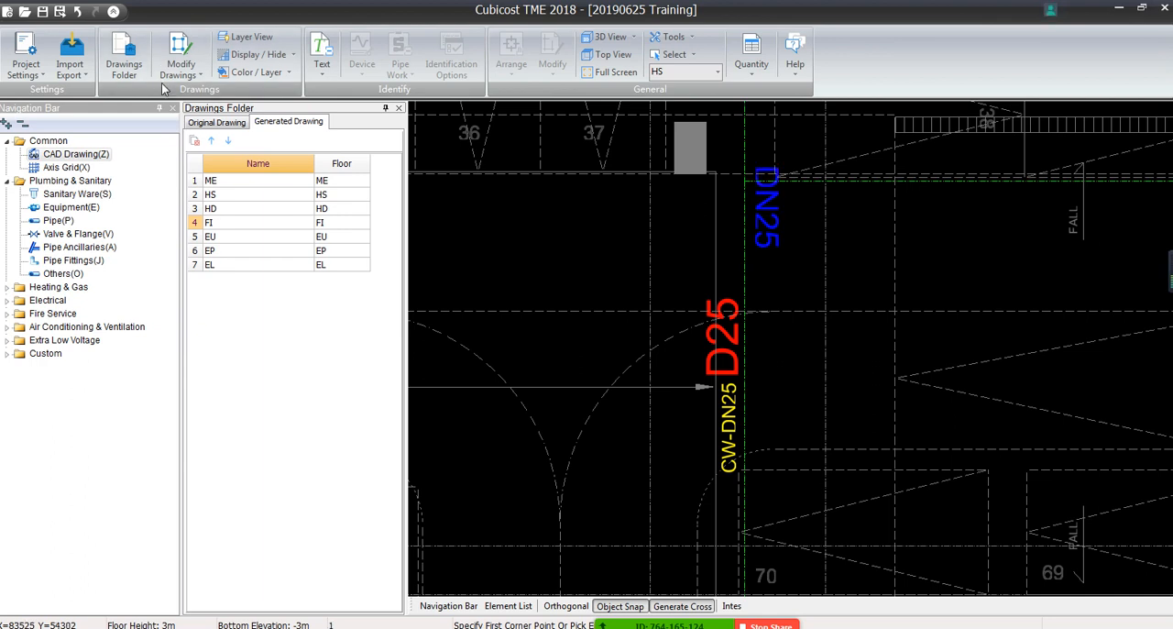
left_click(181, 63)
mouse_move(201, 133)
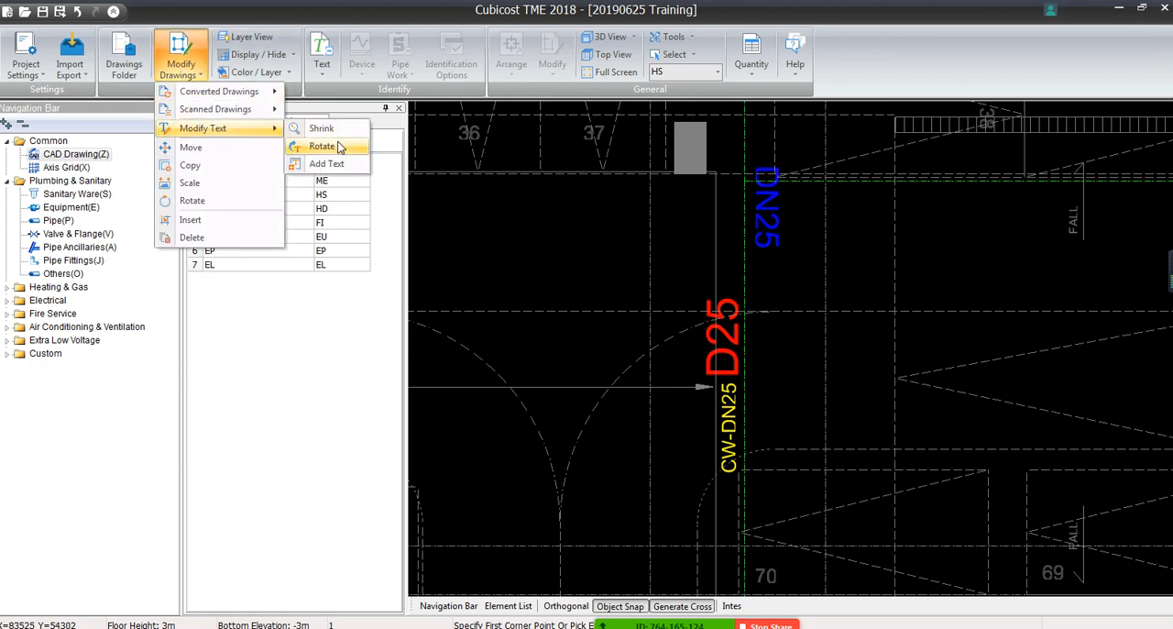
left_click(337, 146)
left_click(761, 205)
type("1")
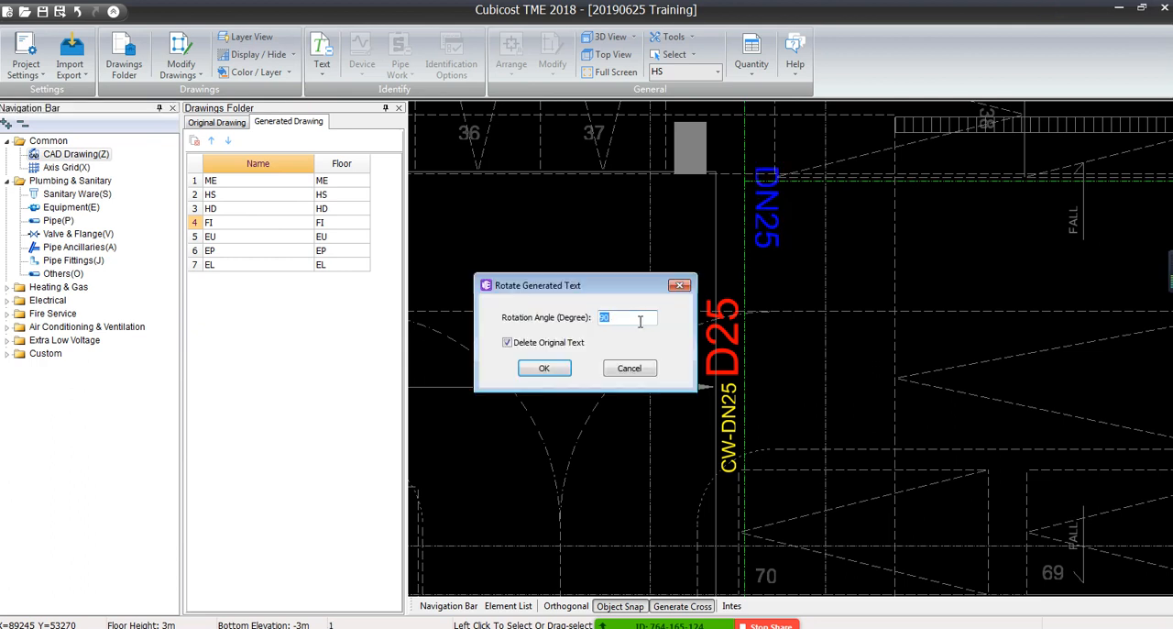
type("80")
left_click(536, 368)
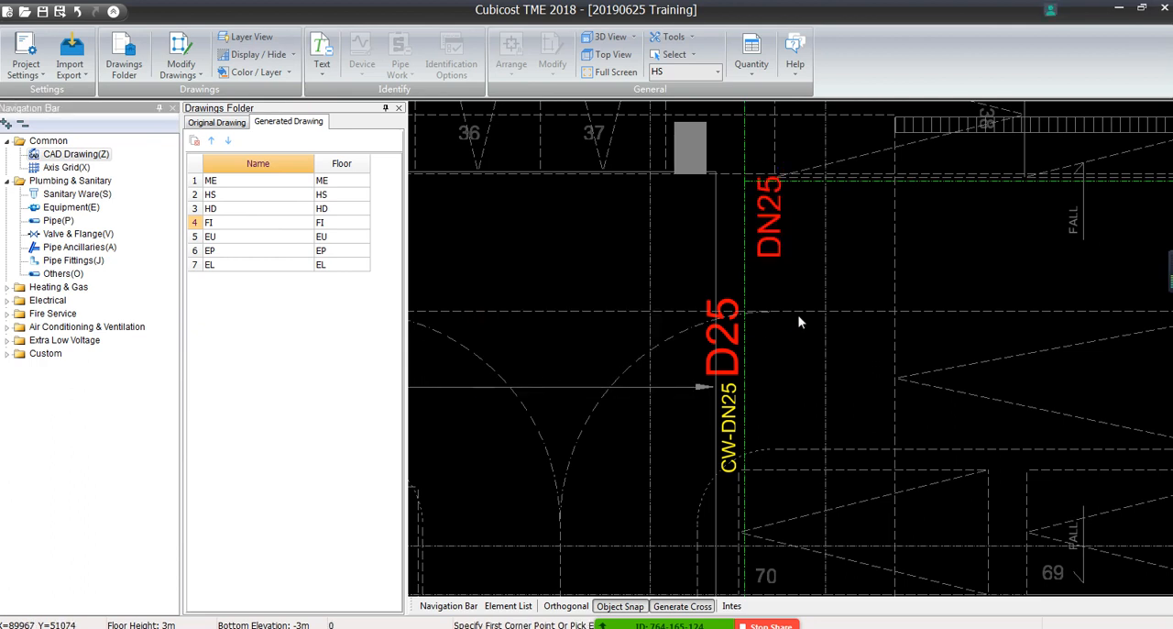
Move the added DN25 text to the other side of the vertical pipe, directly above the D25 label
left_click(772, 239)
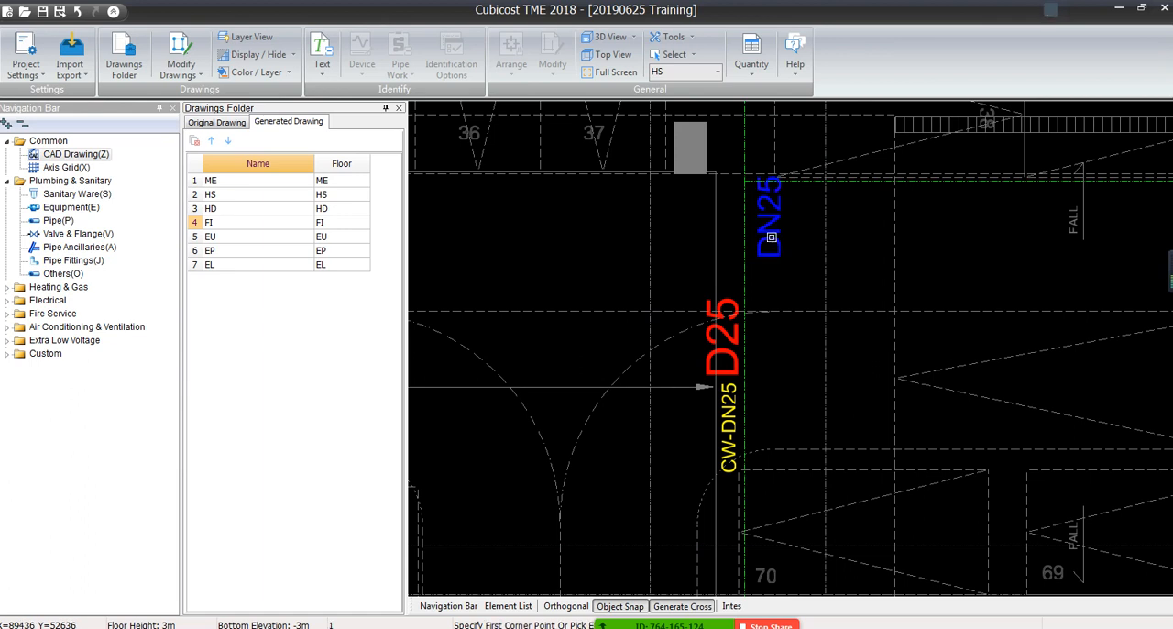
right_click(773, 239)
left_click(799, 283)
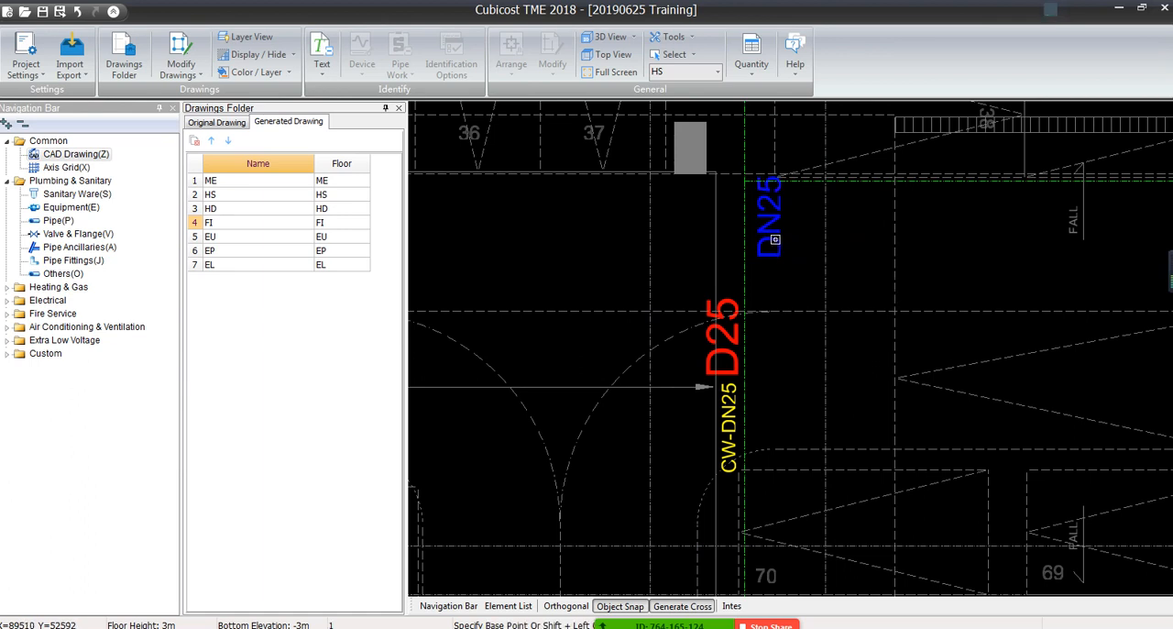
left_click(775, 240)
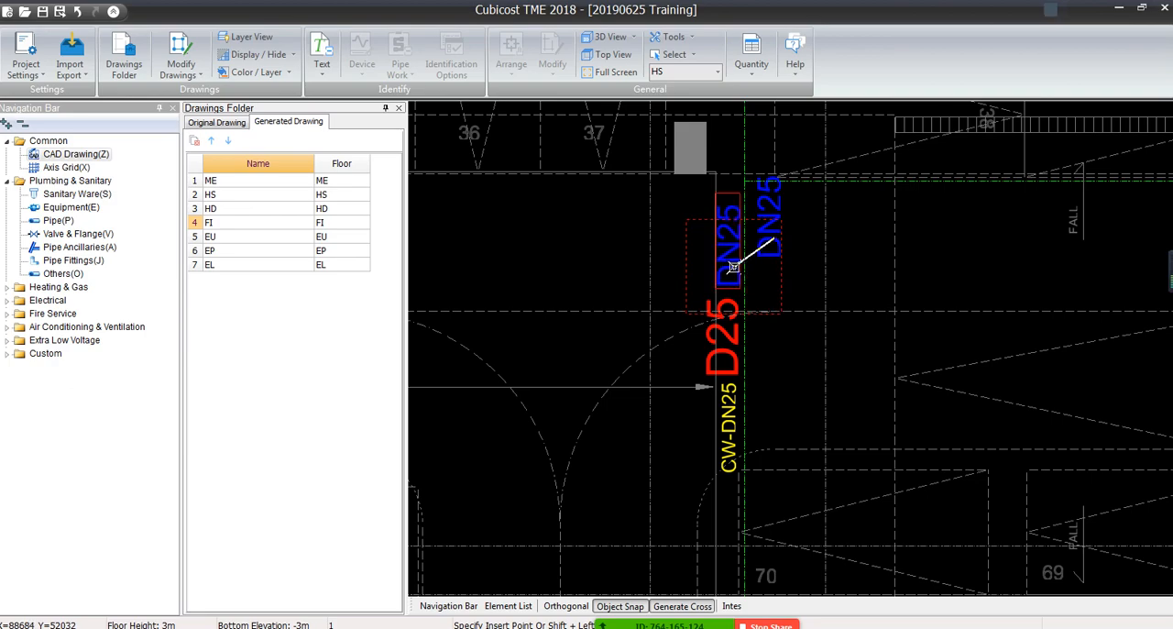
left_click(726, 266)
Delete the added DN25 text above the D25 label on the vertical pipe
scroll(689, 367, "down", 2)
scroll(687, 365, "down", 3)
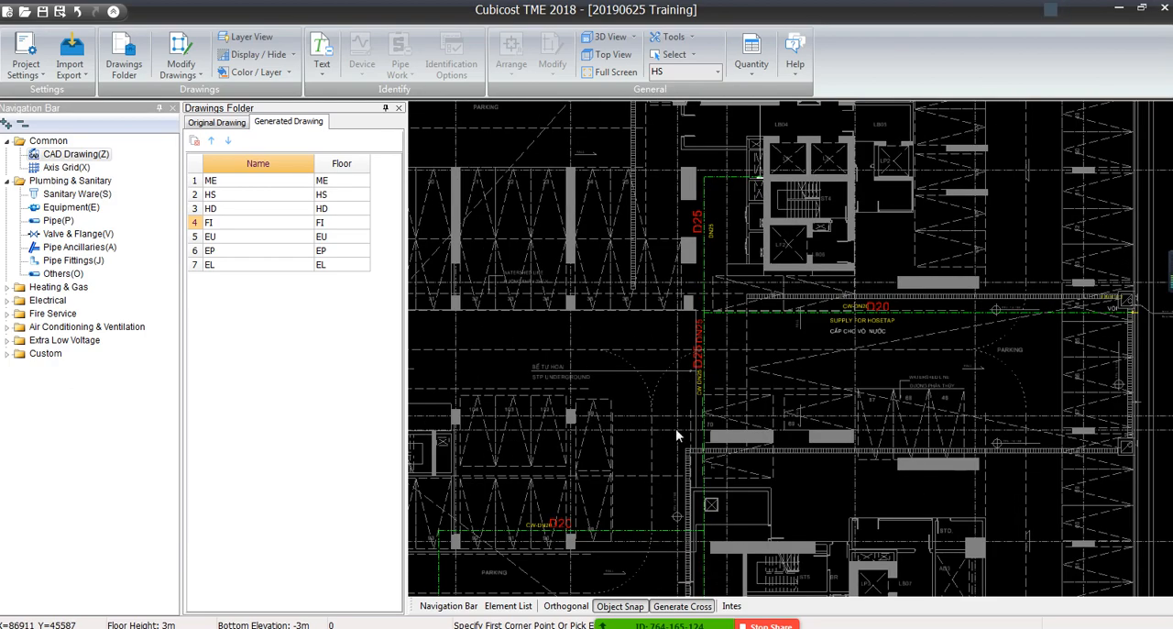
scroll(699, 227, "up", 5)
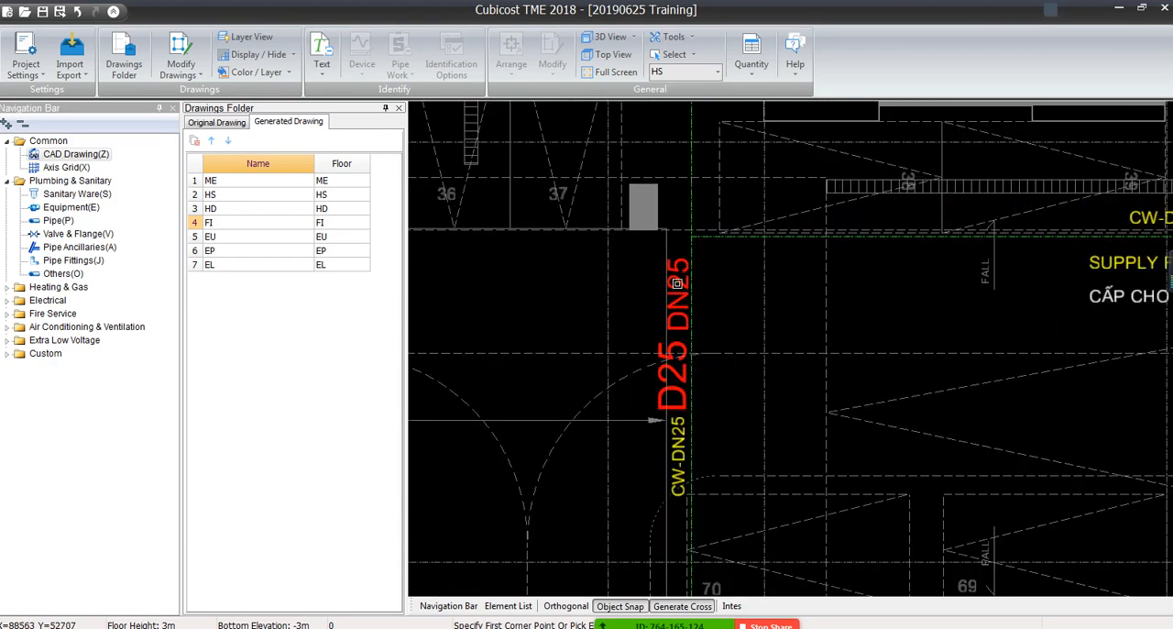
left_click(678, 288)
key("Delete")
key("Return")
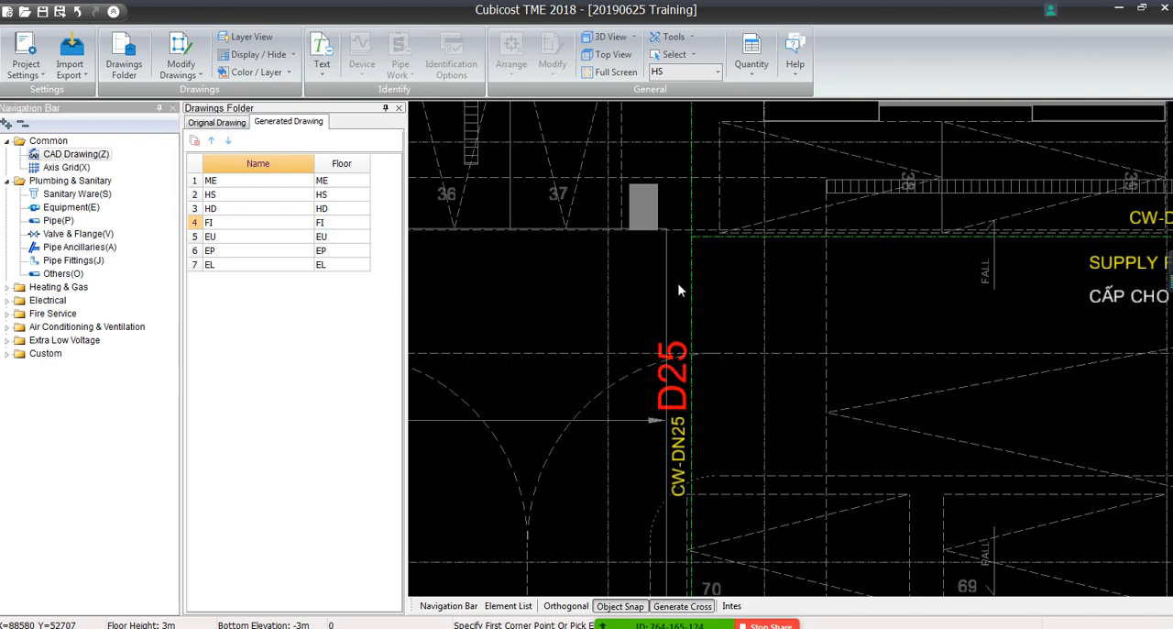
Move the D20 text beside the CW-DN20 label on the horizontal pipe near parking bay 90 slightly closer to the pipe
scroll(681, 290, "down", 7)
scroll(591, 450, "up", 2)
middle_click_drag(591, 451, 790, 251)
scroll(669, 278, "up", 3)
scroll(668, 272, "up", 2)
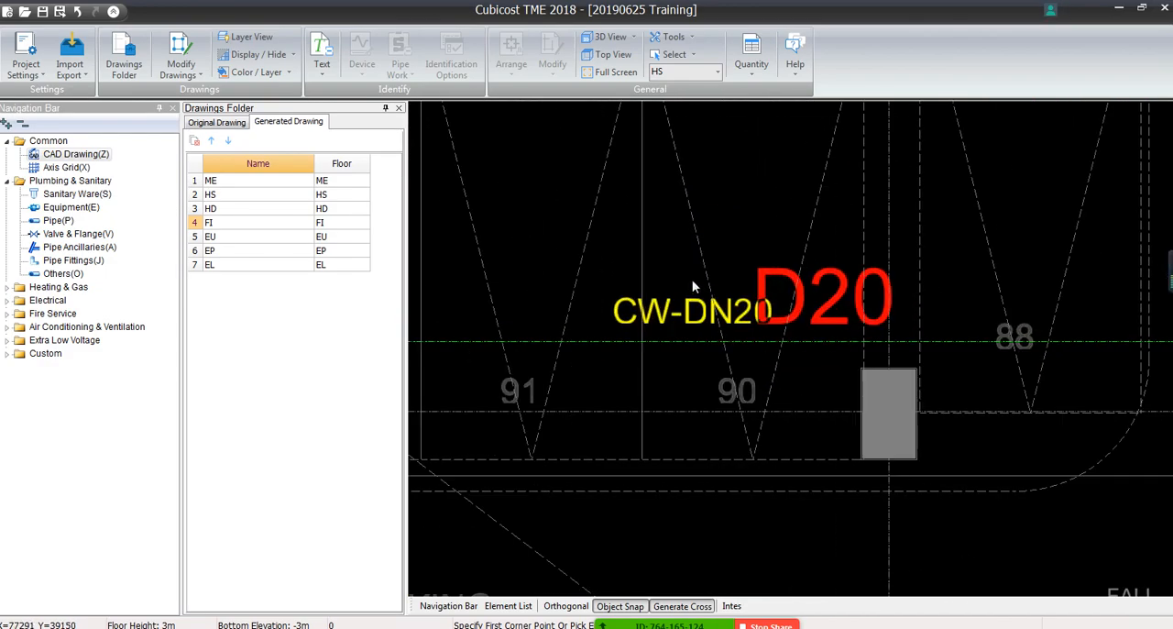
left_click(799, 313)
right_click(799, 314)
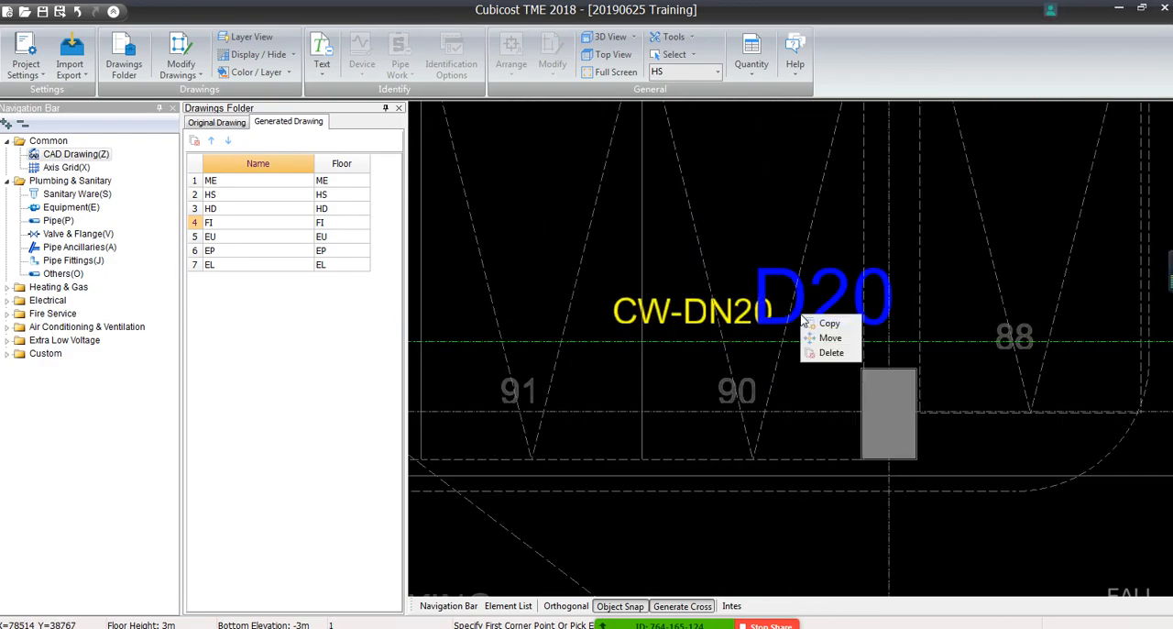
left_click(817, 334)
left_click(793, 315)
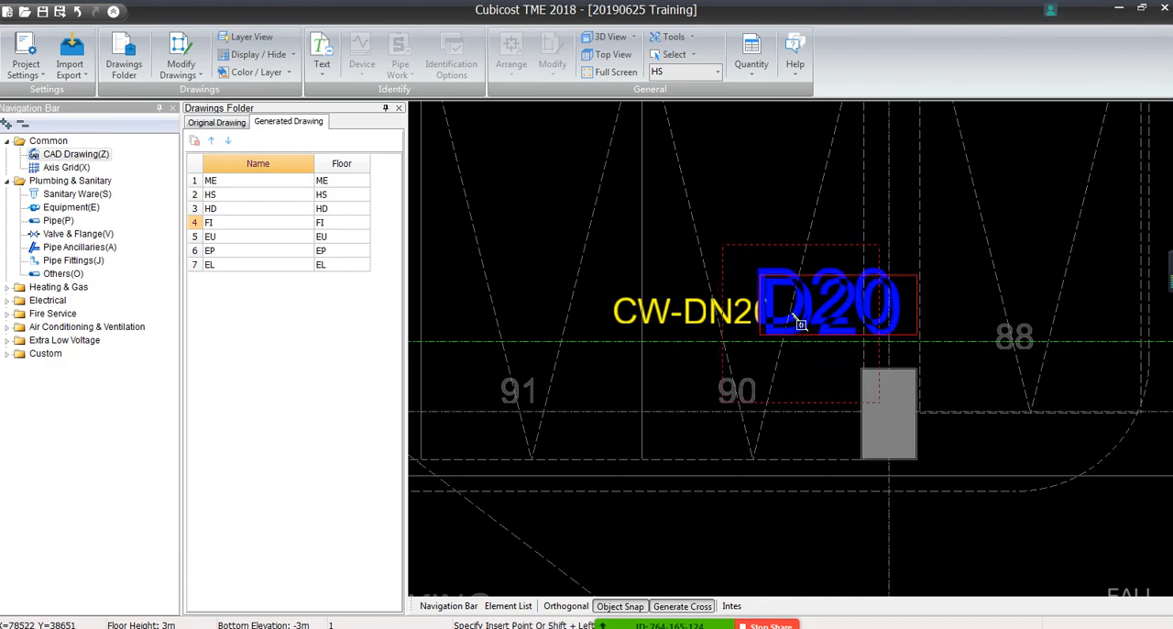
left_click(798, 319)
scroll(758, 391, "down", 1)
scroll(758, 391, "down", 3)
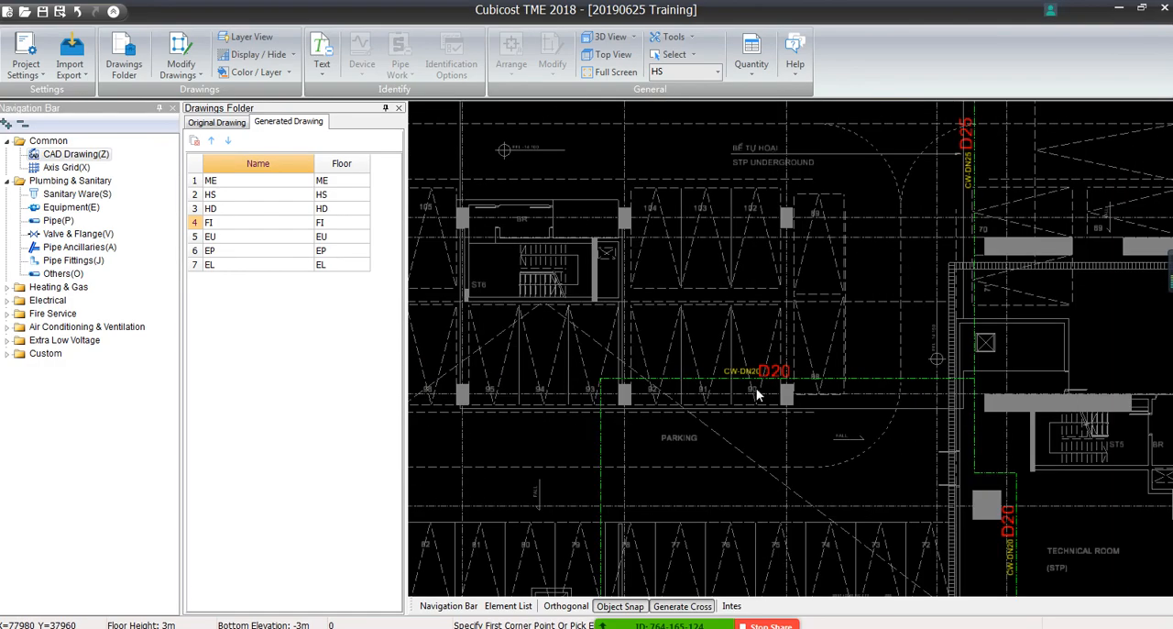
scroll(606, 287, "up", 2)
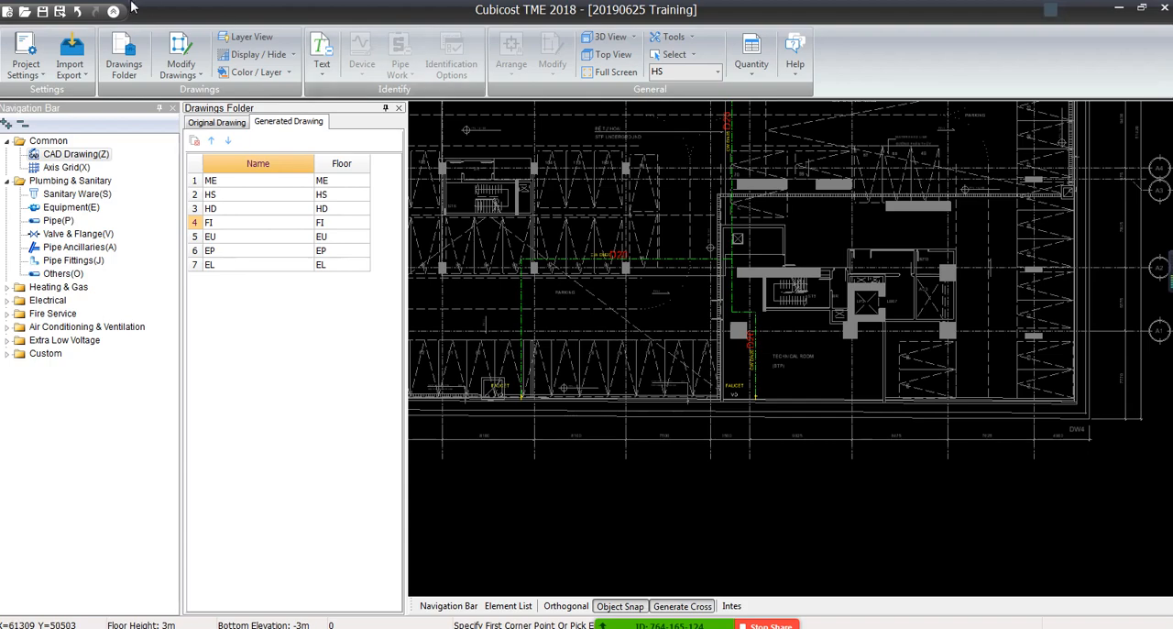
Switch to the Plumbing & Sanitary pipe elements and display the CAD drawing in grey
left_click(57, 221)
scroll(788, 224, "down", 3)
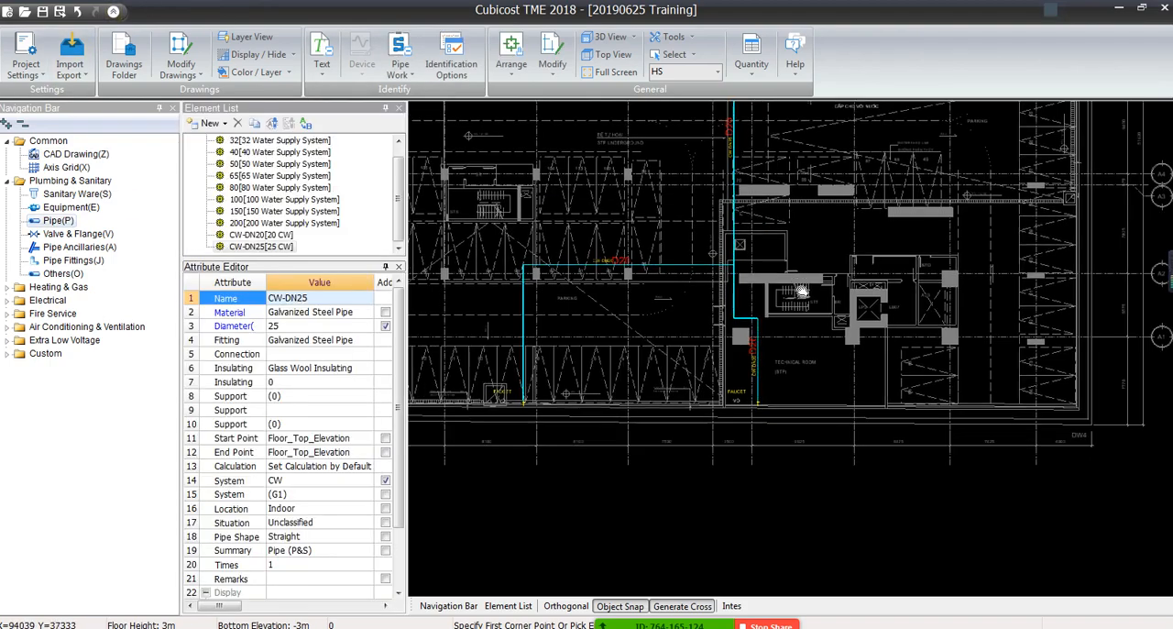
left_click(257, 54)
left_click(275, 110)
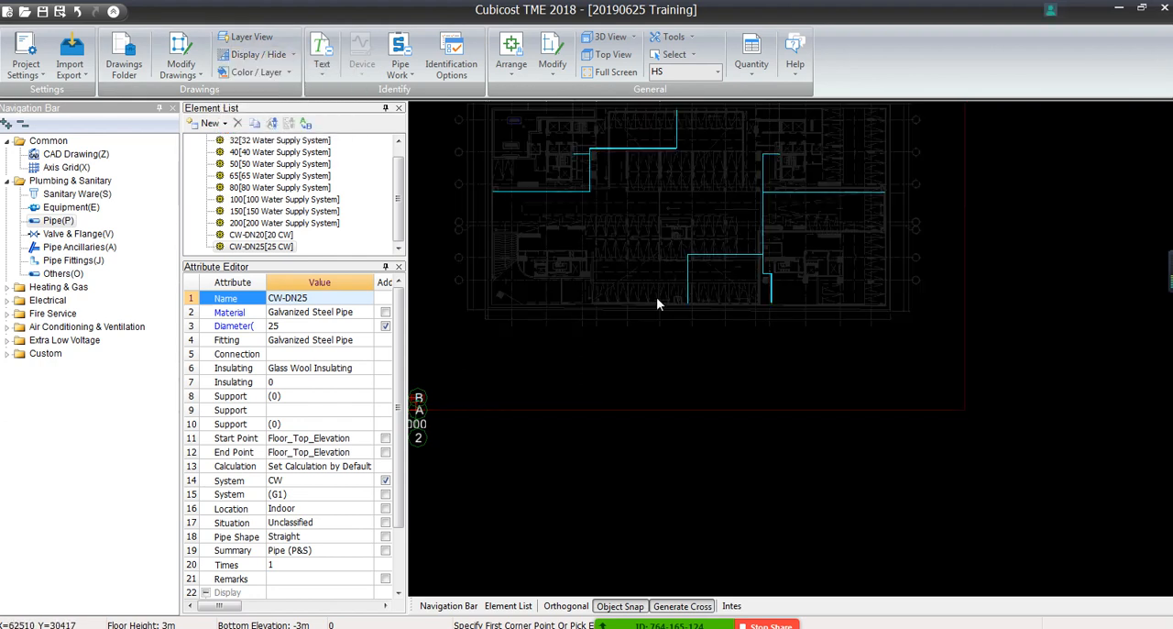
Delete the modelled pipe network on the eastern side of the floor plan
left_click(648, 333)
left_click(946, 139)
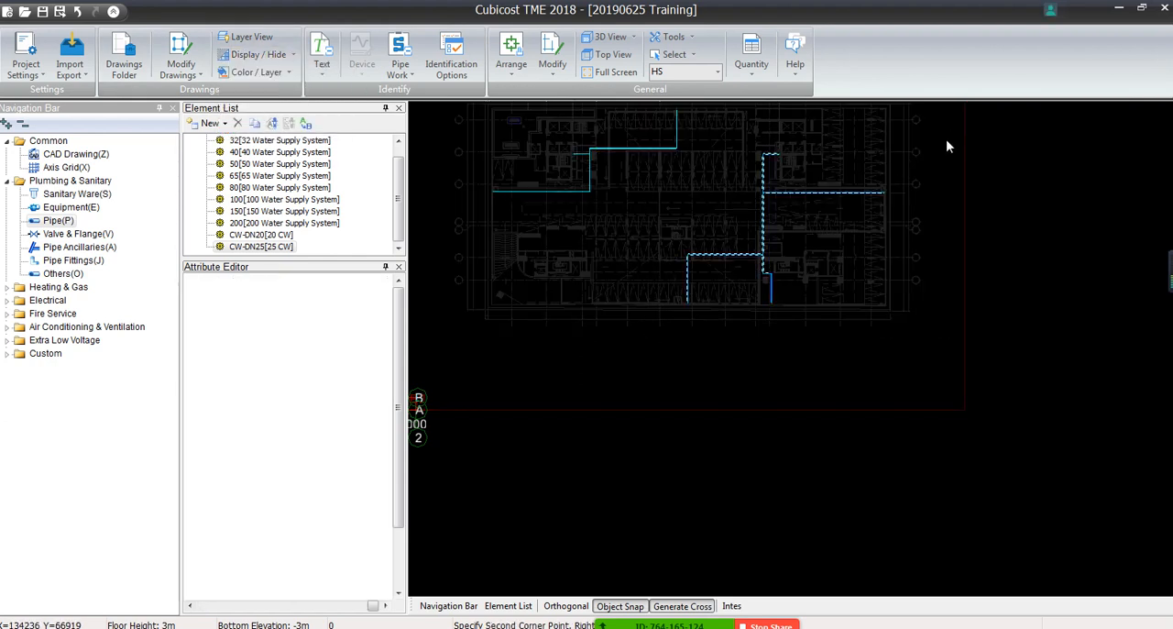
key("Delete")
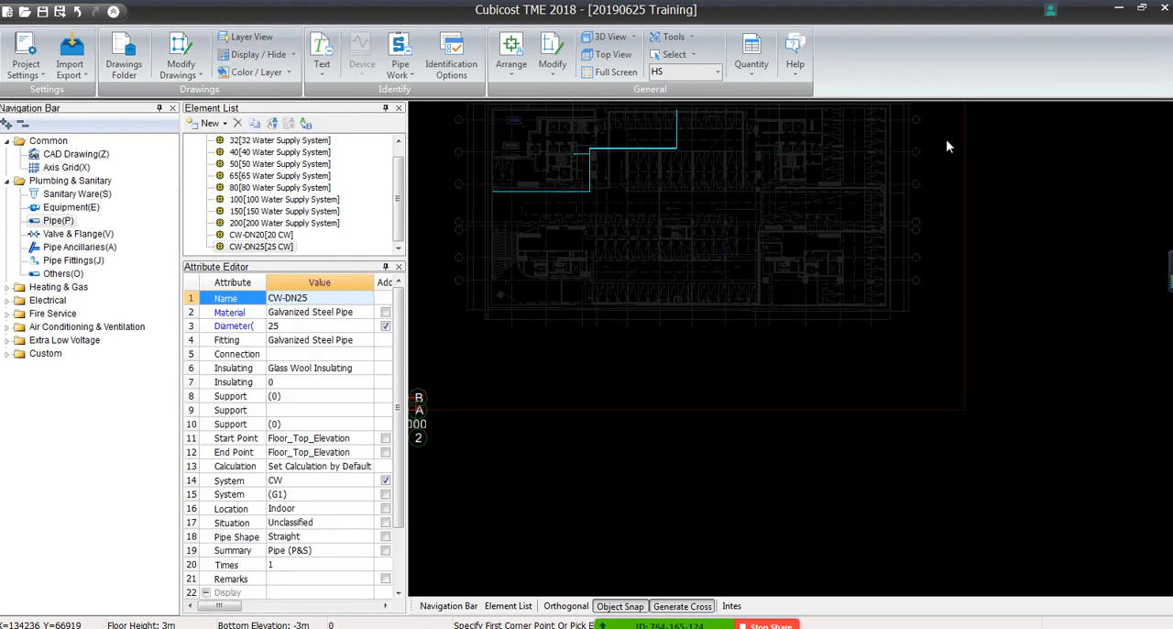
Auto-identify the pipe network beside SUPPLY FOR HOSETAP, using the D20 text as the diameter label
scroll(779, 263, "up", 5)
scroll(936, 310, "up", 5)
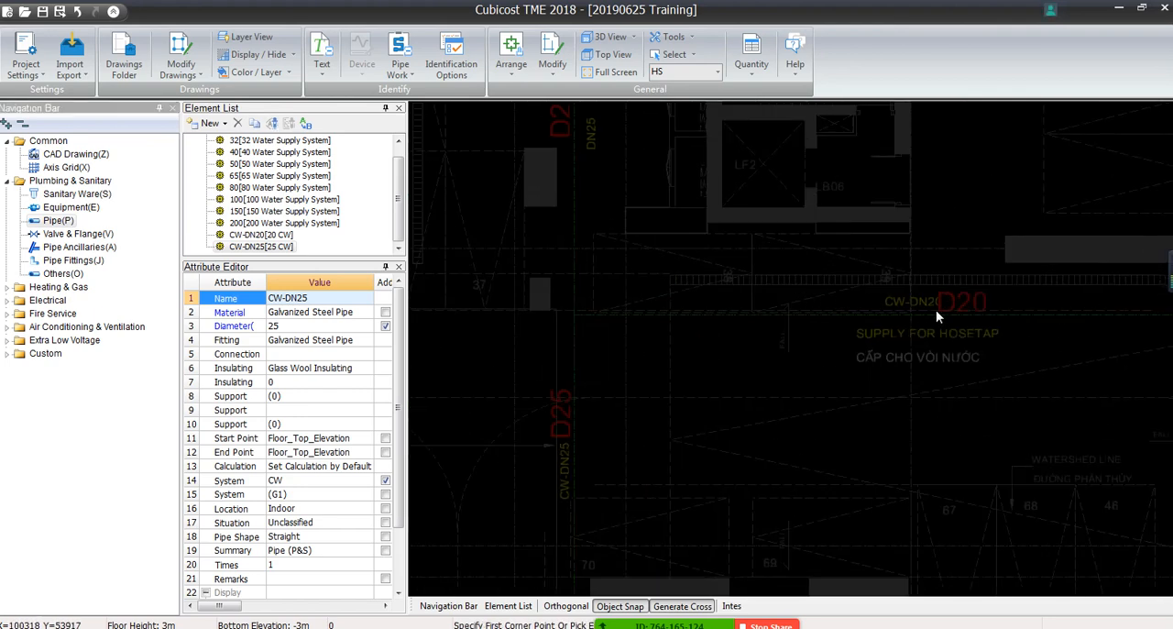
left_click(400, 60)
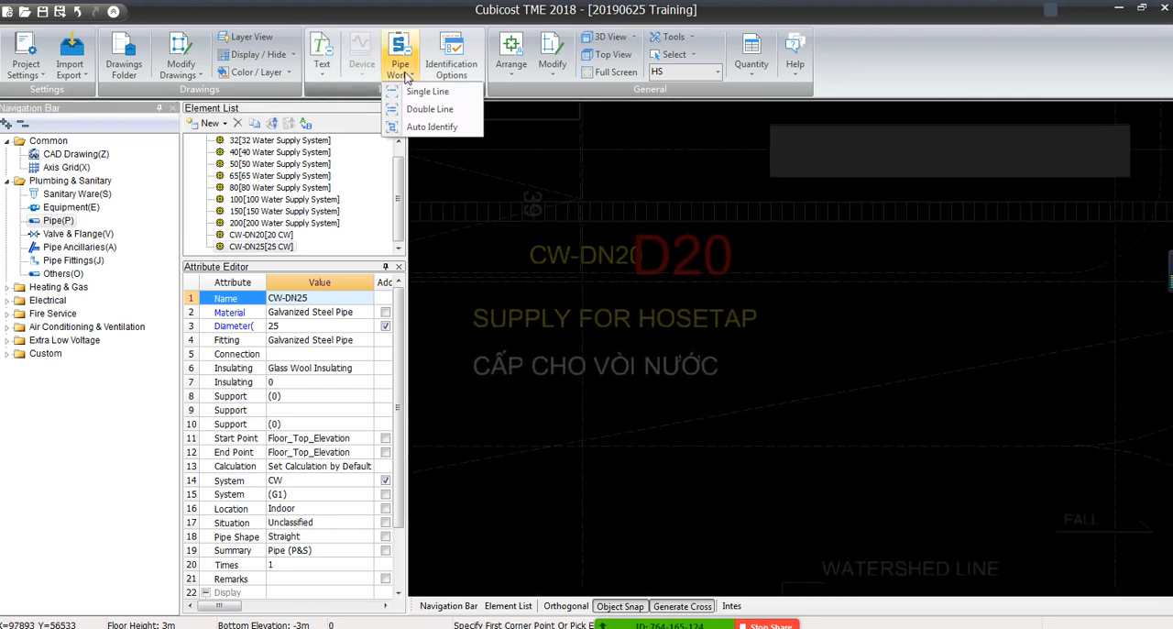
left_click(440, 119)
left_click(655, 270)
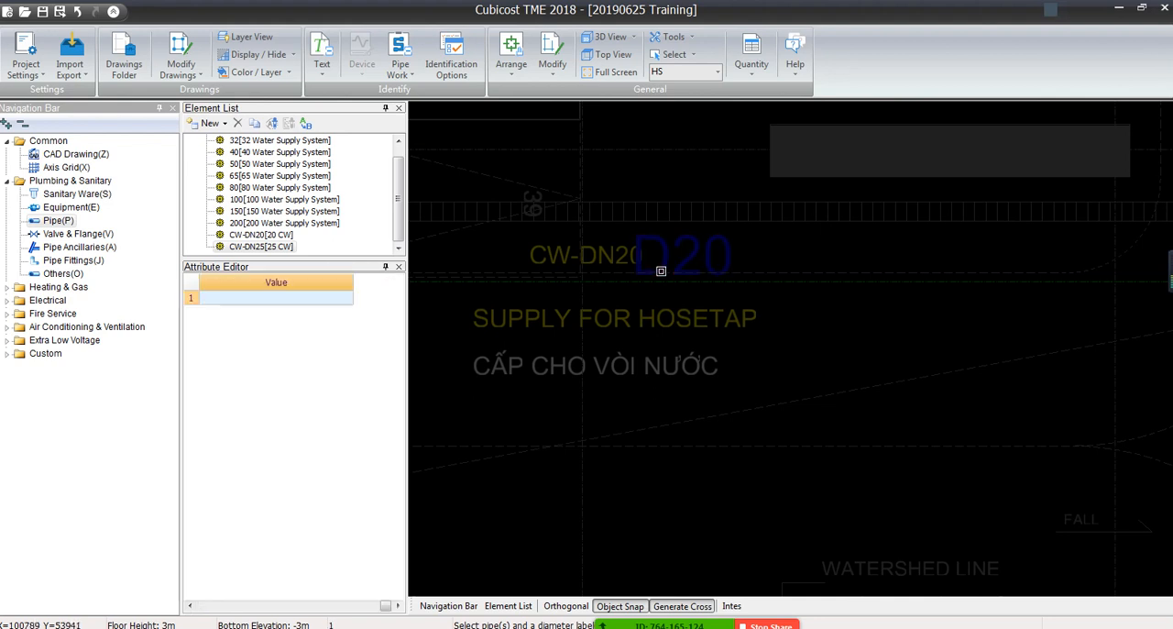
right_click(656, 288)
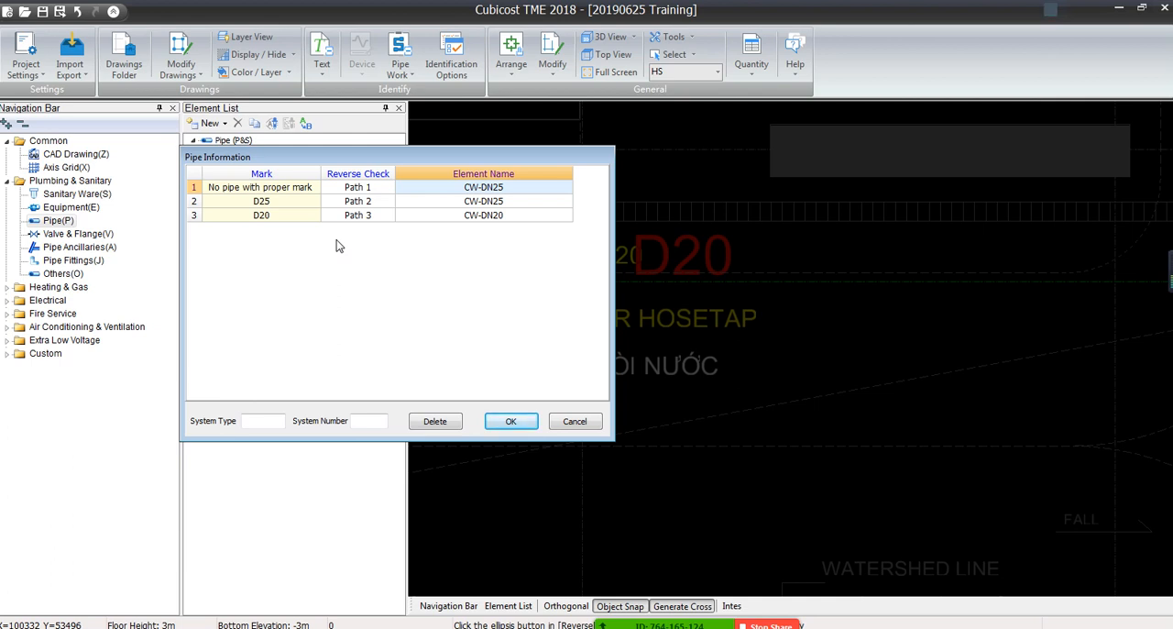
Keep CW-DN25 as the element for the D25 mark in the pipe information and generate the identified pipes
left_click(417, 207)
left_click(473, 206)
left_click(565, 201)
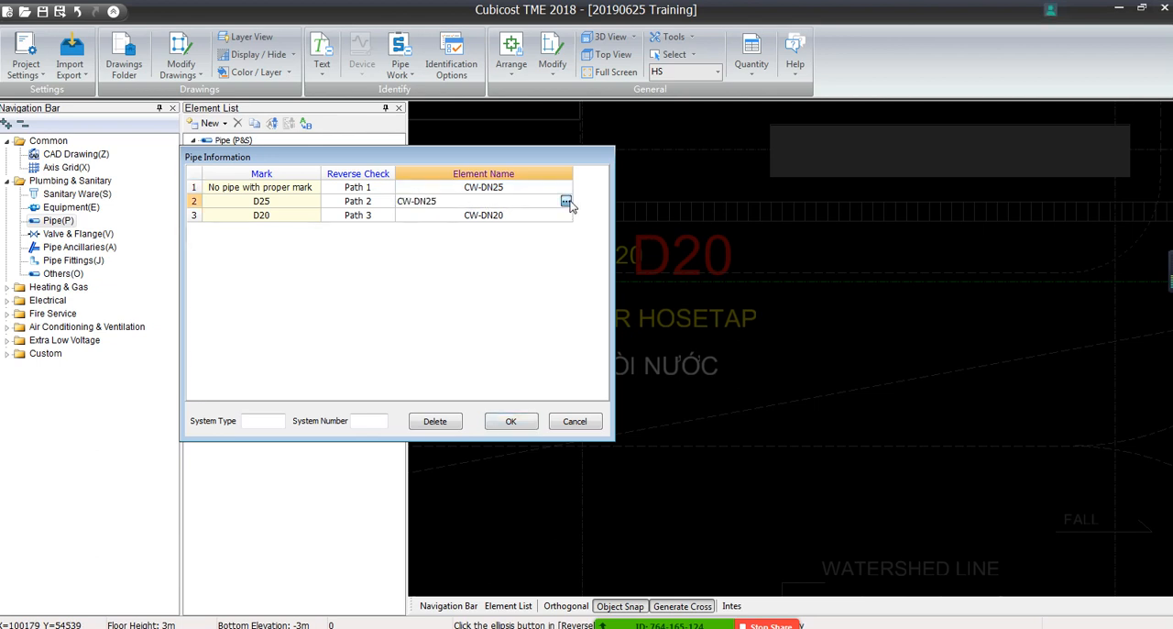
left_click(252, 542)
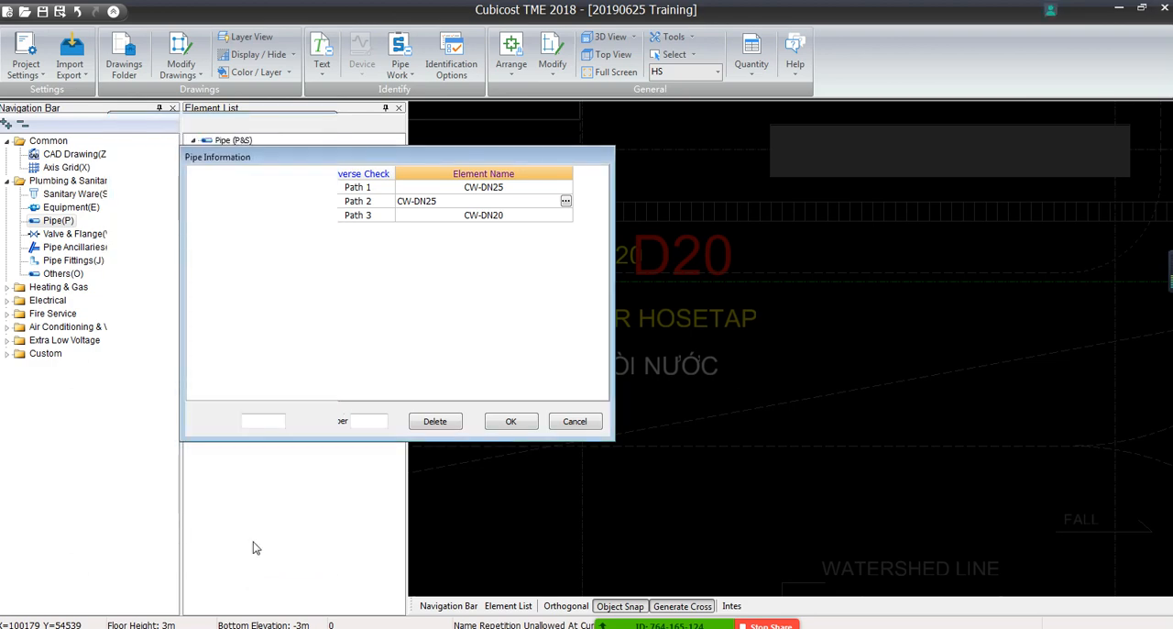
left_click(496, 421)
left_click(500, 422)
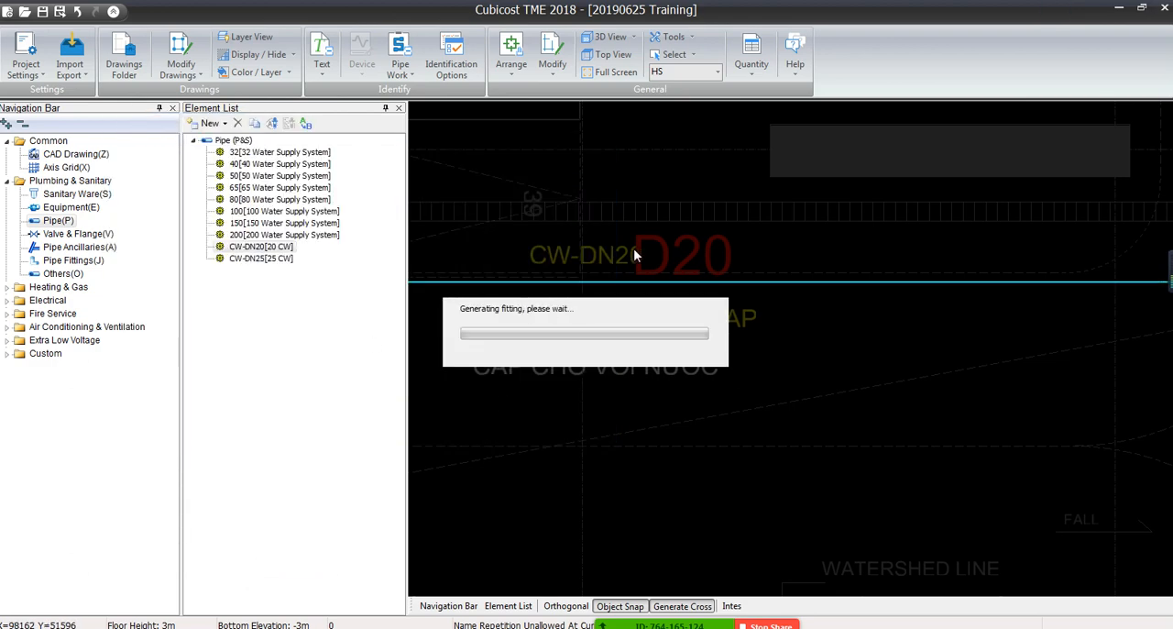
Examine the generated pipes and their D20 and D25 labels around the parking area and the technical room
scroll(626, 364, "down", 5)
middle_click_drag(612, 378, 913, 387)
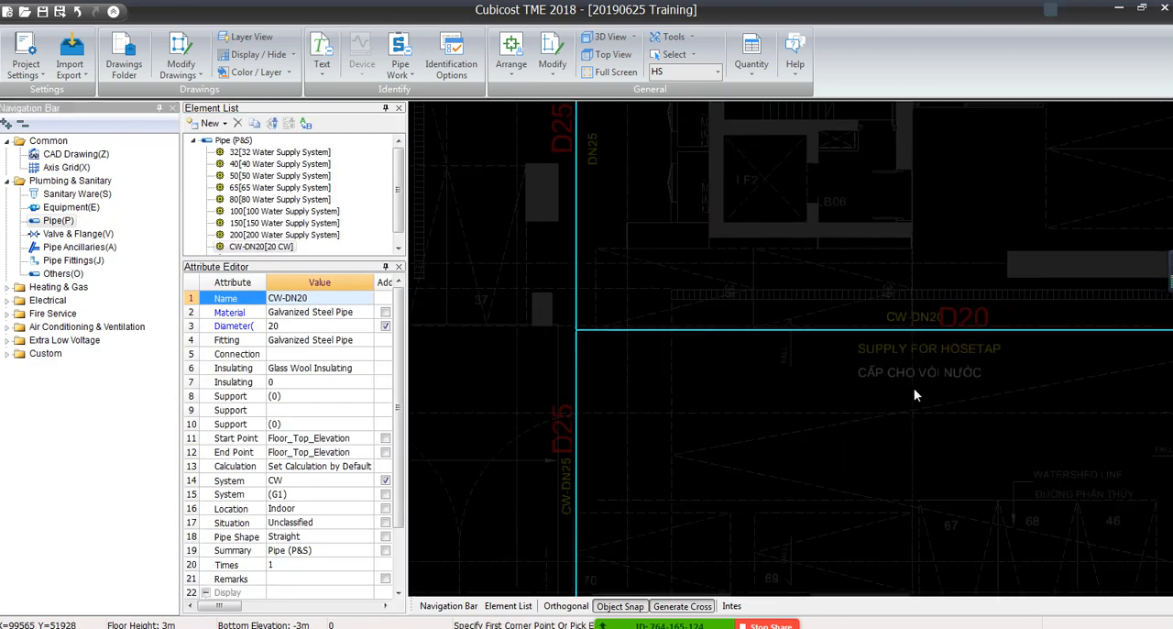
scroll(914, 387, "down", 5)
middle_click_drag(752, 539, 775, 320)
scroll(776, 321, "up", 4)
left_click(695, 202)
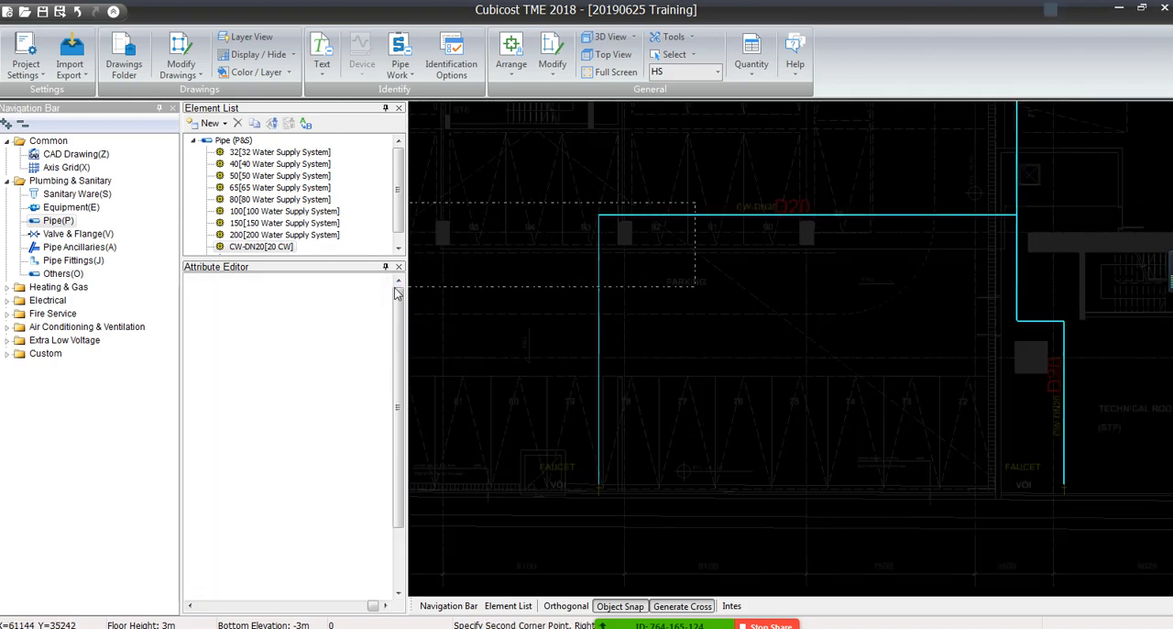
left_click_drag(395, 288, 394, 287)
left_click(619, 338)
scroll(820, 293, "down", 4)
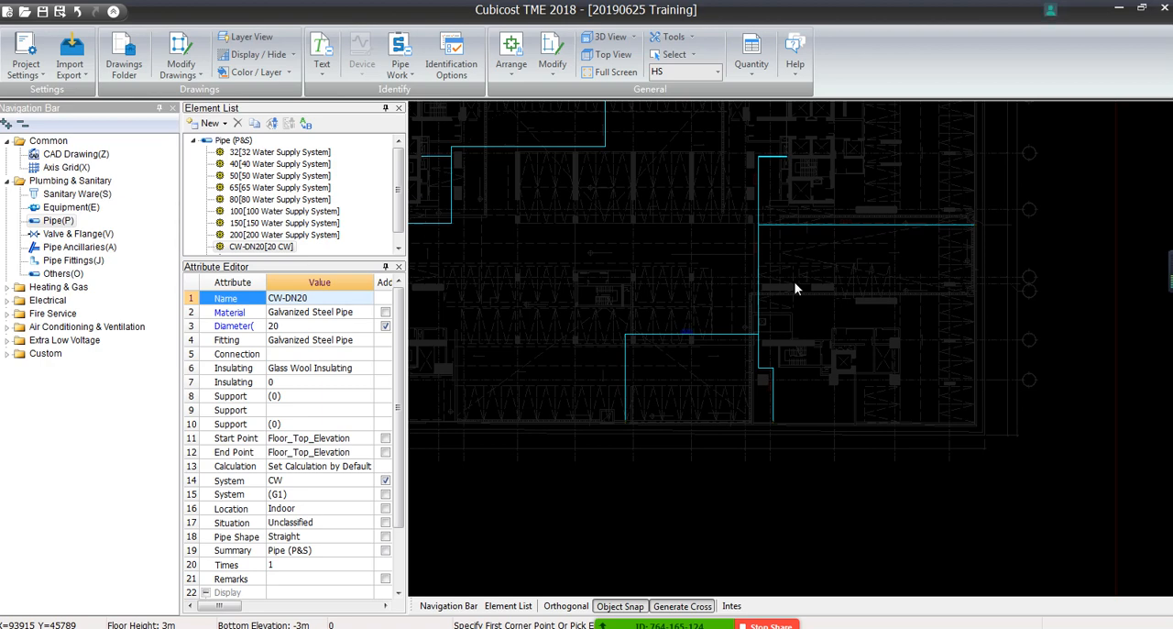
Switch to the ME floor and turn off the grey display of its drawing
left_click(716, 73)
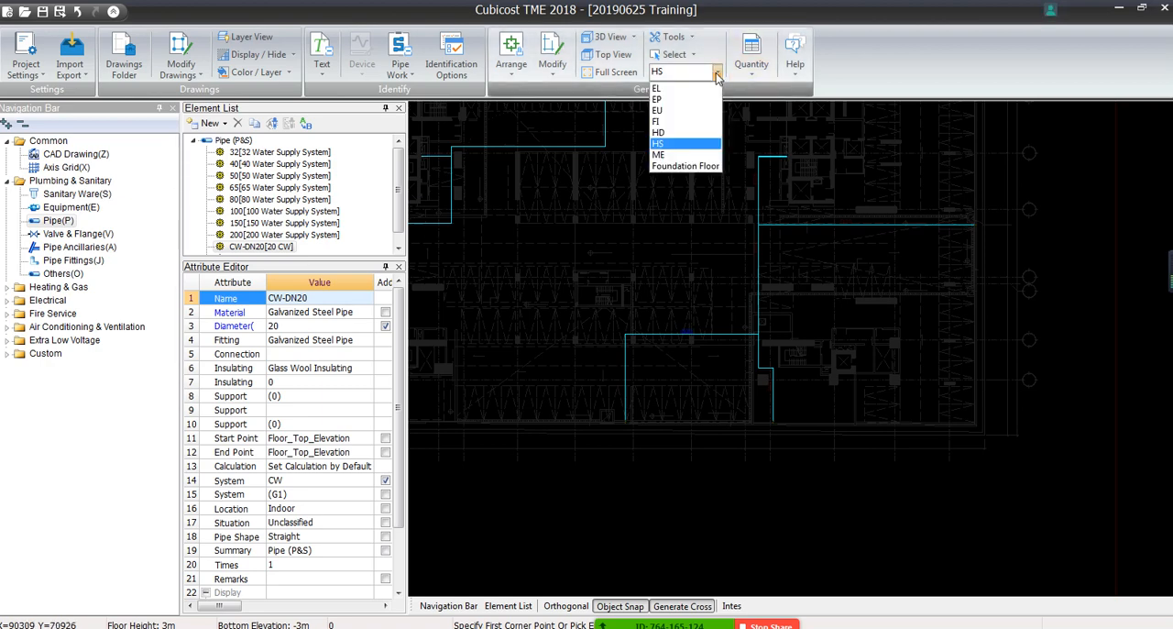
left_click(682, 156)
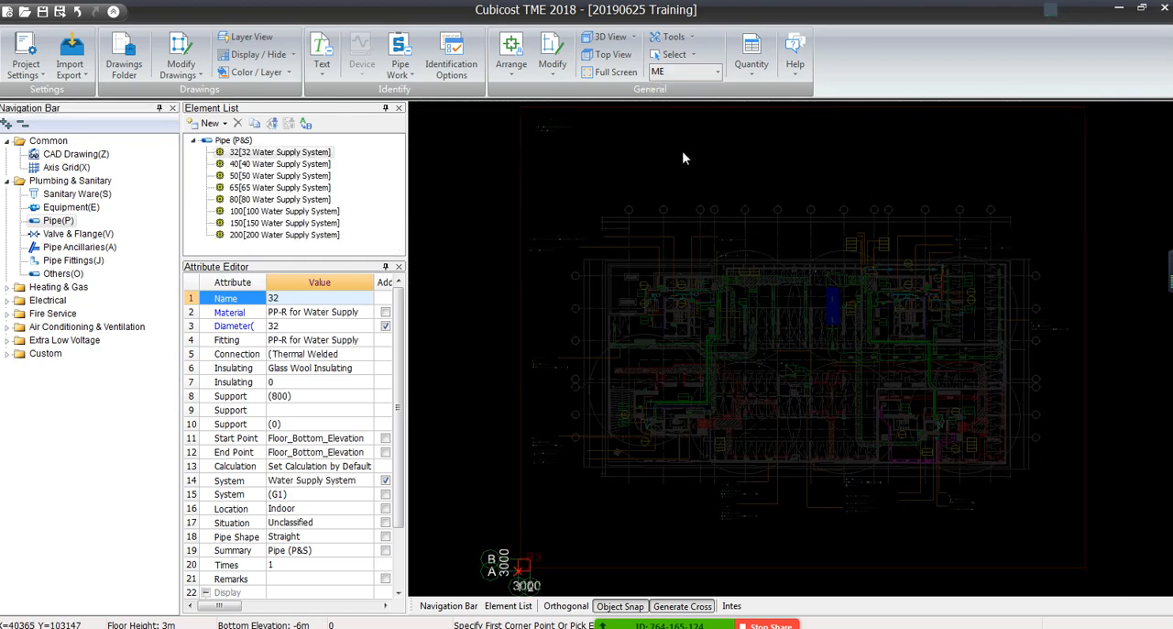
left_click(293, 55)
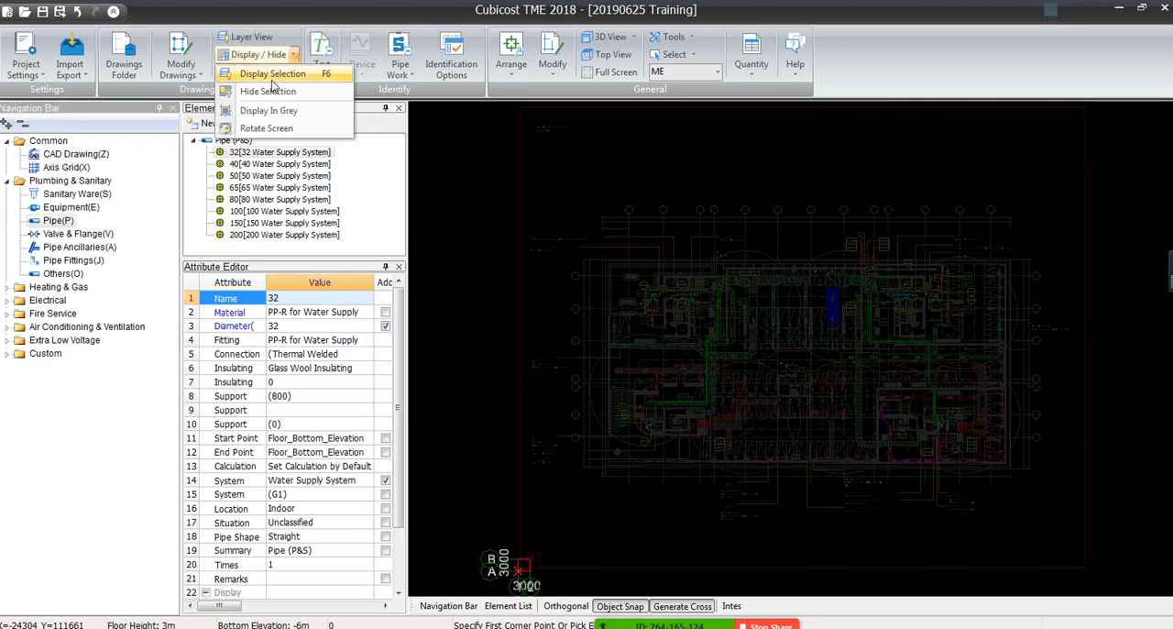
left_click(268, 110)
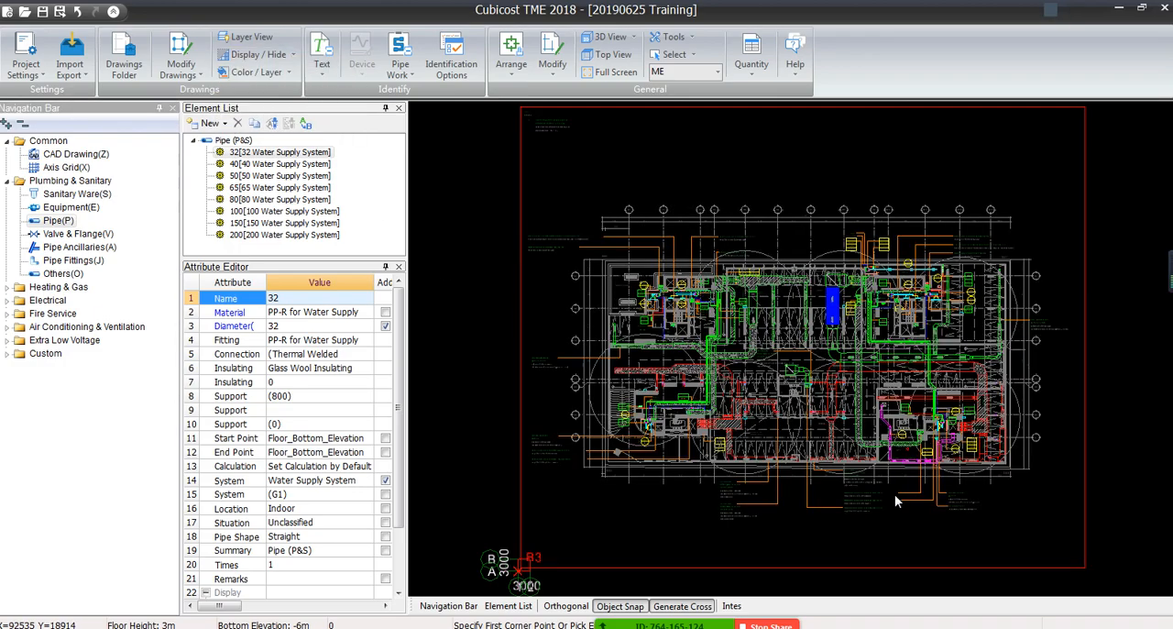
Examine the ducts and their size labels around the parking bays and technical room in the ME drawing
scroll(895, 495, "up", 8)
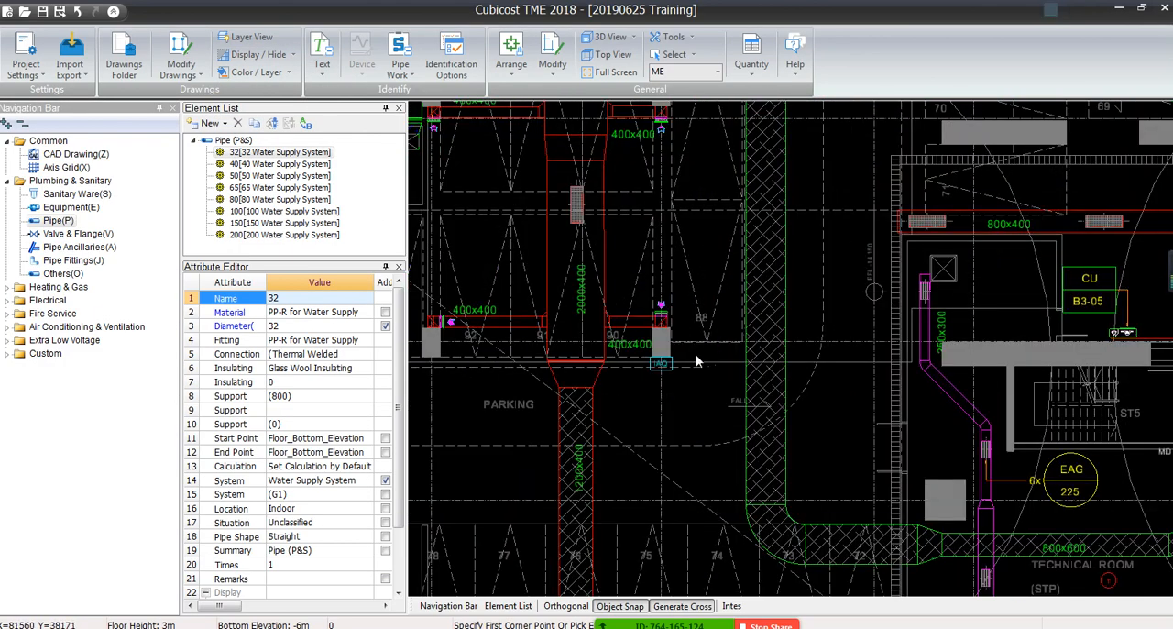
middle_click_drag(695, 361, 724, 243)
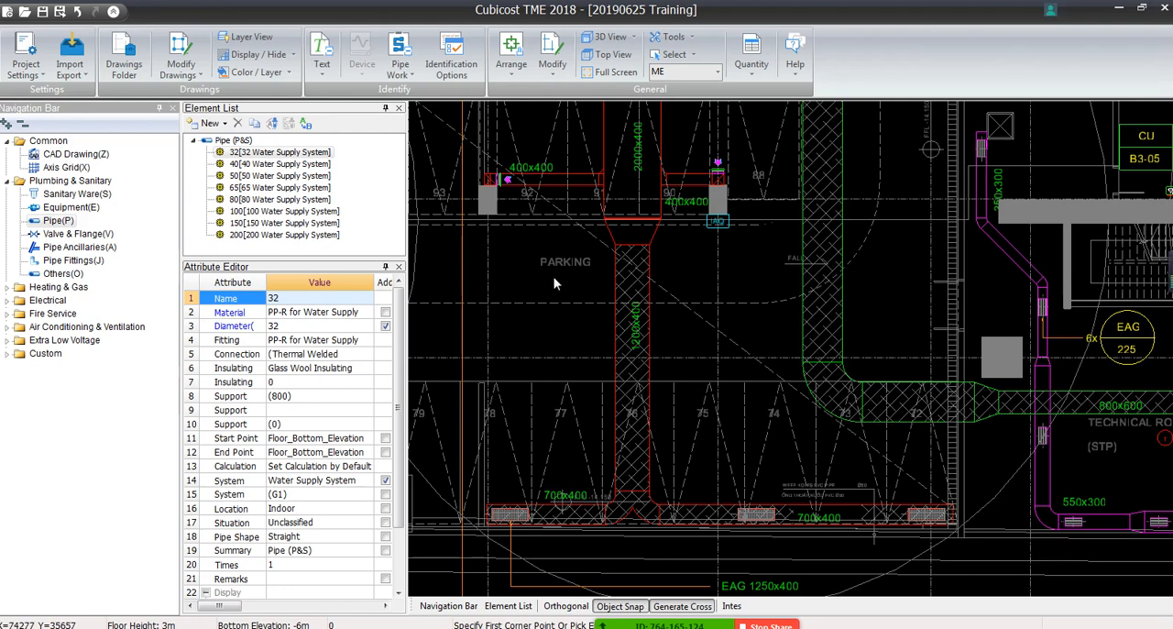
middle_click_drag(599, 125, 610, 352)
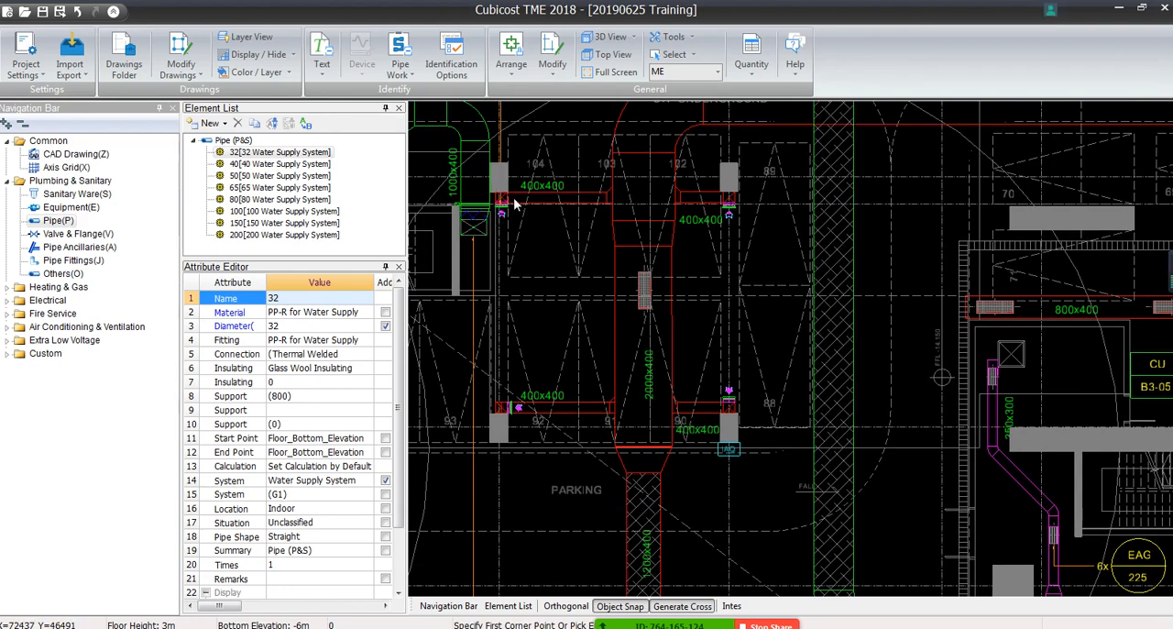
scroll(647, 366, "up", 3)
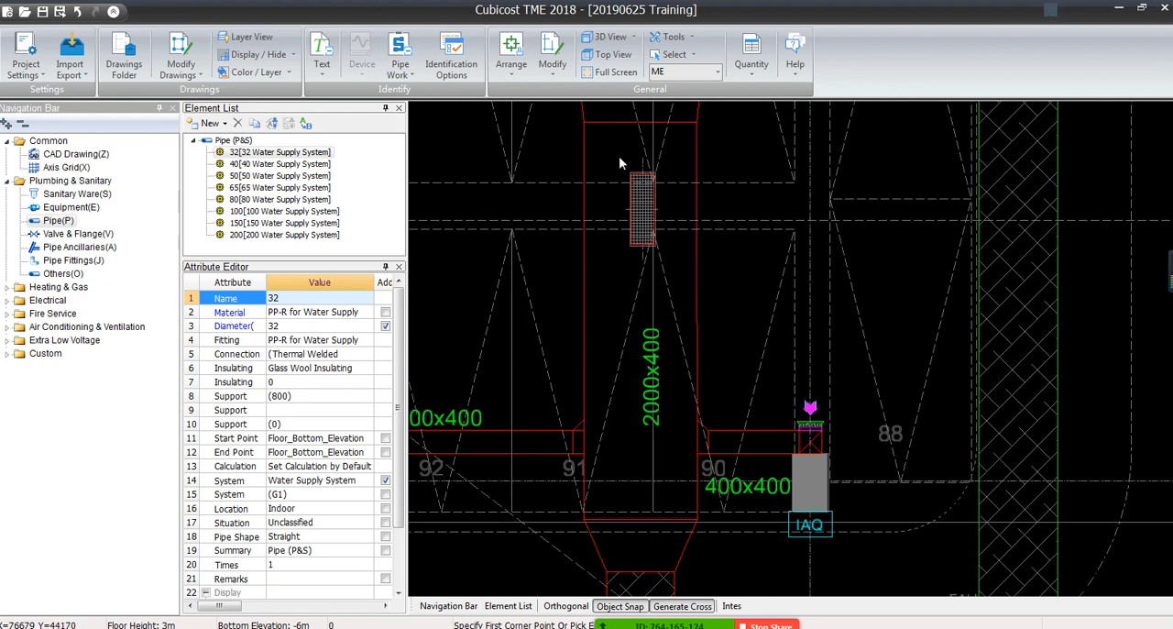
middle_click_drag(624, 175, 687, 414)
middle_click_drag(600, 333, 839, 332)
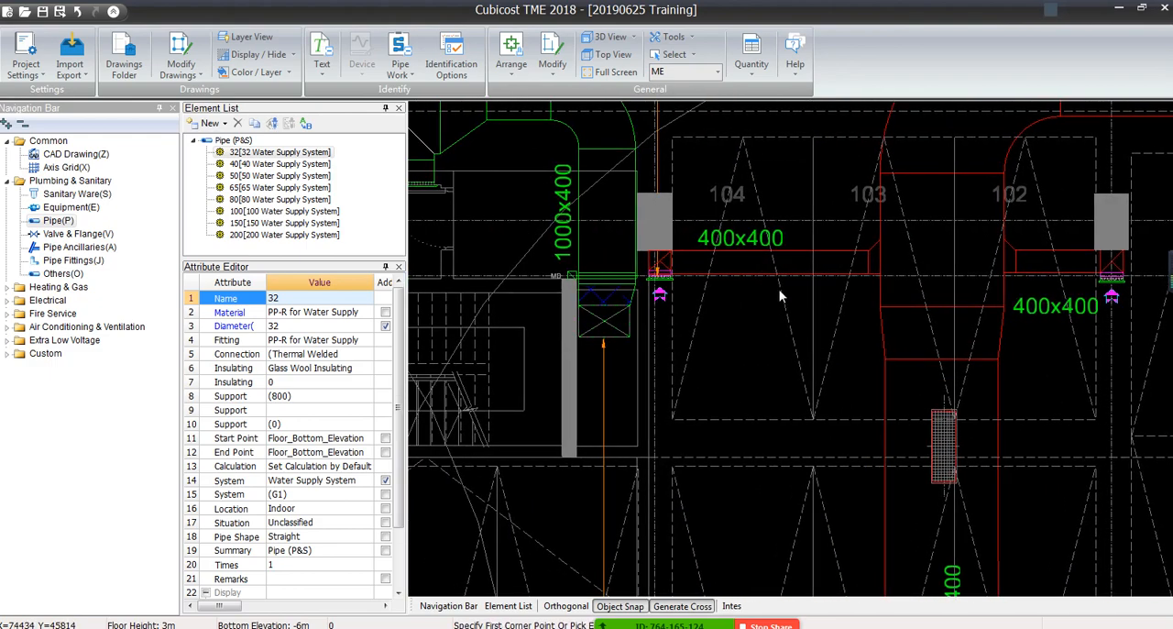
middle_click_drag(596, 223, 760, 443)
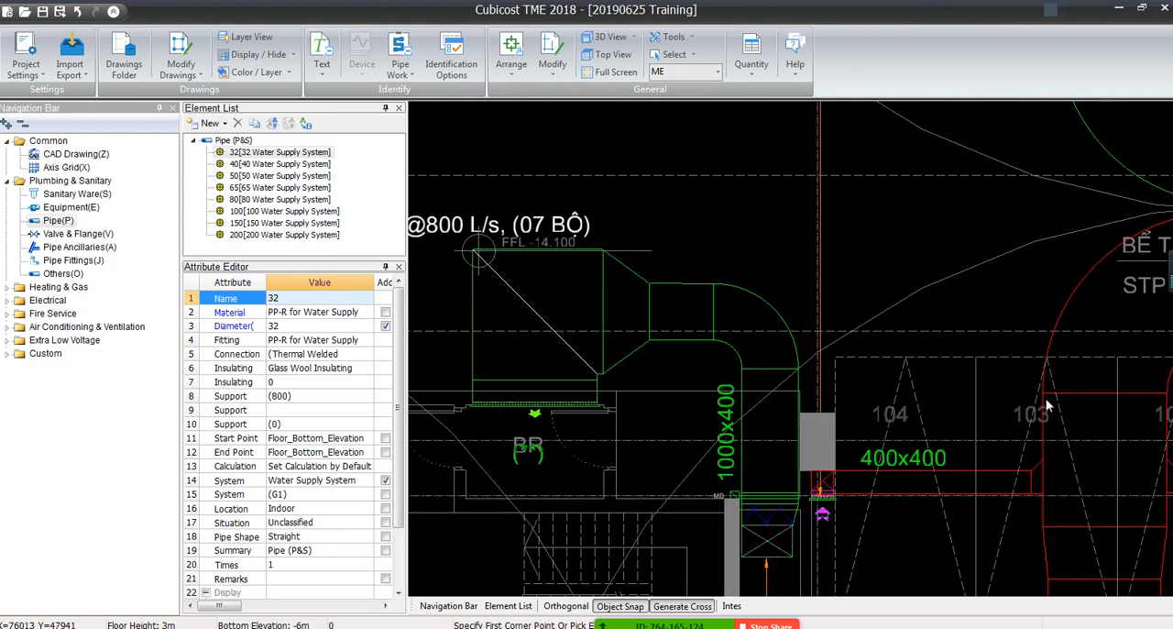
middle_click_drag(1031, 398, 595, 133)
scroll(706, 462, "down", 2)
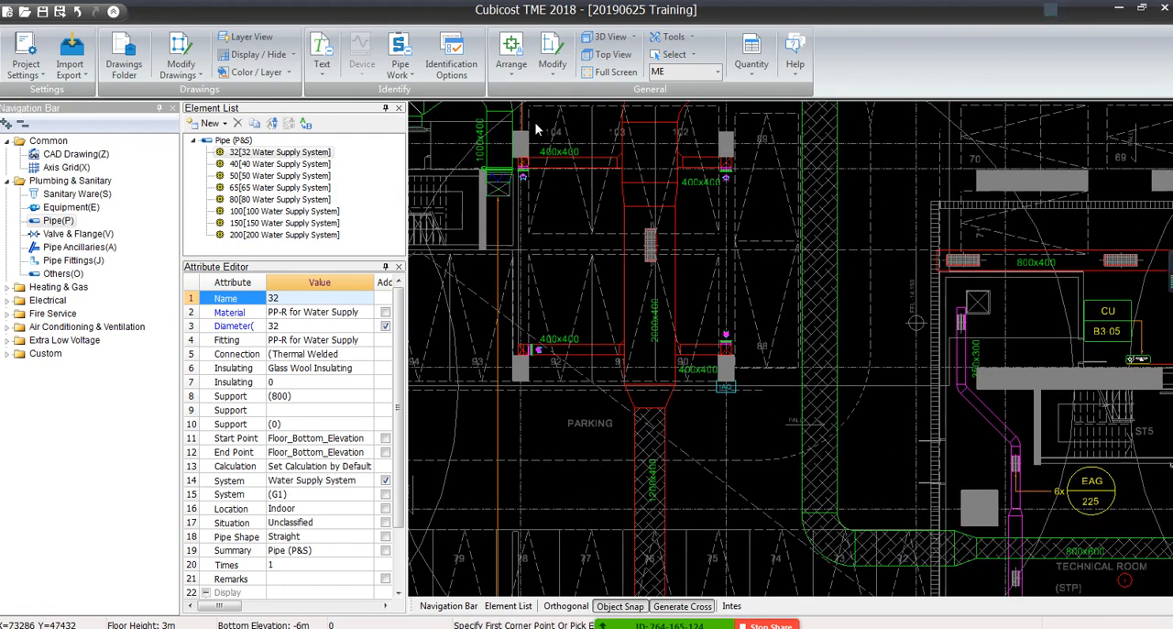
Select all red duct lines in the ME drawing by color
left_click(288, 73)
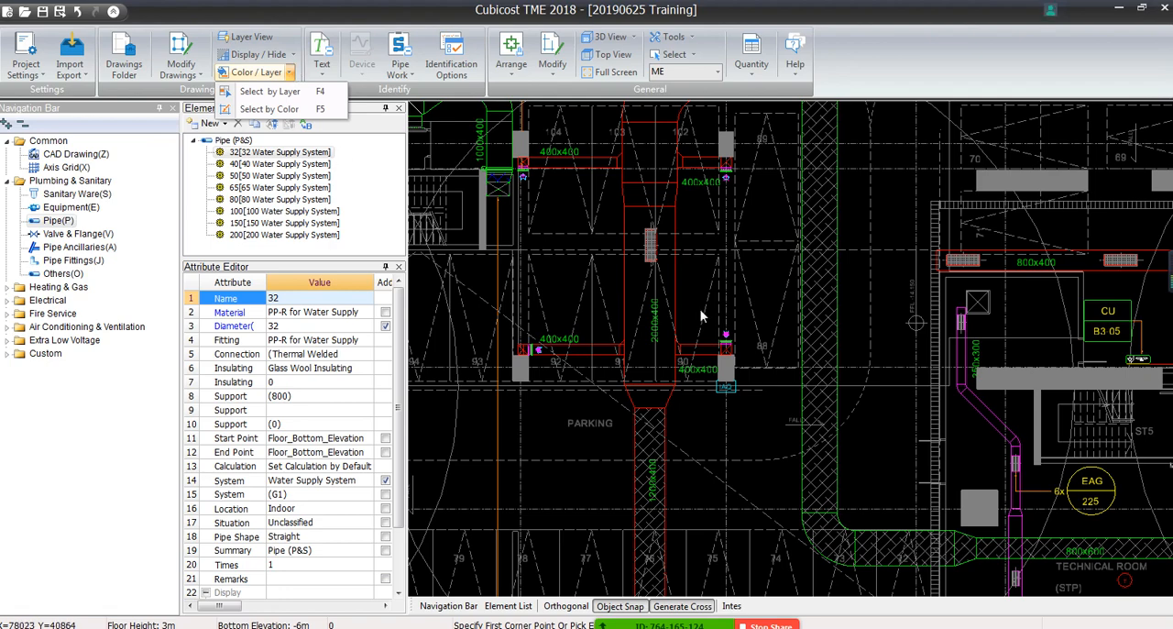
middle_click_drag(754, 218, 747, 515)
scroll(747, 515, "down", 2)
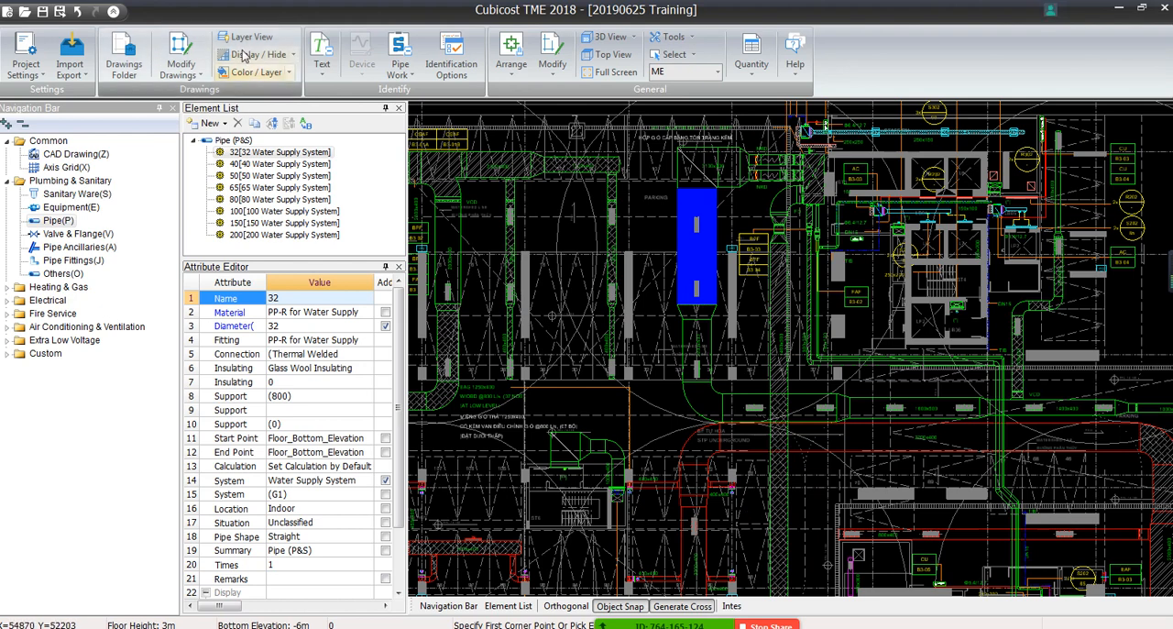
left_click(288, 74)
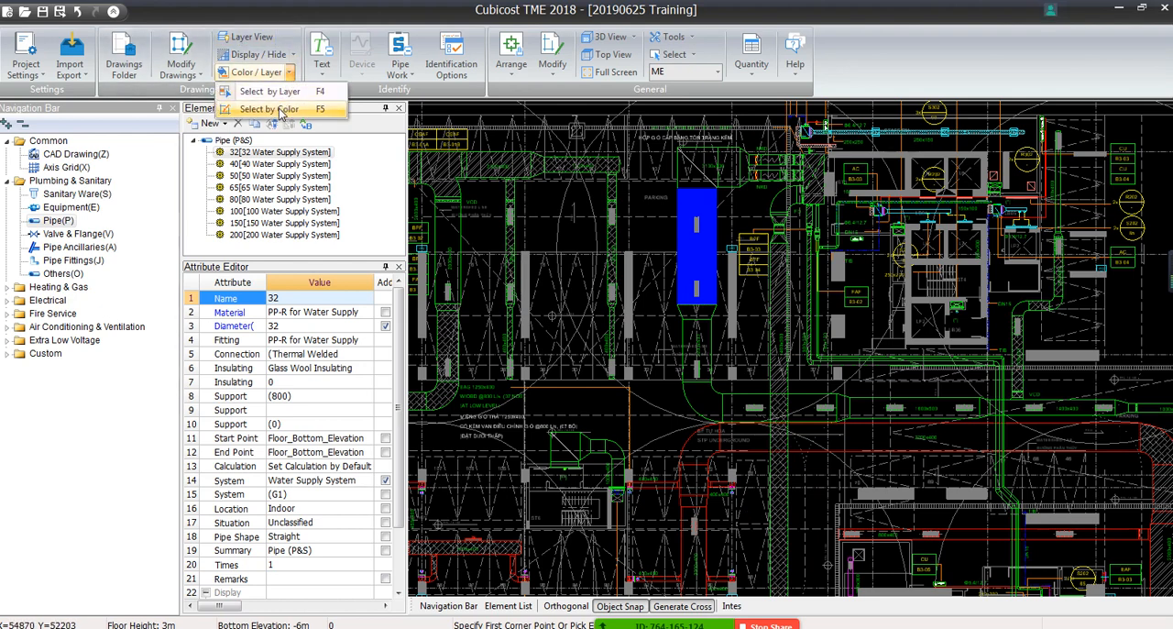
left_click(280, 111)
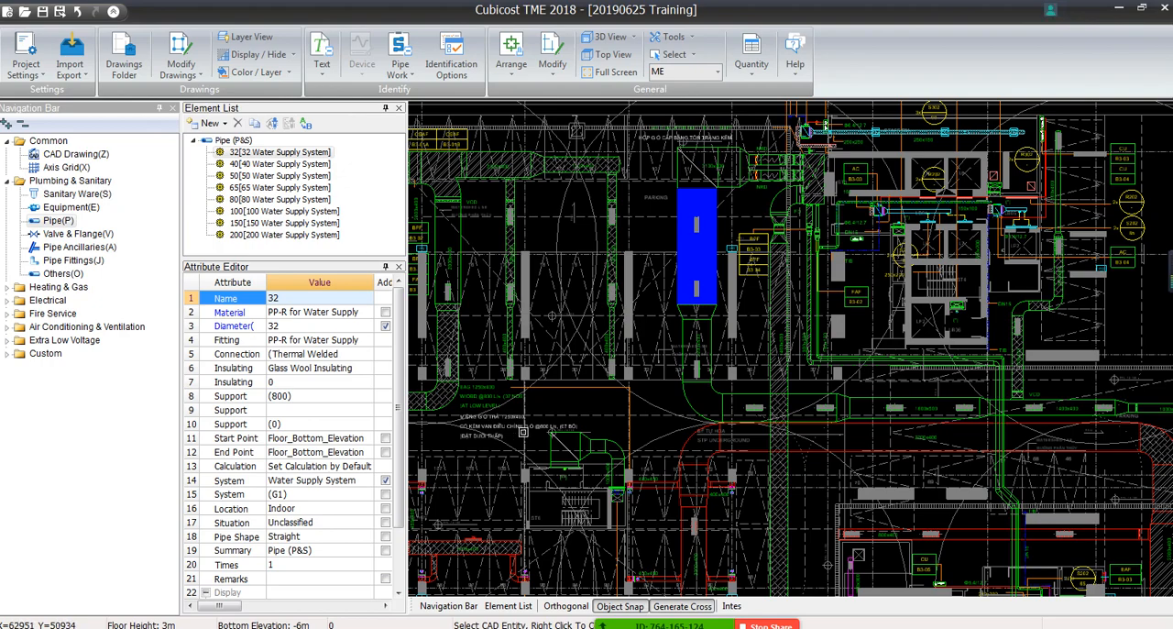
middle_click_drag(524, 431, 576, 192)
scroll(683, 260, "up", 5)
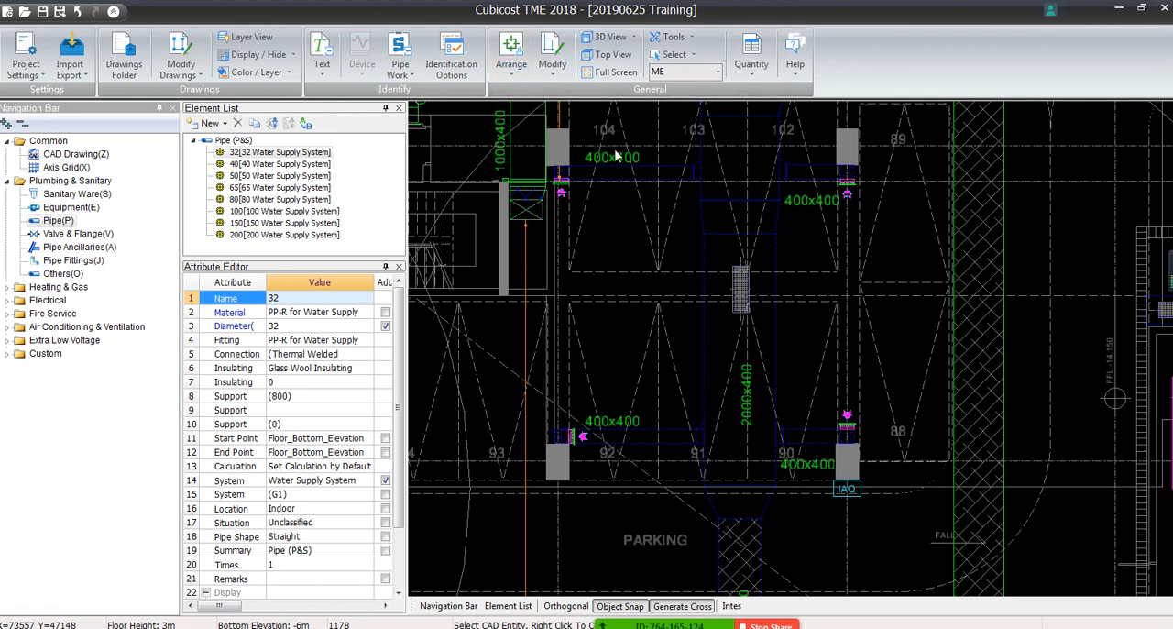
Add all green duct lines and size labels to the color selection and check the selection around the parking bays
middle_click_drag(631, 159, 603, 420)
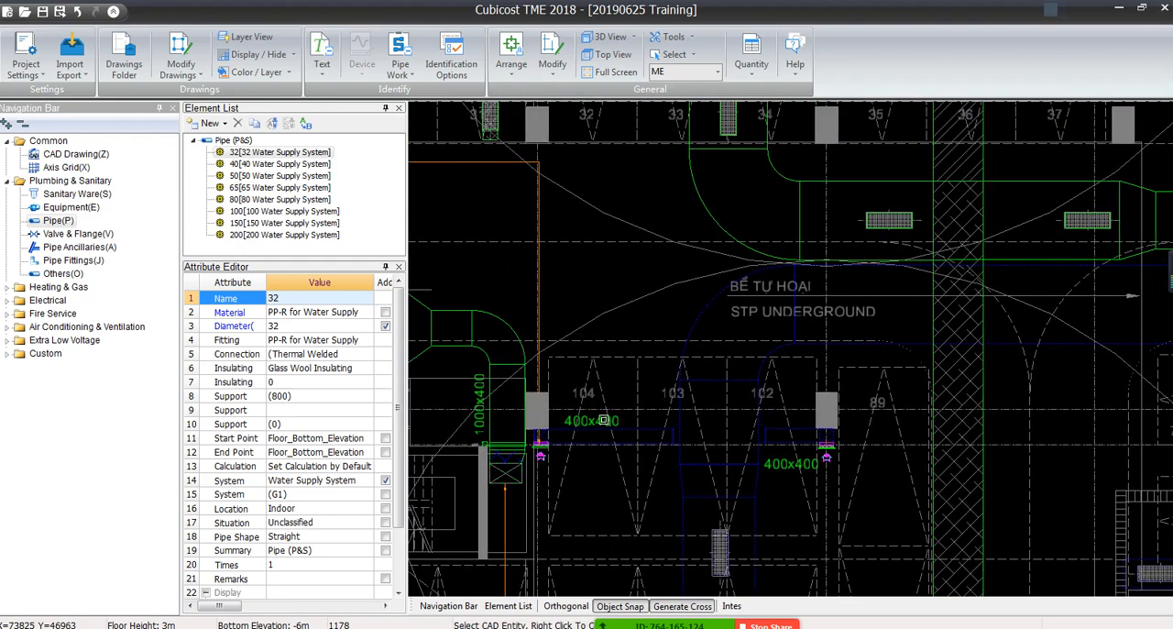
scroll(603, 420, "down", 4)
scroll(626, 434, "up", 6)
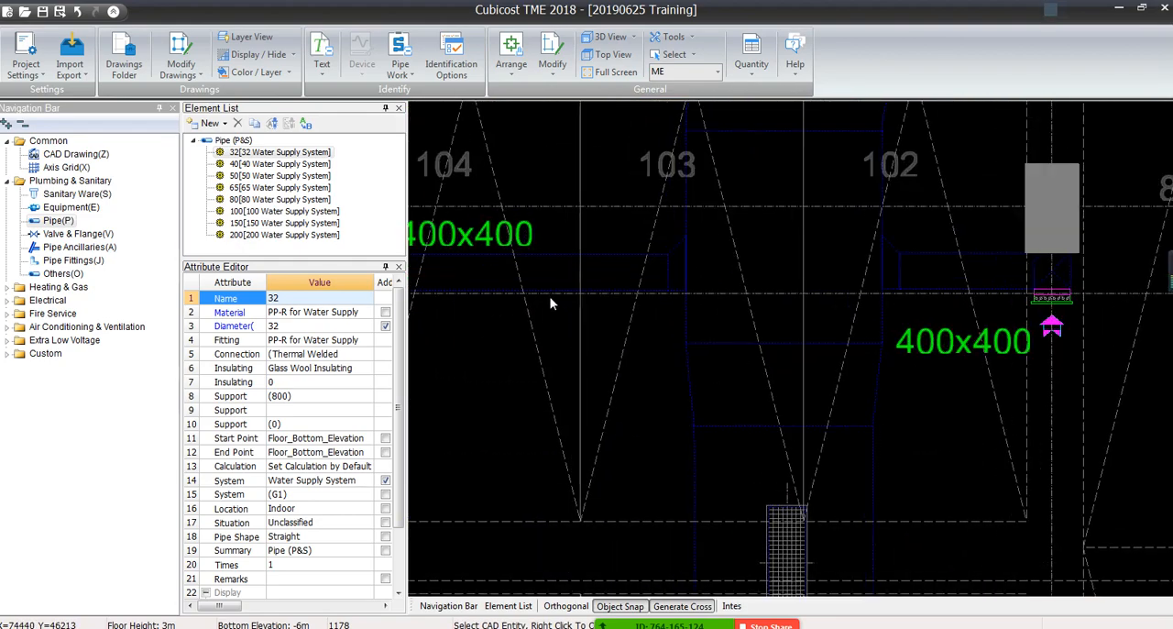
scroll(542, 311, "down", 1)
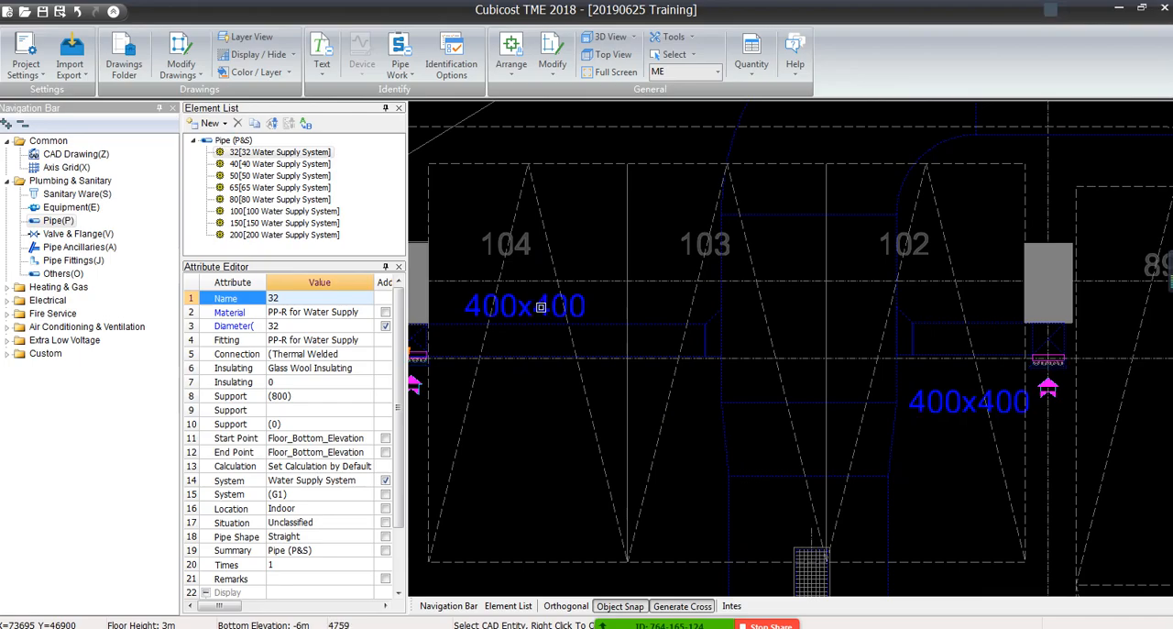
scroll(540, 309, "down", 8)
middle_click_drag(542, 311, 586, 490)
scroll(577, 316, "up", 8)
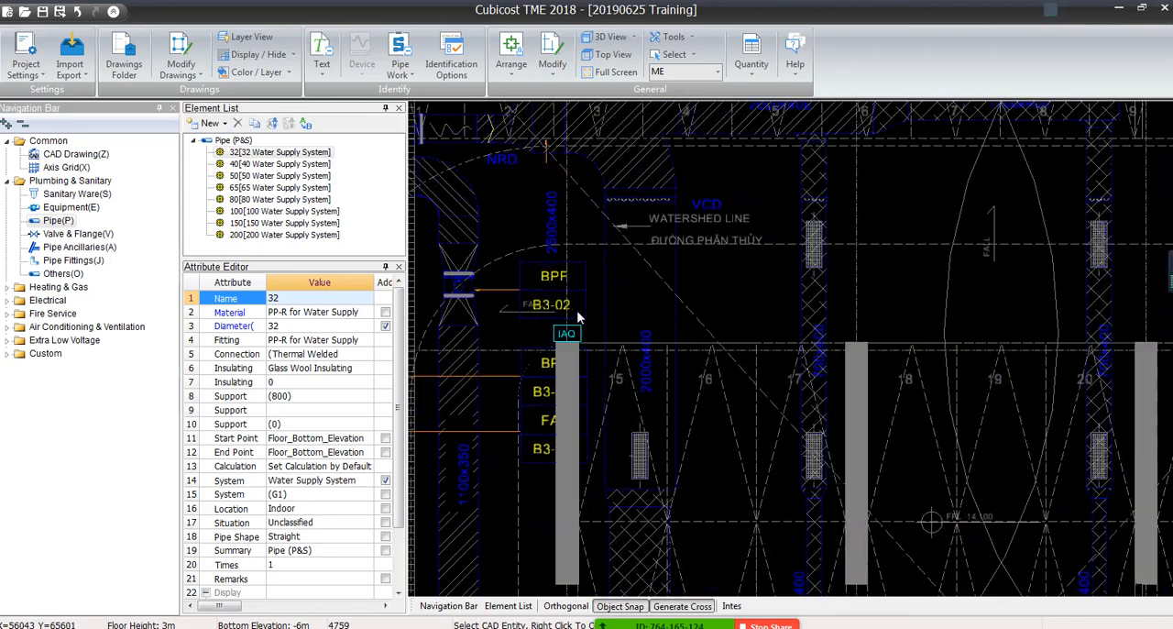
middle_click_drag(932, 486, 754, 110)
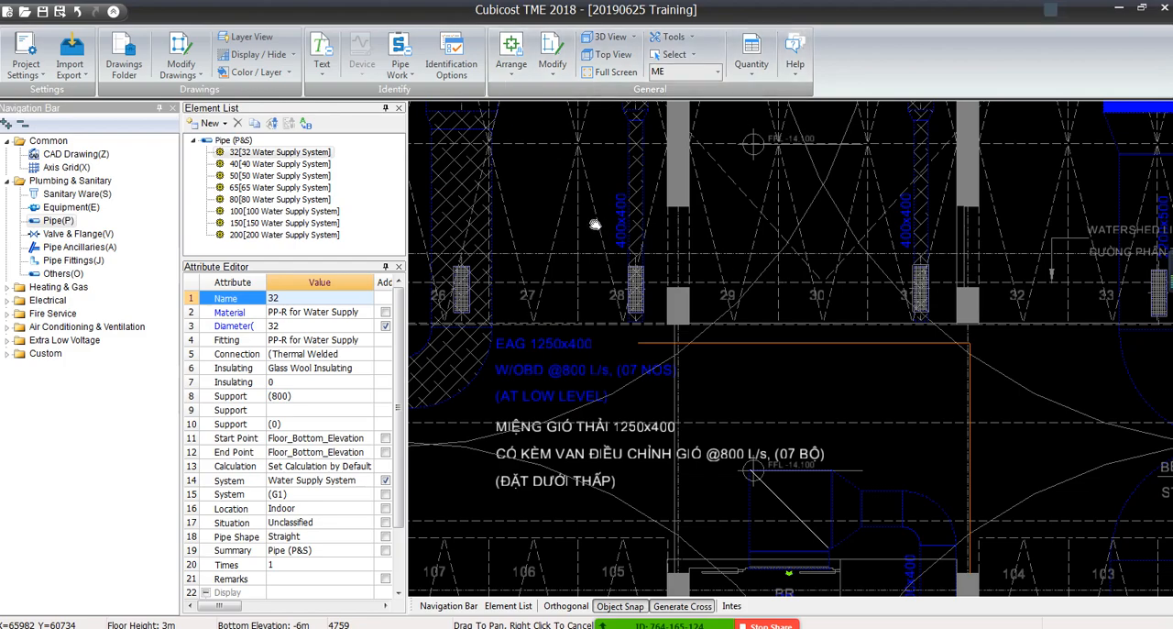
middle_click_drag(594, 224, 735, 532)
middle_click_drag(585, 131, 566, 183)
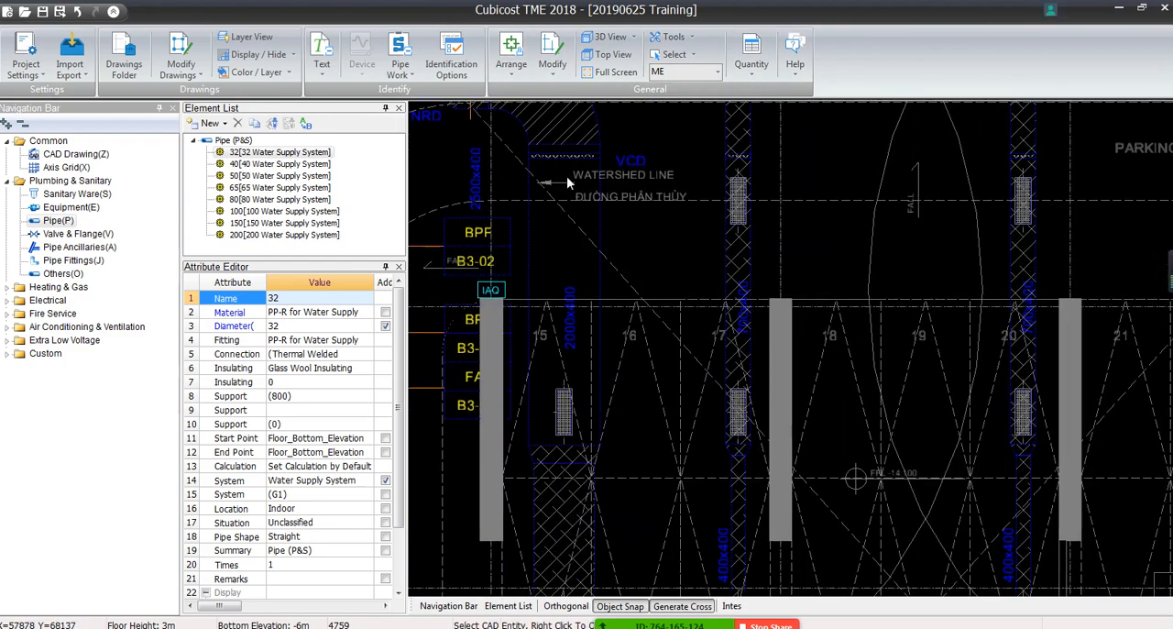
Switch to selection by layer, check the selected ducts and labels, and display only the selected entities
left_click(289, 73)
left_click(267, 91)
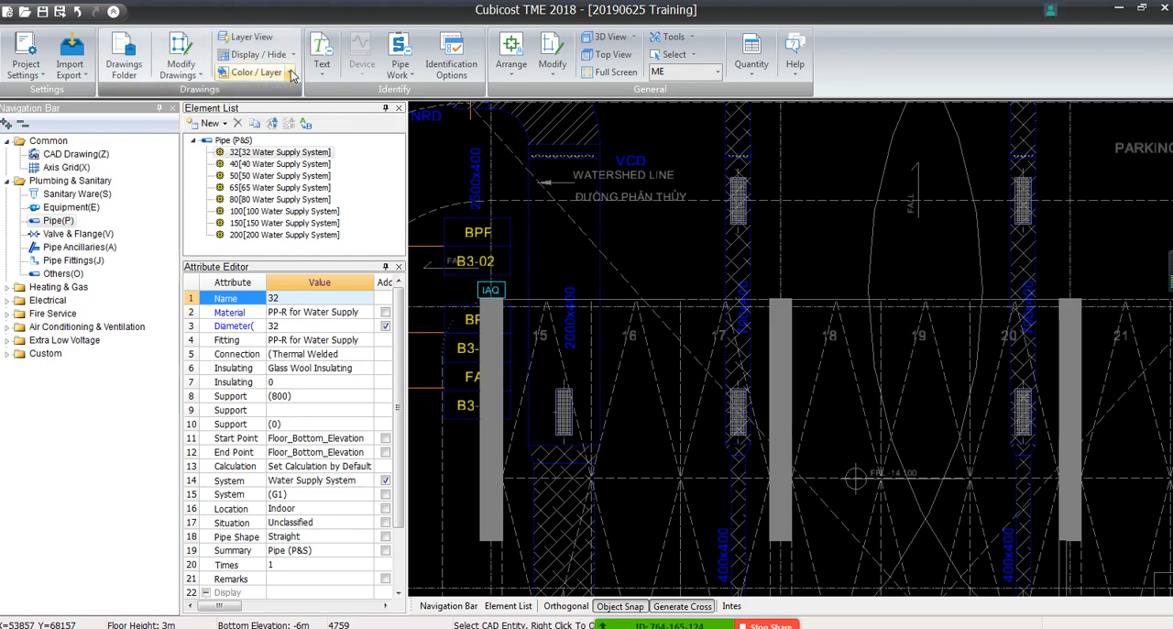
middle_click_drag(682, 451, 651, 245)
middle_click_drag(780, 392, 719, 207)
mouse_move(834, 473)
middle_mouse_down()
mouse_move(784, 330)
mouse_move(666, 142)
middle_mouse_up()
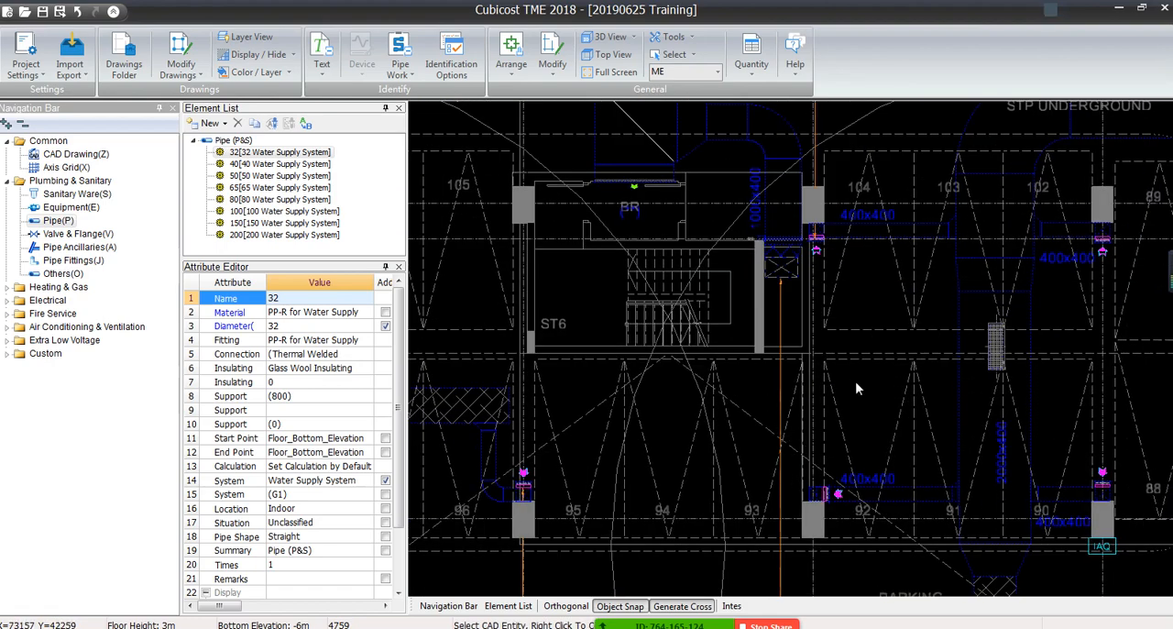
scroll(855, 381, "down", 1)
middle_click_drag(855, 381, 729, 427)
middle_click_drag(753, 463, 739, 450)
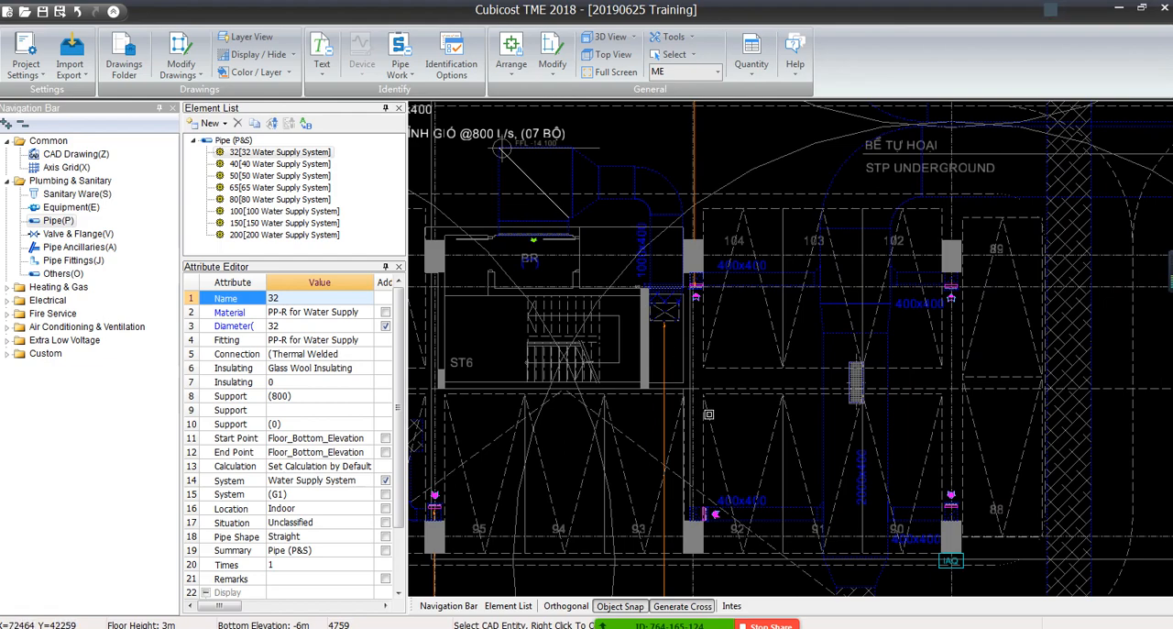
key("Escape")
left_click(275, 54)
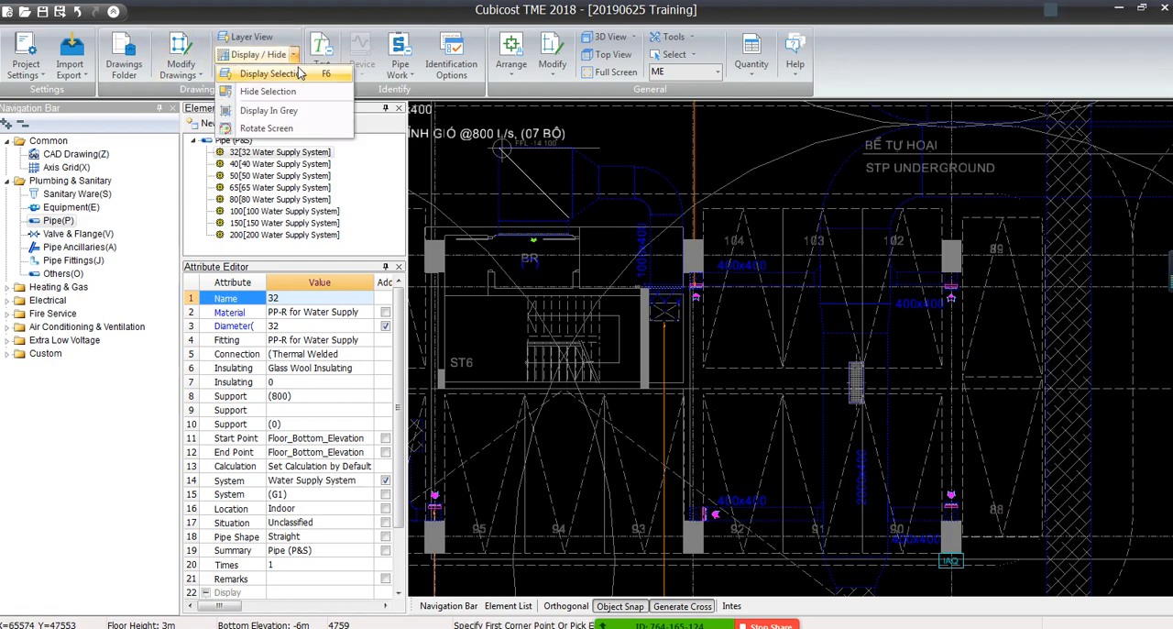
left_click(300, 76)
Examine the isolated green and red duct runs, their branches and their size labels across the ME drawing
scroll(700, 324, "down", 5)
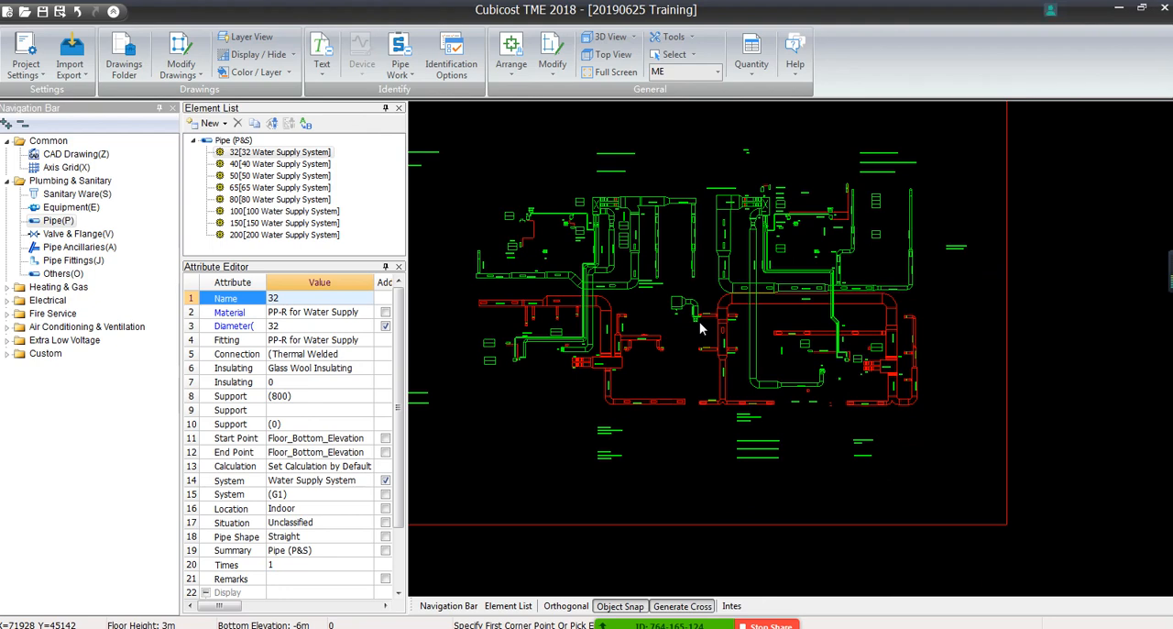
scroll(628, 213, "up", 3)
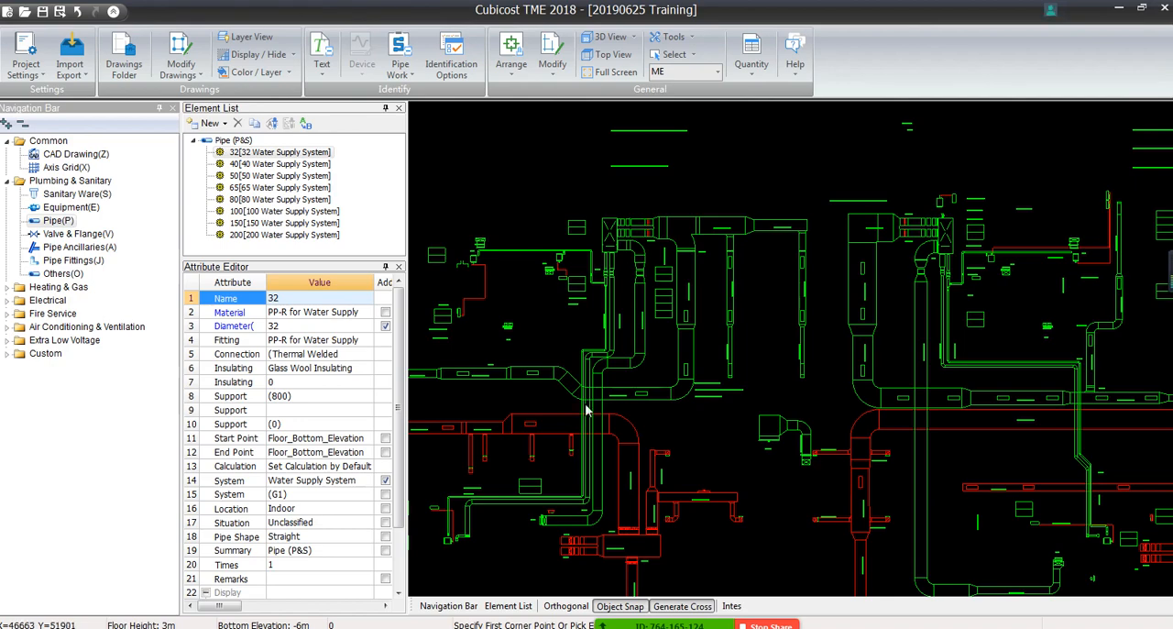
scroll(662, 284, "up", 3)
scroll(657, 302, "up", 1)
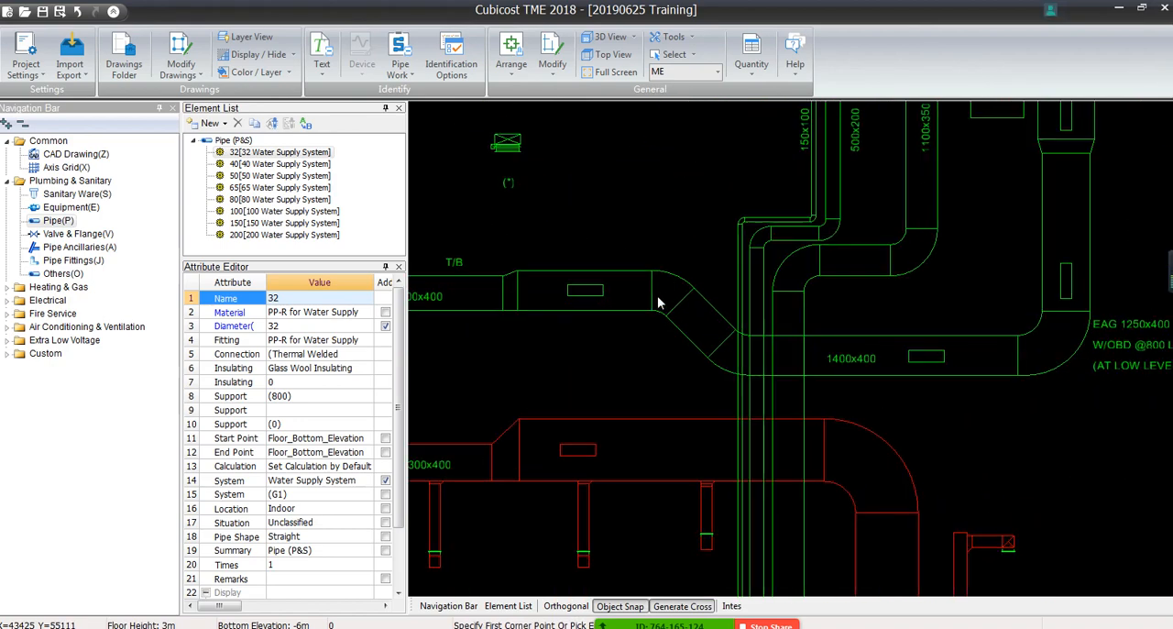
middle_click_drag(658, 303, 477, 270)
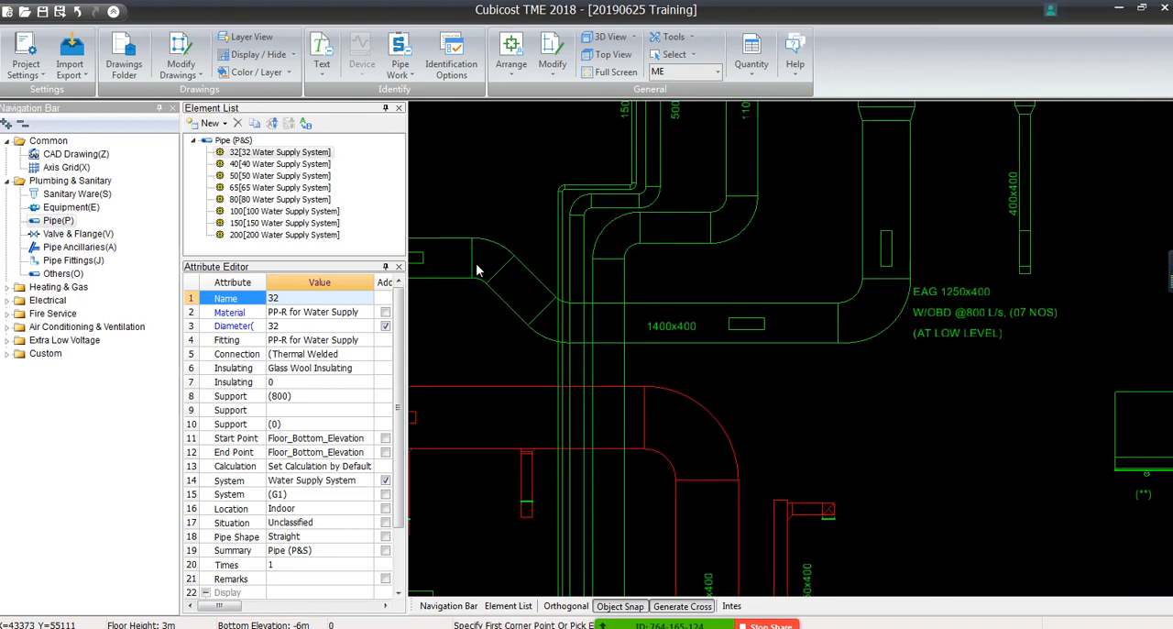
scroll(659, 412, "down", 3)
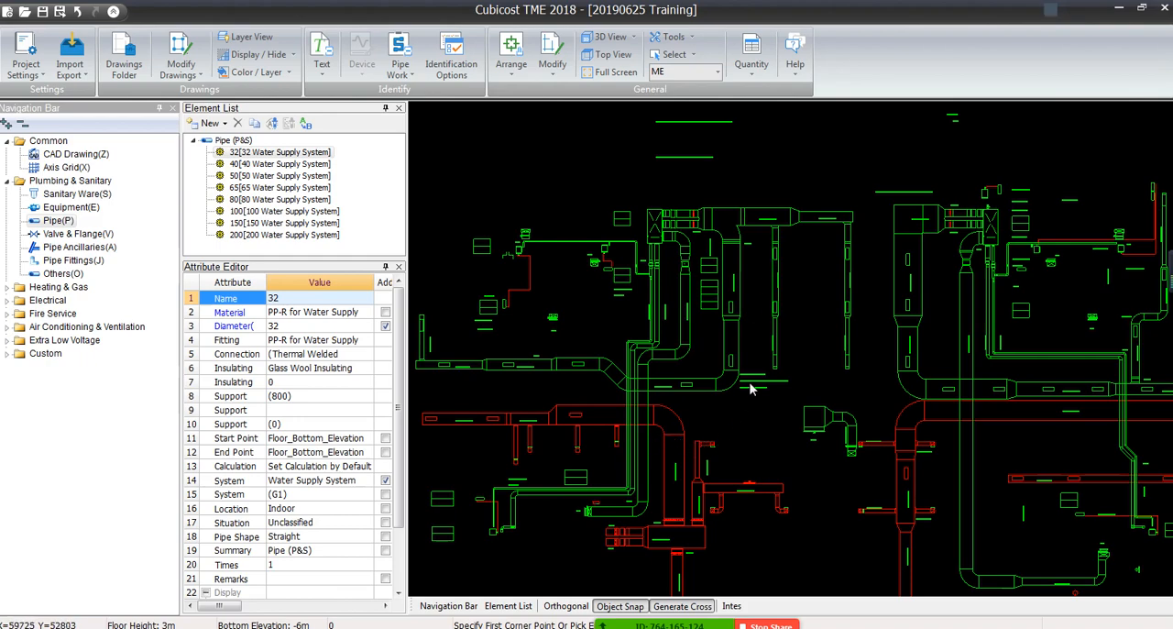
scroll(746, 354, "up", 5)
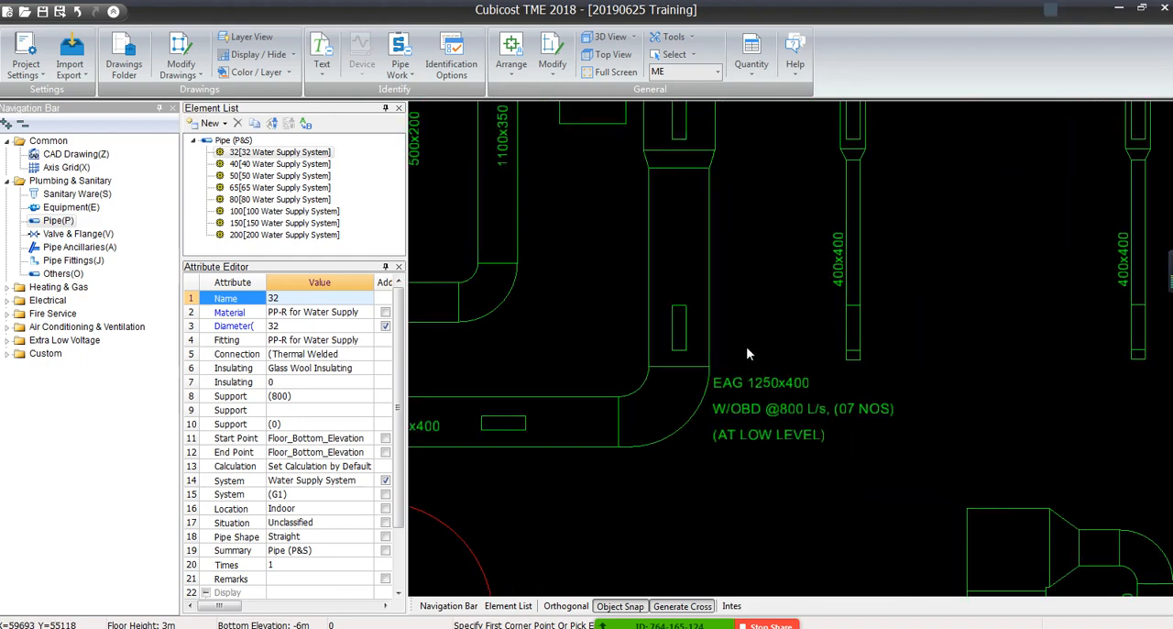
scroll(747, 354, "down", 5)
scroll(738, 391, "up", 4)
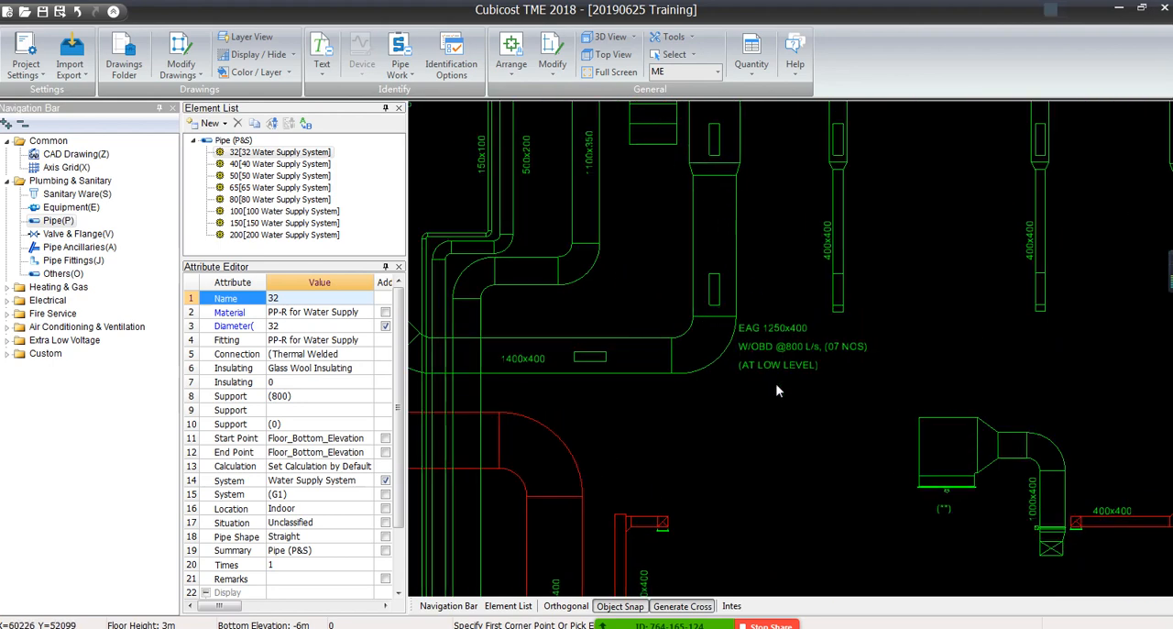
middle_click_drag(751, 382, 798, 192)
scroll(798, 193, "down", 1)
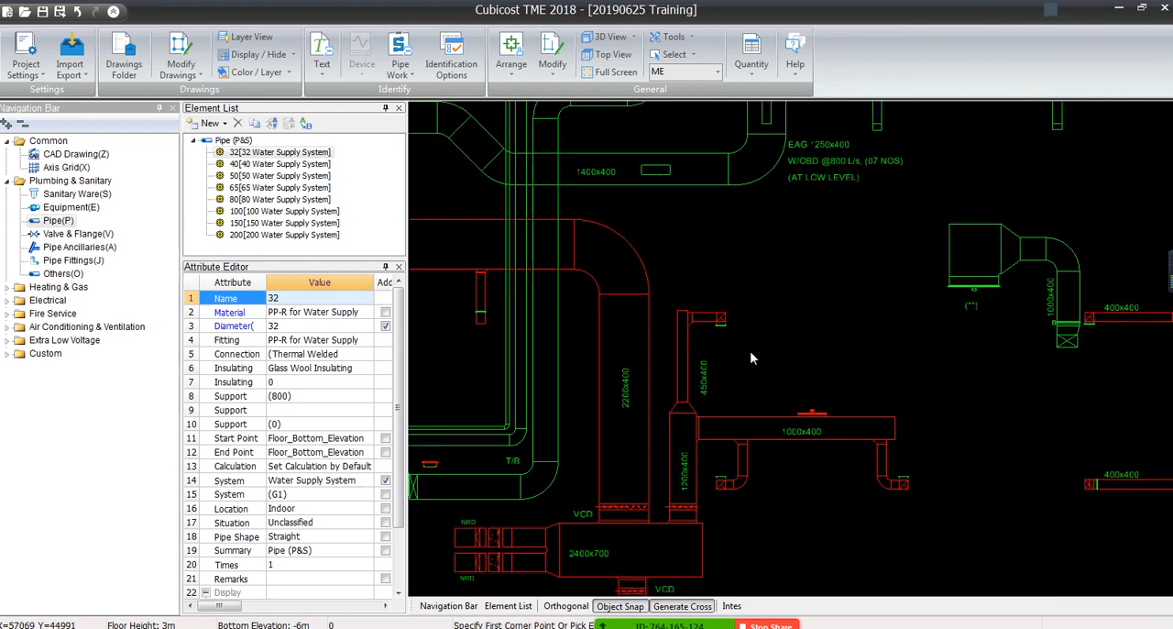
middle_click_drag(749, 357, 851, 196)
middle_click_drag(775, 428, 717, 203)
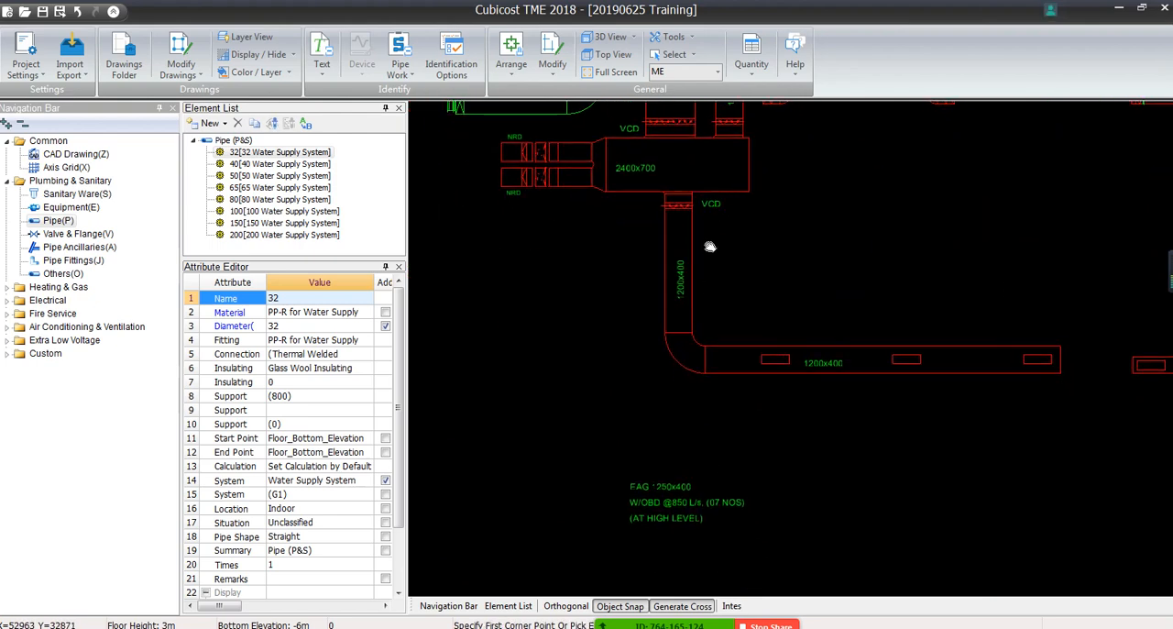
middle_click_drag(706, 249, 735, 439)
scroll(735, 440, "down", 1)
middle_click_drag(669, 280, 851, 506)
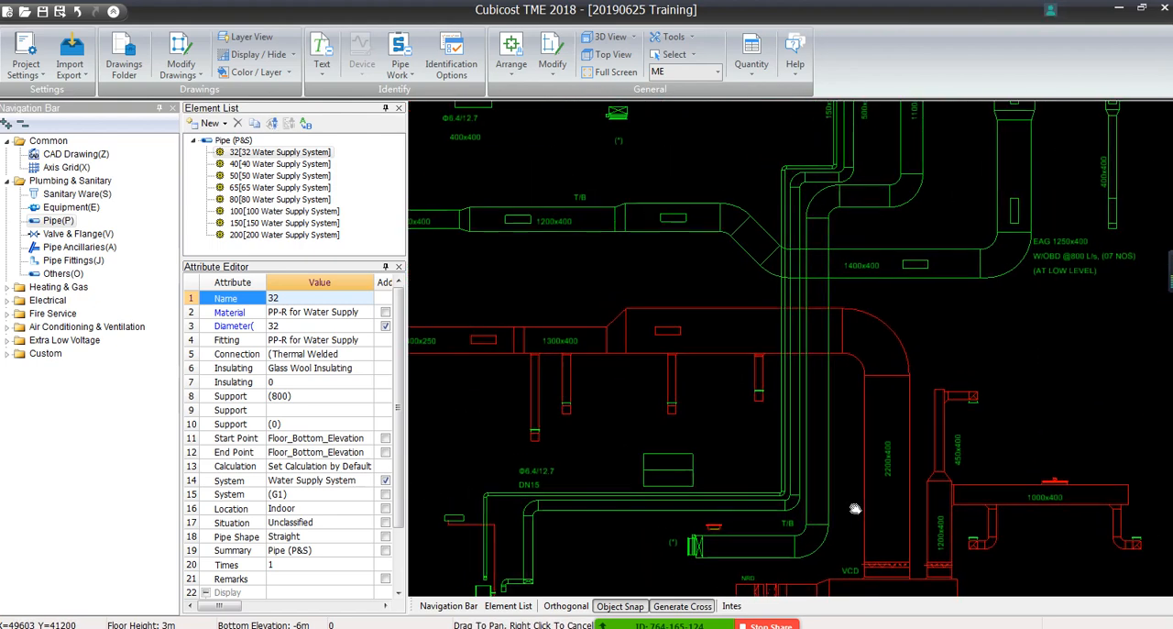
middle_click_drag(553, 418, 875, 344)
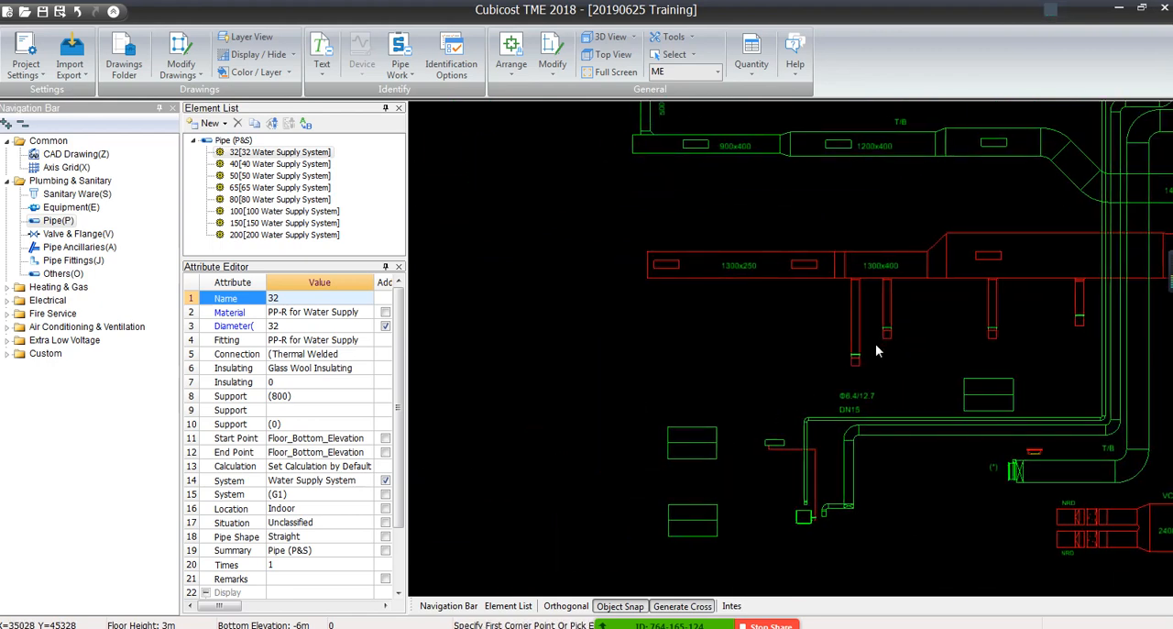
scroll(870, 280, "down", 1)
middle_click_drag(862, 280, 669, 575)
middle_click_drag(641, 518, 564, 430)
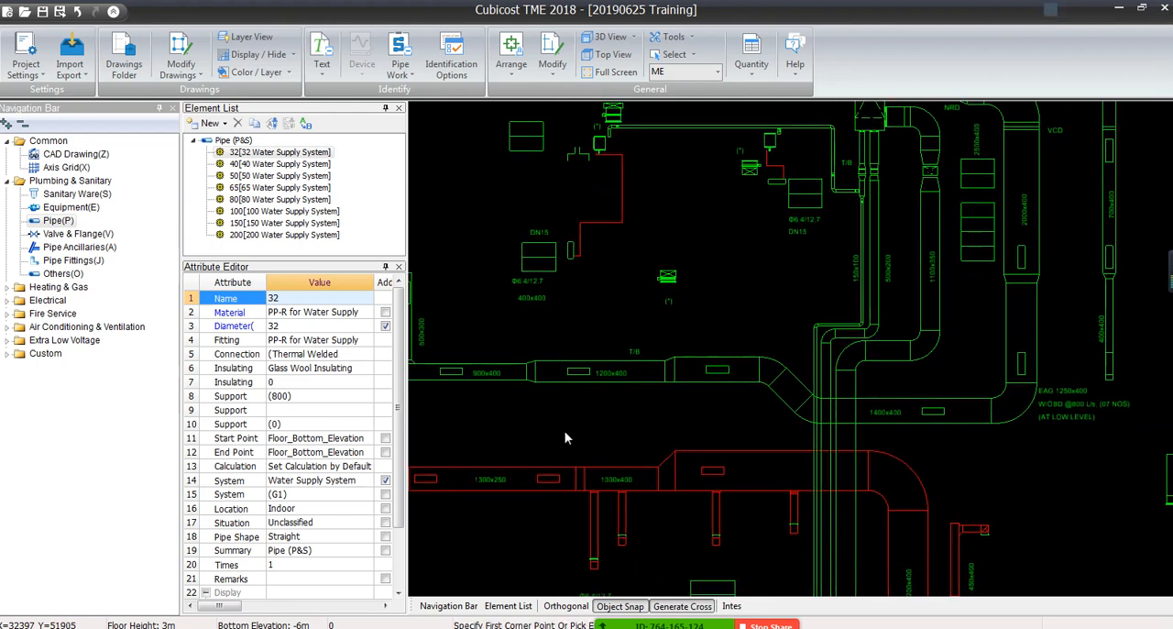
scroll(564, 431, "up", 1)
scroll(661, 416, "down", 3)
middle_click_drag(667, 455, 648, 363)
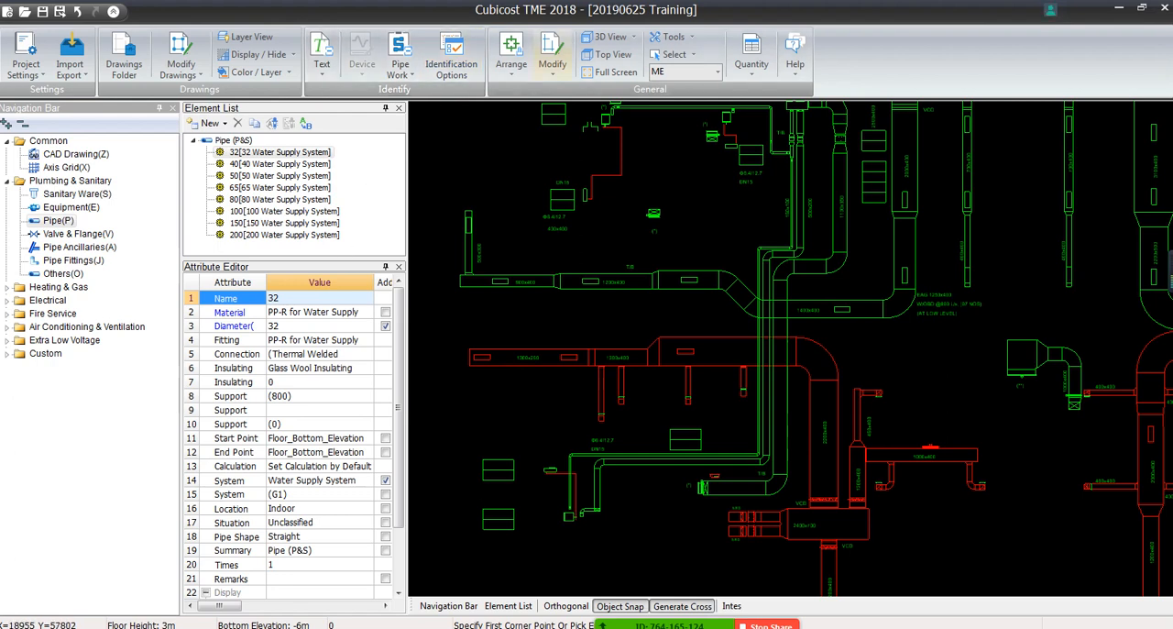
Switch from the Plumbing & Sanitary group to the Air Duct element type of Air Conditioning & Ventilation
left_click(7, 182)
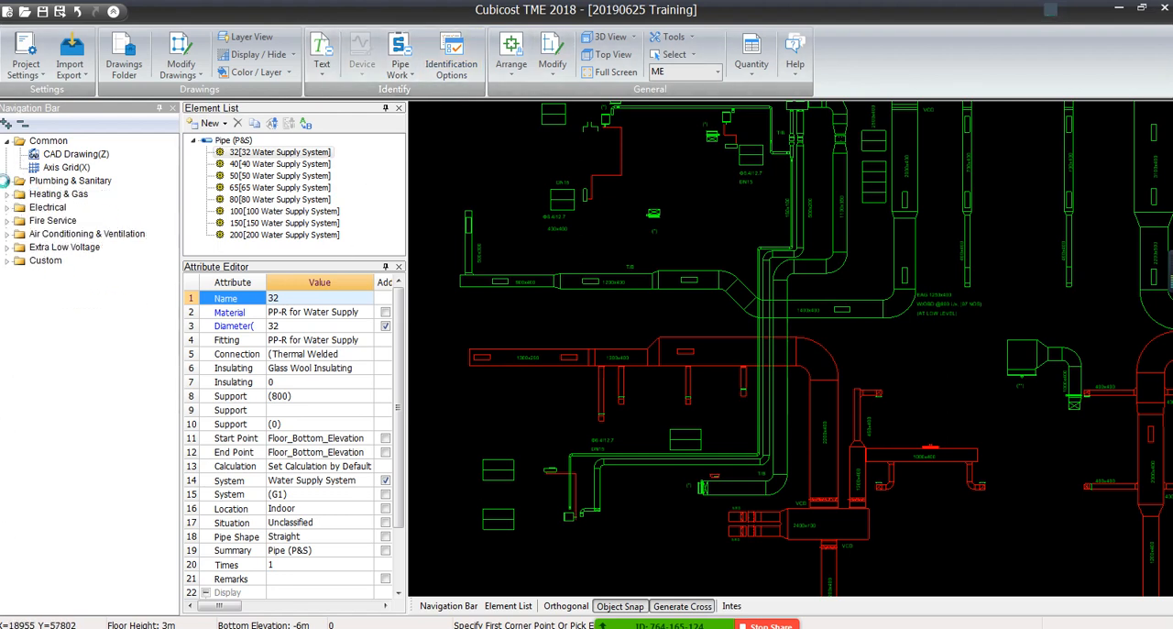
left_click(7, 234)
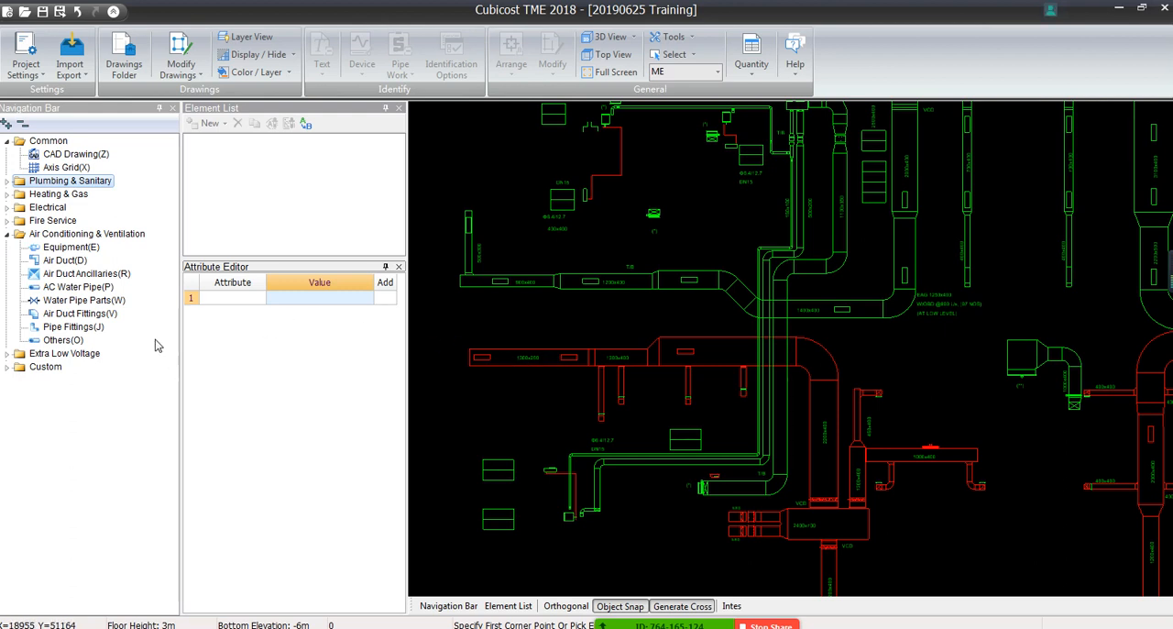
left_click(50, 261)
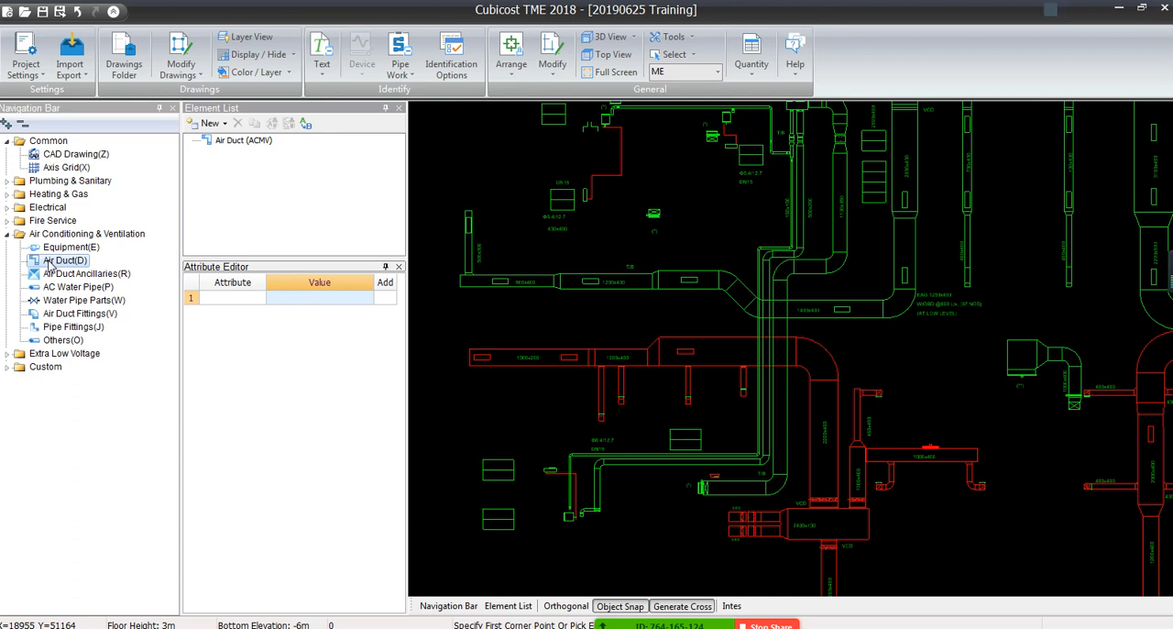
Start Auto Identify for air ducts and select the red duct's two sidelines and its 1300x250 size label
left_click(397, 77)
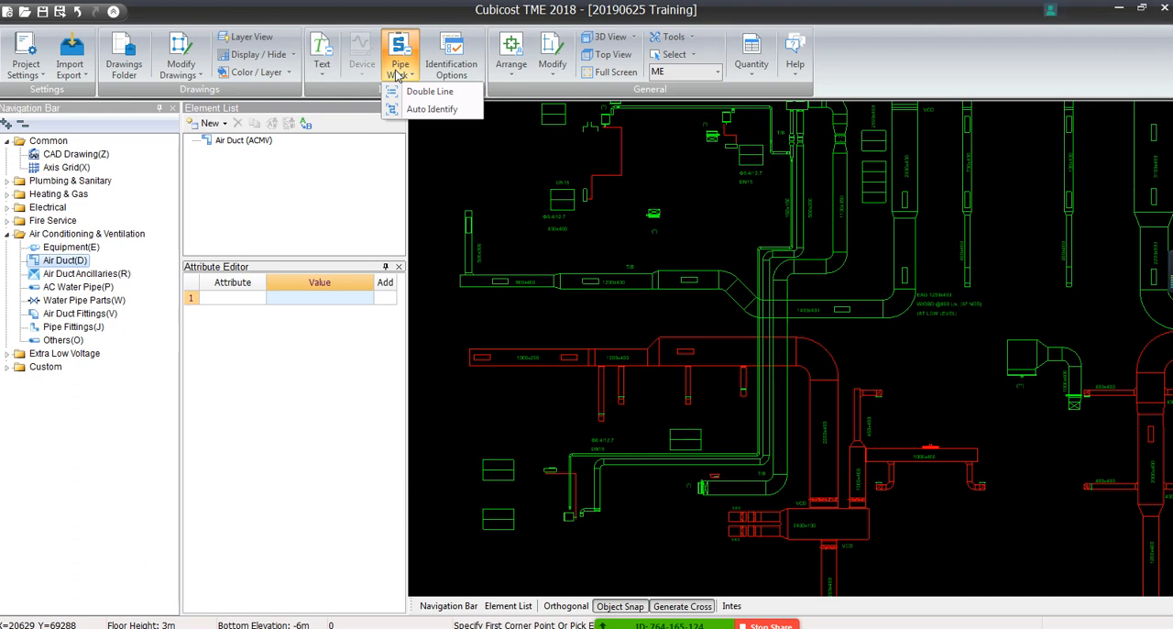
left_click(432, 110)
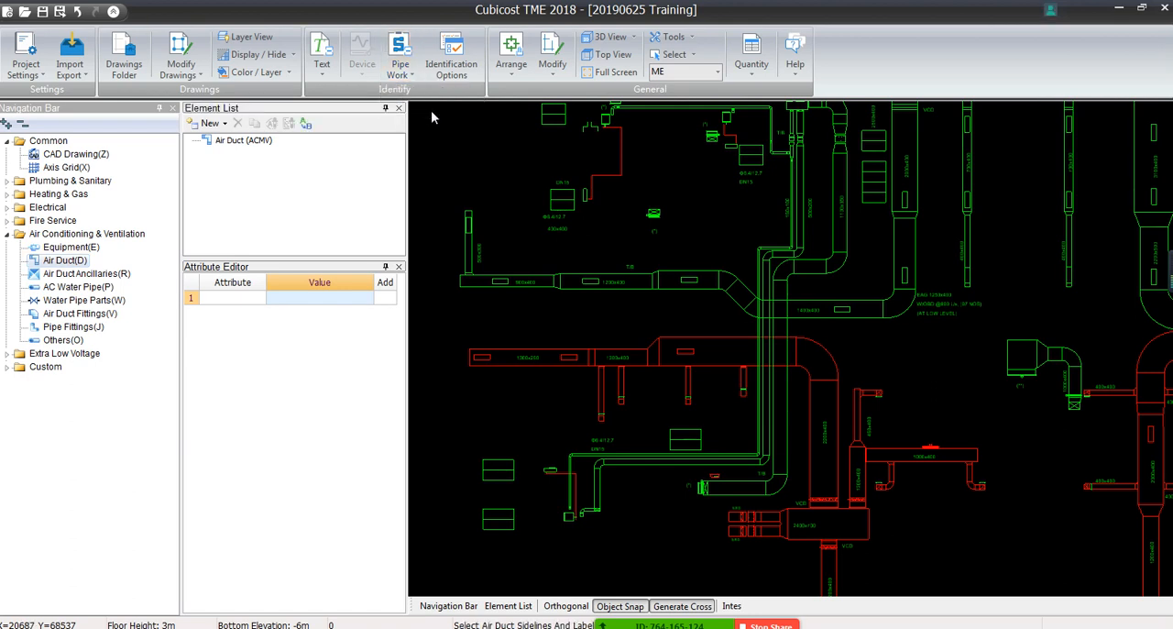
scroll(510, 366, "up", 5)
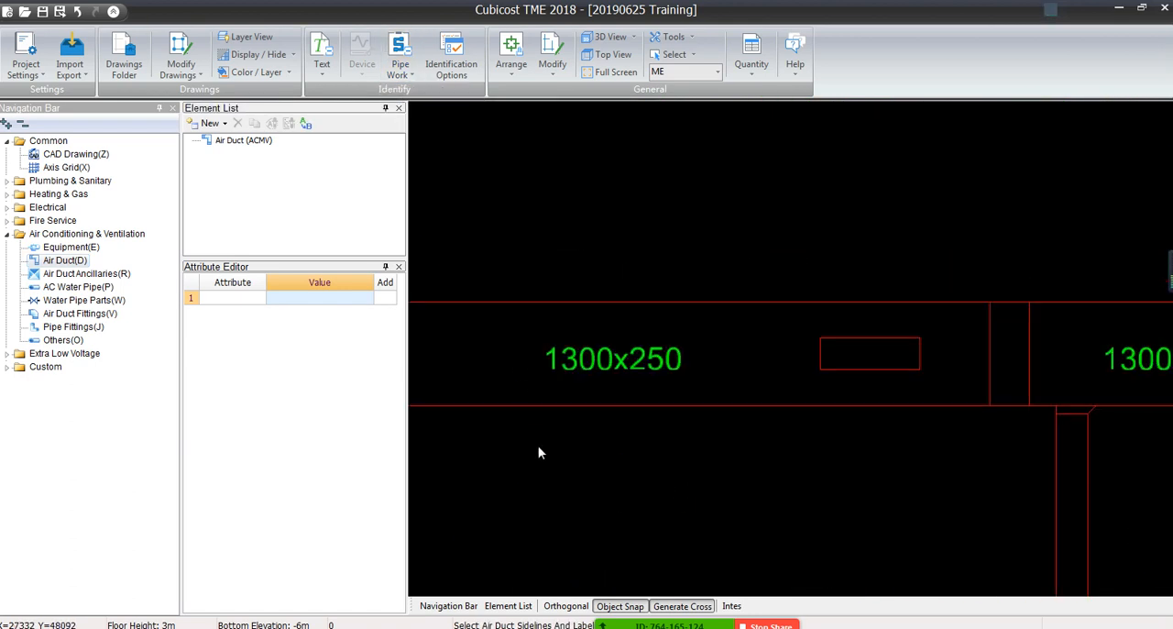
left_click_drag(538, 445, 464, 269)
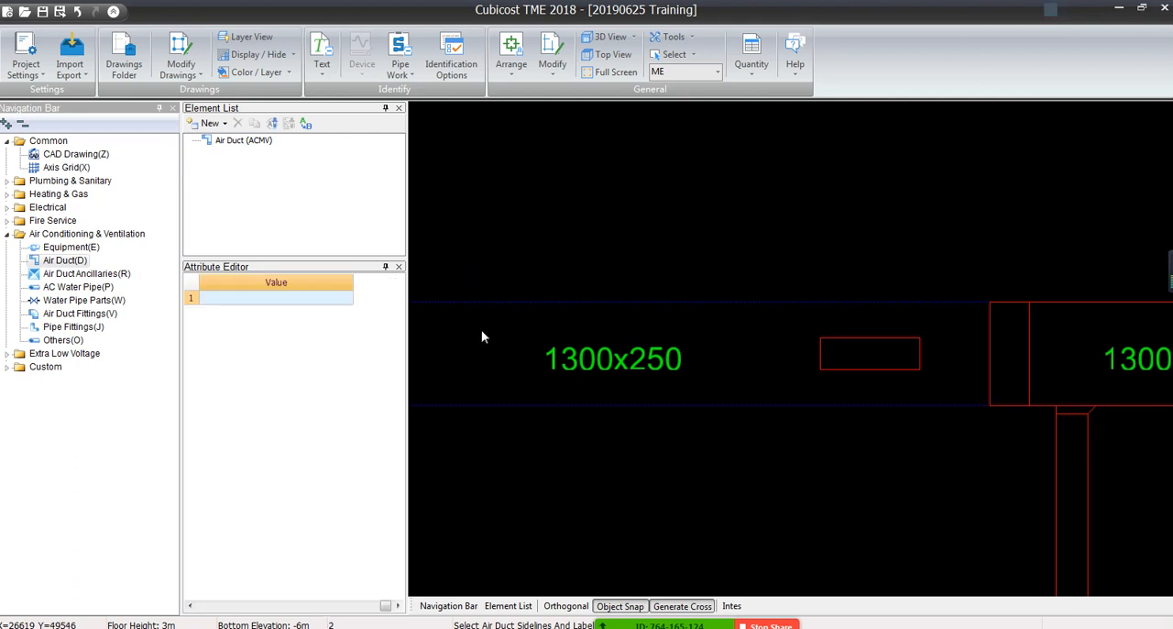
left_click(576, 359)
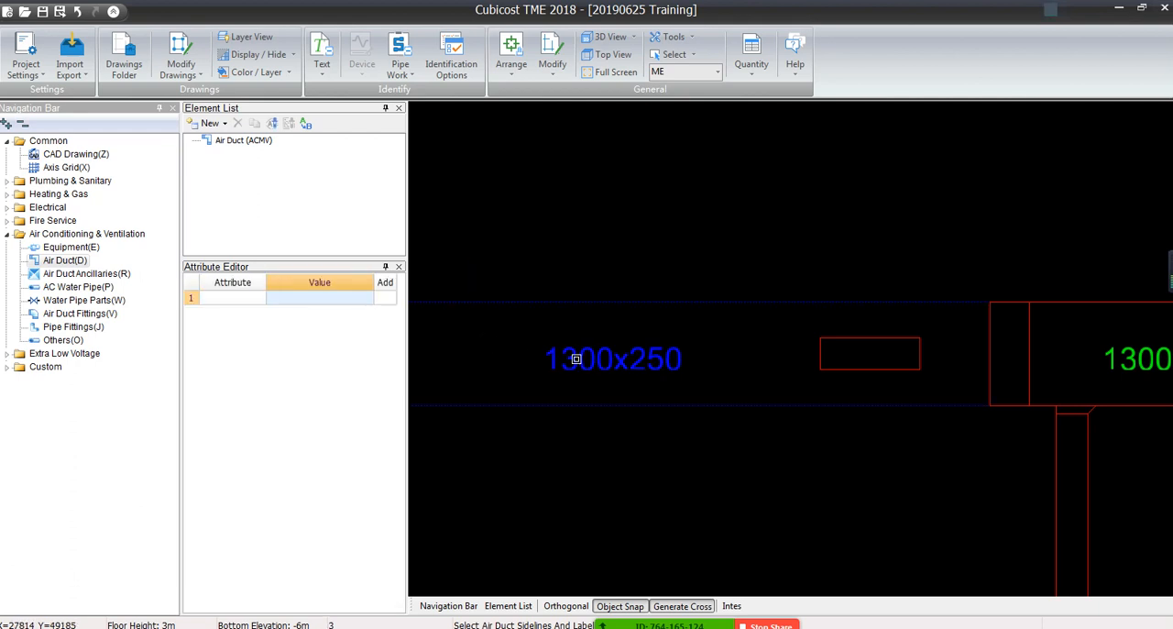
Check the sidelines and size label selected along the 1300x250 duct against the adjoining 1300x400 duct
scroll(578, 370, "down", 4)
middle_click_drag(581, 448, 748, 398)
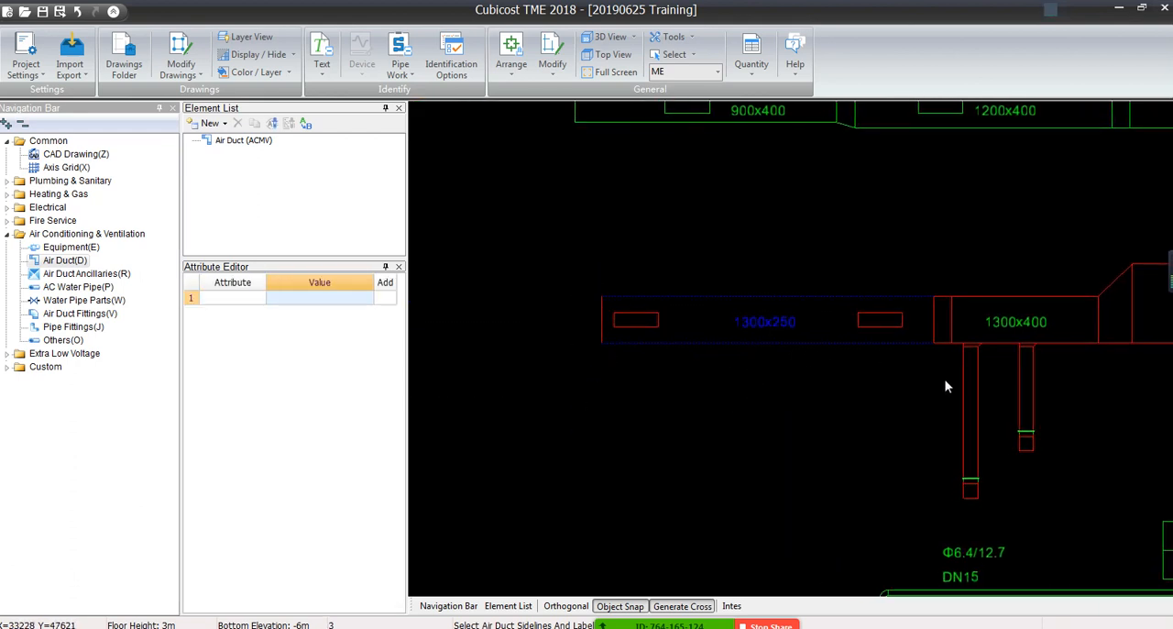
middle_click_drag(951, 384, 748, 392)
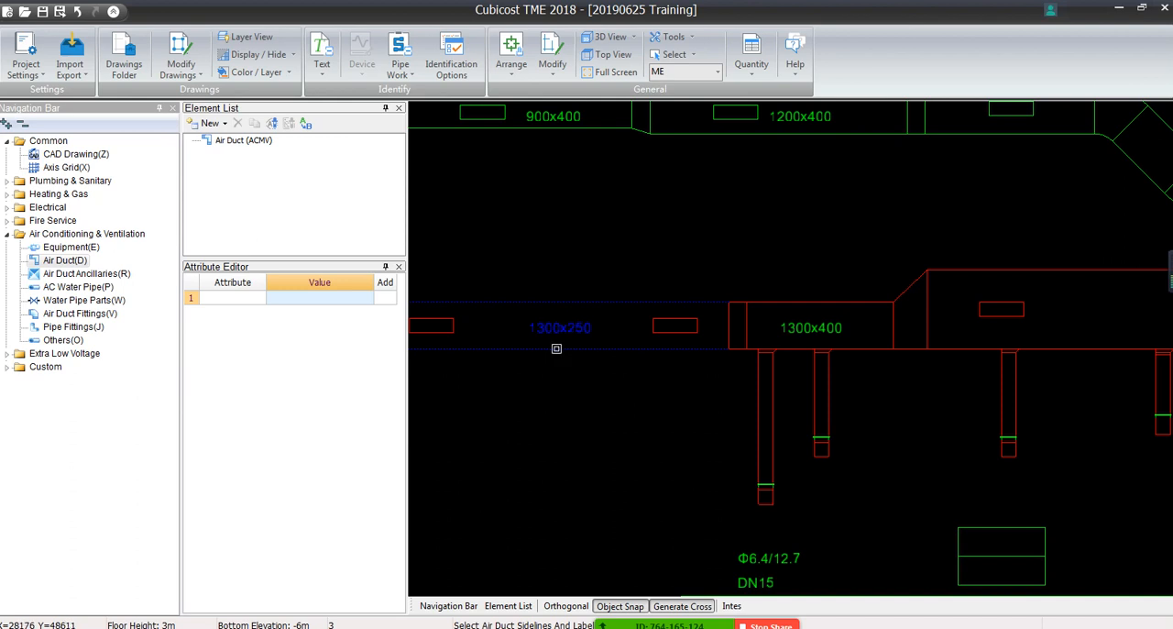
scroll(570, 348, "up", 5)
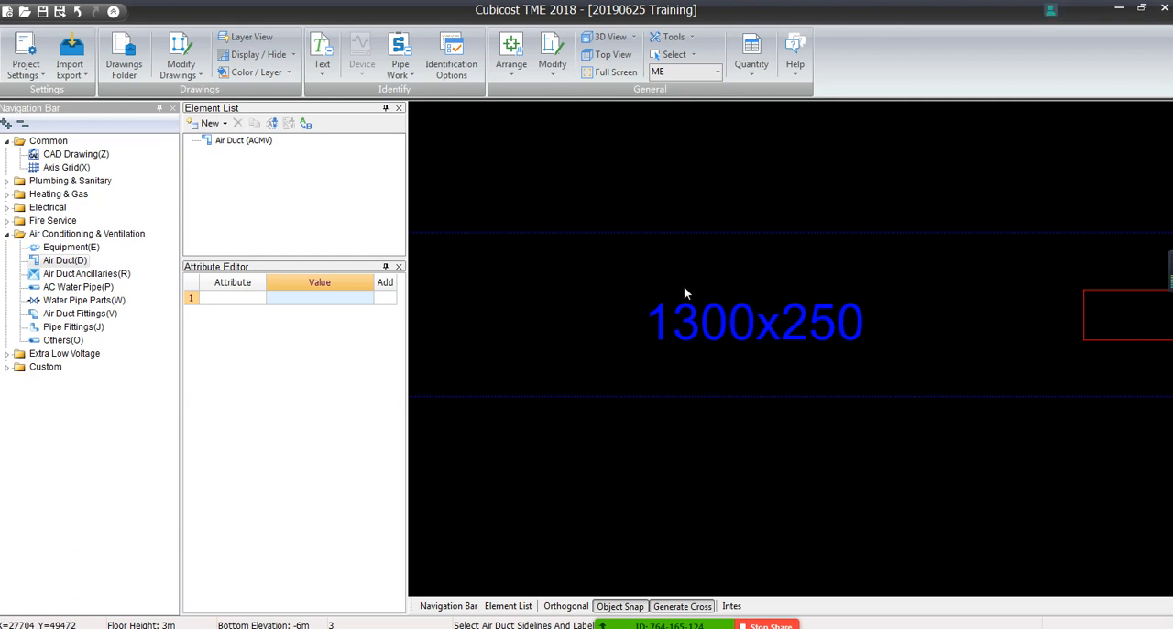
scroll(532, 238, "down", 6)
middle_click_drag(575, 261, 875, 306)
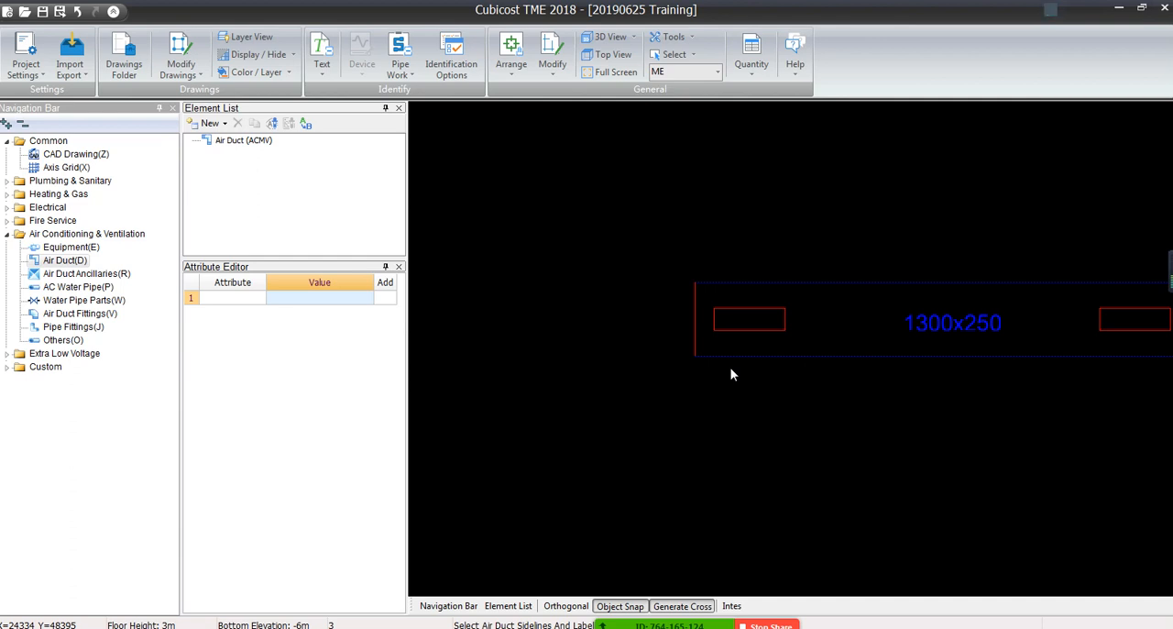
mouse_move(916, 374)
middle_mouse_down()
mouse_move(754, 342)
mouse_move(759, 323)
mouse_move(755, 334)
middle_mouse_up()
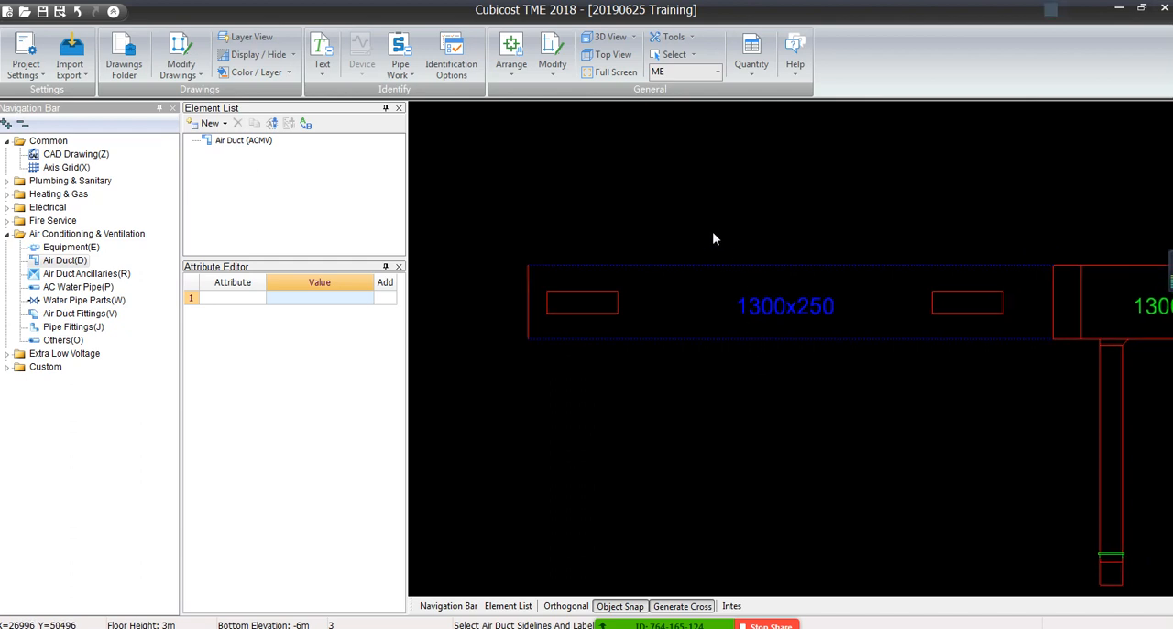
Confirm the sideline and label selection, set the air duct system to EAD, and generate the ducts
right_click(711, 225)
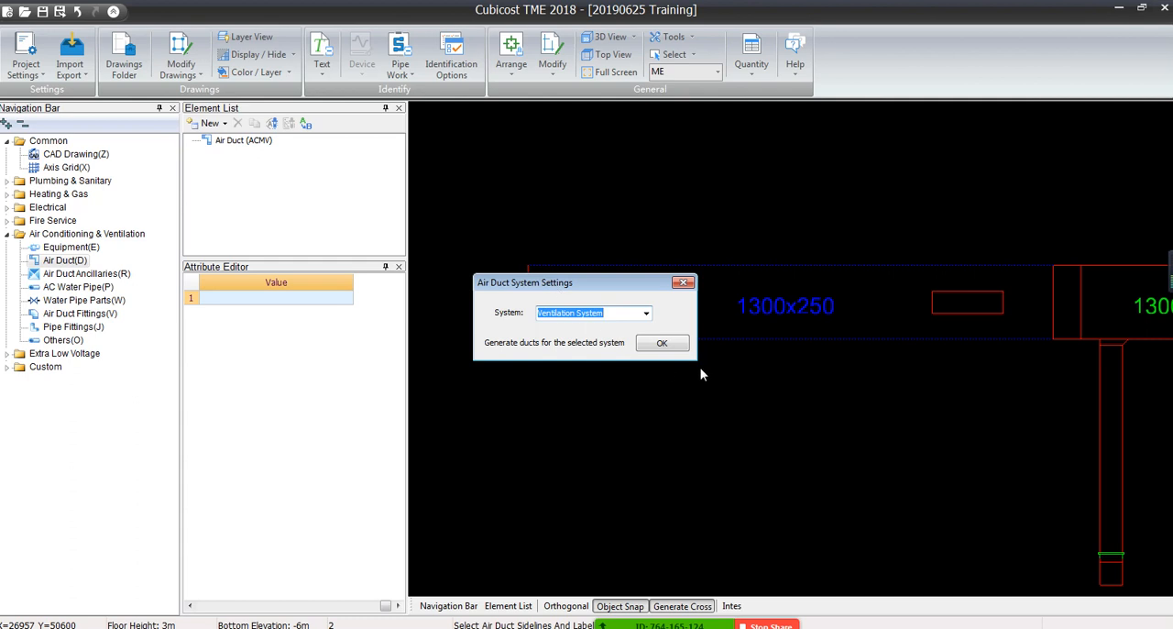
left_click(635, 315)
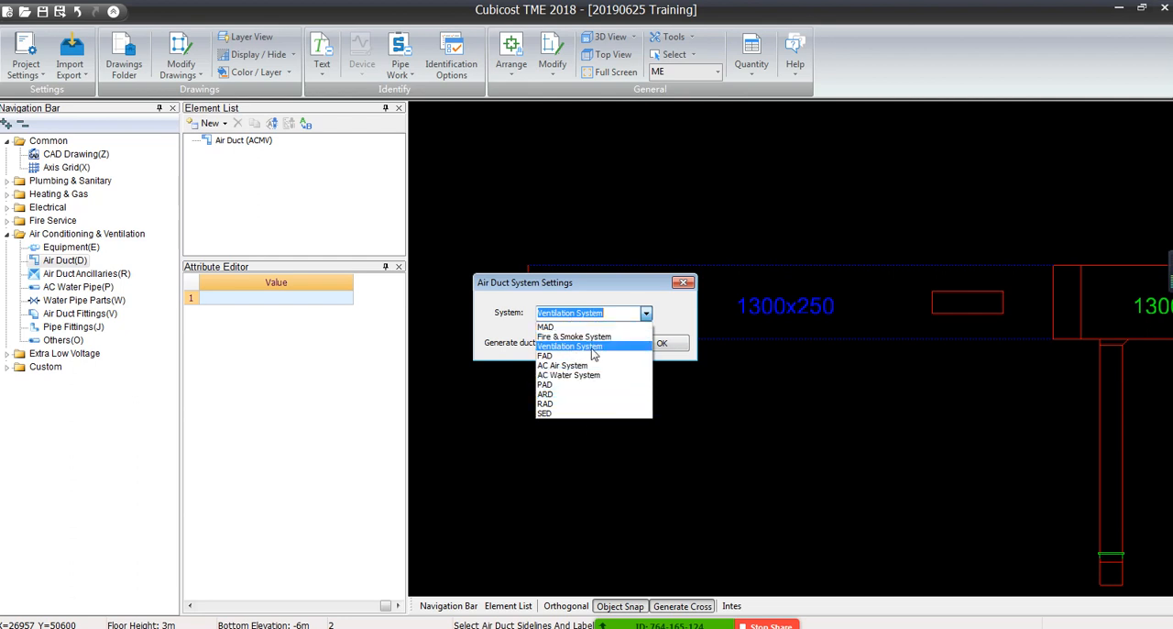
left_click(624, 313)
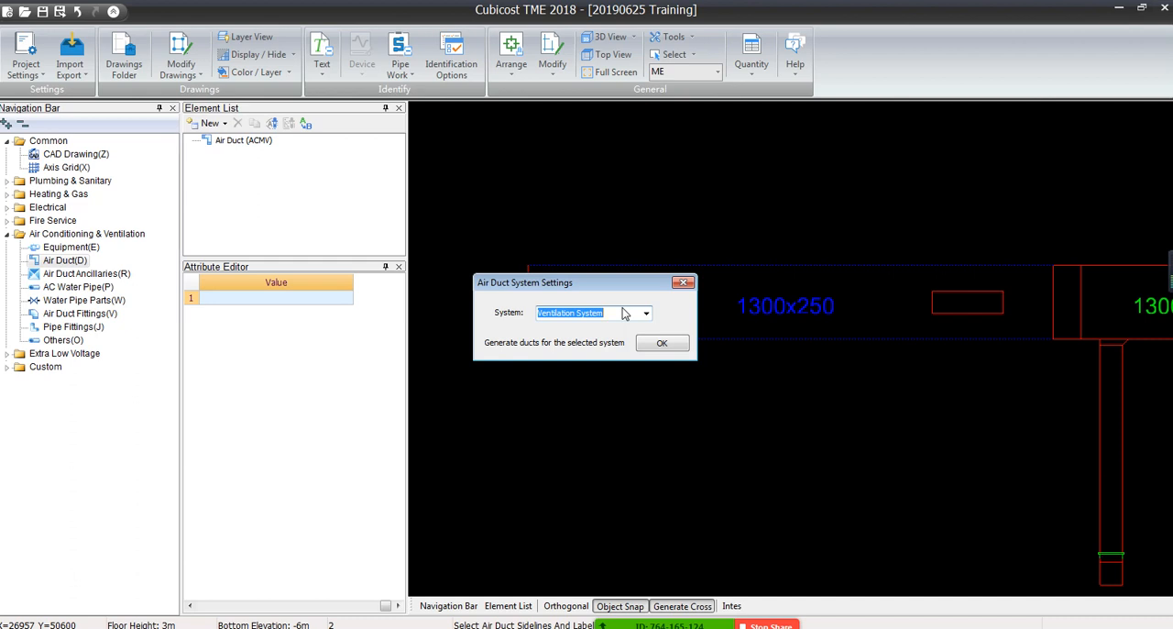
type("EAD")
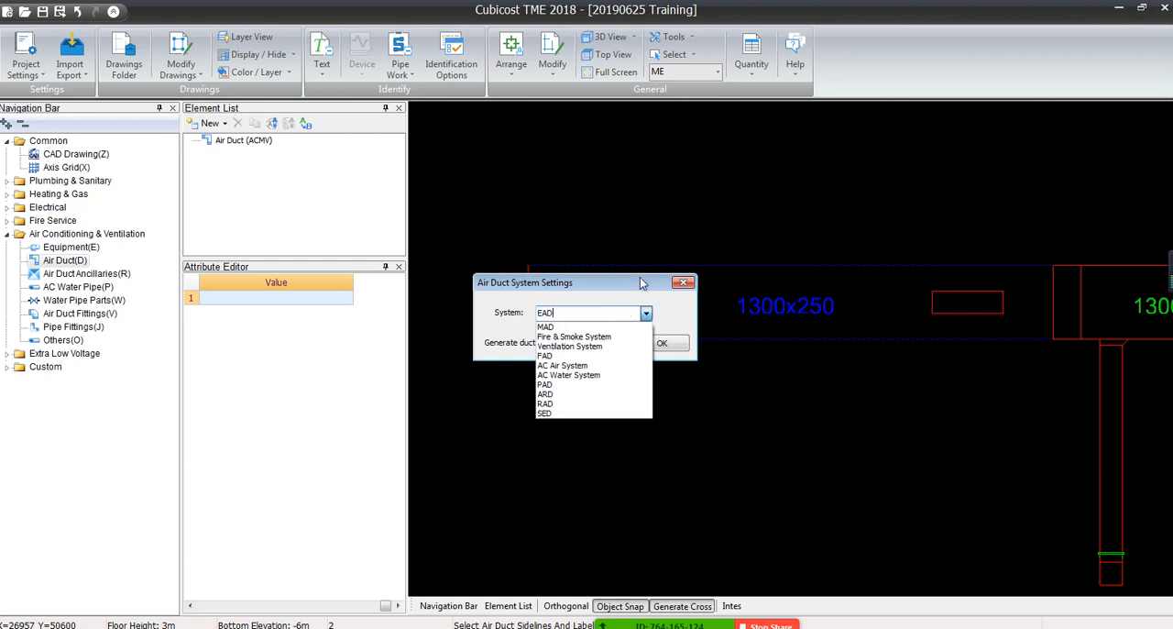
left_click(498, 322)
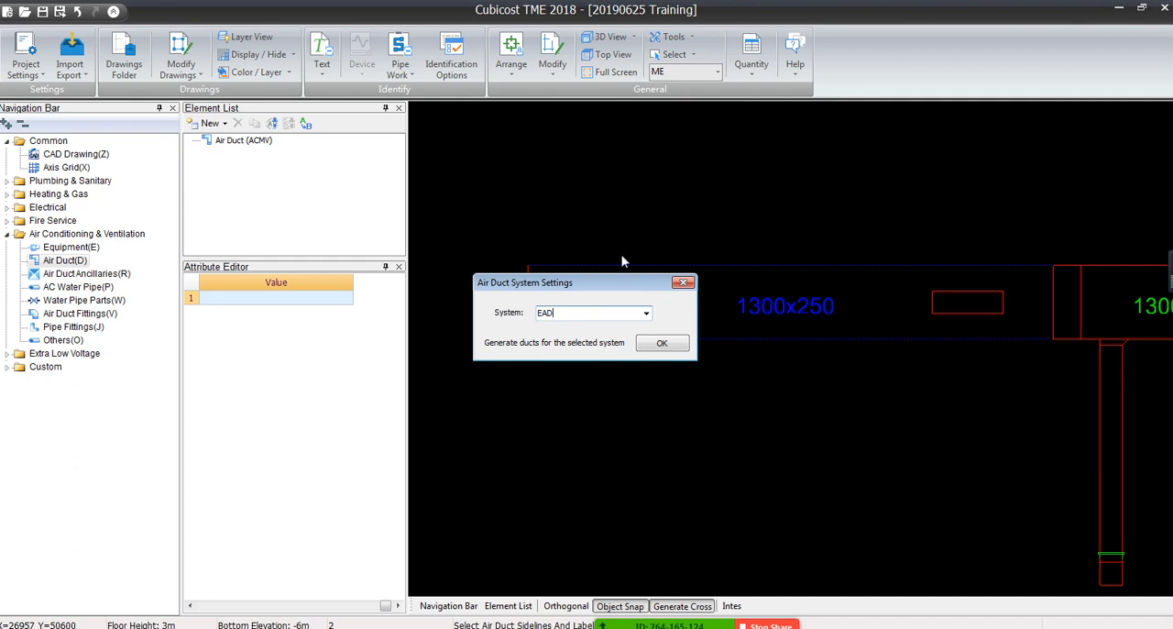
left_click_drag(617, 281, 571, 358)
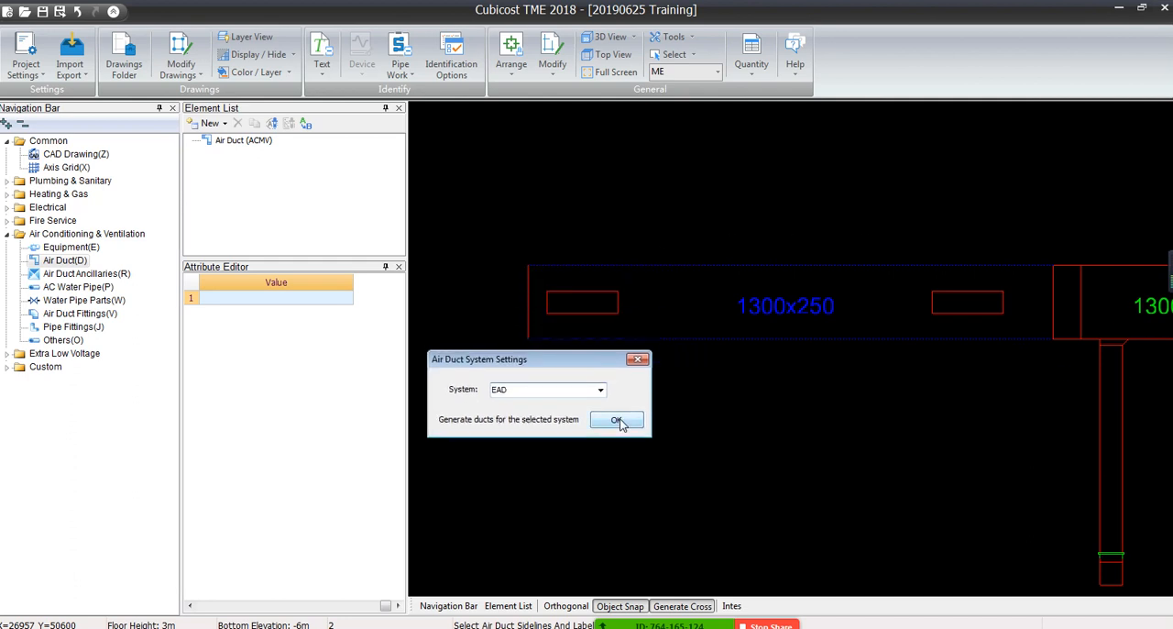
left_click(617, 419)
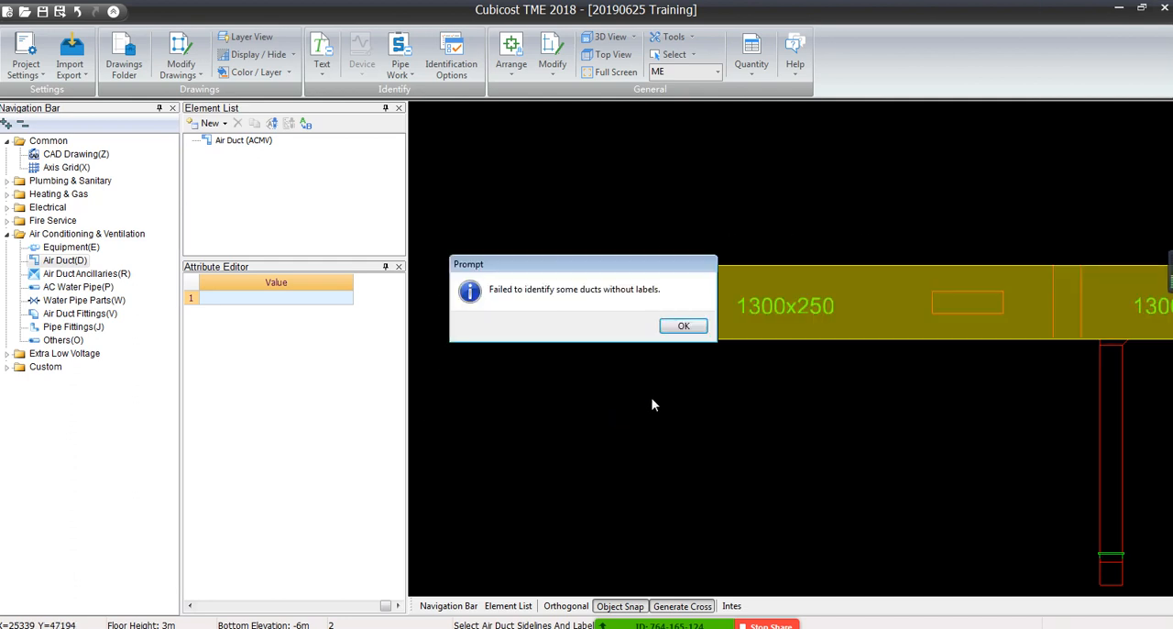
left_click(686, 329)
Look over the generated EAD ducts across the drawing, up to the vertical 2200x400 section above the VCD
scroll(514, 388, "down", 6)
mouse_move(846, 407)
middle_mouse_down()
mouse_move(566, 397)
mouse_move(594, 251)
middle_mouse_up()
scroll(600, 424, "down", 1)
mouse_move(890, 399)
middle_mouse_down()
mouse_move(867, 373)
mouse_move(728, 314)
middle_mouse_up()
middle_click_drag(983, 267, 902, 357)
middle_click_drag(918, 259, 542, 453)
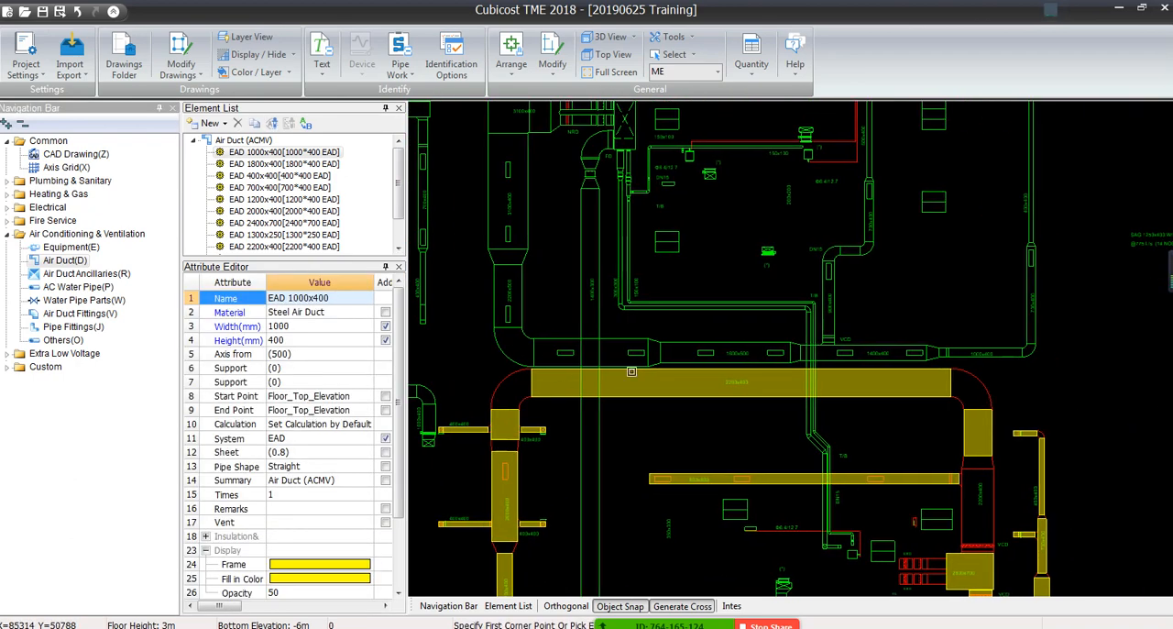
scroll(986, 545, "up", 5)
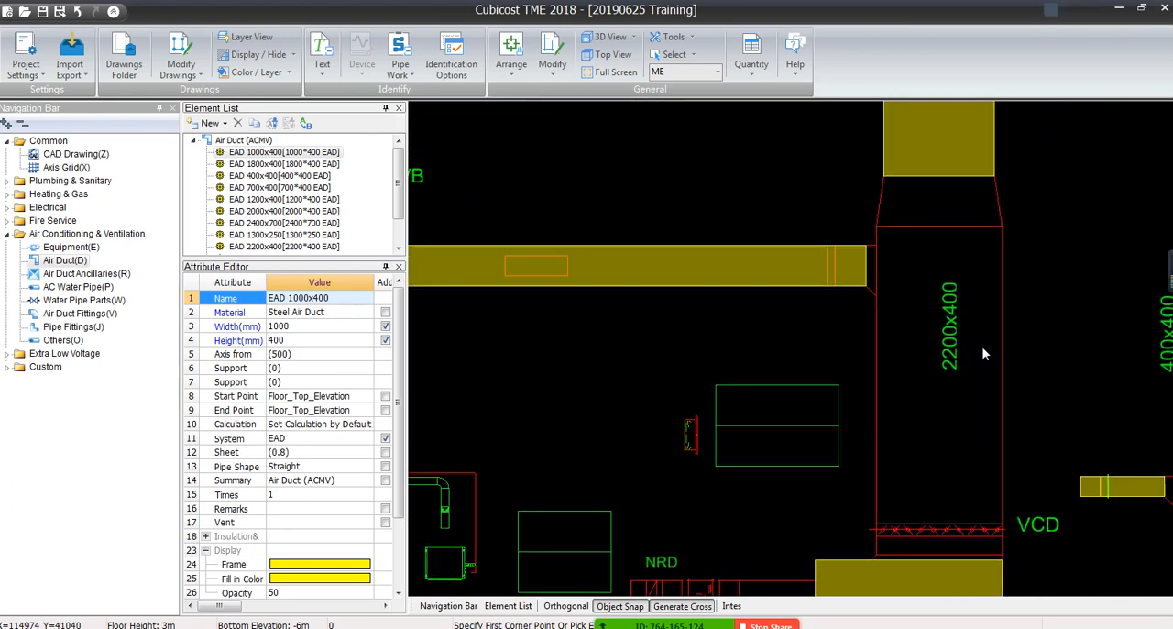
scroll(984, 354, "down", 4)
Check the system, width and height of the generated 800x400 and 2200x400 ducts against their drawing labels
scroll(692, 275, "up", 4)
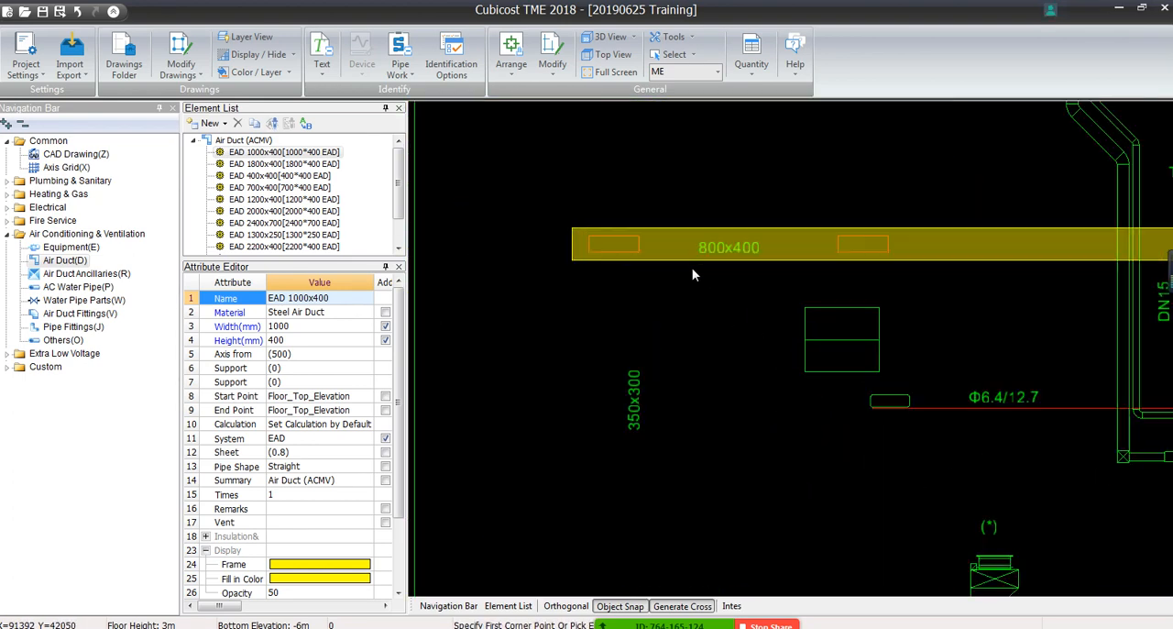
scroll(692, 267, "up", 2)
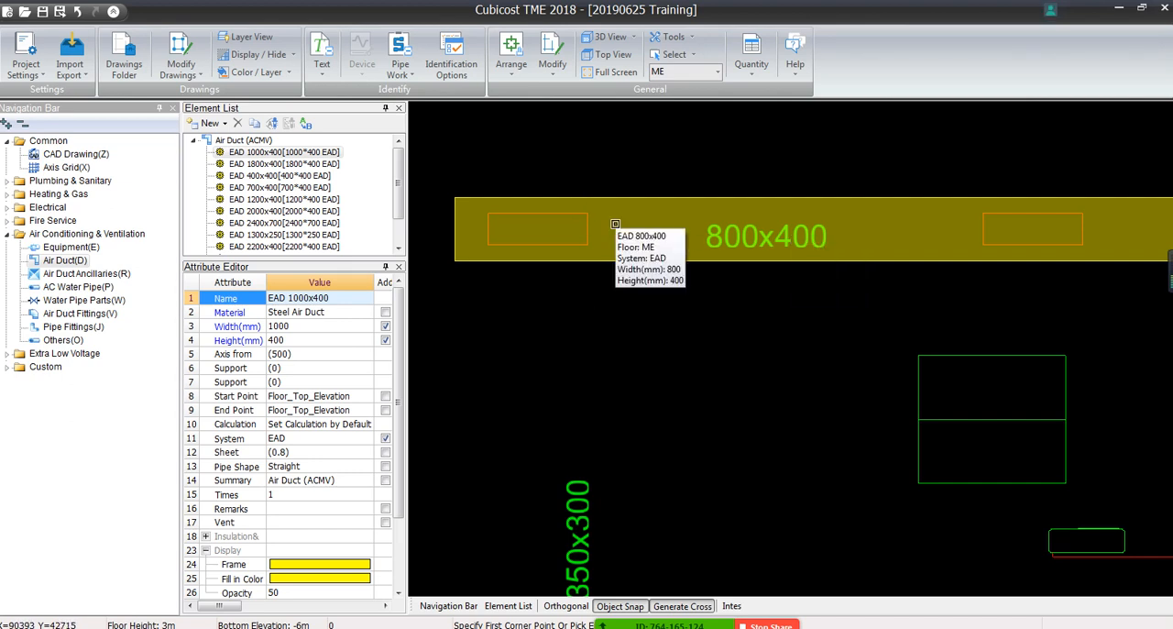
scroll(615, 224, "down", 3)
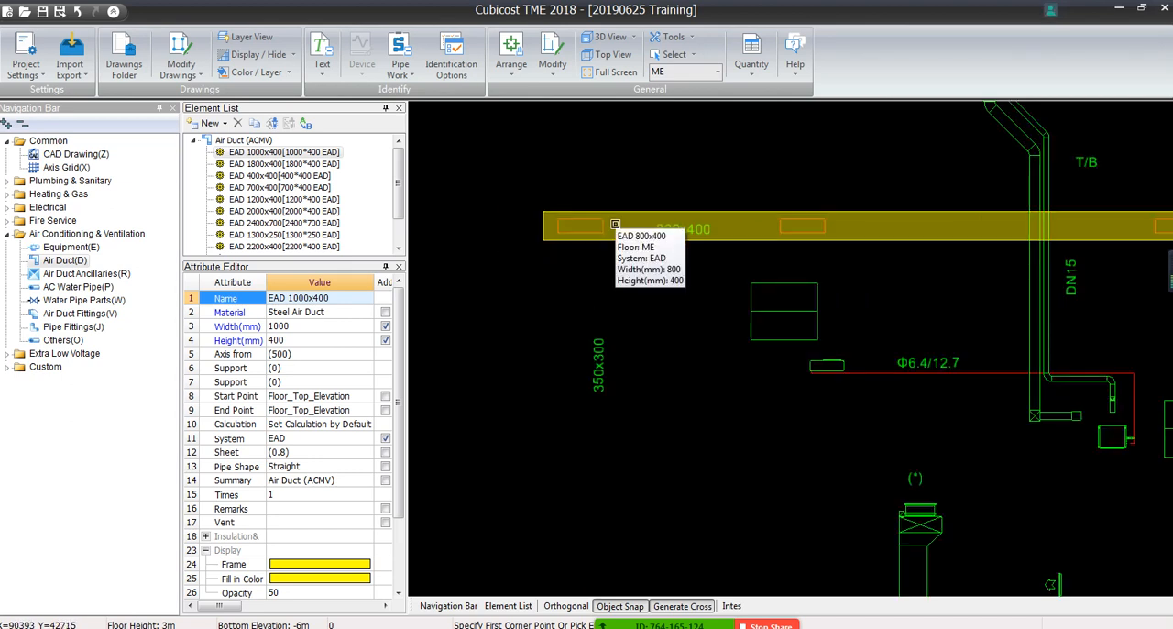
middle_click_drag(871, 316, 349, 345)
middle_click_drag(808, 286, 857, 413)
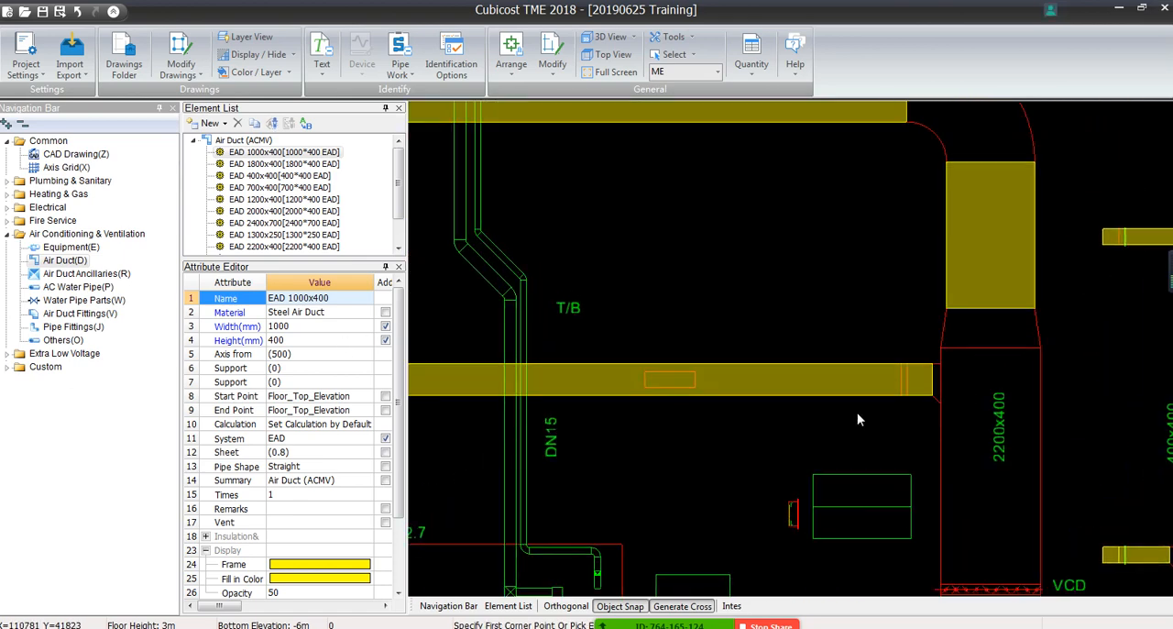
scroll(857, 413, "down", 2)
middle_click_drag(840, 302, 981, 442)
middle_click_drag(975, 399, 572, 277)
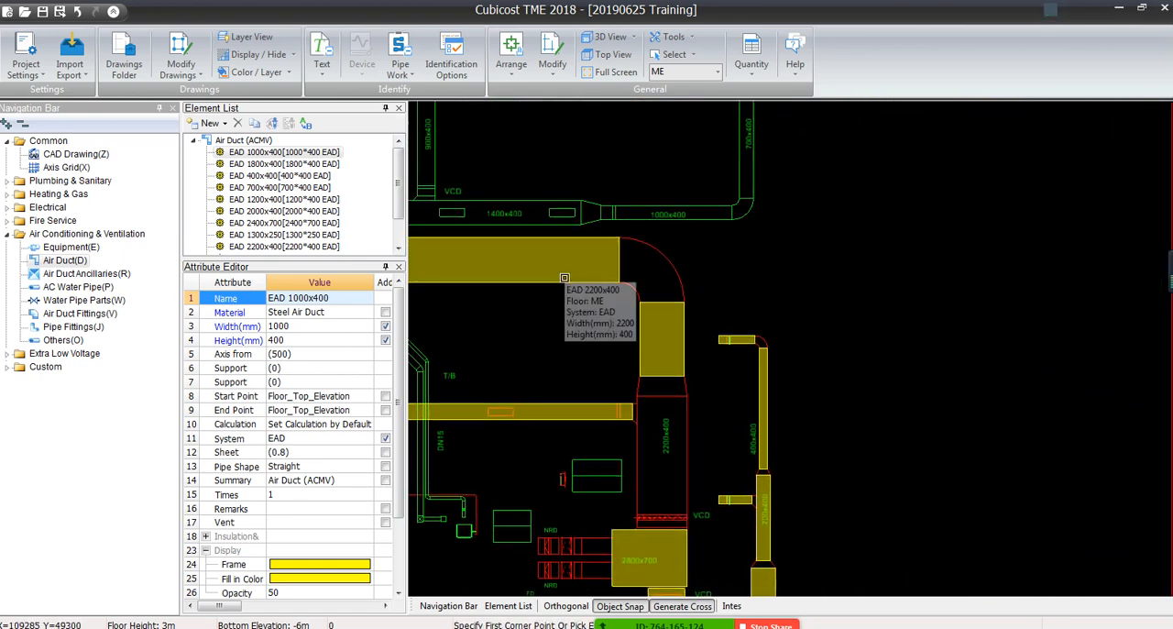
Inspect the elbows, reducers and short branches along the 400x400 and 700x400 ducts beside the 2200x400 section
middle_click_drag(612, 385, 700, 221)
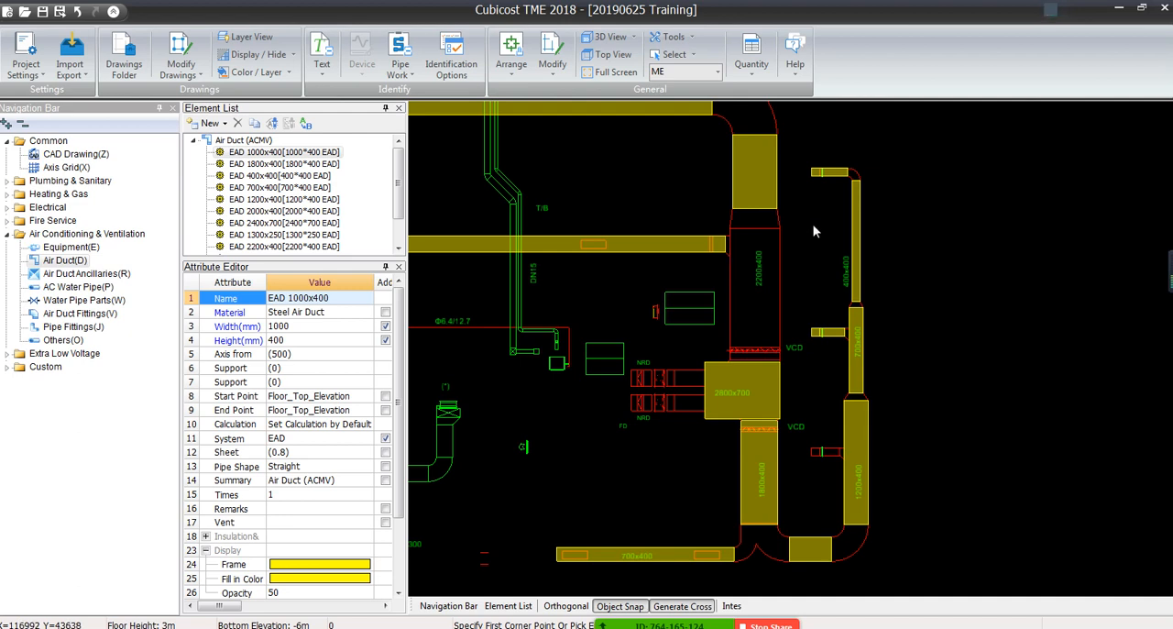
scroll(880, 154, "up", 4)
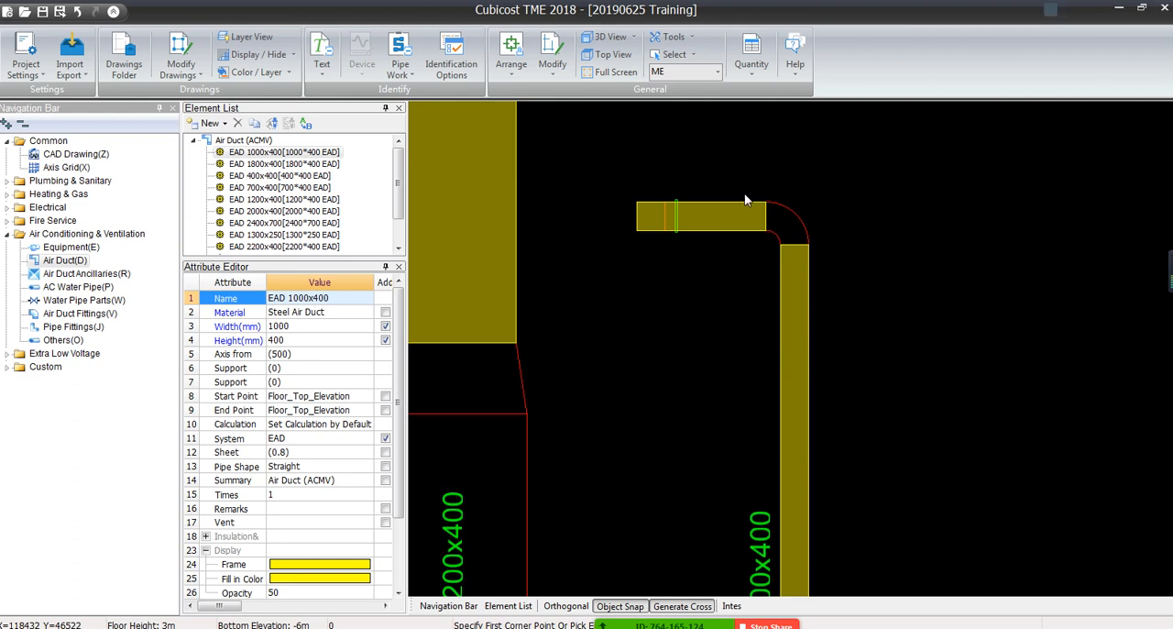
scroll(745, 200, "down", 5)
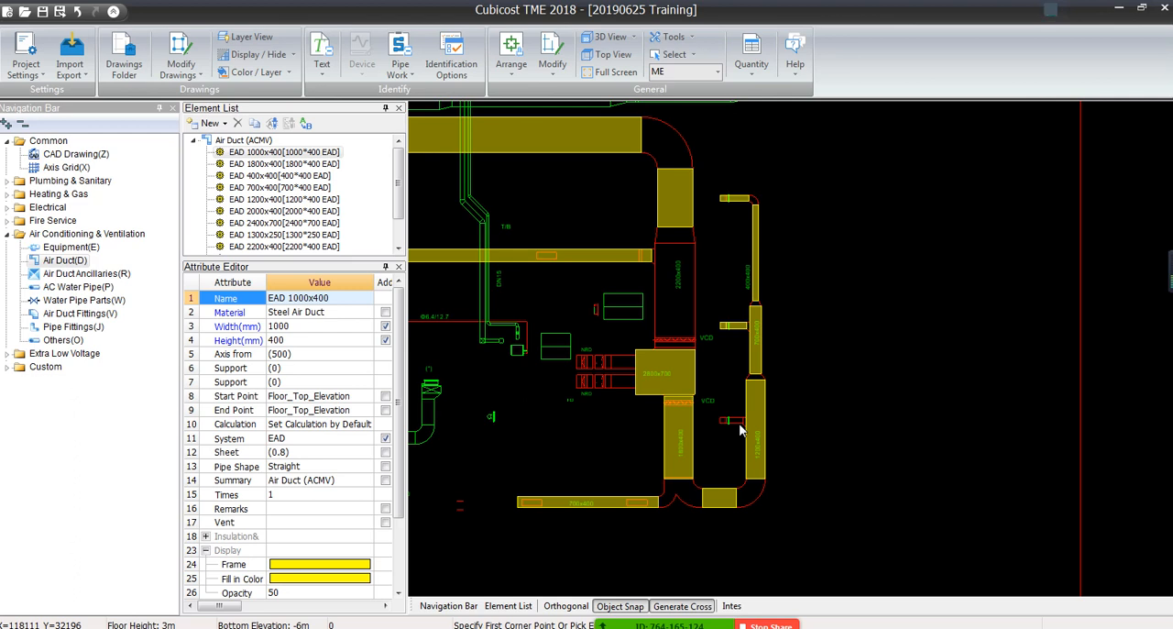
scroll(742, 308, "up", 3)
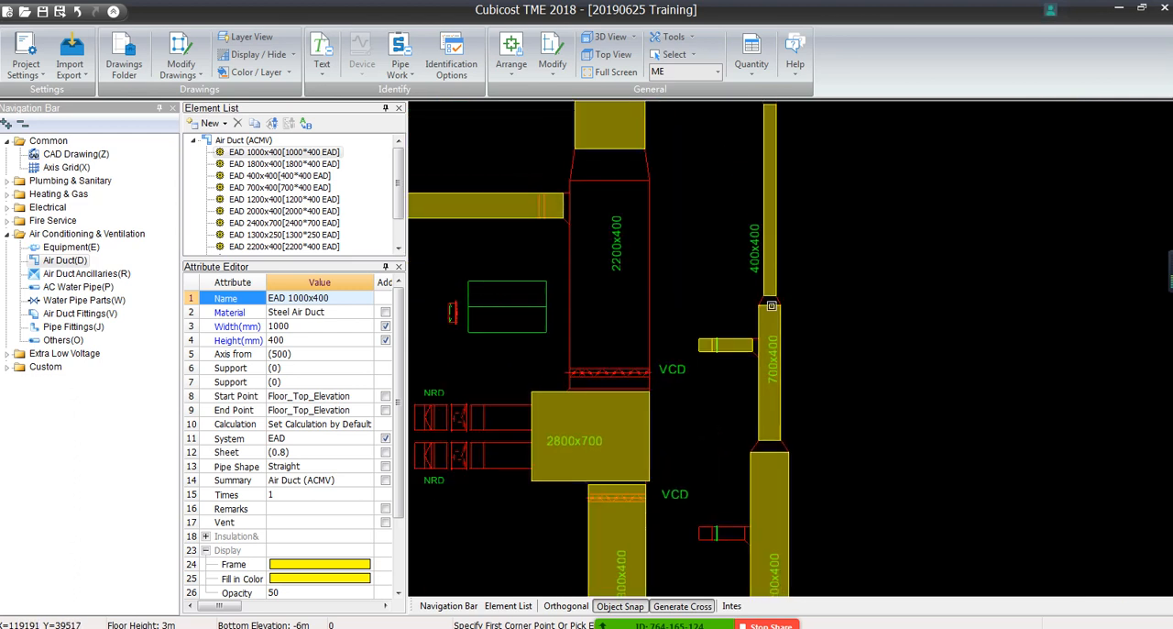
middle_click_drag(711, 266, 759, 428)
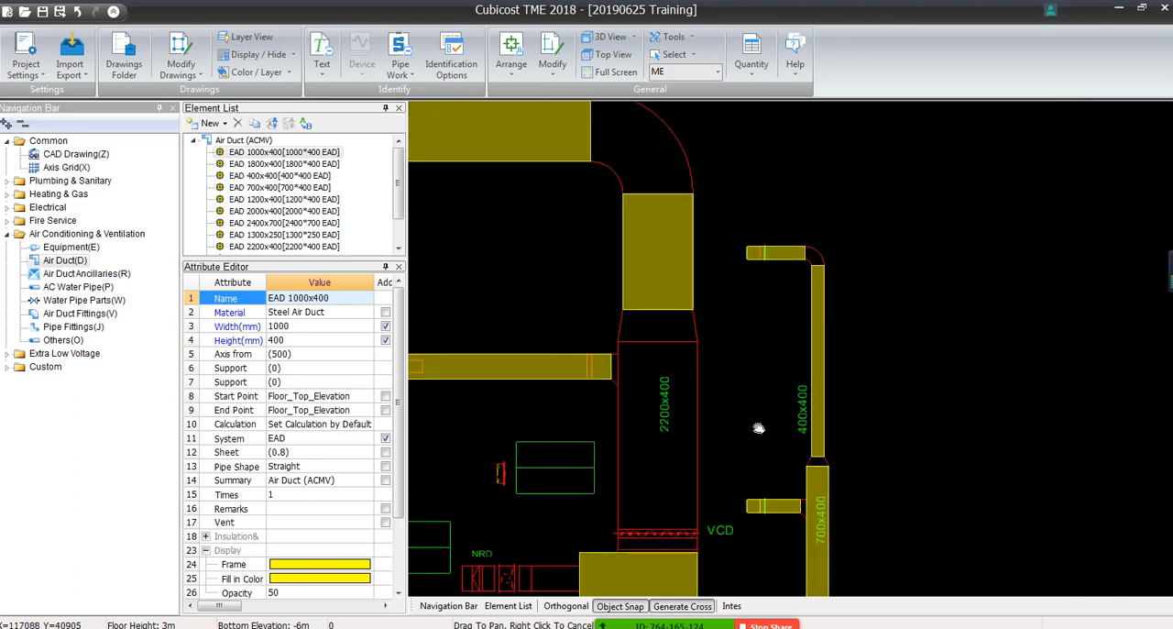
left_click_drag(758, 428, 760, 446)
Review the overall EAD duct layout, including the long 2200x400 duct and the 400x400 branches off the 2000x400 duct
mouse_move(555, 227)
middle_mouse_down()
mouse_move(586, 246)
mouse_move(1060, 361)
middle_mouse_up()
scroll(1060, 361, "down", 2)
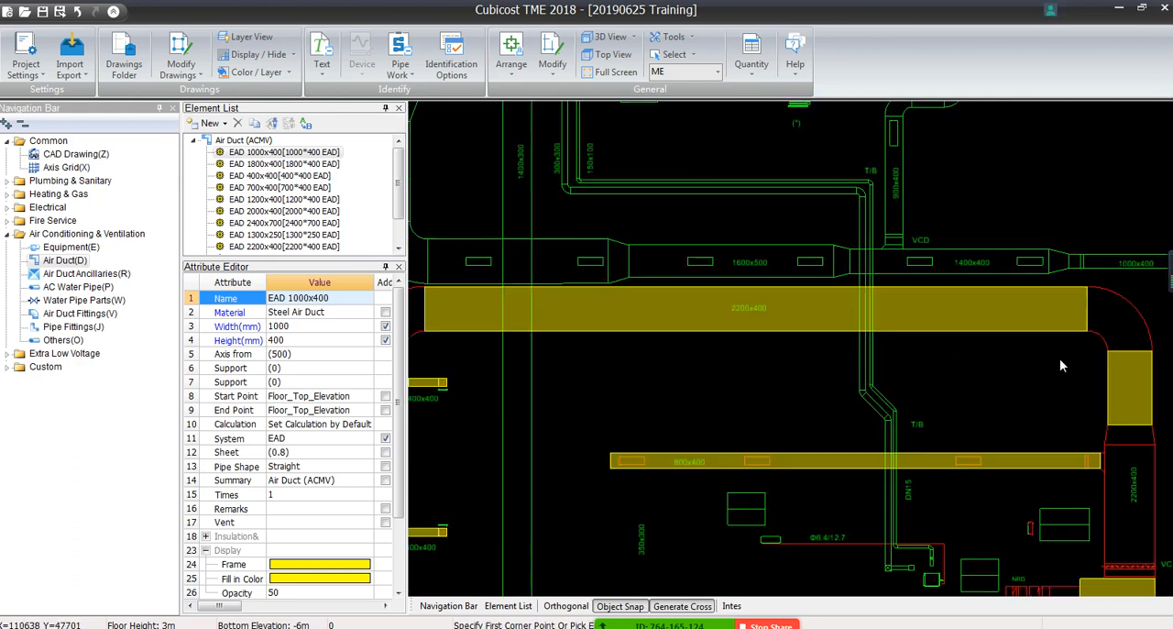
scroll(1060, 365, "down", 2)
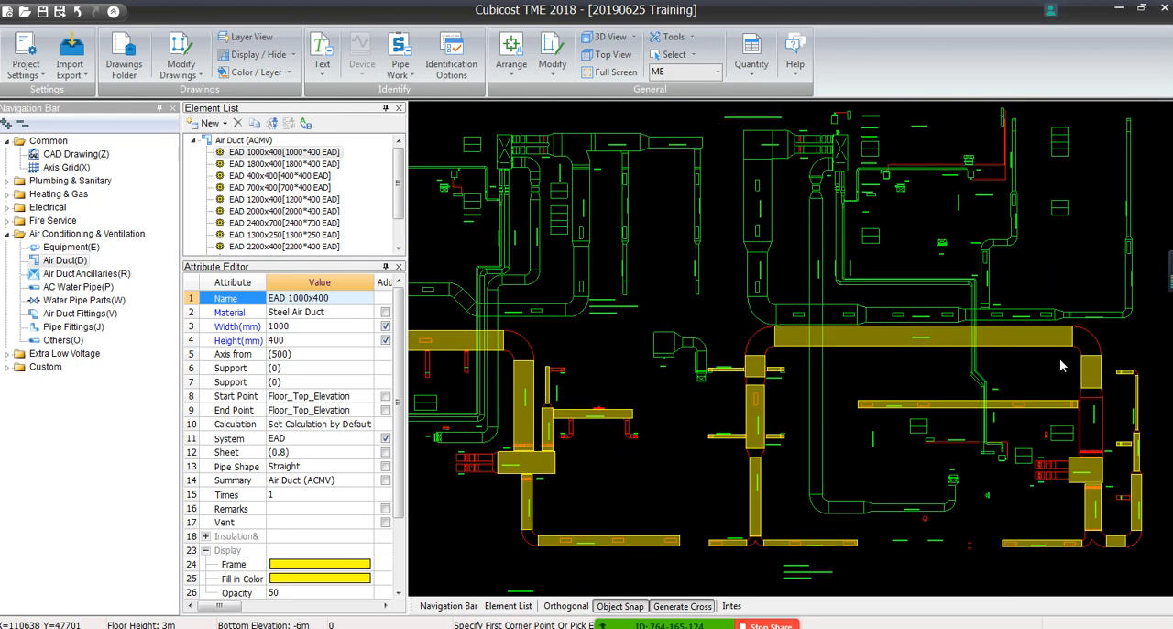
scroll(783, 391, "up", 3)
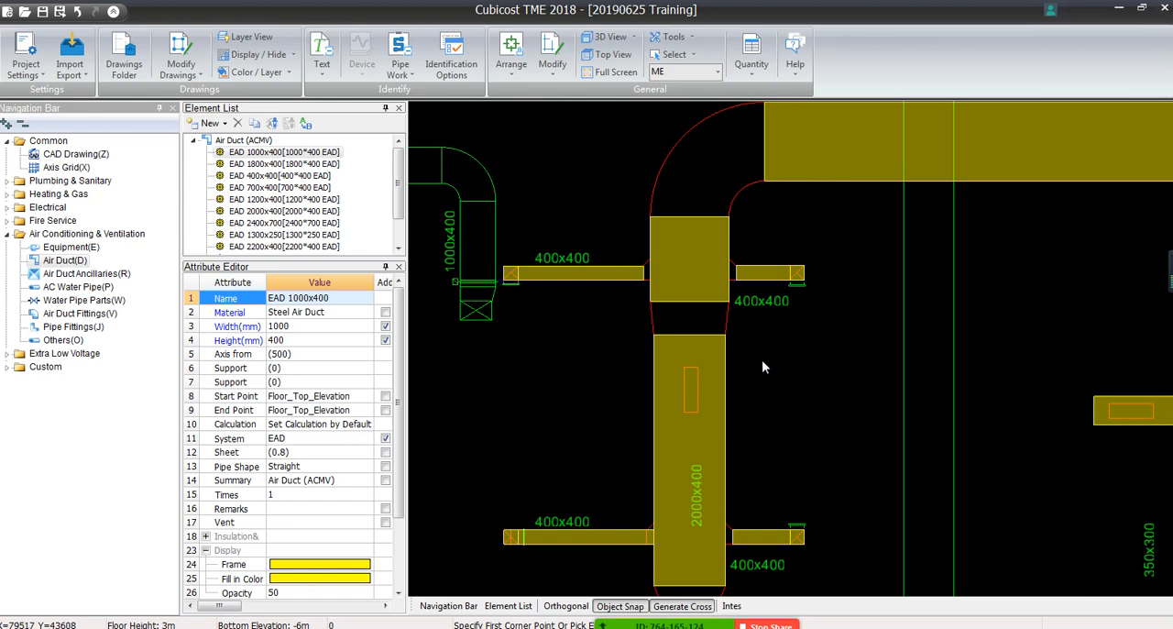
scroll(762, 360, "up", 3)
scroll(552, 269, "down", 4)
scroll(543, 262, "down", 3)
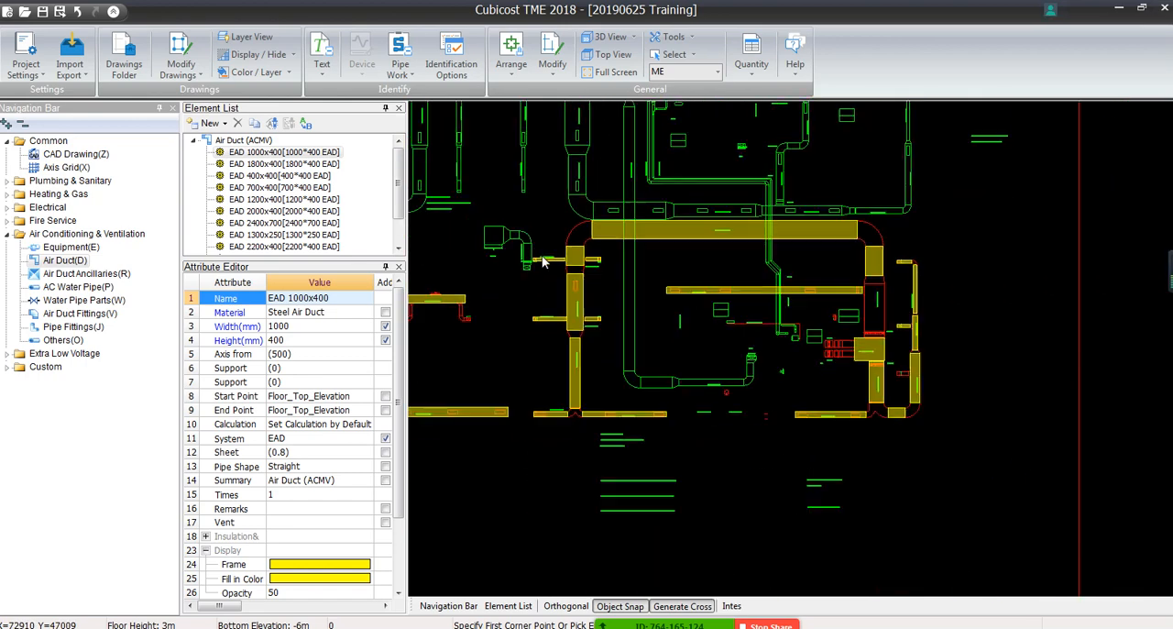
scroll(859, 338, "up", 1)
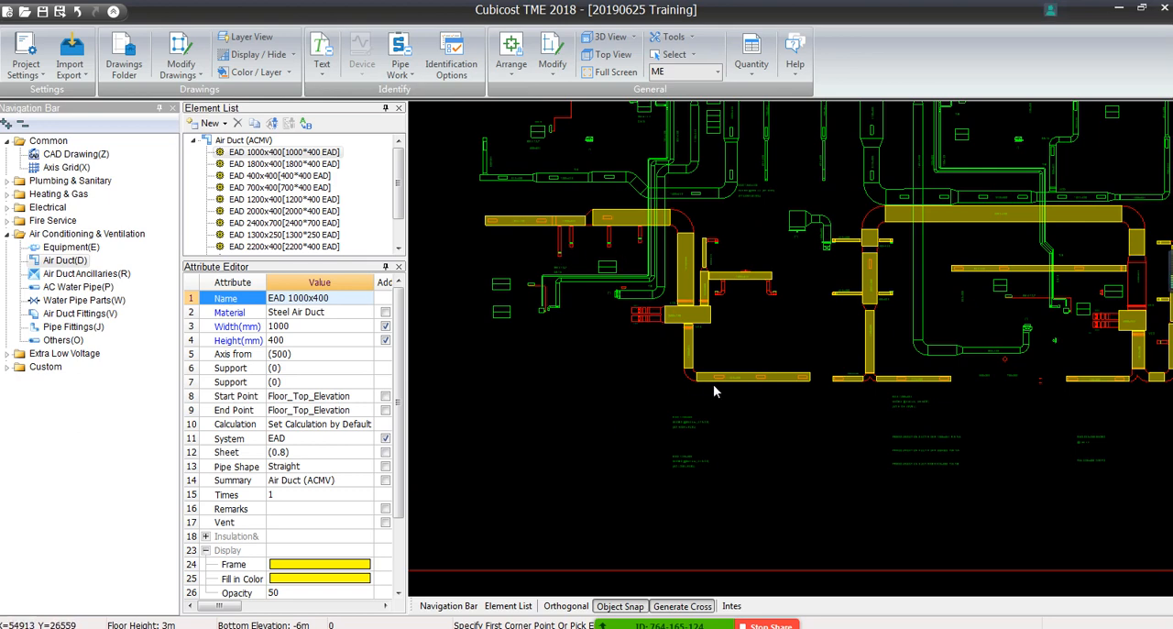
mouse_move(902, 367)
middle_mouse_down()
mouse_move(773, 408)
mouse_move(605, 430)
middle_mouse_up()
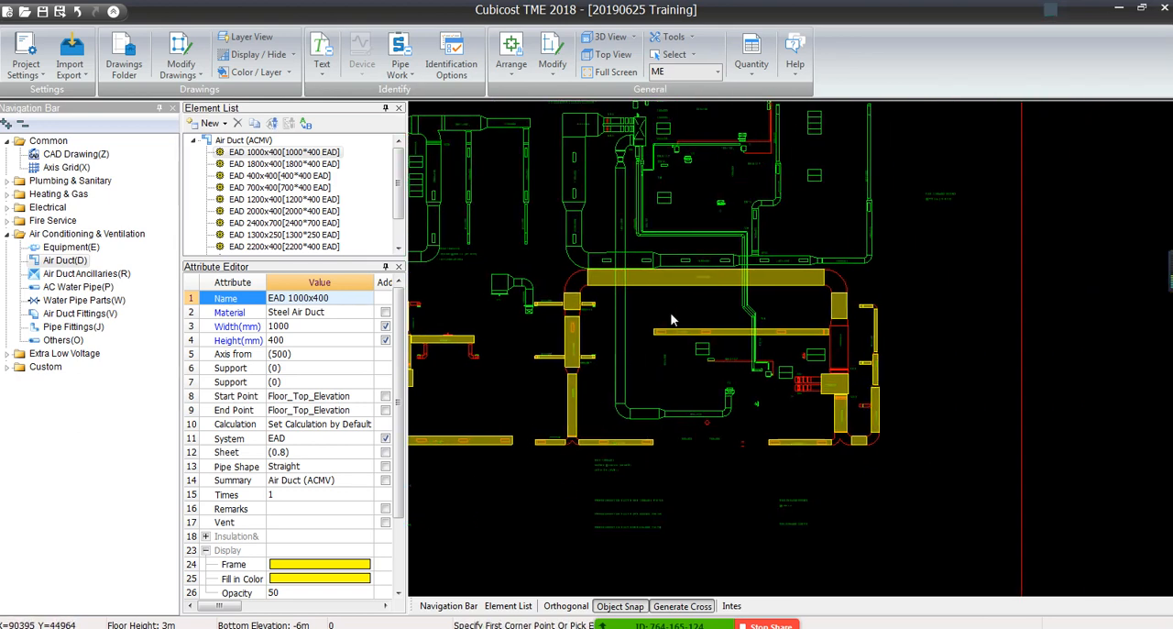
Select the EAD 2200x400 duct element for the unidentified vertical 2200x400 section above the VCD
scroll(822, 303, "up", 3)
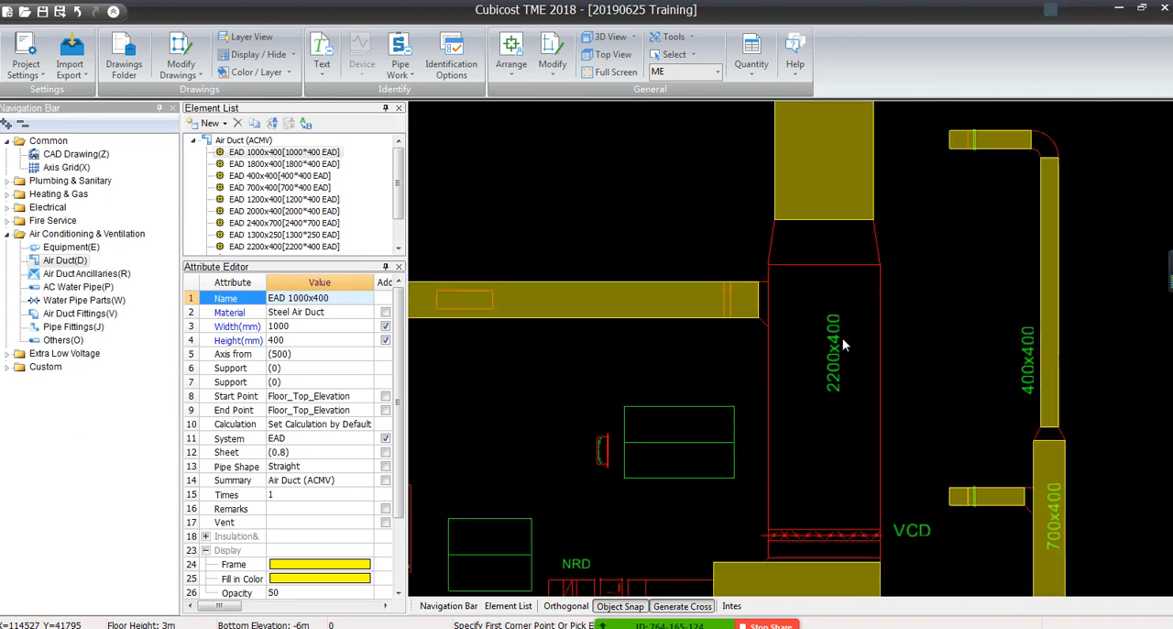
mouse_move(842, 337)
middle_mouse_down()
mouse_move(816, 322)
mouse_move(854, 327)
middle_mouse_up()
scroll(854, 327, "up", 2)
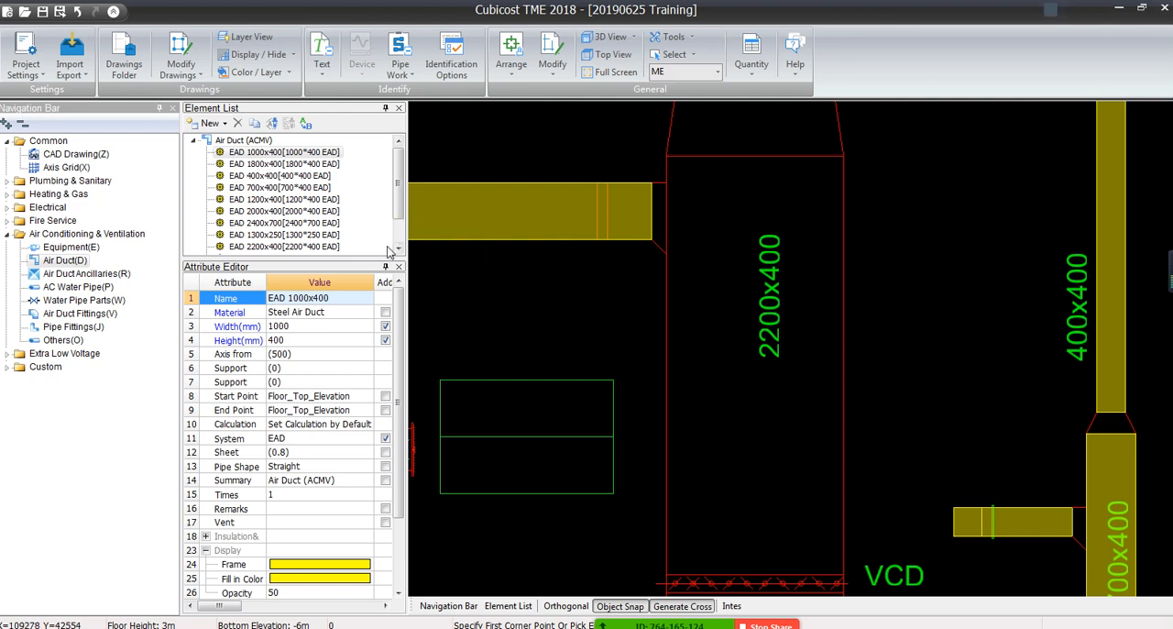
left_click(341, 248)
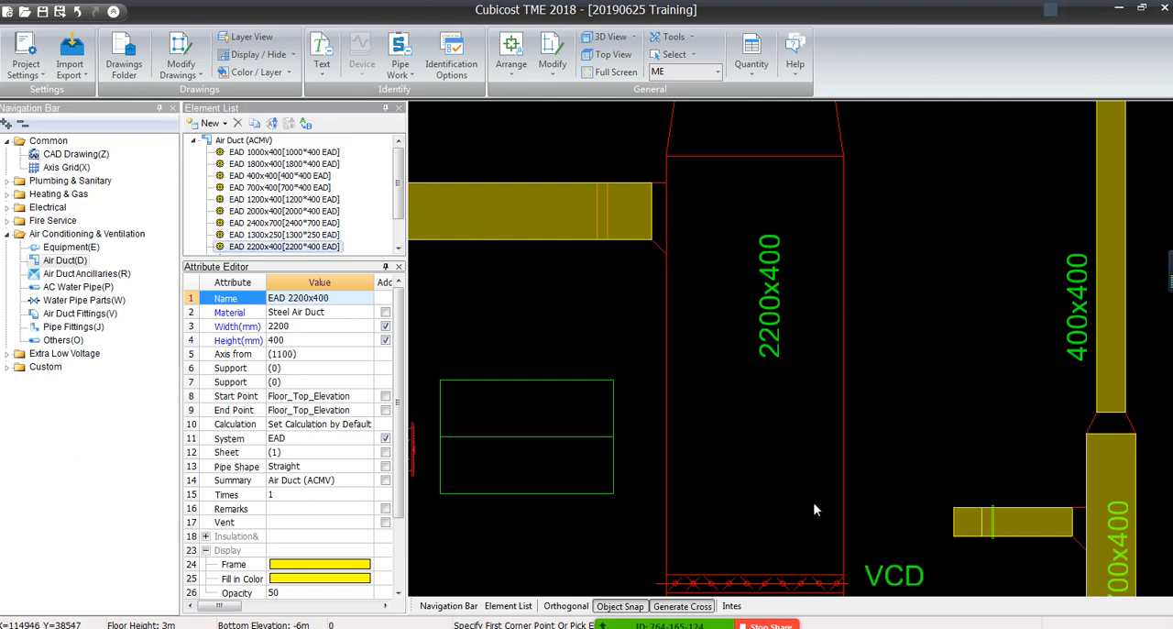
Try to identify the vertical 2200x400 duct from its two sidelines with the Double Line command
left_click(399, 72)
left_click(430, 108)
left_click_drag(861, 428, 640, 456)
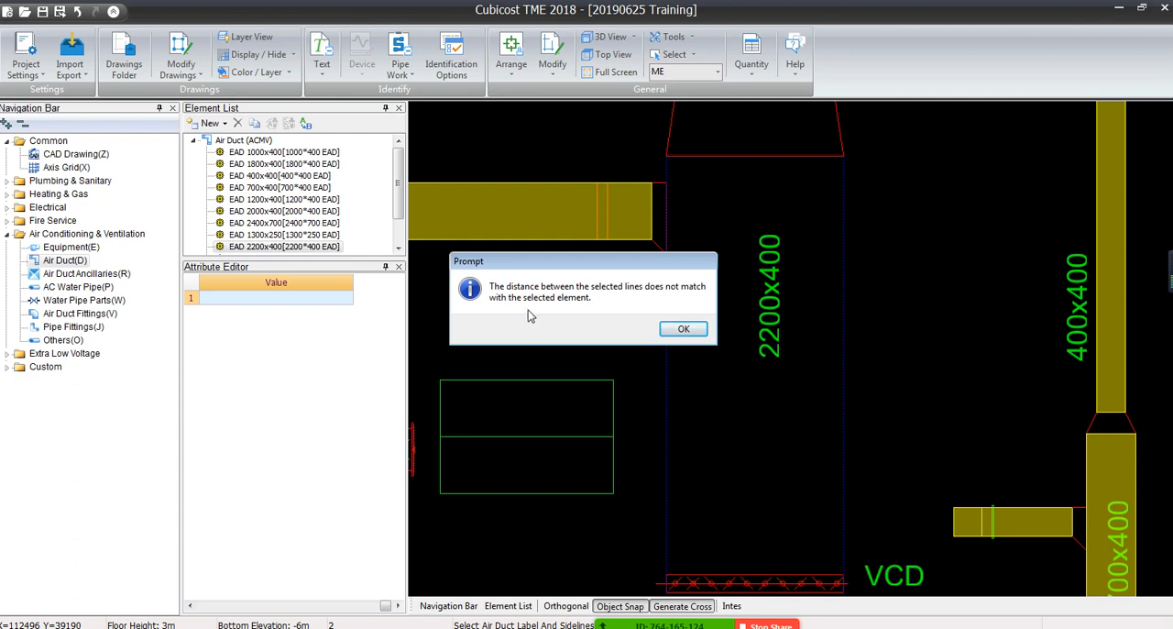
left_click(681, 328)
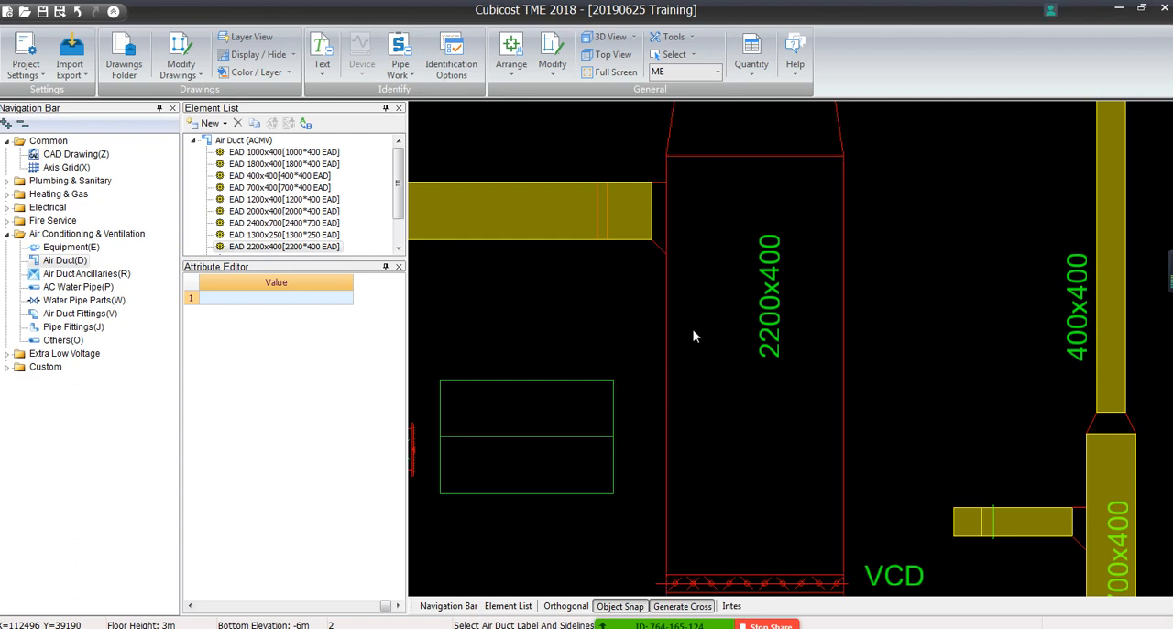
Measure the distance between the two sidelines of the vertical 2200x400 section along its upper edge
left_click(674, 36)
left_click(687, 54)
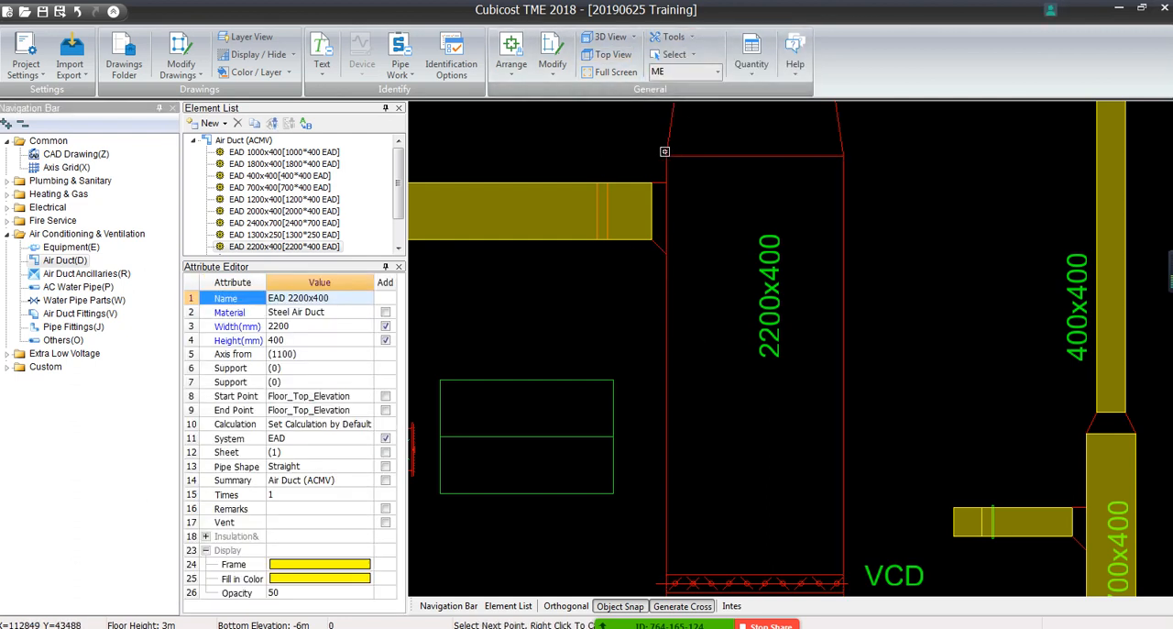
left_click(667, 156)
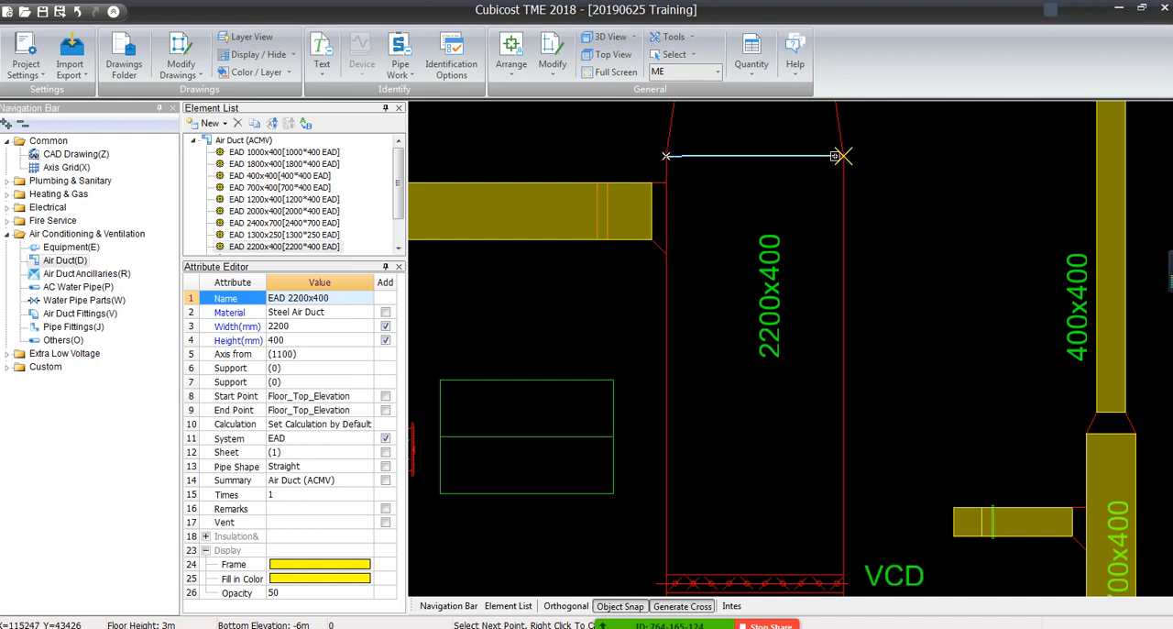
left_click(842, 156)
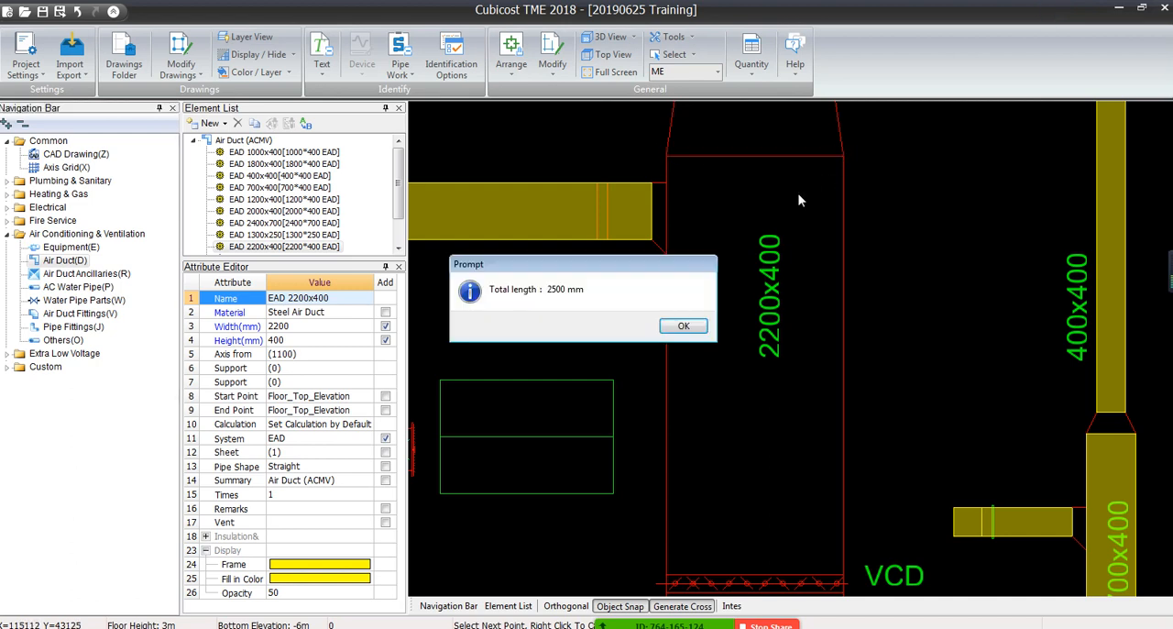
left_click_drag(651, 258, 610, 214)
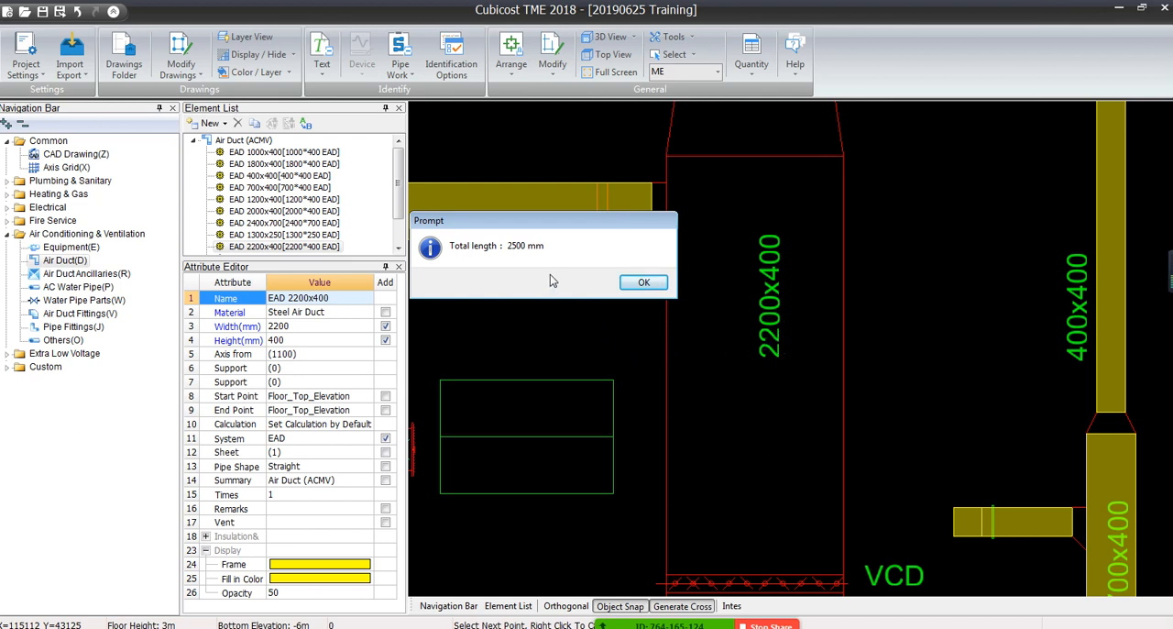
left_click(643, 282)
scroll(649, 287, "down", 3)
scroll(649, 286, "down", 2)
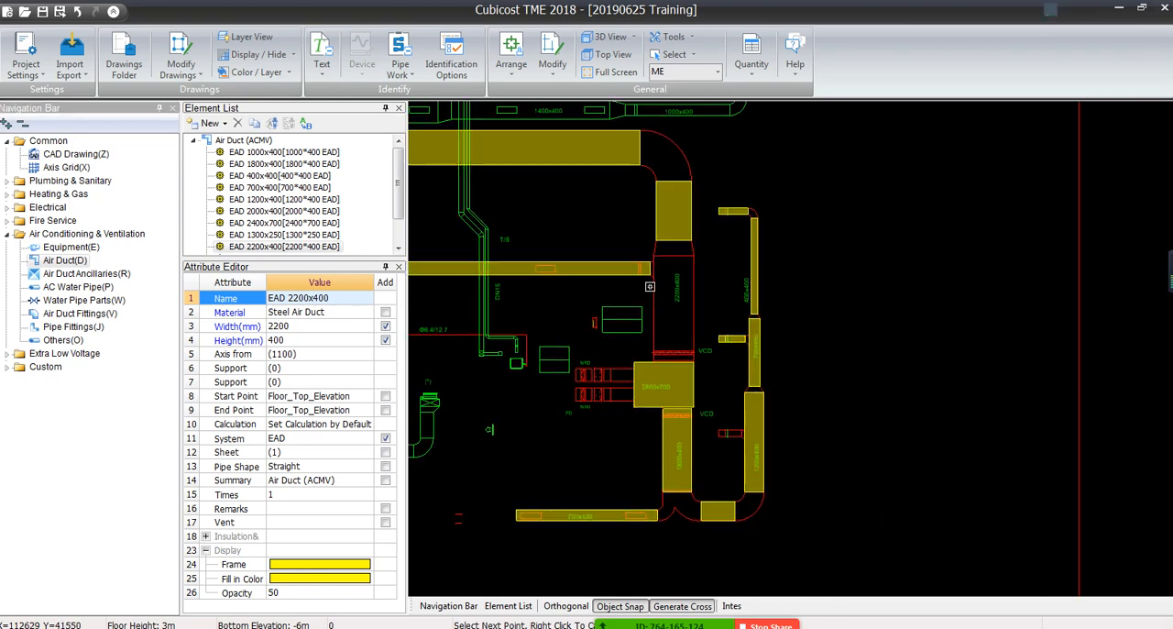
scroll(669, 228, "up", 3)
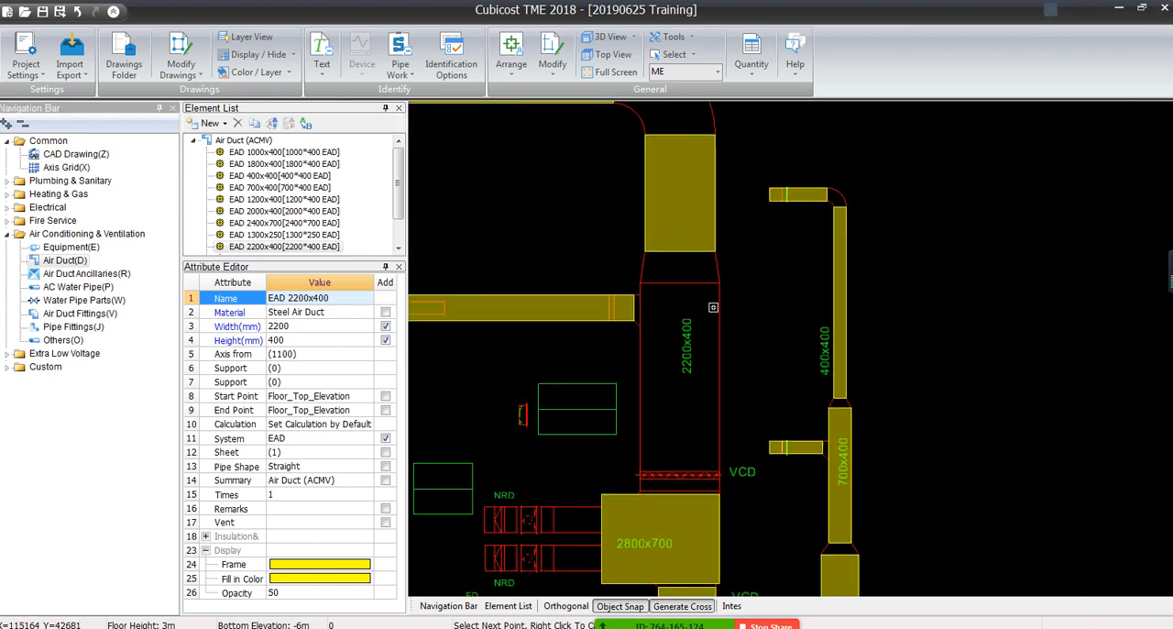
scroll(689, 336, "up", 2)
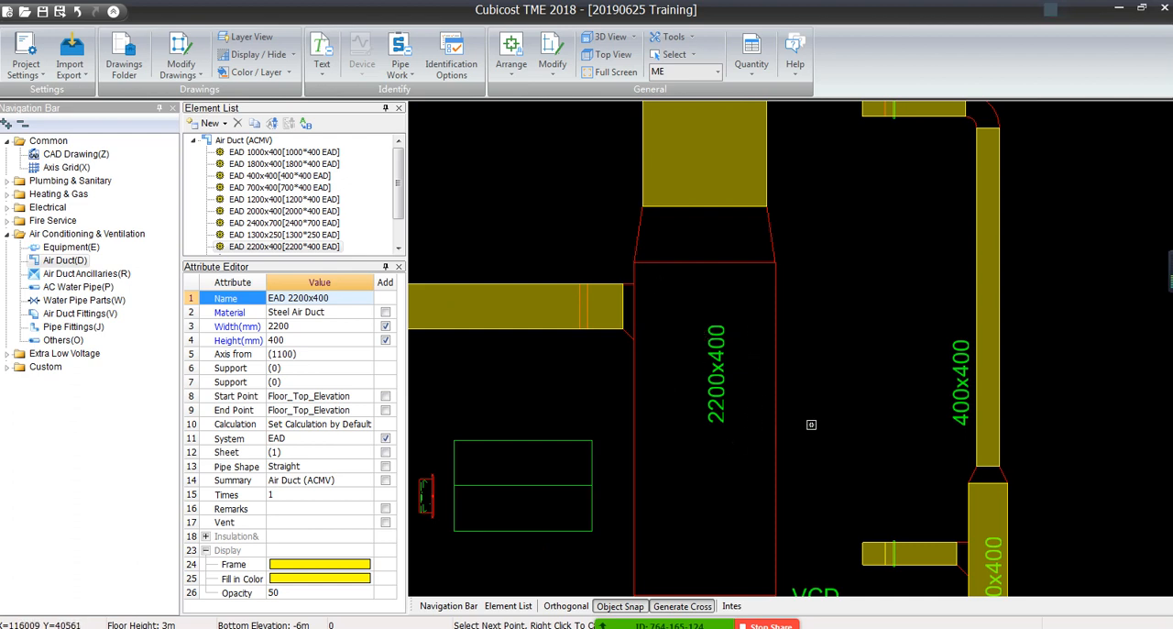
left_click(408, 71)
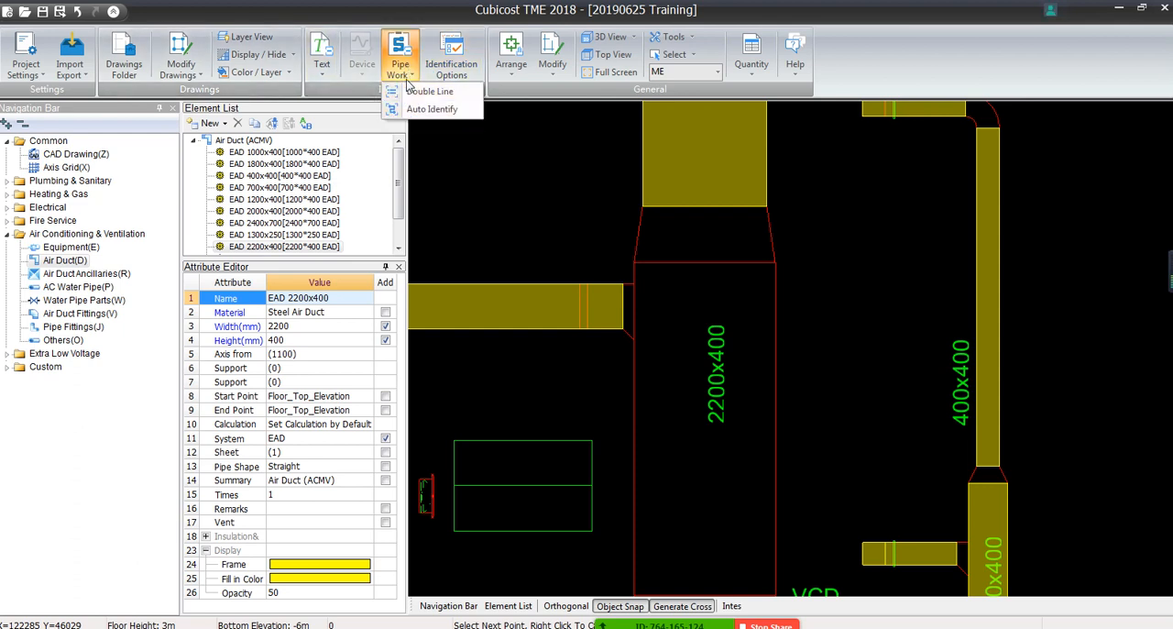
left_click(421, 92)
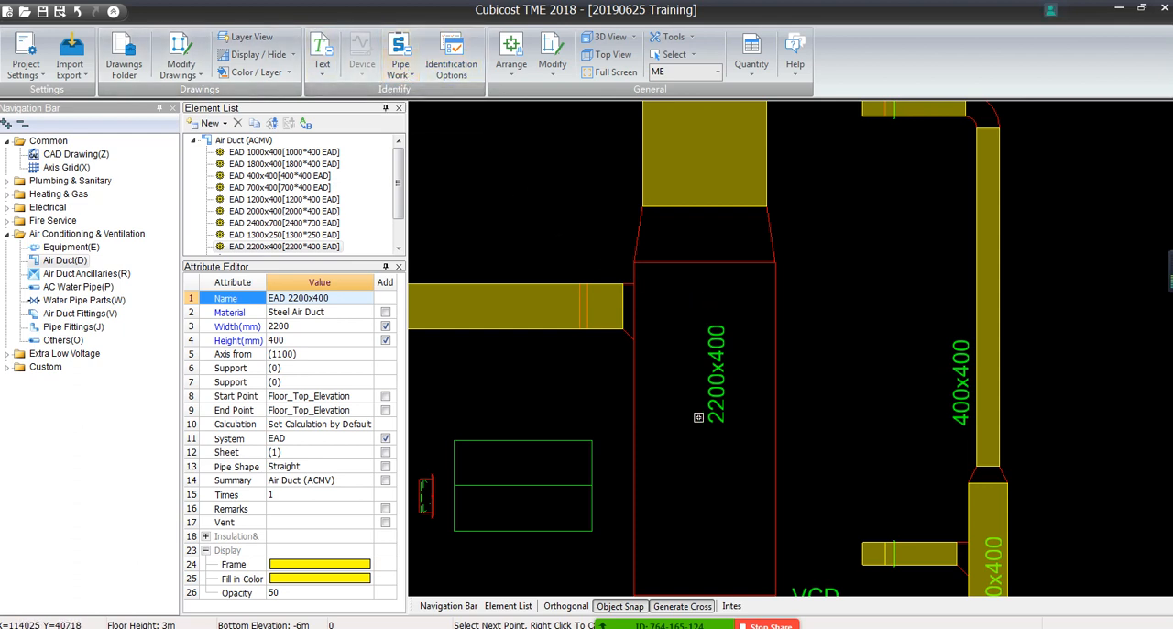
right_click(552, 159)
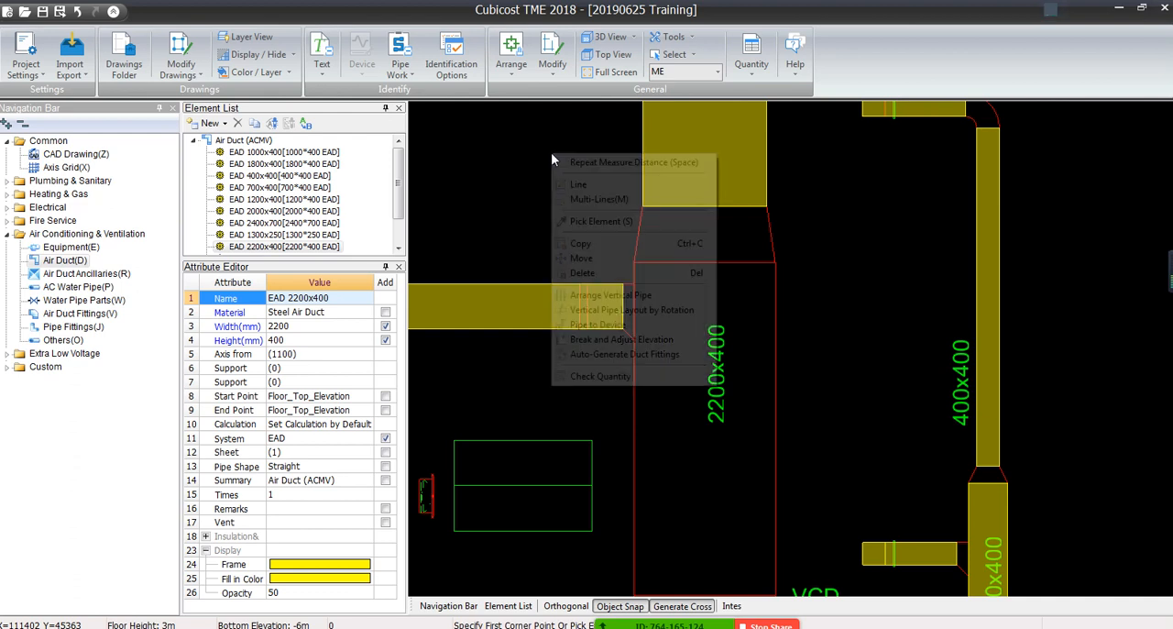
left_click(509, 214)
right_click(506, 211)
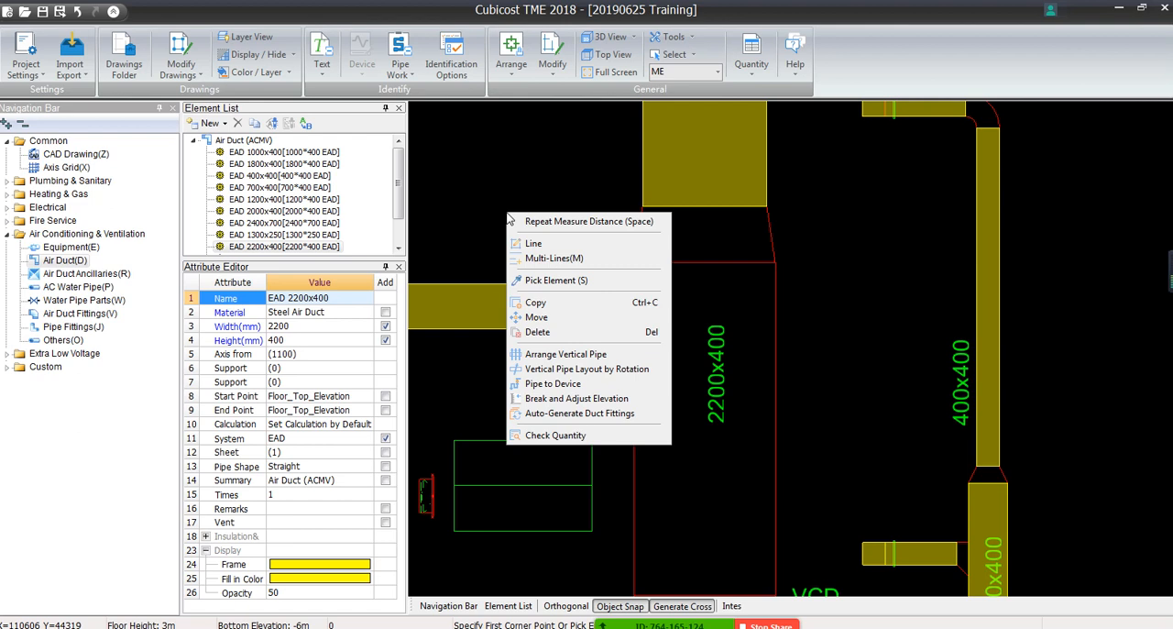
left_click(503, 217)
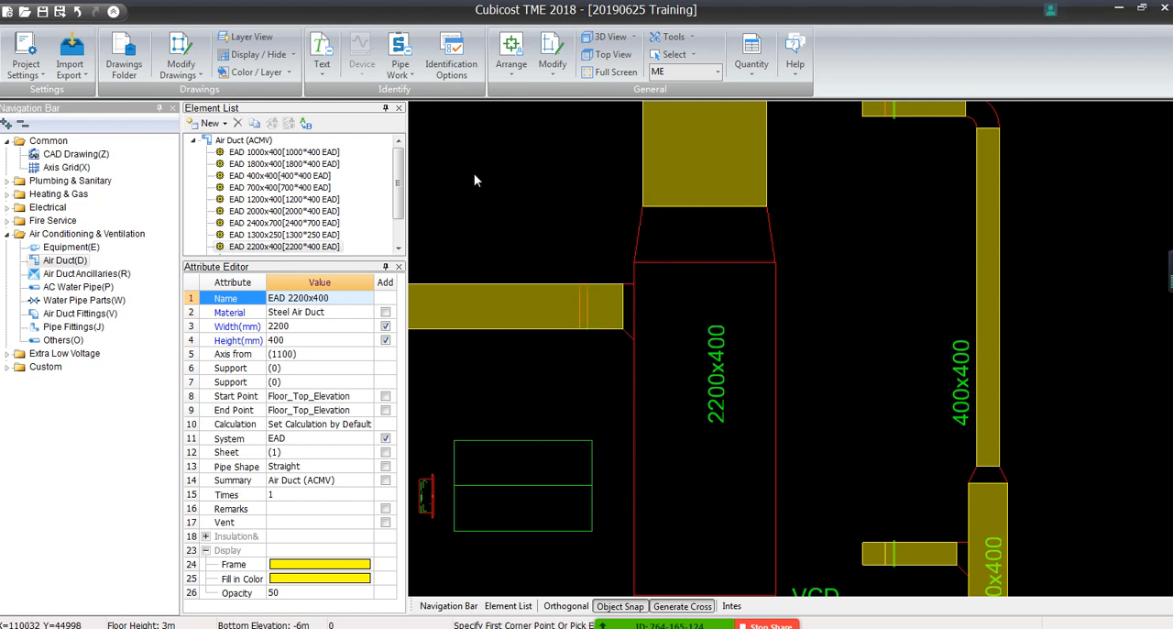
right_click(544, 189)
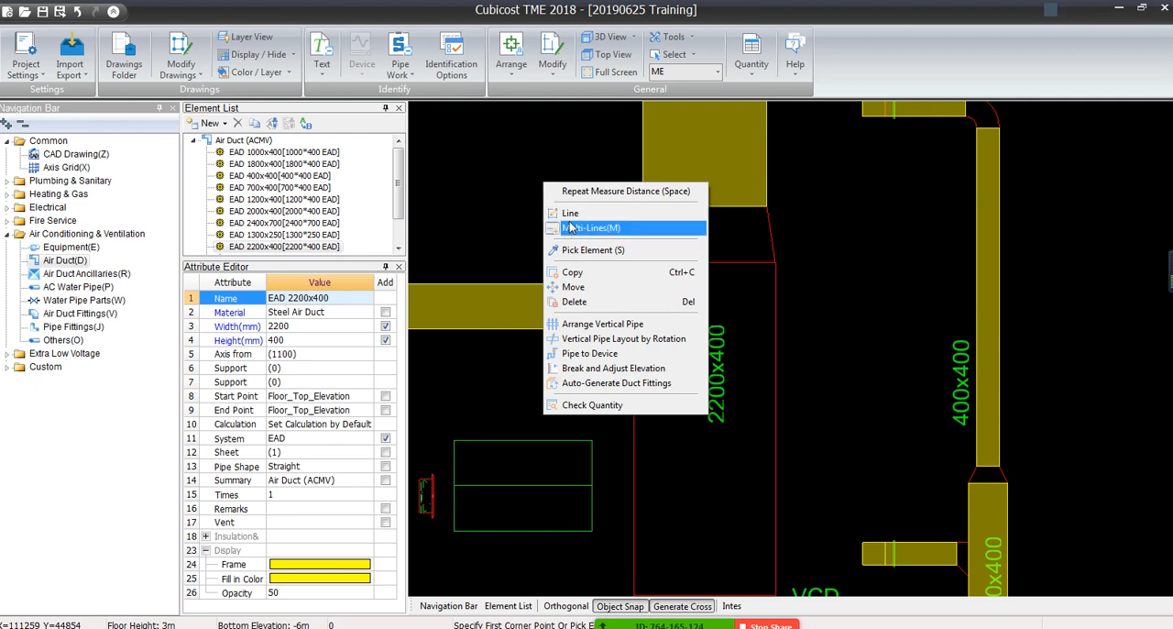
left_click(571, 216)
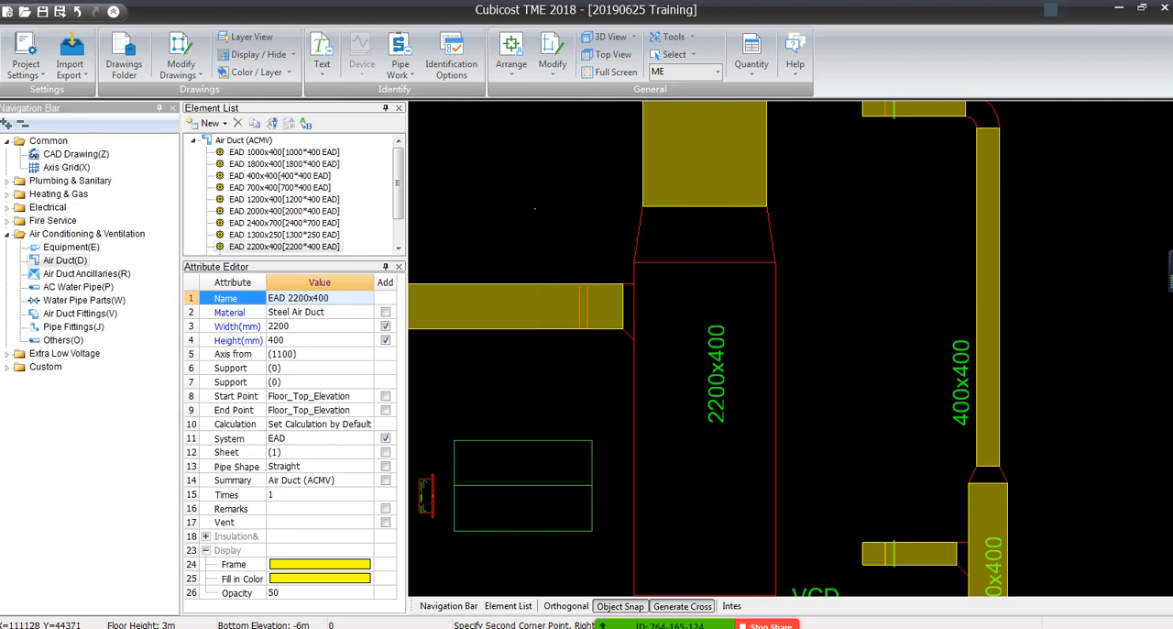
right_click(535, 208)
Draw the missing EAD 2200x400 duct with the Line command in Orthogonal mode, from the vertical duct's lower end down to the 2800x700 duct
middle_click_drag(714, 358, 693, 271)
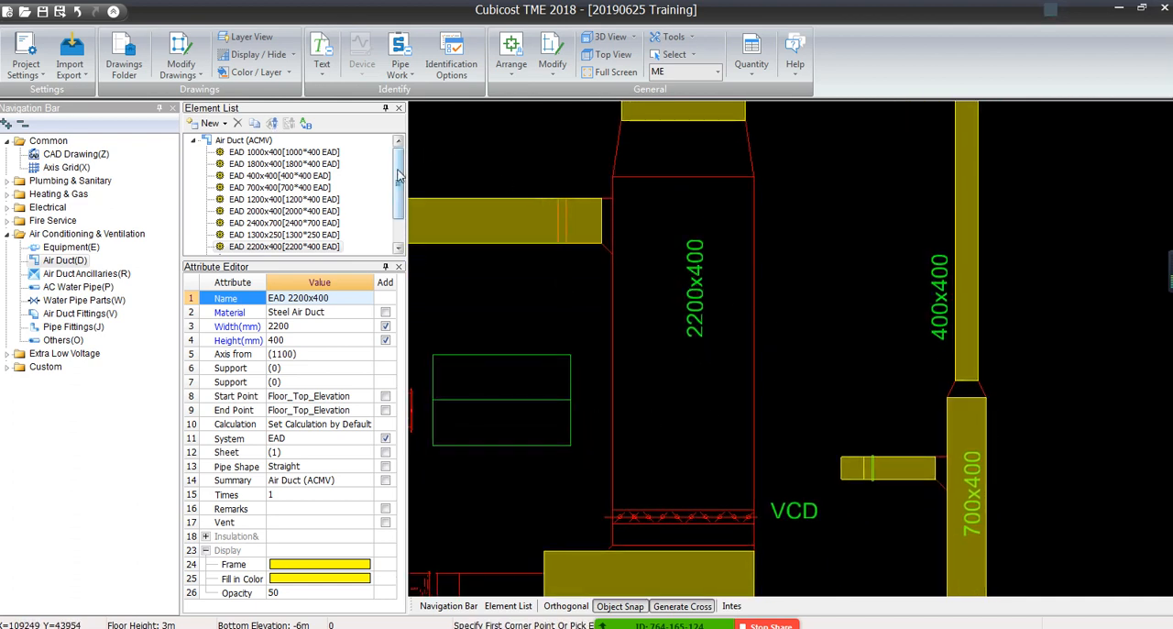
scroll(398, 220, "down", 1)
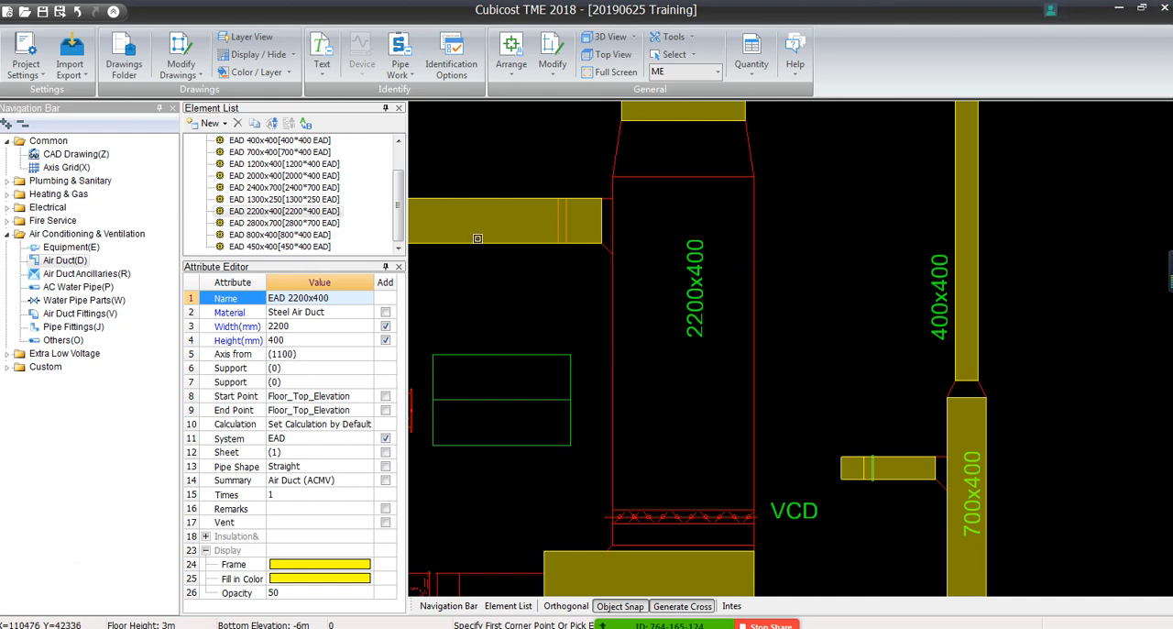
right_click(552, 285)
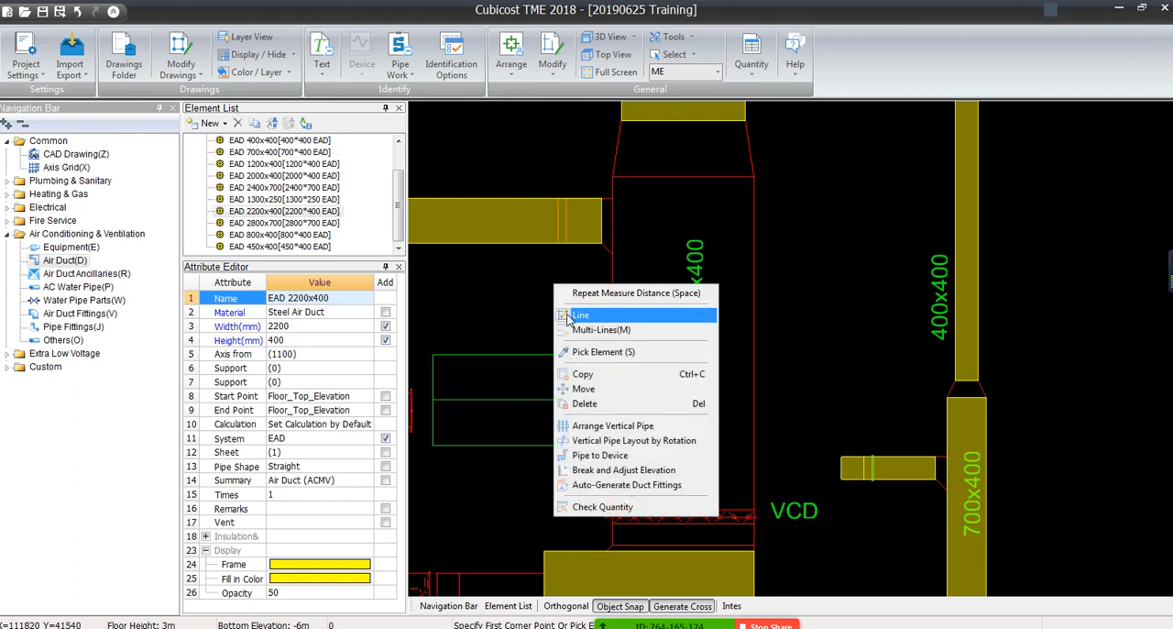
left_click(580, 315)
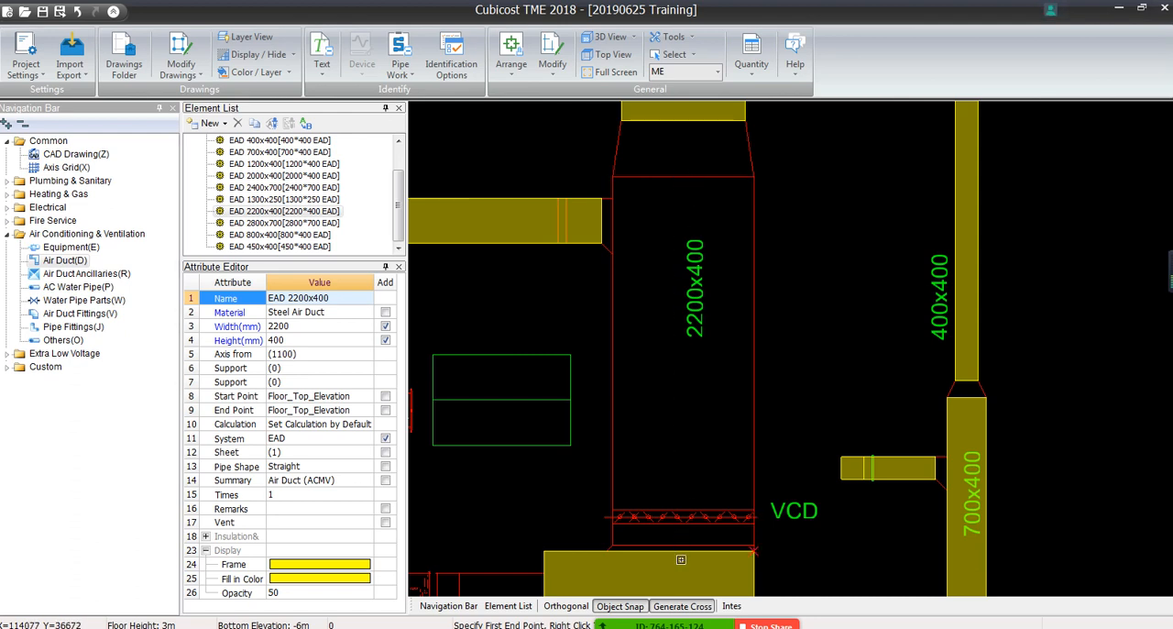
left_click(682, 119)
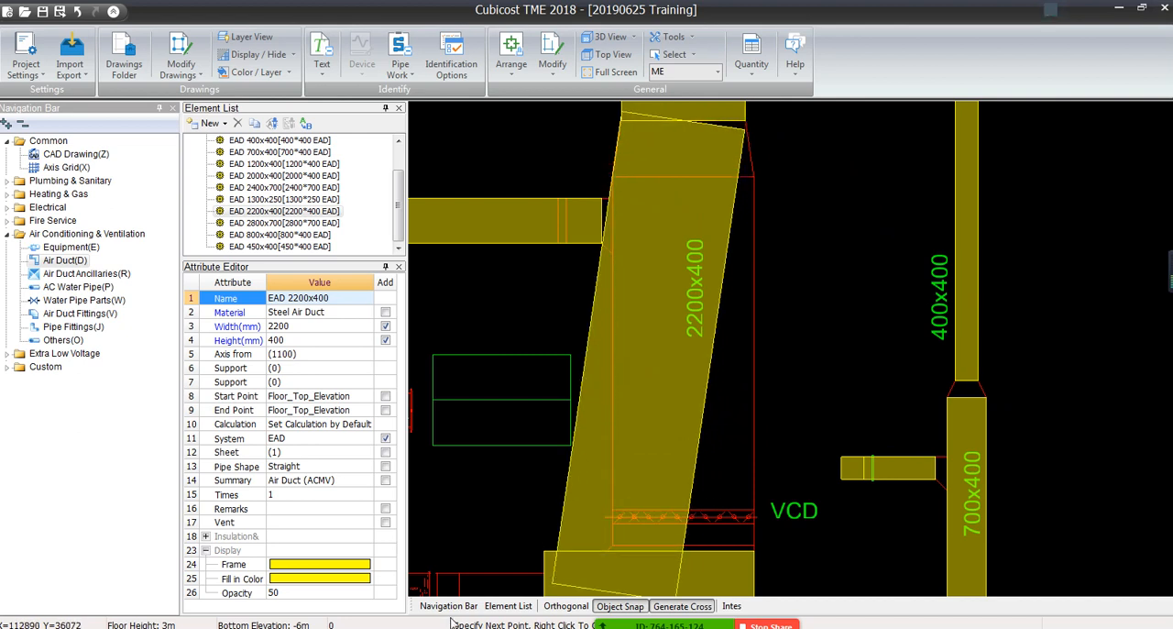
left_click(565, 608)
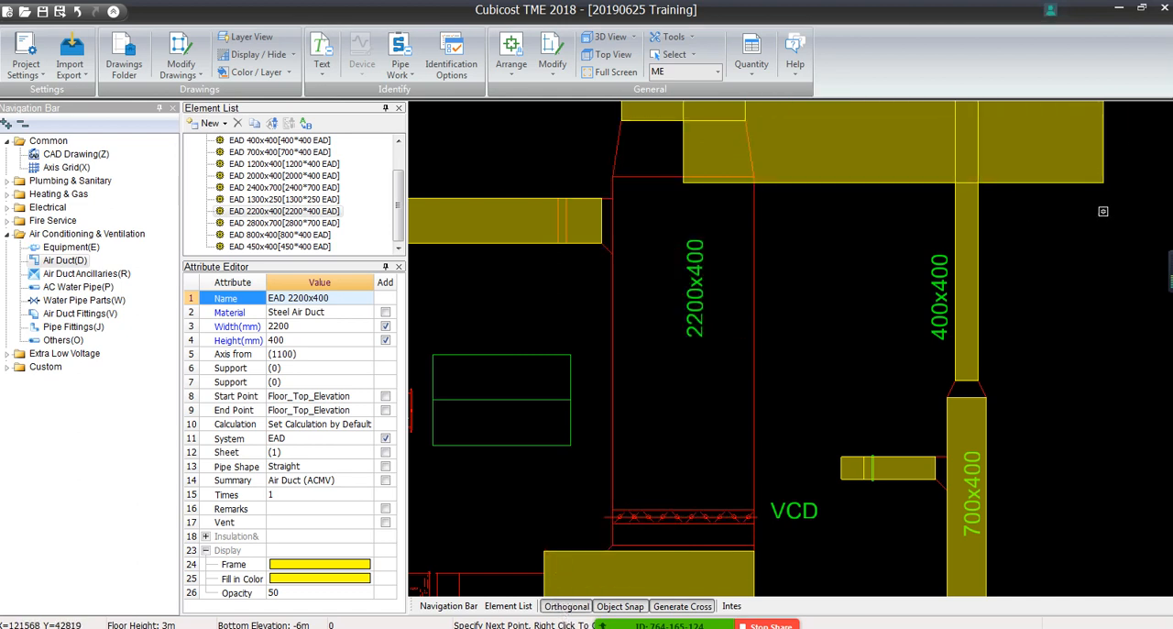
scroll(1101, 209, "down", 4)
middle_click_drag(1094, 202, 794, 387)
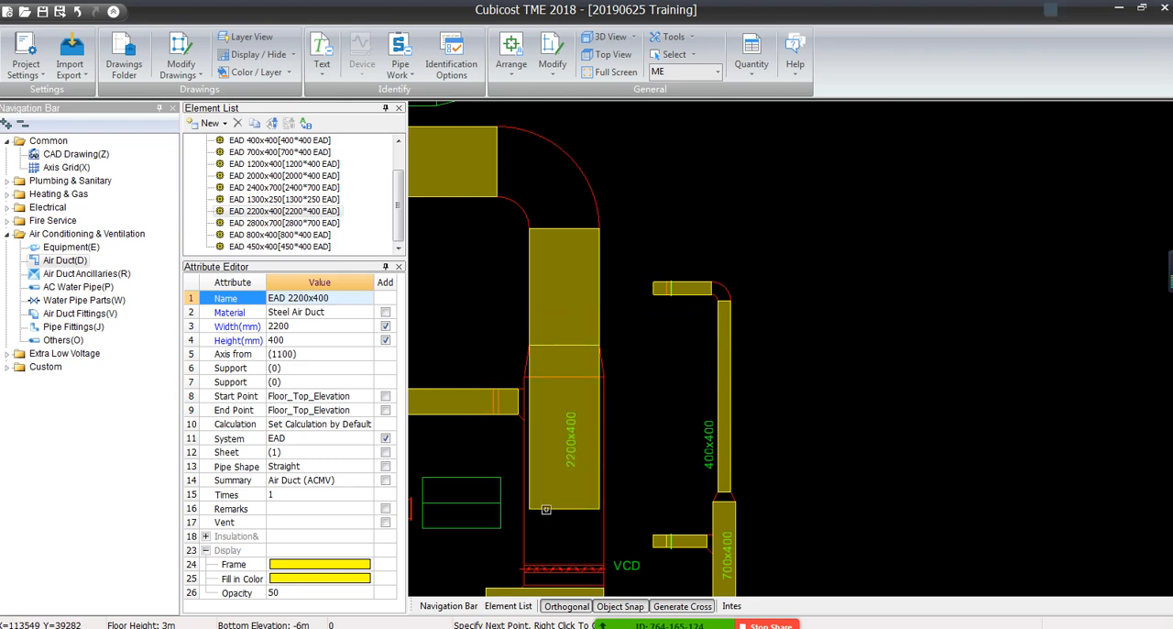
middle_click_drag(550, 526, 730, 284)
scroll(727, 281, "down", 1)
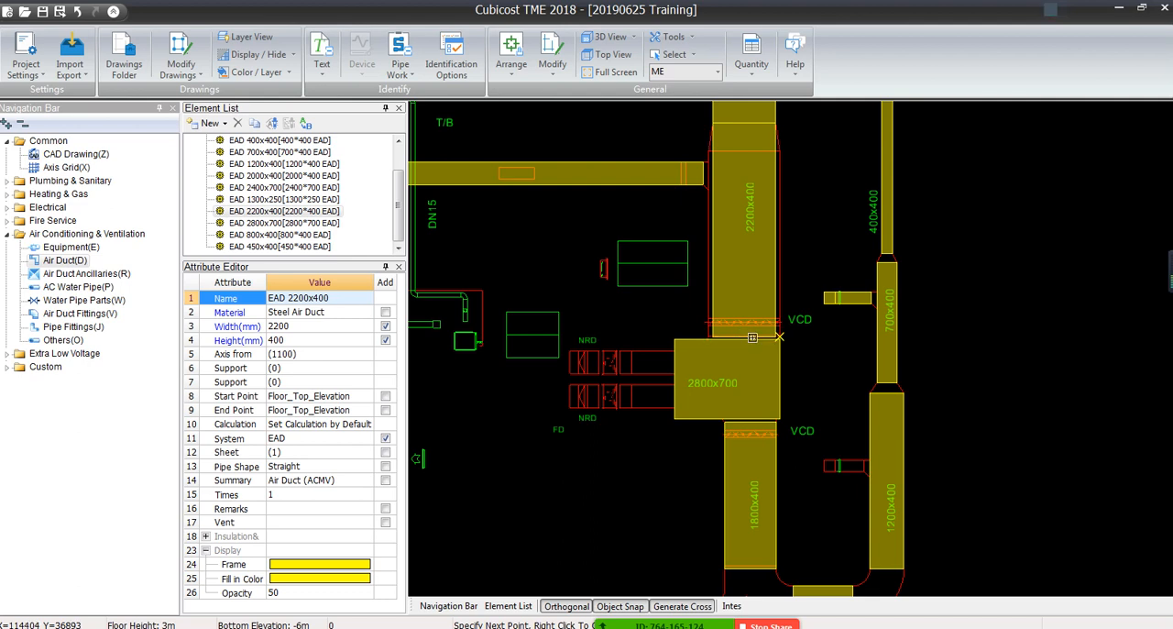
left_click(778, 336)
right_click(778, 337)
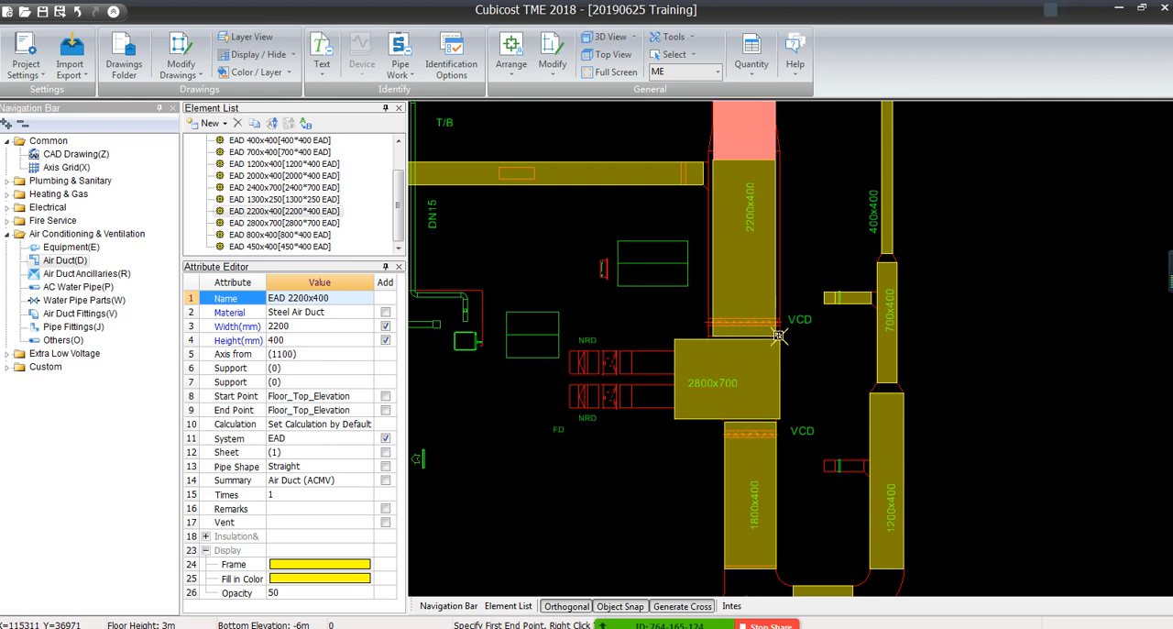
scroll(755, 290, "down", 3)
right_click(749, 246)
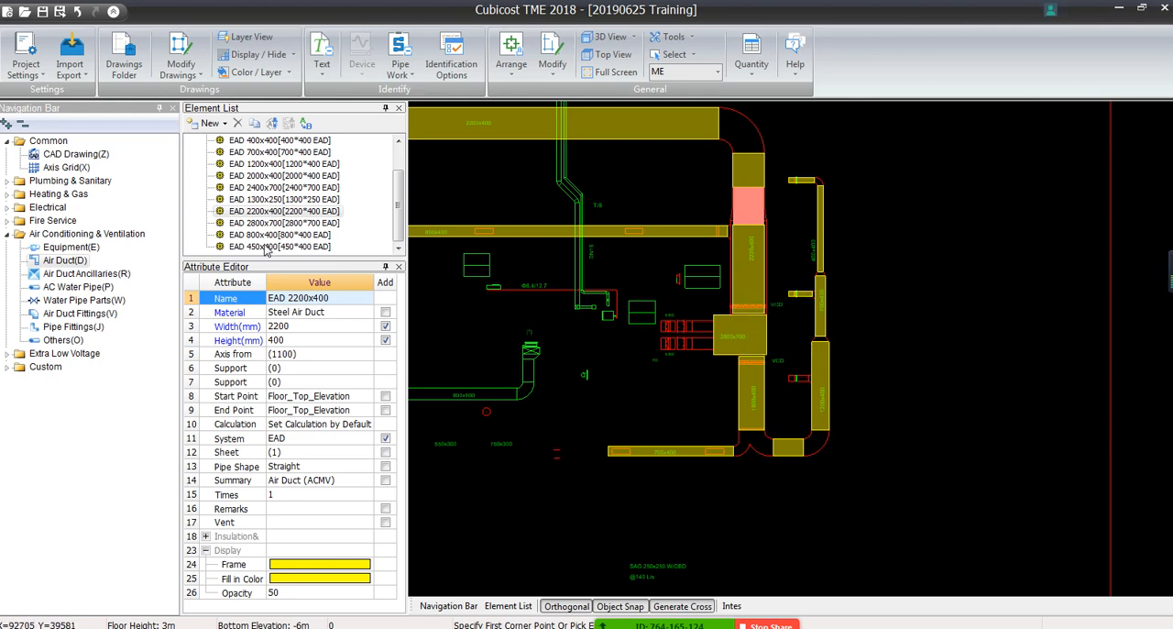
Batch generate the fittings for all identified EAD ducts on the drawing and dismiss the error report
scroll(473, 186, "down", 5)
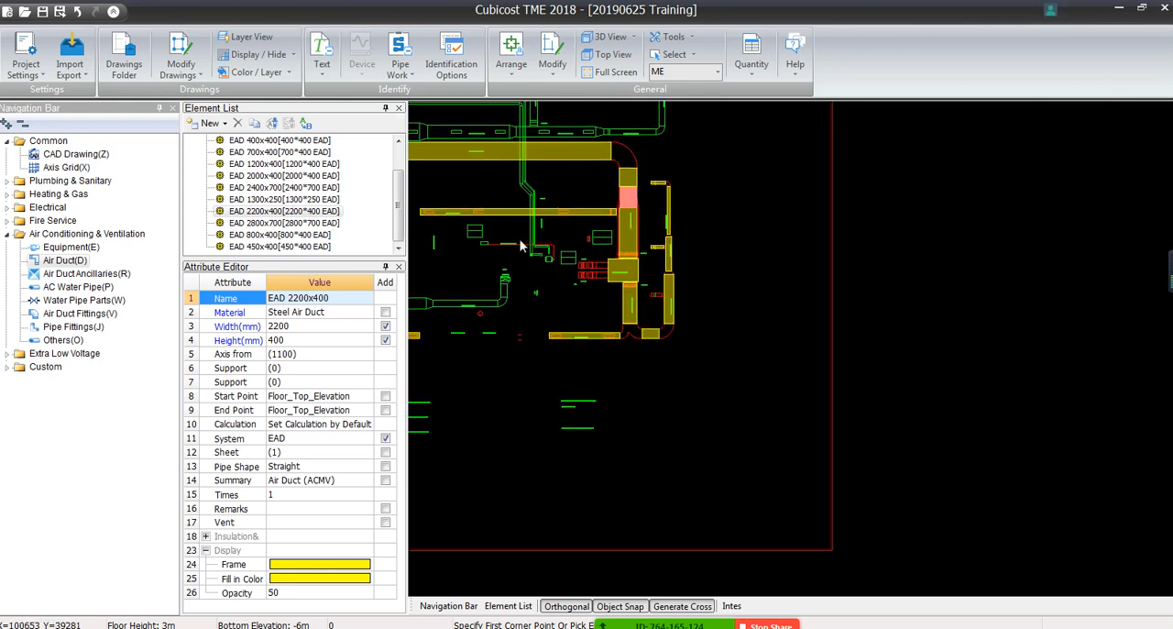
scroll(632, 311, "down", 1)
middle_click_drag(647, 321, 960, 458)
mouse_move(541, 329)
middle_mouse_down()
mouse_move(778, 284)
mouse_move(688, 251)
middle_mouse_up()
scroll(777, 284, "down", 2)
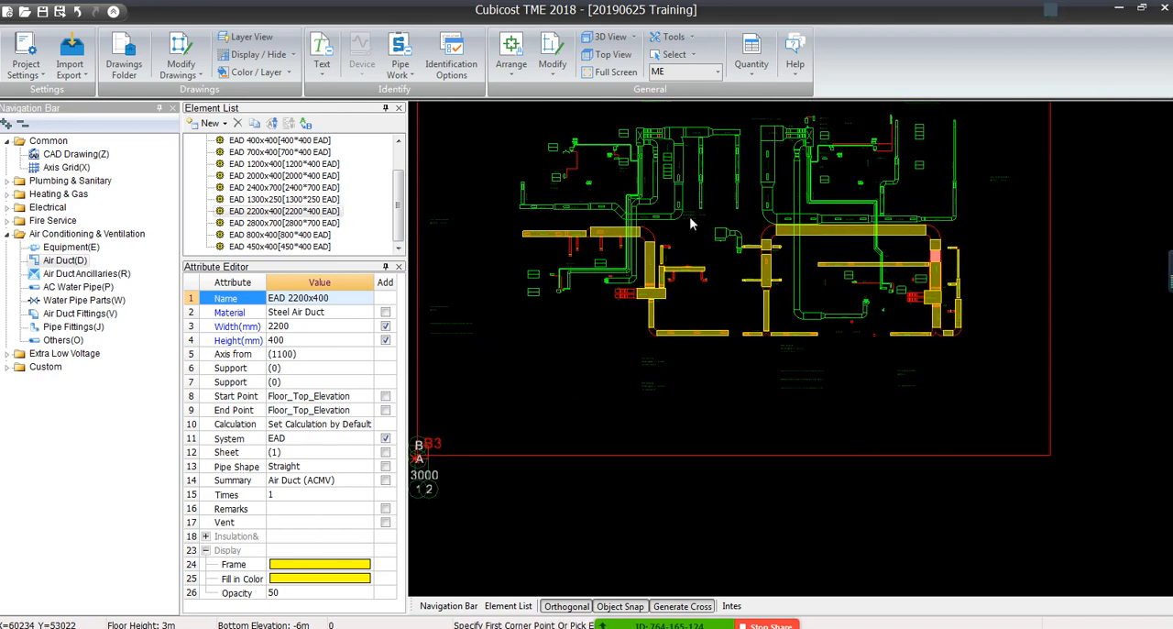
left_click(512, 79)
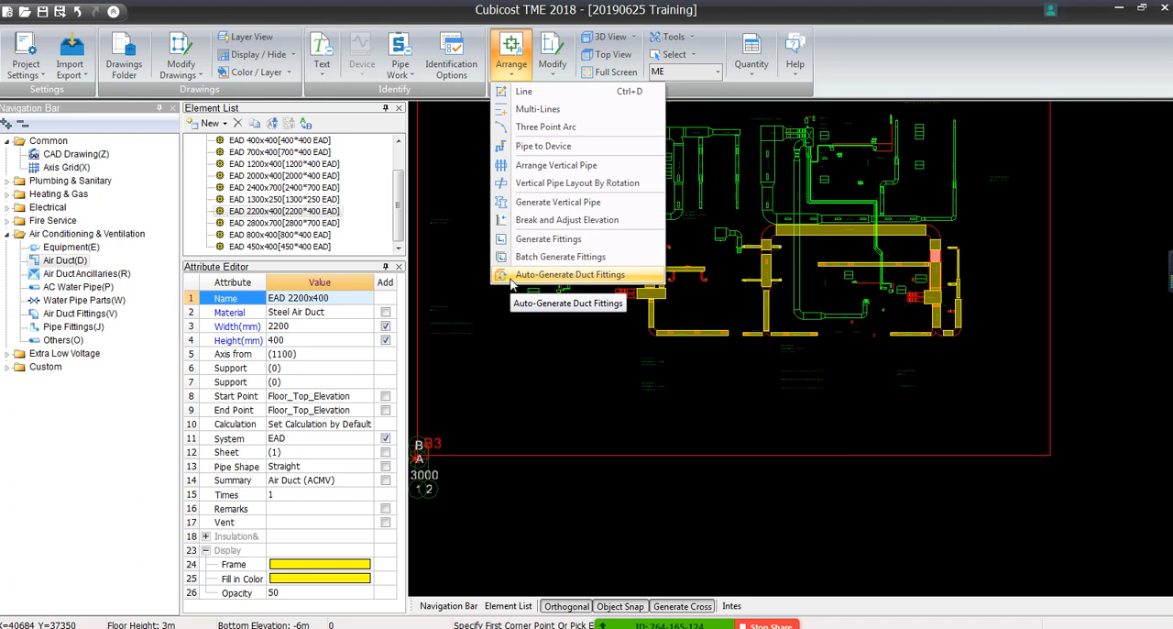
left_click(558, 258)
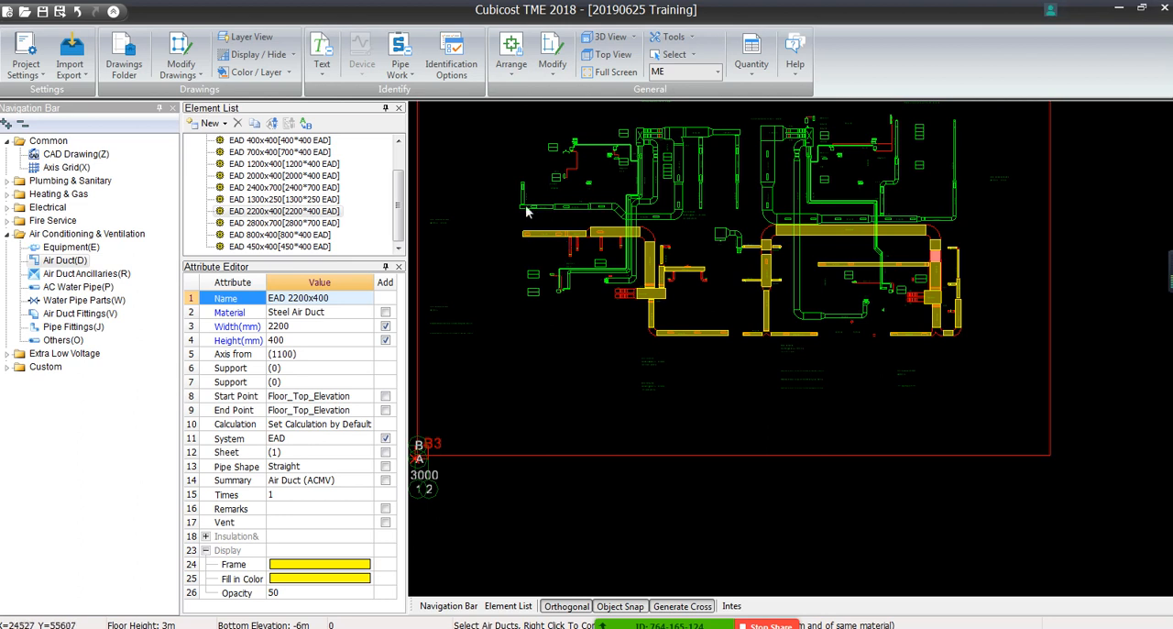
left_click(529, 62)
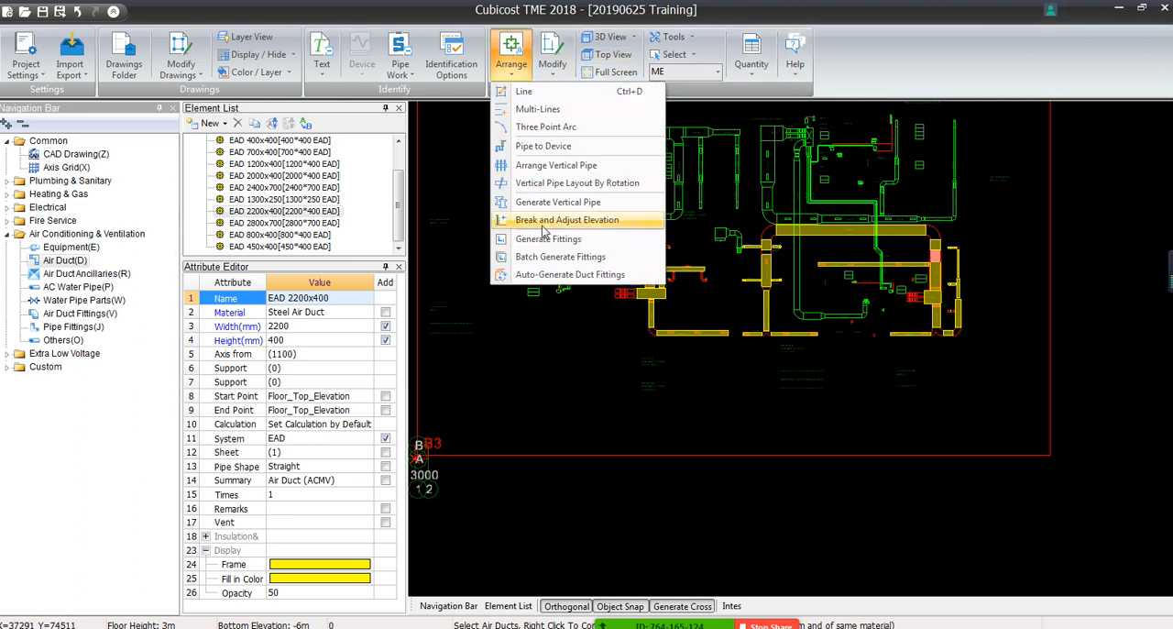
left_click(531, 55)
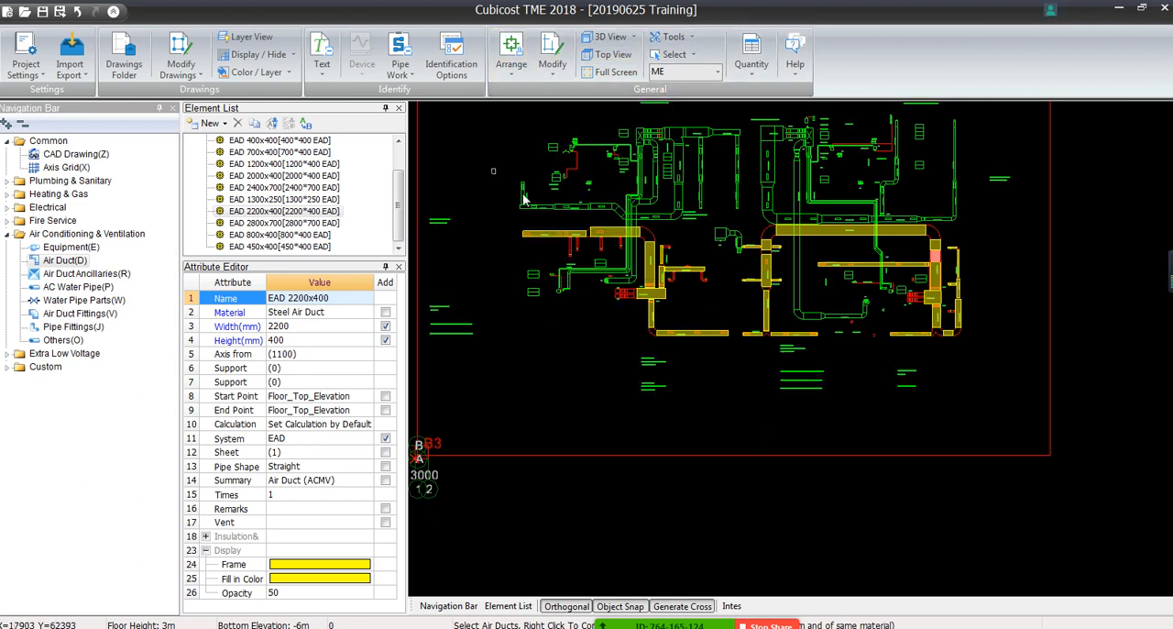
left_click_drag(492, 162, 1008, 379)
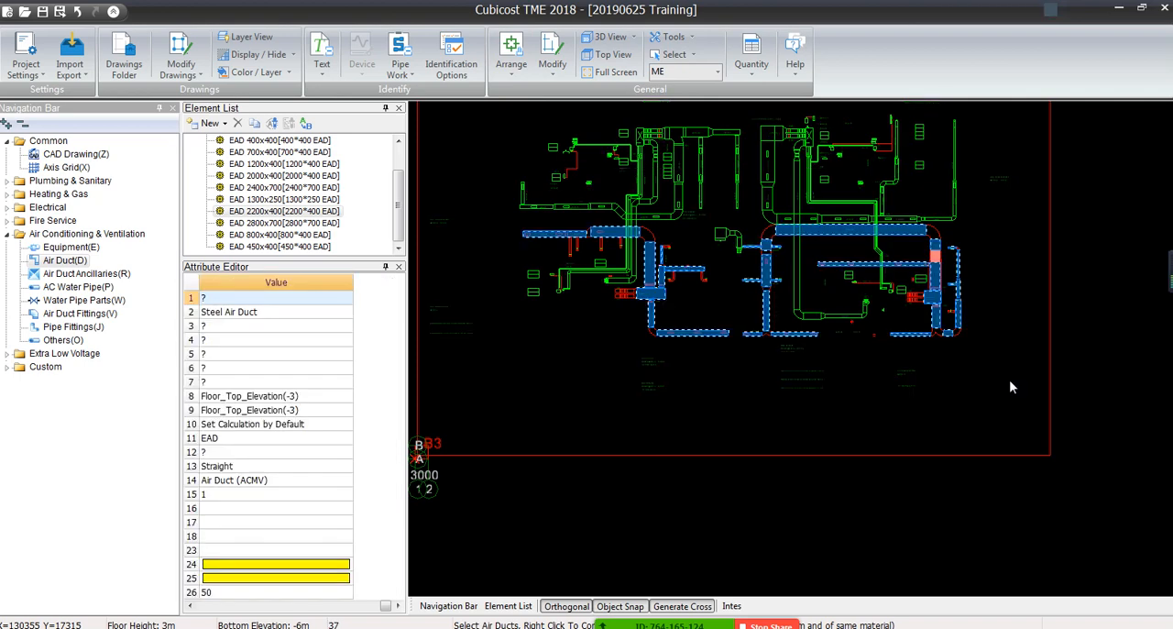
right_click(818, 383)
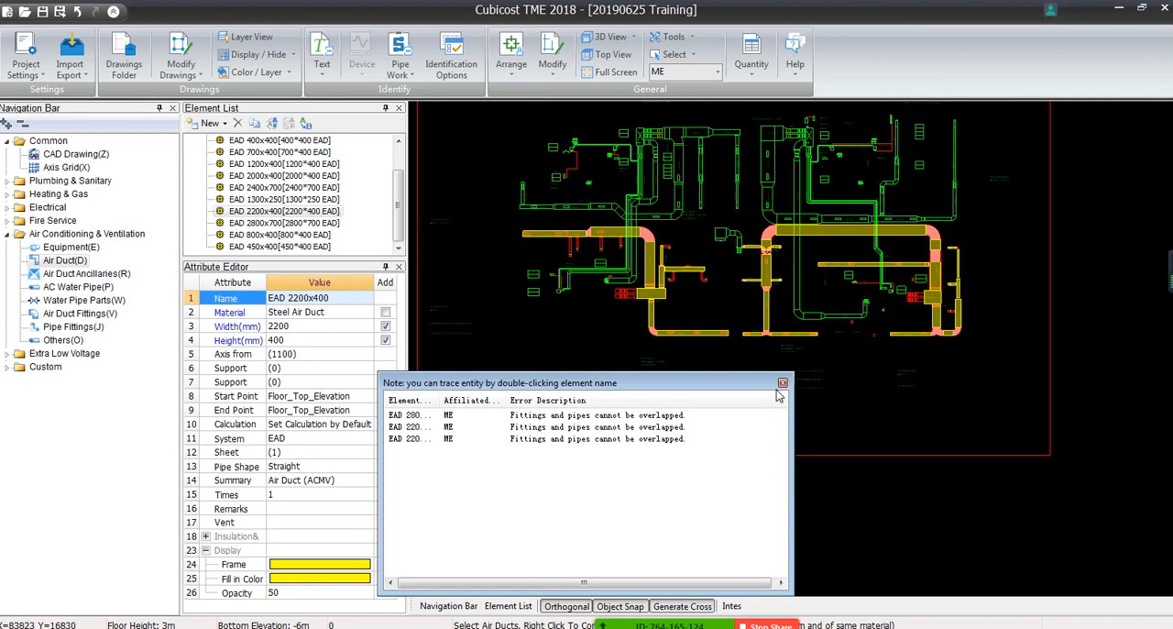
left_click(783, 383)
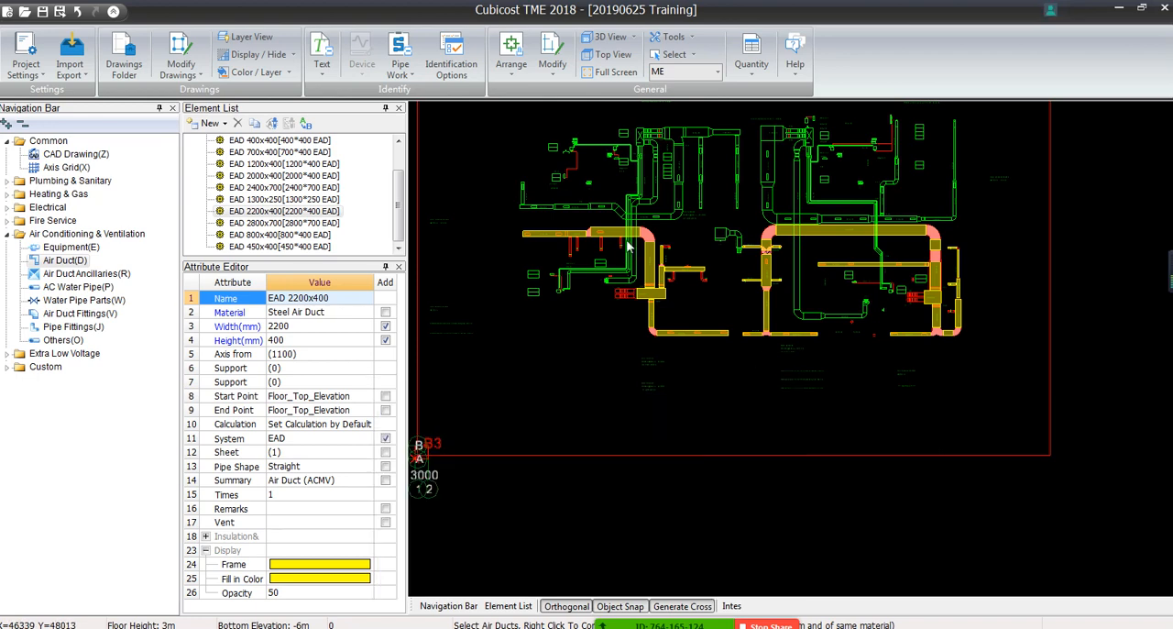
Inspect the generated elbows, reducers, tees and crosses along the EAD duct runs, comparing them with the drawing outlines
scroll(626, 255, "up", 5)
middle_click_drag(628, 249, 969, 252)
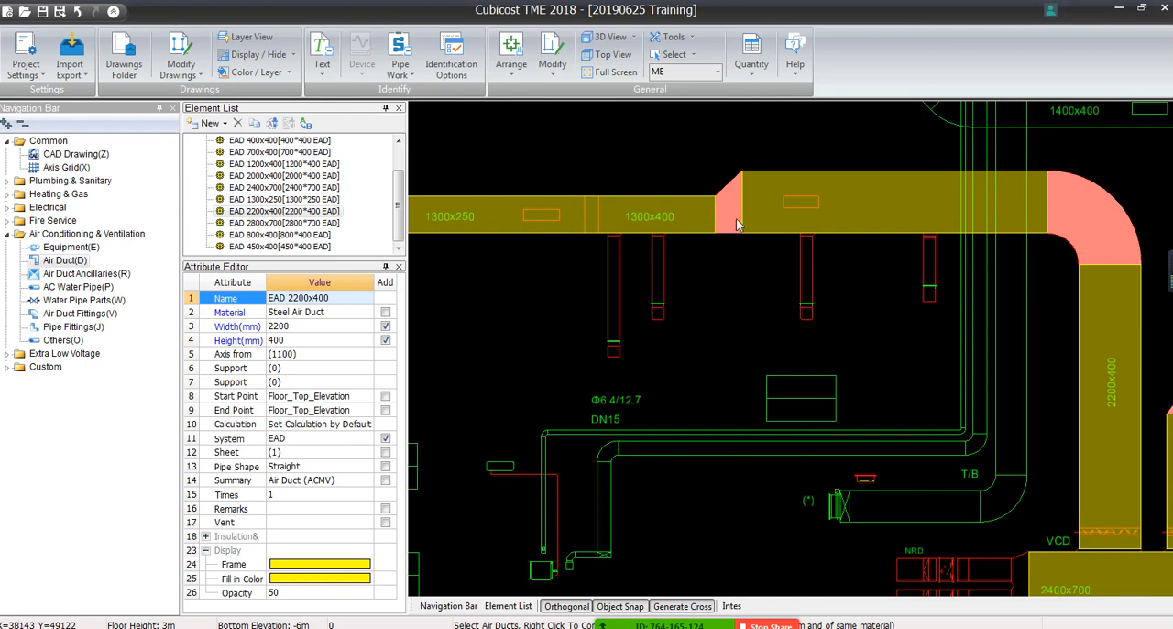
middle_click_drag(1060, 225, 898, 108)
scroll(898, 108, "down", 1)
middle_click_drag(840, 400, 652, 207)
middle_click_drag(826, 112, 785, 336)
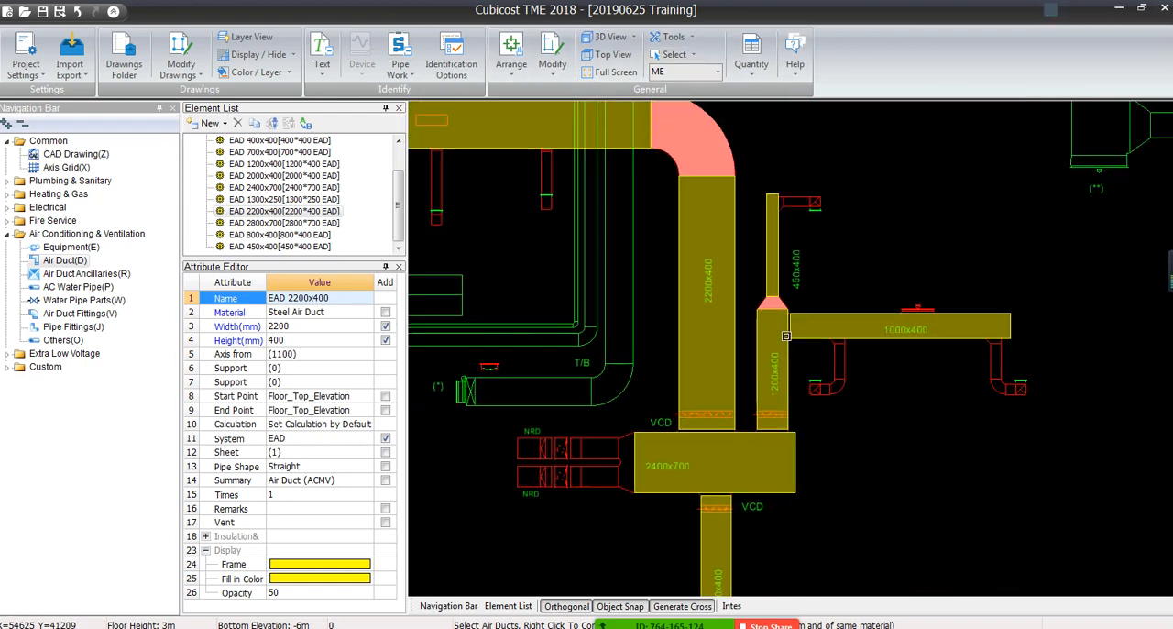
middle_click_drag(768, 492, 645, 202)
middle_click_drag(780, 336, 299, 447)
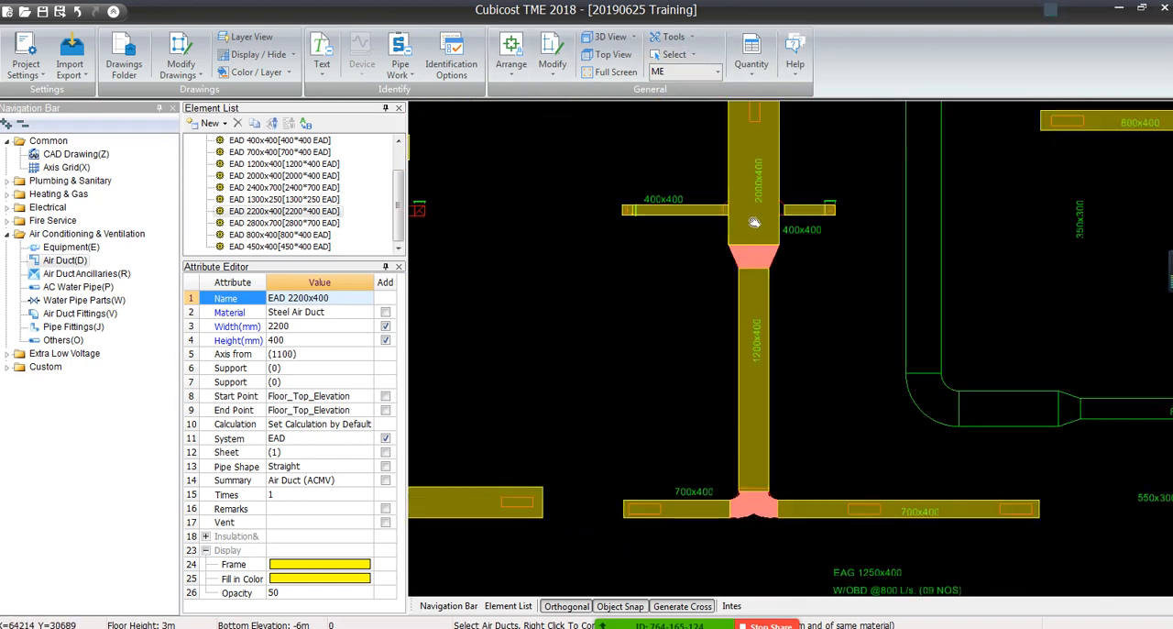
middle_click_drag(972, 243, 913, 523)
scroll(661, 282, "up", 3)
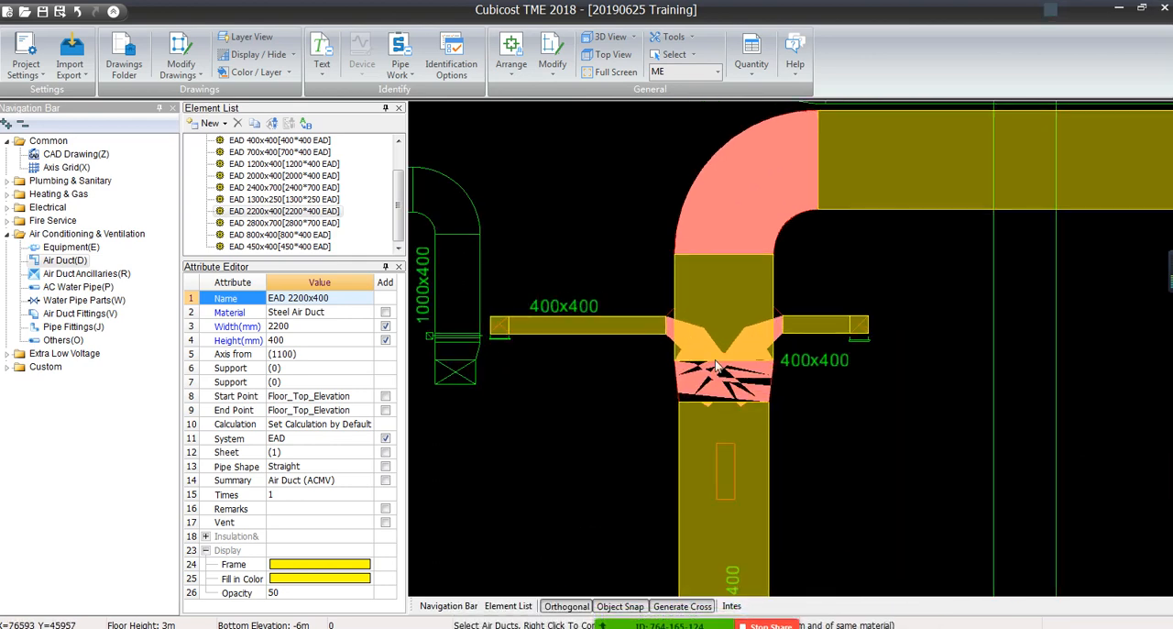
scroll(771, 398, "down", 3)
middle_click_drag(953, 437, 592, 354)
middle_click_drag(1077, 340, 529, 382)
mouse_move(775, 347)
middle_mouse_down()
mouse_move(773, 313)
mouse_move(842, 174)
middle_mouse_up()
scroll(801, 387, "down", 1)
middle_click_drag(650, 330, 1045, 424)
middle_click_drag(678, 296, 1034, 357)
scroll(904, 330, "up", 1)
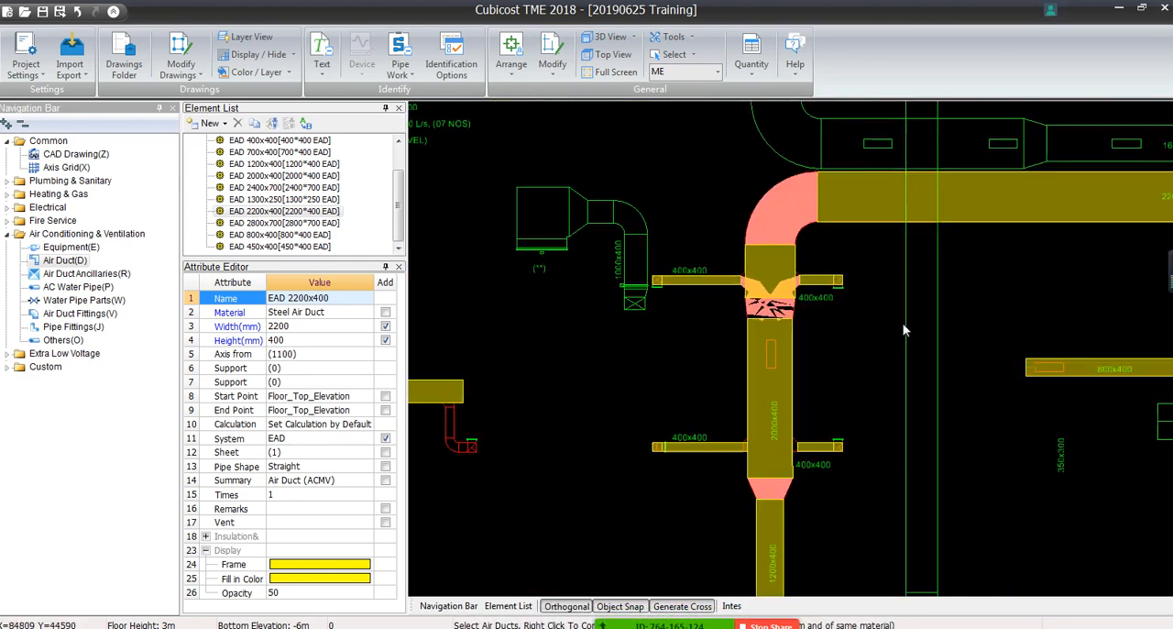
Delete the distorted cross fitting where the upper 400x400 branches meet the 2200x400 and 2000x400 ducts
scroll(904, 330, "up", 3)
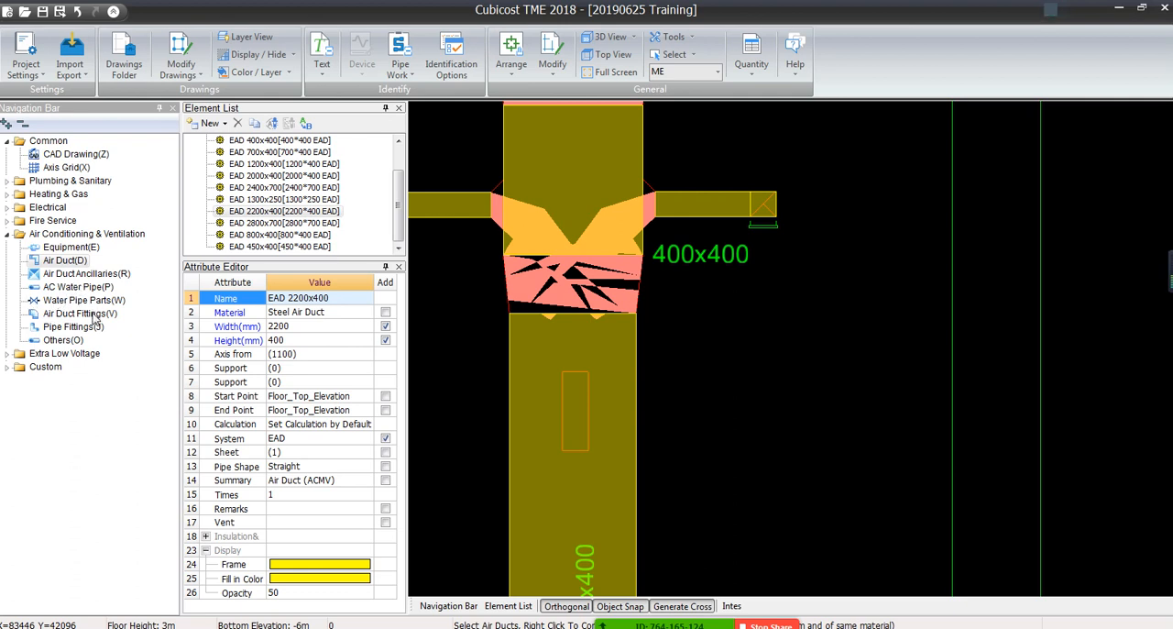
left_click(61, 314)
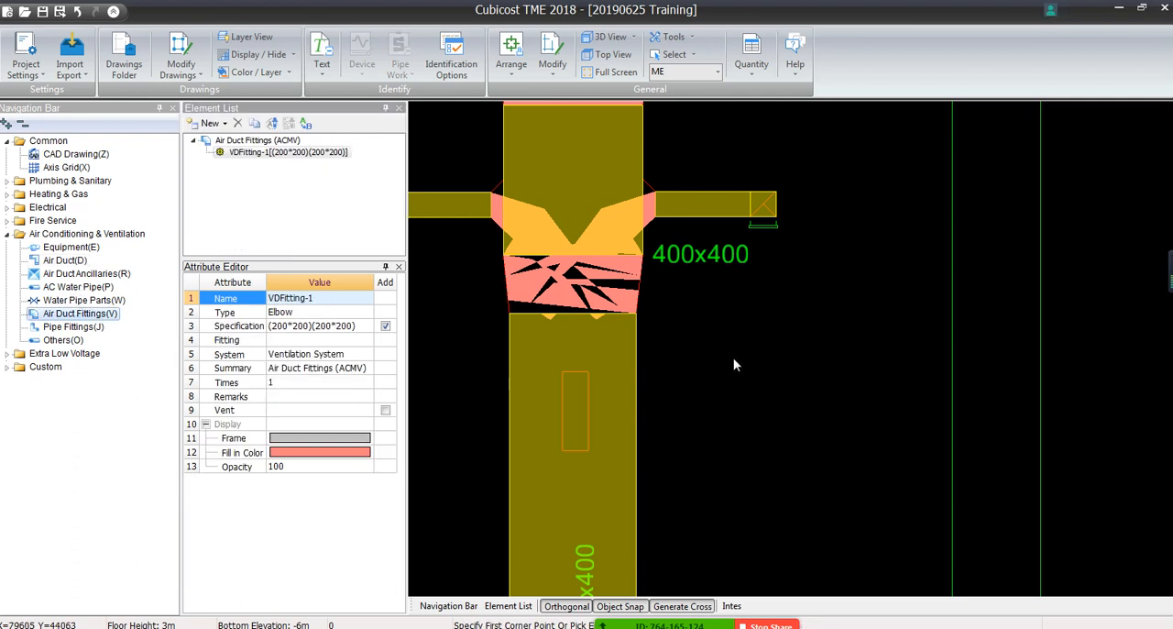
left_click(563, 298)
key("Delete")
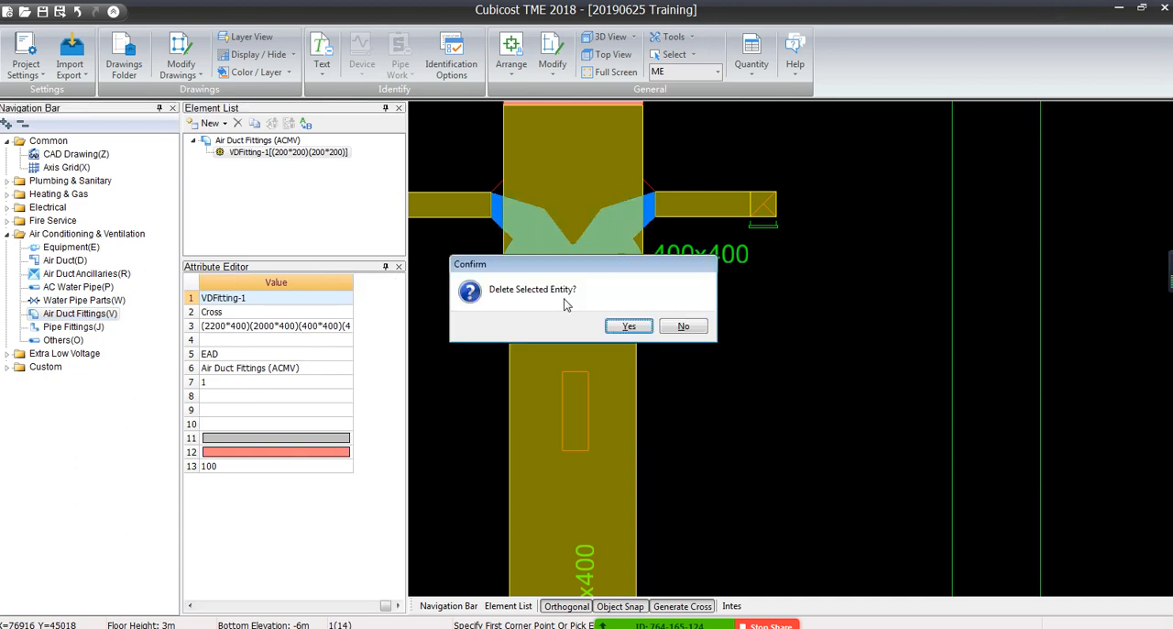
left_click(636, 327)
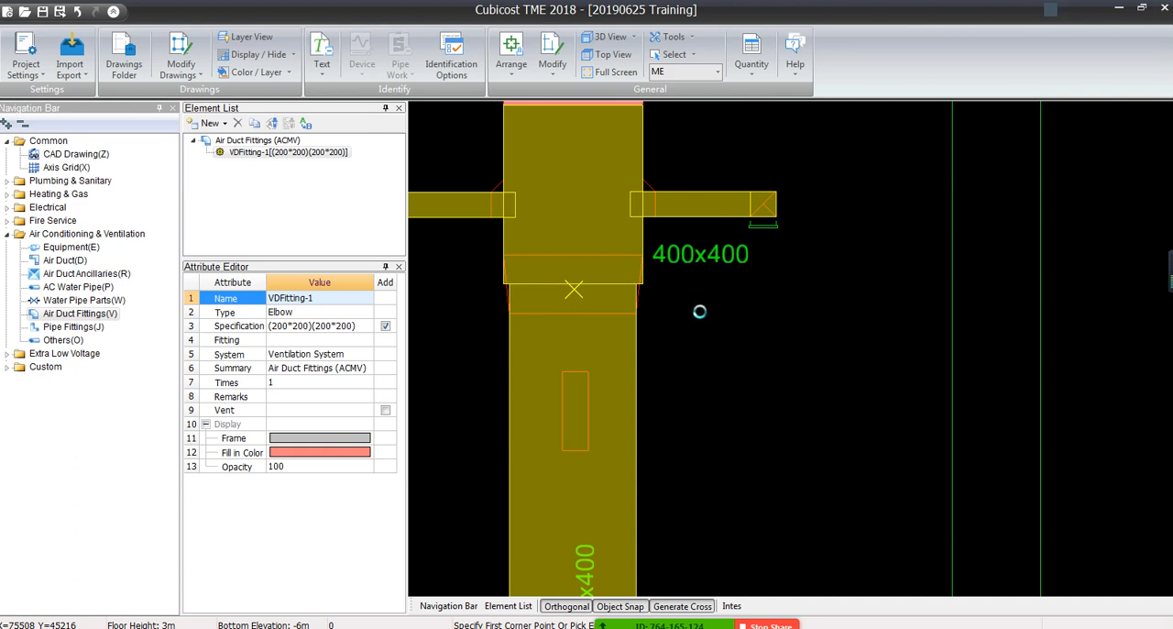
Generate a reducer between the vertical 2200x400 and 2000x400 ducts, leaving out the 400x400 branches
key("d")
left_click(575, 318)
left_click(570, 278)
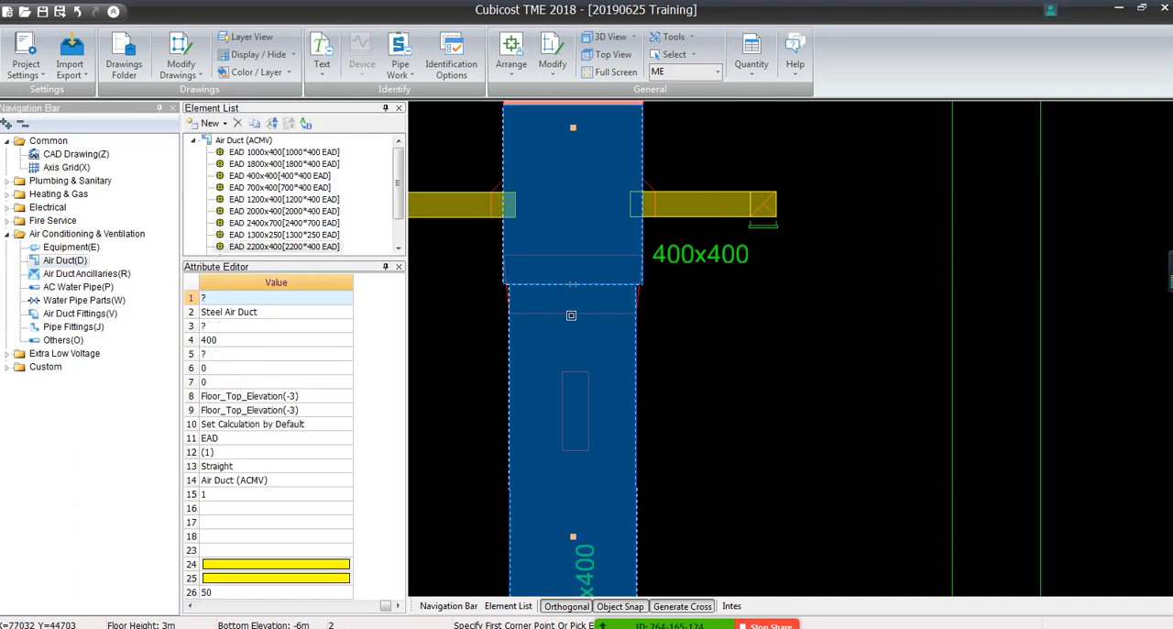
right_click(571, 315)
left_click(708, 322)
scroll(707, 321, "down", 3)
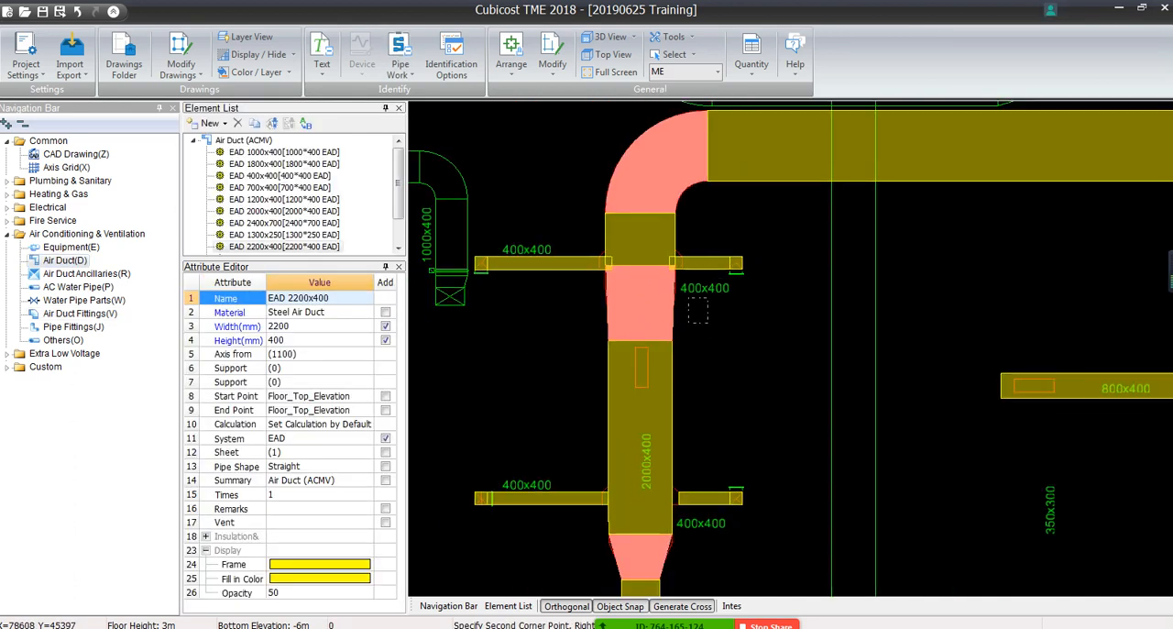
Try to stretch the inner ends of the two upper 400x400 branch ducts into the main duct, and undo it
left_click(582, 259)
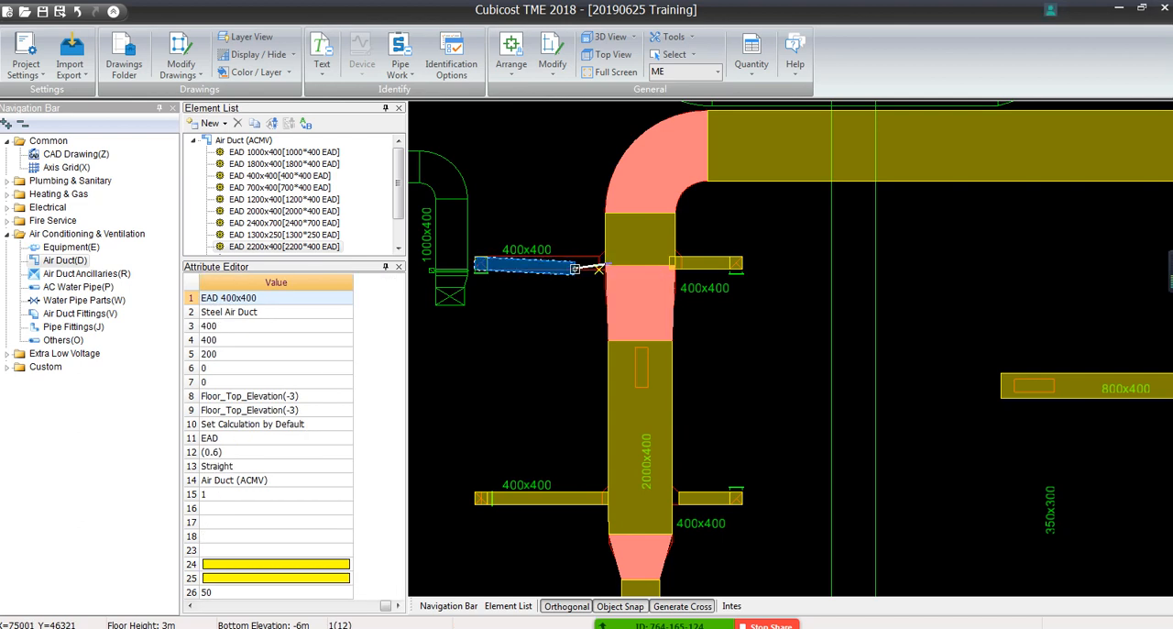
left_click(638, 265)
key("Escape")
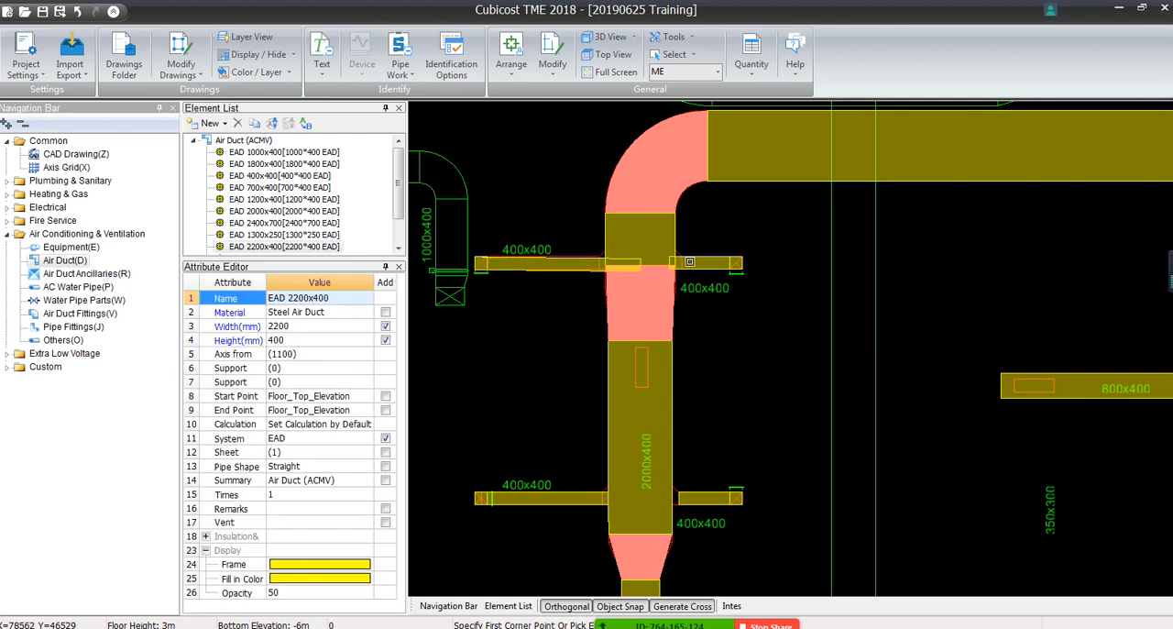
left_click(690, 262)
left_click(648, 264)
key("Escape")
key("ctrl+z")
Stretch the inner end of the lower 400x400 branch duct west of the 2000x400 duct into that main duct
scroll(630, 265, "up", 3)
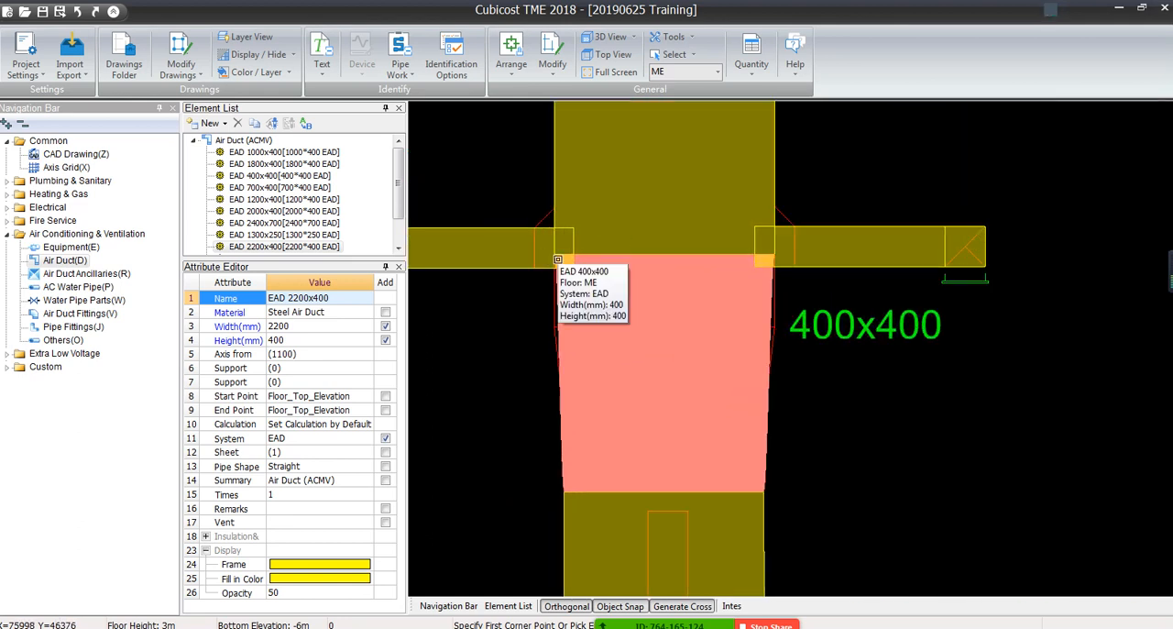
scroll(678, 376, "down", 5)
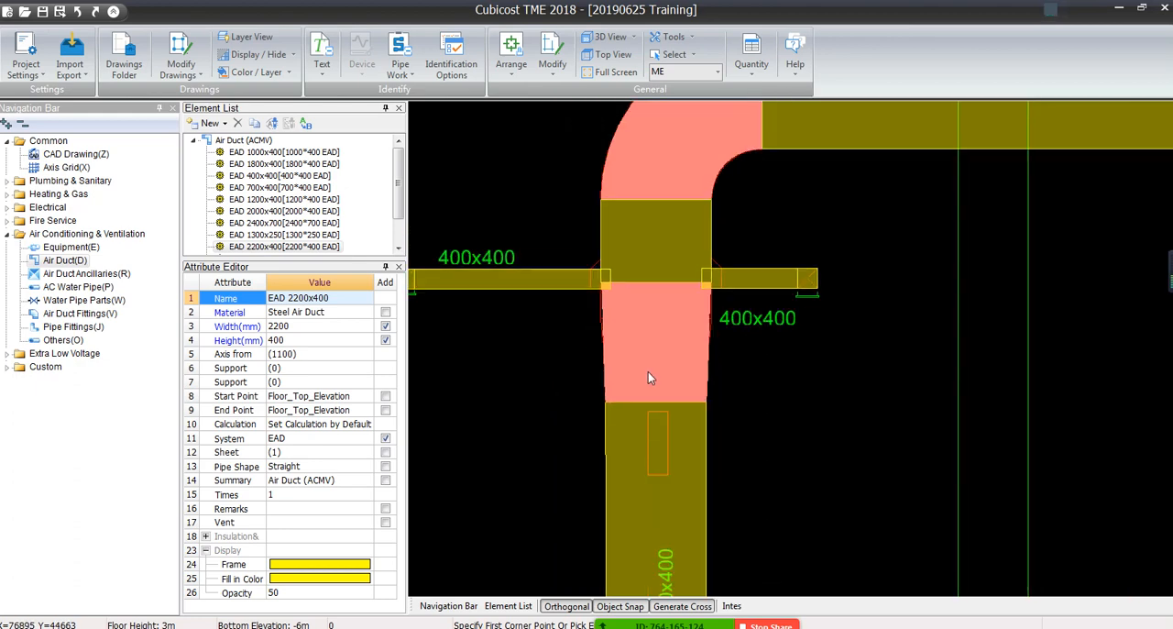
scroll(844, 252, "up", 5)
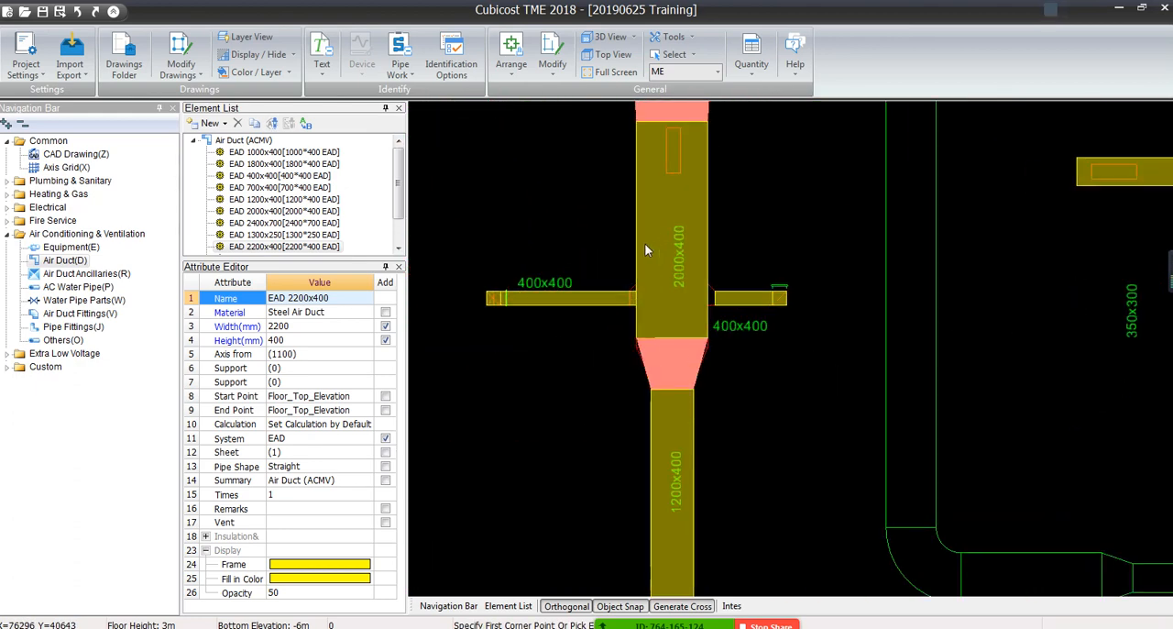
left_click(512, 70)
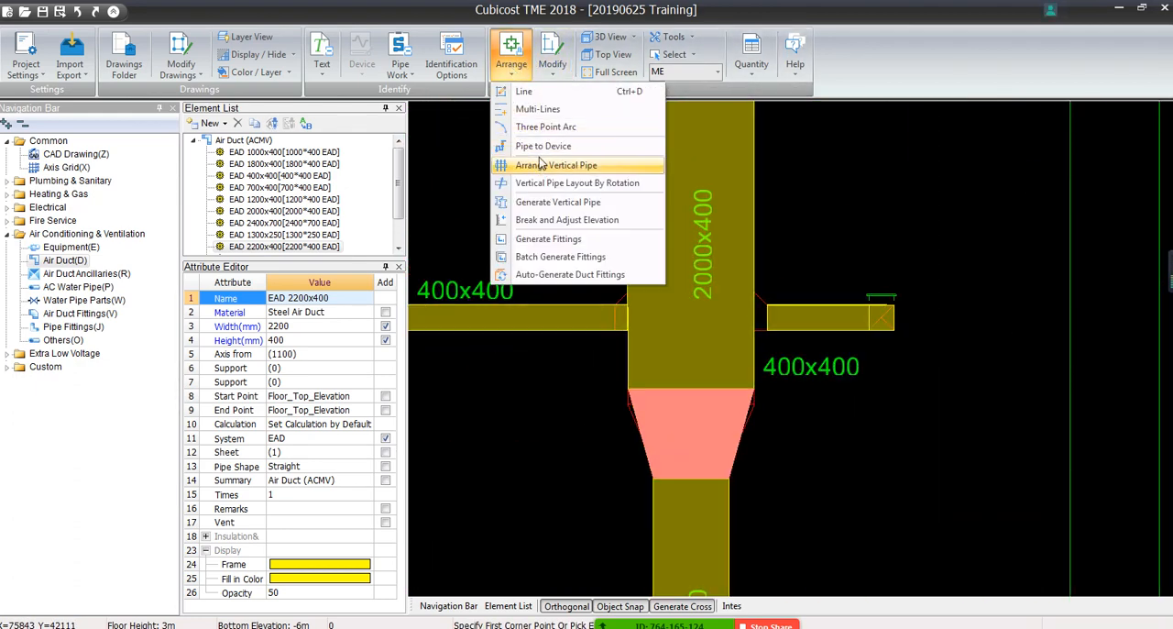
left_click(522, 71)
scroll(655, 292, "down", 2)
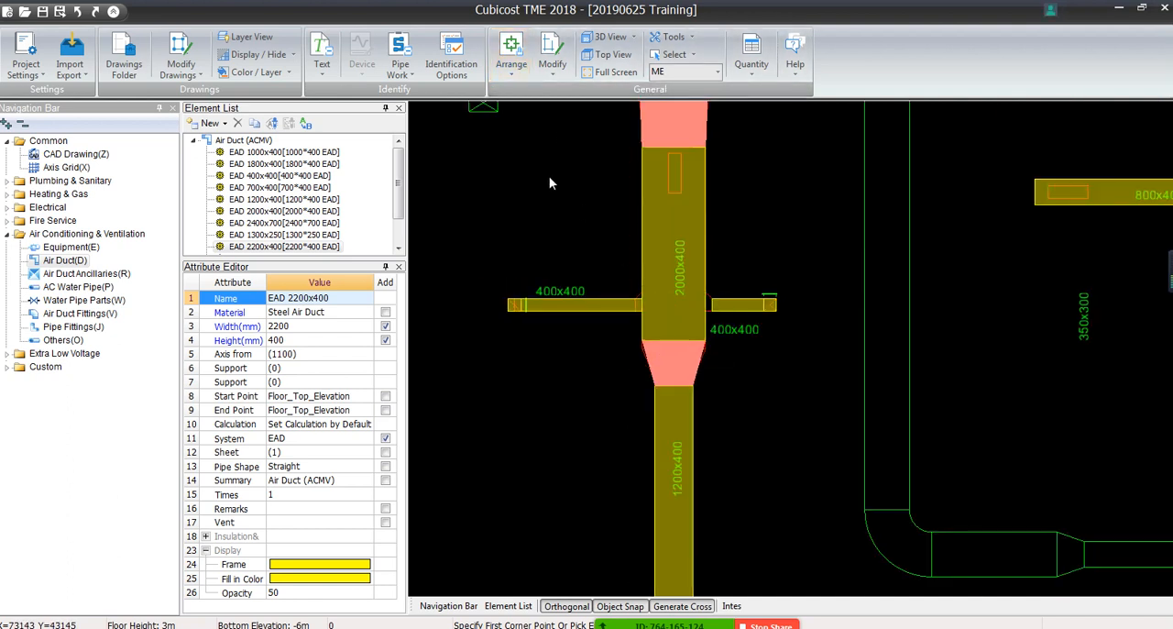
left_click(512, 57)
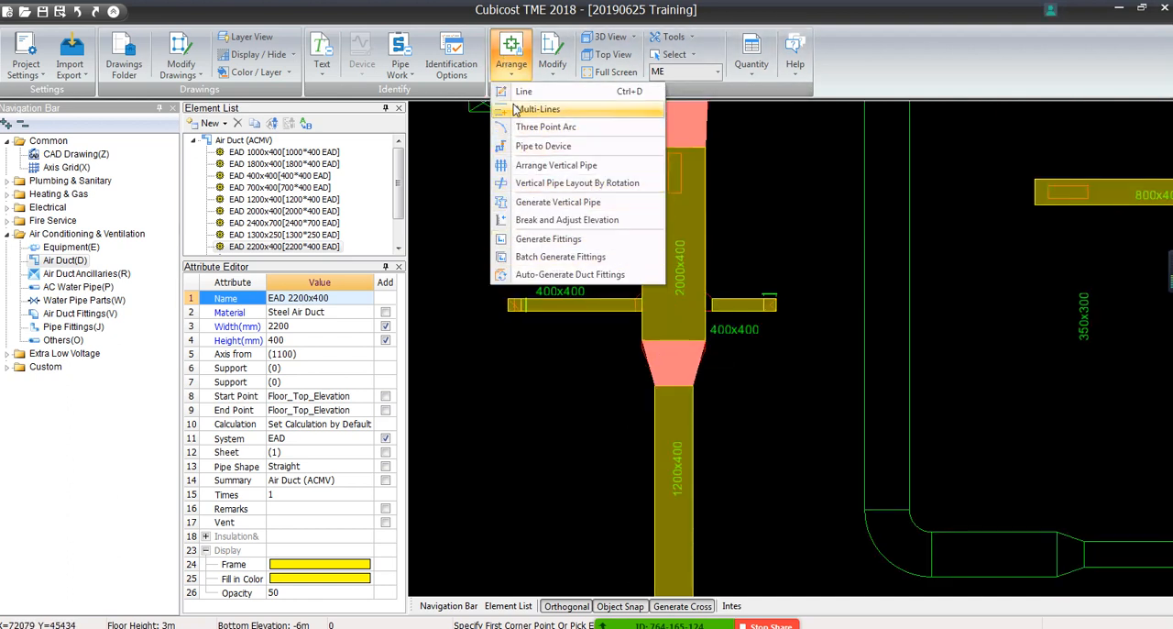
left_click(512, 64)
left_click(548, 72)
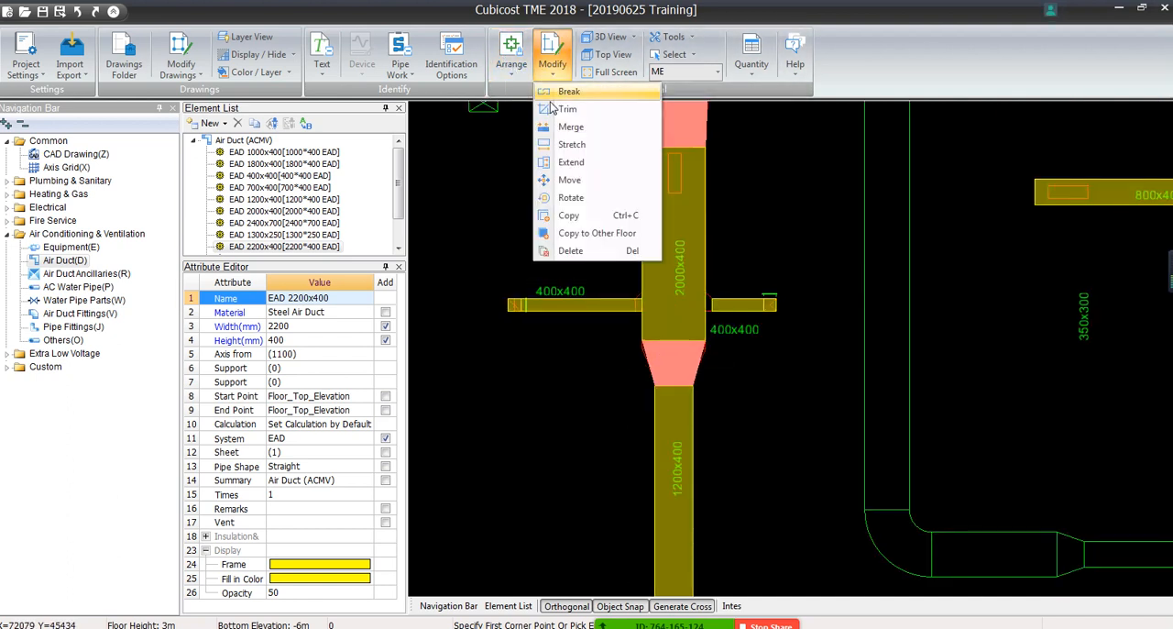
left_click(582, 165)
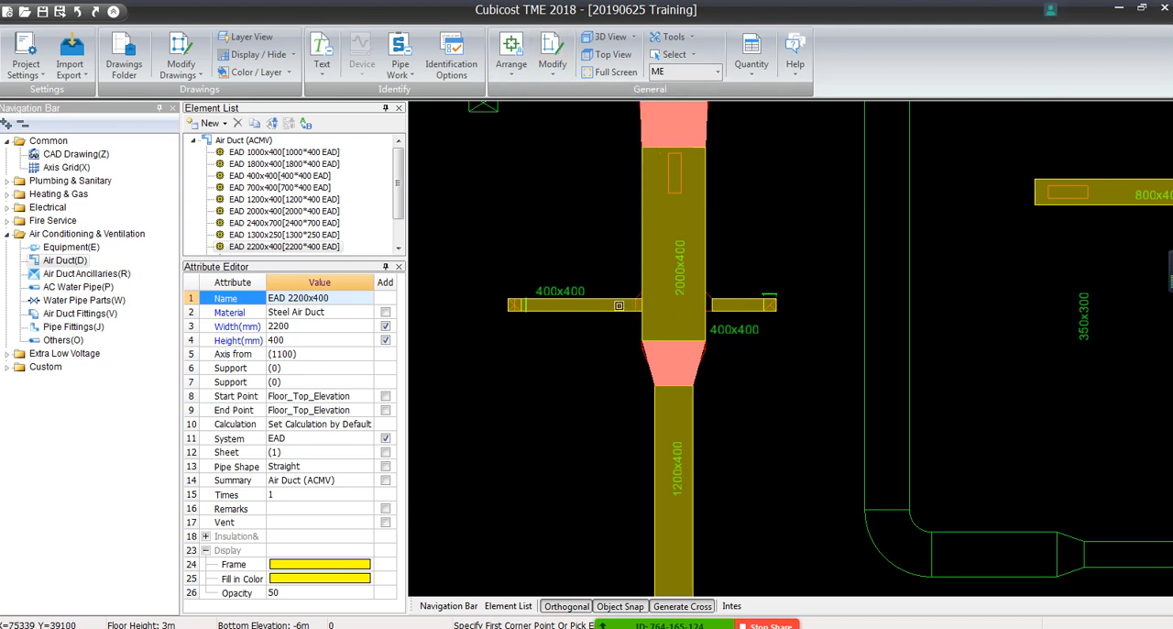
left_click(630, 306)
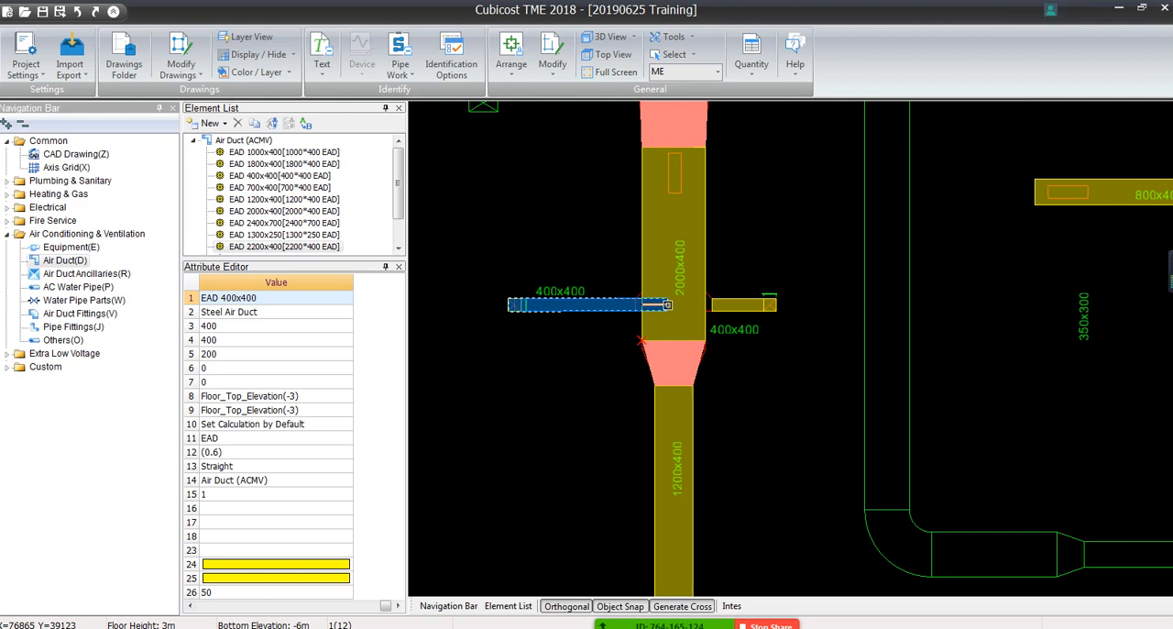
left_click(640, 305)
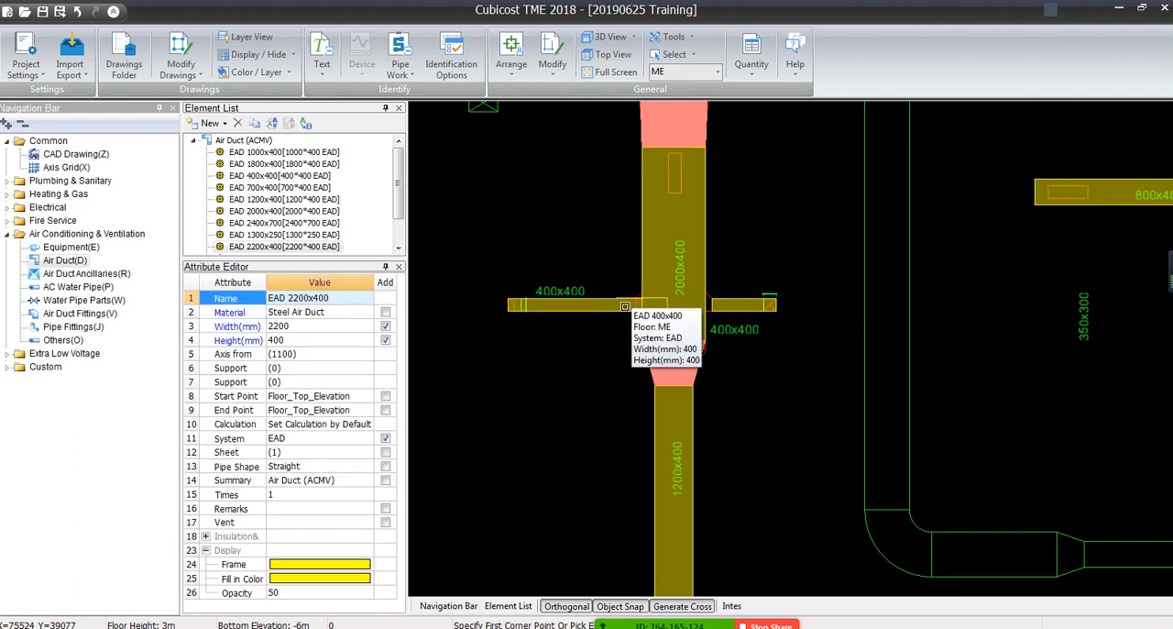
Extend the lower 400x400 branch duct east of the vertical 2000x400 duct to that main duct's centerline
left_click(625, 306)
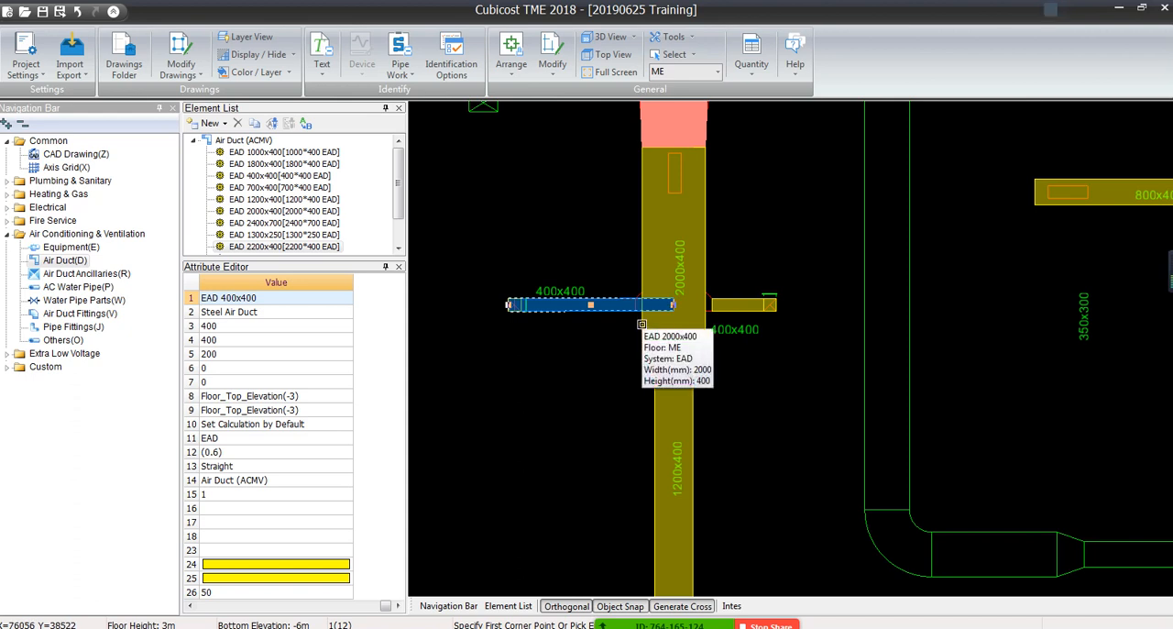
key("Escape")
left_click(511, 53)
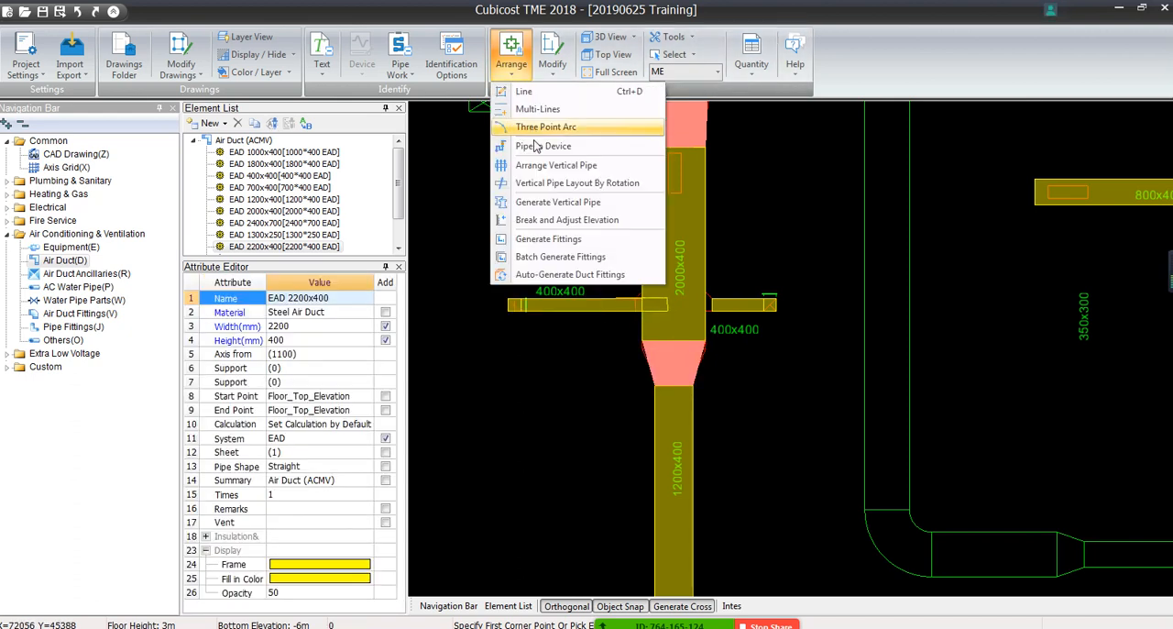
left_click(548, 66)
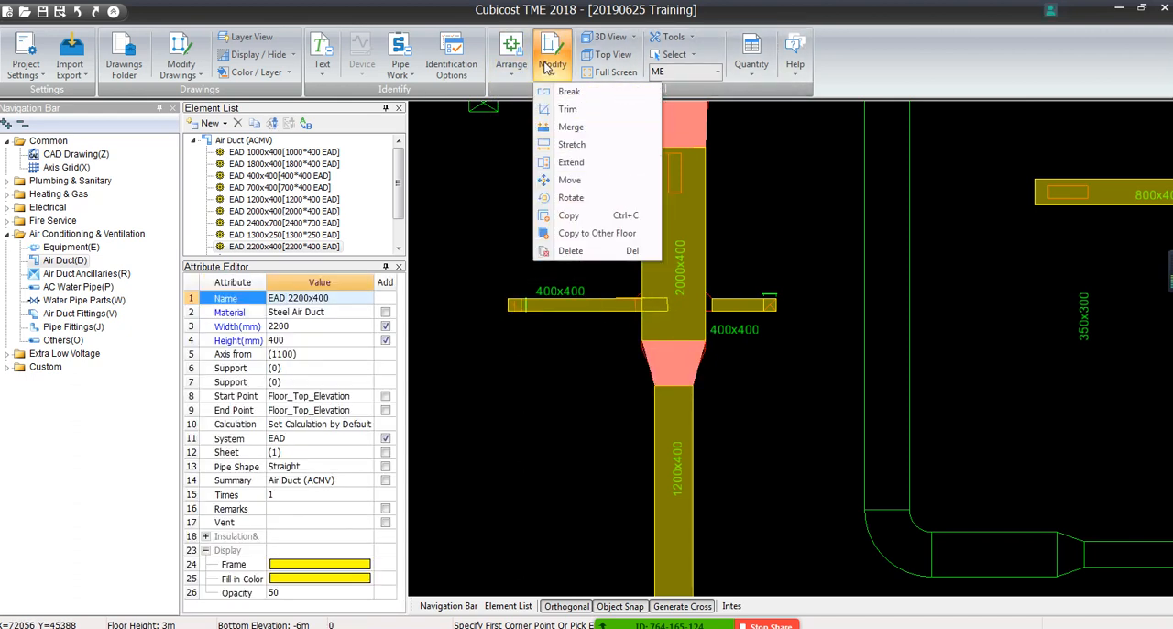
left_click(572, 162)
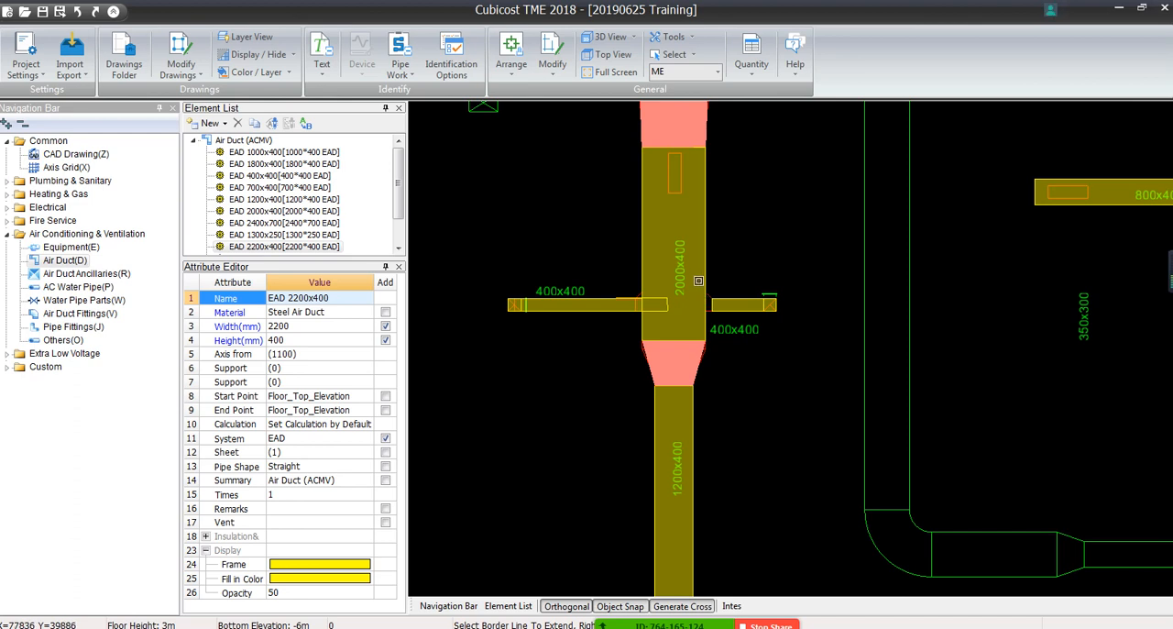
left_click(551, 62)
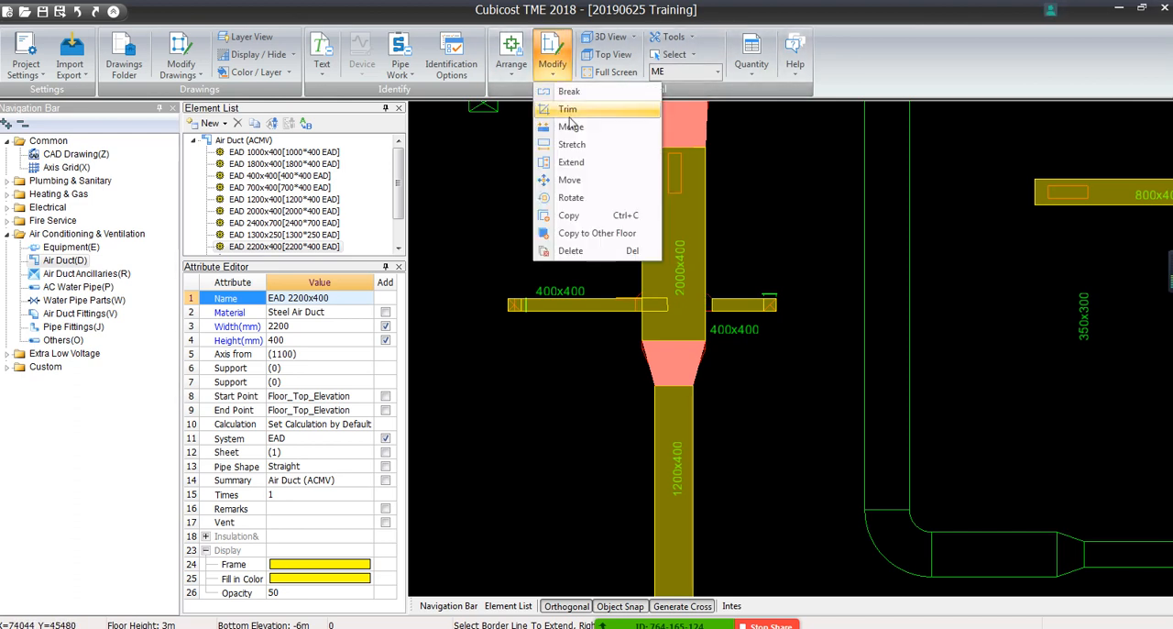
left_click(572, 162)
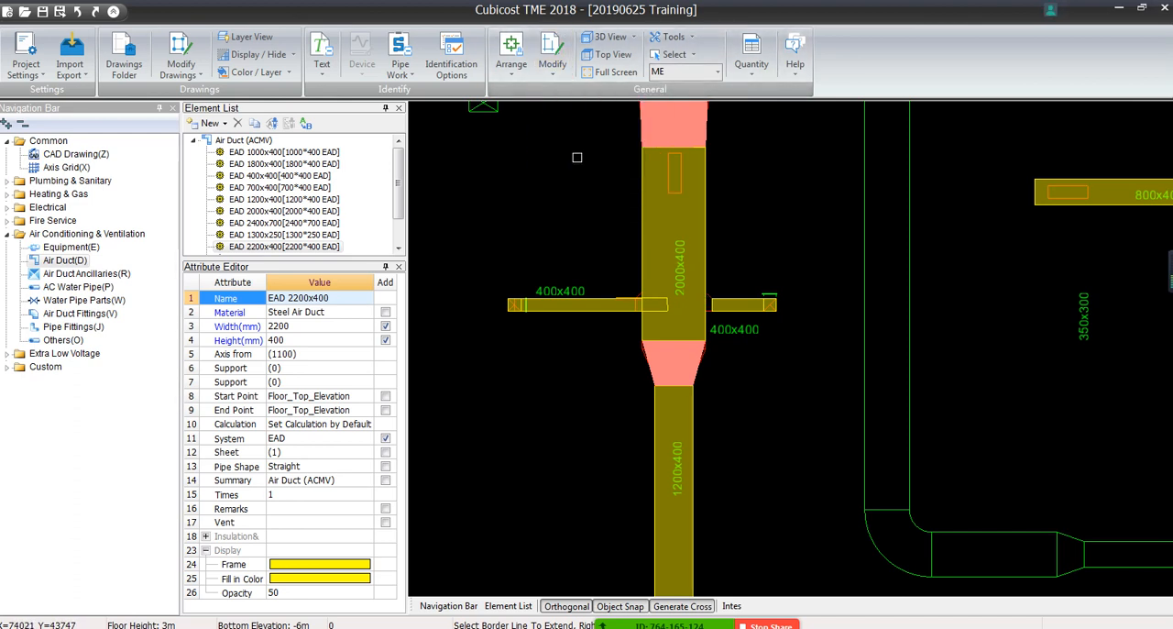
left_click(673, 218)
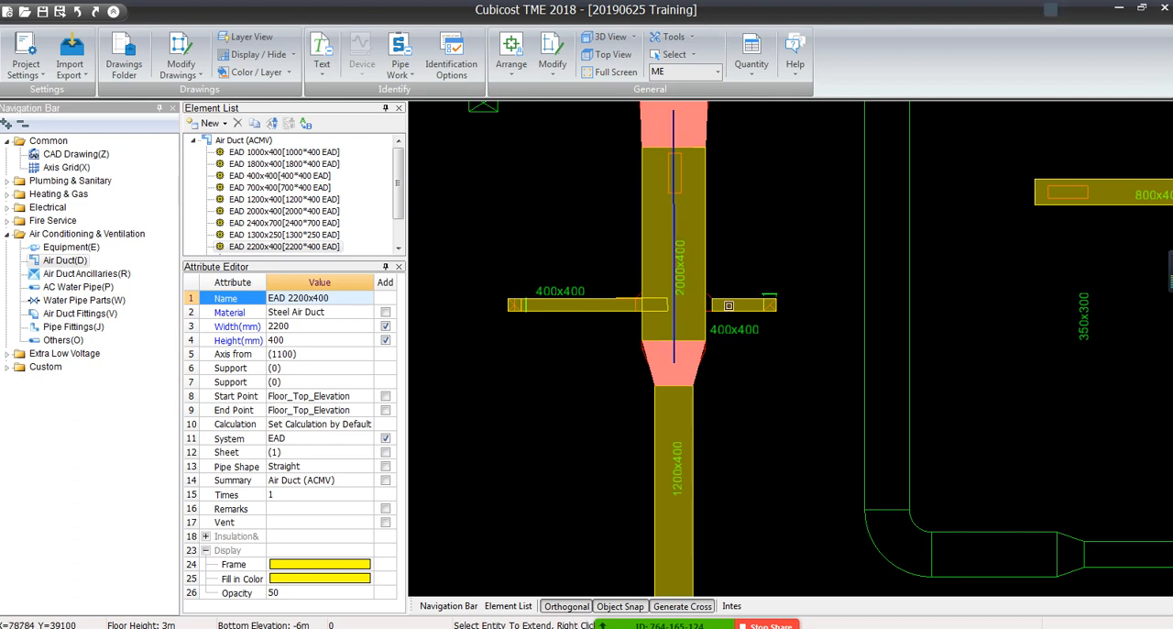
left_click(728, 305)
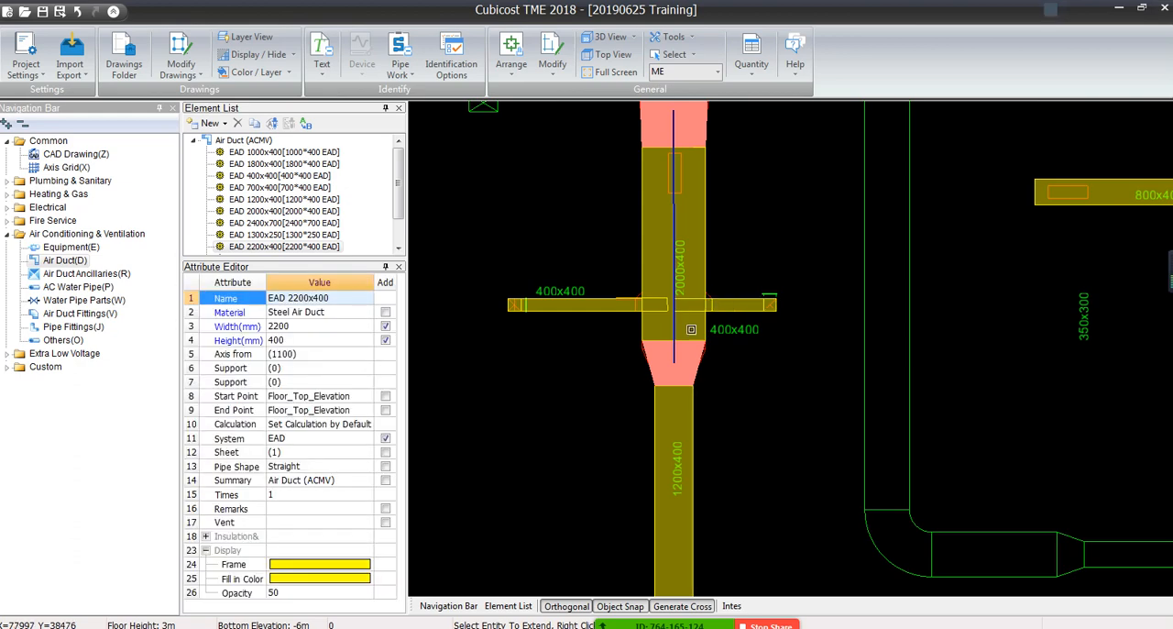
scroll(668, 330, "down", 3)
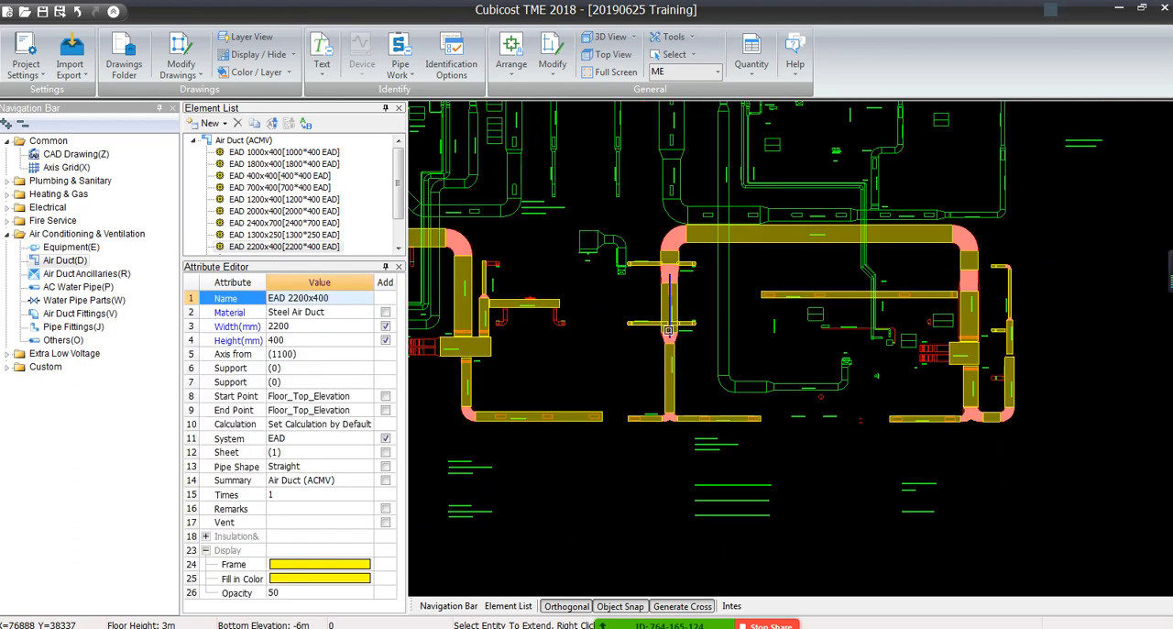
Extend the horizontal 800x400 branch into the vertical 2200x400 duct, and the 2200x400 and 1800x400 ducts into the 2800x700 duct
scroll(659, 405, "up", 2)
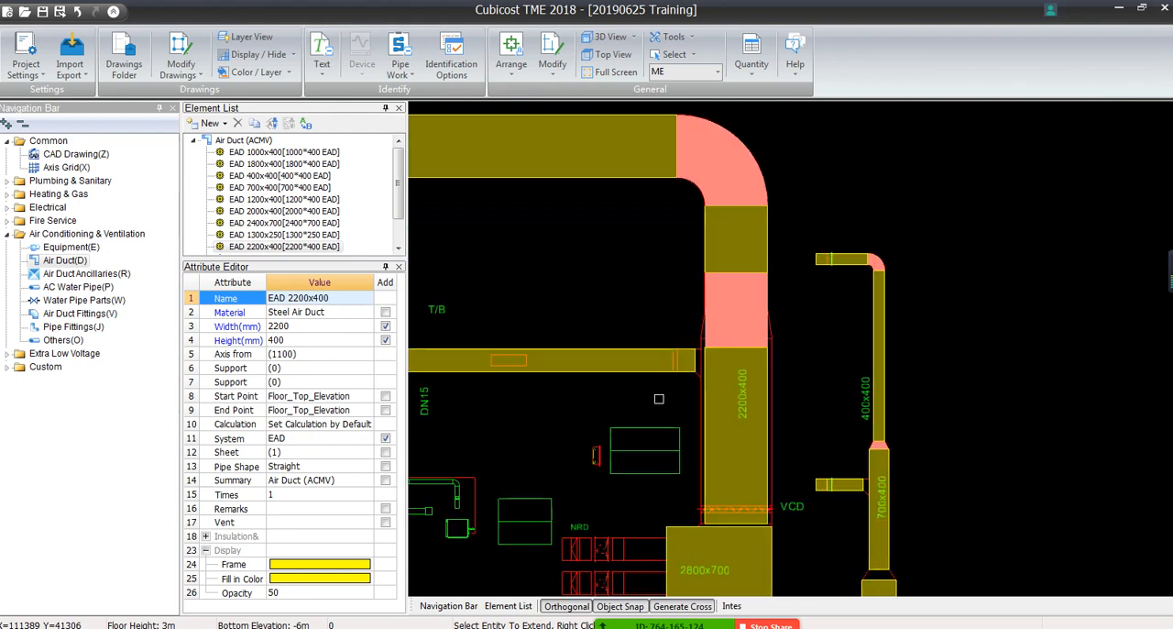
scroll(714, 394, "down", 2)
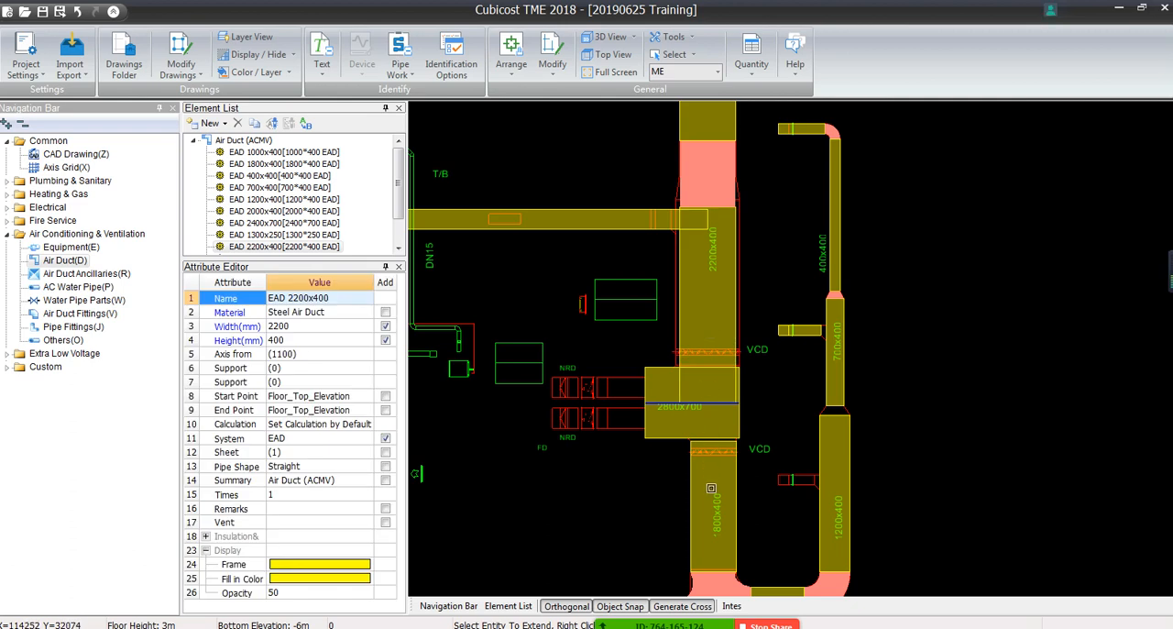
left_click(711, 480)
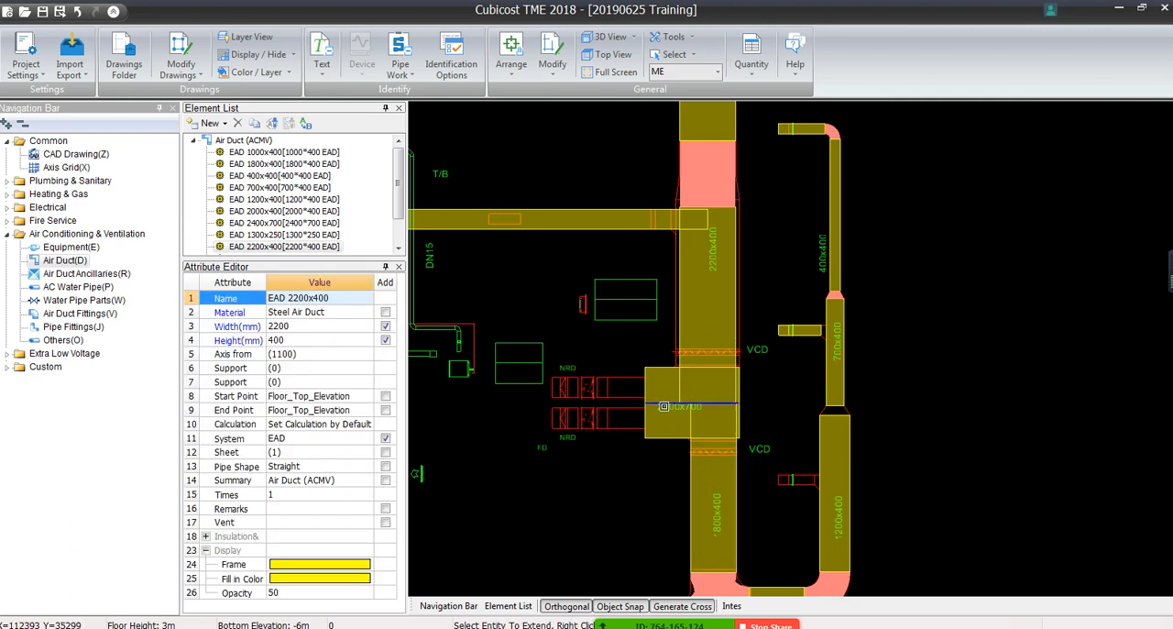
scroll(788, 413, "down", 5)
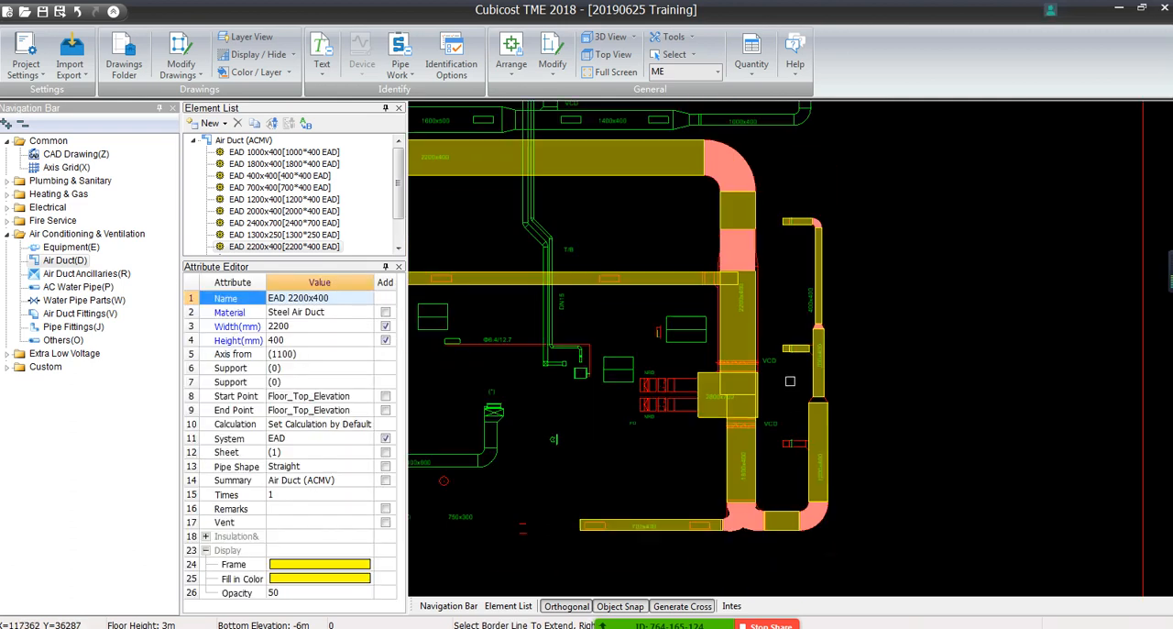
Extend the vertical 2200x400 duct and both vertical 1200x400 ducts to the centerline of the 2400x700 duct
scroll(581, 433, "up", 5)
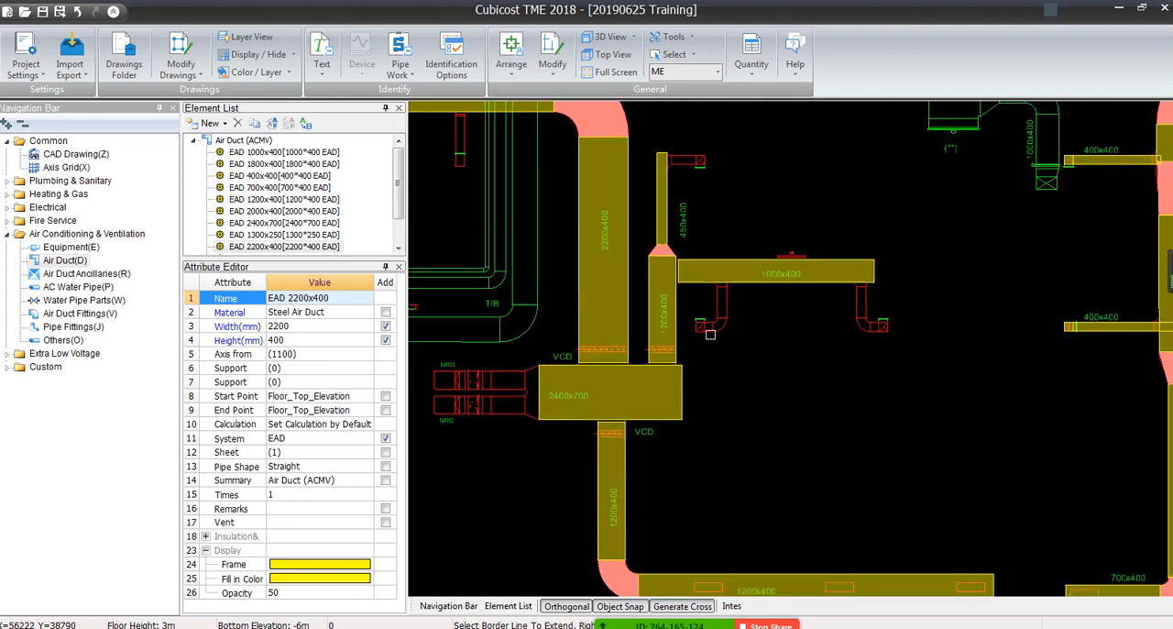
left_click(587, 407)
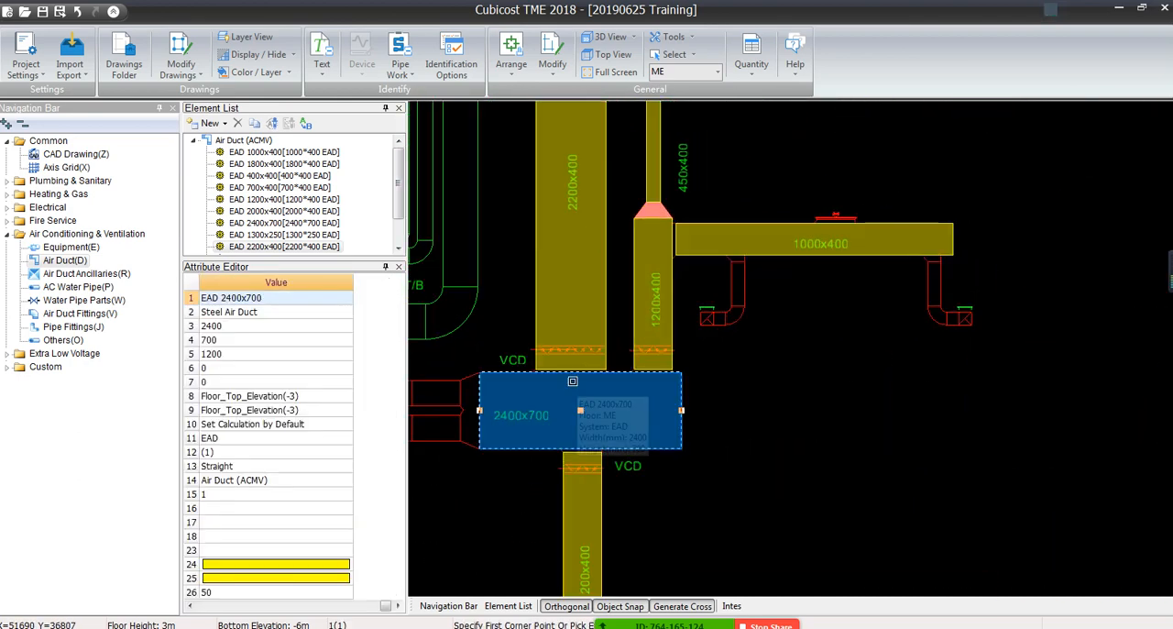
left_click(553, 65)
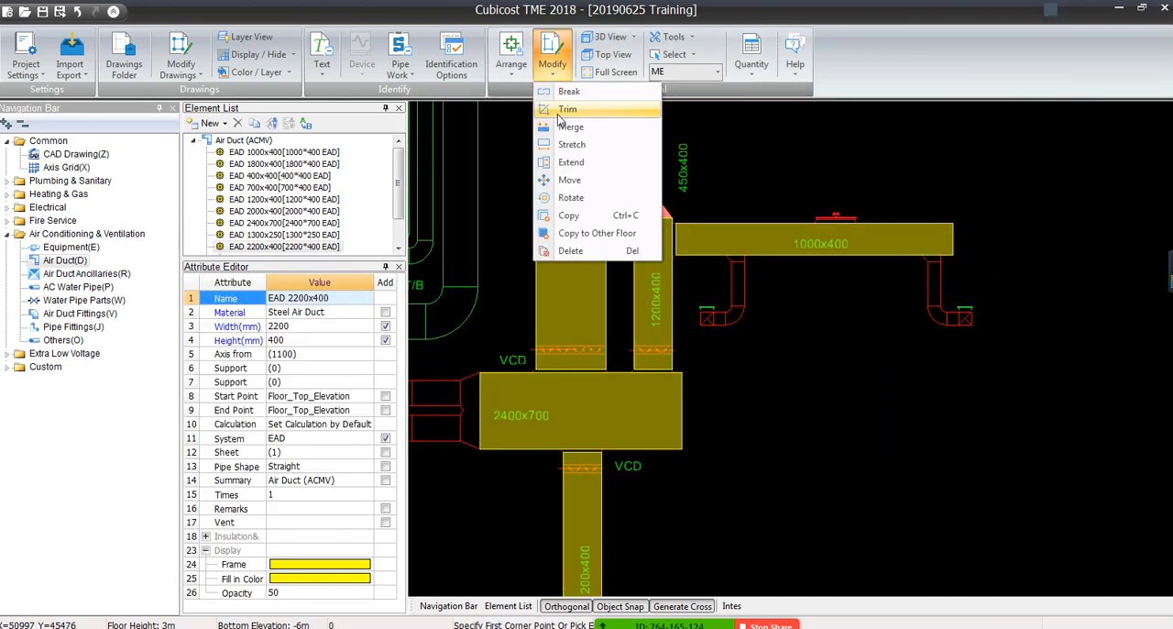
left_click(571, 162)
left_click(584, 407)
left_click(563, 311)
left_click(642, 322)
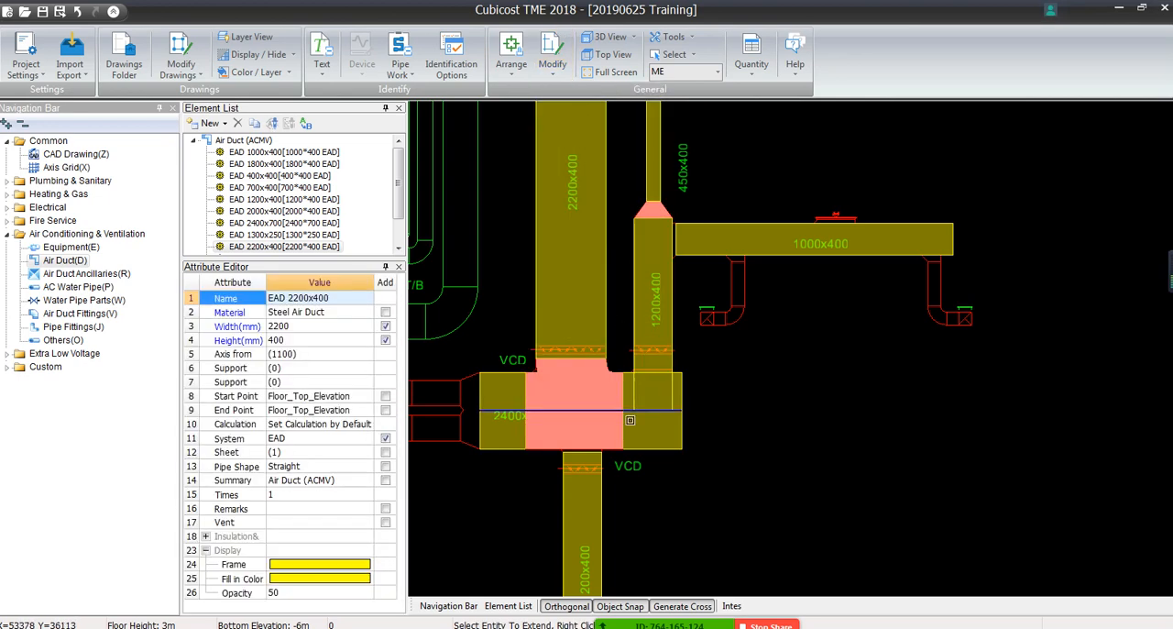
left_click(584, 484)
right_click(752, 454)
scroll(751, 454, "down", 2)
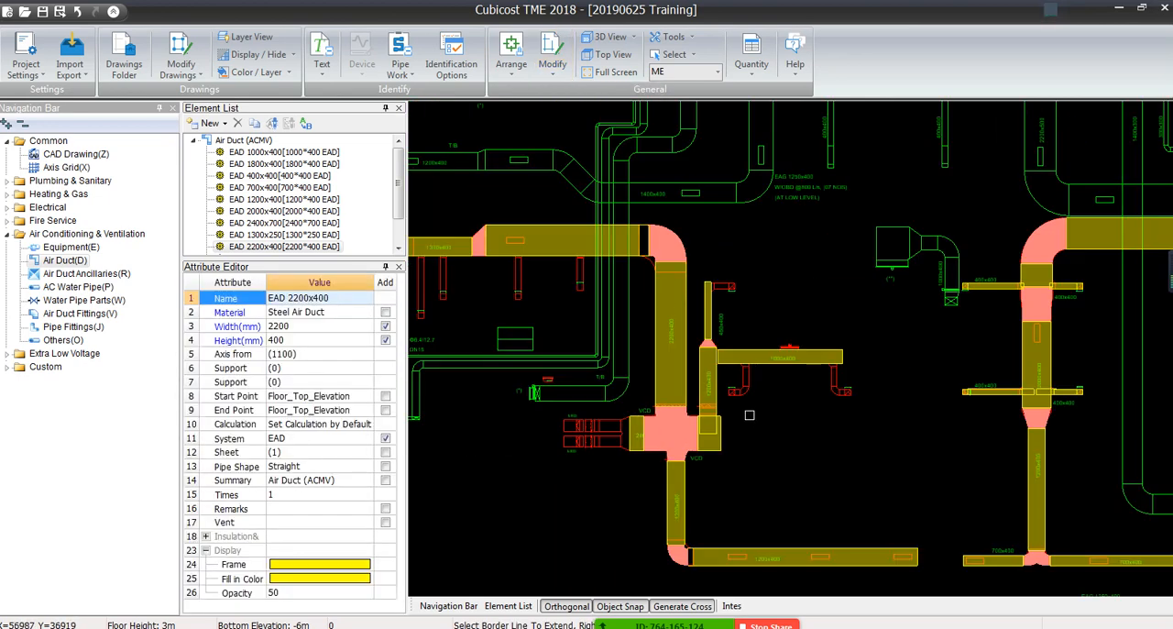
Extend the horizontal 1000x400 branch duct to the centerline of the 1200x400 duct above the 2400x700 duct
scroll(724, 321, "up", 2)
left_click(552, 65)
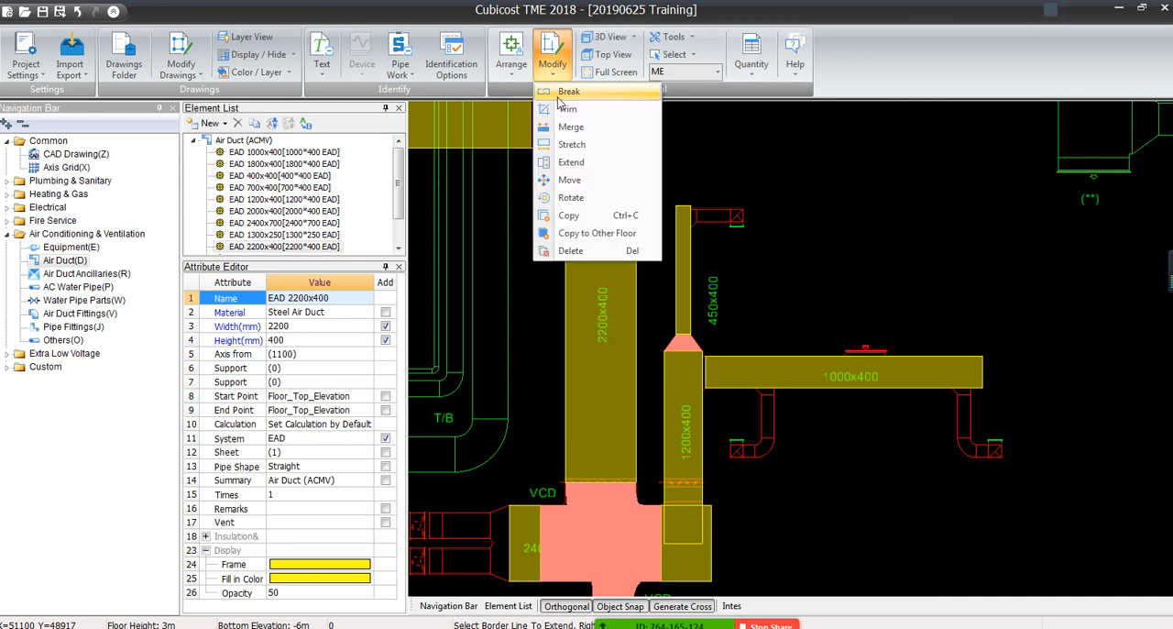
left_click(571, 162)
left_click(683, 419)
left_click(744, 372)
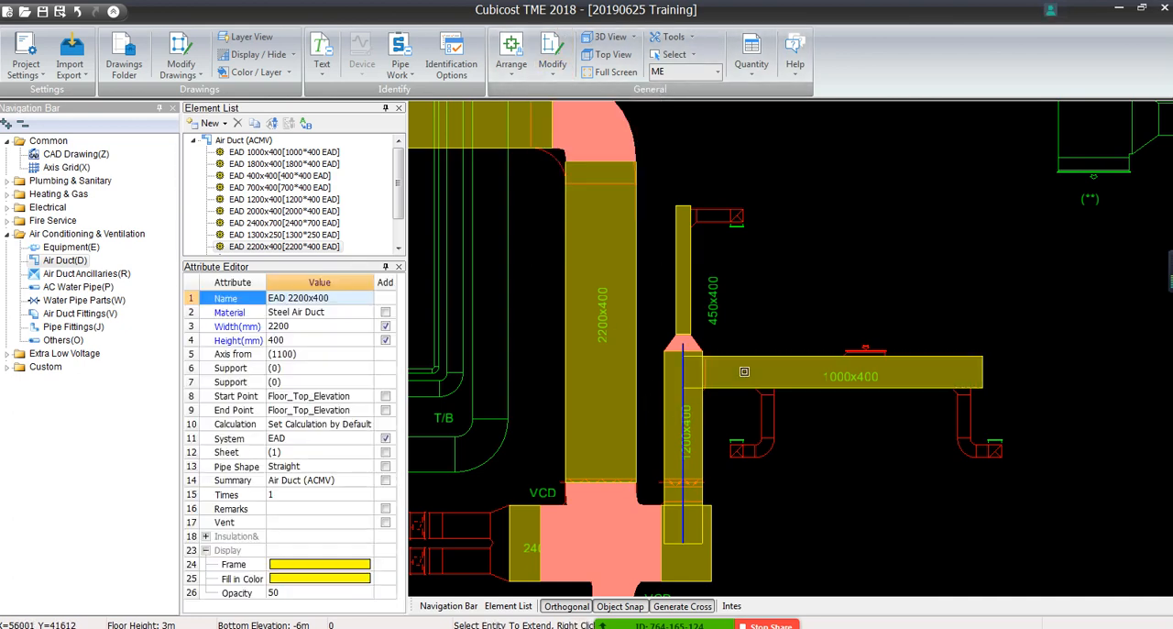
right_click(744, 372)
Generate a reducer between the vertical 700x400 and 1200x400 ducts on the eastern branch run
scroll(634, 181, "down", 3)
scroll(691, 254, "up", 2)
middle_click_drag(691, 253, 683, 203)
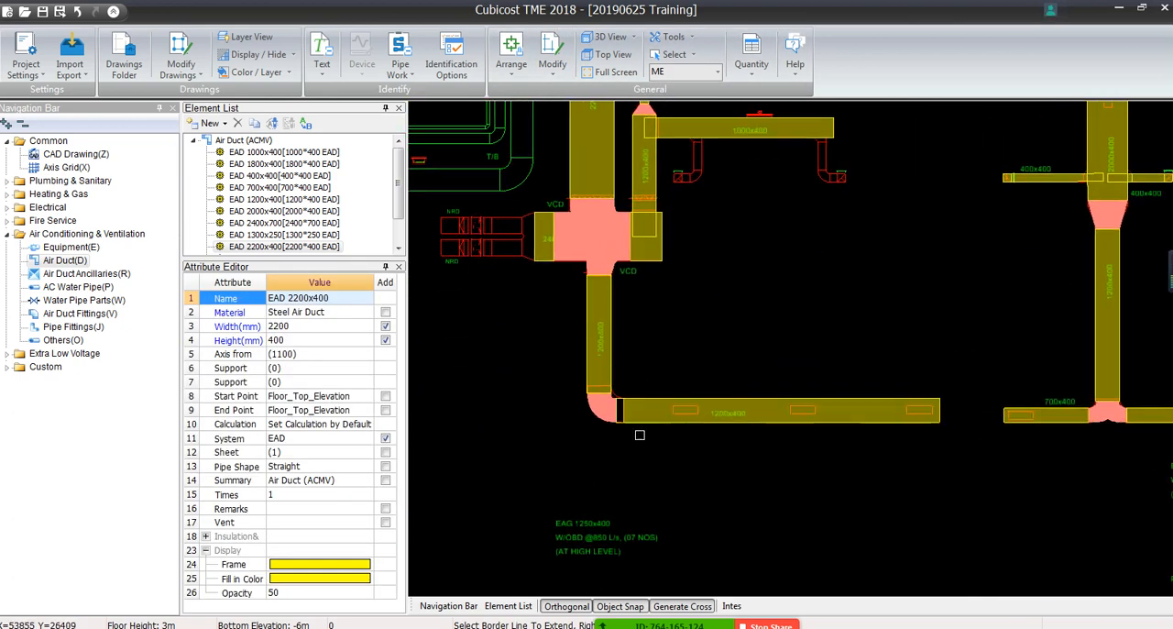
scroll(637, 428, "up", 4)
right_click(593, 374)
scroll(594, 375, "down", 7)
middle_click_drag(974, 343, 798, 404)
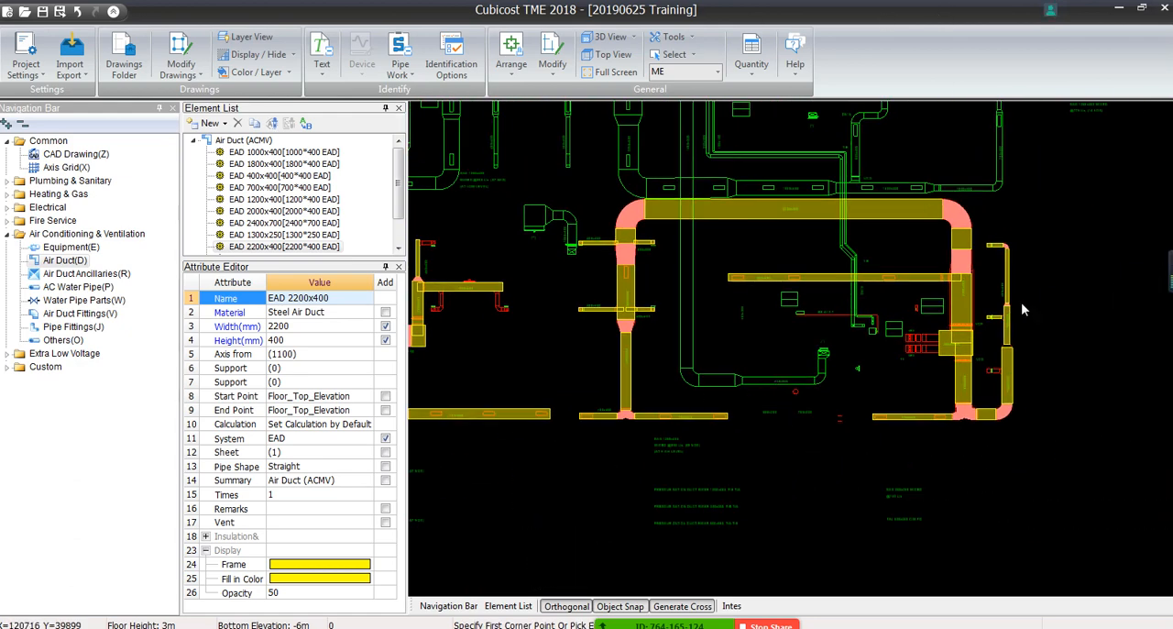
scroll(1024, 310, "up", 4)
scroll(989, 392, "up", 3)
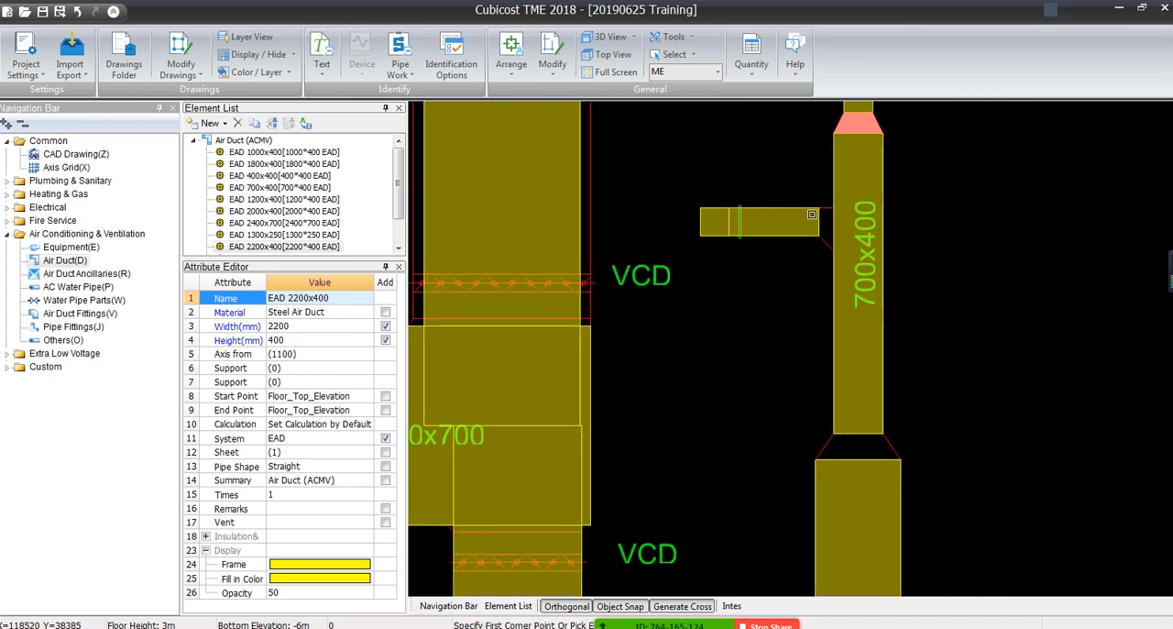
left_click(511, 66)
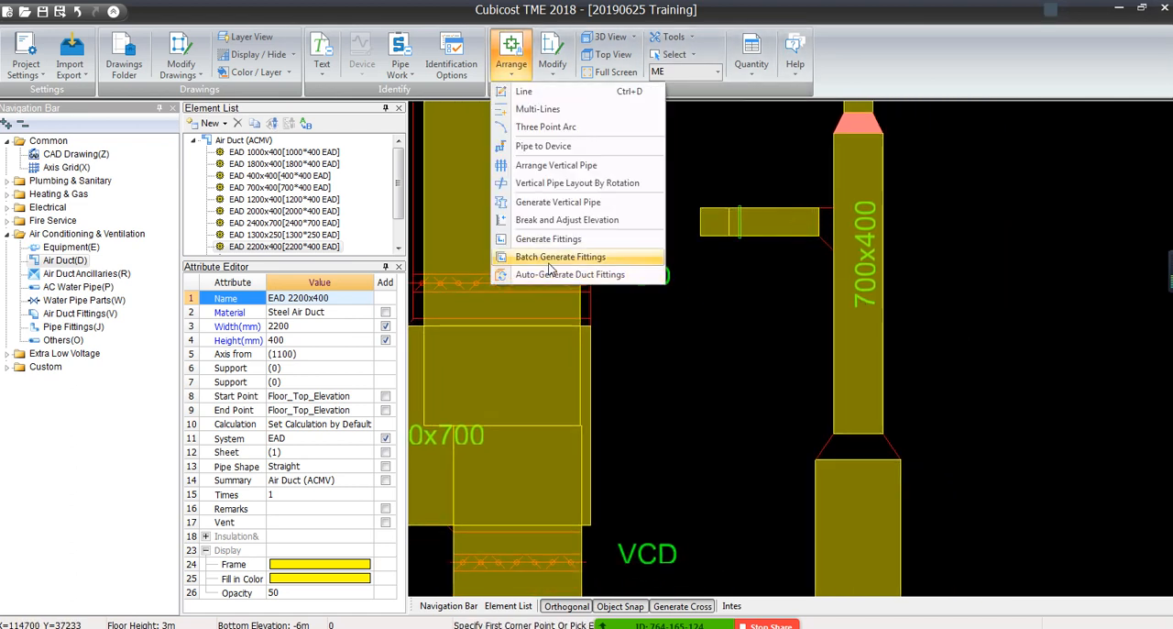
mouse_move(774, 389)
left_mouse_down()
mouse_move(895, 502)
mouse_move(976, 541)
left_mouse_up()
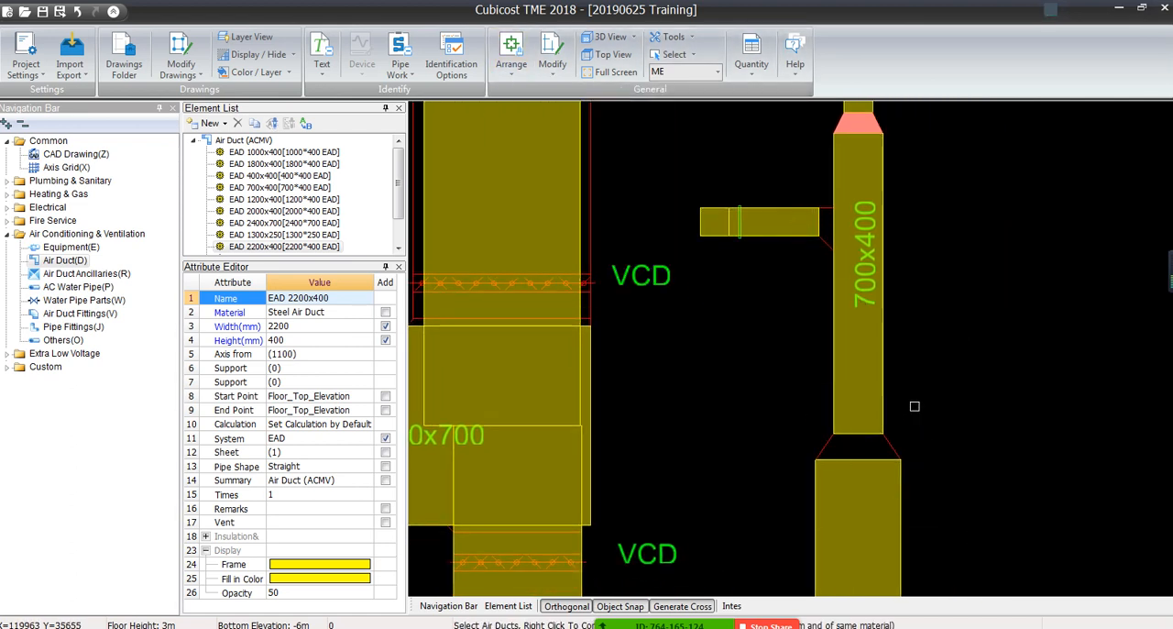
left_click(864, 466)
left_click(855, 394)
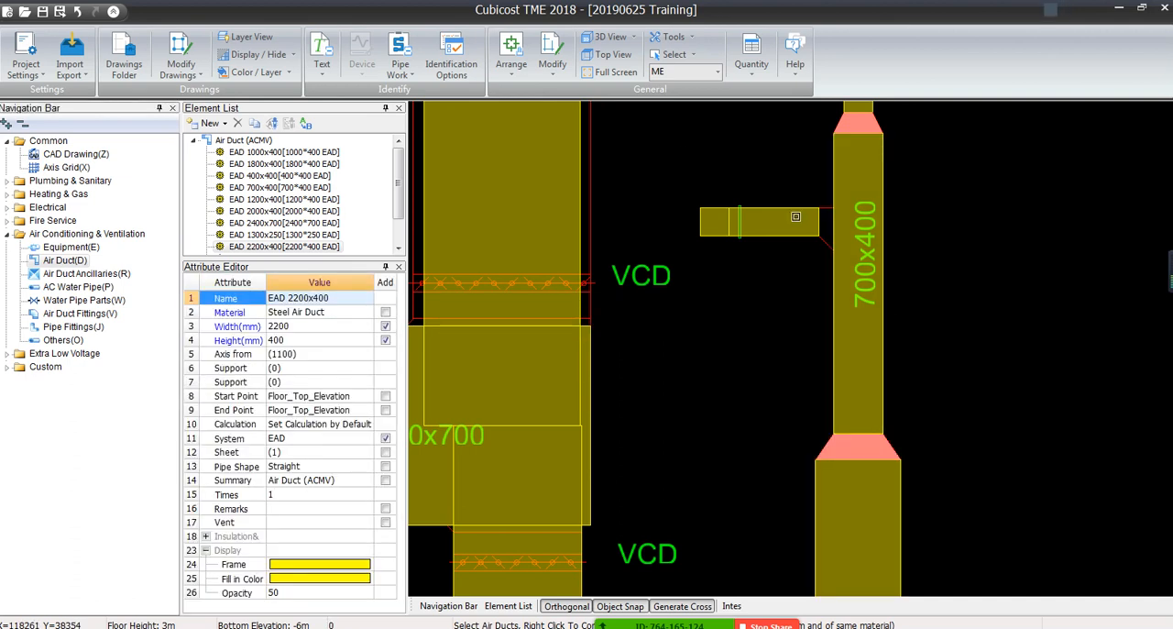
Try to generate a fitting between the short 400x400 branch and the vertical 700x400 duct, replacing the original fittings
left_click(855, 222)
left_click(760, 229)
left_click(852, 230)
left_click(511, 69)
left_click(550, 235)
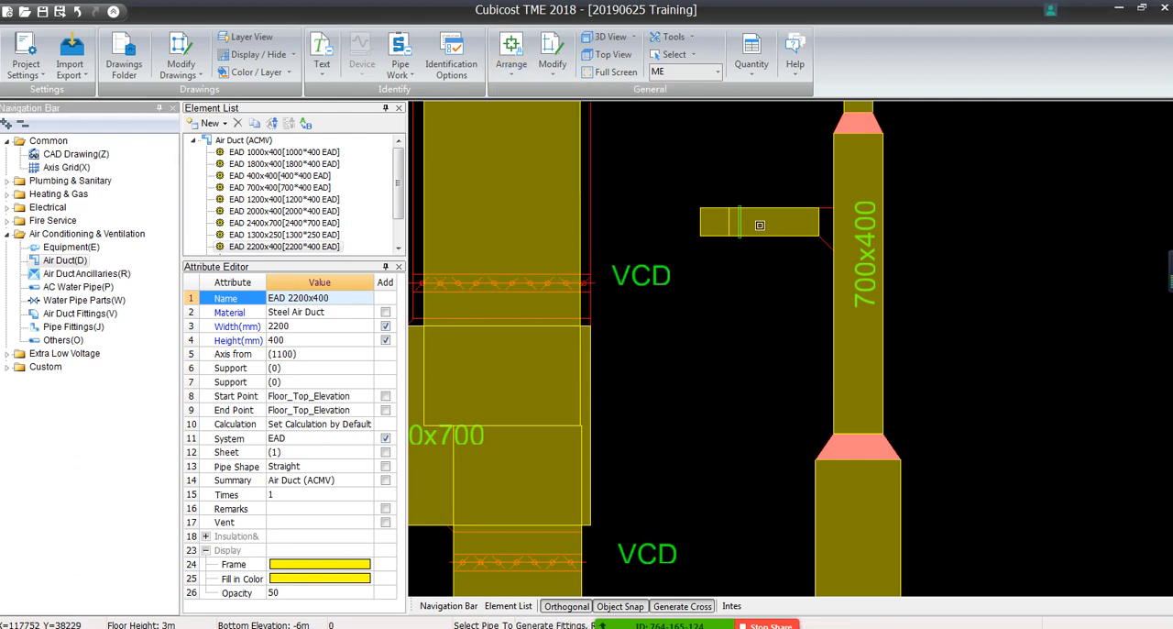
left_click(779, 223)
left_click(862, 230)
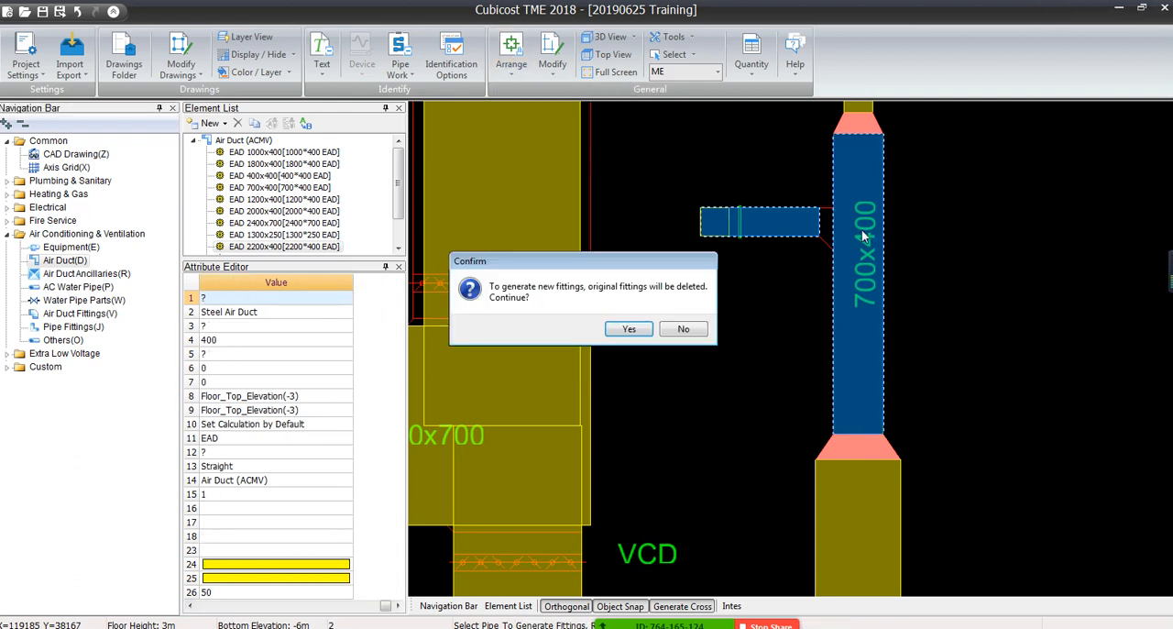
left_click(626, 329)
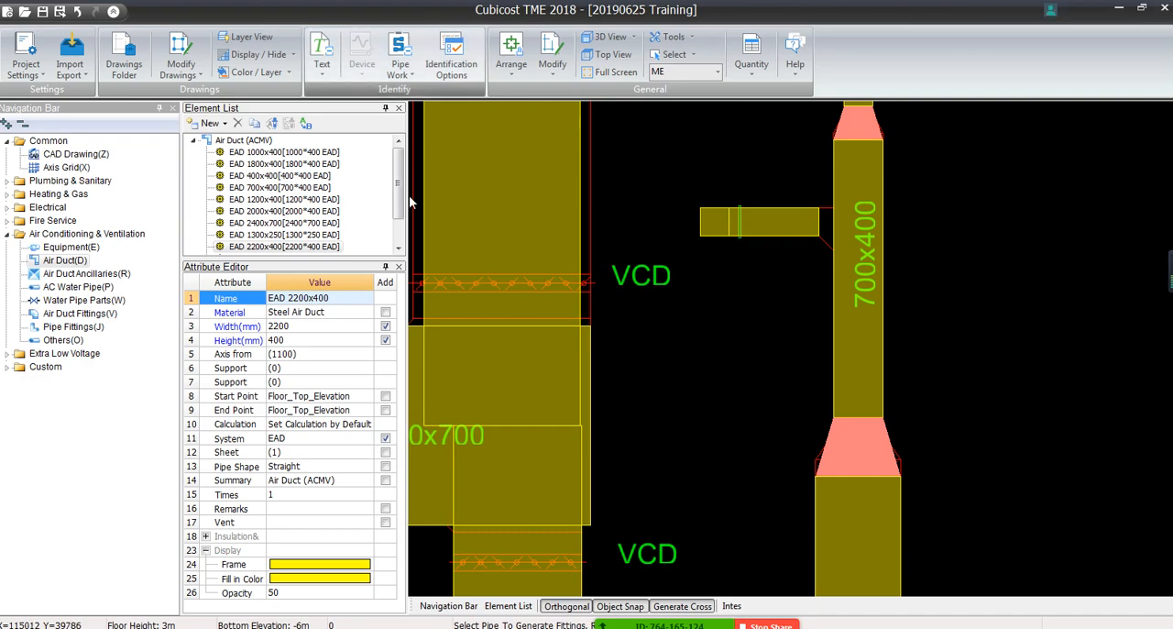
Stretch the inner end of the short 400x400 branch into the centerline of the vertical 700x400 duct
scroll(556, 298, "down", 3)
scroll(557, 300, "down", 1)
middle_click_drag(564, 357, 982, 401)
scroll(801, 326, "down", 3)
middle_click_drag(671, 339, 764, 330)
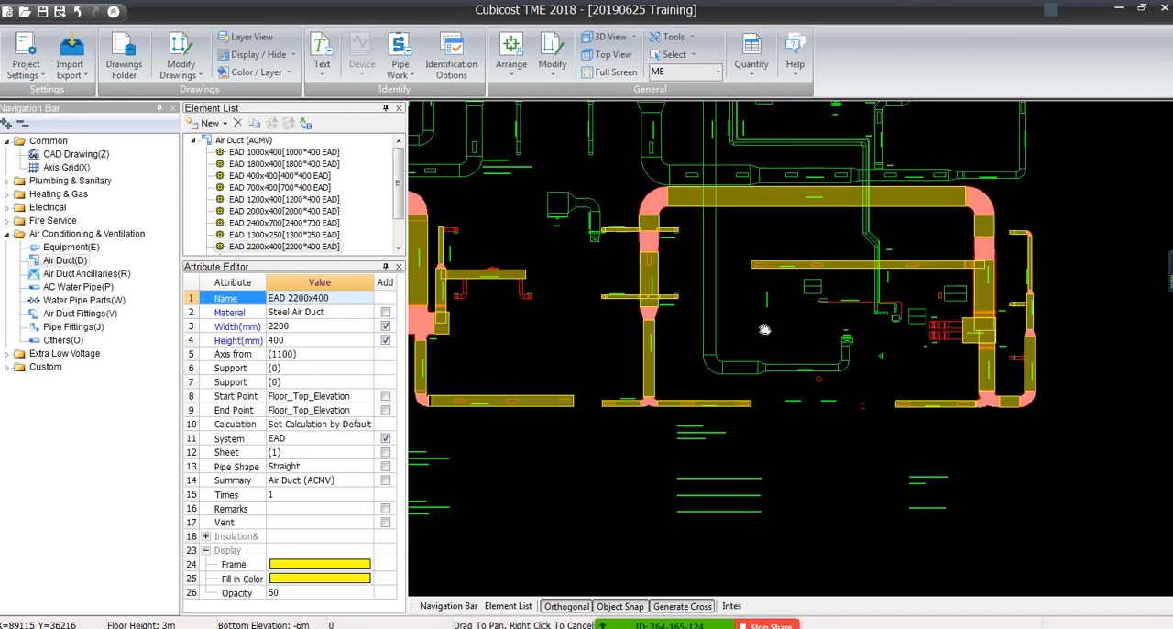
scroll(767, 328, "up", 1)
scroll(577, 285, "up", 4)
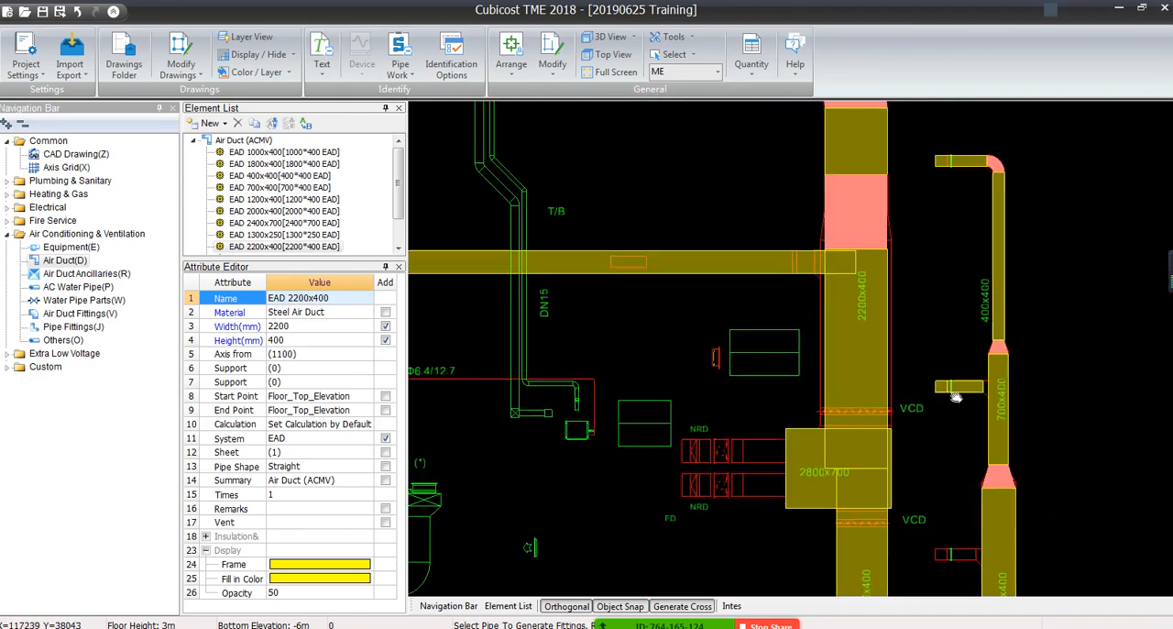
scroll(682, 379, "up", 2)
right_click(651, 383)
left_click(633, 387)
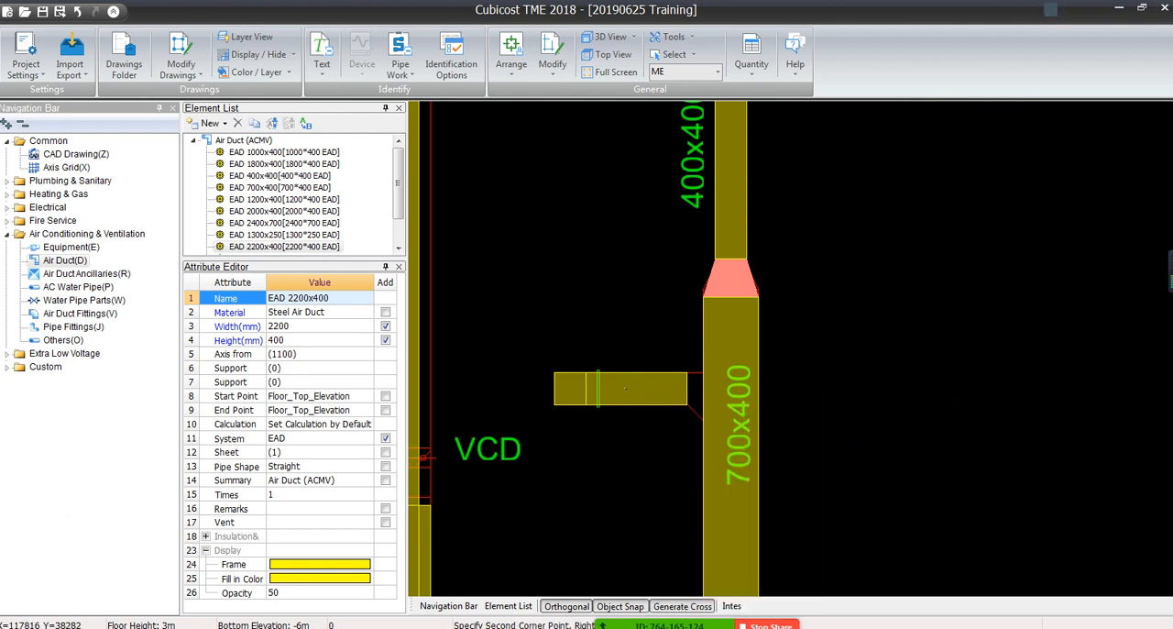
right_click(648, 392)
left_click(637, 393)
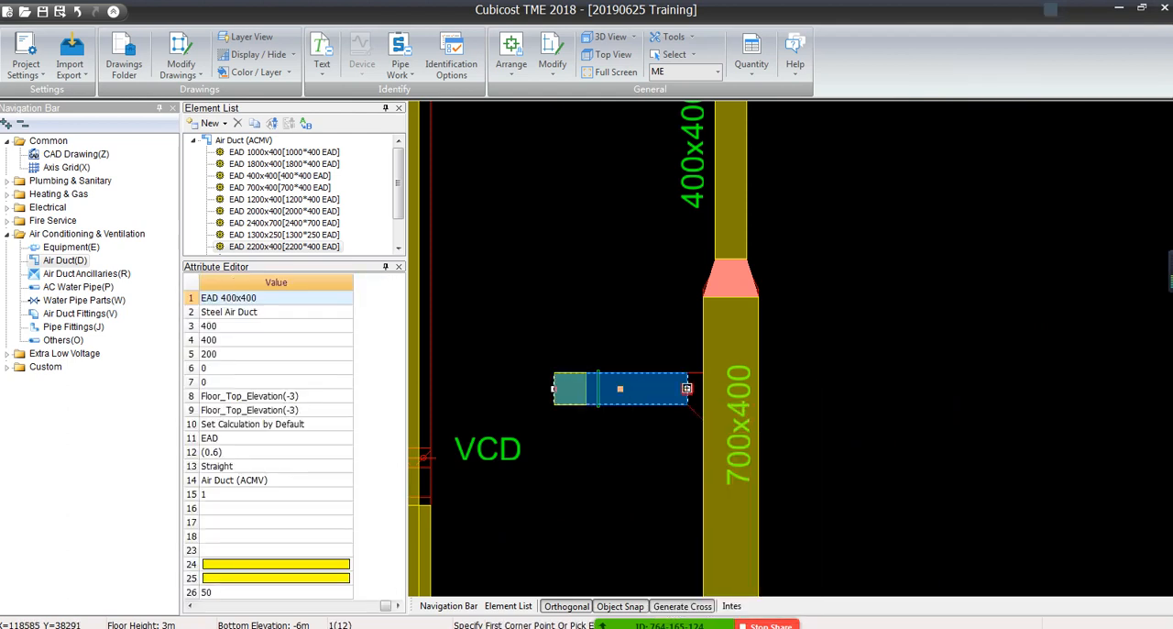
left_click(687, 388)
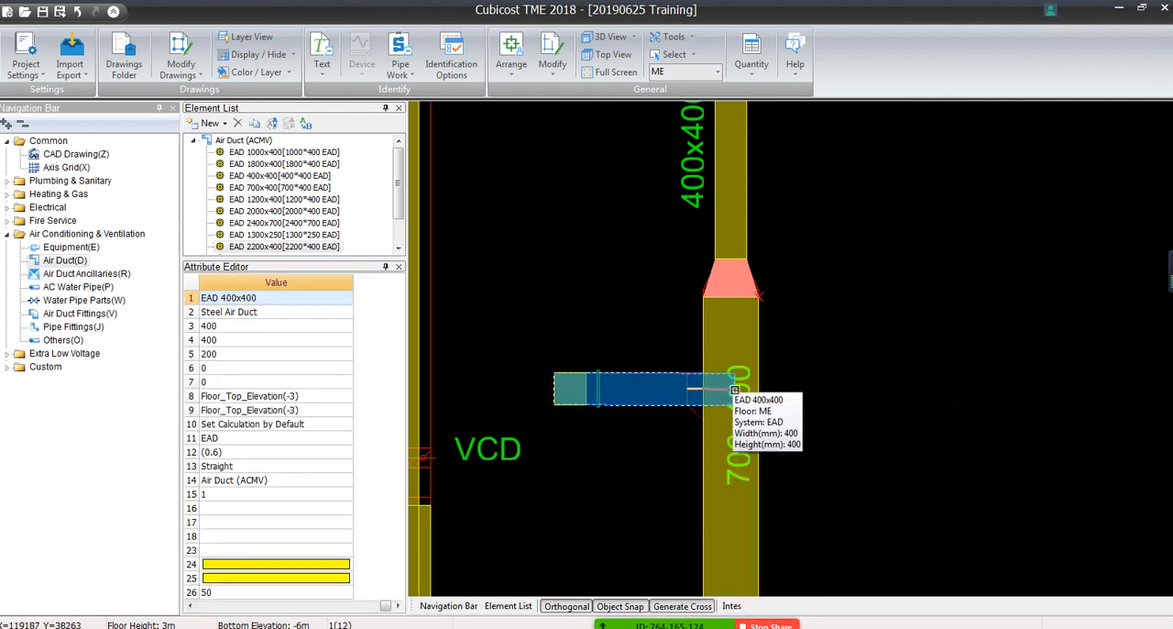
left_click(735, 389)
scroll(600, 396, "down", 5)
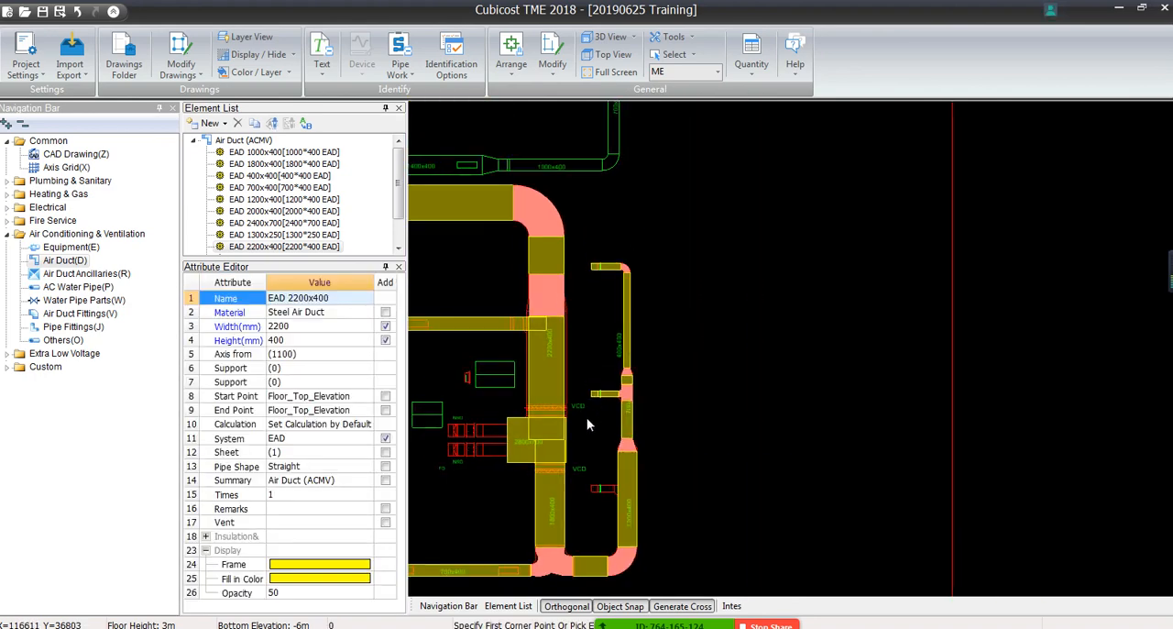
Inspect the unidentified red branch ducts along the 1000x400, 1300x400, 1300x250 and 2200x400 EAD runs for missing size labels
middle_click_drag(562, 347, 927, 190)
middle_click_drag(625, 361, 944, 354)
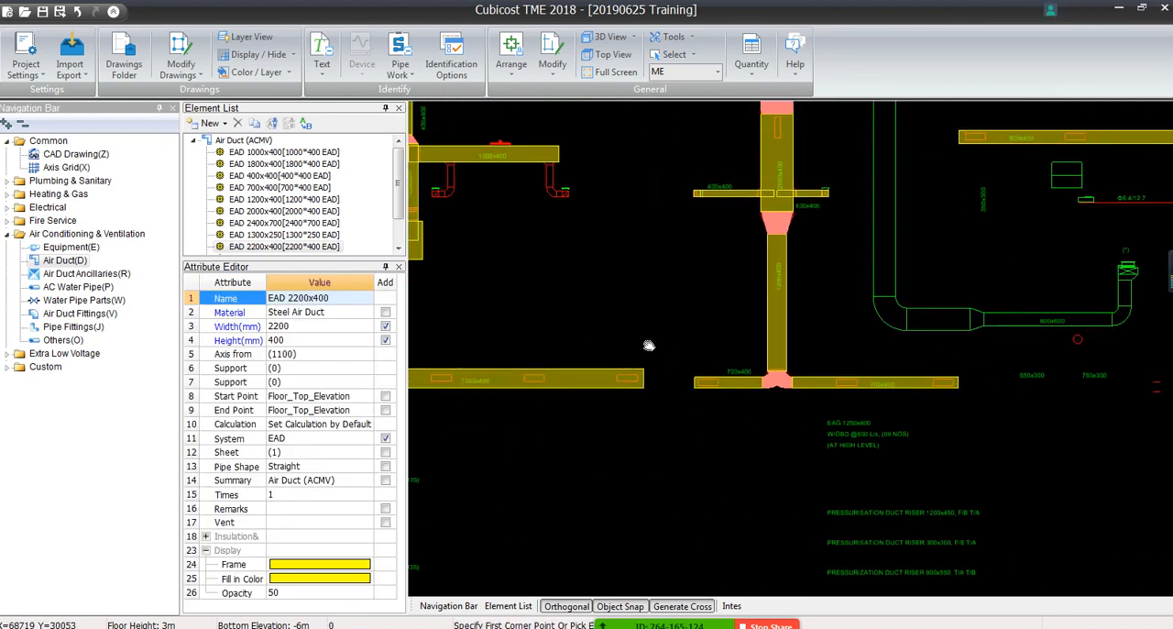
middle_click_drag(648, 343, 874, 464)
scroll(648, 440, "up", 5)
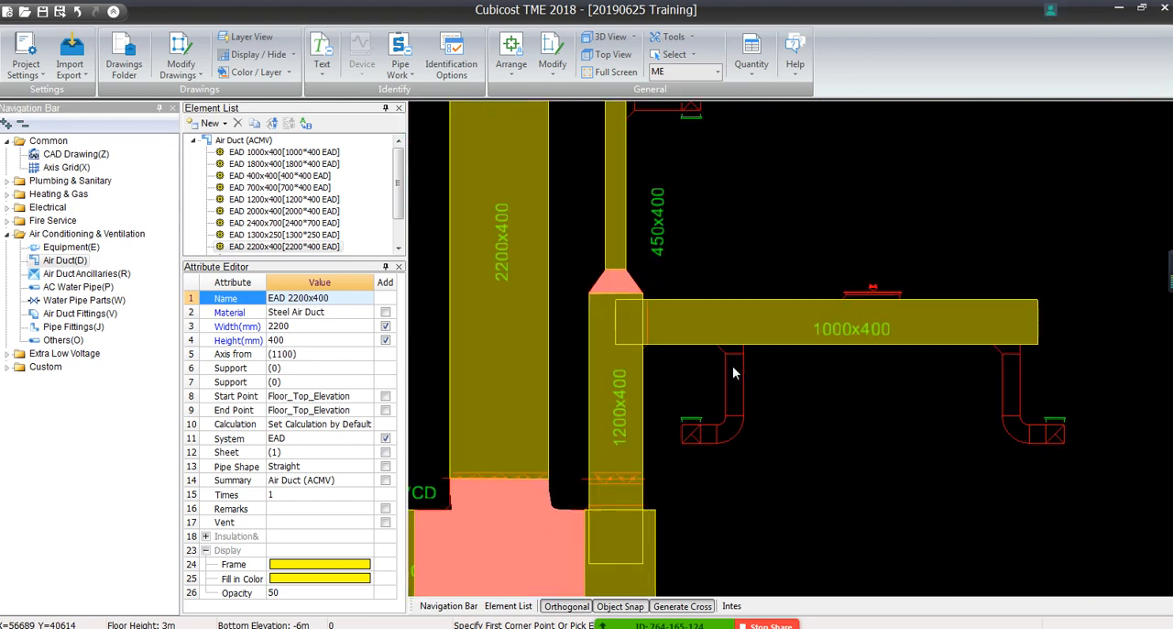
scroll(732, 372, "down", 2)
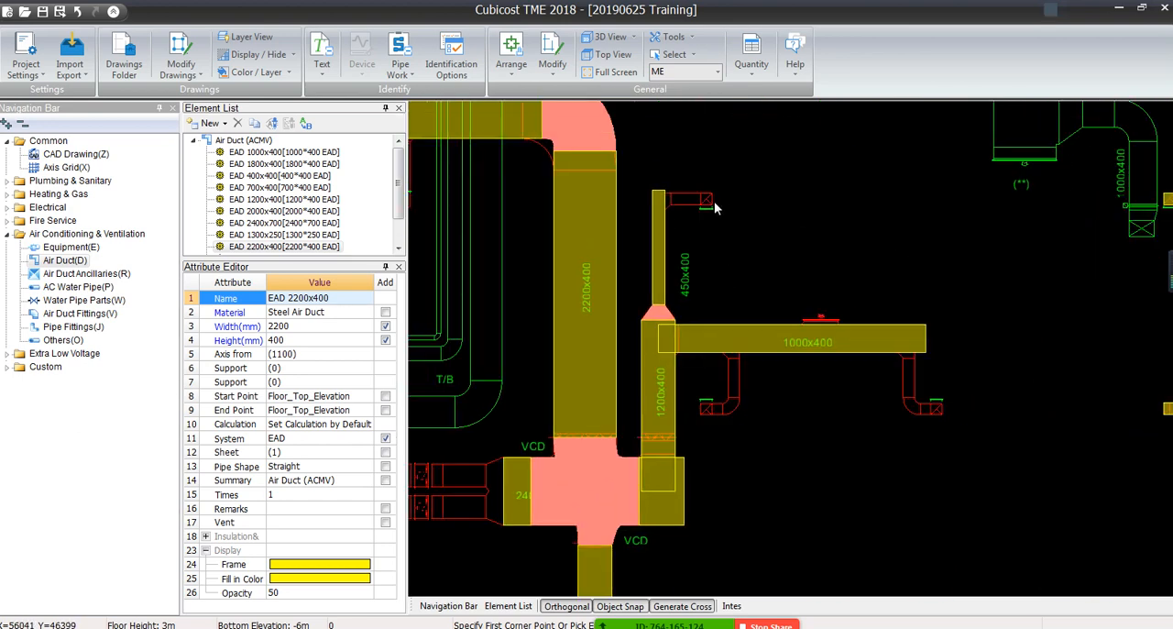
scroll(711, 196, "up", 5)
scroll(714, 311, "down", 5)
scroll(619, 309, "down", 1)
middle_click_drag(619, 305, 988, 307)
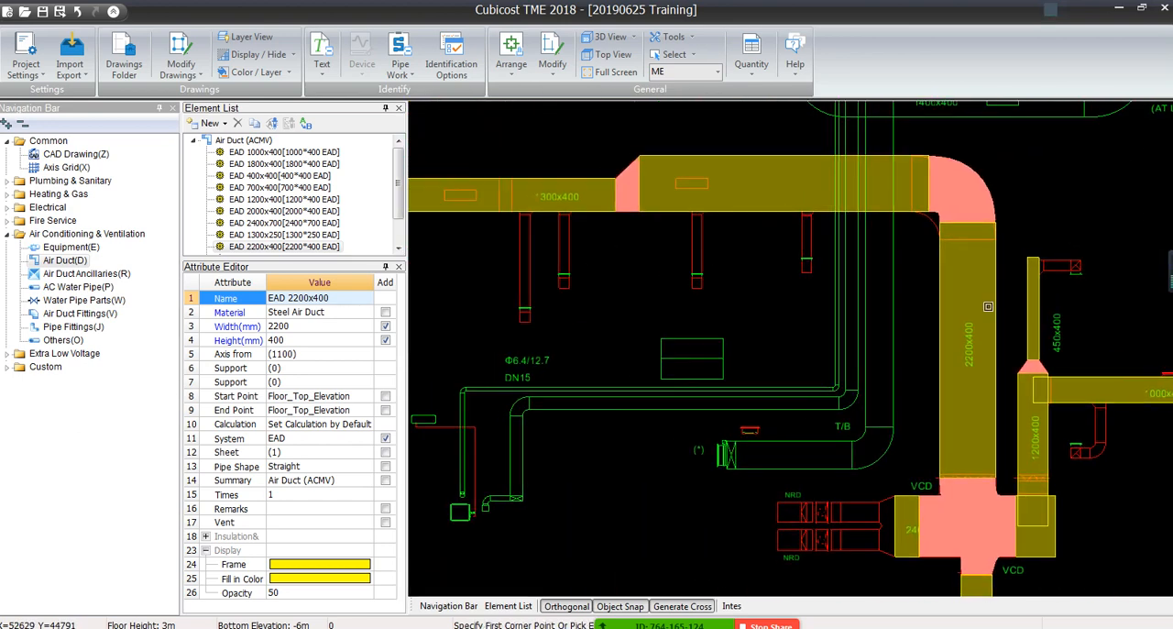
middle_click_drag(814, 311, 1091, 283)
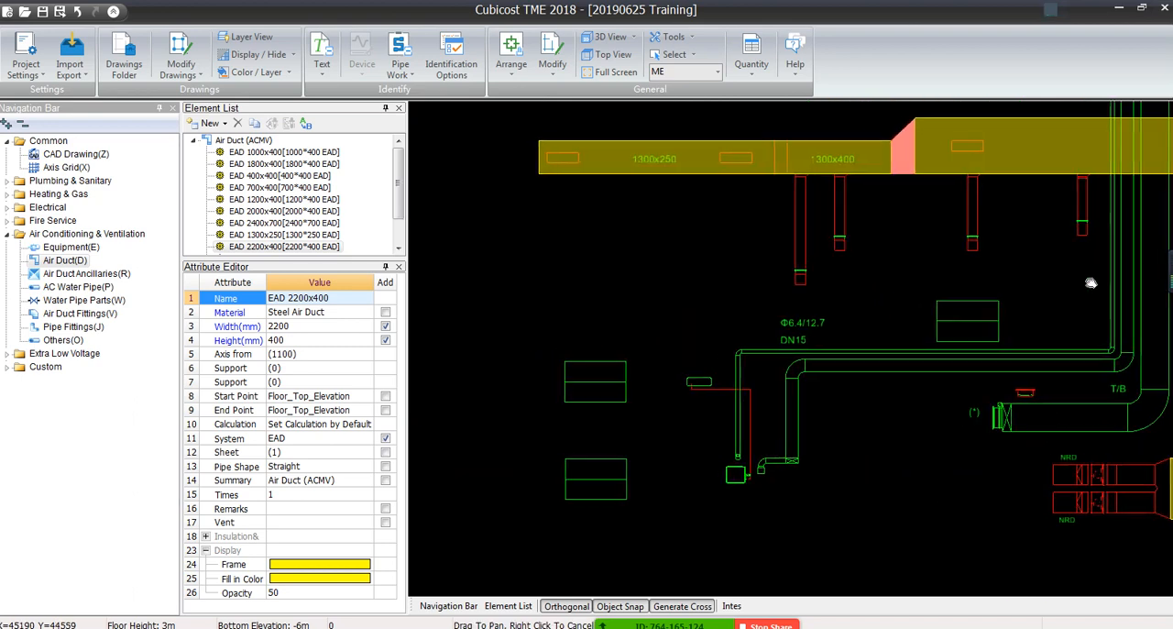
middle_click_drag(727, 300, 667, 383)
scroll(745, 300, "up", 3)
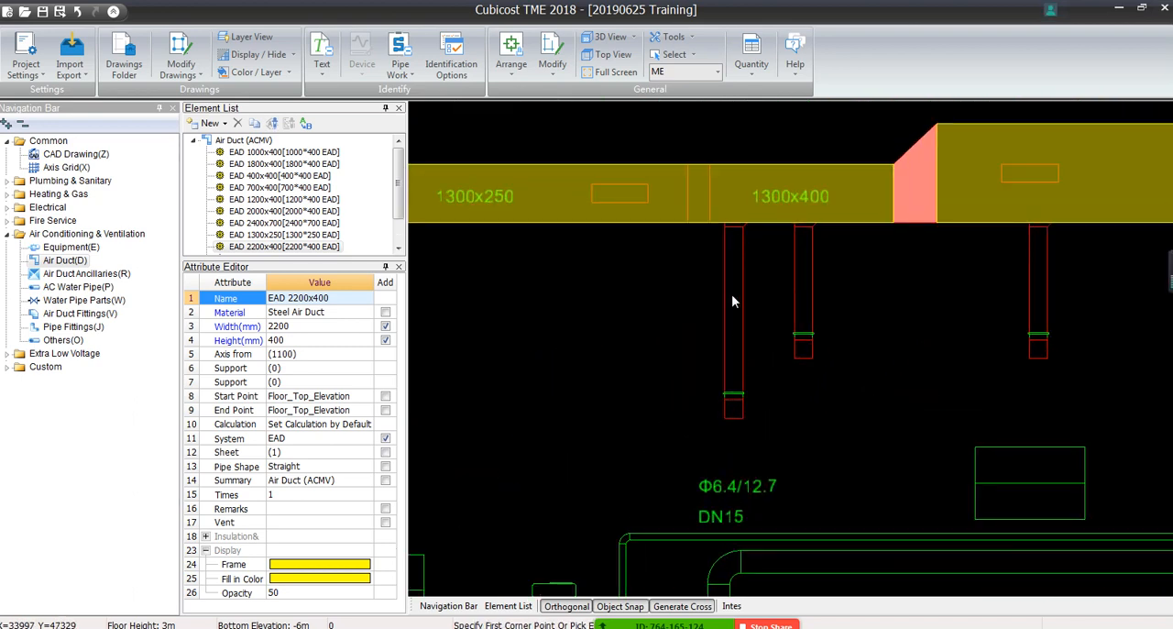
scroll(919, 372, "down", 3)
middle_click_drag(982, 377, 573, 492)
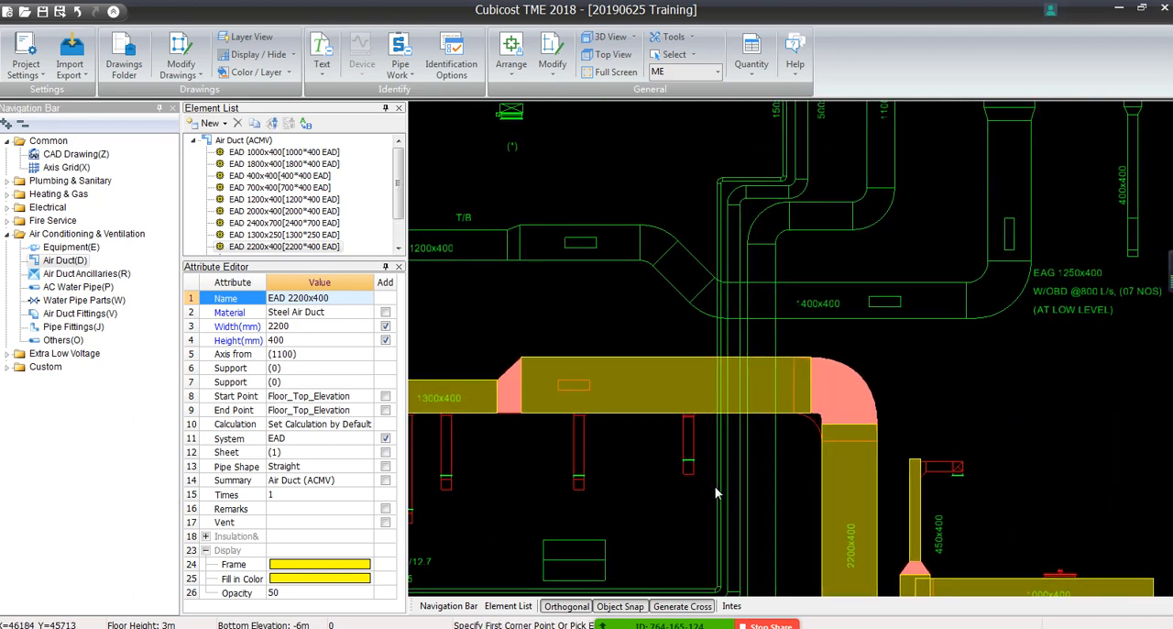
middle_click_drag(761, 478, 415, 252)
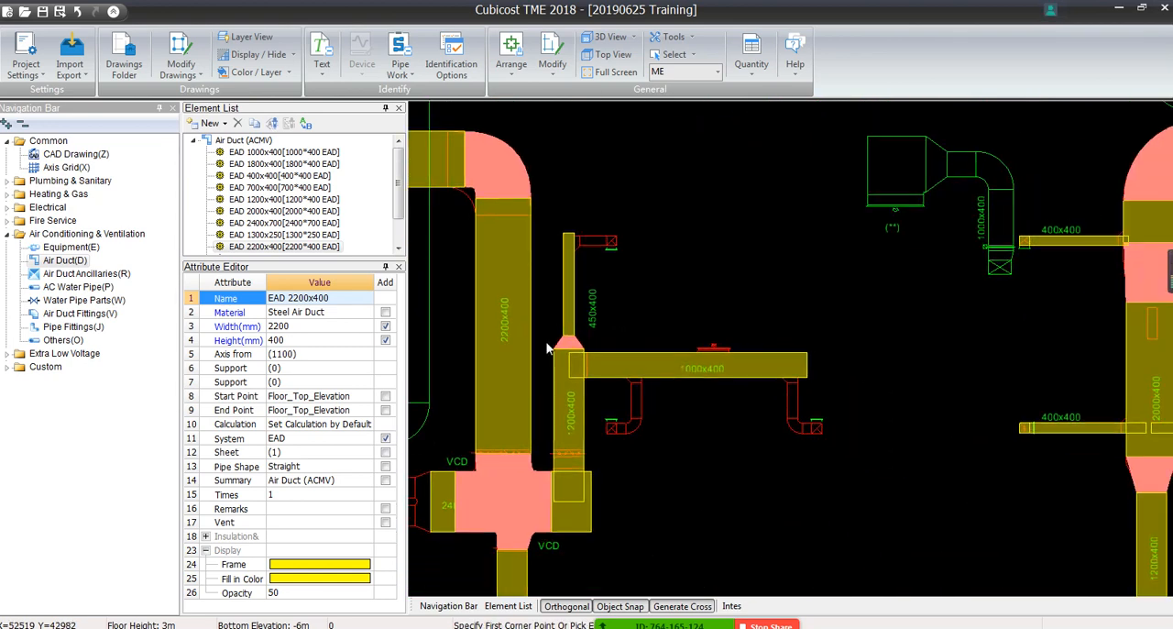
Measure the width of the unlabelled vertical branch below the 1000x400 duct nearest the 1200x400 duct, starting from the branch's upper corner
scroll(629, 439, "up", 4)
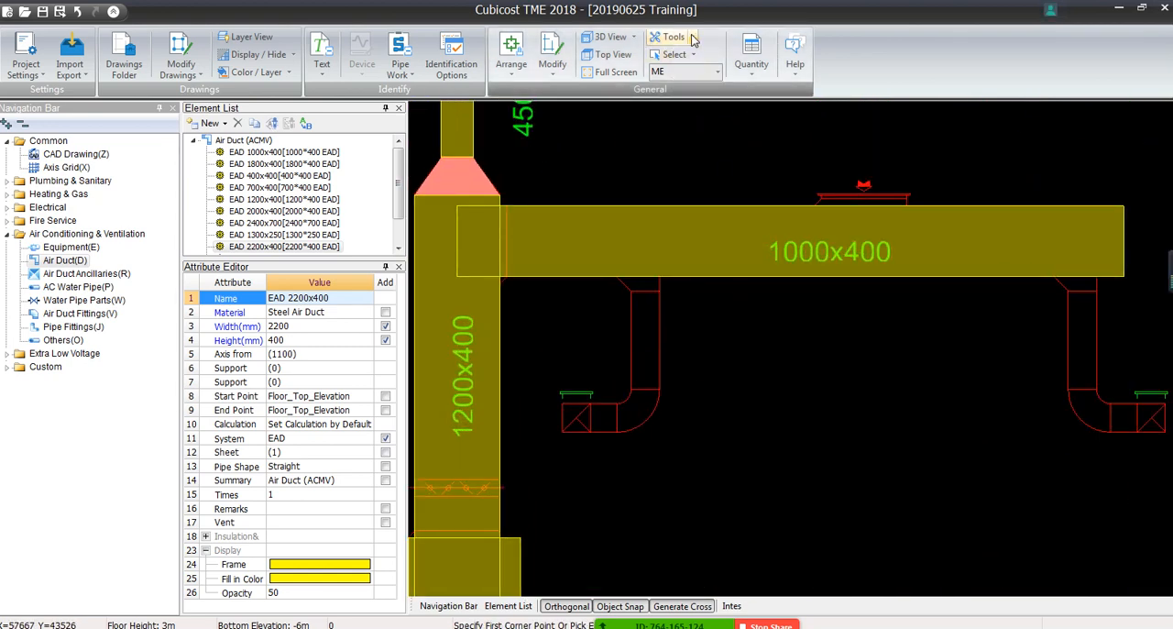
left_click(692, 37)
left_click(852, 47)
scroll(633, 340, "up", 5)
left_click(624, 193)
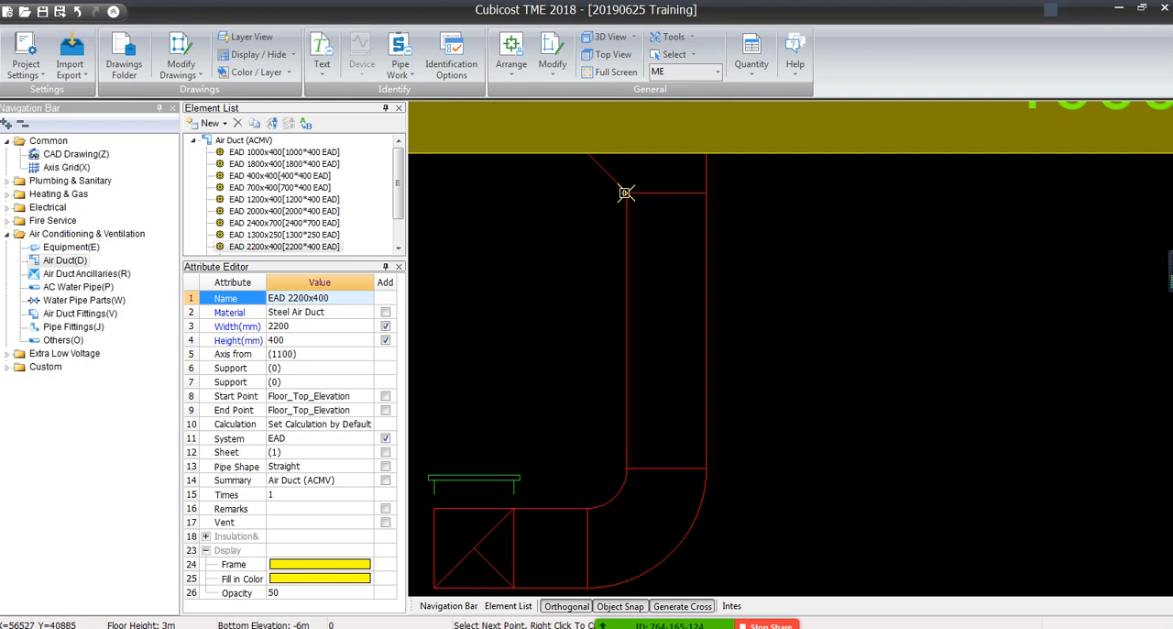
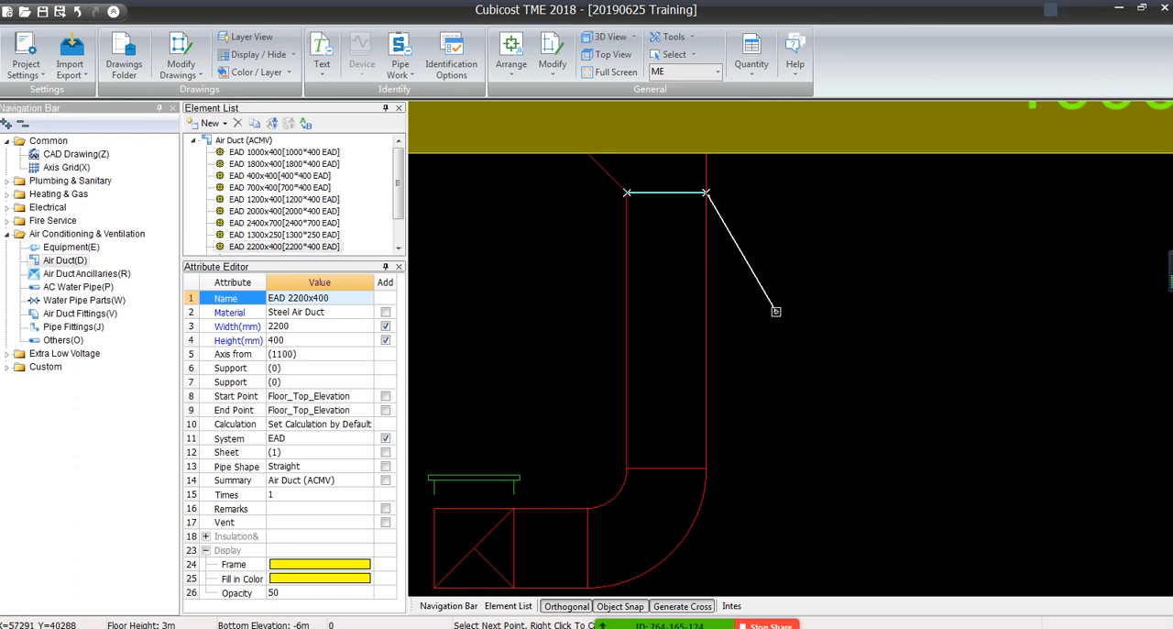
Finish measuring the vertical branch's width and identify that branch and its short horizontal end as EAD 400x400 ducts
right_click(776, 310)
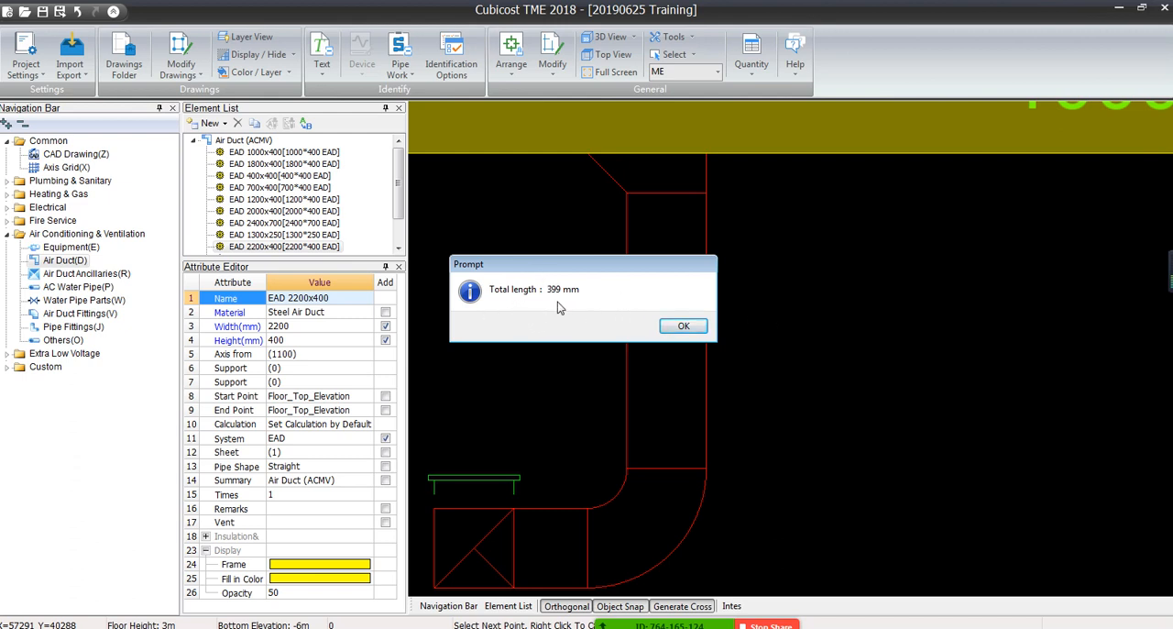
left_click(683, 328)
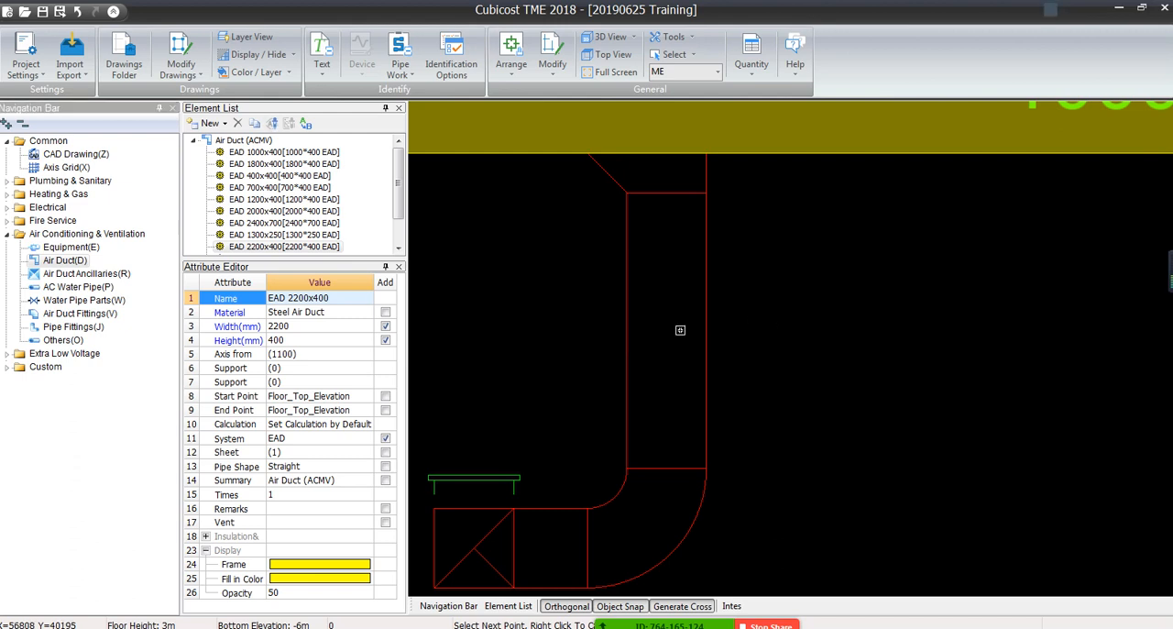
left_click(312, 178)
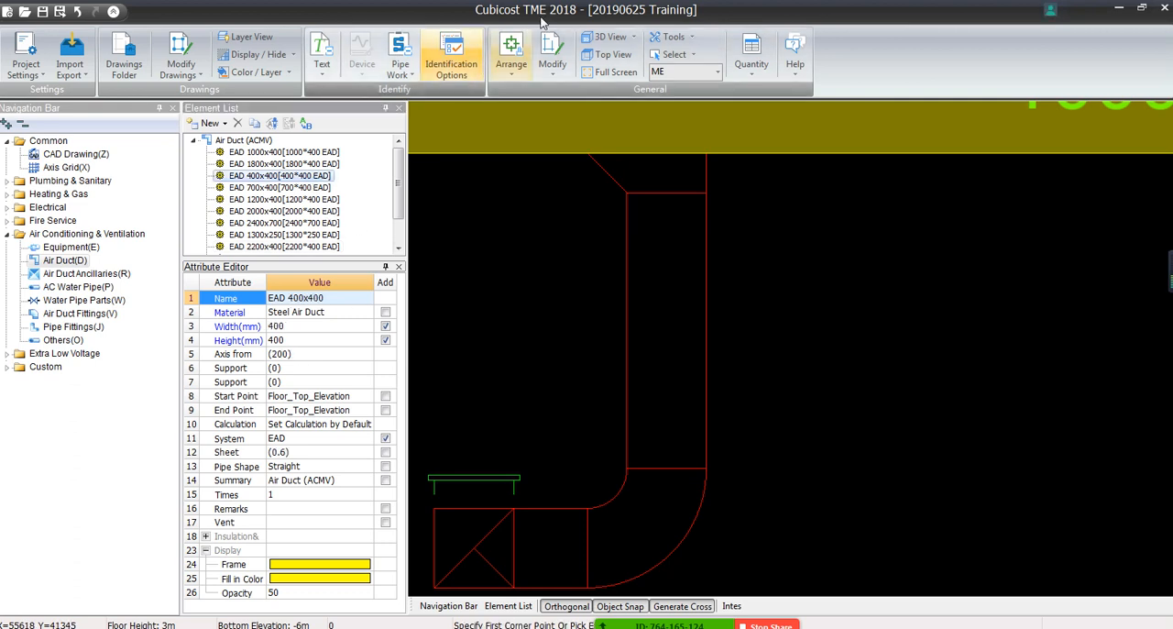
left_click(400, 62)
left_click(428, 92)
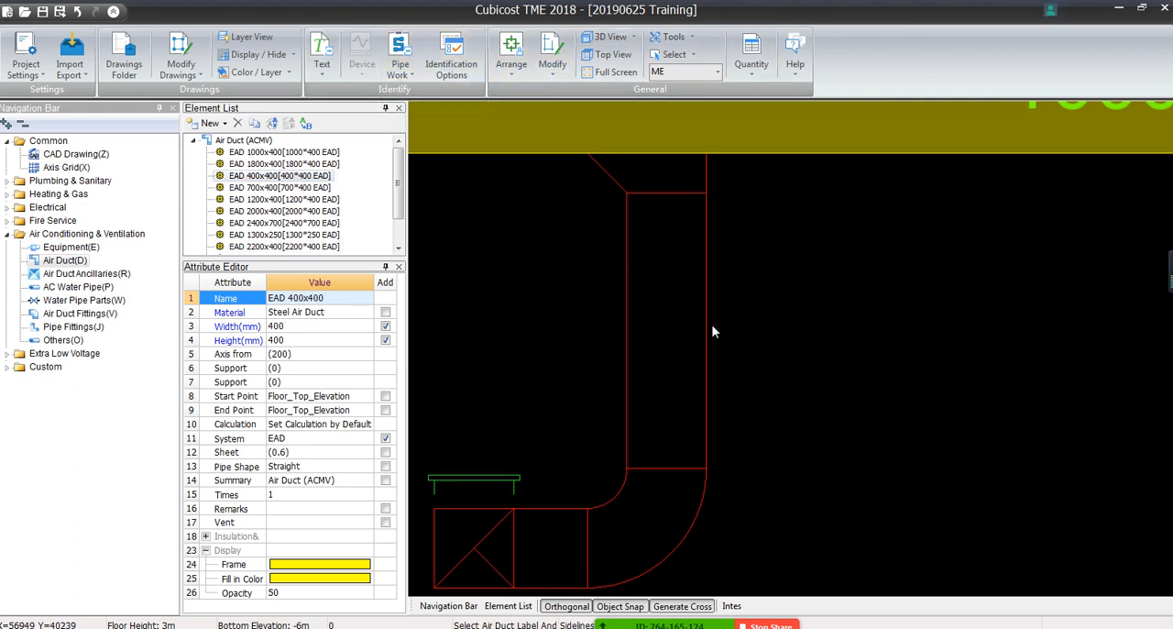
left_click(549, 389)
middle_click_drag(638, 525, 732, 344)
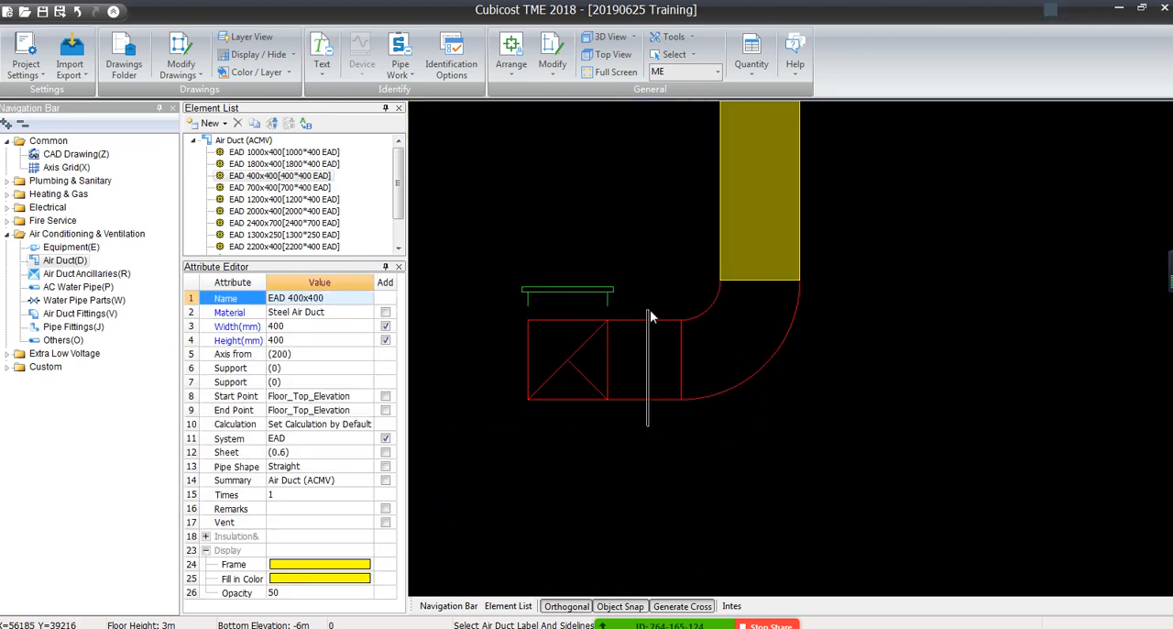
left_click_drag(650, 310, 647, 300)
right_click(641, 269)
Identify the other branch below the 1000x400 duct, farthest from the 1200x400 duct, and its short horizontal end as EAD 400x400
scroll(644, 279, "down", 8)
middle_click_drag(907, 280, 807, 338)
scroll(809, 338, "up", 3)
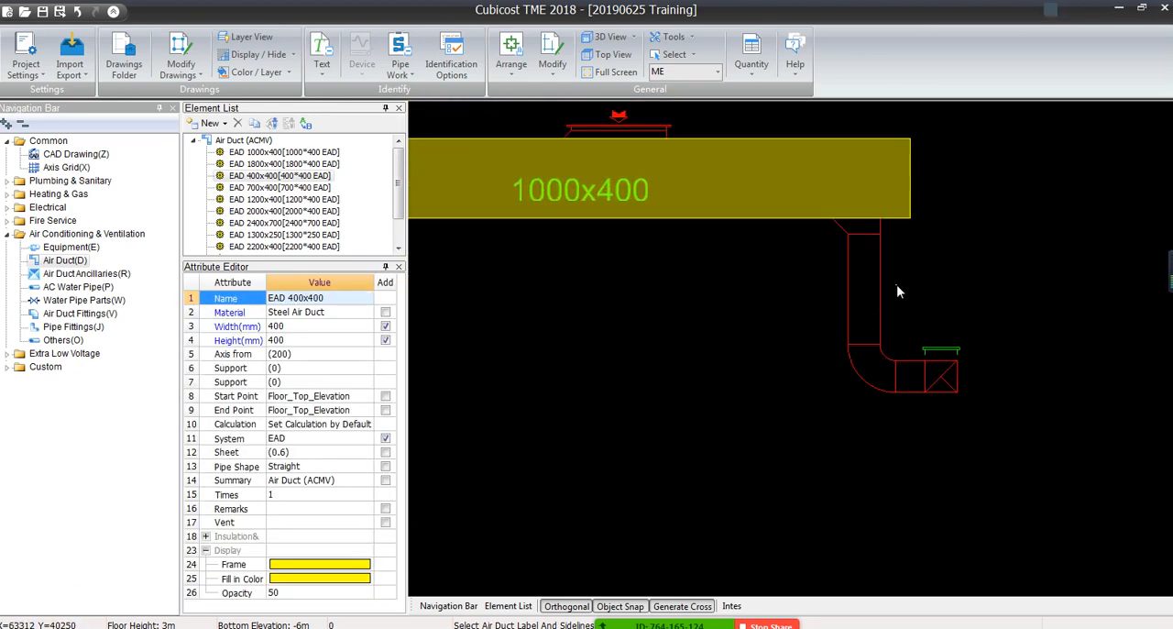
left_click_drag(896, 284, 807, 305)
right_click(808, 305)
scroll(869, 377, "up", 3)
left_click_drag(954, 427, 926, 338)
right_click(926, 338)
scroll(927, 339, "down", 7)
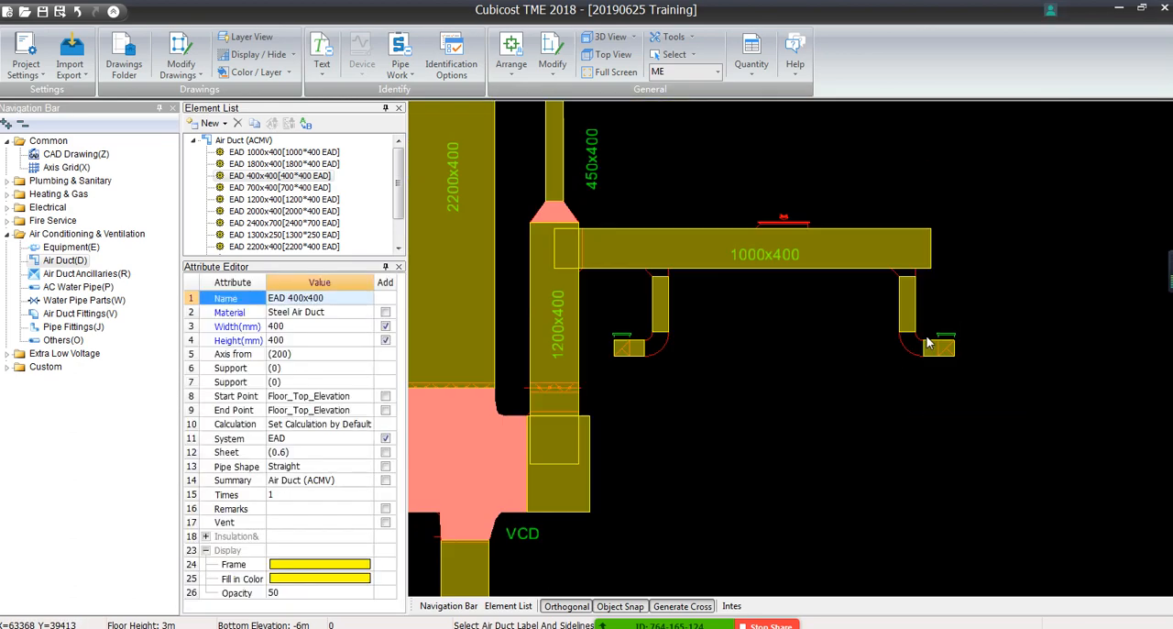
Identify the four red vertical branches below the horizontal 1300x400 duct and its adjoining wider duct as EAD 400x400
mouse_move(611, 324)
middle_mouse_down()
mouse_move(620, 372)
mouse_move(826, 512)
middle_mouse_up()
right_click(592, 280)
left_click_drag(630, 270, 468, 295)
right_click(468, 294)
scroll(469, 293, "down", 5)
middle_click_drag(452, 294, 628, 303)
scroll(627, 303, "up", 3)
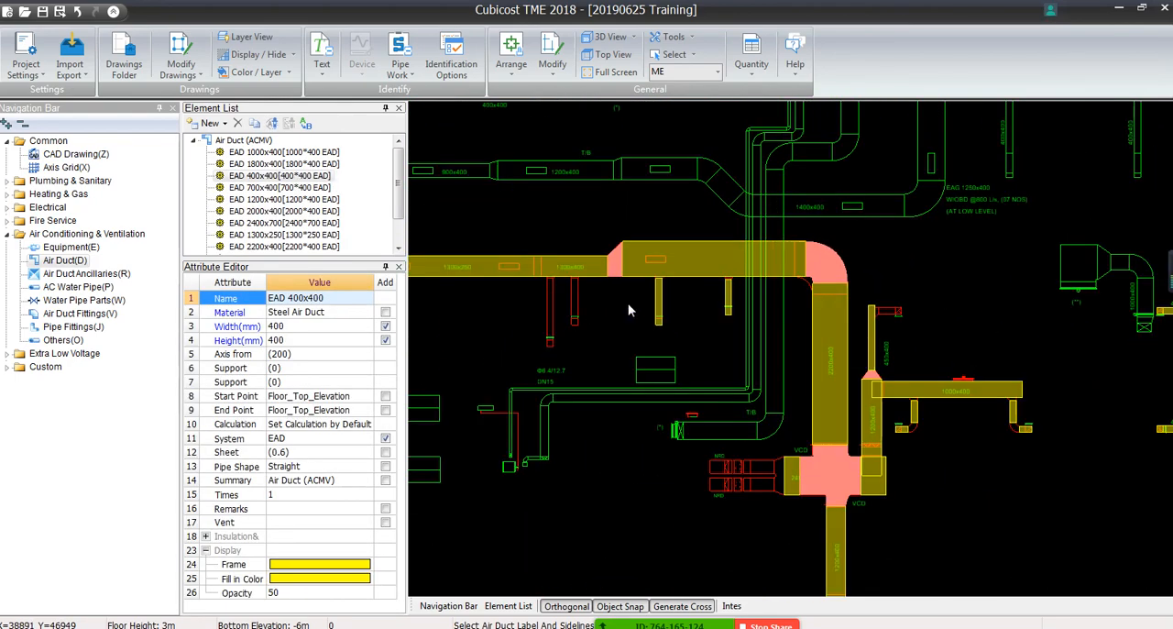
left_click_drag(588, 289, 515, 301)
right_click(515, 300)
Batch-generate the fittings for the two branches below the 1000x400 duct and their short horizontal ends
scroll(516, 300, "down", 4)
middle_click_drag(628, 381, 632, 293)
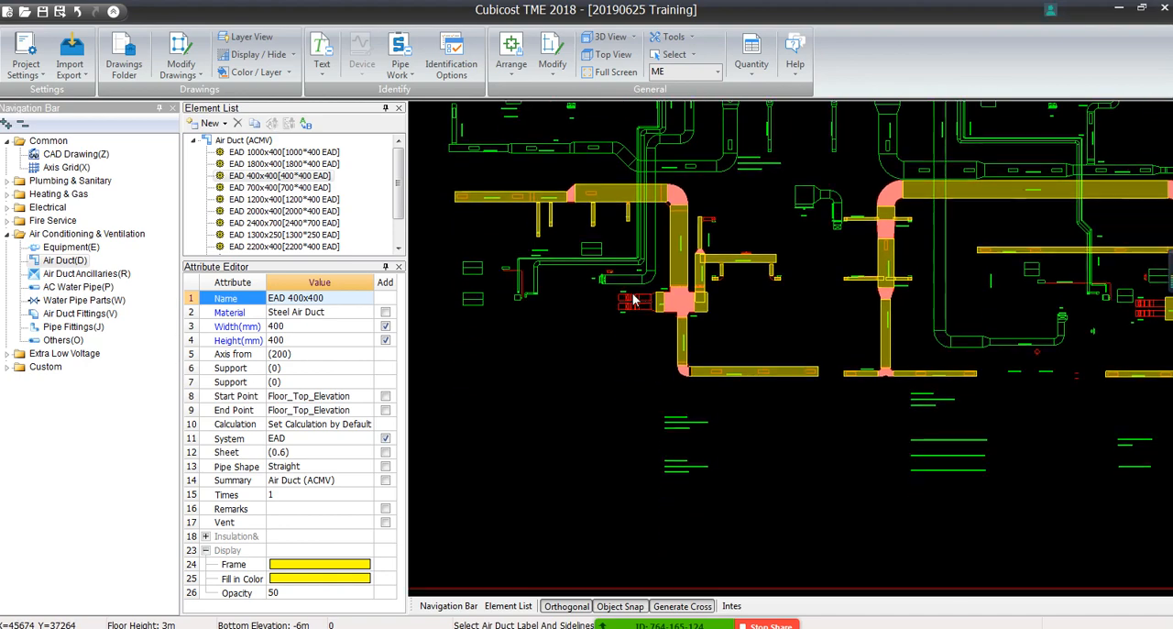
mouse_move(875, 322)
middle_mouse_down()
mouse_move(641, 385)
mouse_move(907, 450)
middle_mouse_up()
scroll(907, 449, "up", 2)
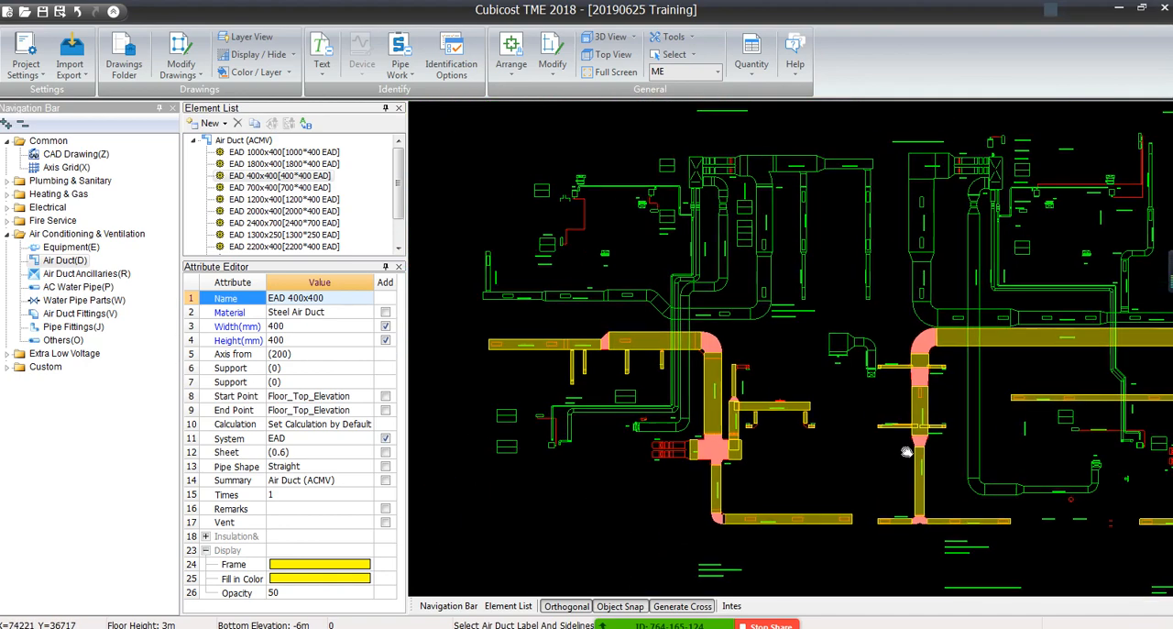
scroll(721, 377, "up", 3)
scroll(720, 376, "up", 5)
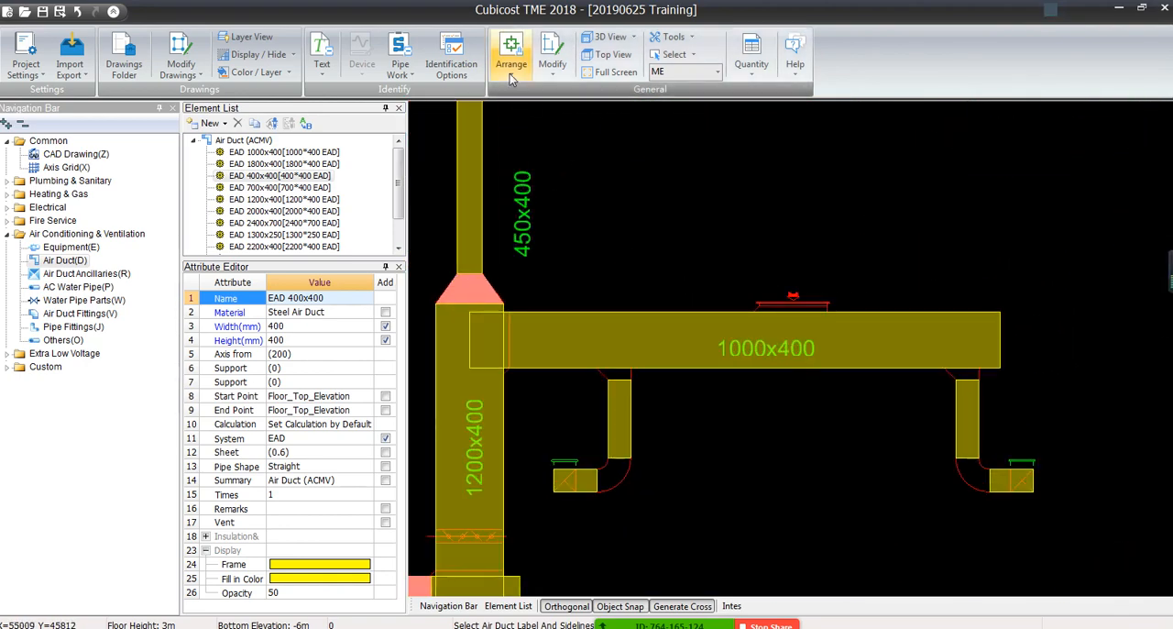
left_click(510, 72)
left_click(538, 257)
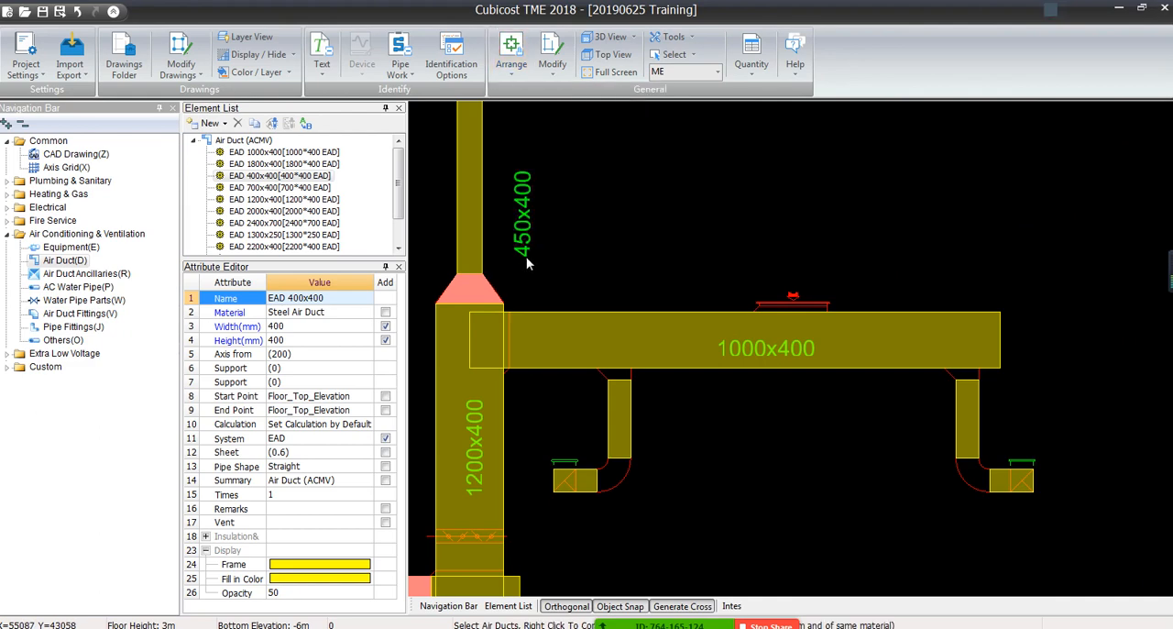
left_click_drag(526, 256, 1136, 597)
right_click(1060, 506)
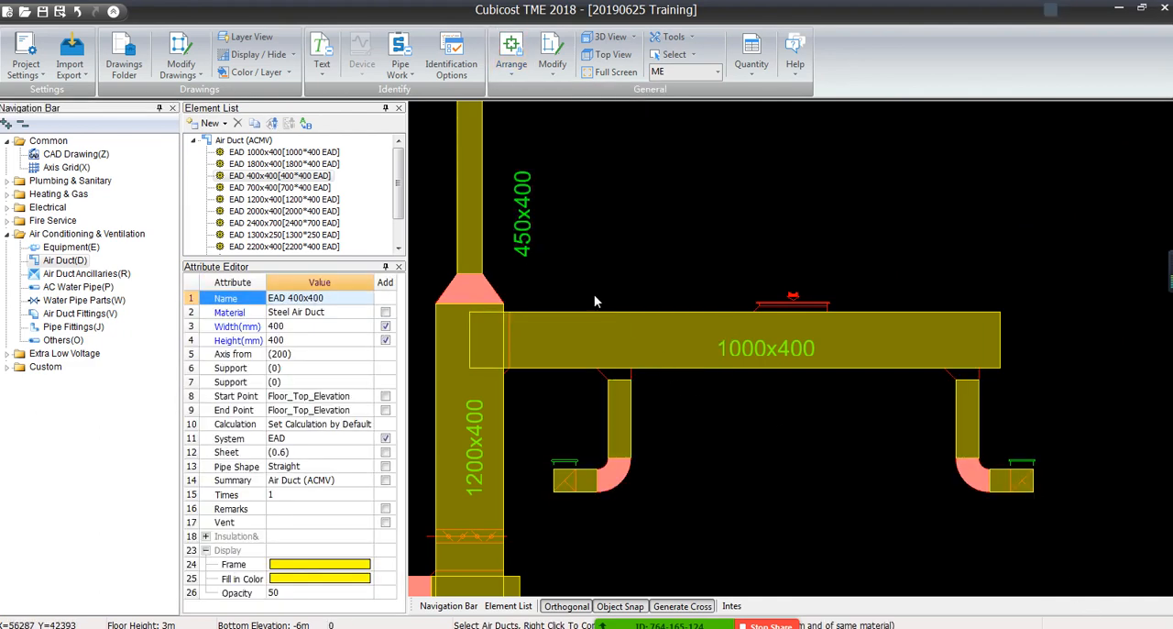
Extend the two vertical branches below the wide horizontal duct beside the elbow to that duct's centerline
middle_click_drag(525, 348, 984, 341)
scroll(922, 343, "down", 5)
middle_click_drag(637, 236, 783, 375)
scroll(784, 375, "up", 1)
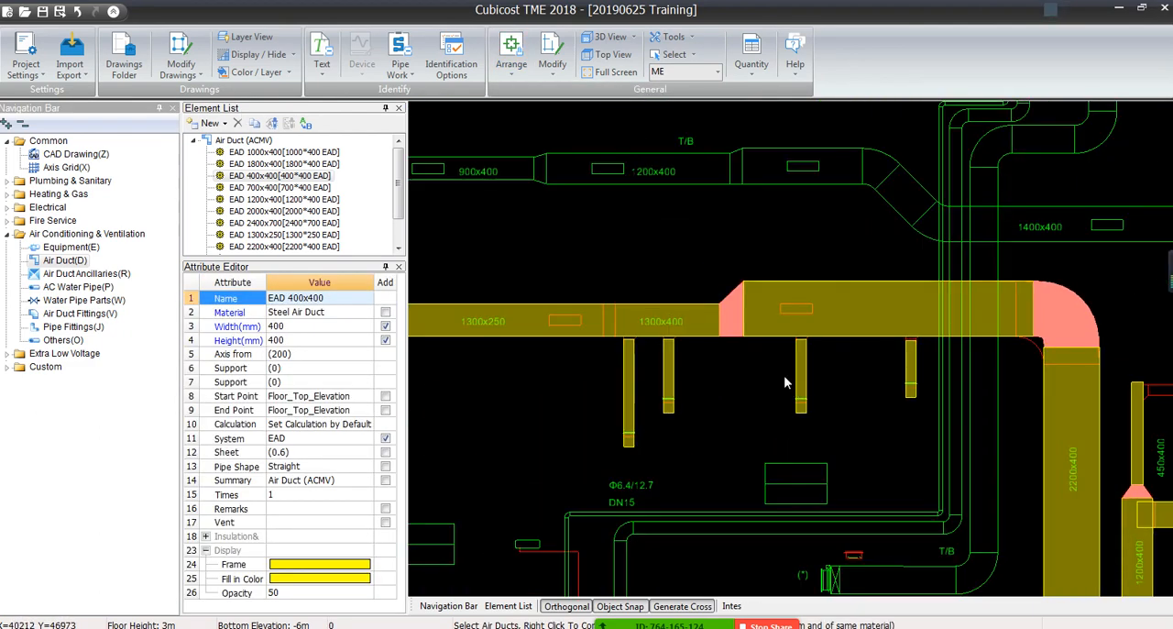
left_click(512, 56)
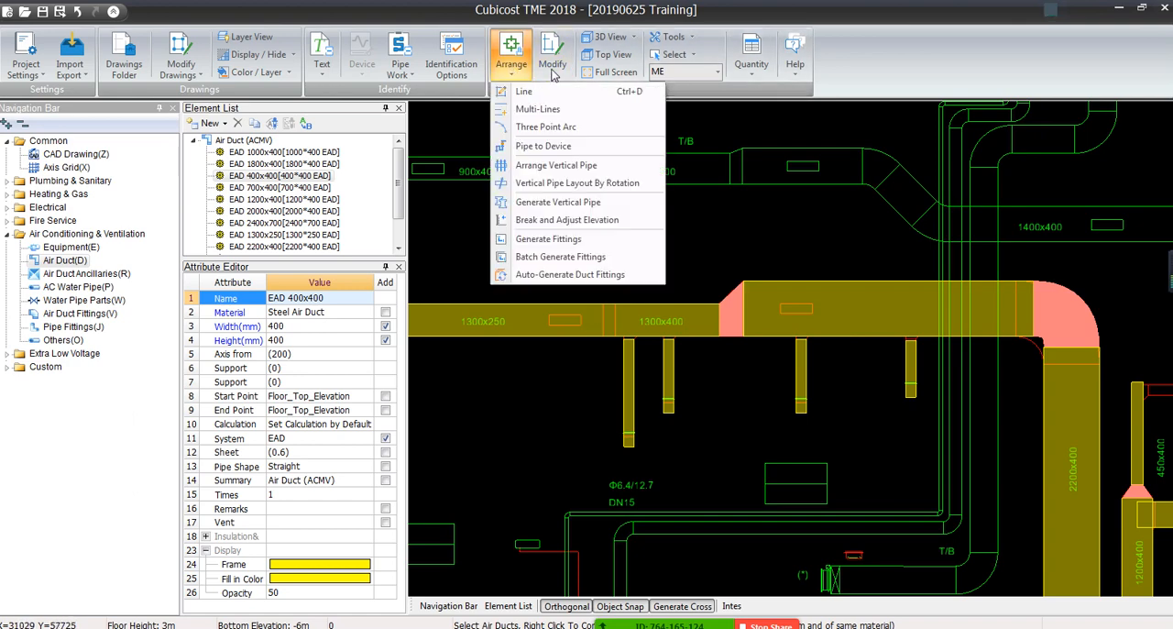
left_click(551, 57)
left_click(571, 163)
left_click(849, 311)
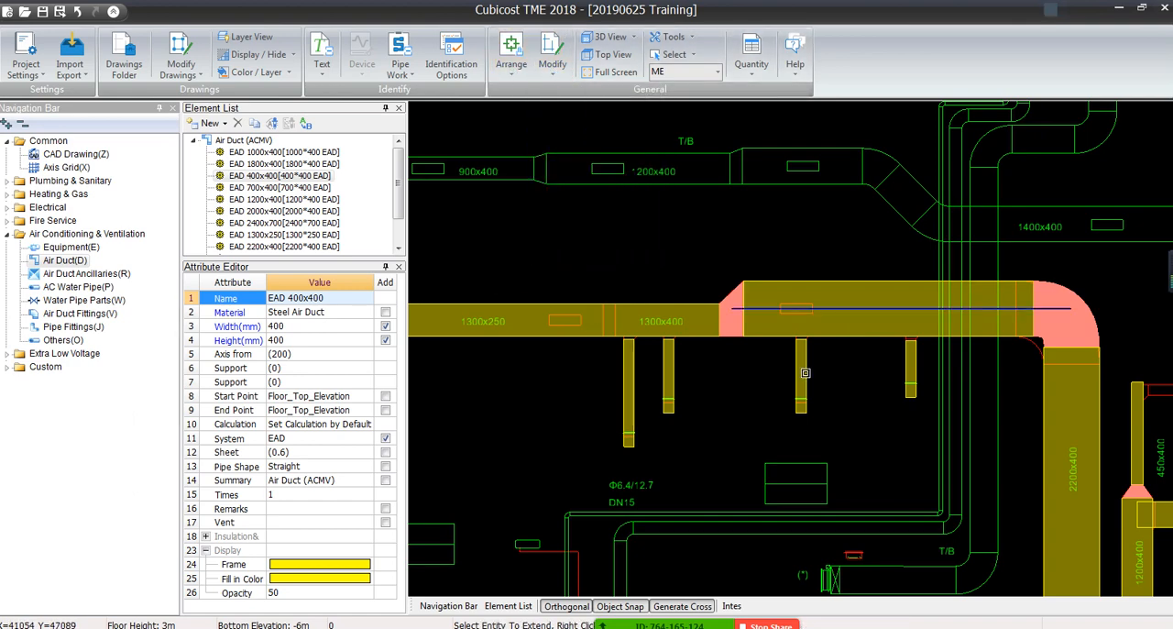
left_click(802, 370)
left_click(912, 364)
right_click(847, 361)
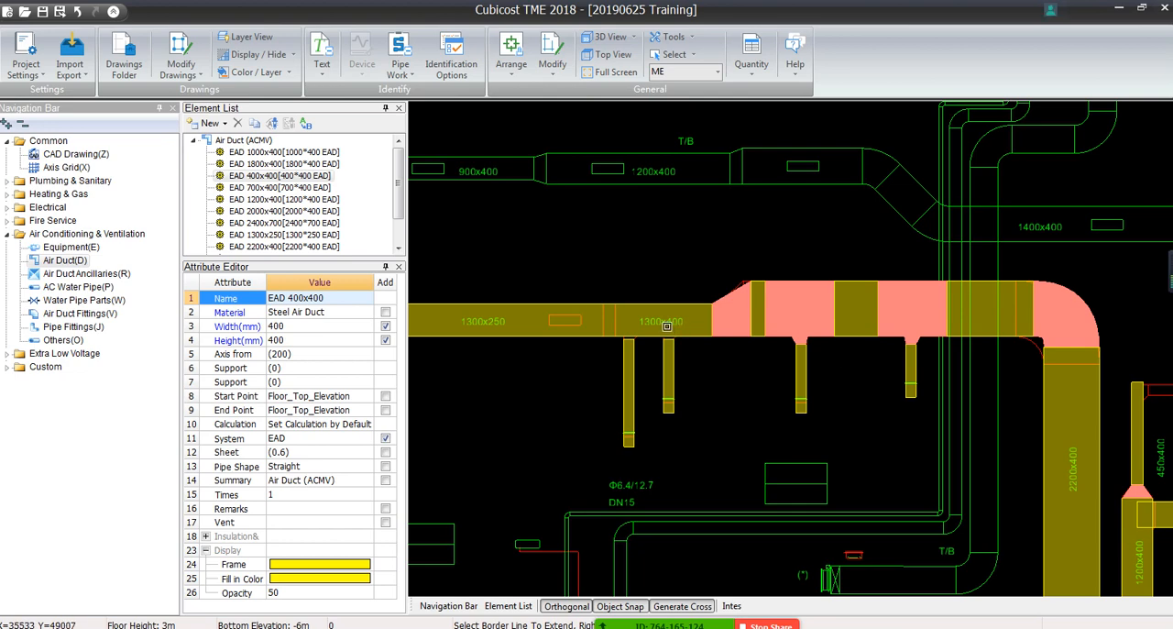
Extend the remaining vertical branches to the centerlines of the 1300x400 and 1000x400 ducts
scroll(631, 365, "down", 3)
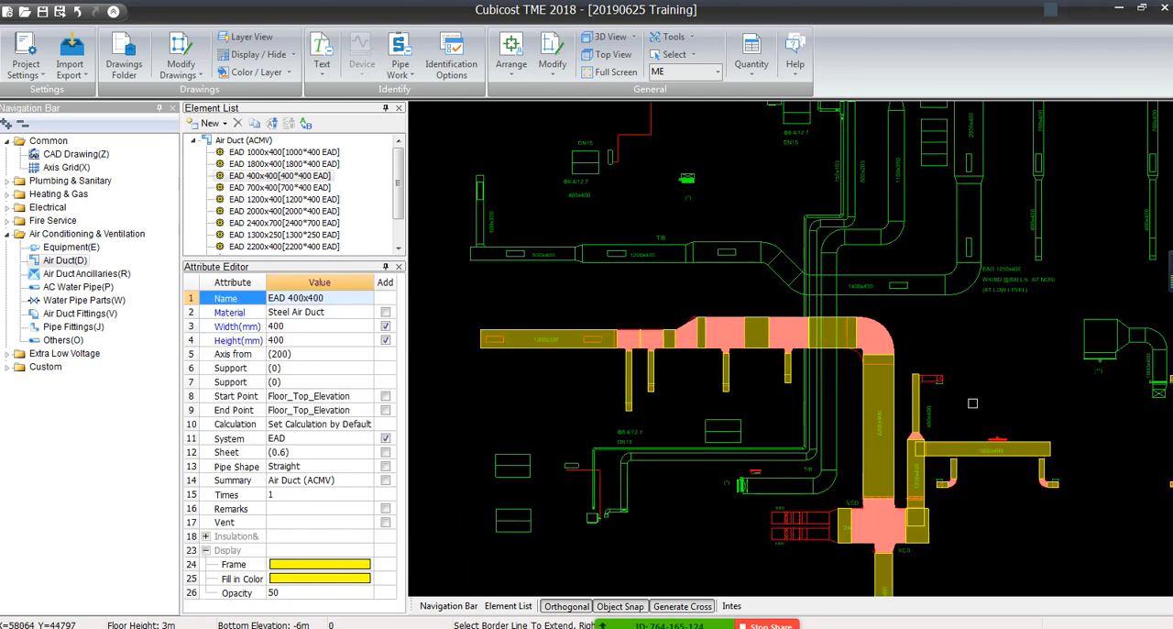
scroll(972, 402, "up", 3)
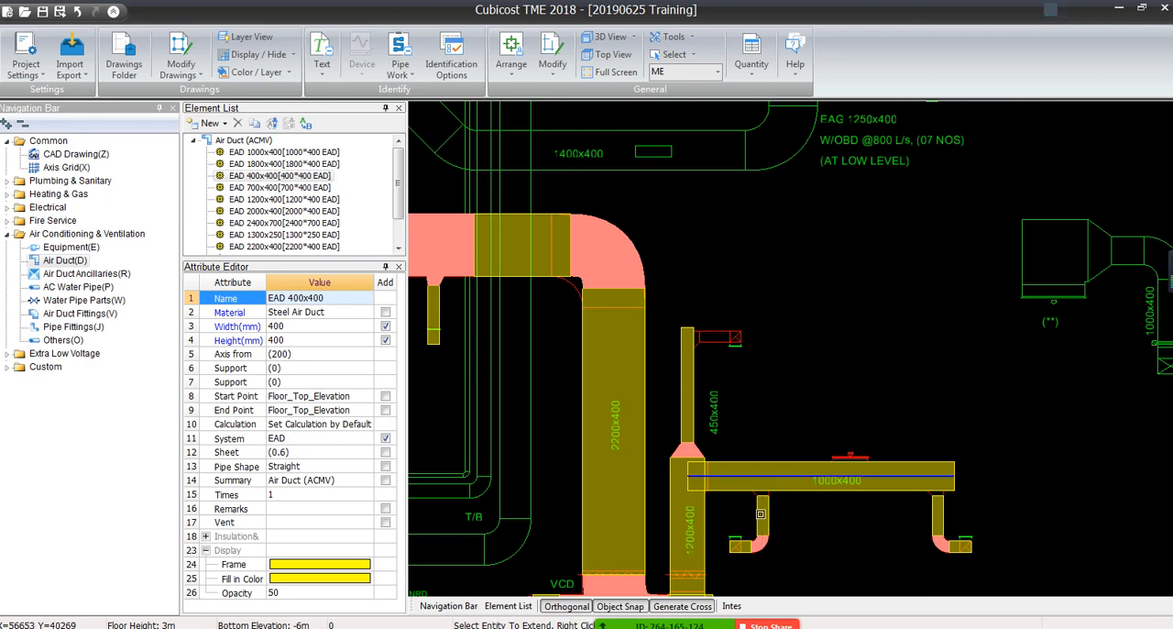
scroll(837, 479, "down", 2)
scroll(838, 480, "down", 2)
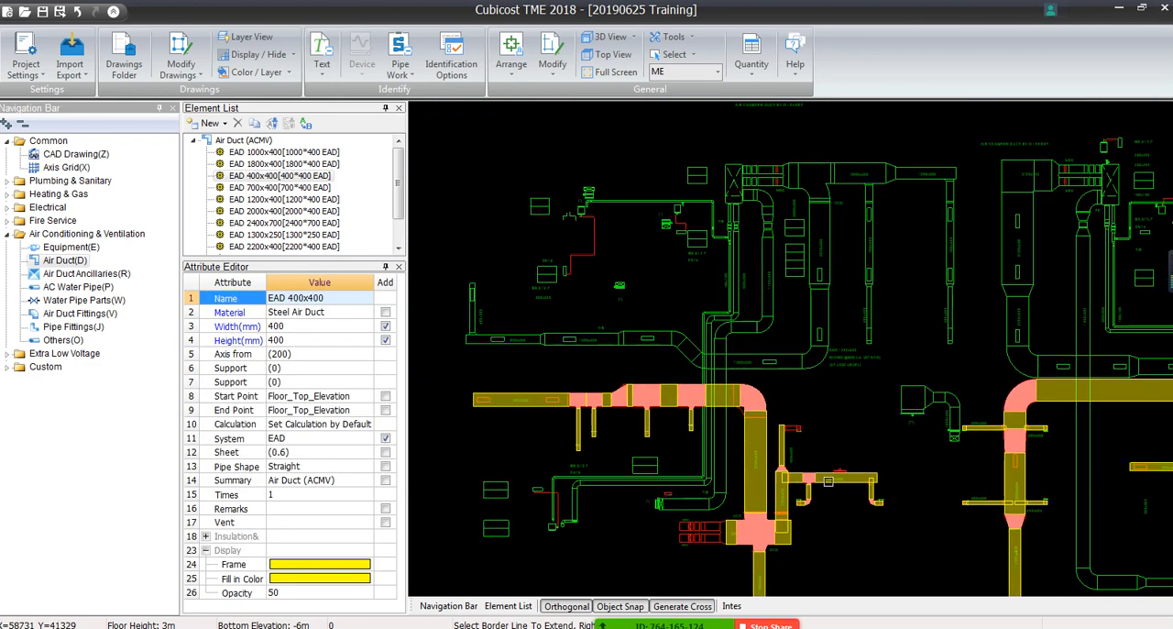
Display the duct network in 3D and dim the CAD drawing behind it
middle_click_drag(838, 480, 843, 325)
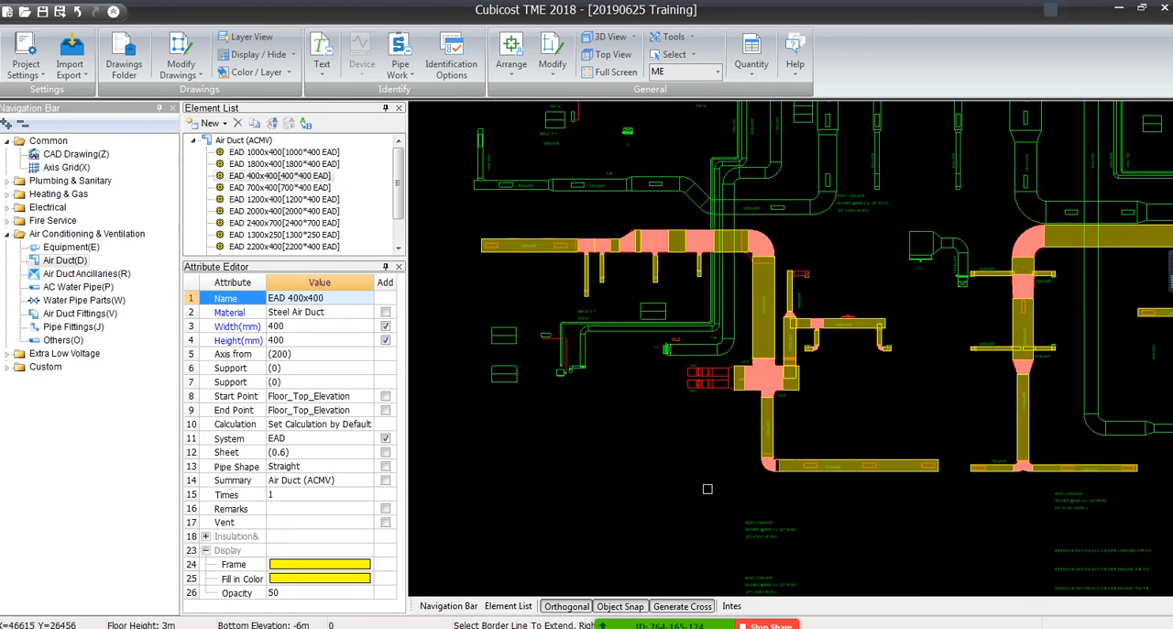
left_click(608, 37)
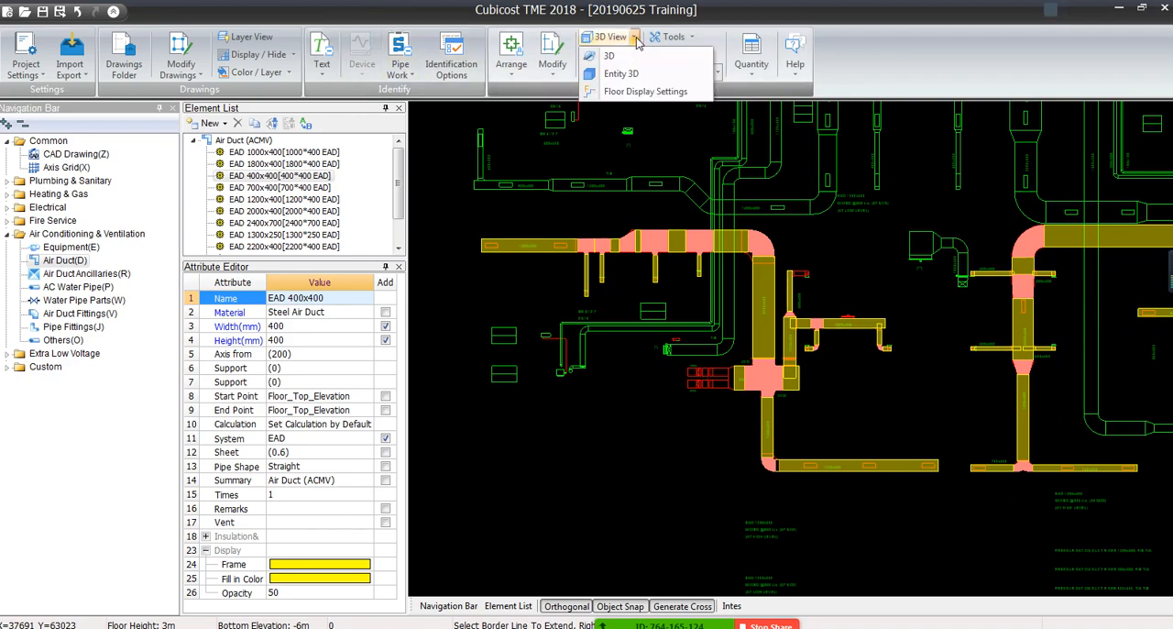
left_click(619, 92)
left_click_drag(748, 378, 958, 341)
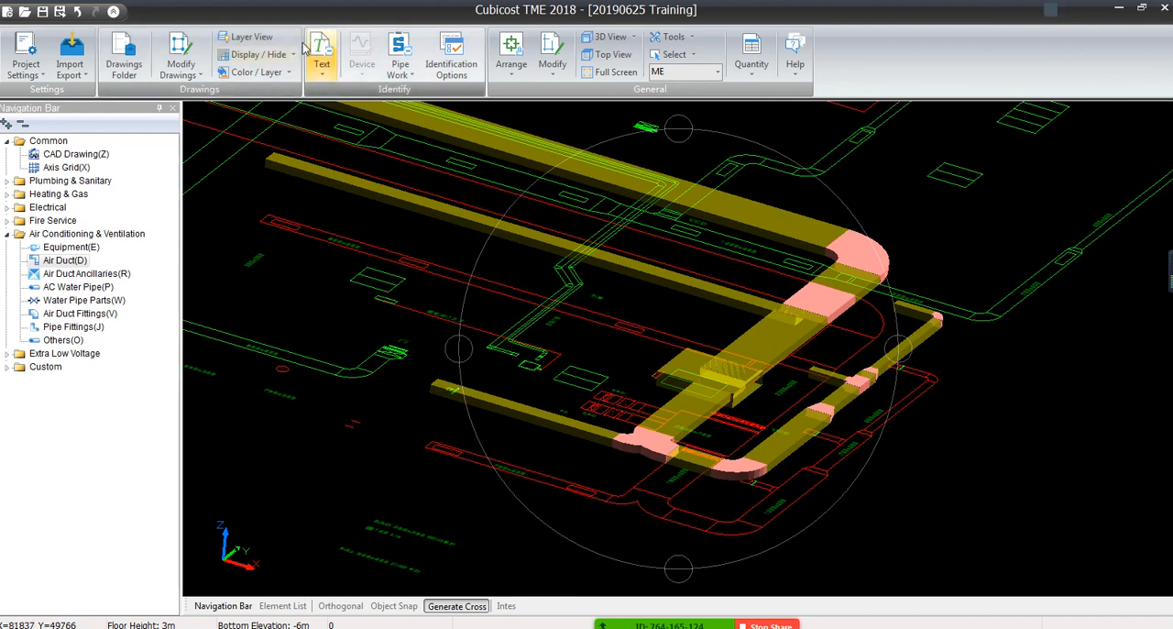
left_click(275, 54)
left_click(293, 120)
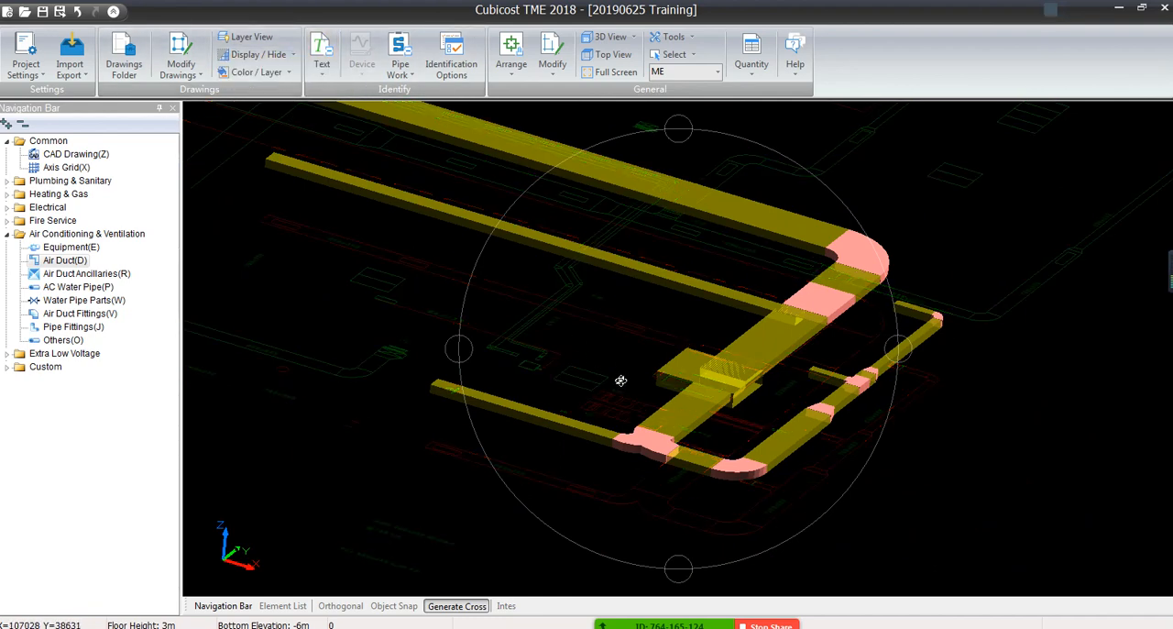
Examine the EAD duct runs, branches, elbows and tees across the floor in 3D
middle_click_drag(641, 379, 770, 398)
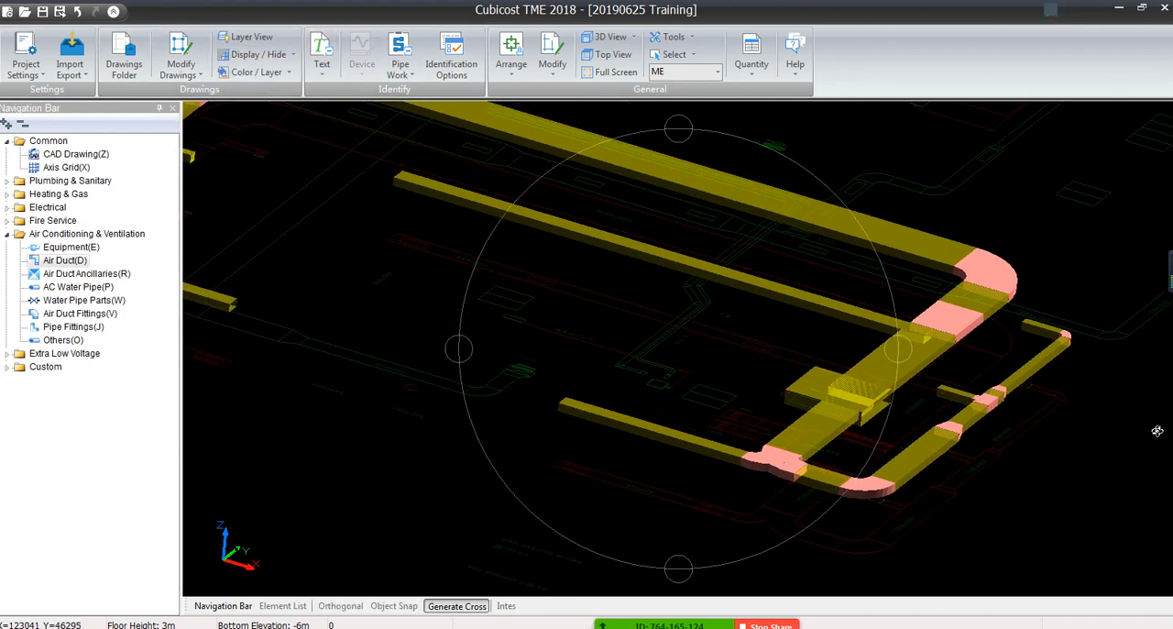
mouse_move(609, 288)
middle_mouse_down()
mouse_move(596, 372)
mouse_move(739, 382)
mouse_move(533, 366)
mouse_move(788, 363)
middle_mouse_up()
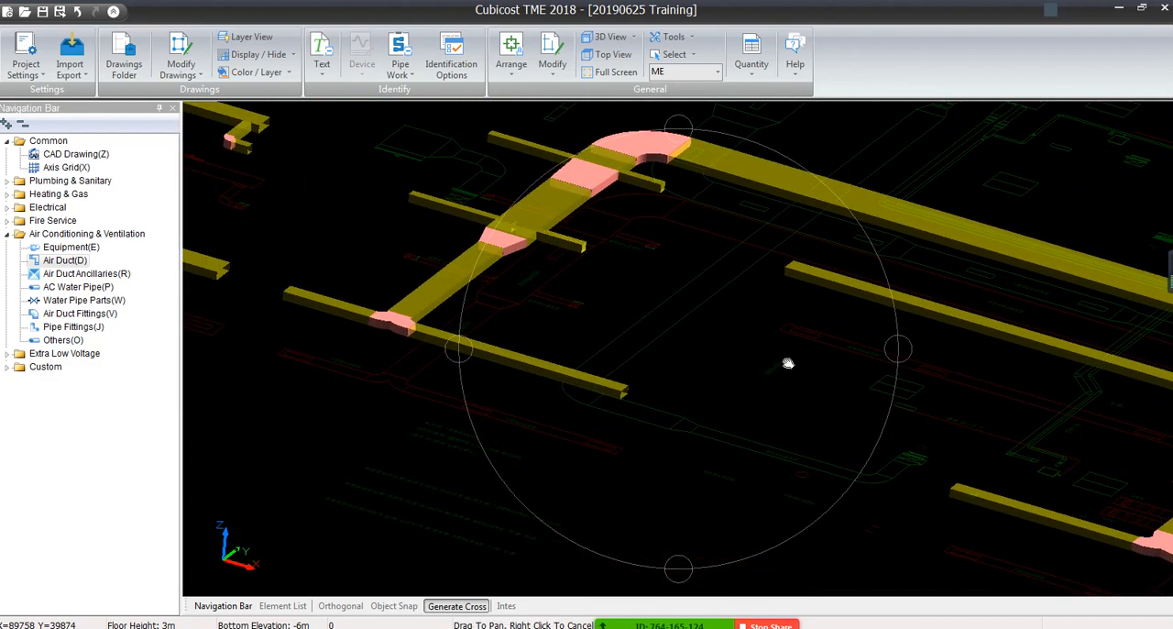
middle_click_drag(565, 255, 781, 369)
middle_click_drag(593, 320, 892, 389)
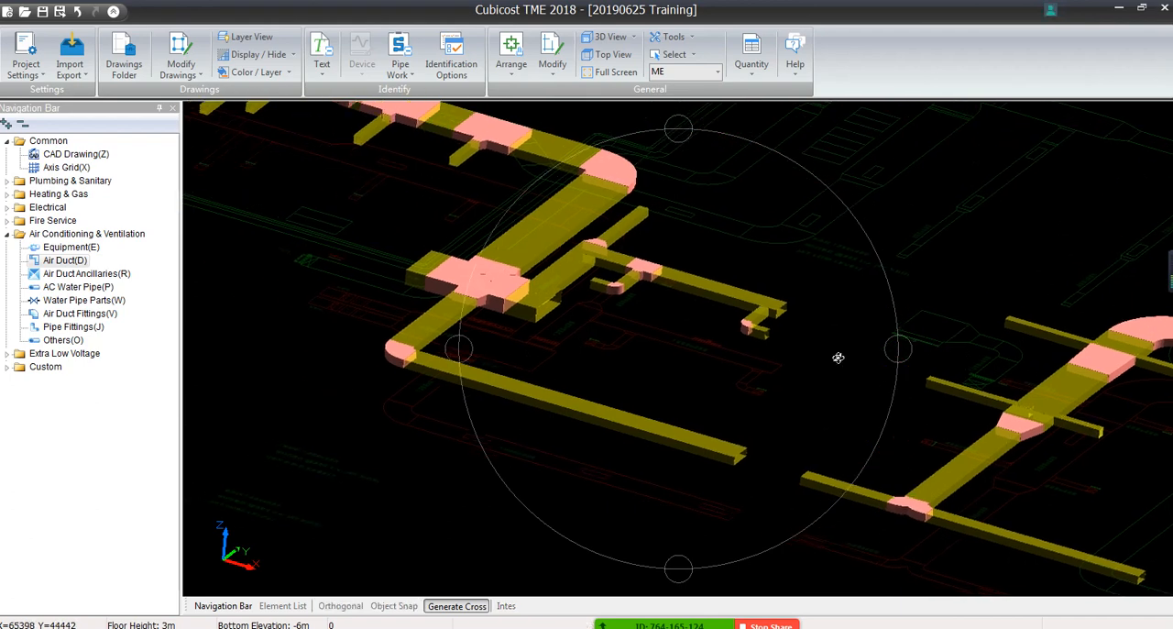
middle_click_drag(650, 278, 736, 365)
middle_click_drag(607, 315, 813, 397)
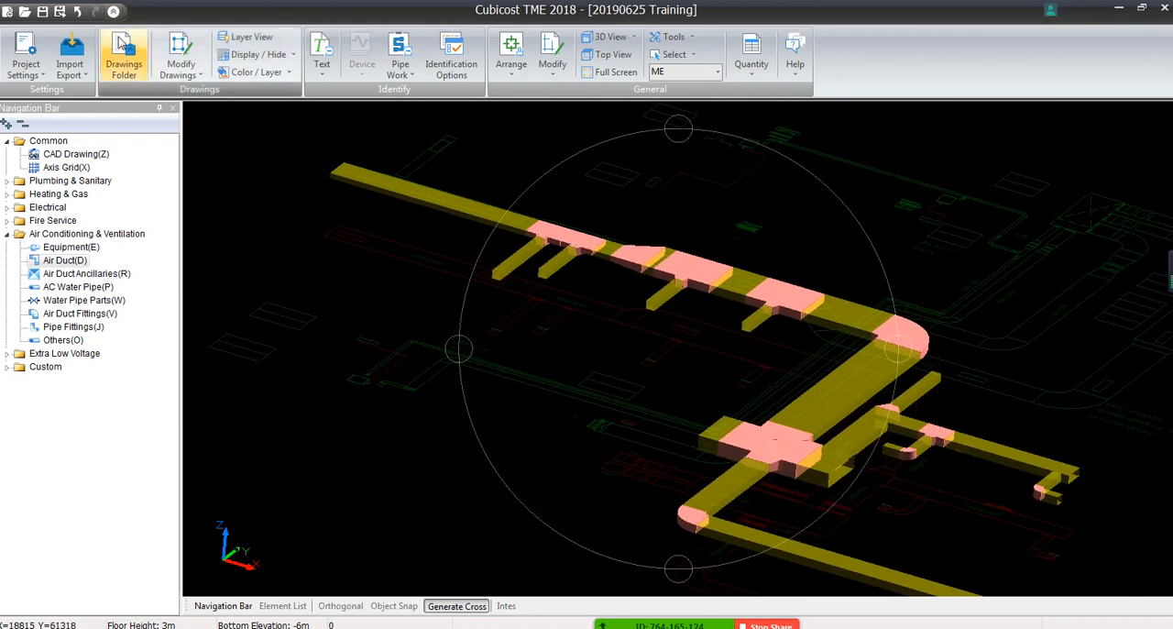
Return to the top view and restore the CAD drawing's brightness
left_click(623, 56)
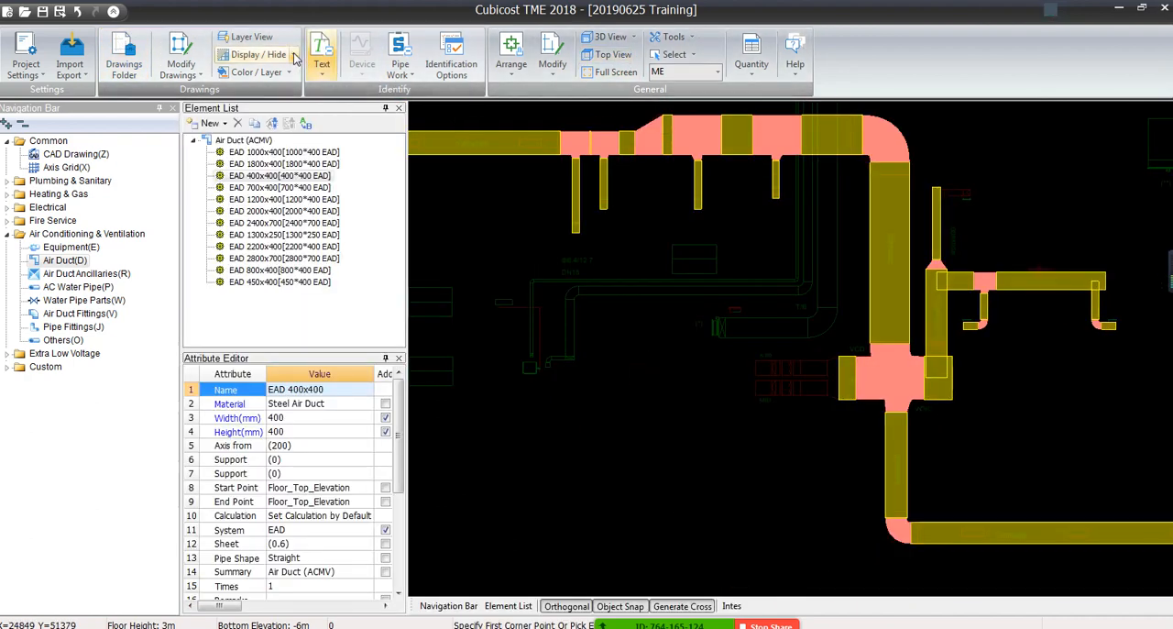
left_click(259, 54)
left_click(291, 112)
Start Auto Identify for ducts and select the 1400x400 label with both sidelines of its horizontal duct
scroll(852, 165, "down", 2)
middle_click_drag(852, 165, 852, 375)
scroll(856, 367, "down", 2)
scroll(701, 256, "up", 5)
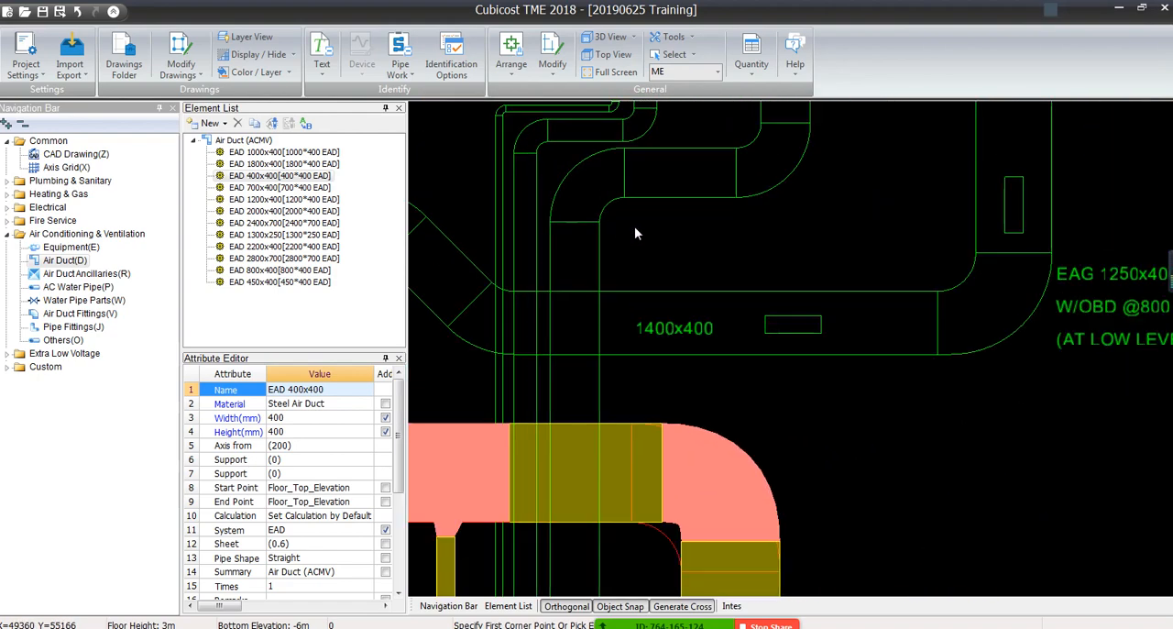
left_click(400, 72)
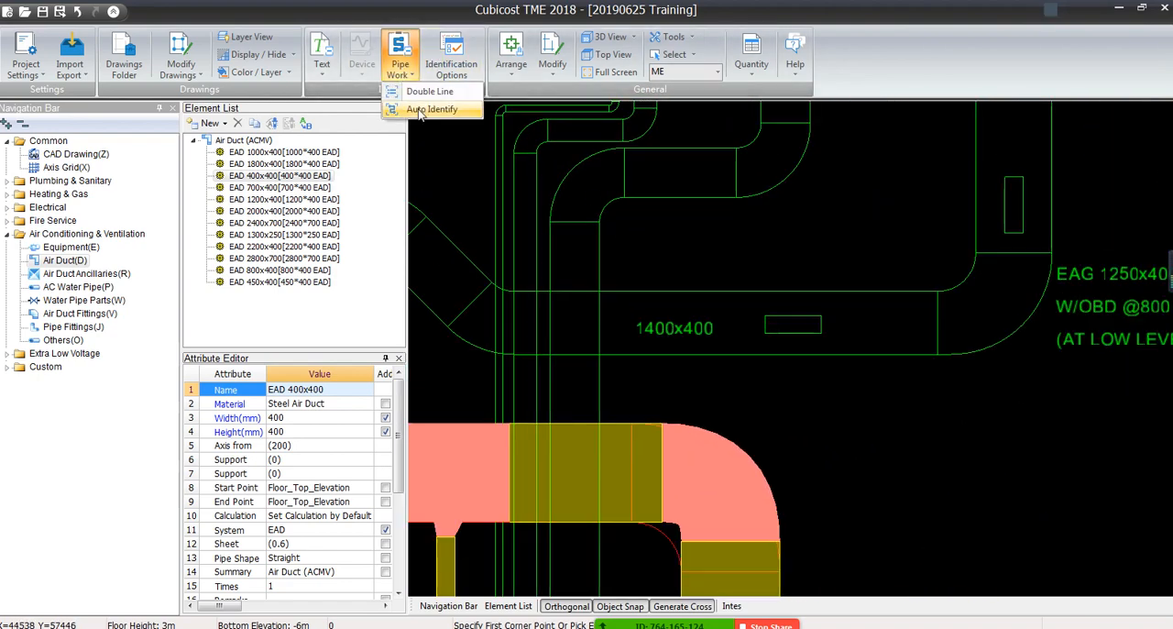
left_click(420, 111)
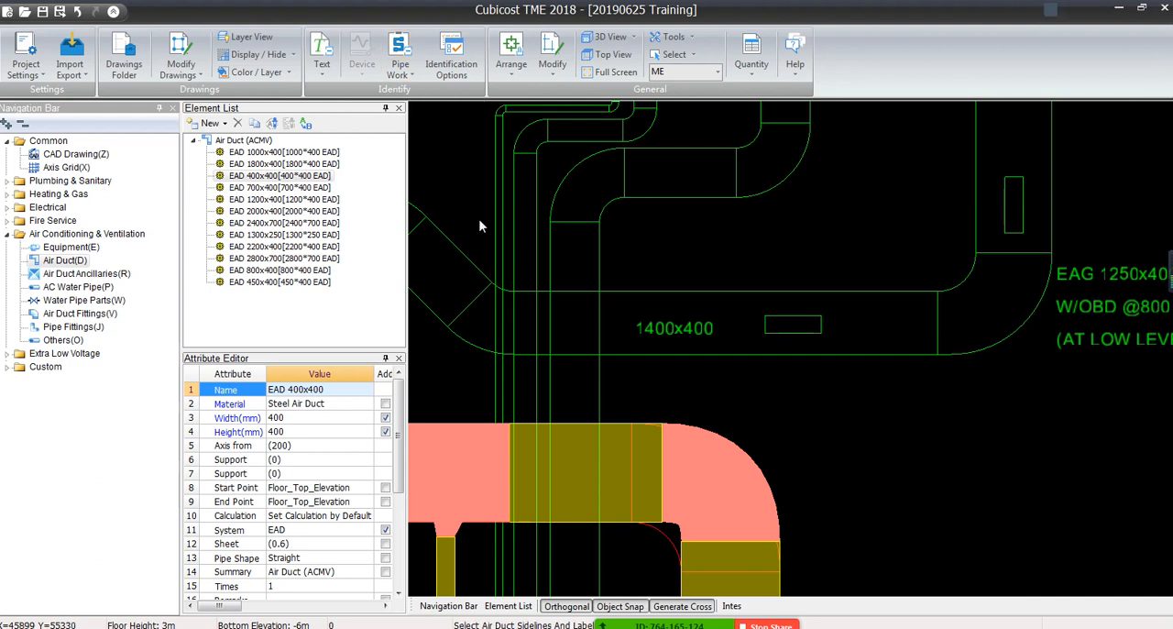
left_click(697, 328)
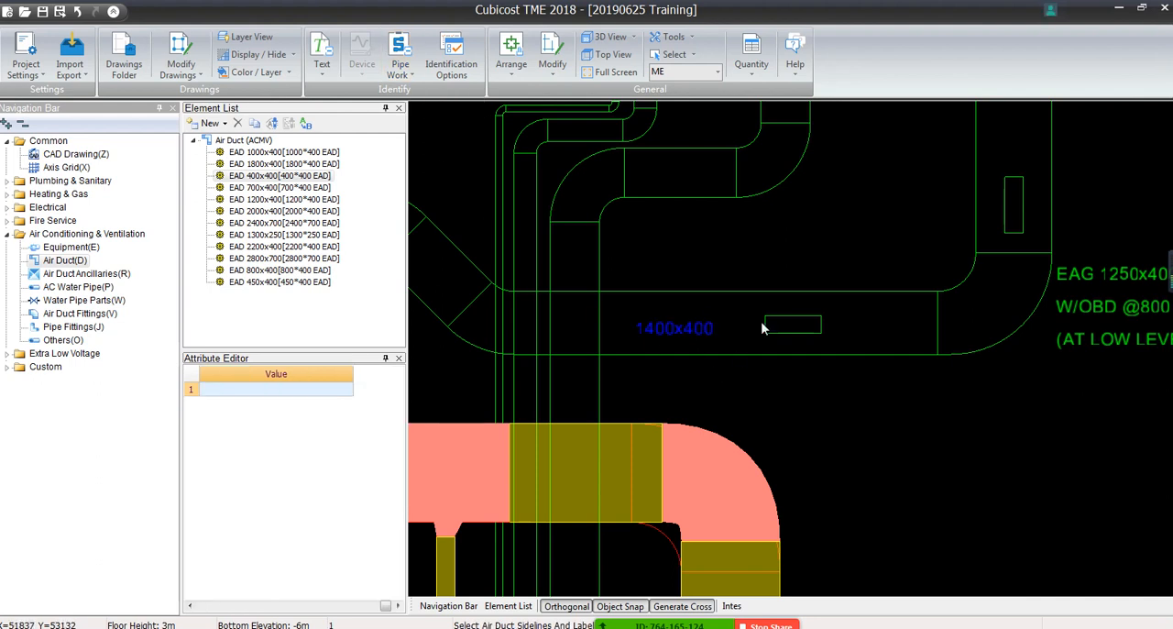
left_click(896, 353)
left_click(875, 292)
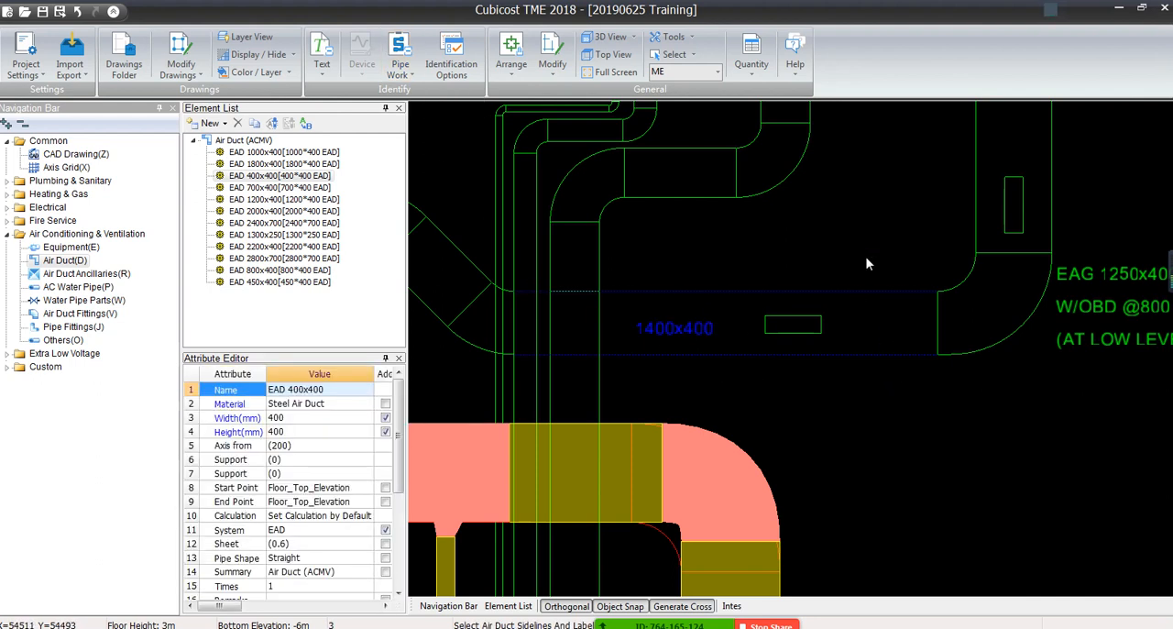
Assign the selected duct lines to a system named SAD and generate the ducts for it
right_click(867, 264)
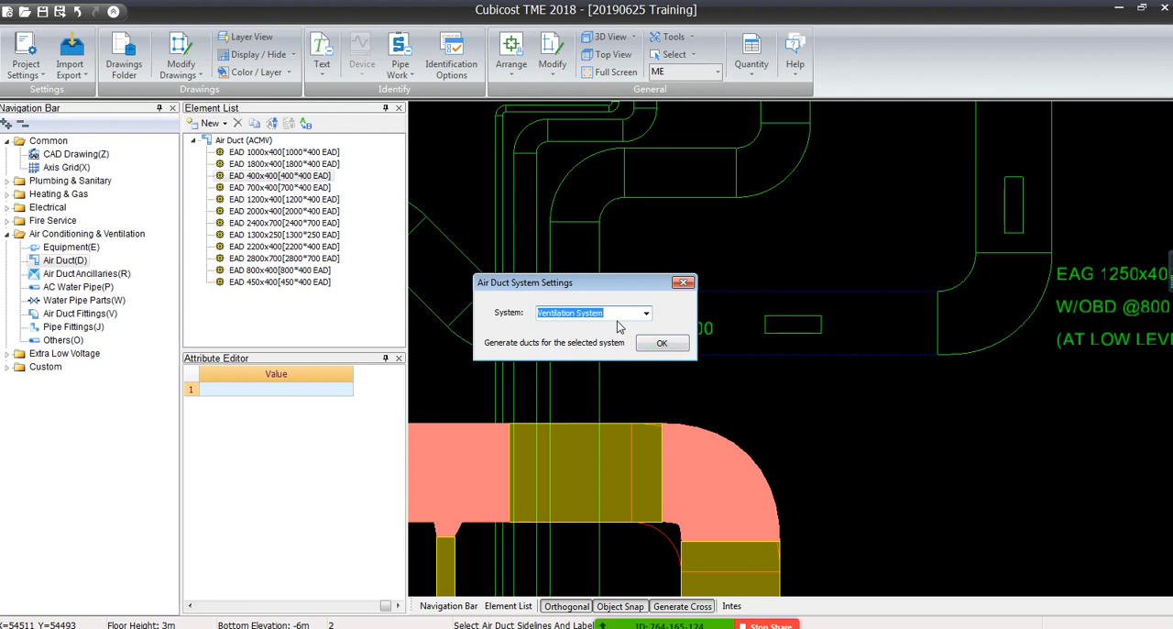
type("SAD")
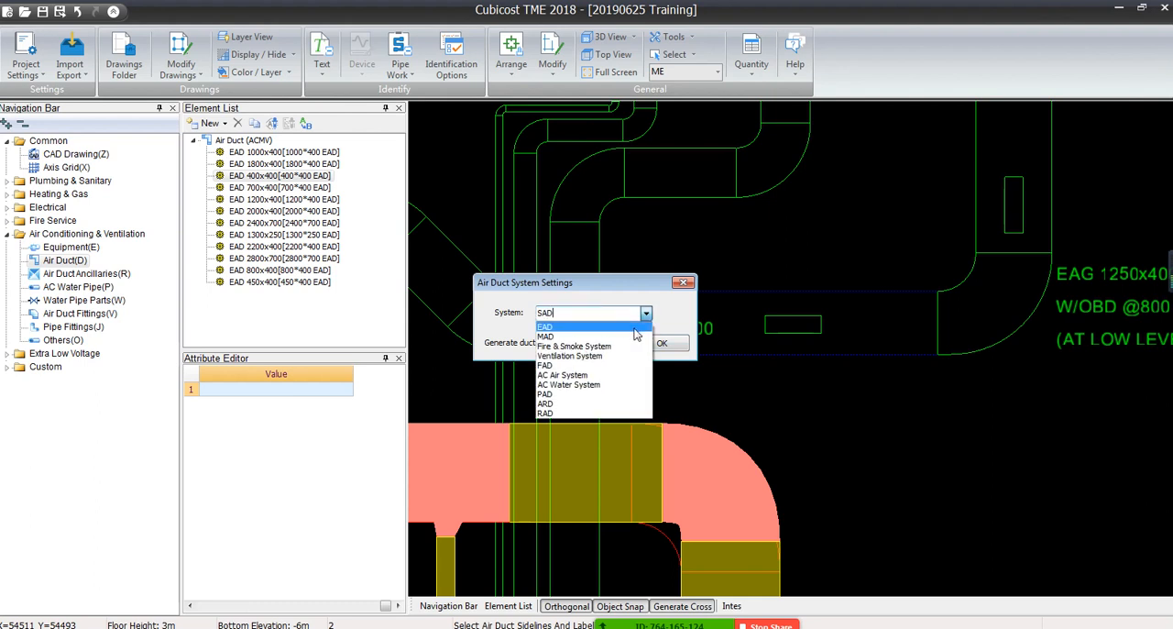
left_click(665, 347)
left_click(668, 350)
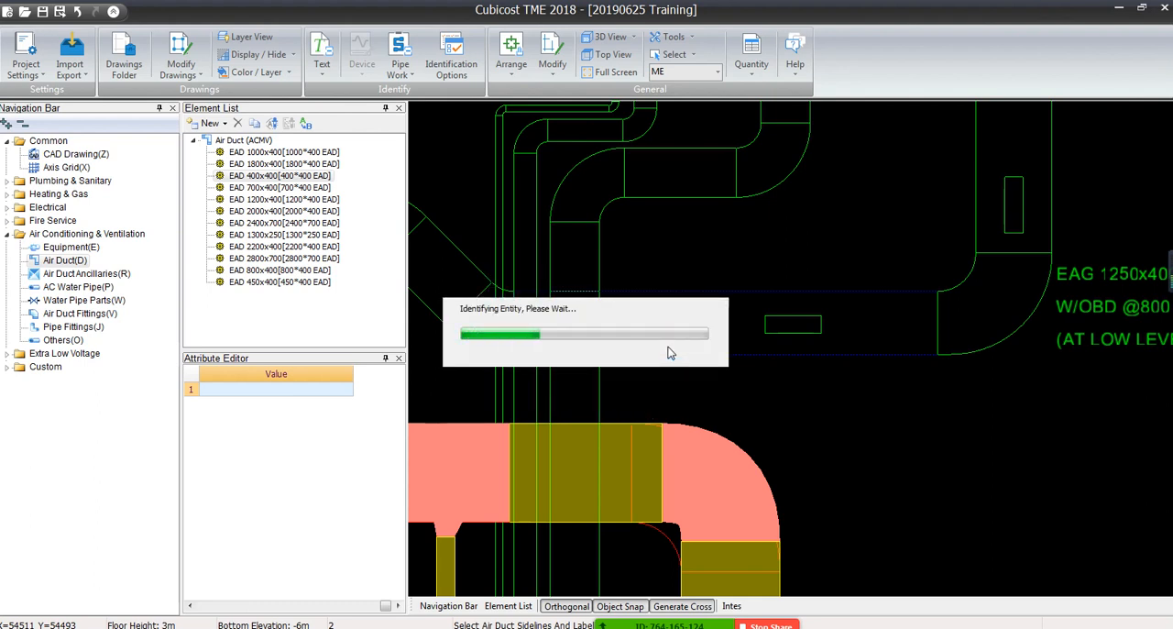
left_click(680, 324)
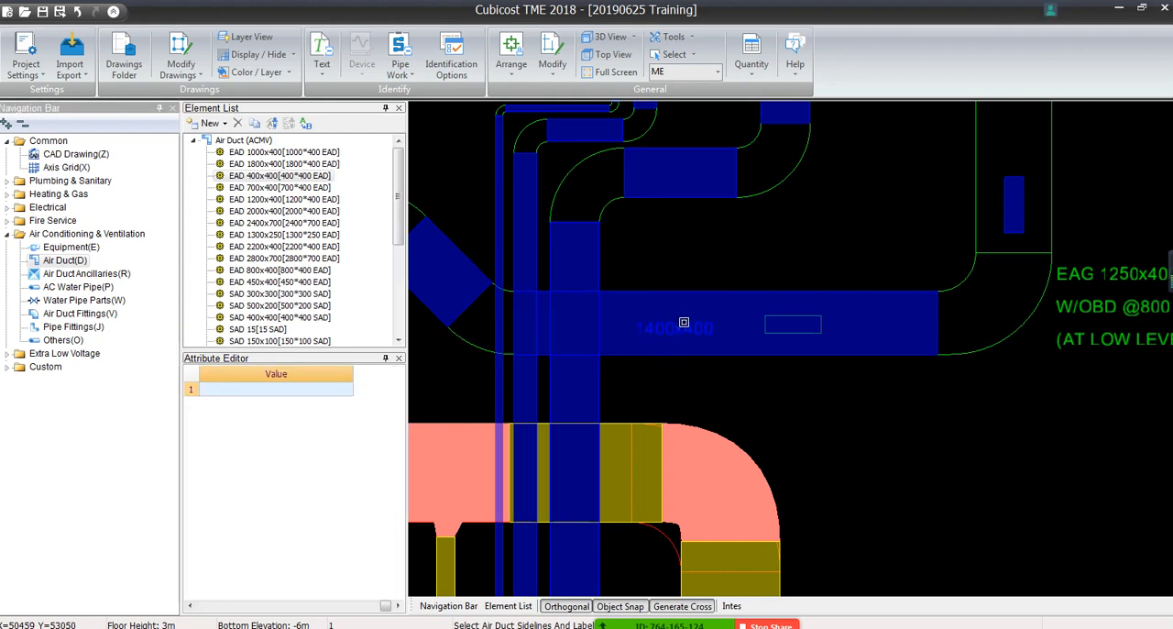
Identify the missed vertical 2000x400 duct below the VCD from its two sidelines, using the SAD 2000x400 element
scroll(683, 322, "down", 6)
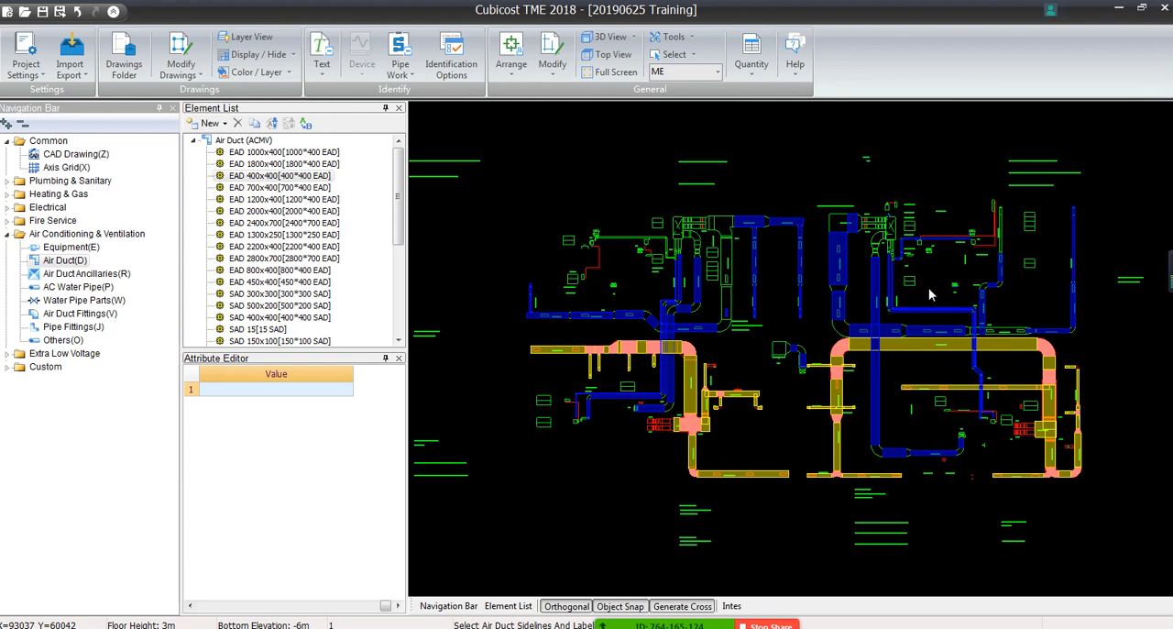
scroll(928, 288, "up", 8)
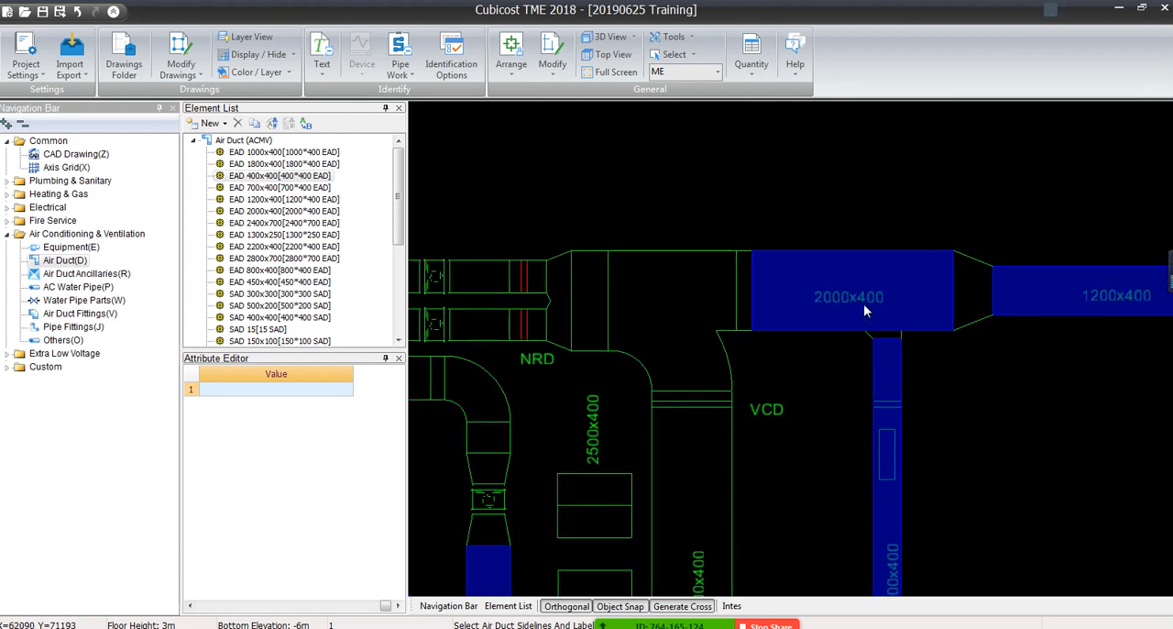
scroll(871, 299, "down", 5)
middle_click_drag(873, 359, 839, 294)
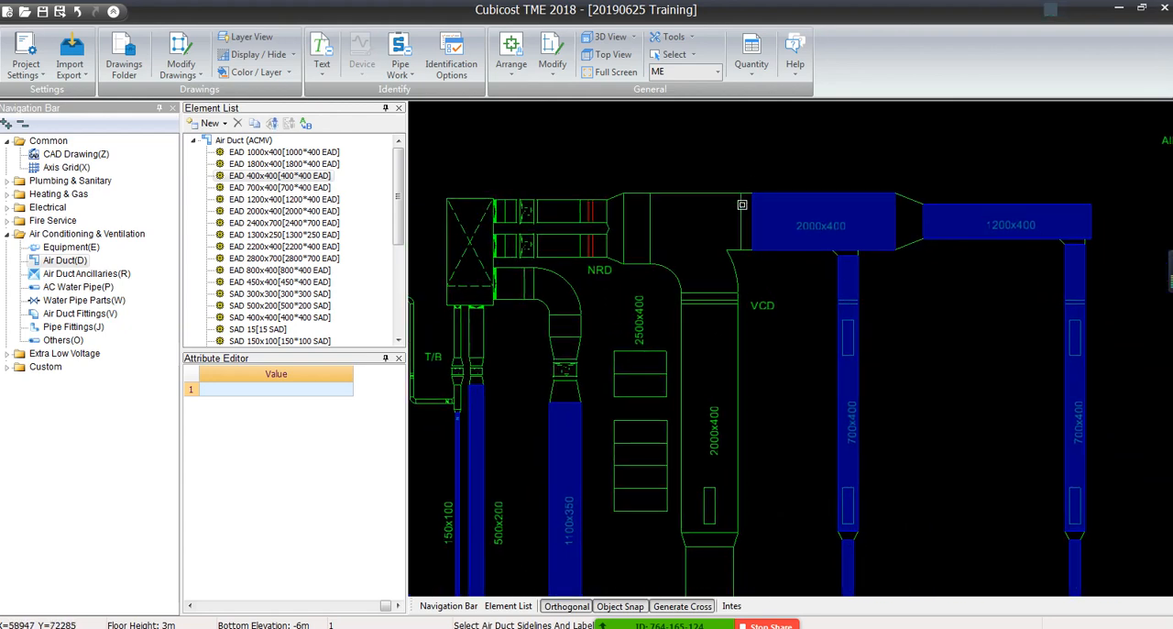
scroll(707, 265, "up", 3)
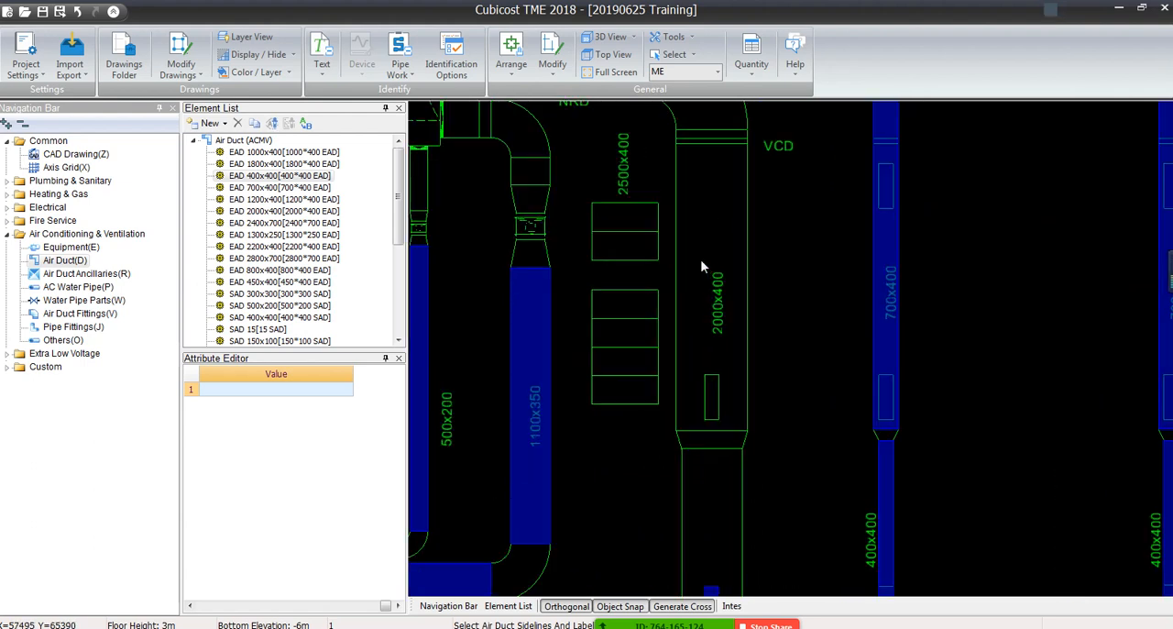
left_click(399, 71)
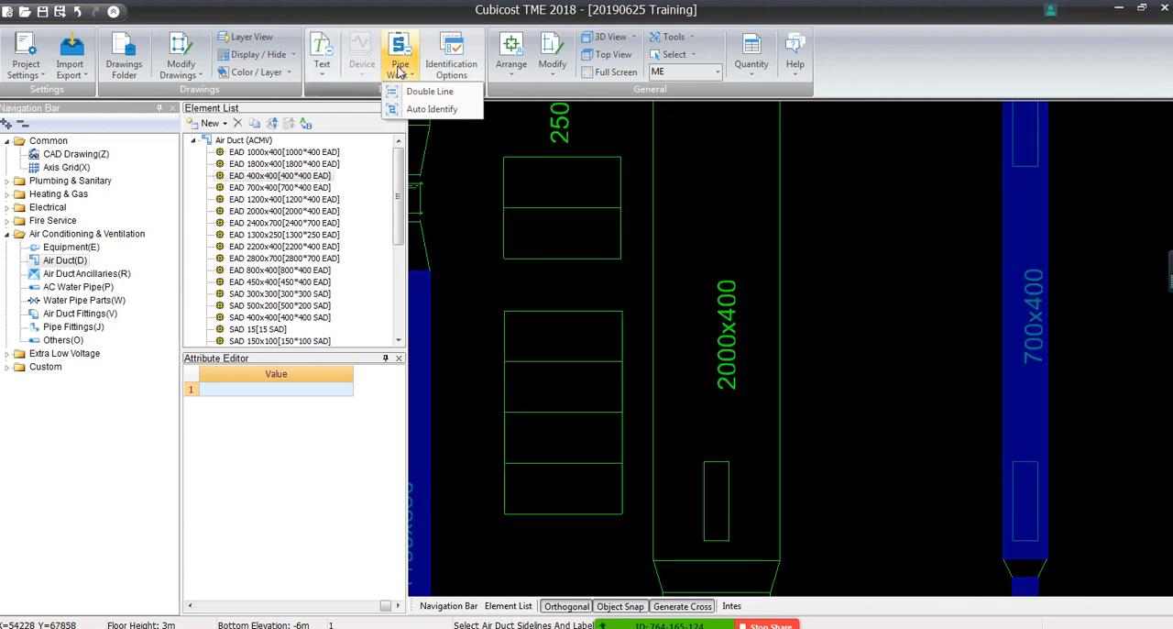
left_click(397, 81)
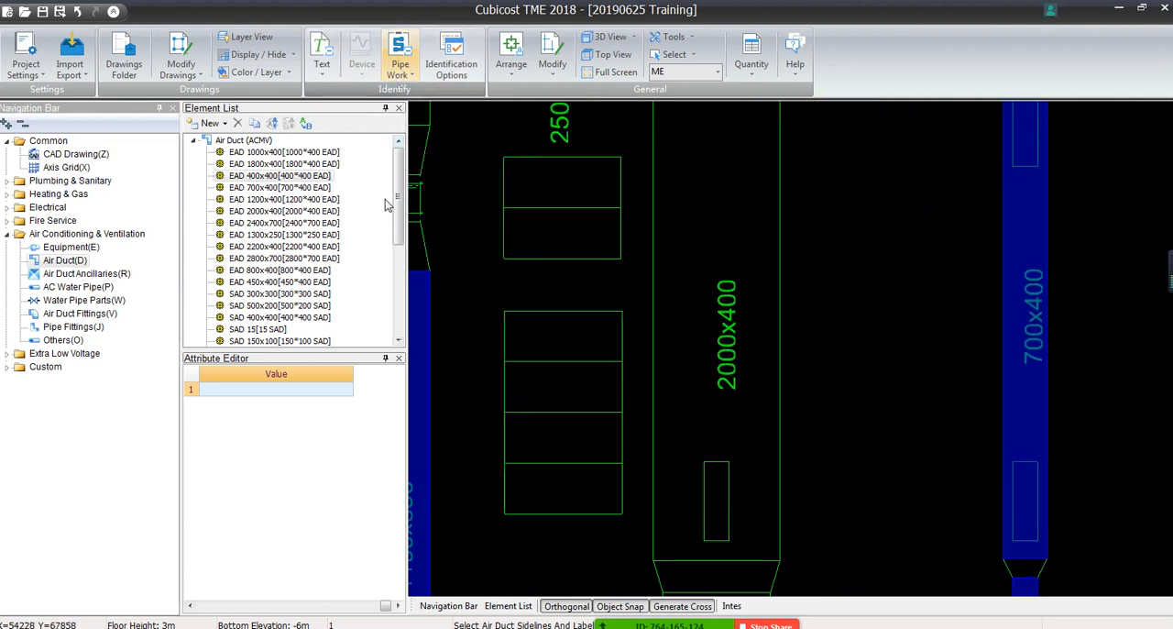
left_click_drag(400, 196, 400, 289)
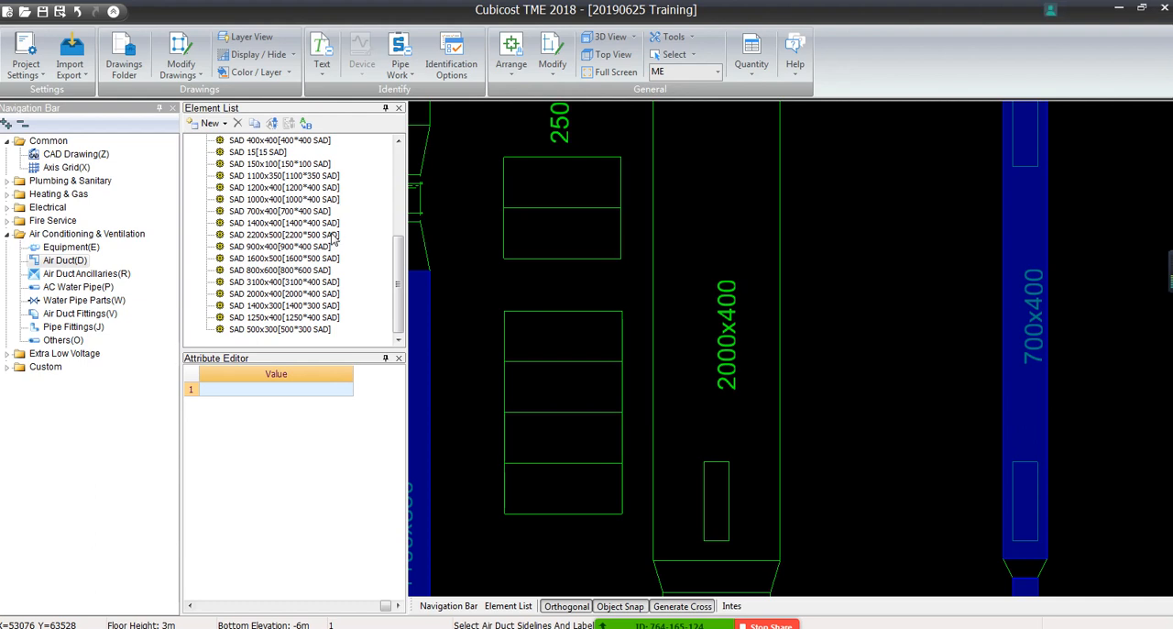
left_click(311, 294)
left_click(399, 64)
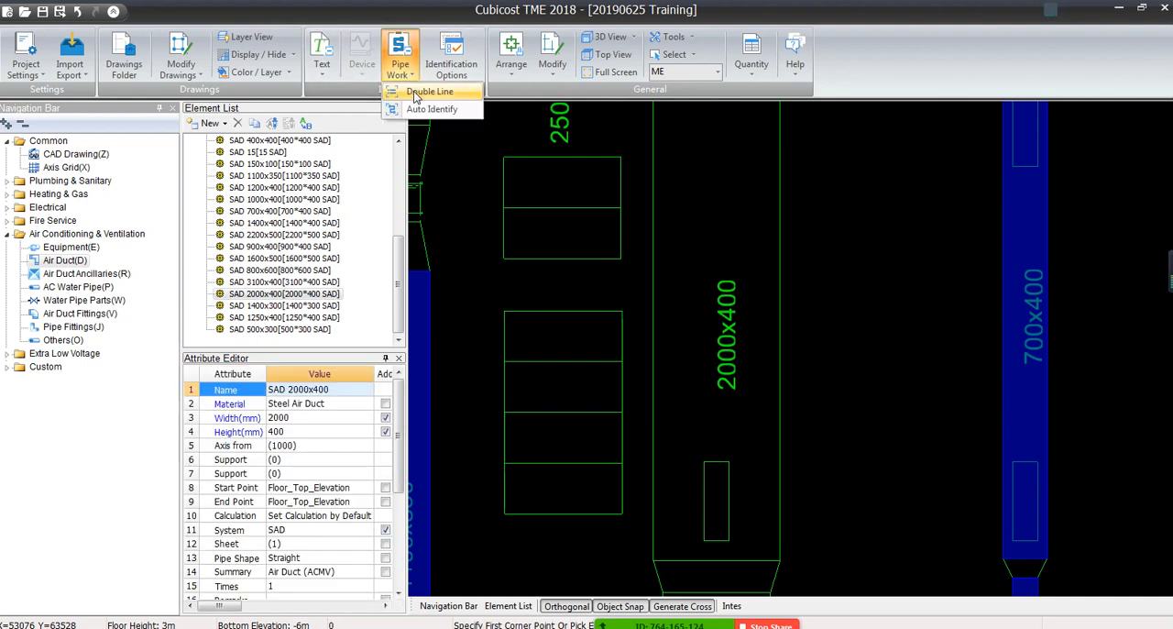
left_click(453, 111)
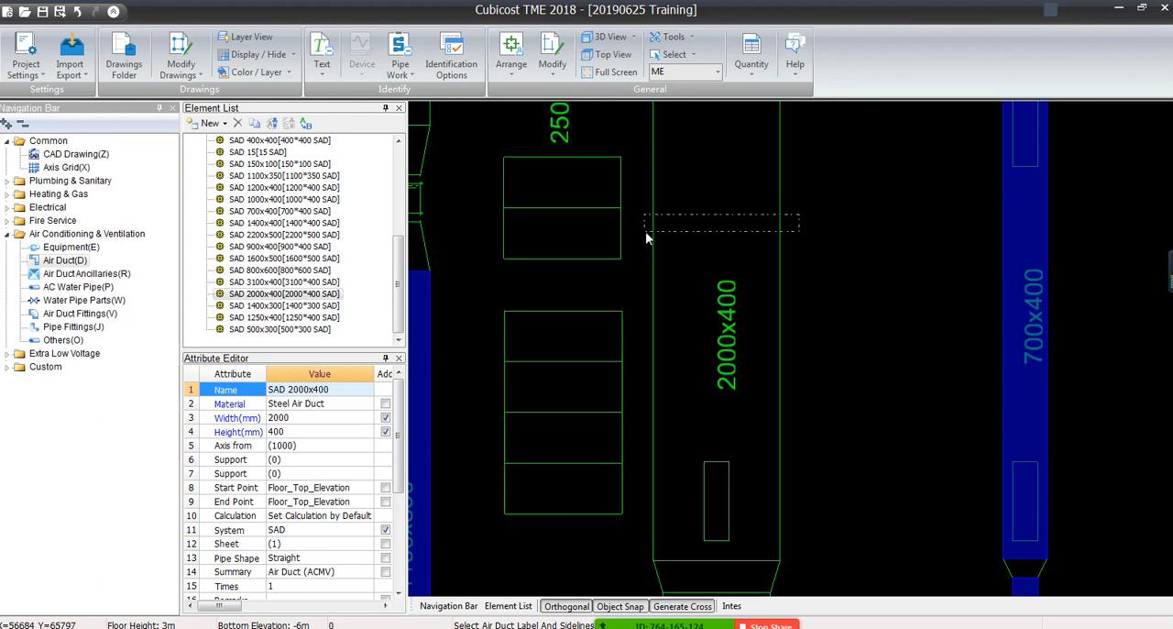
left_click_drag(645, 233, 645, 233)
right_click(673, 212)
scroll(679, 207, "down", 5)
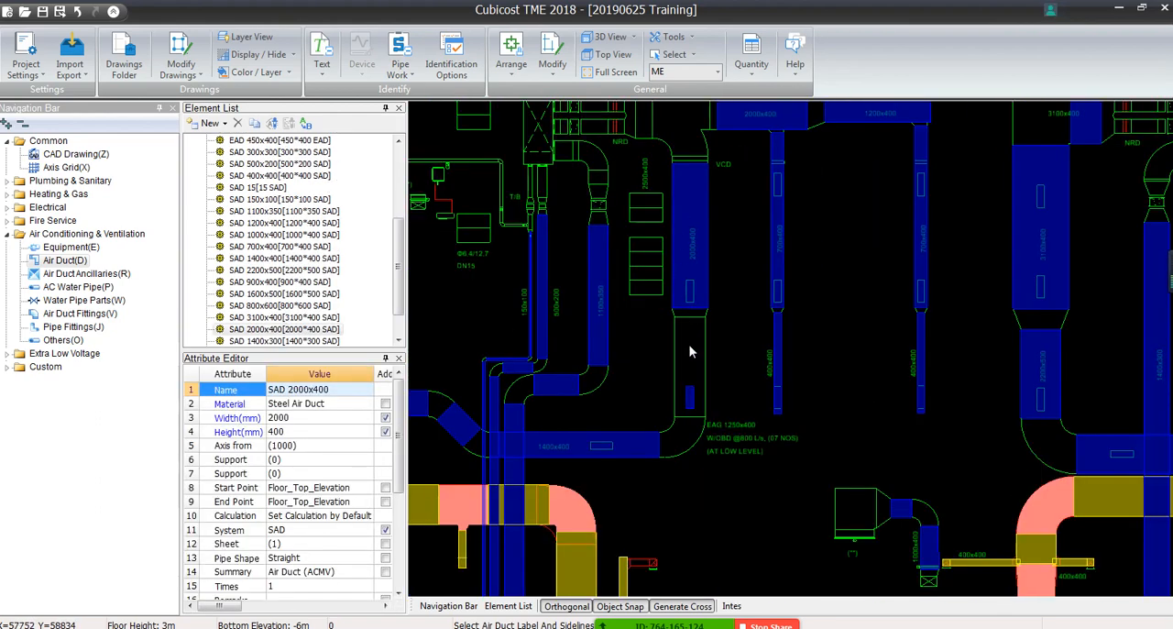
Delete the small duct wrongly generated on the grille rectangle inside the unlabelled vertical run
scroll(686, 388, "up", 4)
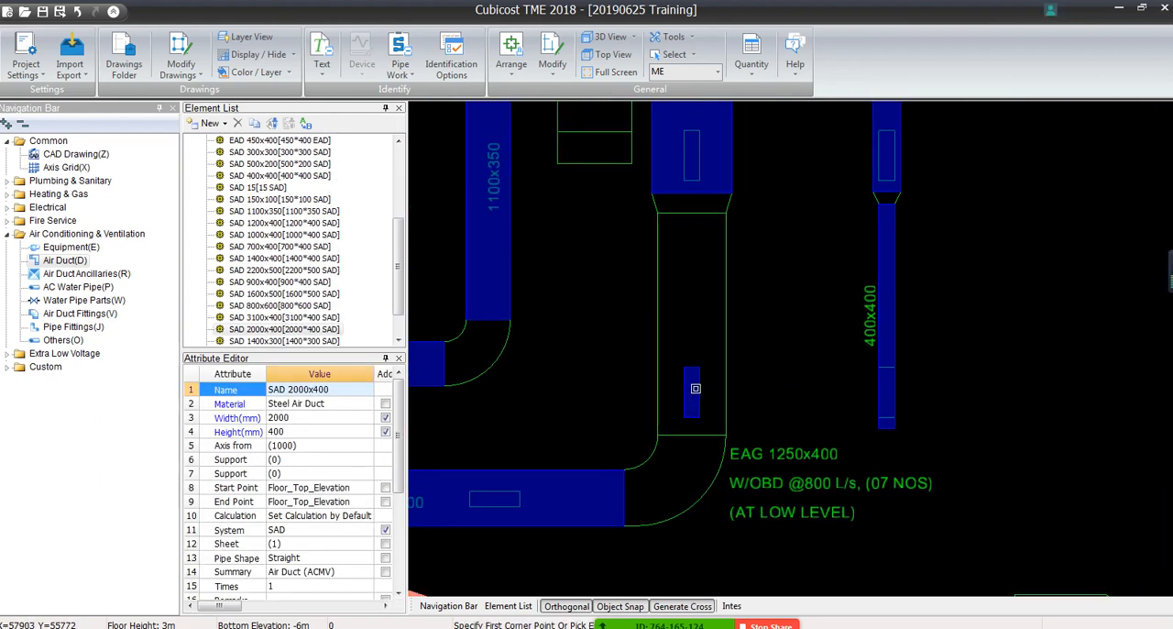
left_click(694, 386)
key("Delete")
key("Return")
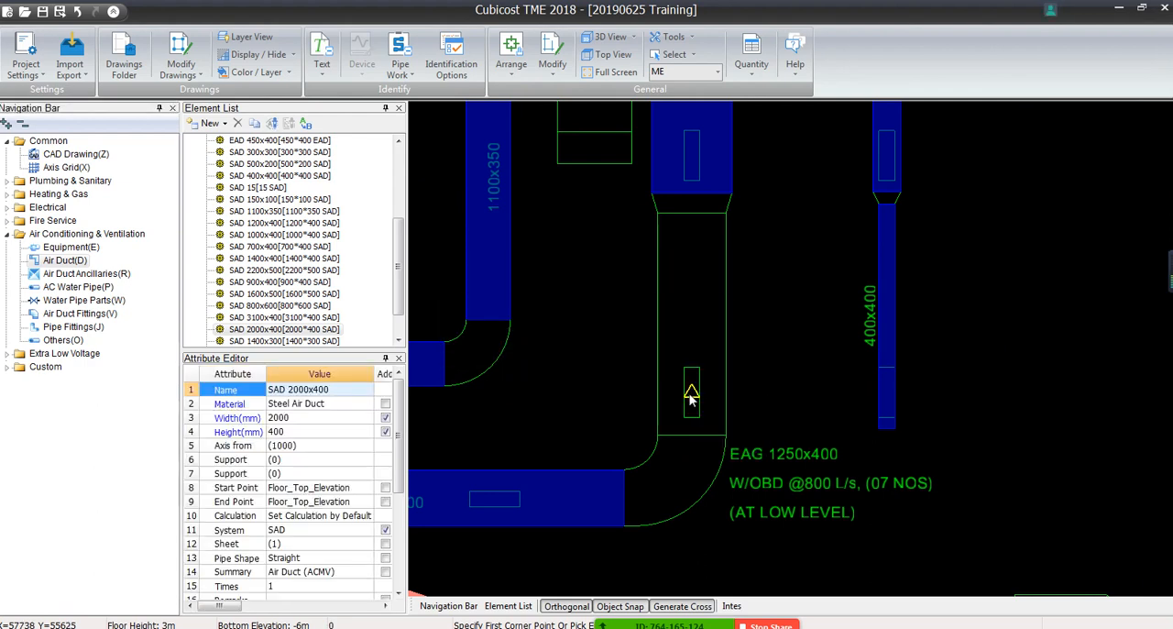
Try to identify the unlabelled vertical run above the 1400x400 elbow with Double Line as SAD 2000x400
middle_click_drag(551, 474, 695, 375)
left_click(712, 403)
right_click(713, 404)
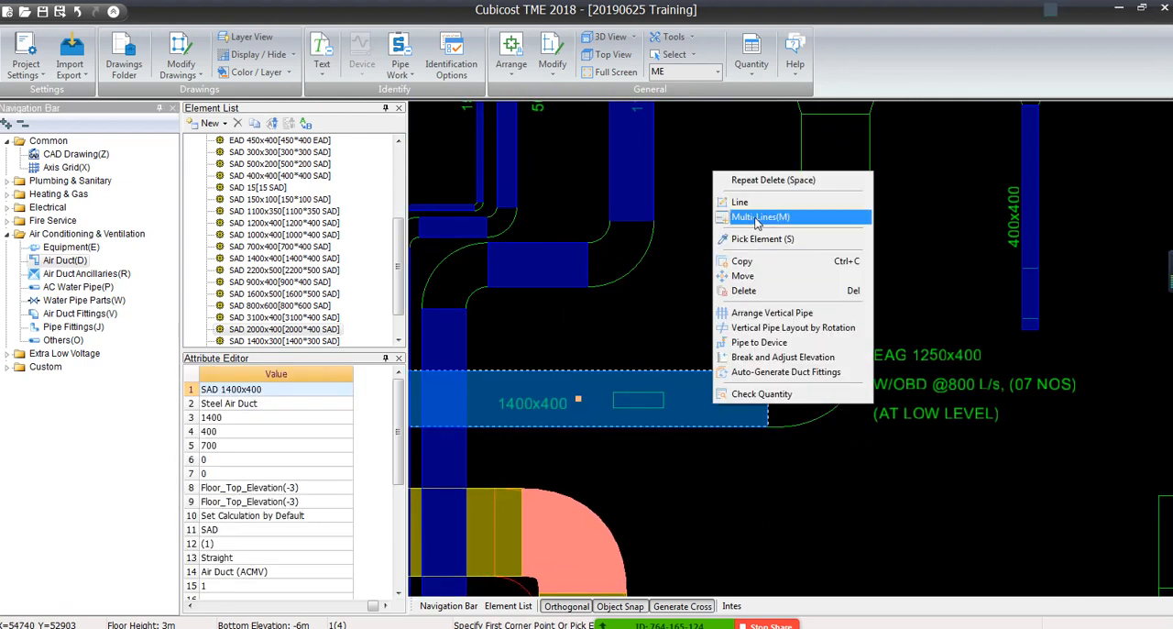
left_click(742, 239)
left_click(412, 67)
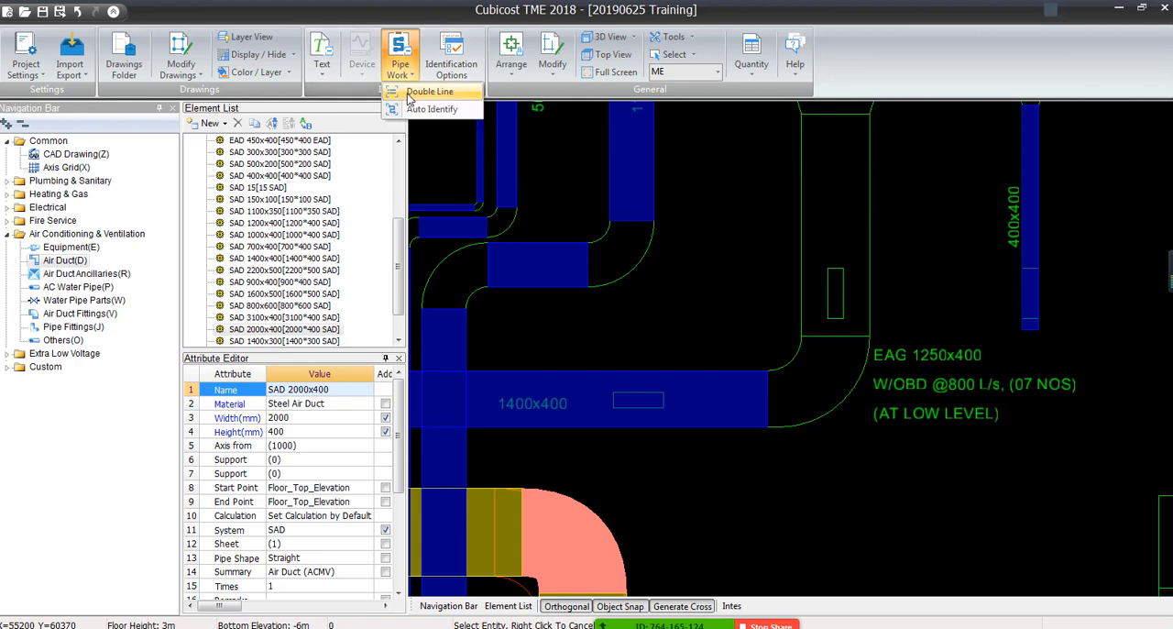
left_click(412, 94)
left_click_drag(873, 196, 767, 220)
right_click(767, 220)
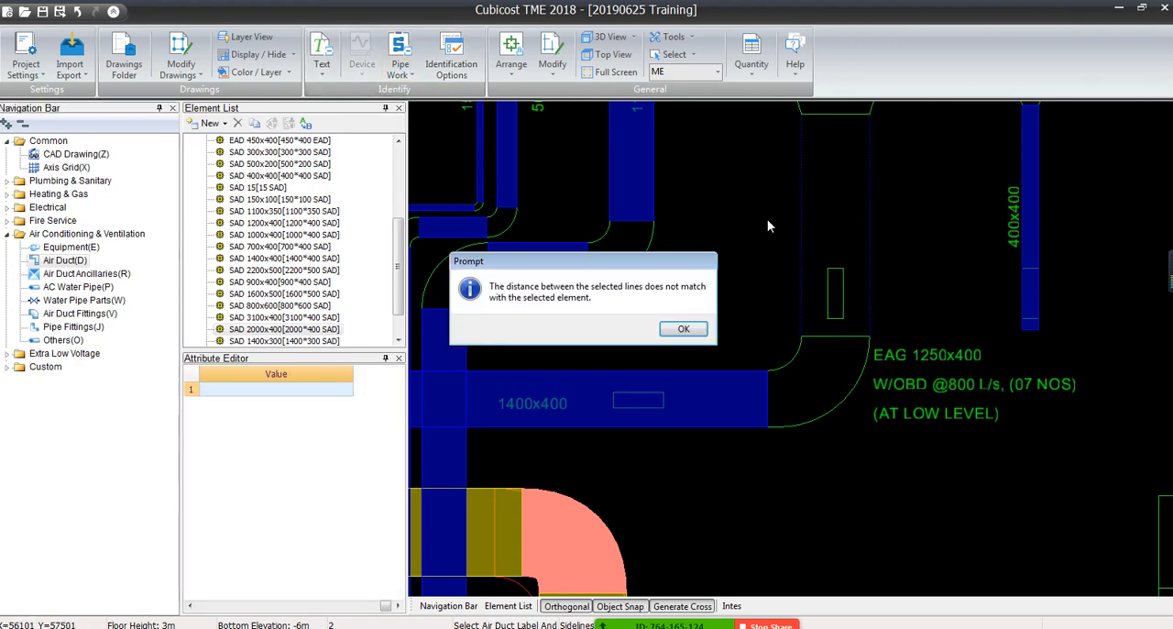
left_click(684, 328)
Decline saving the project and try to draw a SAD 2000x400 duct line from the unlabelled run's upper end
middle_click_drag(776, 361, 569, 328)
scroll(579, 319, "down", 3)
middle_click_drag(610, 287, 649, 382)
scroll(649, 382, "up", 3)
middle_click_drag(611, 431, 749, 314)
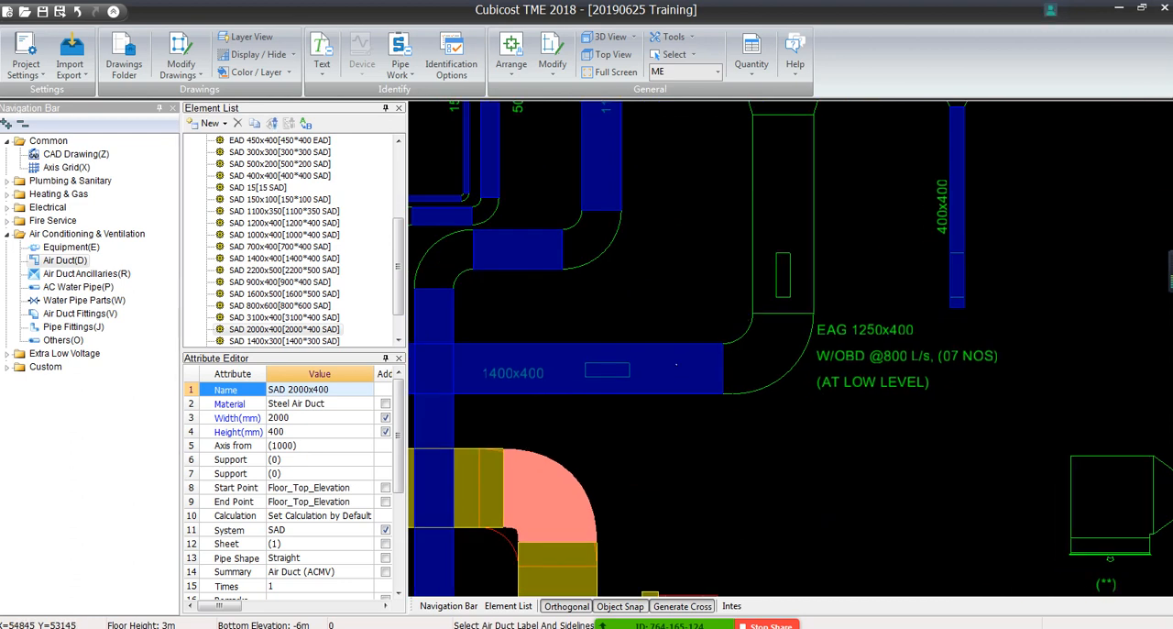
right_click(696, 327)
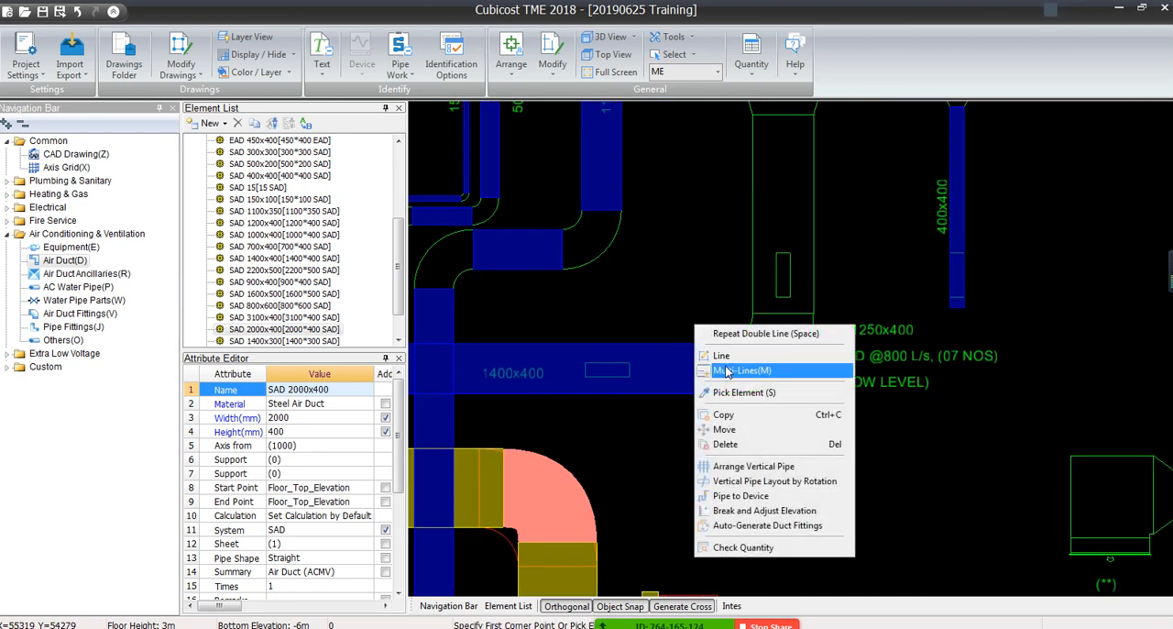
left_click(727, 355)
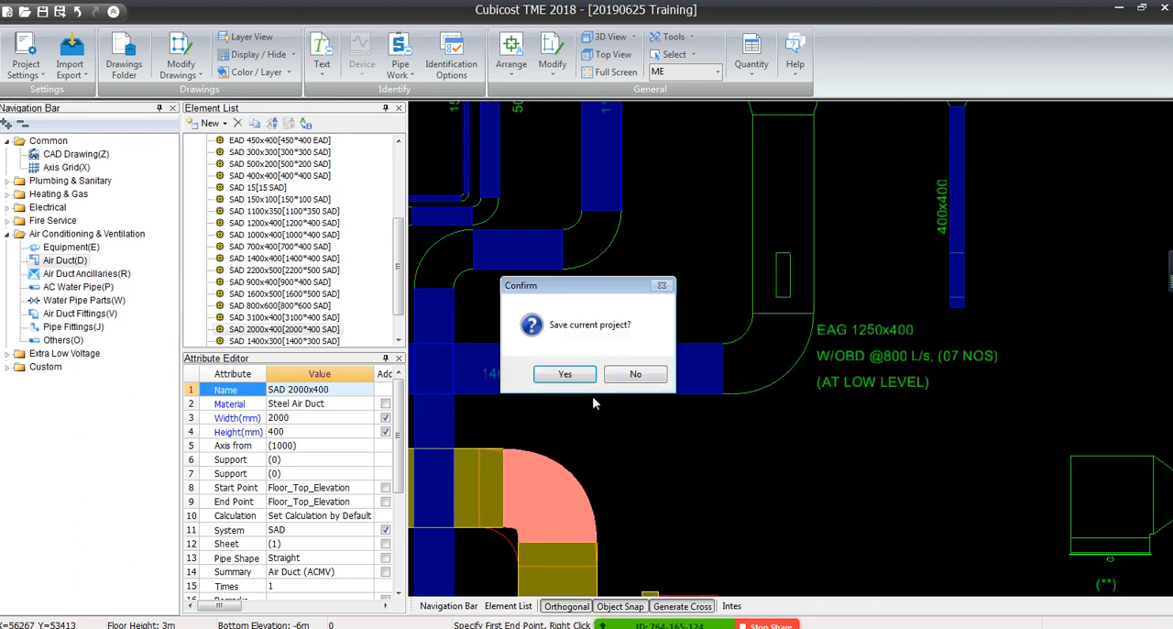
left_click(623, 375)
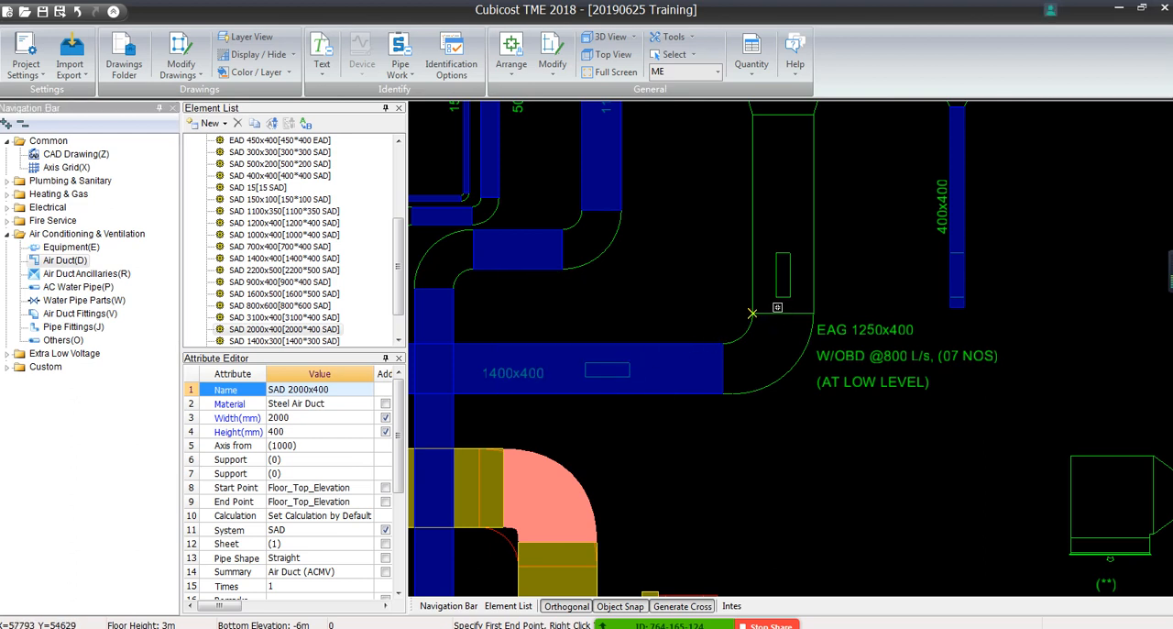
left_click(750, 114)
right_click(751, 313)
Examine the Options pages for display elements, hot keys, layers, compile information, drawing settings and others, then close them
left_click(25, 64)
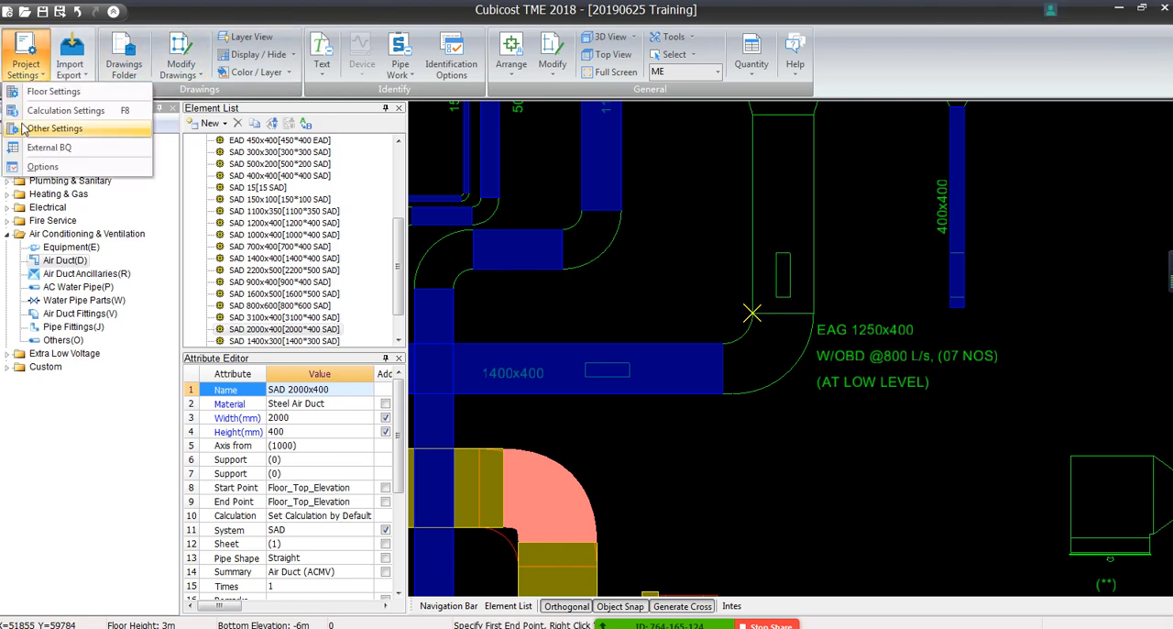
left_click(43, 167)
left_click(423, 176)
left_click(497, 174)
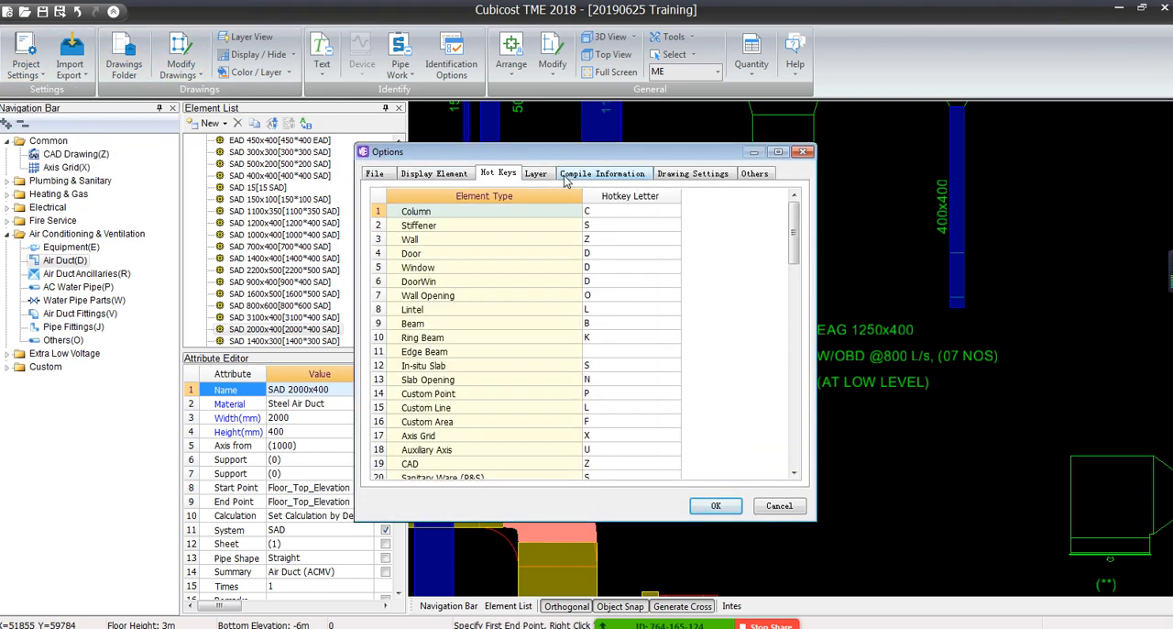
left_click(536, 174)
left_click(601, 174)
left_click(689, 174)
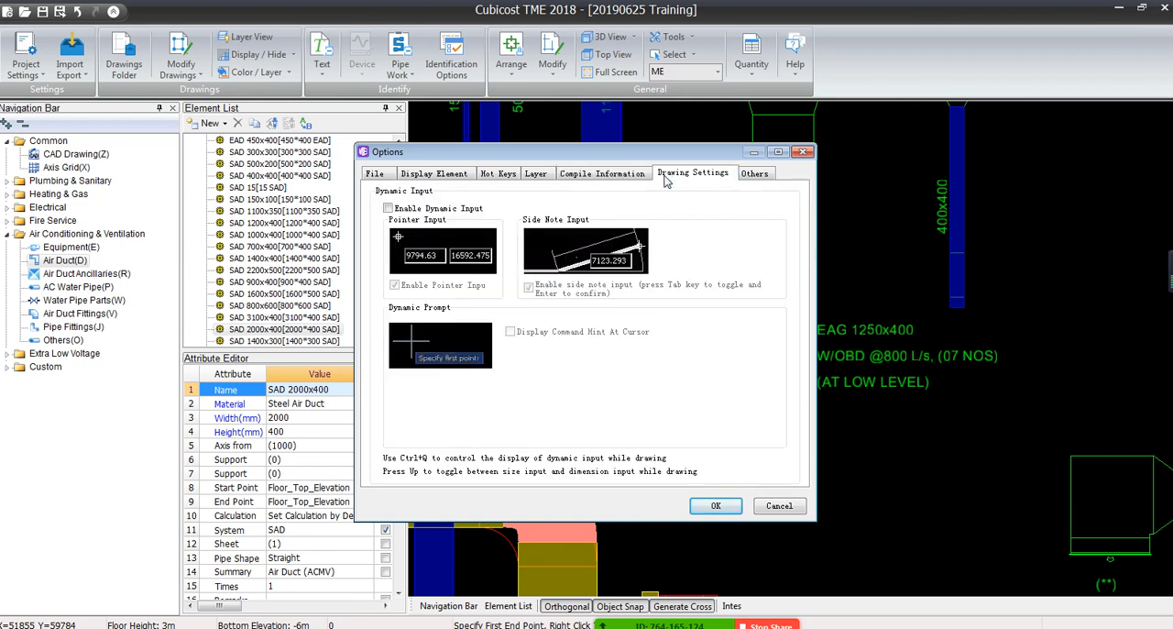
left_click(754, 174)
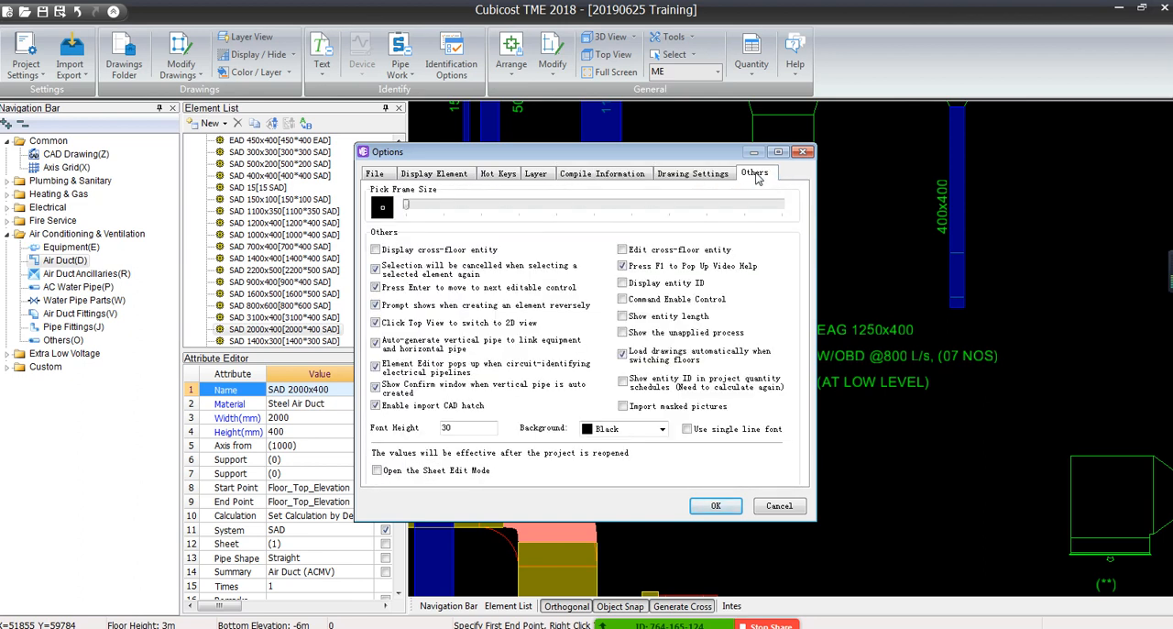
left_click(803, 151)
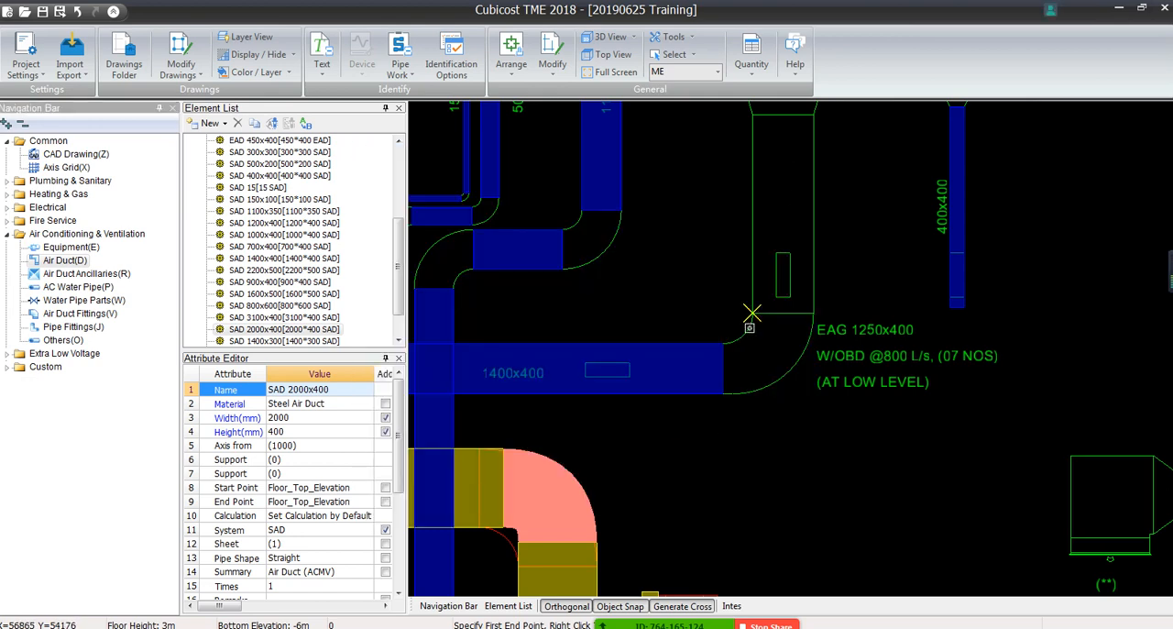
Try to draw the SAD 2000x400 duct along the left sideline of the unlabelled vertical run down to the elbow
scroll(818, 375, "down", 1)
middle_click_drag(818, 375, 809, 399)
scroll(809, 398, "up", 1)
left_click(743, 138)
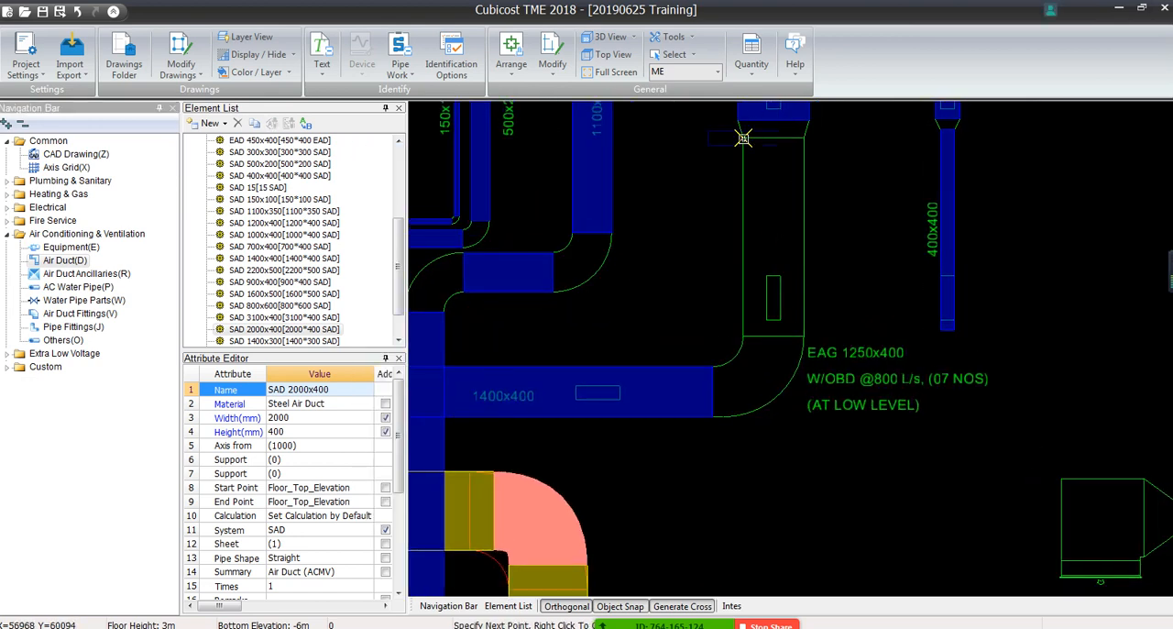
left_click(743, 336)
right_click(743, 336)
scroll(687, 119, "down", 2)
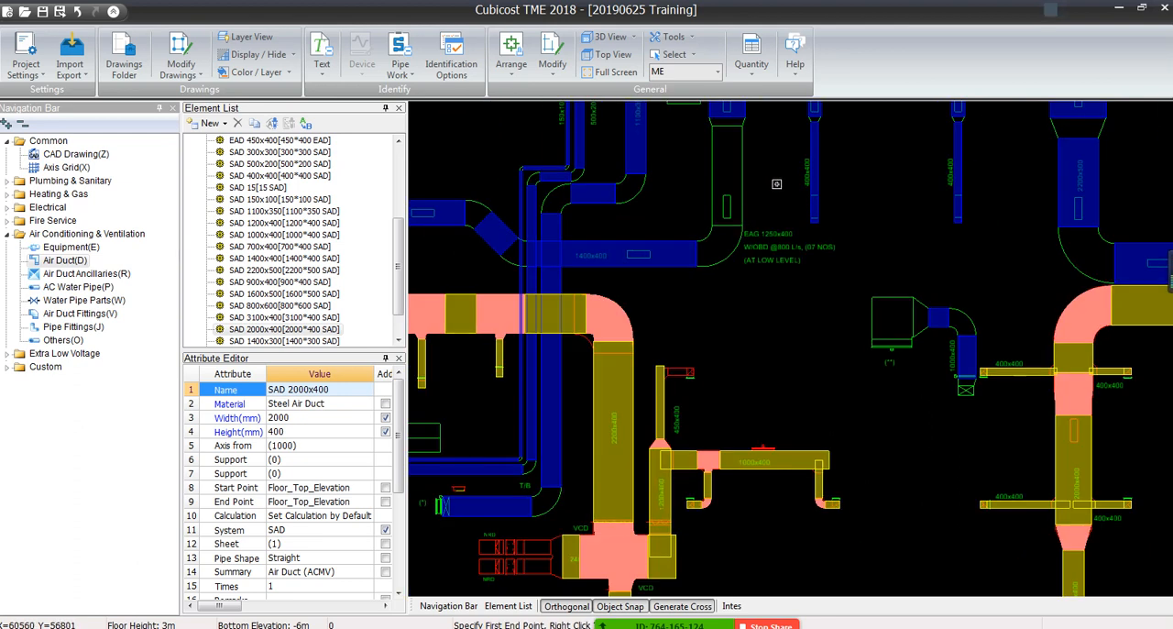
Draw the SAD 2000x400 duct down the centre of the unlabelled vertical run, ending at the elbow above the EAG 1250x400 note
left_click(727, 116)
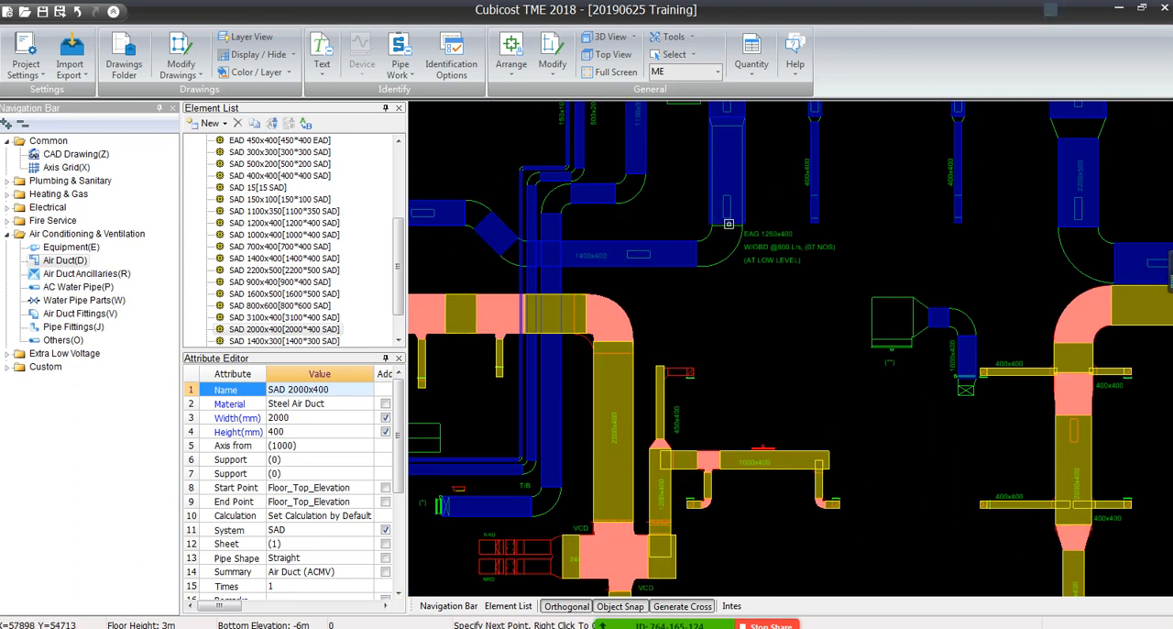
left_click(742, 225)
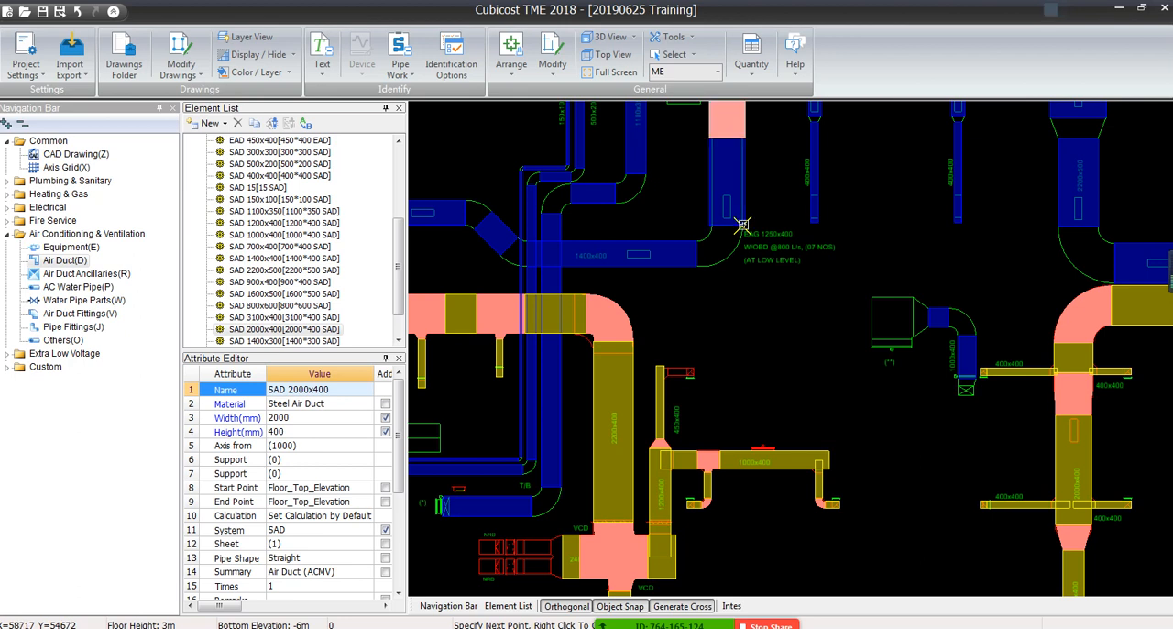
right_click(743, 225)
Use Auto-Generate Duct Fittings to create the elbow between the drawn SAD 2000x400 duct and the horizontal 1400x400 duct
left_click(511, 56)
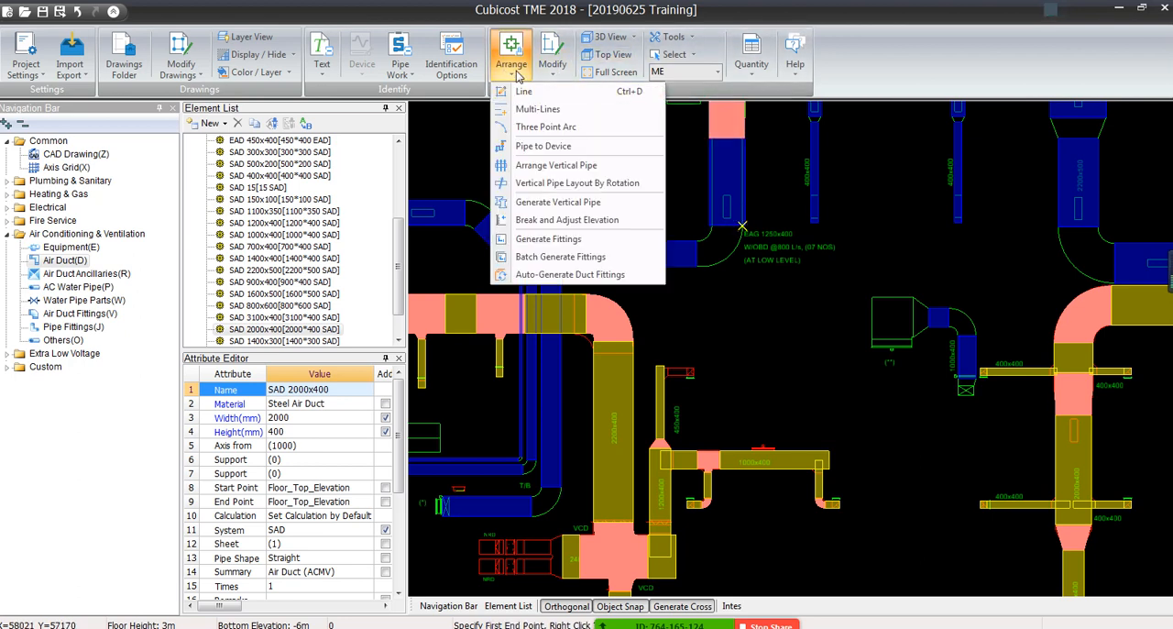
left_click(568, 275)
left_click(729, 220)
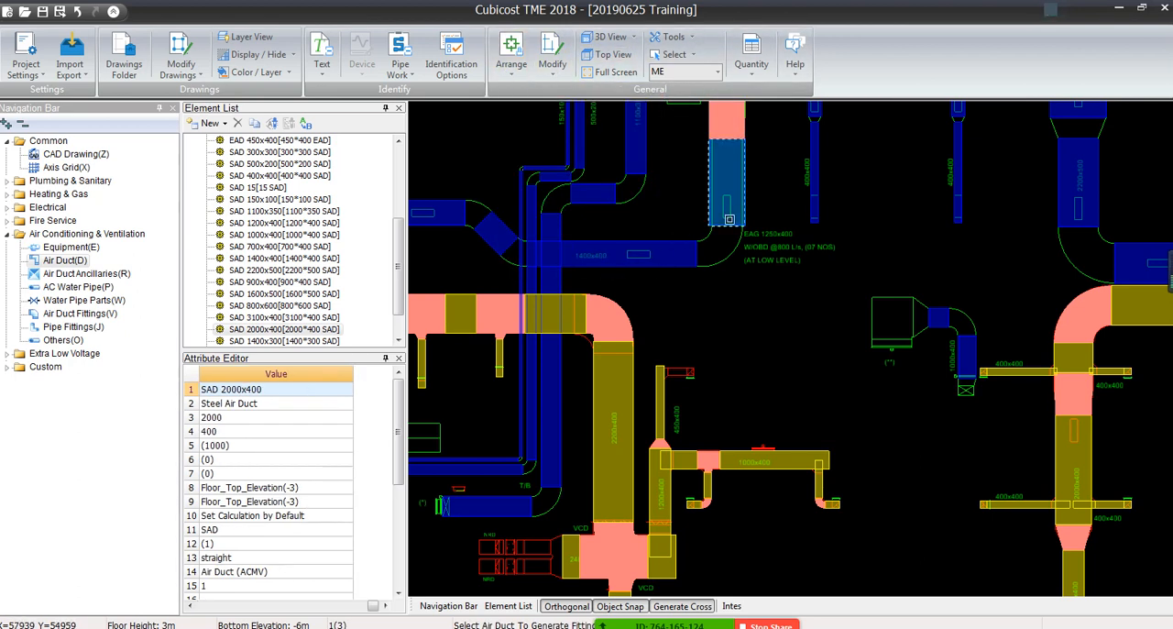
left_click(673, 254)
scroll(609, 211, "down", 1)
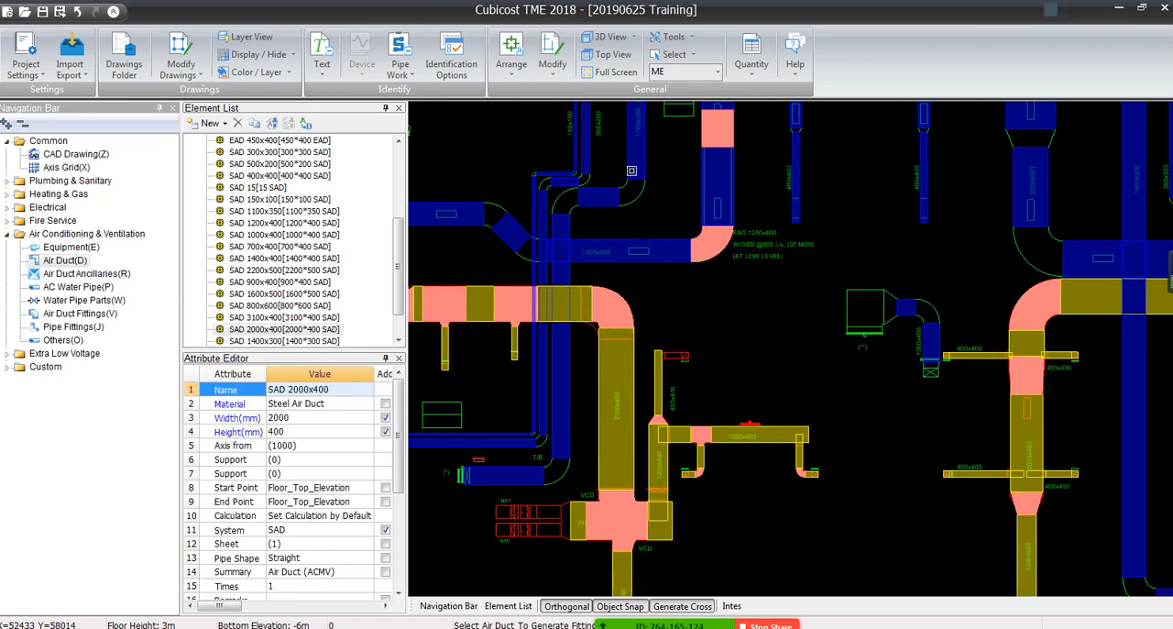
Auto-generate the elbows at both upper bends and the lower bend of the SAD 1100x350 duct run
left_click(631, 170)
left_click(612, 196)
left_click(588, 197)
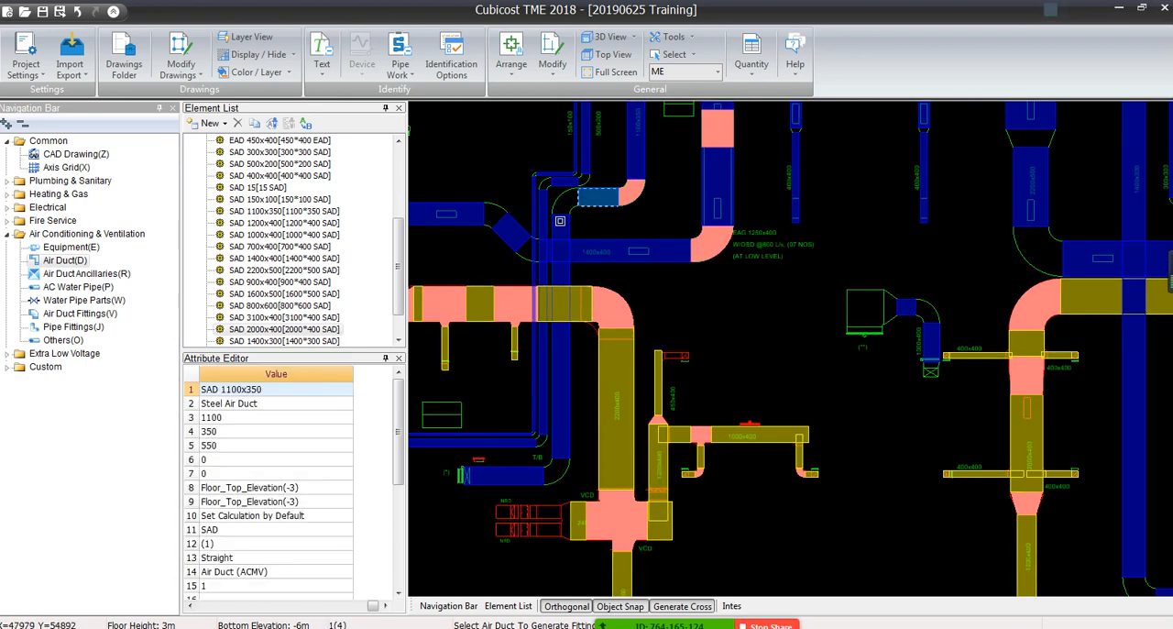
left_click(559, 221)
middle_click_drag(594, 421, 748, 340)
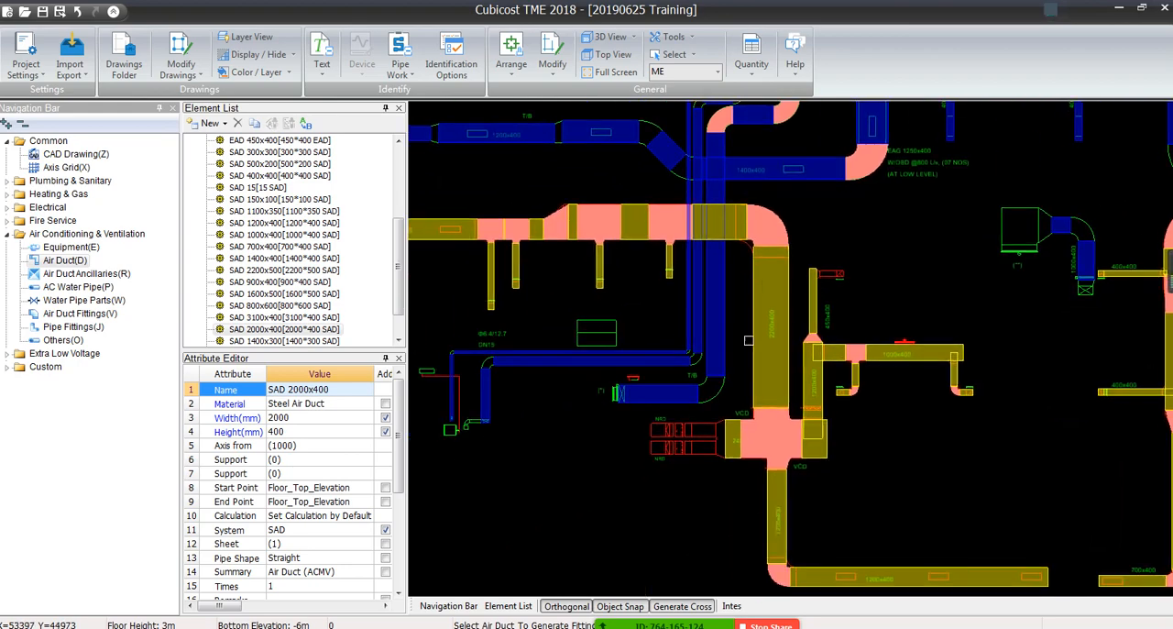
scroll(748, 340, "down", 3)
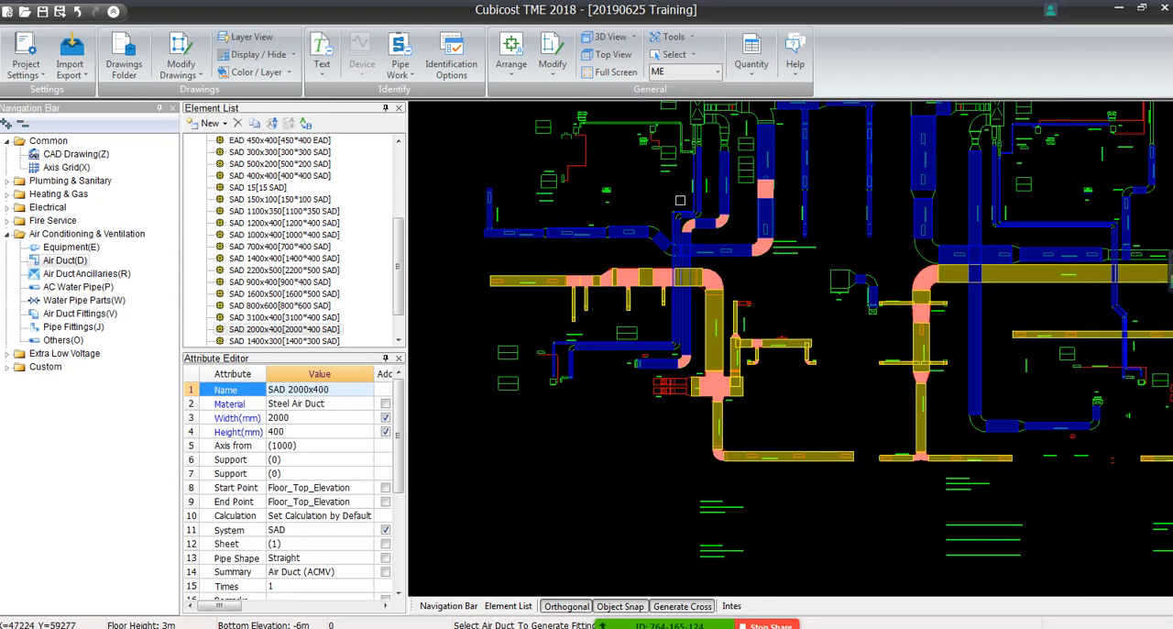
End the fitting generation and enlarge the element list above the attribute editor
scroll(680, 200, "up", 3)
middle_click_drag(693, 229, 716, 287)
right_click(715, 286)
scroll(715, 286, "down", 4)
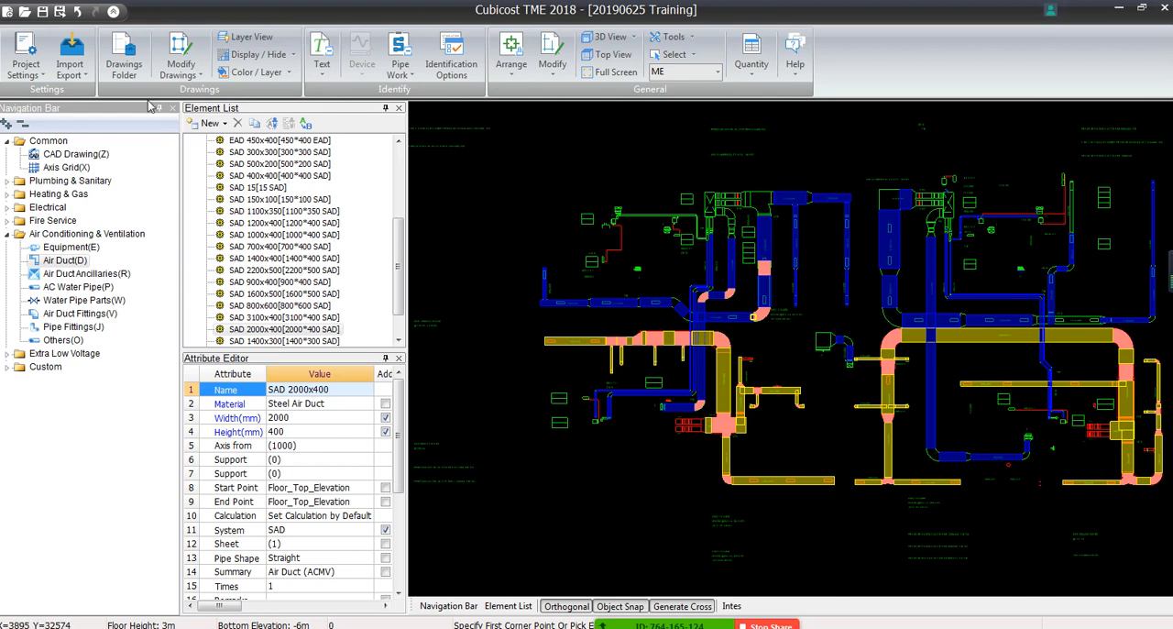
left_click_drag(341, 353, 323, 458)
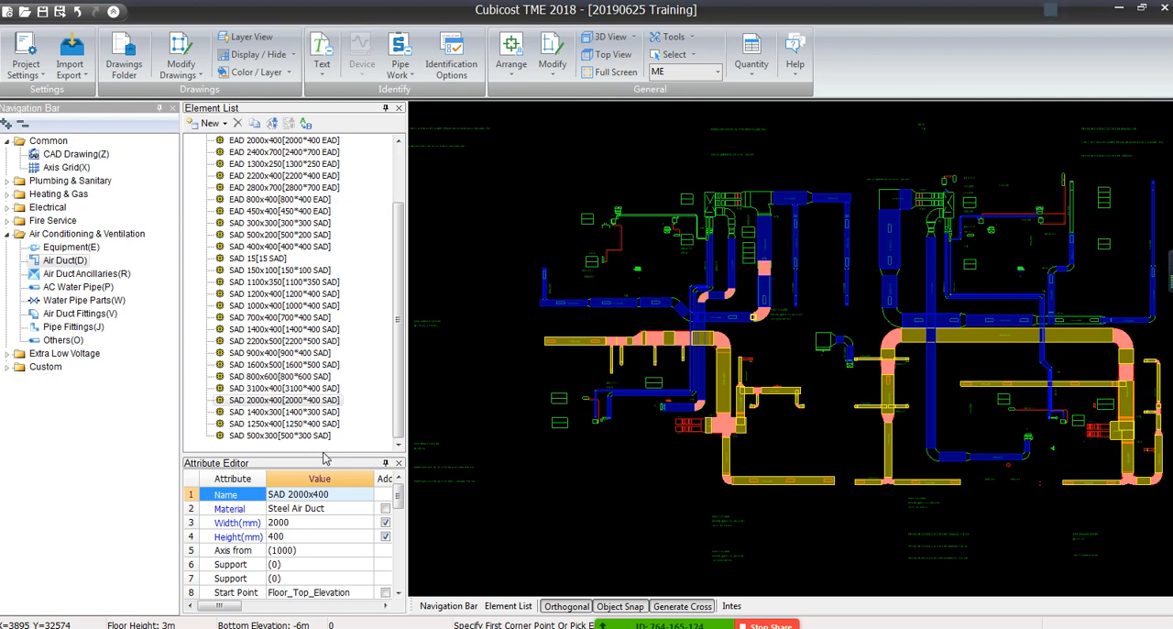
Examine the unidentified duct pieces around the equipment near the NRD and VCD labels and the identification methods available for pipe work
left_click(399, 69)
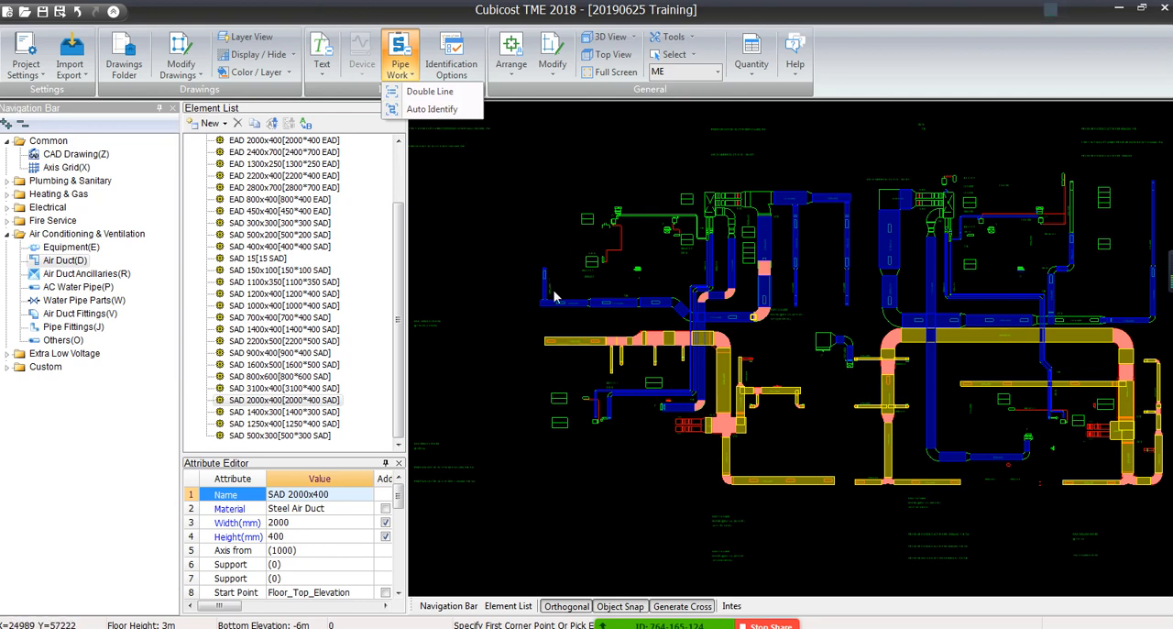
scroll(676, 227, "up", 5)
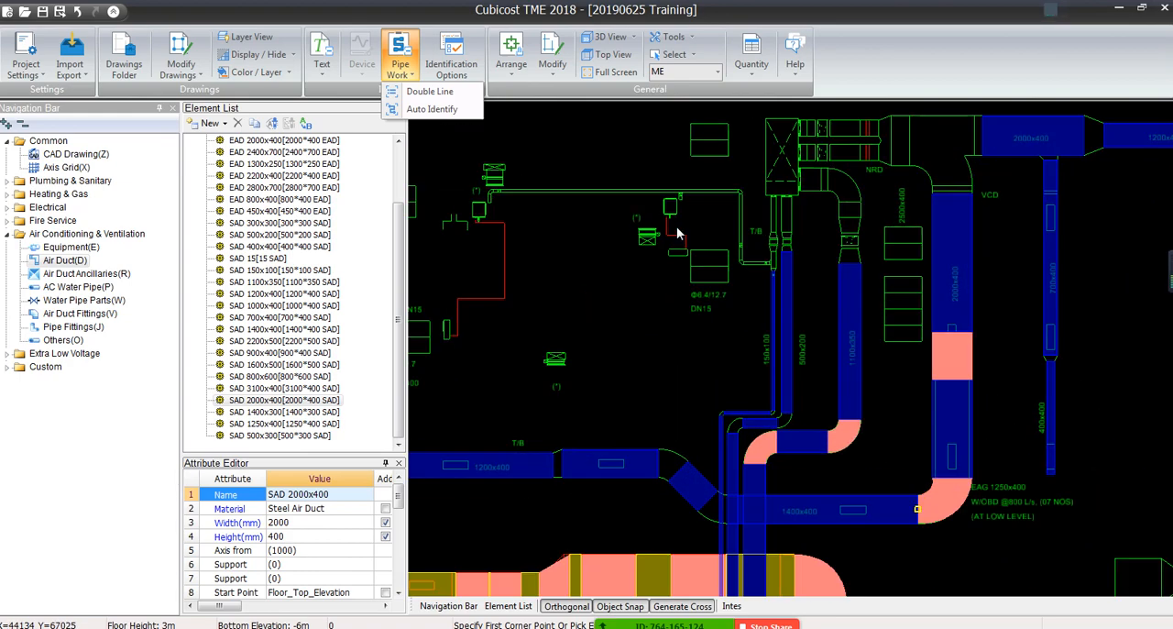
middle_click_drag(929, 285, 721, 592)
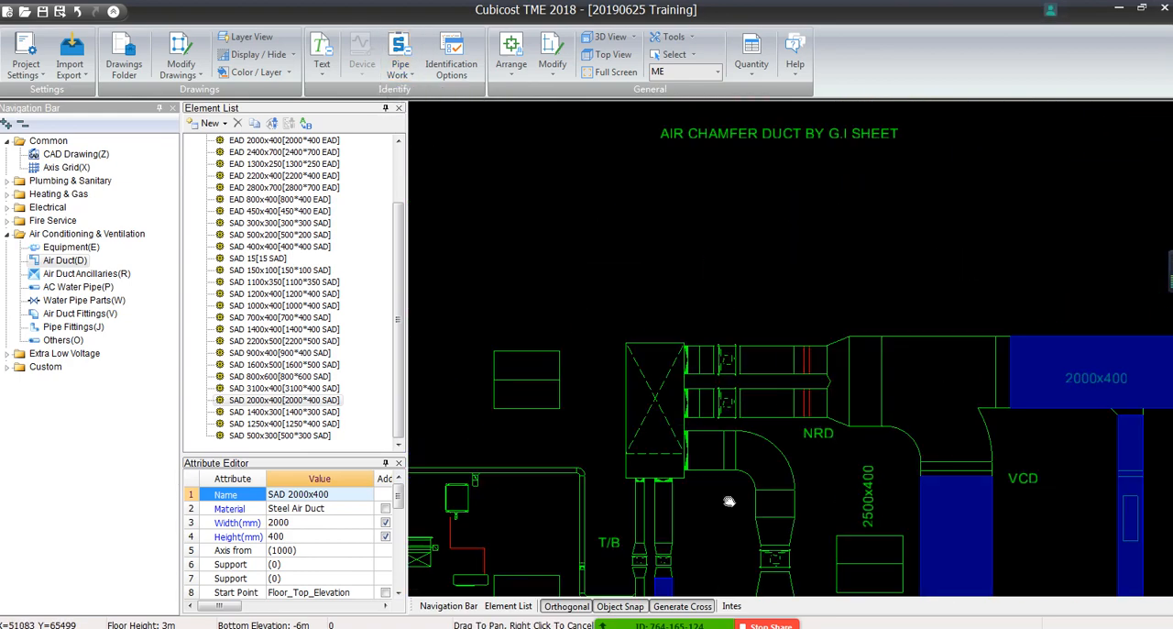
scroll(873, 377, "up", 2)
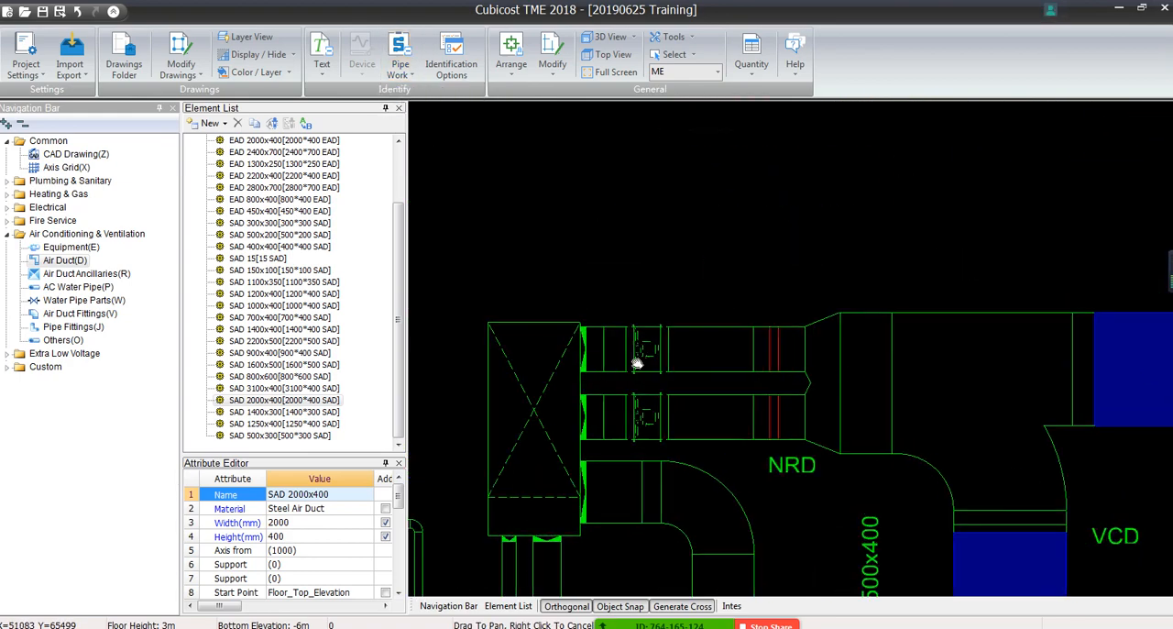
middle_click_drag(712, 377, 672, 243)
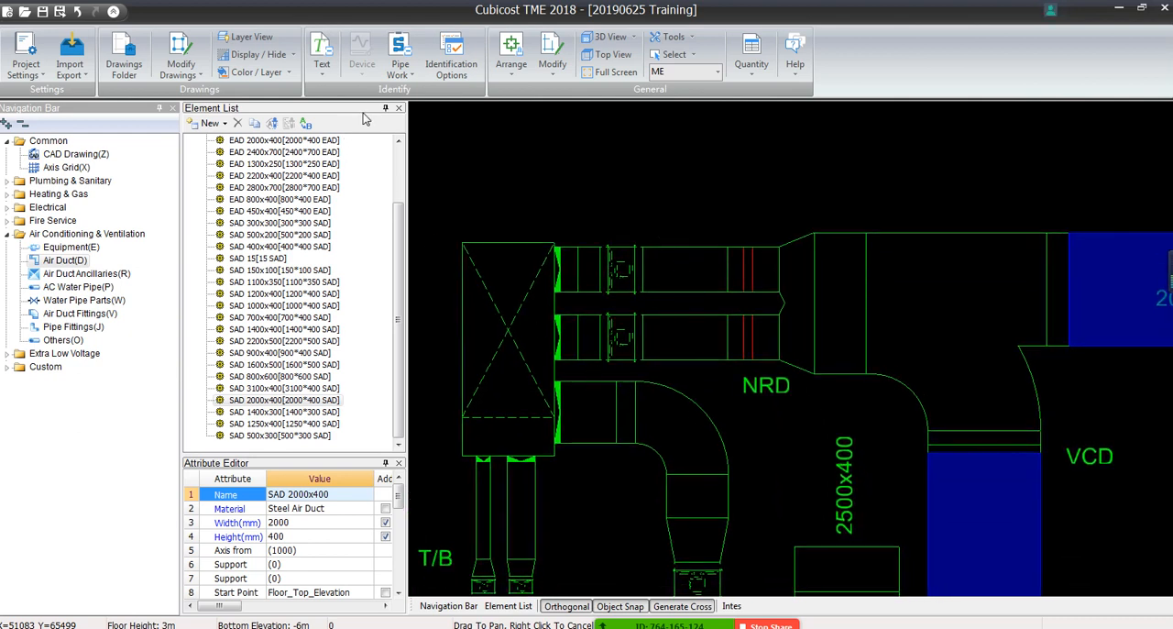
left_click(400, 60)
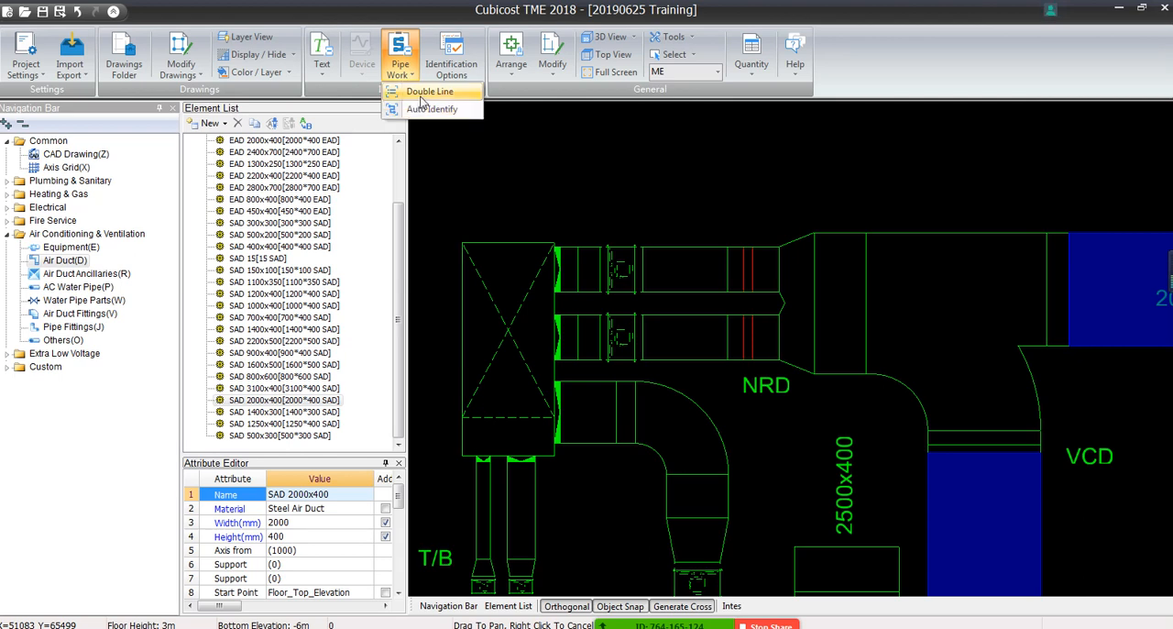
scroll(656, 392, "down", 2)
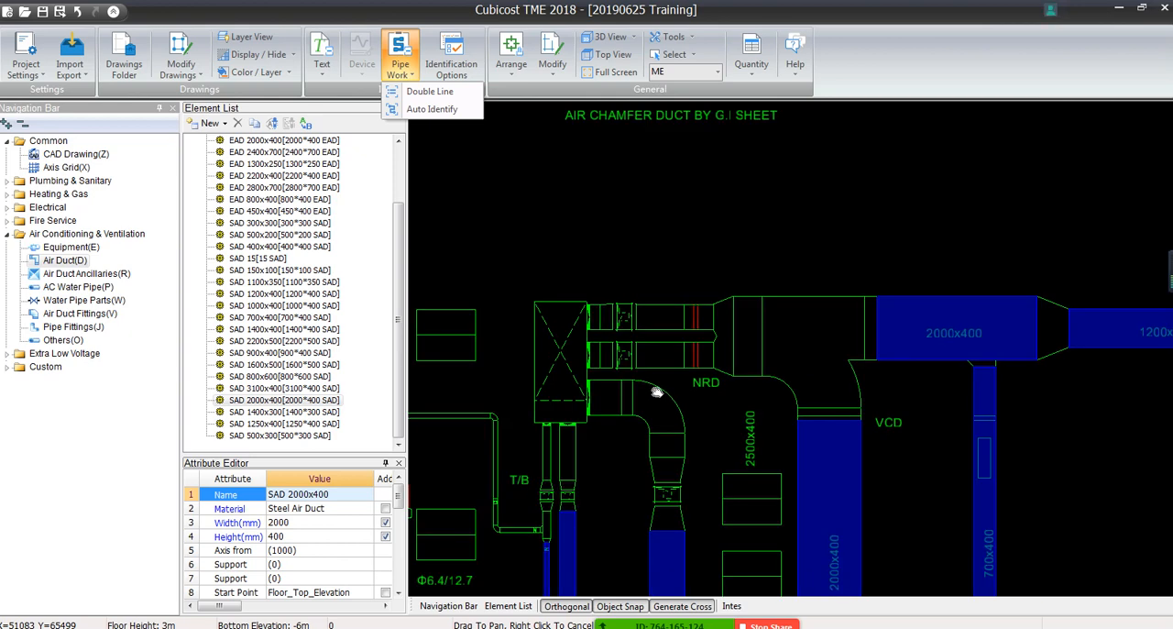
middle_click_drag(640, 426, 861, 328)
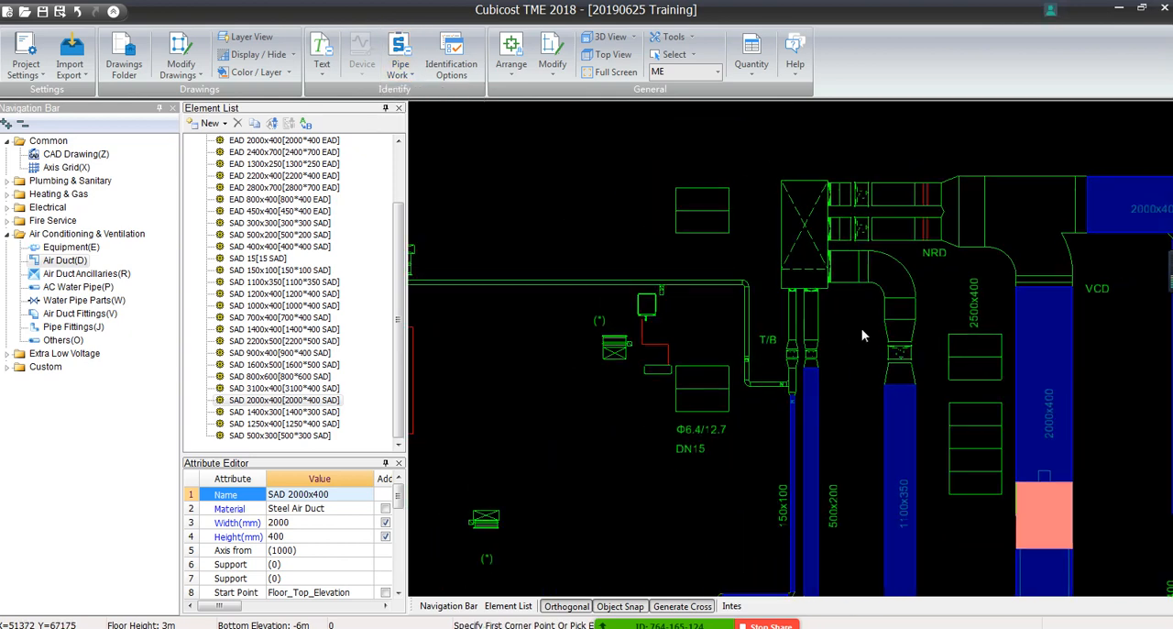
left_click(399, 56)
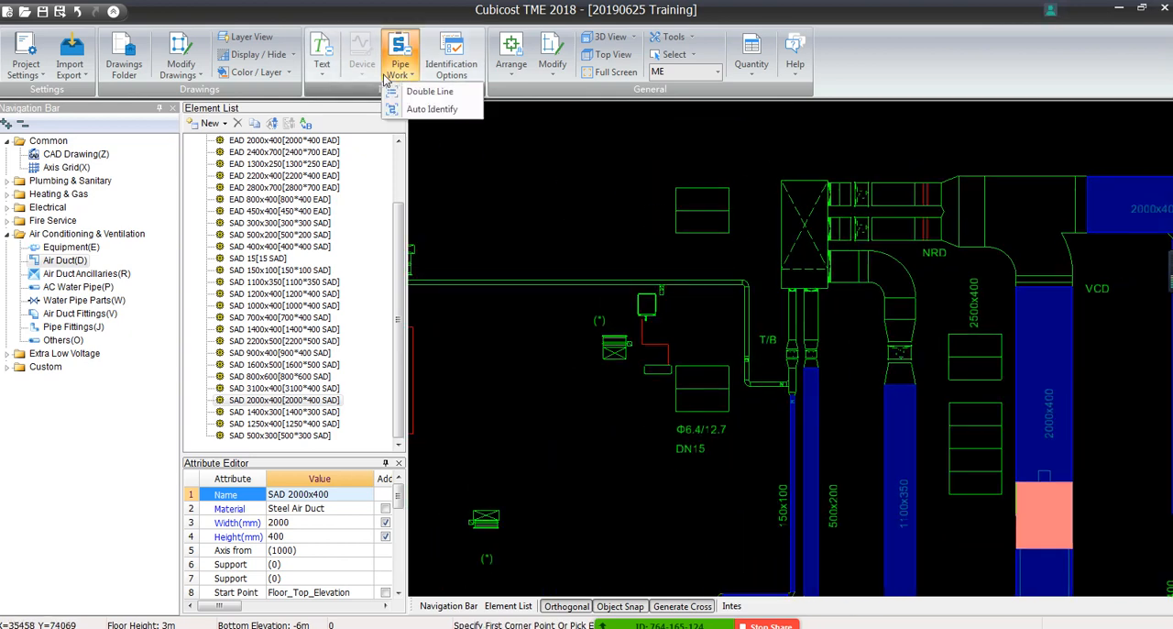
left_click(505, 156)
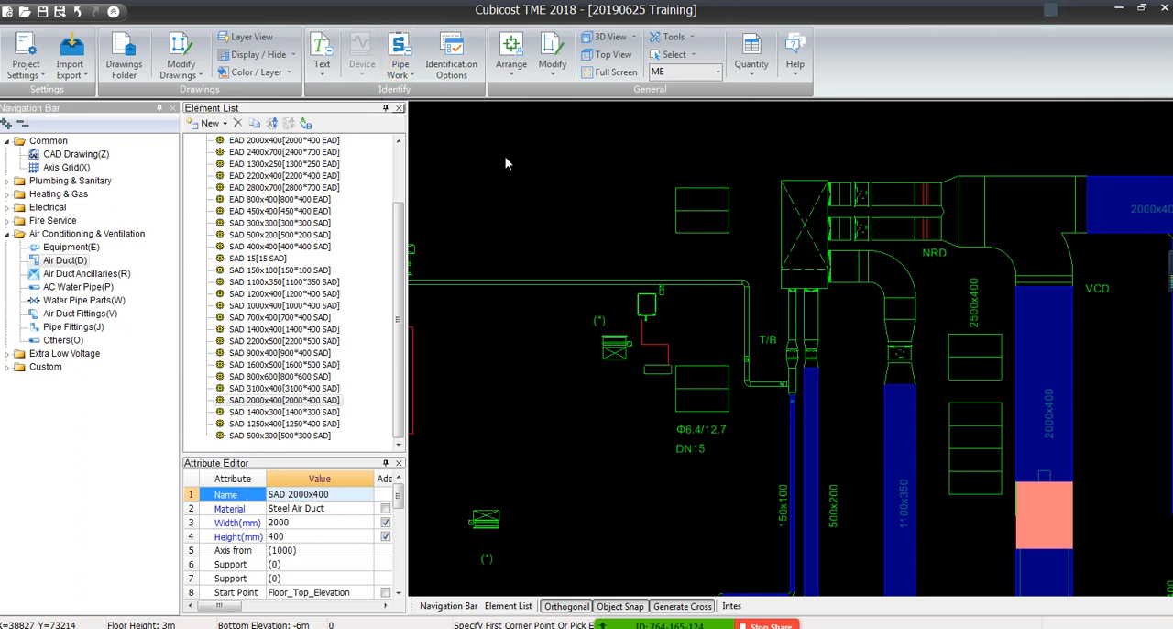
right_click(506, 158)
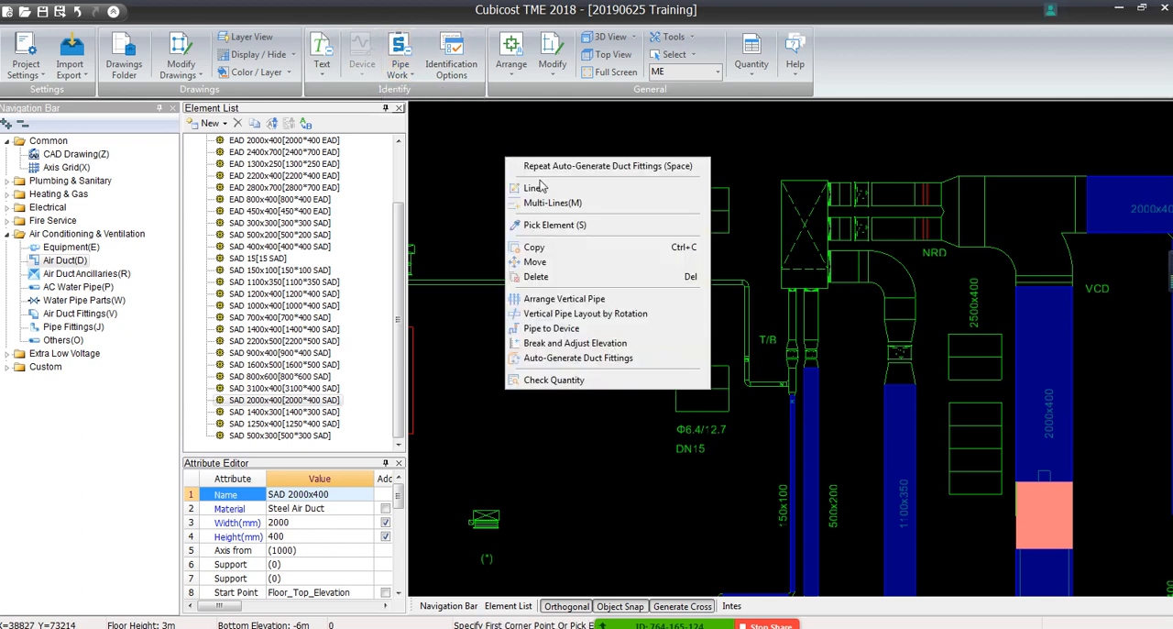
left_click(475, 426)
scroll(749, 316, "up", 4)
right_click(748, 316)
left_click(727, 338)
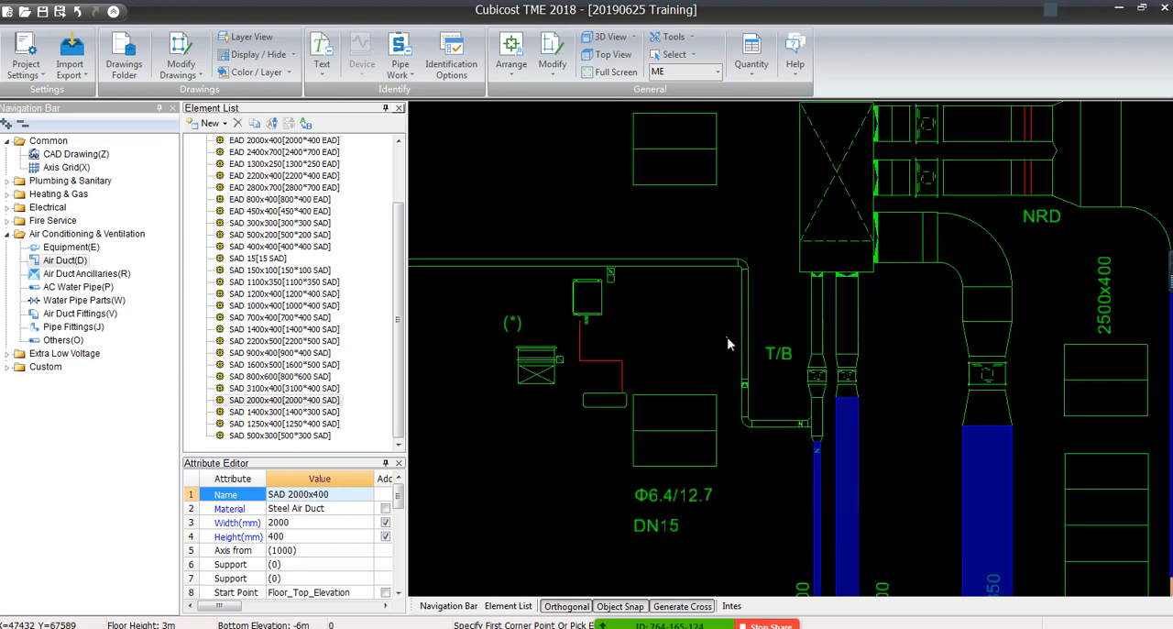
scroll(728, 343, "down", 3)
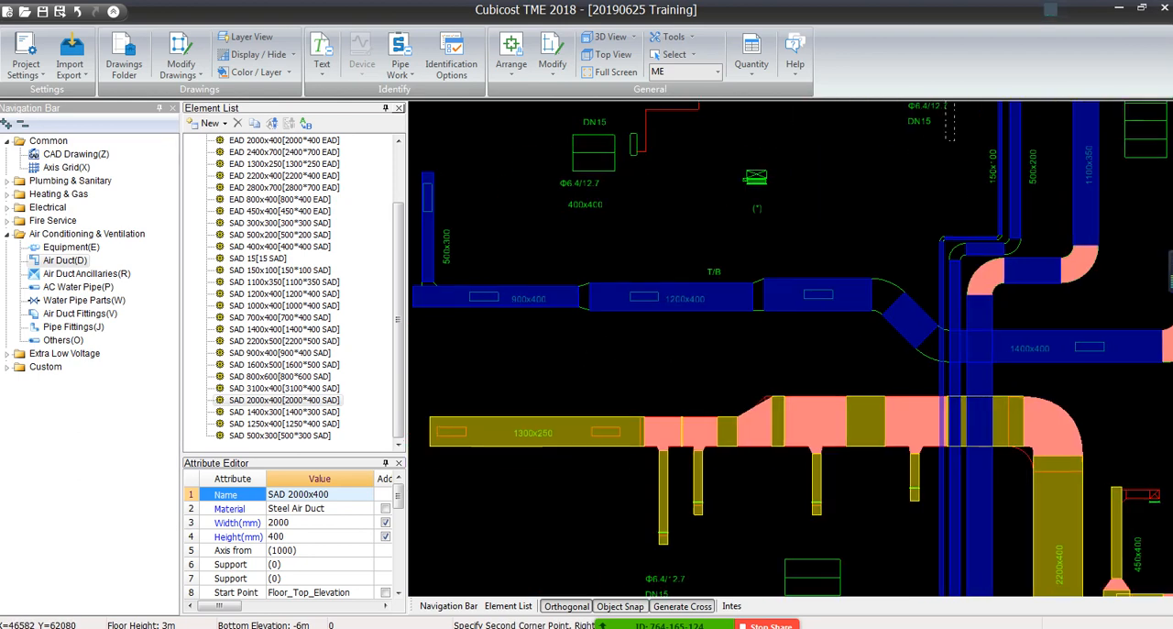
right_click(791, 288)
Use Batch Generate Fittings on the 900x400 and 1200x400 run to create its reducers, and on the 500x300 branch junction
middle_click_drag(695, 326, 885, 311)
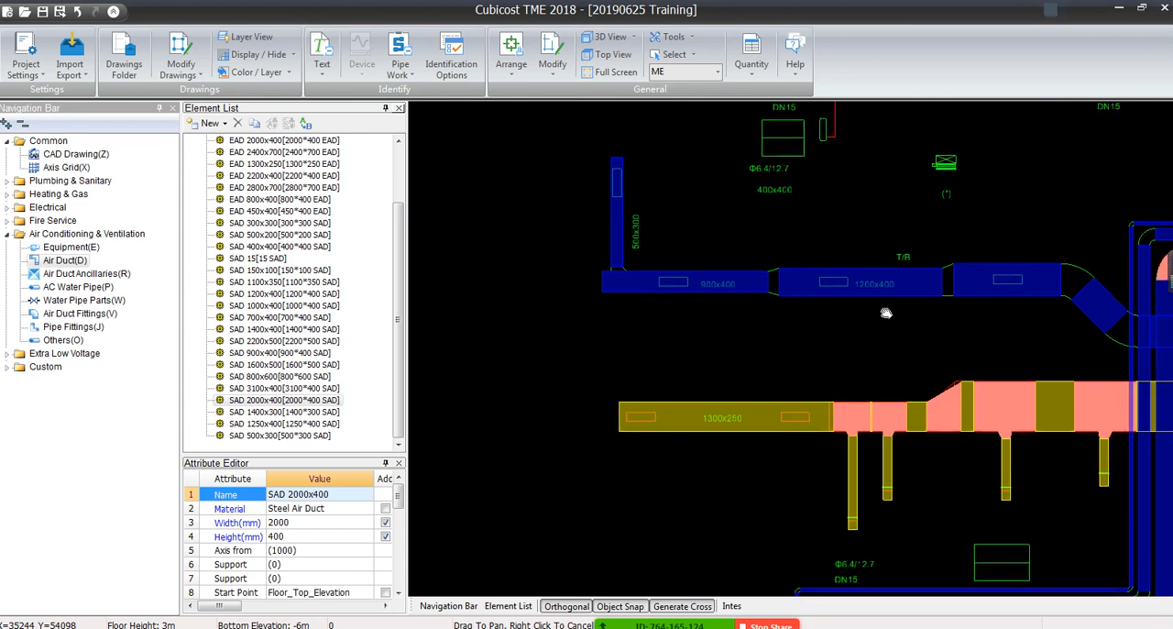
left_click(511, 66)
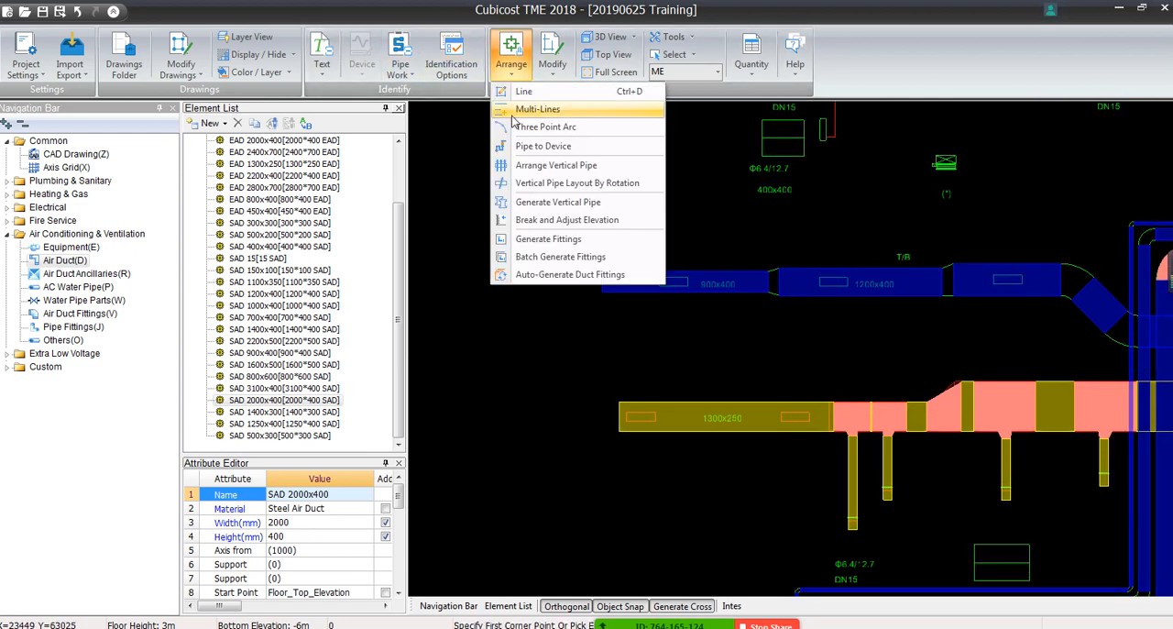
left_click(545, 263)
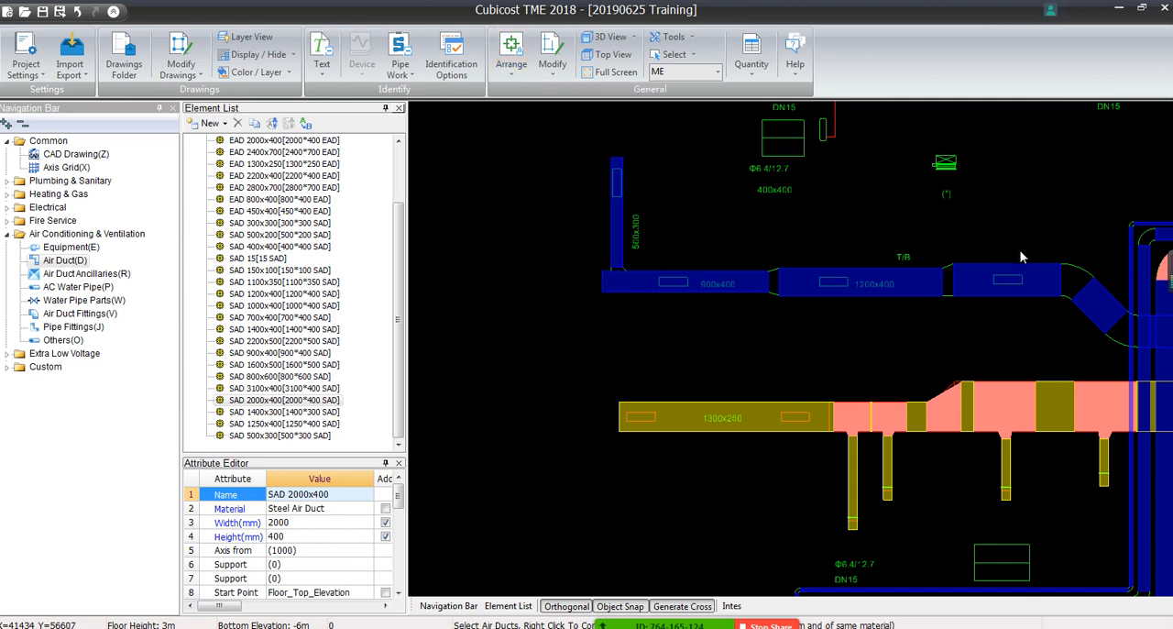
left_click_drag(1017, 245, 703, 322)
right_click(700, 295)
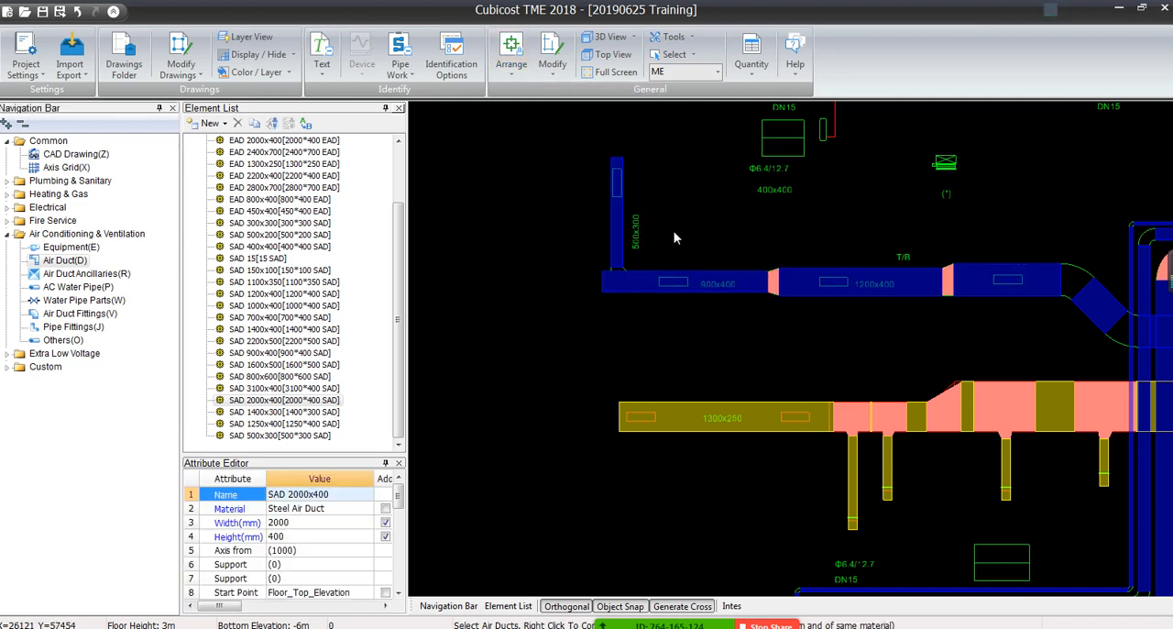
left_click_drag(671, 231, 577, 298)
right_click(585, 293)
Batch-generate the elbow into the diagonal duct piece and the elbows where the 150x100 and 500x200 ducts turn downward
scroll(958, 336, "up", 4)
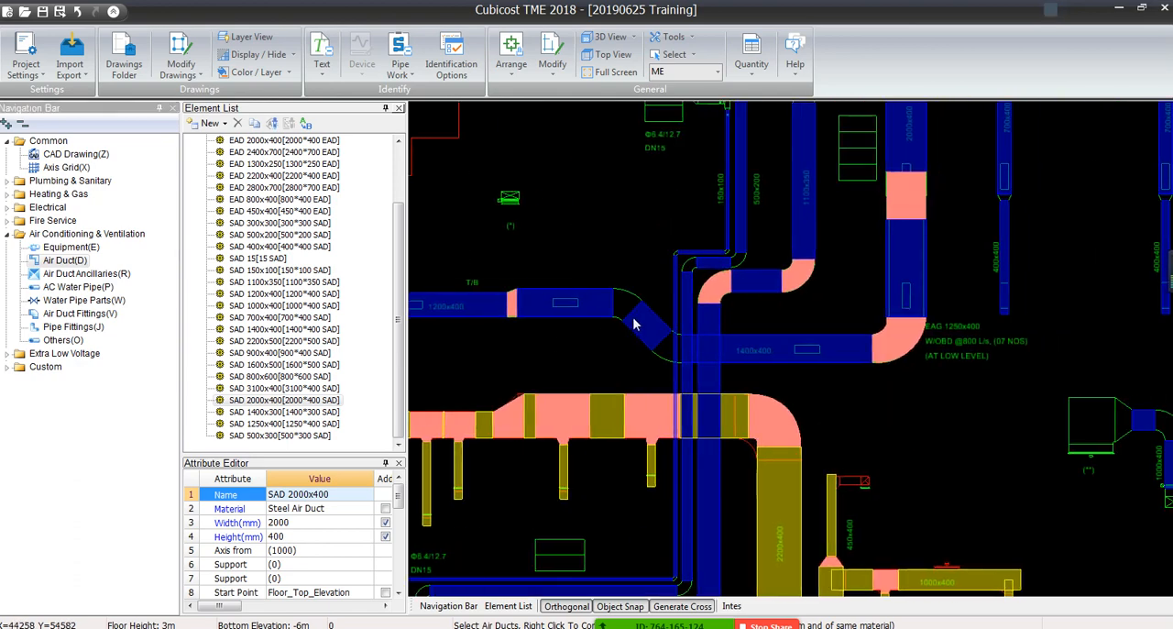
left_click_drag(650, 250, 494, 361)
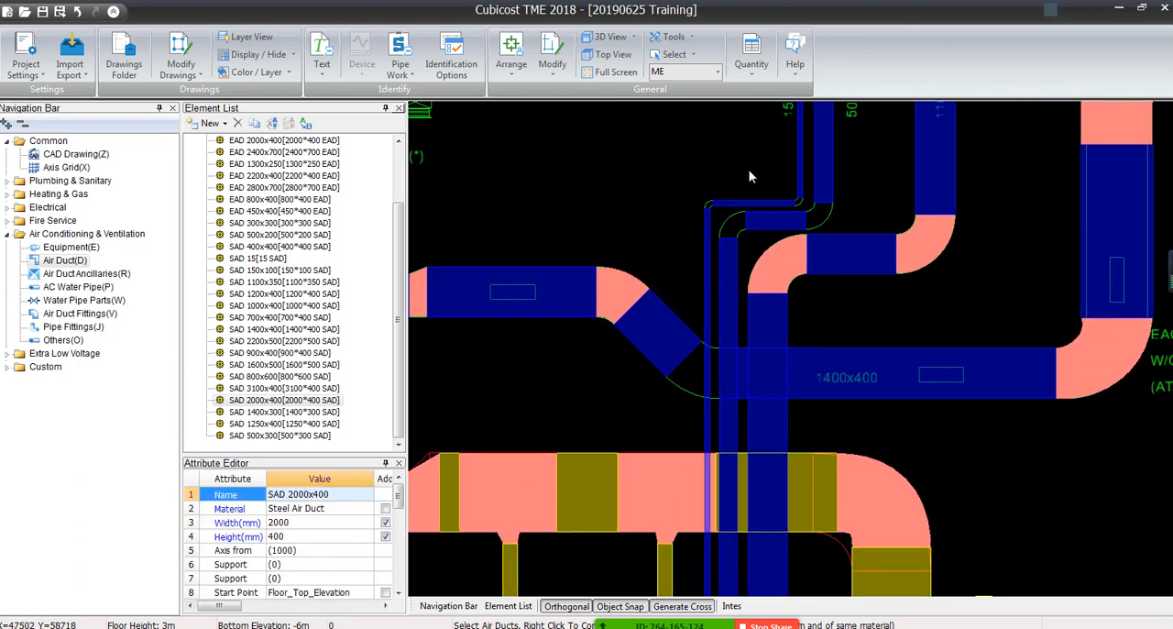
left_click_drag(749, 171, 699, 262)
right_click(671, 166)
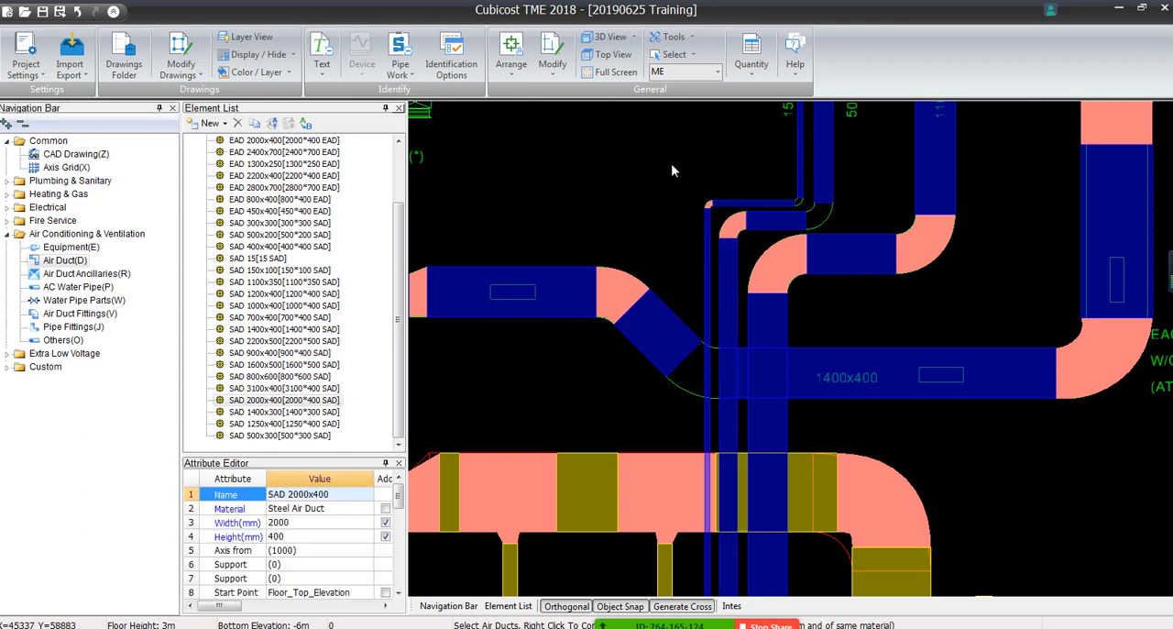
left_click(511, 57)
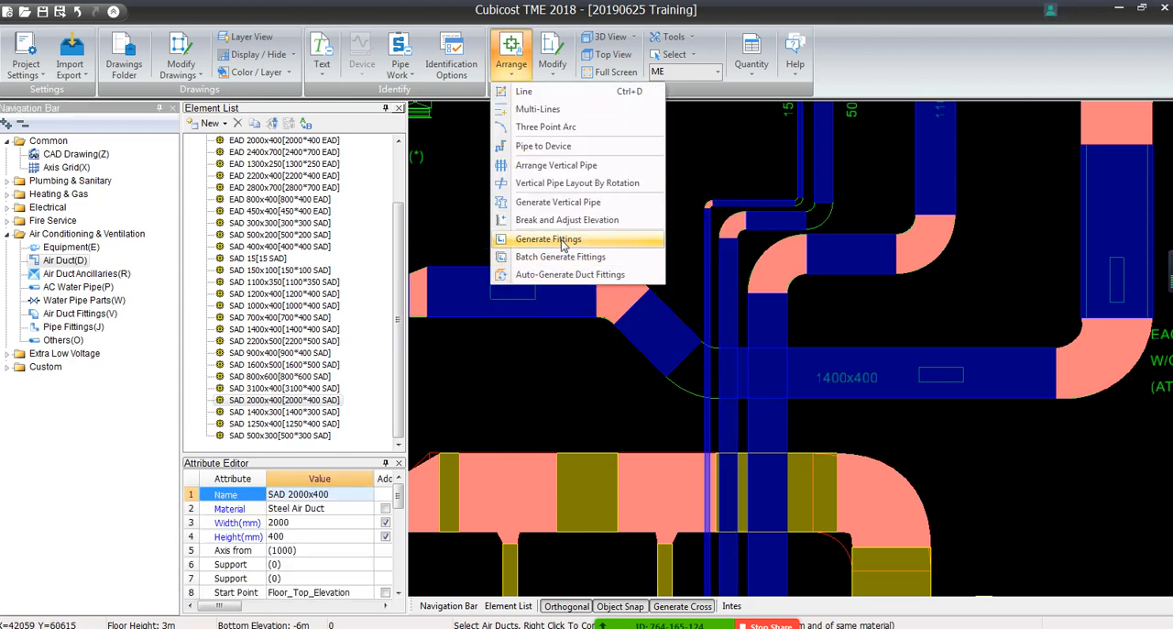
left_click(729, 165)
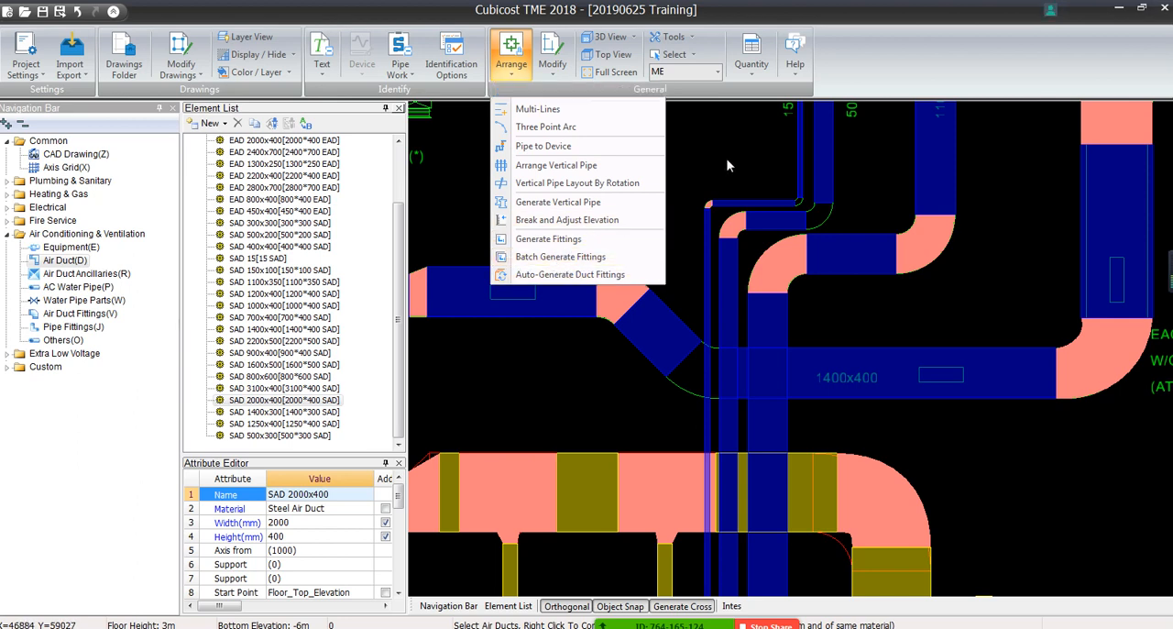
scroll(778, 172, "up", 2)
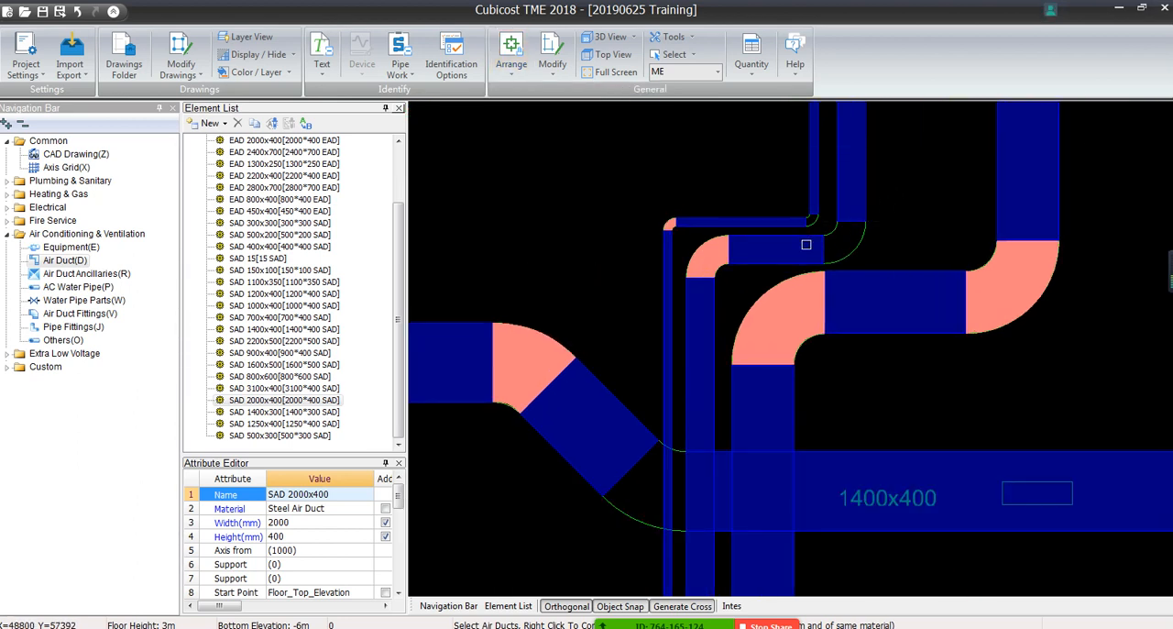
left_click(839, 200)
left_click(808, 246)
left_click(813, 200)
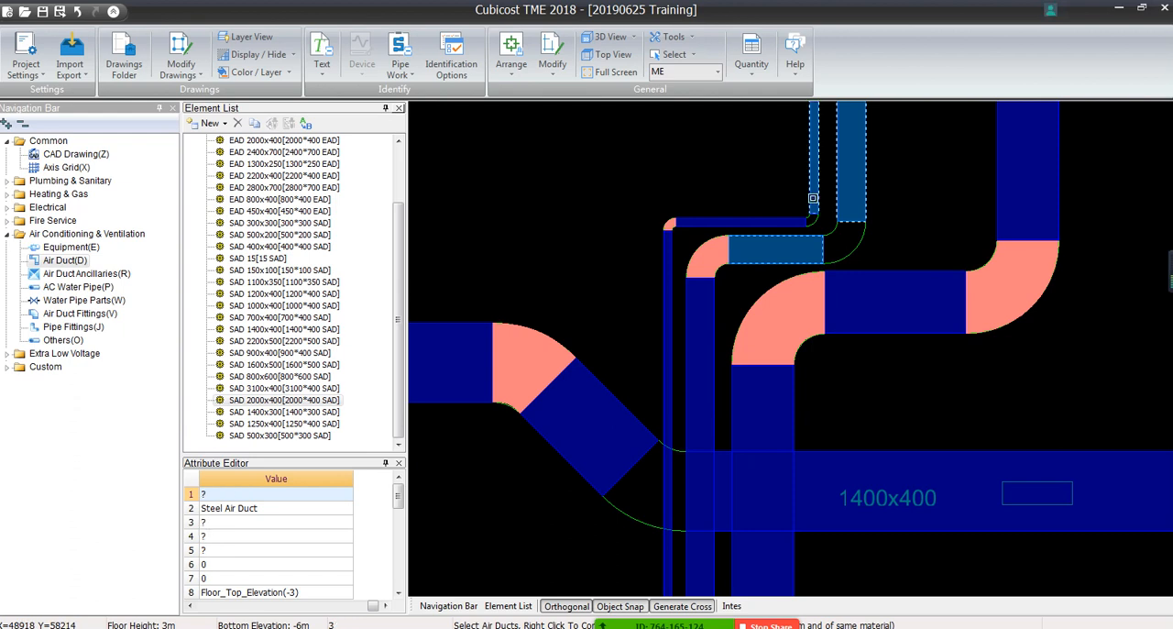
left_click(798, 224)
Batch-generate the elbows joining the short horizontal 150x100 and 500x200 duct pieces to their upper vertical runs
left_click(511, 55)
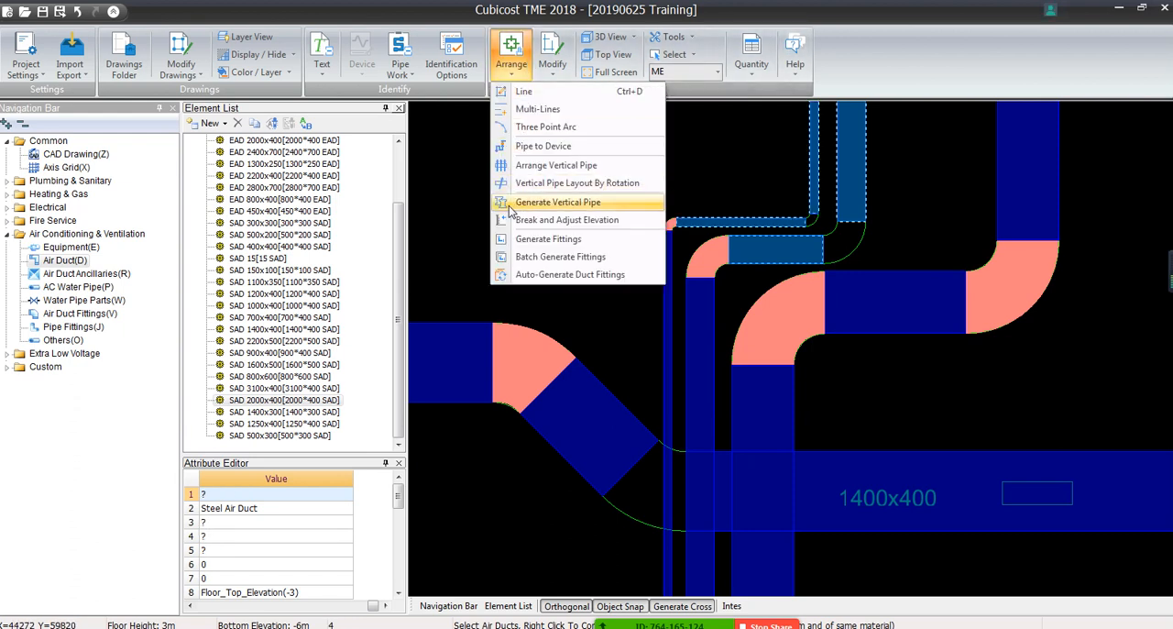
left_click(531, 258)
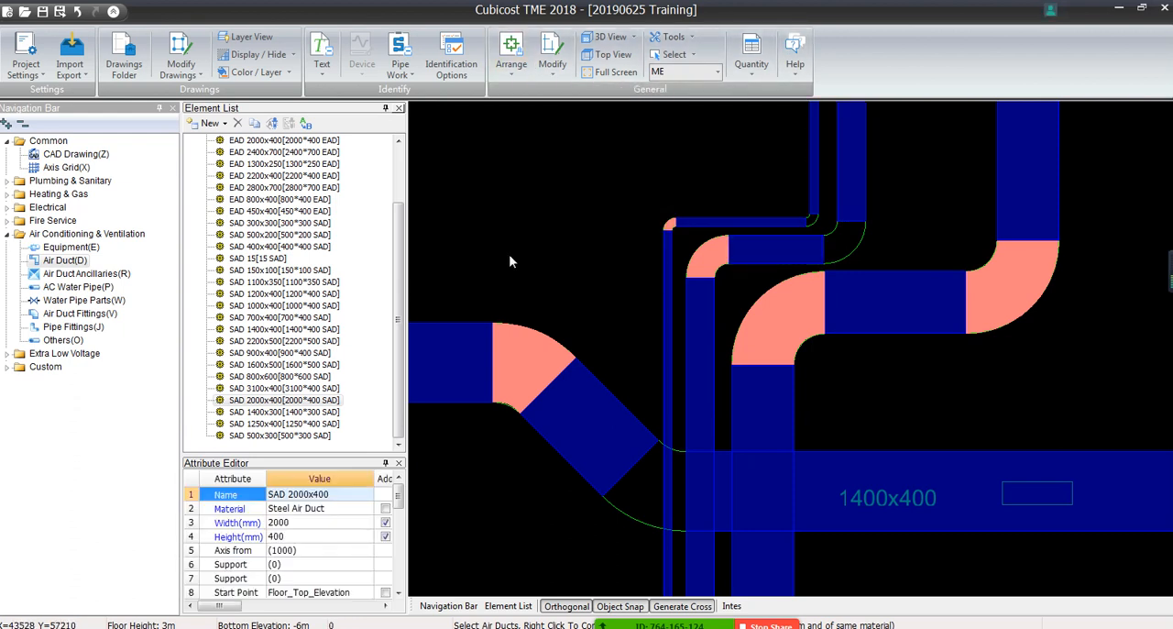
left_click(862, 196)
left_click(814, 192)
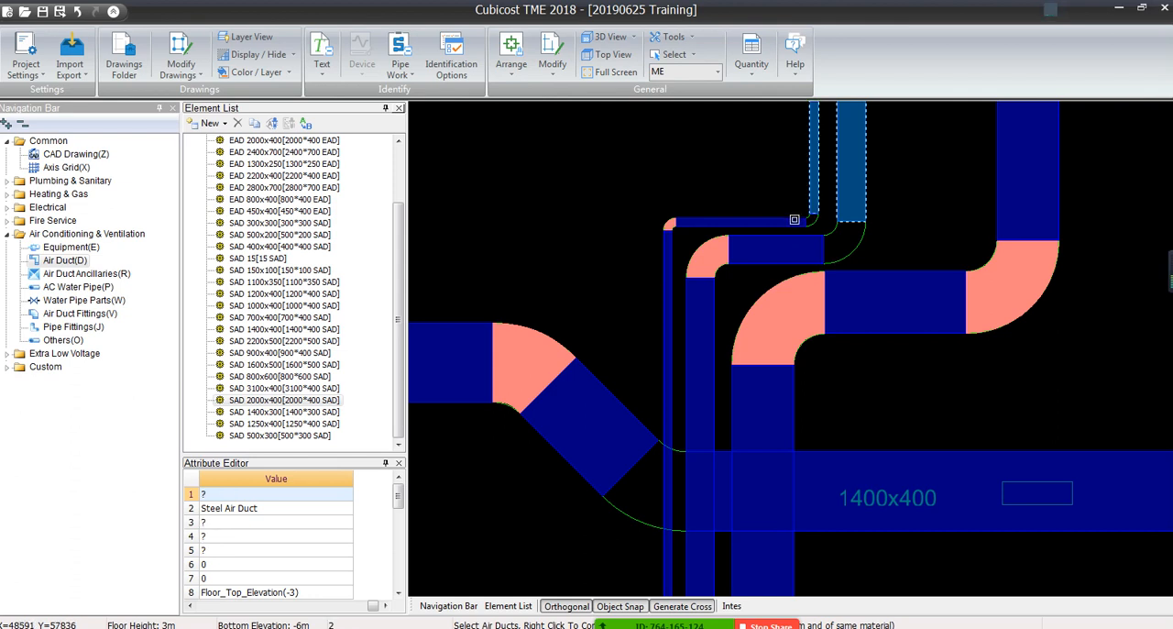
left_click(794, 221)
left_click(794, 242)
right_click(794, 242)
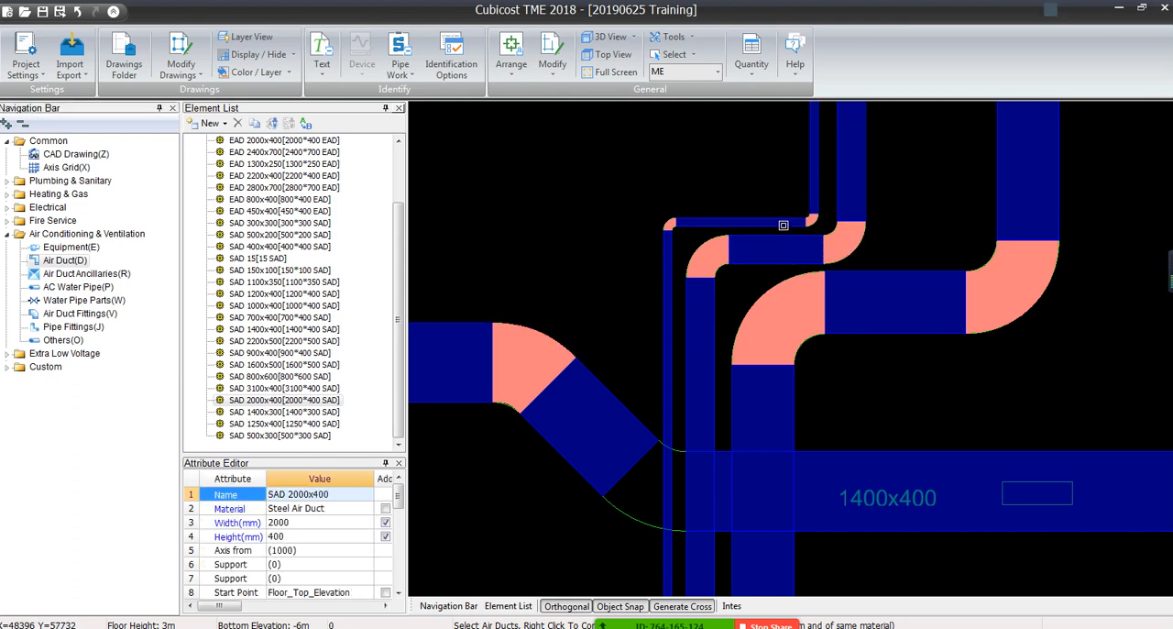
Try to batch-generate the elbow between the diagonal duct piece and the horizontal 1400x400 duct
scroll(783, 225, "down", 3)
middle_click_drag(783, 226, 778, 346)
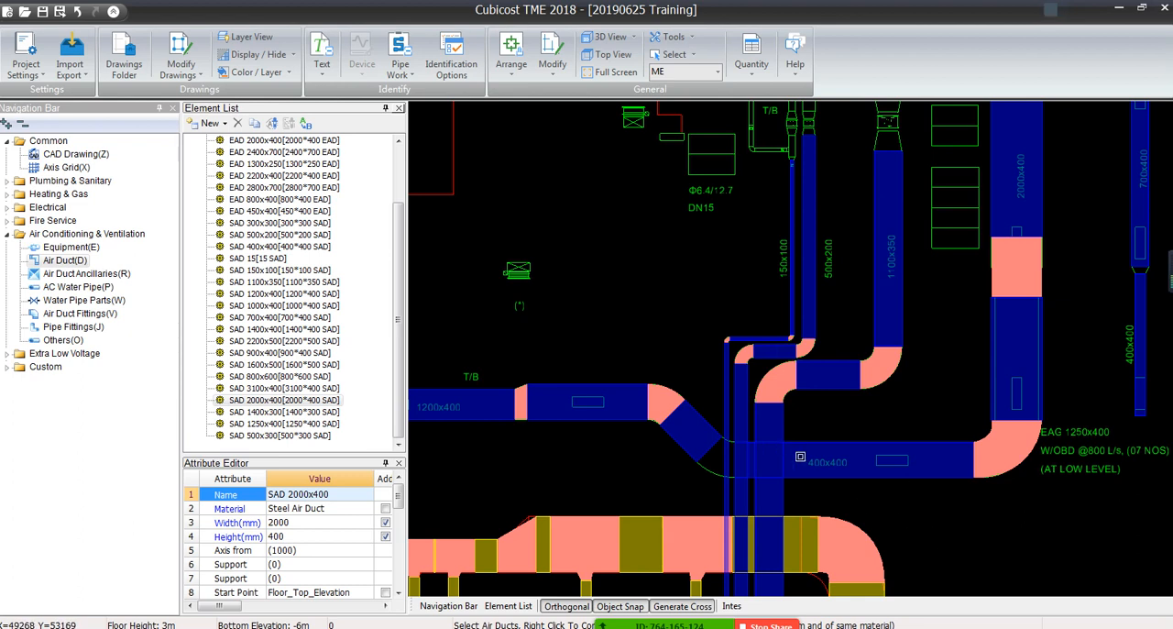
left_click(779, 449)
right_click(698, 440)
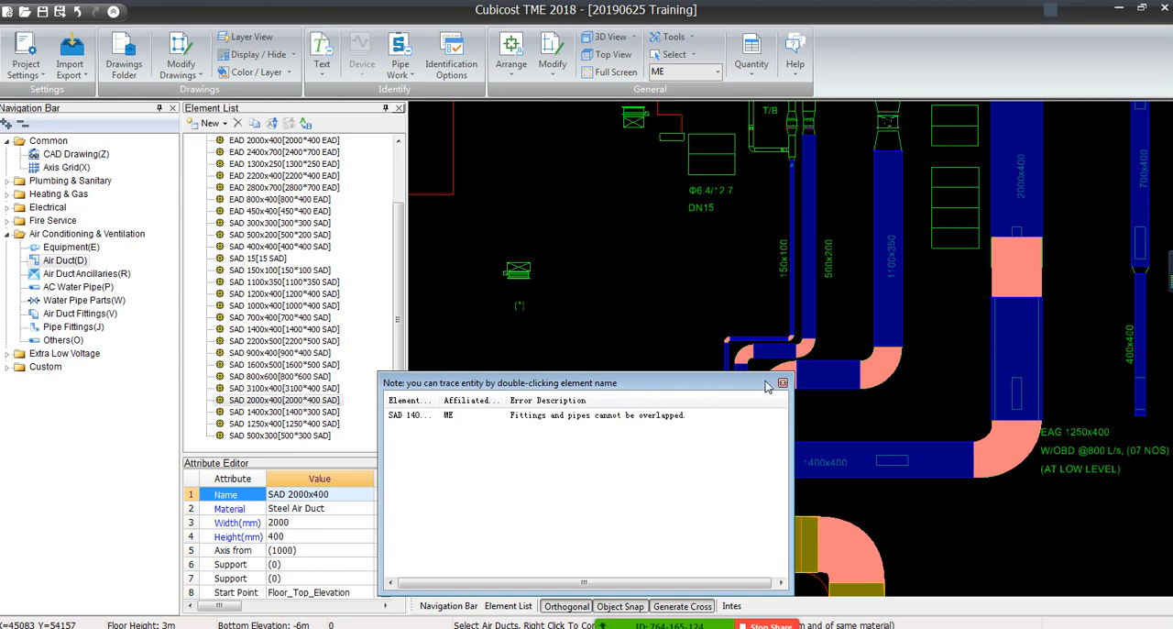
left_click(782, 383)
Draw a horizontal and a vertical SAD 500x200 duct crossing each other in the empty area above the plan
scroll(633, 149, "down", 3)
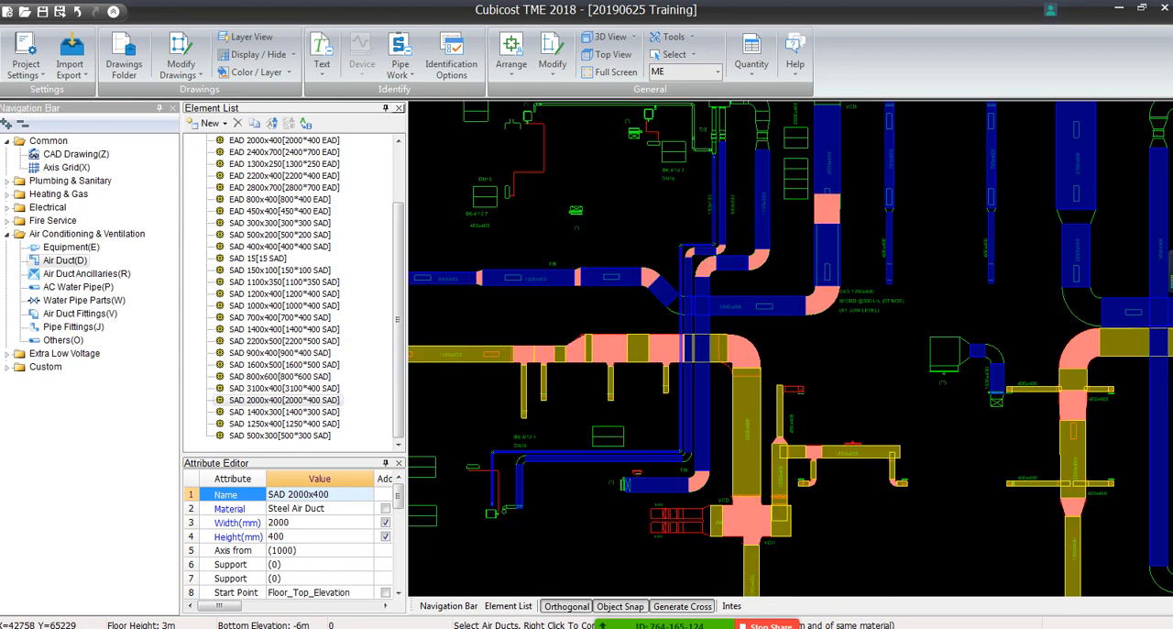
scroll(634, 149, "down", 2)
scroll(634, 149, "down", 2)
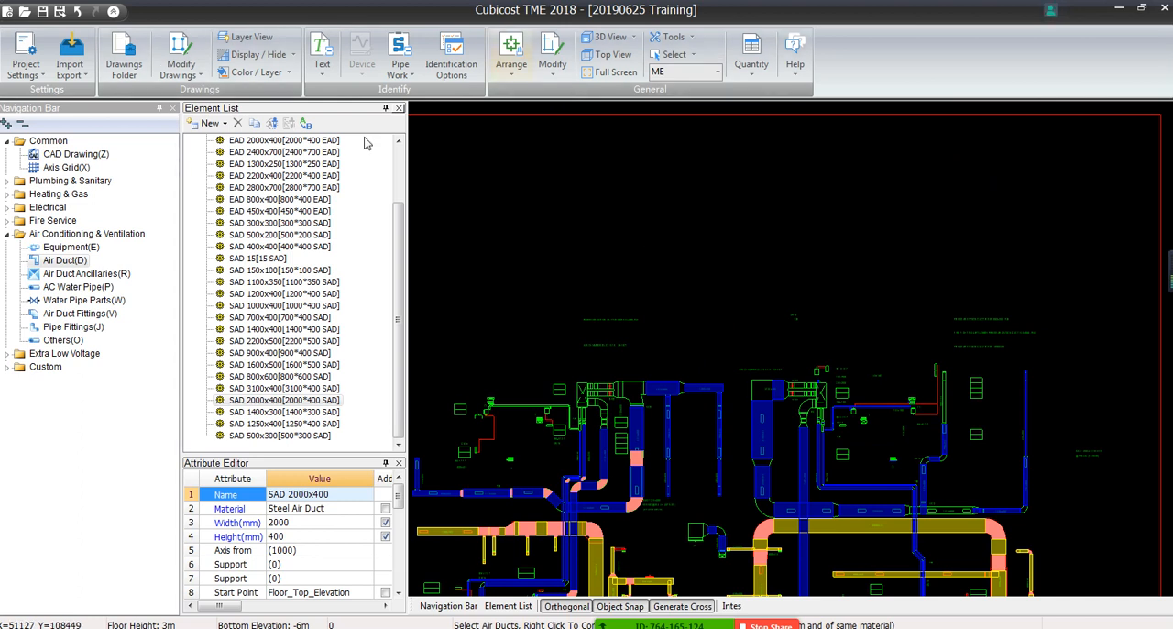
left_click(282, 188)
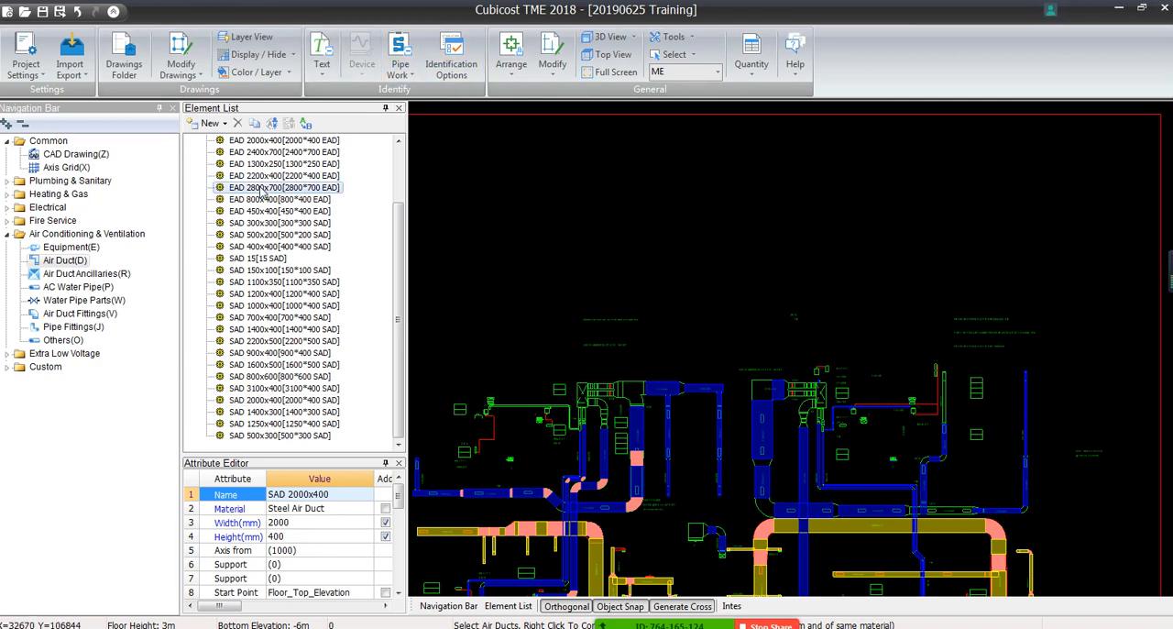
left_click(278, 234)
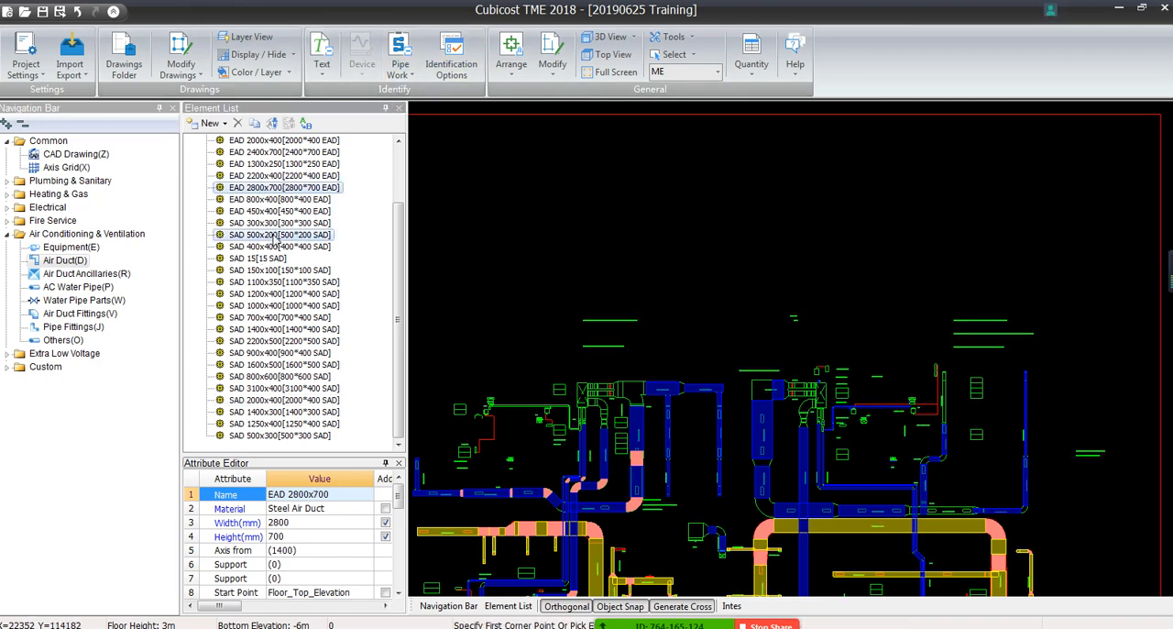
right_click(497, 244)
left_click(495, 214)
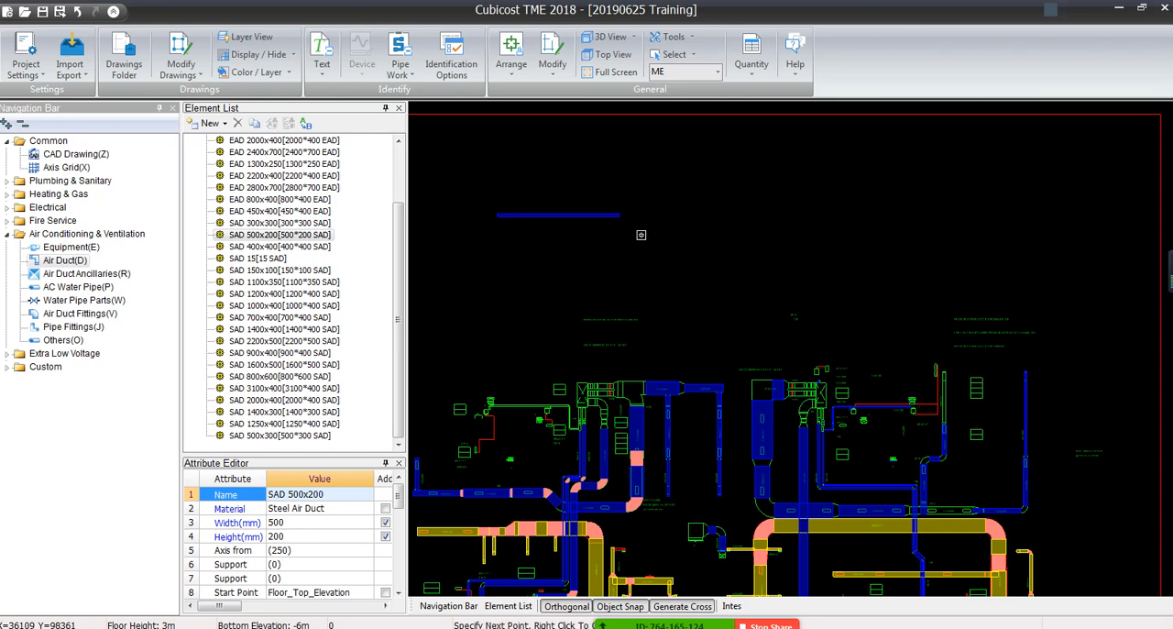
left_click(667, 214)
right_click(596, 176)
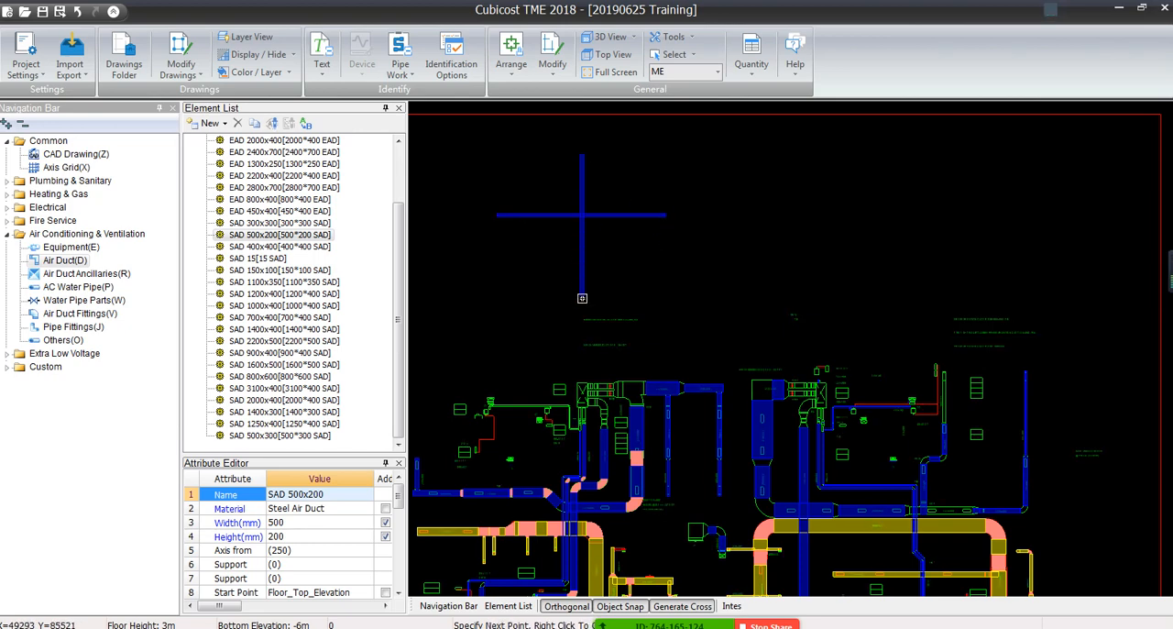
scroll(580, 213, "up", 3)
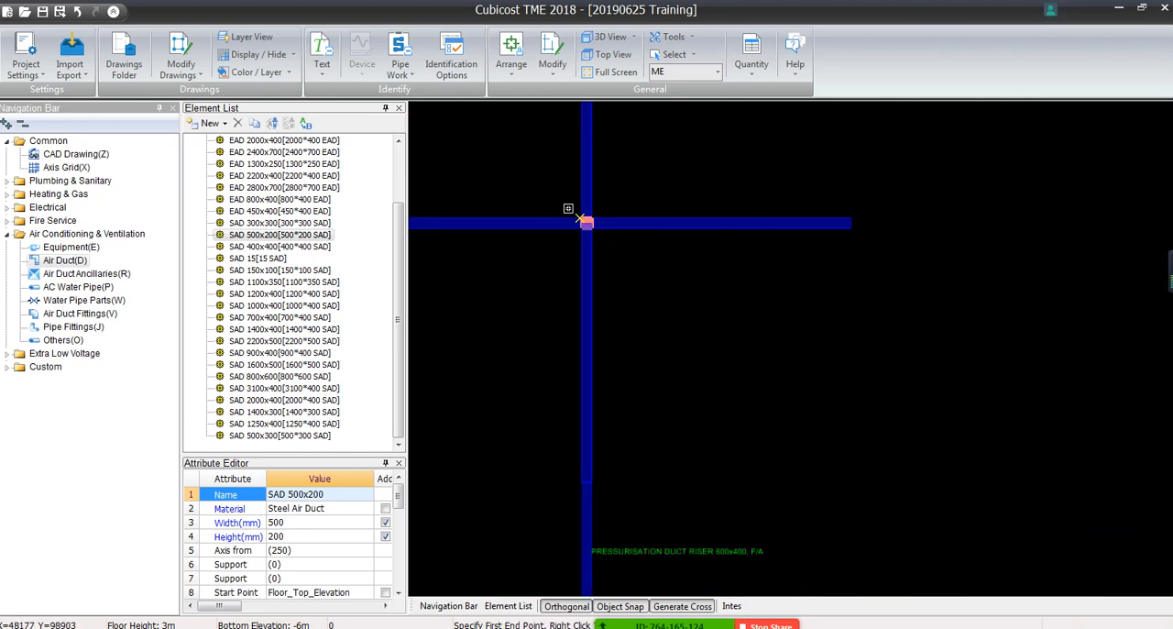
scroll(568, 208, "up", 3)
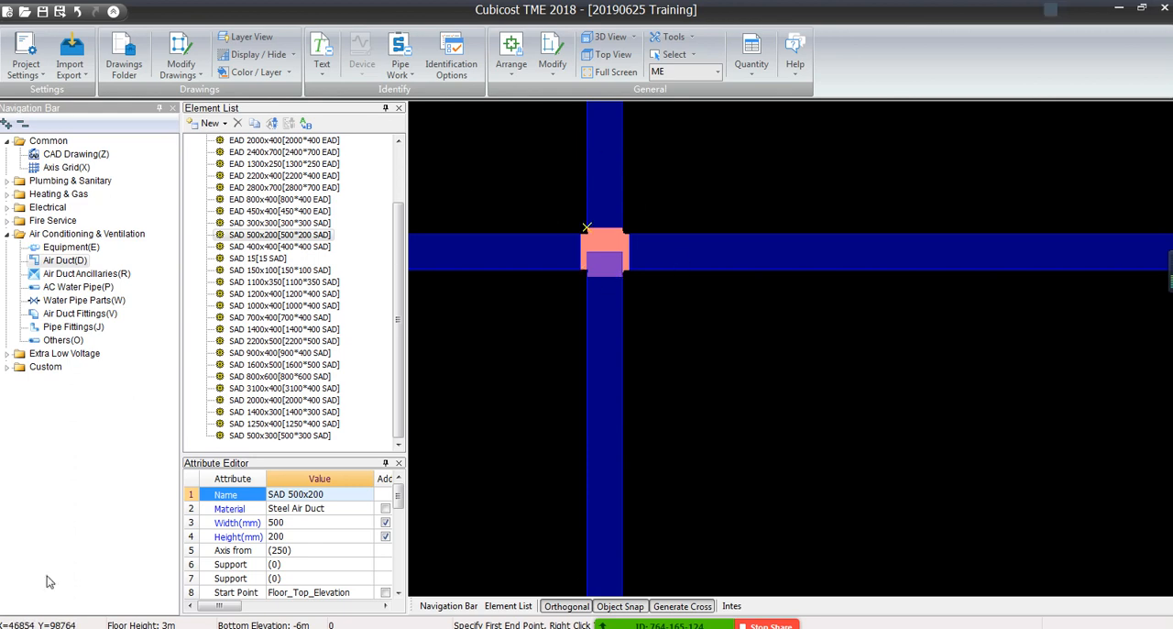
right_click(644, 273)
Delete the crossing SAD 500x200 test ducts together with their cross fitting
left_click_drag(651, 210, 524, 358)
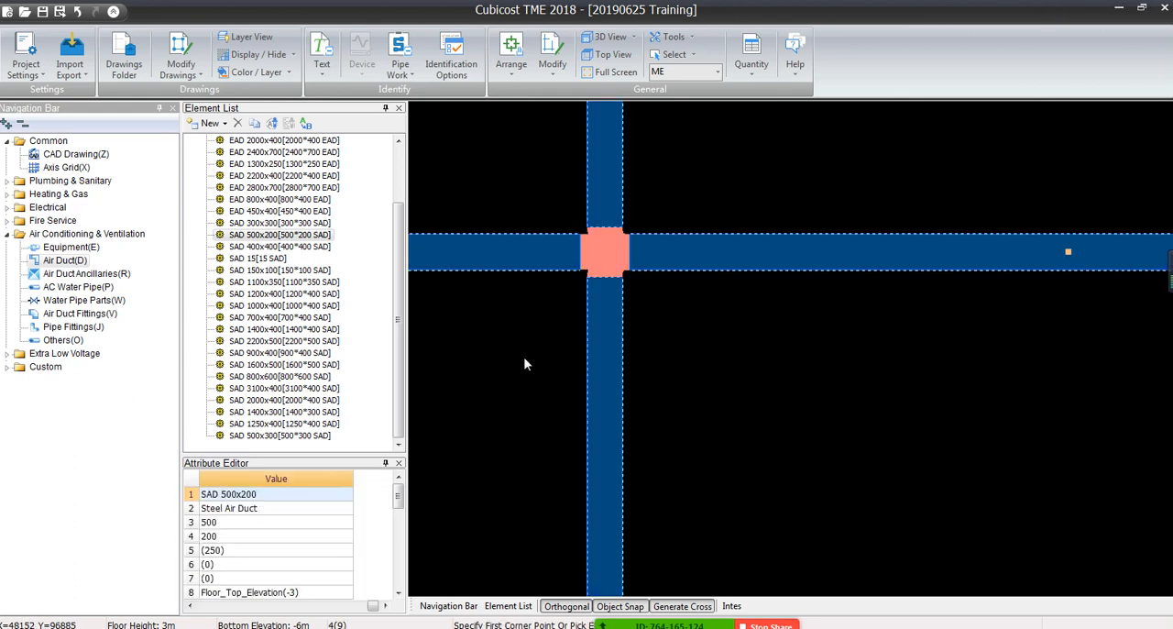
key("Delete")
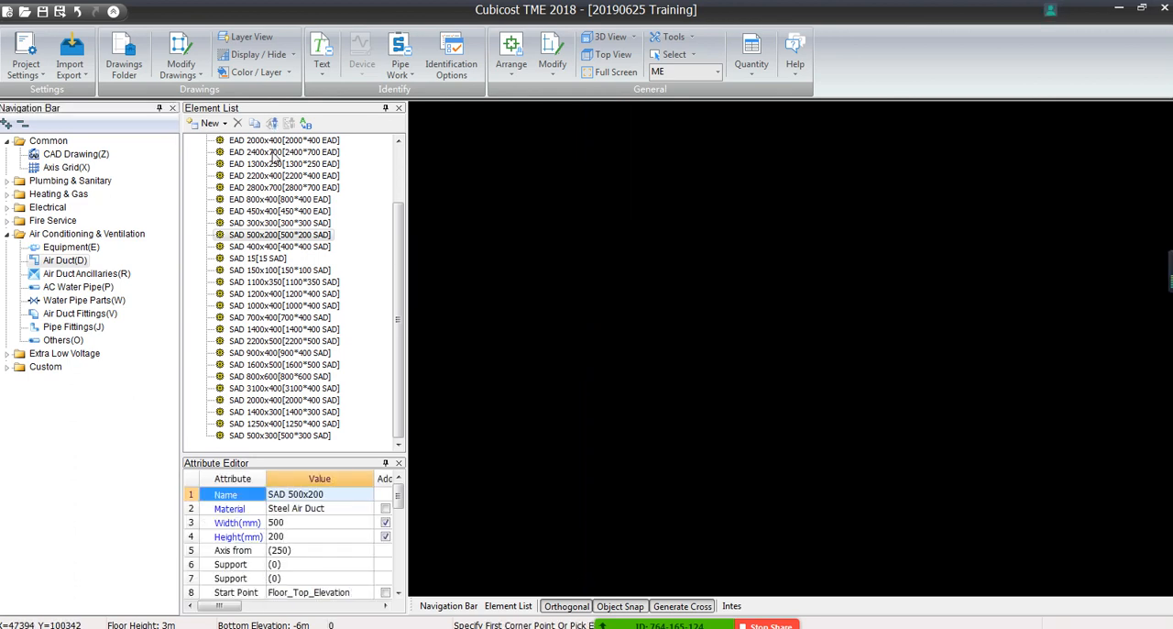
Use the Line command to draw a single horizontal SAD 500x200 duct in the empty area above the plan
right_click(675, 210)
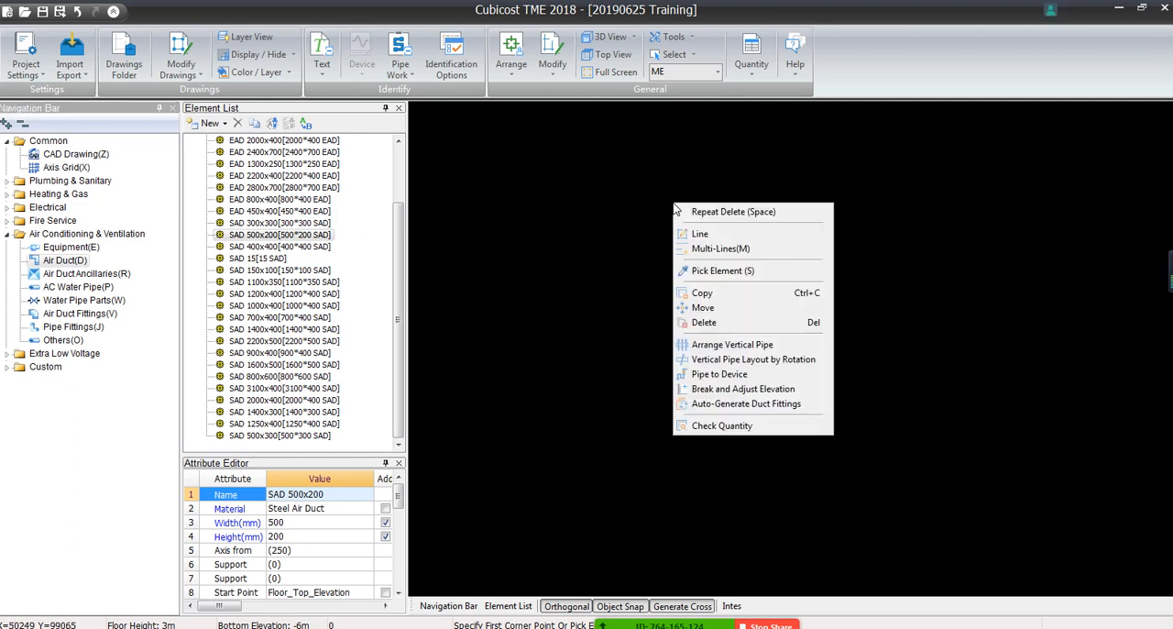
left_click(714, 234)
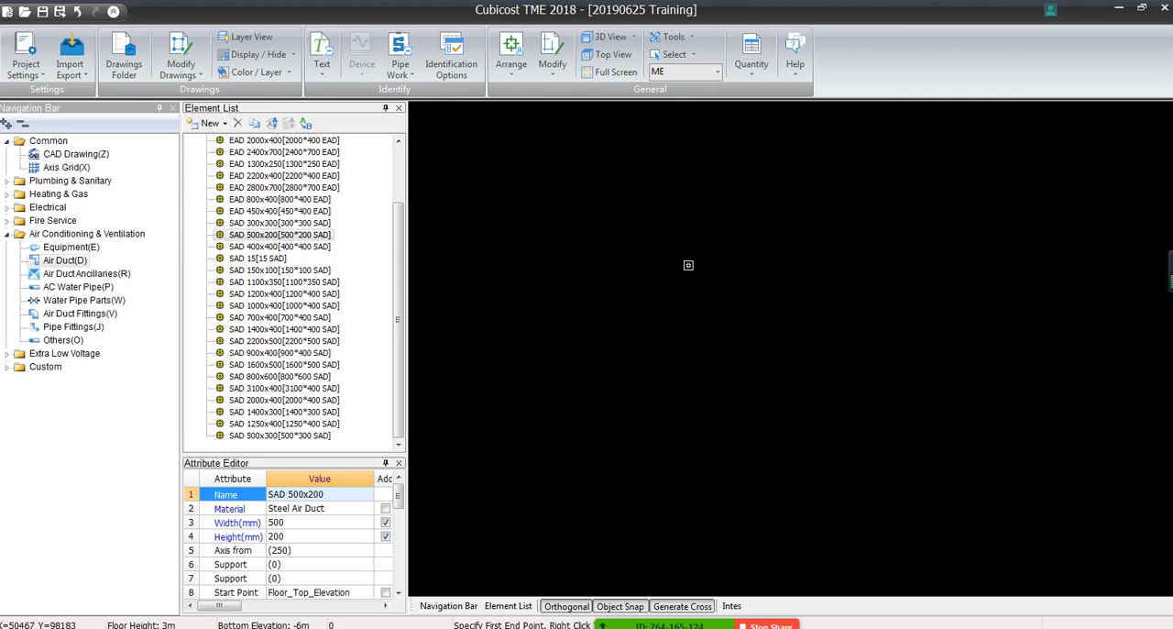
scroll(565, 340, "down", 3)
left_click(554, 364)
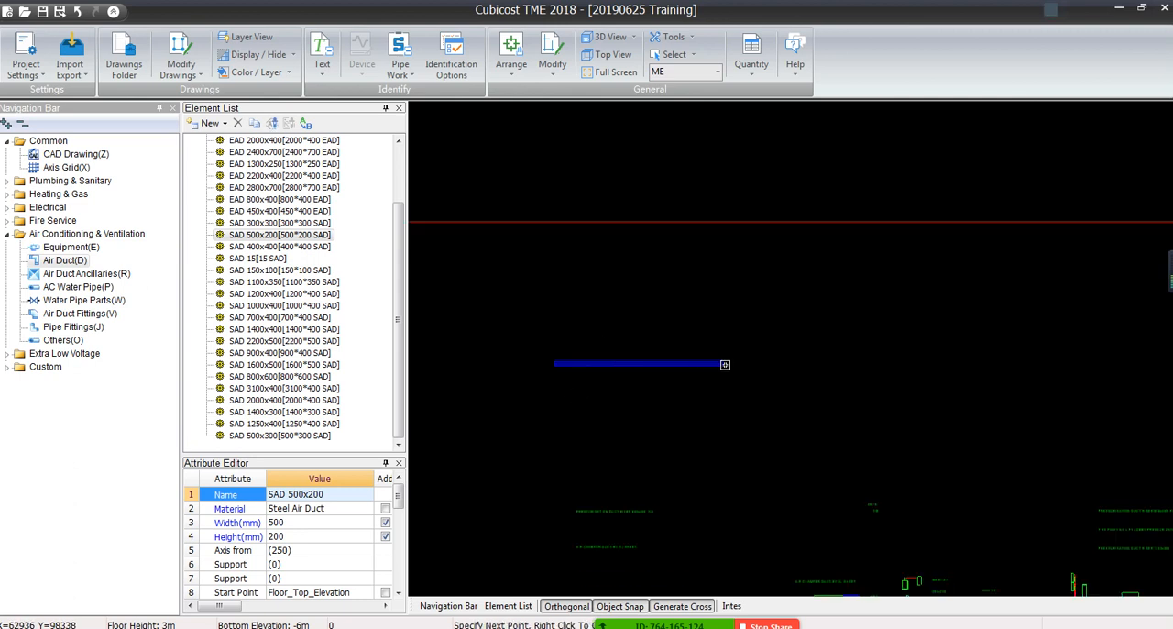
left_click(730, 363)
right_click(730, 364)
left_click(633, 265)
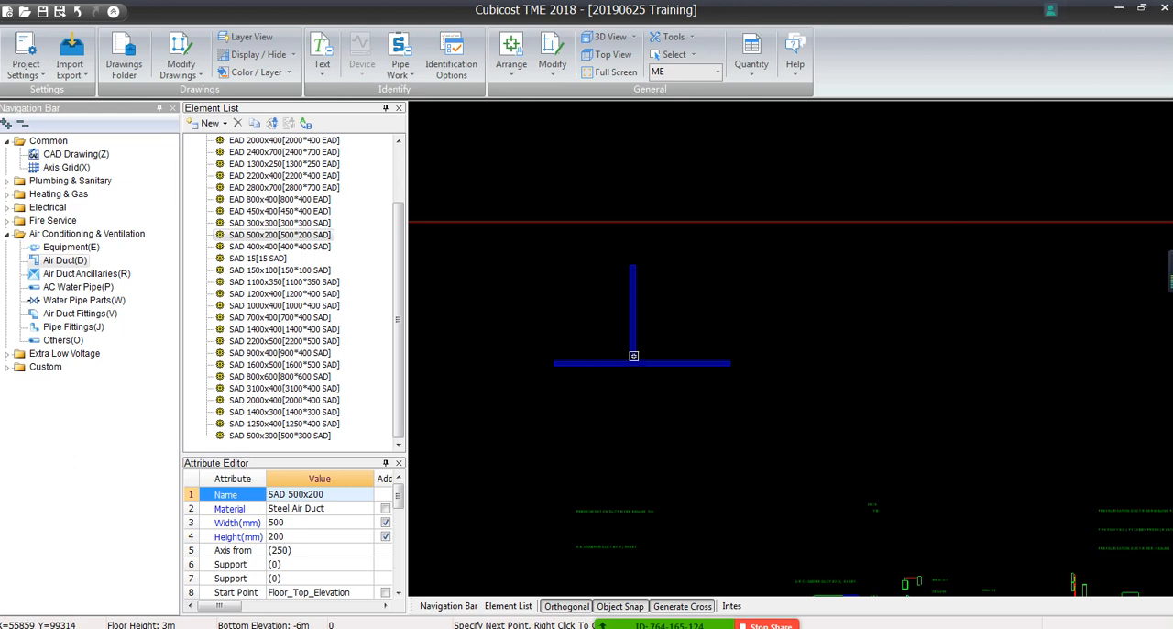
right_click(651, 317)
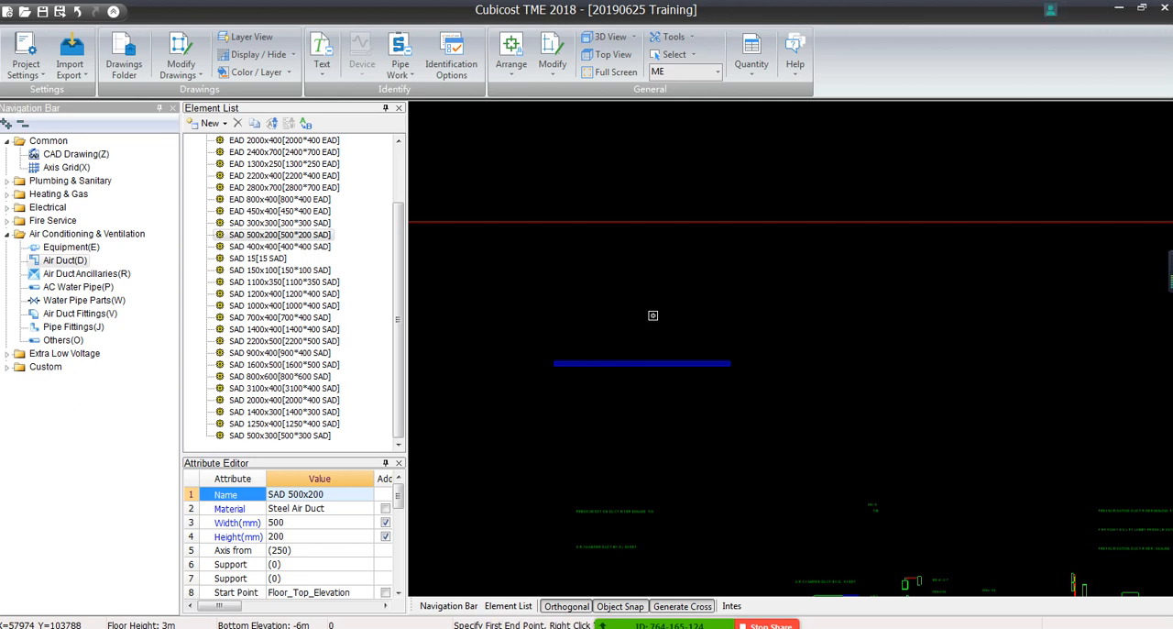
Enlarge the attribute editor and draw a vertical SAD 500x200 duct across the middle of the horizontal one
left_click_drag(287, 457, 286, 283)
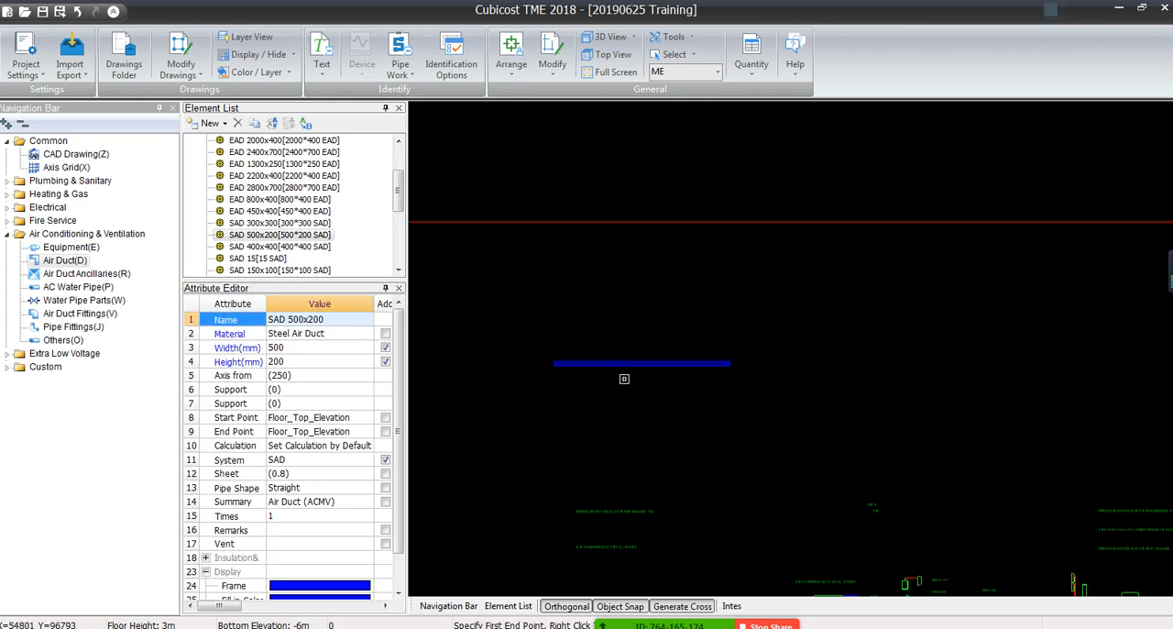
left_click(639, 317)
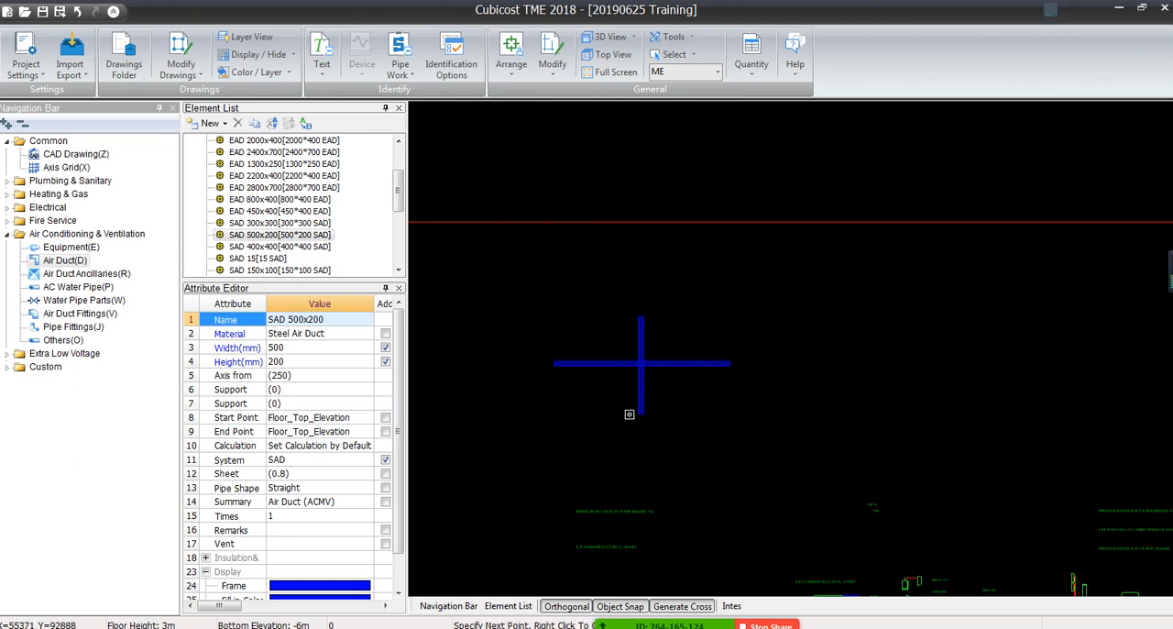
left_click(629, 414)
right_click(629, 414)
scroll(641, 352, "up", 5)
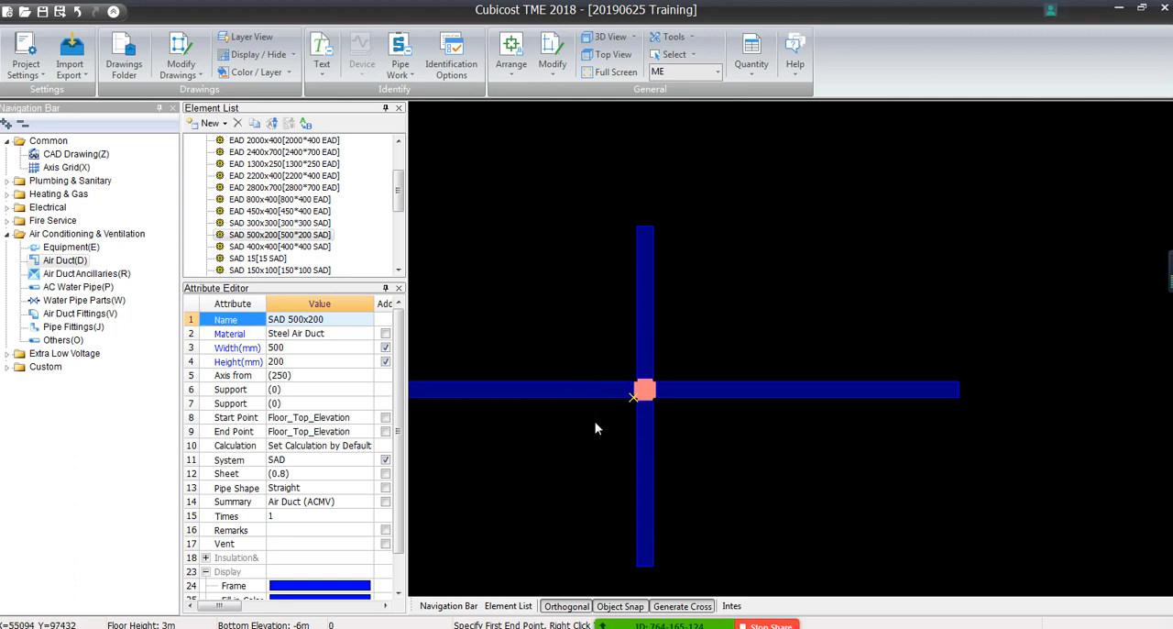
key("Escape")
Set the start point and end point elevations of SAD 500x200 to Floor_Top_Elevation-0.5
left_click(327, 417)
left_click(367, 418)
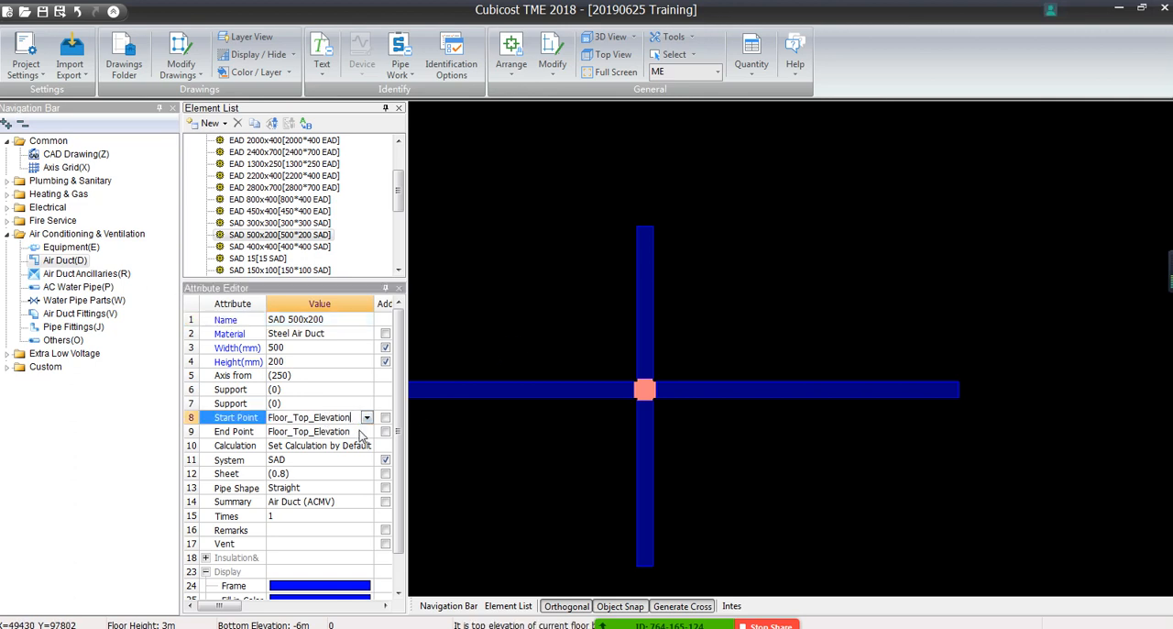
type("-0.")
key("Return")
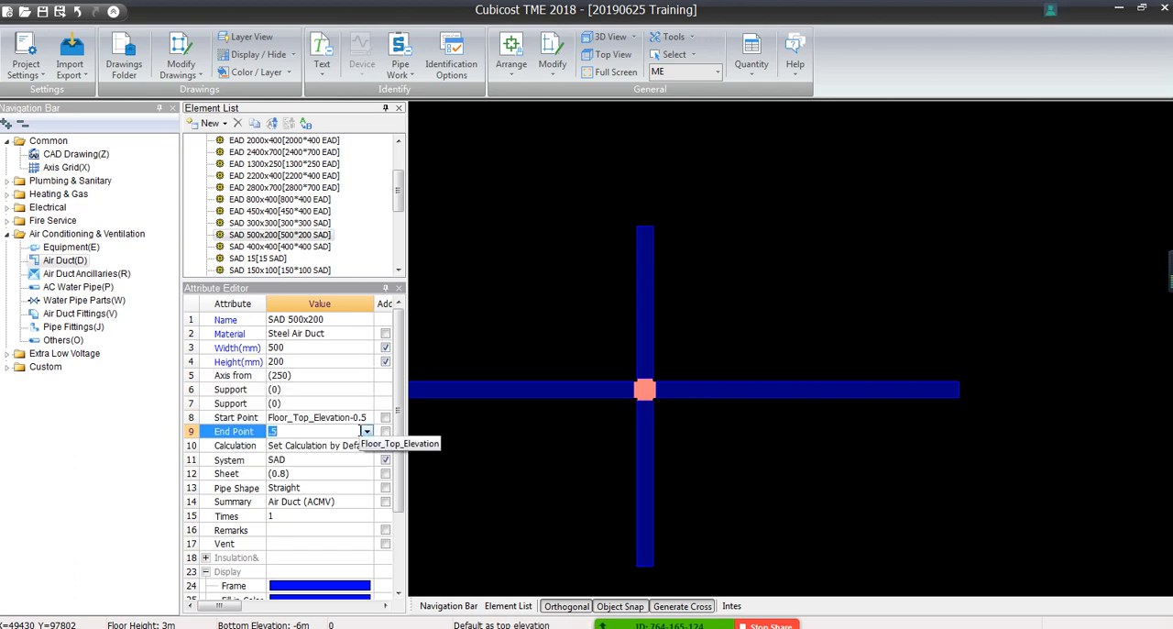
left_click(329, 459)
Draw a second vertical SAD 500x200 duct across the horizontal duct, beside the existing cross junction
right_click(510, 279)
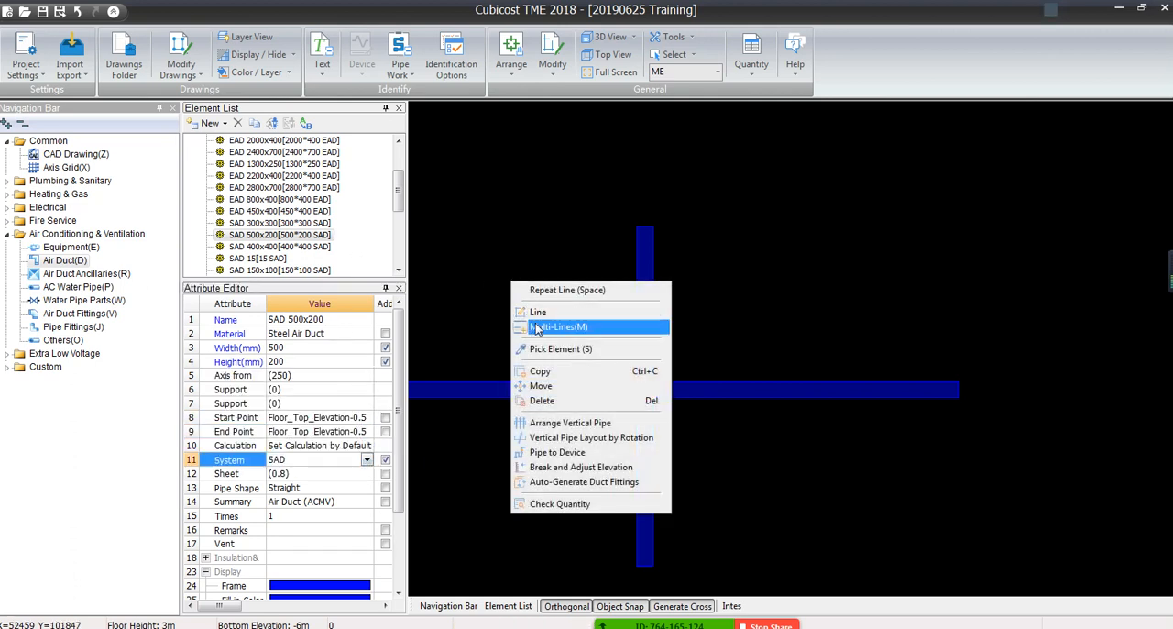
left_click(540, 309)
left_click(718, 229)
left_click(717, 490)
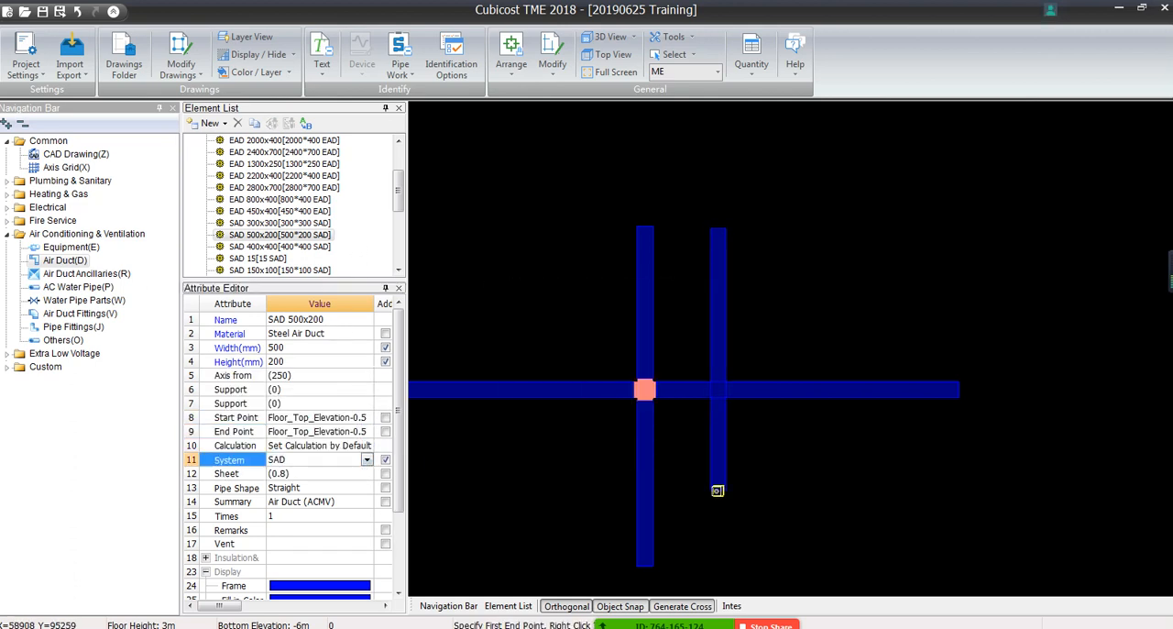
right_click(768, 445)
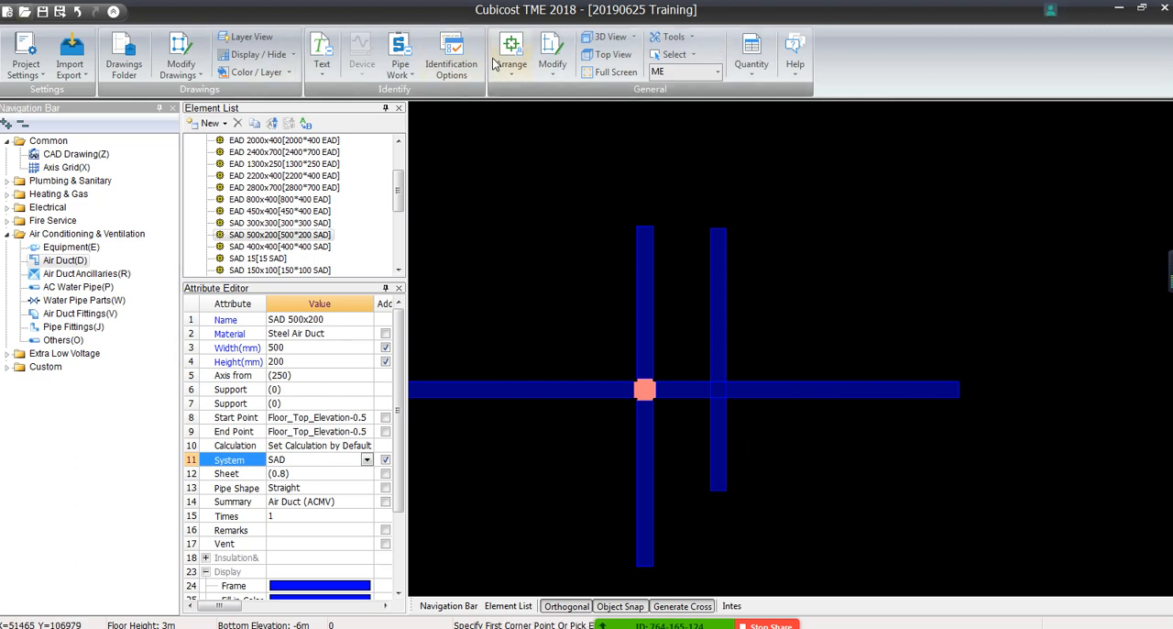
Inspect the elevation difference at the second vertical duct's crossing in the Entity 3D view, and return to the top view
left_click(607, 39)
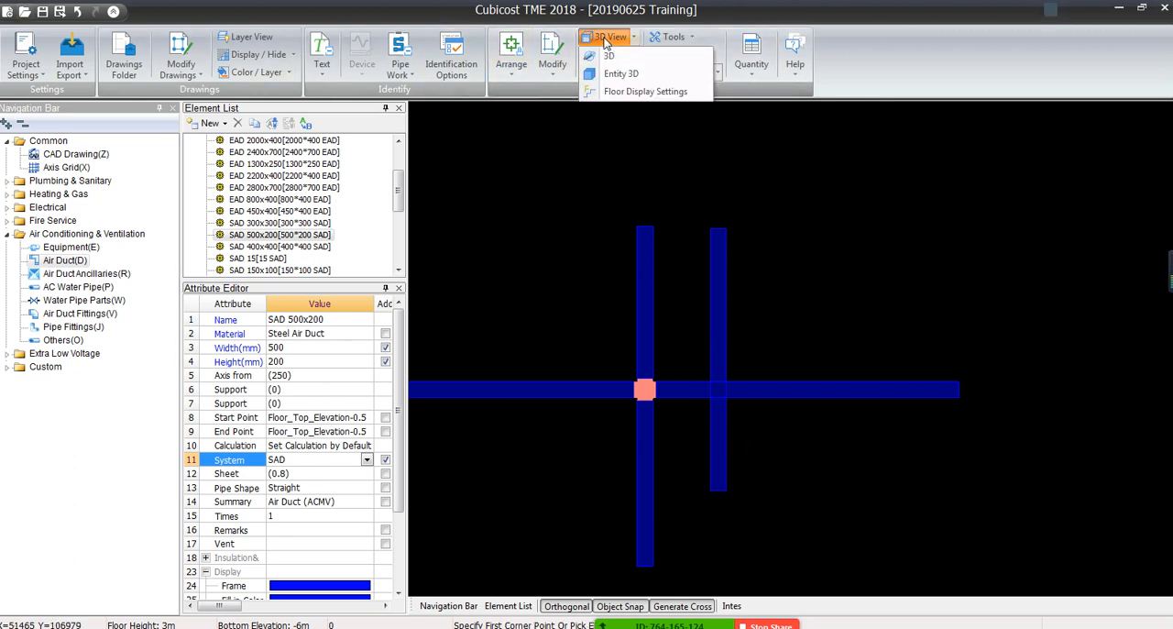
left_click(615, 77)
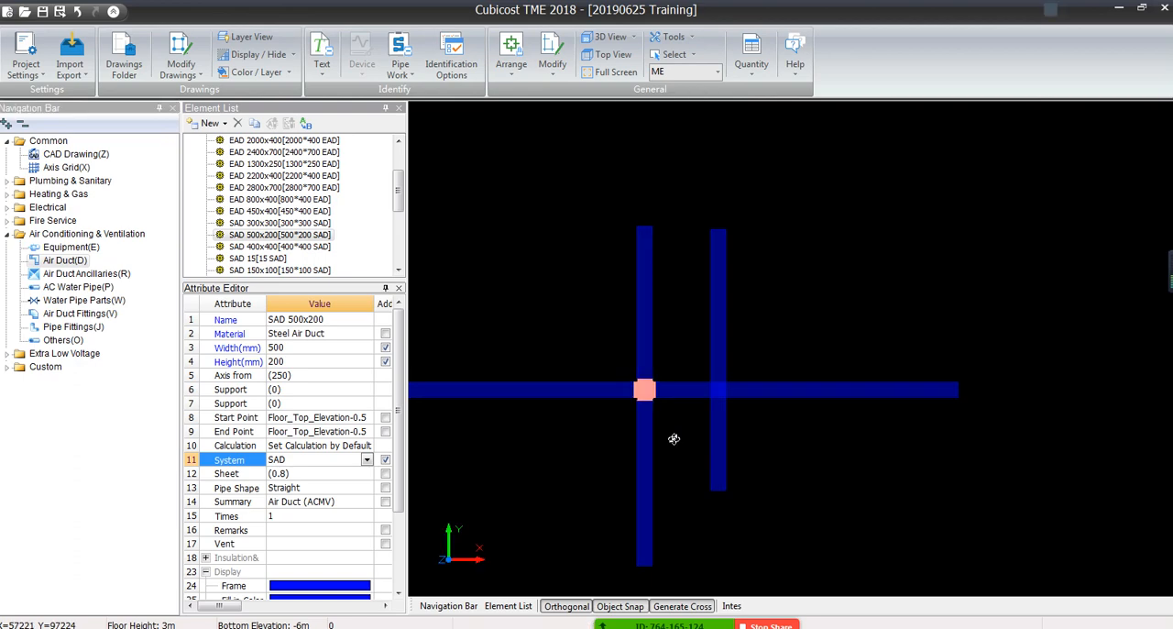
left_click_drag(611, 466, 571, 356)
left_click_drag(1145, 229, 1145, 483)
scroll(577, 447, "up", 3)
left_click_drag(728, 536, 704, 385)
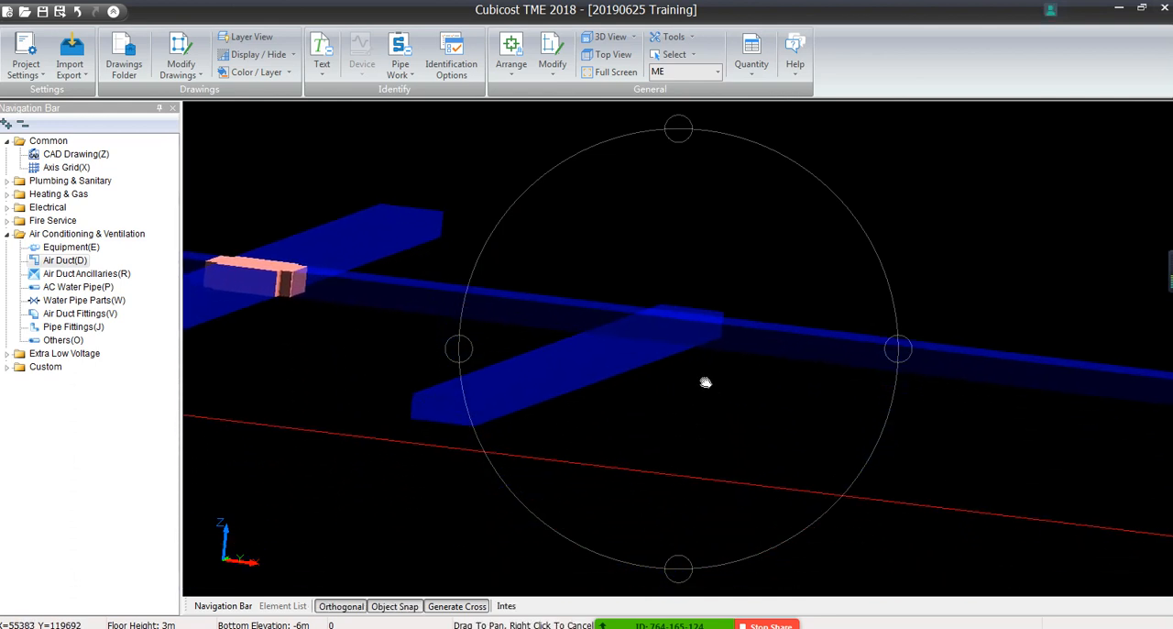
scroll(654, 395, "up", 3)
scroll(654, 395, "down", 3)
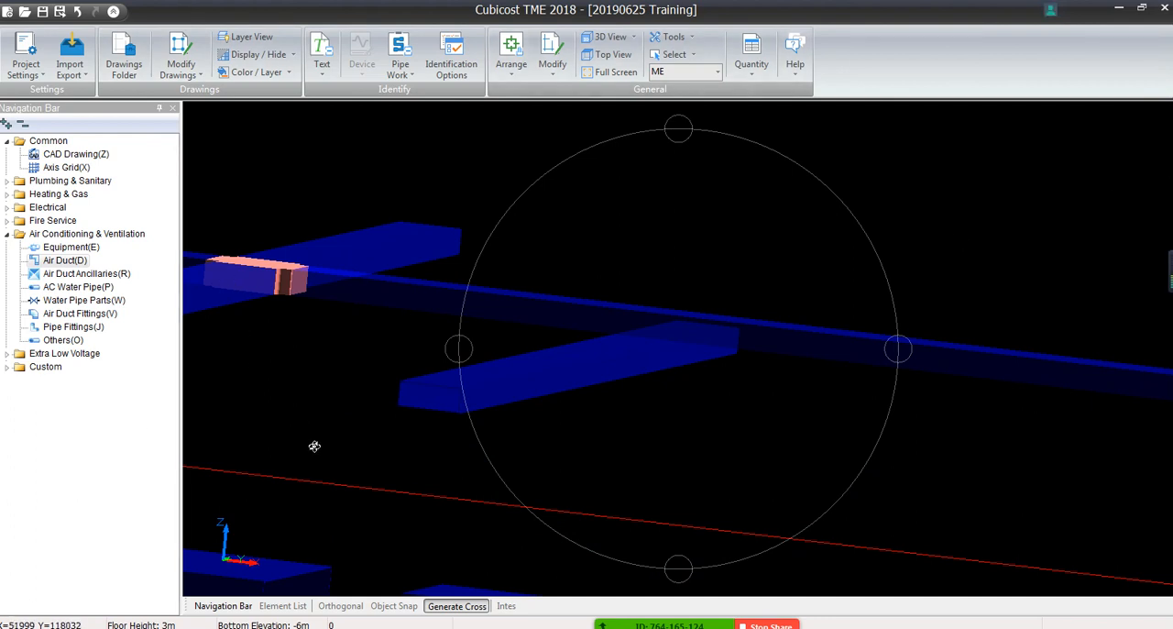
left_click(607, 56)
scroll(749, 408, "down", 5)
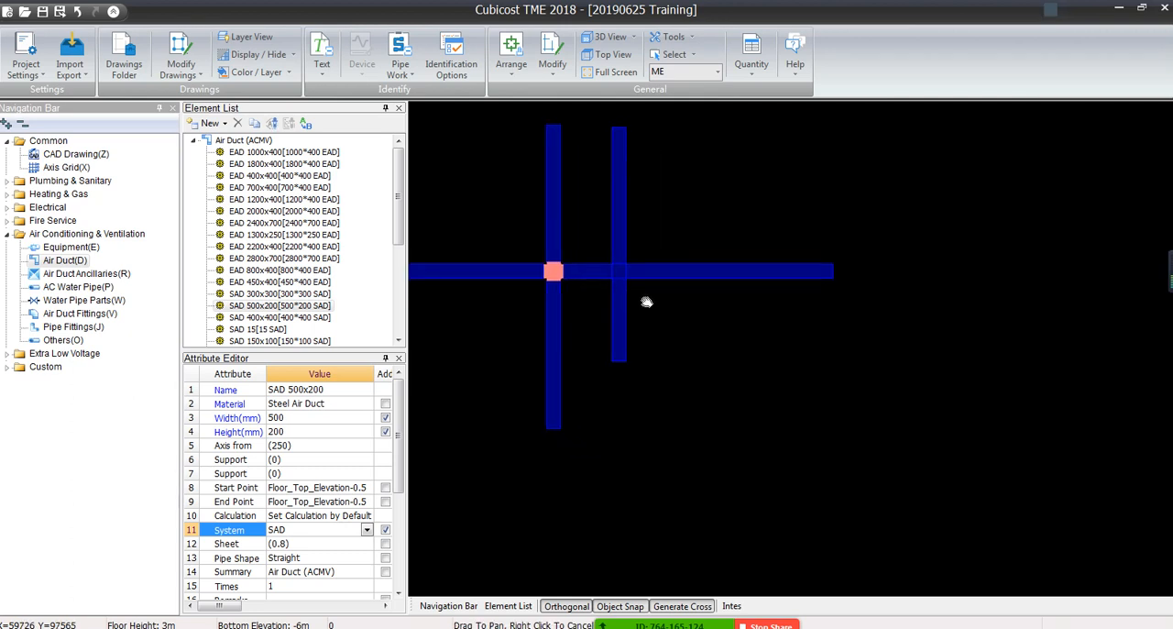
right_click(672, 341)
left_click(647, 359)
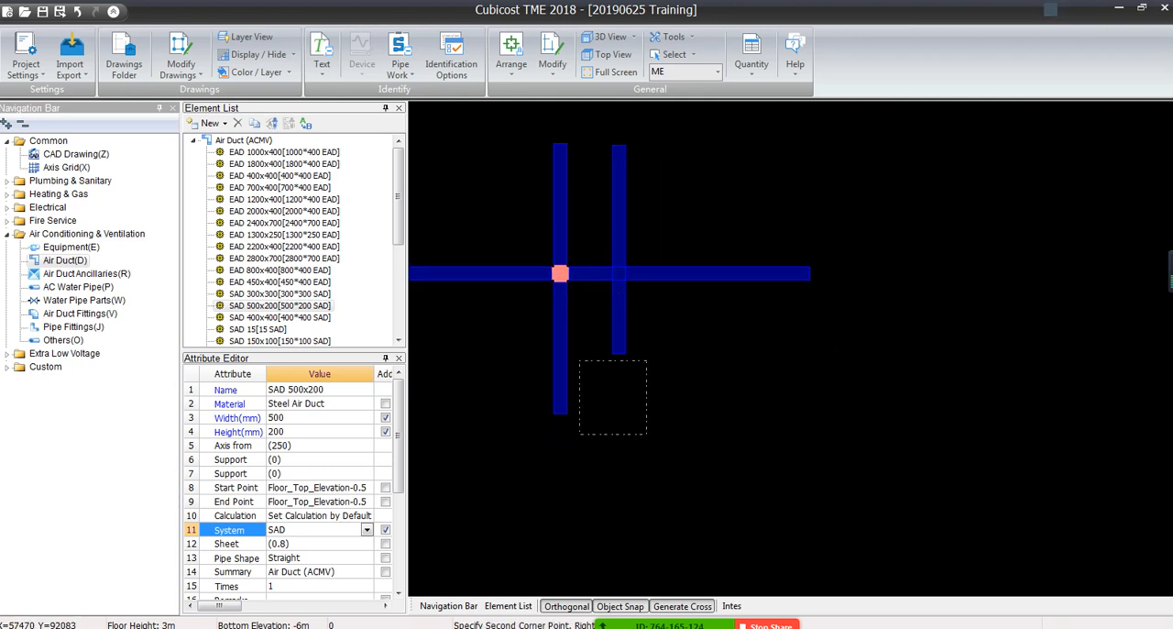
left_click(682, 428)
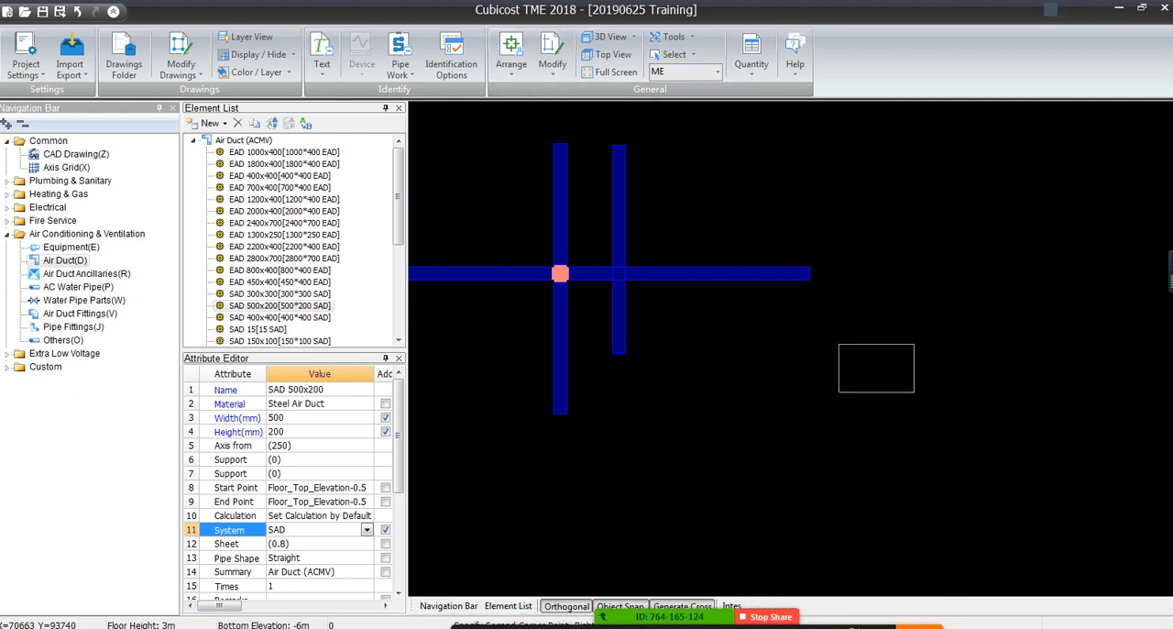
left_click(914, 394)
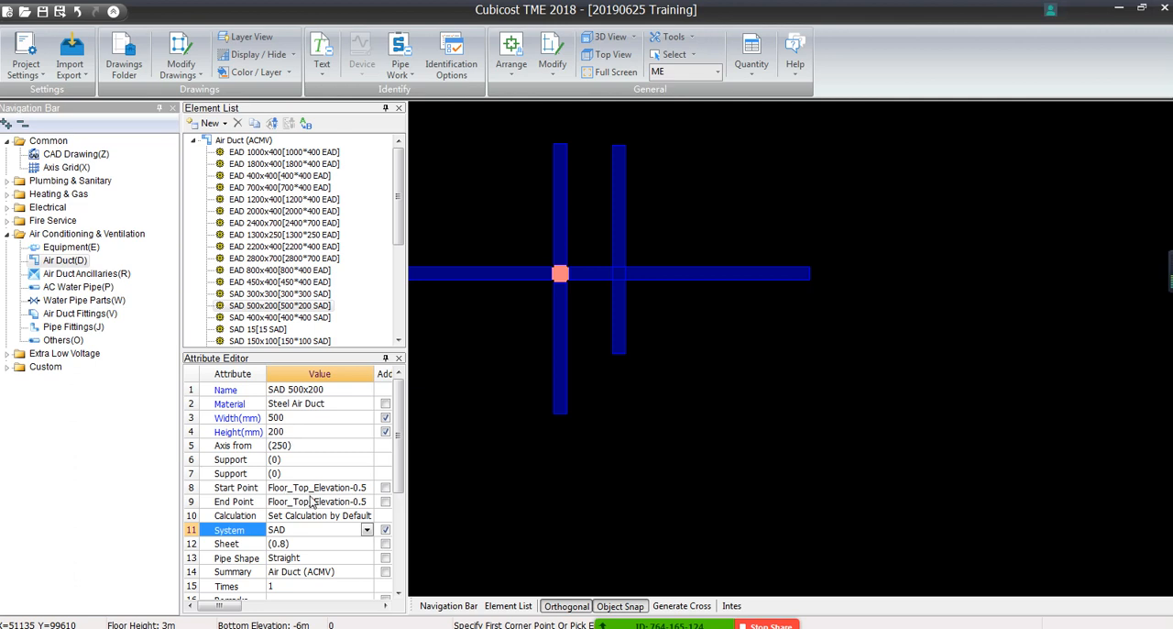
Set both the start point and end point elevations of SAD 500x200 to Floor_Top_Elevation
left_click(312, 488)
left_click(367, 487)
left_click(341, 514)
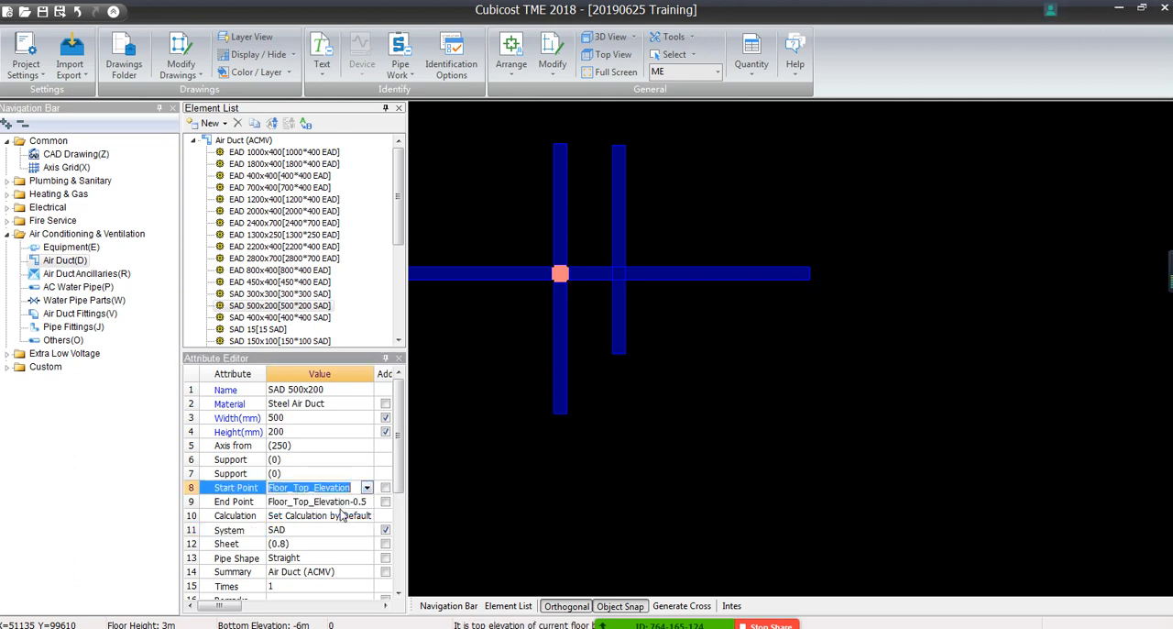
left_click(343, 502)
left_click(343, 515)
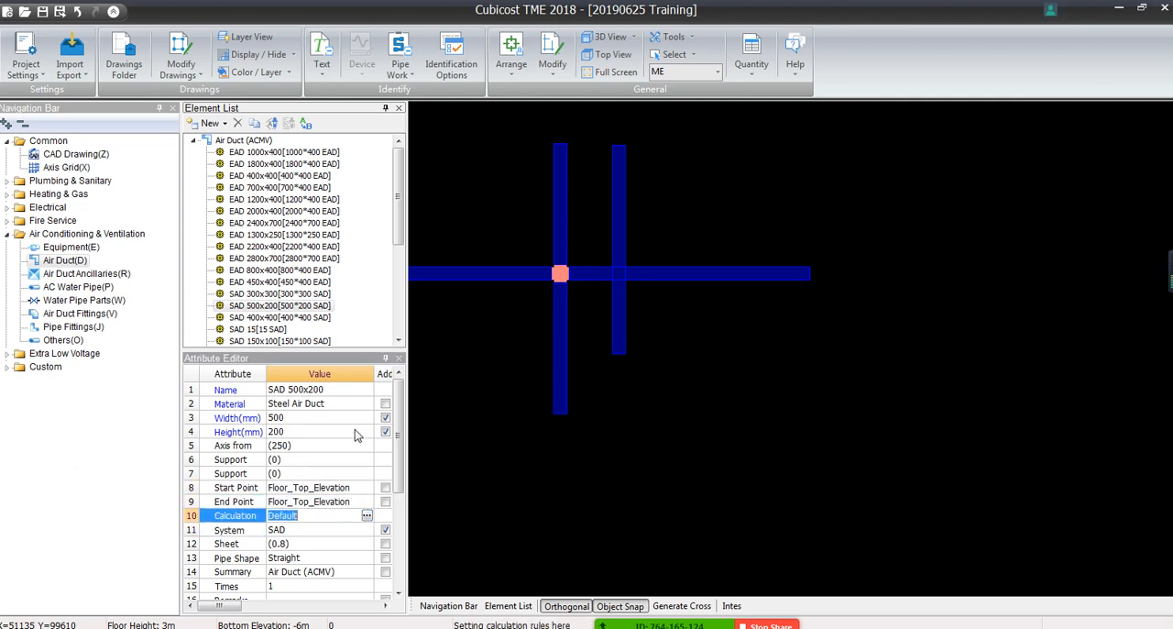
With Generate Cross off, draw a third vertical SAD 500x200 duct across the horizontal duct near its right end
right_click(744, 269)
left_click(805, 165)
left_click(748, 183)
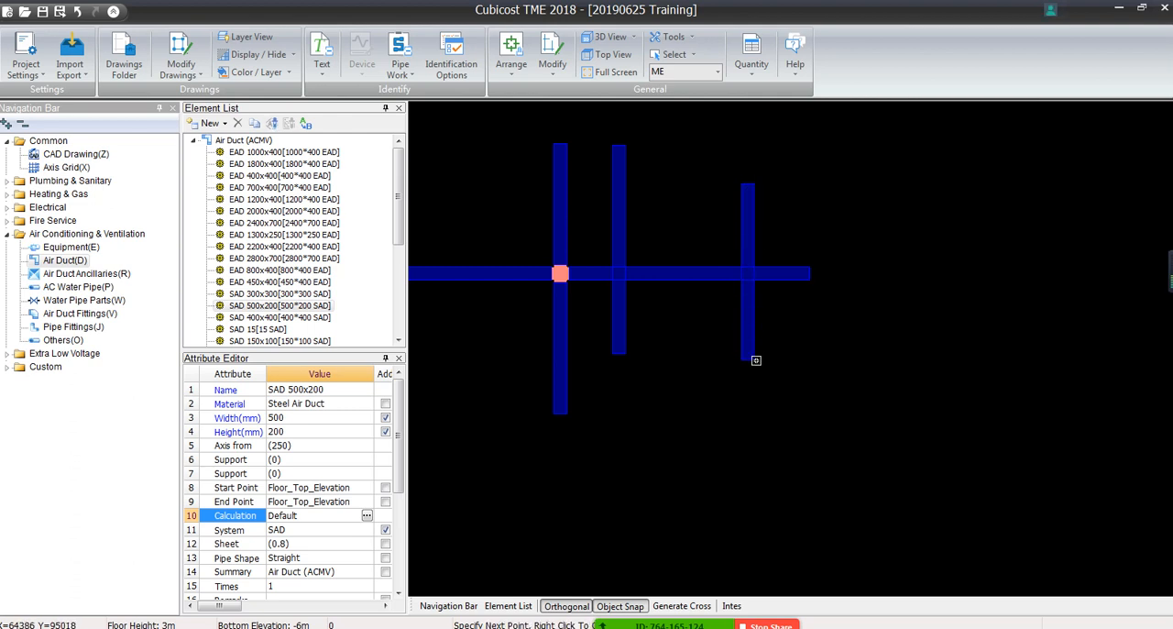
left_click(755, 360)
right_click(754, 303)
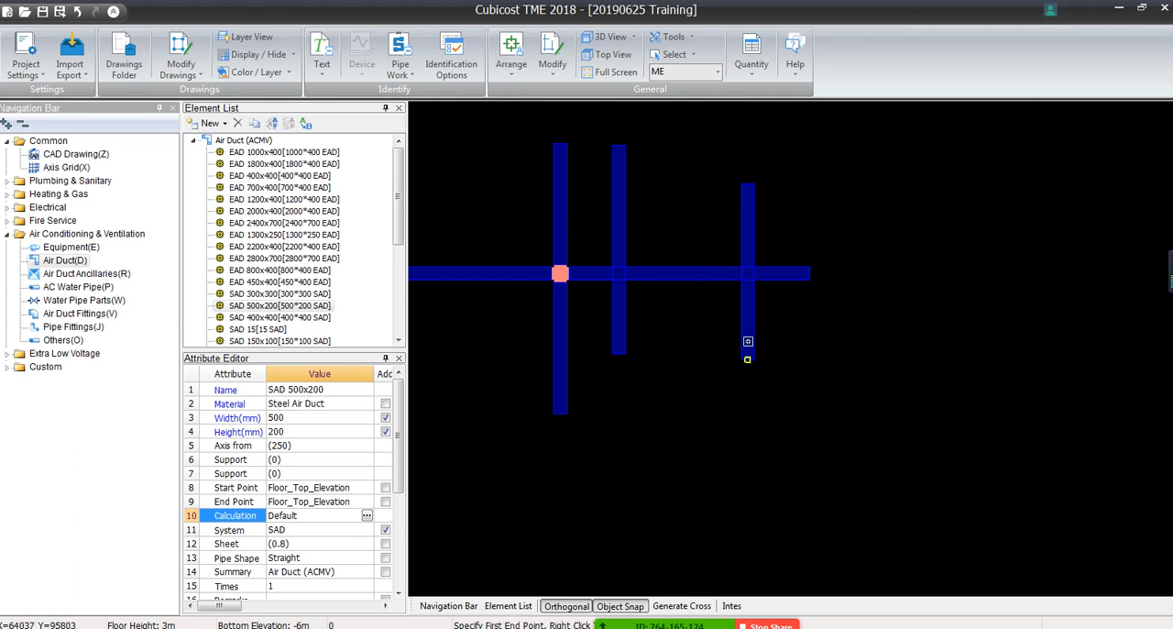
right_click(825, 362)
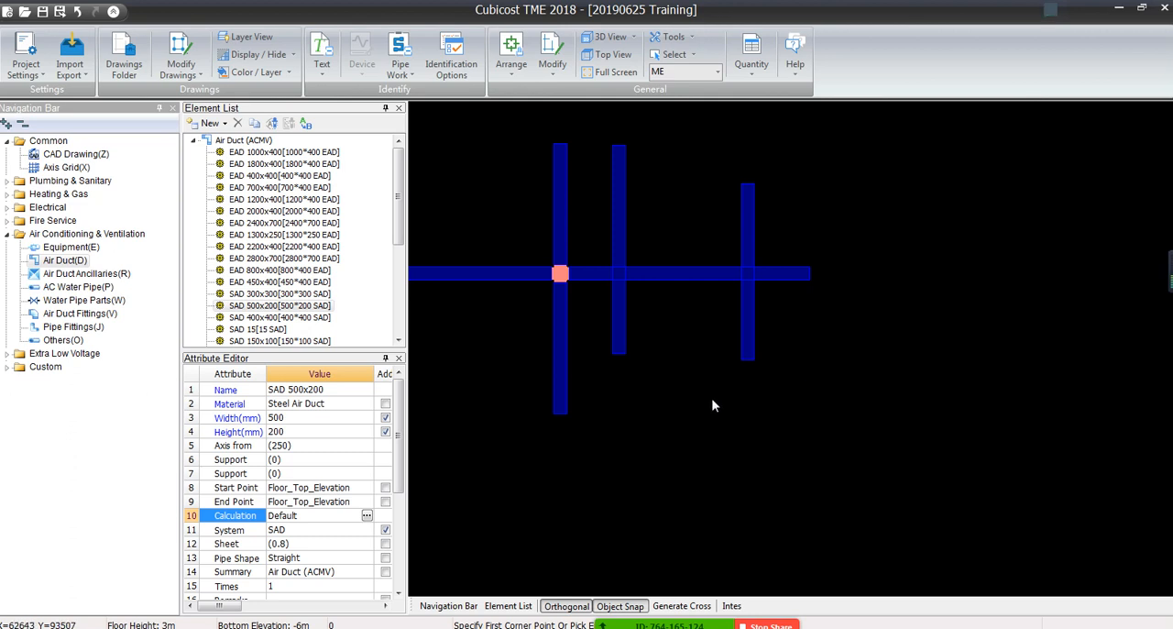
With Generate Cross on, draw a horizontal EAD 400x400 duct across the upper parts of the three vertical SAD ducts
left_click(619, 245)
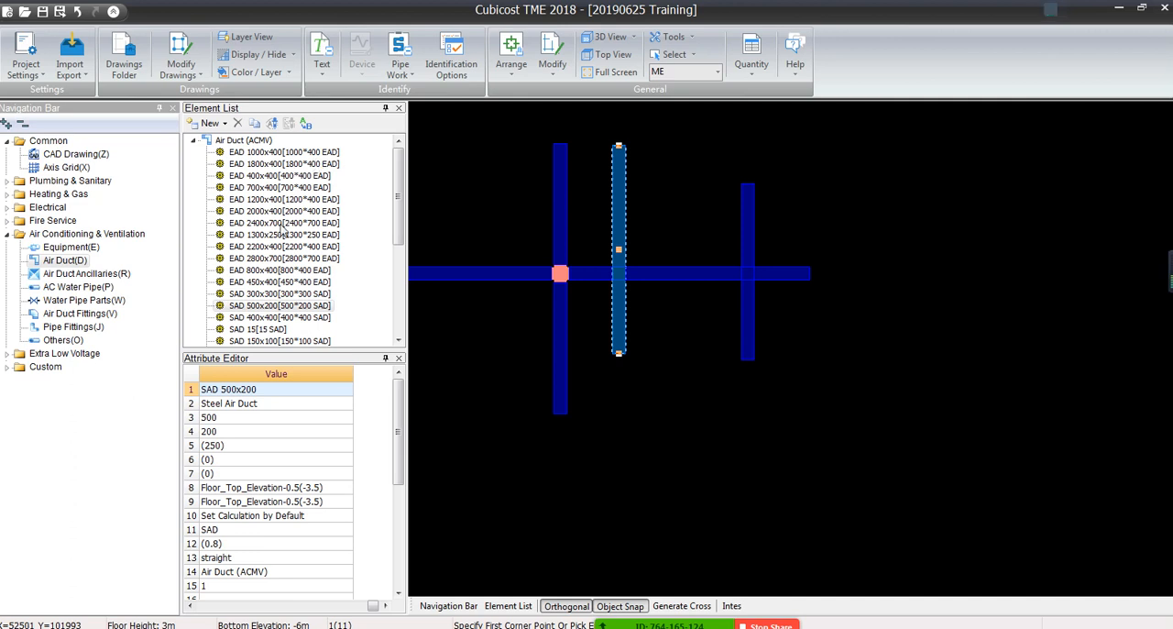
left_click(281, 176)
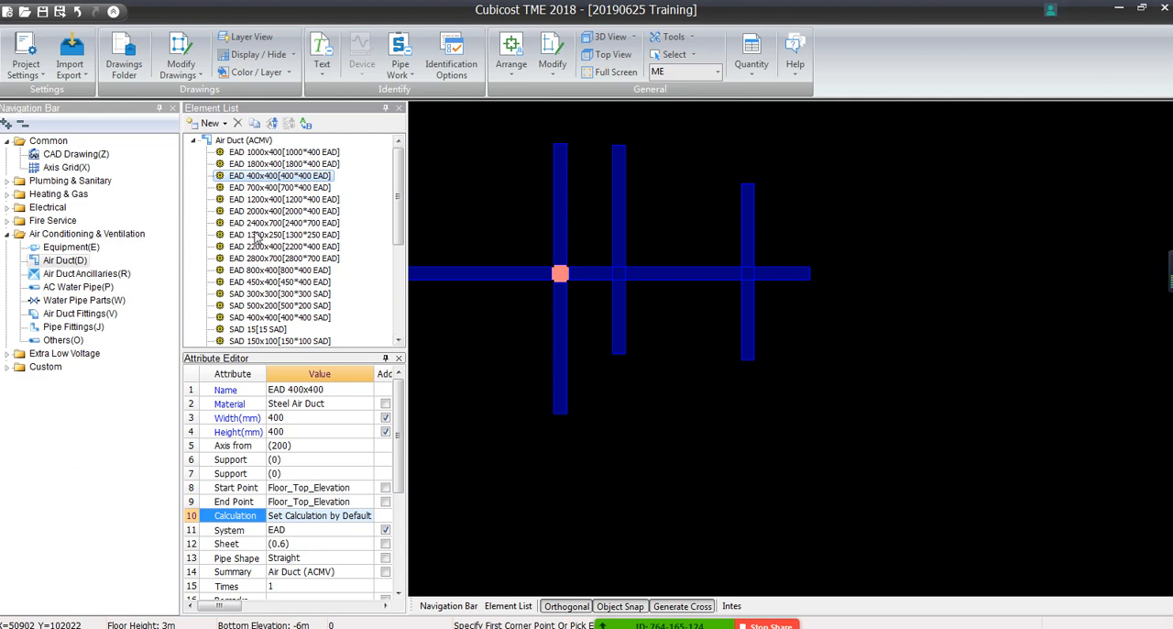
right_click(498, 181)
left_click(520, 213)
left_click(487, 202)
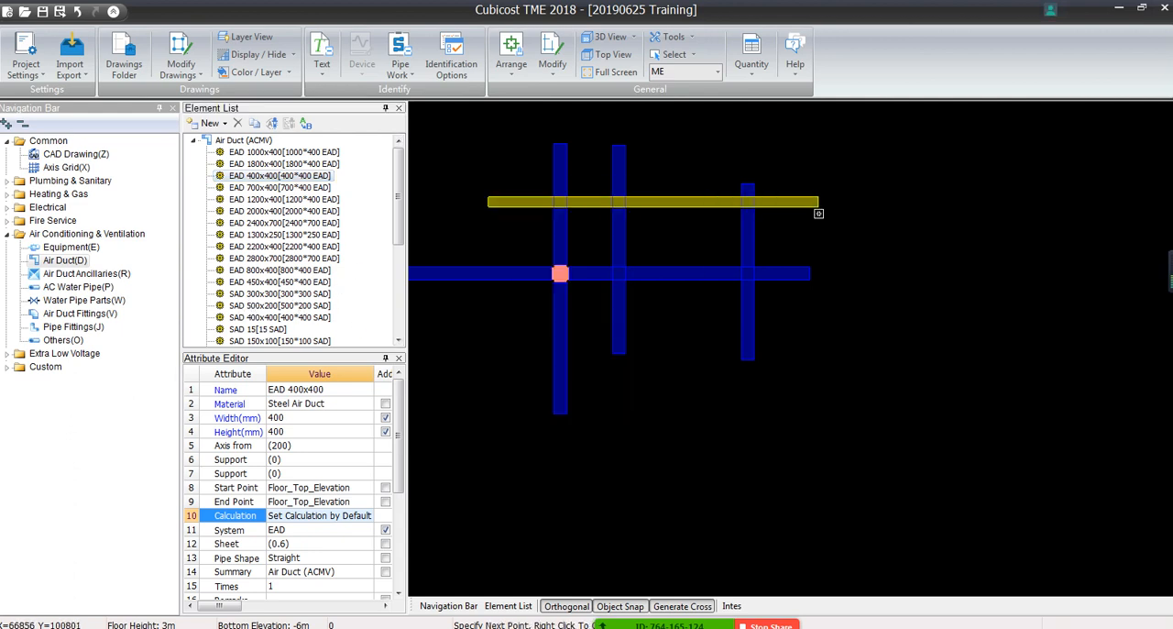
left_click(818, 201)
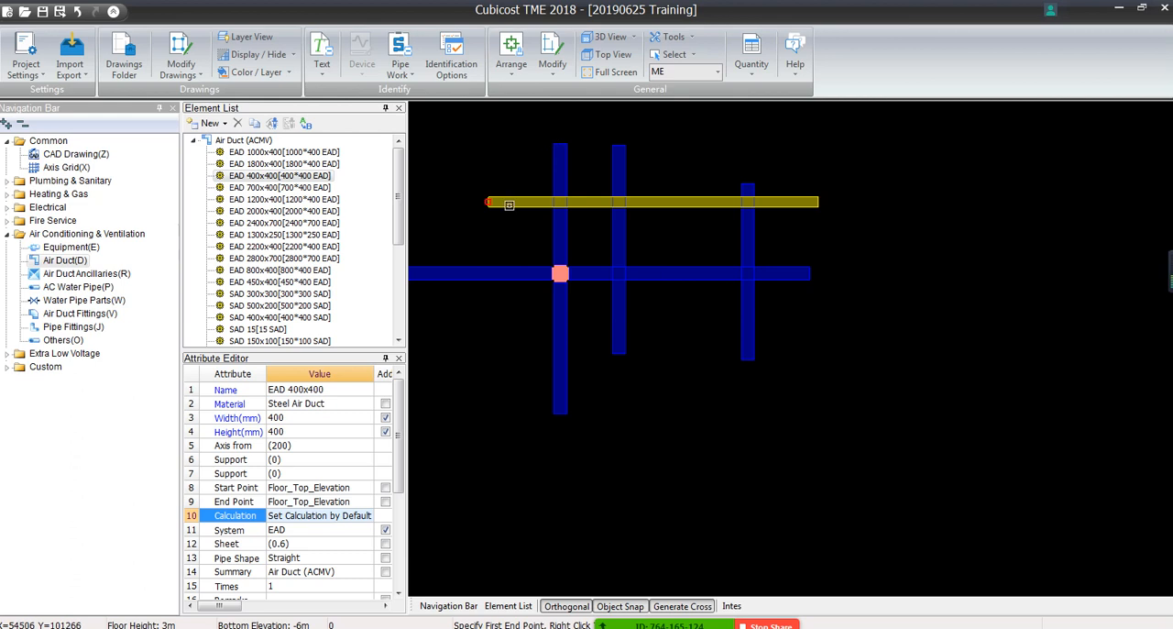
right_click(796, 249)
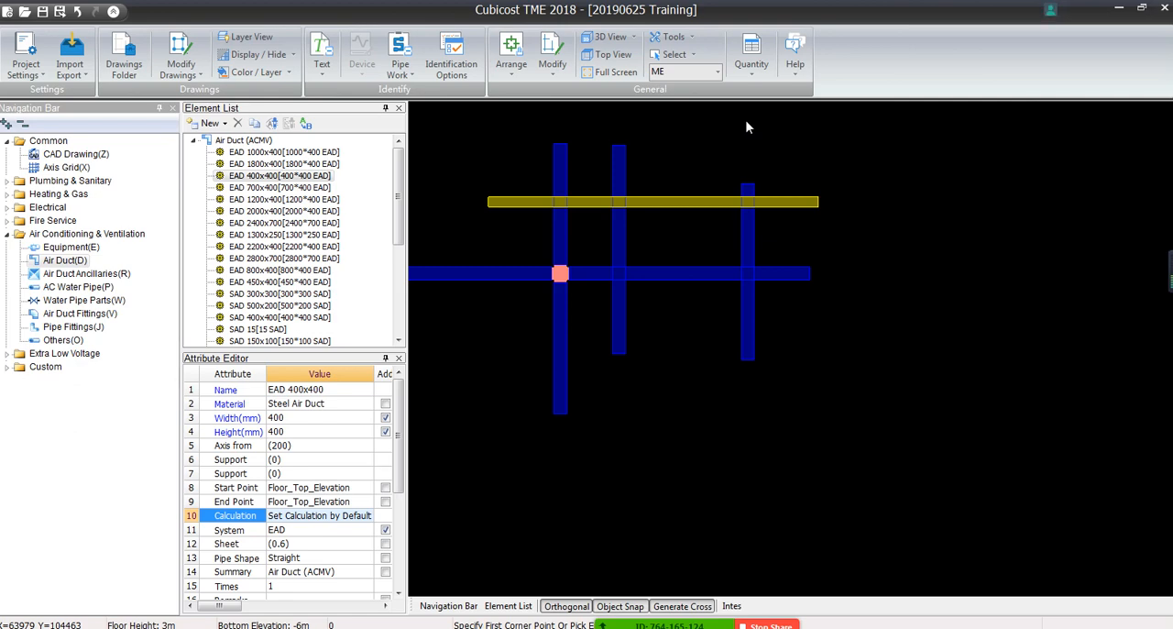
Examine the duct crossings in the floor plan and where the EAD 400x400 duct crosses the vertical SAD ducts
scroll(747, 127, "down", 5)
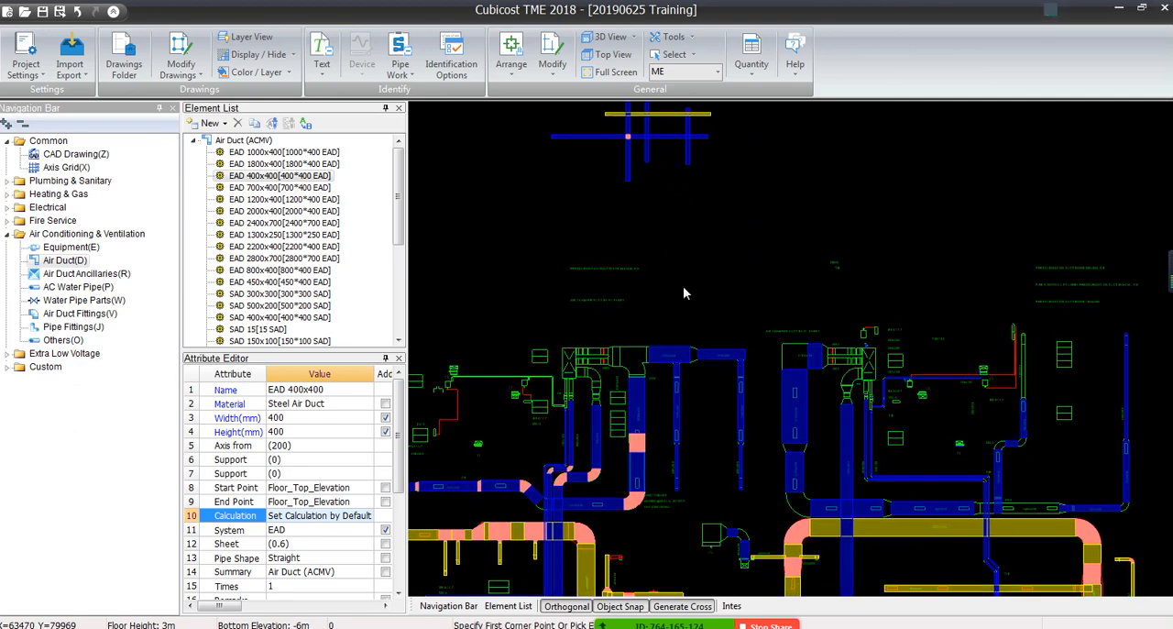
scroll(563, 440, "up", 4)
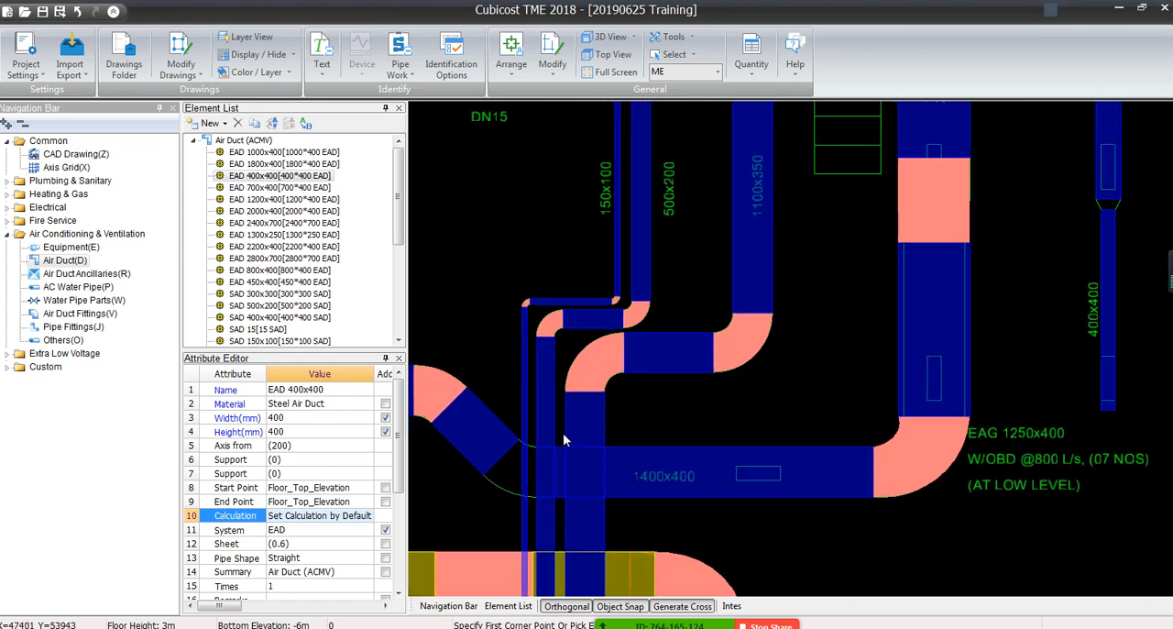
scroll(602, 222, "down", 5)
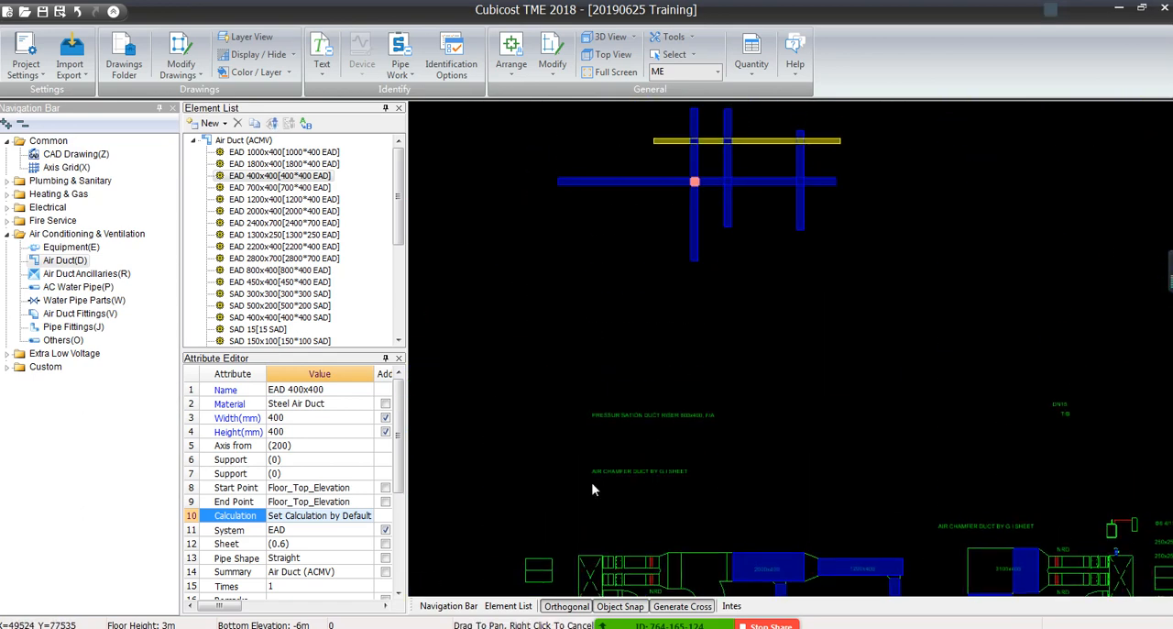
scroll(747, 164, "up", 3)
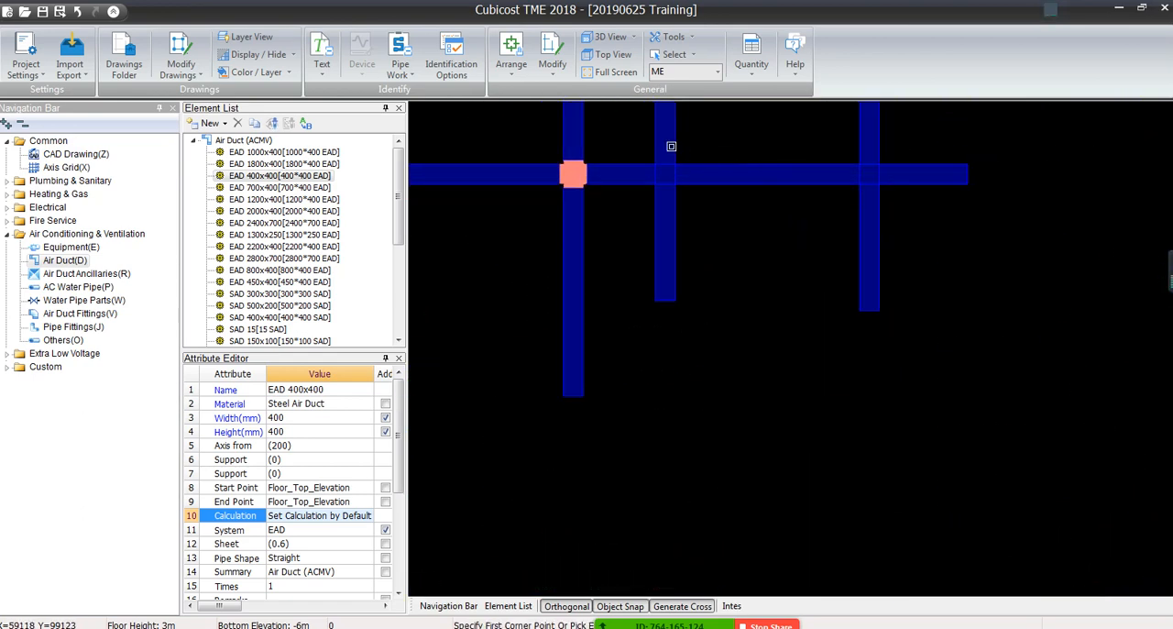
scroll(683, 275, "down", 2)
scroll(687, 304, "up", 4)
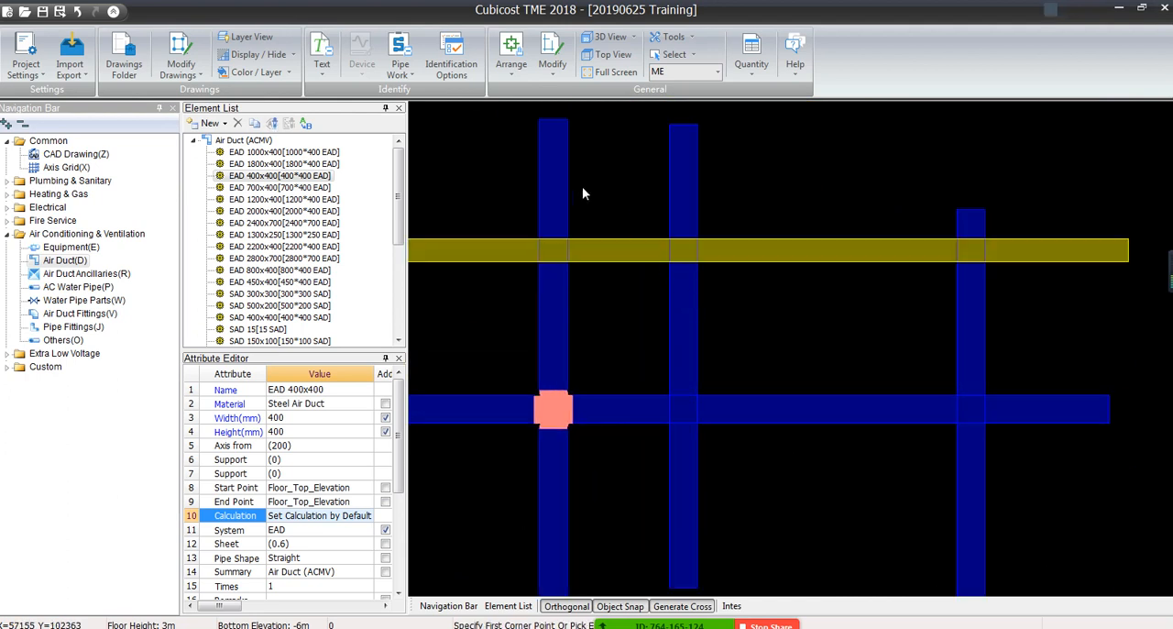
left_click(590, 248)
left_click(613, 247)
left_click(820, 320)
With Generate Cross on, move the third vertical SAD 500x200 duct along the horizontal duct to a position closer to the second one
left_click(973, 320)
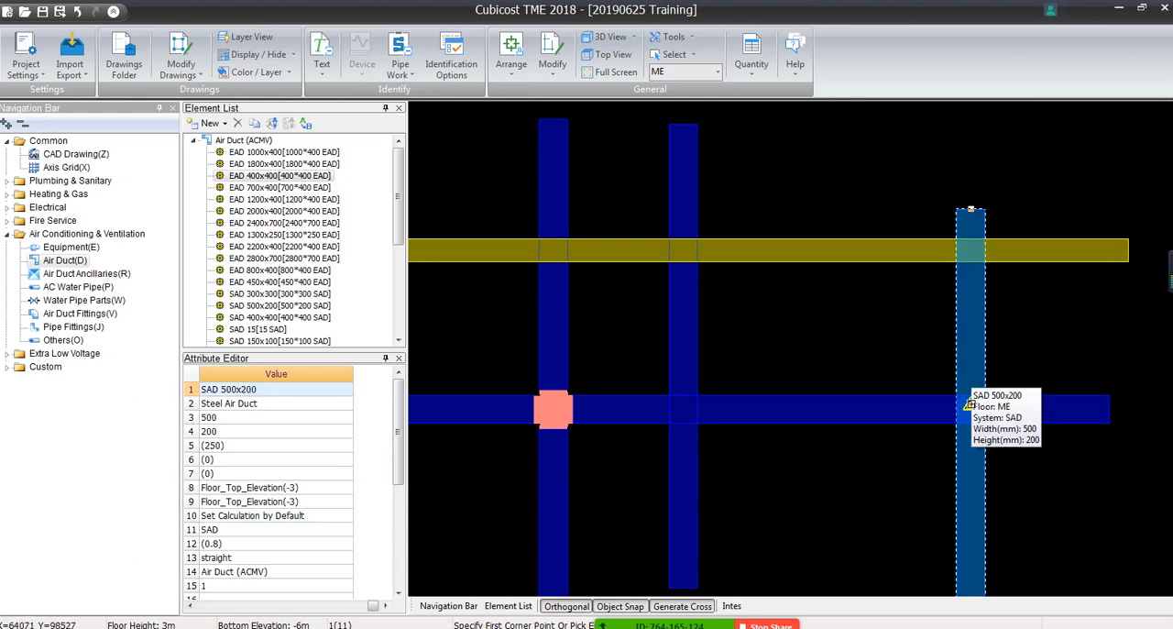
left_click(970, 404)
left_click(779, 241)
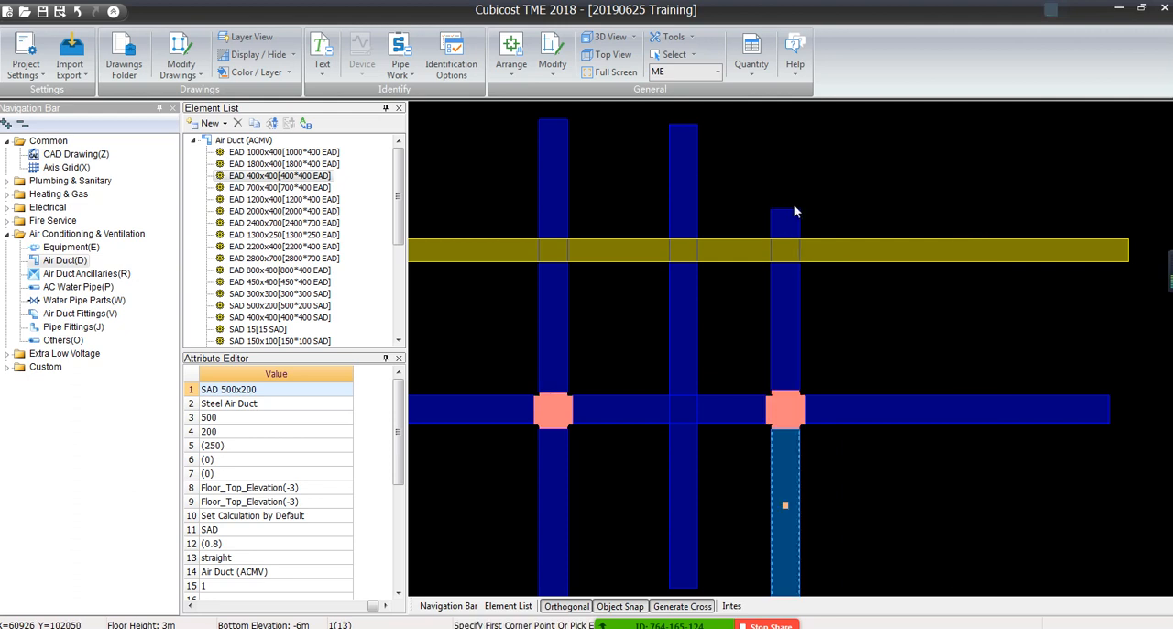
left_click(785, 209)
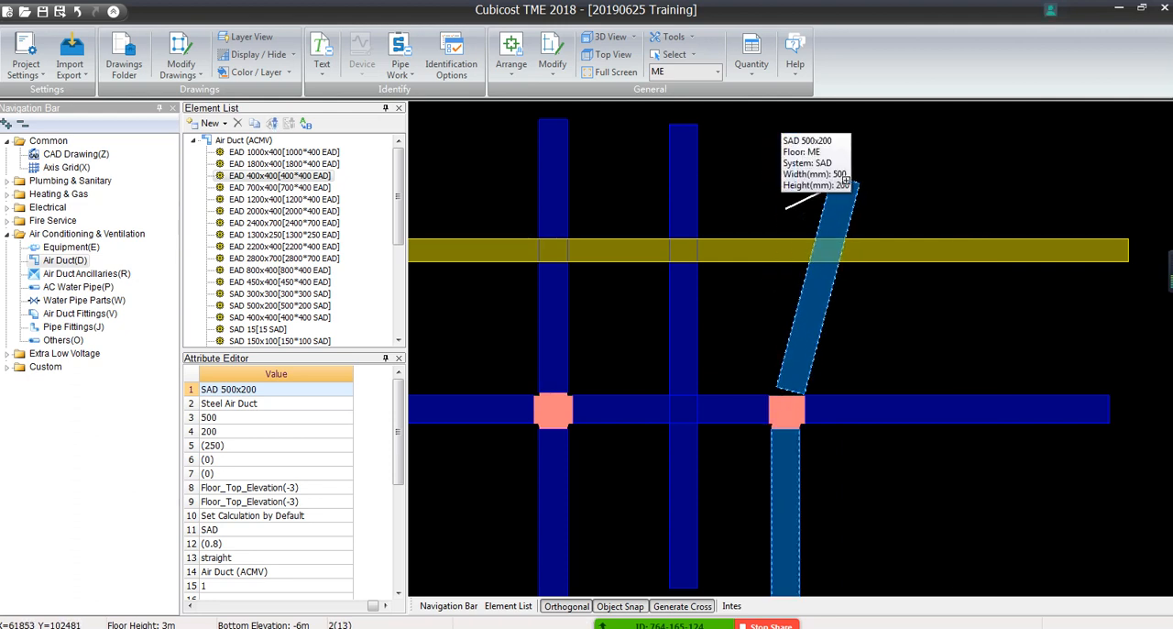
key("Escape")
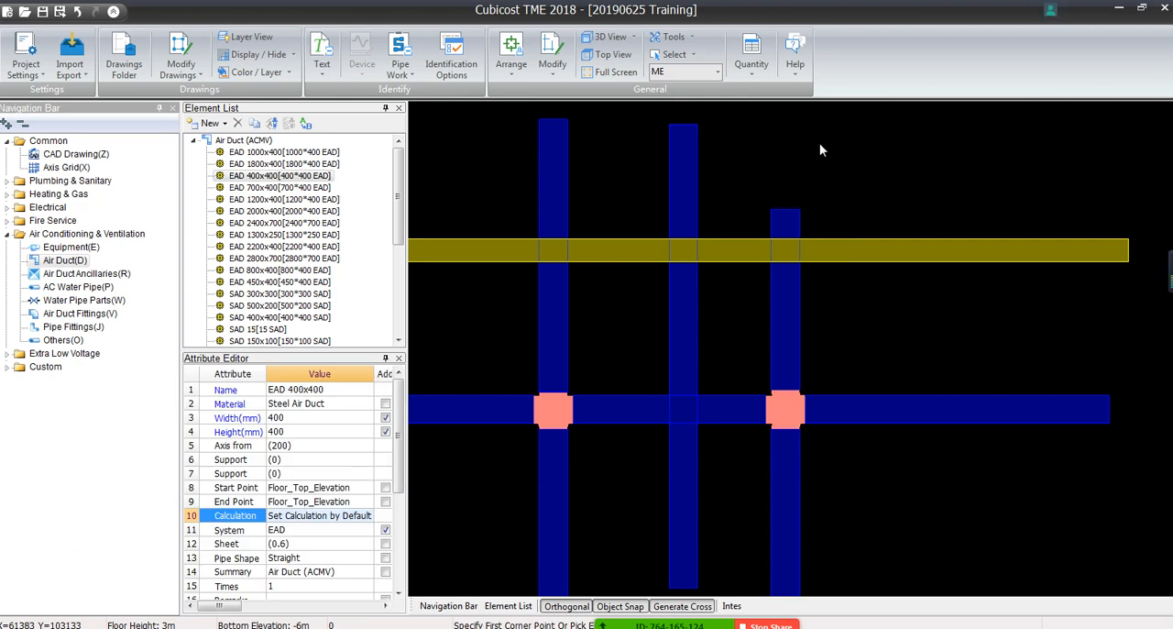
Select the four SAD 500x200 segments around the first cross fitting to inspect them, and clear the selection
left_click(548, 333)
left_click(591, 417)
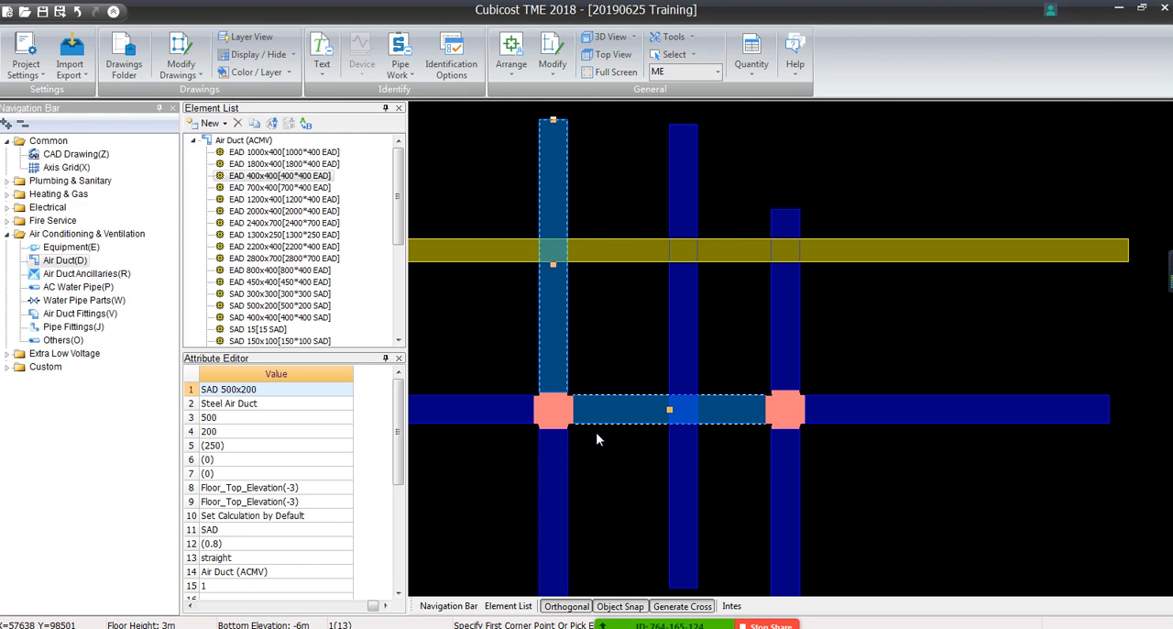
left_click(557, 476)
left_click(509, 396)
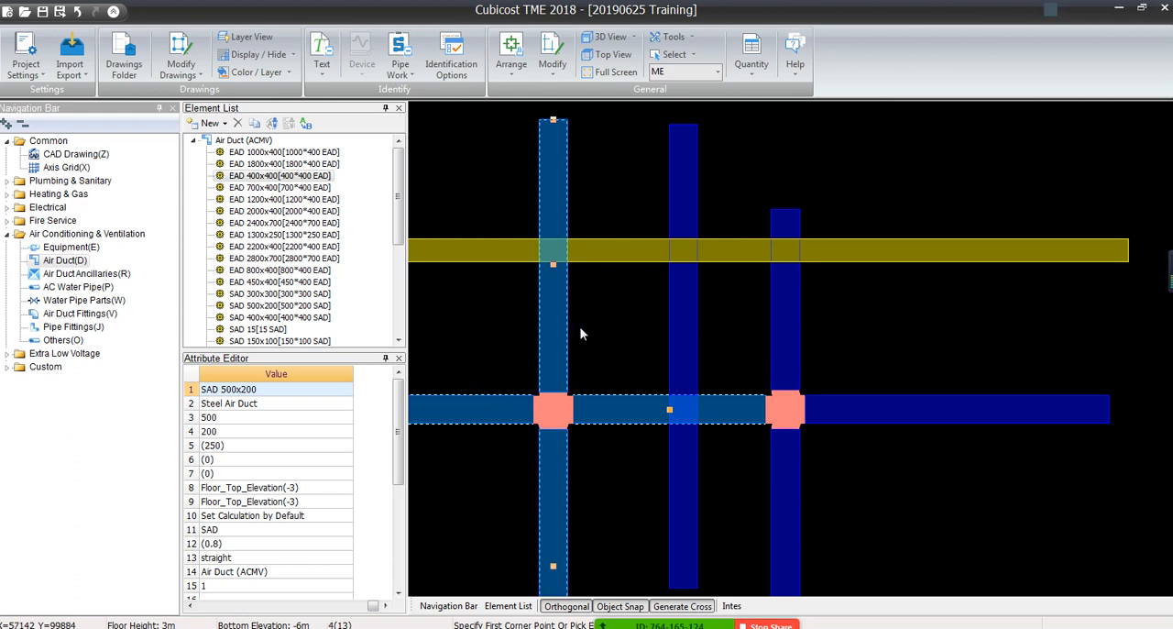
key("Escape")
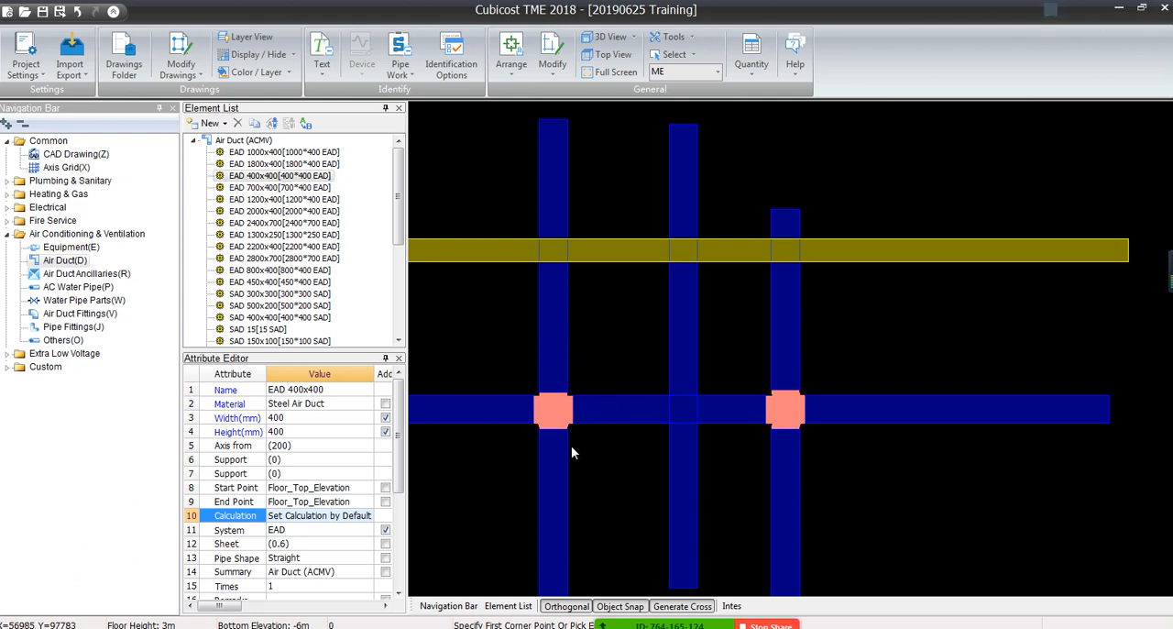
Break the first vertical SAD 500x200 duct between the EAD 400x400 duct and the first cross fitting
scroll(555, 509, "down", 3)
middle_click_drag(557, 517, 573, 224)
scroll(566, 198, "up", 4)
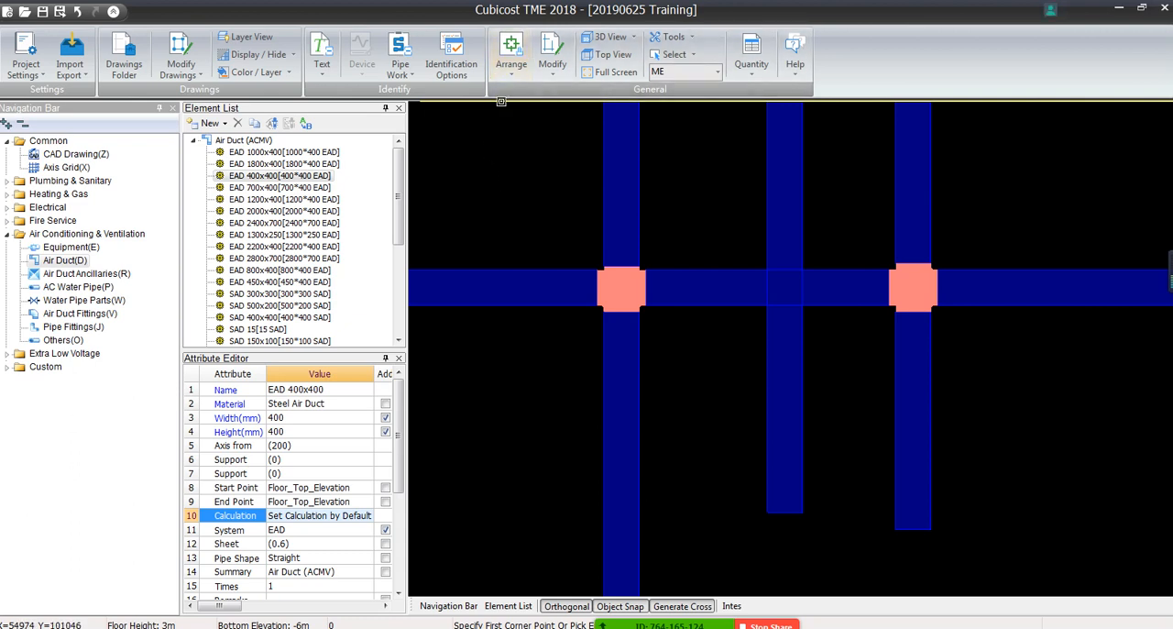
left_click(562, 72)
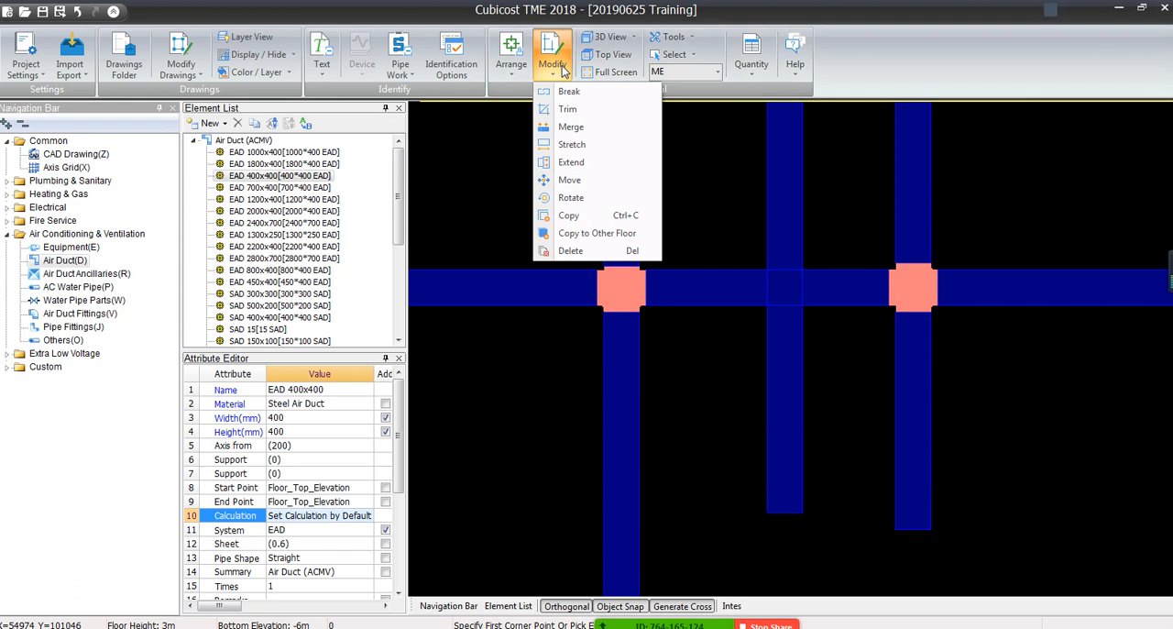
left_click(572, 92)
scroll(623, 192, "down", 3)
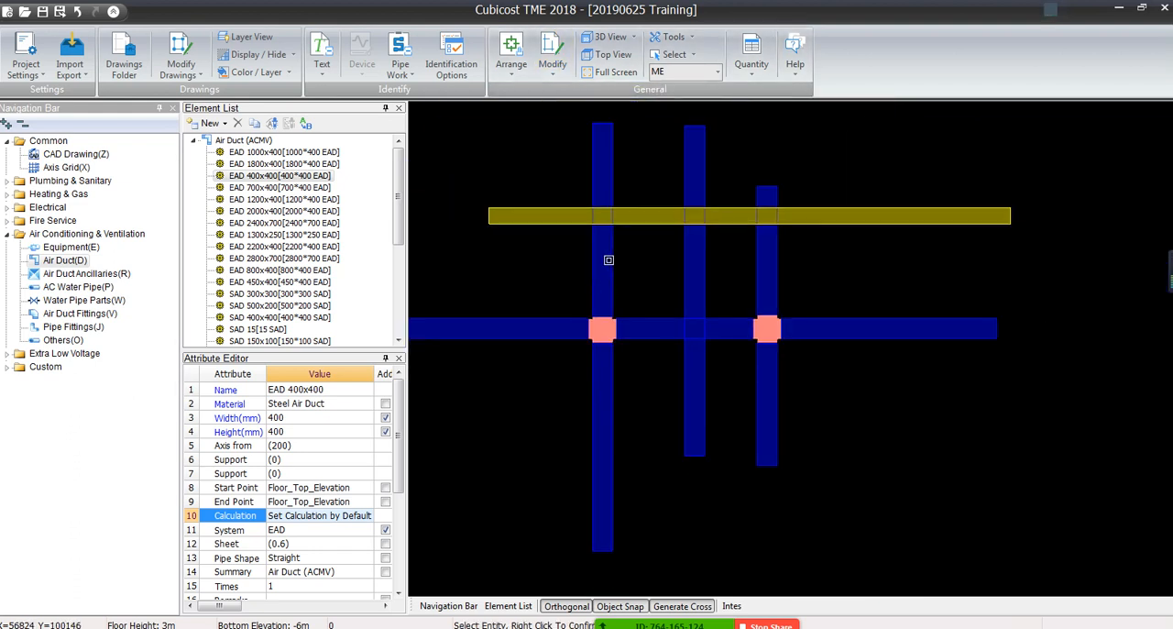
left_click(608, 260)
right_click(608, 260)
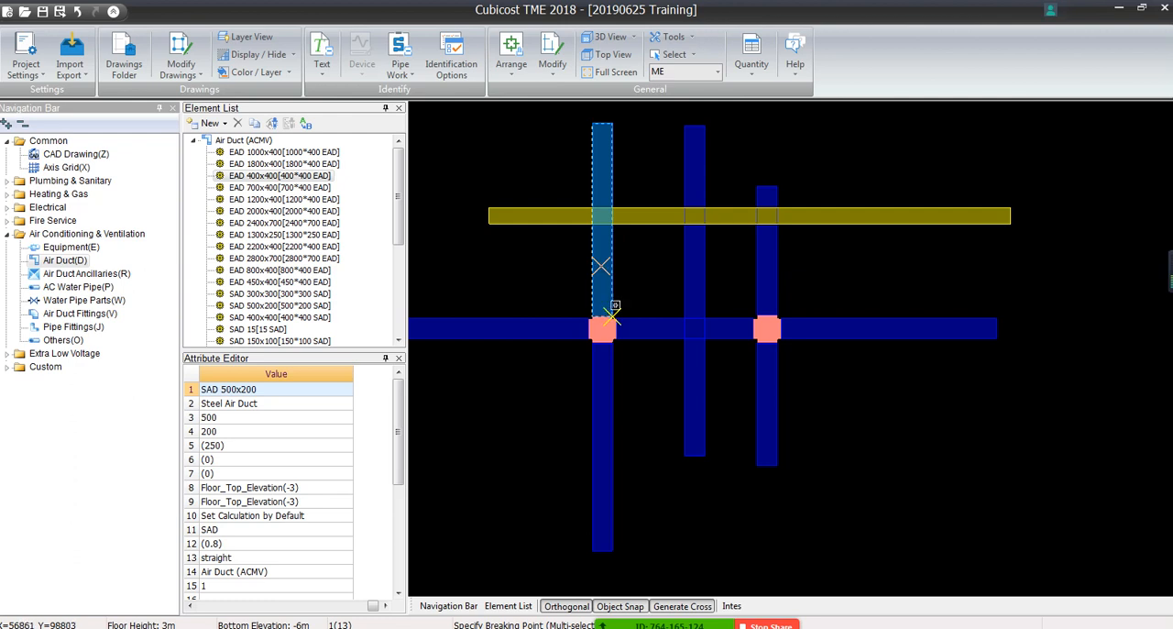
left_click(595, 269)
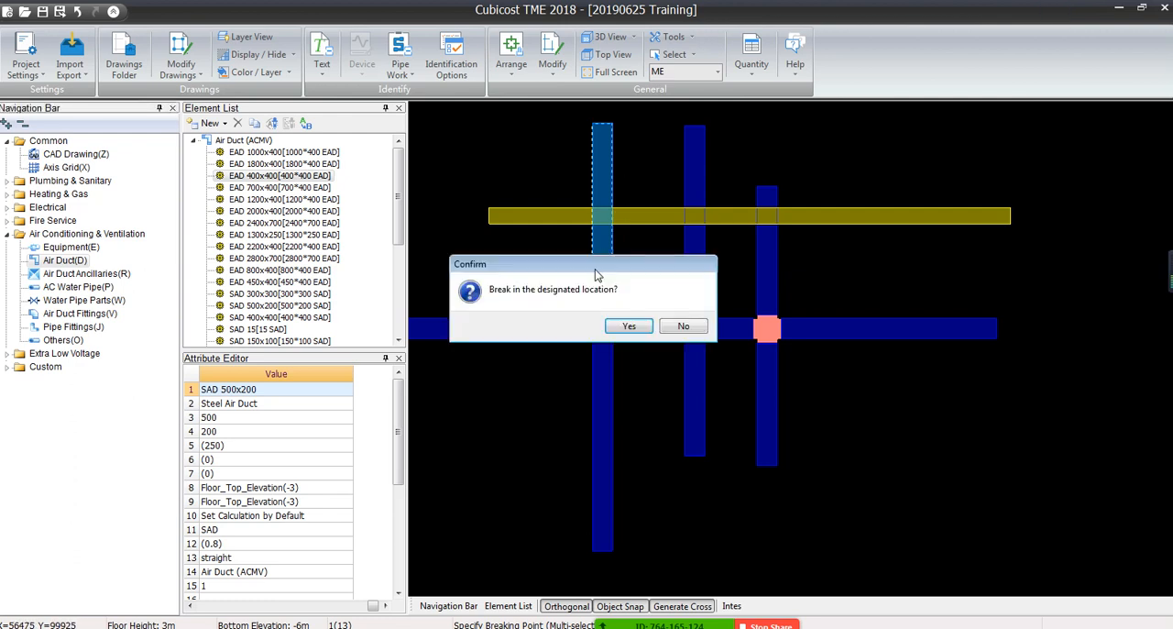
left_click(621, 332)
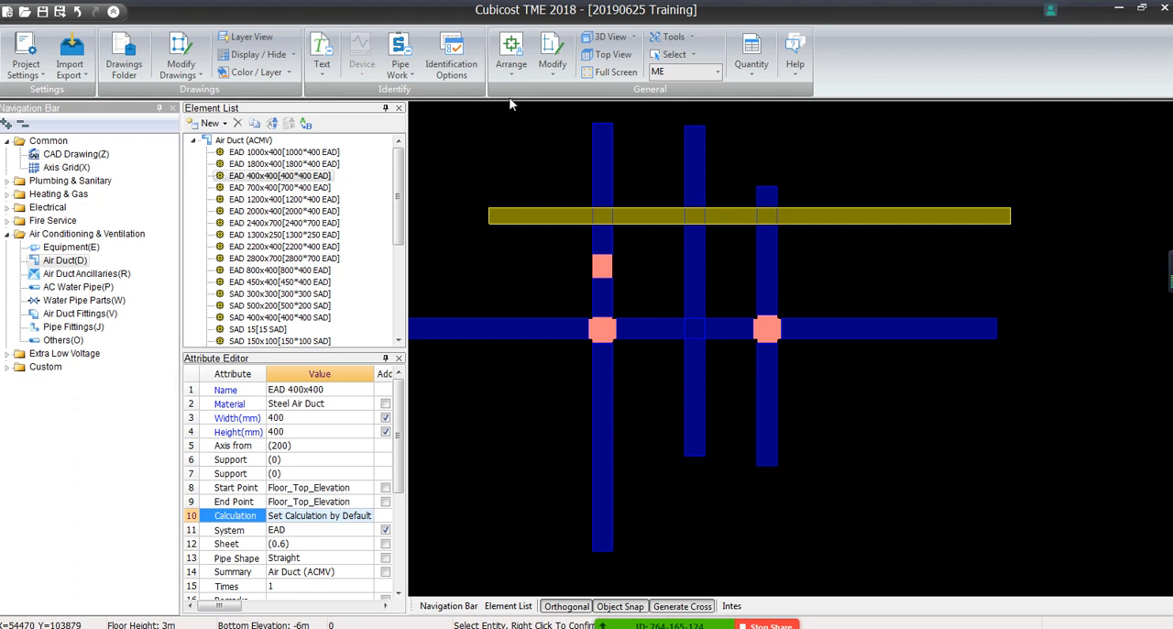
Break the same vertical SAD 500x200 duct a short distance below the first cross fitting
left_click(551, 57)
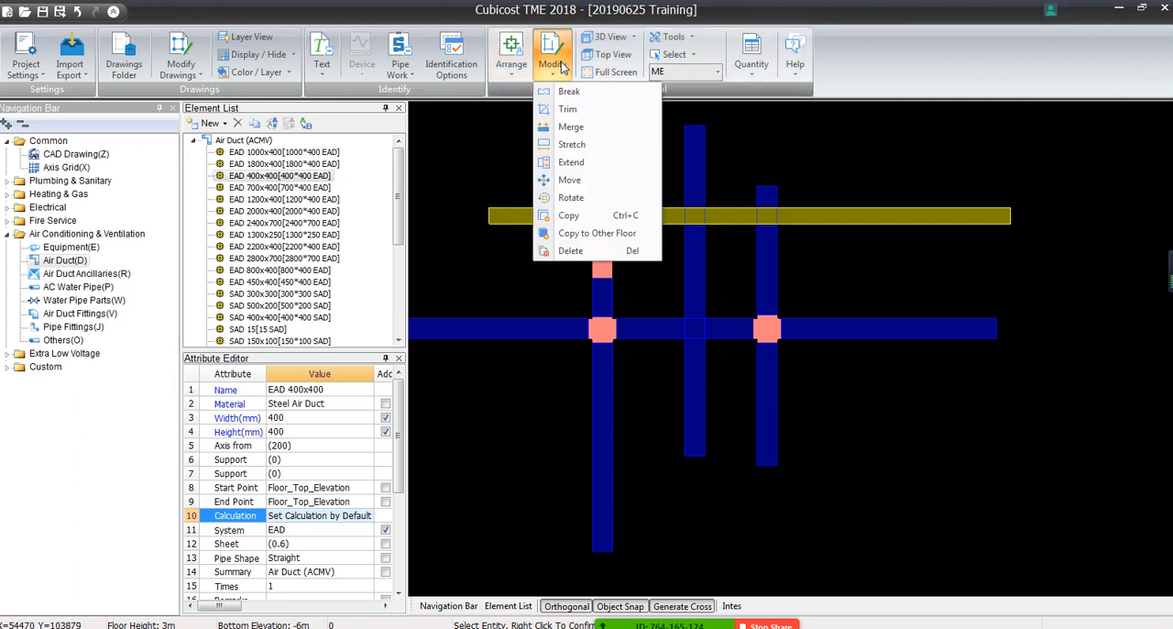
left_click(568, 110)
left_click(599, 396)
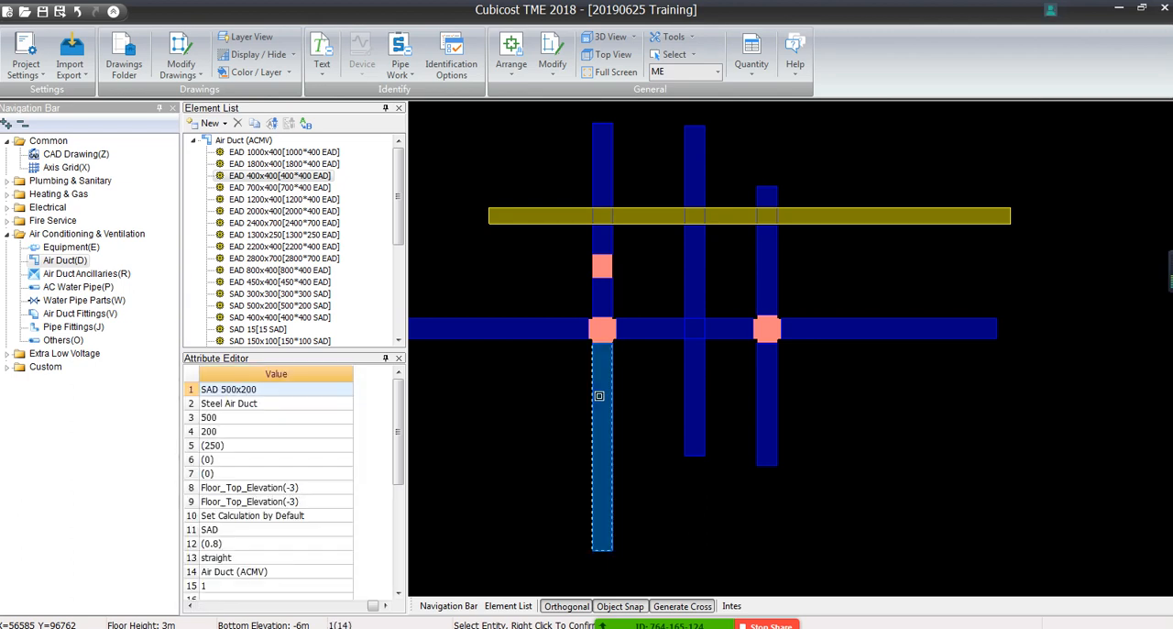
right_click(600, 396)
left_click(601, 392)
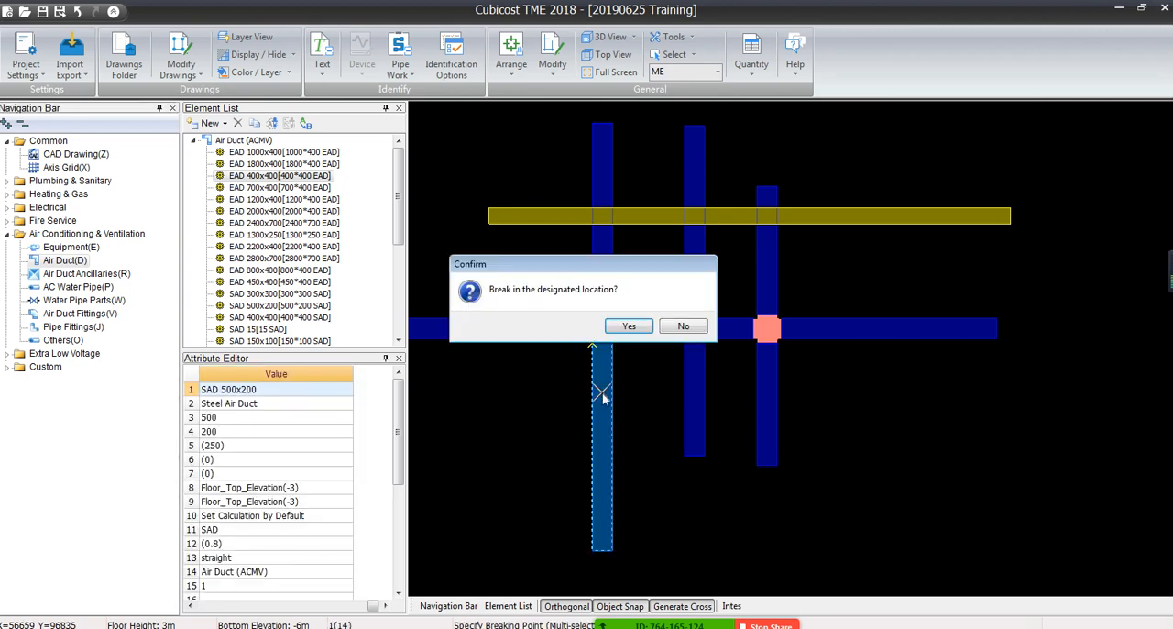
left_click(624, 330)
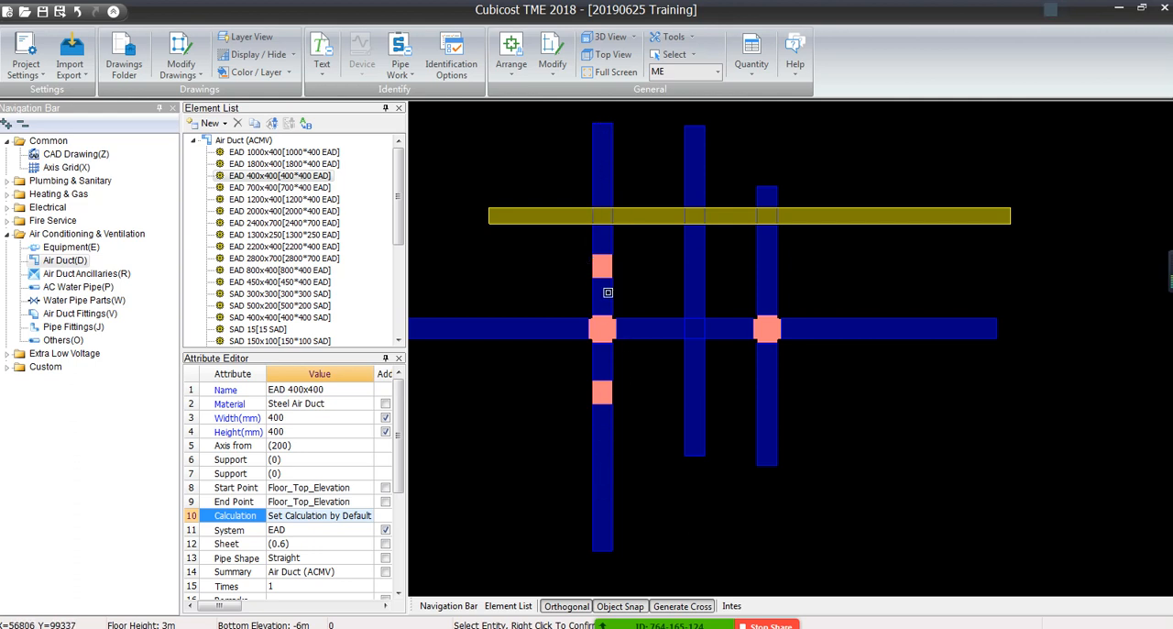
Set the start and end point elevations of the two short SAD segments beside the first cross fitting to Floor_Top_Elevation-0.5
left_click(598, 306)
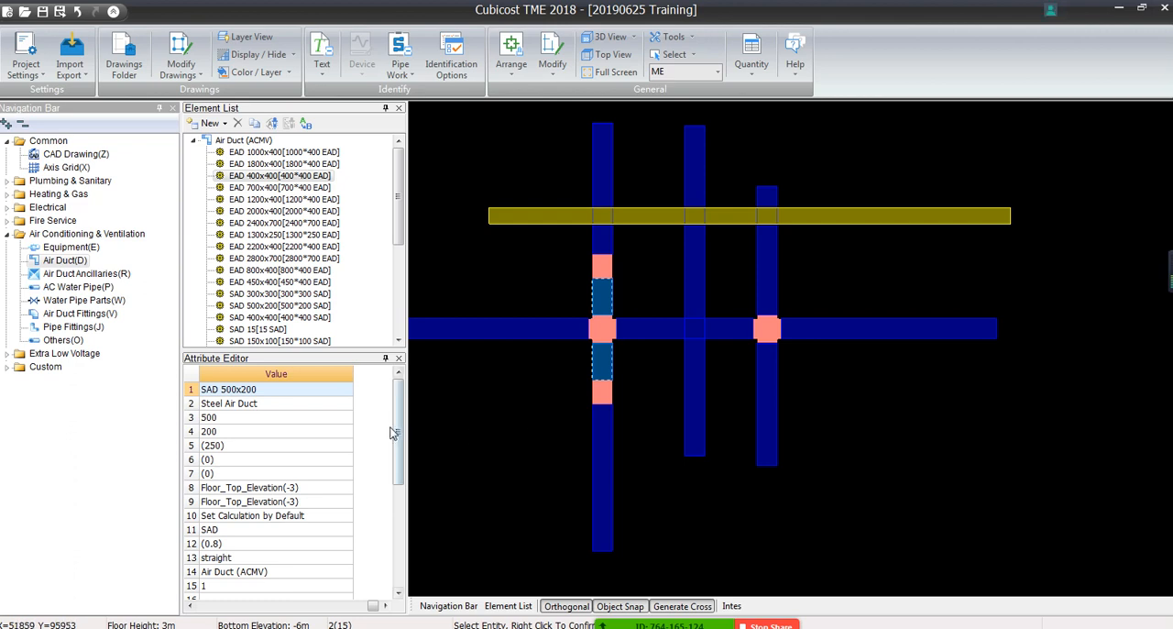
scroll(374, 471, "down", 1)
left_click(314, 446)
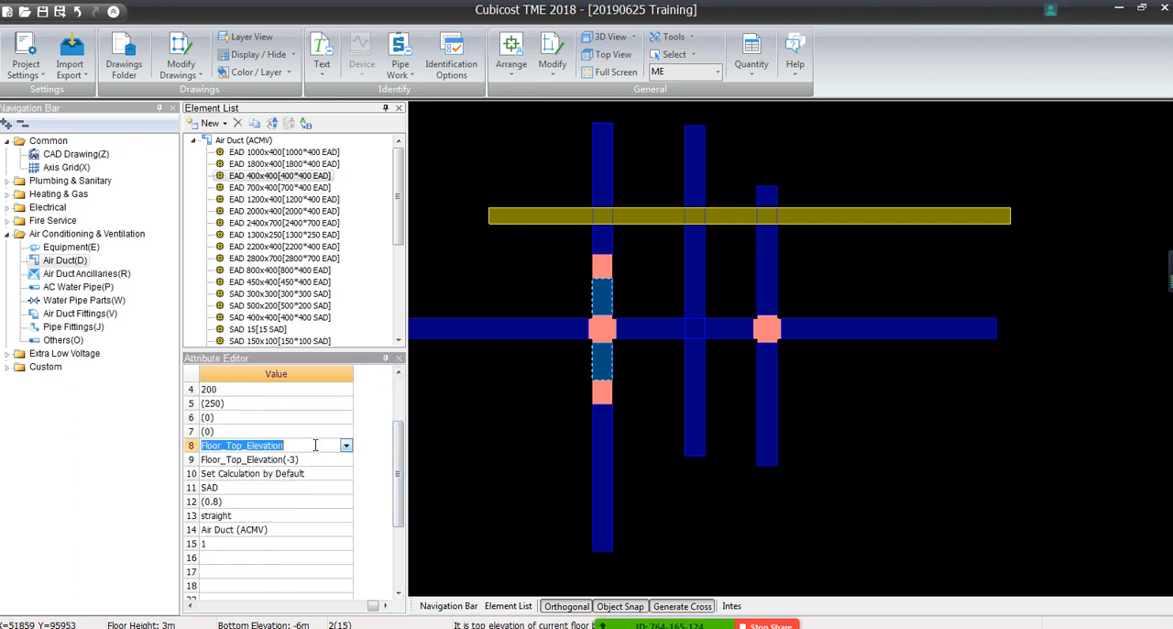
left_click(315, 445)
type("-0.5")
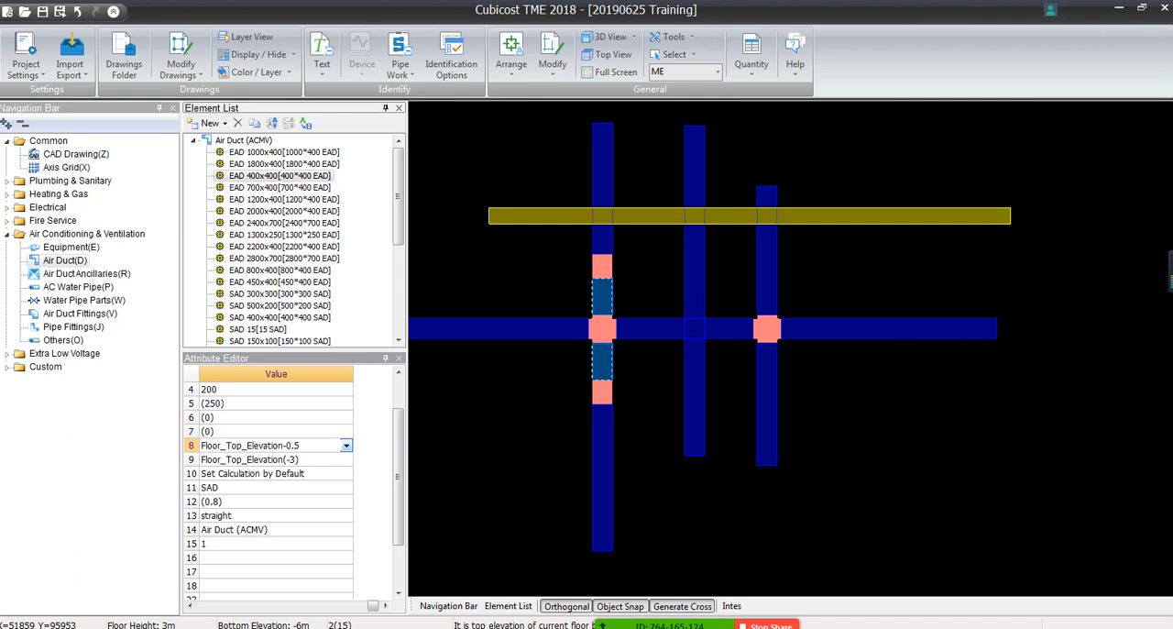
key("Return")
left_click(275, 513)
left_click(510, 435)
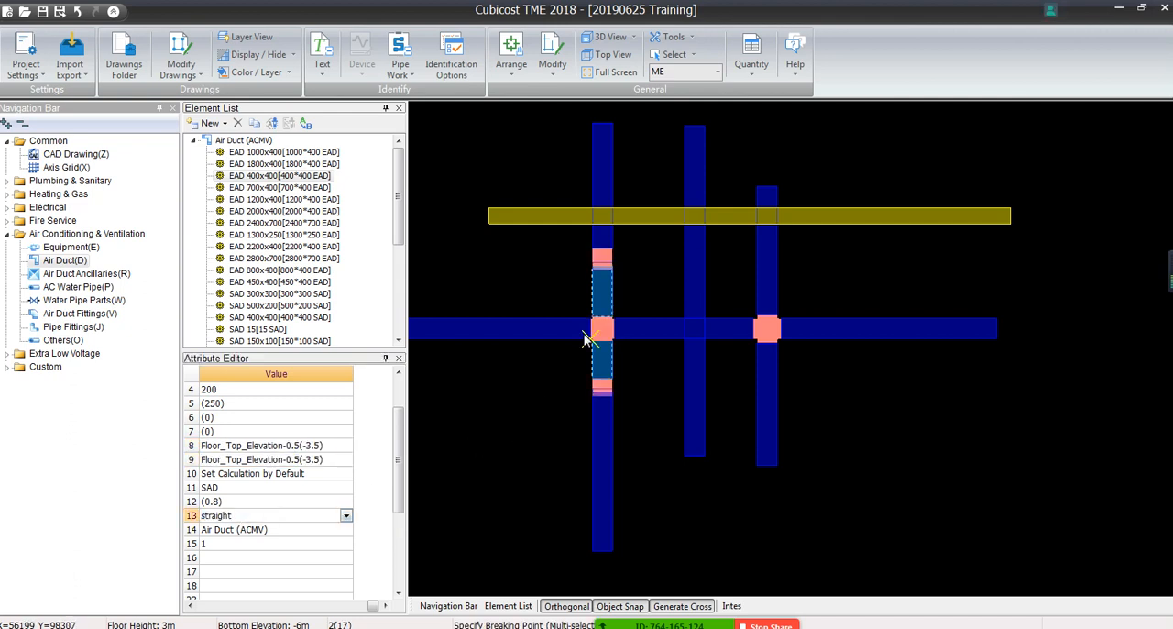
scroll(613, 296, "up", 4)
left_click(610, 221)
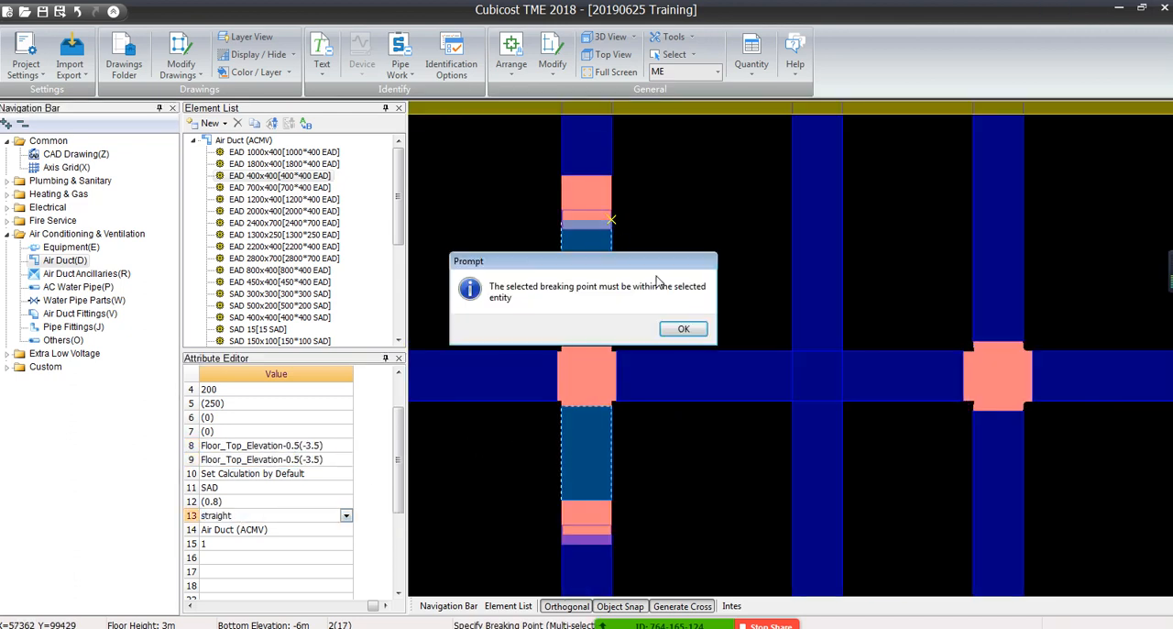
left_click(698, 329)
key("Escape")
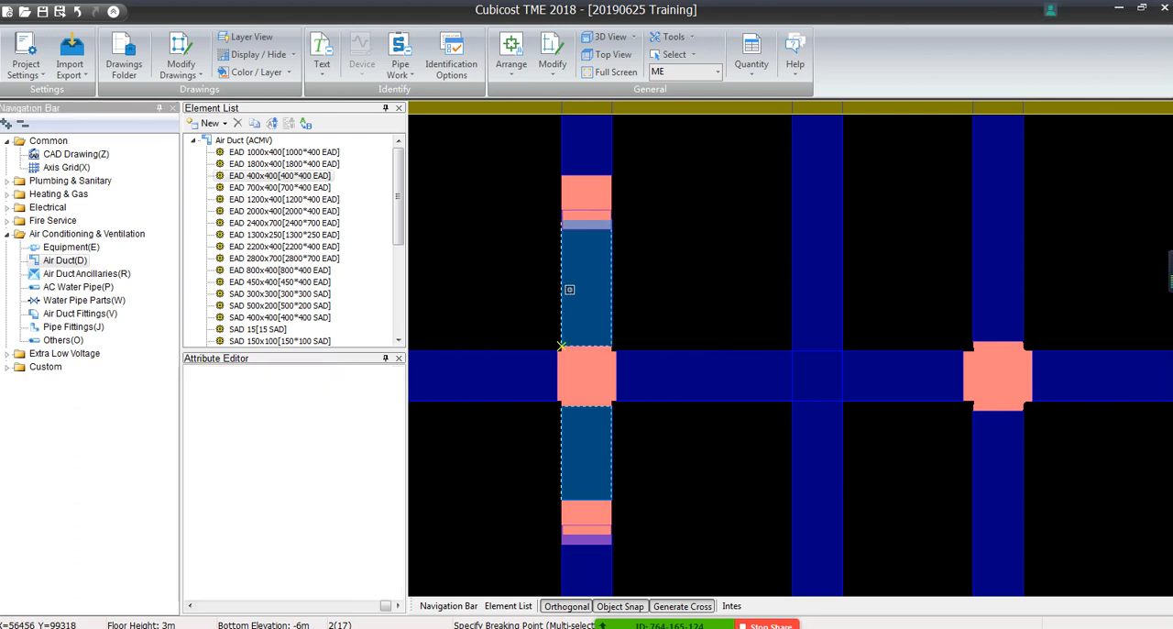
Set the start and end point elevations of both short SAD segments beside the first cross fitting to Floor_Top_Elevation-1
left_click(592, 277)
left_click(586, 440)
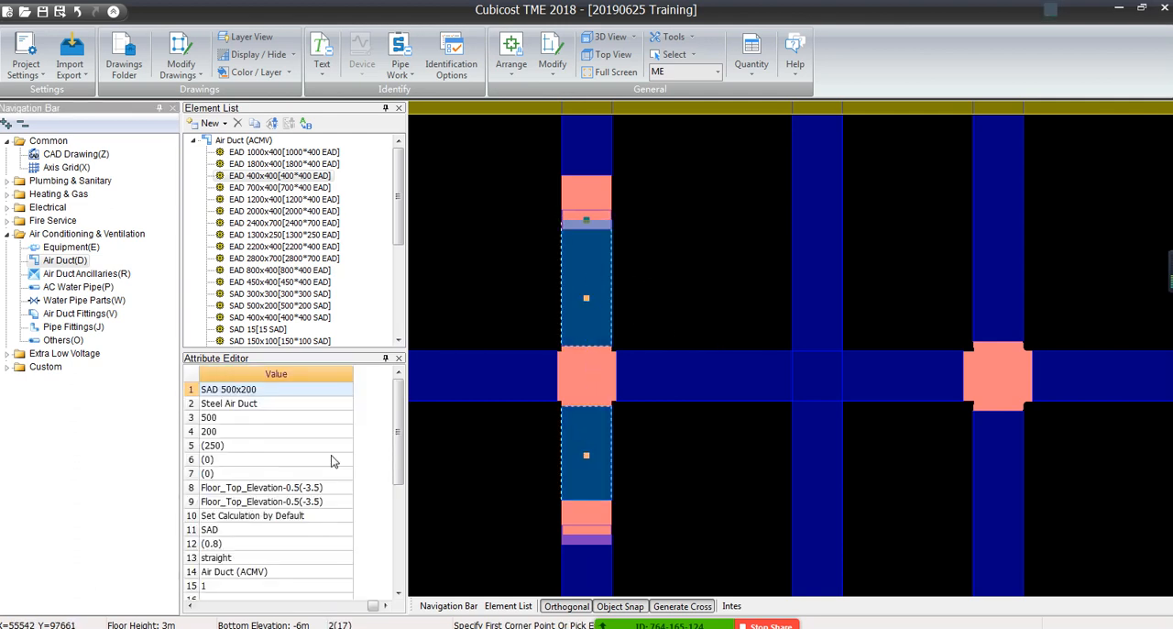
left_click(266, 488)
left_click(289, 489)
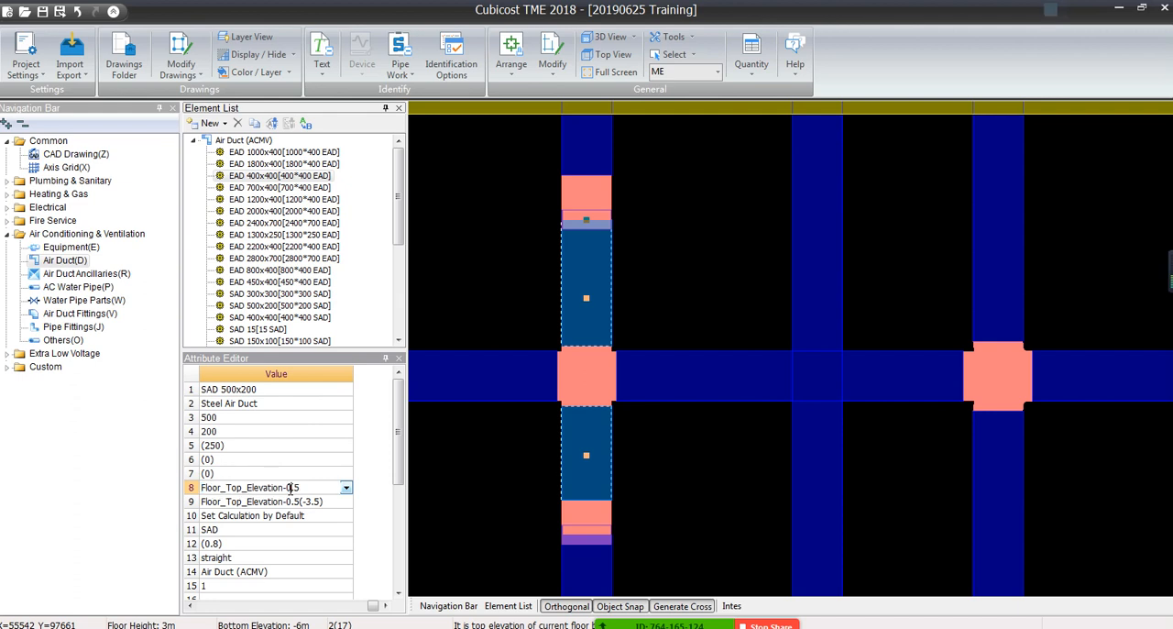
type("1")
left_click(304, 503)
left_click(304, 530)
key("Escape")
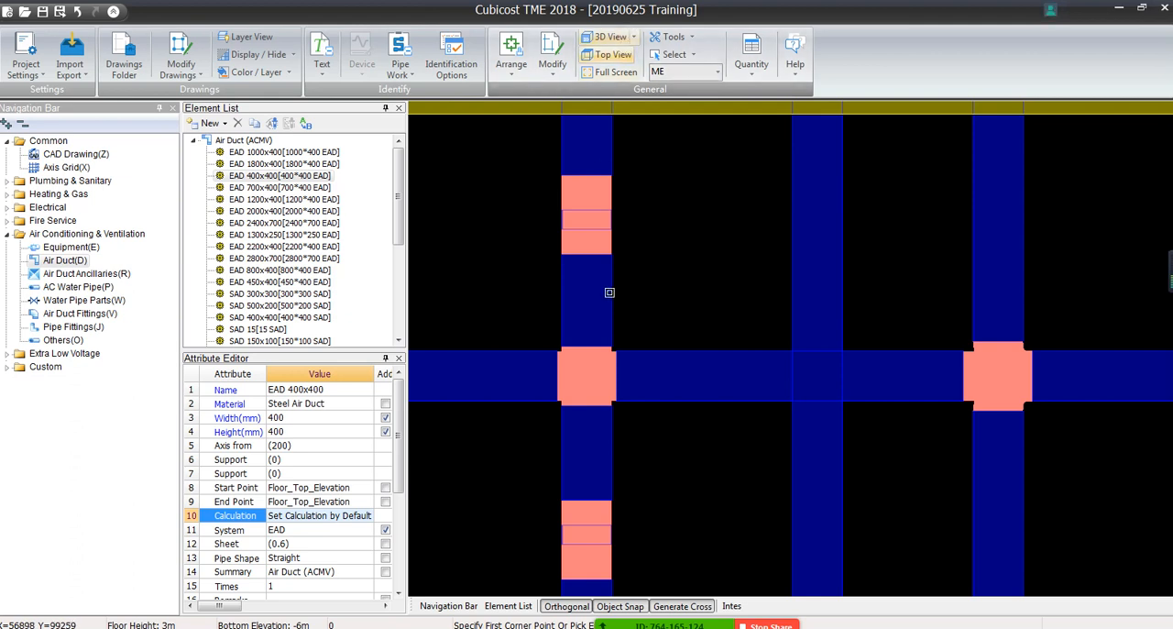
left_click(592, 272)
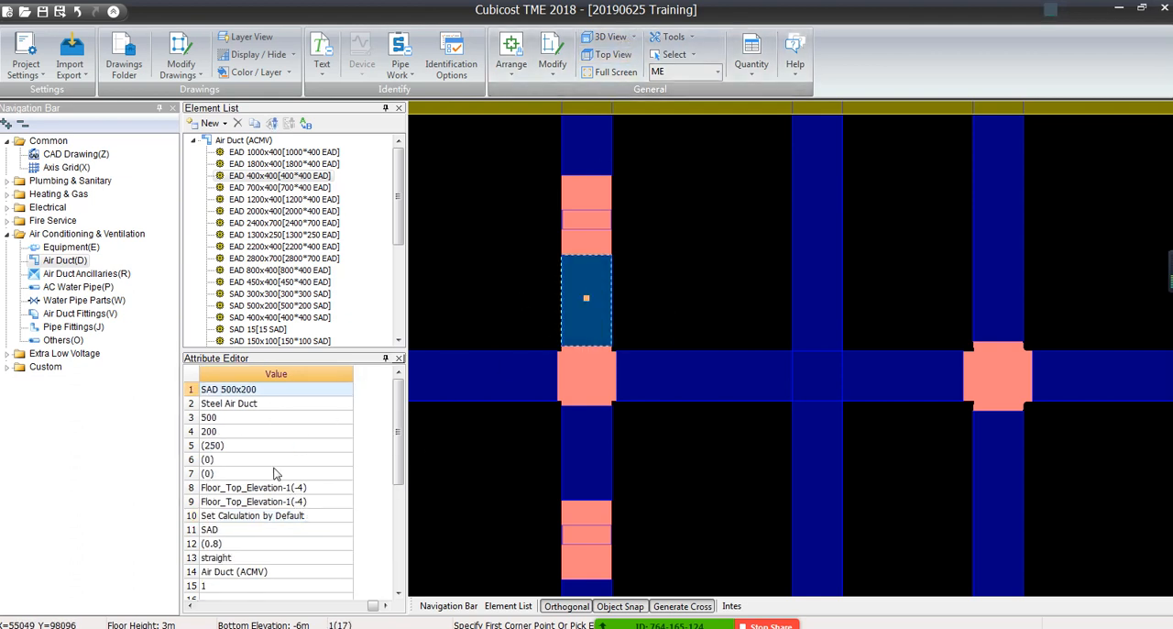
key("Escape")
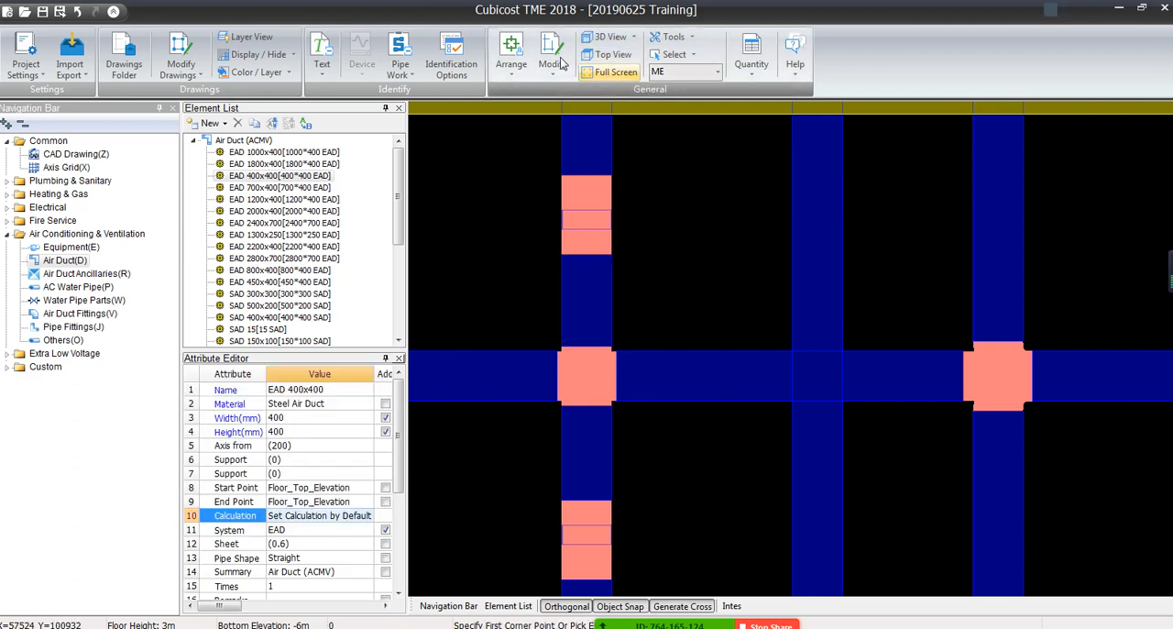
Merge the two lowered SAD 500x200 segments above and below the first cross fitting into one duct
left_click(586, 300)
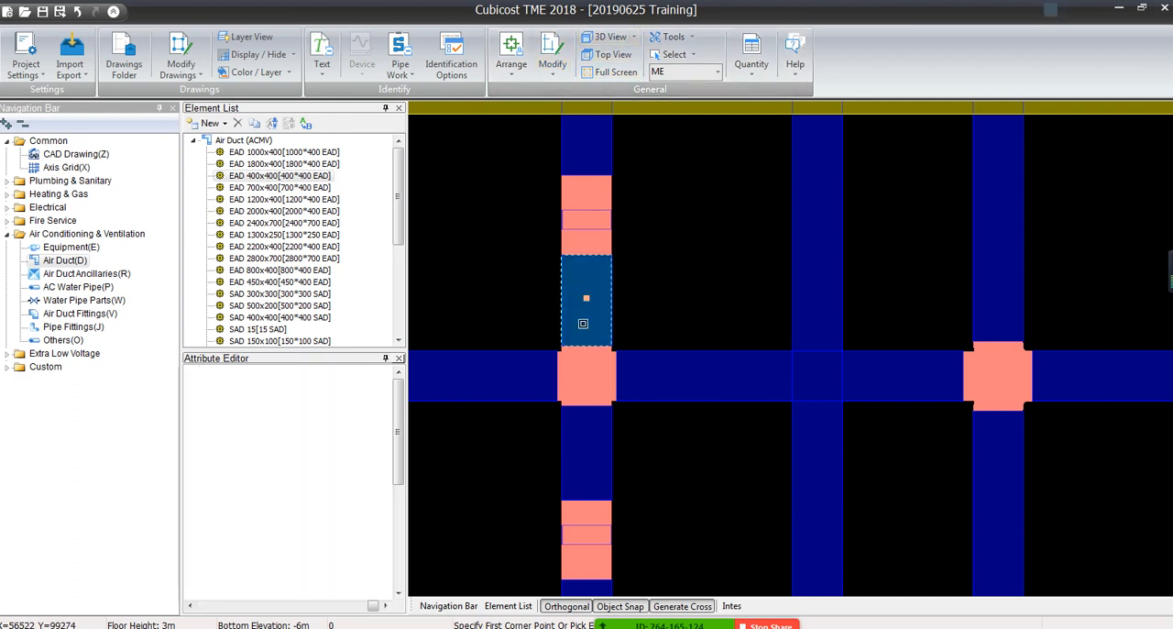
left_click(581, 438)
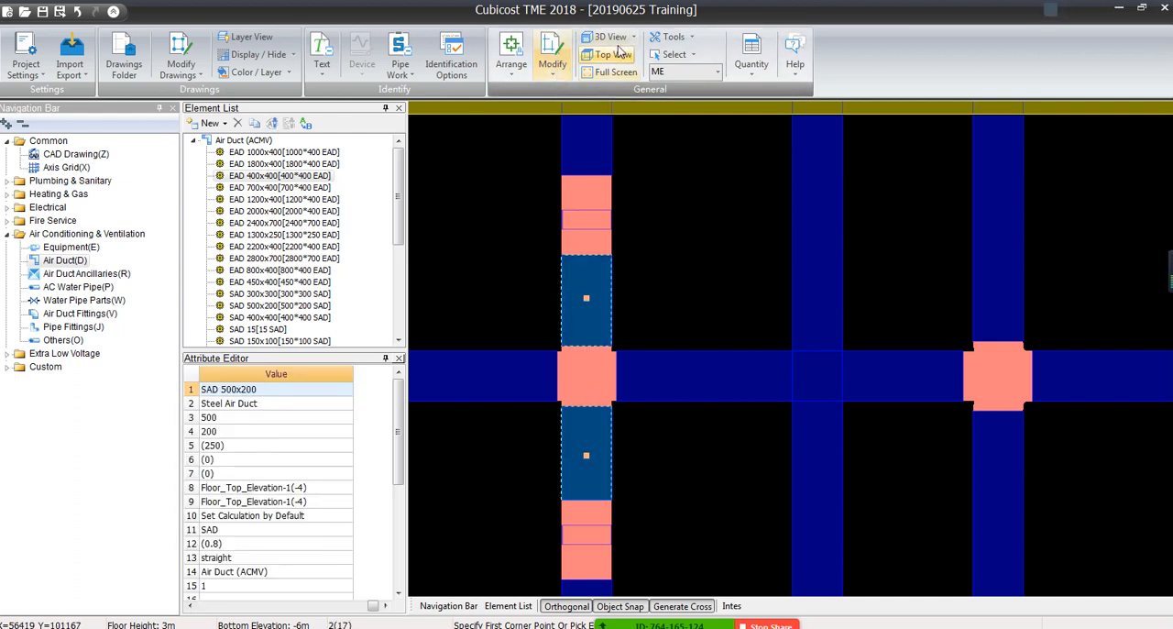
left_click(552, 64)
left_click(573, 131)
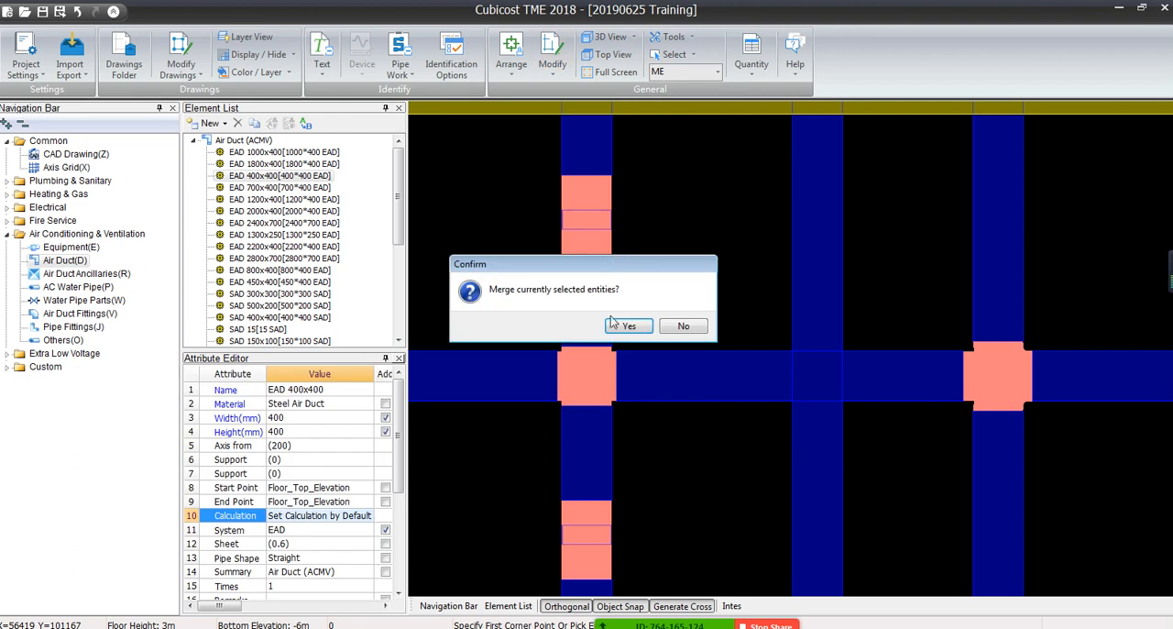
left_click(620, 326)
left_click(673, 325)
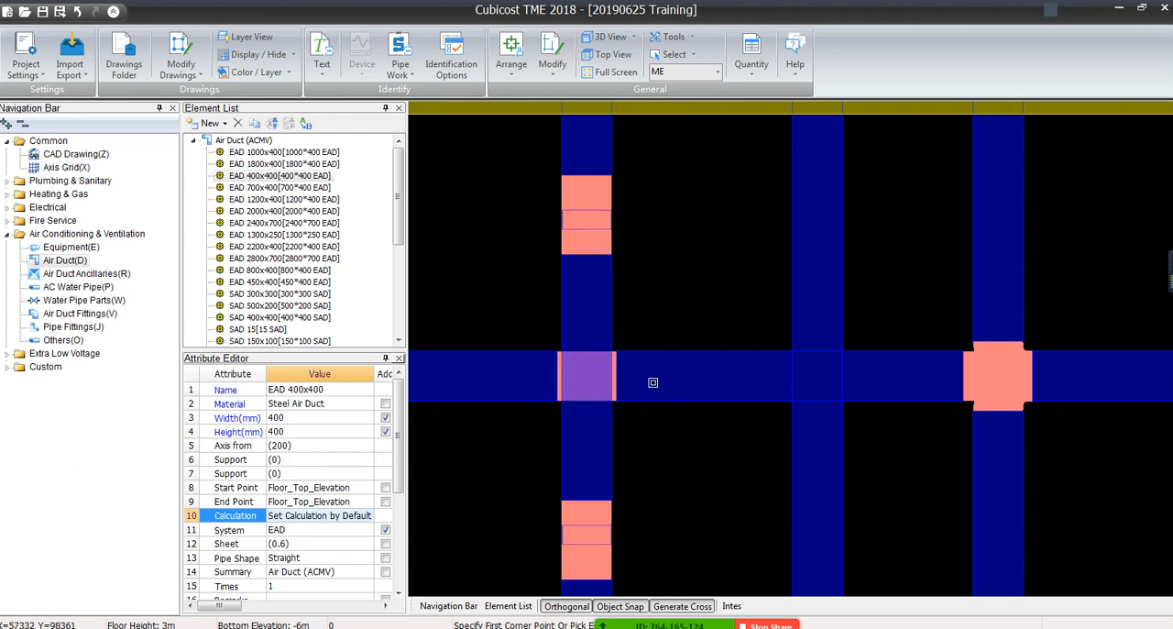
Merge the horizontal SAD duct segments on both sides of the first crossing
left_click(553, 64)
left_click(573, 130)
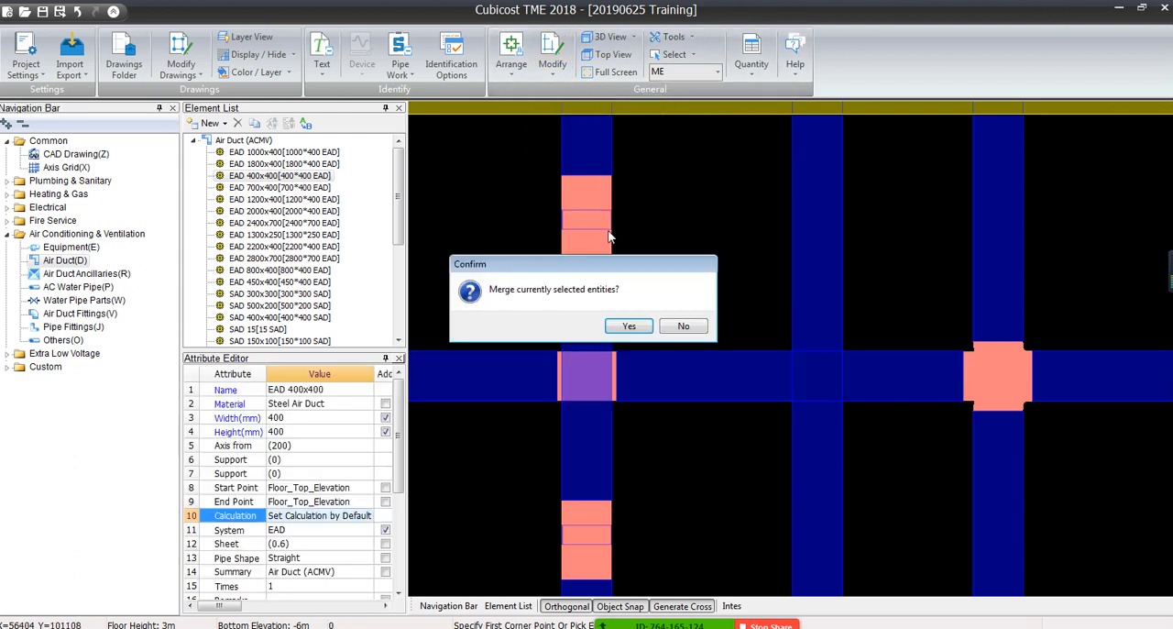
left_click(631, 326)
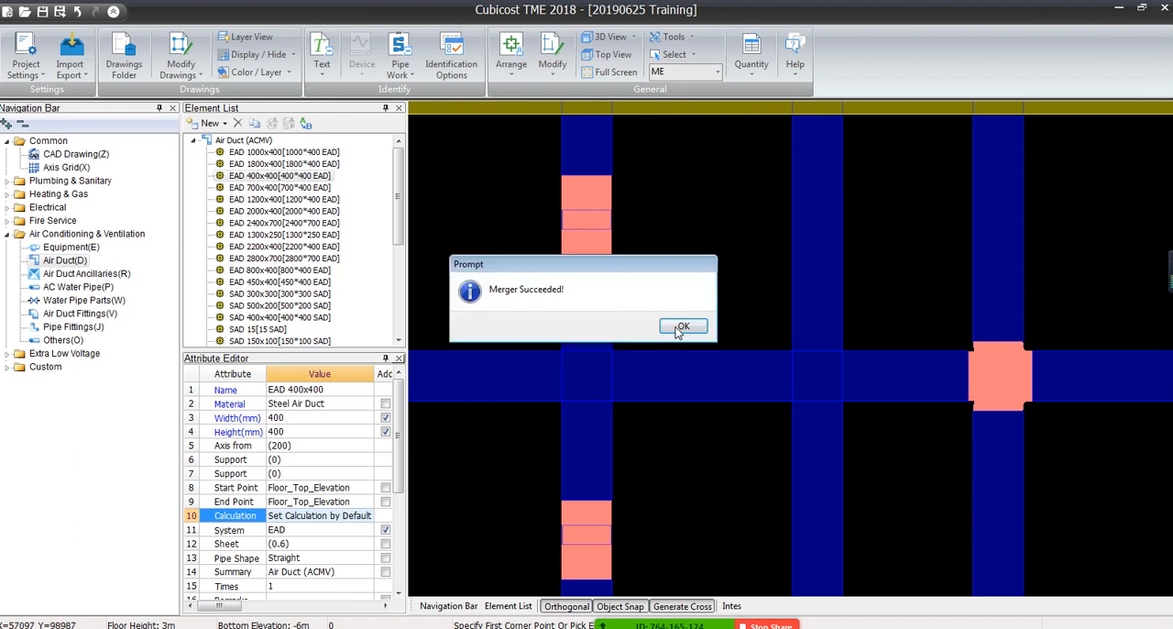
left_click(681, 328)
Examine in solid 3D how the lowered duct passes beneath the horizontal duct, and return to the top view
left_click(633, 38)
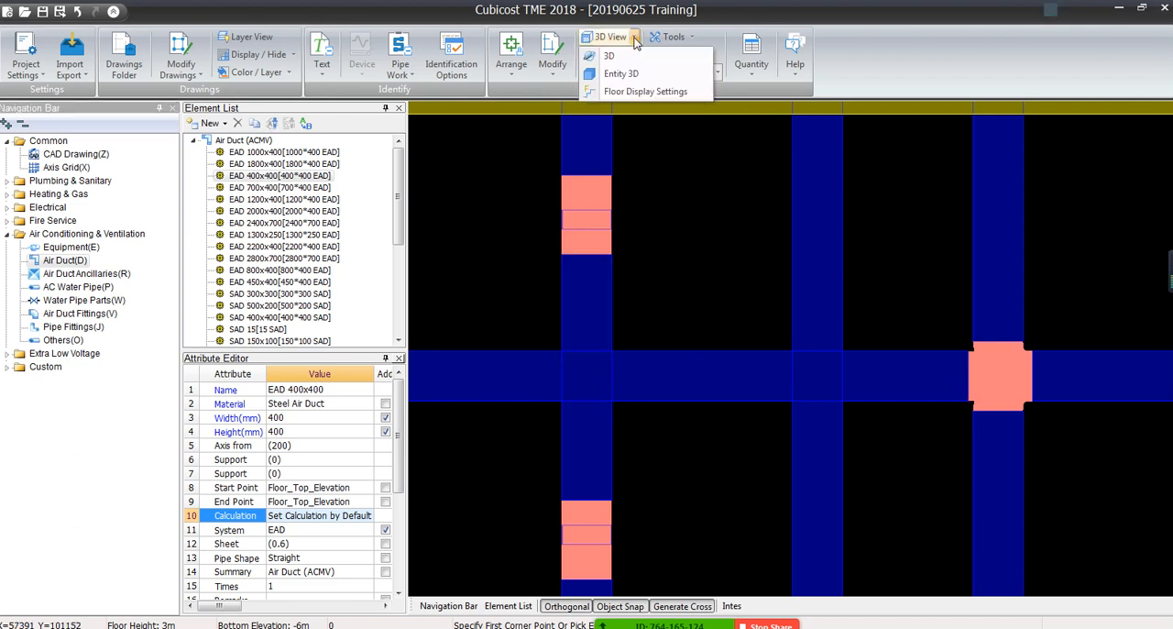
left_click(605, 74)
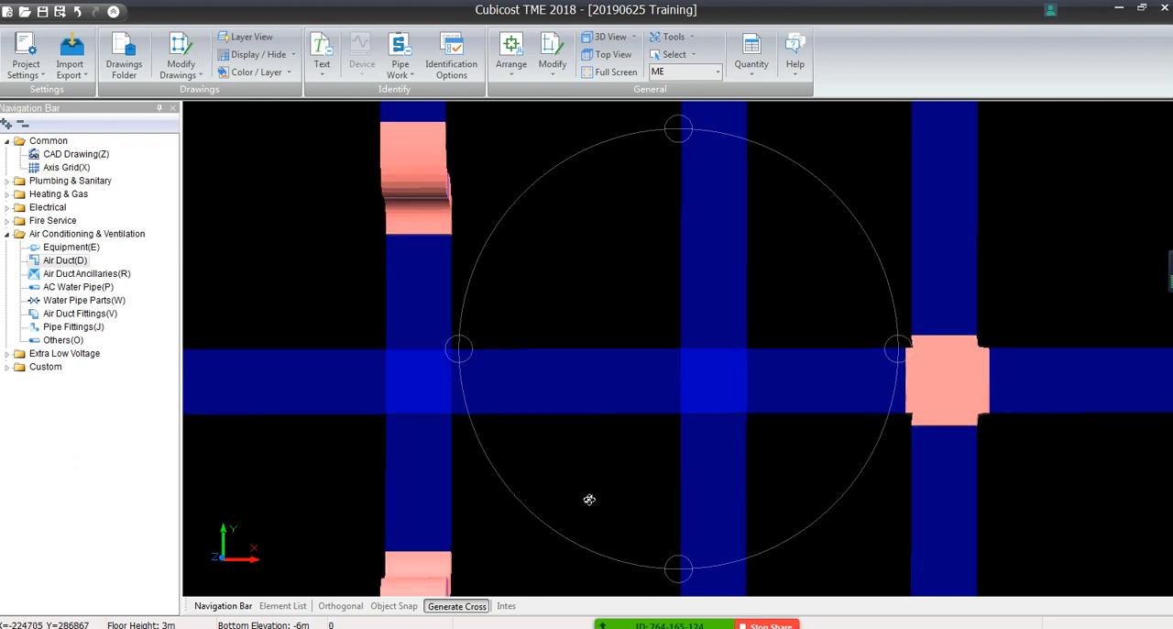
left_click_drag(589, 500, 543, 434)
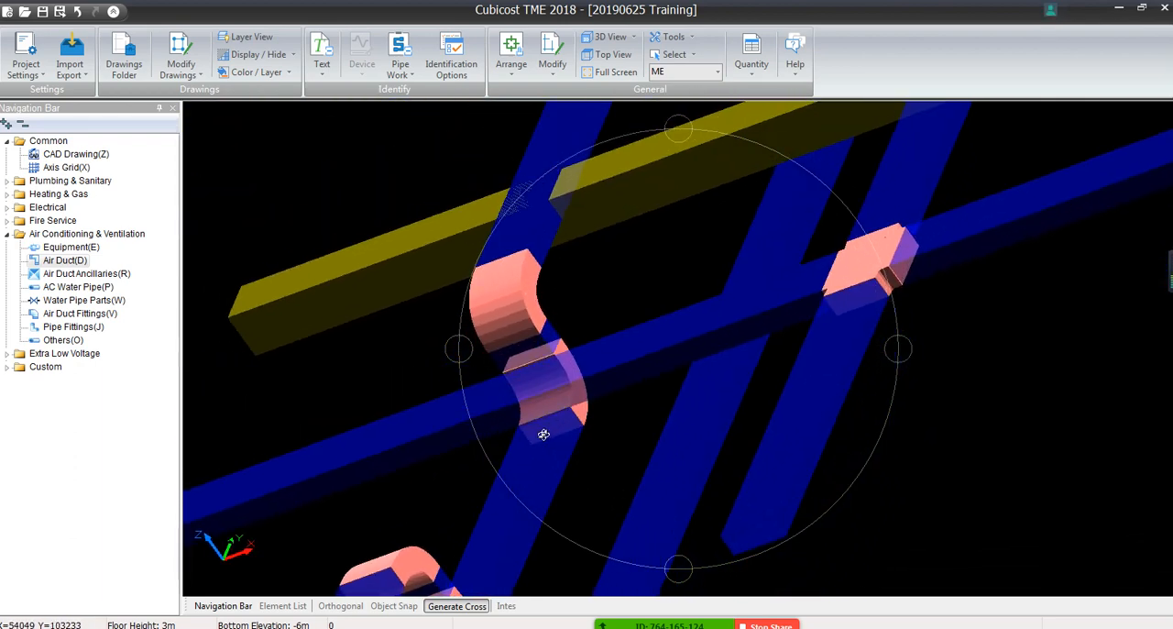
left_click_drag(1082, 320, 972, 360)
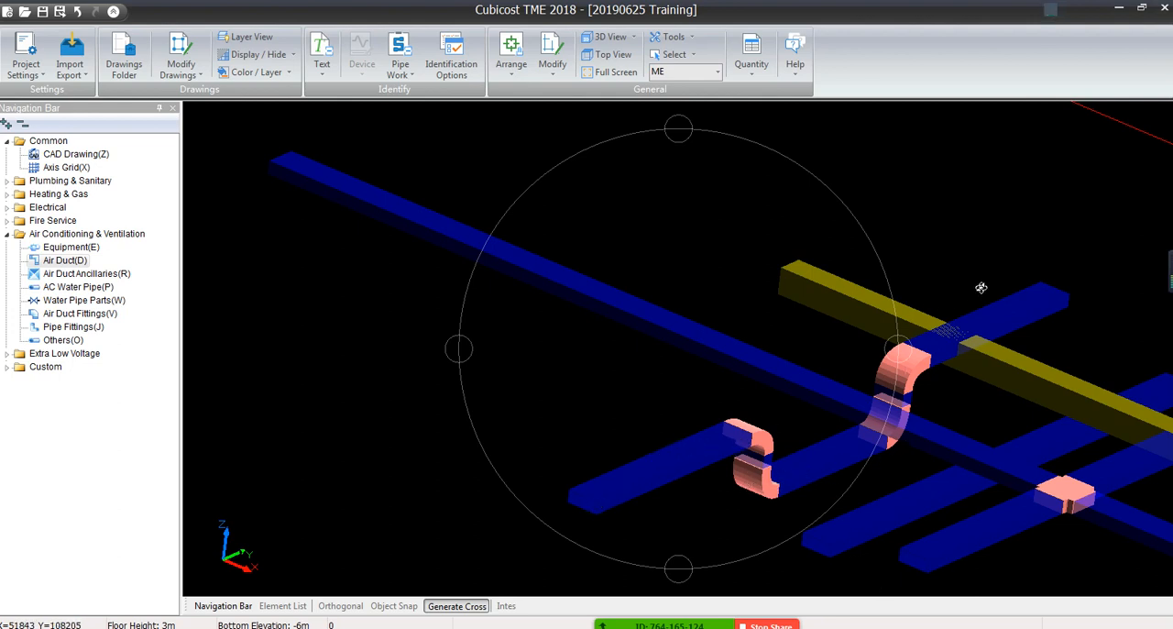
scroll(957, 313, "down", 2)
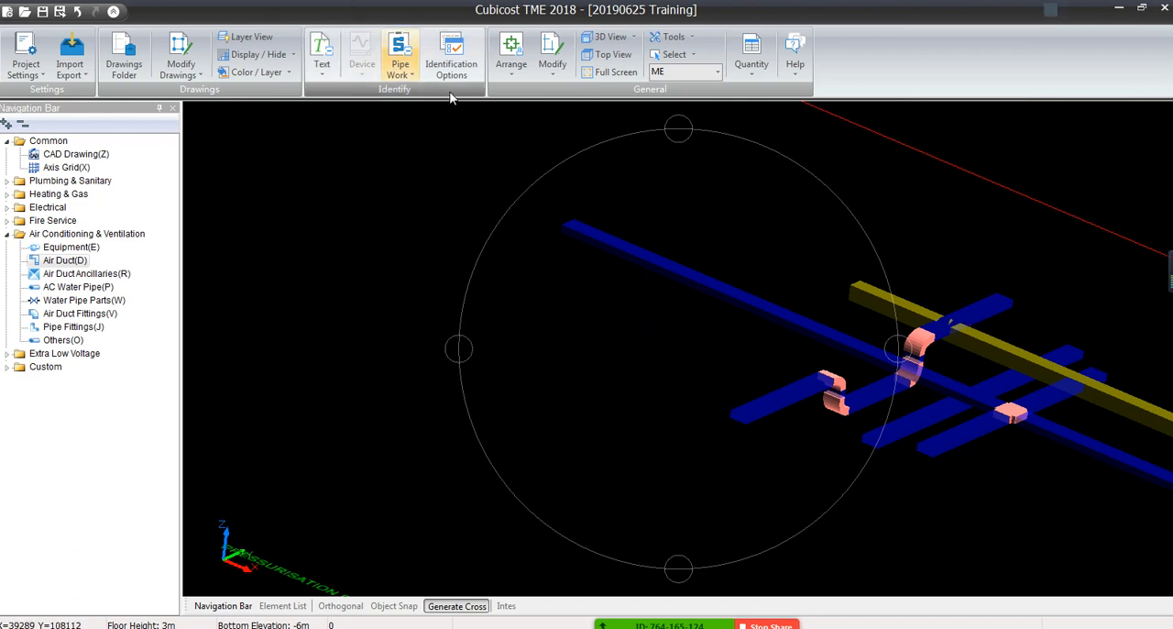
left_click(519, 81)
left_click(519, 78)
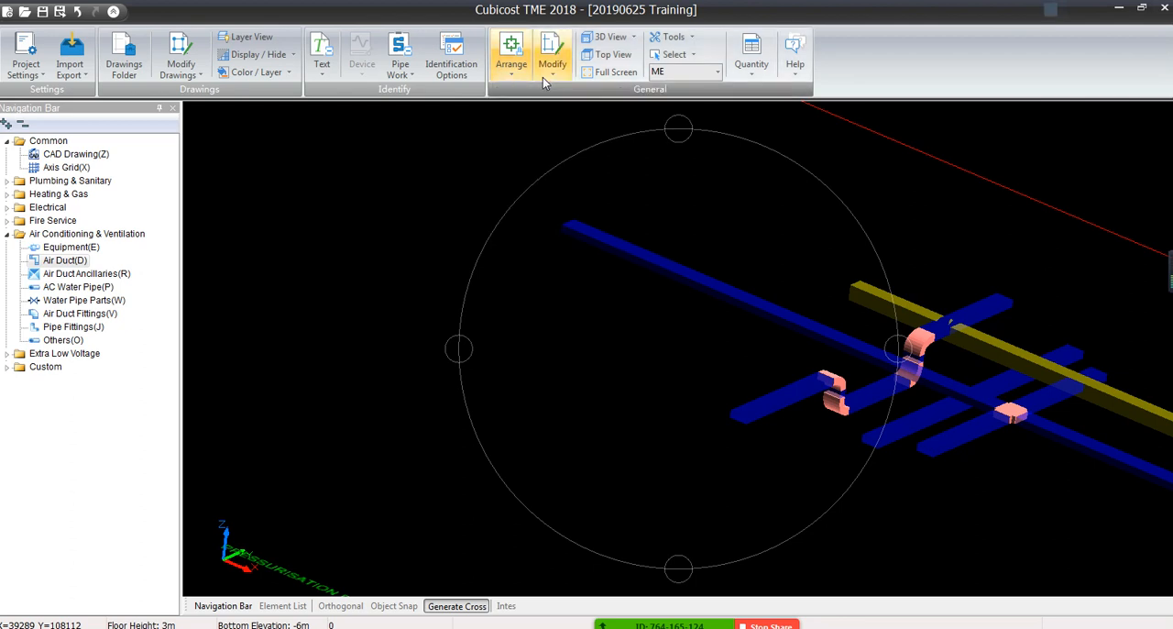
left_click(601, 55)
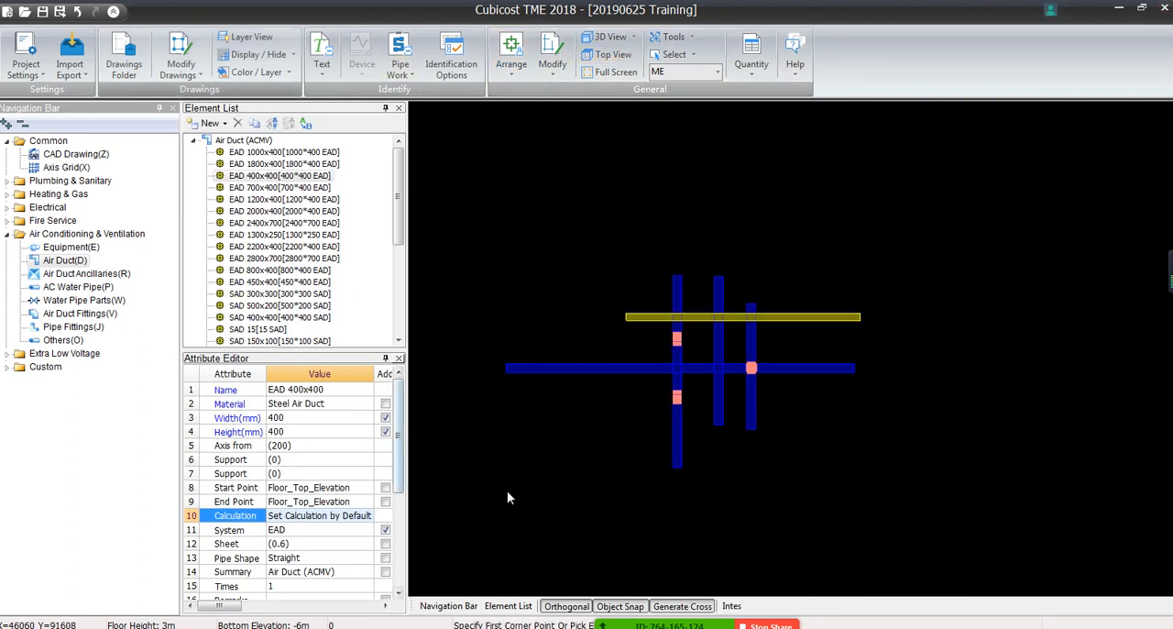
left_click(716, 342)
key("Escape")
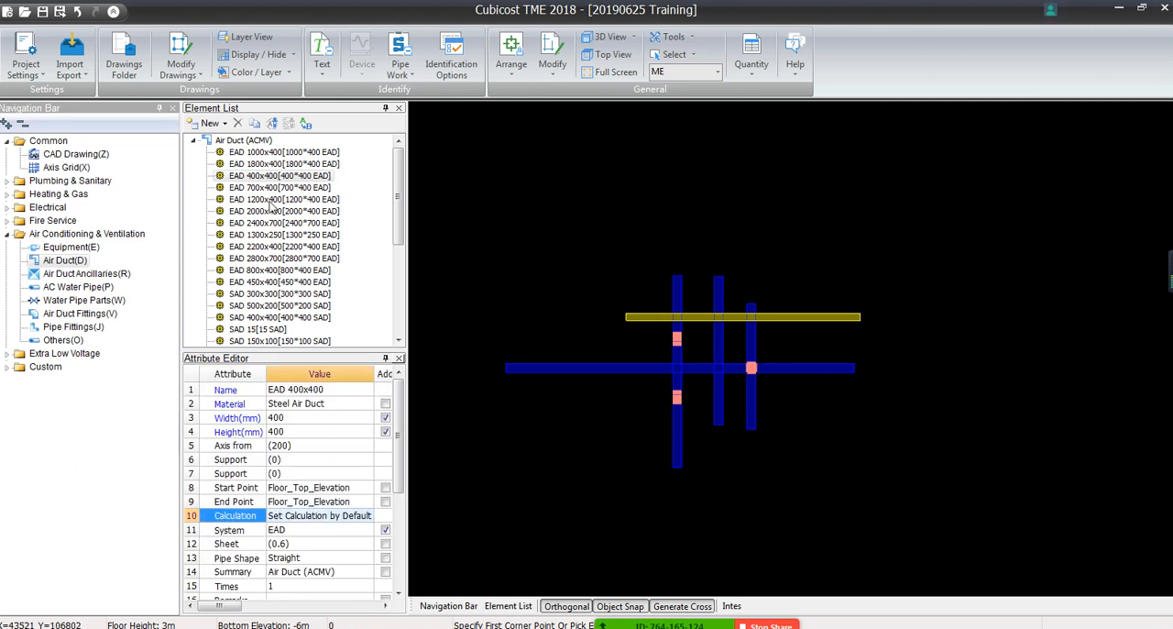
Draw a vertical EAD 400x400 duct across the free end of the horizontal SAD duct, apart from the existing crossings
right_click(493, 229)
left_click(524, 260)
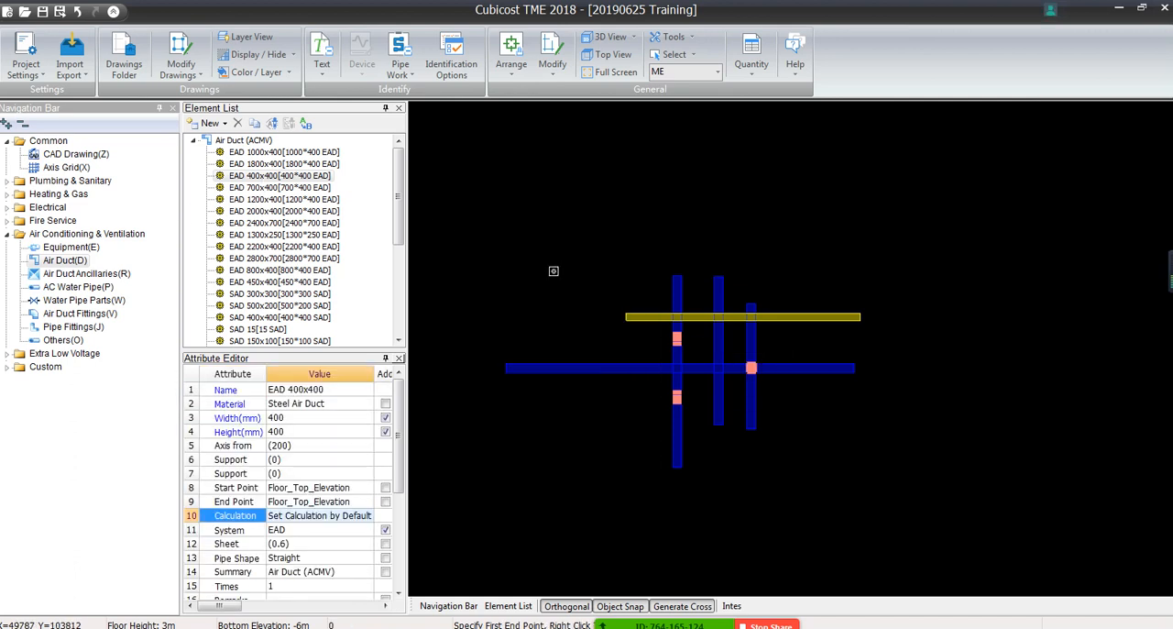
left_click(550, 253)
left_click(551, 489)
right_click(551, 488)
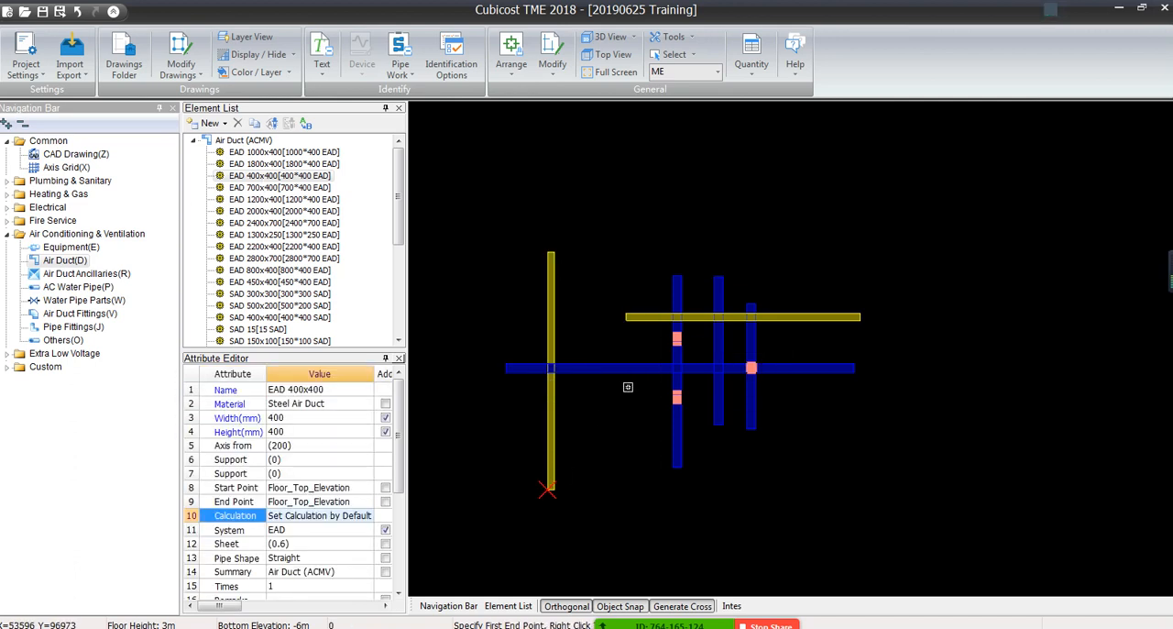
Extend the near end of the horizontal EAD 400x400 duct straight across the new vertical EAD duct
left_click(648, 317)
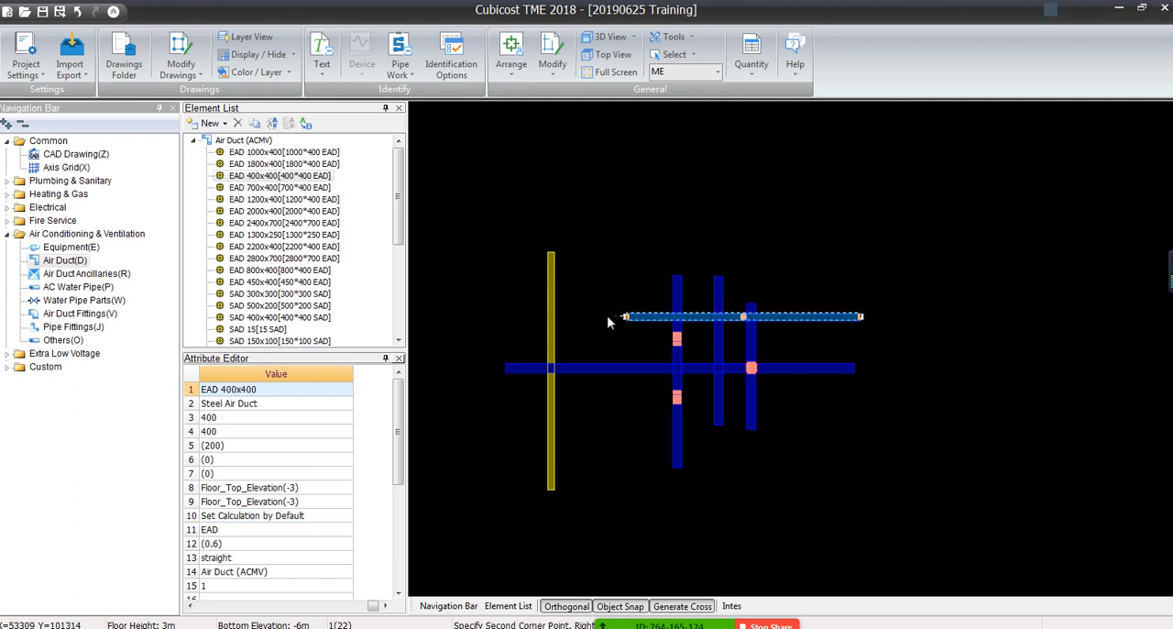
right_click(456, 317)
left_click(626, 316)
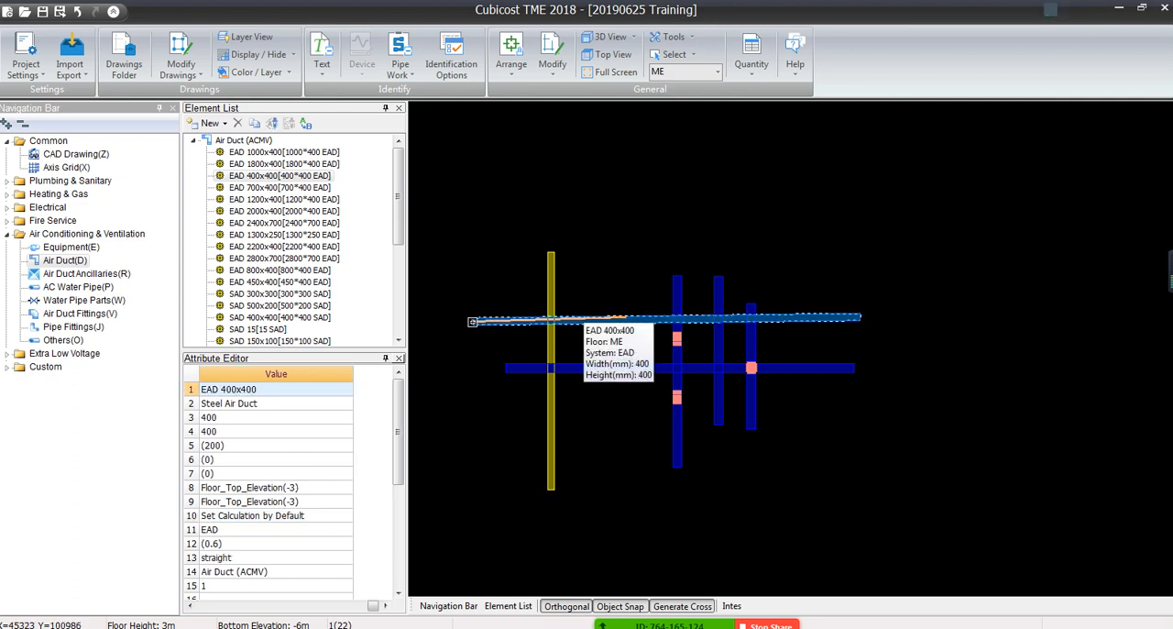
left_click(456, 317)
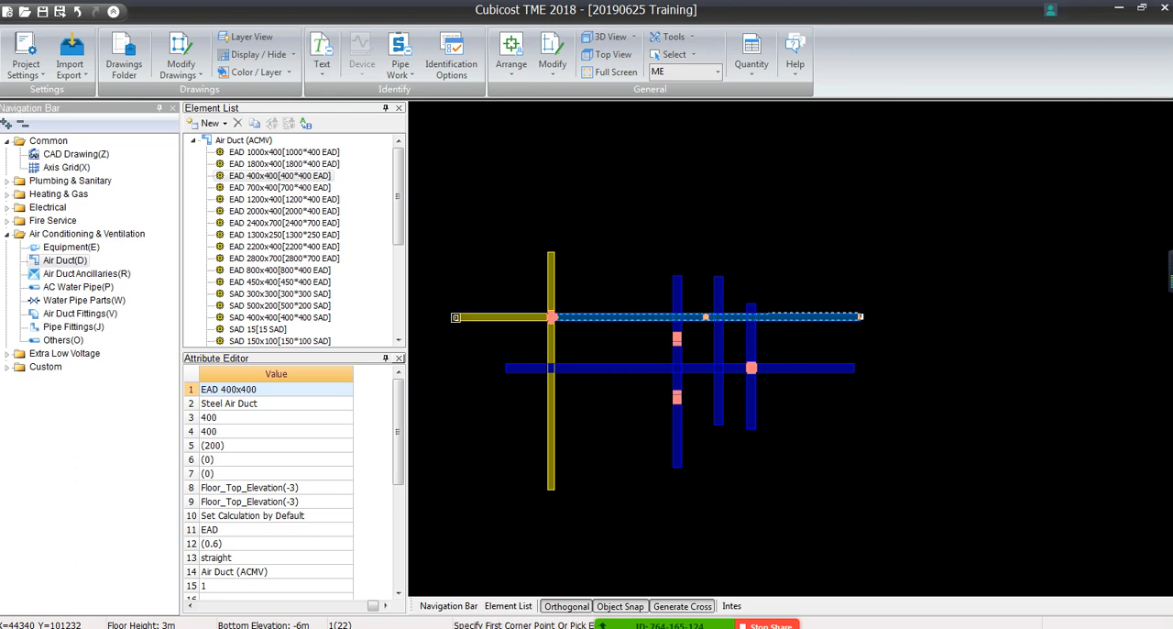
Break the horizontal EAD 400x400 duct at one point on each side of the EAD cross fitting
scroll(573, 326, "up", 9)
scroll(547, 346, "down", 1)
middle_click_drag(547, 348, 774, 382)
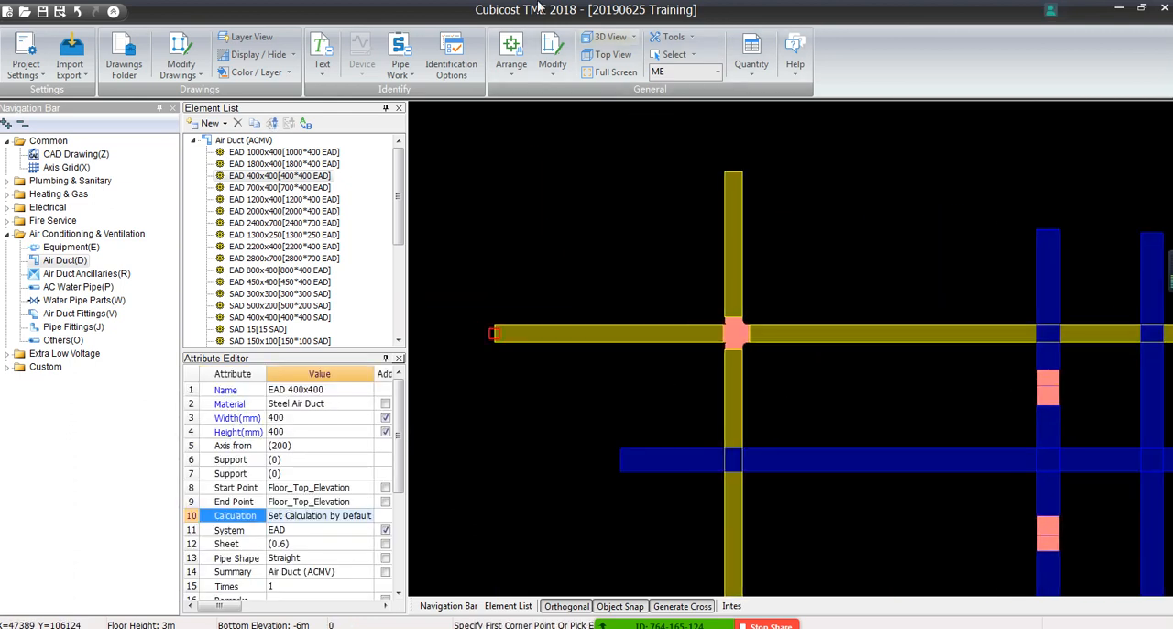
left_click(552, 64)
left_click(702, 88)
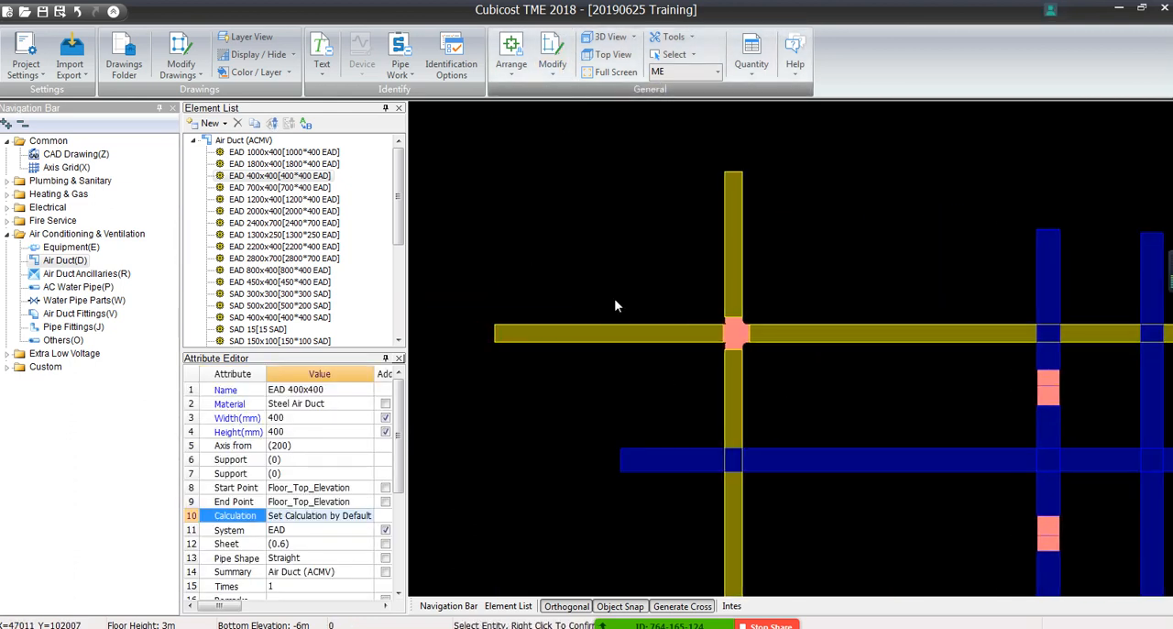
left_click(616, 327)
right_click(619, 332)
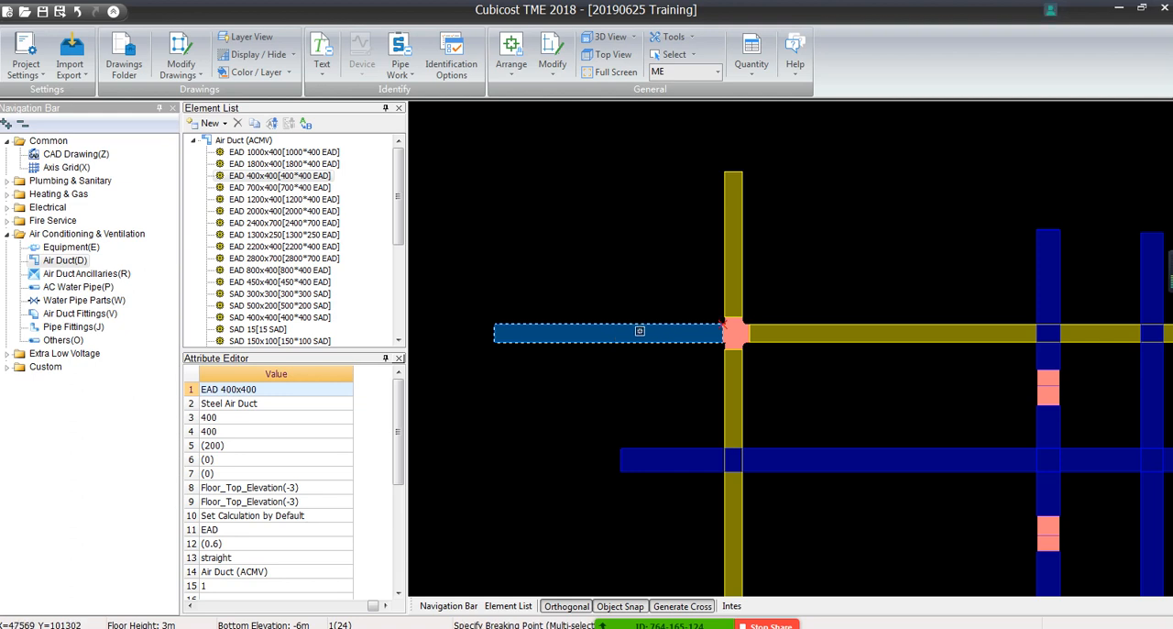
left_click(640, 332)
left_click(629, 334)
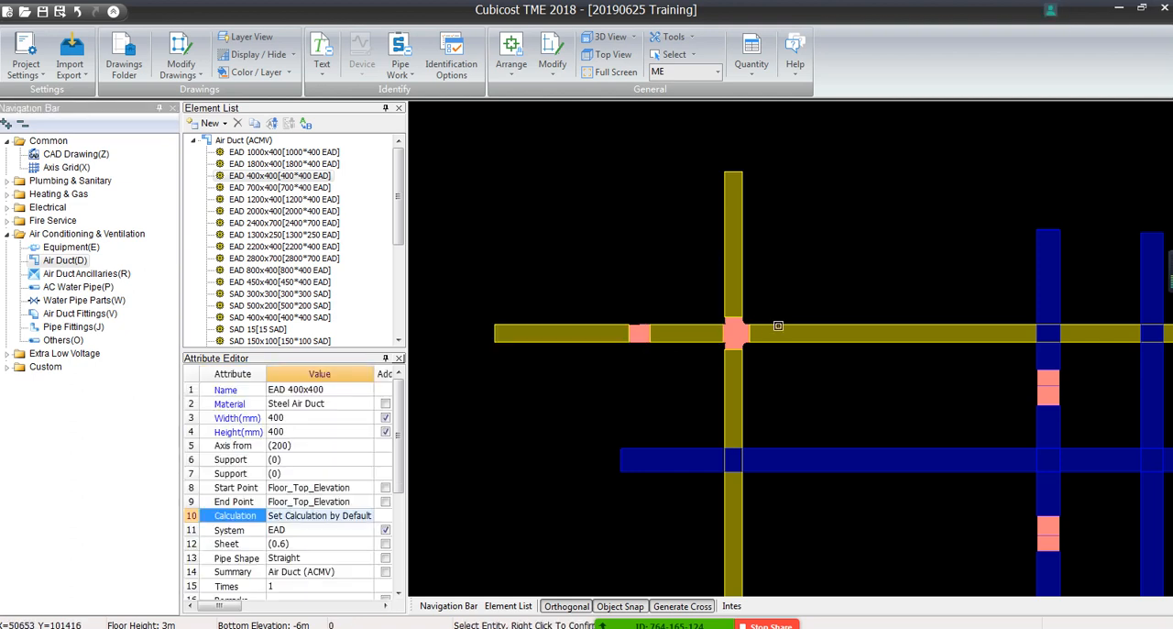
left_click(778, 328)
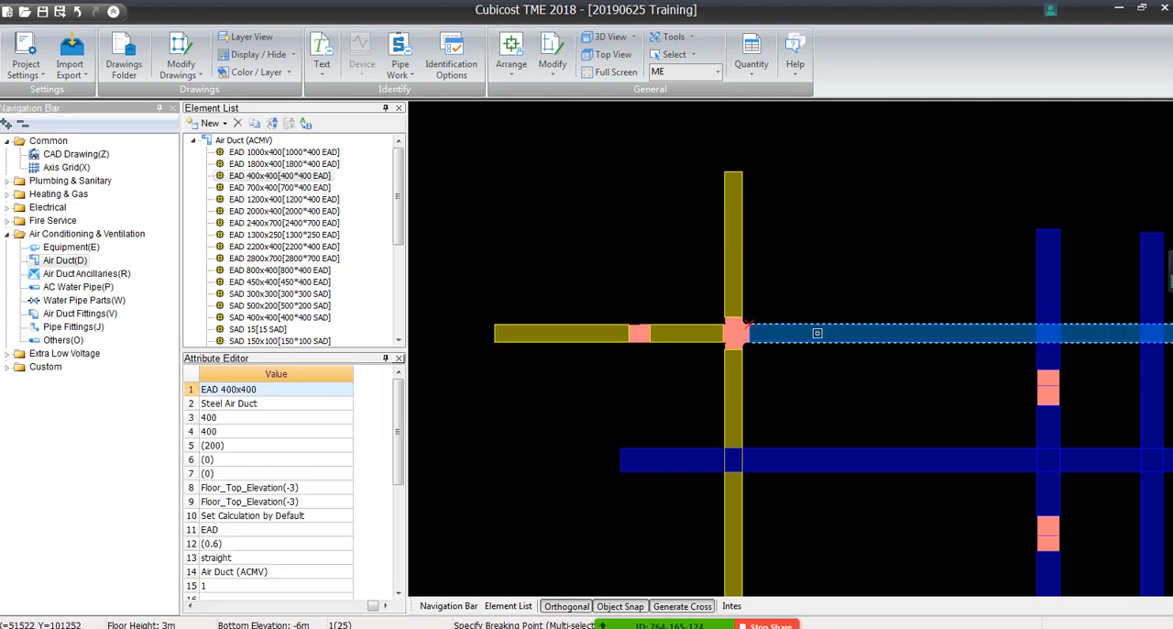
left_click(815, 334)
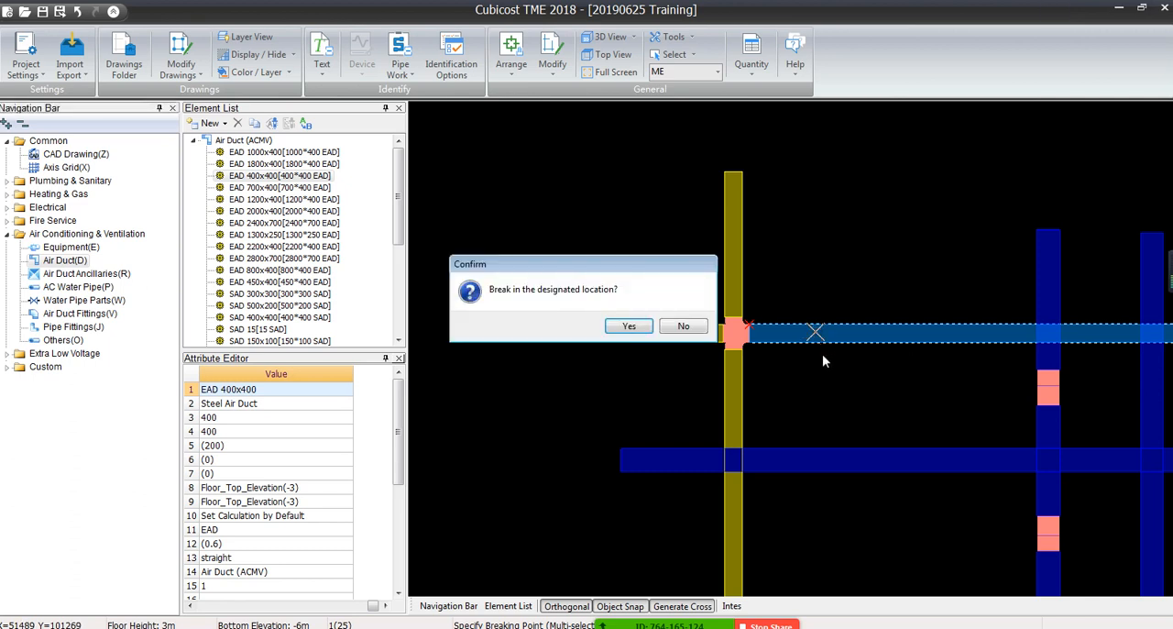
left_click(625, 328)
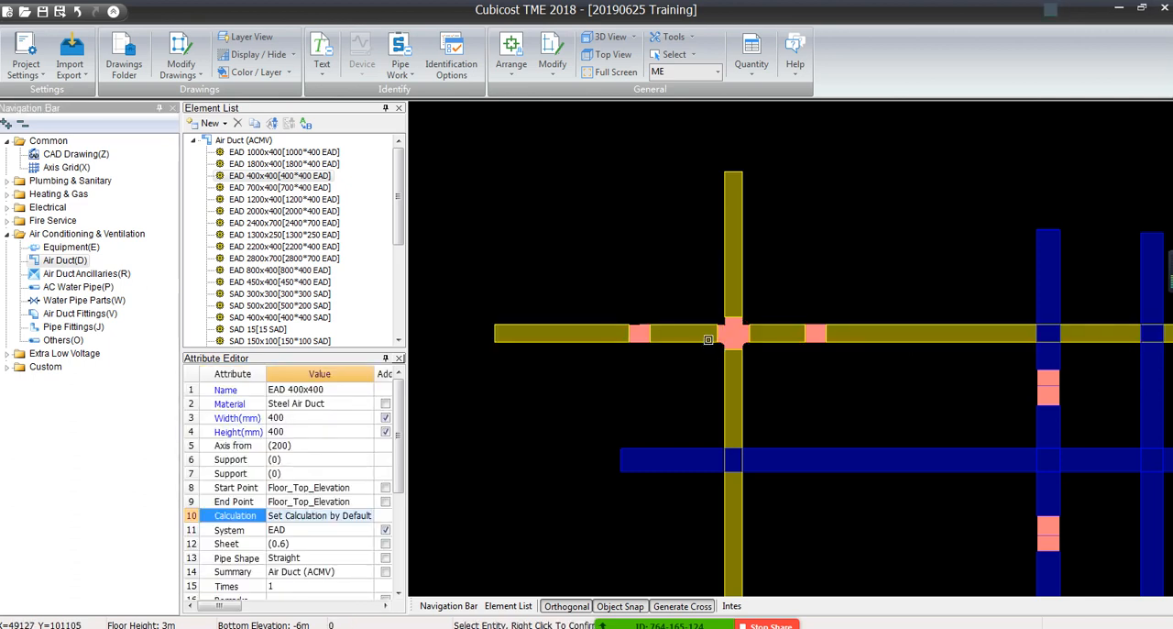
left_click(1050, 9)
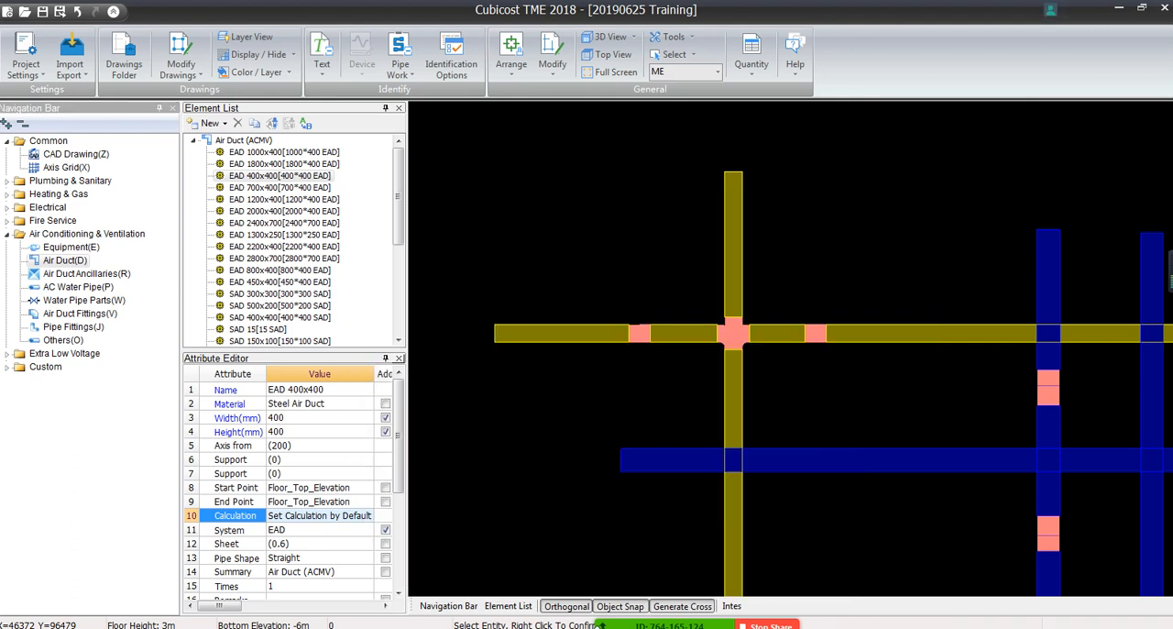
left_click(919, 612)
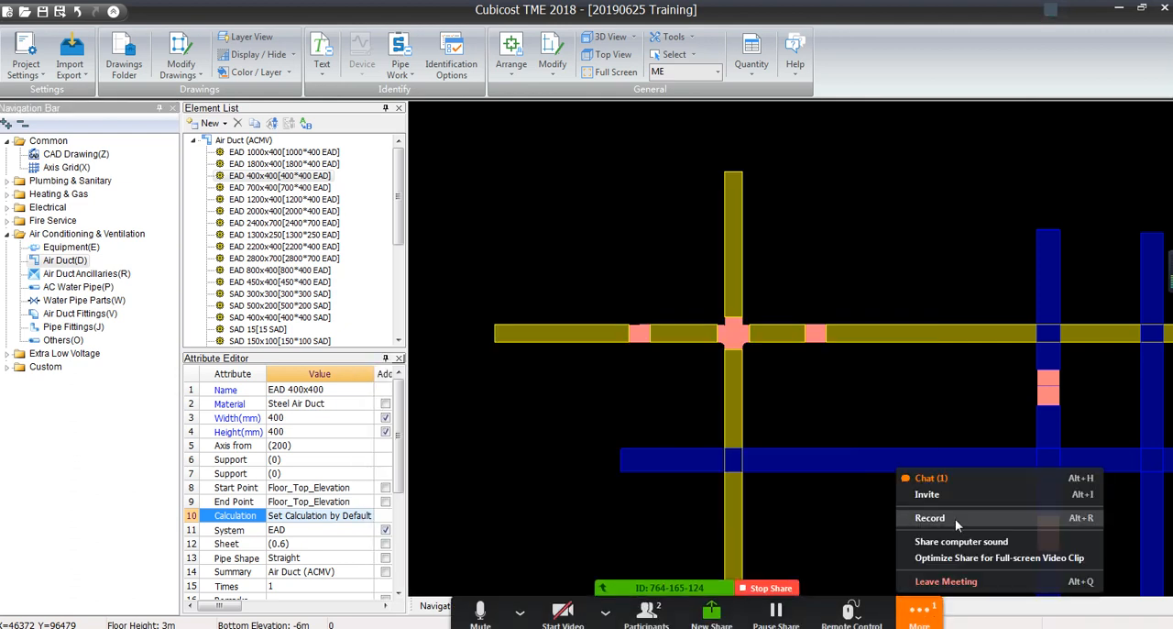
left_click(787, 331)
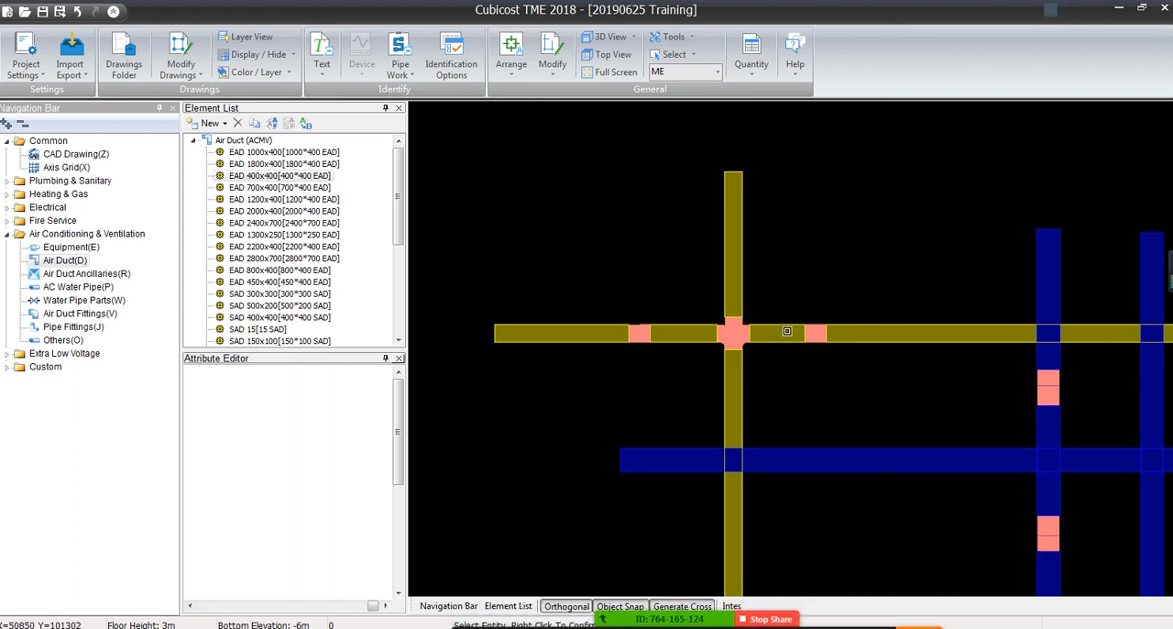
Set the start and end point elevations of both short EAD segments beside the cross fitting to Floor_Top_Elevation-1
left_click(787, 332)
left_click(682, 332)
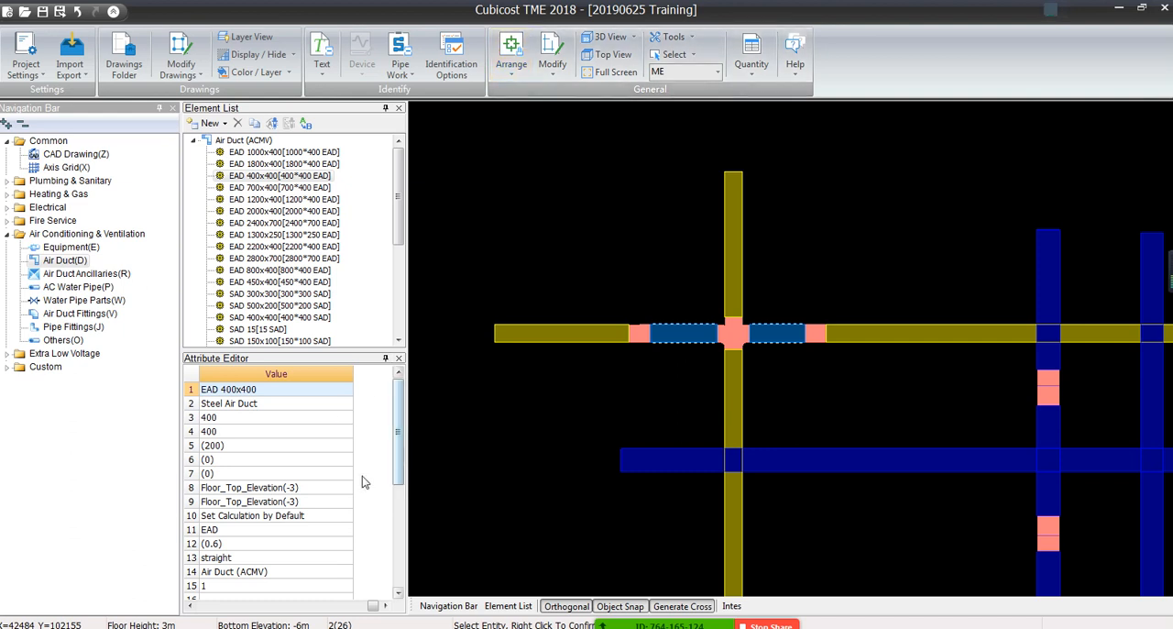
left_click(299, 488)
double_click(307, 488)
left_click(307, 488)
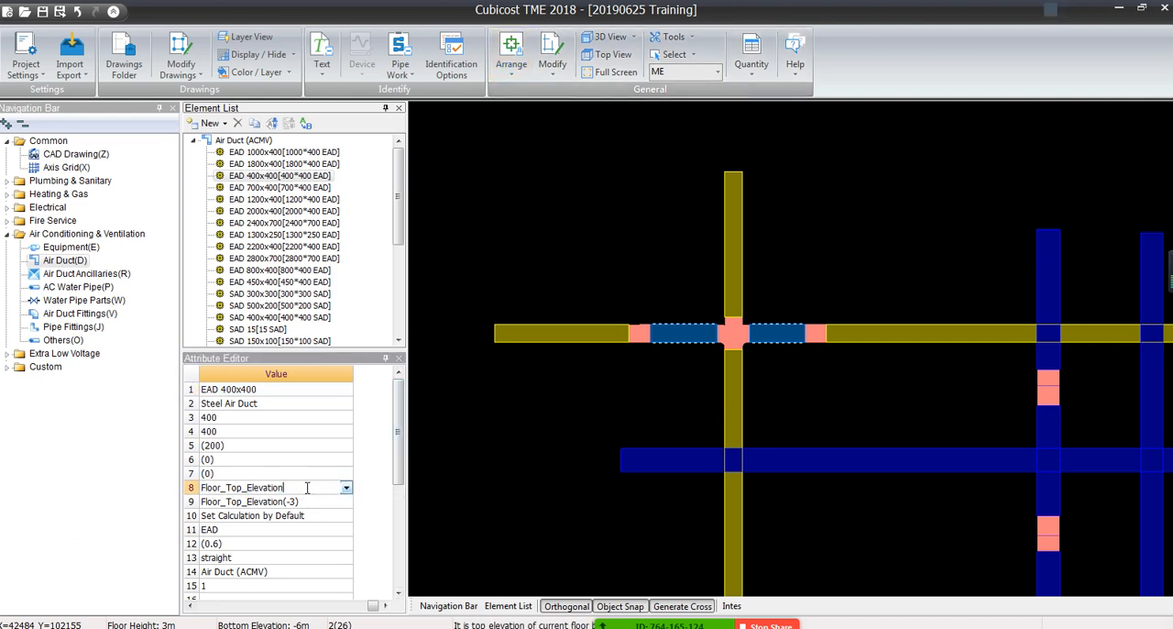
type("-1")
key("Return")
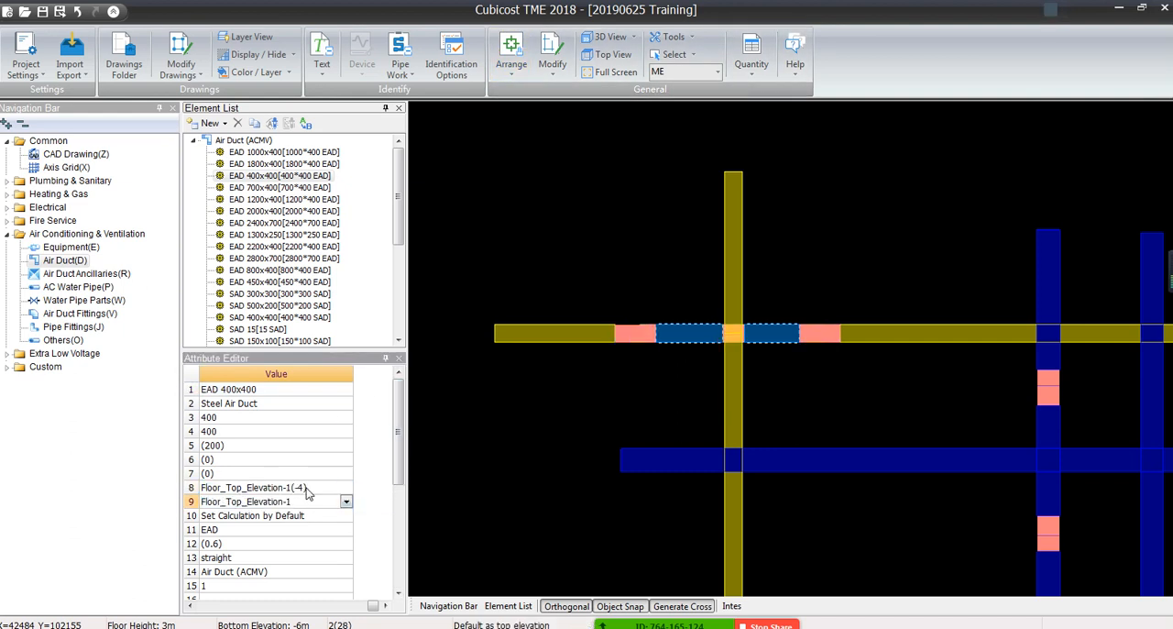
key("Return")
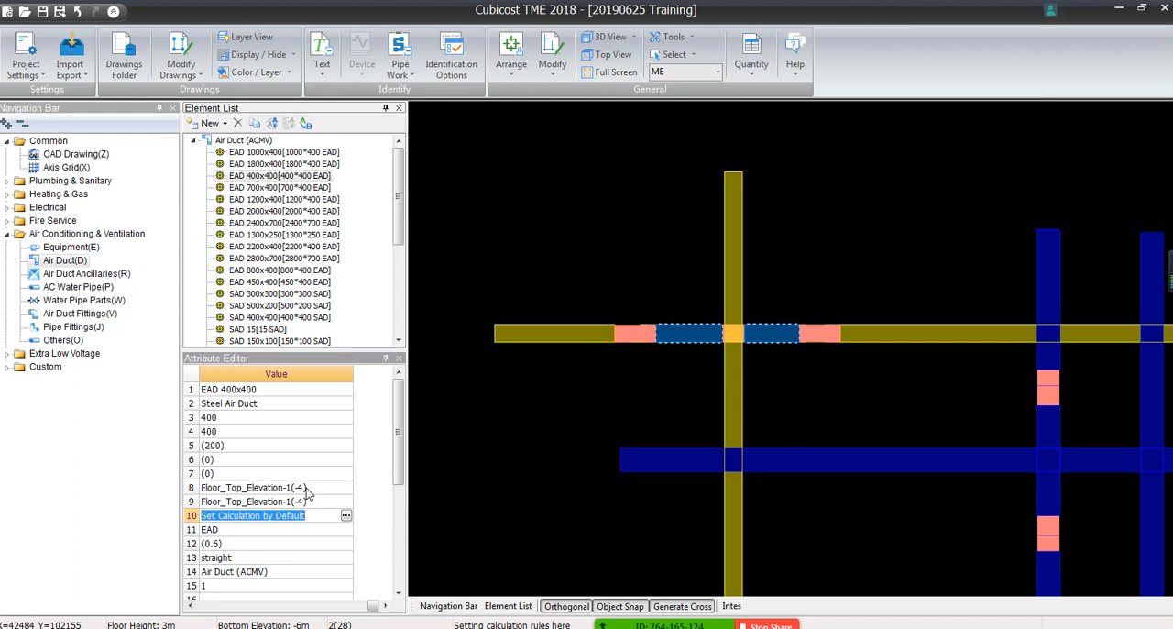
left_click(312, 434)
right_click(798, 369)
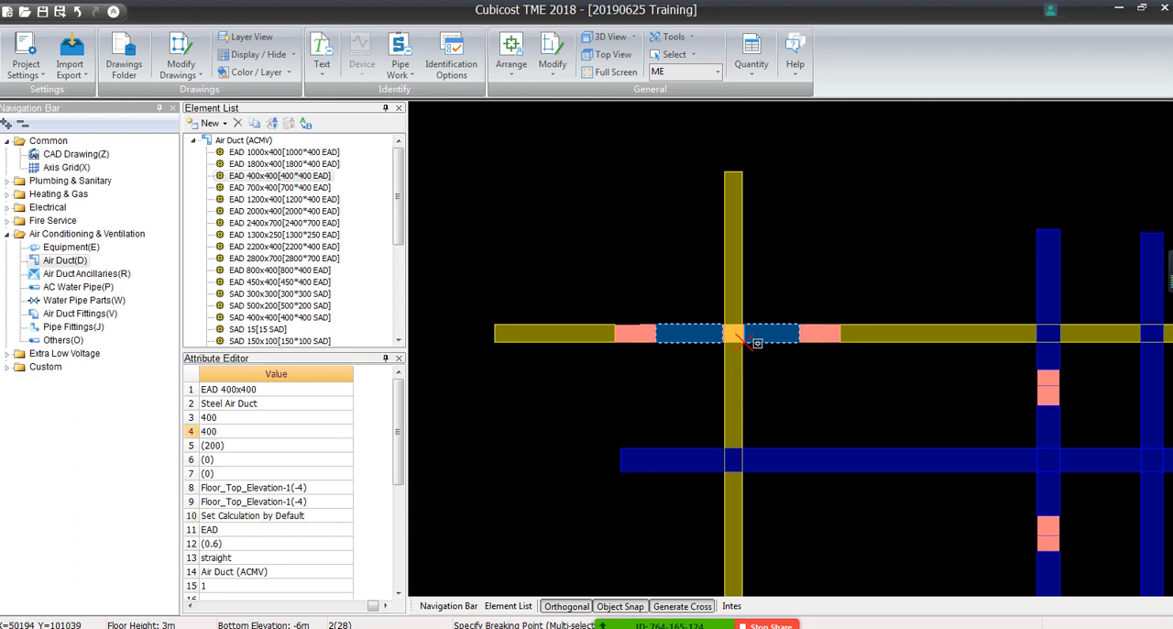
Try to merge the two lowered horizontal EAD 400x400 segments at the EAD crossing into one duct
left_click(547, 74)
left_click(564, 126)
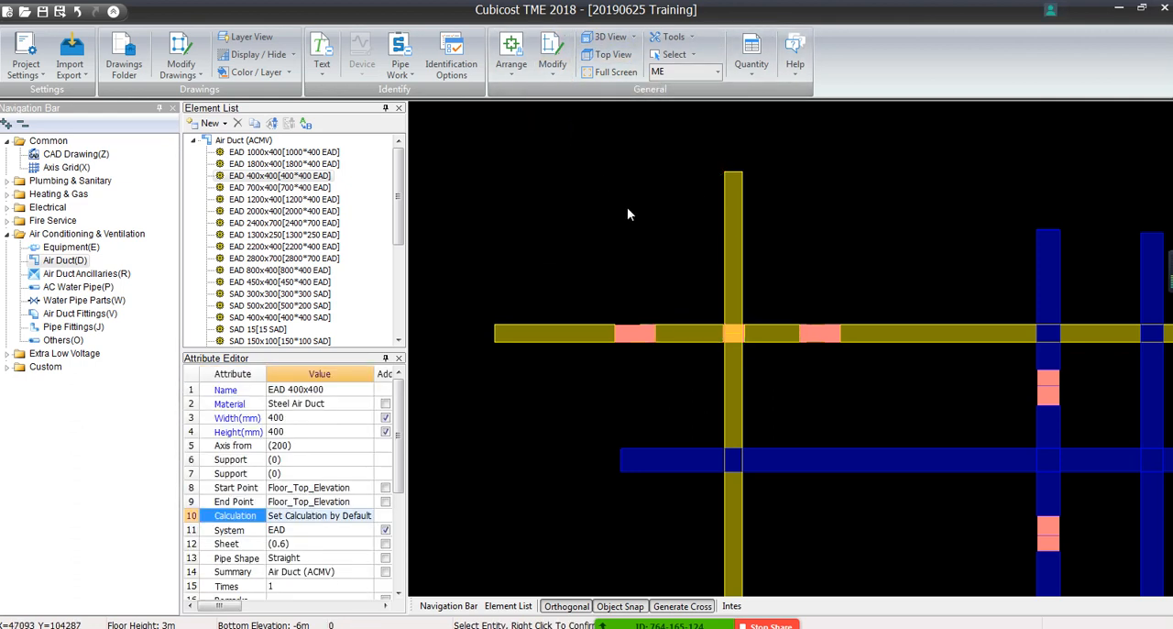
left_click(773, 334)
left_click(689, 333)
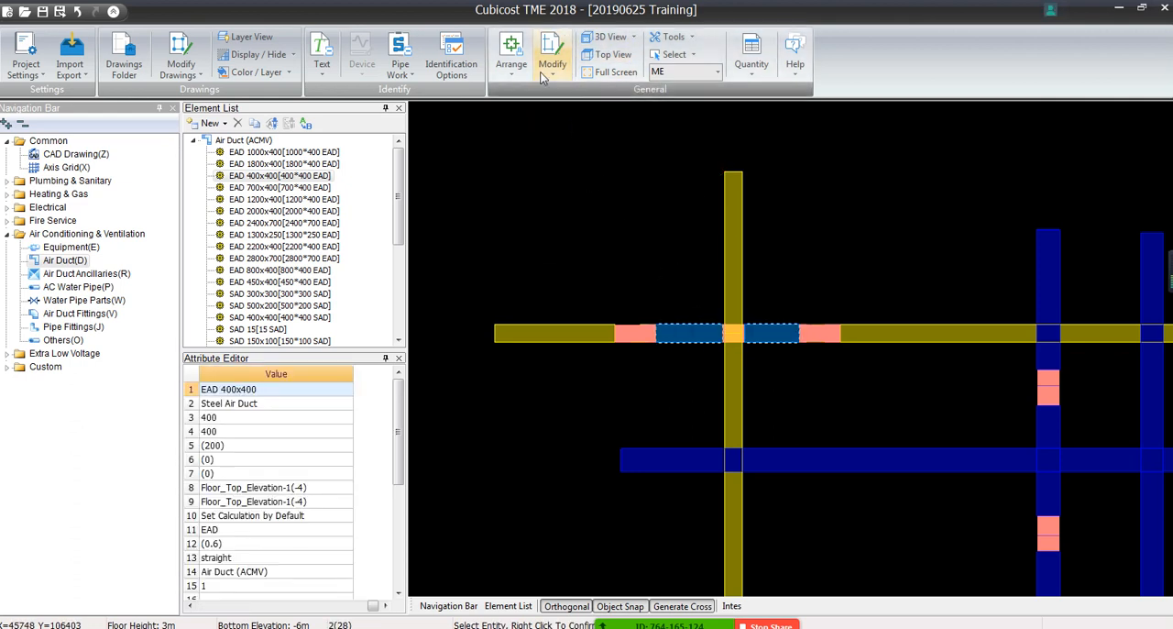
left_click(547, 73)
left_click(567, 124)
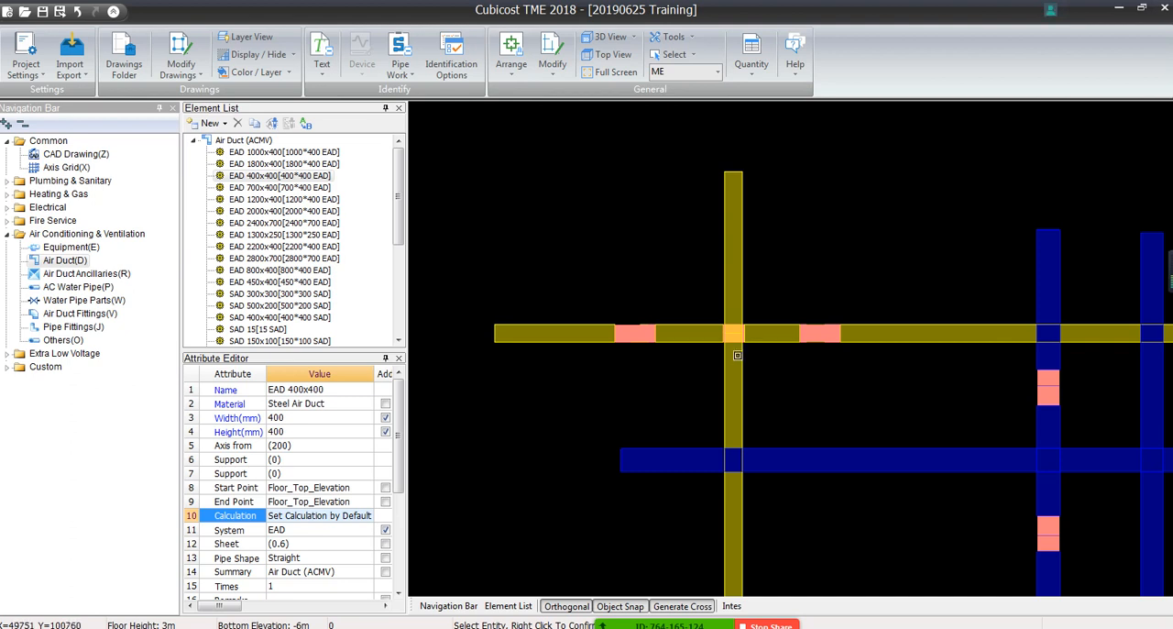
Merge the vertical EAD 400x400 duct segments above and below the EAD crossing
left_click(737, 374)
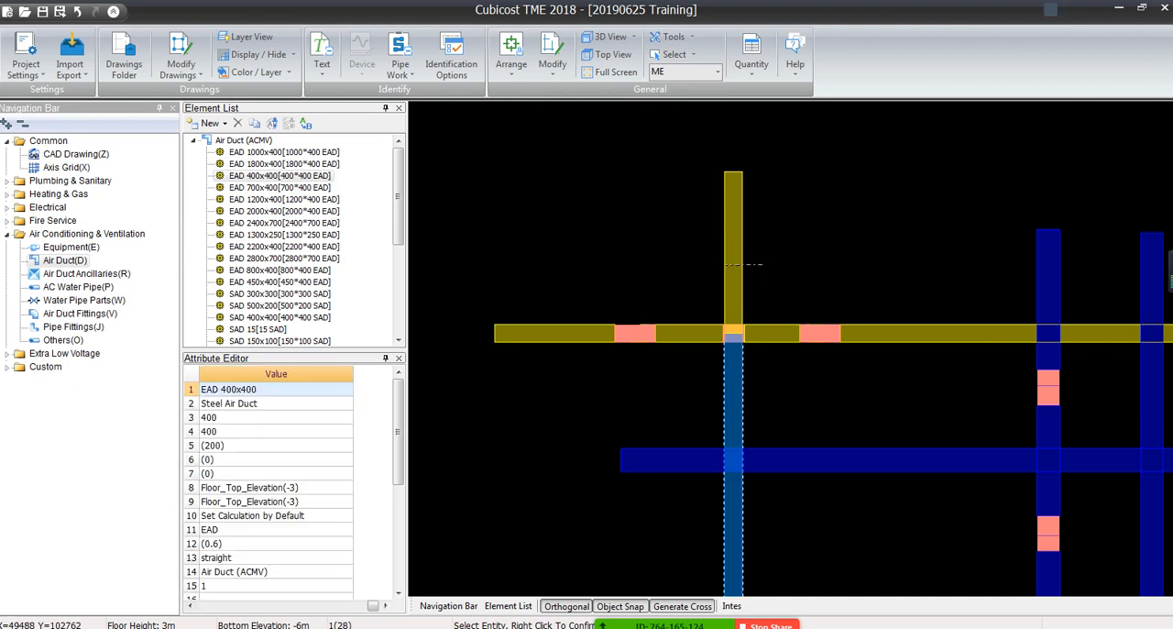
left_click(739, 265)
left_click(551, 62)
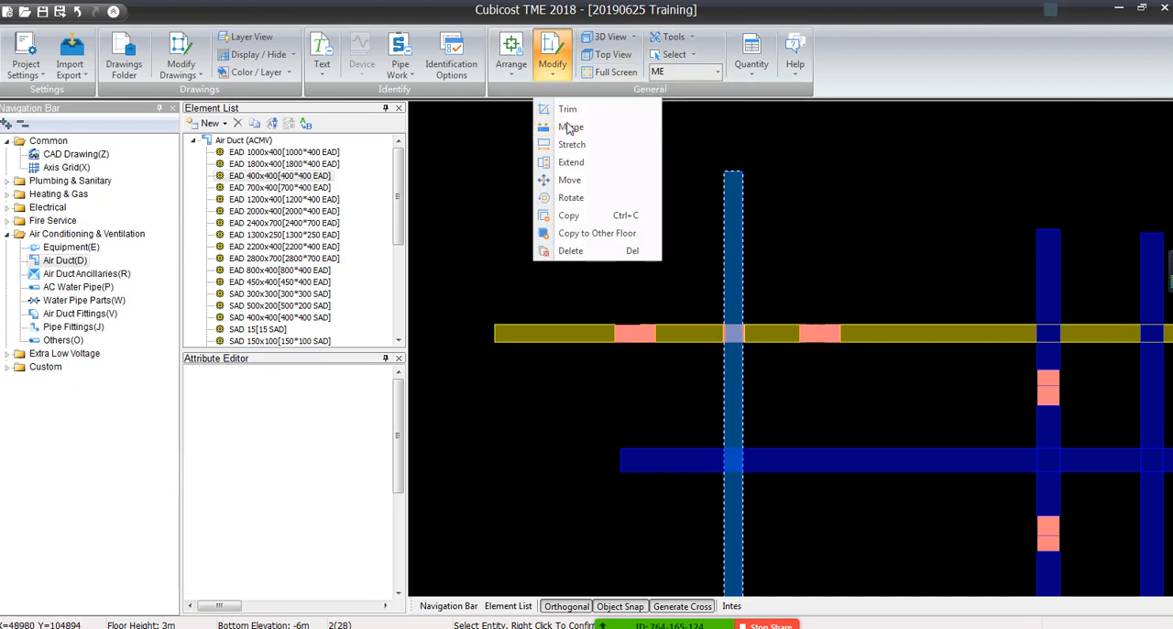
left_click(570, 126)
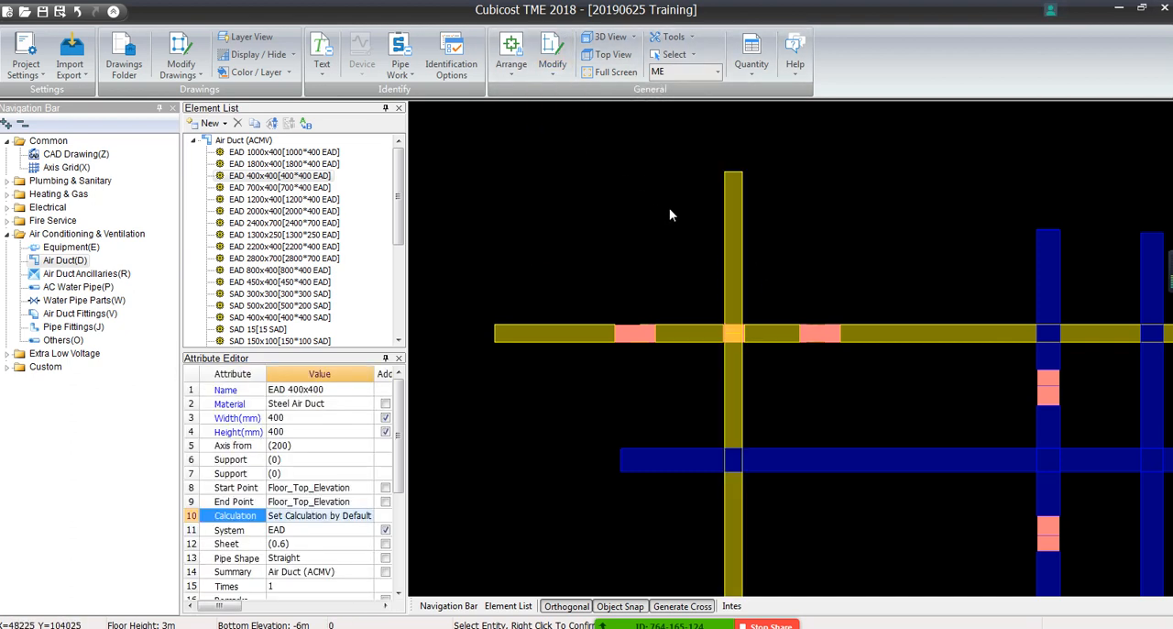
Examine in 3D how the lowered EAD duct passes beneath the vertical EAD duct, and return to the top view
left_click(633, 37)
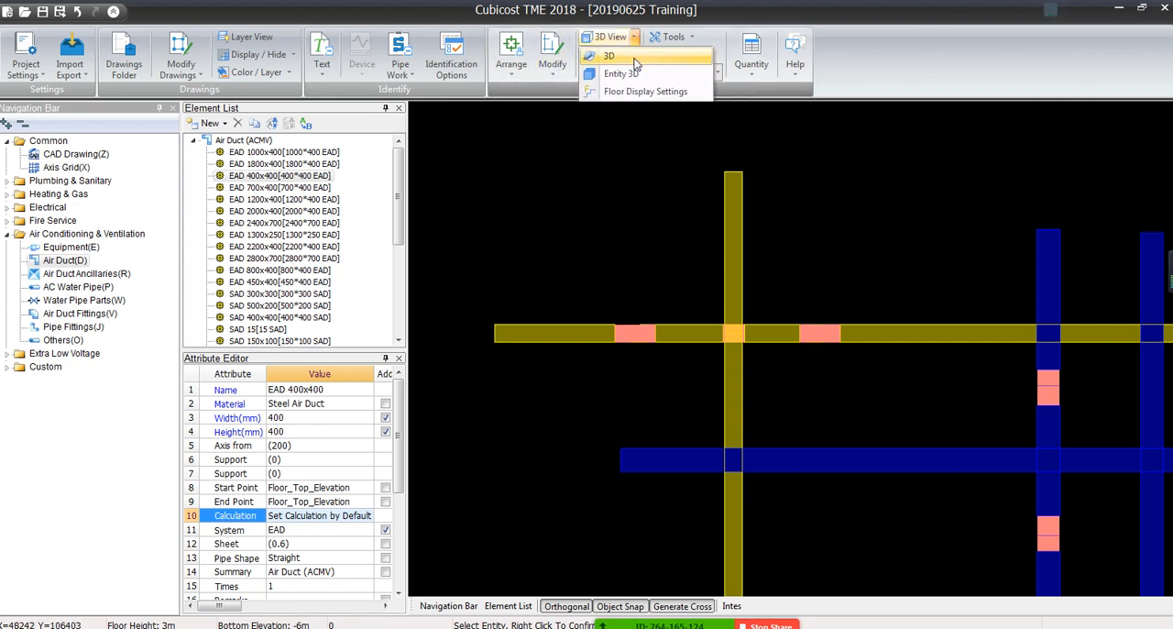
left_click(612, 56)
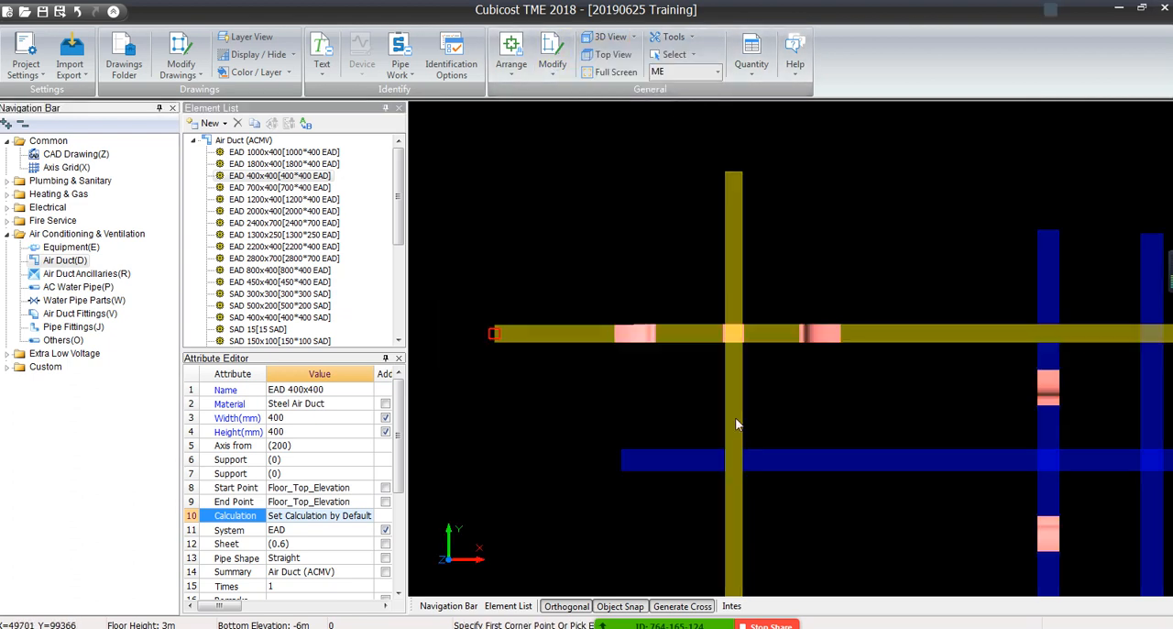
left_click_drag(684, 435, 540, 284)
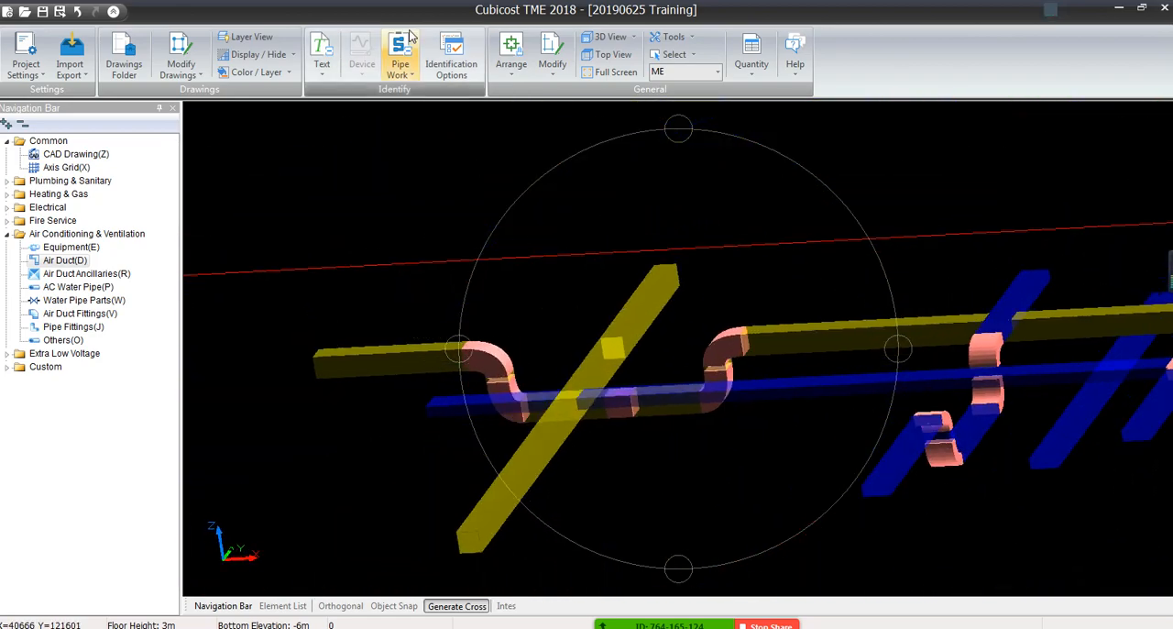
left_click(527, 77)
left_click(612, 55)
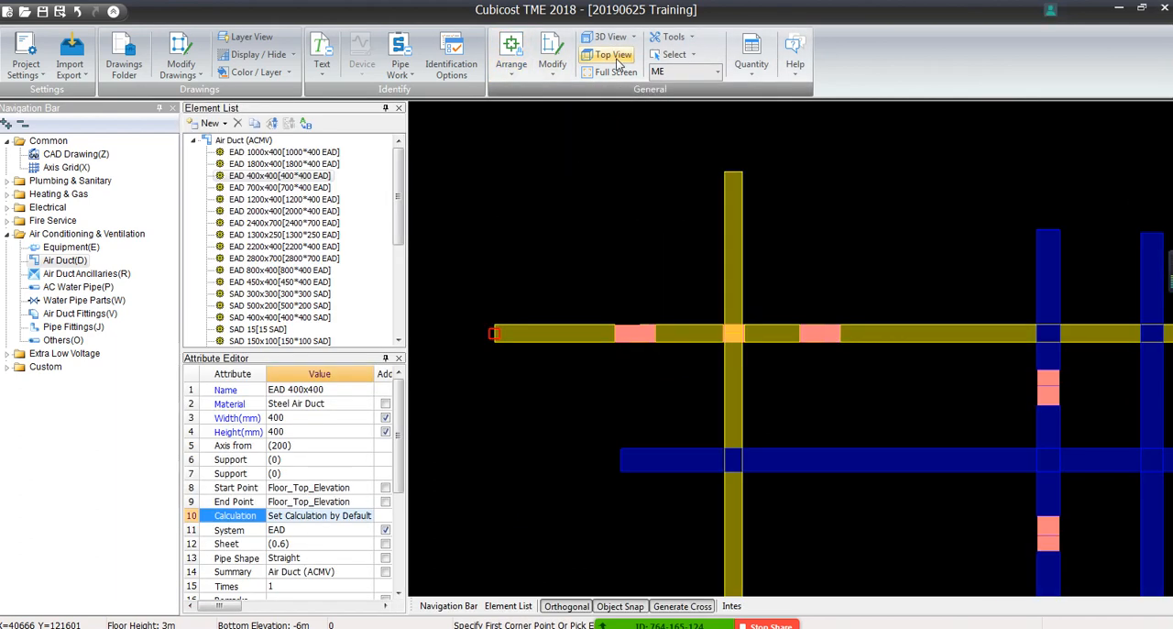
Delete all the demonstration EAD and SAD ducts and fittings in the empty area above the floor plan
scroll(619, 243, "down", 5)
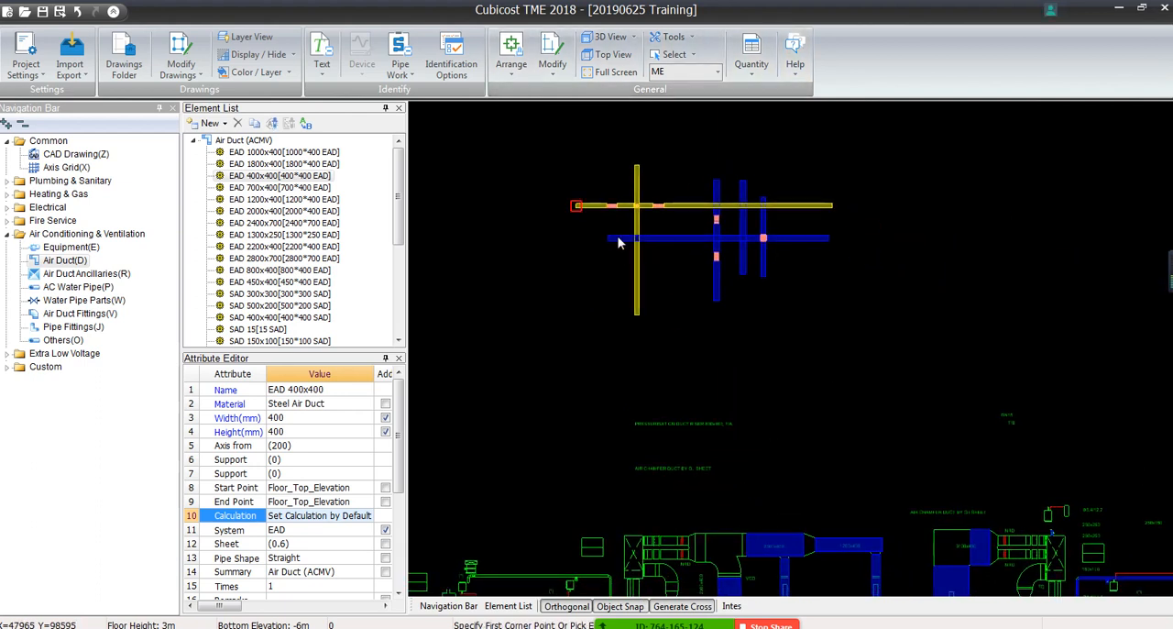
left_click(531, 131)
left_click(847, 370)
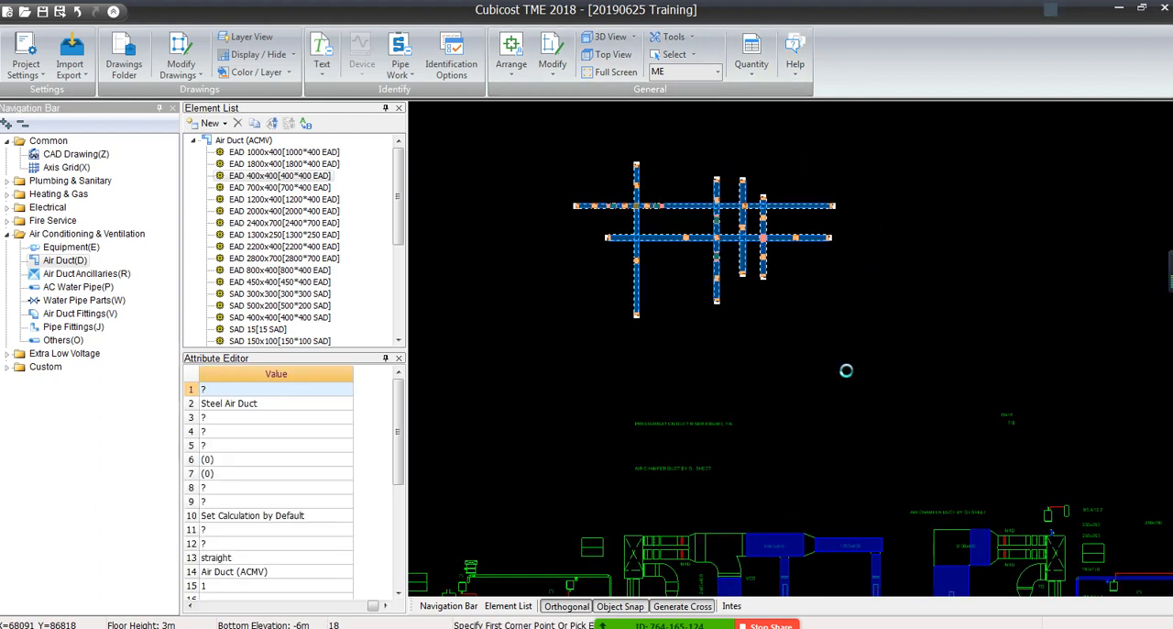
key("Delete")
key("Return")
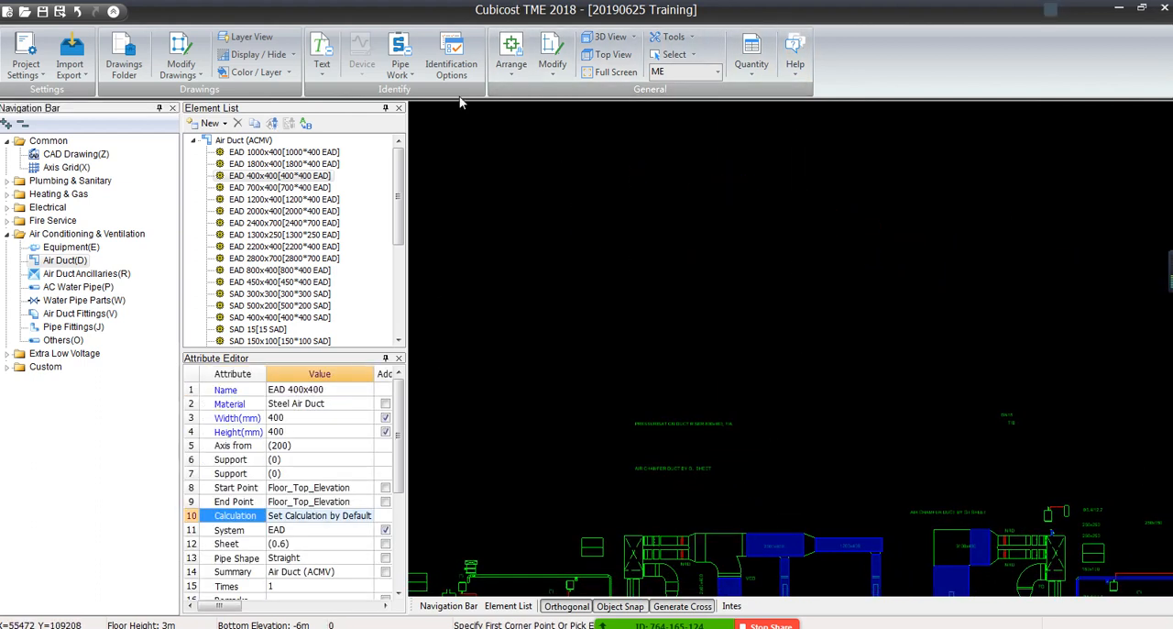
Enlarge the Attribute Editor and widen its Attribute column to show the full attribute names of EAD 400x400
scroll(806, 554, "down", 1)
middle_click_drag(815, 561, 790, 236)
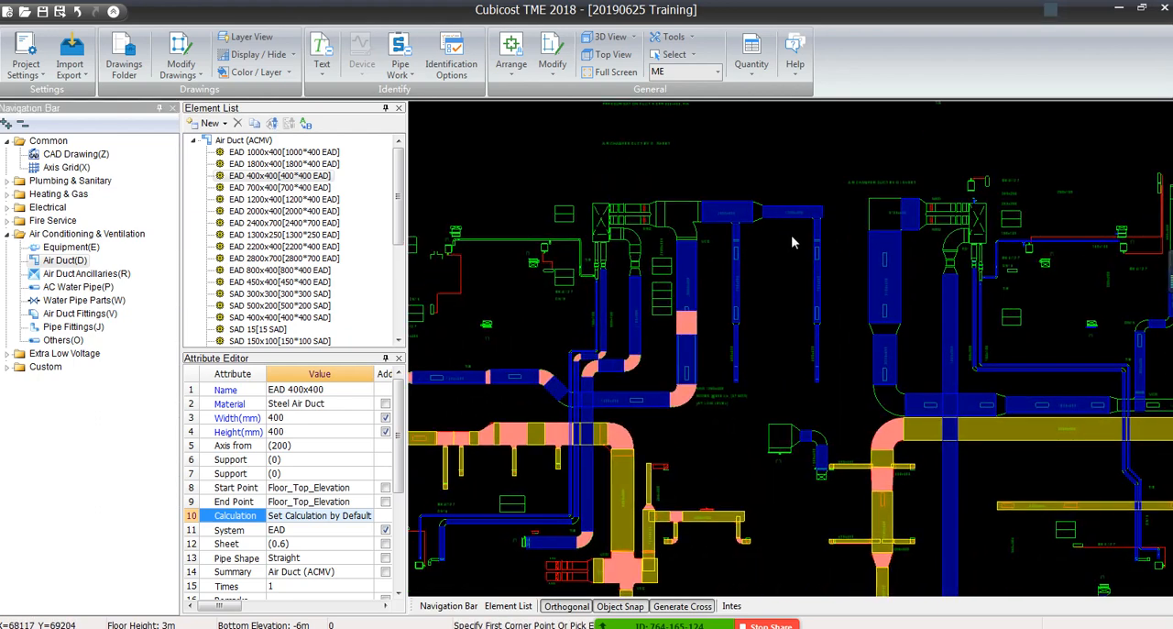
middle_click_drag(636, 392, 695, 288)
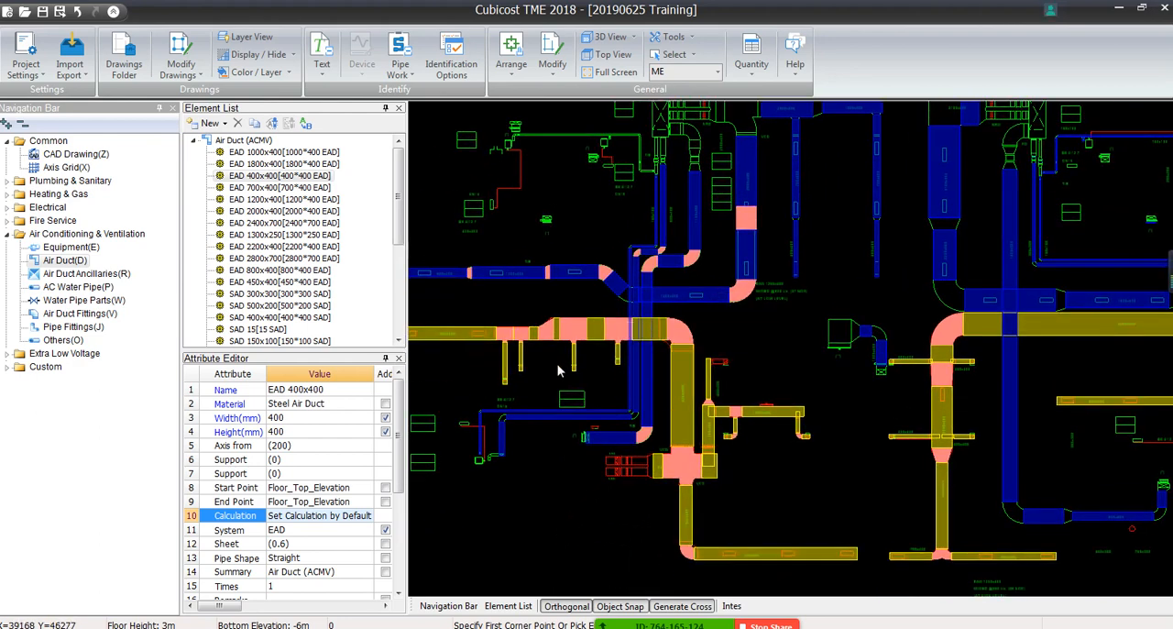
middle_click_drag(557, 369, 671, 360)
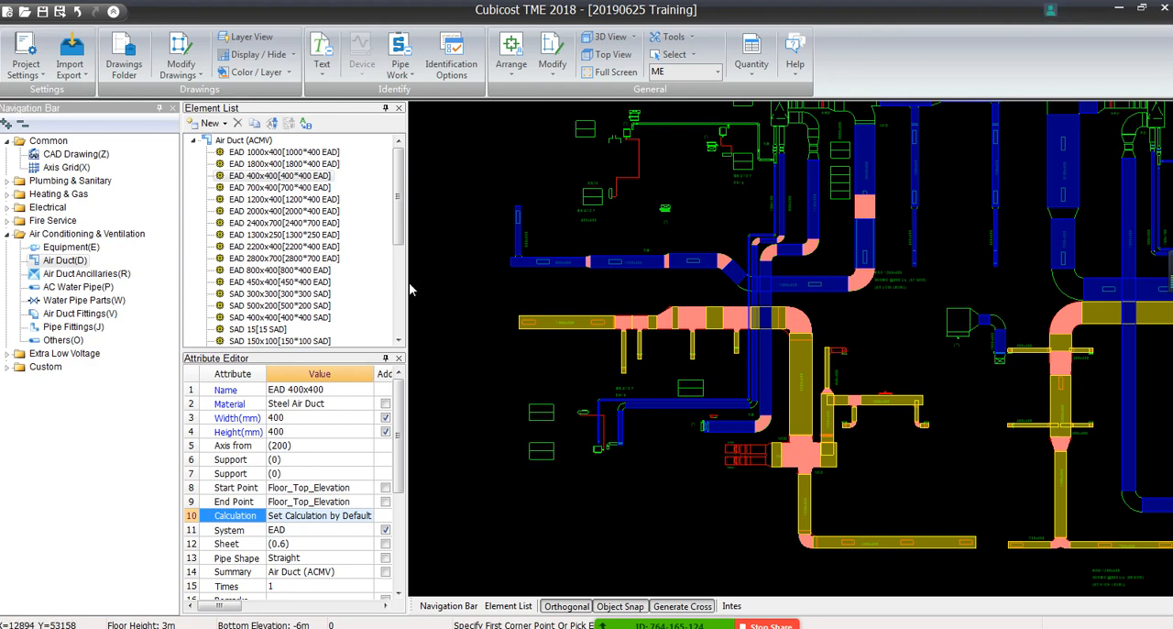
left_click_drag(408, 290, 492, 295)
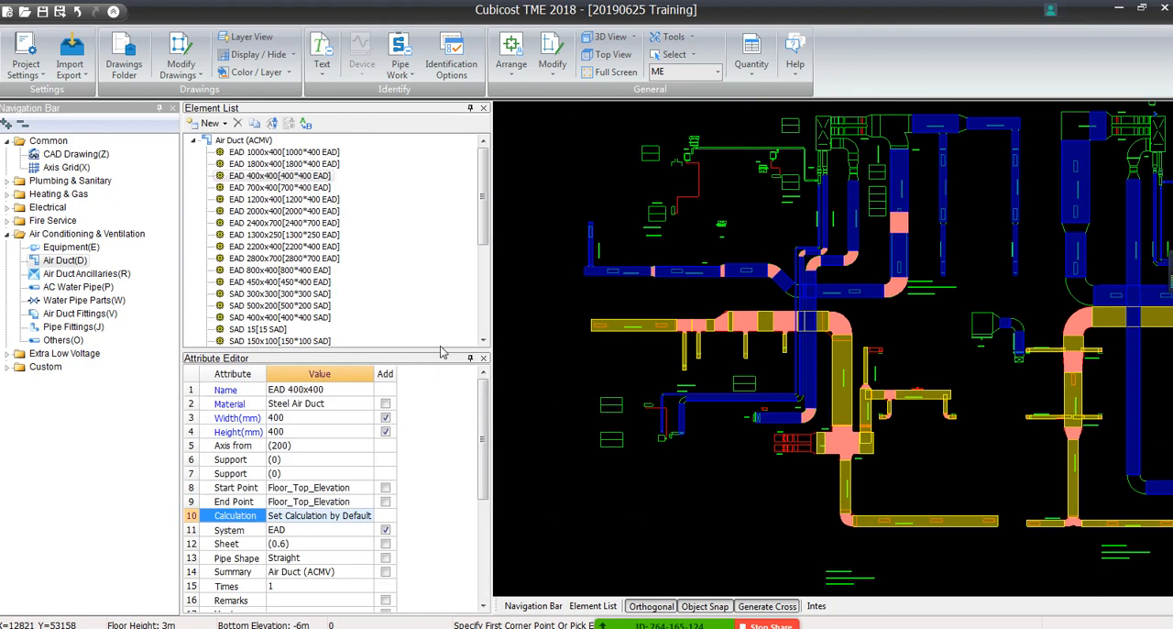
left_click_drag(440, 350, 440, 235)
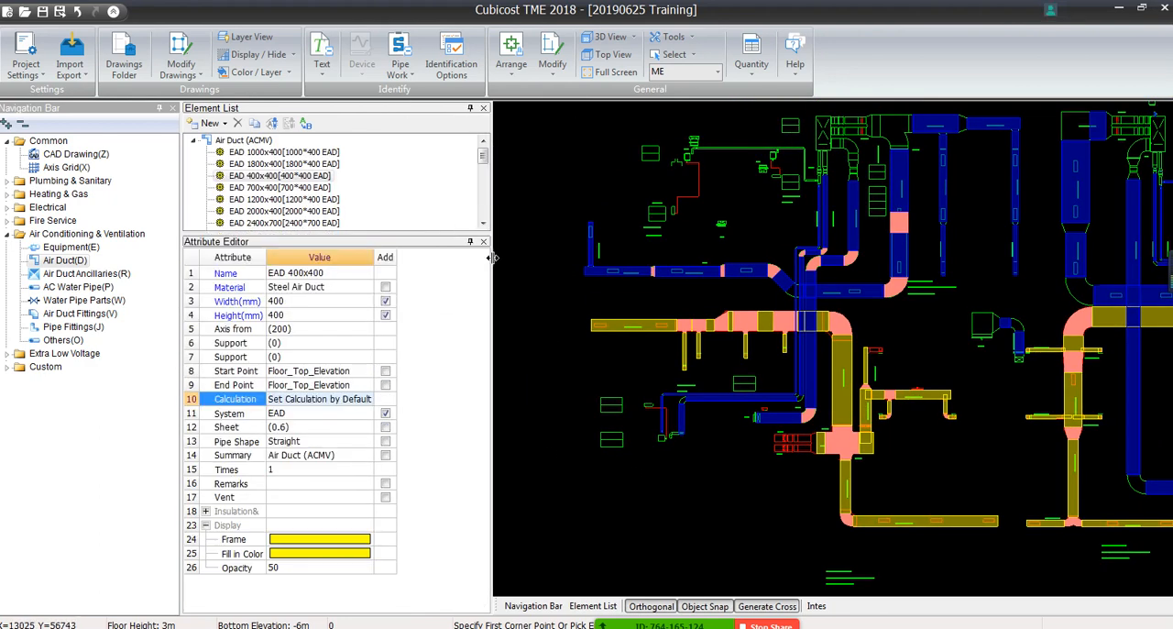
left_click_drag(595, 258, 599, 257)
left_click_drag(265, 257, 342, 254)
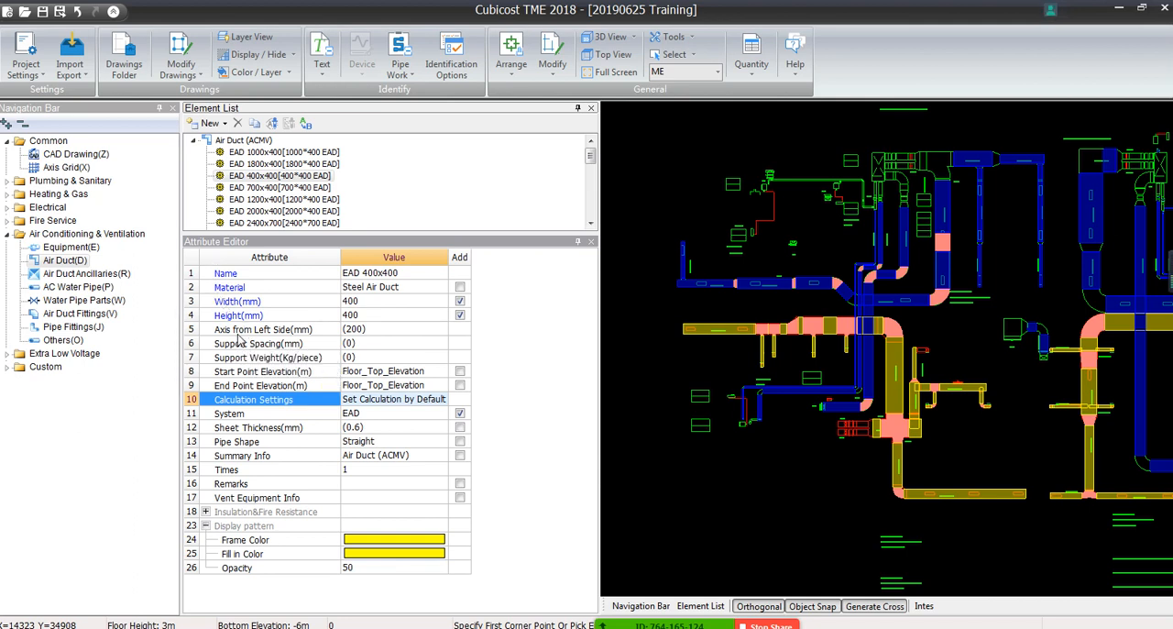
Set both the width and the height of the EAD 400x400 duct element to 500 mm
left_click(349, 273)
left_click(224, 285)
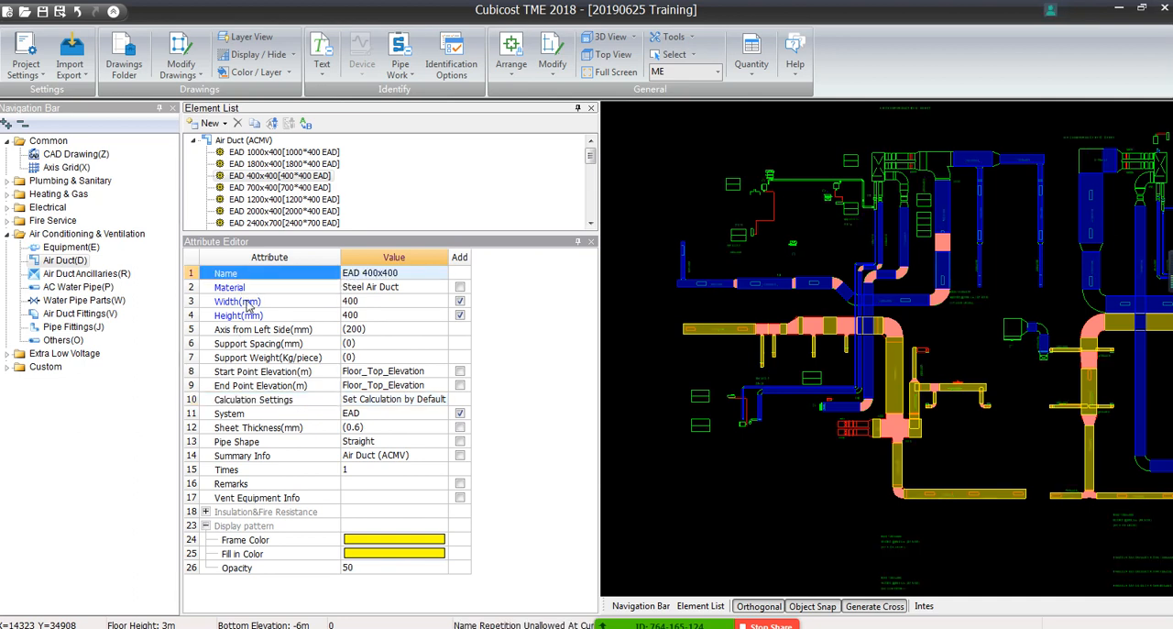
left_click(389, 286)
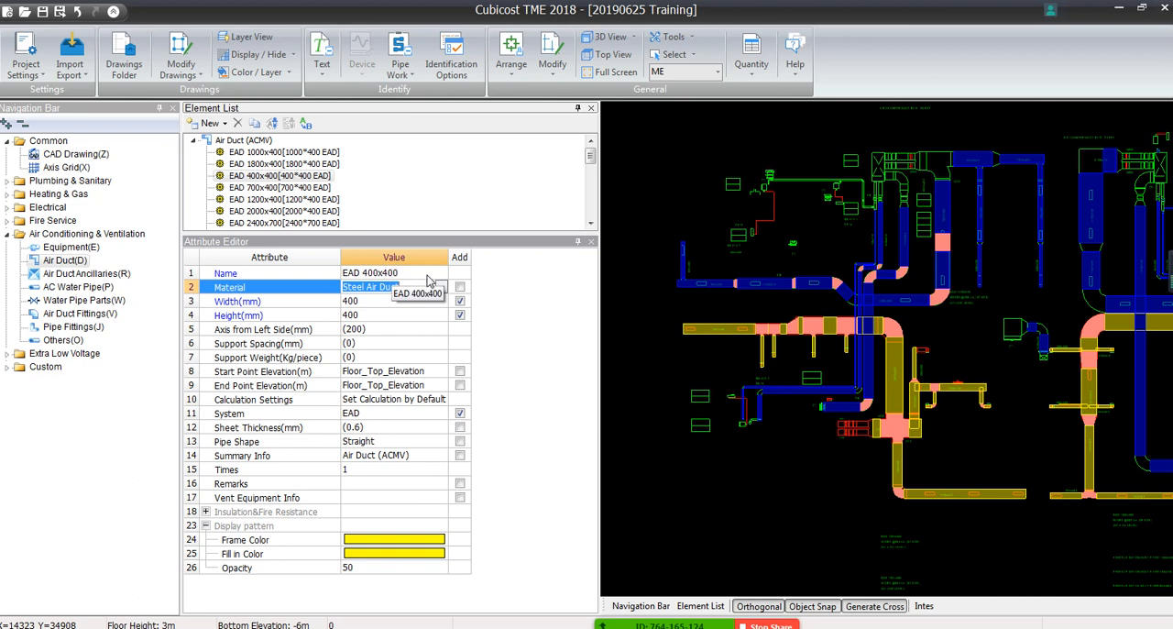
left_click(427, 274)
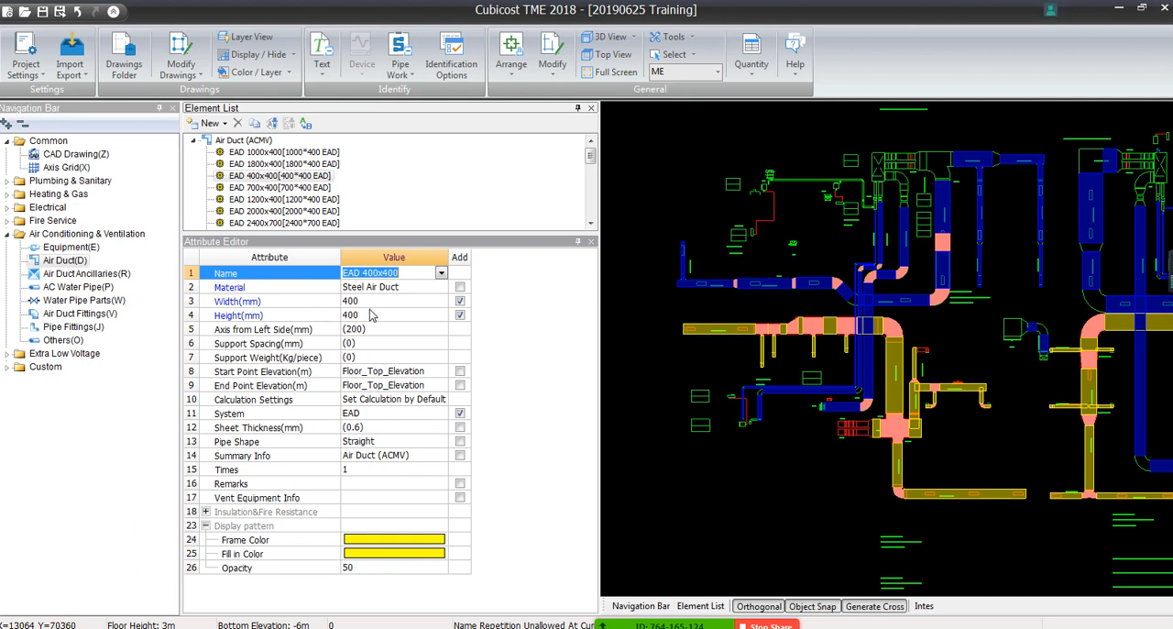
left_click(352, 300)
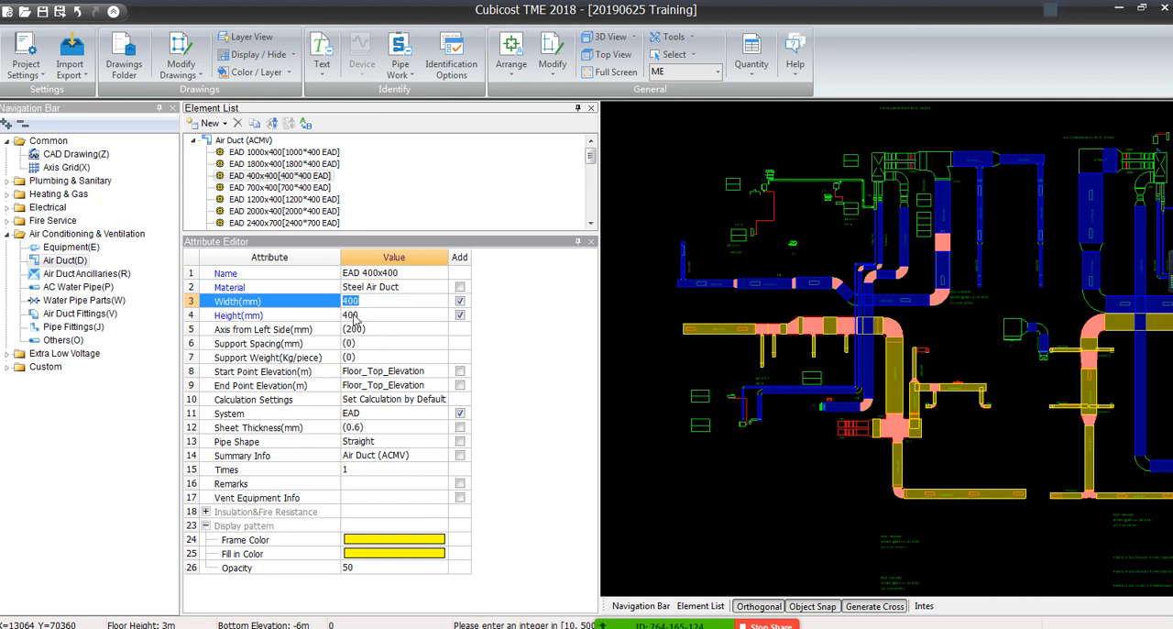
type("500")
key("Return")
type("500")
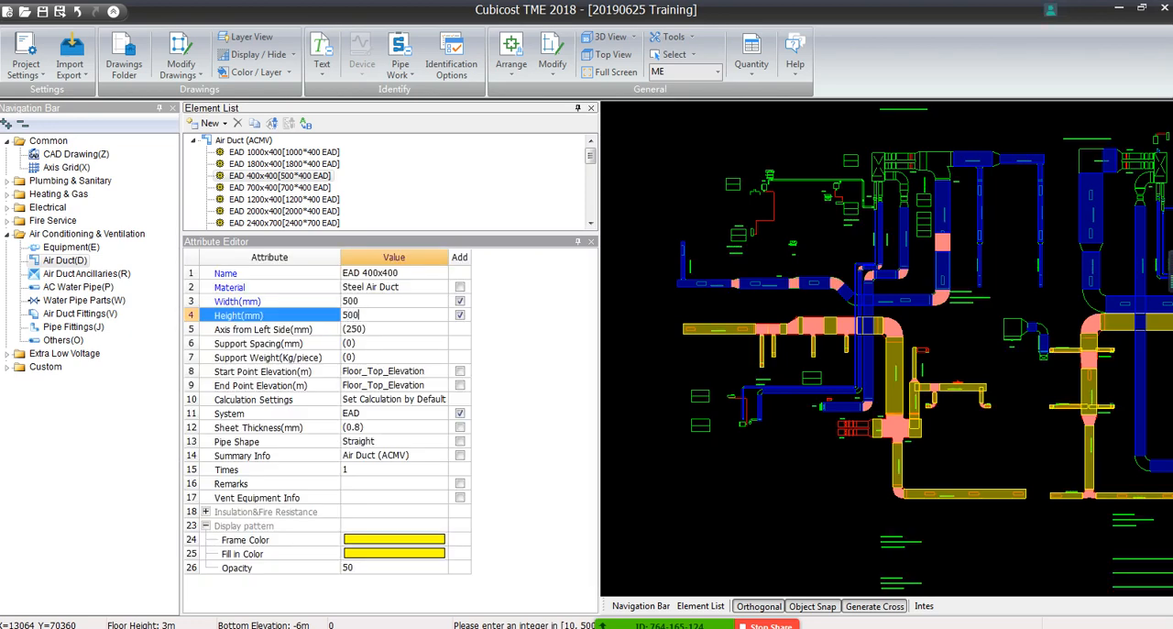
key("Return")
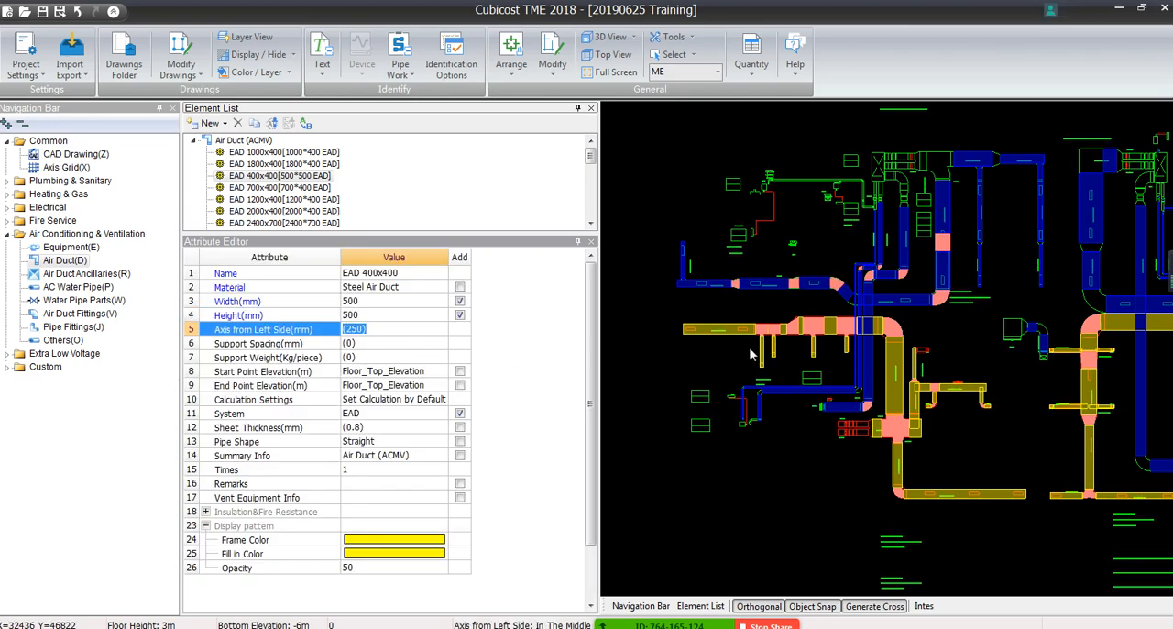
Restore the EAD 400x400 duct element's width and height to 400 mm
left_click(366, 302)
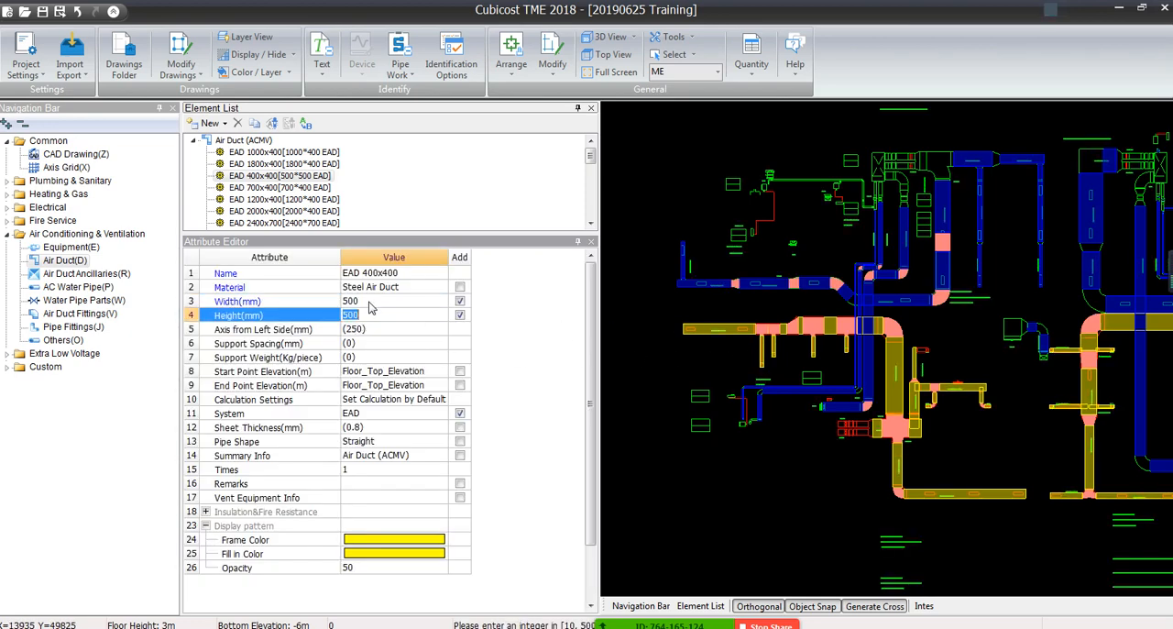
left_click(369, 301)
type("4")
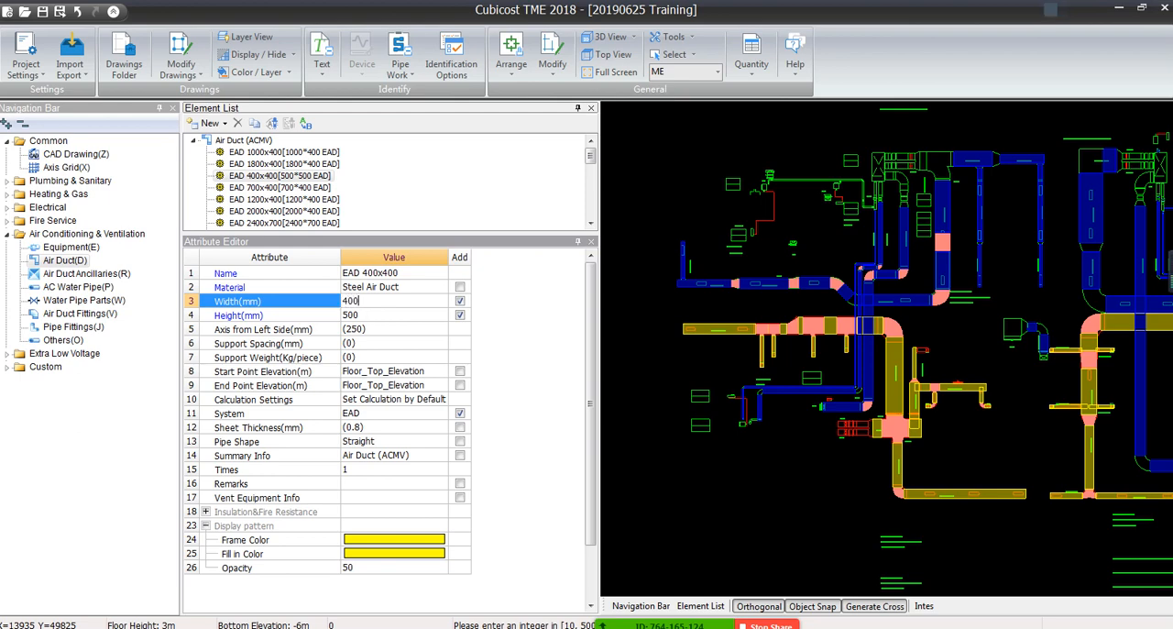
key("Return")
type("400")
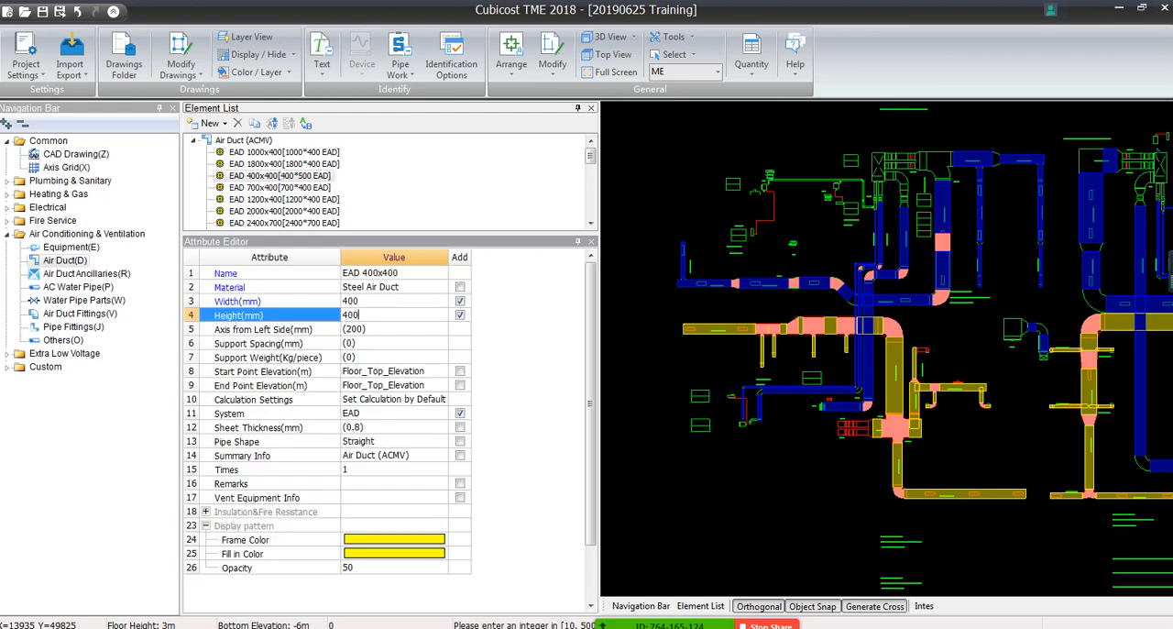
key("Return")
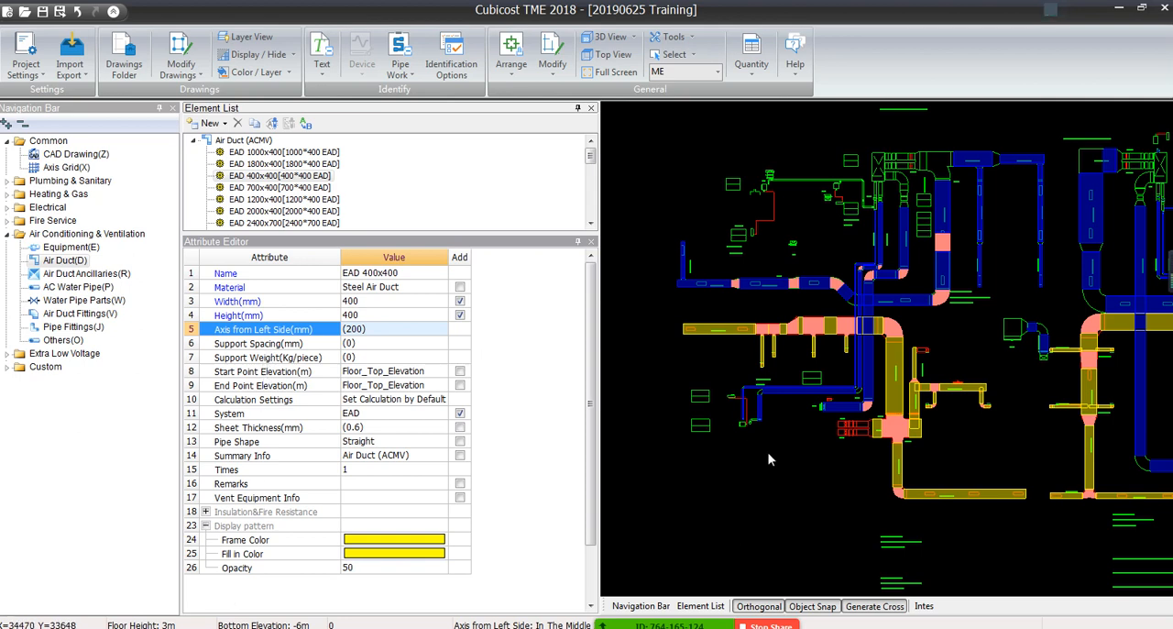
Change the frame color of the placed SAD 900x400 end segment beside the 500x300 branch to red
key("F3")
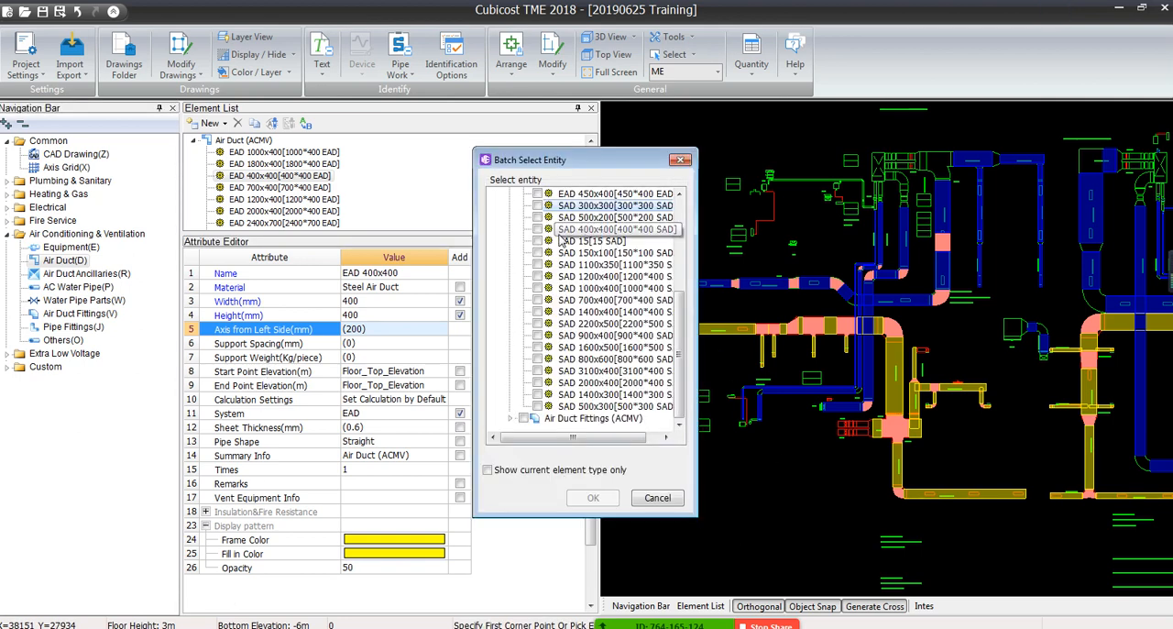
left_click(672, 163)
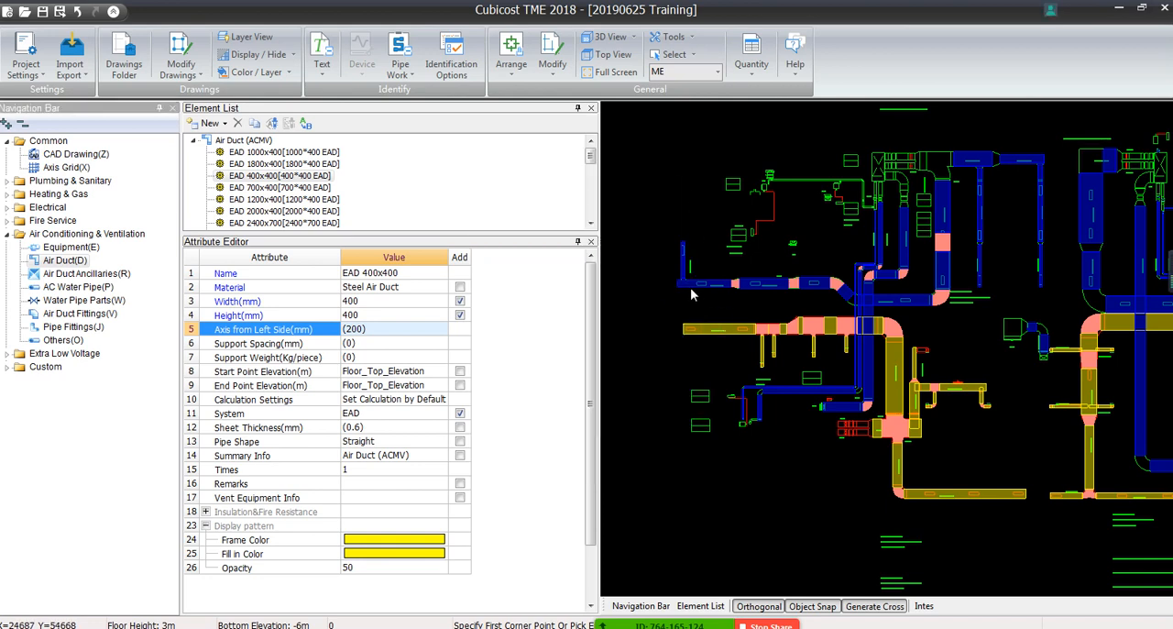
scroll(694, 305, "up", 4)
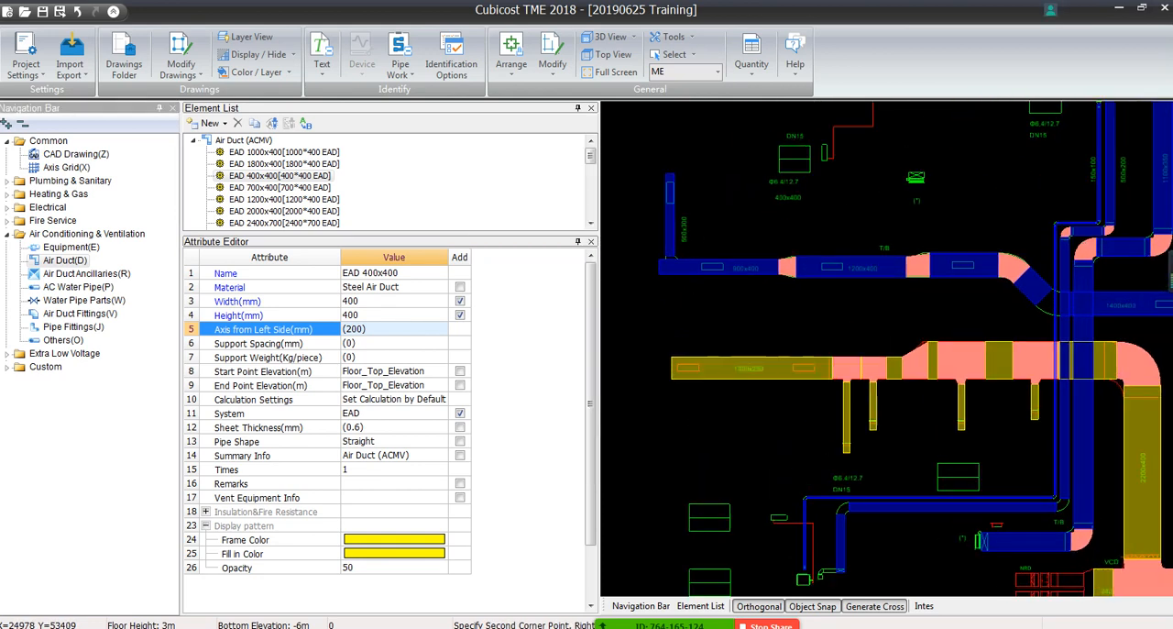
left_click(680, 266)
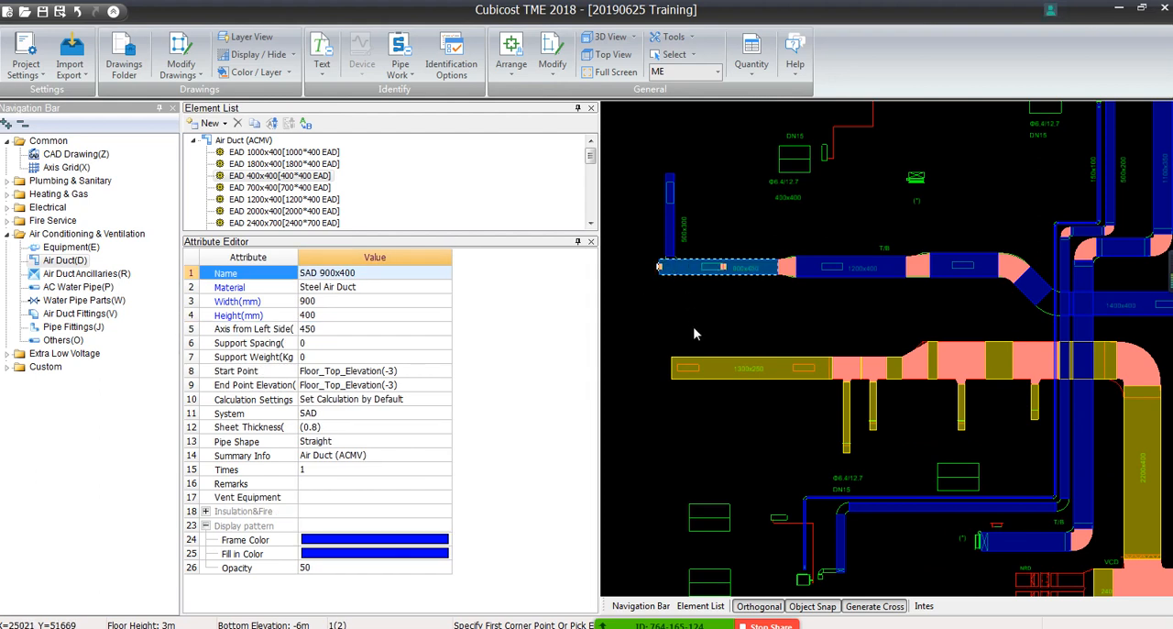
left_click(408, 540)
left_click(445, 540)
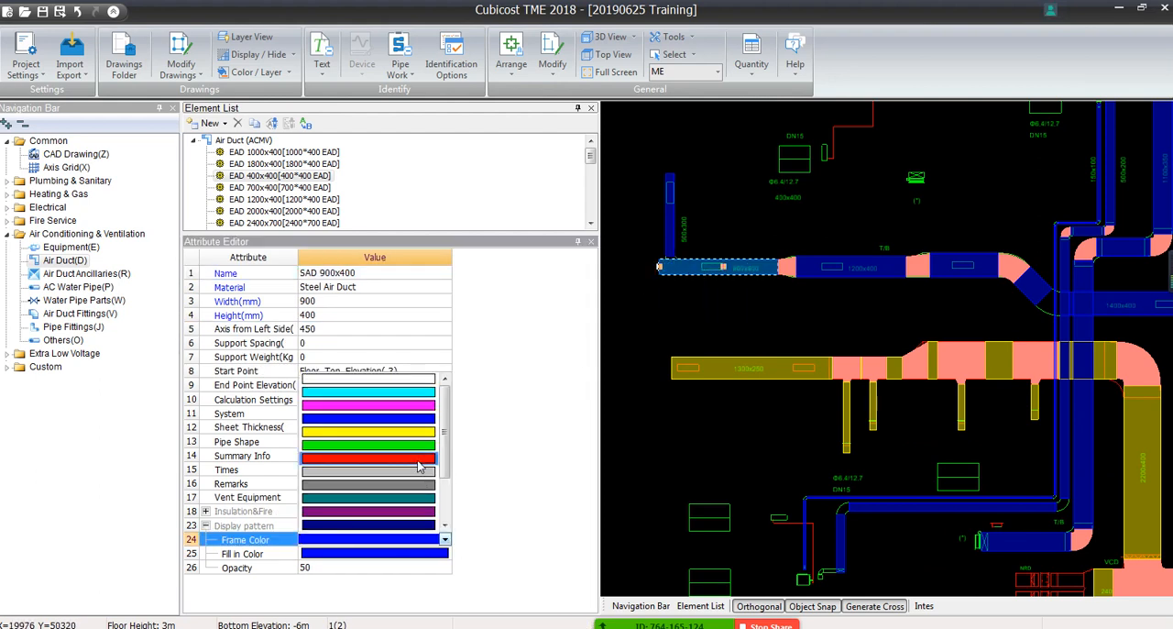
left_click(420, 465)
key("Escape")
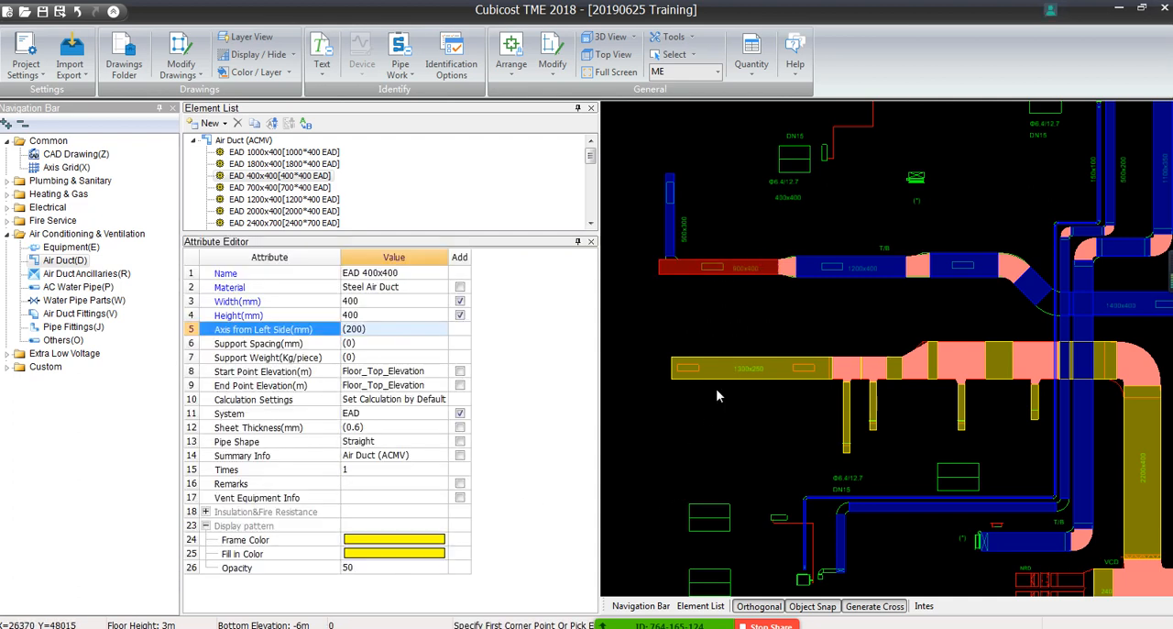
Set the width of the SAD 900x400 element in the Element List to 1800 mm
left_click(704, 266)
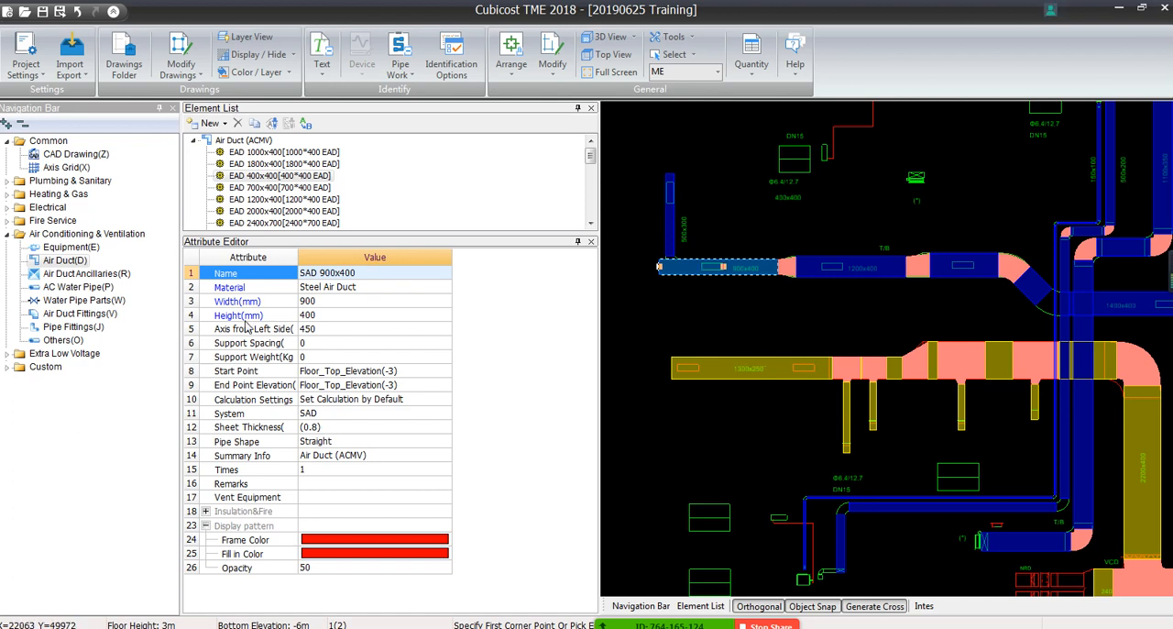
key("Escape")
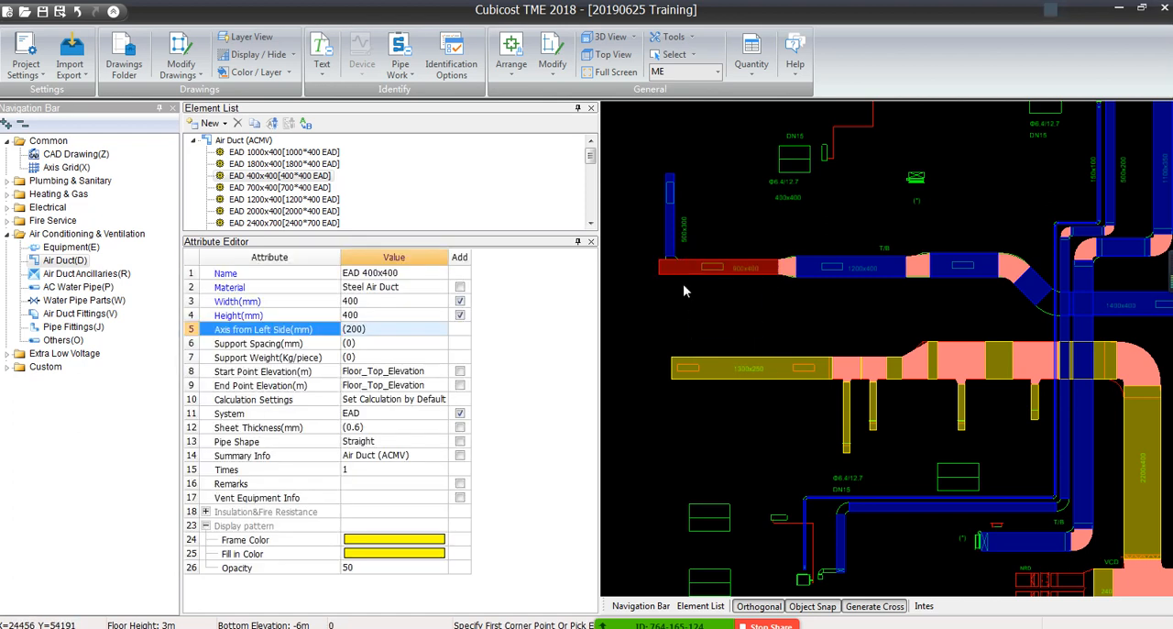
left_click(693, 266)
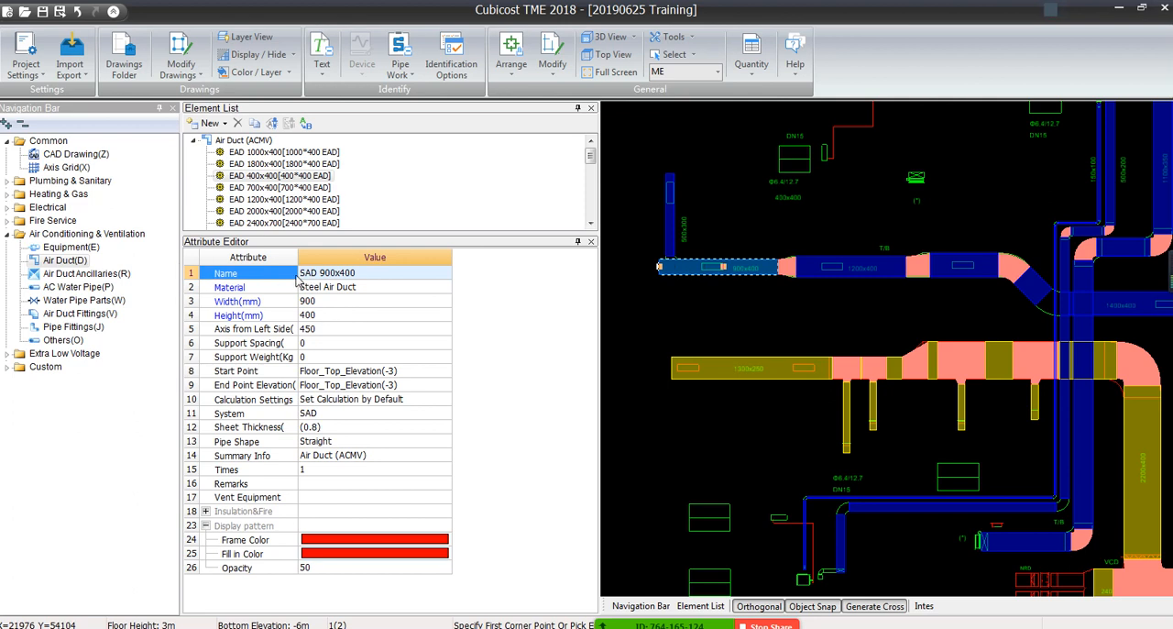
left_click_drag(335, 234, 319, 384)
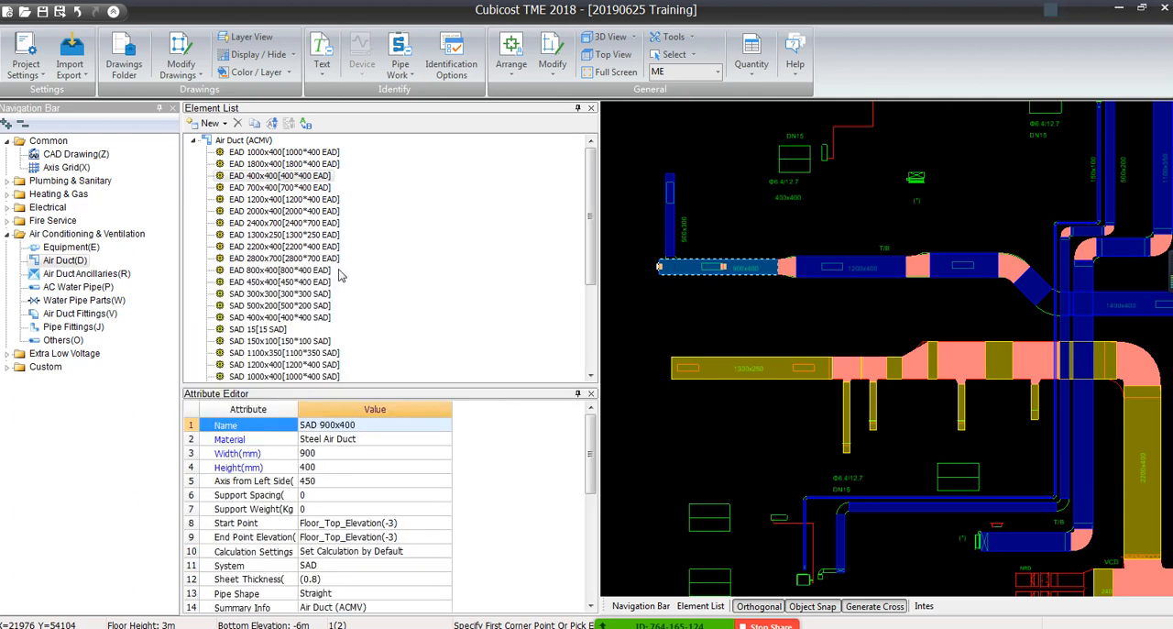
left_click(299, 353)
scroll(294, 329, "down", 4)
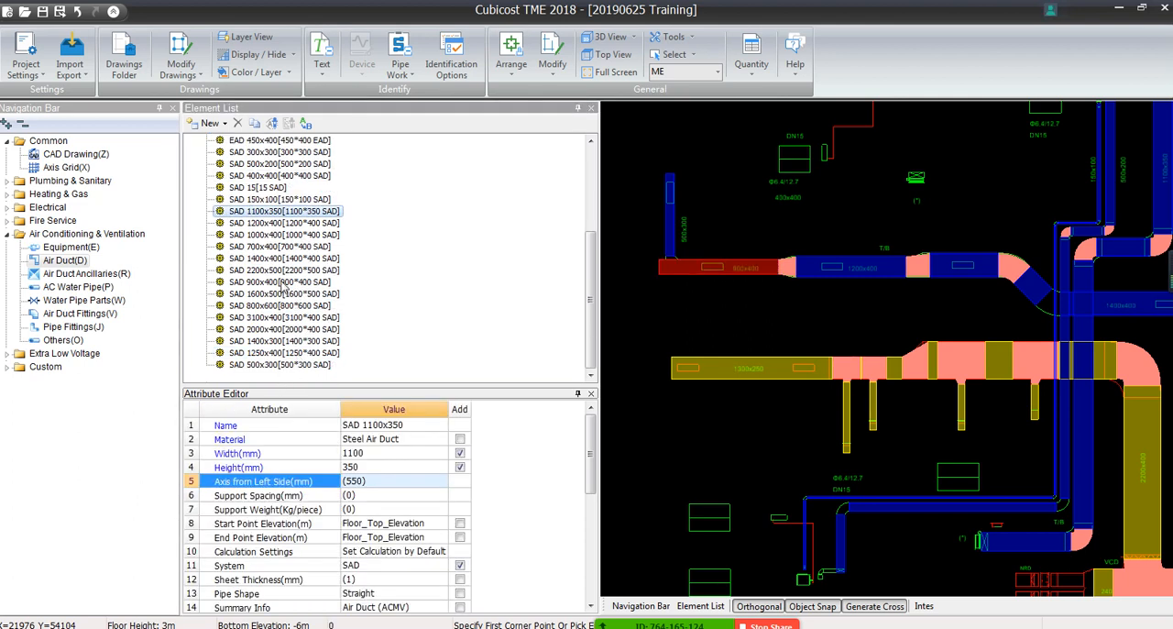
left_click(281, 282)
left_click(366, 453)
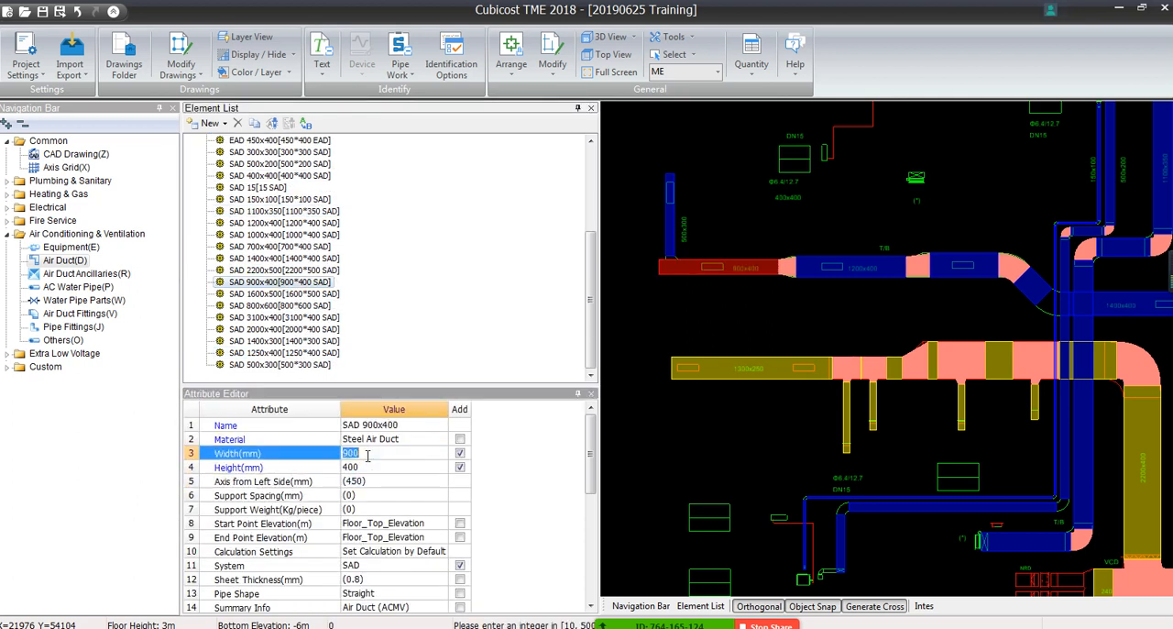
type("180")
key("Return")
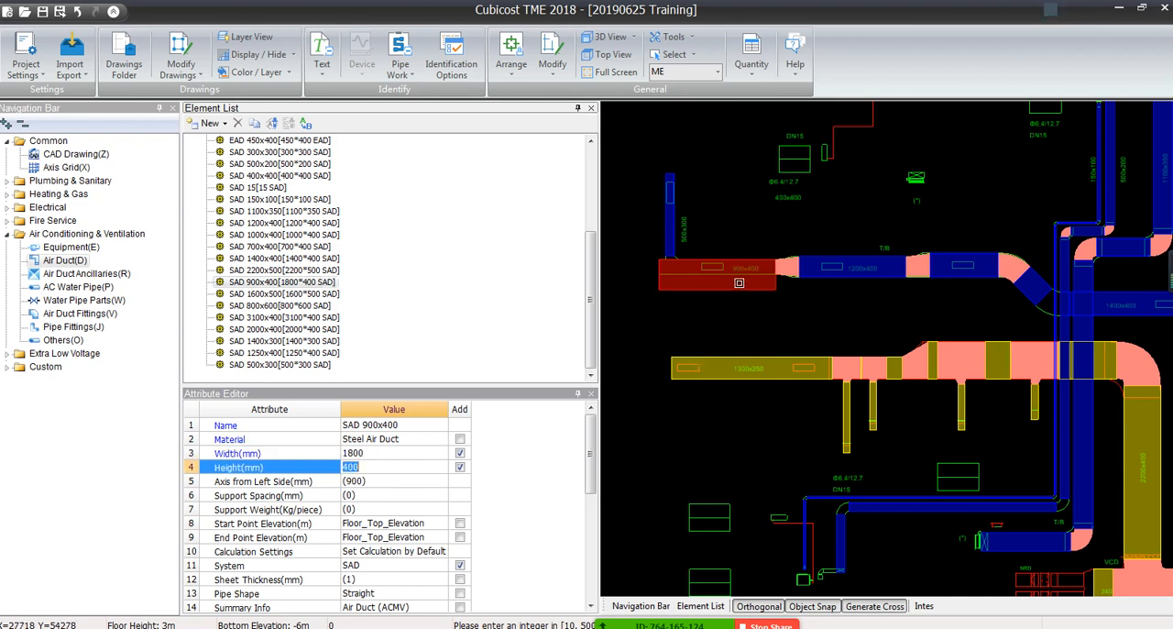
Check the placed SAD 900x400 segment's updated size in the drawing, and undo the width change
left_click(708, 271)
left_click(731, 309)
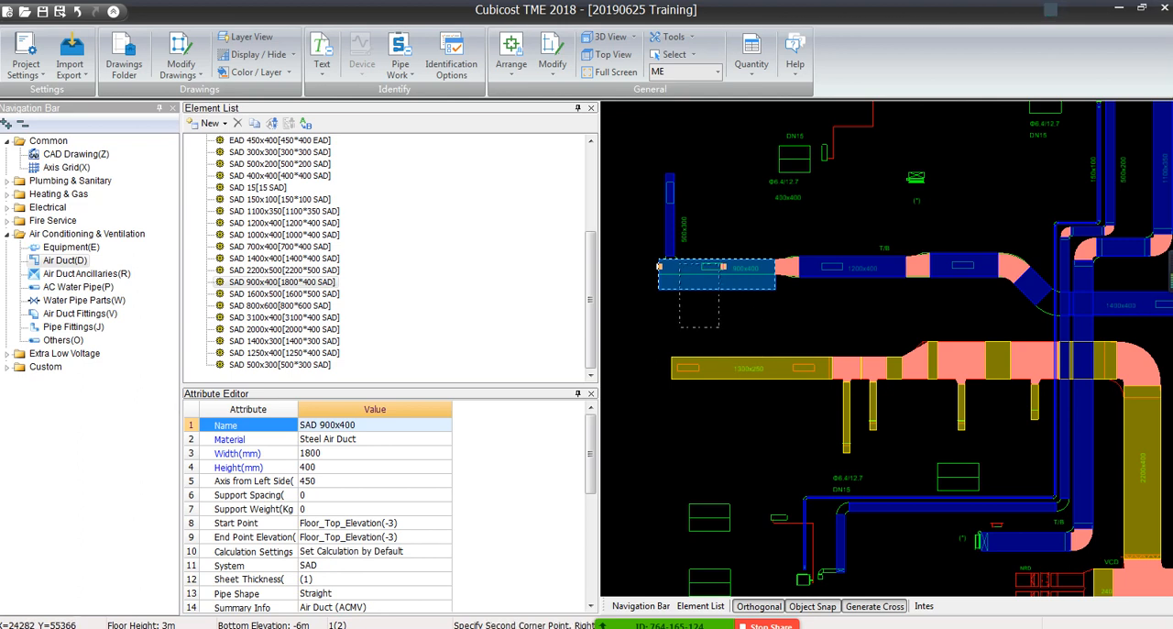
key("Escape")
mouse_move(692, 277)
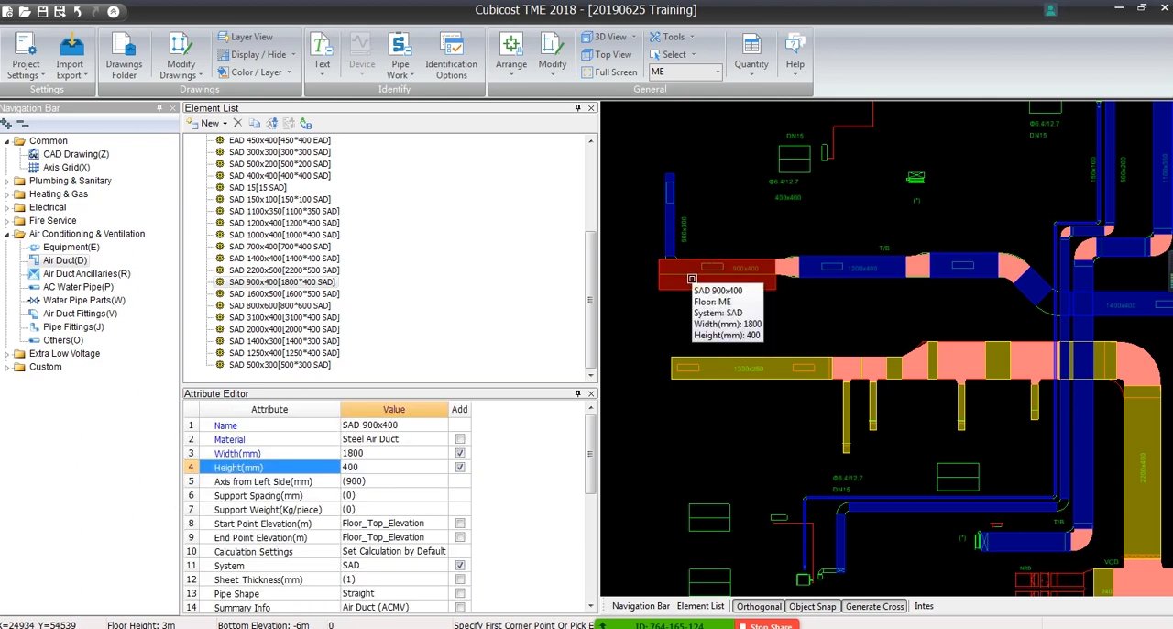
key("ctrl+z")
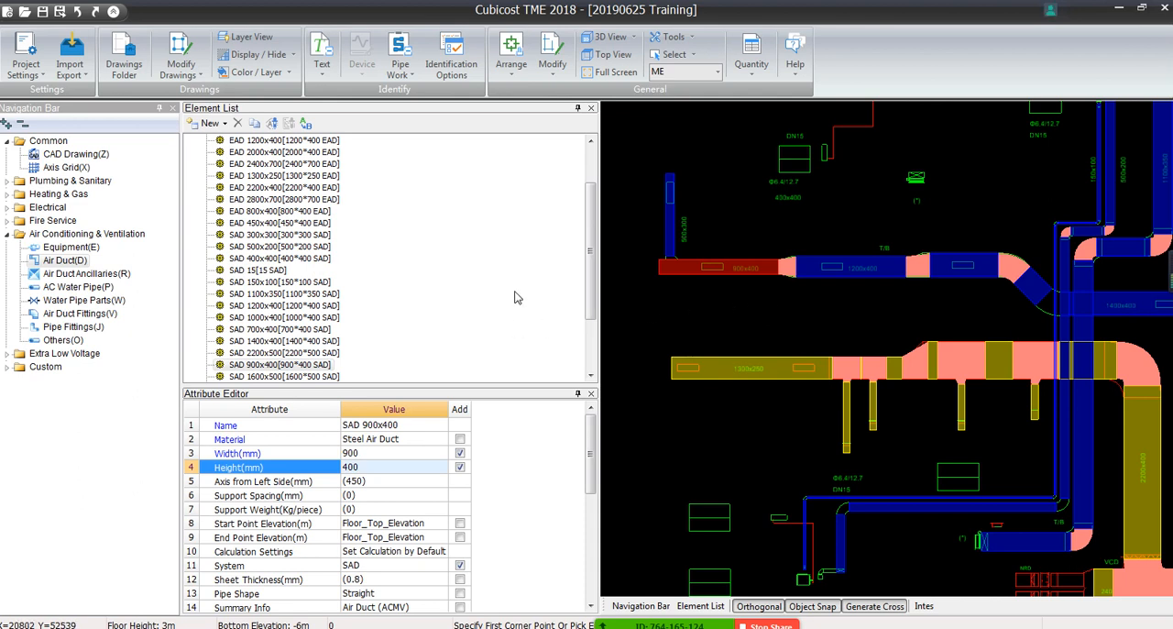
Enlarge the Attribute Editor to review the EAD 2200x400 attributes, and undo the red recoloring of the SAD 900x400 segment
left_click_drag(474, 388, 453, 239)
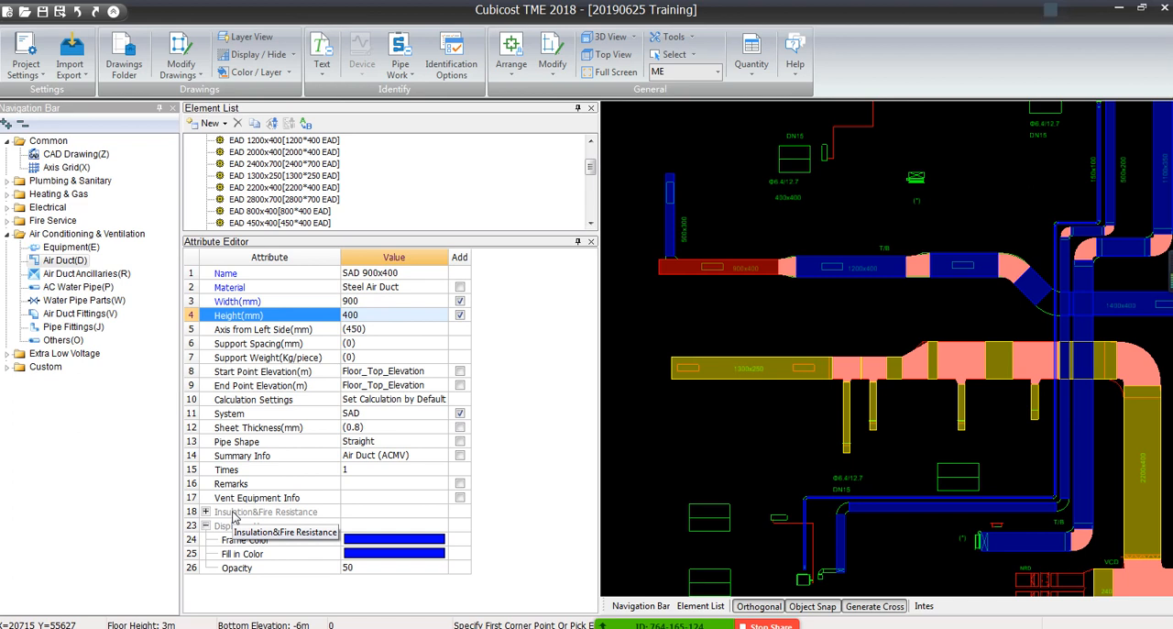
left_click(311, 188)
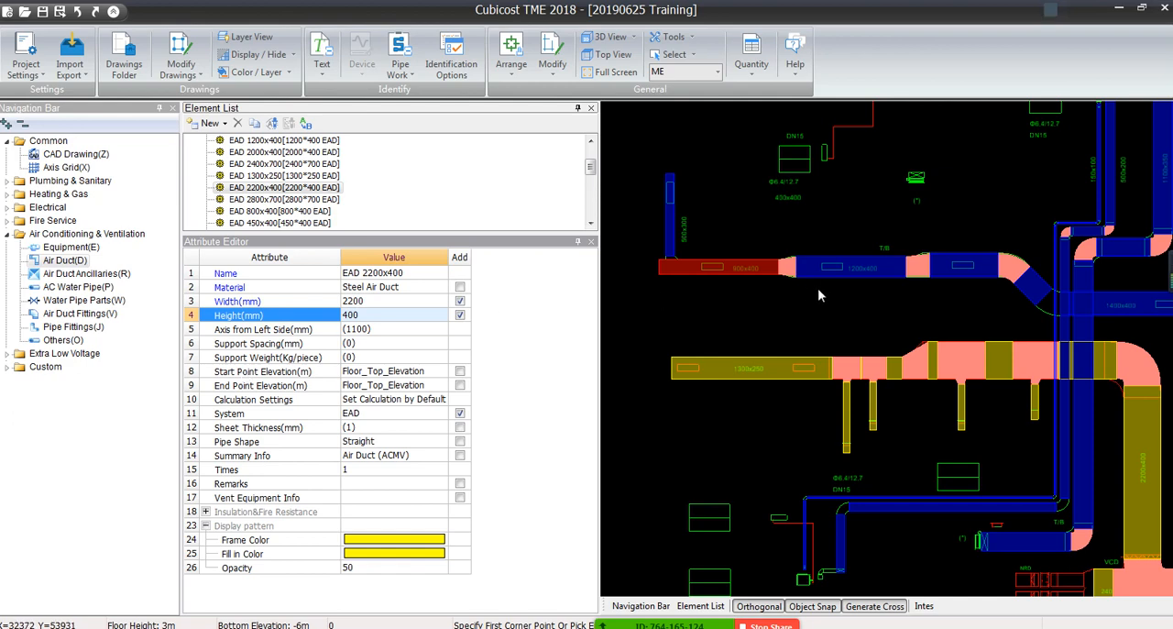
left_click(708, 259)
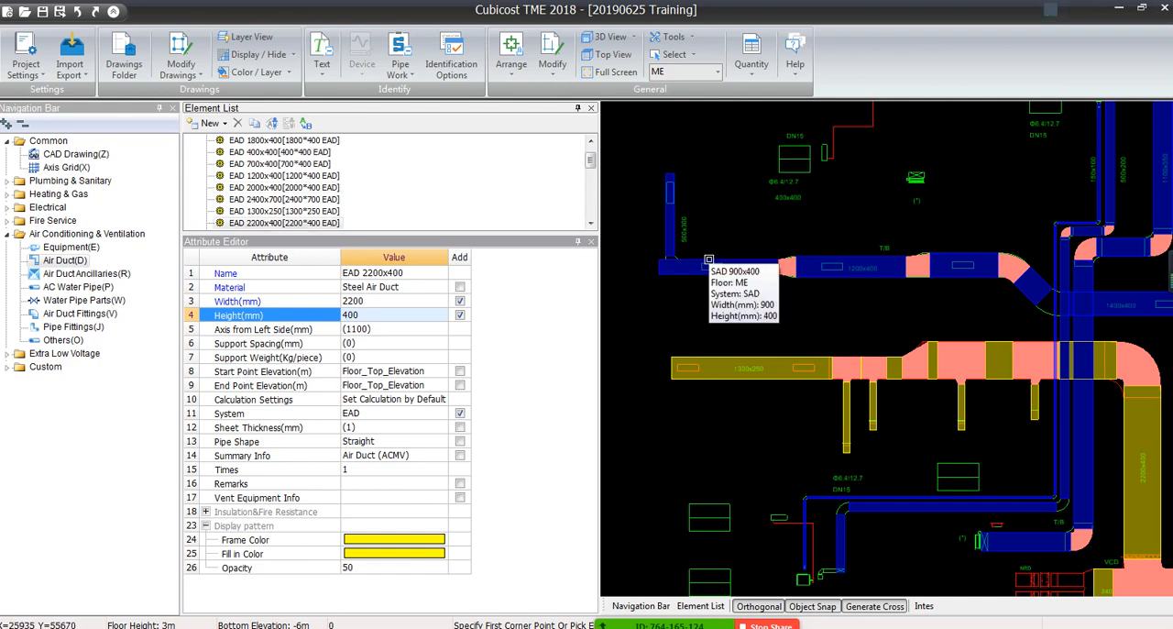
Narrow the Element List and Attribute Editor to enlarge the drawing area around the whole duct layout
scroll(710, 264, "down", 5)
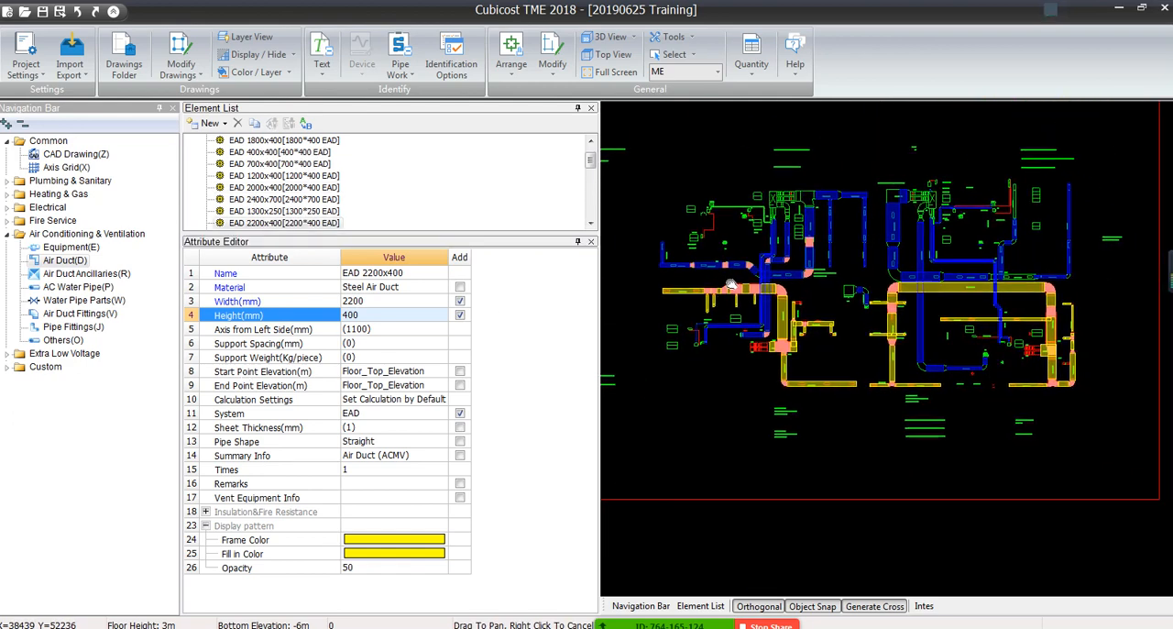
left_click_drag(598, 188, 475, 203)
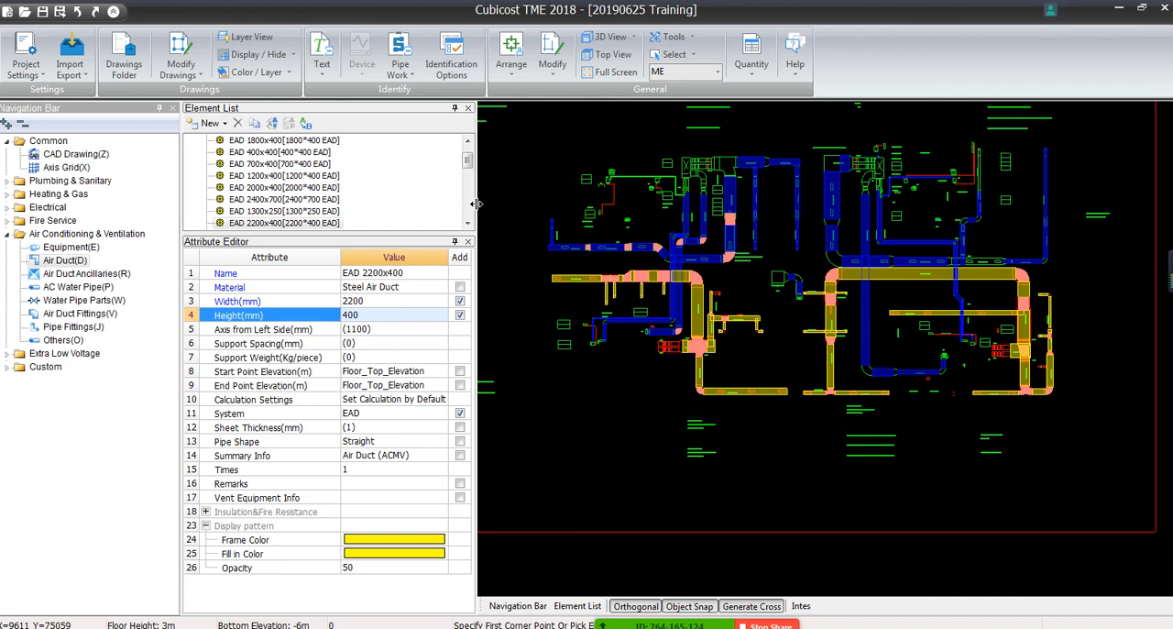
left_click_drag(476, 203, 356, 205)
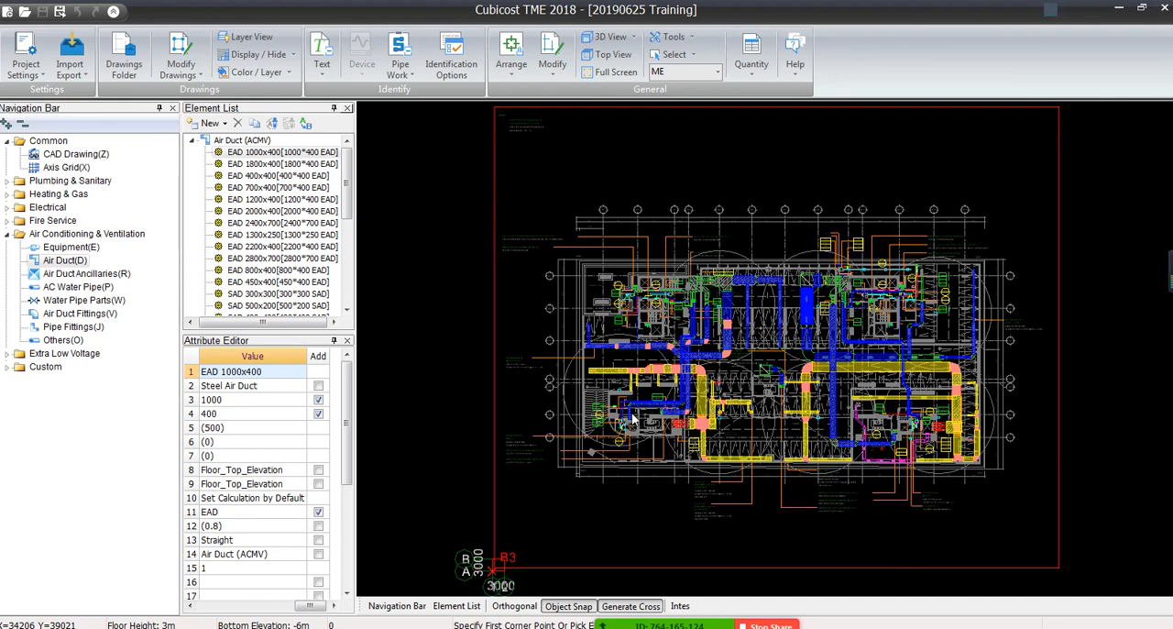
Calculate the quantities for the ME floor only
left_click(758, 75)
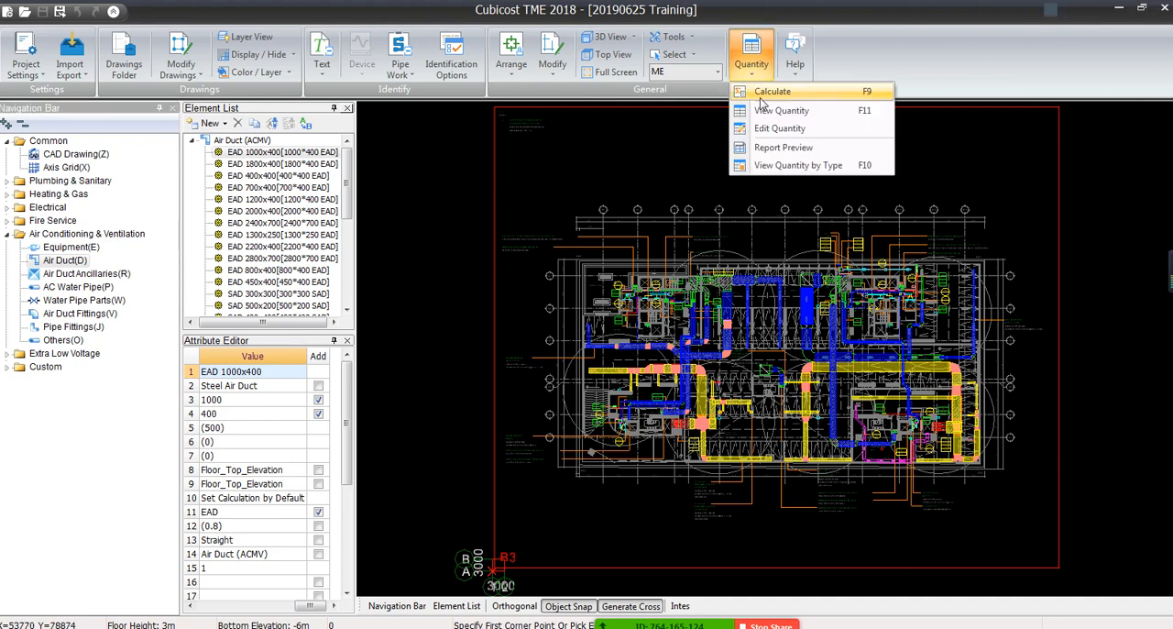
left_click(762, 96)
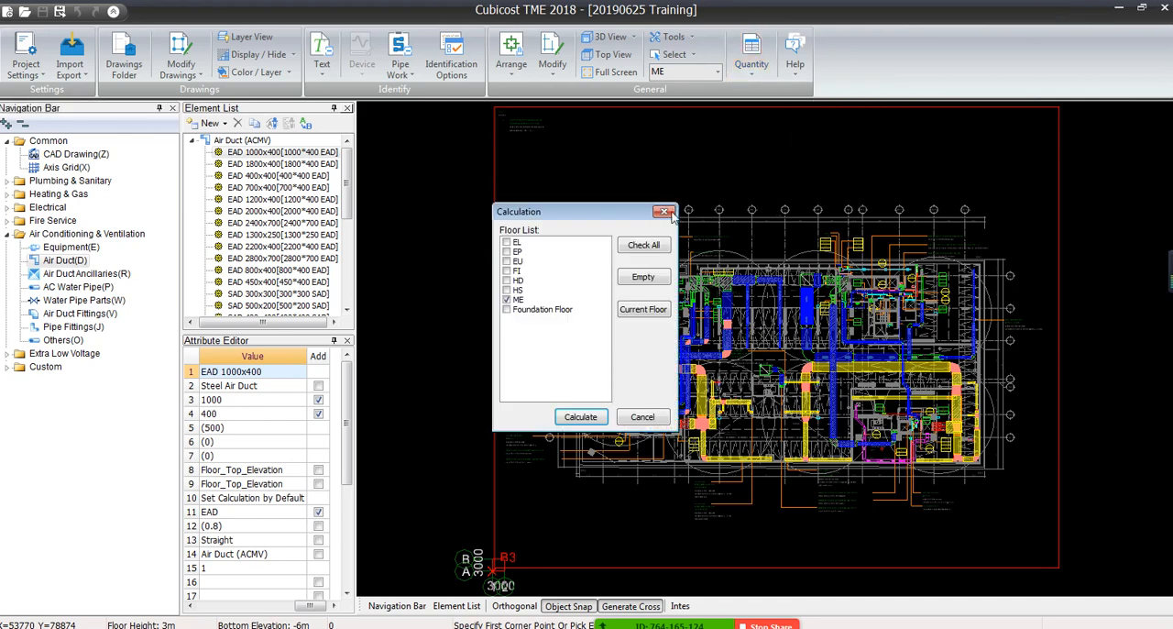
left_click(571, 418)
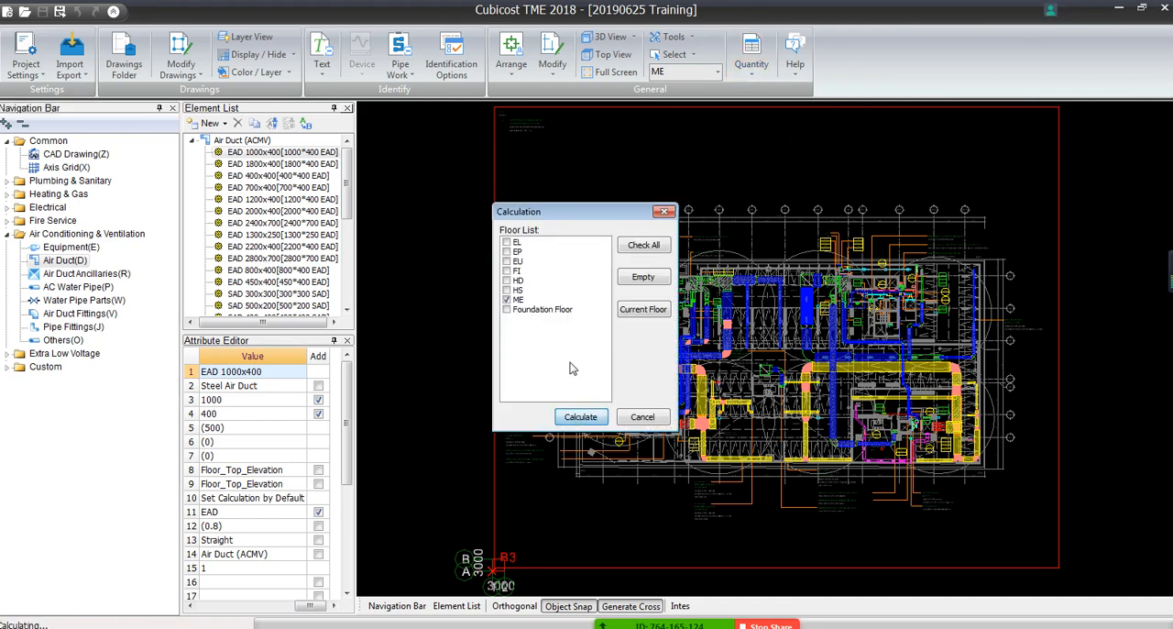
Open the classification quantity summary for the calculated air ducts and maximize its window
left_click(619, 373)
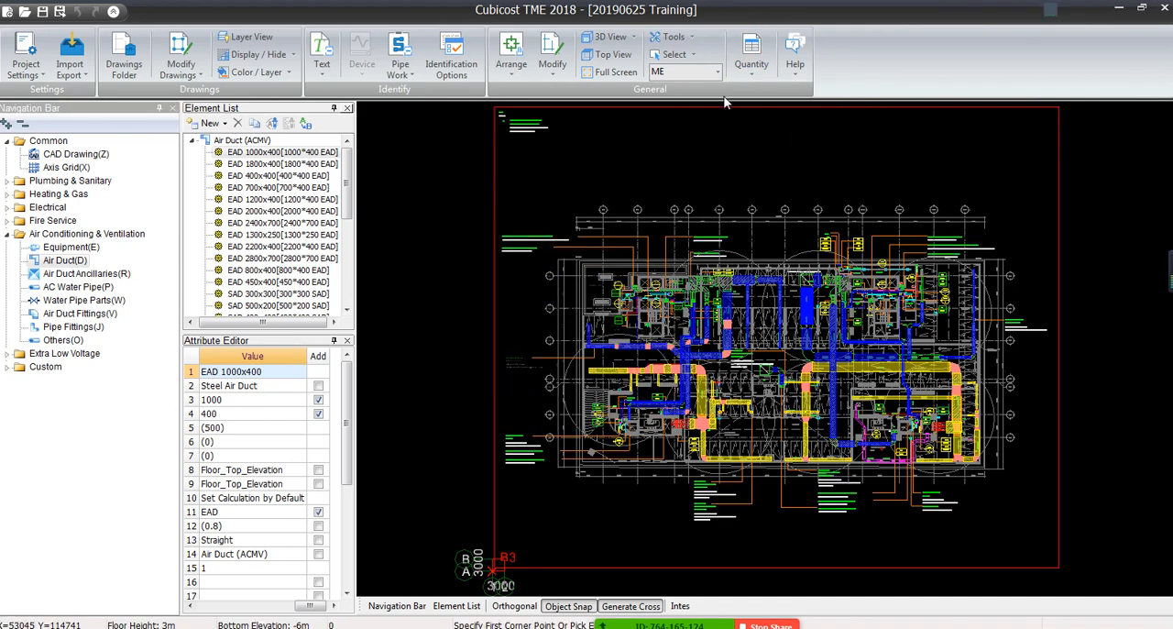
left_click(753, 73)
left_click(797, 165)
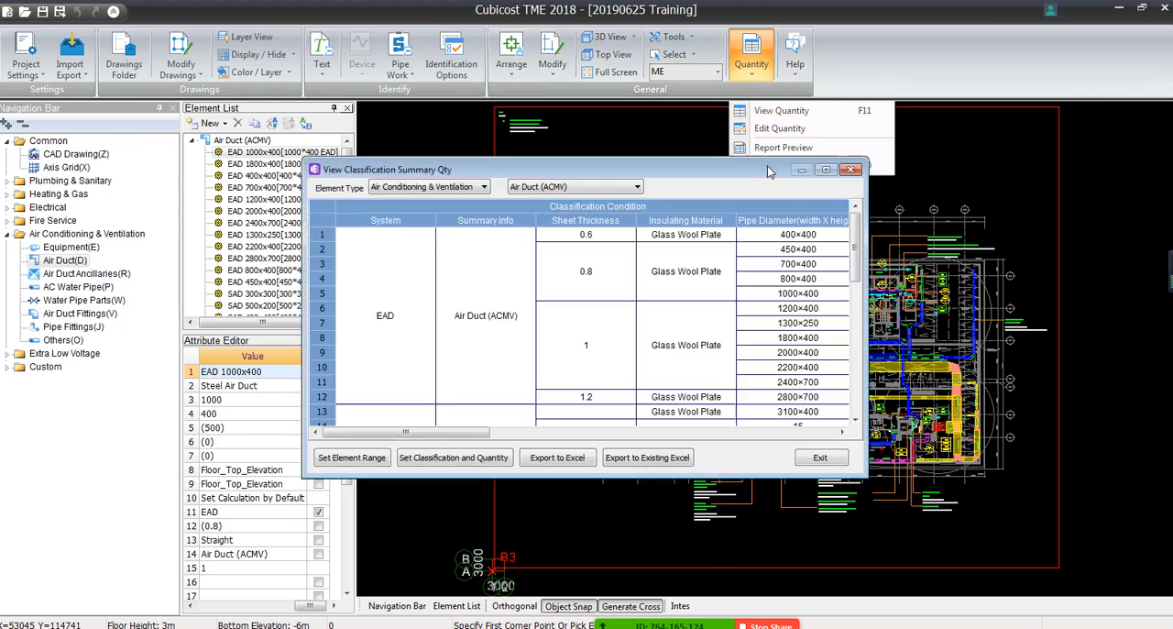
left_click(826, 170)
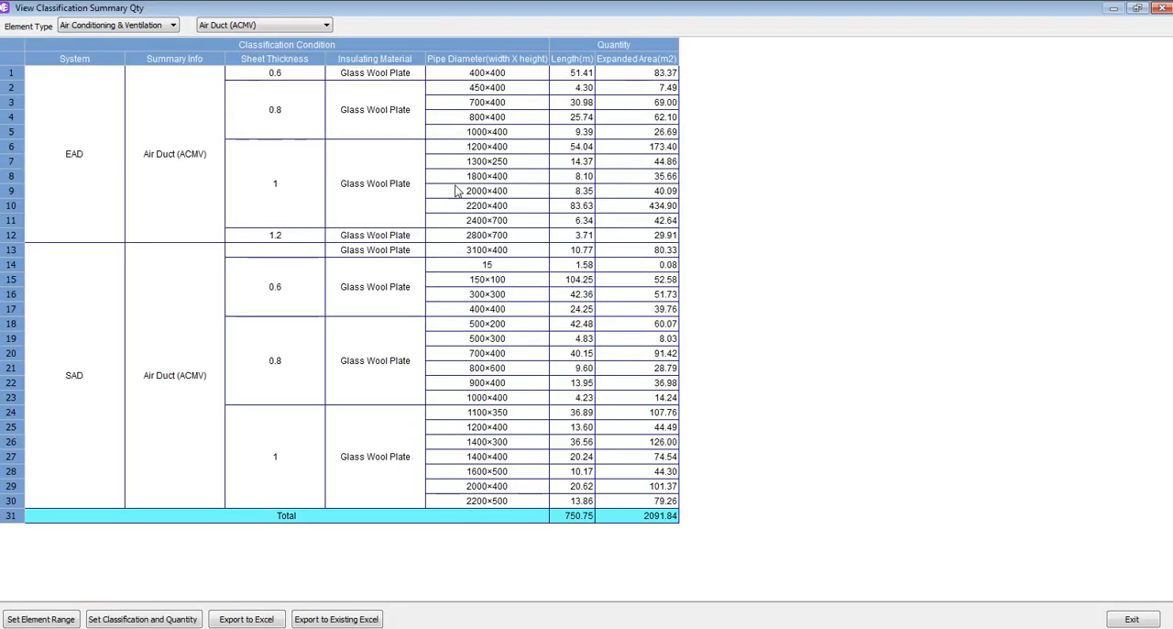
Check the air duct lengths and the element types offered in the quantity summary, and close the summary
left_click(326, 26)
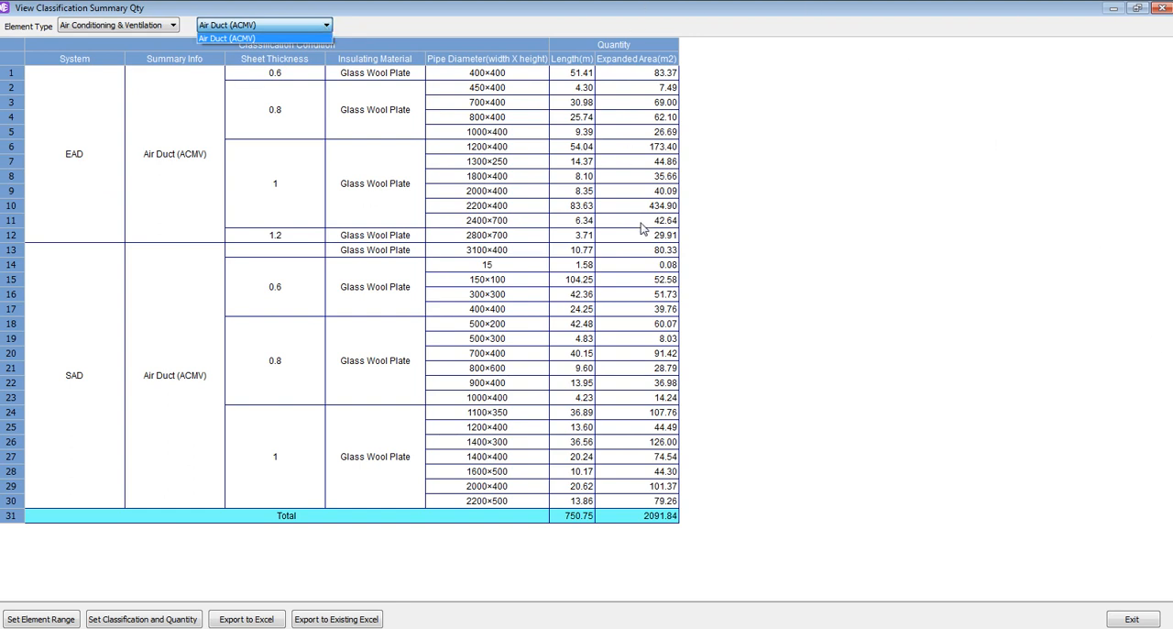
left_click(768, 268)
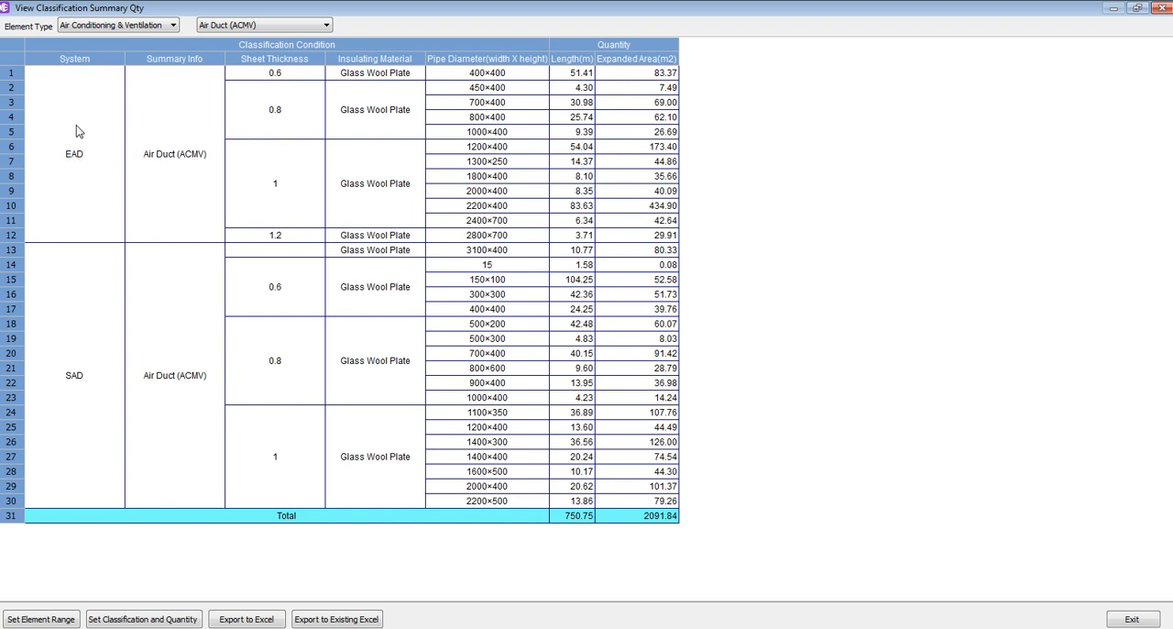
left_click(583, 75)
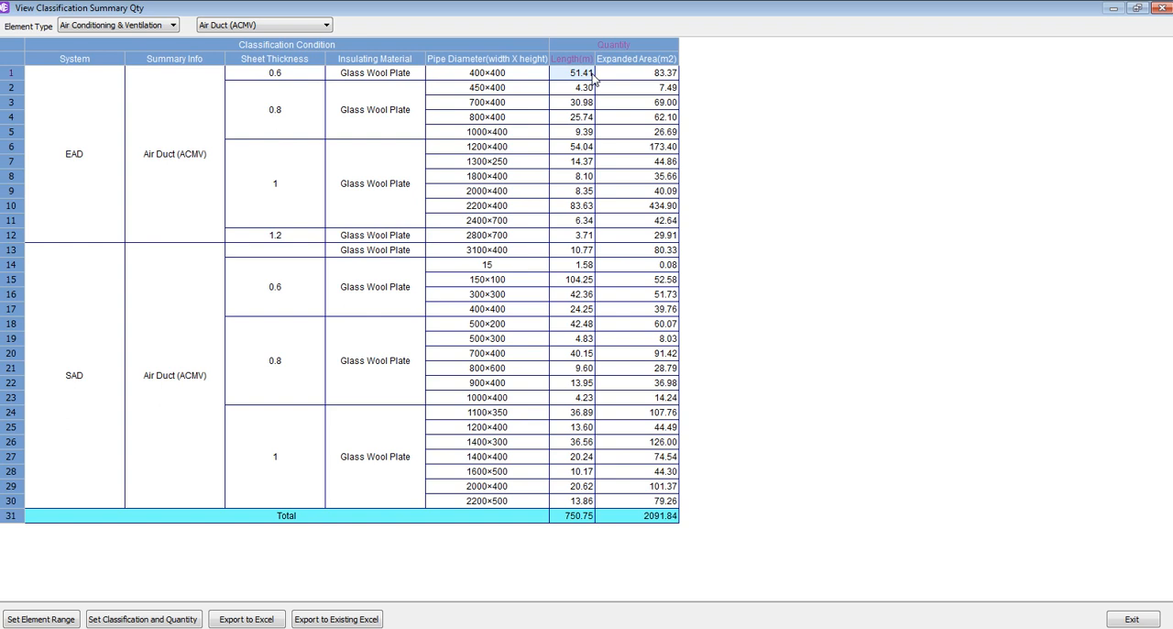
left_click(306, 26)
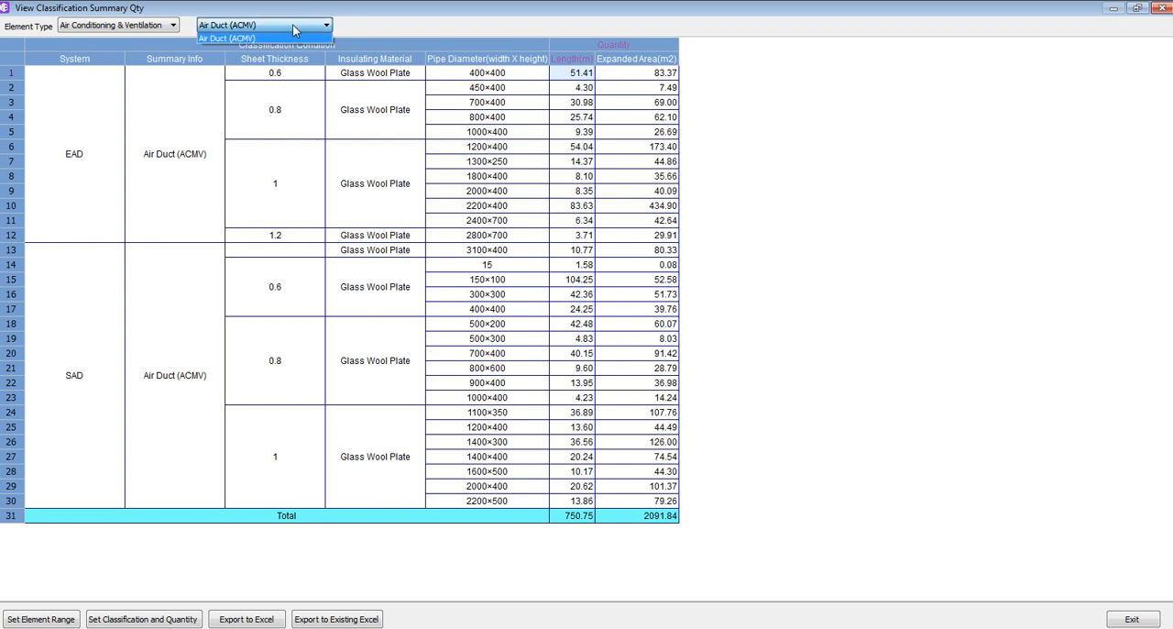
left_click(295, 28)
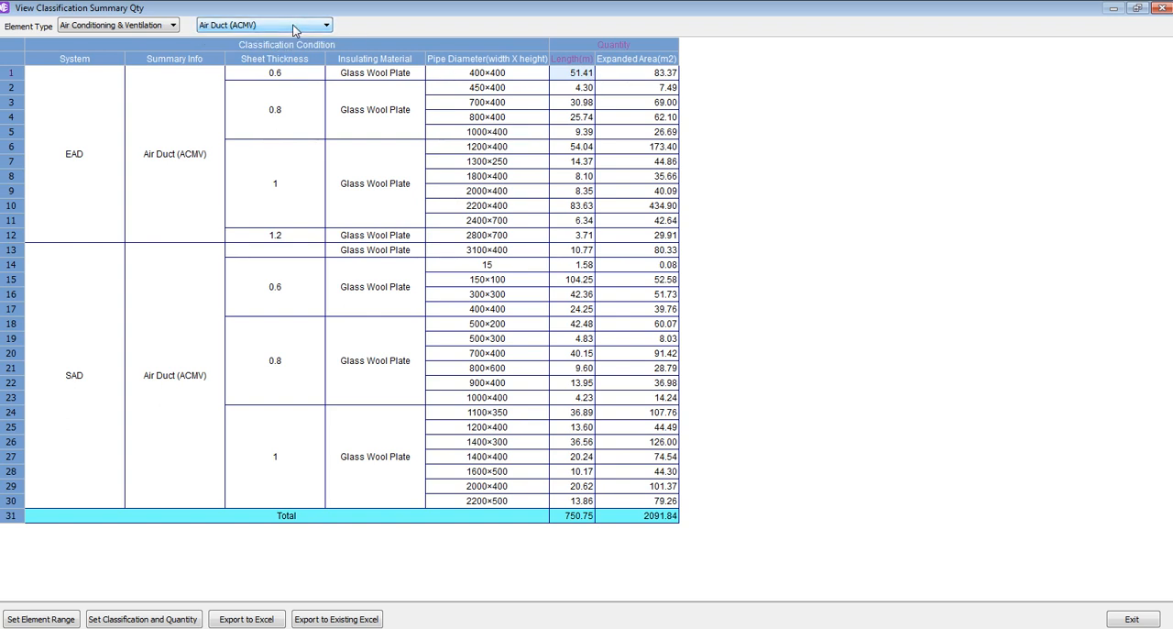
left_click(1162, 13)
Open the Air Conditioning & Ventilation calculation settings and widen the Set Value column
left_click(37, 74)
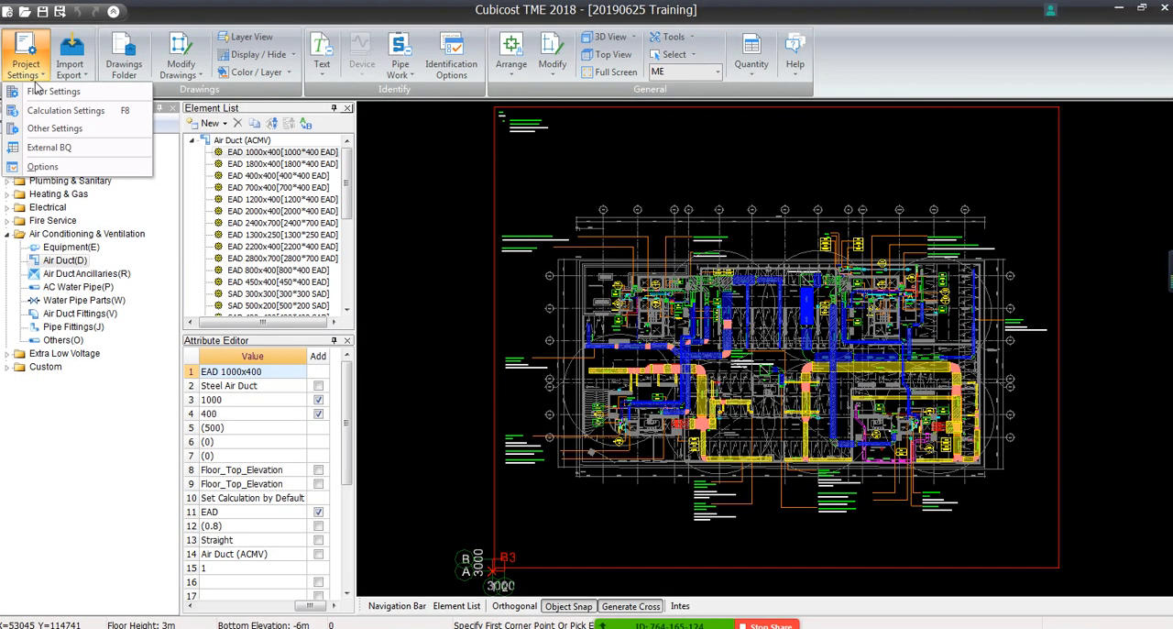
left_click(43, 110)
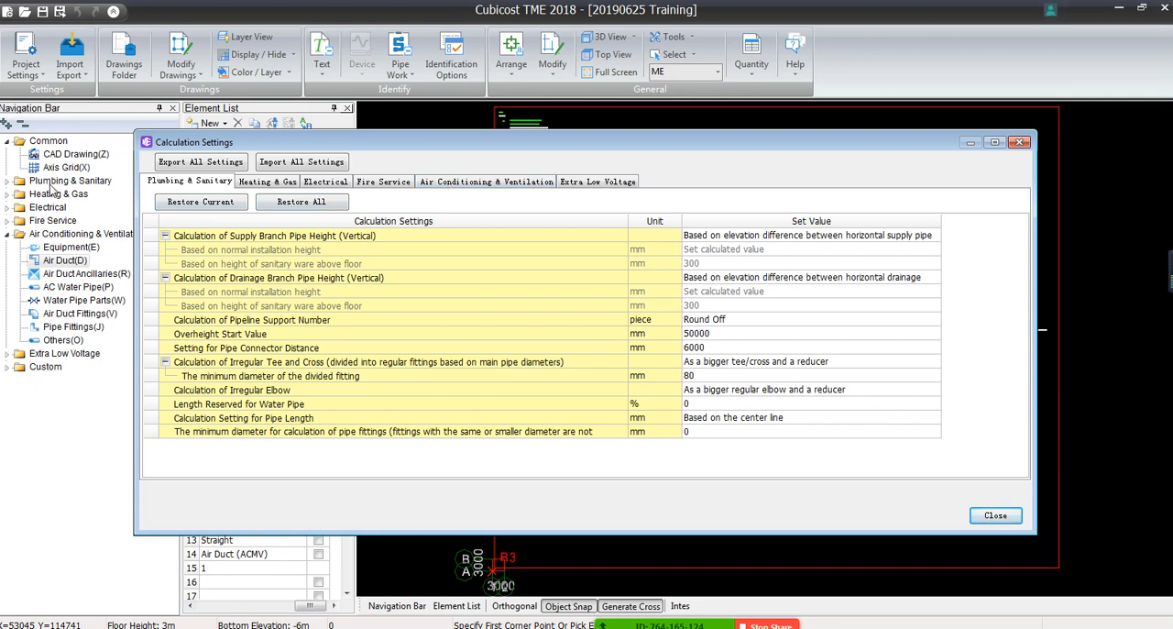
left_click(441, 183)
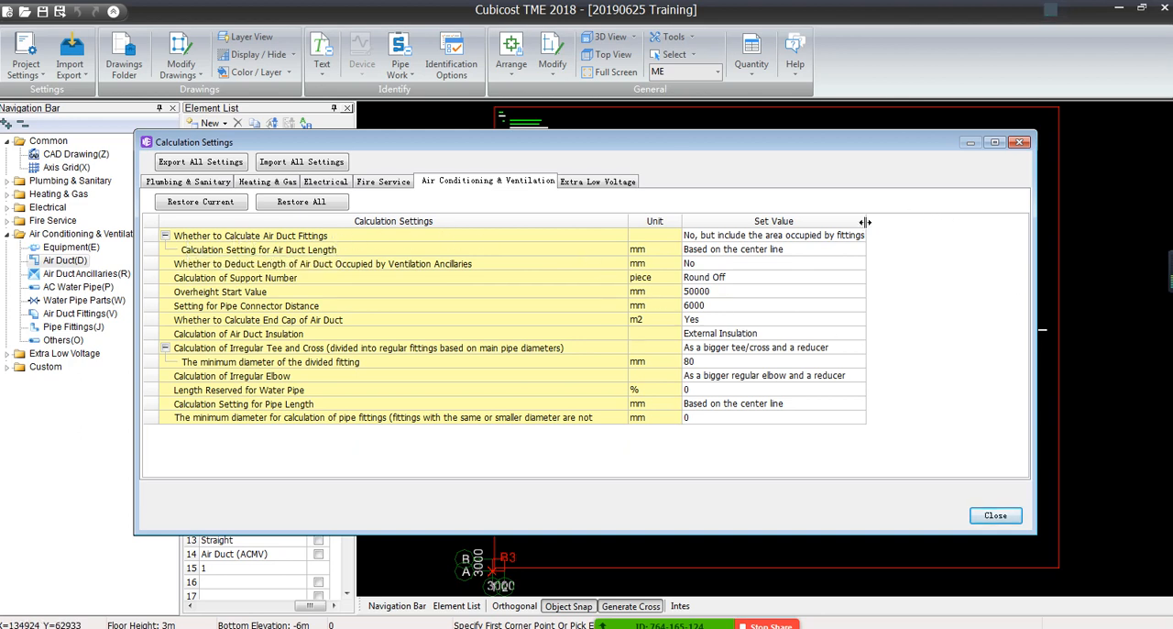
left_click_drag(866, 221, 959, 225)
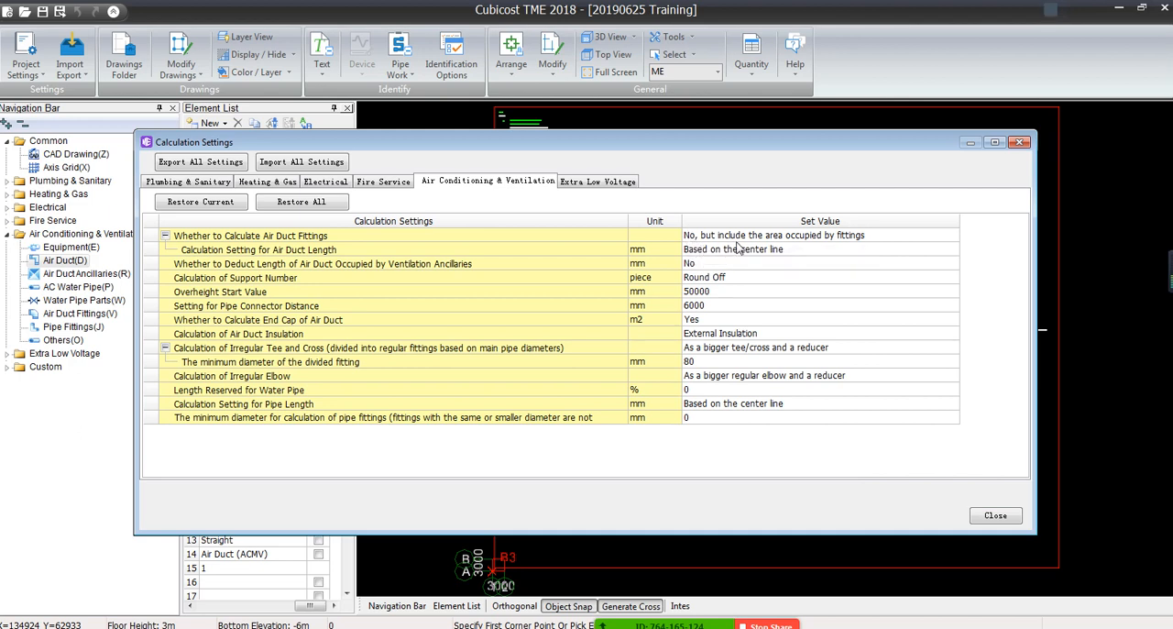
Set "Whether to Calculate Air Duct Fittings" to "Yes and deduct the area occupied by fittings" and close the calculation settings
left_click(843, 237)
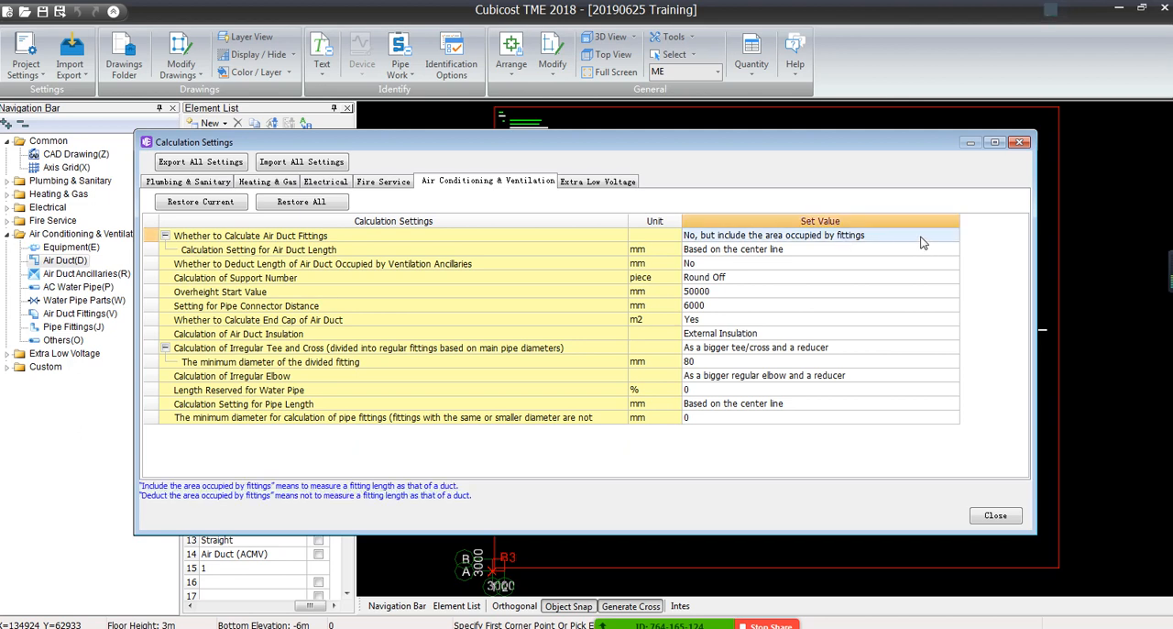
left_click(951, 236)
left_click(952, 236)
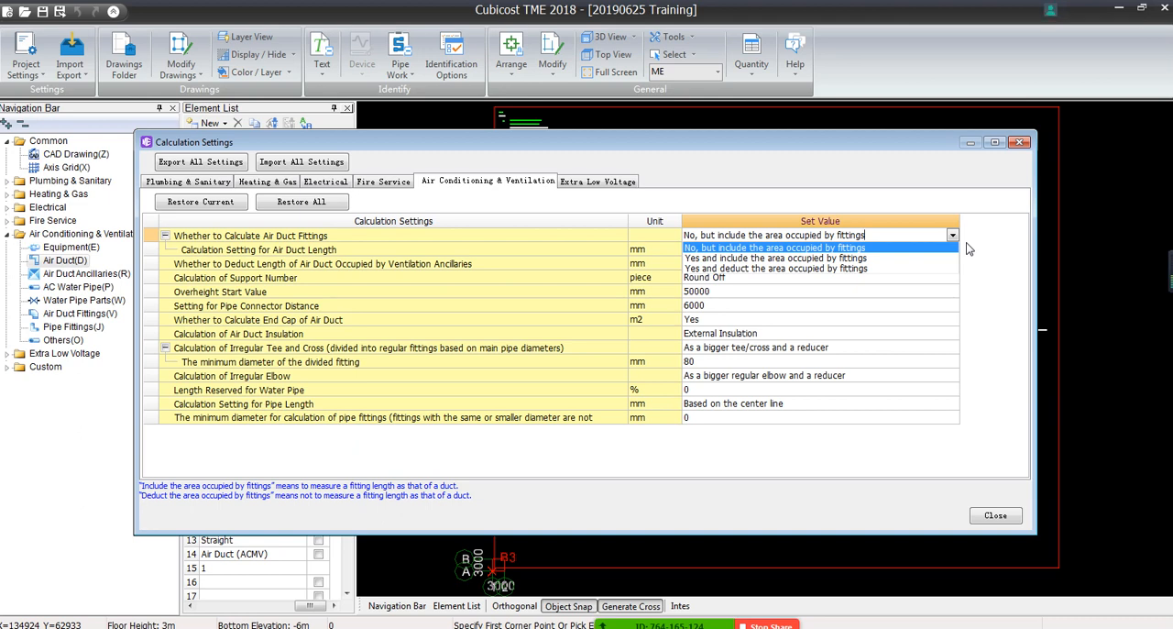
left_click(708, 303)
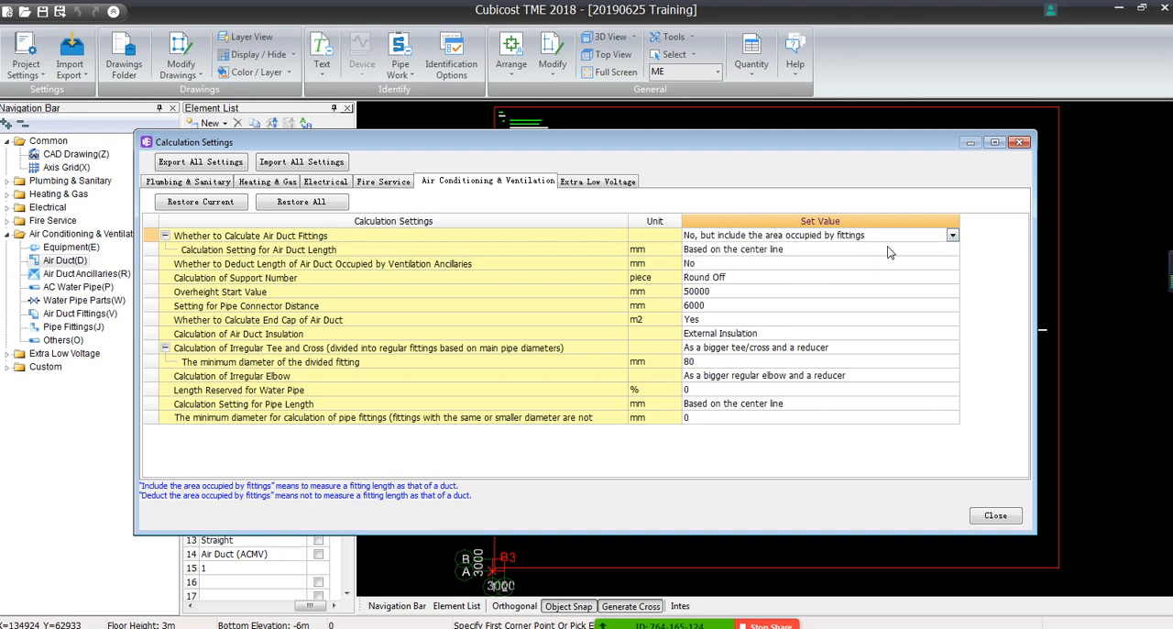
left_click(953, 235)
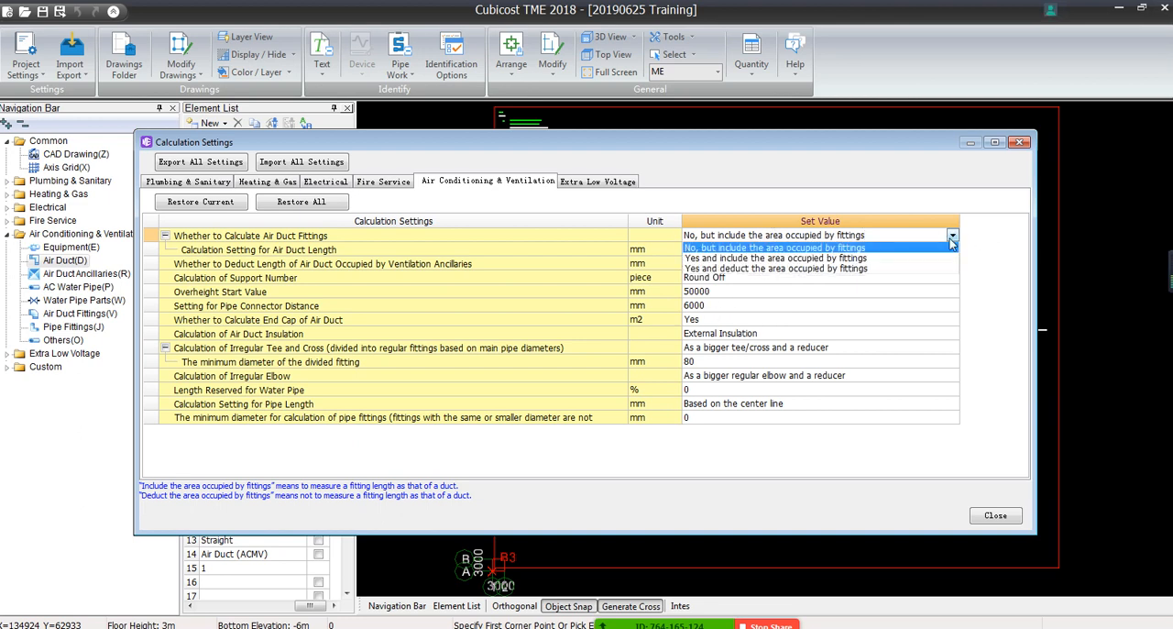
left_click(744, 268)
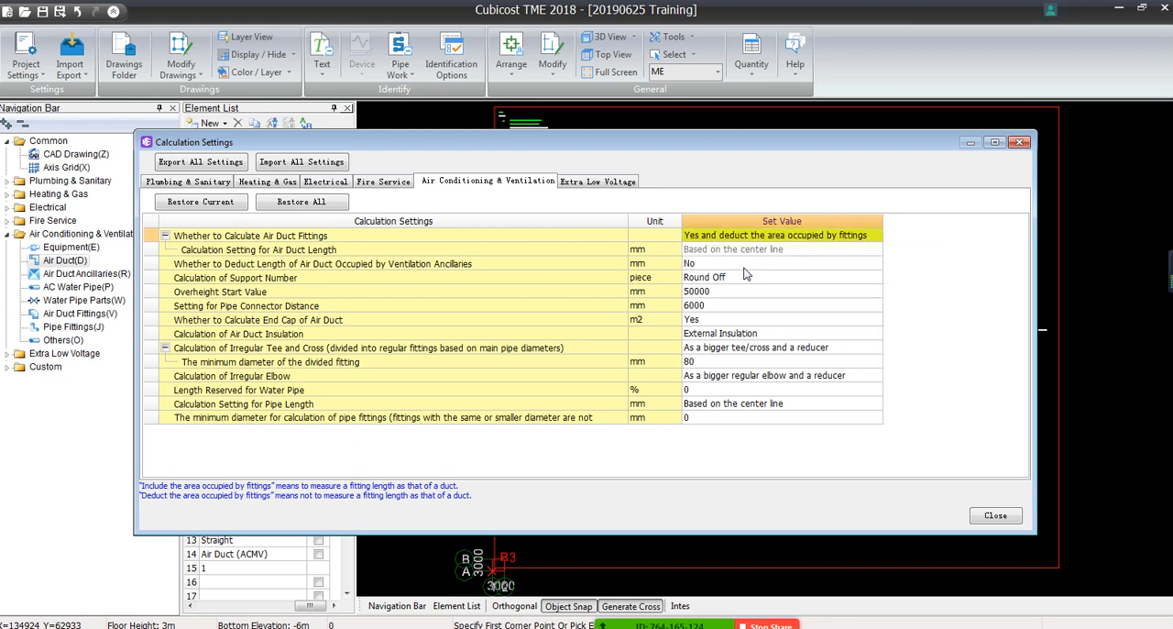
left_click(995, 515)
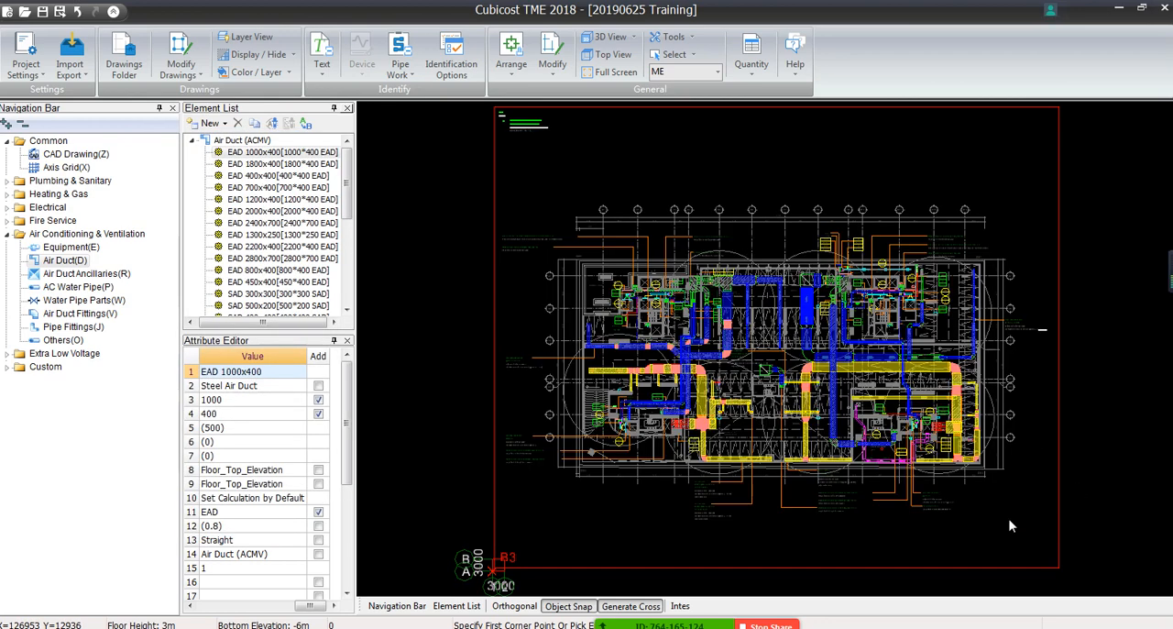
Recalculate the quantities for the ME floor with the changed air duct fitting setting
left_click(747, 79)
left_click(746, 89)
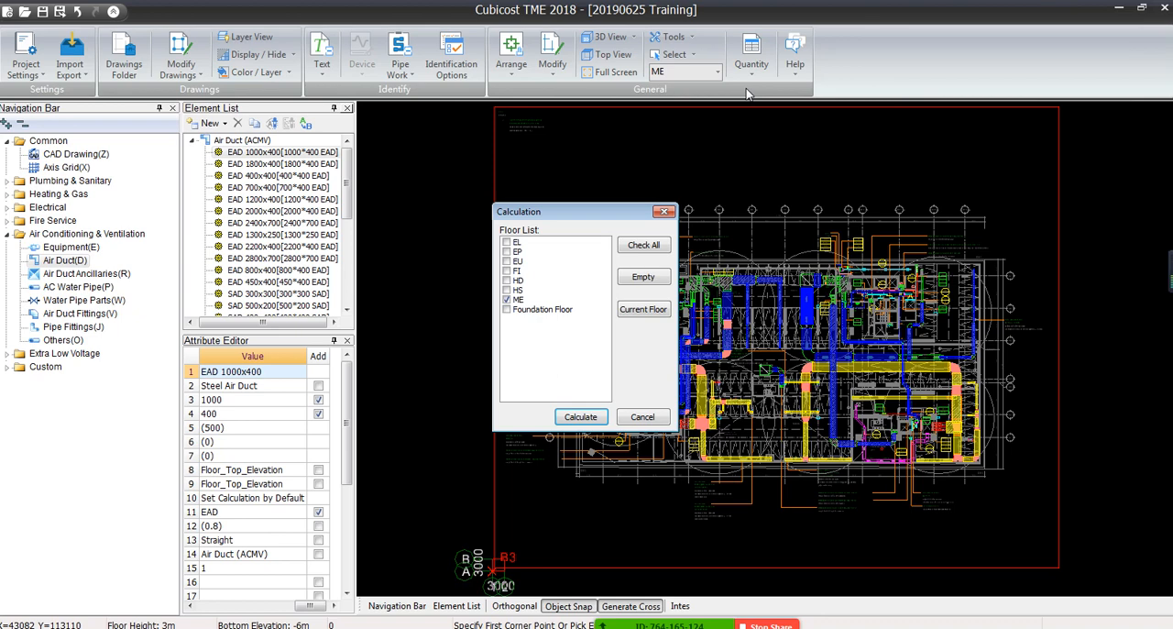
left_click(578, 418)
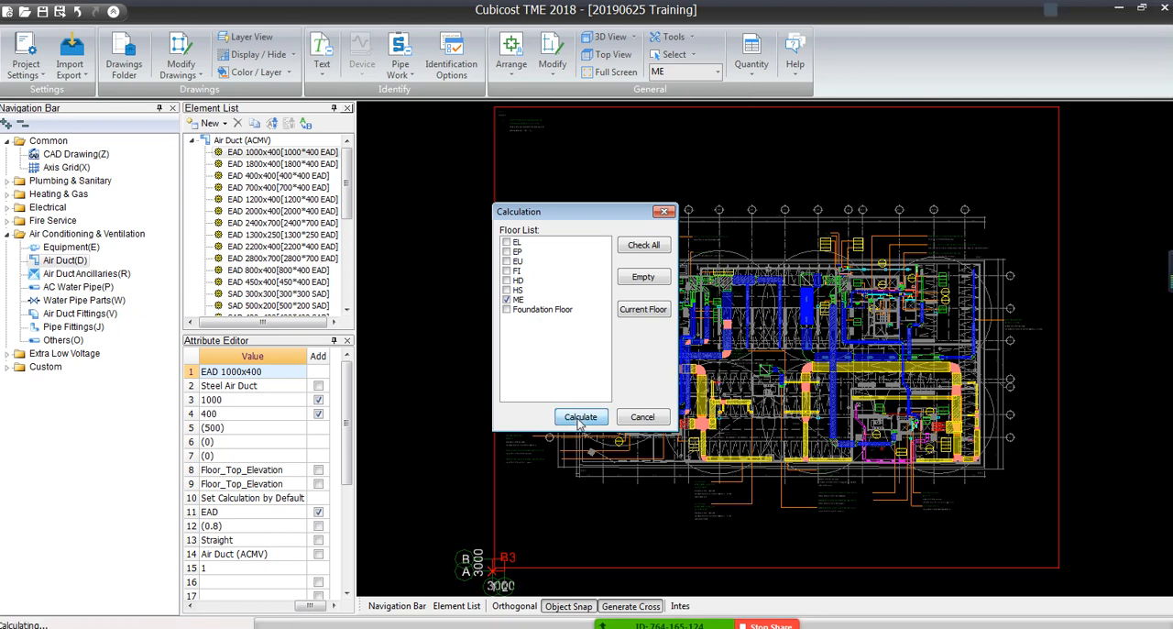
left_click(648, 373)
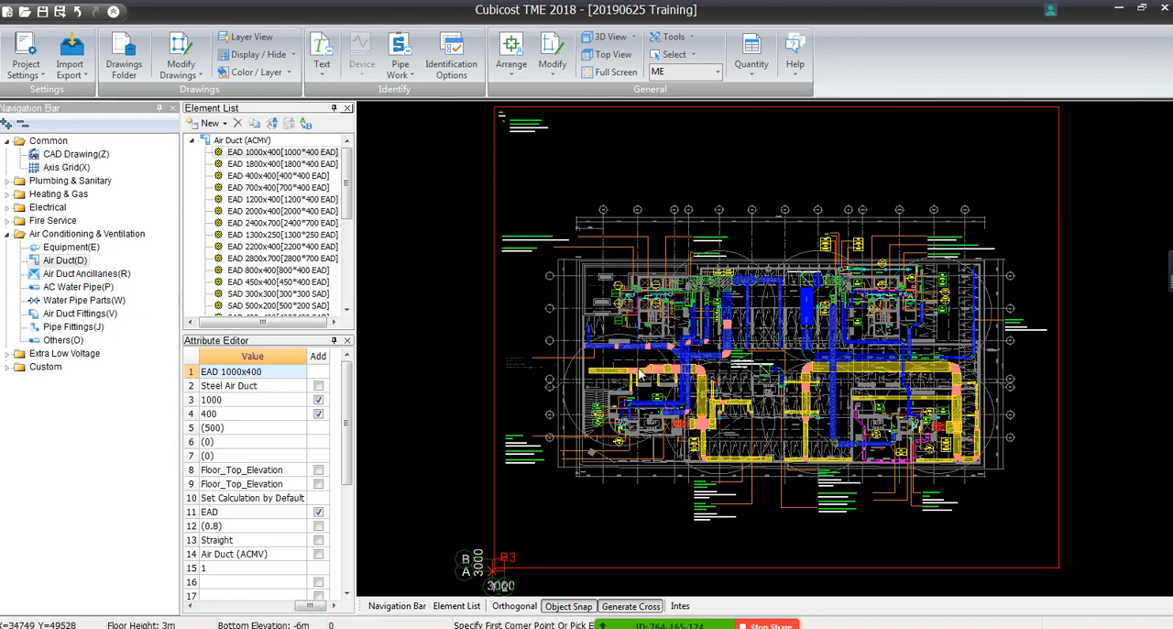
View the recalculated classification summary and switch its element type to Air Duct Fittings (ACMV)
left_click(754, 60)
left_click(745, 167)
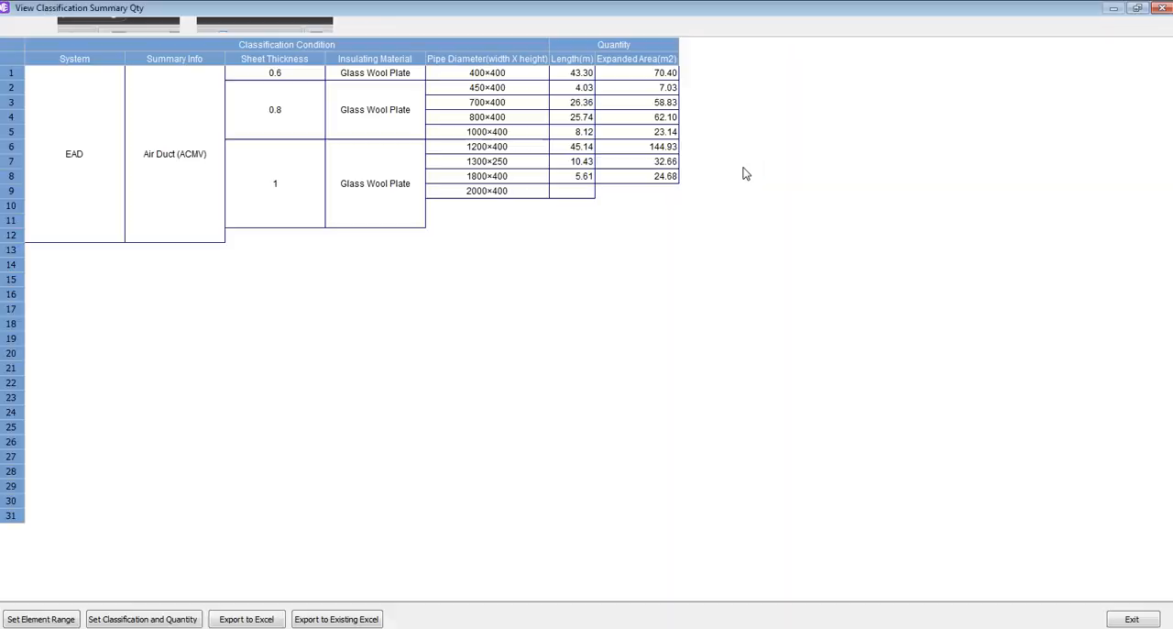
left_click(325, 26)
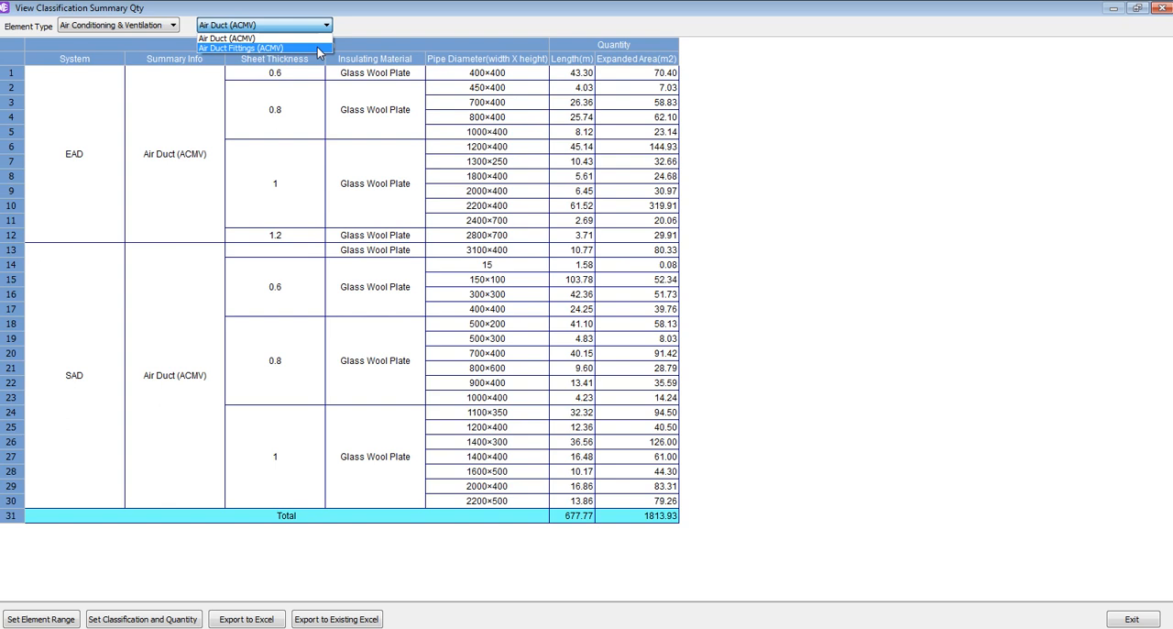
left_click(317, 47)
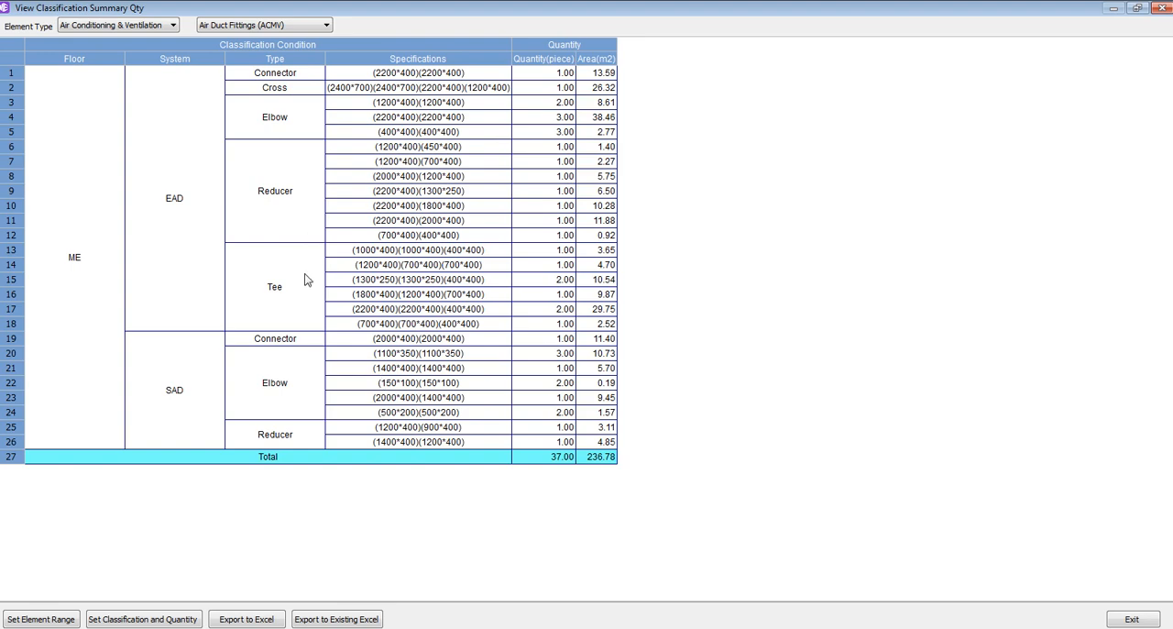
Review the classification conditions and quantity output for air duct fittings, accept them, and close the quantity summary
left_click(165, 619)
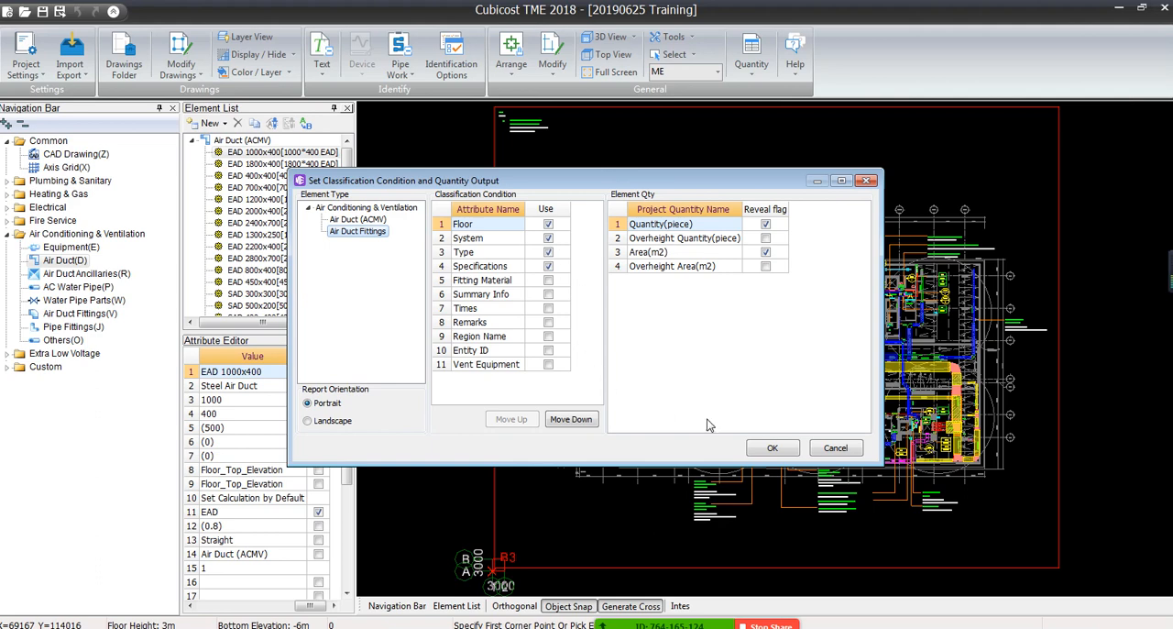
left_click(773, 447)
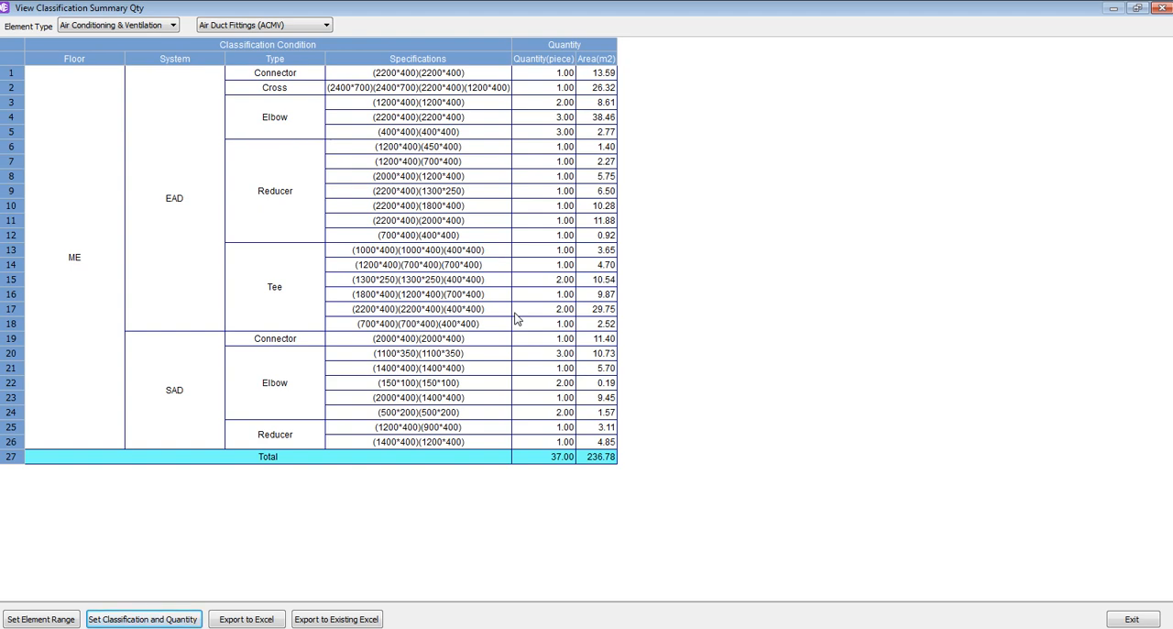
left_click(1160, 8)
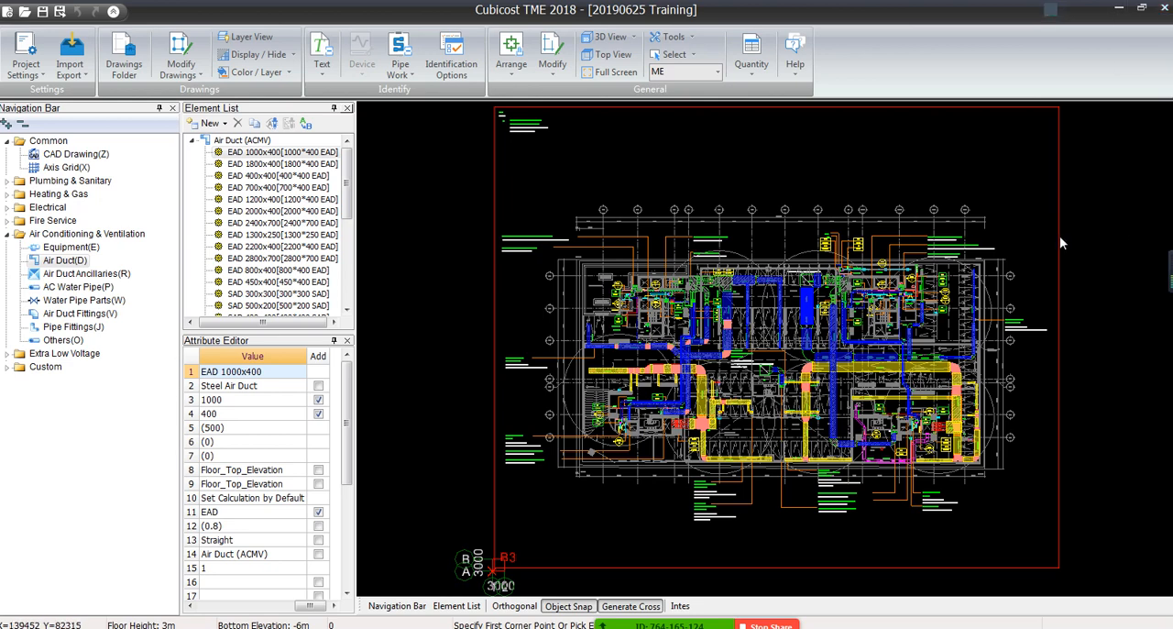
Inspect the reducer at the wider end of the blue 1200x400 duct against the CAD outline
scroll(661, 341, "up", 5)
scroll(661, 341, "up", 4)
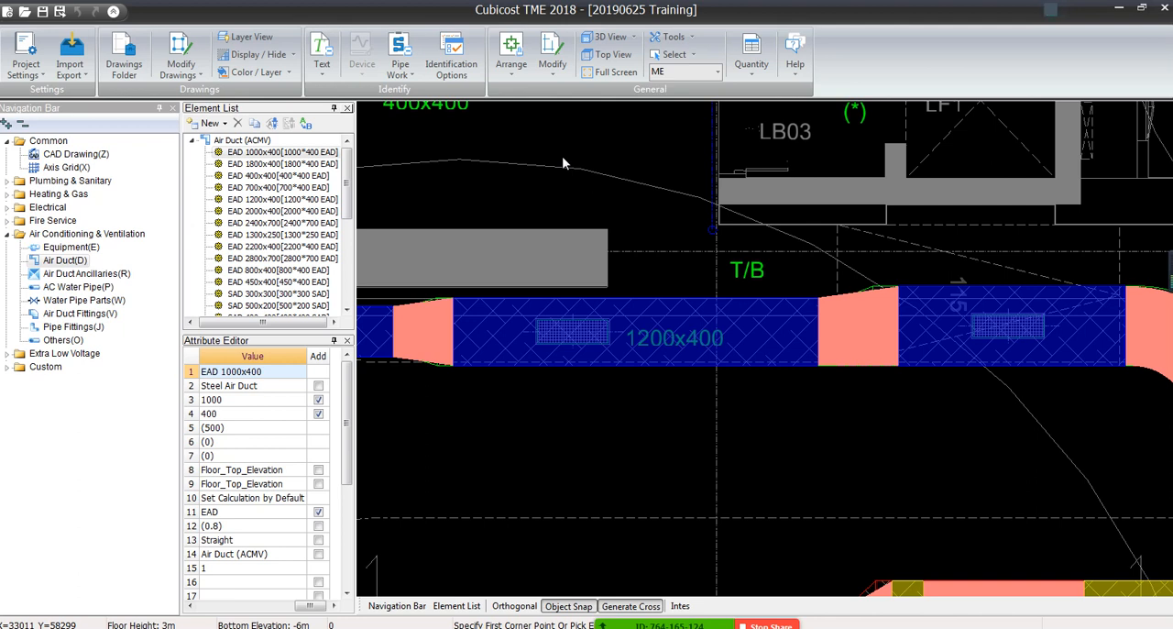
scroll(865, 270, "up", 3)
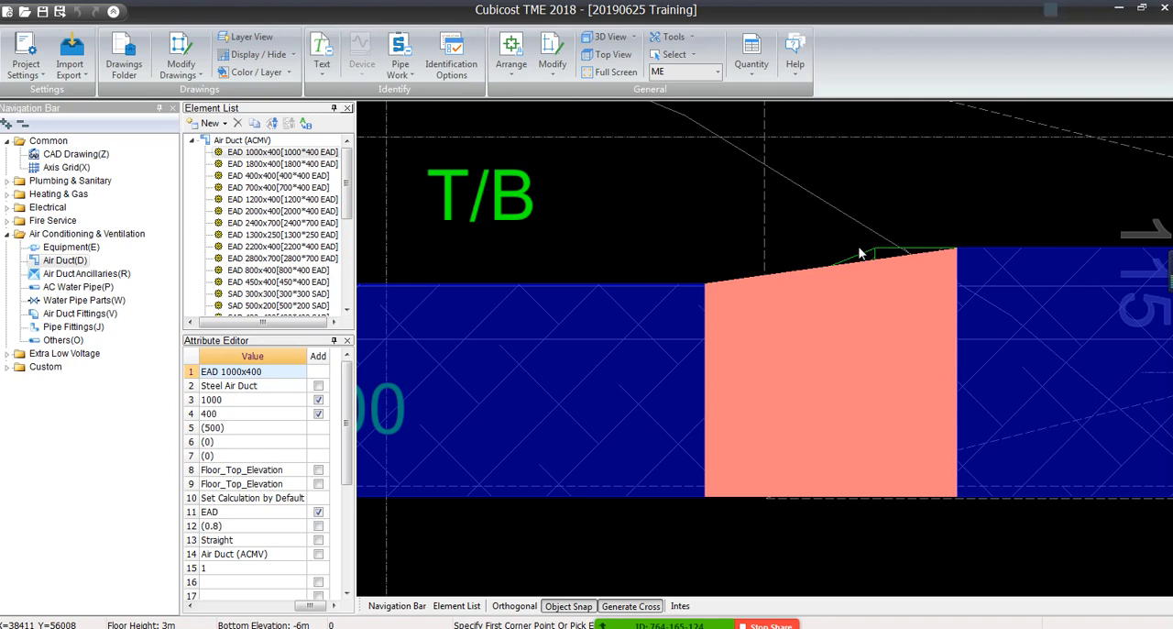
scroll(859, 249, "down", 9)
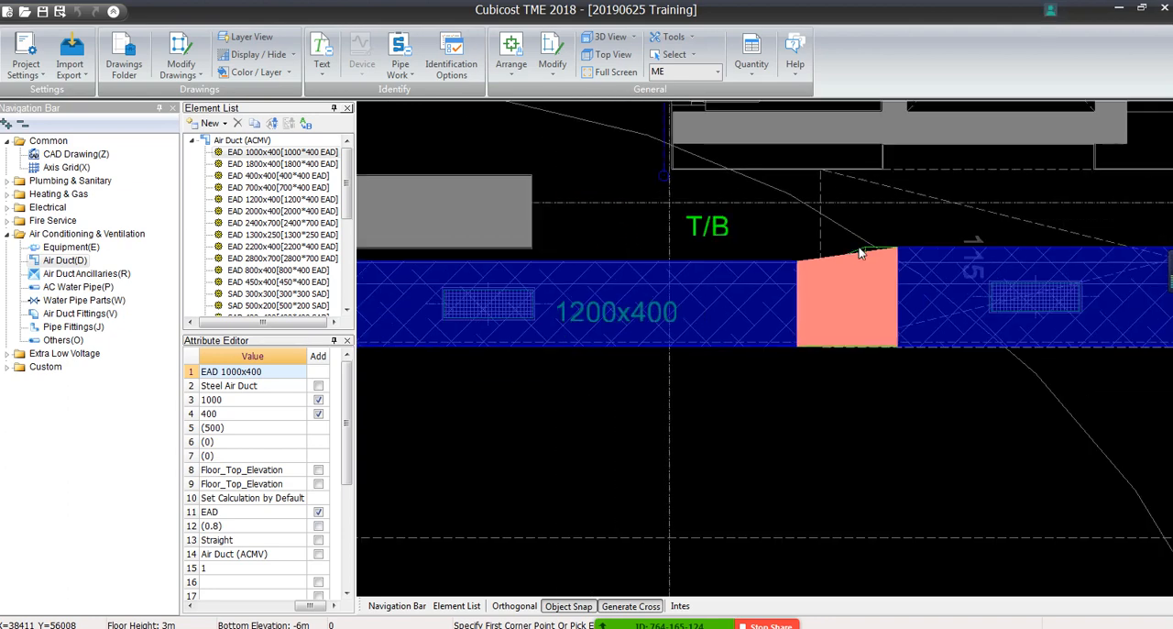
scroll(657, 283, "down", 1)
Inspect the reducer between the 900x400 and 1200x400 supply ducts, and select the SAD 900x400 segment to view its attributes
middle_click_drag(657, 283, 1023, 202)
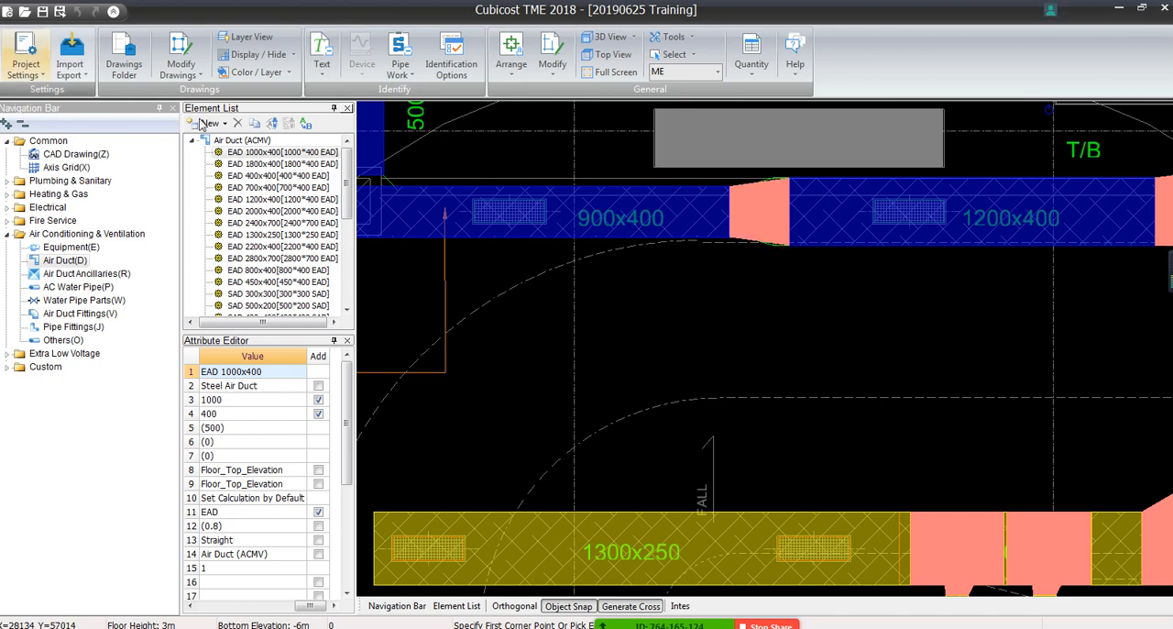
scroll(651, 332, "up", 2)
scroll(759, 293, "up", 2)
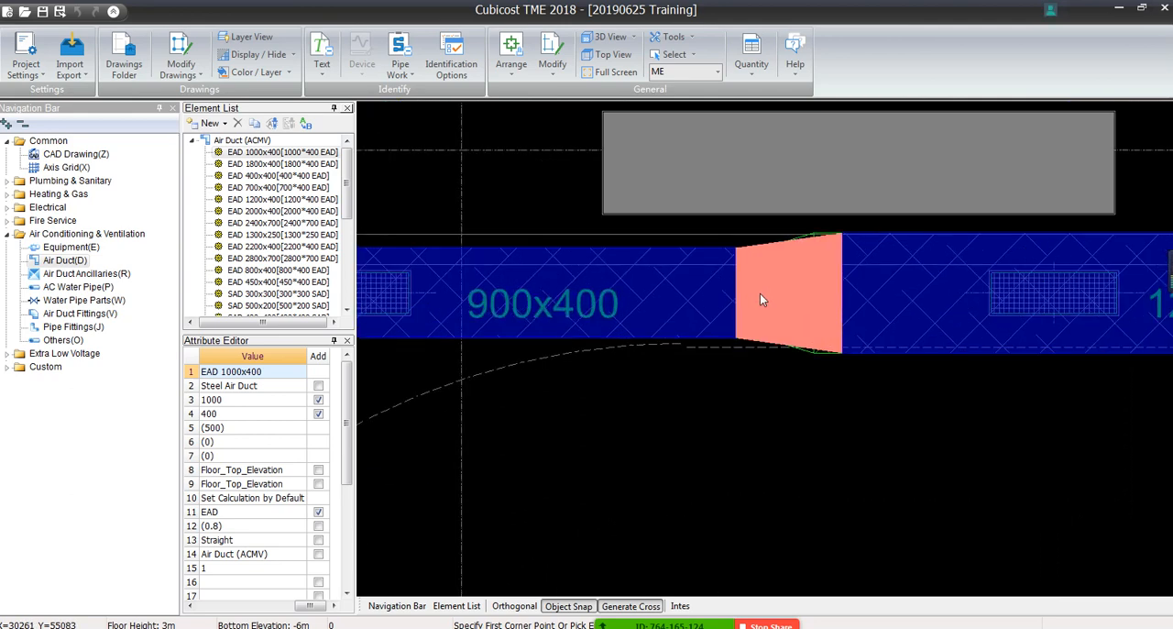
scroll(760, 293, "up", 2)
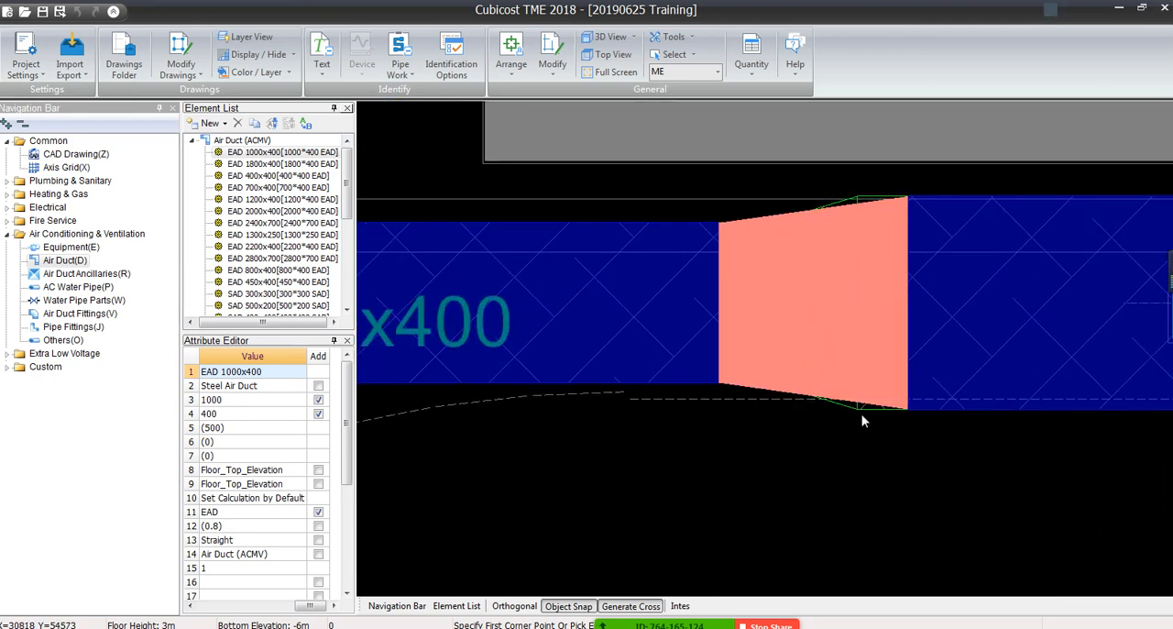
left_click(590, 293)
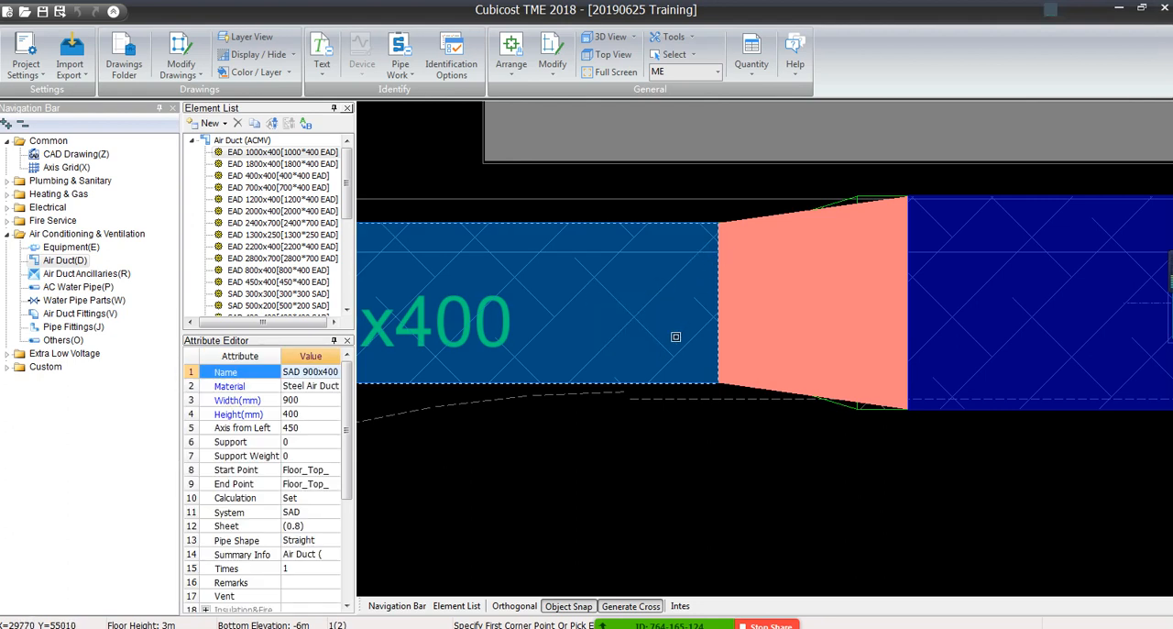
middle_click_drag(647, 285, 662, 330)
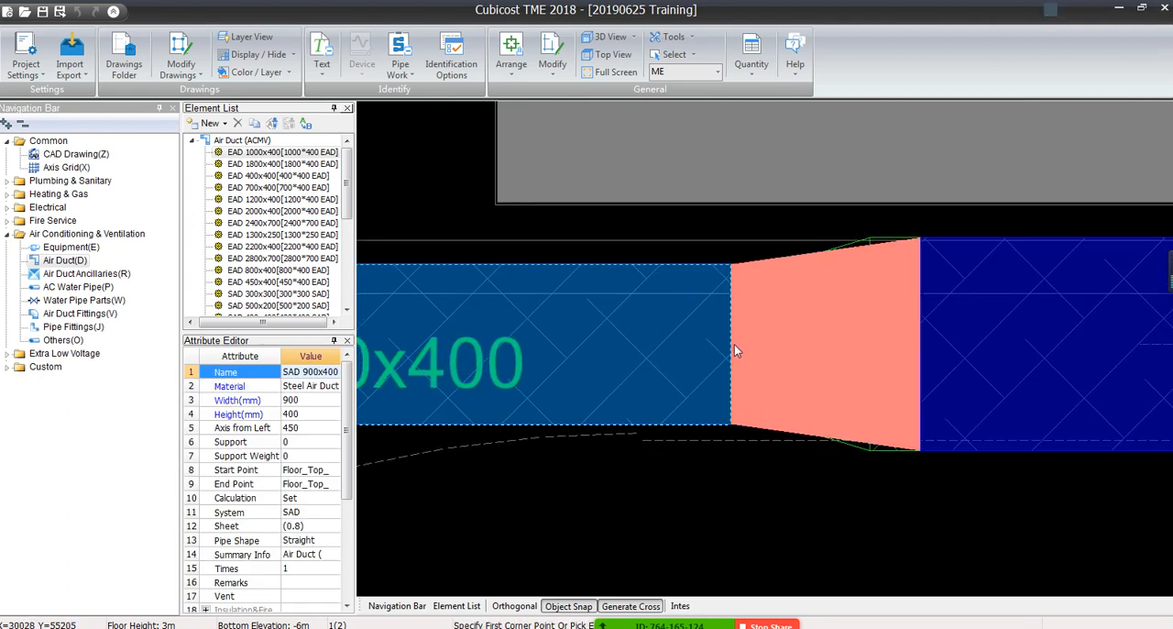
Trace the 900x400 and 1200x400 supply ducts and examine the reducer between them against the CAD outline
middle_click_drag(513, 321, 763, 305)
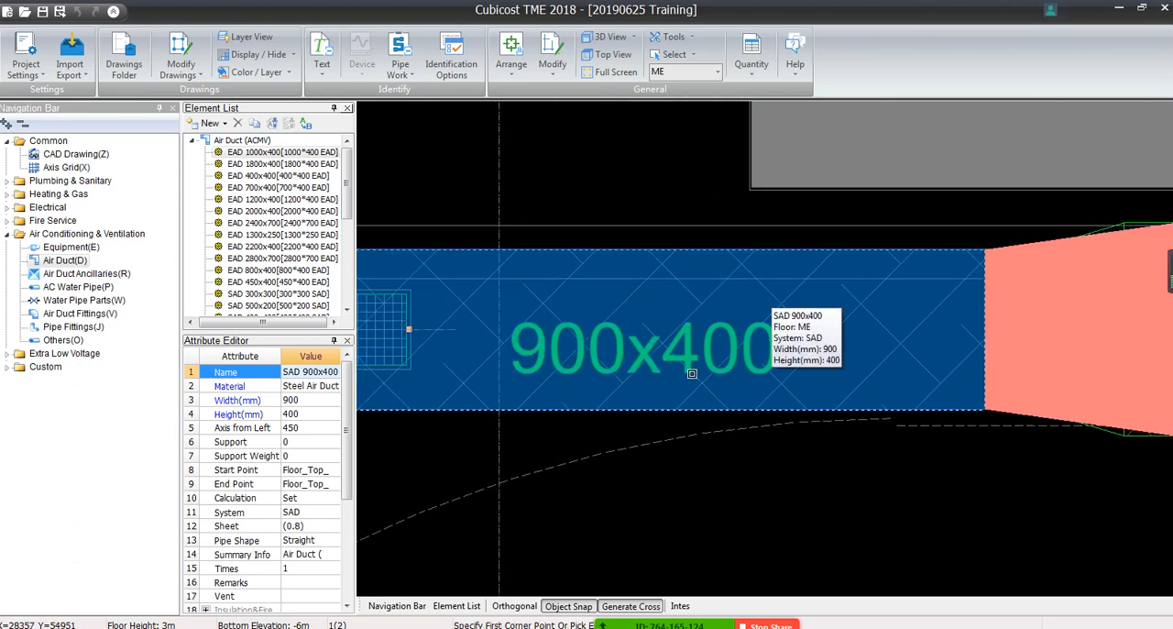
middle_click_drag(698, 366, 362, 345)
middle_click_drag(882, 331, 403, 335)
middle_click_drag(997, 369, 666, 347)
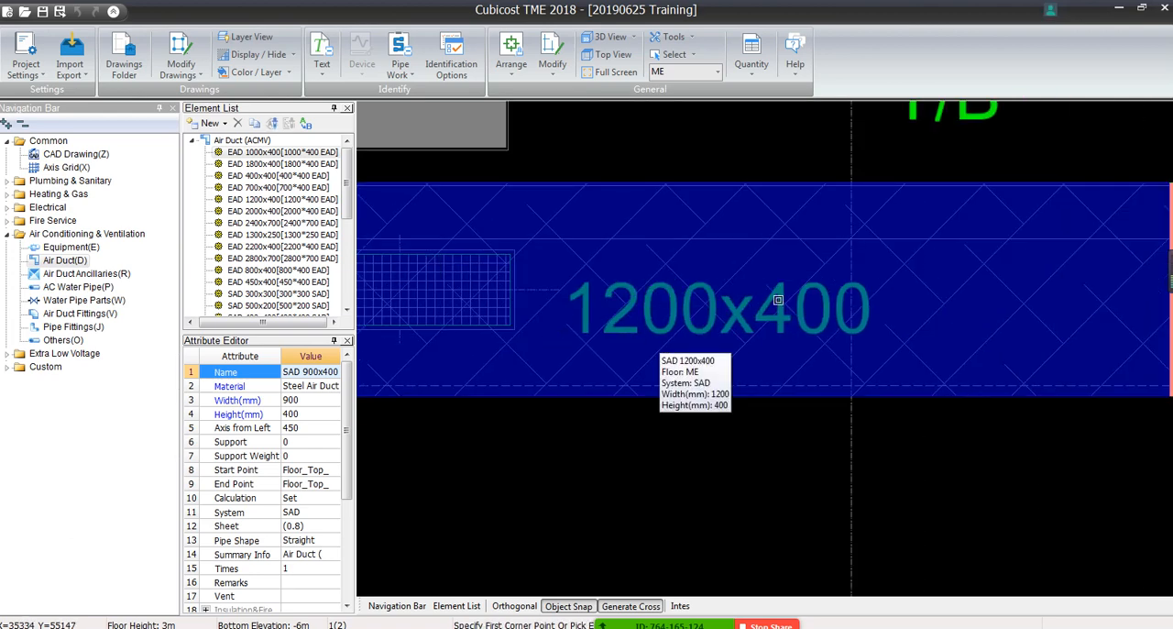
scroll(777, 300, "down", 3)
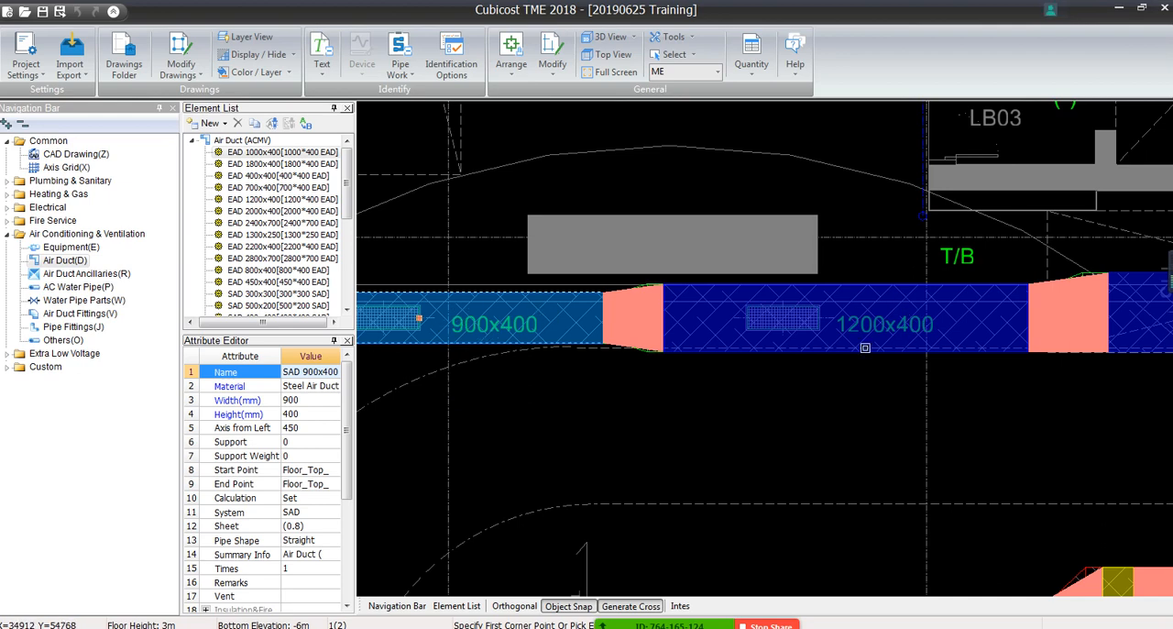
scroll(603, 256, "up", 4)
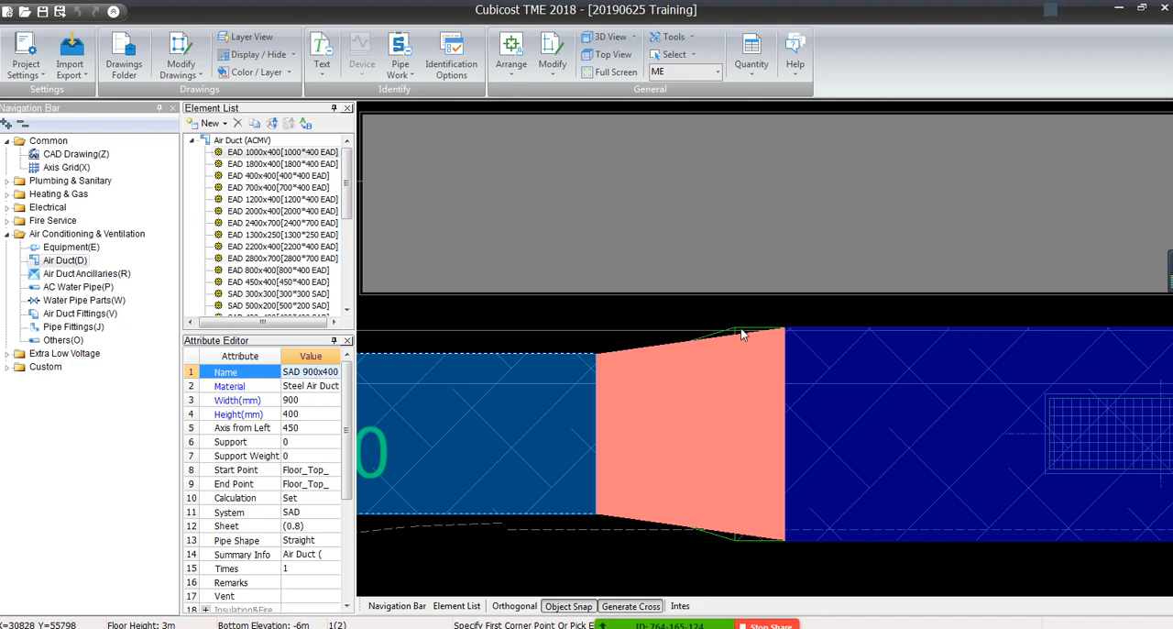
mouse_move(678, 624)
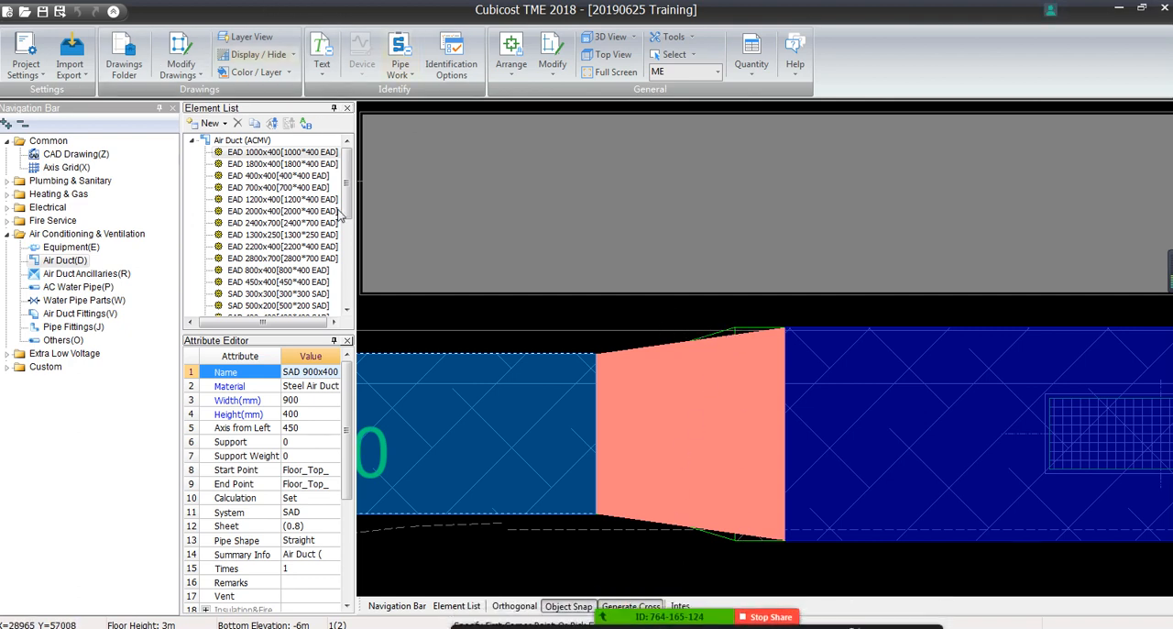
Switch to Air Duct Fittings, view the general and BQ quantities of the reducer between the 900x400 and 1200x400 ducts, and close the quantity view
key("Escape")
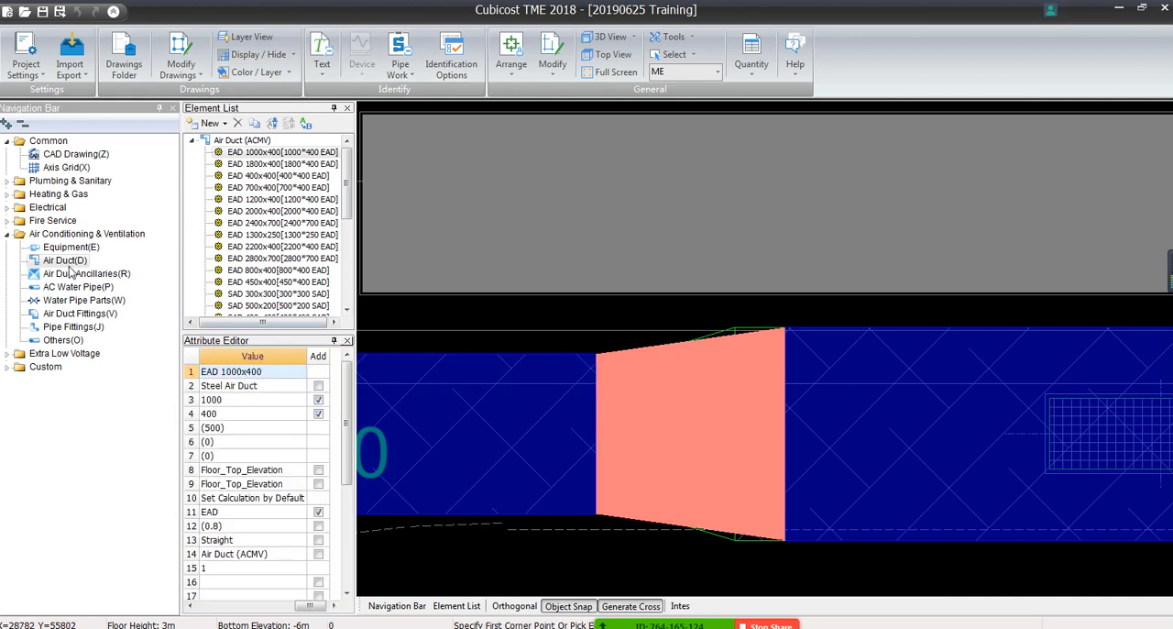
left_click(74, 314)
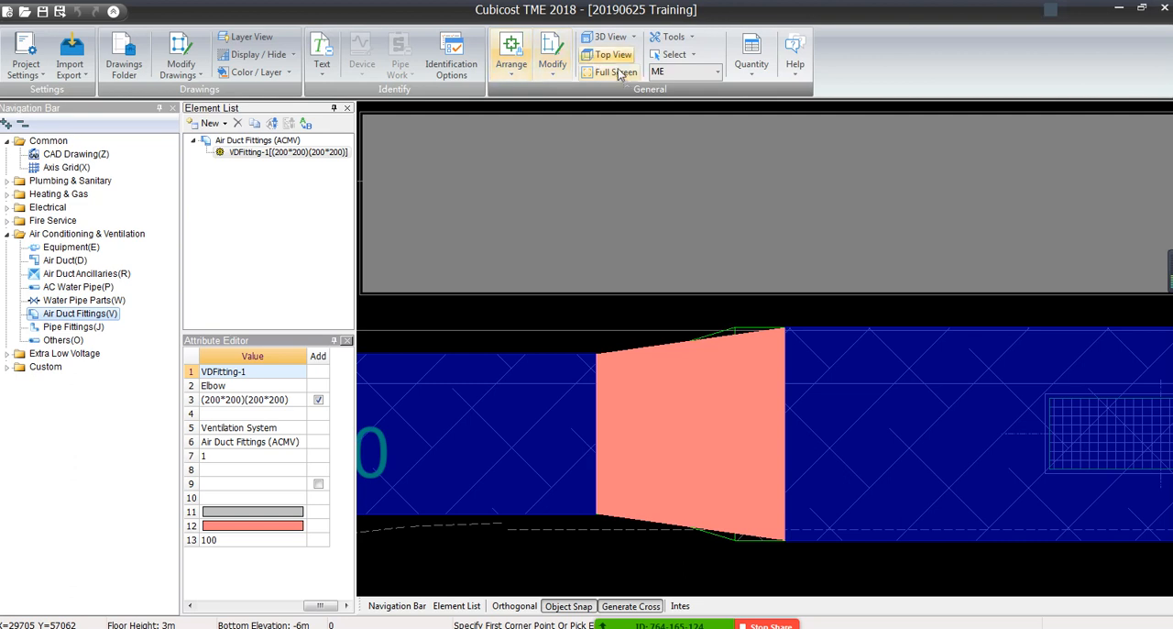
left_click(751, 53)
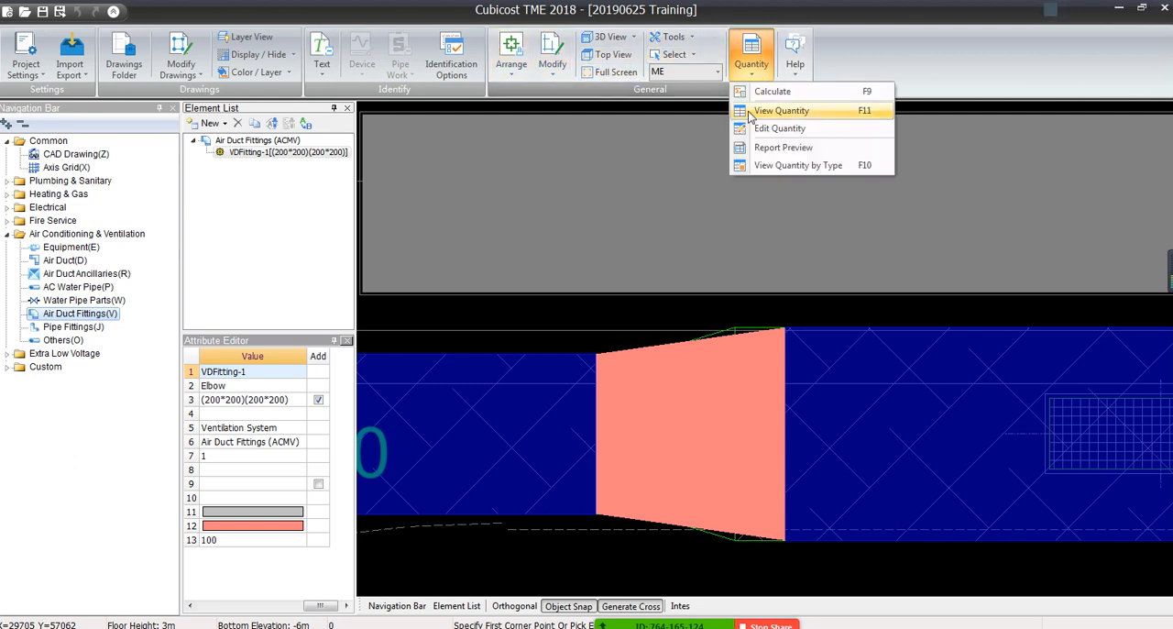
left_click(779, 110)
left_click(678, 447)
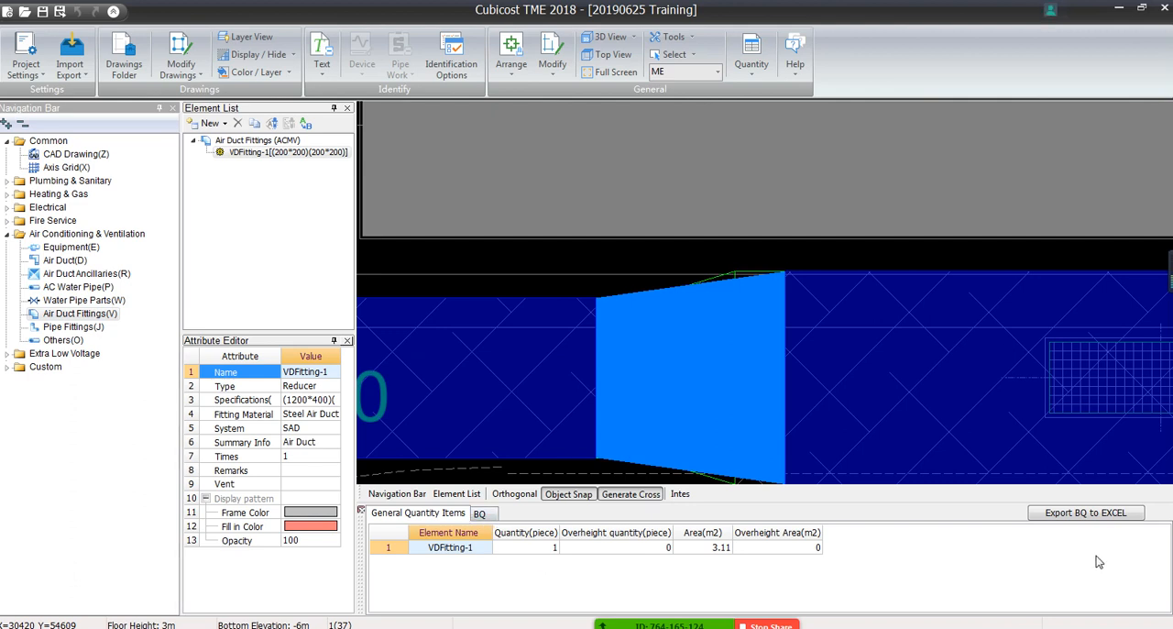
left_click(482, 514)
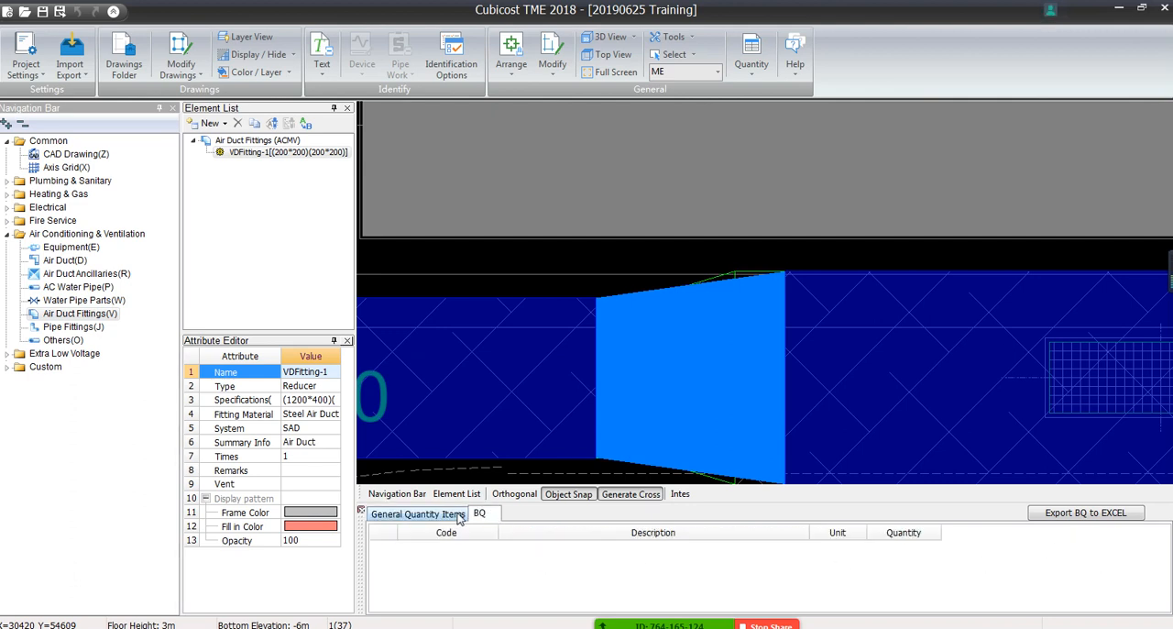
left_click(458, 514)
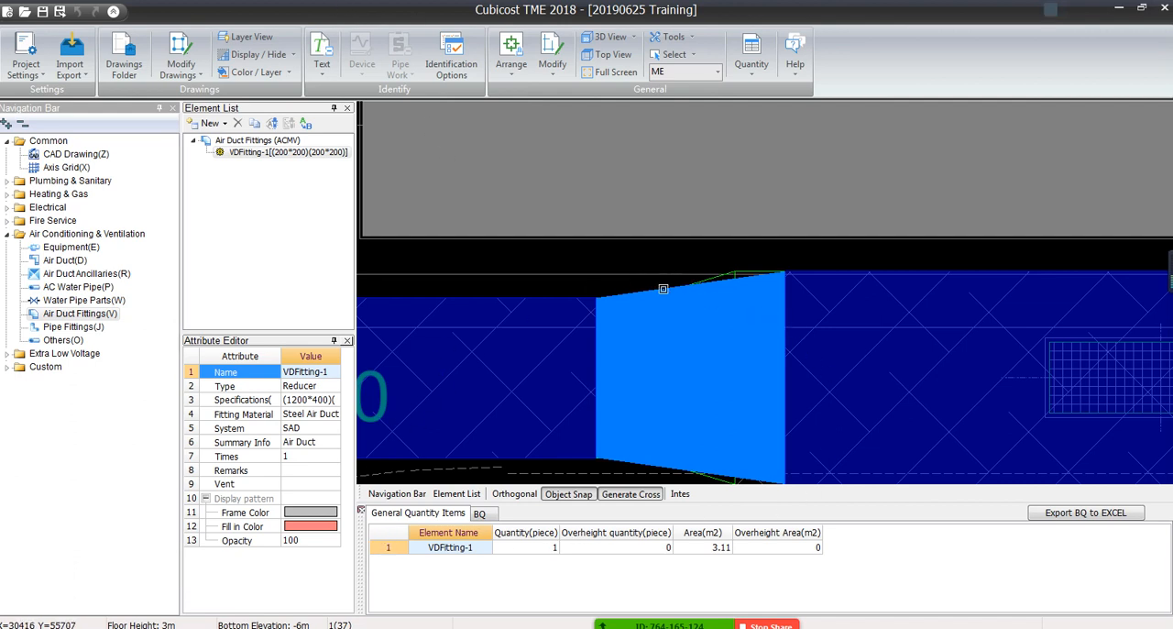
left_click_drag(574, 280, 664, 342)
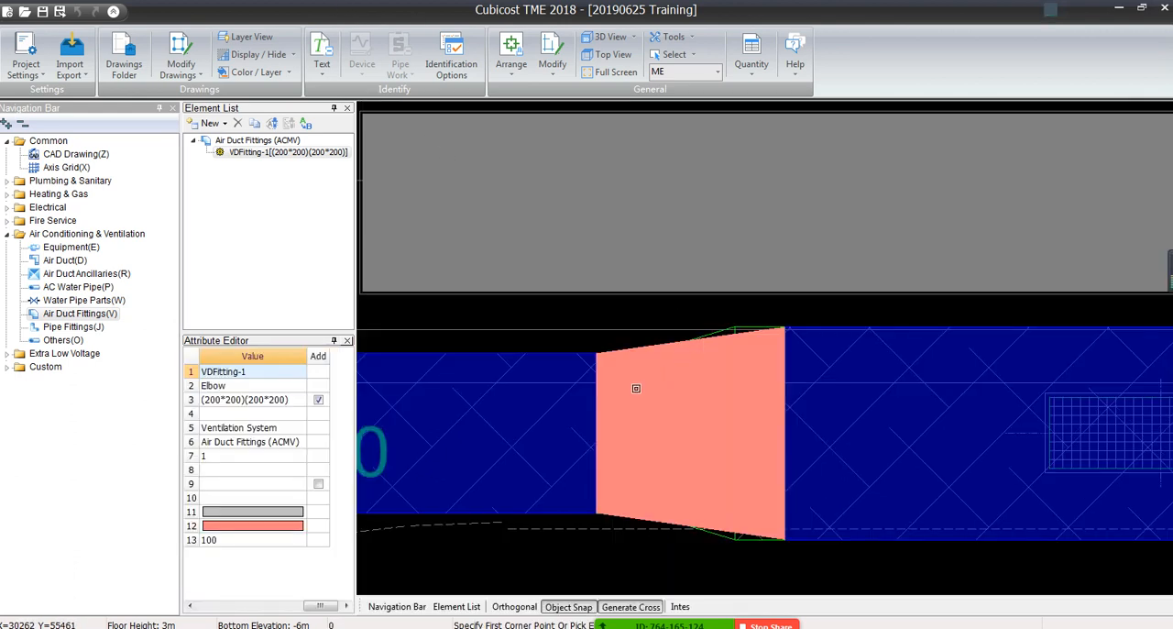
Inspect the 900x400 supply duct from the reducer to its end beside the 500x300 branch
mouse_move(612, 415)
scroll(558, 489, "down", 1)
middle_click_drag(558, 489, 1002, 451)
middle_click_drag(672, 377, 758, 422)
scroll(599, 418, "down", 6)
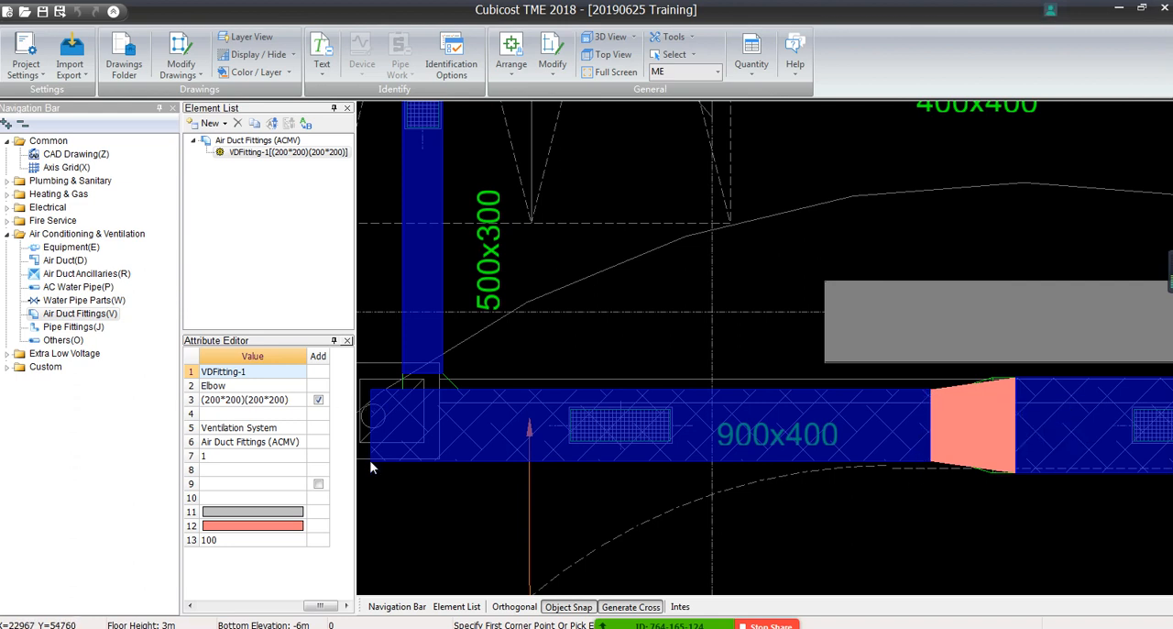
Open the Air Conditioning & Ventilation calculation settings and review the options for calculating air duct fittings and air duct length
left_click(22, 73)
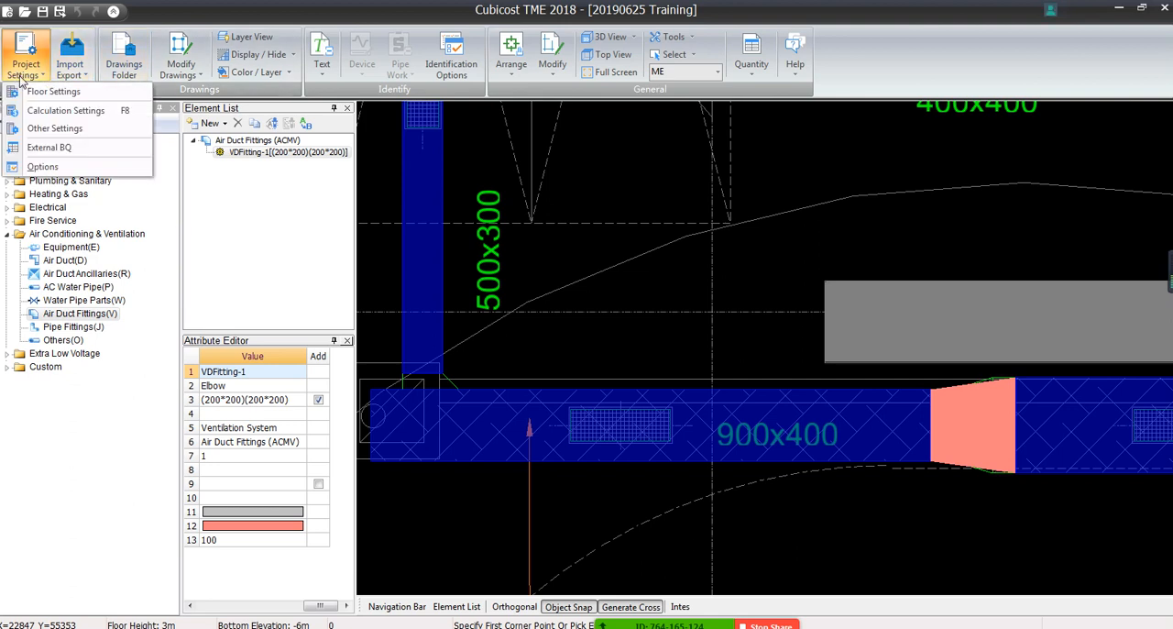
left_click(54, 110)
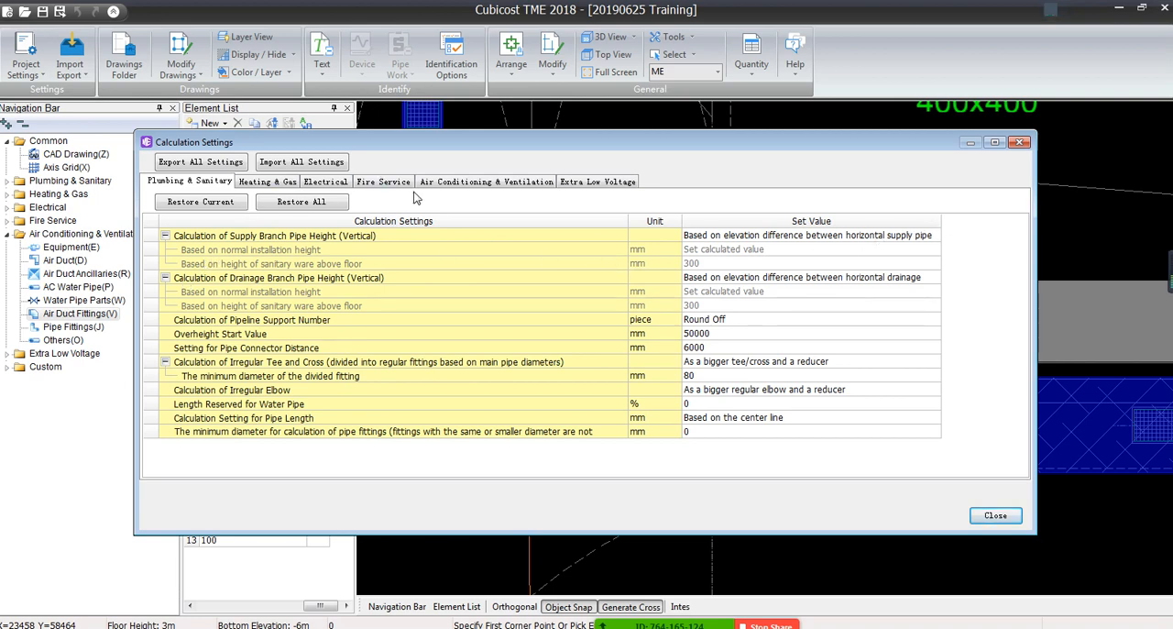
left_click(468, 183)
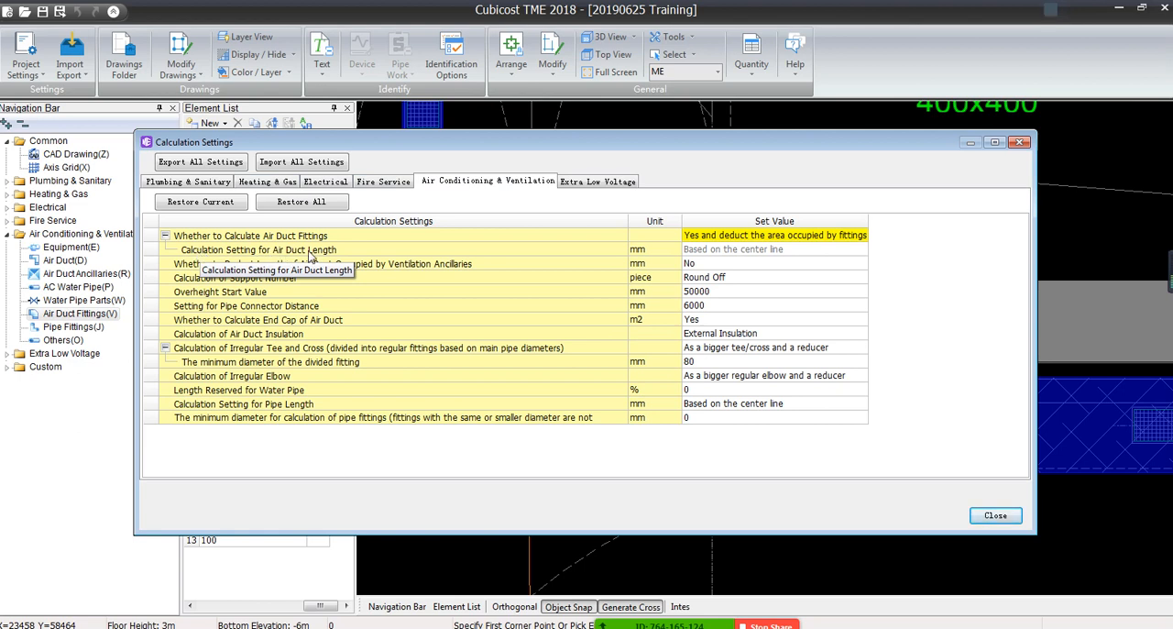
left_click(753, 236)
left_click(813, 235)
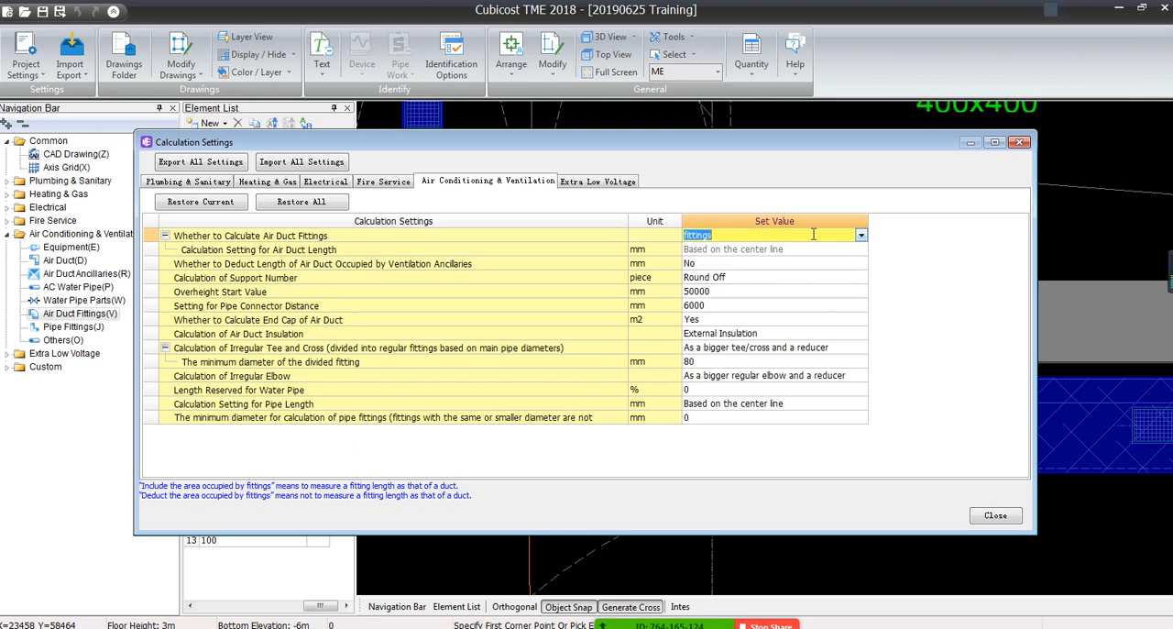
left_click(854, 236)
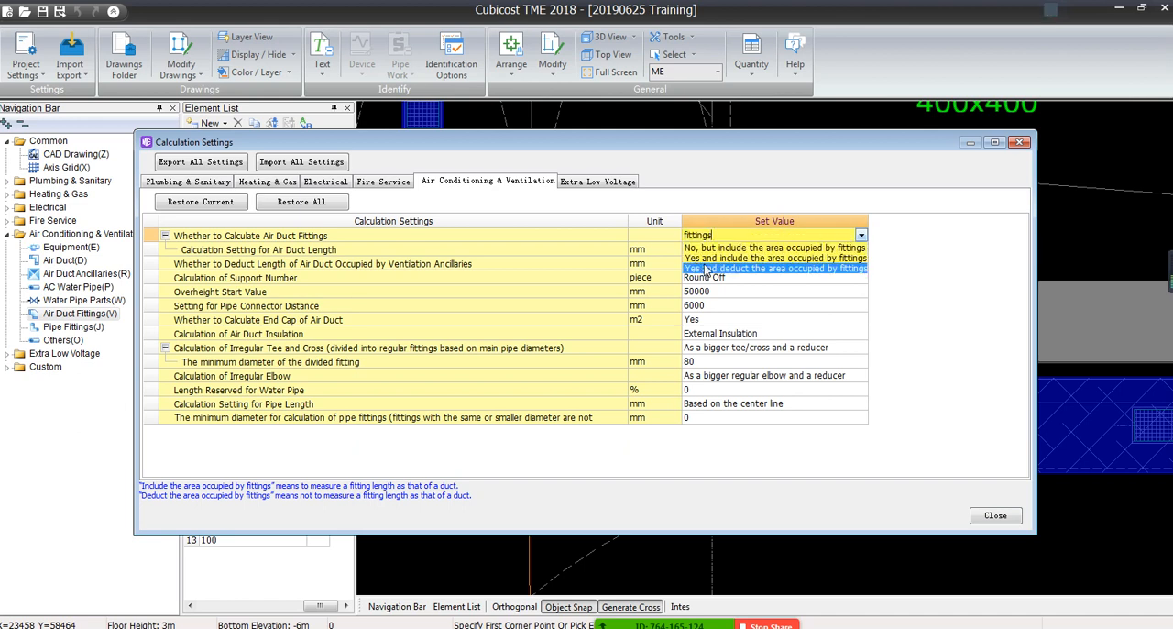
left_click(634, 290)
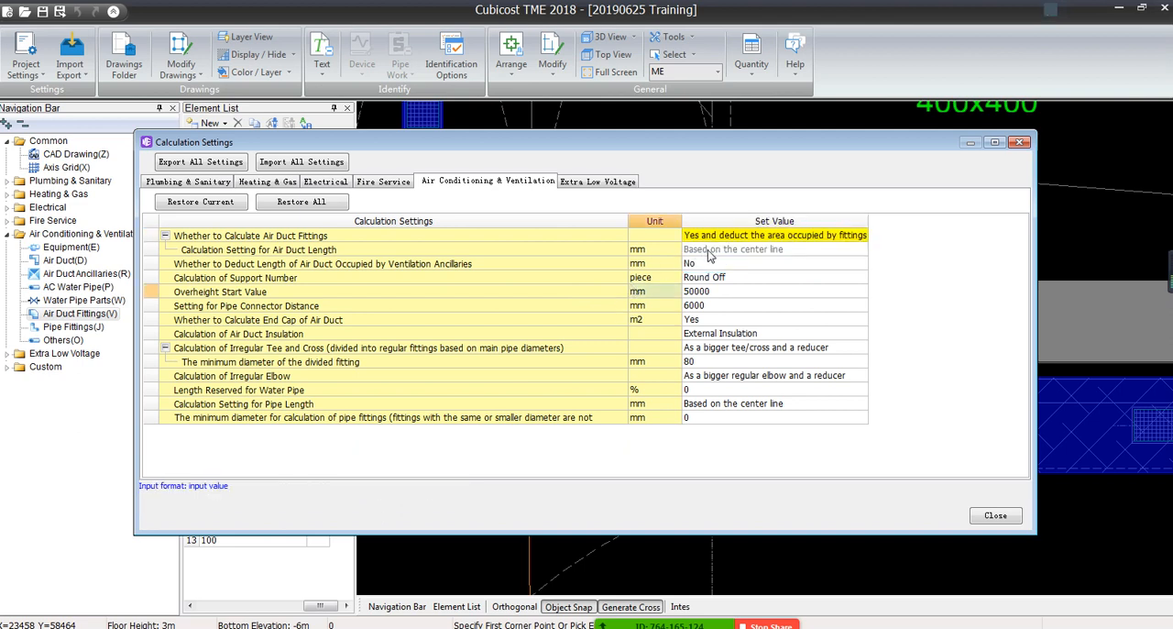
left_click(638, 256)
left_click(699, 257)
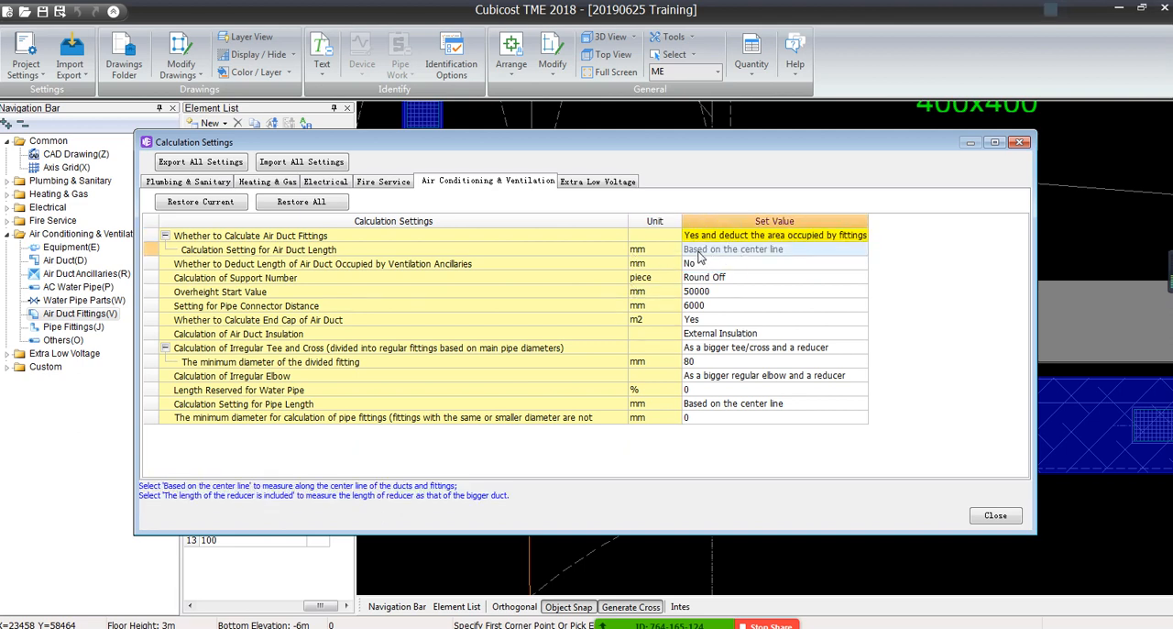
Set Whether to Calculate Air Duct Fittings to "No, but include the area occupied by fittings"
left_click(851, 240)
left_click(851, 240)
left_click(861, 235)
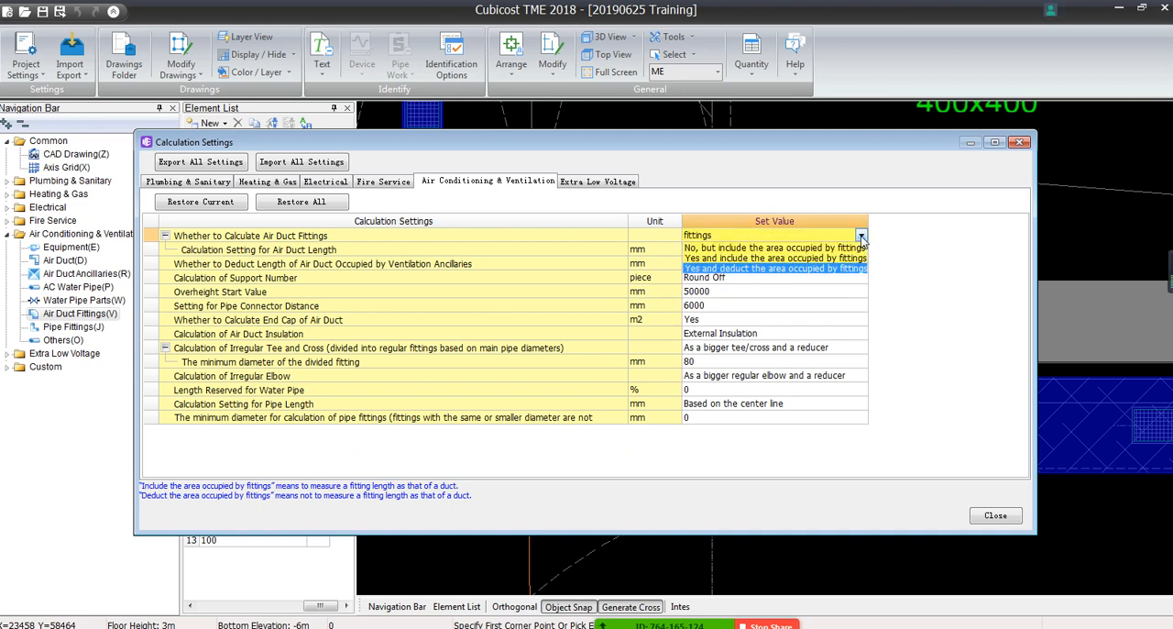
left_click(724, 247)
left_click(729, 264)
left_click(723, 253)
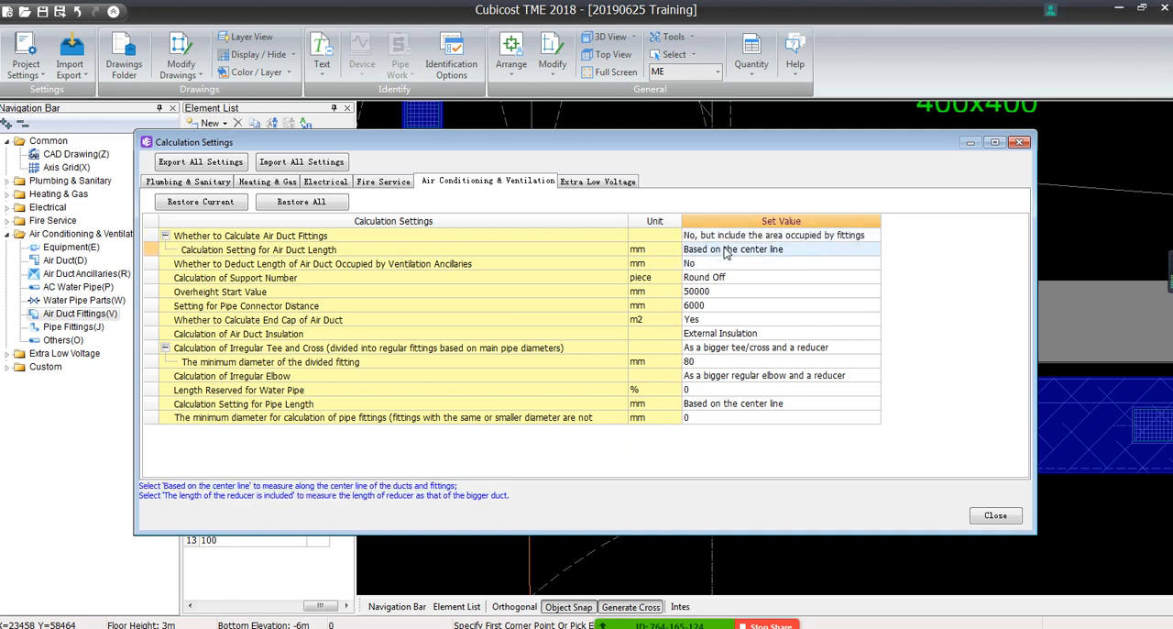
Review the air duct length calculation options, keep "Based on the center line", and close the calculation settings
left_click(726, 253)
left_click(873, 251)
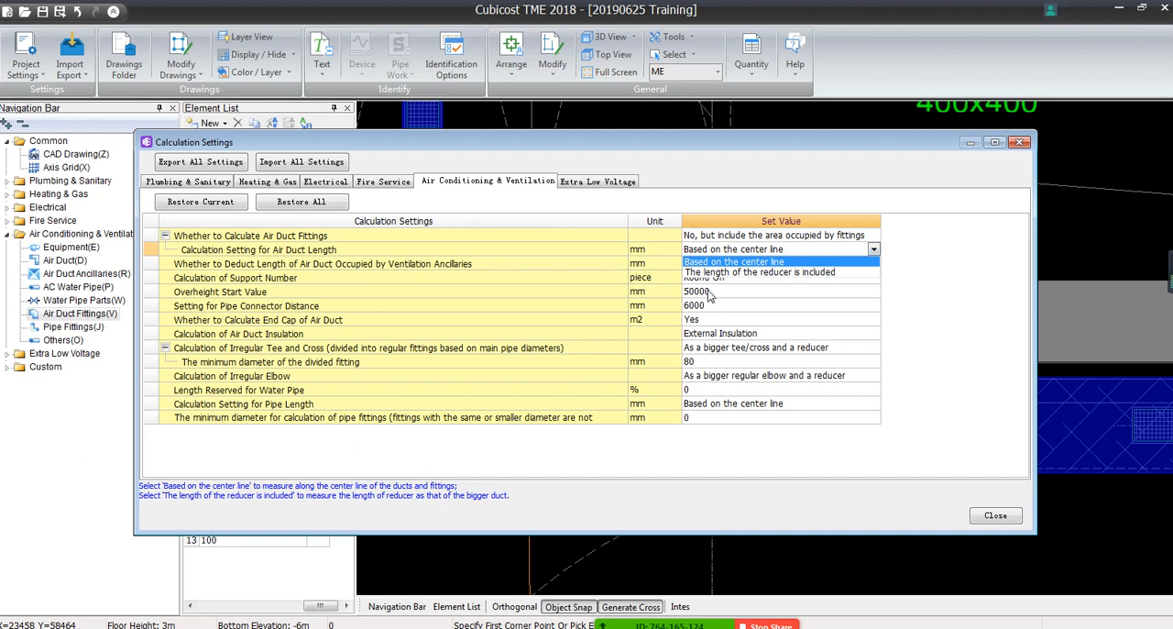
left_click(678, 277)
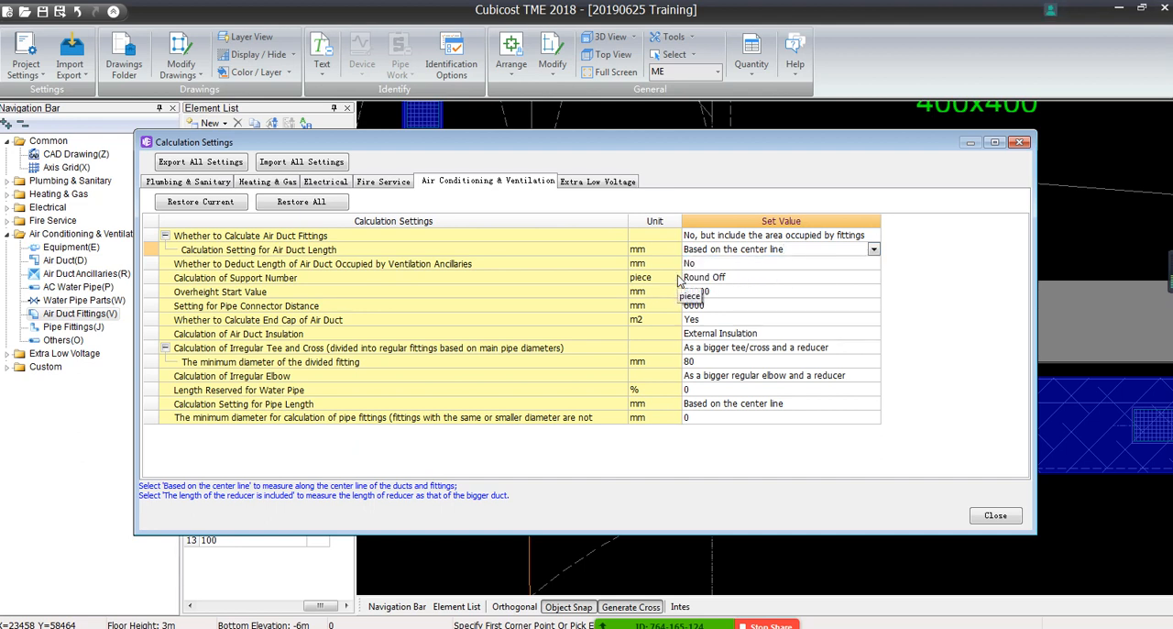
left_click(874, 251)
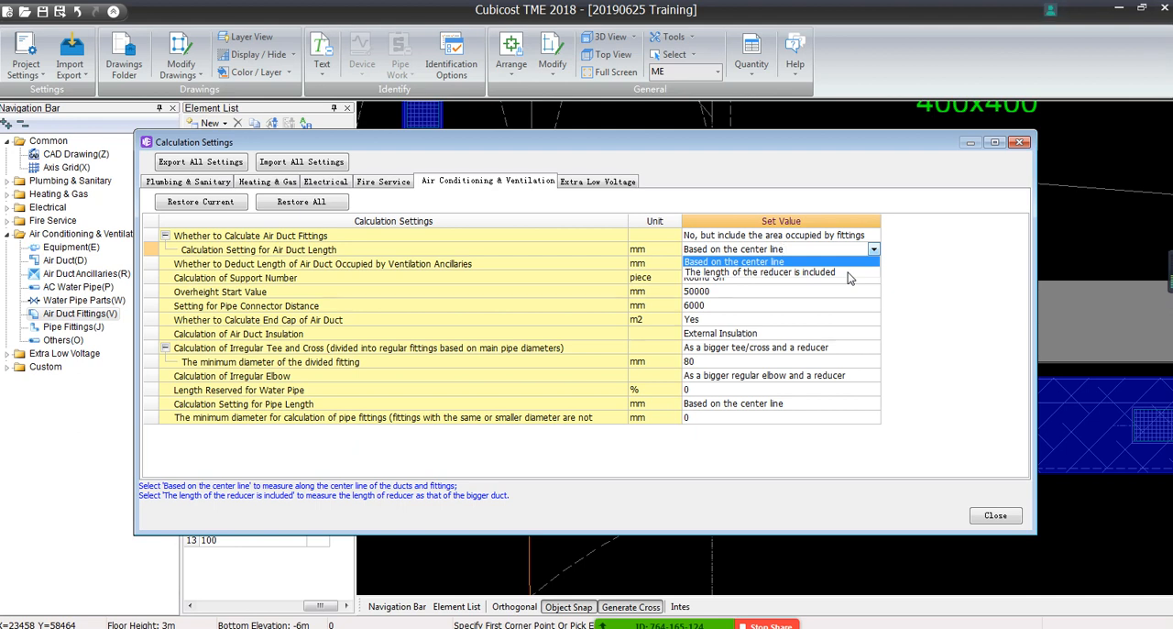
left_click(995, 516)
left_click(995, 516)
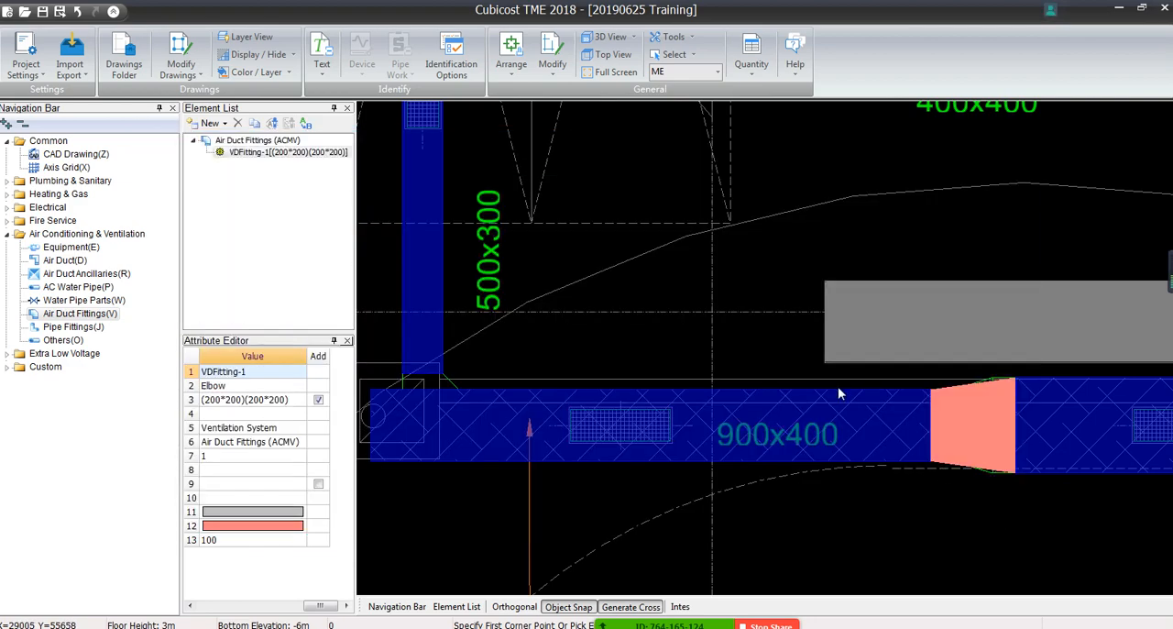
Survey the supply duct run and examine the junction of the 500x300 branch with the 900x400 duct
scroll(788, 472, "down", 4)
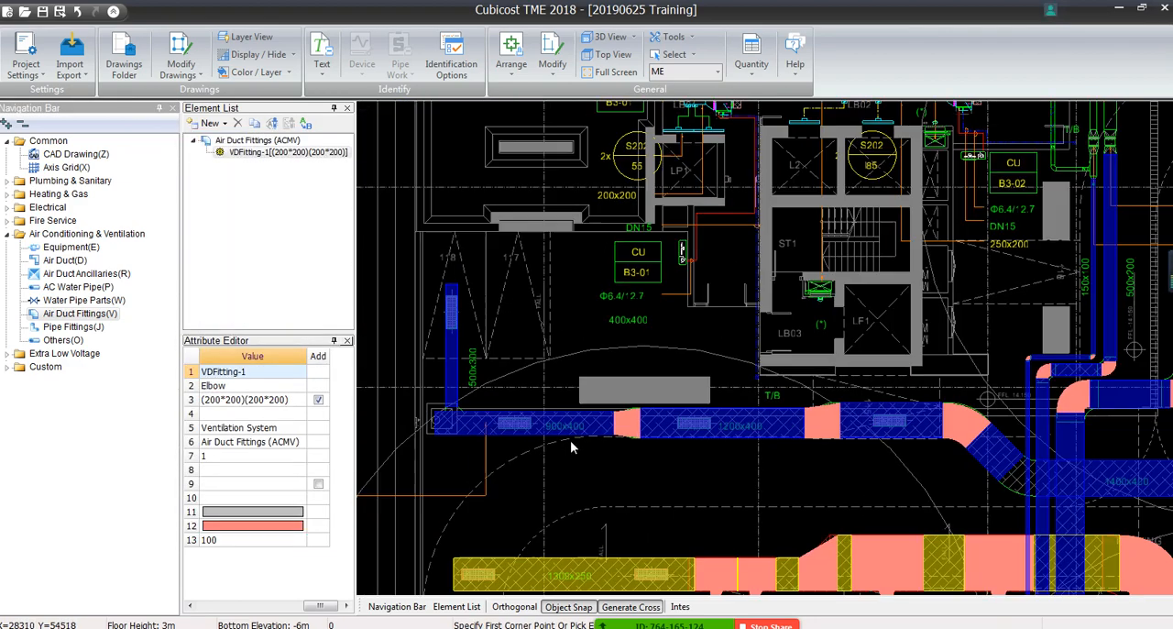
middle_click_drag(772, 471, 672, 341)
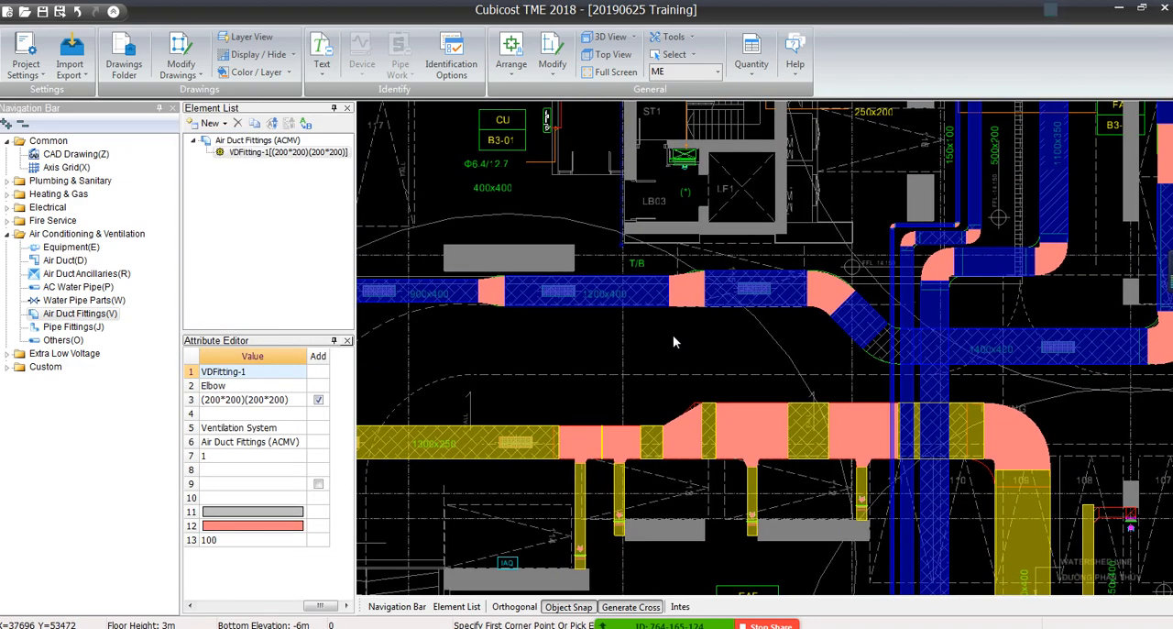
middle_click_drag(561, 340, 1167, 351)
scroll(967, 252, "up", 4)
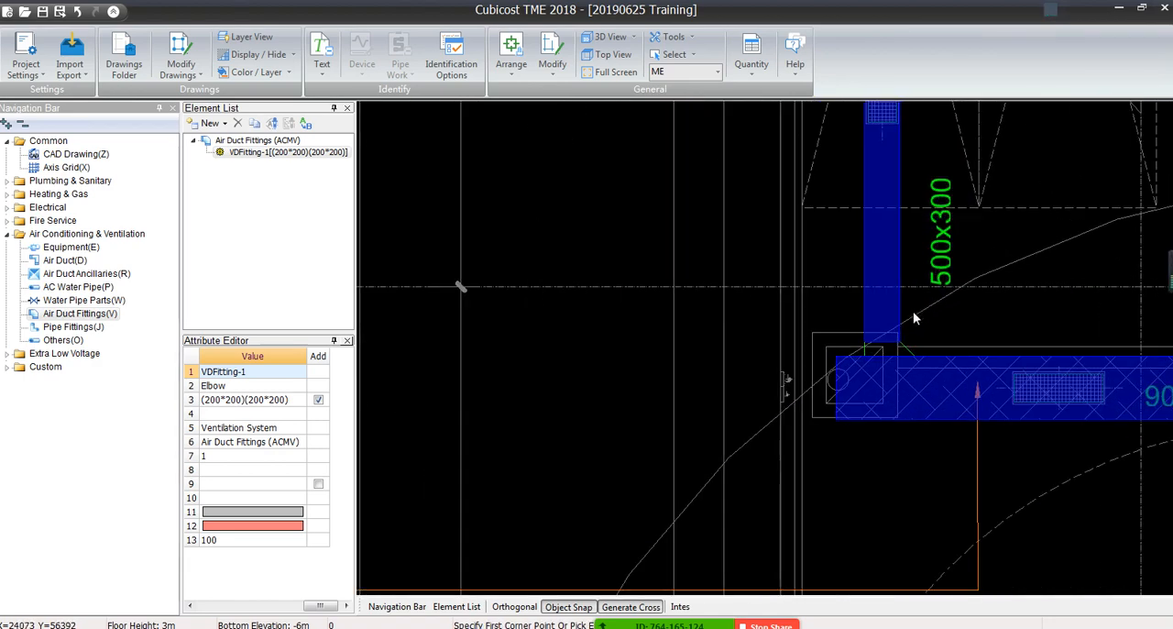
scroll(911, 321, "up", 2)
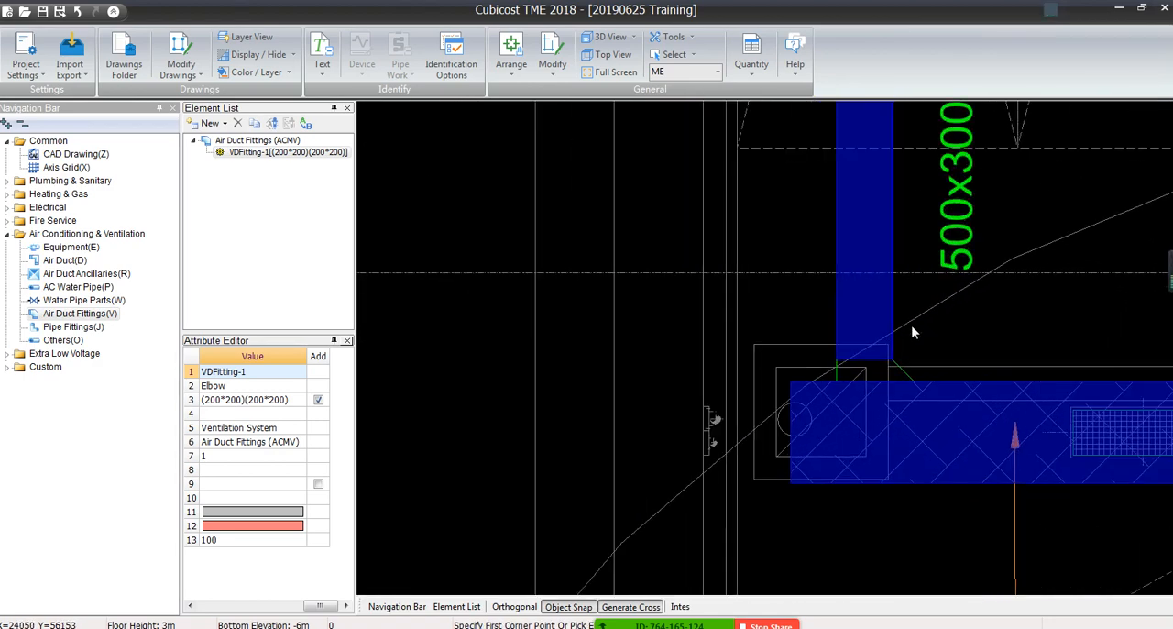
middle_click_drag(853, 387, 358, 527)
scroll(608, 400, "down", 2)
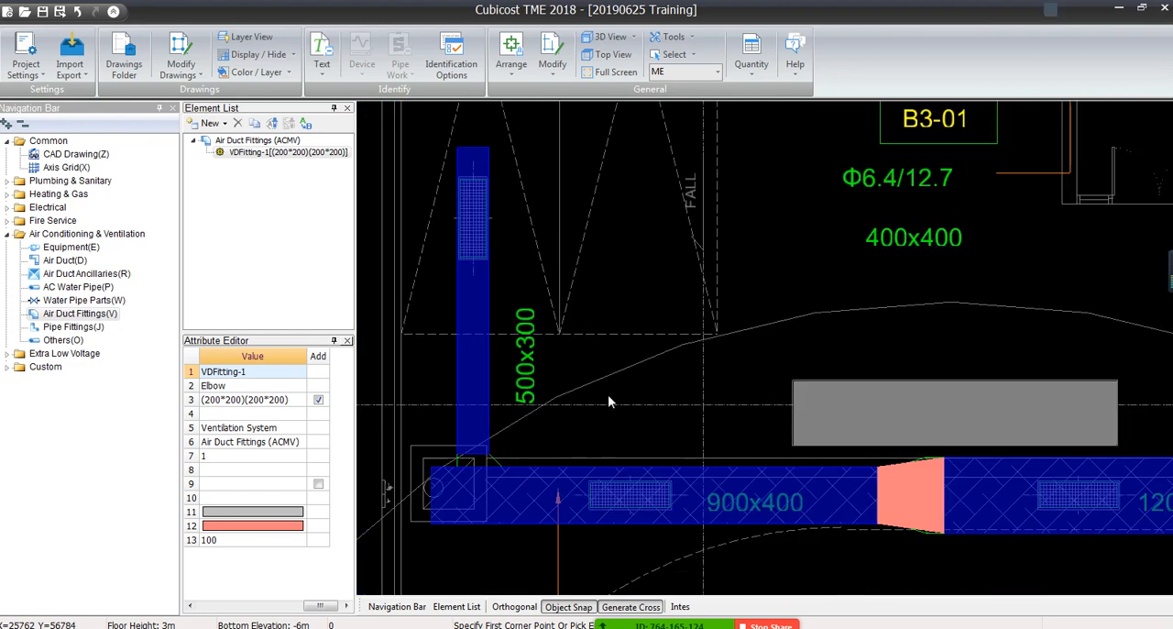
middle_click_drag(868, 500, 517, 329)
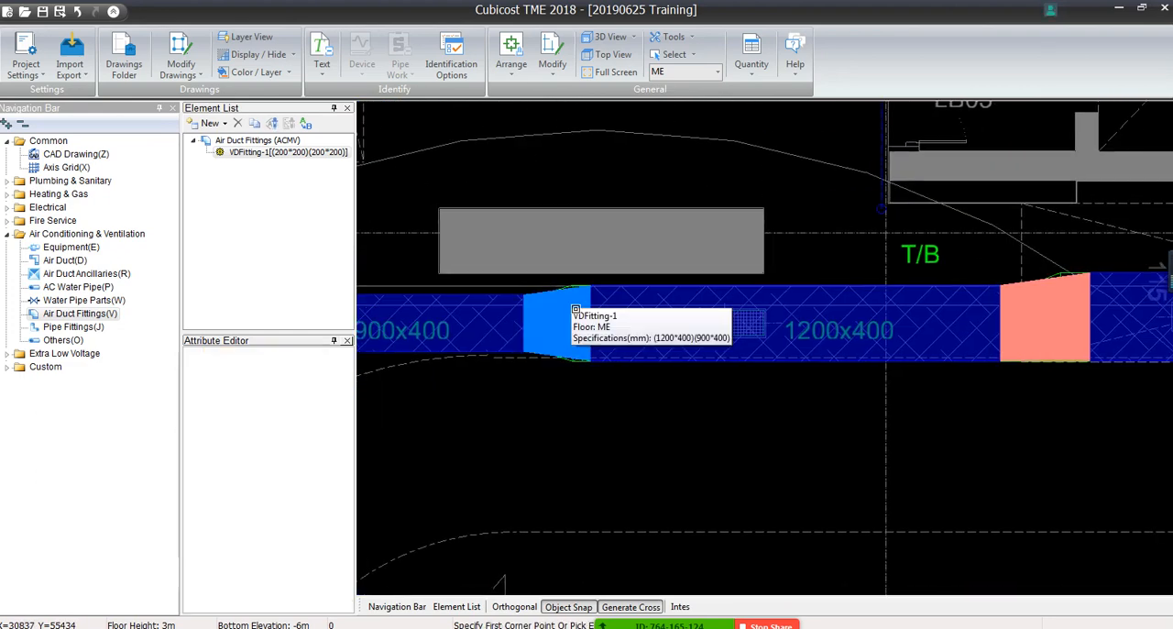
Select the reducer between the 900x400 and 1200x400 ducts and examine its sloped edge against the CAD outline
left_click(575, 309)
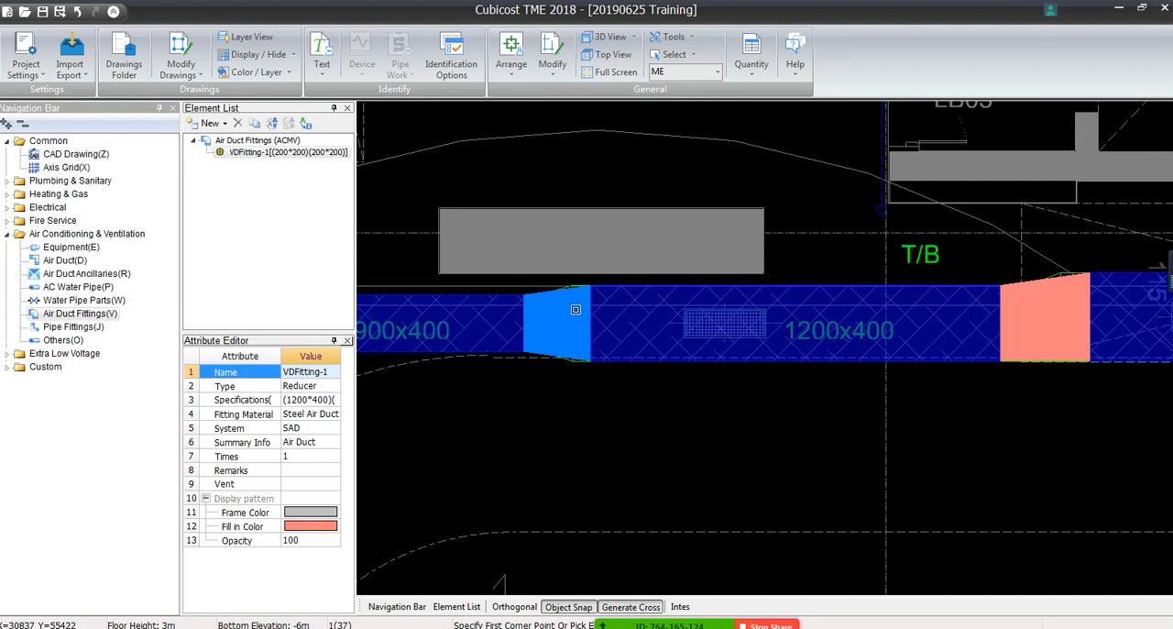
scroll(576, 309, "up", 5)
scroll(554, 259, "up", 1)
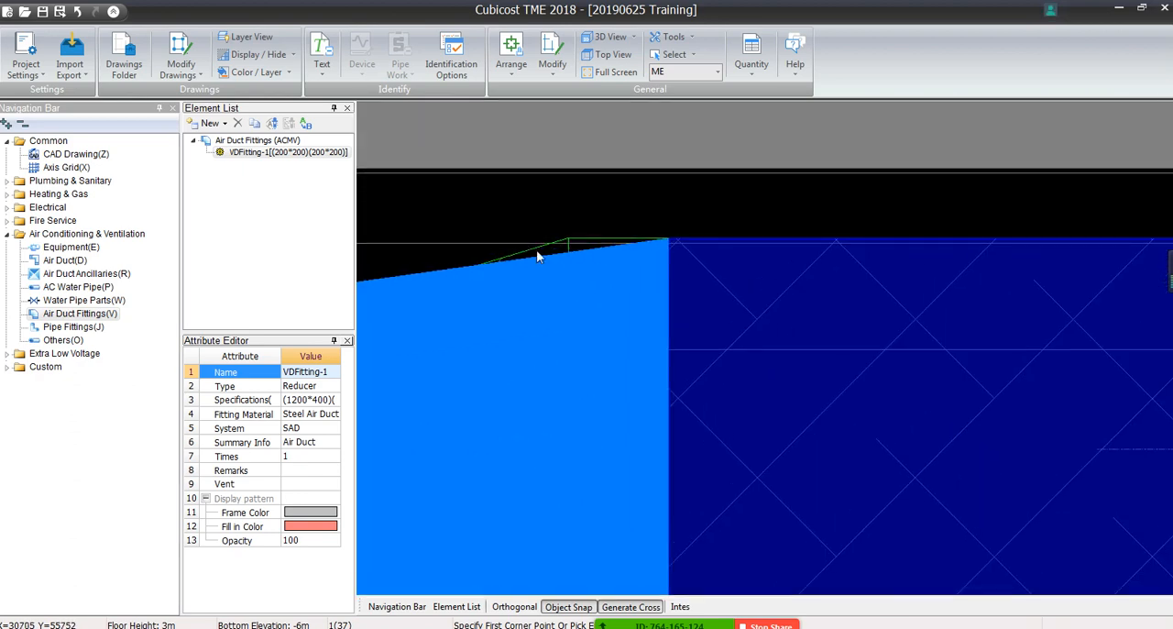
middle_click_drag(571, 251, 694, 251)
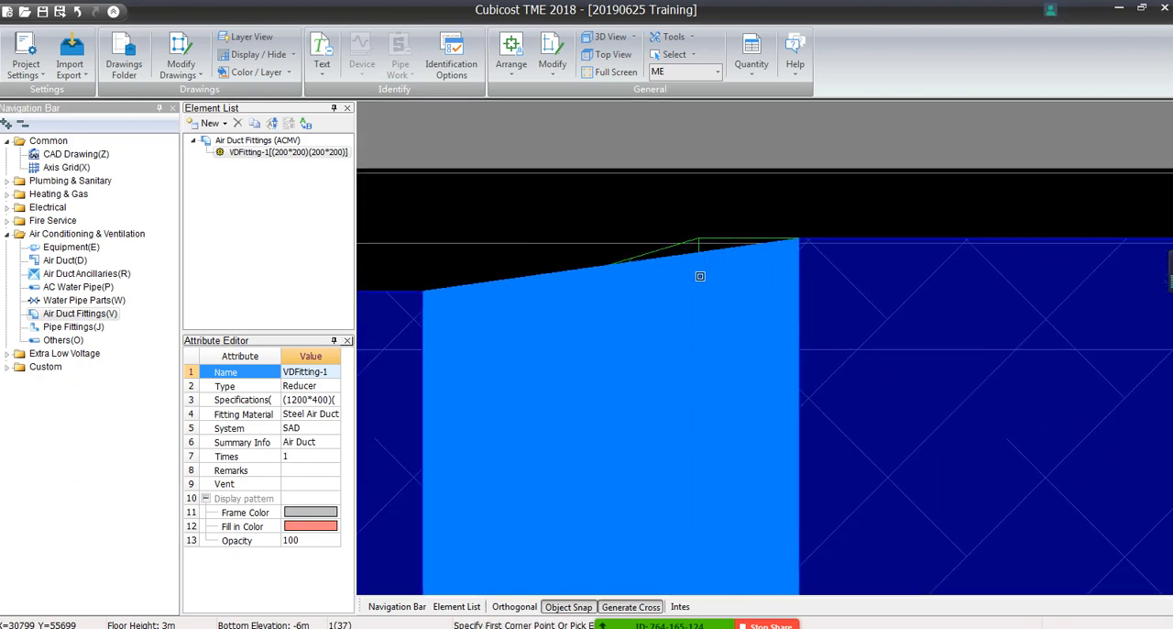
Check the 500x200 duct elbow's general and BQ quantity items, including their calculation formulas
scroll(697, 275, "down", 3)
scroll(698, 348, "down", 6)
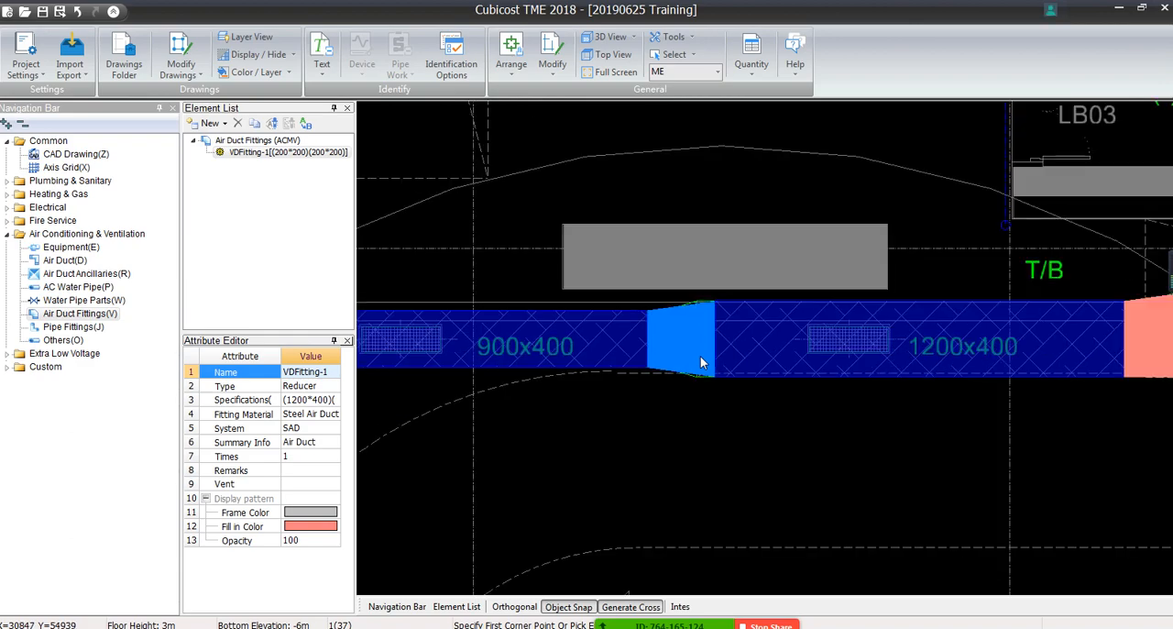
middle_click_drag(702, 373, 451, 506)
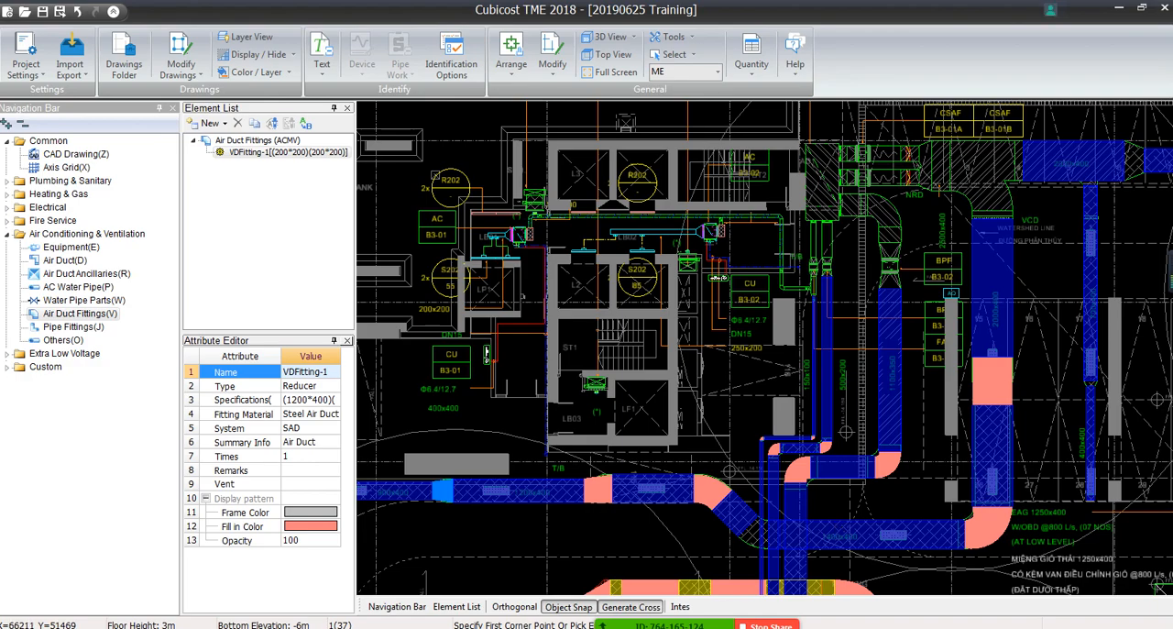
scroll(806, 265, "up", 1)
middle_click_drag(839, 396, 710, 201)
scroll(710, 201, "up", 4)
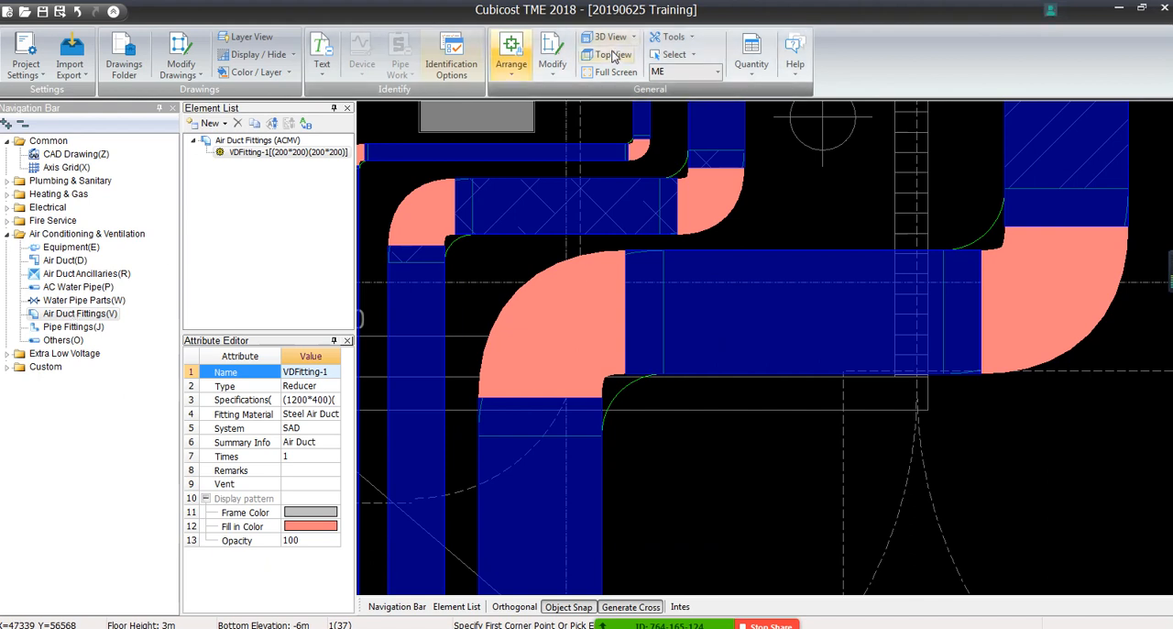
left_click(753, 74)
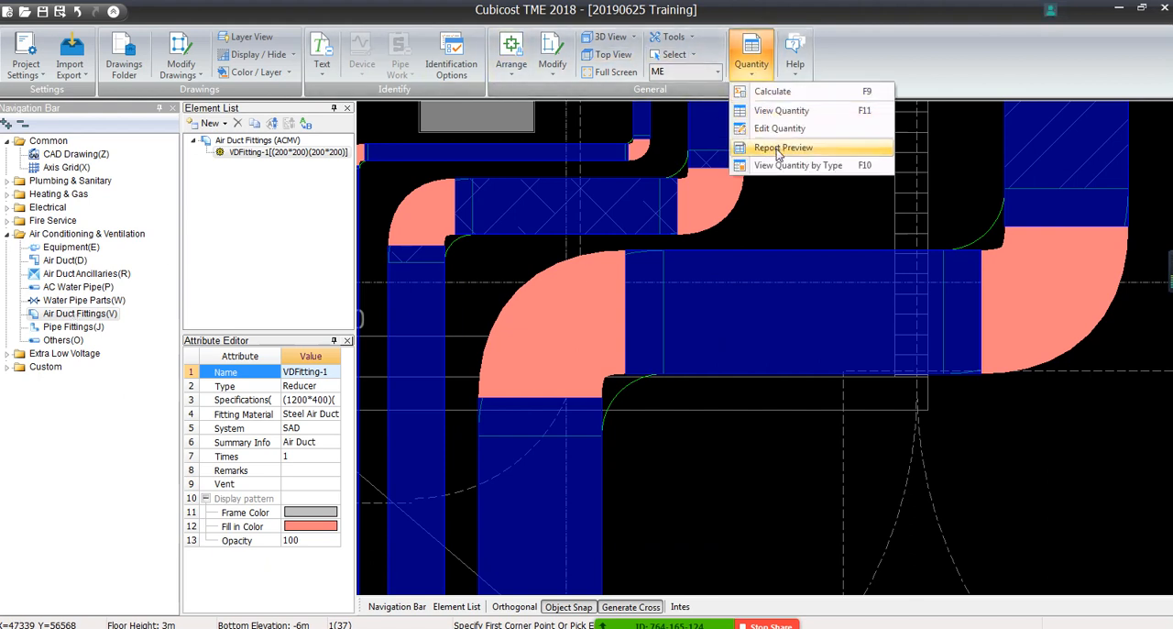
left_click(781, 110)
left_click(694, 140)
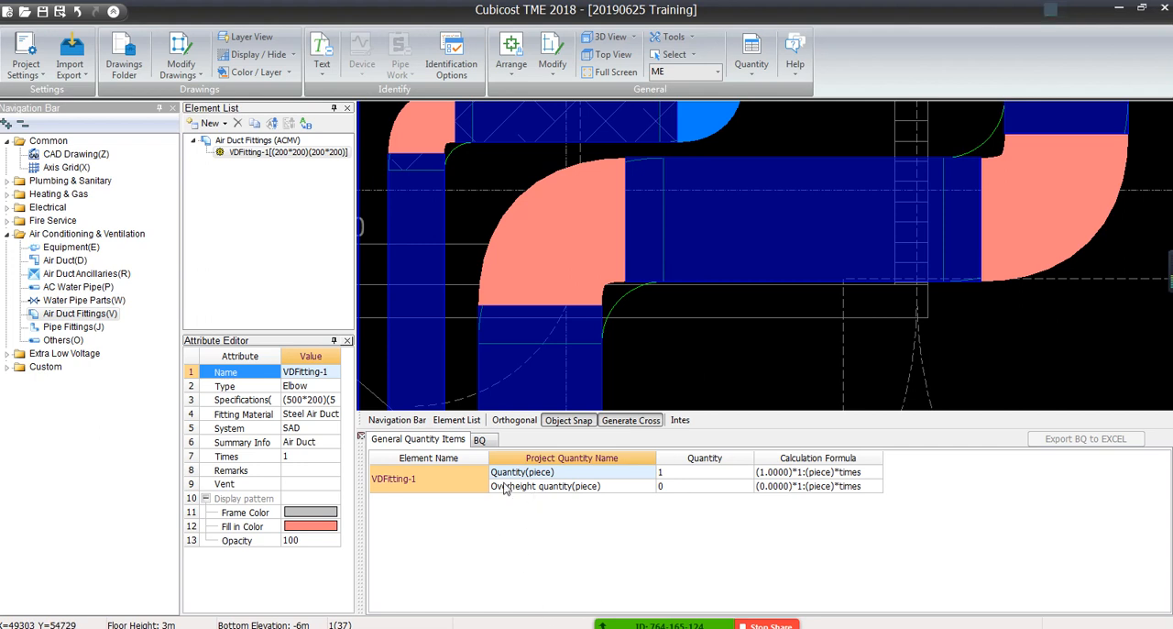
left_click(481, 444)
left_click(417, 443)
View the calculated quantities of the 500x200 duct elbow and check its area
left_click(750, 56)
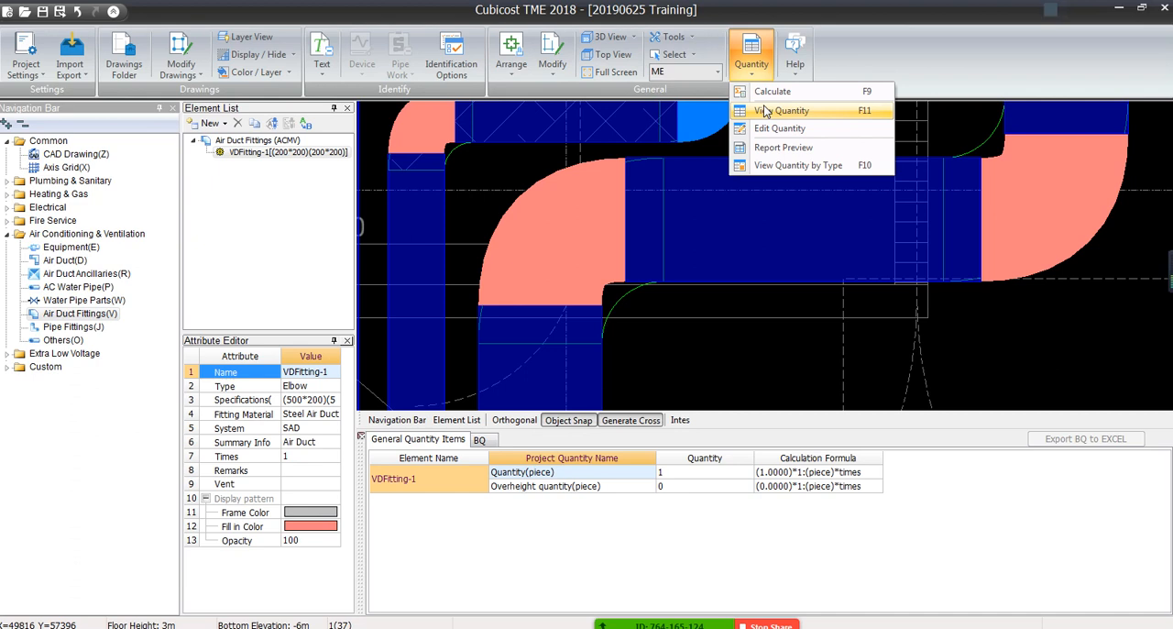
left_click(765, 111)
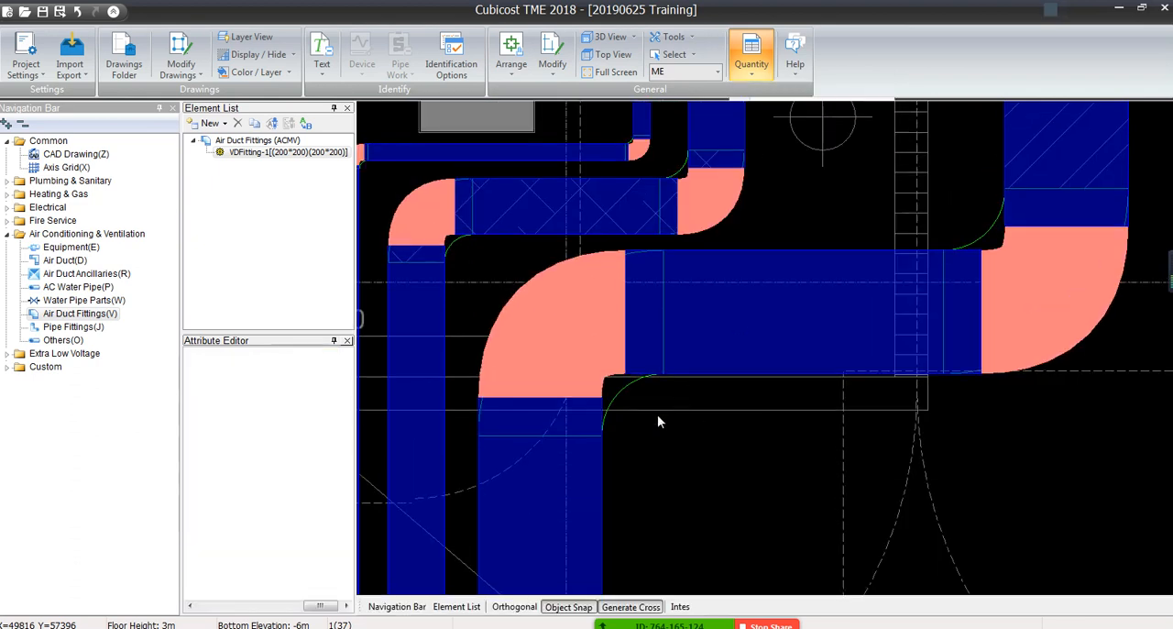
left_click(710, 210)
left_click(632, 374)
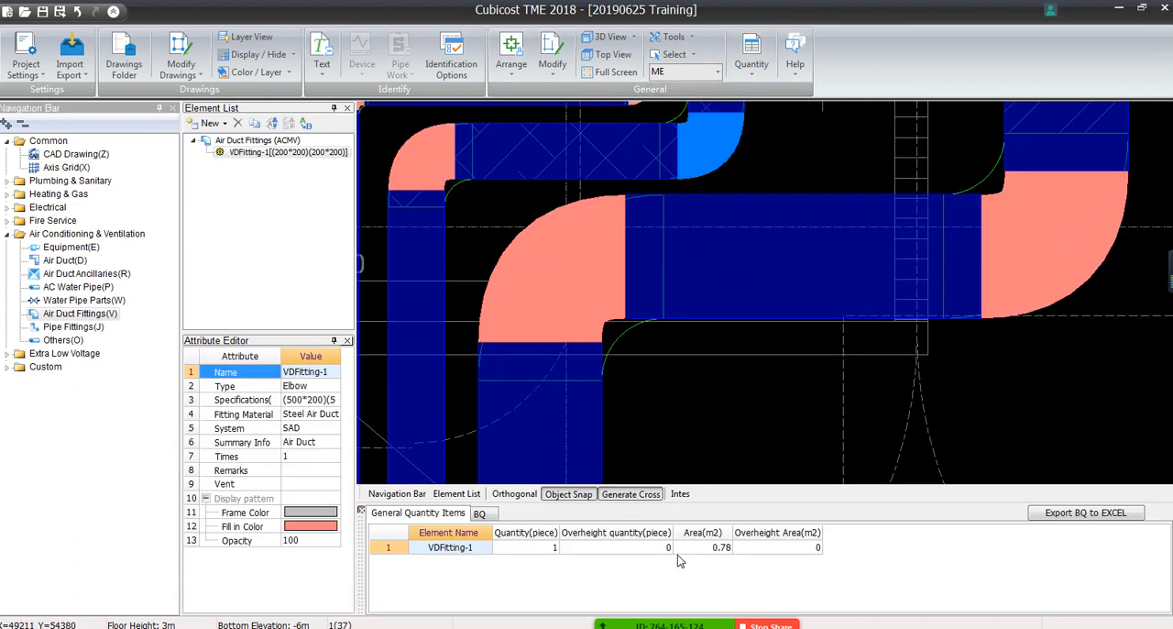
left_click(710, 547)
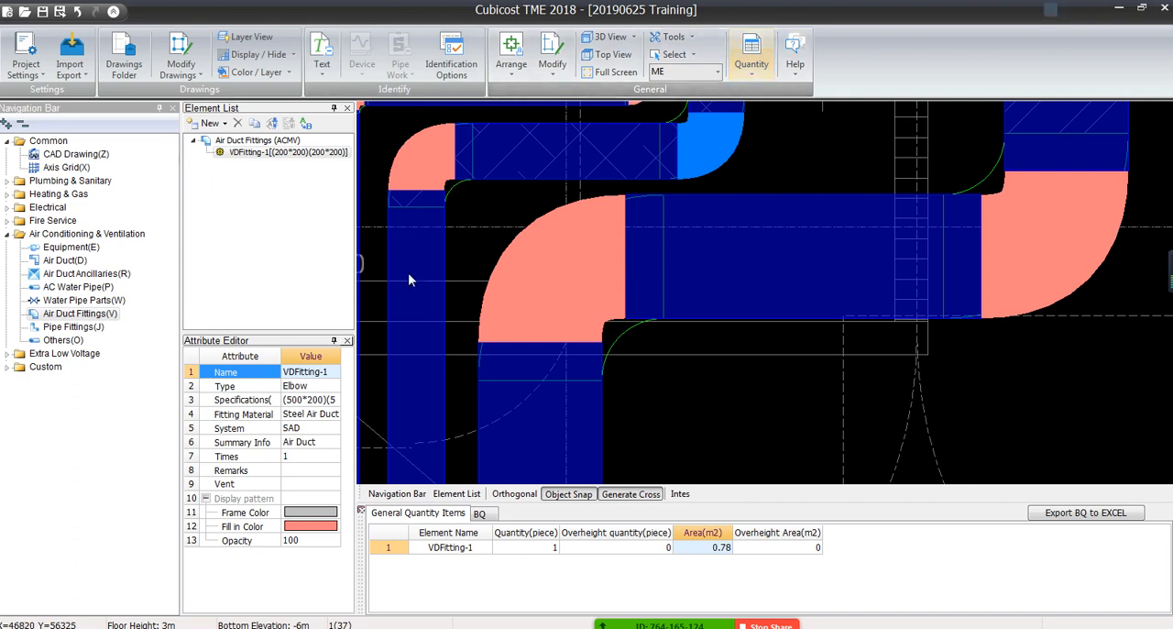
Preview the Air Conditioning & Ventilation reports and review the Drawing Input Quantity Summary for air ducts and pipes
left_click(751, 66)
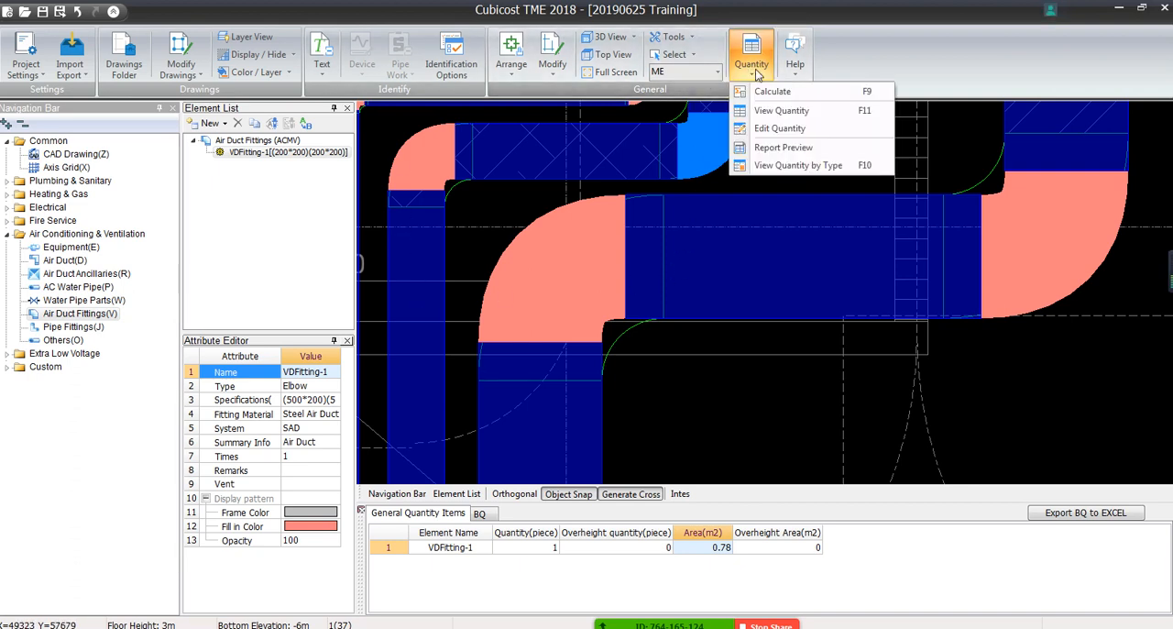
left_click(766, 147)
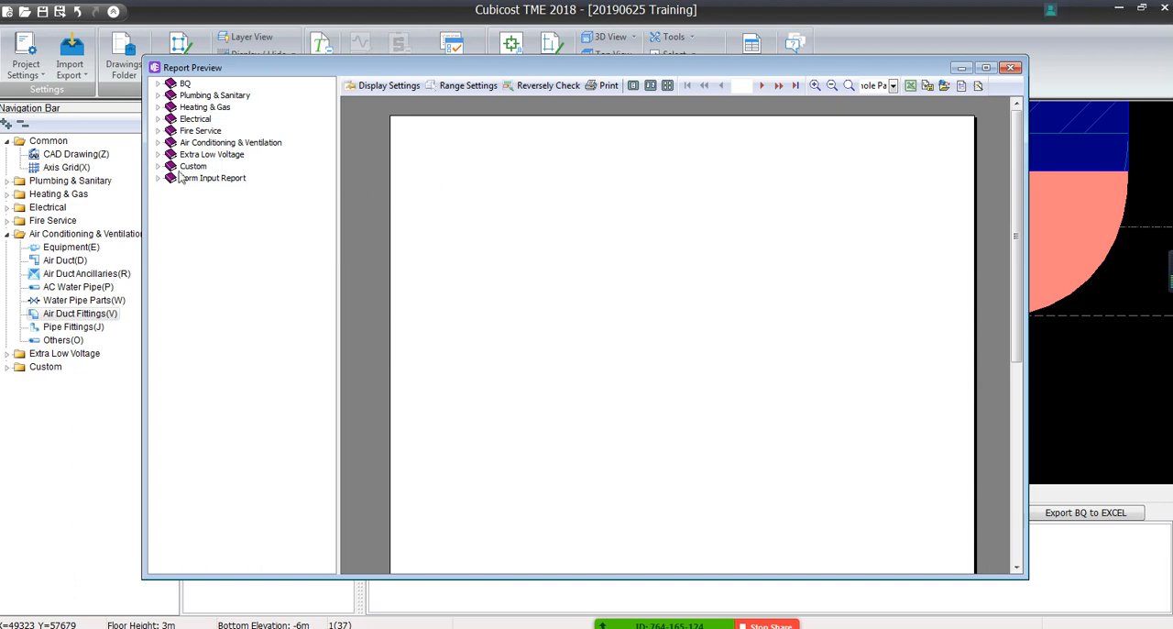
left_click(158, 142)
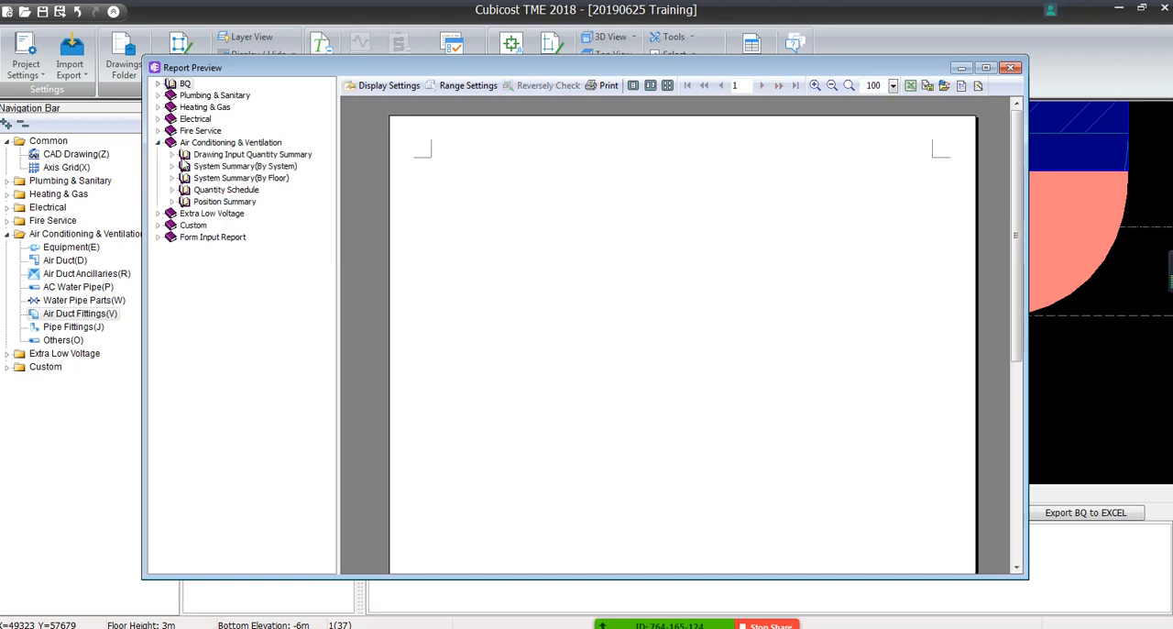
left_click(211, 155)
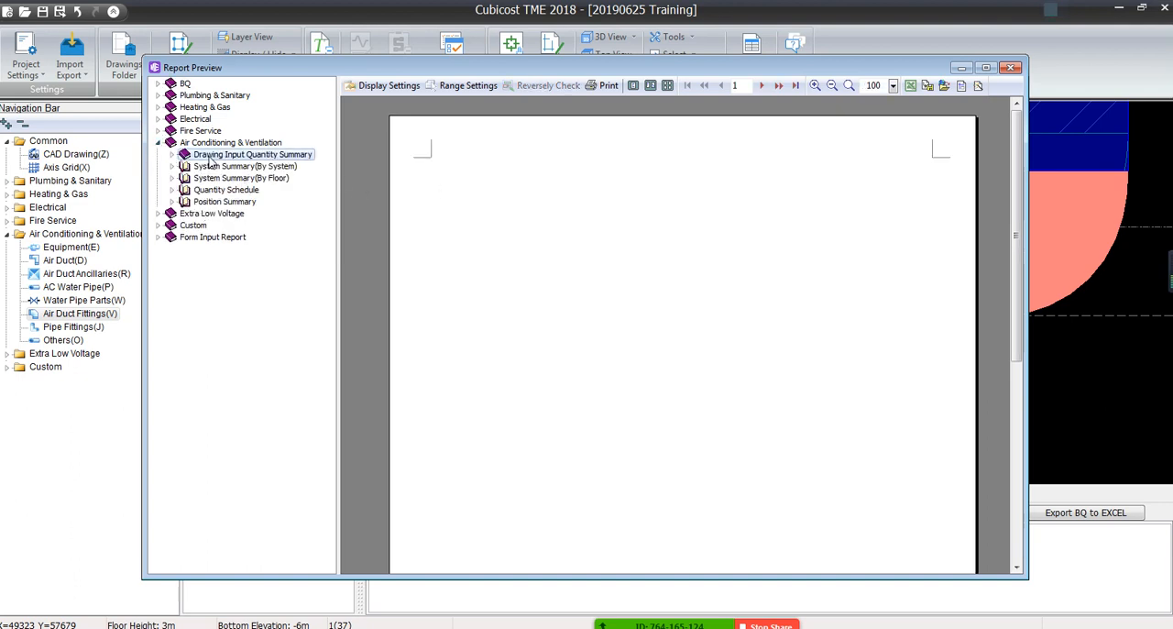
left_click(171, 155)
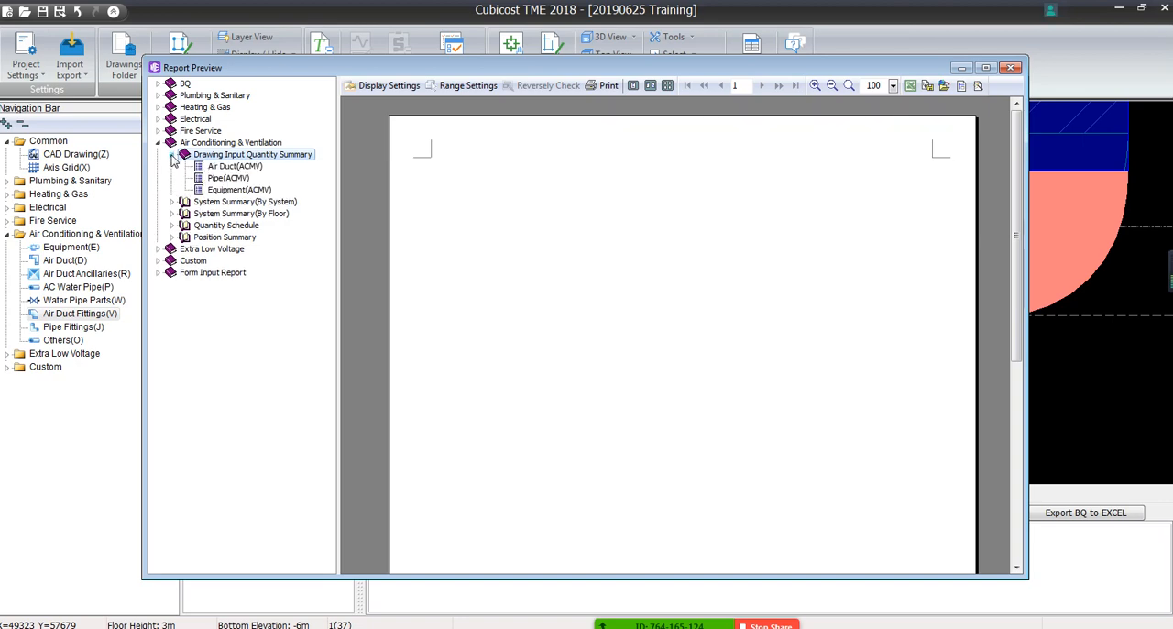
left_click(222, 167)
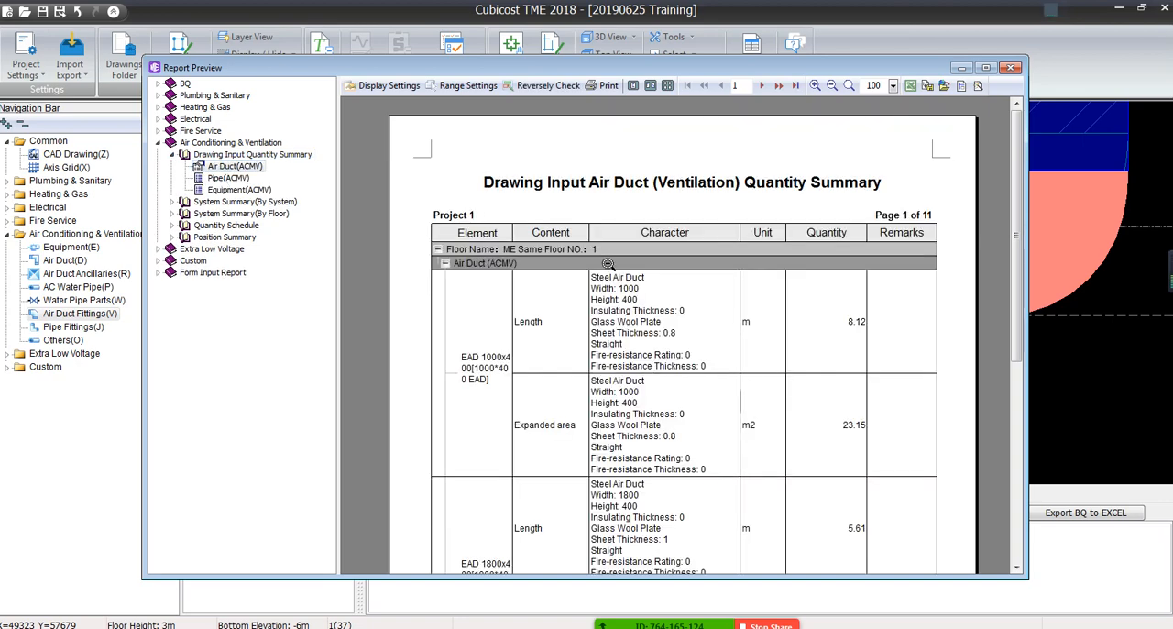
scroll(639, 385, "down", 6)
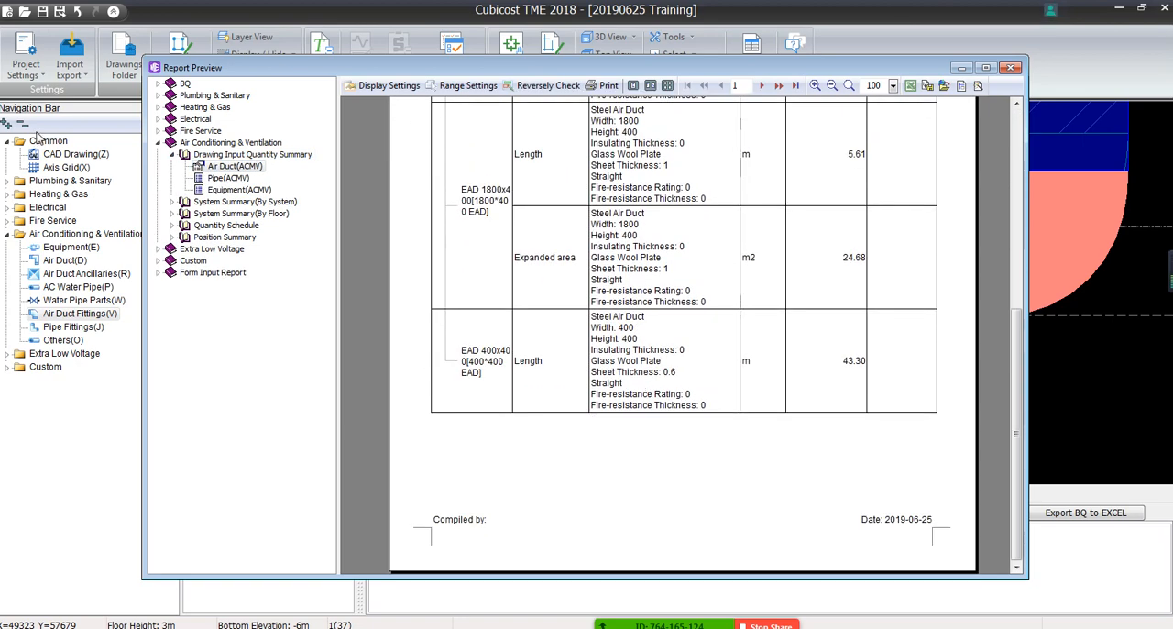
left_click(225, 190)
left_click(229, 179)
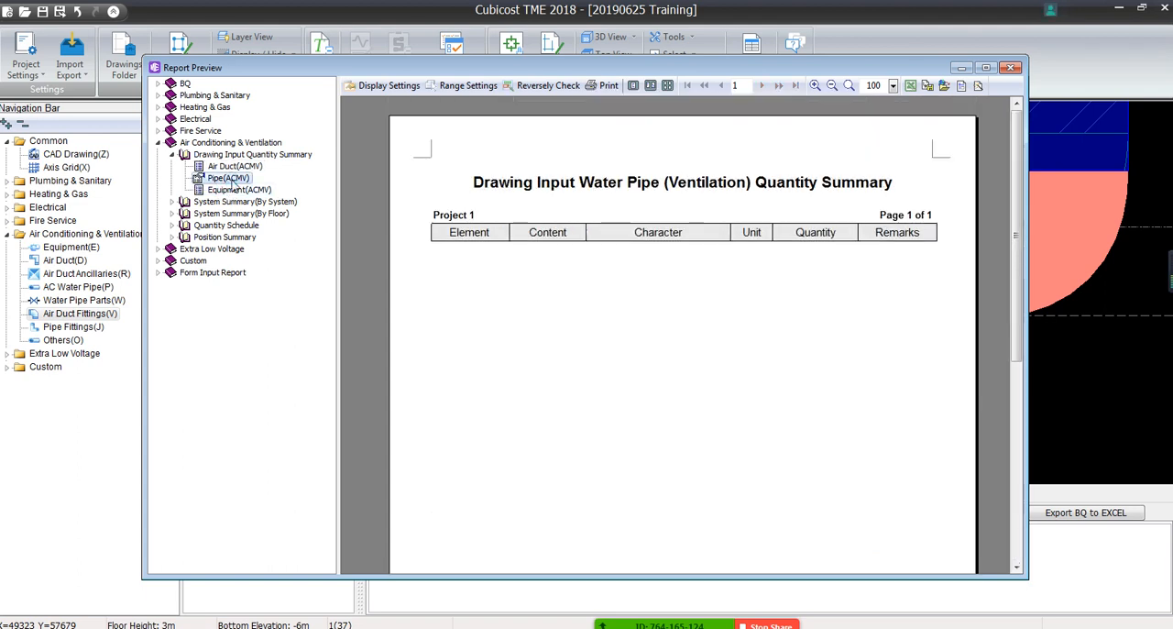
Review the air duct and pipe reports in the System Summary (By System)
left_click(172, 202)
left_click(222, 214)
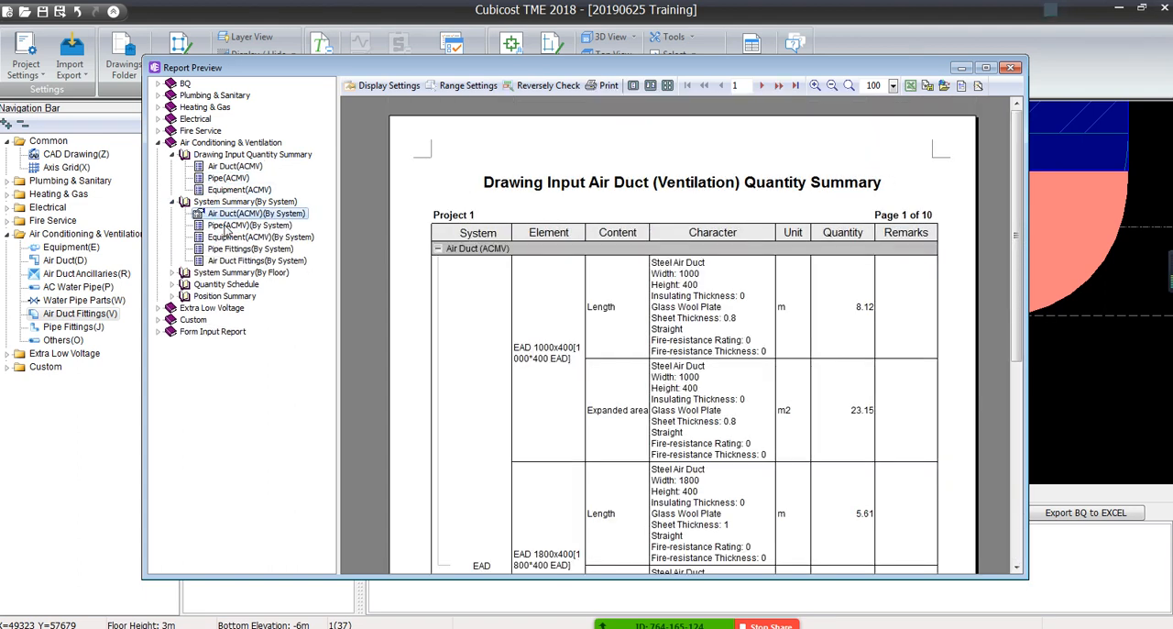
left_click(229, 225)
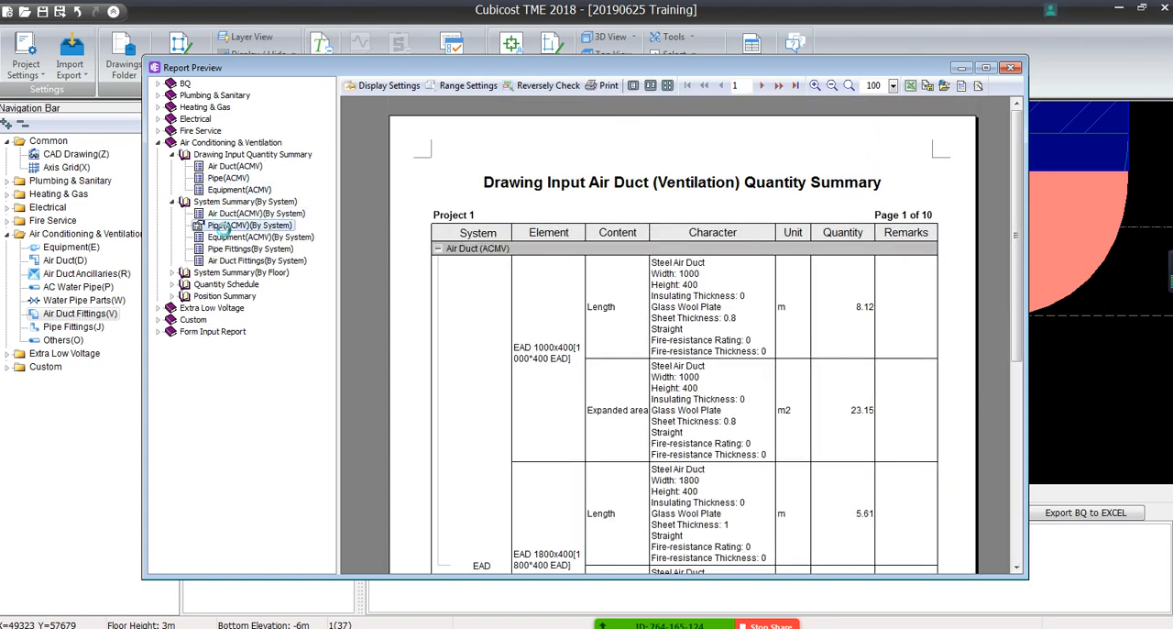
Review the Air Duct (ACMV) Schedule with its calculation formulas, and close the report preview
left_click(172, 272)
left_click(174, 319)
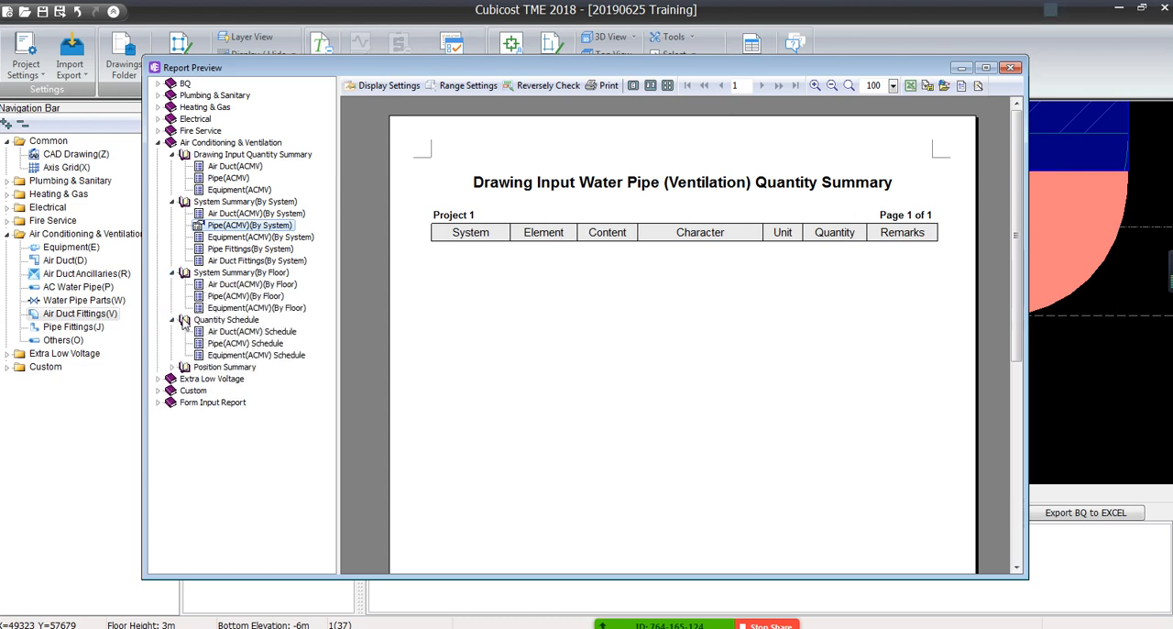
left_click(240, 330)
scroll(544, 385, "down", 1)
scroll(544, 385, "down", 1)
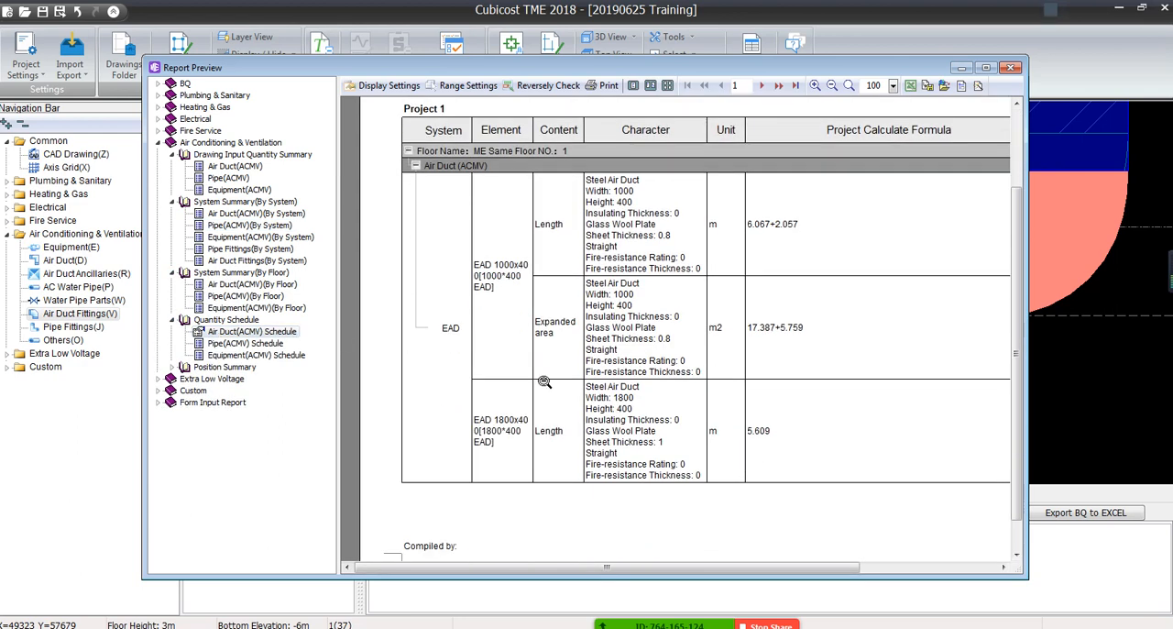
scroll(544, 381, "down", 1)
scroll(544, 381, "down", 1)
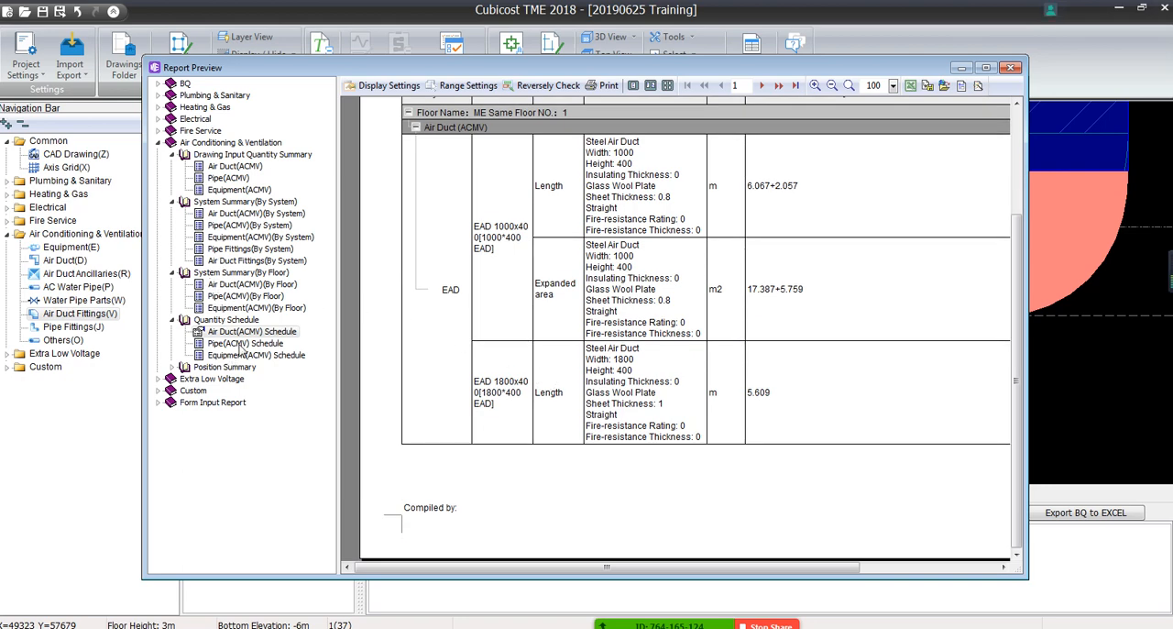
left_click(1009, 69)
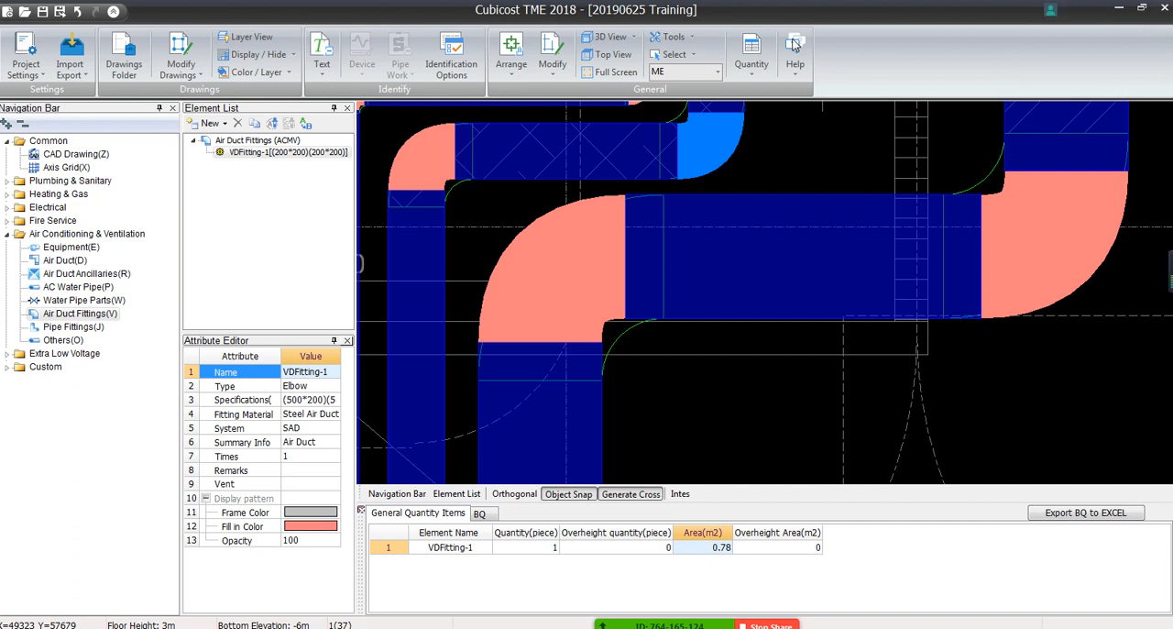
View the quantities of the 1100x350 elbow and check its piece count, overheight quantity, area and overheight area
left_click(751, 77)
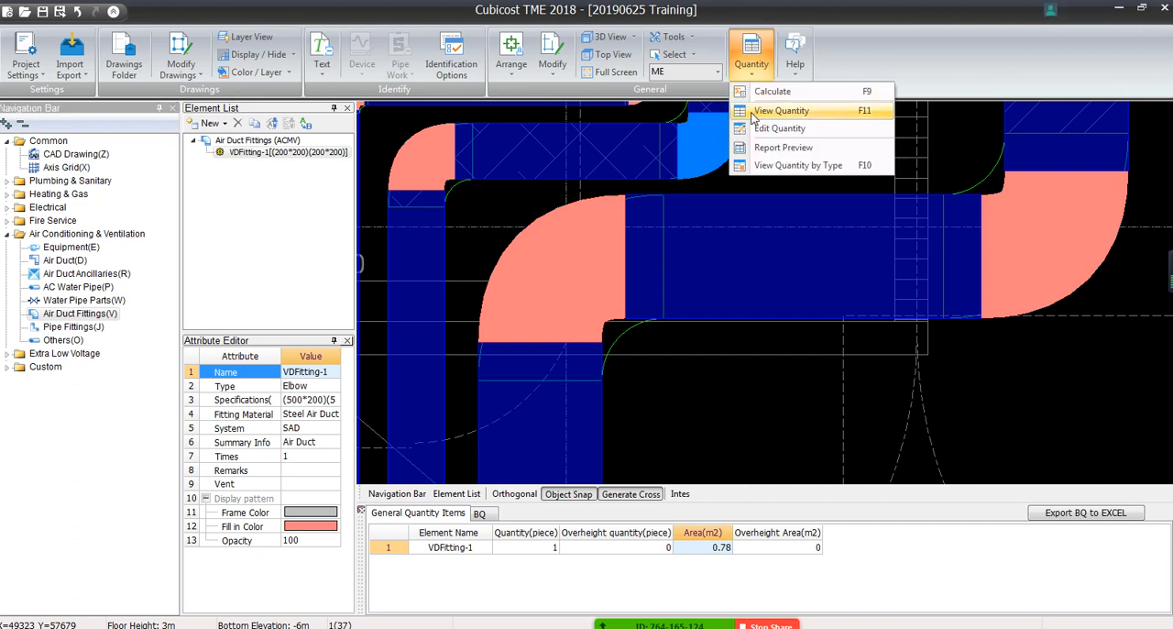
left_click(750, 110)
left_click(751, 72)
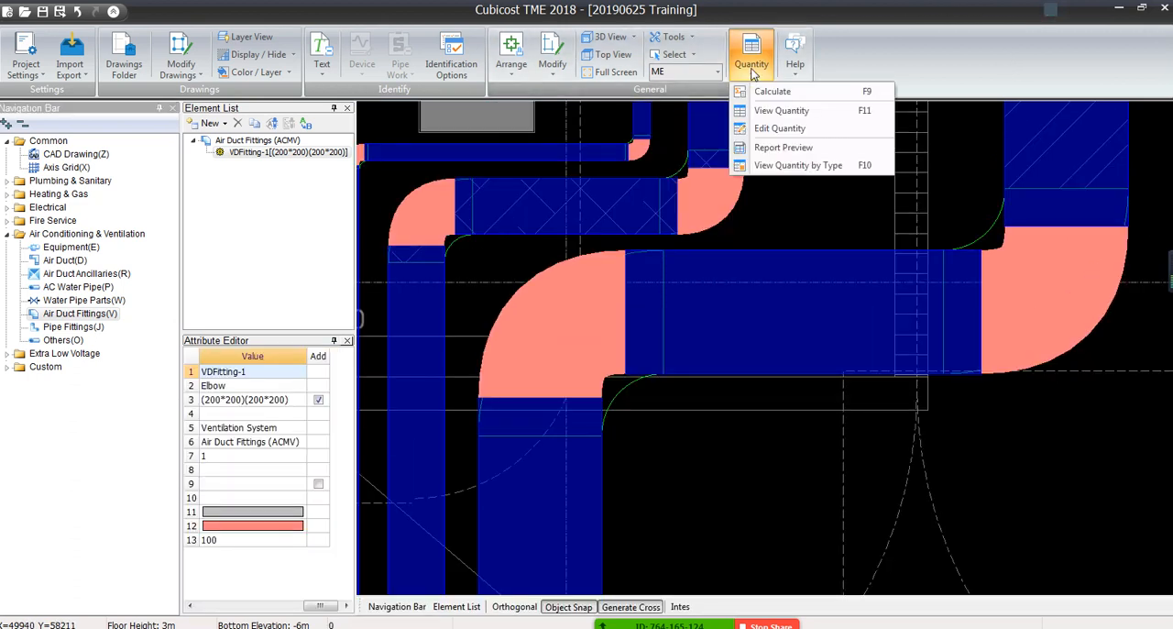
left_click(618, 280)
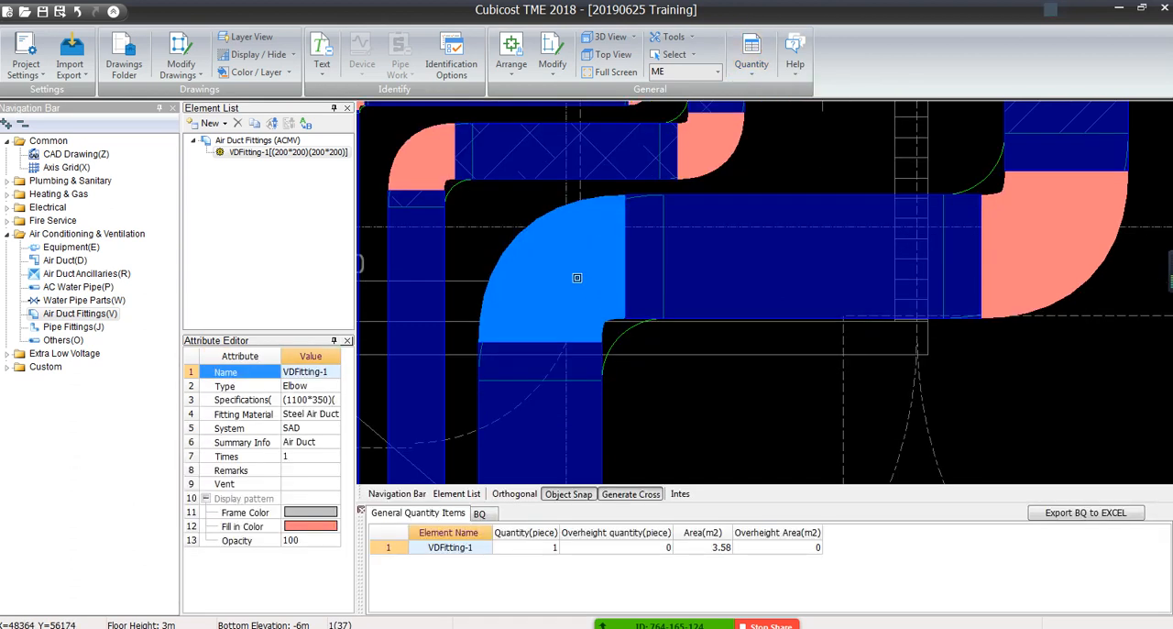
left_click(706, 552)
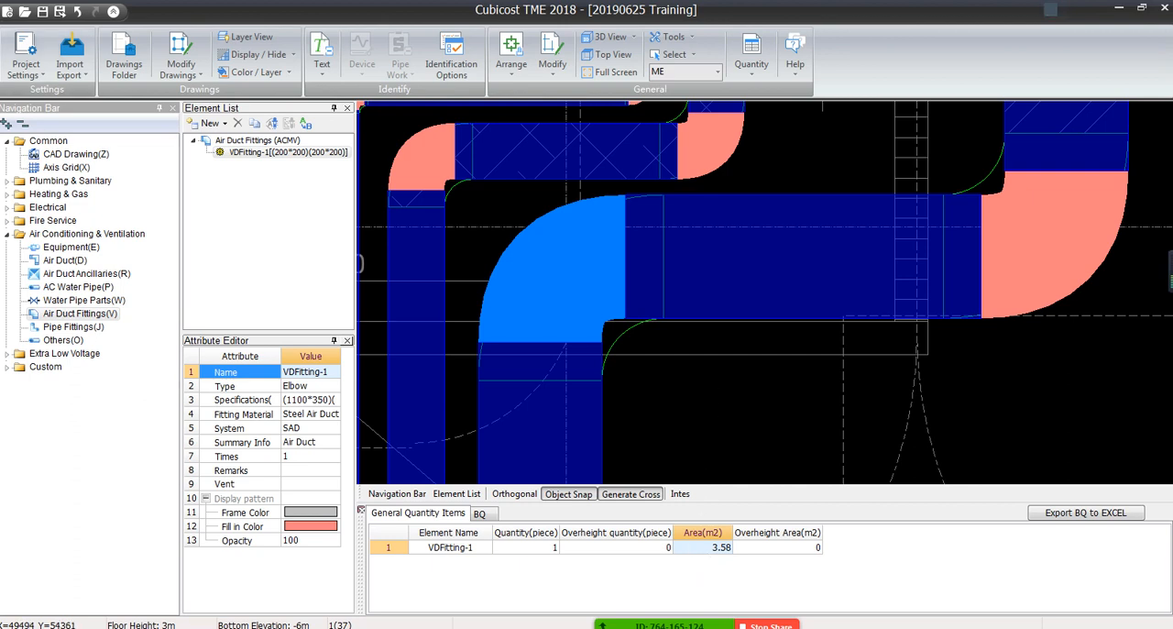
left_click(528, 550)
left_click(627, 550)
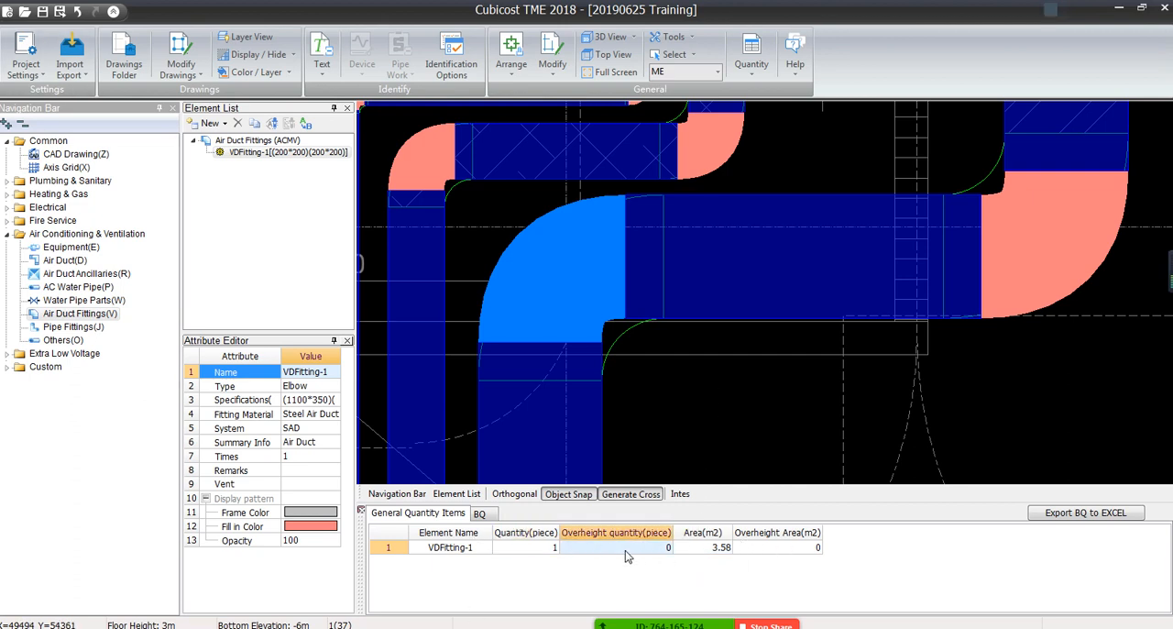
left_click(704, 550)
left_click(765, 550)
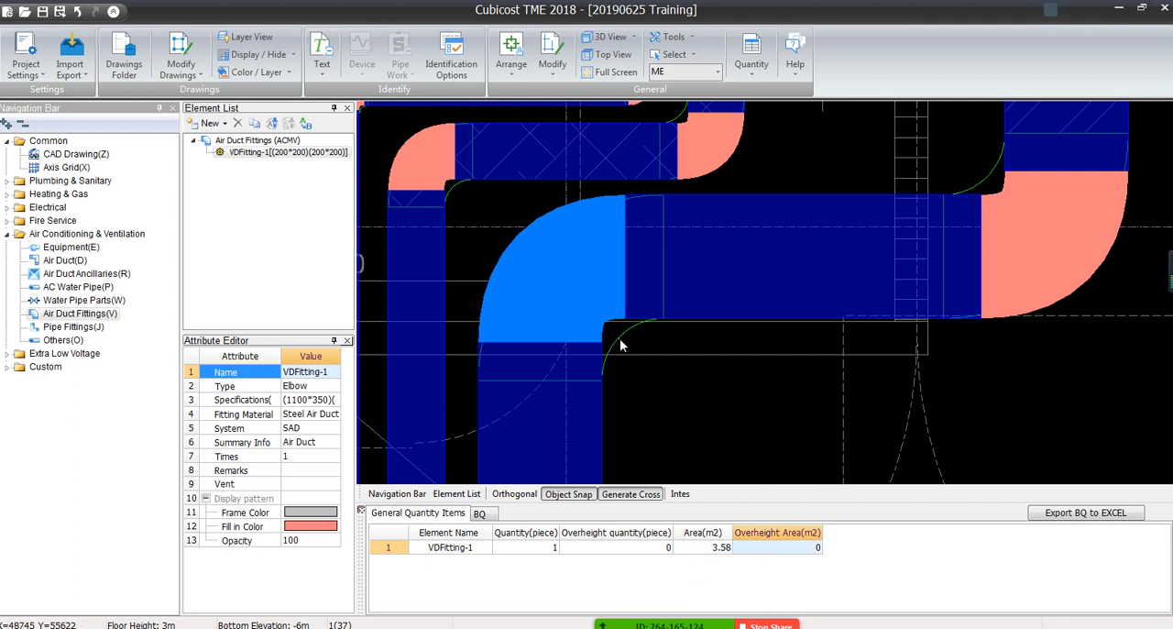
Close the quantity view, select the 1100x350 elbow and examine its inner curve against the CAD outline
left_click_drag(619, 341, 653, 324)
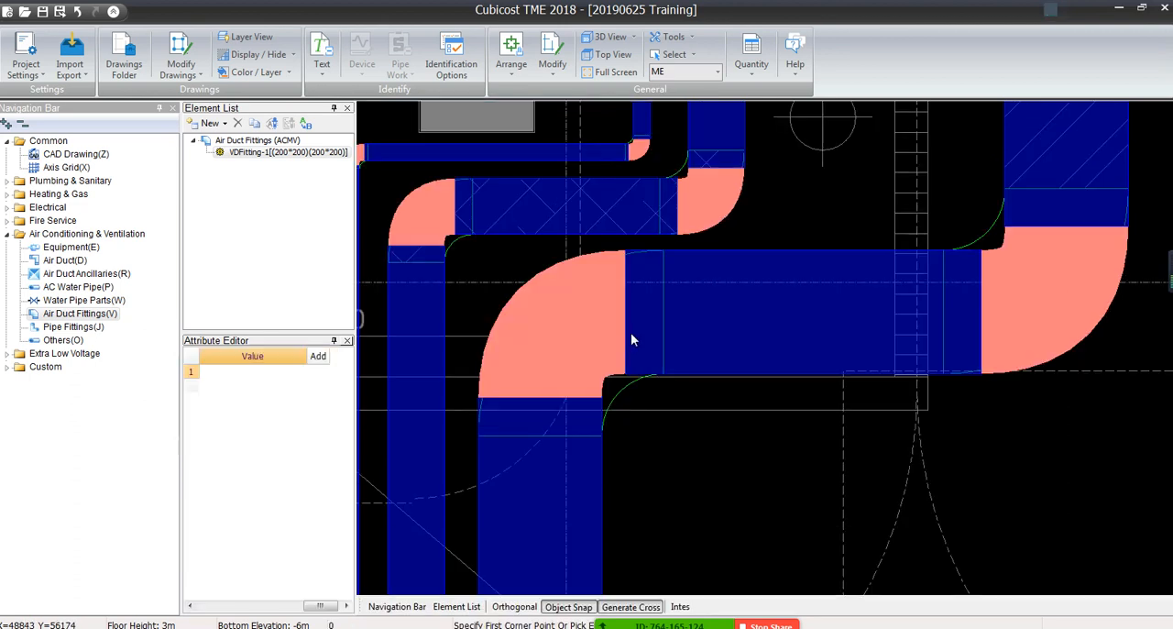
left_click(604, 372)
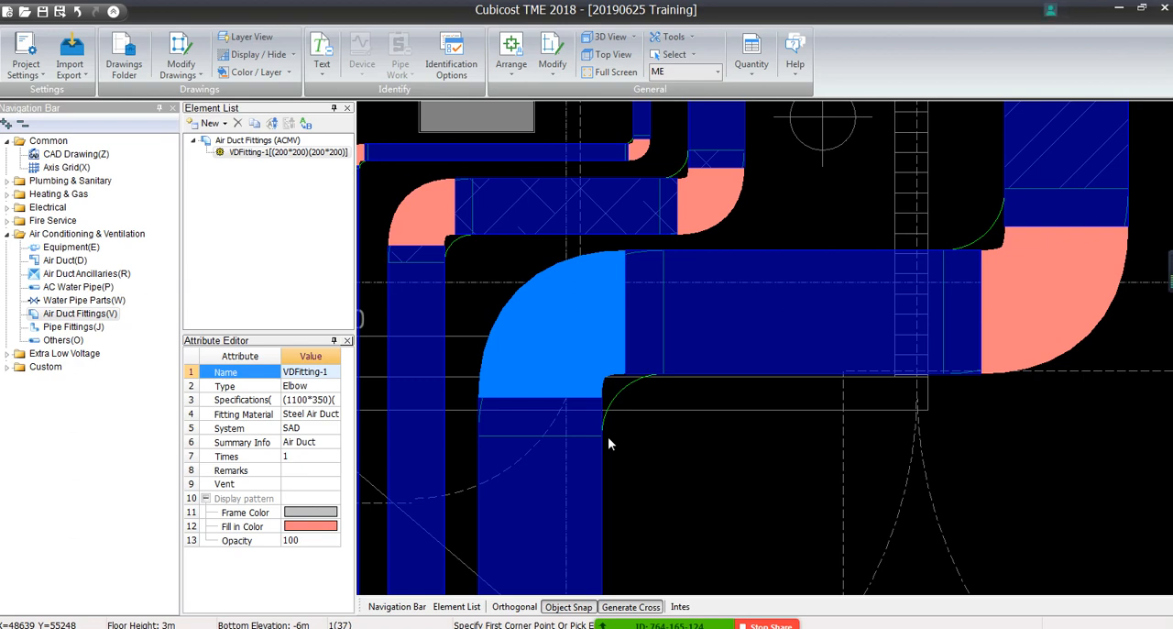
scroll(608, 439, "down", 5)
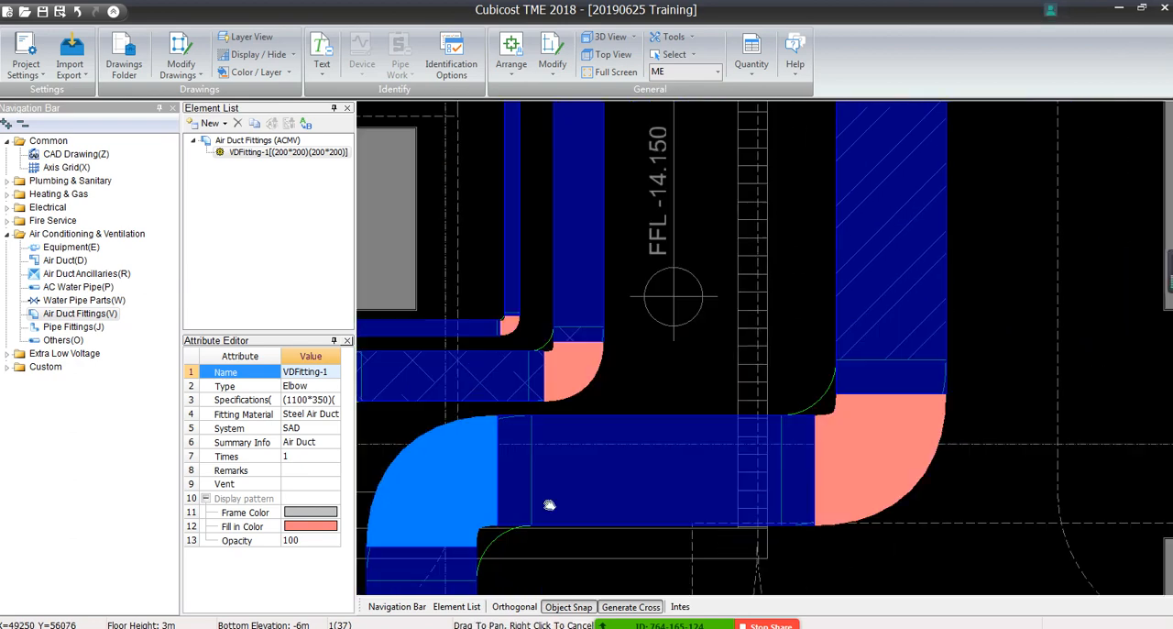
scroll(602, 385, "down", 1)
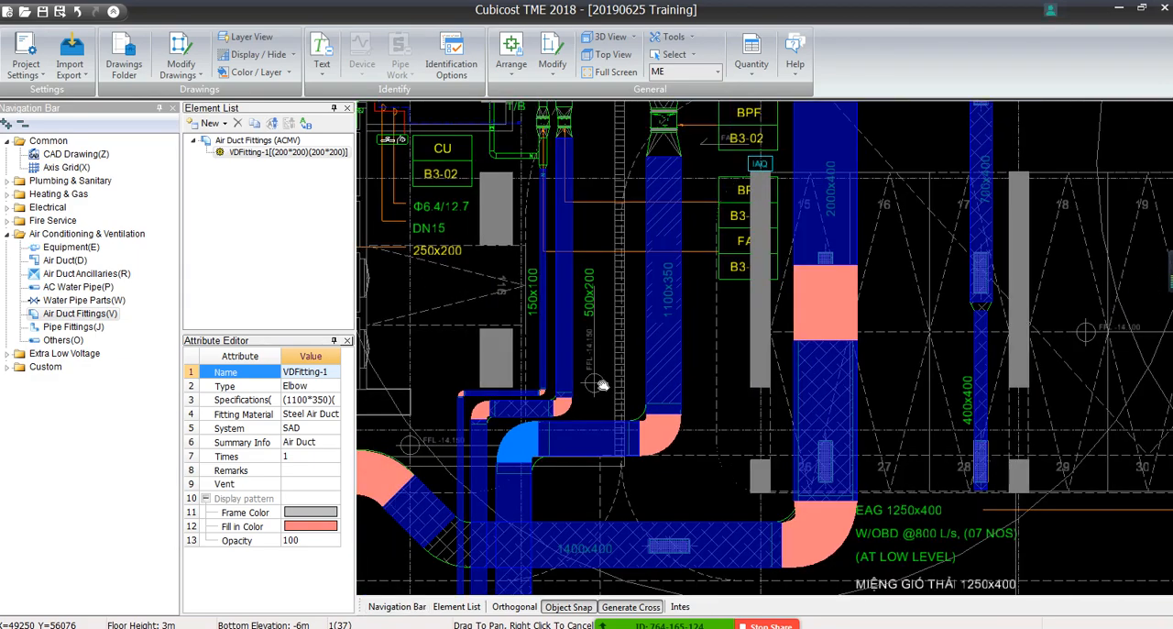
scroll(602, 385, "up", 5)
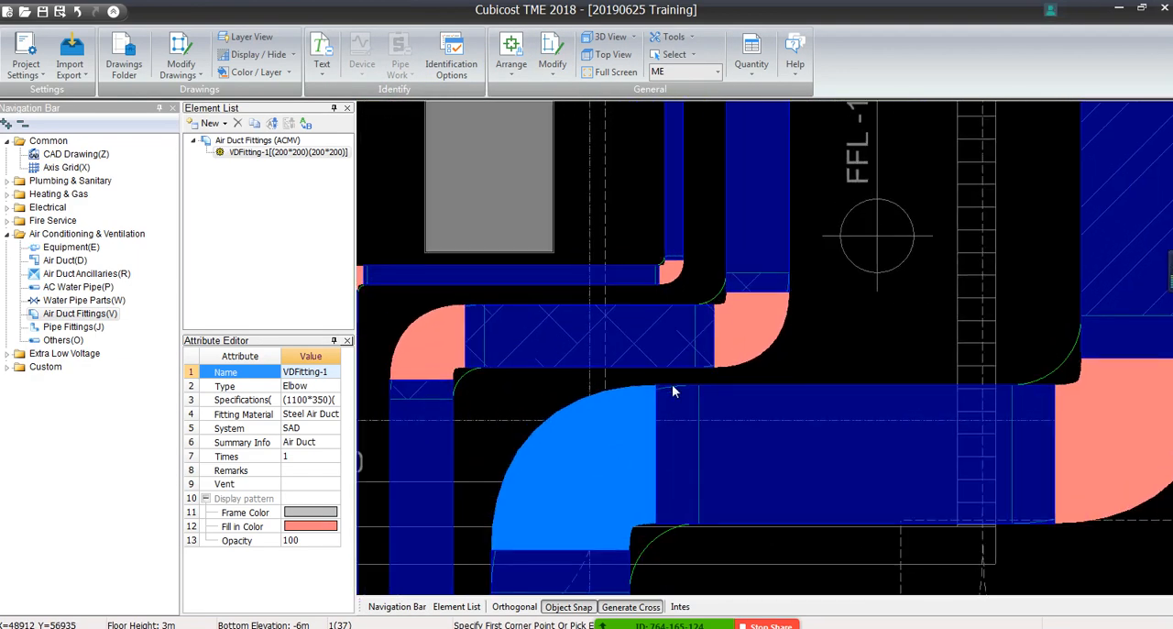
middle_click_drag(667, 416, 677, 139)
right_click(676, 375)
left_click(693, 320)
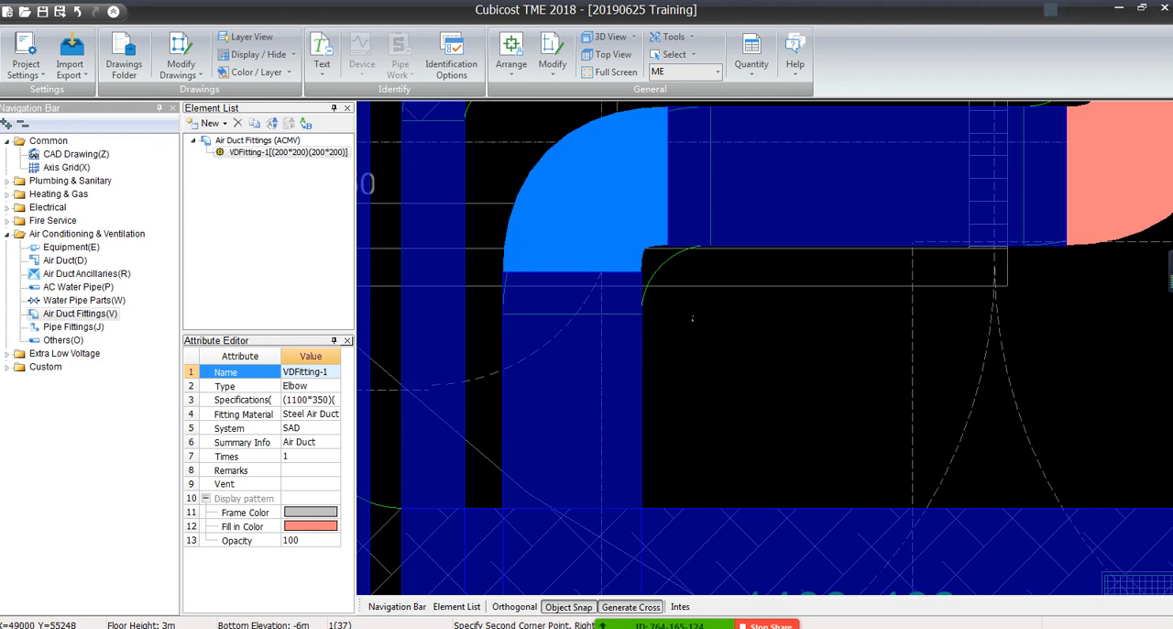
Examine the 1100x350 elbow and the ducts it joins against the CAD outline of the bend
left_click(693, 317)
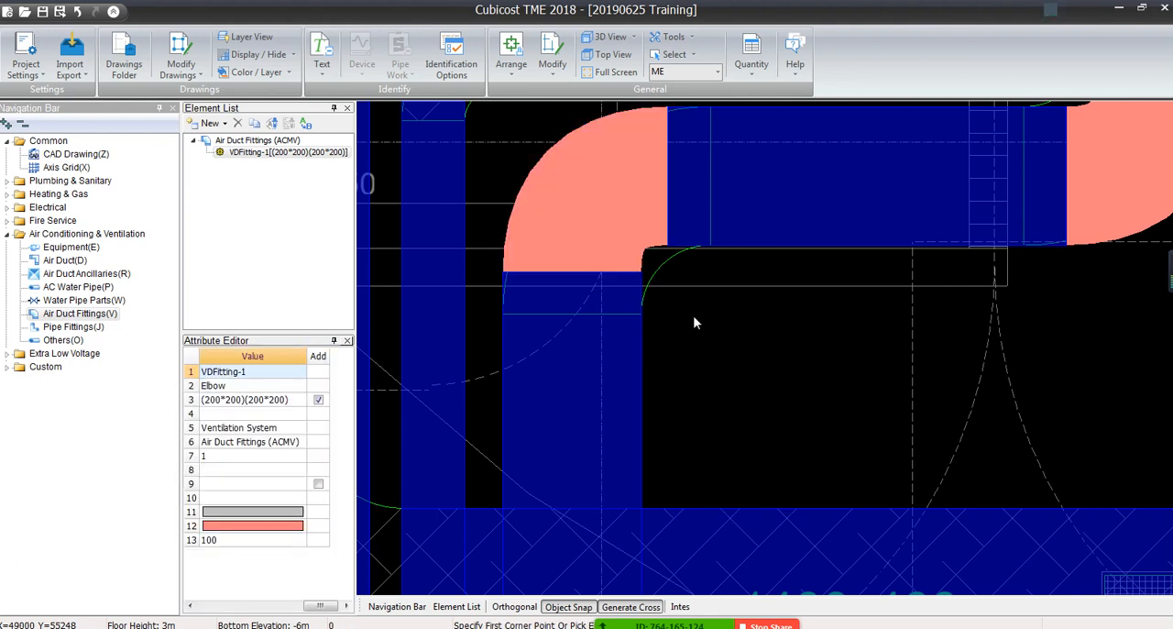
left_click(603, 192)
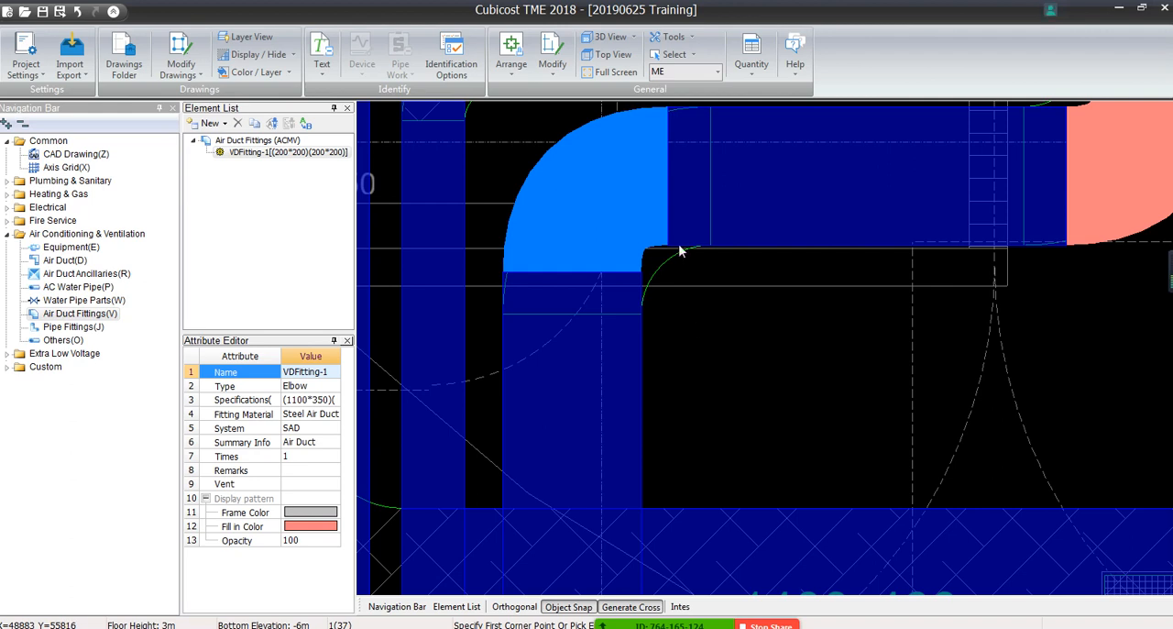
middle_click_drag(682, 249, 687, 387)
left_click_drag(770, 265, 721, 335)
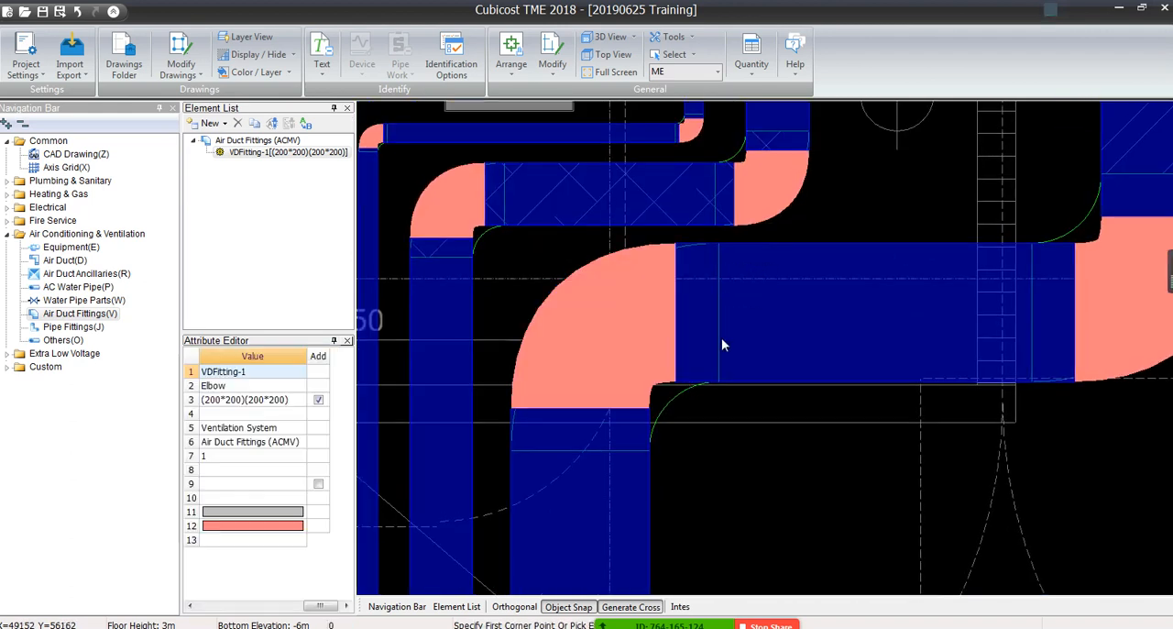
left_click_drag(818, 310, 537, 533)
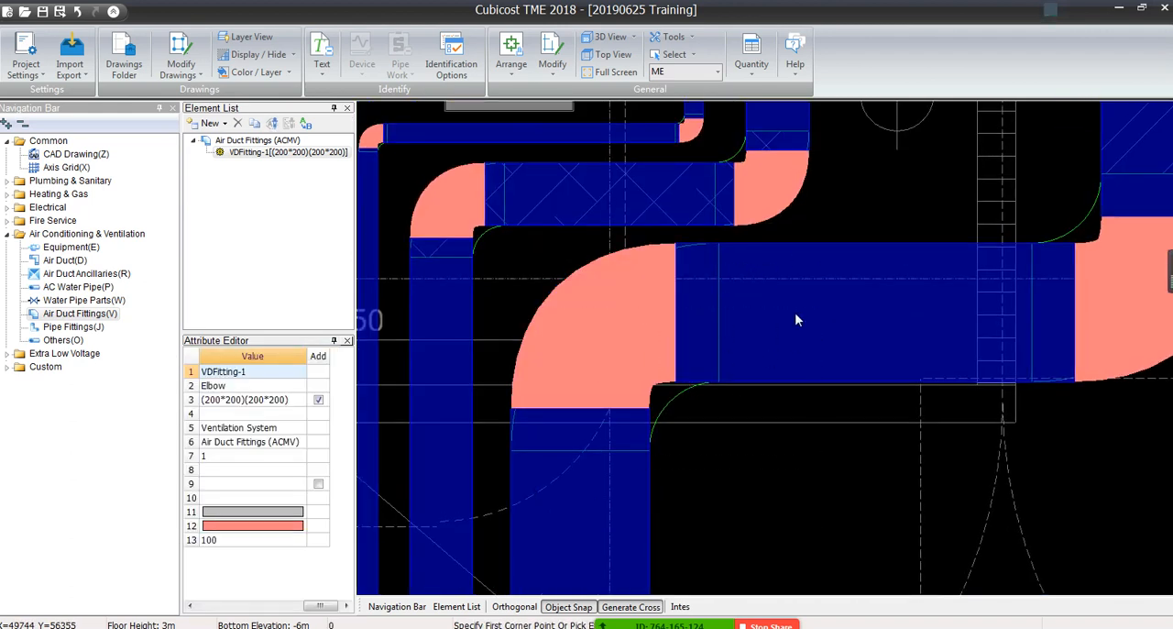
left_click_drag(795, 313, 879, 286)
key("Escape")
scroll(664, 396, "down", 2)
middle_click_drag(664, 396, 632, 285)
scroll(628, 273, "up", 2)
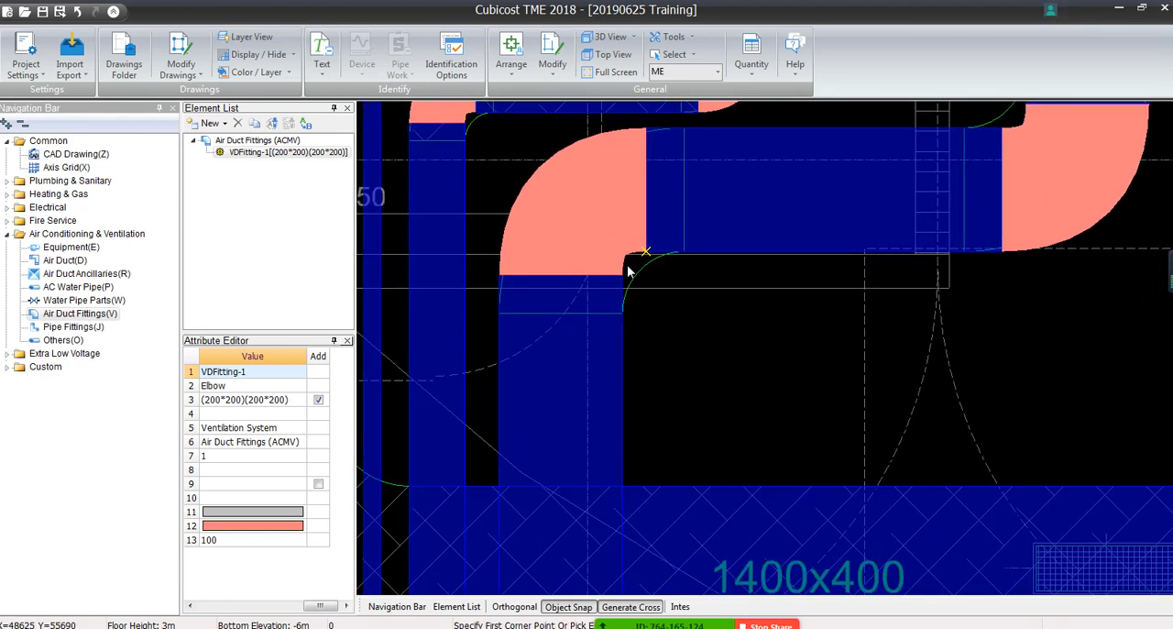
middle_click_drag(642, 329, 740, 443)
scroll(742, 443, "down", 1)
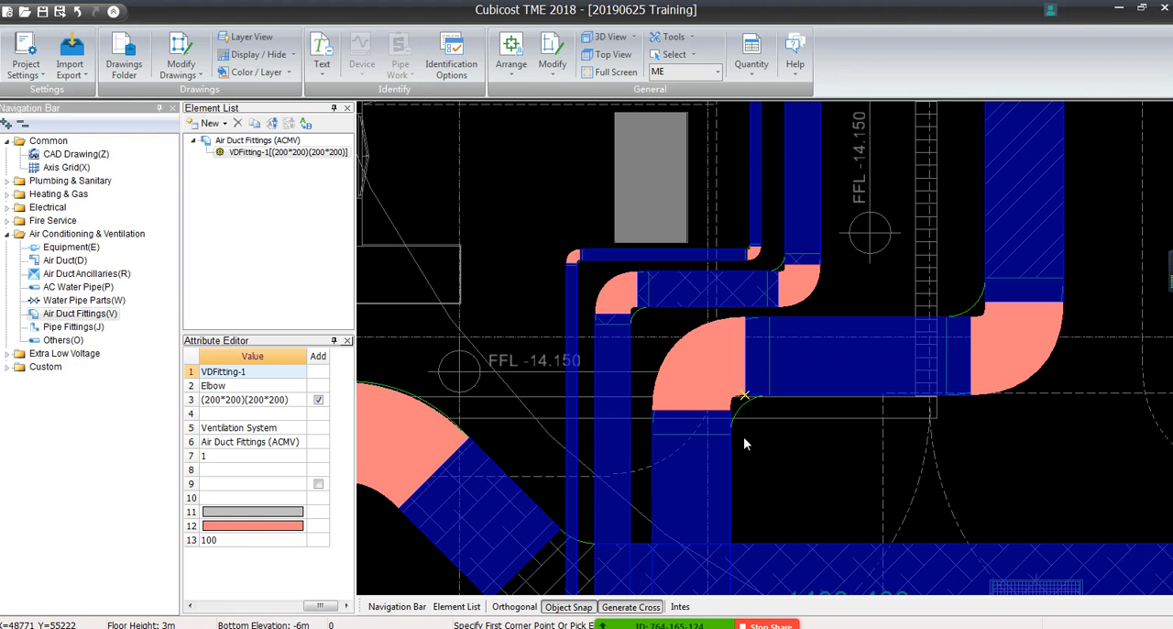
Delete the 1100x350 elbow from the Air Duct Fittings layer and inspect the exposed duct ends at the bend
left_click(51, 327)
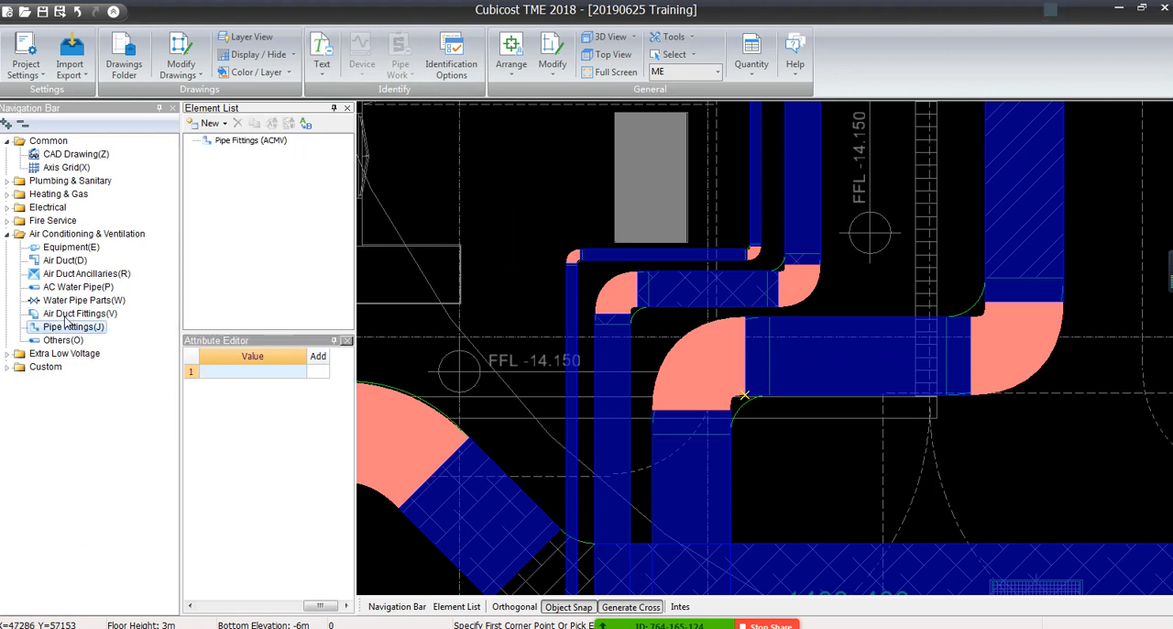
left_click(78, 302)
left_click(79, 313)
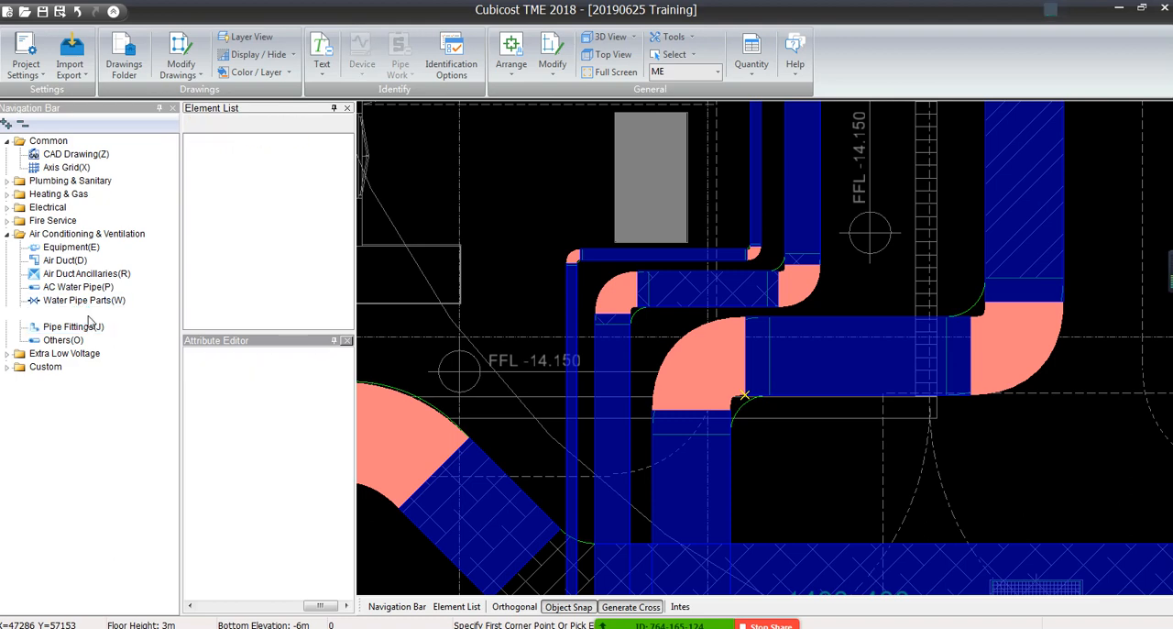
left_click(716, 368)
key("Delete")
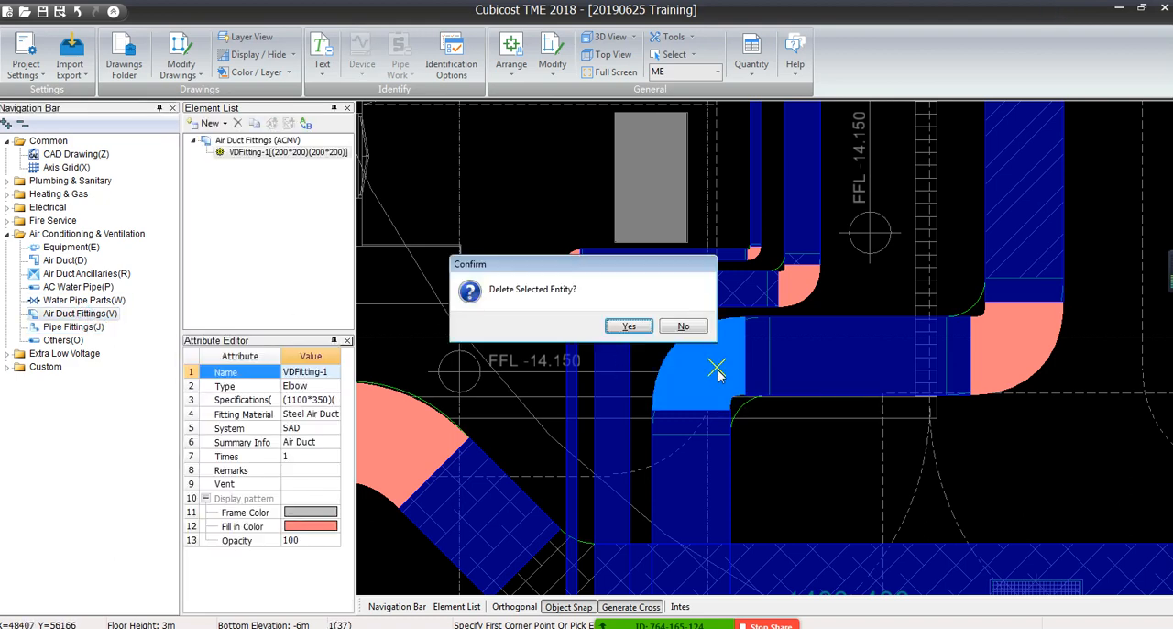
left_click(630, 327)
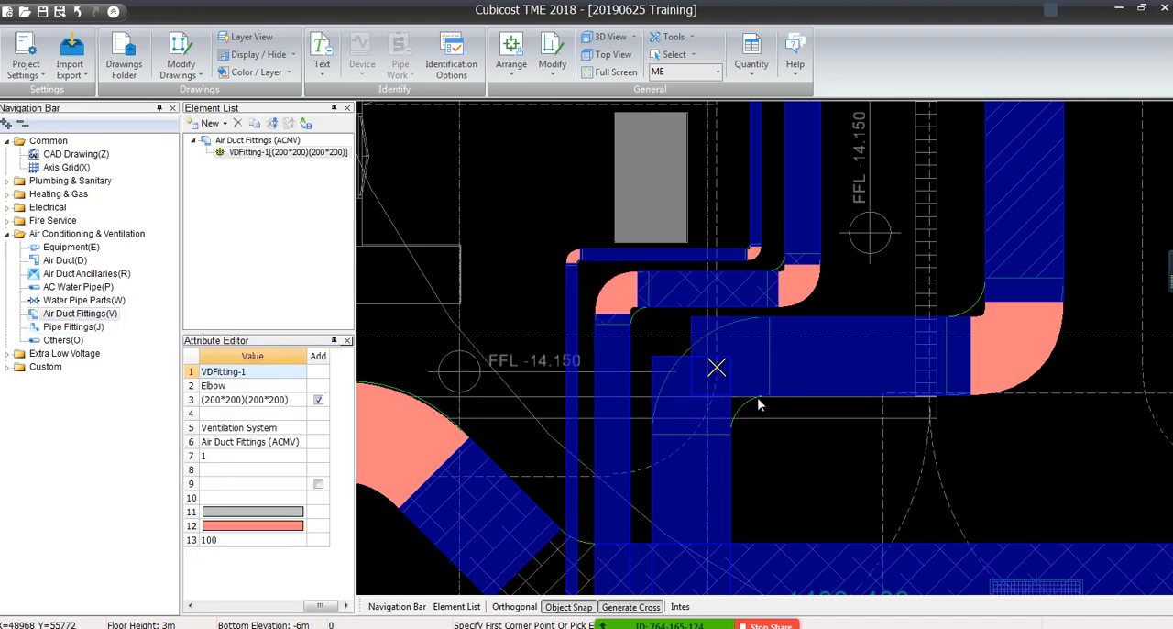
scroll(759, 404, "up", 2)
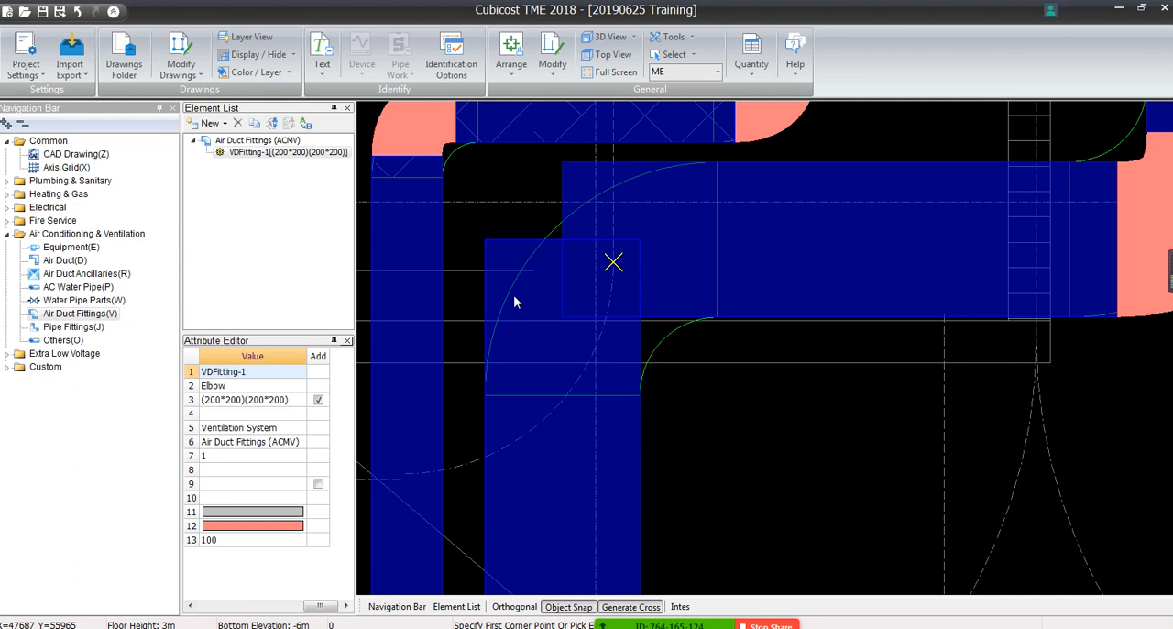
Review the options for Whether to Calculate Air Duct Fittings in the Air Conditioning & Ventilation calculation settings, and close the settings
left_click(25, 62)
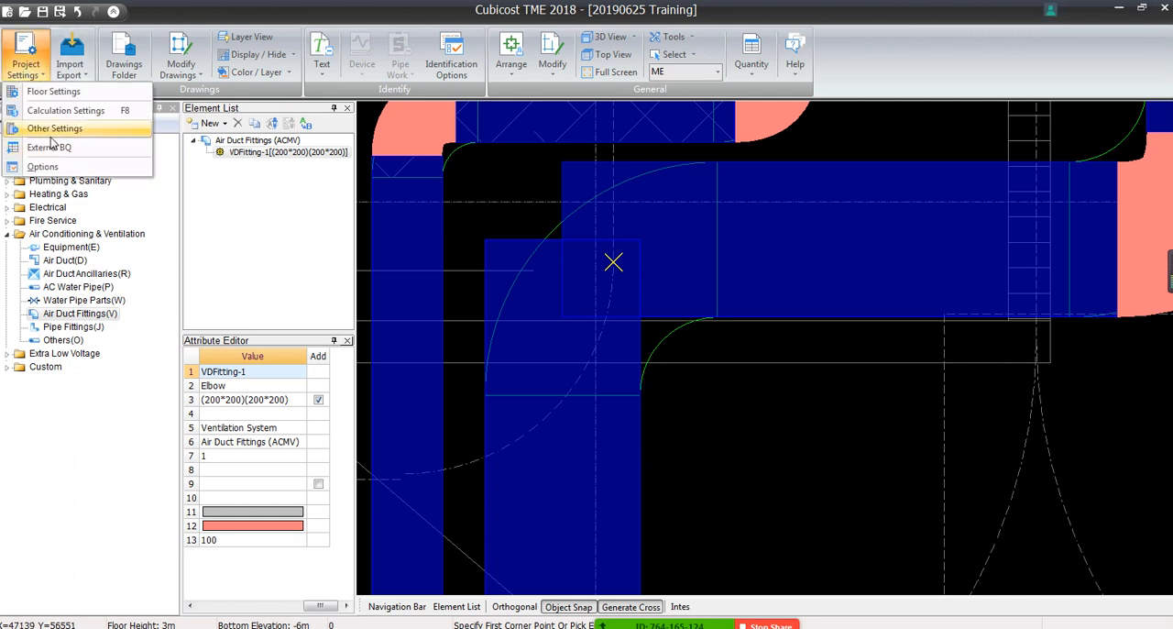
left_click(62, 111)
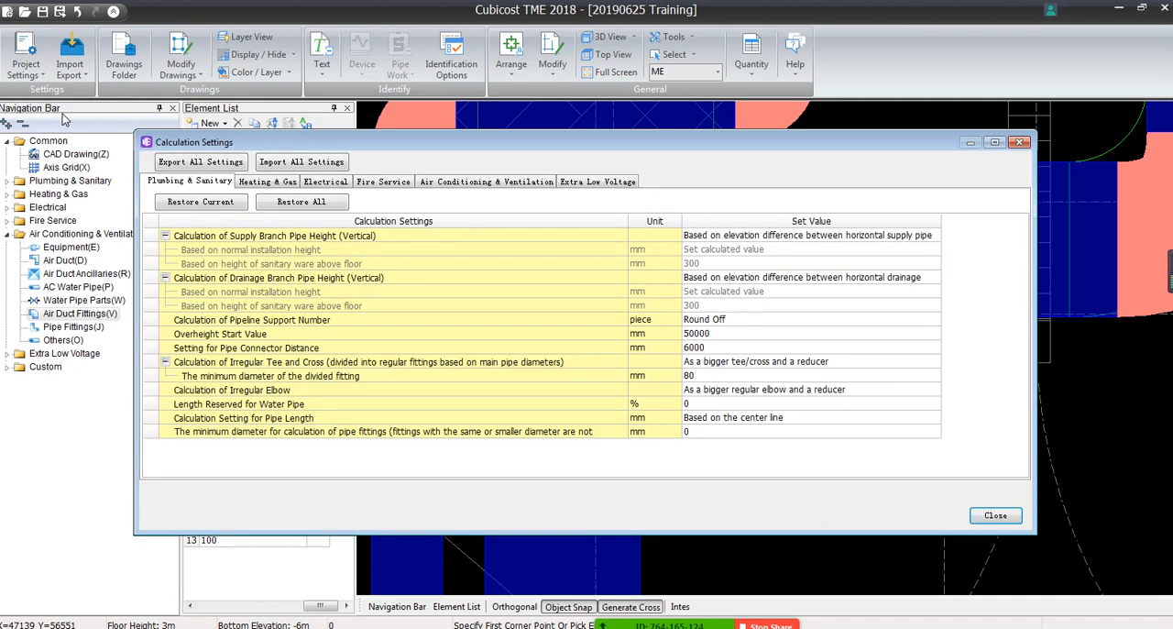
left_click(483, 183)
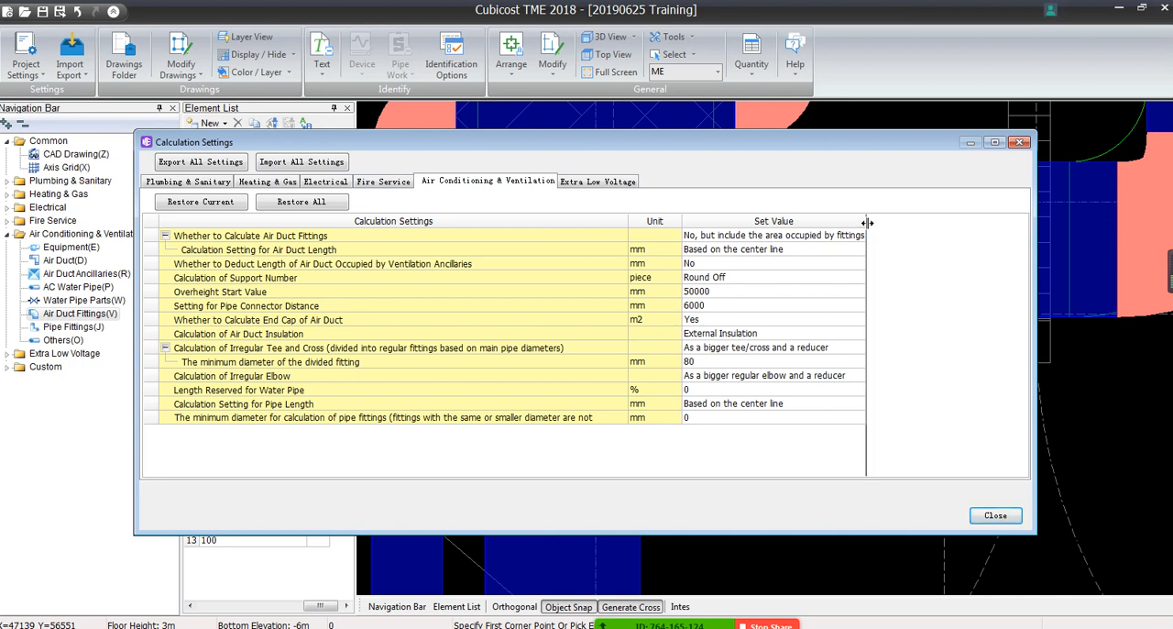
left_click_drag(866, 222, 964, 222)
left_click(953, 236)
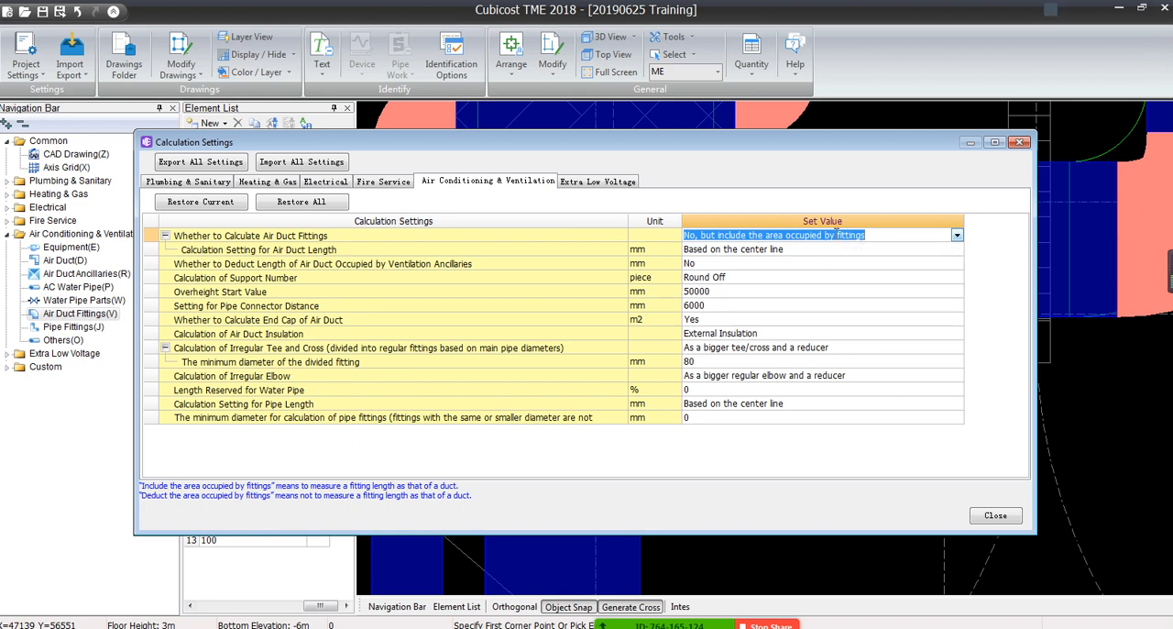
left_click(956, 236)
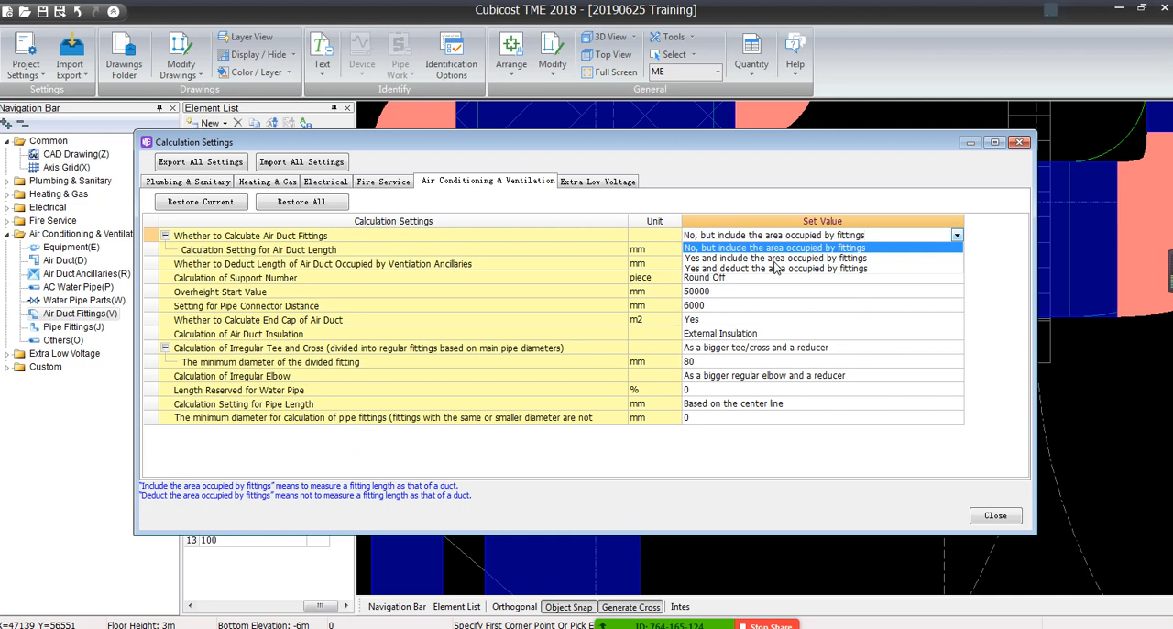
left_click(704, 277)
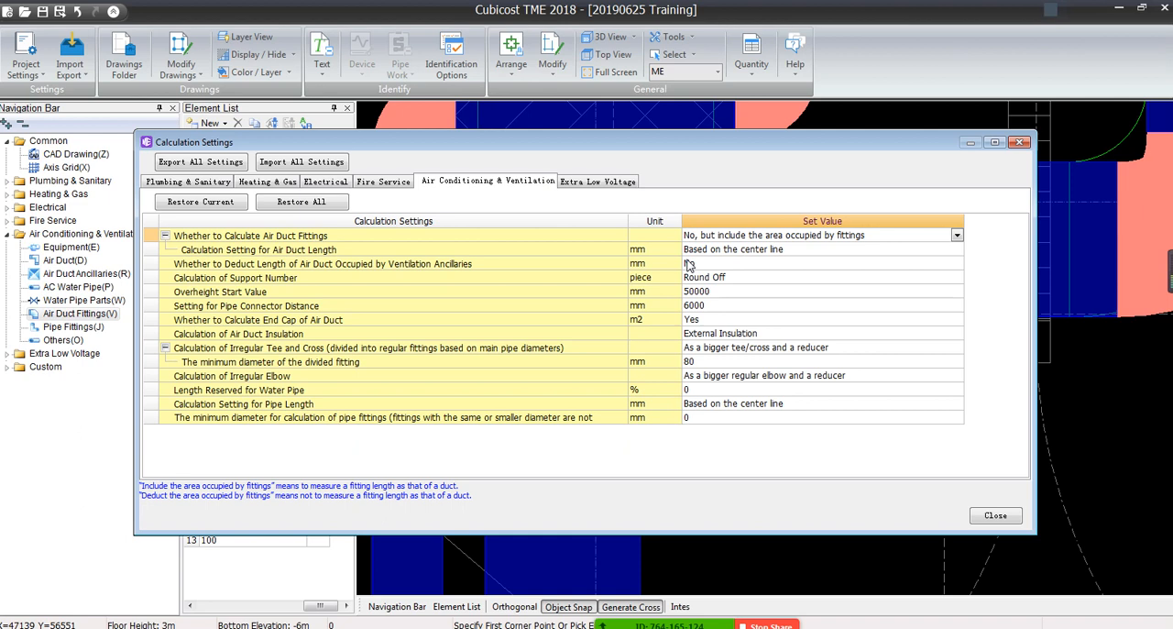
left_click(957, 237)
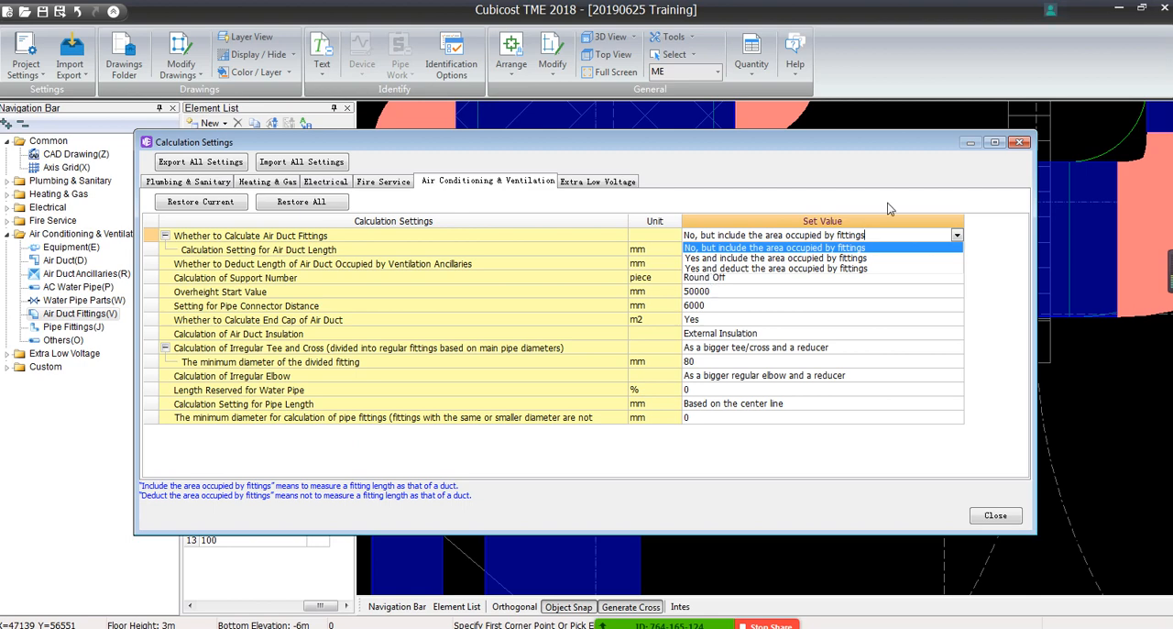
left_click(1020, 142)
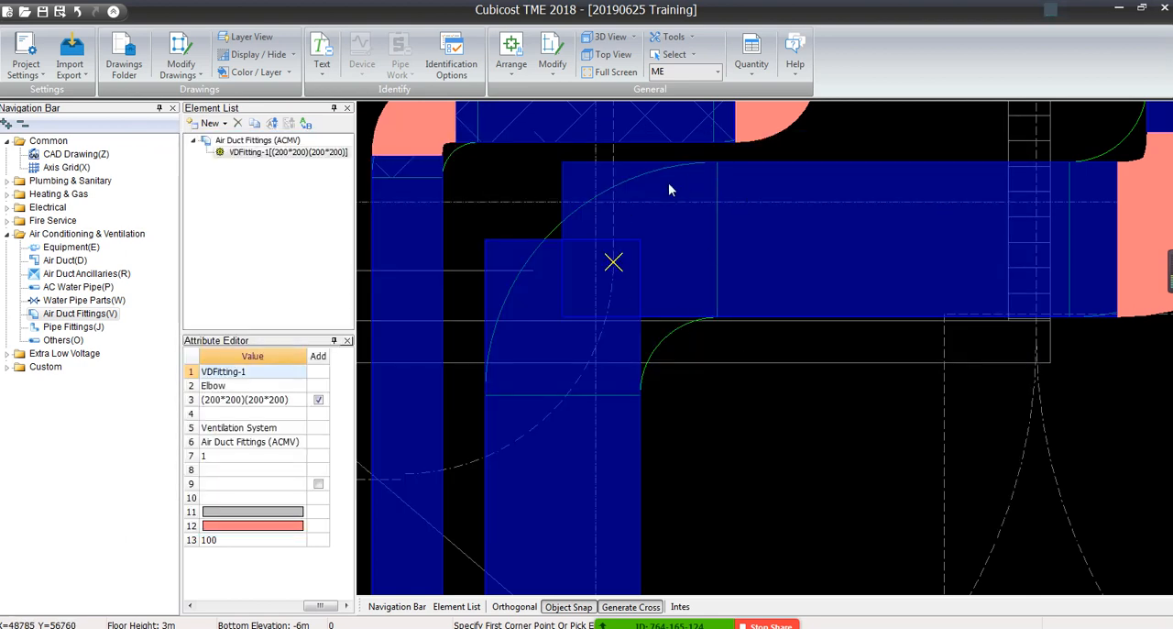
Check the specifications of the elbow on the smaller duct run beside the deleted fitting
middle_click_drag(541, 260, 665, 446)
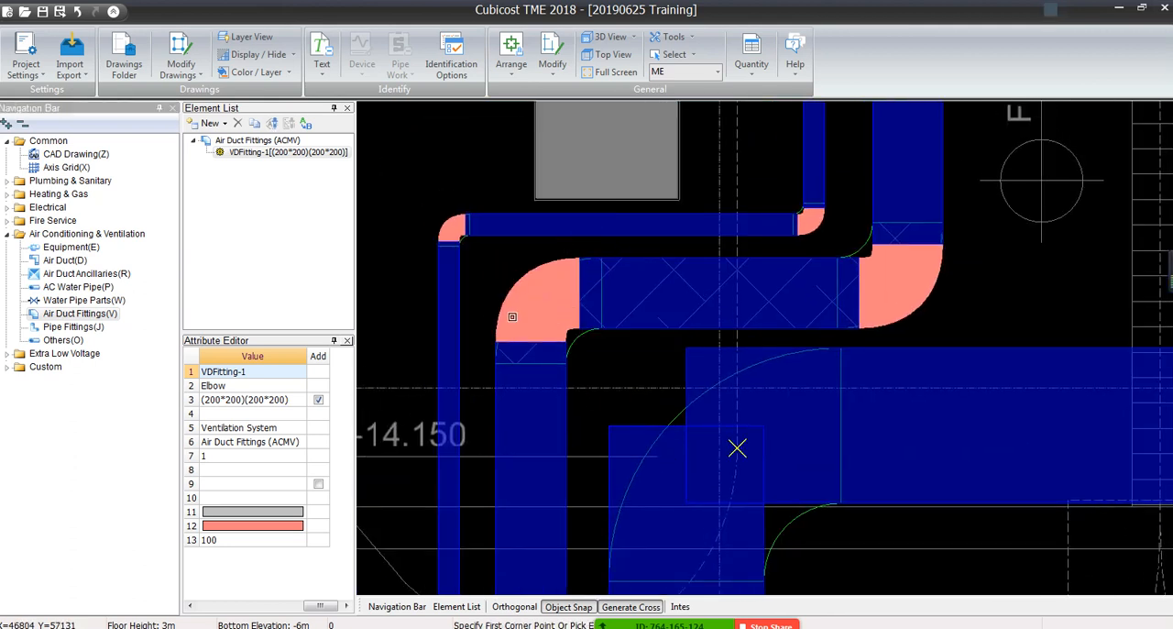
mouse_move(503, 320)
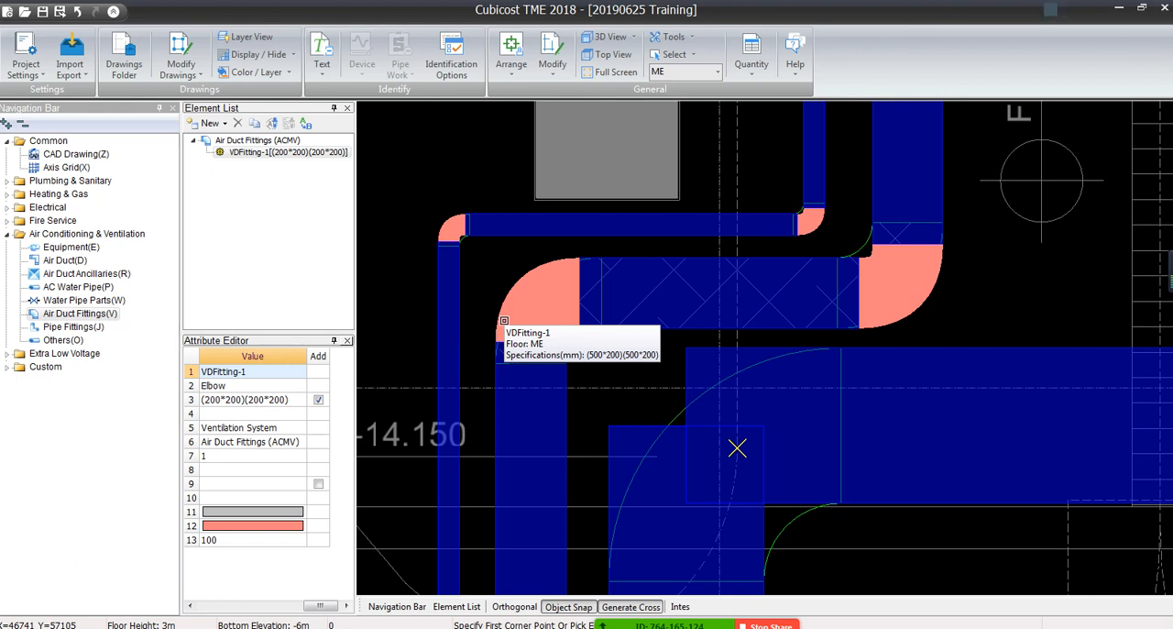
right_click(444, 177)
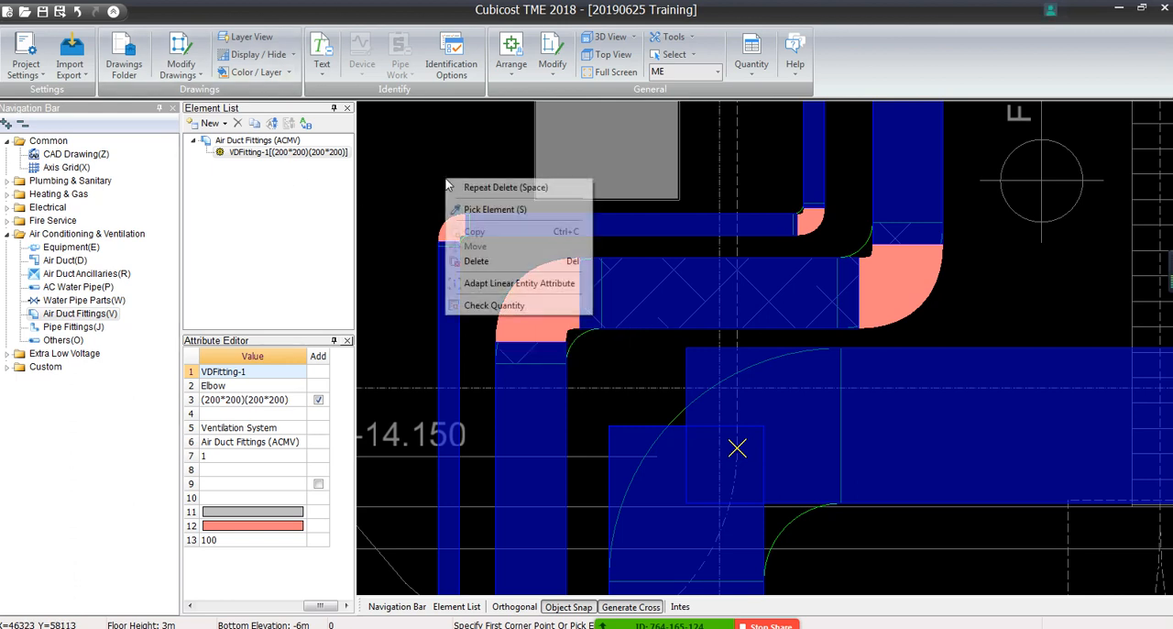
left_click(427, 133)
Check the air duct fitting rule in the Air Conditioning & Ventilation calculation settings and close them without changes
left_click(26, 57)
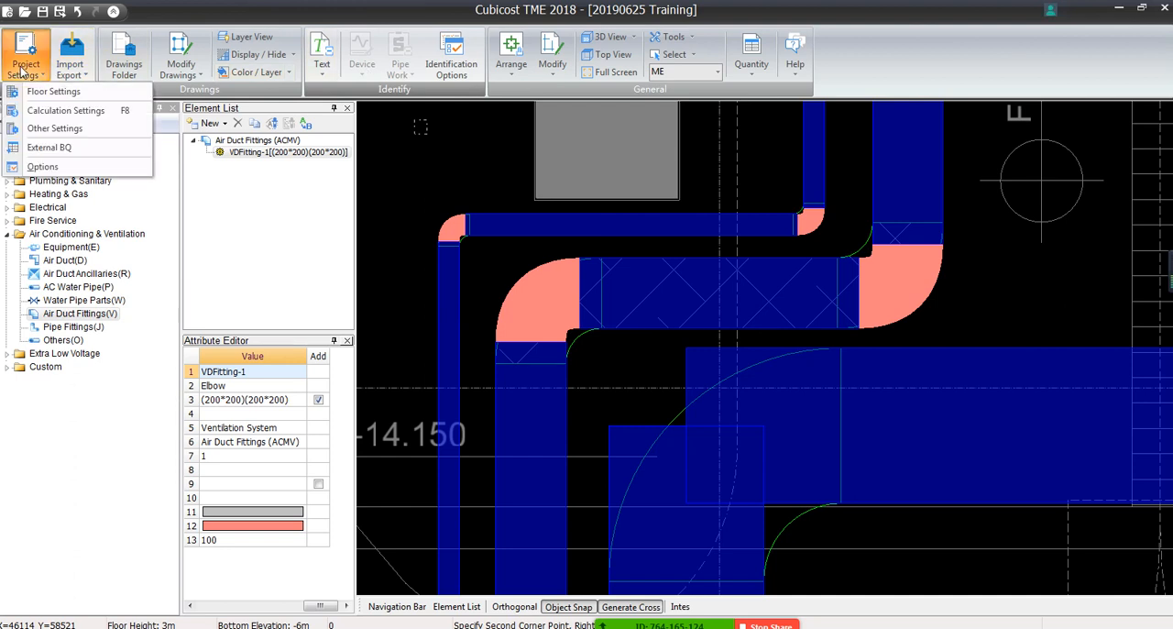
left_click(73, 111)
left_click(488, 181)
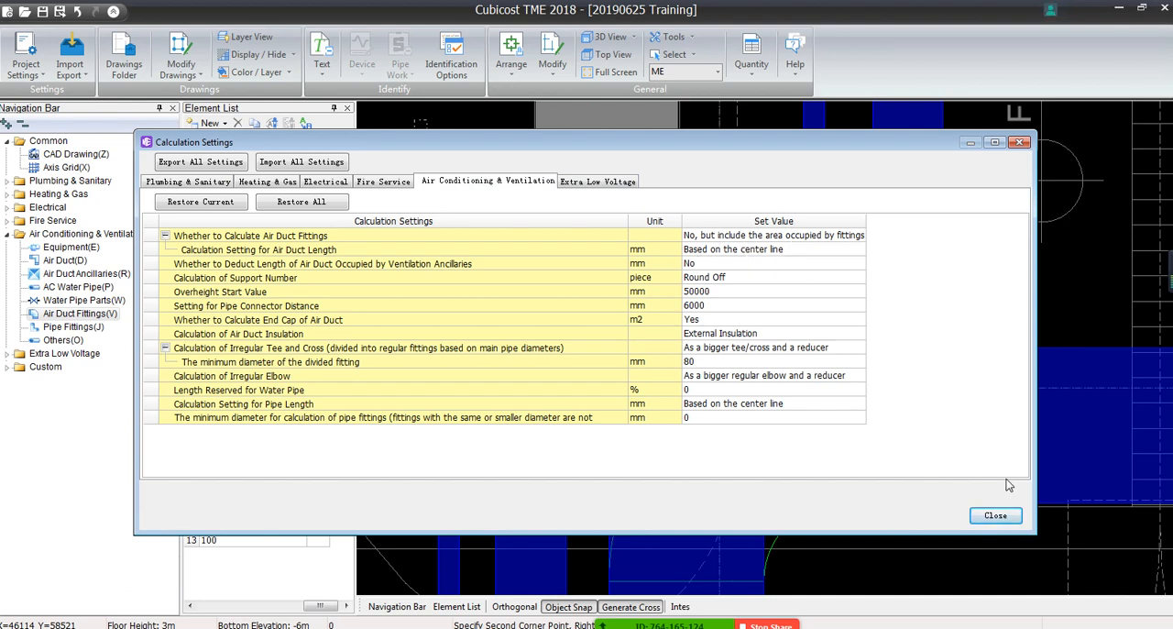
left_click(996, 515)
Recalculate the quantities for the ME floor
left_click(752, 55)
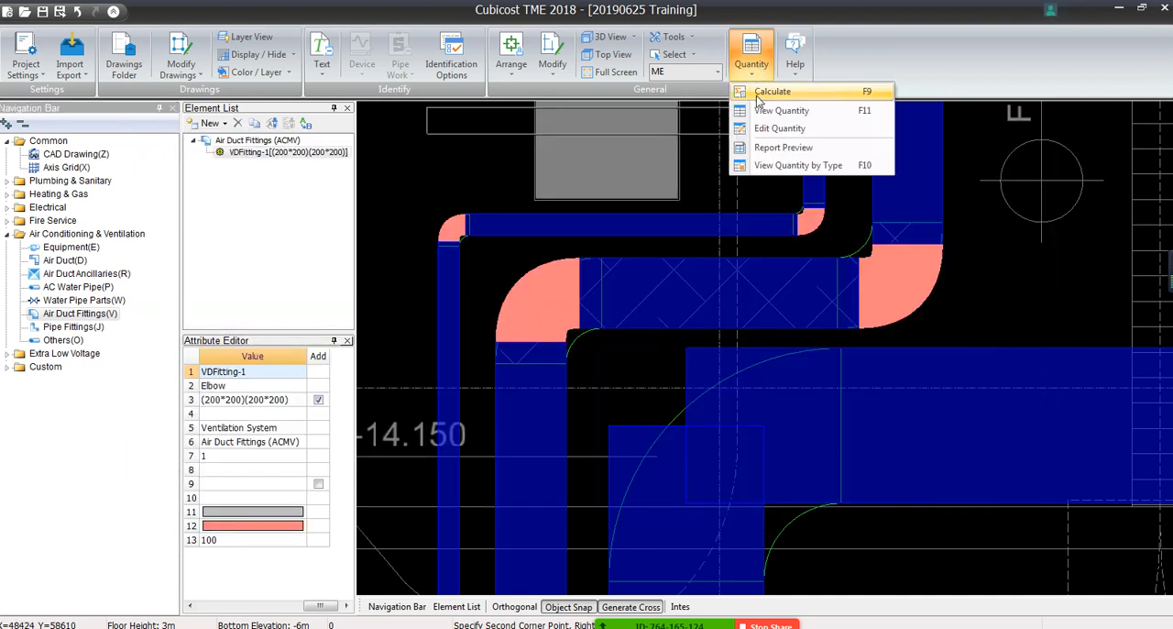
left_click(770, 110)
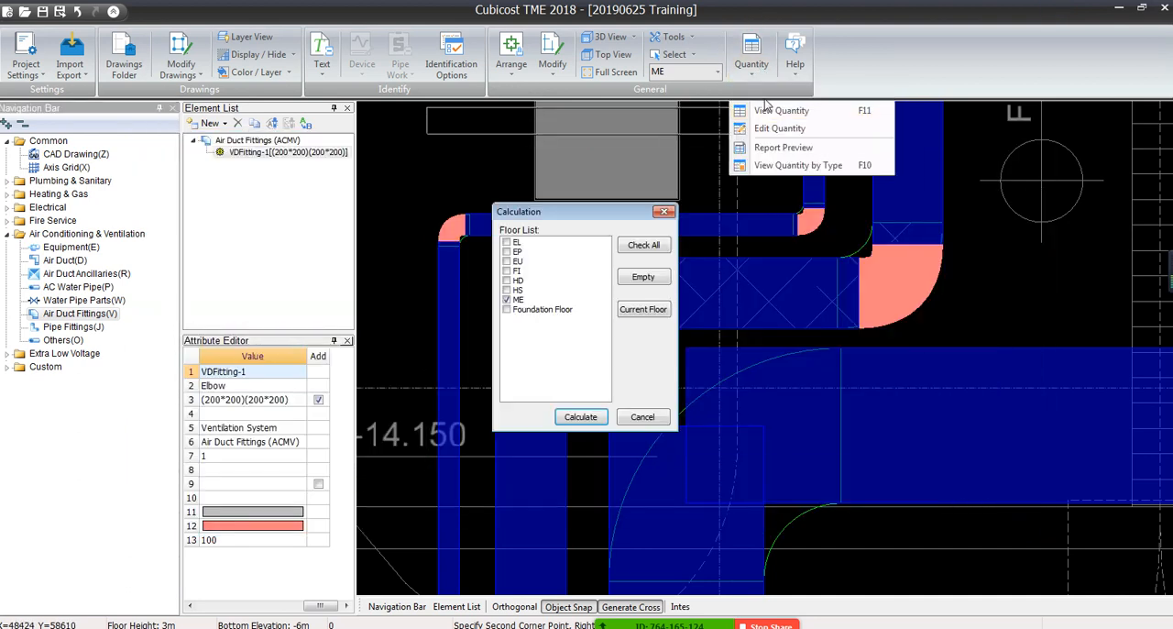
left_click(575, 416)
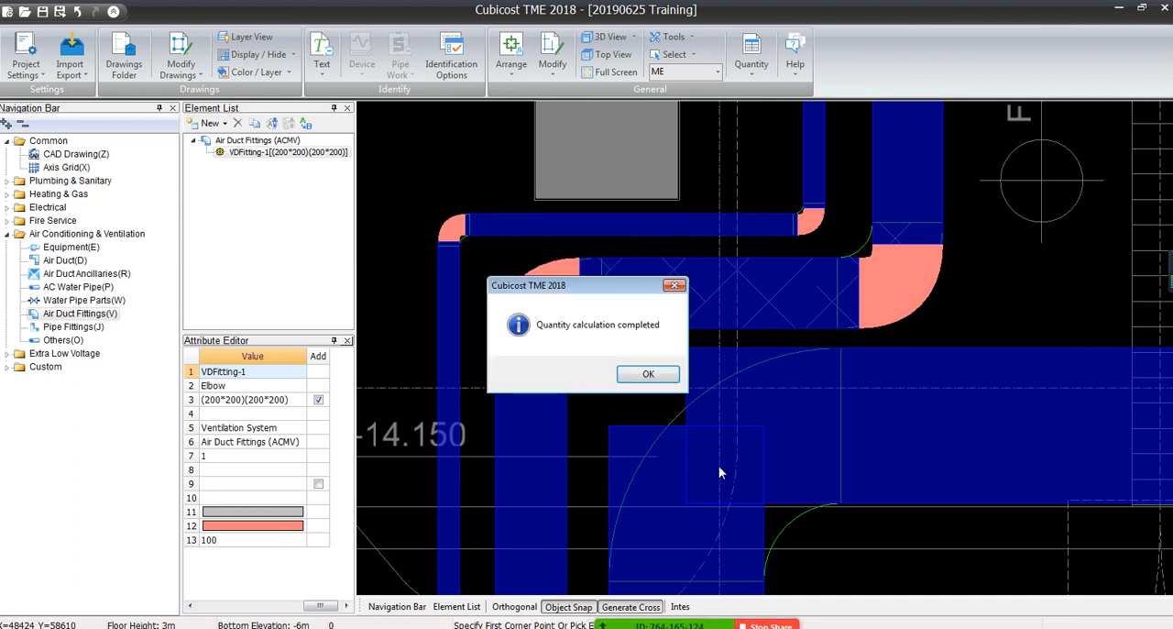
left_click(645, 375)
View the quantities by type for Air Duct (ACMV), review the length and expanded area summary, and close it
left_click(751, 57)
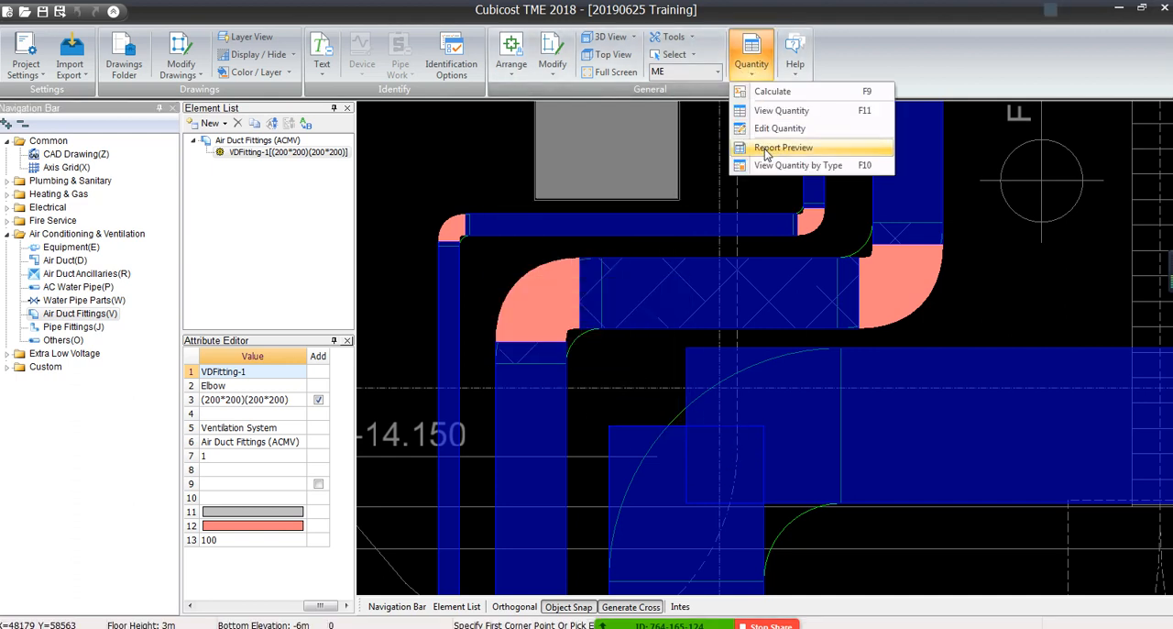
left_click(764, 163)
left_click(246, 26)
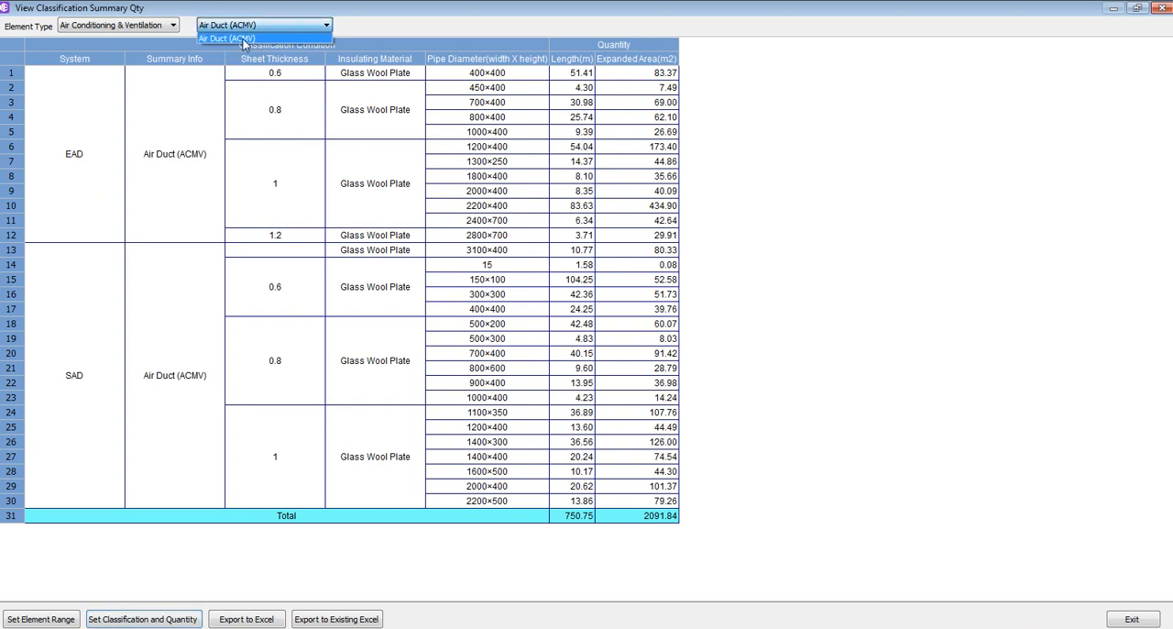
left_click(246, 40)
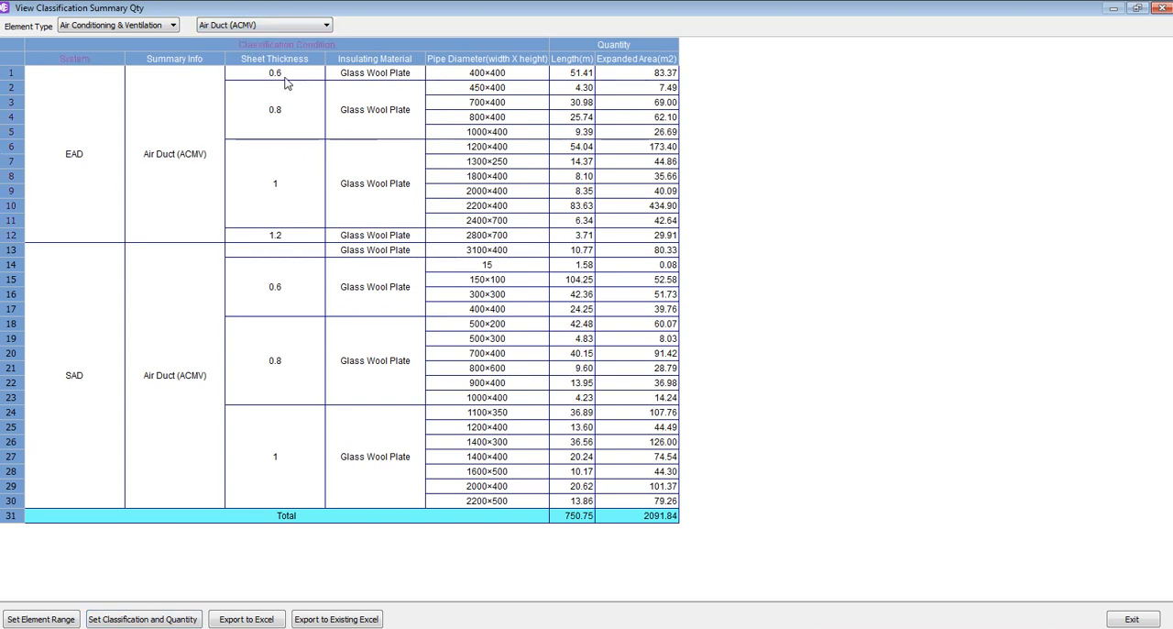
left_click(284, 81)
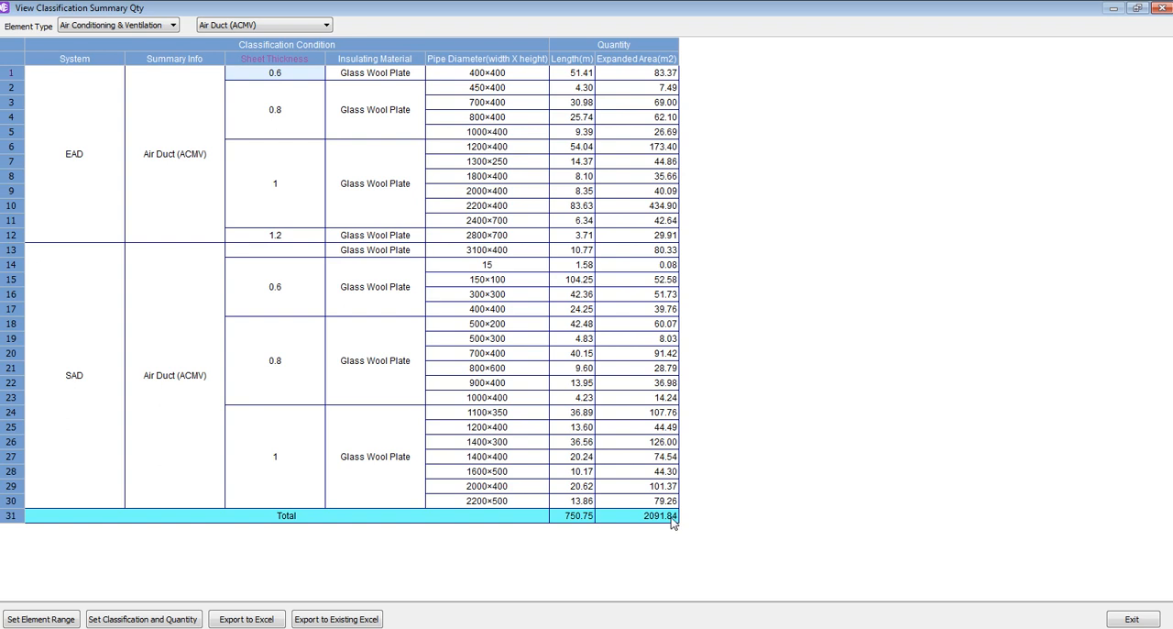
left_click(1159, 9)
Set Whether to Calculate Air Duct Fittings to "Yes and deduct the area occupied by fittings" in the Air Conditioning & Ventilation calculation settings
left_click(20, 81)
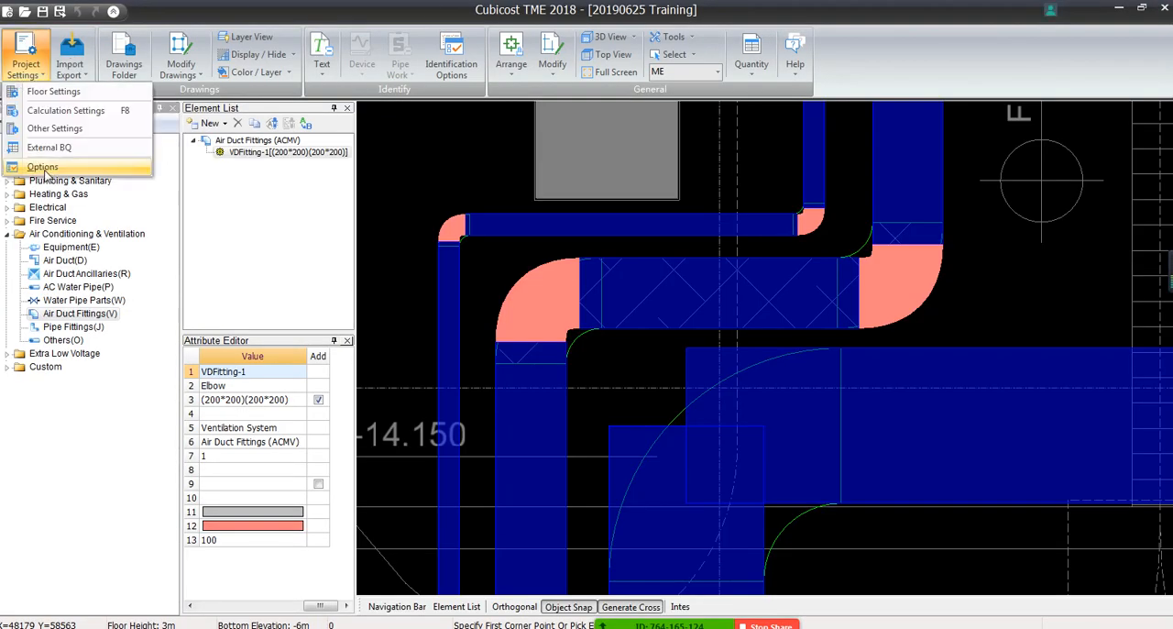
left_click(64, 109)
left_click(519, 182)
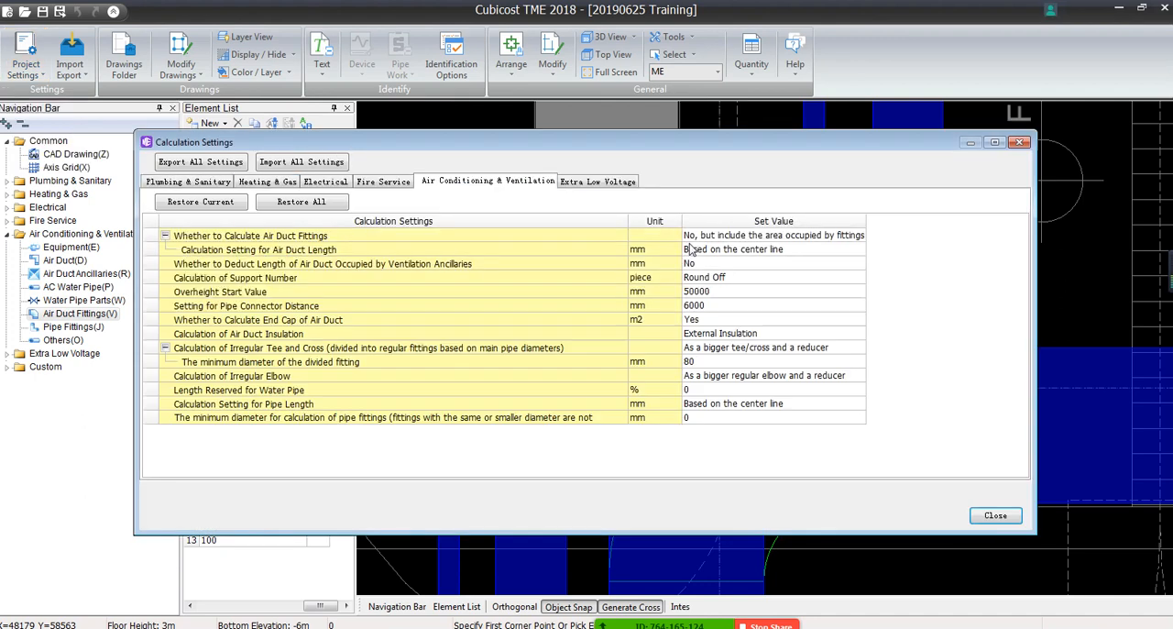
left_click(733, 235)
left_click(858, 236)
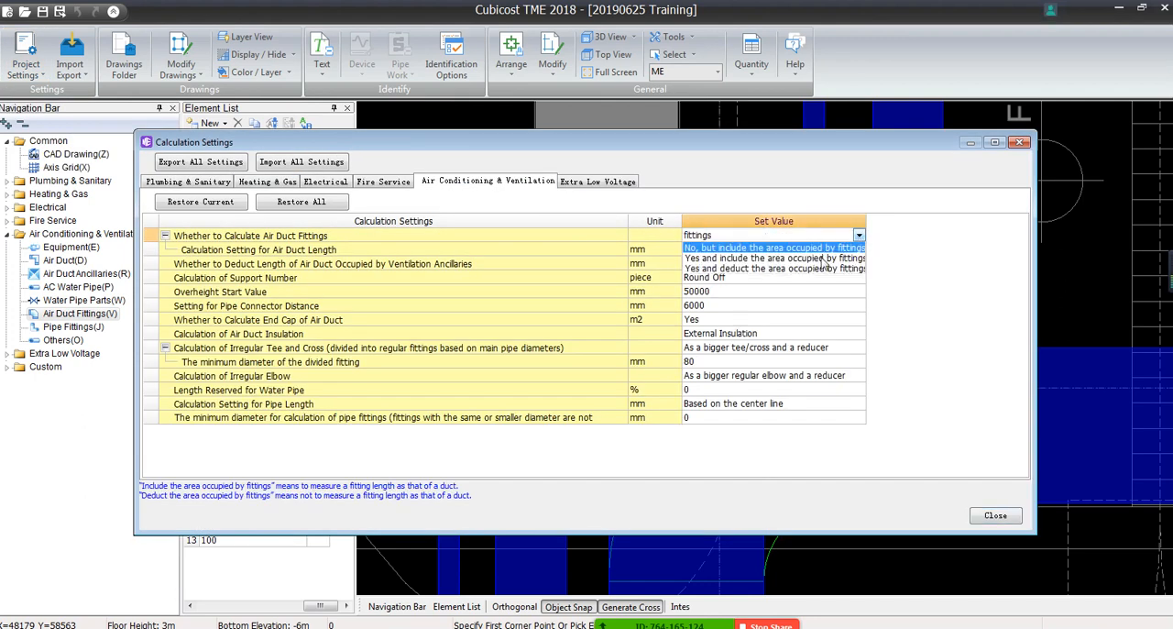
left_click(770, 269)
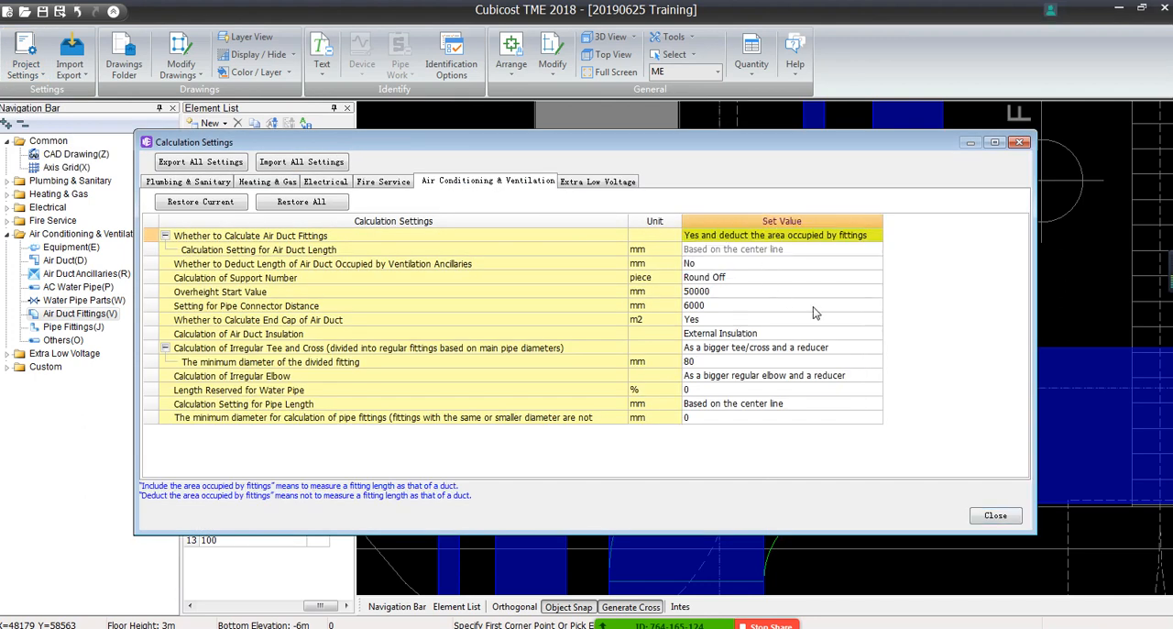
Close the calculation settings and recalculate the quantities for the ME floor
left_click(995, 517)
left_click(752, 73)
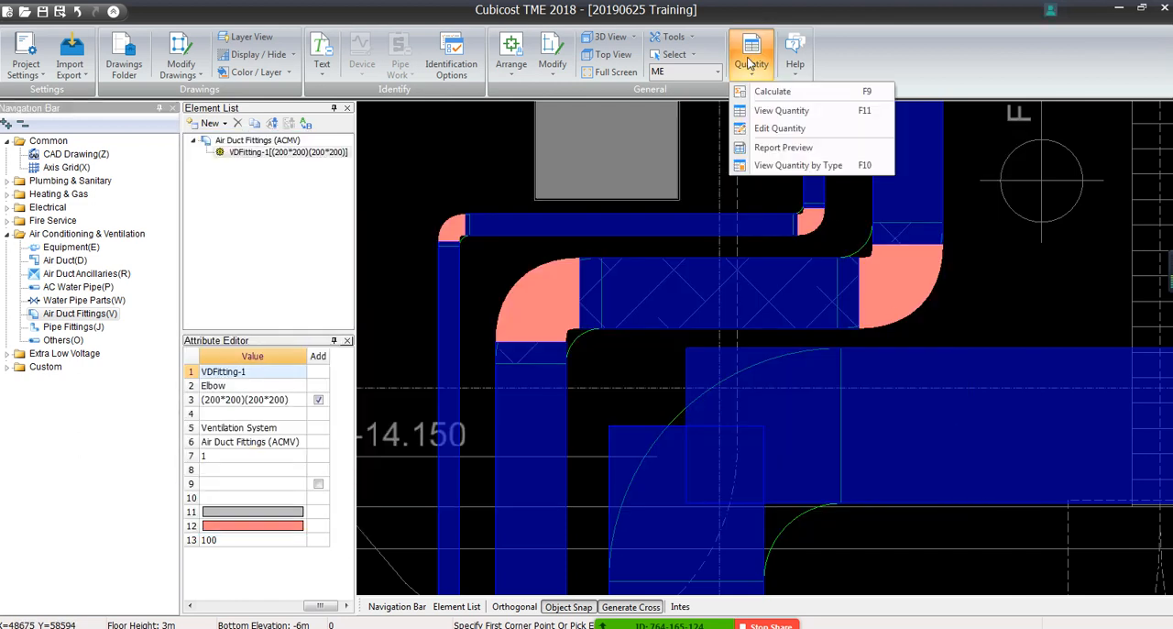
left_click(766, 110)
left_click(575, 420)
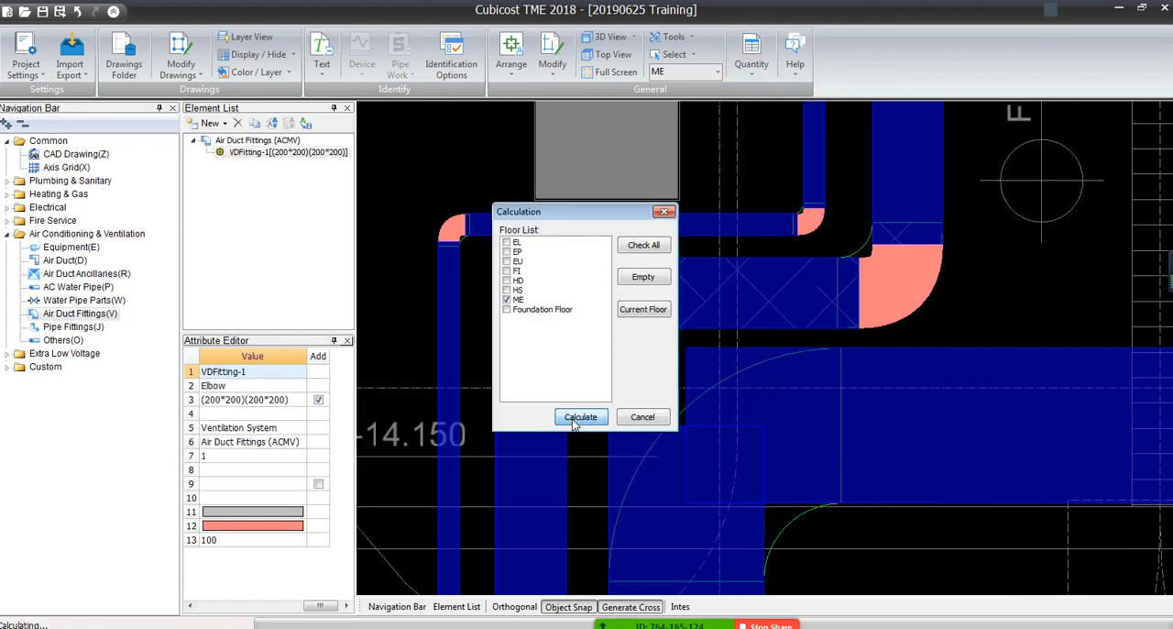
left_click(646, 380)
View the quantities by type, checking the total expanded area for Air Duct (ACMV) and the total area for Air Duct Fittings (ACMV)
left_click(752, 73)
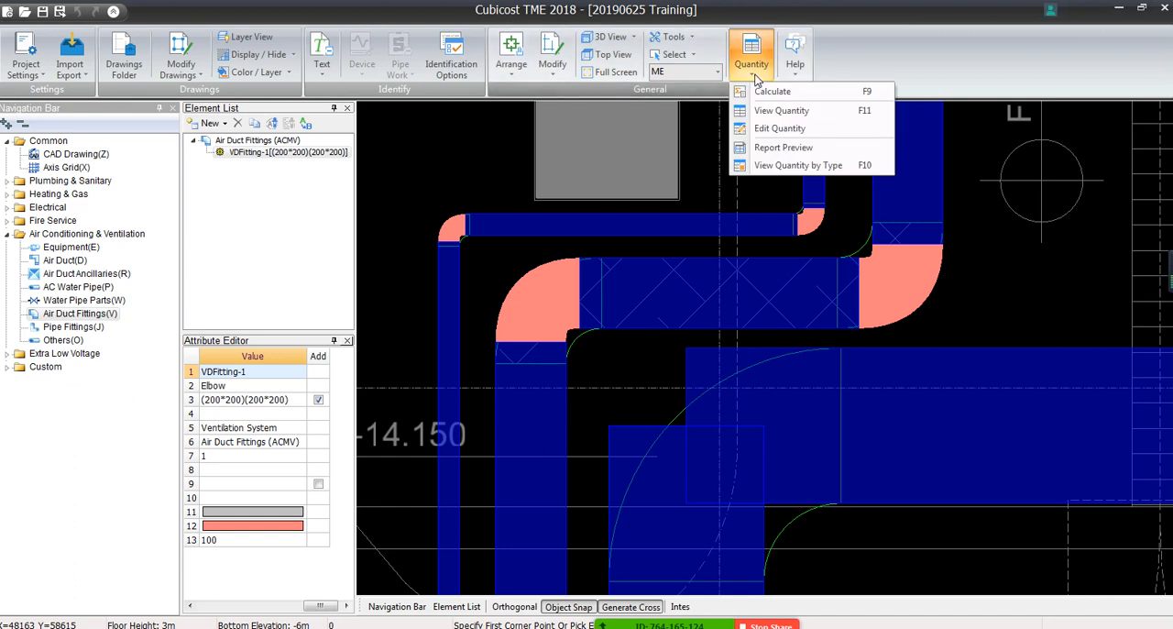
left_click(788, 165)
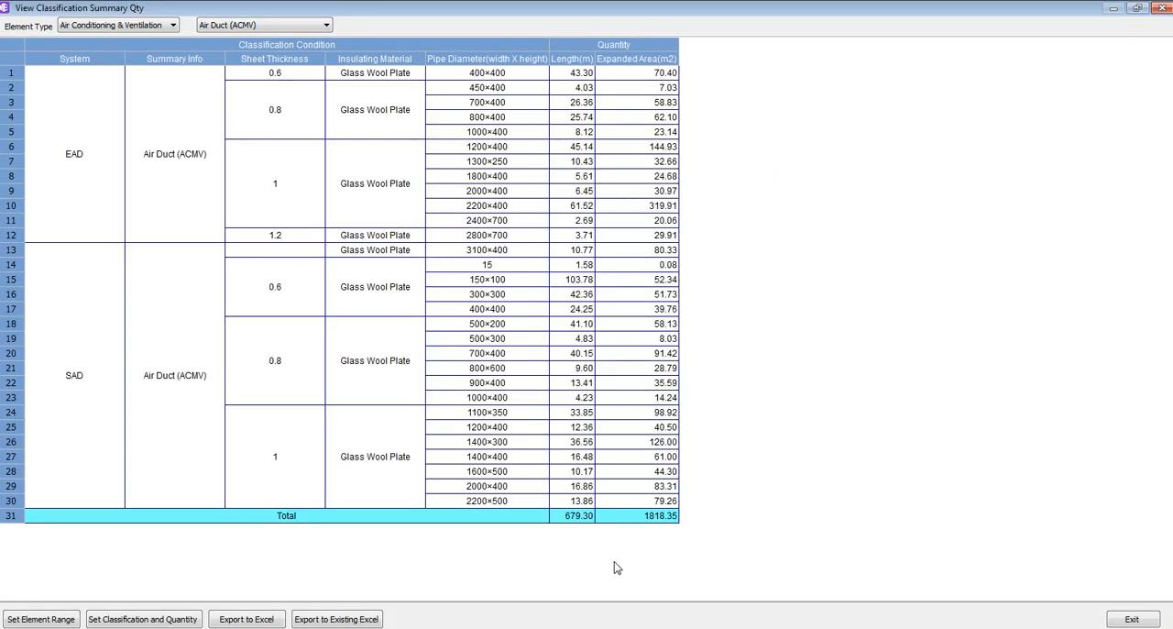
left_click(653, 518)
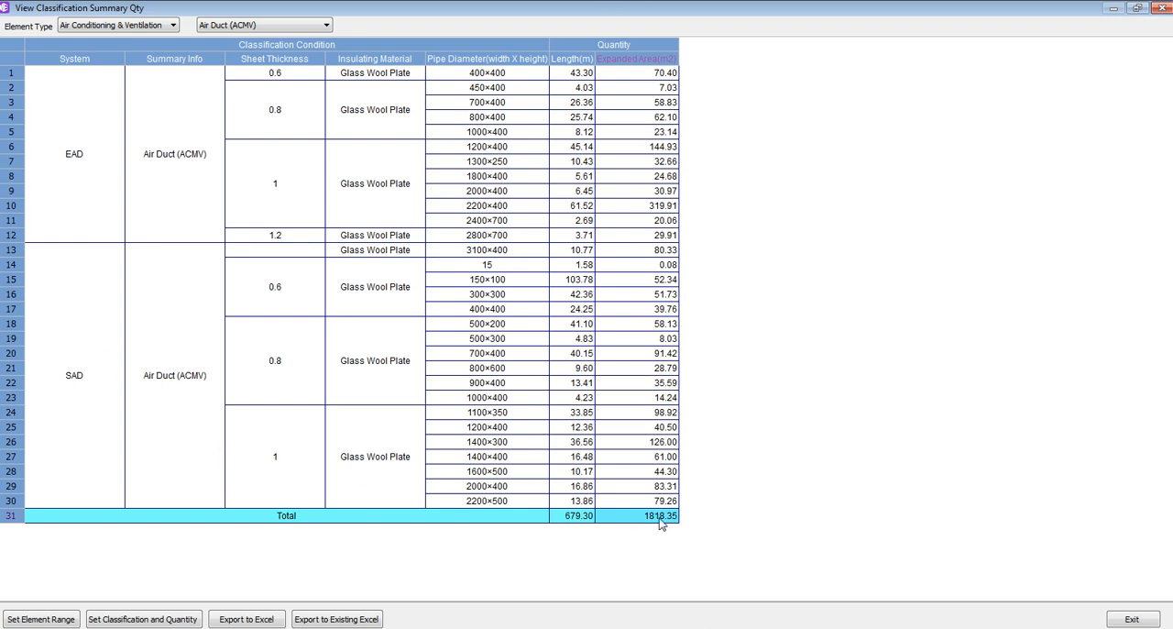
left_click(326, 25)
left_click(325, 47)
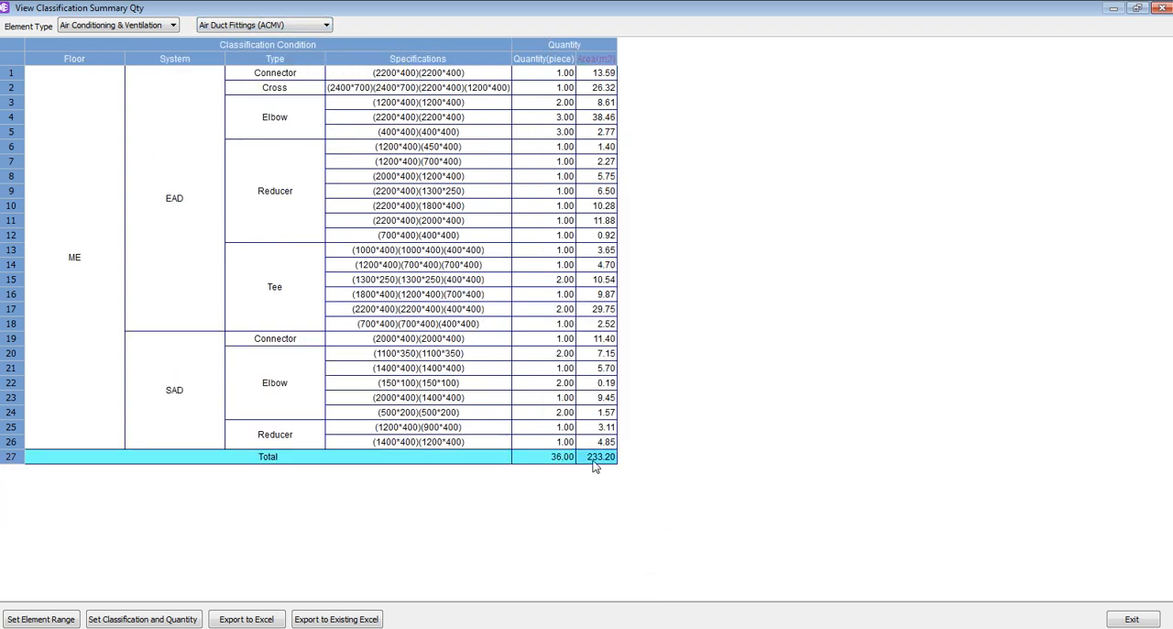
Compare the Air Duct (ACMV) and Air Duct Fittings (ACMV) summaries again and close the classification summary
left_click(227, 28)
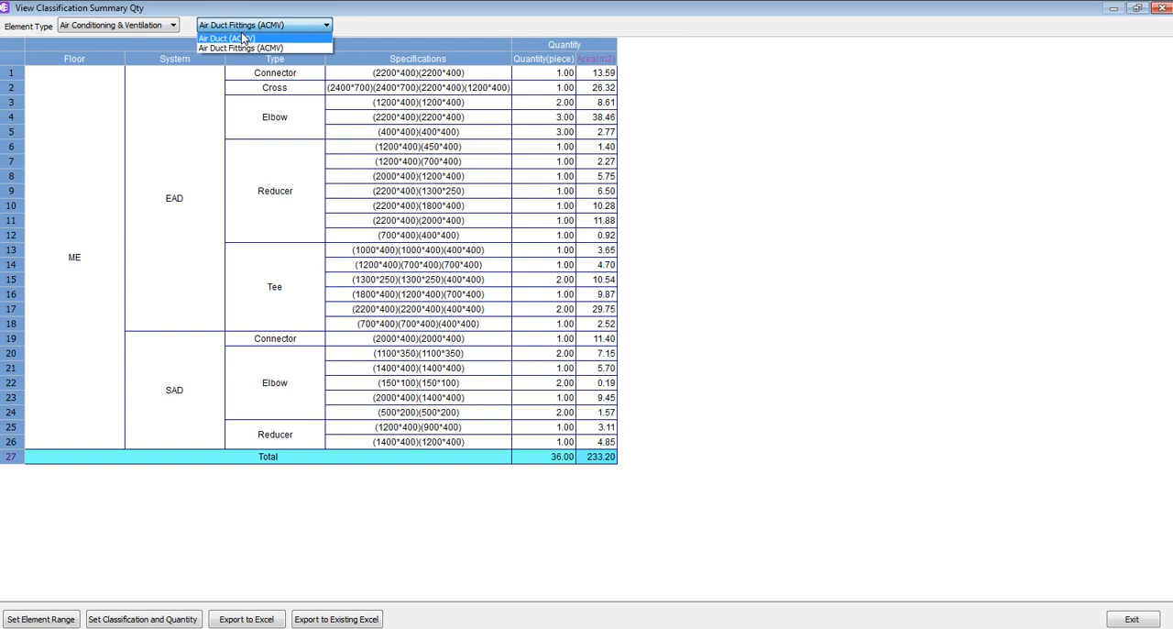
left_click(243, 34)
left_click(256, 23)
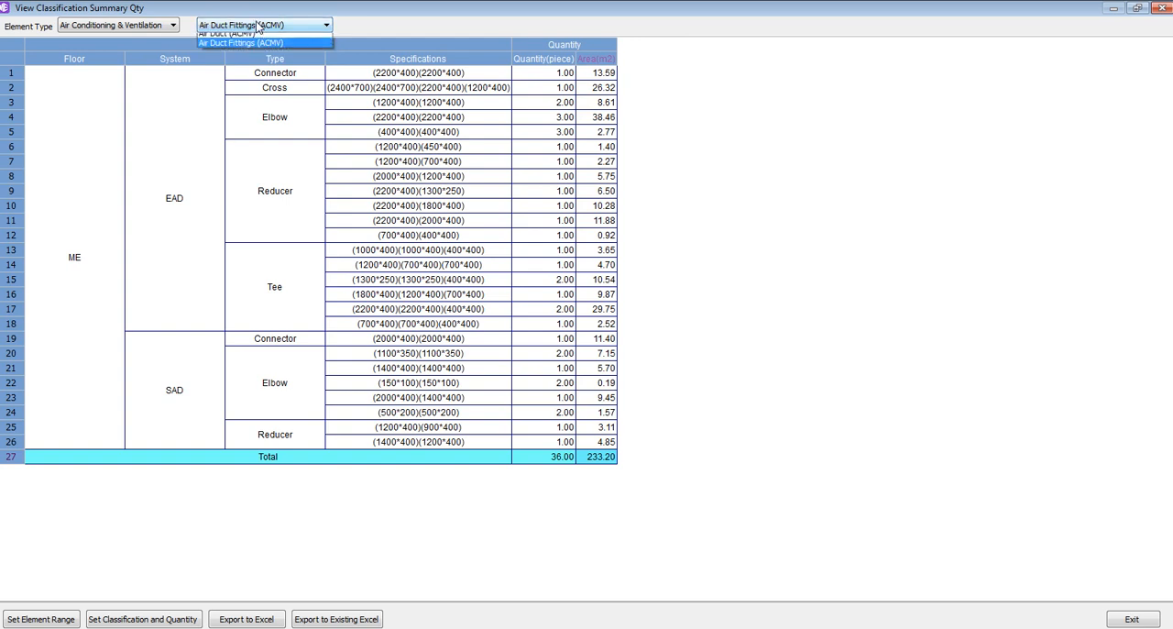
left_click(256, 37)
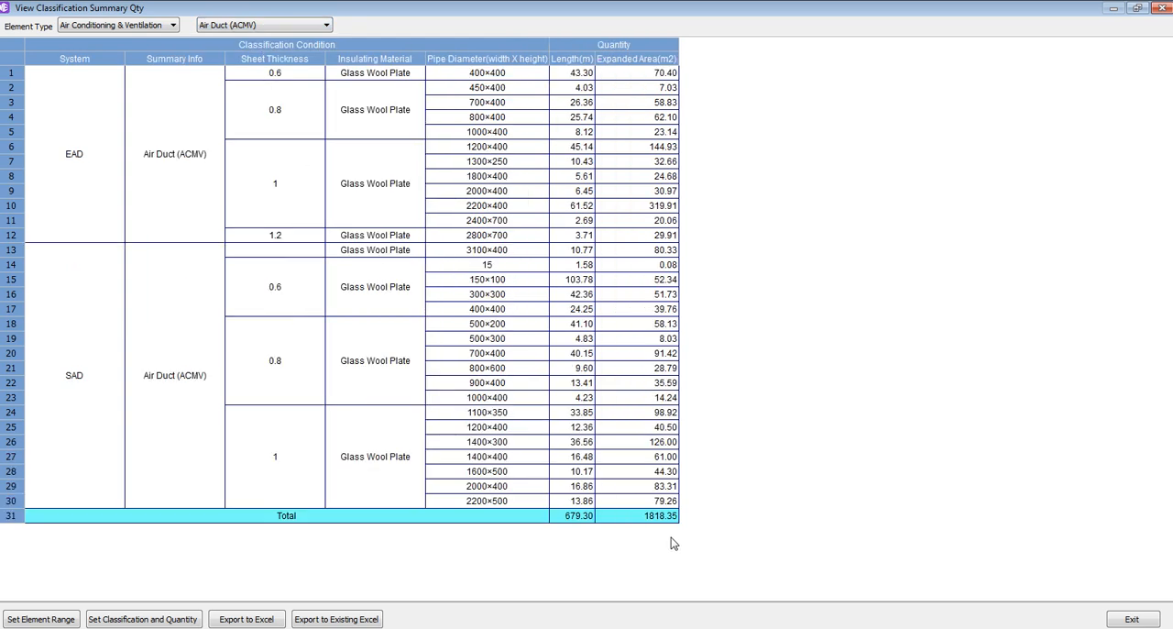
left_click(303, 26)
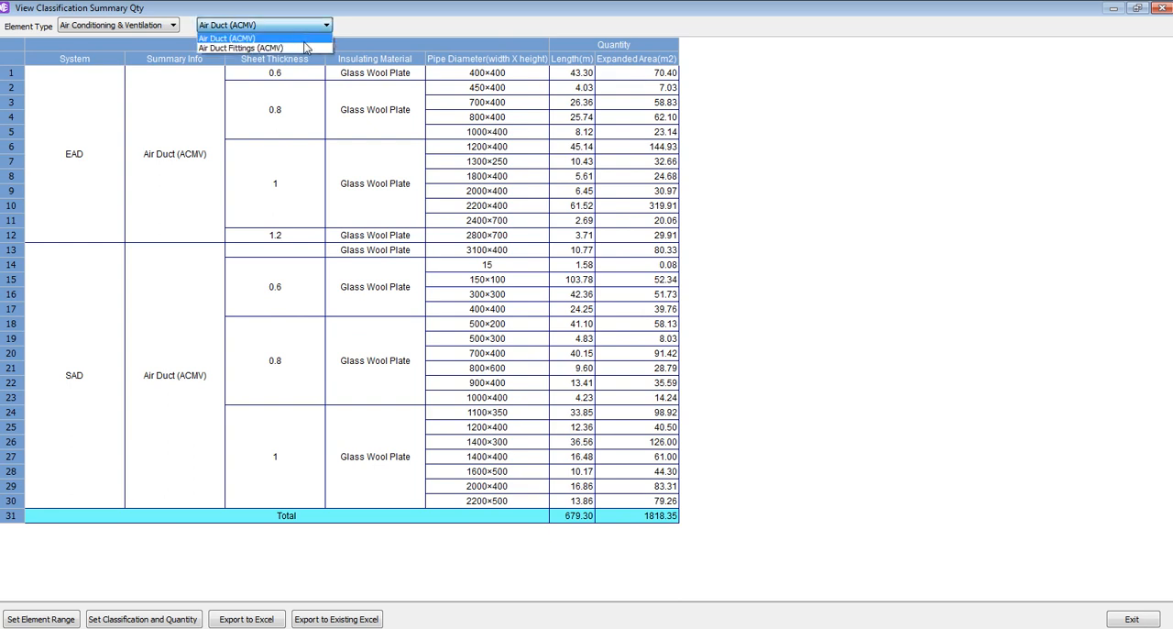
left_click(303, 46)
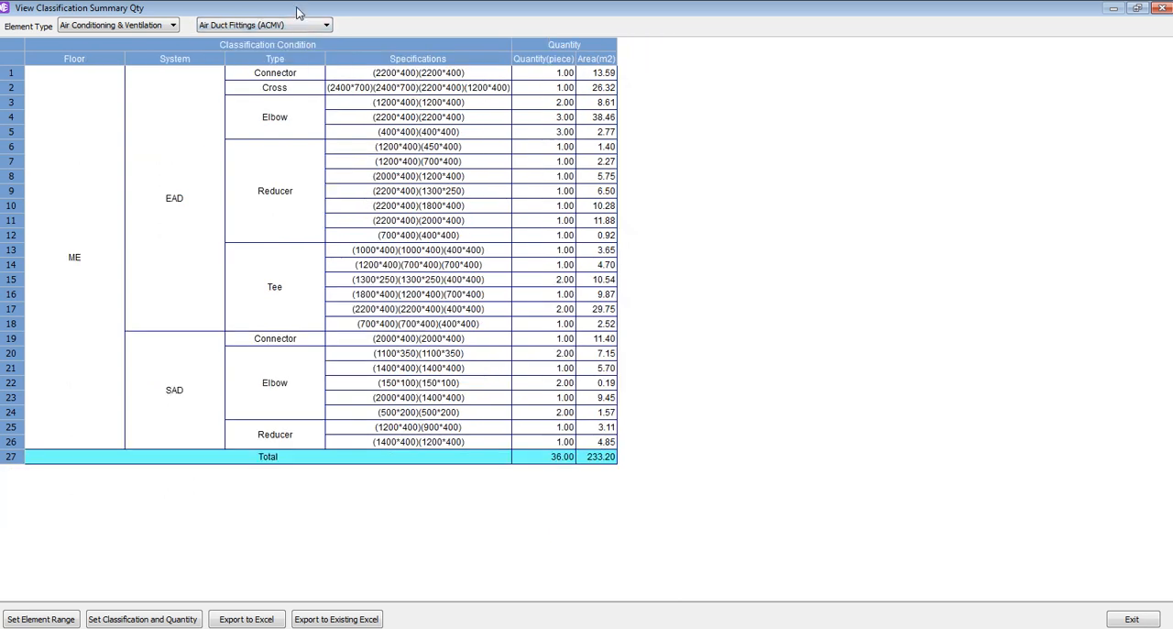
left_click(295, 26)
left_click(290, 38)
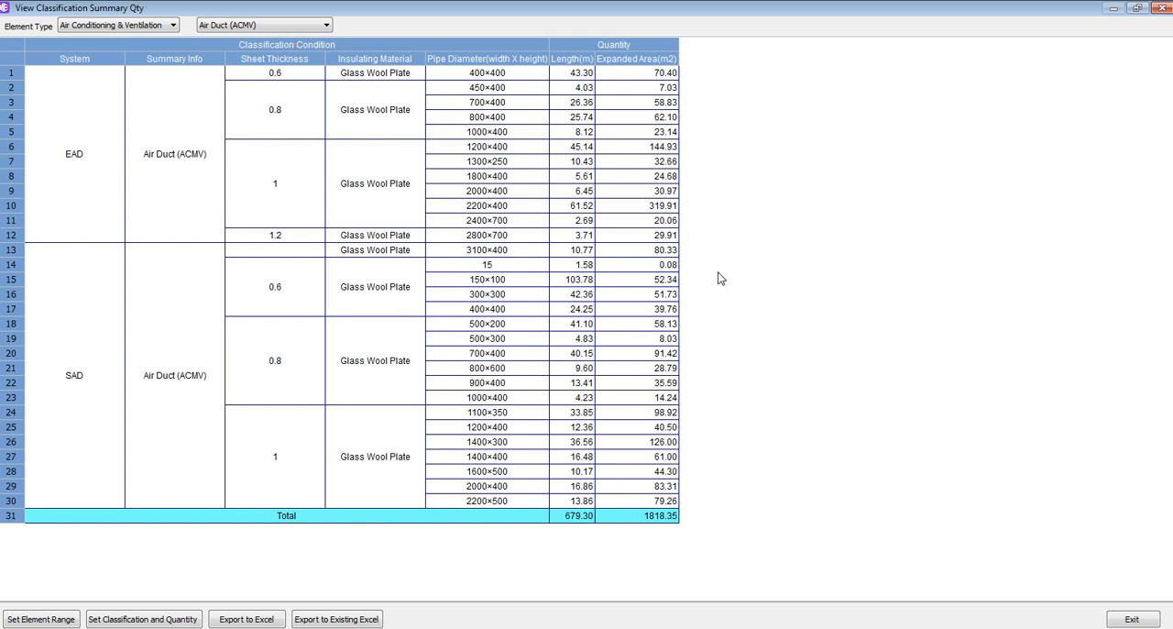
left_click(1161, 8)
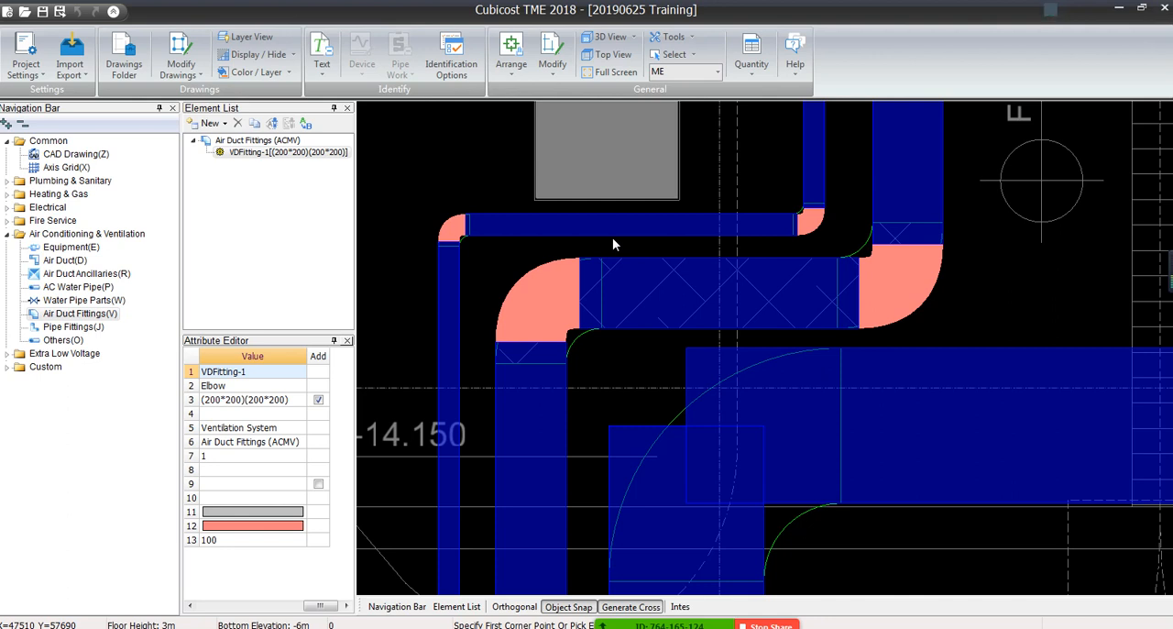
Collapse the Air Conditioning & Ventilation category and switch the current floor to EP
left_click(9, 234)
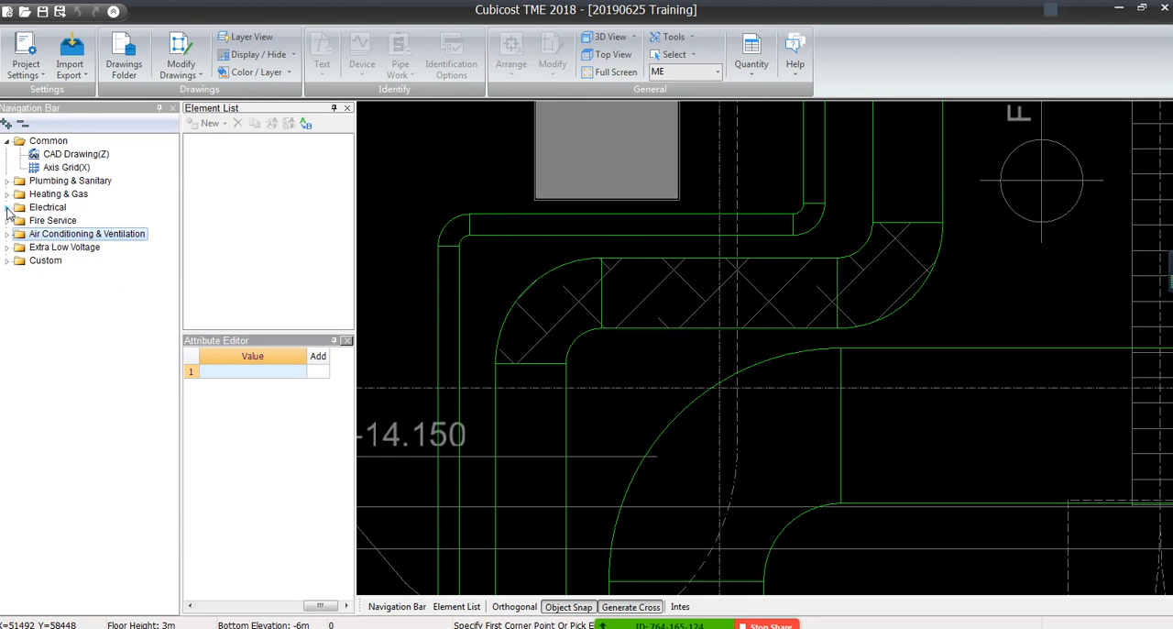
left_click(198, 628)
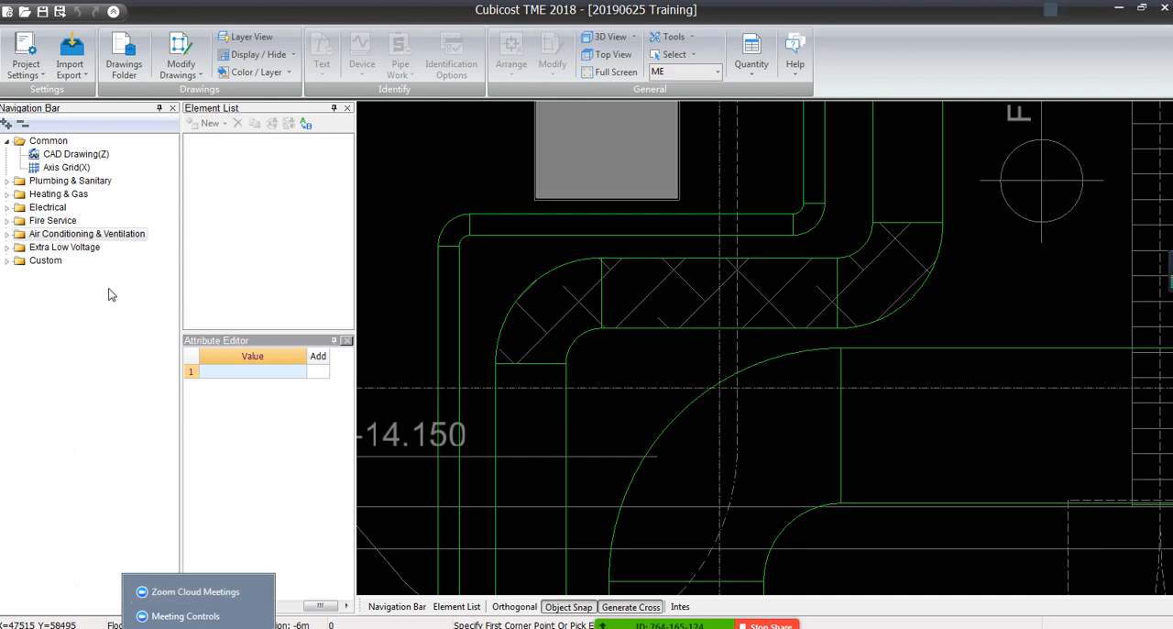
left_click(736, 448)
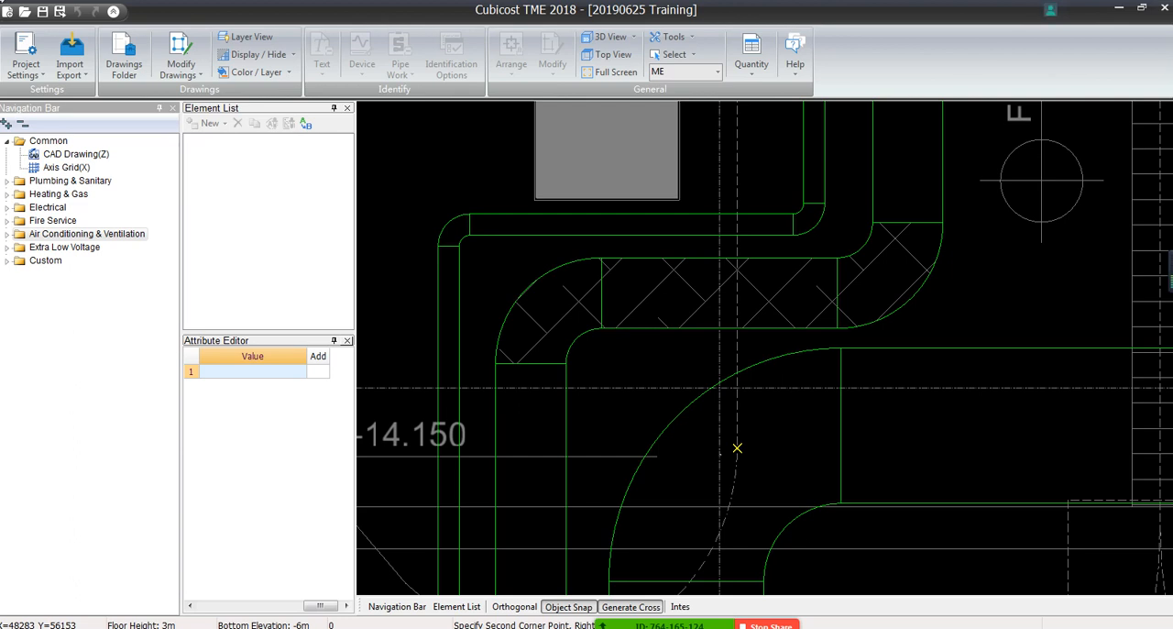
left_click(900, 292)
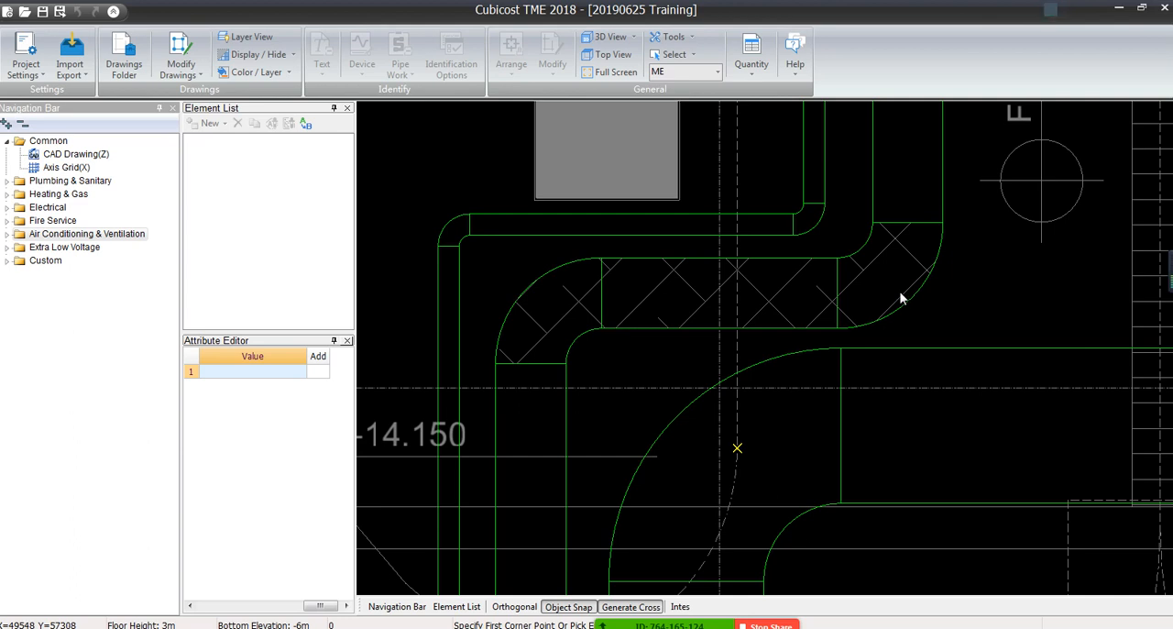
left_click(717, 72)
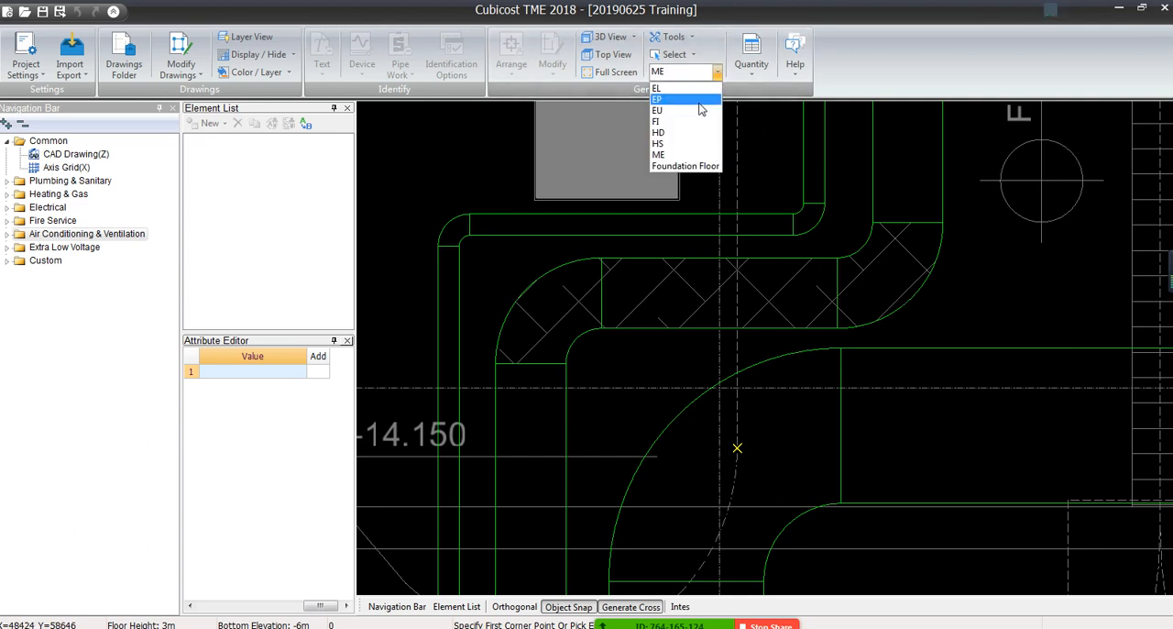
left_click(683, 98)
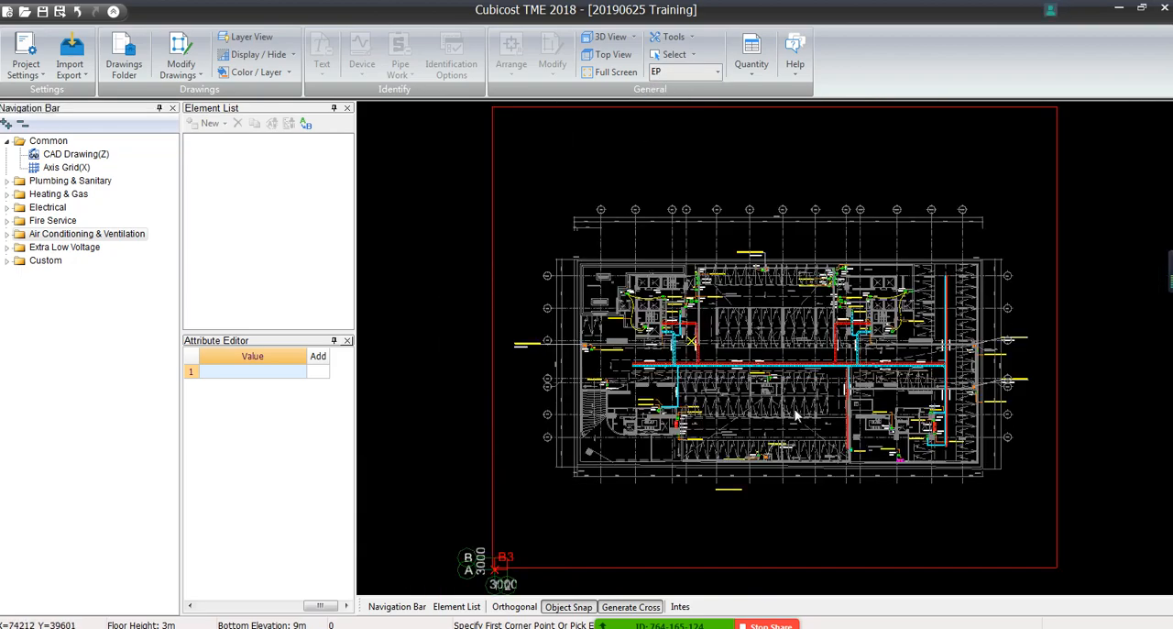
Examine the C-TK and E-CT cable tray runs and their size labels on the EP floor drawing
scroll(796, 416, "up", 6)
middle_click_drag(686, 322, 737, 350)
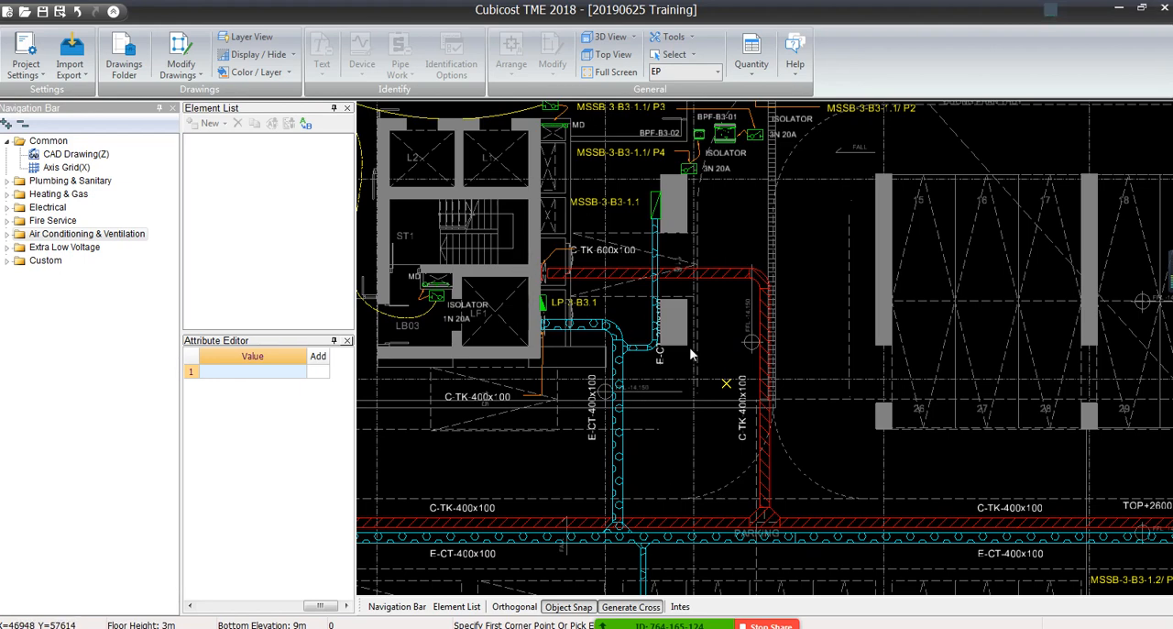
scroll(742, 407, "up", 4)
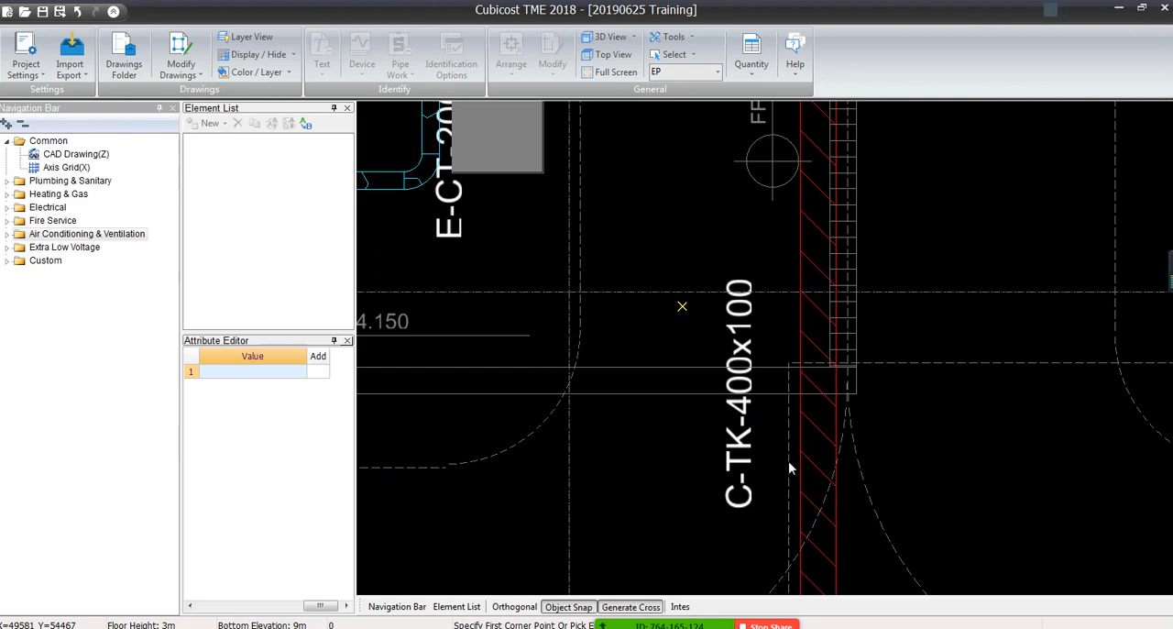
scroll(766, 372, "down", 3)
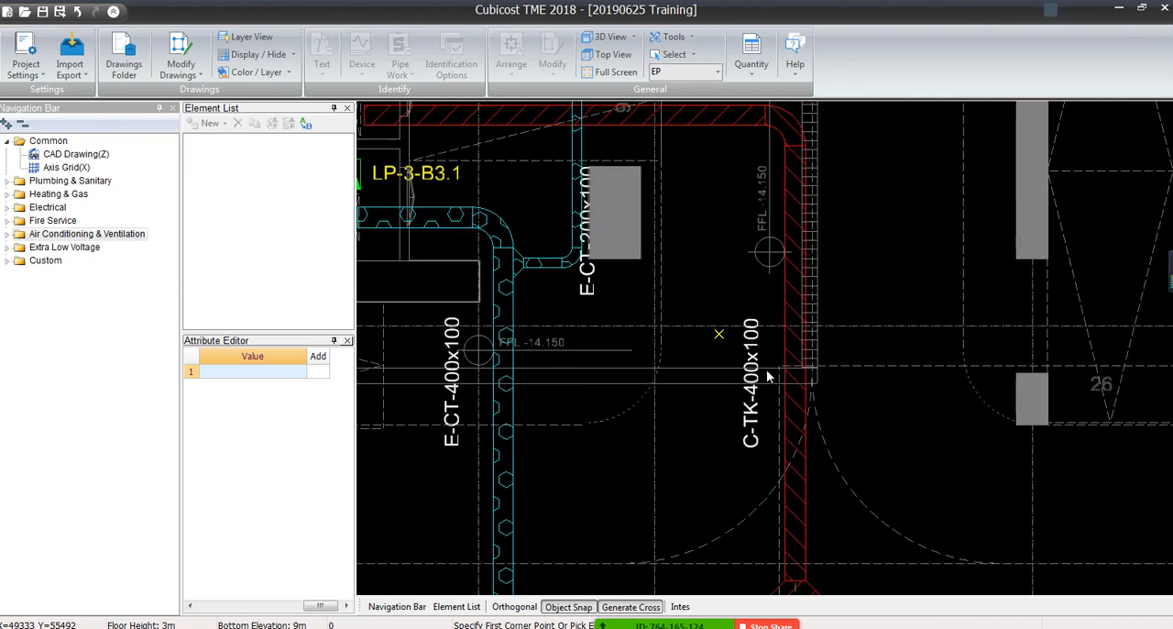
middle_click_drag(782, 364, 820, 280)
middle_click_drag(625, 300, 786, 394)
scroll(641, 374, "down", 3)
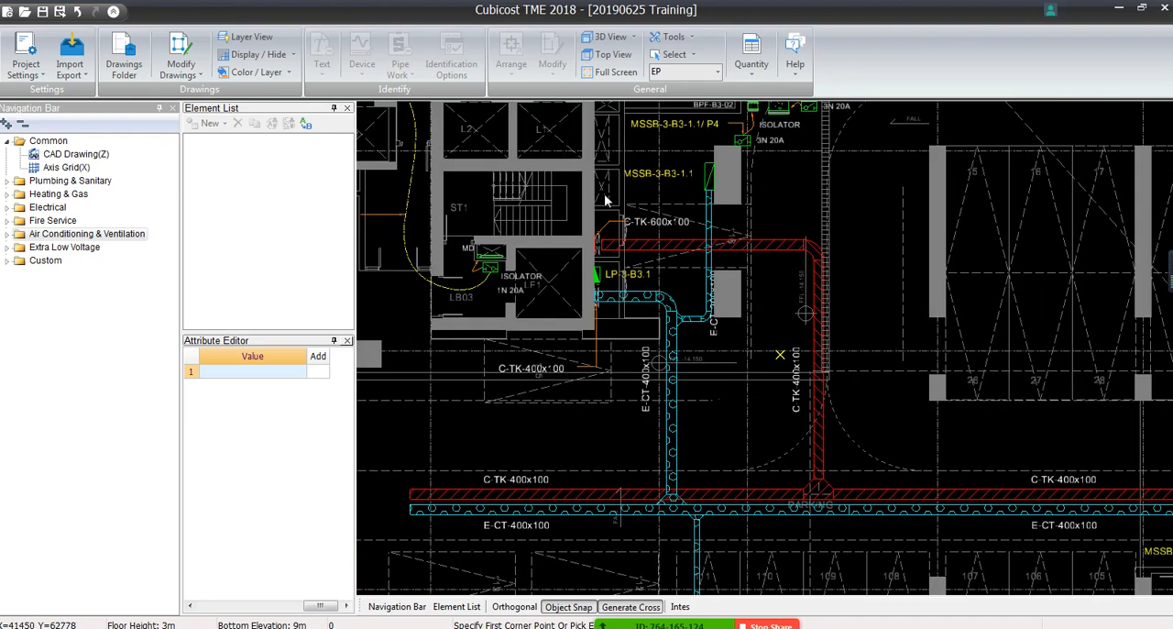
middle_click_drag(766, 520, 775, 420)
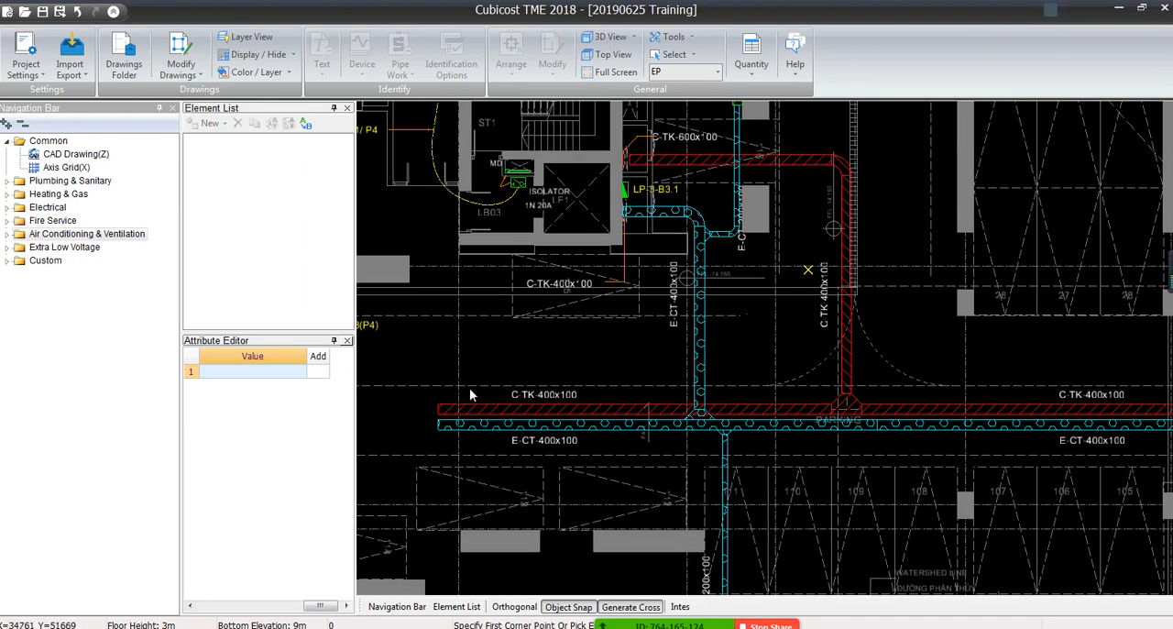
middle_click_drag(538, 431, 646, 369)
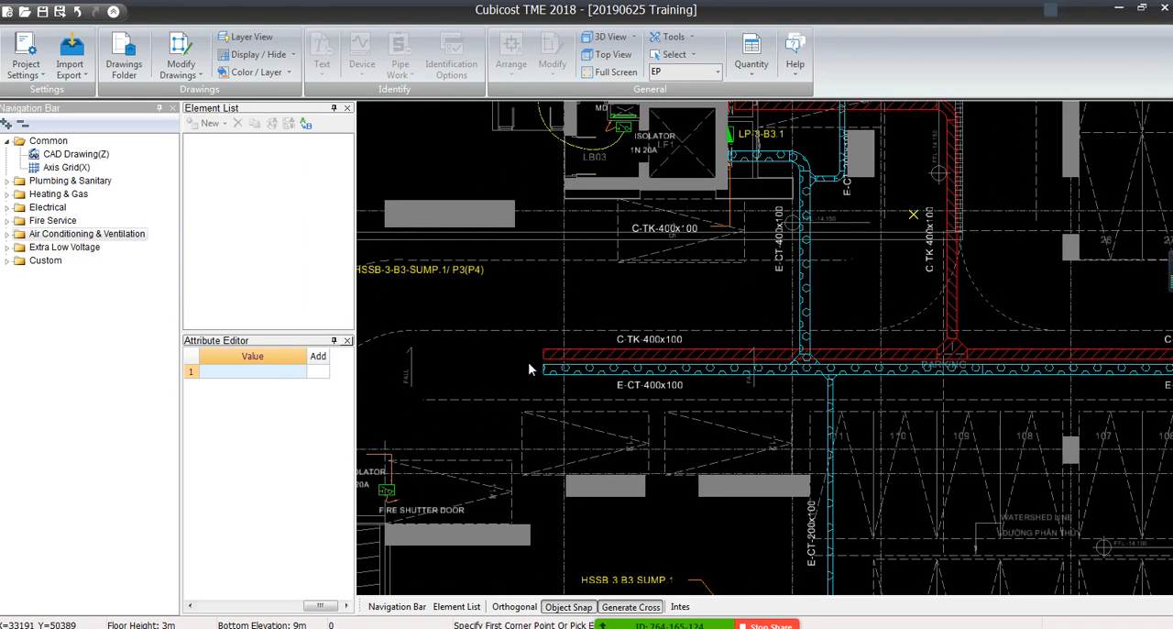
scroll(528, 369, "up", 3)
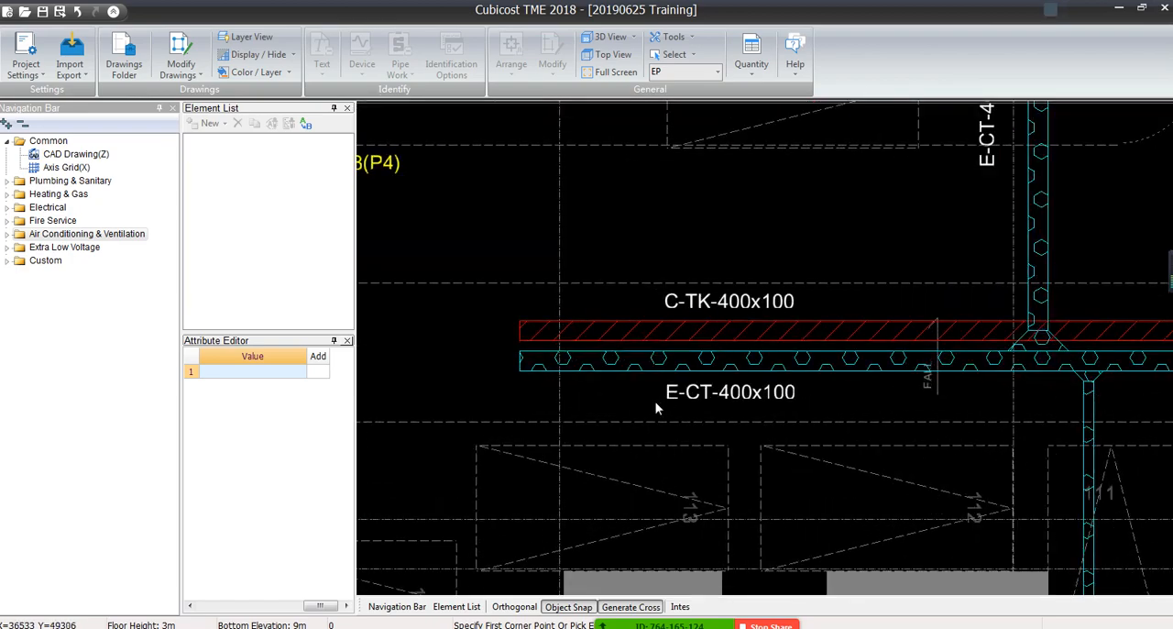
scroll(1076, 393, "down", 3)
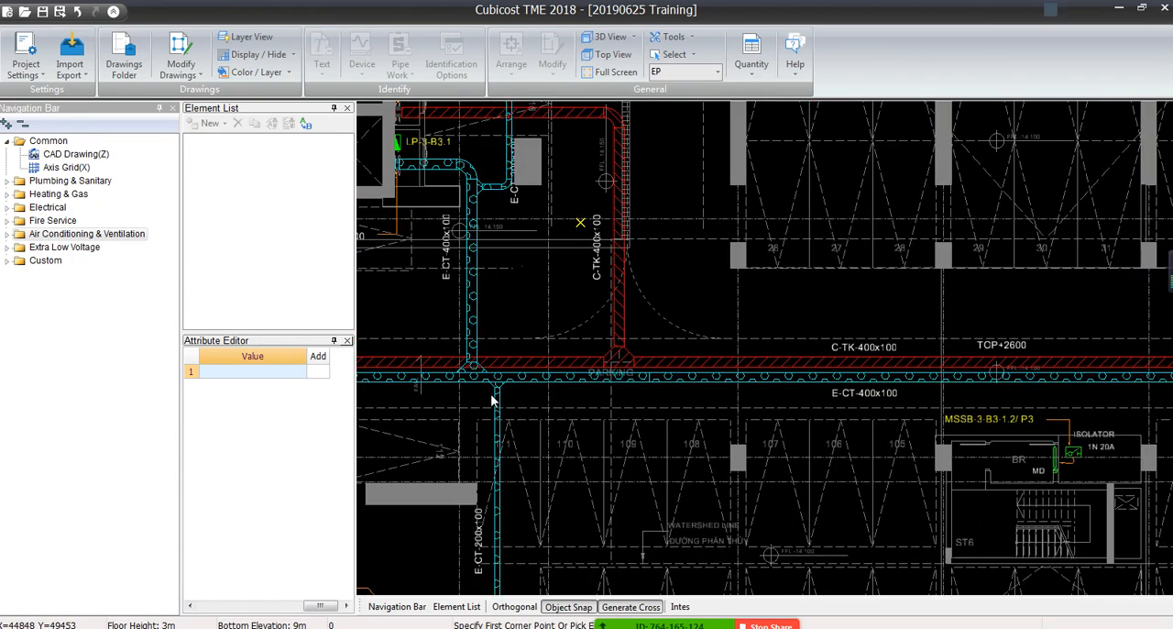
scroll(492, 400, "down", 3)
scroll(492, 400, "down", 3)
middle_click_drag(492, 401, 605, 292)
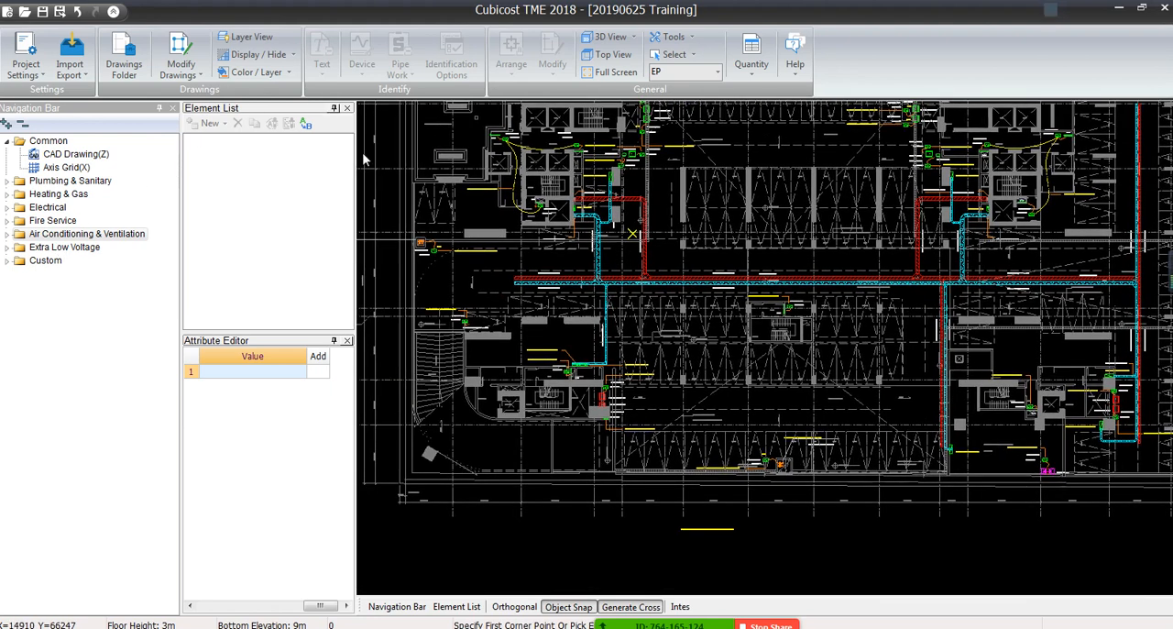
Expand the Electrical category, make Cable Conduit the active element type, and check its pipe work identification options
left_click(7, 207)
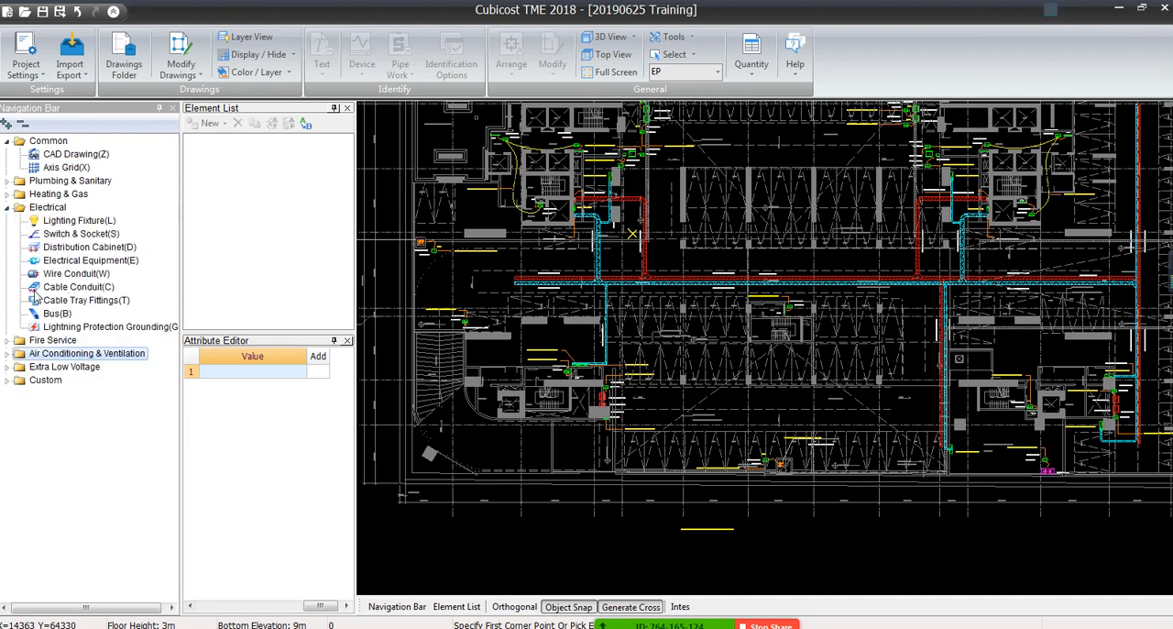
left_click(63, 286)
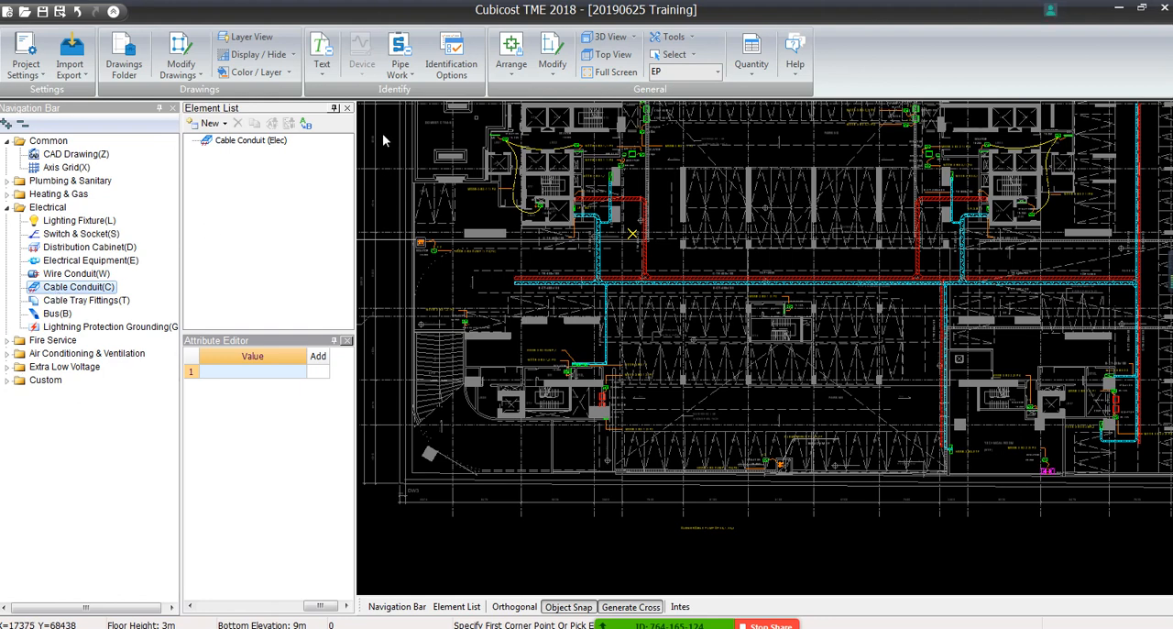
left_click(403, 66)
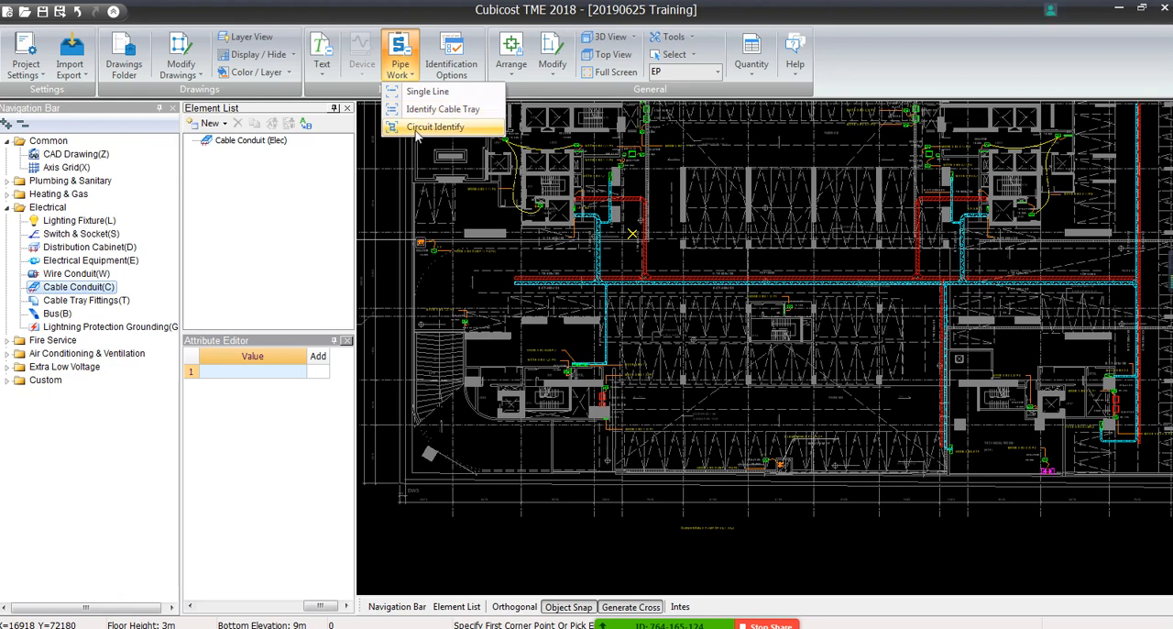
Identify the C-TK cable tray runs with Identify Cable Tray, using the two parallel border lines of the main C-TK-400x100 run
scroll(591, 257, "up", 5)
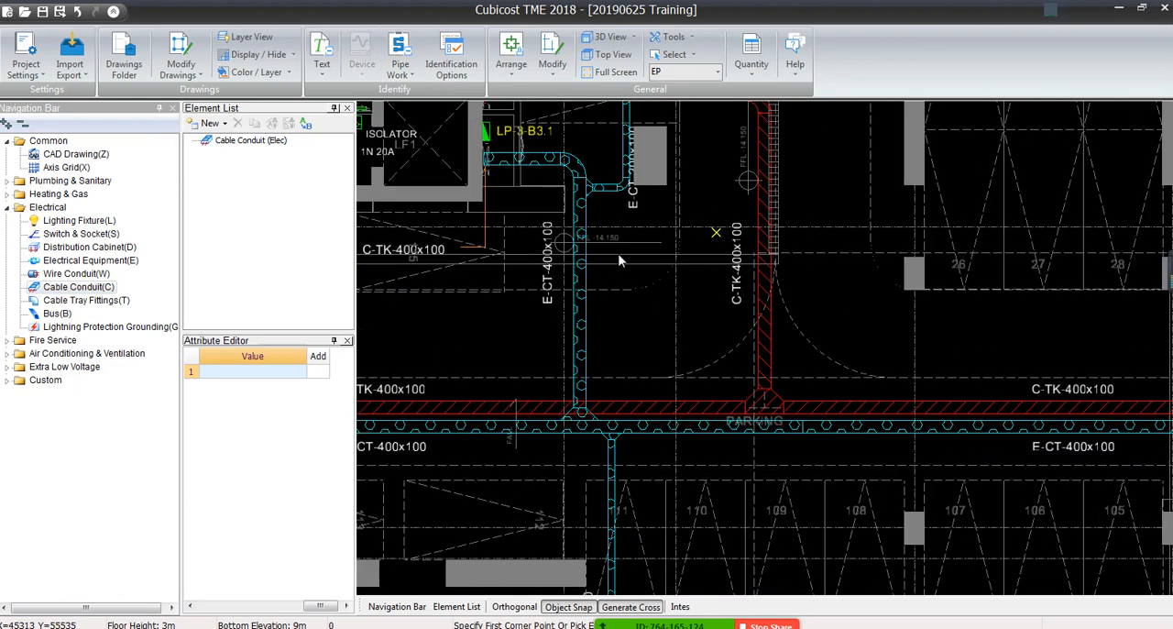
left_click(400, 68)
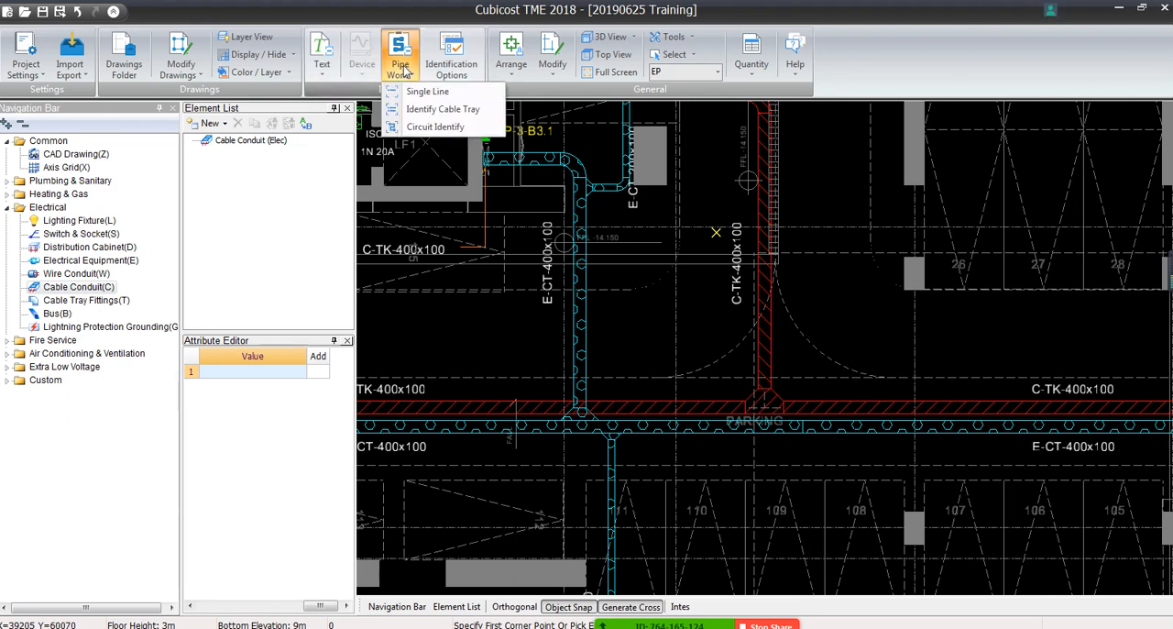
left_click(410, 112)
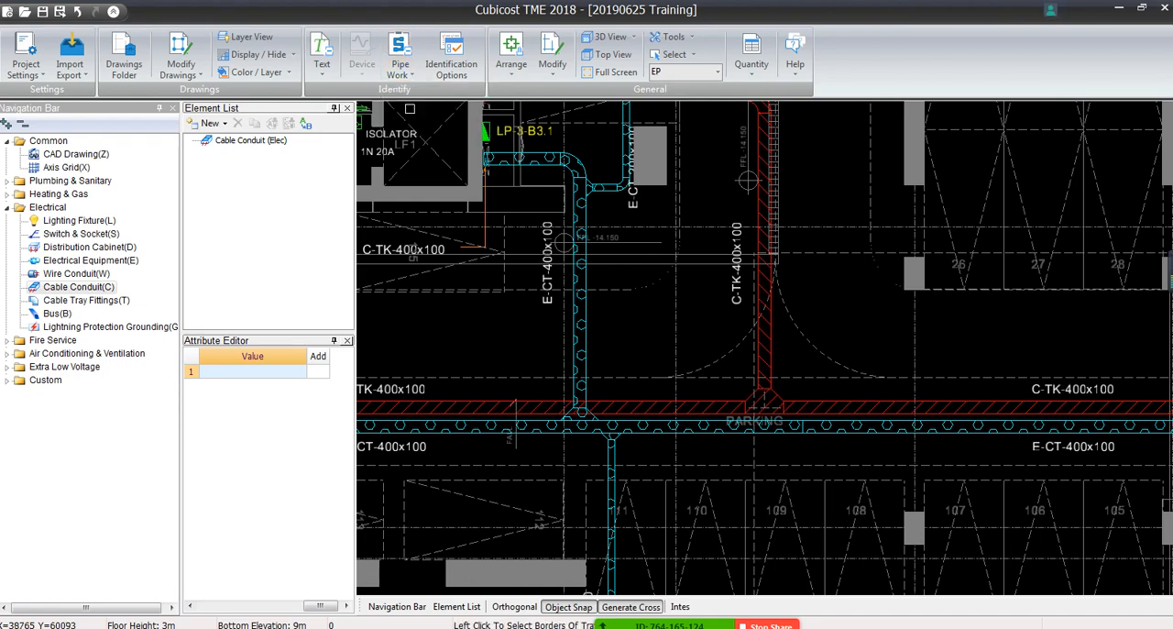
middle_click_drag(527, 358, 601, 251)
scroll(613, 275, "up", 5)
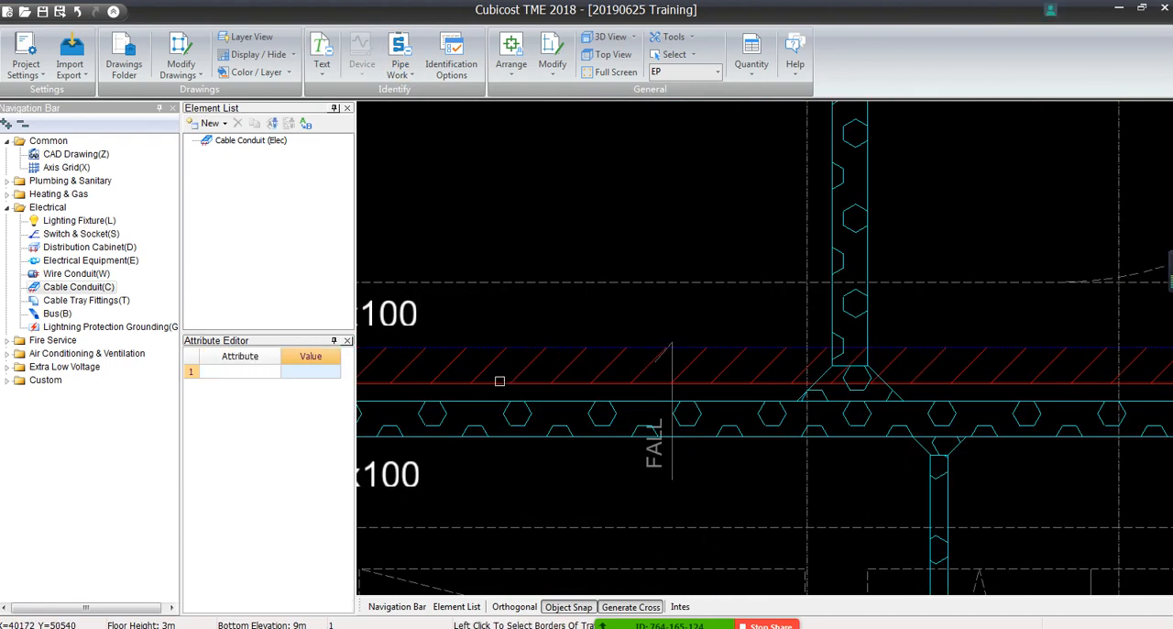
left_click(496, 383)
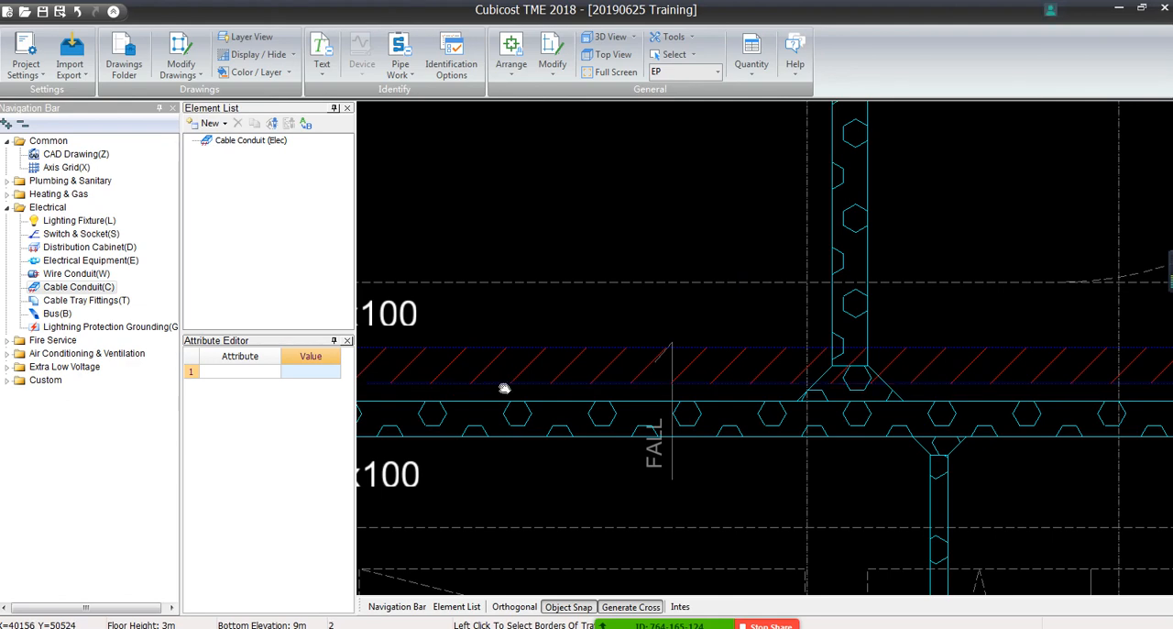
middle_click_drag(503, 383, 1013, 338)
scroll(793, 313, "down", 4)
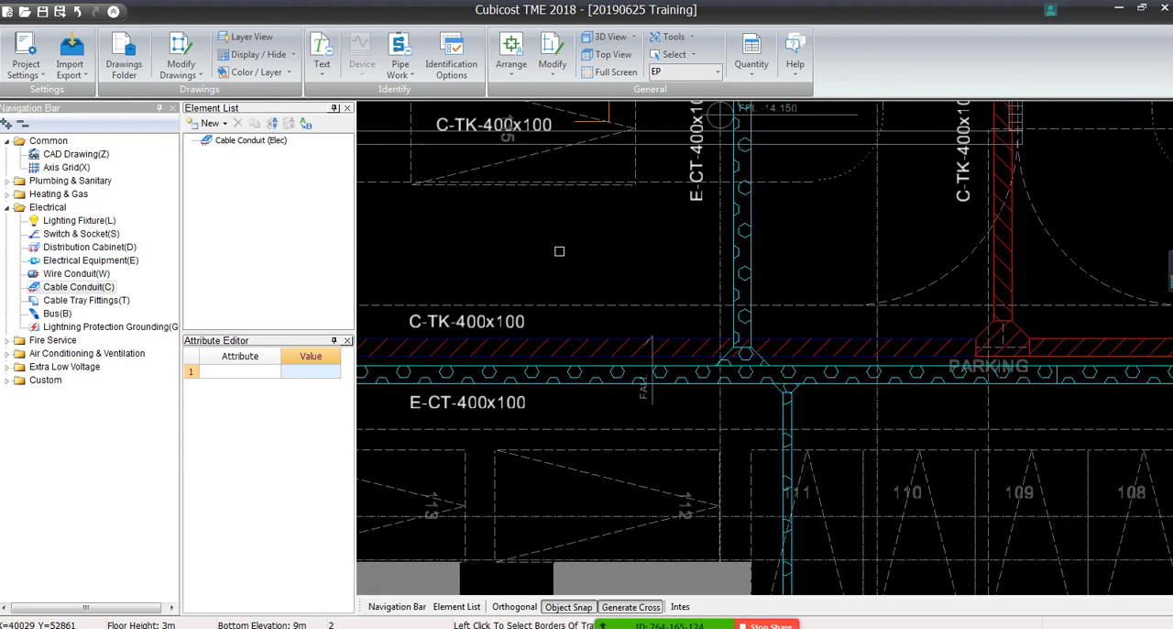
right_click(559, 251)
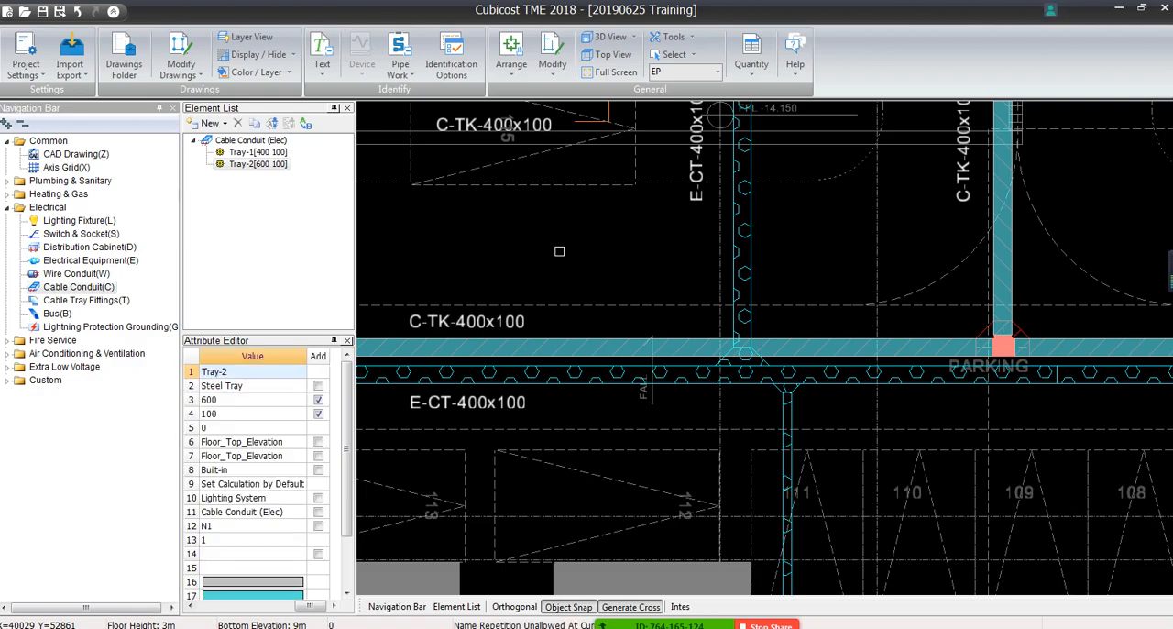
Examine the identified C-TK tray runs across the EP floor and the corner beside the C-TK-600x100 run
scroll(560, 252, "down", 5)
middle_click_drag(490, 272, 435, 361)
scroll(434, 361, "down", 1)
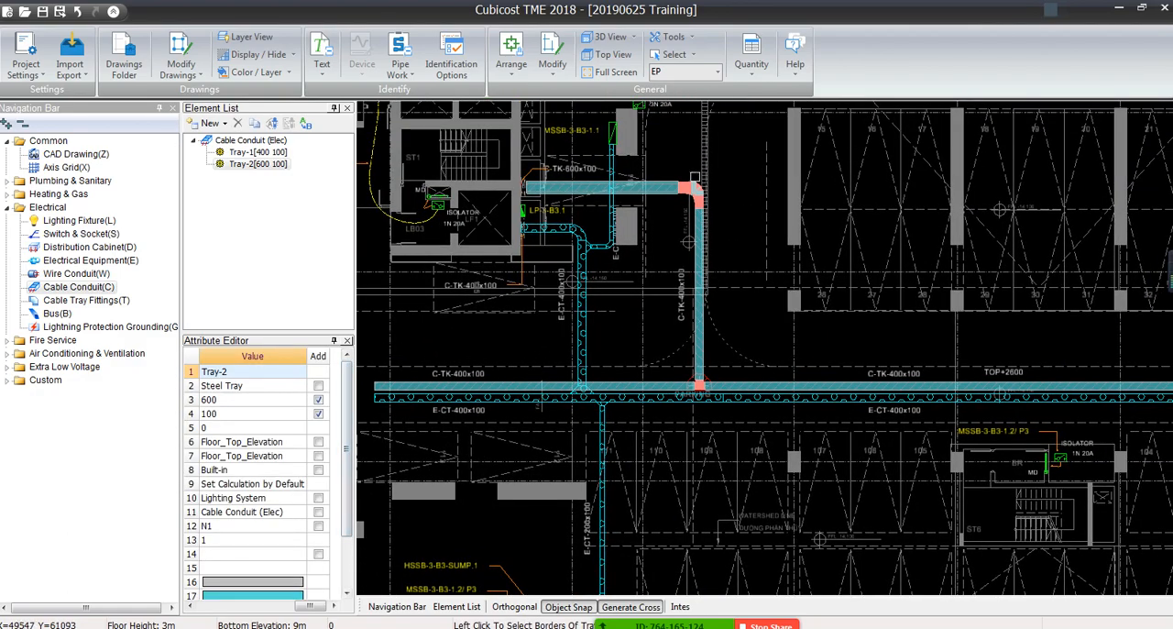
middle_click_drag(810, 397, 400, 377)
middle_click_drag(758, 335, 372, 328)
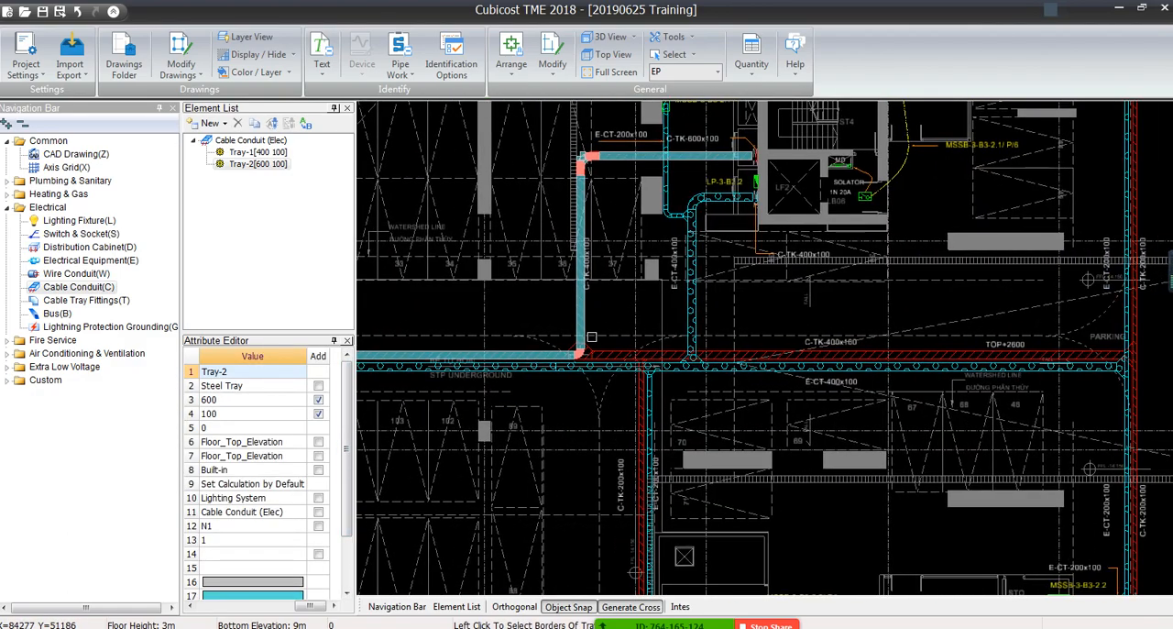
middle_click_drag(649, 399, 625, 184)
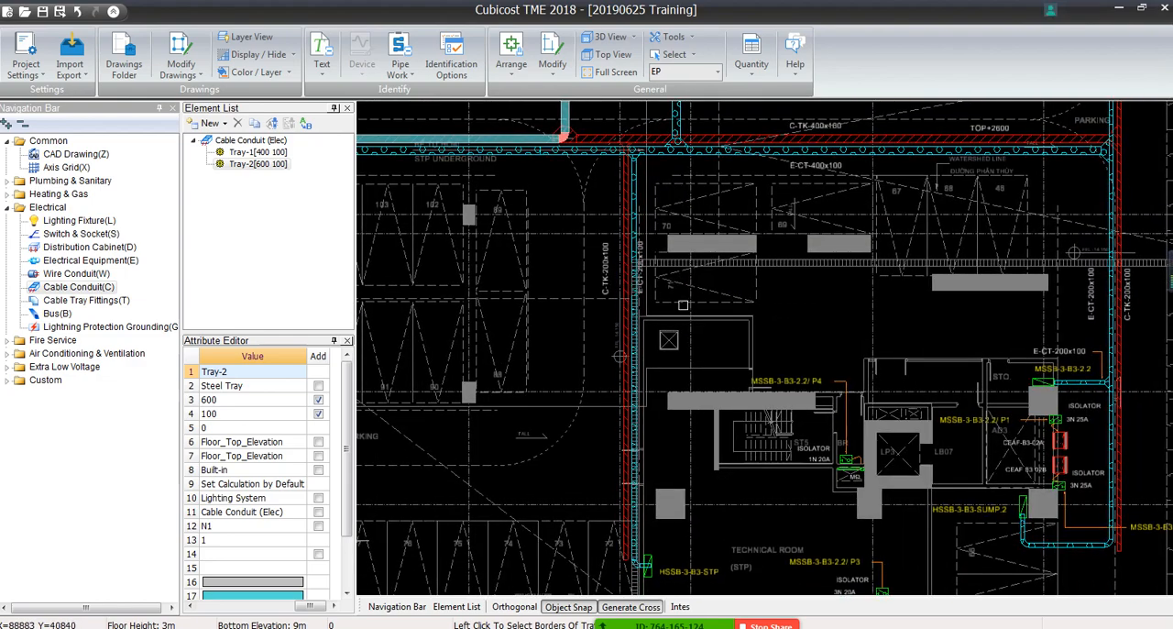
middle_click_drag(646, 241, 352, 502)
middle_click_drag(550, 356, 1086, 225)
mouse_move(422, 361)
middle_mouse_down()
mouse_move(1051, 339)
mouse_move(1072, 490)
middle_mouse_up()
scroll(805, 174, "up", 2)
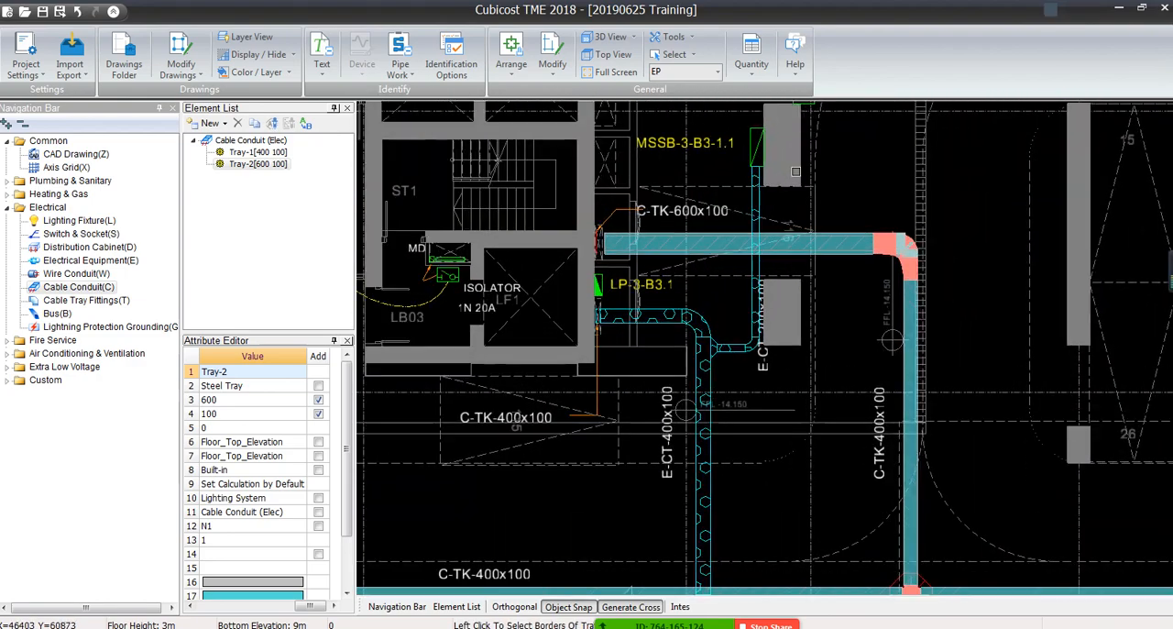
middle_click_drag(1122, 304, 716, 252)
scroll(698, 248, "up", 1)
scroll(599, 244, "down", 2)
scroll(542, 320, "up", 2)
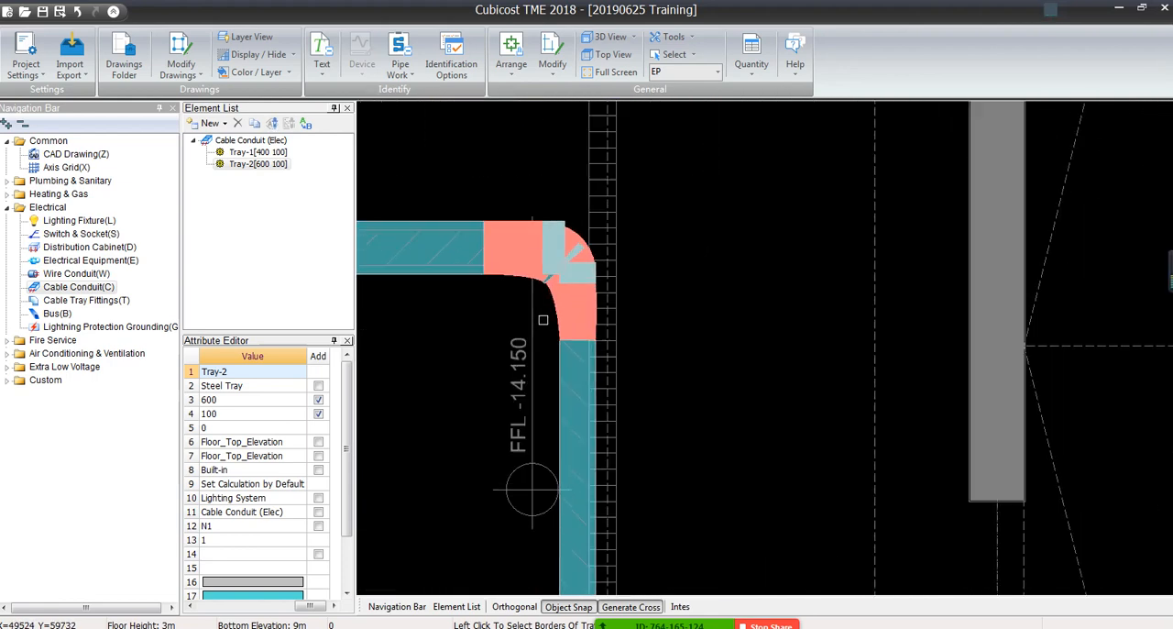
left_click(646, 165)
left_click(513, 261)
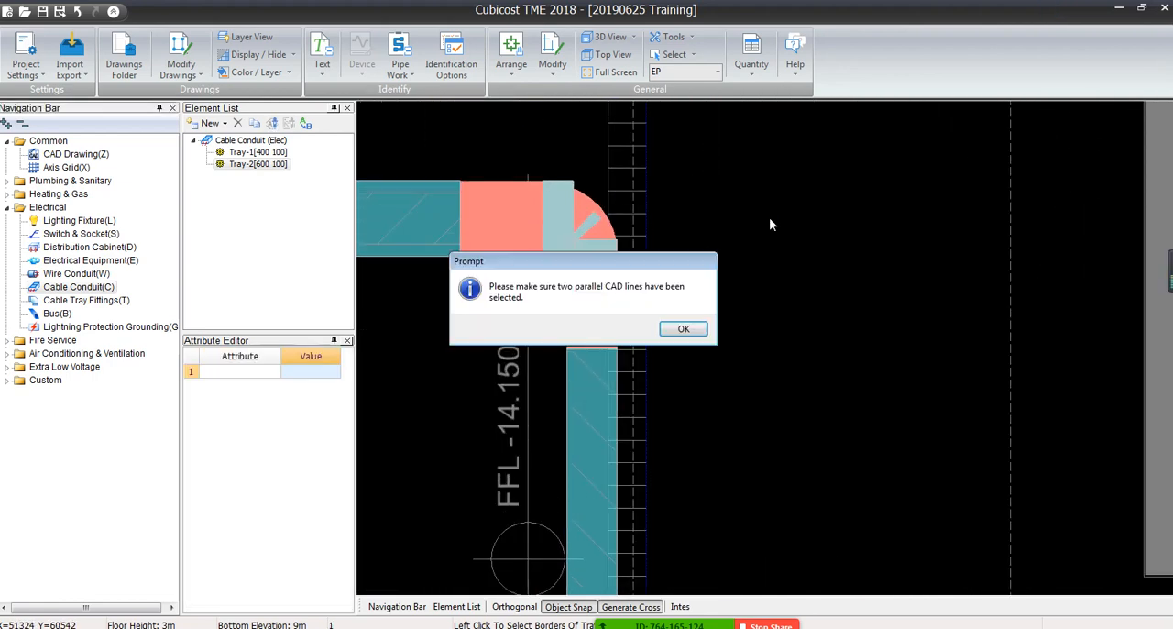
left_click(681, 327)
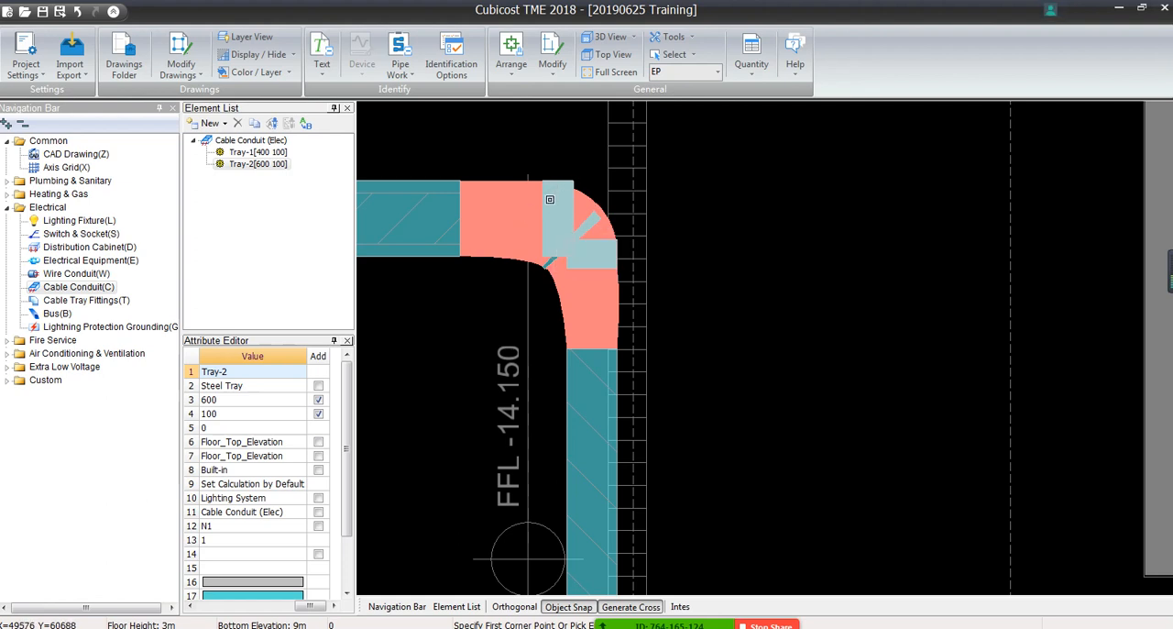
Delete the three short overlapping tray pieces at the corner between the C-TK-600x100 run and the vertical C-TK-400x100 run
left_click(555, 224)
left_click(588, 225)
left_click(594, 253)
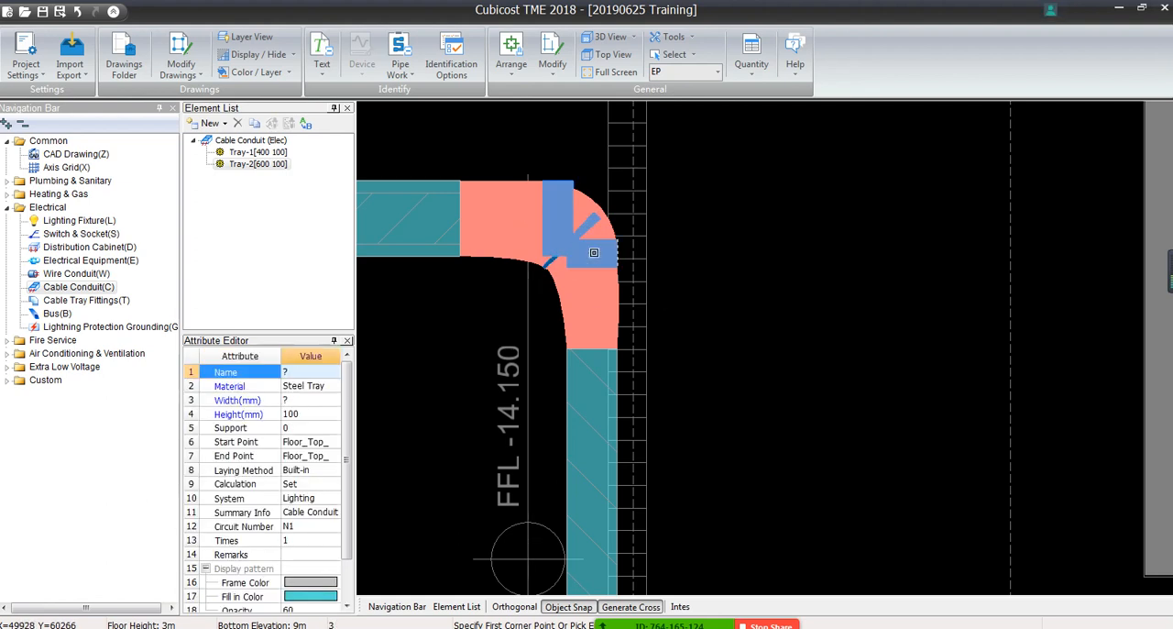
left_click(593, 252)
left_click(583, 229)
left_click(561, 221)
left_click(577, 235)
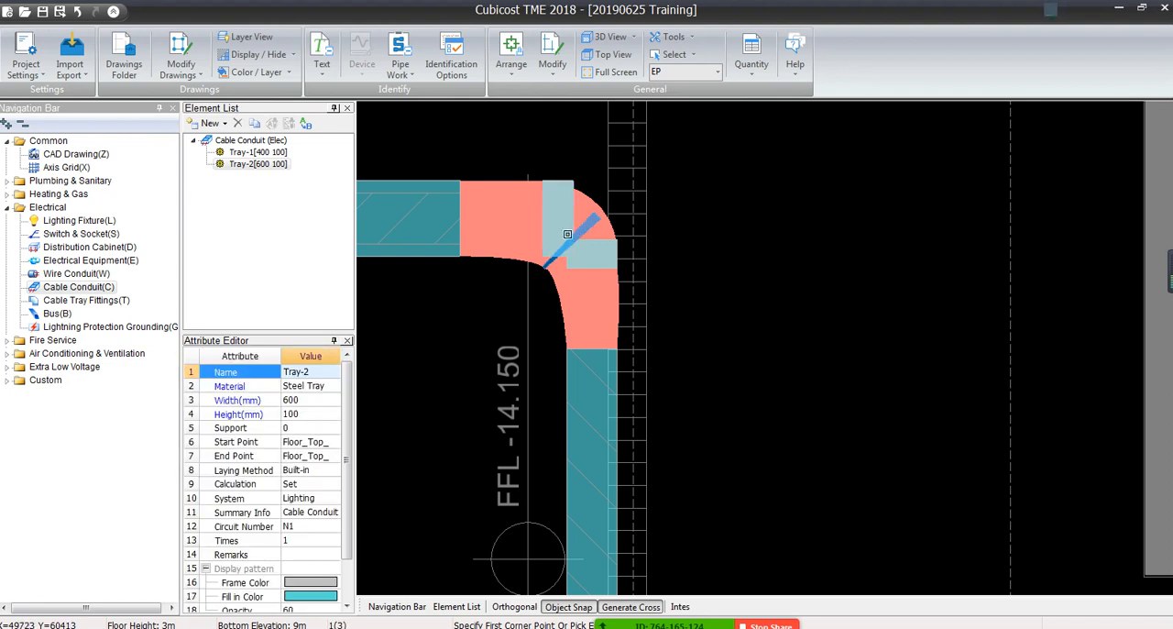
left_click(560, 218)
left_click(579, 259)
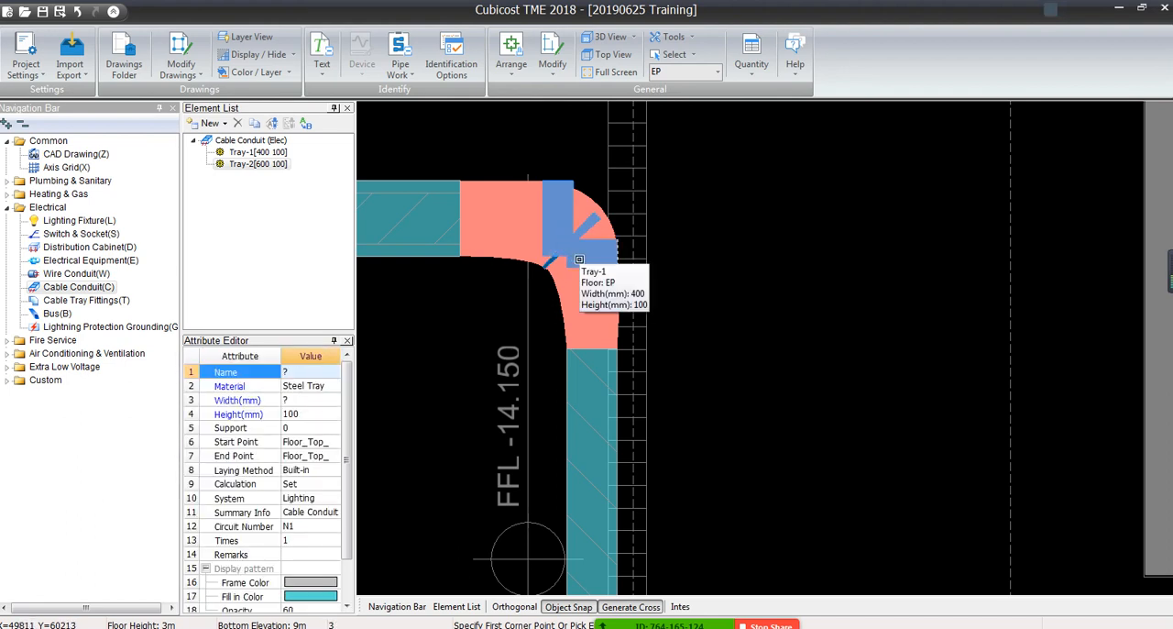
key("Delete")
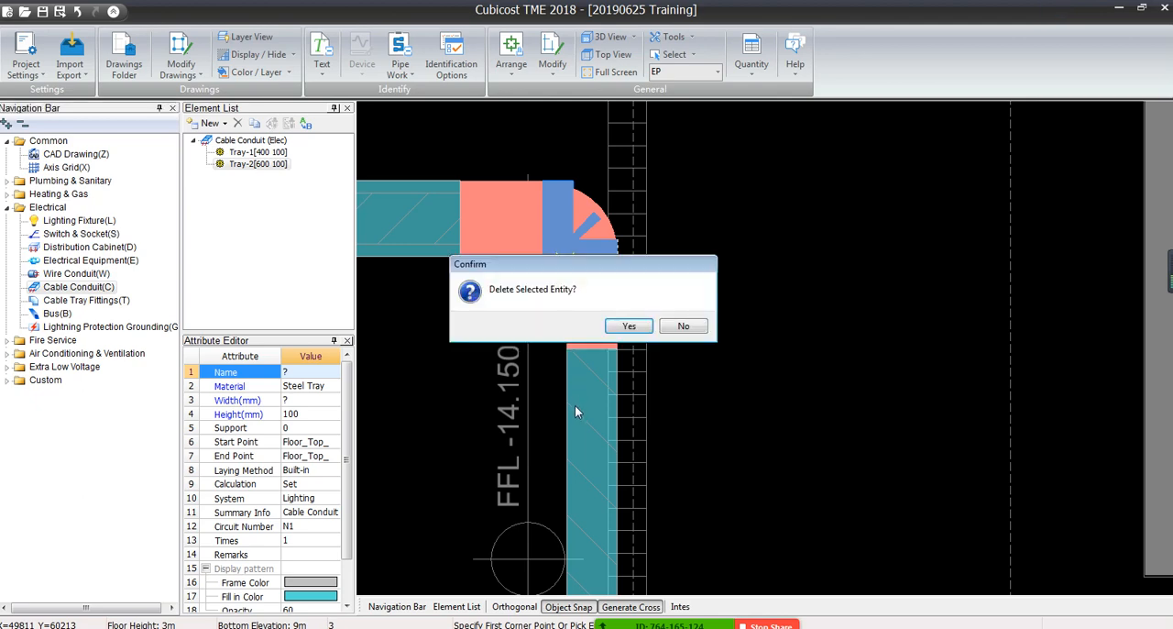
left_click(628, 326)
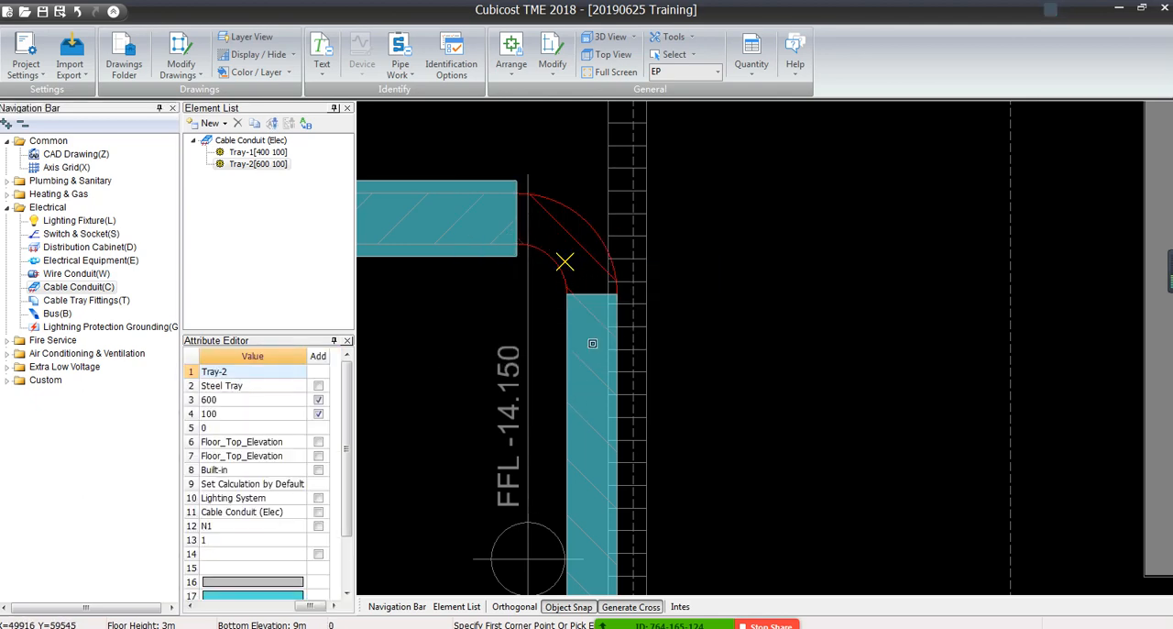
Change the horizontal tray by the C-TK-600x100 label to the Tray-1 element
middle_click_drag(519, 366, 955, 361)
scroll(875, 325, "down", 3)
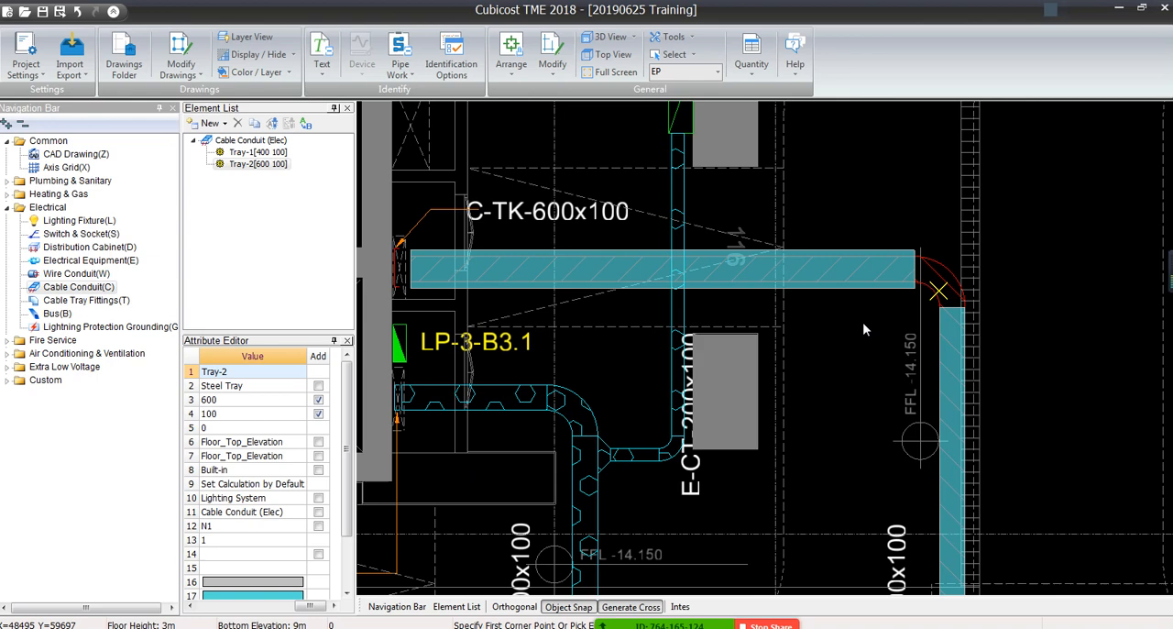
left_click(751, 286)
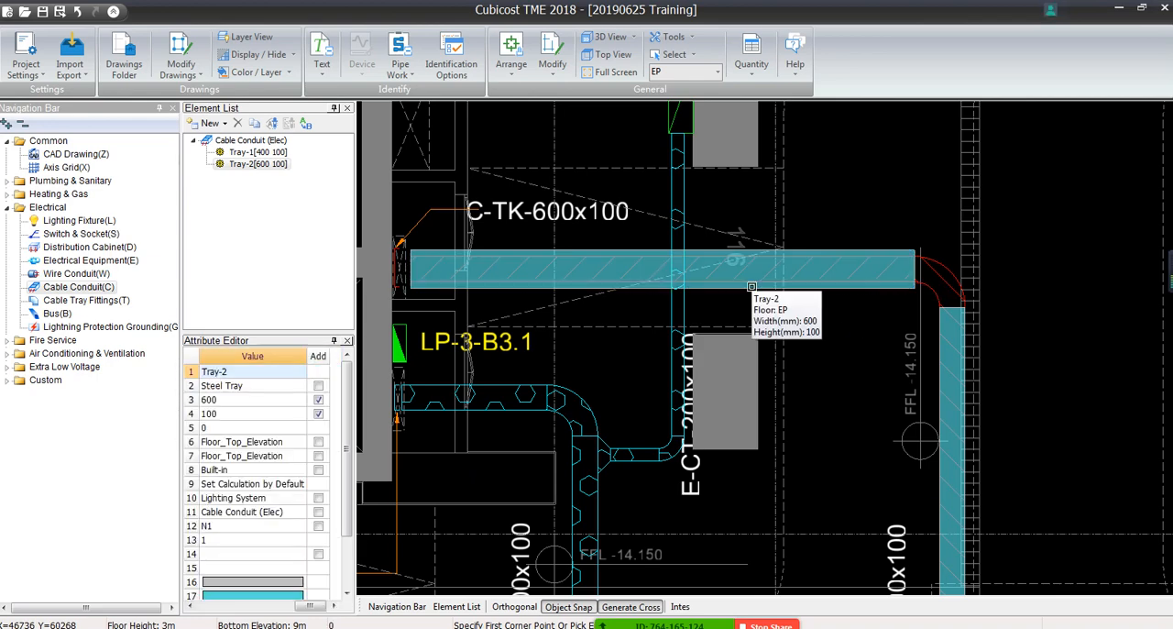
left_click(312, 371)
left_click(334, 372)
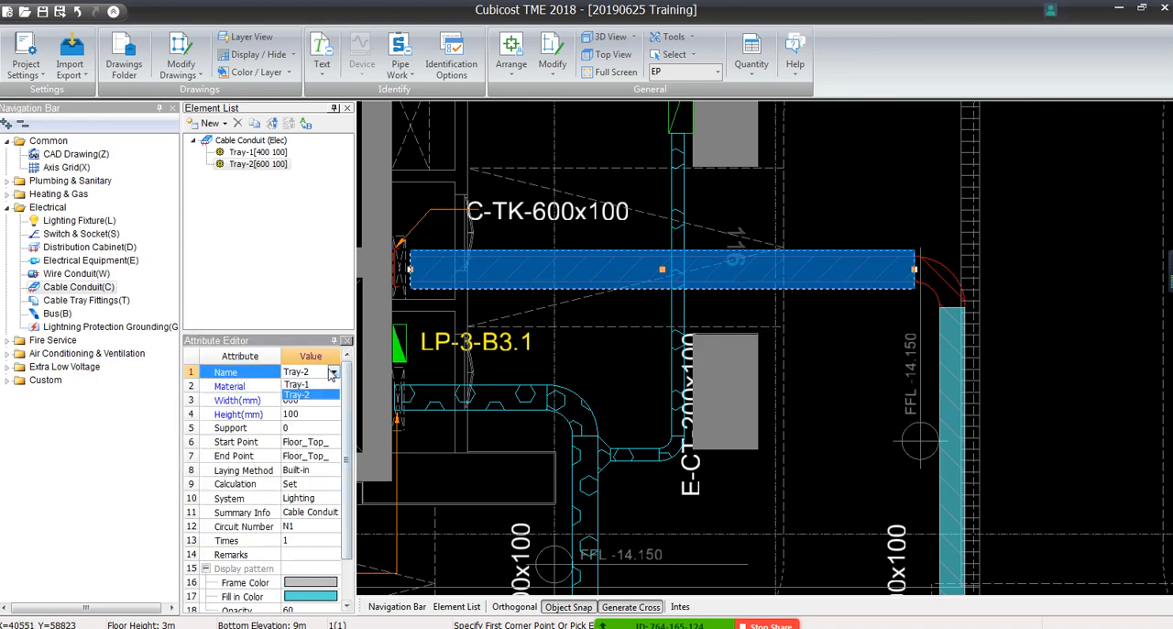
left_click(334, 374)
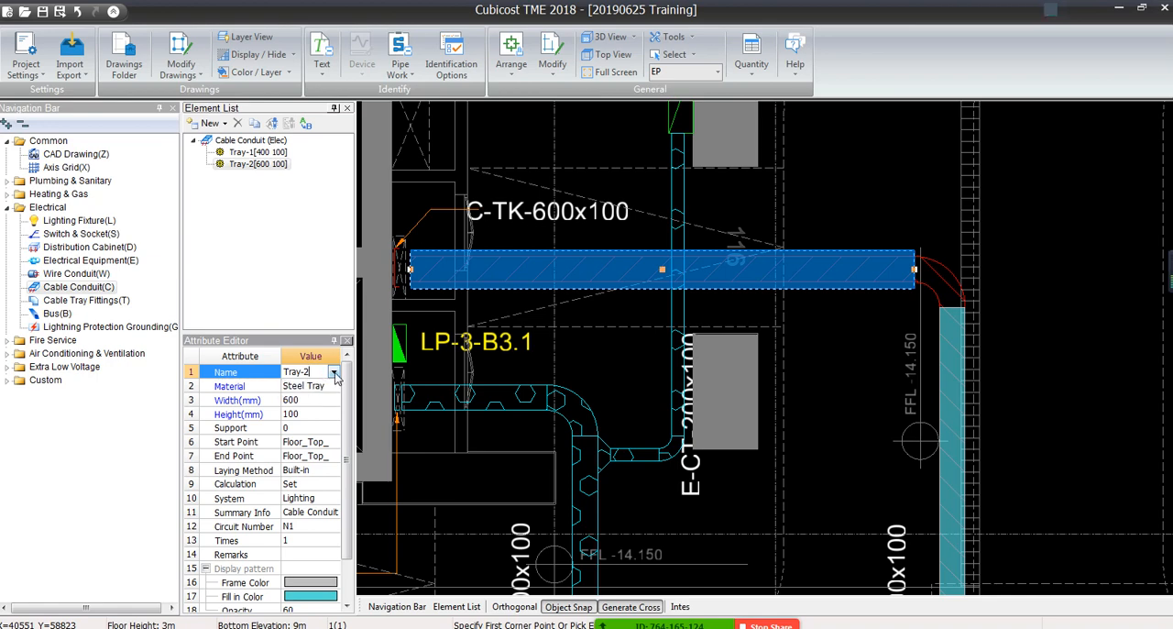
left_click(336, 376)
left_click(321, 387)
left_click(651, 381)
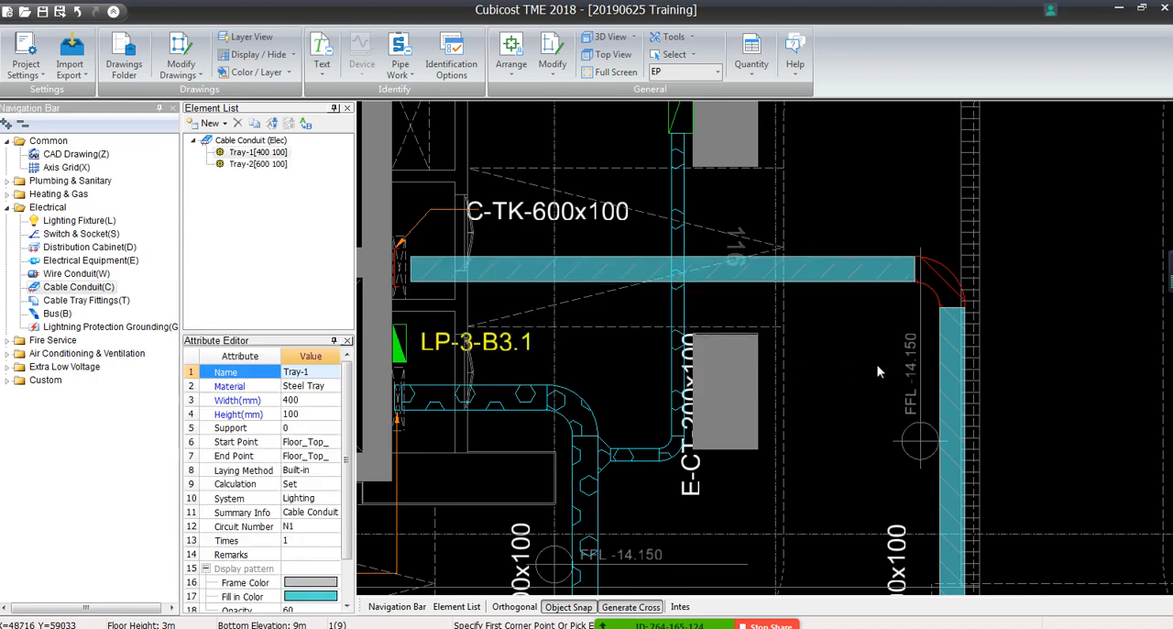
key("Escape")
Extend the horizontal and vertical Tray-1 runs to each other so that they join at the corner
scroll(890, 328, "down", 1)
middle_click_drag(890, 328, 663, 334)
left_click_drag(647, 240, 761, 376)
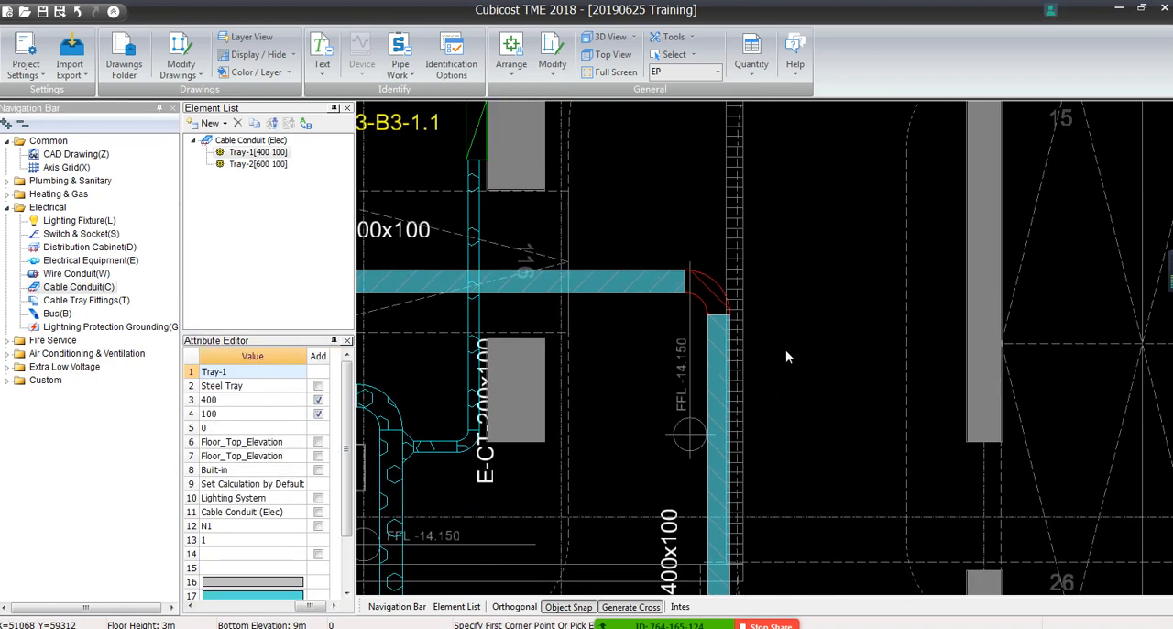
left_click(512, 77)
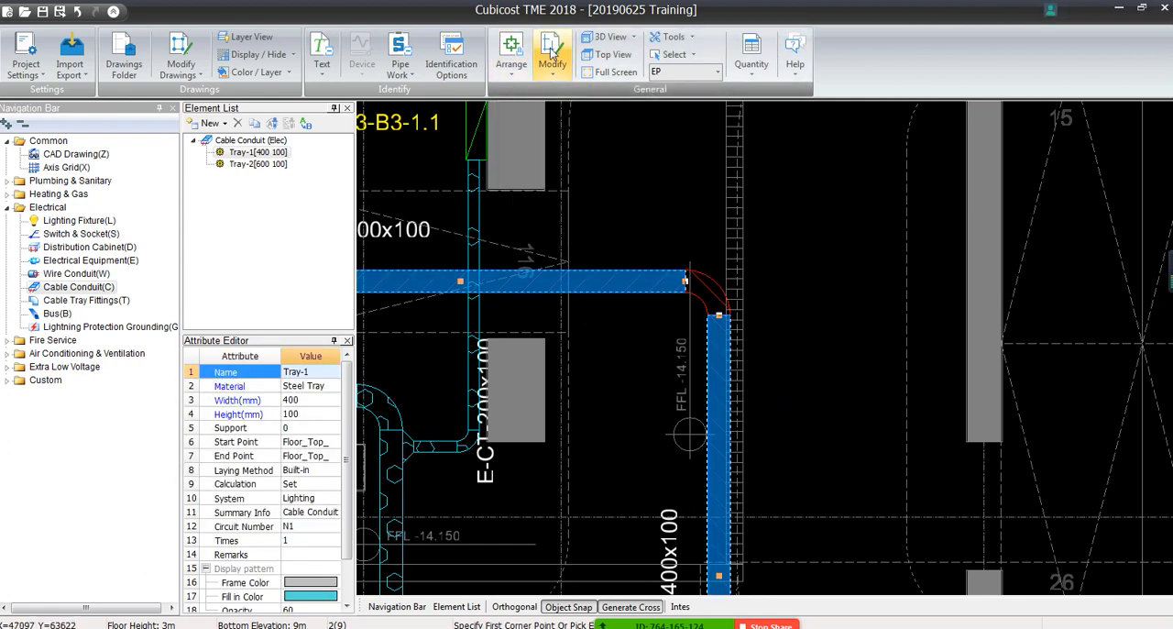
left_click(552, 57)
left_click(581, 183)
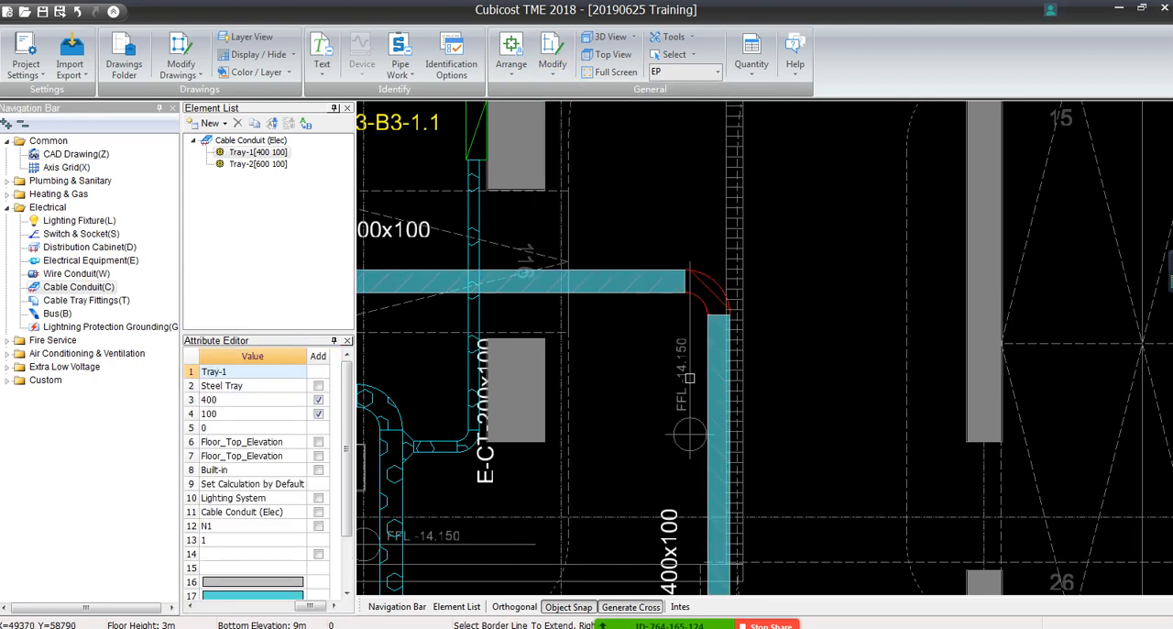
left_click(648, 281)
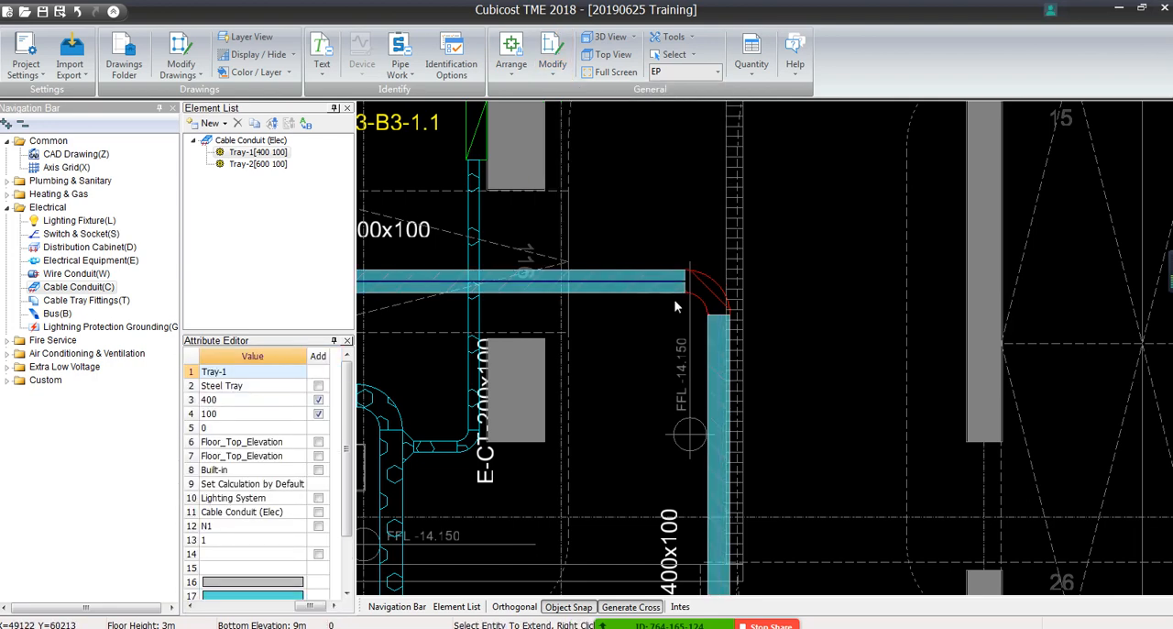
left_click(720, 348)
left_click(669, 283)
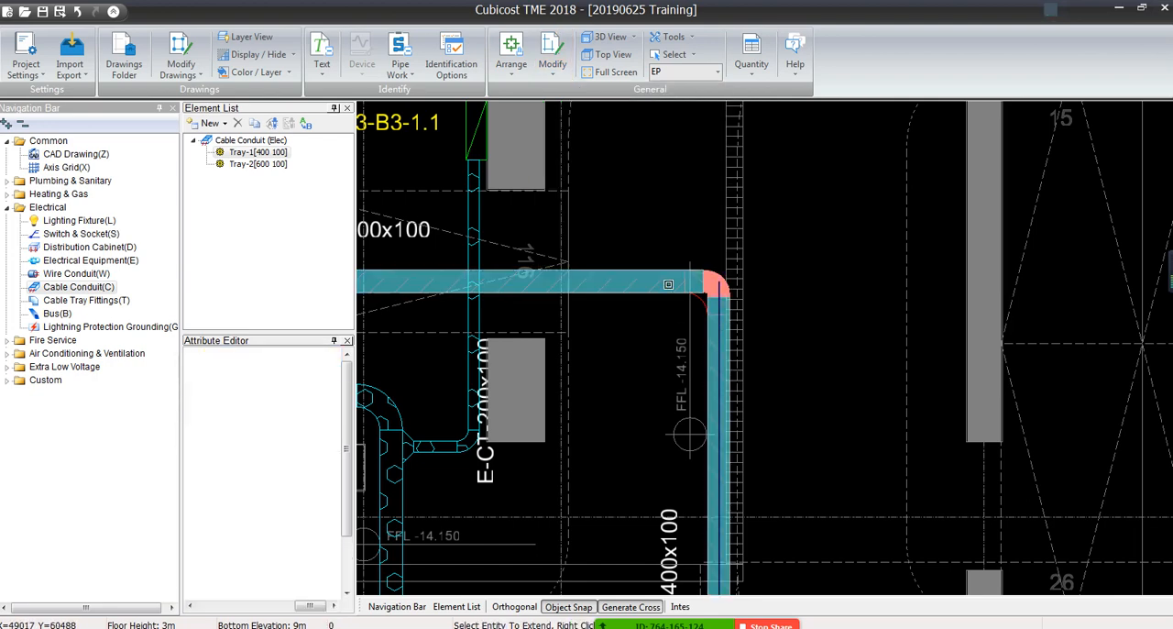
Leave the Extend command and compare the elbow fitting's curve with the red bend lines on the drawing
scroll(673, 266, "down", 2)
scroll(674, 247, "up", 4)
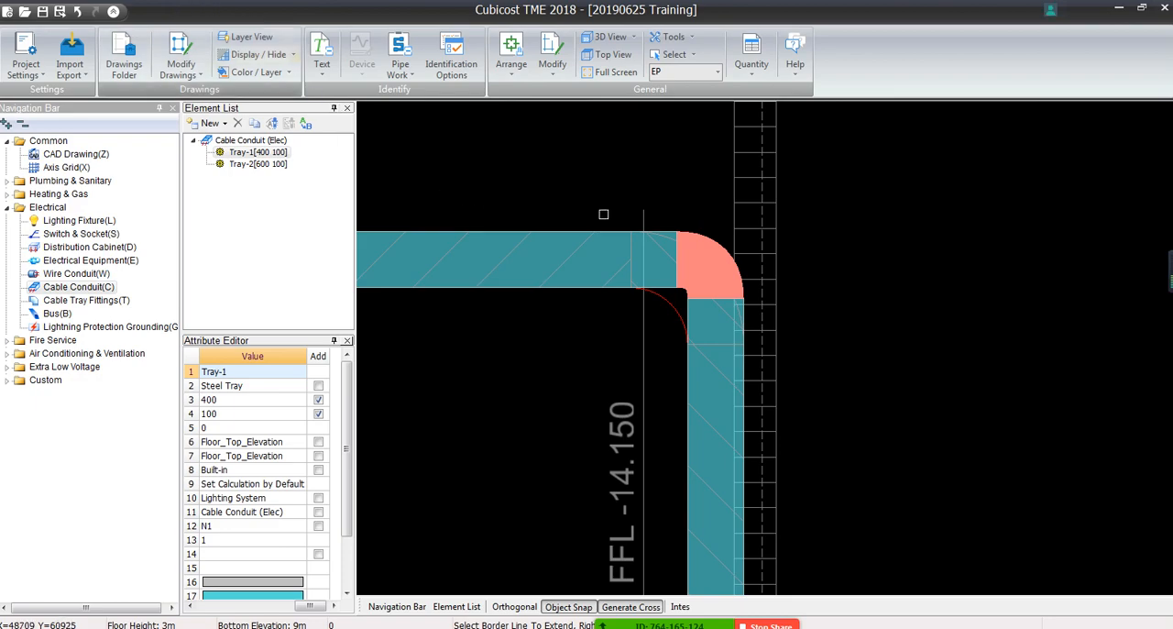
scroll(808, 234, "down", 2)
scroll(808, 234, "down", 2)
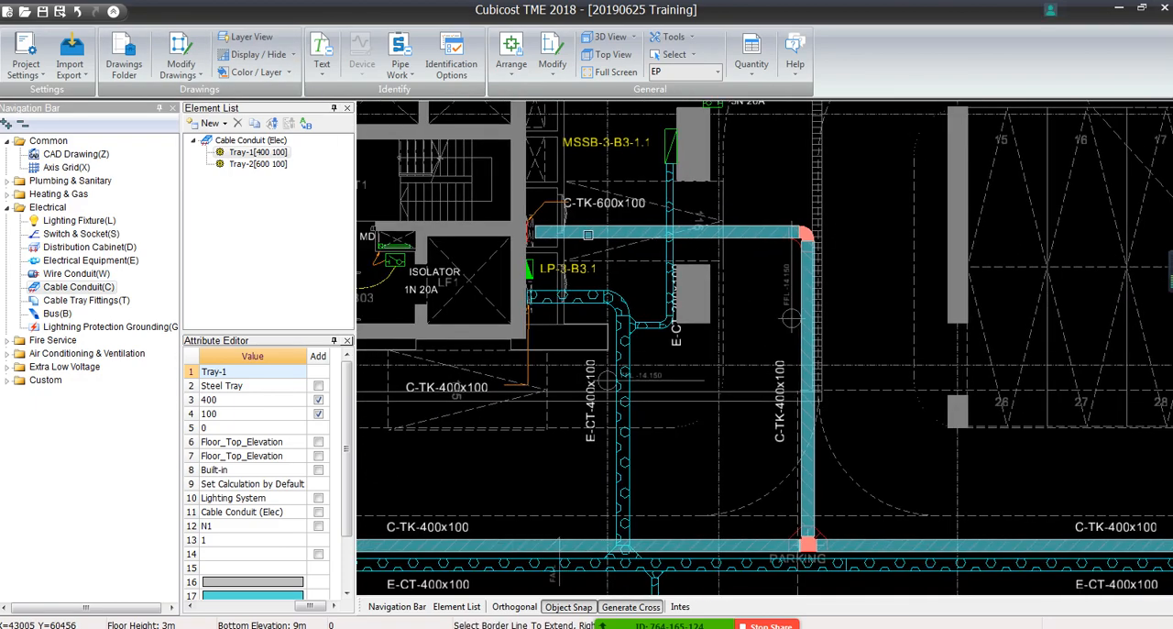
middle_click_drag(644, 331, 651, 295)
right_click(650, 292)
scroll(777, 229, "up", 3)
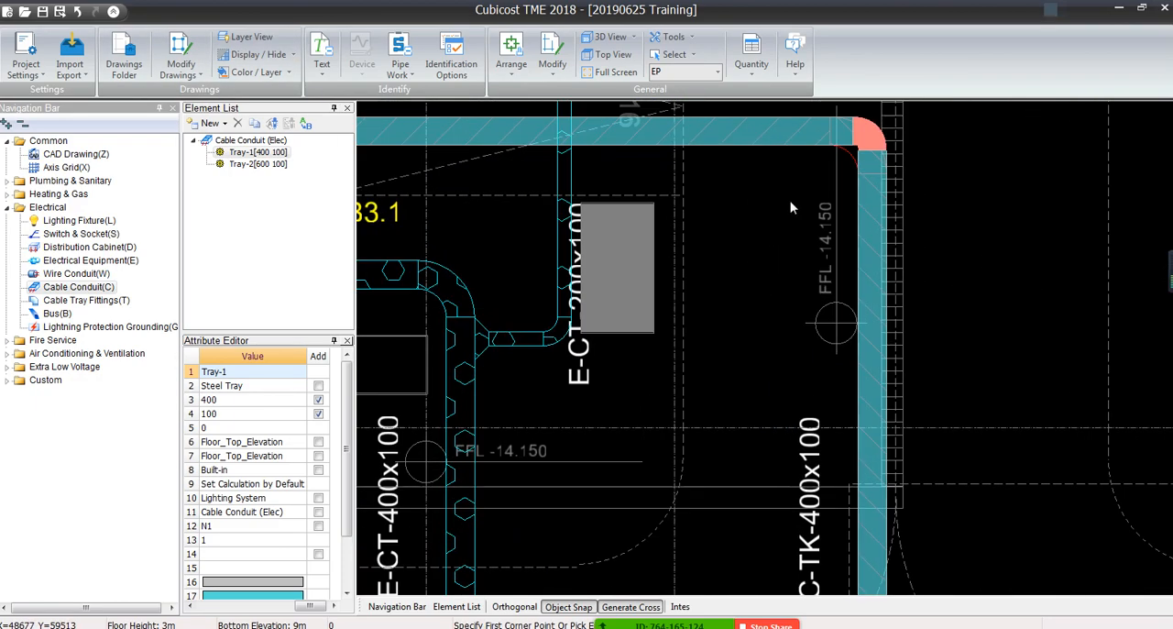
middle_click_drag(802, 193, 694, 353)
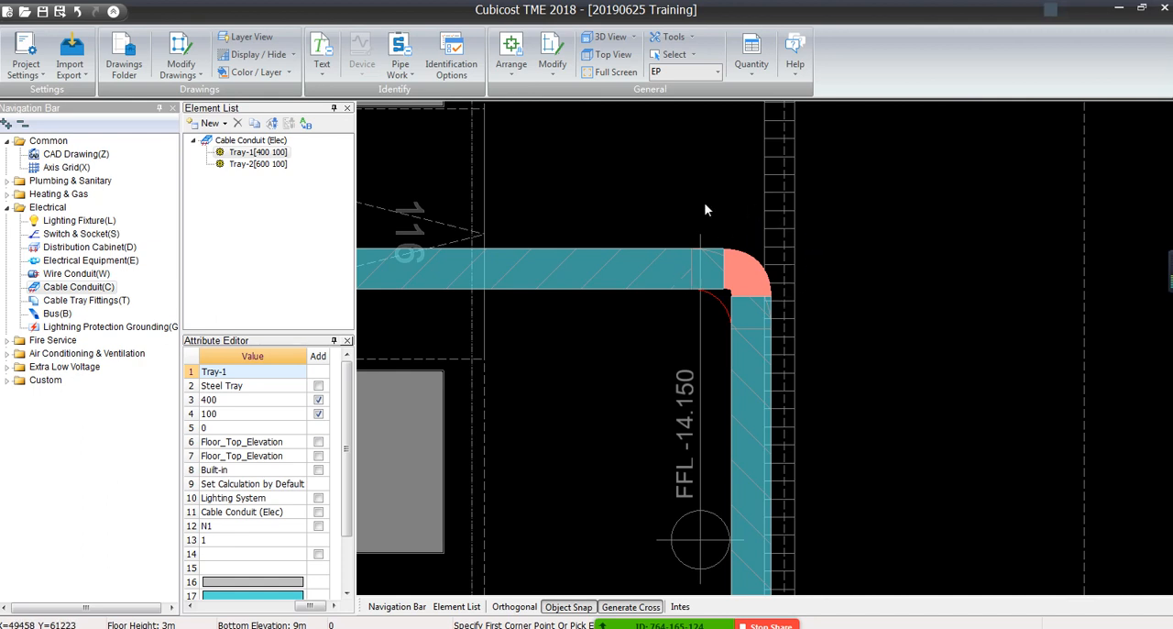
scroll(735, 288, "up", 2)
middle_click_drag(751, 301, 731, 178)
scroll(732, 183, "up", 3)
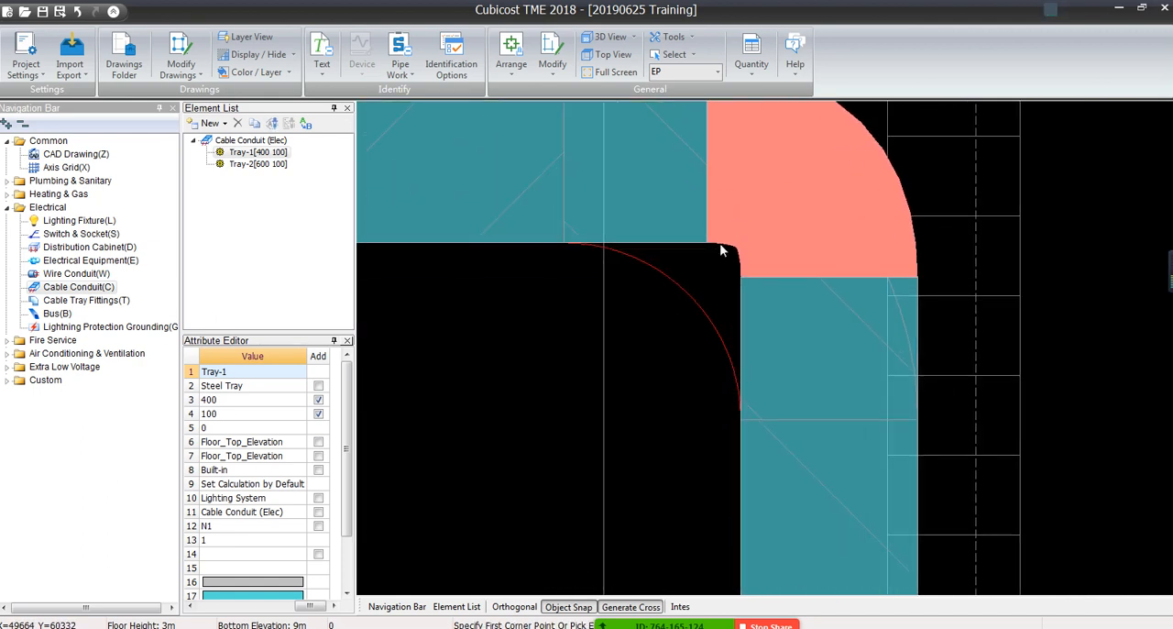
middle_click_drag(719, 240, 696, 380)
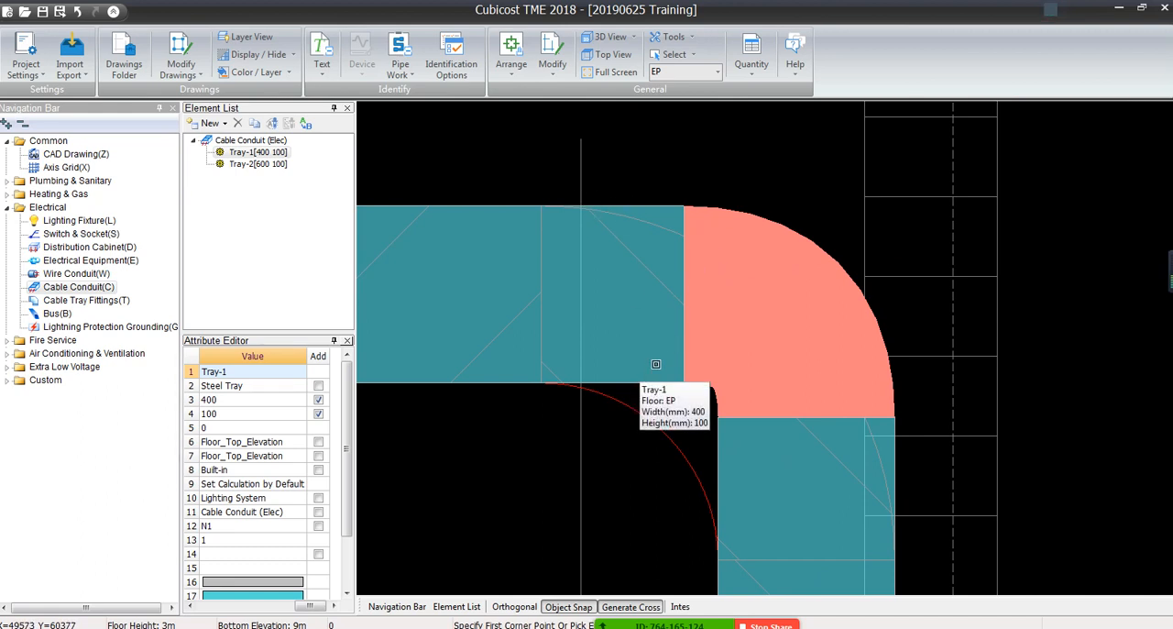
Compare the tee fitting where the vertical tray meets the horizontal C-TK-400x100 run with the red junction lines on the drawing
scroll(656, 364, "down", 8)
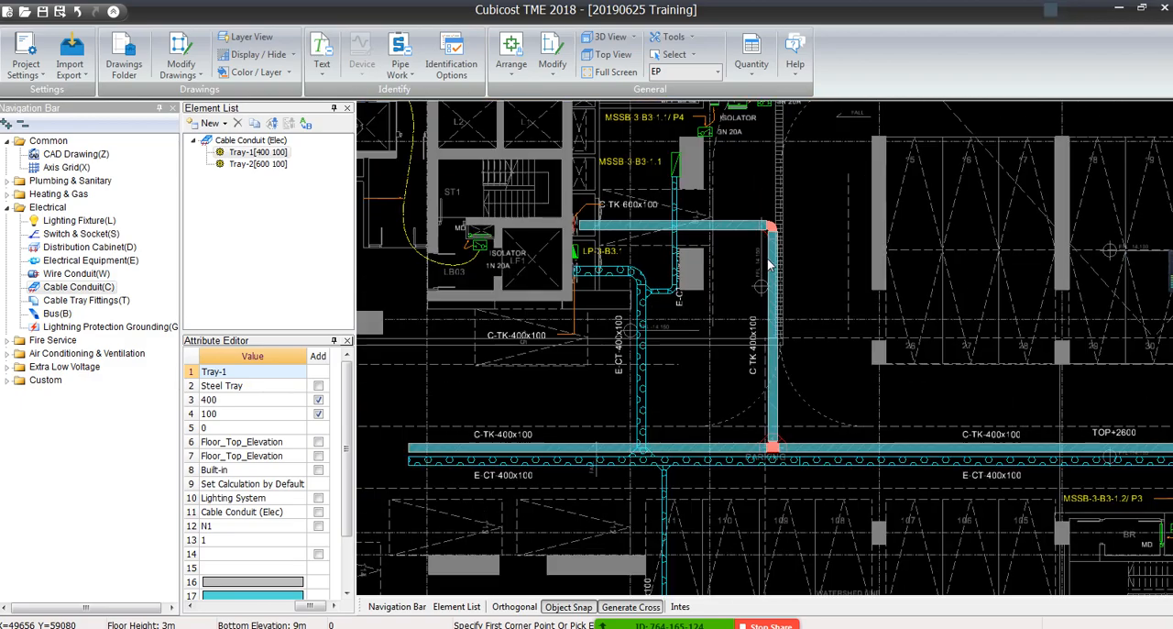
middle_click_drag(770, 265, 895, 263)
scroll(421, 291, "up", 3)
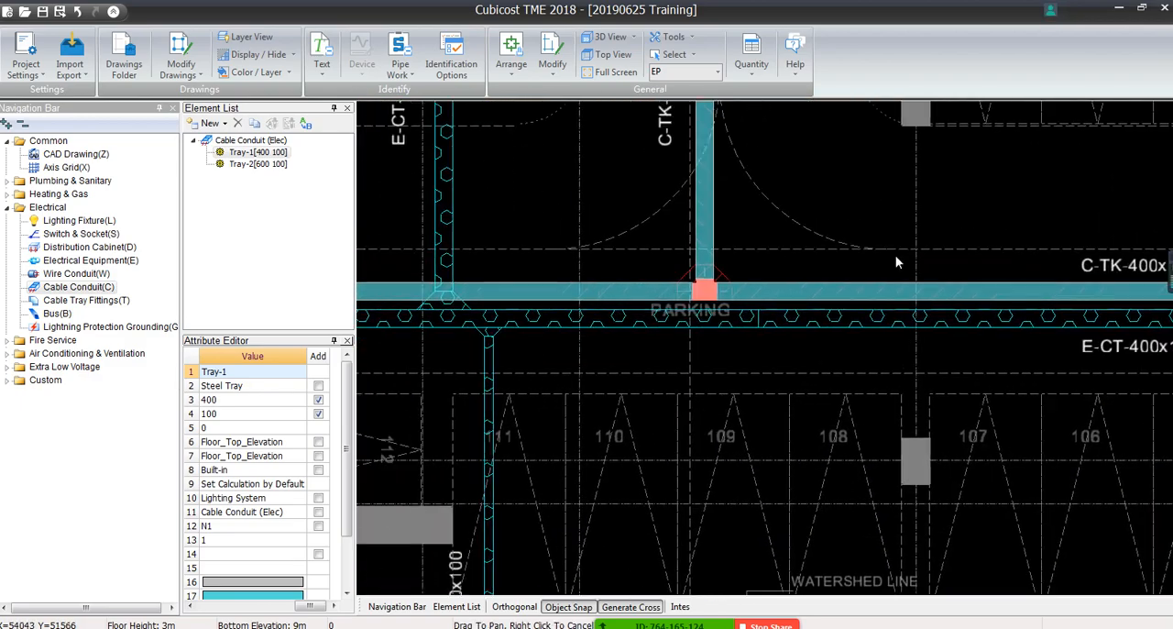
scroll(706, 290, "up", 4)
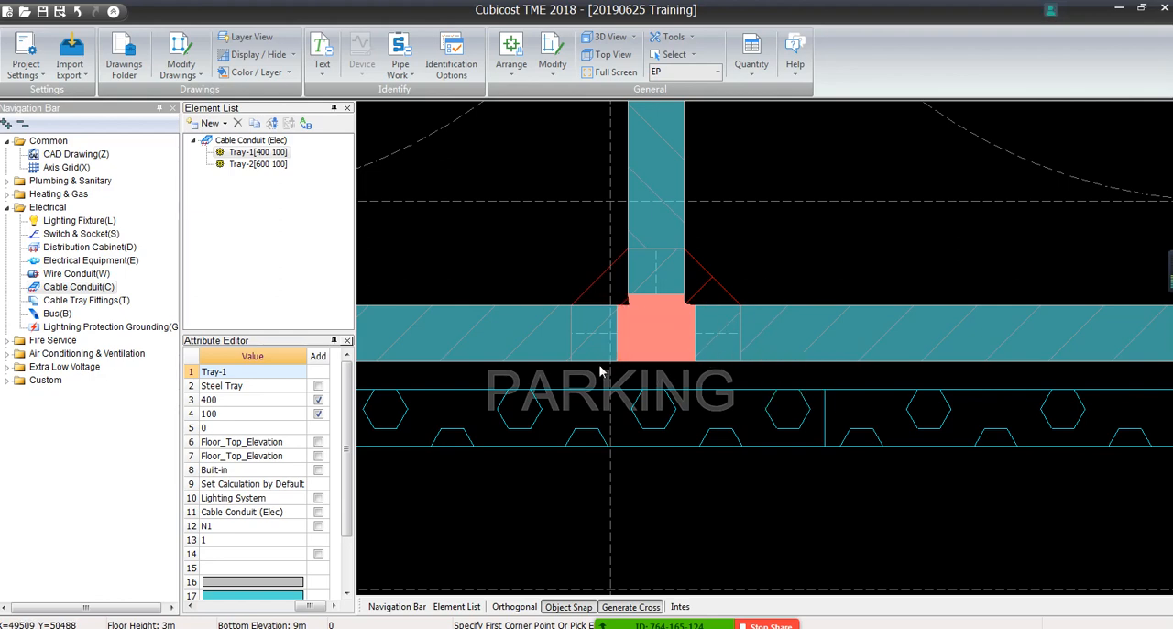
scroll(734, 279, "down", 5)
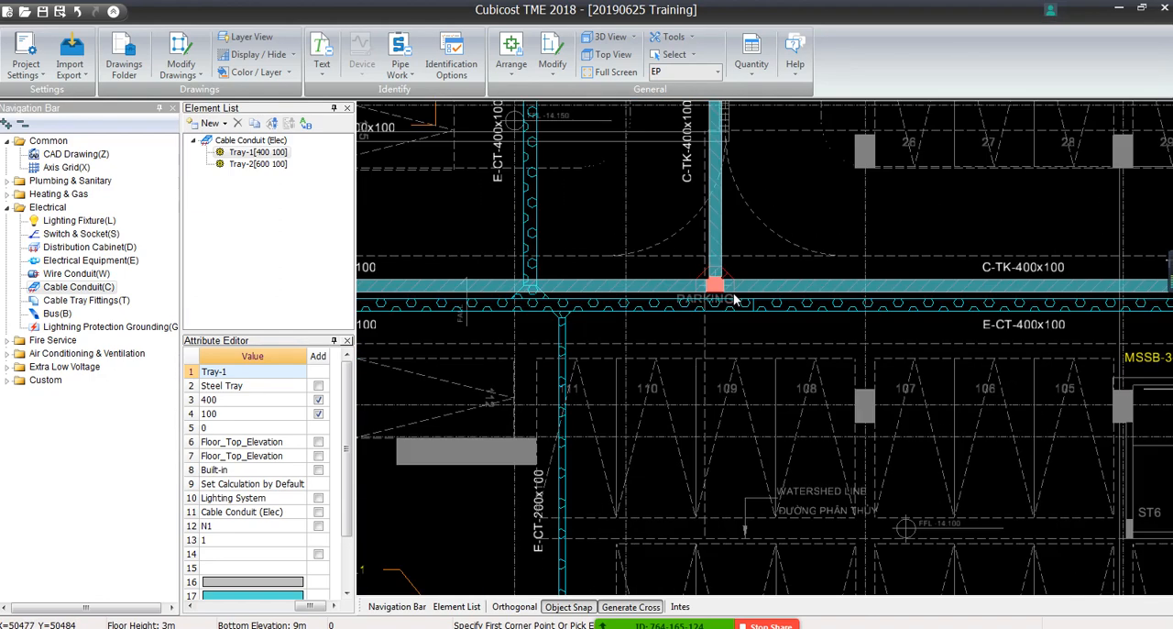
Examine the overlapping fittings at the other C-TK-600x100 corner and the elbow at the lower end of its vertical tray
middle_click_drag(889, 335, 517, 323)
scroll(472, 322, "down", 3)
scroll(472, 321, "down", 3)
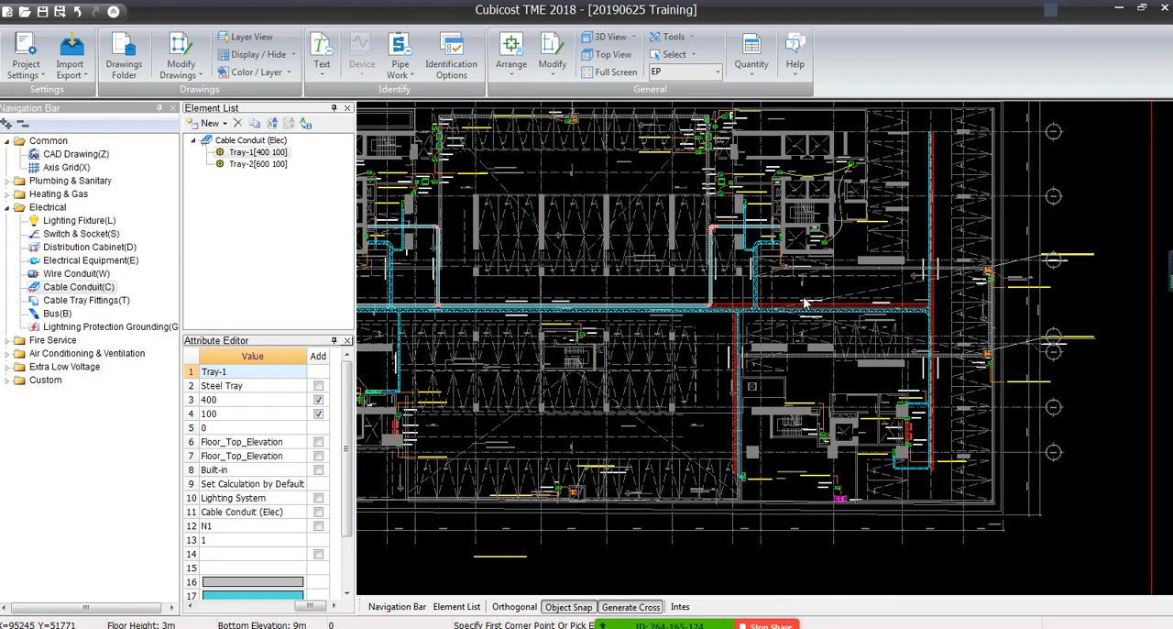
scroll(743, 280, "up", 10)
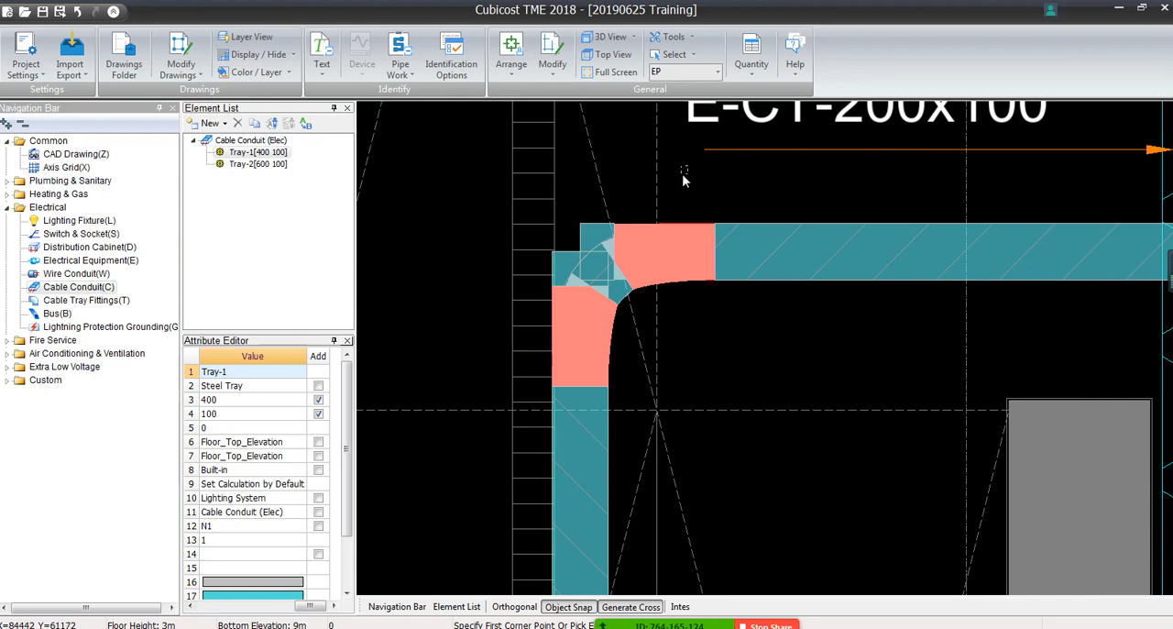
scroll(675, 384, "down", 2)
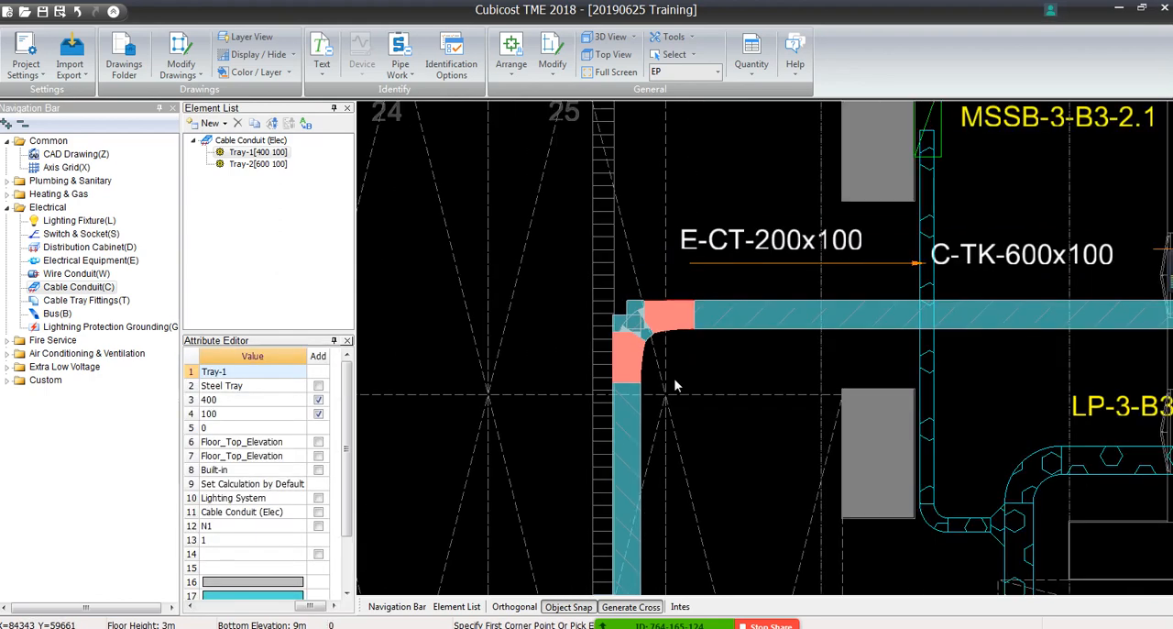
middle_click_drag(675, 385, 670, 347)
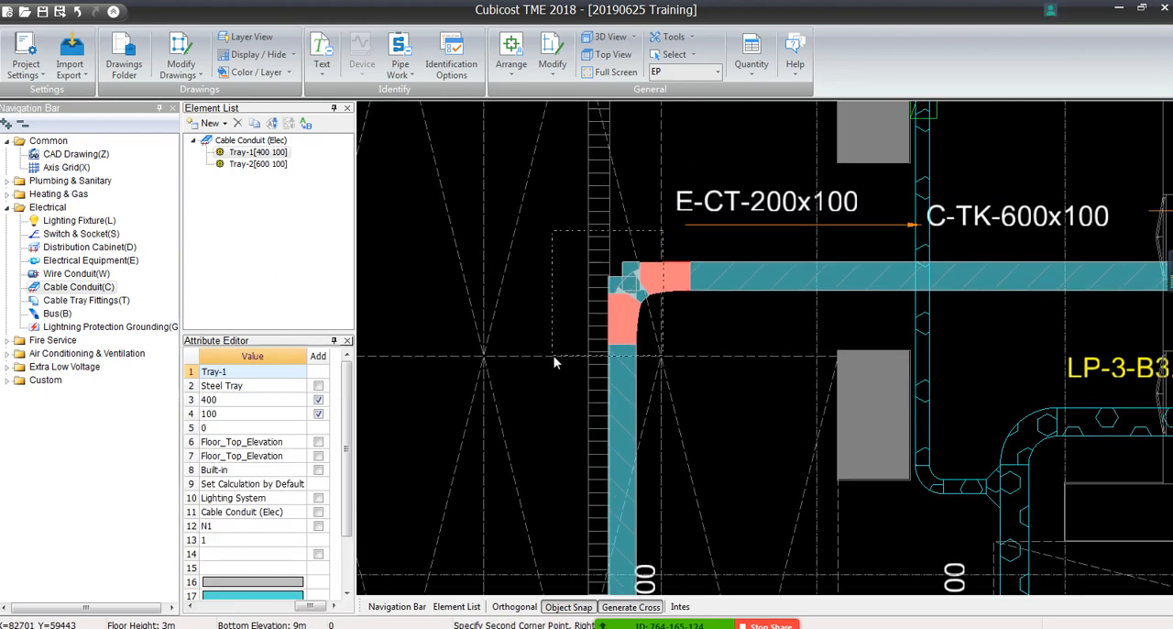
scroll(644, 341, "down", 2)
middle_click_drag(670, 427, 669, 204)
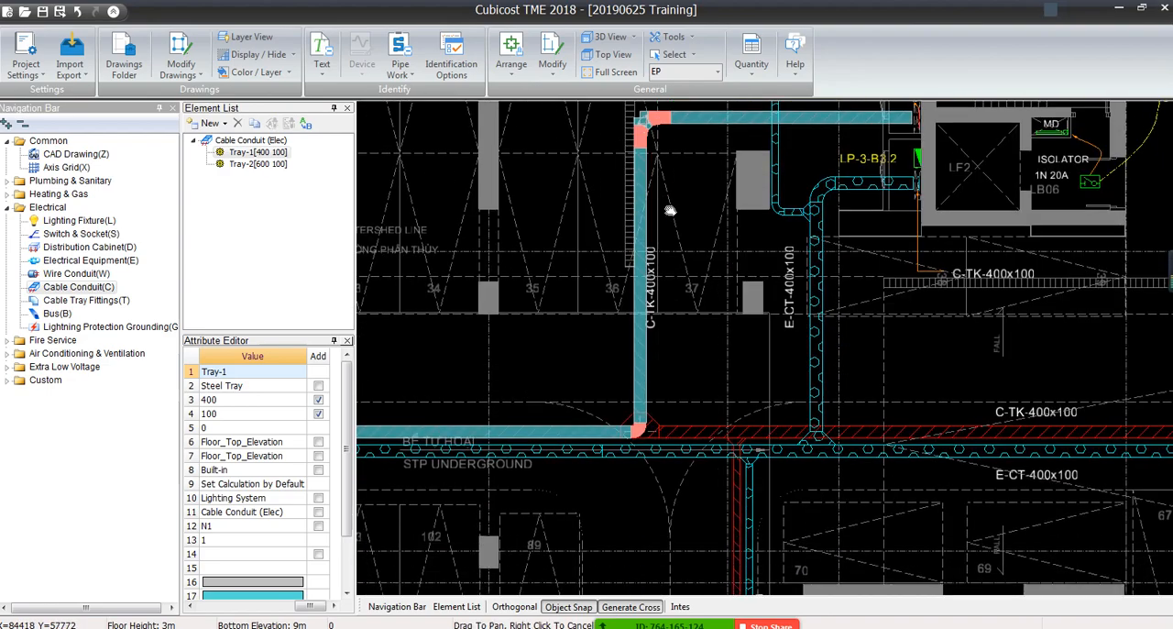
Examine the red C-TK-400x100 and C-TK-200x100 runs still unidentified around the TOP+2600 junction
middle_click_drag(680, 450, 381, 292)
scroll(679, 329, "up", 6)
scroll(679, 329, "down", 1)
scroll(383, 297, "down", 4)
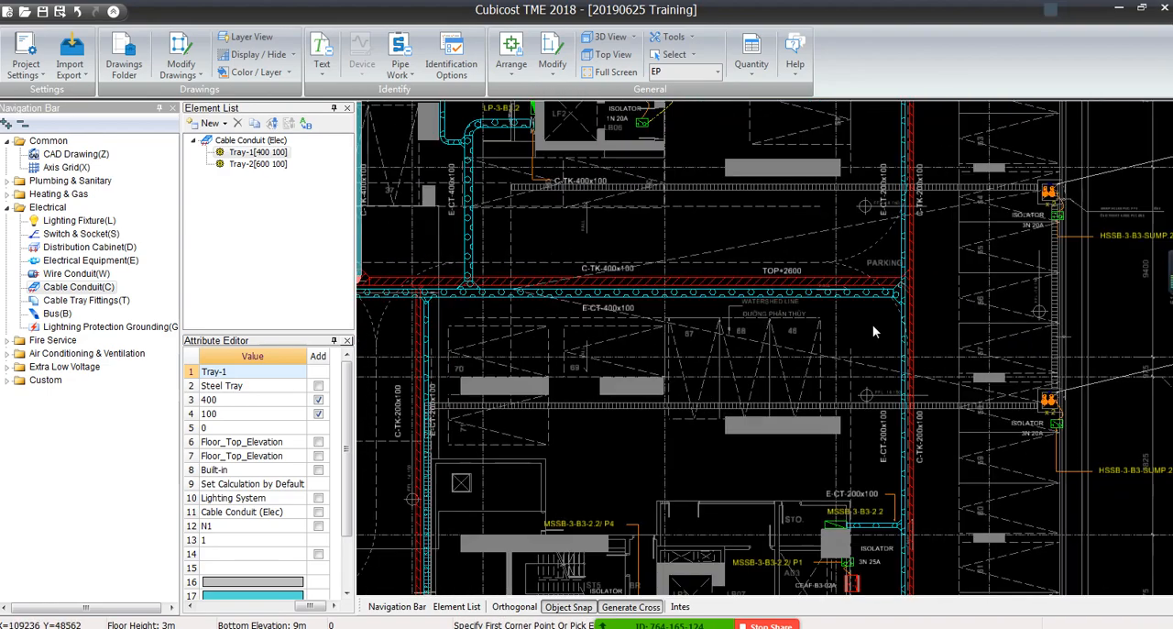
scroll(821, 261, "up", 3)
scroll(822, 261, "up", 2)
scroll(847, 267, "down", 3)
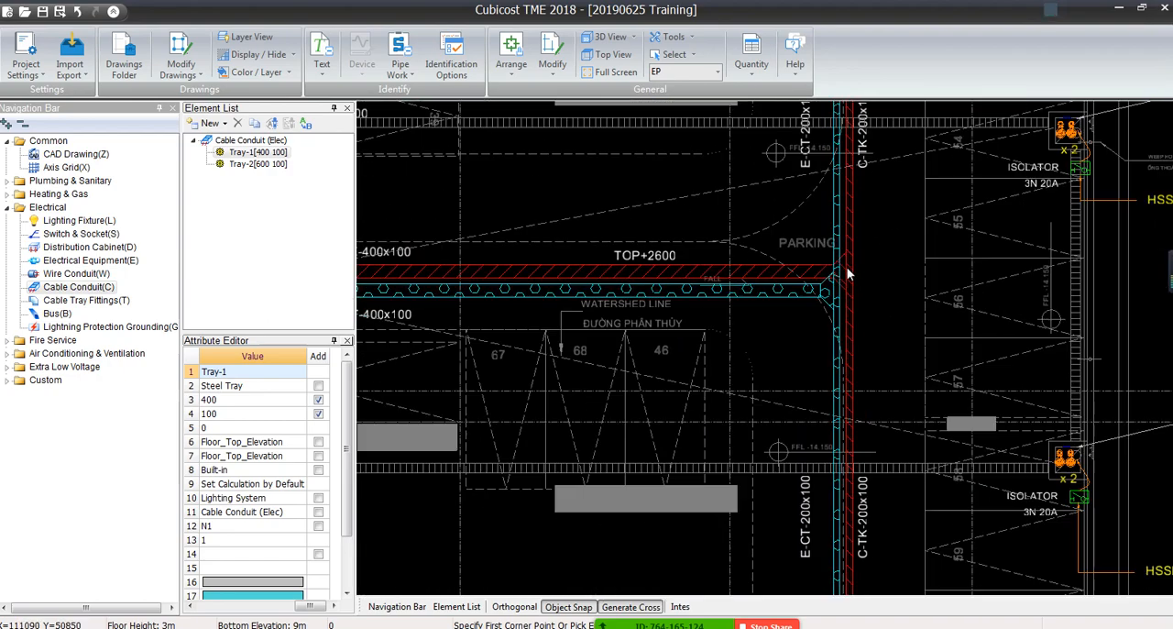
Identify the red vertical C-TK-200x100 run below the C-TK-400x100 run as a cable tray from its border lines
scroll(977, 306, "up", 3)
scroll(612, 252, "up", 2)
scroll(612, 252, "up", 1)
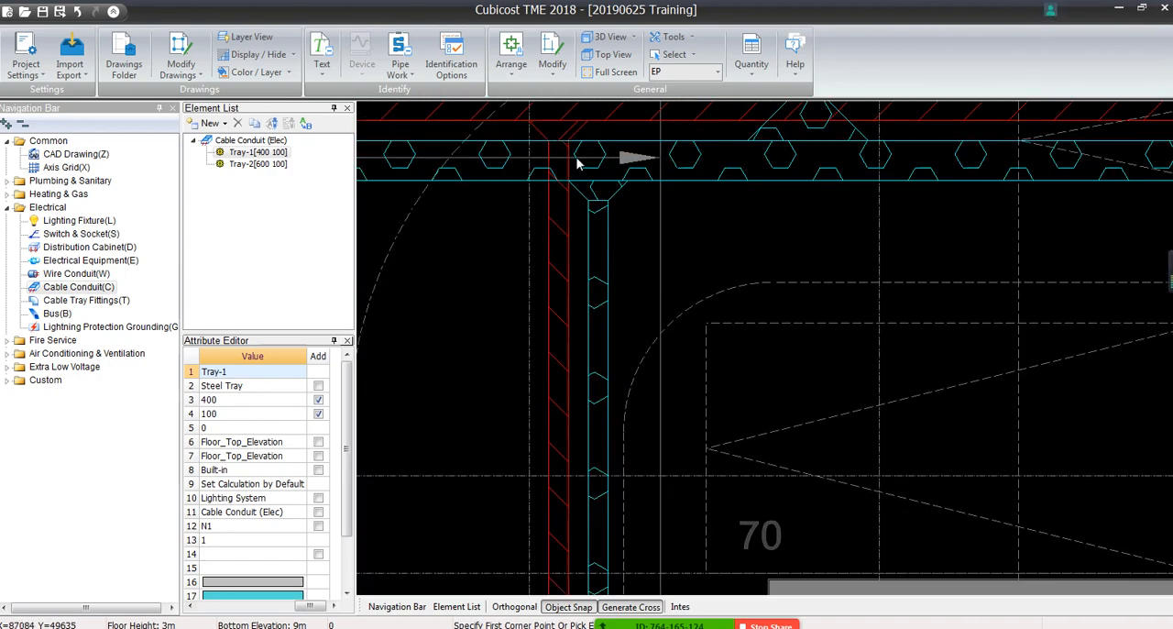
left_click(399, 66)
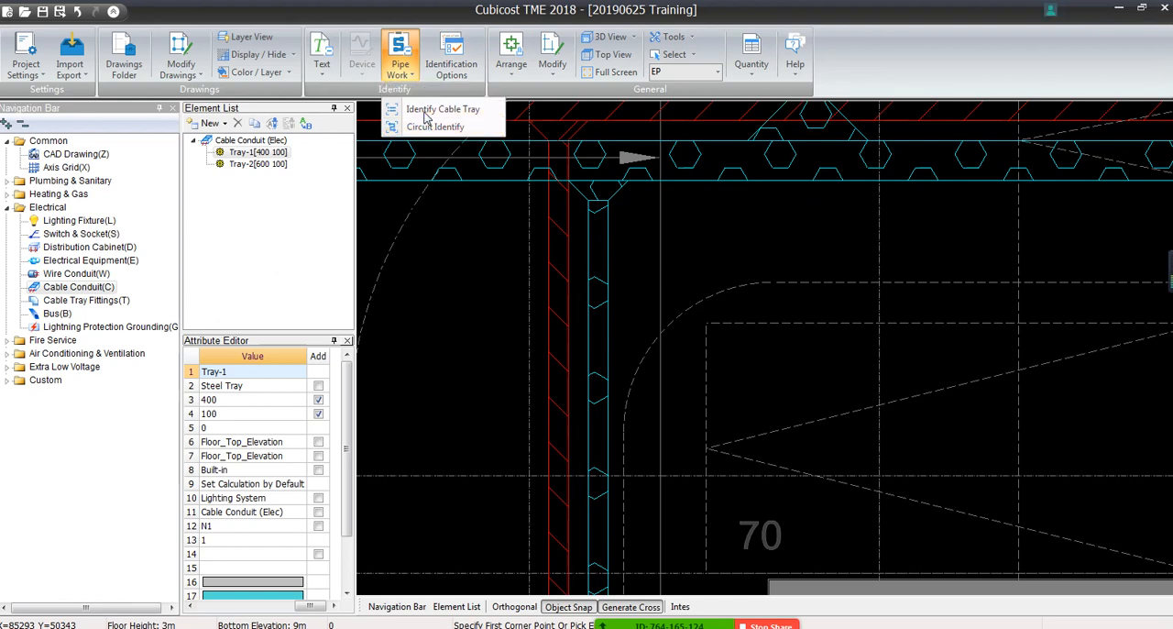
left_click(442, 109)
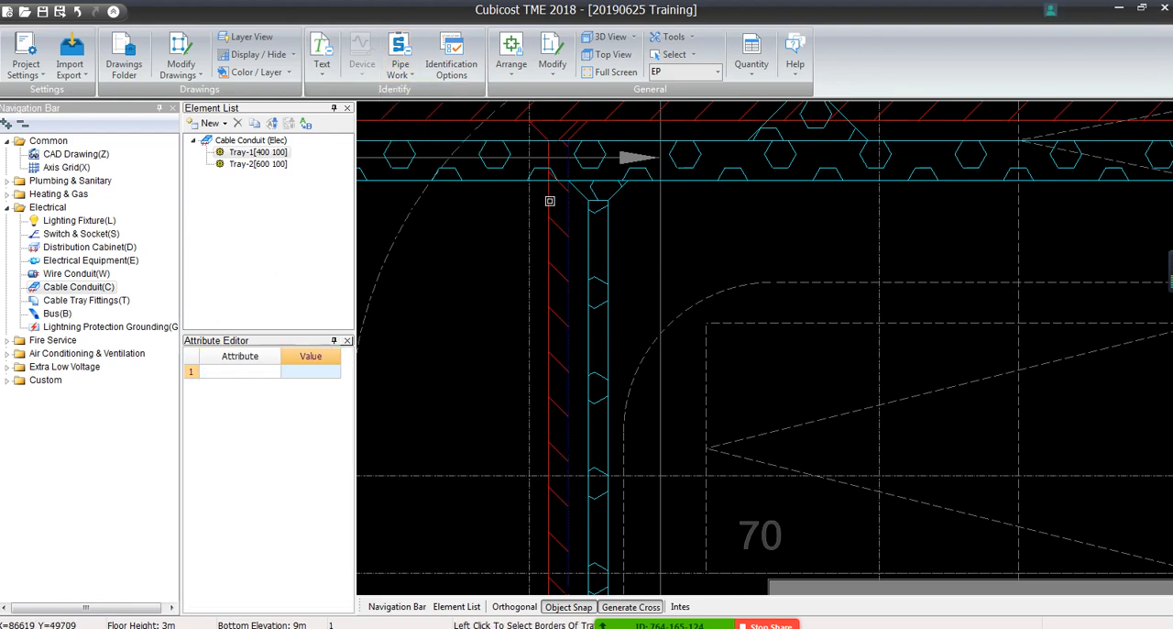
left_click(550, 201)
right_click(550, 201)
left_click(674, 332)
Check the newly identified vertical tray's extent and size against the C-TK-200x100 label, and leave the tray identification command
scroll(545, 362, "down", 3)
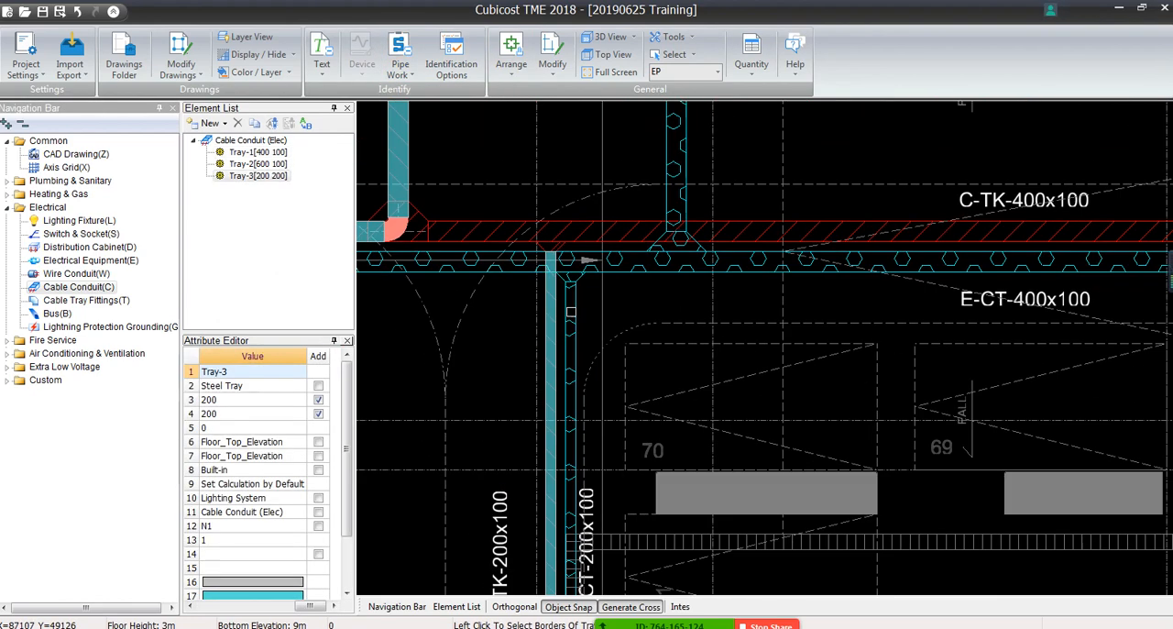
middle_click_drag(607, 477, 669, 240)
middle_click_drag(605, 518, 563, 223)
middle_click_drag(555, 303, 586, 151)
scroll(614, 518, "down", 3)
scroll(607, 184, "up", 4)
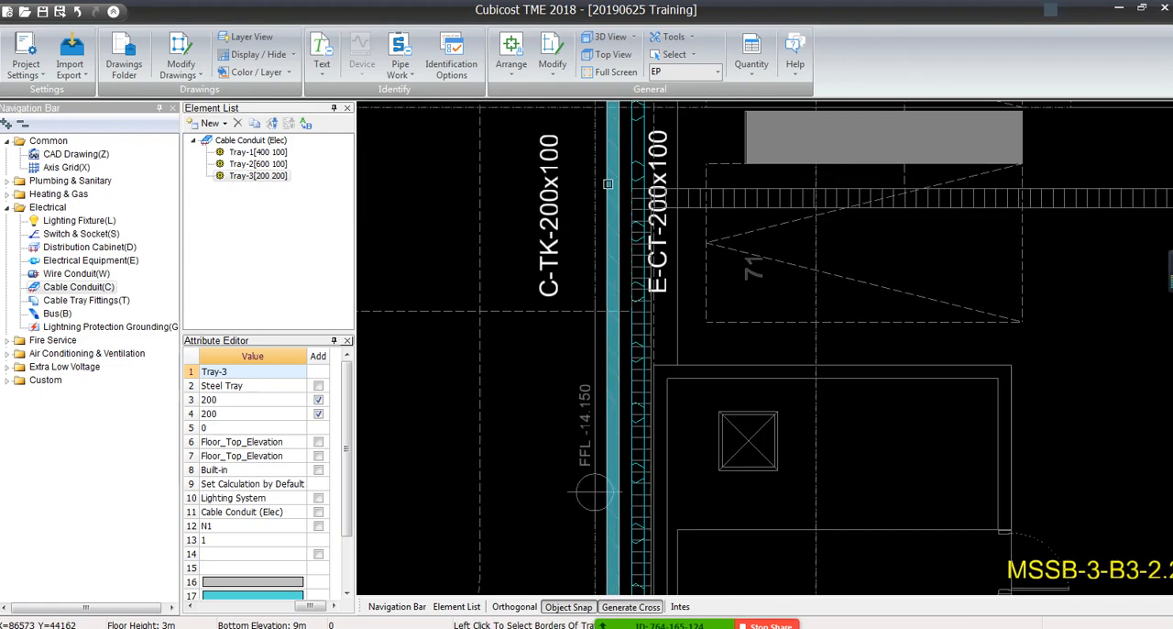
scroll(607, 184, "up", 3)
scroll(607, 169, "down", 4)
key("Escape")
scroll(609, 191, "up", 4)
middle_click_drag(611, 105, 644, 428)
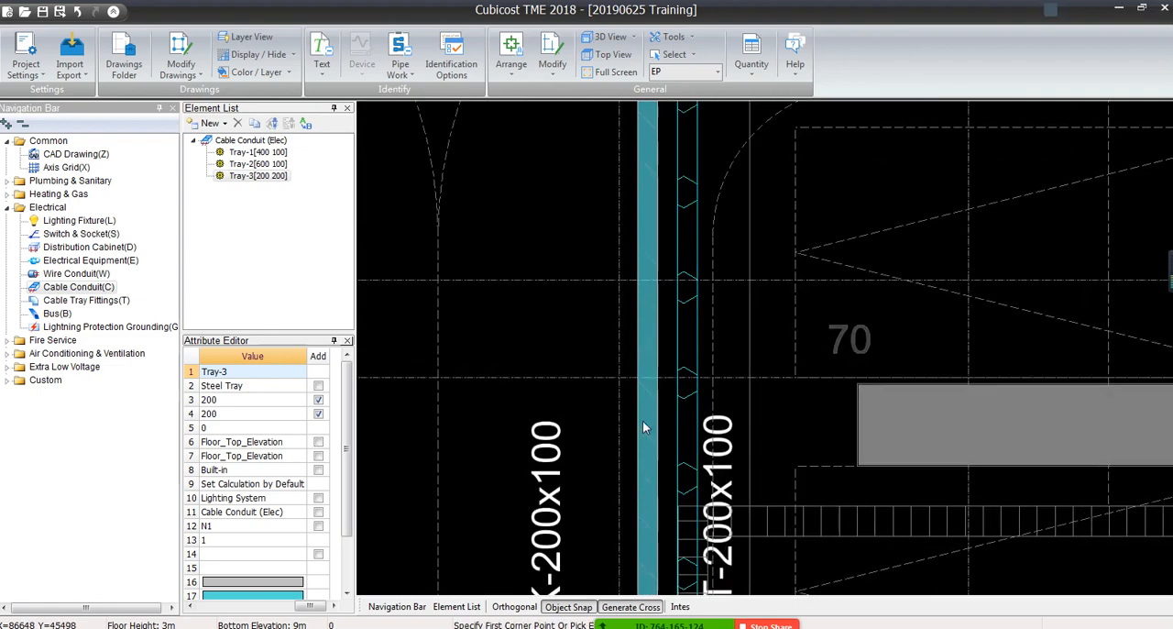
scroll(644, 405, "down", 3)
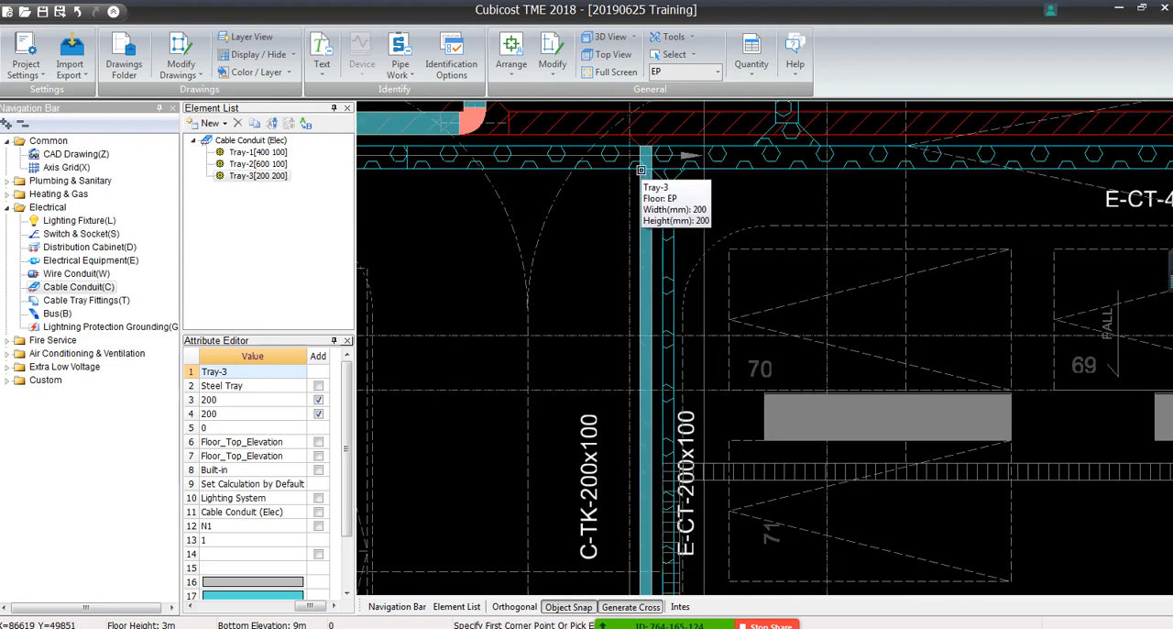
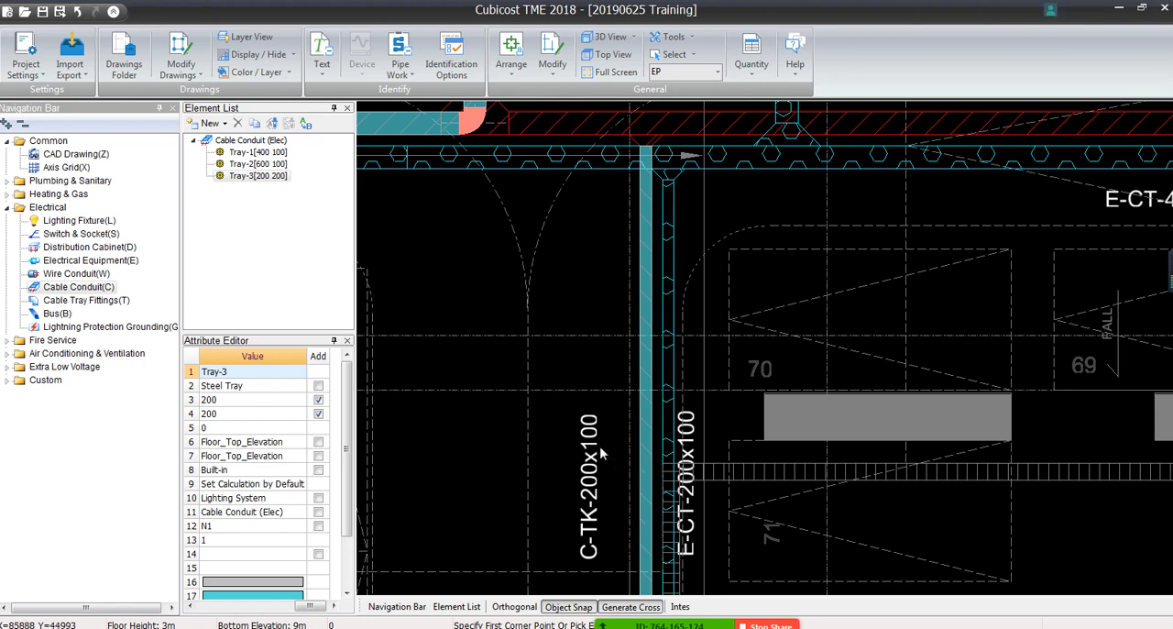
Set the height of the Tray-3 cable conduit element to 100 mm to match the C-TK-200x100 label
left_click(644, 240)
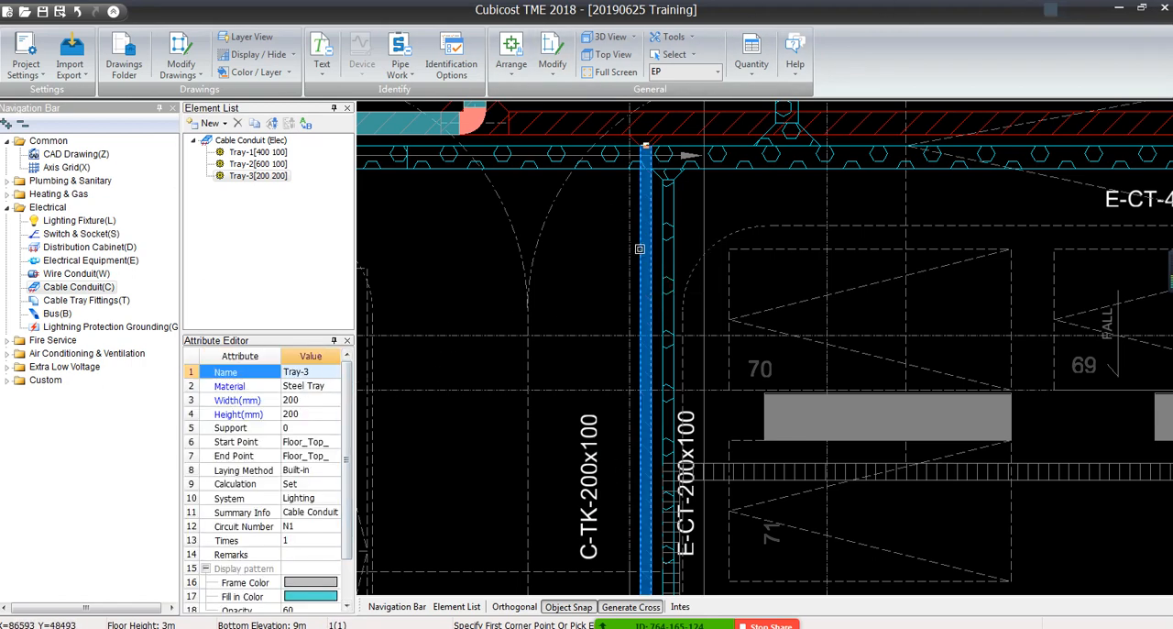
key("Escape")
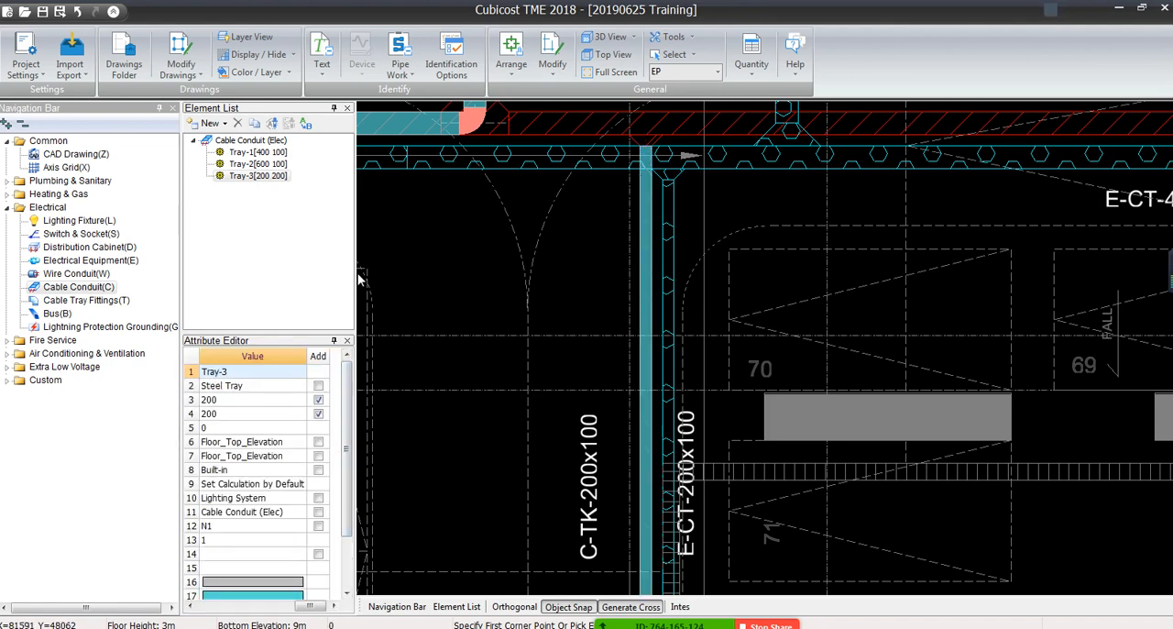
left_click_drag(359, 277, 547, 278)
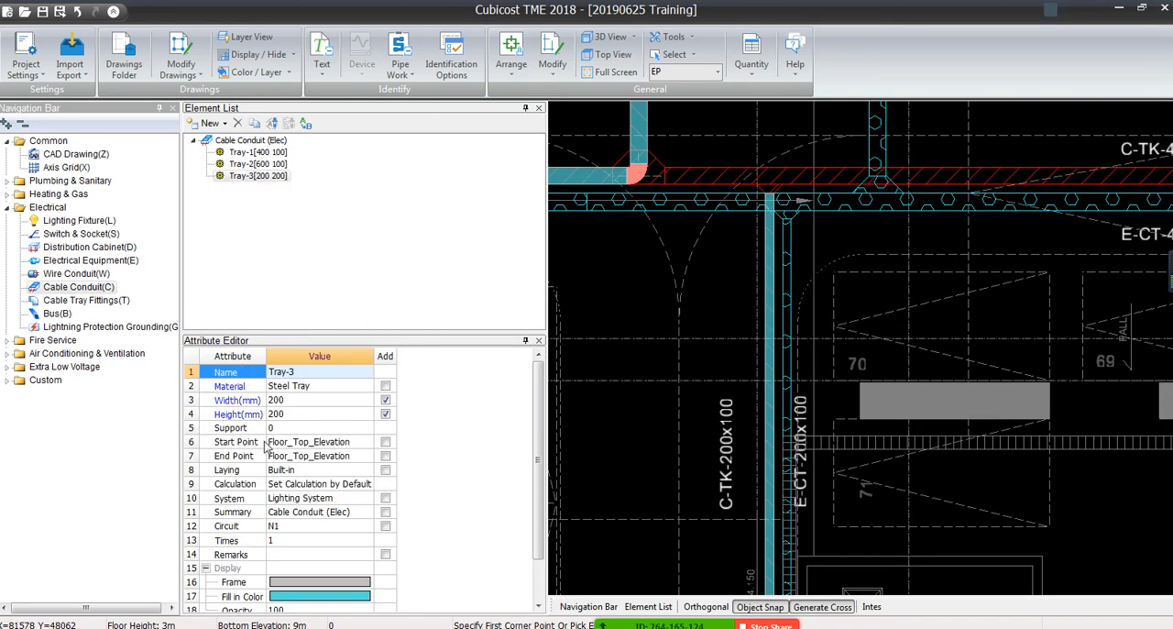
left_click_drag(268, 355, 359, 356)
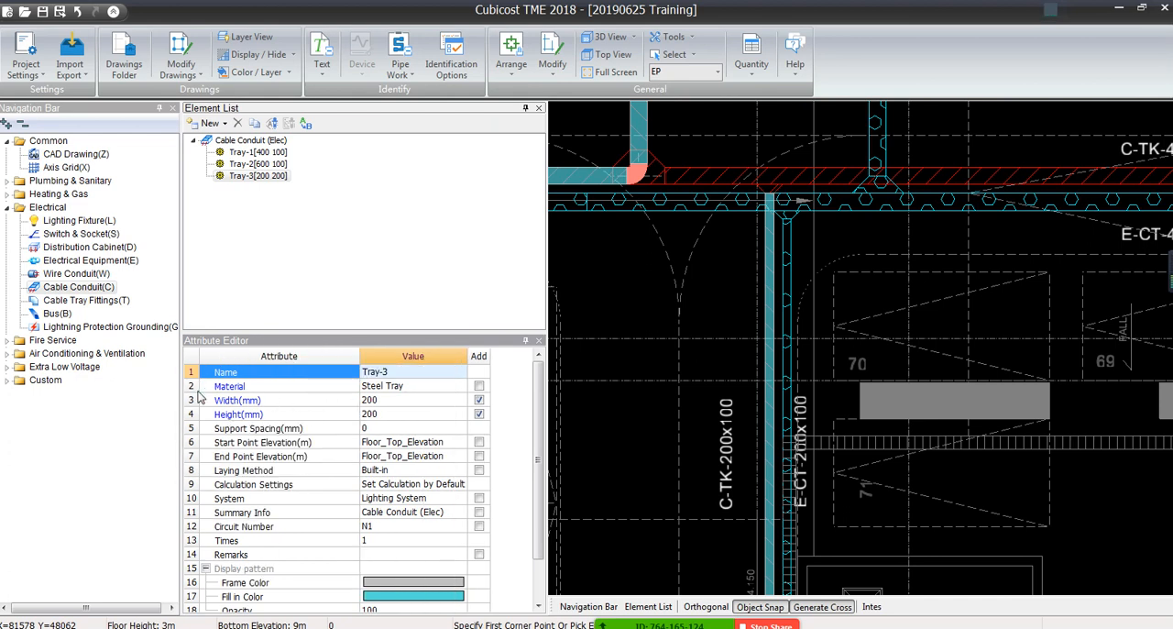
left_click(389, 417)
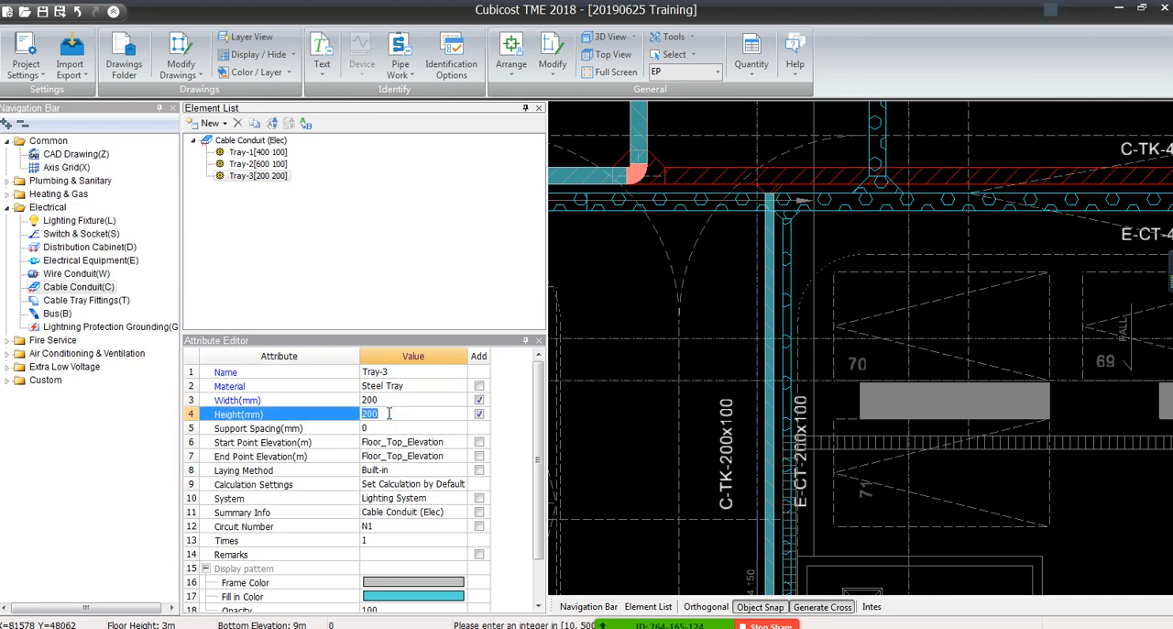
type("100")
key("Return")
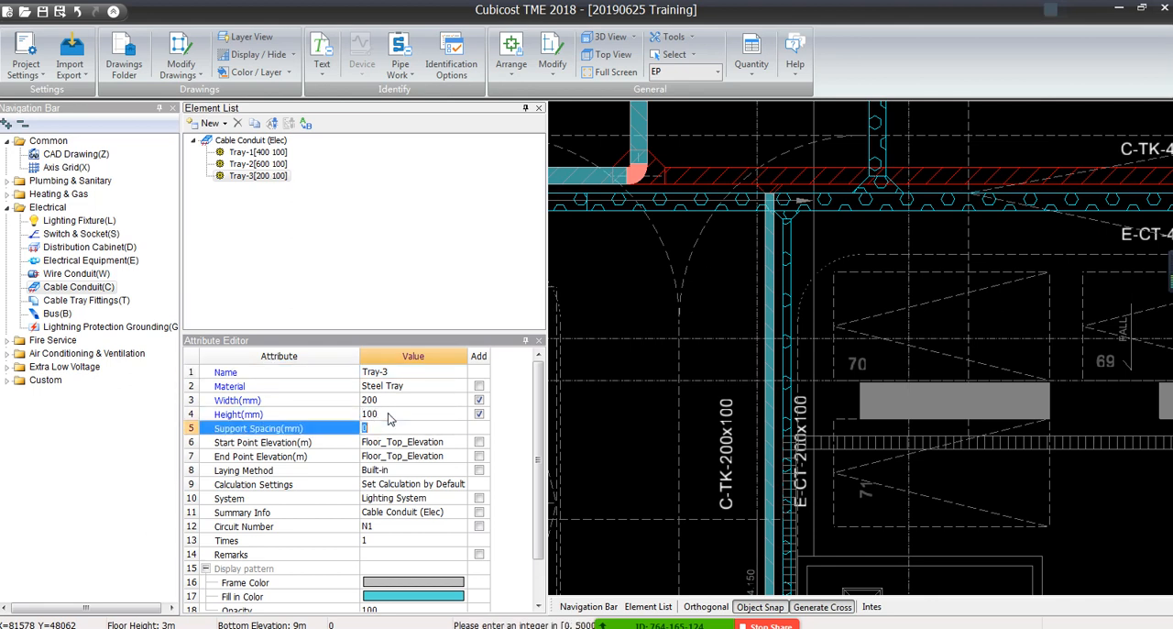
left_click(382, 234)
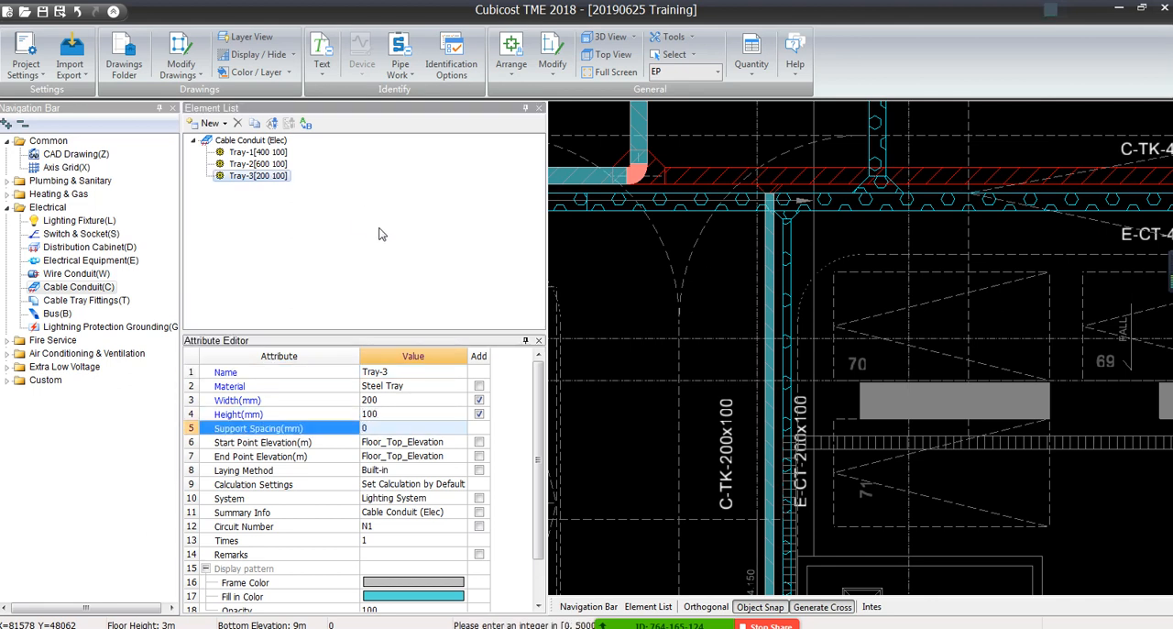
Duplicate the 600x100 Tray-2 element, then delete both the copy and Tray-2 from the element list
left_click(280, 165)
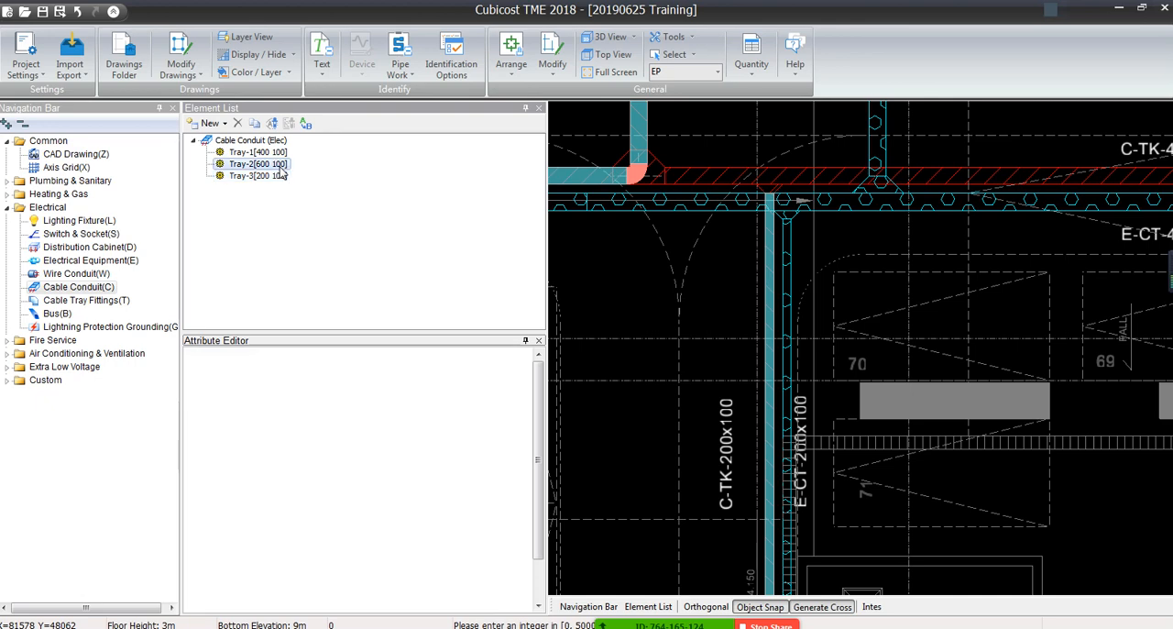
left_click(254, 124)
left_click(237, 123)
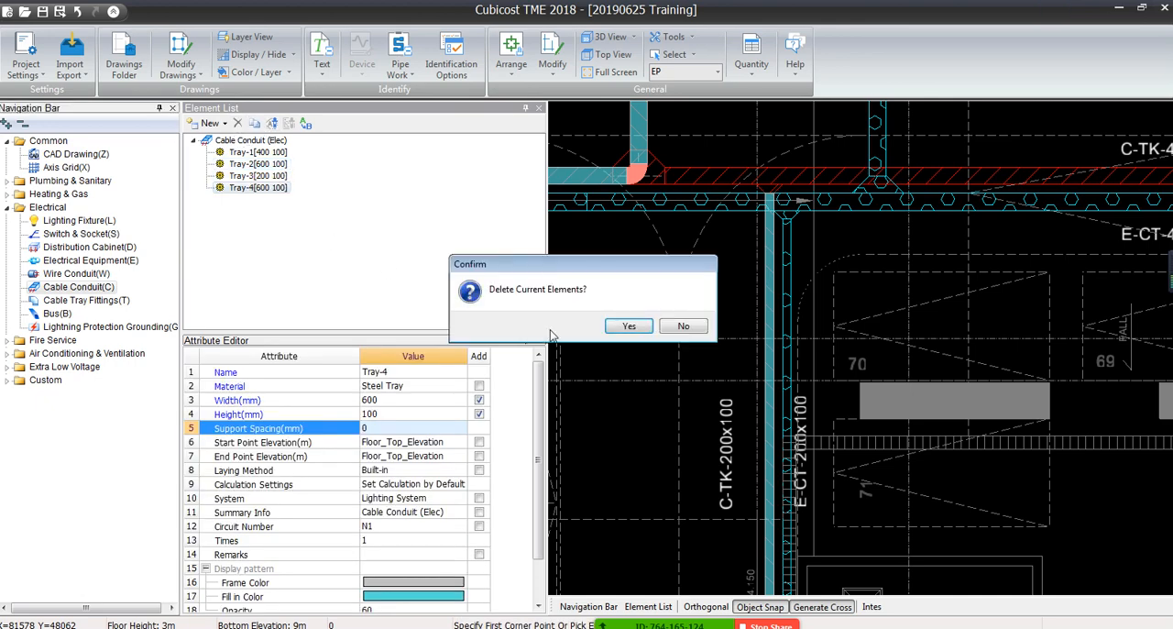
left_click(629, 326)
key("Delete")
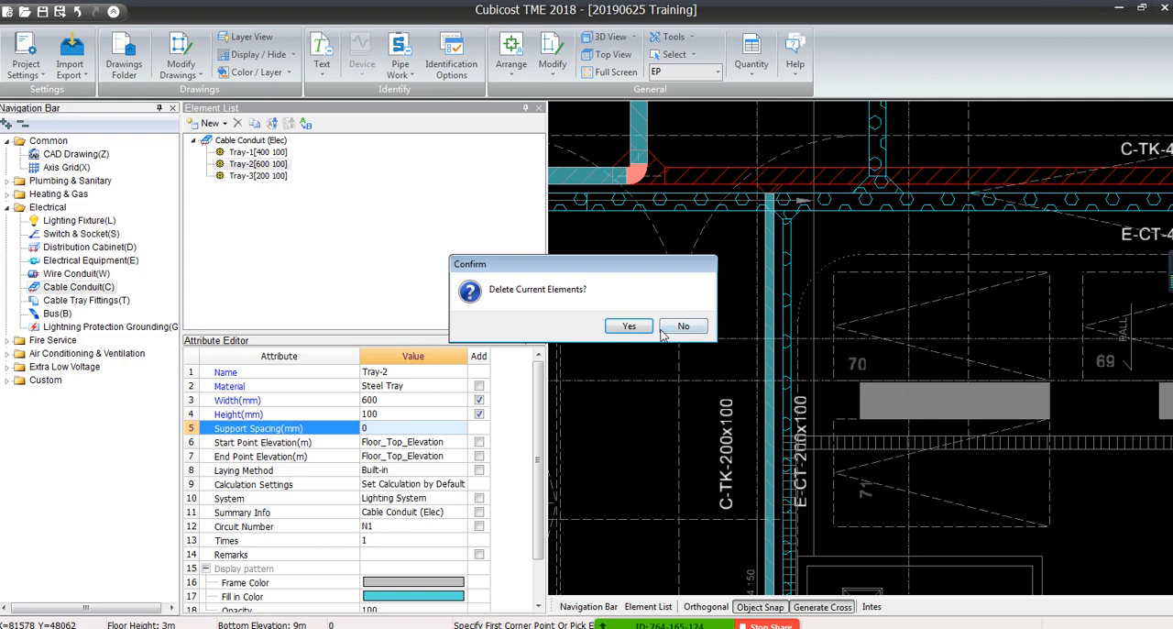
left_click(630, 327)
left_click_drag(547, 209, 417, 209)
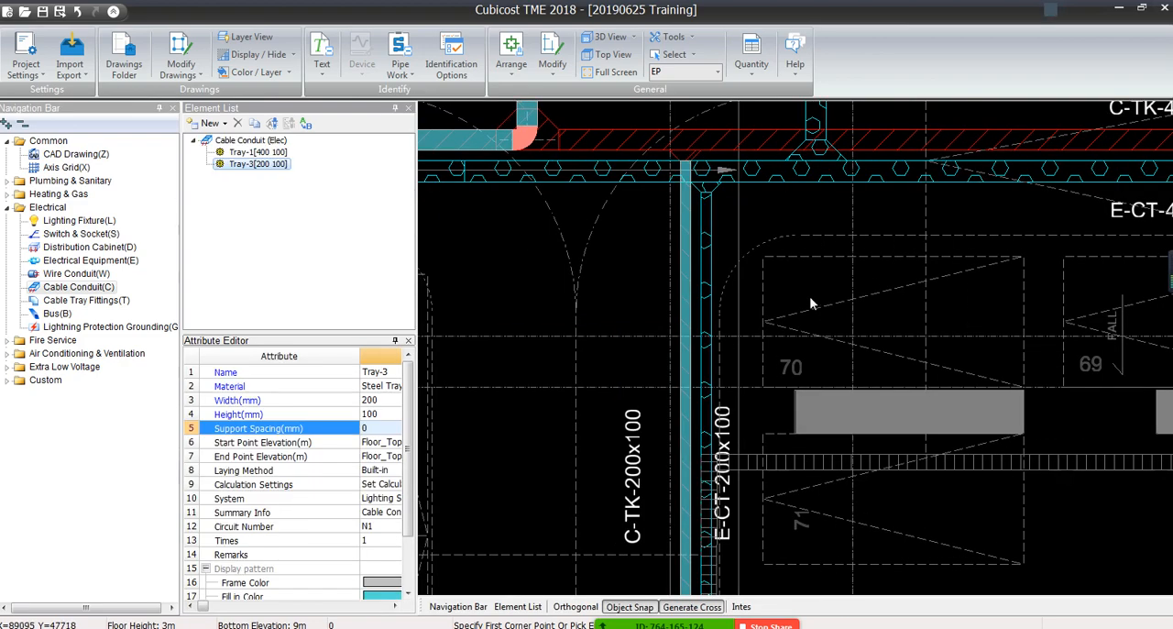
Identify the red horizontal C-TK-400x100 run beside the orange elbow as a cable tray from its border lines
scroll(809, 303, "down", 1)
middle_click_drag(589, 182, 566, 321)
scroll(617, 267, "up", 6)
scroll(620, 266, "down", 5)
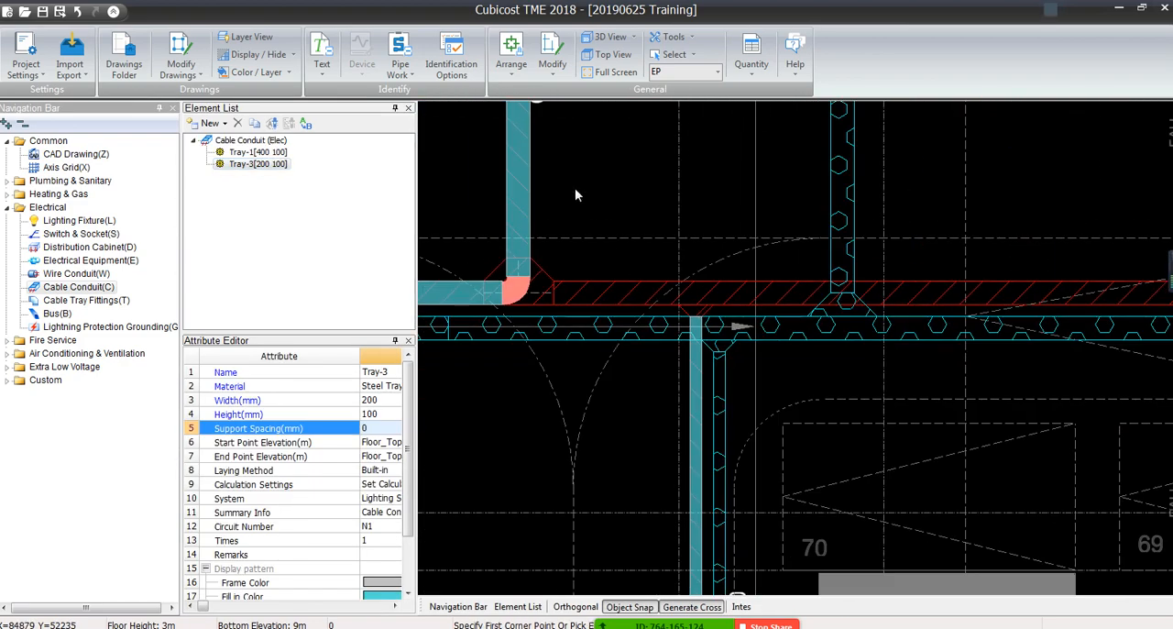
left_click(400, 66)
left_click(431, 108)
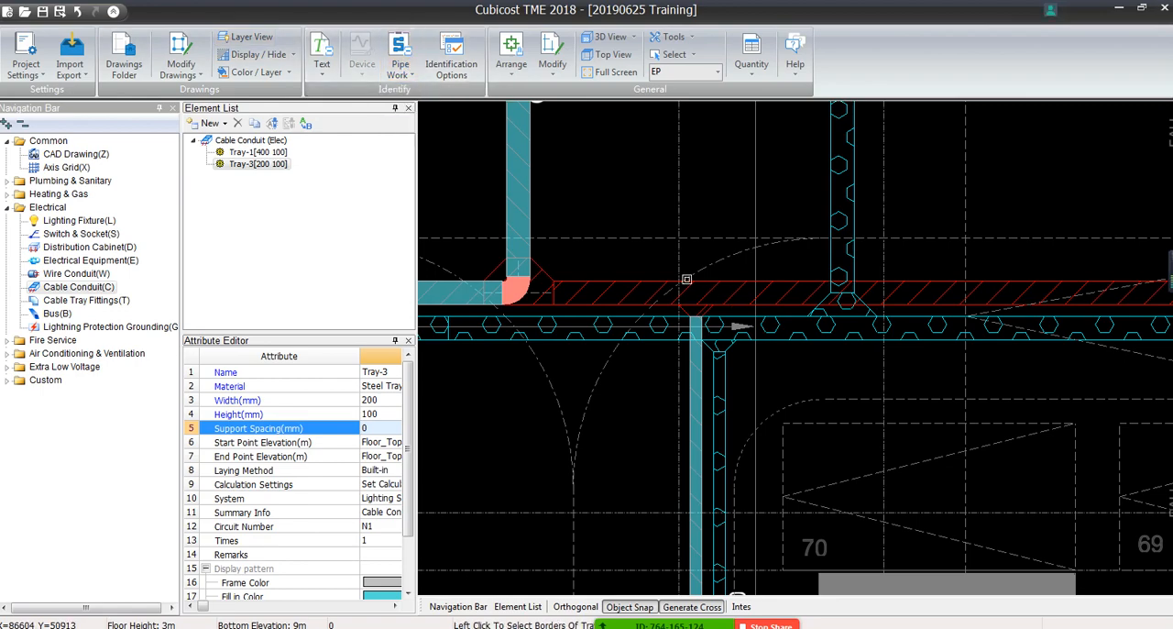
left_click(653, 281)
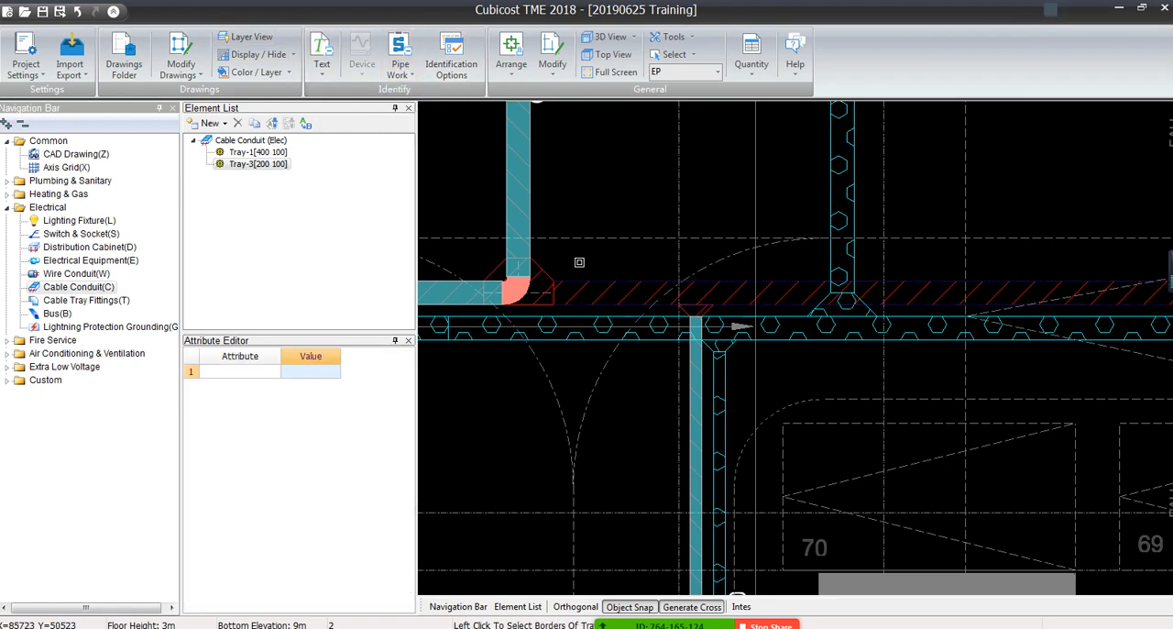
right_click(450, 254)
Delete the short surplus Tray-1 piece at the far end of the horizontal tray, beside the red vertical run
scroll(951, 326, "down", 1)
middle_click_drag(951, 327, 494, 322)
middle_click_drag(739, 331, 176, 322)
middle_click_drag(947, 286, 671, 290)
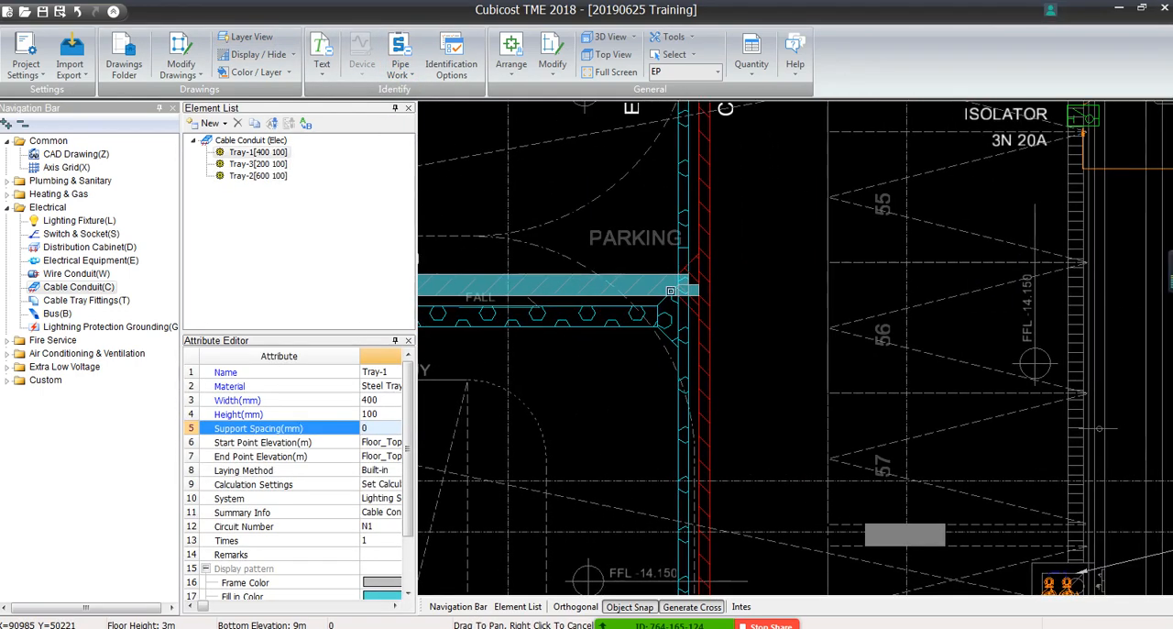
scroll(670, 290, "up", 3)
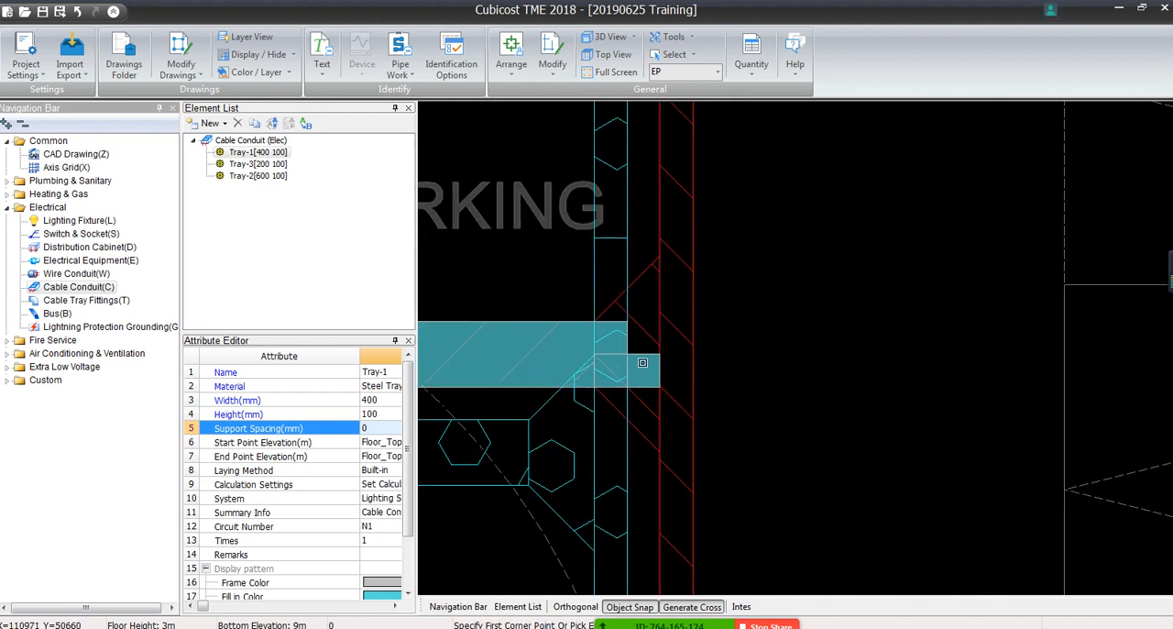
left_click(643, 363)
key("Delete")
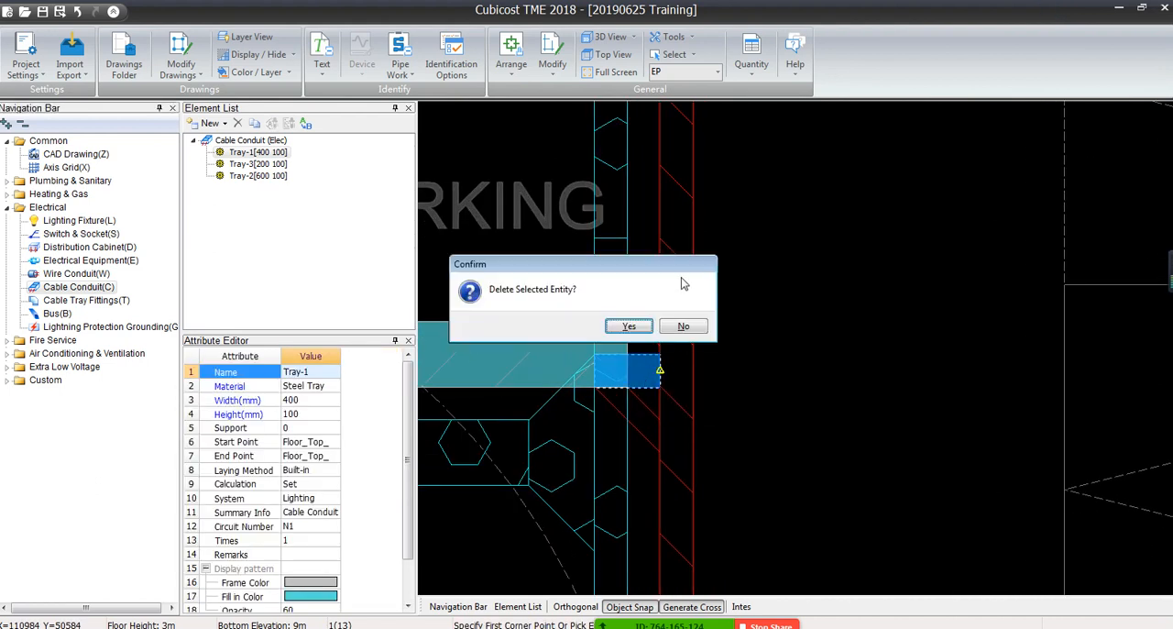
left_click(616, 331)
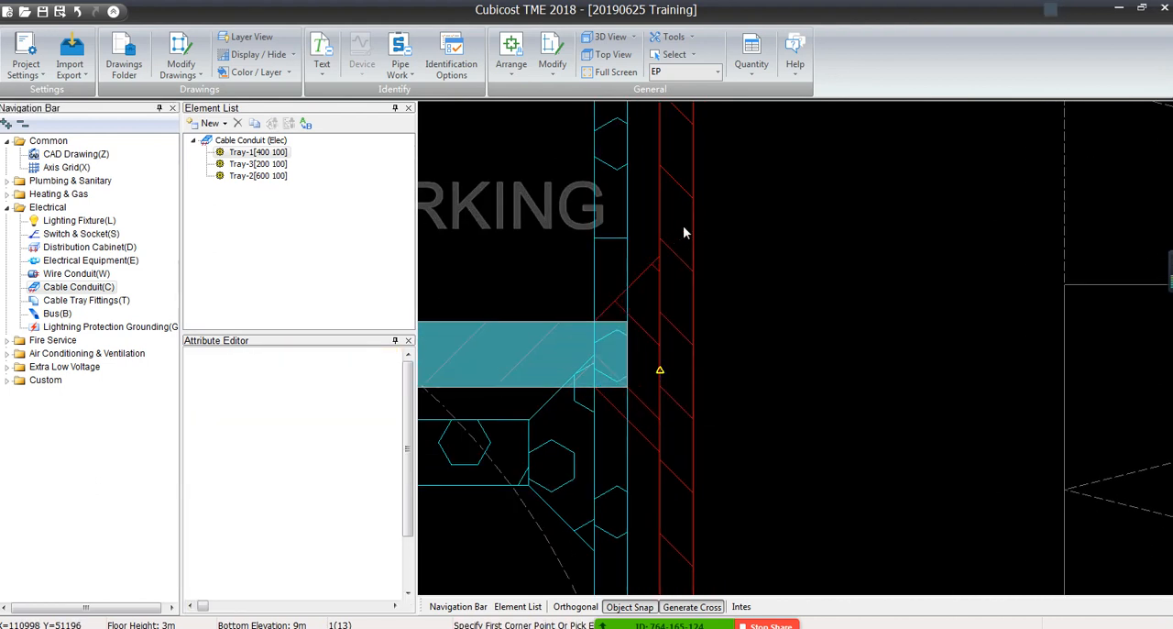
Identify the red vertical C-TK-200x100 run at the end of the horizontal tray from its two border lines
left_click(403, 66)
left_click(423, 107)
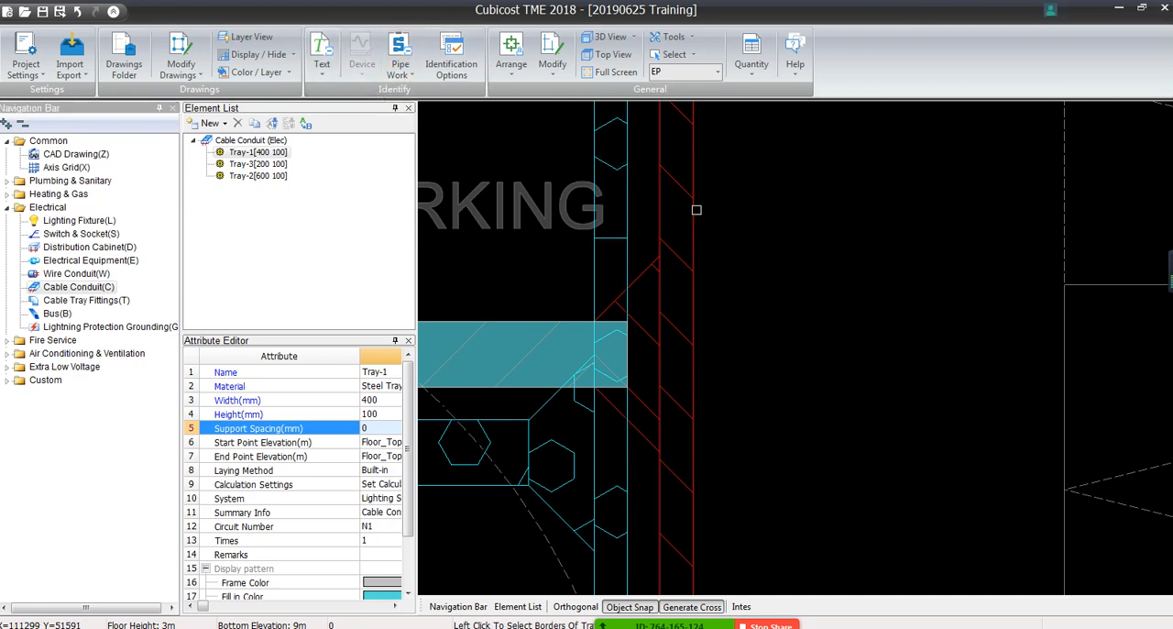
left_click(694, 210)
left_click(660, 206)
scroll(622, 309, "down", 2)
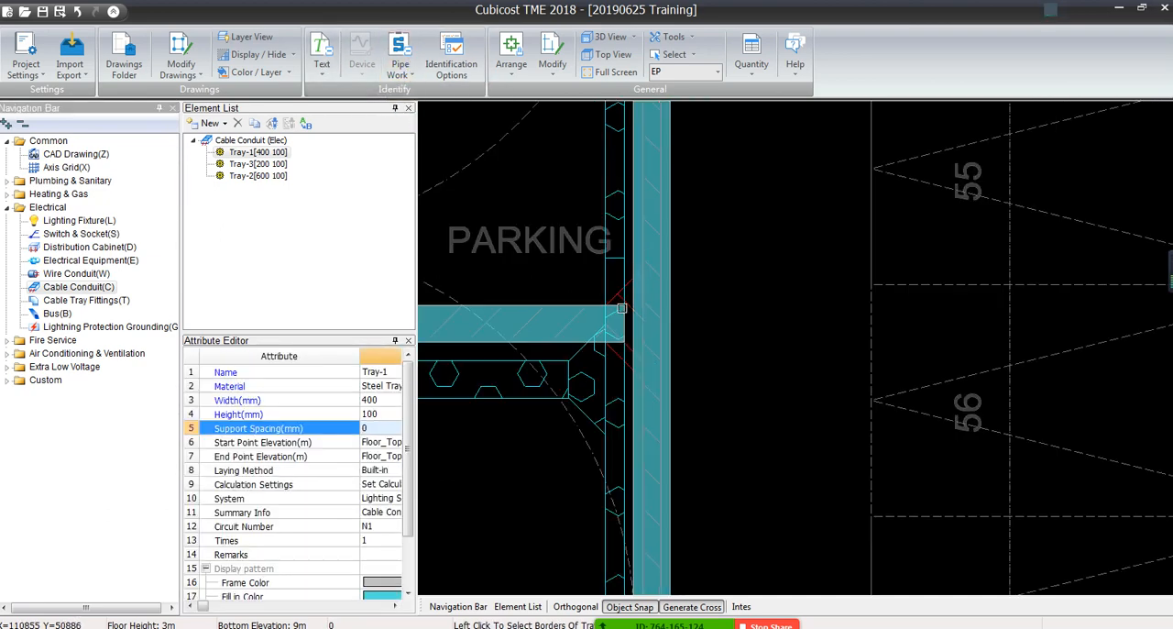
Measure the drawn width of the vertical C-TK-200x100 run at its upper end
scroll(627, 314, "down", 2)
scroll(632, 312, "down", 4)
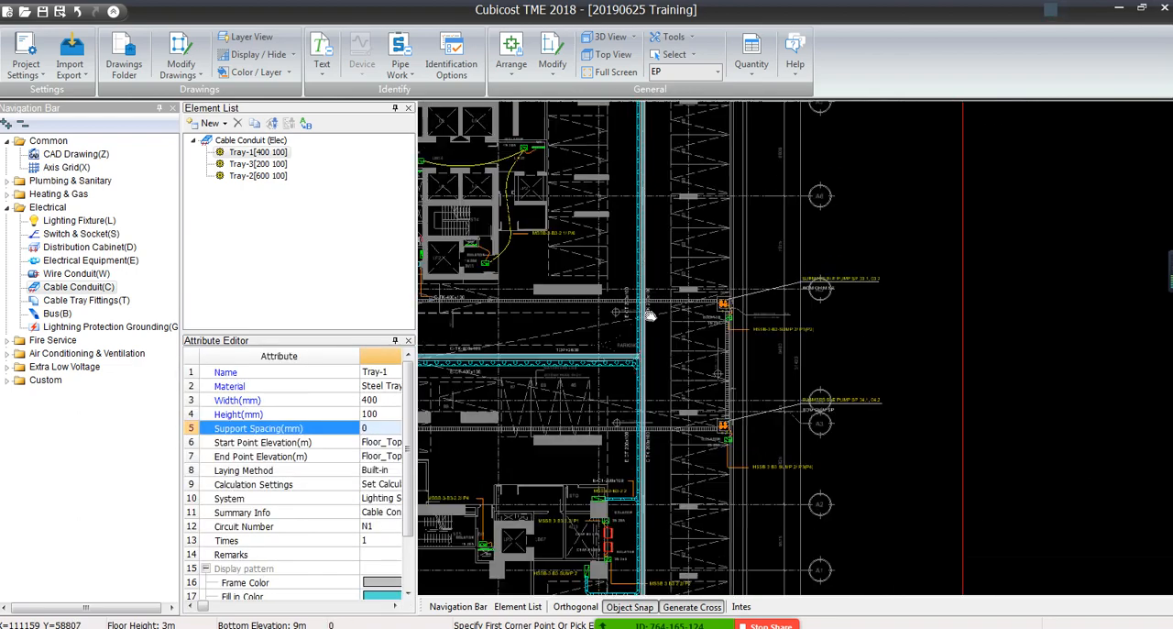
scroll(649, 316, "up", 6)
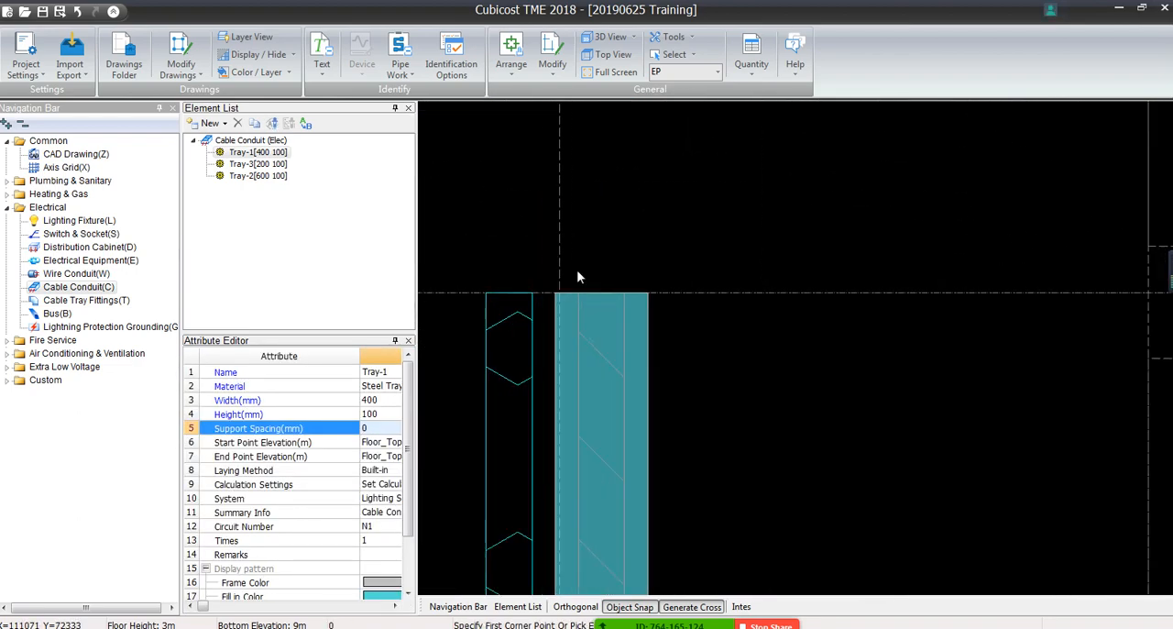
left_click(633, 38)
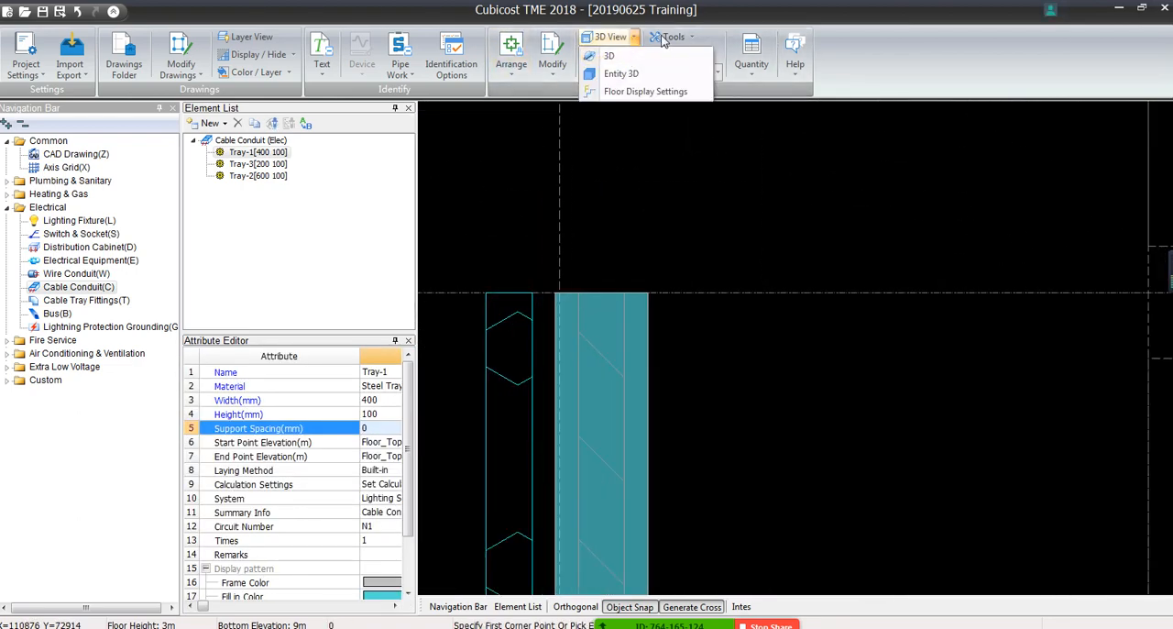
left_click(692, 39)
left_click(694, 56)
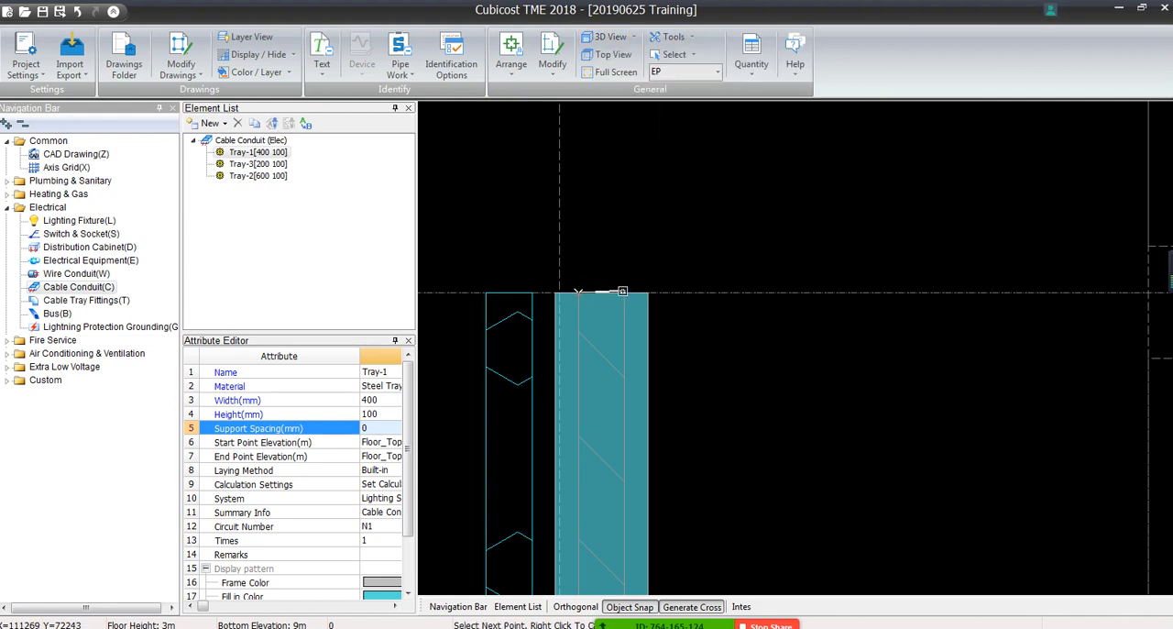
left_click(622, 291)
left_click(678, 327)
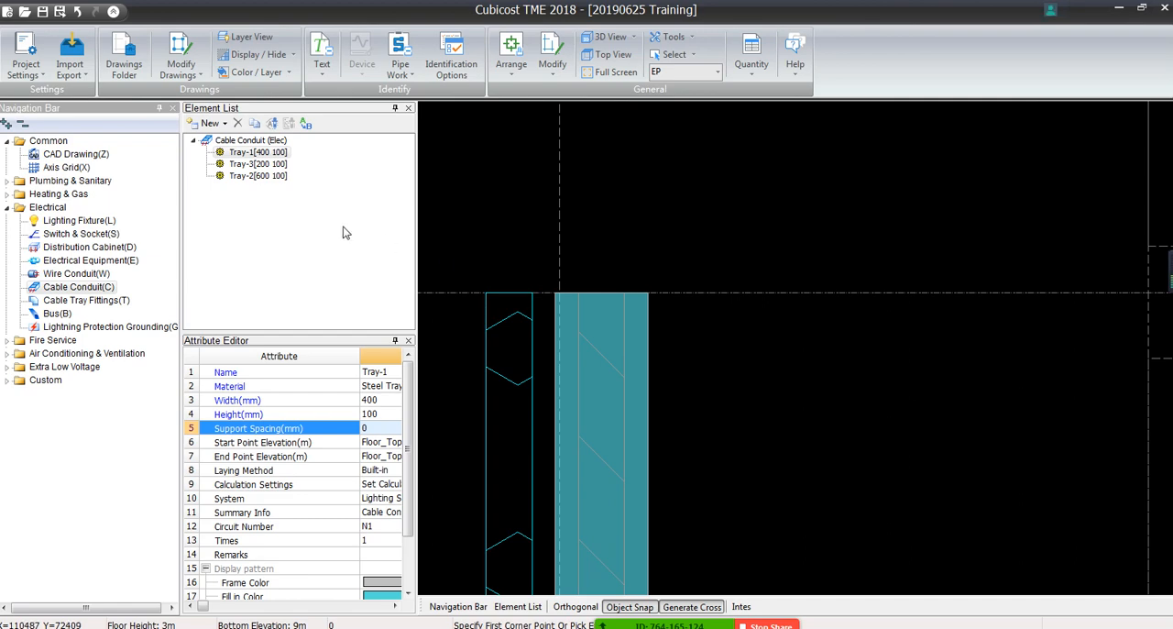
Change the oversized vertical tray along the C-TK-200x100 labels to the 200x100 element Tray-3
left_click(598, 410)
scroll(582, 416, "down", 4)
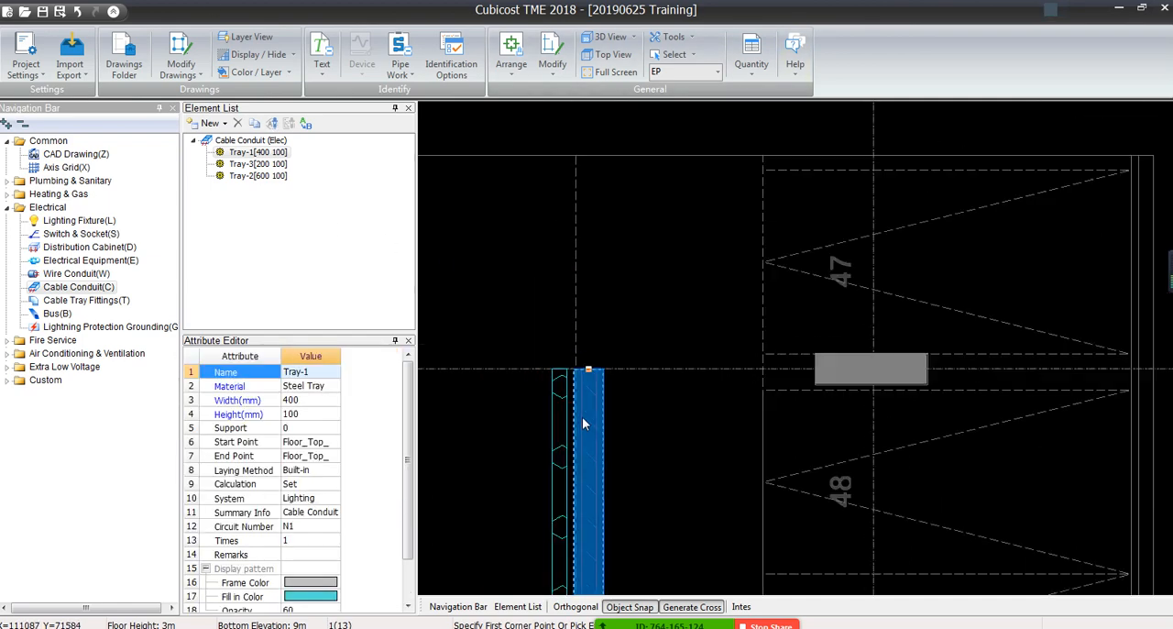
middle_click_drag(566, 534, 580, 325)
middle_click_drag(566, 534, 580, 195)
scroll(581, 195, "down", 3)
middle_click_drag(587, 523, 694, 117)
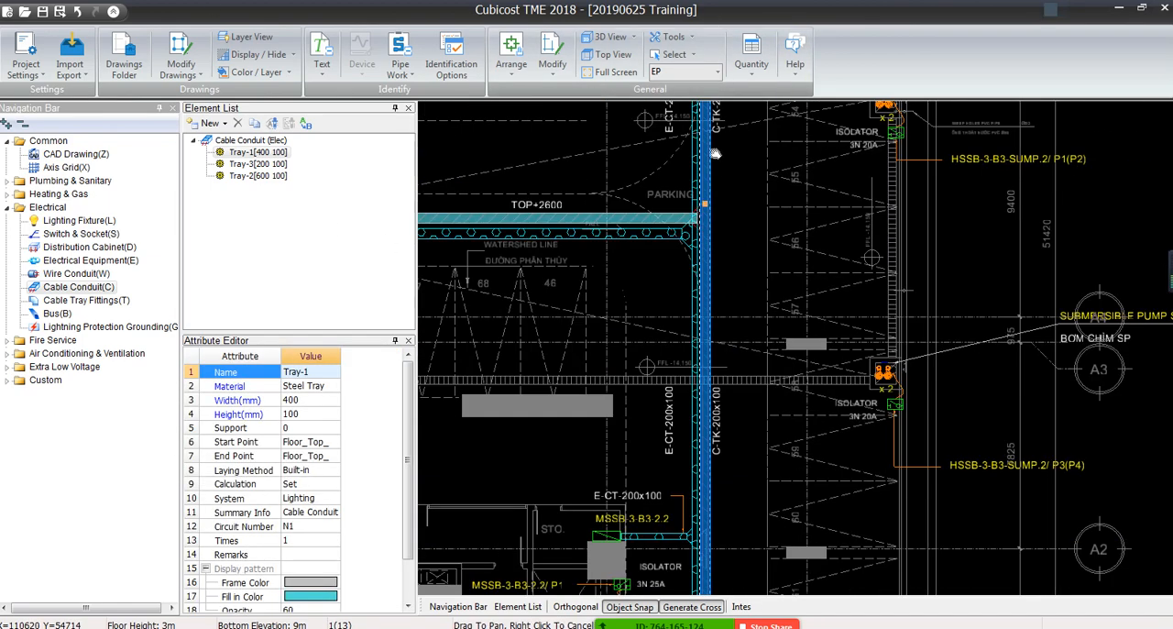
left_click(314, 376)
left_click(336, 375)
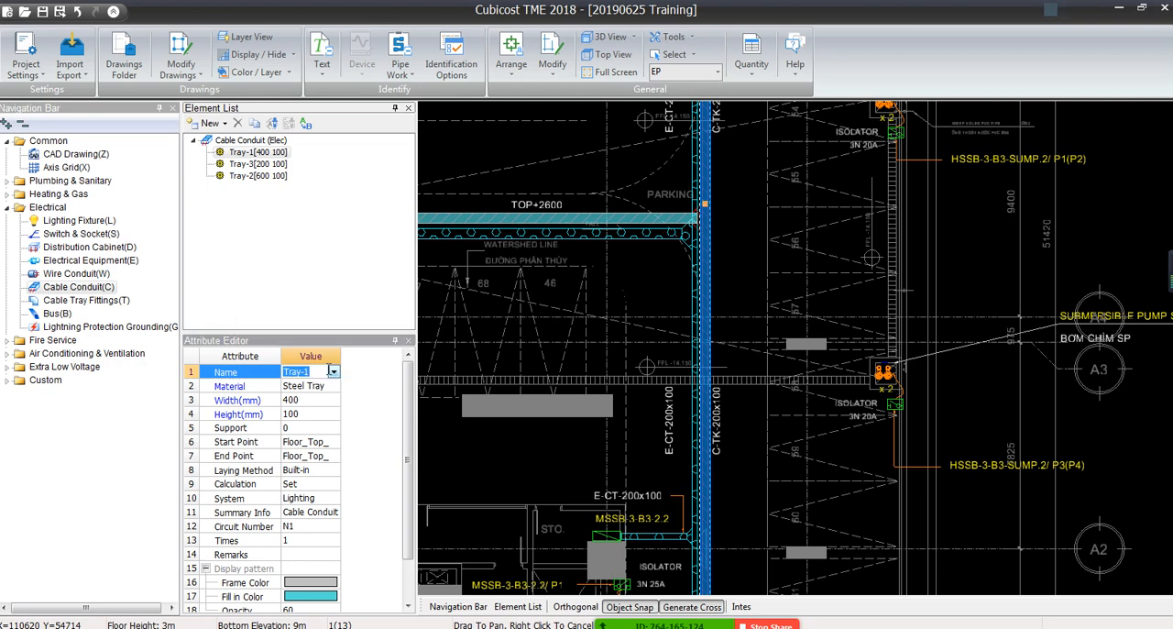
left_click(332, 371)
left_click(299, 395)
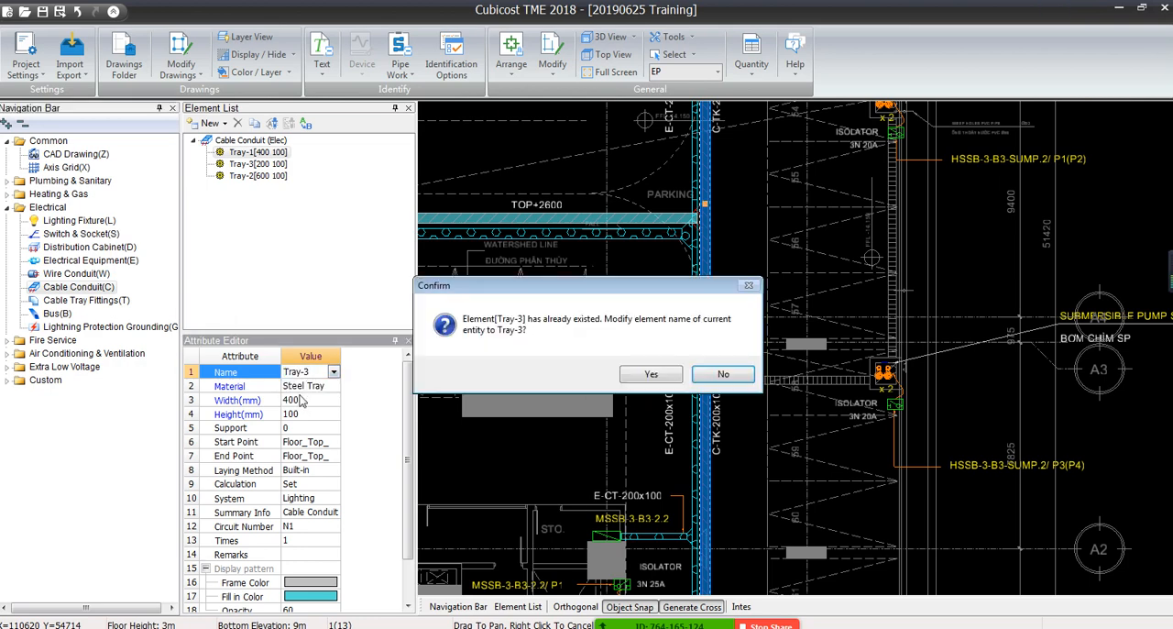
left_click(631, 375)
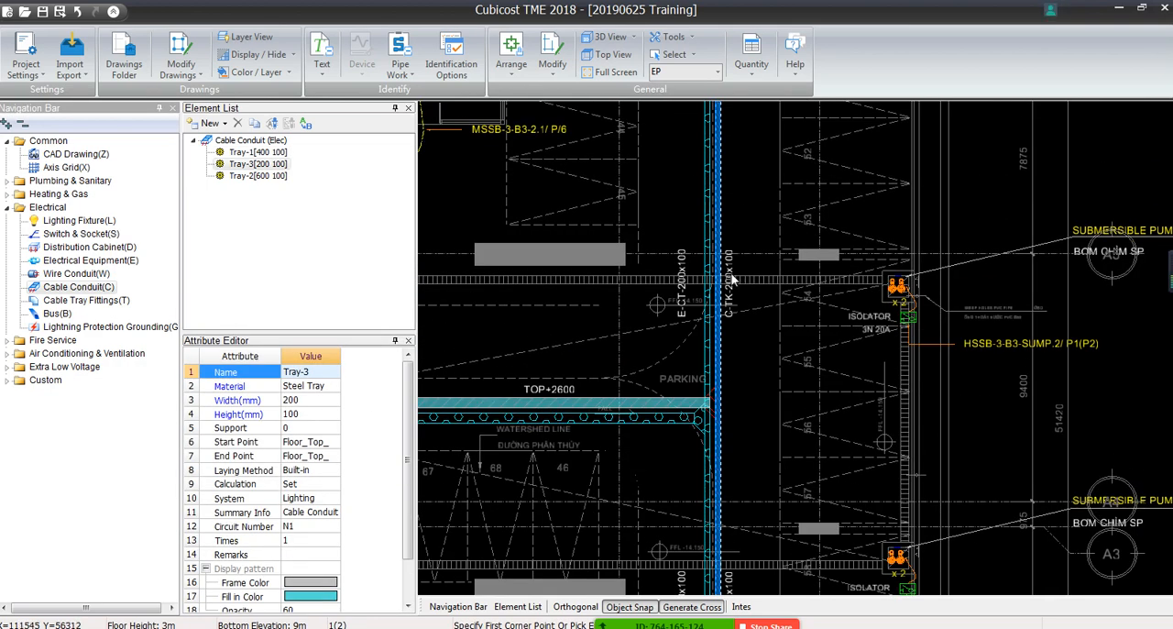
Extend the horizontal 400x100 tray to the vertical 200x100 tray near PARKING so that they join
middle_click_drag(675, 468, 677, 153)
scroll(703, 242, "up", 5)
middle_click_drag(735, 220, 705, 273)
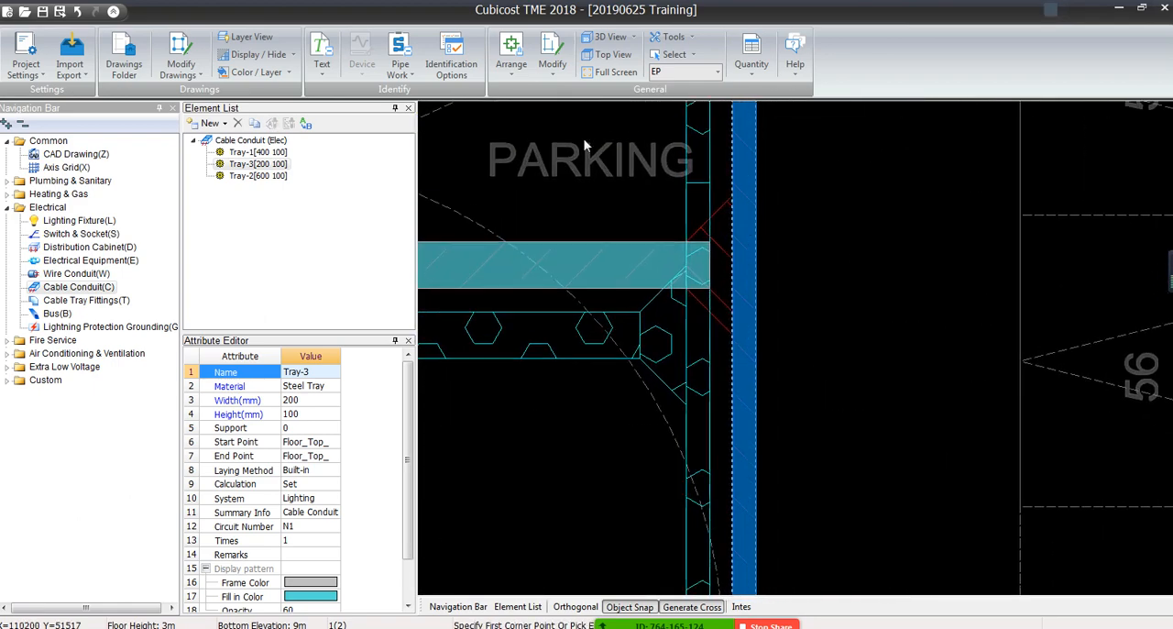
left_click(552, 66)
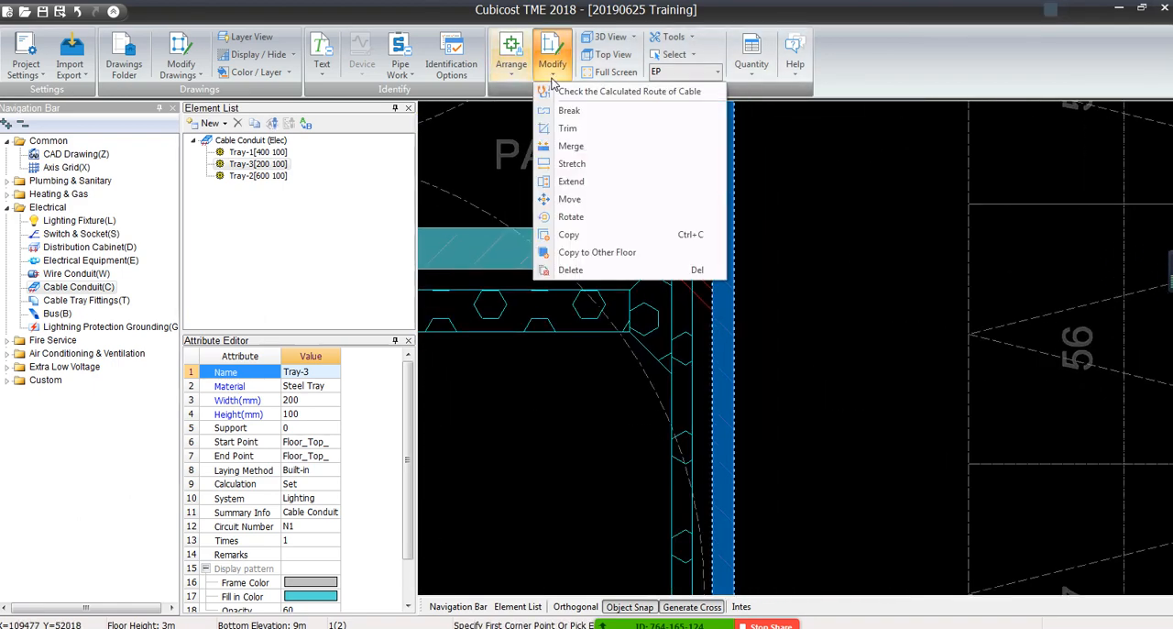
left_click(571, 181)
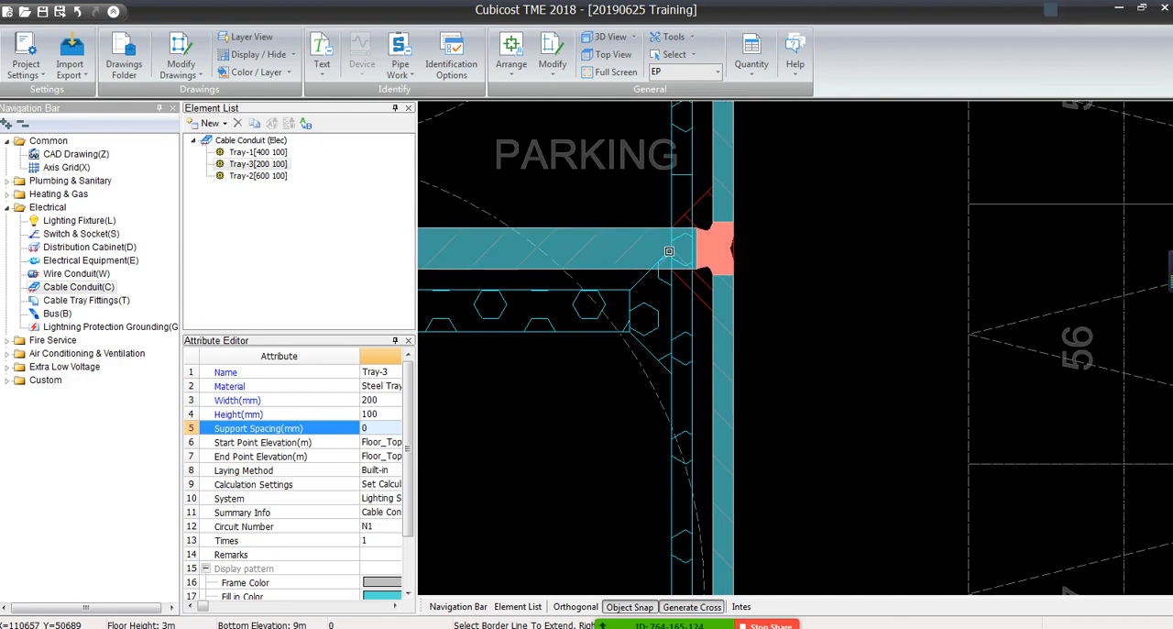
Extend the vertical 200x100 tray below the main run up to the horizontal 400x100 tray so that they join
scroll(655, 252, "down", 2)
middle_click_drag(439, 366, 902, 398)
middle_click_drag(513, 278, 1164, 184)
scroll(742, 291, "up", 3)
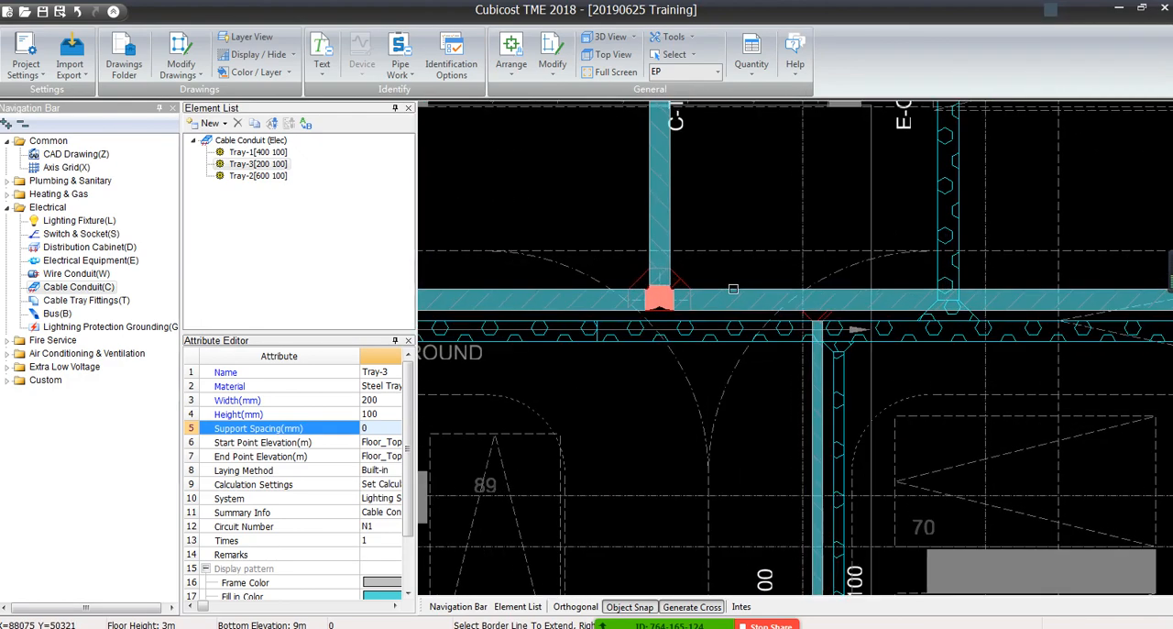
left_click(823, 310)
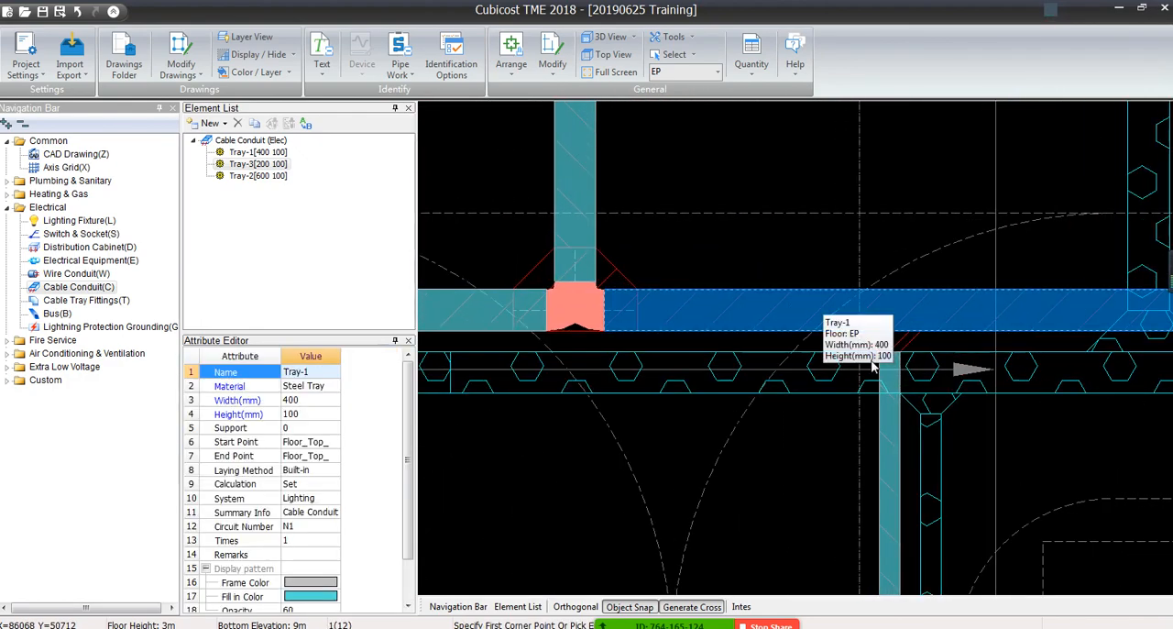
left_click(551, 57)
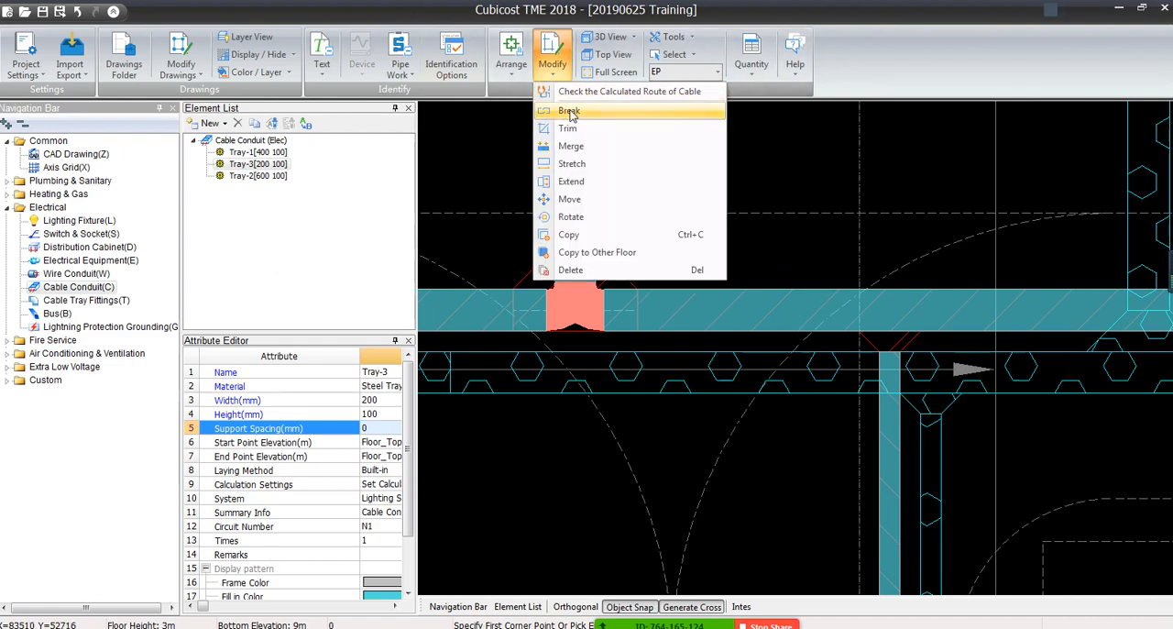
left_click(576, 181)
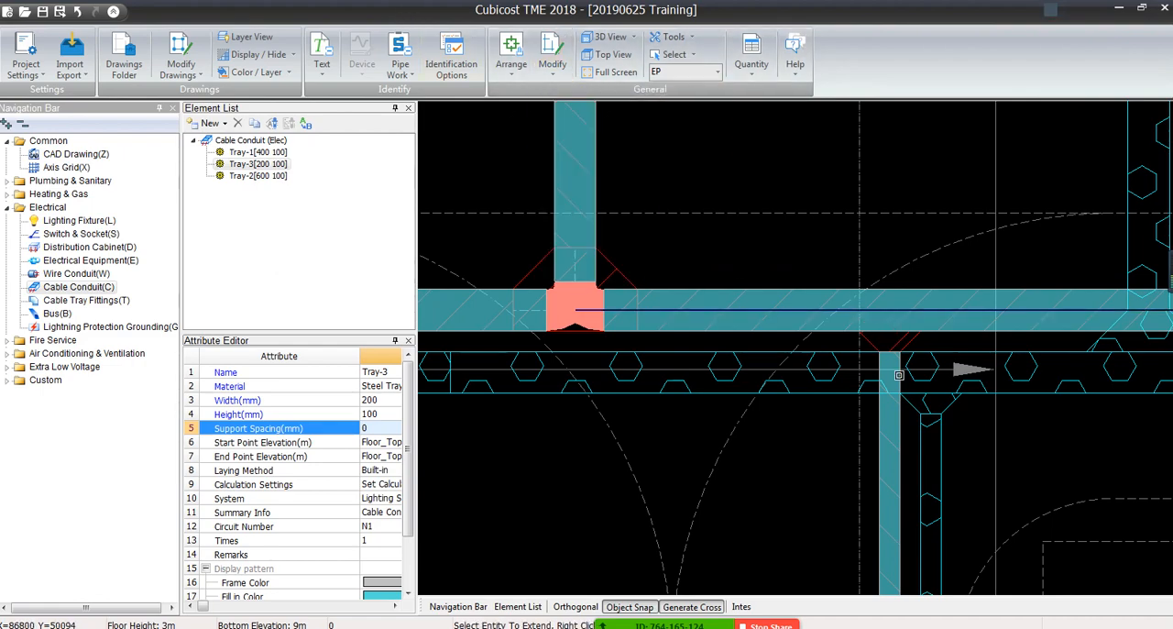
scroll(887, 371, "down", 2)
scroll(887, 371, "down", 6)
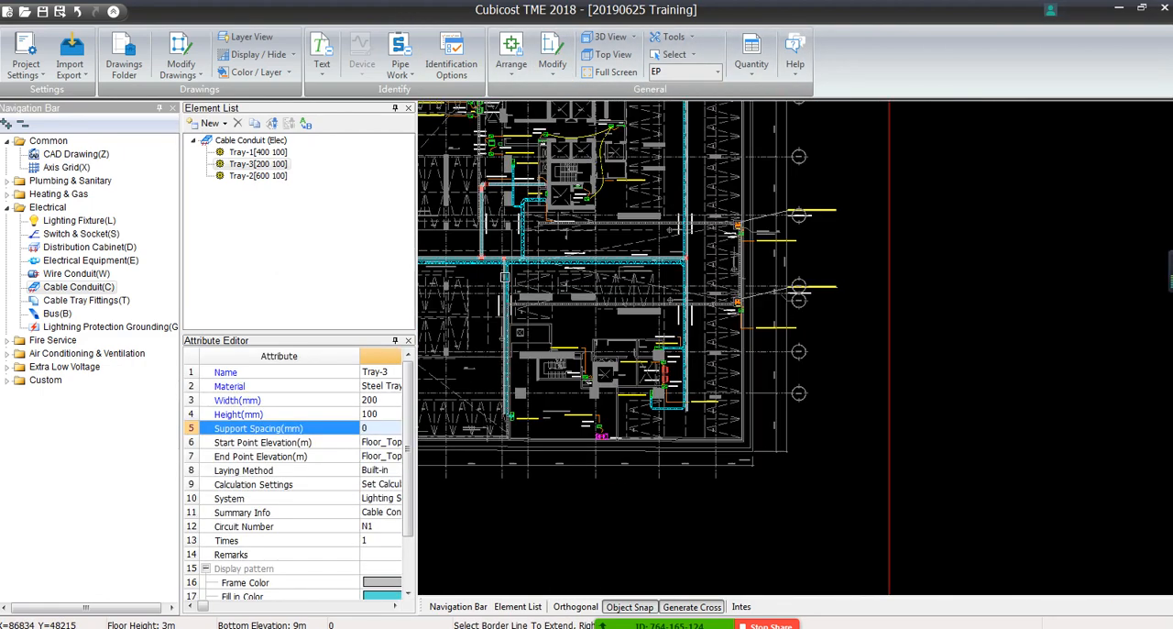
left_click(777, 291)
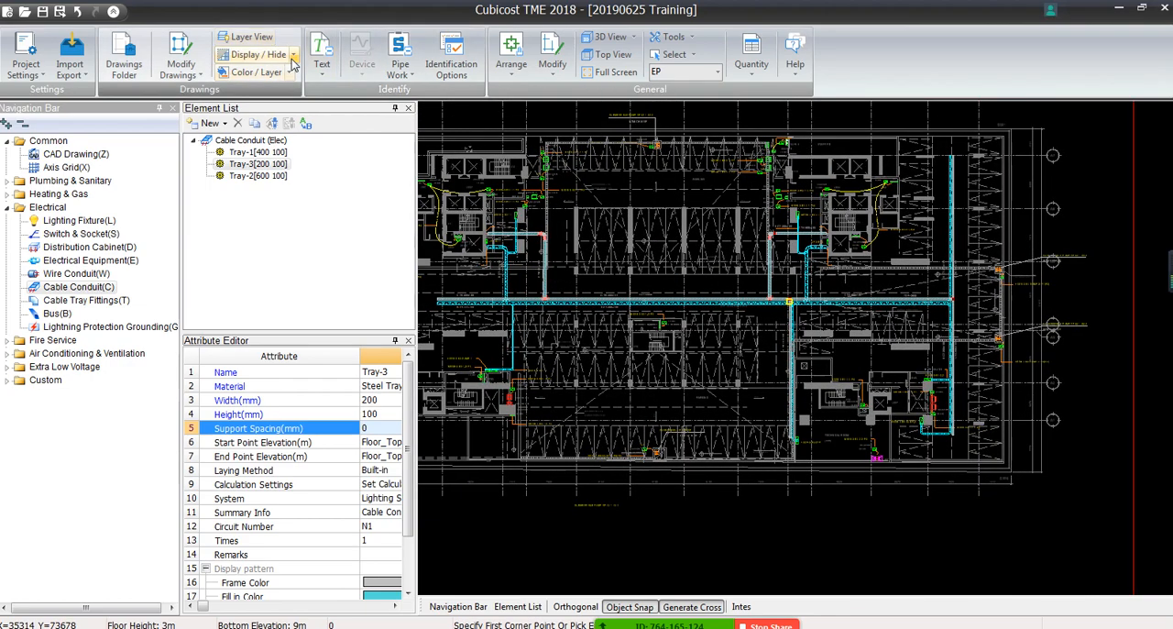
Dim the CAD drawing in the background so that the identified trays stand out
left_click(258, 54)
left_click(256, 122)
middle_click_drag(942, 488, 944, 468)
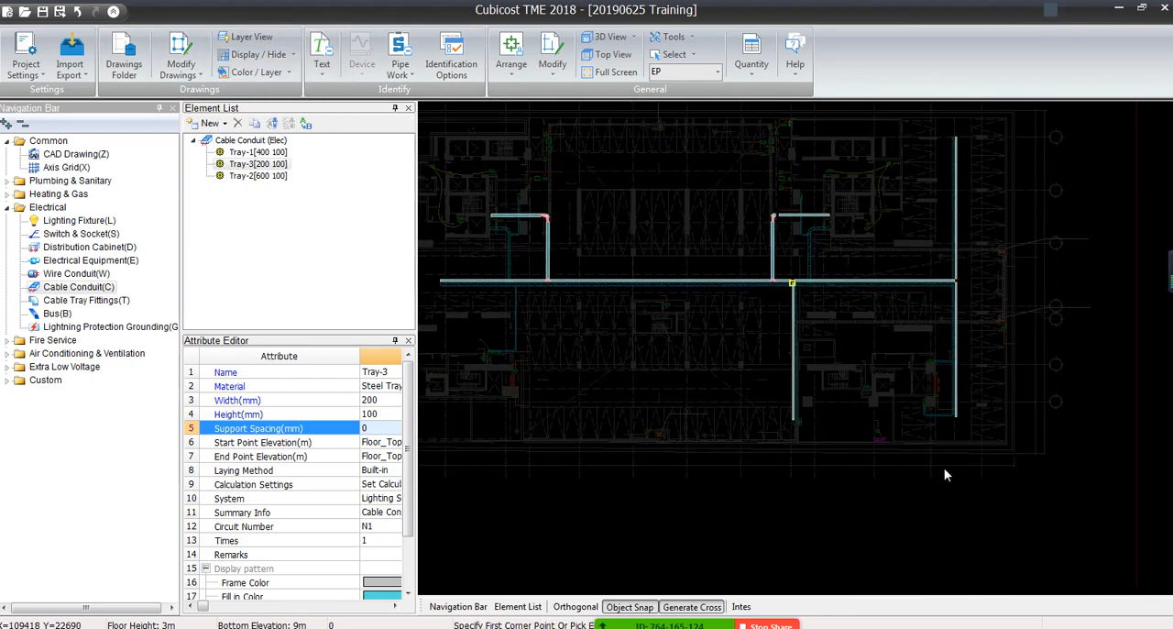
Decline saving the project and delete the overlapping short tray pieces at the corner of the western C-TK-400x100 branch
scroll(568, 220, "up", 5)
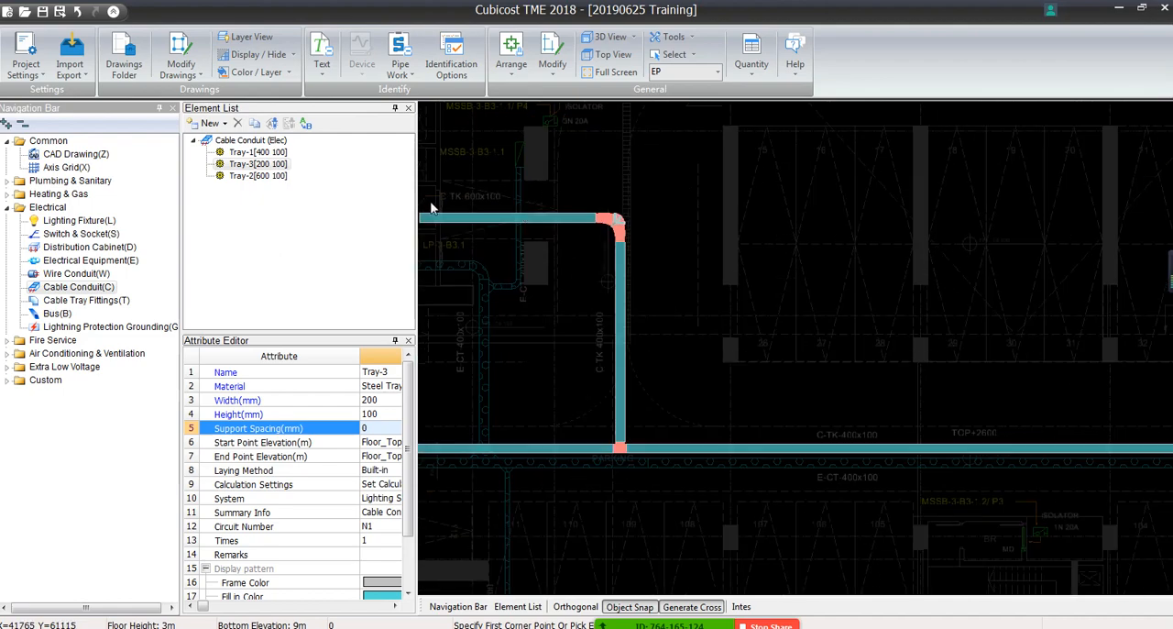
scroll(513, 408, "down", 4)
middle_click_drag(1162, 428, 870, 361)
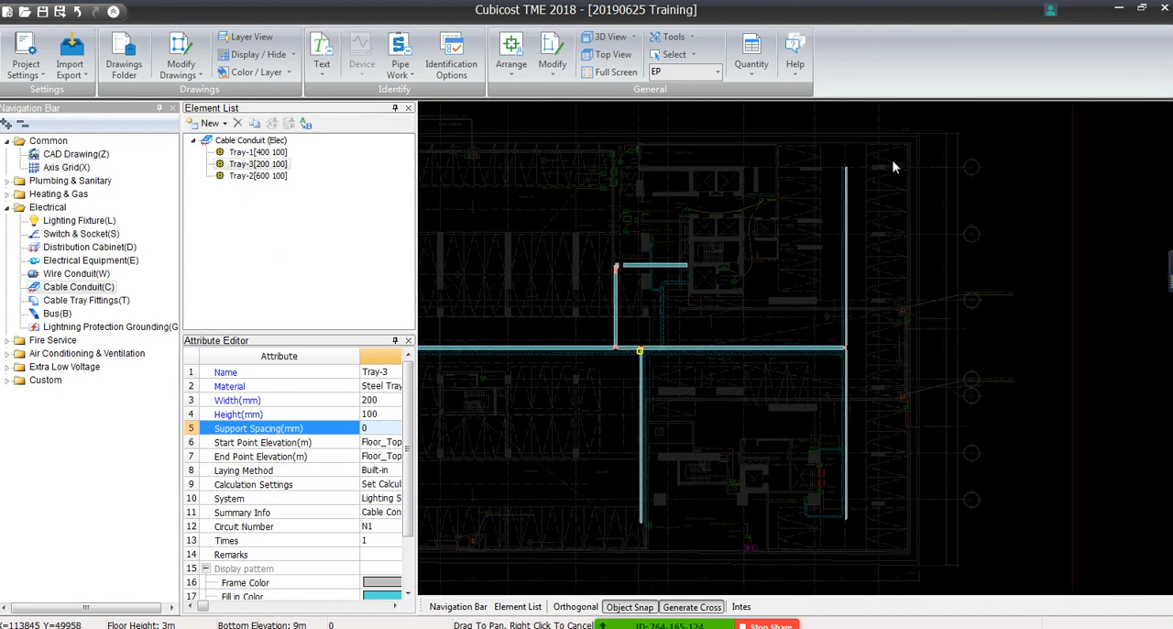
middle_click_drag(567, 338, 851, 473)
scroll(617, 516, "up", 10)
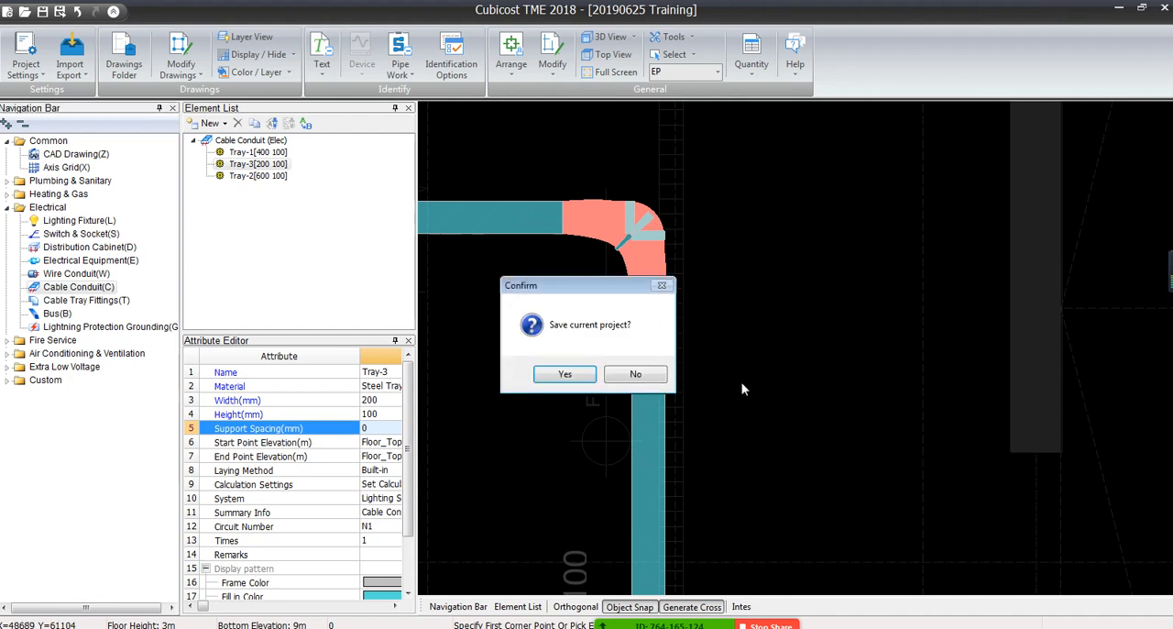
left_click(641, 372)
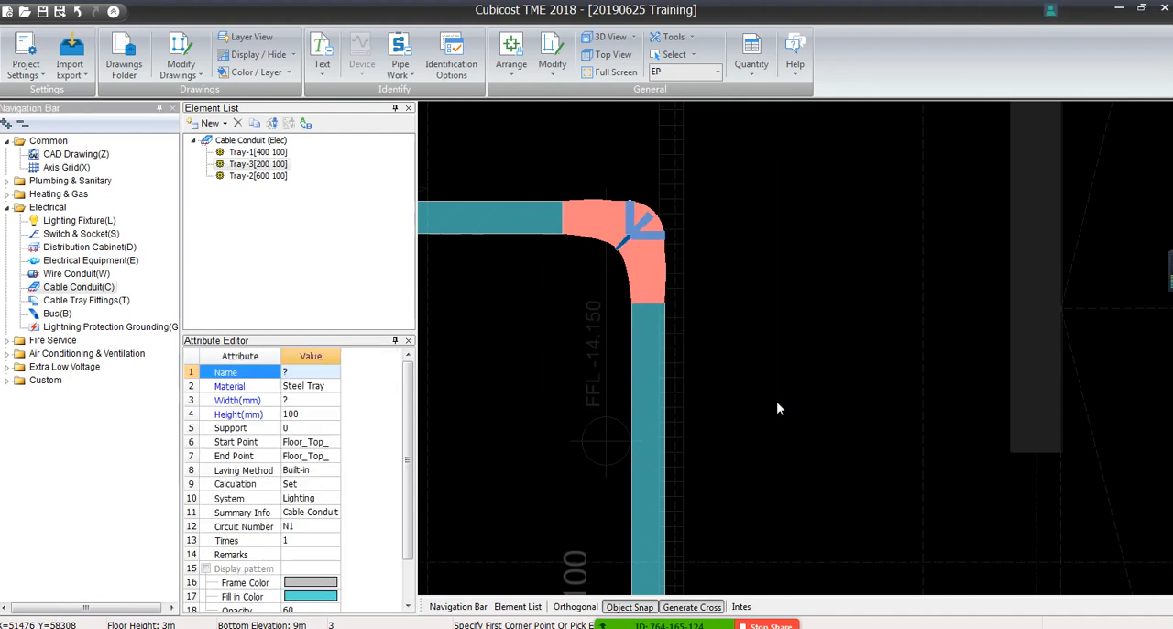
key("Delete")
Extend the horizontal and vertical trays of the western branch to each other so that they form an elbow
left_click(515, 70)
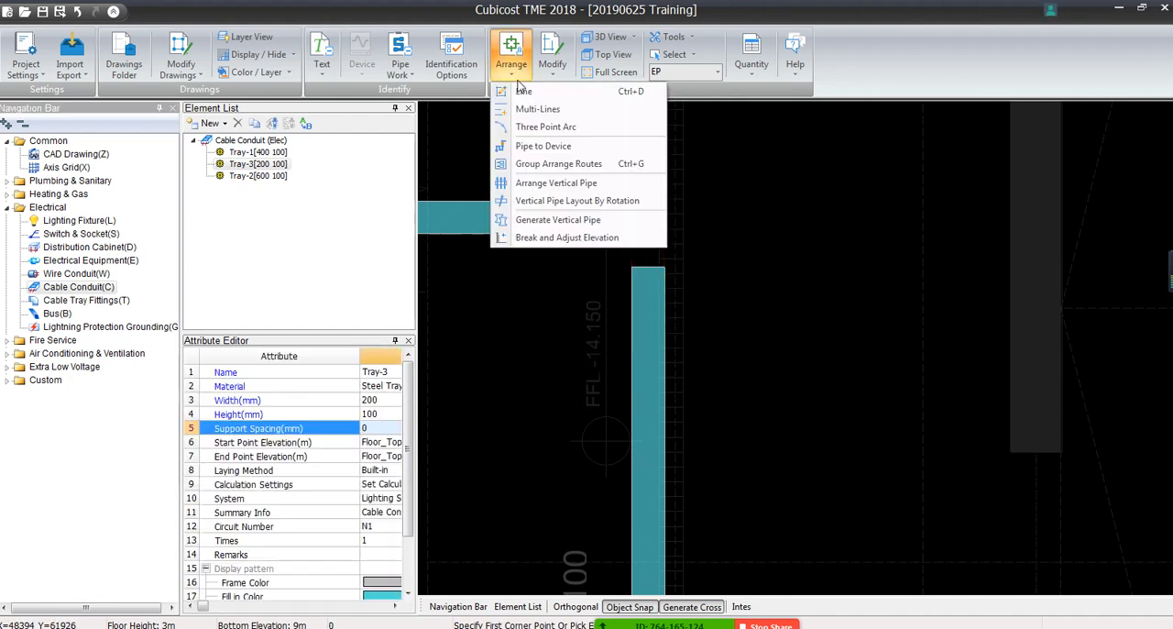
left_click(552, 66)
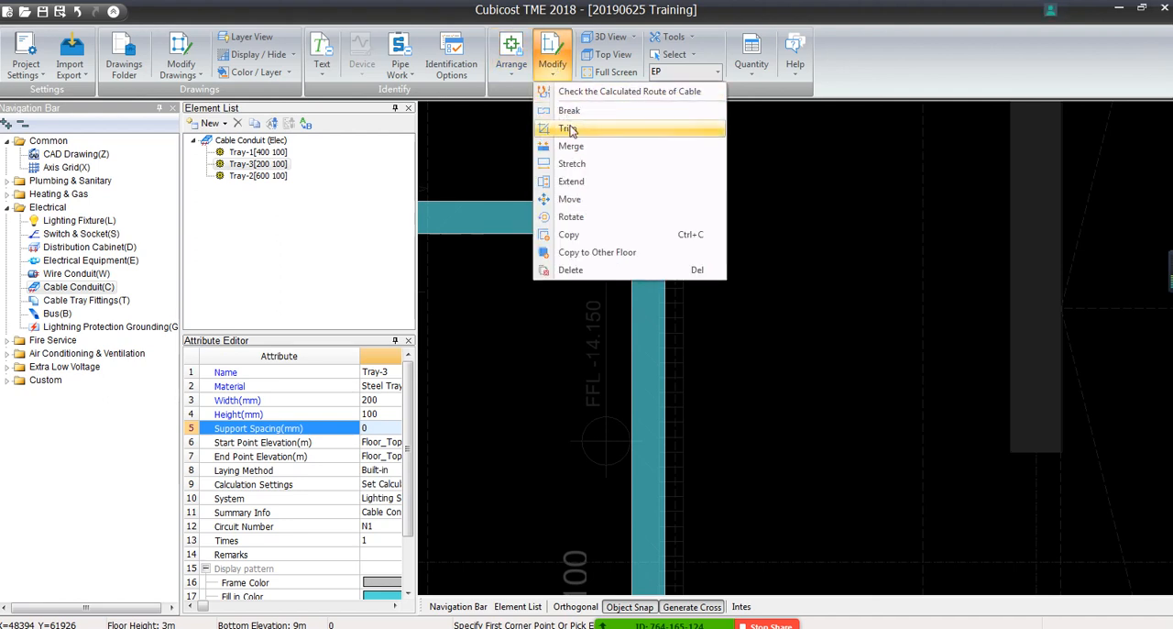
left_click(571, 181)
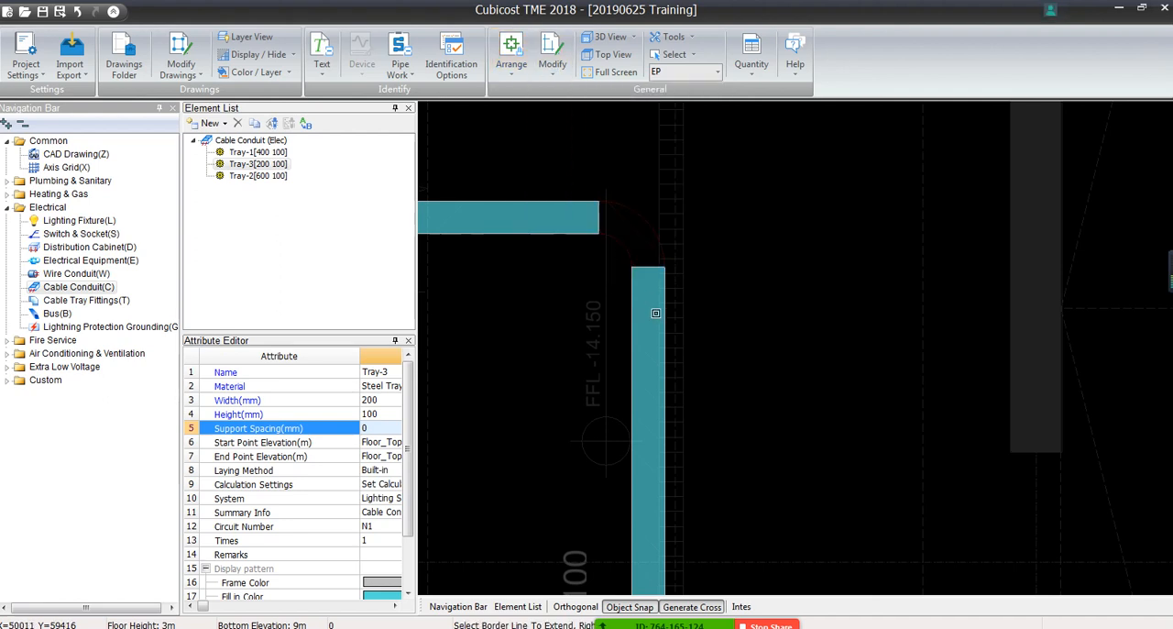
left_click(655, 316)
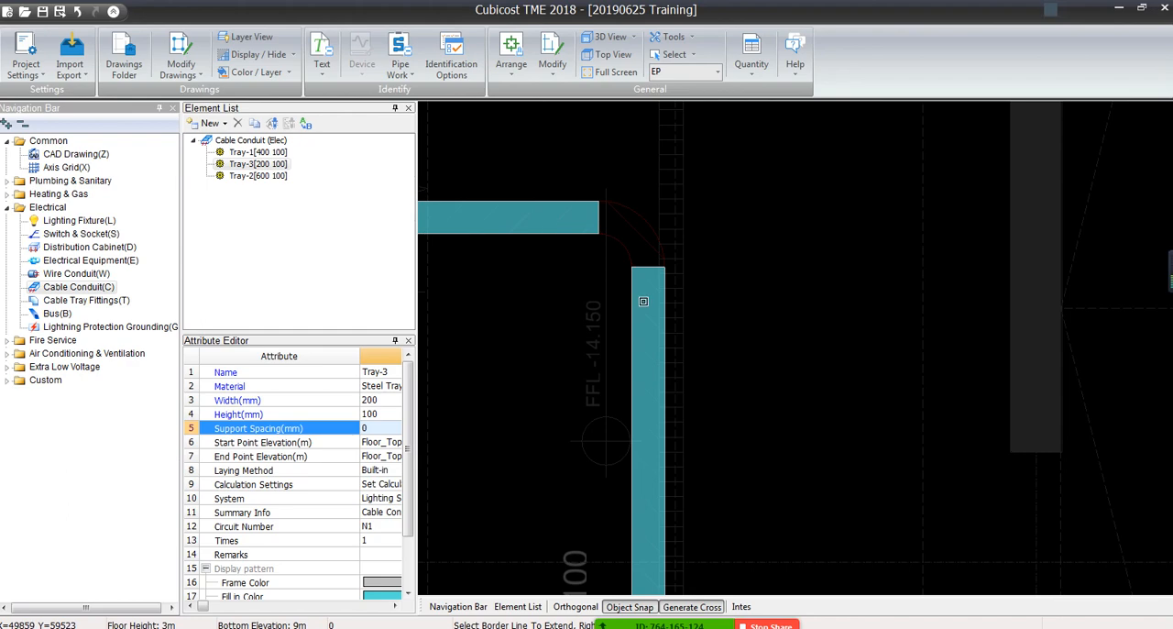
left_click(577, 218)
left_click(577, 218)
left_click(633, 288)
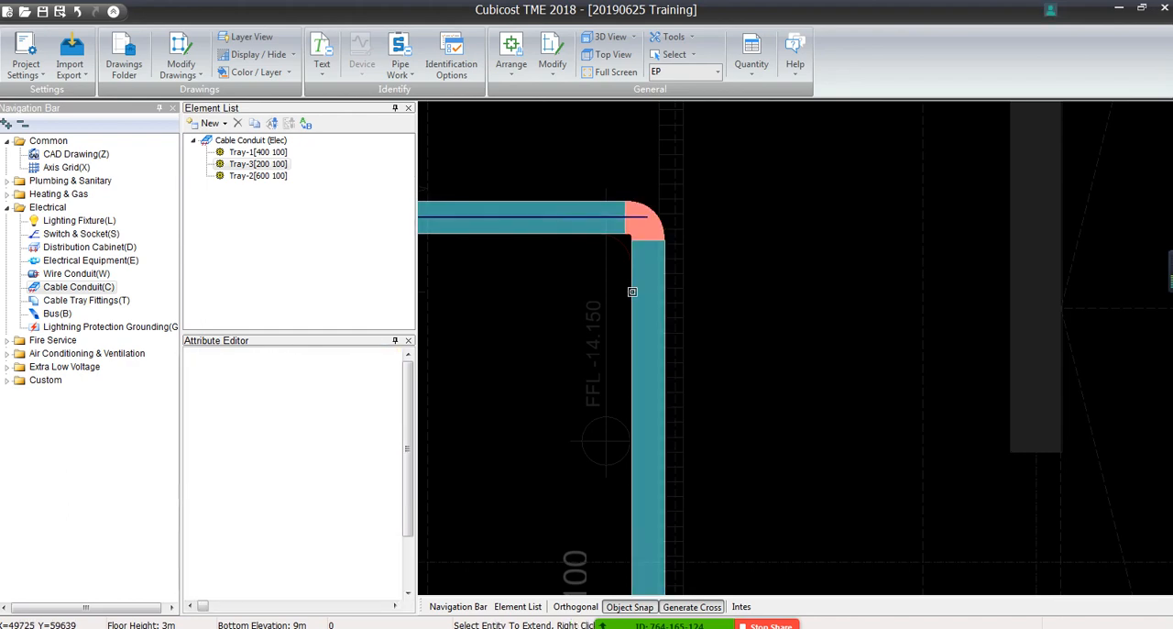
right_click(632, 292)
Delete the overlapping short tray pieces at the branch corner near the E-CT-200x100 label
scroll(632, 292, "down", 6)
middle_click_drag(1126, 354, 877, 327)
scroll(691, 292, "up", 8)
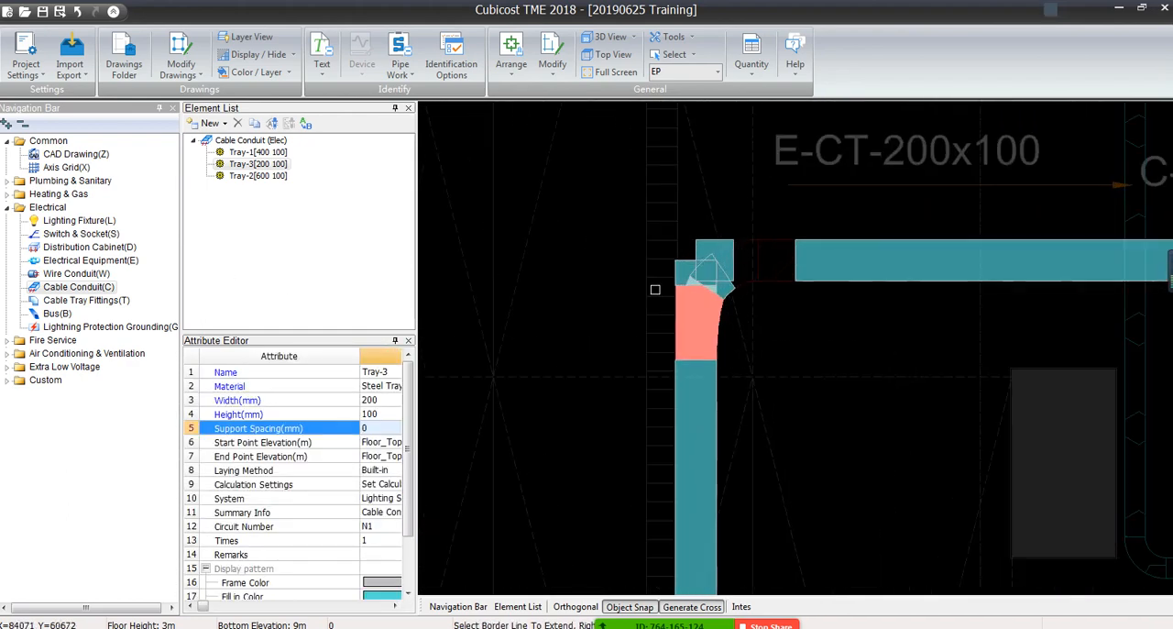
scroll(692, 293, "up", 1)
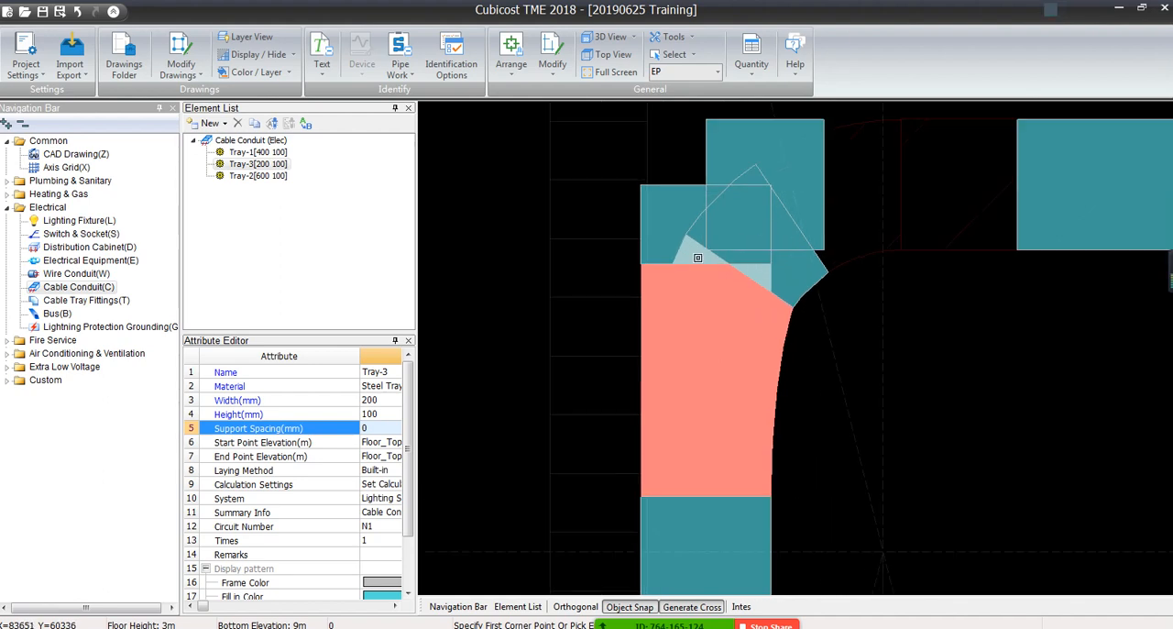
scroll(692, 281, "down", 4)
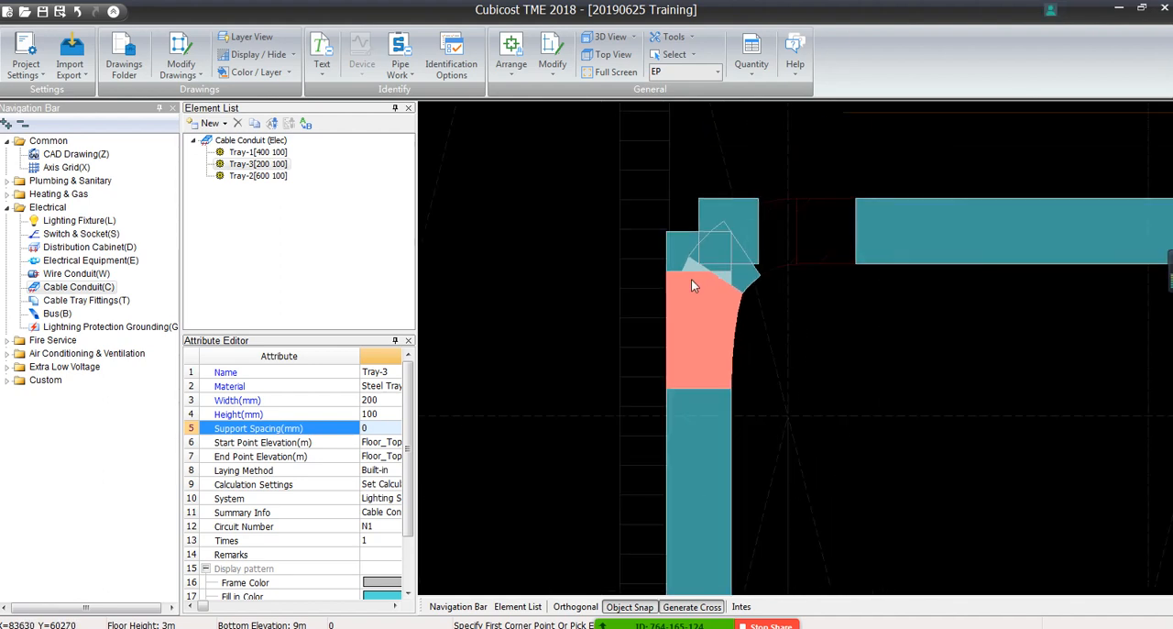
left_click(620, 162)
left_click(785, 418)
key("Delete")
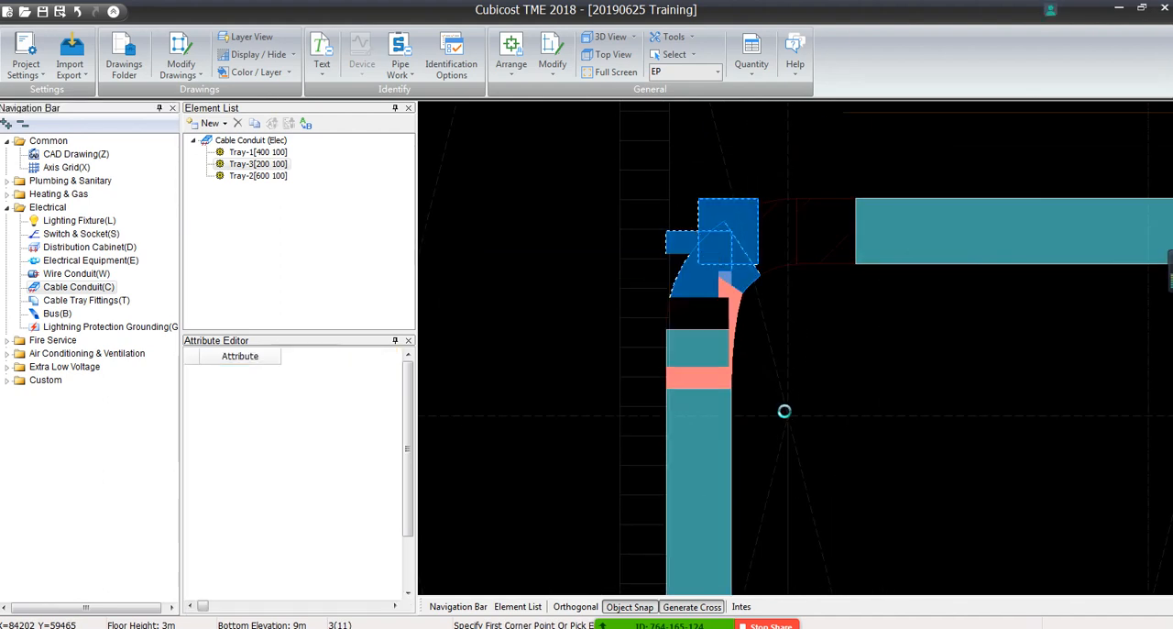
Extend the horizontal and vertical trays near the E-CT-200x100 label to each other so that they form an elbow
left_click(552, 57)
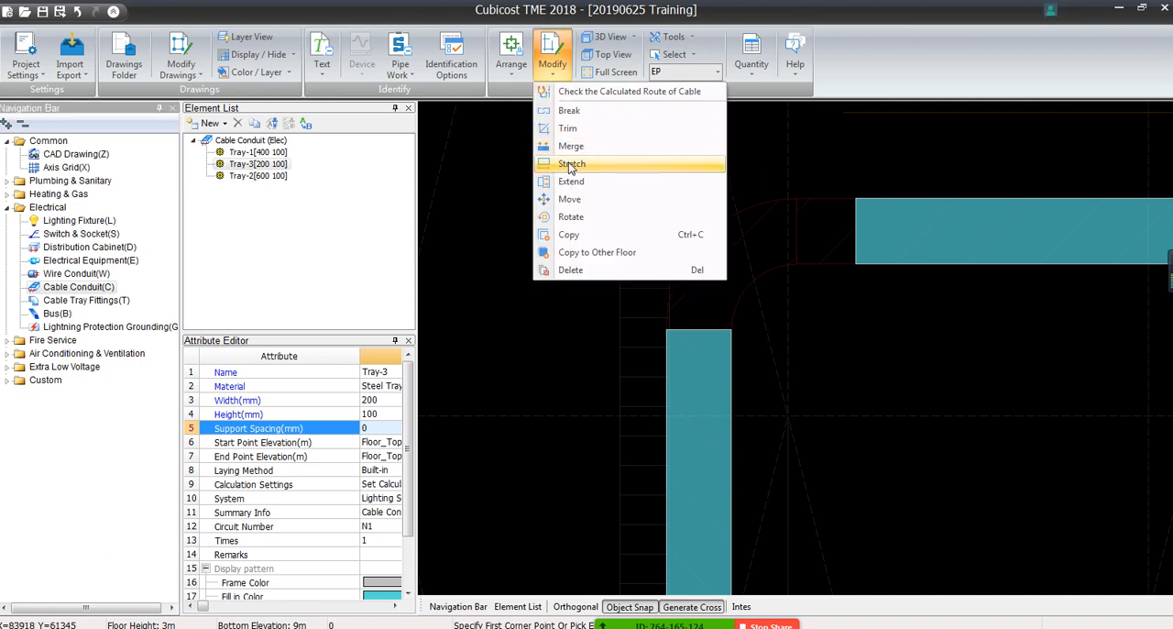
left_click(596, 180)
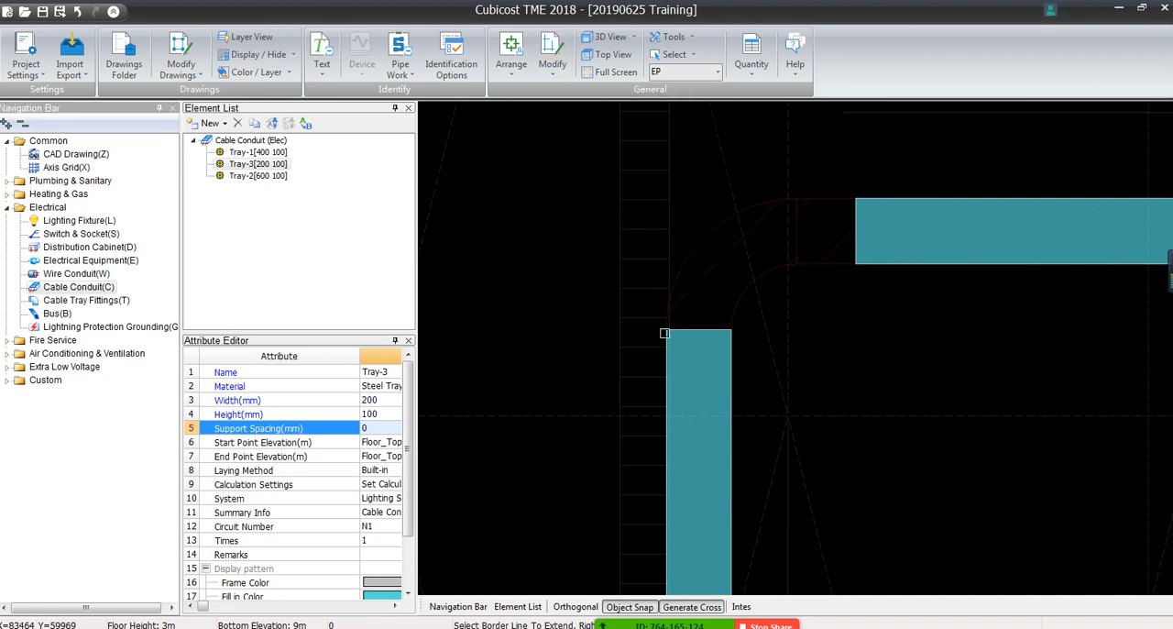
left_click(896, 240)
right_click(710, 354)
left_click(709, 353)
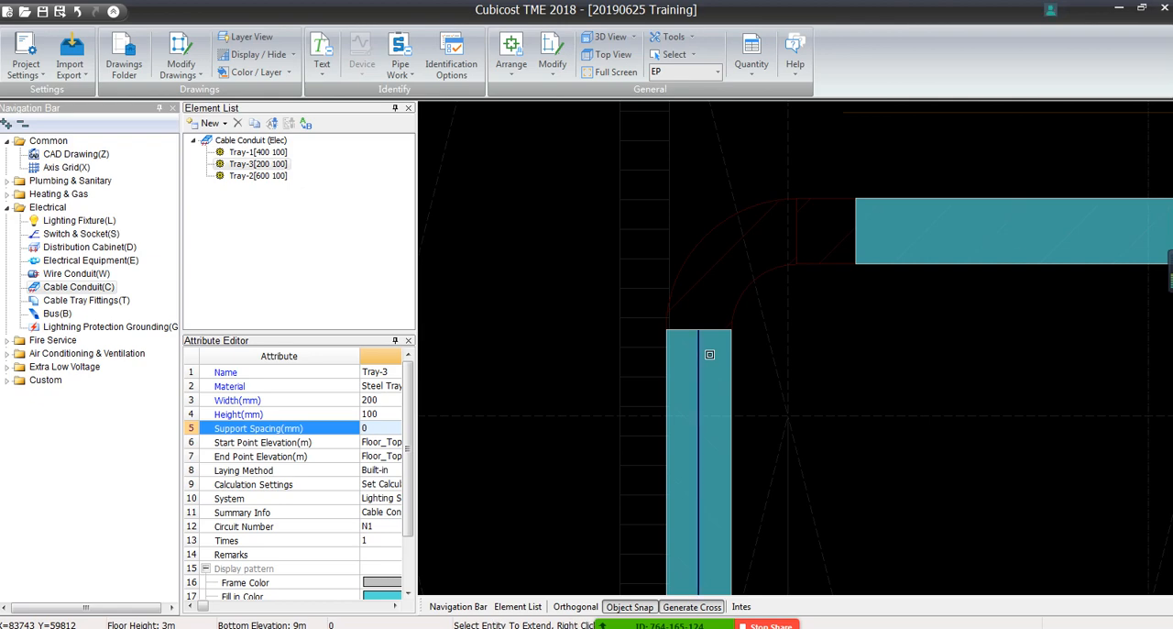
left_click(982, 226)
right_click(981, 225)
left_click(896, 215)
left_click(719, 384)
right_click(717, 378)
scroll(716, 372, "down", 7)
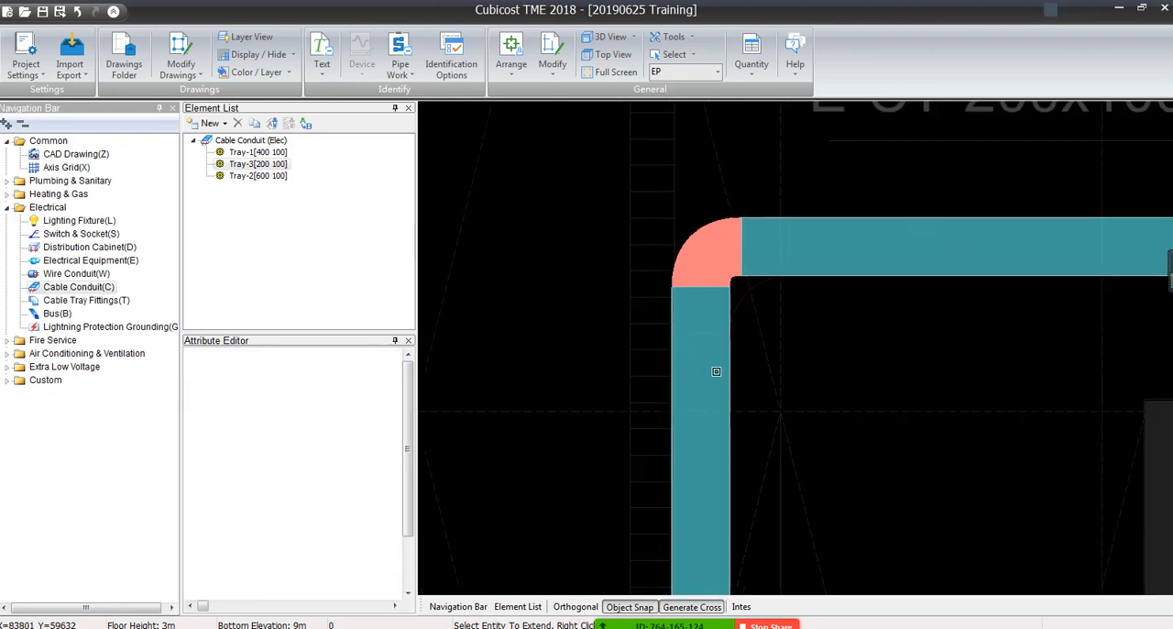
middle_click_drag(744, 403, 875, 232)
right_click(869, 231)
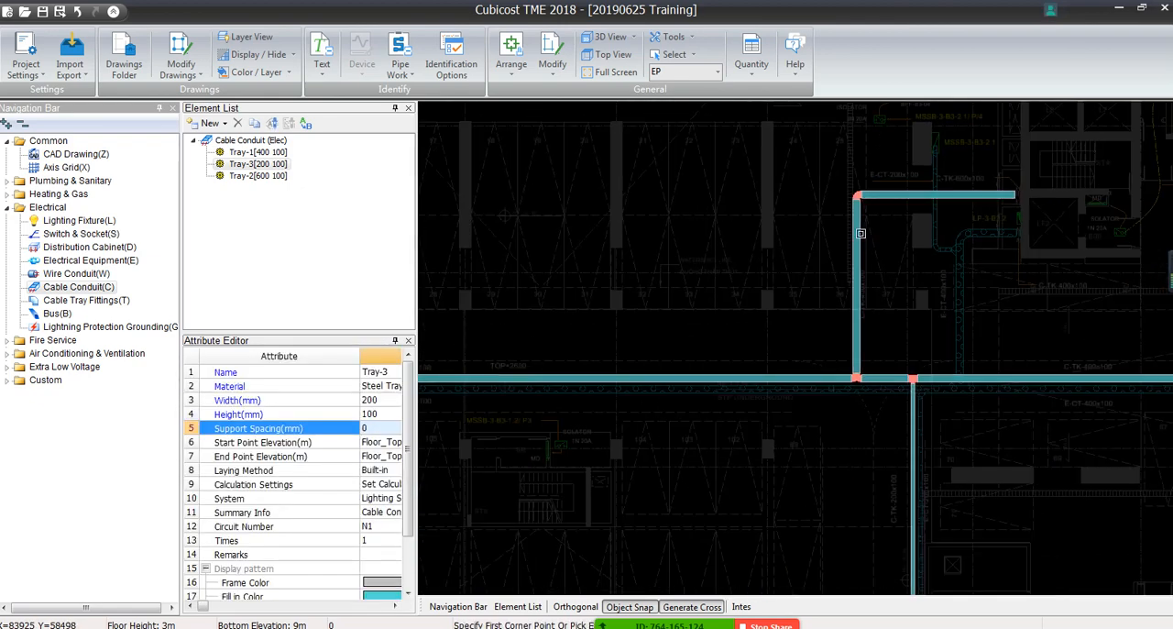
Calculate the quantities of floor EP and view the cable conduit quantities by type
scroll(802, 189, "up", 5)
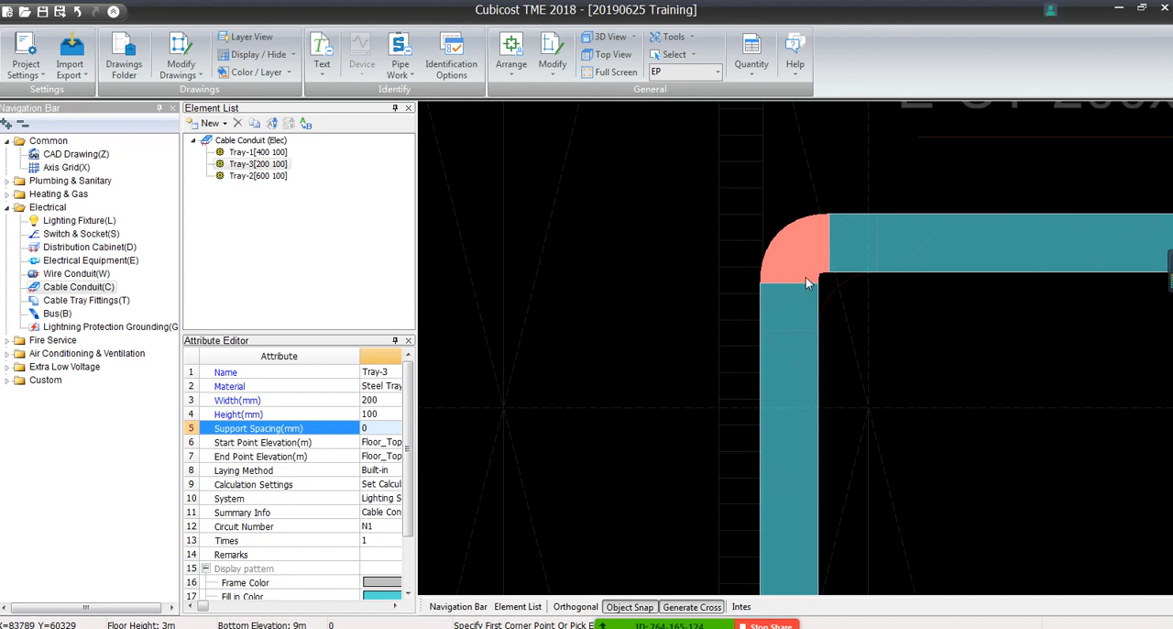
scroll(786, 186, "down", 5)
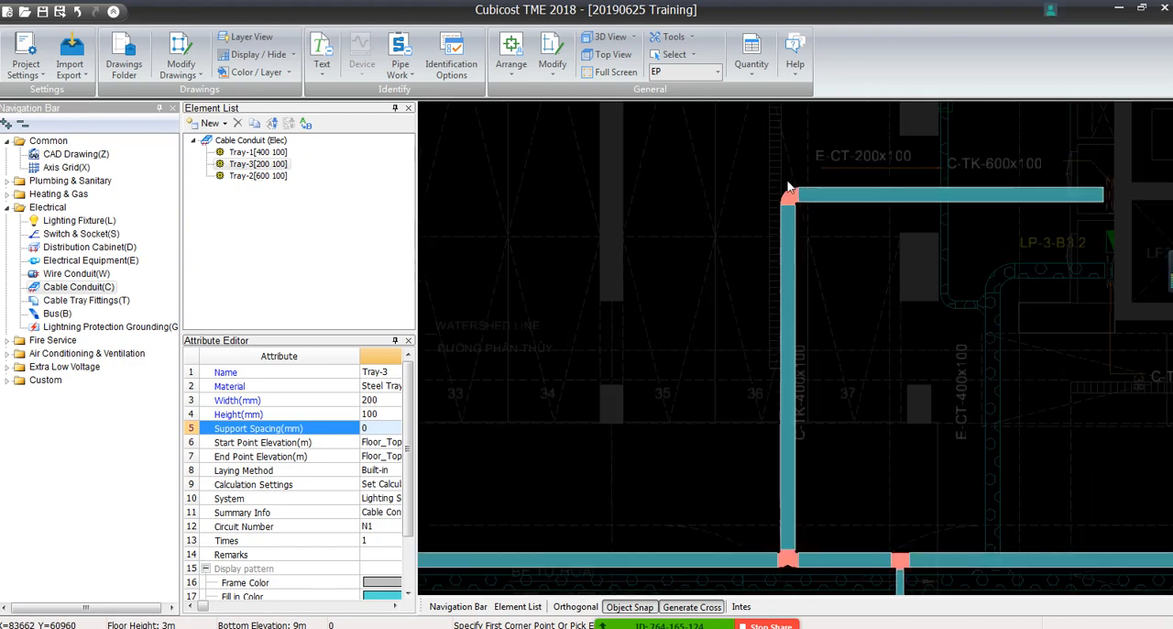
scroll(788, 186, "down", 3)
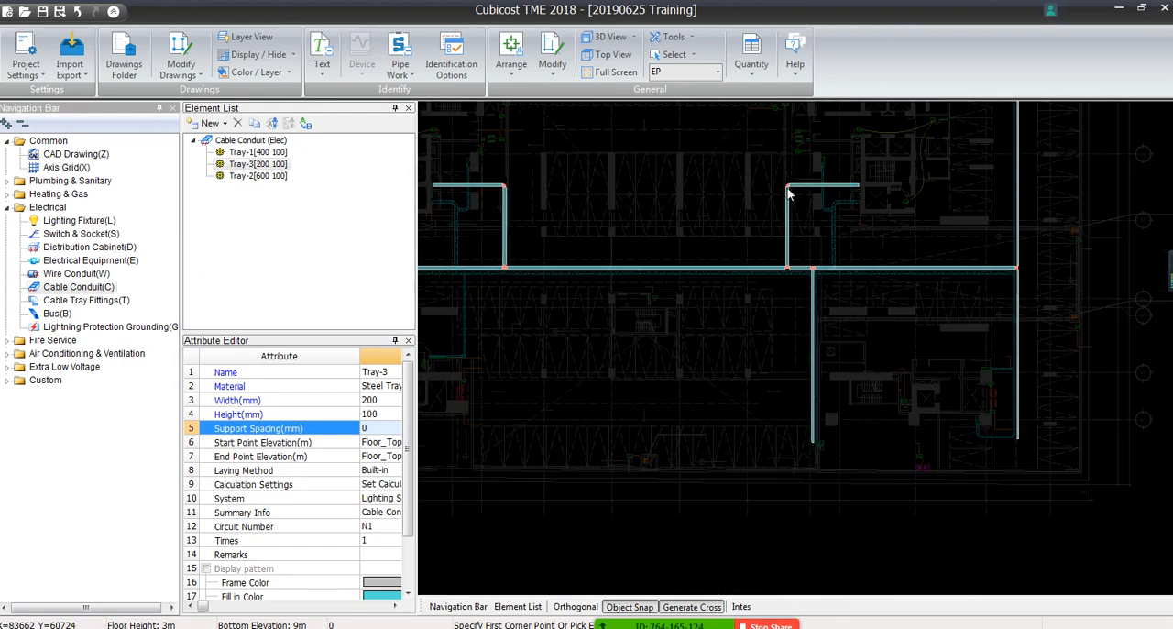
middle_click_drag(649, 258, 739, 327)
scroll(786, 284, "down", 1)
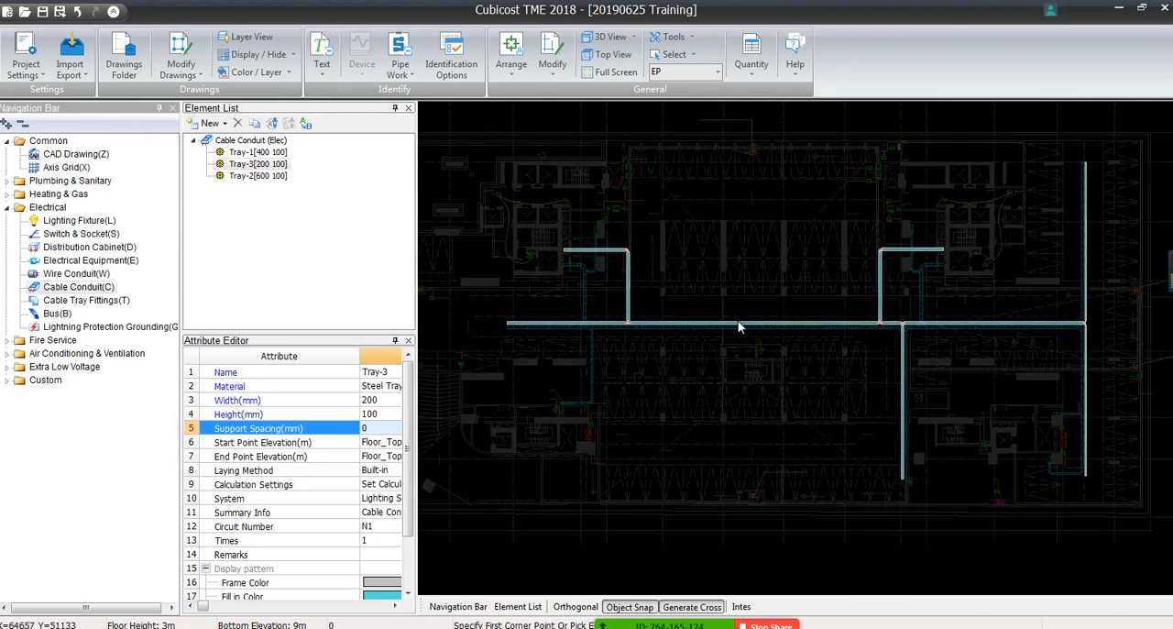
left_click(752, 63)
left_click(770, 91)
left_click(579, 415)
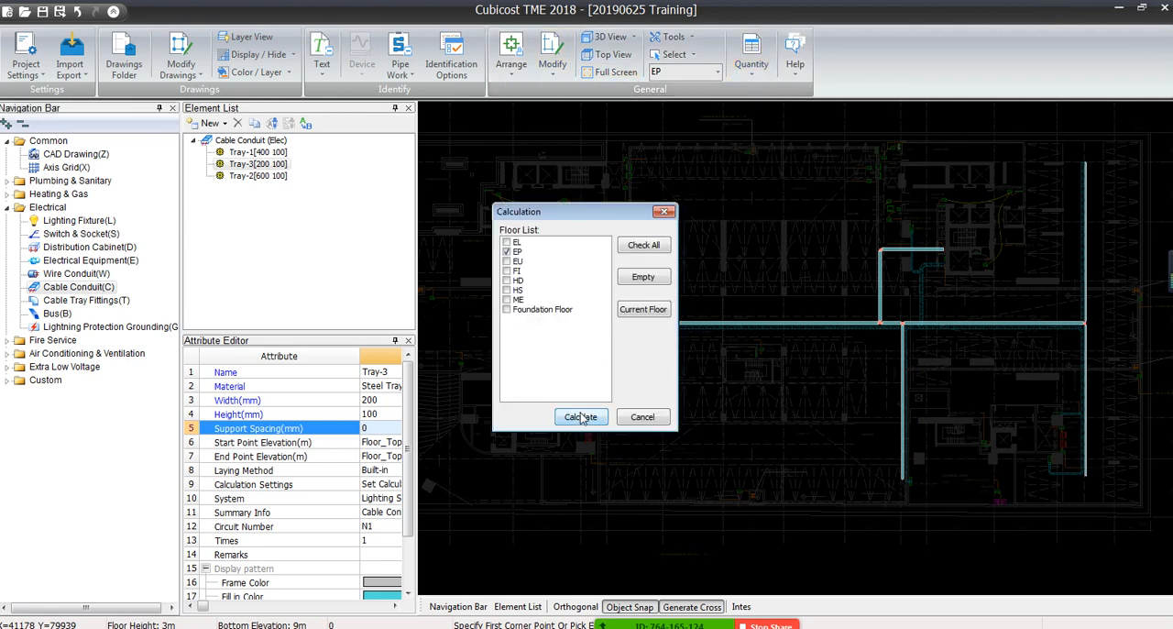
left_click(641, 378)
left_click(752, 62)
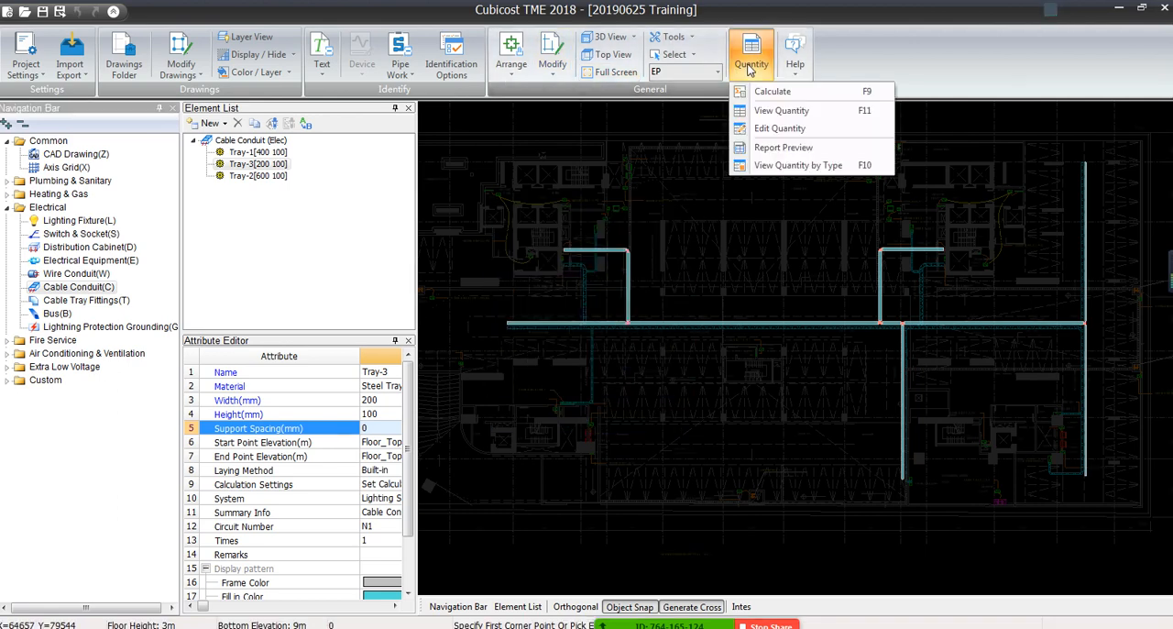
left_click(766, 167)
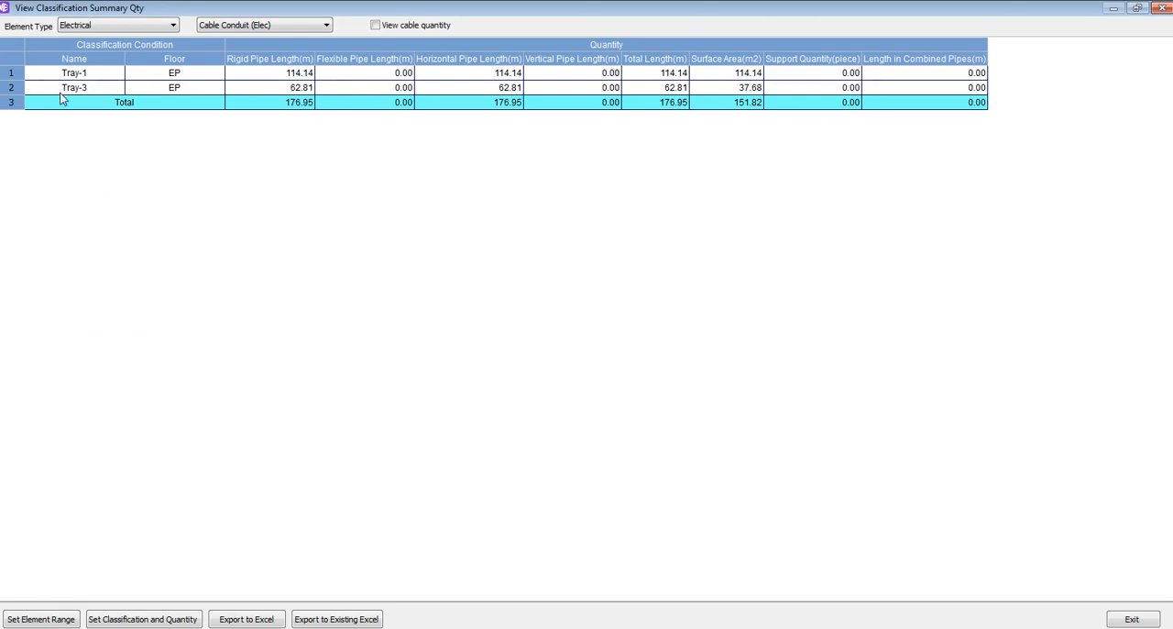
Add Pipe Diameter to the cable conduit classification conditions, place it directly below Name, and exclude Floor
left_click(142, 619)
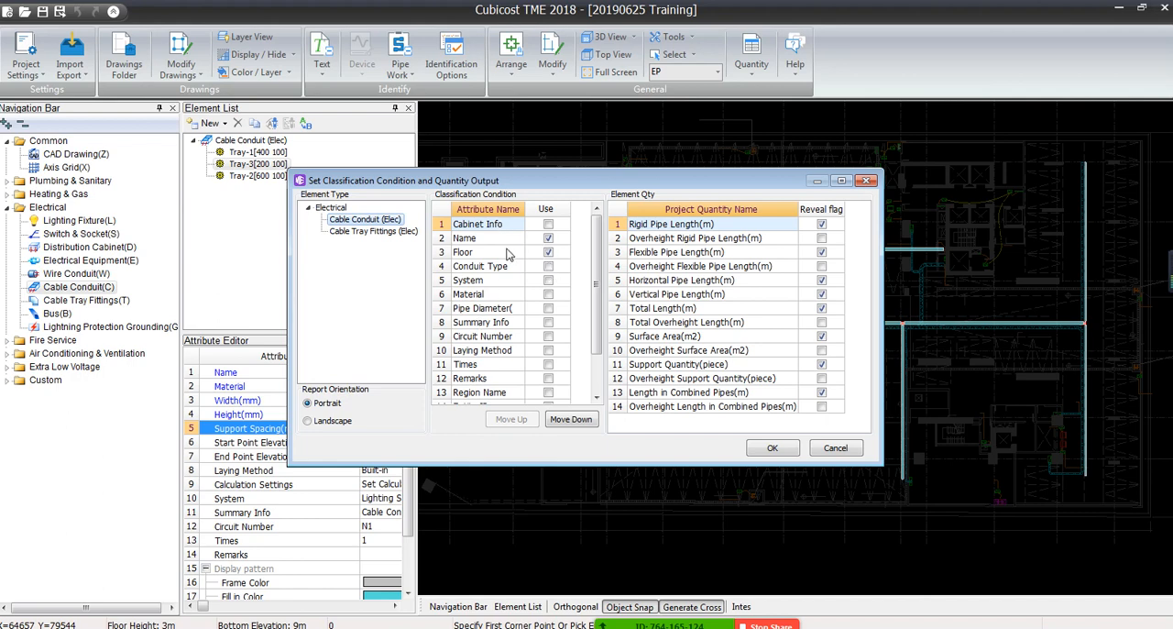
left_click_drag(465, 197, 573, 217)
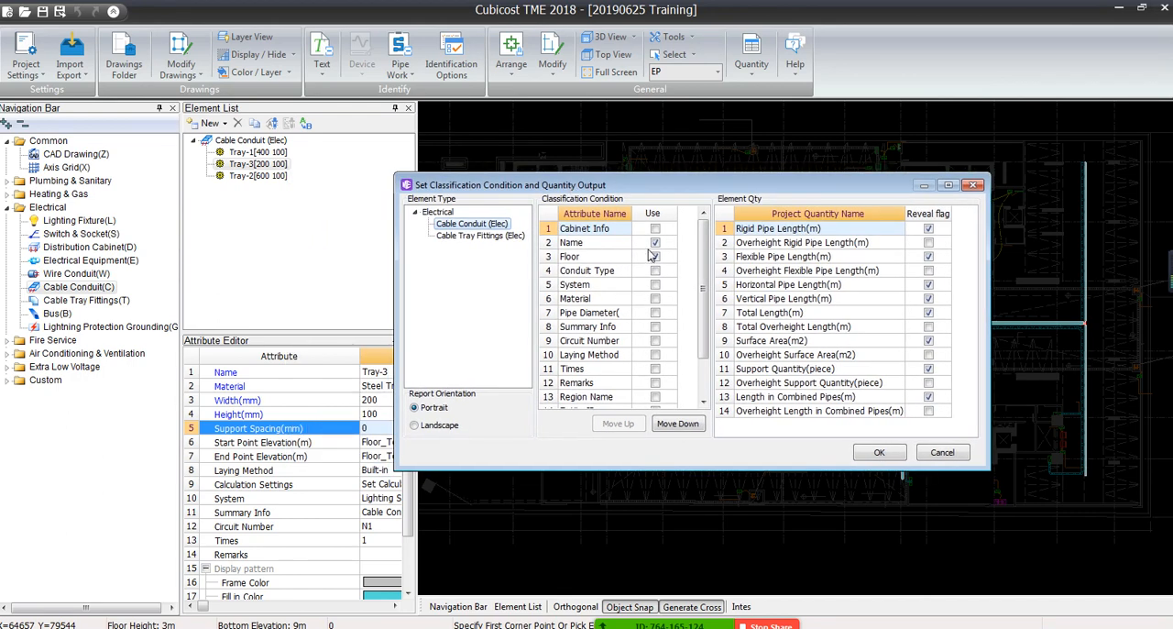
scroll(645, 302, "down", 1)
scroll(634, 266, "up", 1)
left_click_drag(701, 297, 702, 343)
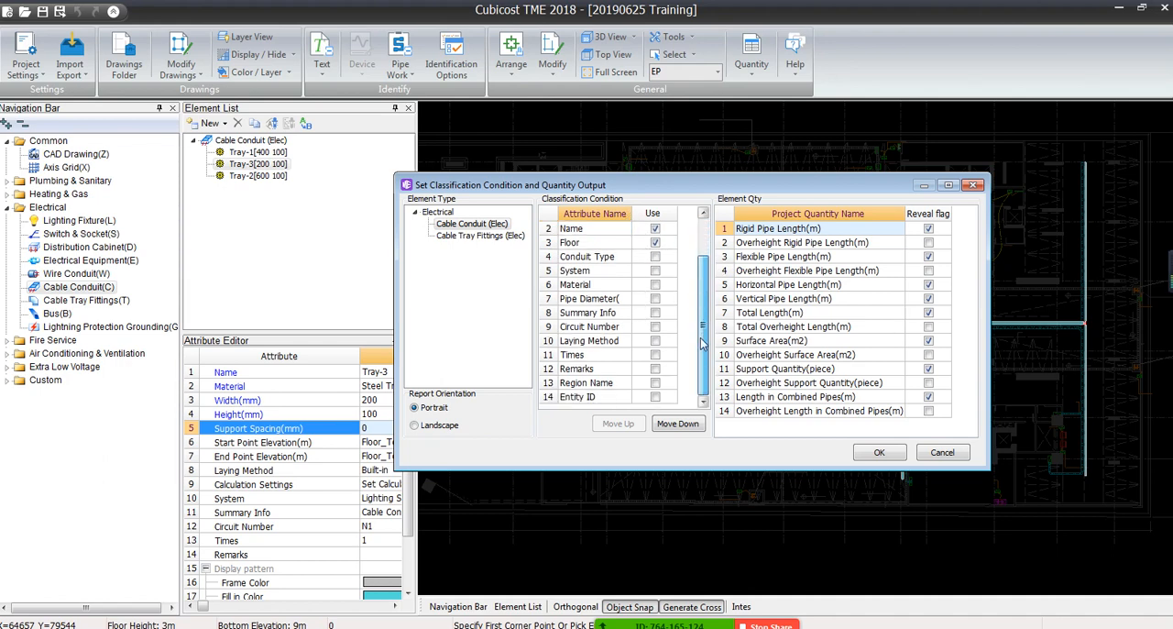
left_click(655, 299)
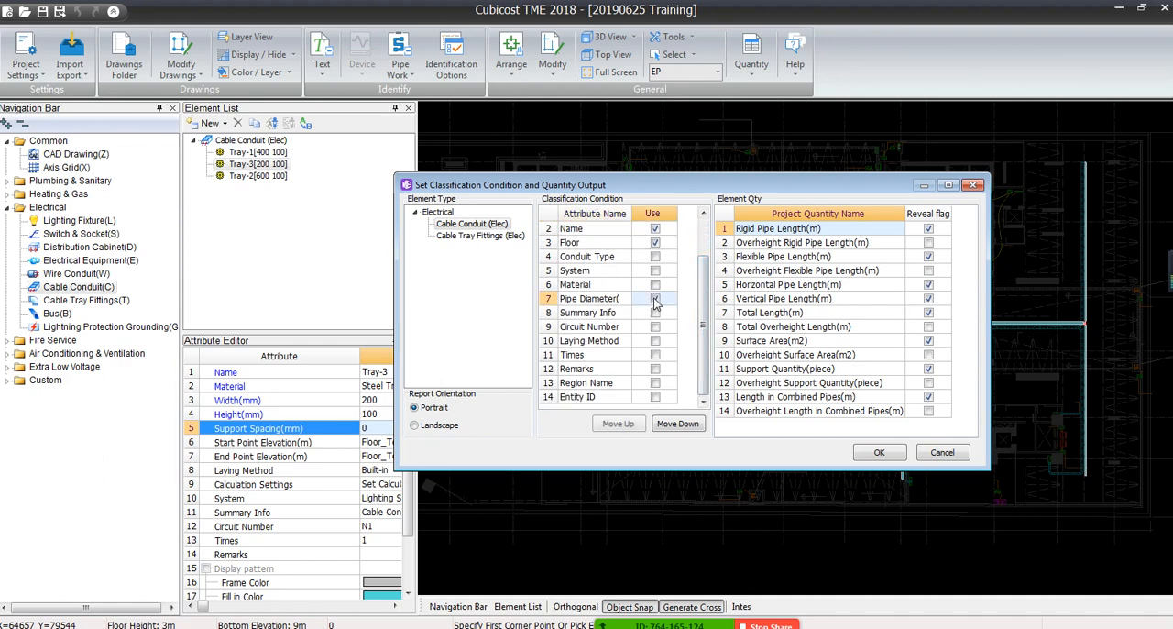
left_click(617, 423)
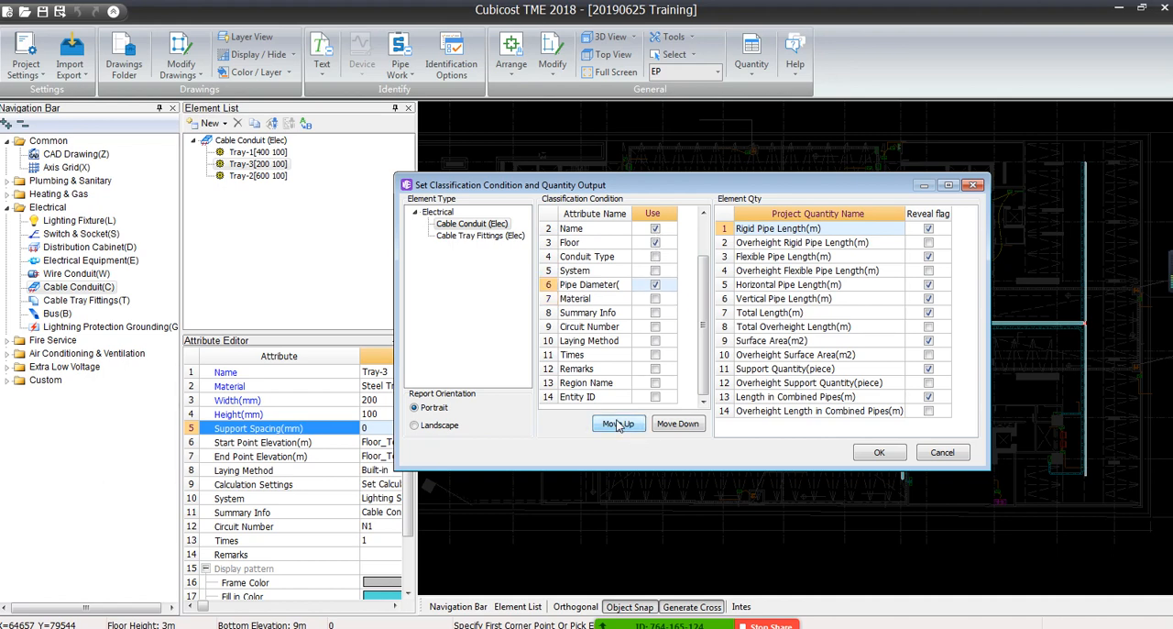
left_click(617, 423)
left_click(618, 423)
left_click(617, 424)
left_click(655, 256)
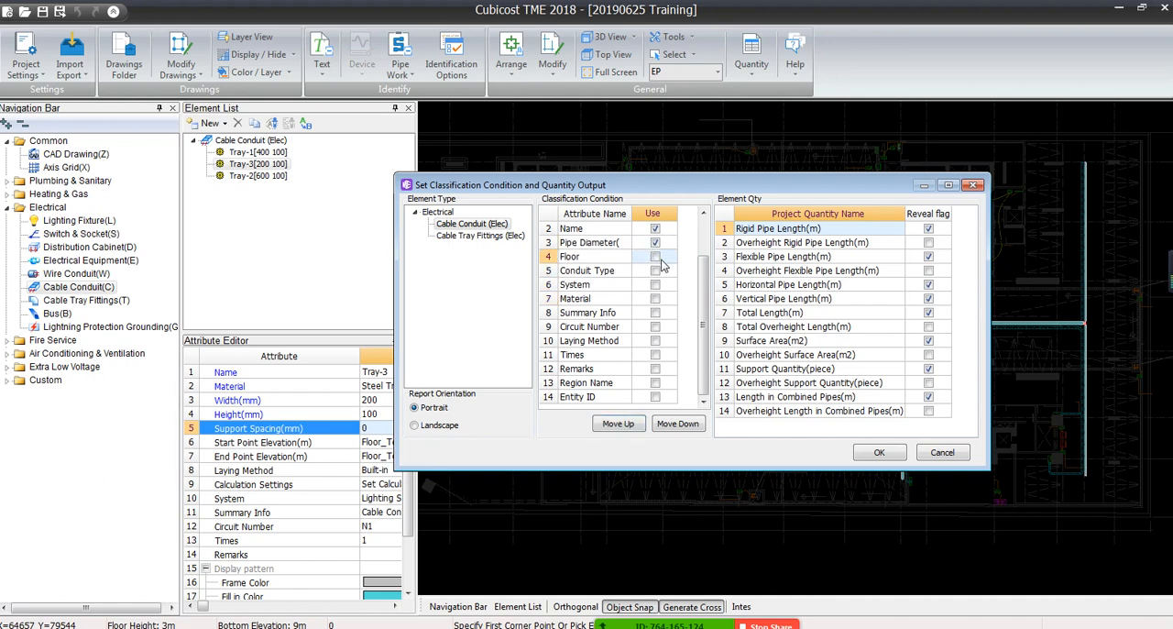
Clear all revealed cable conduit quantities, reveal only Total Length(m), and apply the classification settings
left_click_drag(700, 283, 702, 248)
right_click(845, 295)
left_click(870, 324)
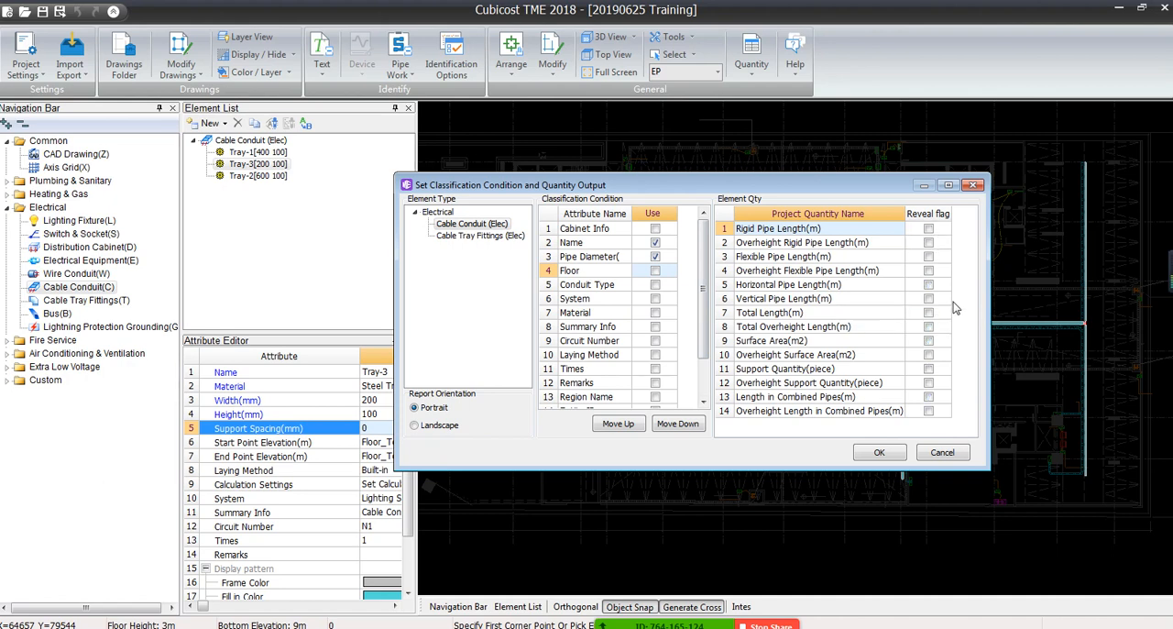
left_click(928, 314)
left_click(887, 450)
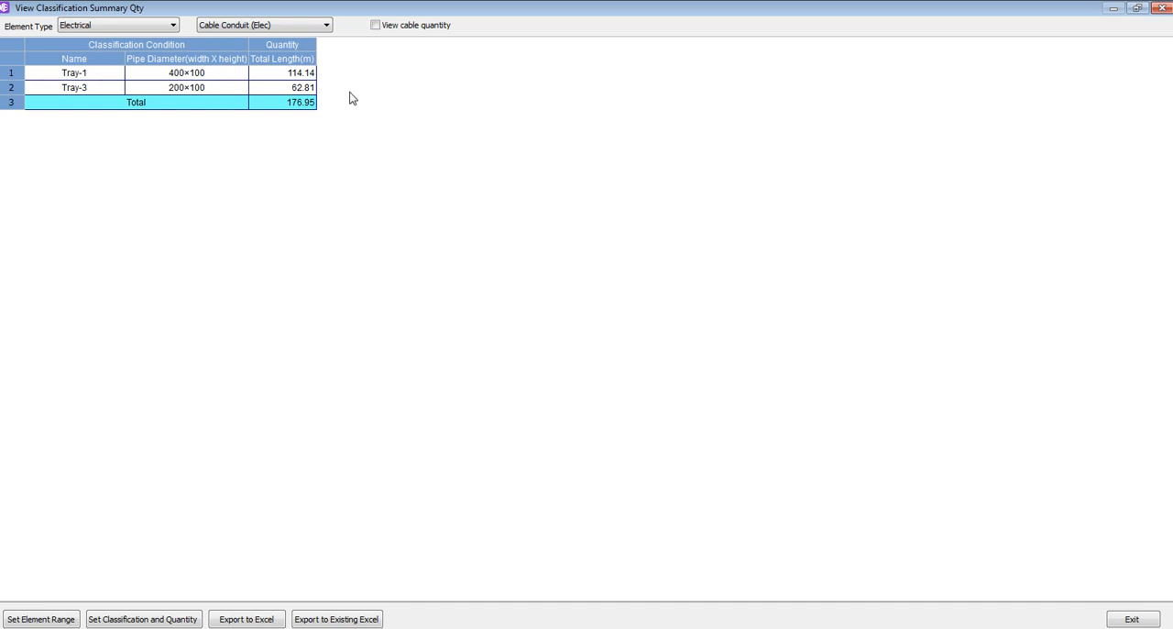
Trace the Tray-1 total length back to its individual entities in the model, then return to the summary report and close it
double_click(297, 77)
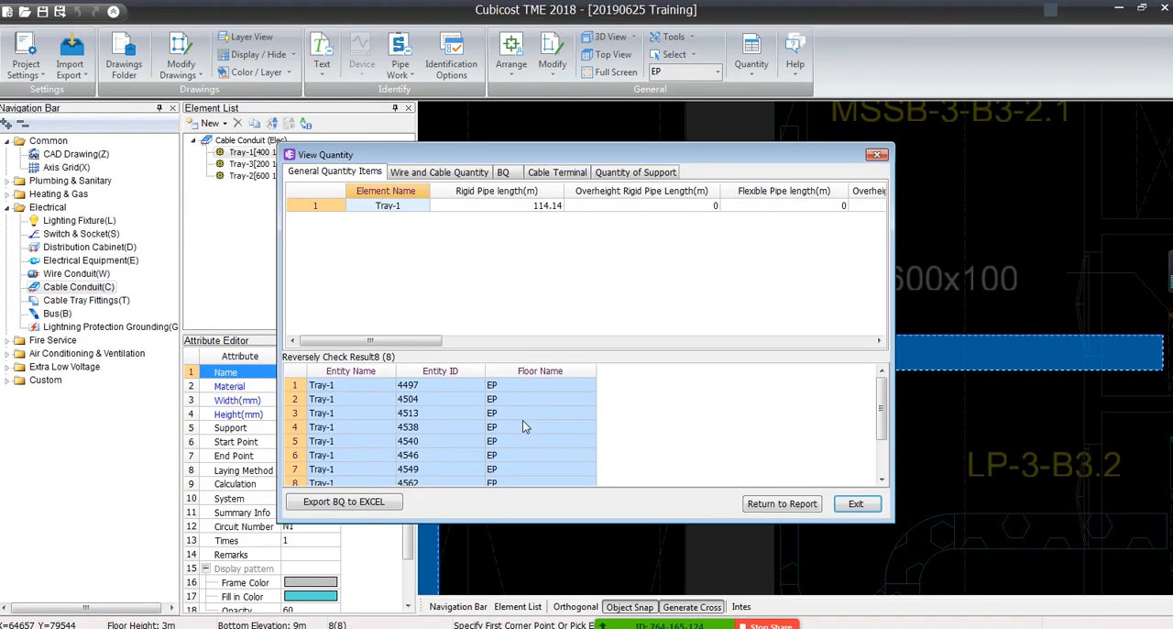
left_click(529, 455)
left_click(539, 469)
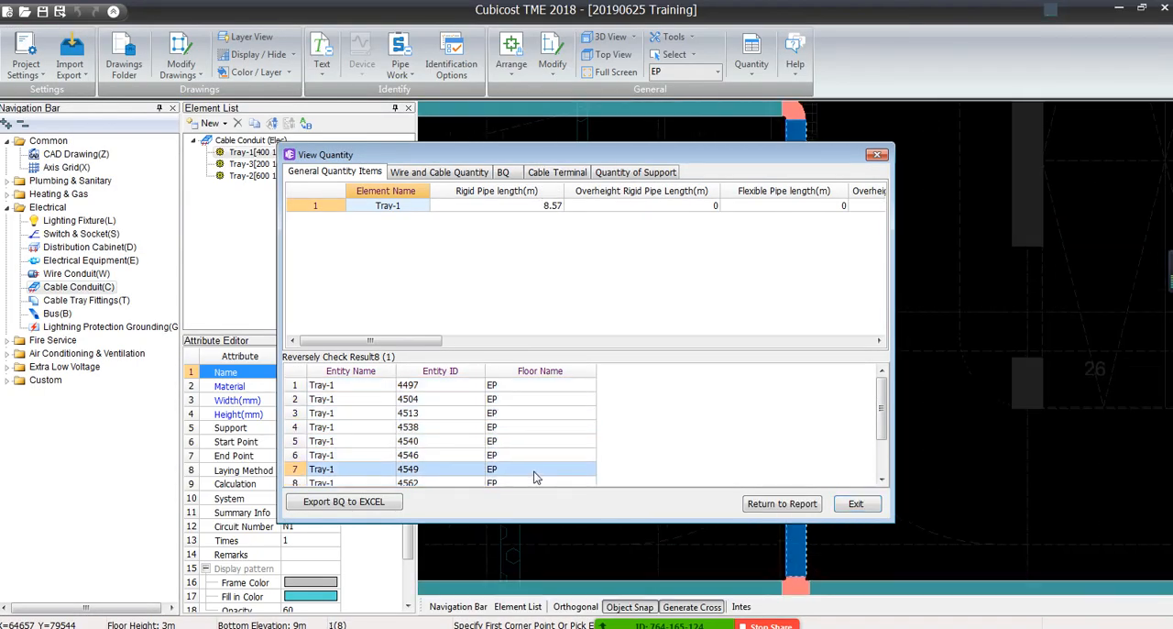
left_click(781, 503)
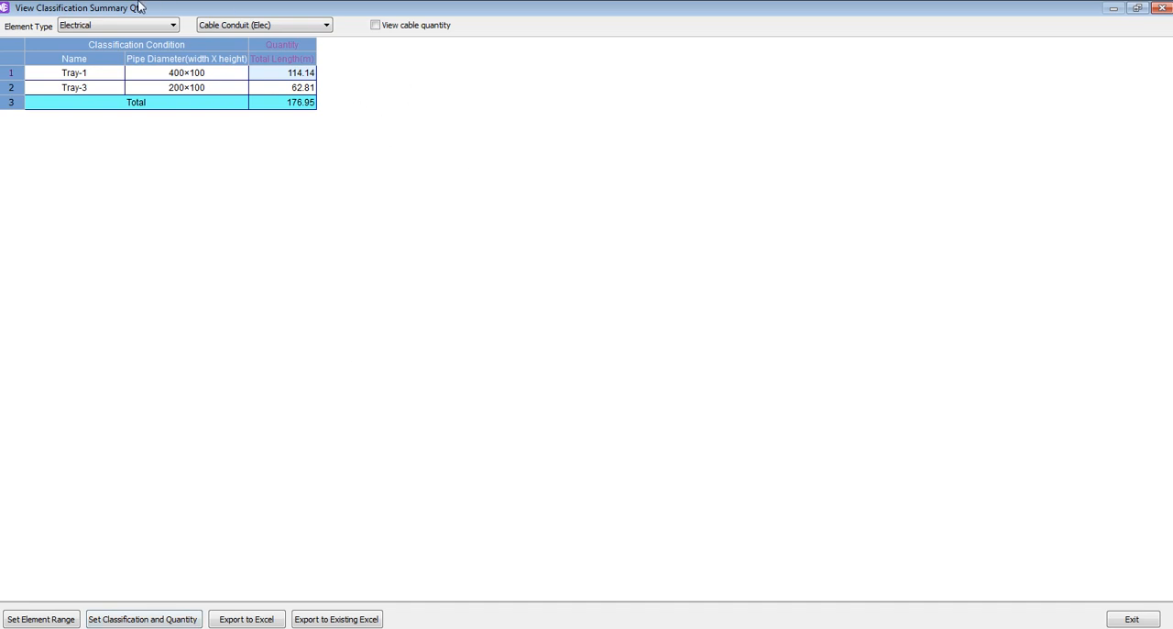
left_click(1162, 7)
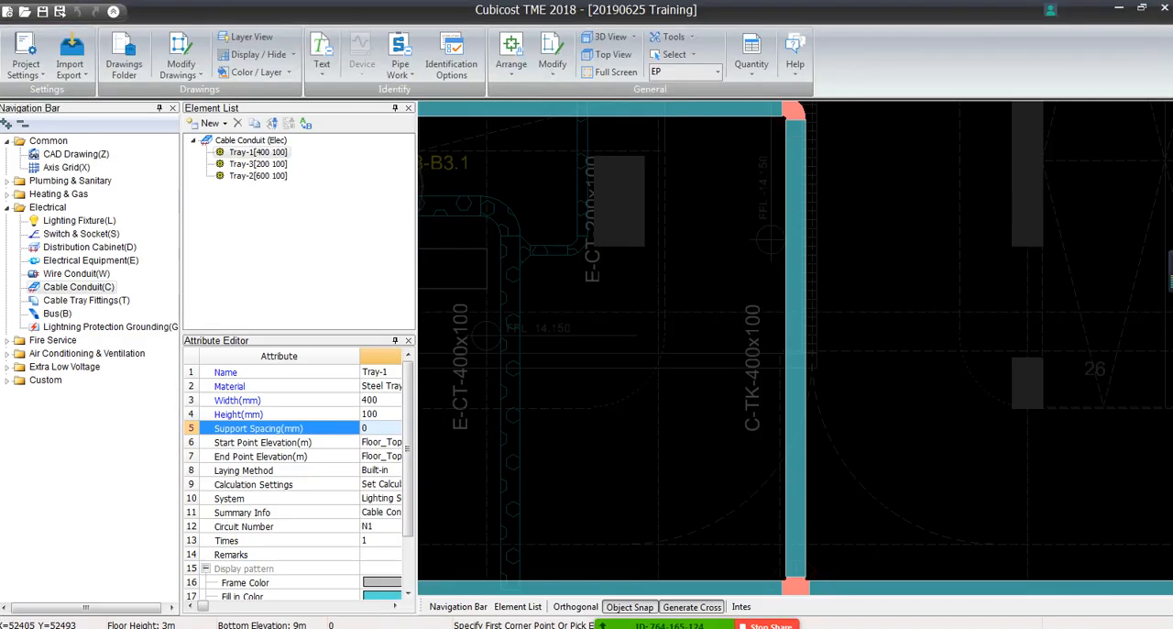
Turn off the grey display so the CAD drawing shows in its full colours
scroll(802, 394, "down", 4)
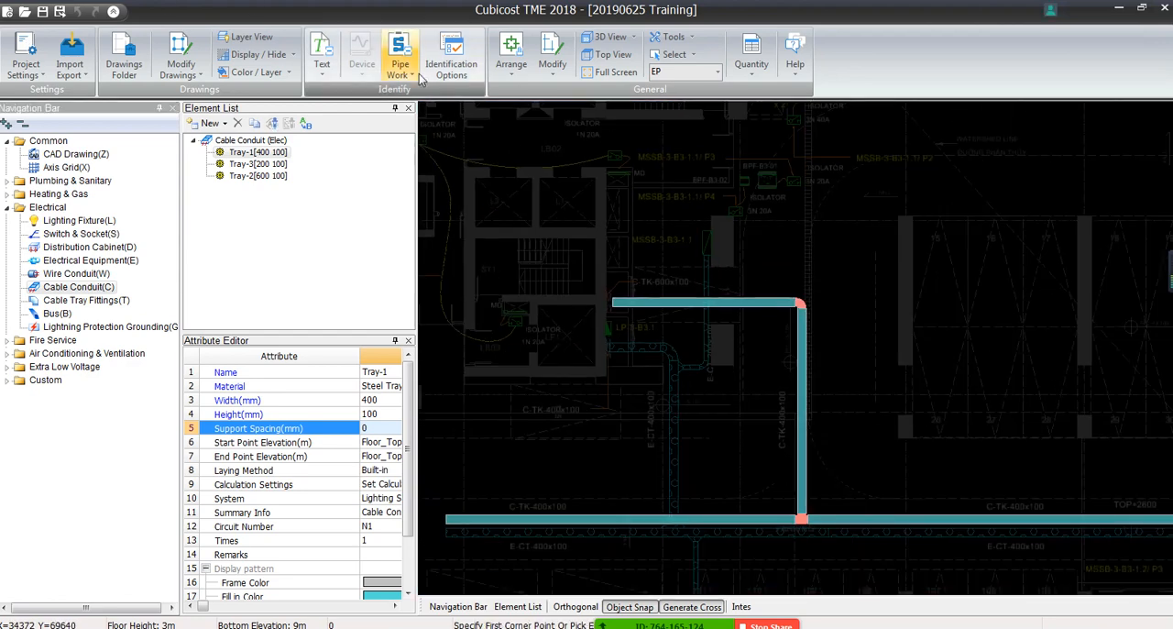
left_click(416, 77)
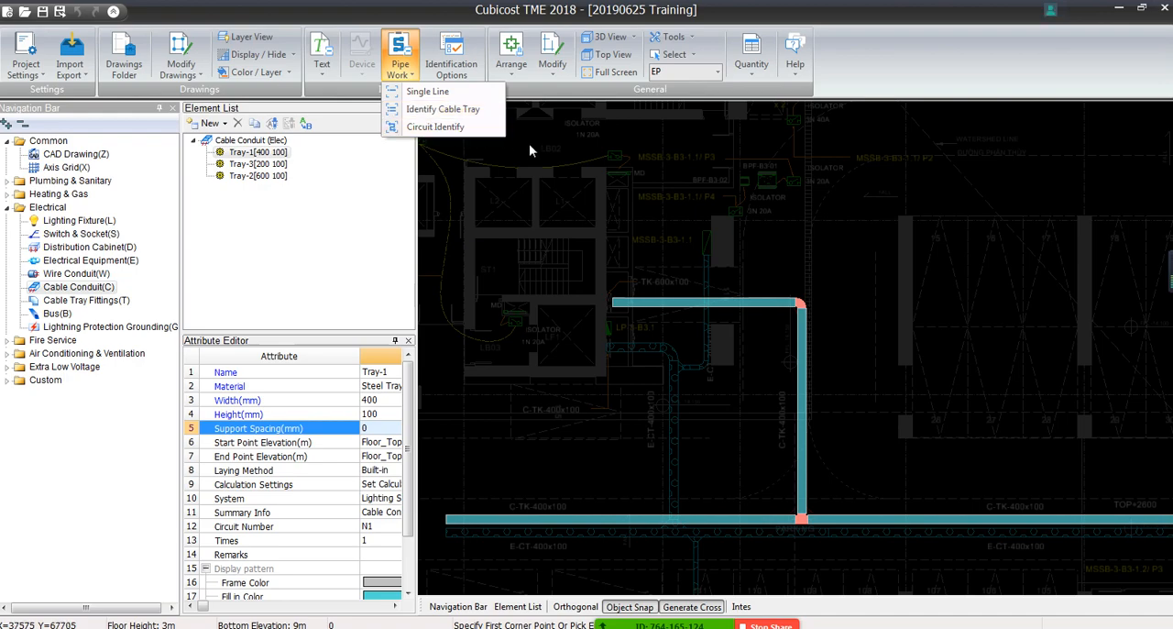
left_click(423, 113)
left_click(282, 57)
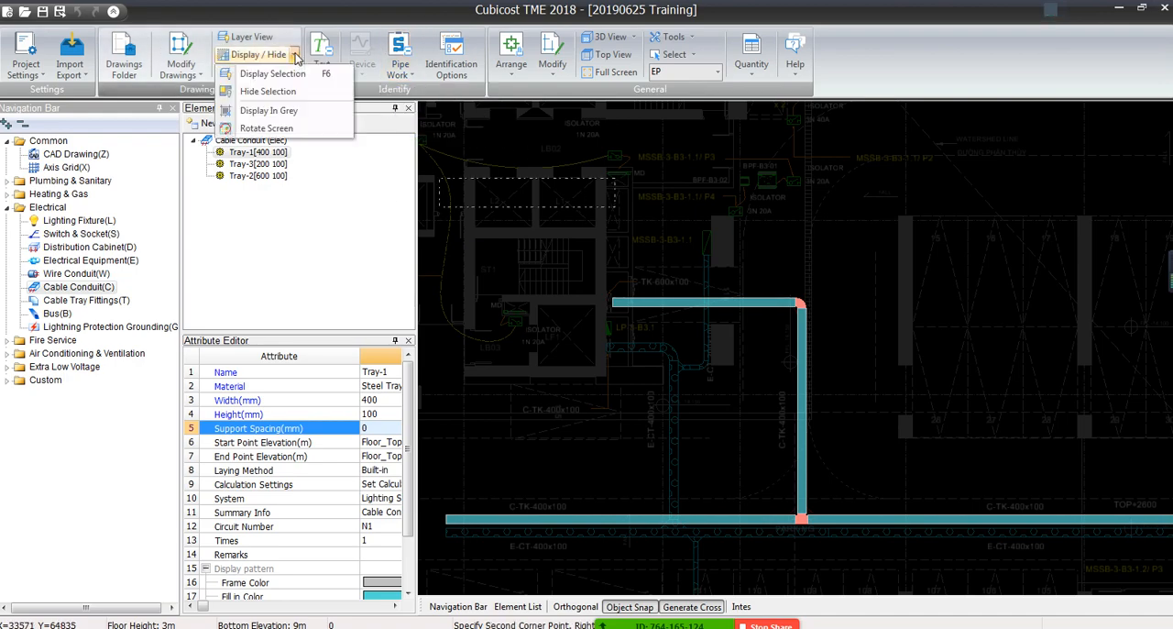
left_click(262, 110)
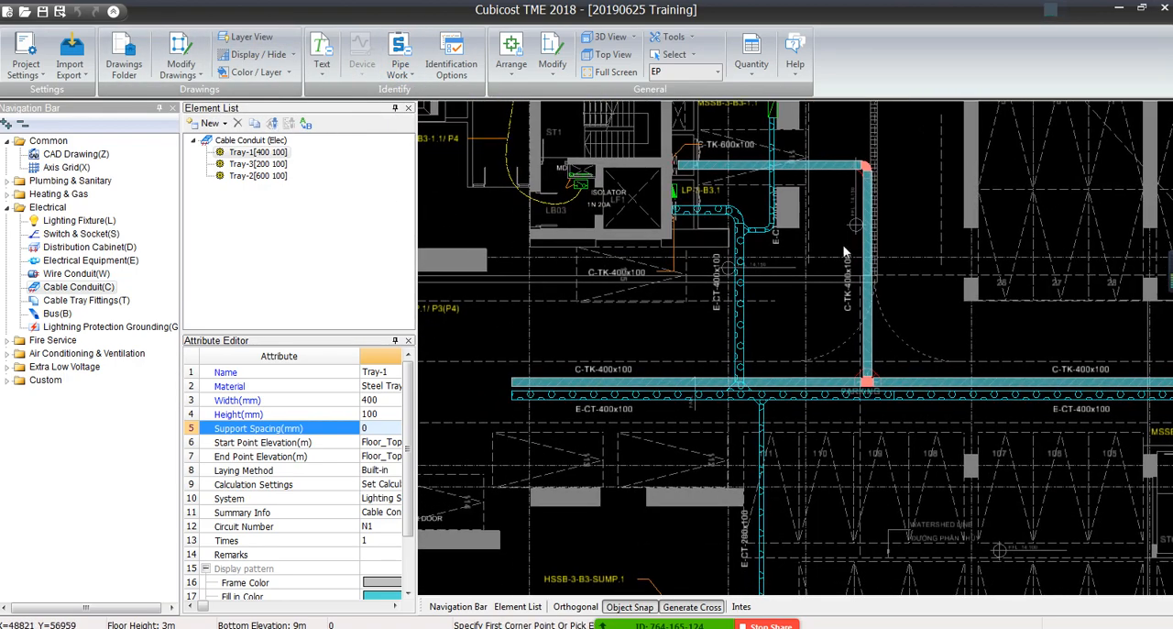
Examine the cable tray and trunking layout across the whole EP floor drawing
scroll(806, 261, "up", 4)
scroll(596, 264, "down", 2)
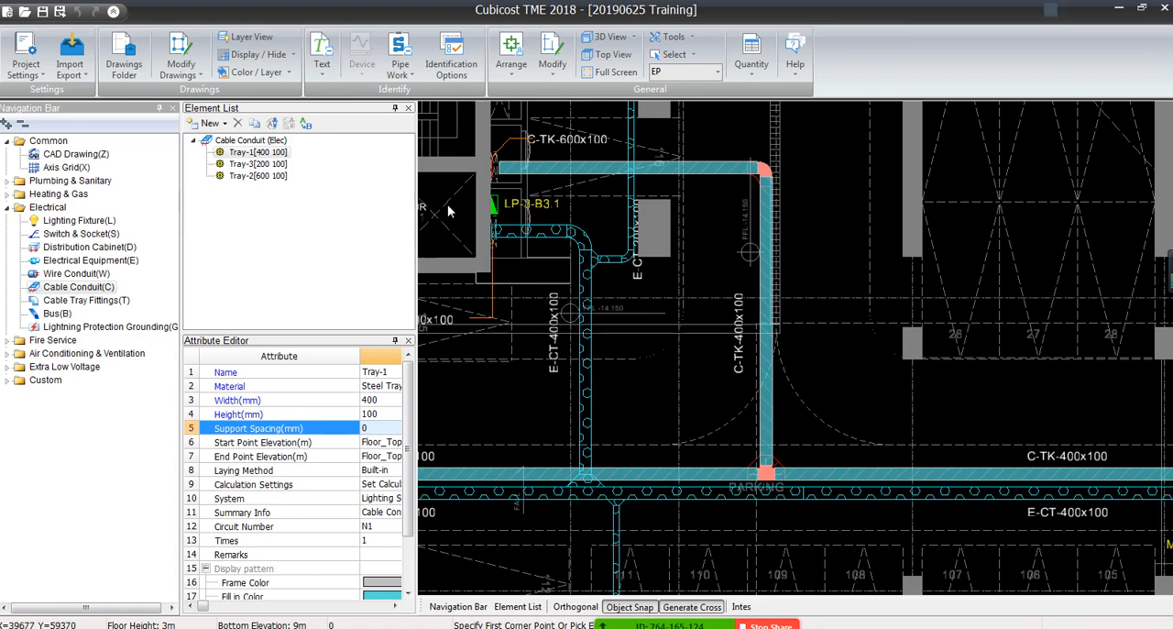
middle_click_drag(616, 349, 901, 199)
scroll(901, 198, "down", 2)
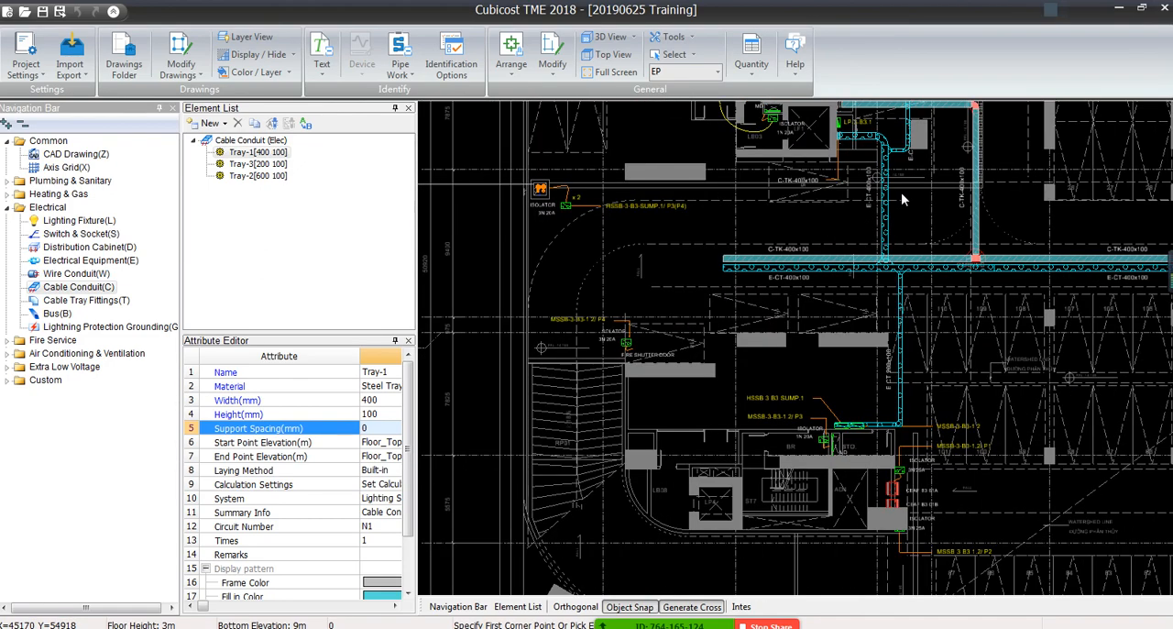
scroll(934, 323, "down", 3)
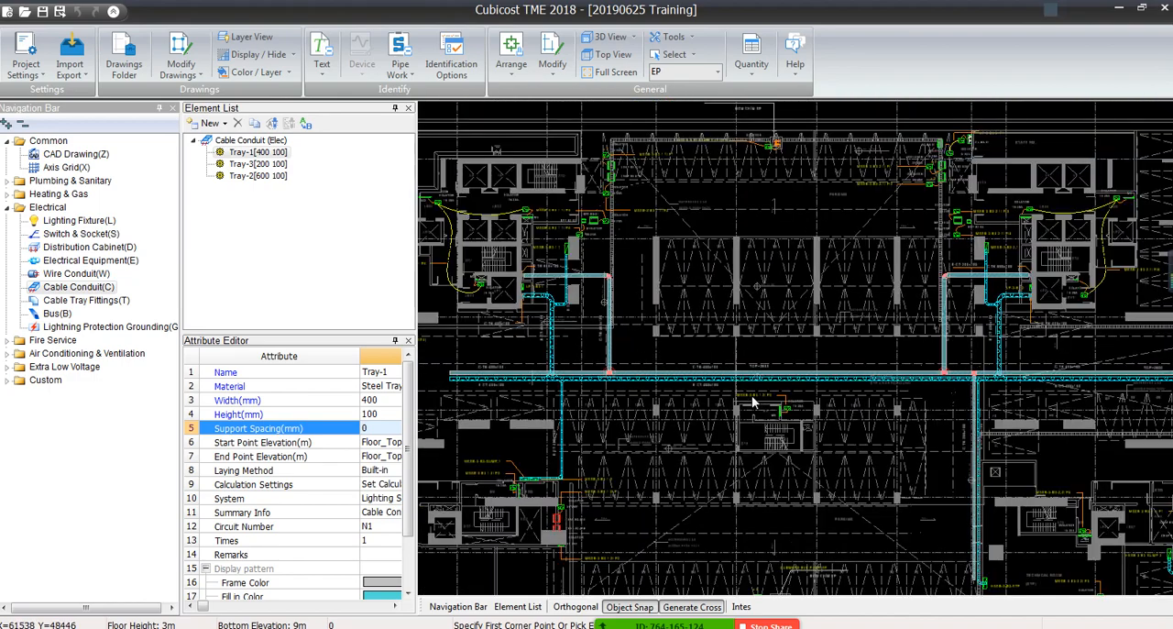
middle_click_drag(808, 403, 784, 432)
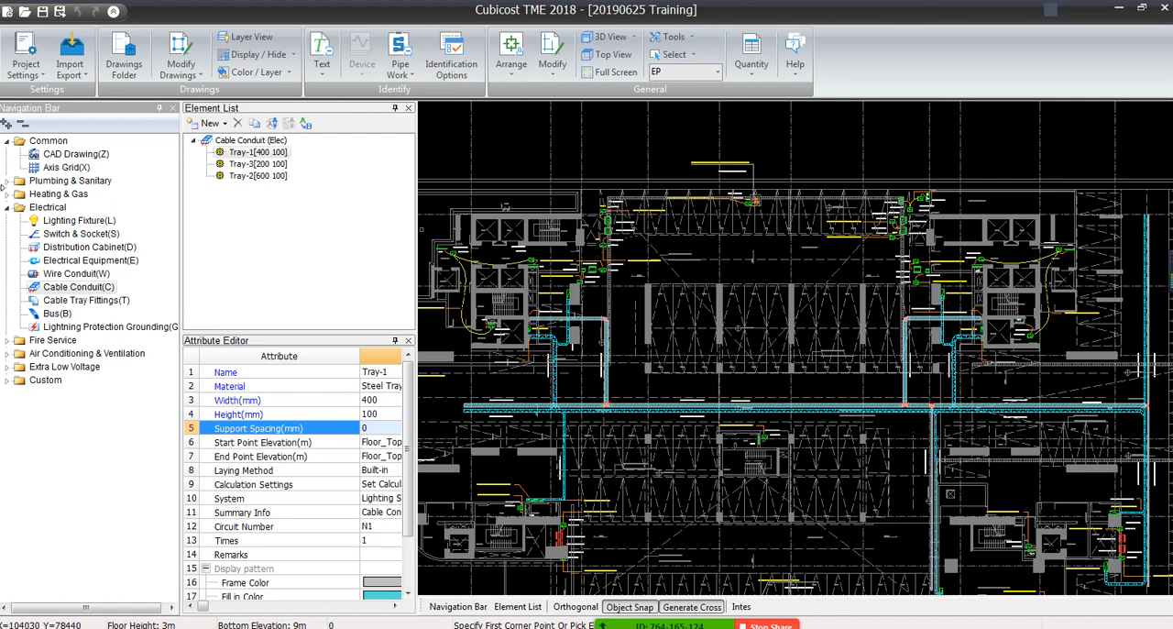
scroll(612, 309, "down", 2)
middle_click_drag(612, 309, 576, 259)
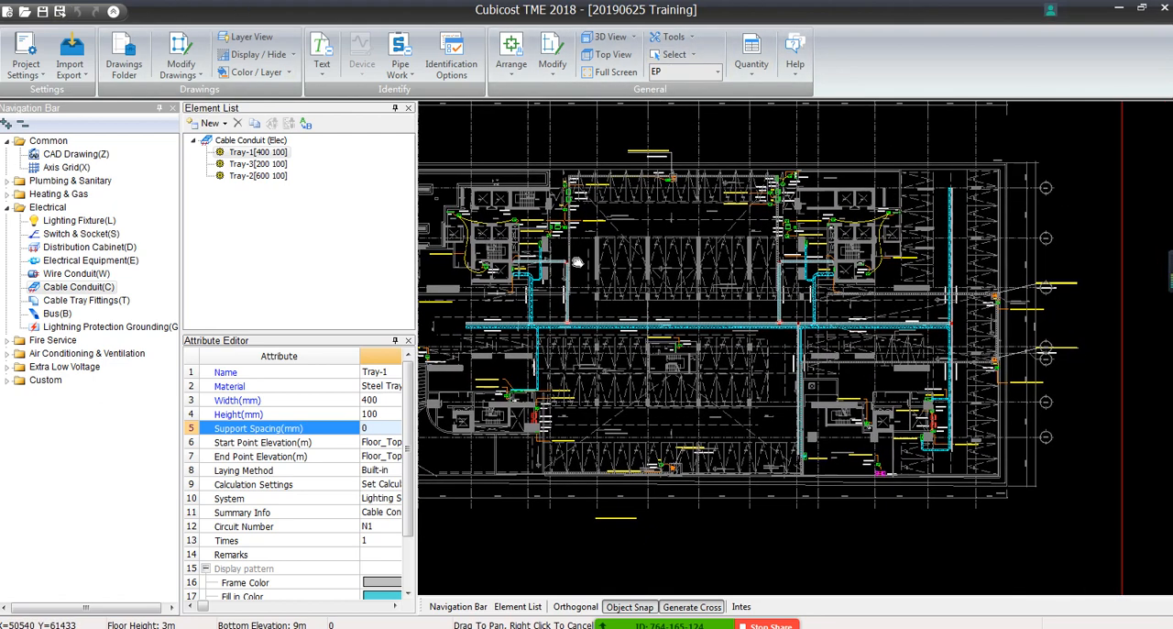
Select all the modelled cable trays on the floor and enlarge the attribute table to show full attribute names
left_click(463, 133)
left_click(1039, 505)
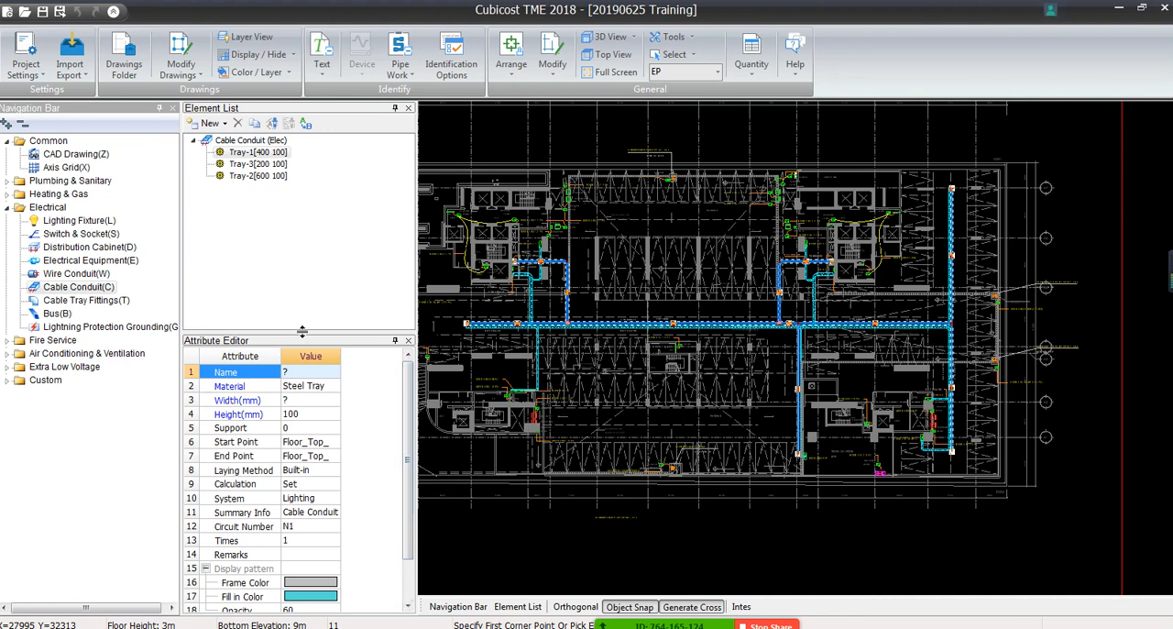
left_click_drag(303, 334, 303, 207)
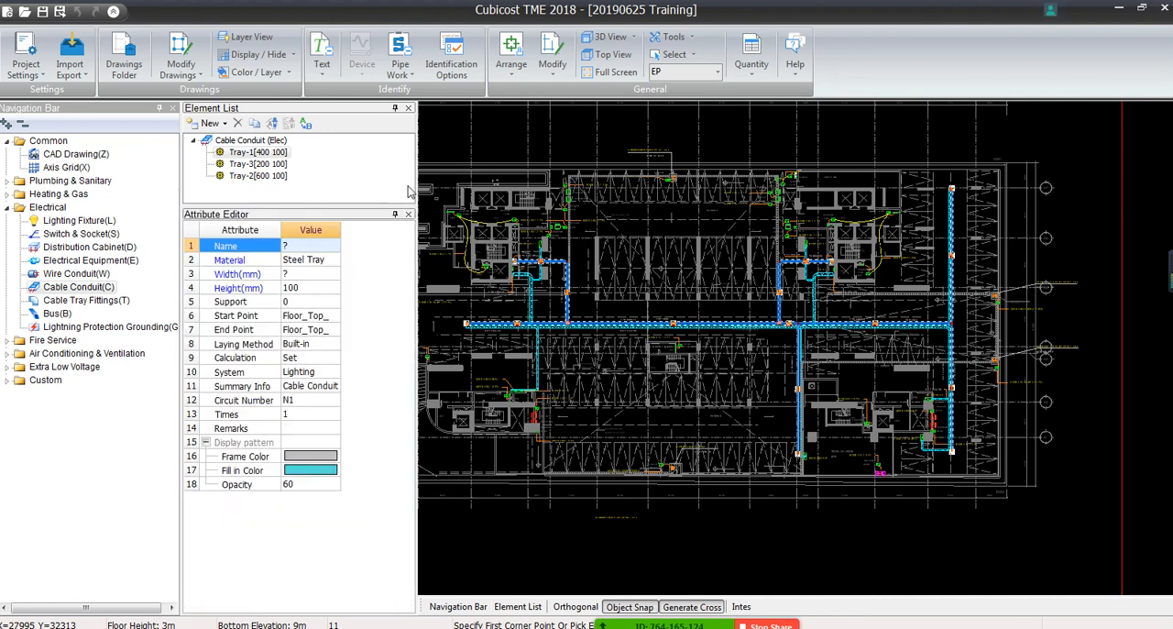
left_click_drag(603, 174, 603, 174)
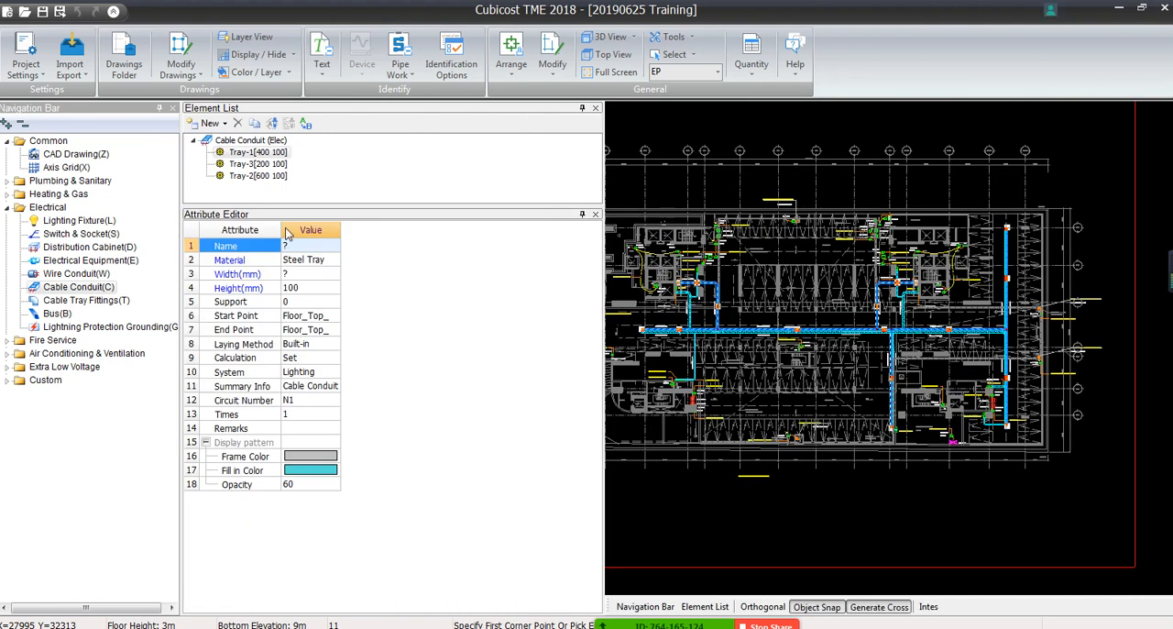
left_click_drag(280, 229, 385, 229)
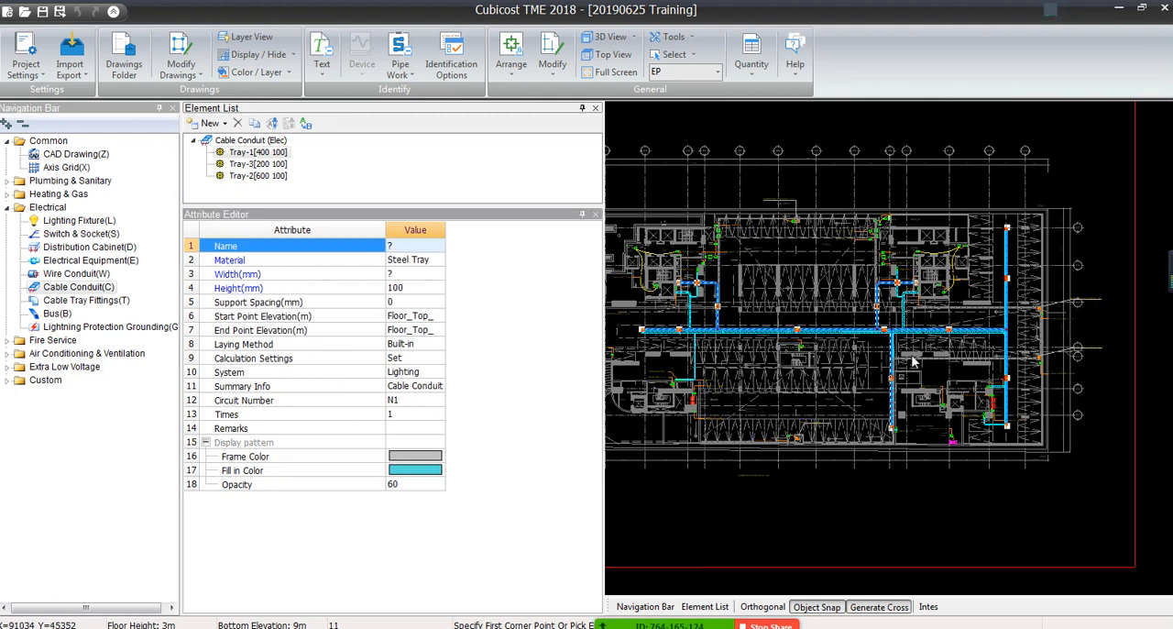
Review the available System options for the selected trays, keep Lighting System, and deselect the trays
left_click(408, 373)
left_click(439, 374)
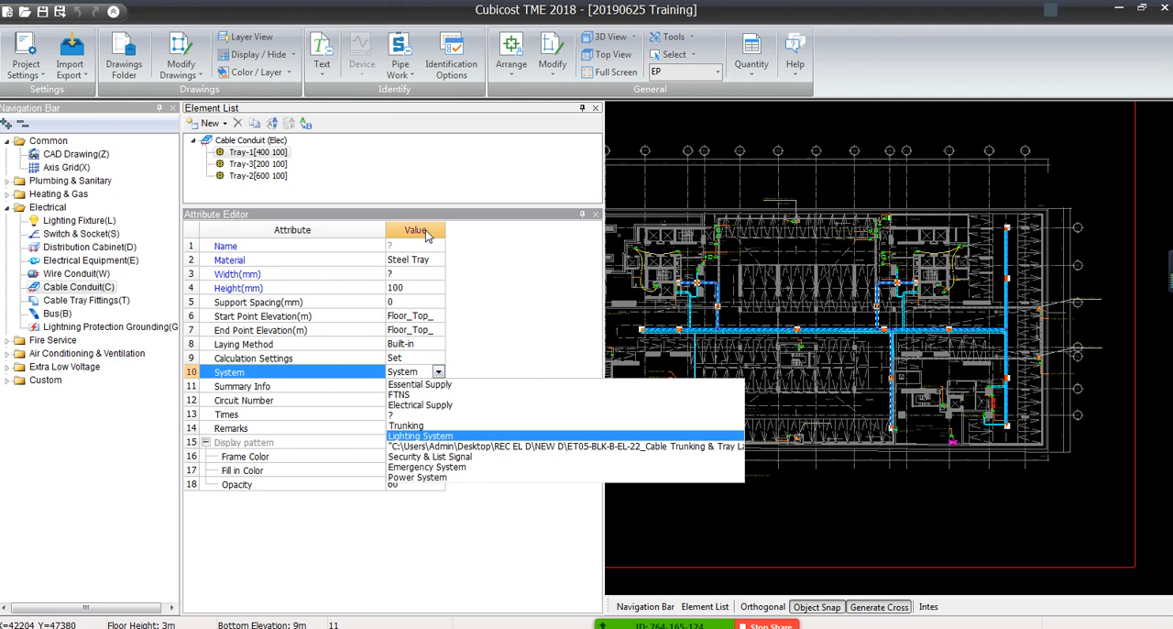
left_click_drag(446, 229, 526, 237)
left_click(499, 372)
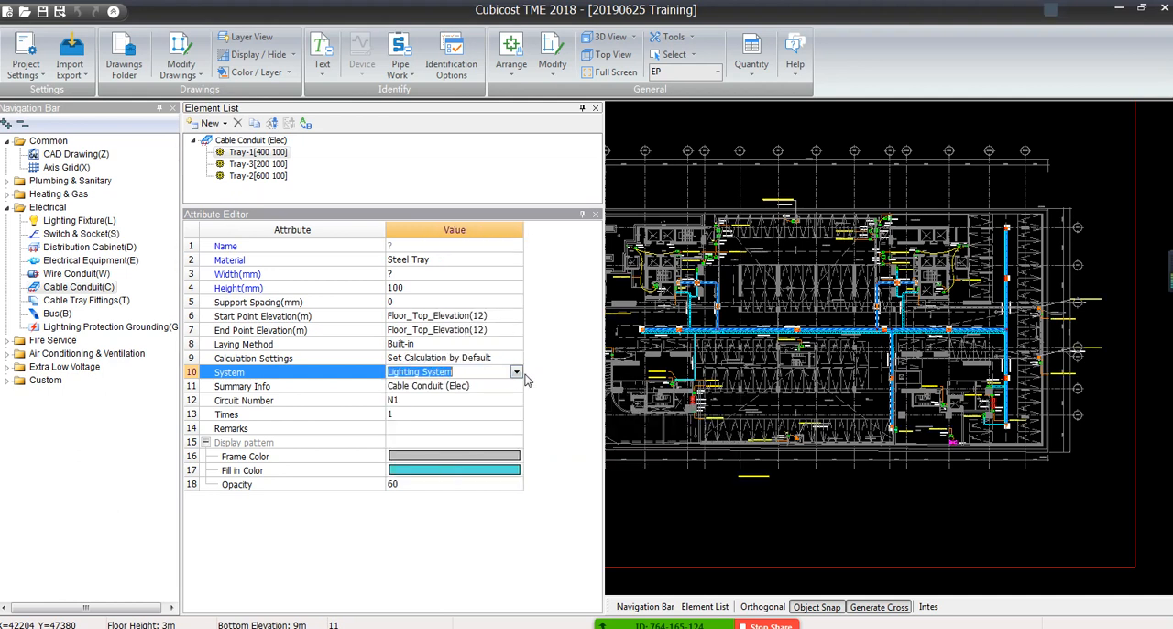
left_click(516, 372)
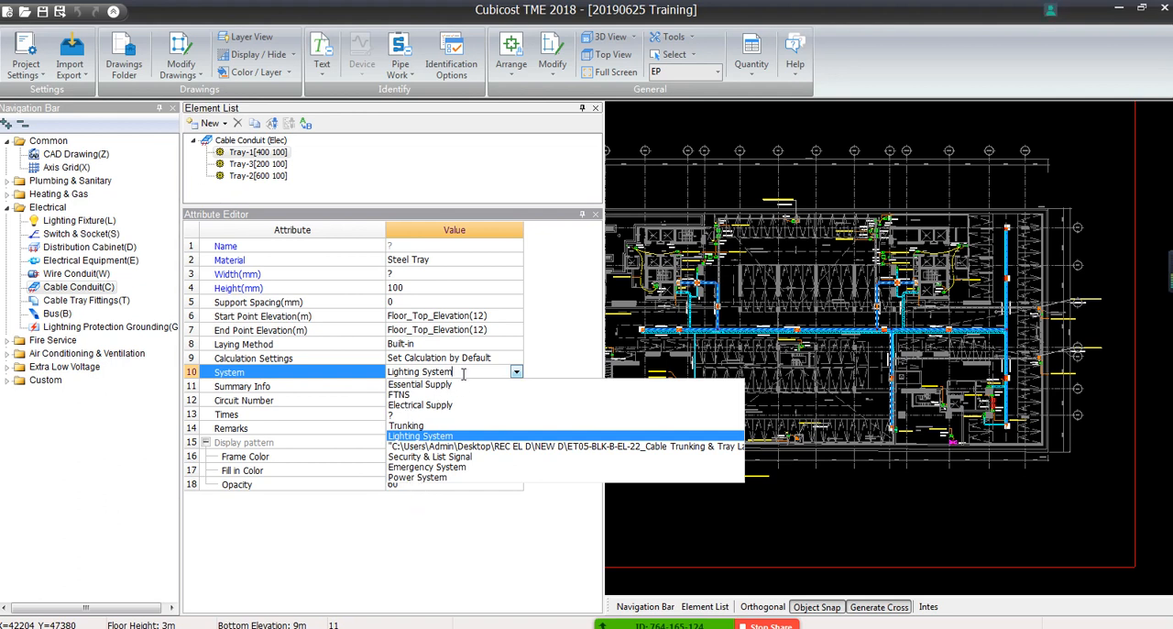
left_click(527, 330)
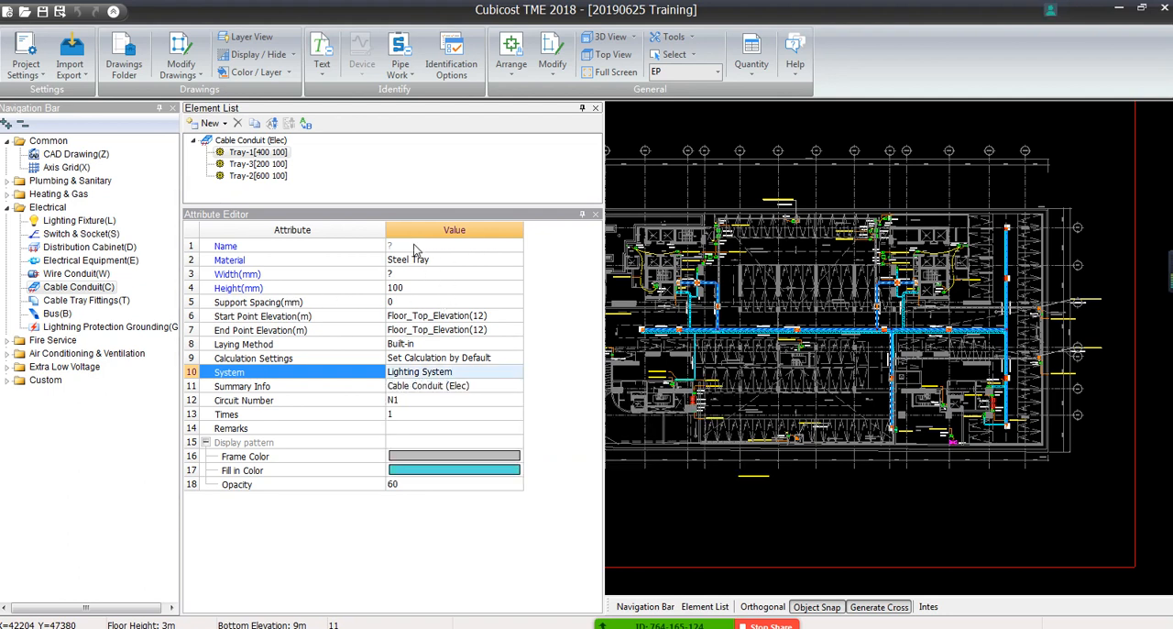
left_click_drag(602, 163, 519, 165)
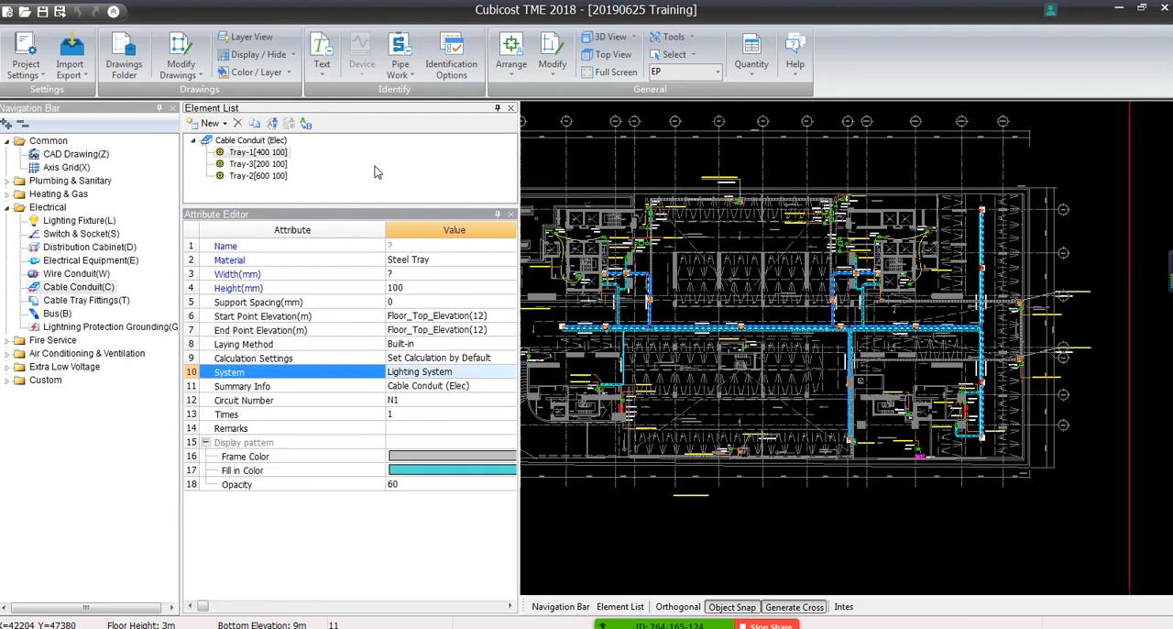
key("Escape")
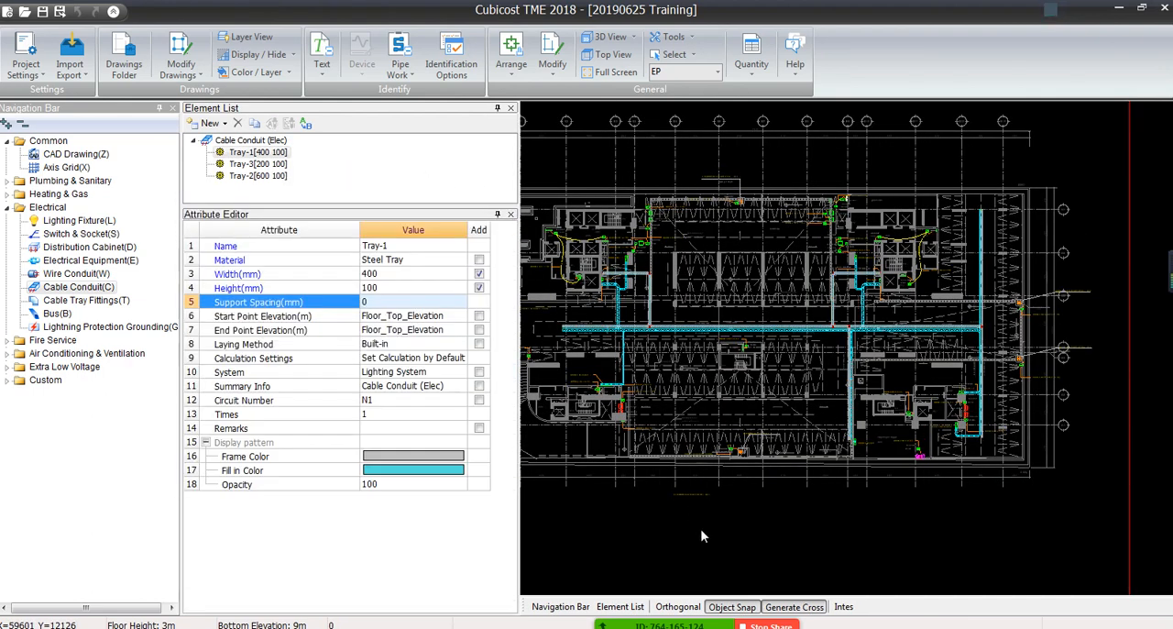
Add a trunking element to the cable conduit list and set its width to 100 mm
left_click_drag(362, 206, 315, 361)
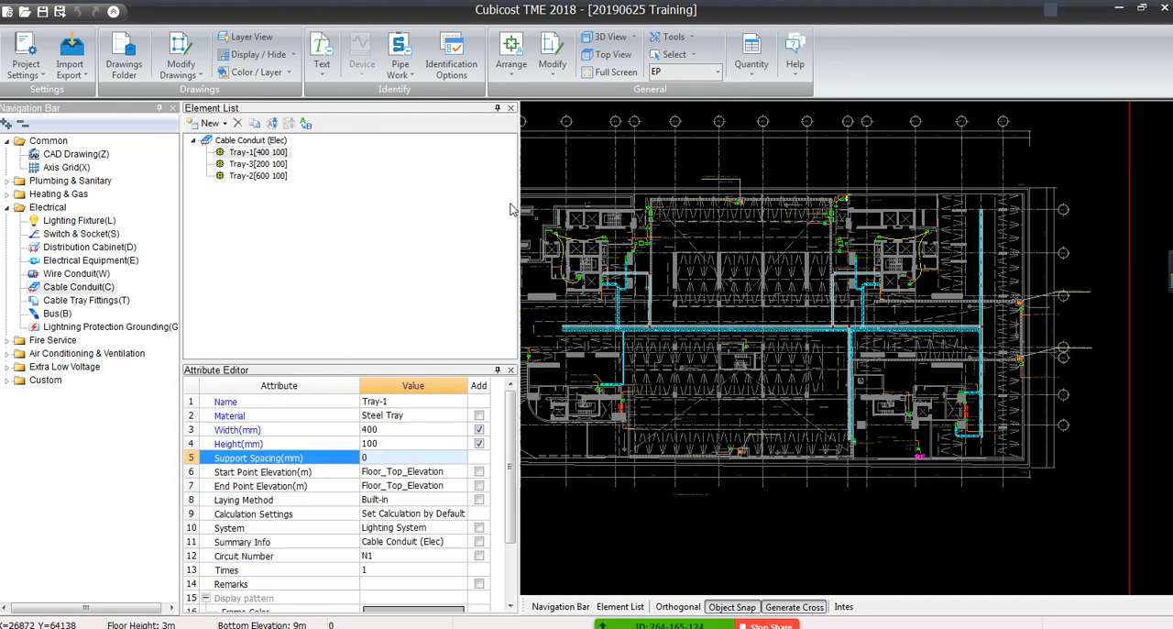
left_click_drag(518, 209, 373, 209)
left_click(214, 126)
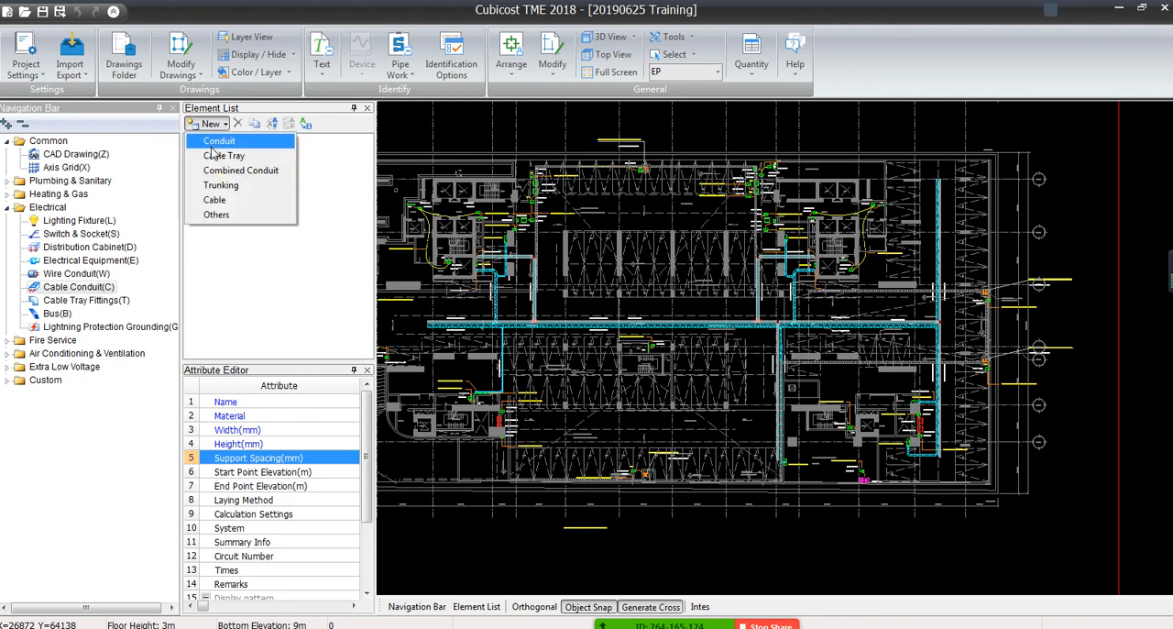
left_click(232, 190)
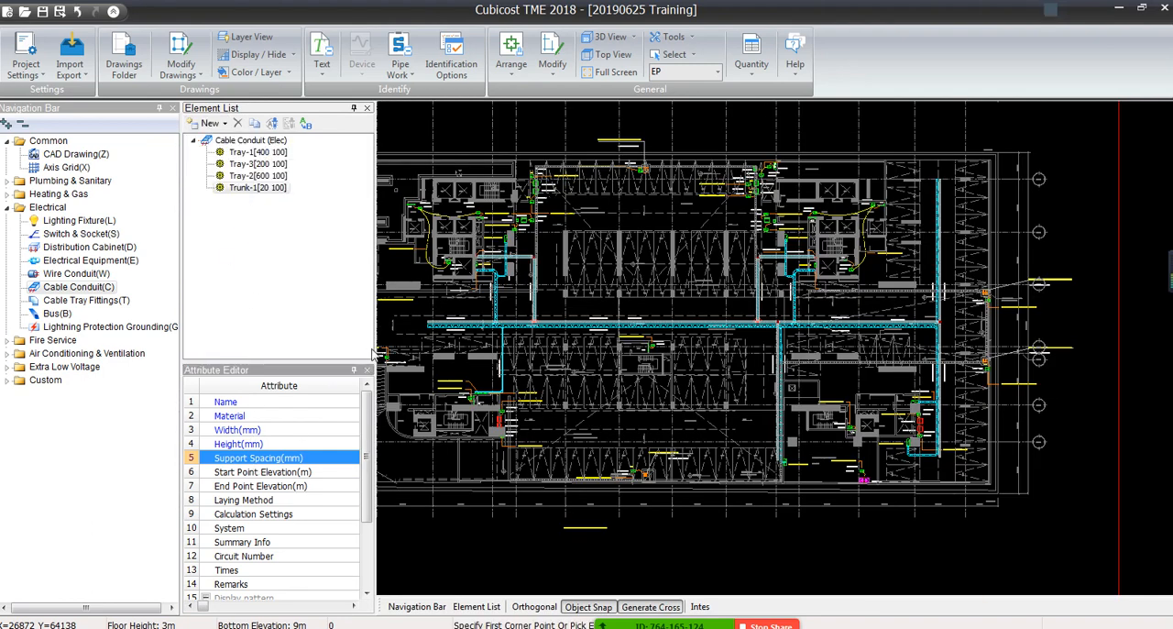
left_click_drag(376, 348, 672, 348)
left_click(403, 430)
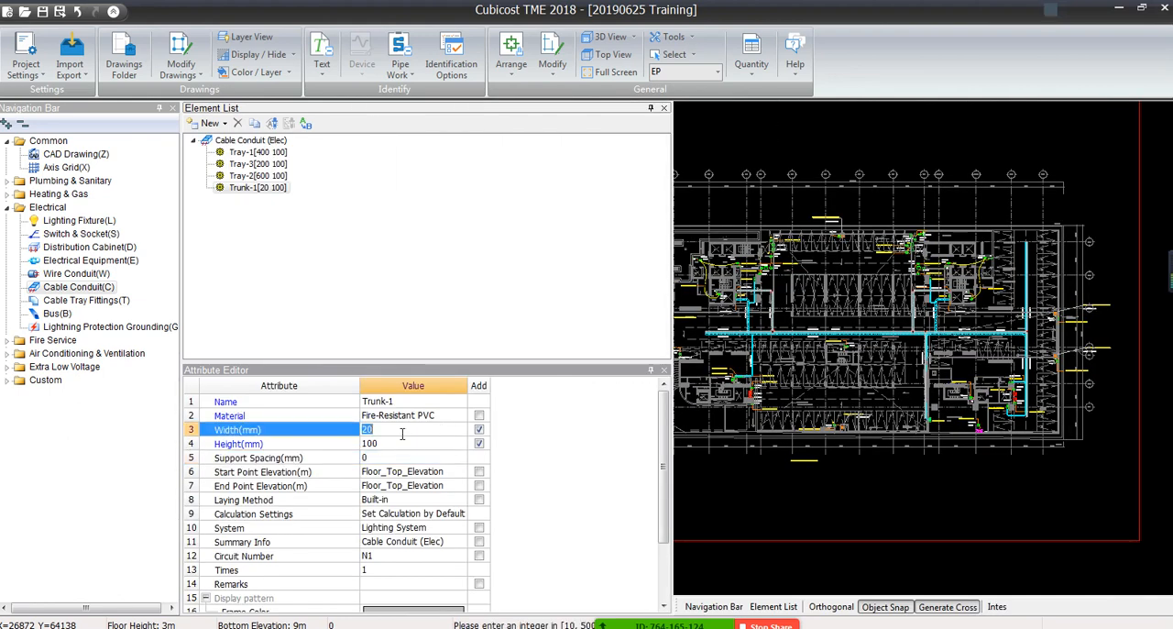
type("100")
key("Return")
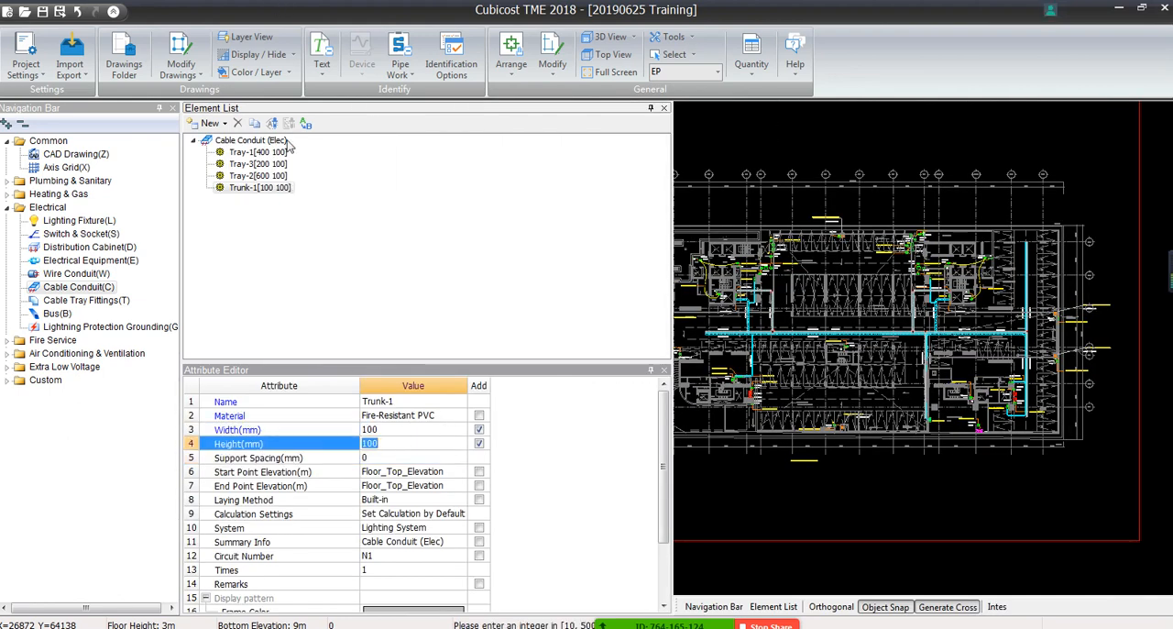
Rename the new trunking element as CCTV
left_click(415, 402)
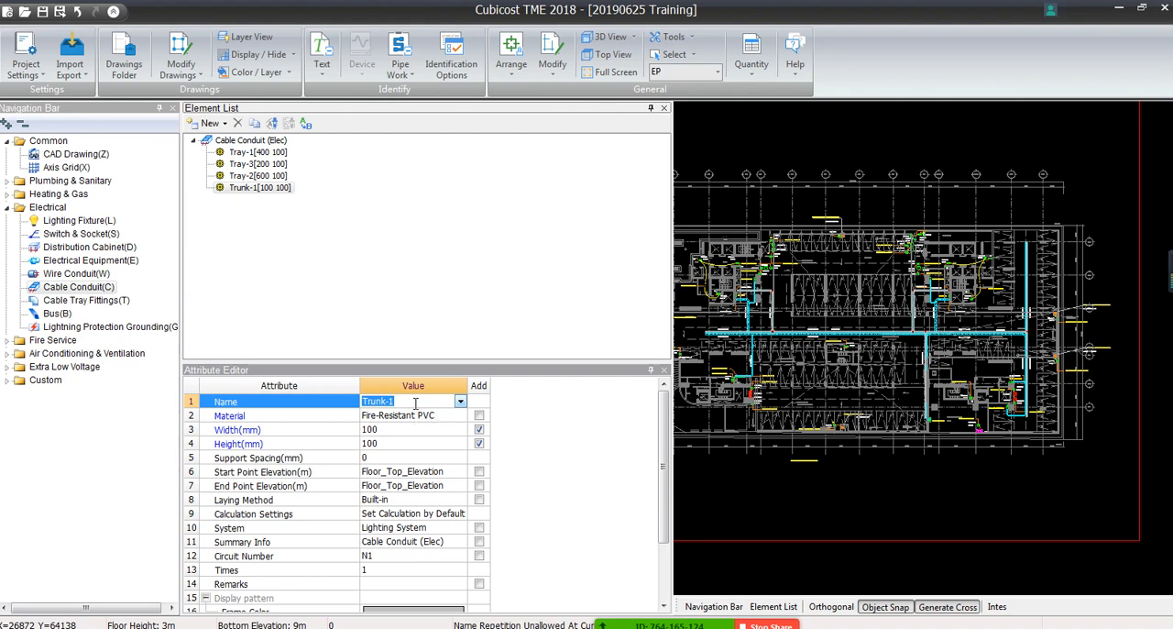
type("CCTV")
key("Return")
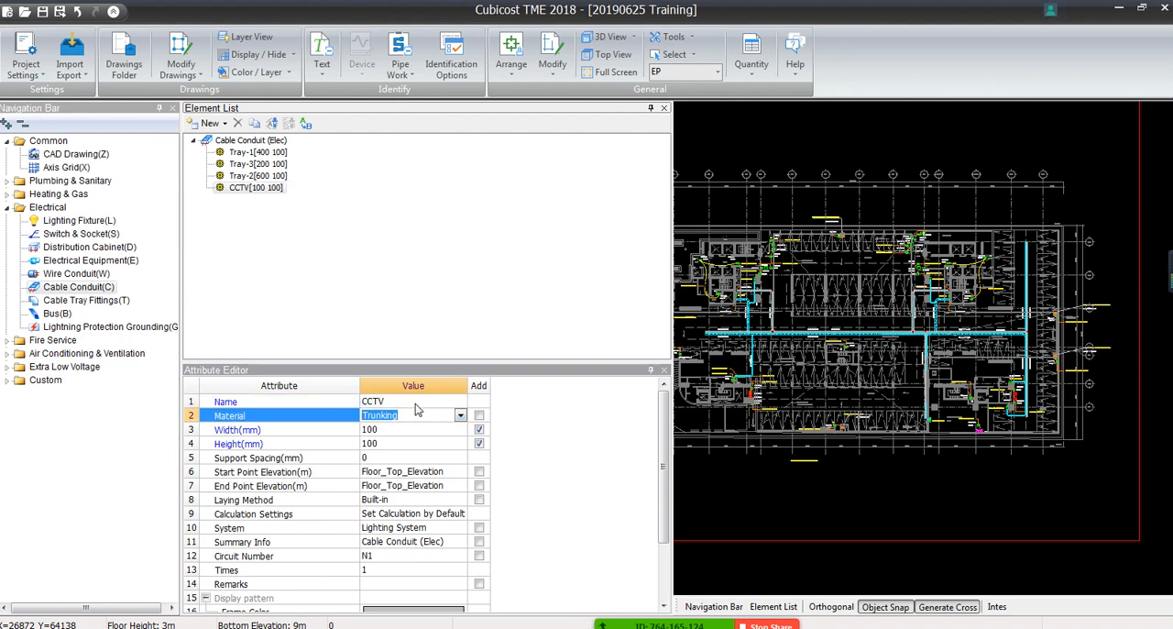
left_click(415, 403)
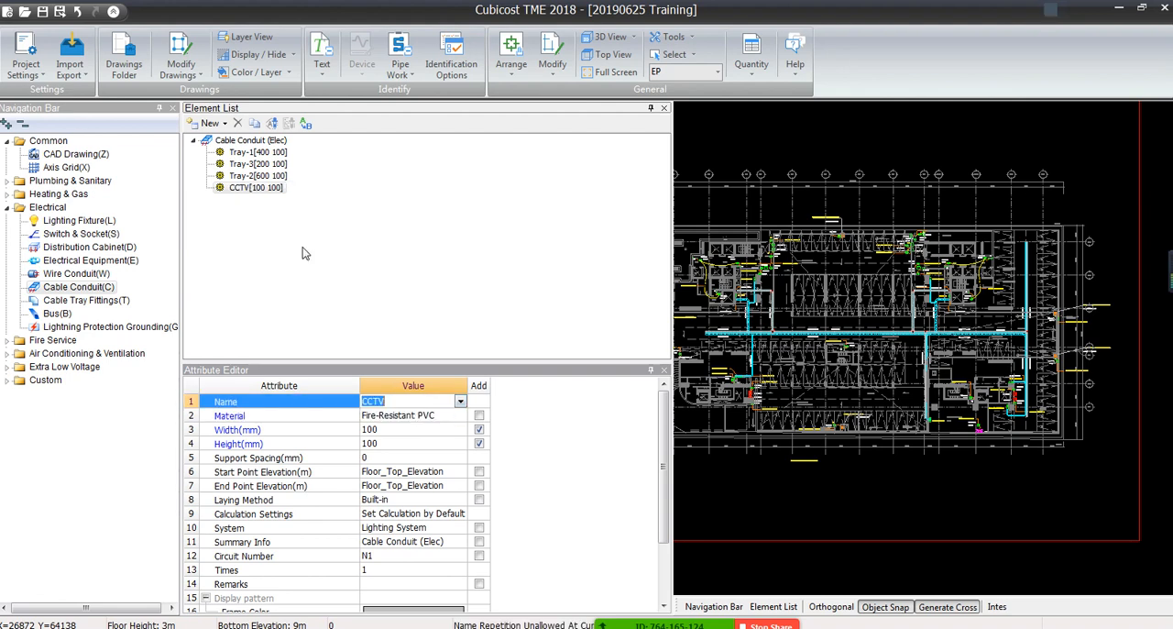
Duplicate the CCTV trunking element and name the copy FA
left_click(255, 124)
left_click(404, 400)
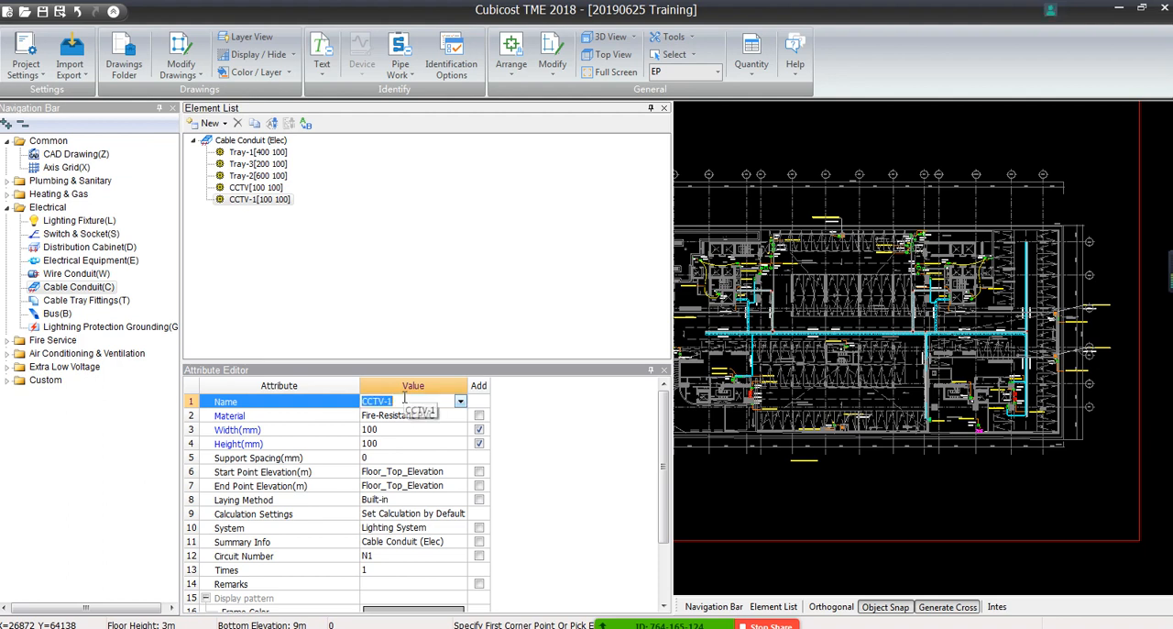
type("FA")
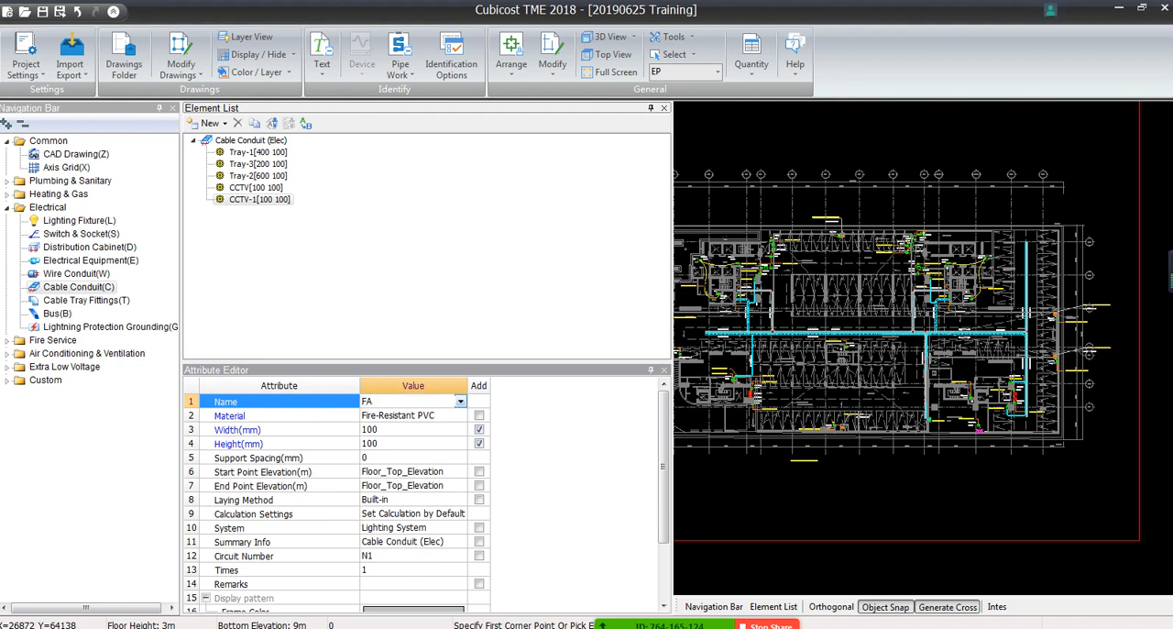
key("Return")
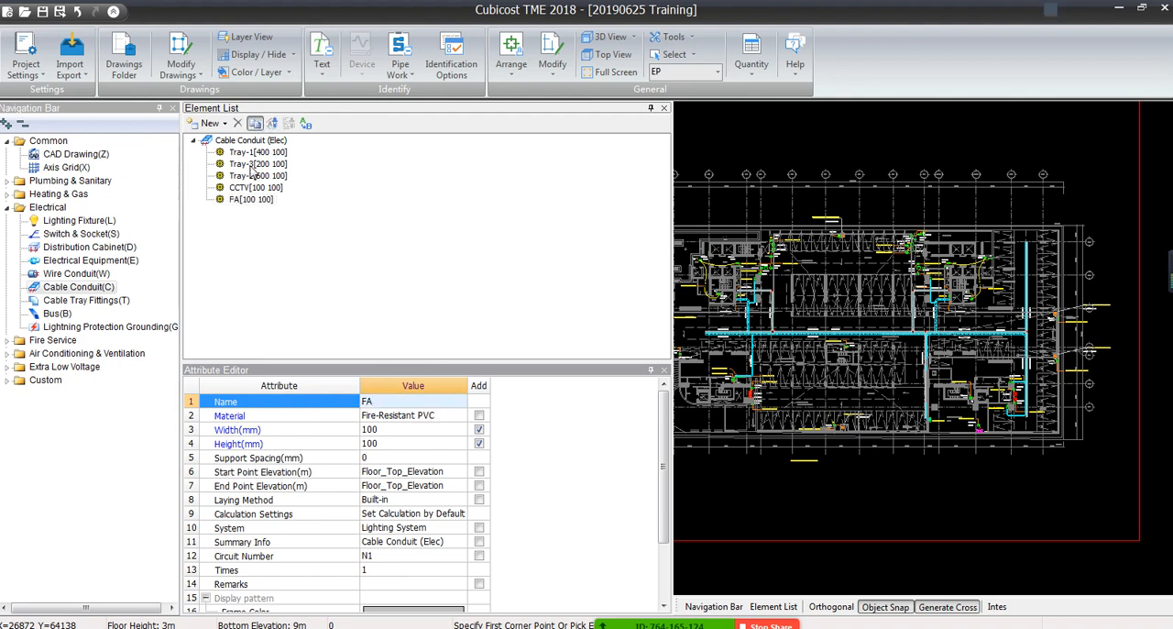
Duplicate the FA trunking element and name the copy DATA
left_click(255, 124)
left_click(382, 402)
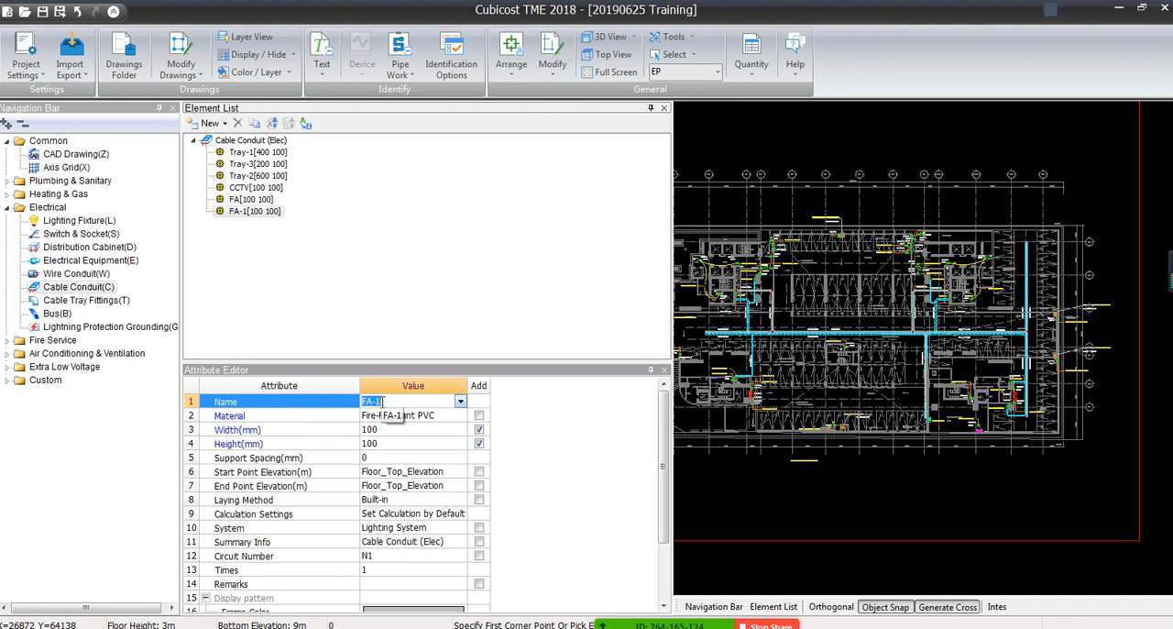
type("DATA")
key("Return")
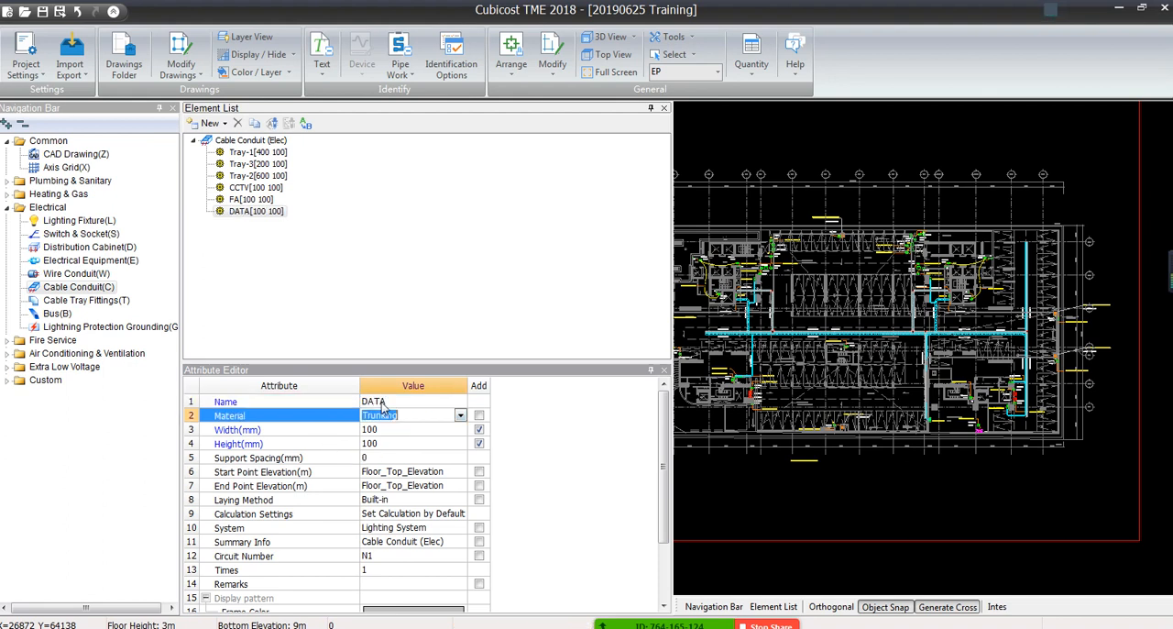
Duplicate the DATA trunking element and name the copy TEL
left_click(255, 124)
left_click(392, 401)
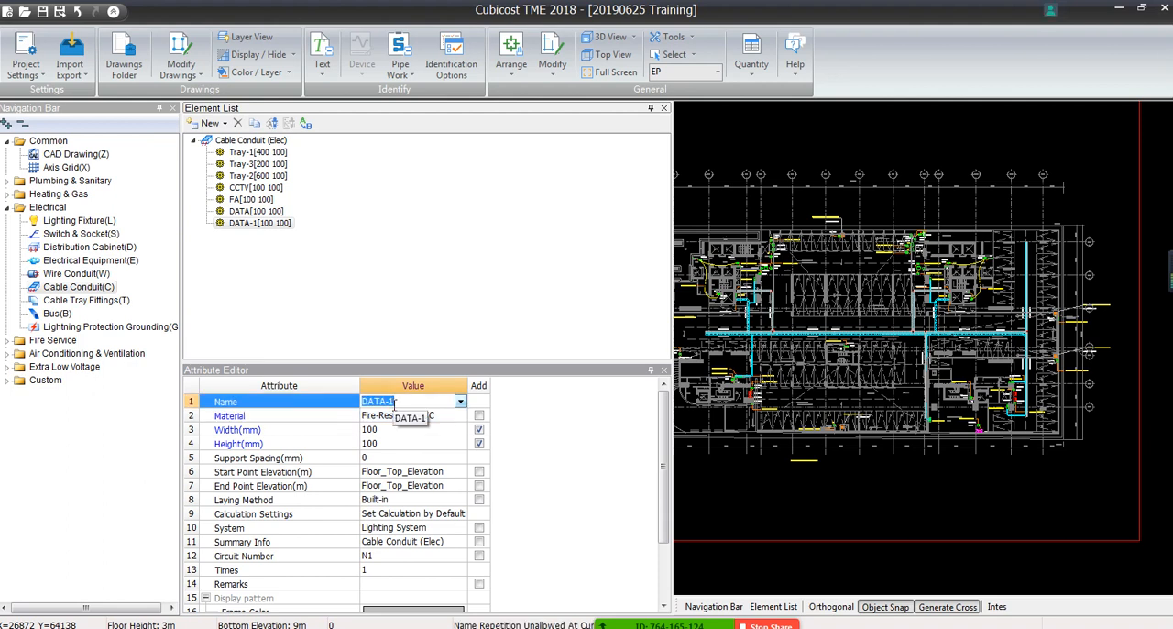
type("TEL")
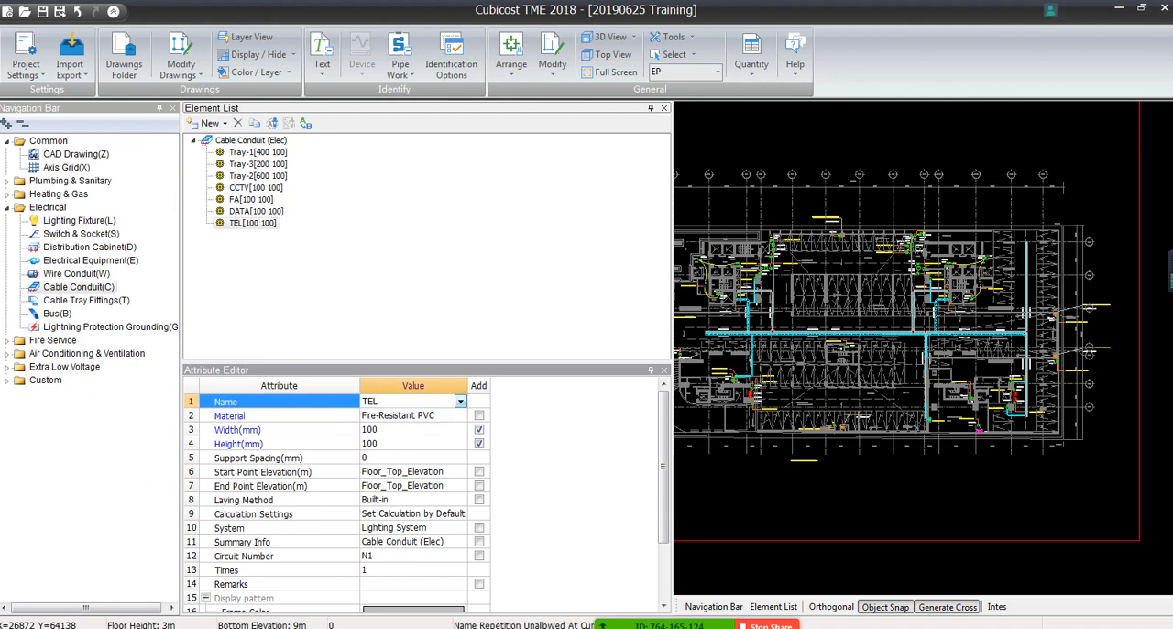
key("Return")
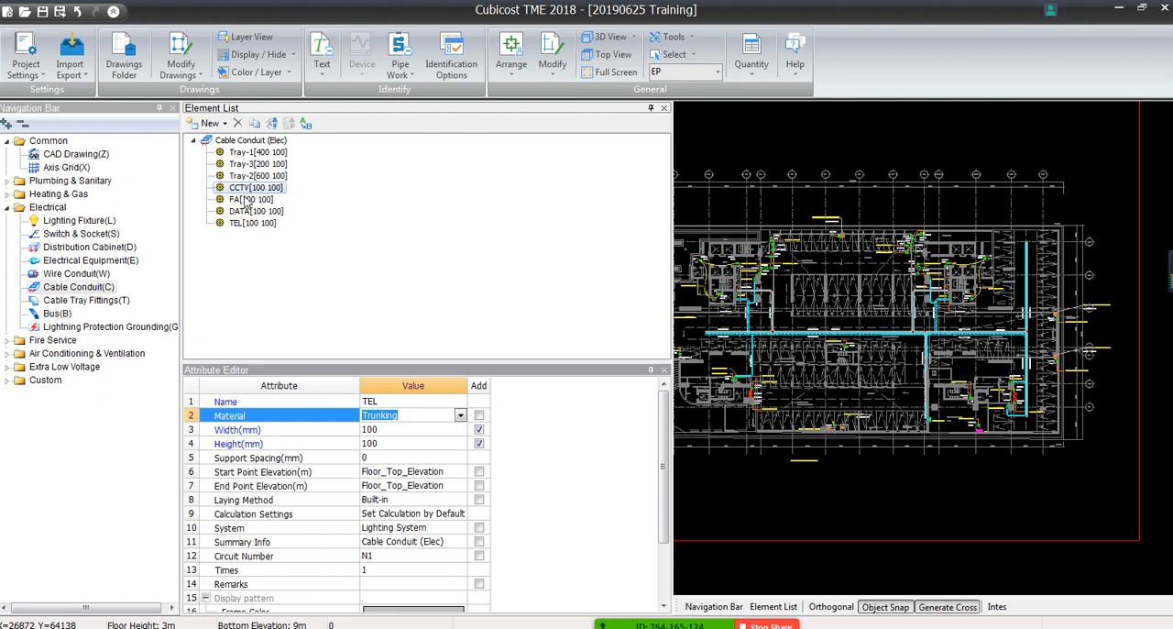
left_click(248, 225)
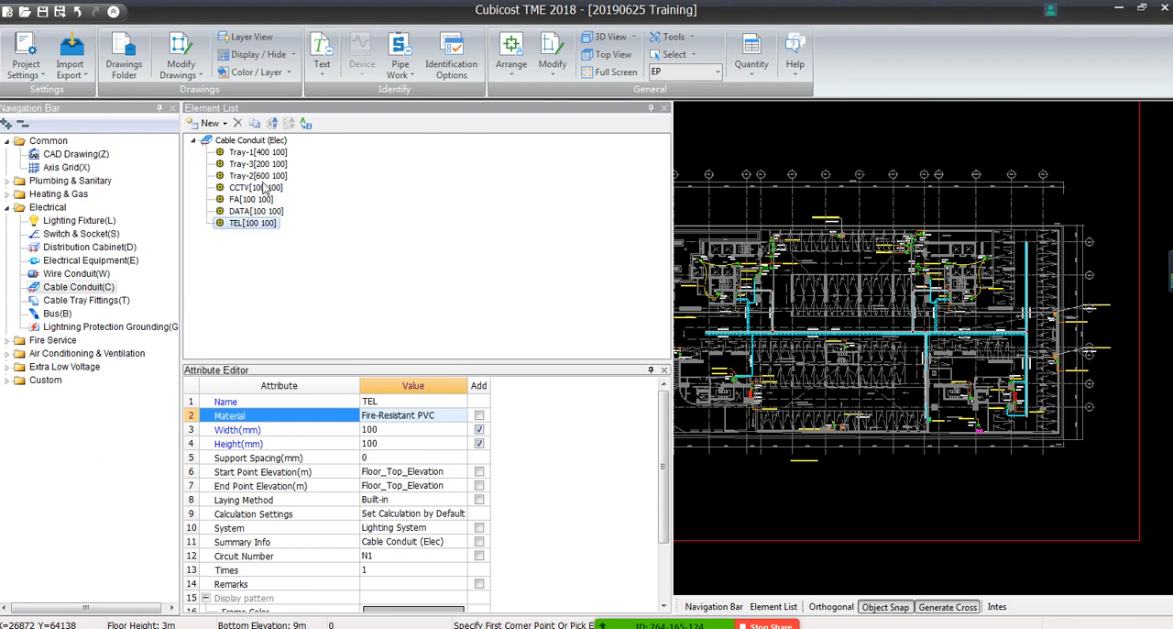
Draw a straight horizontal CCTV trunking run in the empty area above the floor plan
left_click(262, 188)
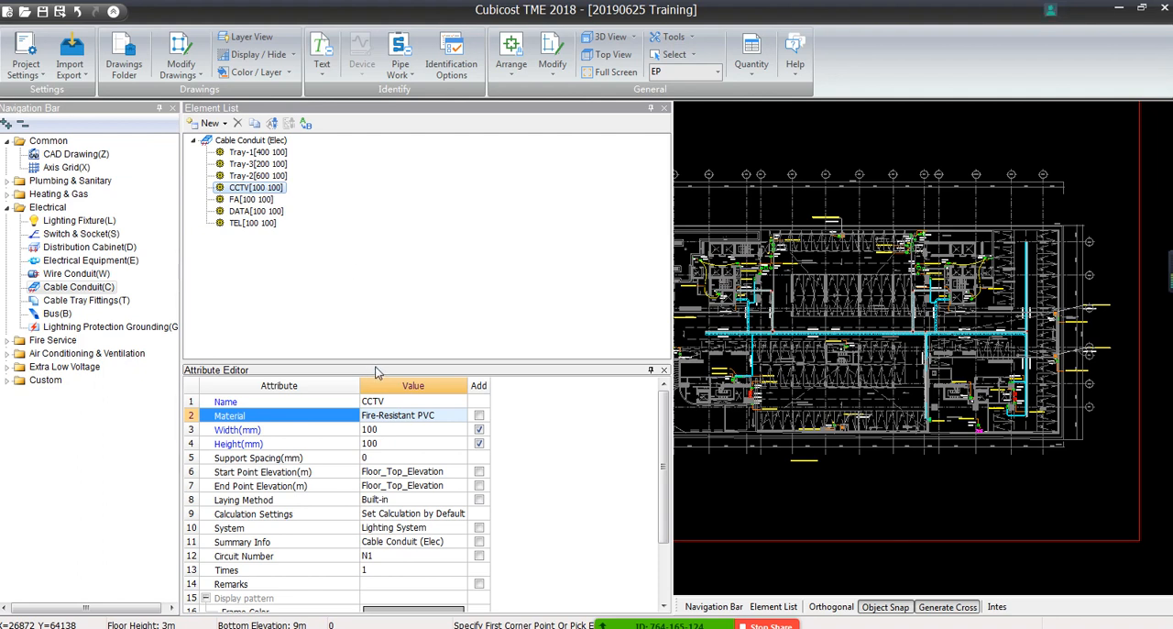
left_click_drag(375, 362, 312, 232)
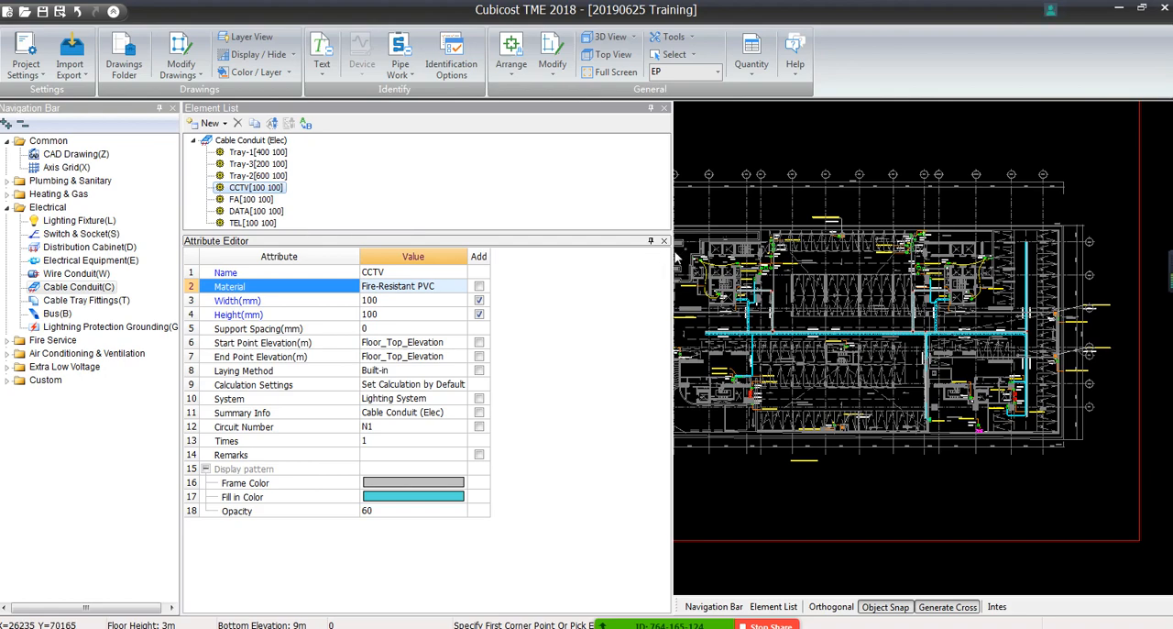
left_click_drag(673, 226, 491, 201)
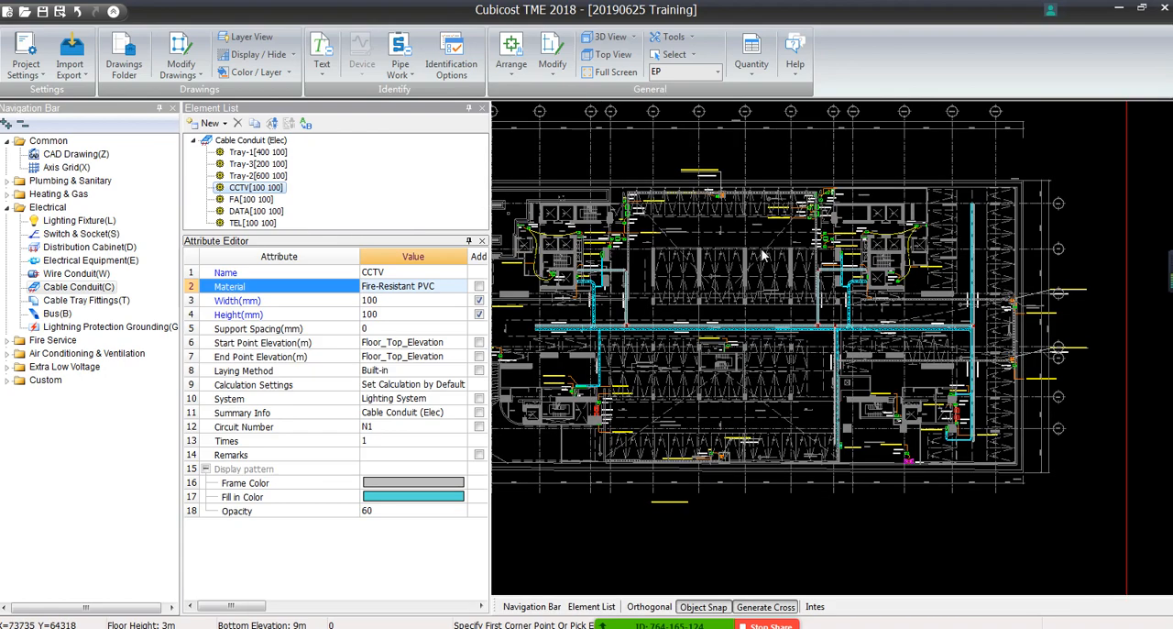
scroll(779, 411, "up", 2)
right_click(592, 237)
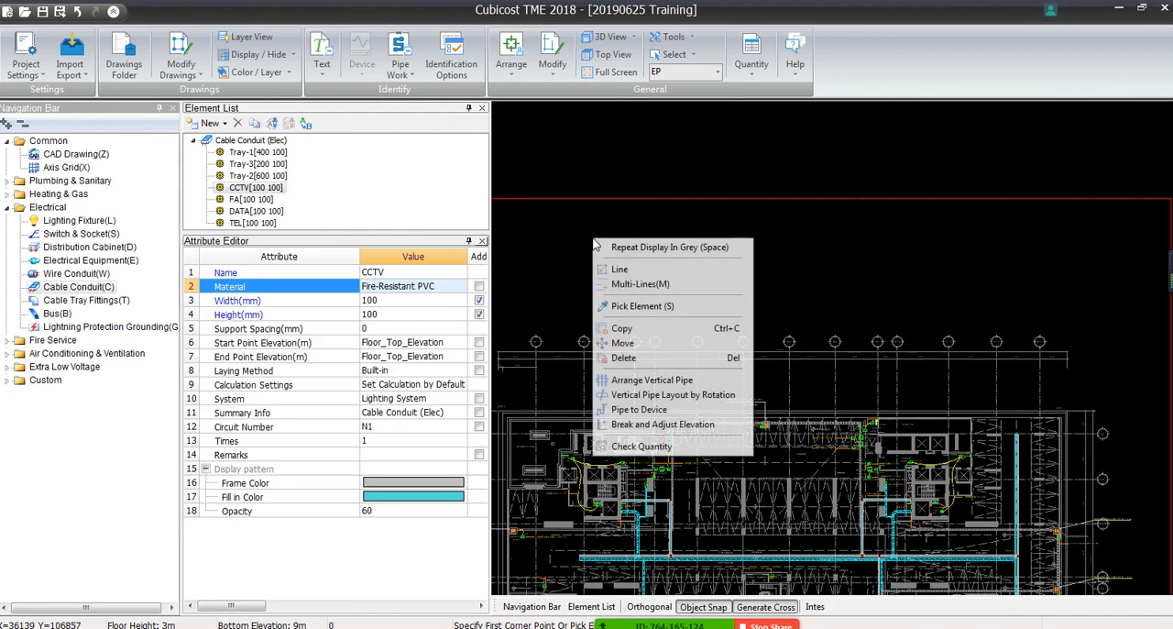
left_click(622, 197)
right_click(537, 237)
right_click(649, 229)
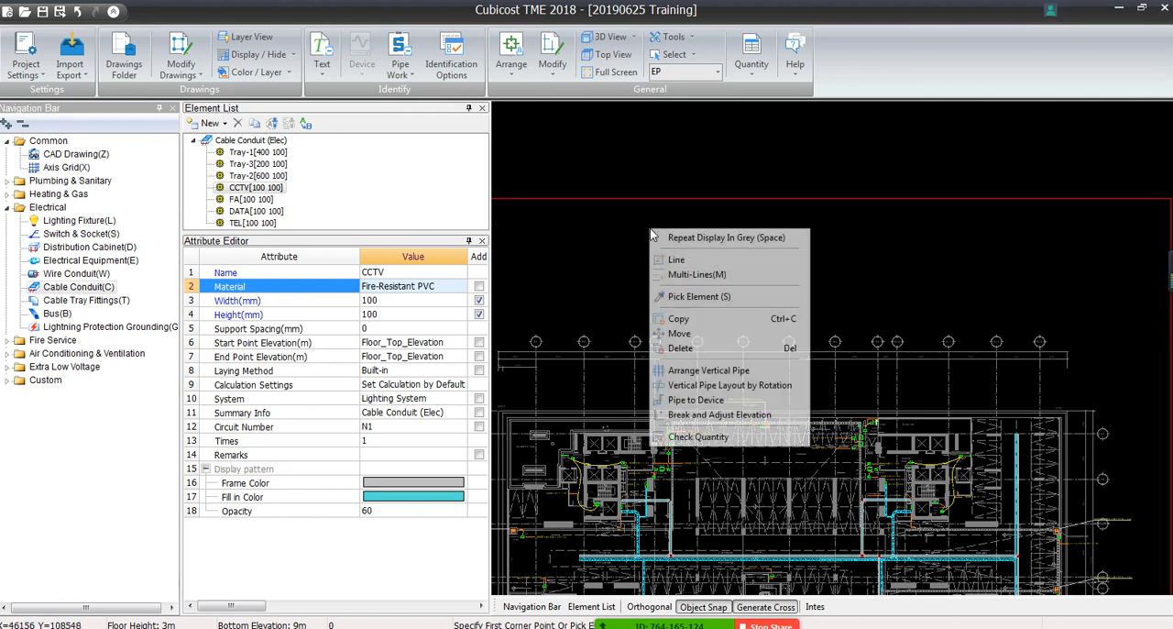
left_click(676, 262)
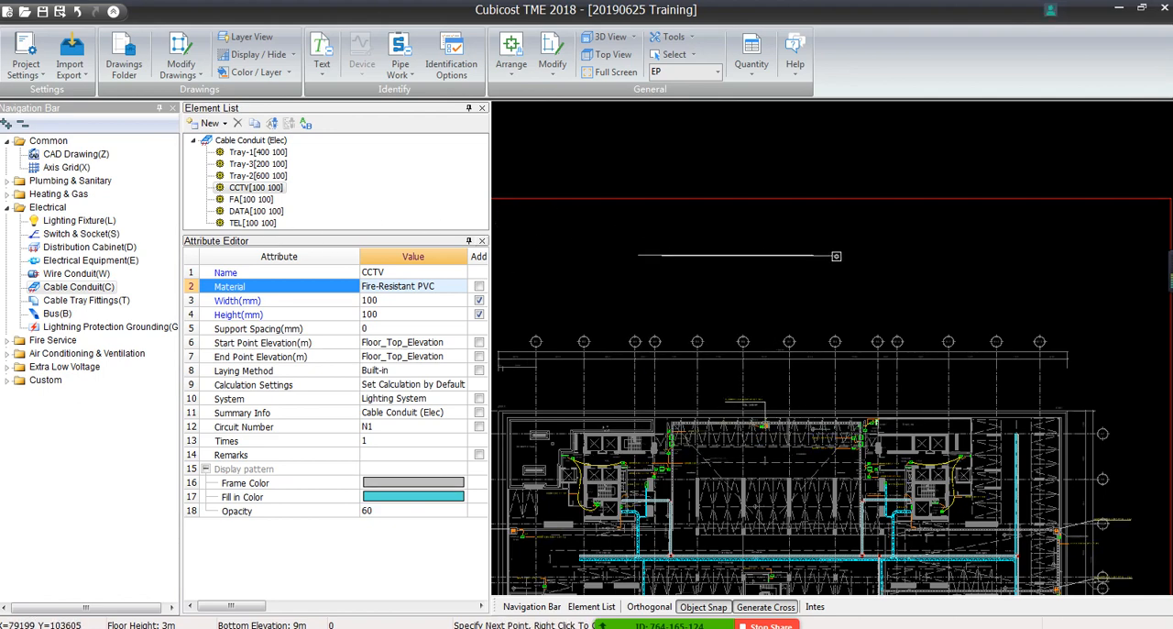
scroll(836, 255, "up", 2)
middle_click_drag(534, 291, 690, 320)
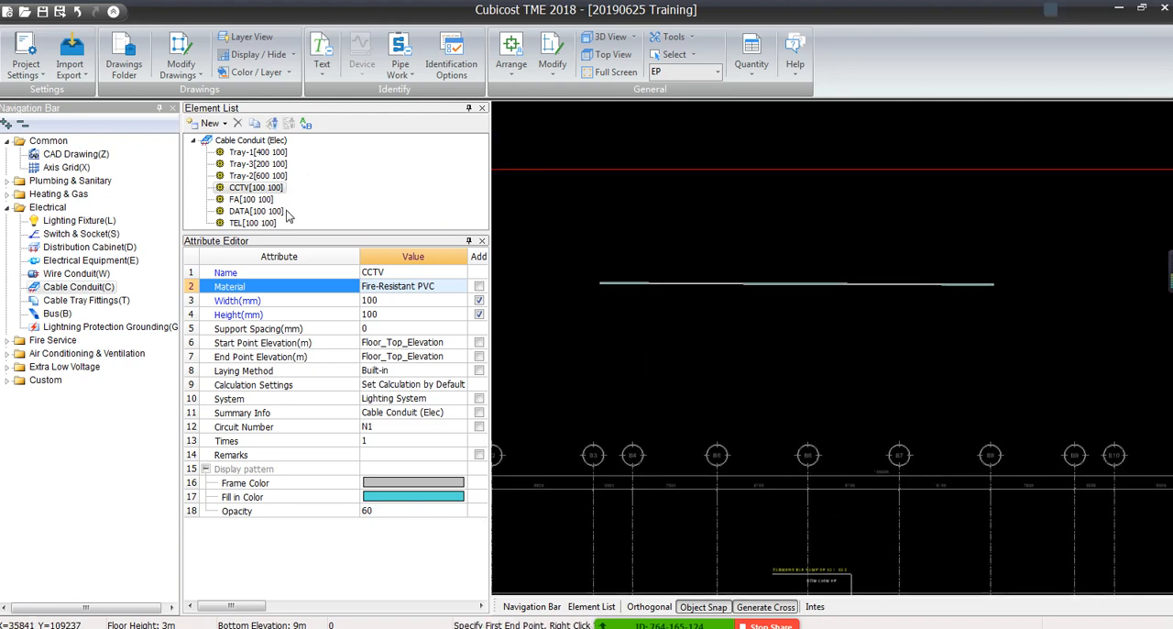
Draw an FA trunking run just below the CCTV run, turning it upward so it crosses the CCTV trunking
left_click(250, 199)
right_click(601, 340)
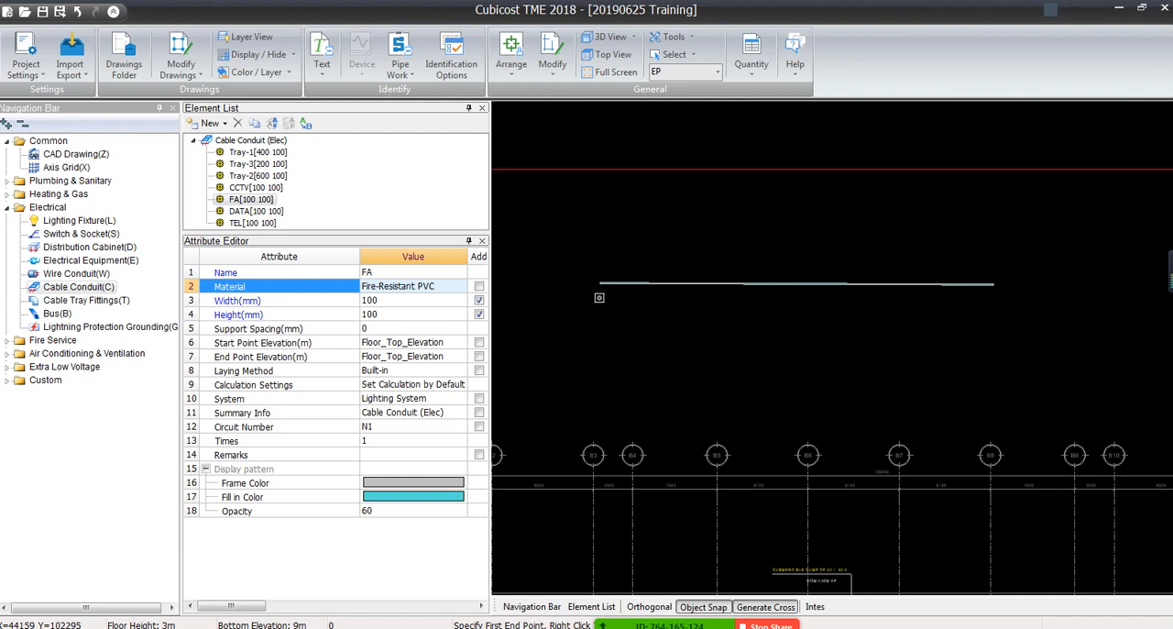
left_click(600, 293)
left_click(901, 295)
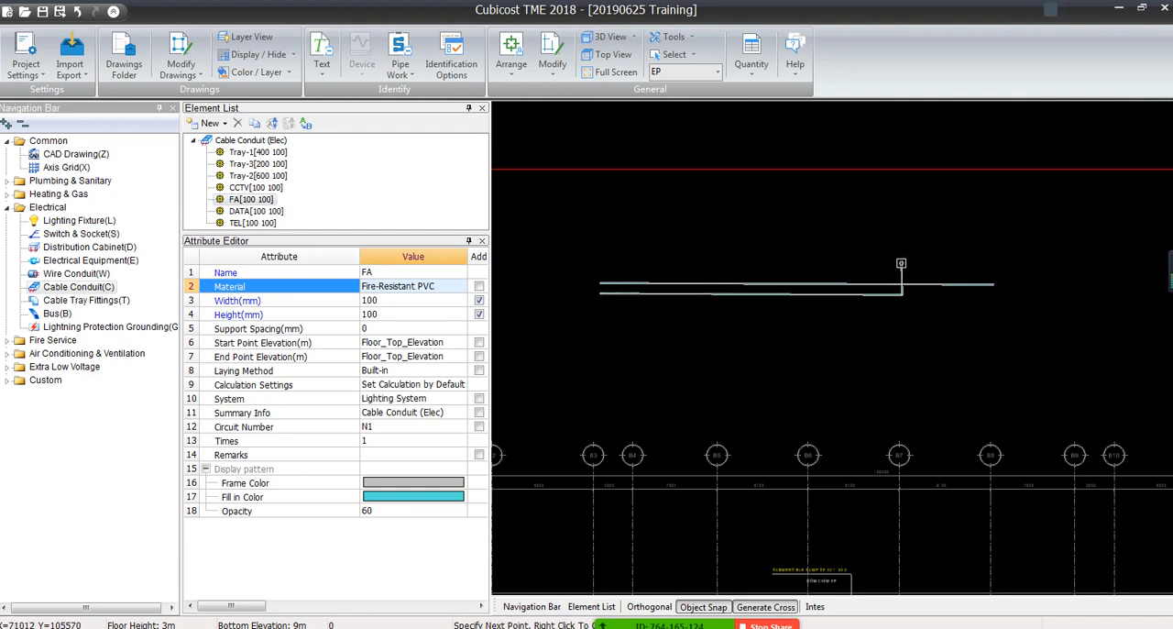
left_click(902, 261)
scroll(898, 292, "up", 5)
right_click(912, 263)
scroll(913, 267, "up", 5)
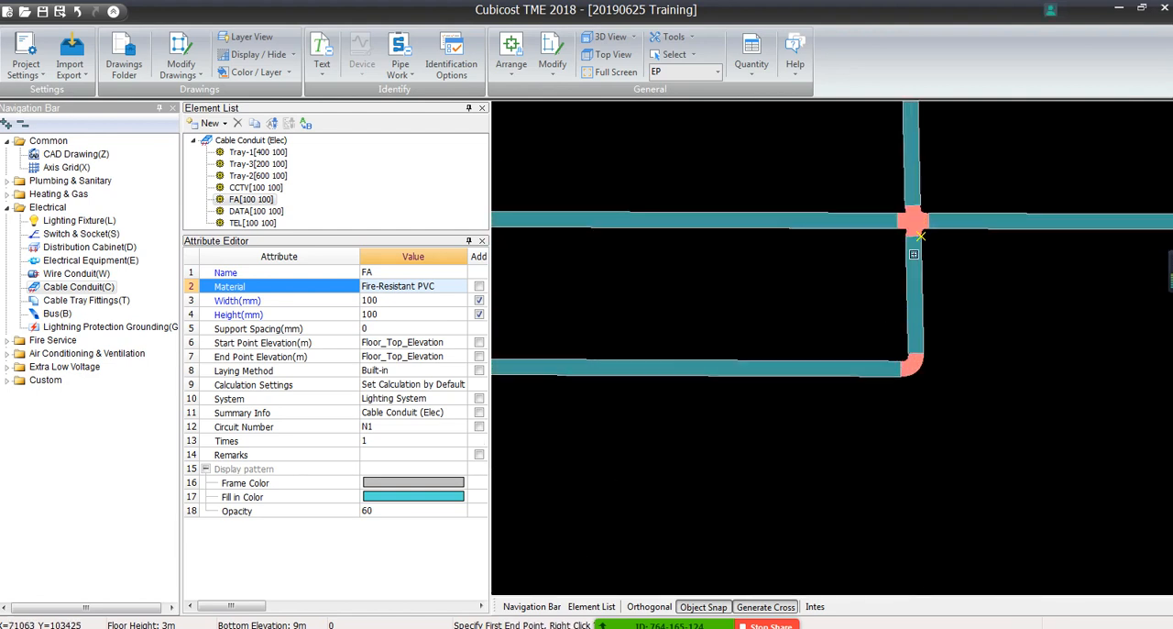
middle_click_drag(910, 268, 627, 330)
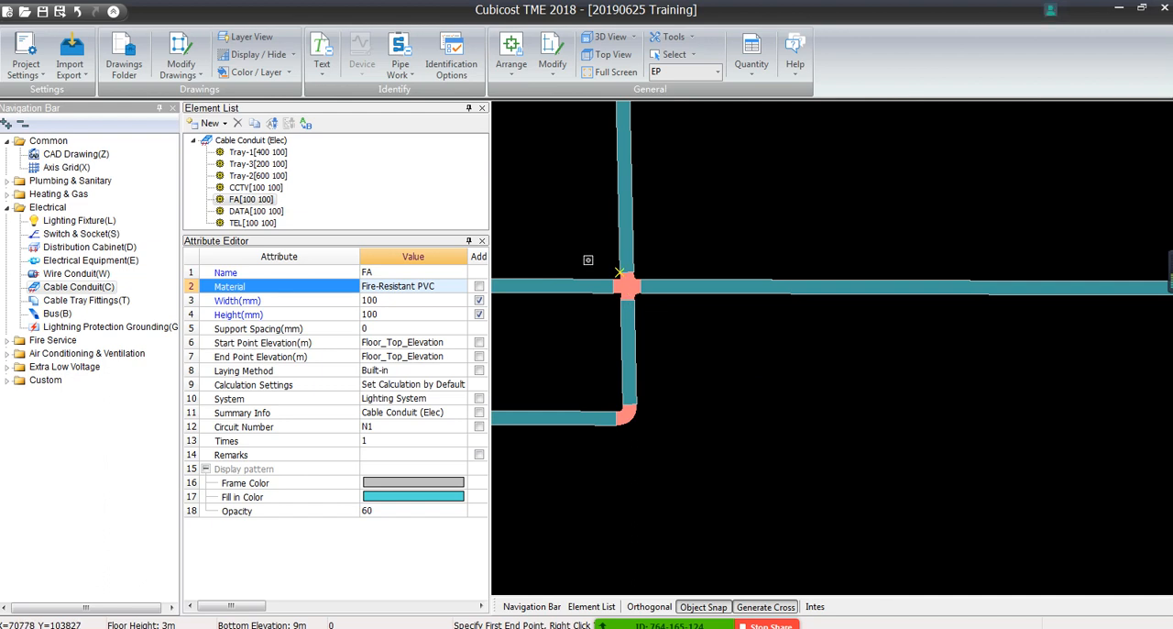
Undo the trial FA and CCTV trunking runs
key("ctrl+z")
key("ctrl+z")
scroll(627, 466, "down", 5)
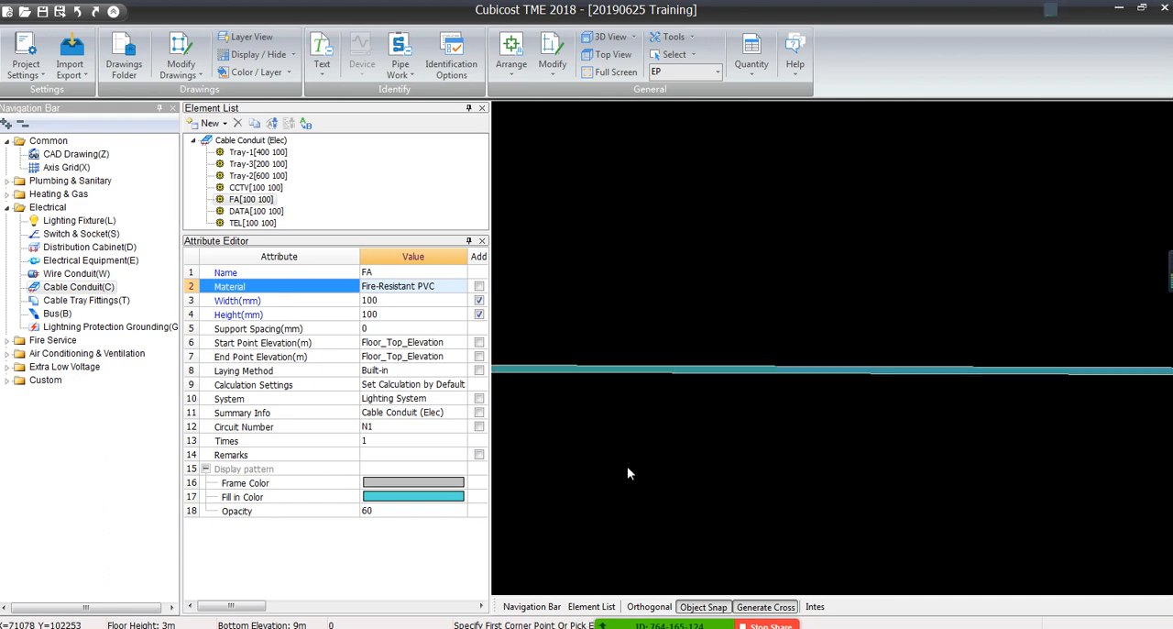
middle_click_drag(628, 466, 881, 313)
key("ctrl+z")
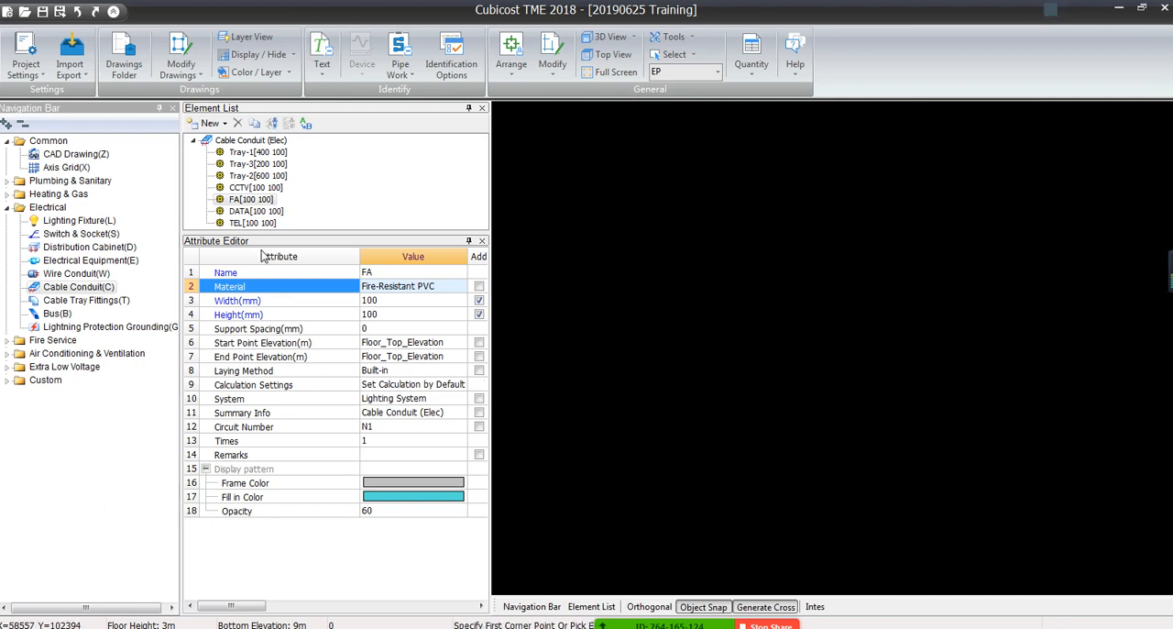
Set the System attribute of the CCTV trunking element to CCTV
left_click_drag(320, 233, 316, 279)
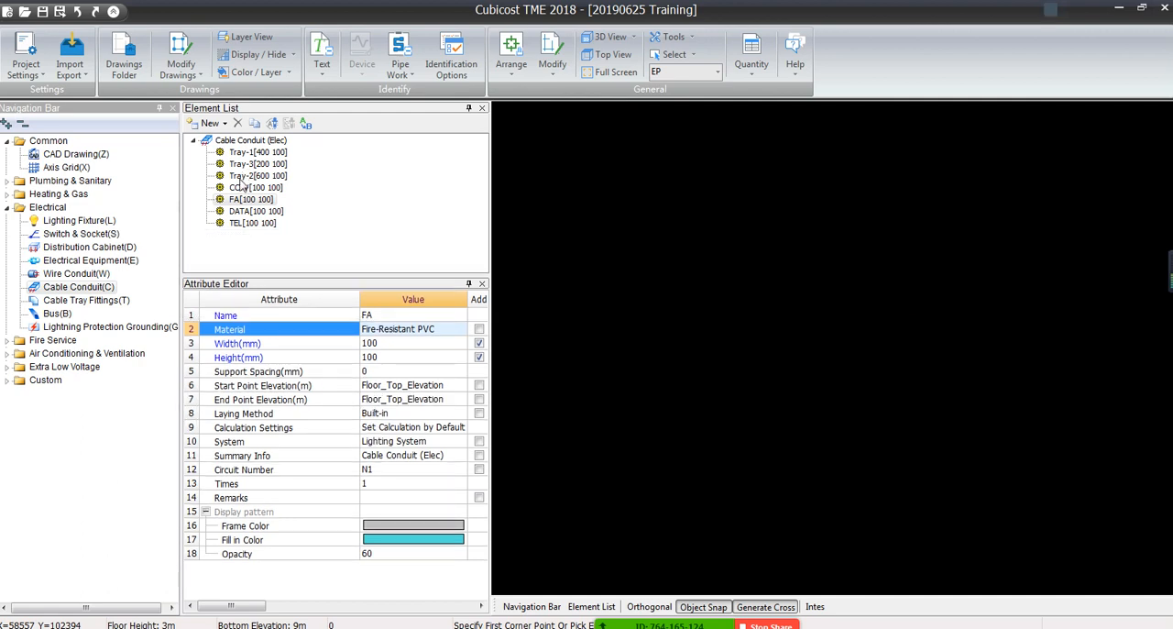
left_click(240, 188)
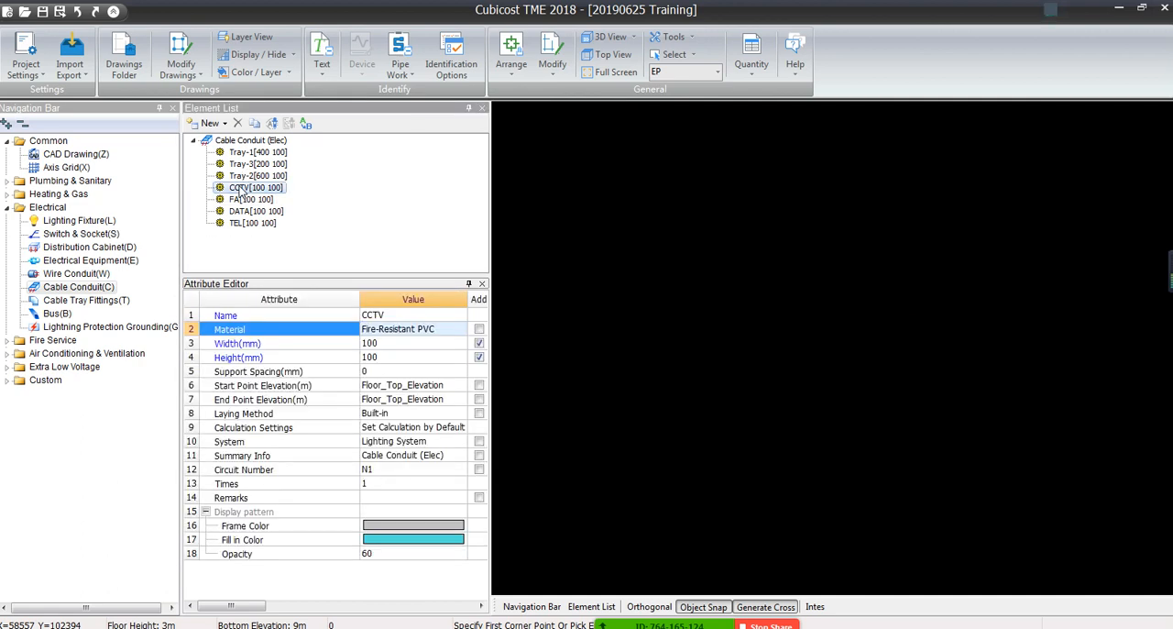
left_click(395, 441)
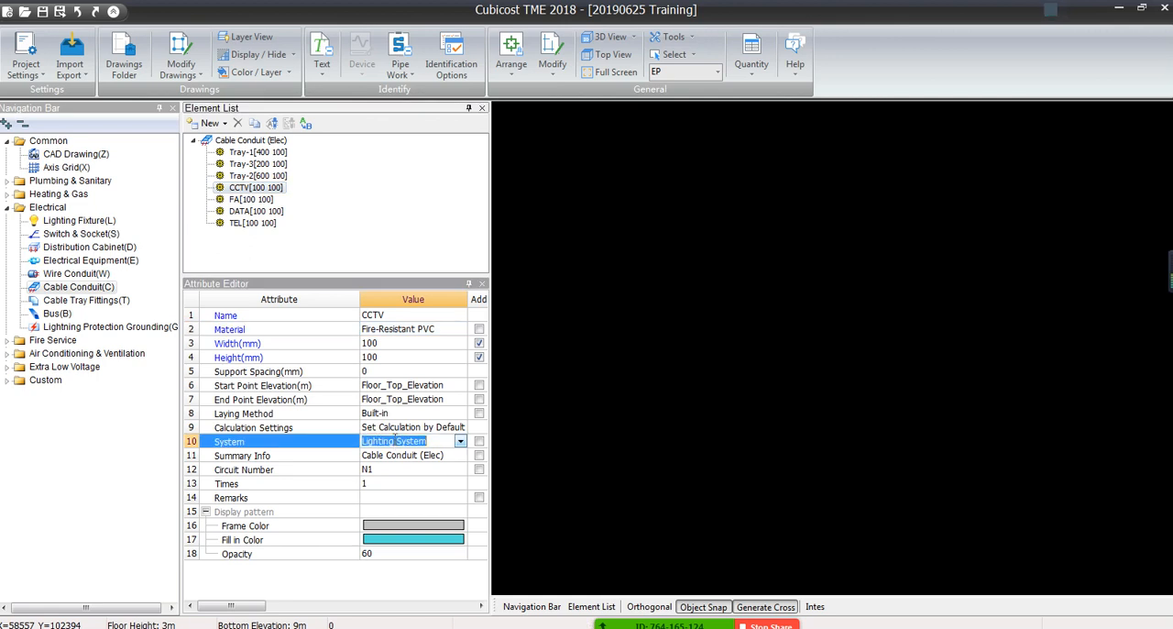
type("CCTV")
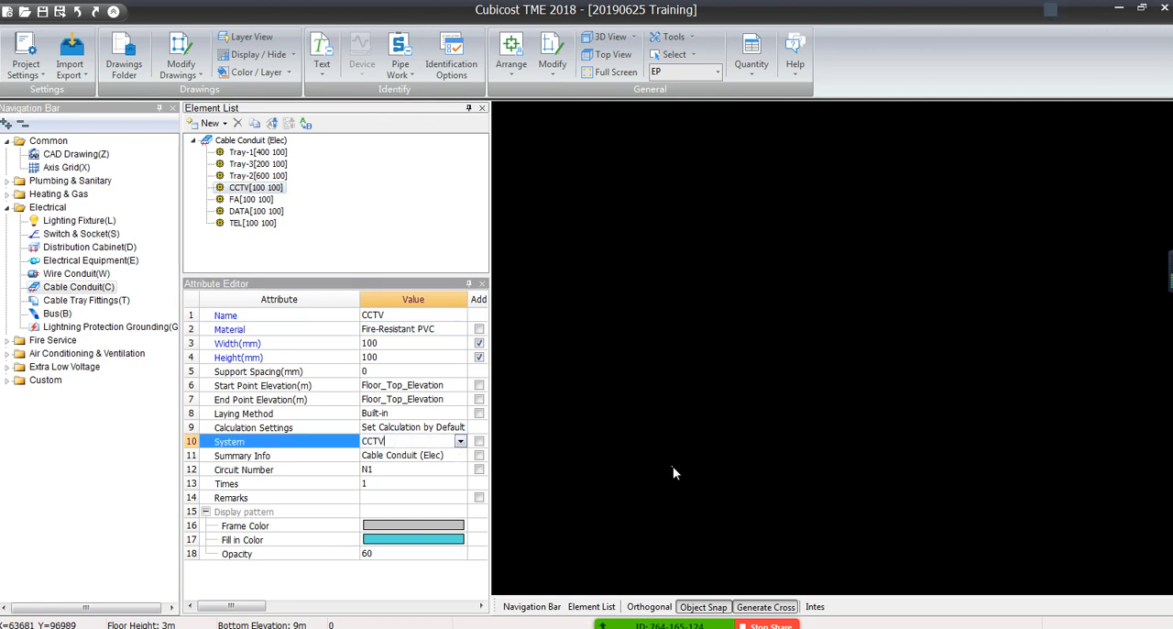
left_click(673, 473)
Set the System attribute of the FA trunking element to FA
left_click(249, 199)
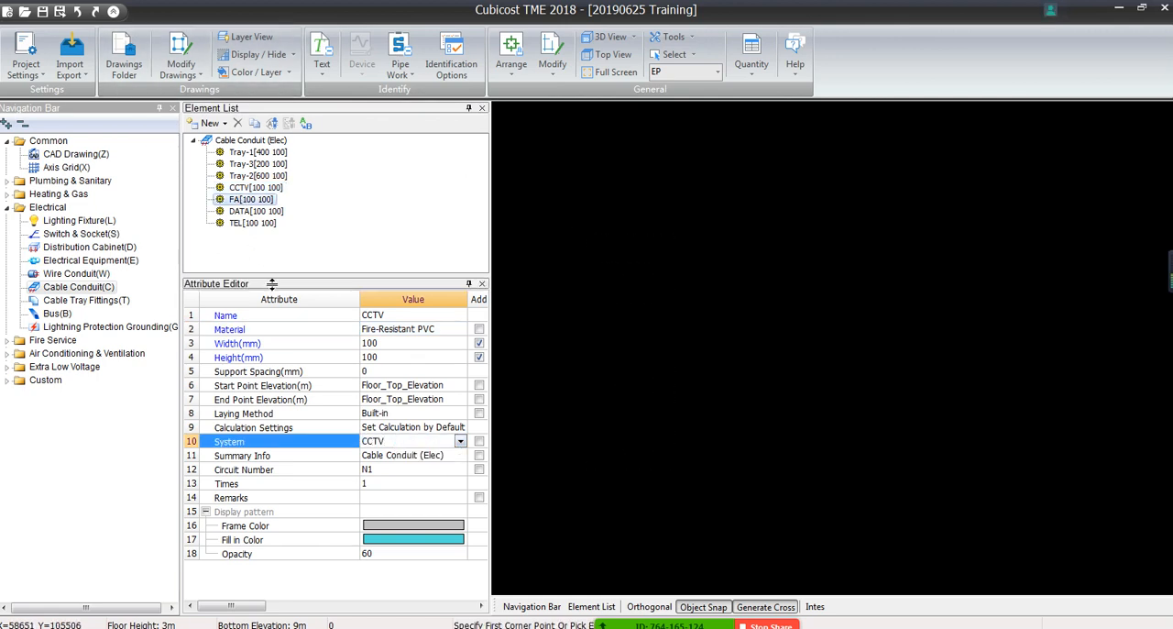
left_click(380, 441)
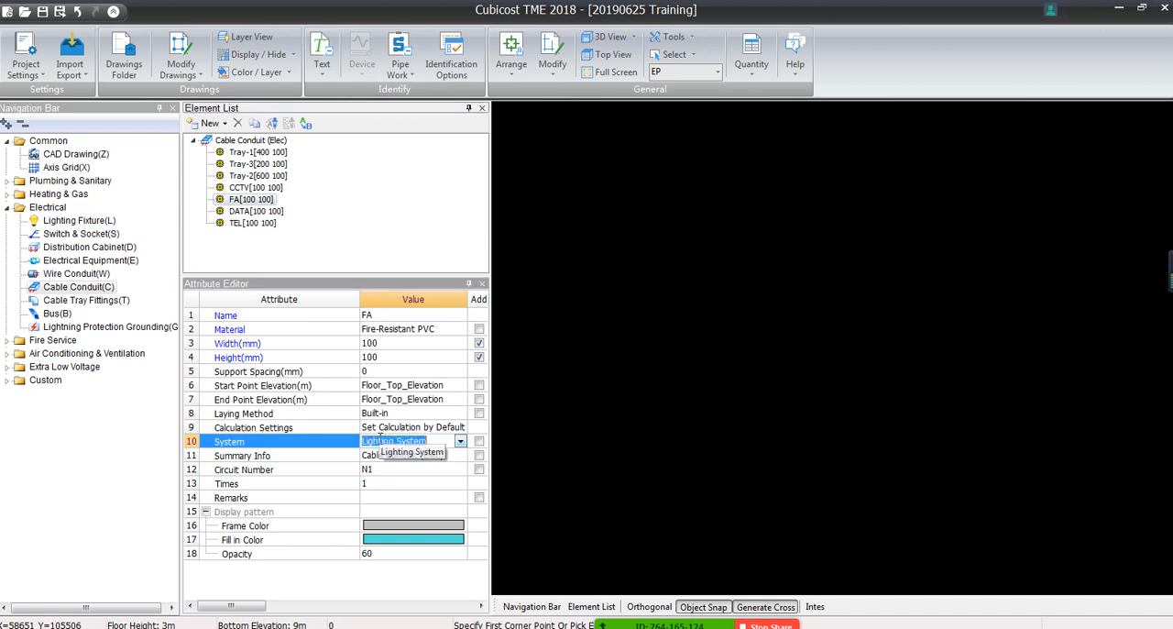
type("FA")
left_click(651, 456)
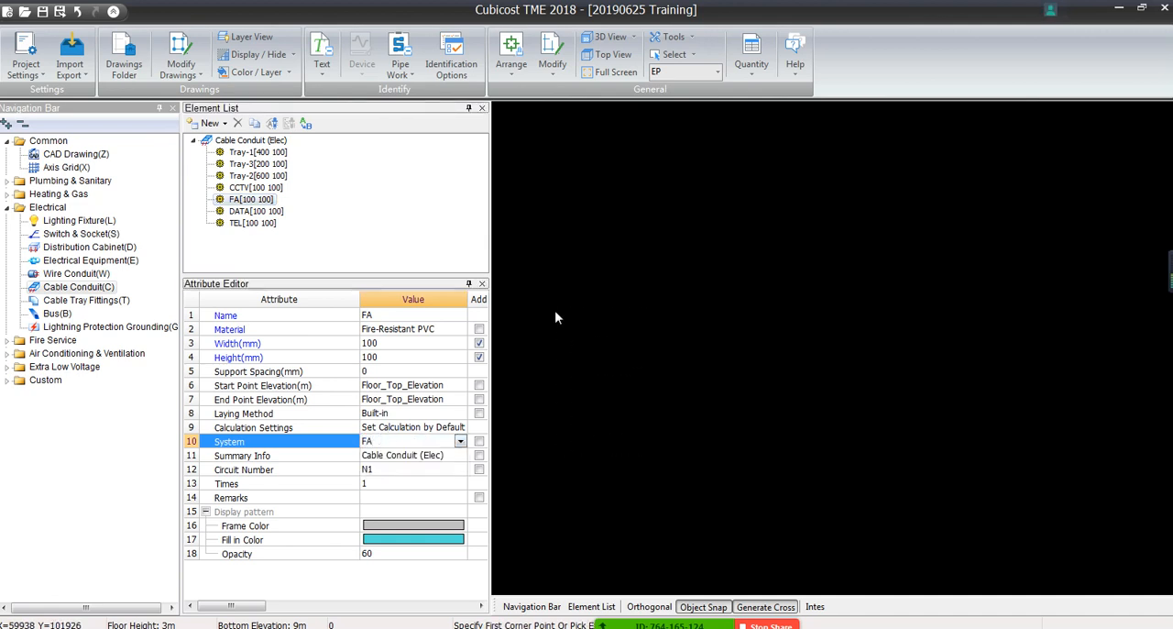
Draw a straight horizontal FA trunking run in the empty area above the floor plan
right_click(616, 273)
left_click(649, 305)
left_click(581, 262)
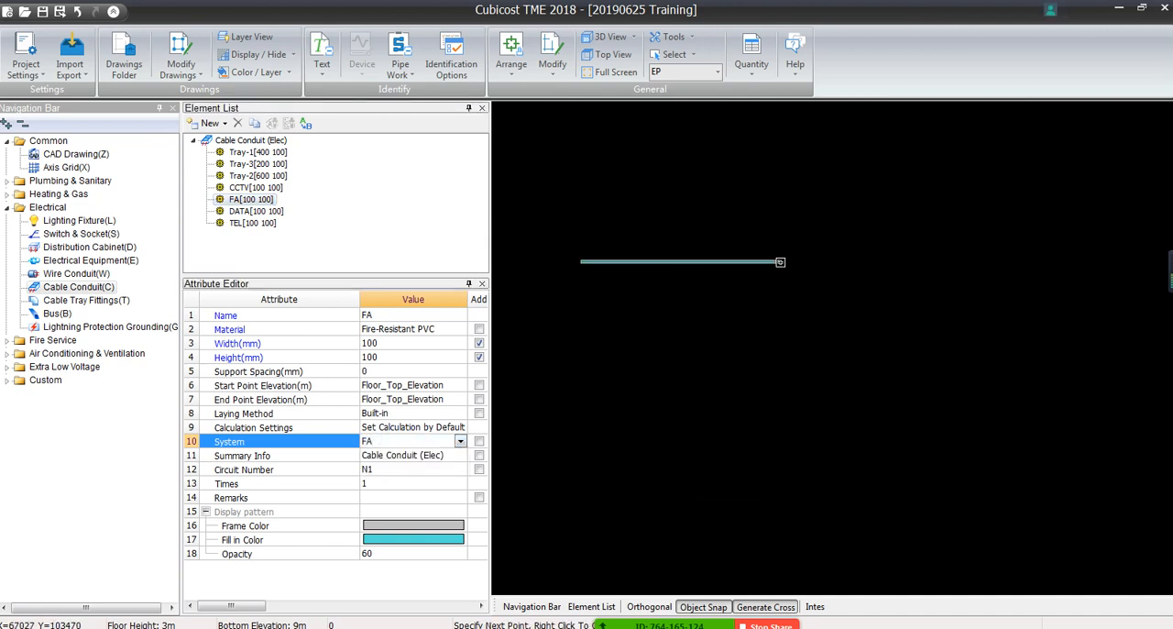
left_click(780, 262)
right_click(780, 262)
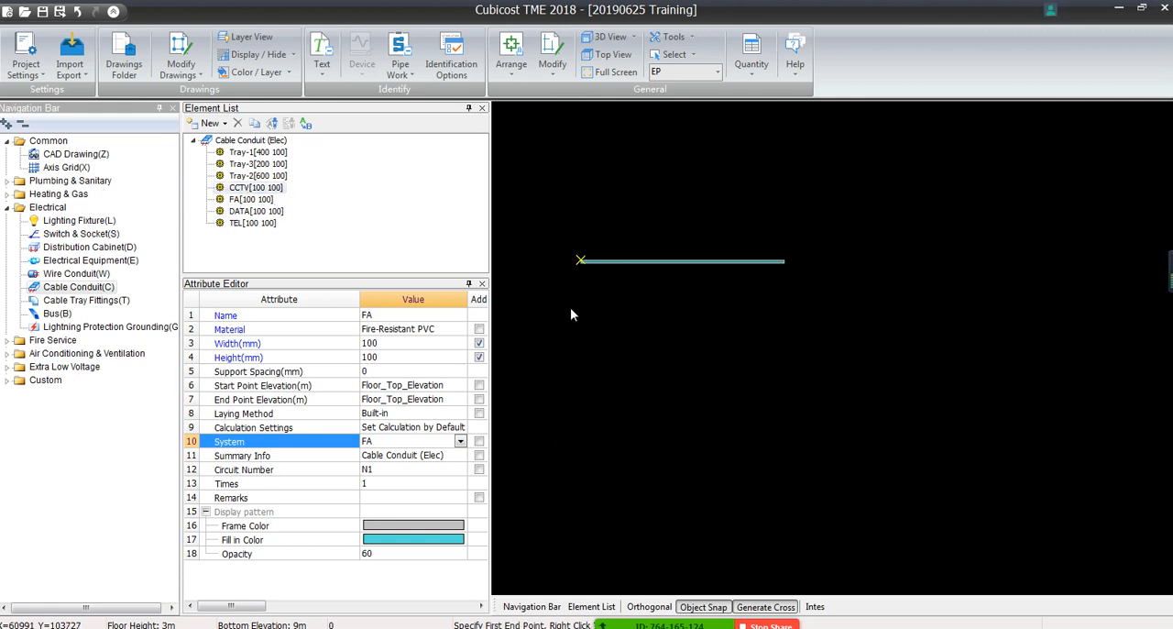
Draw a slightly slanted CCTV trunking run crossing the horizontal FA run, and inspect the intersection
right_click(676, 349)
left_click(703, 376)
left_click(678, 190)
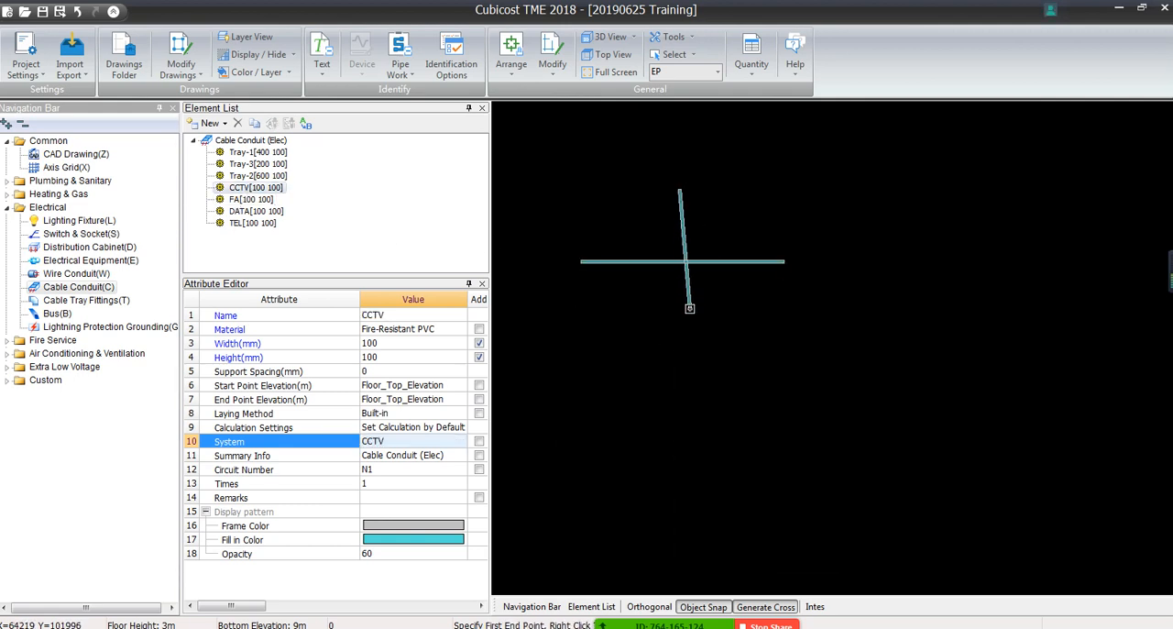
left_click(689, 307)
right_click(689, 308)
scroll(668, 248, "up", 4)
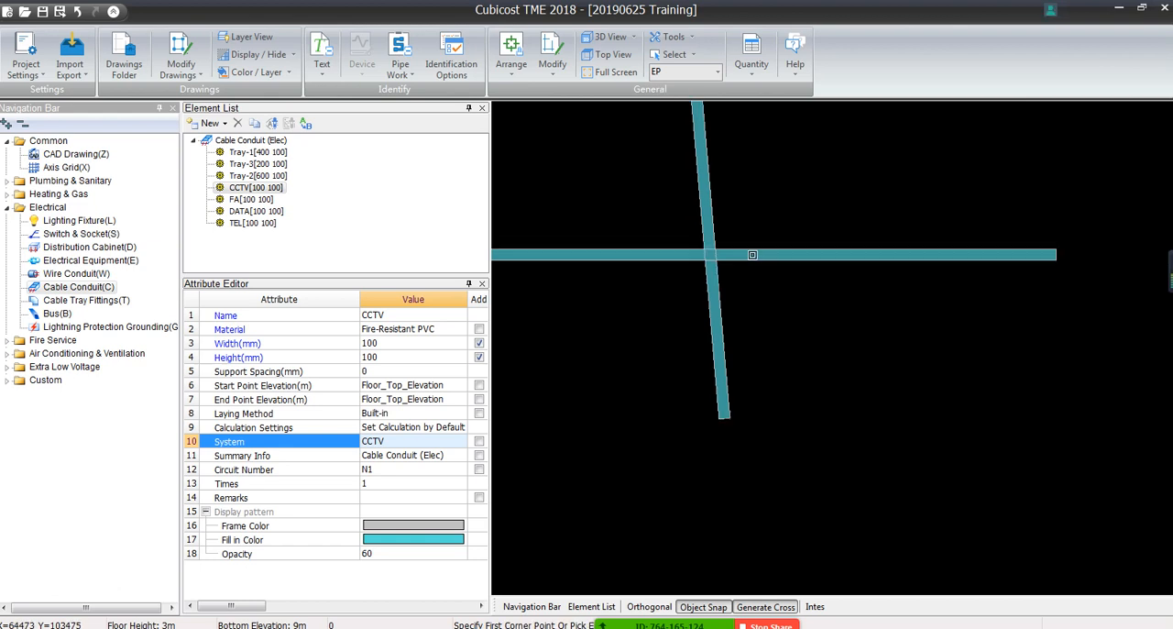
scroll(589, 388, "down", 4)
Draw two more short CCTV runs across the FA run near its end, enabling Orthogonal mode so the last one is exactly vertical
right_click(637, 298)
left_click(657, 309)
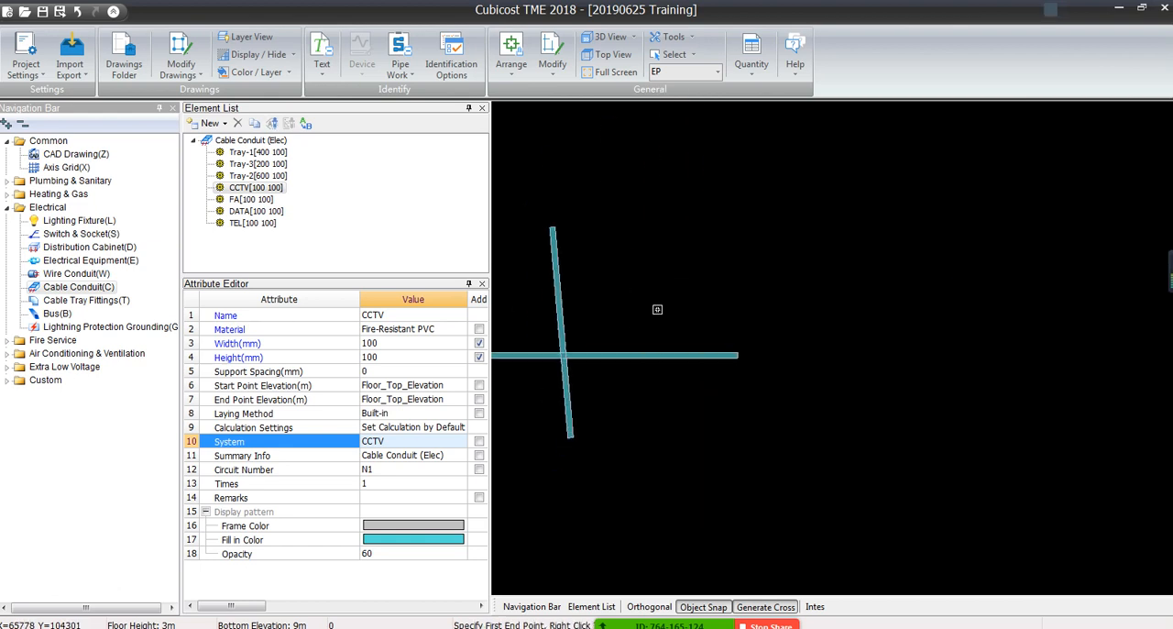
left_click(657, 309)
key("F8")
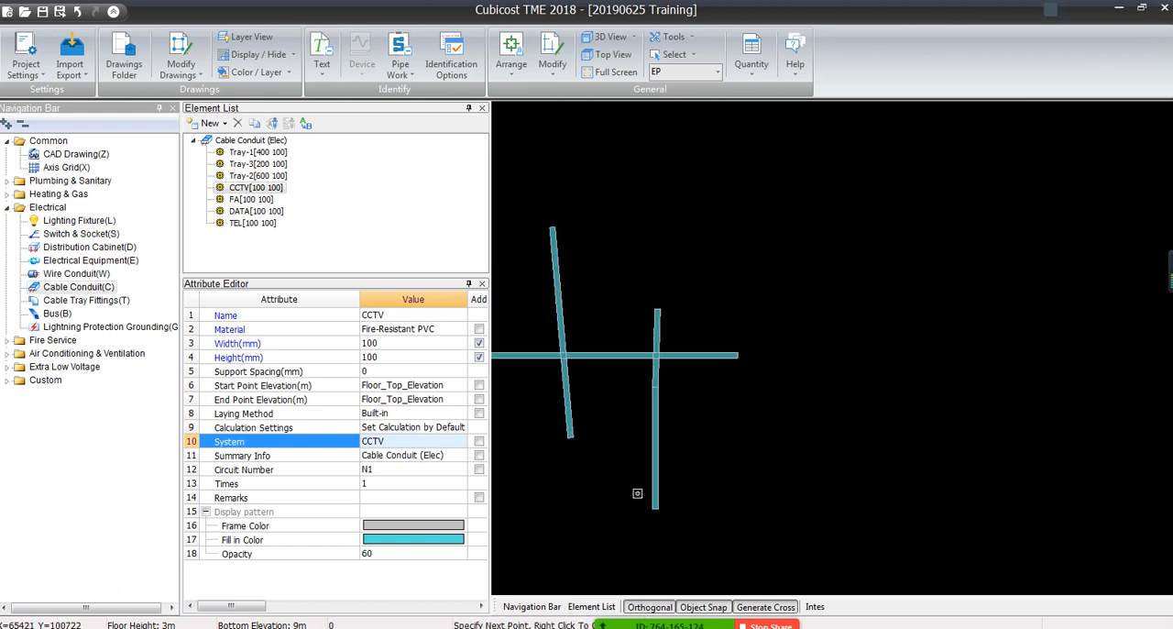
right_click(666, 384)
left_click(711, 318)
left_click(700, 399)
right_click(700, 399)
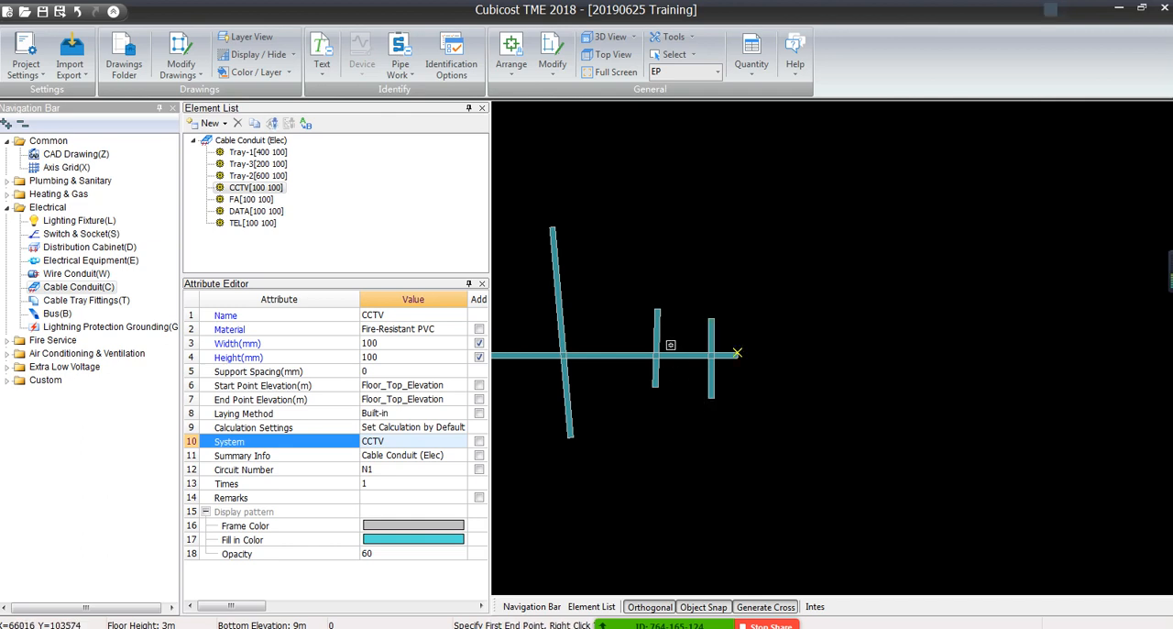
Delete the slanted CCTV run and the short one beside it, leaving the exactly vertical run crossing the FA trunking
left_click_drag(676, 287, 493, 316)
key("Delete")
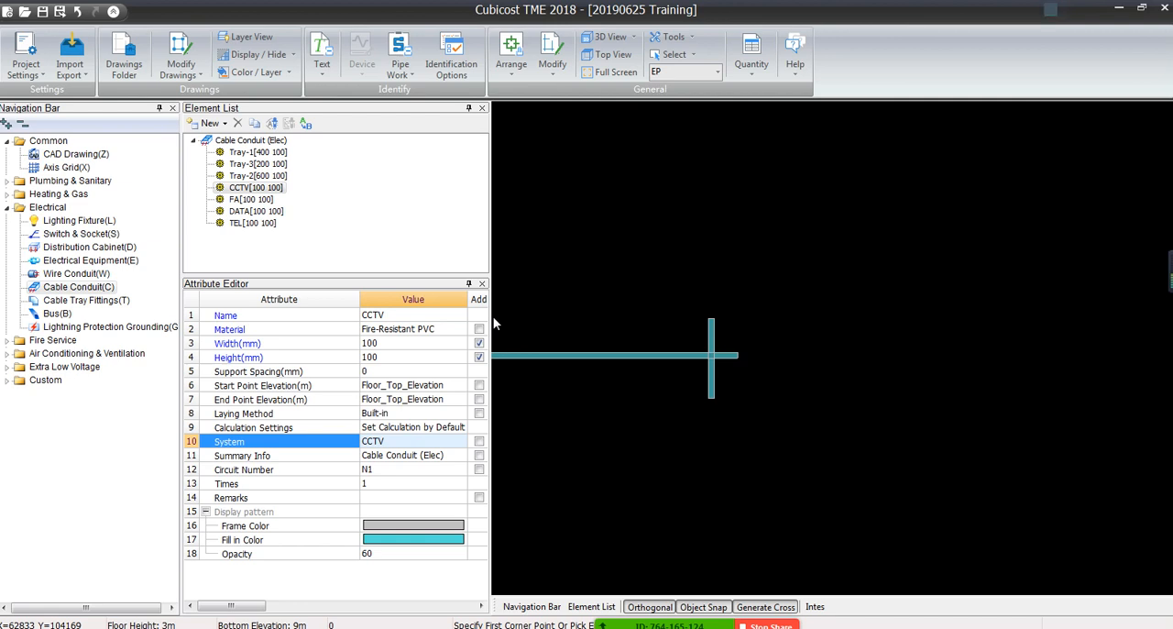
Set Tray-1's System attribute by picking the E-CT-400x100 label beside the vertical tray on the floor plan
middle_click_drag(564, 391, 583, 301)
scroll(584, 301, "down", 2)
scroll(582, 299, "down", 1)
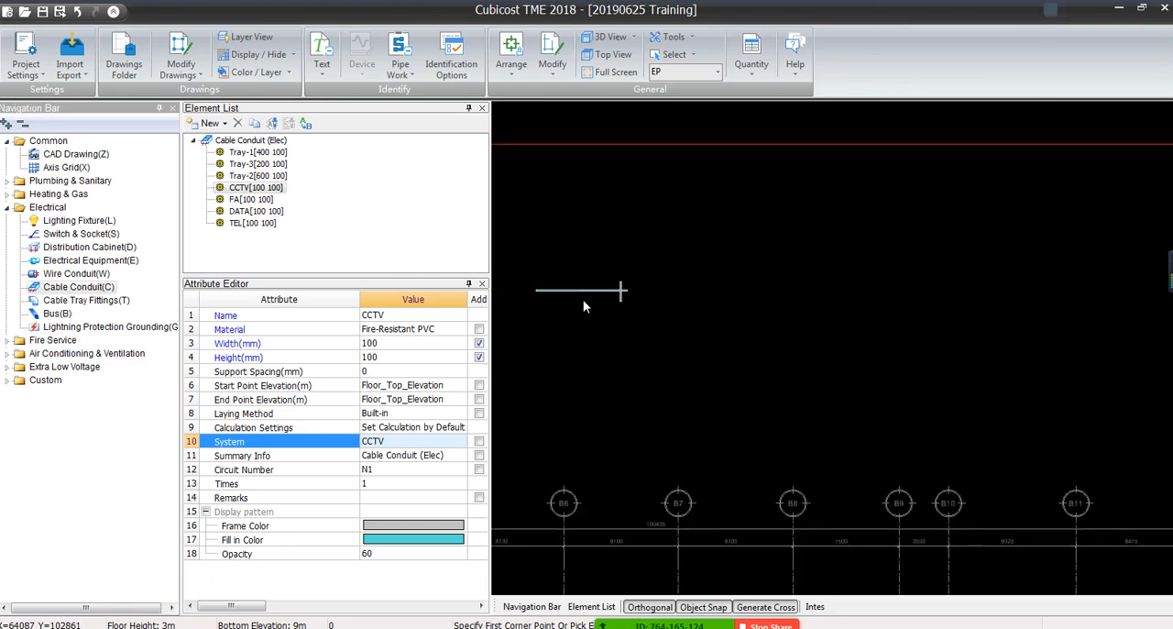
middle_click_drag(624, 474, 643, 219)
middle_click_drag(658, 473, 660, 227)
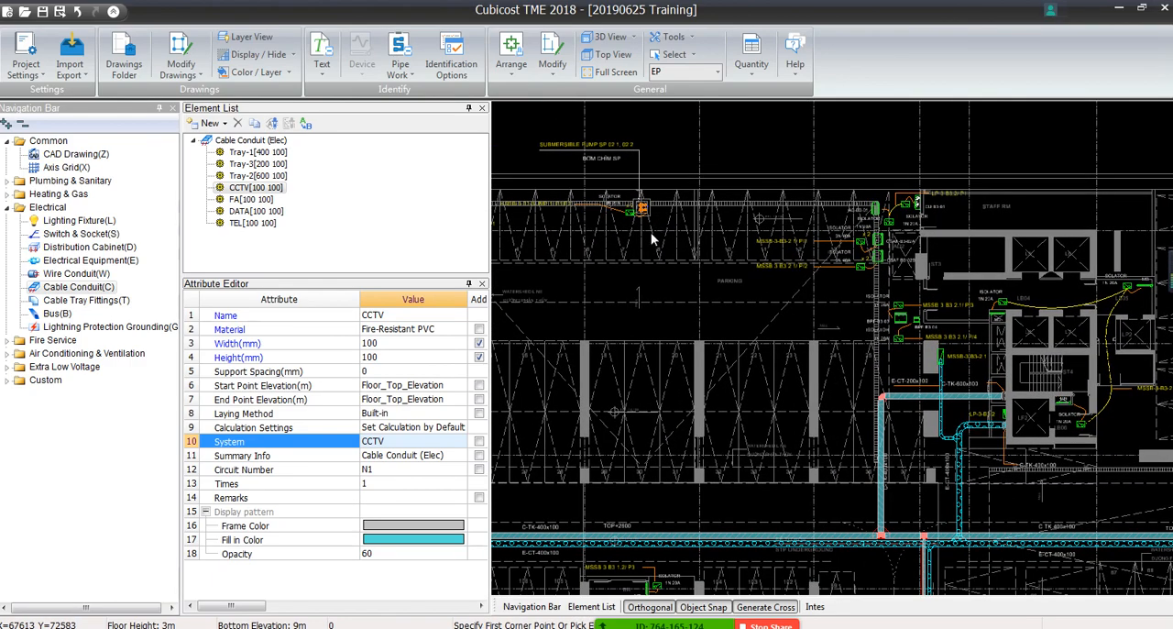
middle_click_drag(589, 330, 921, 308)
middle_click_drag(748, 479, 764, 387)
scroll(672, 307, "up", 2)
scroll(653, 359, "up", 3)
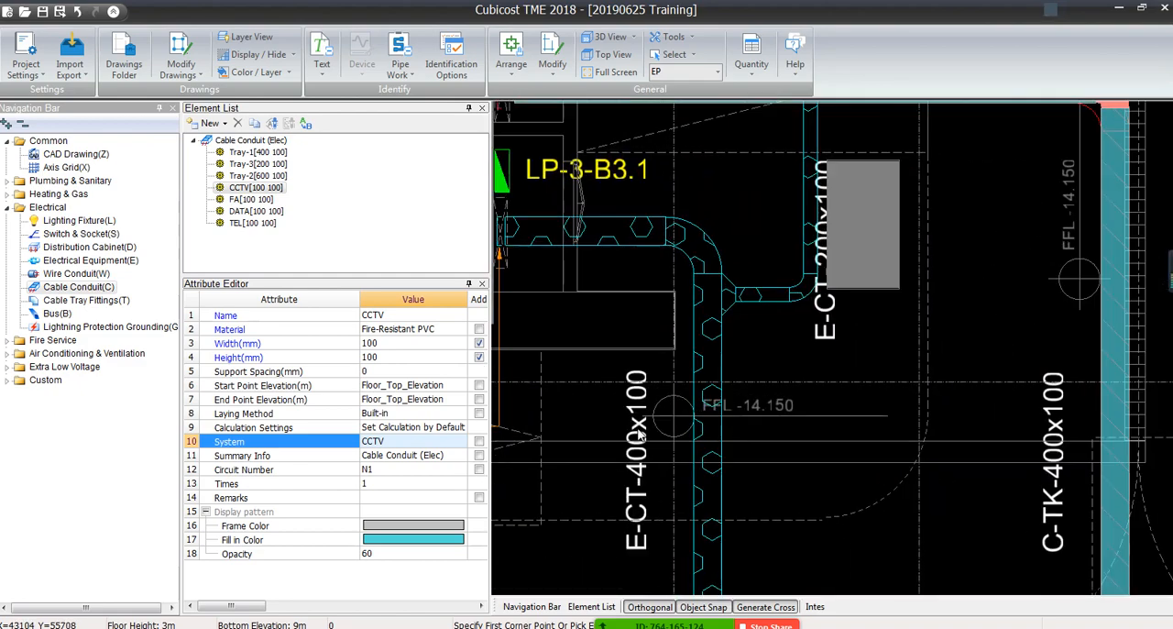
middle_click_drag(634, 506, 644, 349)
scroll(607, 403, "down", 2)
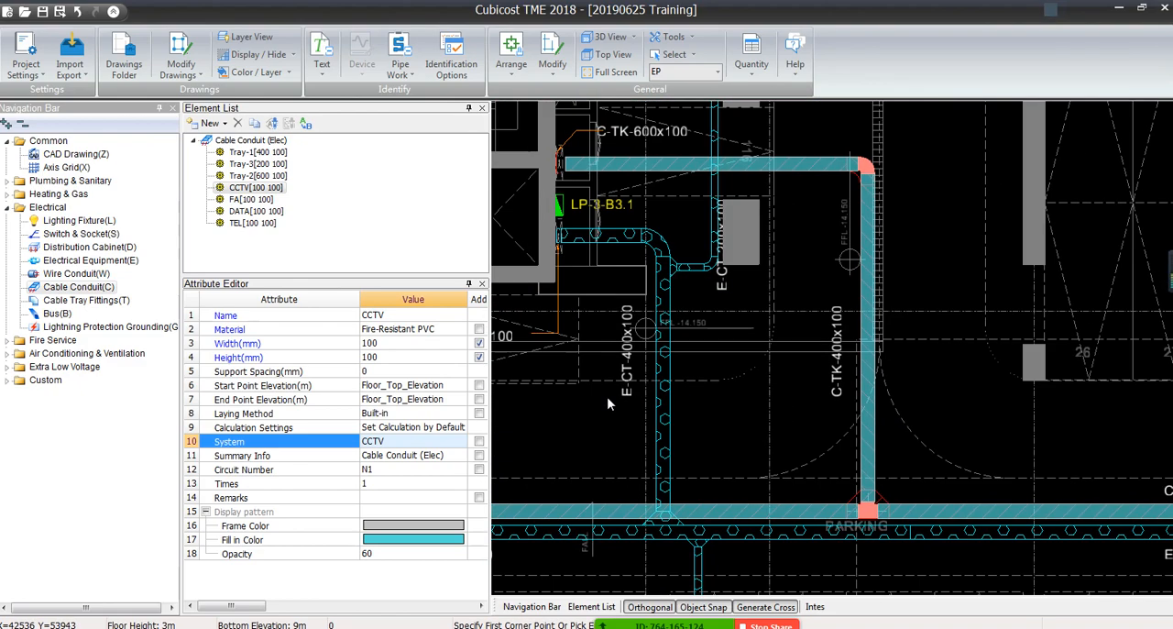
scroll(608, 404, "up", 2)
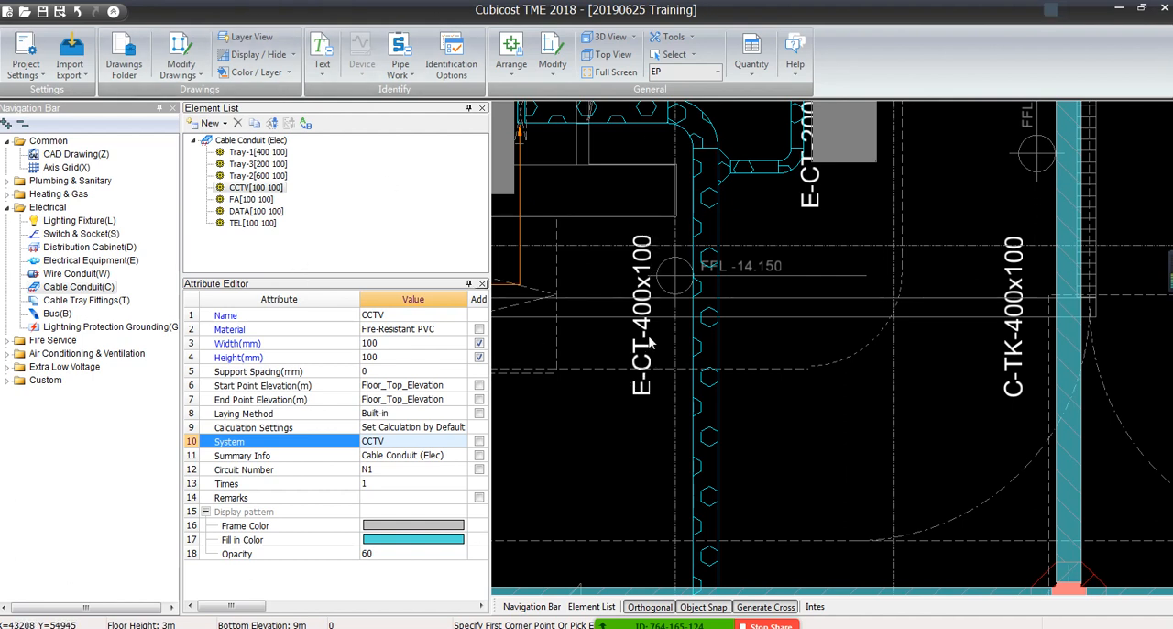
left_click(252, 152)
left_click(271, 123)
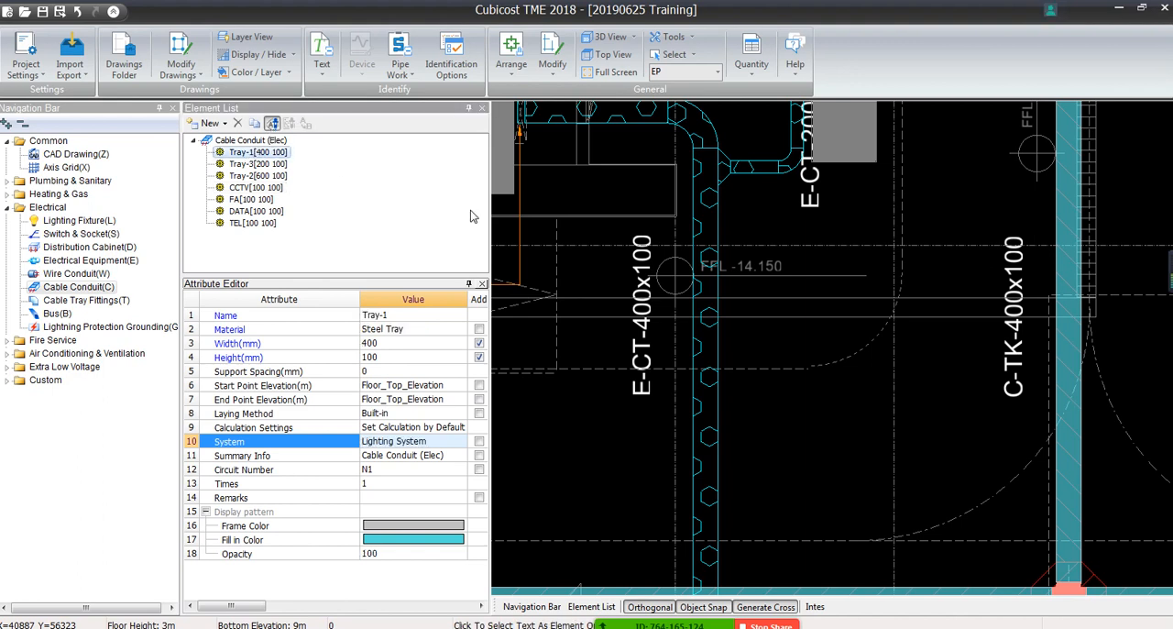
left_click(641, 320)
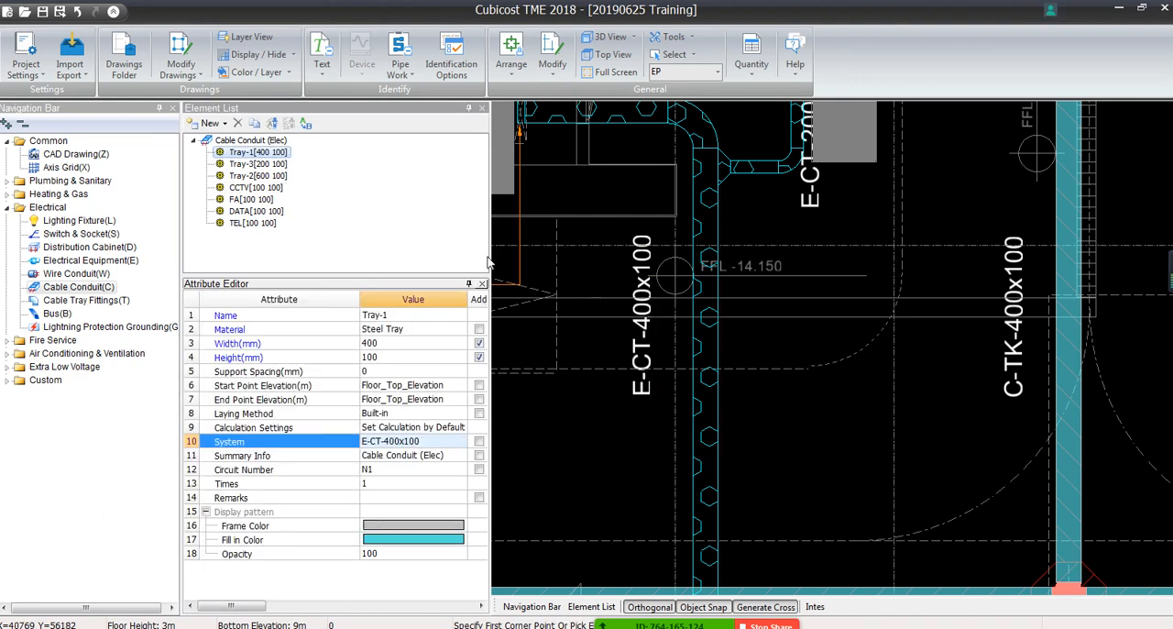
Pick the E-CT-400x100 drawing label again as the System value of Tray-1
left_click(271, 122)
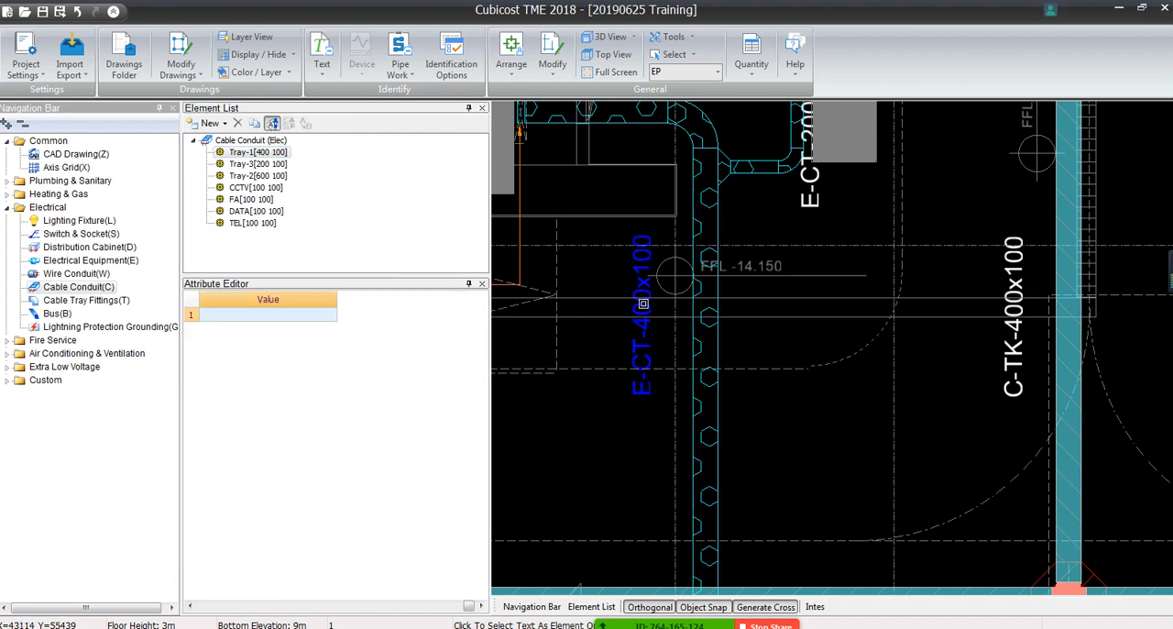
right_click(593, 417)
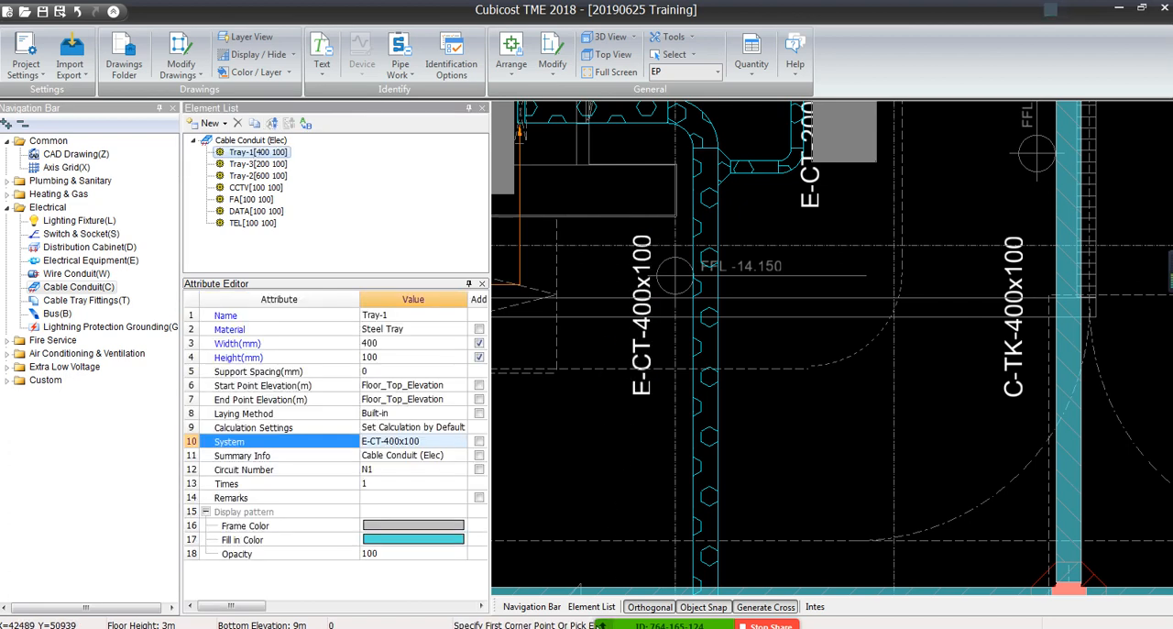
mouse_move(596, 593)
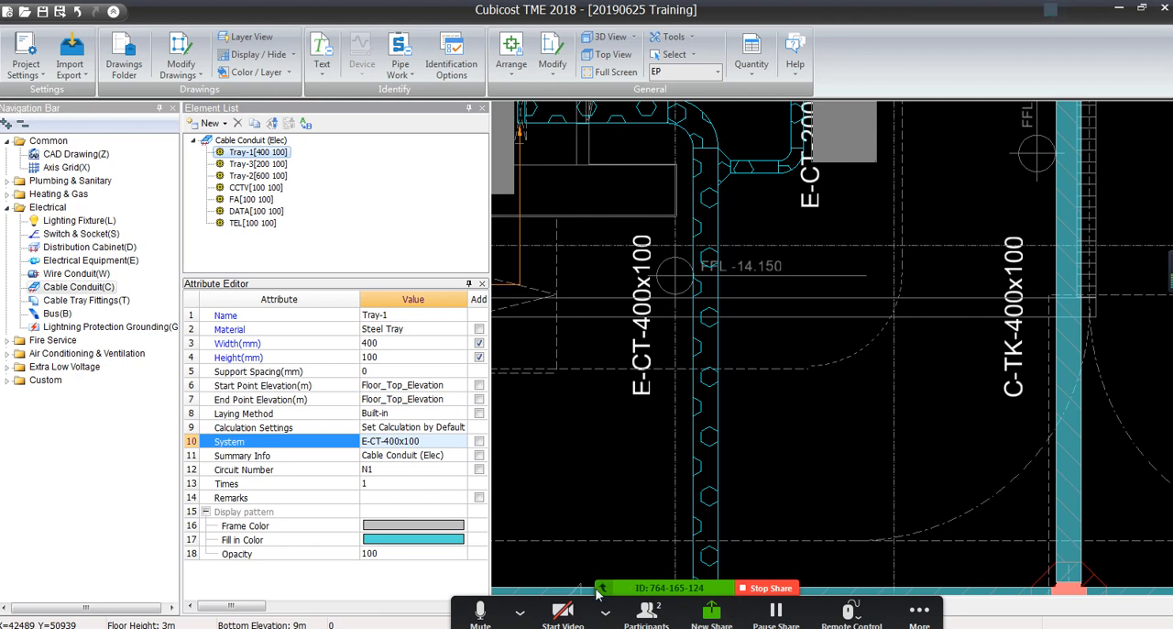
left_click_drag(596, 593, 600, 14)
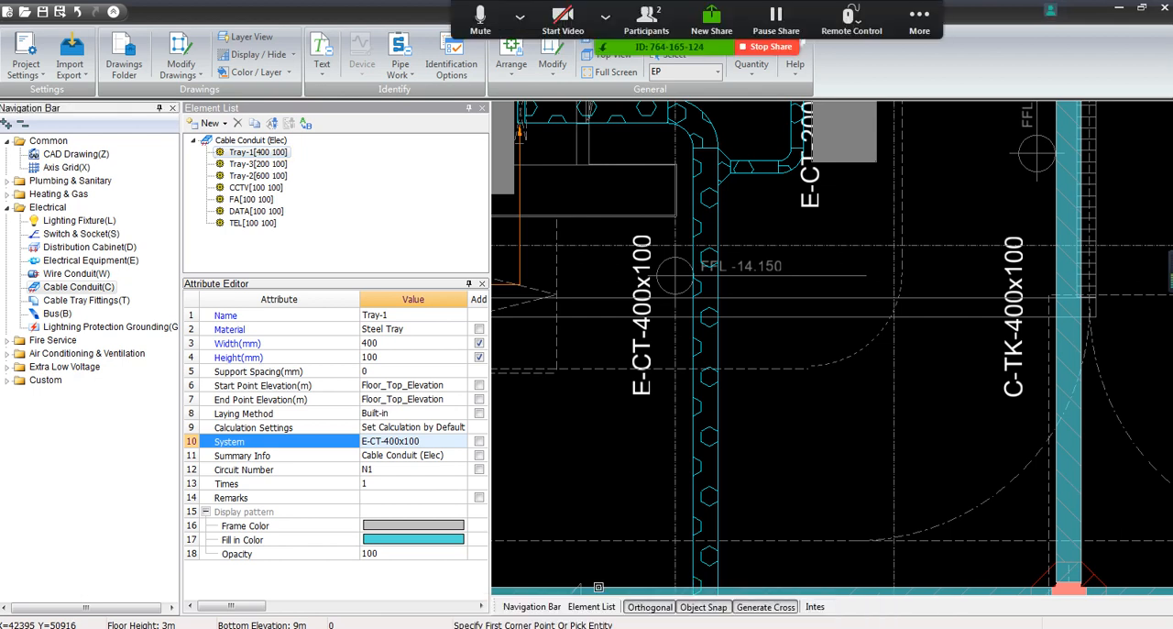
left_click(272, 123)
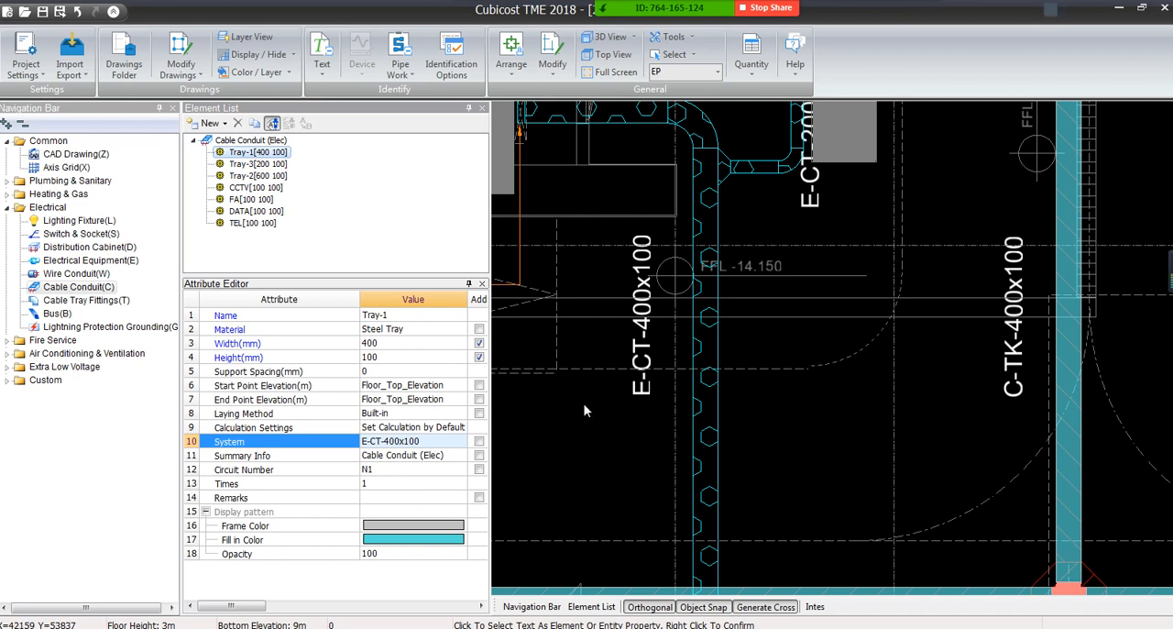
left_click(646, 250)
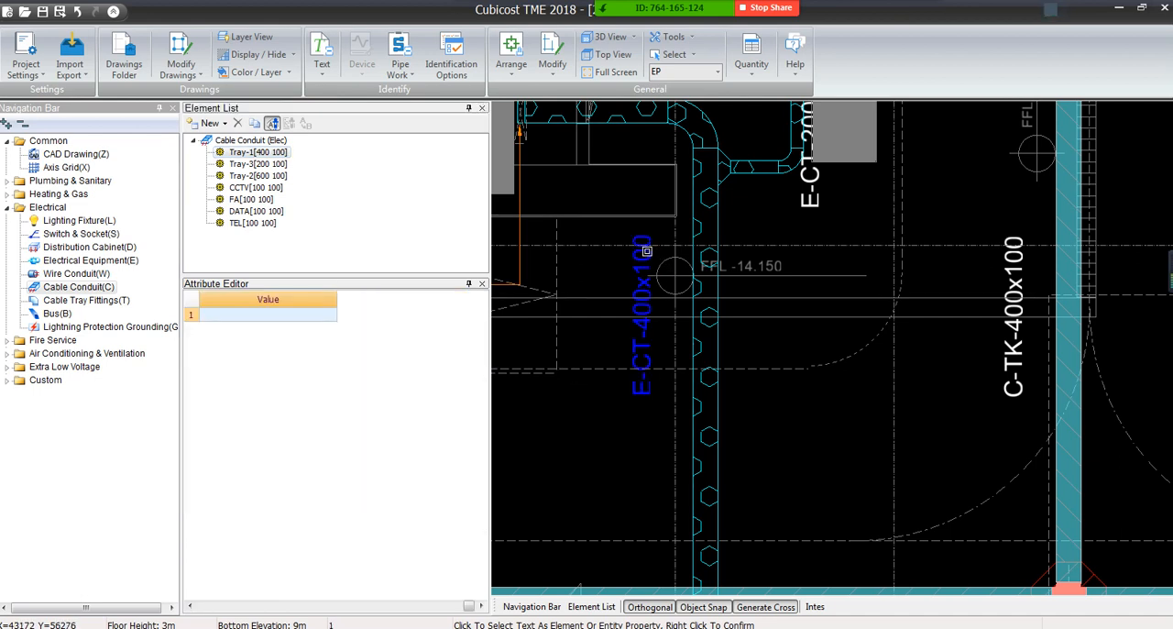
right_click(646, 250)
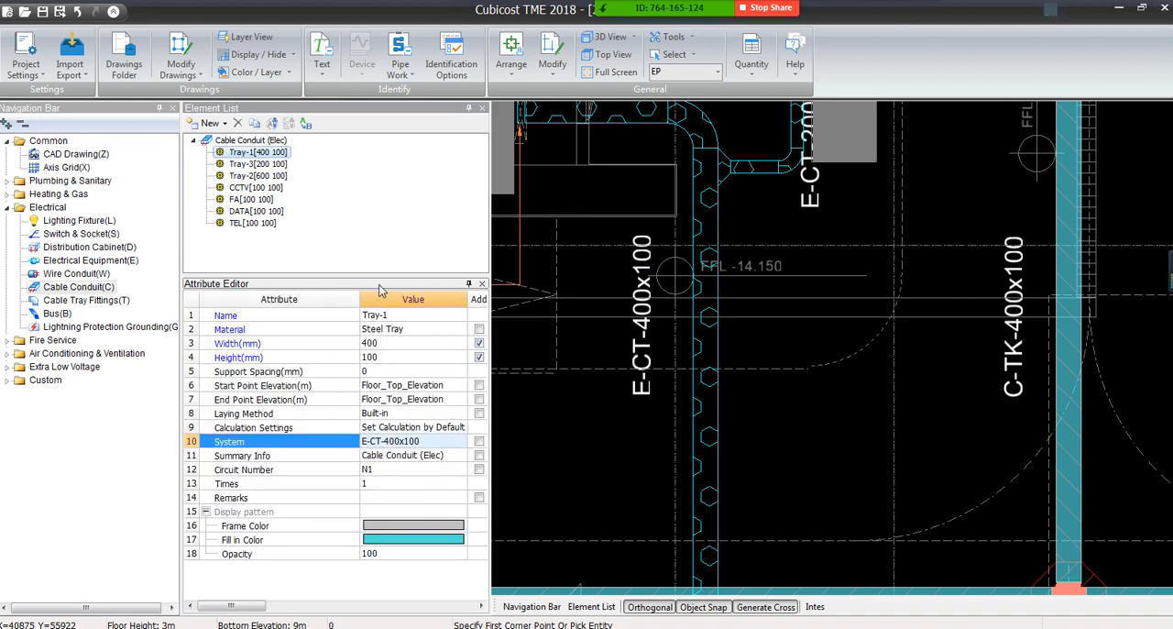
Rename Tray-1 by picking the E-CT-400x100 drawing label as its Name value
left_click(383, 315)
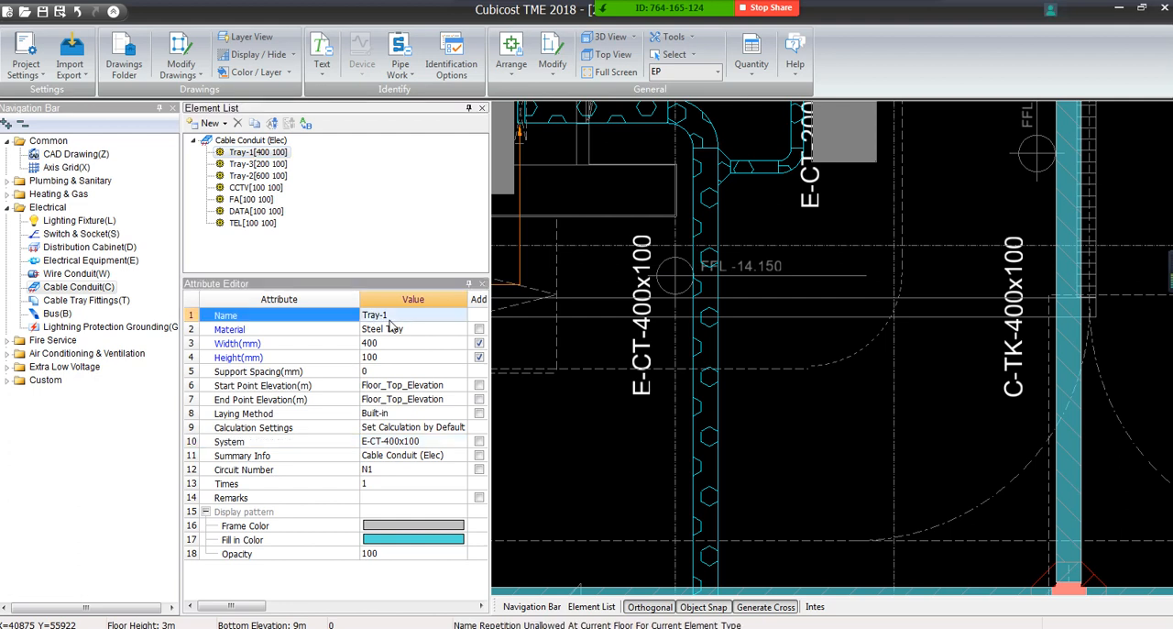
left_click(272, 123)
left_click(639, 265)
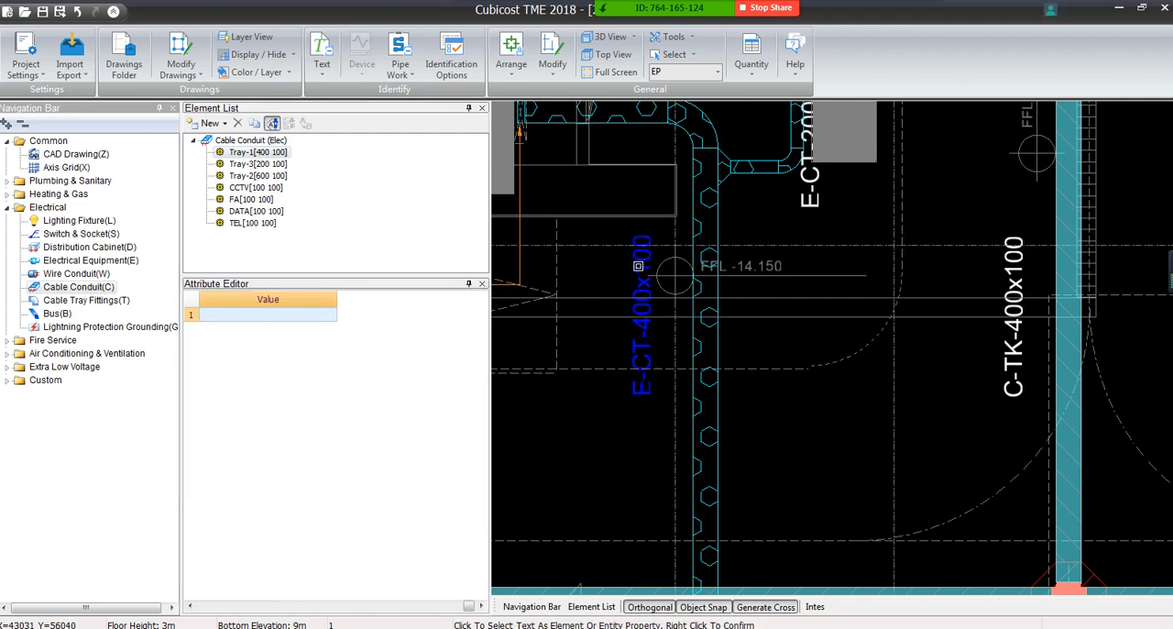
right_click(639, 266)
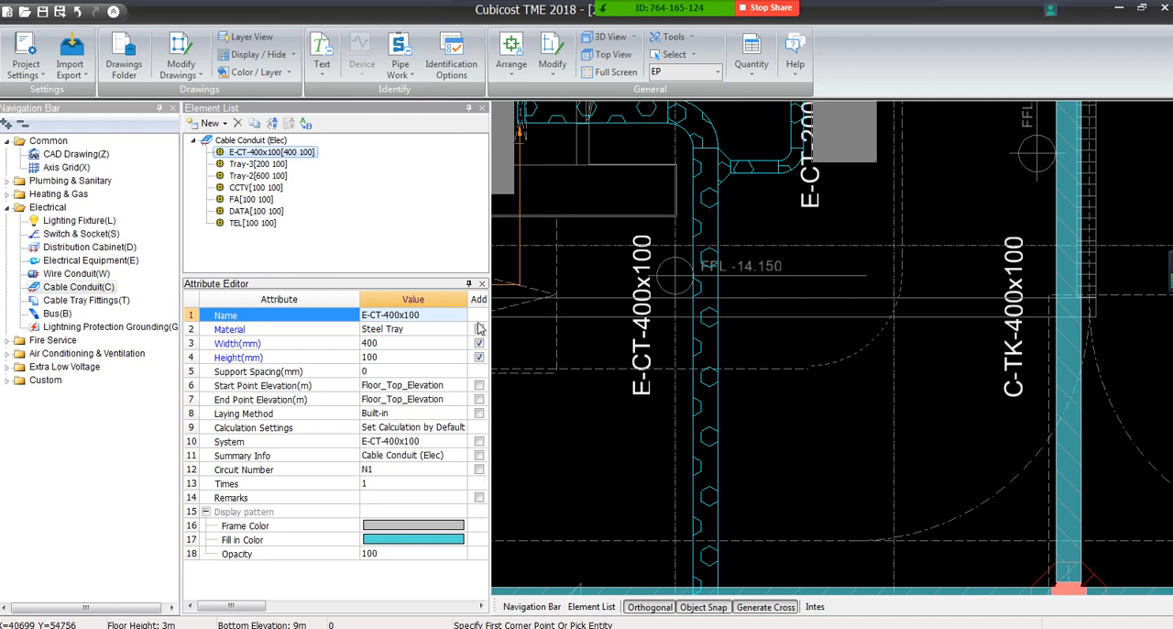
Shorten the System attribute of the E-CT-400x100 tray to E-CT
left_click(432, 444)
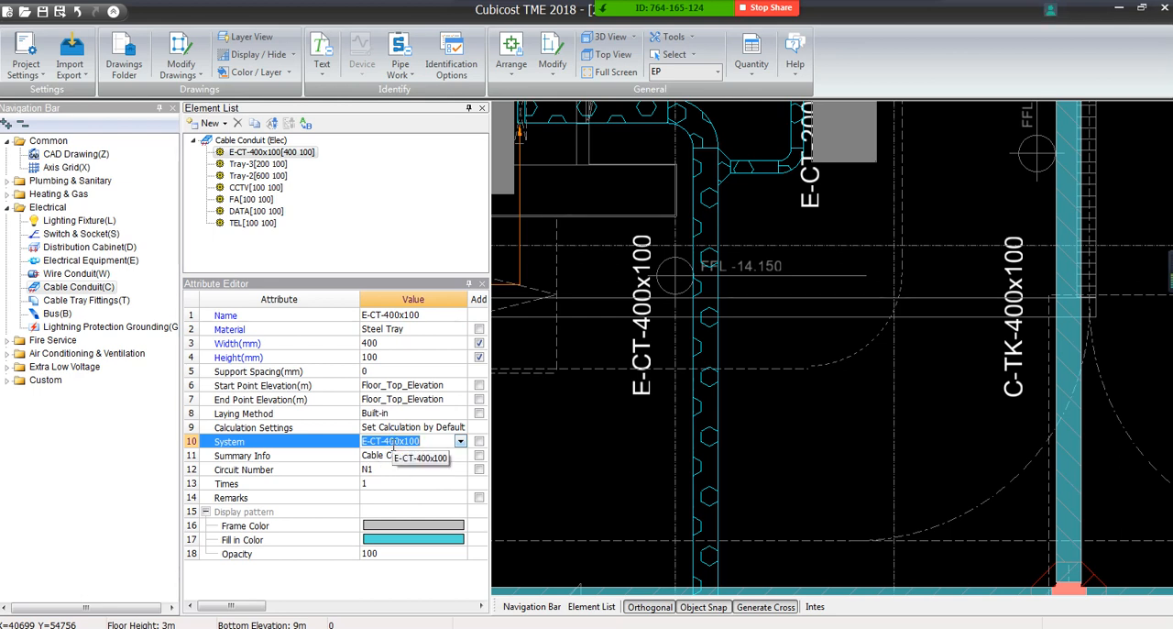
left_click(441, 314)
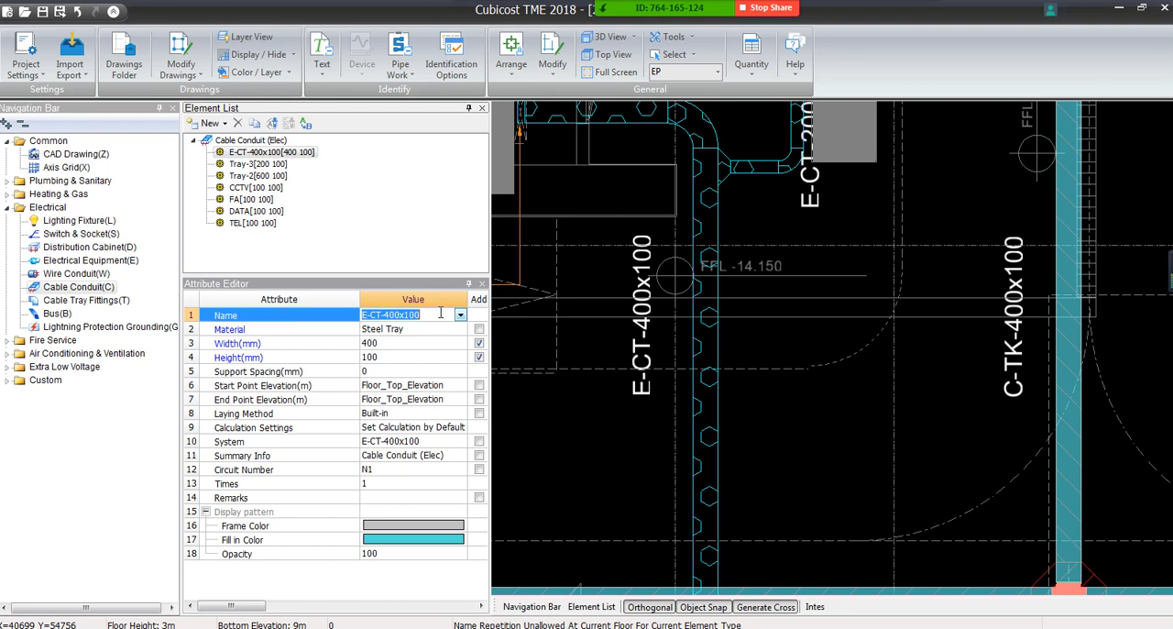
left_click(422, 441)
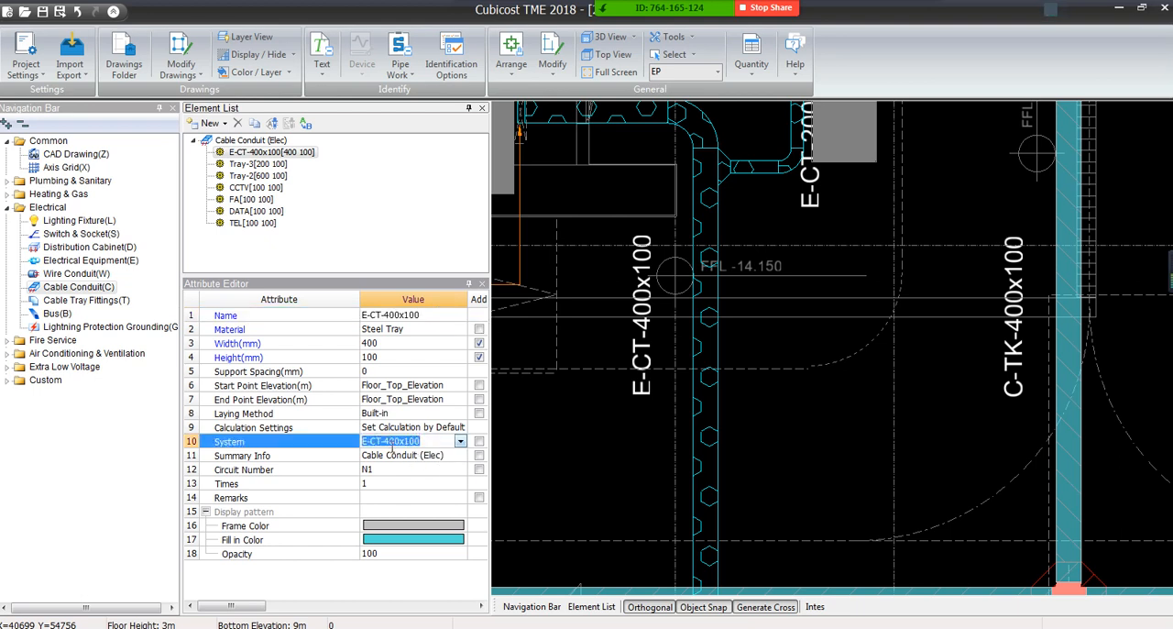
left_click_drag(381, 441, 427, 441)
left_click(427, 441)
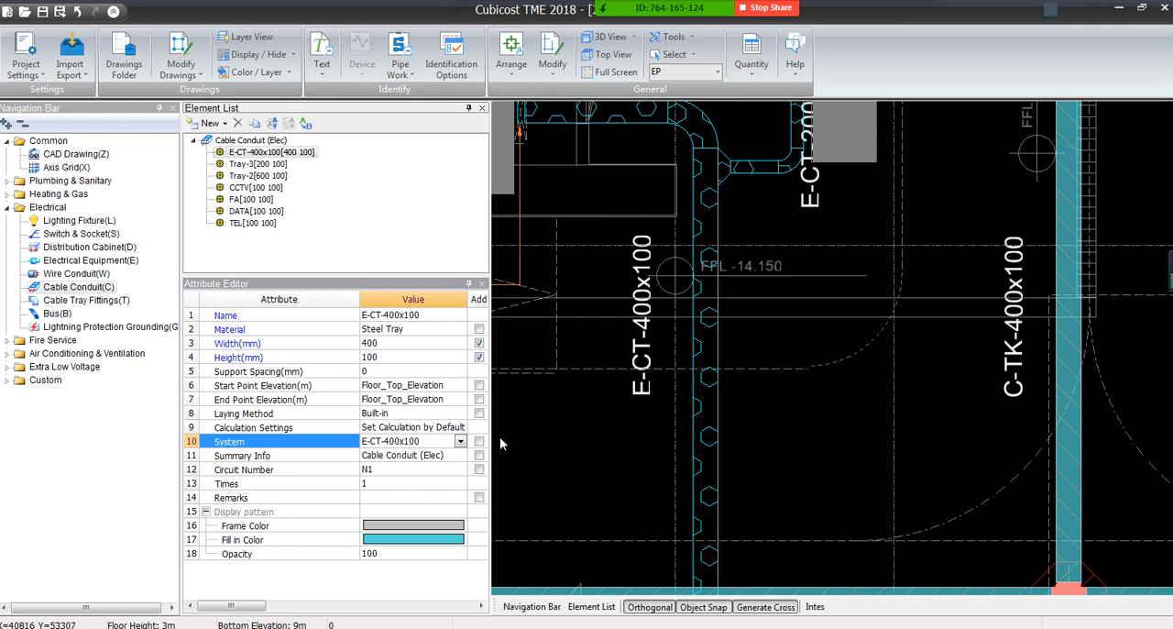
key("BackSpace")
key("BackSpace")
key("BackSpace")
key("BackSpace")
key("BackSpace")
key("BackSpace")
key("BackSpace")
key("BackSpace")
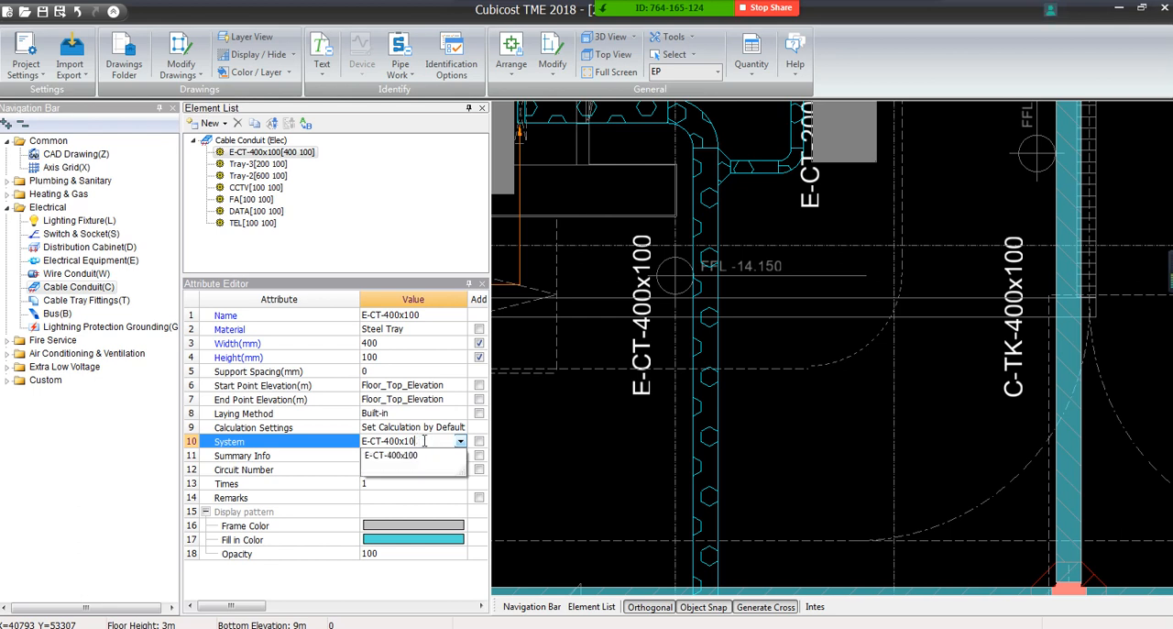
key("Return")
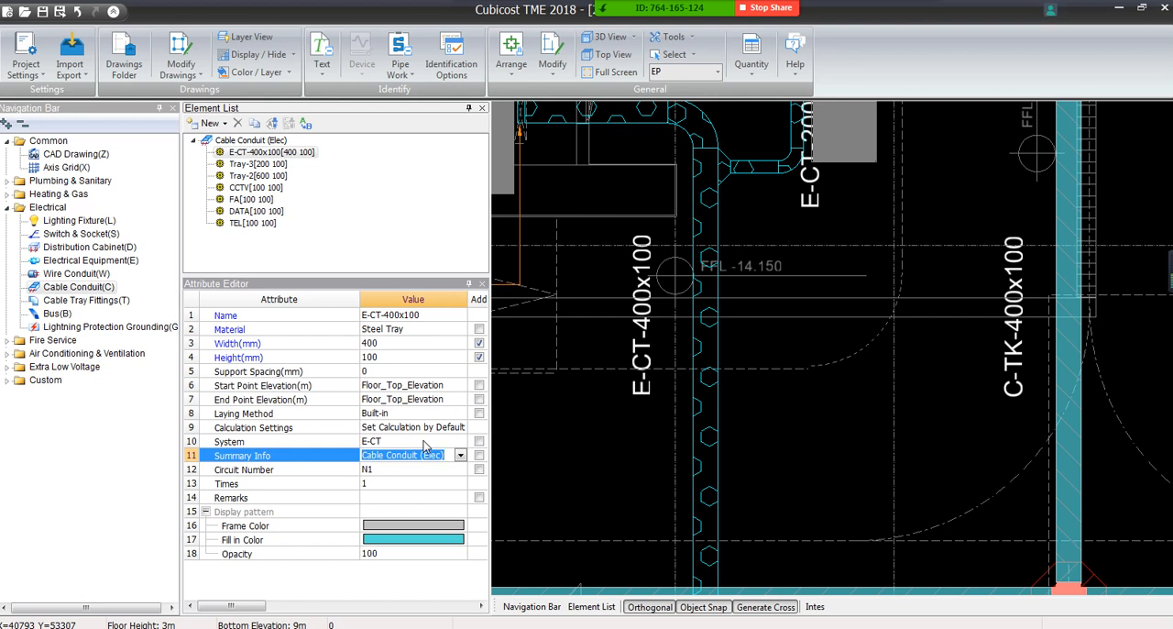
Start Identify Cable Tray and examine how the E-CT and C-TK runs and their size labels are laid out across the floor plan
left_click(400, 62)
left_click(442, 109)
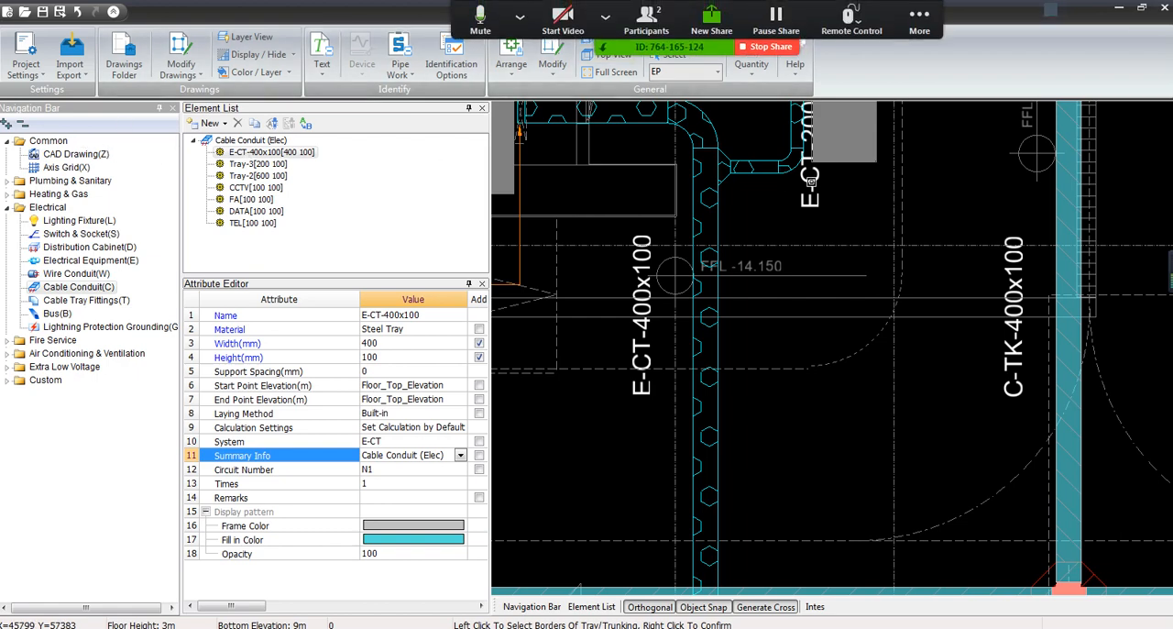
scroll(699, 156, "up", 2)
scroll(700, 156, "up", 3)
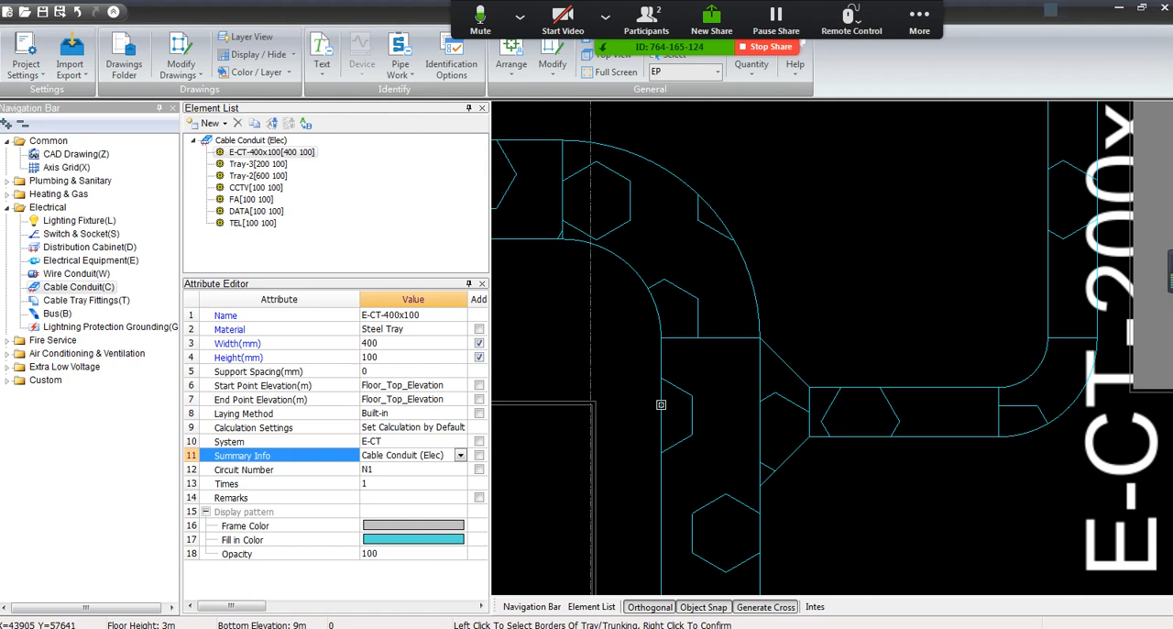
middle_click_drag(627, 302, 903, 359)
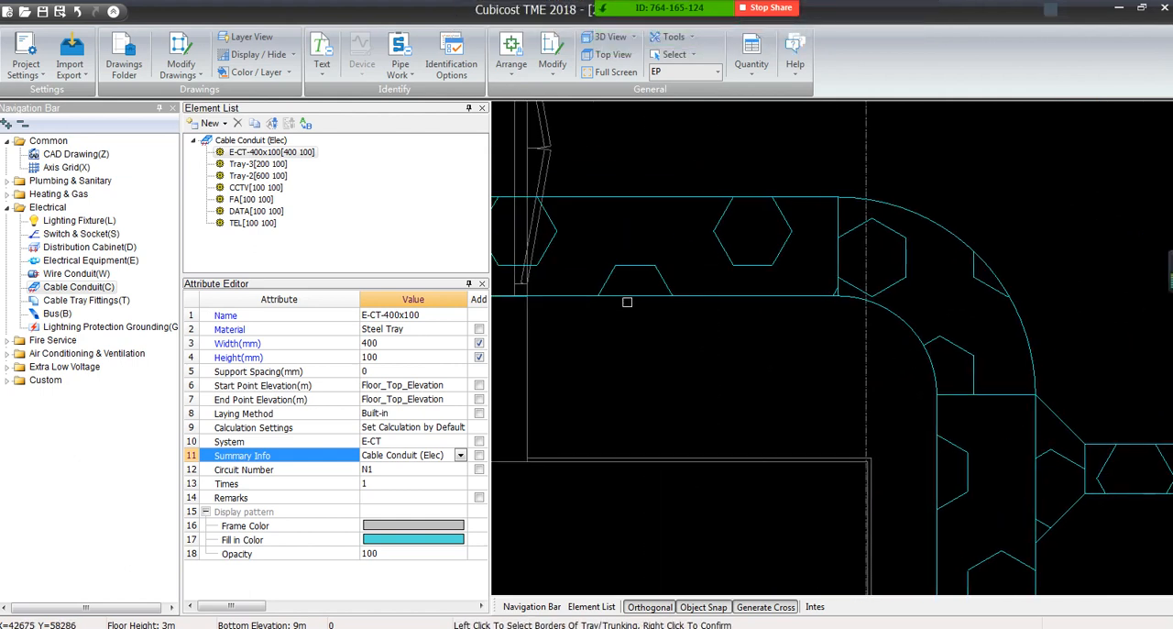
scroll(649, 303, "down", 3)
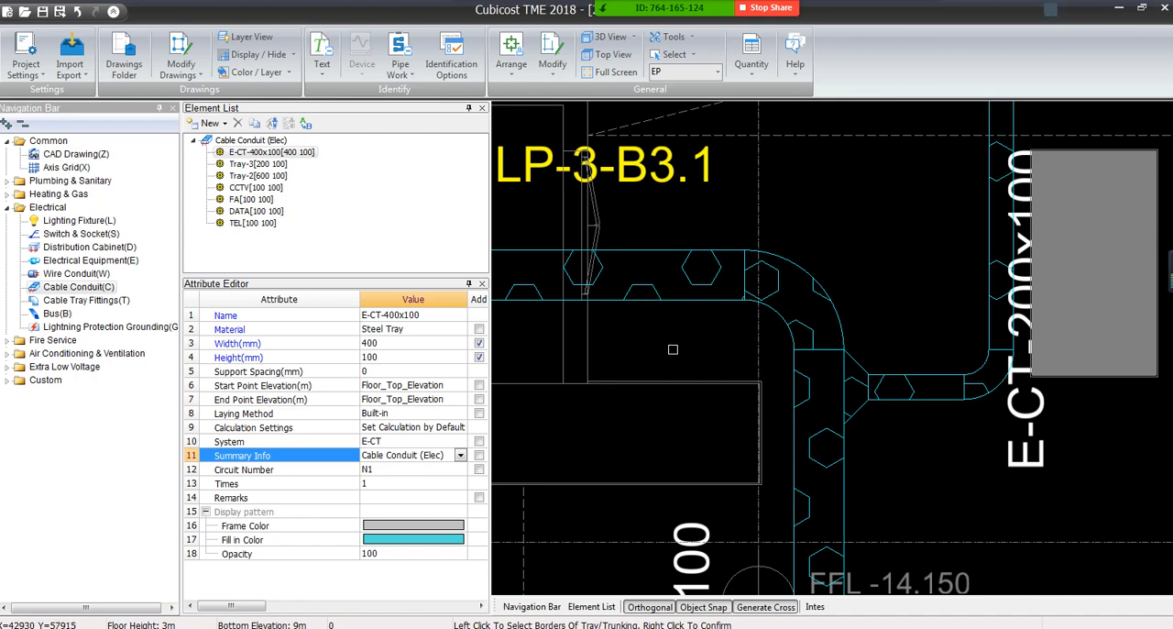
middle_click_drag(668, 372, 786, 257)
scroll(786, 256, "down", 3)
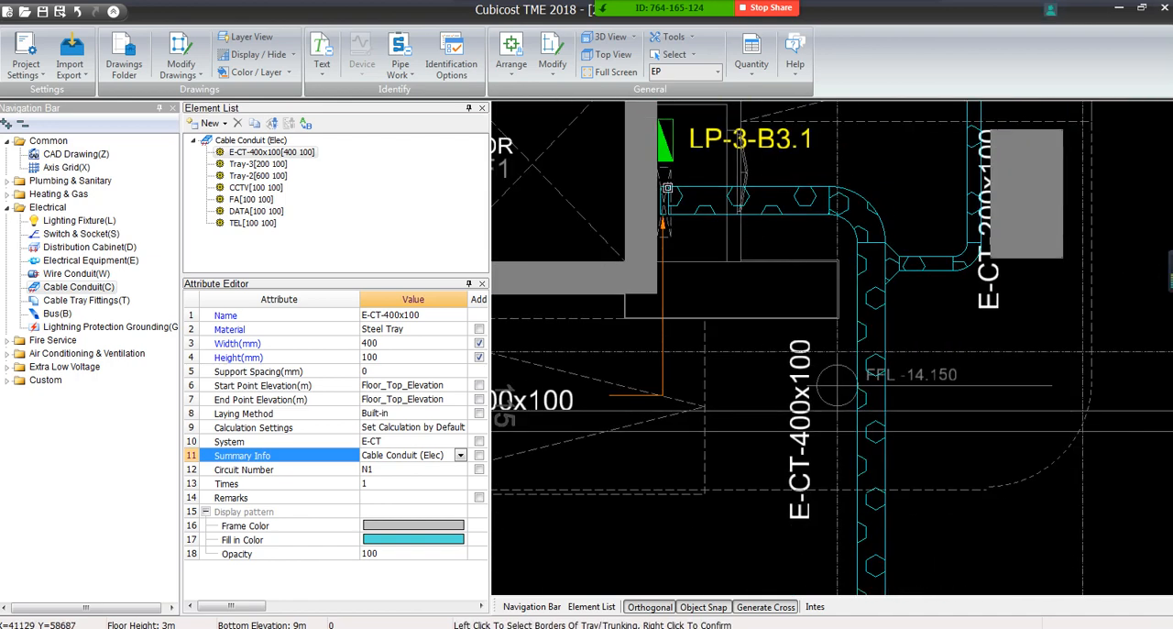
middle_click_drag(862, 456, 861, 228)
middle_click_drag(852, 392, 861, 361)
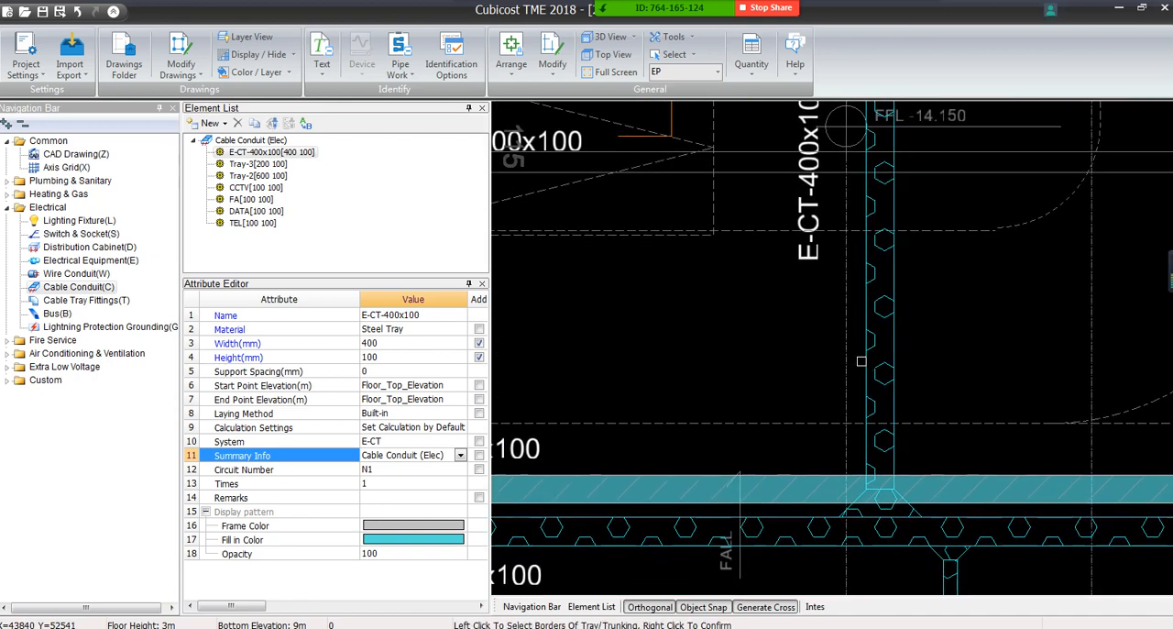
scroll(861, 361, "down", 3)
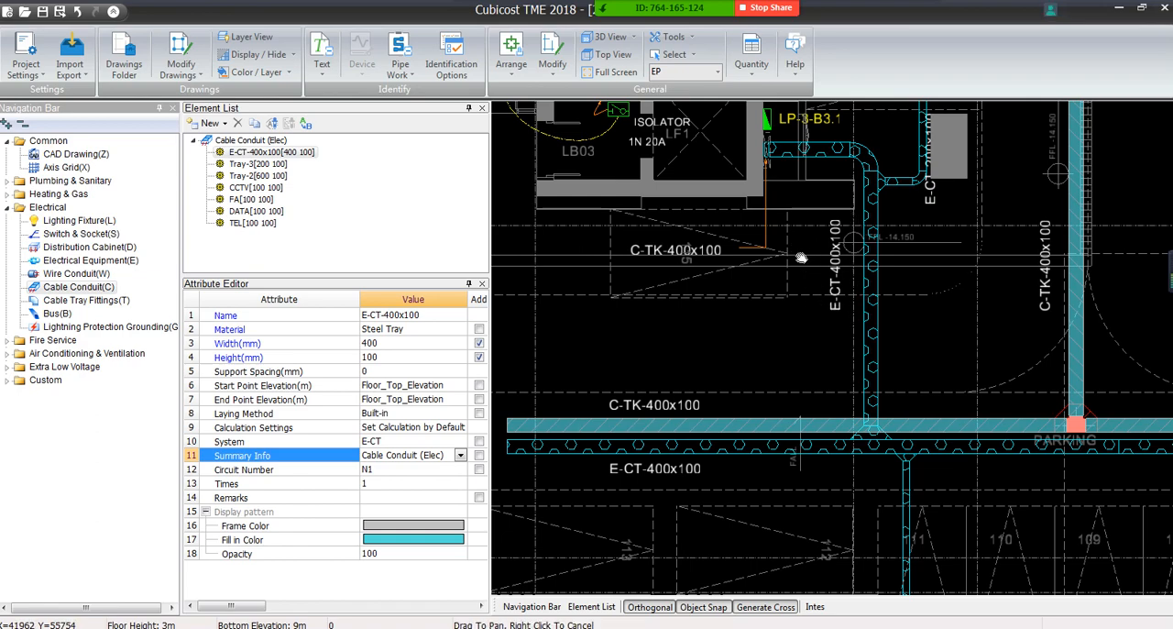
scroll(775, 372, "down", 3)
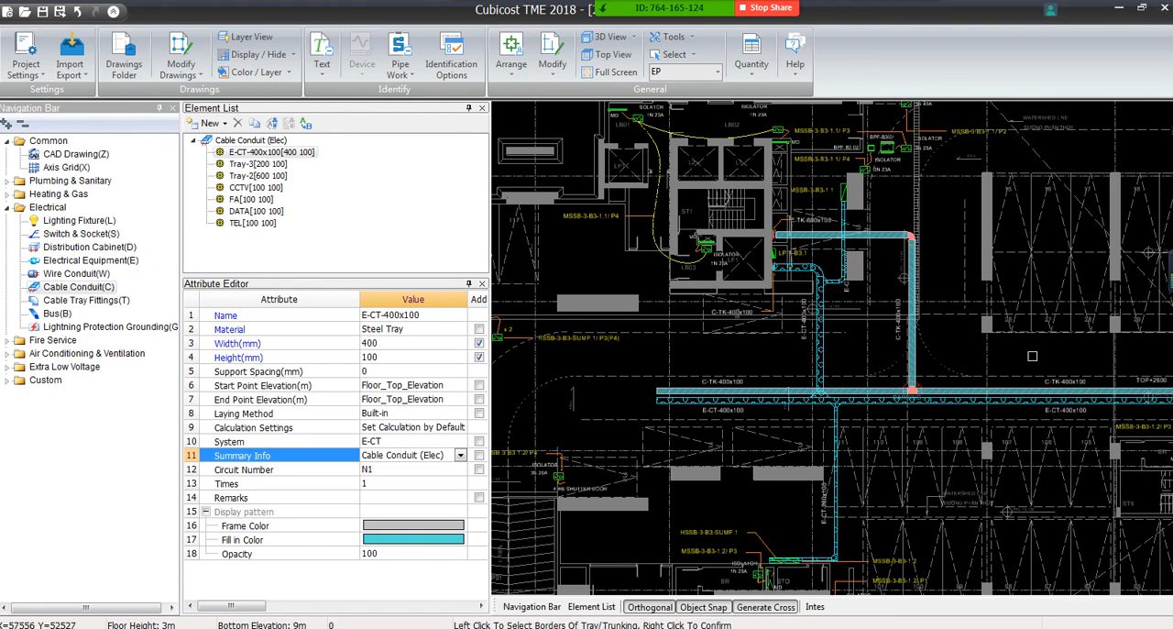
scroll(916, 348, "down", 3)
scroll(937, 316, "up", 3)
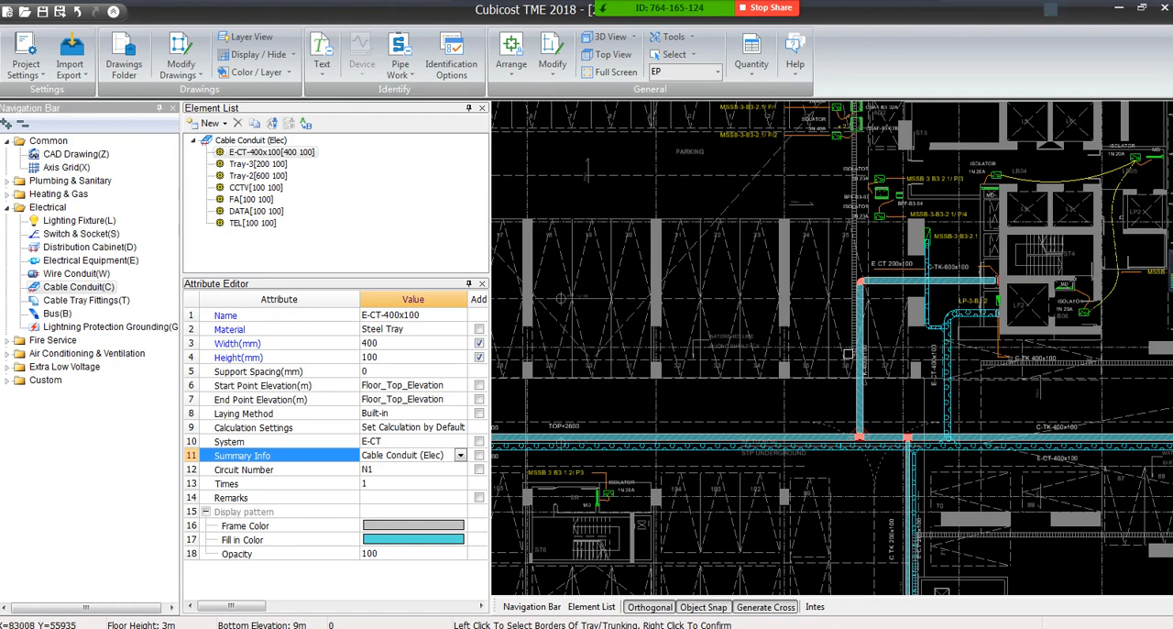
scroll(797, 450, "up", 3)
scroll(794, 450, "up", 2)
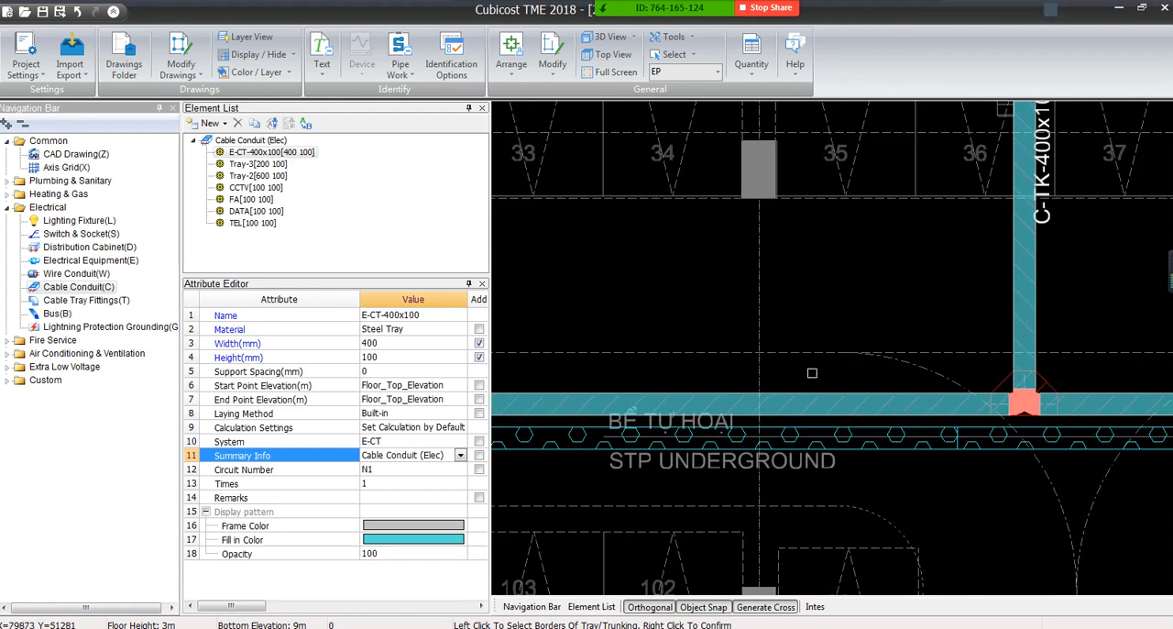
Capture the area around the parallel C-TK and E-CT runs and mark both with a red box and leader line
key("ctrl+alt+a")
left_click_drag(665, 256, 1033, 551)
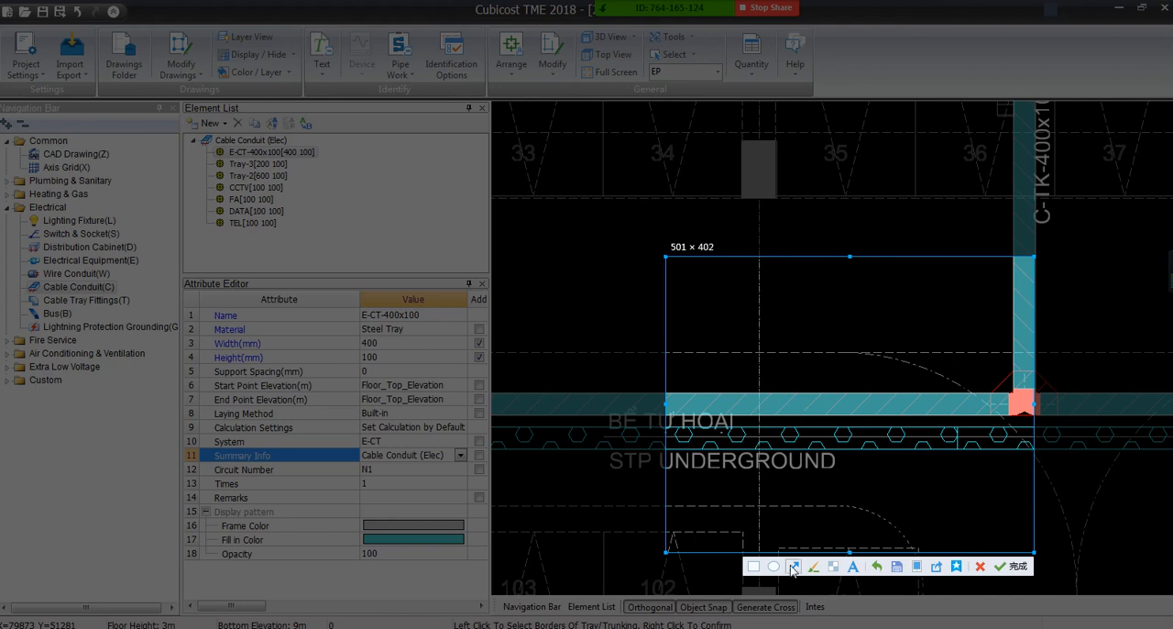
left_click(753, 565)
left_click_drag(826, 355, 849, 474)
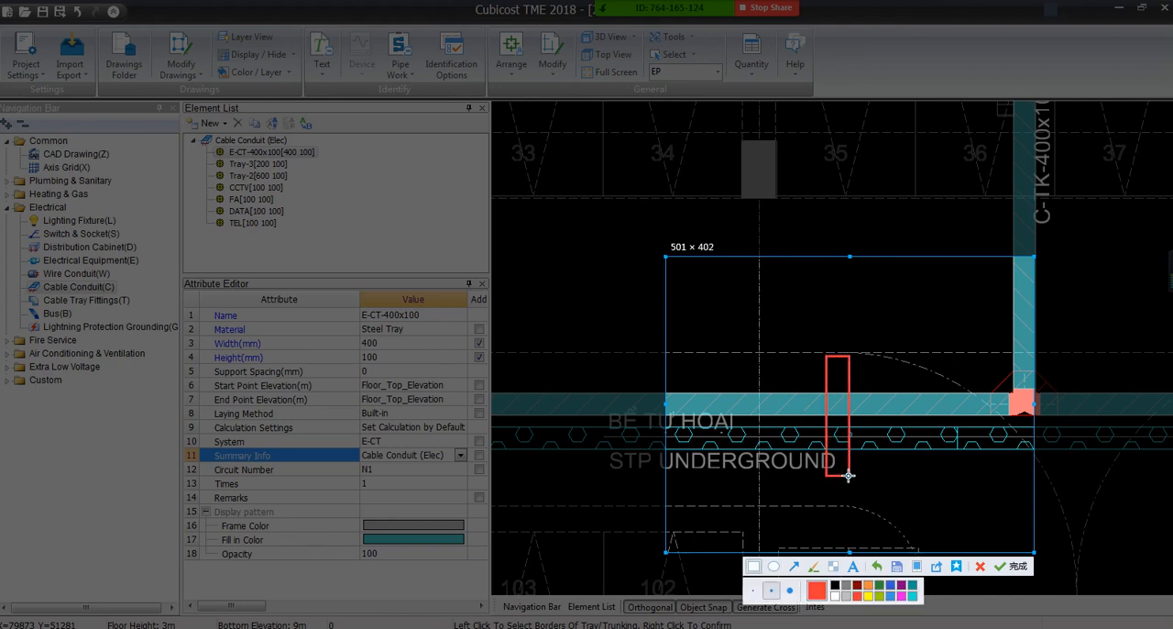
left_click(753, 566)
mouse_move(837, 355)
left_mouse_down()
mouse_move(836, 284)
mouse_move(944, 285)
left_mouse_up()
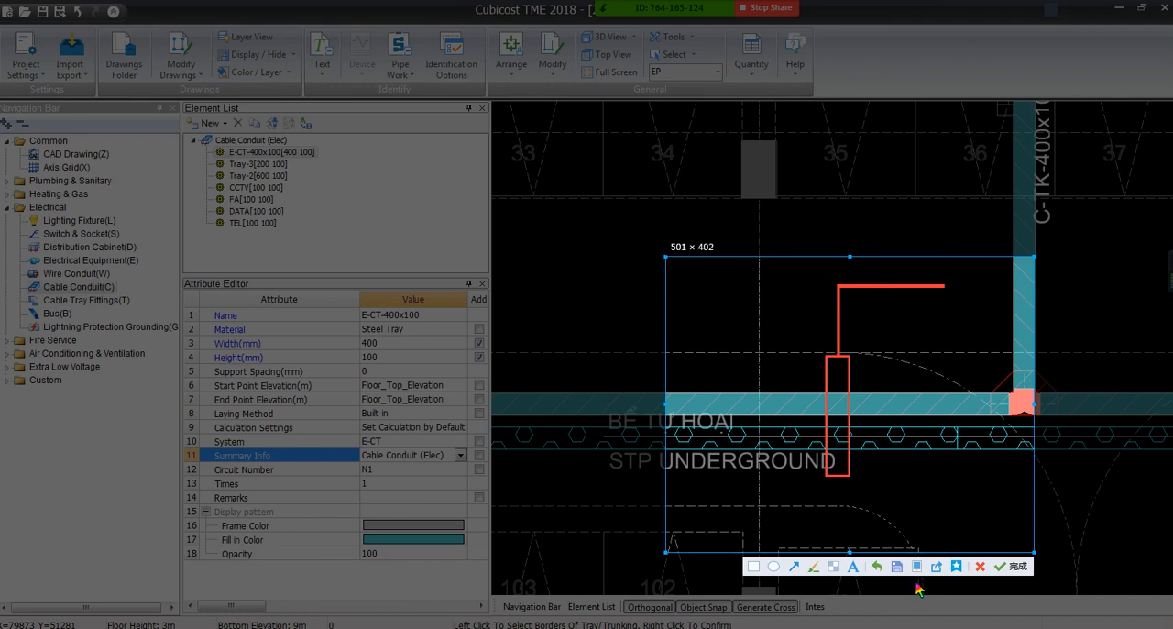
Annotate the leader with t/b and two lines of 400*100 as text, and discard the screen capture
left_click(853, 565)
left_click(948, 267)
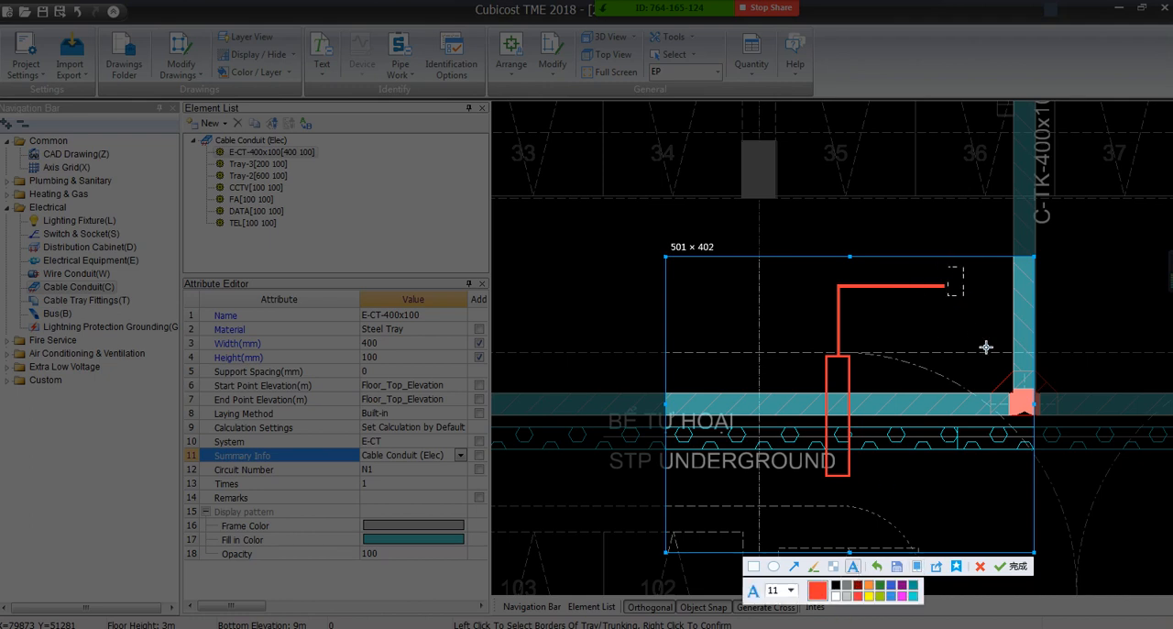
type("ft")
type("/")
key("BackSpace")
type("b 400*100")
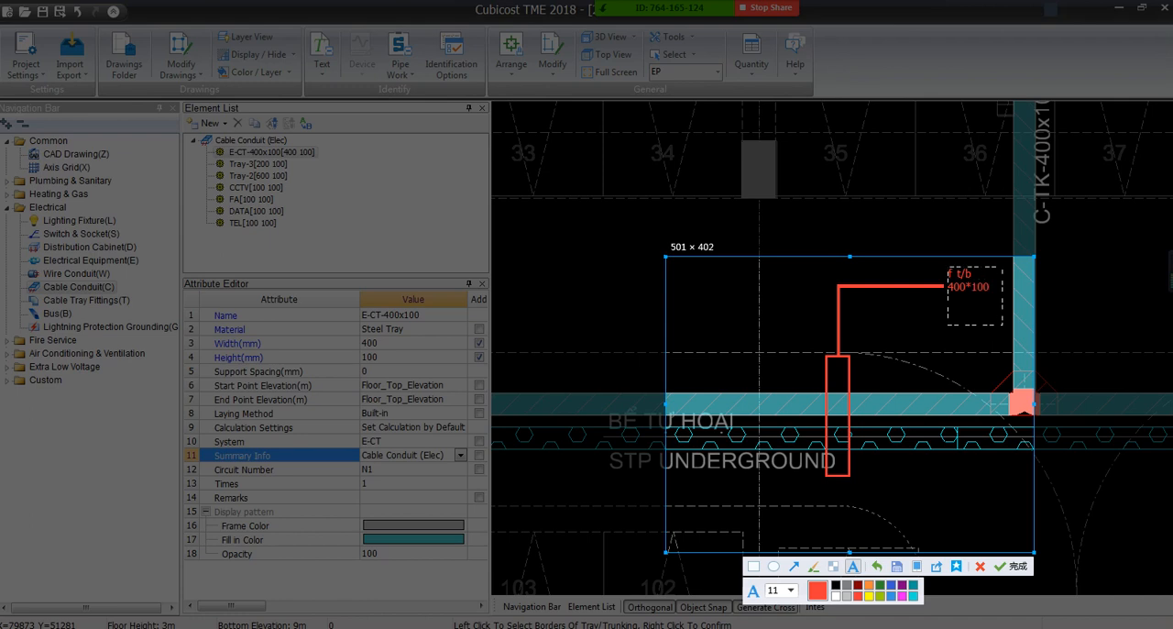
key("Return")
type("400*100")
mouse_move(951, 286)
left_mouse_down()
mouse_move(992, 281)
mouse_move(950, 290)
left_mouse_up()
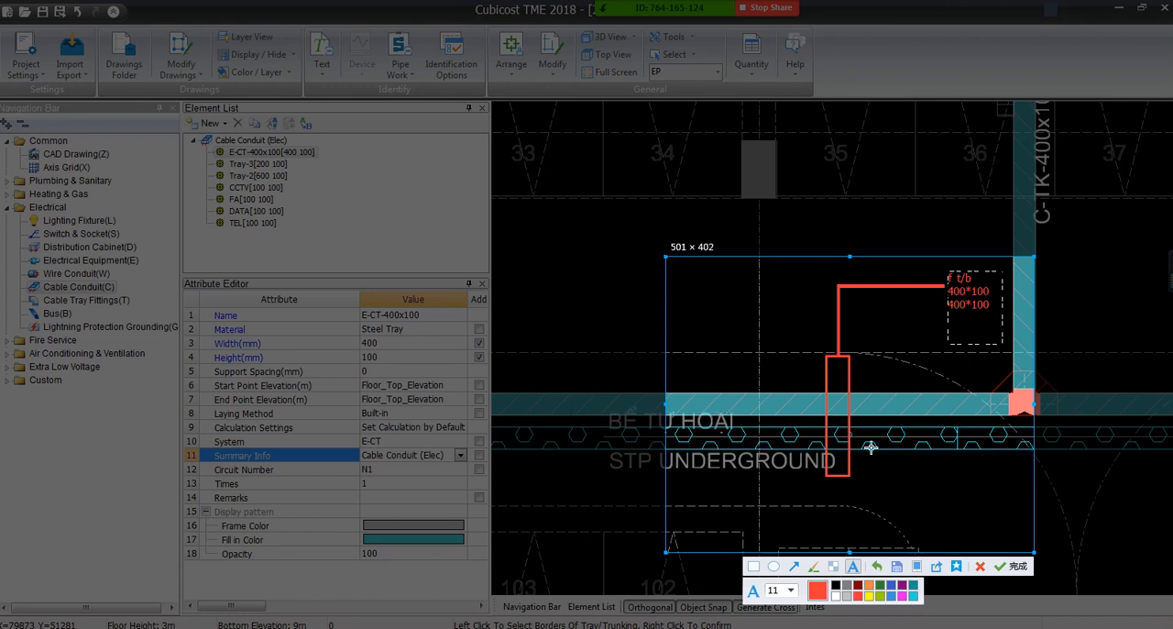
key("Escape")
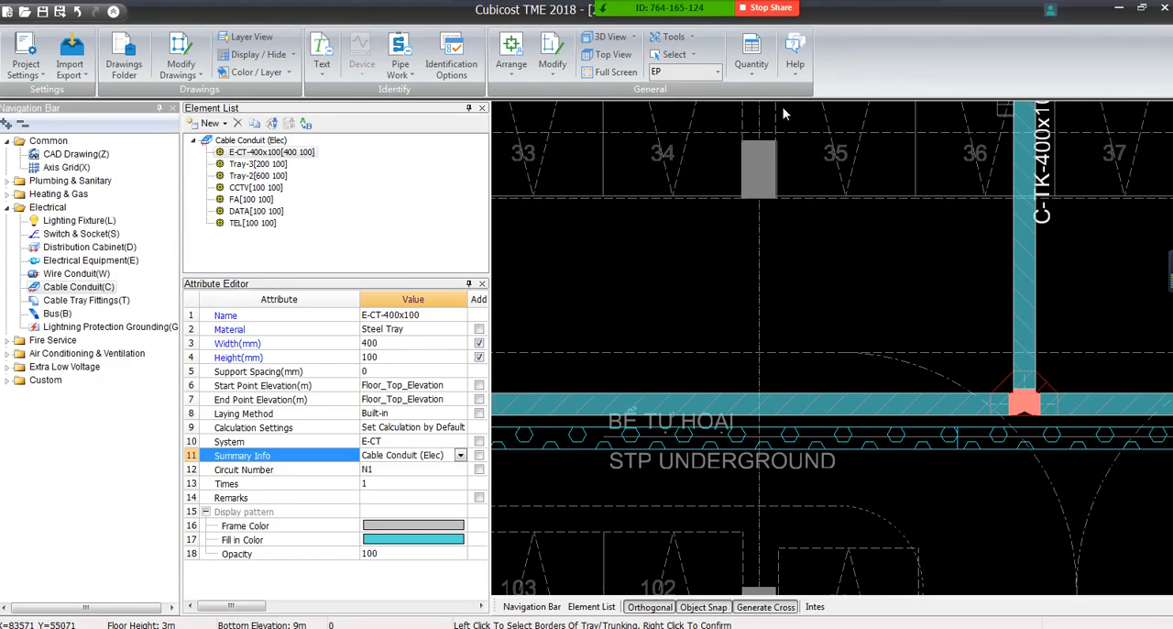
Restart Identify Cable Tray and examine the C-TK-600x100 trunking and nearby E-CT tray beside panel LP-3-B3.1, declining to save the project
middle_click_drag(681, 258, 1088, 461)
scroll(730, 270, "down", 5)
middle_click_drag(757, 306, 919, 396)
middle_click_drag(664, 336, 911, 214)
scroll(734, 174, "up", 6)
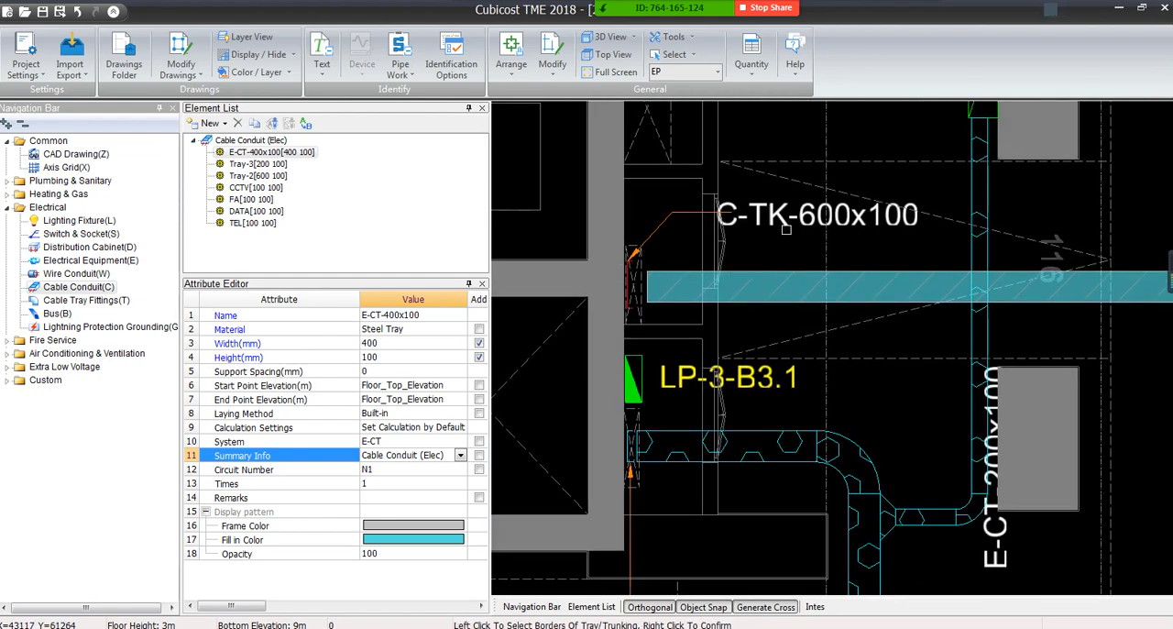
left_click(408, 72)
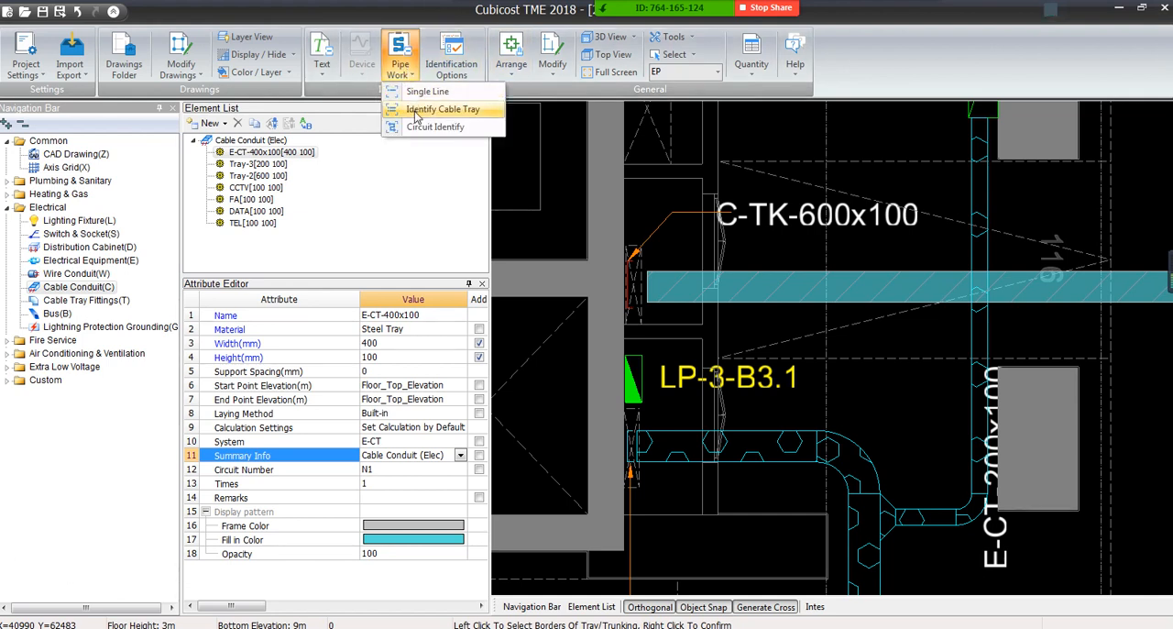
left_click(414, 110)
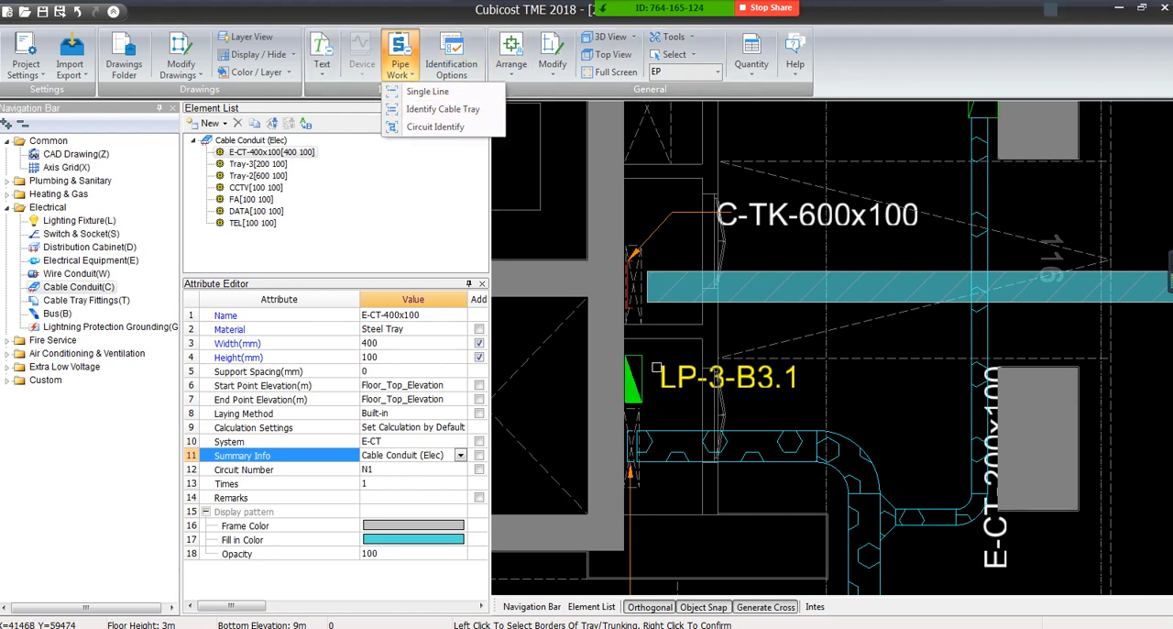
scroll(662, 299, "up", 4)
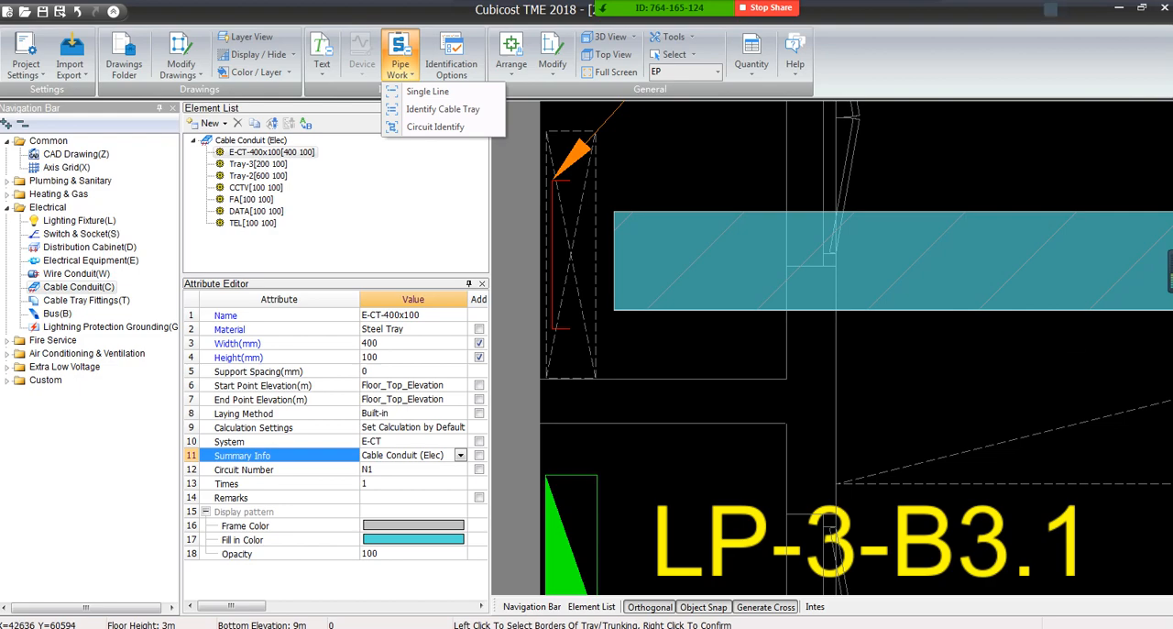
scroll(853, 520, "down", 4)
middle_click_drag(854, 520, 740, 292)
scroll(690, 296, "down", 7)
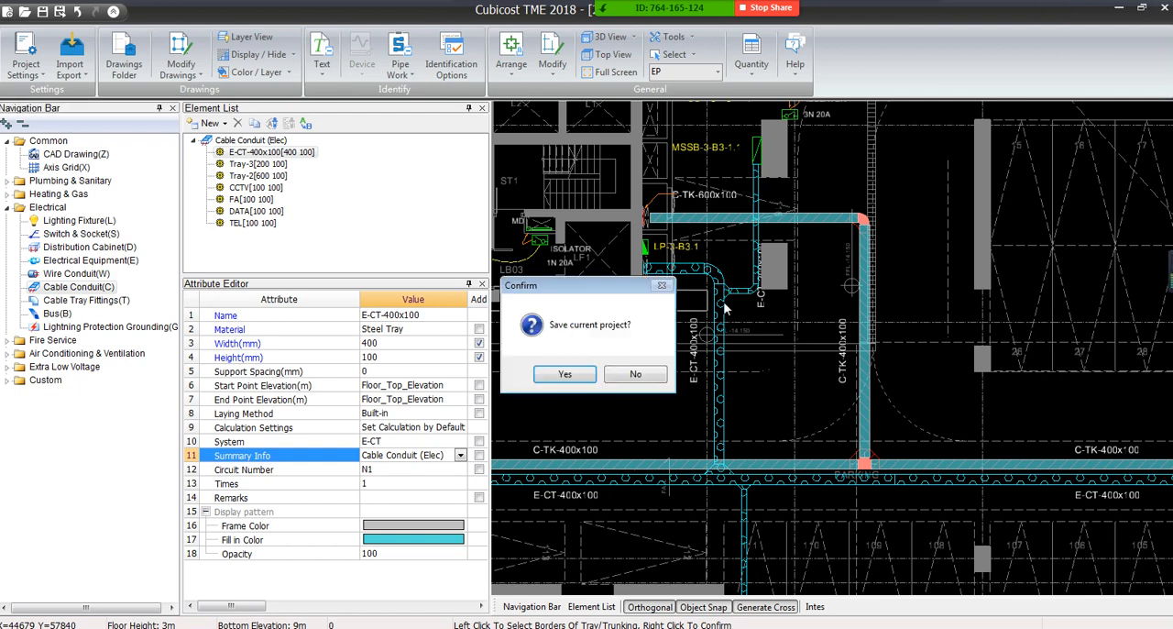
left_click(629, 374)
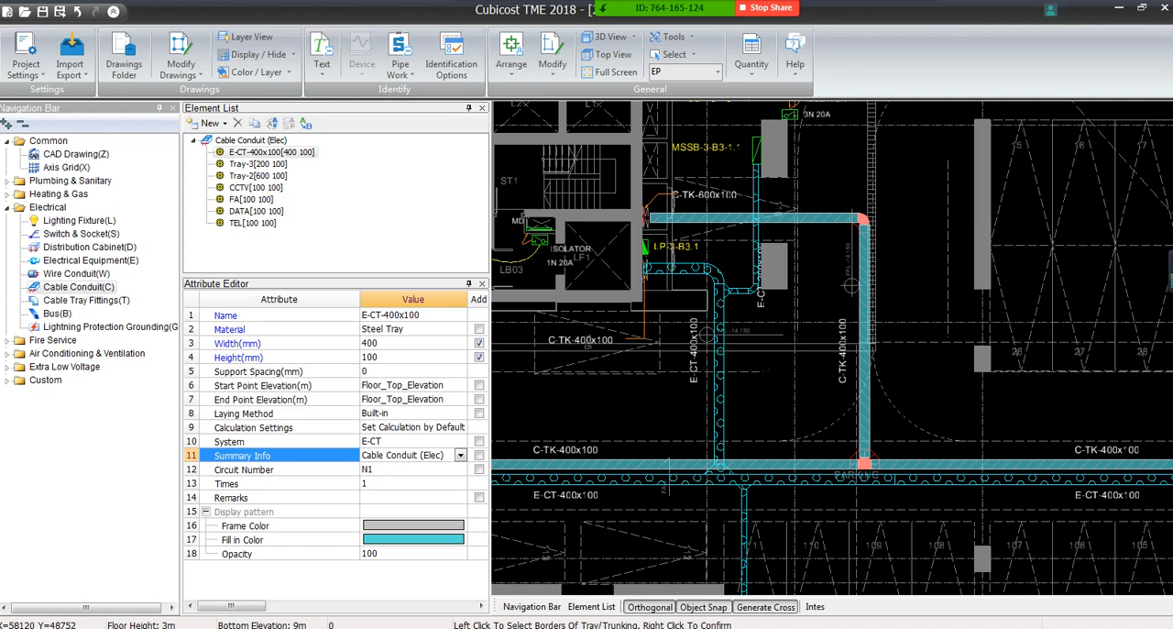
Display the whole floor plan drawing in grey so the modelled trunking stands out
scroll(718, 440, "down", 5)
middle_click_drag(717, 432, 587, 341)
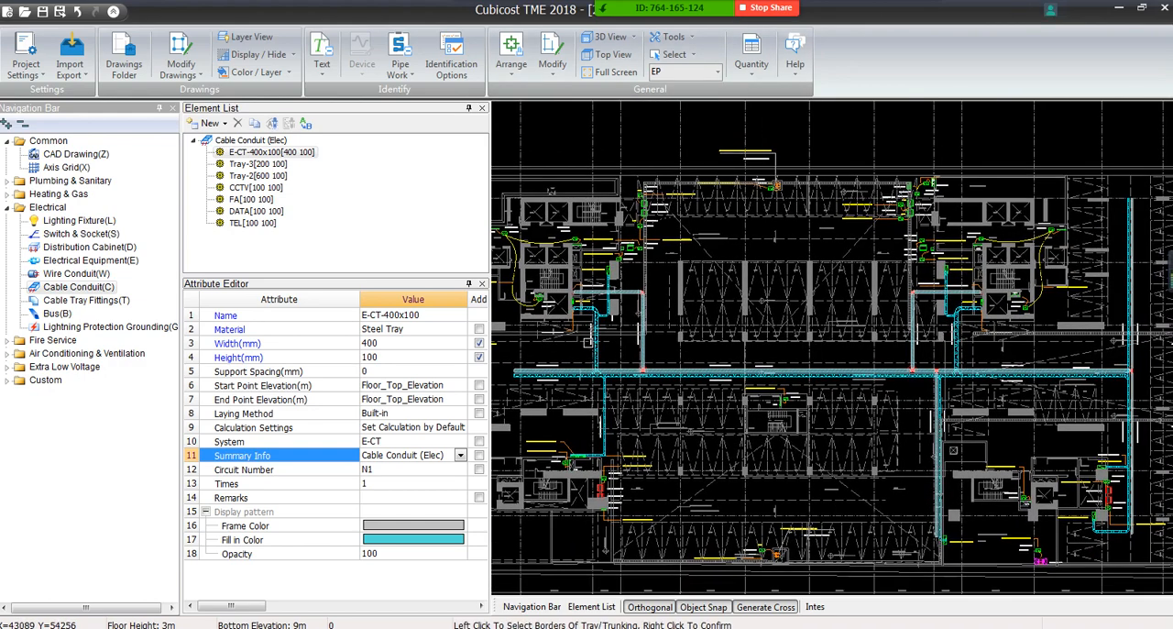
left_click(295, 58)
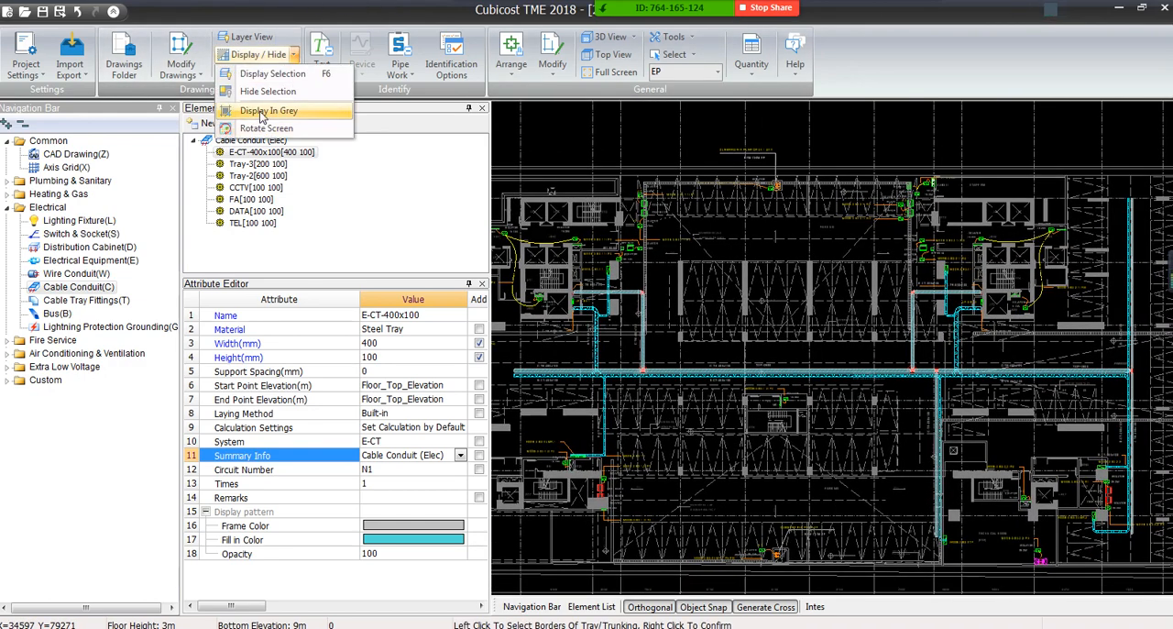
left_click(266, 113)
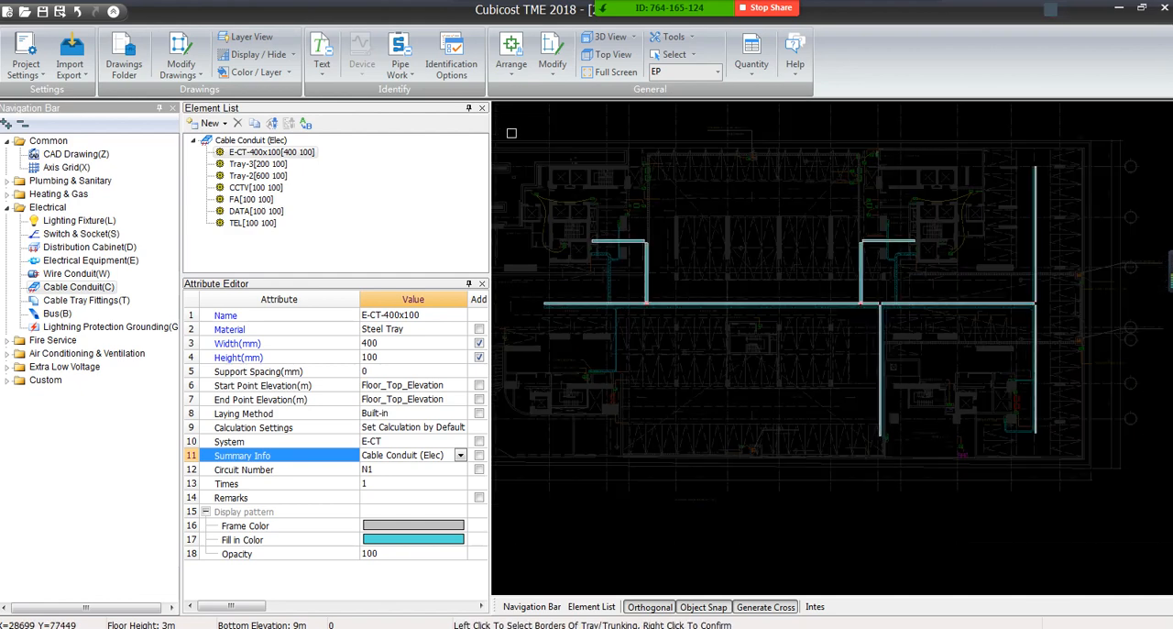
Select all modelled trunking on the floor plan and copy it straight down to the empty area below the drawing
key("Escape")
left_click_drag(511, 118, 1169, 532)
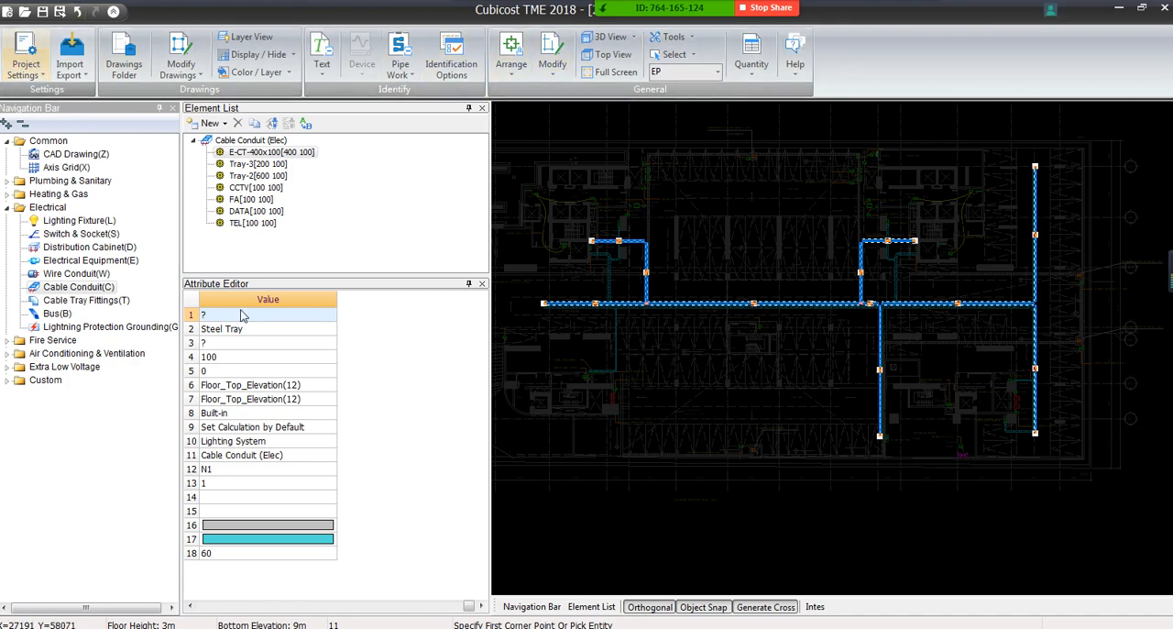
right_click(690, 250)
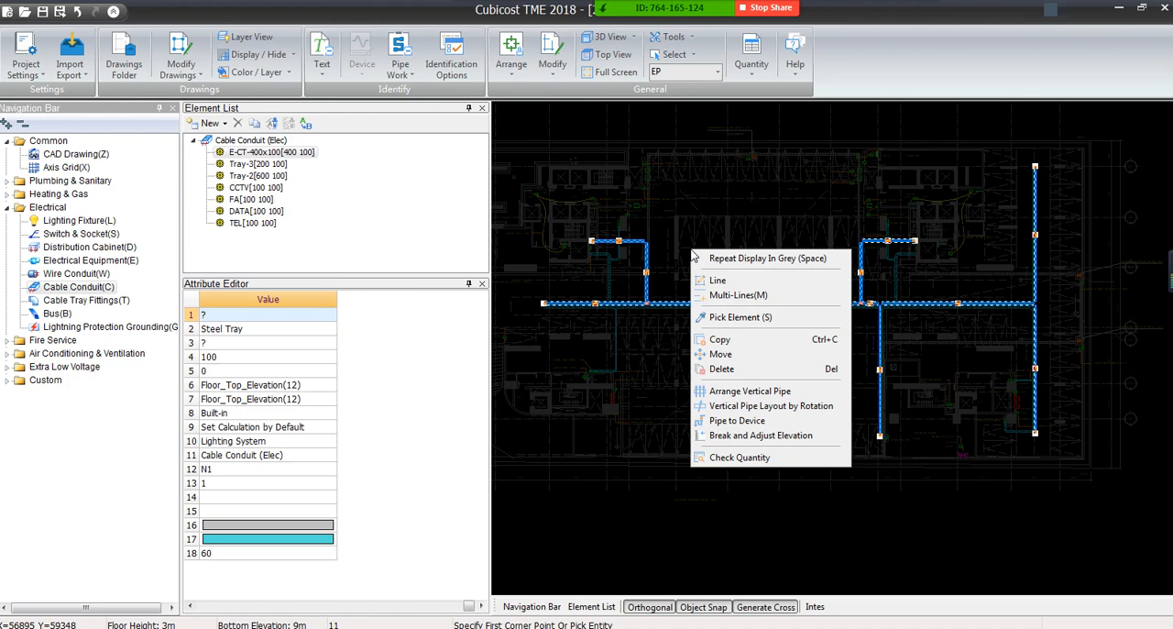
left_click(720, 354)
left_click(646, 303)
scroll(646, 302, "down", 4)
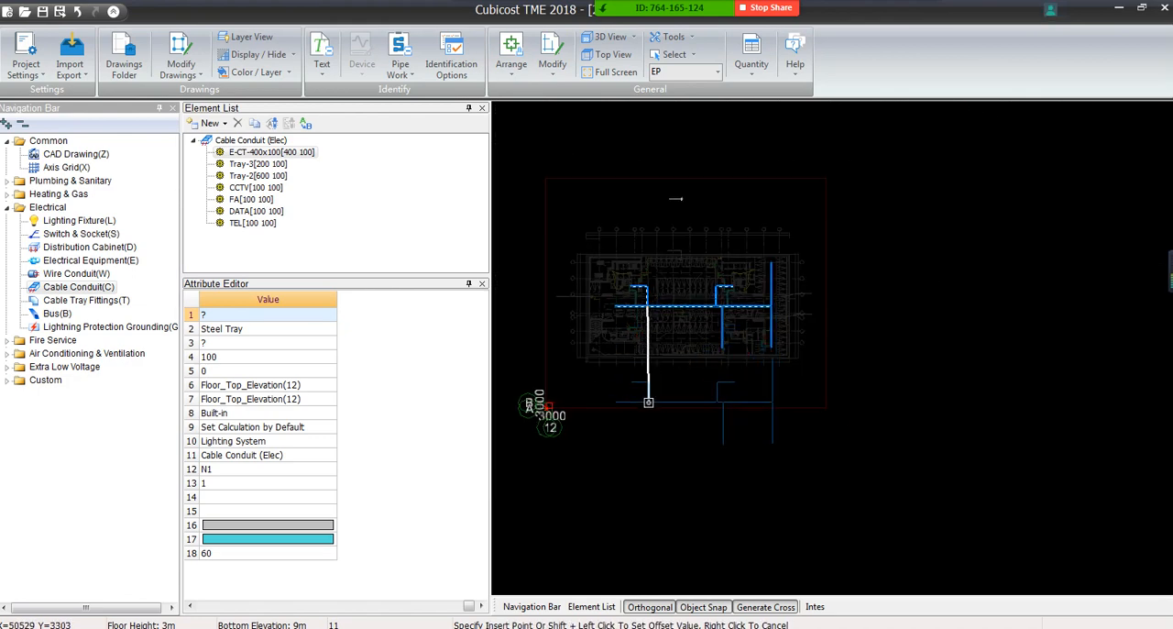
left_click(648, 402)
right_click(596, 448)
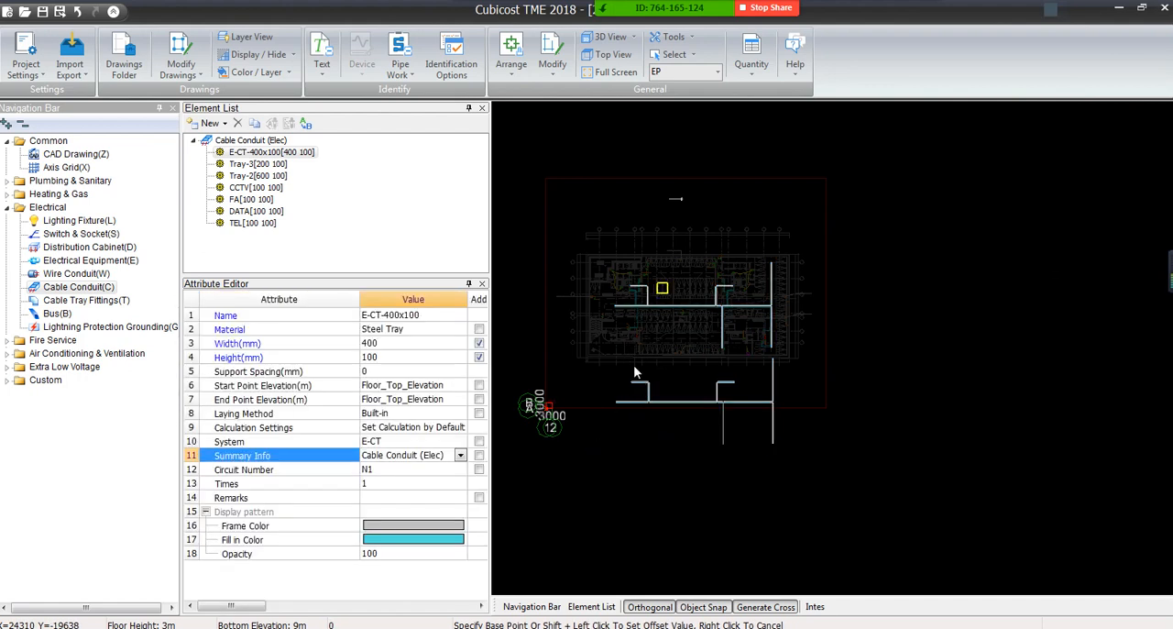
right_click(633, 364)
Set the start and end point elevations of the copied trunking below the plan to Floor_Top_Elevation+1
left_click(598, 348)
left_click(828, 481)
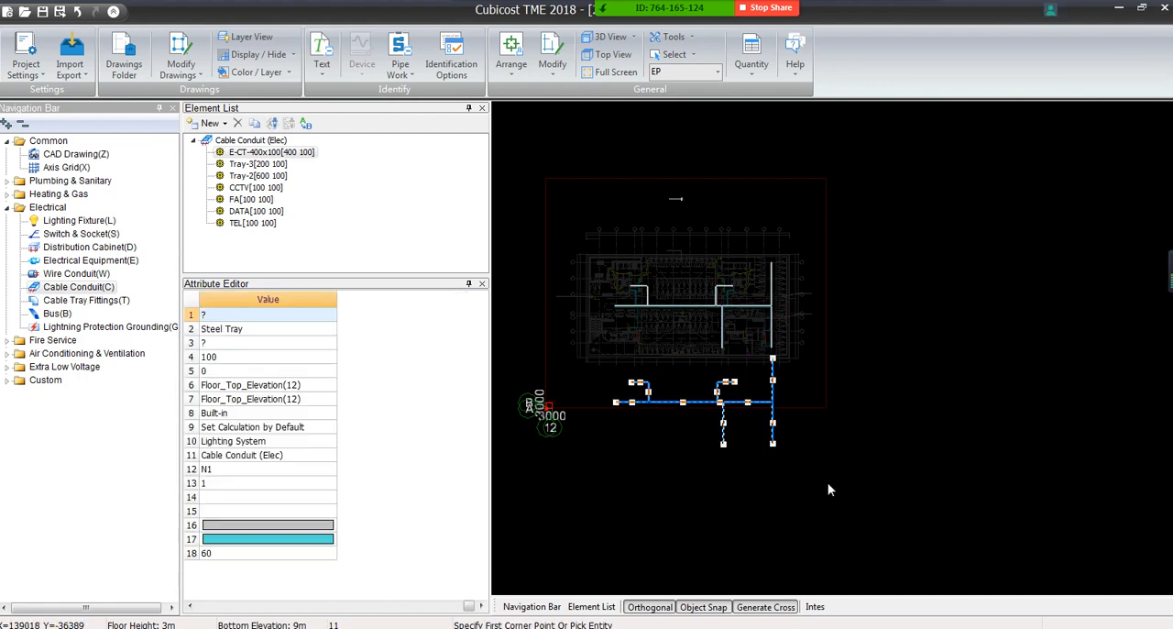
left_click(275, 390)
left_click(286, 382)
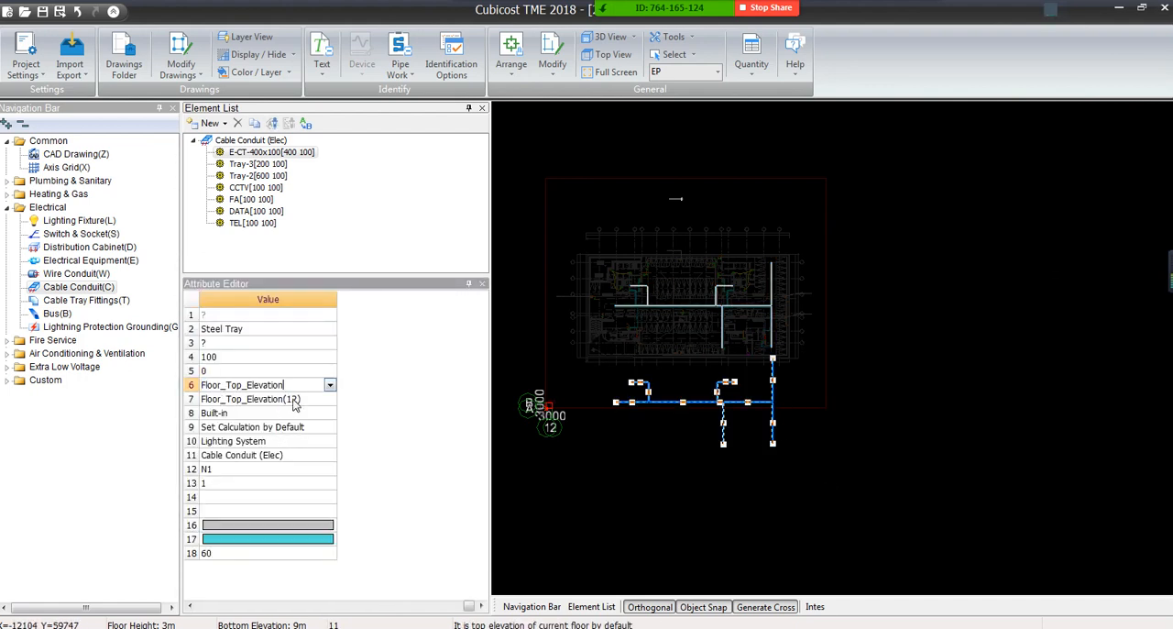
type("+1")
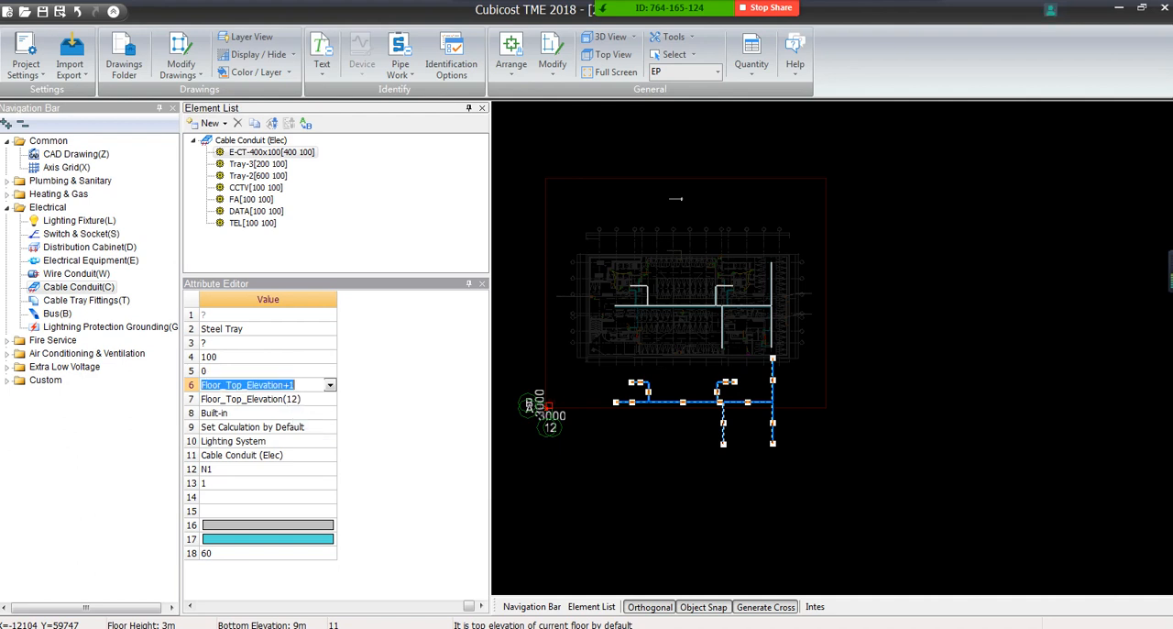
key("Return")
left_click(710, 513)
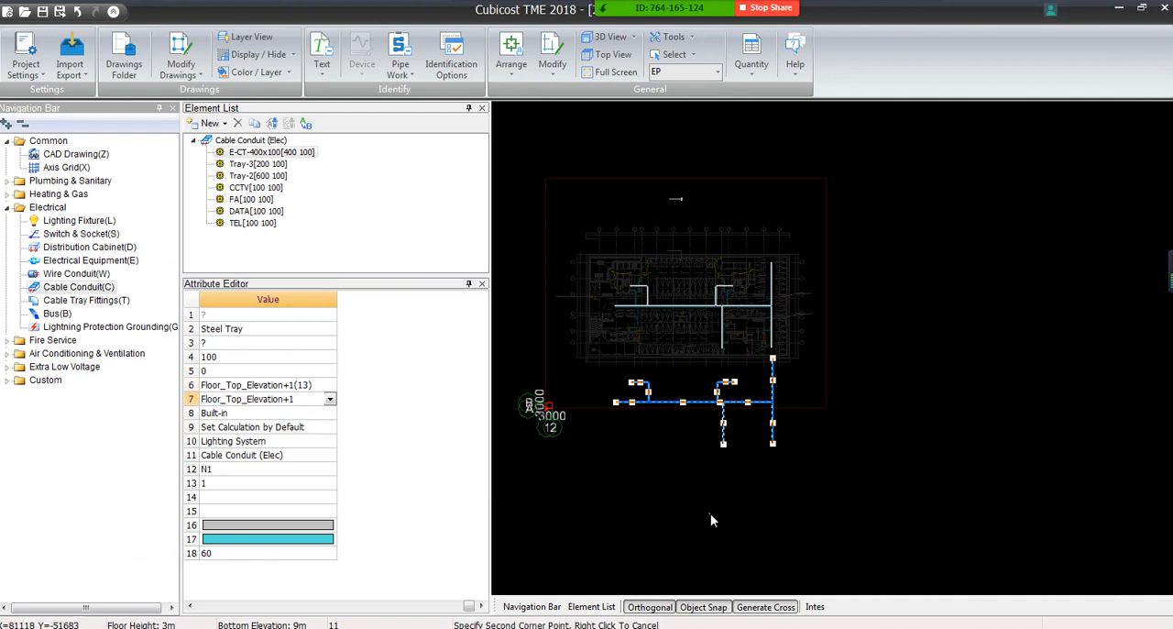
key("Escape")
Move all the copied trunking from below the floor plan onto the original runs, aligning its upper-left bend with the matching original bend
left_click(589, 357)
left_click(805, 458)
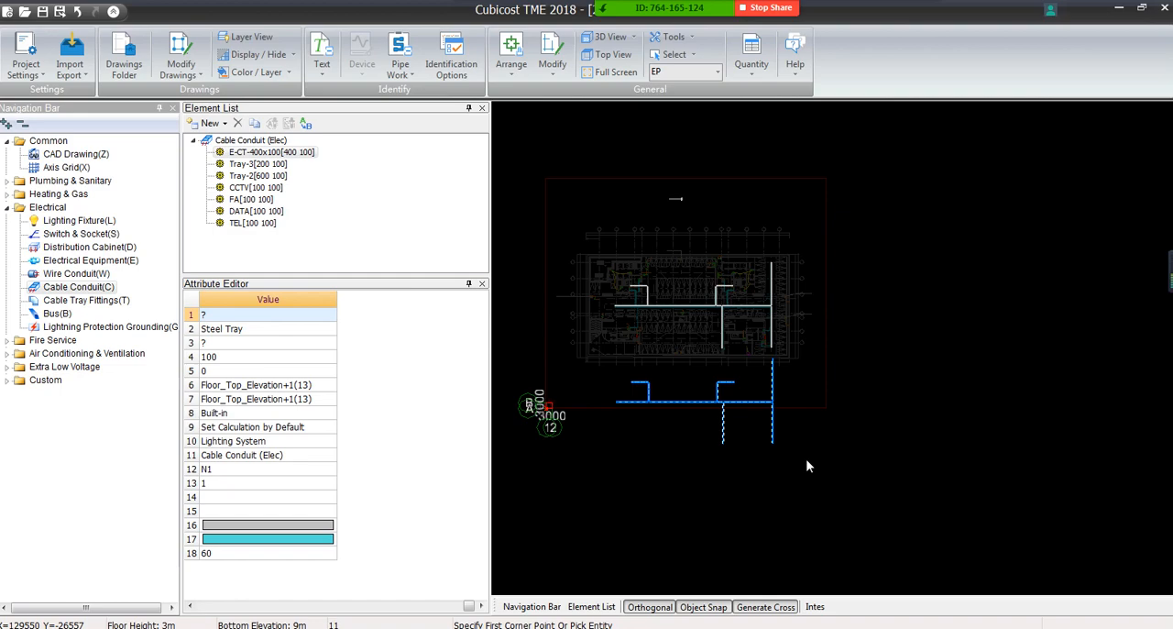
right_click(656, 370)
left_click(698, 475)
scroll(641, 339, "up", 5)
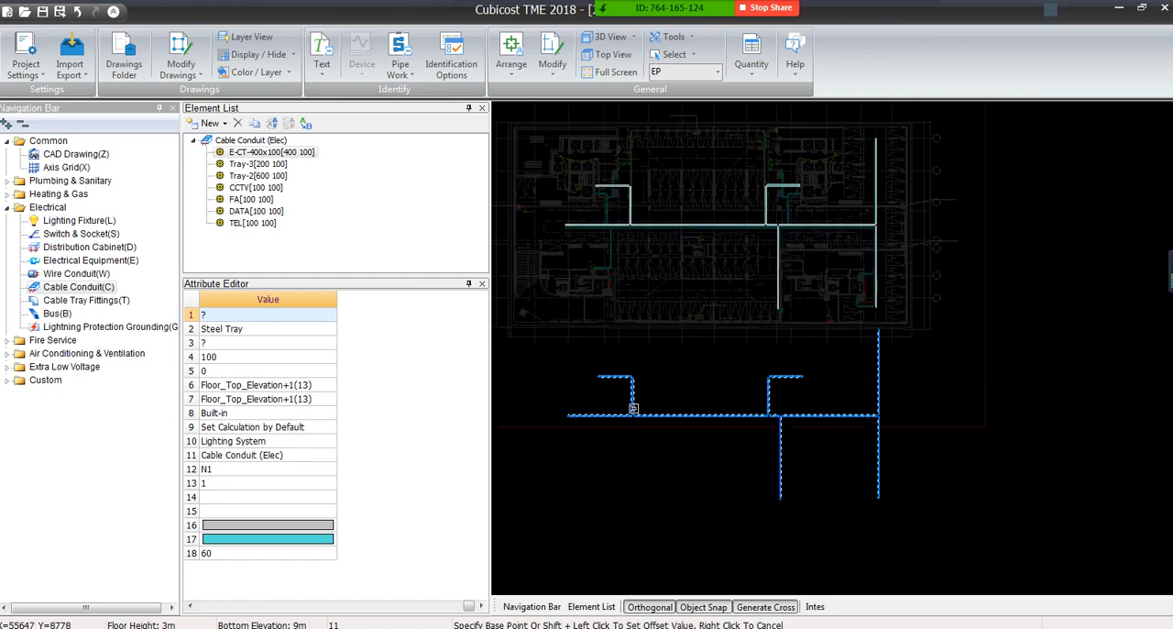
left_click(675, 319)
scroll(671, 257, "up", 6)
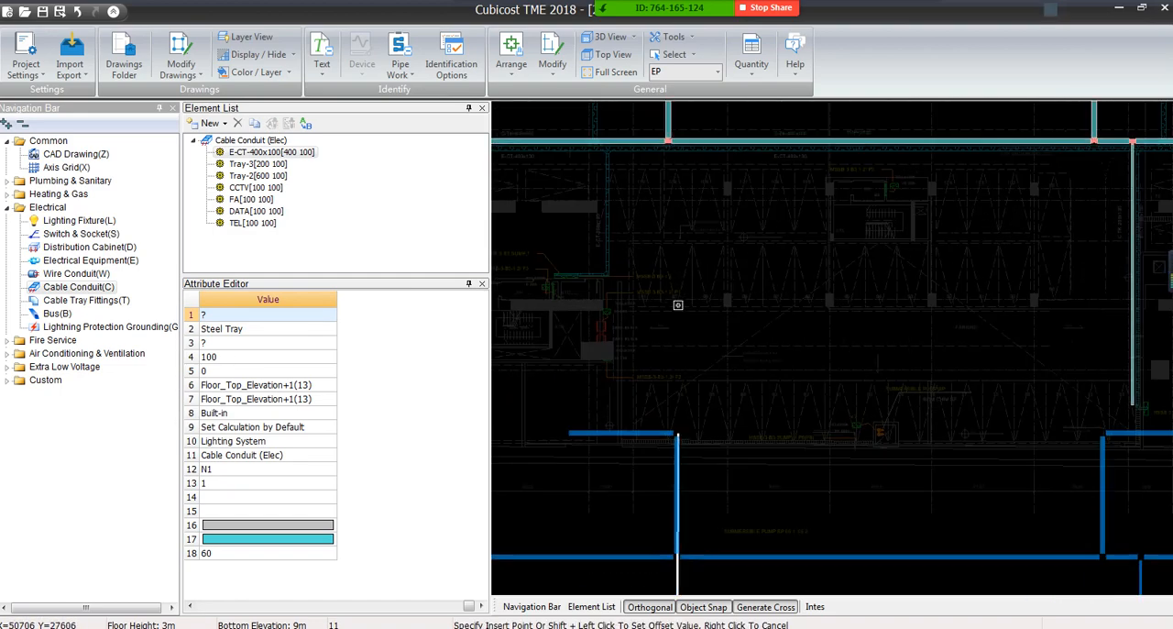
scroll(670, 257, "up", 3)
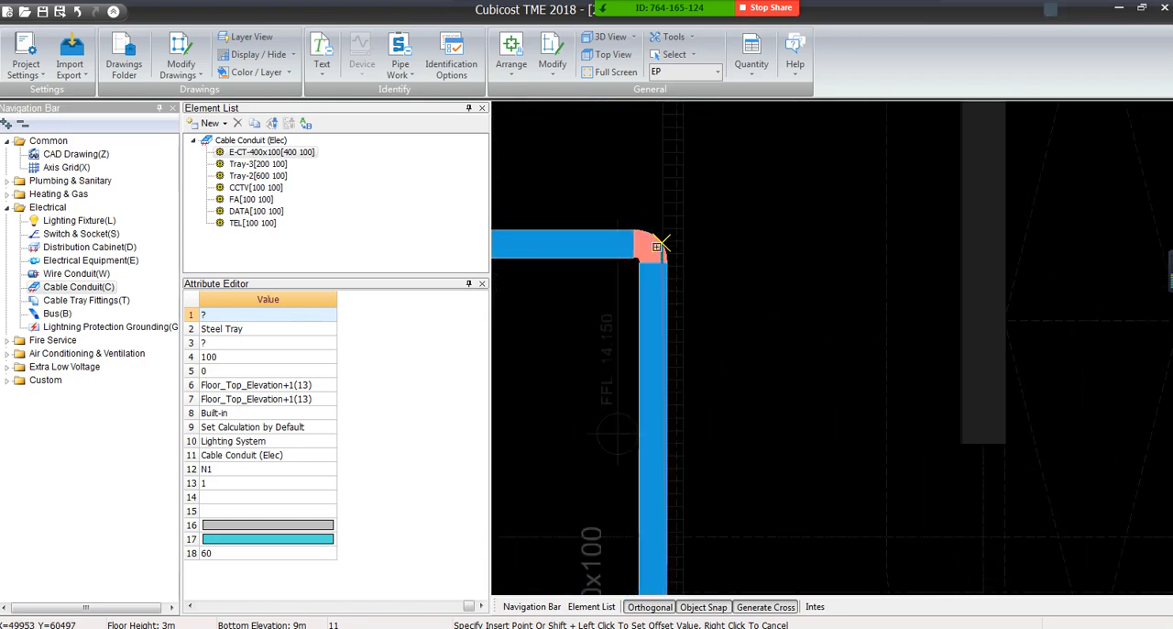
left_click(659, 246)
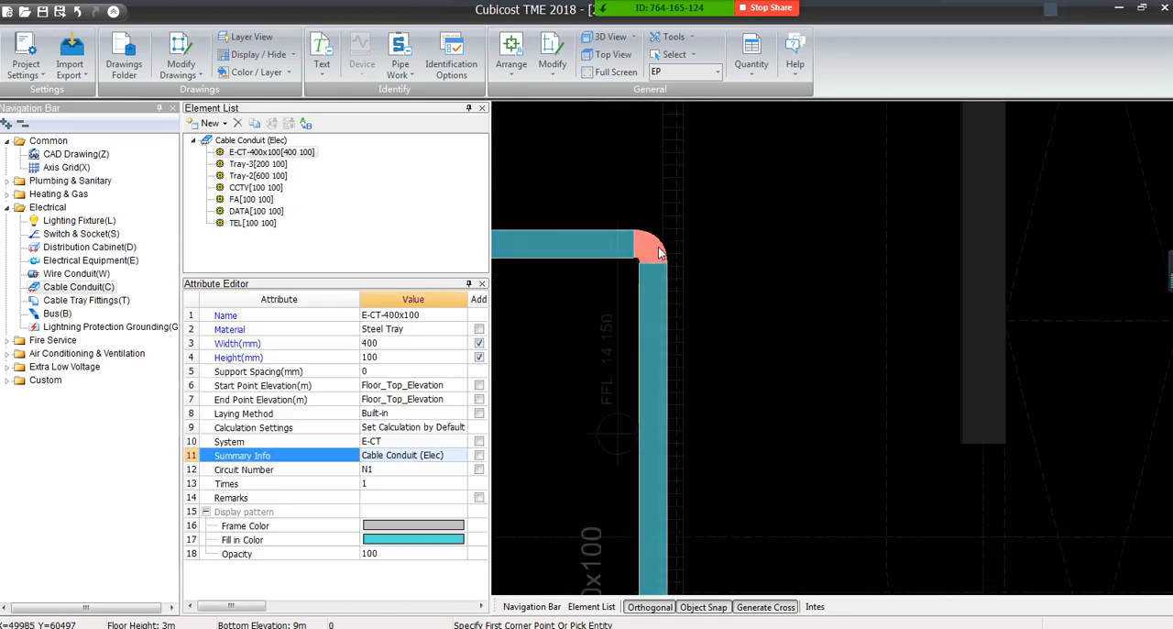
Select both stacked trunking sets on the plan, inspect their levels in the Entity 3D view, and return to the top view
scroll(660, 252, "down", 2)
scroll(659, 250, "down", 6)
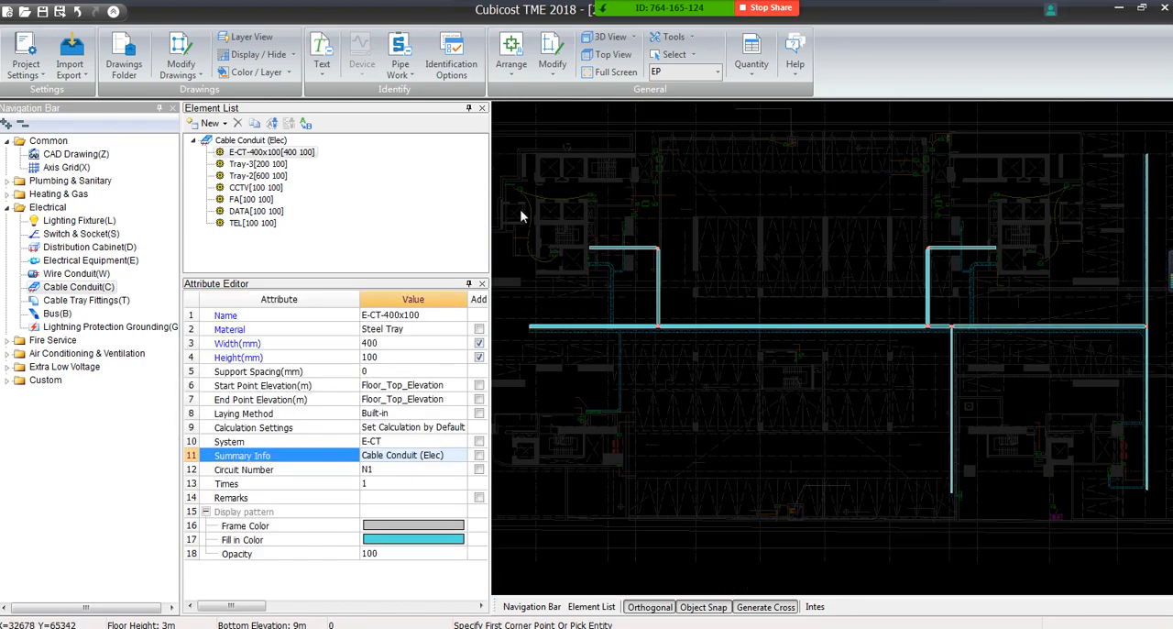
left_click(506, 164)
left_click(816, 377)
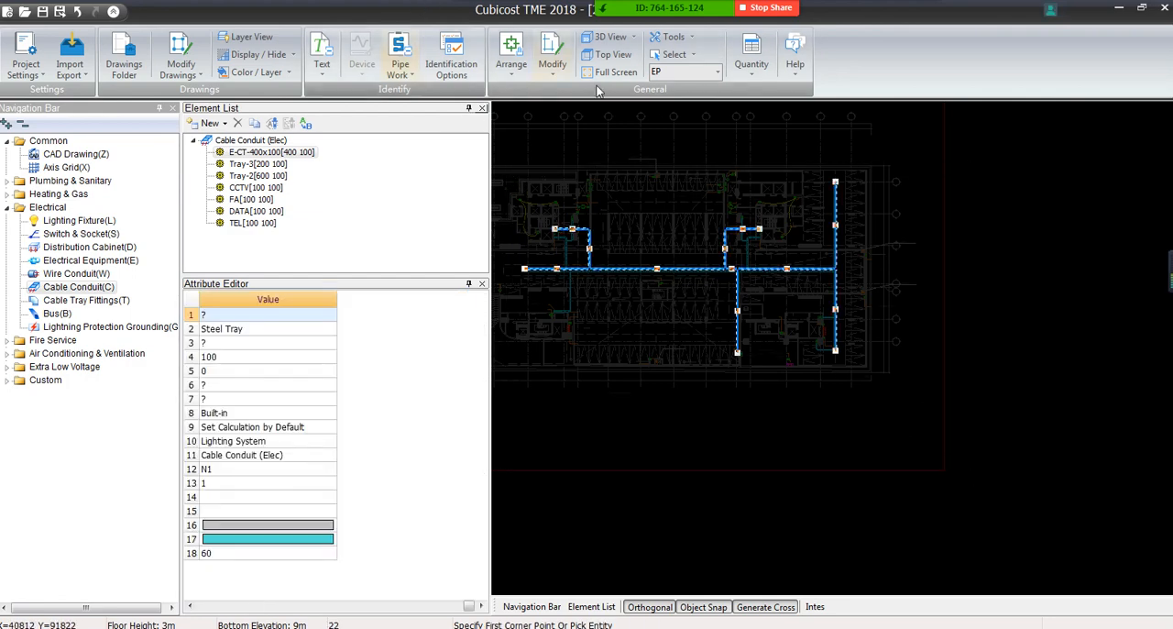
left_click(633, 37)
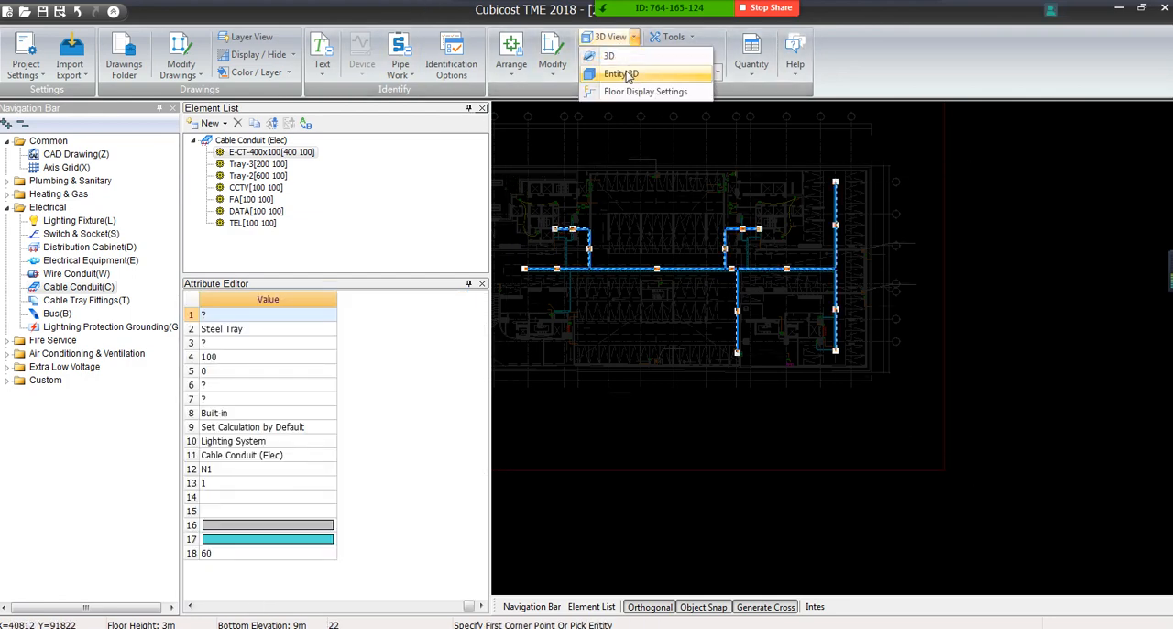
left_click(626, 74)
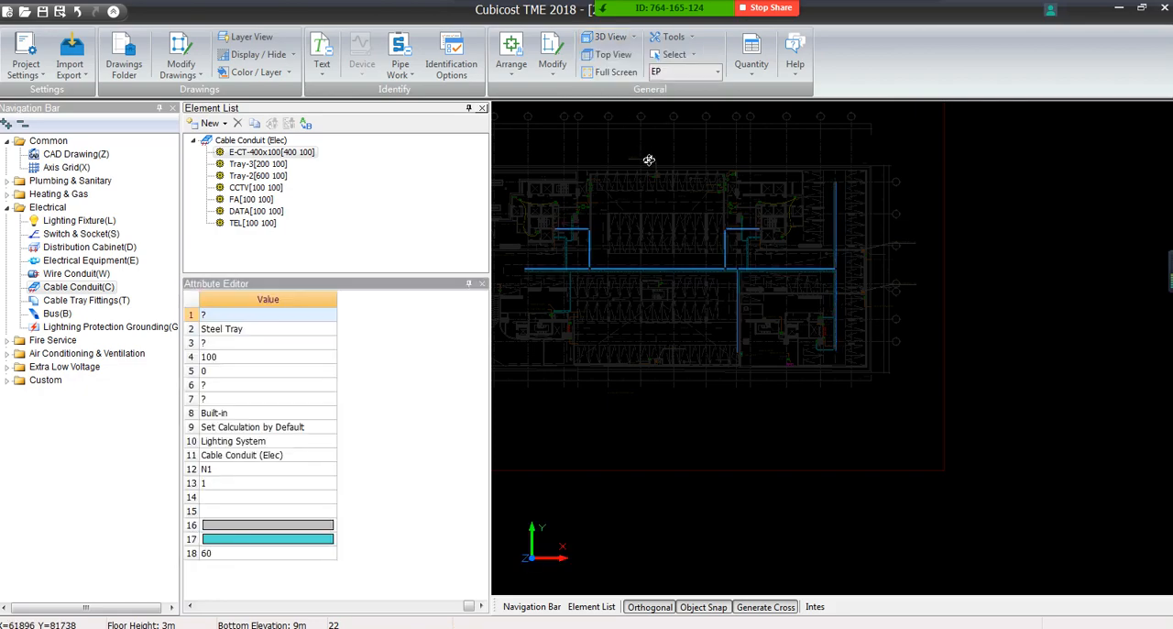
left_click_drag(629, 285, 590, 178)
left_click_drag(576, 223, 1053, 366)
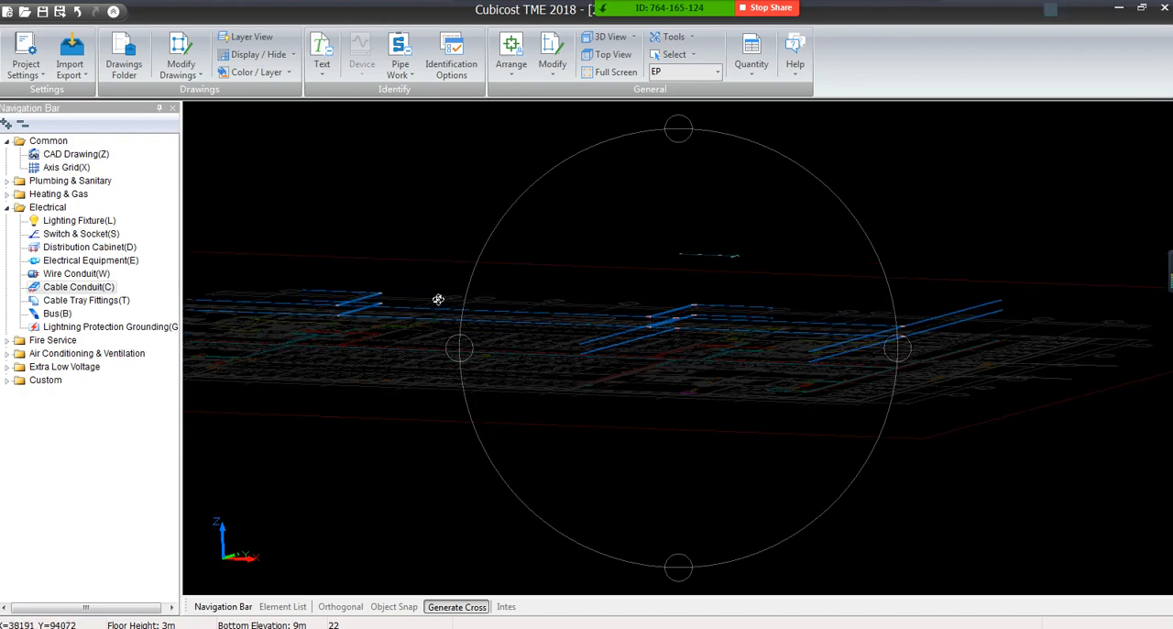
middle_click_drag(357, 293, 501, 314)
scroll(501, 326, "up", 5)
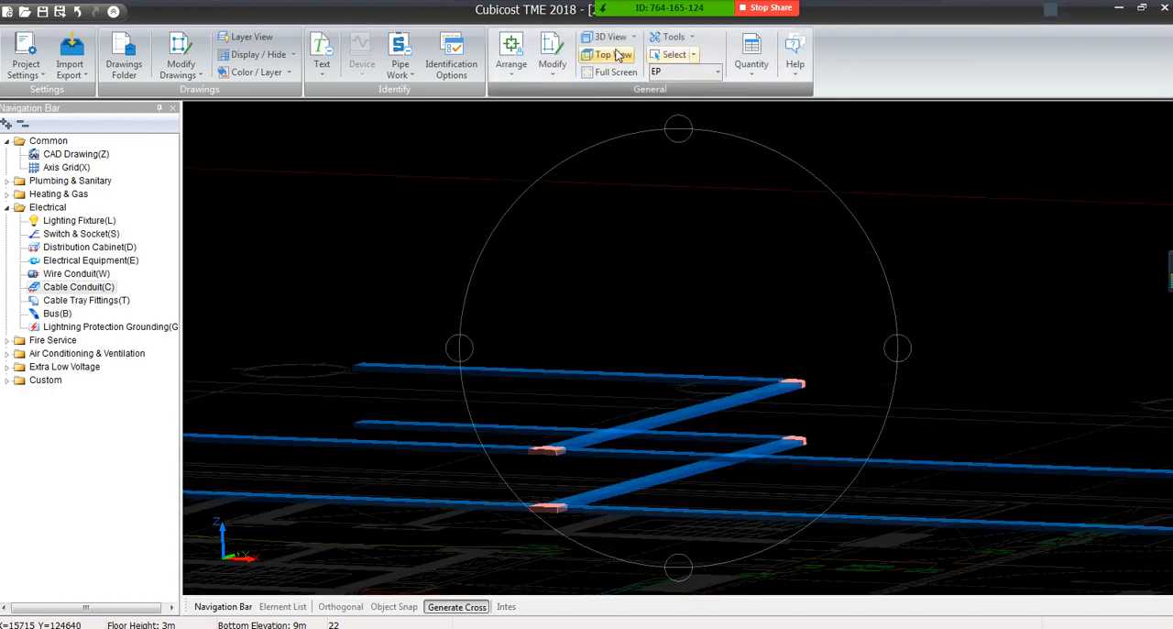
left_click(618, 56)
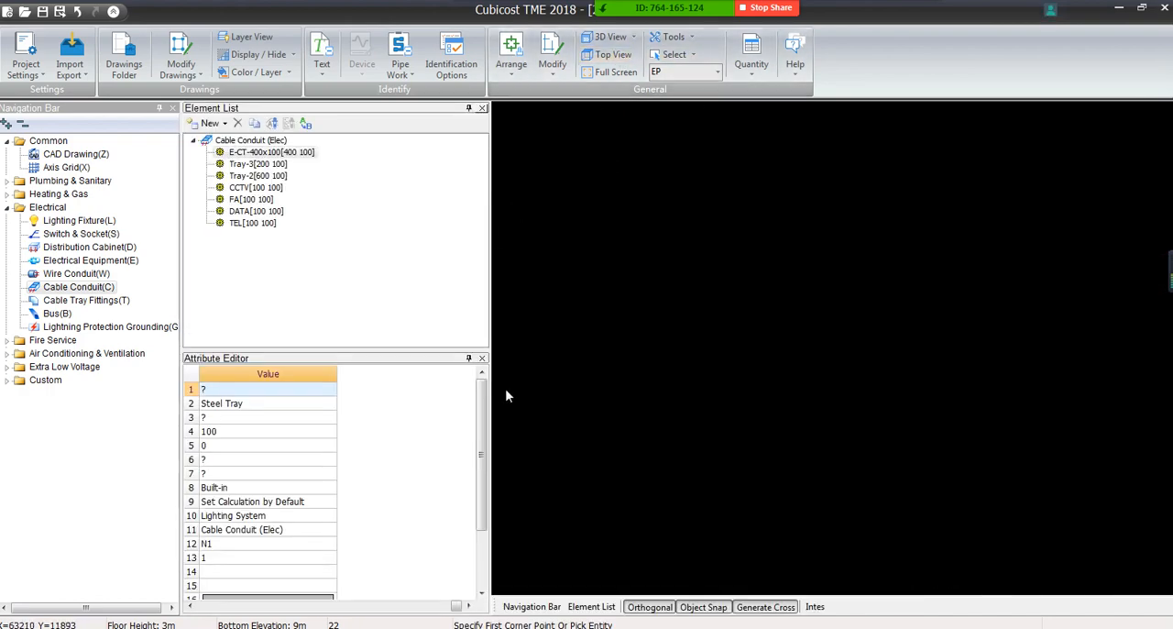
Resize the attribute area so every E-CT-400x100 attribute is readable, and examine its Times value
left_click_drag(488, 303, 434, 300)
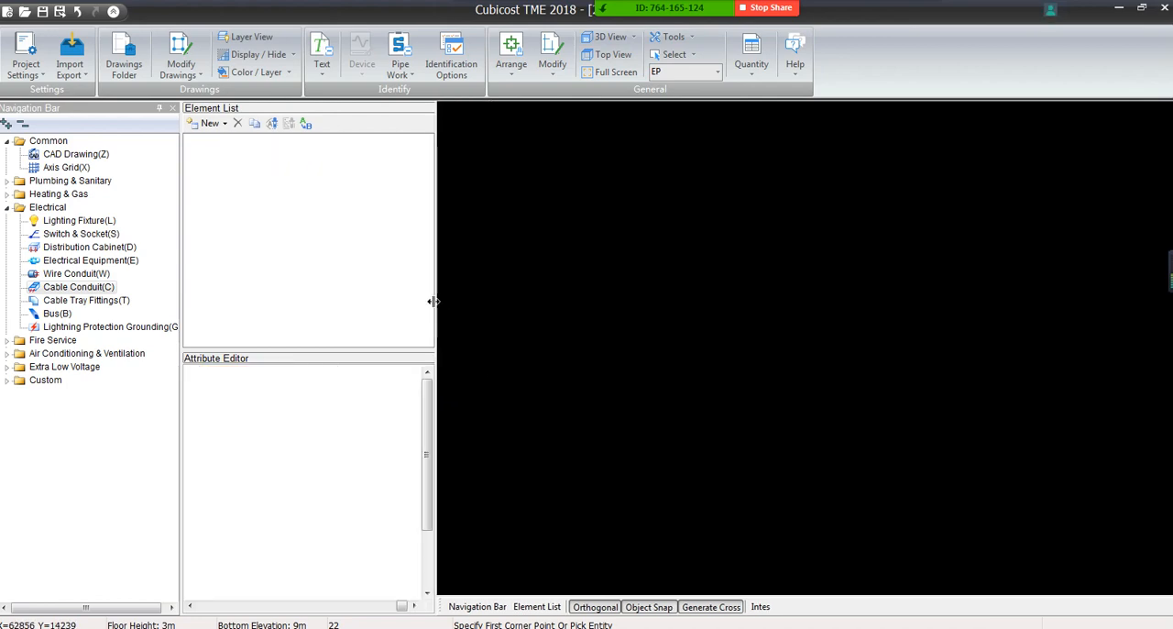
scroll(738, 365, "up", 1)
key("Escape")
middle_click_drag(790, 445, 598, 344)
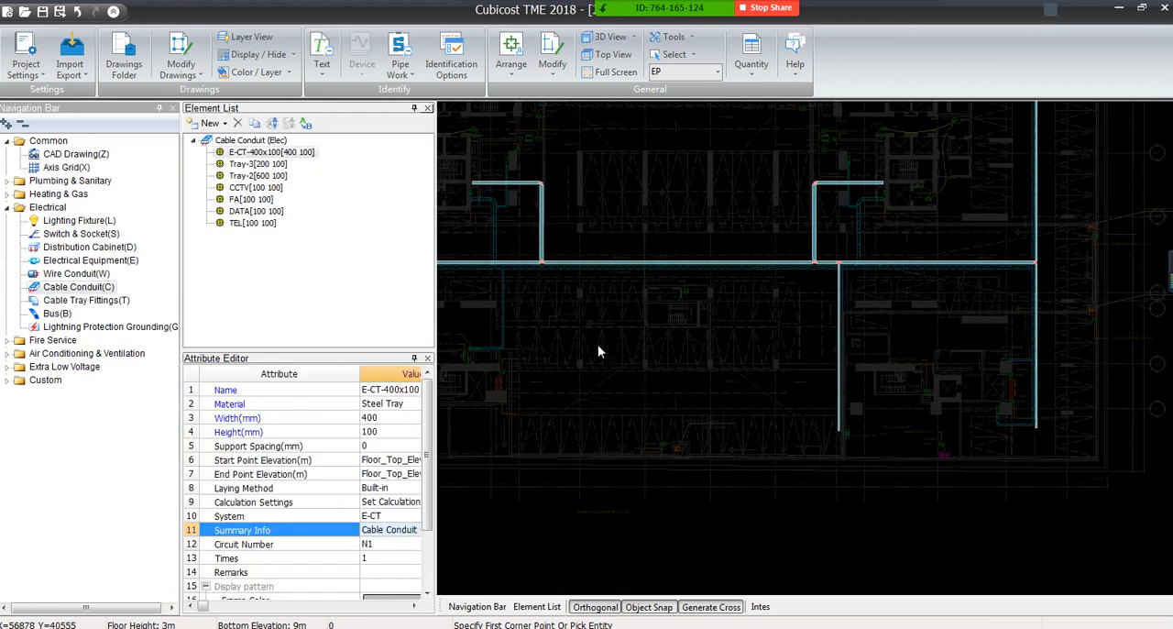
scroll(598, 344, "down", 6)
left_click_drag(224, 352, 232, 240)
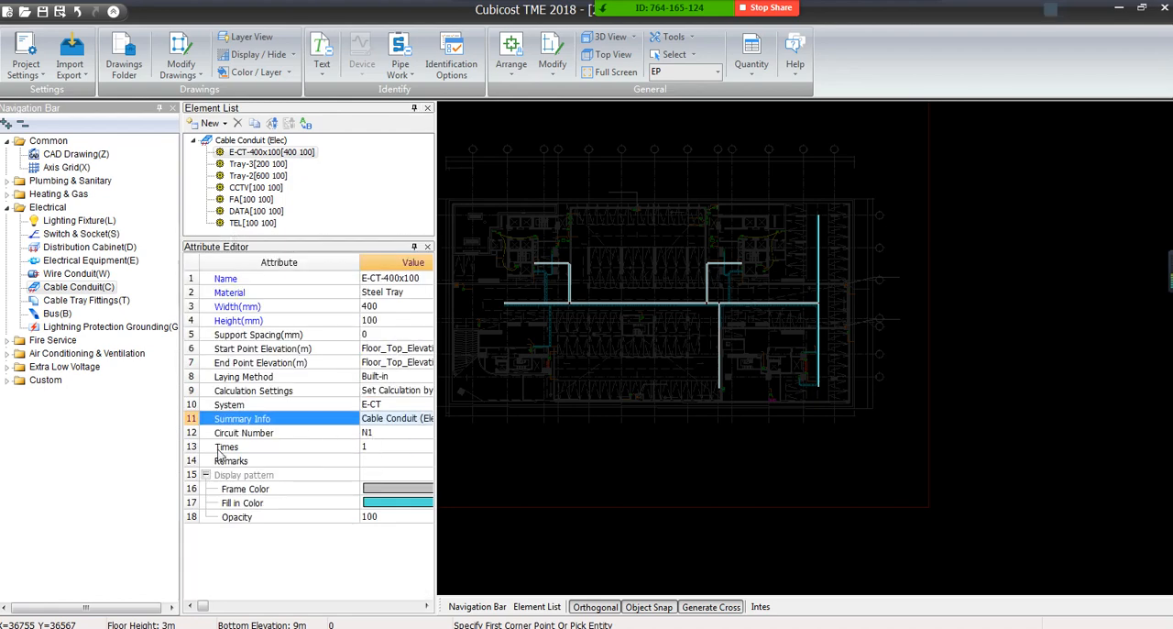
left_click(372, 449)
left_click(226, 448)
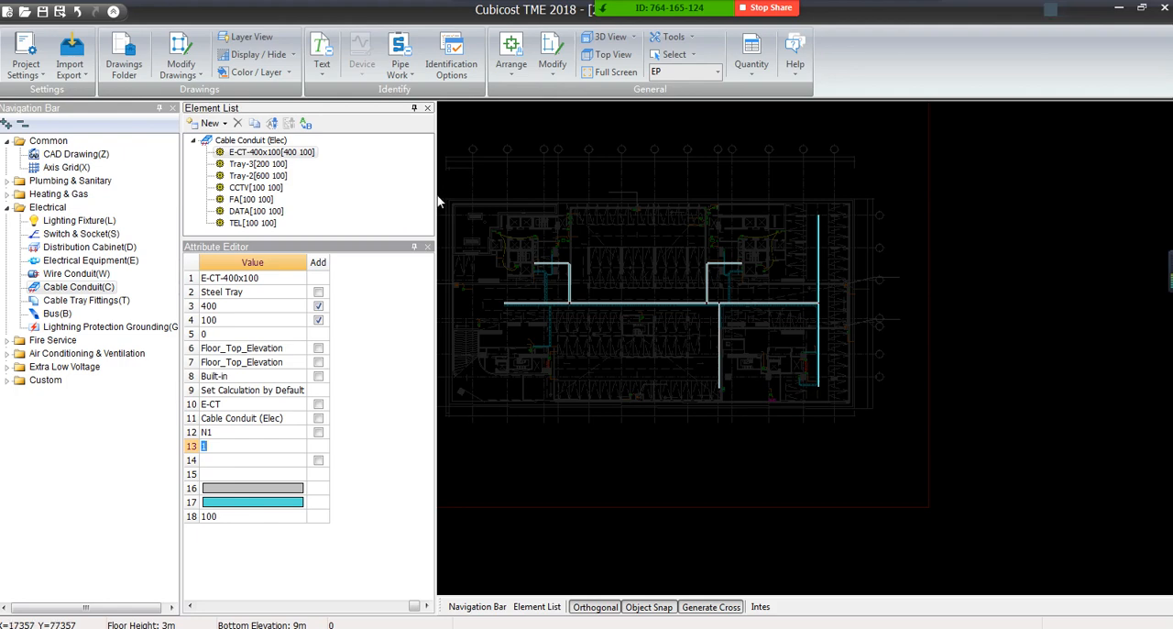
left_click_drag(437, 203, 664, 194)
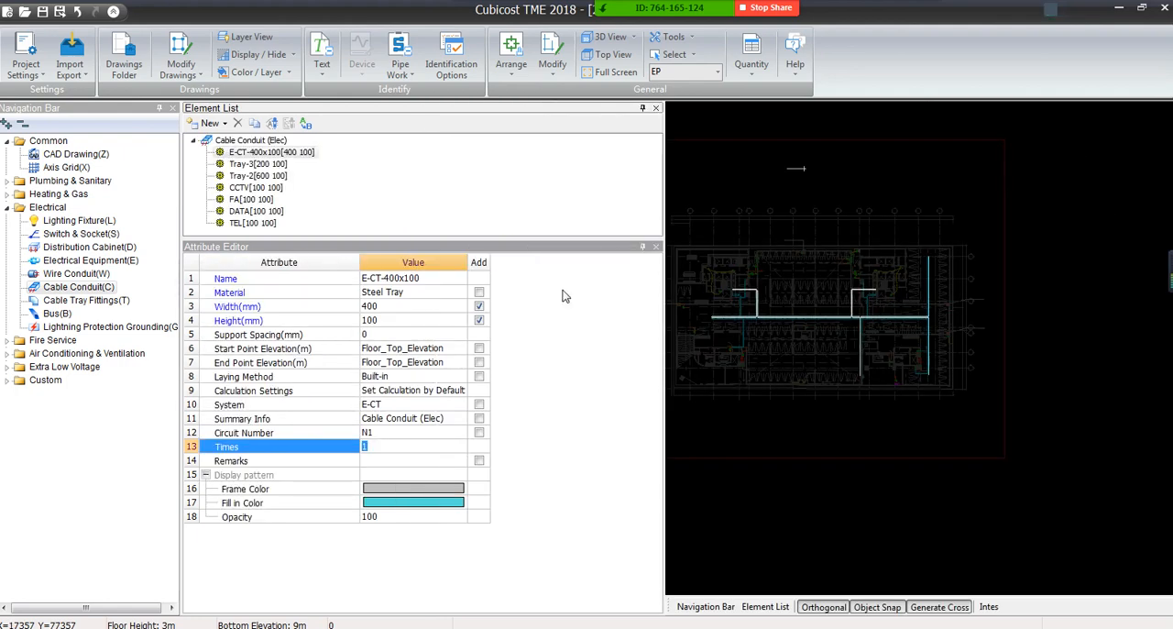
left_click(391, 448)
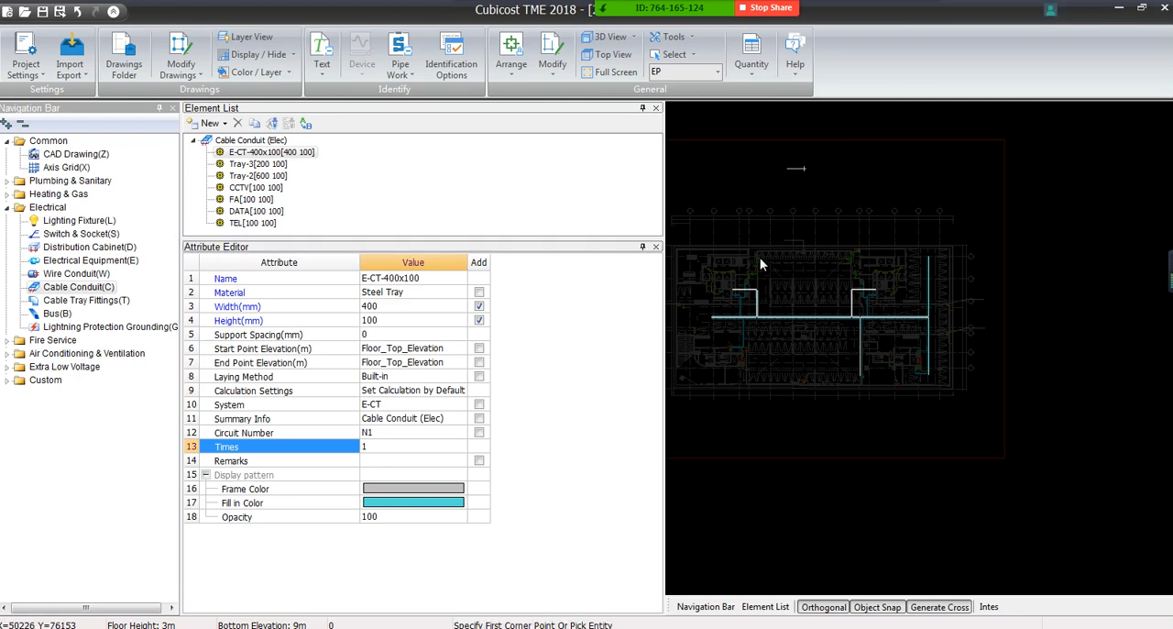
Set the Times value of the short horizontal FA trunking above the floor plan to 10
scroll(806, 161, "up", 3)
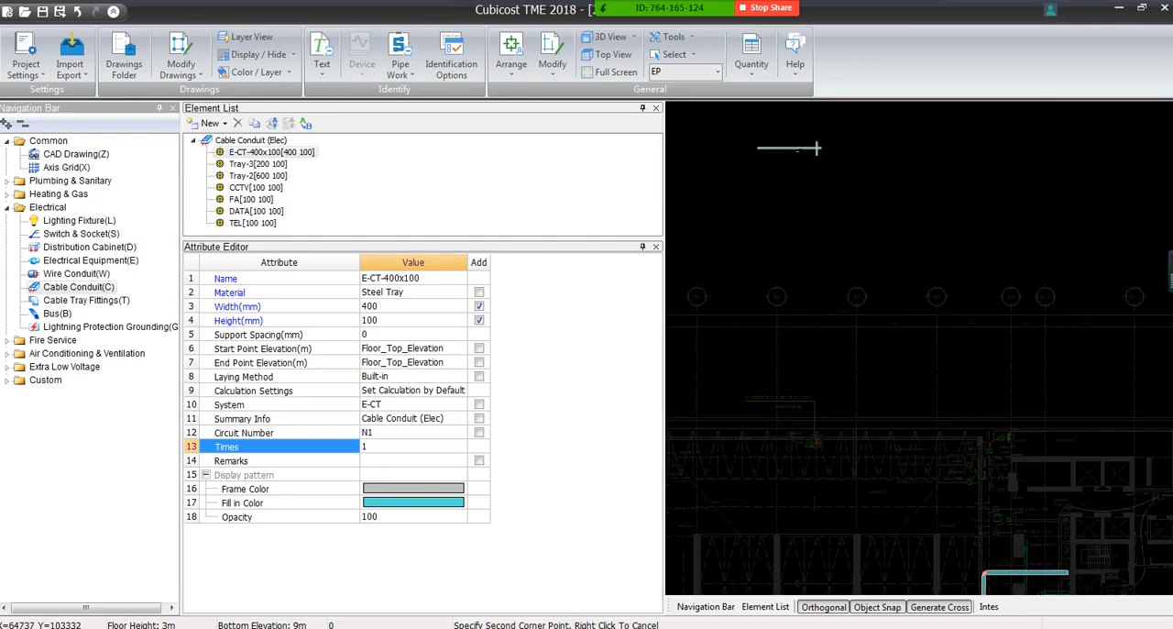
left_click(784, 148)
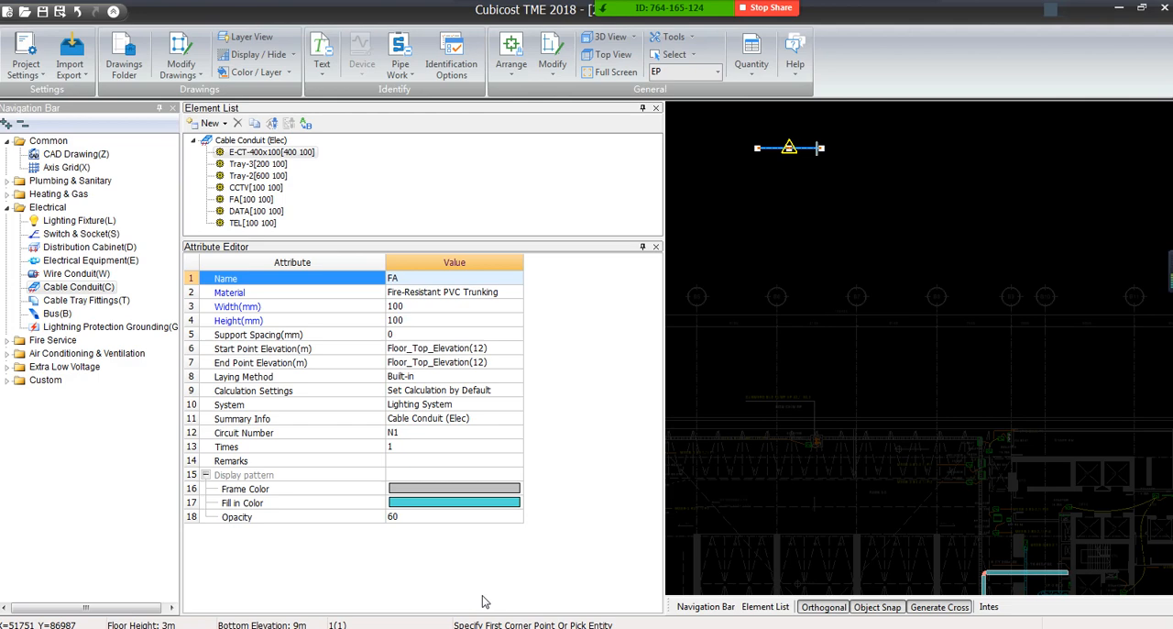
left_click(396, 446)
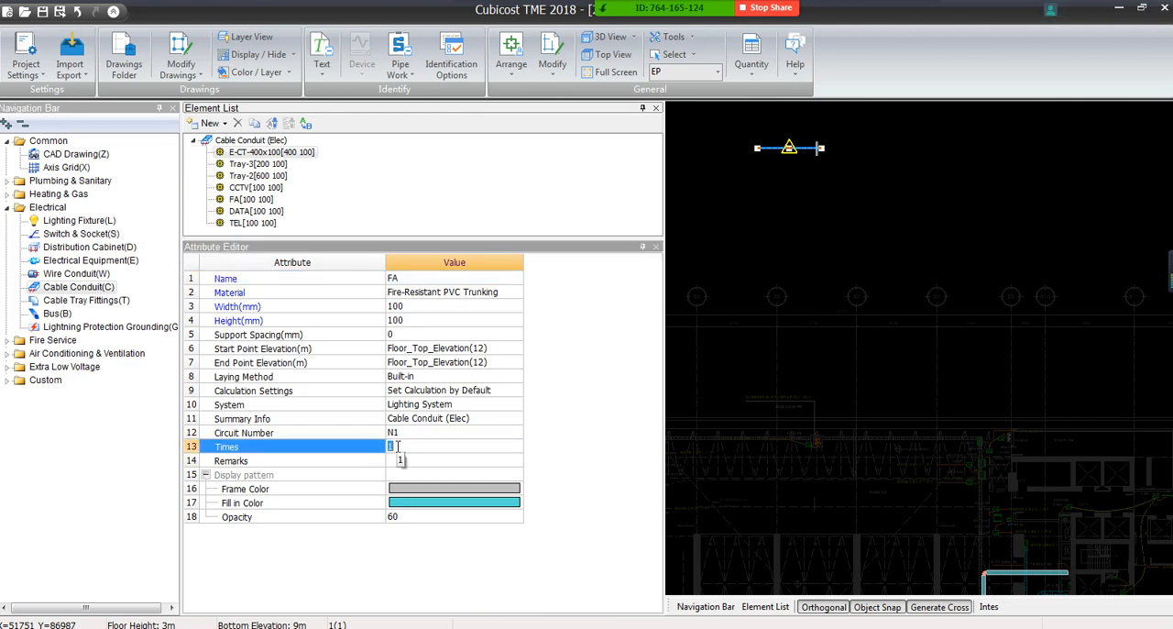
left_click(400, 459)
left_click(722, 338)
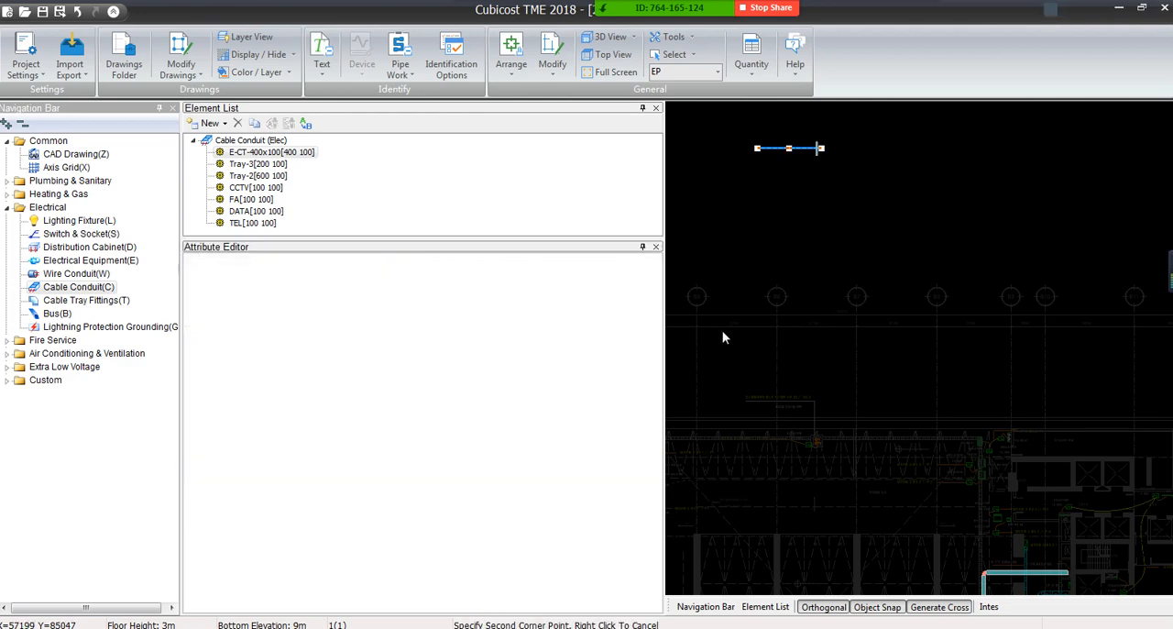
left_click(832, 144)
left_click(784, 148)
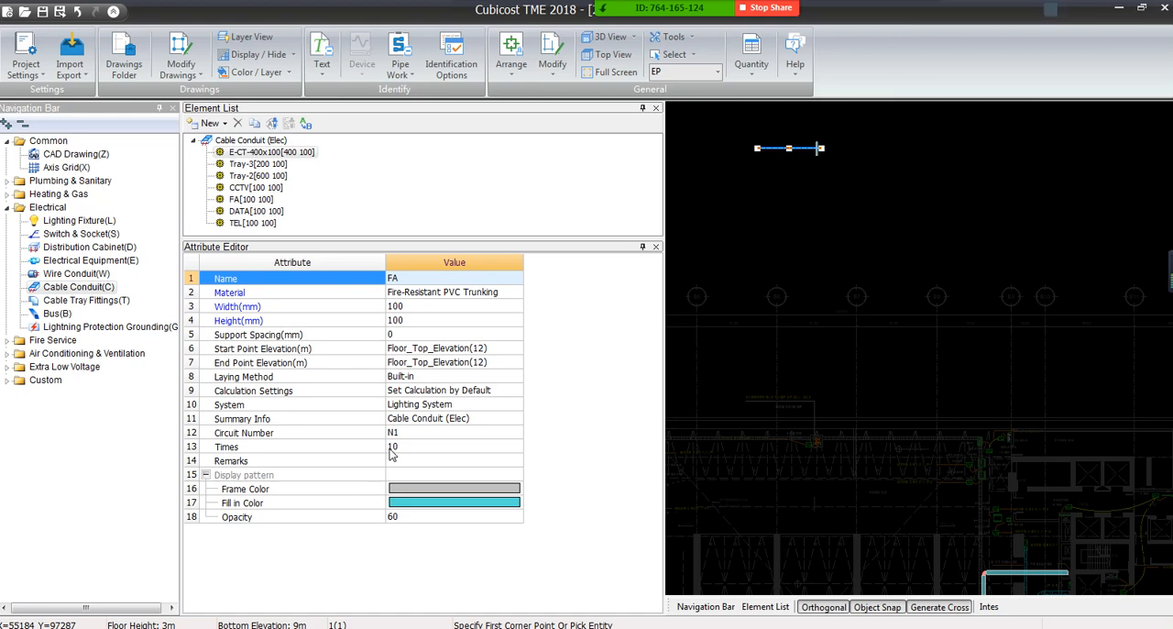
key("Escape")
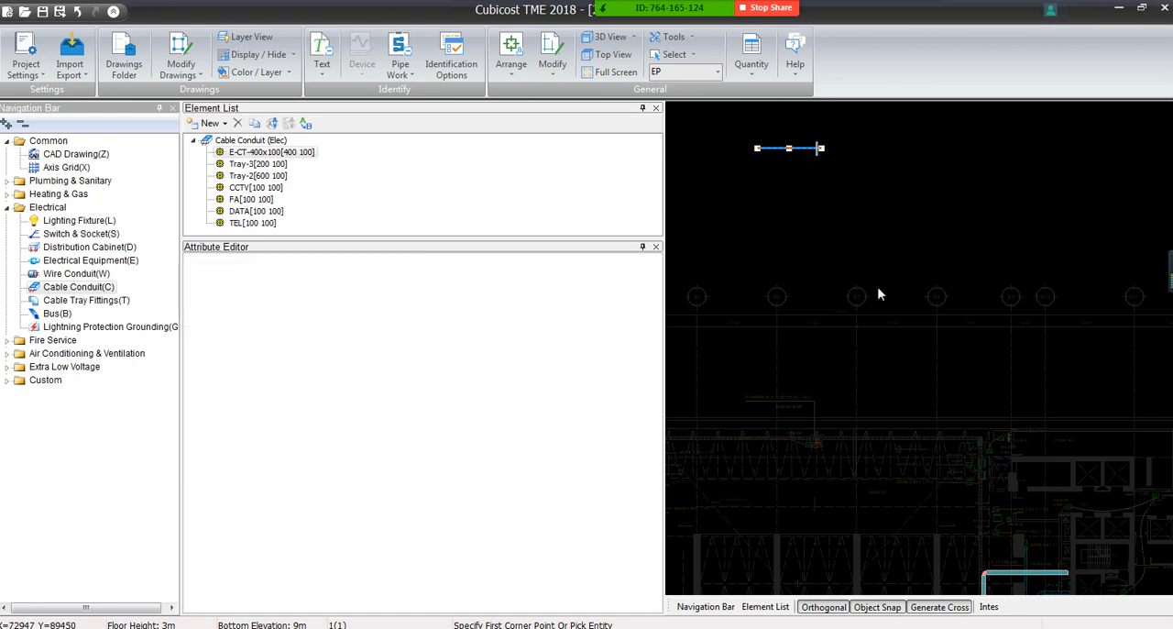
Compare the Times value of all the trunking on the floor plan with that of the short FA trunking above it
scroll(822, 154, "up", 5)
middle_click_drag(805, 147, 1012, 373)
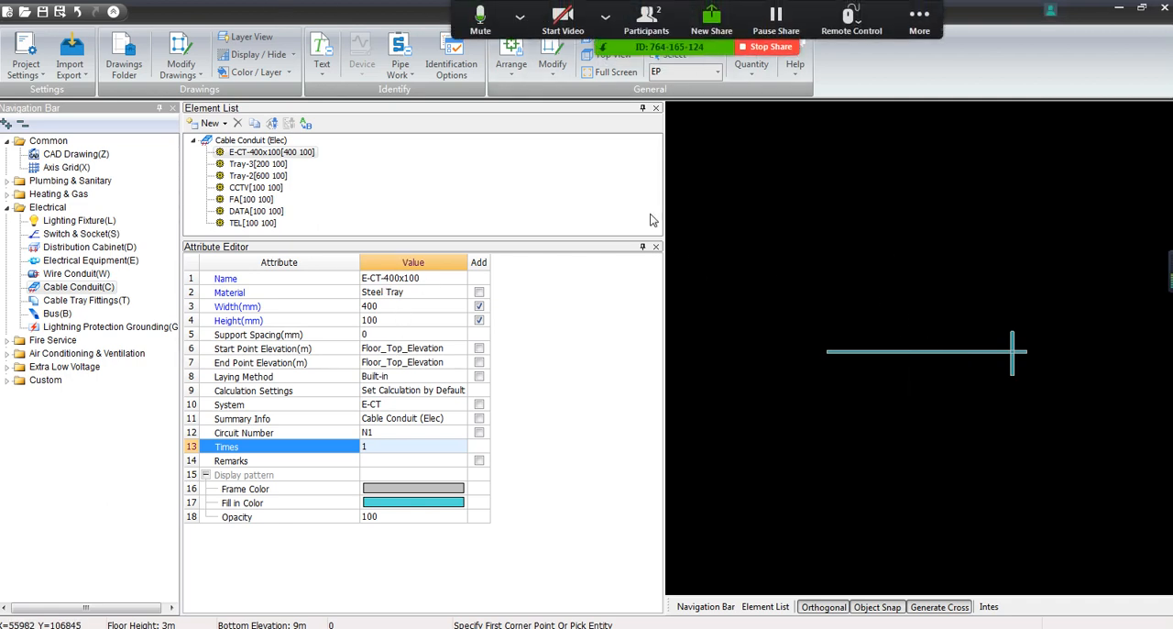
scroll(885, 437, "down", 2)
scroll(885, 435, "down", 3)
middle_click_drag(885, 435, 832, 336)
scroll(833, 336, "down", 3)
middle_click_drag(875, 471, 811, 328)
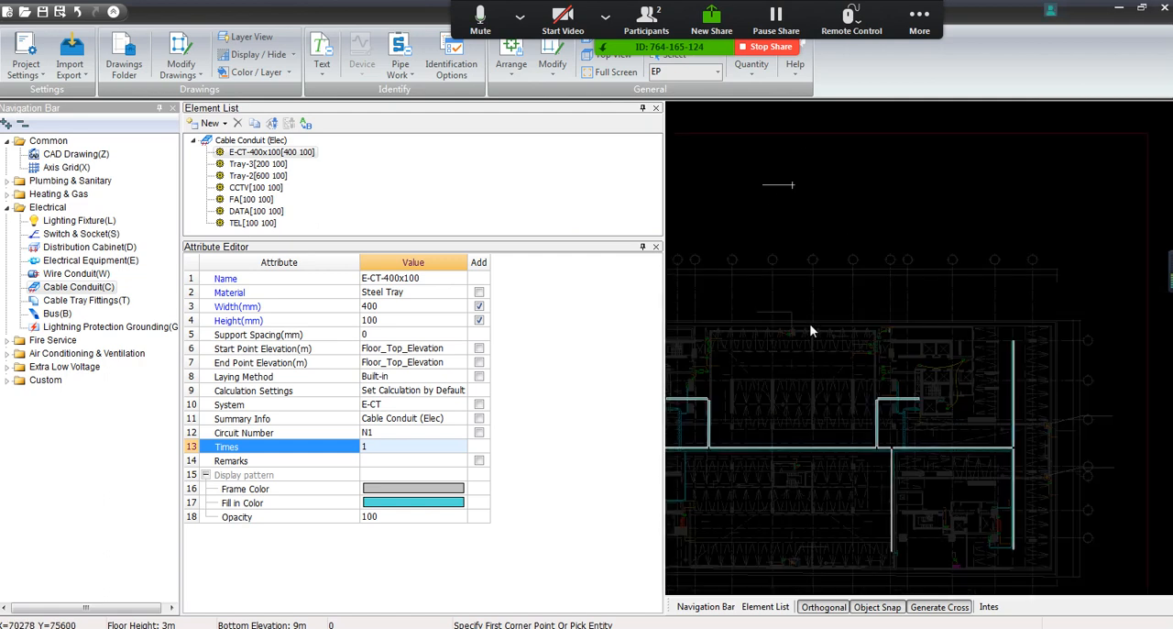
middle_click_drag(807, 386, 859, 335)
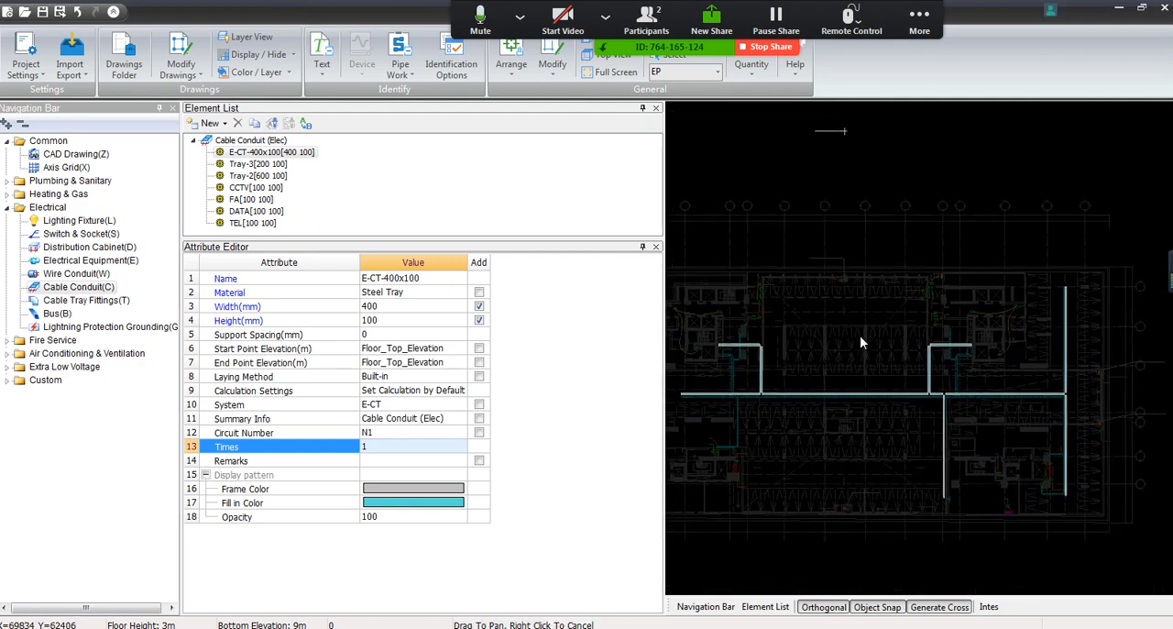
left_click(673, 263)
left_click(1104, 571)
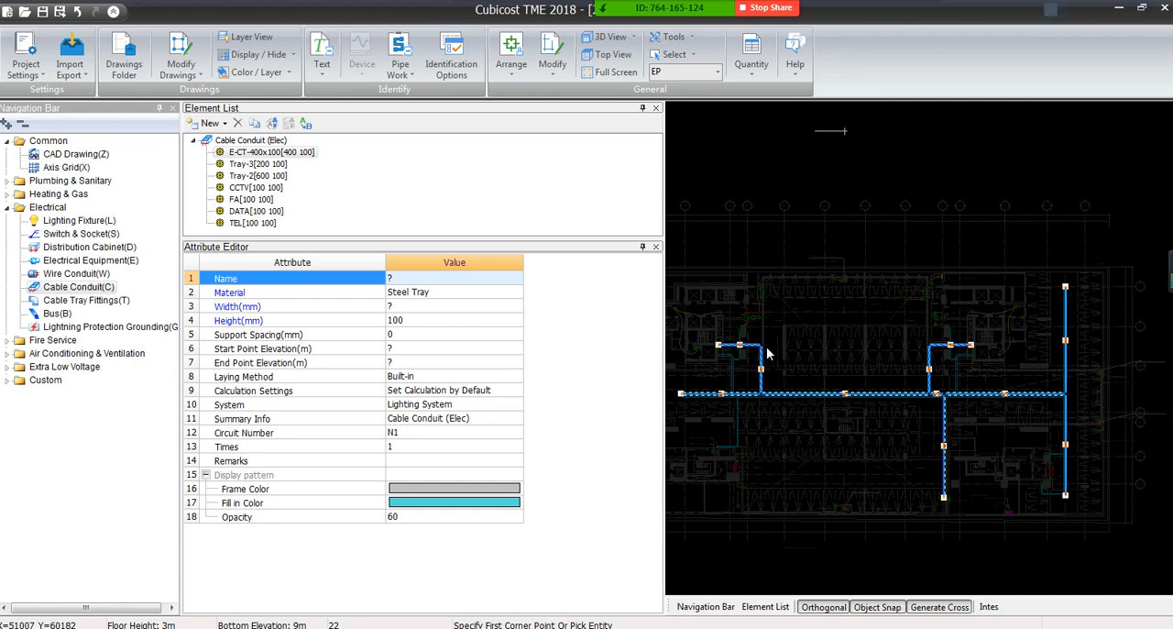
key("Escape")
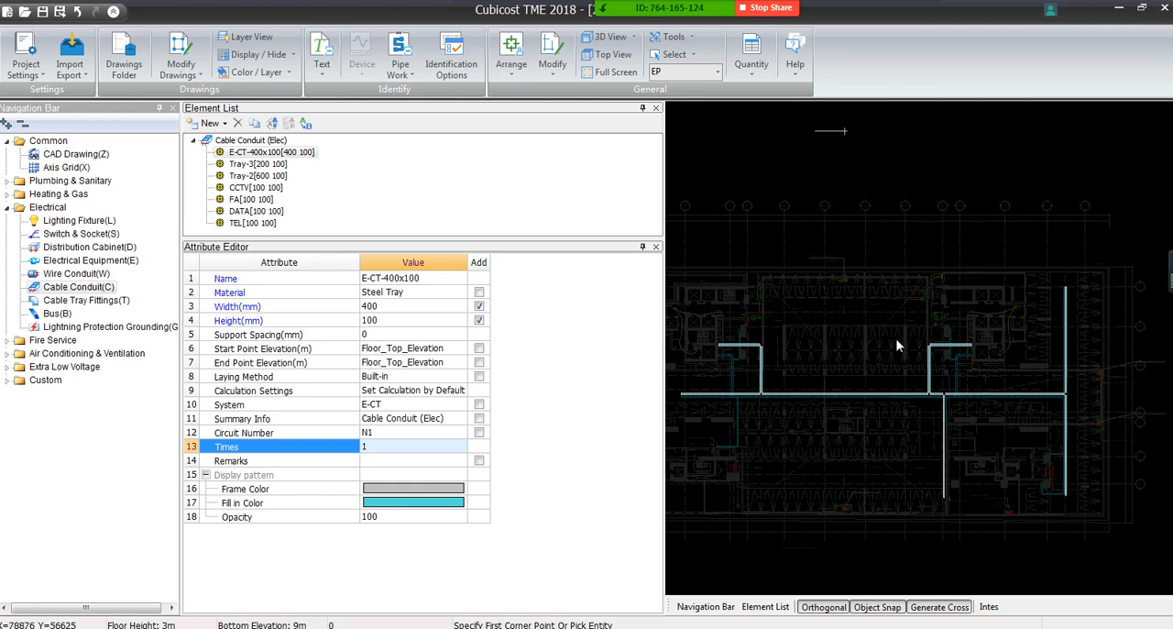
left_click(828, 137)
left_click(816, 118)
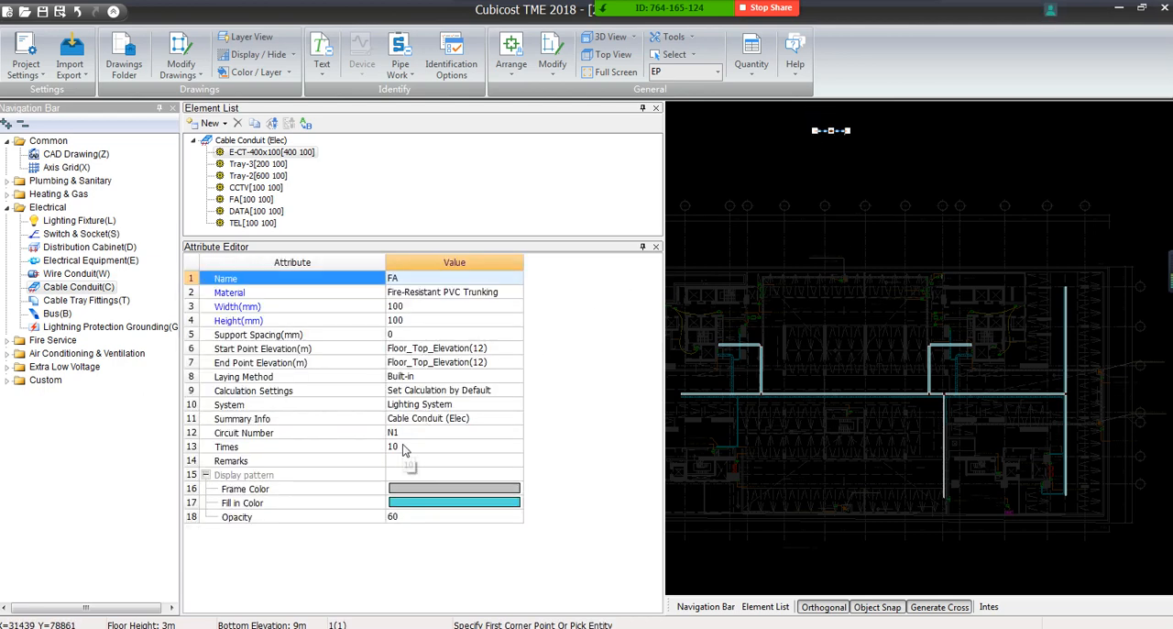
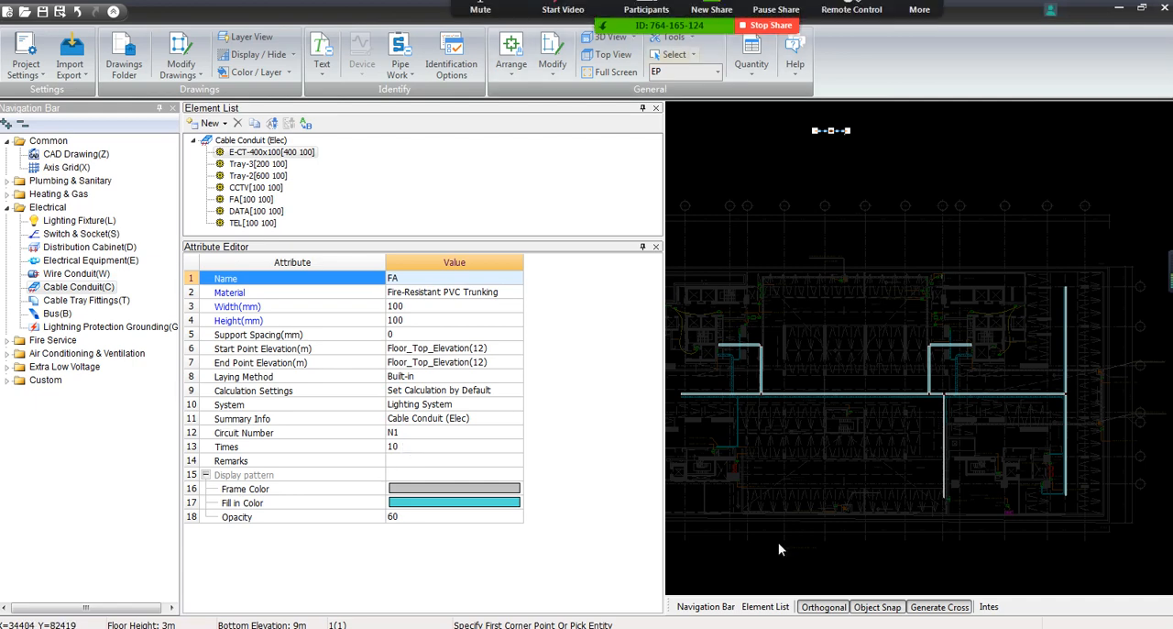
Widen the drawing area by narrowing the element panels and the attribute name column
left_click_drag(662, 178, 523, 215)
left_click_drag(383, 261, 323, 261)
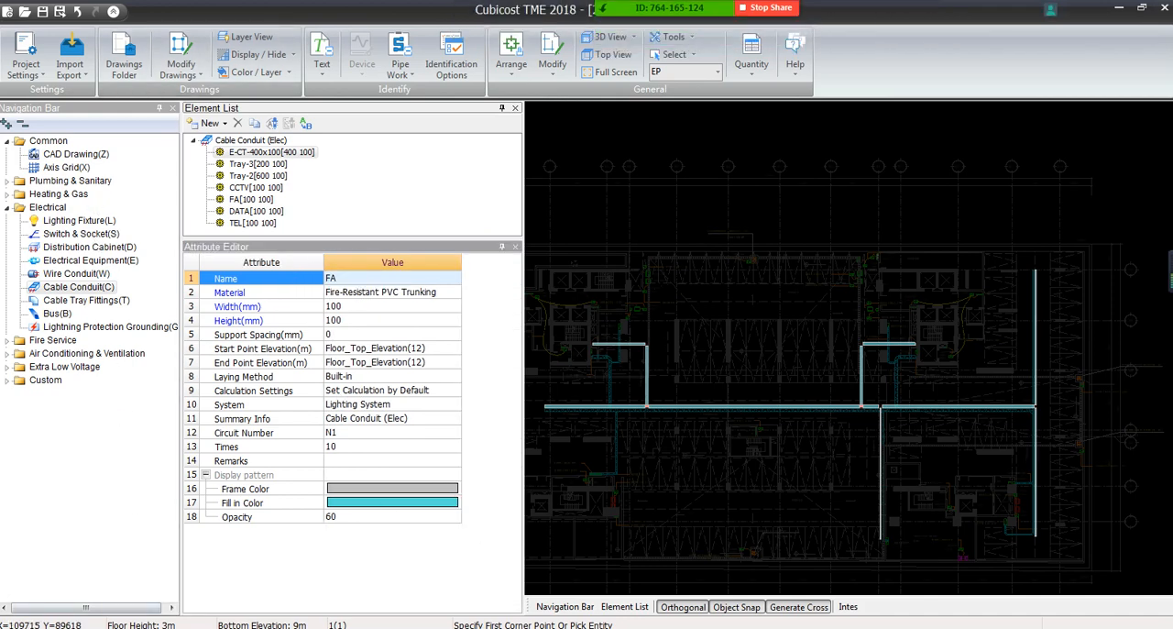
Switch to PowerPoint and review the Mark Identify slides 27 to 29, covering pipeline and mark selection, element choice and identification
left_click(244, 627)
left_click(91, 431)
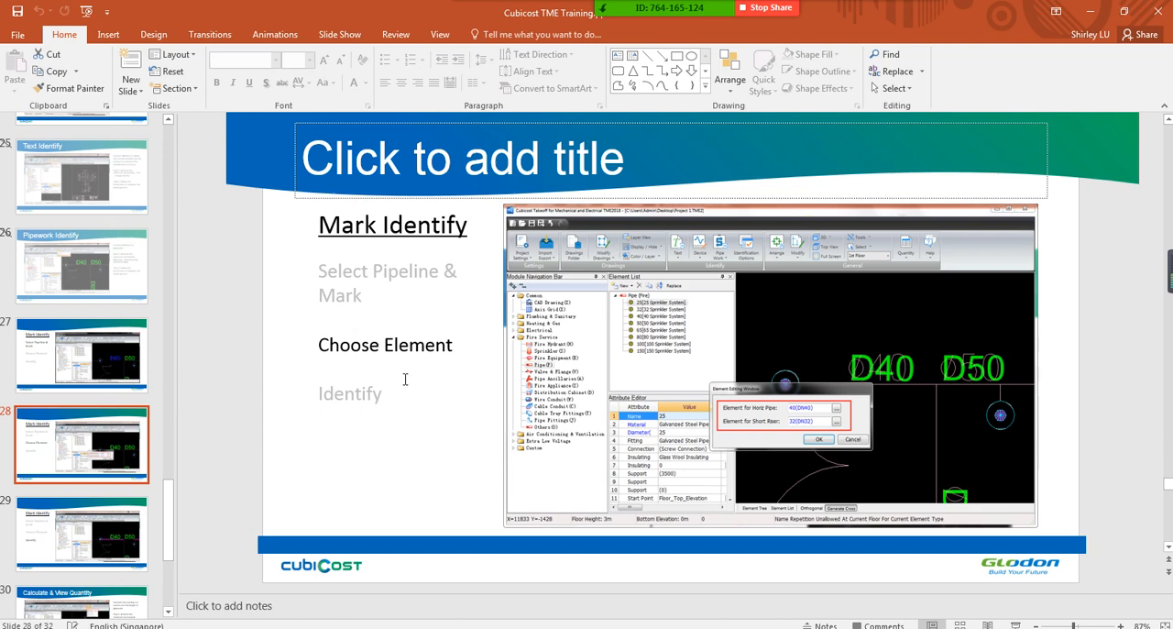
left_click(83, 356)
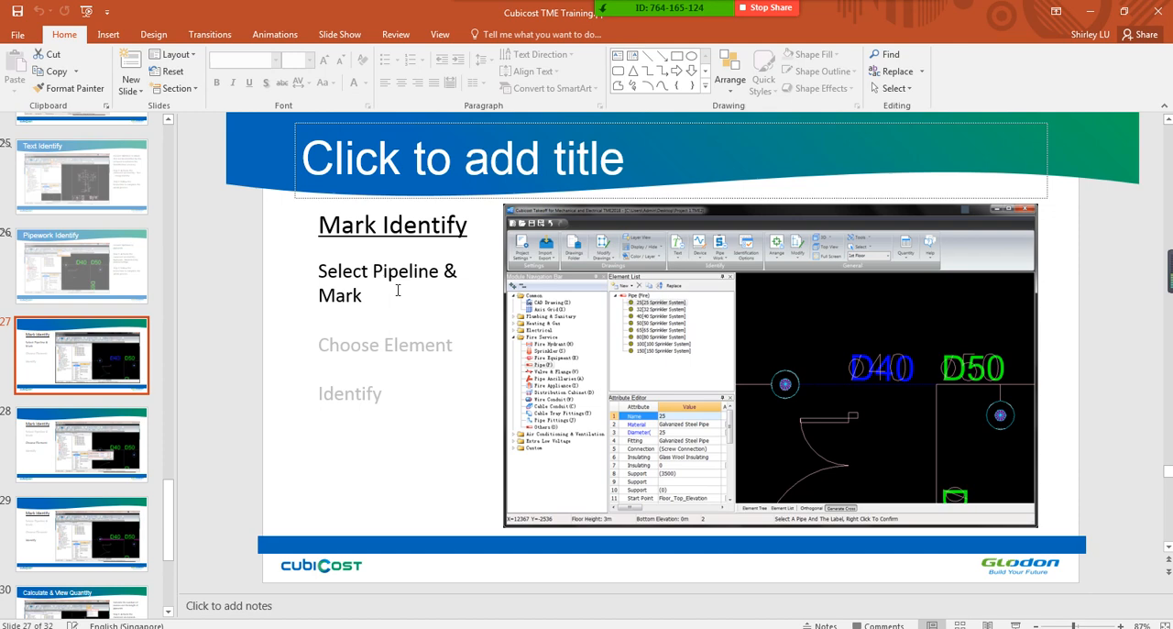
key("Down")
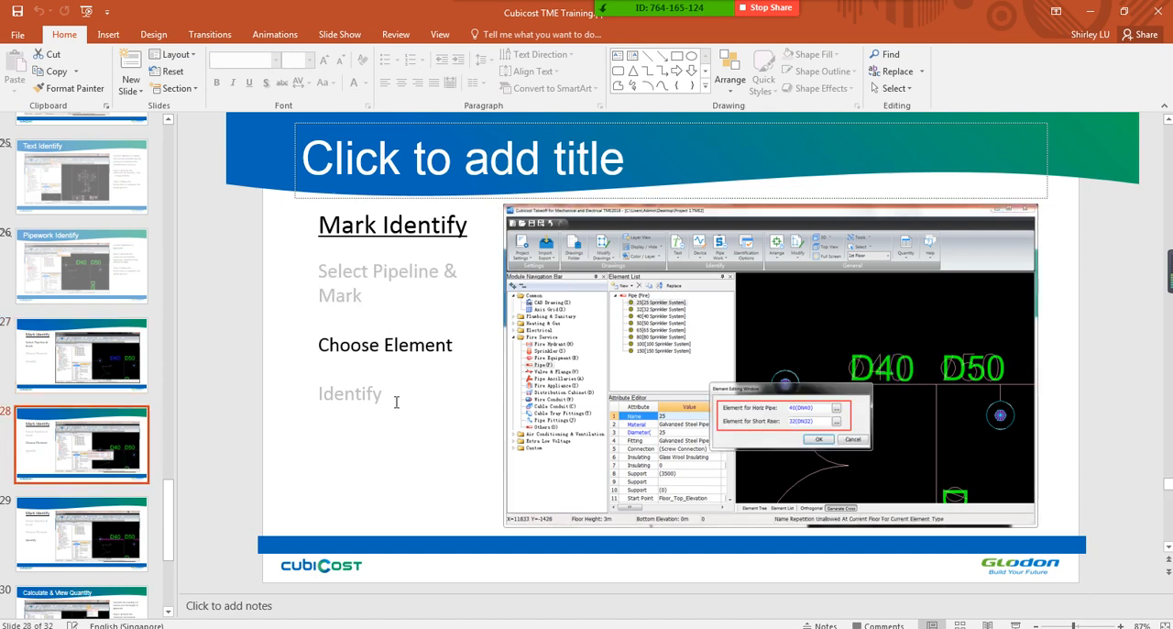
left_click(127, 556)
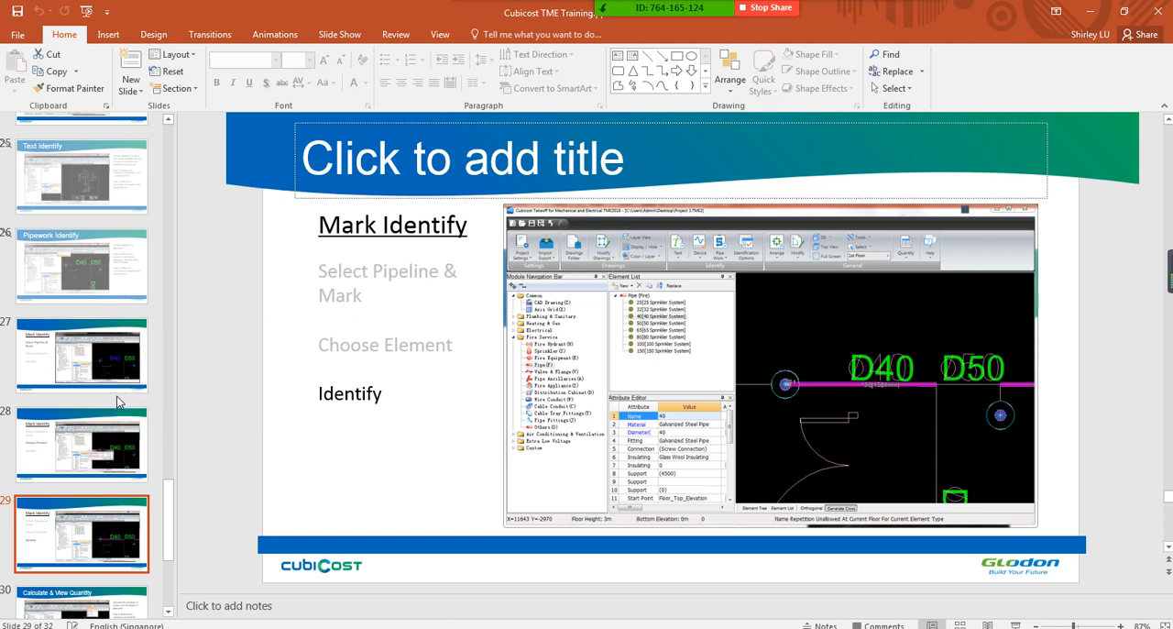
left_click(119, 360)
left_click(116, 434)
left_click(119, 540)
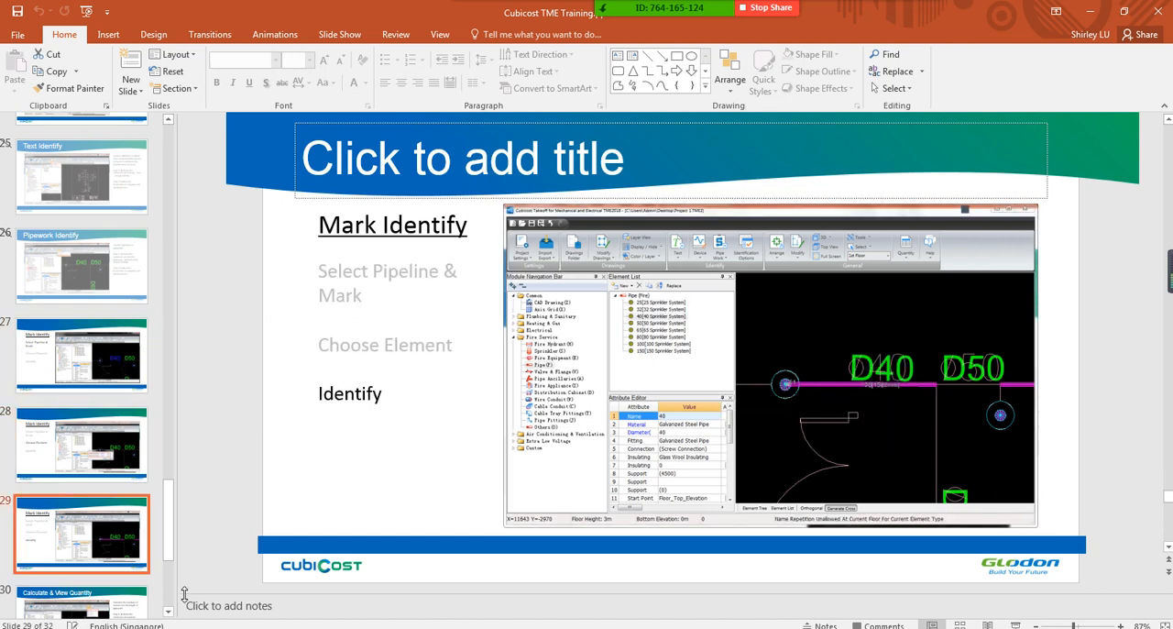
Switch to Cubicost TME and inspect the two cable conduits meeting at the elbow near the E-CT-200x100 label, leaving nothing selected
left_click(275, 626)
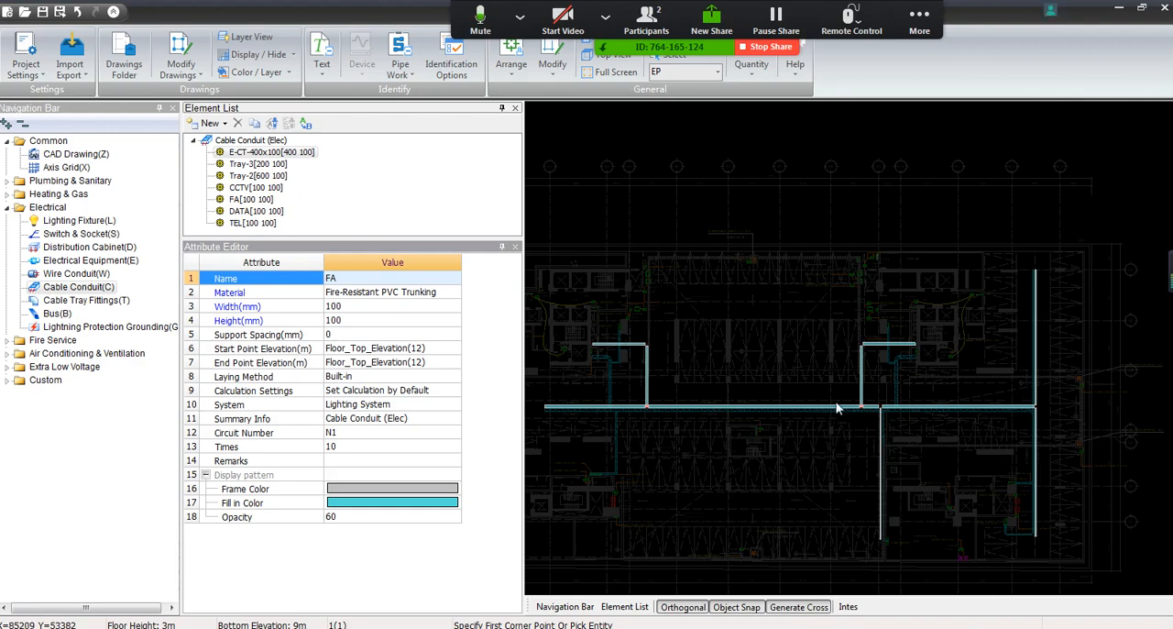
scroll(845, 385, "up", 5)
scroll(844, 383, "up", 3)
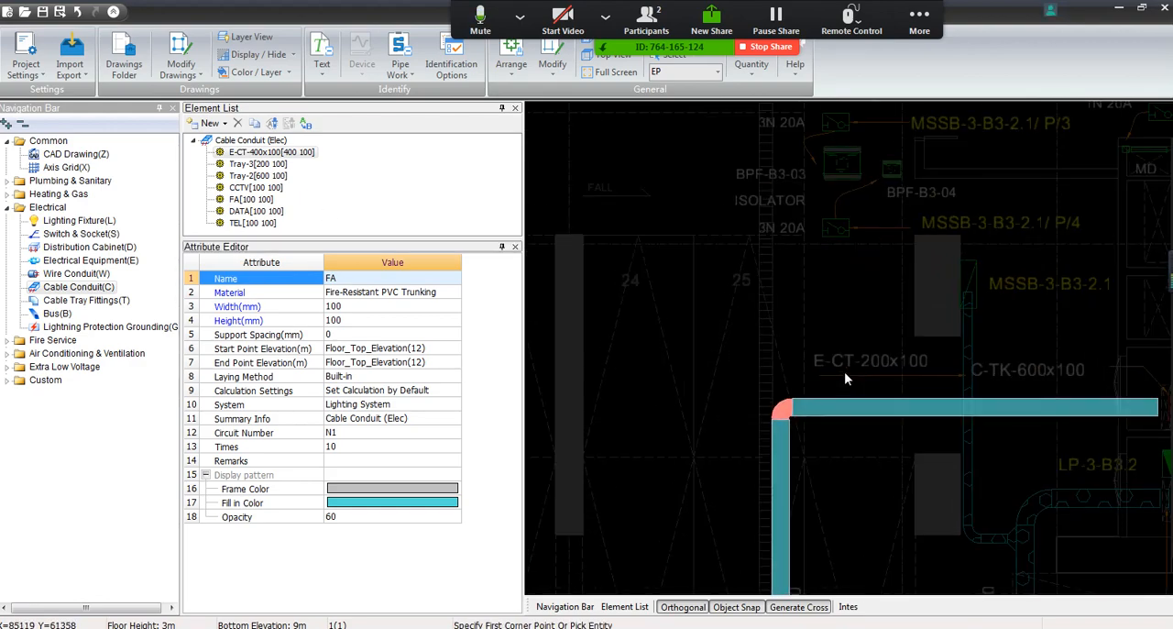
mouse_move(844, 371)
middle_mouse_down()
mouse_move(647, 329)
mouse_move(777, 286)
middle_mouse_up()
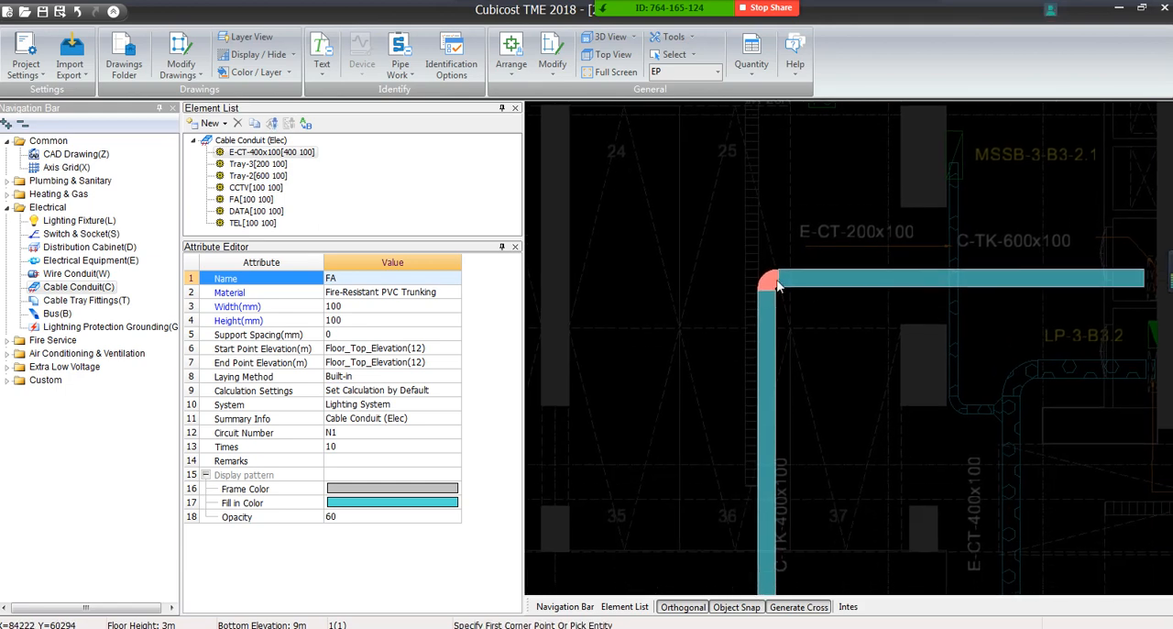
left_click(820, 346)
left_click(713, 174)
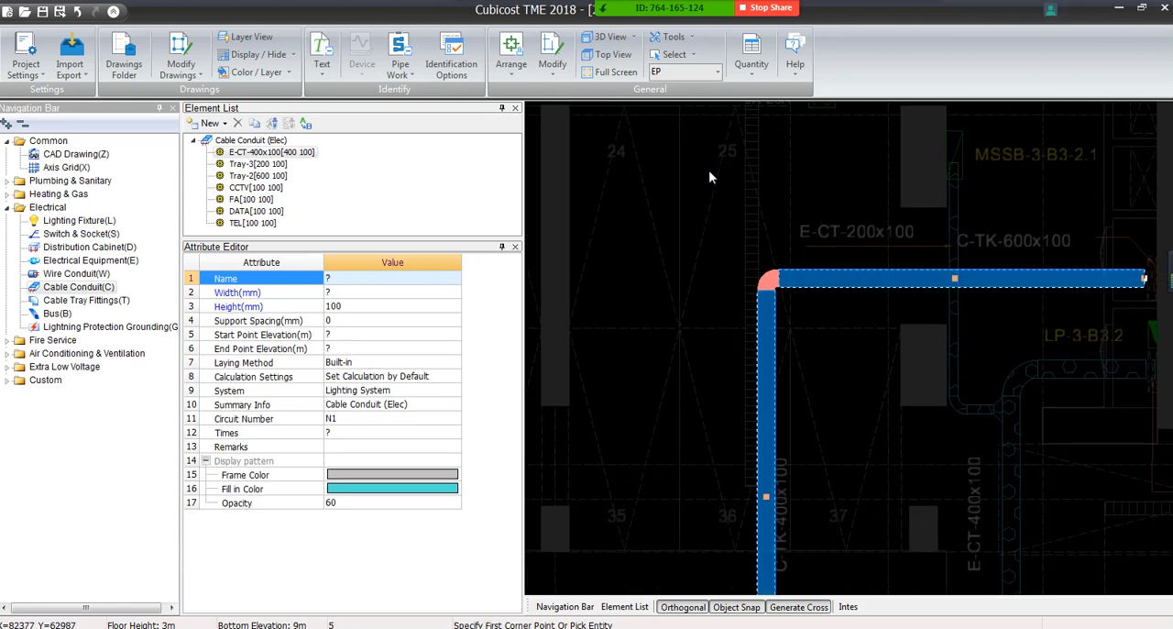
key("Escape")
left_click(512, 60)
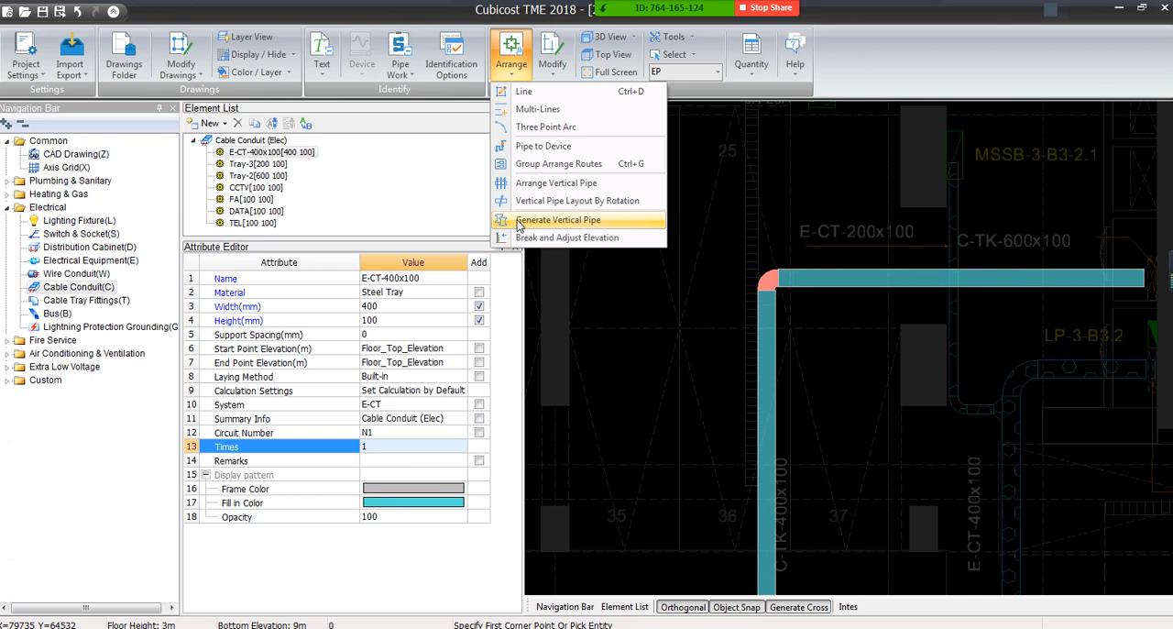
left_click(732, 227)
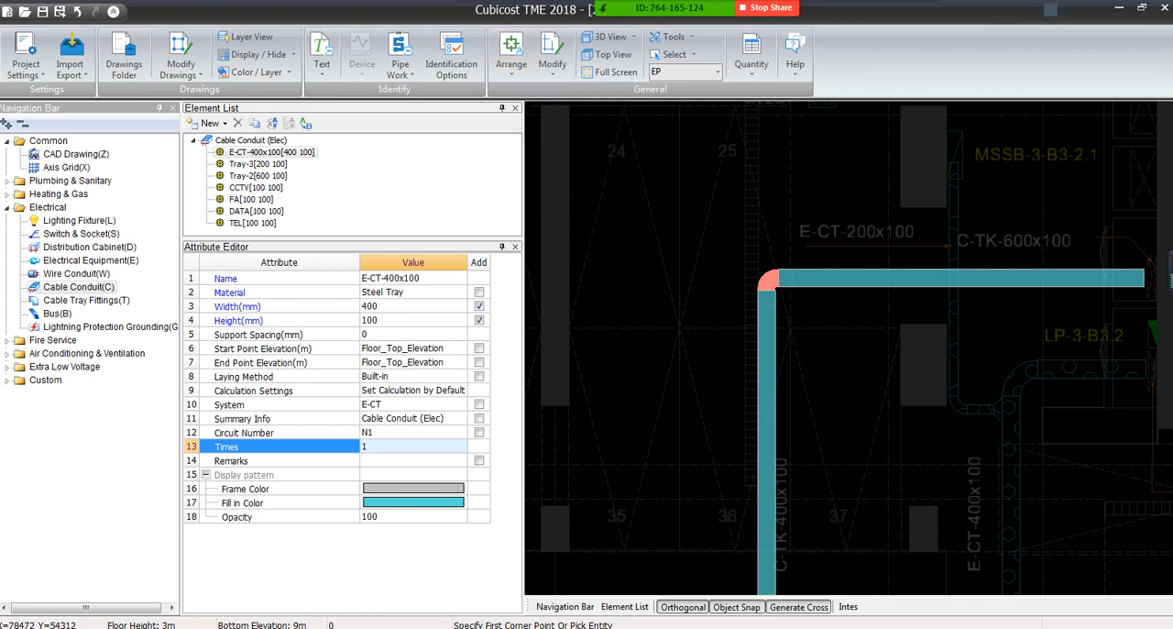
left_click(382, 627)
left_click(382, 627)
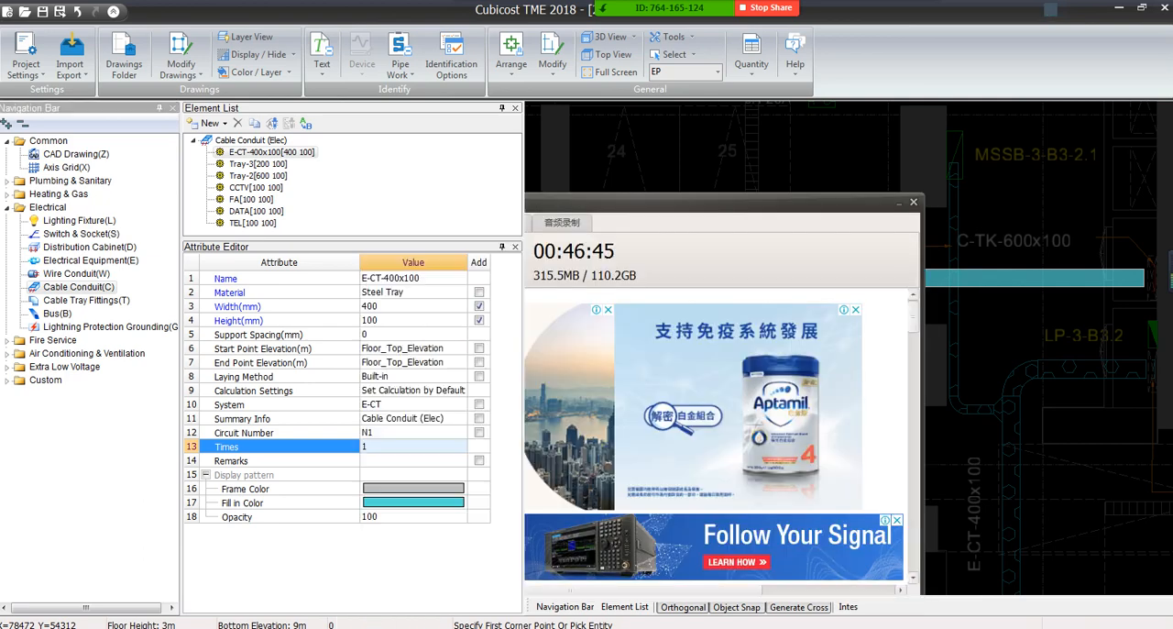
Read the Calculate & View Quantity slide in PowerPoint, and return to Cubicost TME
left_click(244, 627)
scroll(110, 412, "down", 3)
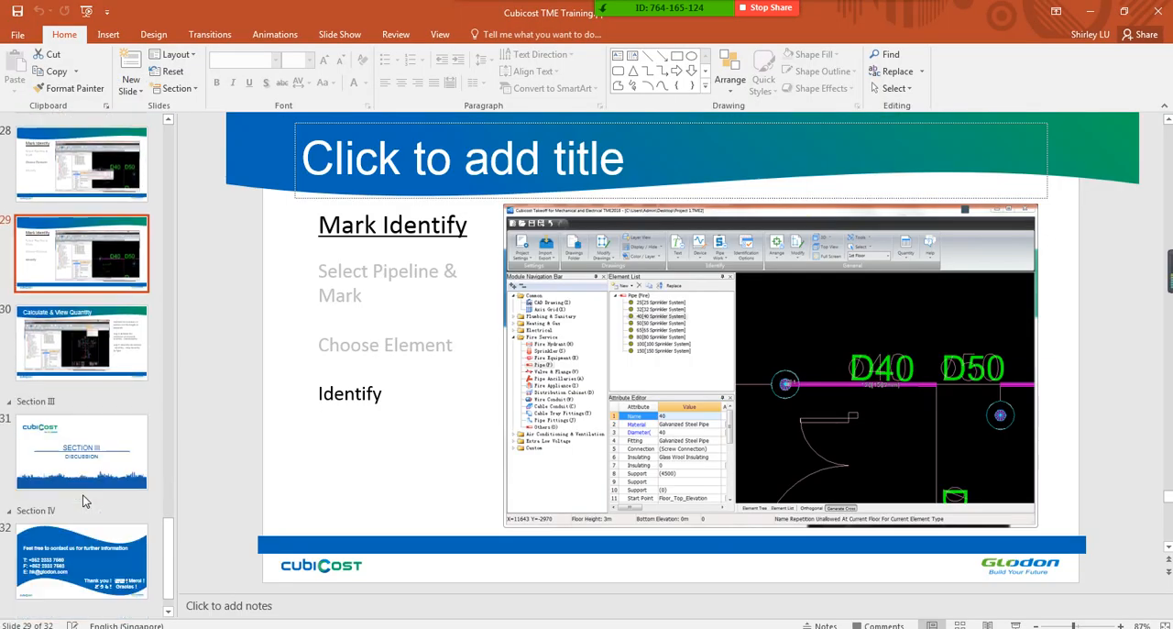
left_click(70, 345)
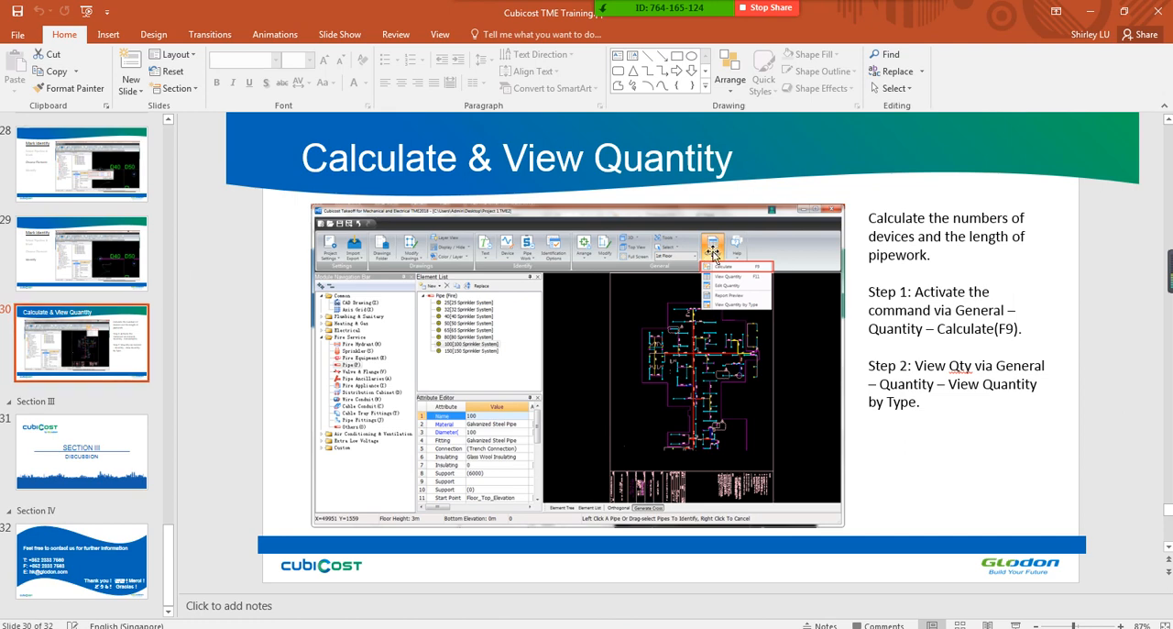
left_click(1091, 13)
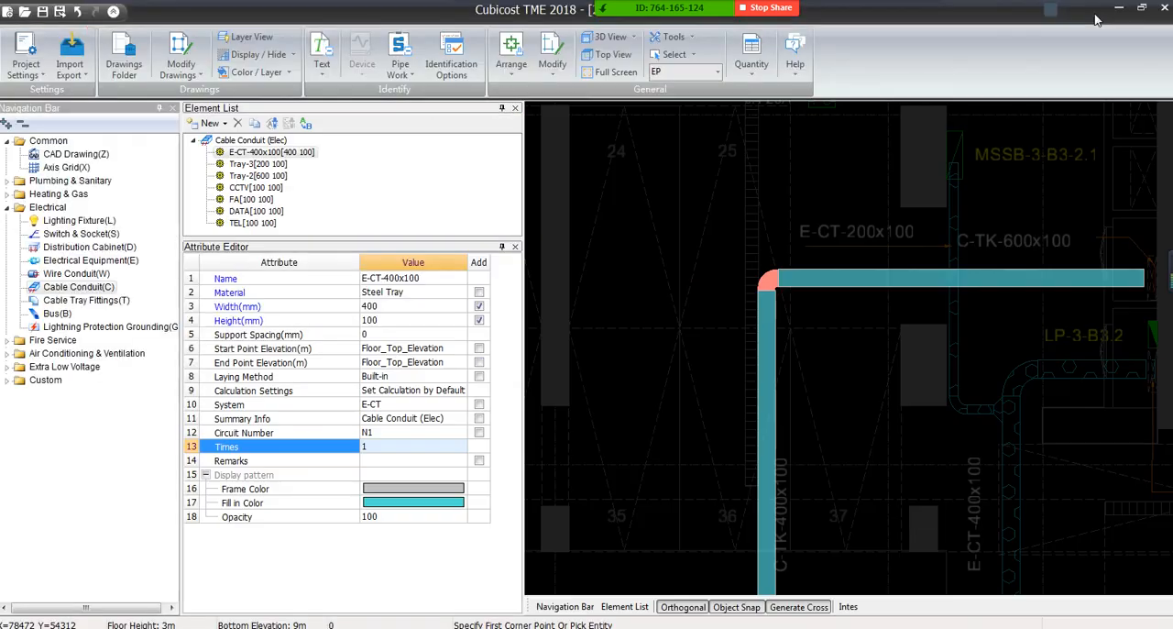
Look over the whole EP cable conduit layout and locate the View Quantity by Type command
scroll(841, 352, "down", 5)
scroll(840, 369, "down", 1)
middle_click_drag(840, 369, 843, 331)
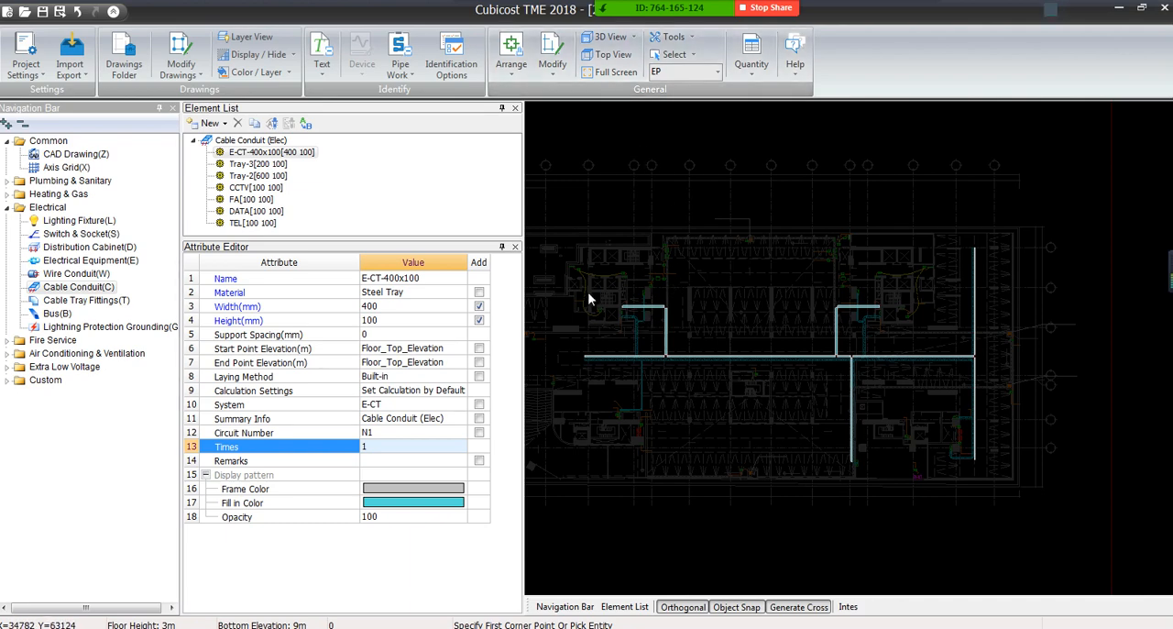
left_click(751, 55)
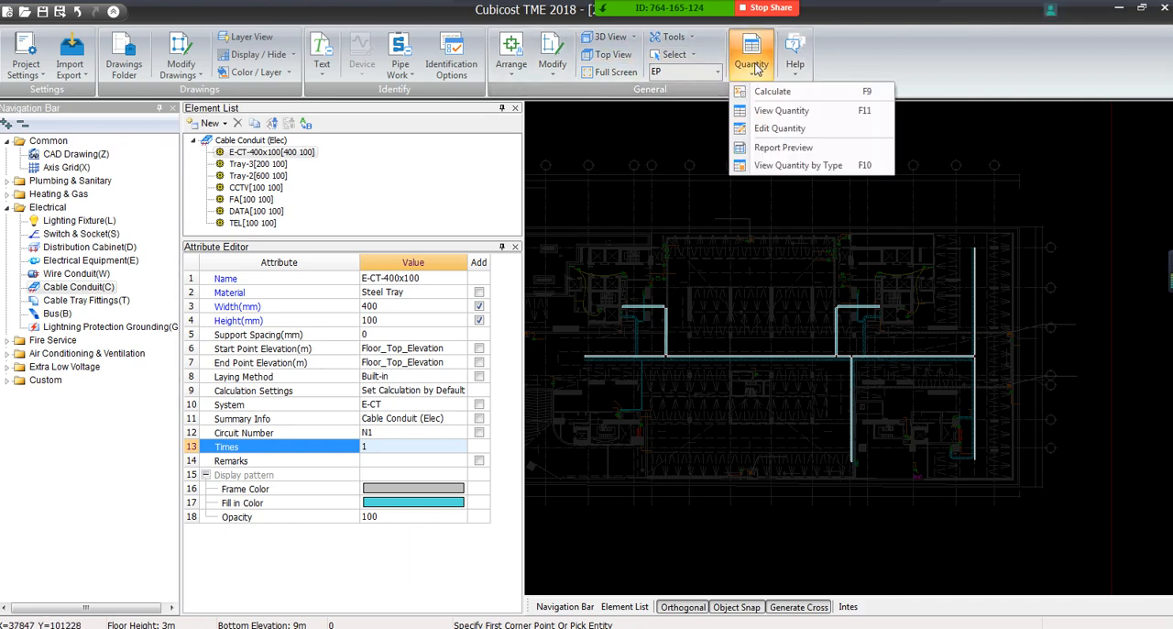
left_click(753, 167)
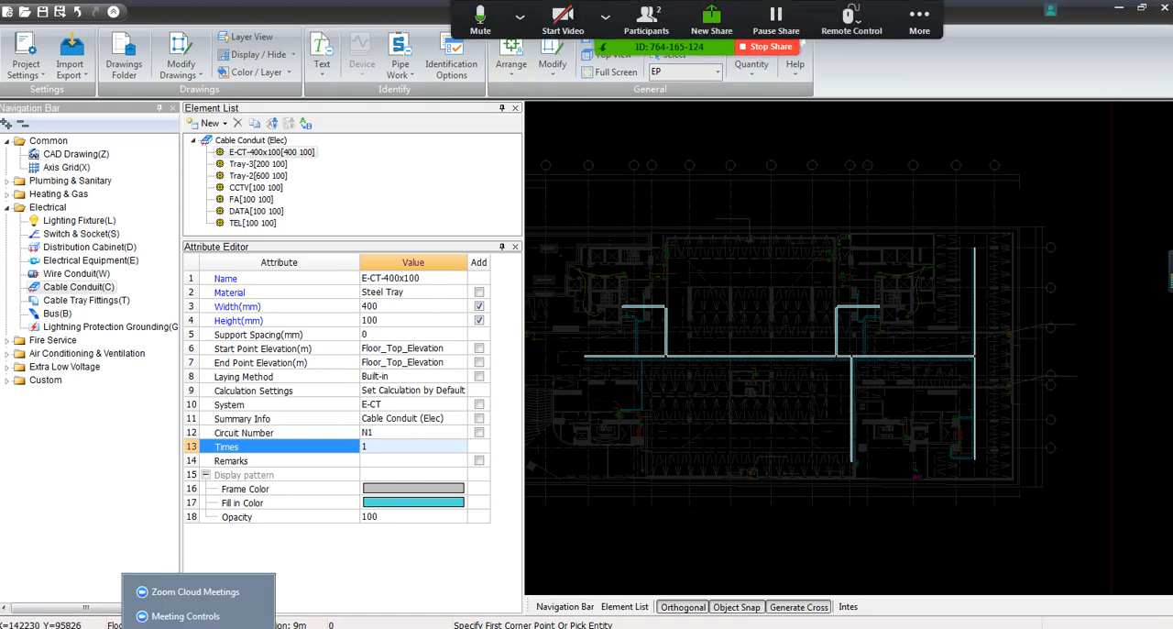
Switch to PowerPoint and review the End Products slide
left_click(240, 627)
scroll(127, 254, "up", 5)
scroll(126, 254, "up", 10)
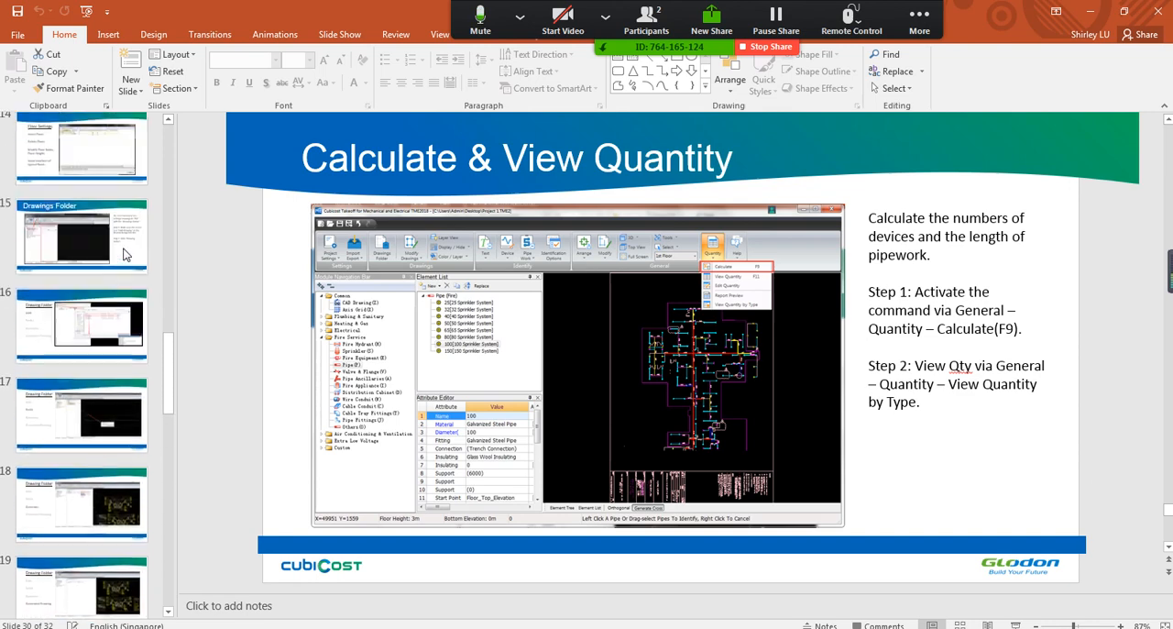
left_click(88, 488)
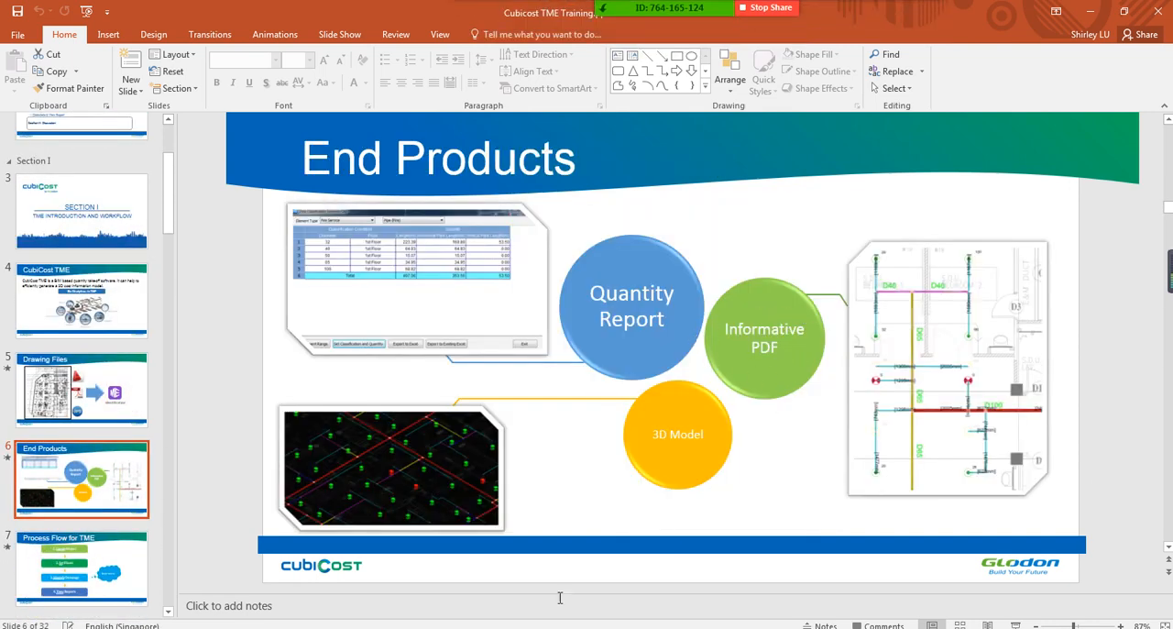
left_click(382, 628)
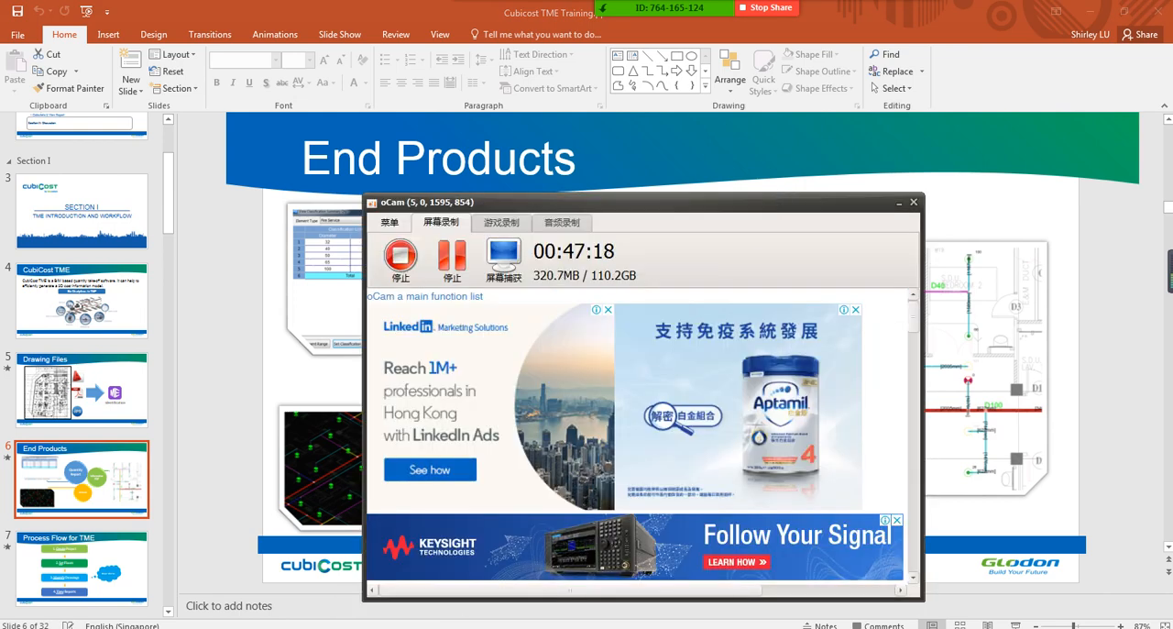
left_click(382, 628)
Switch to Cubicost TME and change the current floor to FI
left_click(293, 628)
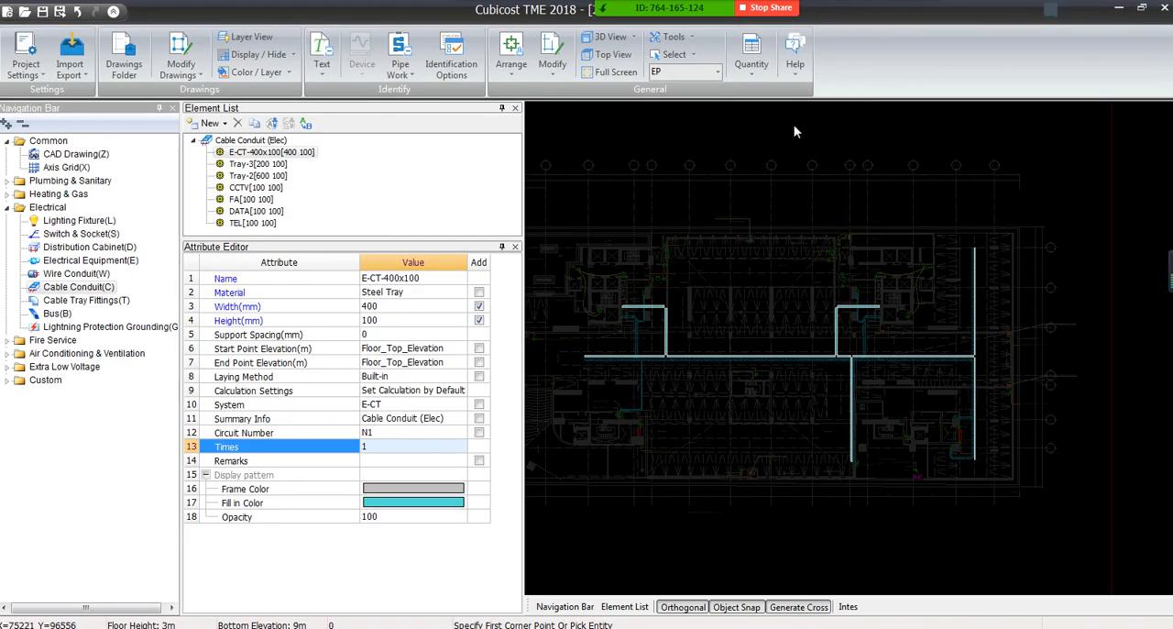
left_click(717, 77)
left_click(678, 144)
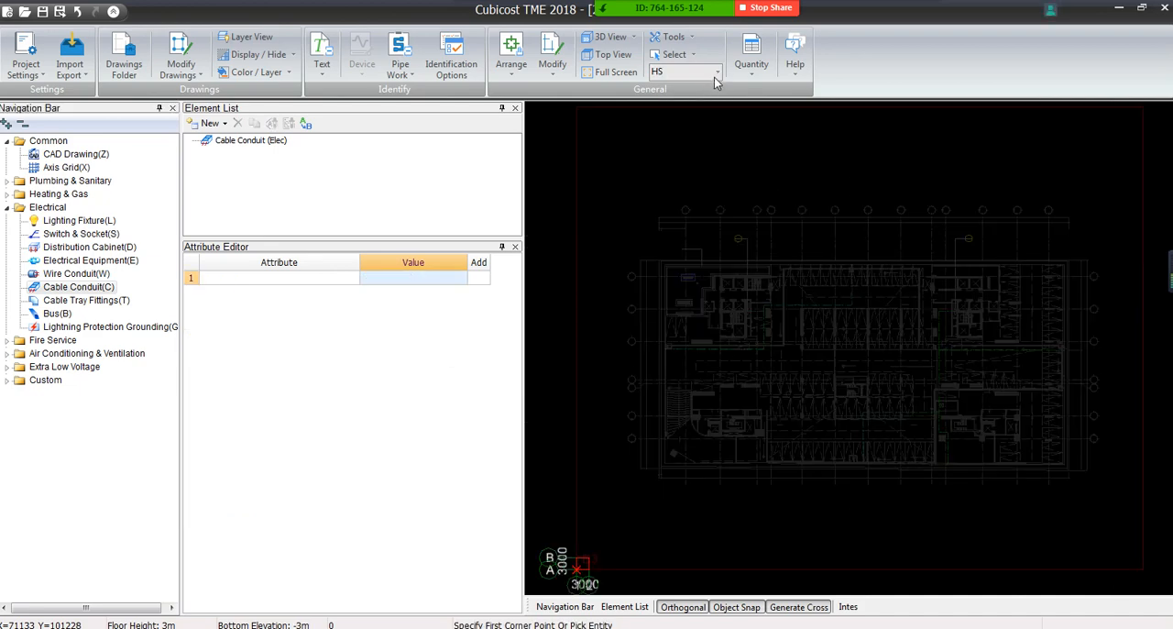
left_click(716, 77)
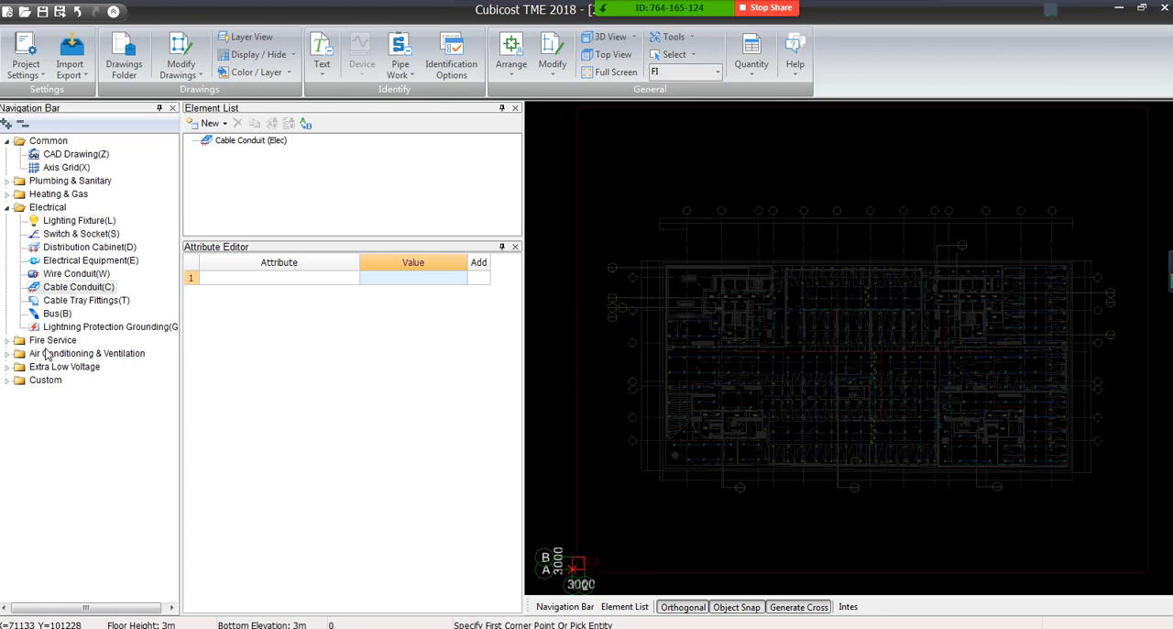
Show the Fire Service sprinkler elements and widen the drawing area beside the element and attribute panels
left_click(6, 340)
left_click(63, 366)
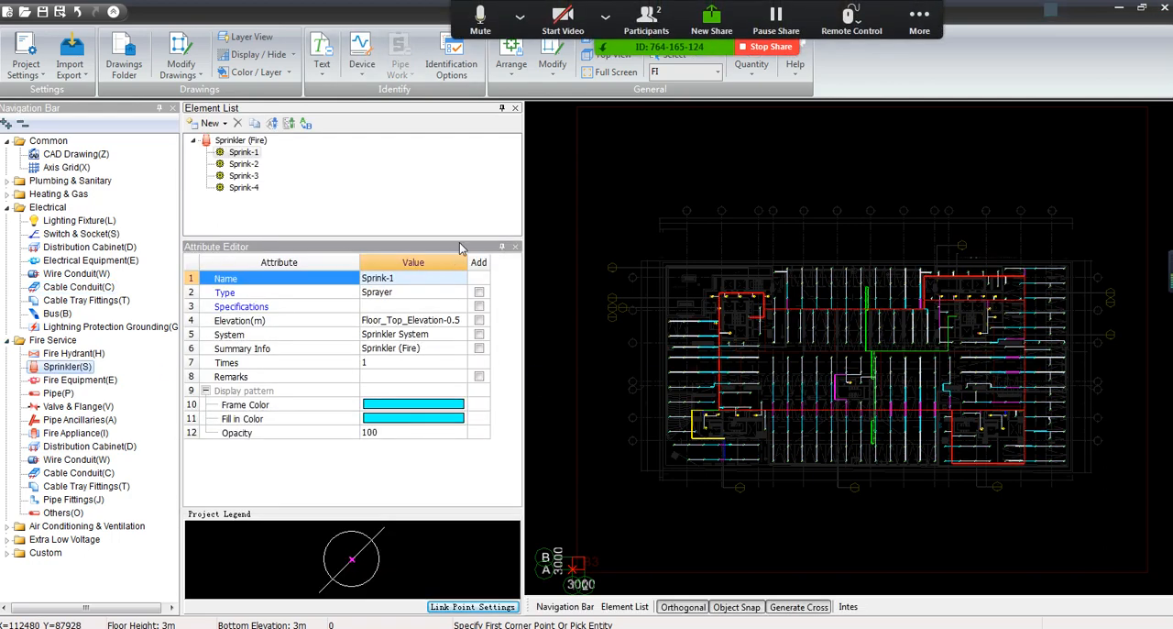
left_click_drag(523, 180, 414, 190)
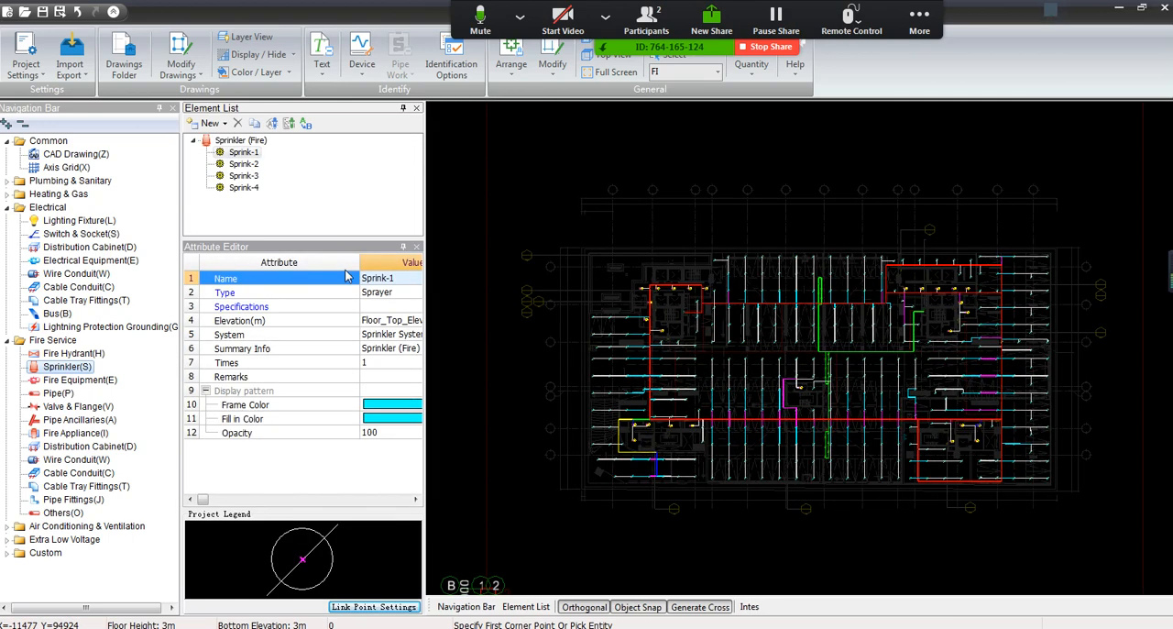
left_click_drag(346, 268, 287, 275)
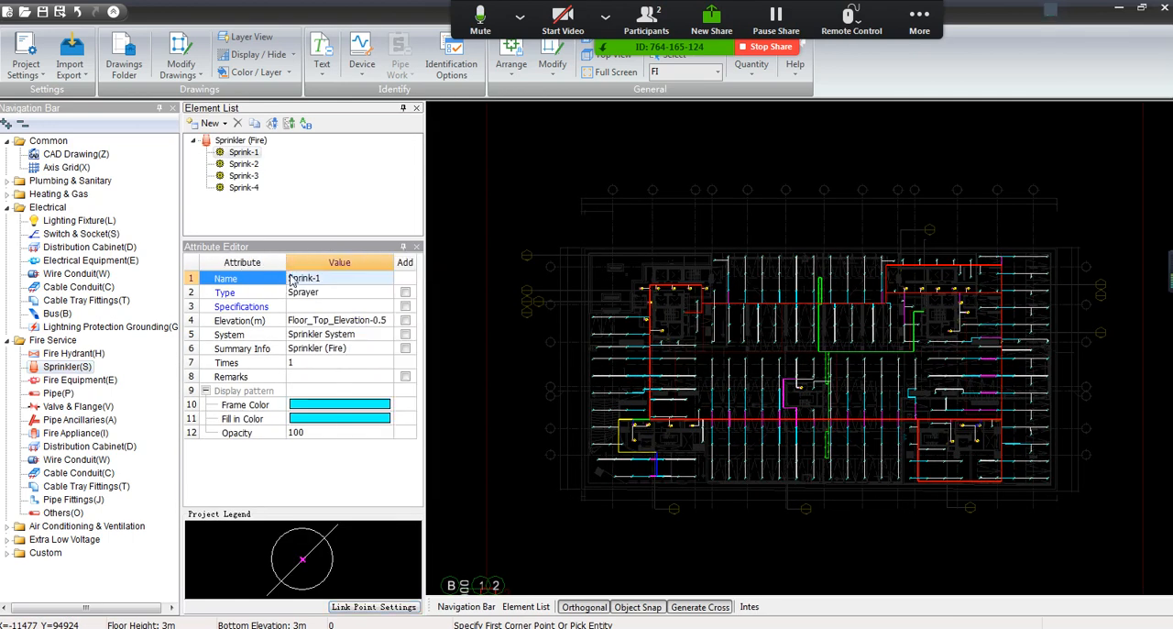
left_click_drag(425, 193, 343, 216)
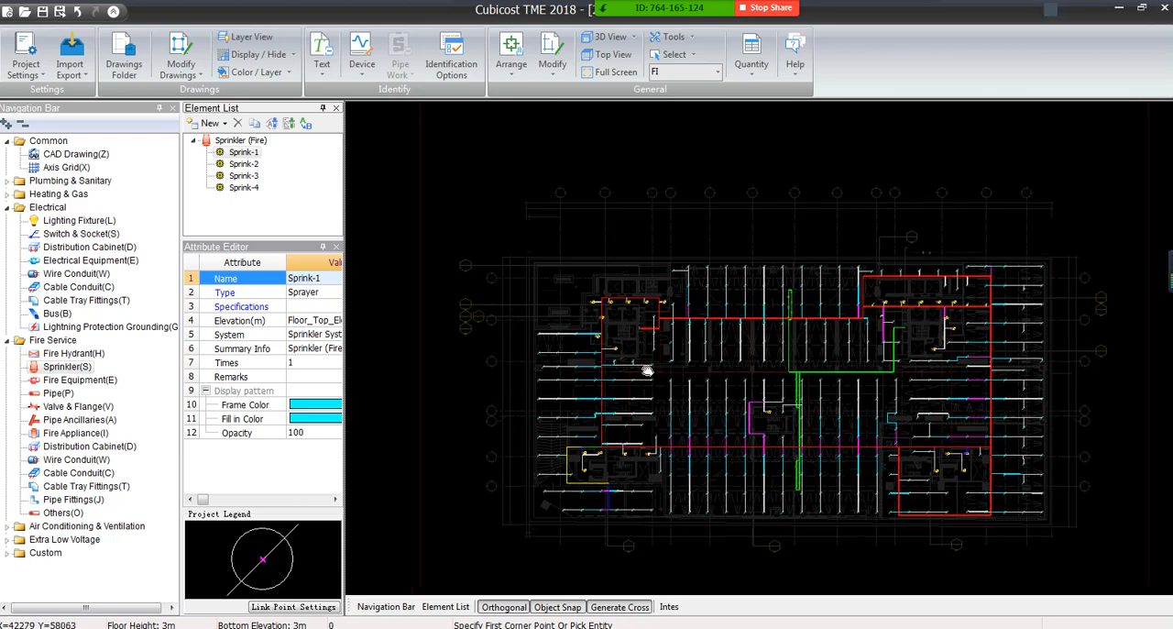
Enable Display entity ID and Show entity length in the program options and set the font height to 10
scroll(683, 261, "up", 5)
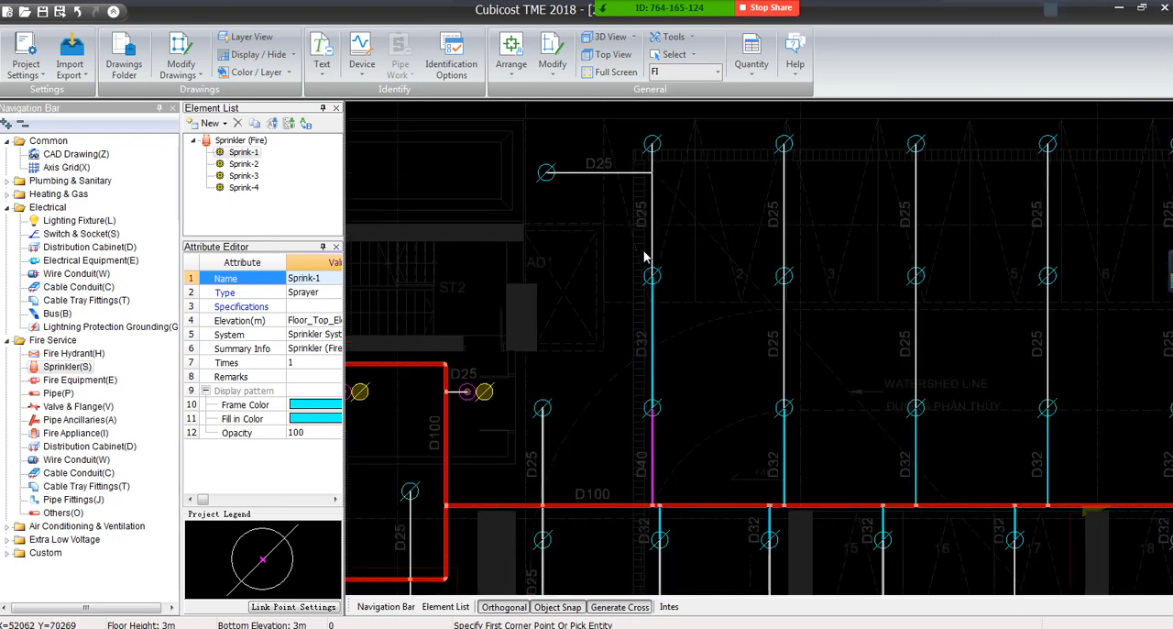
scroll(646, 254, "up", 3)
middle_click_drag(631, 229, 739, 449)
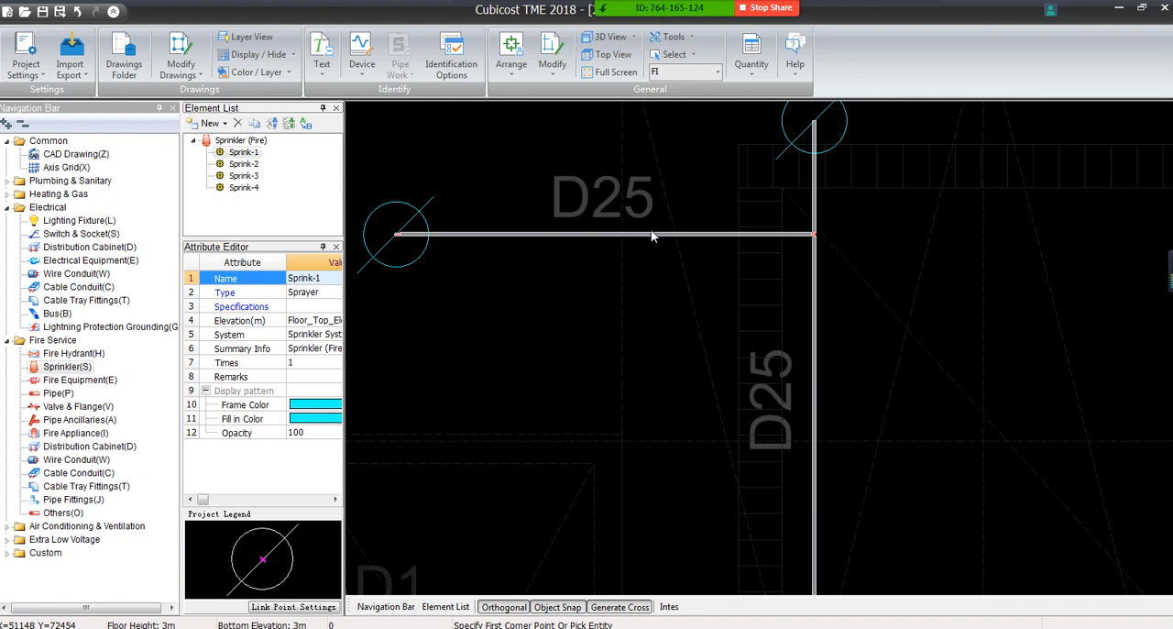
left_click(12, 70)
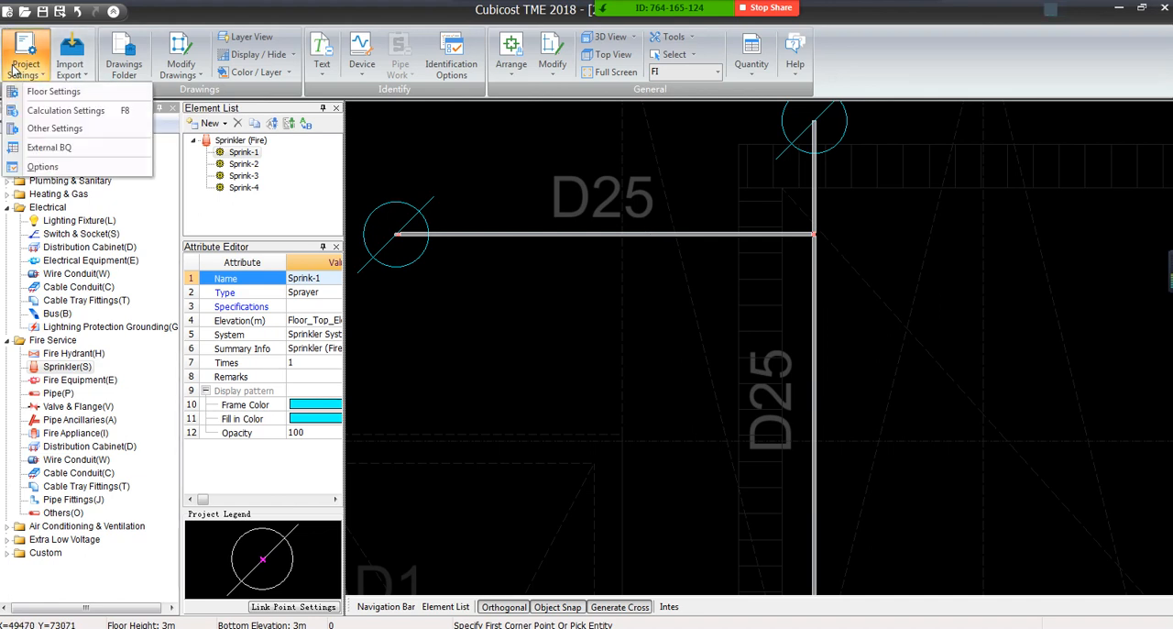
left_click(36, 167)
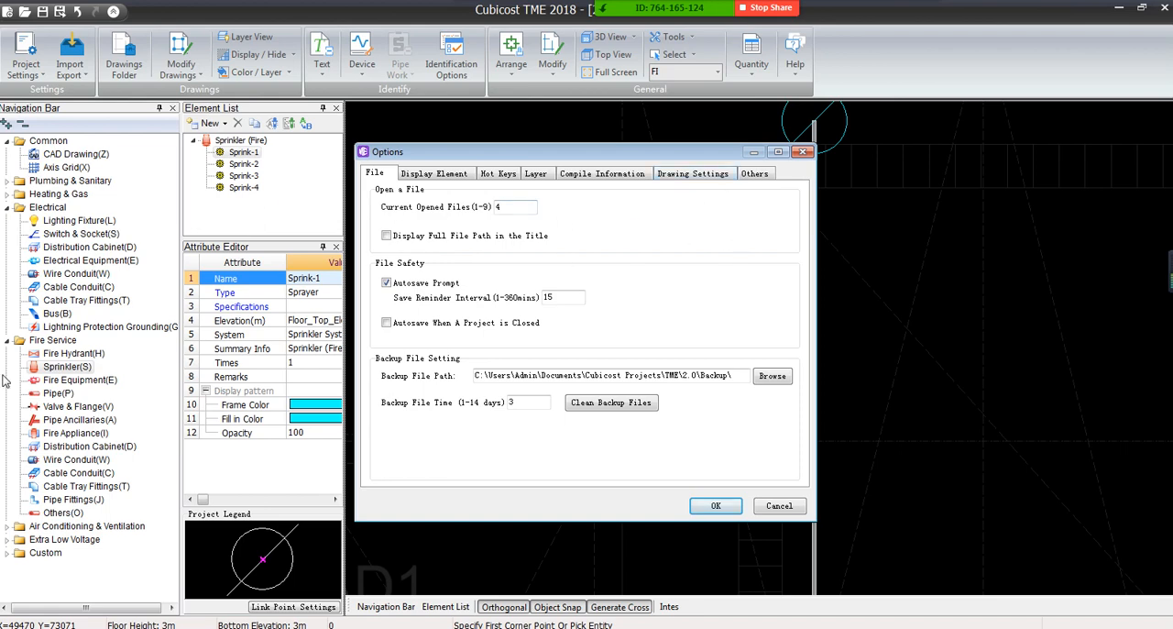
left_click(754, 174)
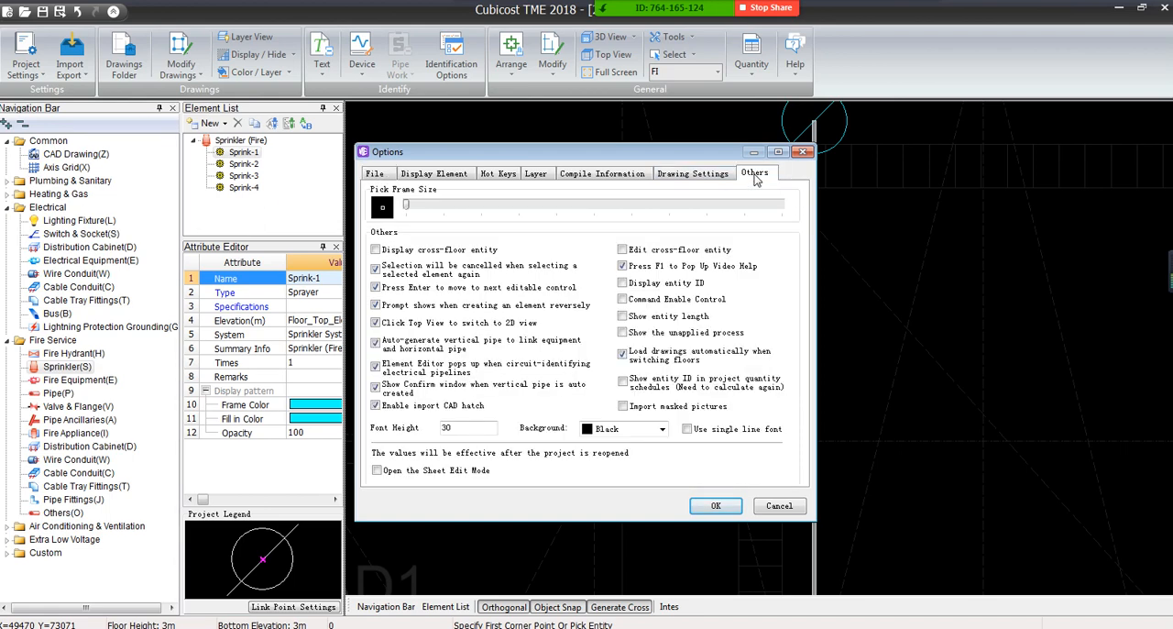
mouse_move(655, 157)
left_mouse_down()
mouse_move(391, 176)
mouse_move(363, 124)
left_mouse_up()
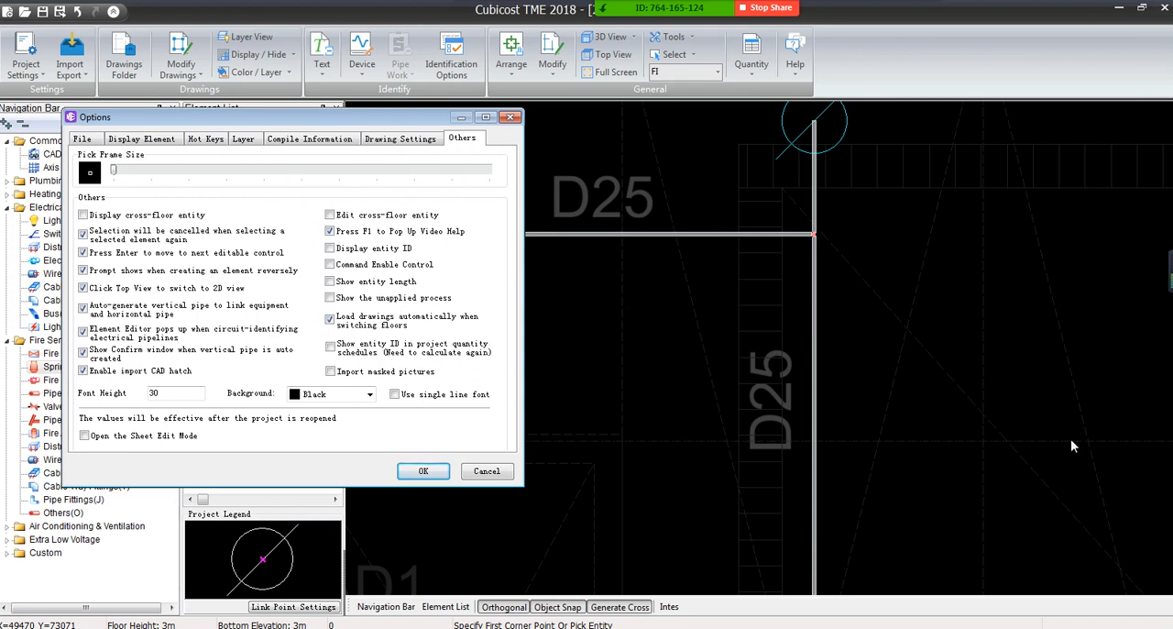
left_click(329, 249)
left_click(164, 393)
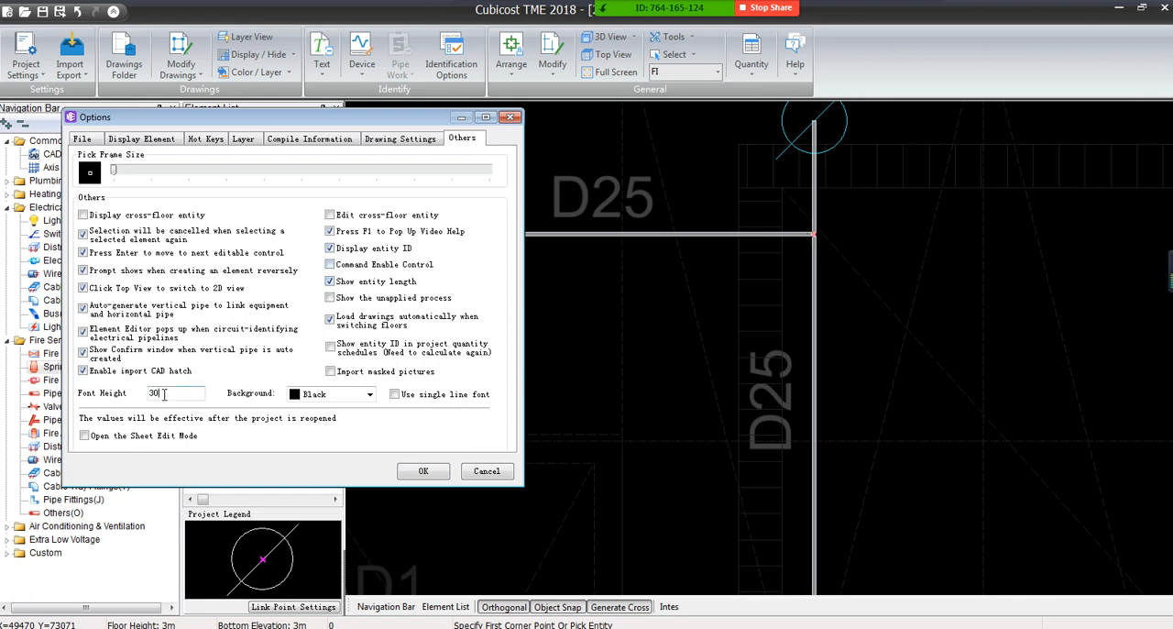
type("1")
left_click(424, 471)
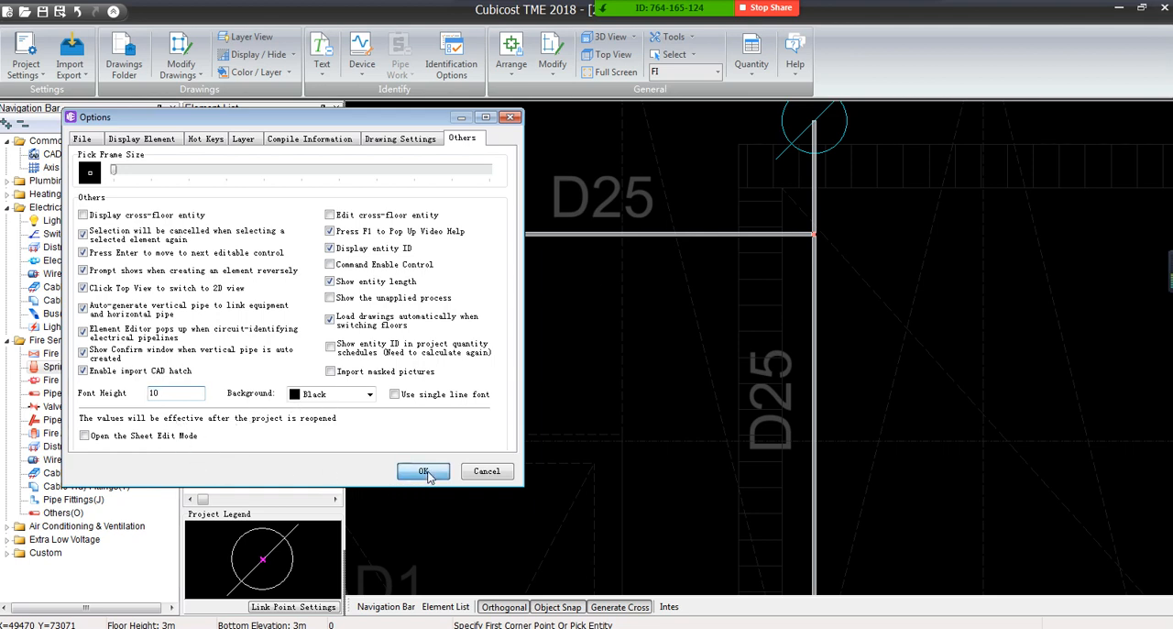
Examine the entity ID and length labels on the D25 sprinkler branch near AD1
scroll(627, 273, "up", 4)
middle_click_drag(597, 289, 942, 262)
scroll(942, 262, "down", 3)
middle_click_drag(1054, 277, 846, 388)
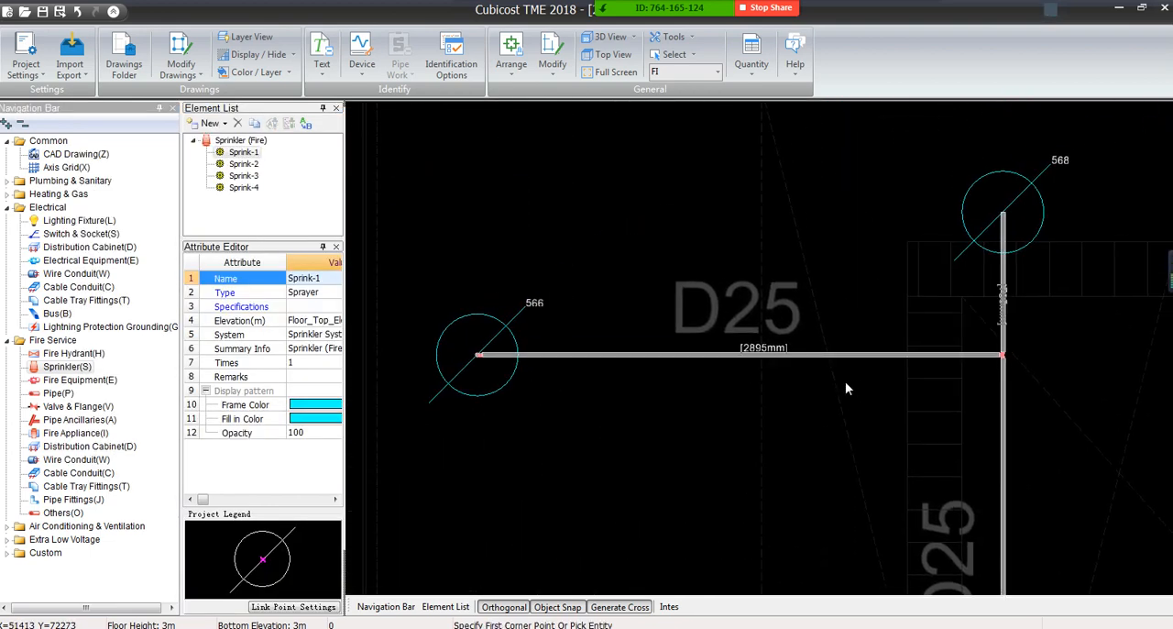
scroll(819, 372, "up", 3)
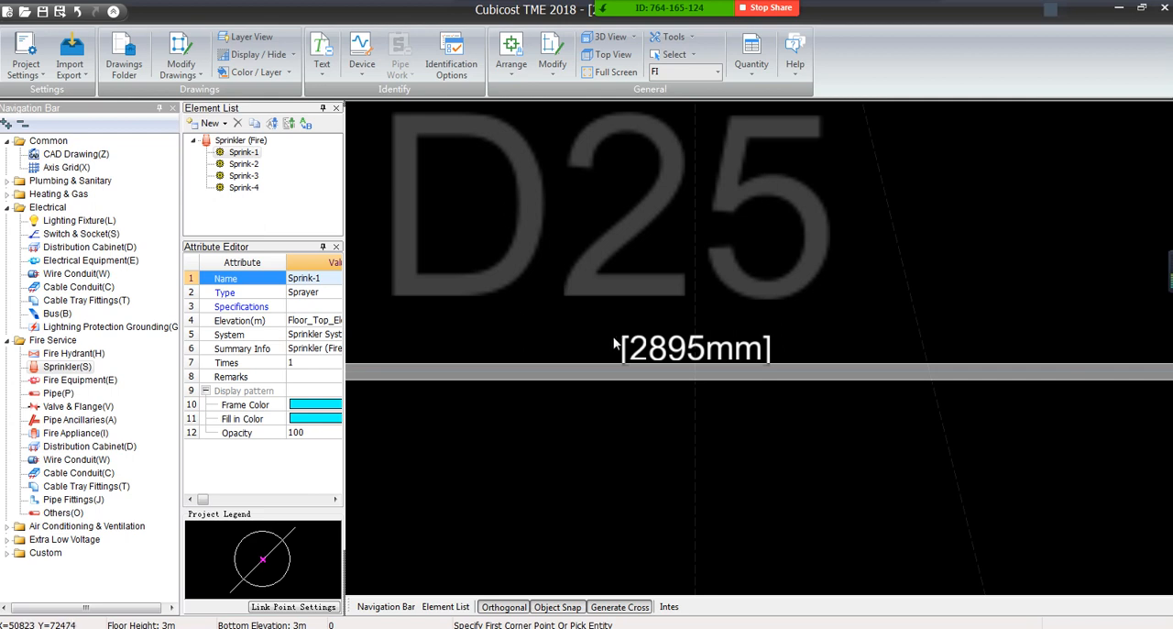
scroll(724, 353, "down", 5)
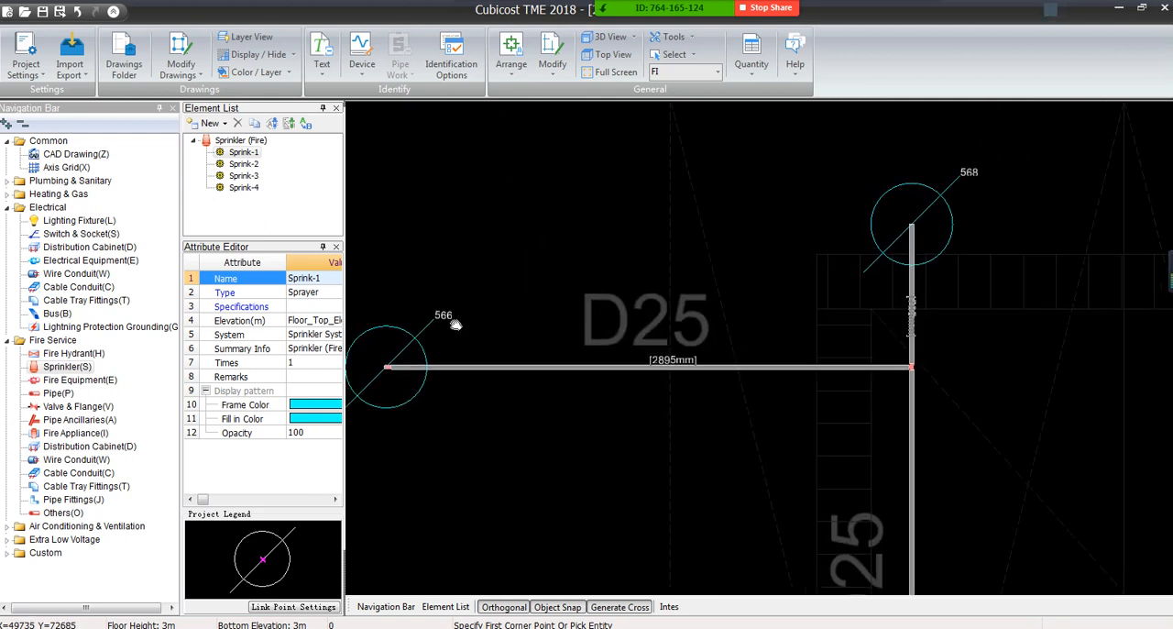
scroll(455, 325, "up", 3)
scroll(464, 298, "down", 5)
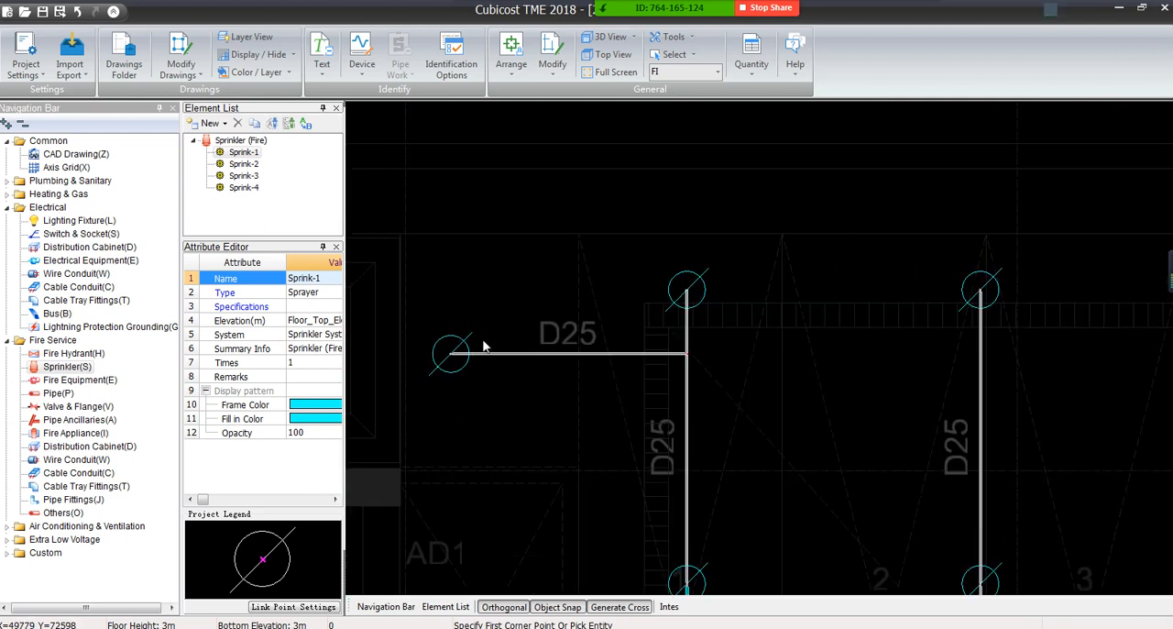
scroll(544, 297, "down", 10)
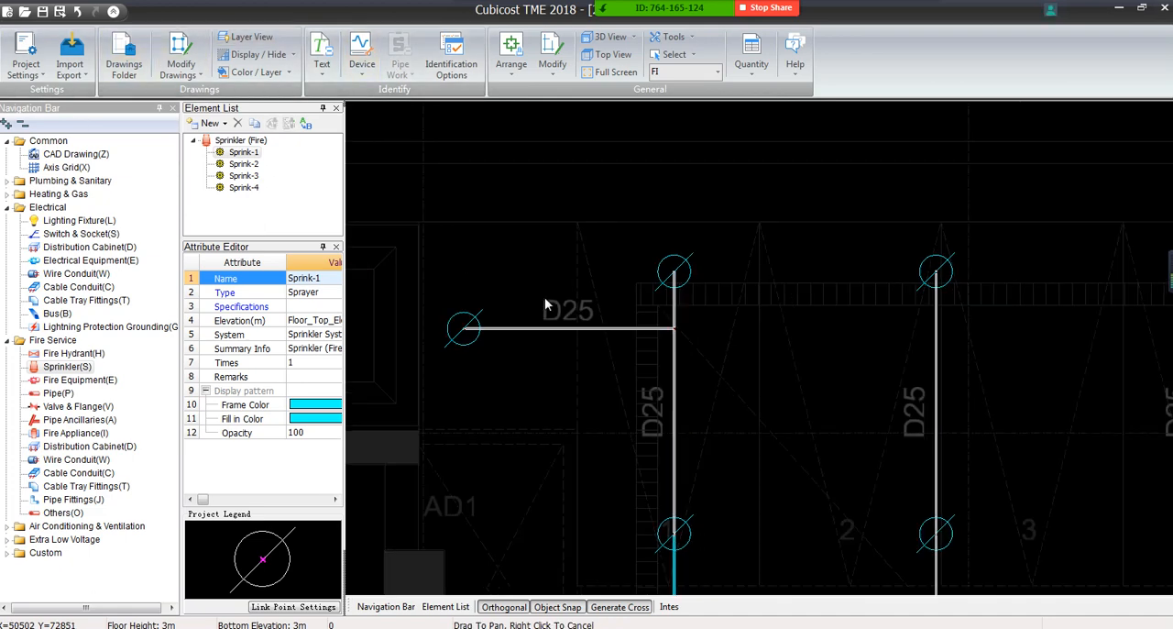
Export the whole sprinkler plan to the desktop as the PDF file 234, using the Fit scale
scroll(529, 303, "down", 1)
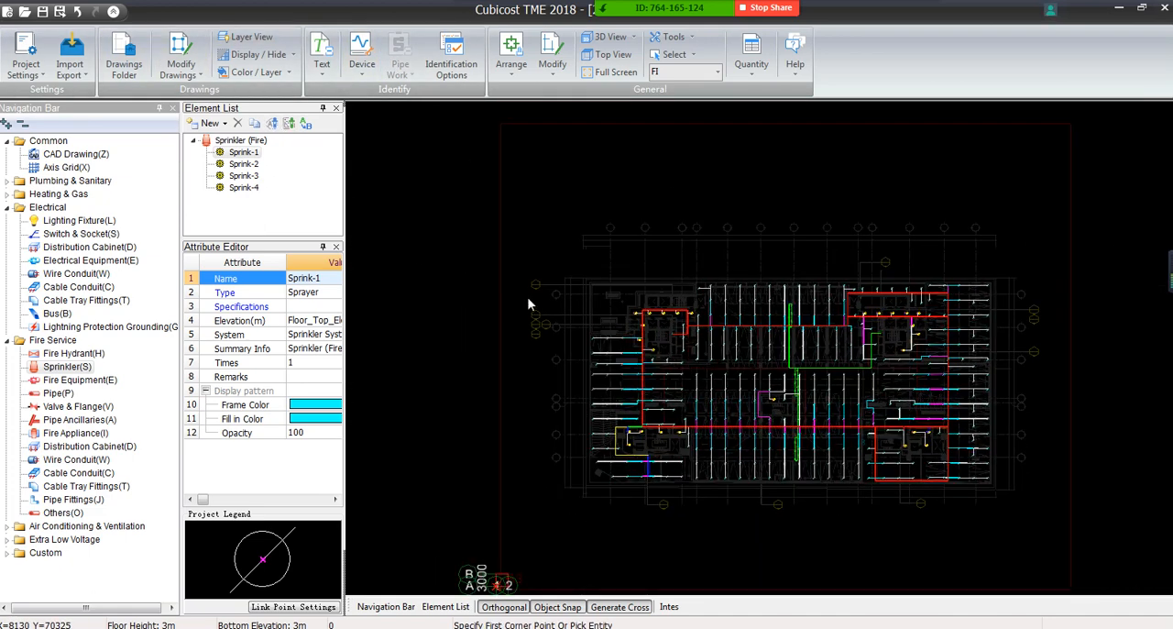
scroll(518, 316, "up", 1)
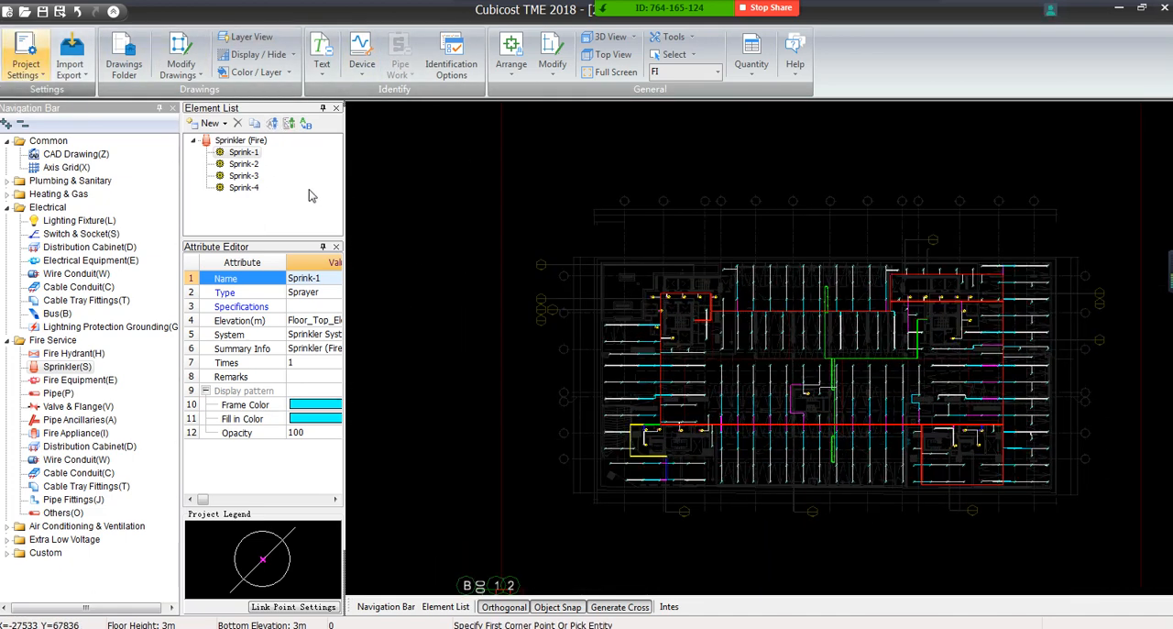
scroll(430, 246, "down", 1)
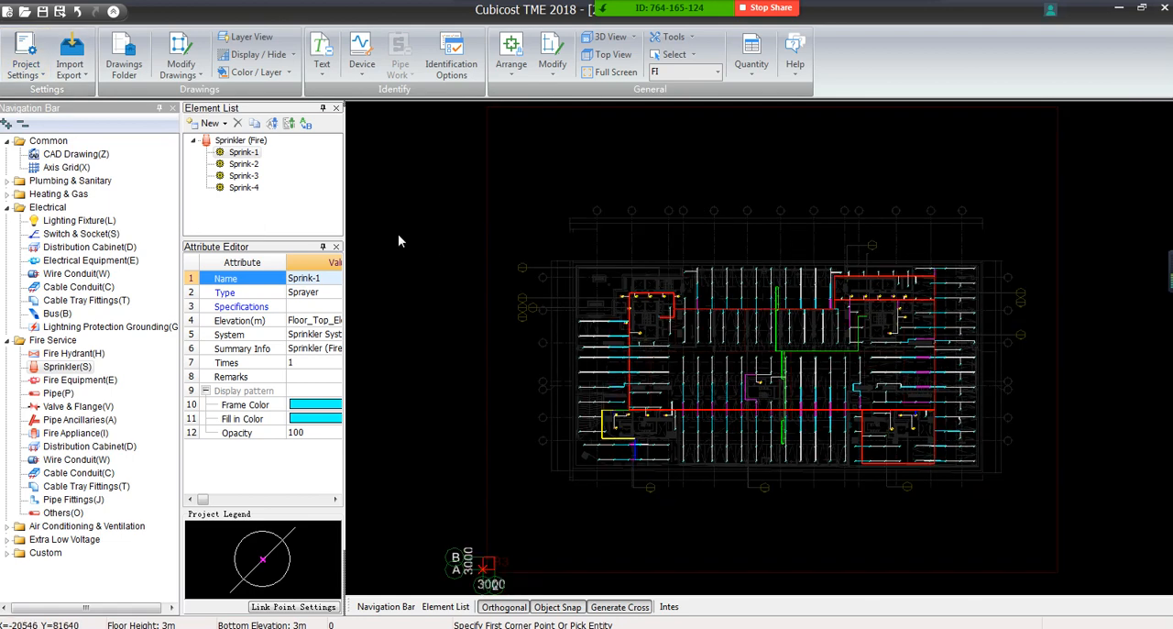
left_click(72, 81)
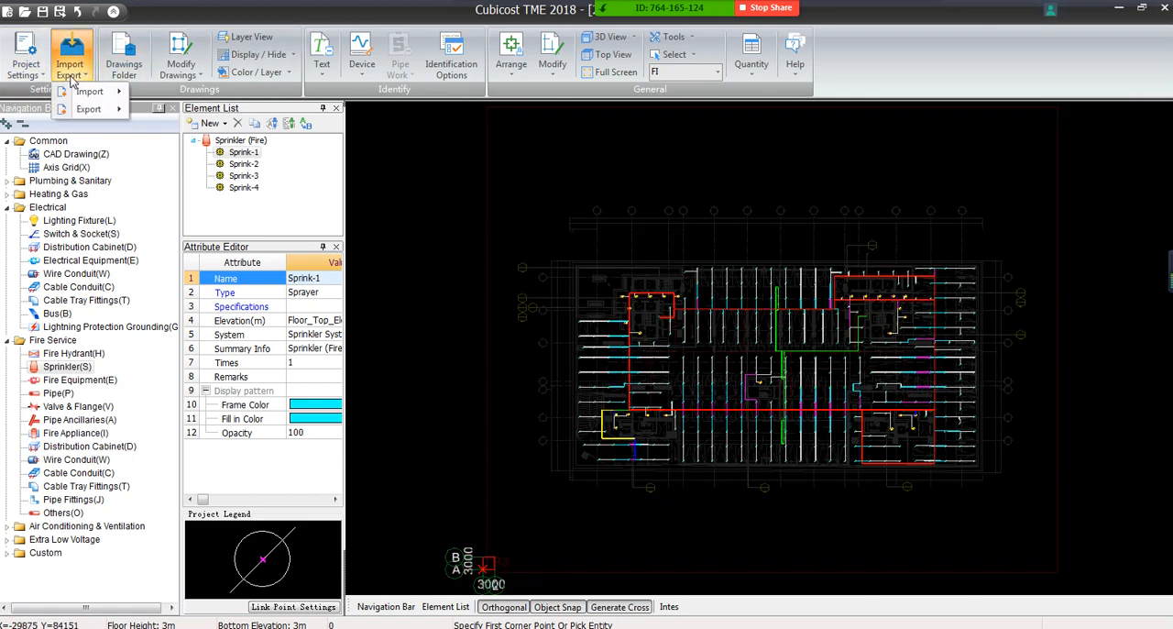
mouse_move(72, 115)
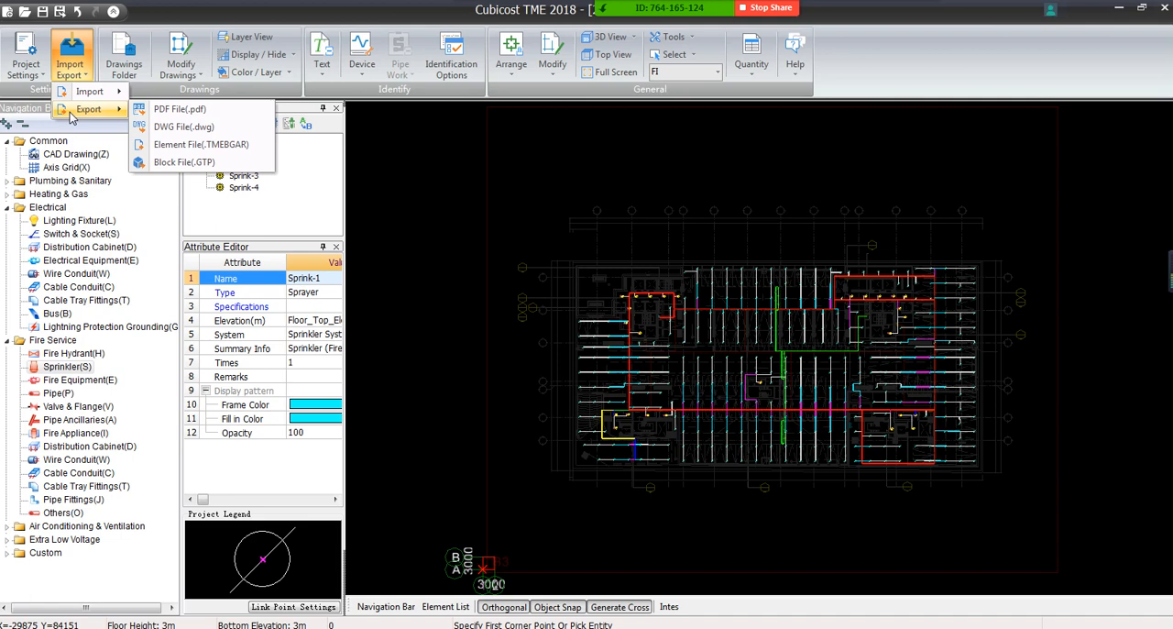
left_click(164, 112)
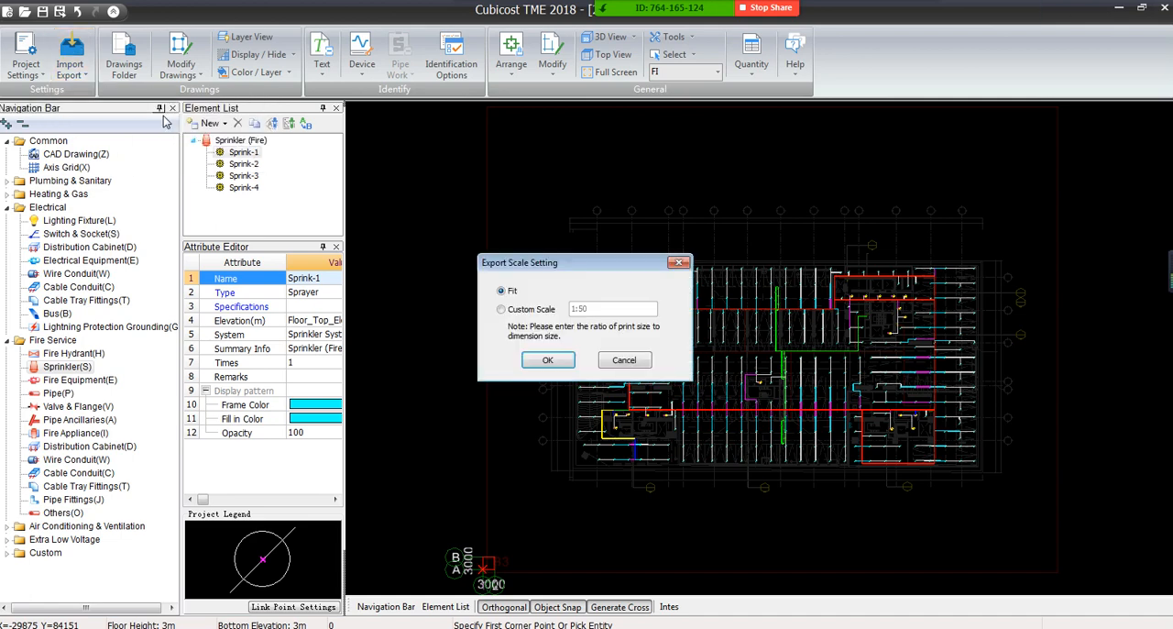
left_click(540, 312)
left_click(511, 291)
left_click(547, 359)
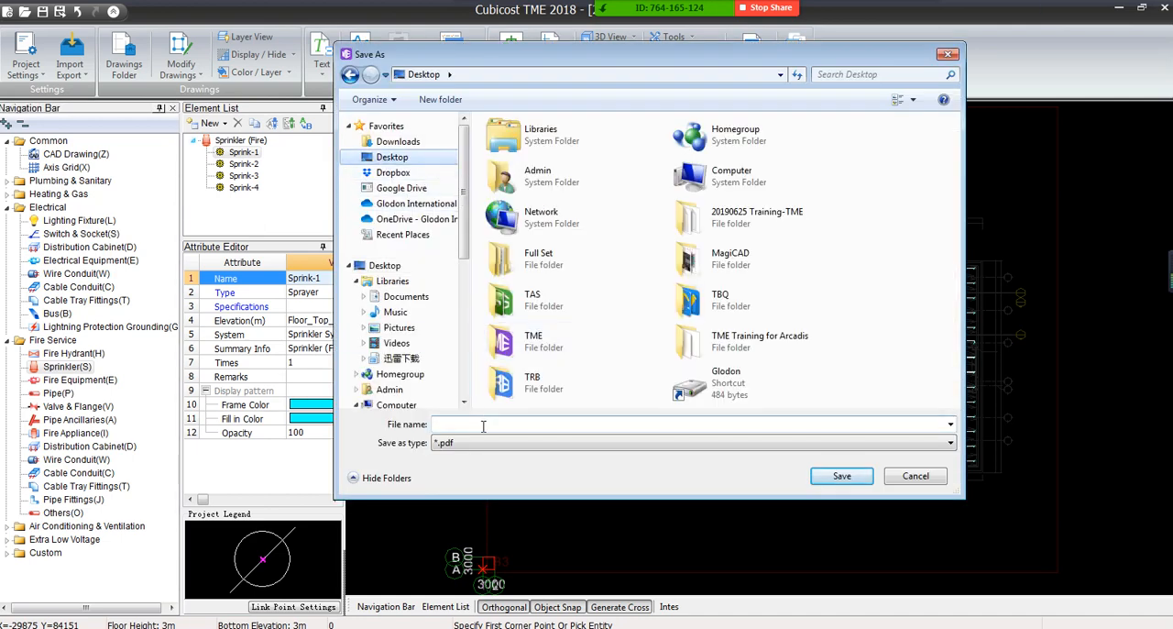
left_click(840, 477)
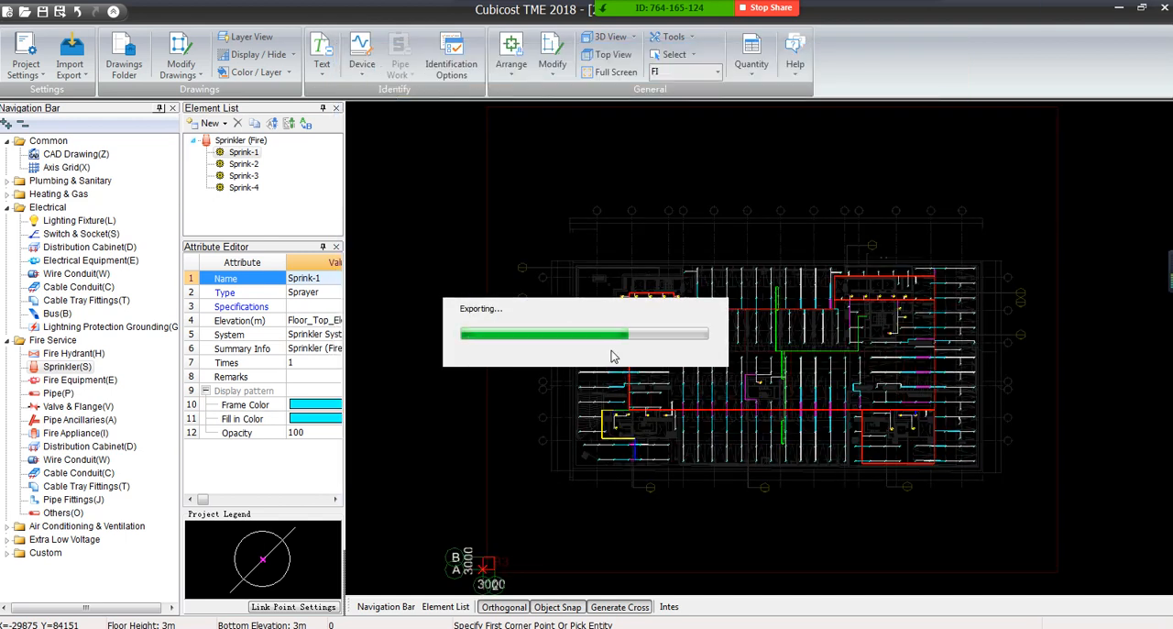
left_click(678, 327)
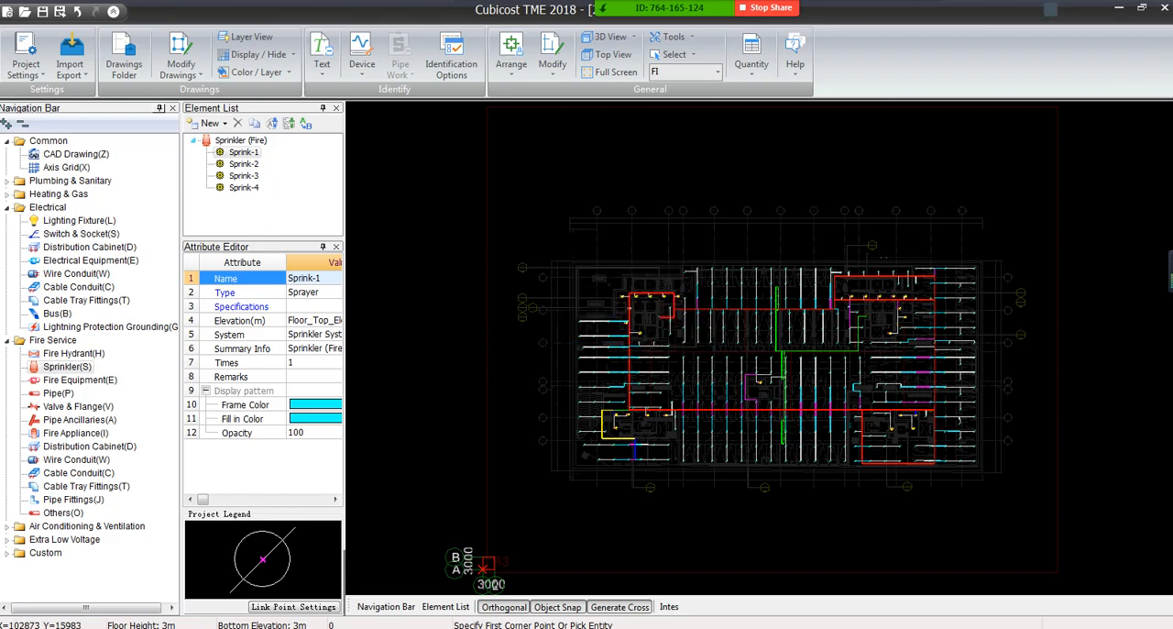
Open 234.pdf from the desktop and fit the whole page in the PDF viewer
key("super+d")
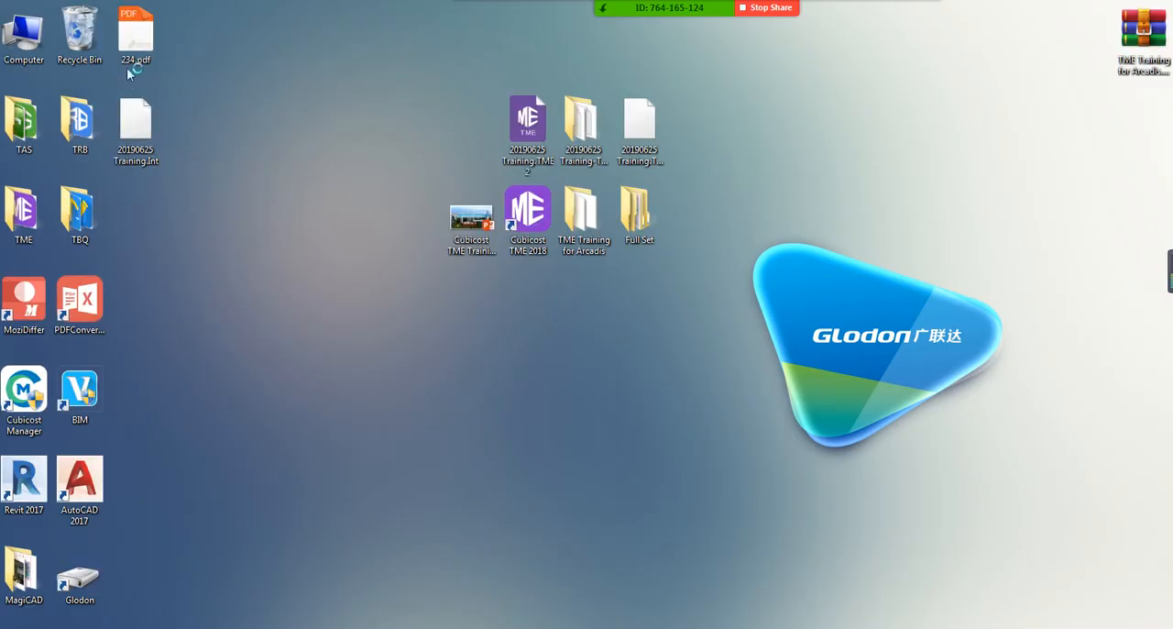
double_click(136, 46)
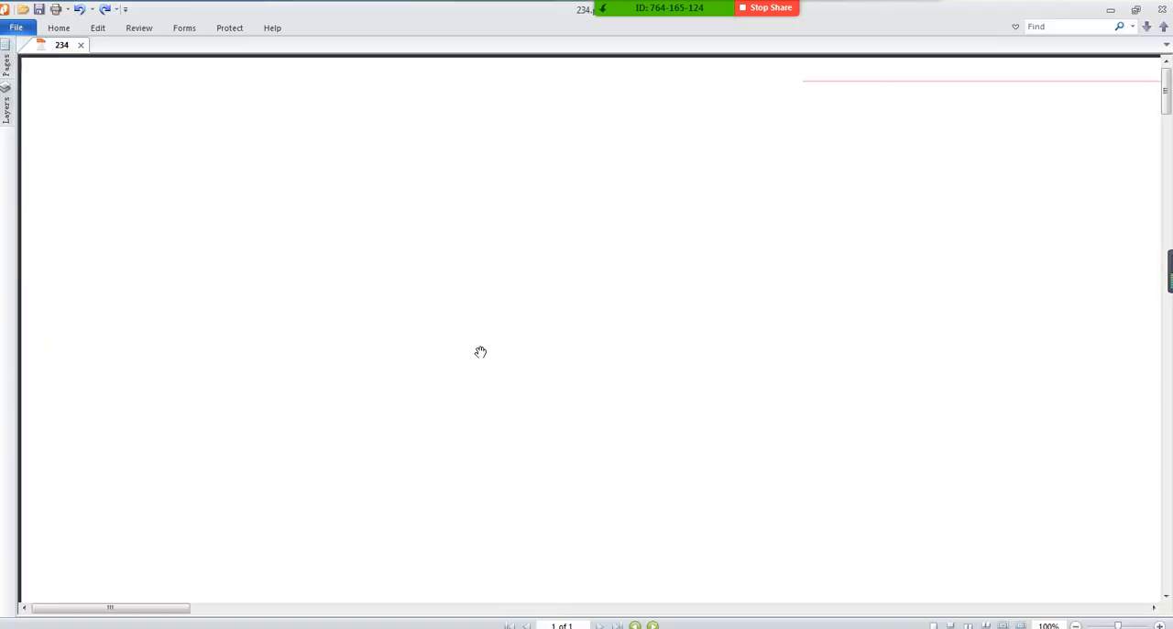
left_click(59, 28)
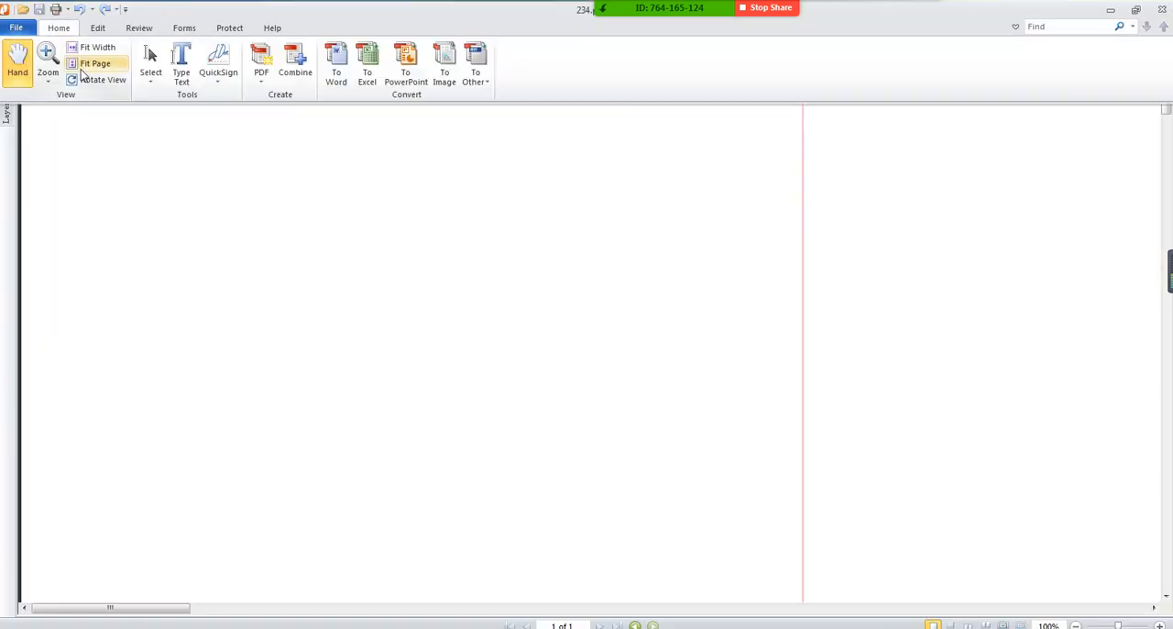
left_click(99, 64)
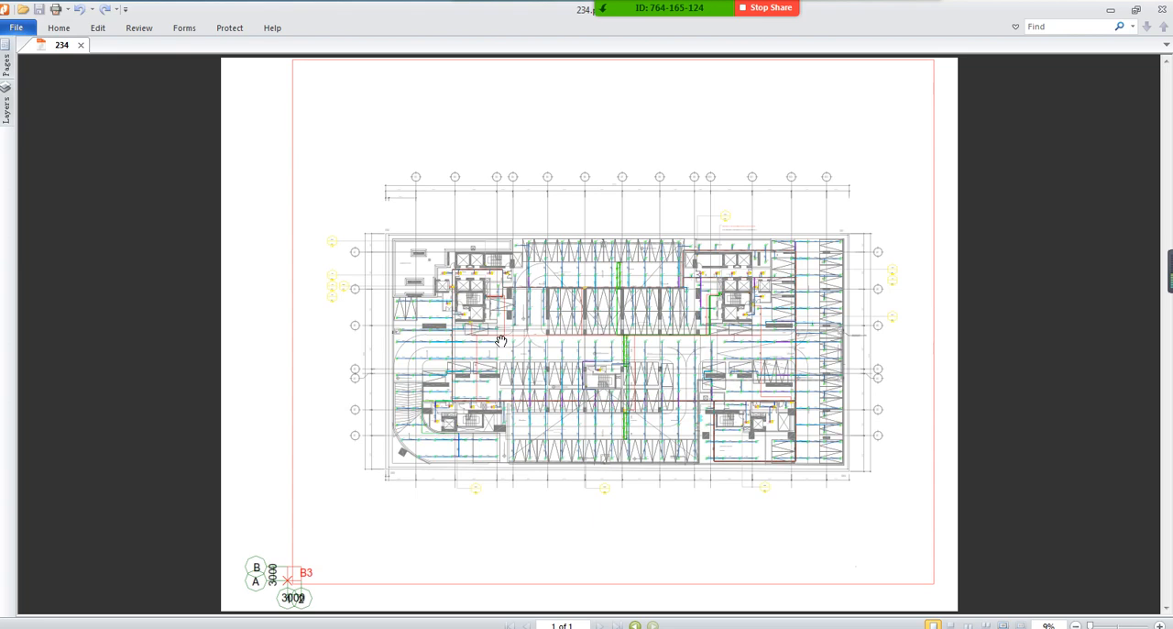
Inspect the sprinkler IDs, pipe sizes and pipe lengths around lifts L1 to L4 in the exported PDF
scroll(472, 291, "up", 2, "ctrl")
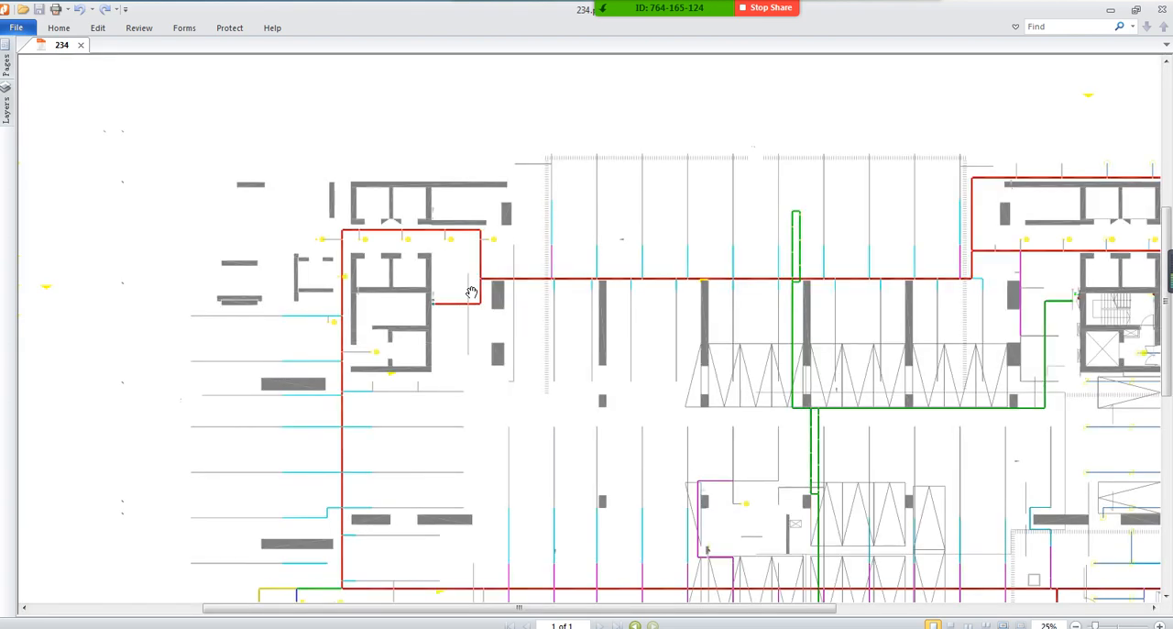
scroll(470, 229, "up", 3, "ctrl")
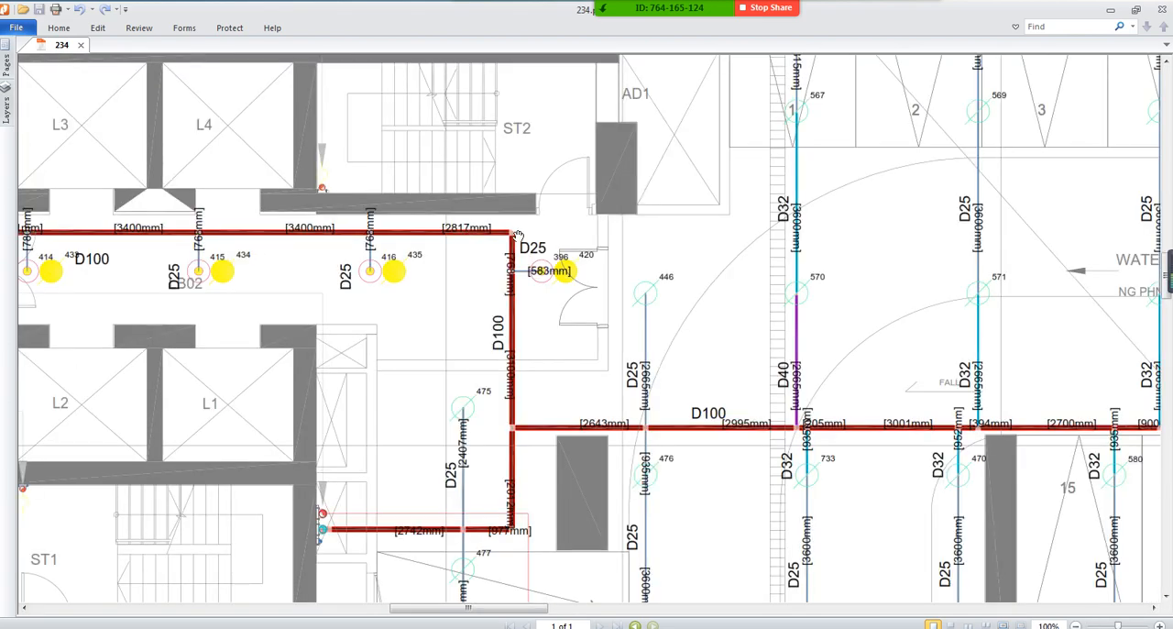
scroll(449, 231, "up", 2, "ctrl")
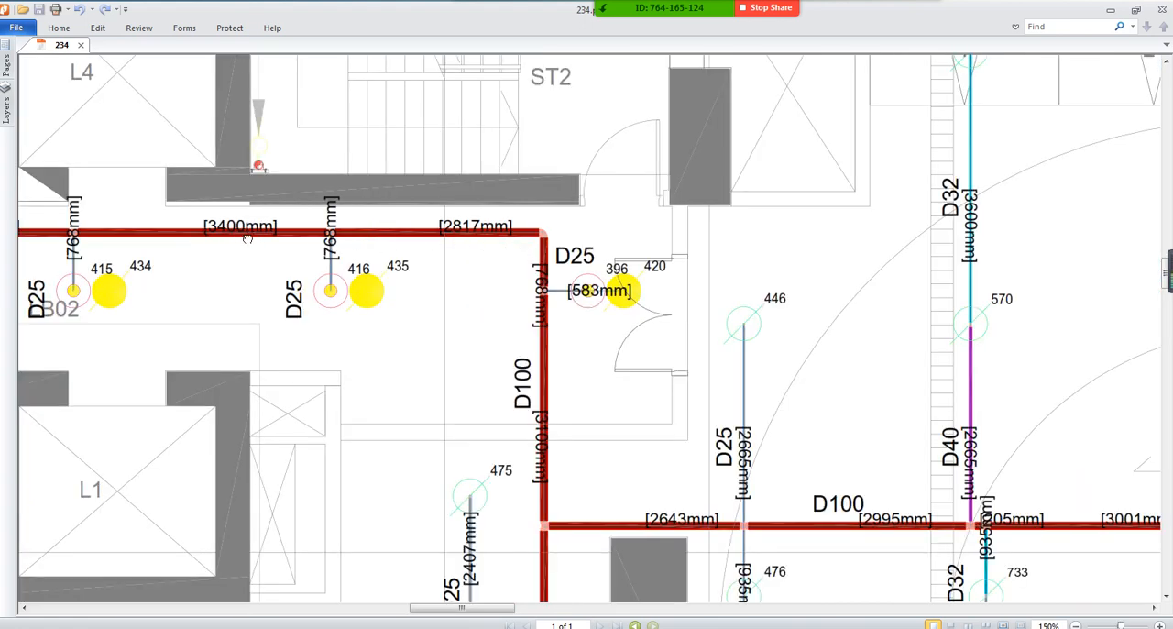
left_click_drag(247, 238, 499, 230)
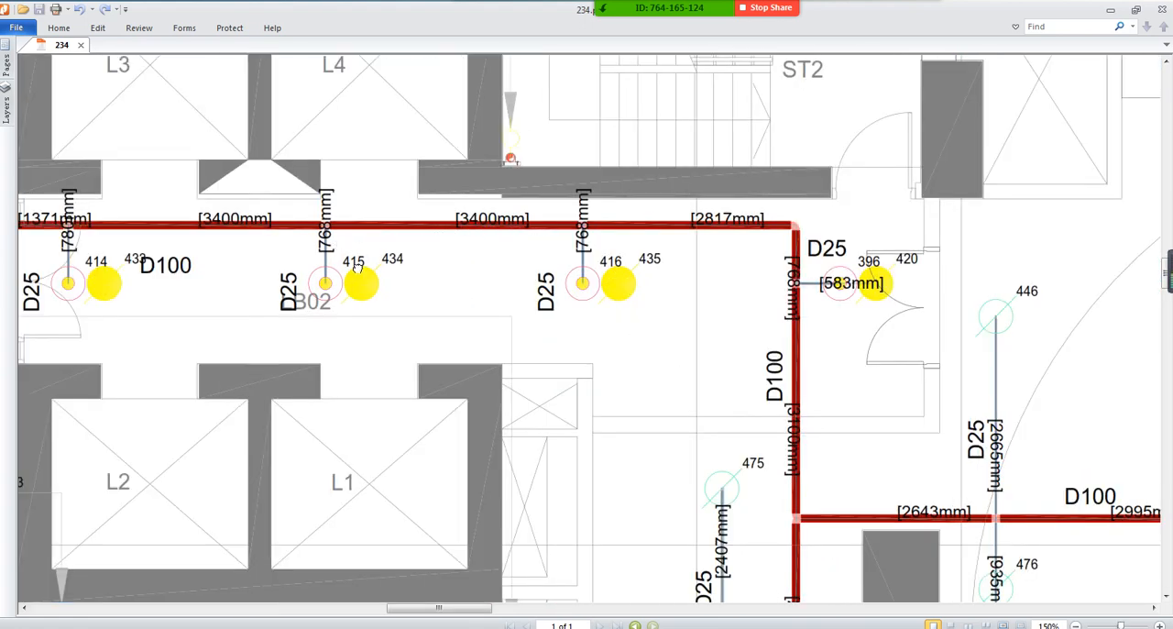
left_click_drag(185, 248, 529, 247)
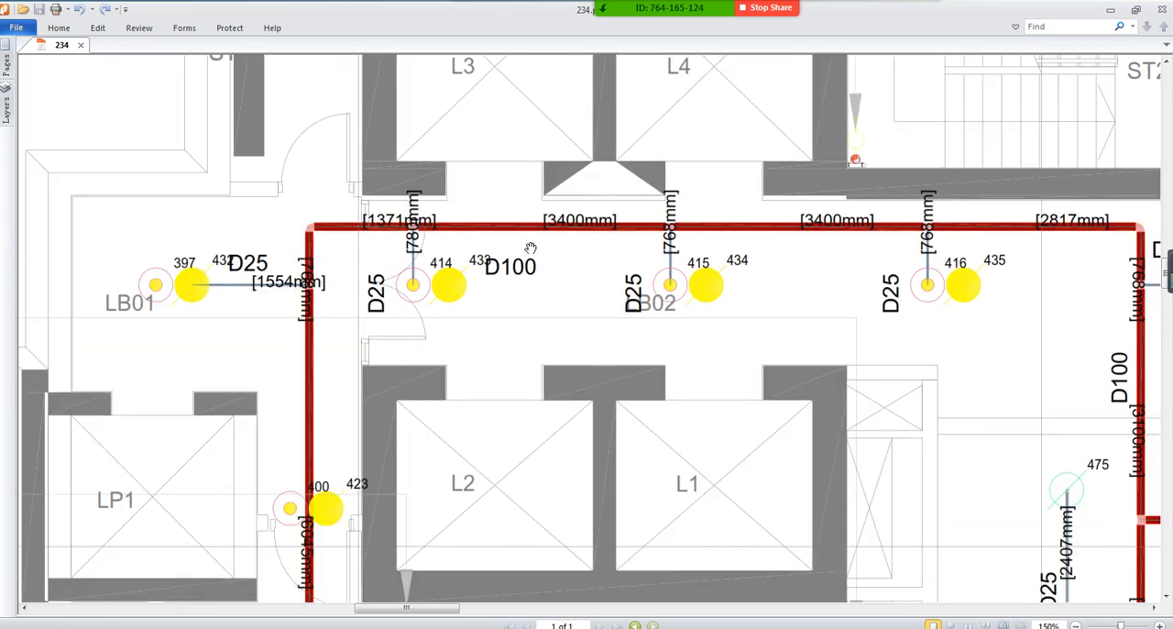
scroll(530, 248, "down", 2, "ctrl")
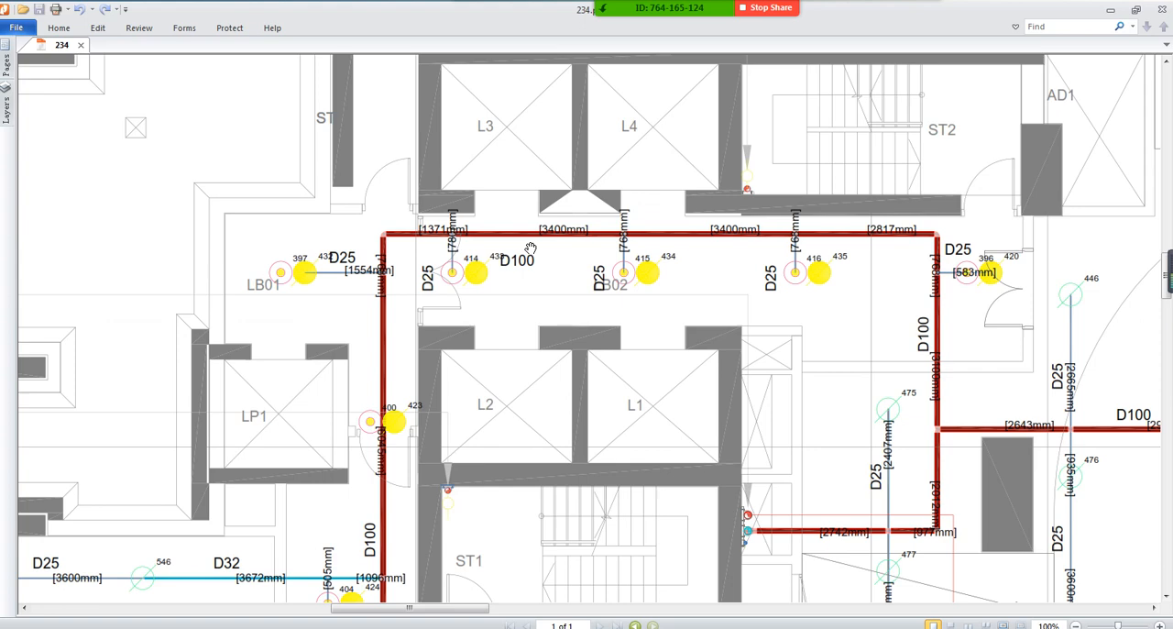
mouse_move(817, 114)
left_mouse_down()
mouse_move(845, 419)
mouse_move(747, 181)
left_mouse_up()
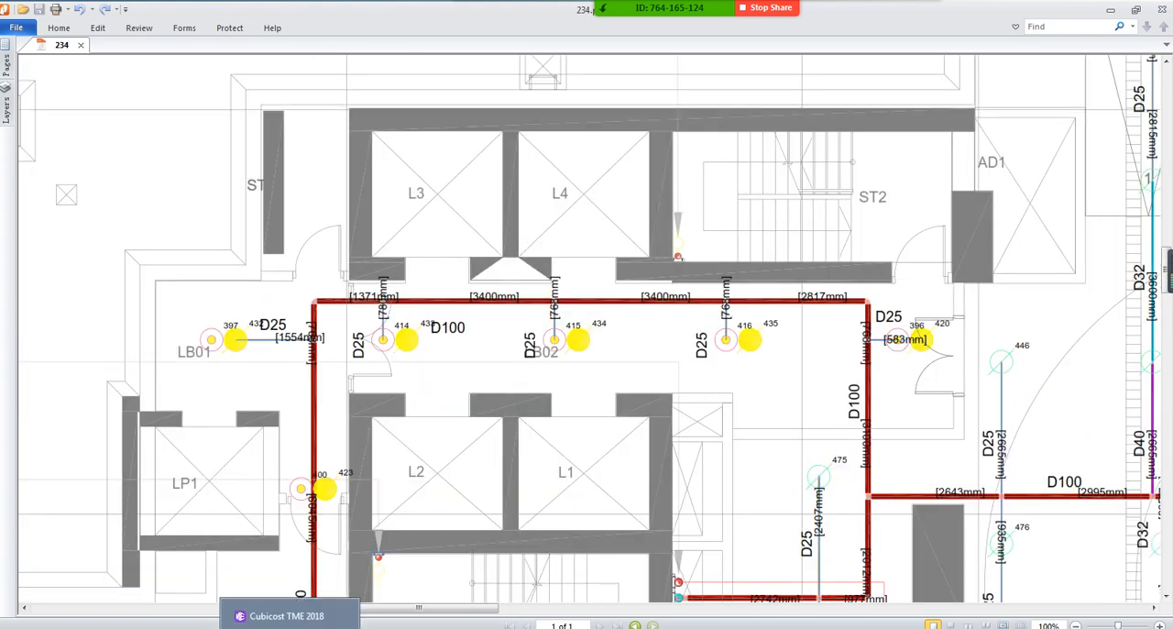
Switch to Cubicost TME and check which element types the quantity by type summary offers, closing the summary again
left_click(290, 626)
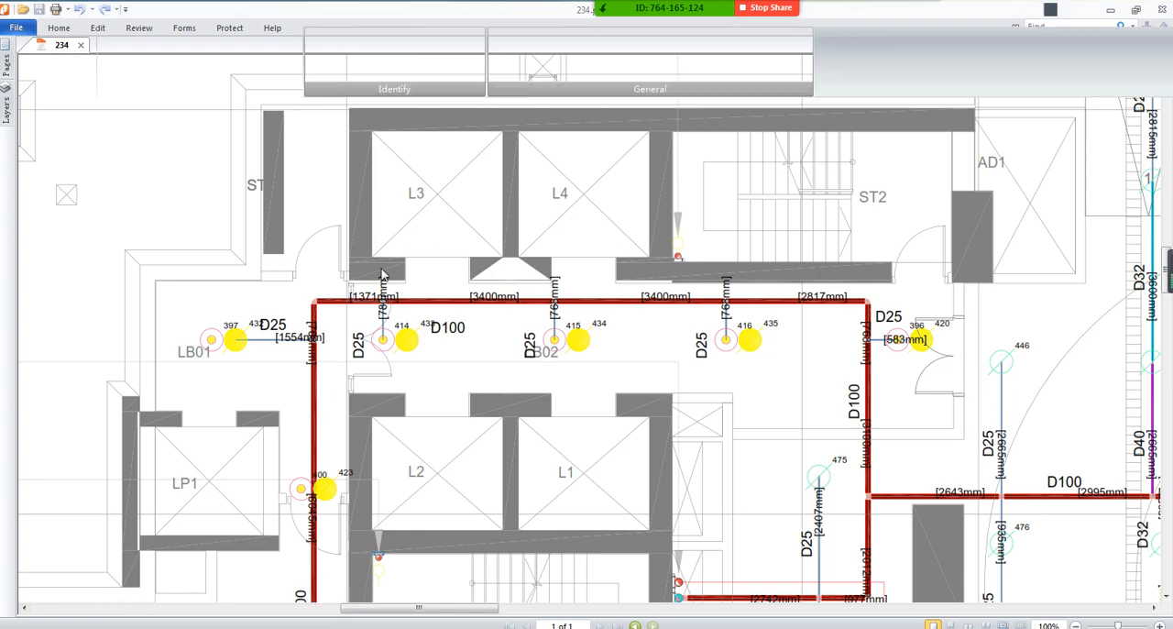
left_click(742, 71)
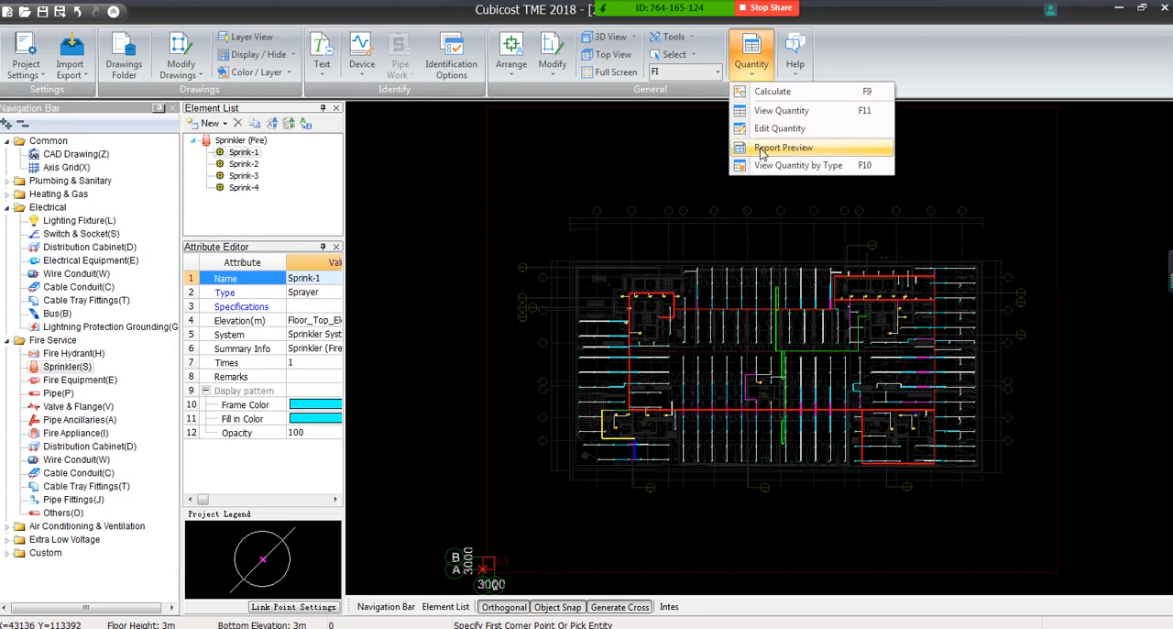
left_click(806, 165)
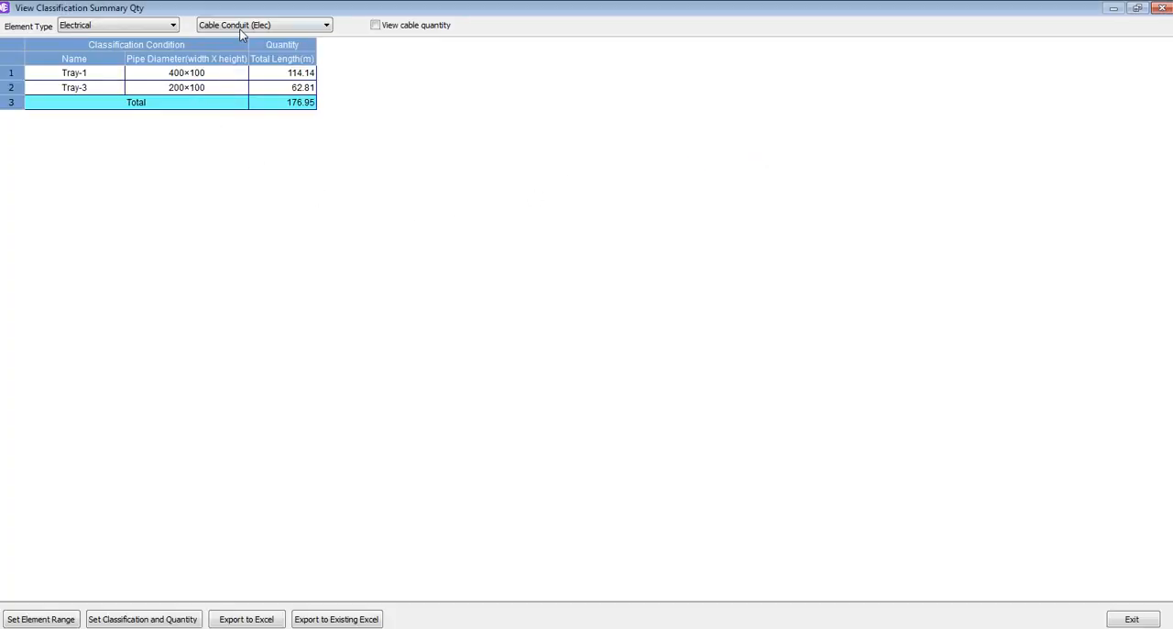
left_click(239, 28)
left_click(272, 31)
left_click(148, 26)
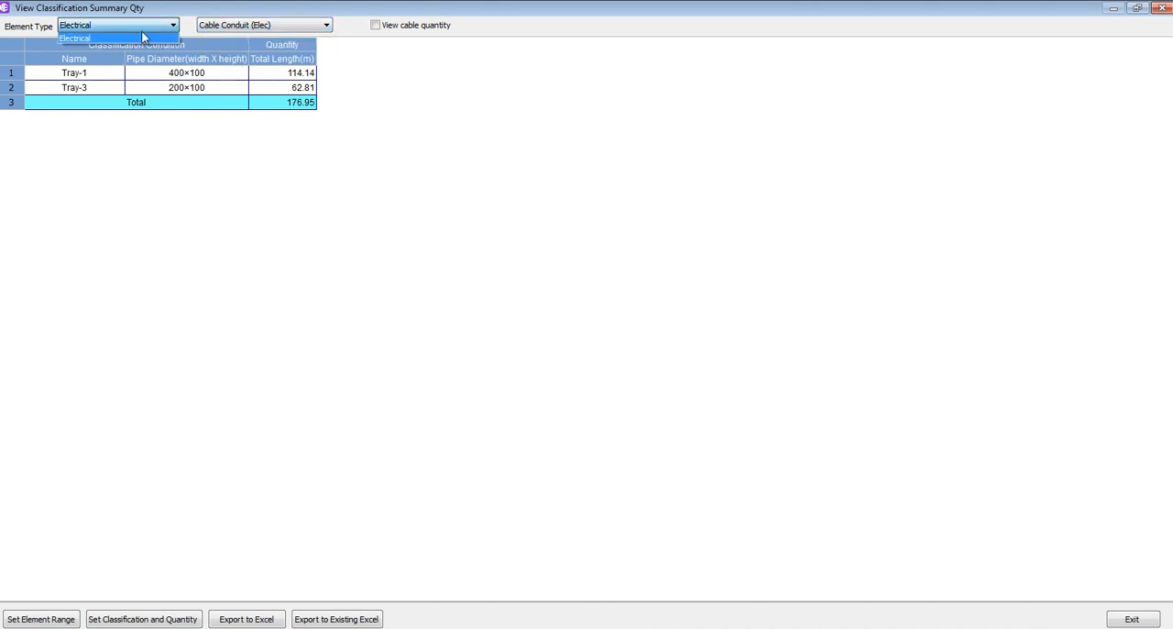
left_click(143, 35)
left_click(1160, 8)
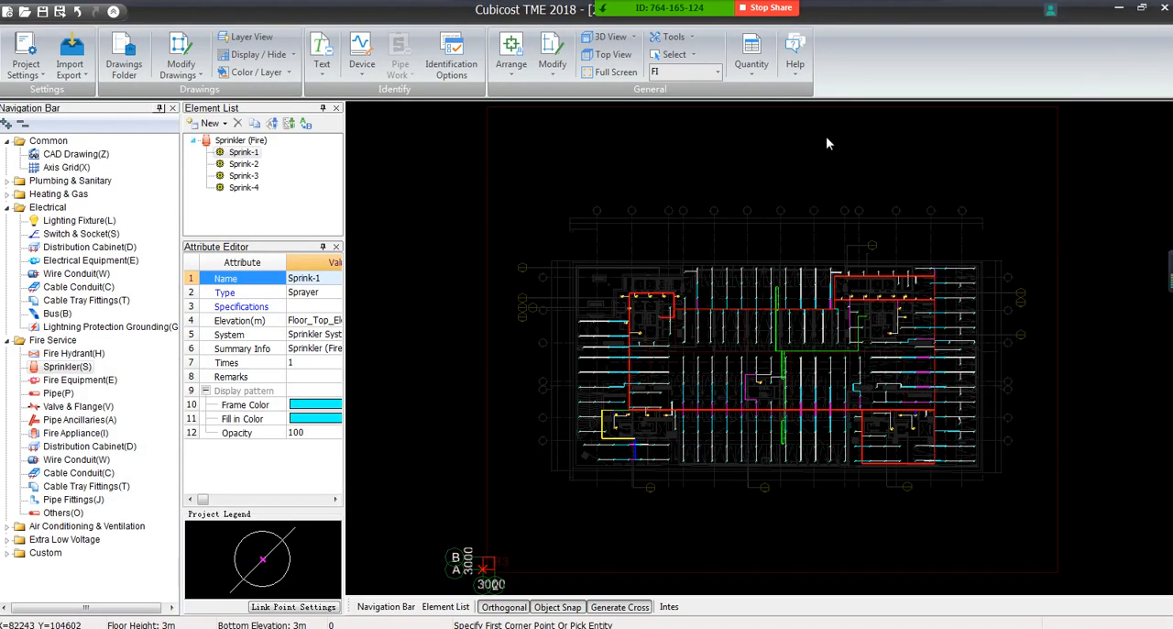
Calculate the quantities of floor FI and close the completion message
left_click(753, 69)
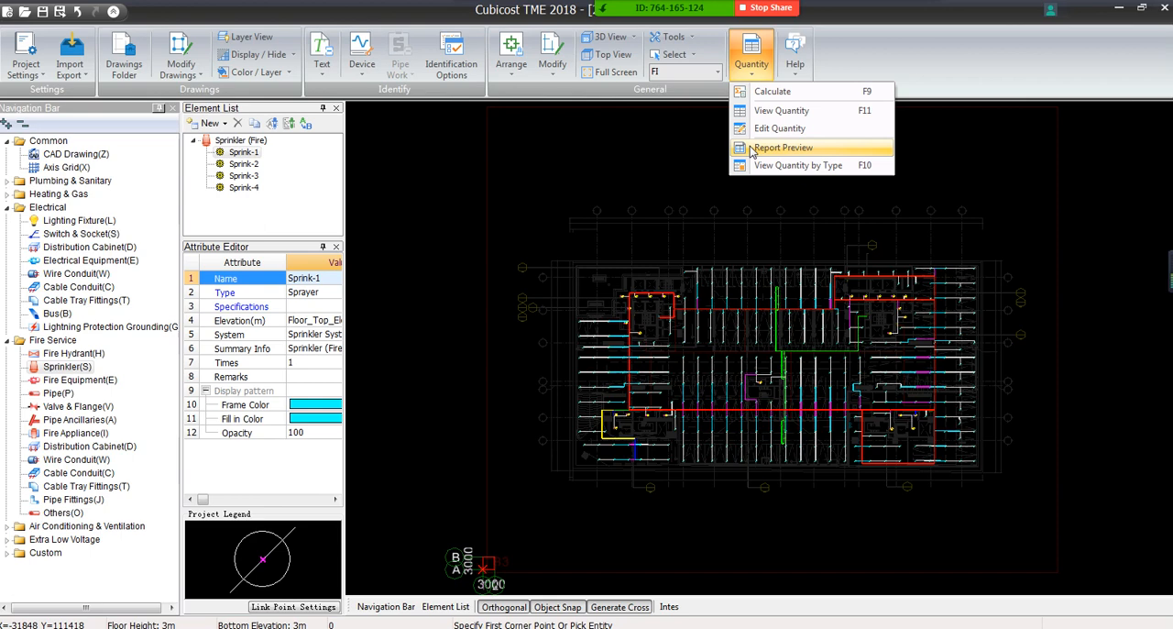
left_click(768, 92)
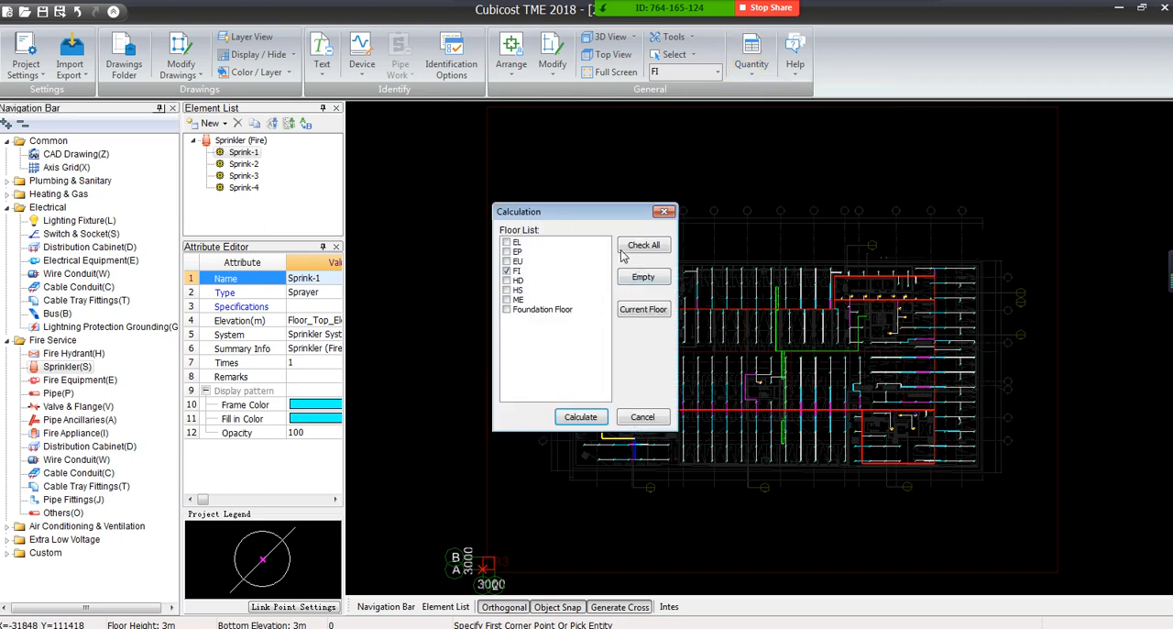
left_click(573, 421)
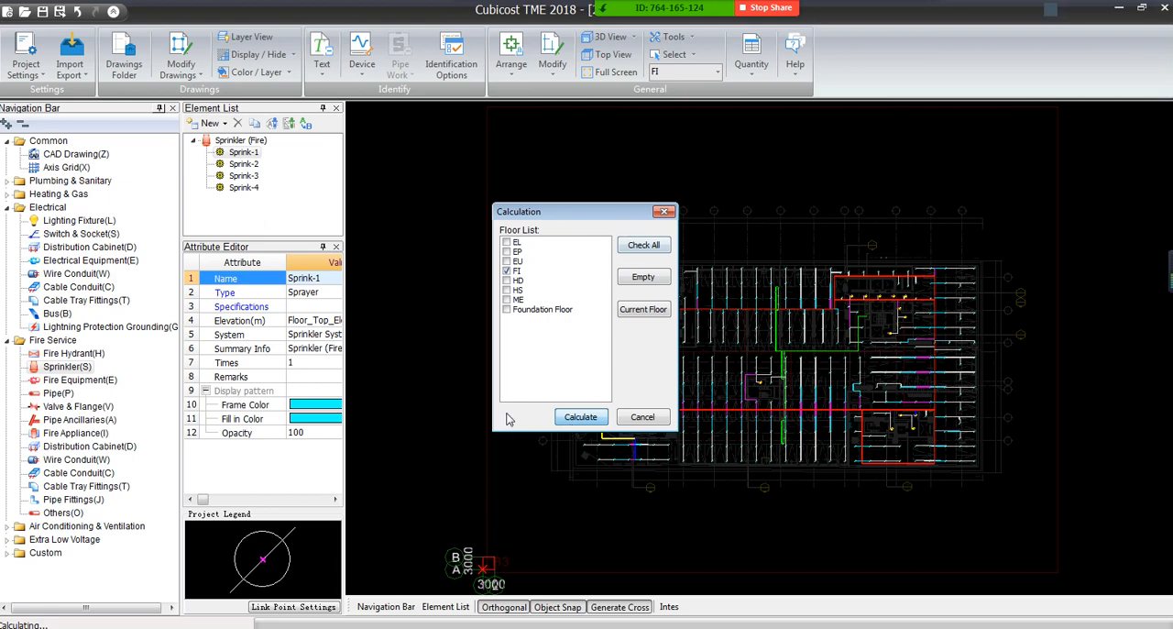
left_click(427, 626)
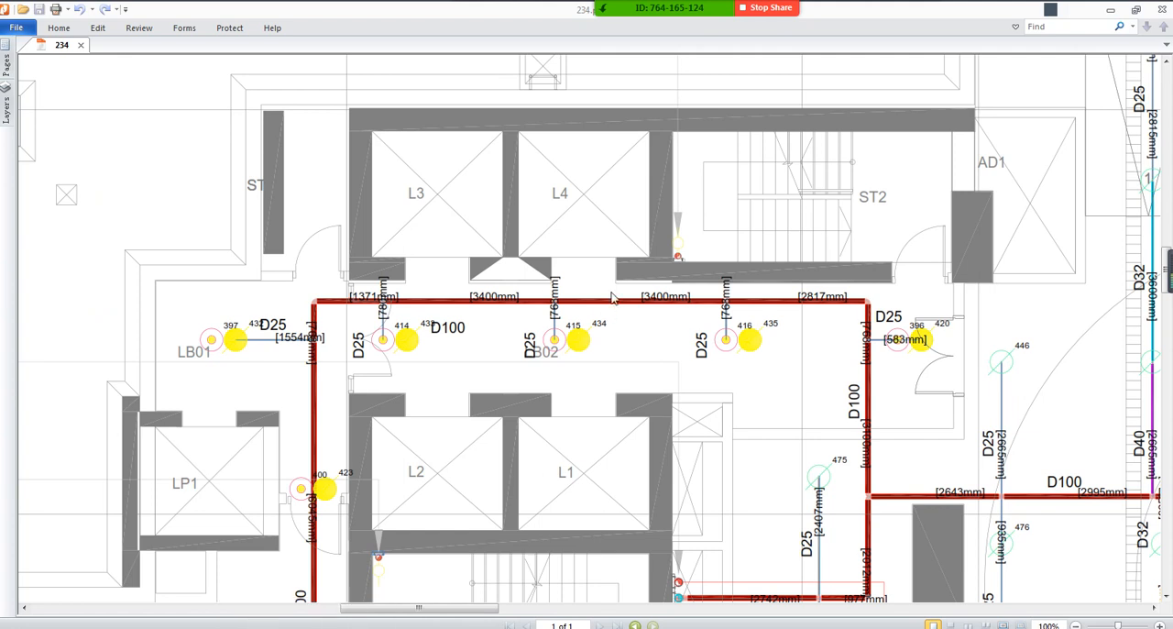
left_click(1111, 10)
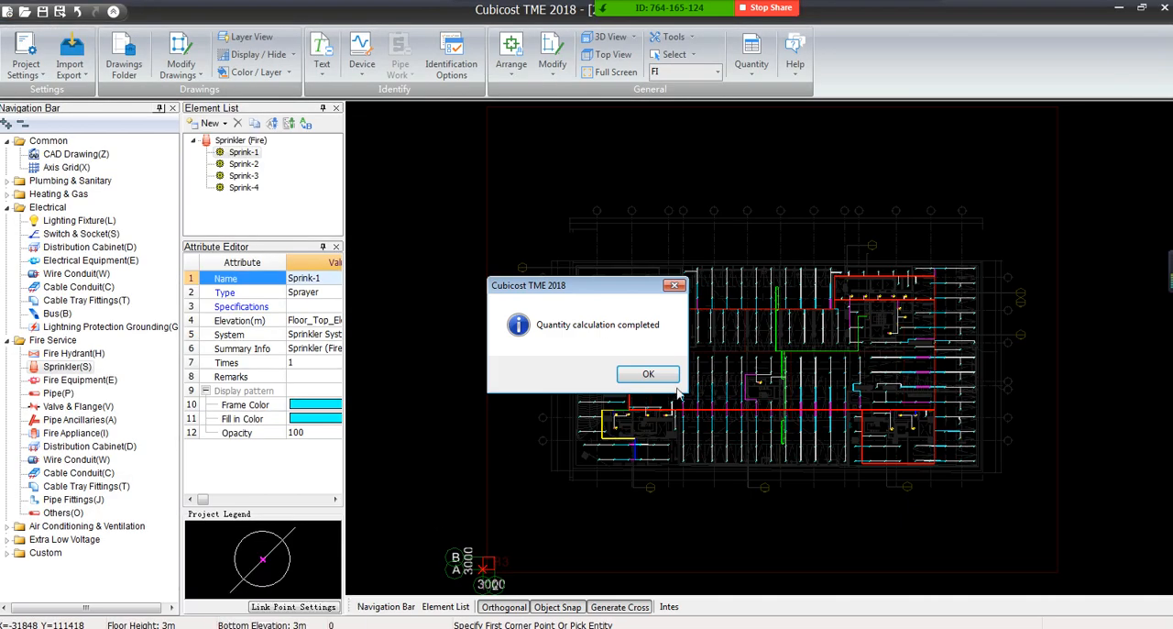
left_click(647, 374)
View the quantities by type for Fire Service and show the Sprinkler (Fire) summary
left_click(750, 53)
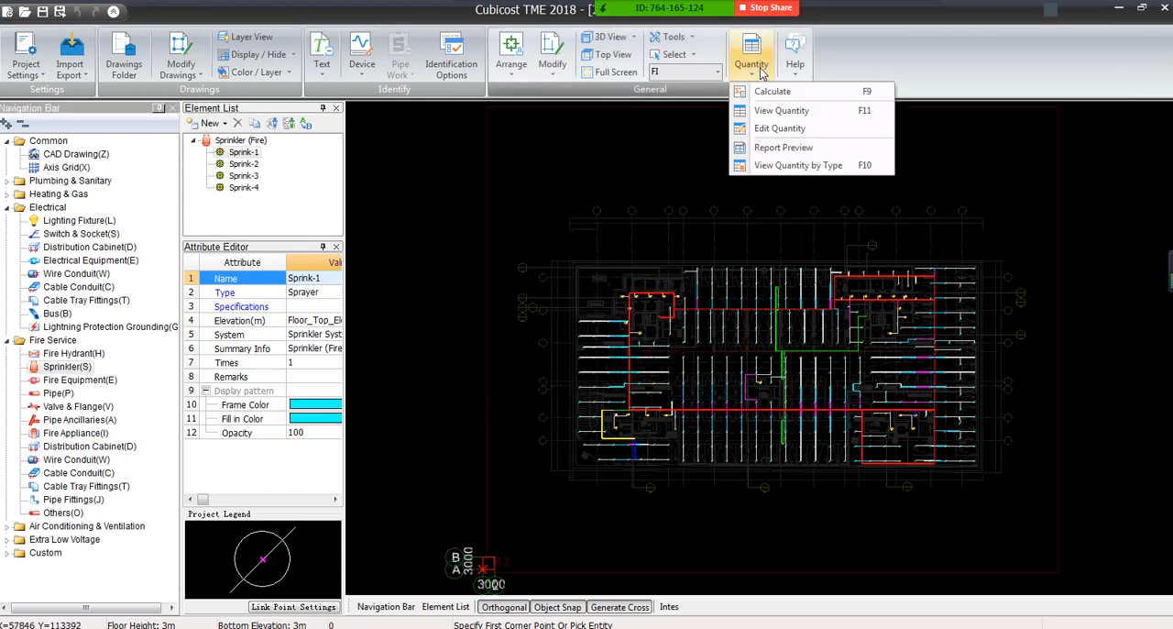
left_click(825, 162)
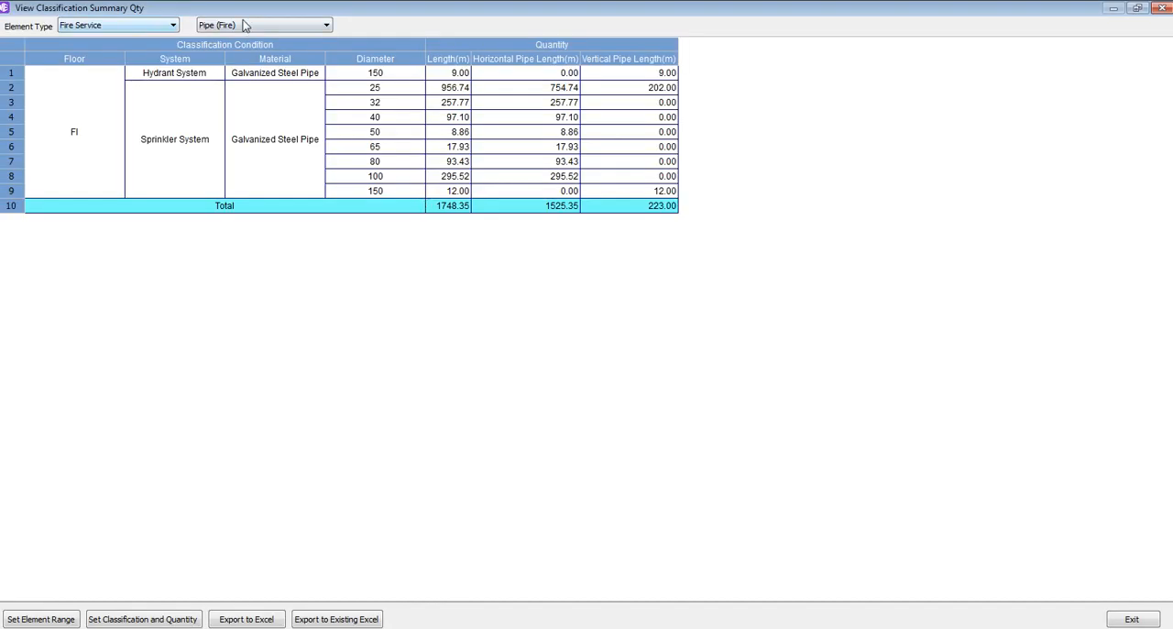
left_click(242, 25)
left_click(216, 57)
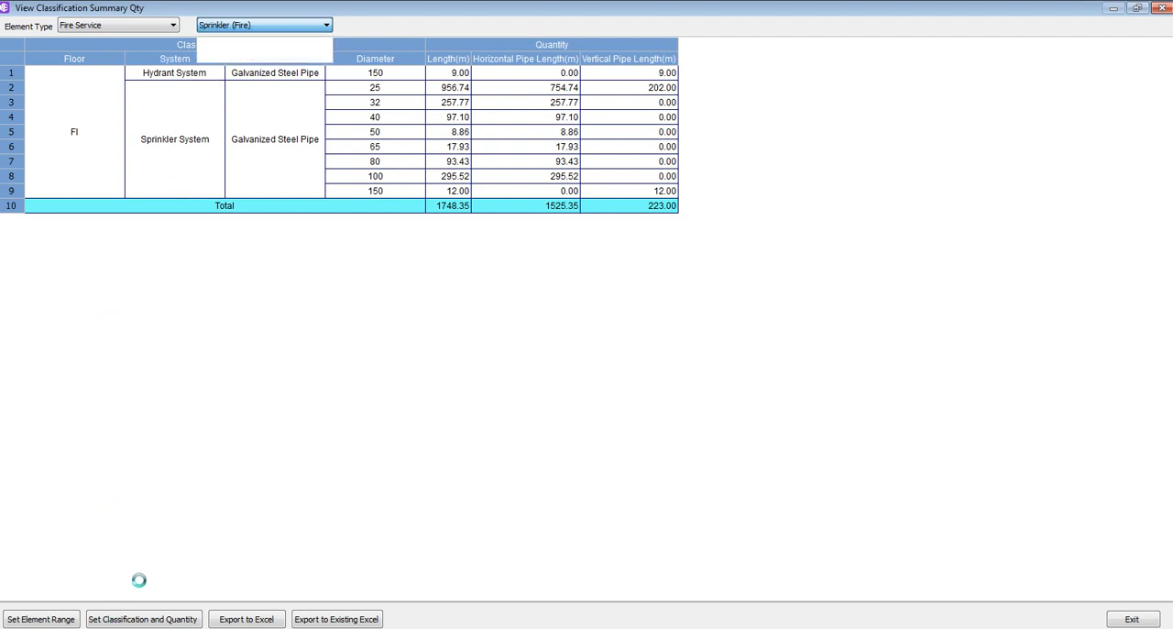
Add Entity ID as a classification condition for Sprinkler (Fire) and look through the per-entity quantity rows
left_click(142, 618)
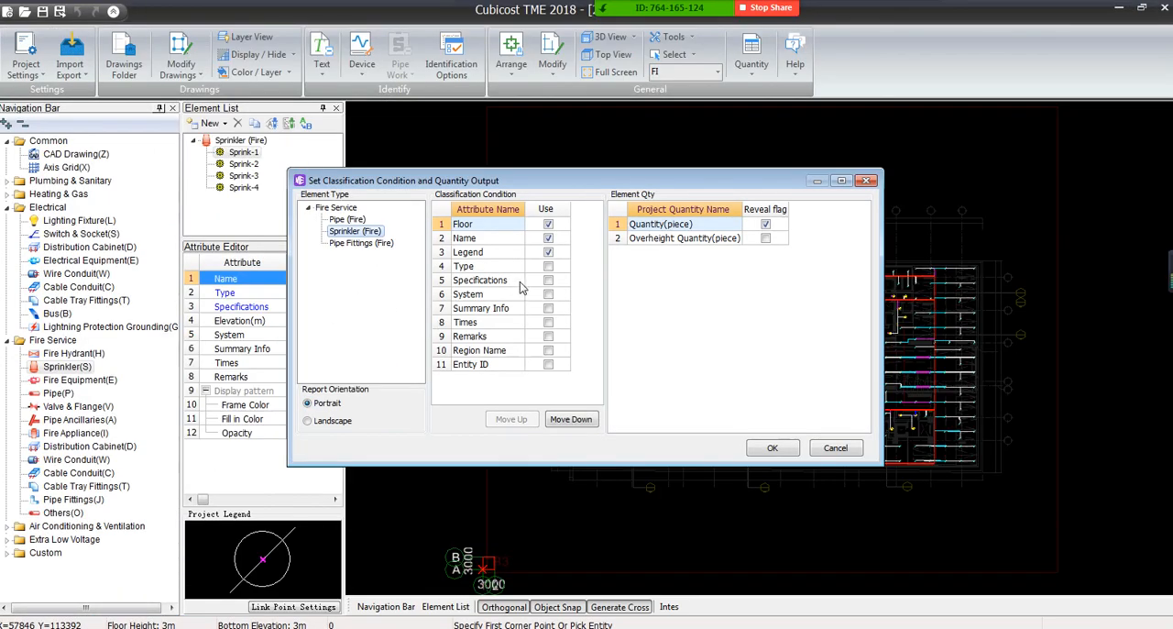
left_click(772, 447)
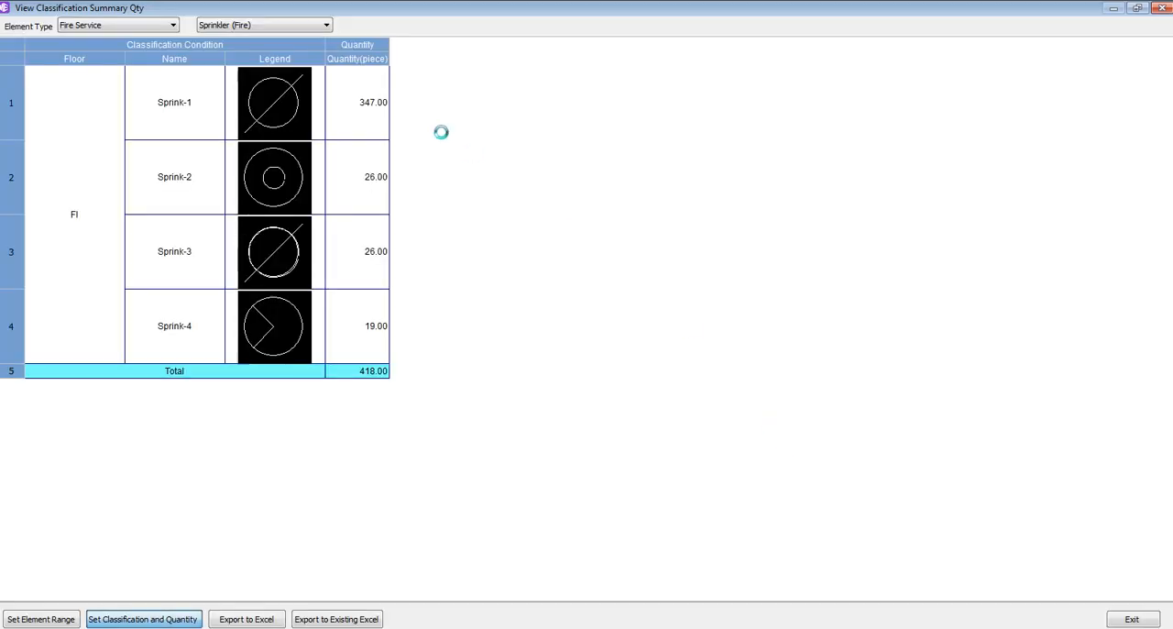
left_click(407, 171)
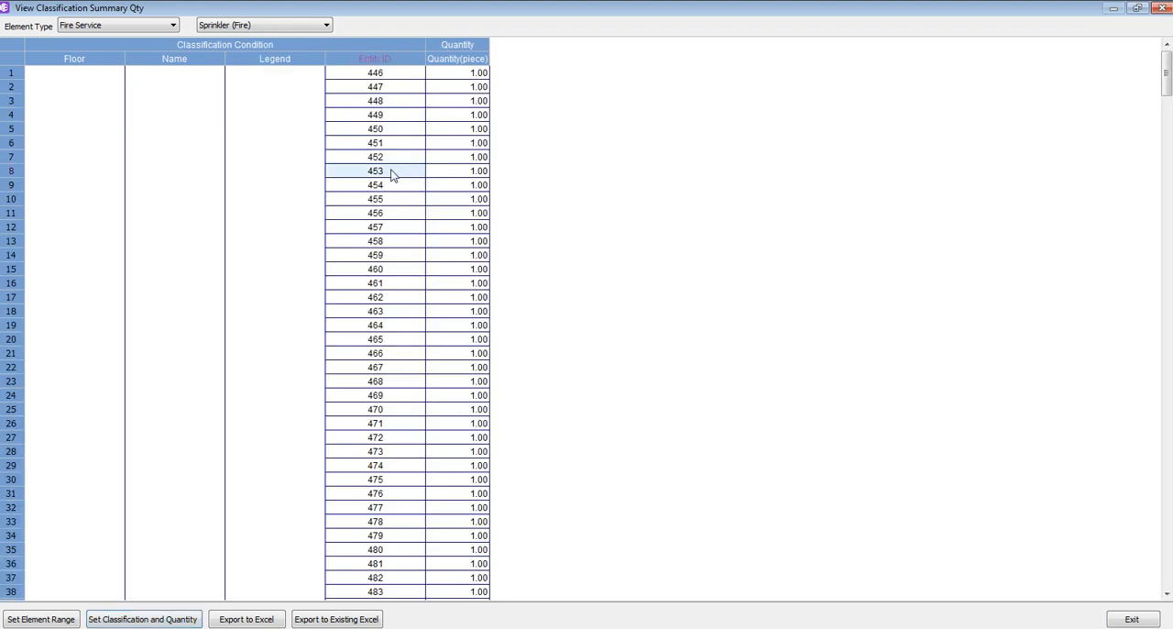
scroll(394, 174, "down", 6)
scroll(356, 316, "down", 12)
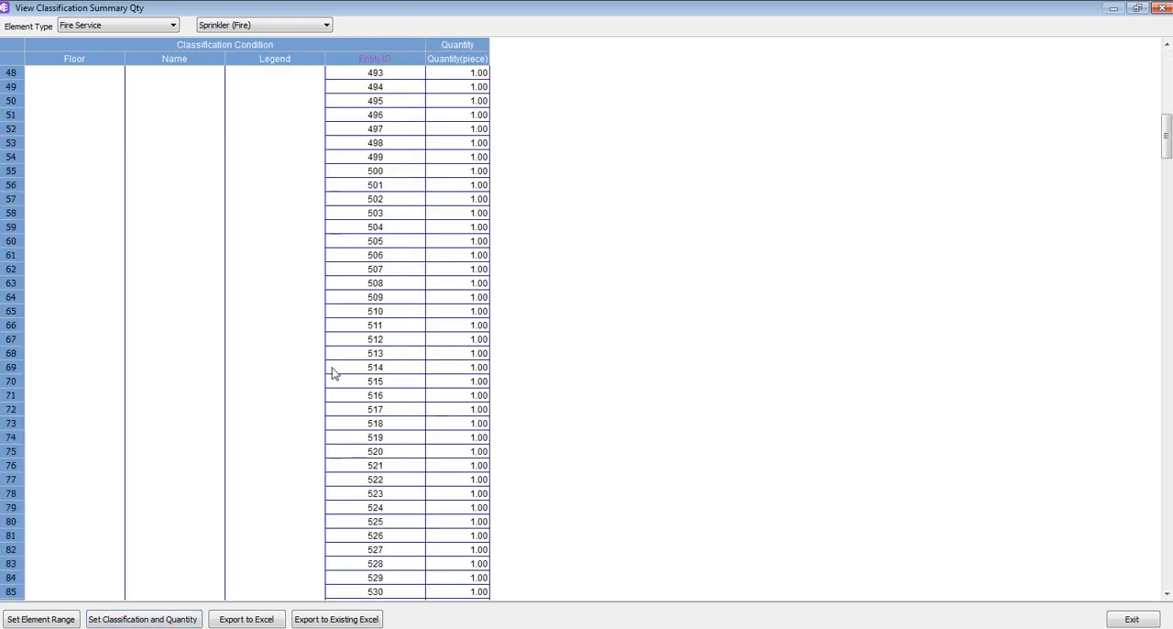
Shrink the sprinkler summary and 234.pdf windows and place them side by side to compare the entity IDs
double_click(580, 16)
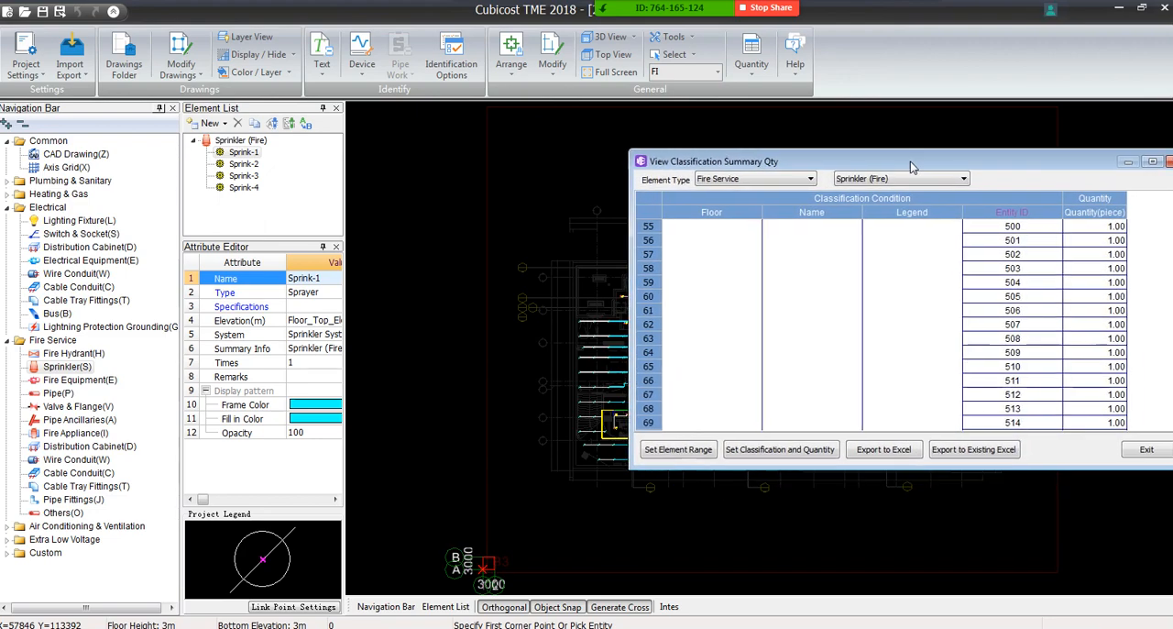
key("alt+Tab")
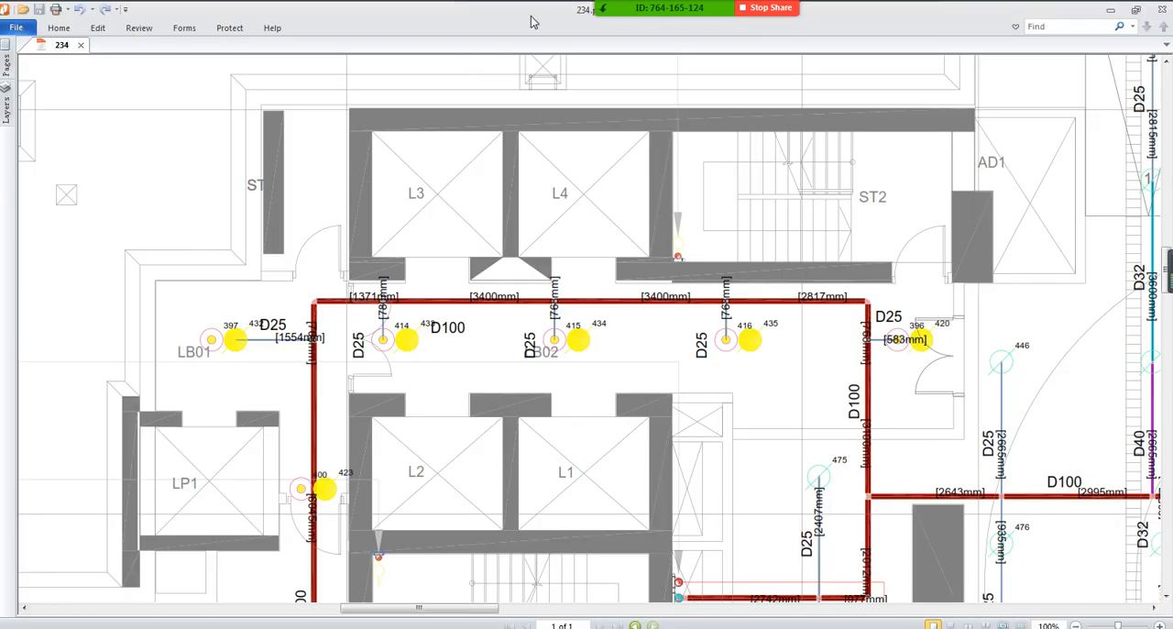
left_click_drag(535, 22, 184, 82)
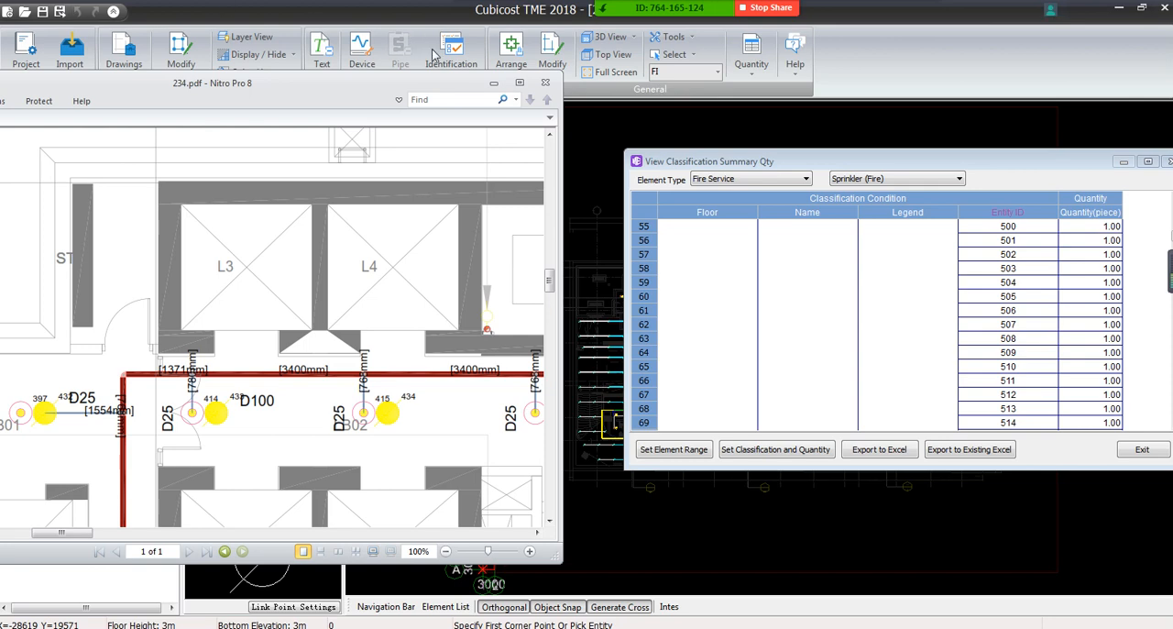
Close 234.pdf and the classification summary to return to the sprinkler model
left_click(544, 83)
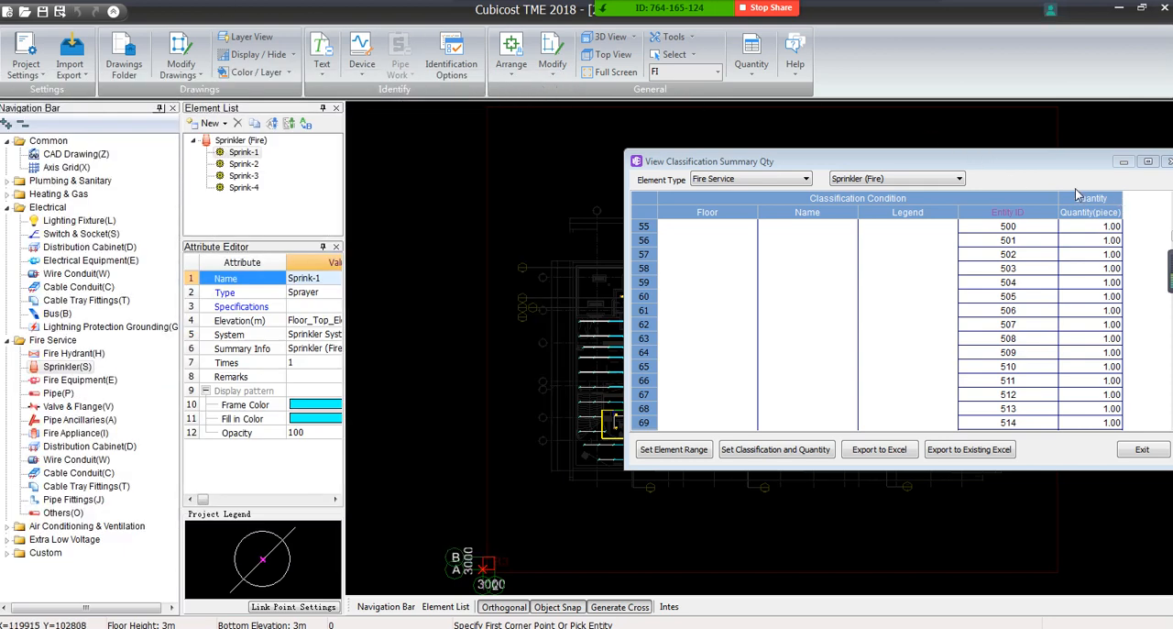
left_click_drag(1081, 162, 858, 160)
left_click(951, 158)
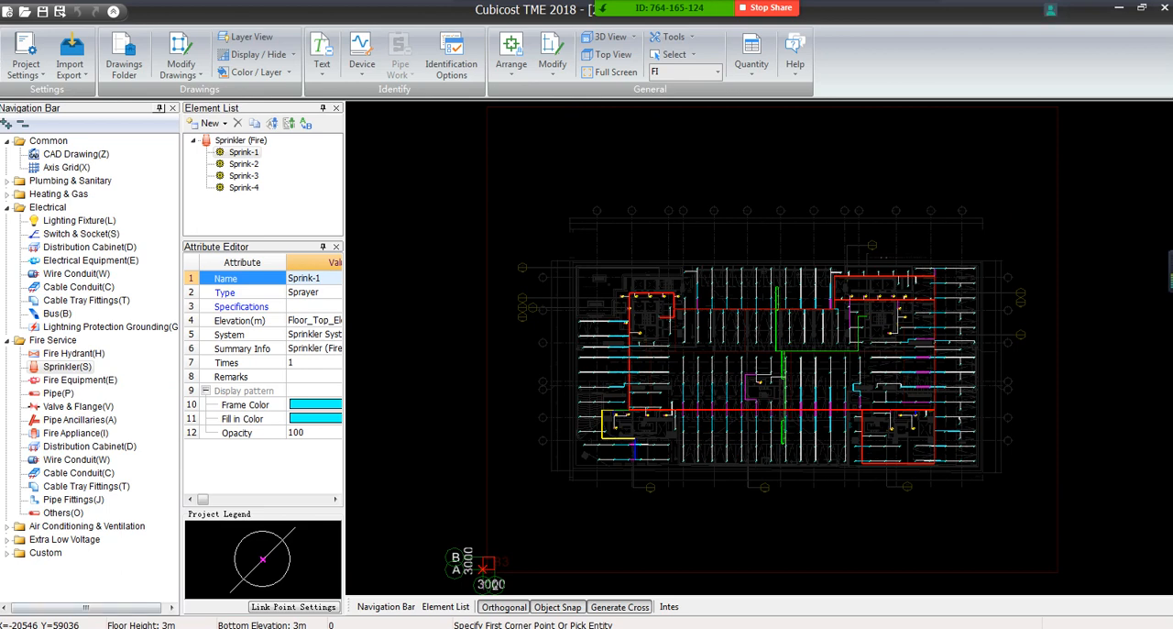
Switch to the Cubicost TME Training presentation in PowerPoint and show slide 9, Training Schedule
key("alt+Tab")
scroll(81, 253, "up", 3)
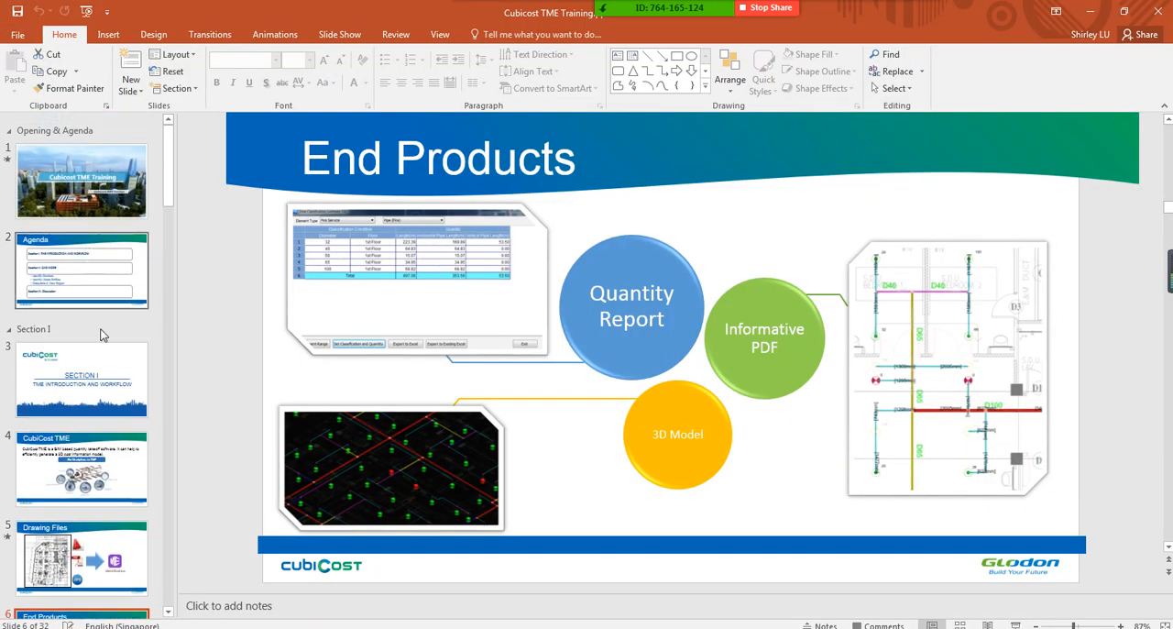
scroll(103, 336, "down", 8)
left_click(107, 227)
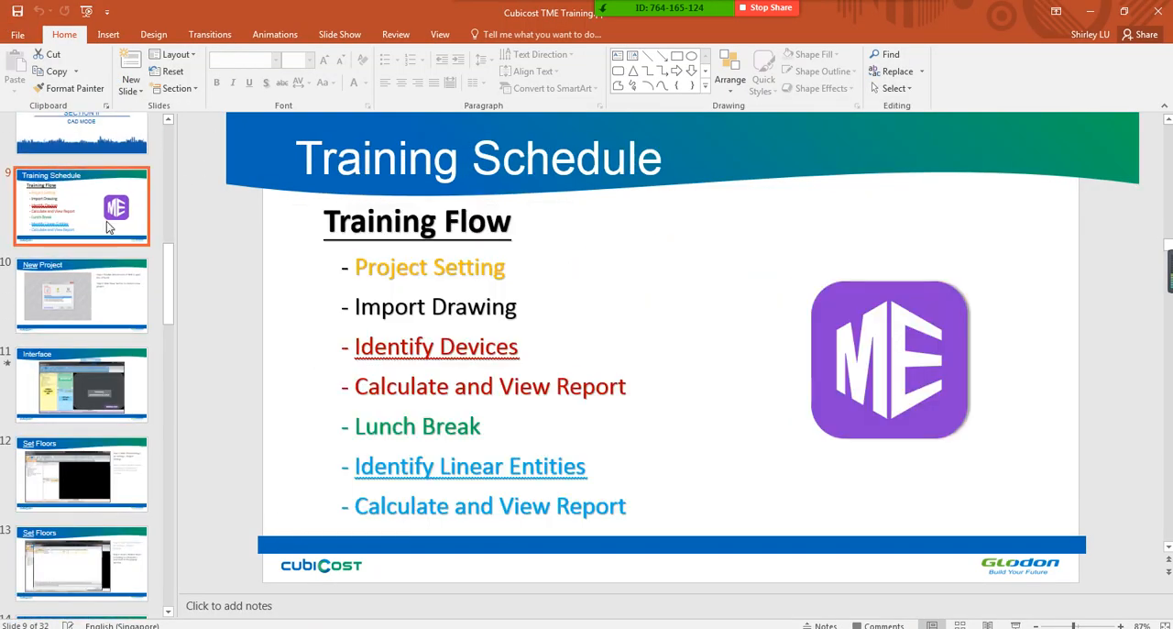
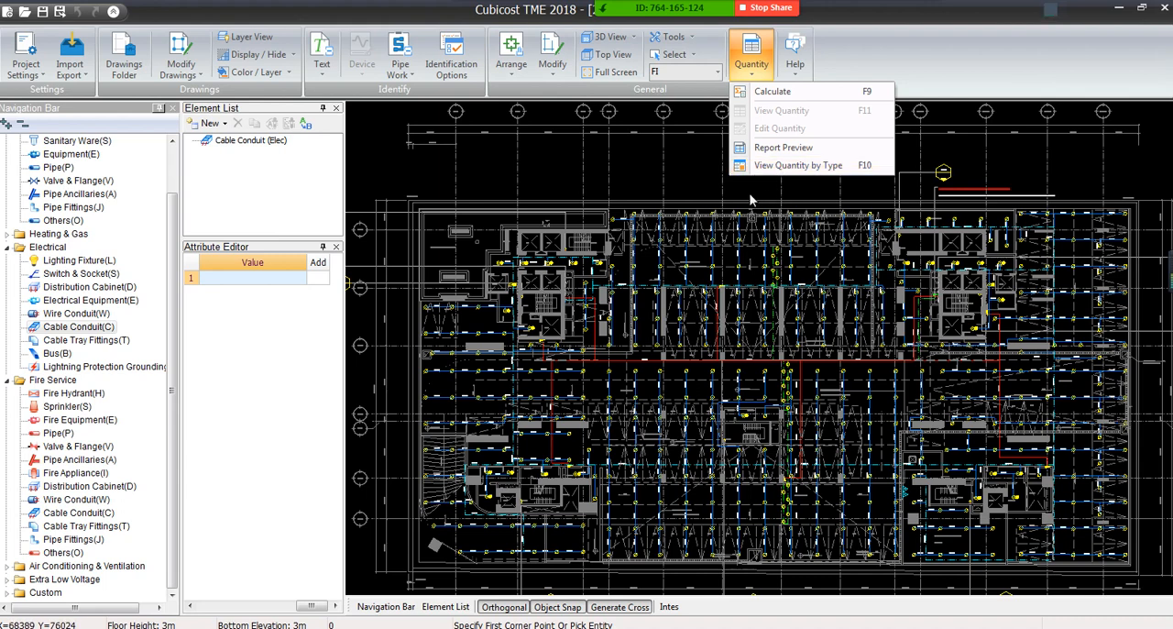
Open the CAD drawings list, resize it, and look through the generated drawings and the original DRG drawings
scroll(82, 175, "up", 2)
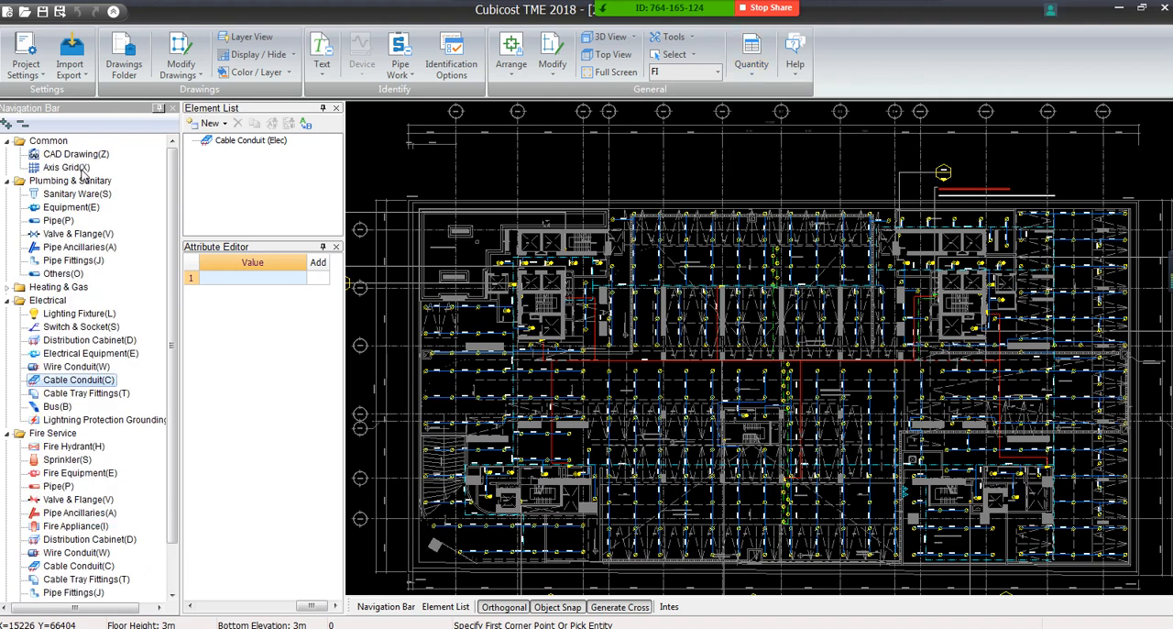
left_click(81, 154)
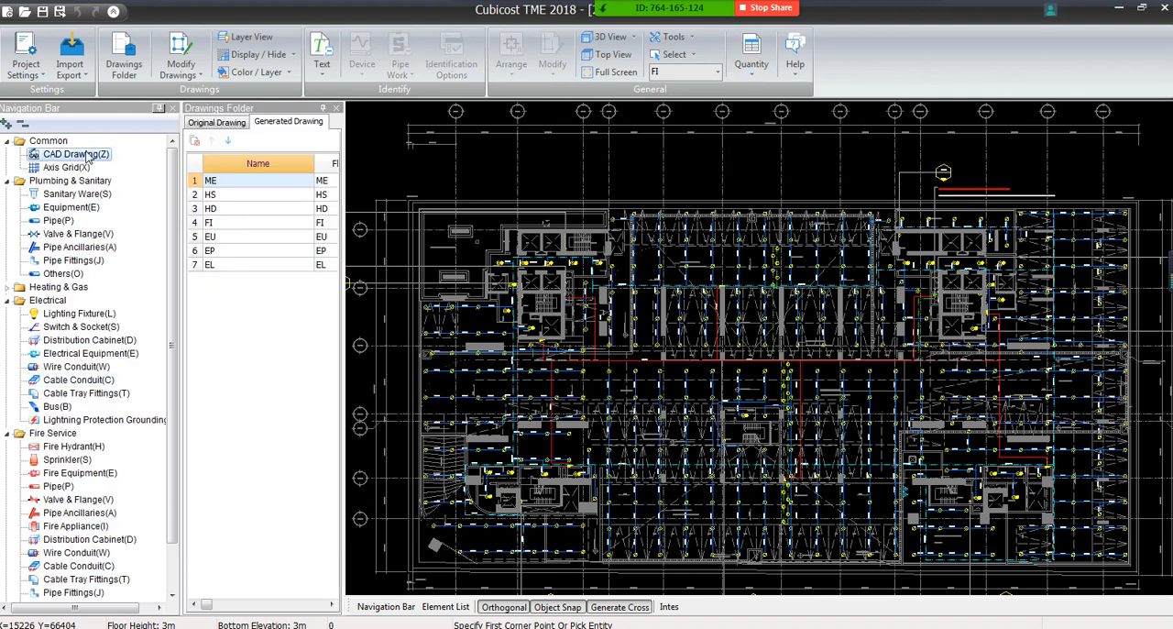
left_click(344, 201)
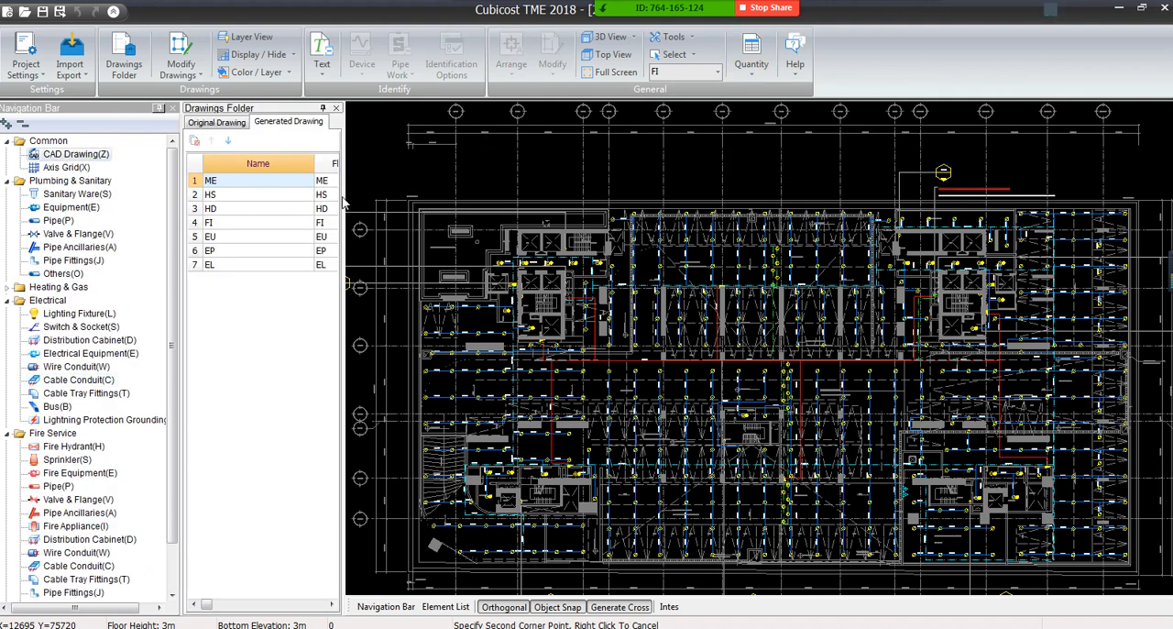
left_click_drag(344, 201, 463, 206)
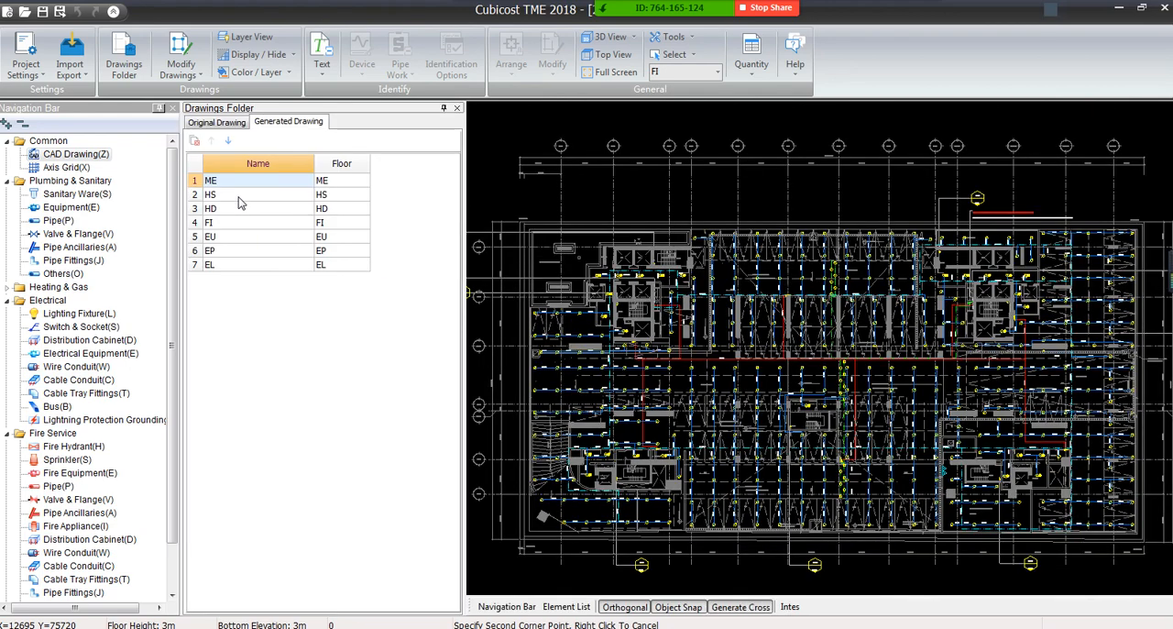
left_click(244, 225)
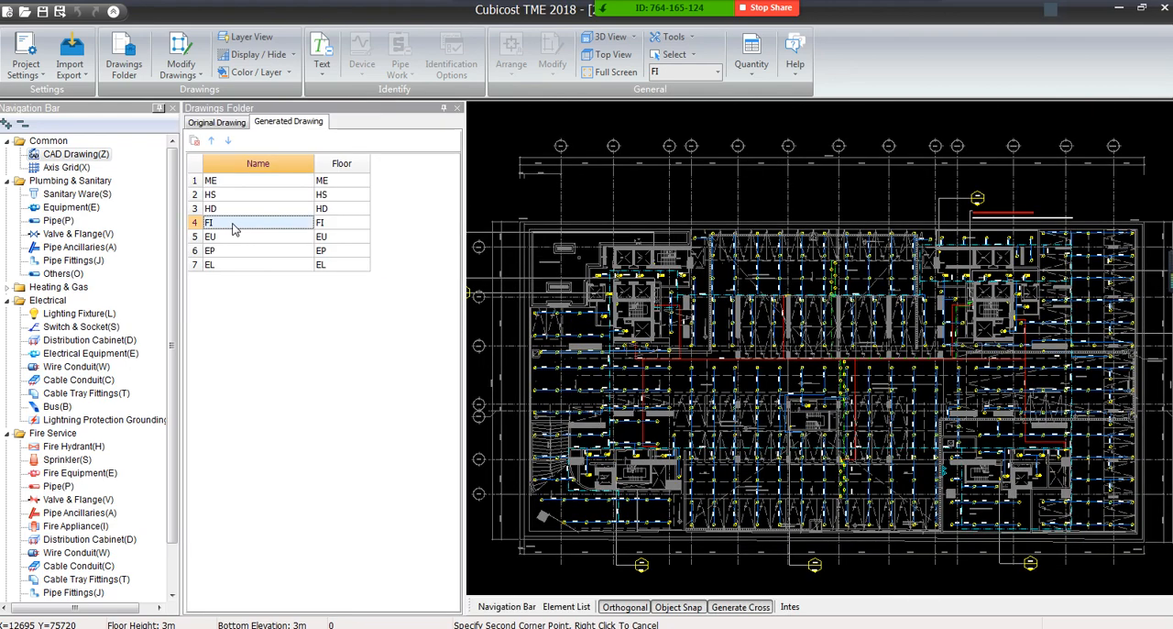
left_click(217, 123)
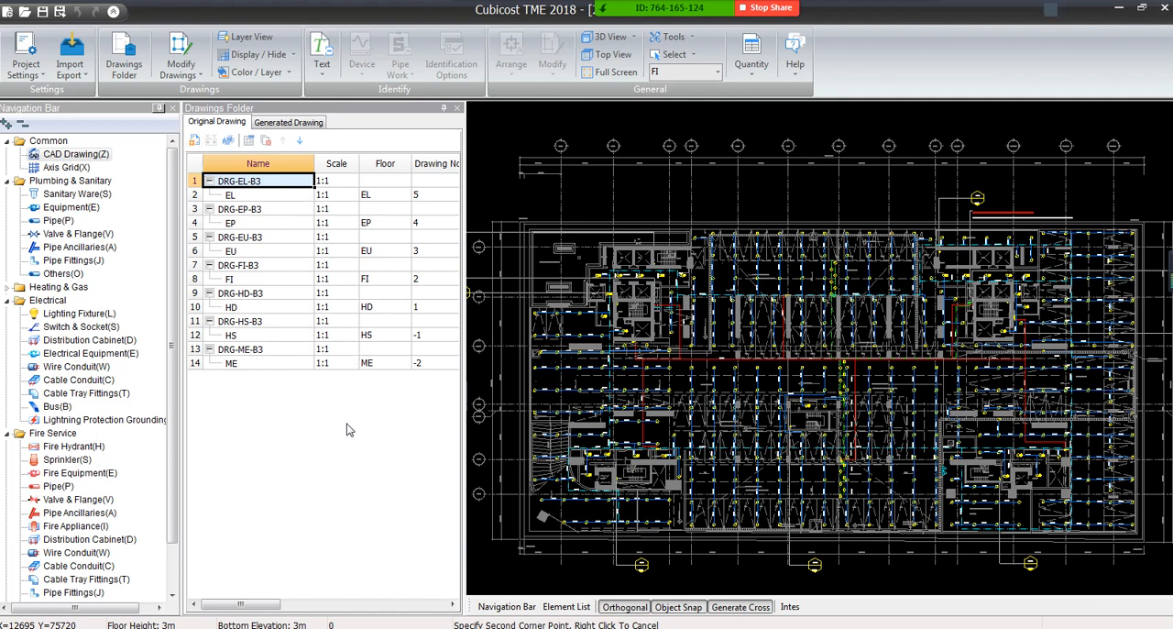
left_click(190, 77)
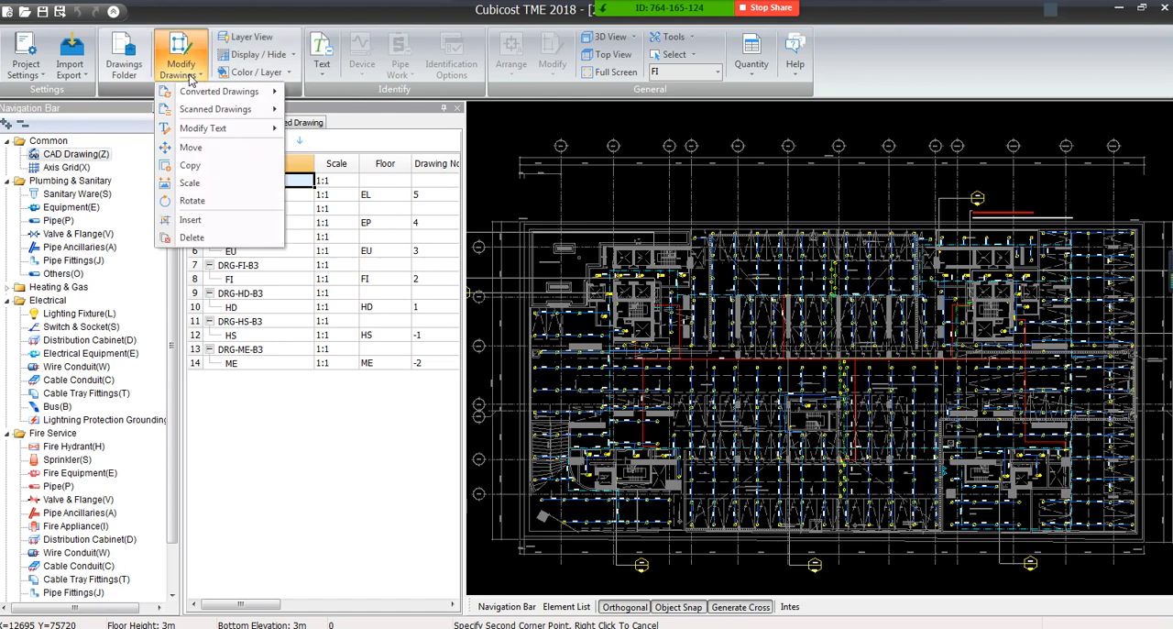
left_click(265, 395)
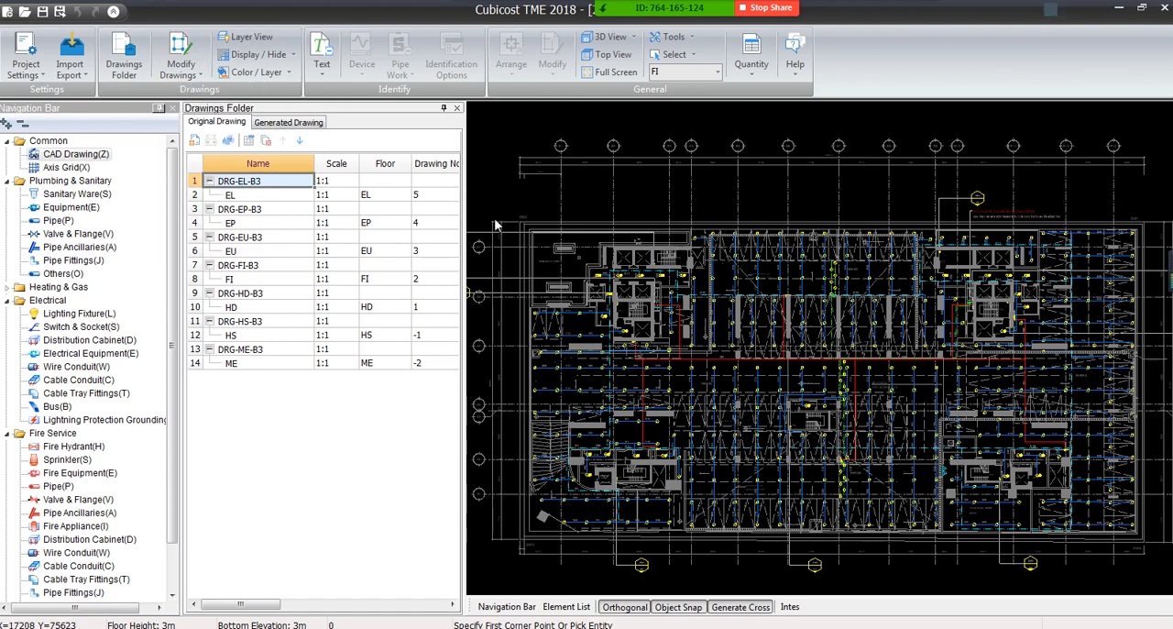
left_click_drag(465, 156, 385, 162)
Delete the Sprink-1 sprinkler beside the FFL -14.150 mark on the FI floor
scroll(707, 325, "up", 3)
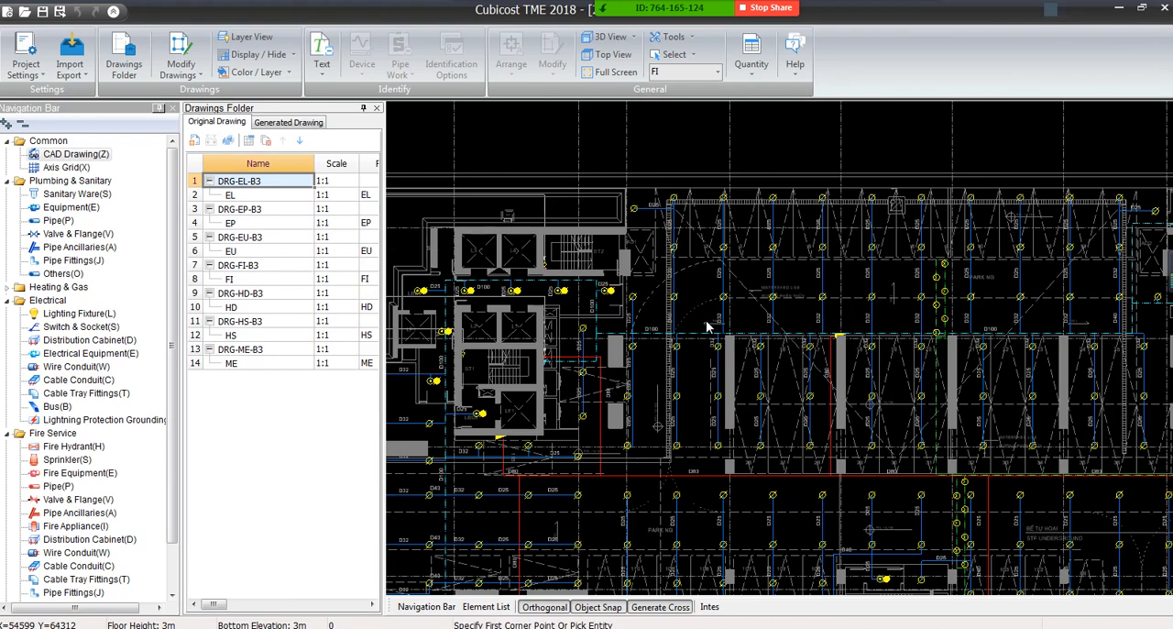
scroll(713, 344, "down", 3)
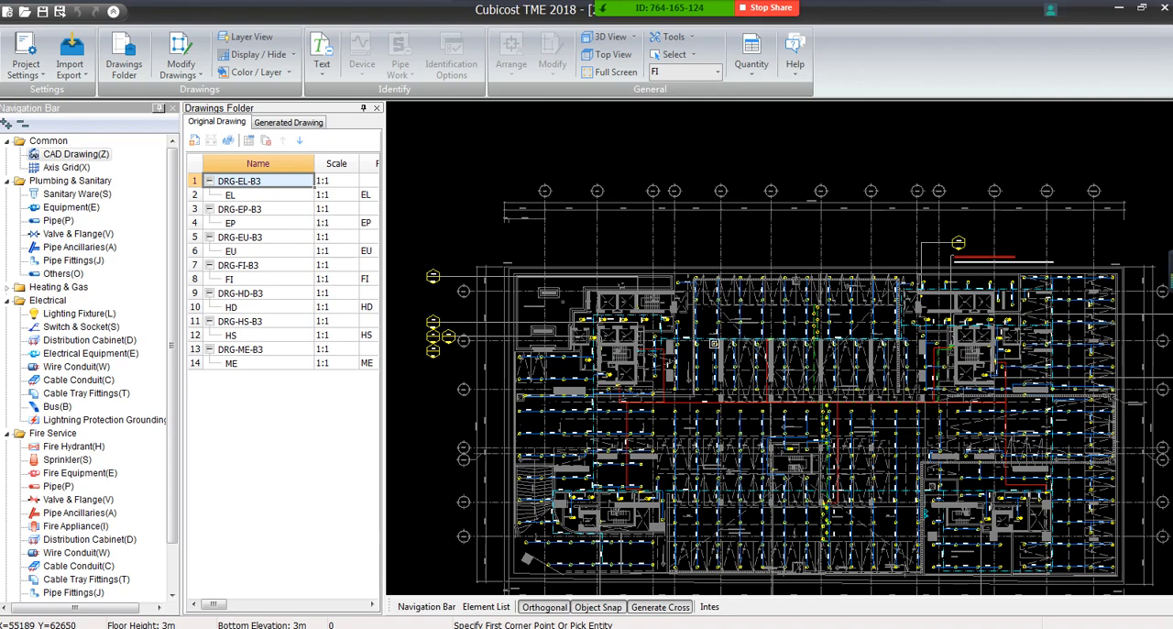
middle_click_drag(681, 351, 649, 292)
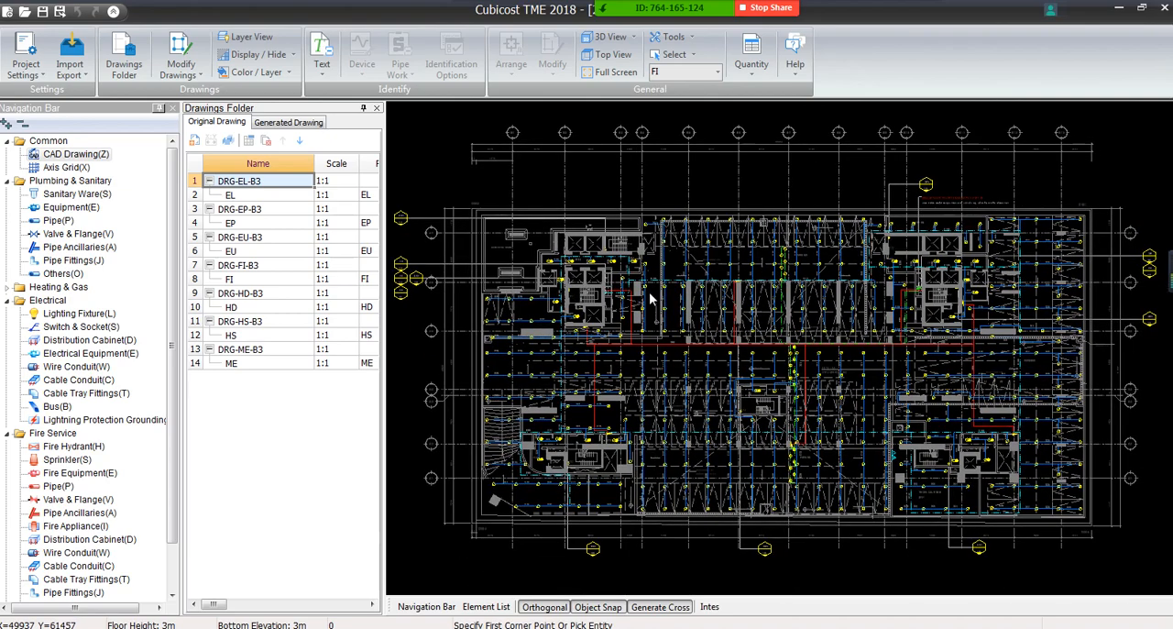
scroll(935, 352, "up", 1)
scroll(935, 352, "up", 1)
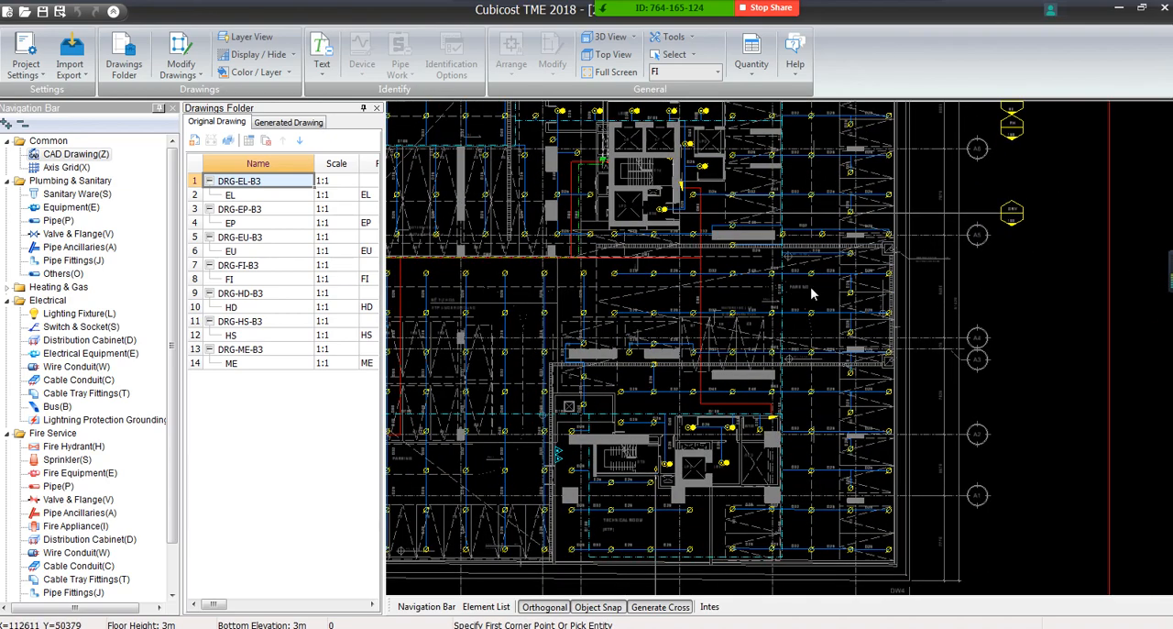
scroll(815, 295, "up", 1)
scroll(962, 358, "up", 2)
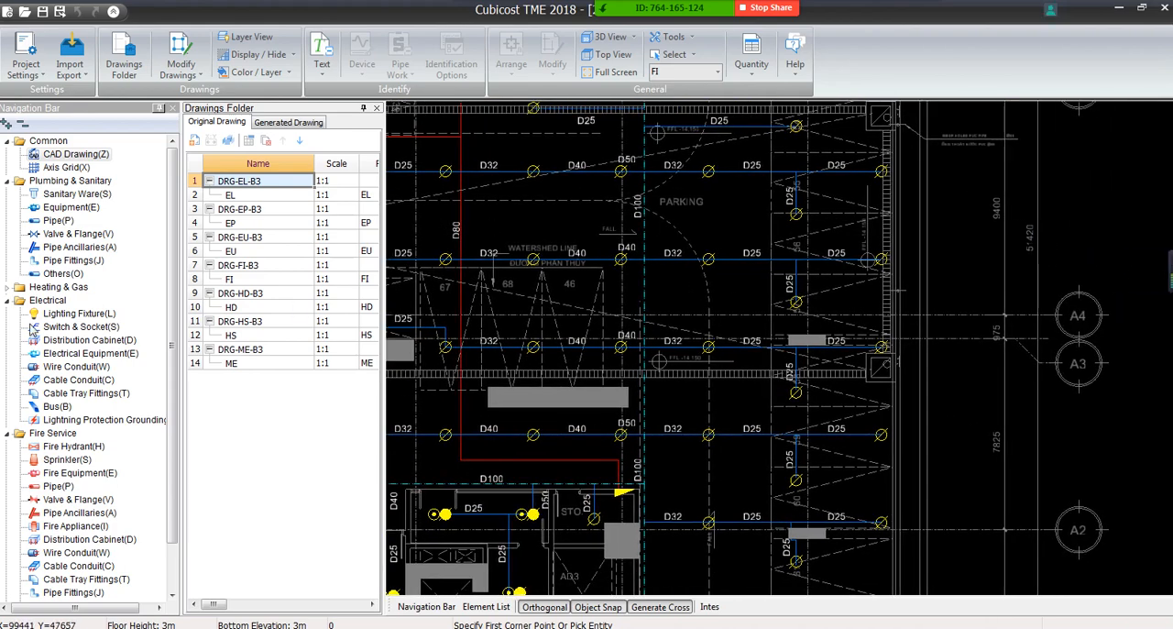
left_click(67, 459)
scroll(870, 339, "up", 1)
scroll(870, 339, "up", 2)
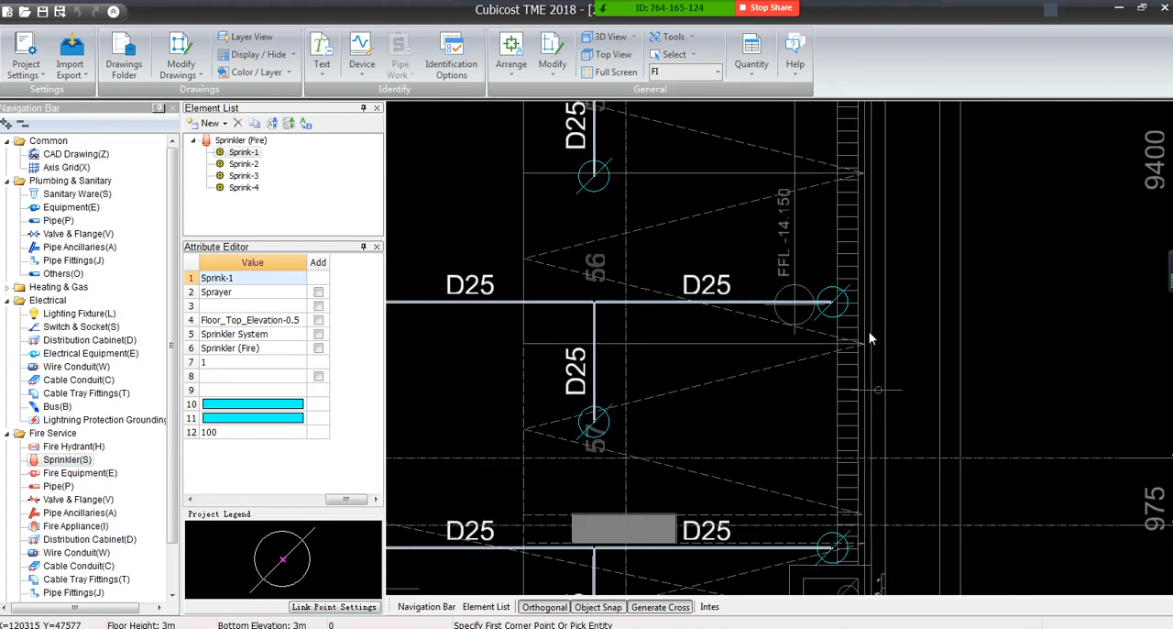
left_click_drag(753, 240, 916, 379)
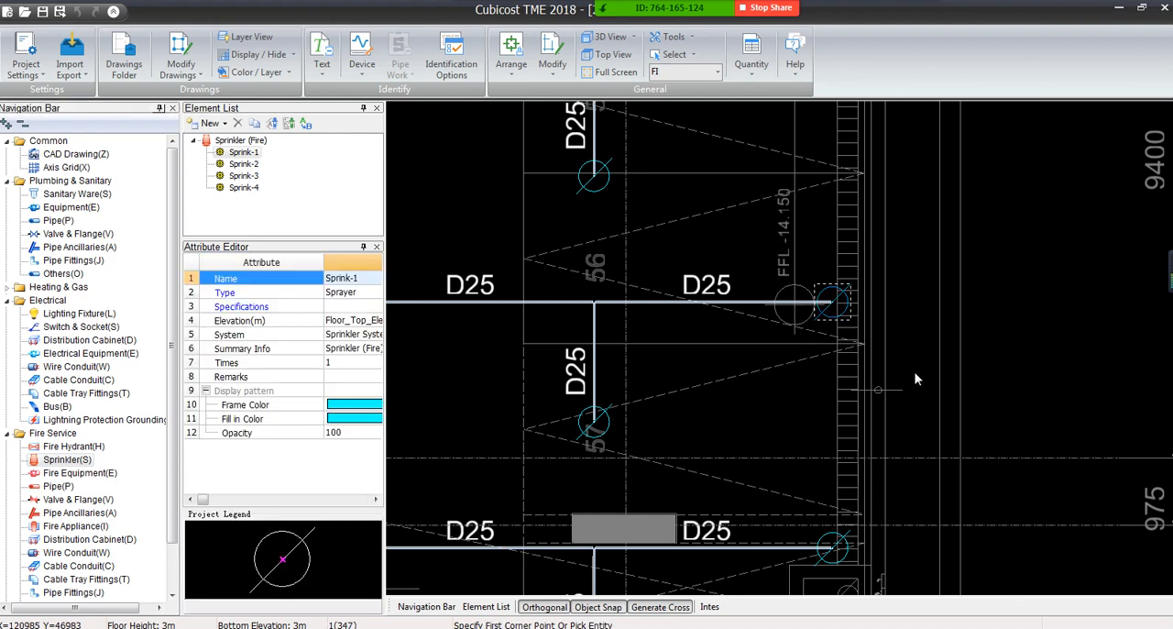
key("Delete")
left_click(629, 328)
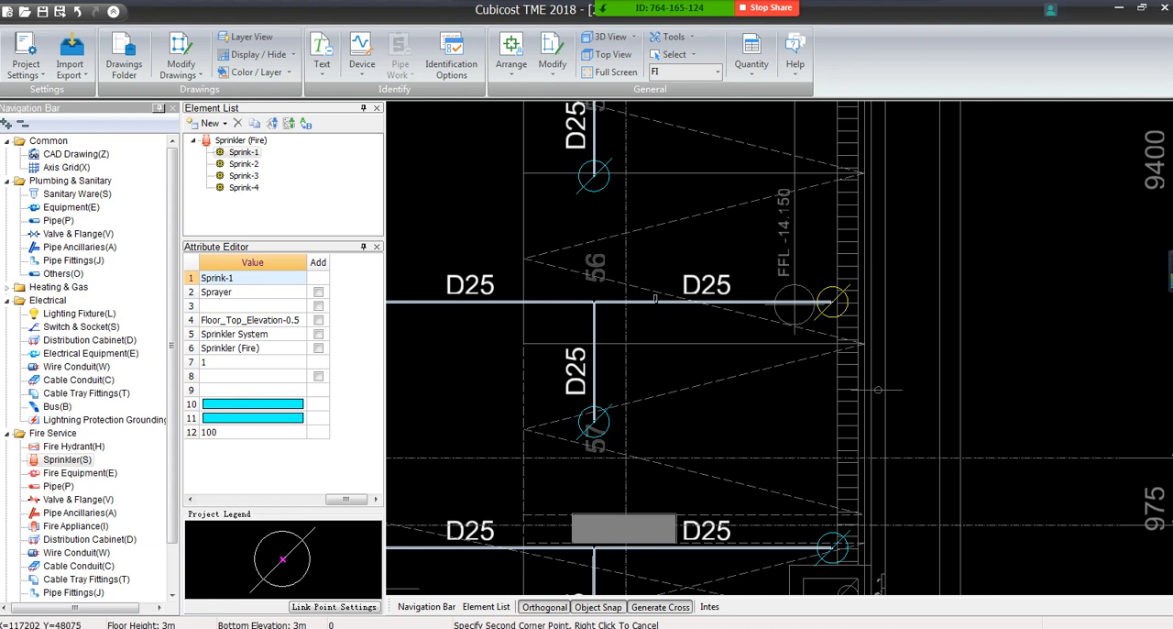
Delete the D25 fire pipe segment leading to the sprinkler symbol beside the FFL -14.150 mark
left_click(644, 302)
right_click(408, 275)
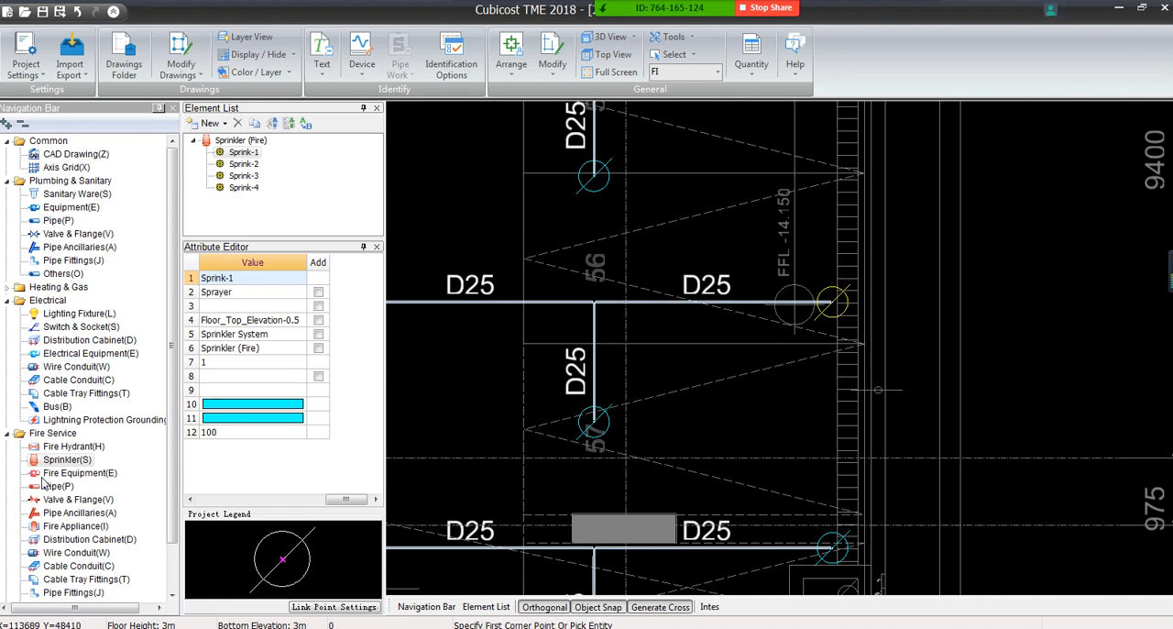
left_click(765, 305)
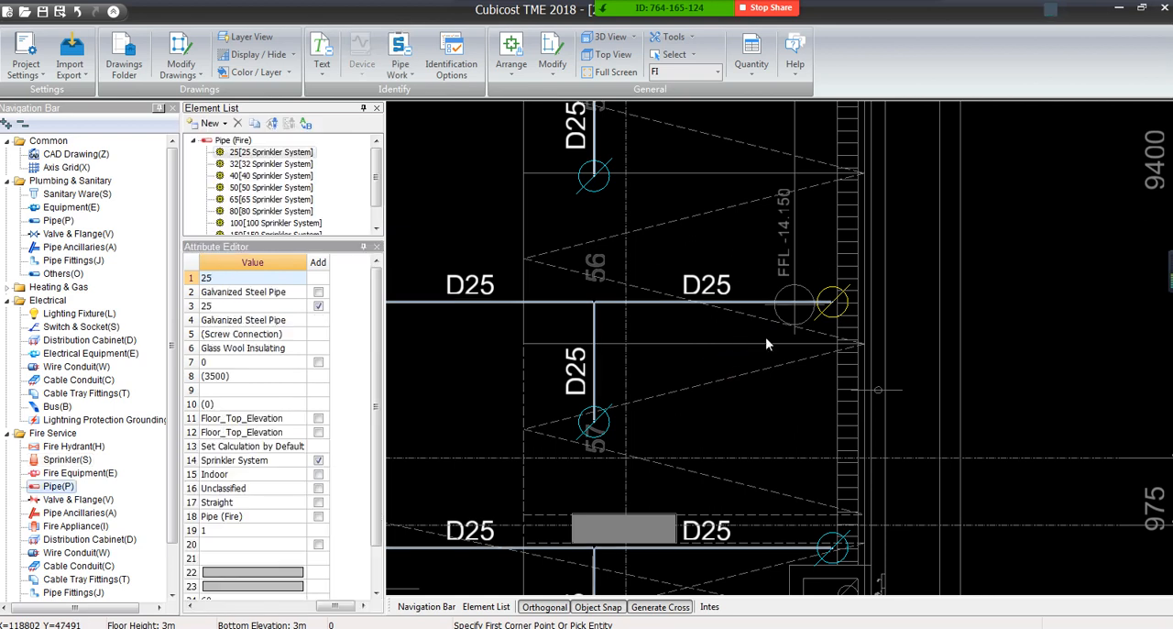
key("Delete")
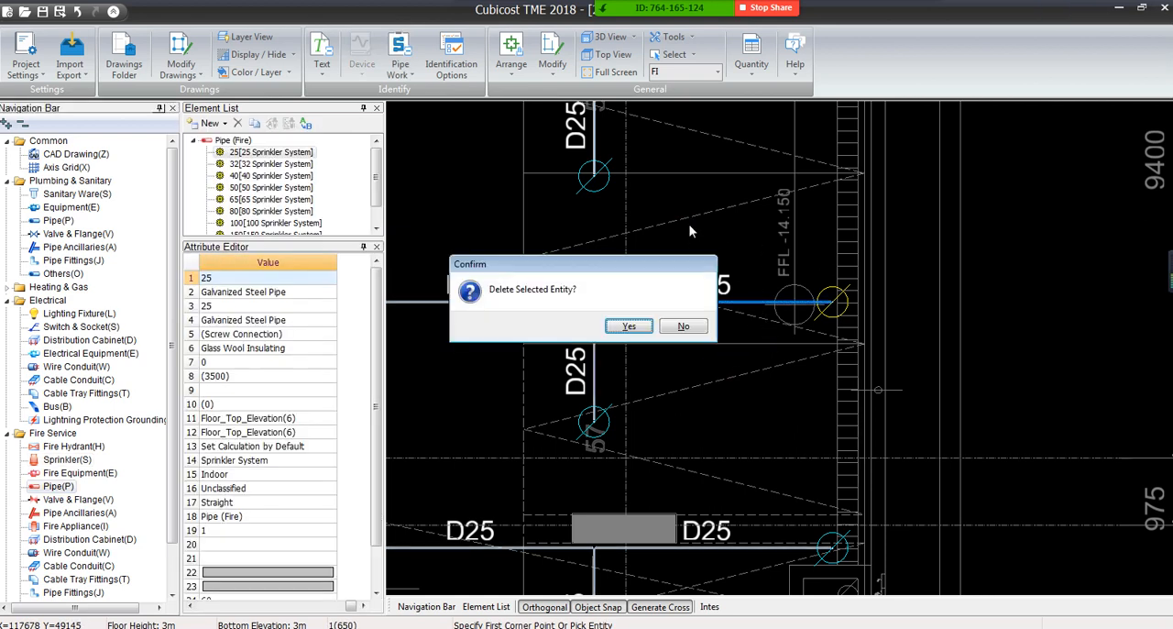
key("Return")
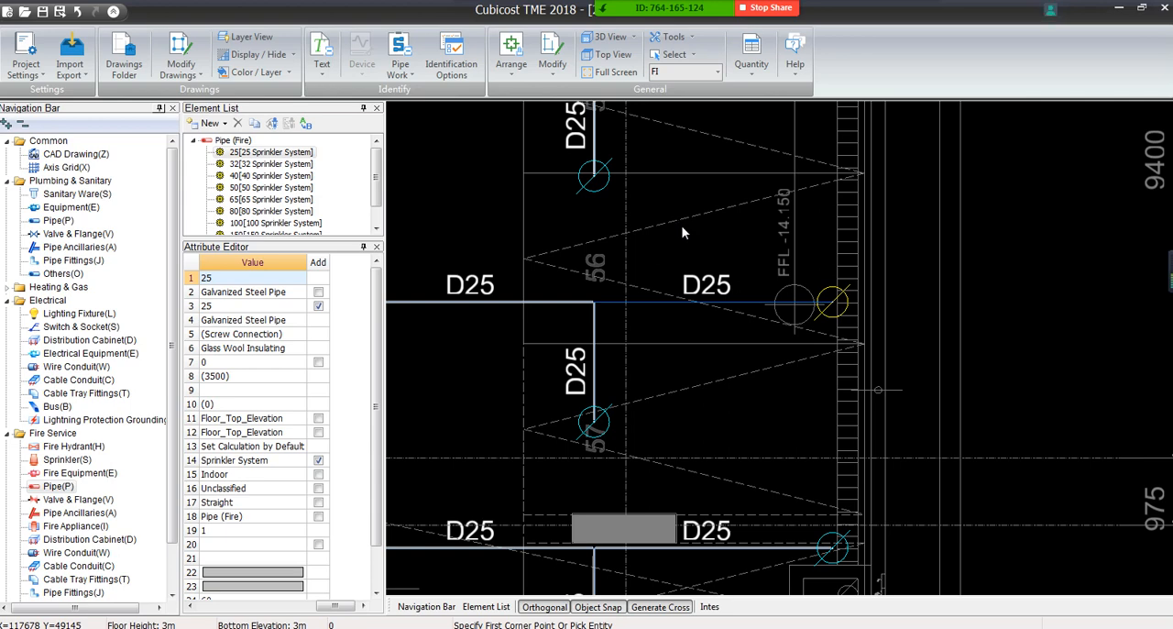
middle_click_drag(615, 338, 874, 337)
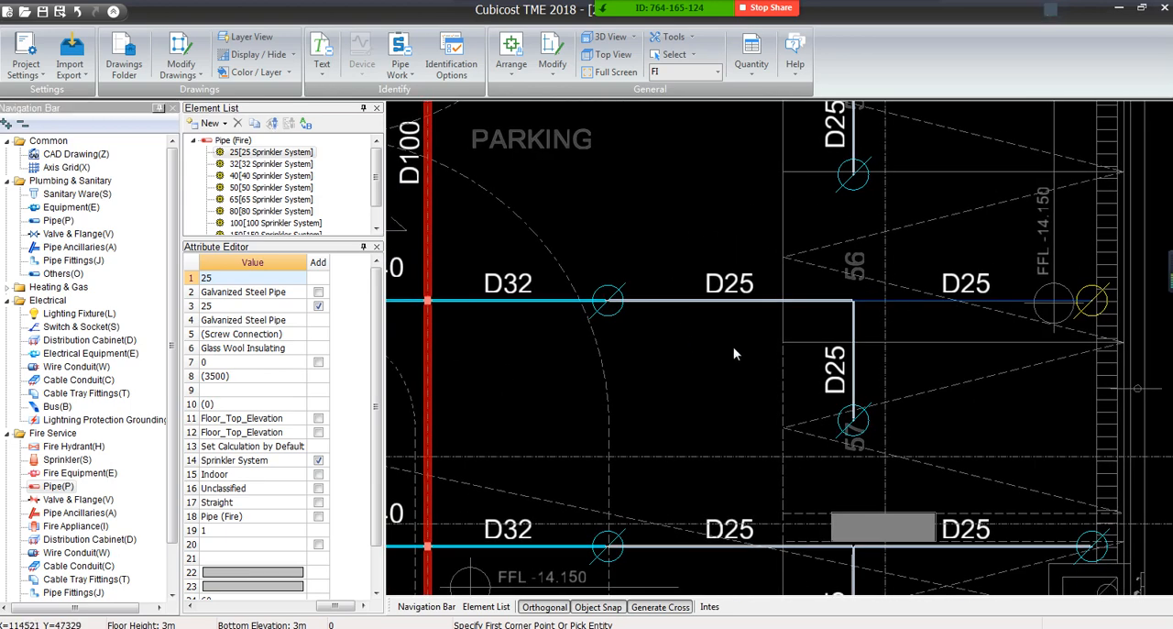
View the Pipe (Fire) quantities by type and close the classification summary
left_click(751, 57)
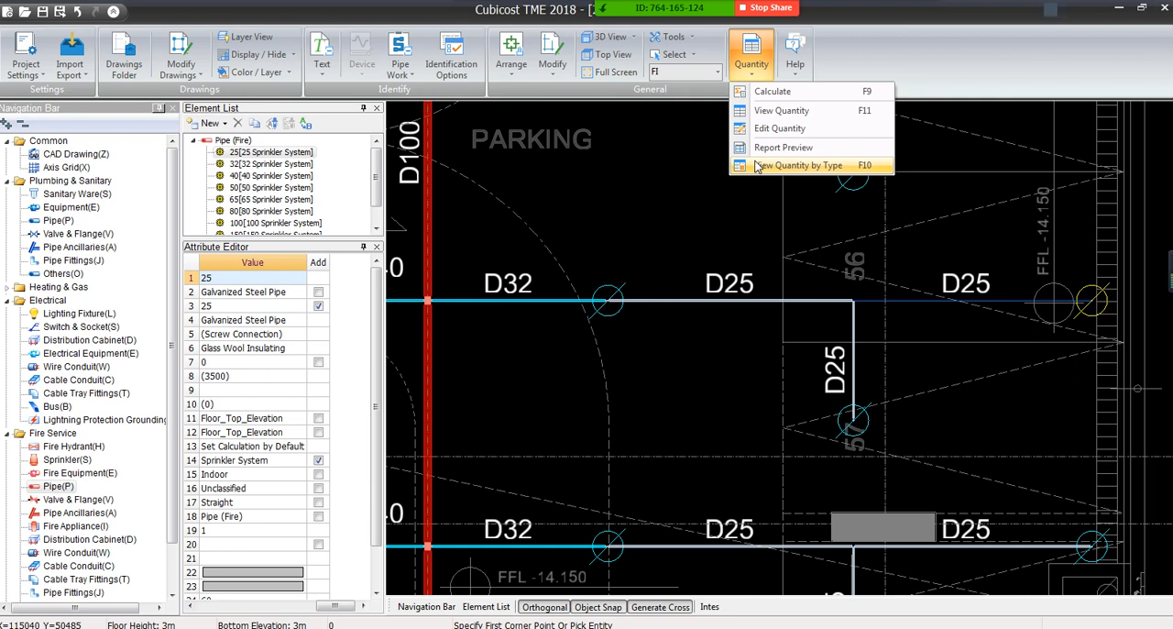
left_click(795, 165)
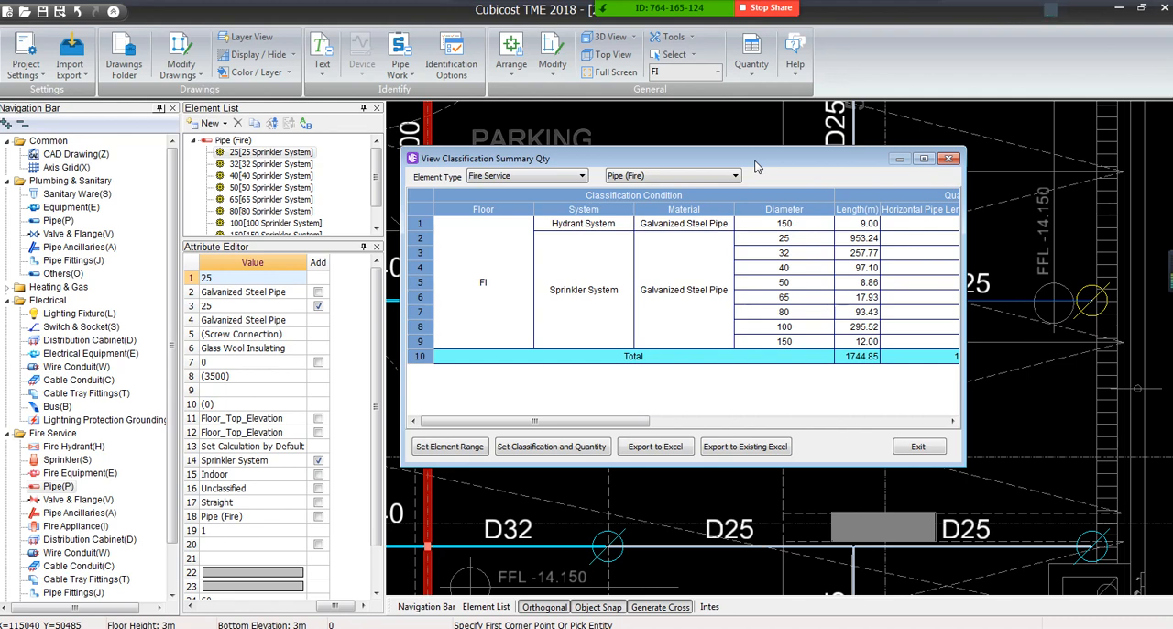
left_click(949, 158)
Open the External BQ without saving the project, add five blank BQ items, and close it
left_click(26, 69)
left_click(47, 148)
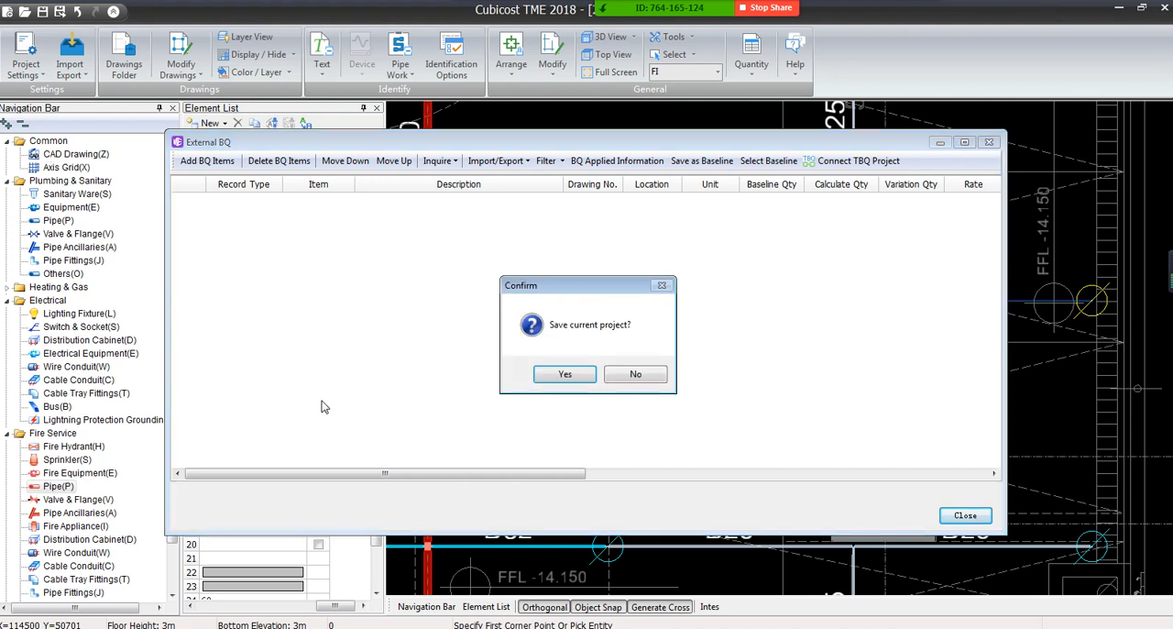
left_click(620, 385)
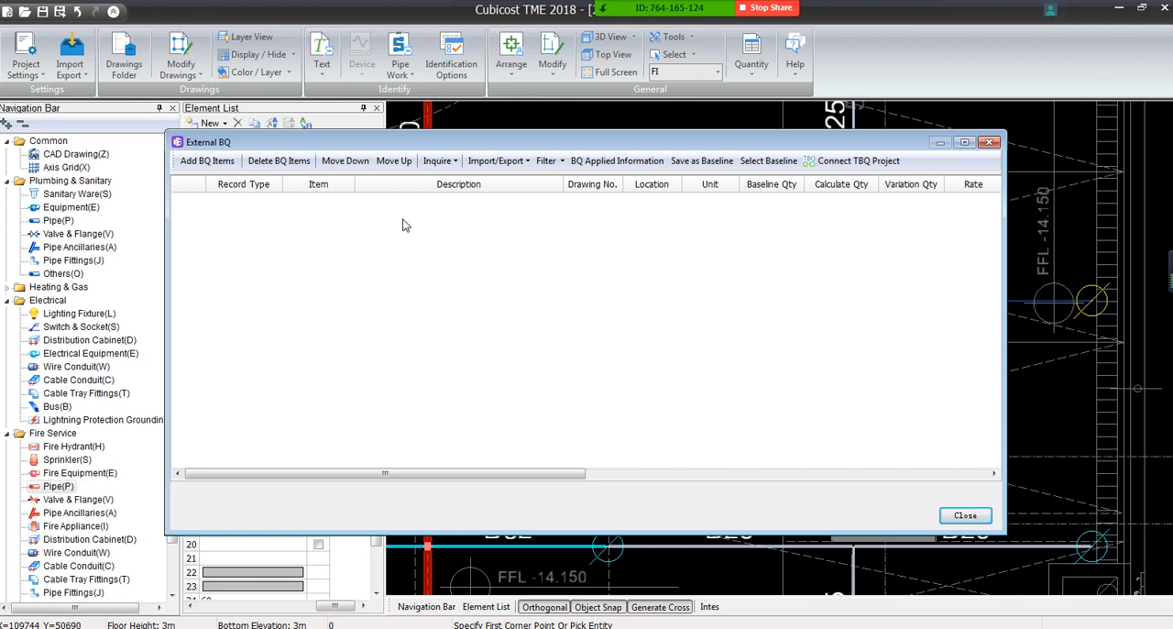
mouse_move(641, 8)
left_click(519, 17)
left_click(519, 18)
left_click(195, 162)
left_click(193, 162)
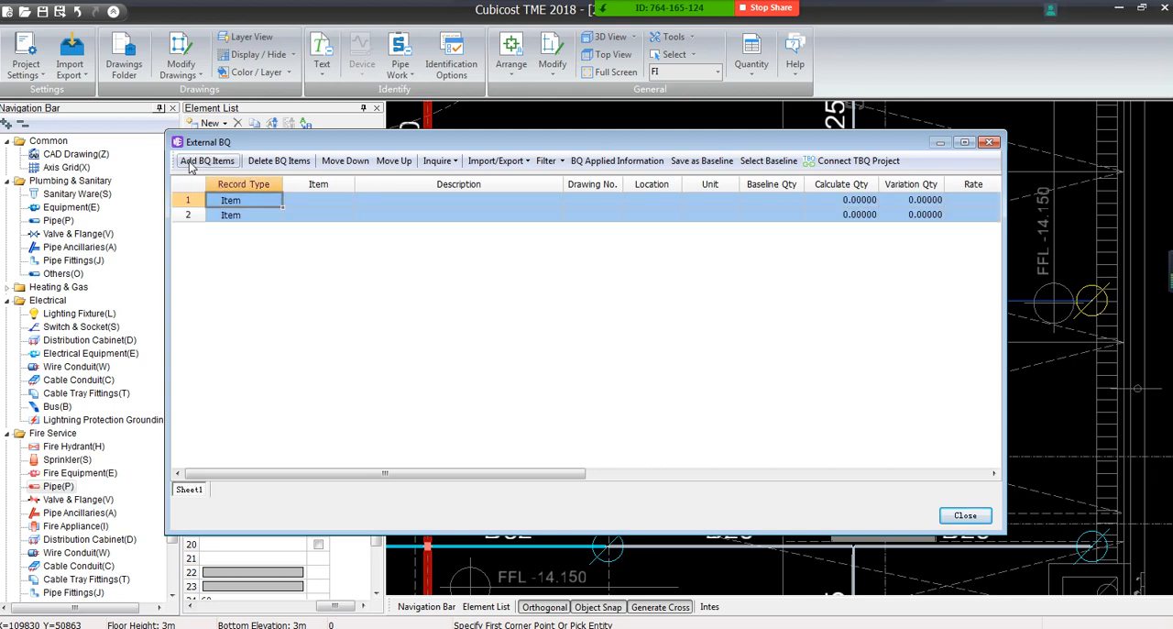
left_click(194, 162)
left_click(194, 163)
left_click(193, 162)
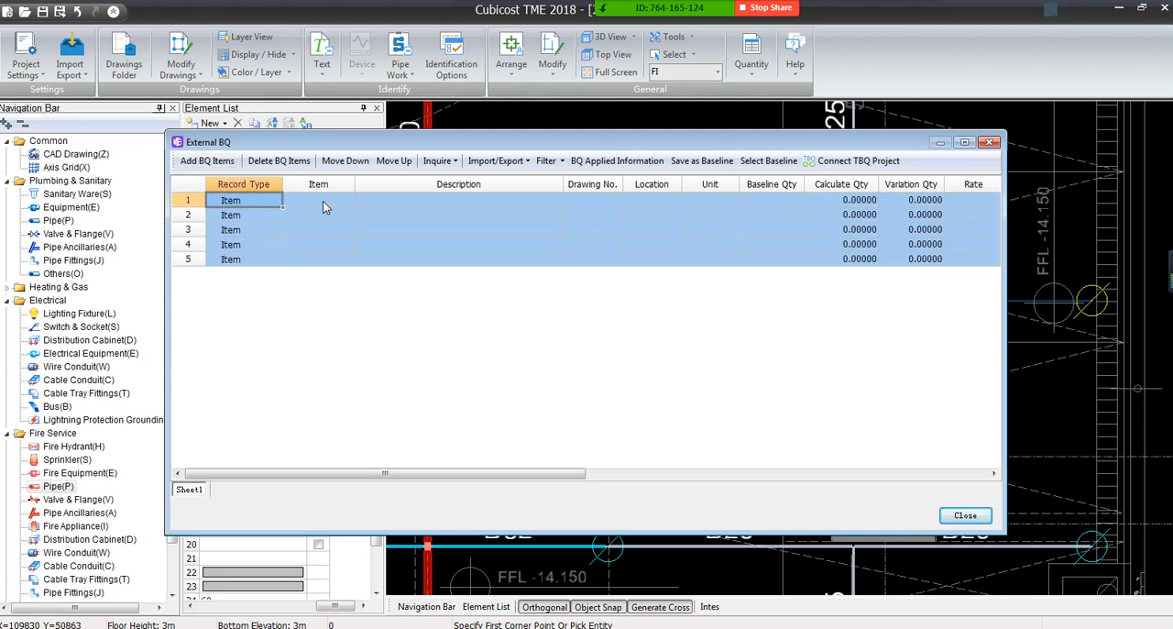
left_click(989, 142)
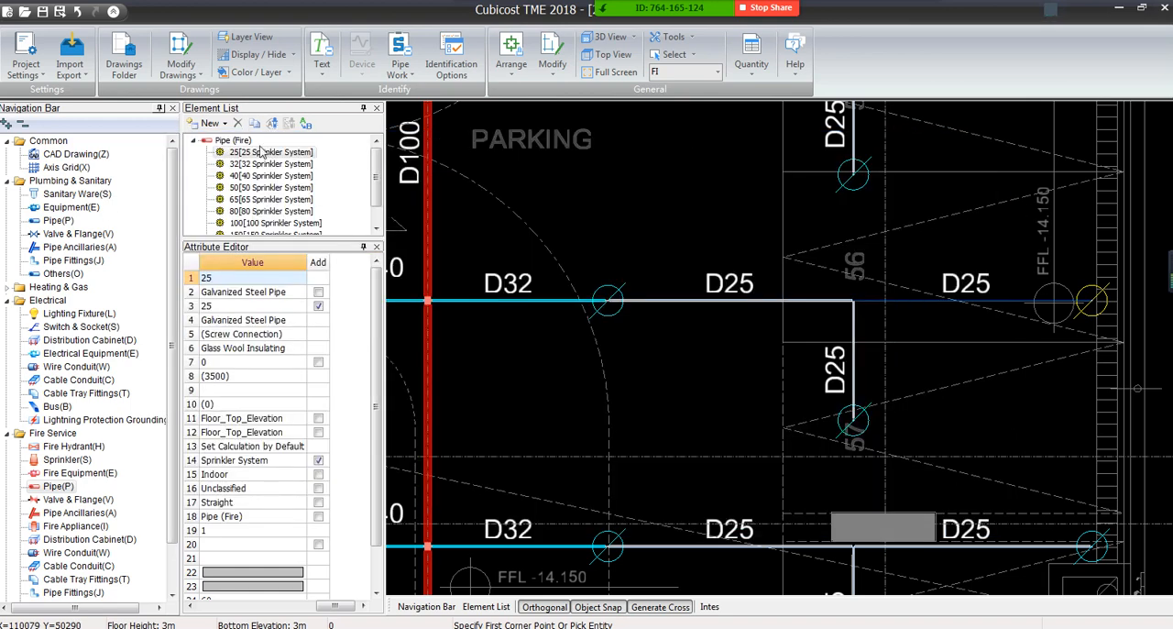
Open the Sprinkler (Fire) element definitions, list all user BQ items, and assign the first one to Sprink-1
left_click(66, 460)
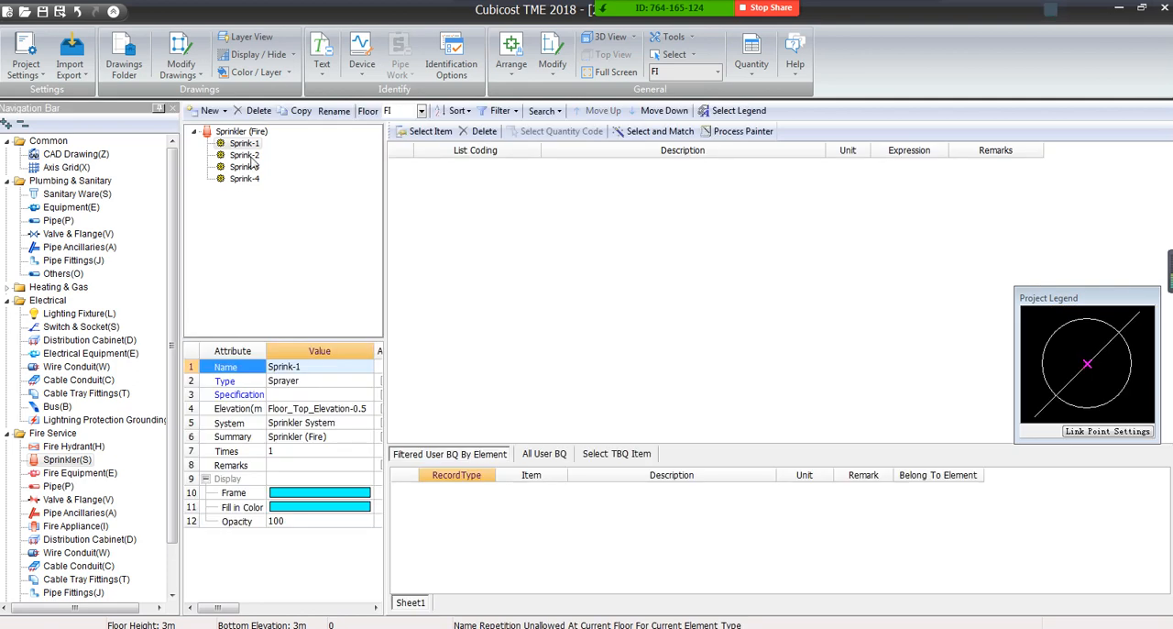
left_click(545, 455)
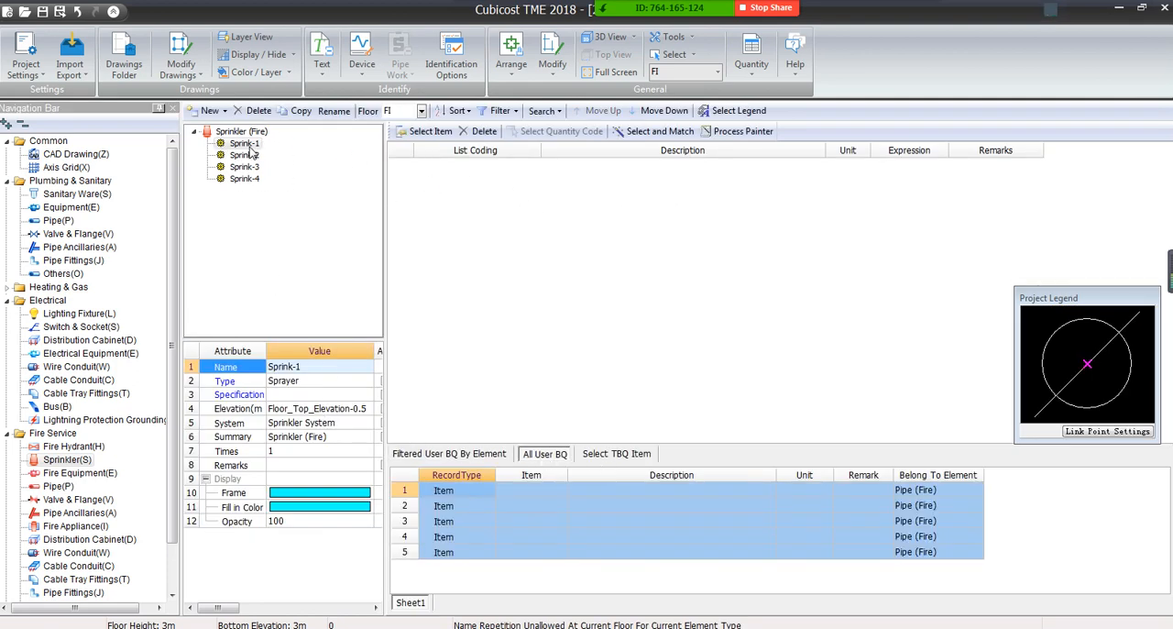
left_click(842, 490)
left_click(821, 490)
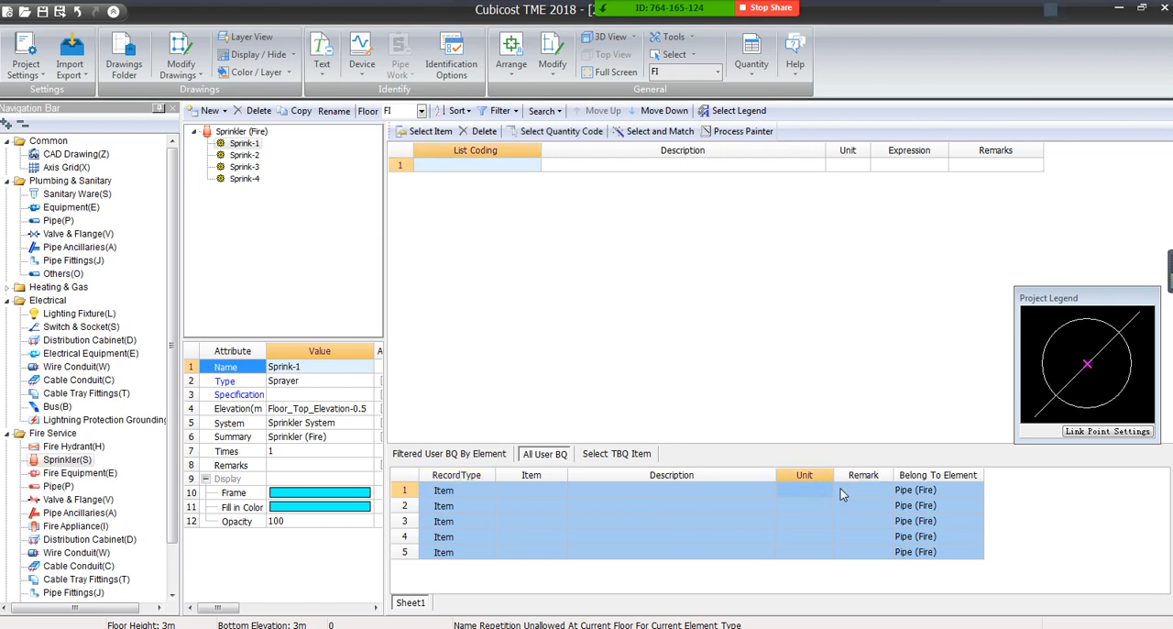
left_click(907, 492)
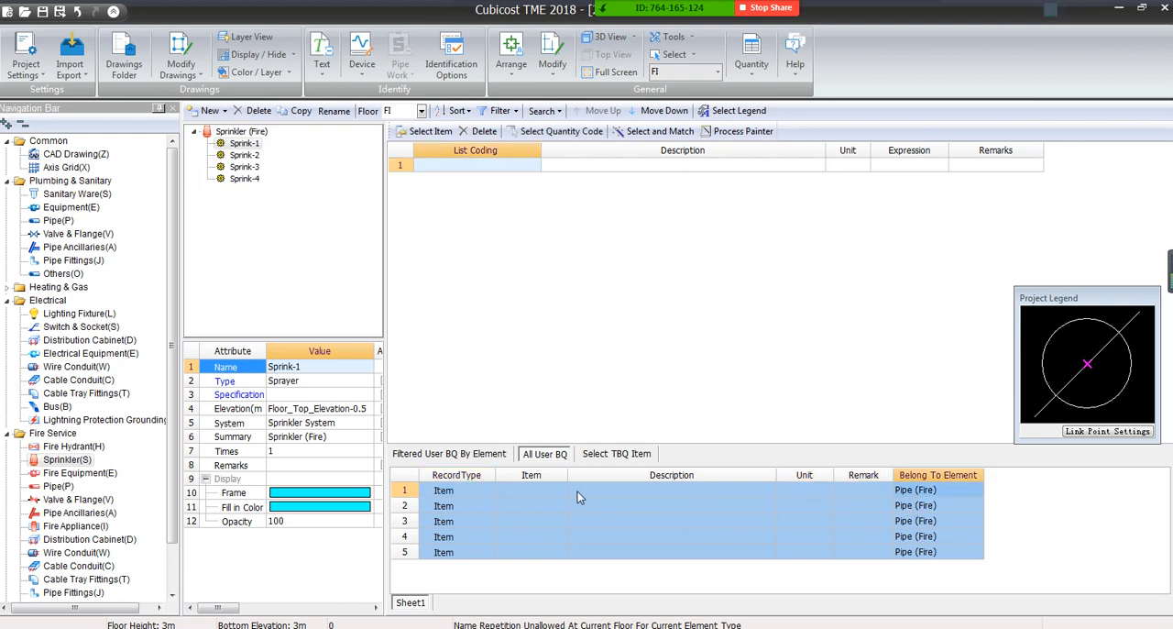
Reopen the External BQ and view the Belong To Element column of its items
left_click(17, 60)
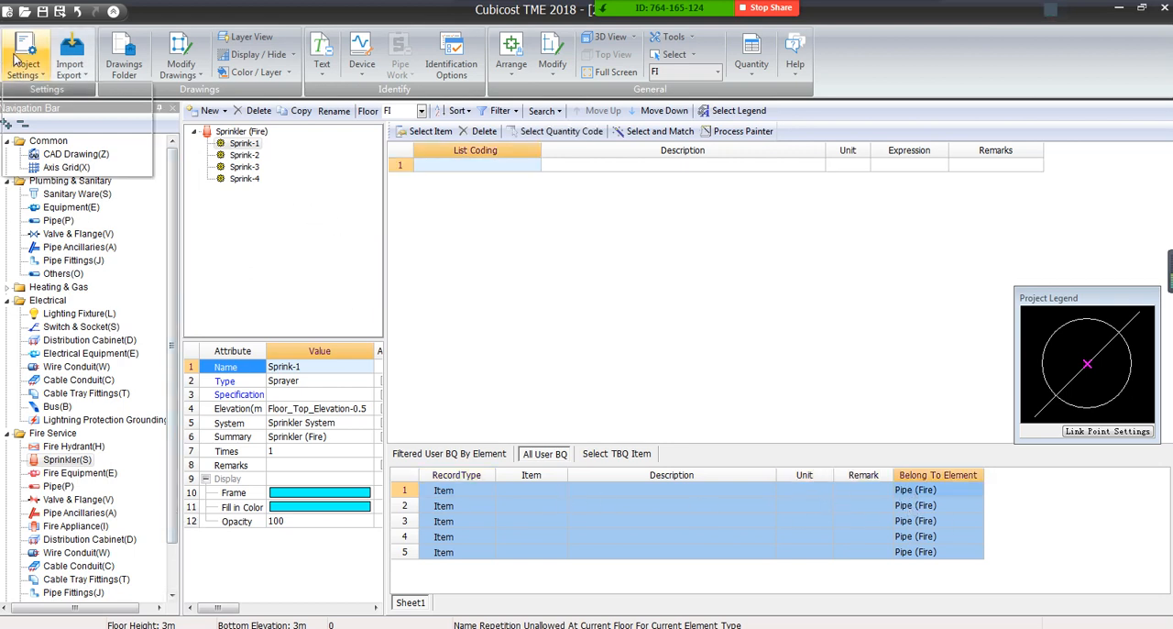
left_click(48, 148)
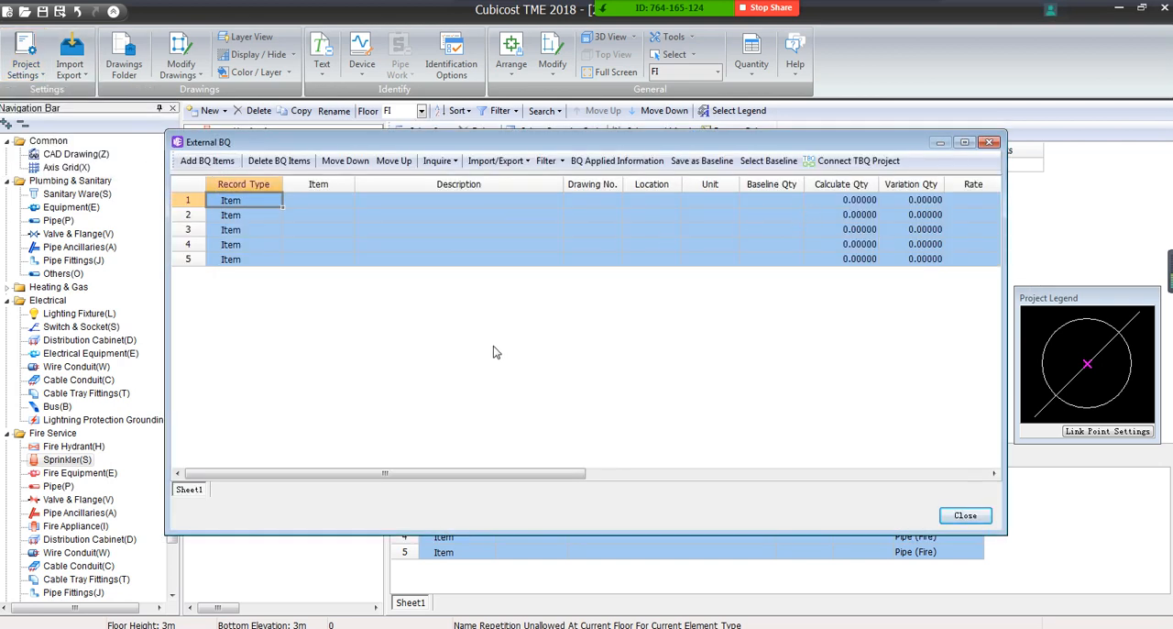
left_click_drag(396, 475, 801, 493)
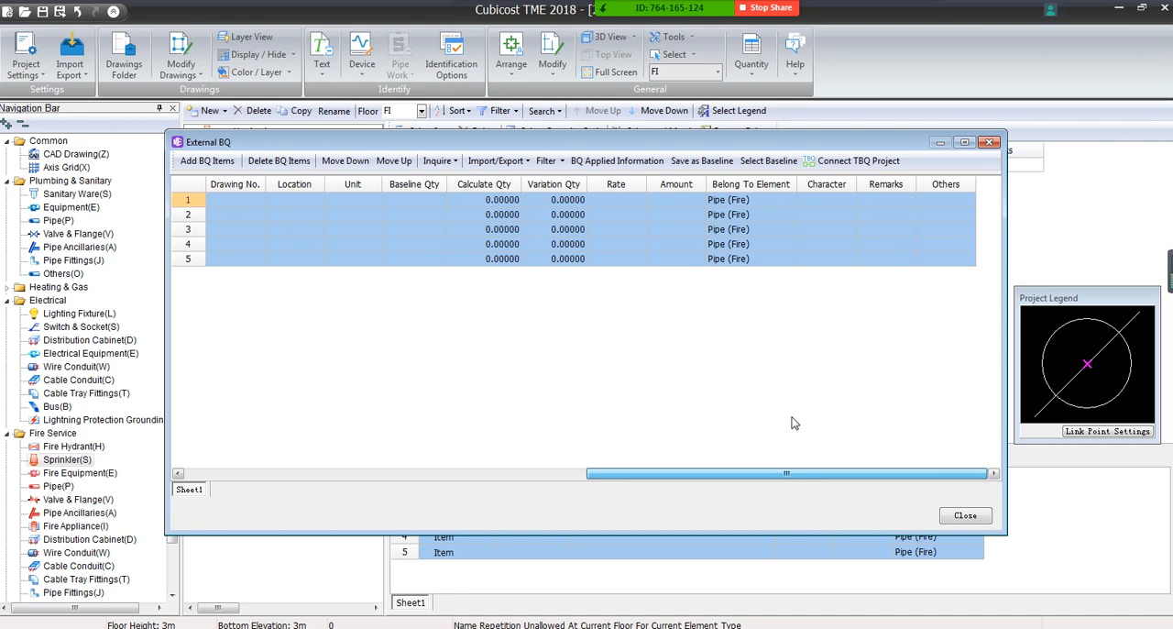
Look through the element categories available for the first BQ item's Belong To Element value without changing it
left_click(752, 200)
mouse_move(801, 209)
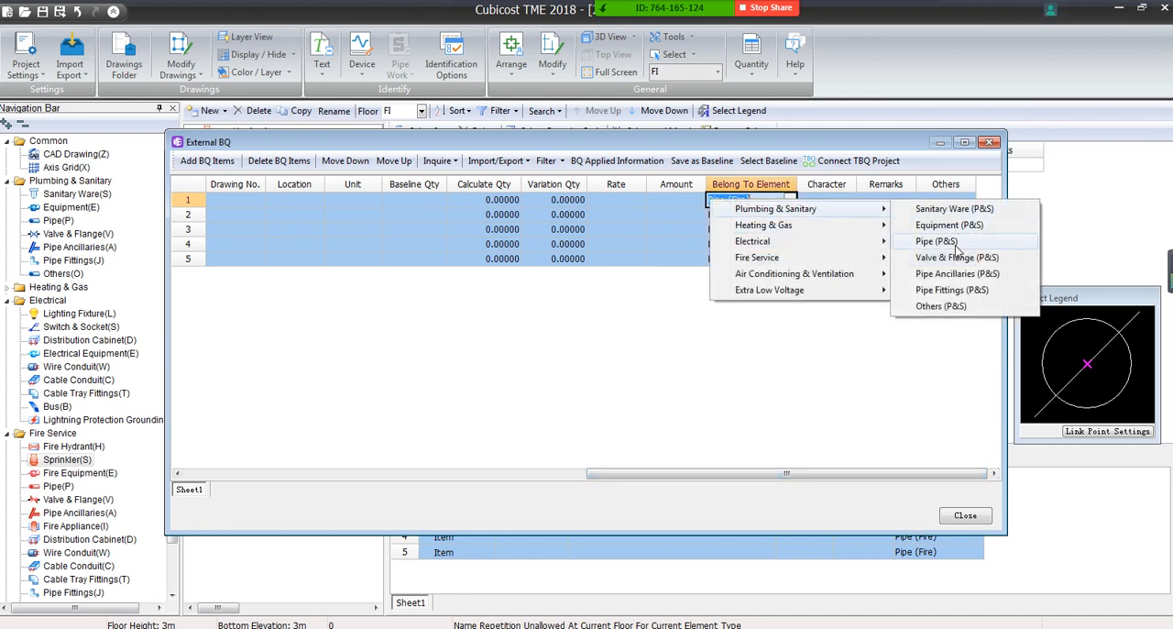
left_click(659, 447)
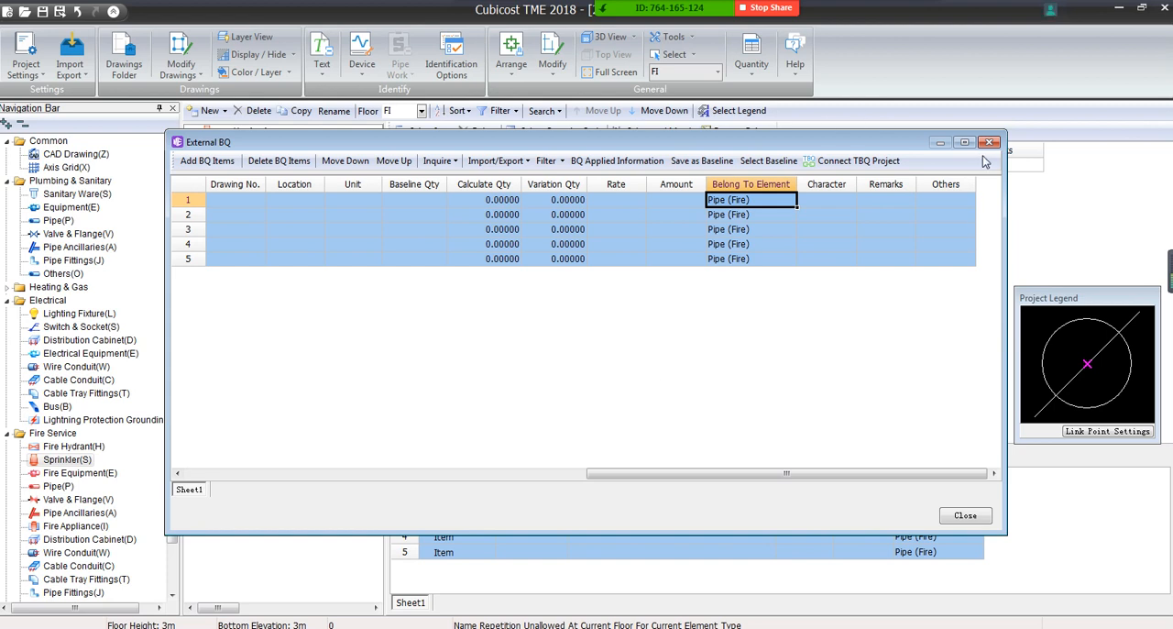
Narrow the Description column, look over the Item cells of the five BQ items, and close the External BQ
left_click_drag(620, 474, 216, 474)
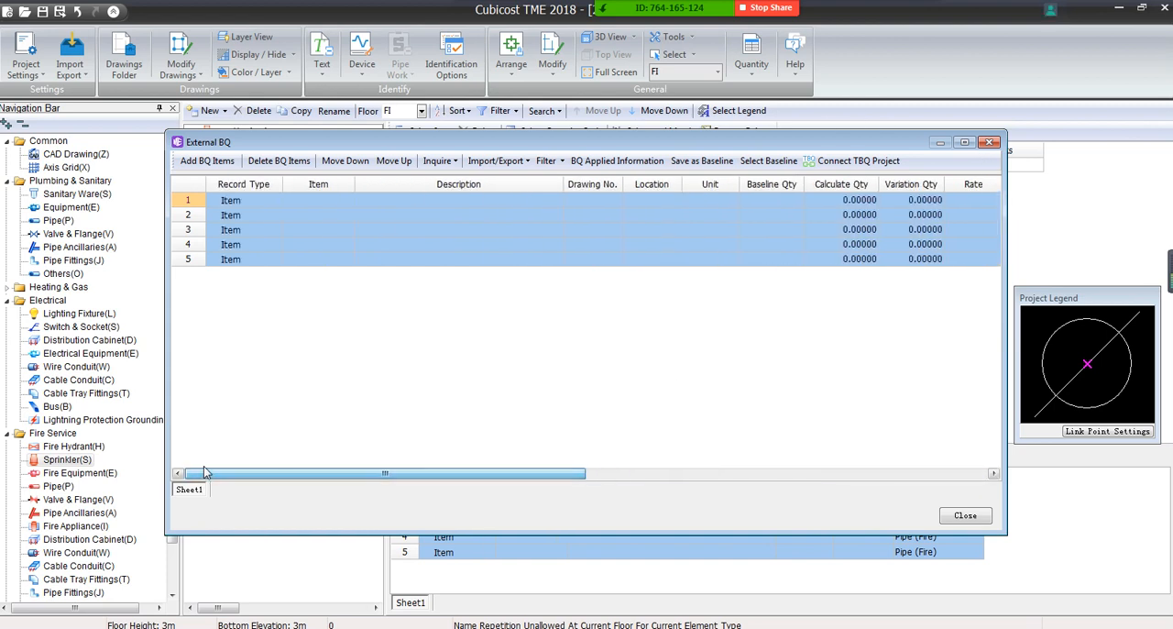
left_click_drag(562, 184, 426, 194)
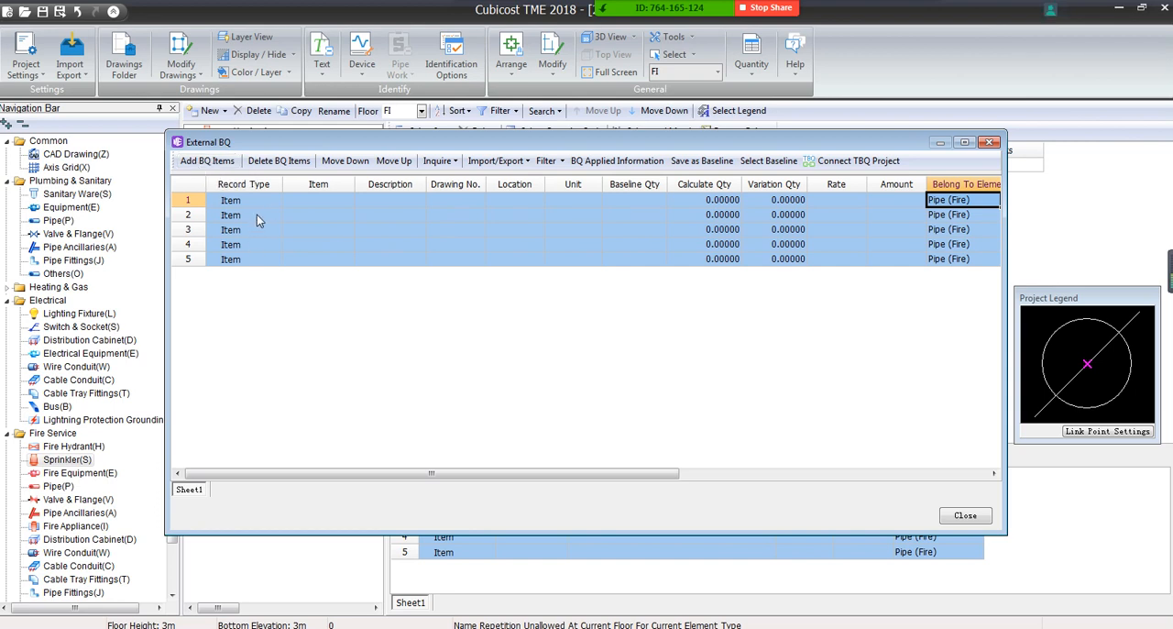
left_click(339, 200)
left_click(329, 216)
left_click(324, 230)
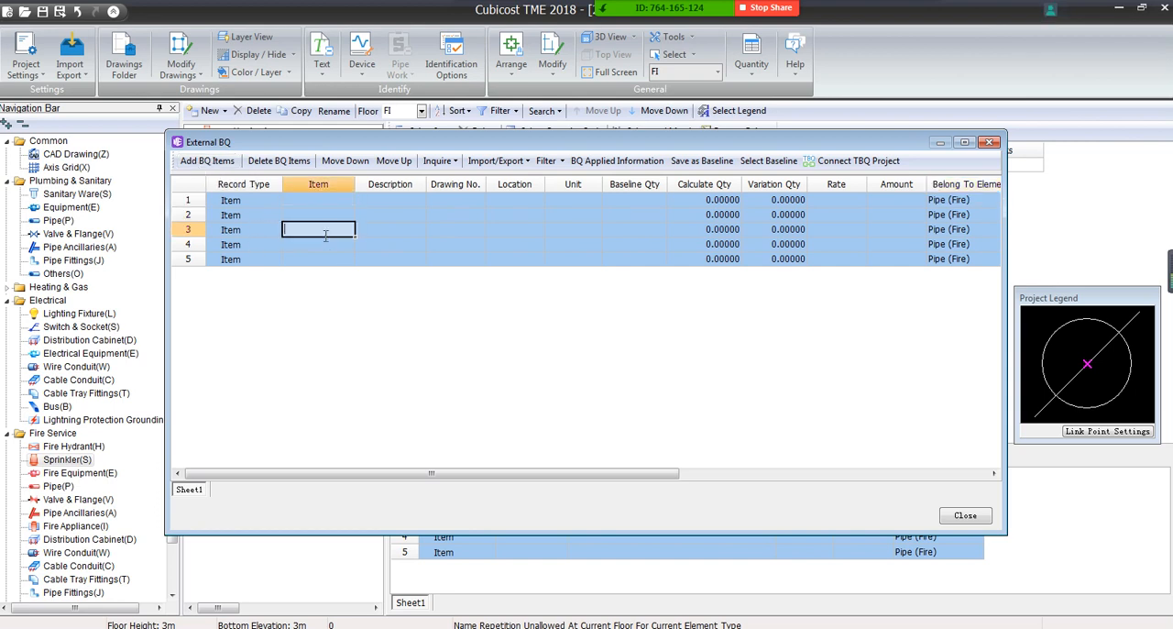
left_click(317, 256)
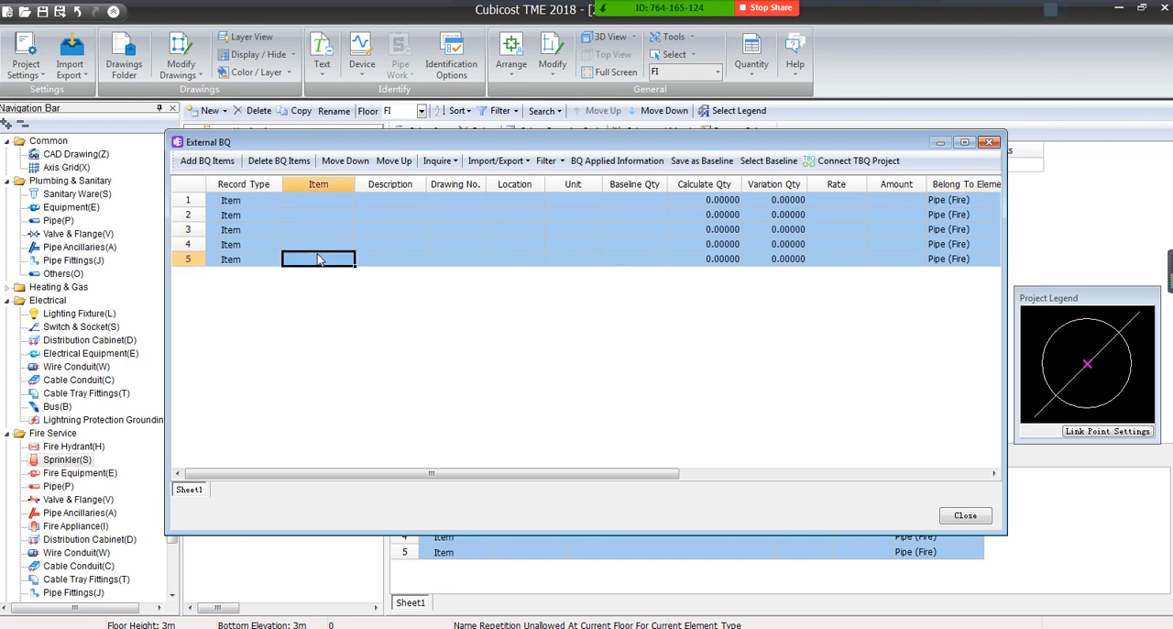
left_click(990, 143)
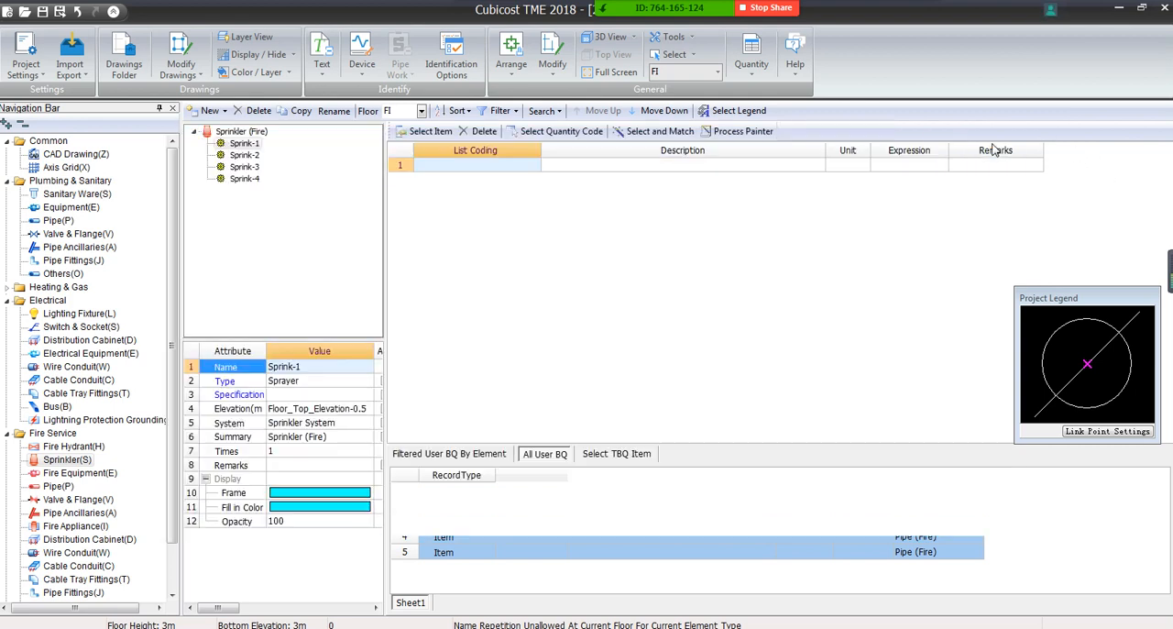
Review the Sprink-1 element and the first three items in the list of all user BQ items
left_click(251, 144)
right_click(252, 148)
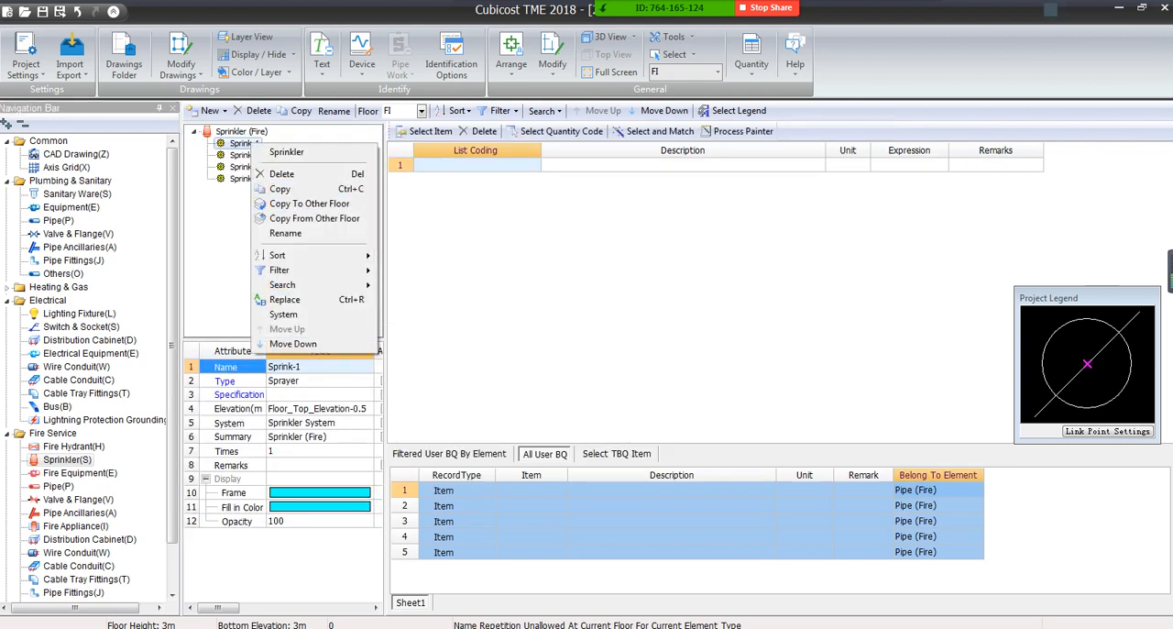
left_click(519, 492)
left_click(518, 508)
left_click(518, 524)
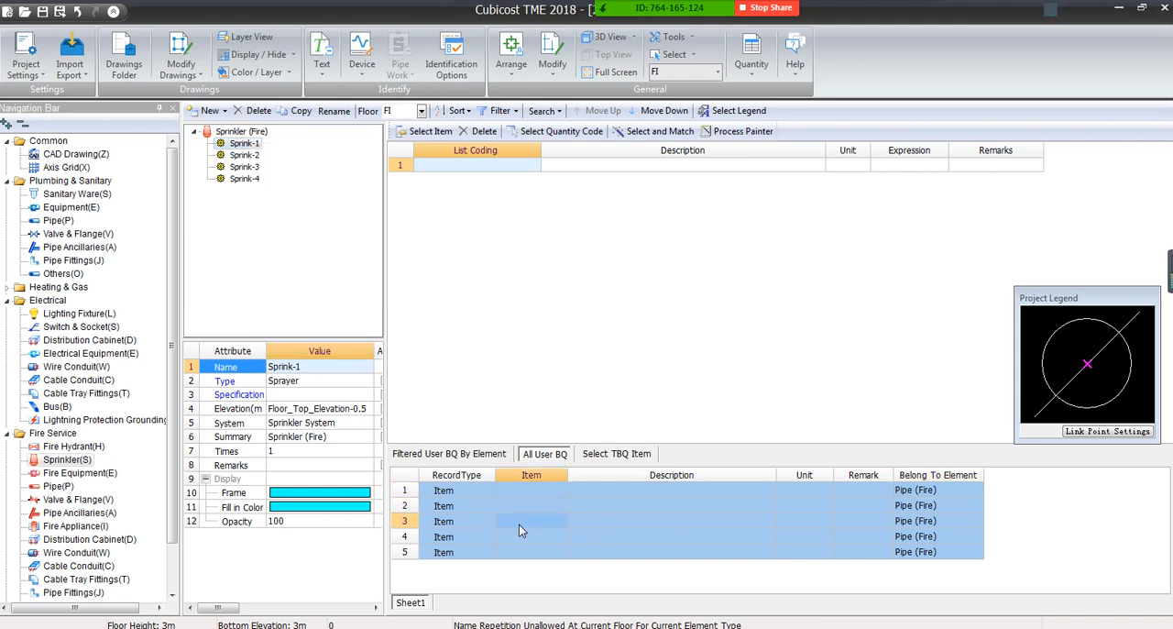
Reopen the External BQ, check which element its items belong to, and close it
left_click(26, 57)
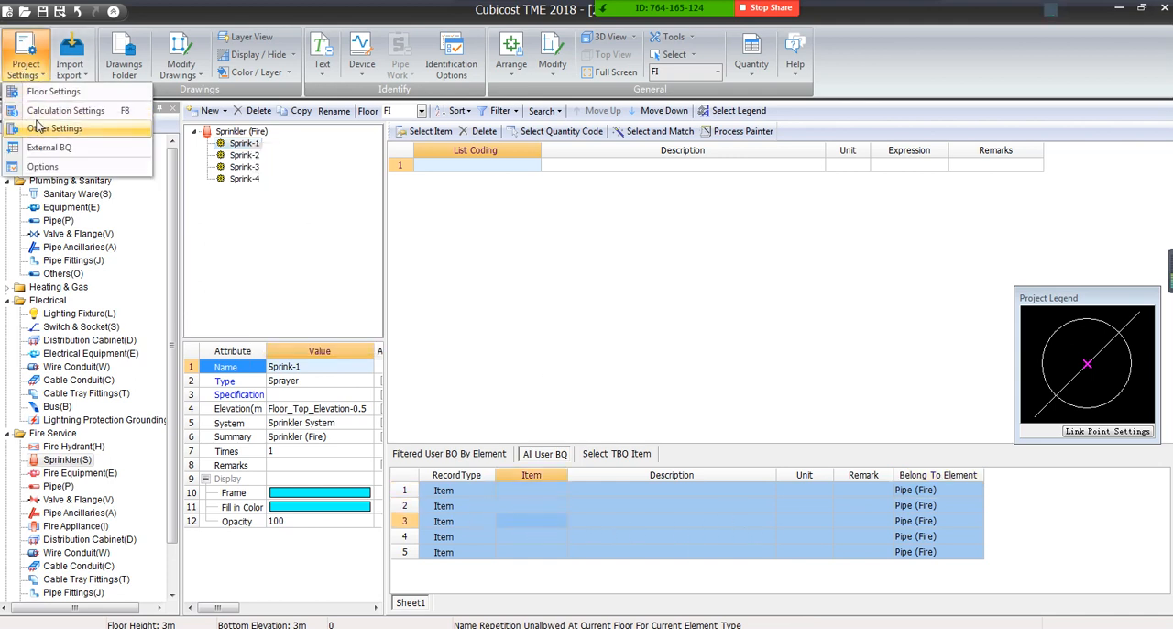
left_click(46, 147)
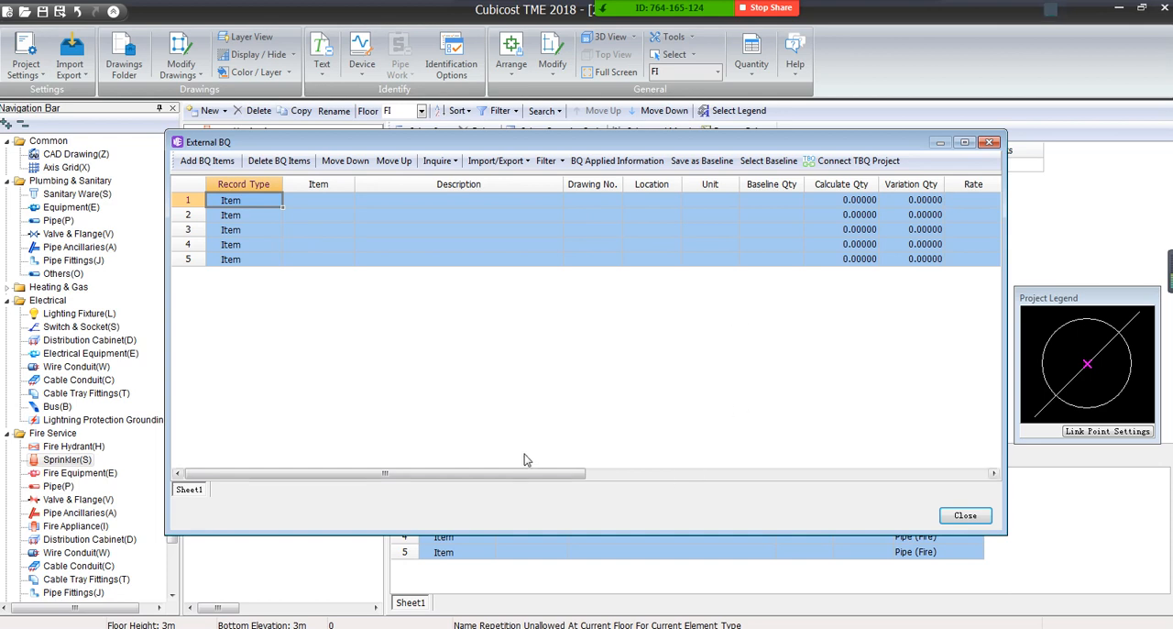
left_click_drag(528, 473, 892, 510)
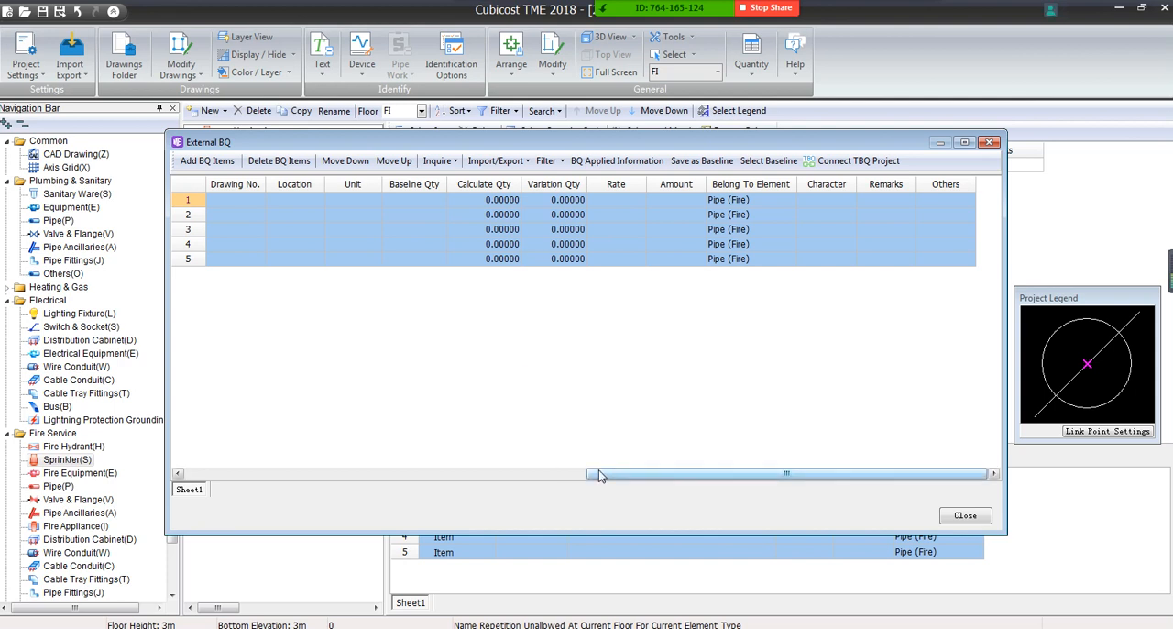
left_click(990, 142)
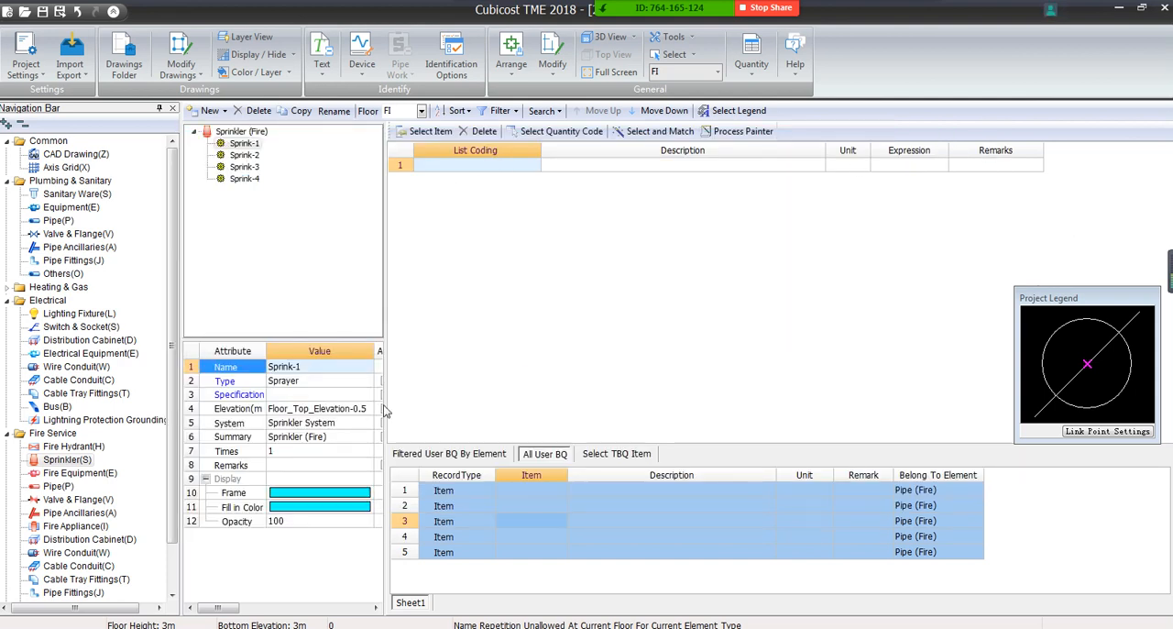
Select the Sprink-1 element and the first item in the user BQ list
left_click(254, 145)
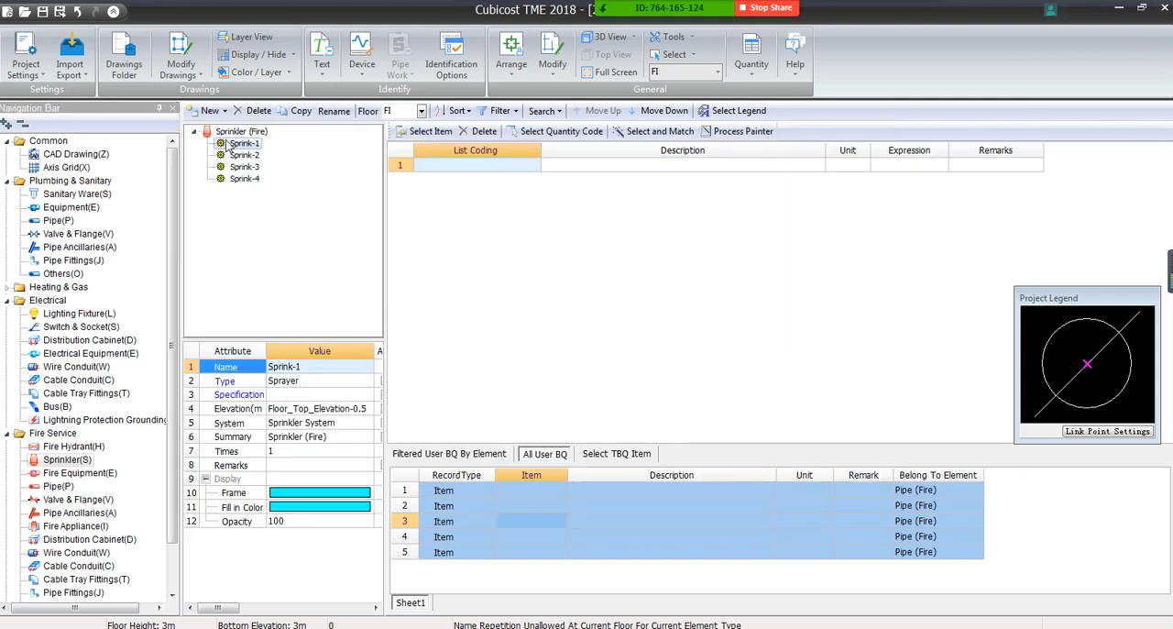
left_click(246, 148)
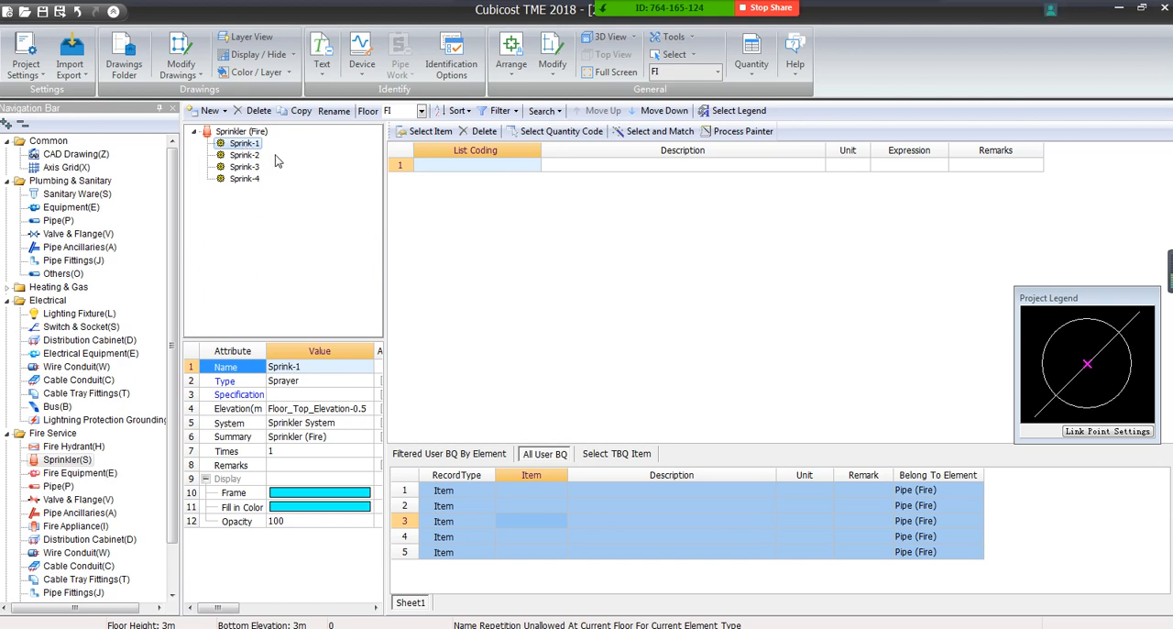
left_click(477, 487)
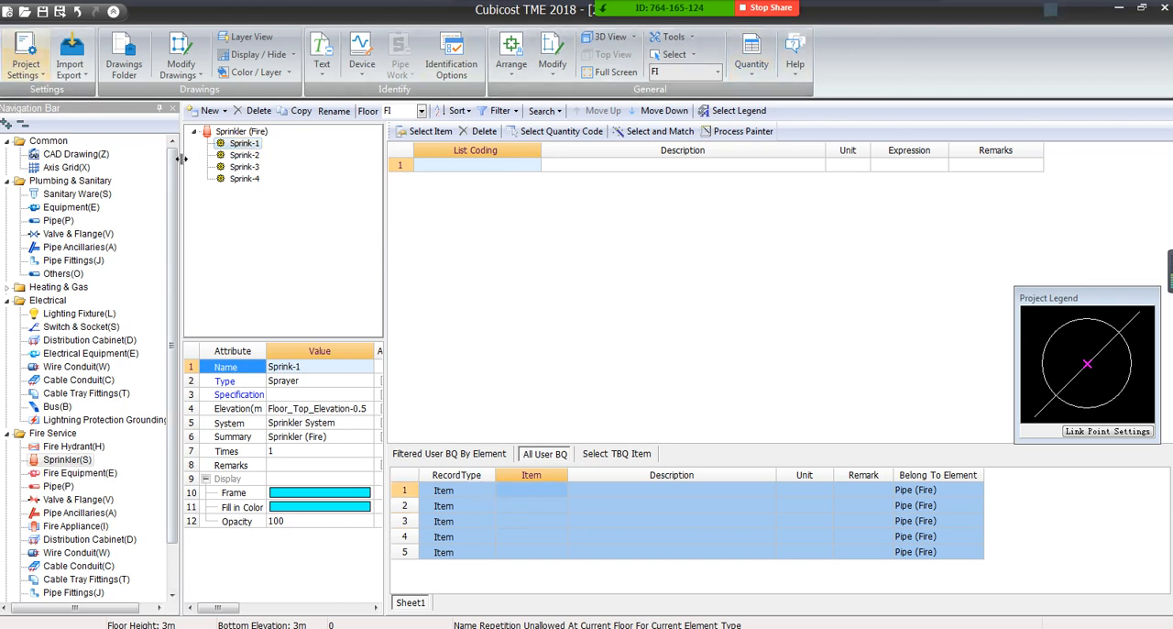
Open the External BQ, examine the Baseline and Calculate Qty columns, and move its window clear of the sprinkler list
left_click(31, 54)
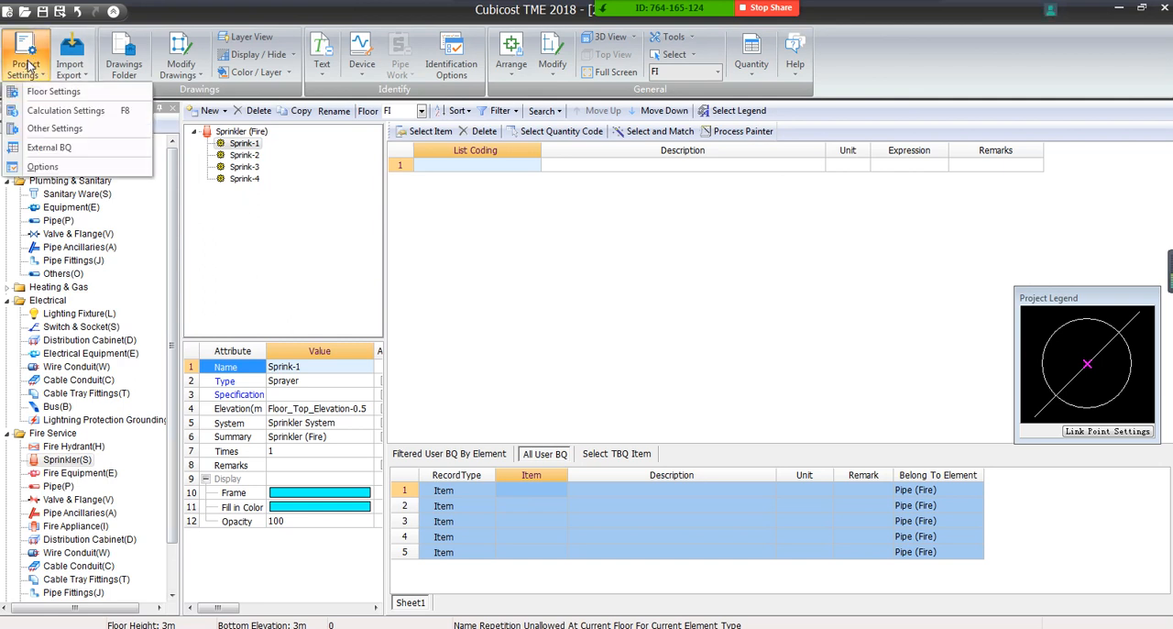
left_click(51, 148)
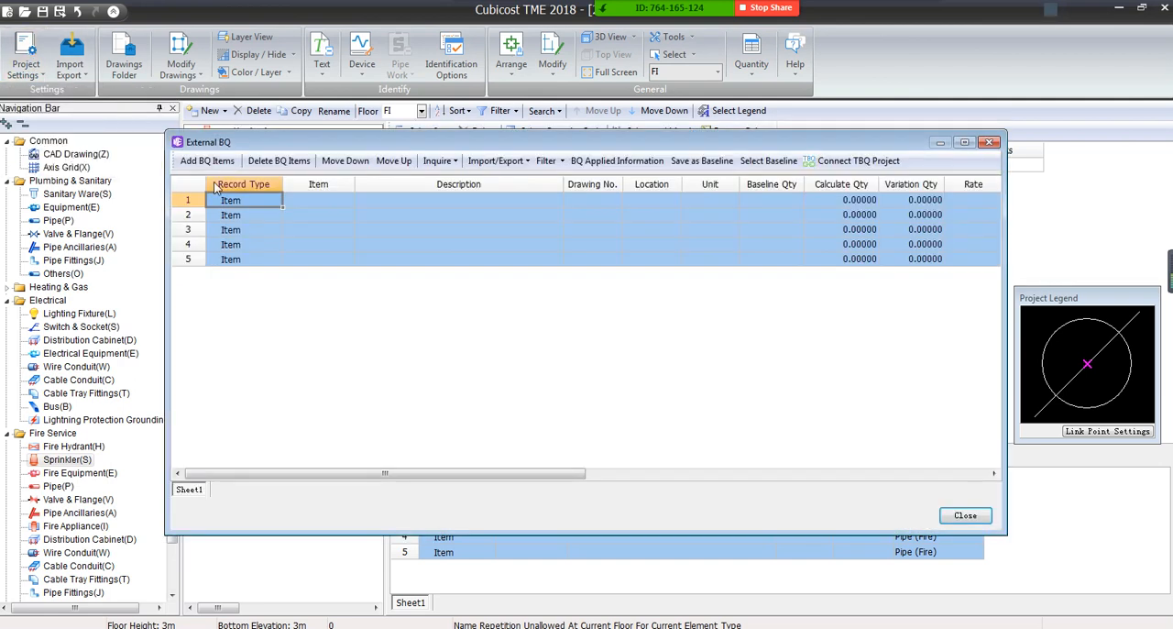
left_click_drag(521, 473, 652, 472)
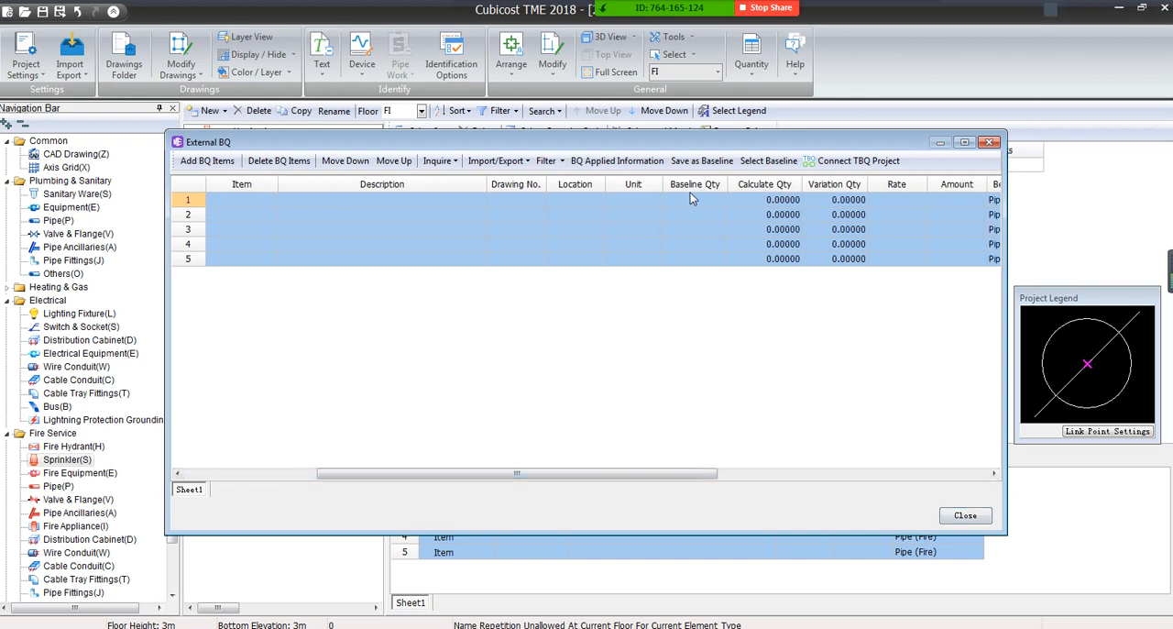
left_click_drag(693, 188, 722, 225)
left_click_drag(777, 199, 777, 257)
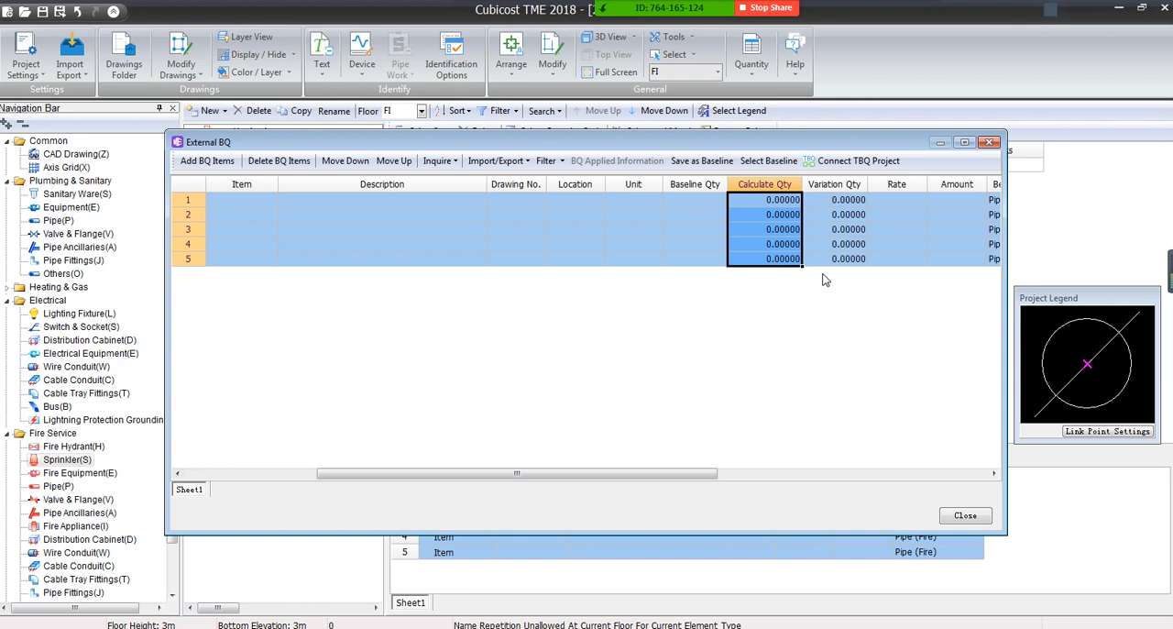
left_click_drag(446, 140, 553, 234)
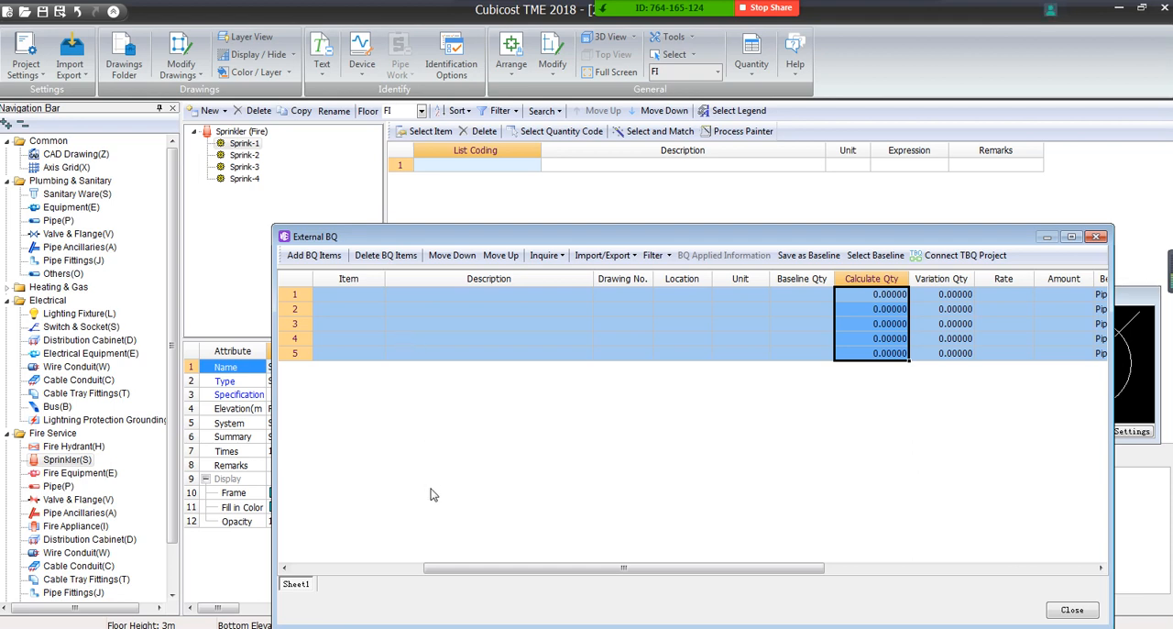
Delete BQ items 2 to 5 from the External BQ, keeping only the first item
left_click_drag(522, 568, 792, 577)
left_click(639, 348)
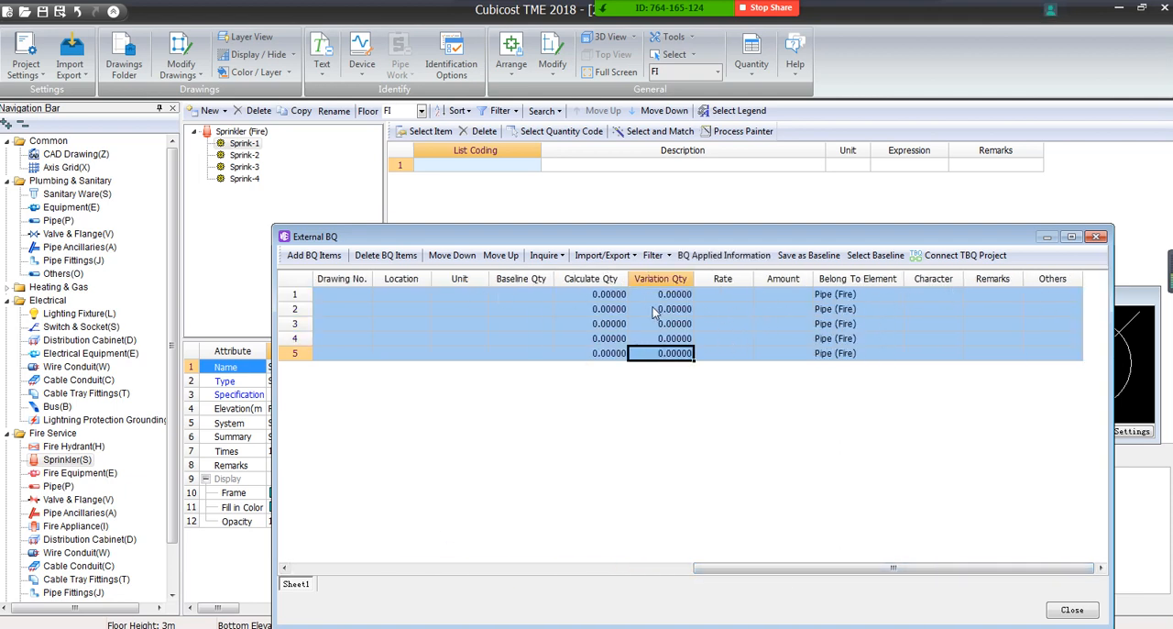
left_click(652, 311, "shift")
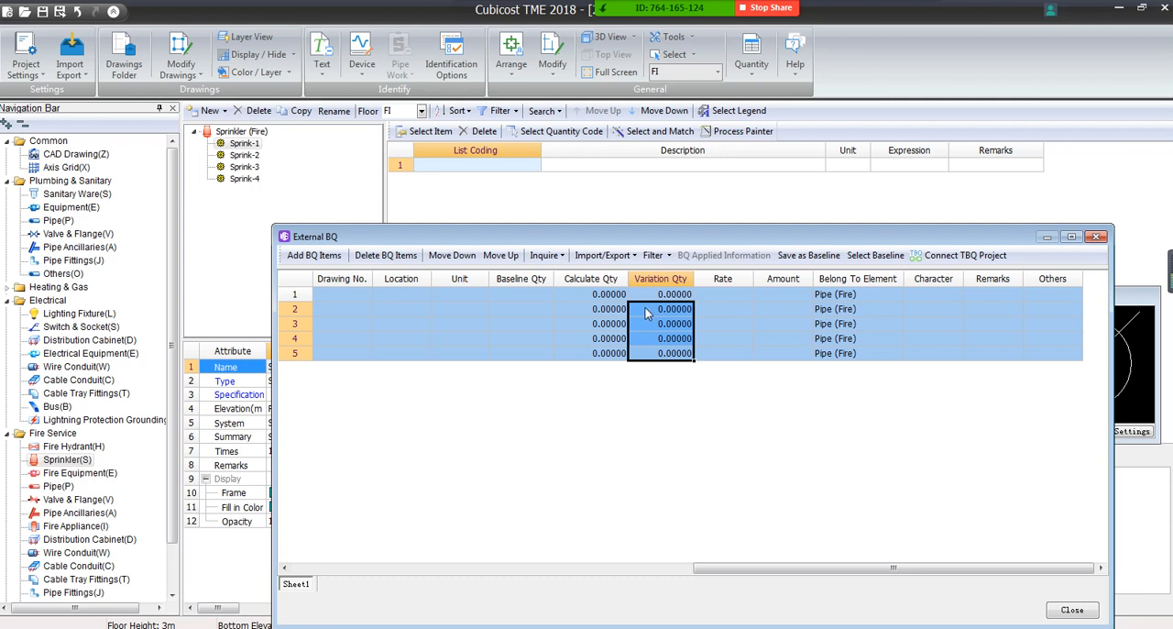
left_click(395, 259)
Set the remaining BQ item's Belong To Element value to Sprinkler (Fire)
left_click_drag(631, 568, 943, 566)
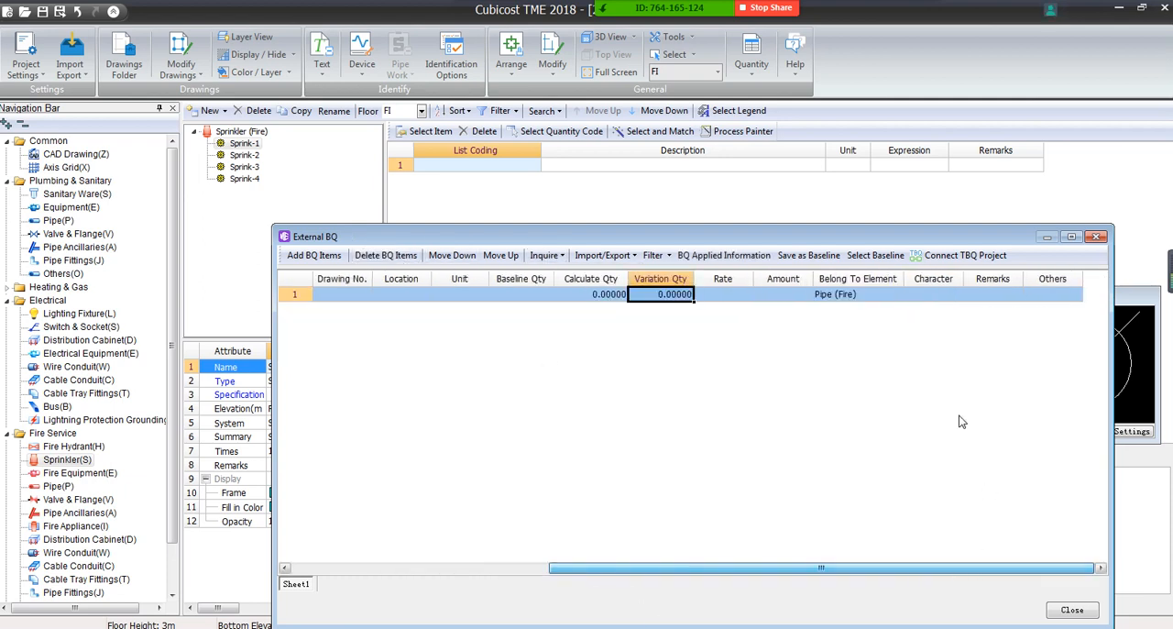
left_click(863, 296)
left_click(898, 293)
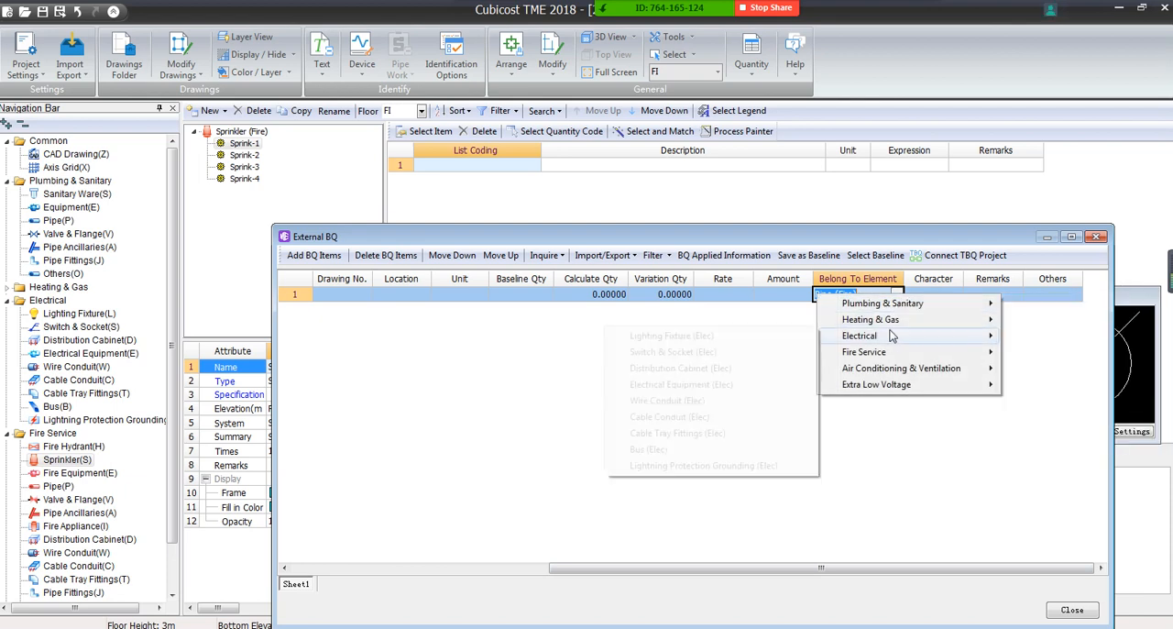
mouse_move(982, 356)
left_click(1049, 368)
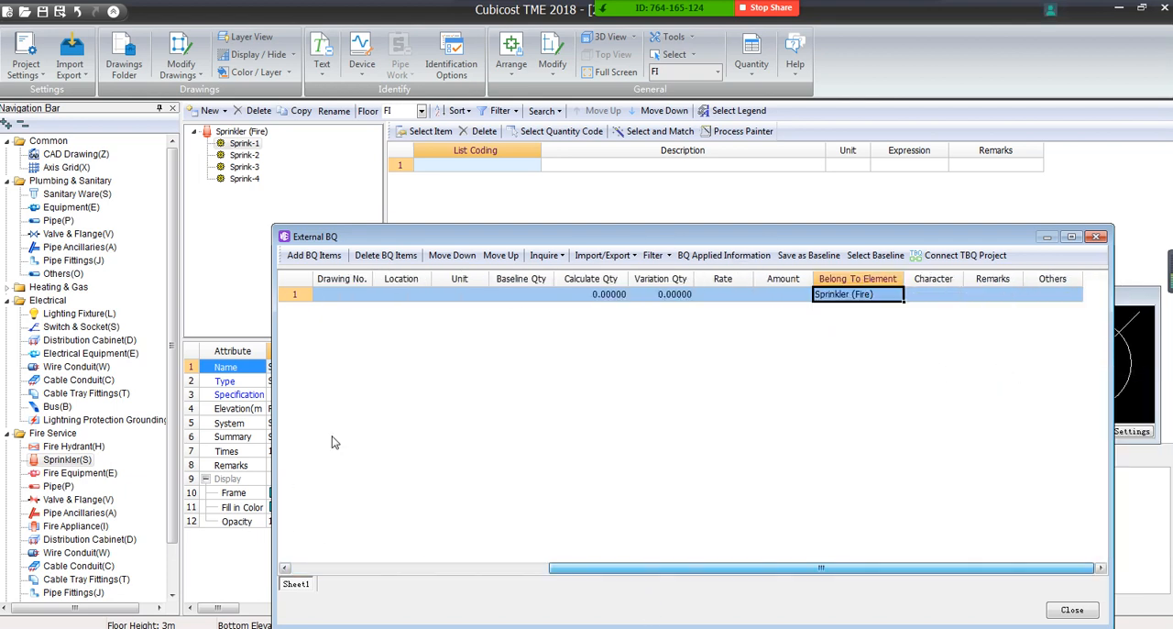
Enter Sprinkler 1 as the BQ item's description and close the External BQ
left_click_drag(599, 567, 334, 564)
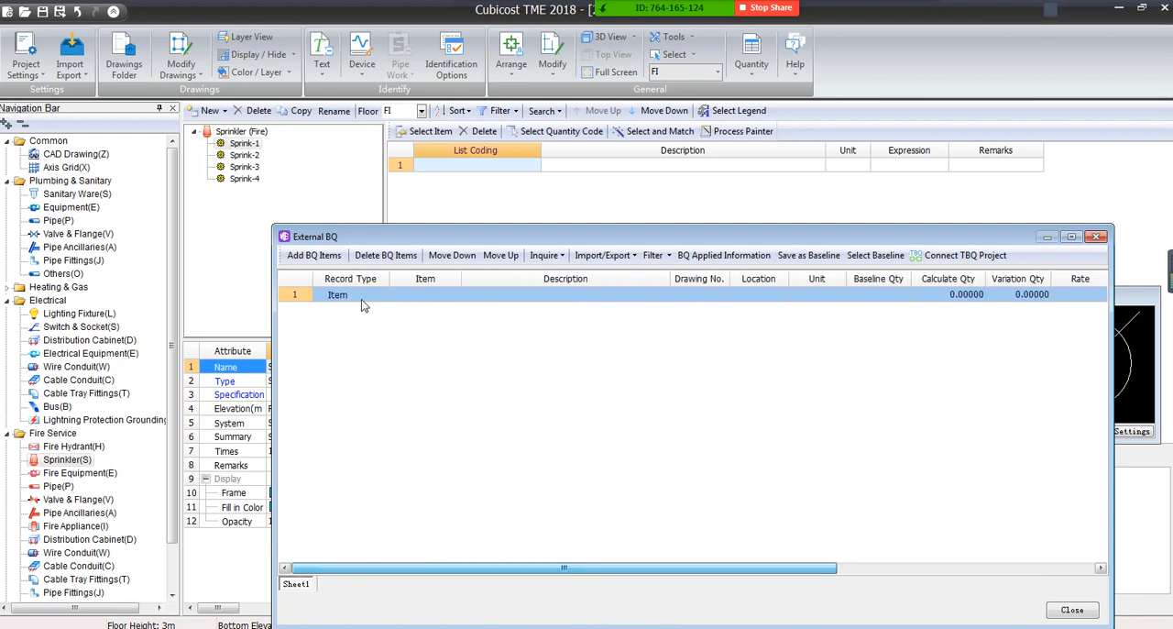
left_click(444, 293)
left_click(494, 293)
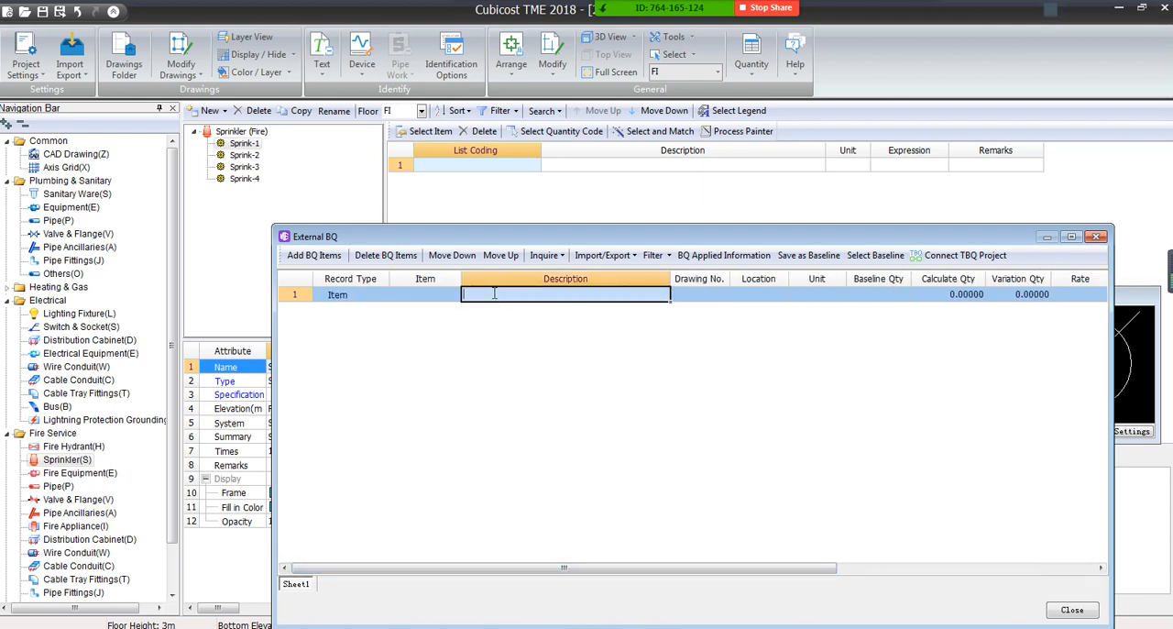
type("Sprinkler 1")
key("Return")
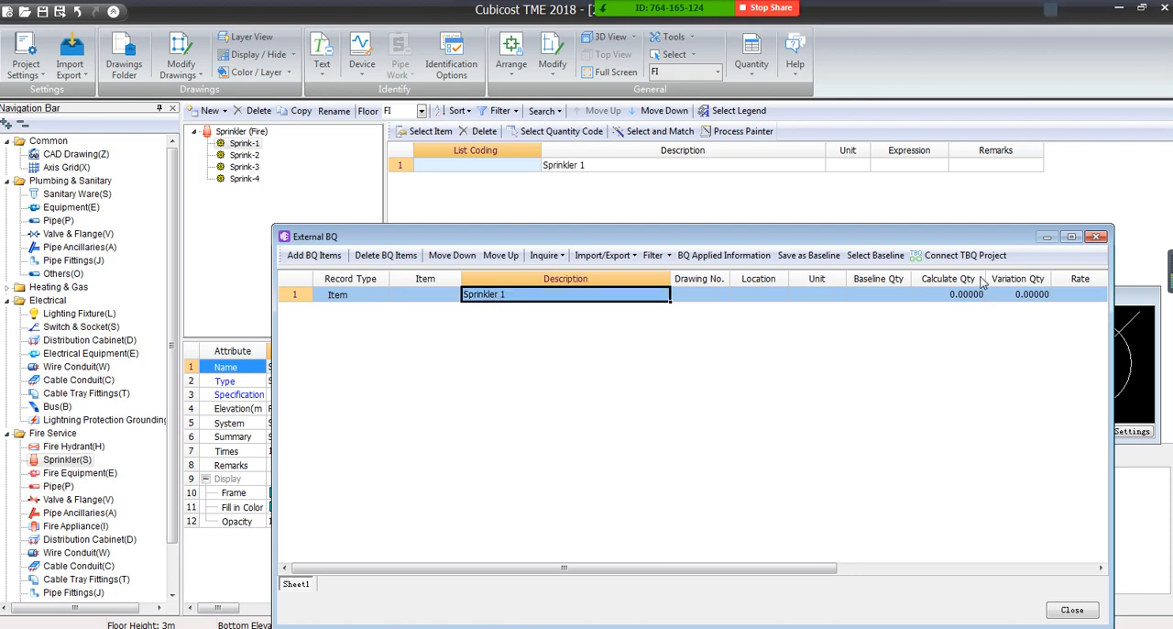
left_click(1095, 237)
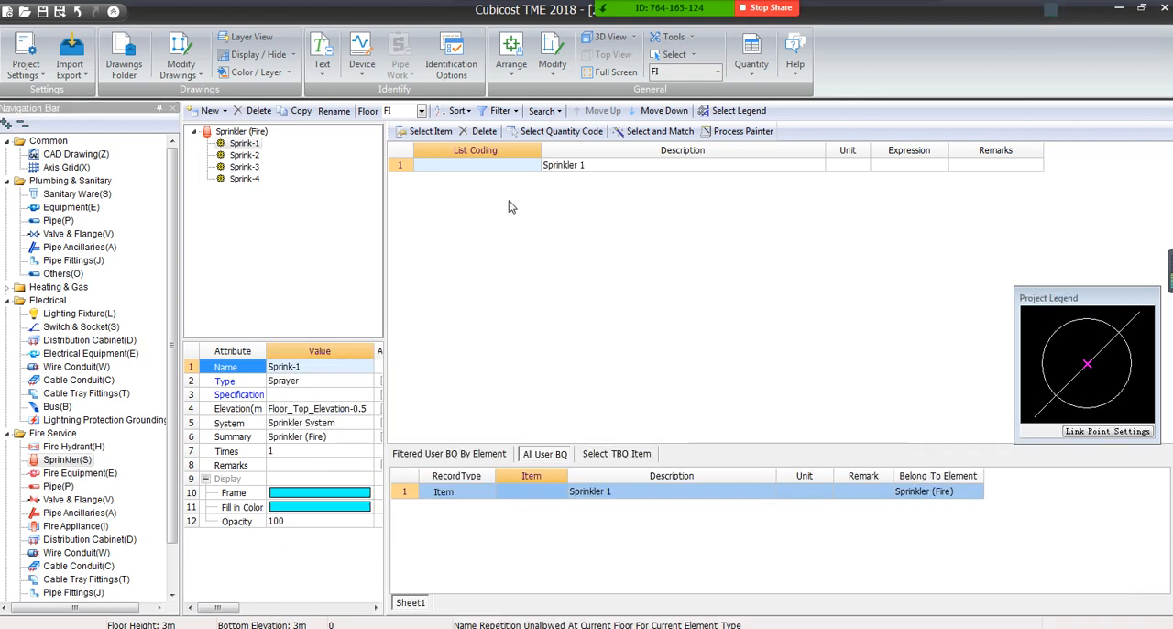
Set the quantity expression of Sprink-1's Sprinkler 1 item to the Quantity code SL
left_click(823, 492)
left_click(848, 165)
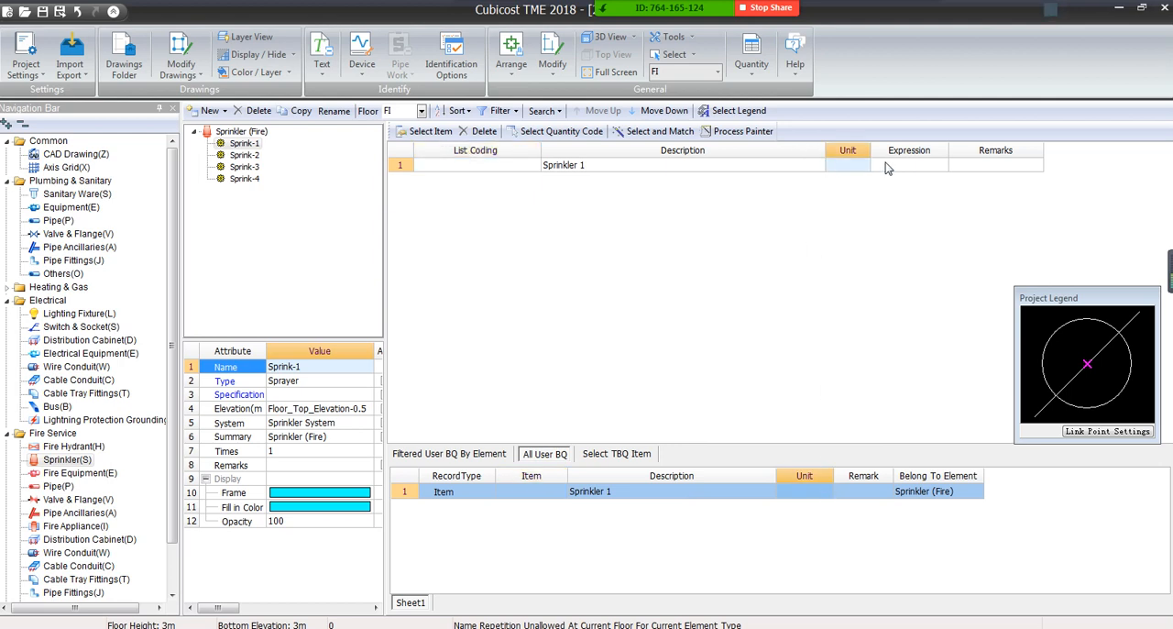
left_click(929, 165)
left_click(941, 164)
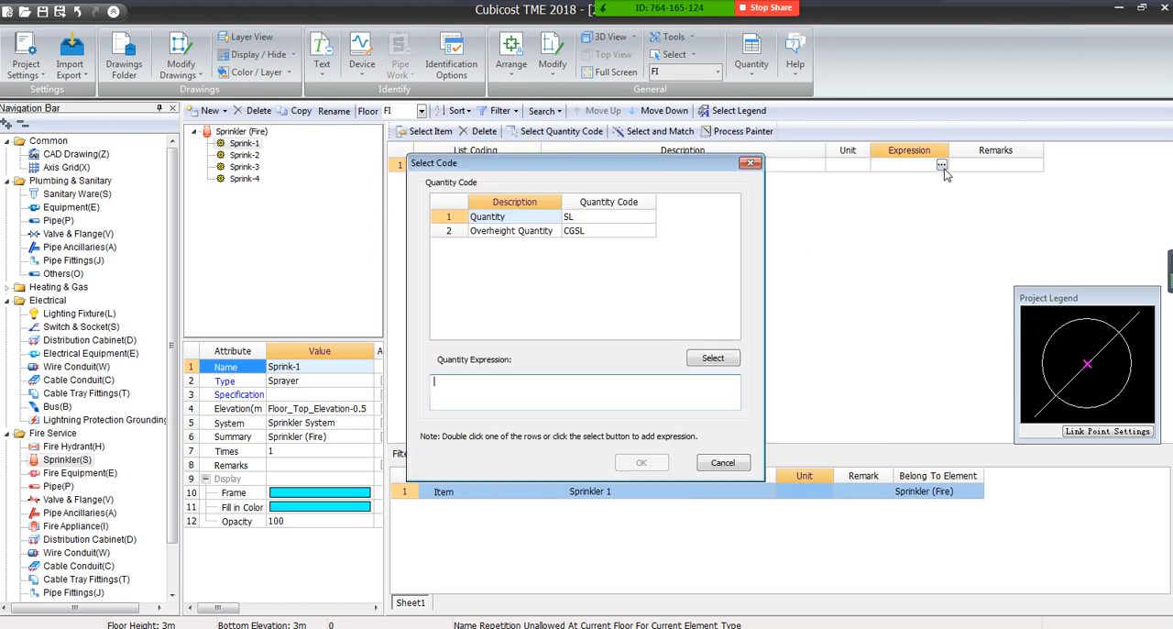
double_click(587, 218)
left_click(644, 461)
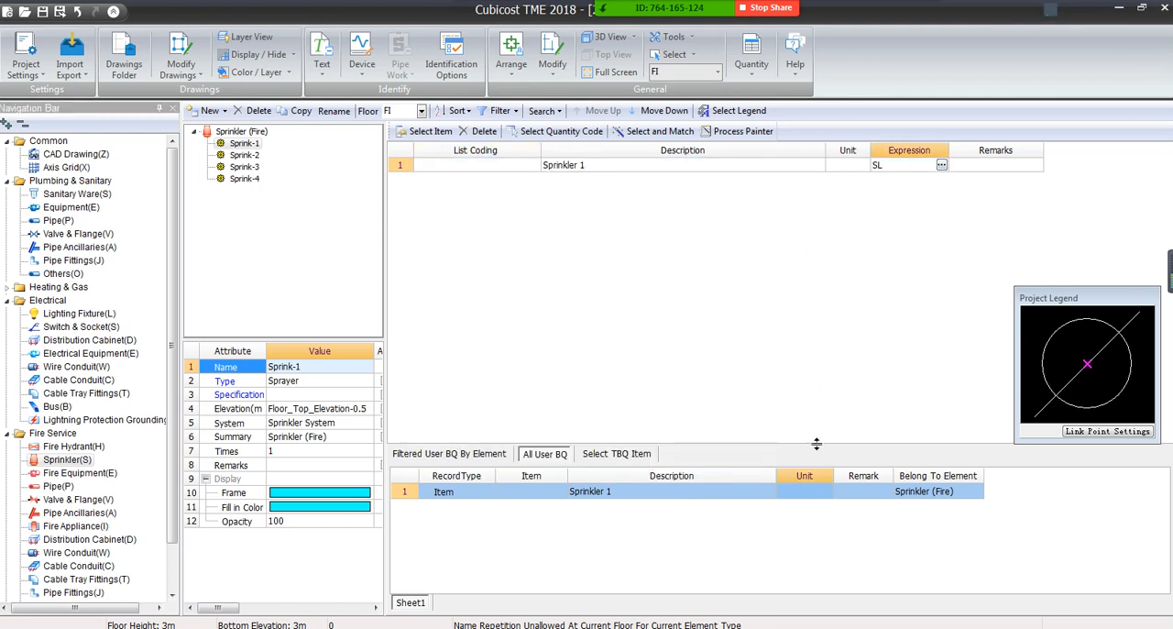
Calculate the quantities for floor FI
left_click(750, 57)
left_click(770, 91)
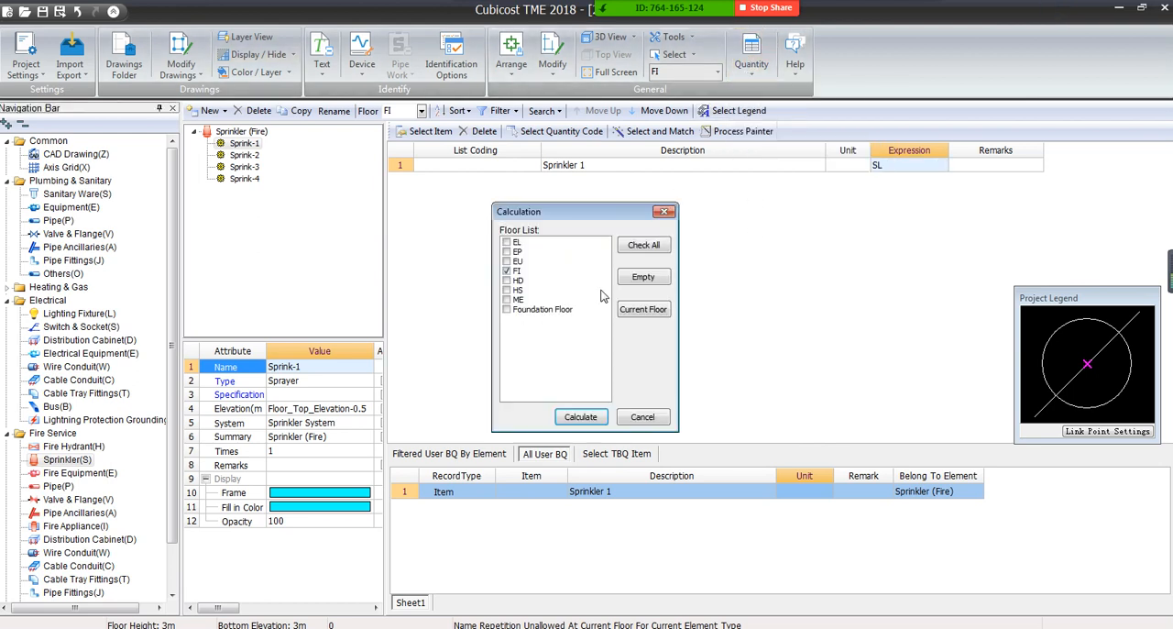
left_click(574, 418)
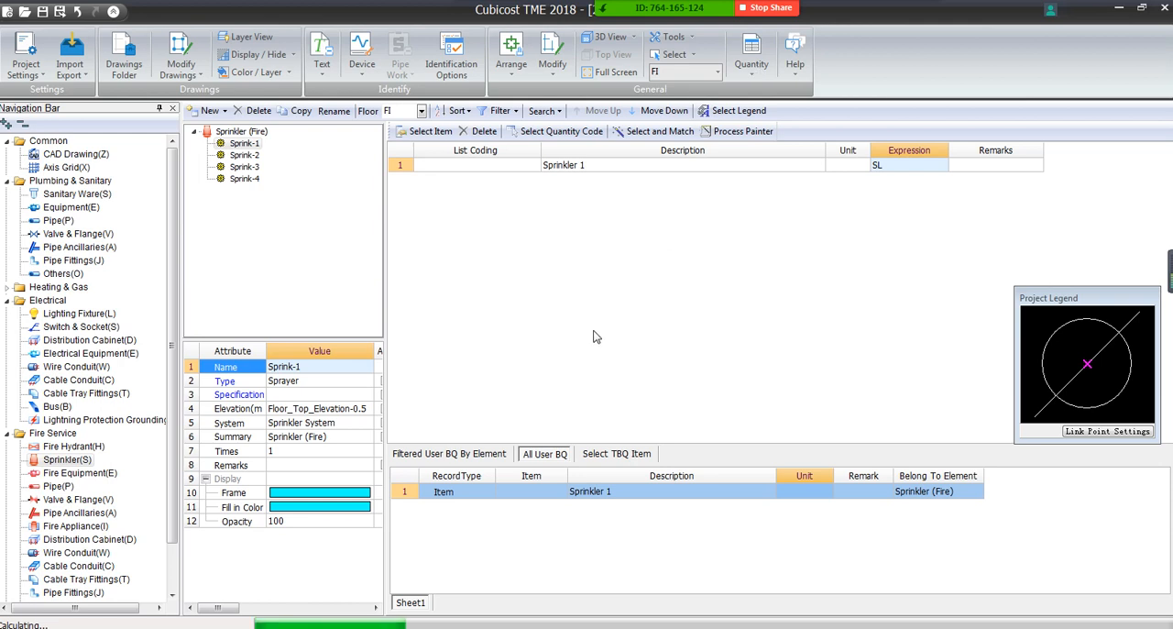
Open the External BQ and examine the calculated quantity of the Sprinkler 1 item
left_click(645, 372)
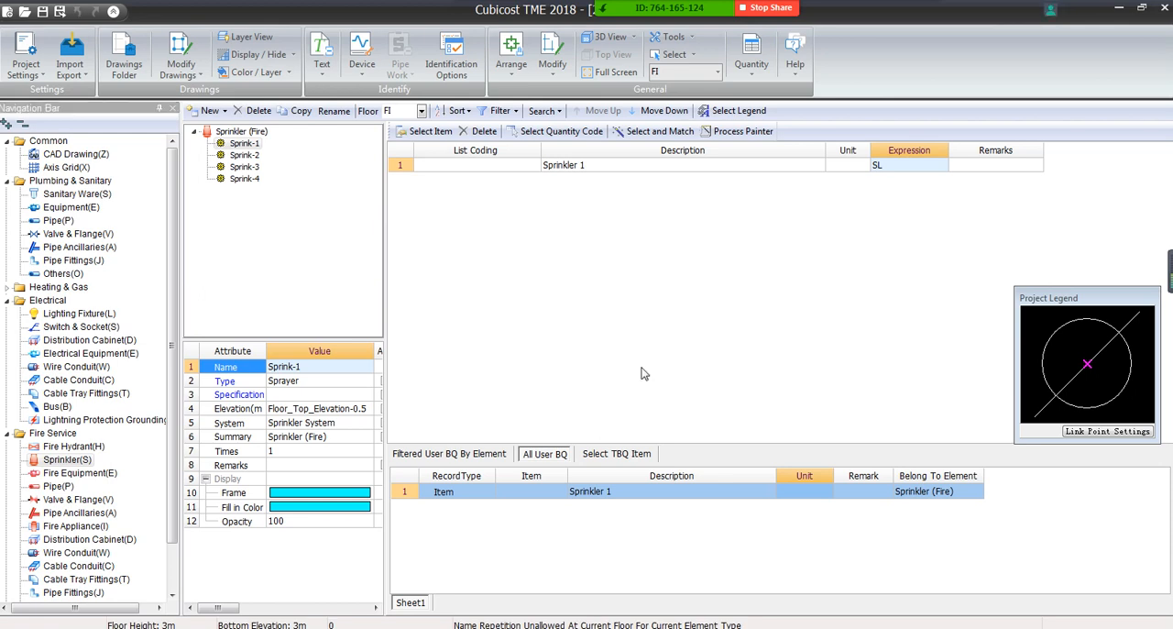
left_click(27, 56)
left_click(64, 147)
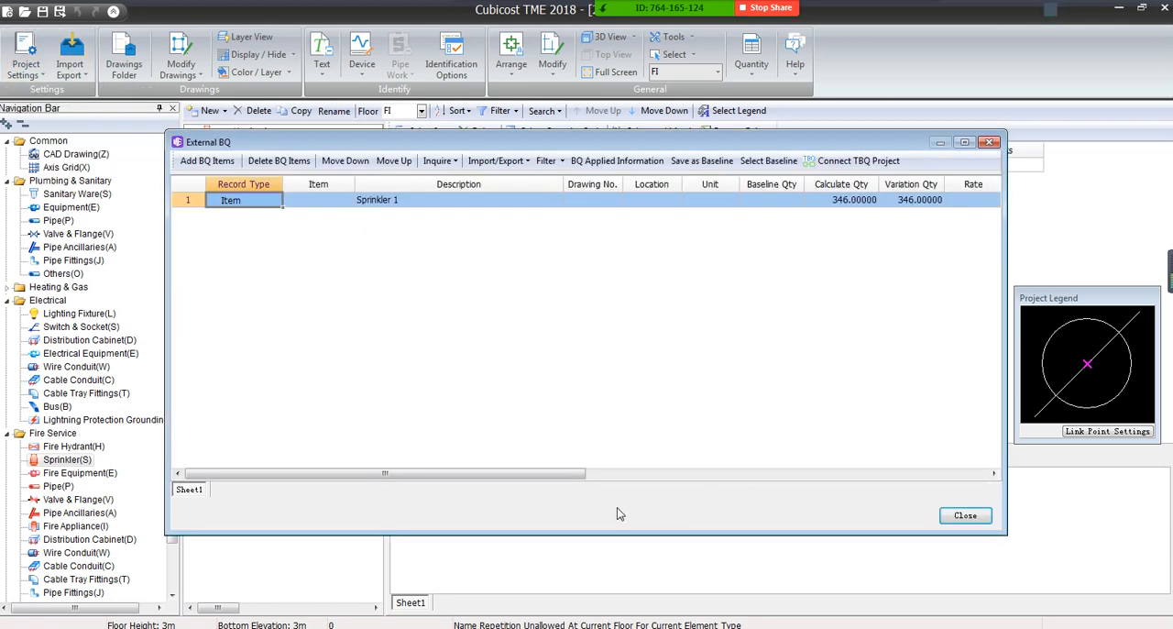
mouse_move(533, 476)
left_mouse_down()
mouse_move(549, 473)
mouse_move(533, 473)
left_mouse_up()
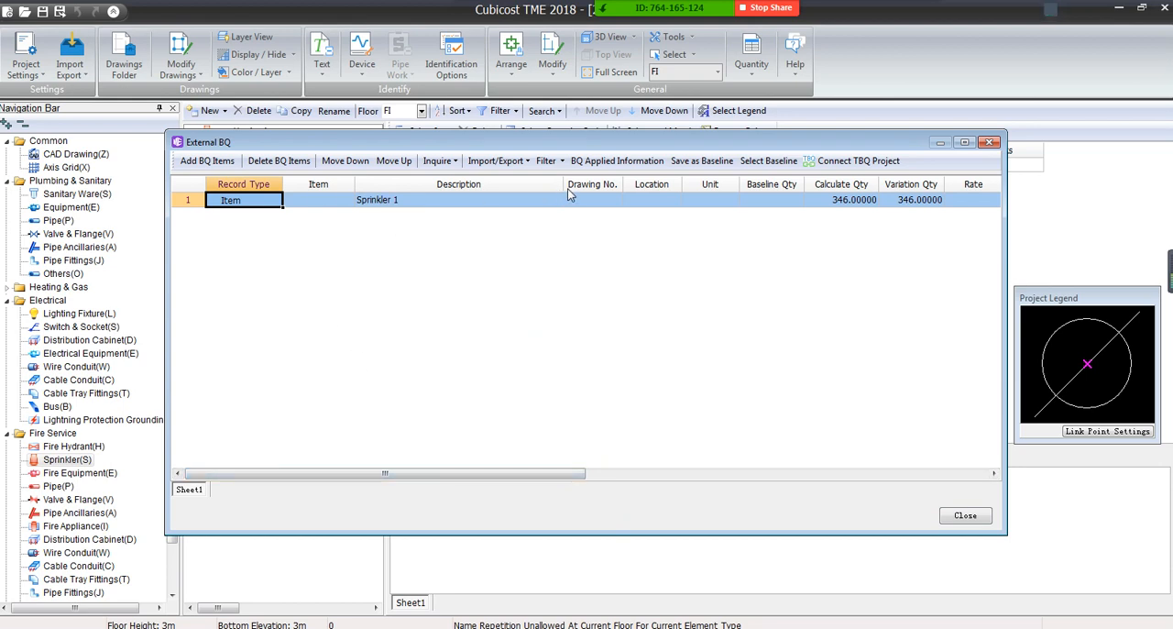
left_click_drag(563, 184, 506, 184)
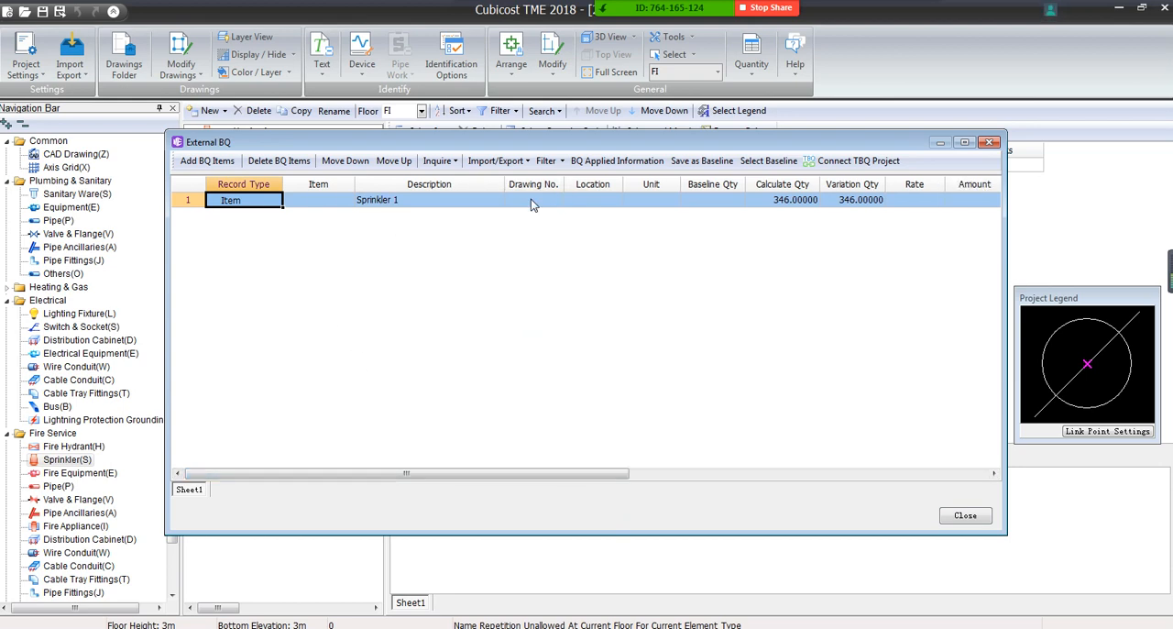
left_click(788, 185)
left_click(790, 200)
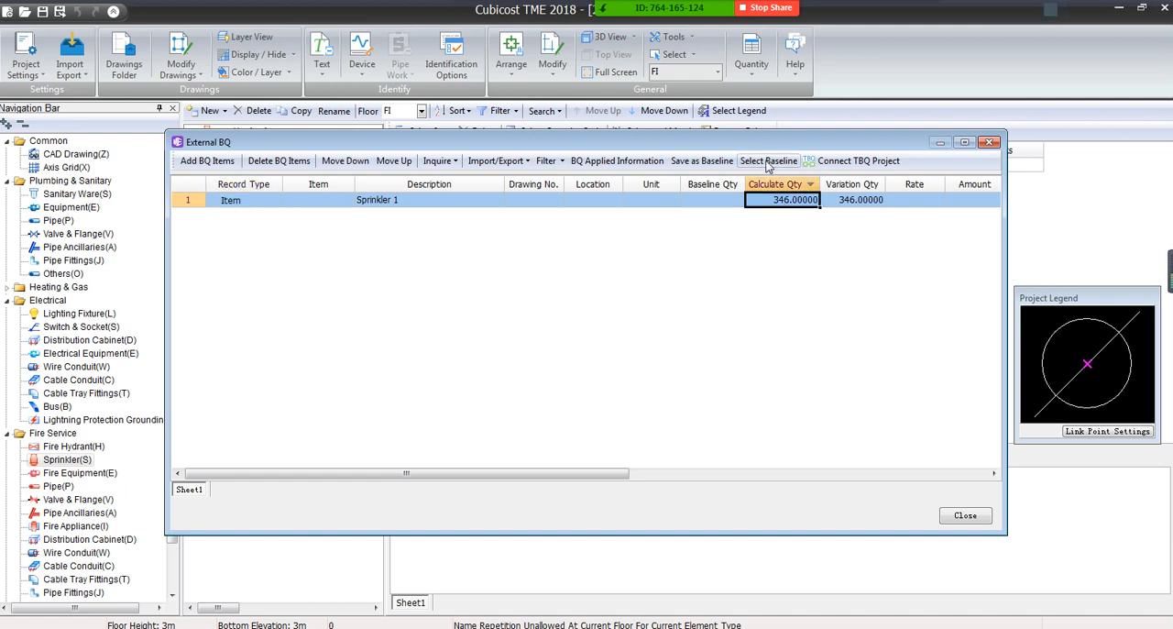
Select Baseline Qty-1 from the baseline sheet as the current baseline and close the External BQ
left_click(768, 162)
left_click(629, 334)
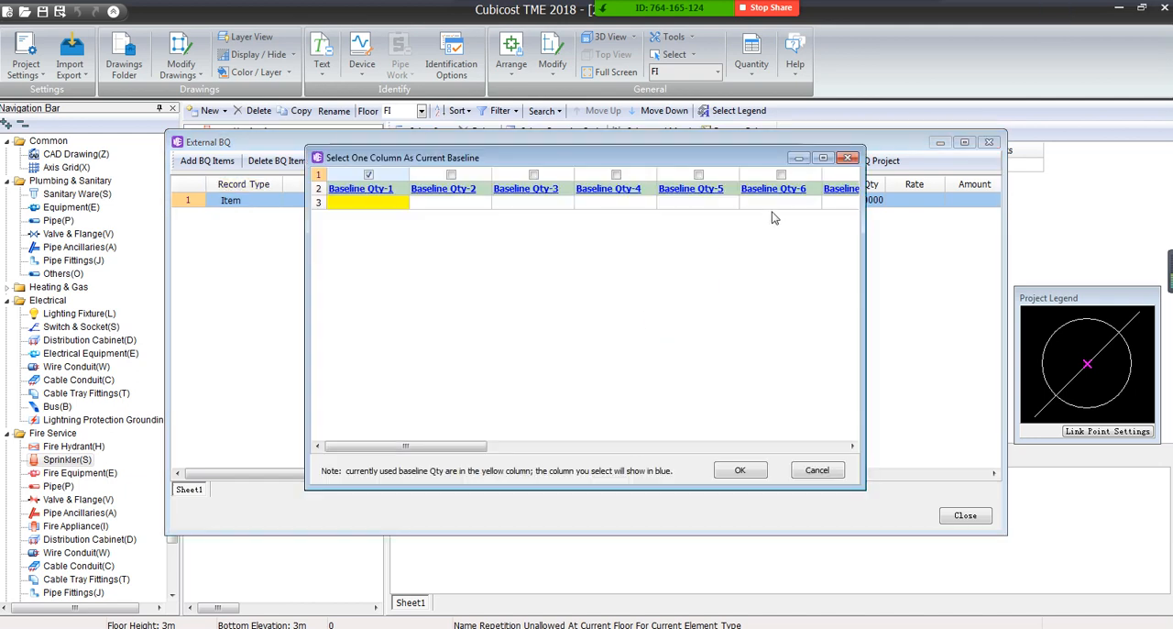
left_click(738, 470)
left_click(683, 326)
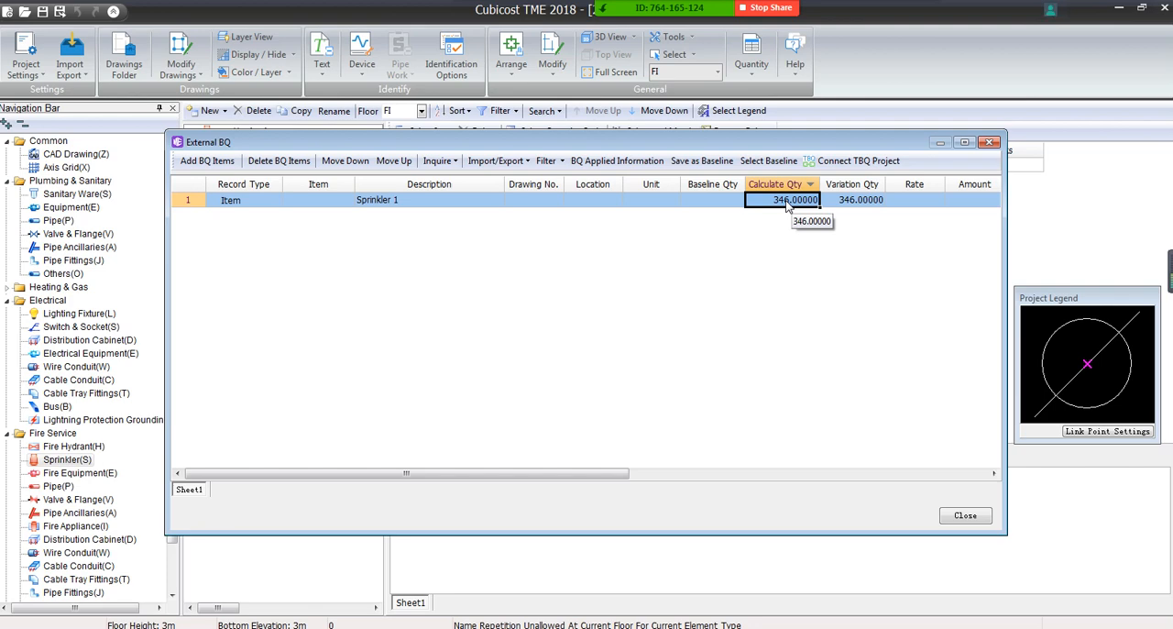
left_click(989, 142)
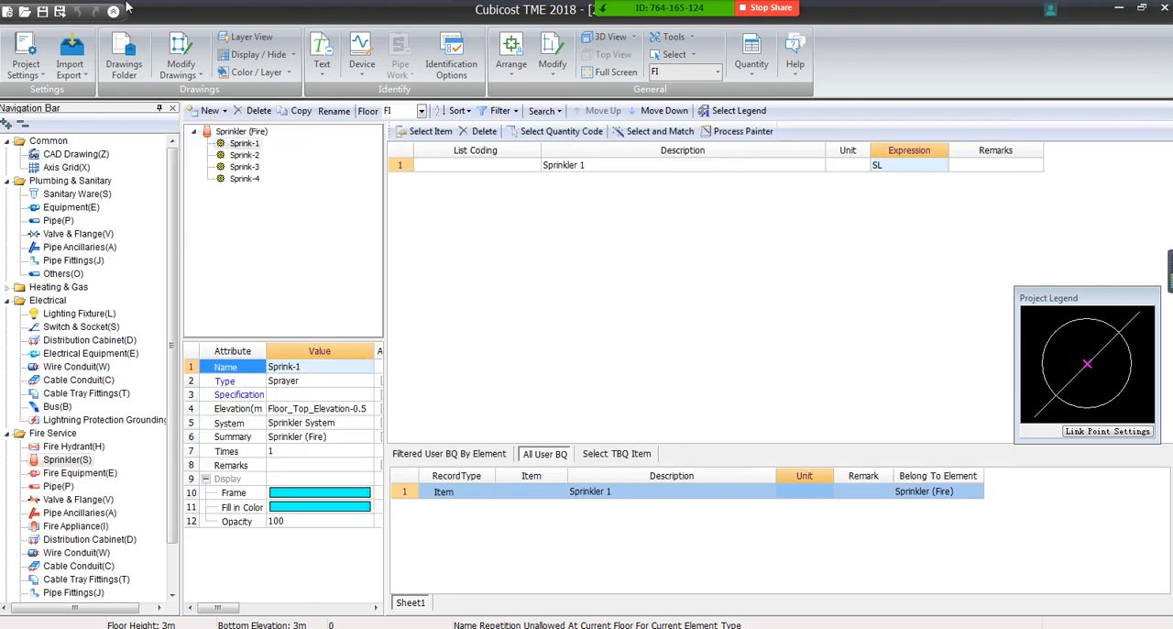
Return to the drawing view and place six Sprink-1 sprinklers in the empty area above the floor plan
double_click(241, 145)
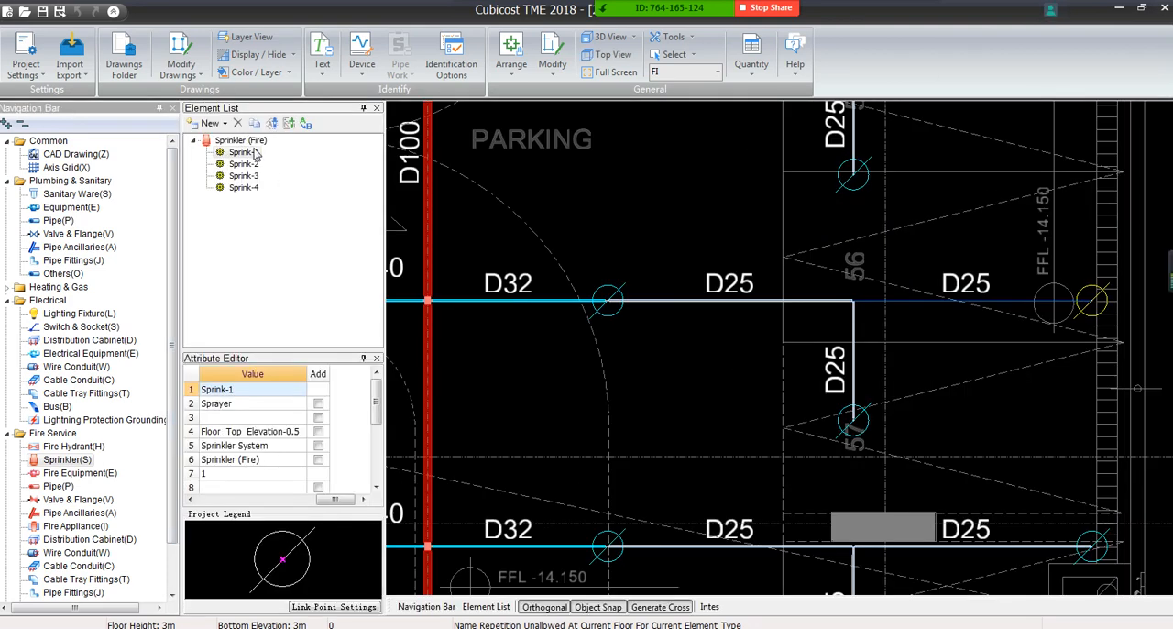
left_click(256, 153)
right_click(257, 154)
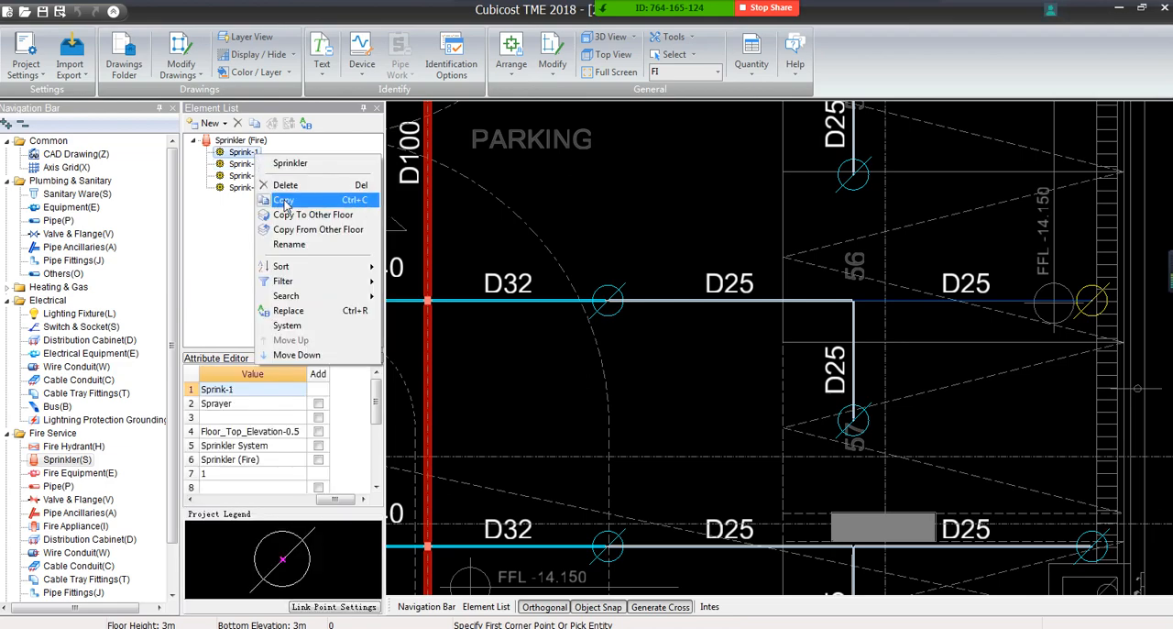
left_click(333, 165)
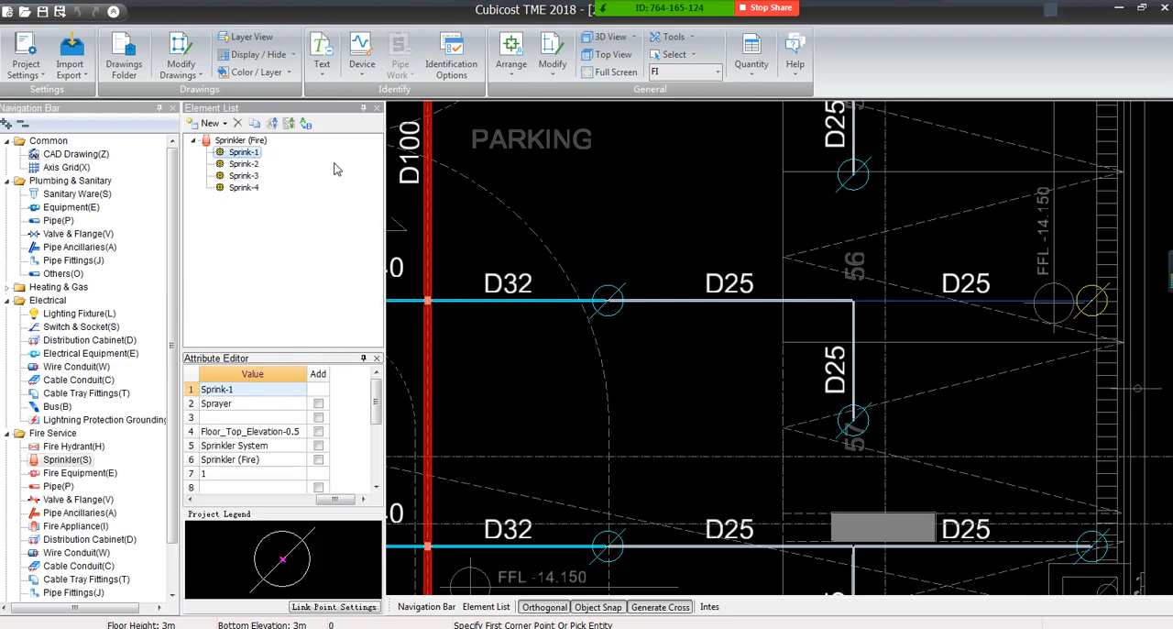
right_click(592, 230)
left_click(620, 261)
scroll(631, 268, "down", 6)
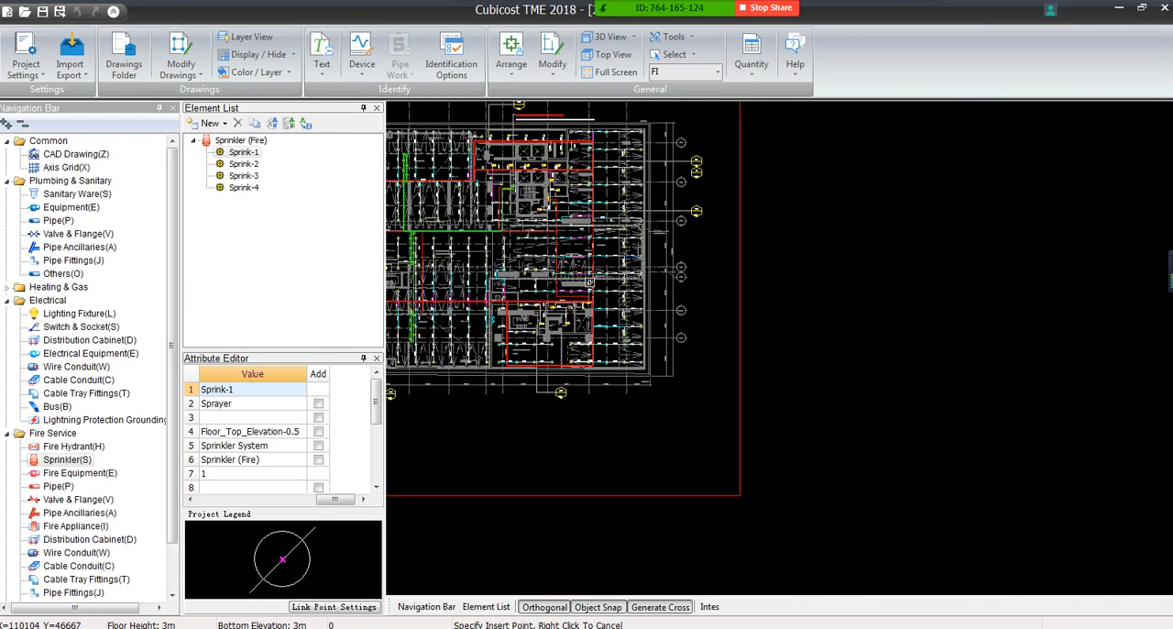
right_click(522, 218)
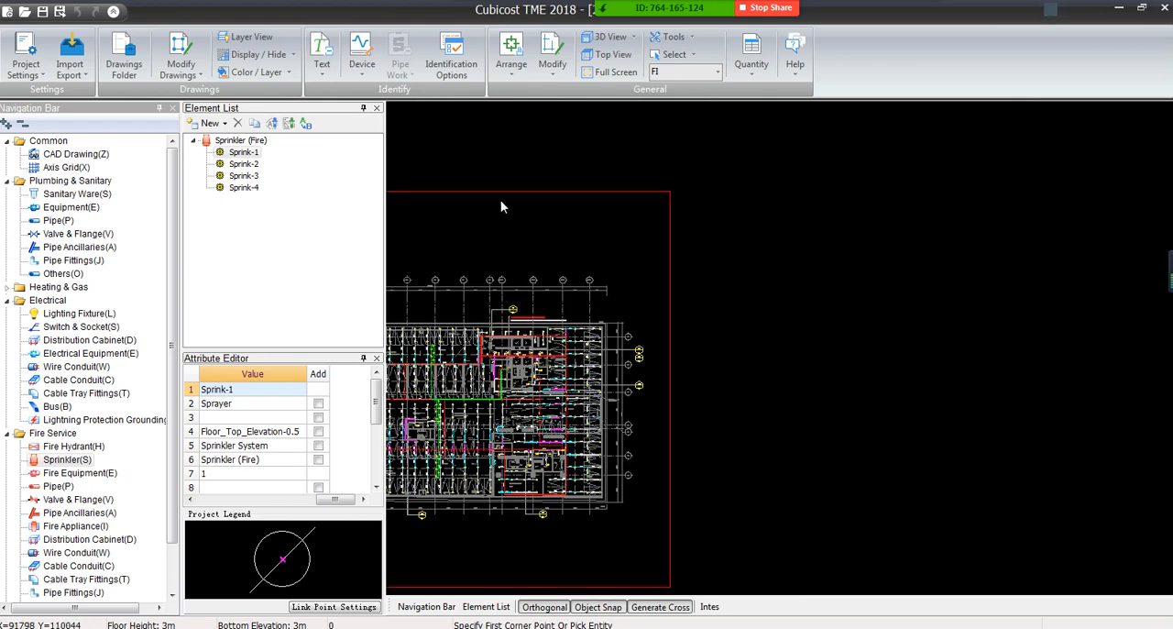
right_click(521, 249)
left_click(543, 291)
right_click(547, 264)
left_click(574, 295)
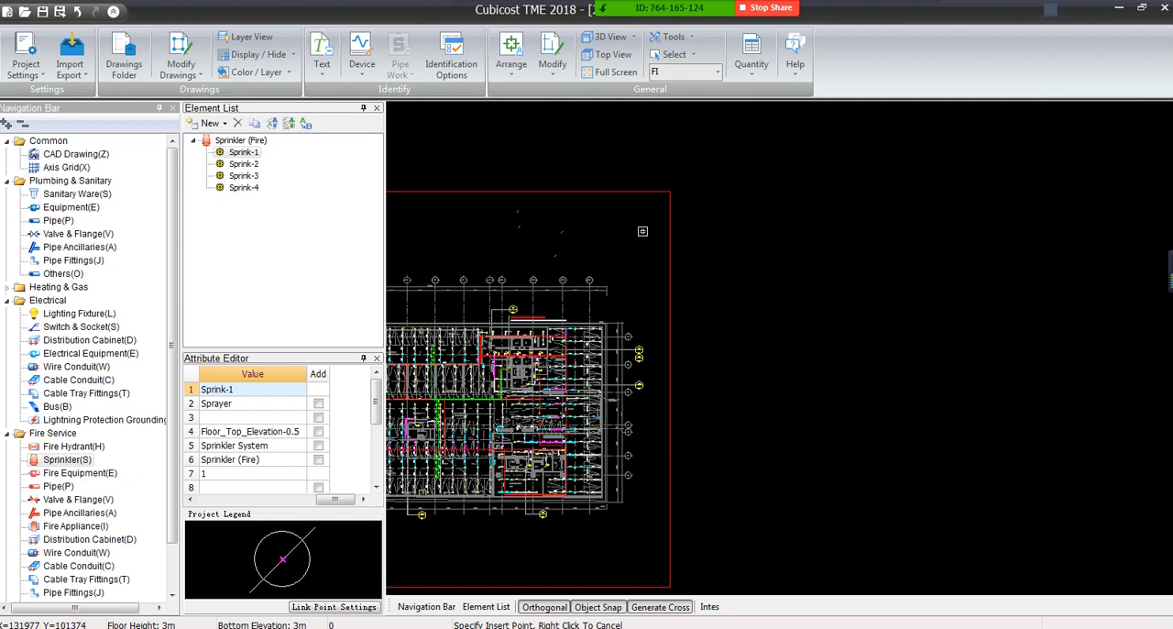
right_click(695, 206)
Recalculate the quantities for floor FI with the added sprinklers
left_click(751, 57)
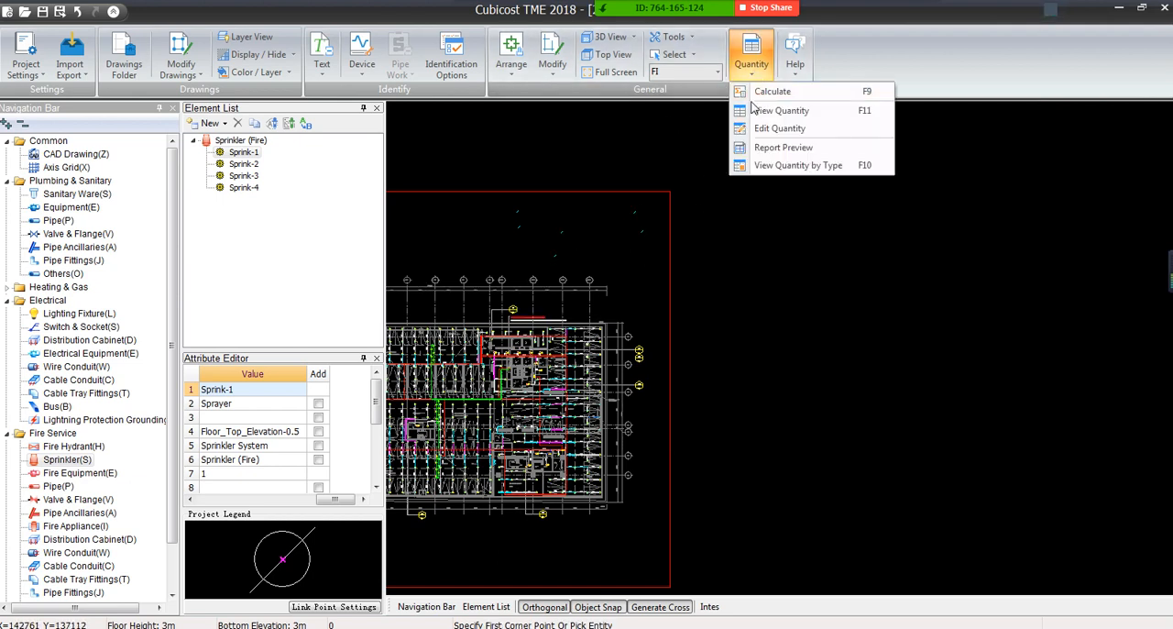
left_click(759, 93)
left_click(583, 417)
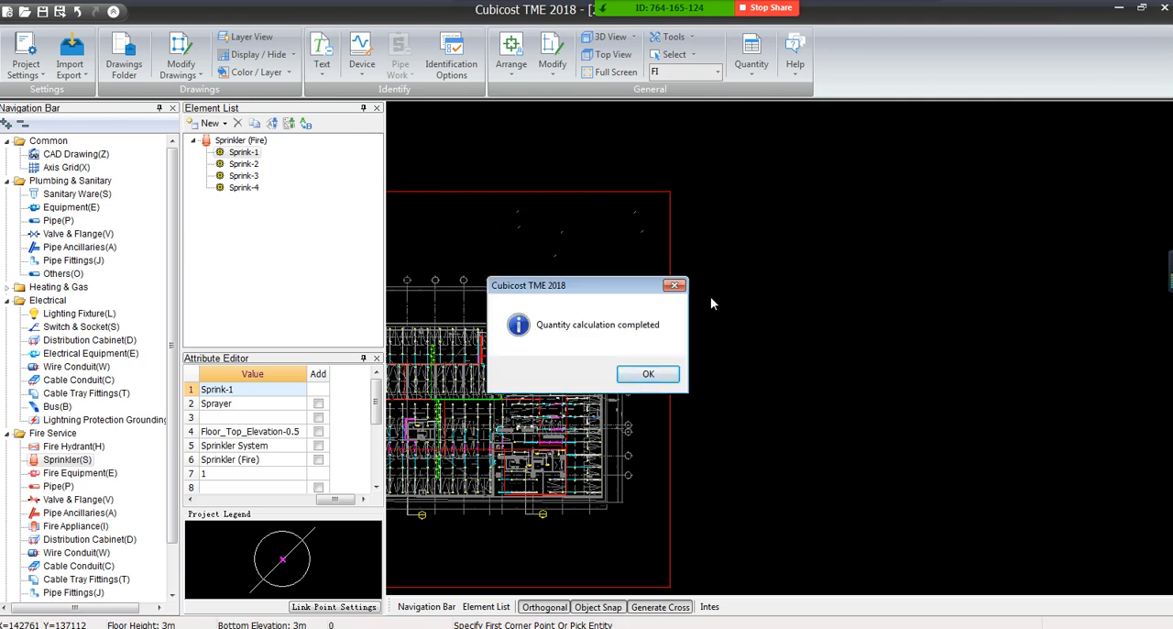
left_click(648, 373)
Check Sprinkler 1's quantities in the External BQ and confirm Baseline Qty-1 as the current baseline again
left_click(25, 57)
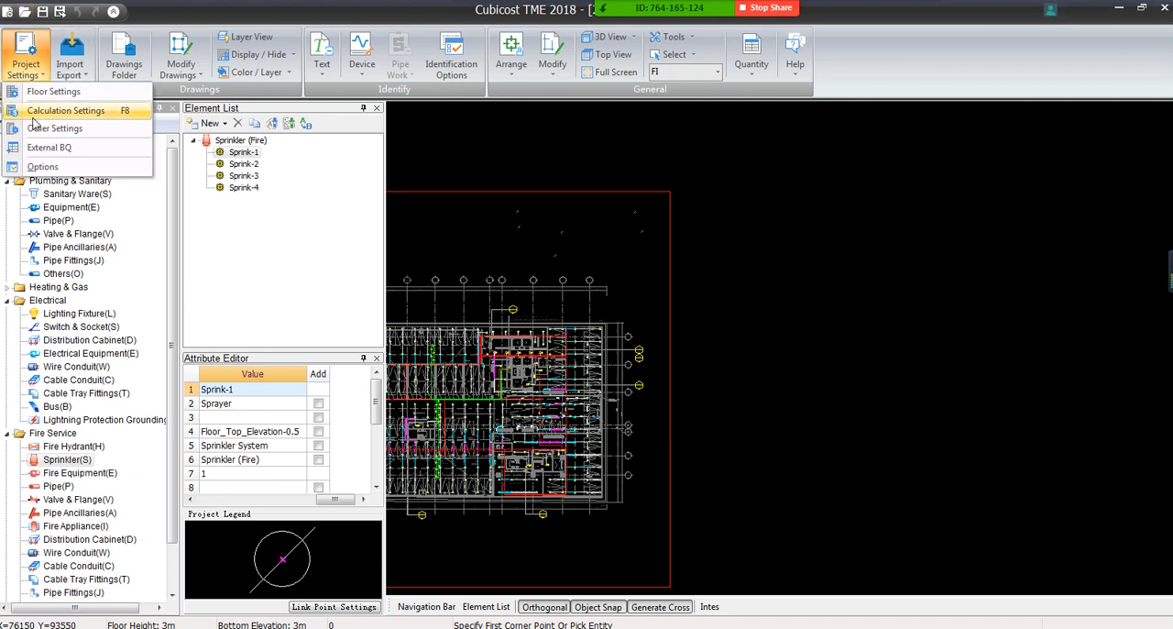
left_click(45, 146)
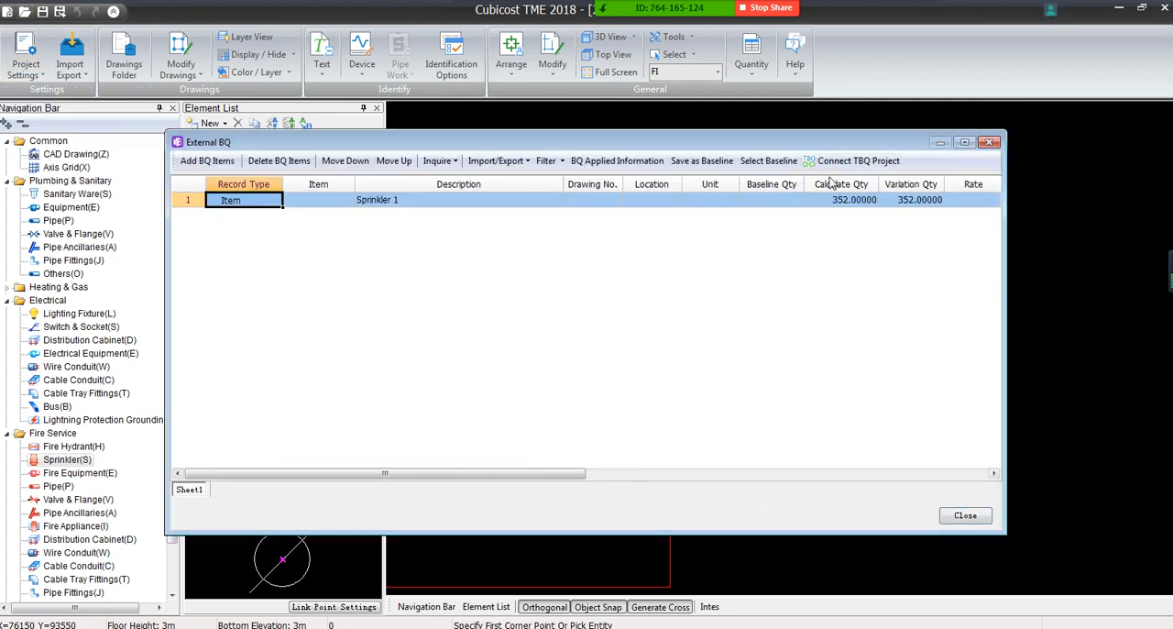
left_click(762, 199)
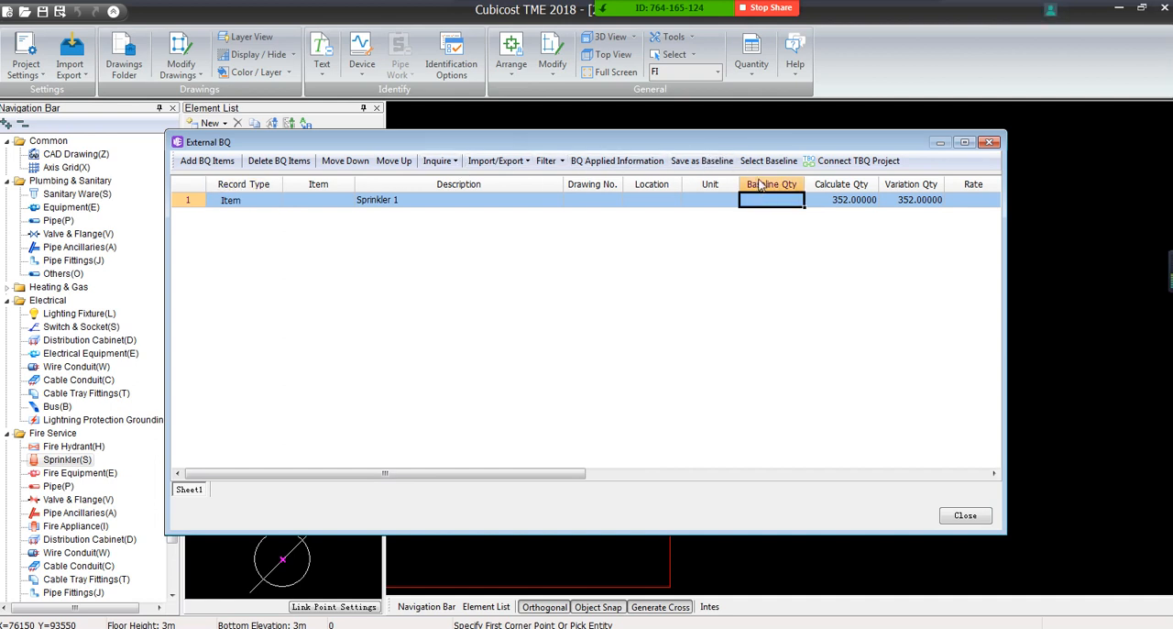
left_click(768, 160)
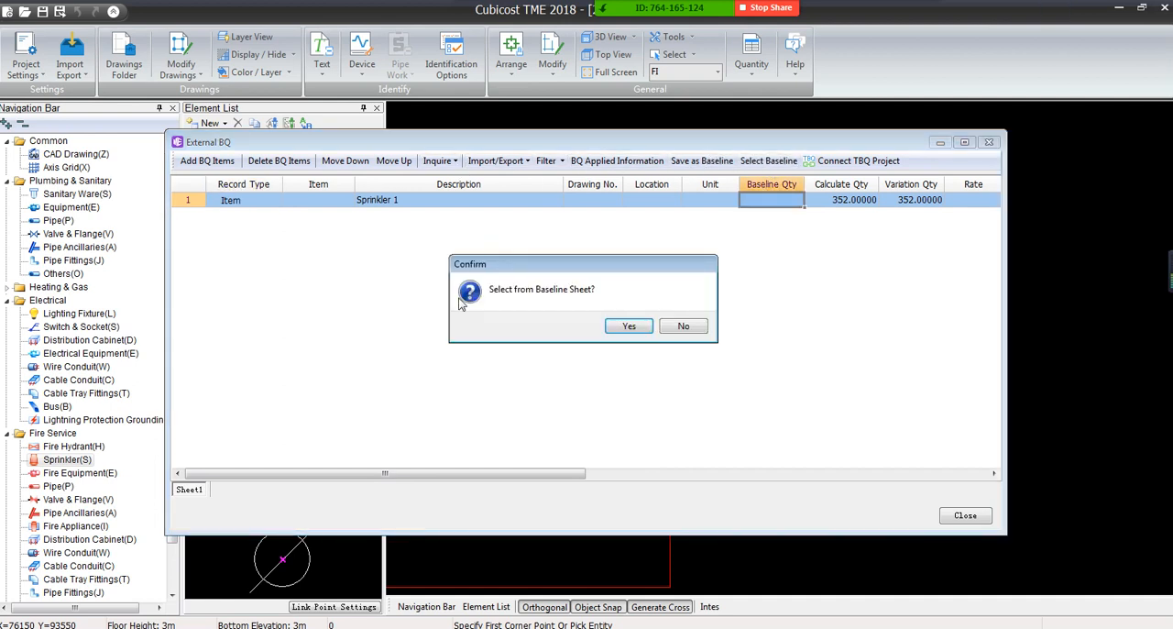
left_click(623, 328)
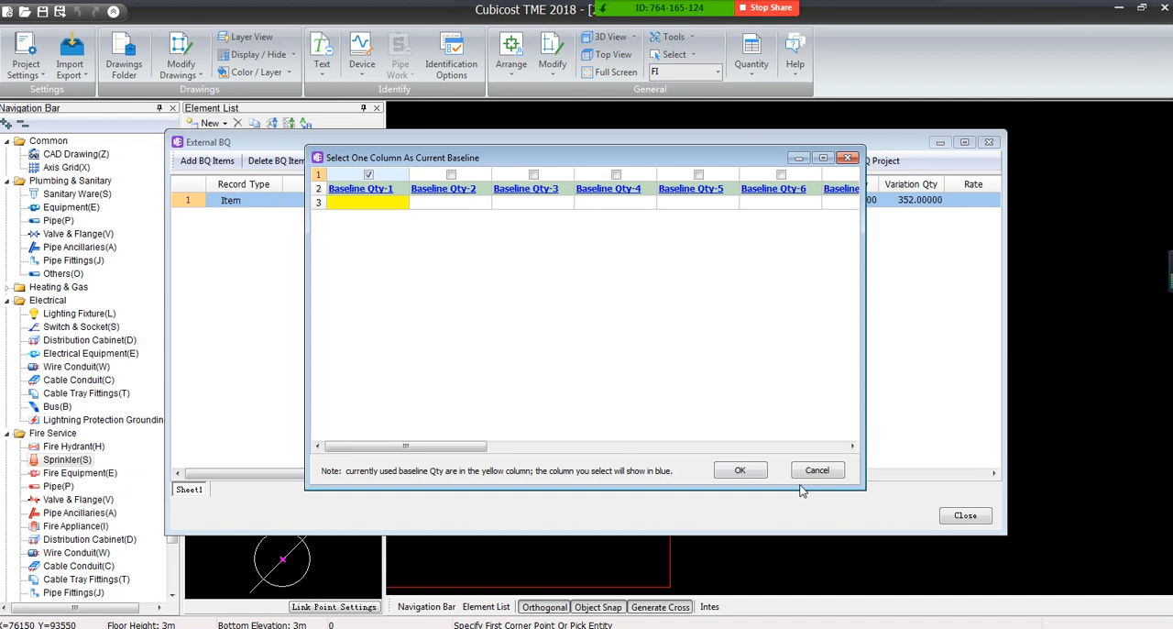
left_click(739, 470)
left_click(683, 326)
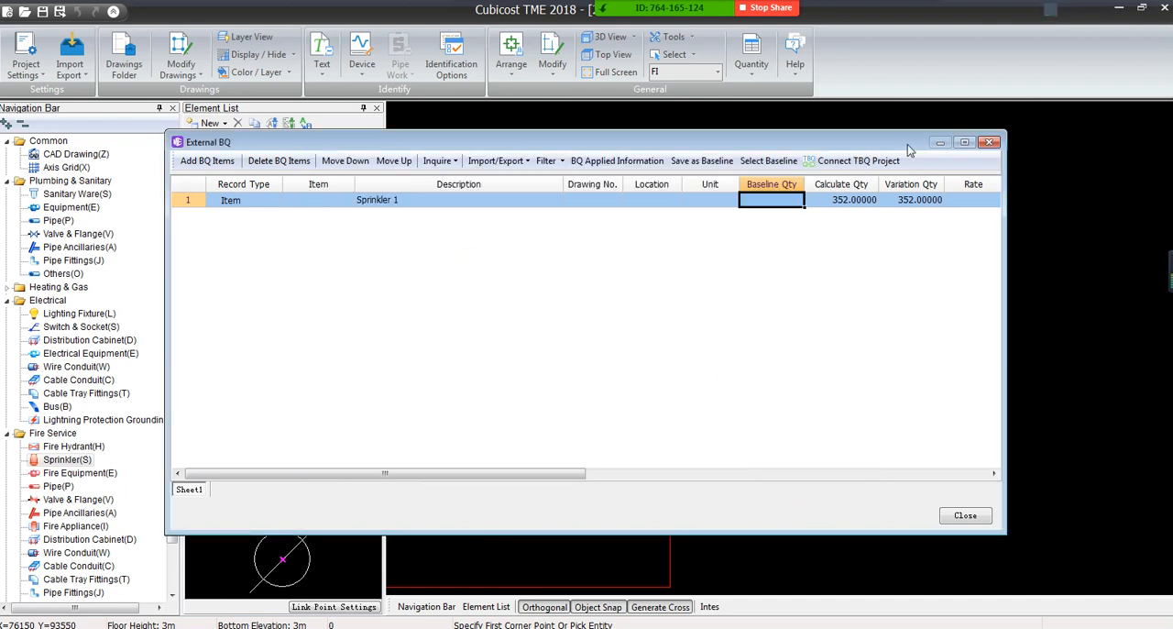
left_click(989, 142)
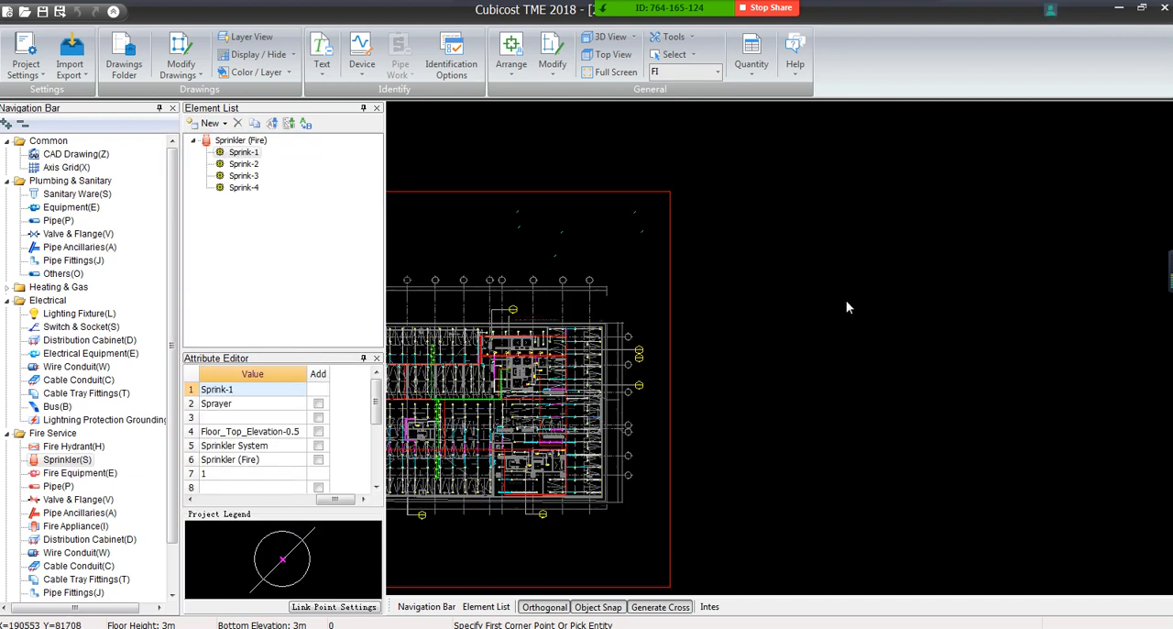
Delete the six Sprink-1 sprinklers placed above the floor plan
left_click(499, 203)
left_click(671, 284)
key("Delete")
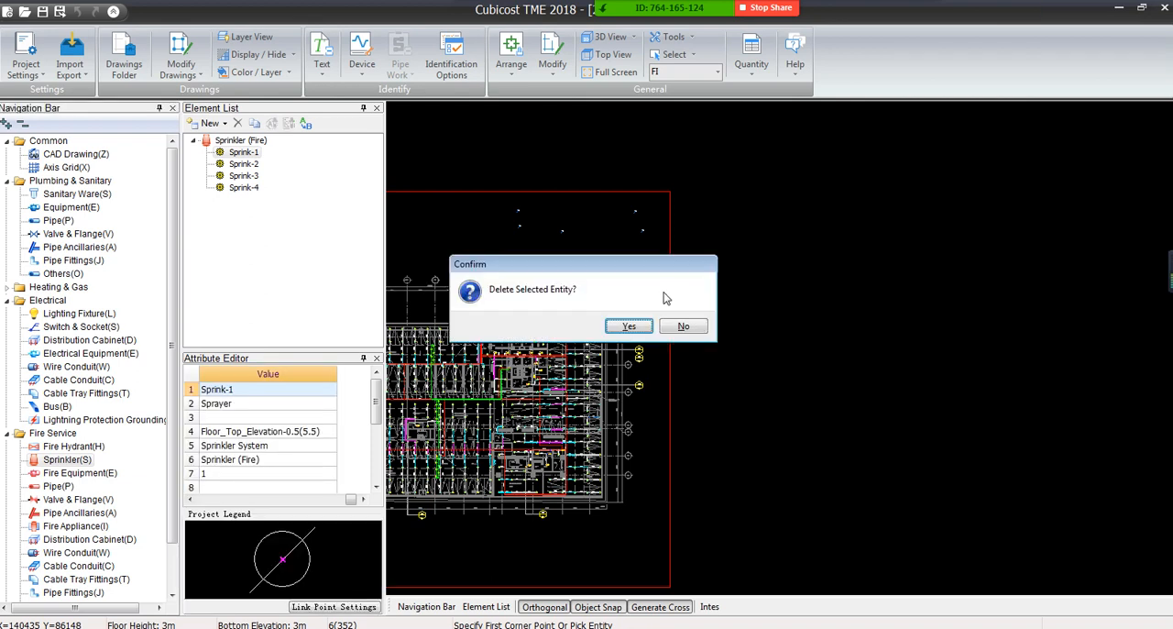
left_click(629, 326)
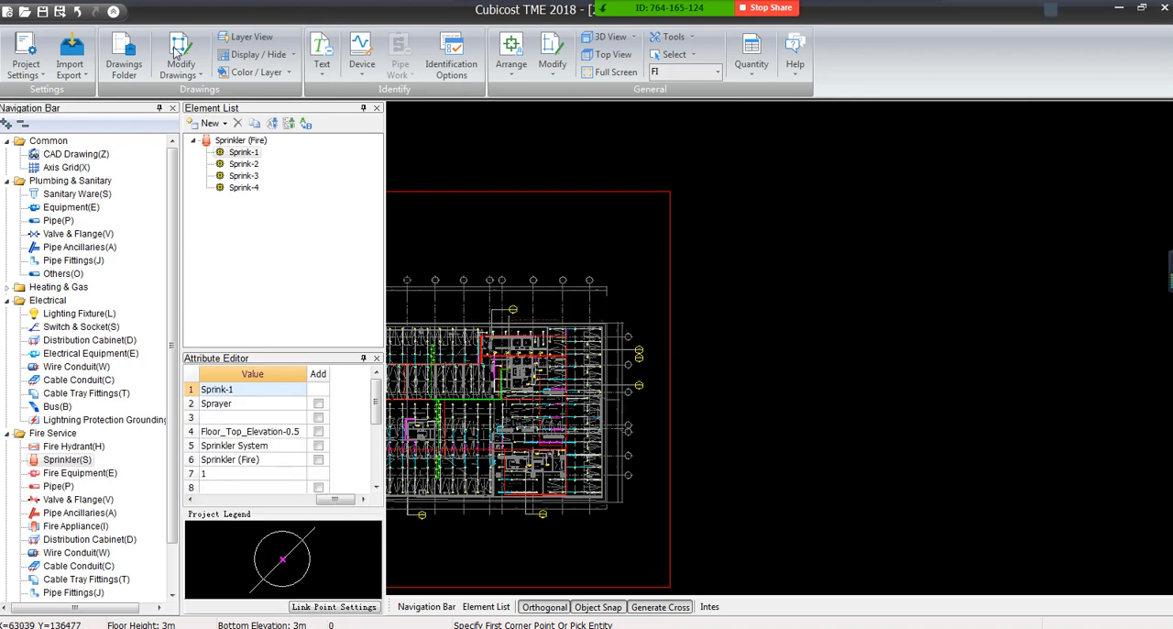
Save the External BQ's calculated quantity as baseline in the Baseline Qty-1 column and close the External BQ
left_click(25, 64)
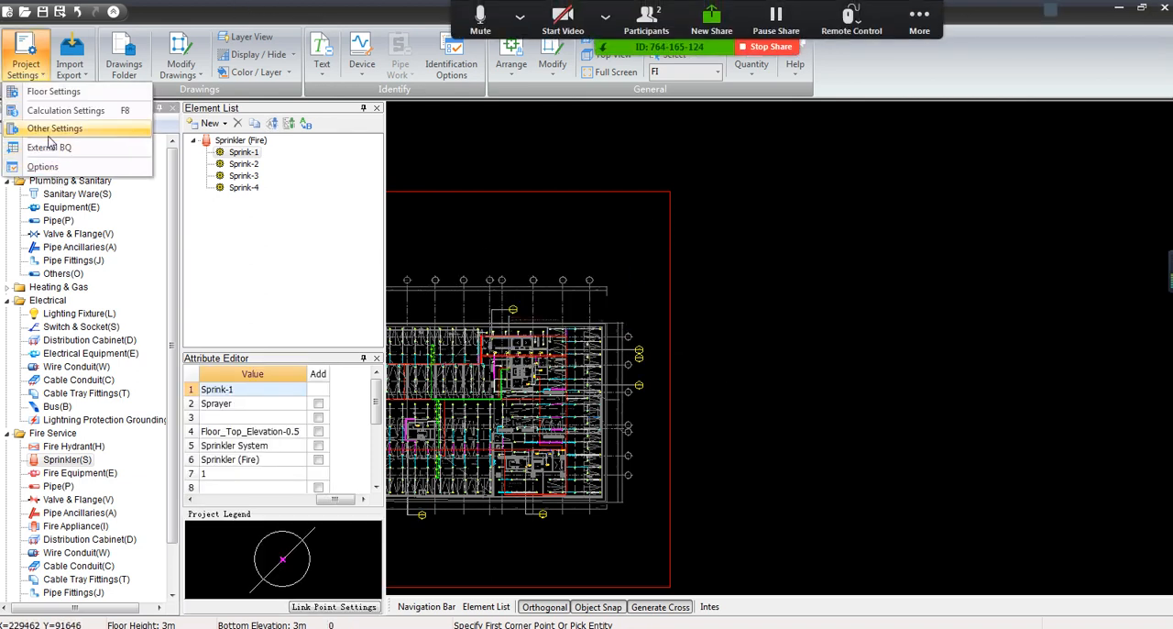
left_click(46, 147)
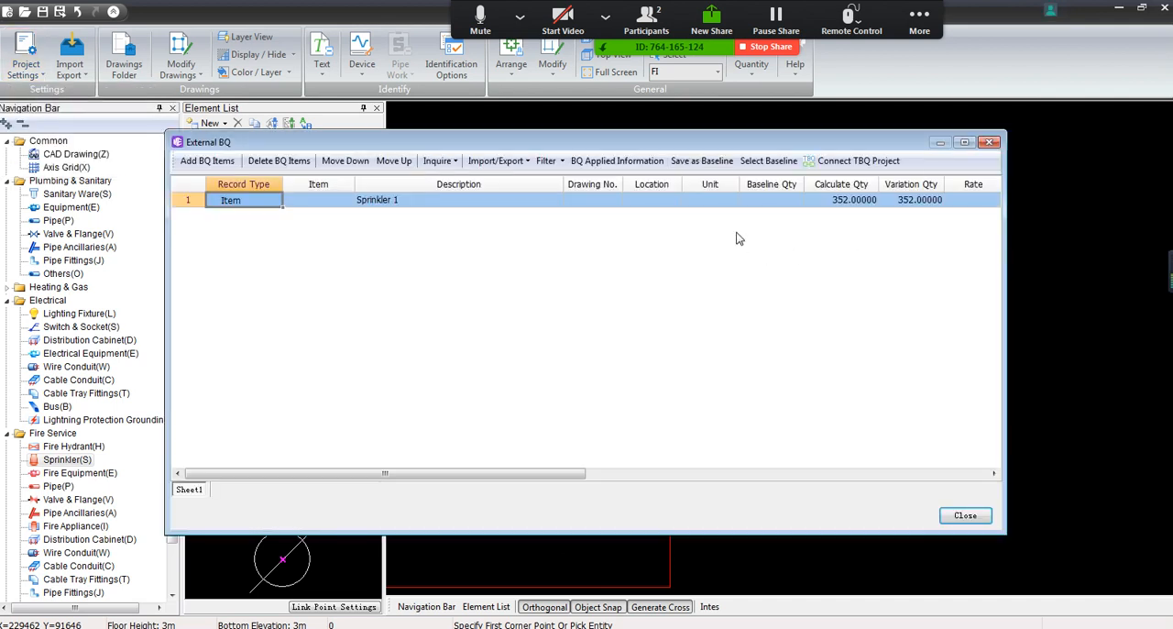
left_click(702, 161)
left_click(625, 340)
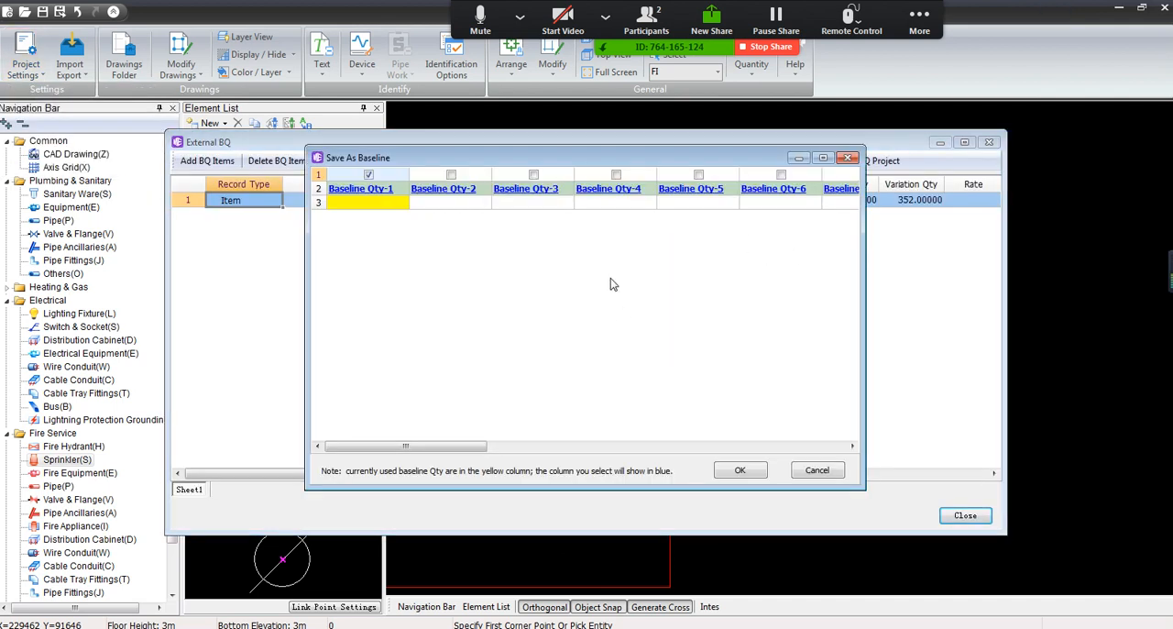
left_click(741, 471)
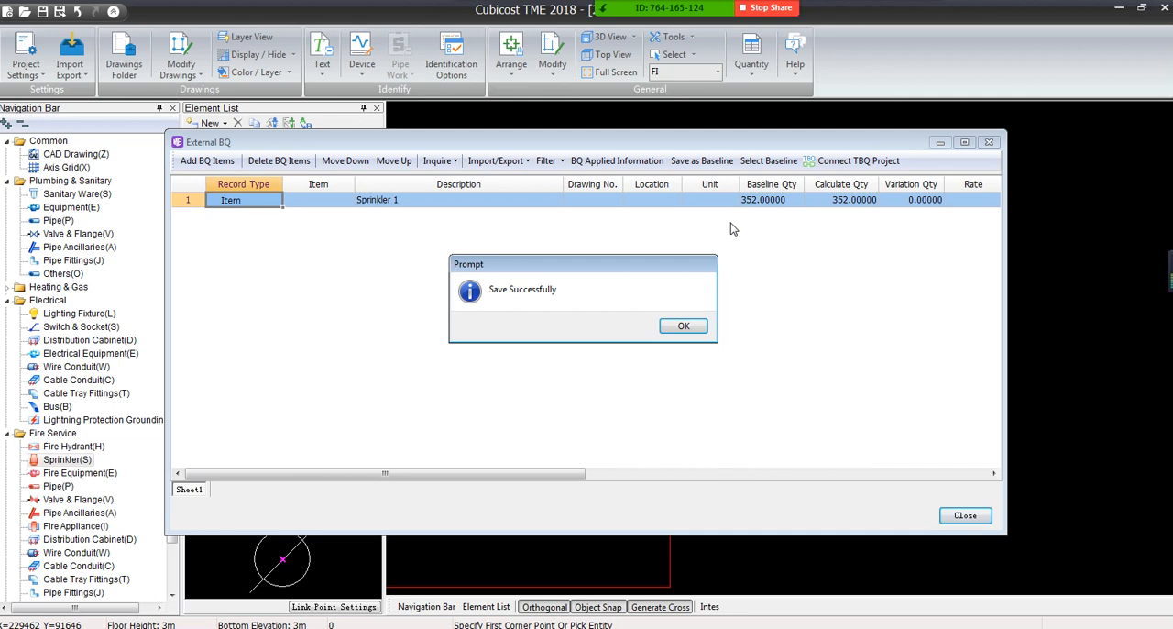
left_click(681, 325)
left_click(989, 142)
Recalculate the quantities for floor FI and open the External BQ to compare Sprinkler 1's baseline and calculated quantities
left_click(751, 55)
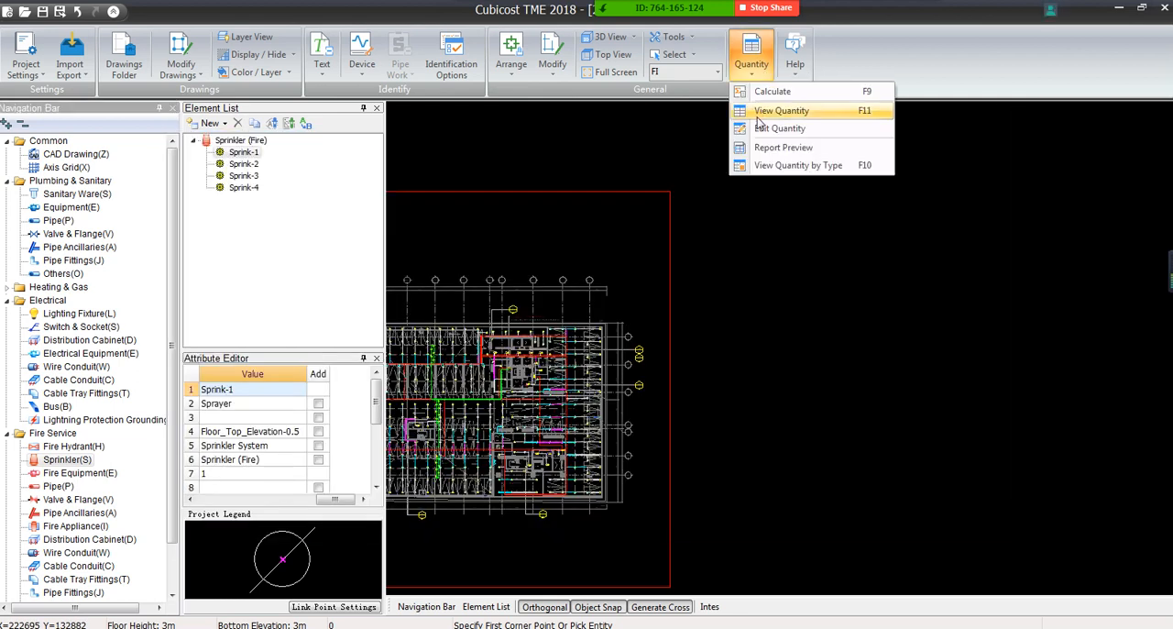
left_click(765, 91)
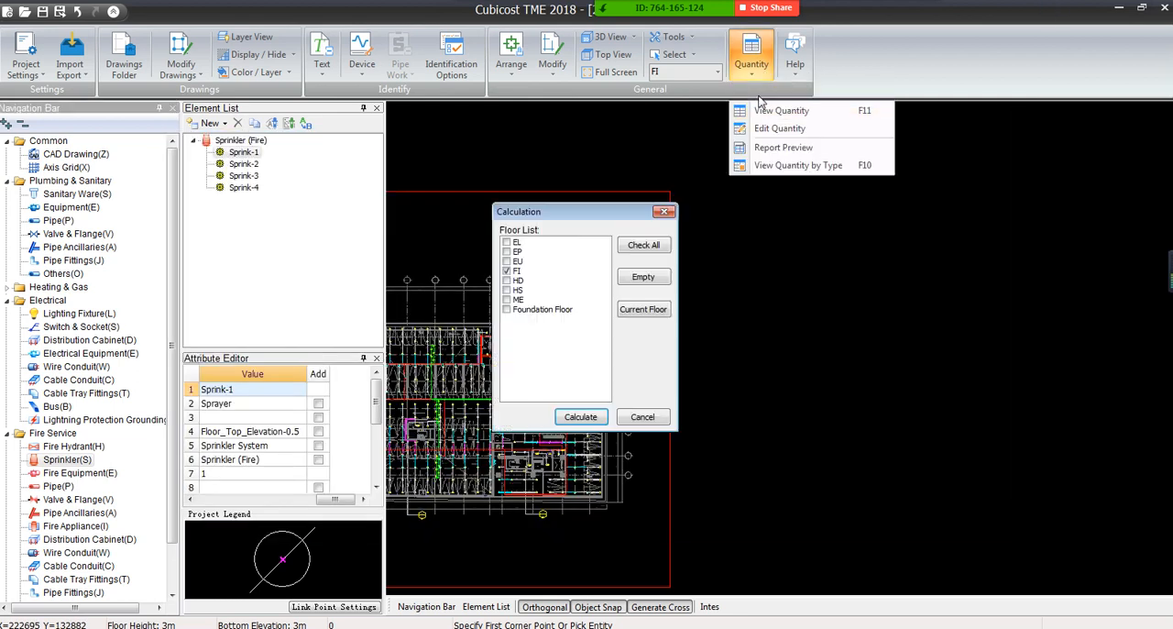
left_click(570, 417)
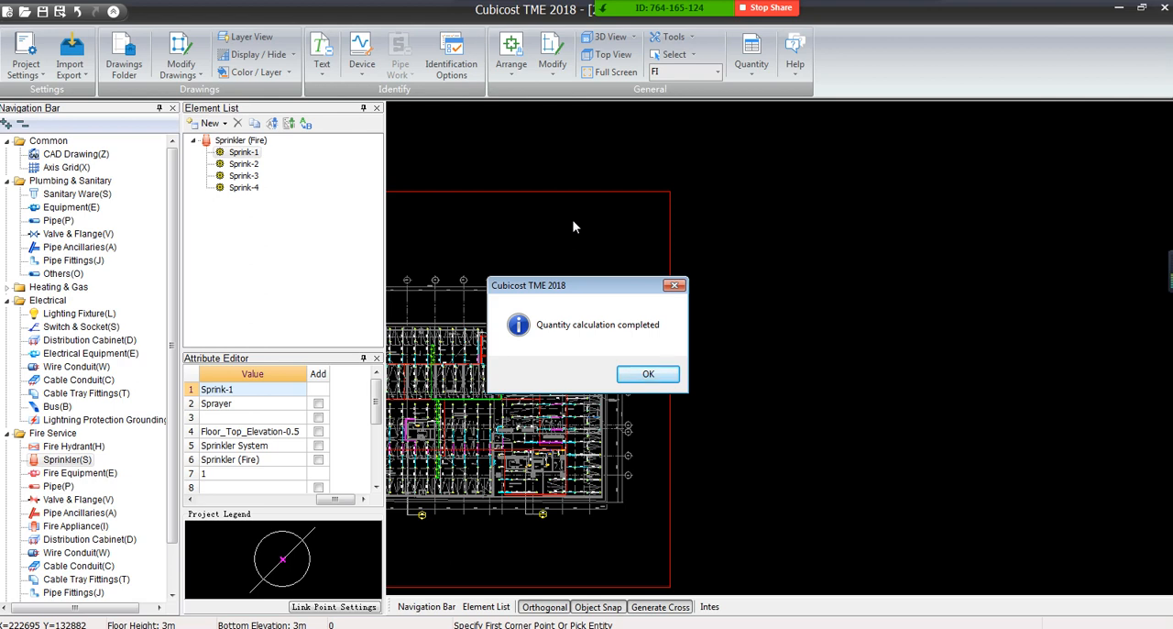
left_click(647, 375)
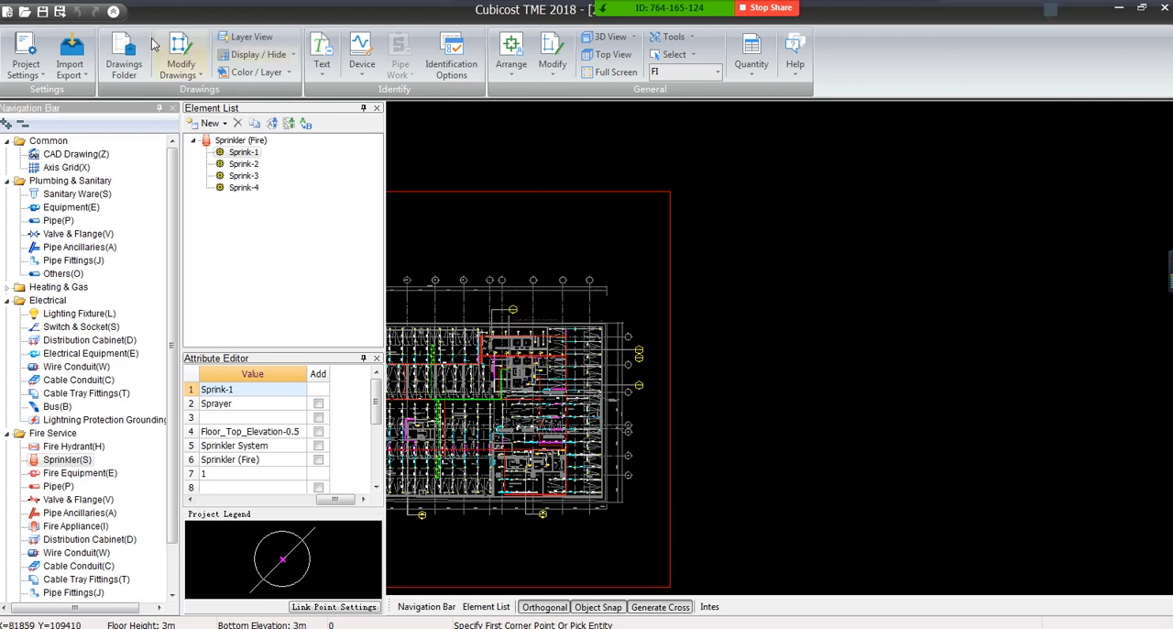
left_click(30, 76)
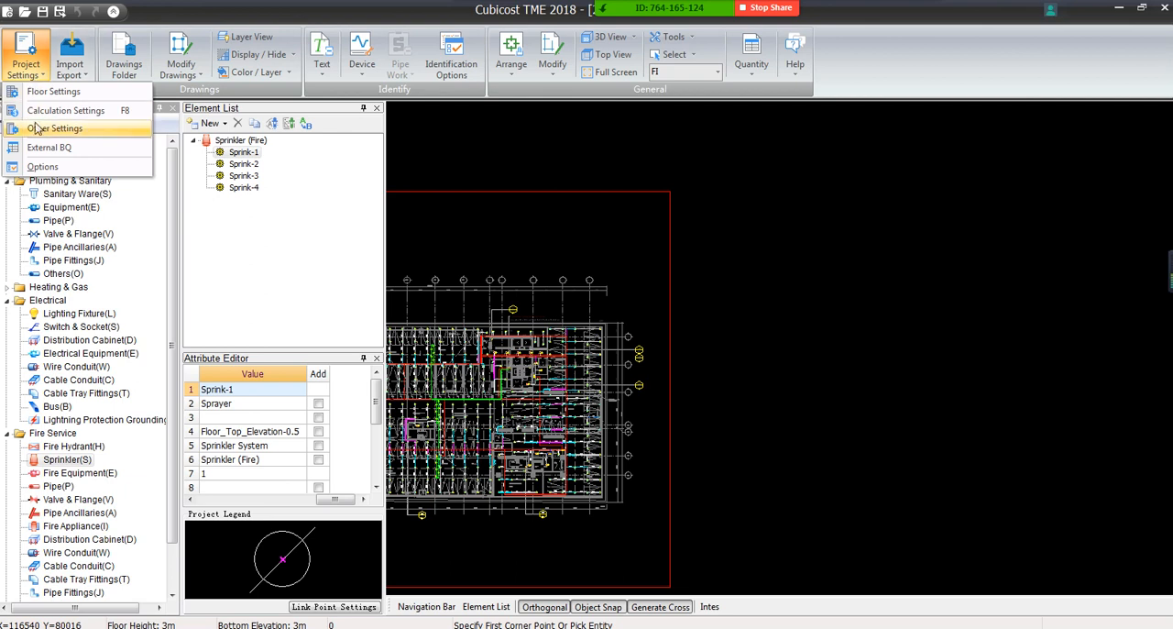
left_click(46, 148)
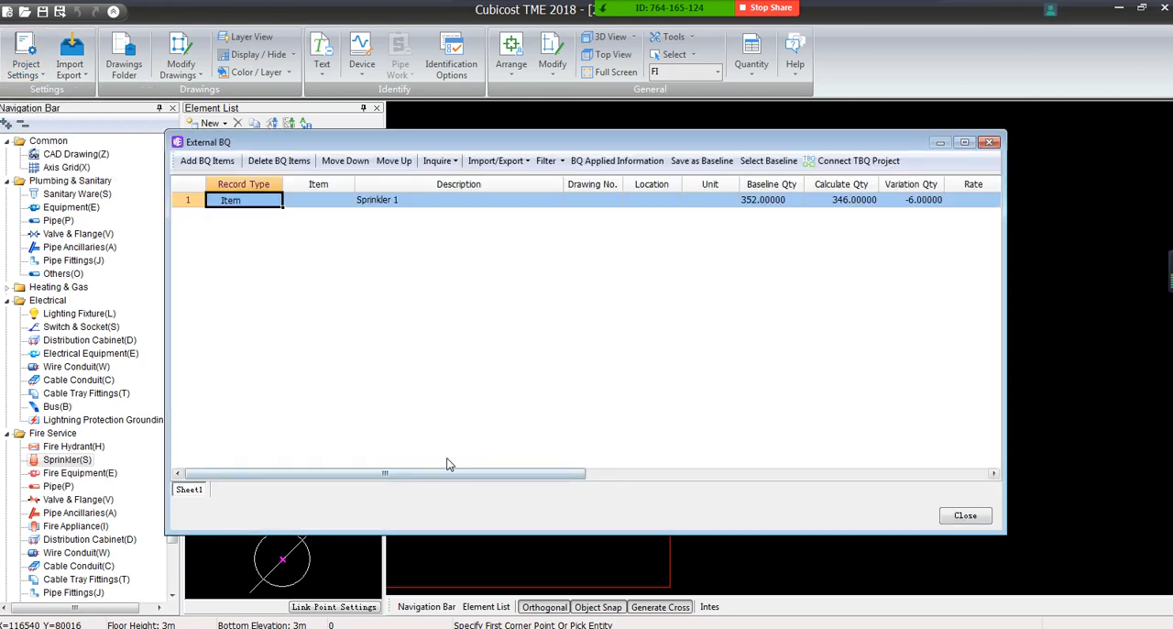
Narrow the Description column in the External BQ and check the baseline selection used for Sprinkler 1's quantities
left_click_drag(562, 178, 500, 180)
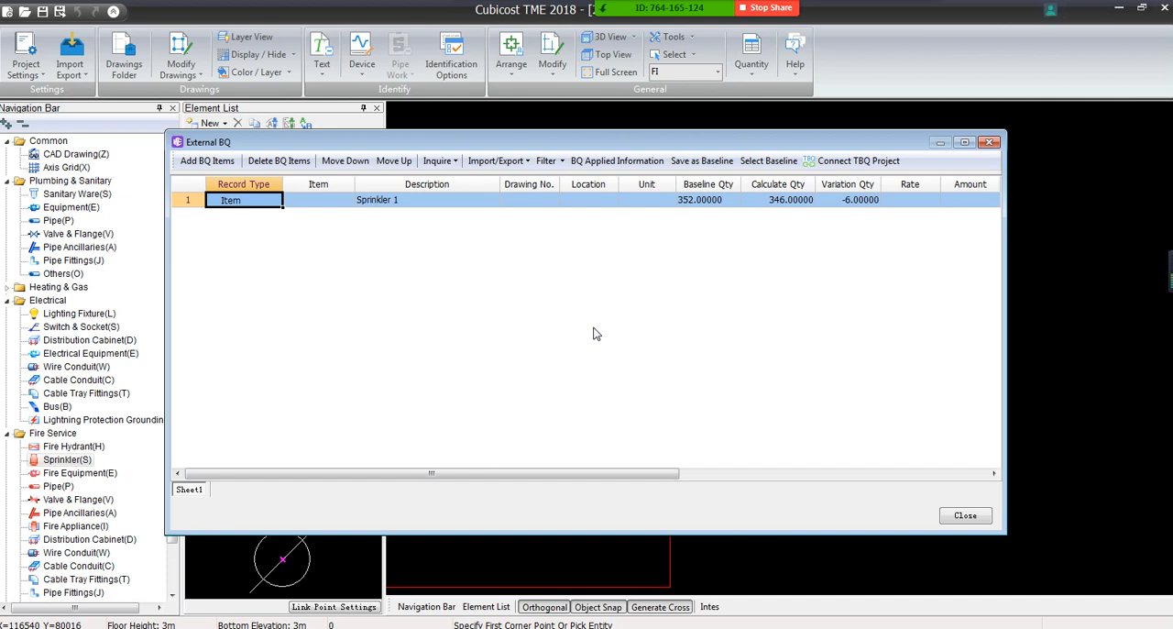
left_click(774, 204)
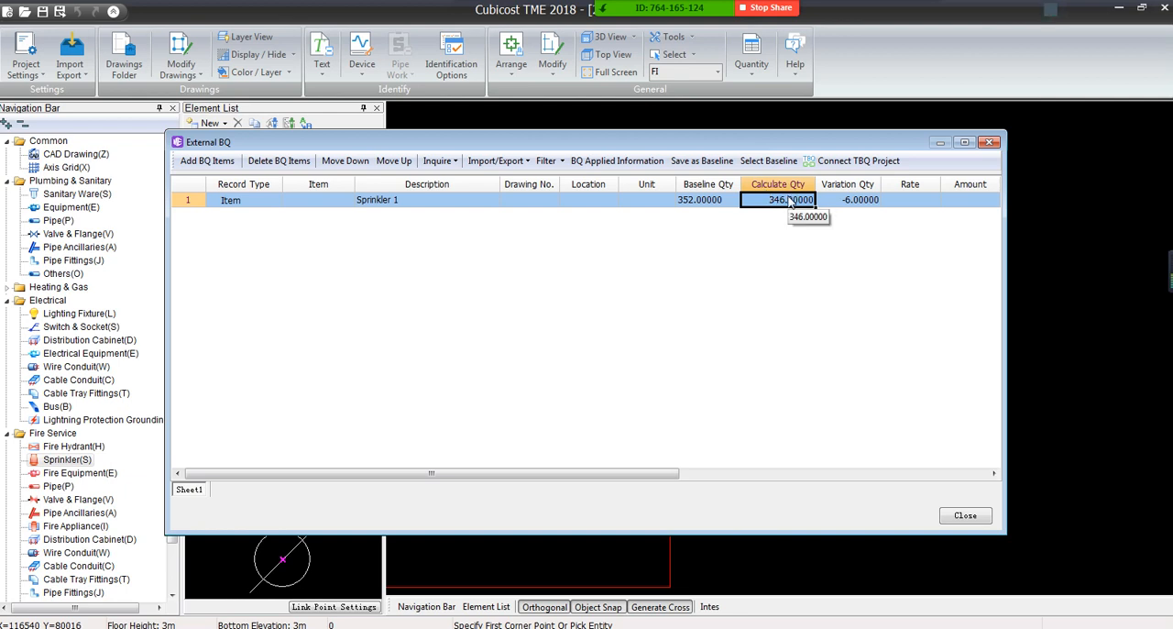
left_click(756, 165)
left_click(680, 327)
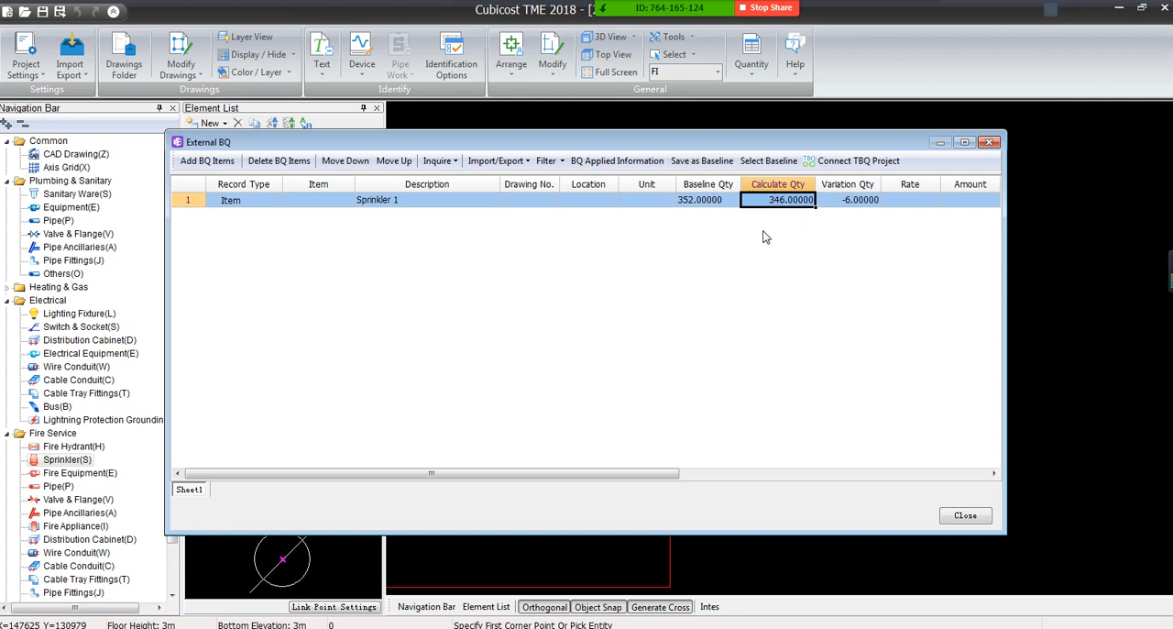
Compare Sprinkler 1's baseline quantity with its calculated quantity and close the External BQ
left_click(706, 203)
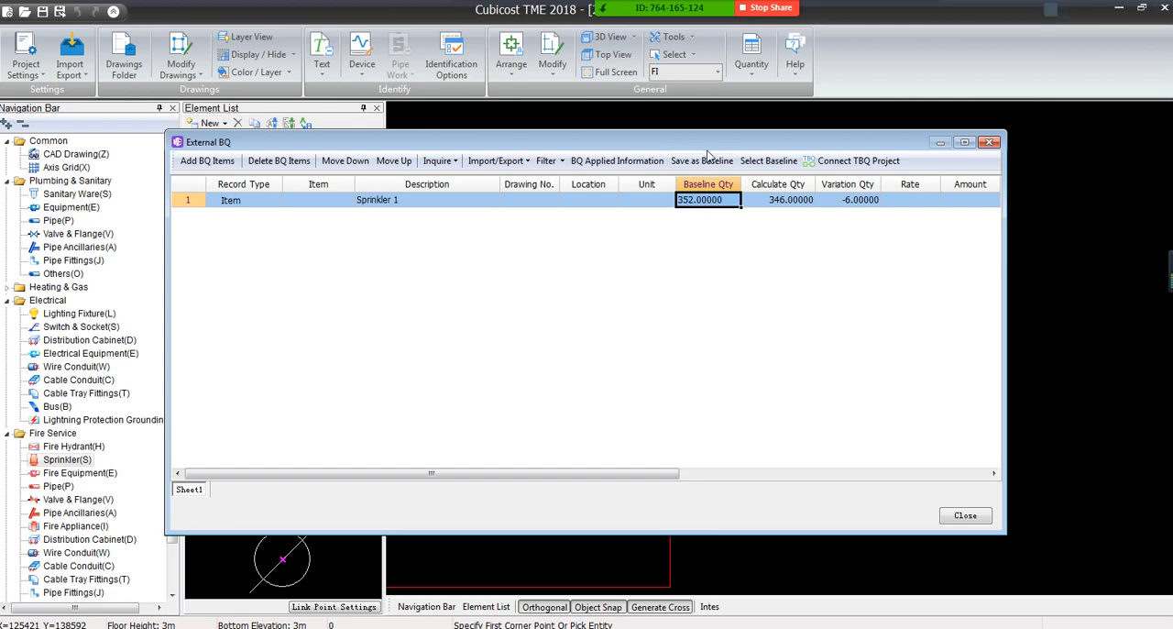
mouse_move(714, 142)
left_mouse_down()
mouse_move(609, 400)
mouse_move(644, 123)
left_mouse_up()
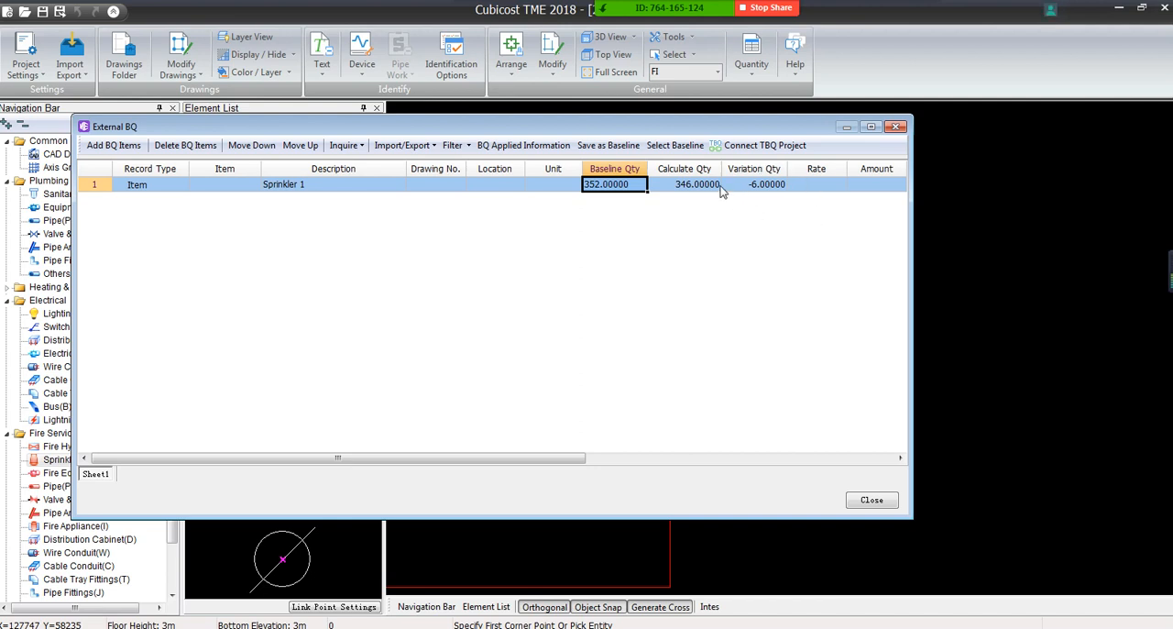
left_click(682, 187)
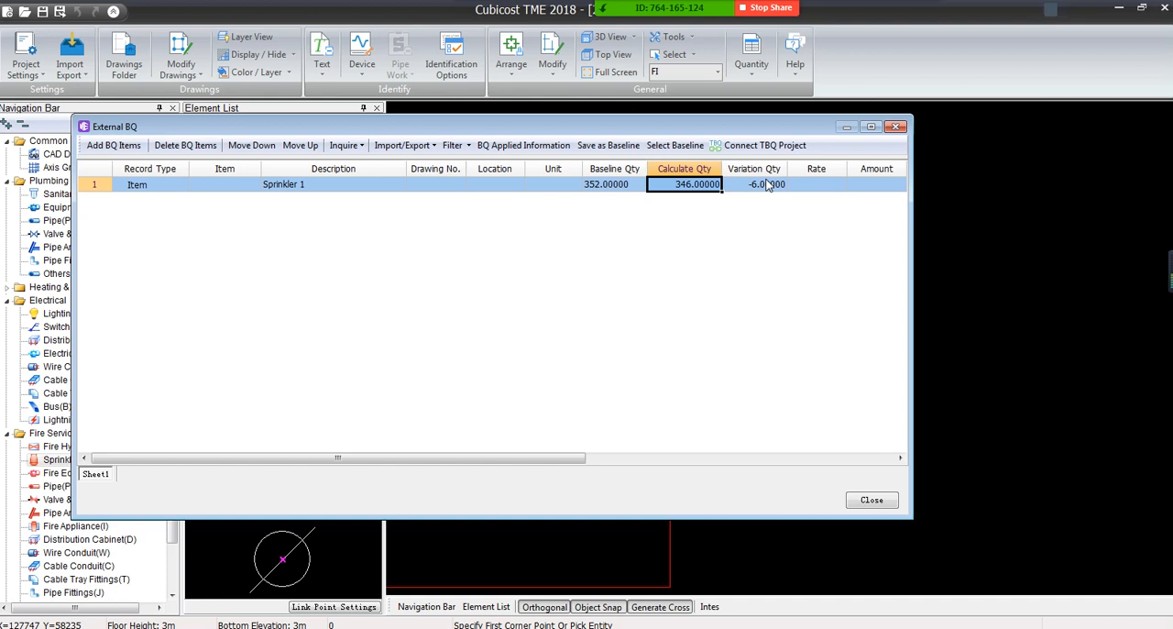
left_click(895, 127)
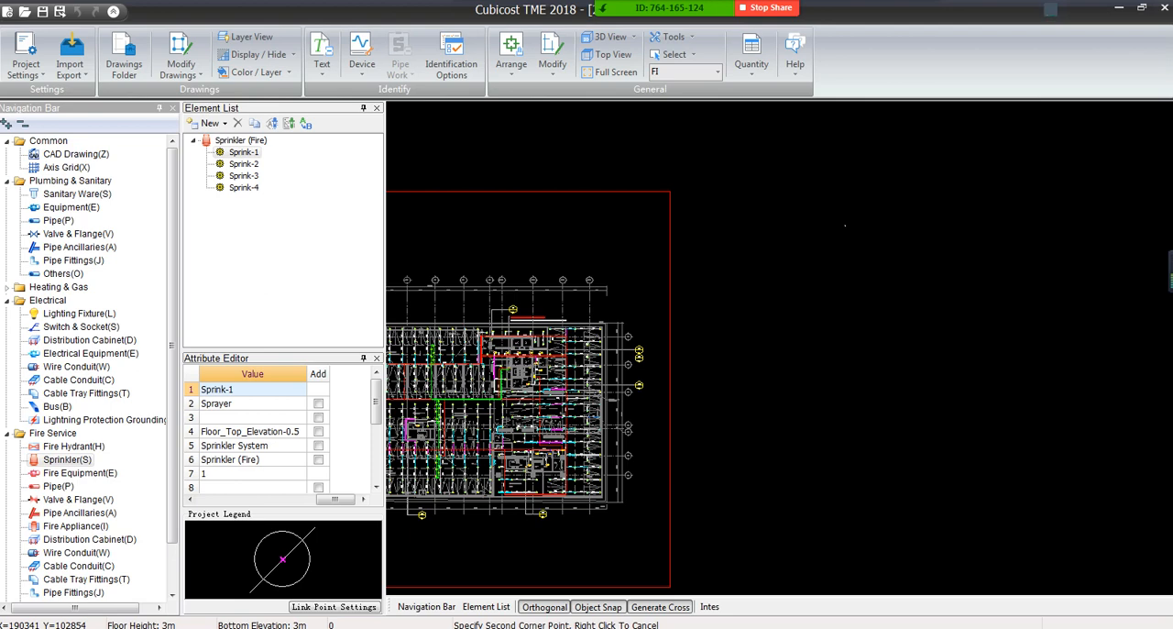
Switch to the Cubicost TME Training presentation in PowerPoint, display the Section III Discussion slide and look through the earlier slides
key("alt+Tab")
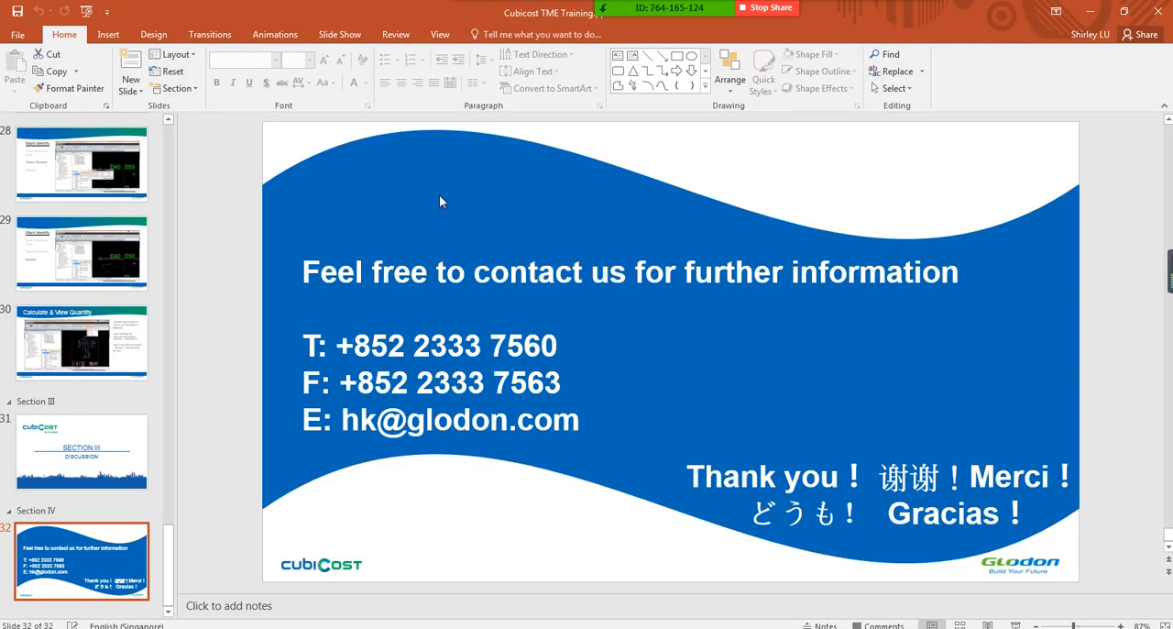
left_click(52, 442)
scroll(52, 442, "up", 20)
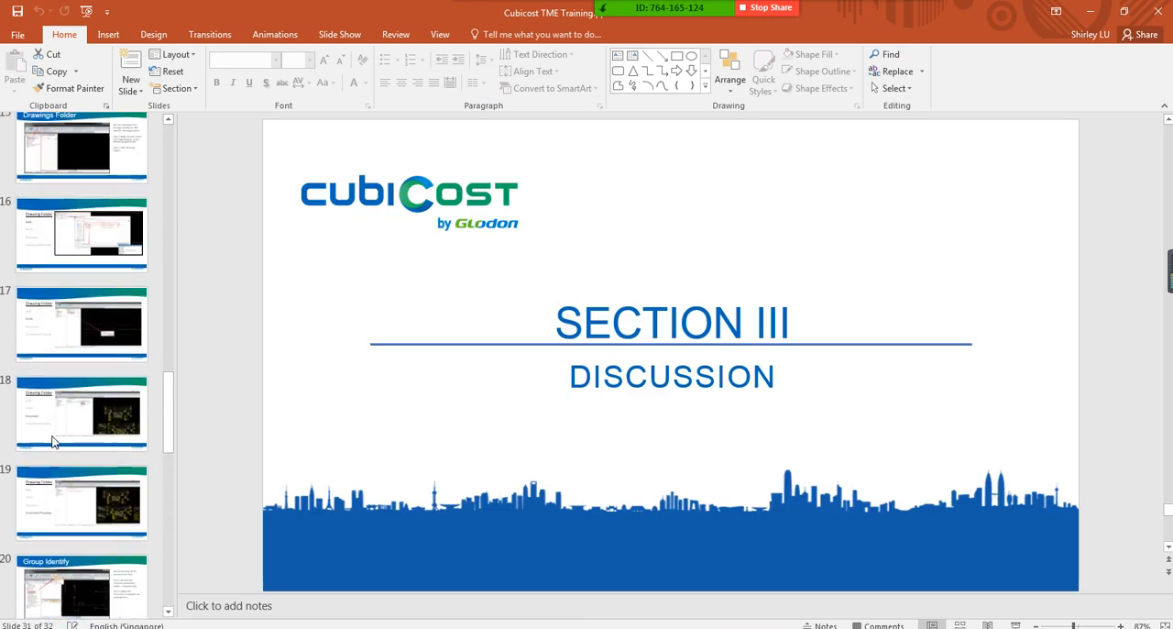
scroll(52, 442, "up", 6)
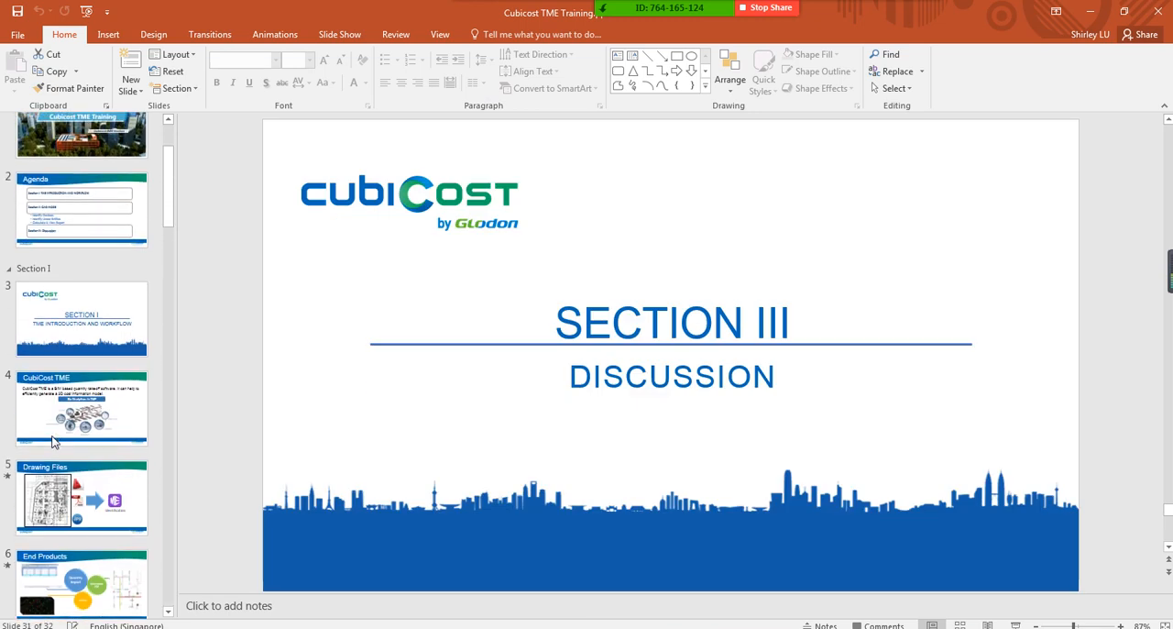
scroll(53, 442, "down", 8)
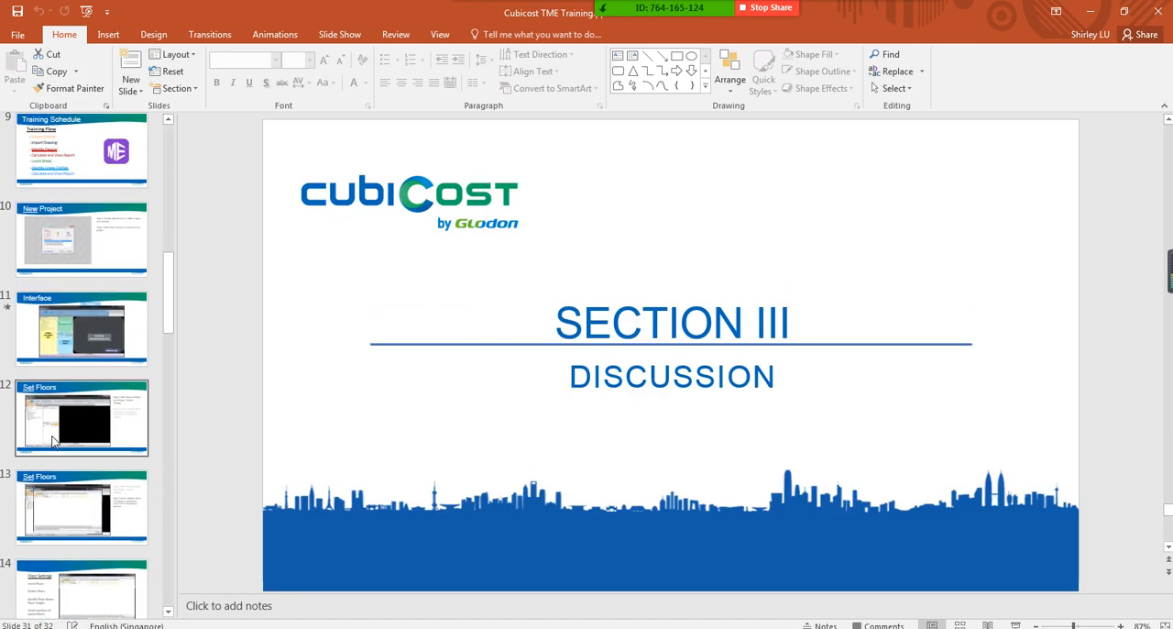